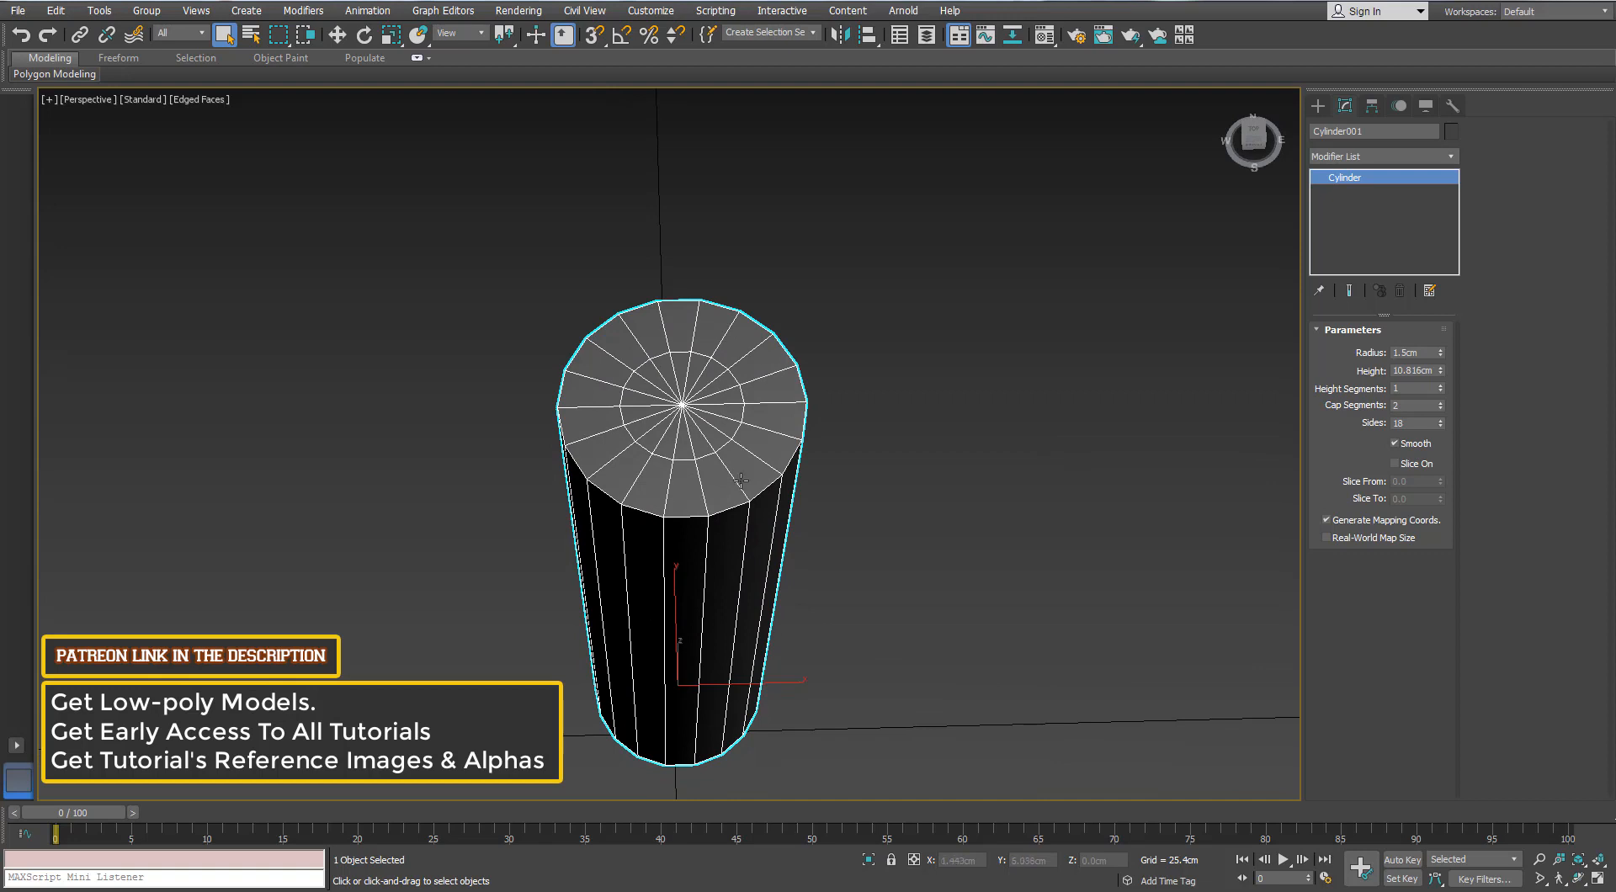
- Reduce the cylinder's cap segments to 1 and convert it to an editable poly
click(1440, 408)
scroll(667, 409, down, 3)
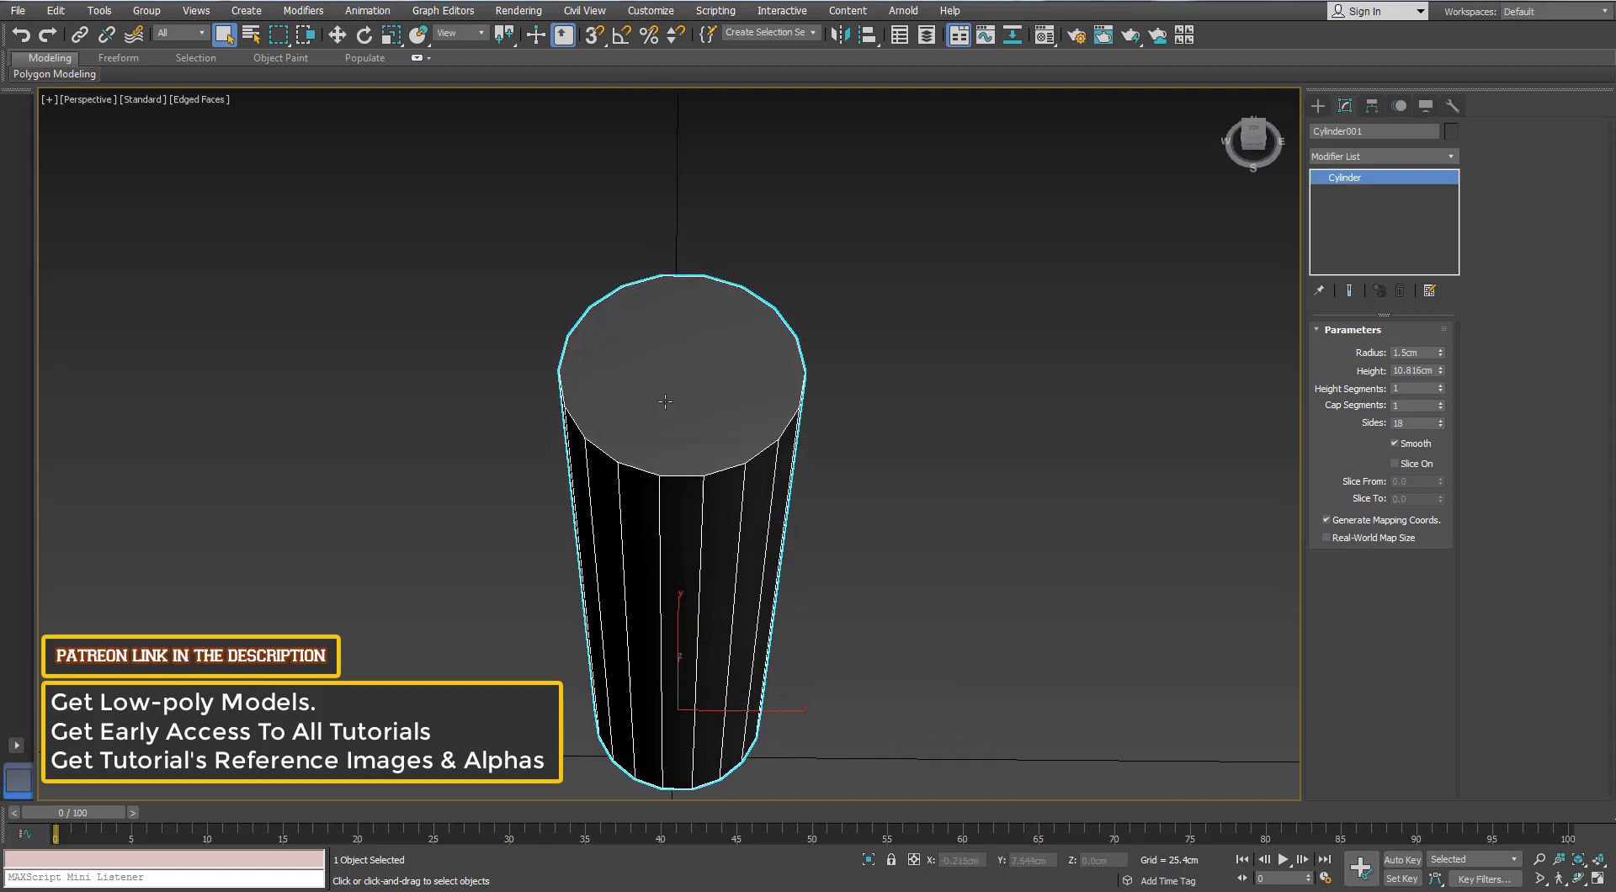
key(t)
middle_drag(769, 494, 768, 376)
scroll(761, 462, down, 2)
scroll(757, 379, up, 1)
right_click(755, 376)
click(732, 549)
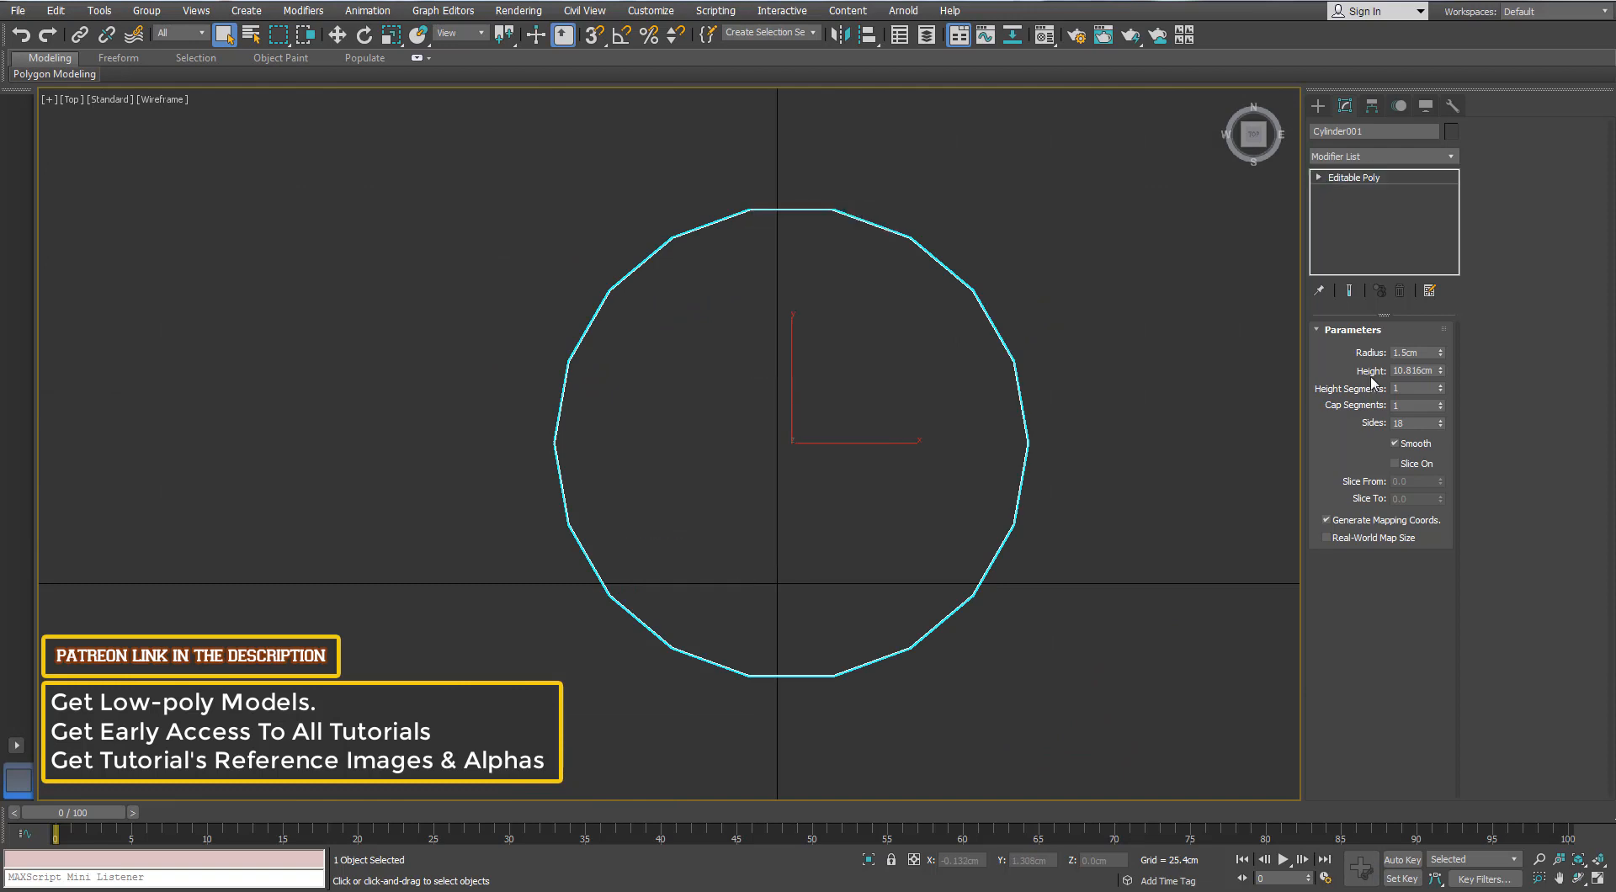
- Connect the opposite middle cap edges in the top view to split the cylinder into two halves
key(2)
click(806, 210)
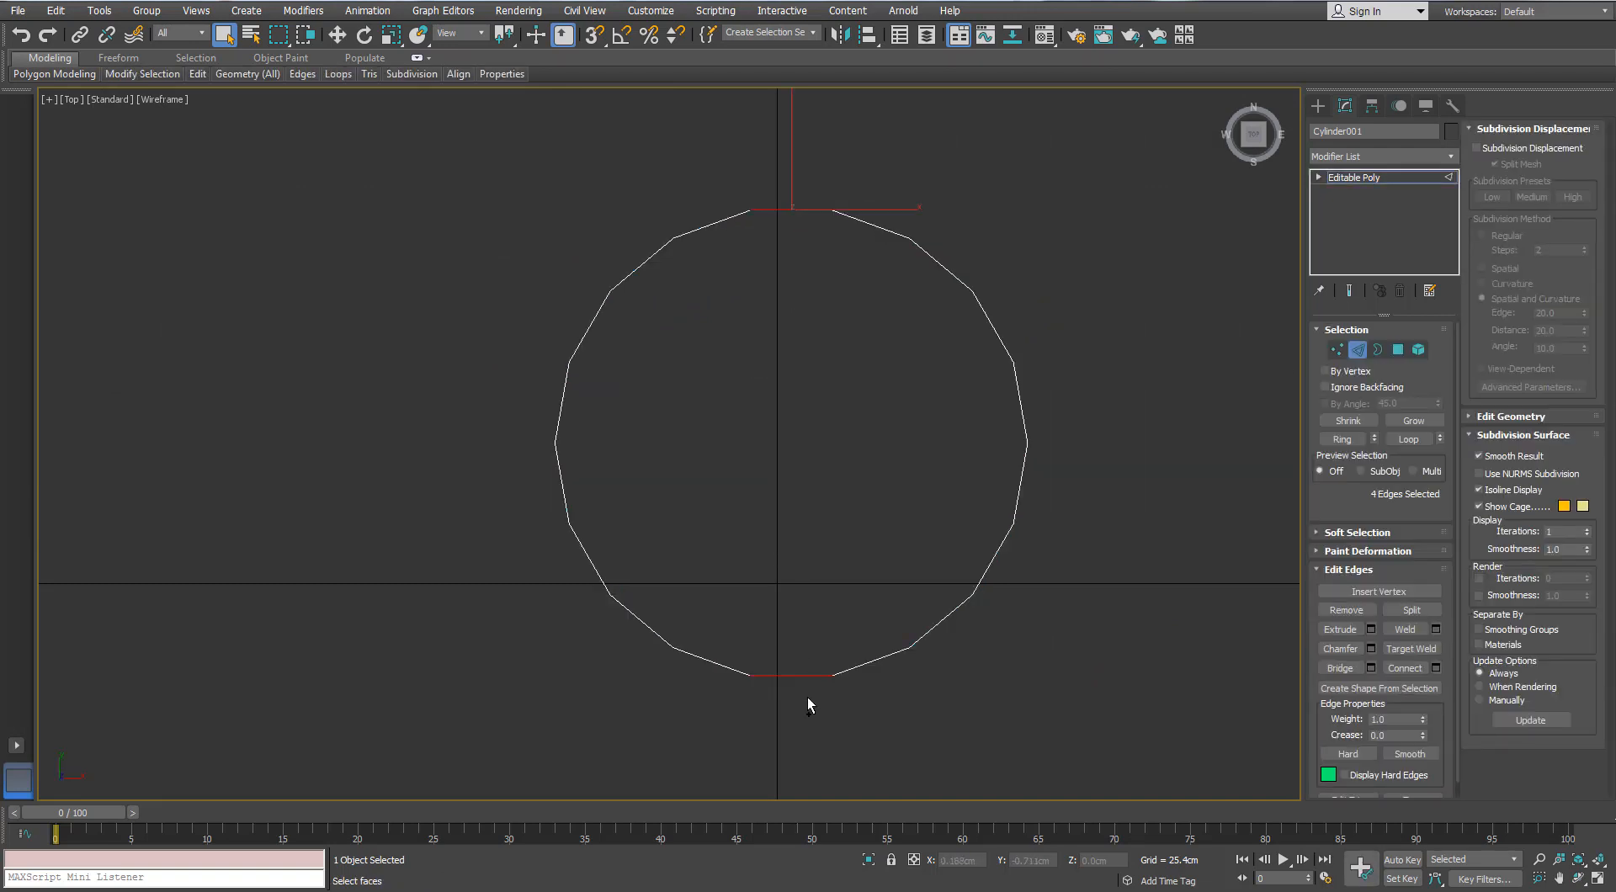
click(1434, 668)
click(679, 526)
scroll(874, 428, down, 2)
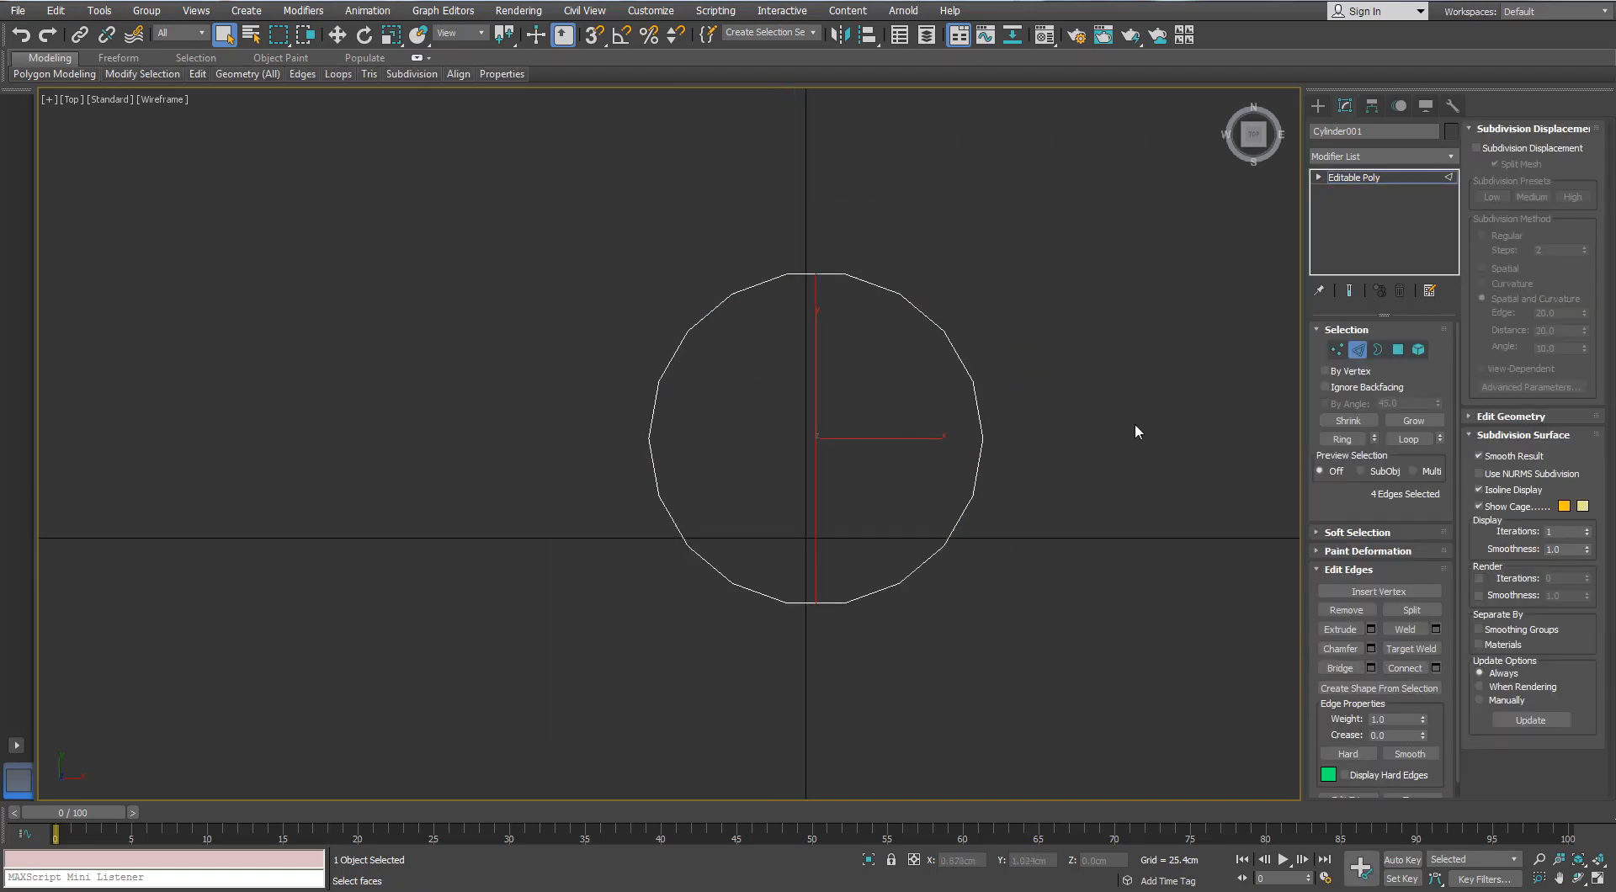
- Move the vertices of the two cylinder halves apart along X to stretch it into a long body with rounded ends
click(1337, 351)
key(w)
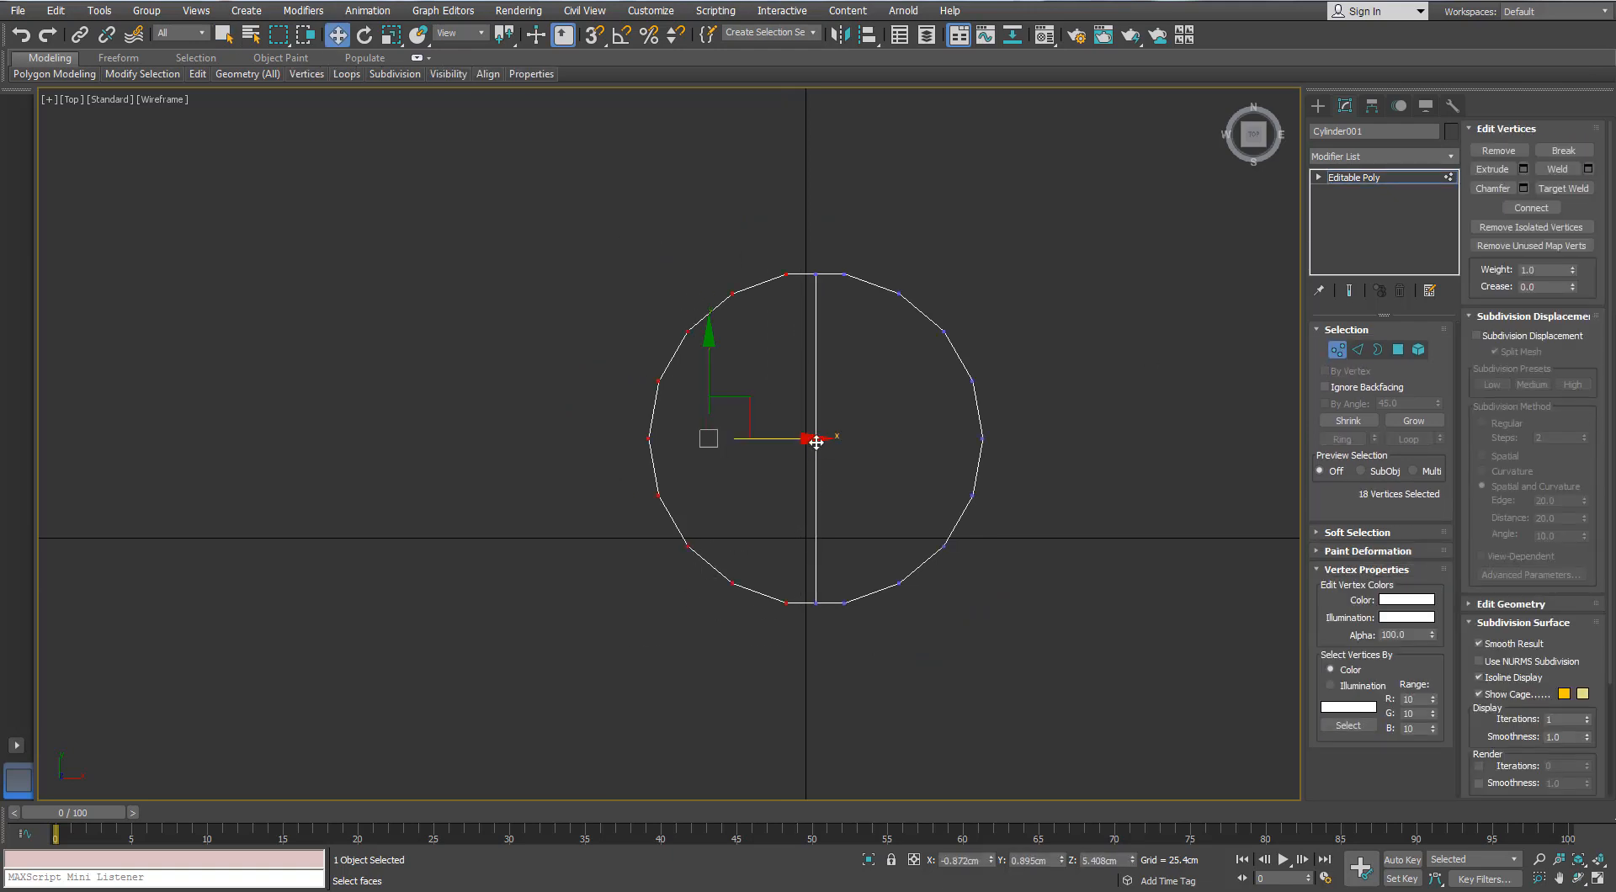
drag(816, 439, 419, 445)
scroll(426, 447, down, 2)
middle_drag(425, 447, 679, 427)
drag(699, 419, 514, 420)
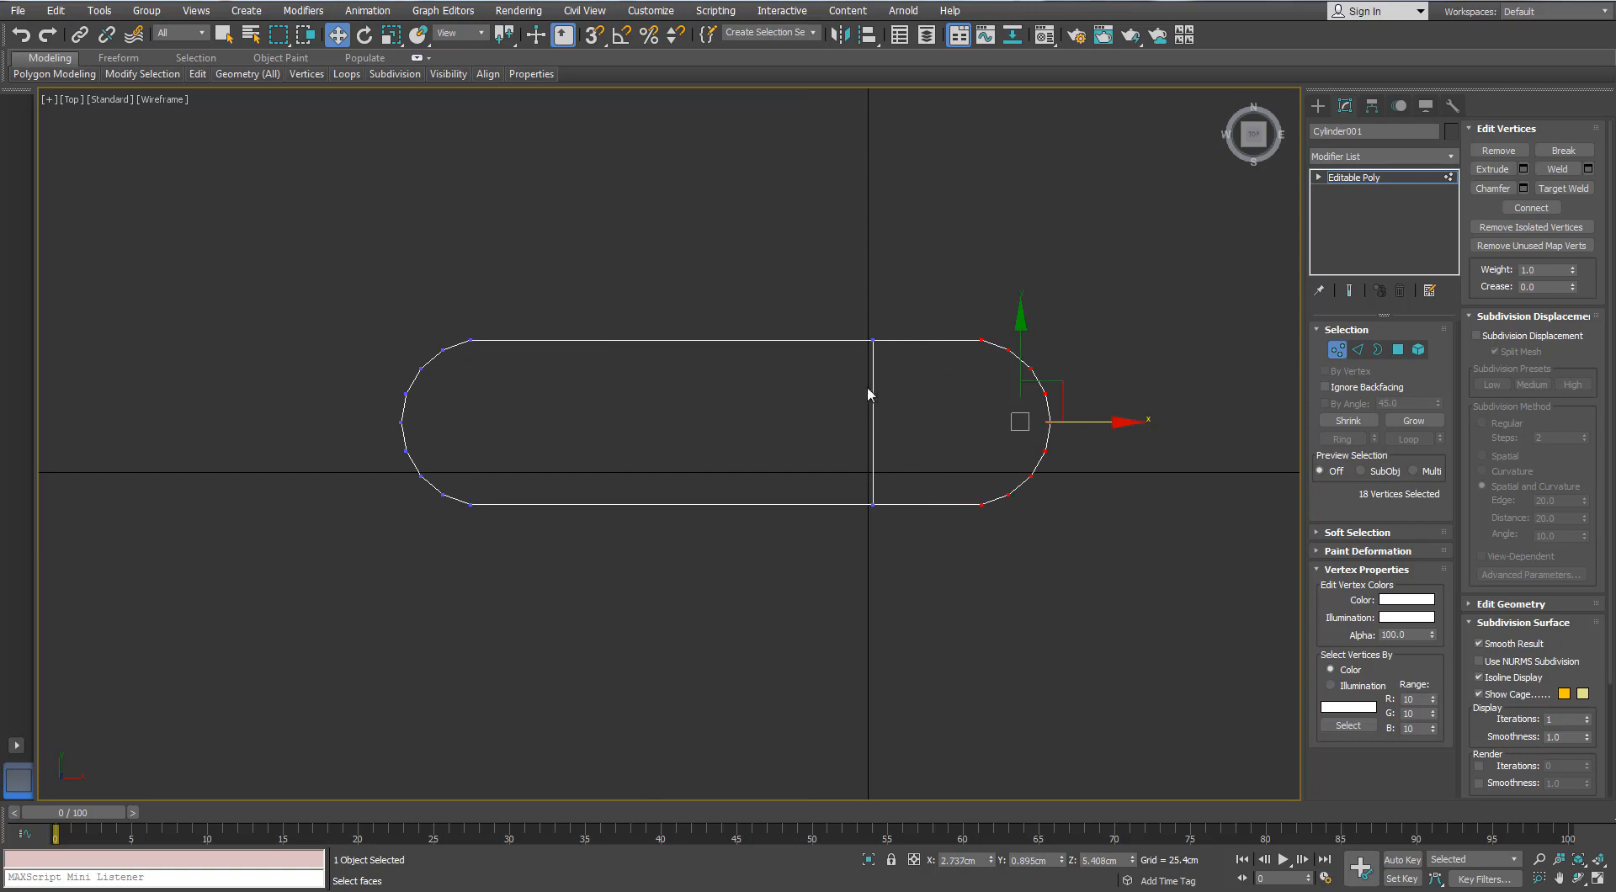
- Remove the dividing edge loop from the stretched body, leaving its flat sides undivided
click(1338, 350)
middle_drag(879, 400, 881, 340)
key(p)
scroll(873, 399, down, 5)
scroll(881, 340, up, 4)
key(2)
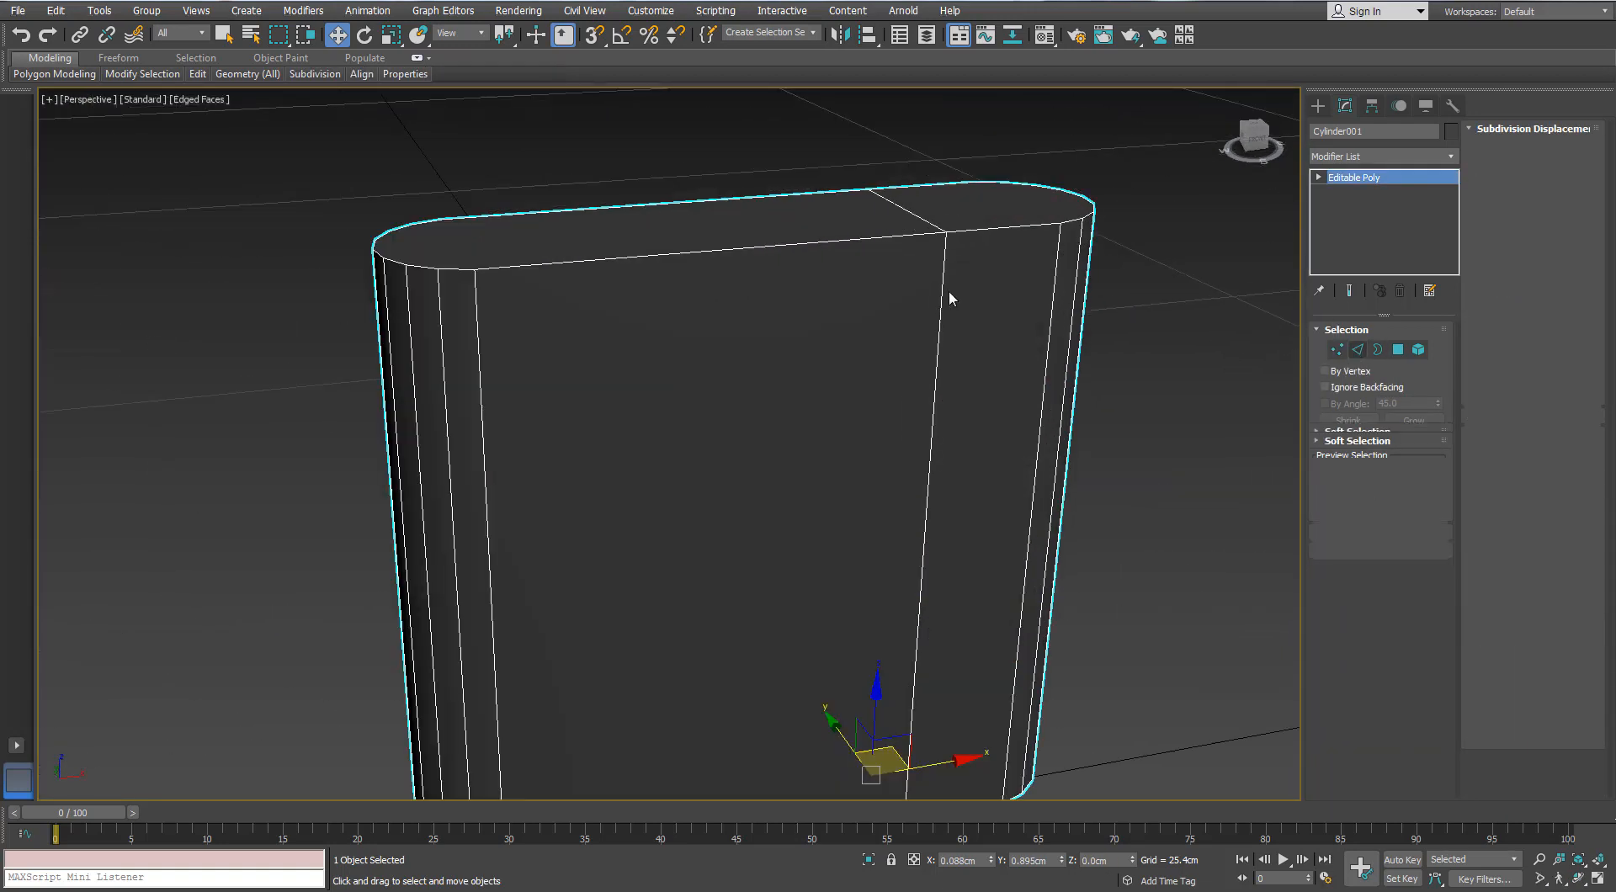
double_click(945, 291)
key(ctrl+BackSpace)
scroll(945, 290, down, 4)
alt+middle_drag(945, 290, 1488, 365)
click(1358, 350)
alt+middle_drag(912, 458, 906, 333)
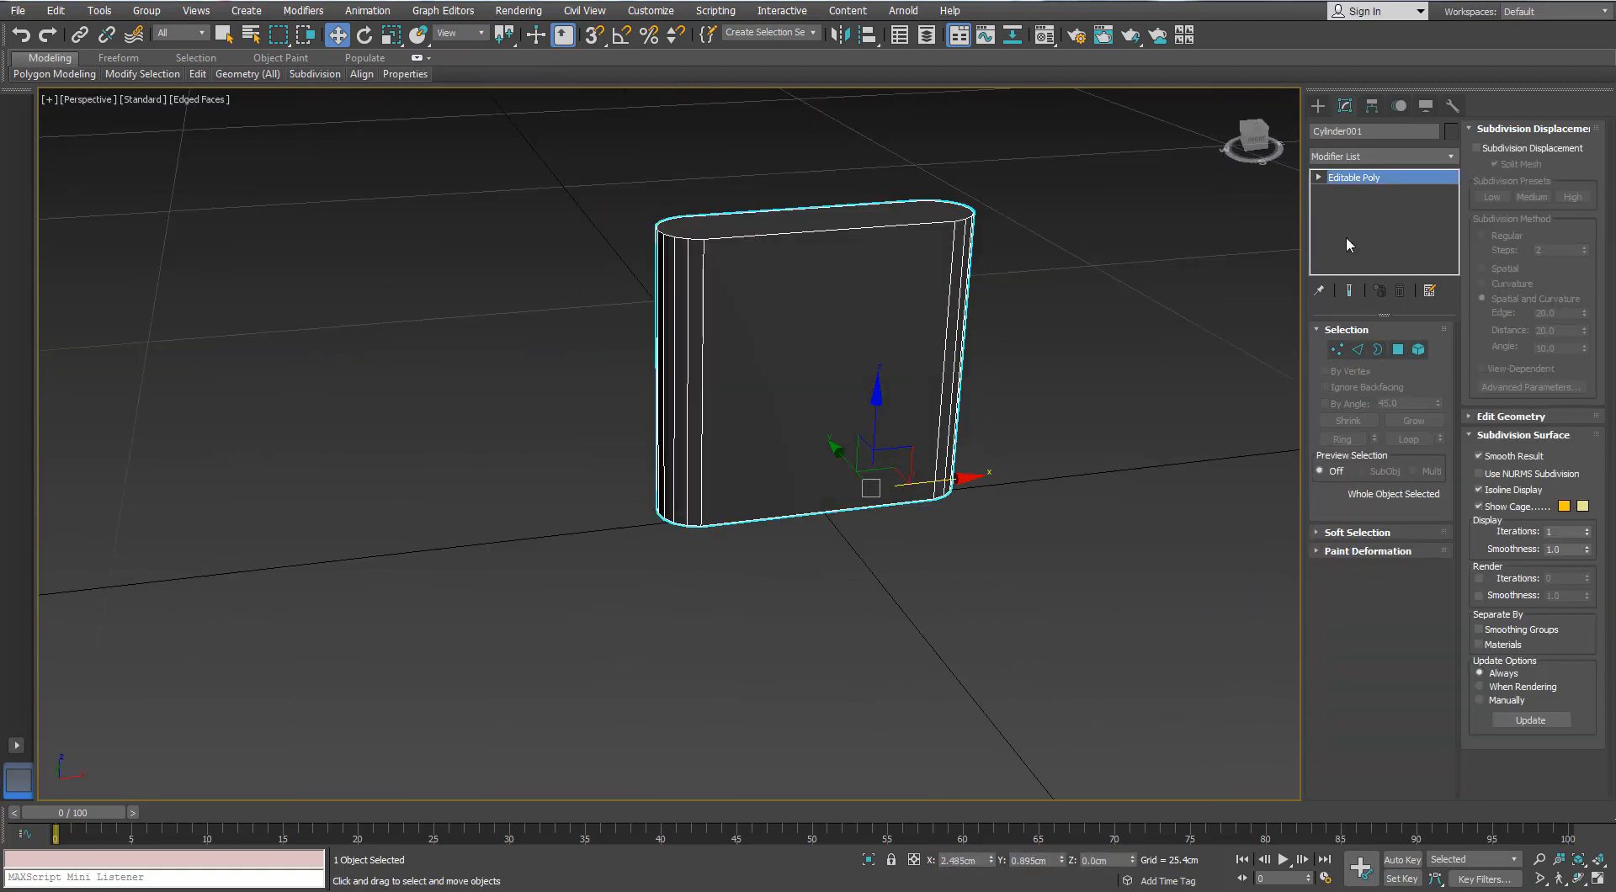
- Lower all top vertices of the body along Z to about 9.119 cm
click(1338, 350)
drag(1106, 166, 532, 286)
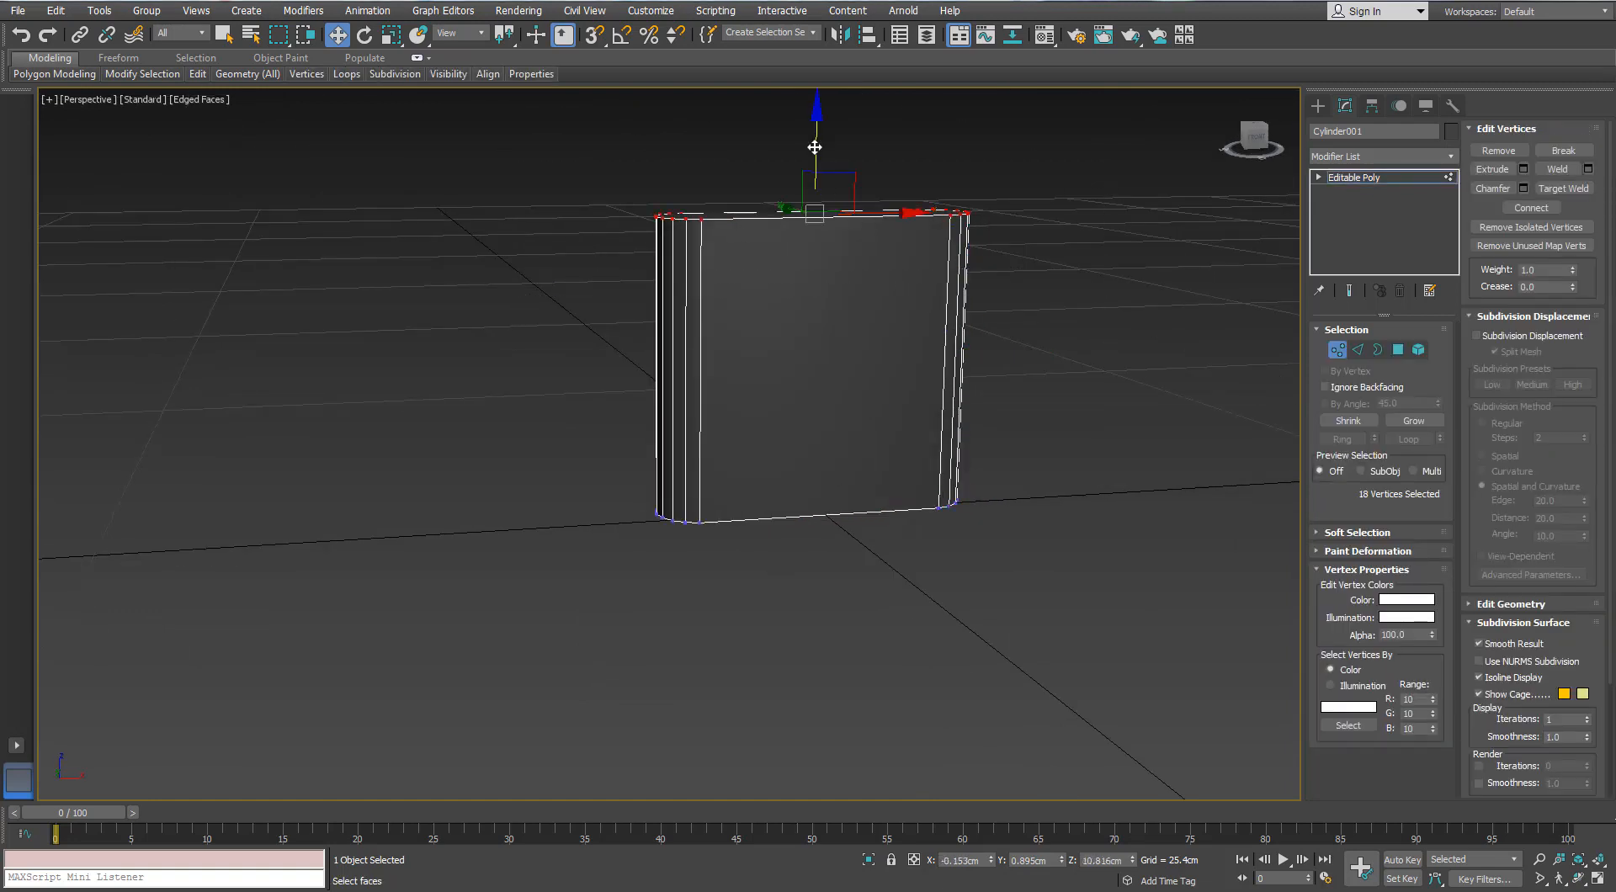
drag(815, 147, 812, 193)
alt+middle_drag(813, 193, 1292, 328)
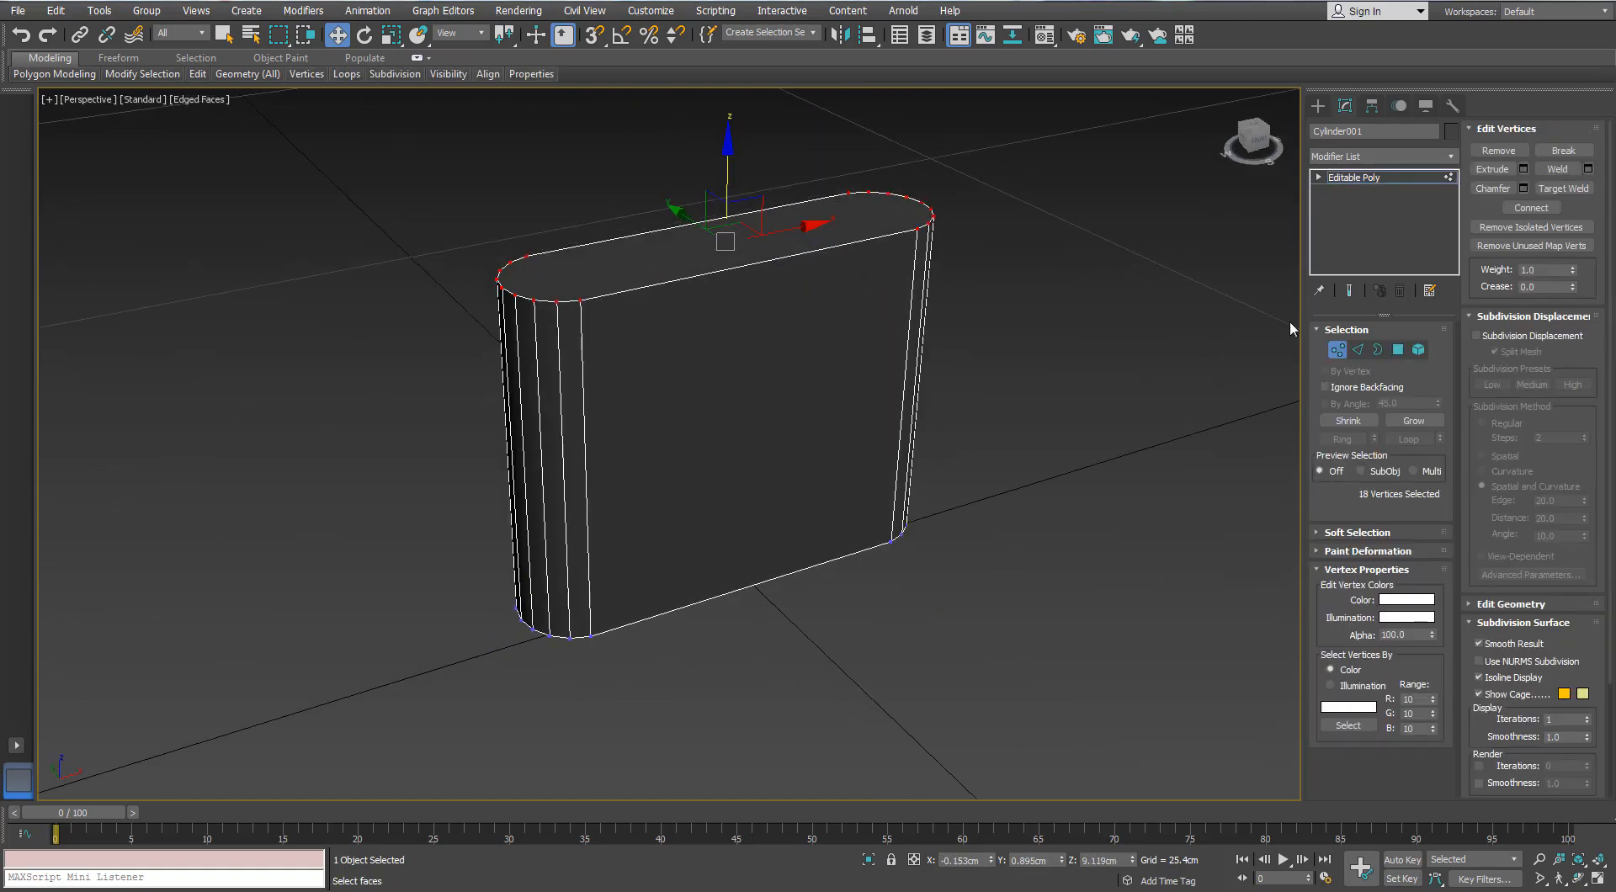
- Cut two parallel edges across the top face at one rounded end, joining facing vertices
click(1357, 350)
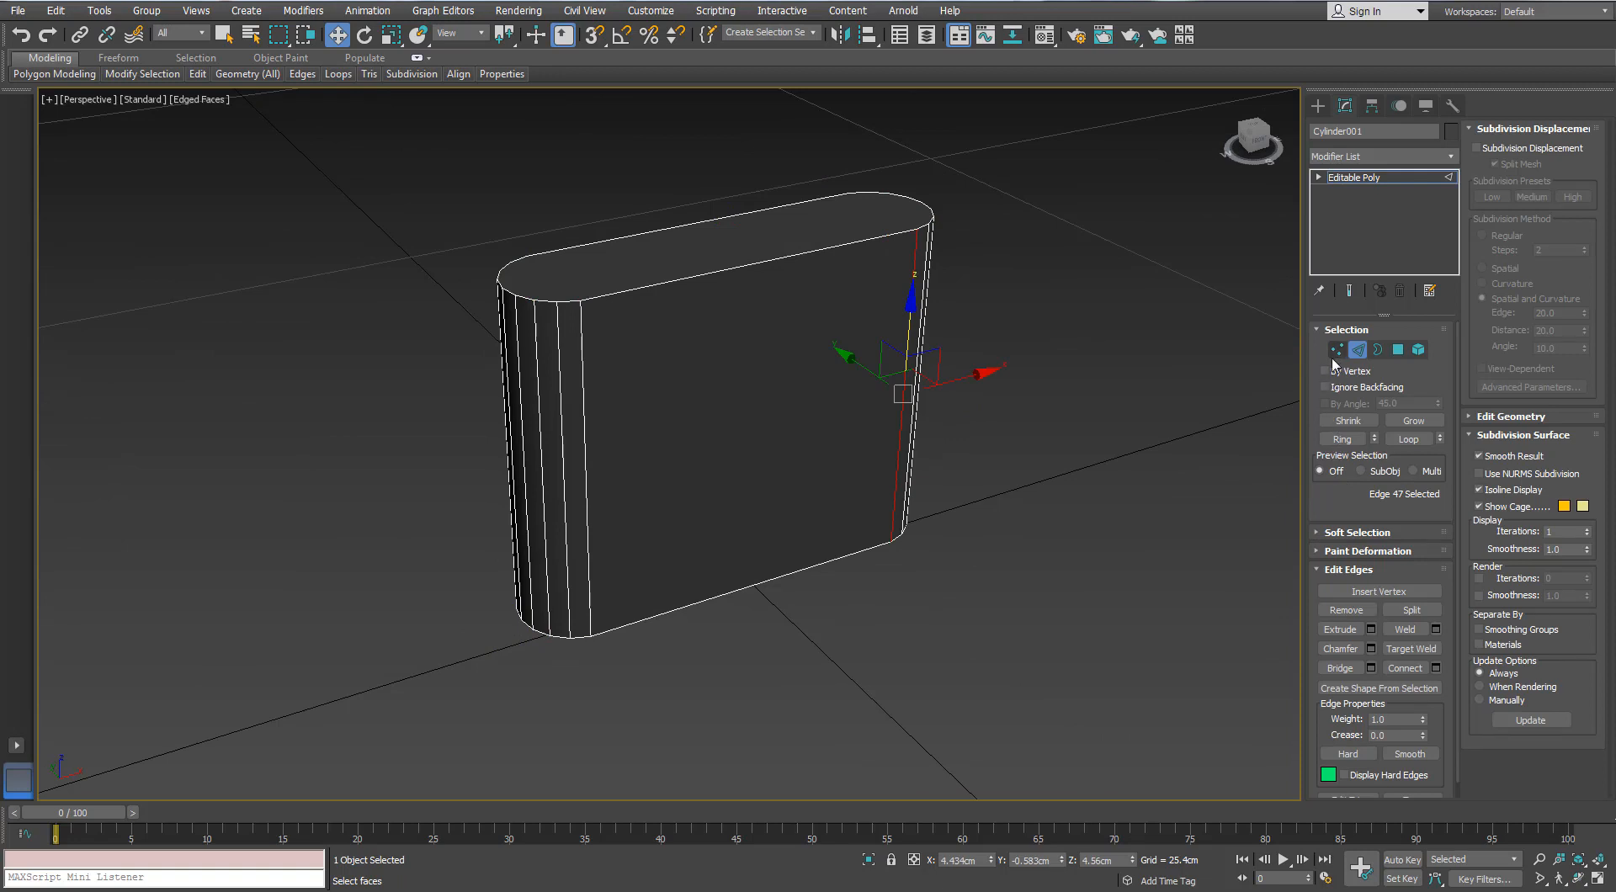
alt+middle_drag(627, 232, 556, 267)
scroll(580, 267, up, 4)
click(1336, 350)
alt+middle_drag(1085, 253, 901, 296)
click(901, 297)
right_click(895, 287)
click(798, 148)
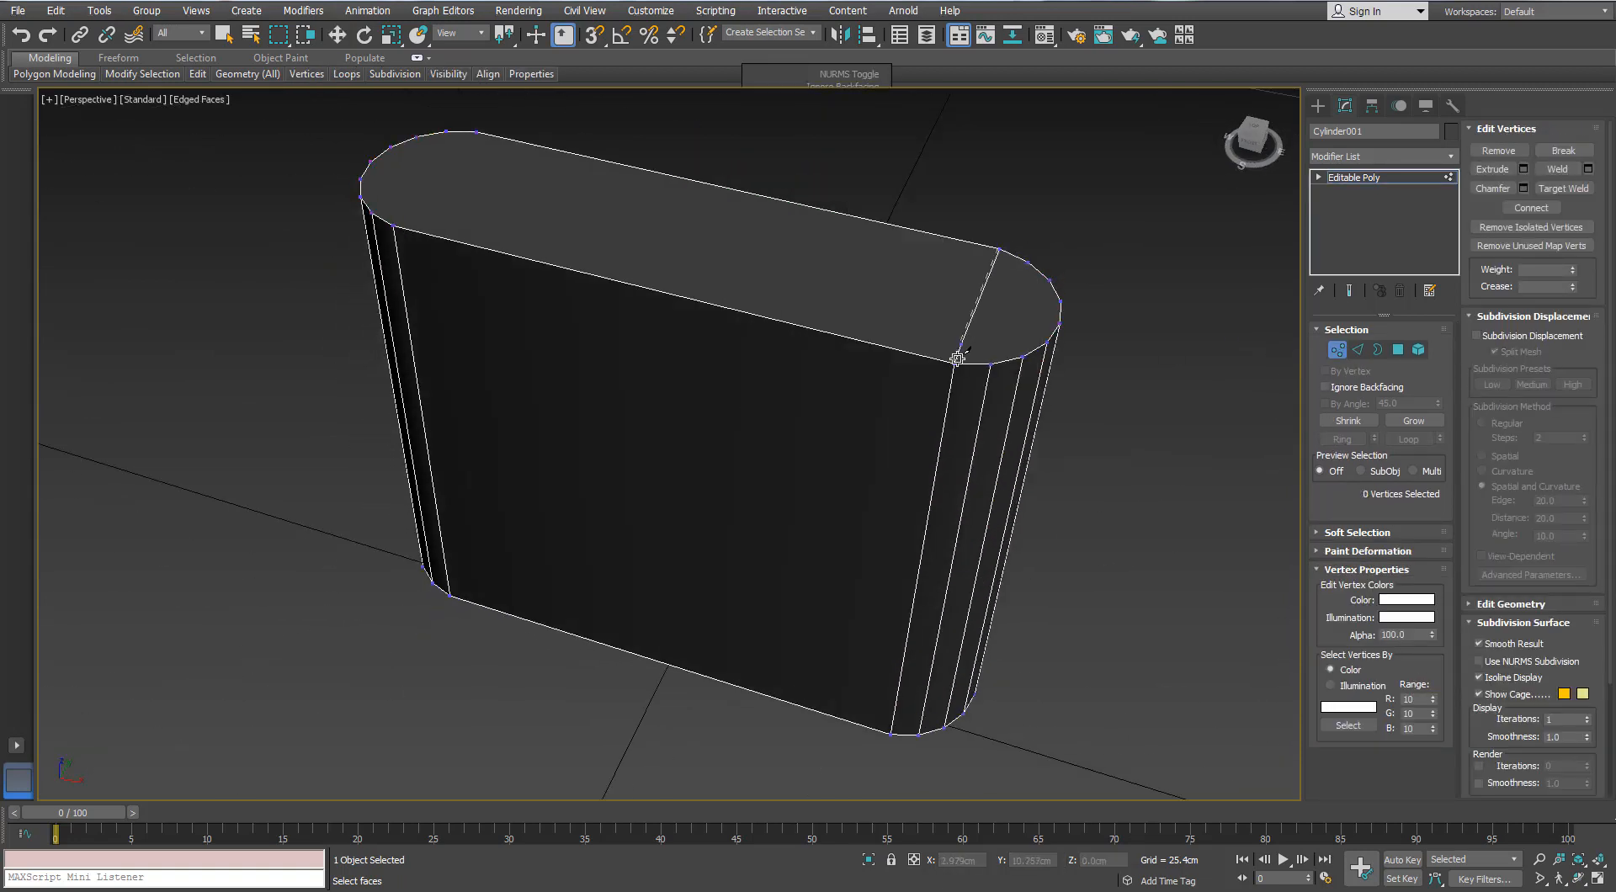
middle_drag(469, 186, 577, 249)
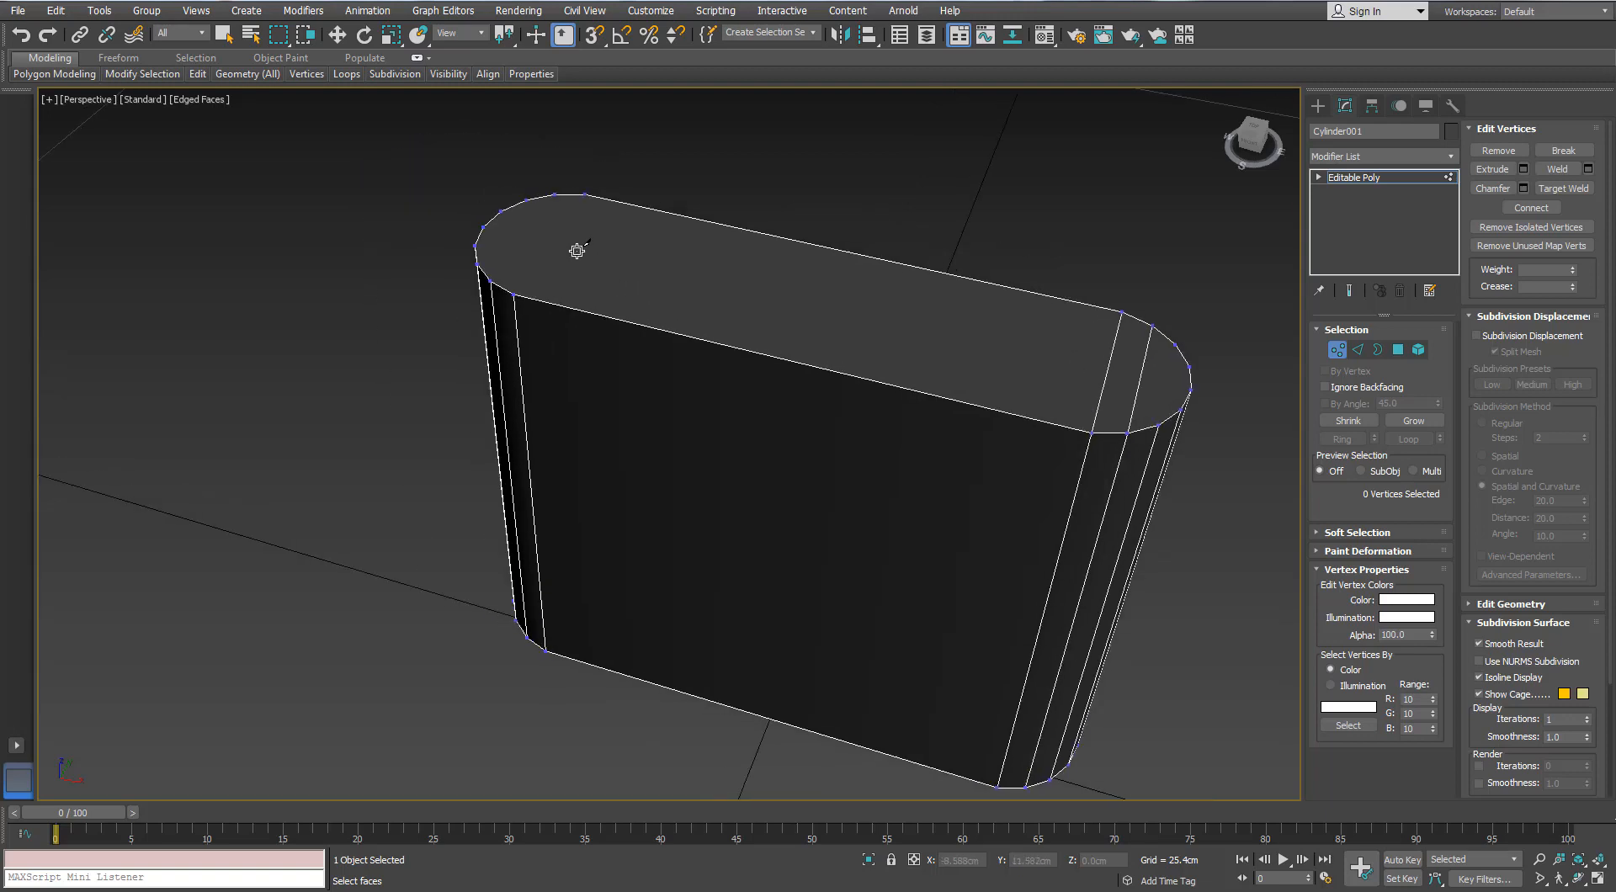
- Cut two matching edges across the top face at the opposite rounded end
scroll(577, 250, up, 3)
click(587, 167)
click(479, 314)
right_click(479, 314)
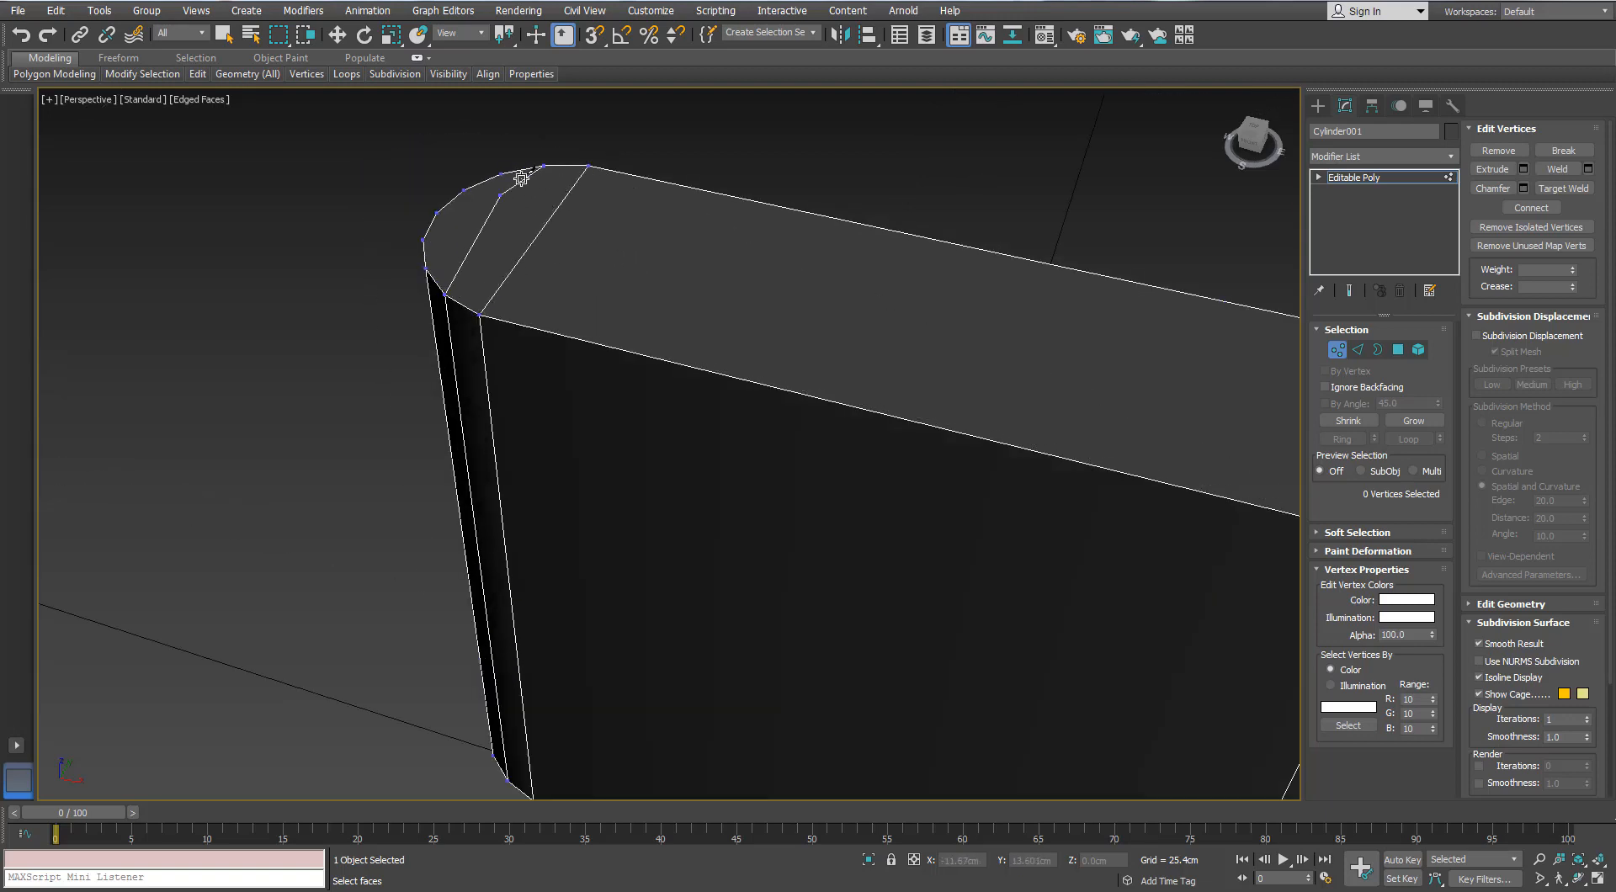
- Cut five lengthwise edges along the top face between matching vertices of the two rounded ends
scroll(661, 290, down, 3)
alt+middle_drag(750, 318, 310, 440)
click(226, 488)
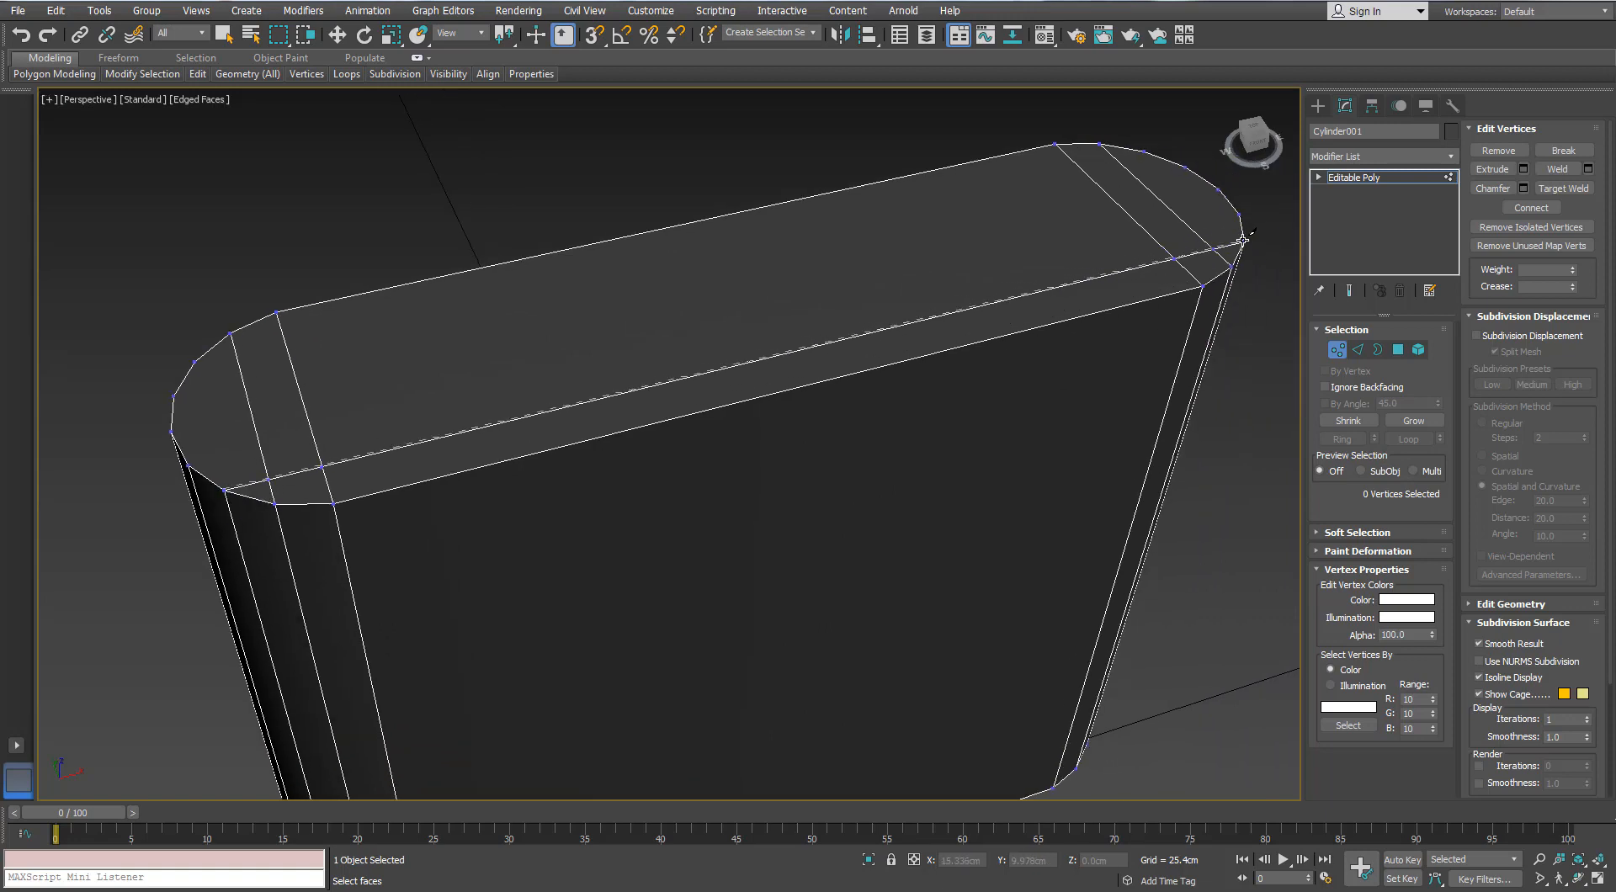
click(1144, 149)
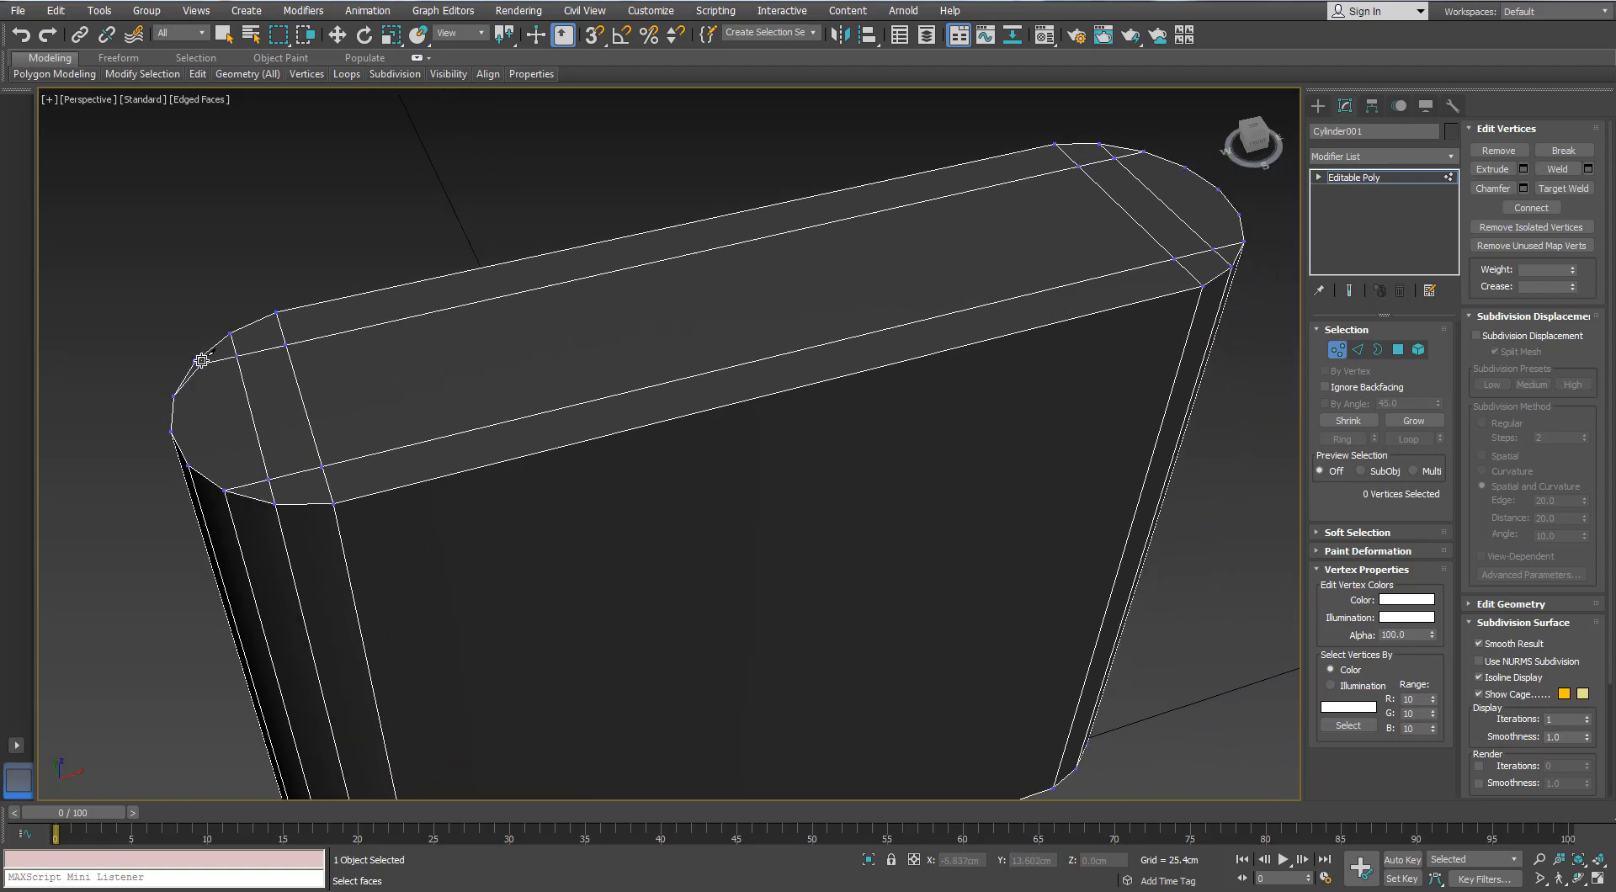
click(195, 362)
click(173, 393)
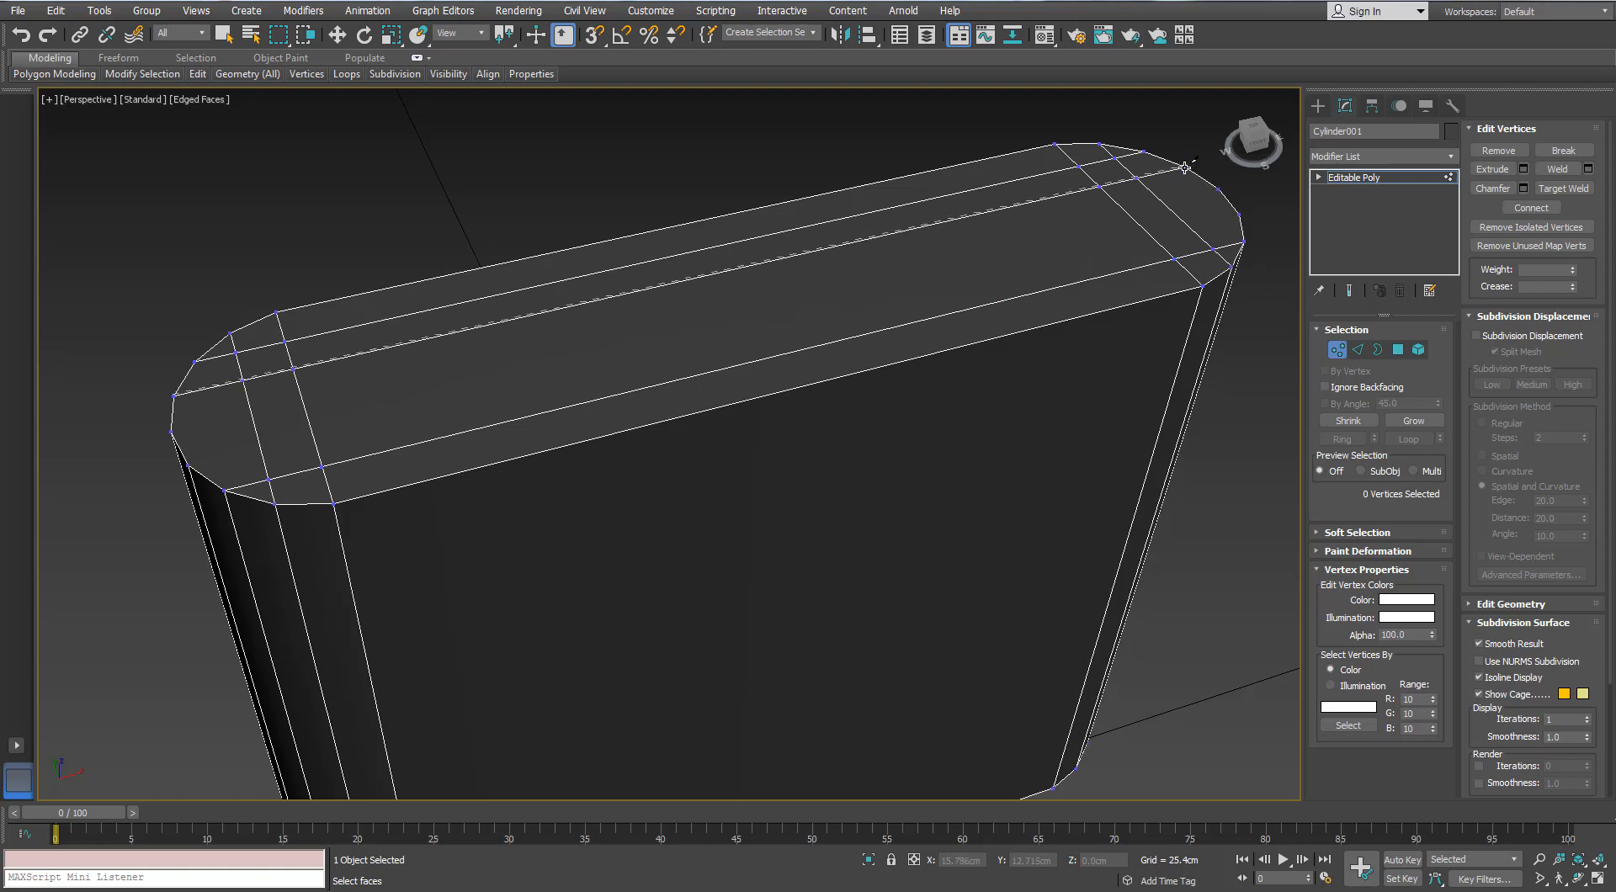
click(1187, 225)
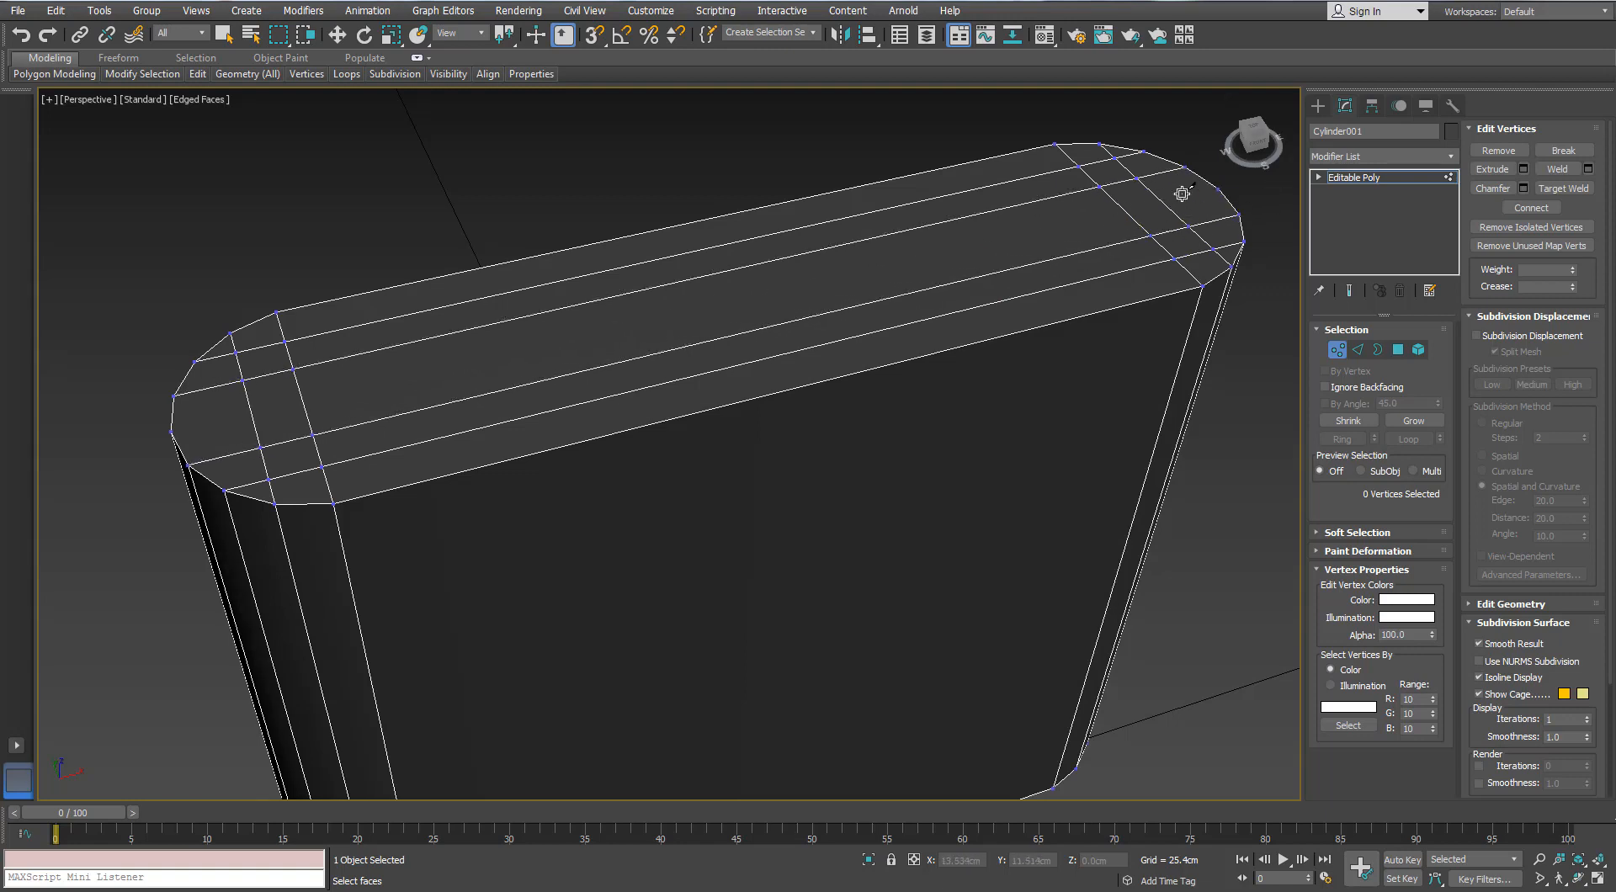
click(171, 433)
scroll(161, 463, down, 5)
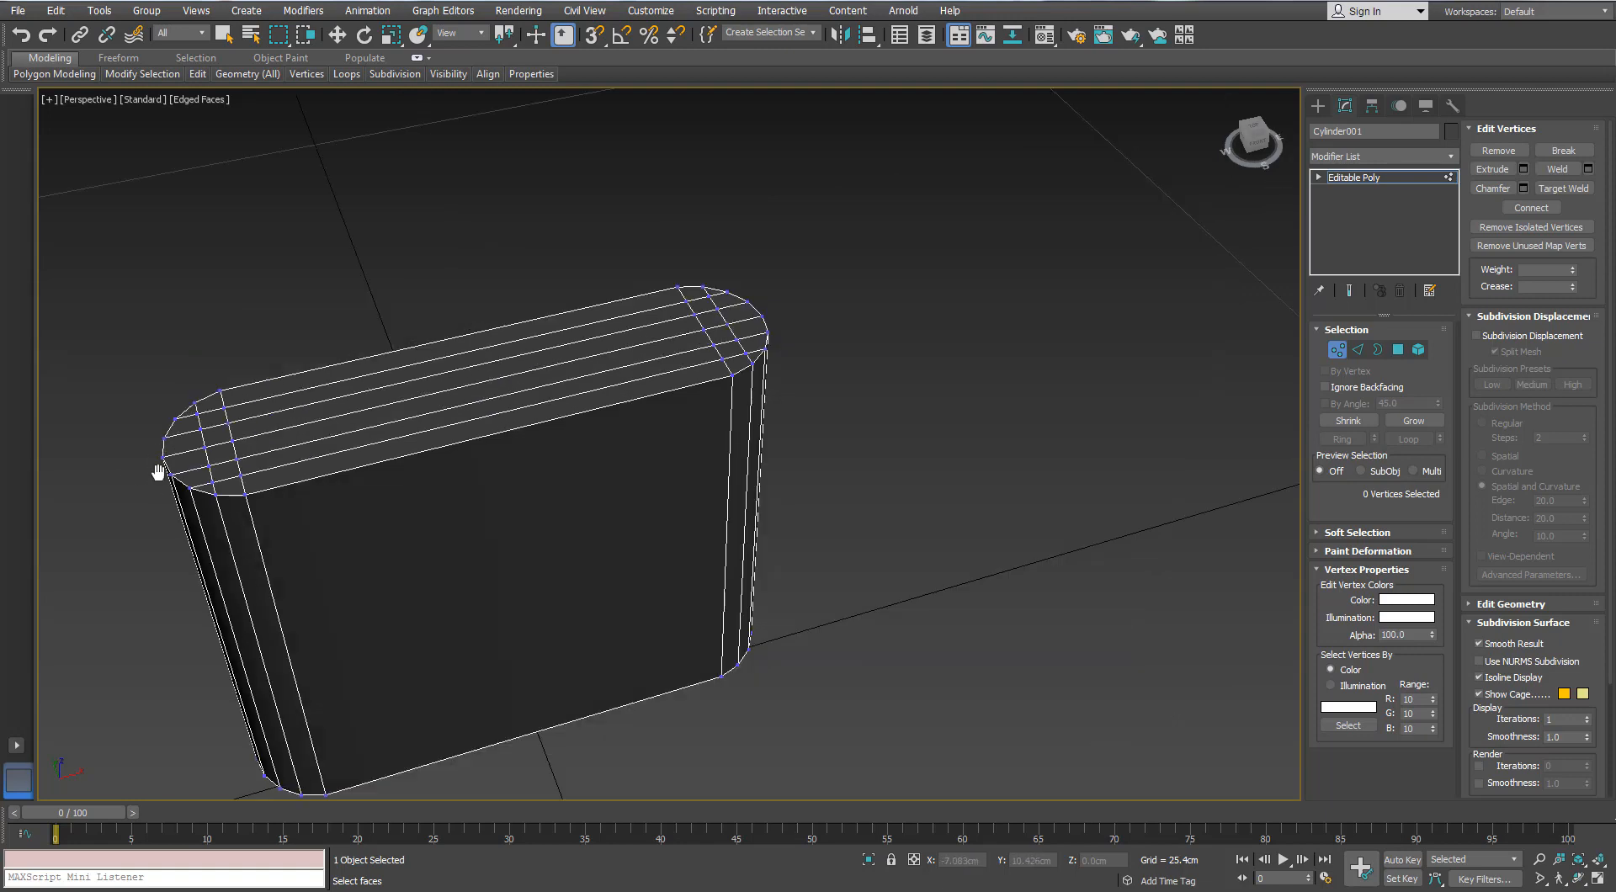
- Connect the ring of vertical side edges with 2 segments and a pinch of 89
middle_drag(789, 363, 993, 426)
click(1358, 350)
click(987, 362)
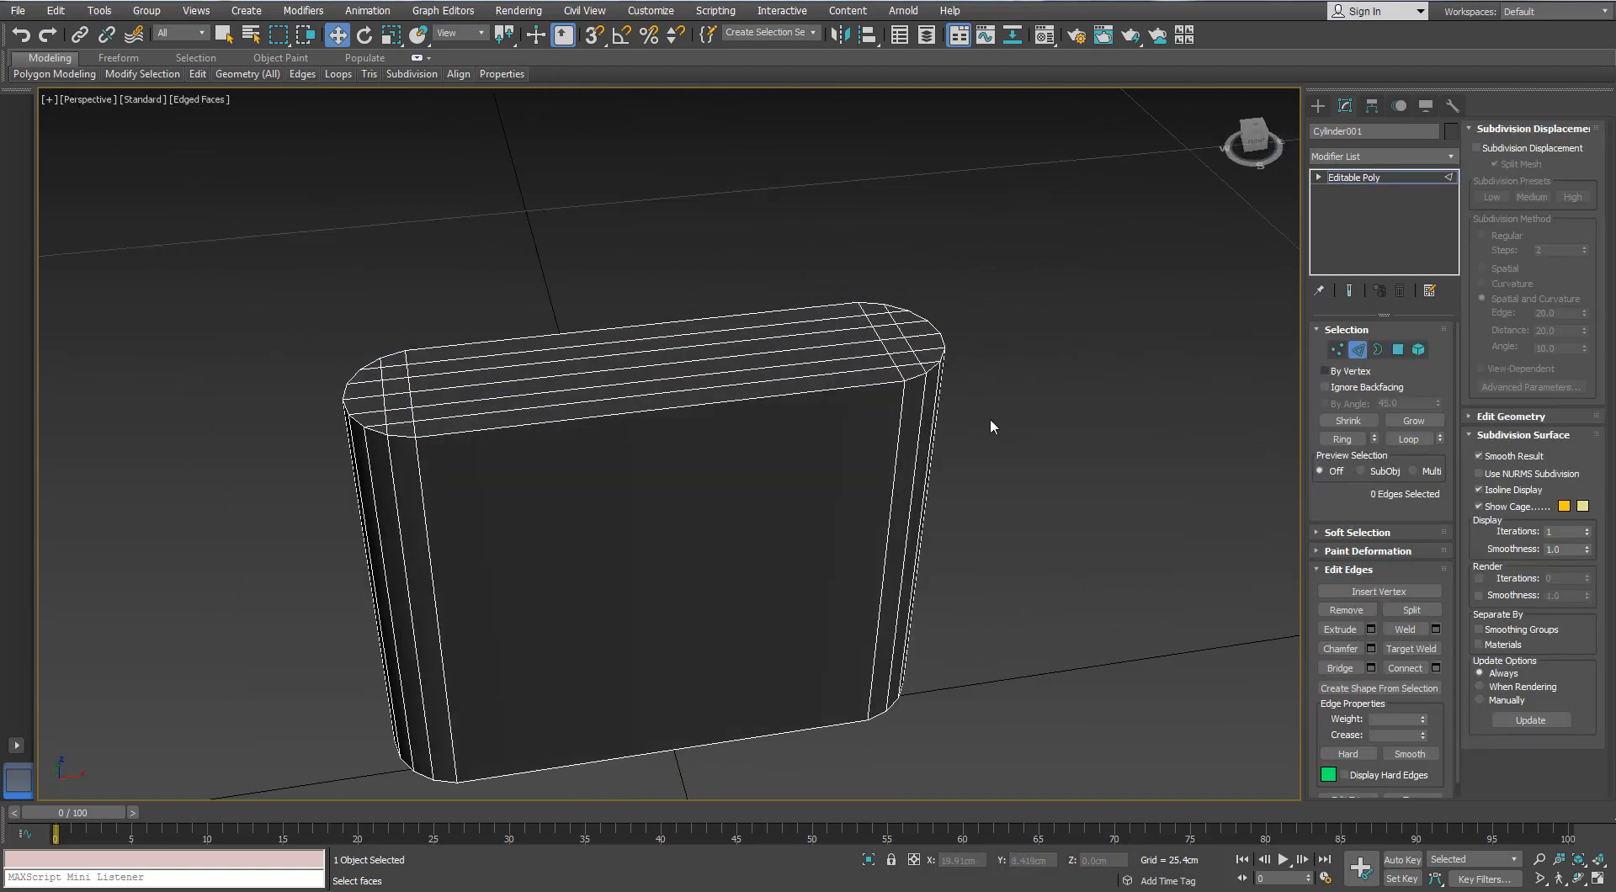
key(alt+r)
click(903, 409)
click(1348, 440)
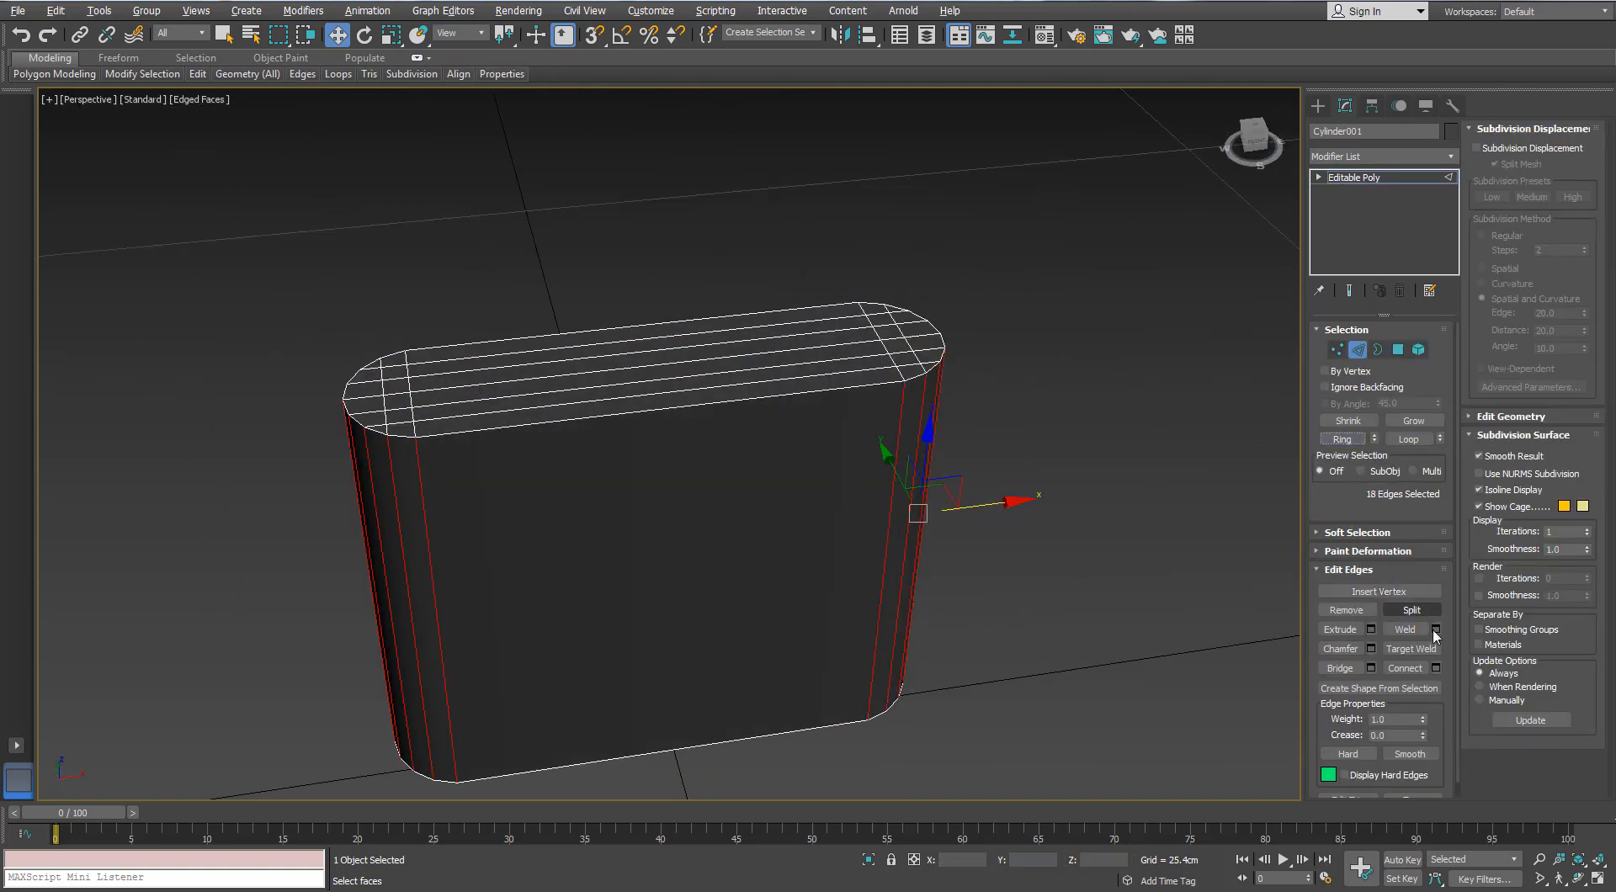
click(1436, 668)
alt+middle_drag(690, 404, 683, 469)
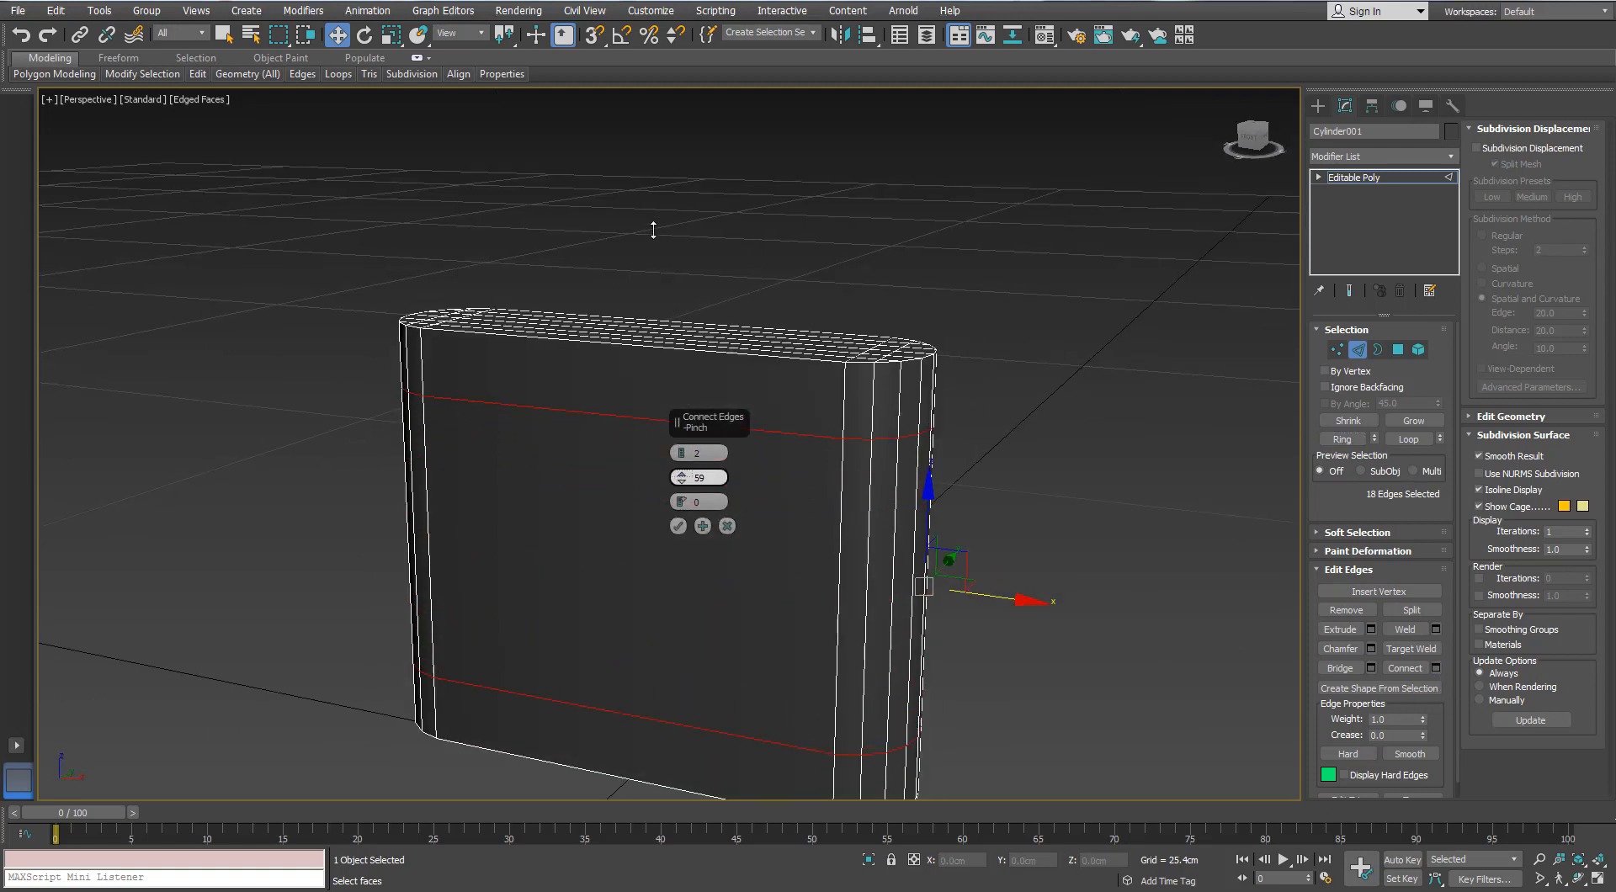
click(679, 528)
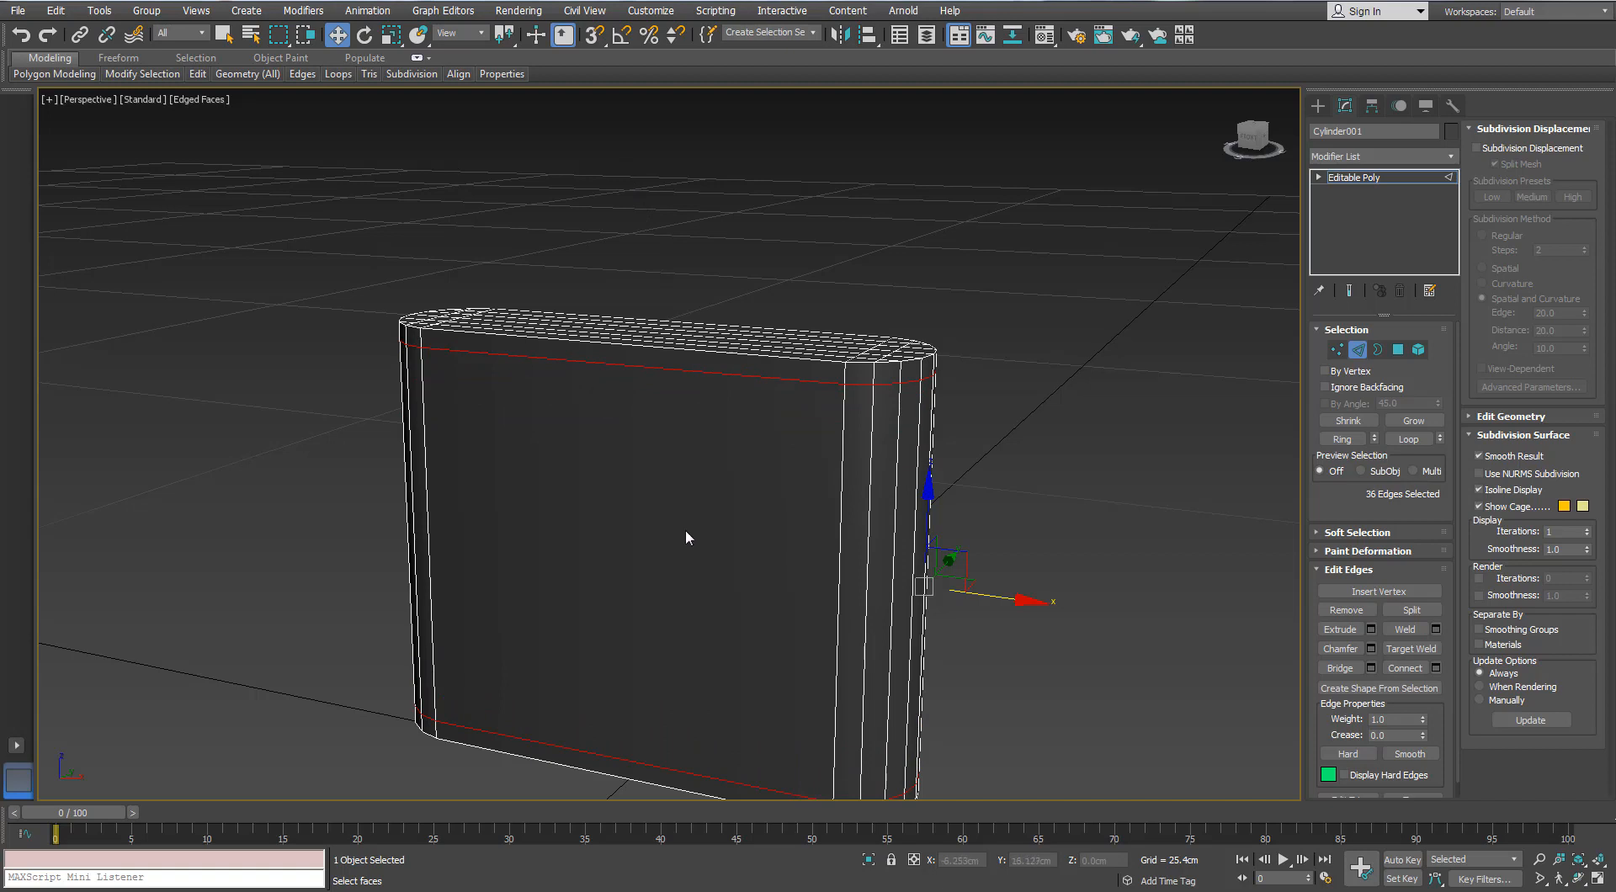
- Select the narrow band of polygons just below the top edge and extrude it outward by local normal
alt+middle_drag(846, 460, 851, 498)
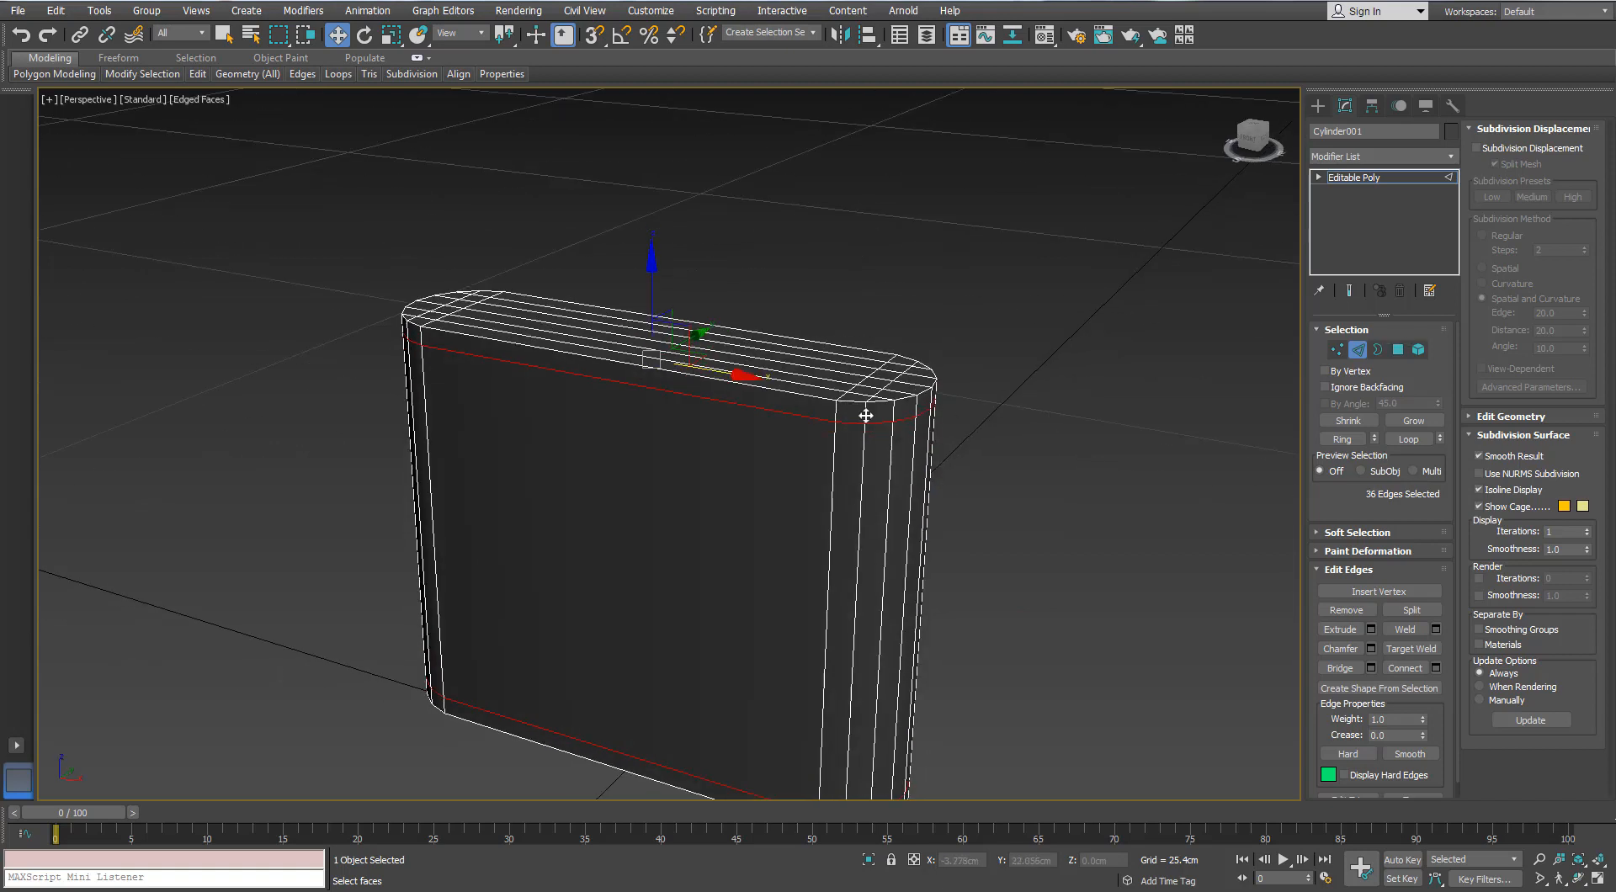
click(865, 415)
click(1348, 441)
ctrl+click(1397, 350)
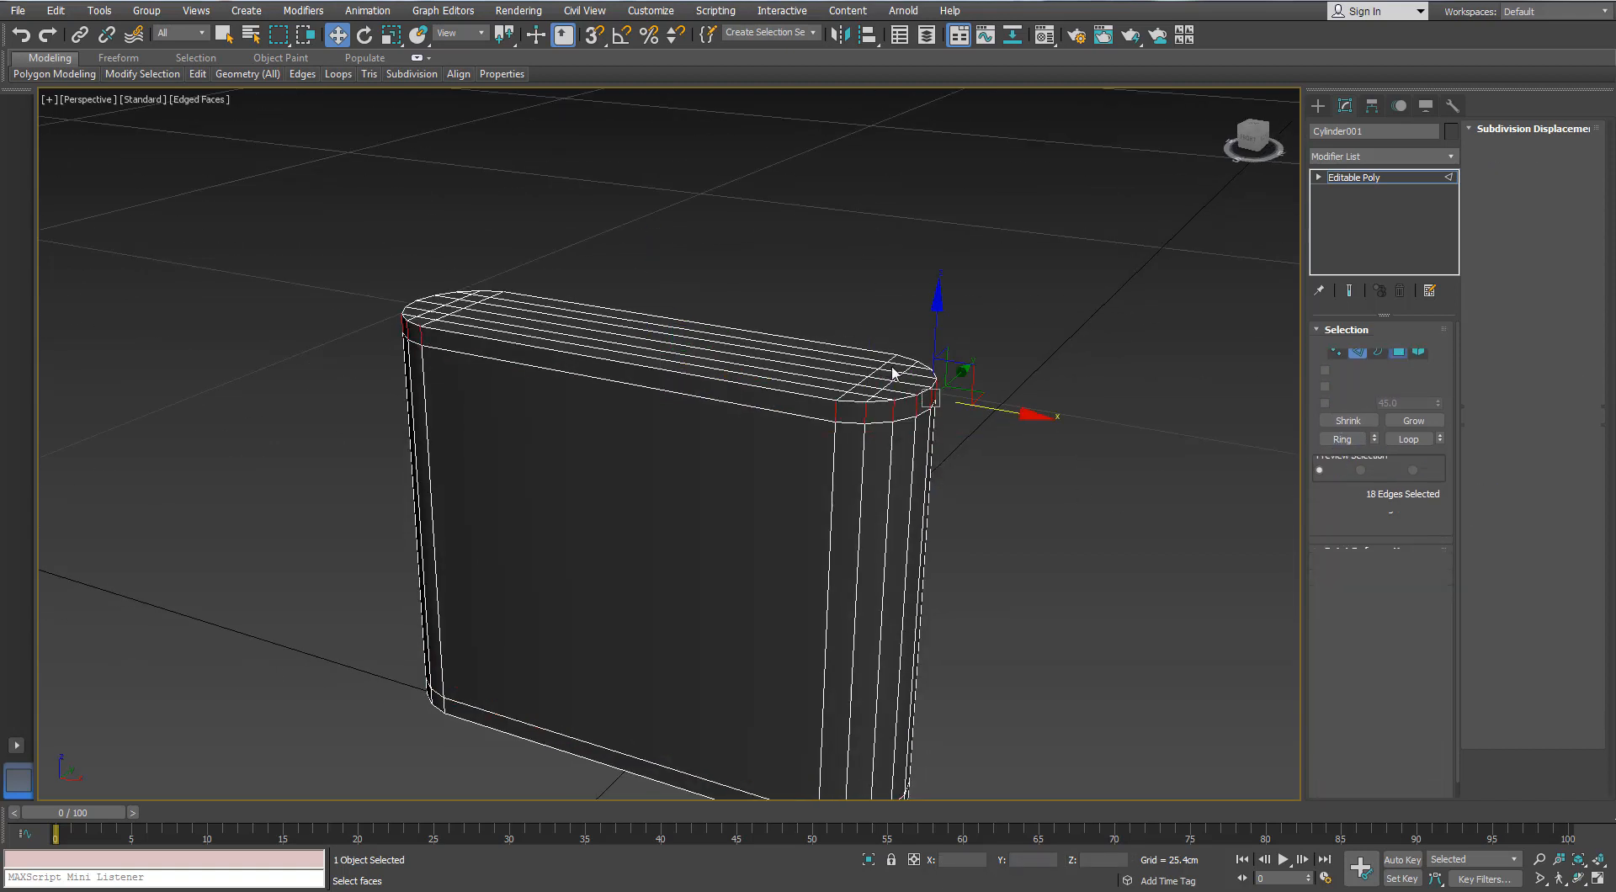
scroll(893, 374, up, 3)
click(1370, 609)
click(691, 455)
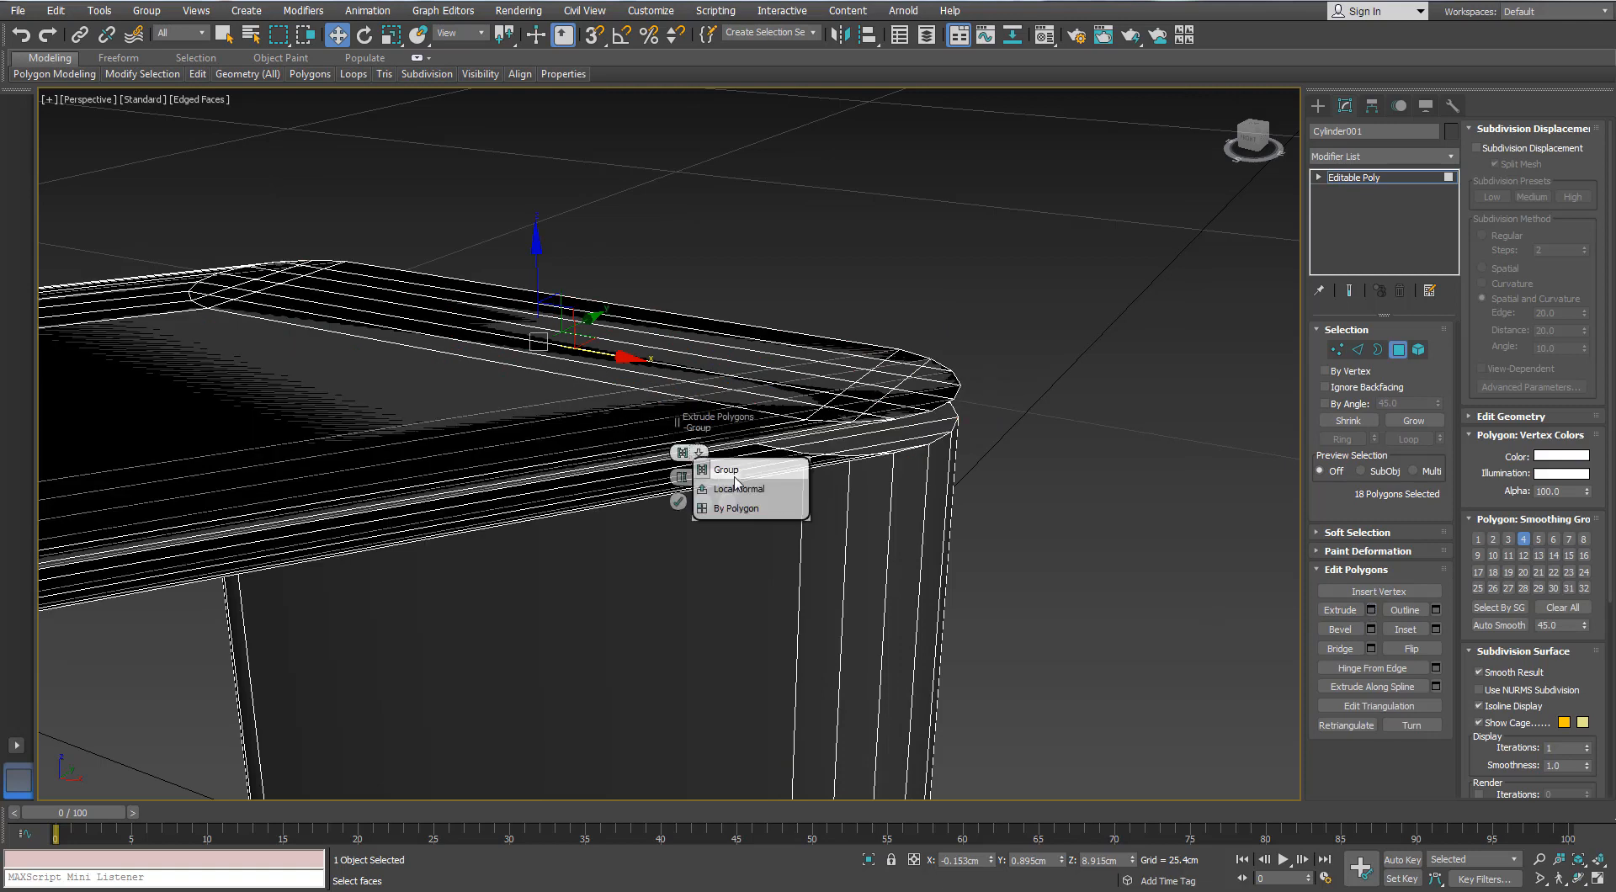
click(724, 487)
drag(681, 478, 684, 509)
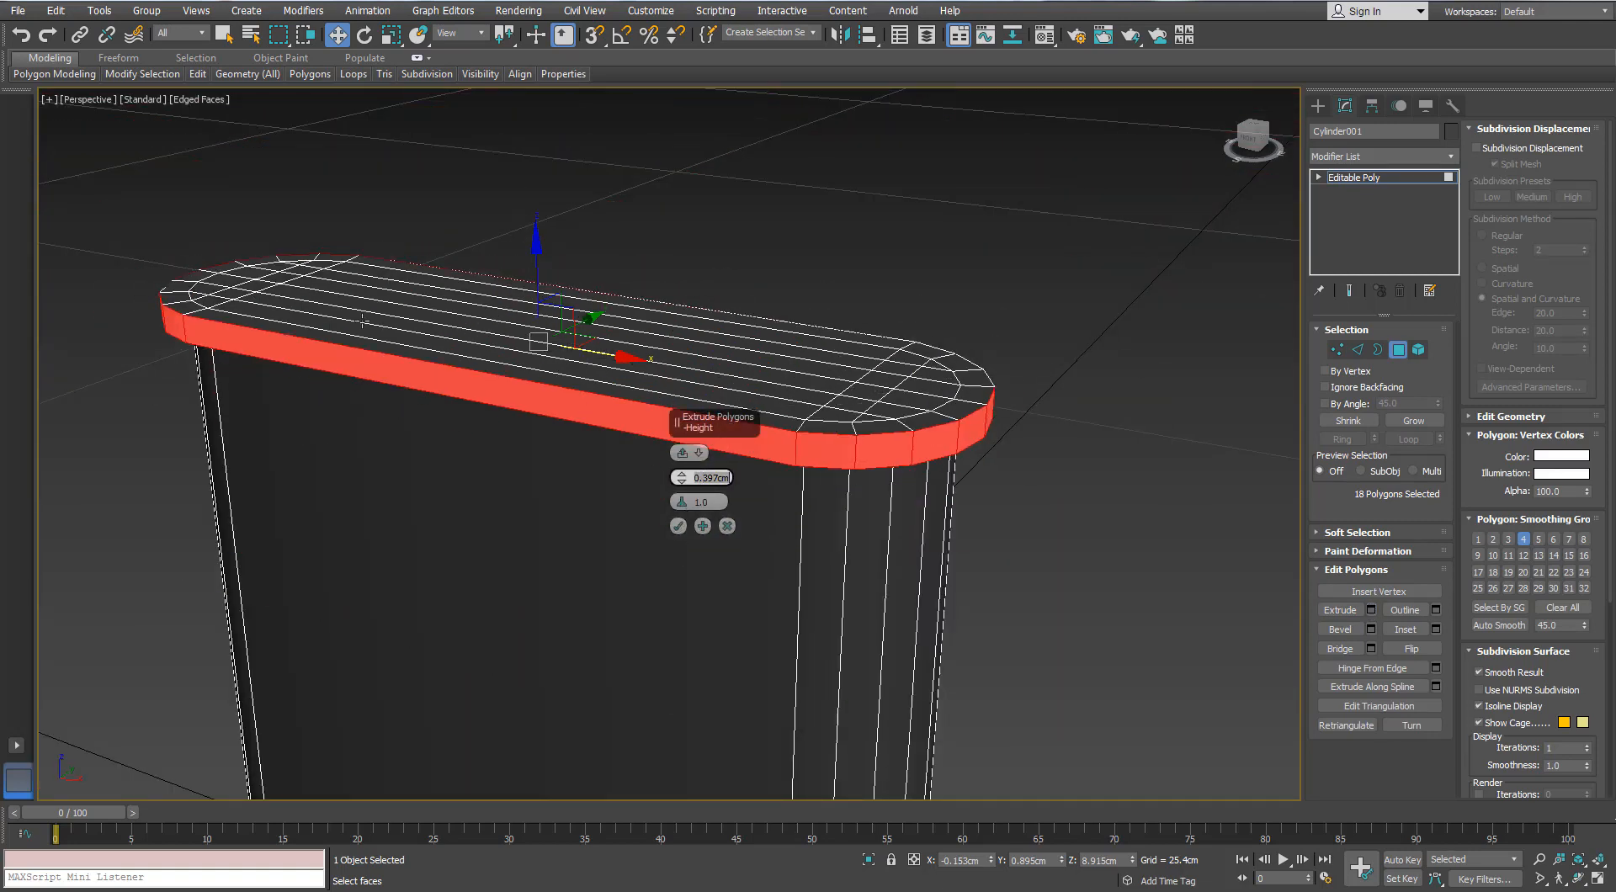
- Set the band's extrusion height to 0.2 cm and apply it
scroll(362, 321, down, 3)
alt+middle_drag(362, 322, 314, 274)
scroll(560, 245, up, 3)
drag(681, 475, 681, 478)
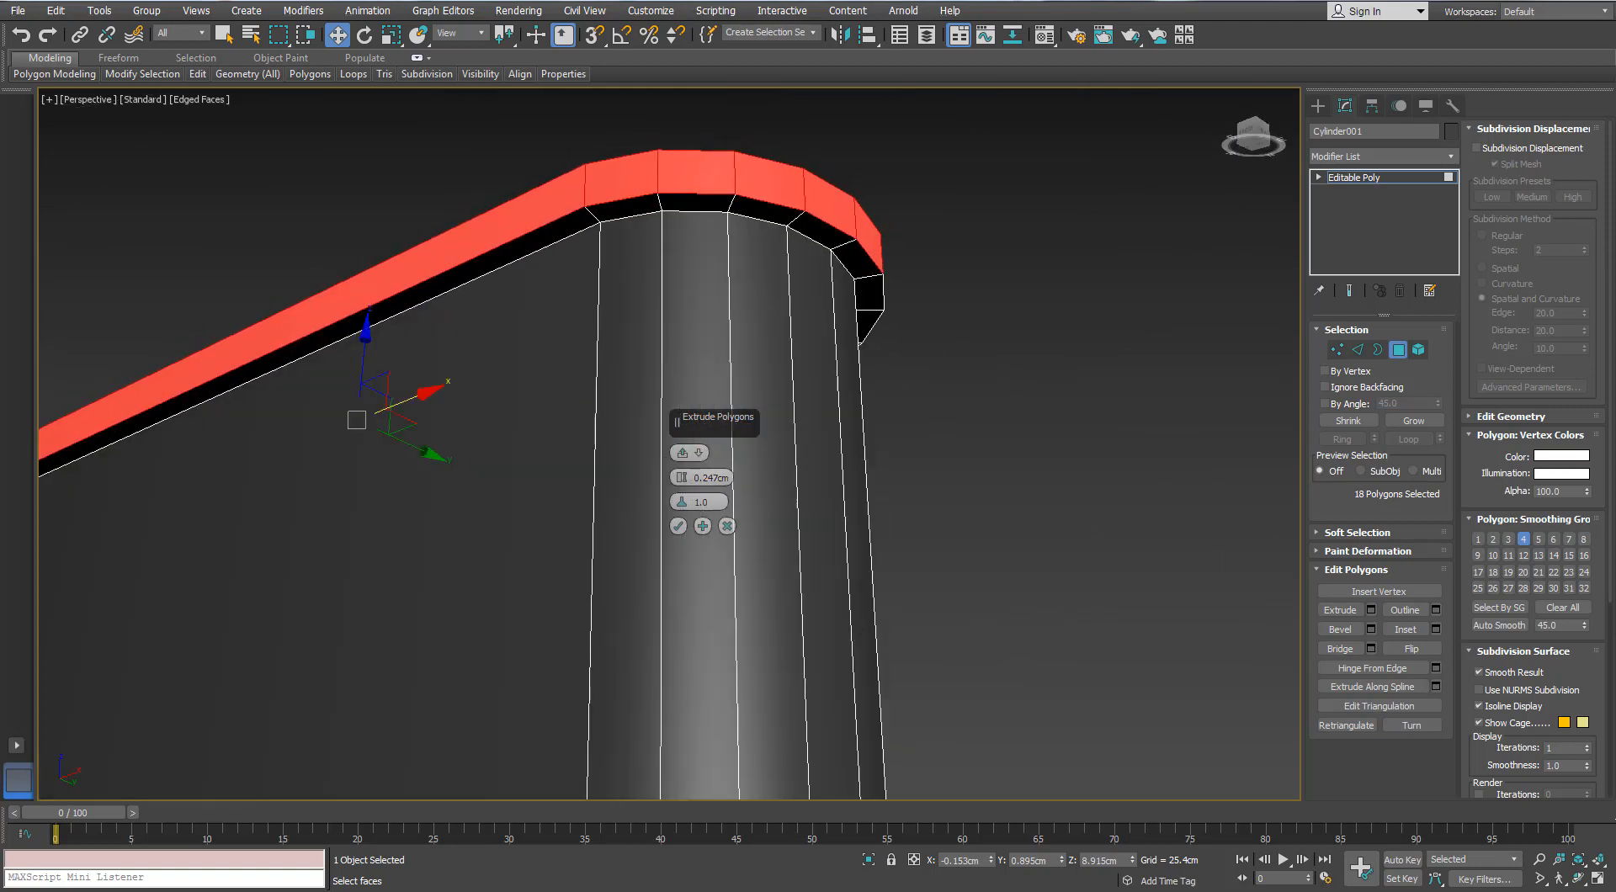
click(711, 478)
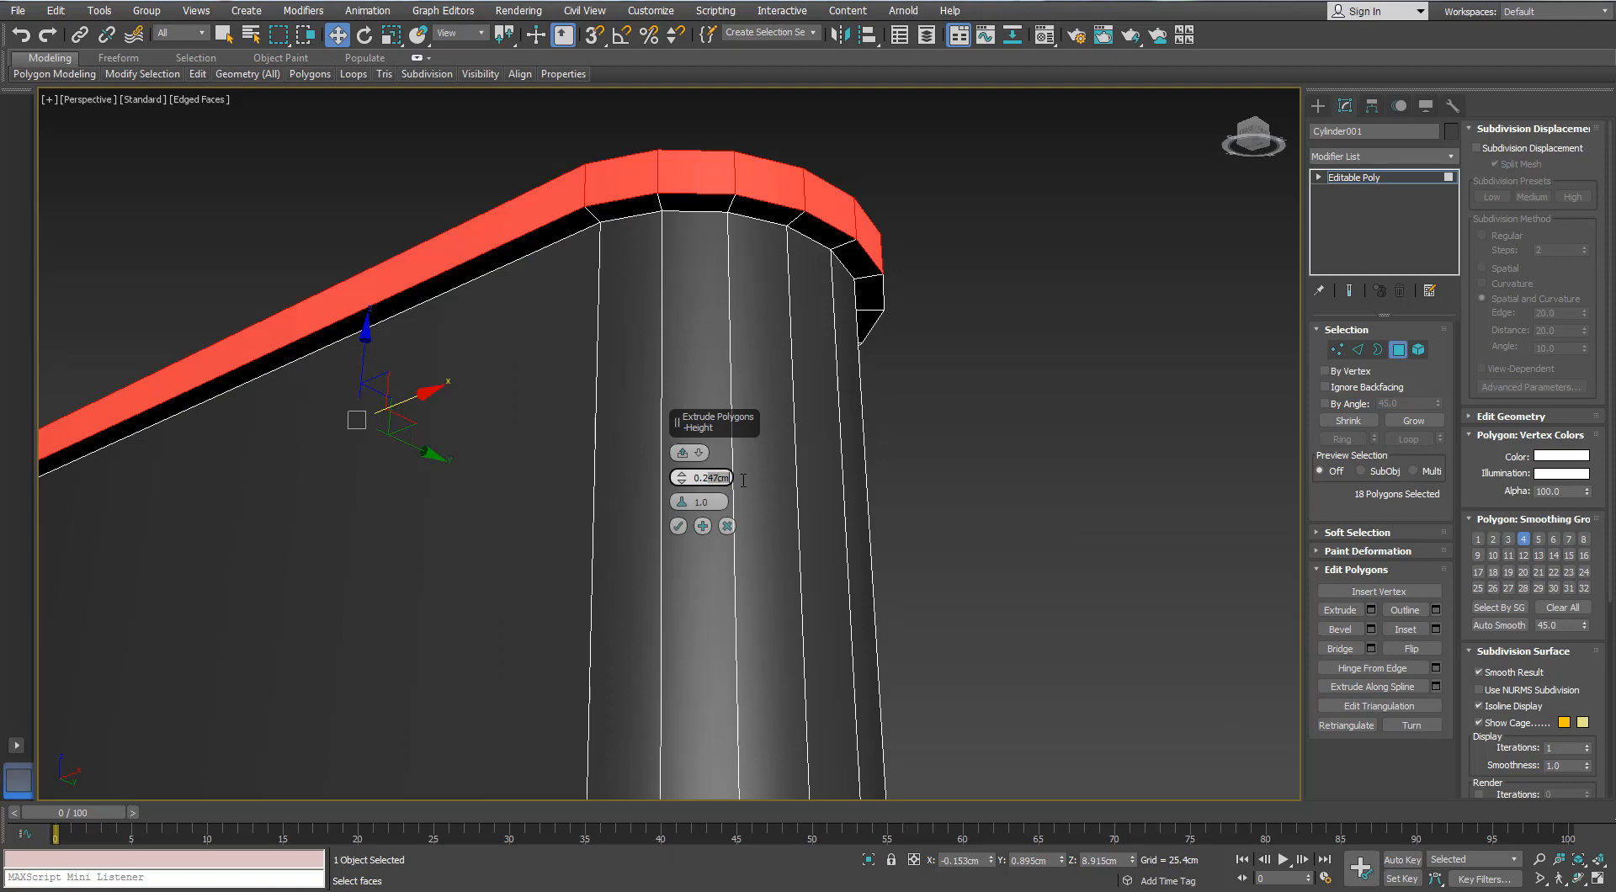
text(0.2)
key(Return)
click(678, 527)
- Connect the ring of long vertical side edges with a single centred loop around the middle of the body
scroll(678, 526, down, 3)
alt+middle_drag(404, 471, 543, 400)
middle_drag(543, 400, 619, 281)
click(1357, 350)
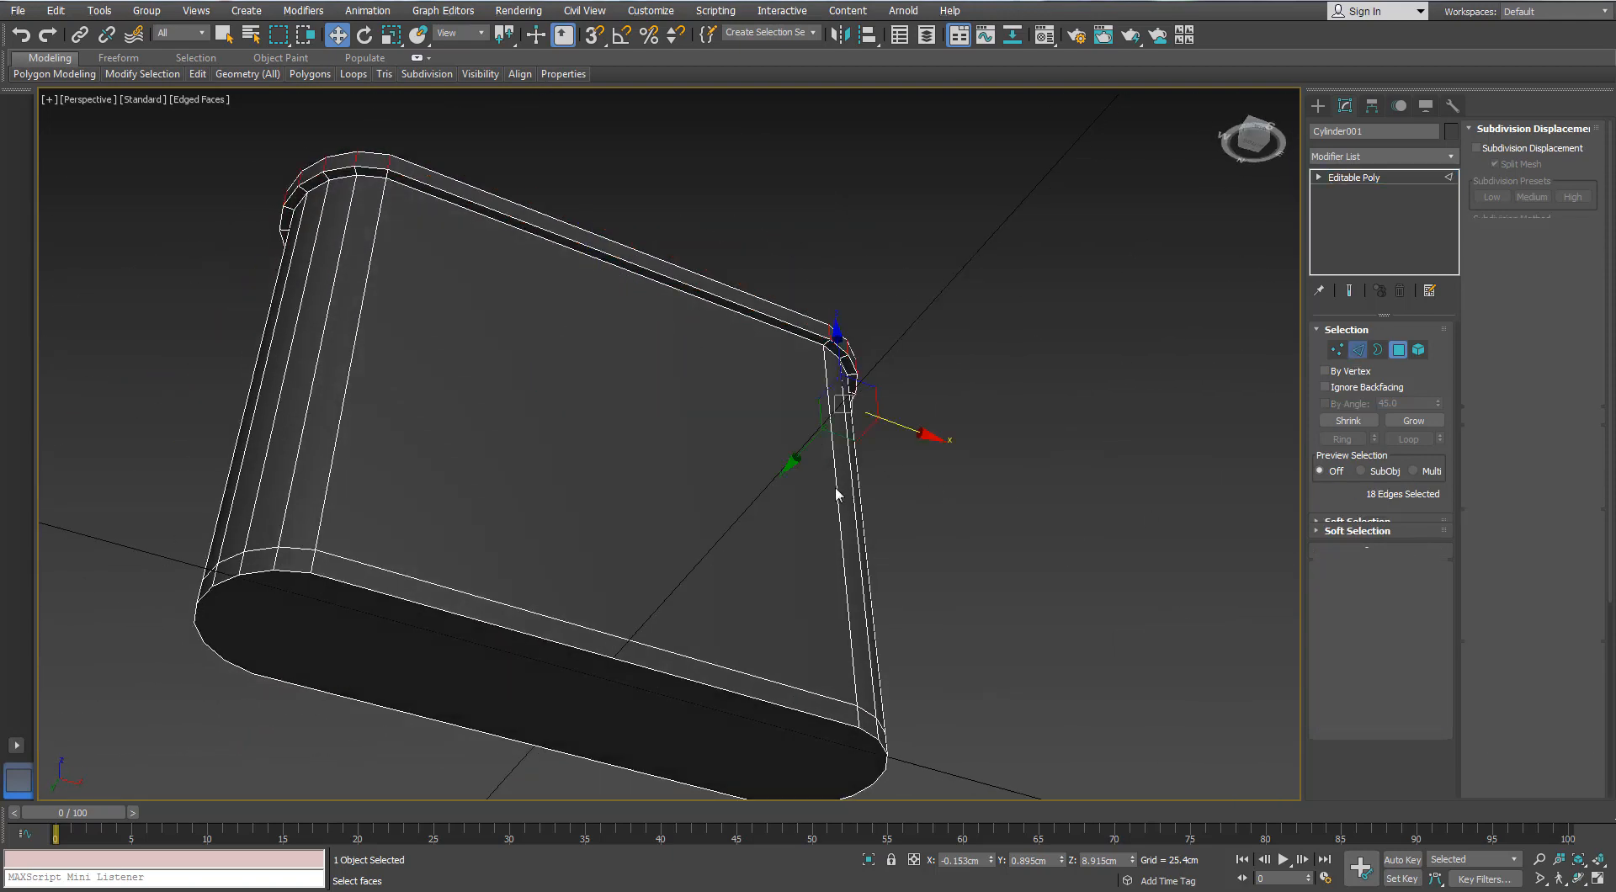
click(1342, 438)
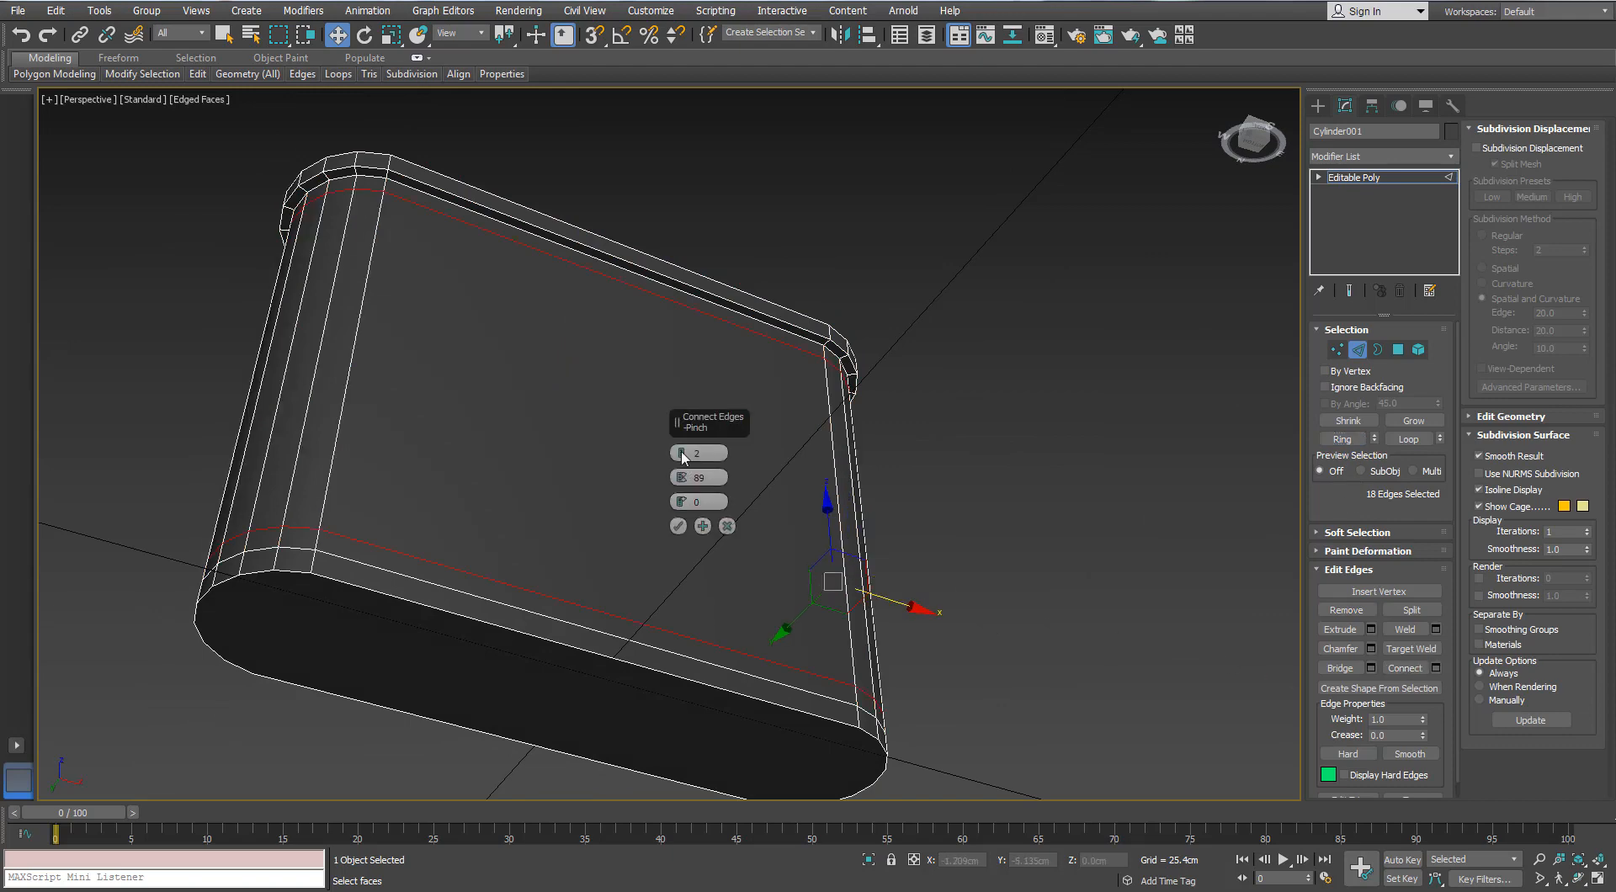
click(678, 526)
alt+middle_drag(678, 526, 692, 552)
- Delete the polygons of the body's lower half, below the middle edge loop
click(1399, 350)
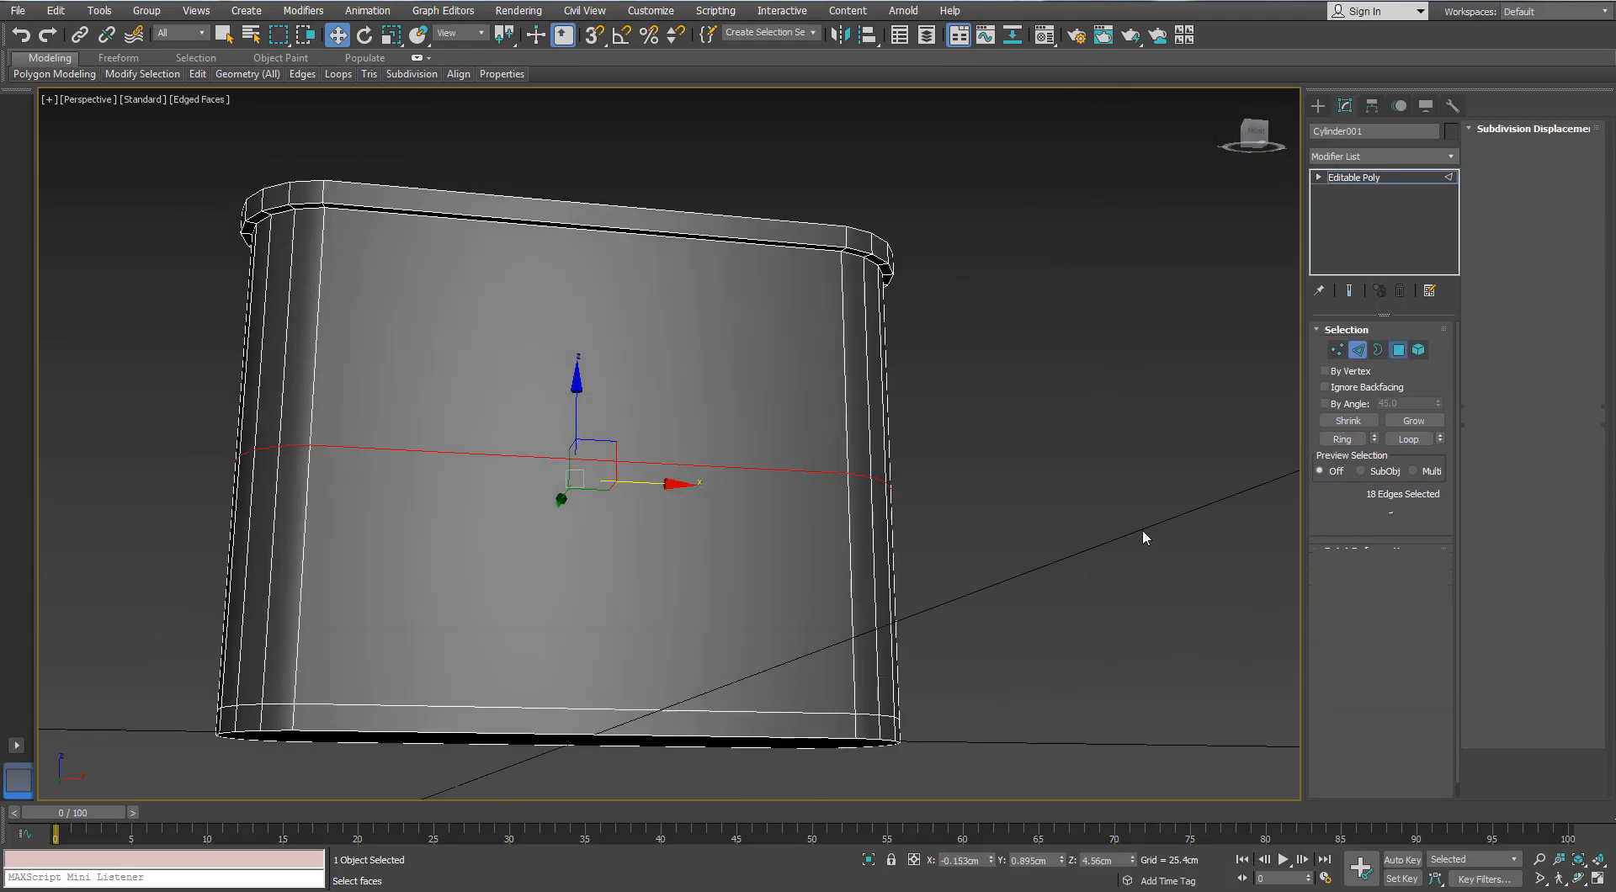
drag(1120, 513, 126, 791)
alt+middle_drag(127, 791, 661, 523)
key(Delete)
- Apply a Symmetry modifier to the open half body and mirror it along the Z axis
key(3)
click(649, 471)
click(1446, 157)
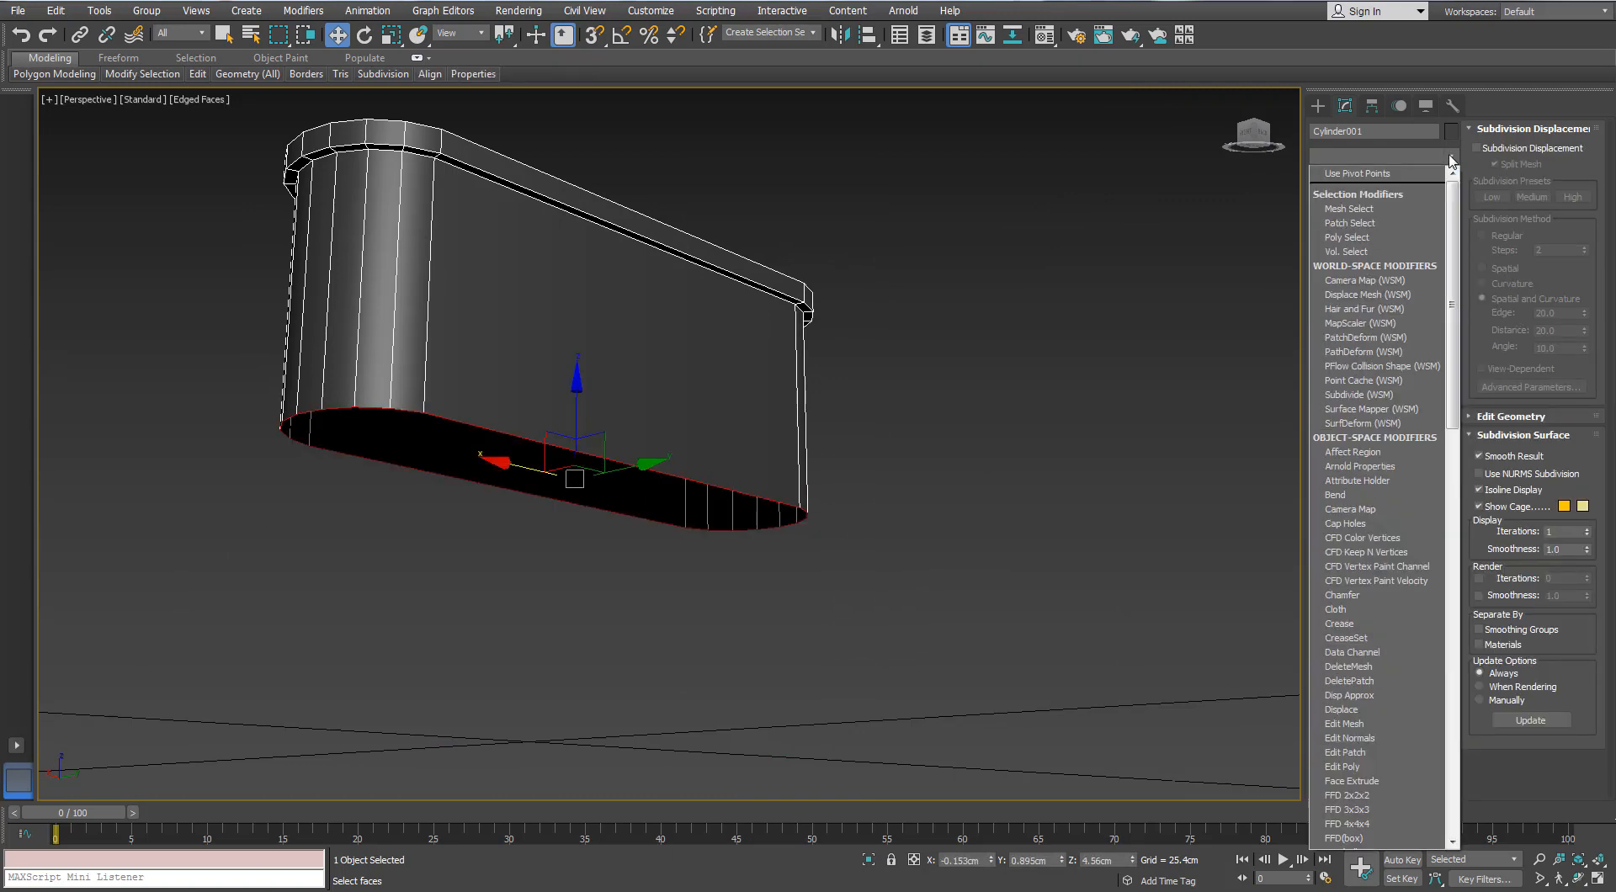
text(sy)
key(Return)
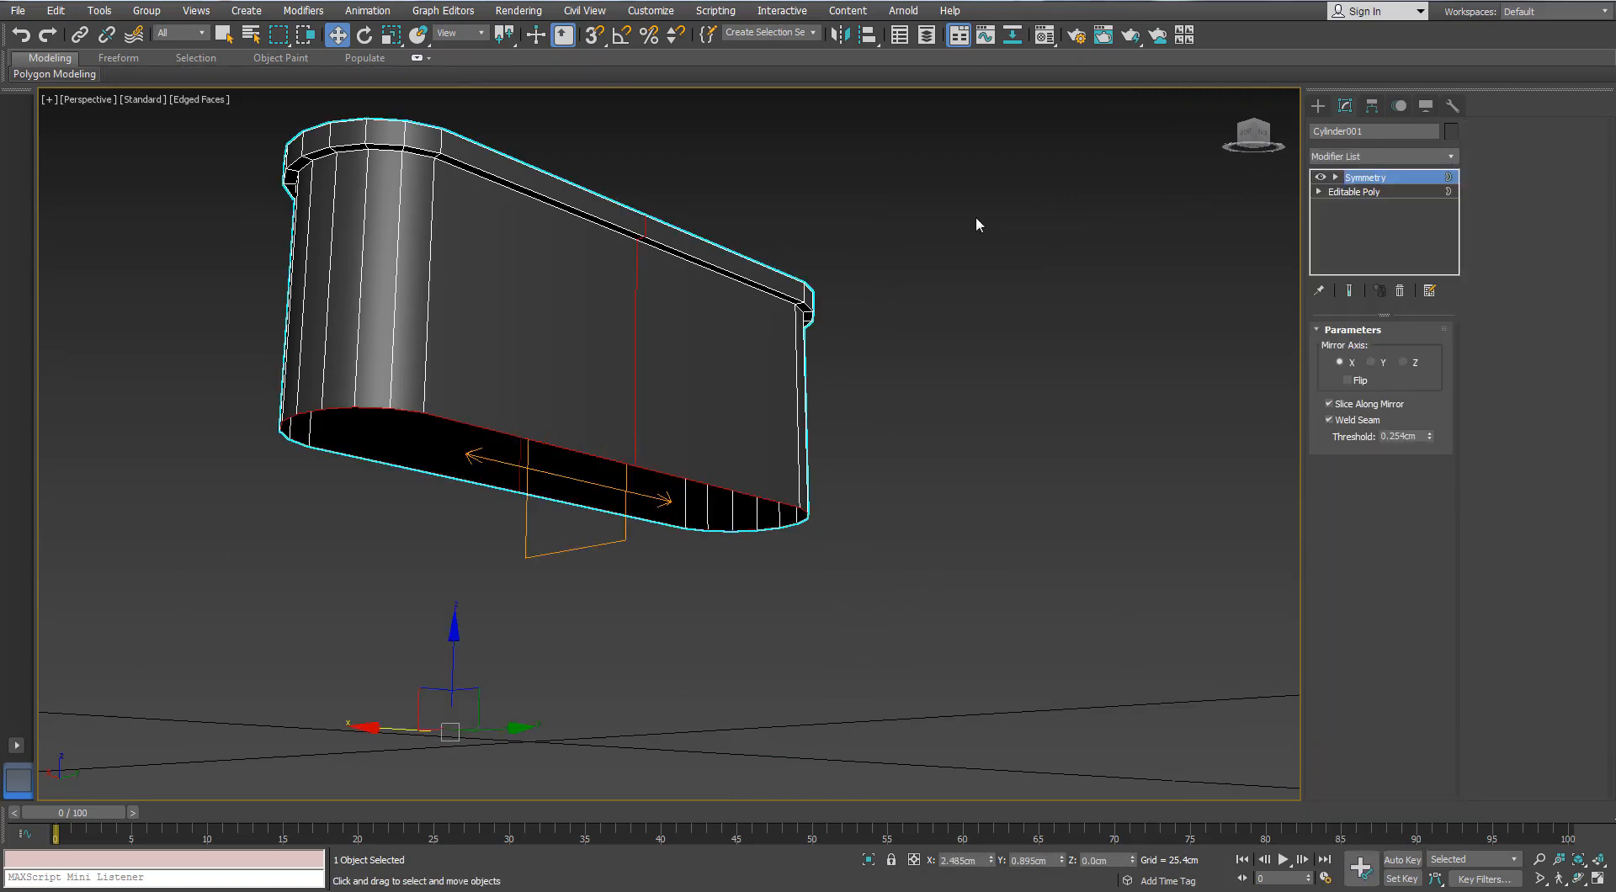
alt+middle_drag(803, 342, 744, 340)
click(1374, 363)
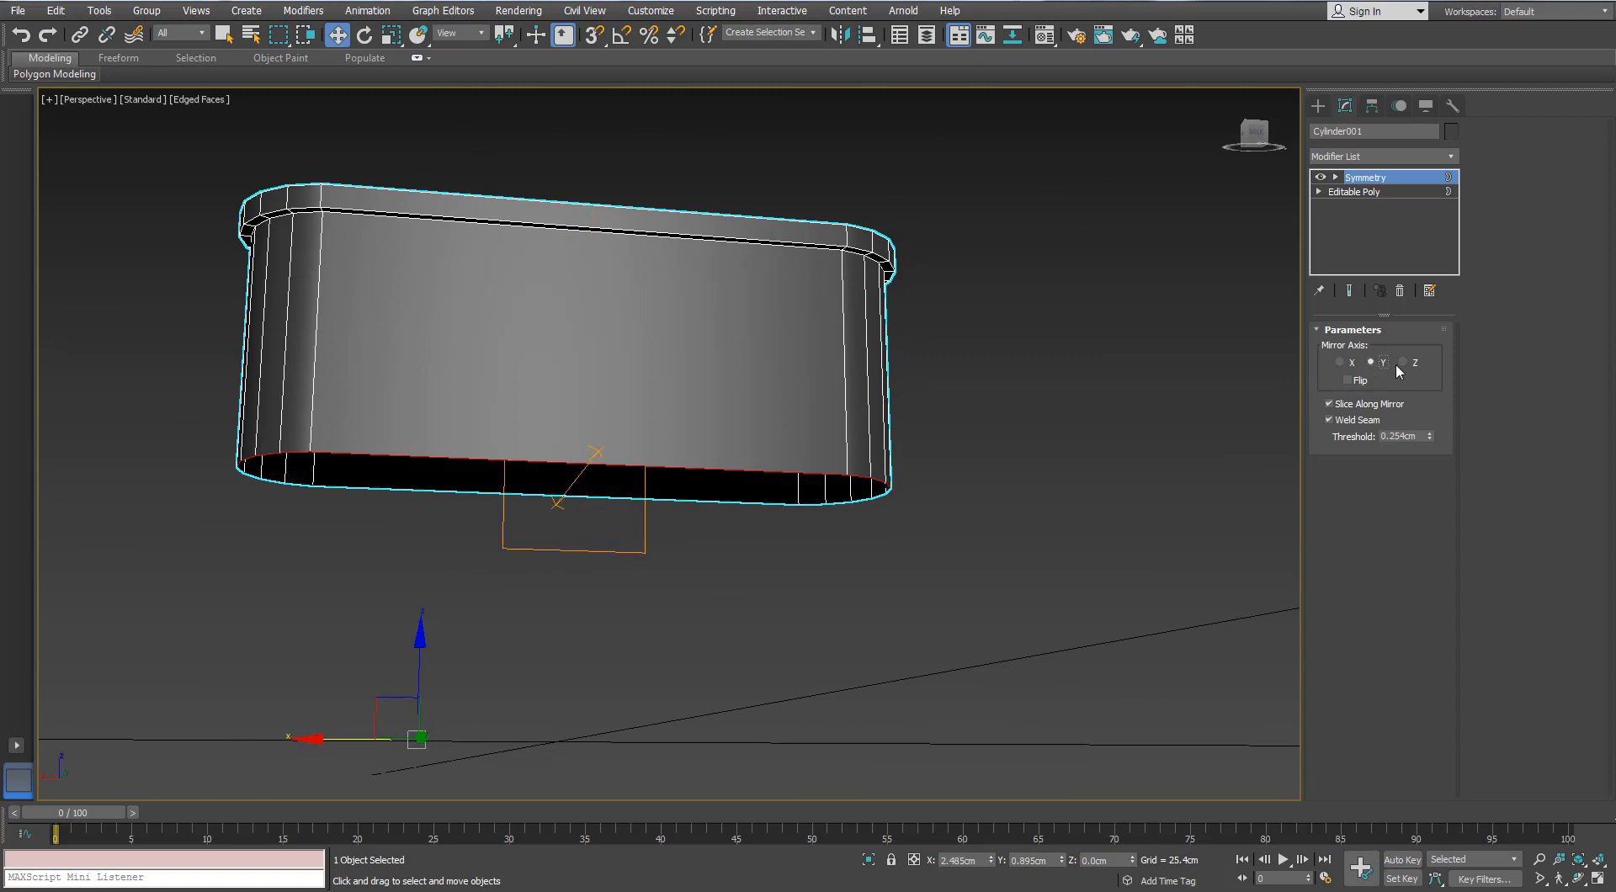
click(1402, 362)
- Convert the mirrored body to an Editable Poly
alt+middle_drag(1049, 390, 713, 393)
right_click(713, 393)
mouse_move(783, 568)
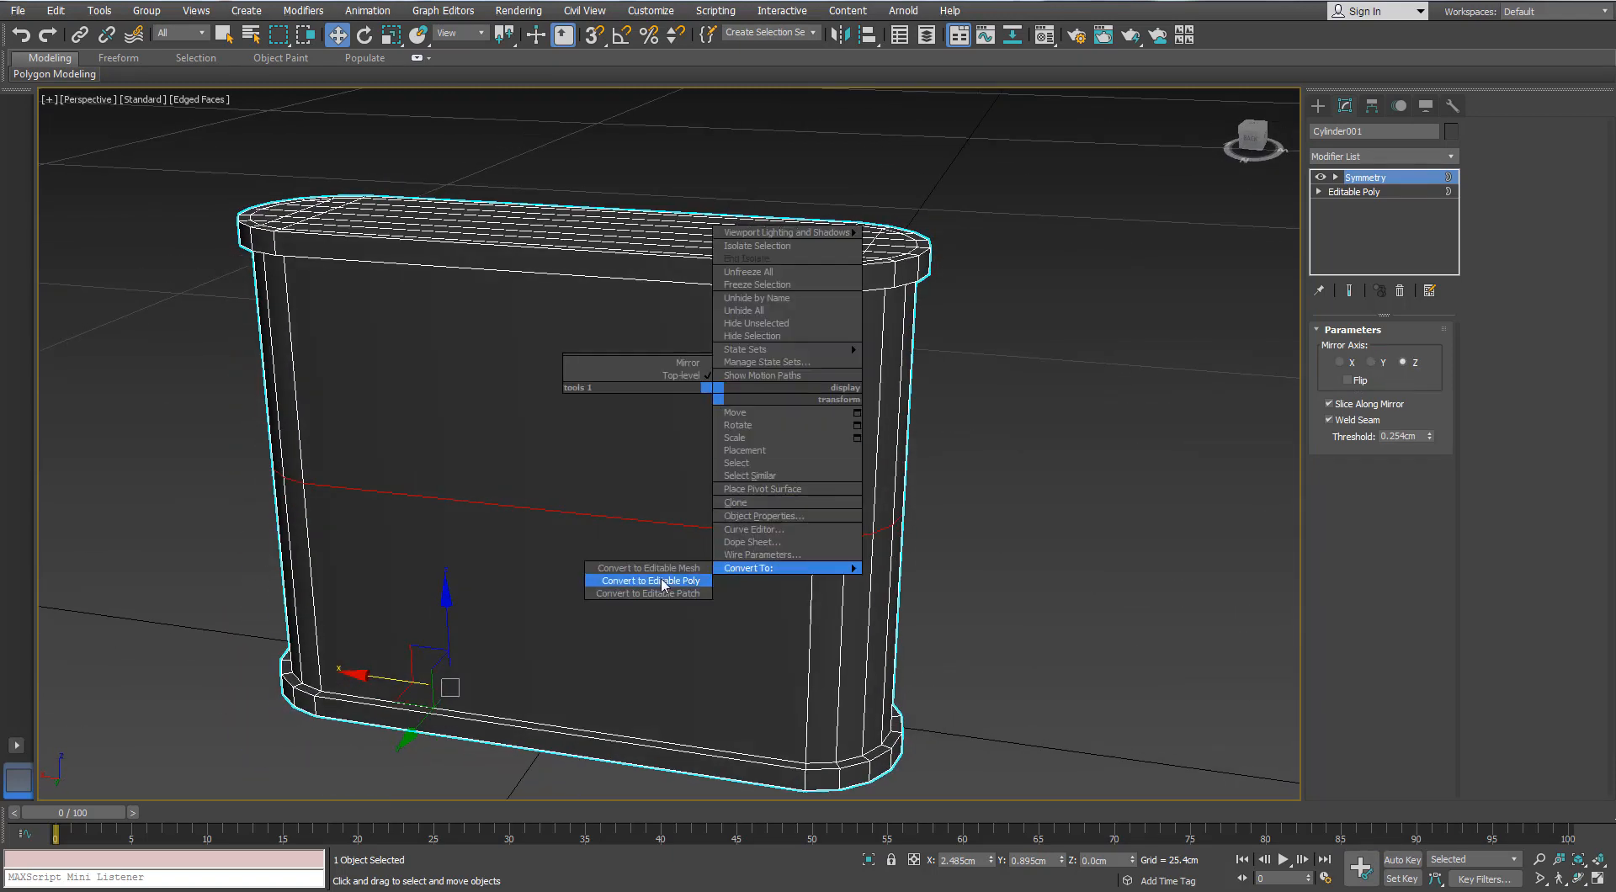
click(664, 580)
alt+middle_drag(675, 530, 1032, 423)
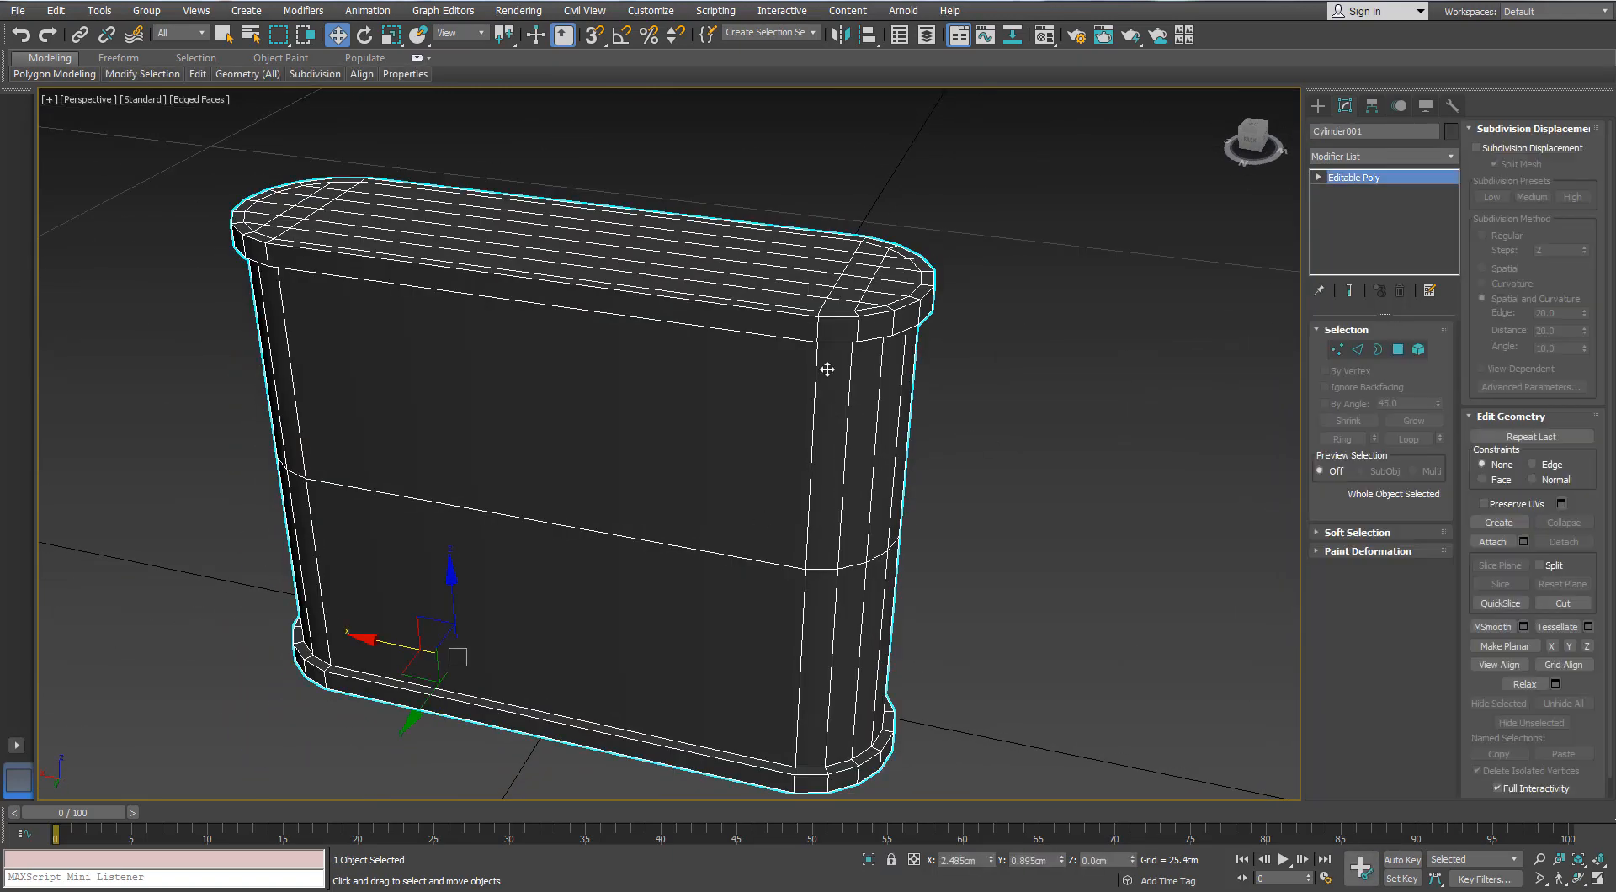
- Select the 12 top-face polygons inside the rim at one rounded end of the body
scroll(868, 342, up, 5)
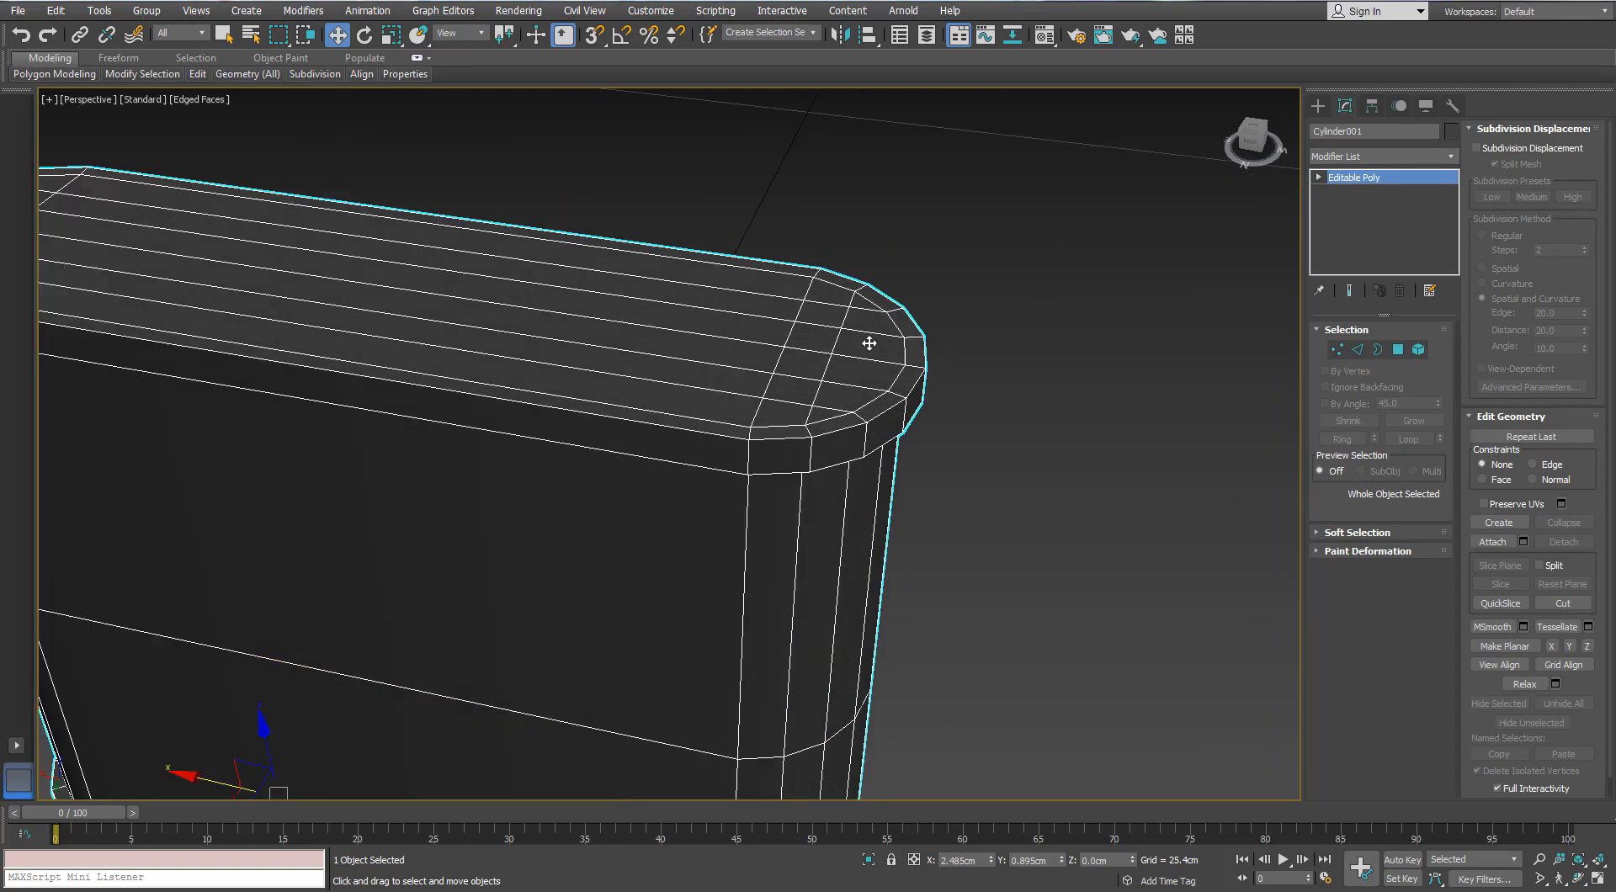
click(1397, 349)
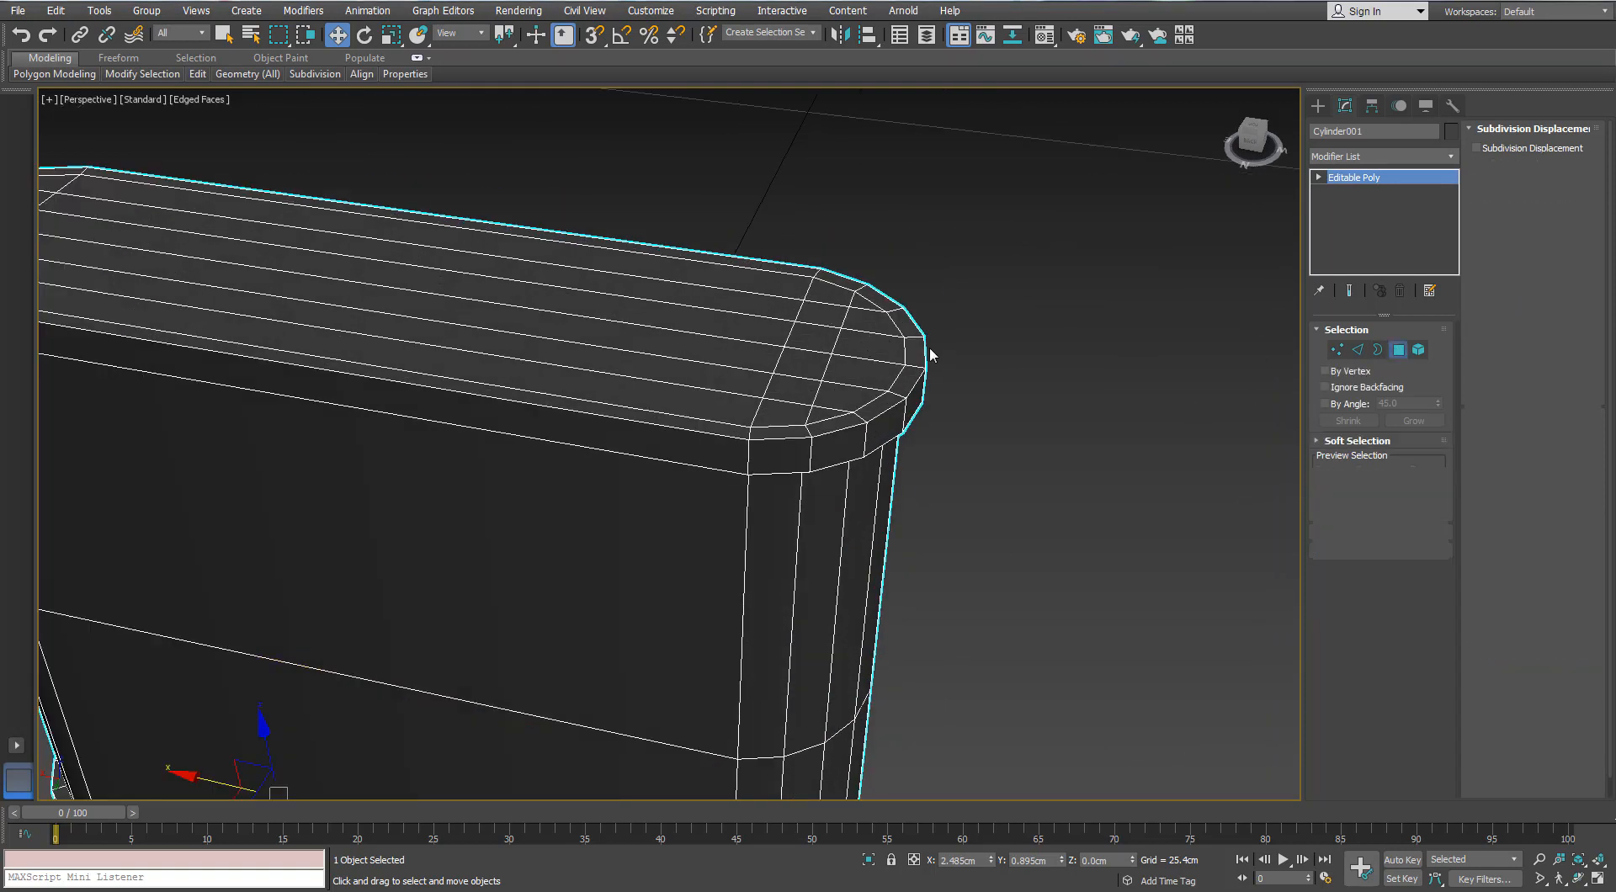
click(847, 396)
ctrl+click(864, 373)
ctrl+click(871, 347)
ctrl+click(870, 322)
ctrl+click(861, 302)
ctrl+click(831, 294)
ctrl+click(823, 315)
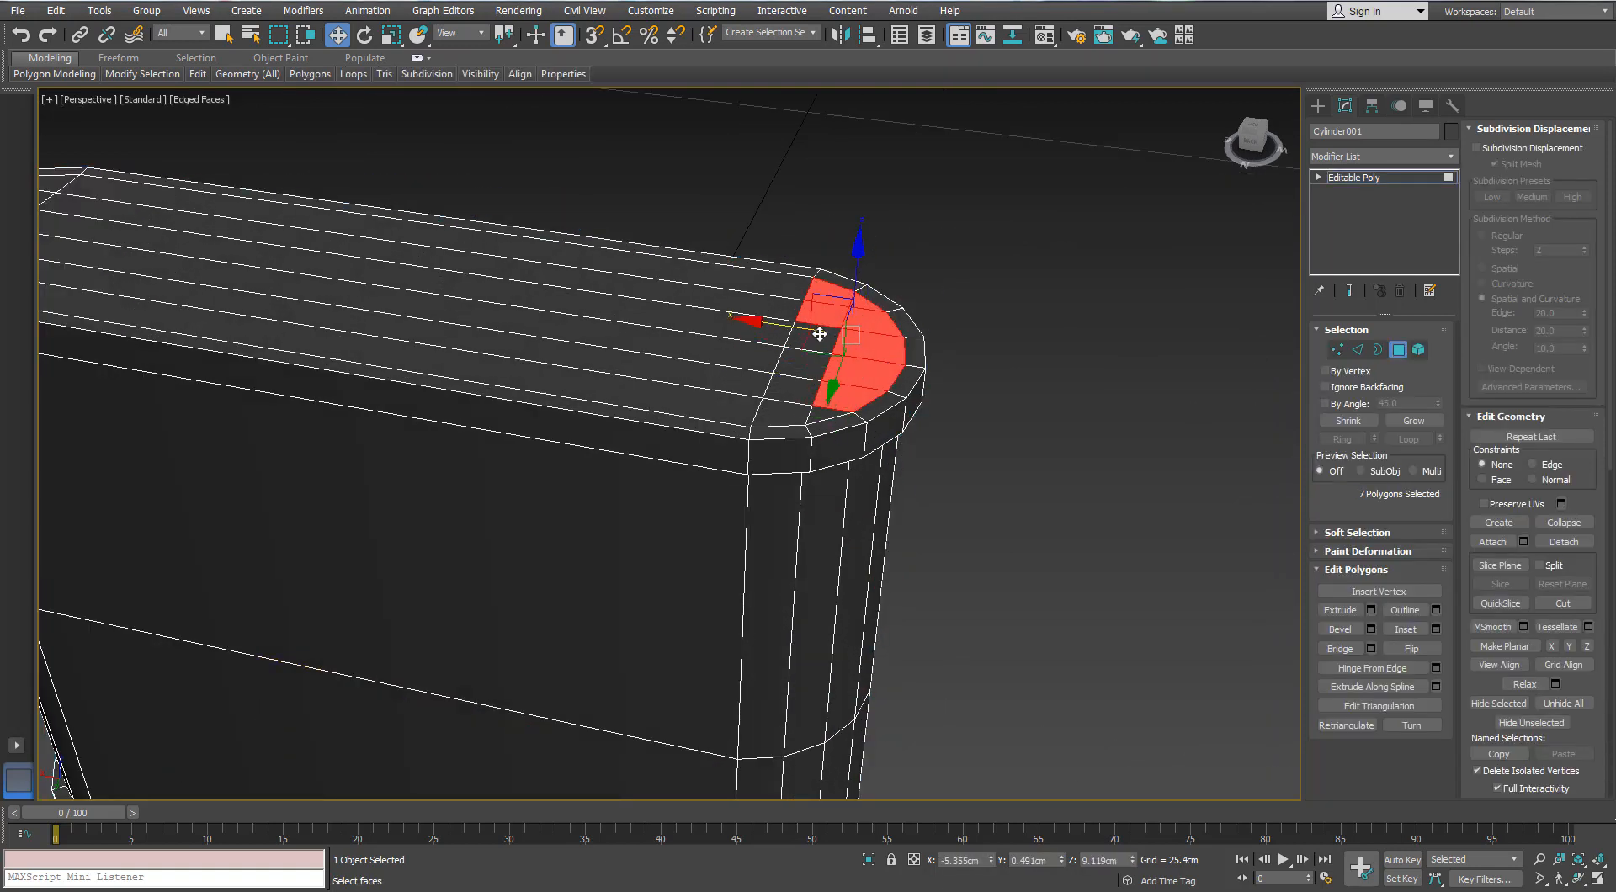
ctrl+click(814, 340)
ctrl+click(804, 365)
ctrl+click(798, 390)
ctrl+click(784, 413)
ctrl+click(821, 414)
alt+middle_drag(821, 403, 809, 305)
scroll(819, 364, up, 3)
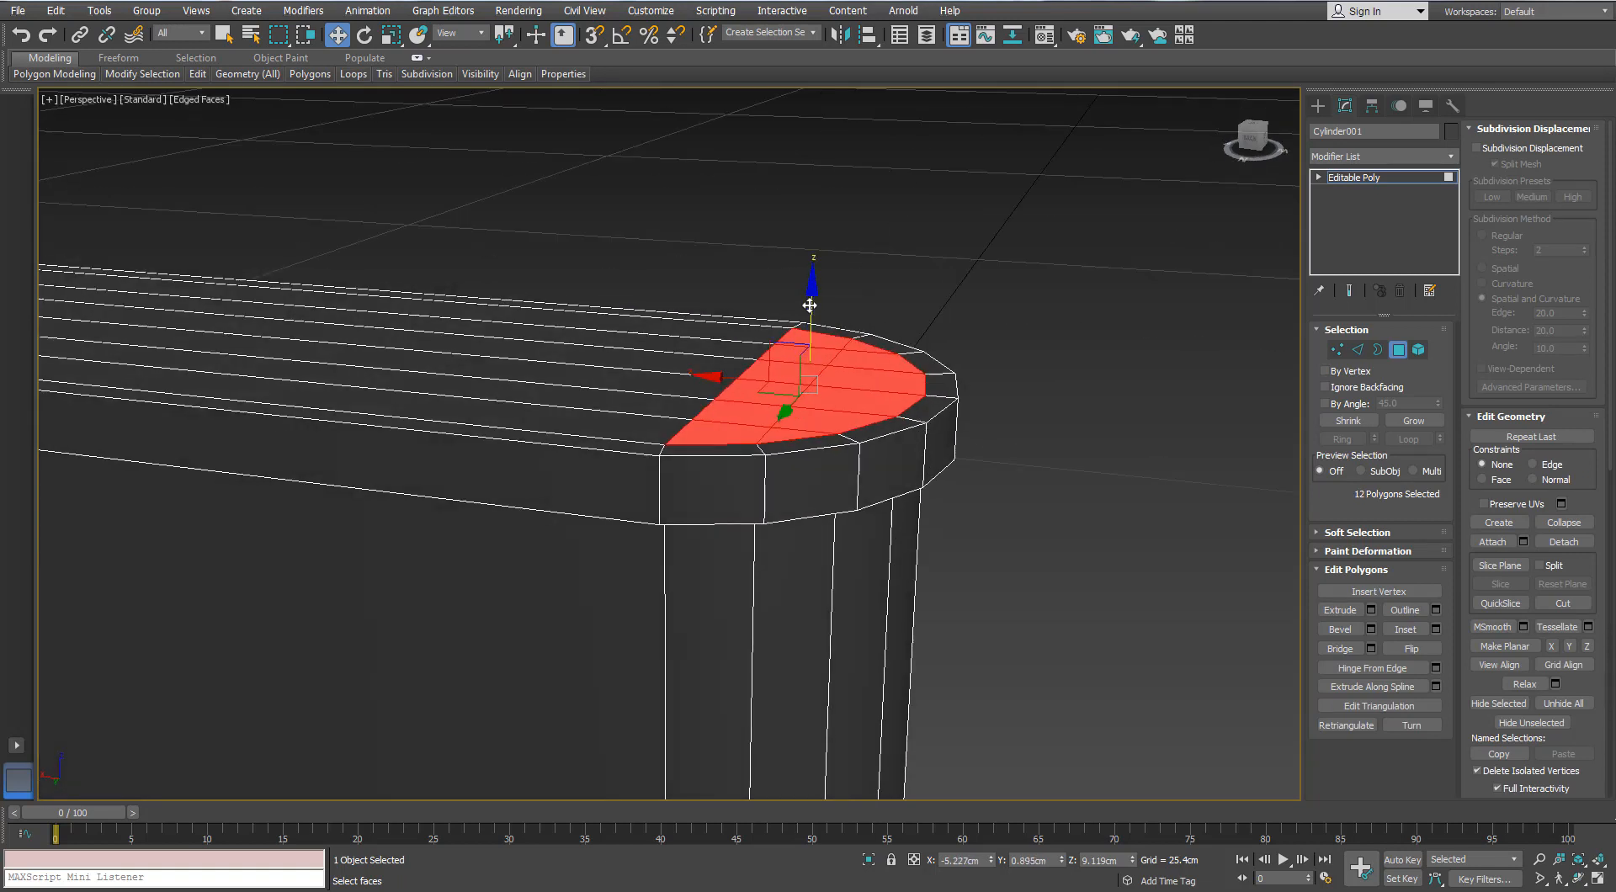
- Clone the selected end polygons slightly upward and detach the copy as a separate object
shift+drag(807, 305, 806, 303)
click(1093, 472)
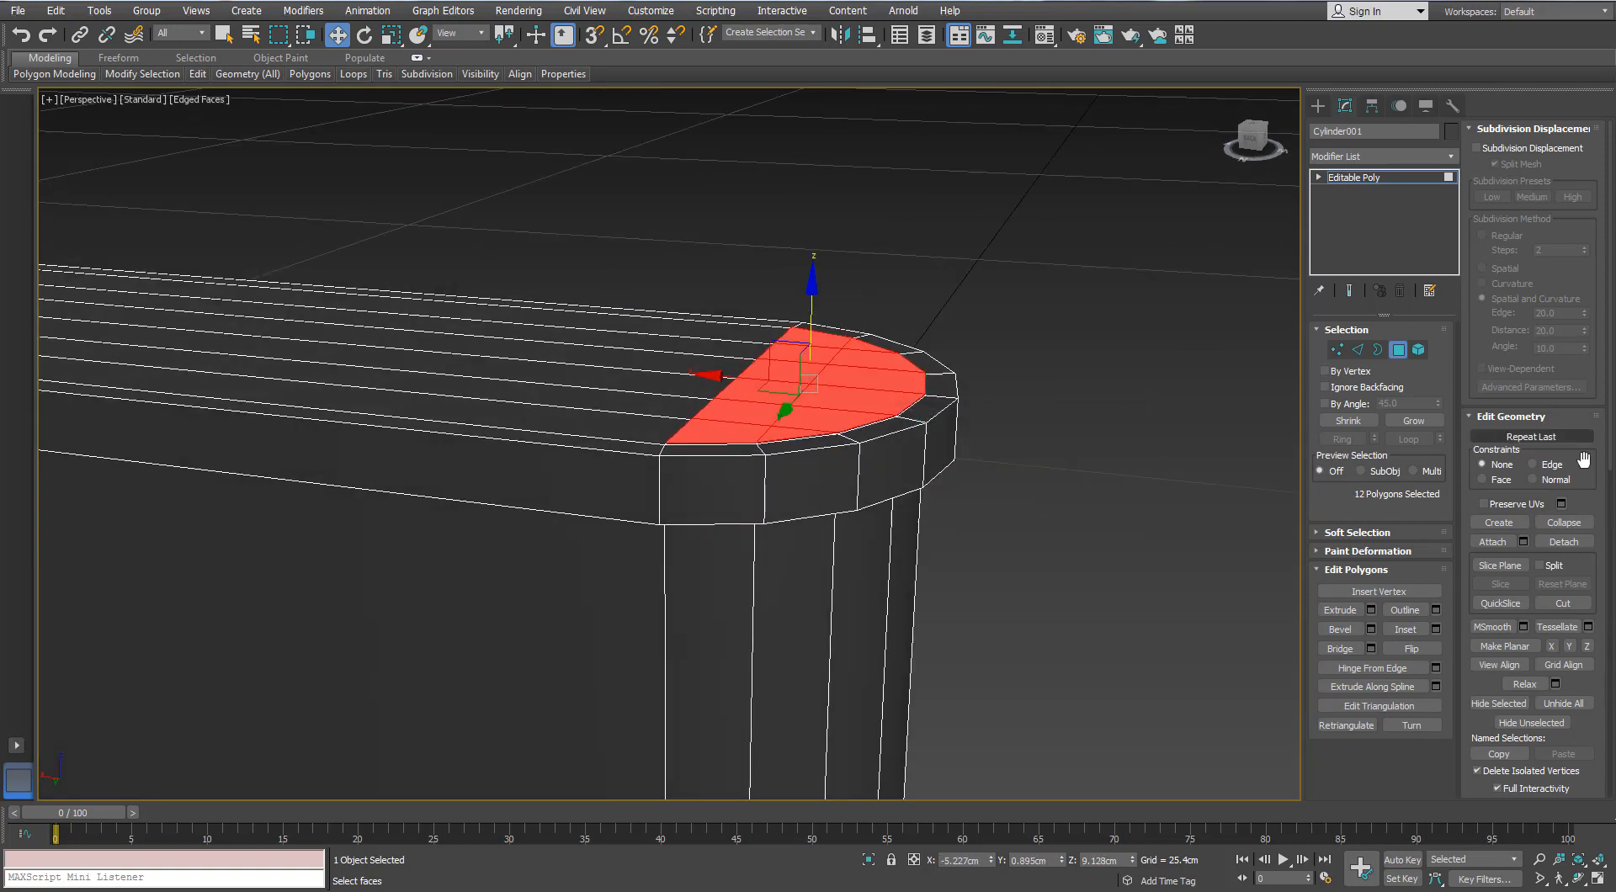
click(1563, 542)
click(1062, 478)
- Lengthen the detached top piece by moving its straight edge loop along X toward the middle of the body
click(1396, 352)
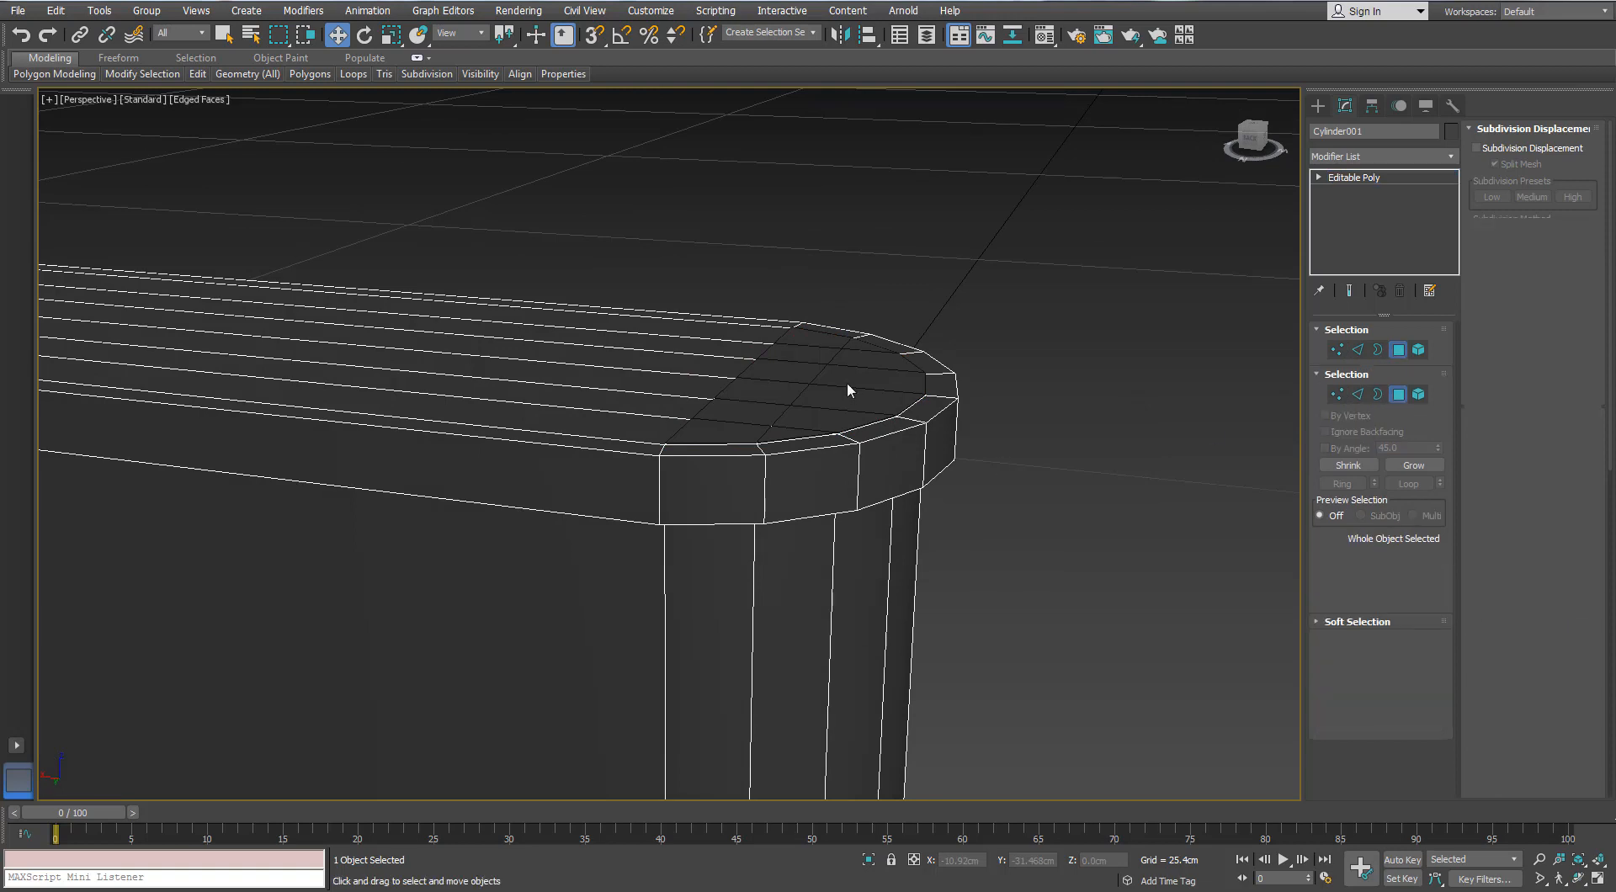
click(847, 381)
click(1355, 351)
middle_drag(774, 350, 778, 389)
key(ctrl+z)
click(794, 357)
click(1354, 351)
double_click(752, 359)
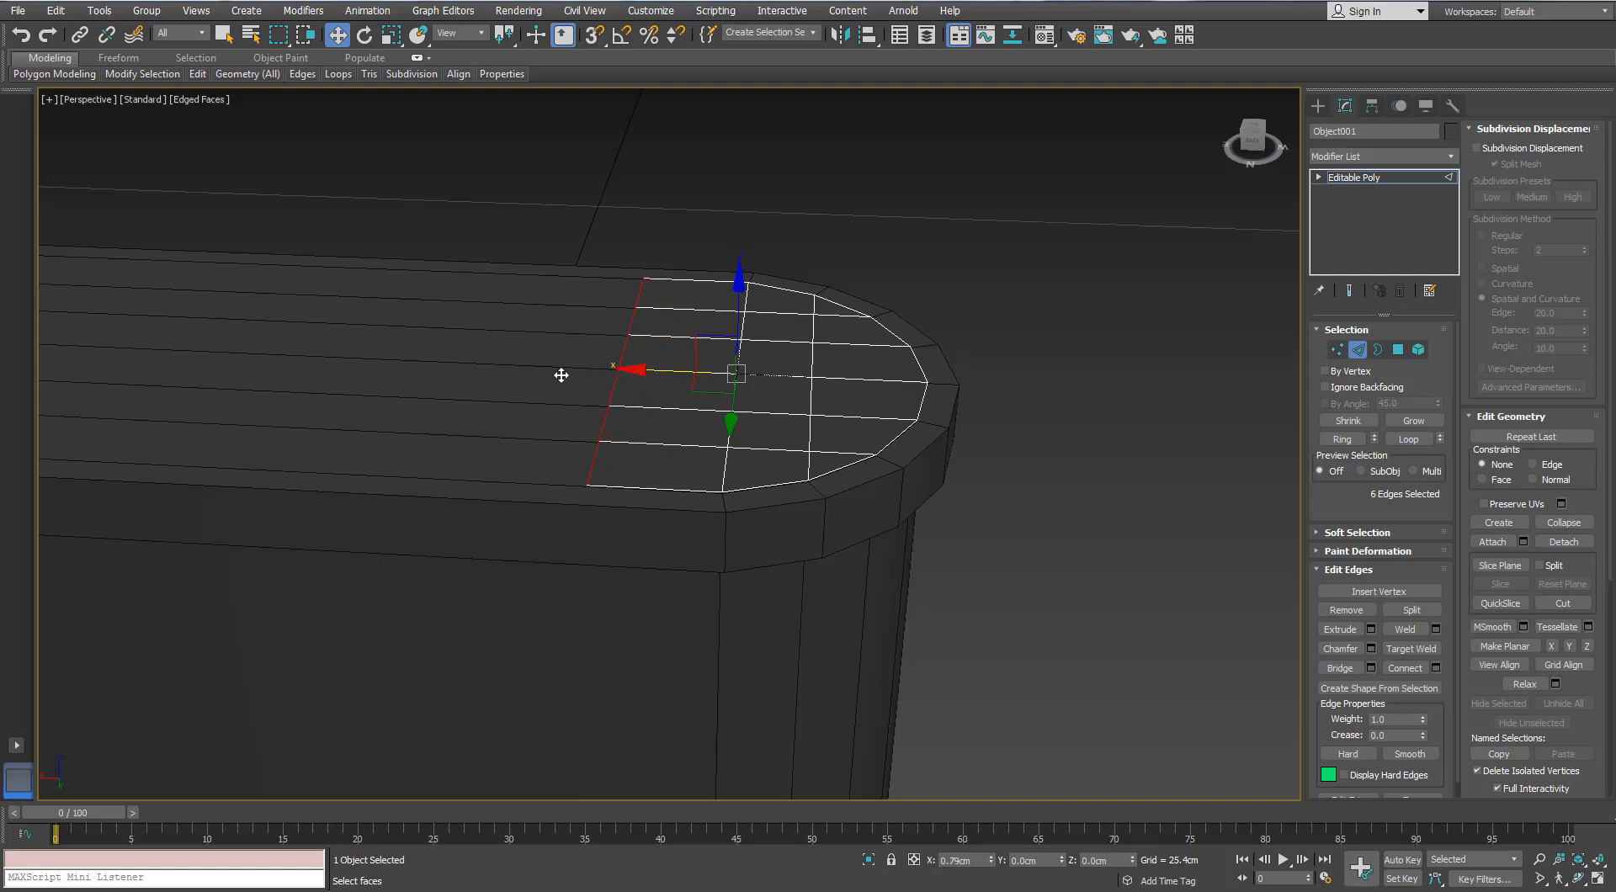
scroll(649, 361, down, 8)
alt+middle_drag(649, 361, 653, 358)
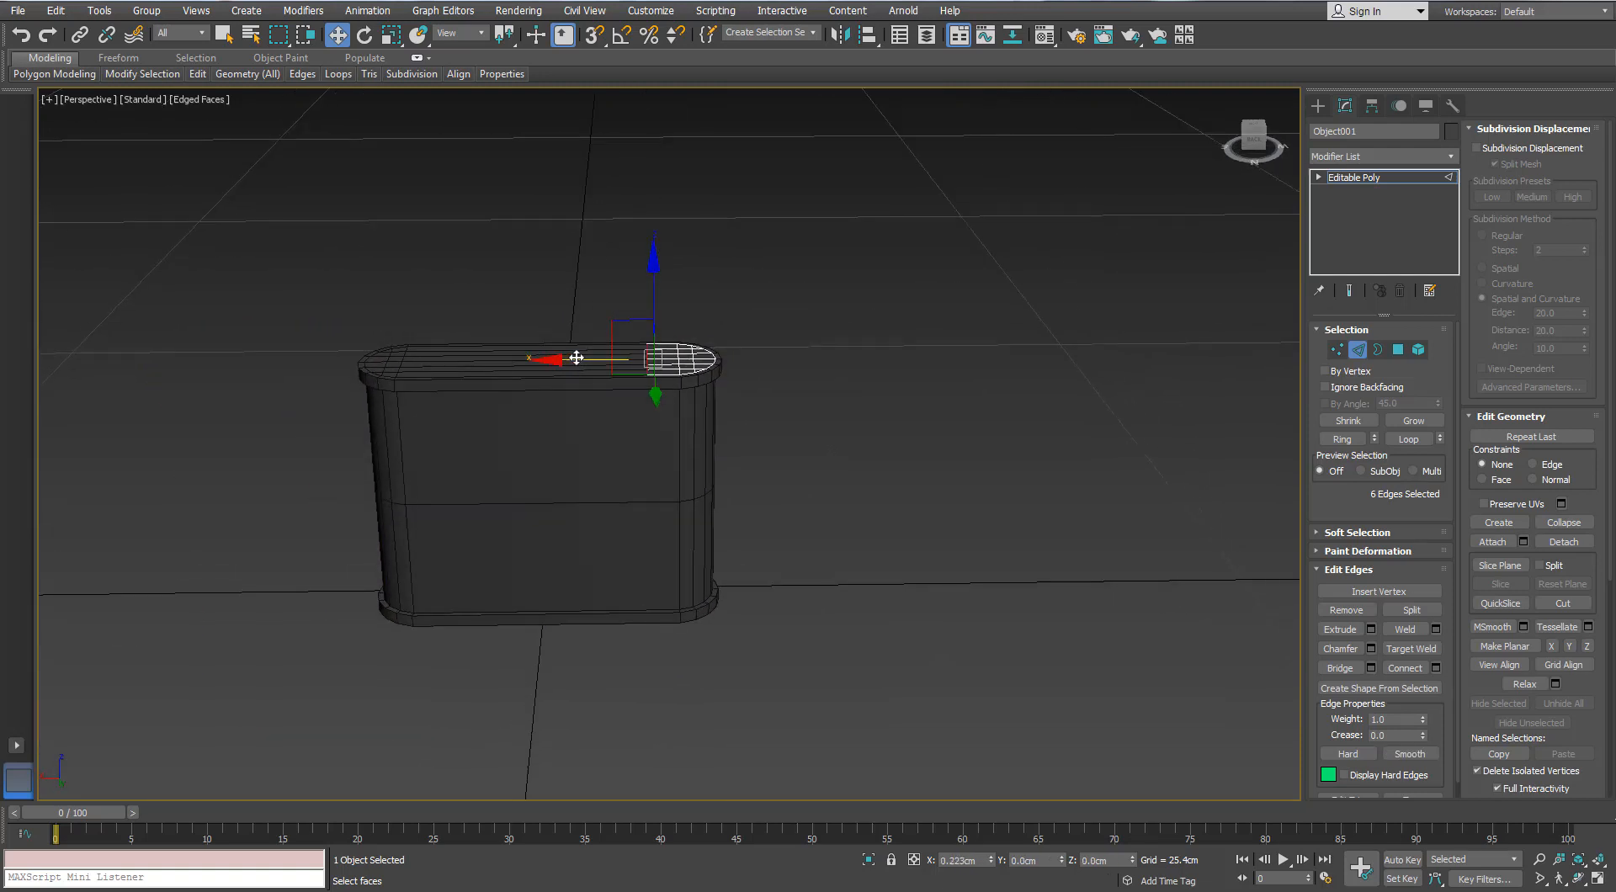
alt+middle_drag(631, 370, 641, 373)
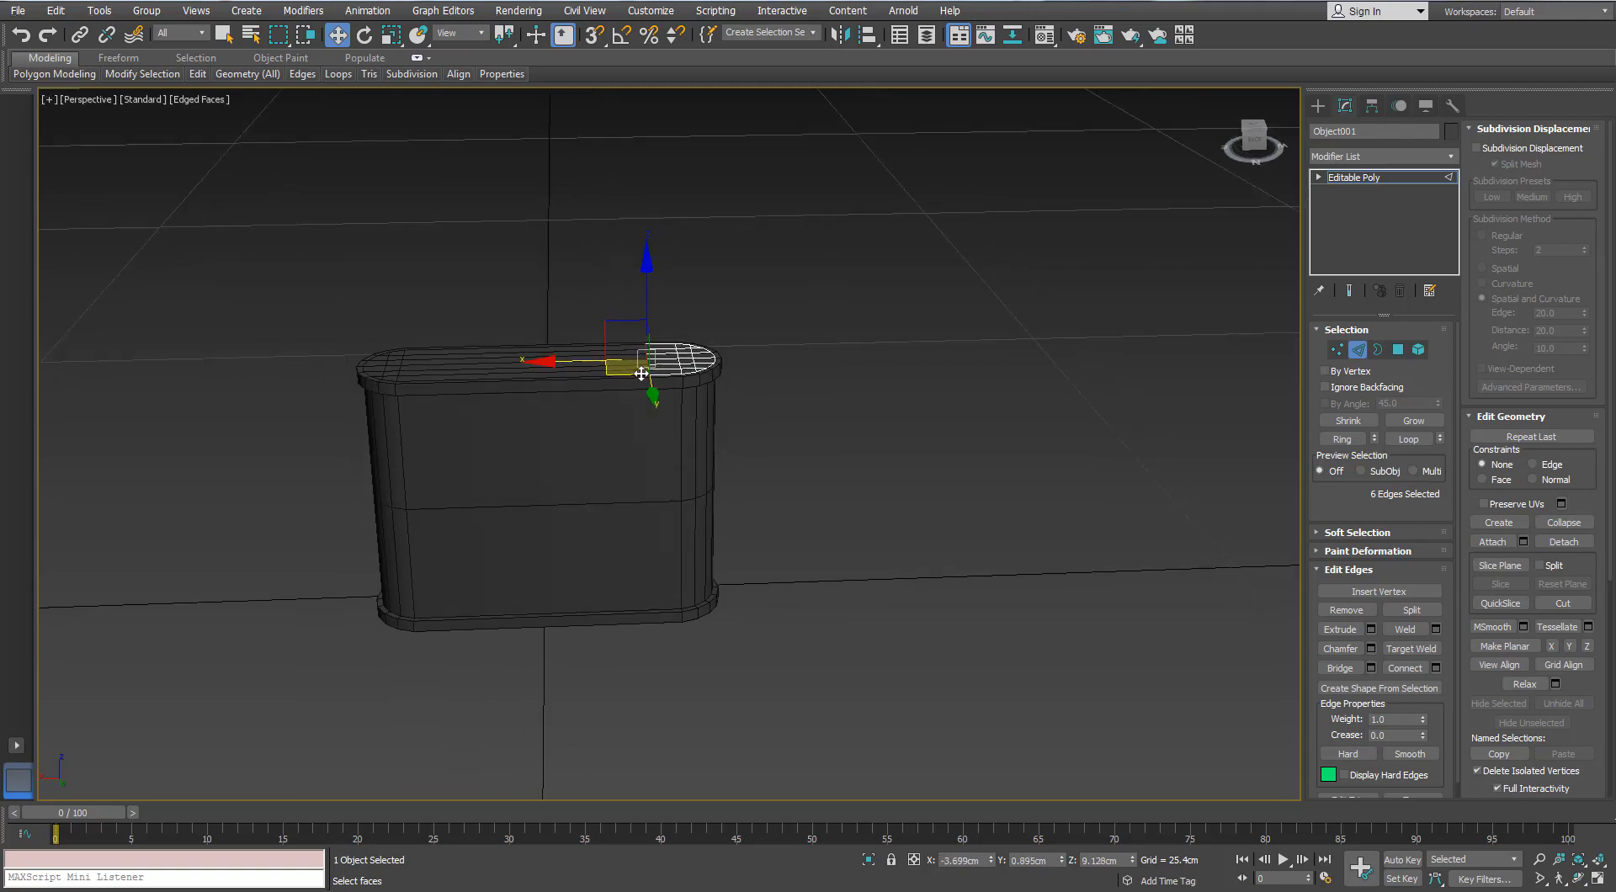
- Shorten the body by moving all vertices of its opposite rounded end inward along X to about 3.25 cm
click(1350, 349)
click(678, 480)
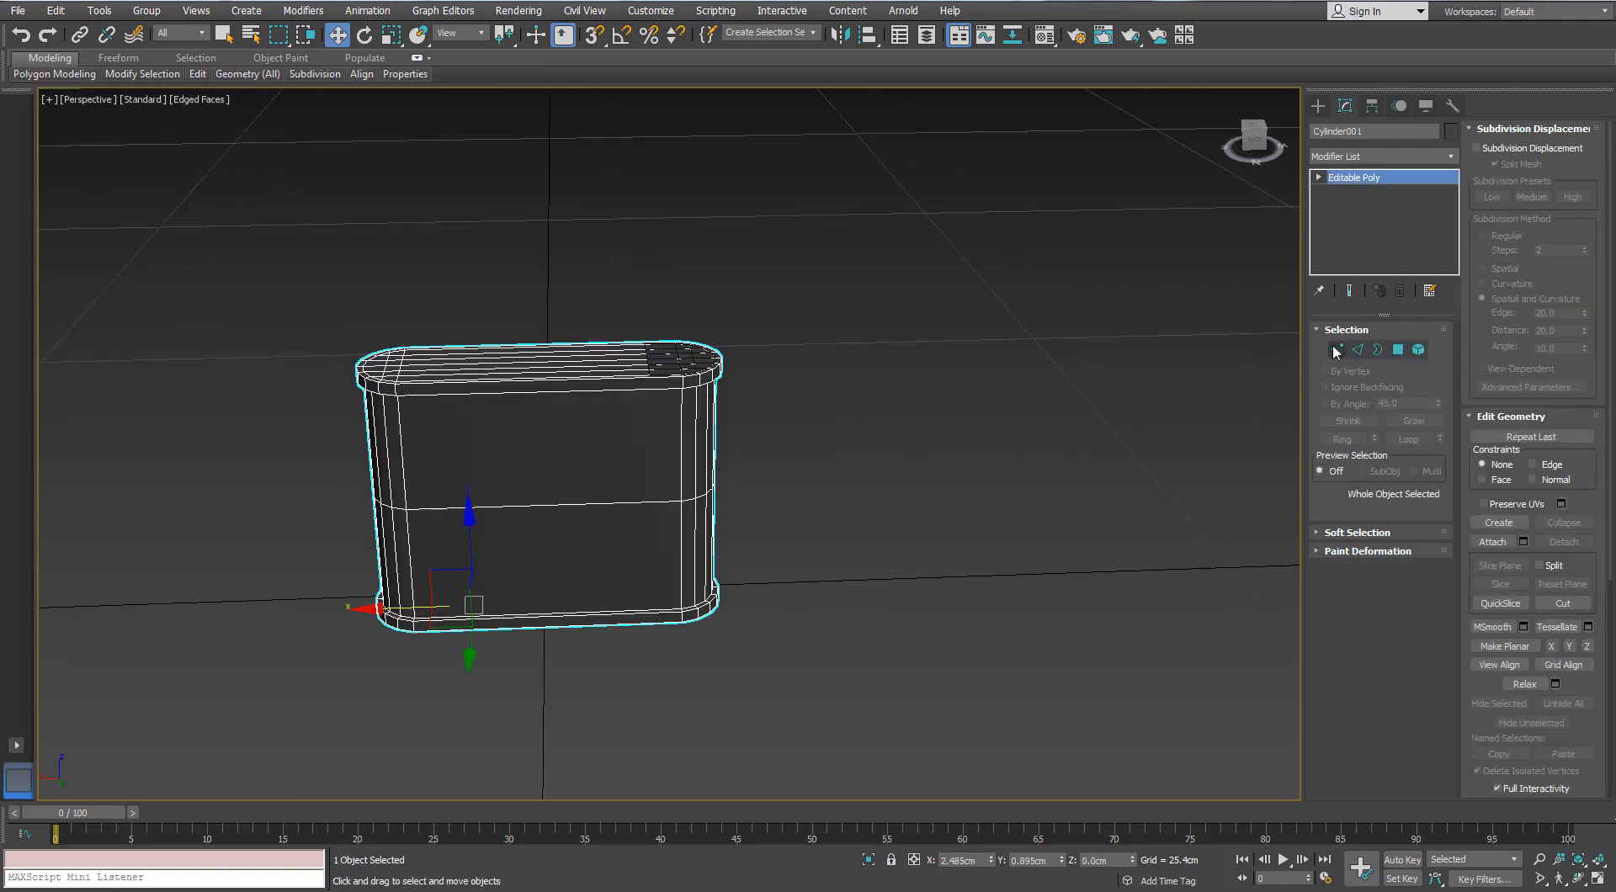
click(1333, 346)
drag(548, 232, 251, 685)
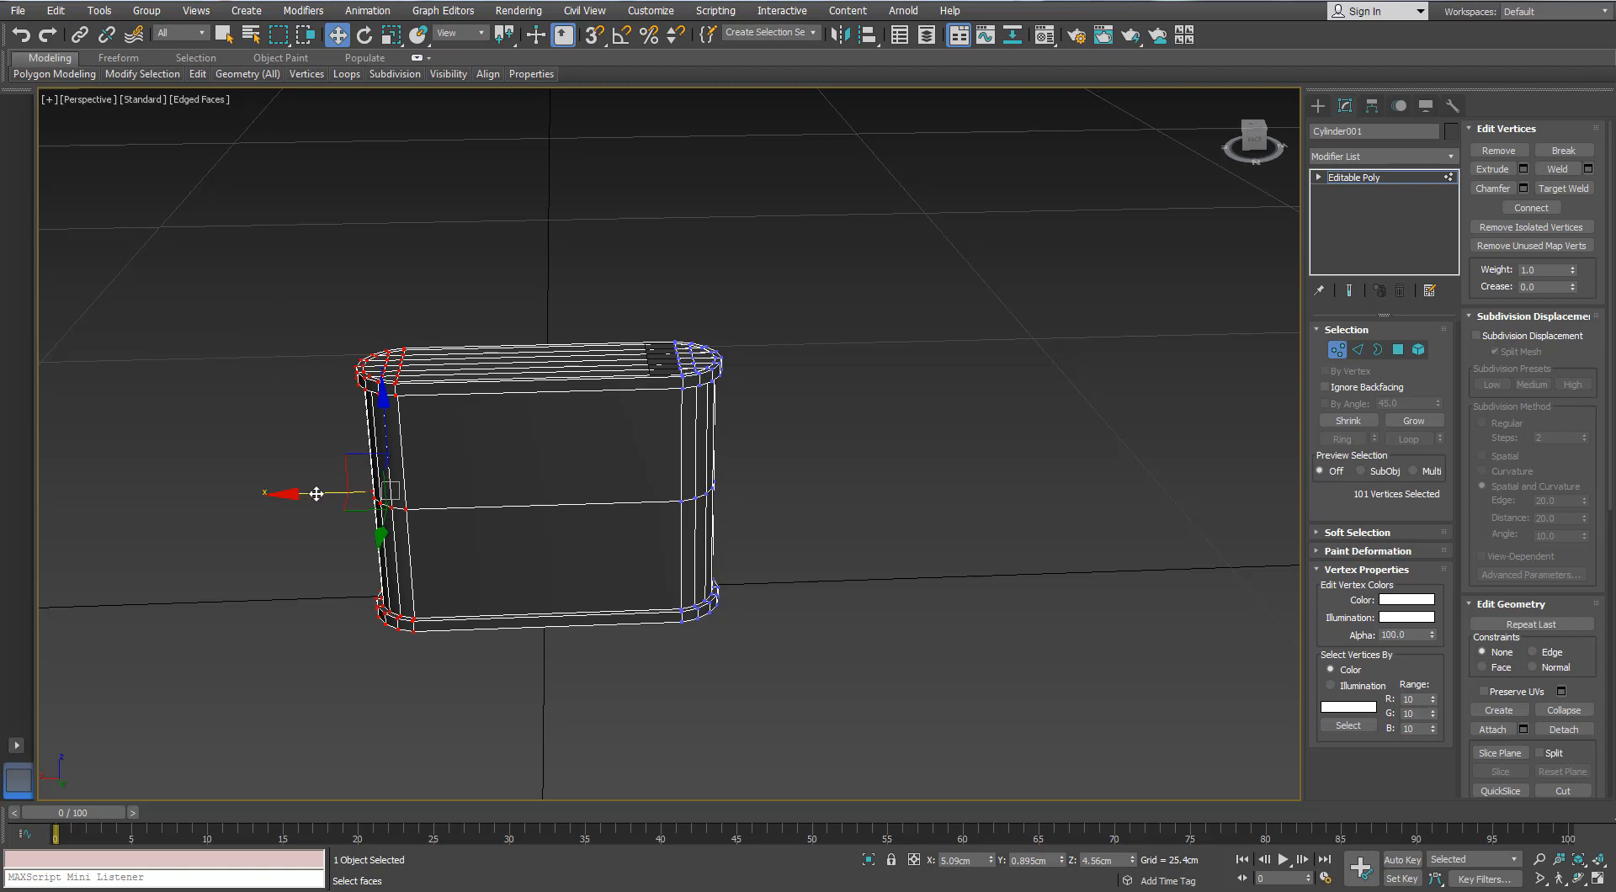
drag(316, 493, 371, 491)
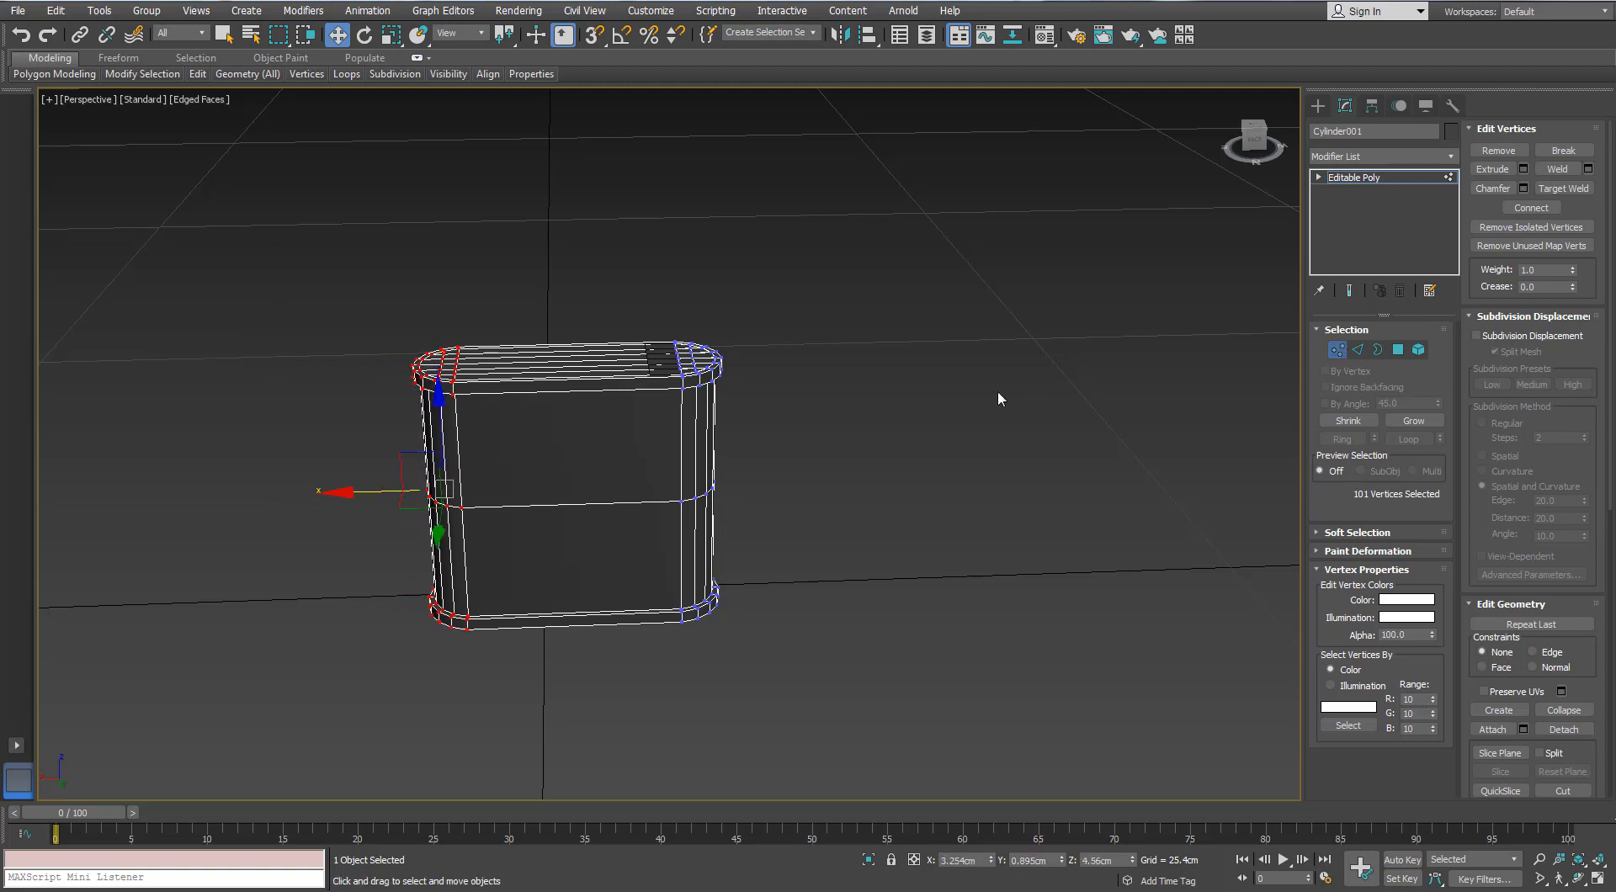
click(1336, 350)
- Add a Shell modifier to the detached top piece and set its outer amount to about 2.083 cm
click(993, 383)
scroll(716, 364, up, 5)
click(622, 375)
alt+middle_drag(621, 375, 623, 360)
click(1450, 157)
text(sh)
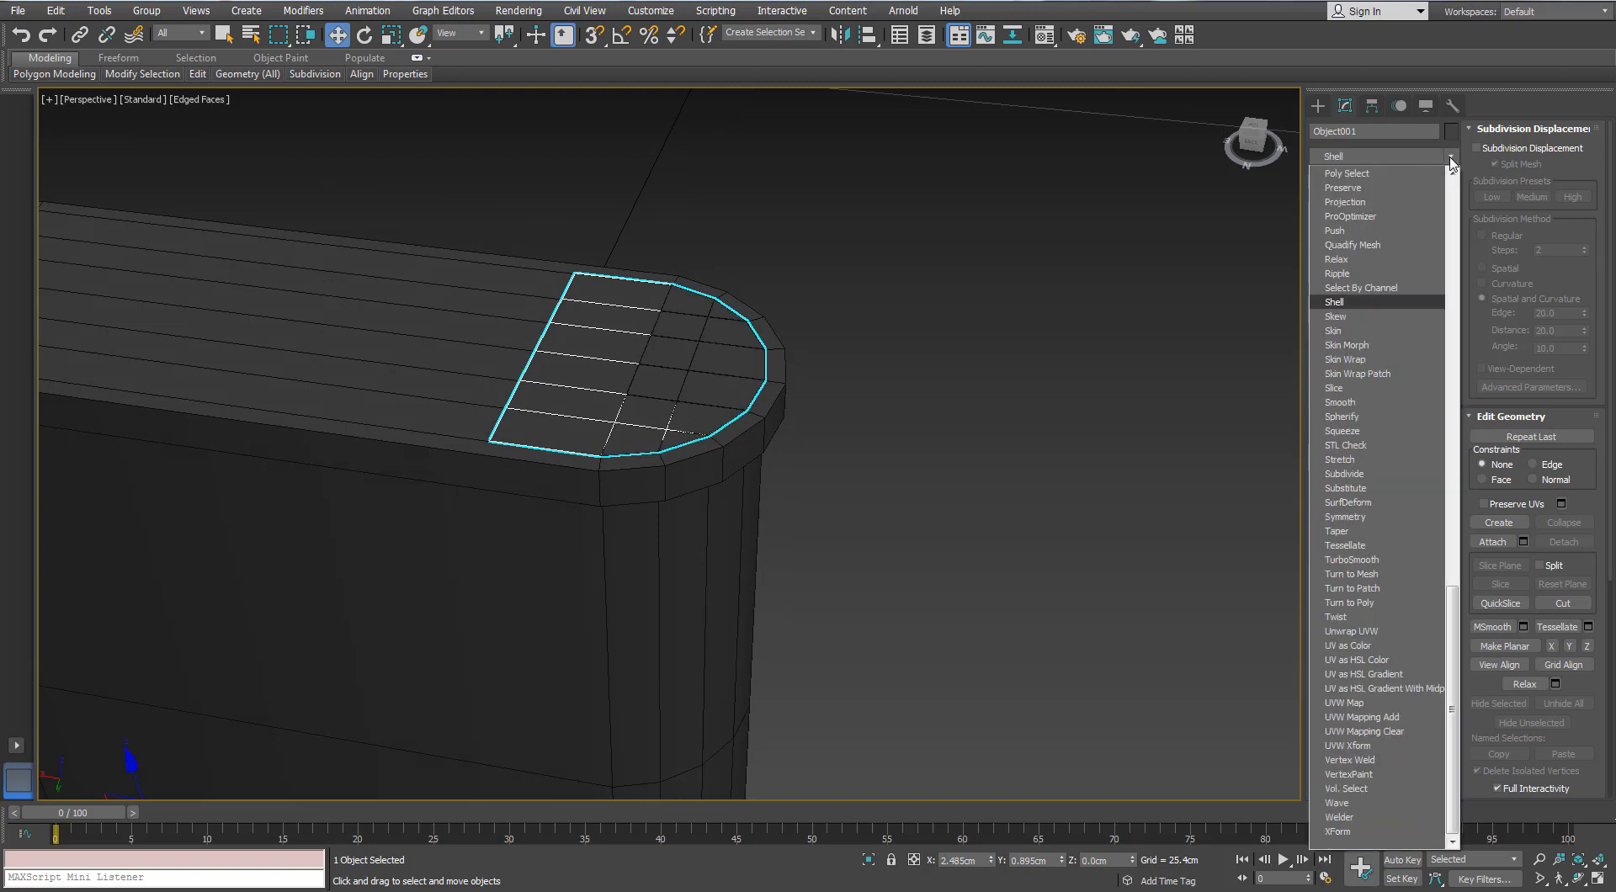
key(Return)
alt+middle_drag(1006, 295, 981, 251)
scroll(968, 257, down, 5)
scroll(816, 291, up, 3)
middle_drag(816, 290, 816, 368)
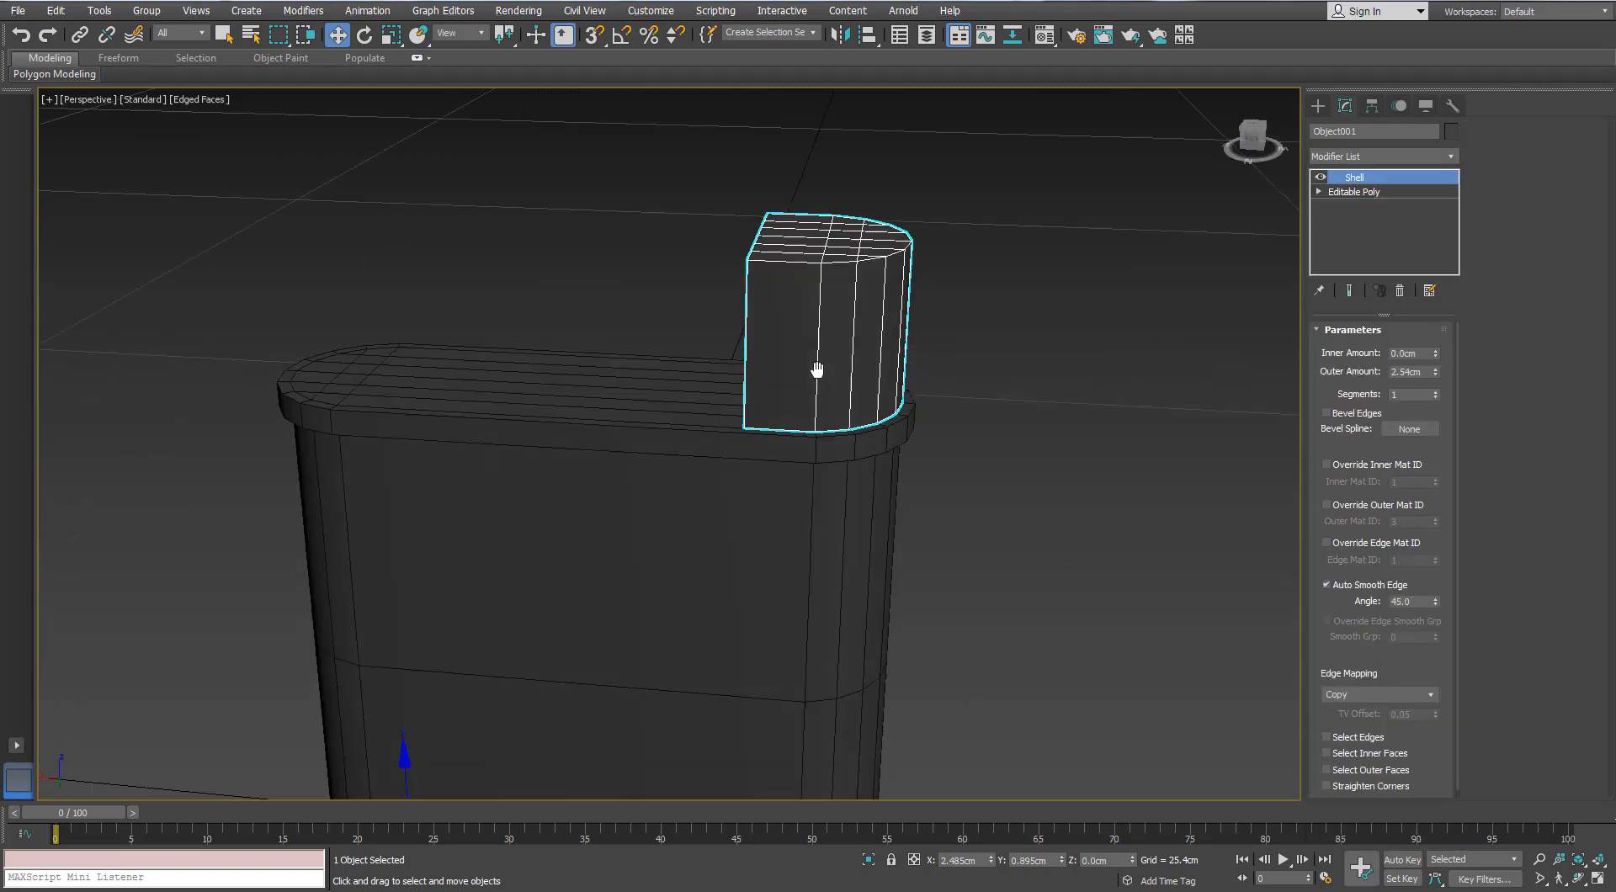
drag(1436, 375, 1427, 392)
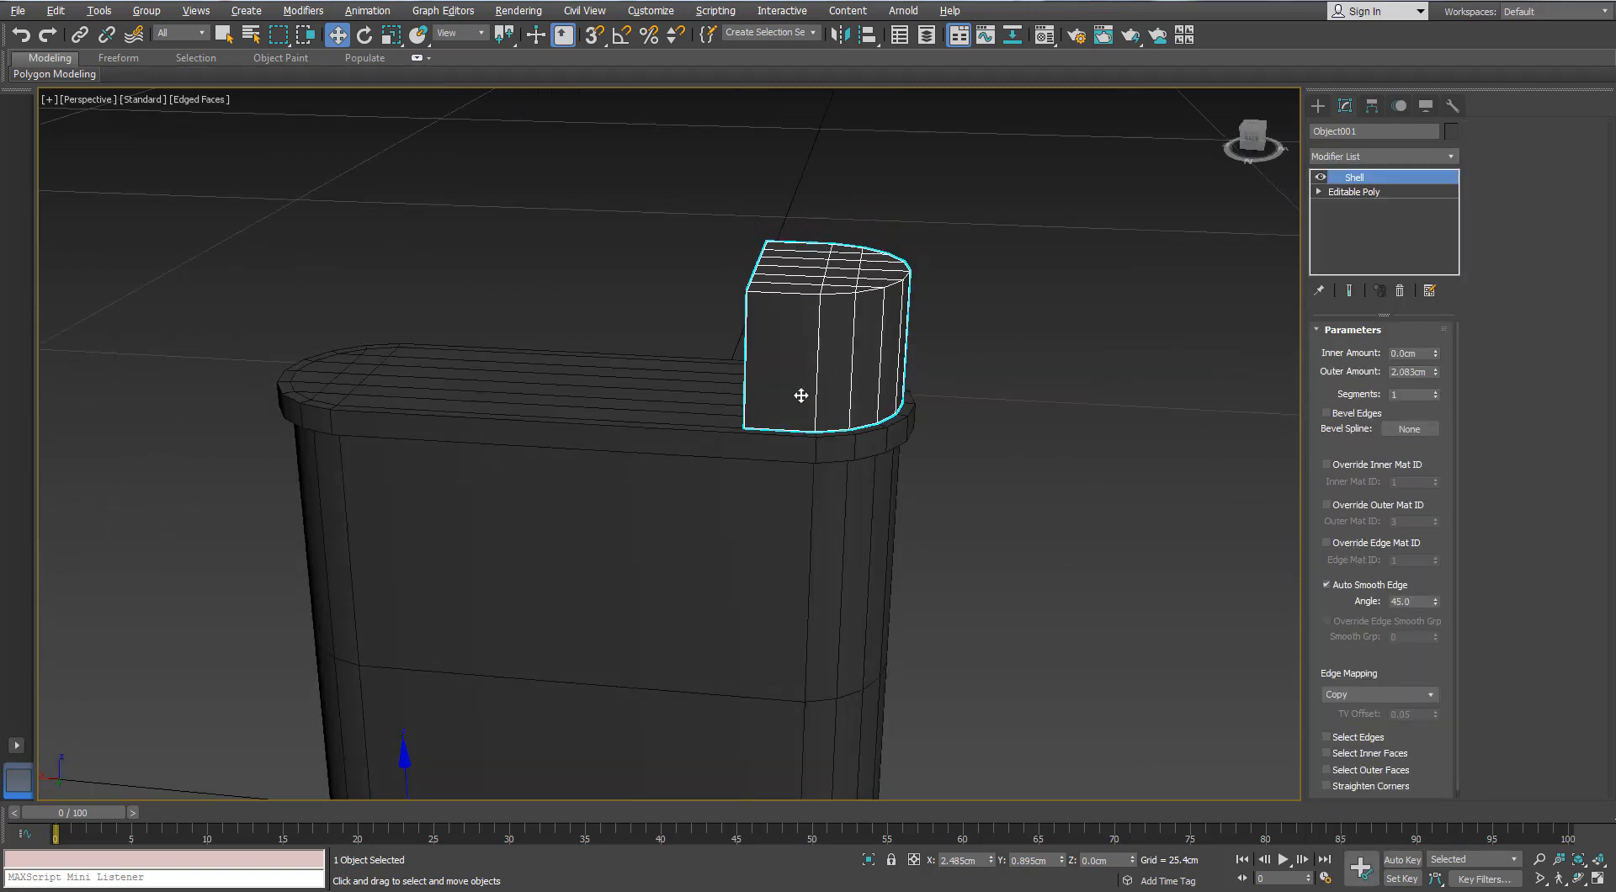
- Convert the shelled block to an Editable Poly
alt+middle_drag(800, 395, 876, 307)
right_click(879, 463)
mouse_move(918, 458)
click(841, 459)
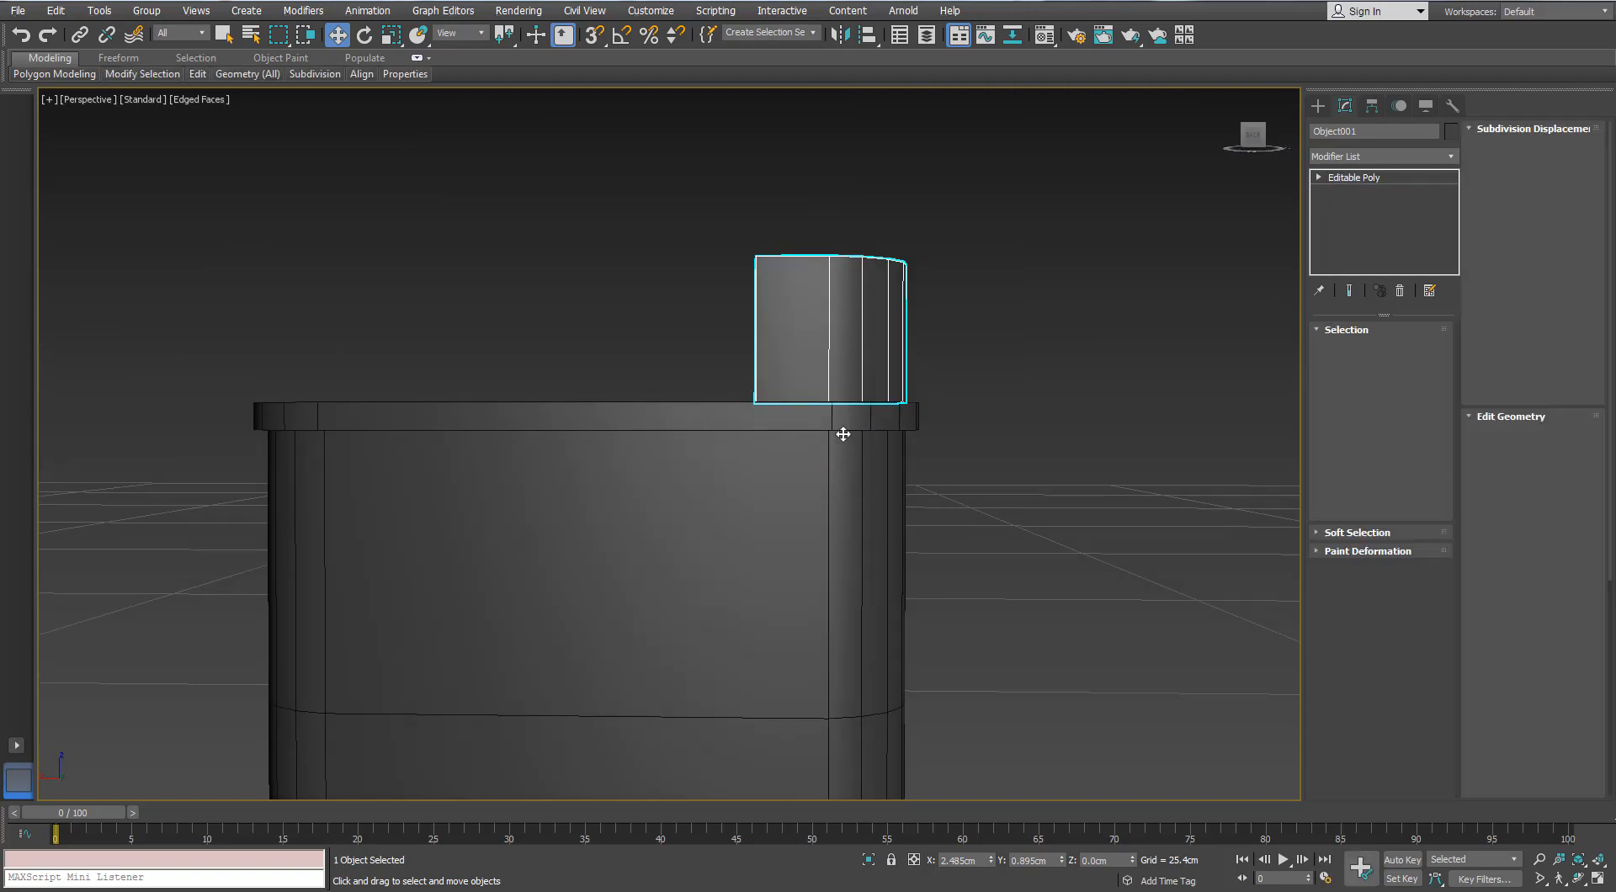
alt+middle_drag(842, 433, 1237, 392)
- Move the lower edge loop of the block's flat end face outward along X to slant the face
key(2)
double_click(751, 401)
alt+middle_drag(751, 400, 735, 440)
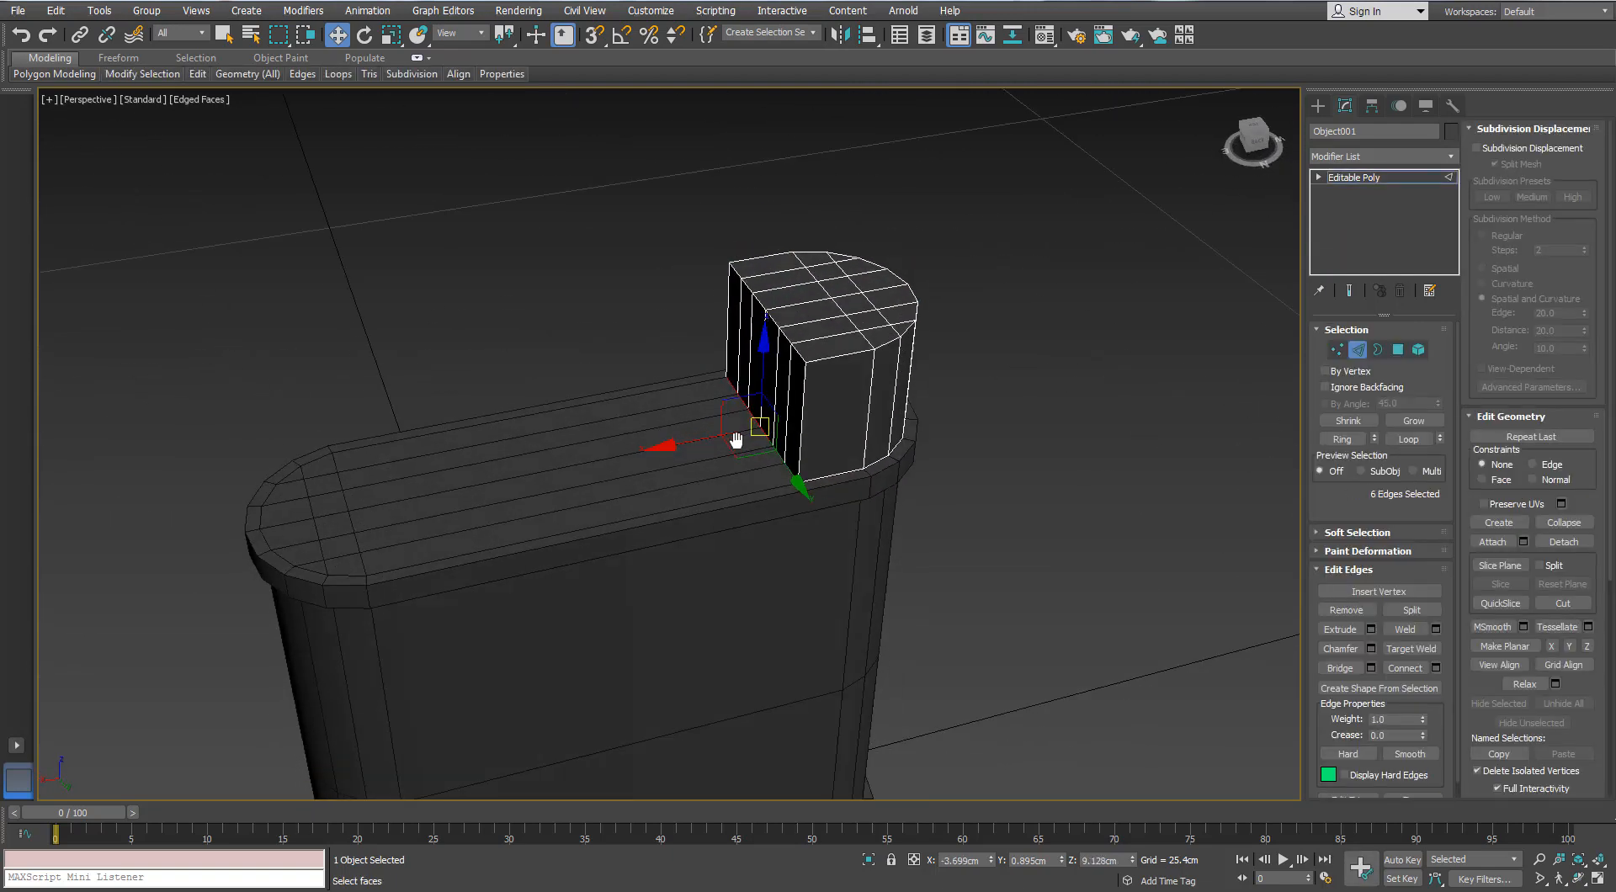
scroll(735, 446, up, 4)
drag(713, 420, 656, 430)
scroll(658, 421, down, 5)
- Move the 14 vertices of the block's slanted end face along X to about -3.01 cm, lengthening the block
alt+middle_drag(660, 391, 842, 349)
click(1398, 349)
click(1340, 348)
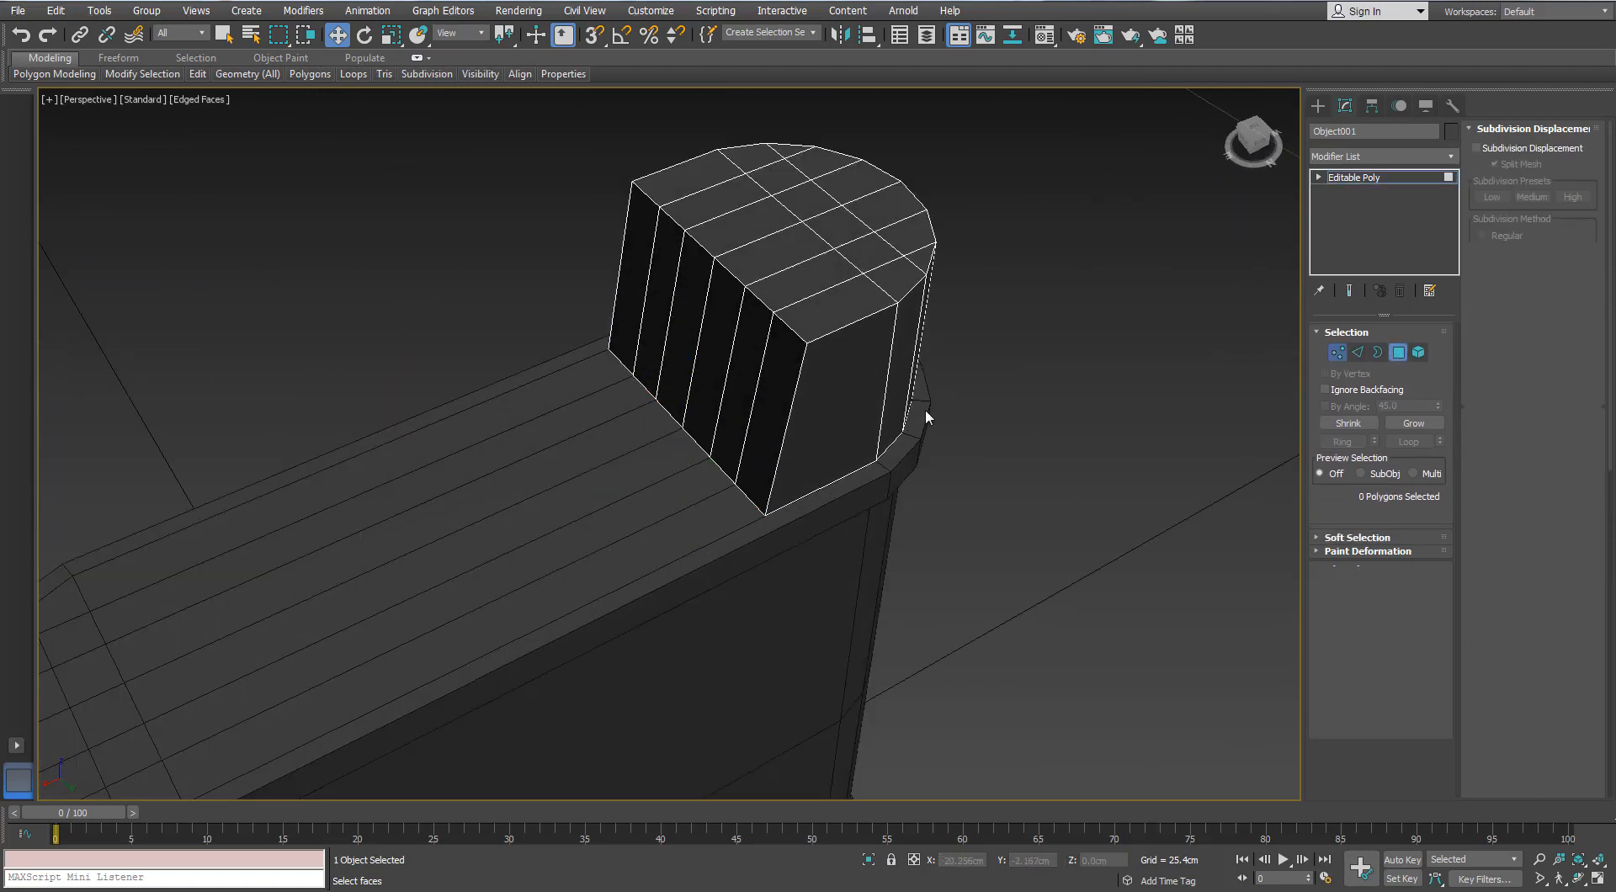
alt+middle_drag(926, 407, 808, 336)
drag(609, 129, 734, 521)
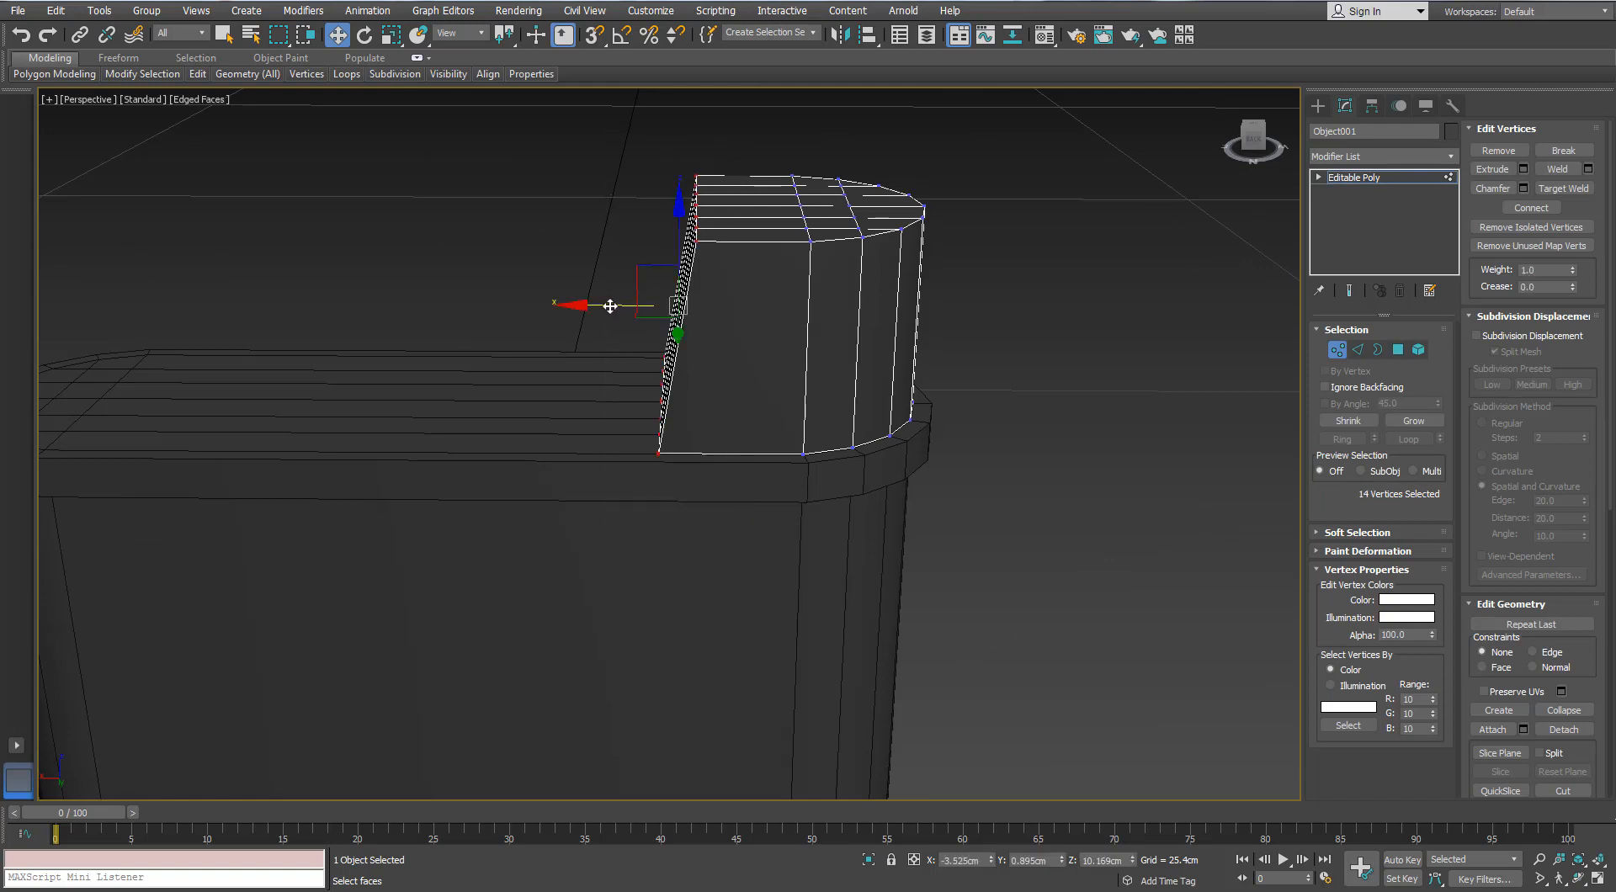
drag(610, 305, 562, 307)
alt+middle_drag(620, 359, 709, 294)
scroll(622, 328, down, 4)
scroll(709, 295, up, 2)
scroll(709, 294, up, 3)
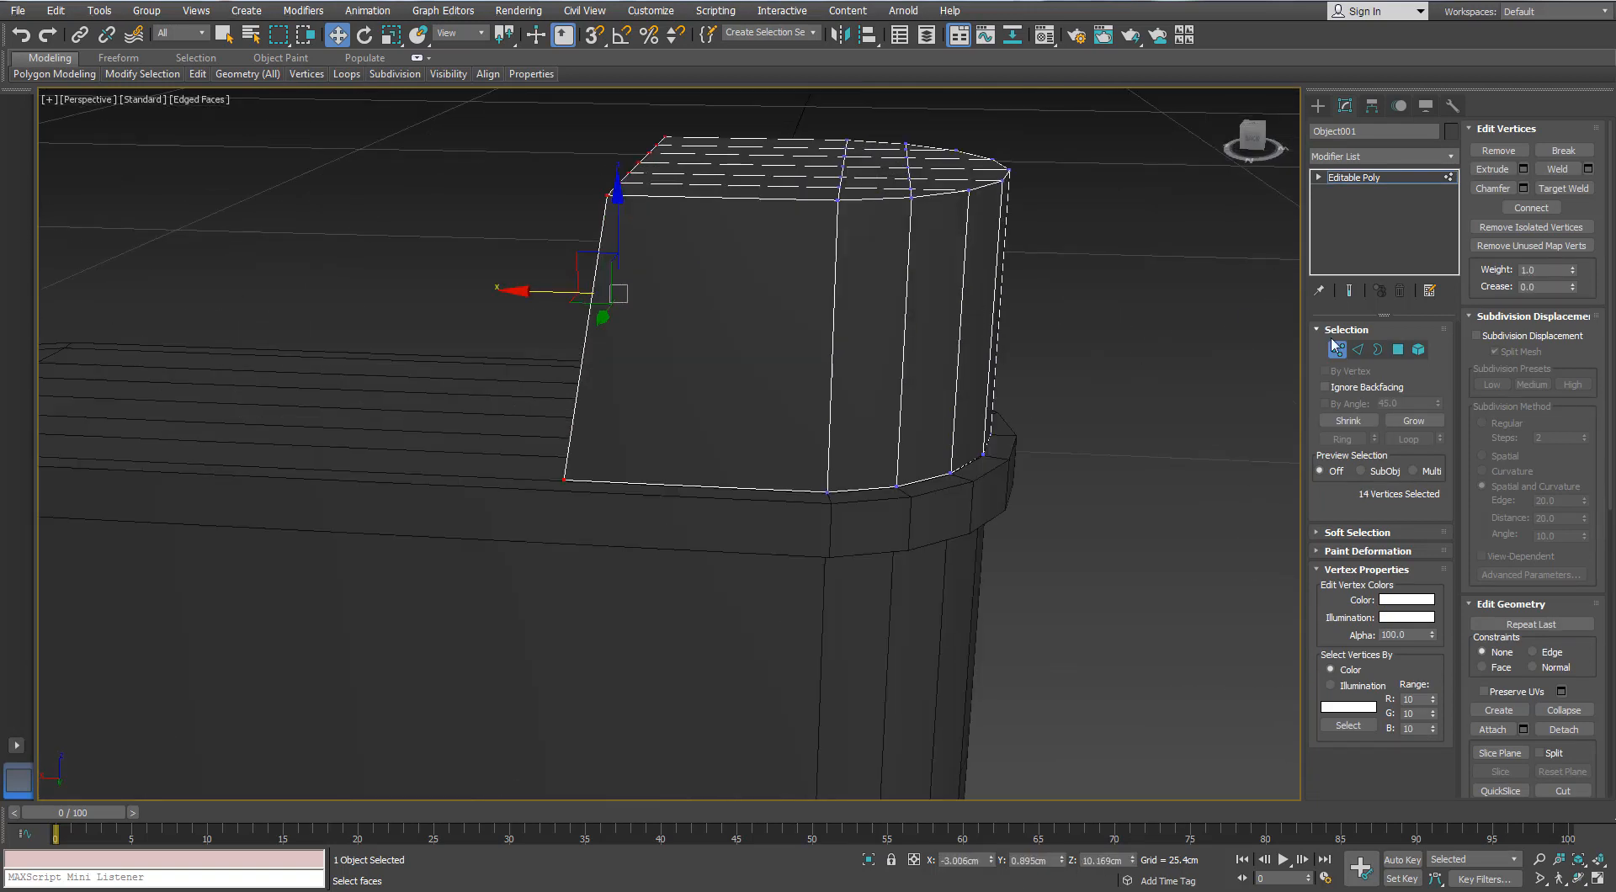
- Add two SwiftLoop edge loops to the block: a vertical one near the slanted face and a horizontal one below the top
click(1356, 348)
mouse_move(198, 75)
click(335, 115)
alt+middle_drag(615, 232, 793, 217)
click(675, 223)
mouse_move(193, 78)
click(338, 123)
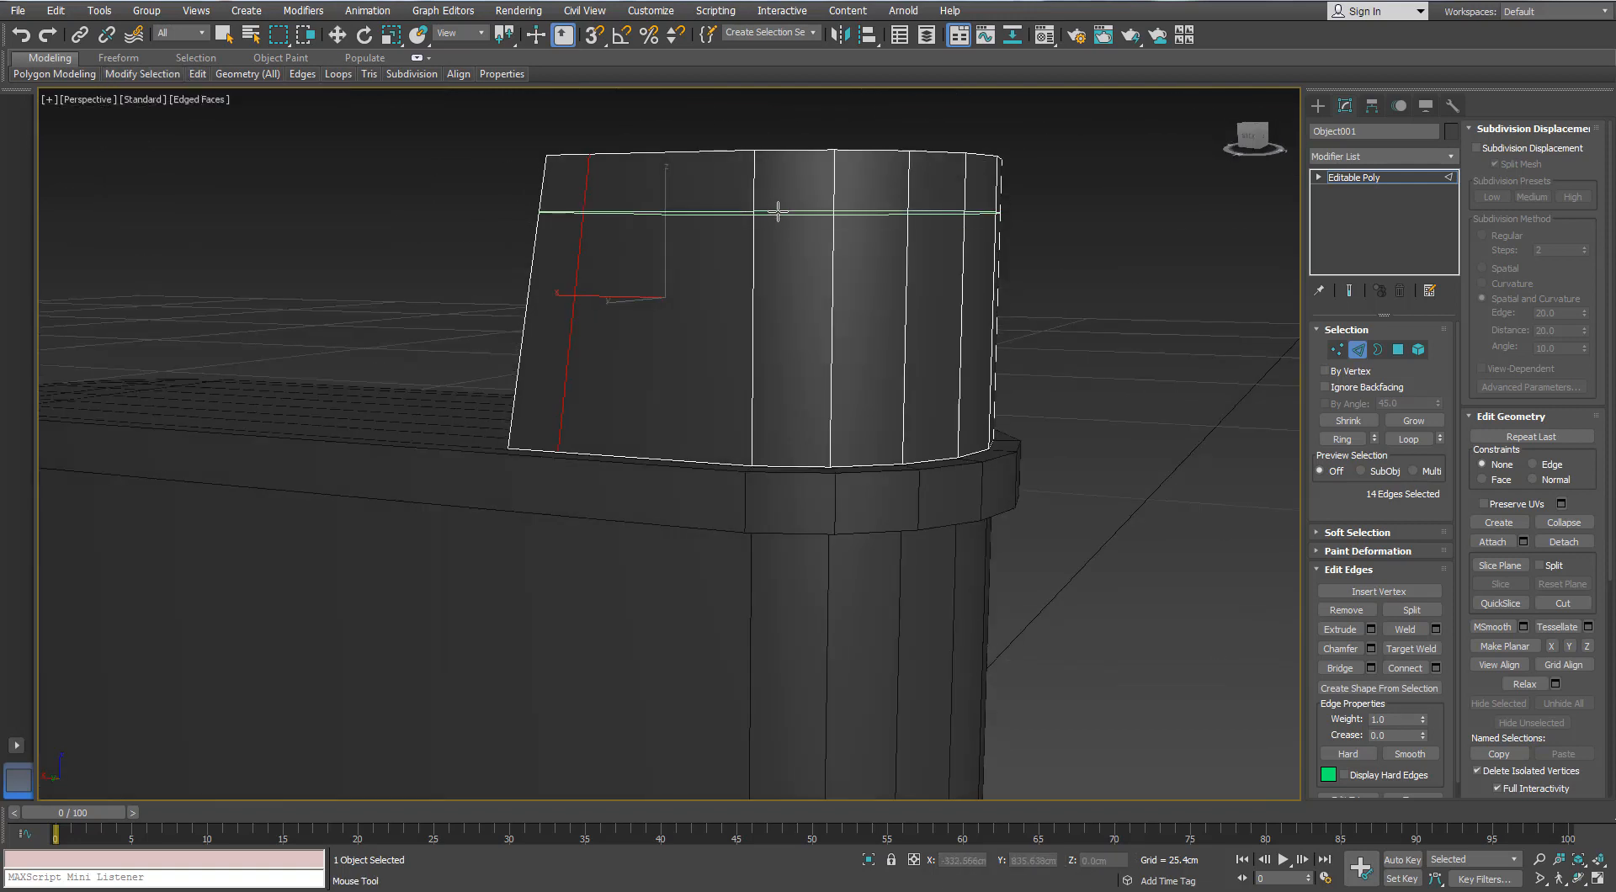
click(777, 211)
right_click(1081, 336)
click(1080, 343)
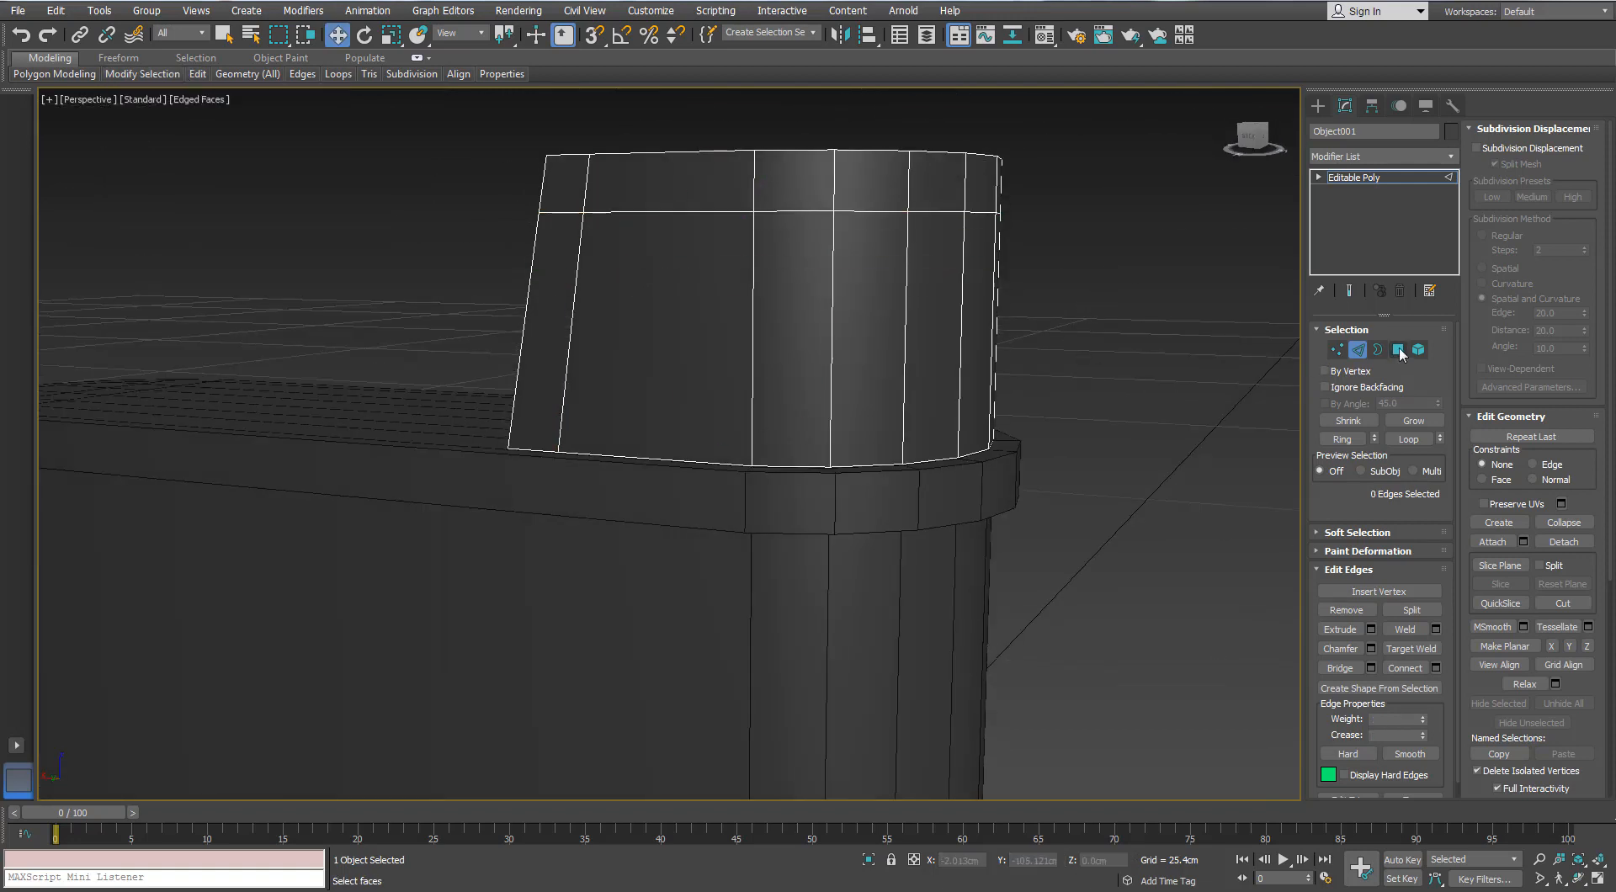
- Isolate the raised block for polygon editing
click(1397, 349)
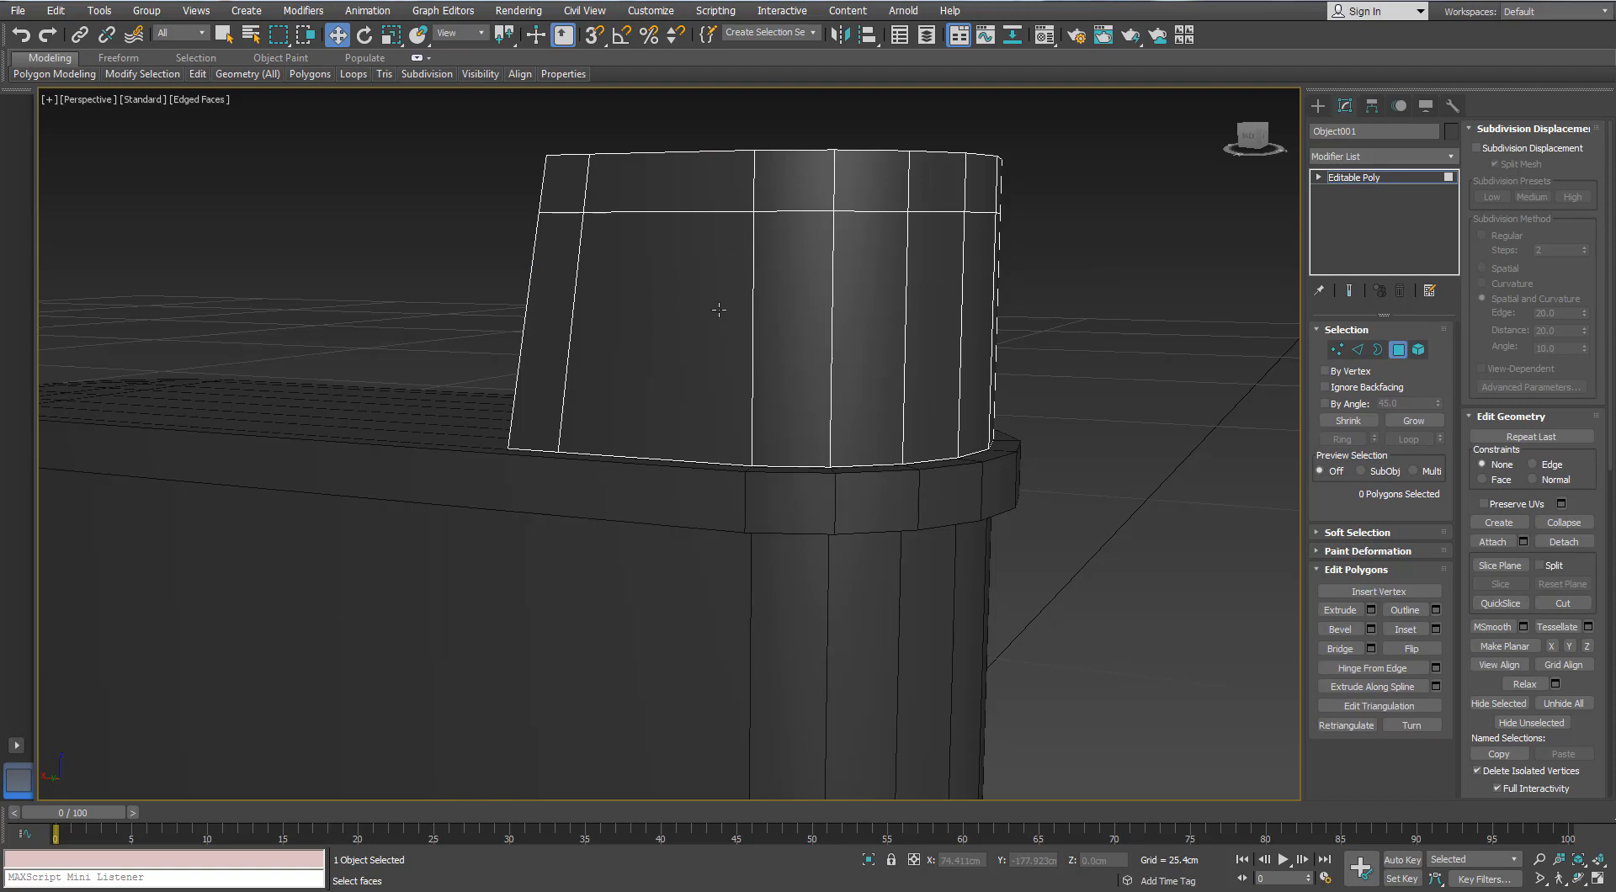
scroll(719, 314, down, 4)
click(867, 860)
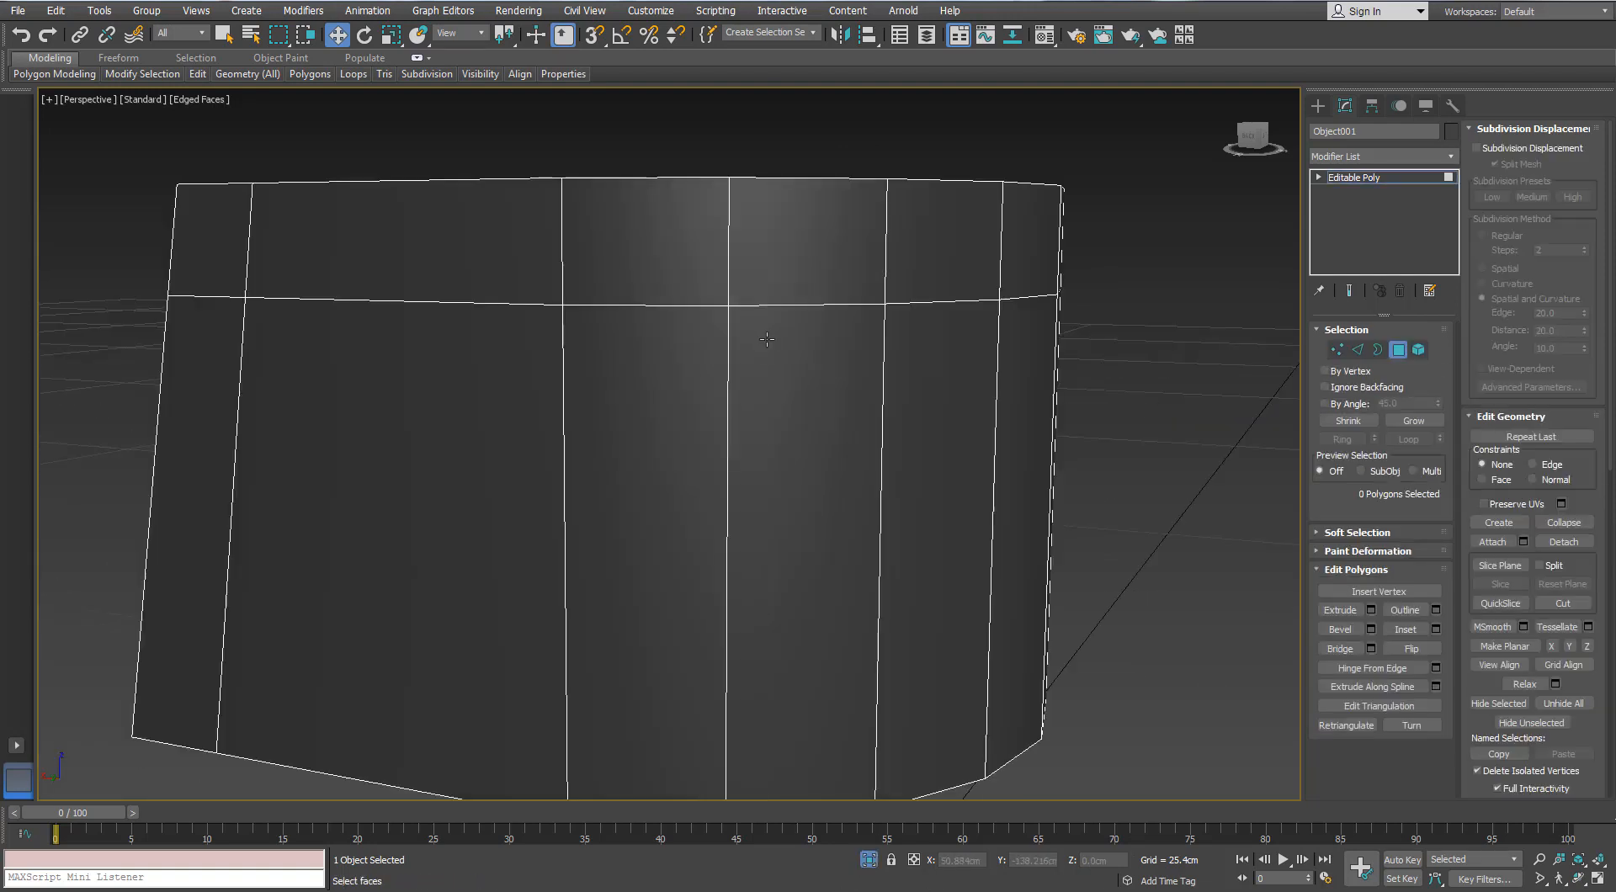
alt+middle_drag(777, 355, 732, 332)
- Select all polygons on the block's underside, excluding its side walls, and delete them
click(724, 274)
ctrl+click(607, 323)
ctrl+click(488, 371)
ctrl+click(514, 428)
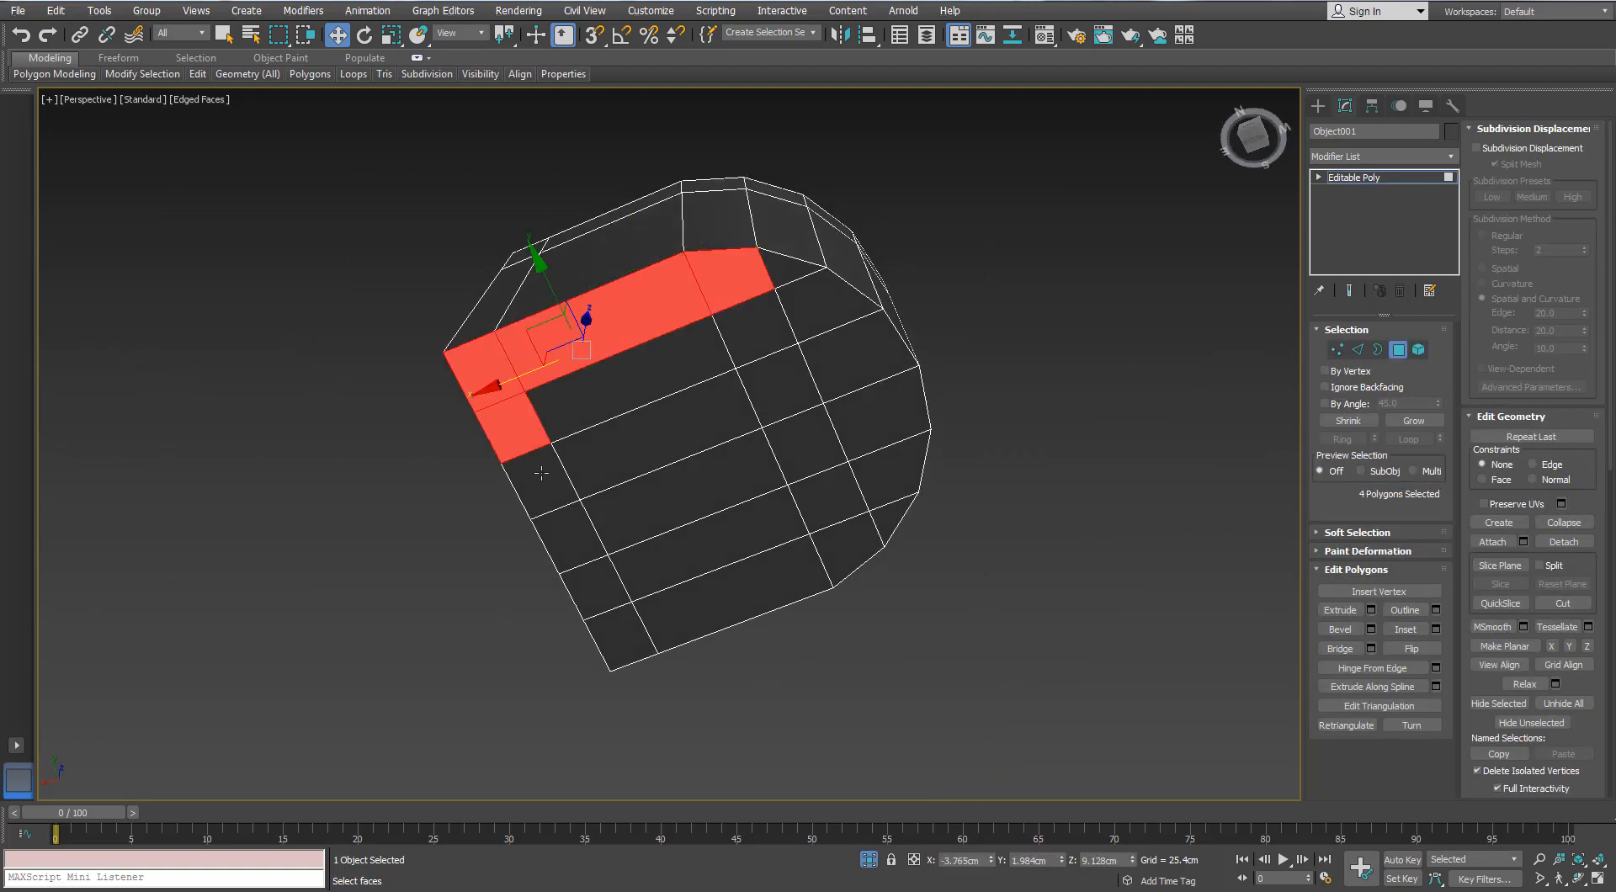
ctrl+click(542, 482)
ctrl+click(570, 536)
ctrl+click(596, 587)
alt+middle_drag(705, 484, 984, 693)
double_click(876, 271)
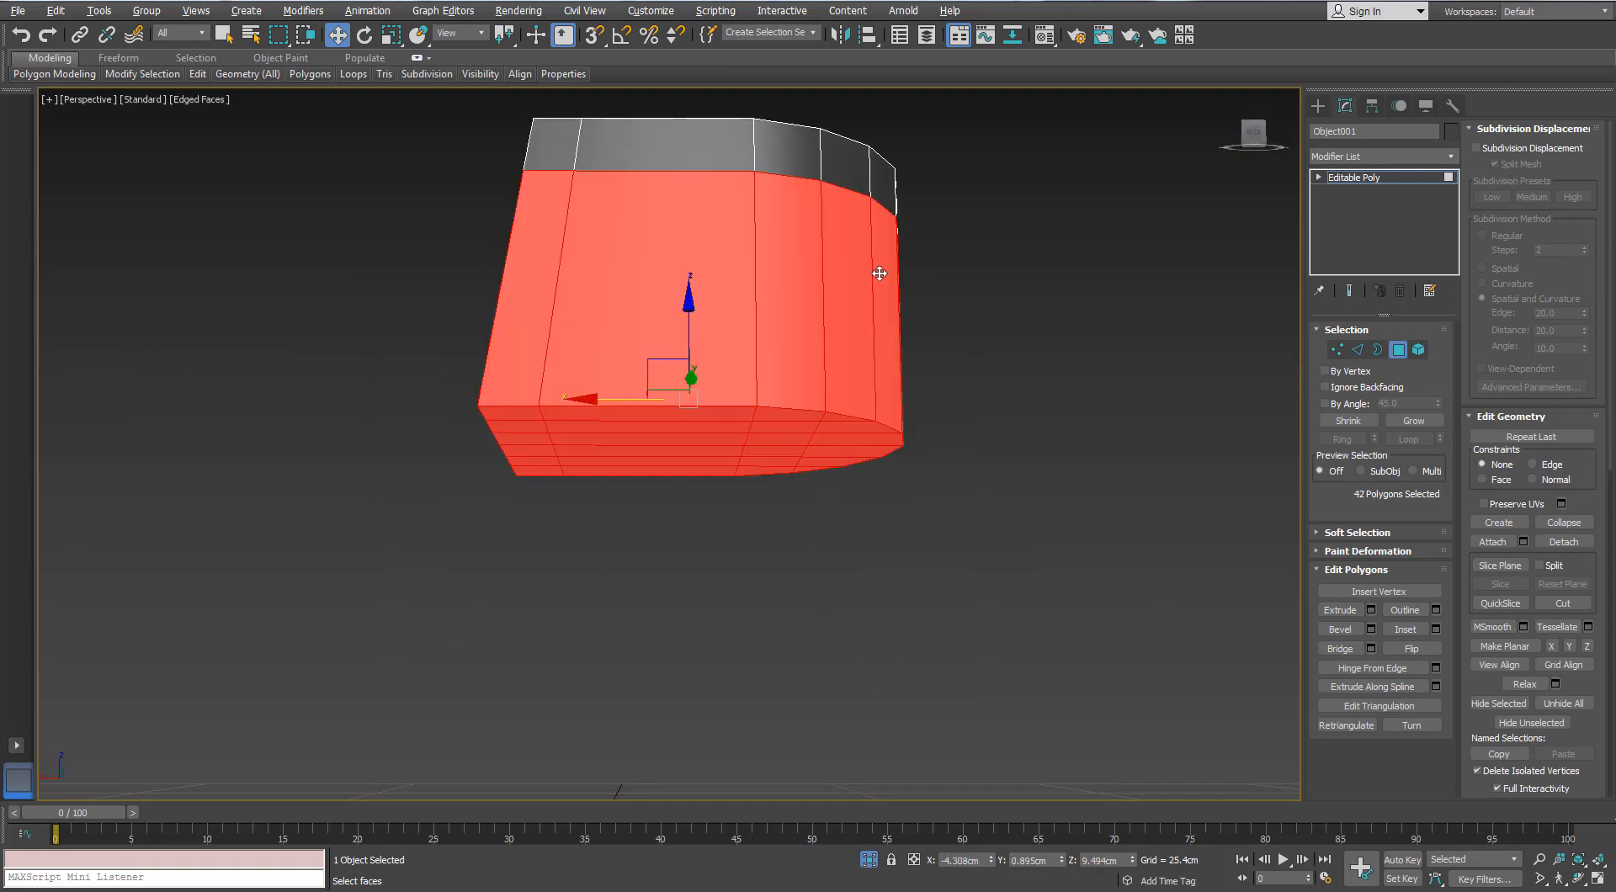
alt+middle_drag(876, 271, 934, 172)
alt+drag(1062, 151, 280, 325)
alt+middle_drag(673, 316, 622, 241)
key(Delete)
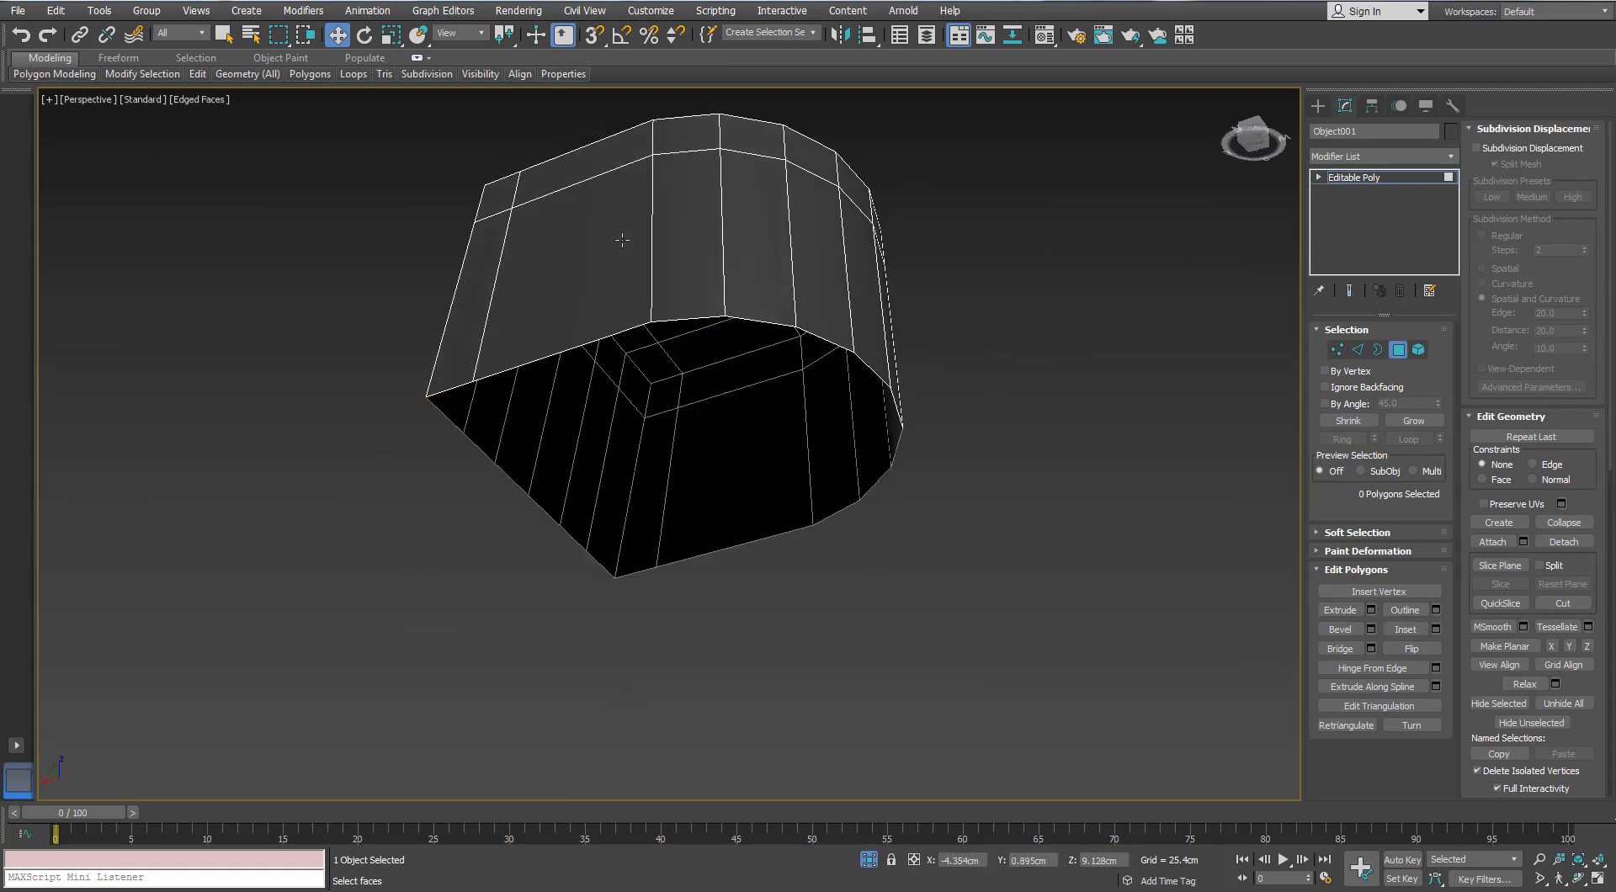
- Delete the wide side polygons and adjoining curved polygons below the horizontal loop on both long sides of the block
alt+middle_drag(963, 357, 959, 438)
click(648, 351)
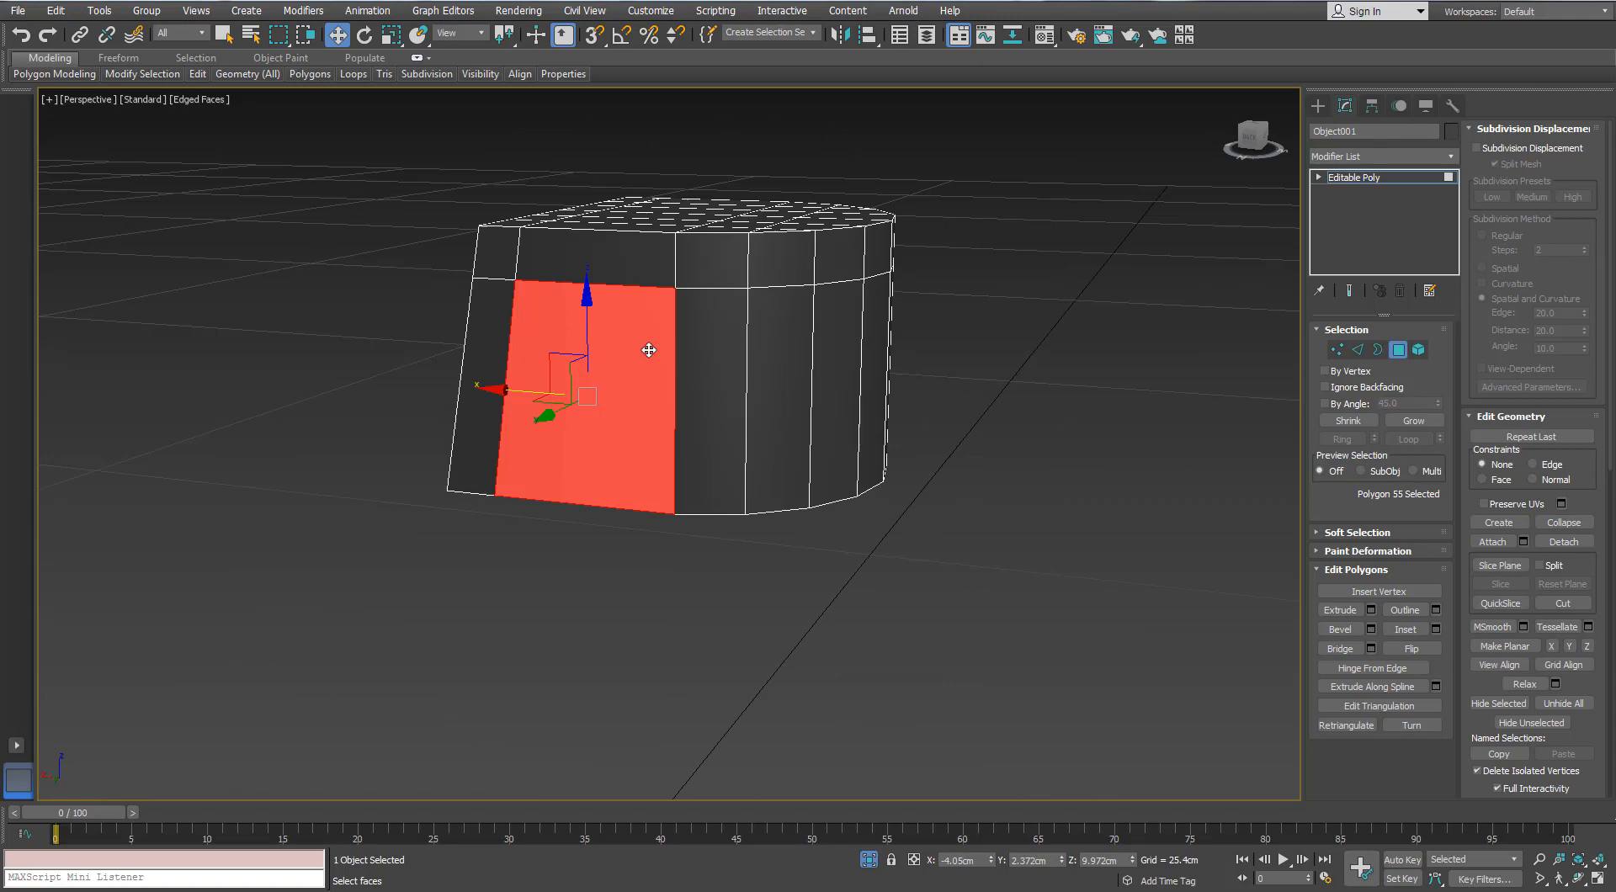
ctrl+click(712, 353)
alt+middle_drag(784, 350, 517, 378)
ctrl+click(746, 393)
ctrl+click(749, 409)
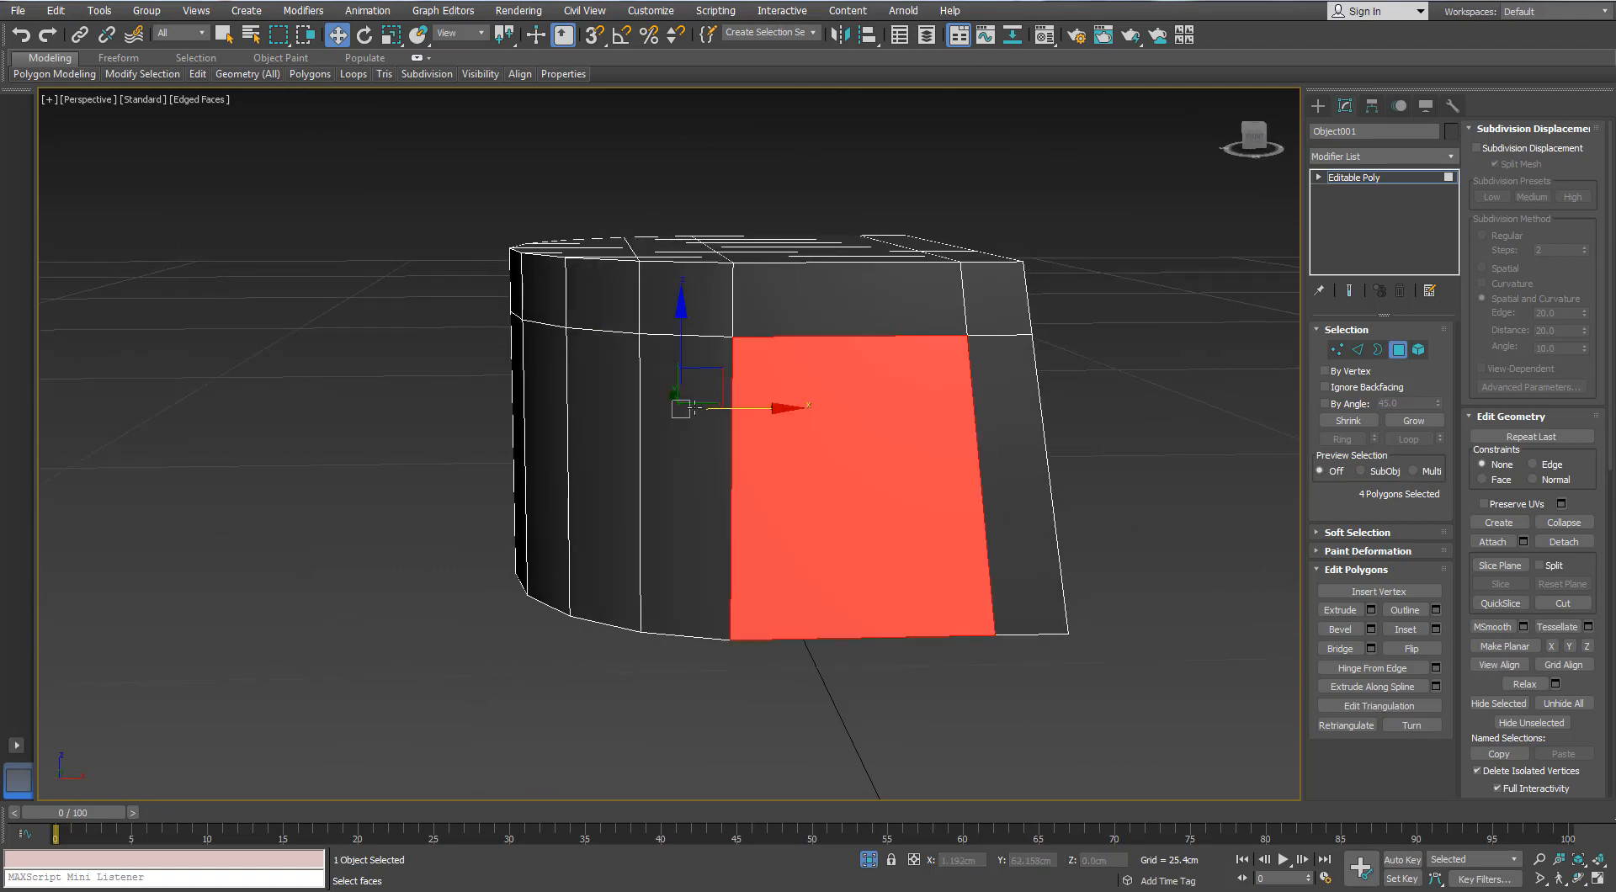
ctrl+click(694, 409)
ctrl+click(617, 407)
alt+middle_drag(617, 408, 1460, 401)
key(Delete)
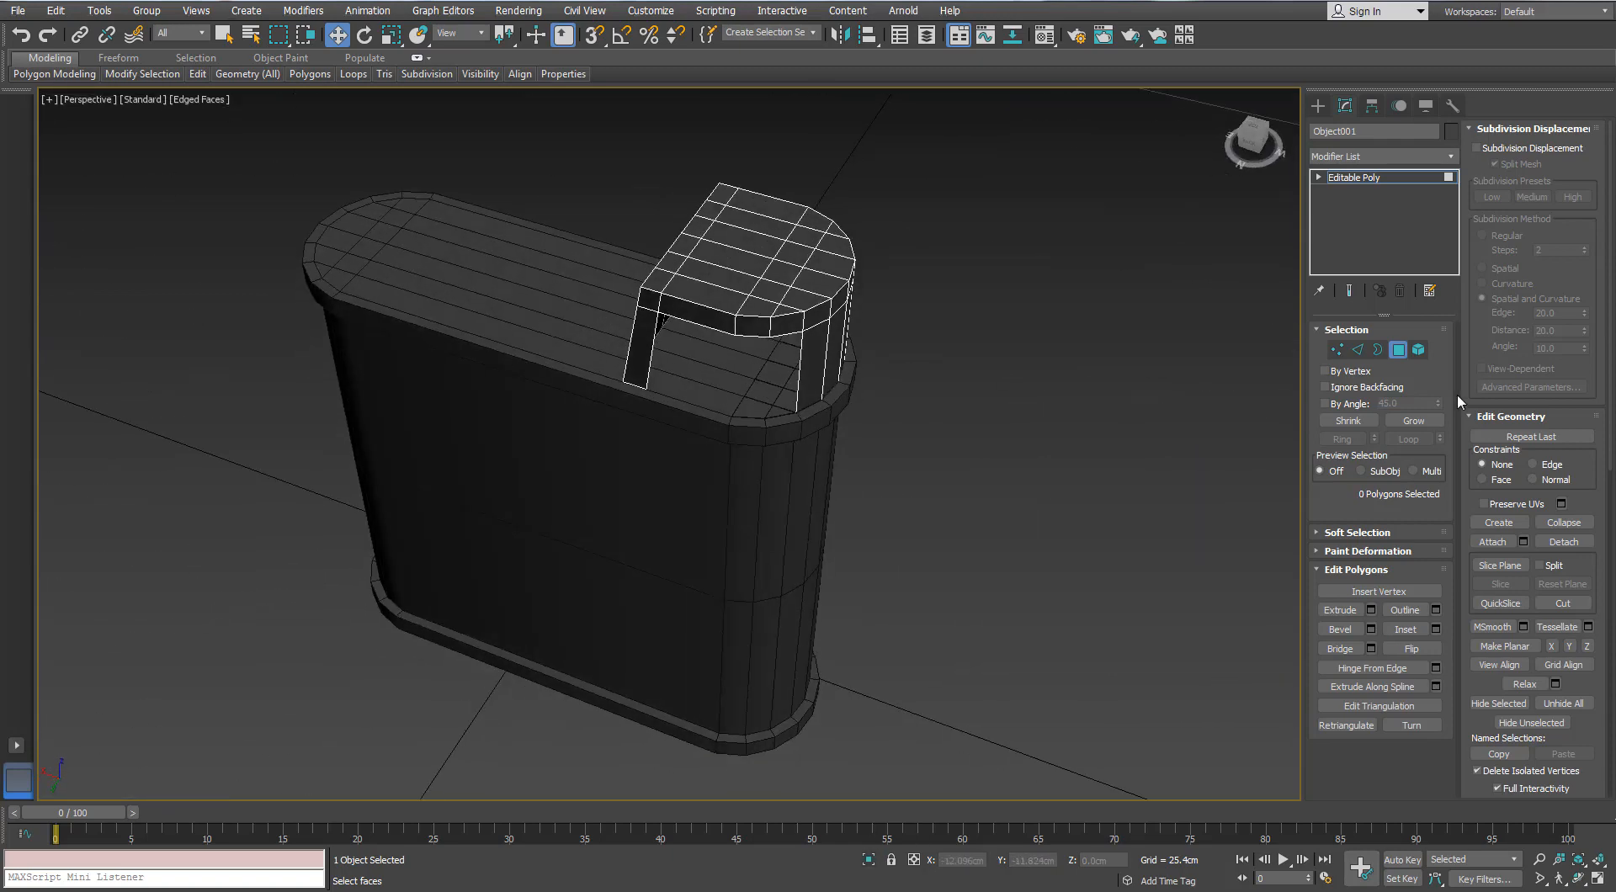
- Create a flat AutoGrid cylinder with a radius of about 1.33 cm on the body's top face, inside the open block
click(1399, 351)
scroll(861, 331, up, 3)
middle_drag(862, 331, 867, 242)
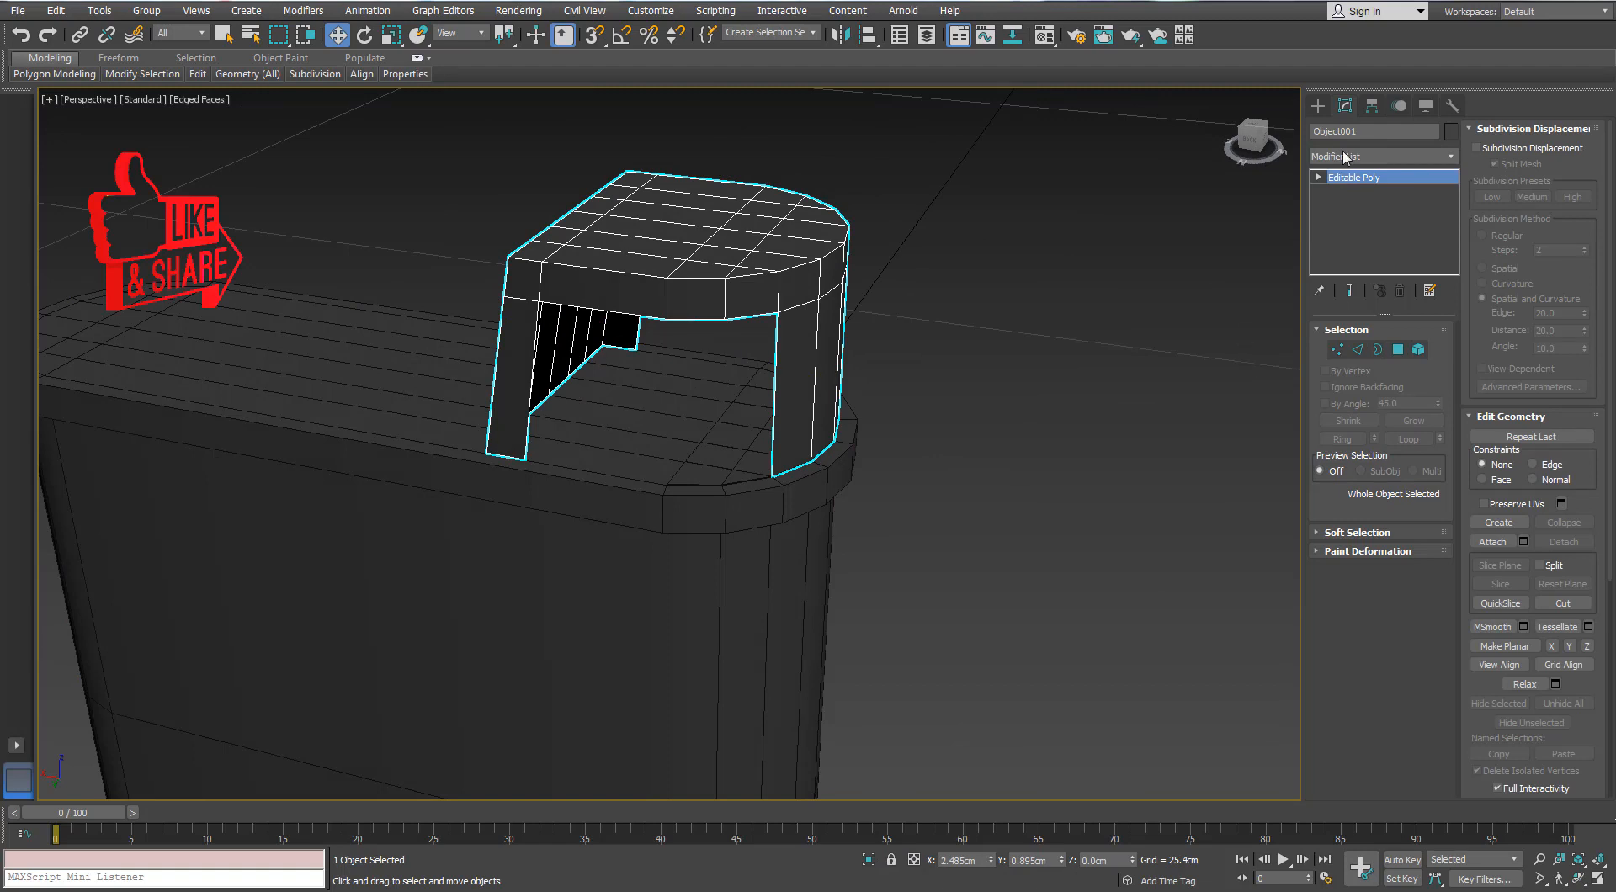
click(1317, 105)
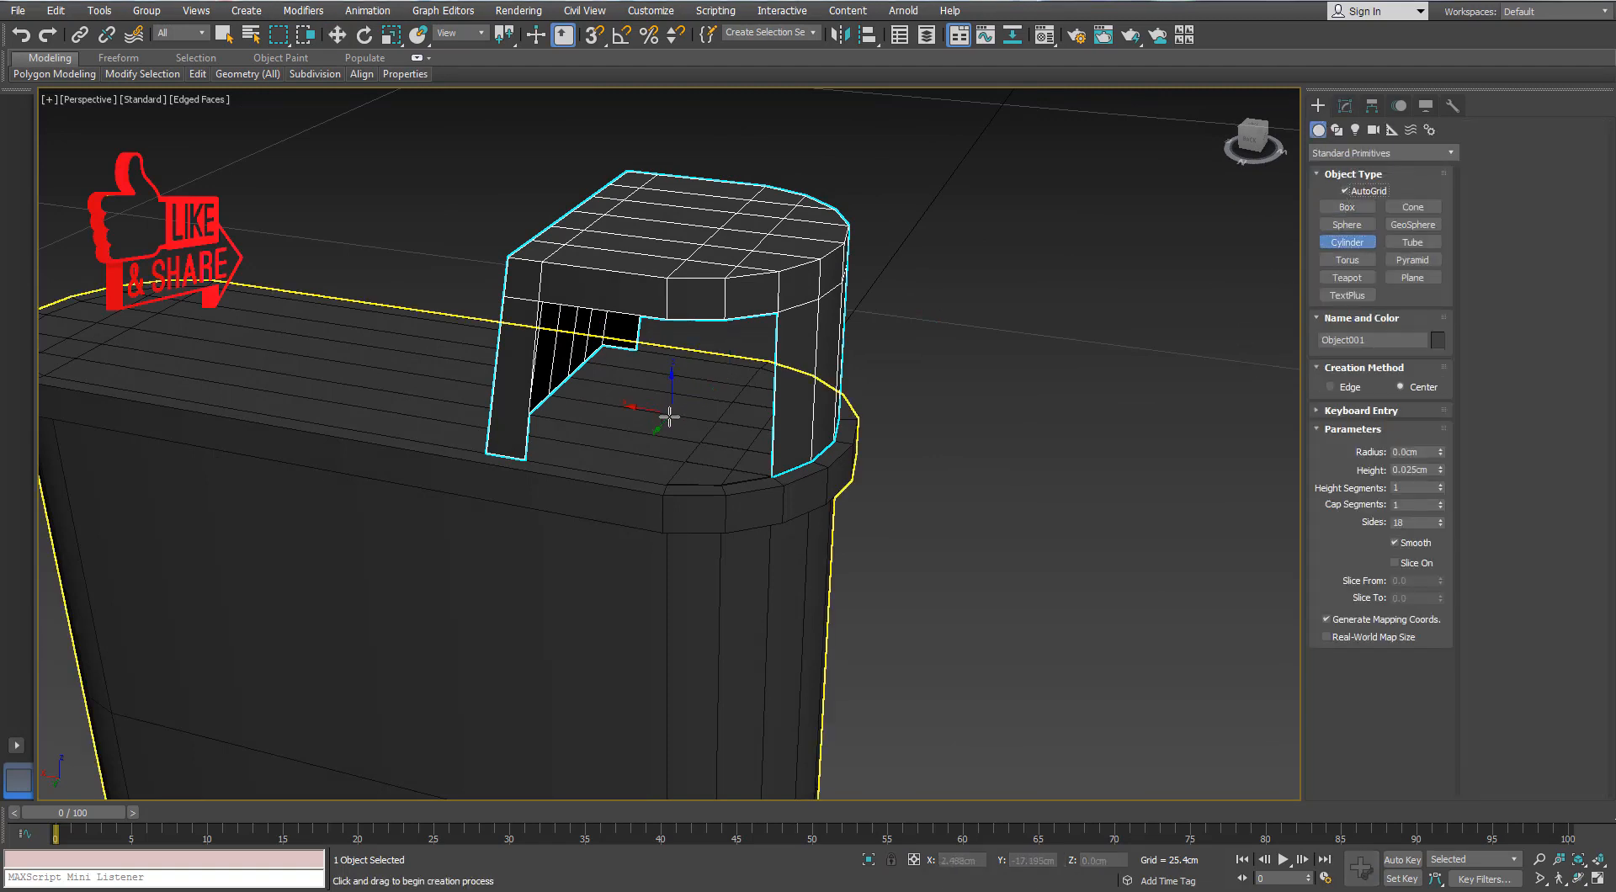
drag(667, 417, 677, 365)
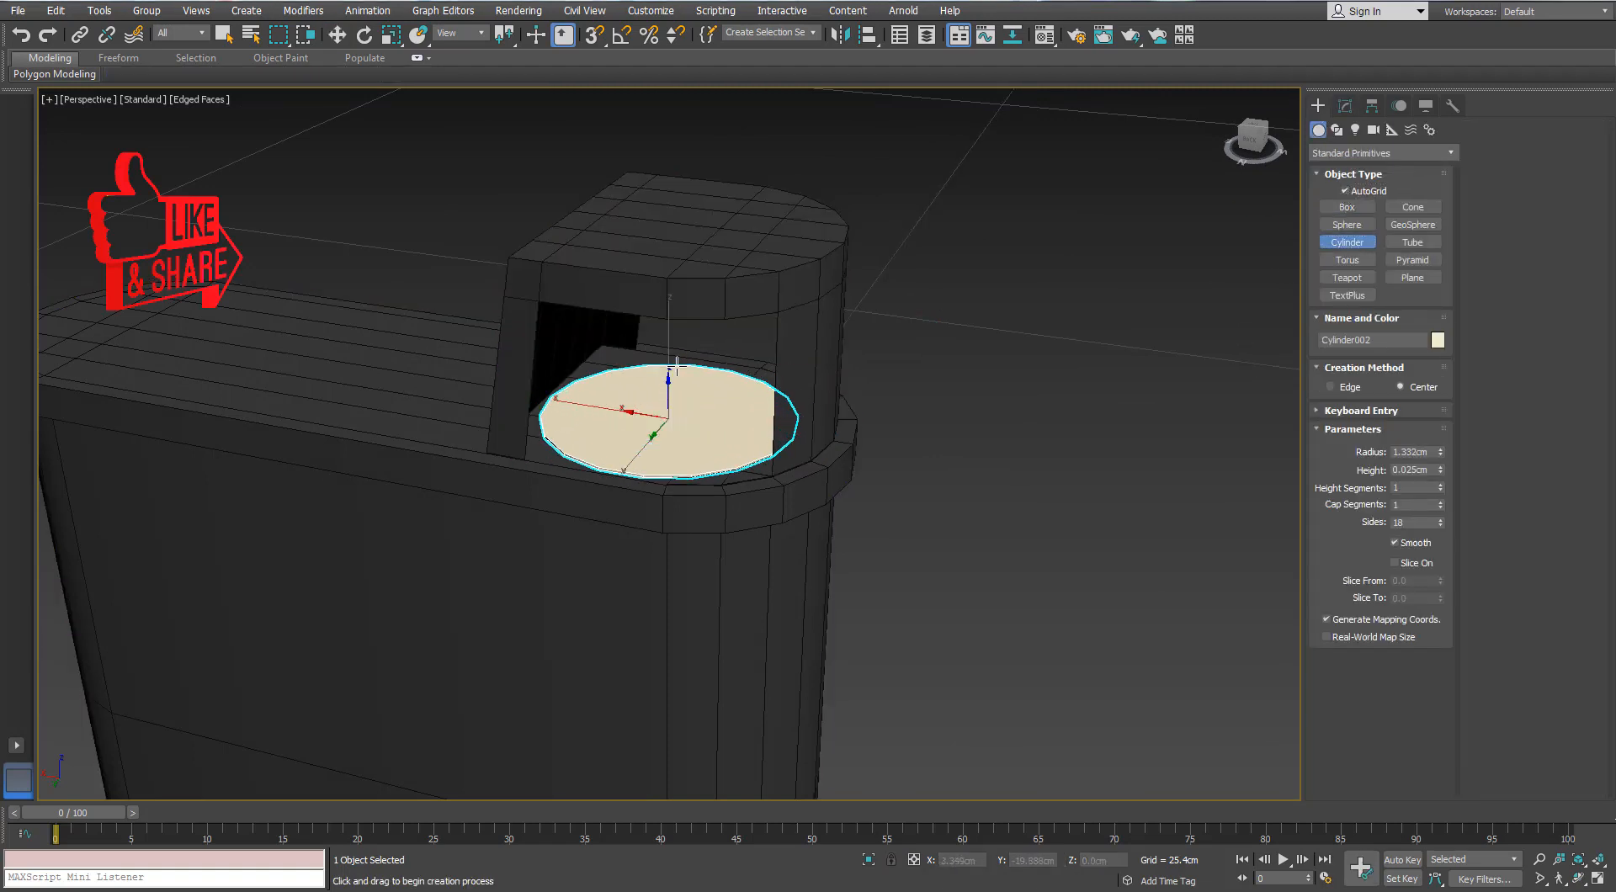
alt+middle_drag(680, 347, 673, 439)
key(w)
scroll(614, 407, up, 3)
scroll(623, 407, up, 3)
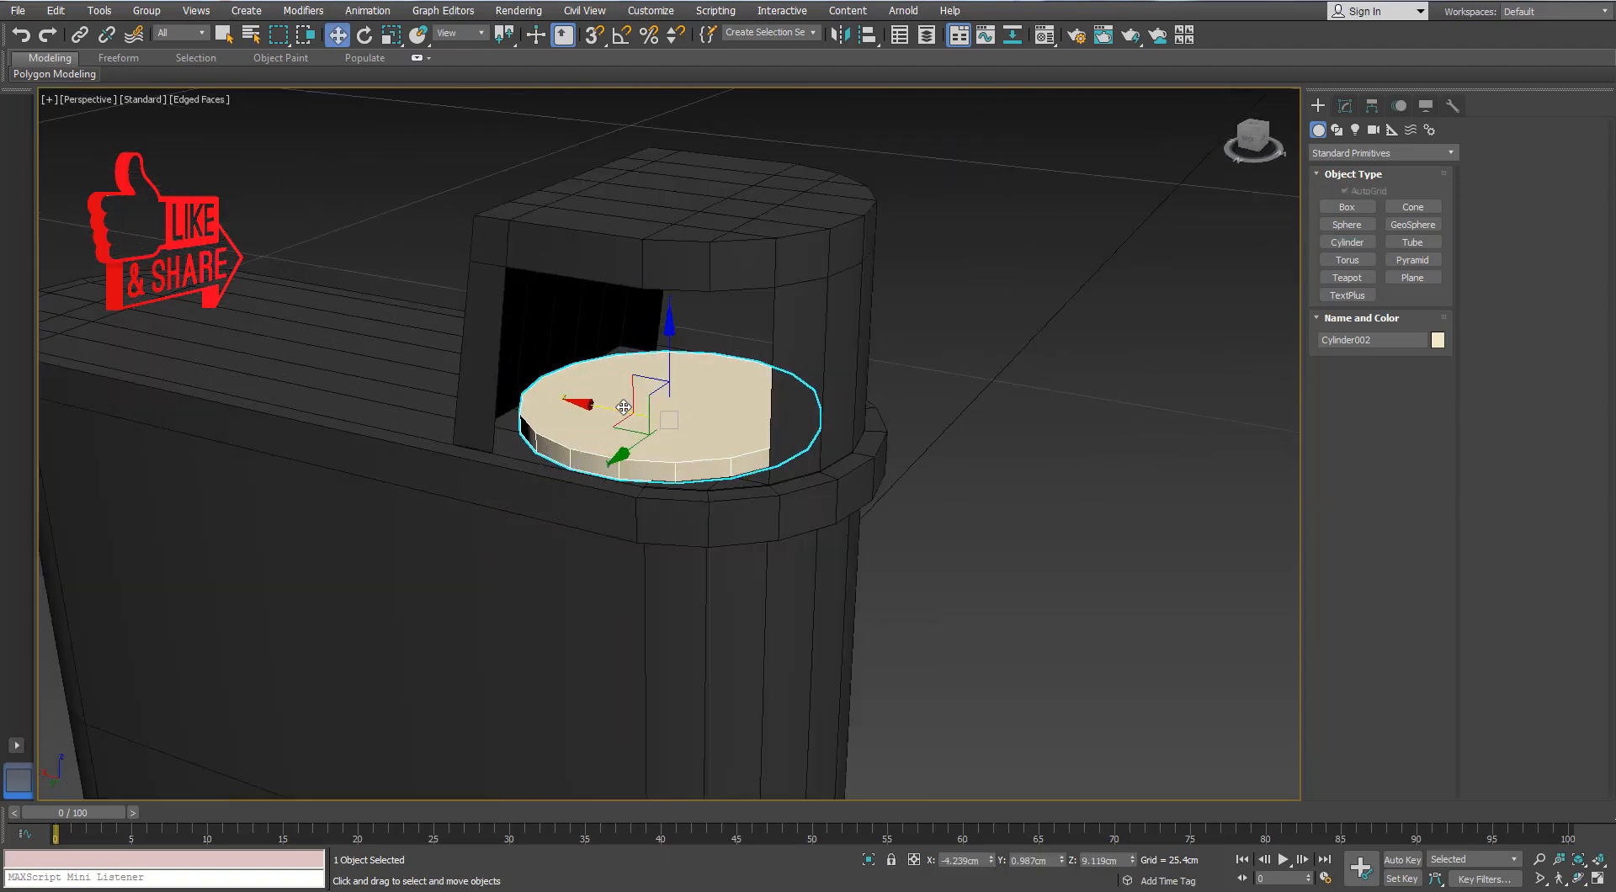
- Shift the disc about 0.18 cm toward the body's rounded end and place a copy just above it
alt+middle_drag(623, 407, 670, 394)
key(f)
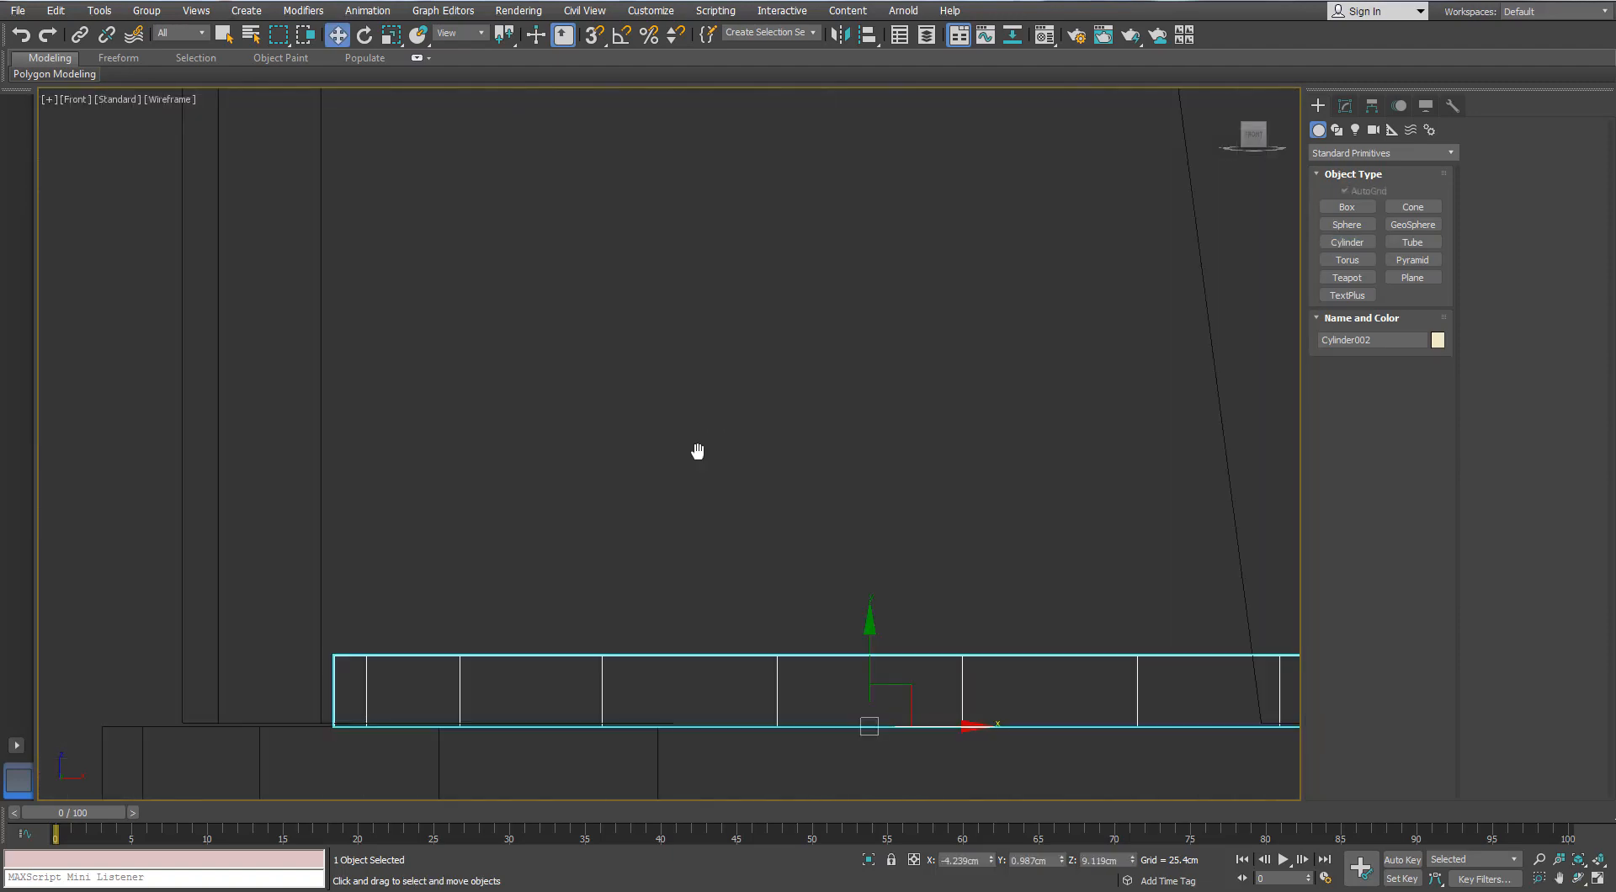
scroll(695, 451, down, 2)
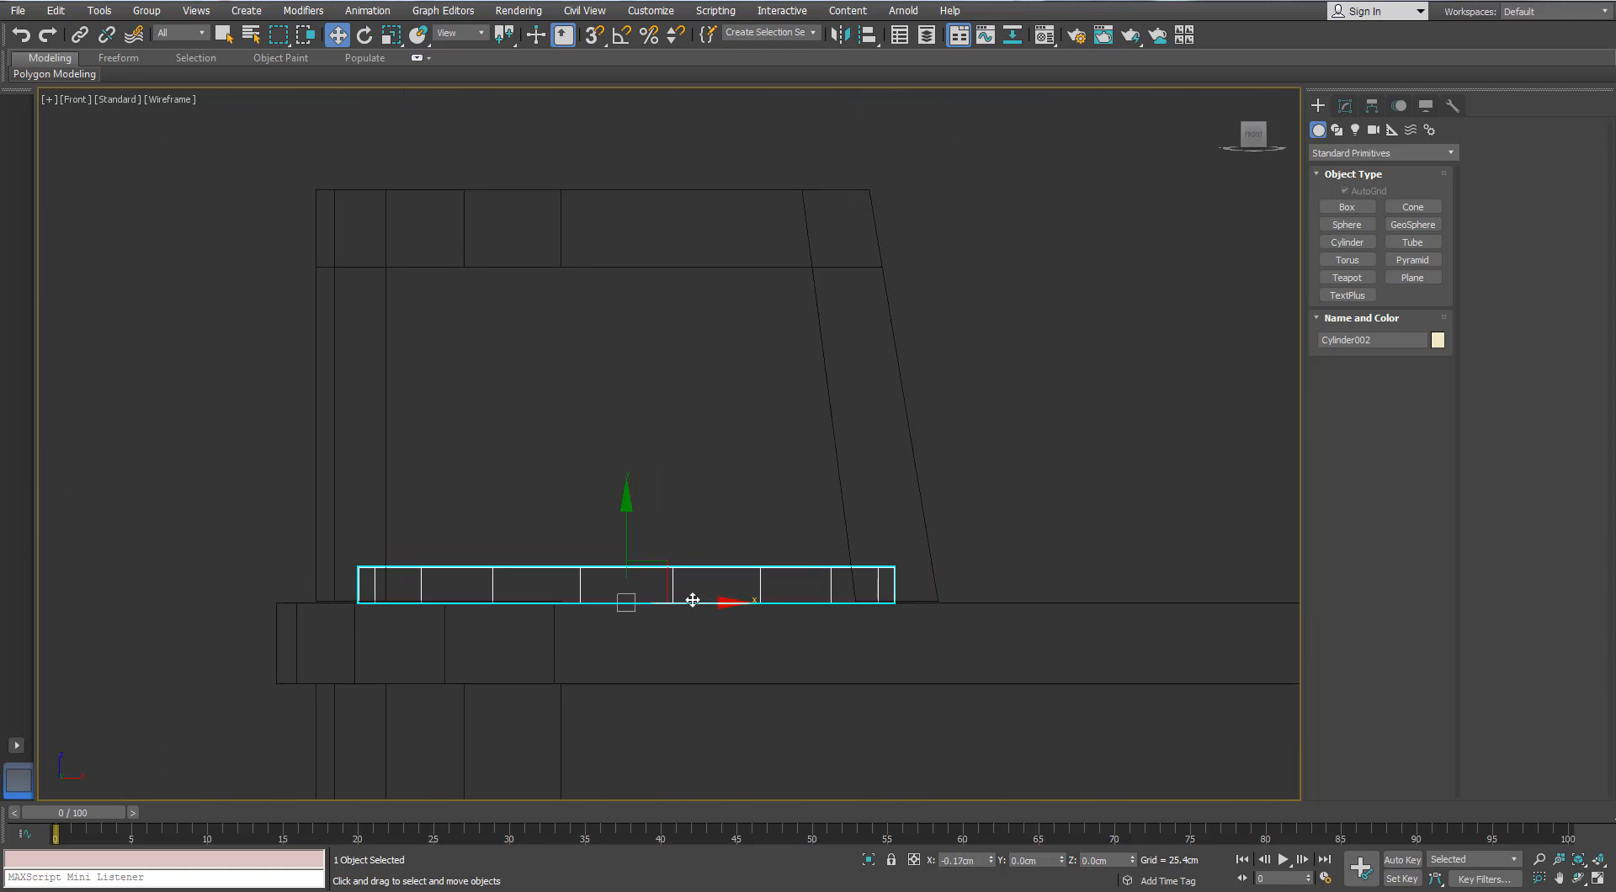
shift+drag(686, 594, 614, 485)
click(798, 518)
scroll(599, 516, up, 3)
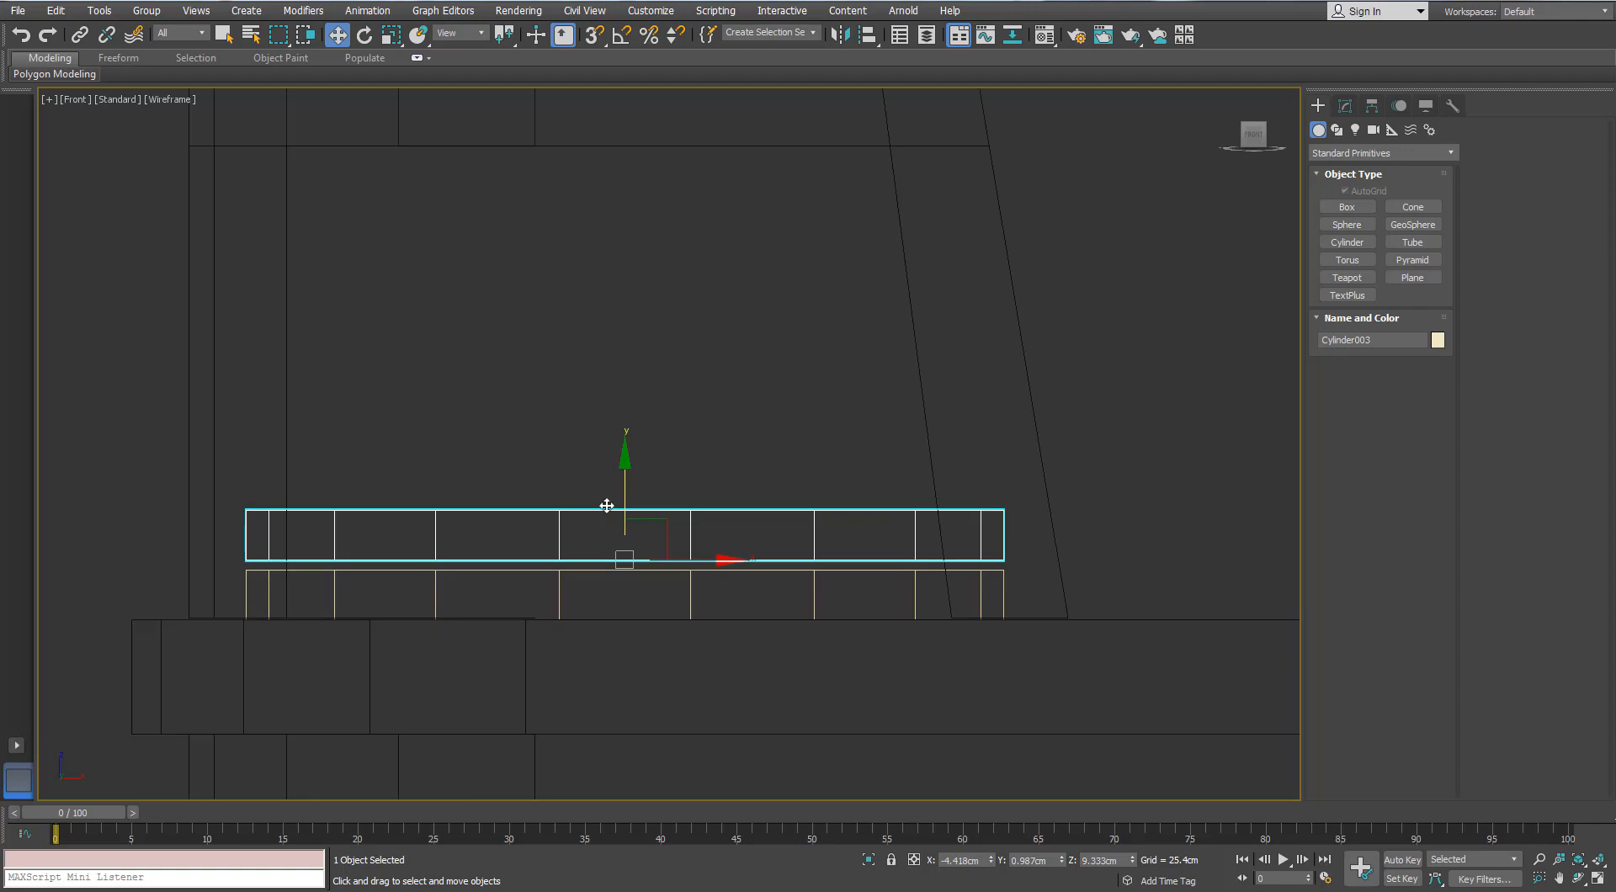
- Convert the copied disc to Editable Poly and raise its top vertices to the block's horizontal loop
right_click(603, 500)
click(572, 692)
key(1)
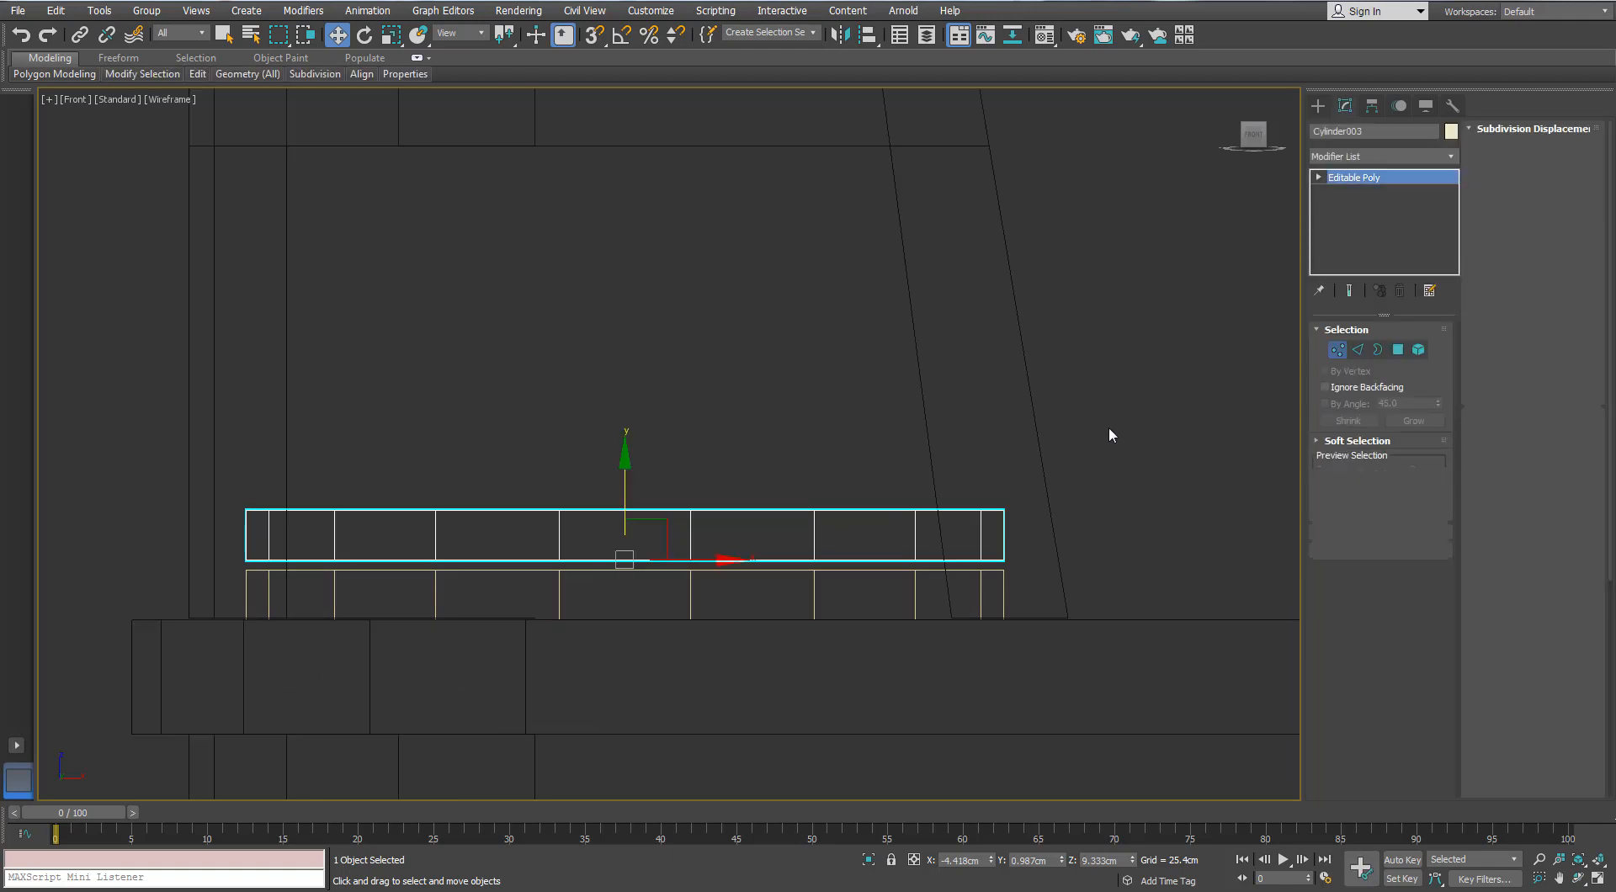
drag(1108, 426, 366, 532)
drag(622, 407, 573, 108)
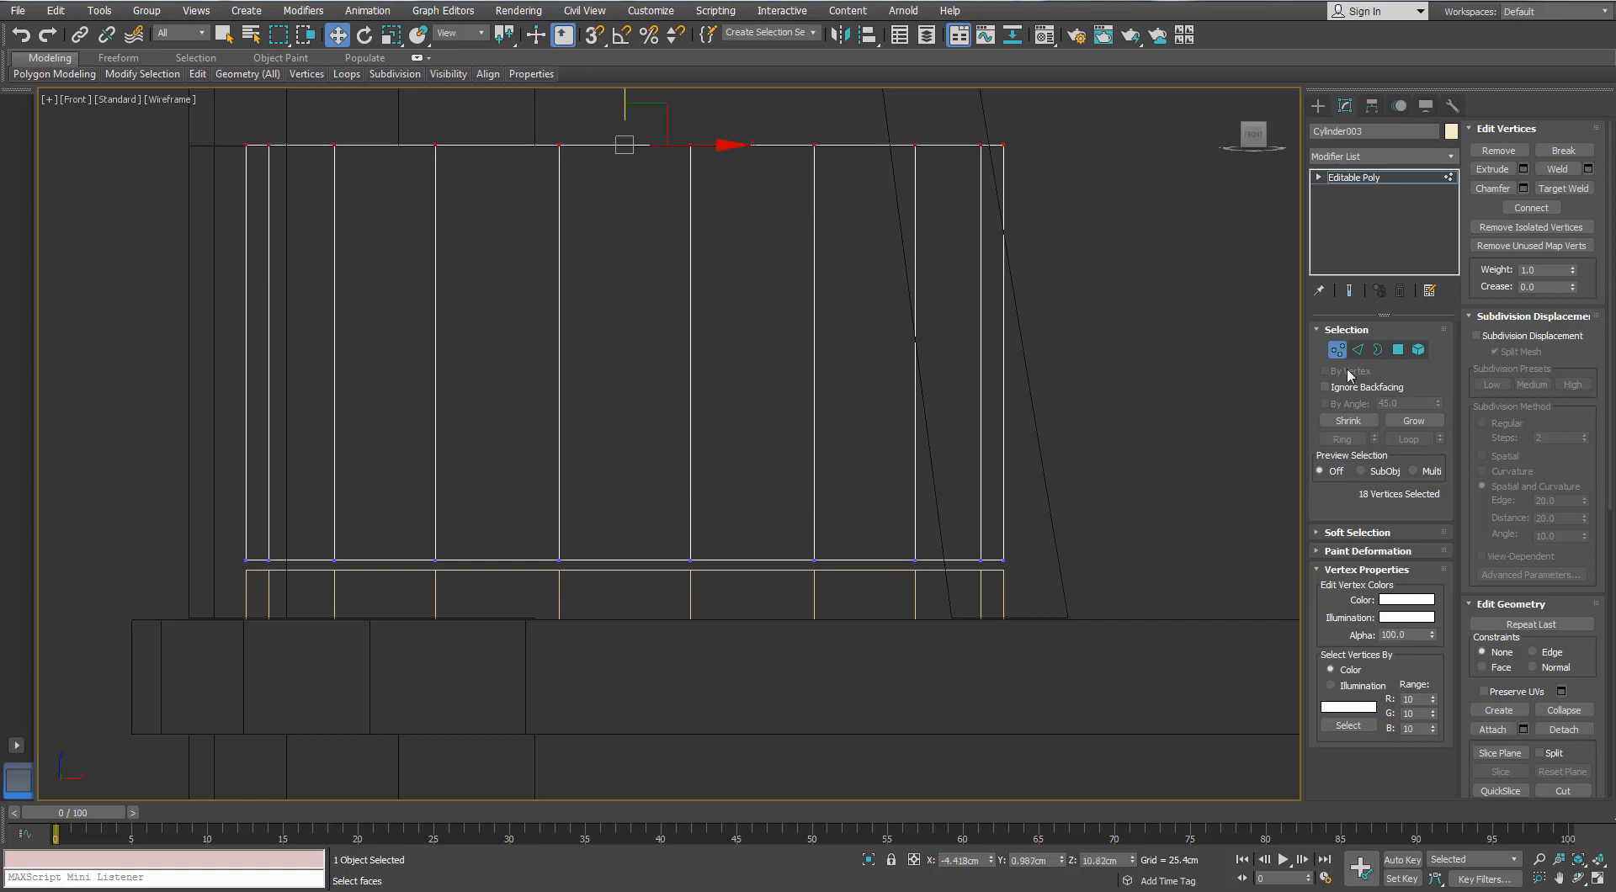
key(1)
- Scale the tall upper cylinder uniformly to about 91%
key(r)
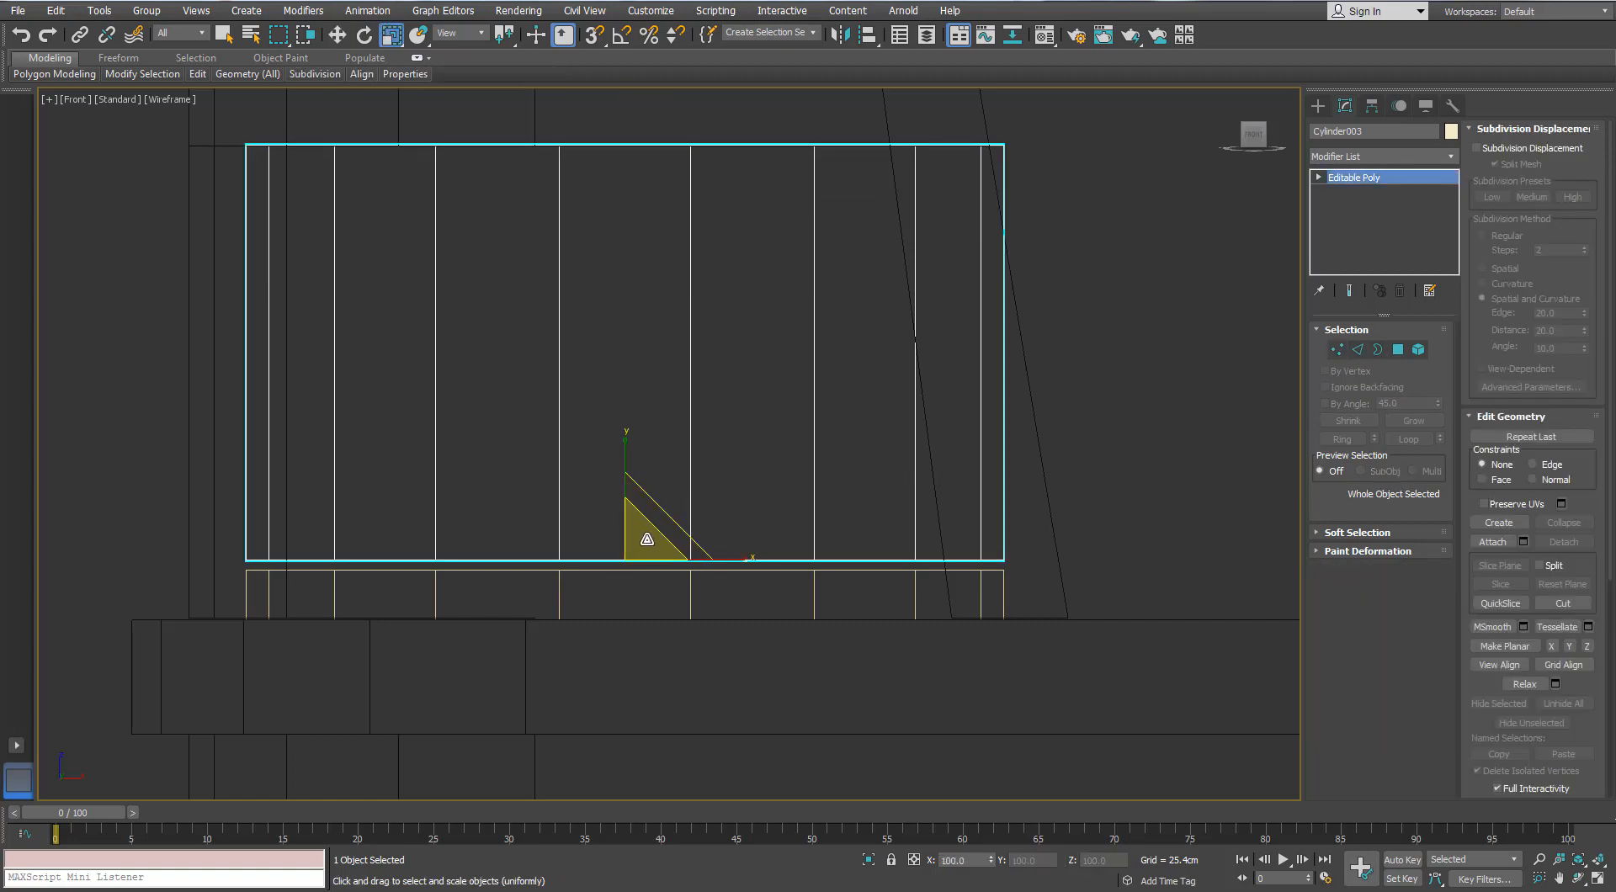
drag(647, 539, 639, 547)
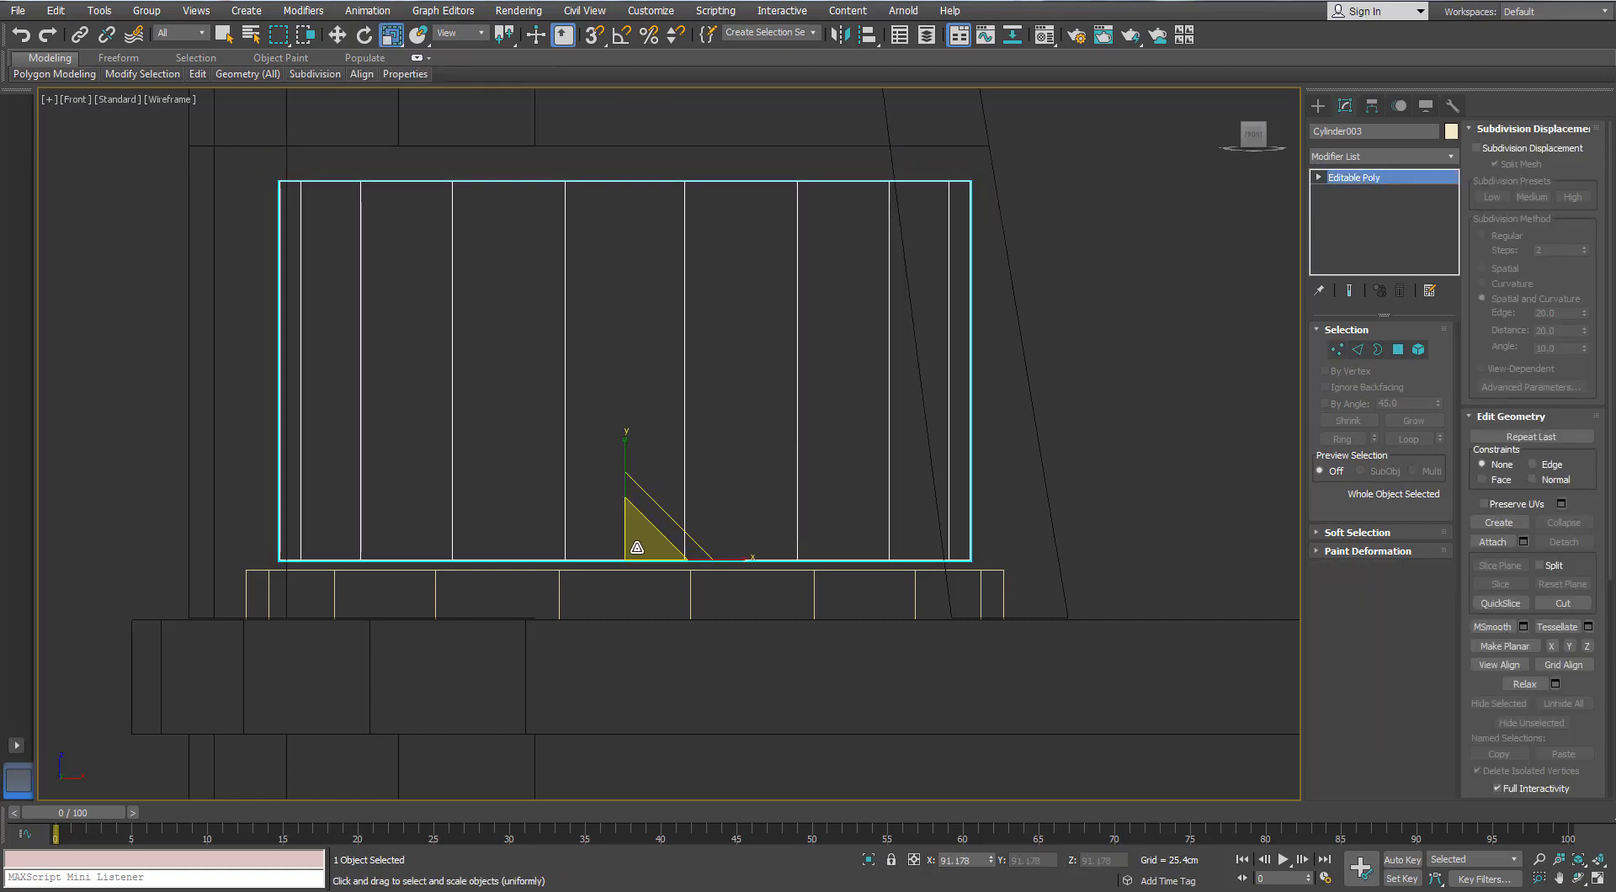
scroll(752, 505, down, 3)
- Select the upper cylinder and the base disc together and shift both slightly toward the body's rounded end
key(w)
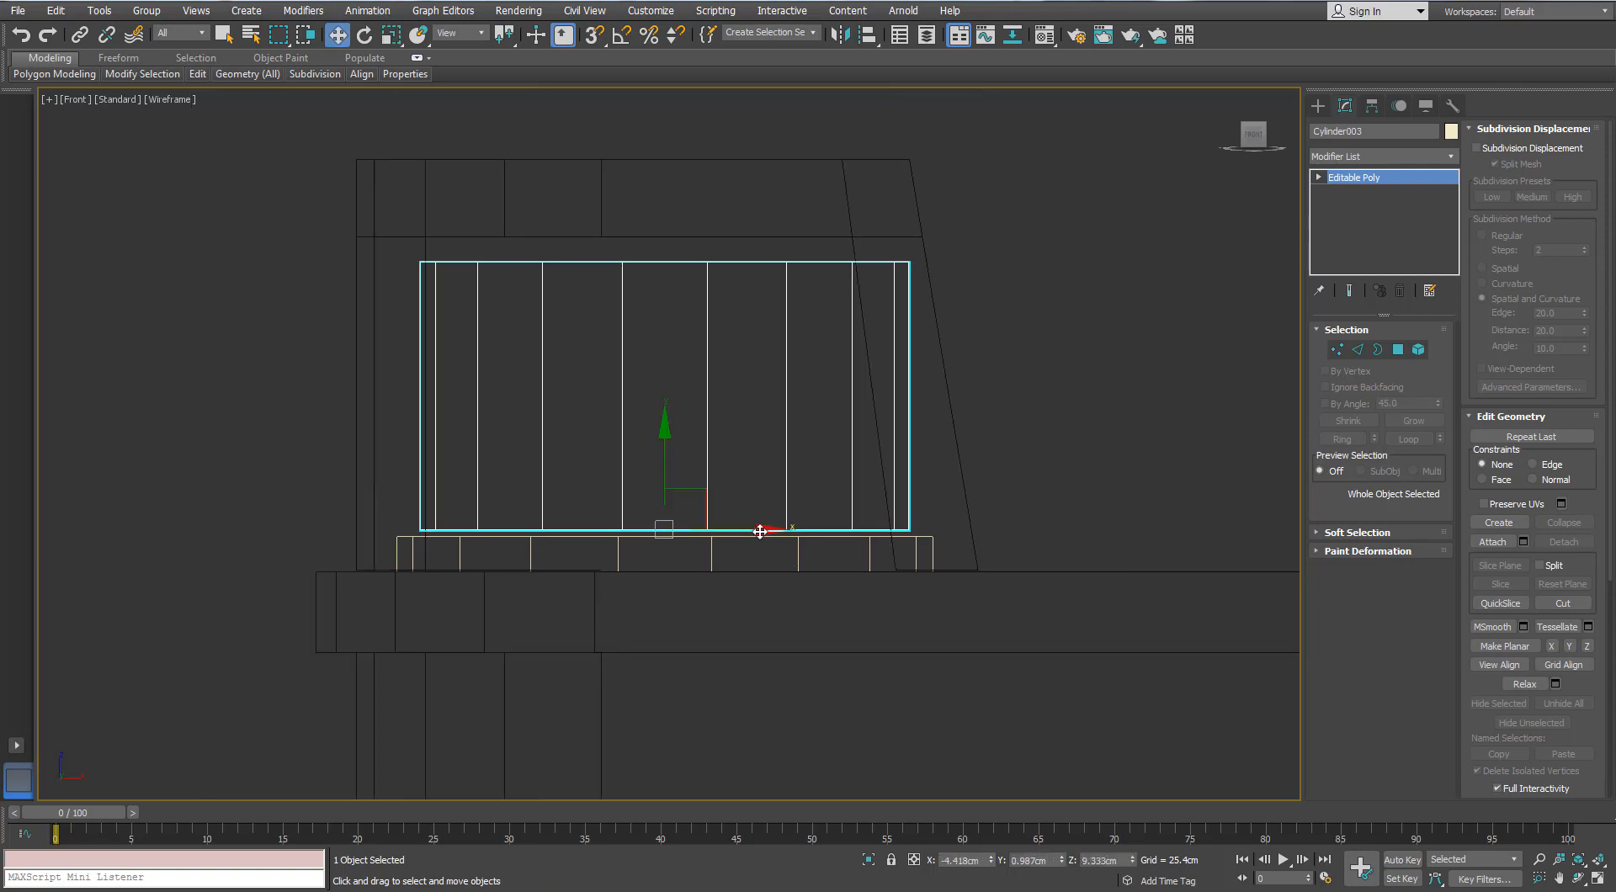
drag(760, 532, 752, 531)
key(ctrl+z)
ctrl+click(800, 538)
drag(758, 477, 732, 476)
scroll(722, 483, down, 2)
key(p)
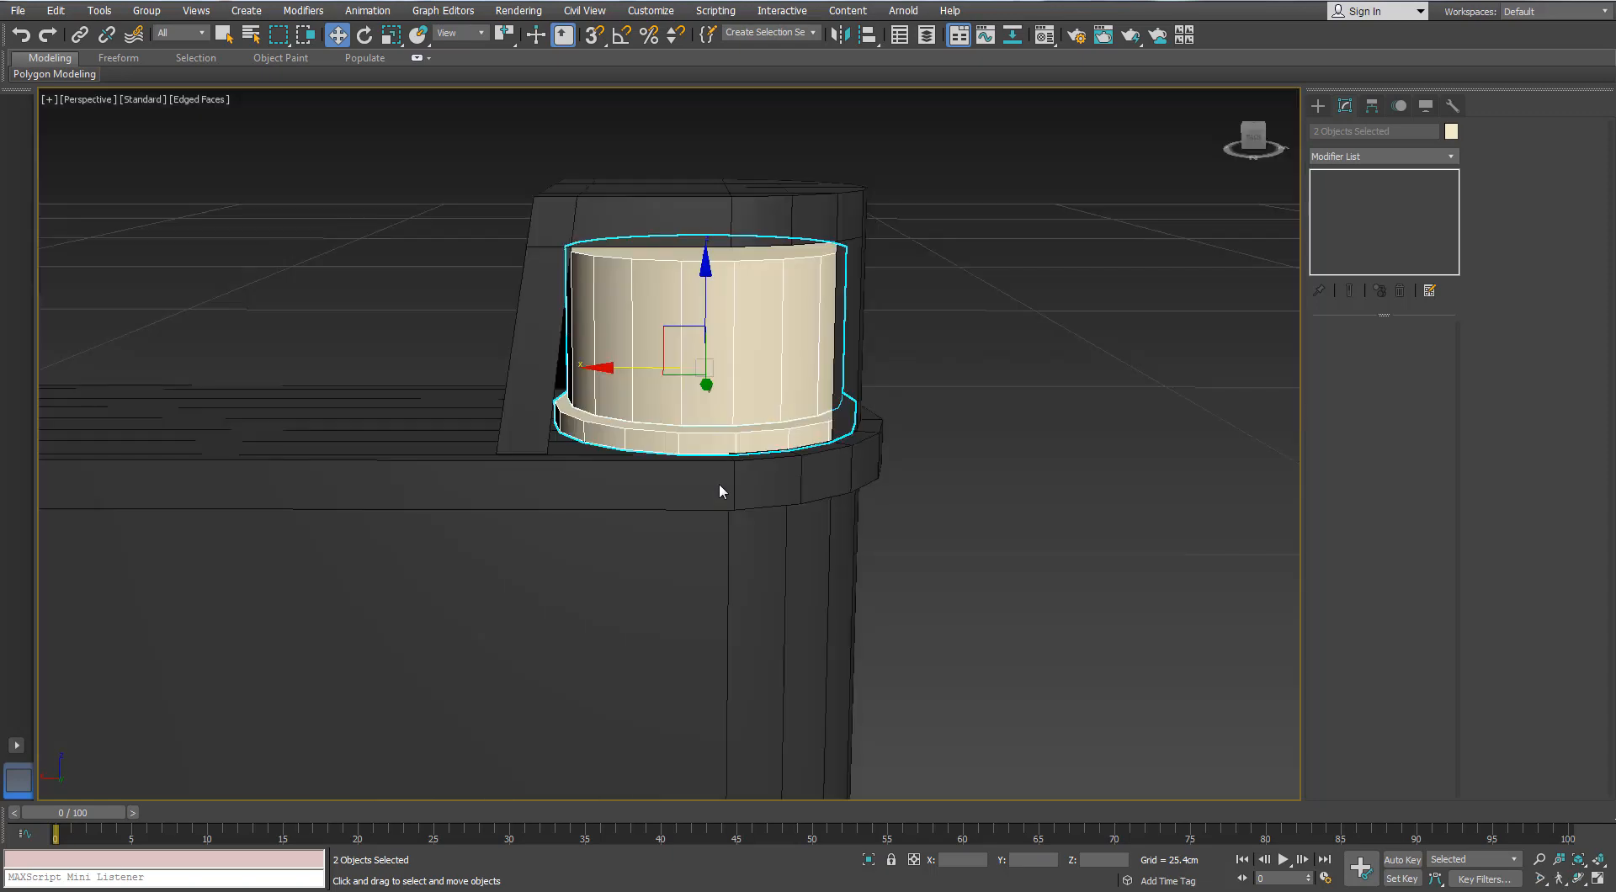
- Enlarge both cylinders slightly in the horizontal plane and nudge them toward the block's slanted face
scroll(720, 482, up, 3)
middle_drag(745, 307, 712, 539)
key(r)
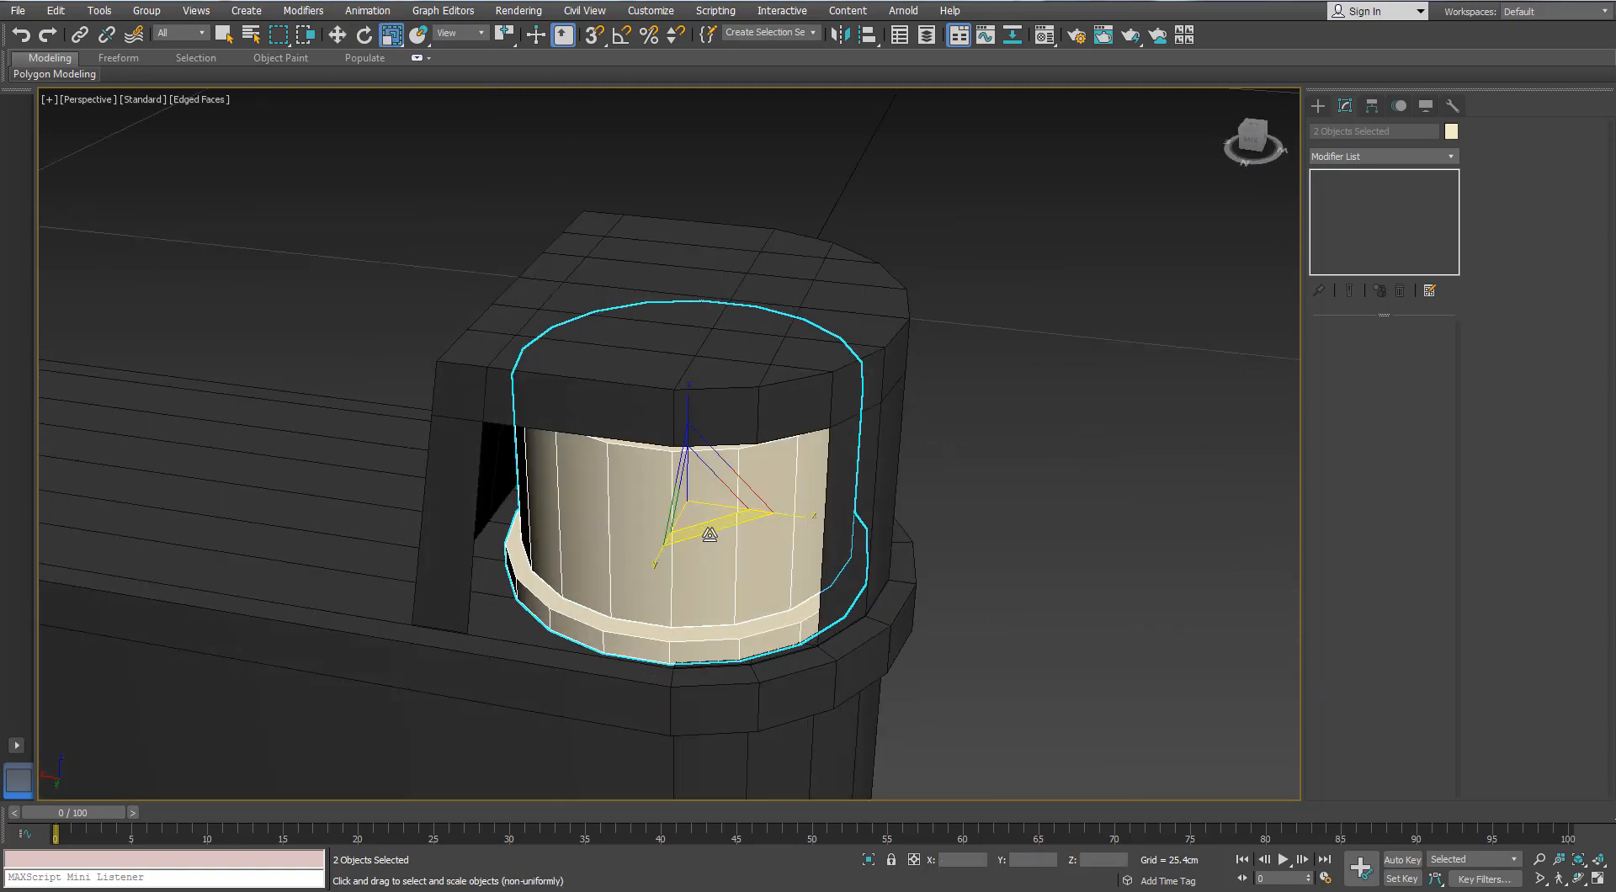
drag(709, 535, 707, 536)
mouse_move(618, 488)
alt+middle_down()
mouse_move(589, 471)
mouse_move(620, 480)
mouse_move(633, 515)
alt+middle_up()
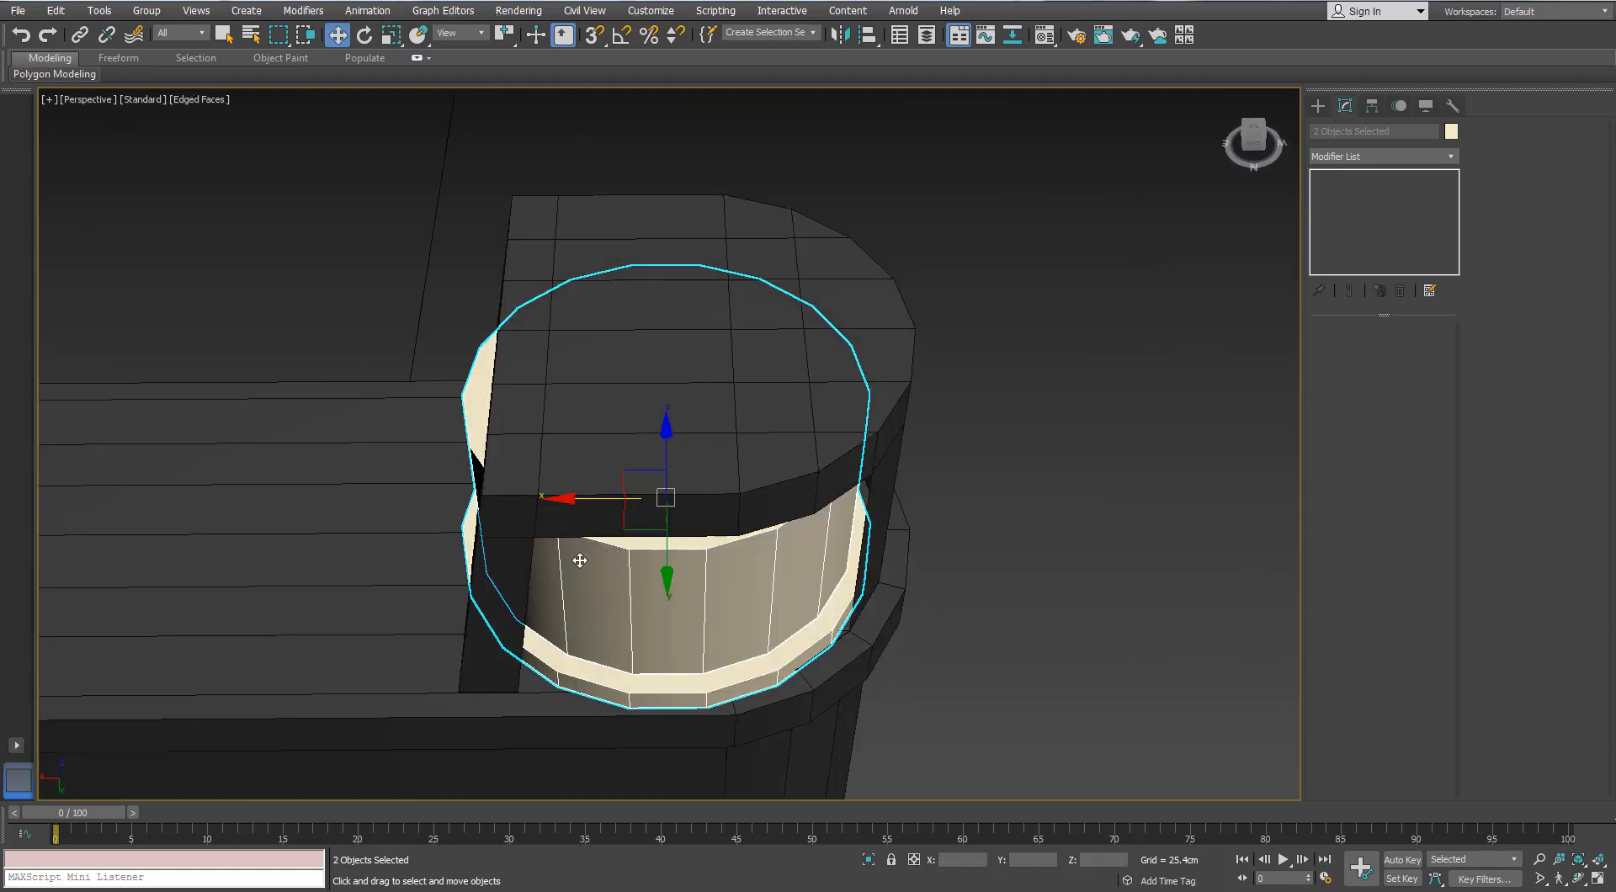
drag(588, 495, 579, 495)
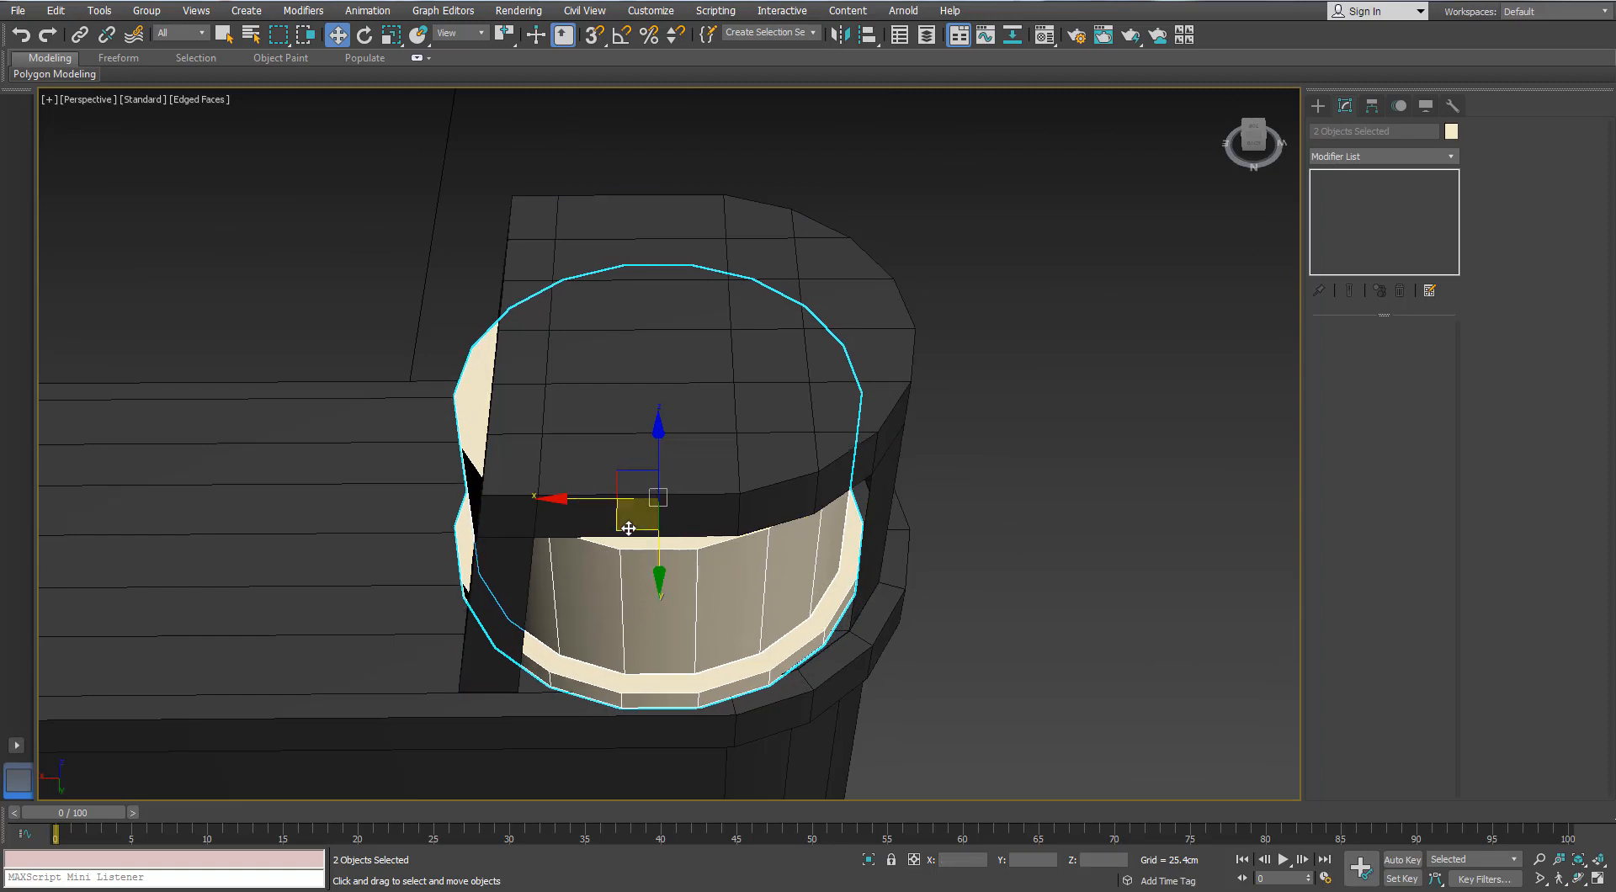
- Scale both cylinders down slightly in the horizontal plane to fit them between the block's end walls
click(633, 543)
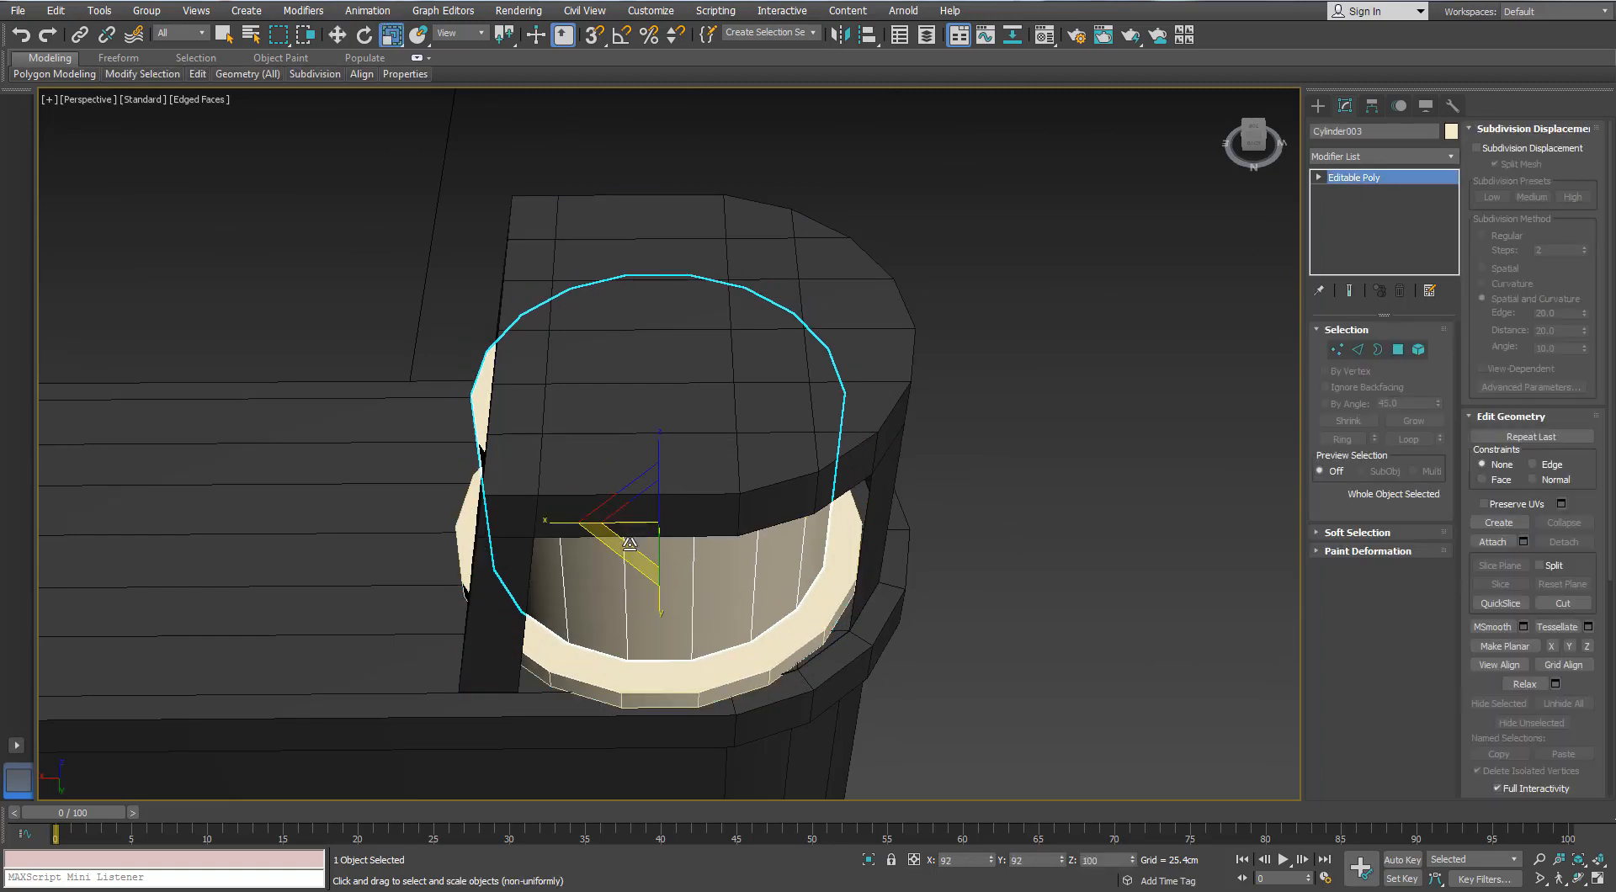
ctrl+click(634, 690)
drag(625, 515, 595, 494)
key(w)
alt+middle_drag(595, 495, 603, 451)
scroll(603, 451, down, 2)
- Lower the upper cylinder's top vertices slightly to shorten it beneath the block's top
click(602, 451)
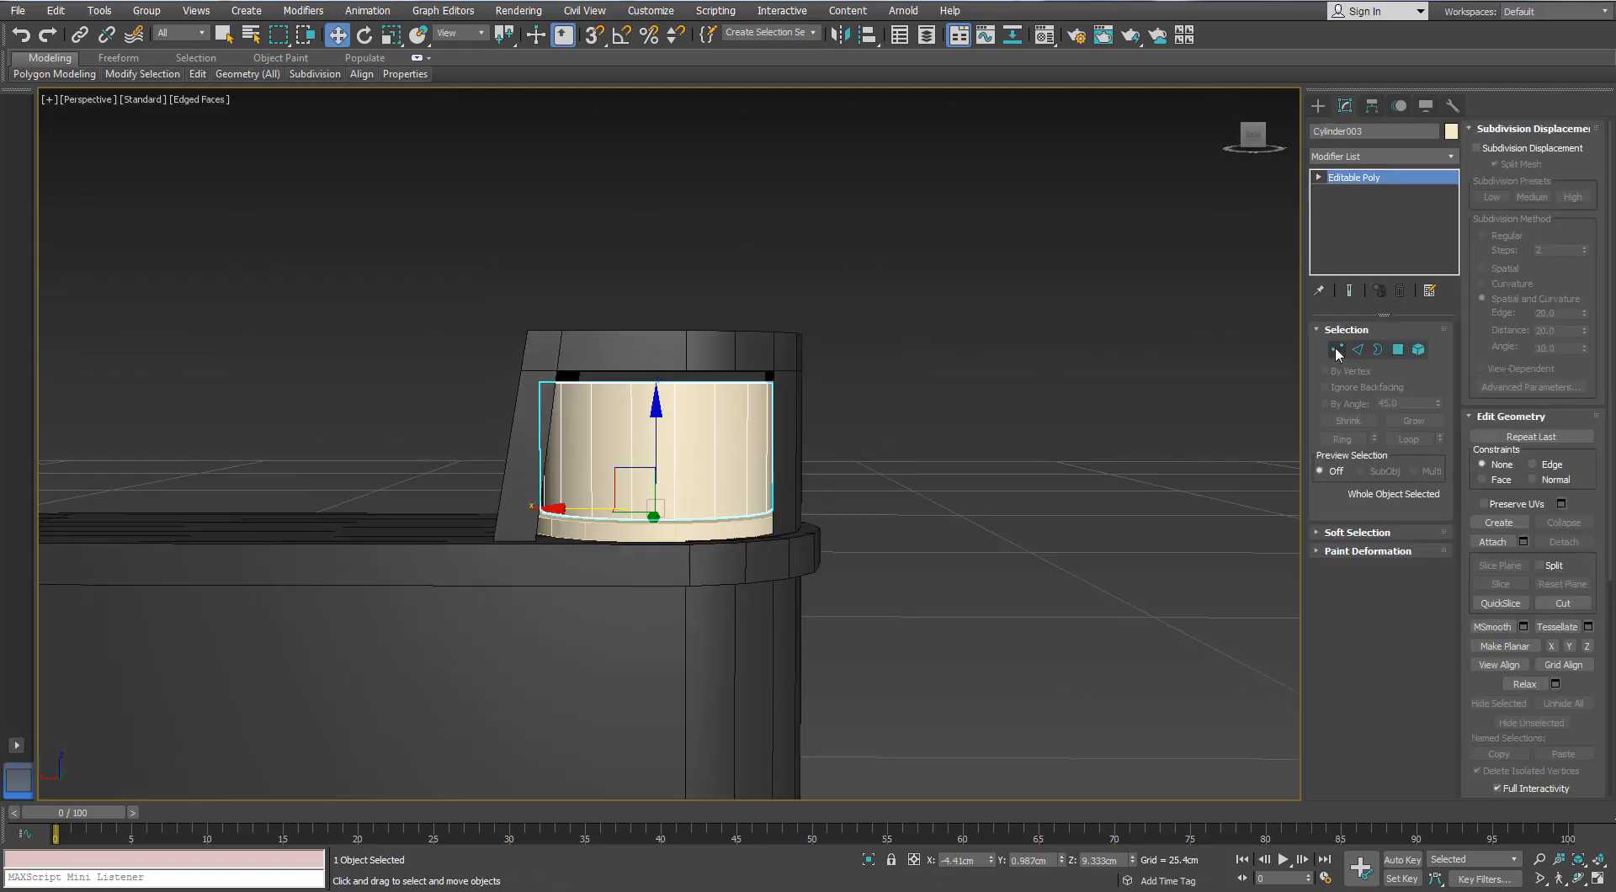
click(1337, 352)
drag(1021, 261, 470, 400)
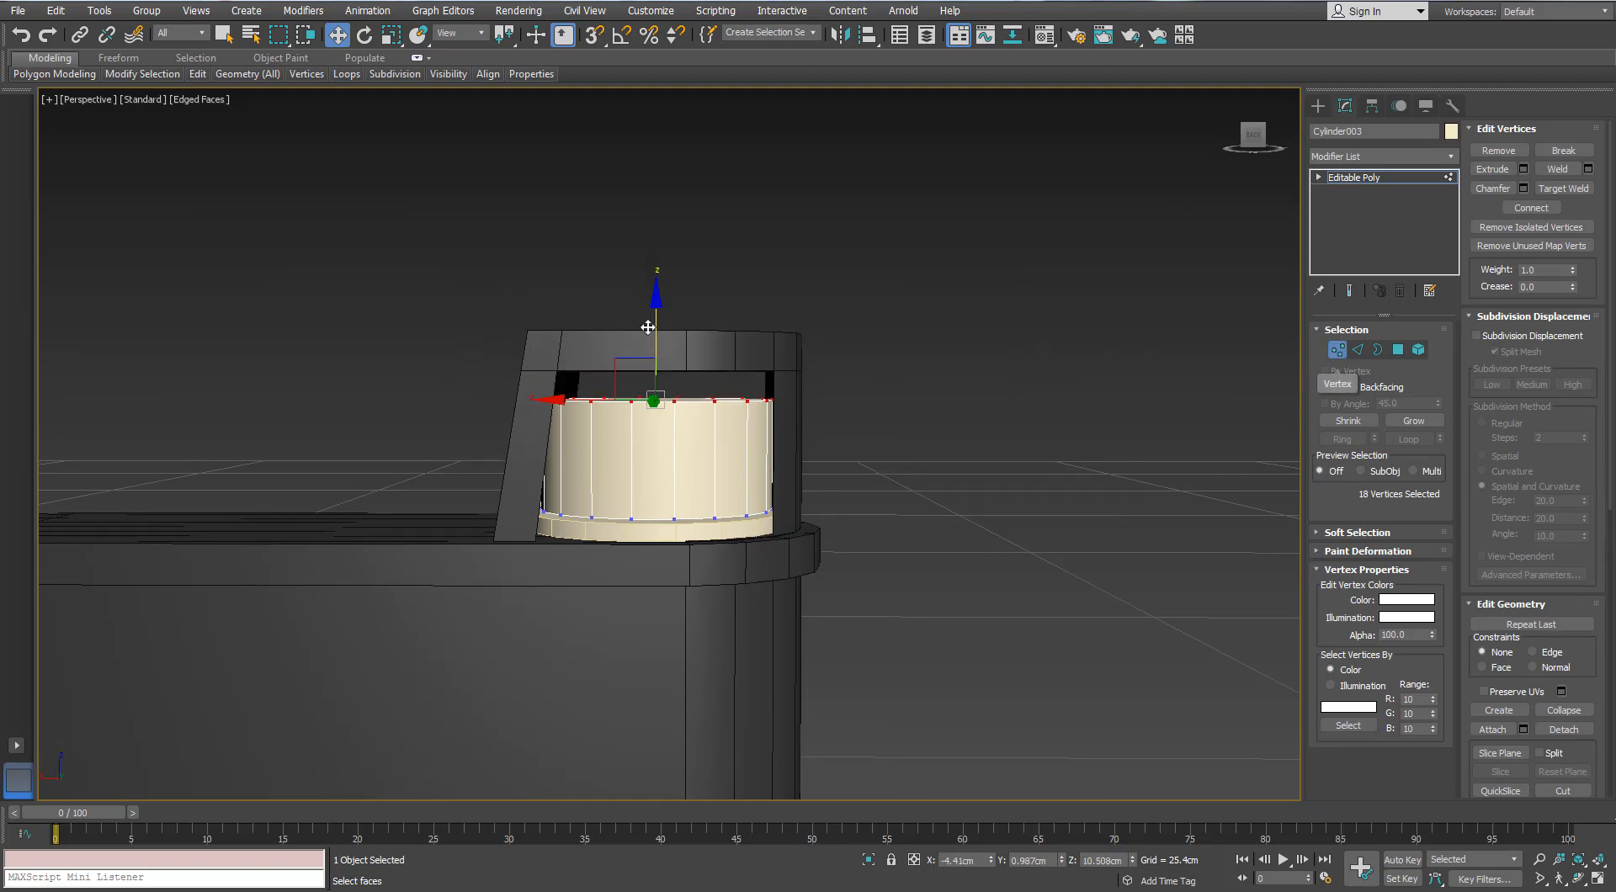
click(1338, 352)
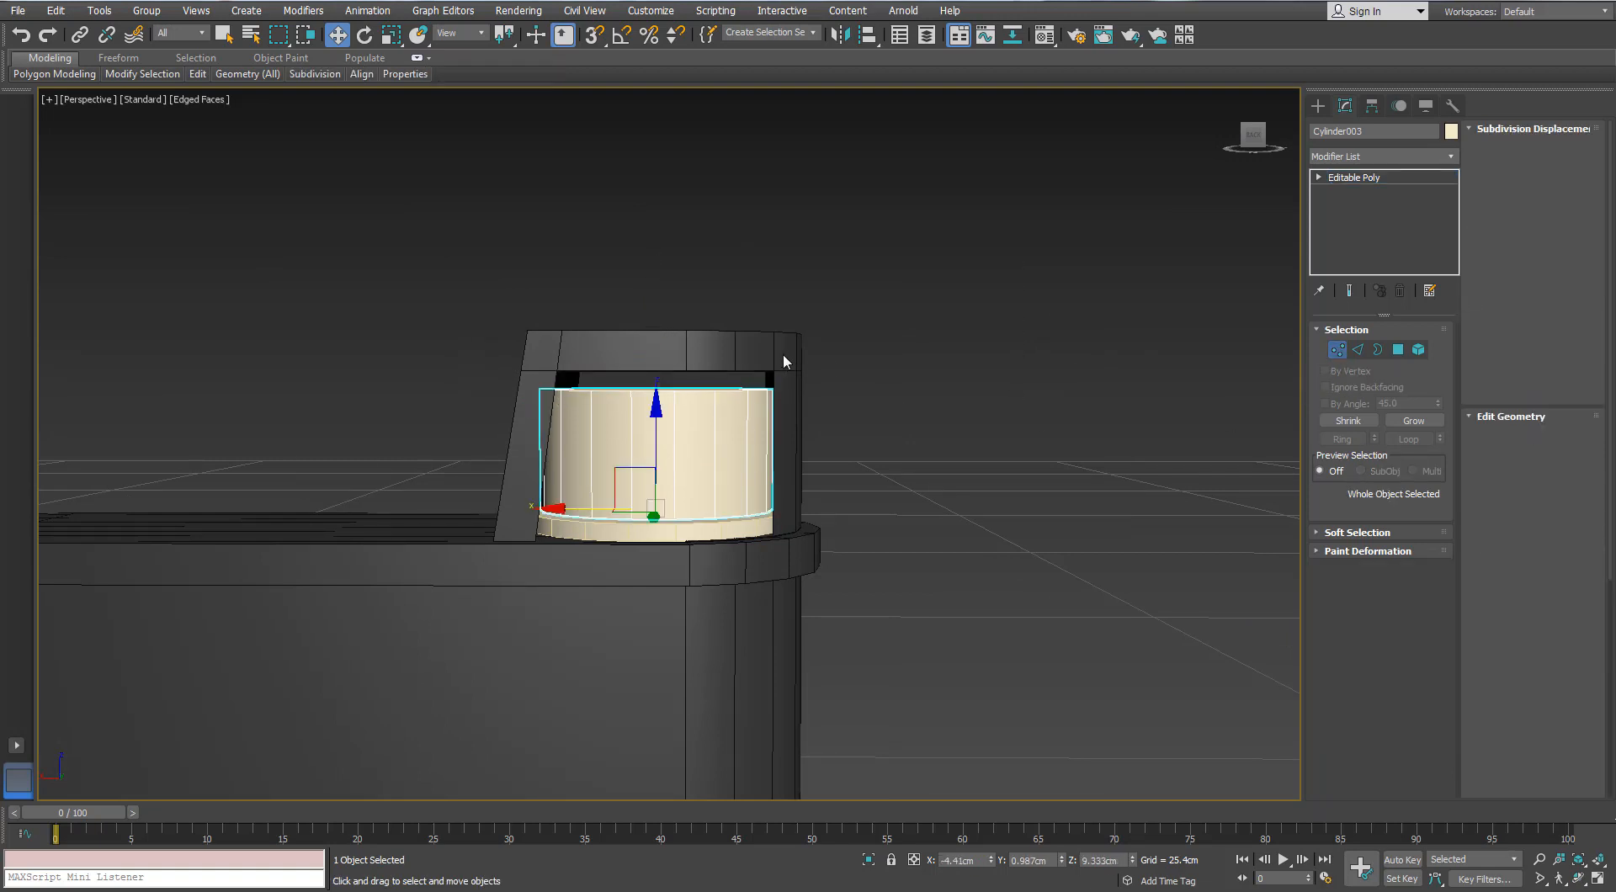
- Lower the block's horizontal loop vertices to the upper cylinder's top using the Edge constraint, and adjust those at the slanted end
click(782, 352)
key(1)
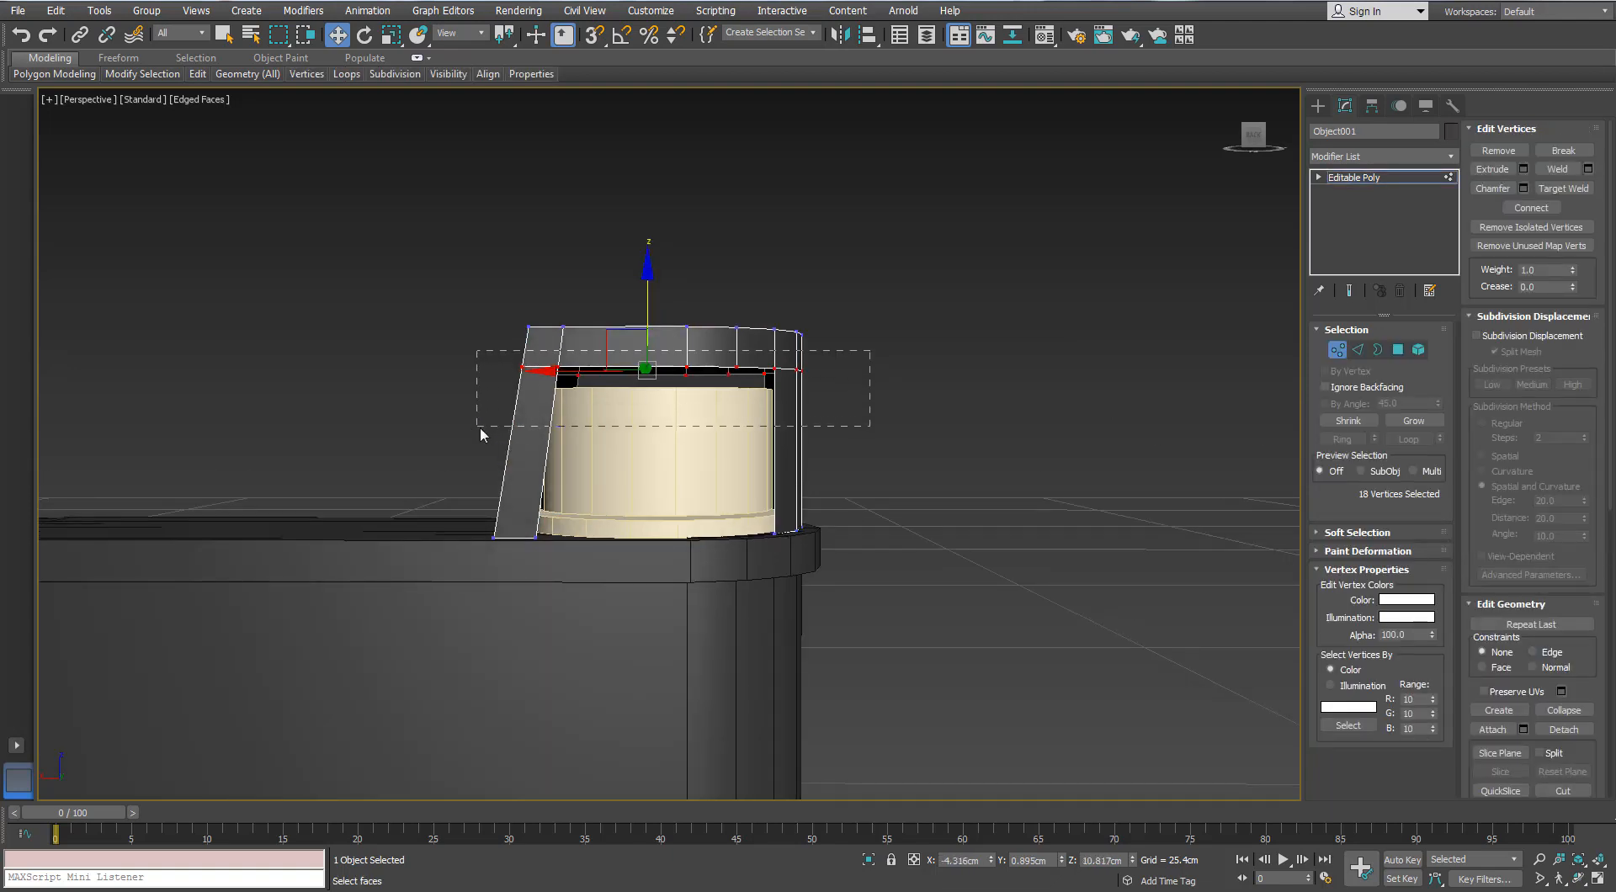
alt+middle_drag(479, 425, 780, 408)
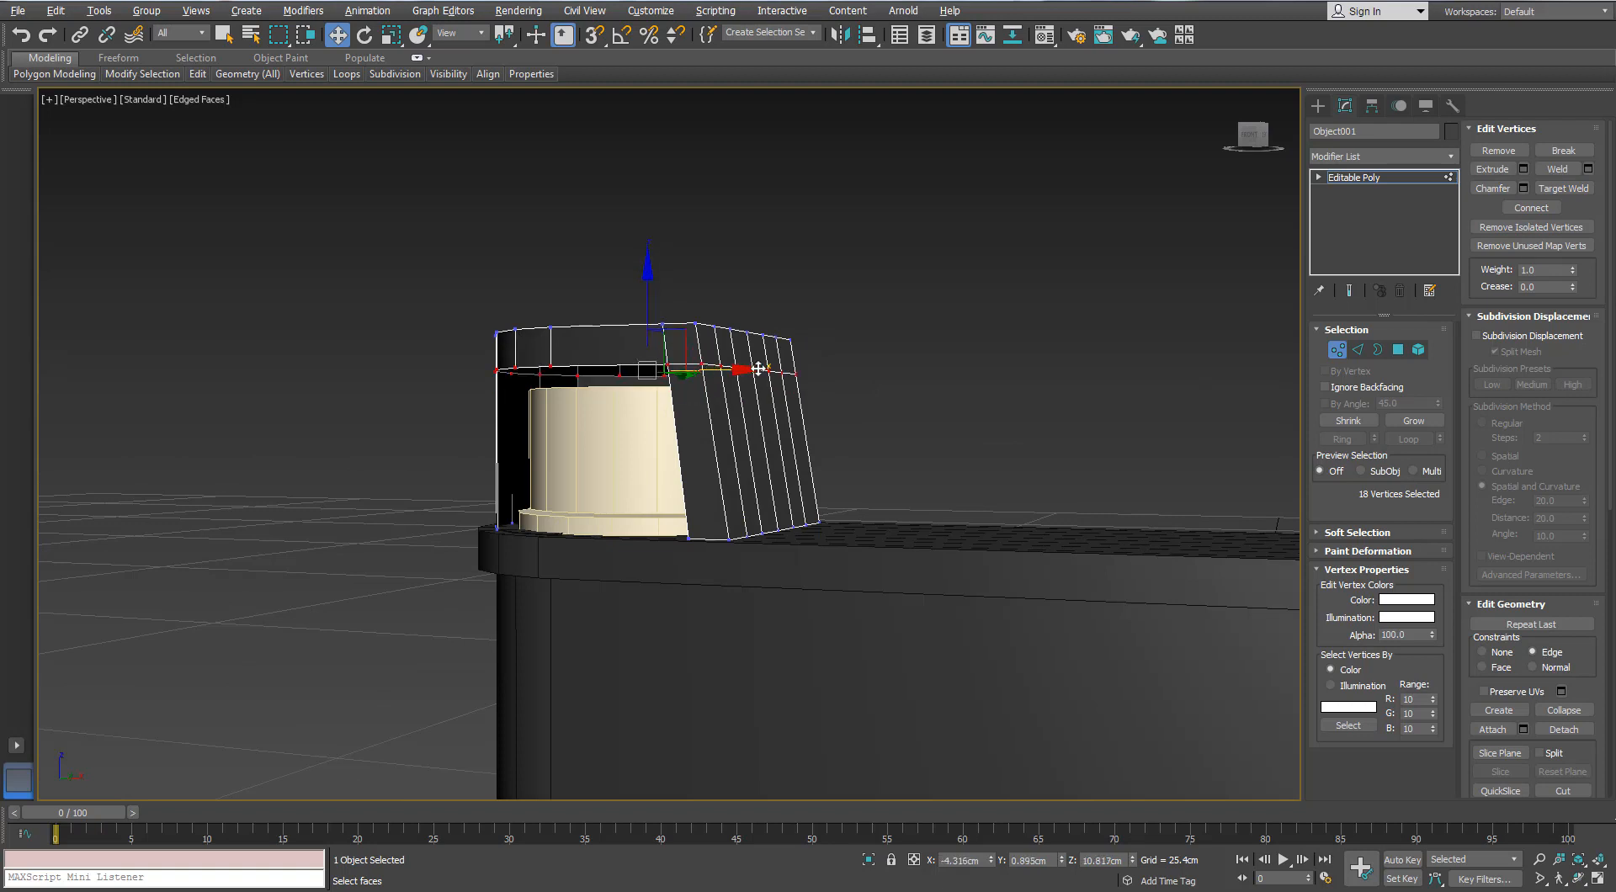
key(f)
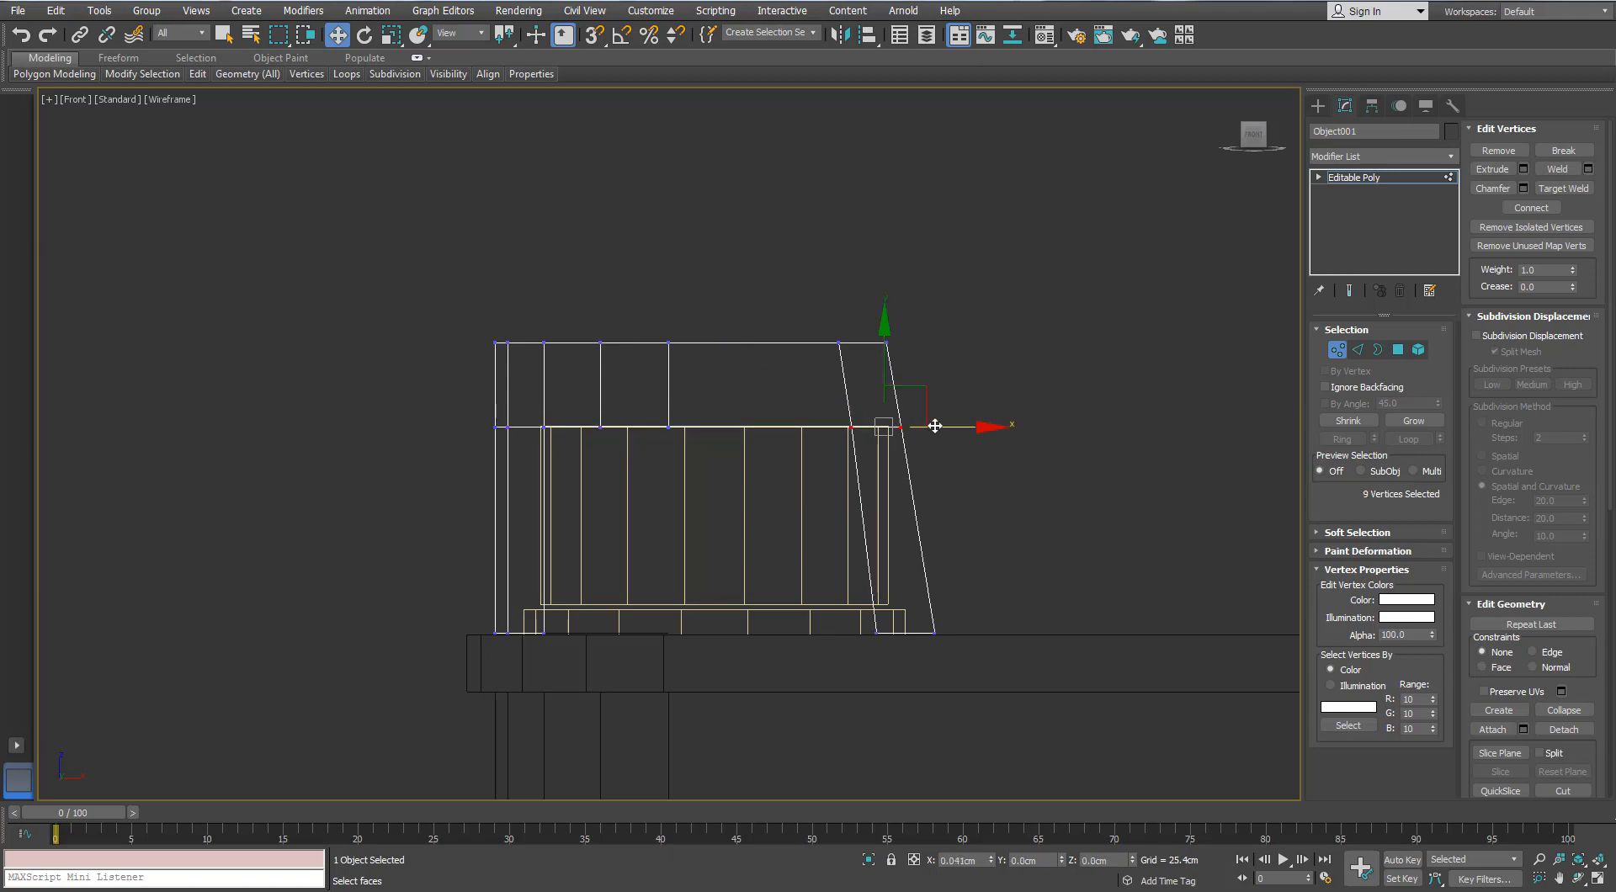
click(931, 486)
- Select the raised block and center its pivot on the object
scroll(932, 486, up, 2)
key(p)
scroll(931, 478, down, 5)
alt+middle_drag(931, 478, 1175, 501)
scroll(945, 462, down, 5)
alt+middle_drag(945, 462, 945, 483)
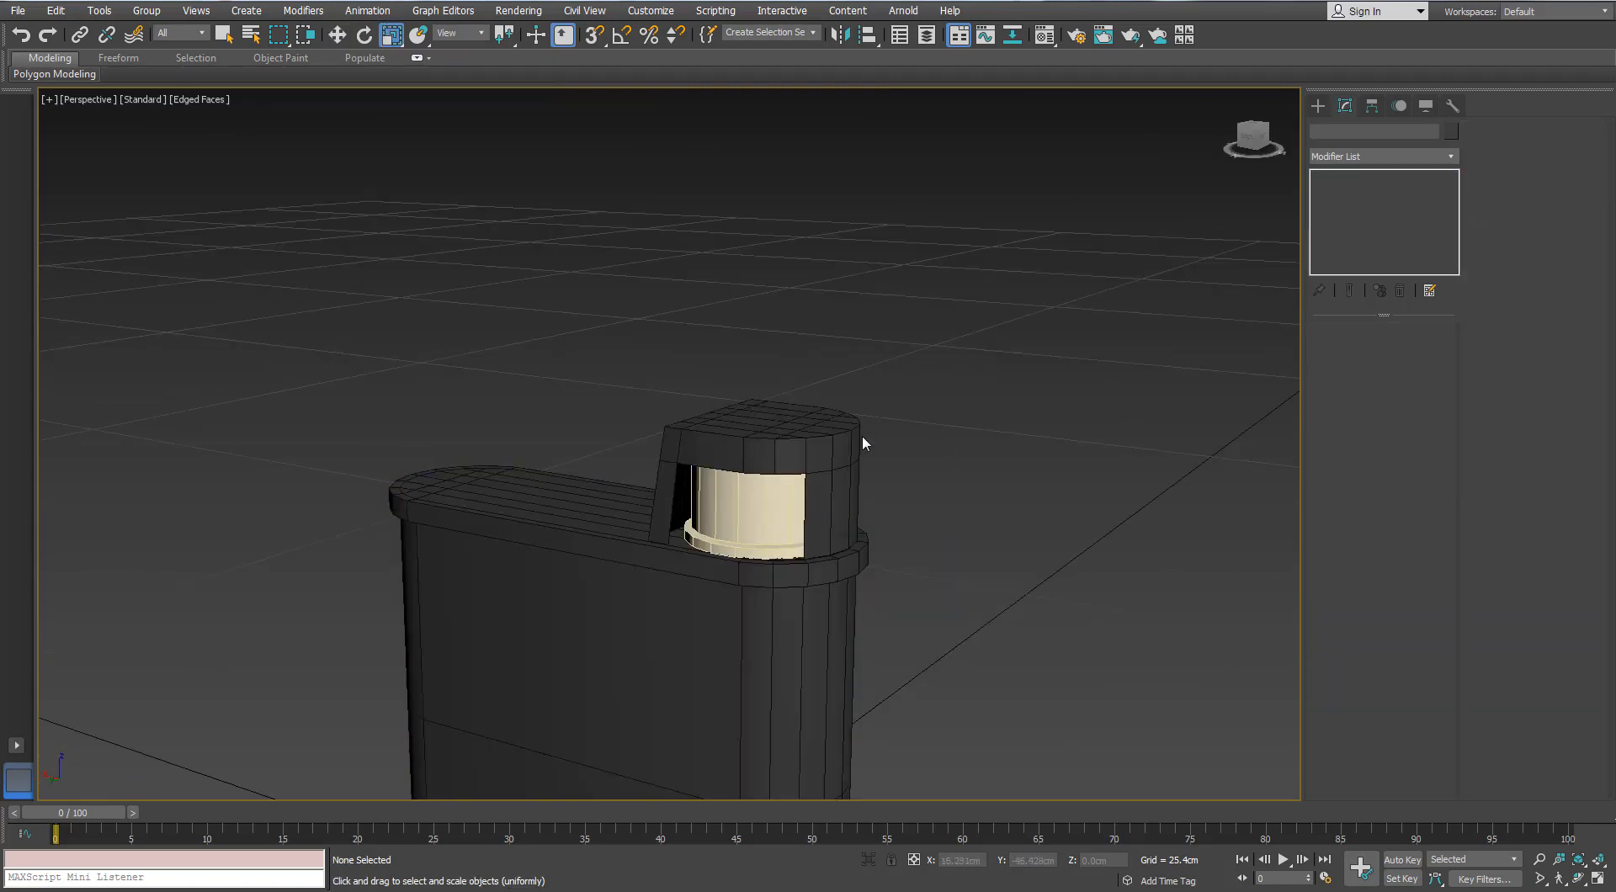
click(859, 434)
click(1372, 105)
click(1380, 223)
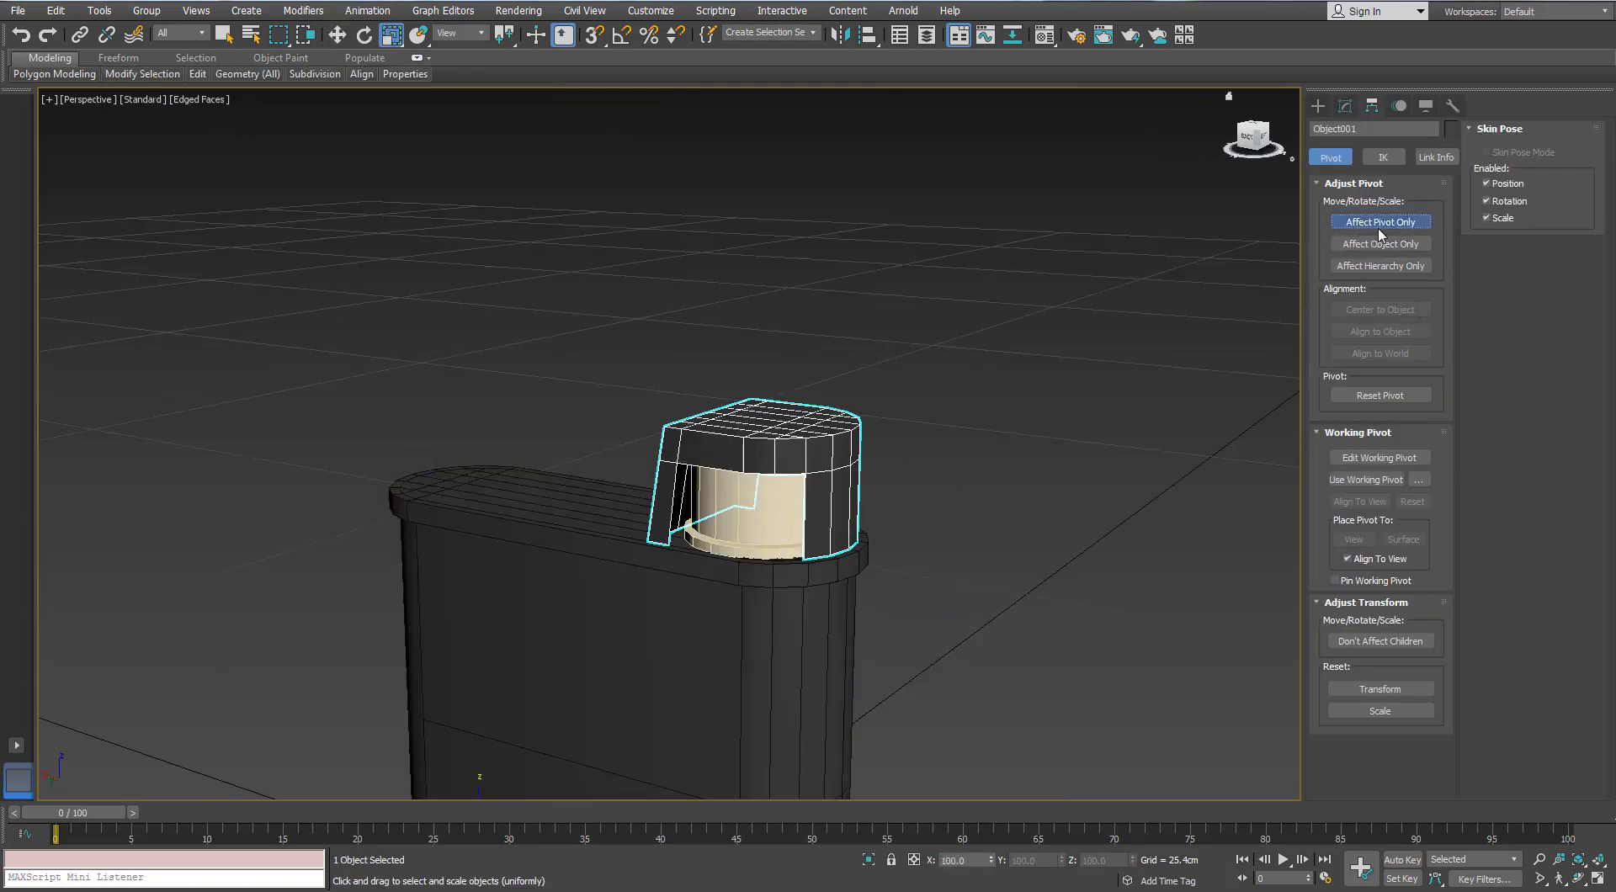
click(1366, 227)
alt+middle_drag(842, 379, 704, 422)
scroll(711, 483, up, 4)
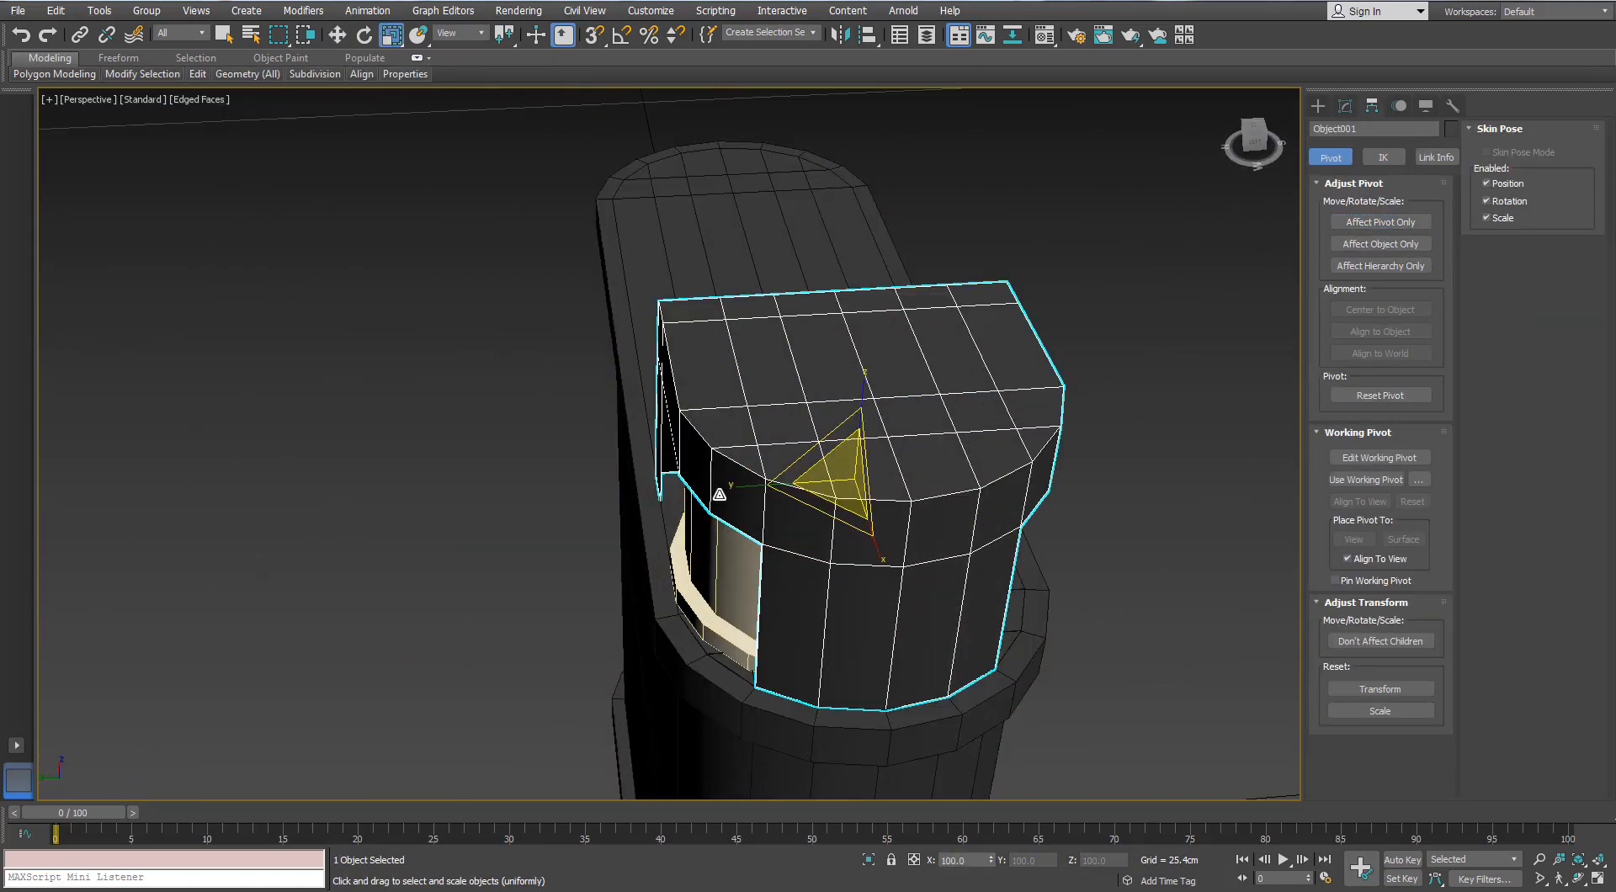
- Try shifting the block sideways by about 0.096 cm in the side view to line it up with the cylinders
middle_drag(718, 490, 603, 476)
key(f)
scroll(707, 495, down, 2)
key(l)
scroll(707, 495, up, 4)
middle_drag(707, 495, 713, 446)
scroll(715, 448, down, 3)
key(w)
scroll(743, 511, up, 3)
middle_drag(833, 555, 808, 555)
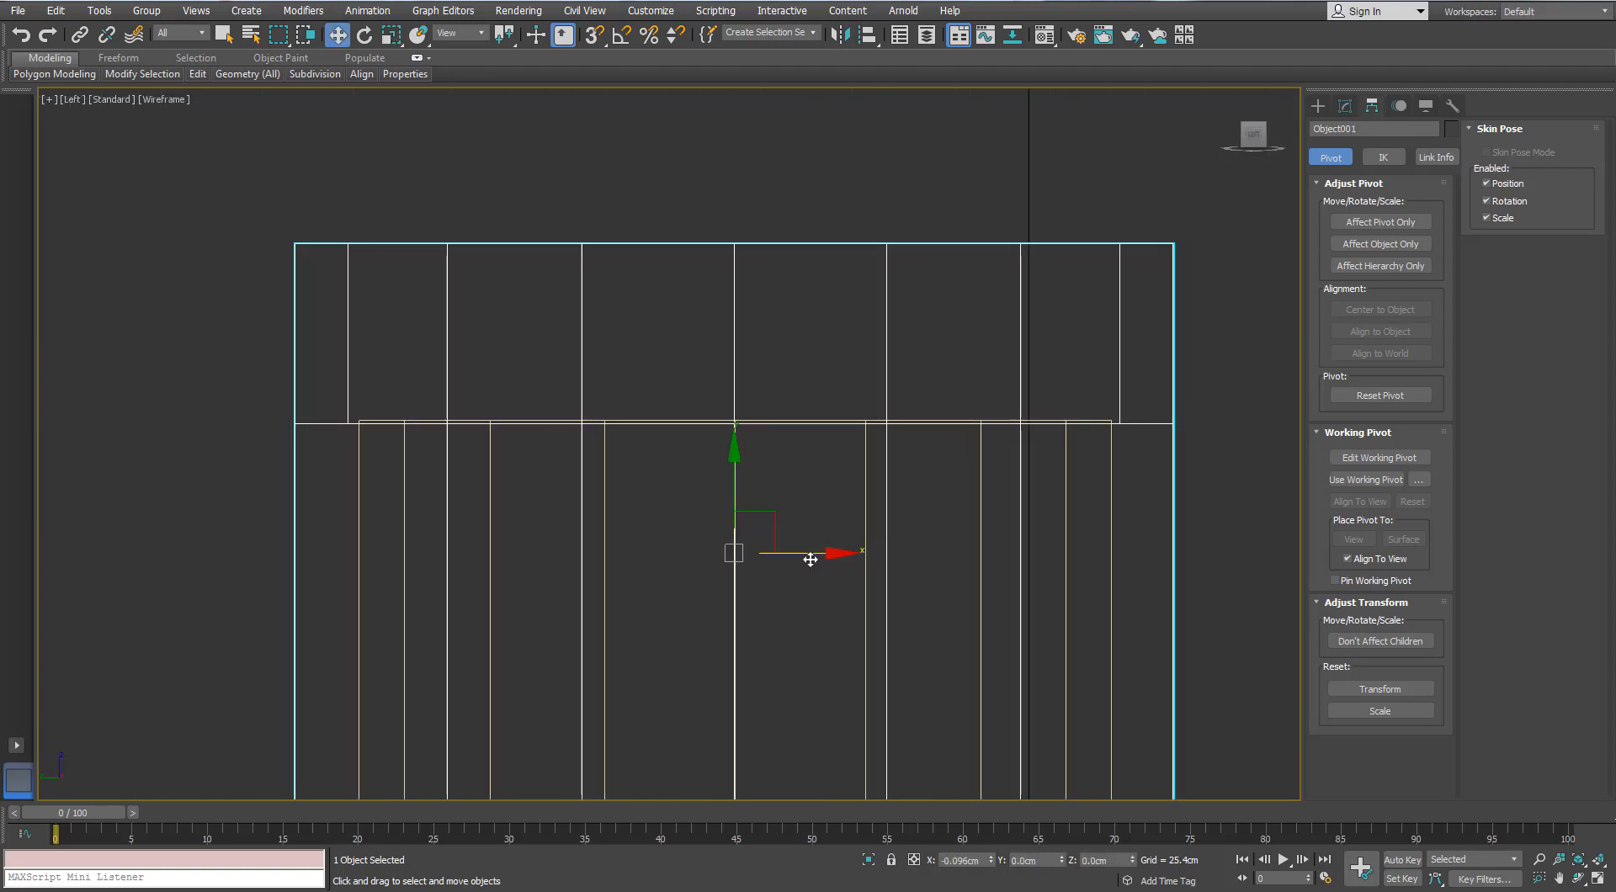
scroll(812, 560, down, 5)
key(p)
scroll(771, 383, down, 3)
alt+middle_drag(726, 410, 754, 400)
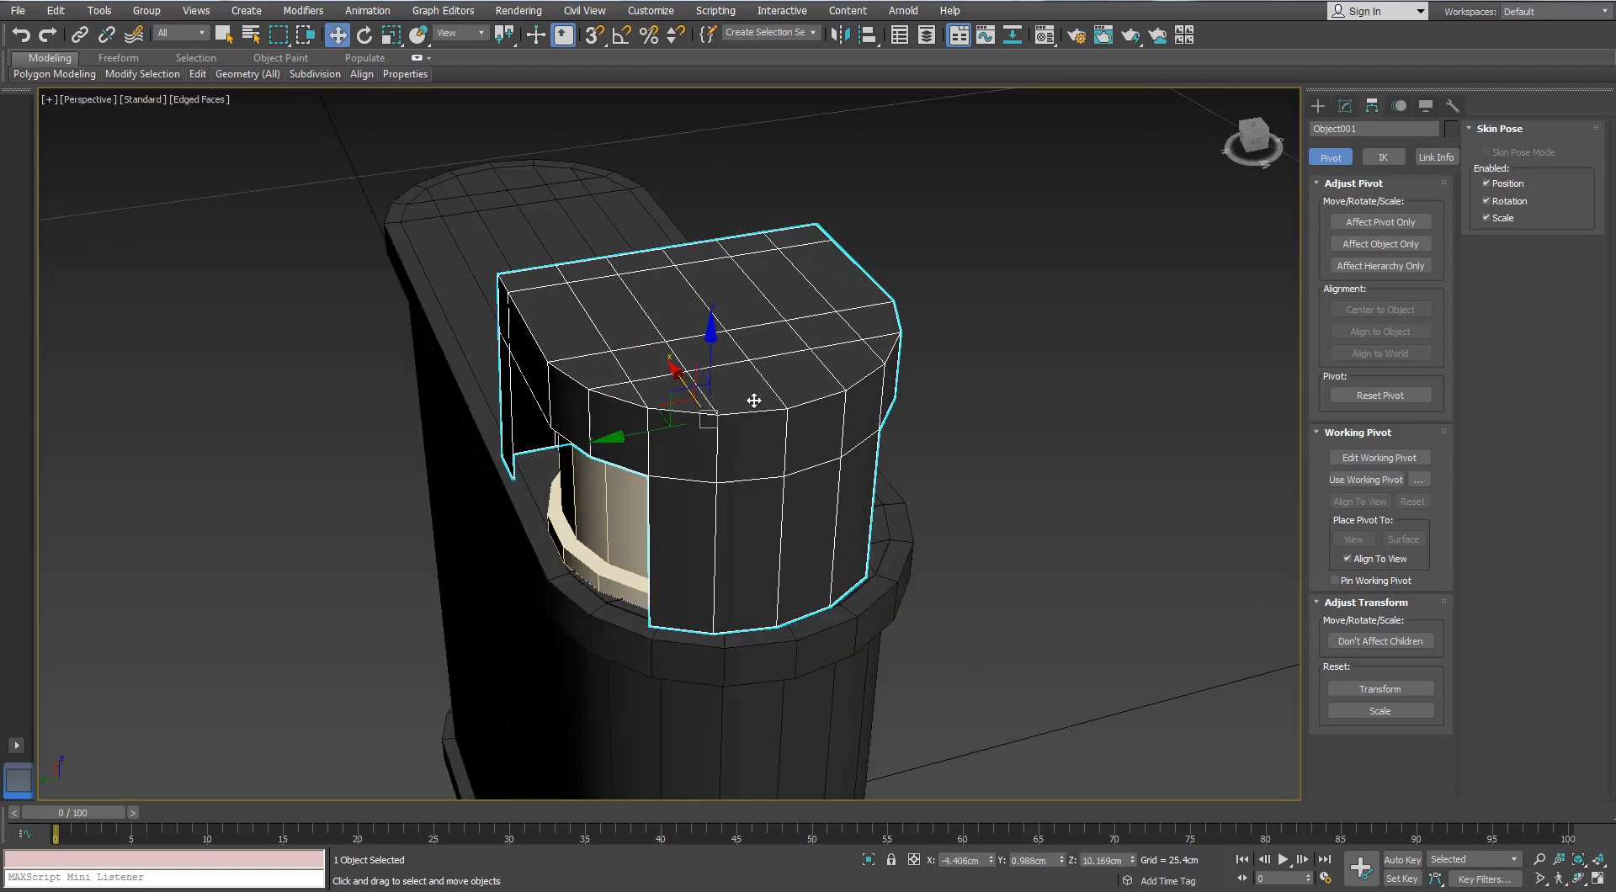
- Move the block sideways in the side view until its centerline matches that of the two cylinders
mouse_move(622, 443)
alt+middle_down()
mouse_move(608, 444)
mouse_move(661, 447)
mouse_move(634, 418)
alt+middle_up()
key(l)
key(w)
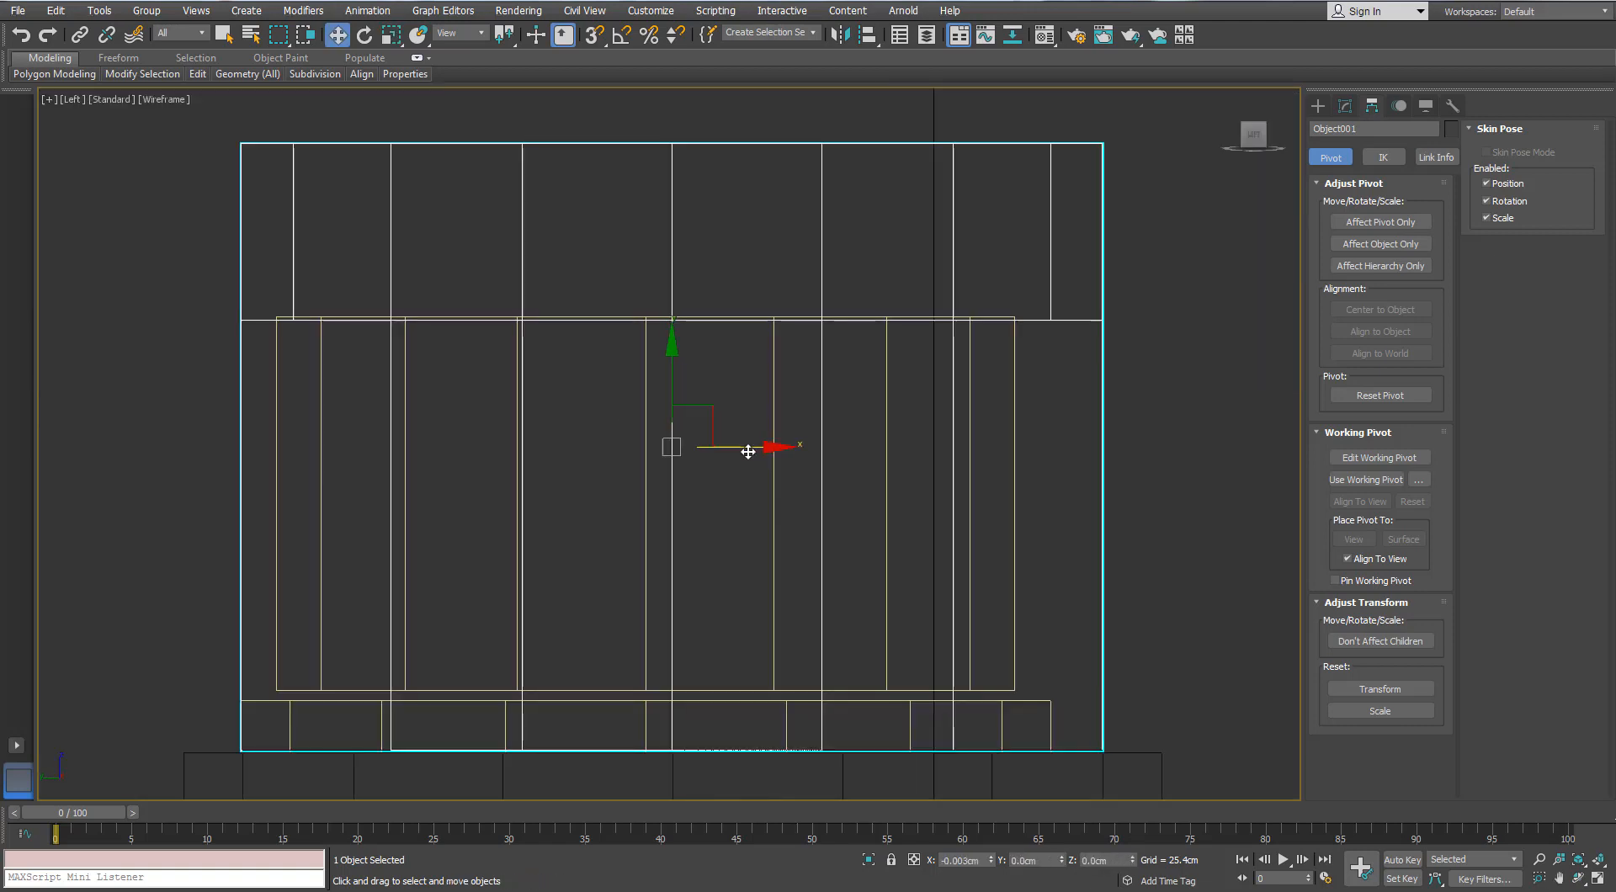
drag(738, 452, 722, 452)
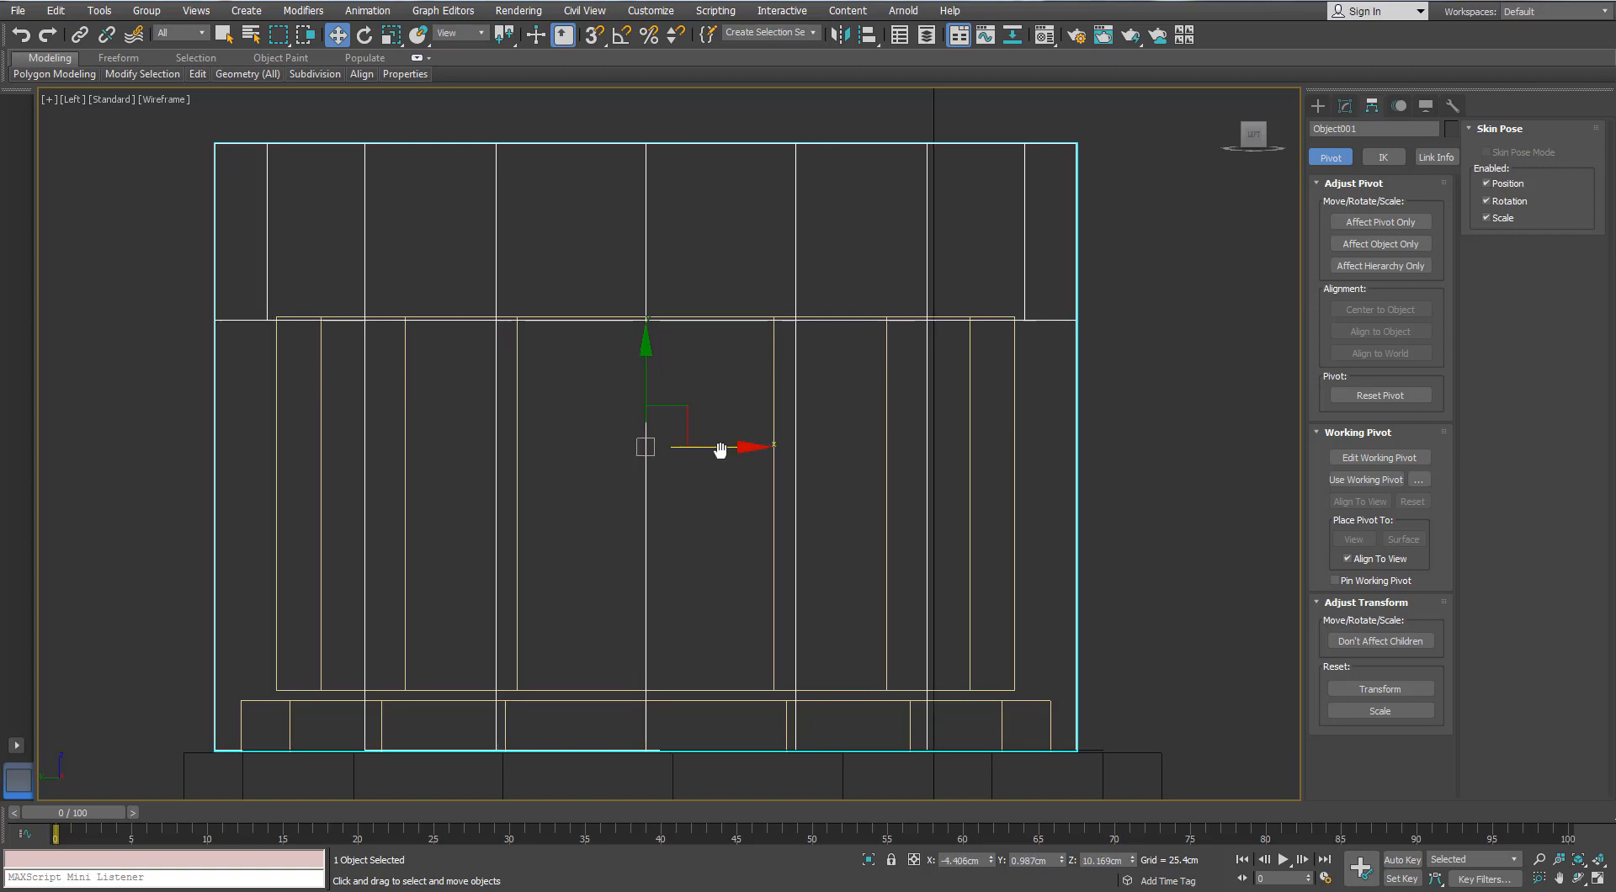
scroll(722, 448, down, 3)
scroll(721, 448, up, 3)
key(p)
scroll(762, 487, up, 2)
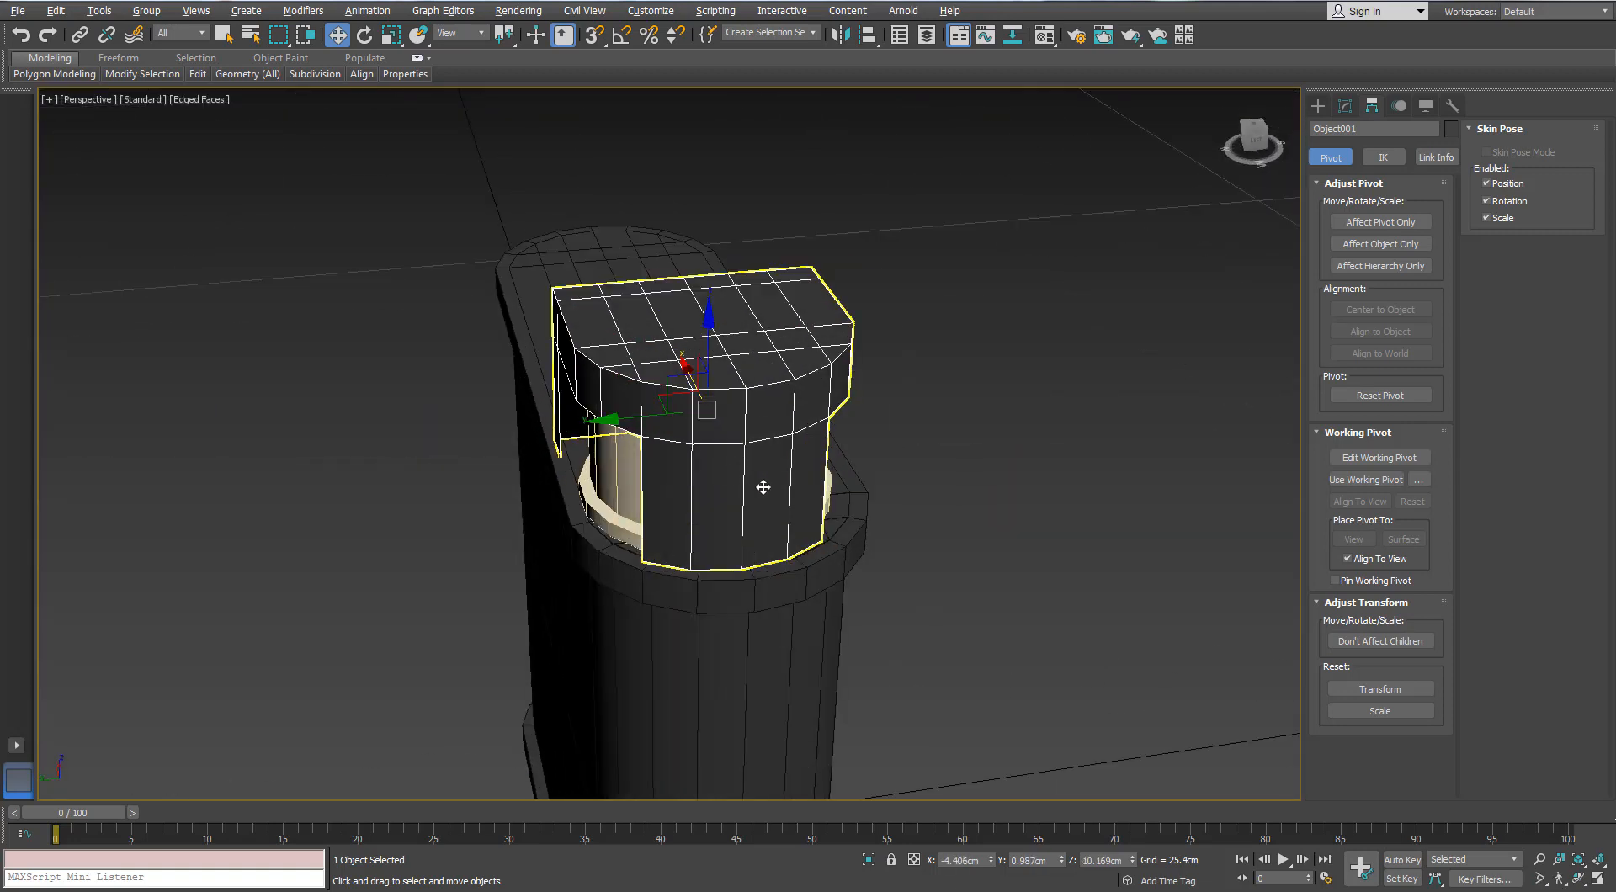
- Scale the block along Y to about 67% to narrow it across the body's width
key(r)
scroll(528, 465, up, 4)
drag(631, 409, 643, 405)
alt+middle_drag(787, 397, 926, 368)
scroll(765, 437, down, 4)
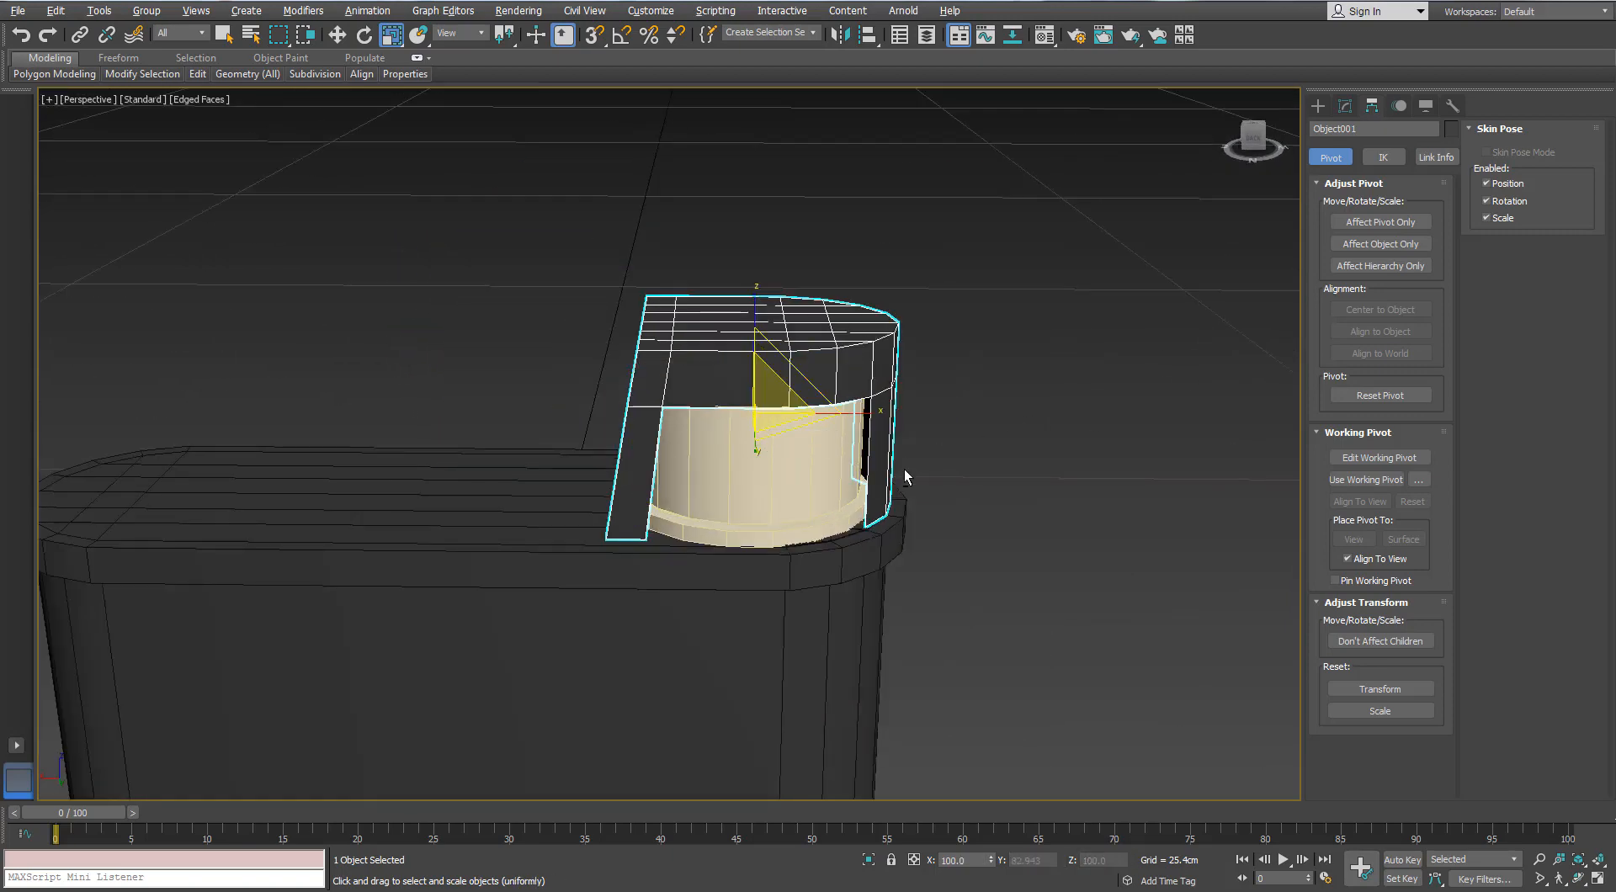
alt+middle_drag(905, 477, 1252, 422)
scroll(1251, 422, down, 5)
alt+middle_drag(968, 442, 939, 411)
alt+middle_drag(885, 469, 892, 354)
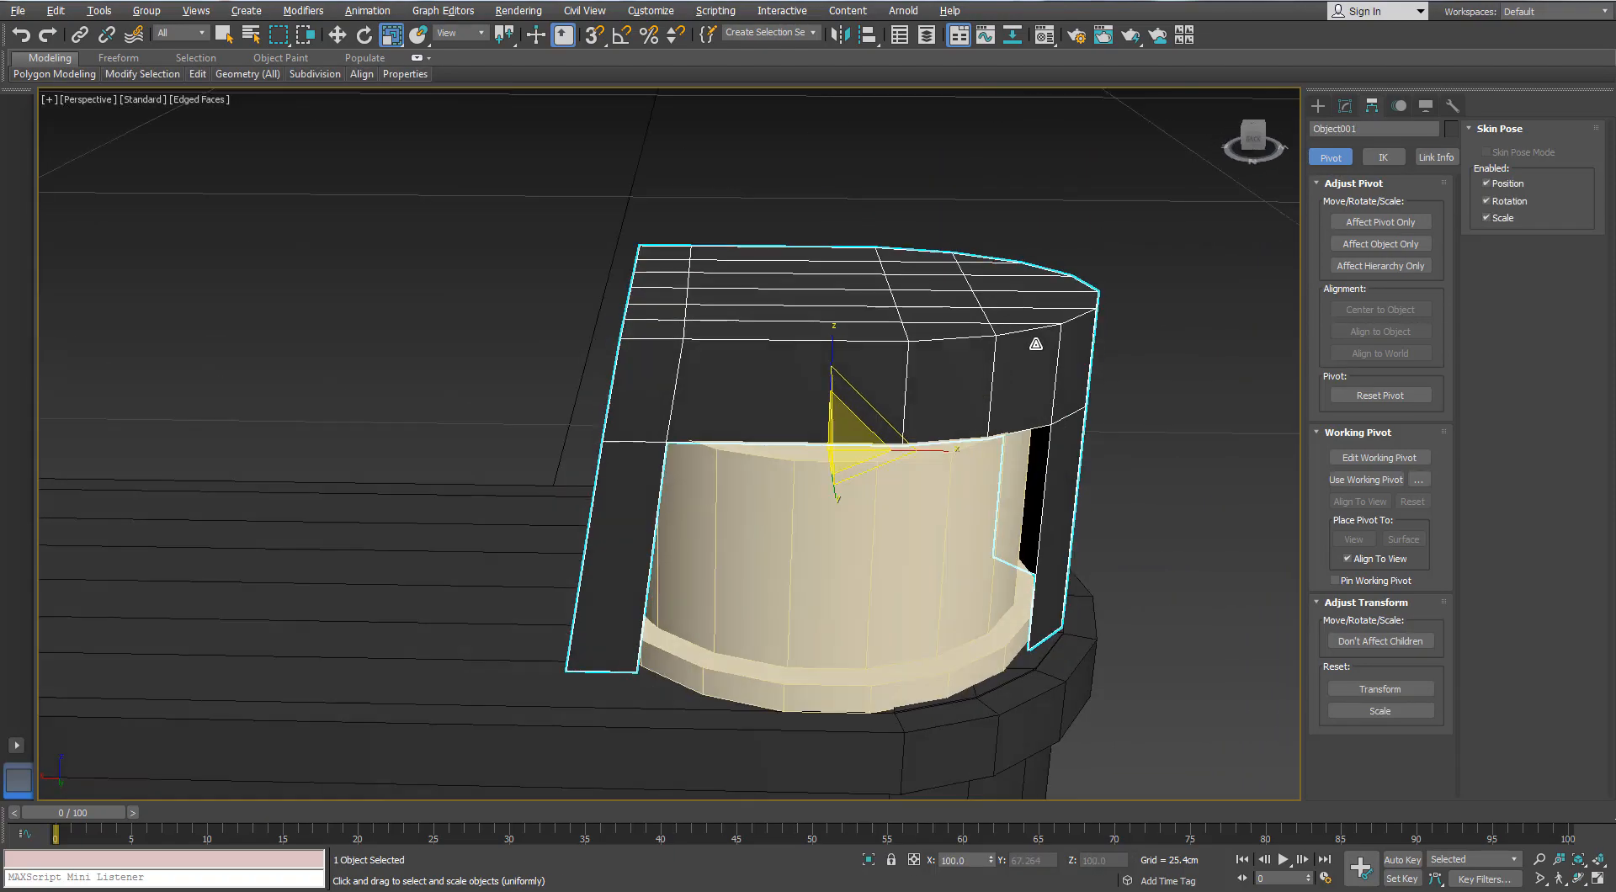
- Shift the two vertex rows where the block's top starts to curve about 0.085 cm along X
click(1344, 105)
alt+middle_drag(1130, 334, 981, 270)
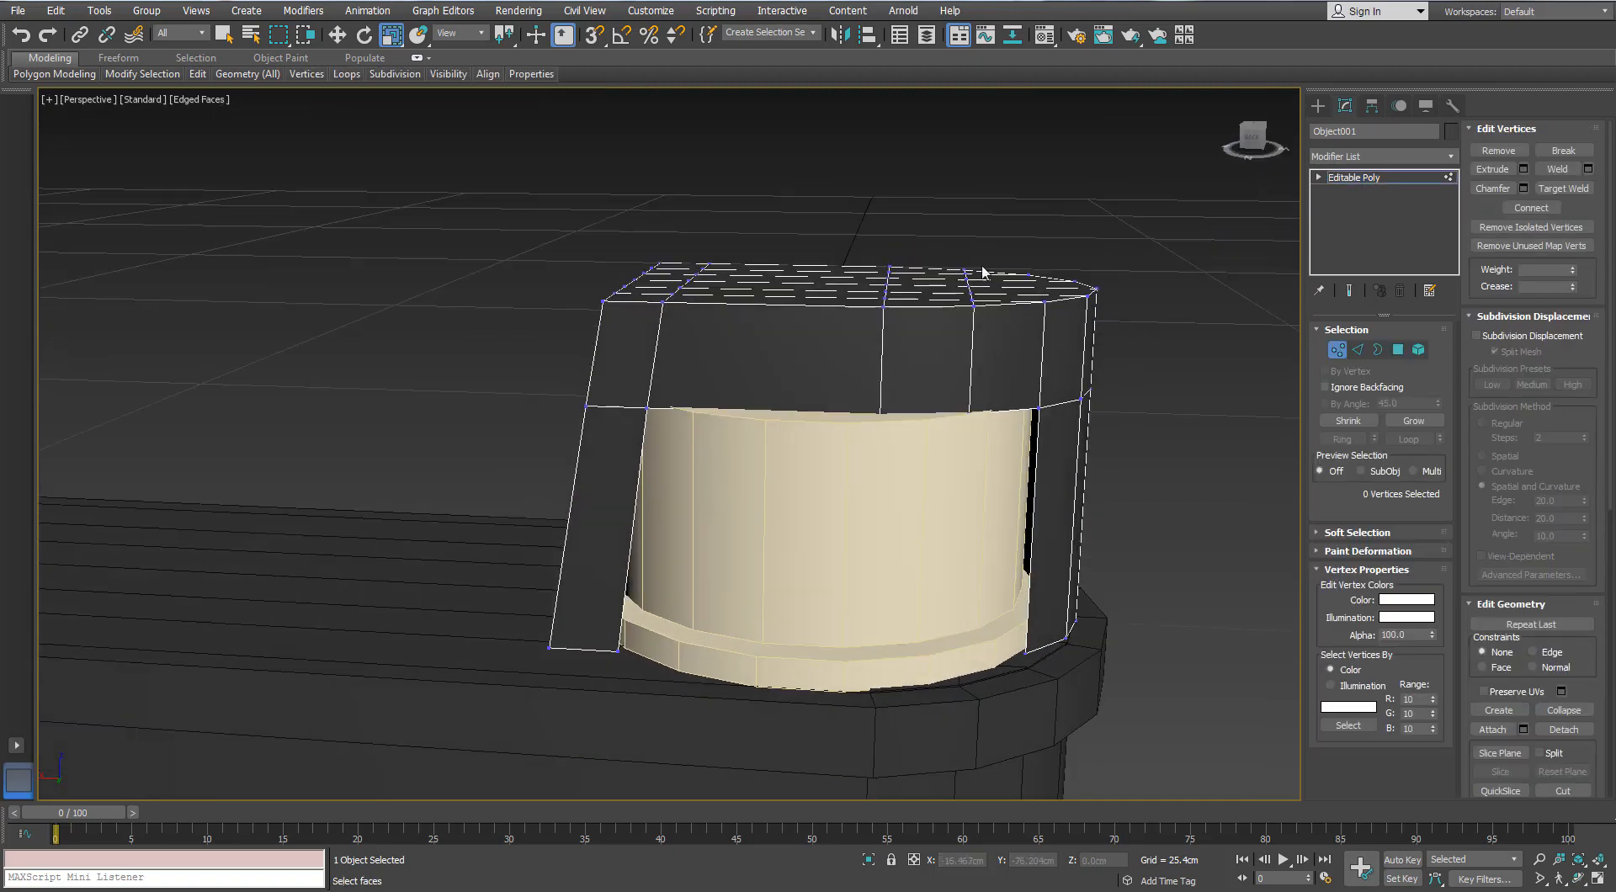
drag(801, 223, 998, 440)
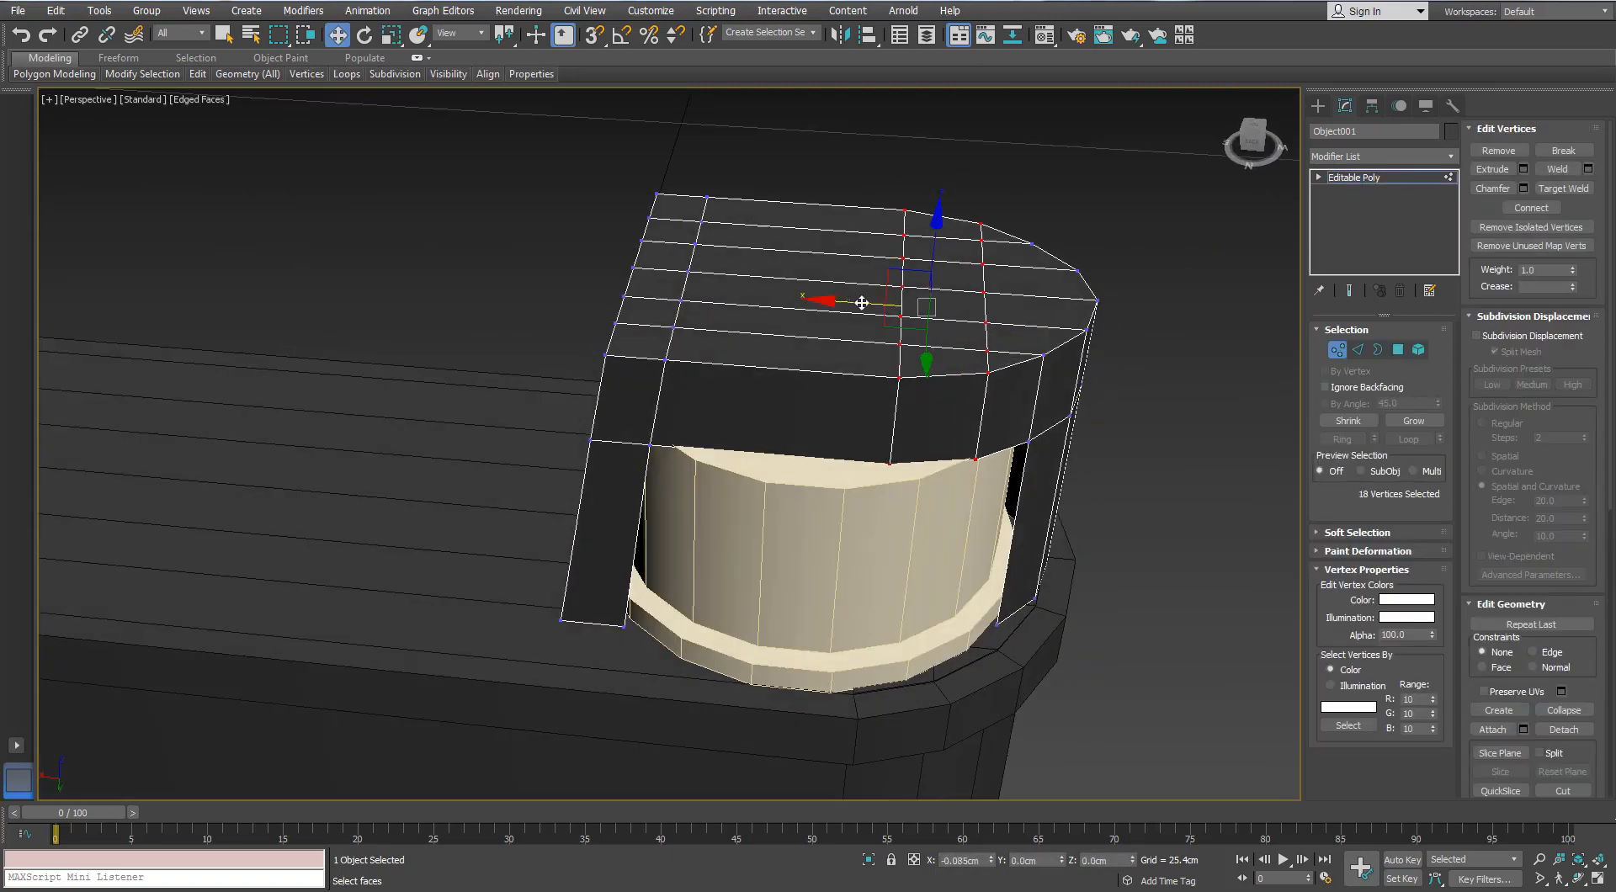
drag(861, 303, 864, 303)
mouse_move(907, 313)
alt+middle_down()
mouse_move(945, 404)
mouse_move(913, 295)
alt+middle_up()
- Adjust the inner of those two vertex rows on its own along X to smooth the block's rounded outline
drag(870, 217, 958, 581)
alt+middle_drag(971, 403, 987, 458)
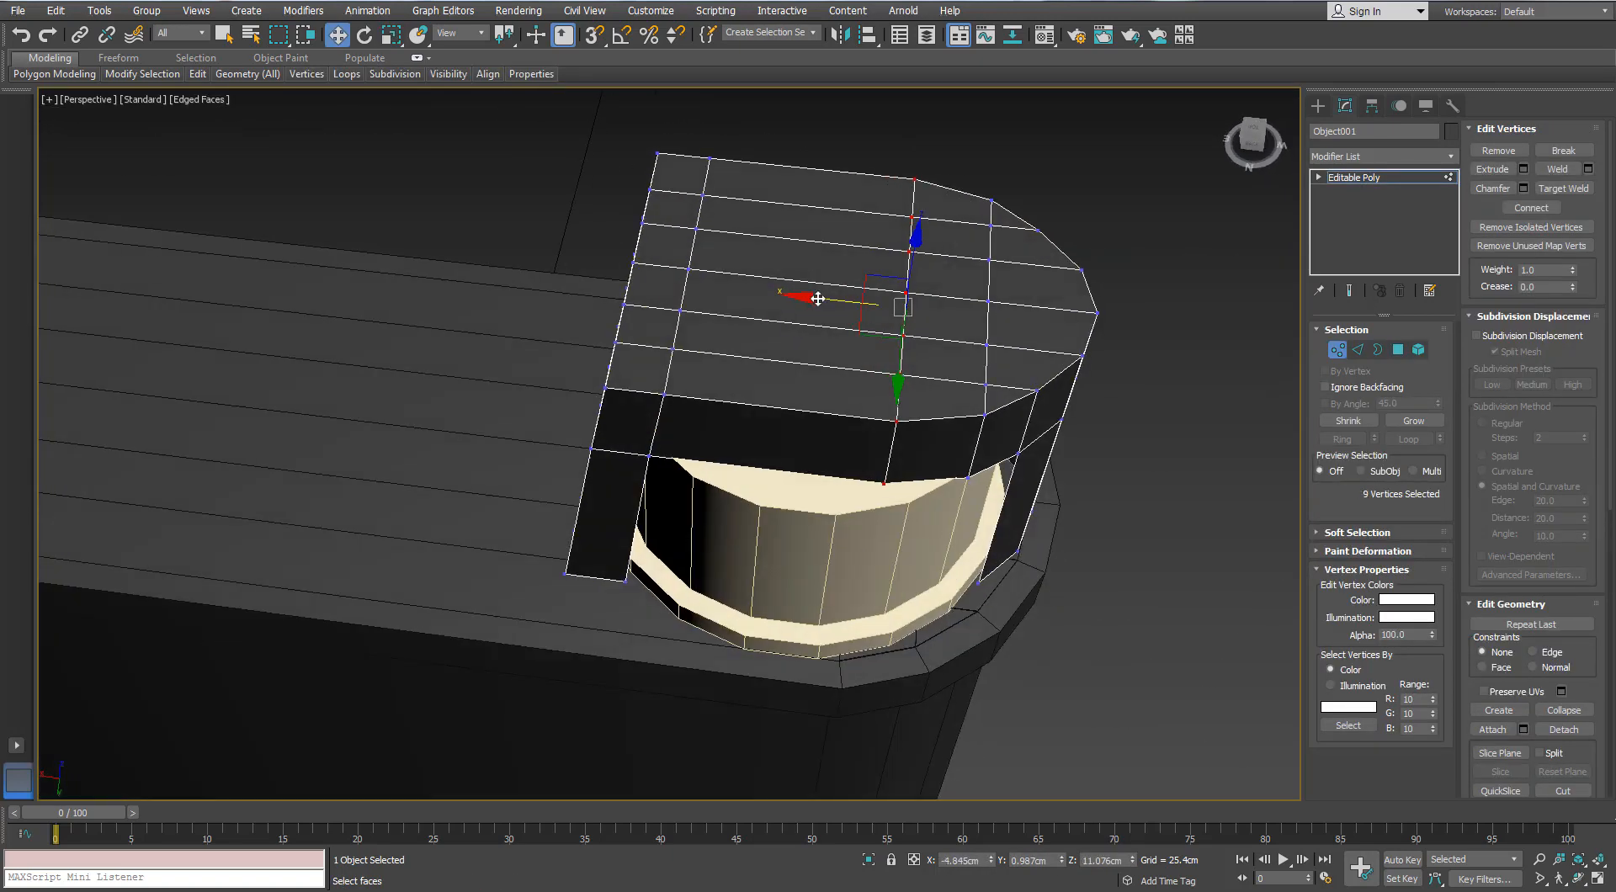
alt+middle_drag(831, 299, 732, 537)
- Shift the nine vertices at the block's rounded tip about 0.063 cm along X and finish vertex editing
drag(776, 740, 776, 741)
alt+middle_drag(776, 741, 741, 469)
drag(727, 470, 724, 469)
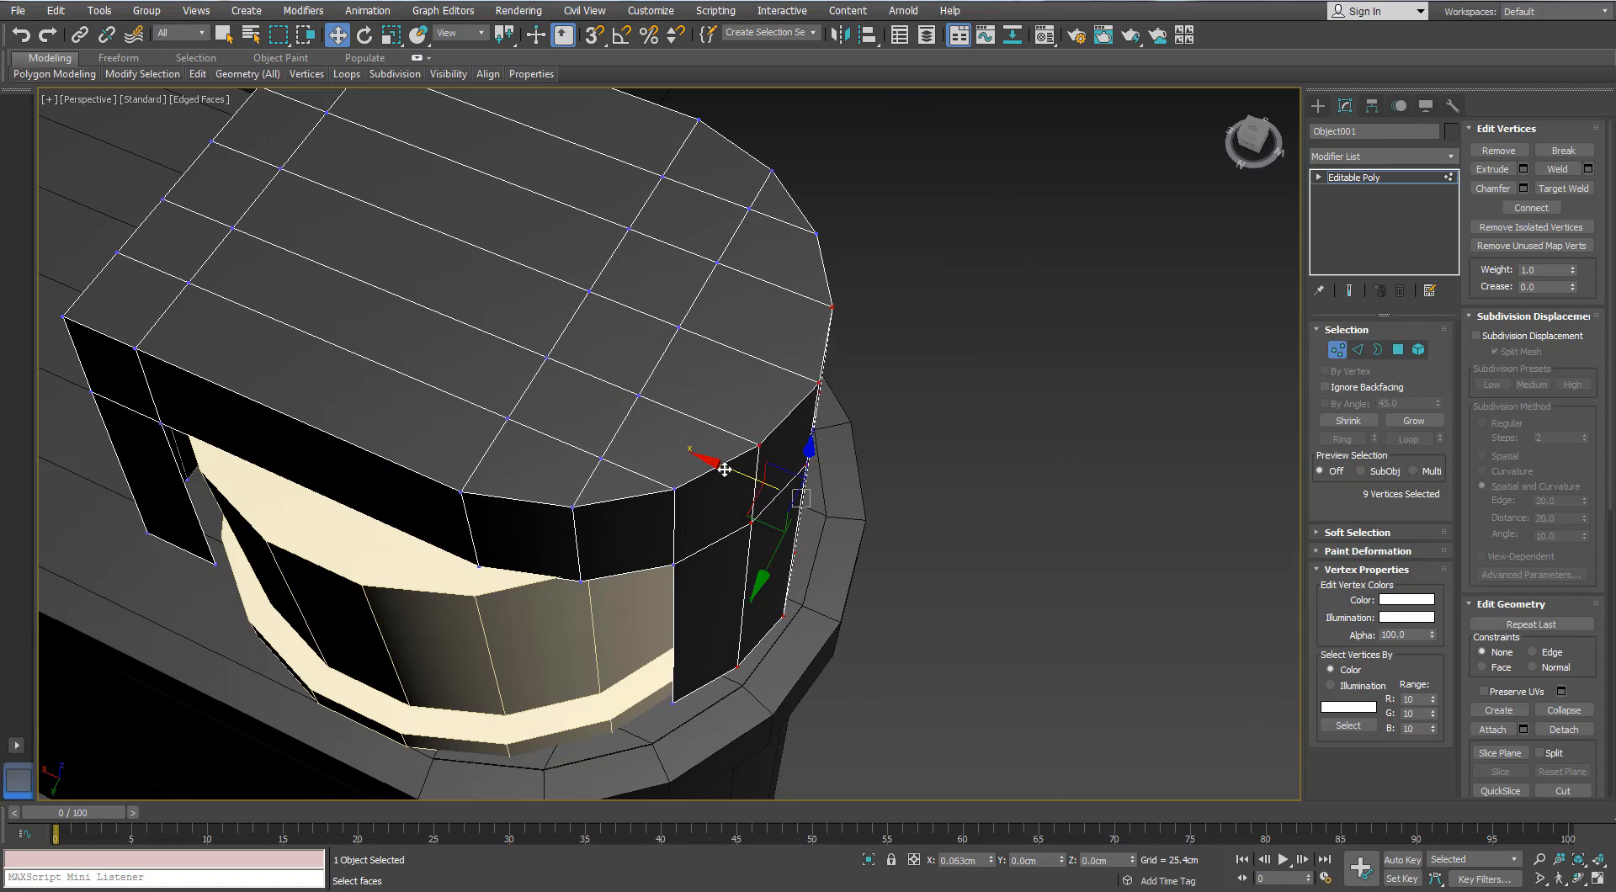
scroll(745, 444, down, 4)
mouse_move(746, 445)
alt+middle_down()
mouse_move(744, 429)
mouse_move(764, 435)
alt+middle_up()
click(1337, 350)
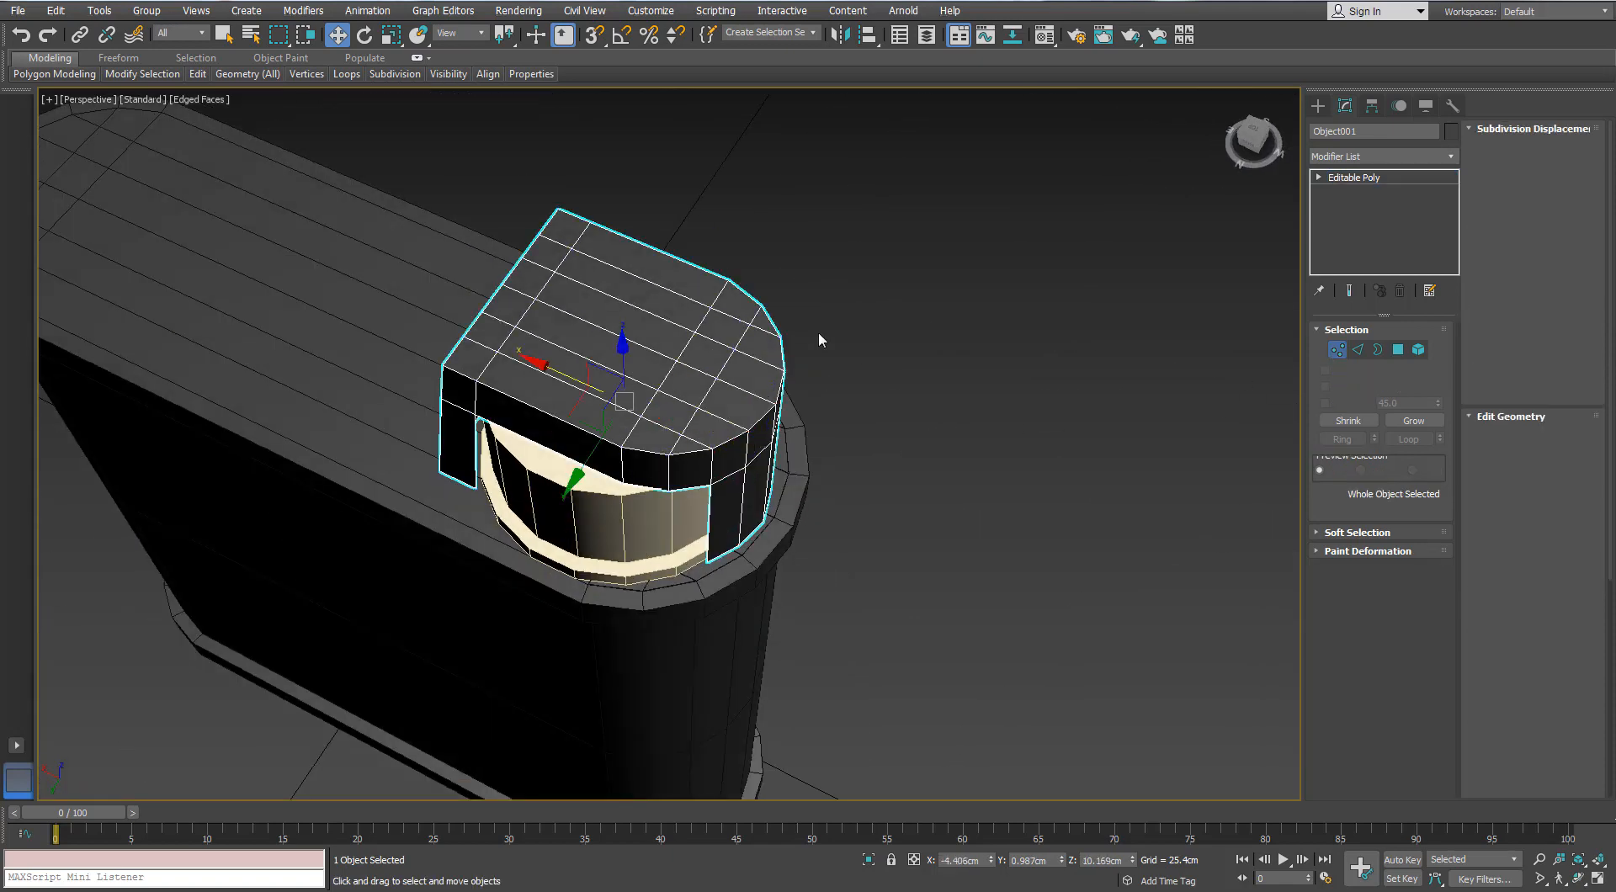
click(819, 334)
- Add a Shell modifier to the block and try an inner amount of 0.076 cm
scroll(818, 333, down, 4)
alt+middle_drag(819, 333, 783, 270)
scroll(782, 269, up, 5)
click(757, 371)
click(1450, 157)
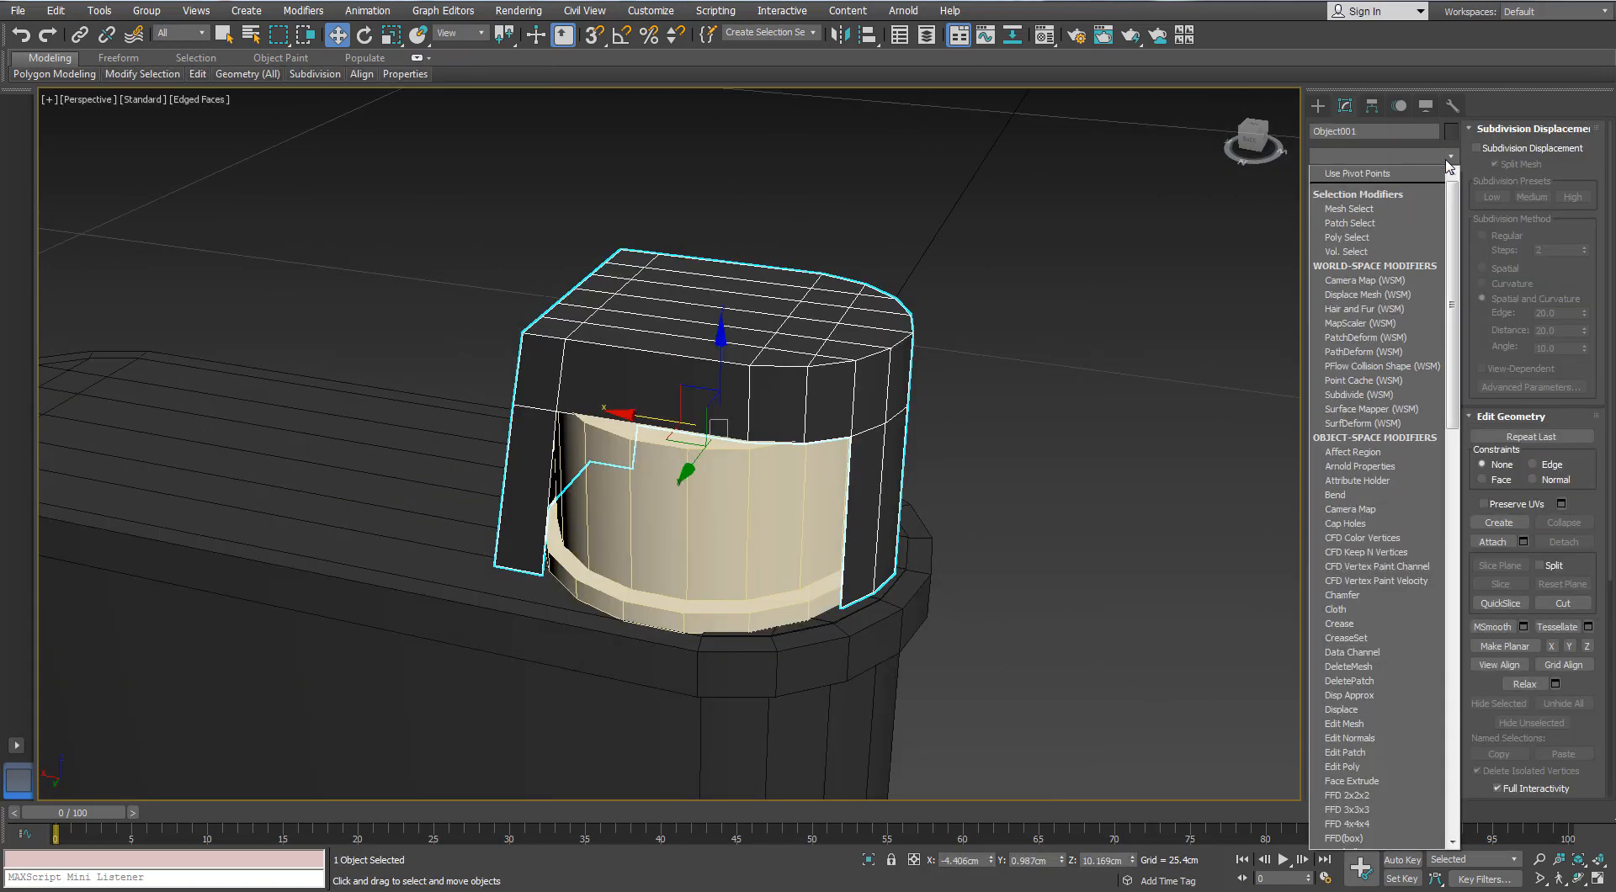
text(sh)
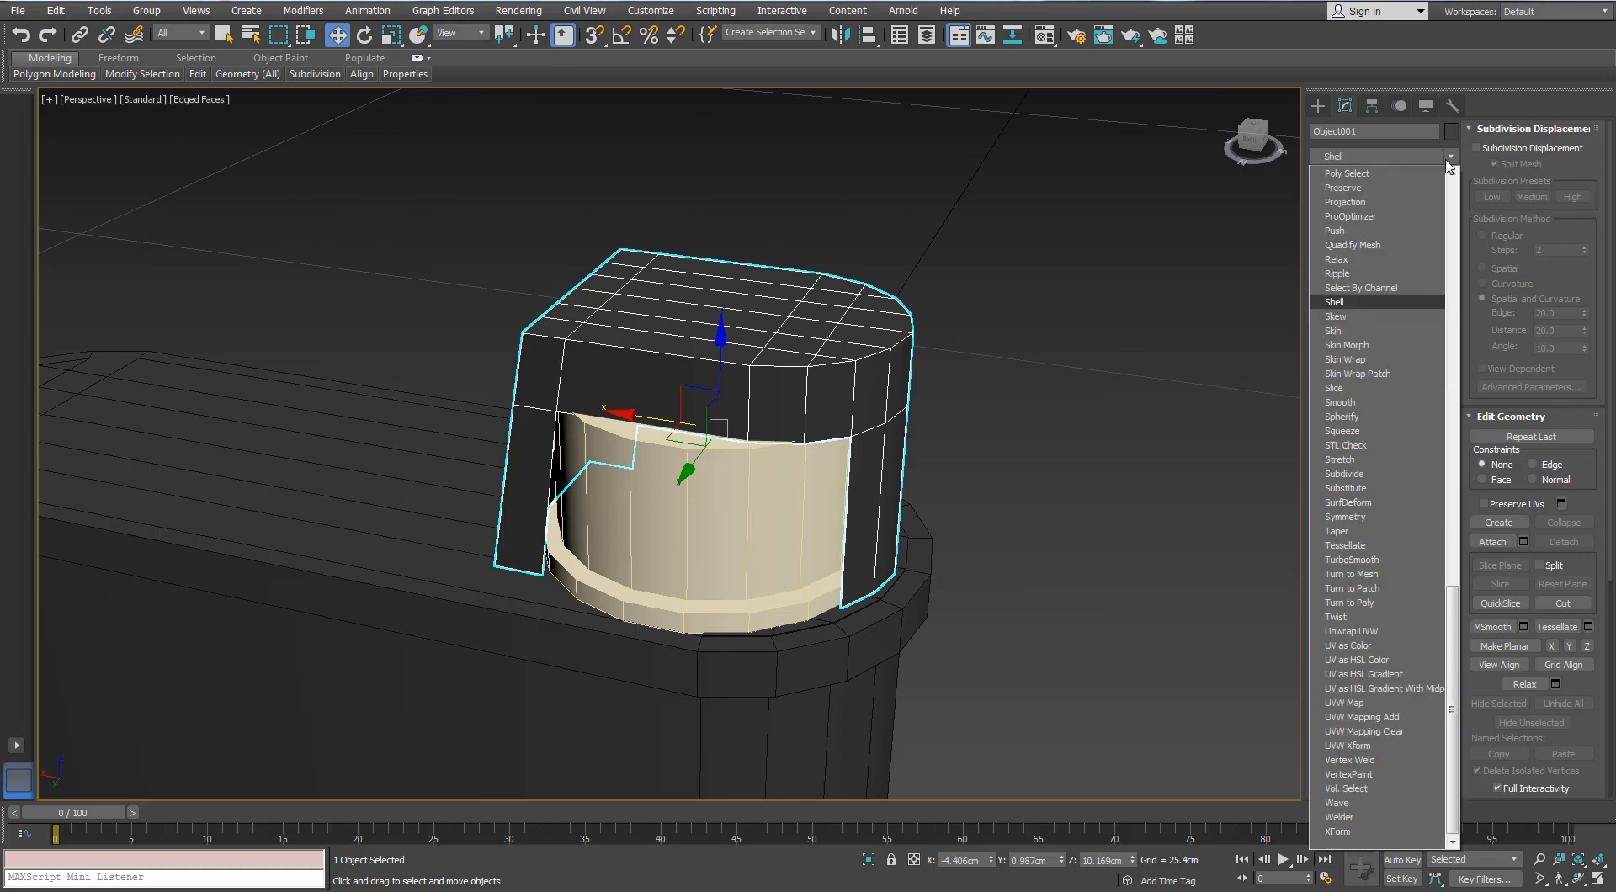
key(Return)
right_click(1436, 371)
drag(1436, 356, 1436, 354)
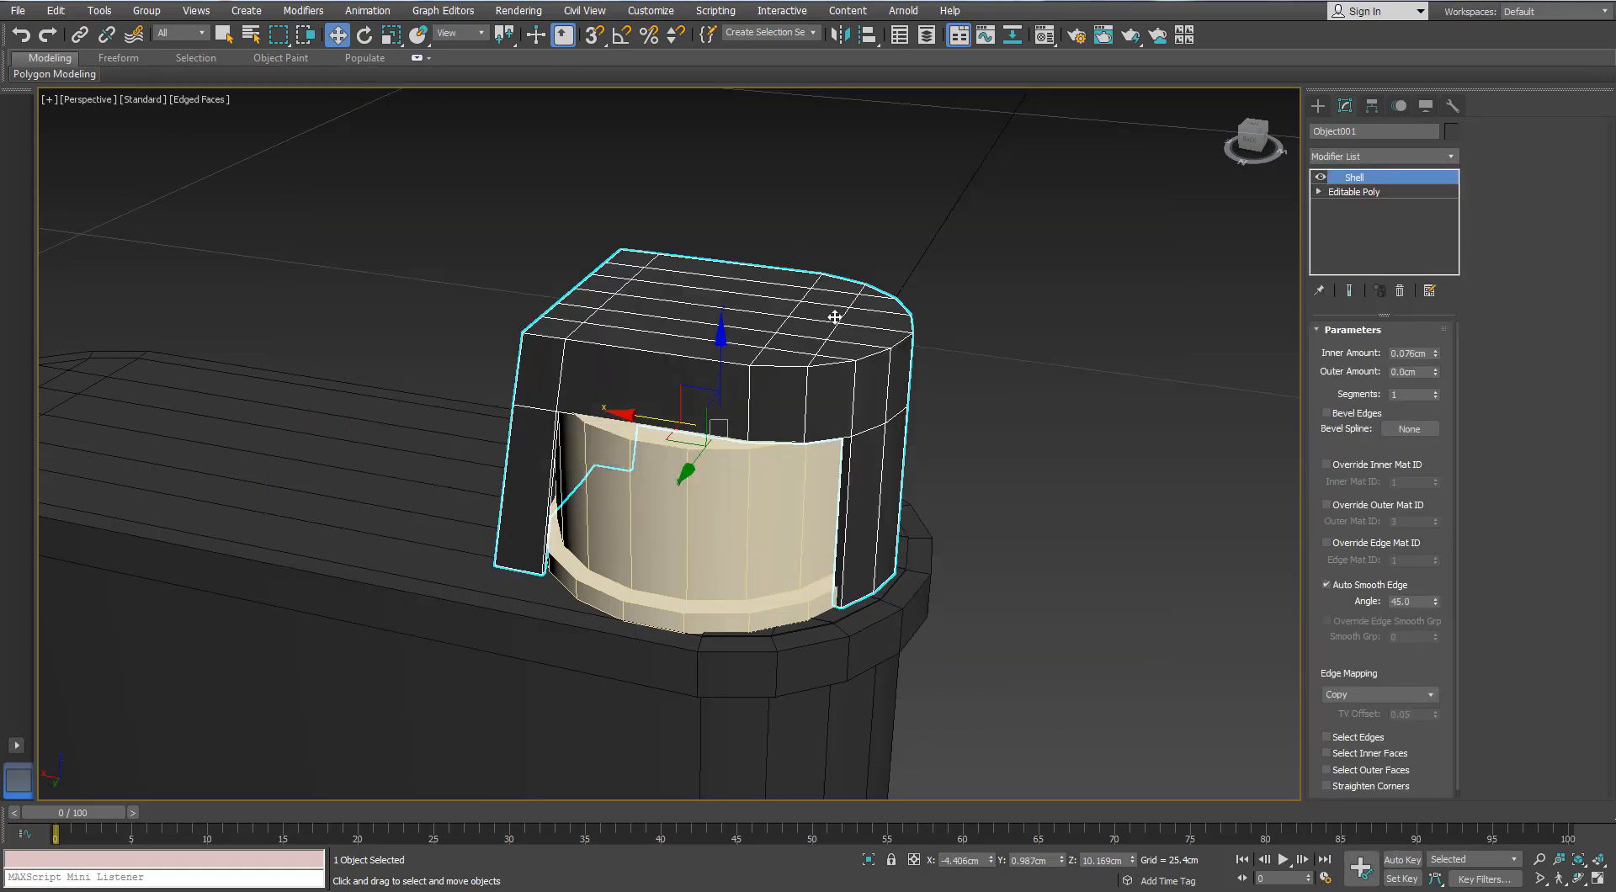
- Set the Shell's inner amount to 0 and its outer amount to 0.076 cm, then deselect the block
scroll(834, 317, up, 2)
alt+middle_drag(835, 404, 850, 380)
drag(1435, 371, 1435, 369)
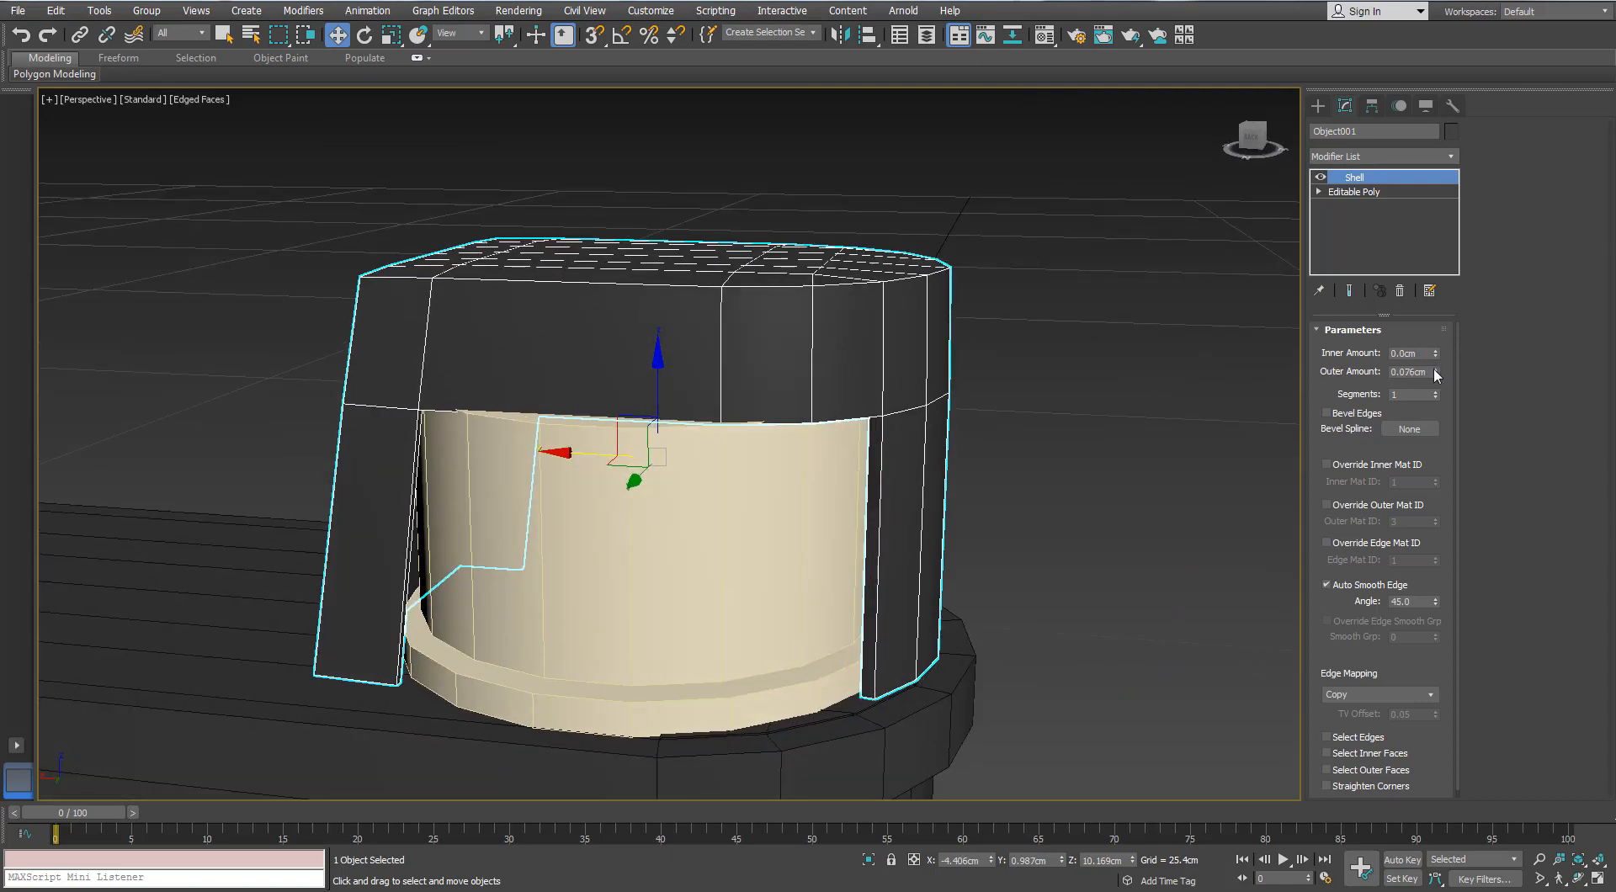
mouse_move(691, 273)
alt+middle_down()
mouse_move(729, 239)
mouse_move(715, 276)
alt+middle_up()
scroll(731, 311, down, 2)
alt+middle_drag(745, 328, 707, 282)
scroll(757, 265, down, 4)
click(804, 250)
alt+middle_drag(805, 250, 826, 317)
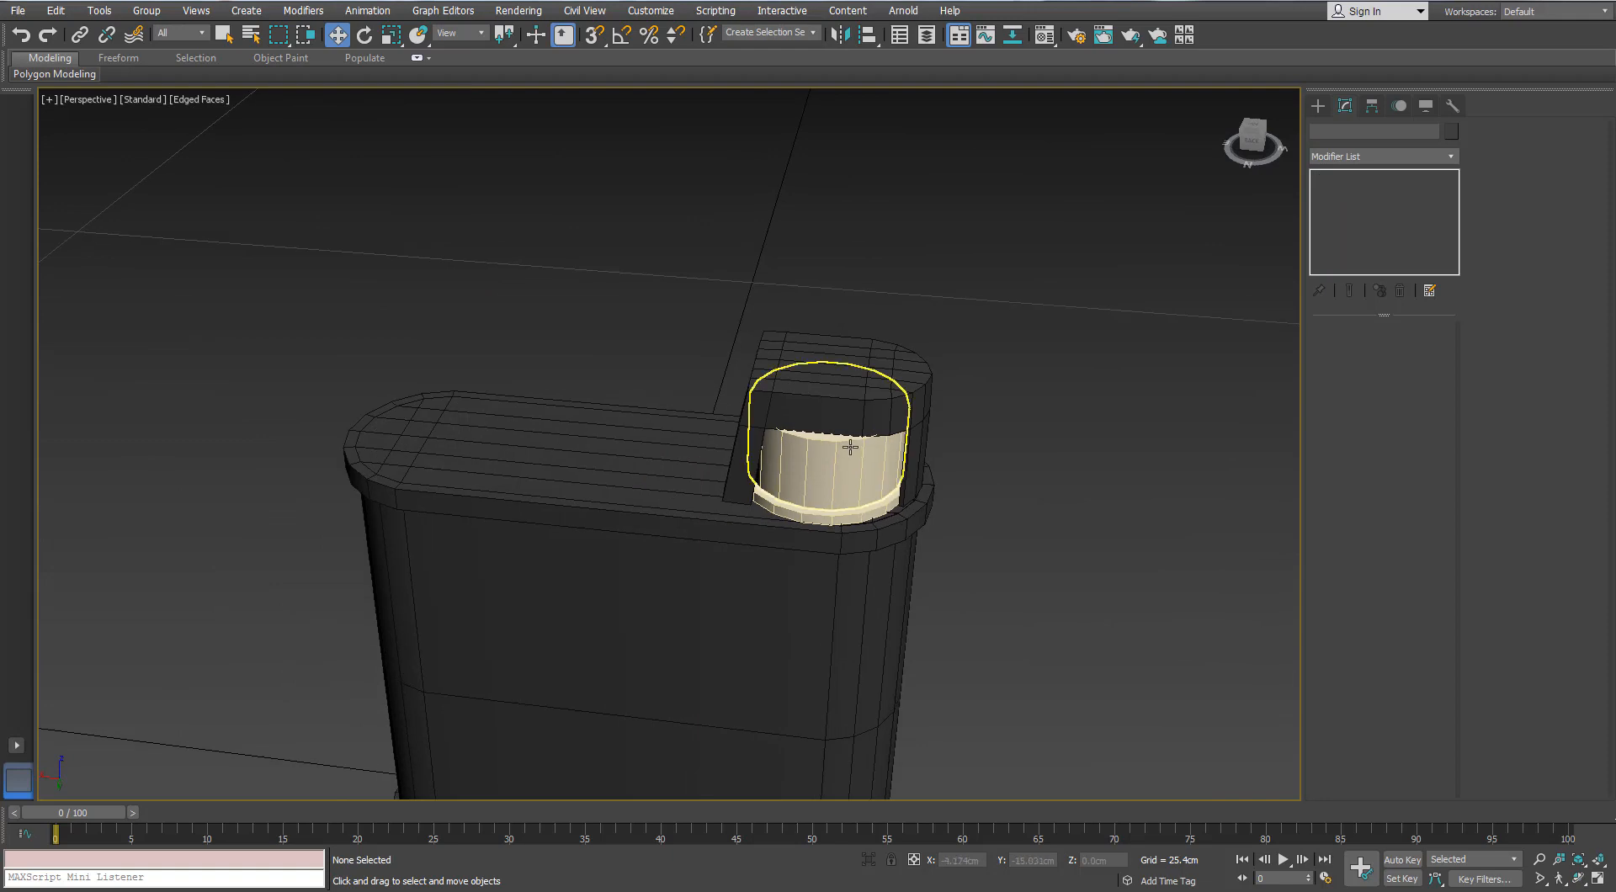
- Create a plane about 4.7 by 2.9 cm on the body's top beside the block, with one length and one width segment
click(1317, 107)
click(1408, 280)
middle_drag(515, 407, 854, 423)
middle_drag(854, 422, 833, 416)
scroll(833, 417, up, 2)
scroll(610, 258, up, 2)
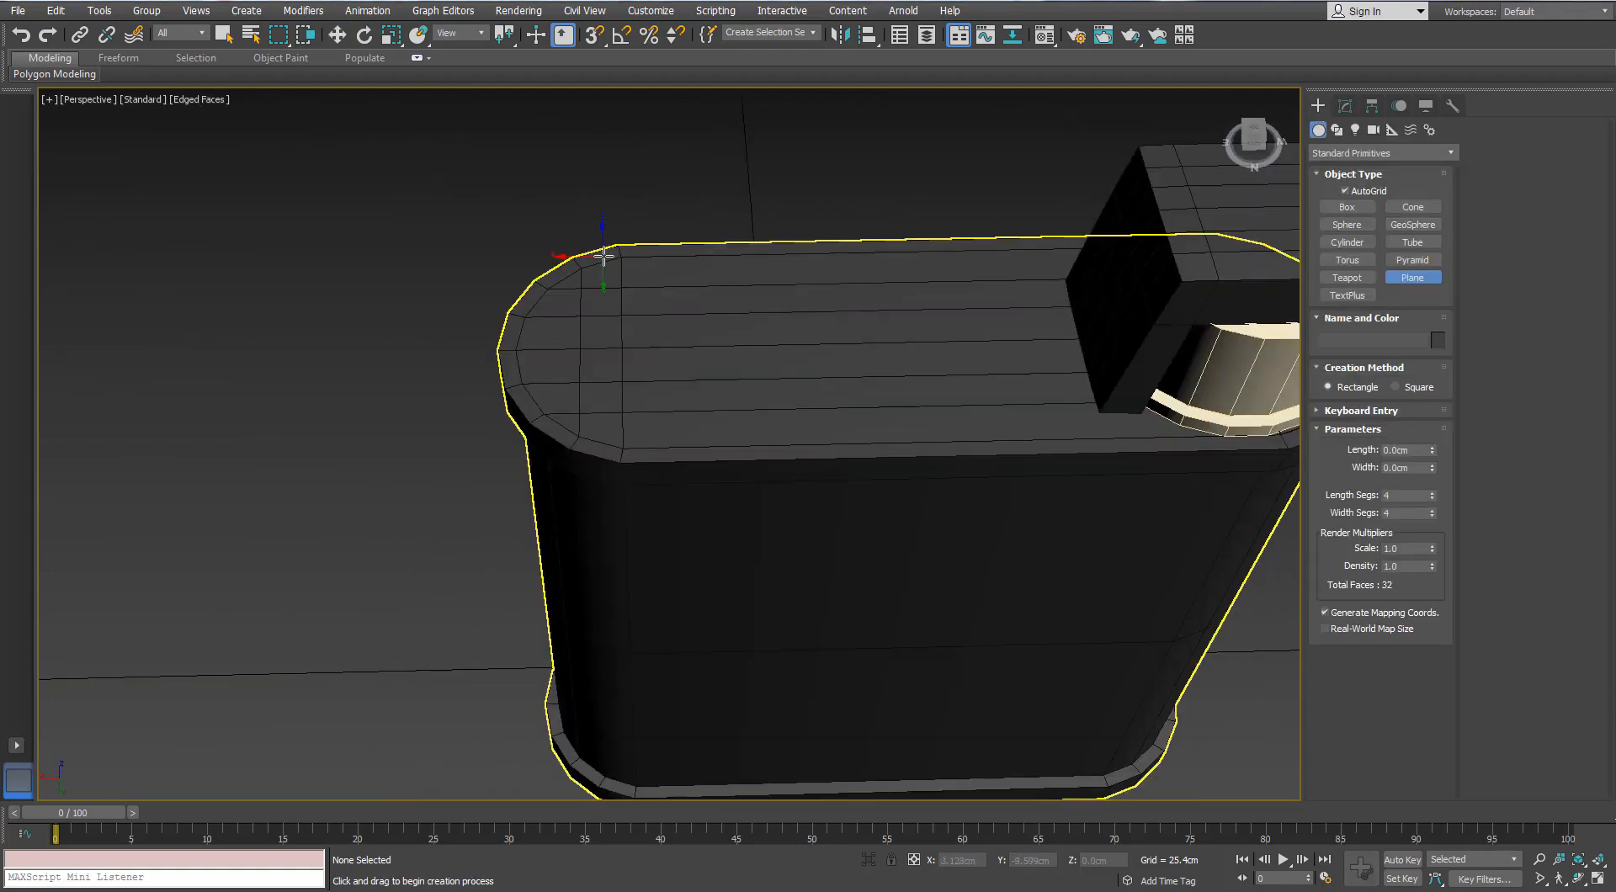
drag(604, 255, 1027, 437)
alt+middle_drag(1023, 429, 892, 358)
right_click(1432, 496)
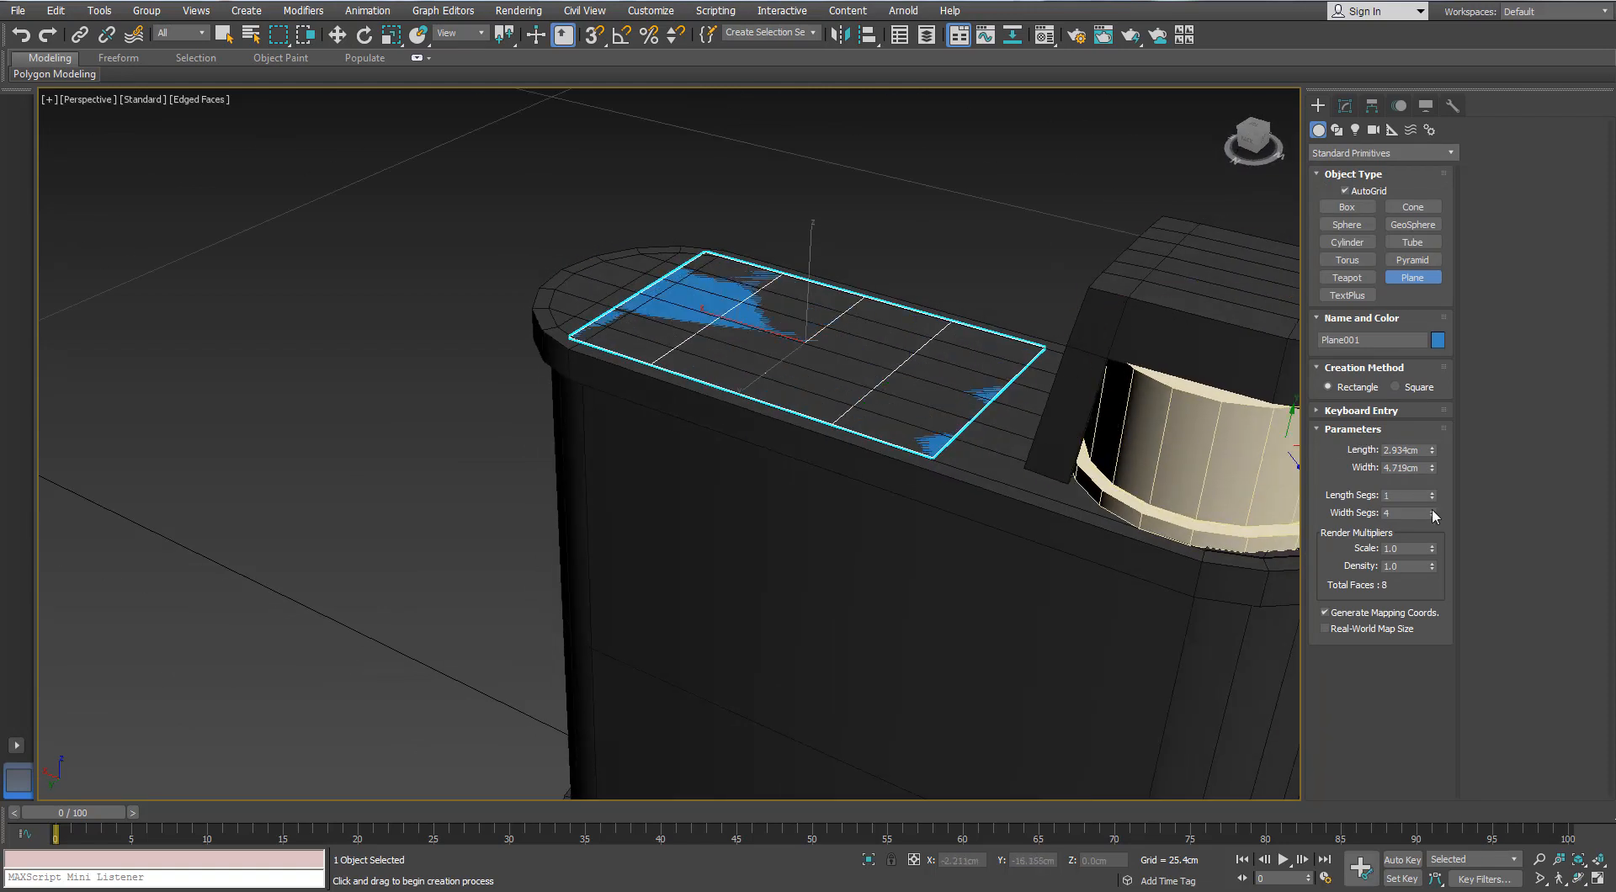
right_click(1432, 513)
right_click(775, 325)
- Convert the new plane to an editable poly
middle_drag(778, 327, 658, 326)
scroll(656, 327, up, 3)
right_click(779, 440)
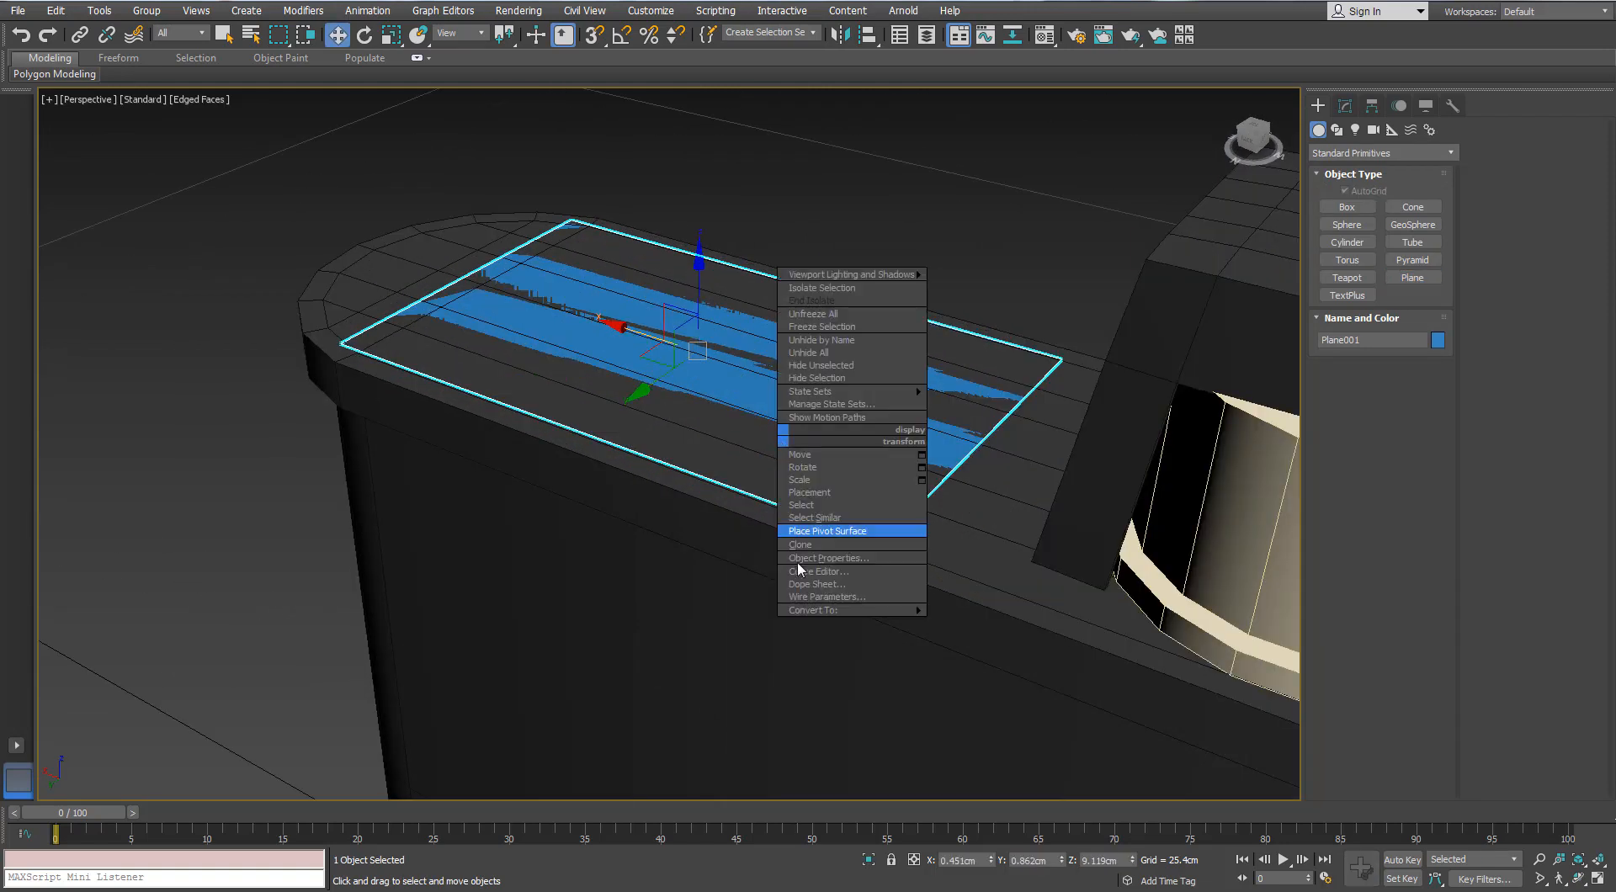
click(715, 623)
- Extrude the plane's two long edges straight up to form two facing side walls
key(2)
click(677, 462)
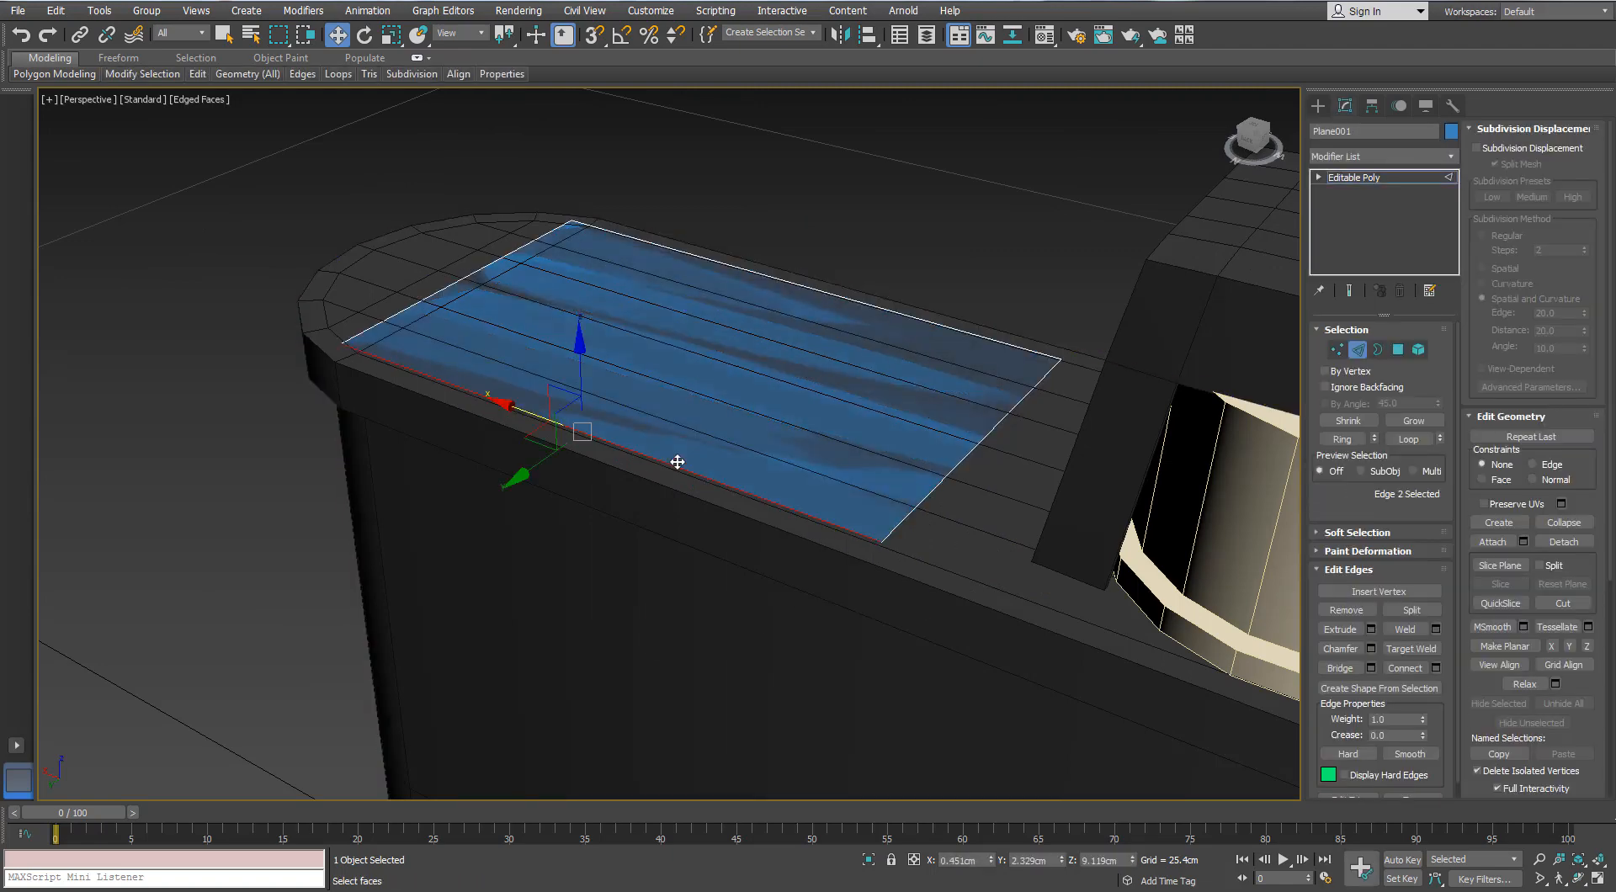
alt+middle_drag(682, 327, 593, 317)
shift+drag(566, 298, 588, 206)
scroll(657, 274, down, 4)
alt+middle_drag(656, 278, 695, 282)
alt+middle_drag(967, 530, 917, 598)
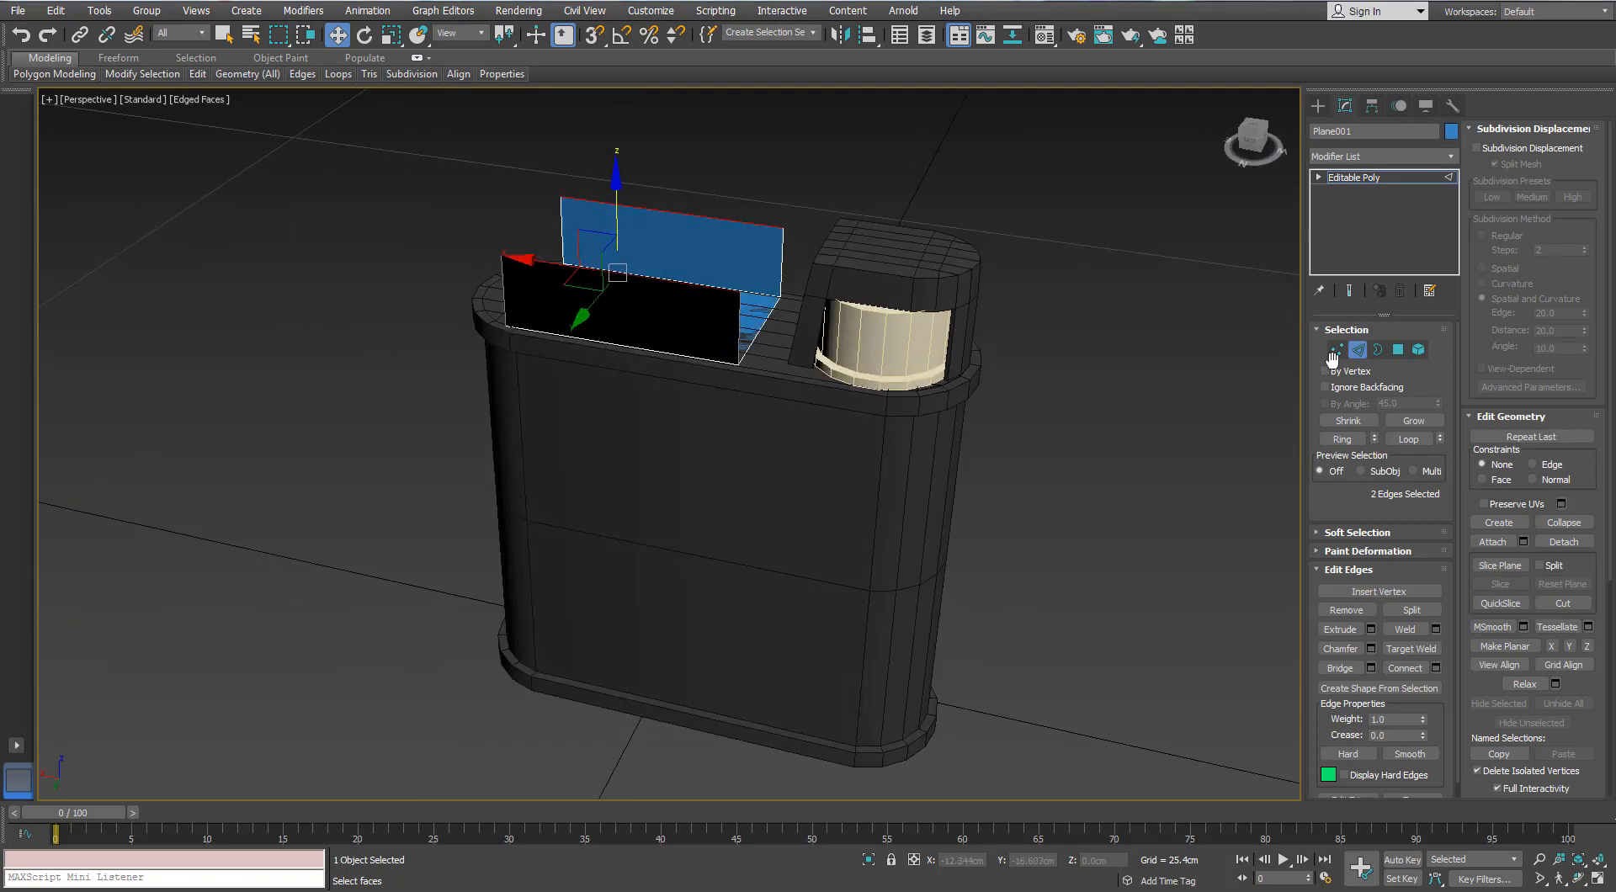
- Select the block, the cylinder and the base disc together and scale them up slightly and uniformly
click(1356, 350)
click(934, 295)
ctrl+click(905, 333)
scroll(903, 332, up, 4)
key(r)
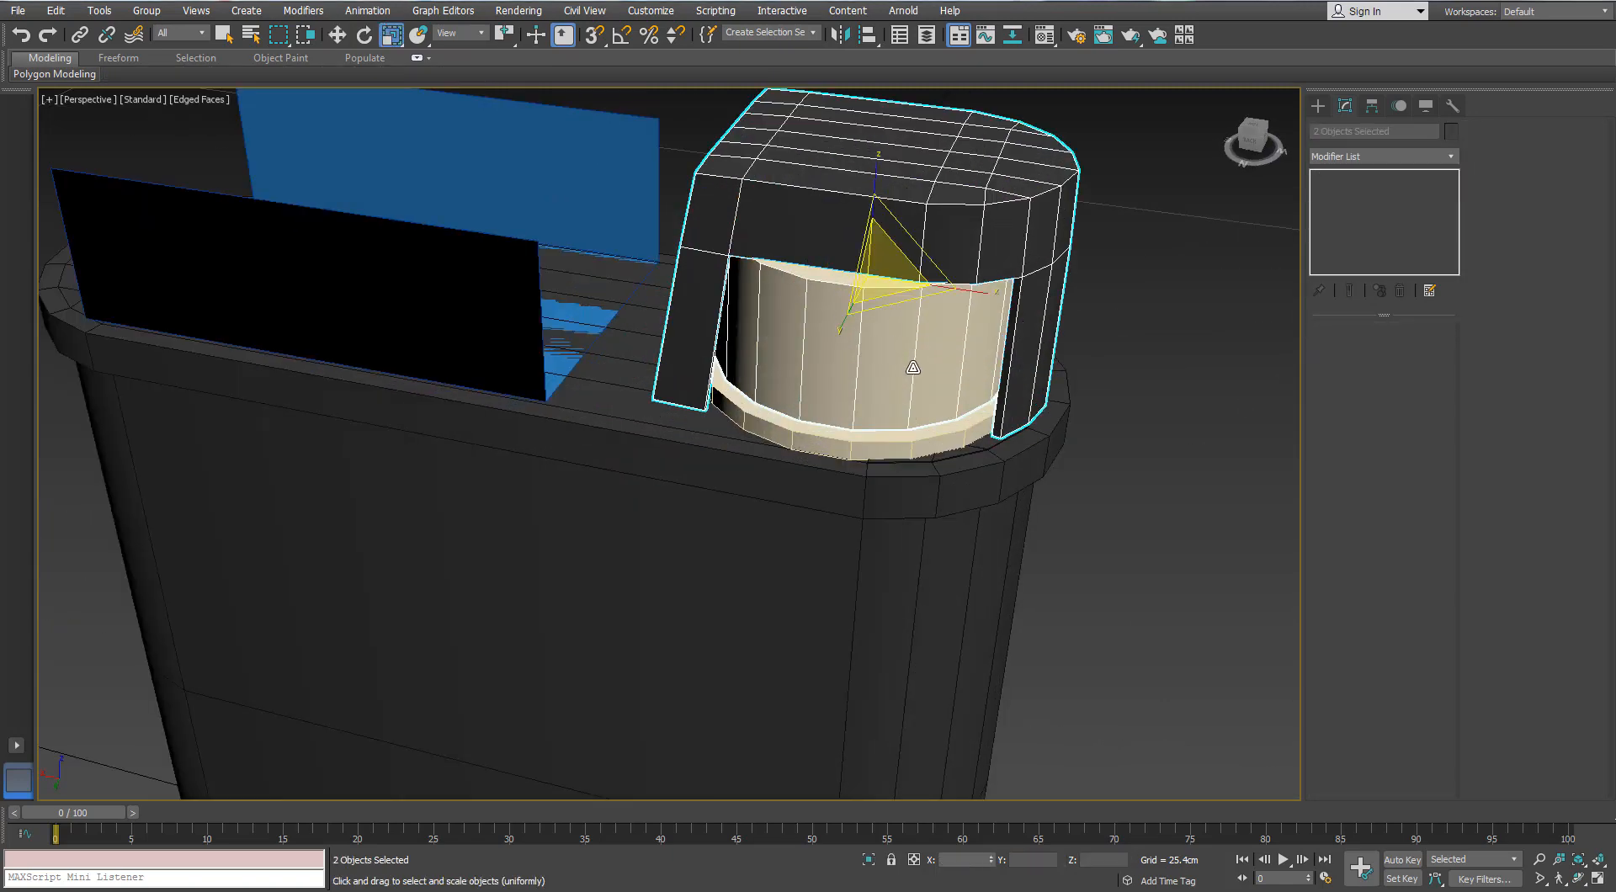
alt+middle_drag(875, 269, 875, 304)
click(870, 337)
ctrl+click(897, 273)
key(w)
alt+middle_drag(875, 177, 664, 518)
key(r)
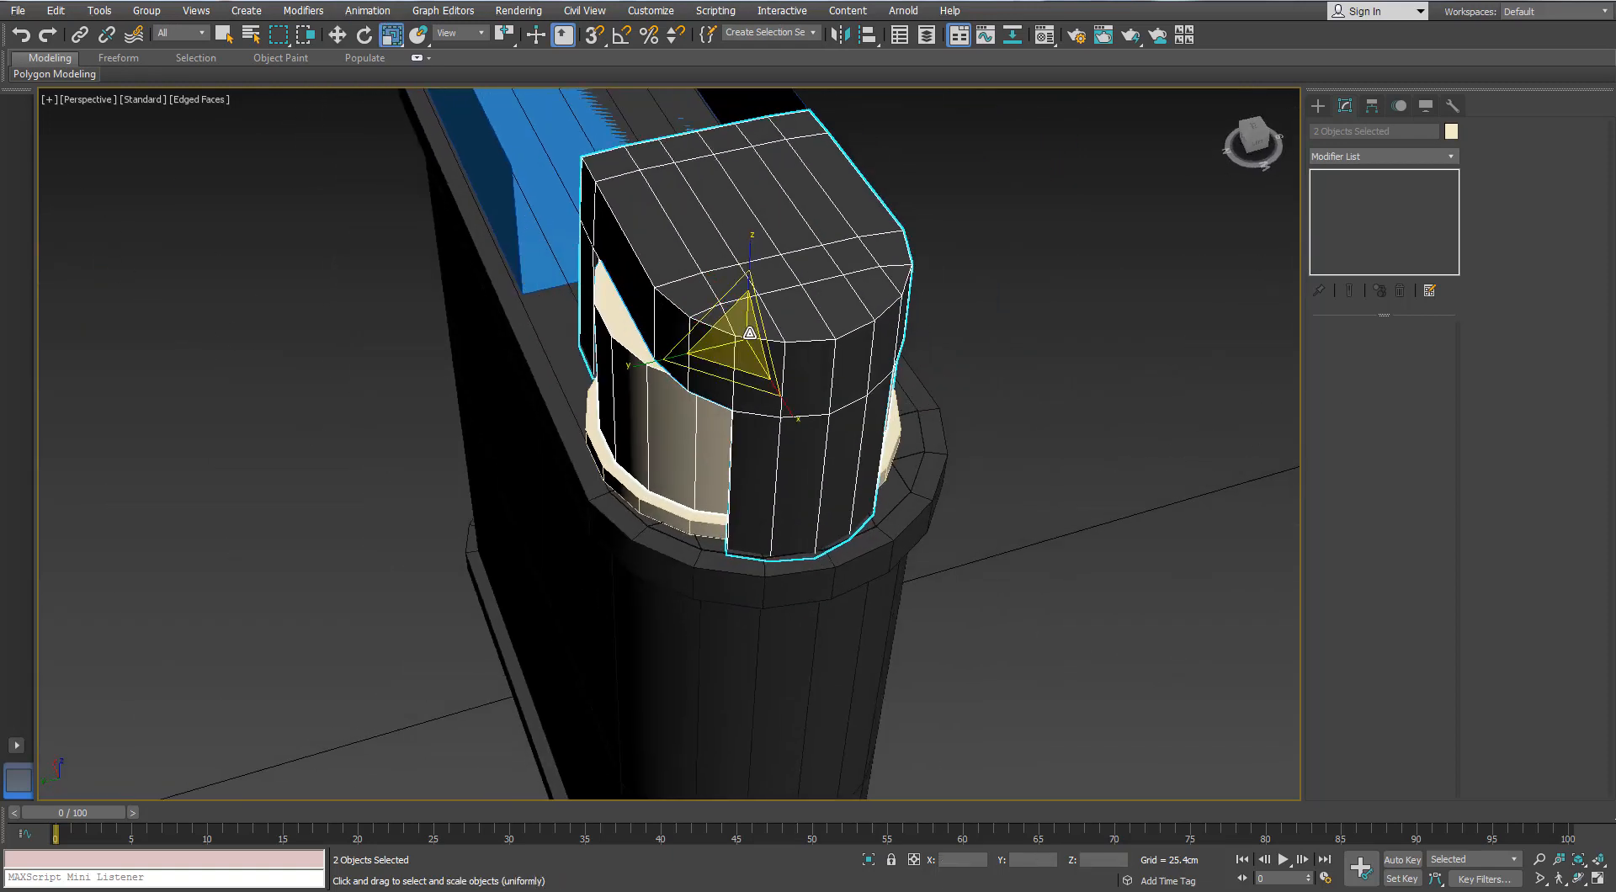
ctrl+click(664, 518)
drag(738, 354, 736, 346)
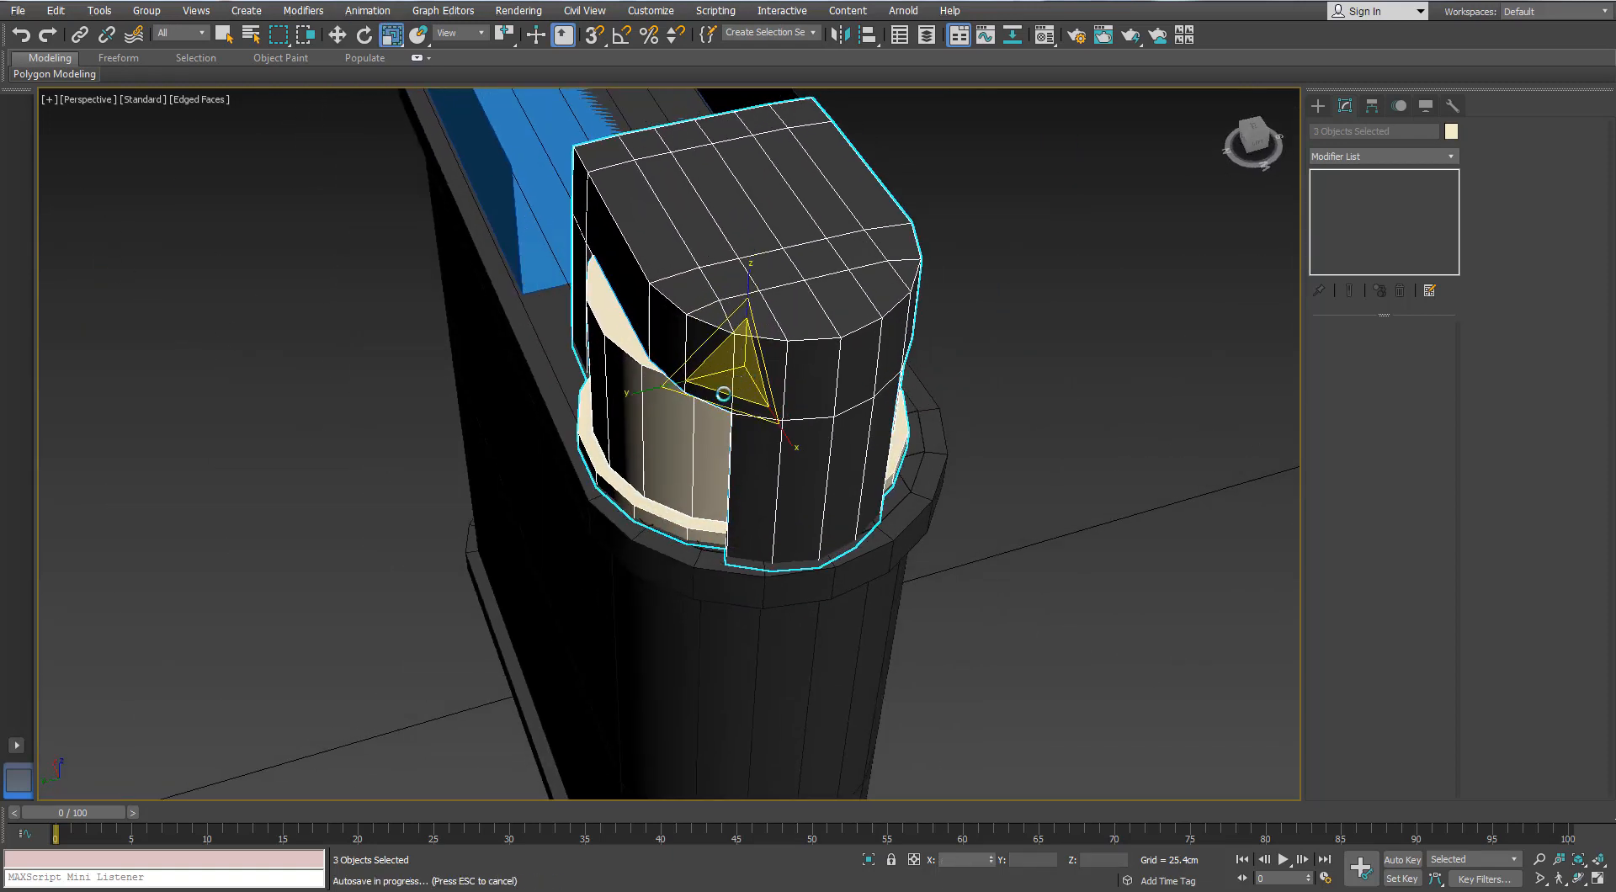
- Move the enlarged block, cylinder and disc slightly along X on the body's rounded end
alt+middle_drag(721, 393, 772, 430)
key(w)
mouse_move(708, 317)
alt+middle_down()
mouse_move(736, 387)
mouse_move(733, 319)
alt+middle_up()
drag(677, 355, 685, 355)
alt+middle_drag(686, 355, 866, 252)
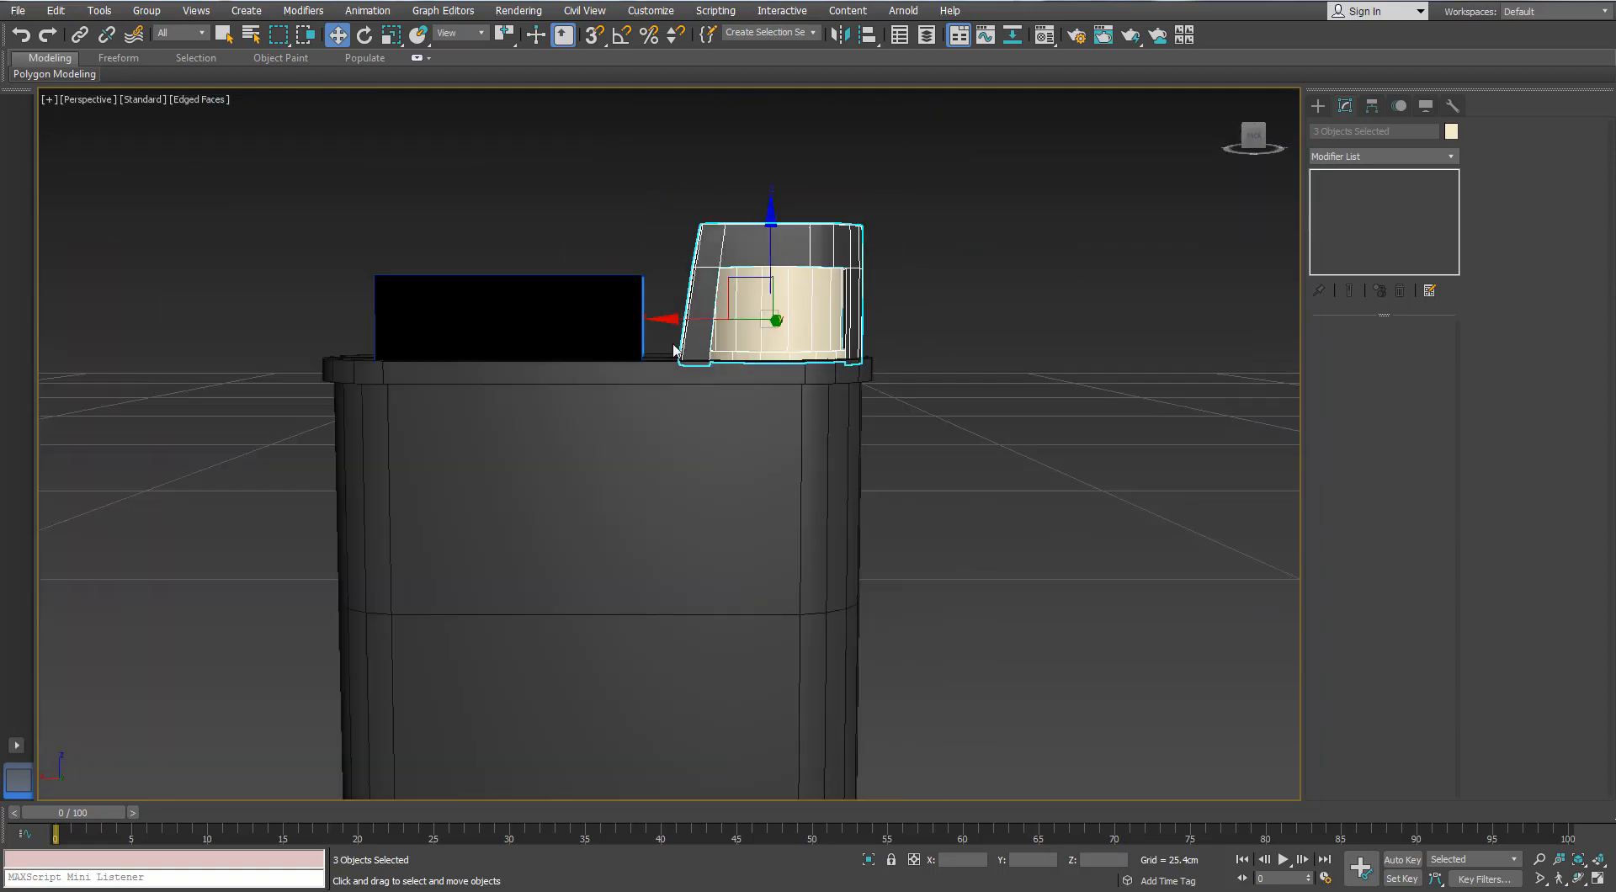
middle_drag(613, 308, 700, 362)
- Raise the four top vertices of the plane's side walls to a height of about 11.32 cm
click(649, 339)
key(1)
drag(377, 214, 741, 357)
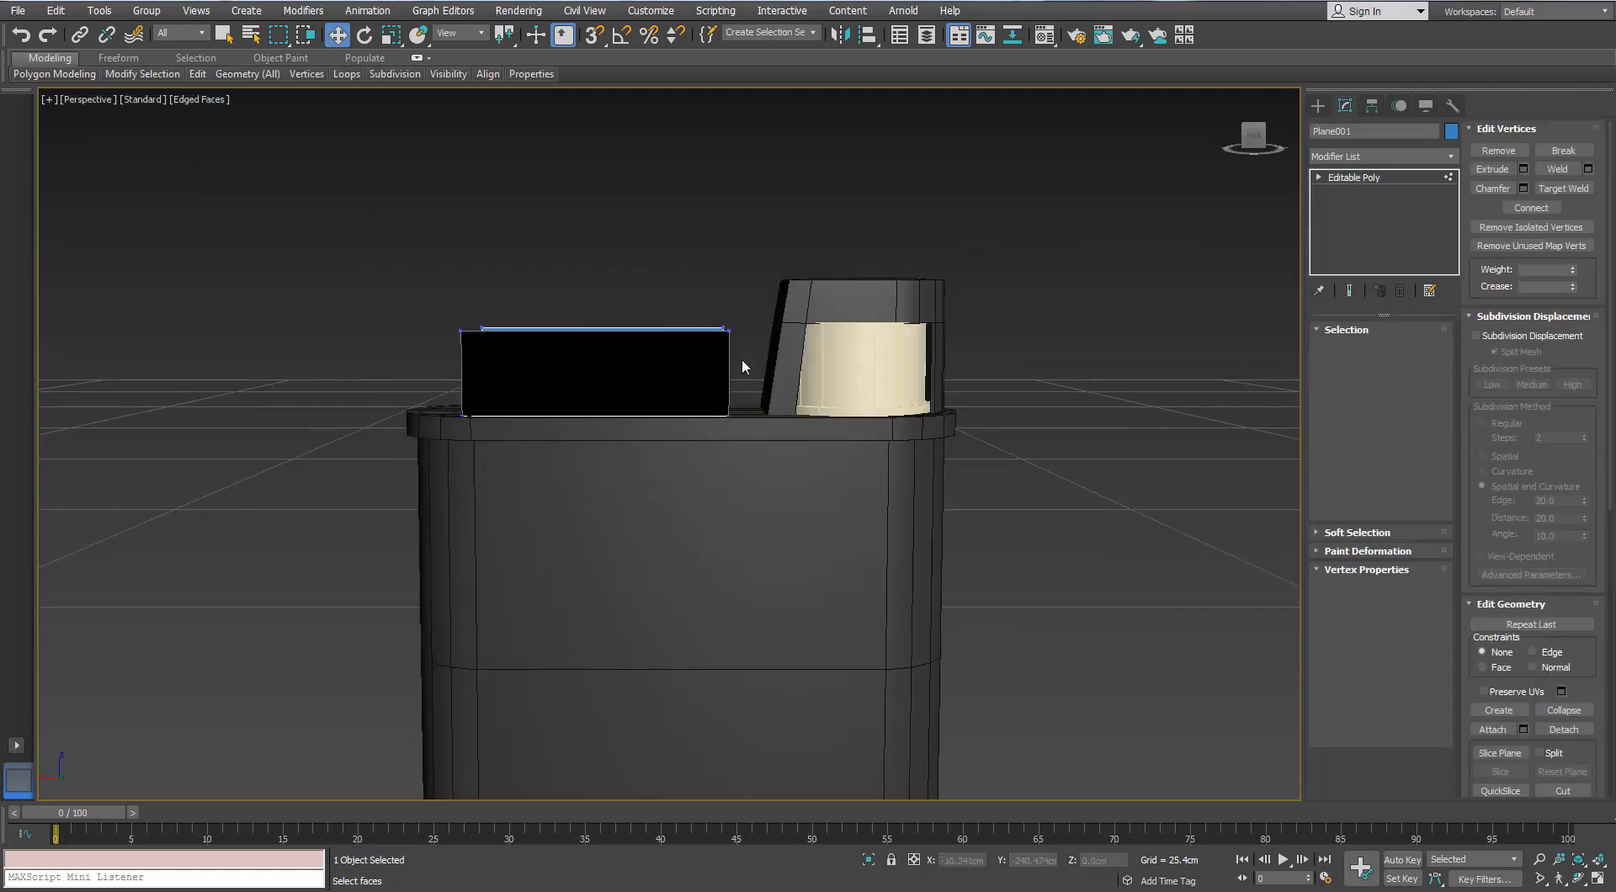
alt+middle_drag(637, 319, 618, 291)
drag(601, 249, 601, 212)
key(f)
scroll(1153, 333, up, 2)
middle_drag(1153, 333, 1050, 320)
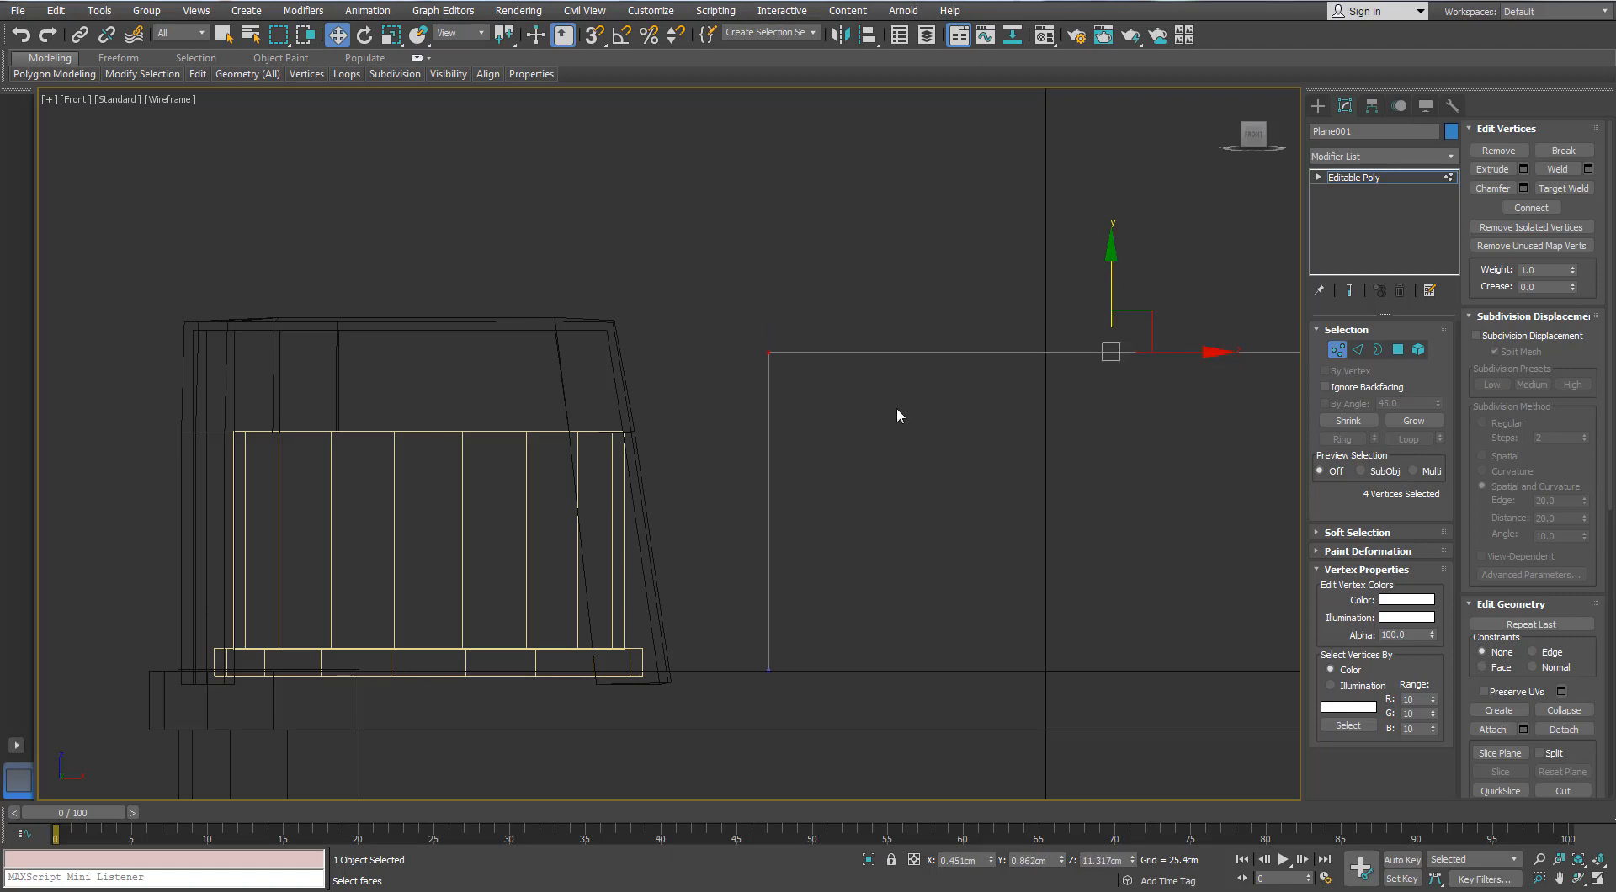
- Try to slant the walls' block-facing ends by moving their two top vertices about 0.56 cm along X
key(p)
scroll(626, 418, up, 5)
alt+middle_drag(764, 417, 621, 389)
click(1357, 349)
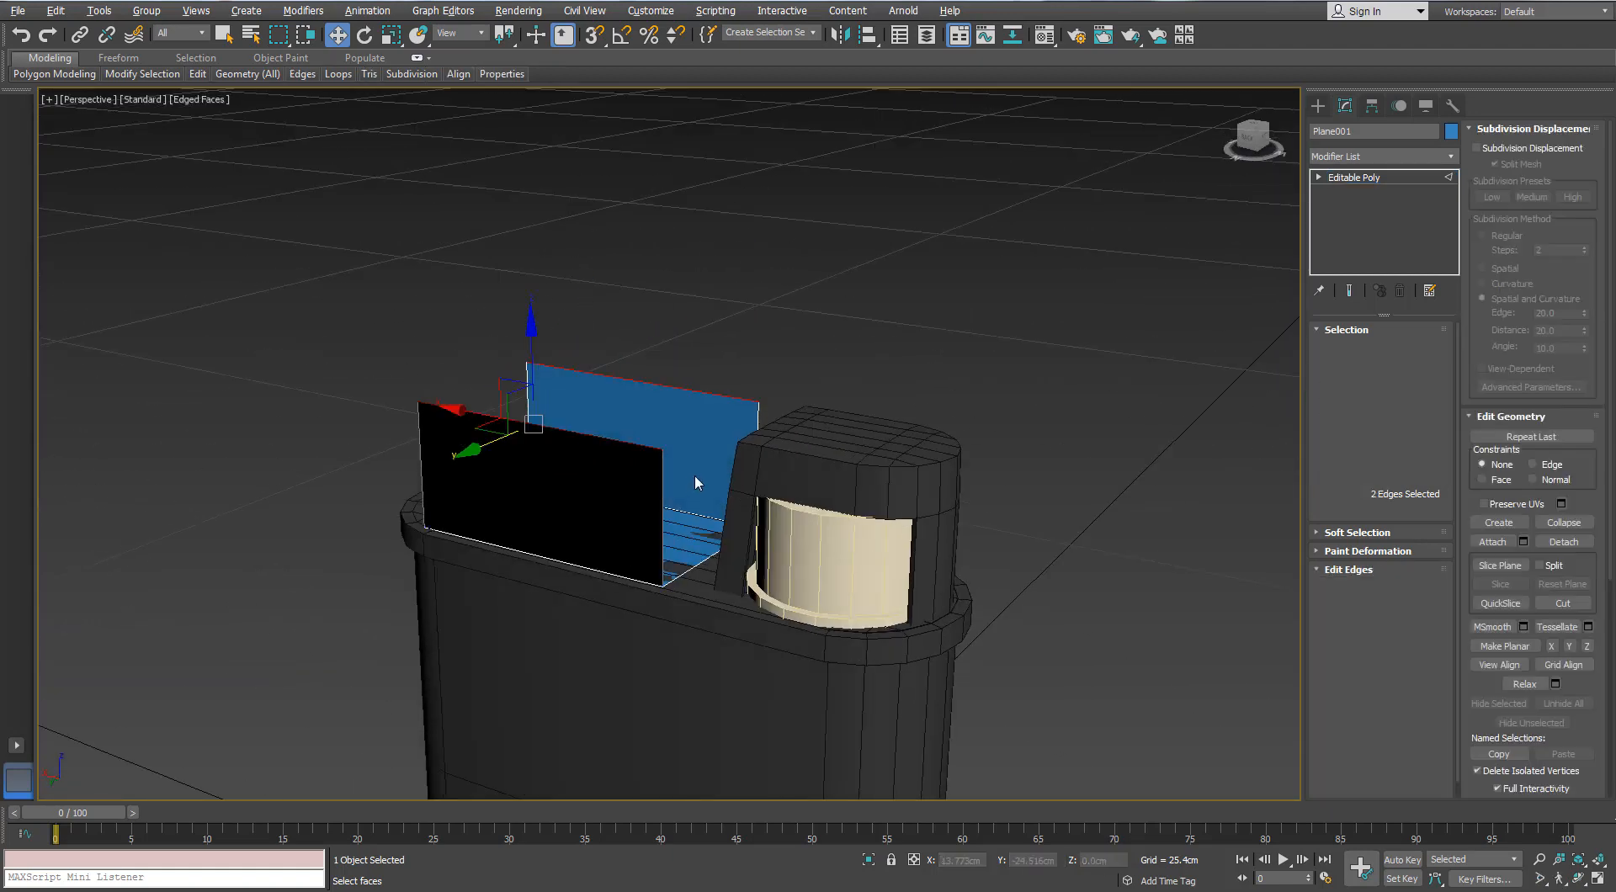
alt+middle_drag(694, 473, 747, 412)
click(1335, 349)
drag(786, 367, 626, 411)
scroll(660, 406, up, 4)
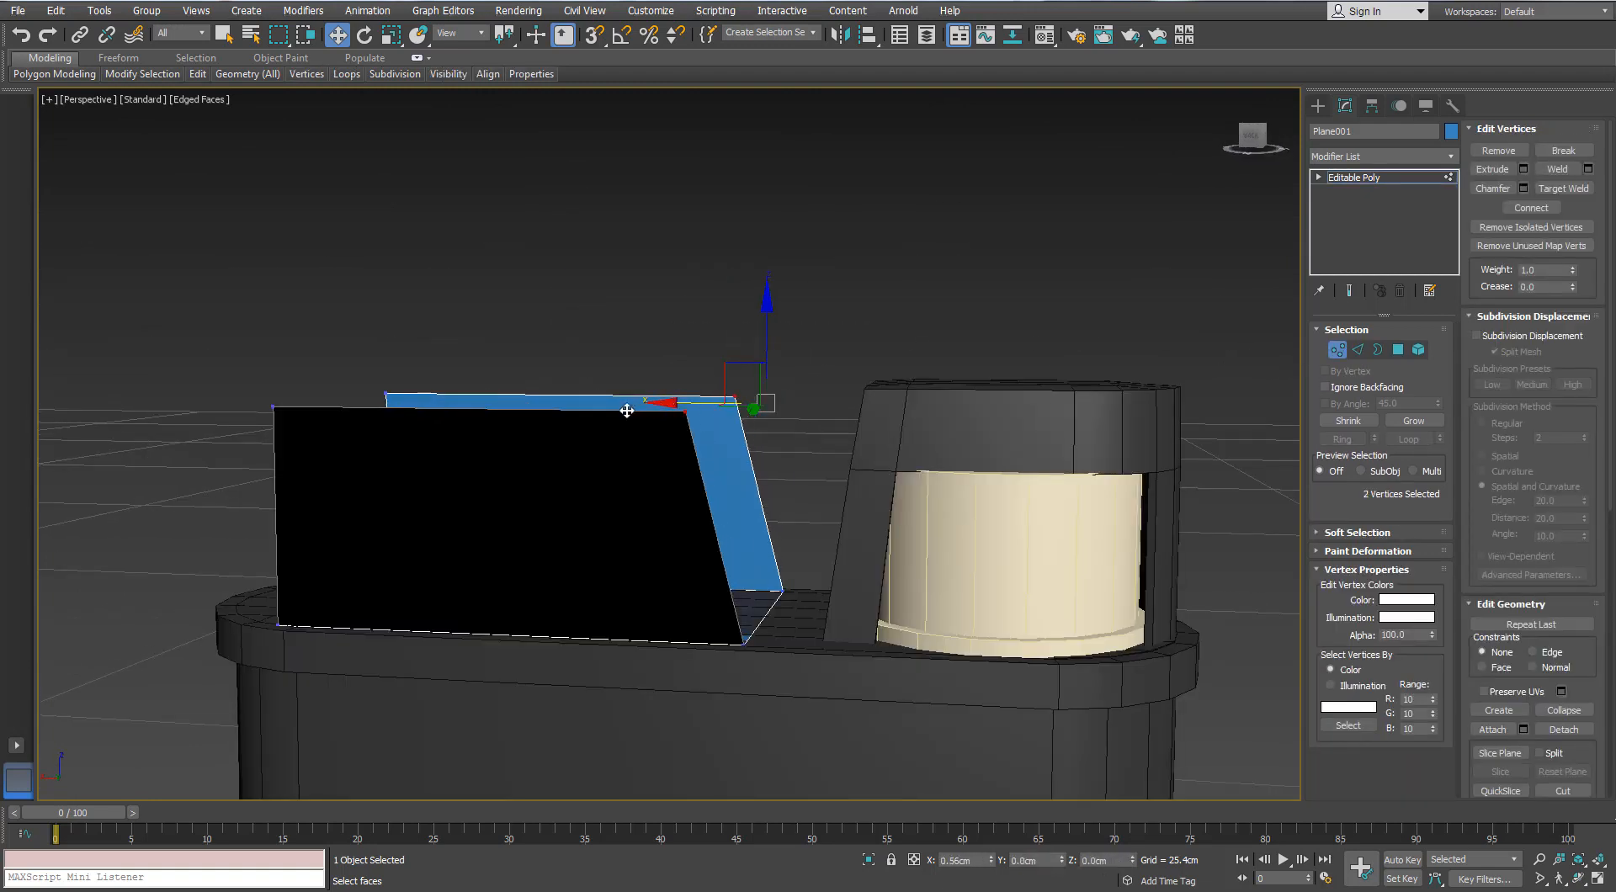
mouse_move(626, 410)
alt+middle_down()
mouse_move(667, 401)
mouse_move(653, 425)
alt+middle_up()
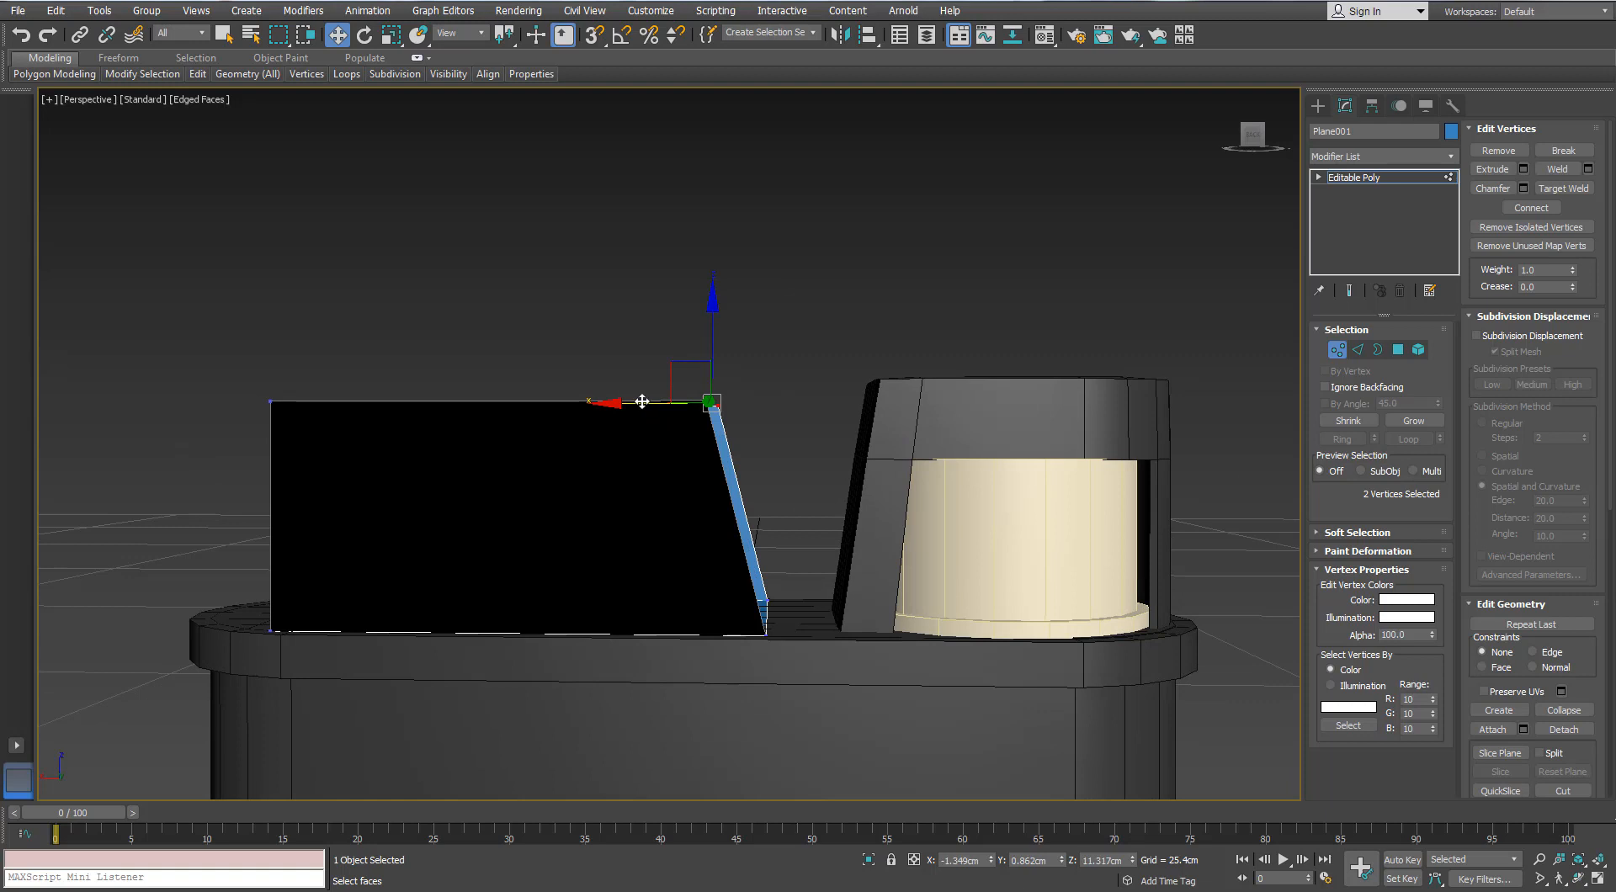
- Connect the near wall's upright edges with one horizontal edge slid by 59 toward the base
click(1358, 349)
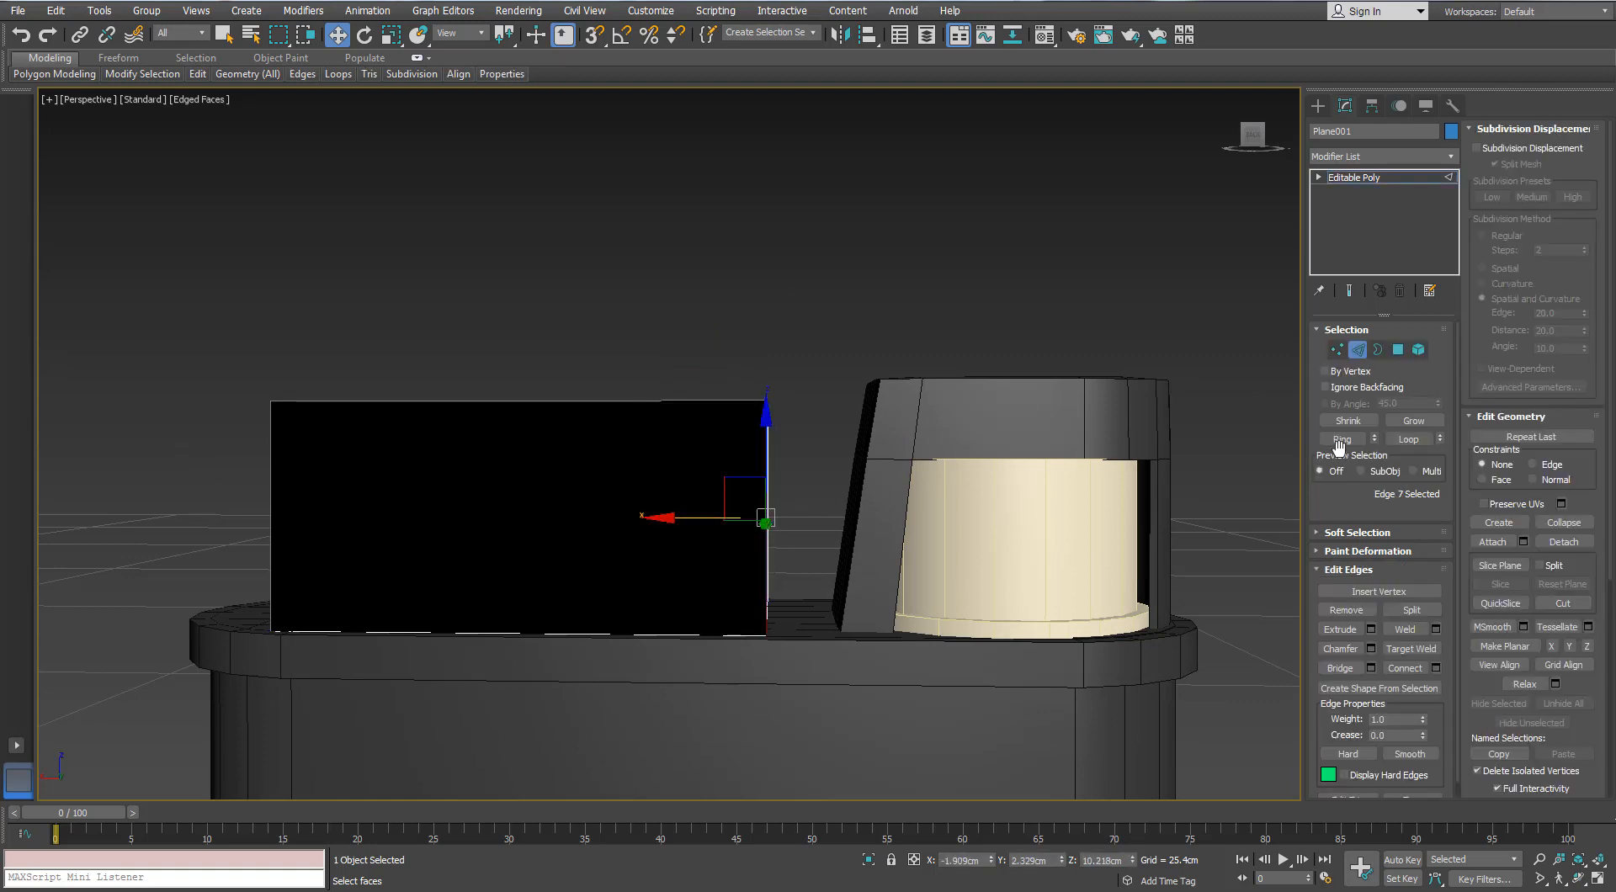
click(1436, 670)
alt+middle_drag(771, 624, 720, 624)
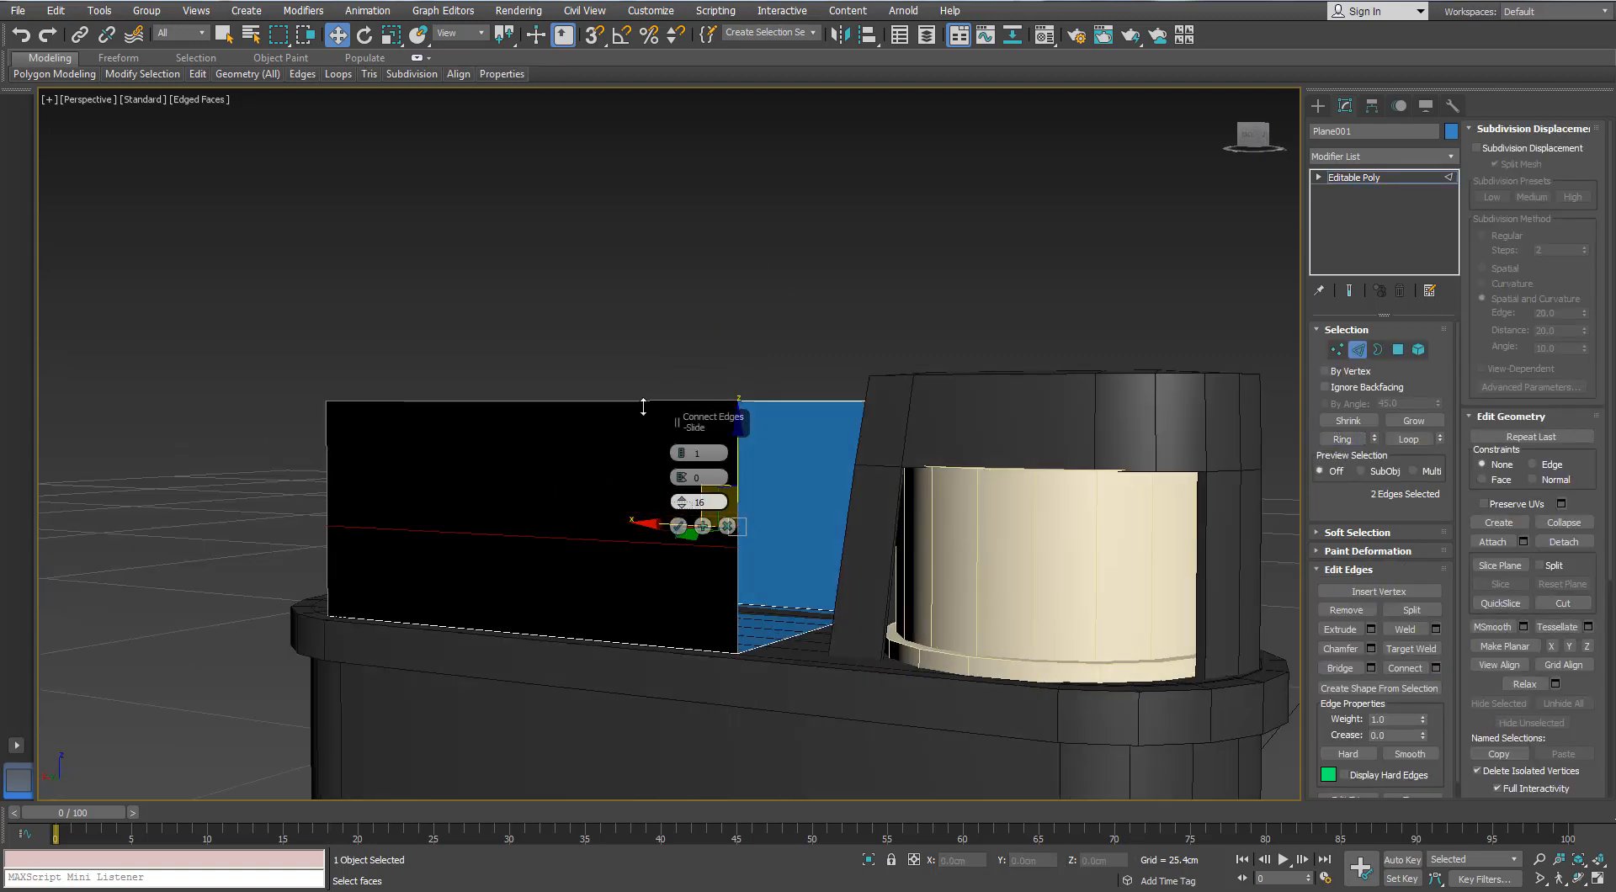
drag(616, 298, 616, 289)
alt+middle_drag(612, 591, 654, 568)
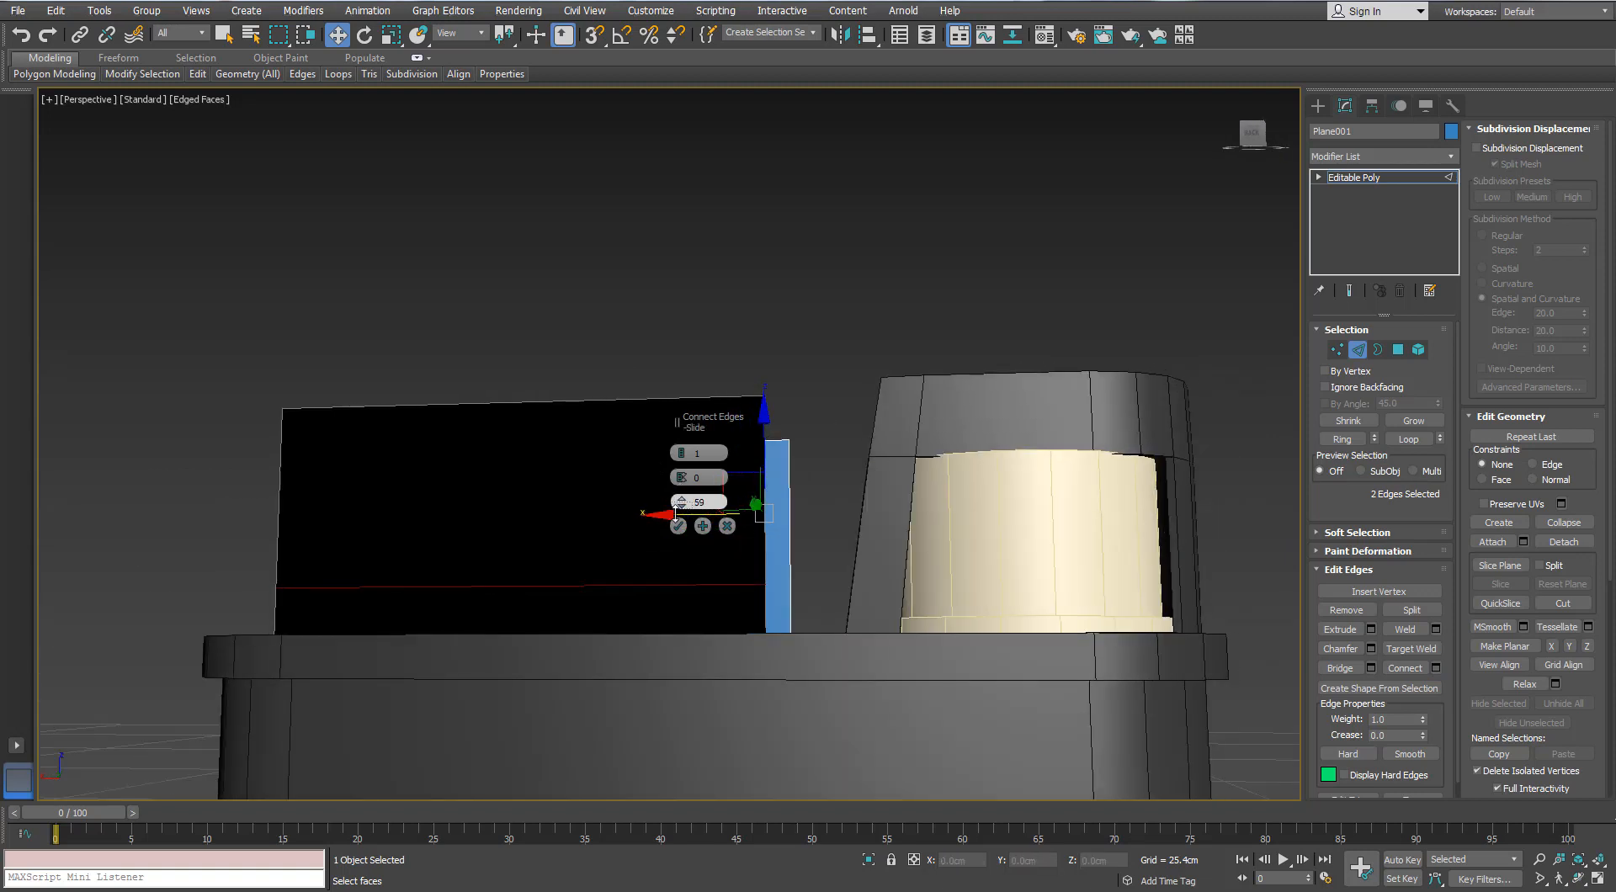
click(679, 525)
- Slant the walls' block-facing ends by moving their two top vertices along X to about -1.516 cm
click(1336, 350)
drag(851, 326, 724, 474)
alt+middle_drag(737, 477, 709, 512)
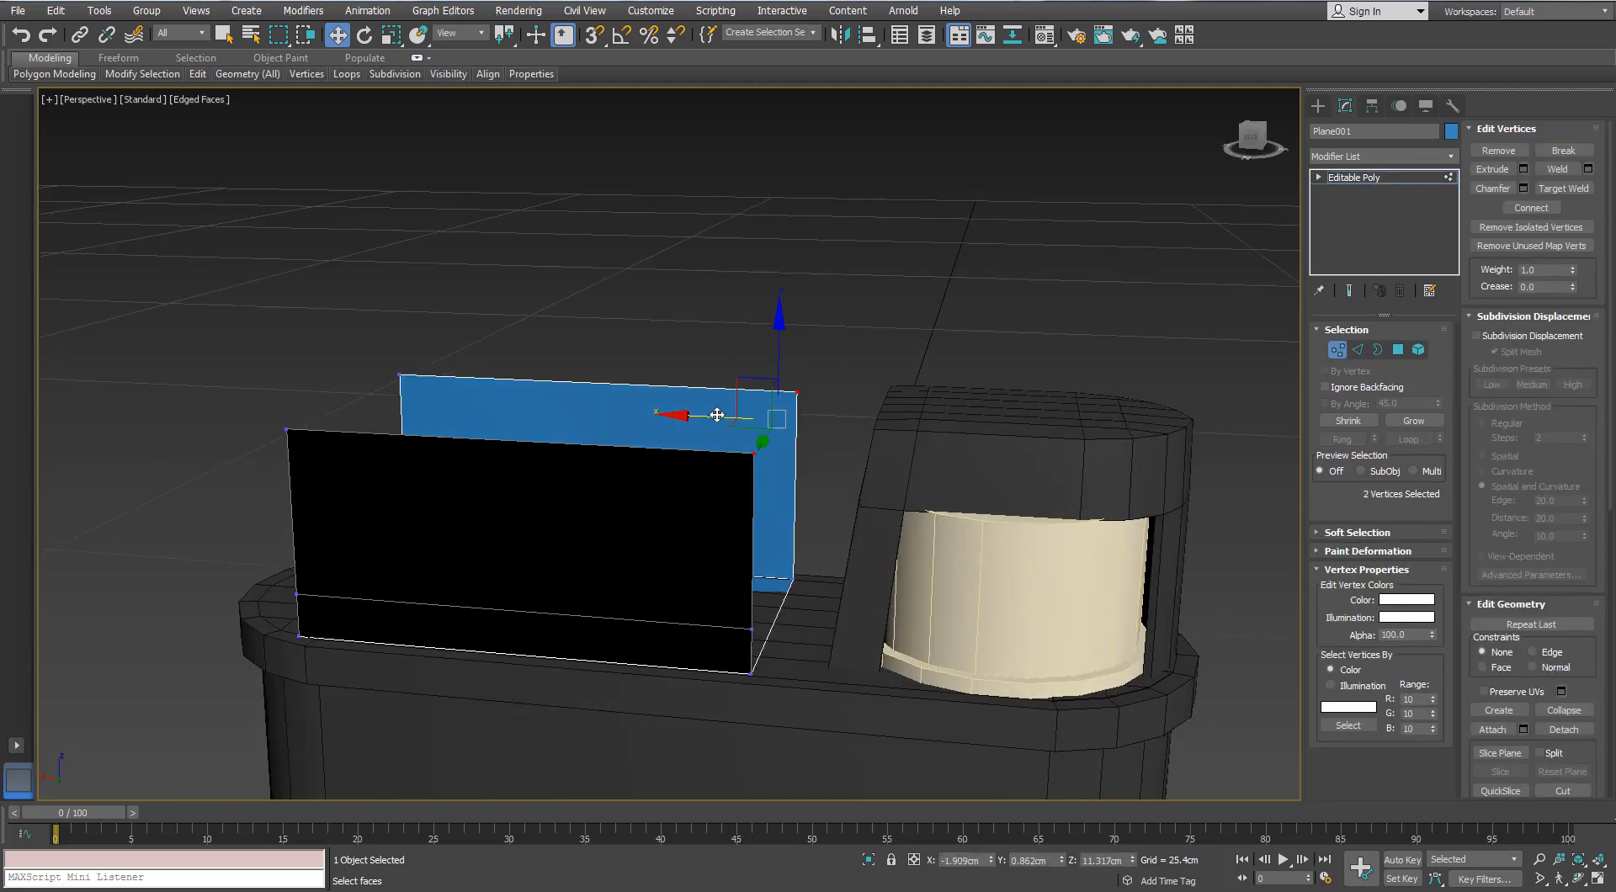
alt+middle_drag(679, 424, 665, 453)
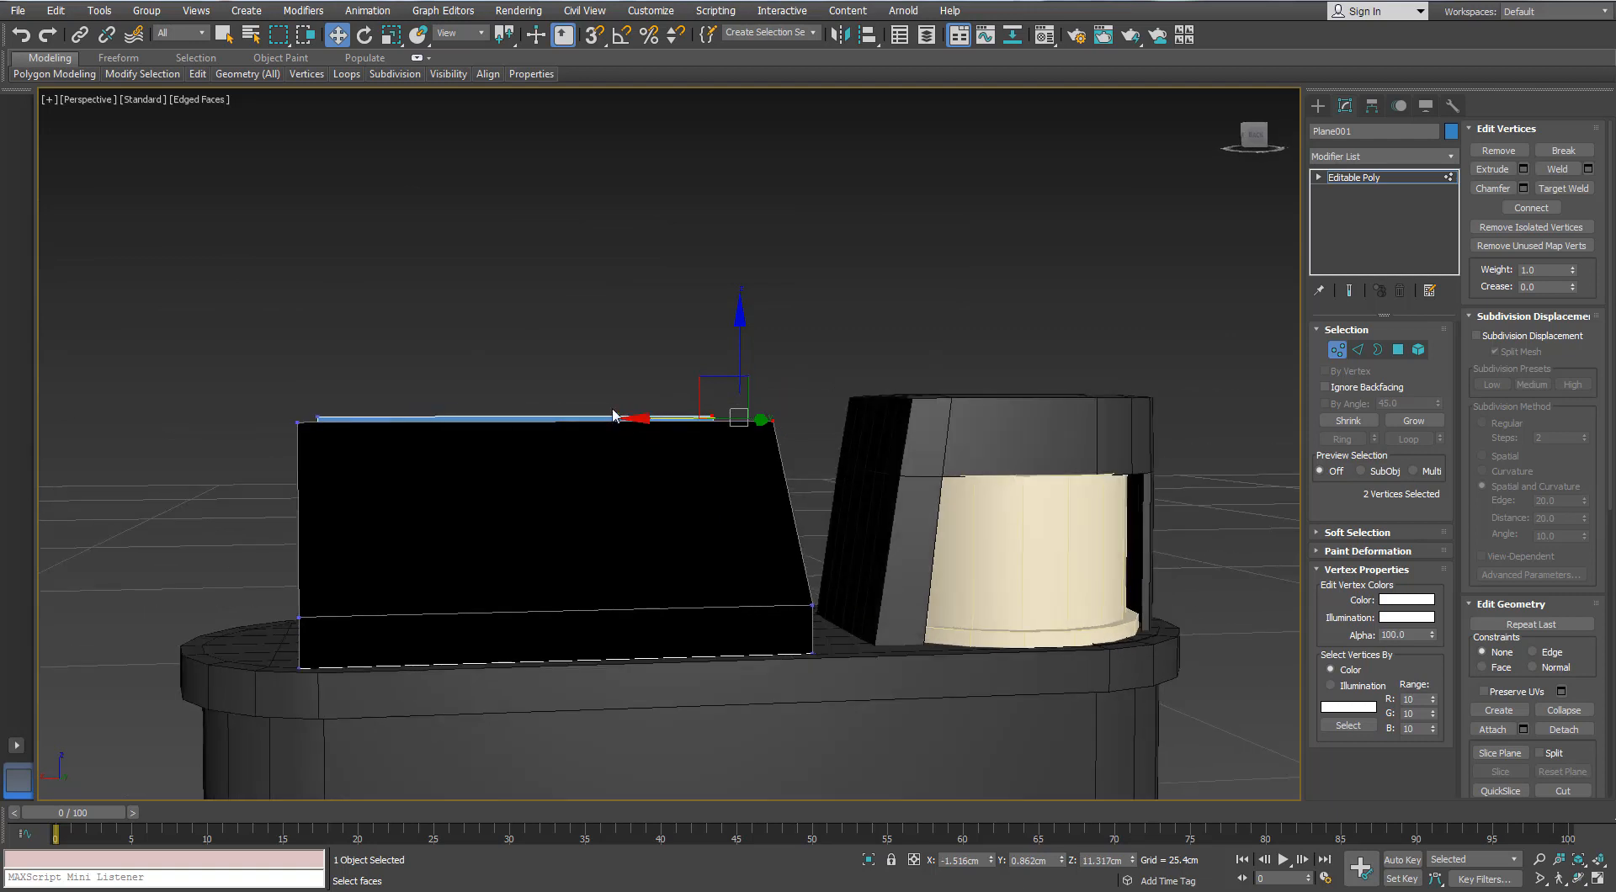
- Try to insert a horizontal edge loop on the far wall
click(1359, 353)
mouse_move(198, 74)
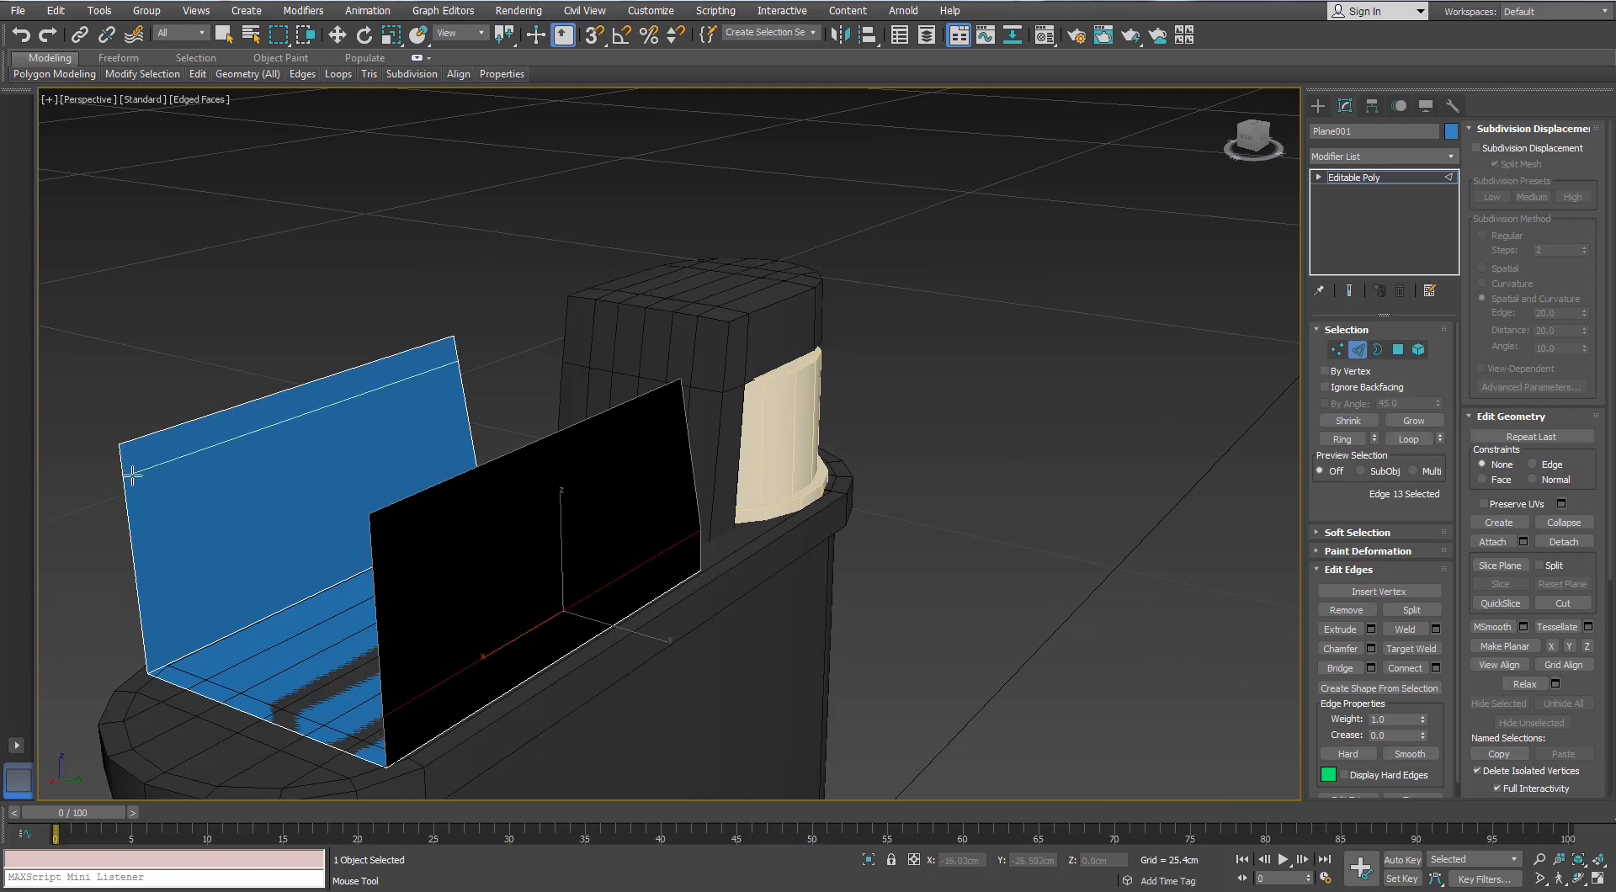
key(w)
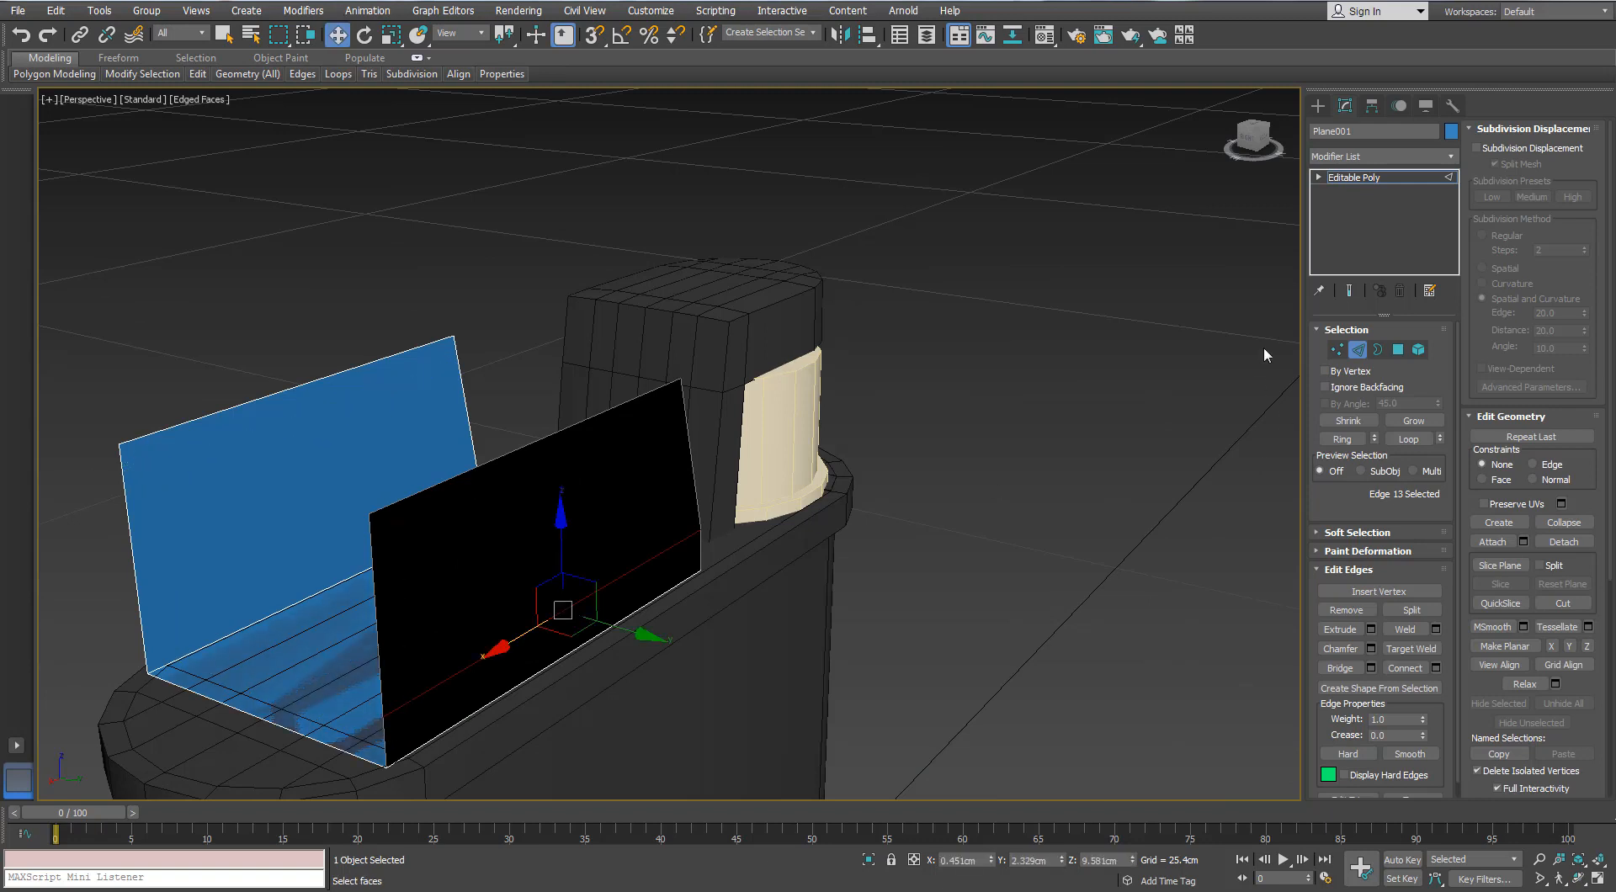
- Try to connect the four upright wall edges with two segments and a pinch of 55
click(386, 558)
key(alt+r)
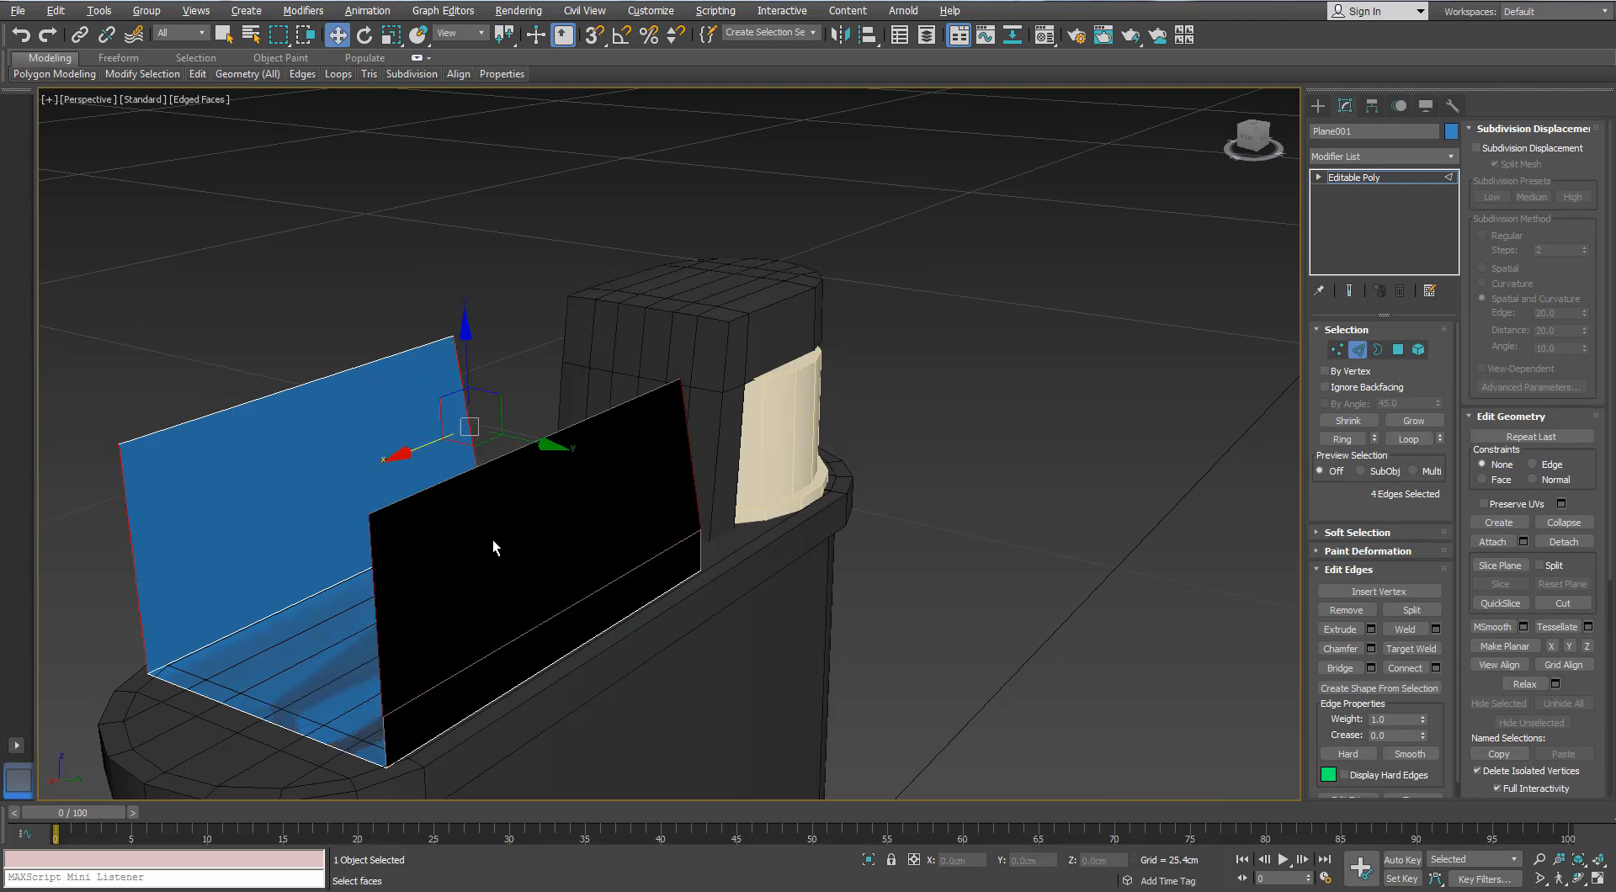
click(1435, 668)
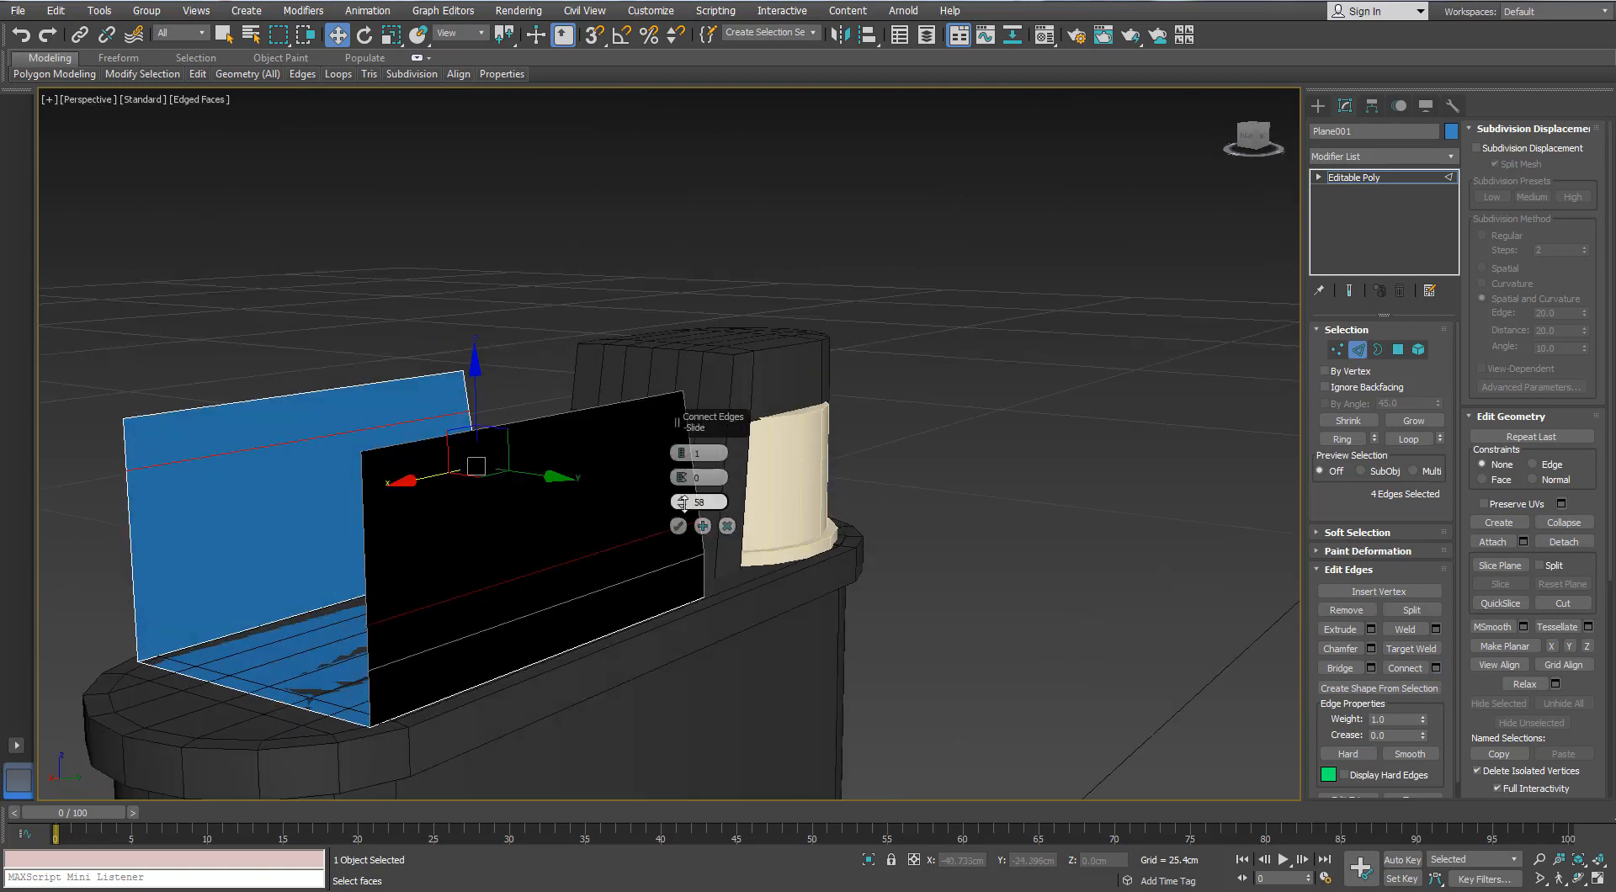
right_click(679, 506)
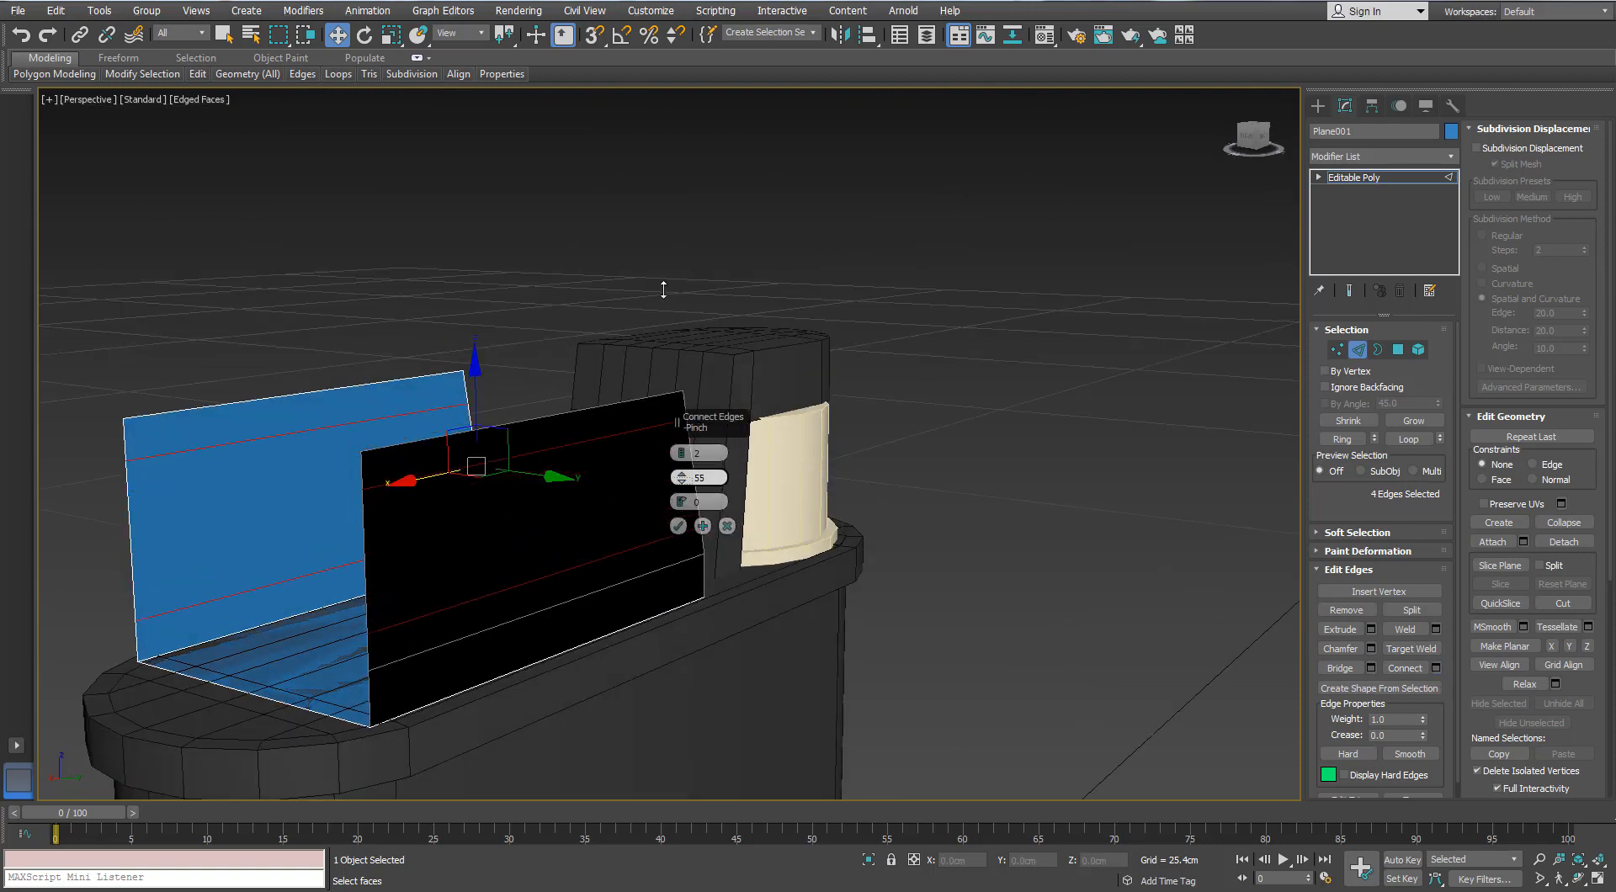
alt+middle_drag(578, 522, 774, 528)
click(727, 526)
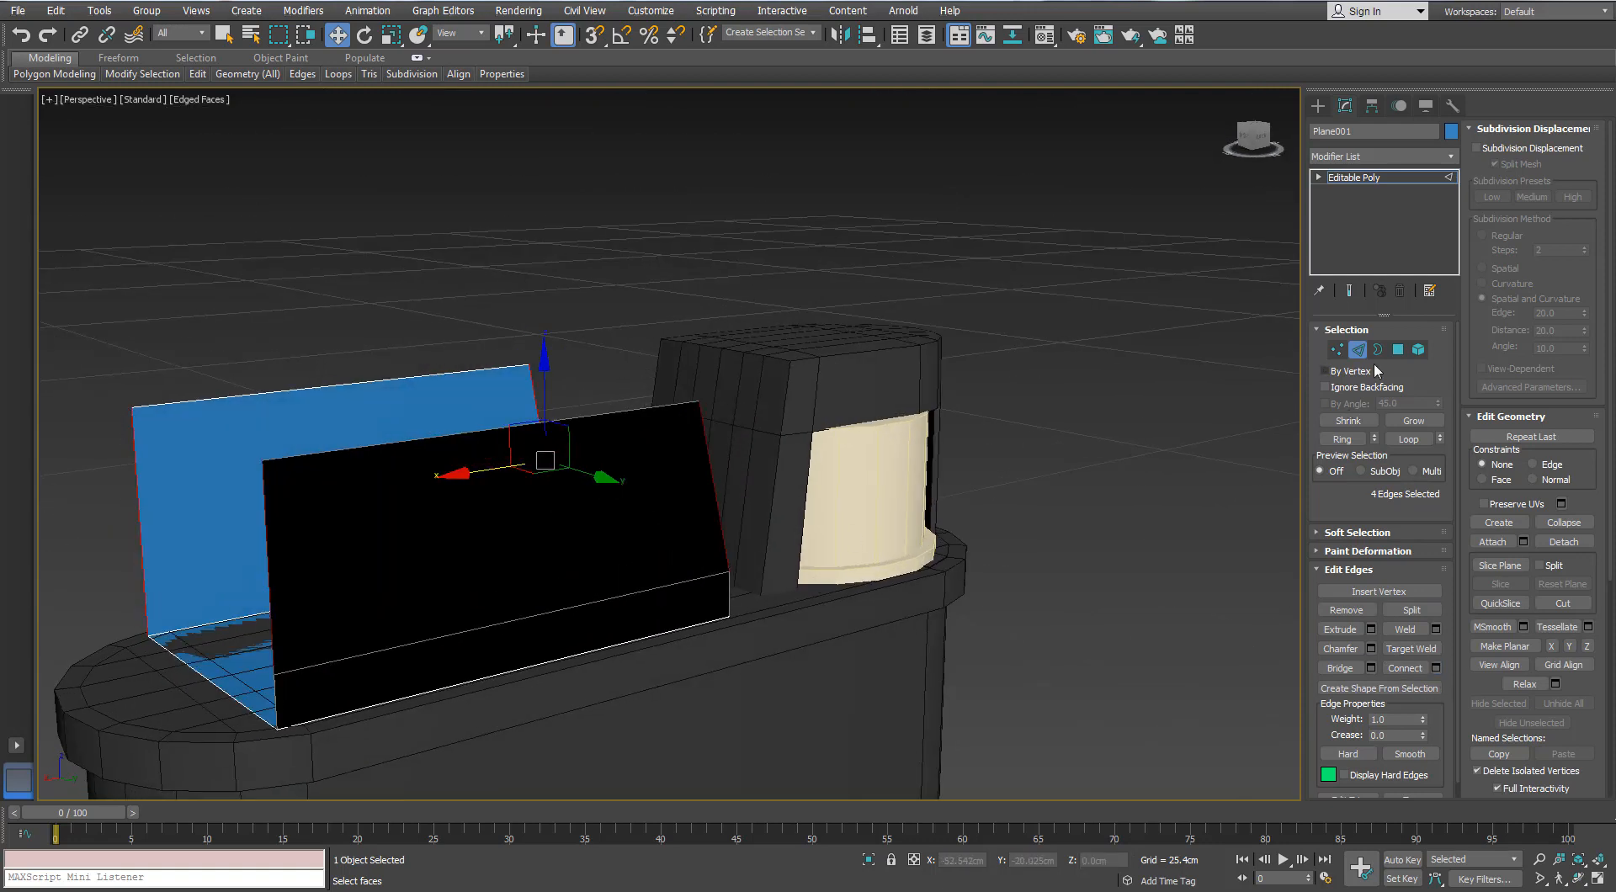
- Chamfer the two walls' top corner vertices at the end away from the block by about 0.3 cm
click(1337, 349)
alt+middle_drag(244, 448, 128, 335)
drag(123, 331, 214, 444)
alt+middle_drag(214, 444, 257, 480)
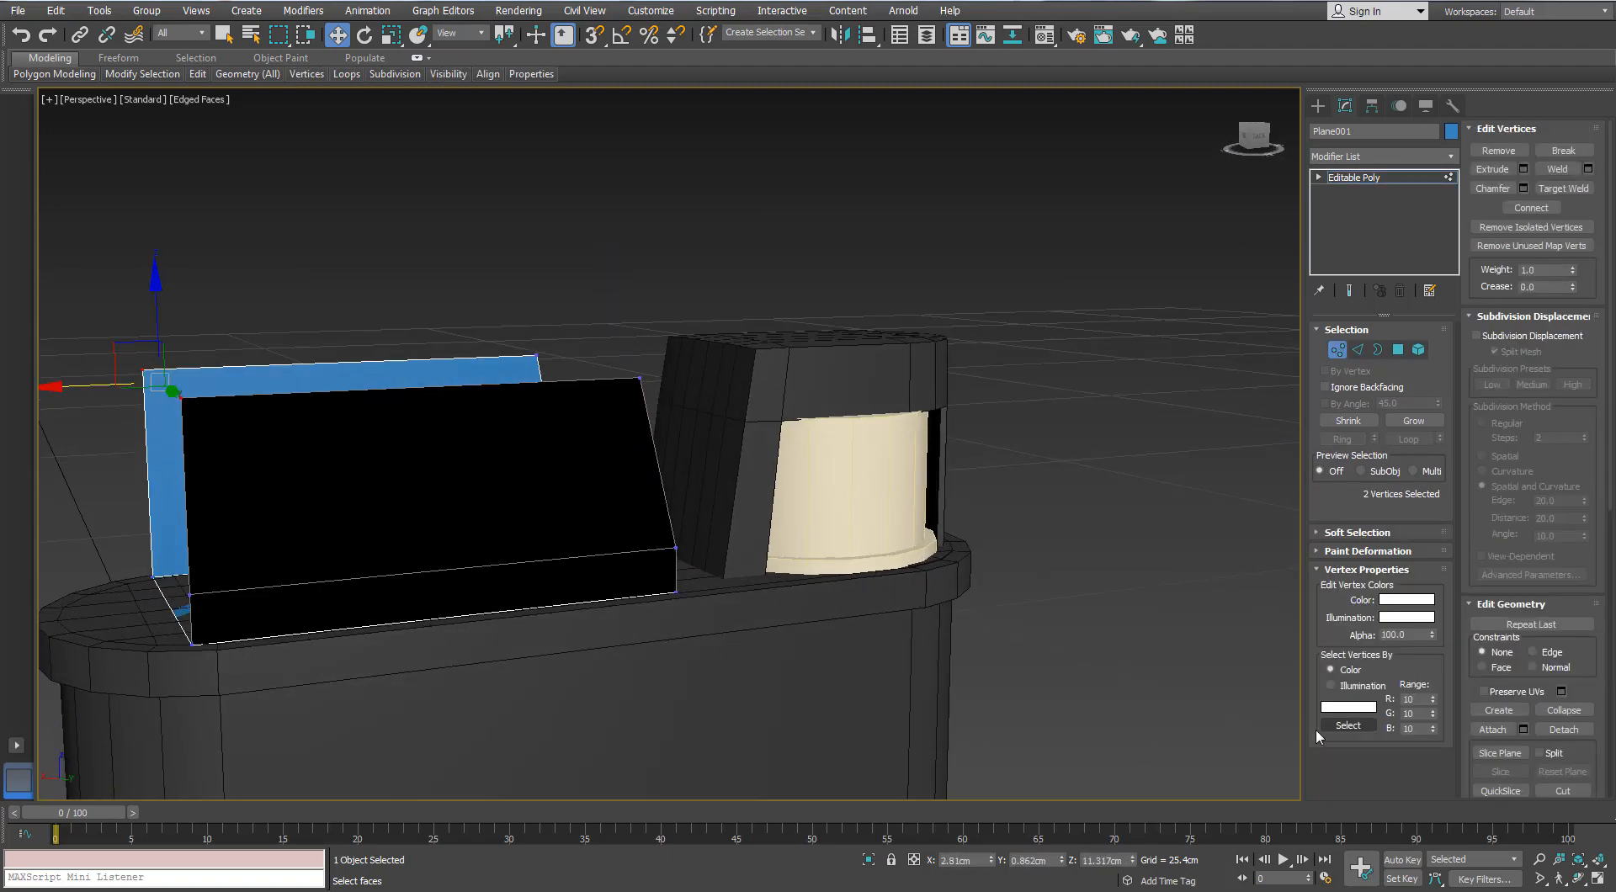
click(1314, 572)
click(1371, 648)
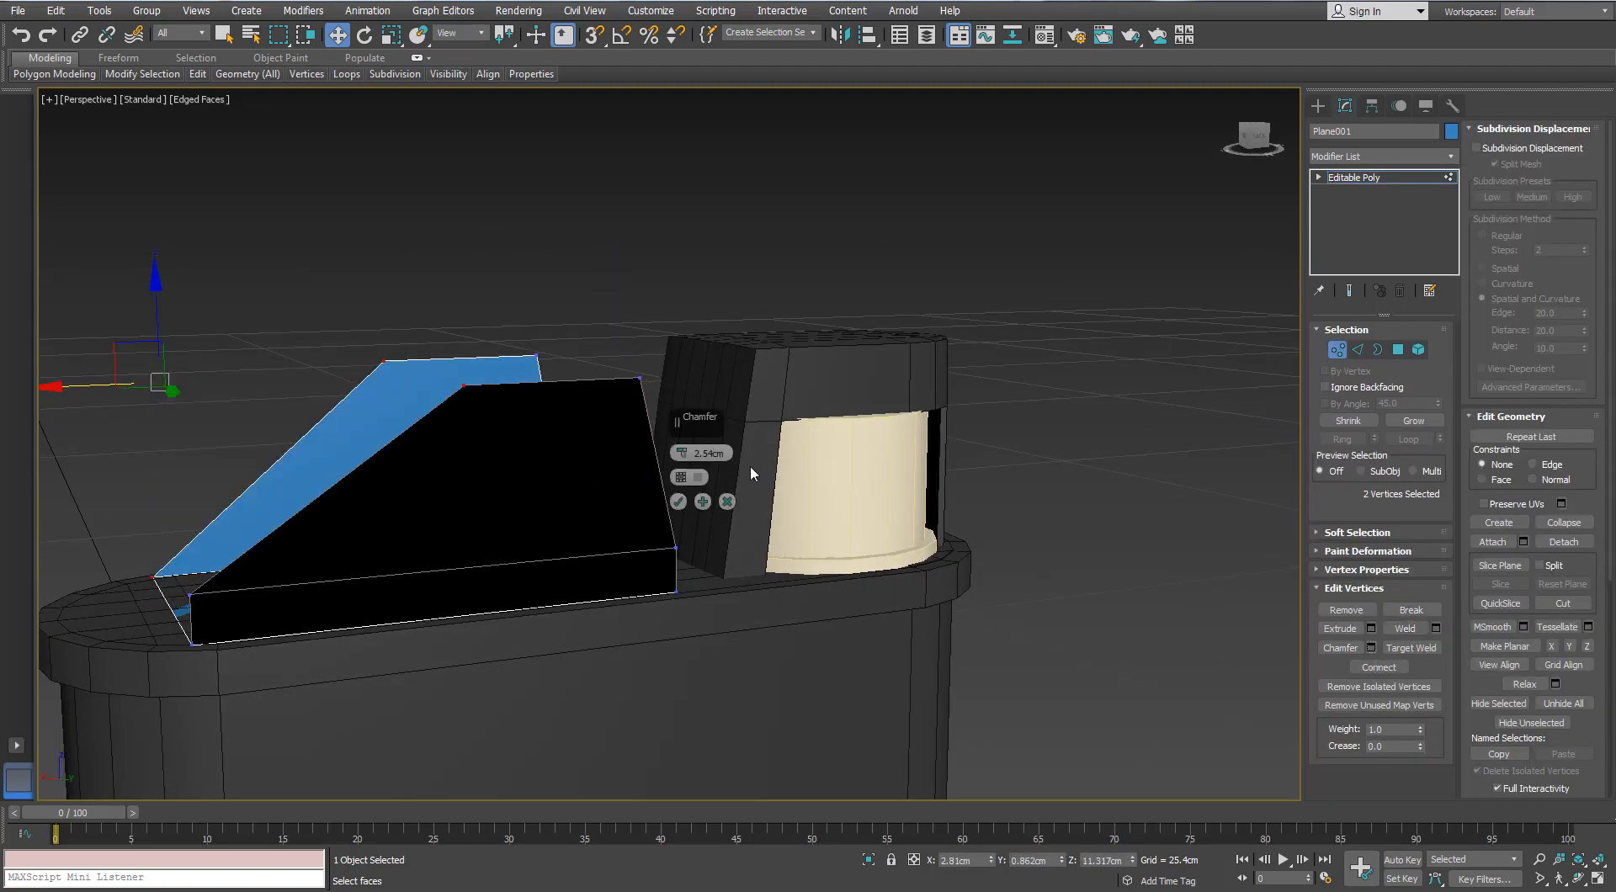
drag(686, 461, 685, 457)
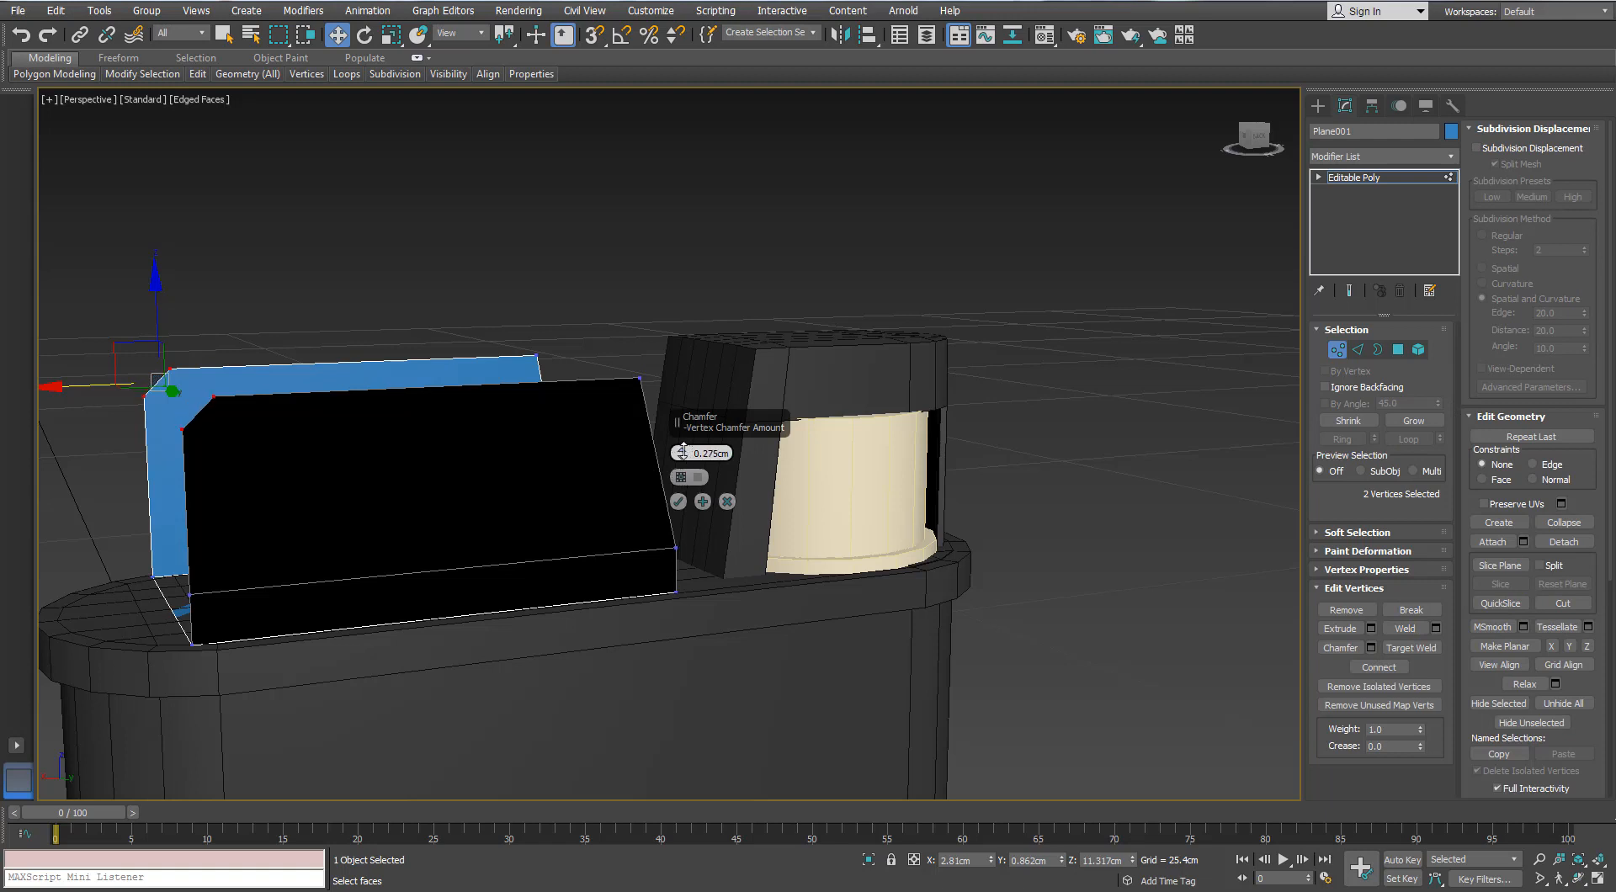
click(678, 501)
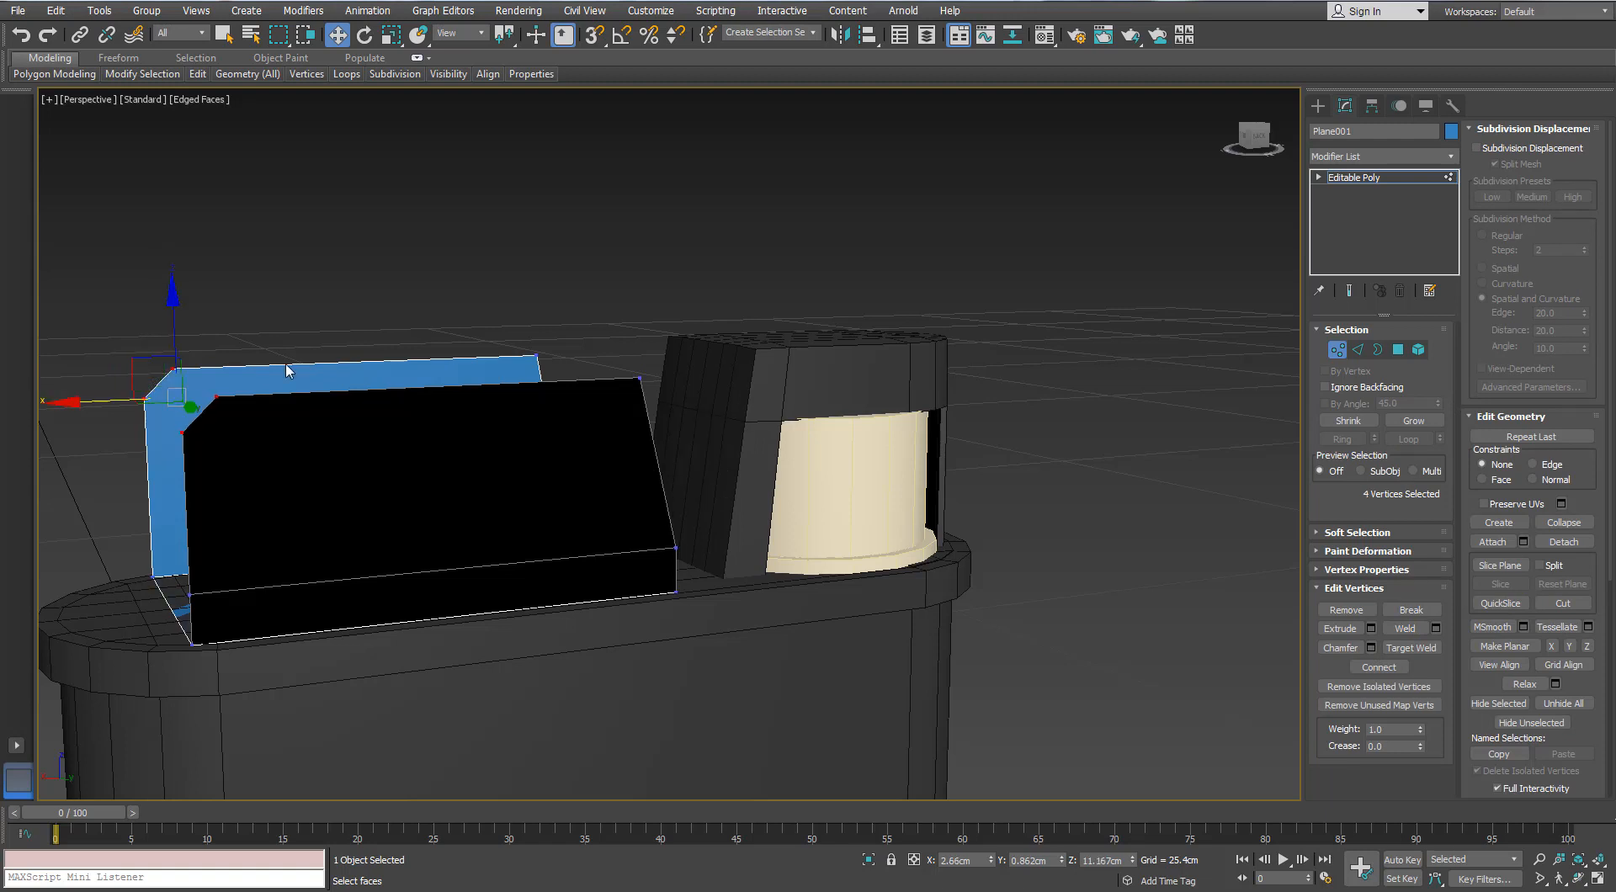
- Connect the lengthwise base edges with one segment slid by -84 toward the chamfered end
alt+middle_drag(289, 368, 354, 438)
key(2)
alt+middle_drag(441, 646, 460, 646)
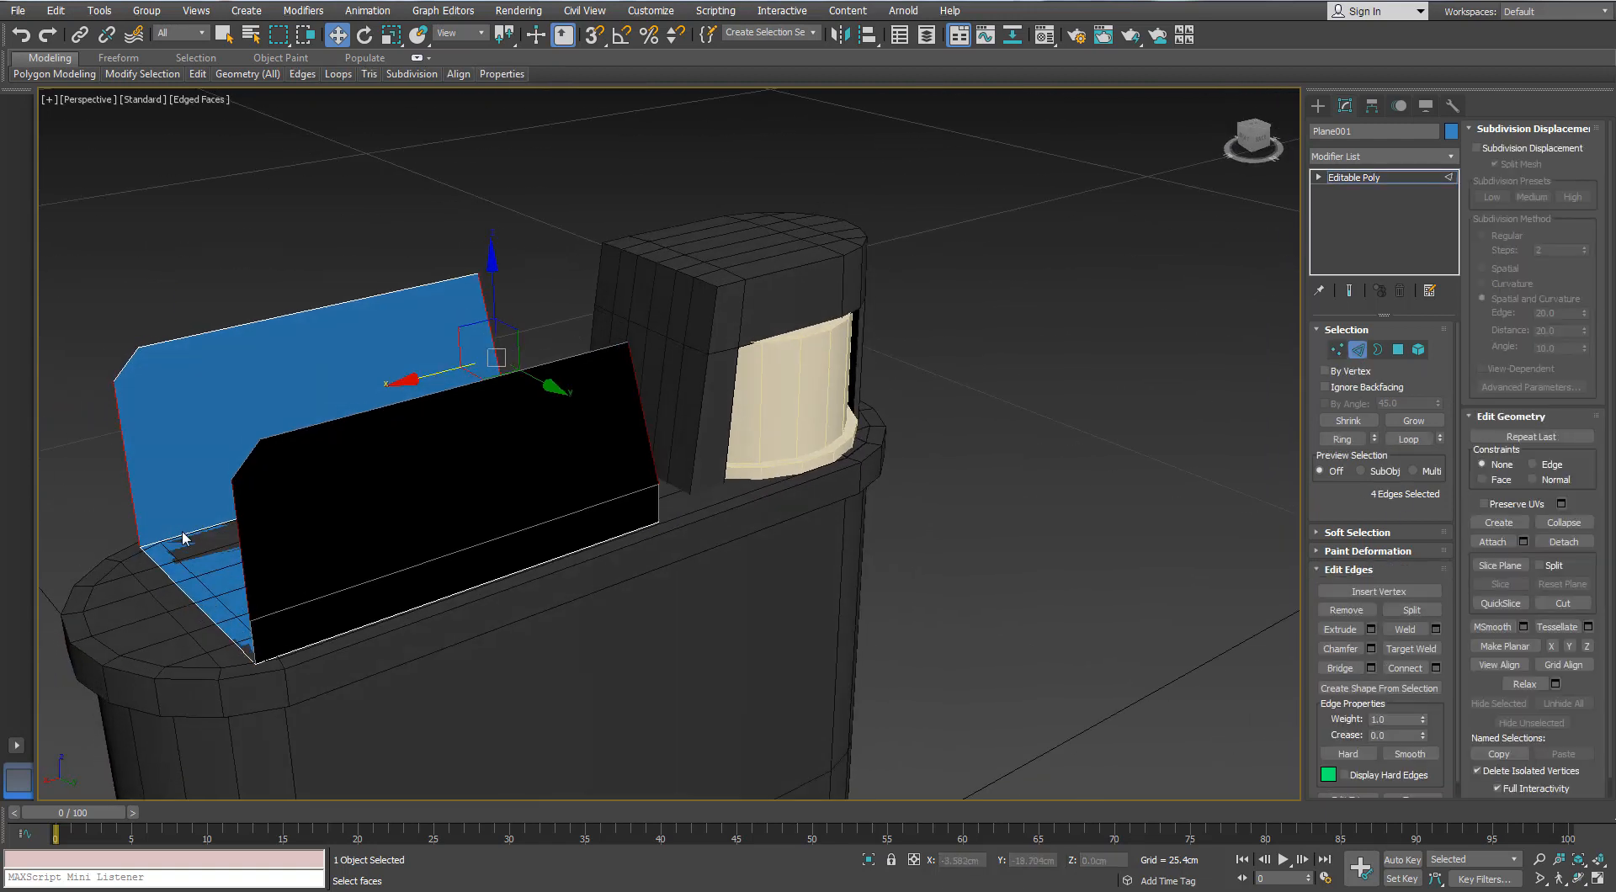
click(182, 534)
key(alt+r)
alt+middle_drag(181, 533, 126, 537)
alt+middle_drag(711, 676, 679, 664)
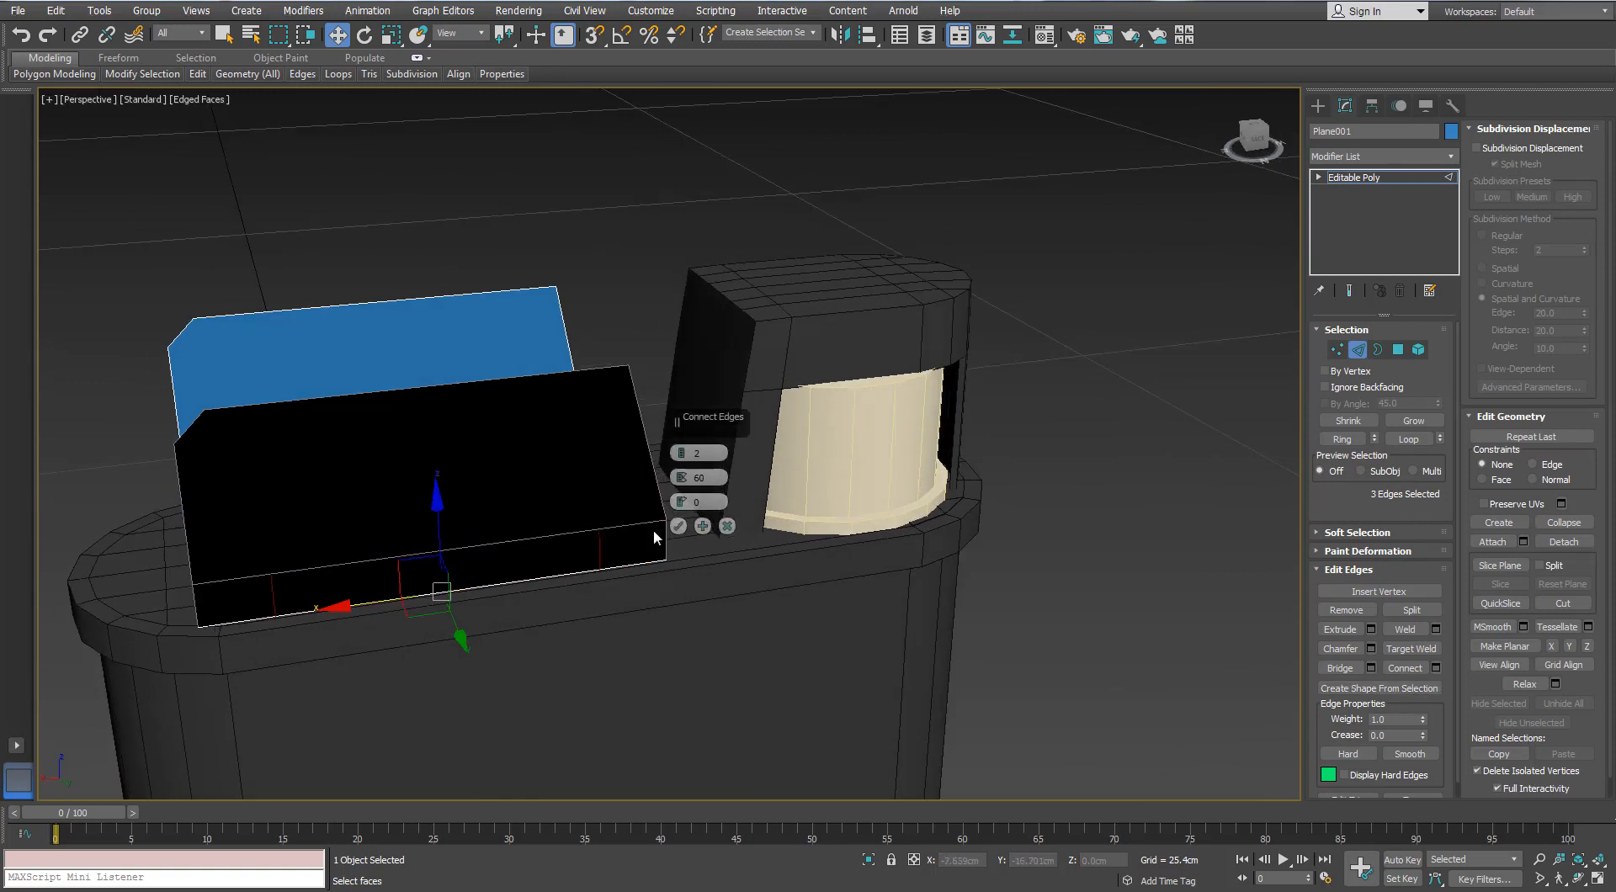
drag(682, 503, 650, 591)
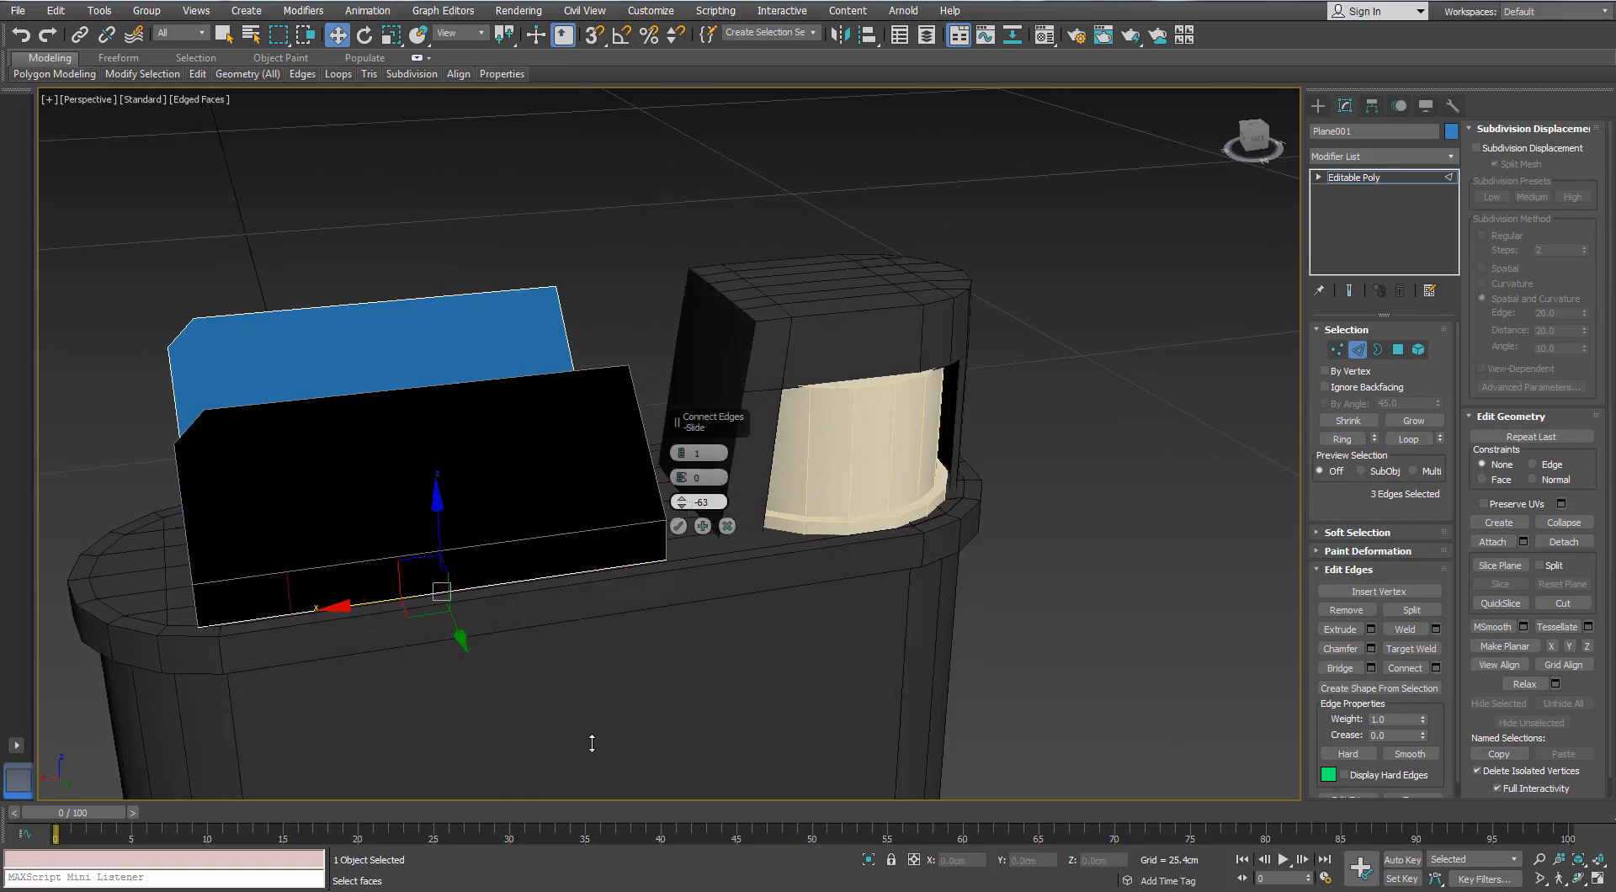
click(678, 526)
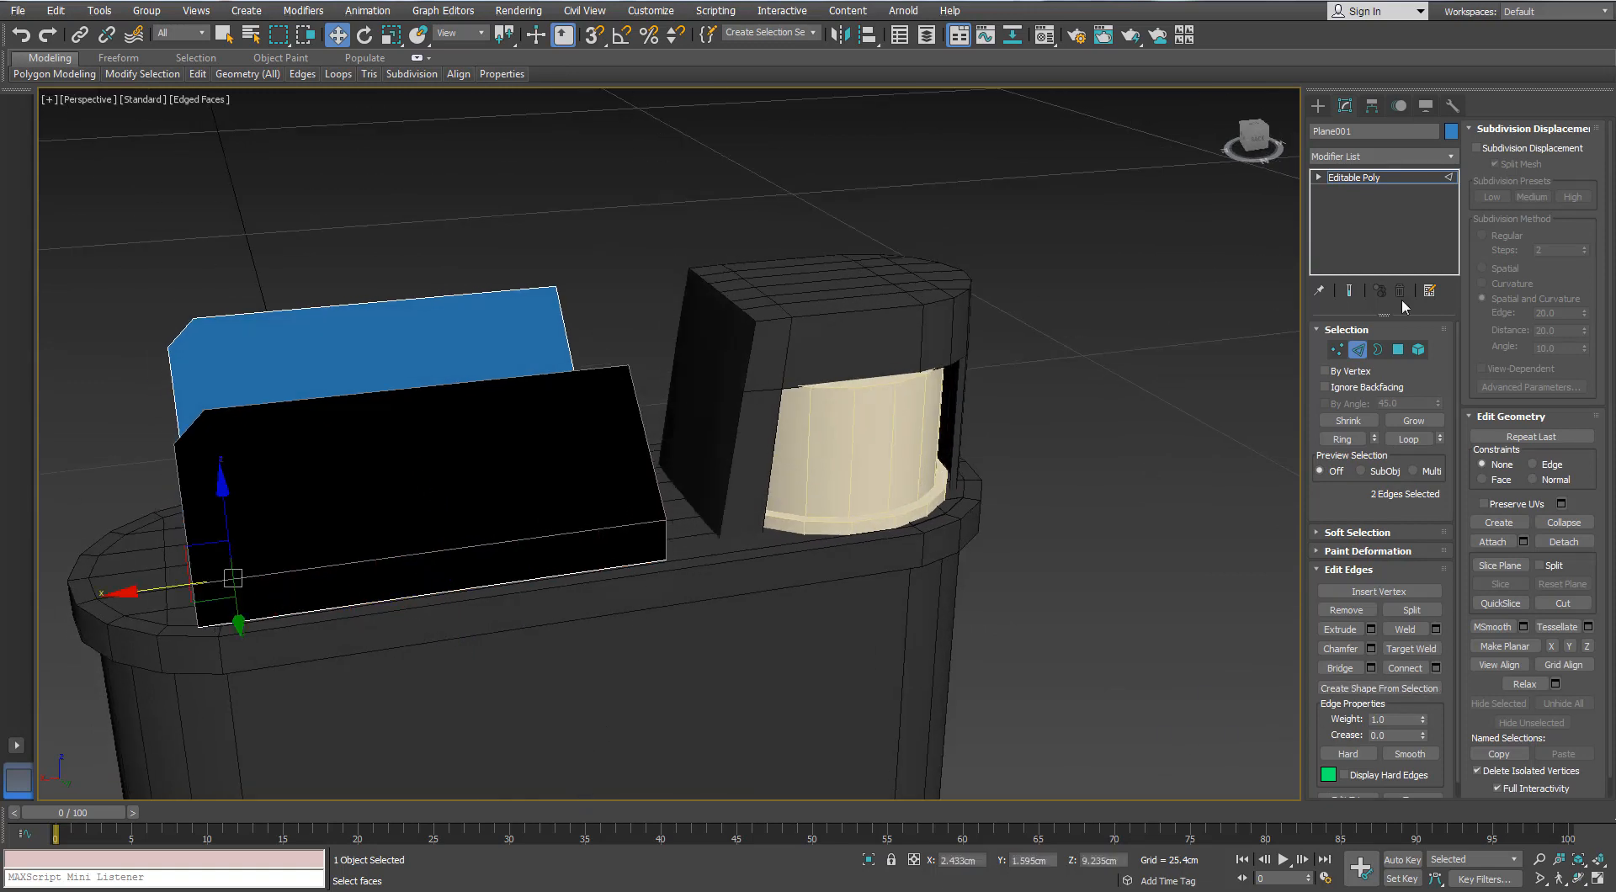
- Connect the chamfer's inner top vertex to the new edge line's vertex on both walls
click(1337, 348)
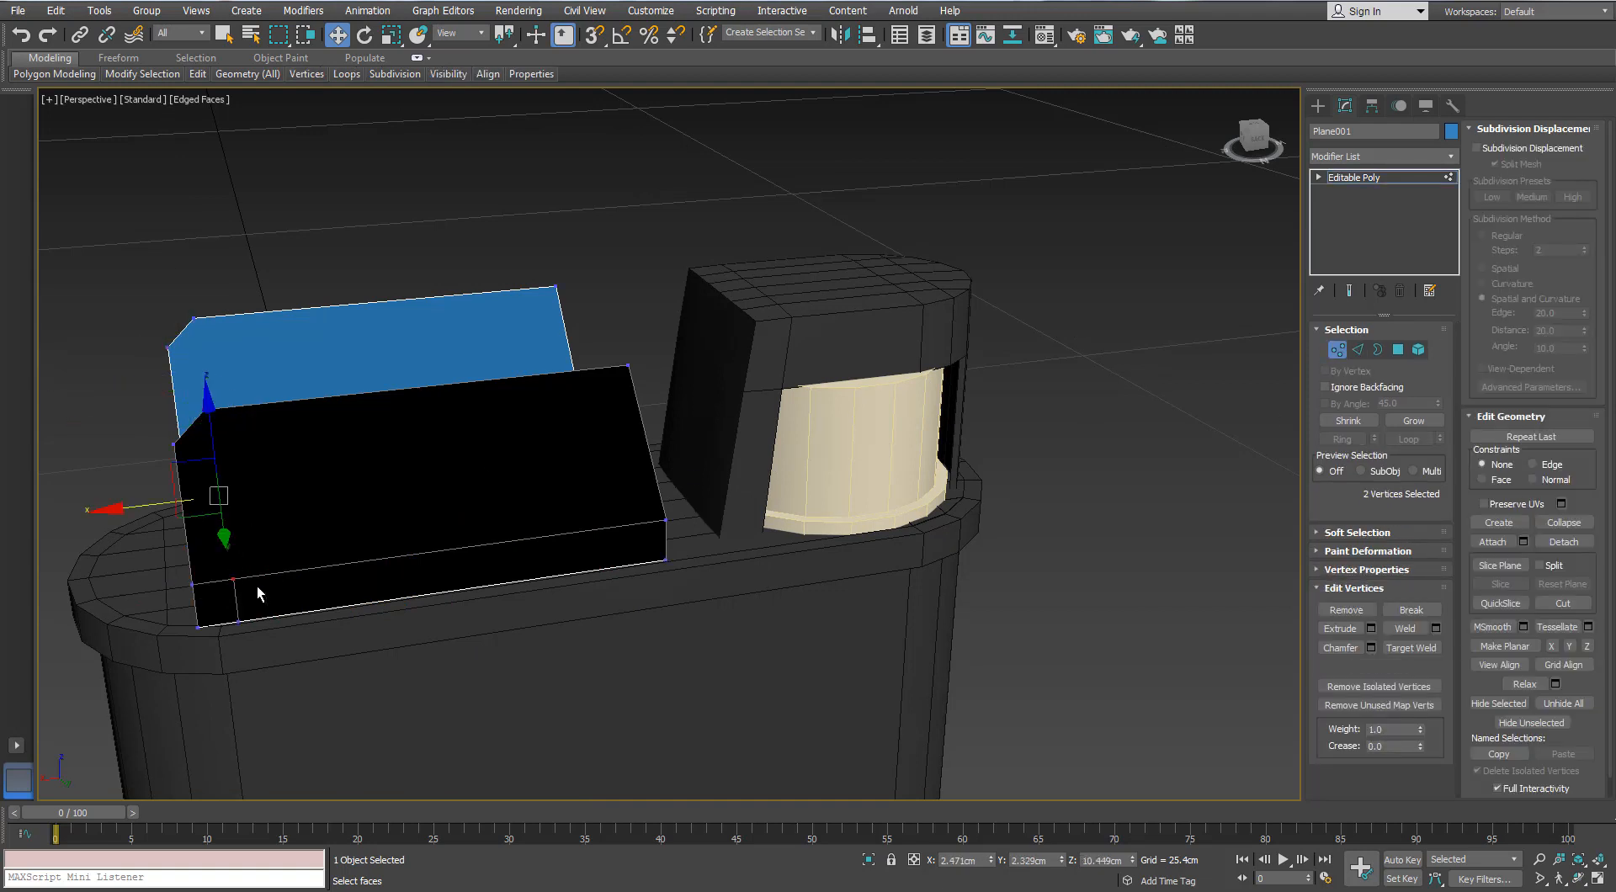
click(1371, 664)
alt+middle_drag(232, 346, 290, 357)
drag(155, 255, 111, 340)
alt+middle_drag(152, 362, 295, 387)
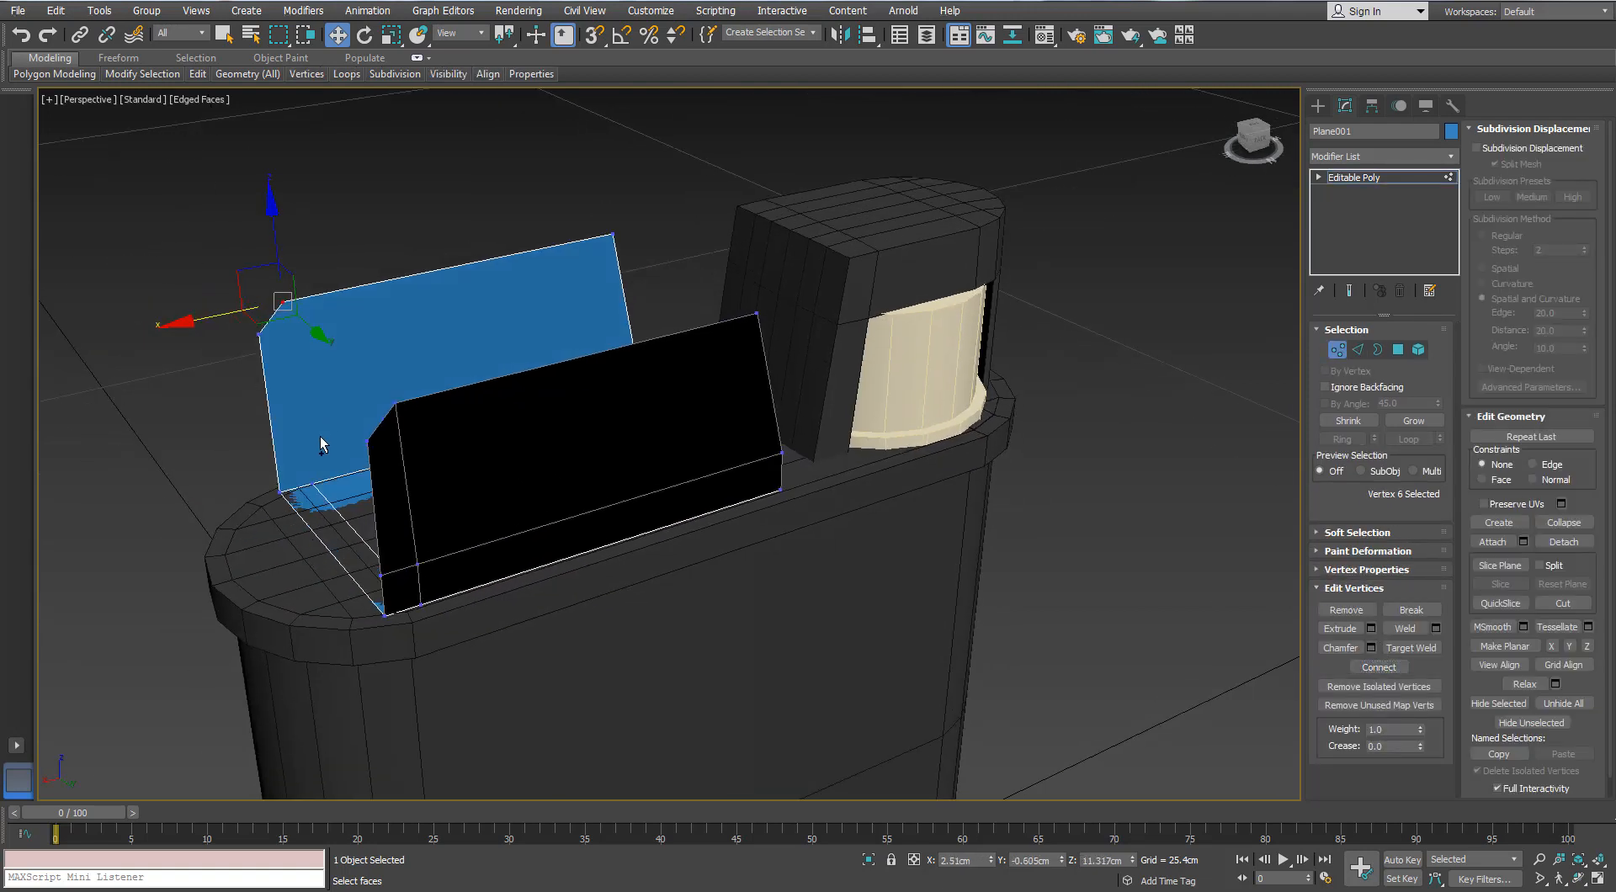
ctrl+drag(321, 441, 305, 491)
click(1362, 675)
- Shift the new line's three lower vertices about 0.075 cm along X in the front view to align them under the chamfer's inner top vertices
alt+middle_drag(707, 476, 416, 451)
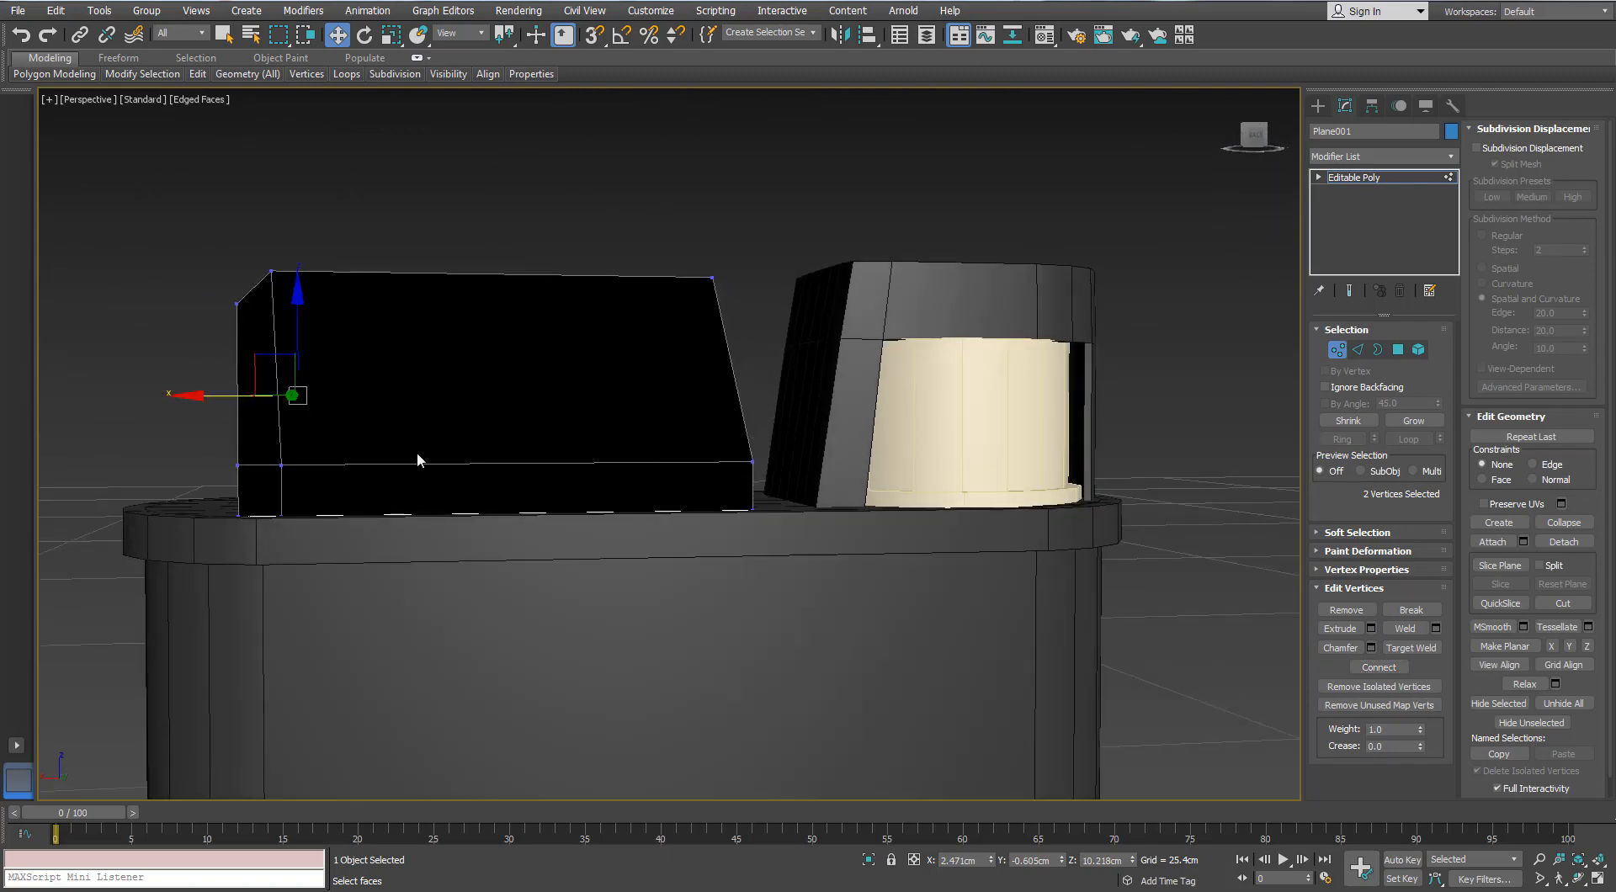
key(f)
middle_drag(711, 618, 68, 495)
drag(665, 441, 820, 527)
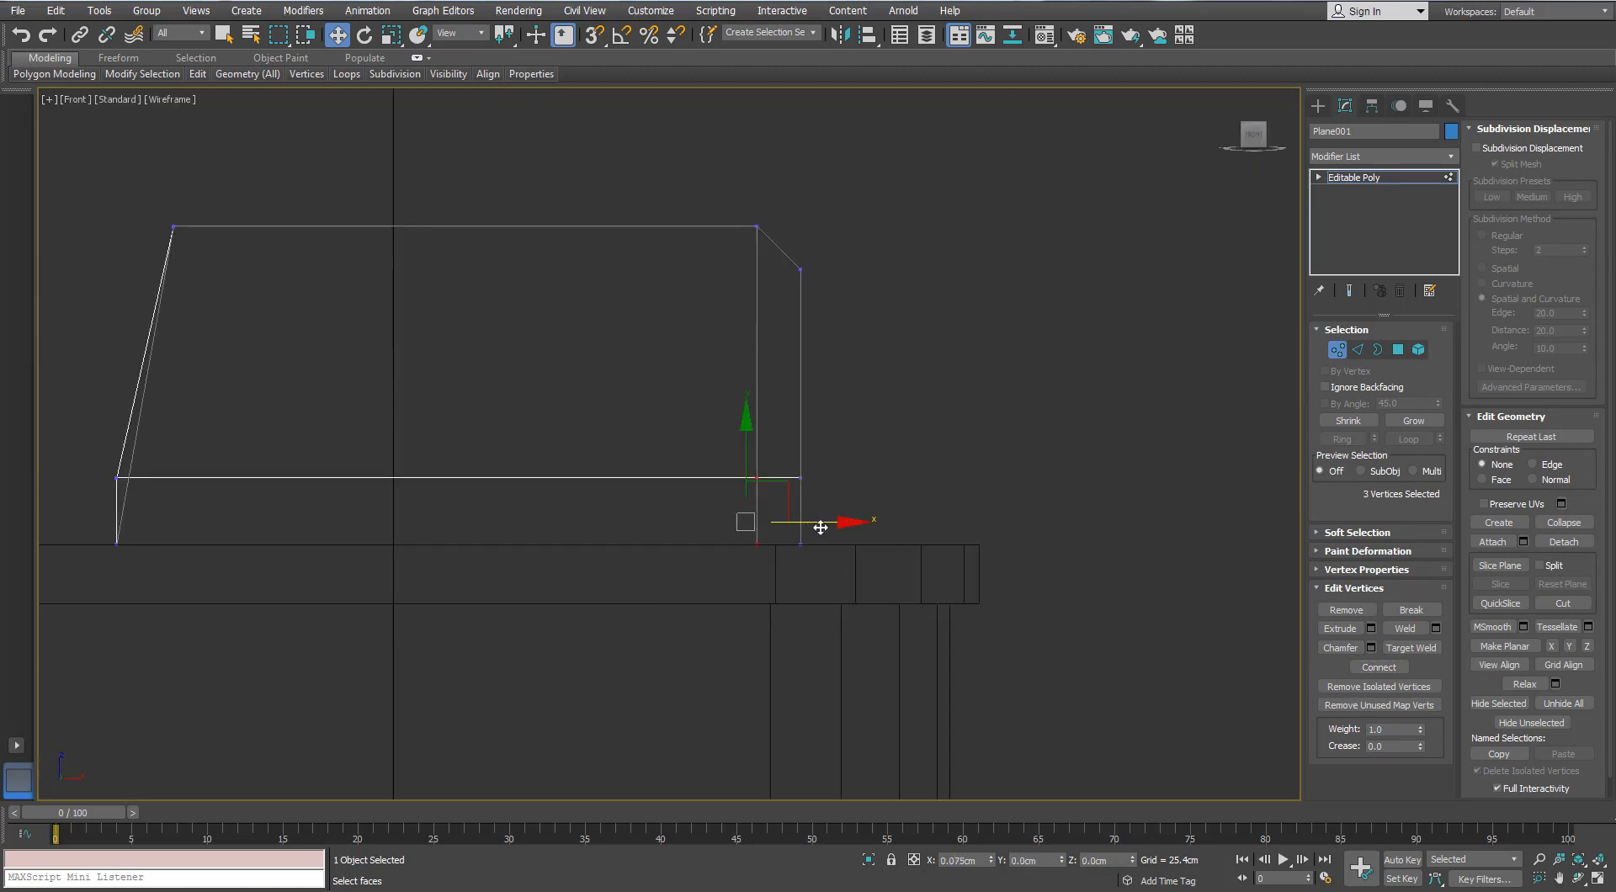
click(871, 433)
key(p)
mouse_move(871, 434)
alt+middle_down()
mouse_move(877, 419)
mouse_move(775, 392)
alt+middle_up()
- Connect the walls' lengthwise edge ring with three segments, a pinch of -22 and a slide of -66
scroll(775, 393, up, 3)
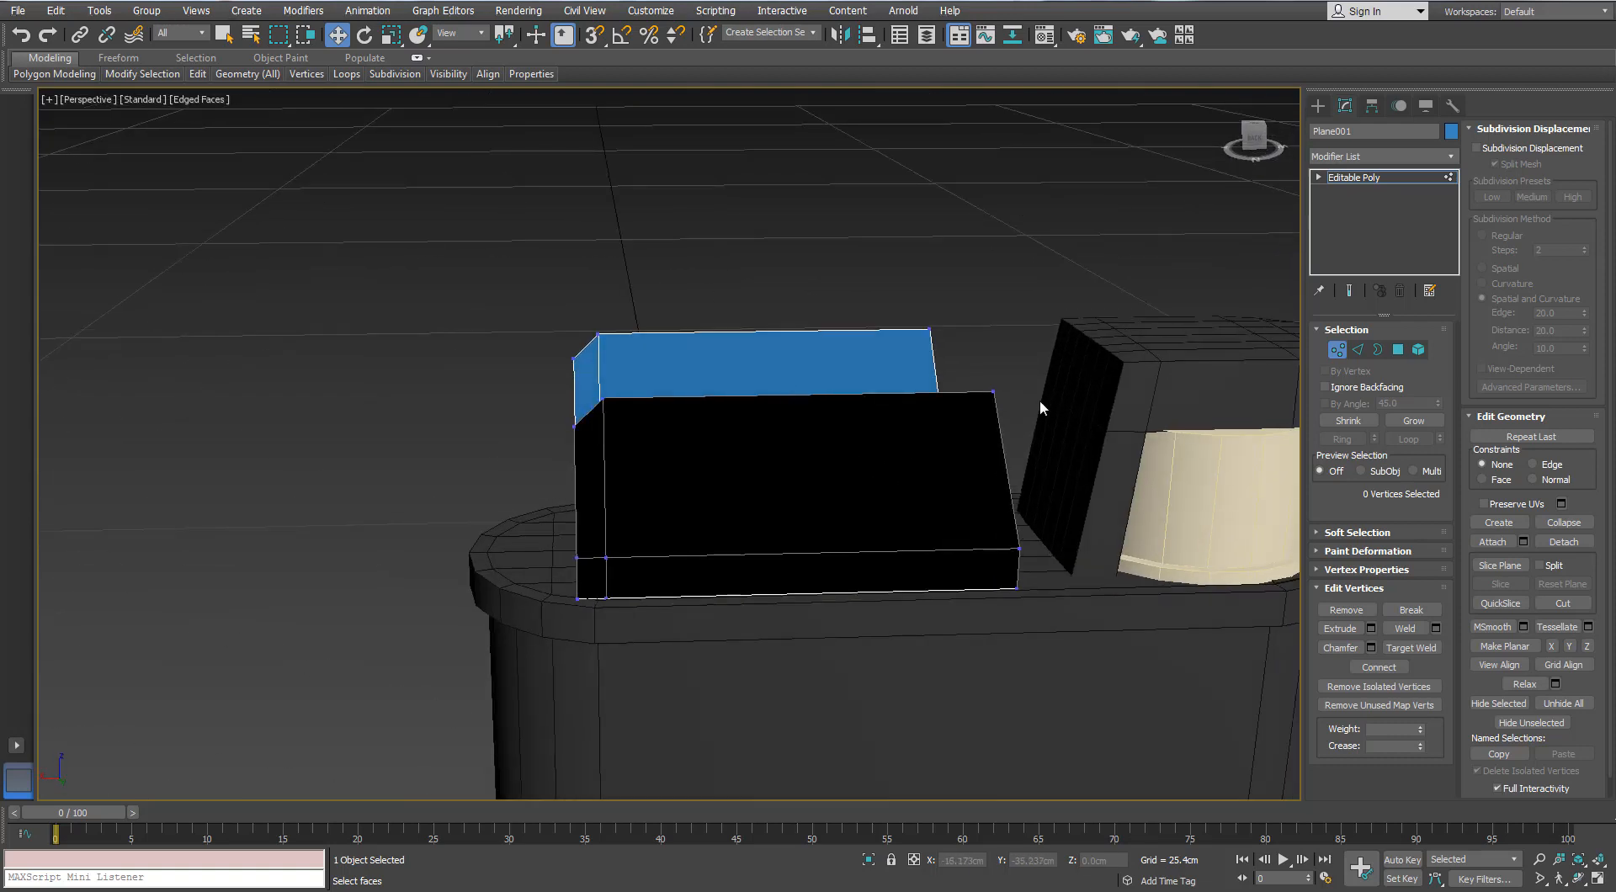
click(1356, 350)
click(890, 396)
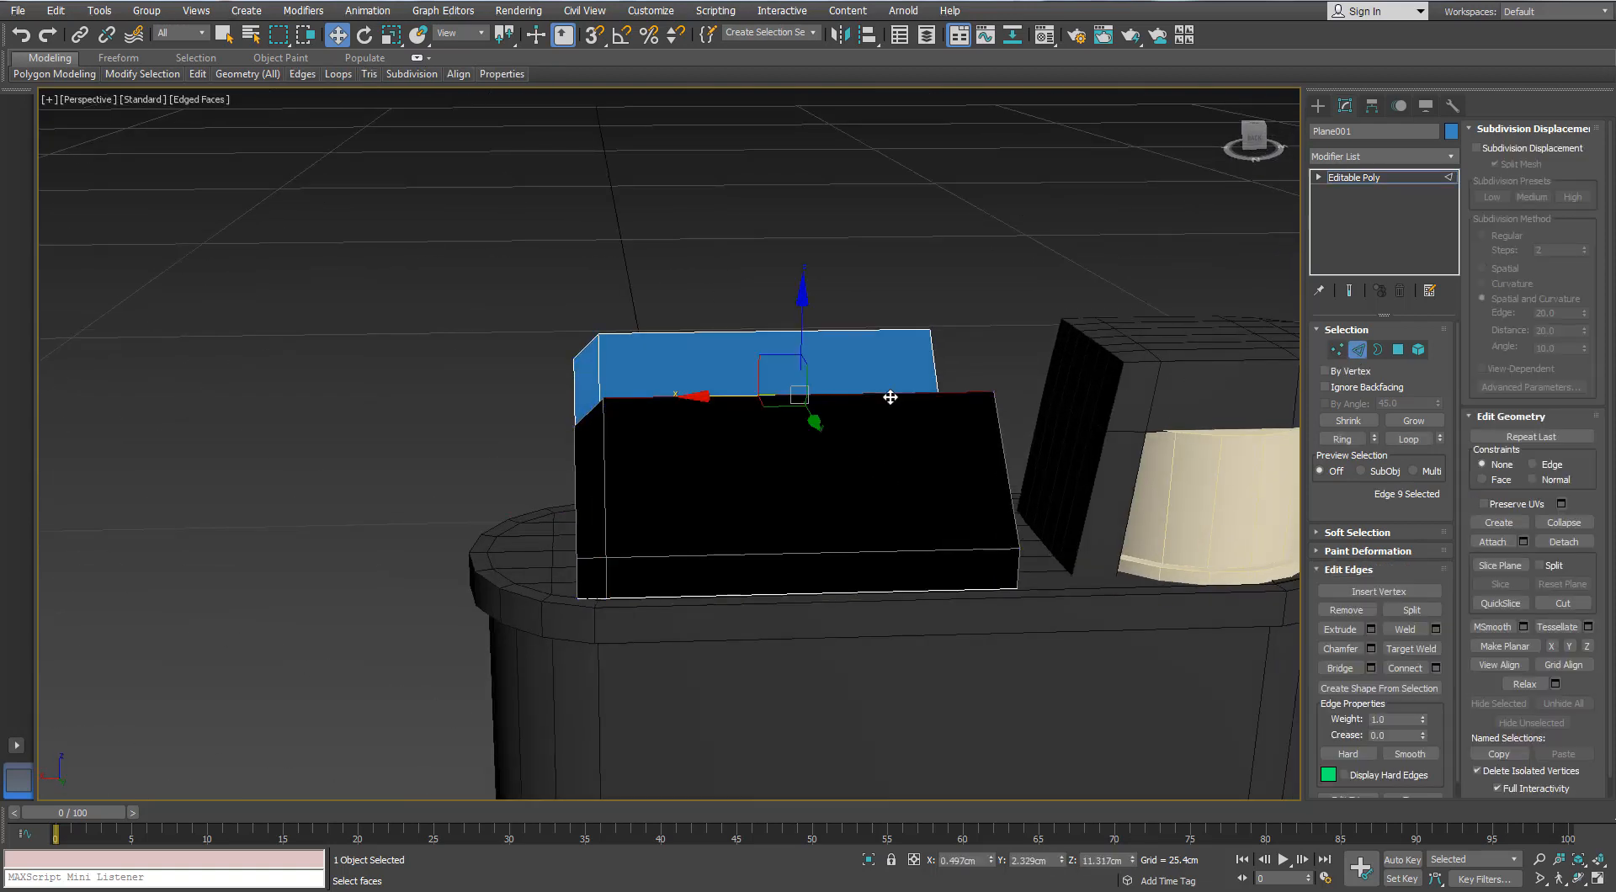
key(ctrl+shift+e)
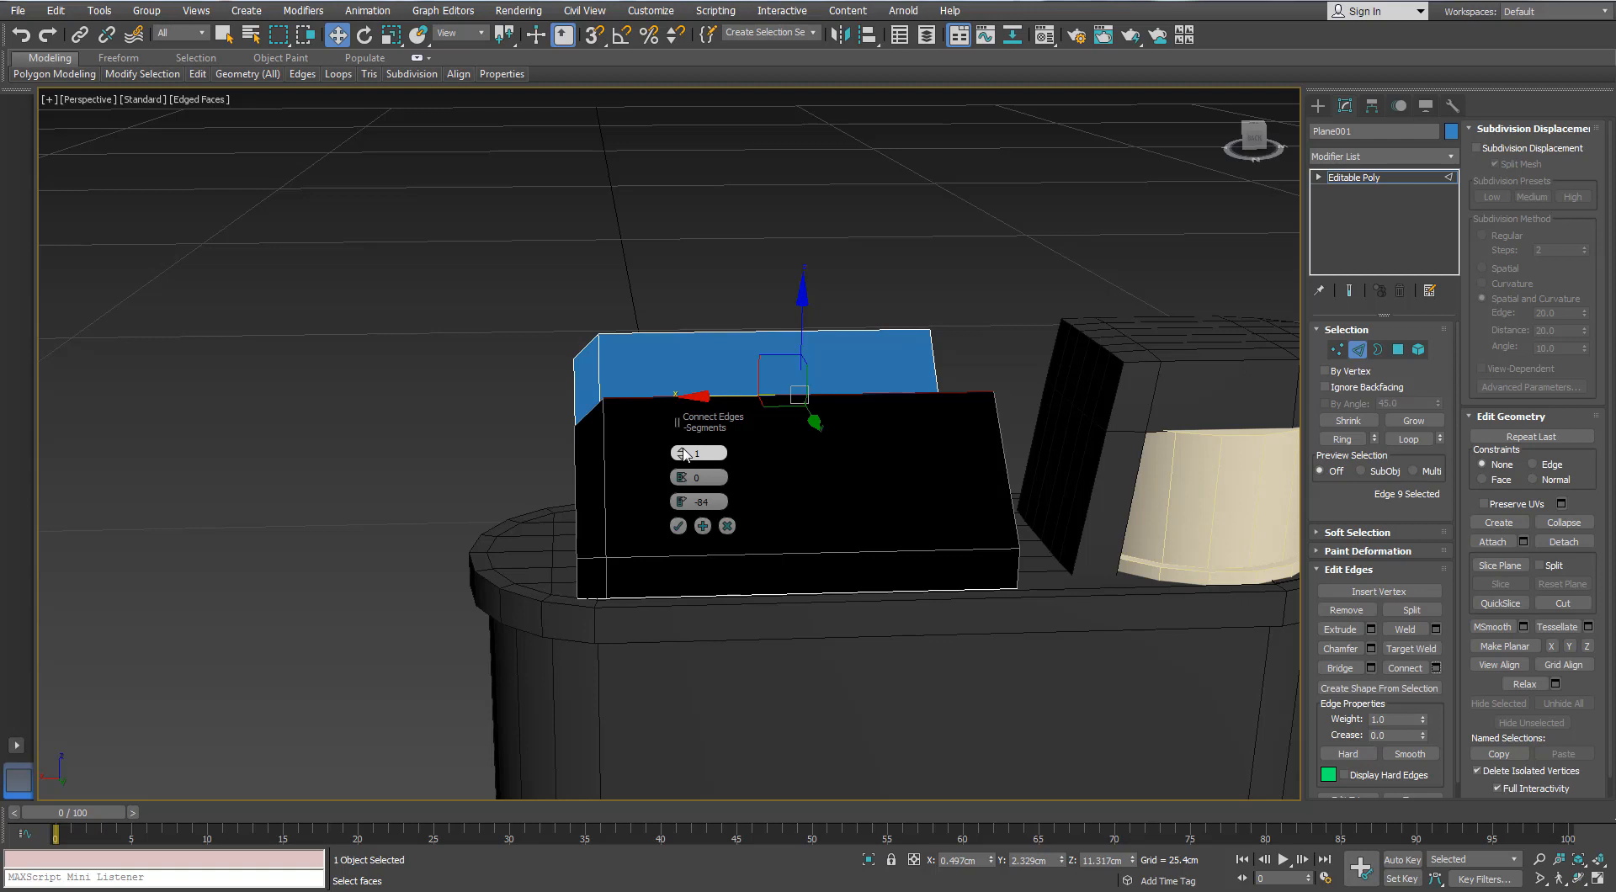
click(683, 448)
key(alt+r)
alt+middle_drag(783, 523, 797, 505)
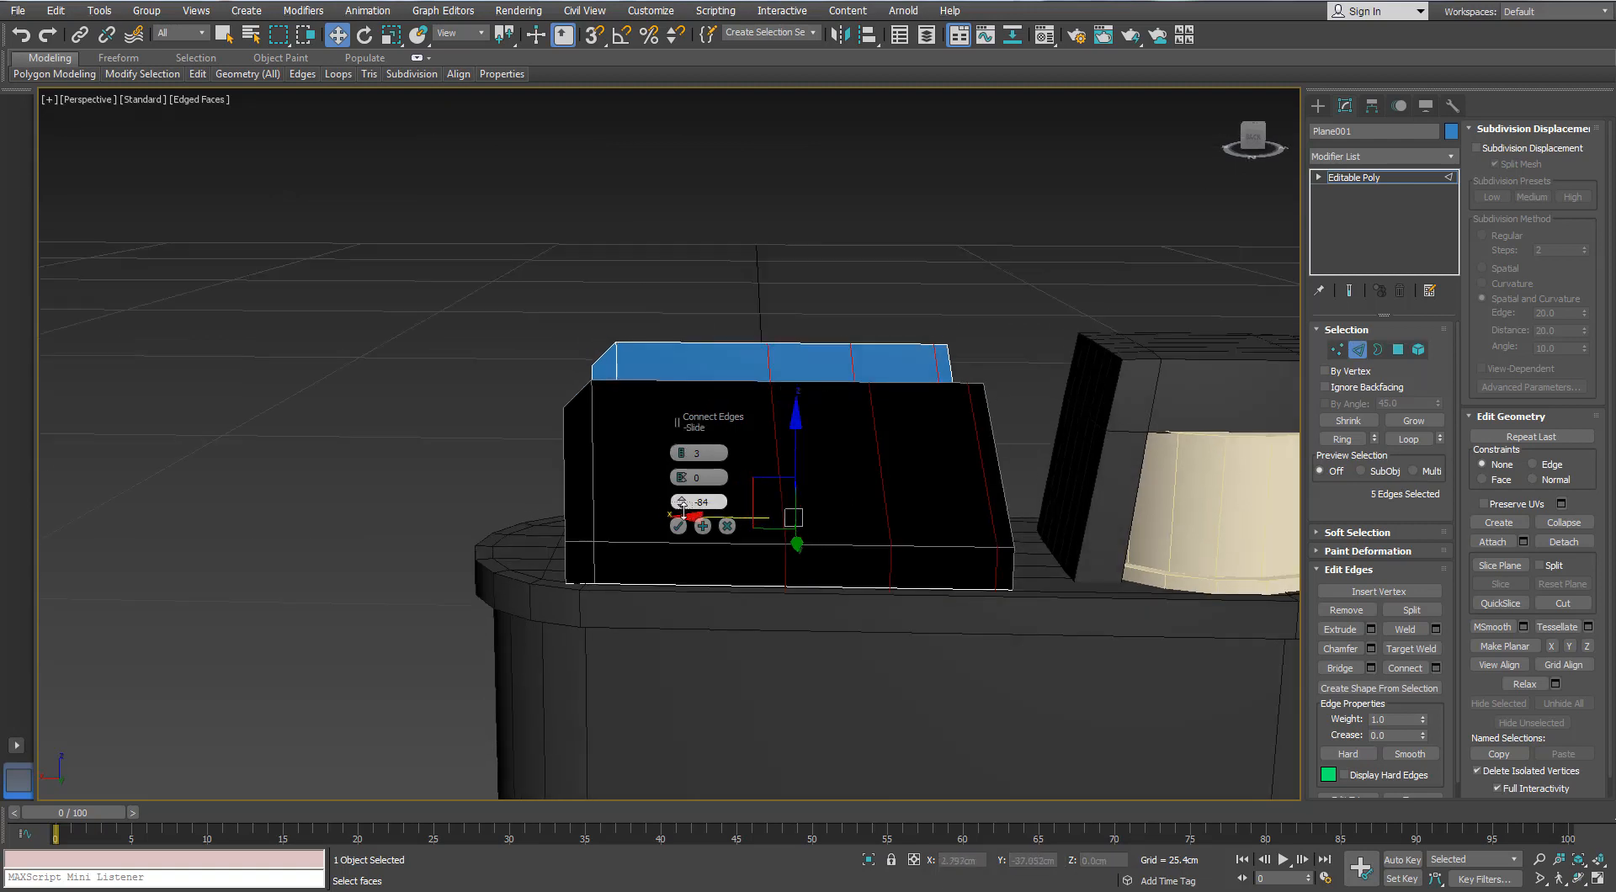
drag(684, 507, 677, 545)
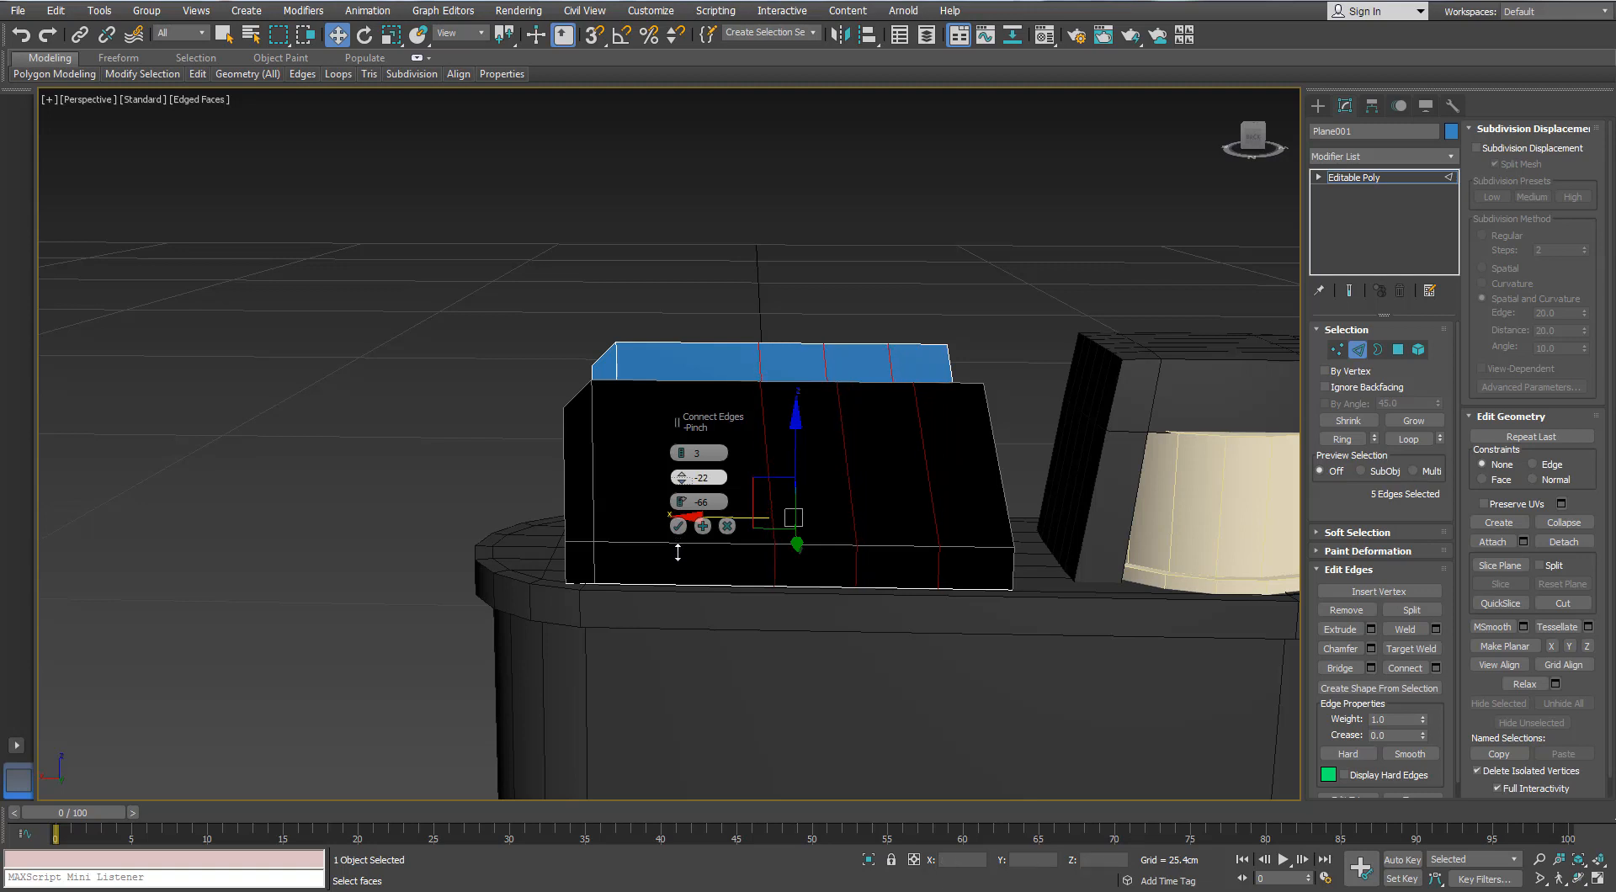
click(679, 526)
- Select the top vertices of the three new edge lines and shift them slightly along X in the front view
key(f)
key(F3)
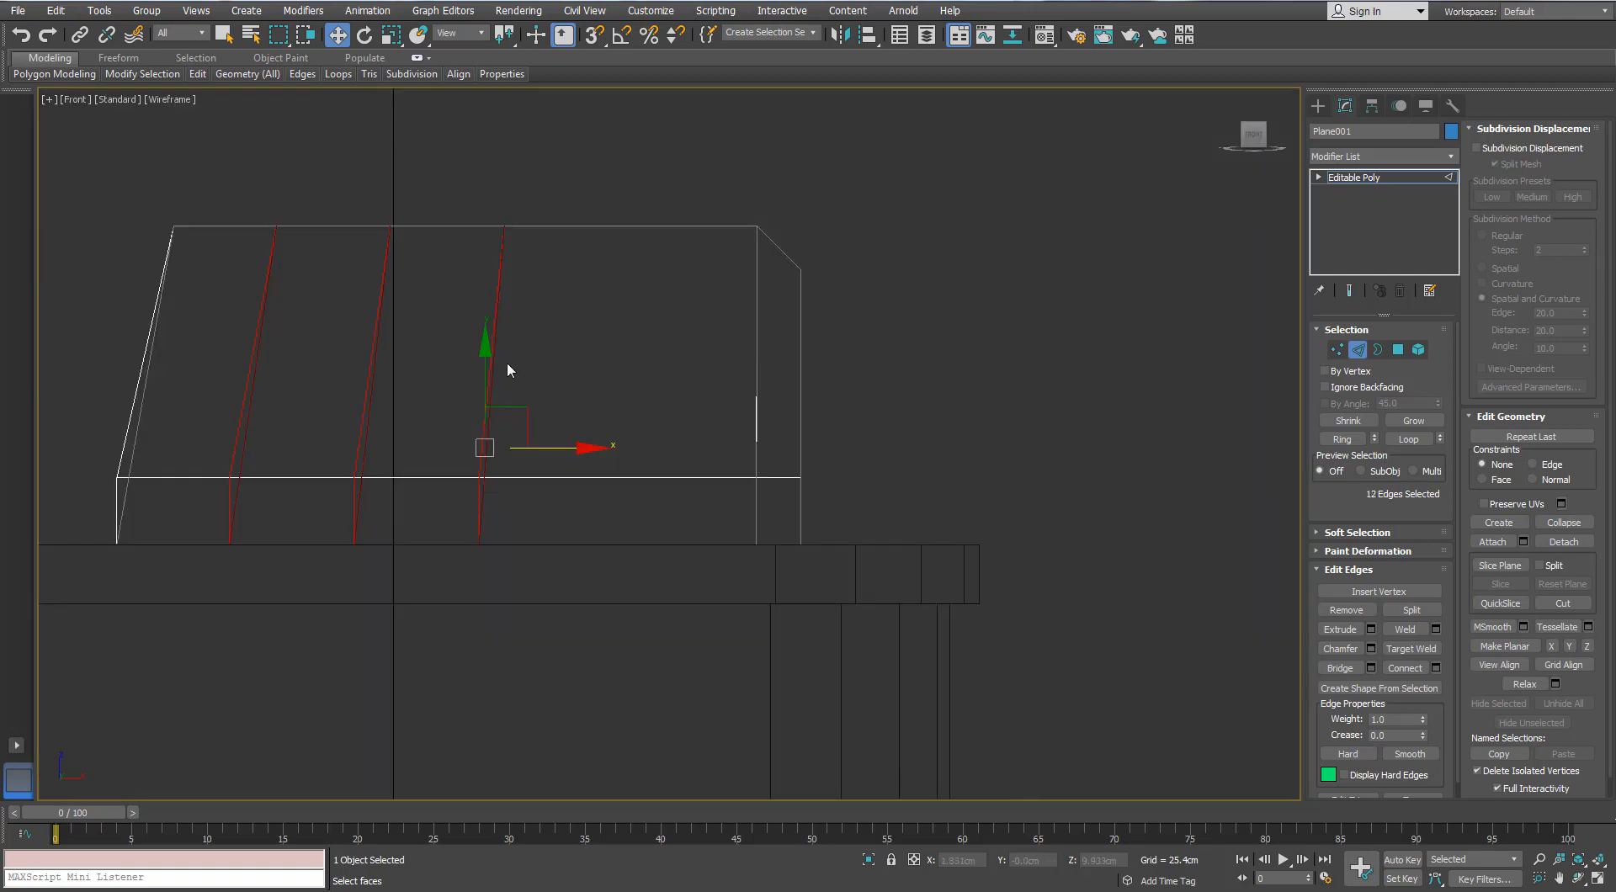
key(1)
drag(695, 207, 367, 318)
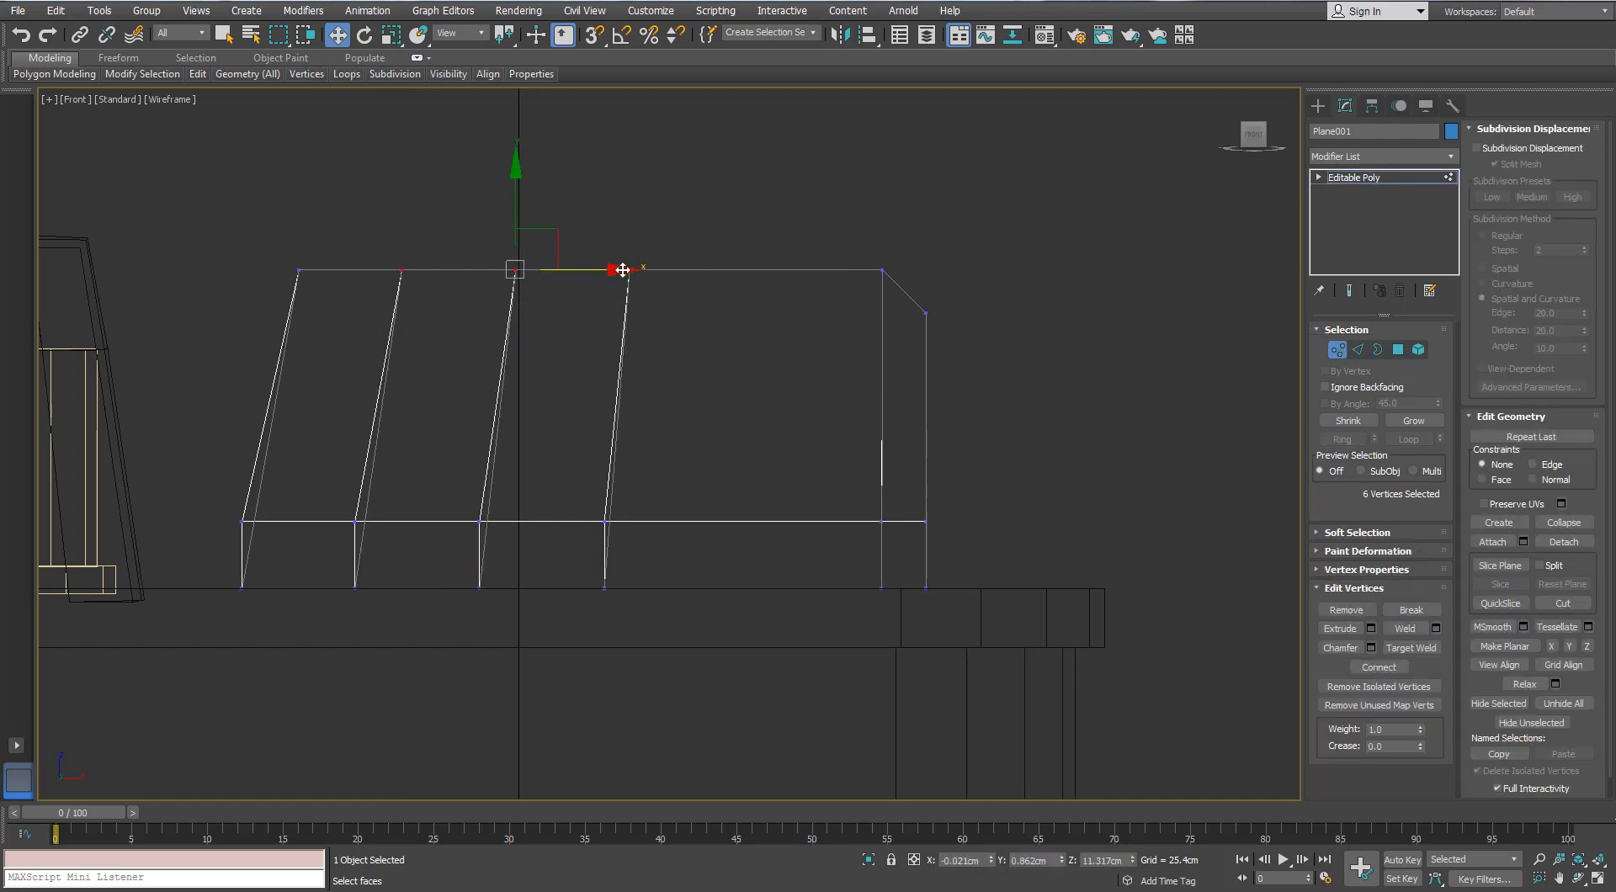
drag(620, 267, 627, 270)
- Fine-tune the slant of the three edge lines by moving their six top vertices along X to about 0.15 cm
key(p)
scroll(631, 336, up, 3)
middle_drag(866, 336, 1154, 519)
click(1356, 351)
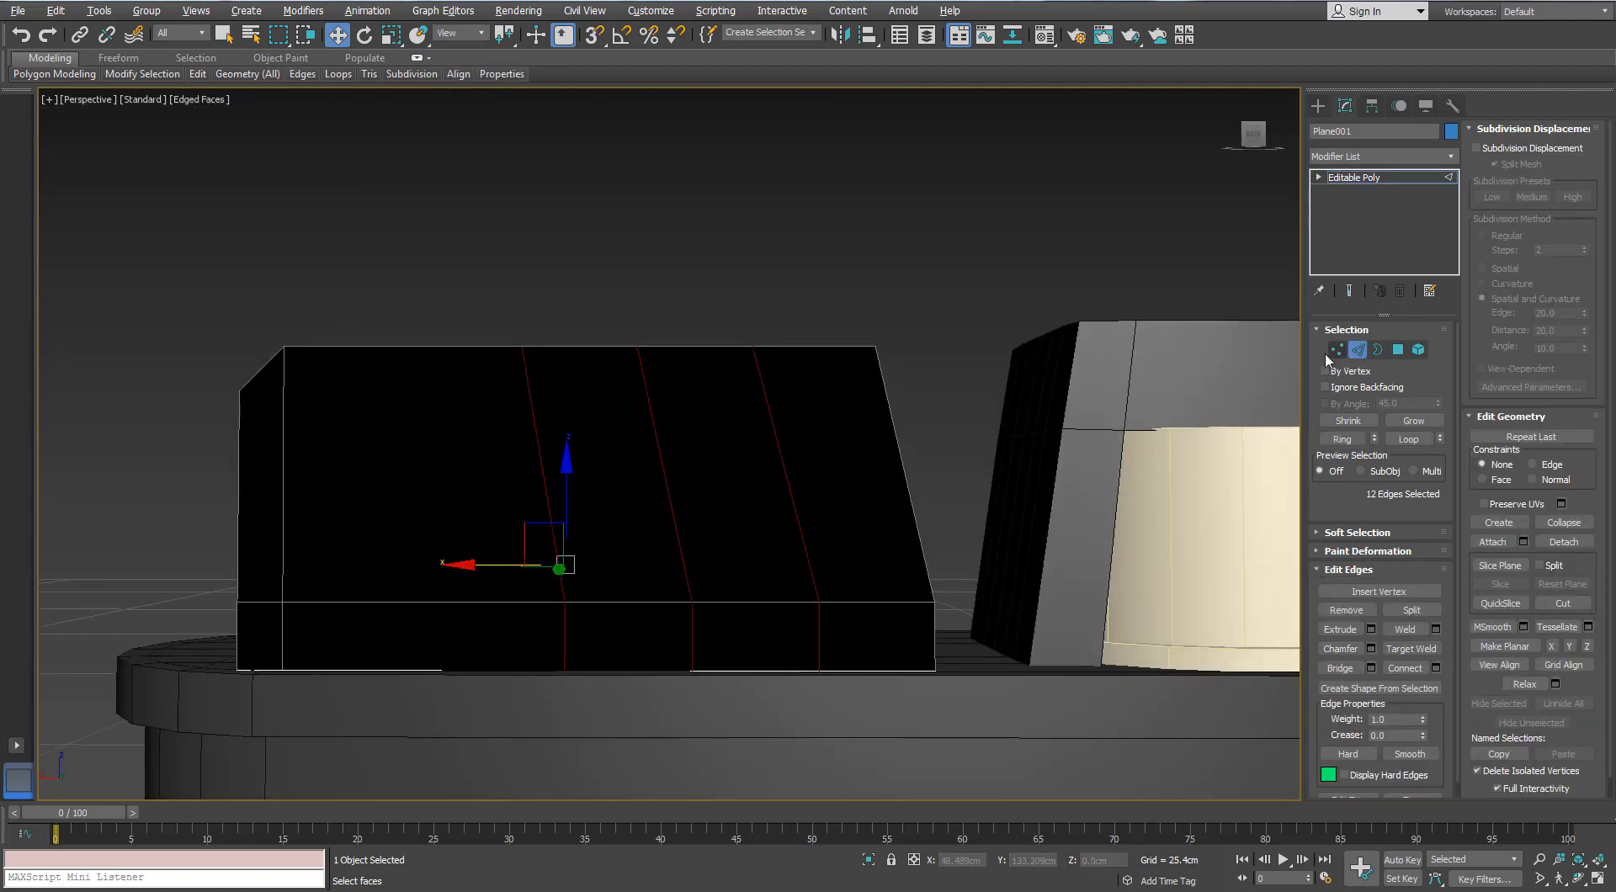
click(1334, 351)
alt+middle_drag(812, 368, 515, 378)
drag(572, 366, 559, 364)
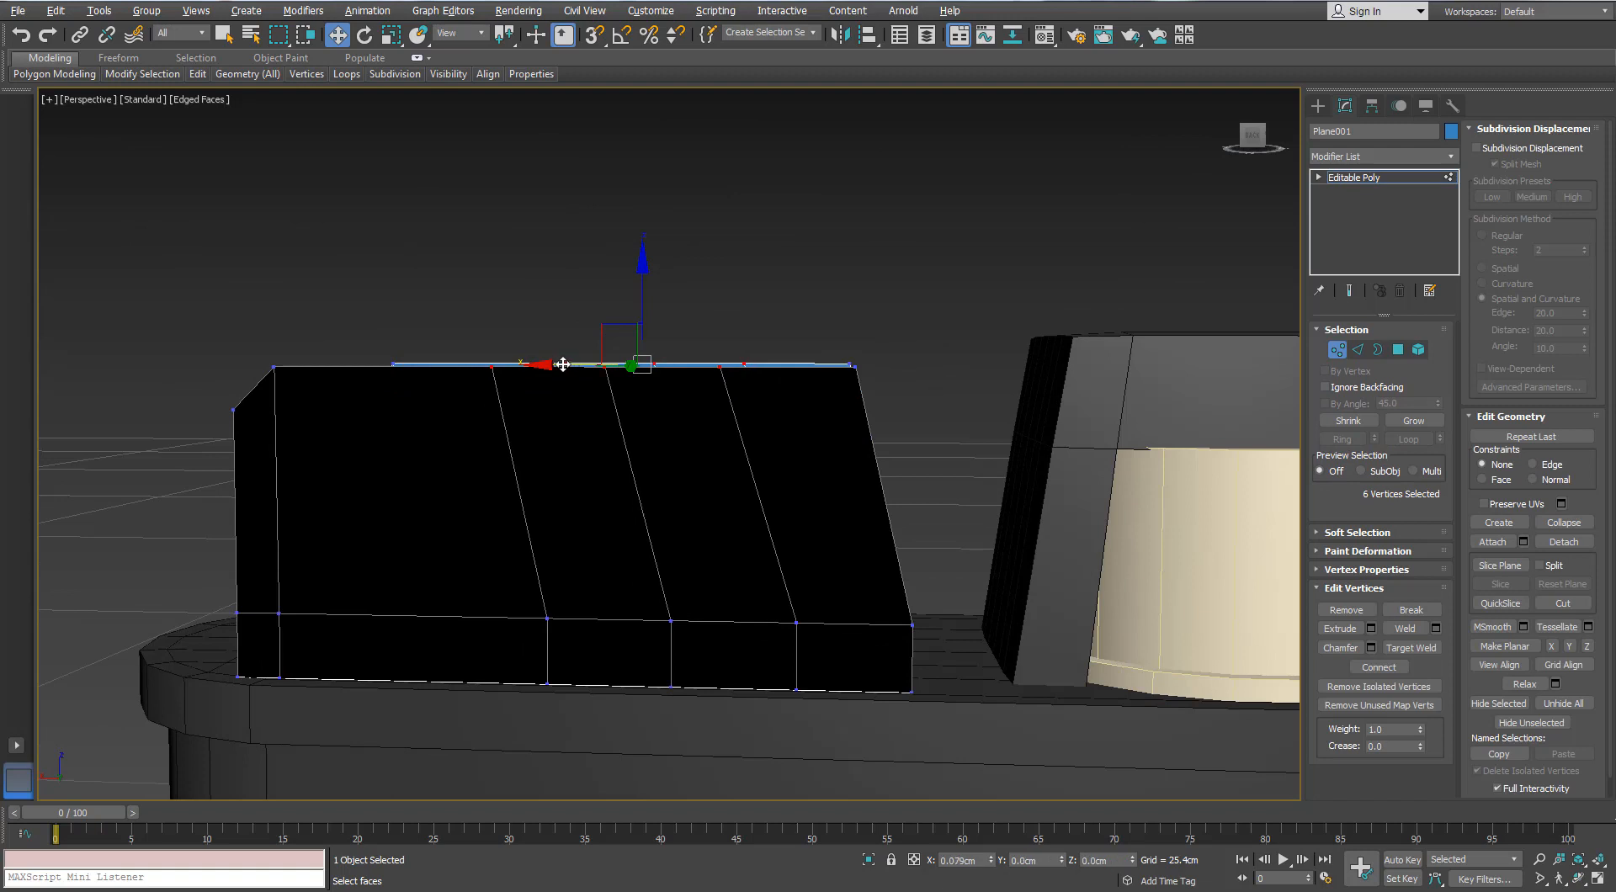
alt+middle_drag(570, 381, 579, 362)
drag(548, 363, 552, 365)
alt+middle_drag(580, 402, 572, 371)
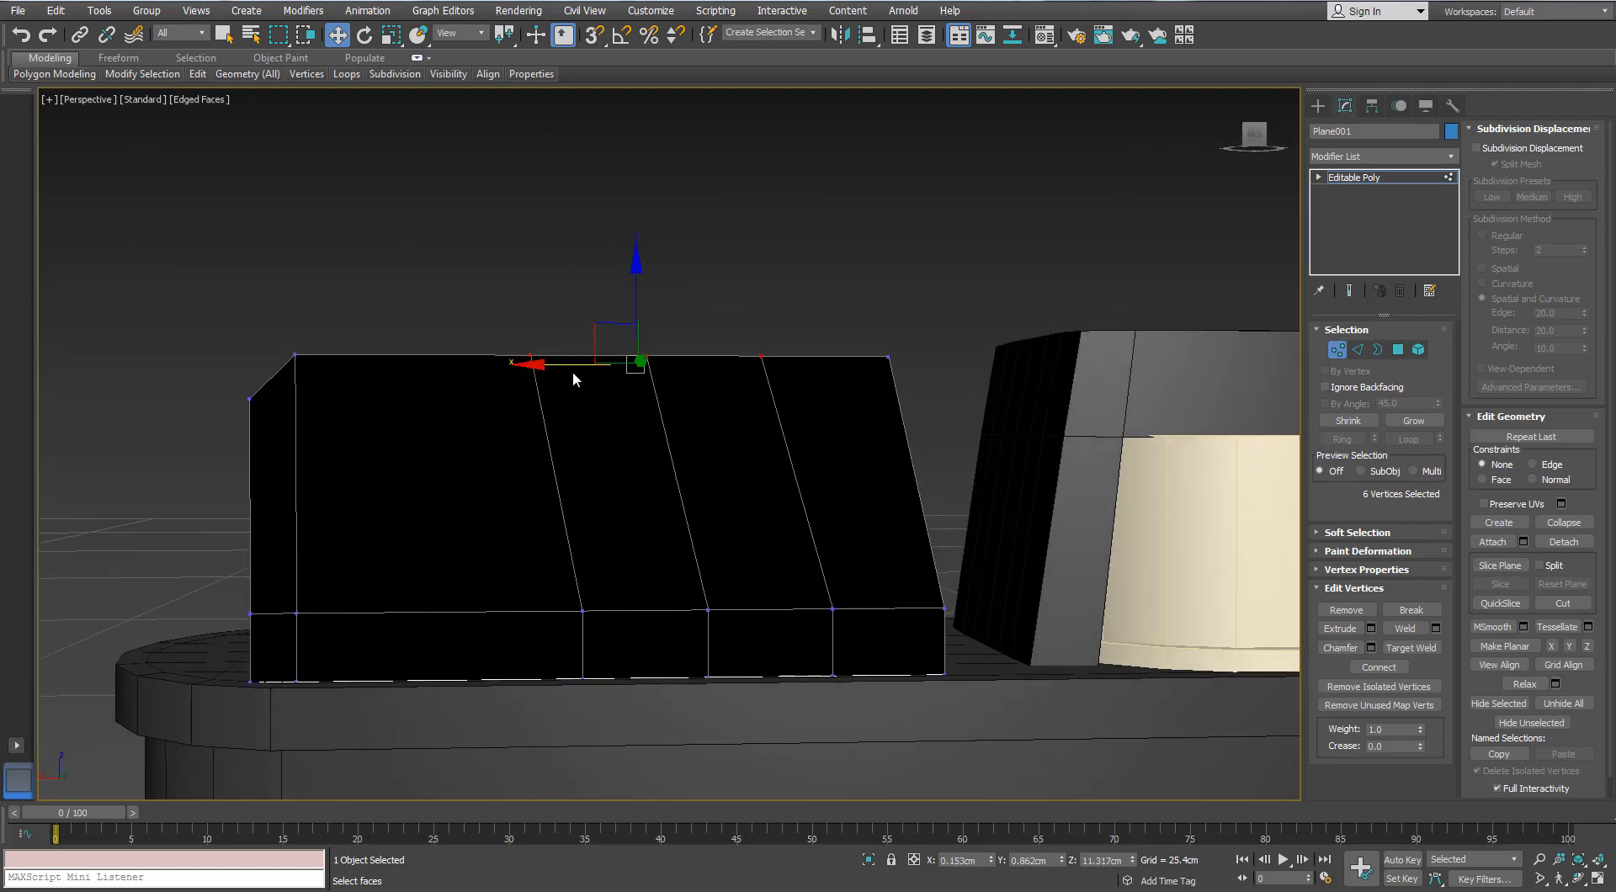
drag(565, 364, 567, 365)
- Try to chamfer the three slanted edge lines running across both walls and the base
click(1363, 350)
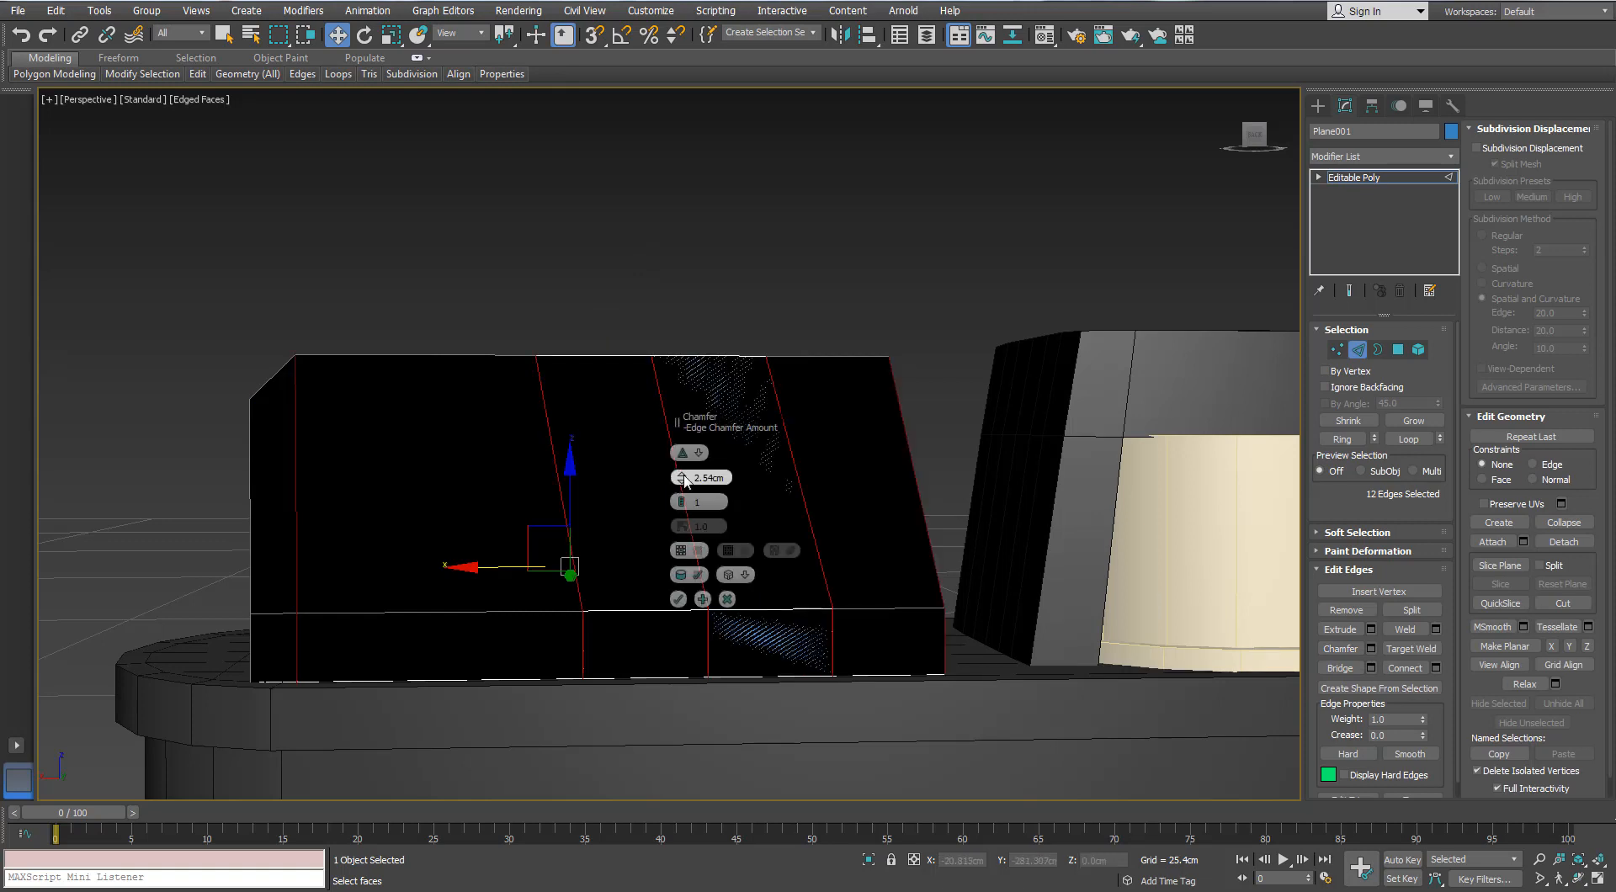
drag(677, 421, 1052, 421)
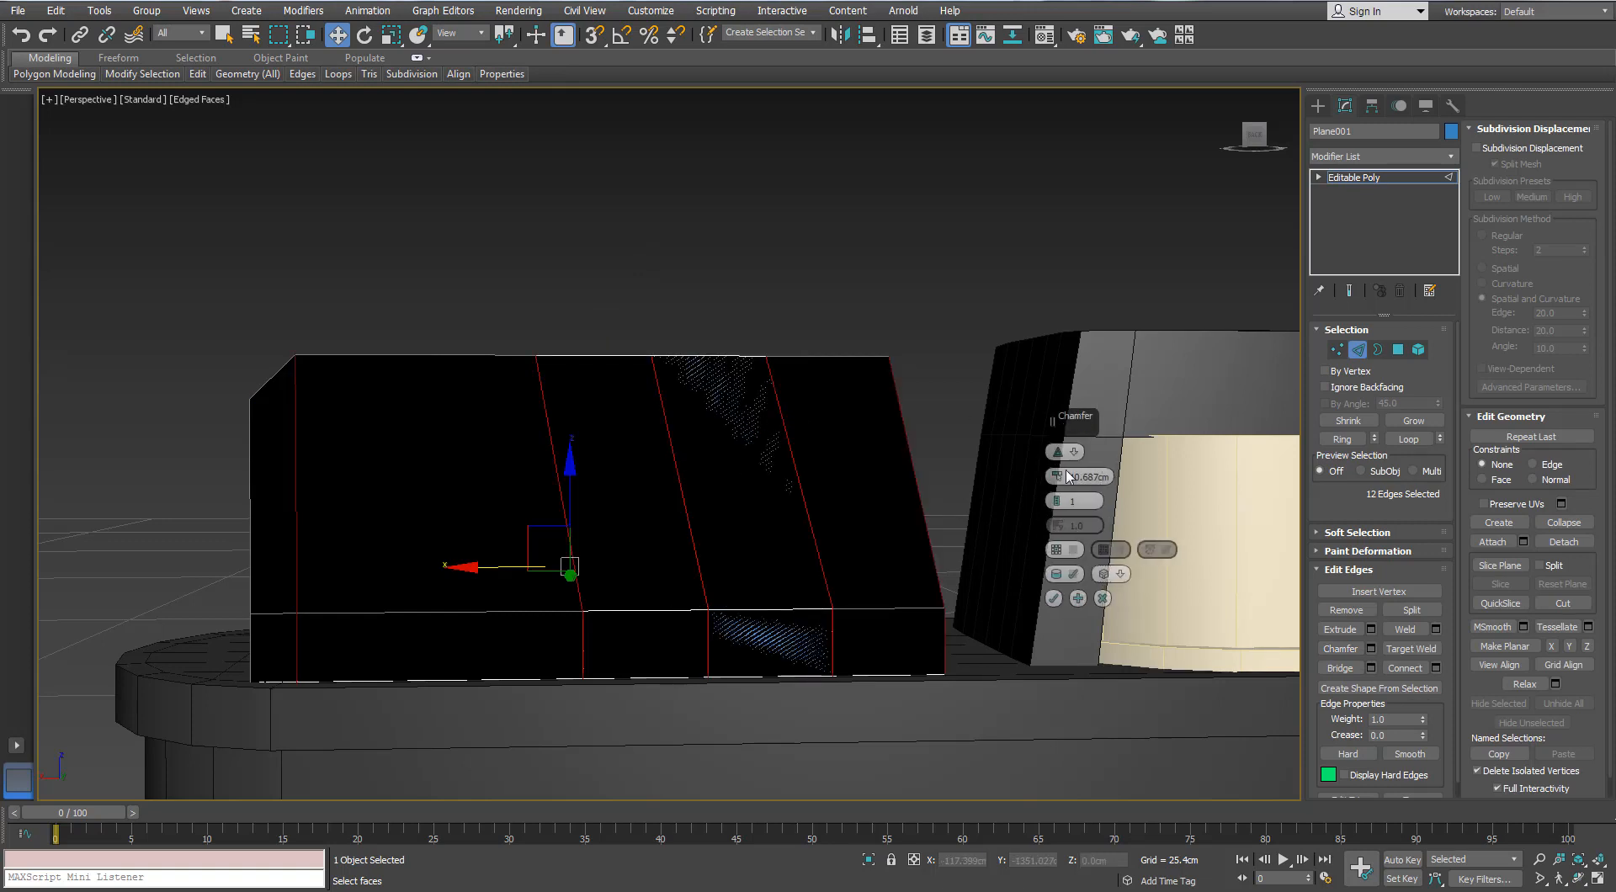
right_click(1052, 466)
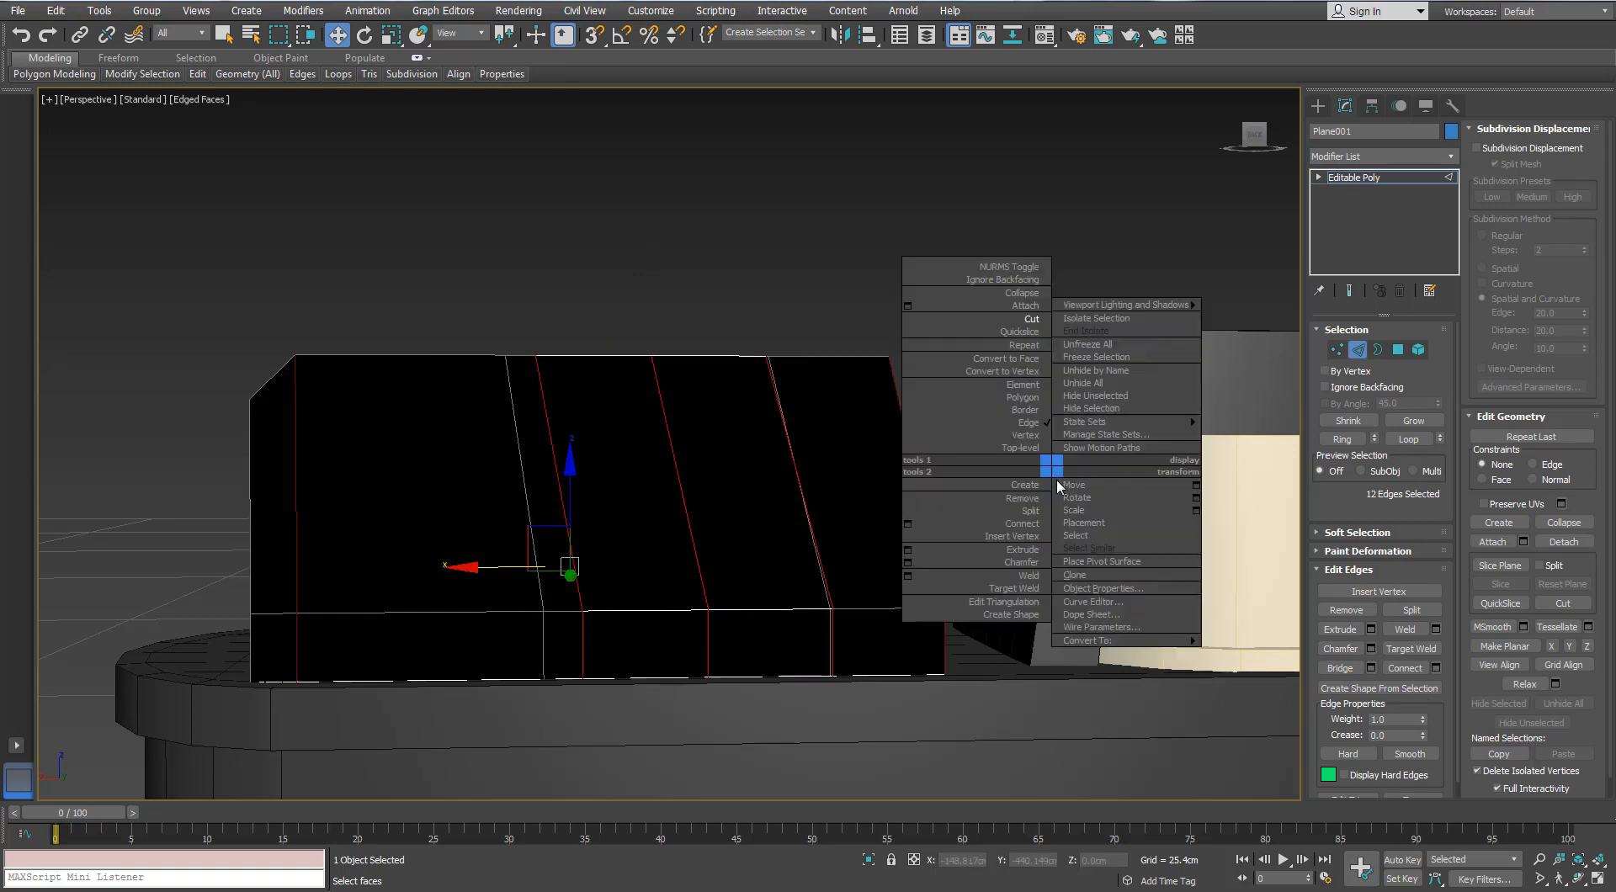
click(1014, 246)
right_click(1057, 480)
mouse_move(1057, 487)
mouse_down()
mouse_move(1055, 466)
mouse_move(1055, 482)
mouse_up()
click(1057, 504)
click(1053, 598)
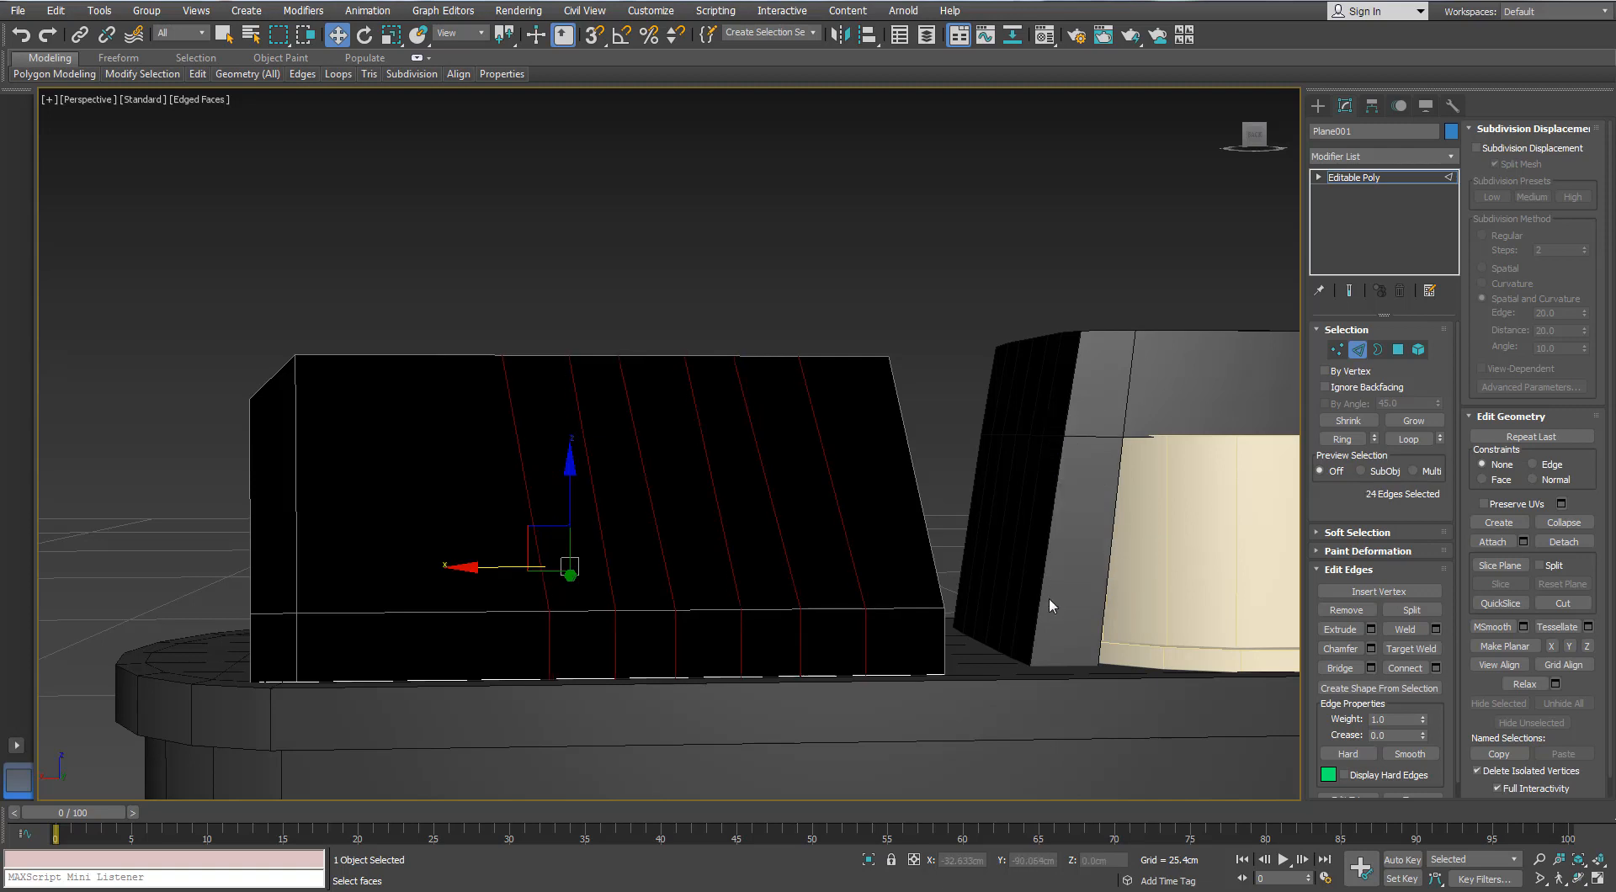
alt+middle_drag(875, 508, 846, 527)
key(ctrl+z)
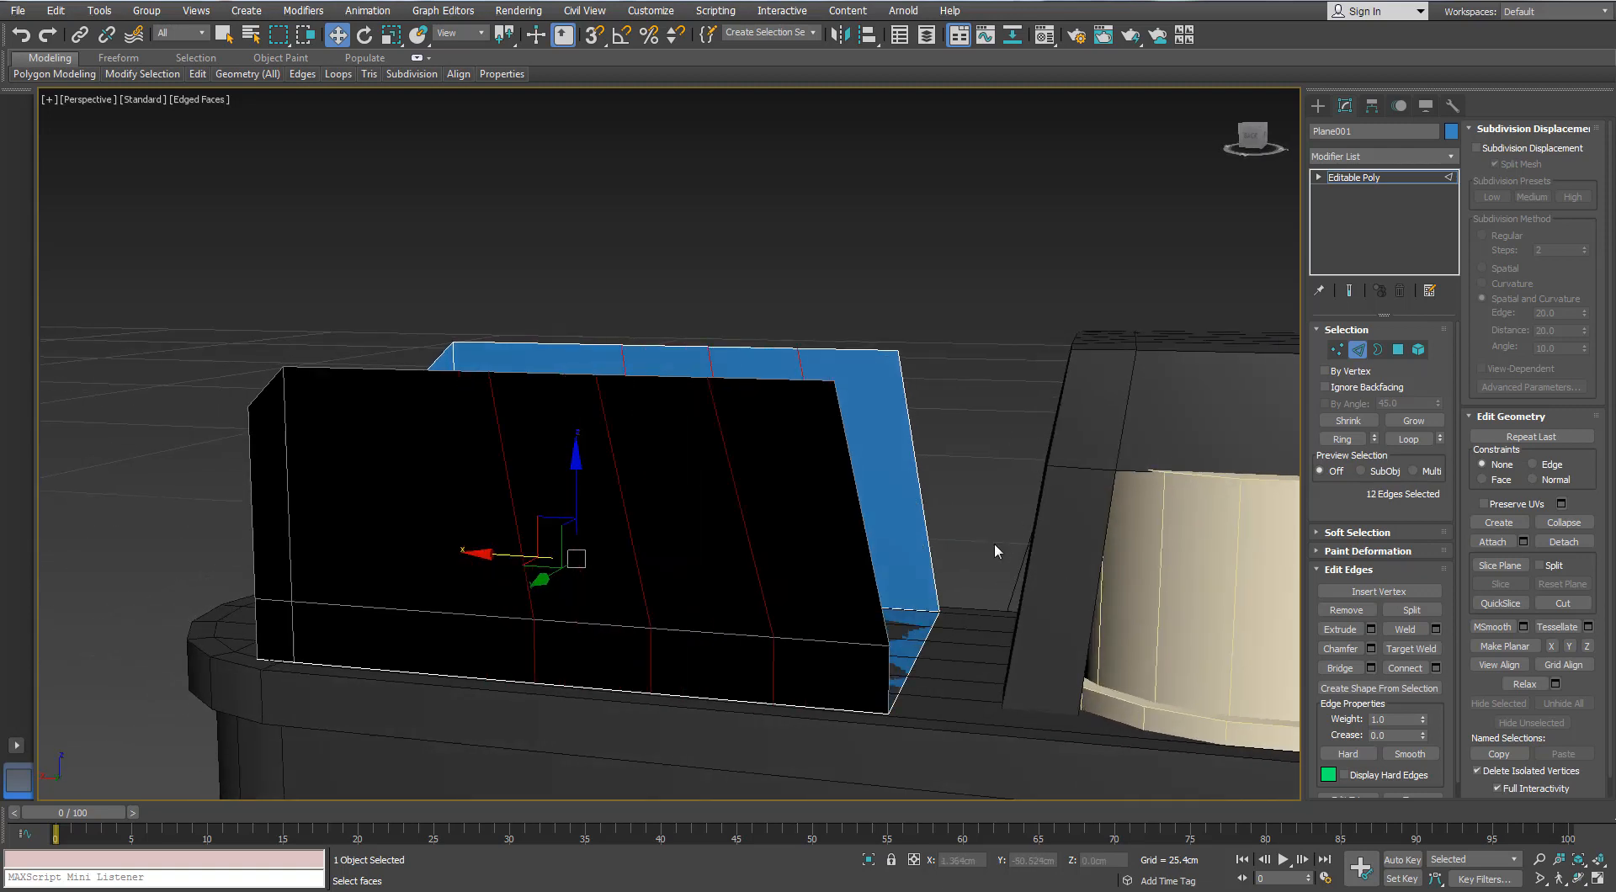
- Chamfer the three slanted edge lines by 0.2 cm with one segment
drag(1056, 477, 1056, 480)
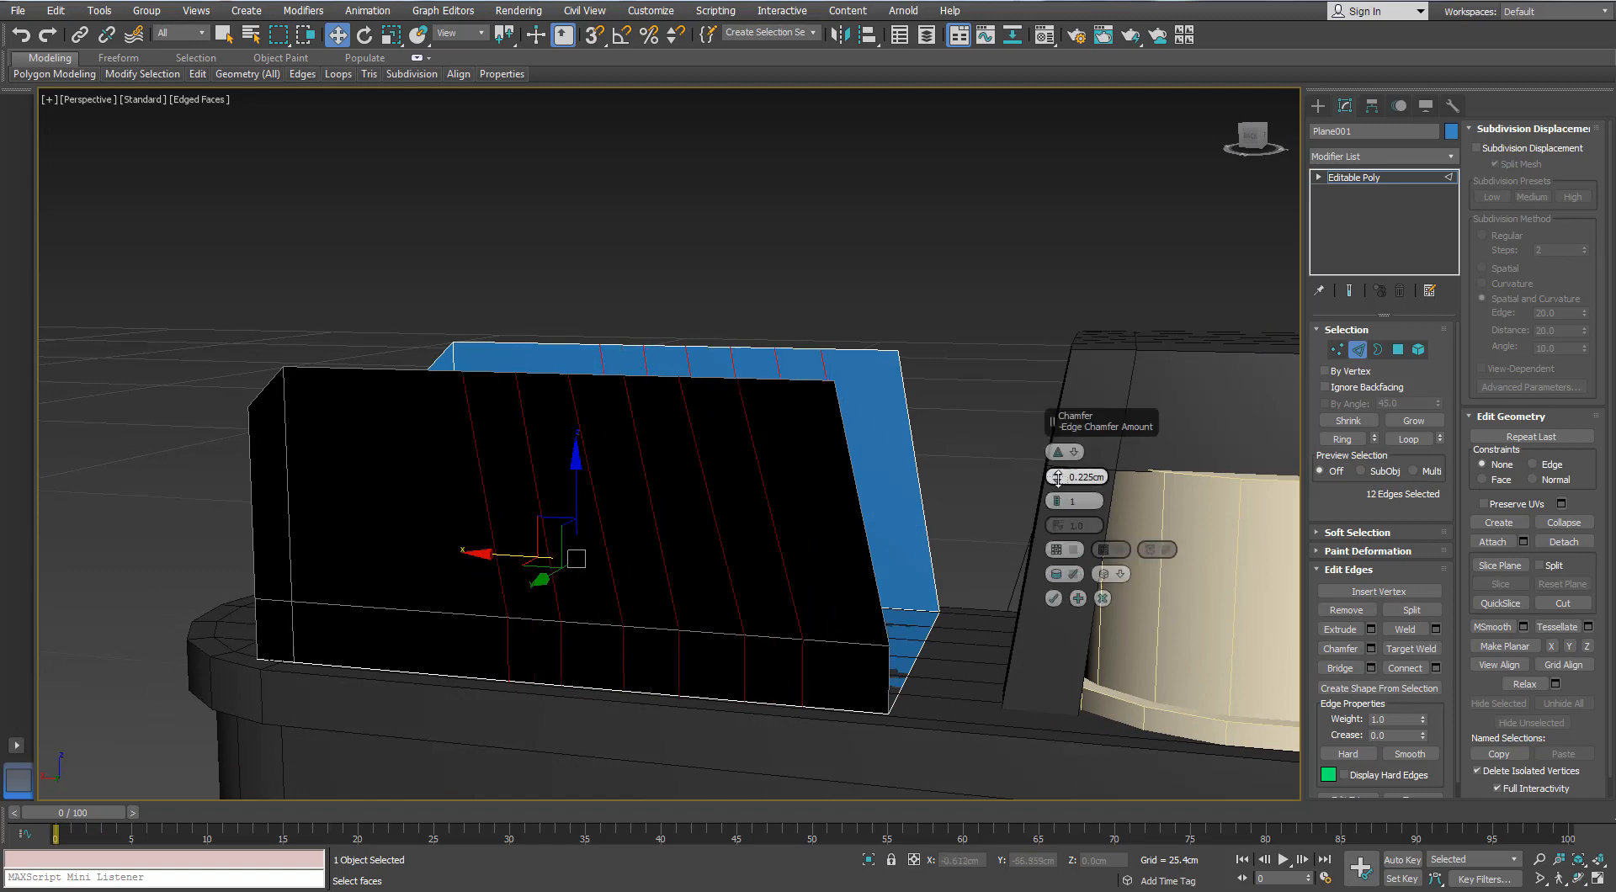
alt+middle_drag(585, 503, 612, 474)
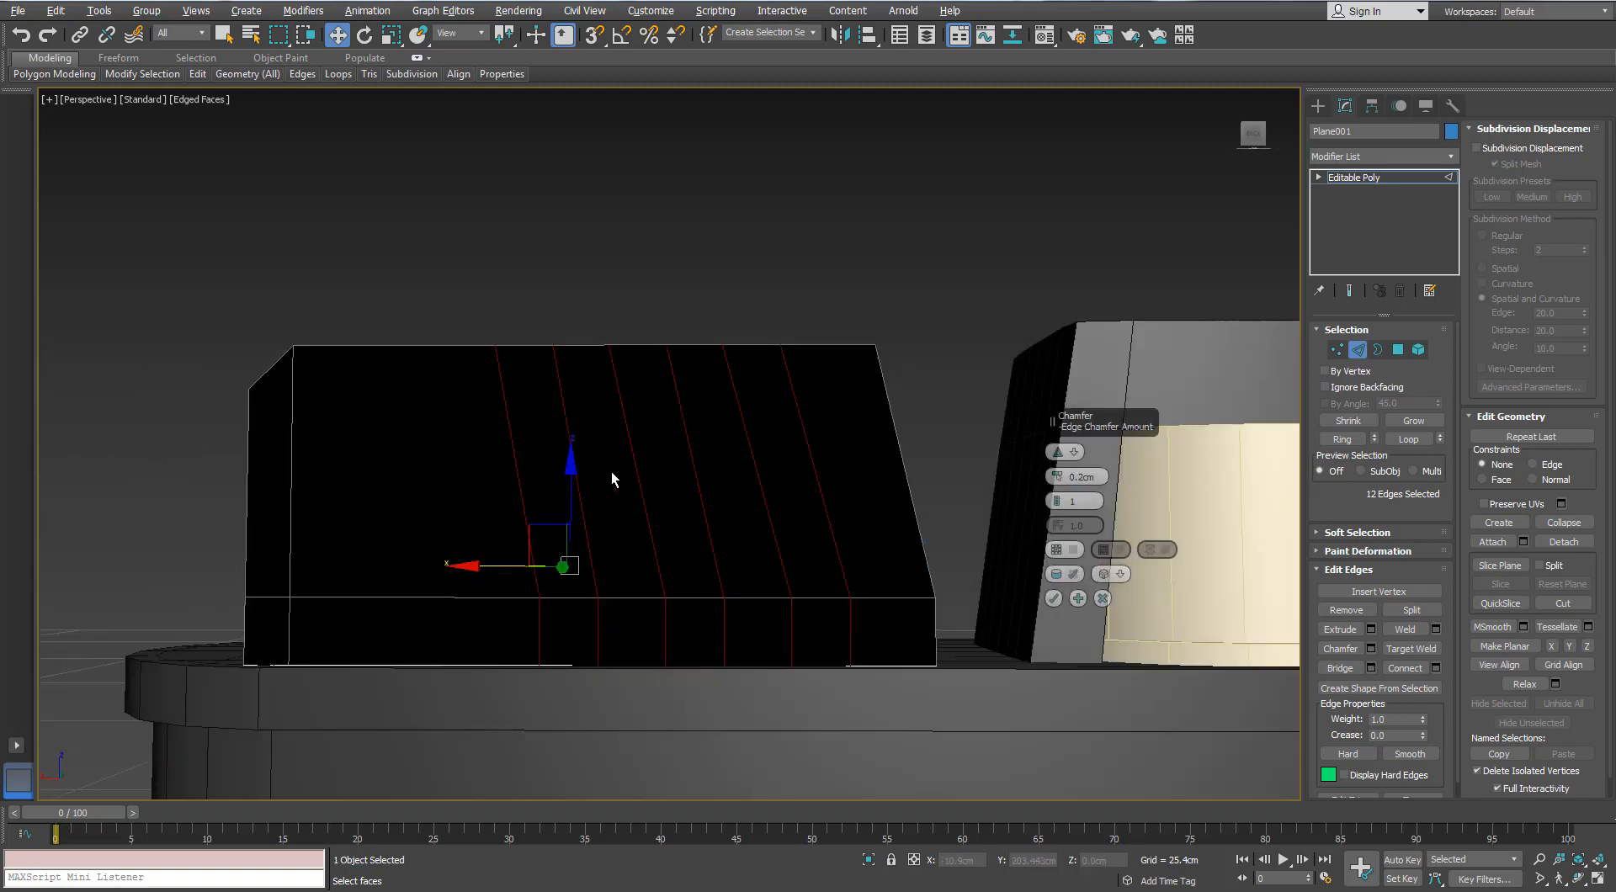
click(1053, 598)
- Select the rings of short lengthwise edges spanning the three chamfered strips
key(f)
scroll(830, 538, up, 3)
click(828, 530)
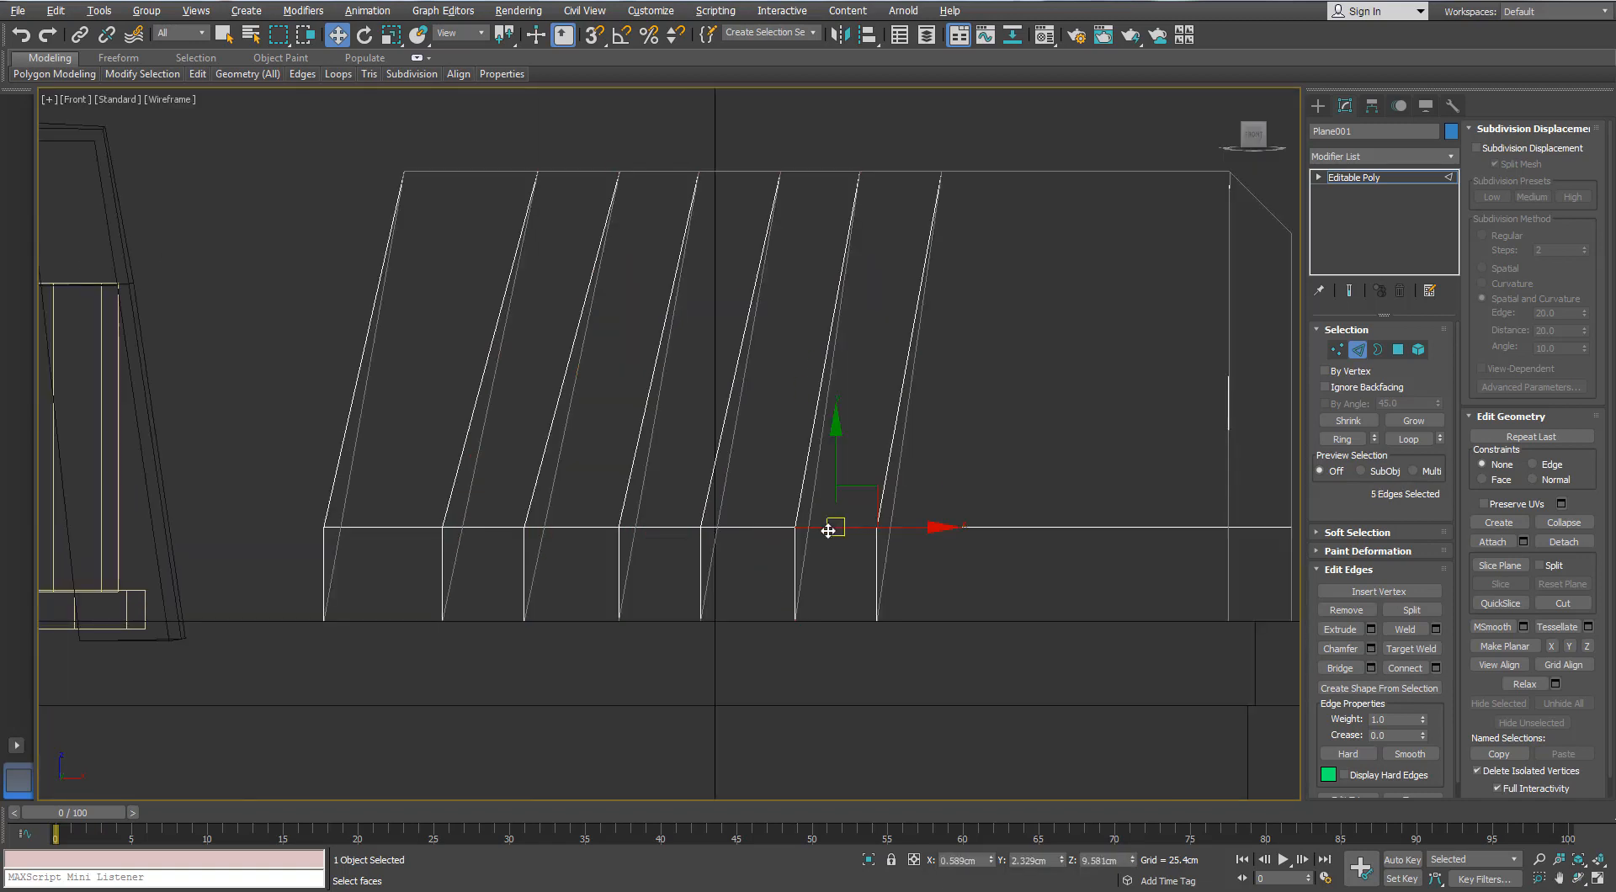
ctrl+click(660, 527)
ctrl+click(501, 527)
key(alt+r)
scroll(767, 412, down, 2)
middle_drag(770, 408, 796, 488)
scroll(764, 476, down, 2)
scroll(795, 488, up, 2)
key(f)
key(Escape)
key(f)
key(z)
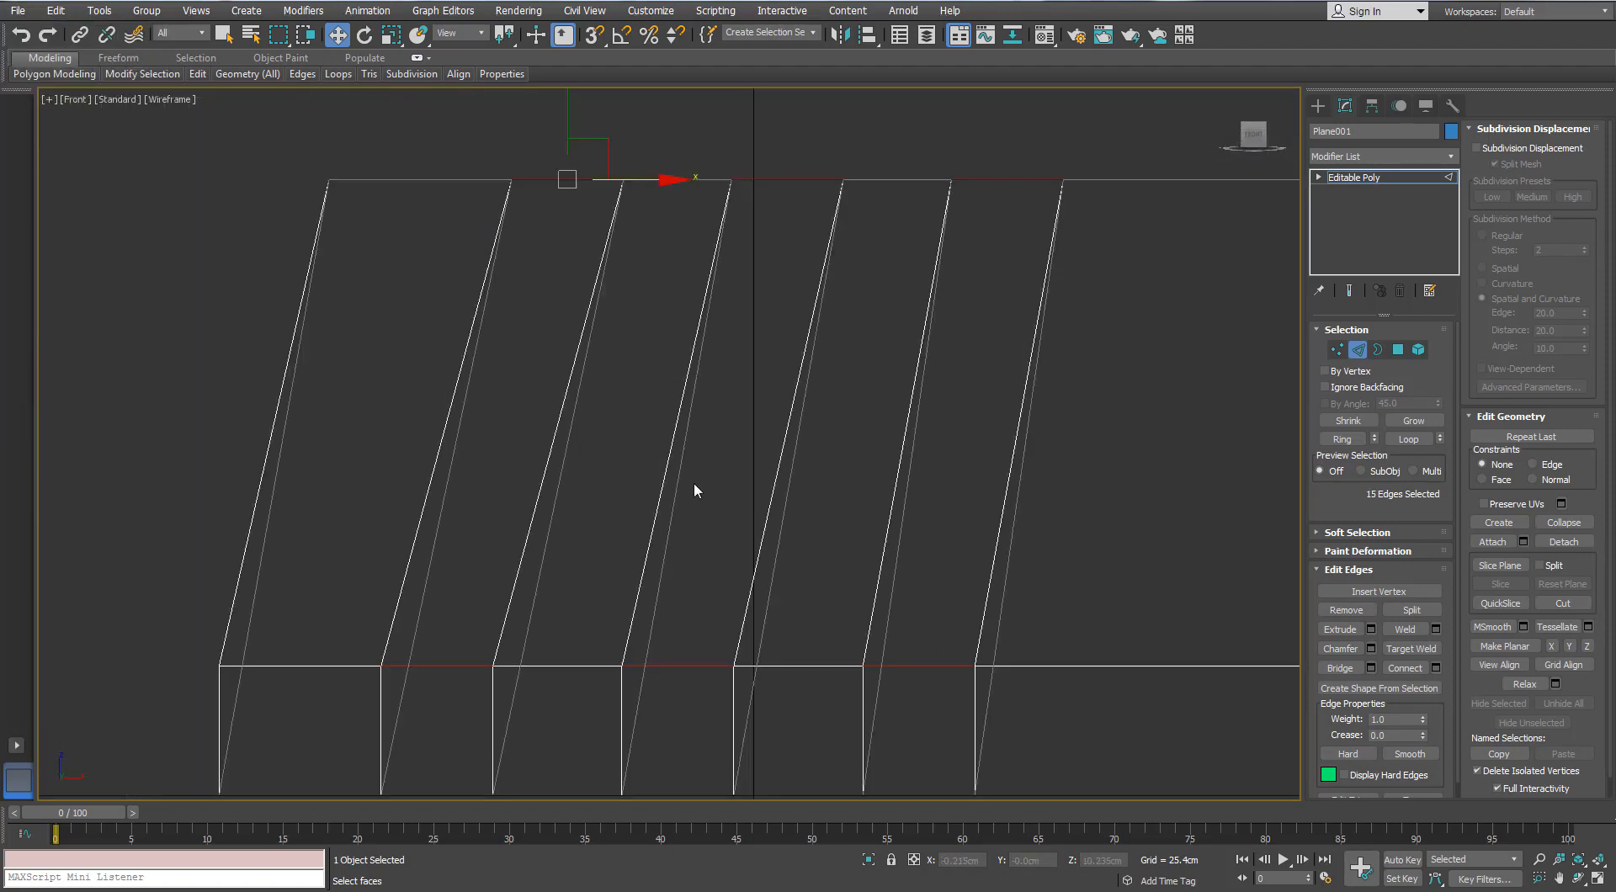
scroll(694, 485, down, 2)
click(1436, 668)
scroll(729, 469, up, 2)
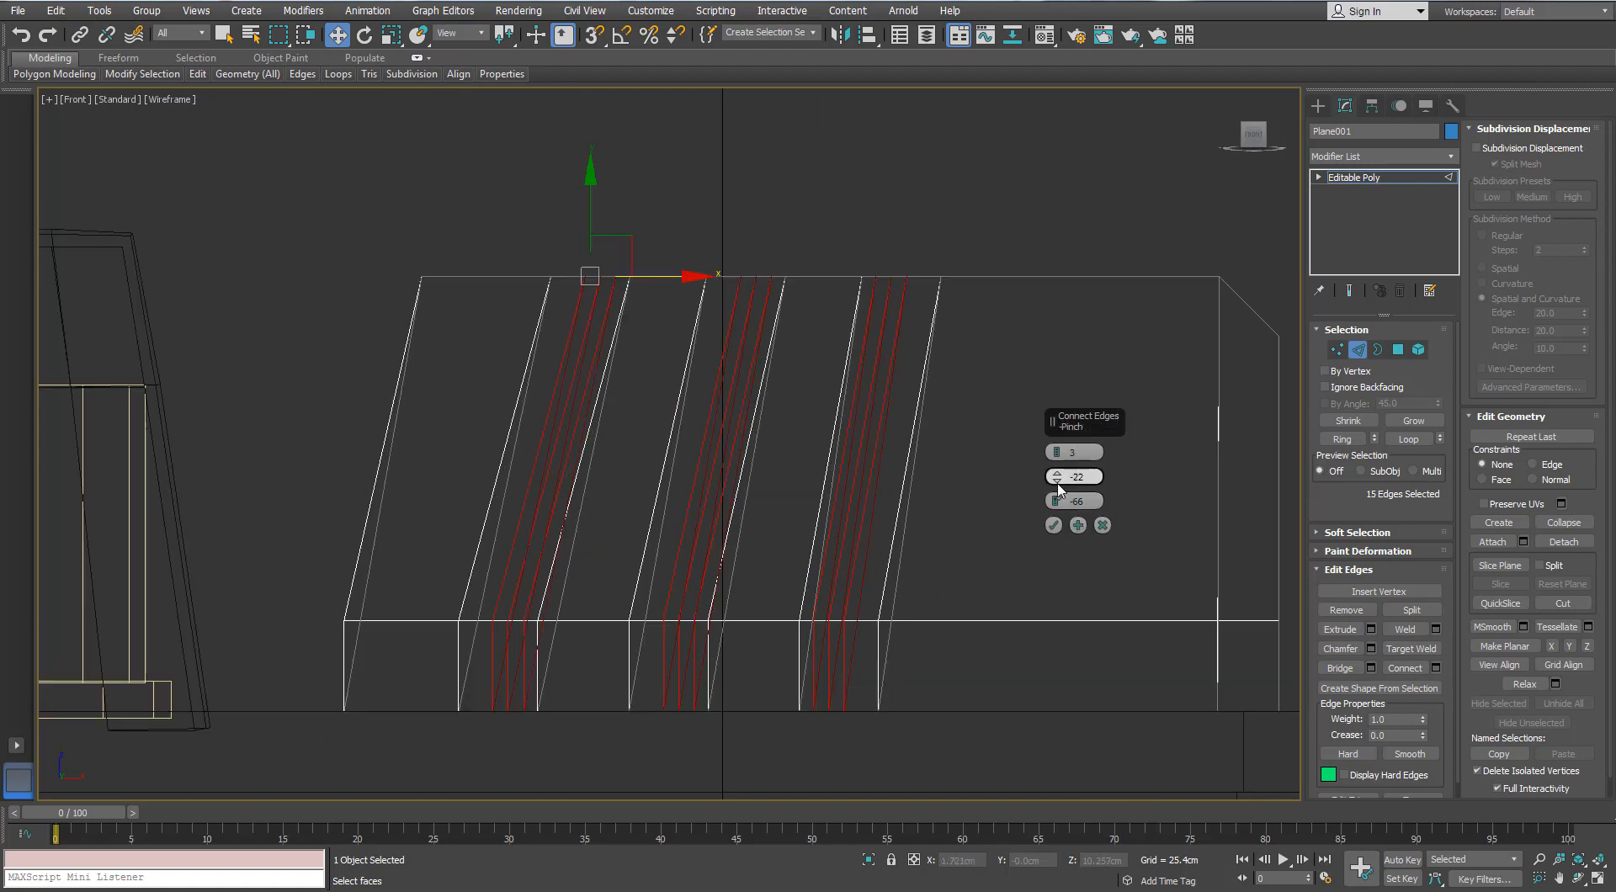
mouse_move(1060, 505)
alt+middle_down()
mouse_move(703, 466)
mouse_move(775, 463)
mouse_move(472, 447)
alt+middle_up()
key(F3)
scroll(770, 463, up, 2)
mouse_move(657, 499)
middle_down()
mouse_move(689, 486)
mouse_move(662, 507)
mouse_move(427, 506)
middle_up()
scroll(688, 492, up, 2)
click(1102, 526)
scroll(760, 478, down, 2)
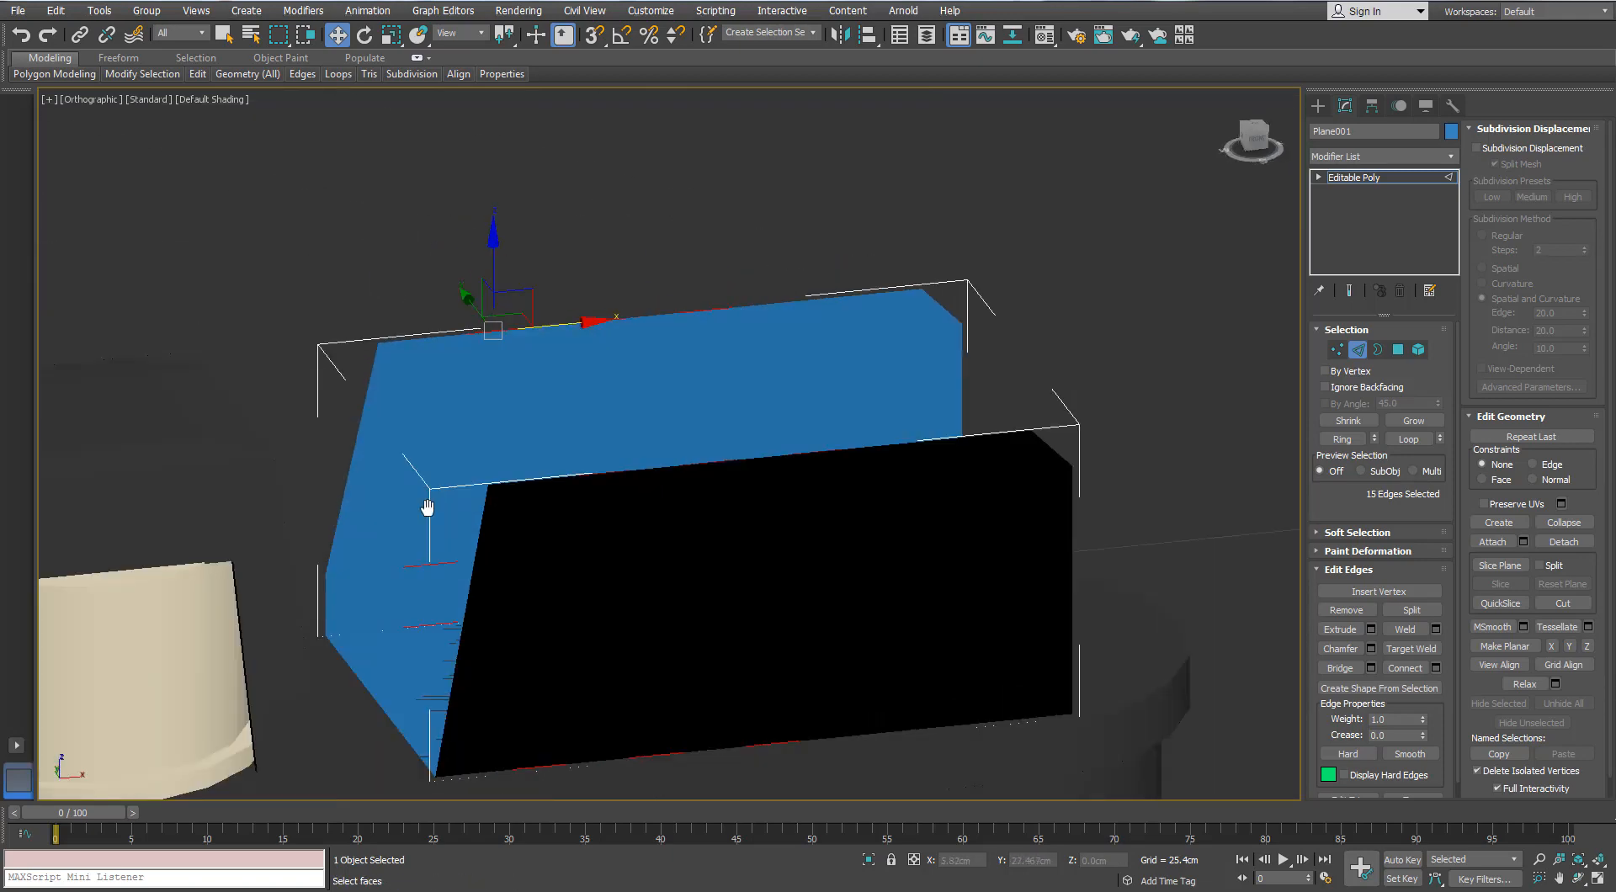
- Show the edged faces and connect the three strips' edge rings with three segments, pinch 0 and slide 0
key(F4)
mouse_move(754, 500)
alt+middle_down()
mouse_move(703, 495)
mouse_move(707, 481)
mouse_move(630, 525)
alt+middle_up()
key(p)
scroll(691, 495, down, 2)
scroll(630, 525, up, 3)
click(1435, 668)
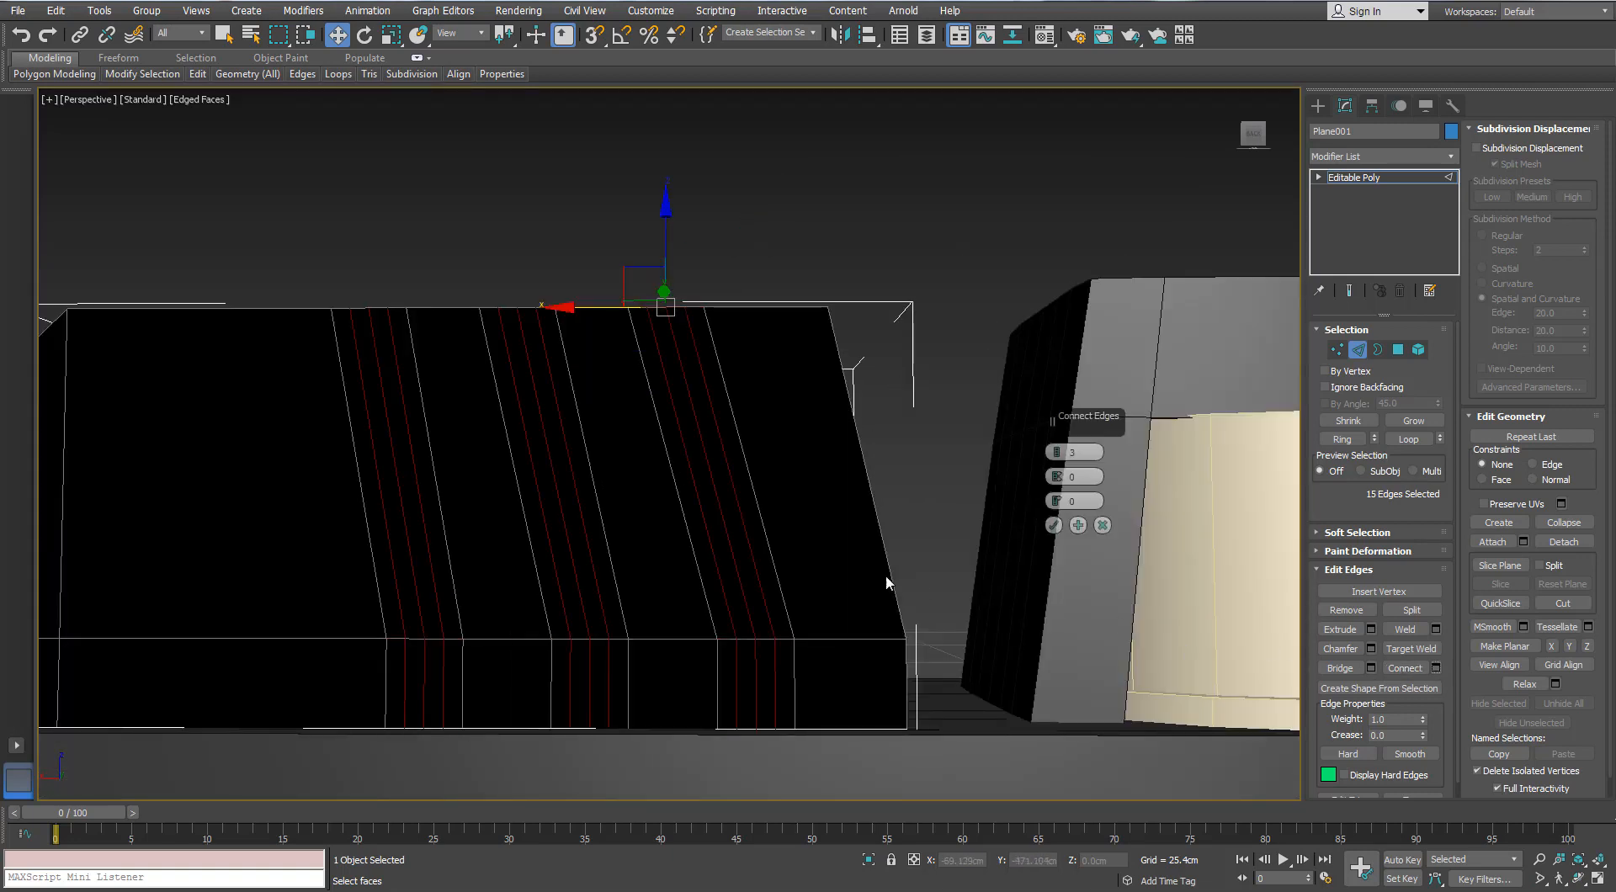
click(1053, 525)
- Select the ring of slanted edges along the walls and connect them with two segments, pinched apart toward the ends
click(732, 491)
key(alt+r)
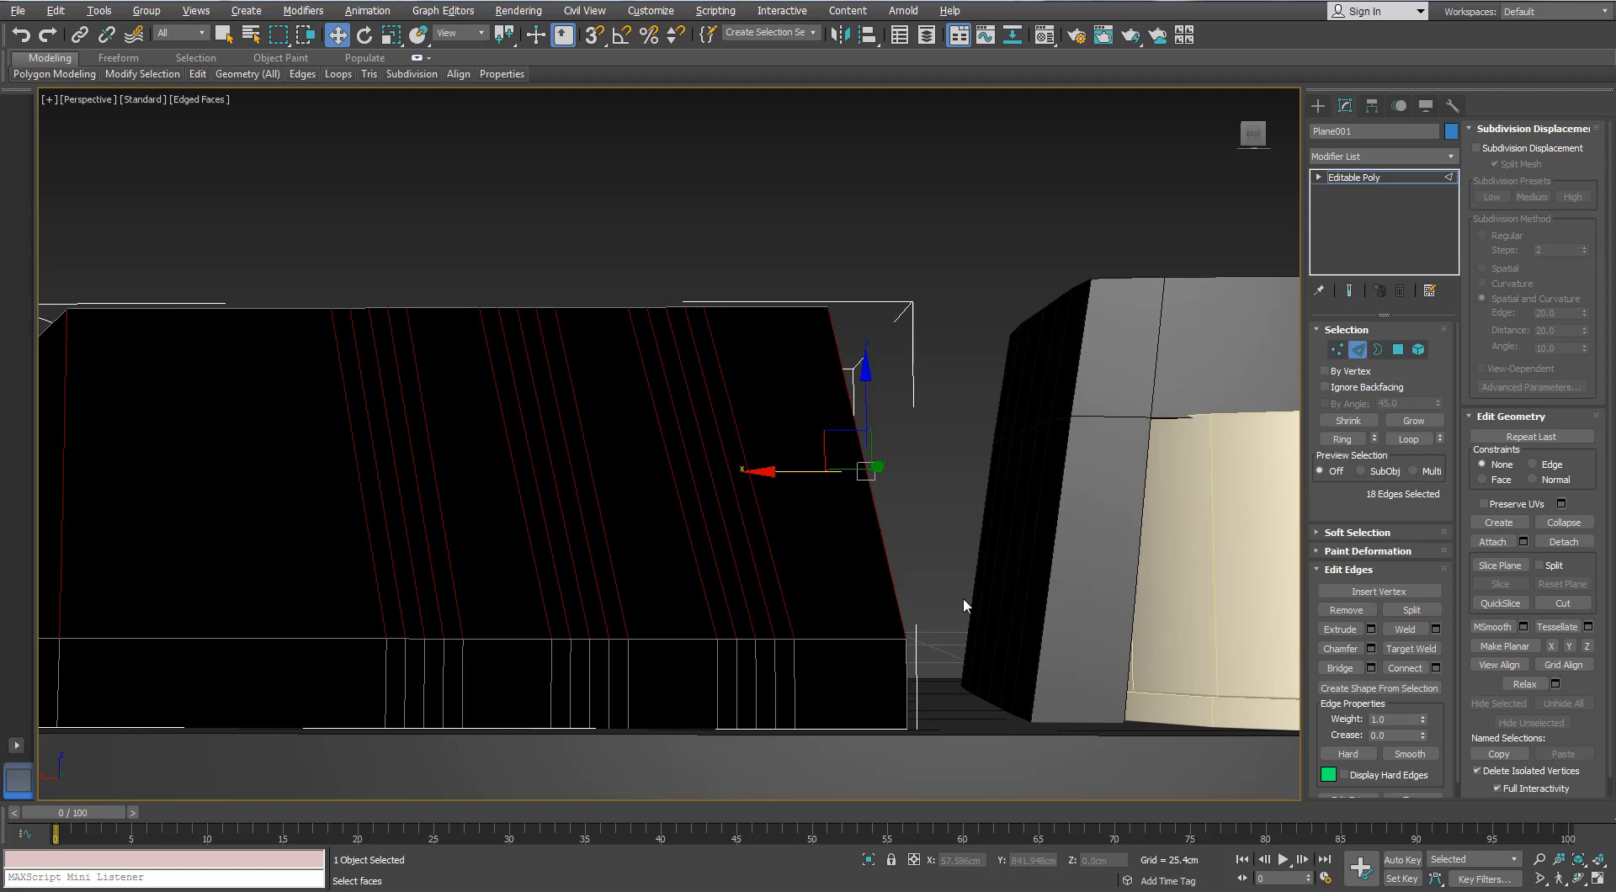
click(1436, 668)
click(1057, 456)
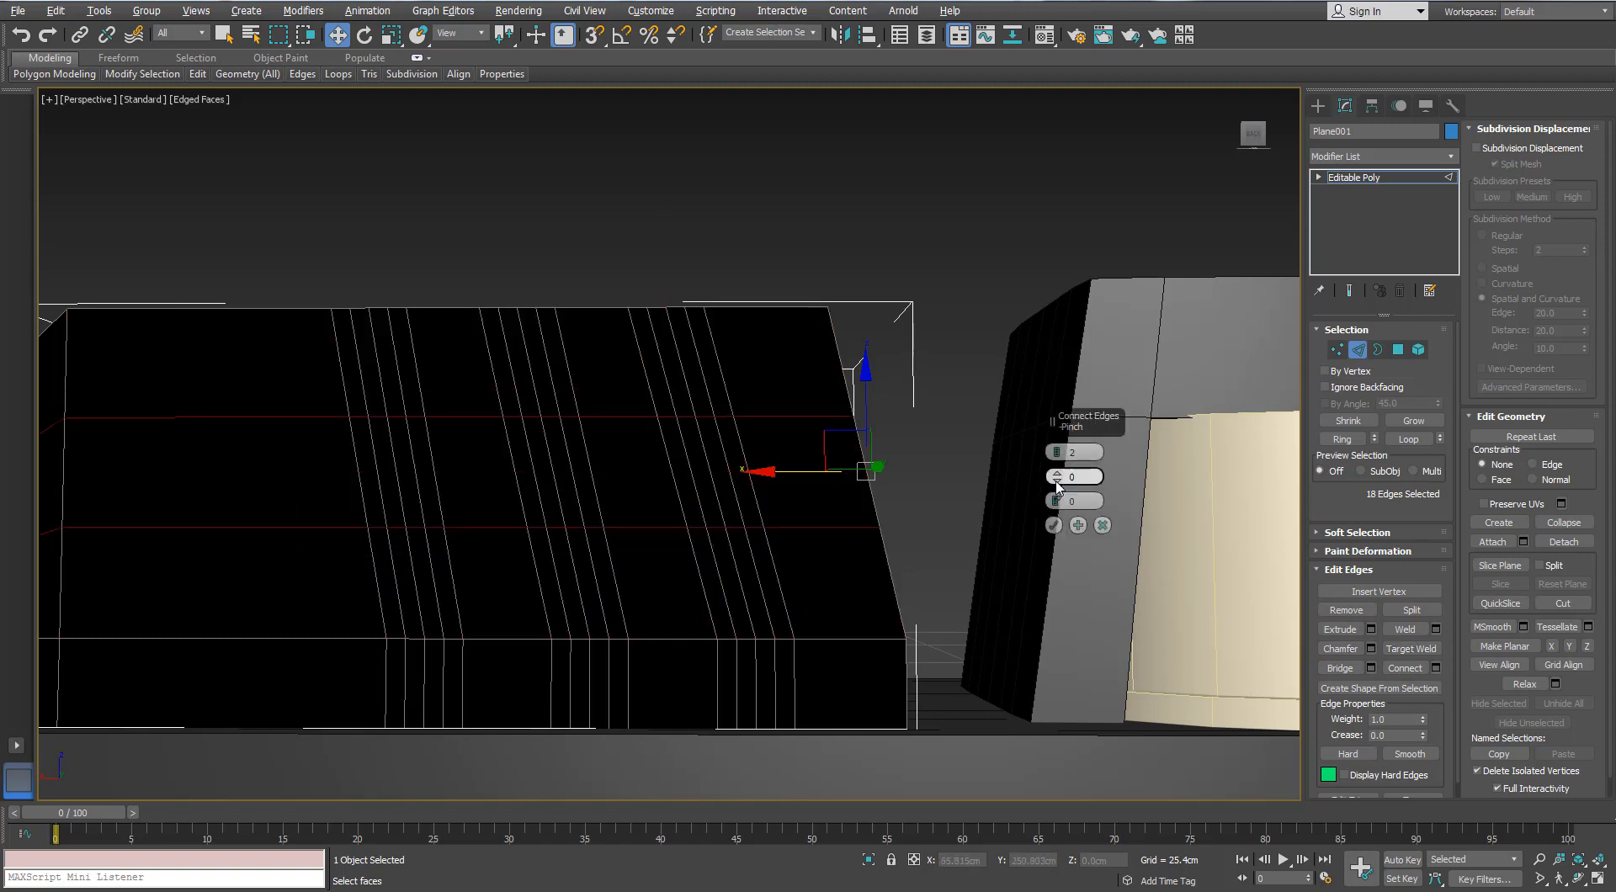
drag(1057, 476, 974, 240)
click(1053, 525)
- Examine the slanted piece and its new connecting lines from the front
key(f)
key(z)
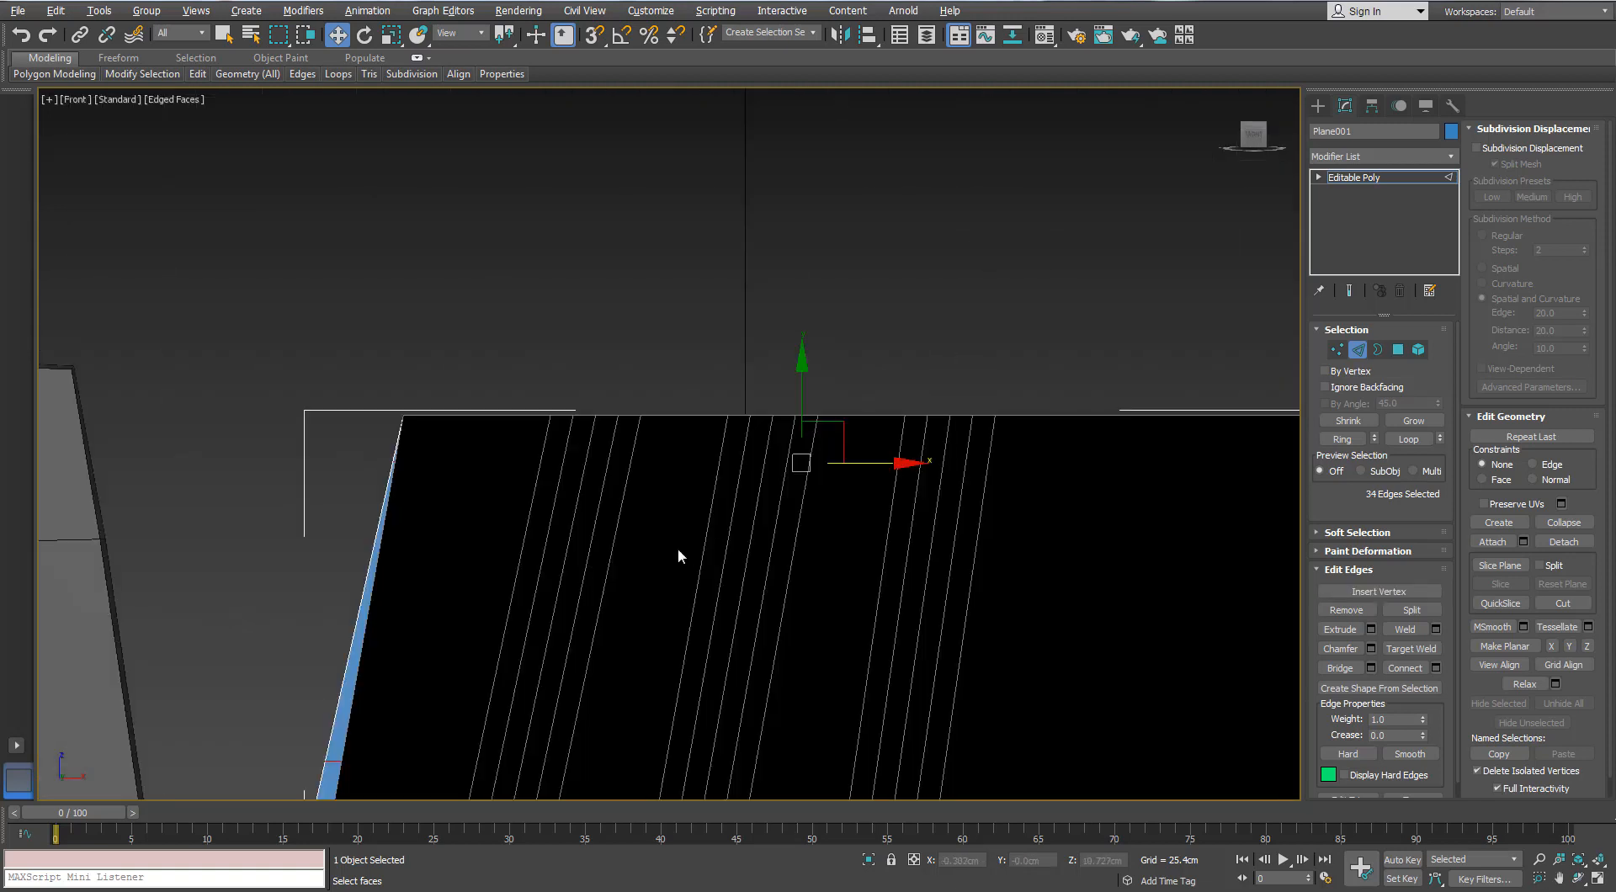
scroll(678, 549, down, 6)
scroll(687, 578, up, 5)
alt+middle_drag(685, 576, 566, 552)
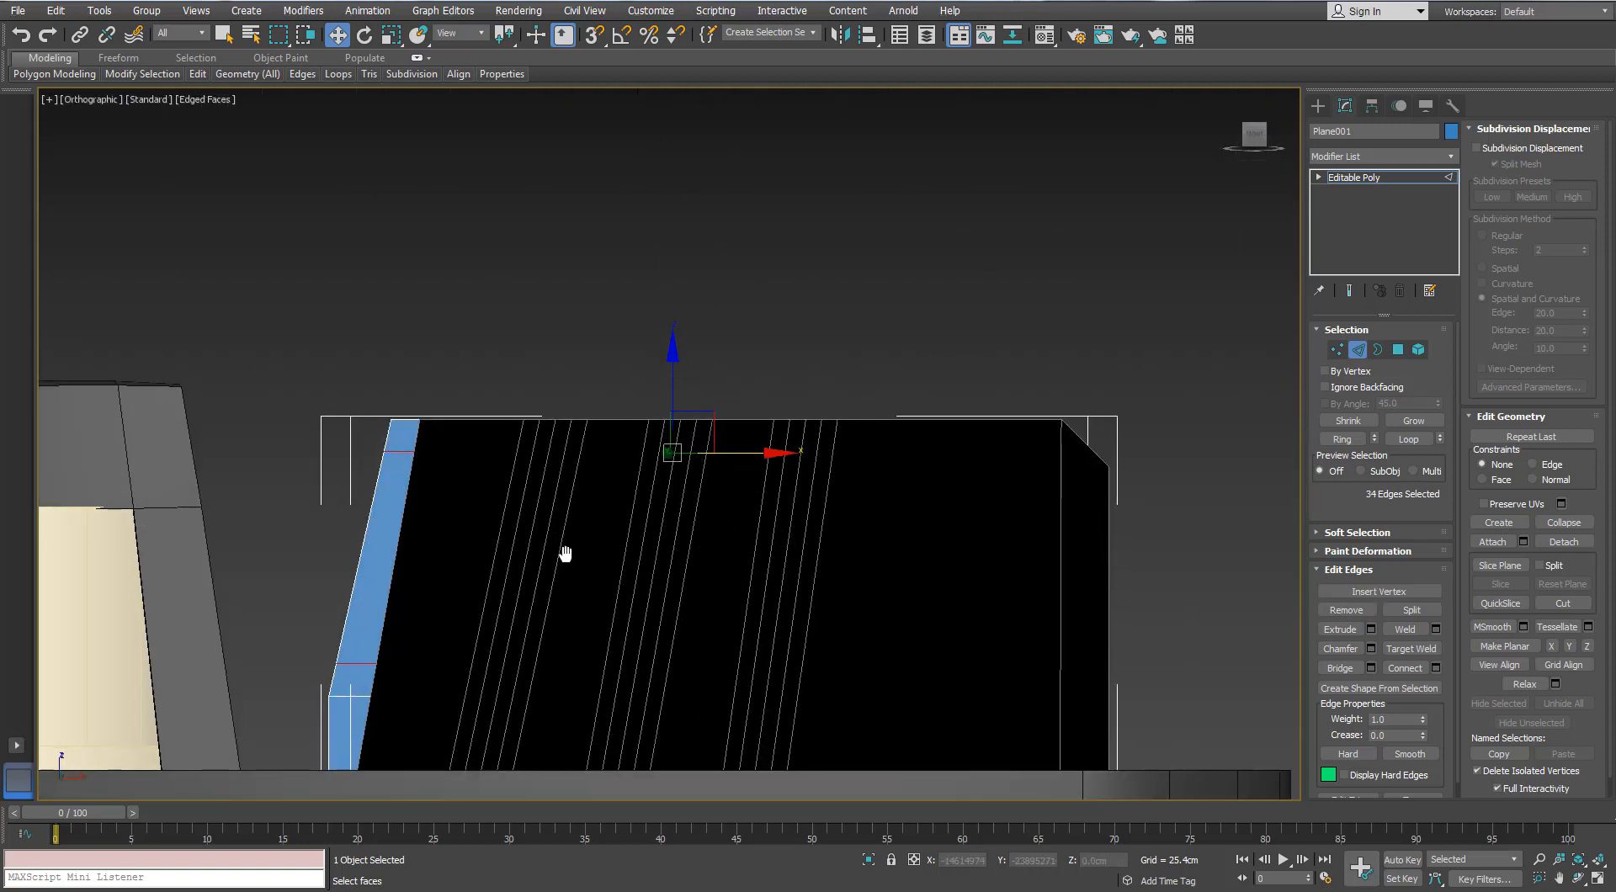
key(f)
key(e)
scroll(704, 543, up, 4)
middle_drag(703, 542, 742, 372)
scroll(639, 430, up, 5)
scroll(638, 430, down, 3)
key(z)
scroll(641, 434, down, 4)
scroll(559, 452, up, 2)
scroll(559, 453, down, 3)
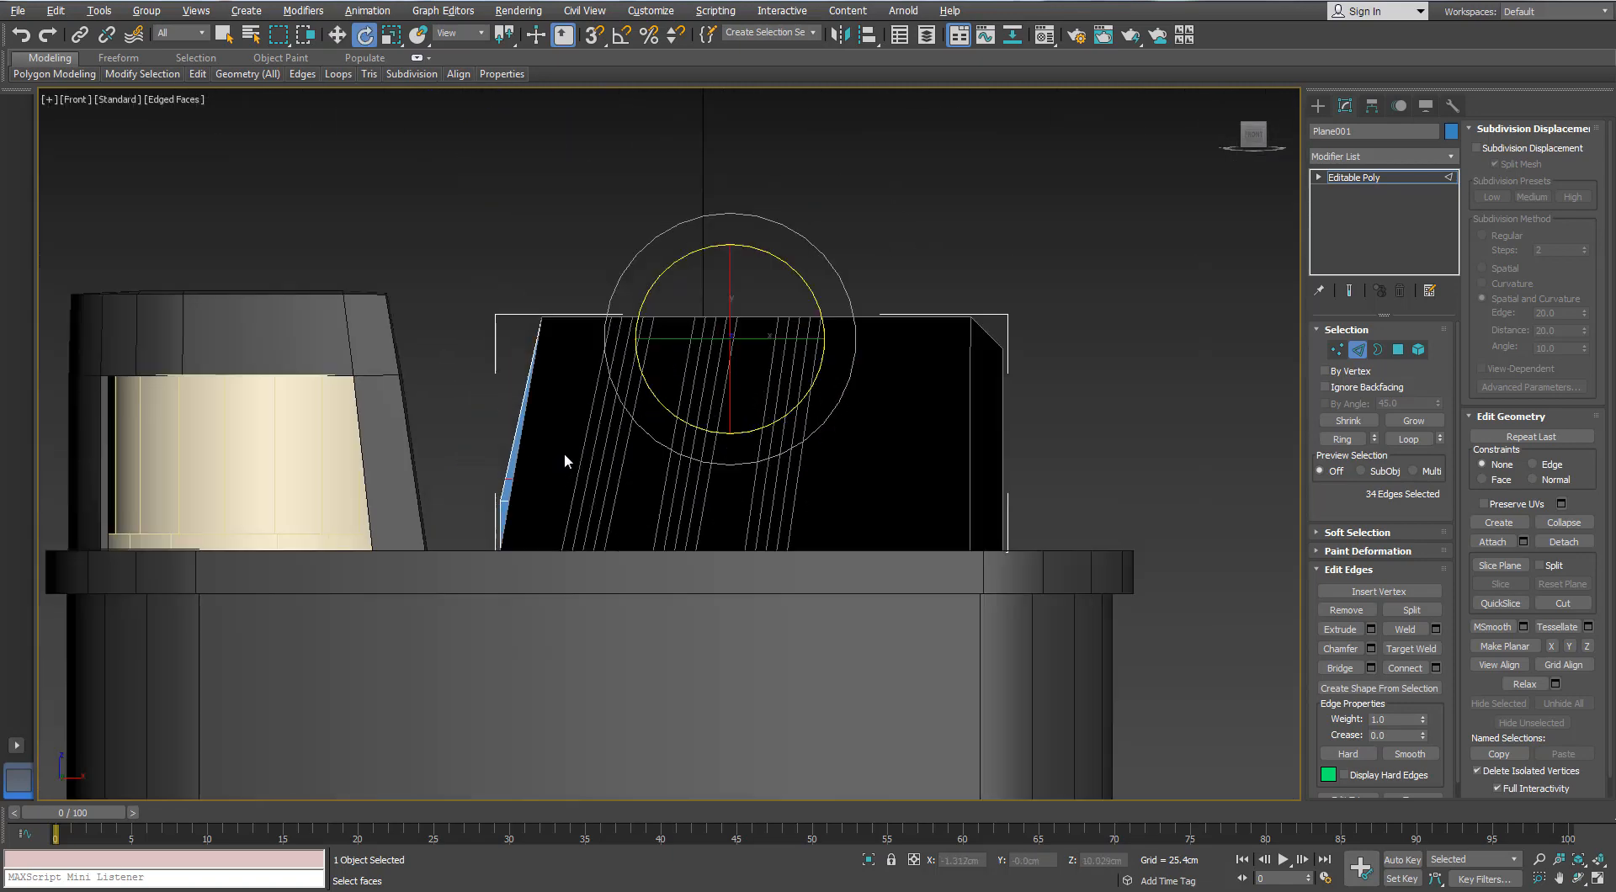
- Select the ring of crosswise edges on the base and connect them with one segment along the centre
alt+middle_drag(564, 452, 1351, 370)
click(819, 551)
key(alt+r)
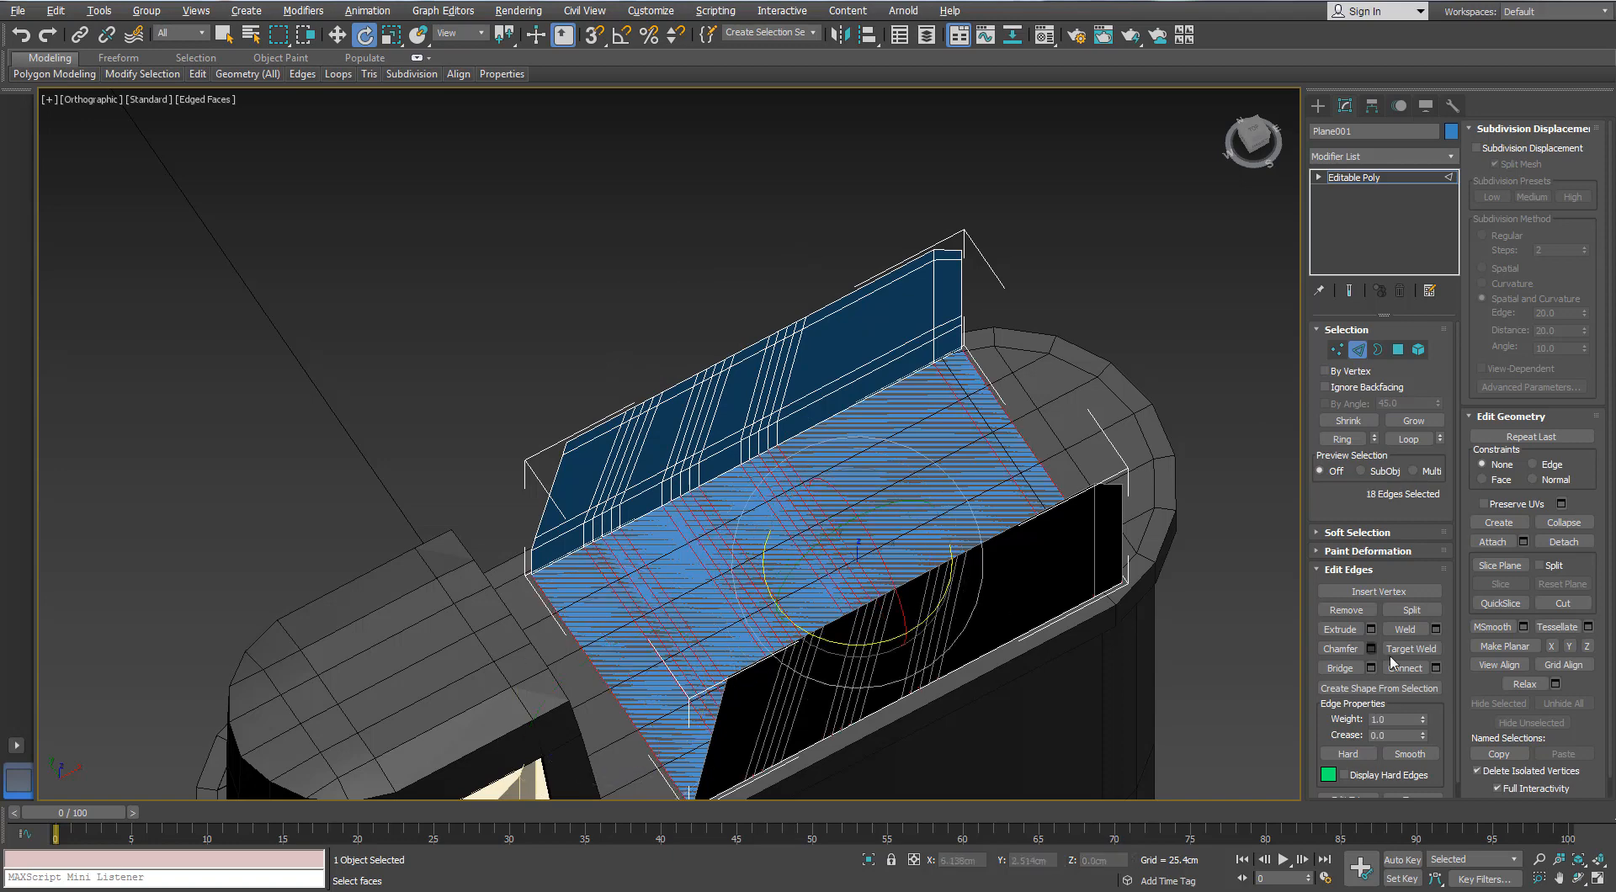
click(1435, 668)
alt+middle_drag(693, 566, 1001, 510)
click(1057, 455)
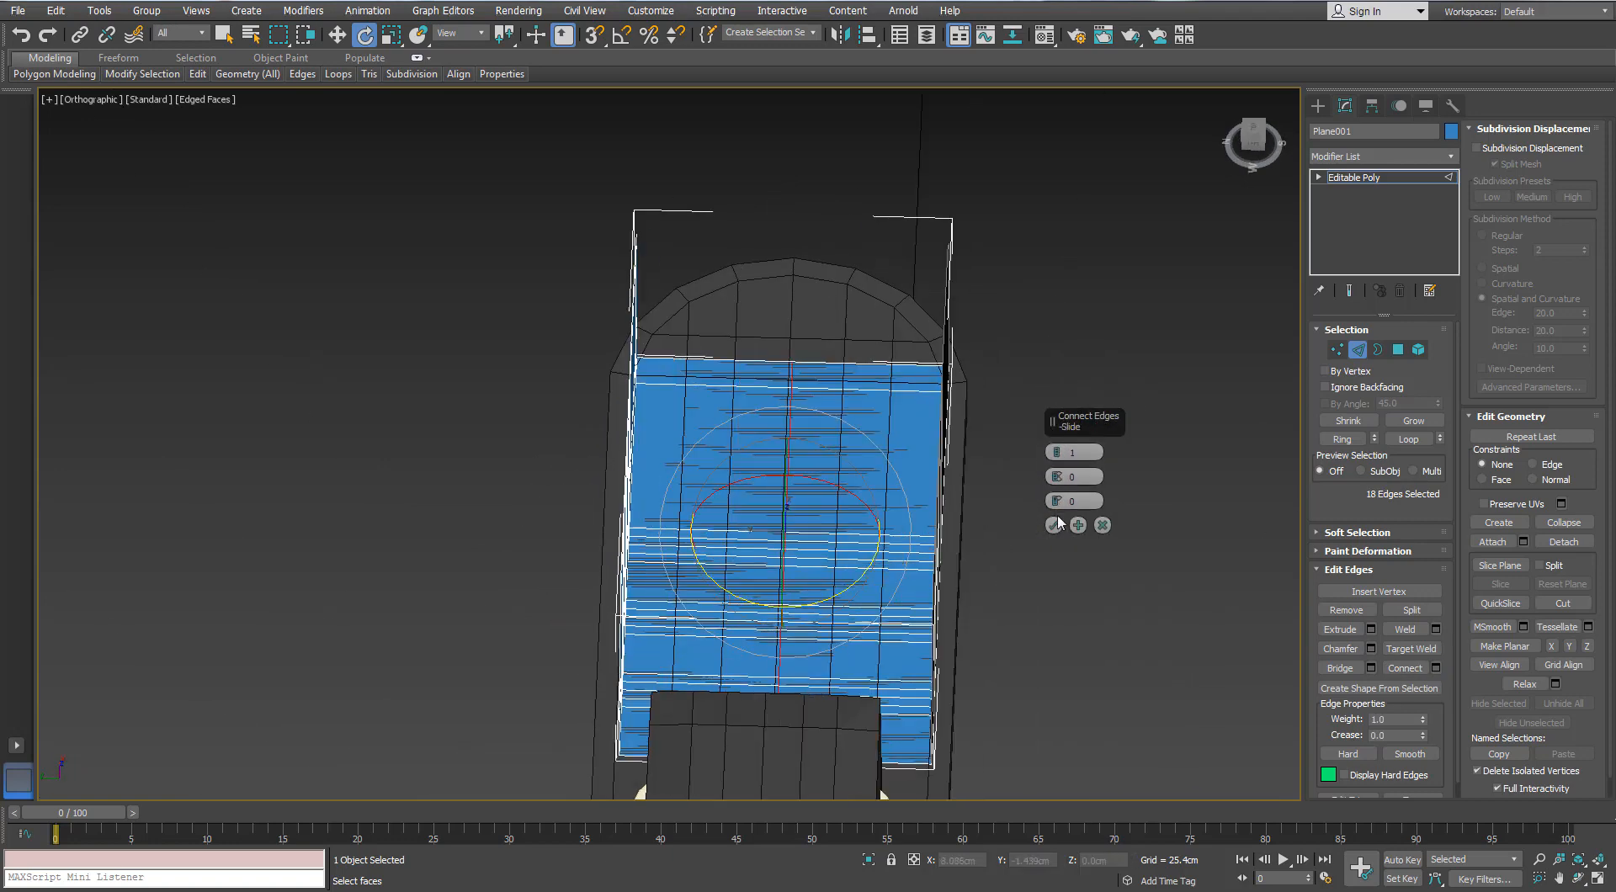
click(1054, 525)
- Delete the polygons on one side of the centre line, leaving half of the slanted piece
click(1398, 350)
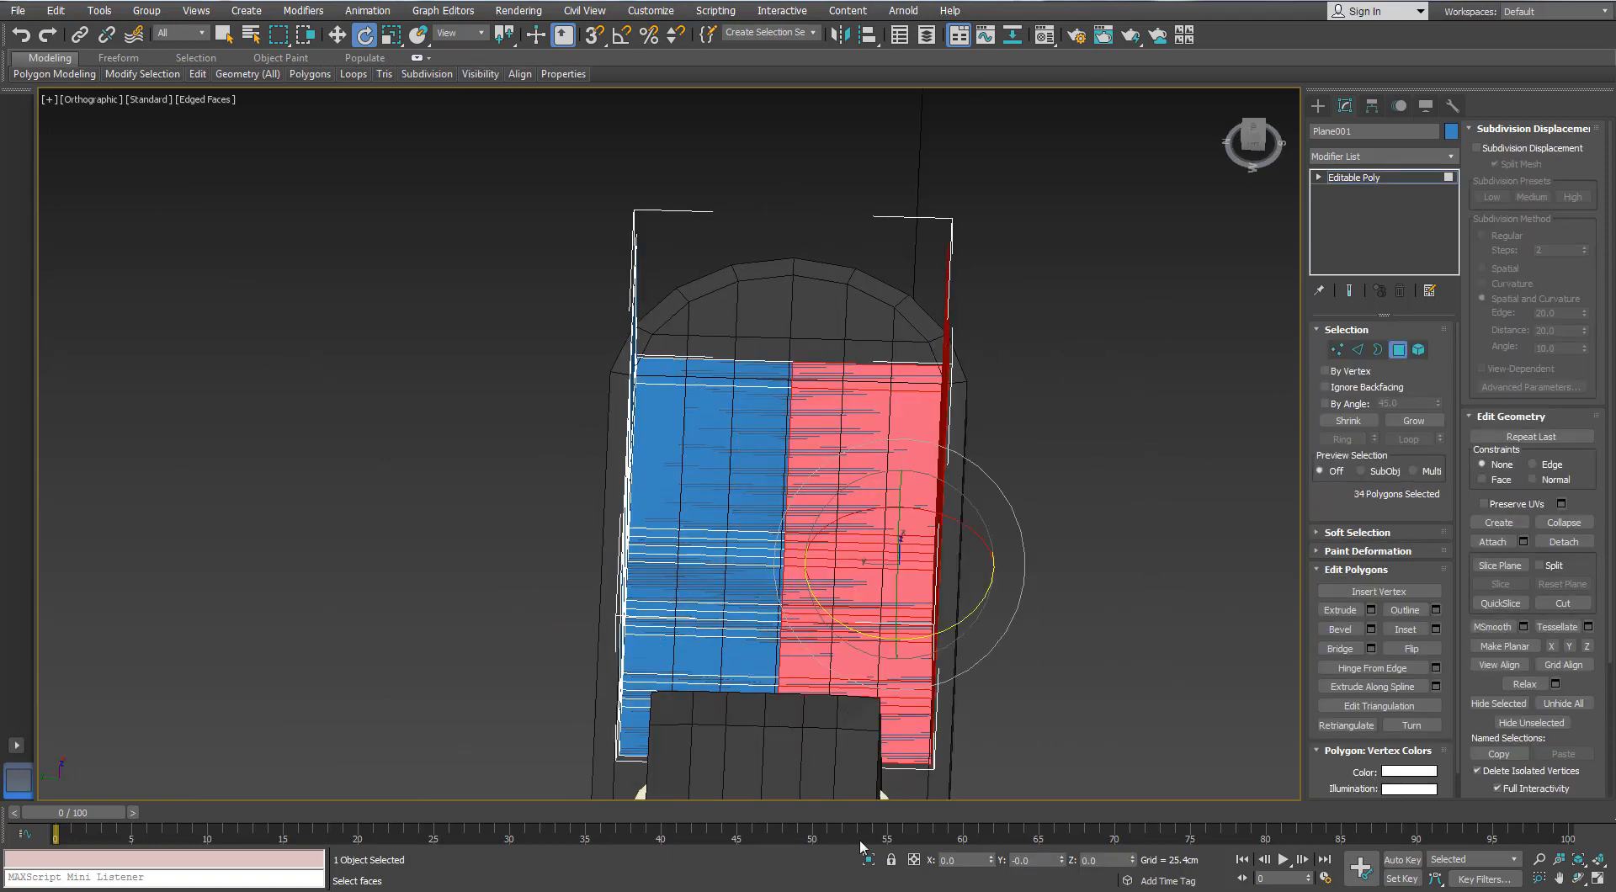
key(Delete)
click(1398, 350)
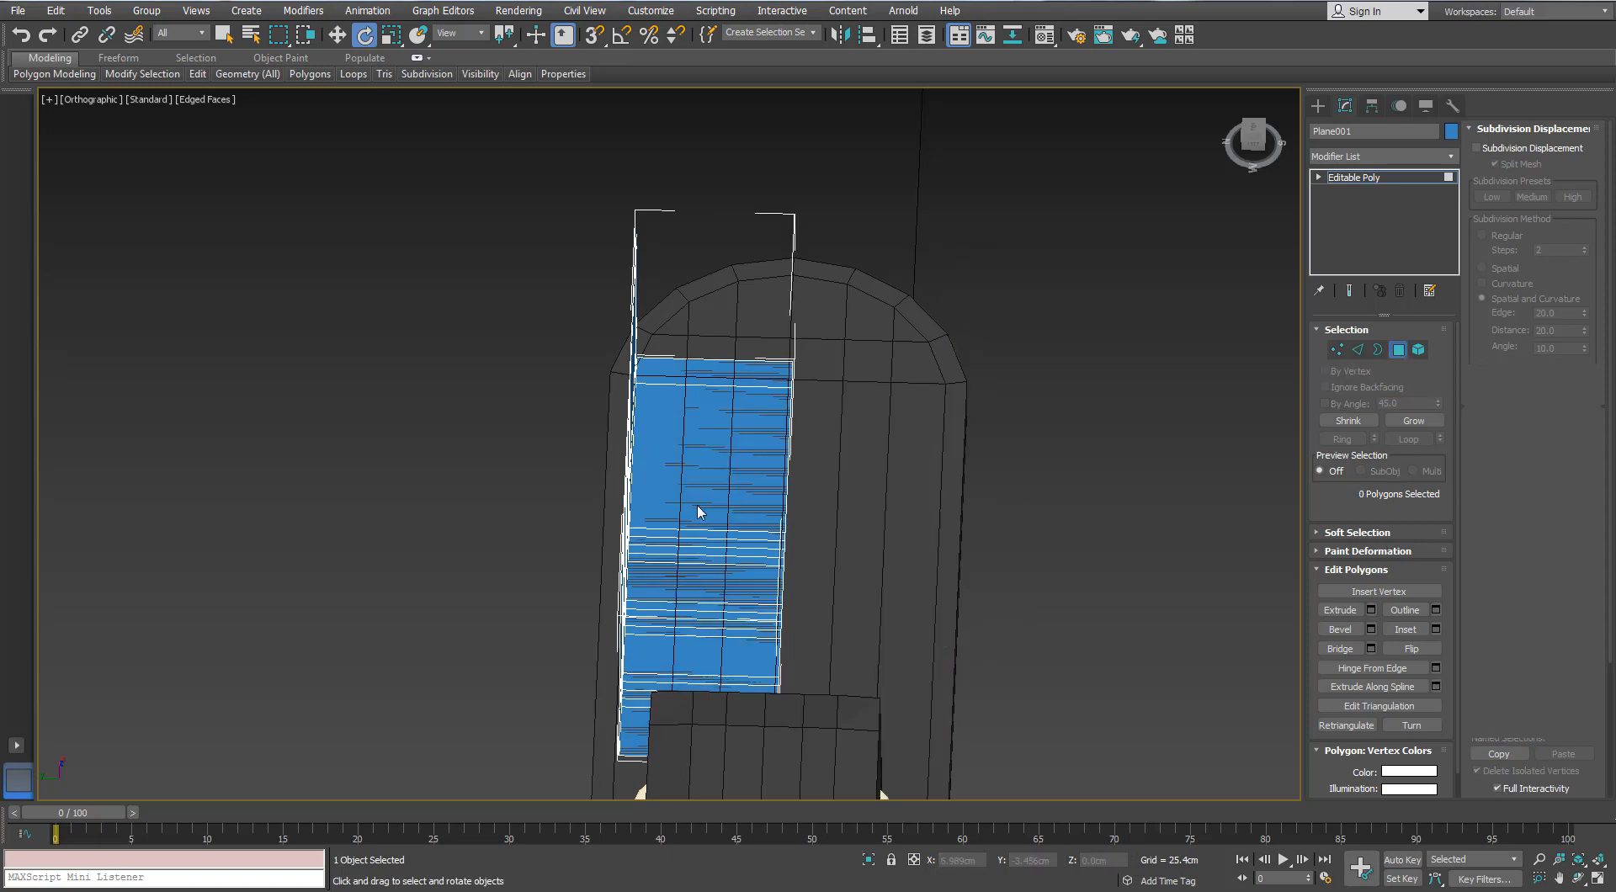
- In the front view, select the three inner vertices of every strip on both the upper and lower cross lines
alt+middle_drag(699, 510, 533, 446)
key(f)
scroll(699, 440, up, 12)
scroll(699, 441, down, 3)
middle_drag(699, 440, 677, 329)
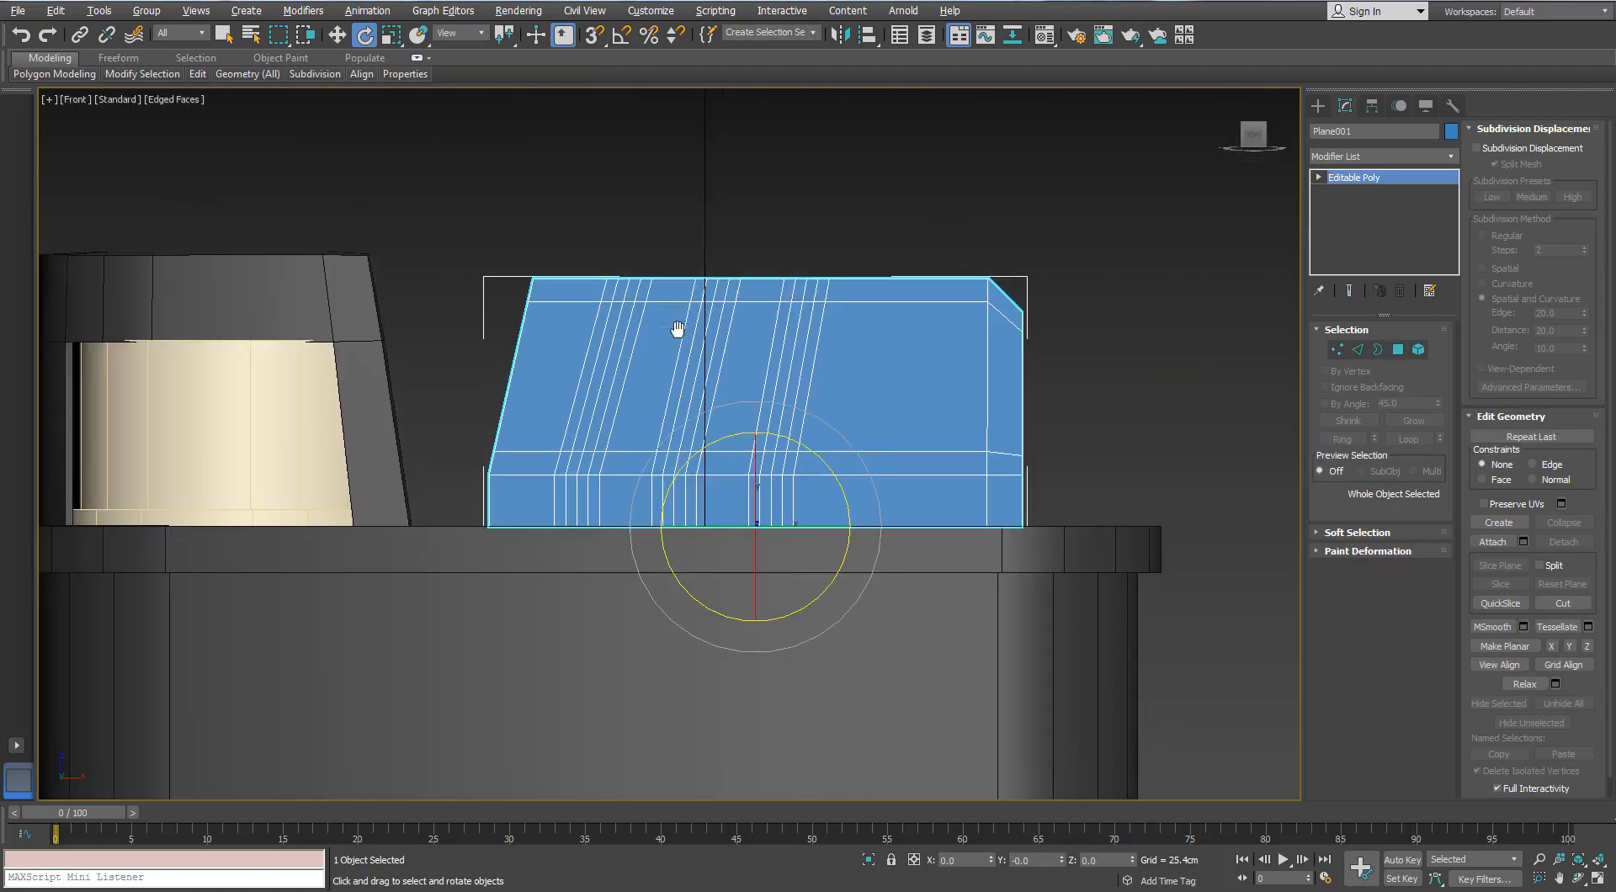
scroll(677, 329, up, 3)
click(1337, 350)
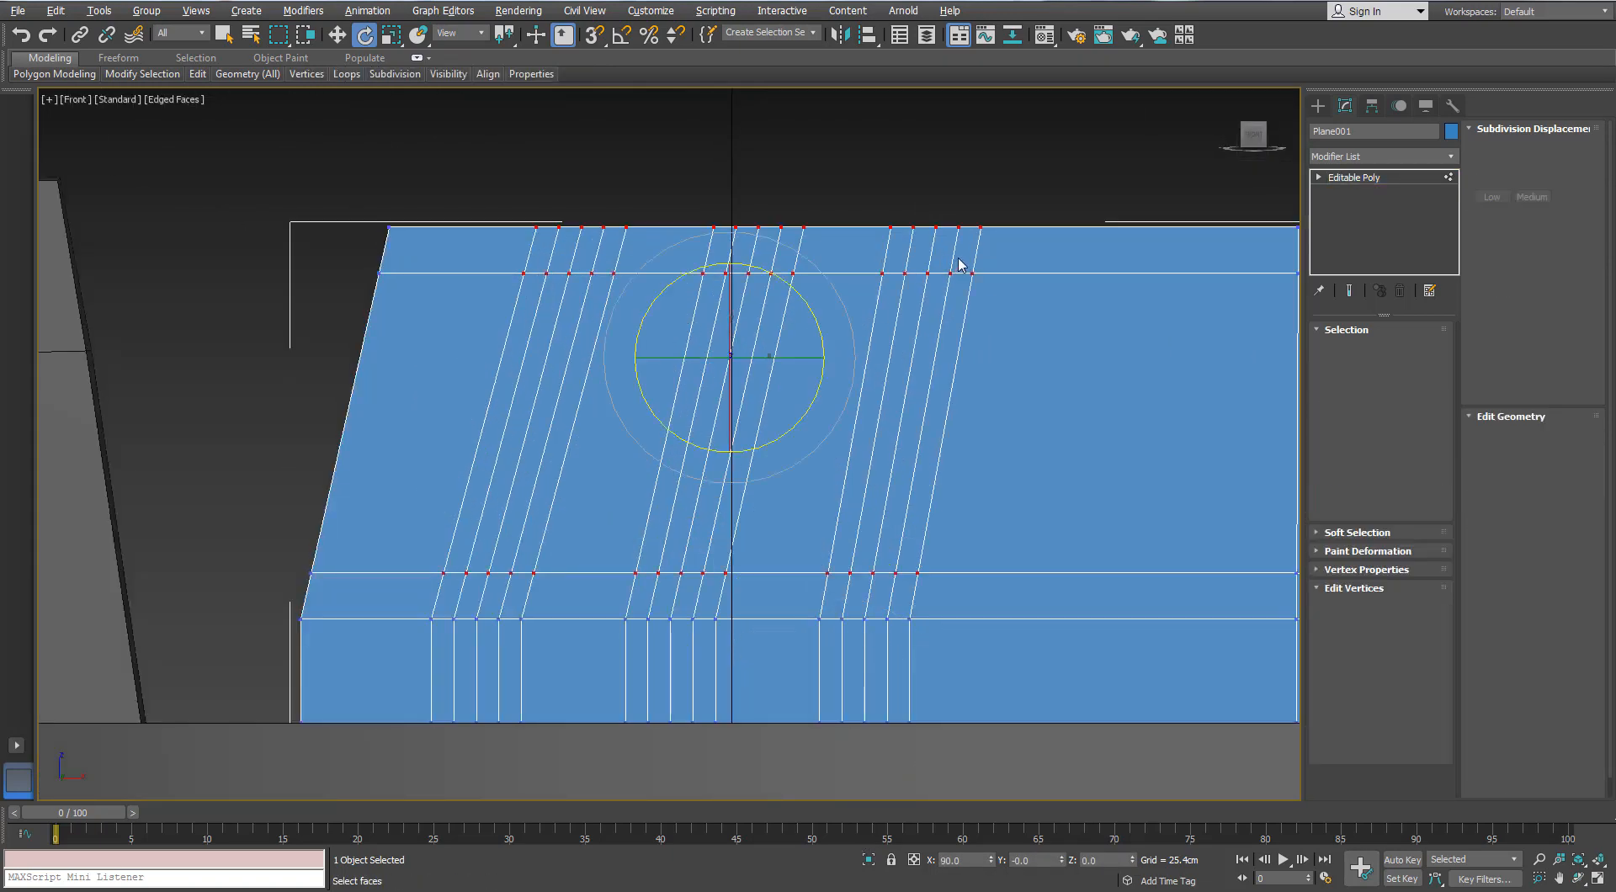
click(927, 273)
ctrl+drag(596, 273, 544, 290)
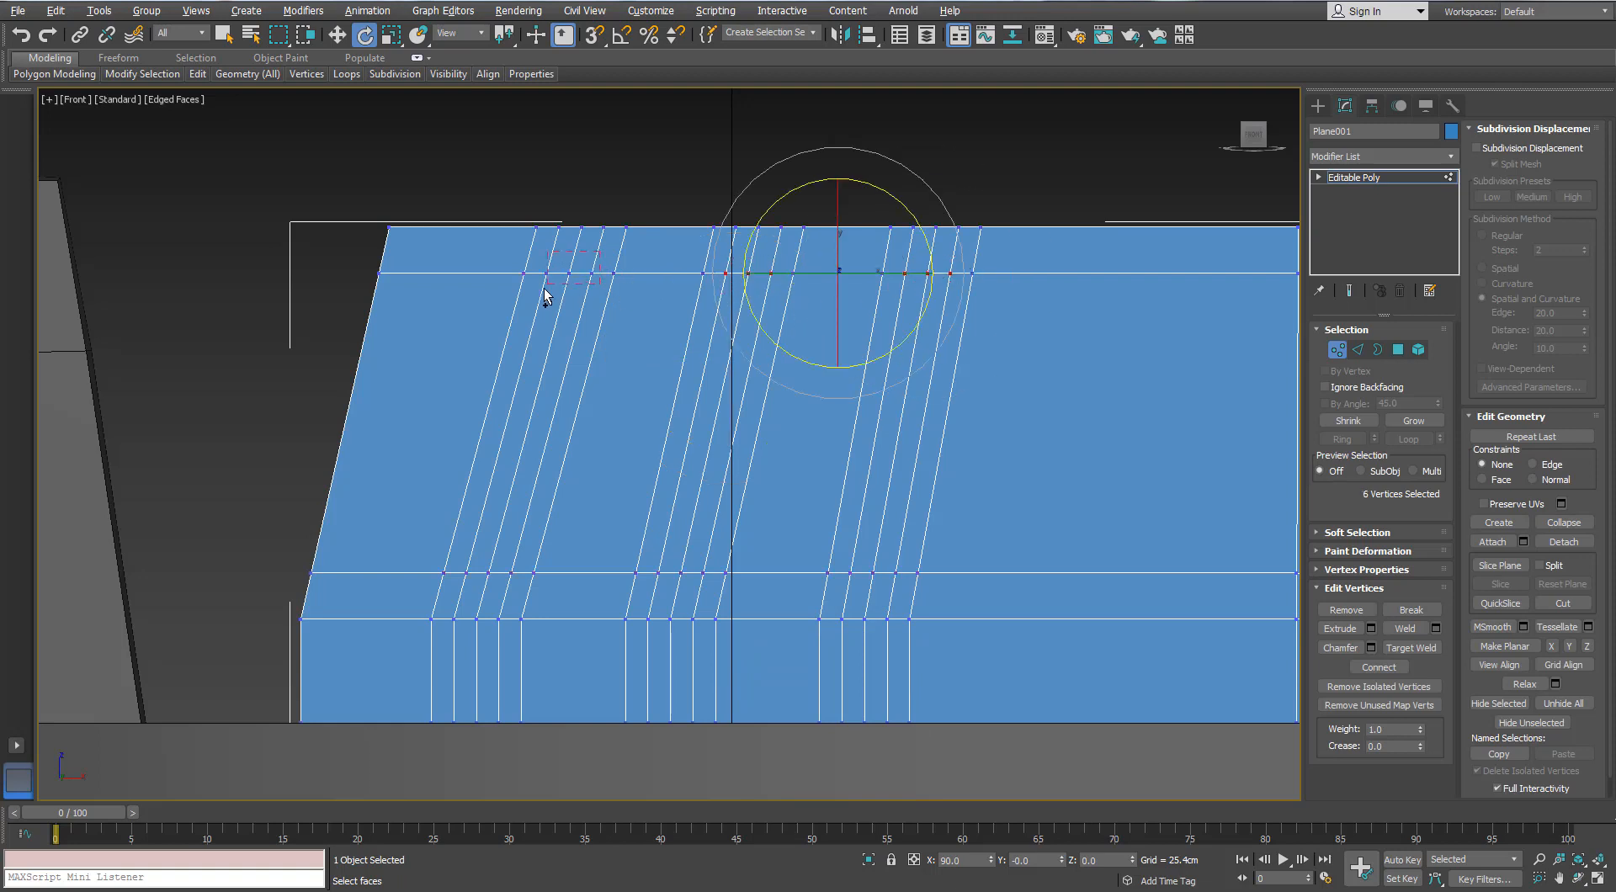
middle_drag(562, 400, 553, 354)
middle_drag(479, 519, 490, 403)
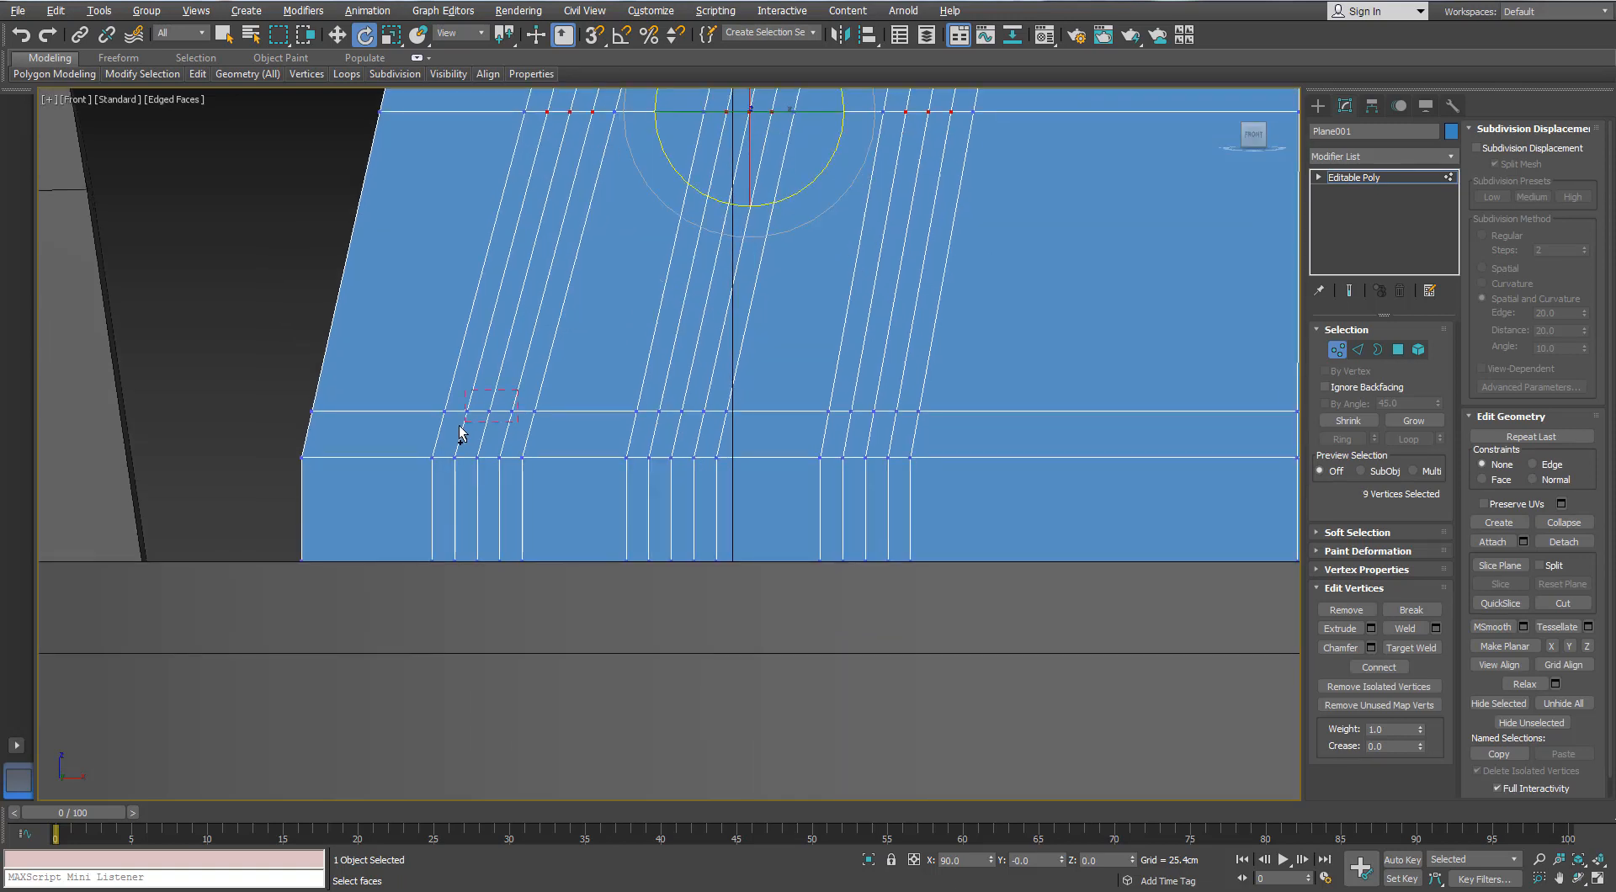
ctrl+drag(459, 426, 460, 424)
ctrl+drag(633, 402, 717, 431)
ctrl+drag(897, 424, 898, 425)
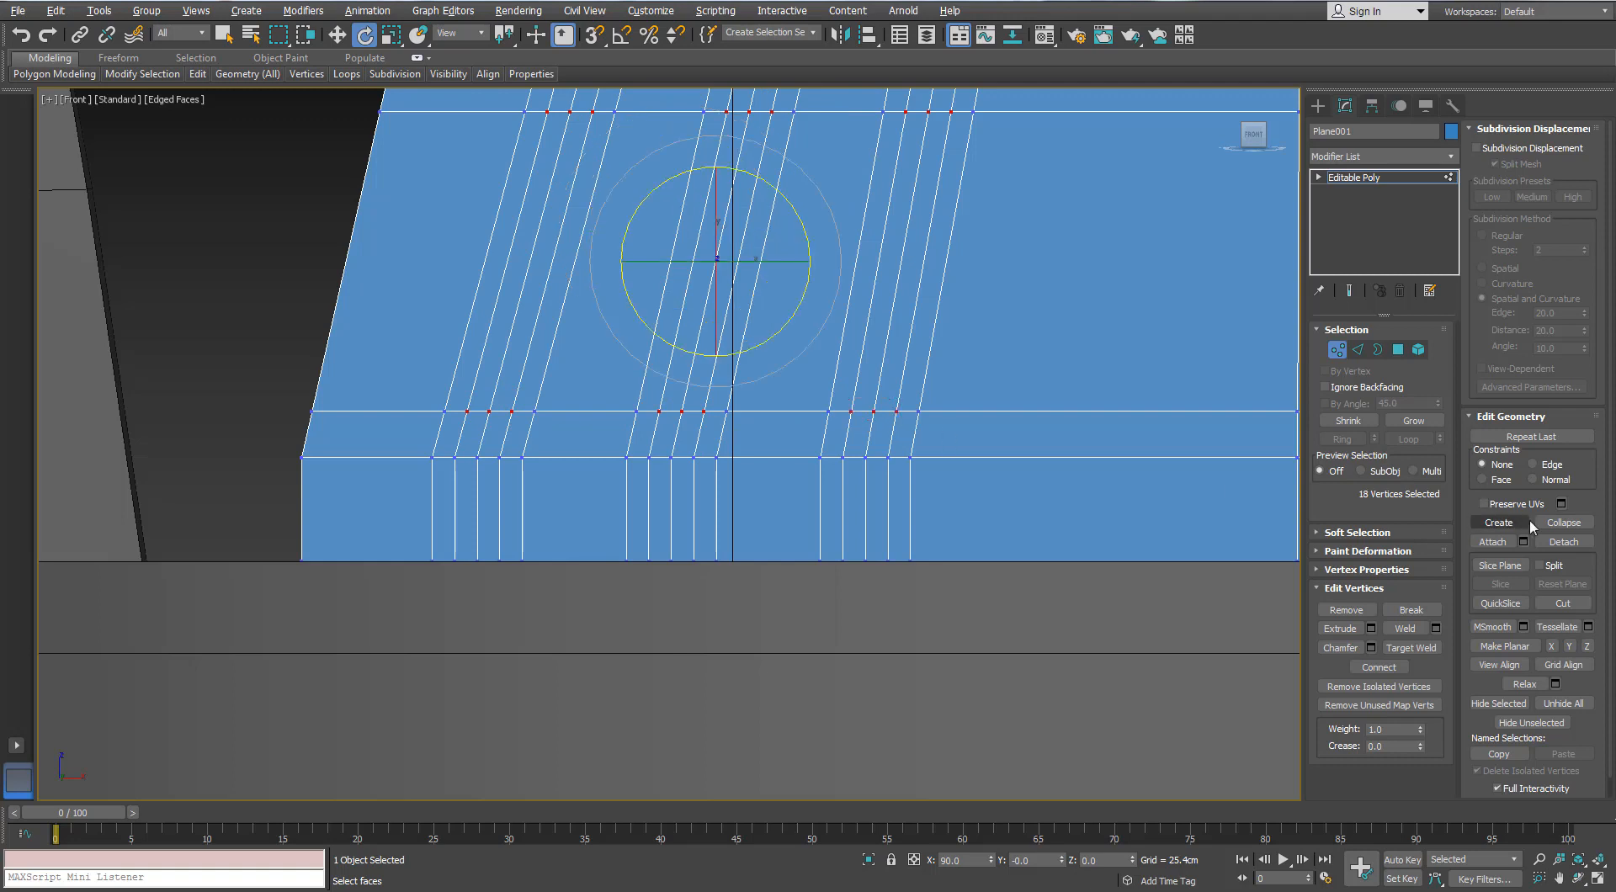
- Constrain movement to edges and scale the selected strip vertices apart vertically to about 111%
middle_drag(760, 284, 706, 457)
key(r)
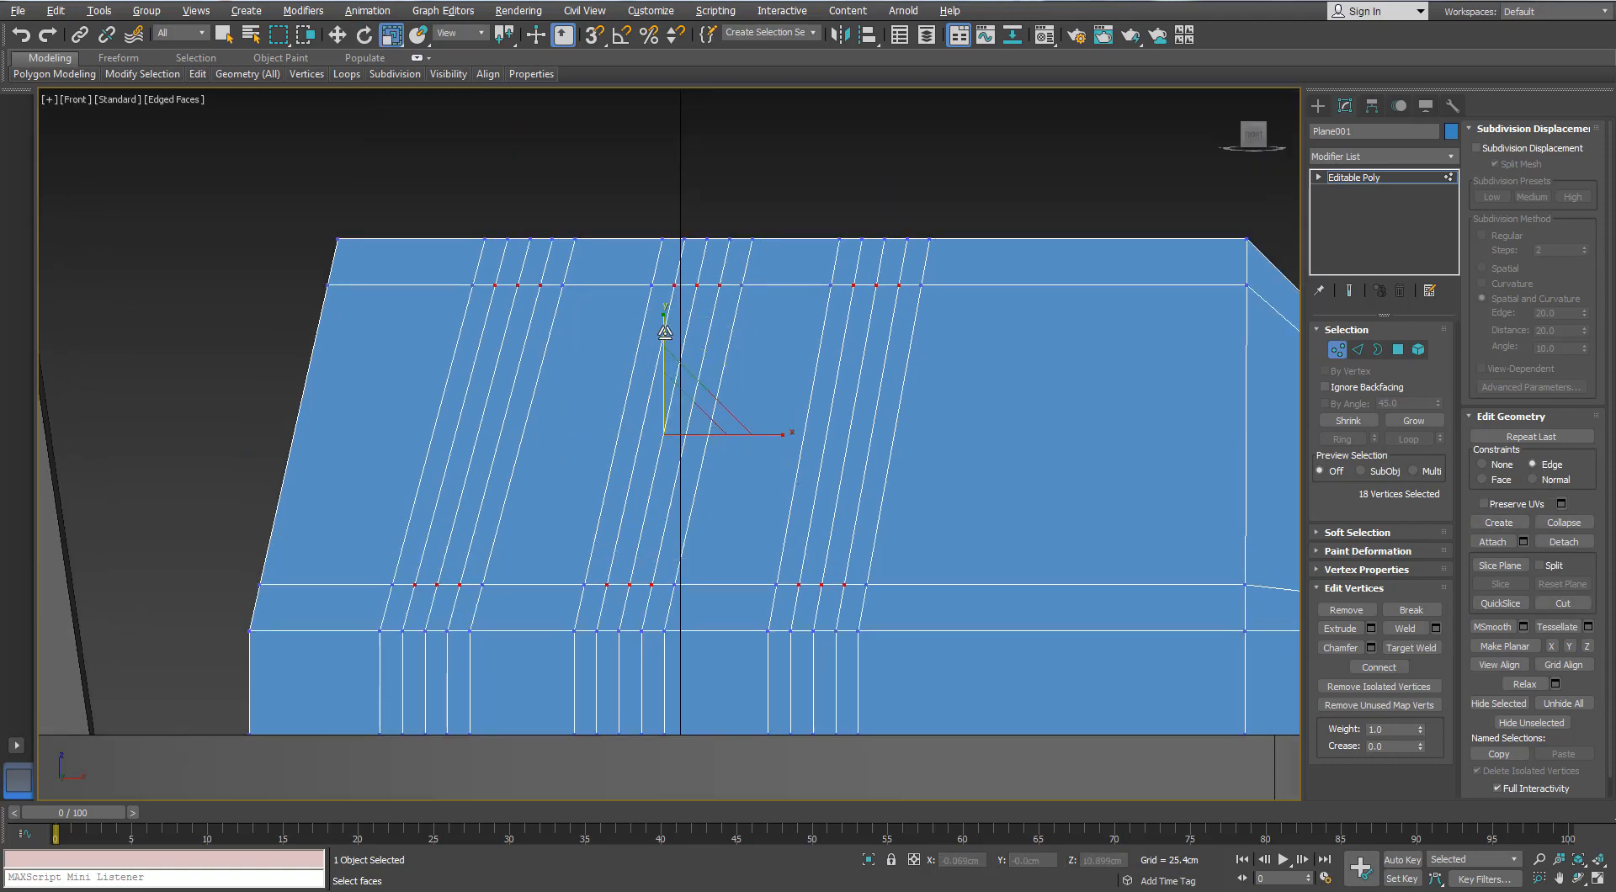
drag(658, 342, 657, 323)
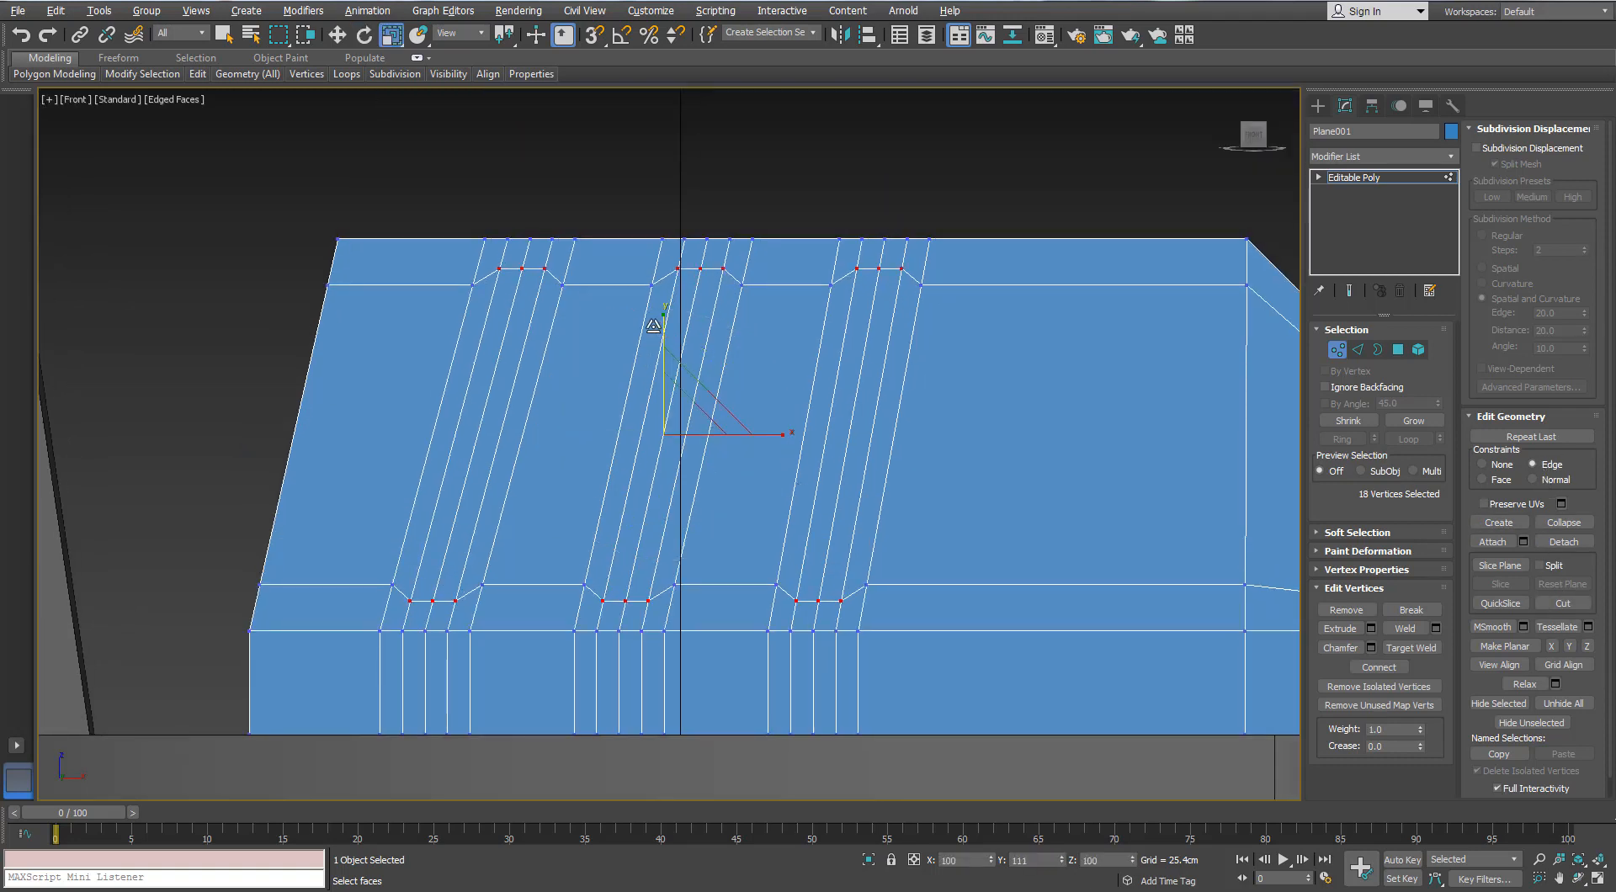
- Keep only the middle vertex selected at each strip end and scale these slightly further apart vertically to round the ends
alt+click(857, 269)
alt+click(902, 269)
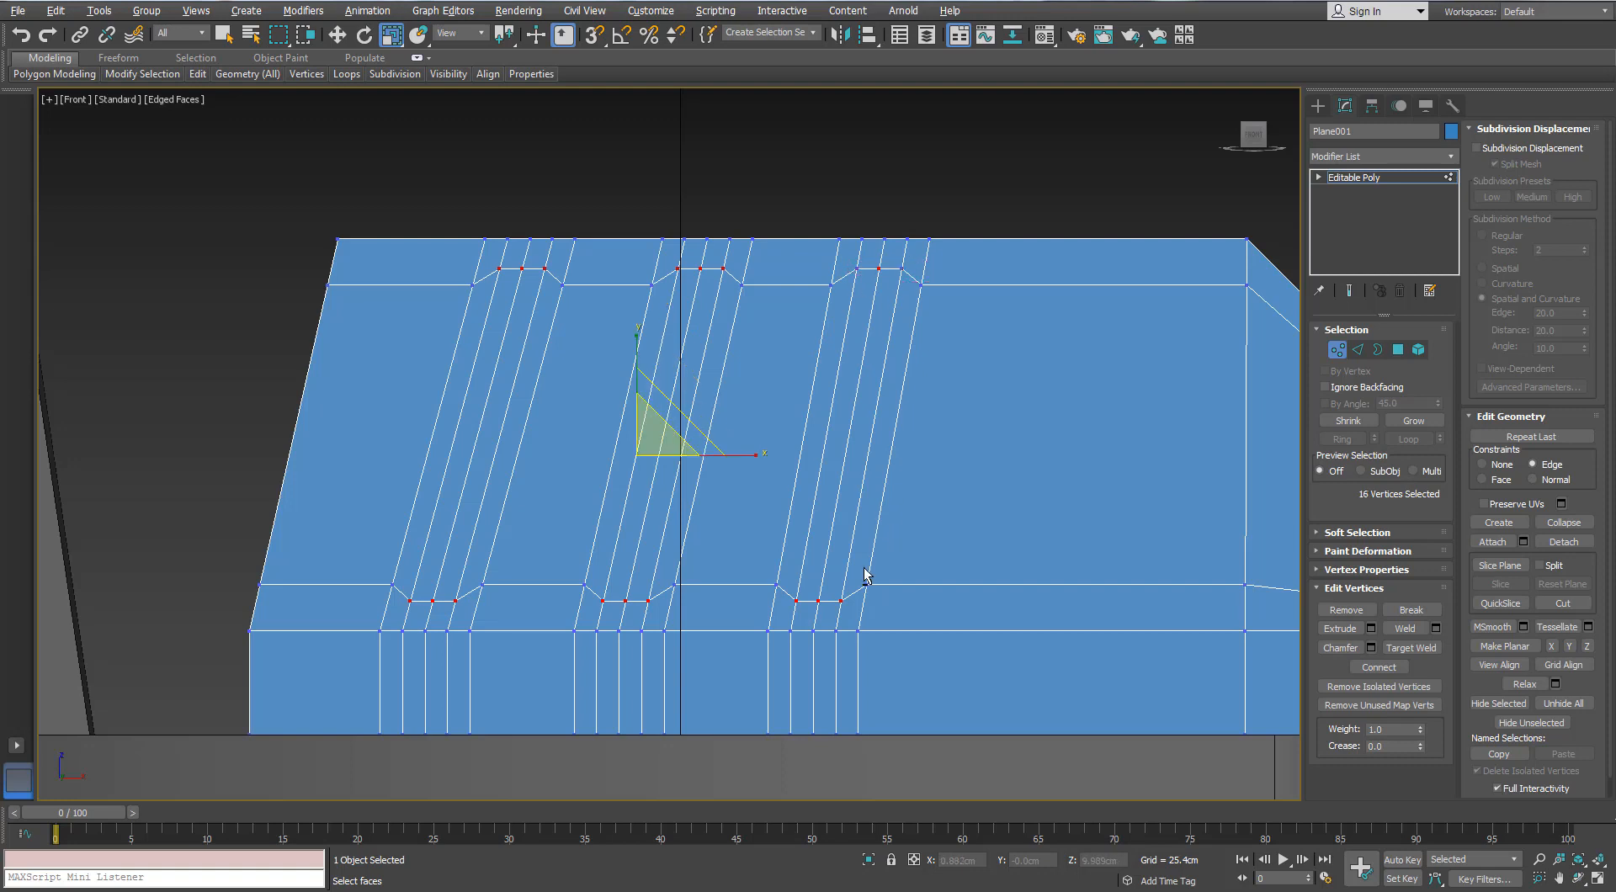
alt+click(841, 601)
alt+click(796, 601)
alt+click(648, 601)
alt+click(602, 601)
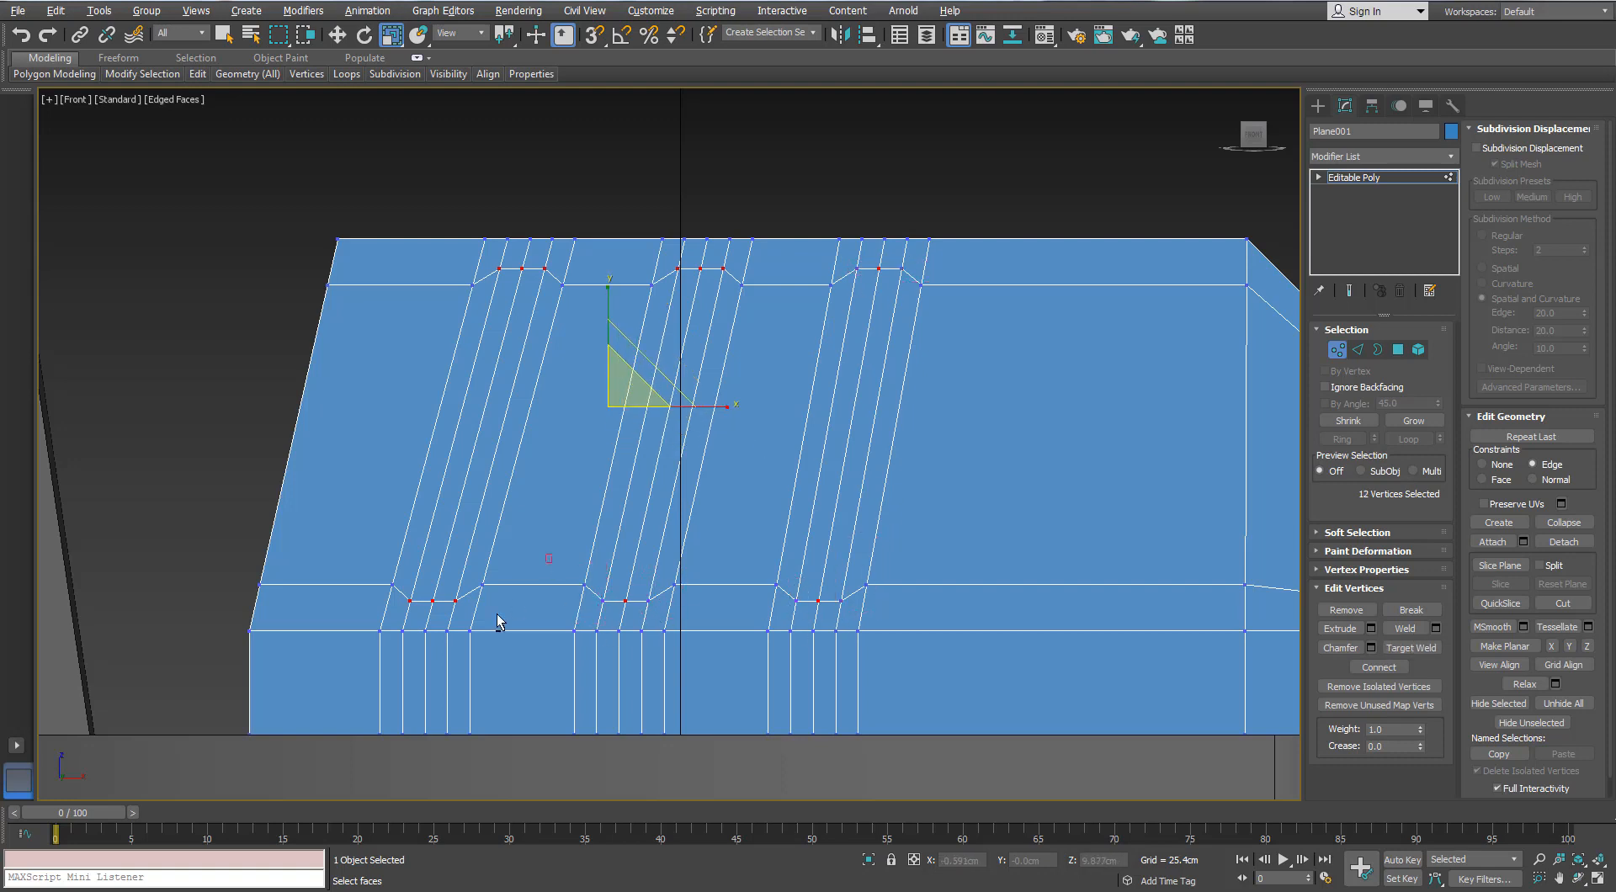
alt+drag(442, 642, 441, 642)
alt+drag(428, 582, 396, 623)
alt+drag(457, 264, 503, 289)
alt+drag(534, 310, 563, 253)
alt+drag(637, 256, 740, 255)
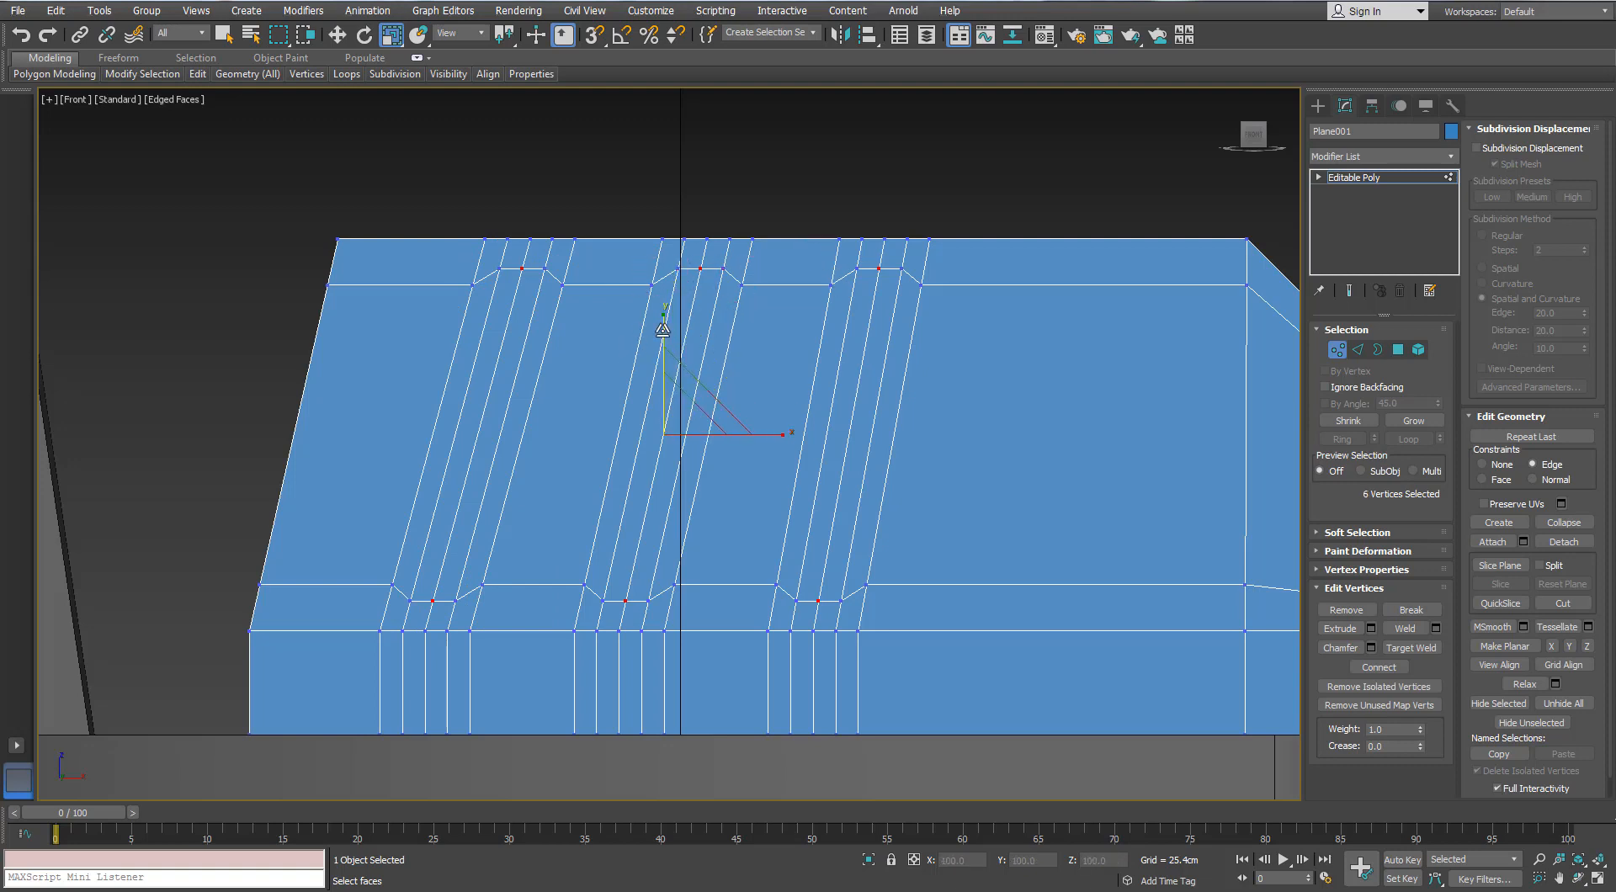
drag(660, 331, 659, 326)
- Select the four long polygons inside each of the three round-ended strips
click(1397, 349)
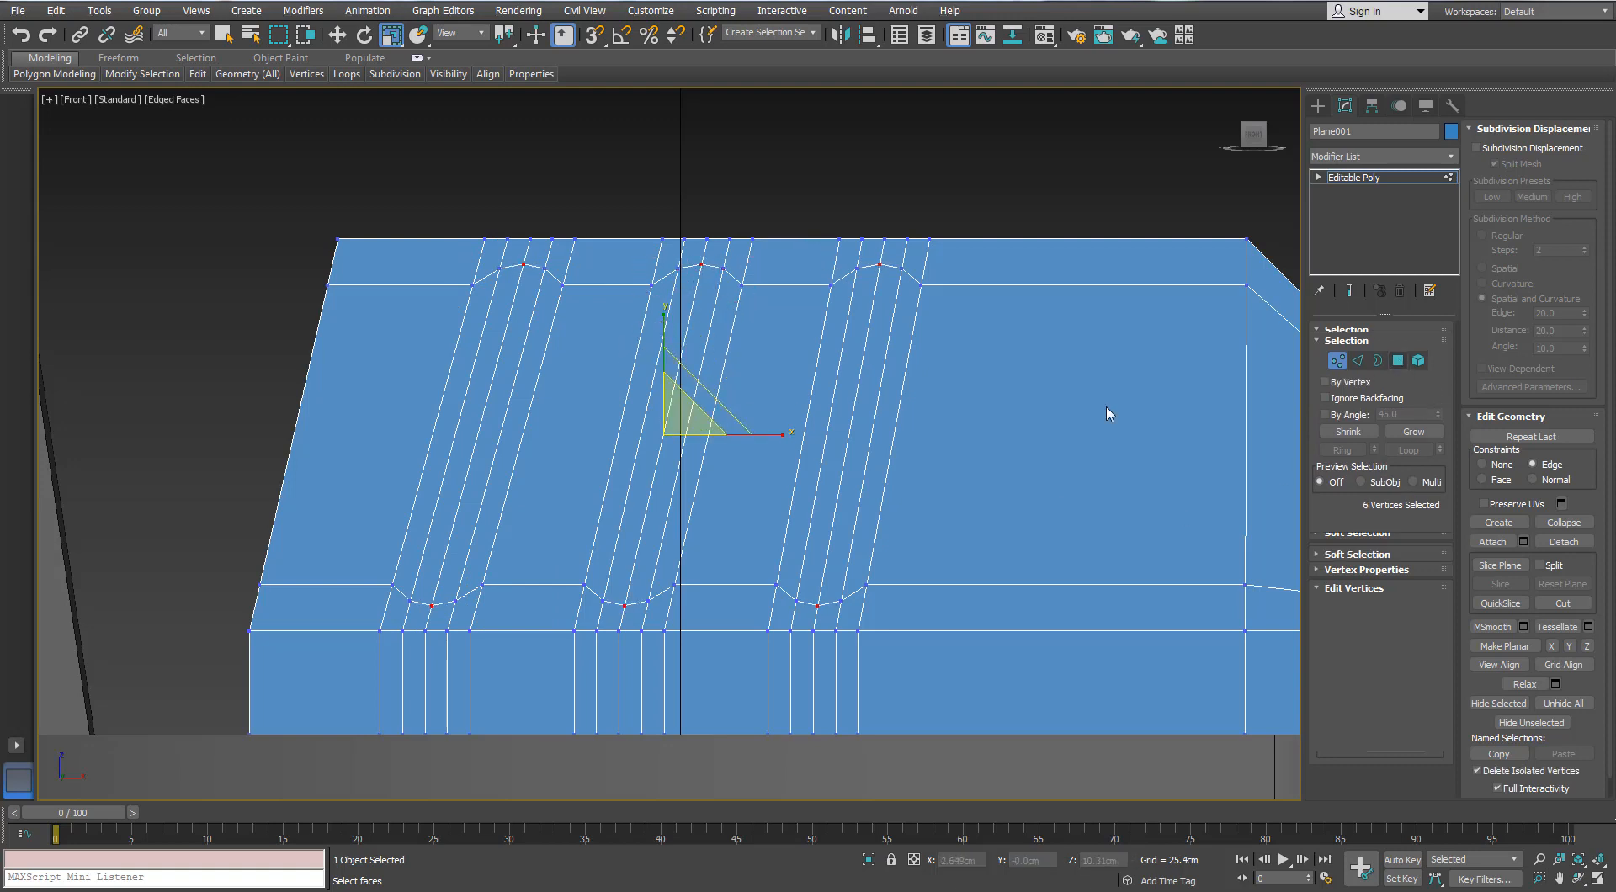
click(888, 384)
ctrl+click(875, 381)
ctrl+click(857, 385)
ctrl+click(839, 389)
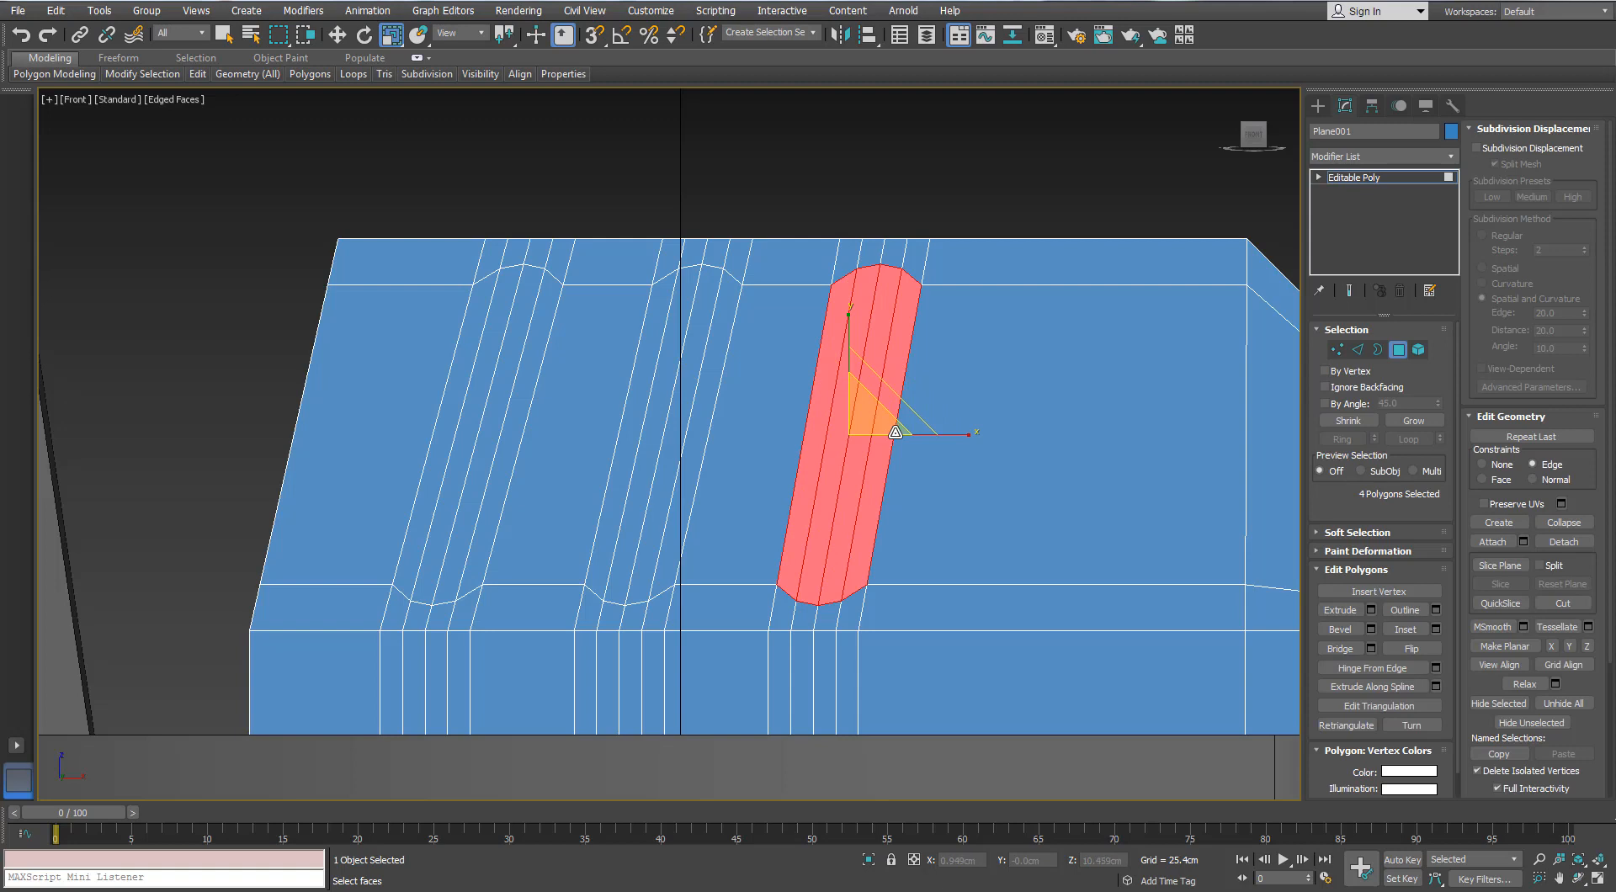
ctrl+click(713, 387)
ctrl+click(688, 380)
ctrl+click(665, 375)
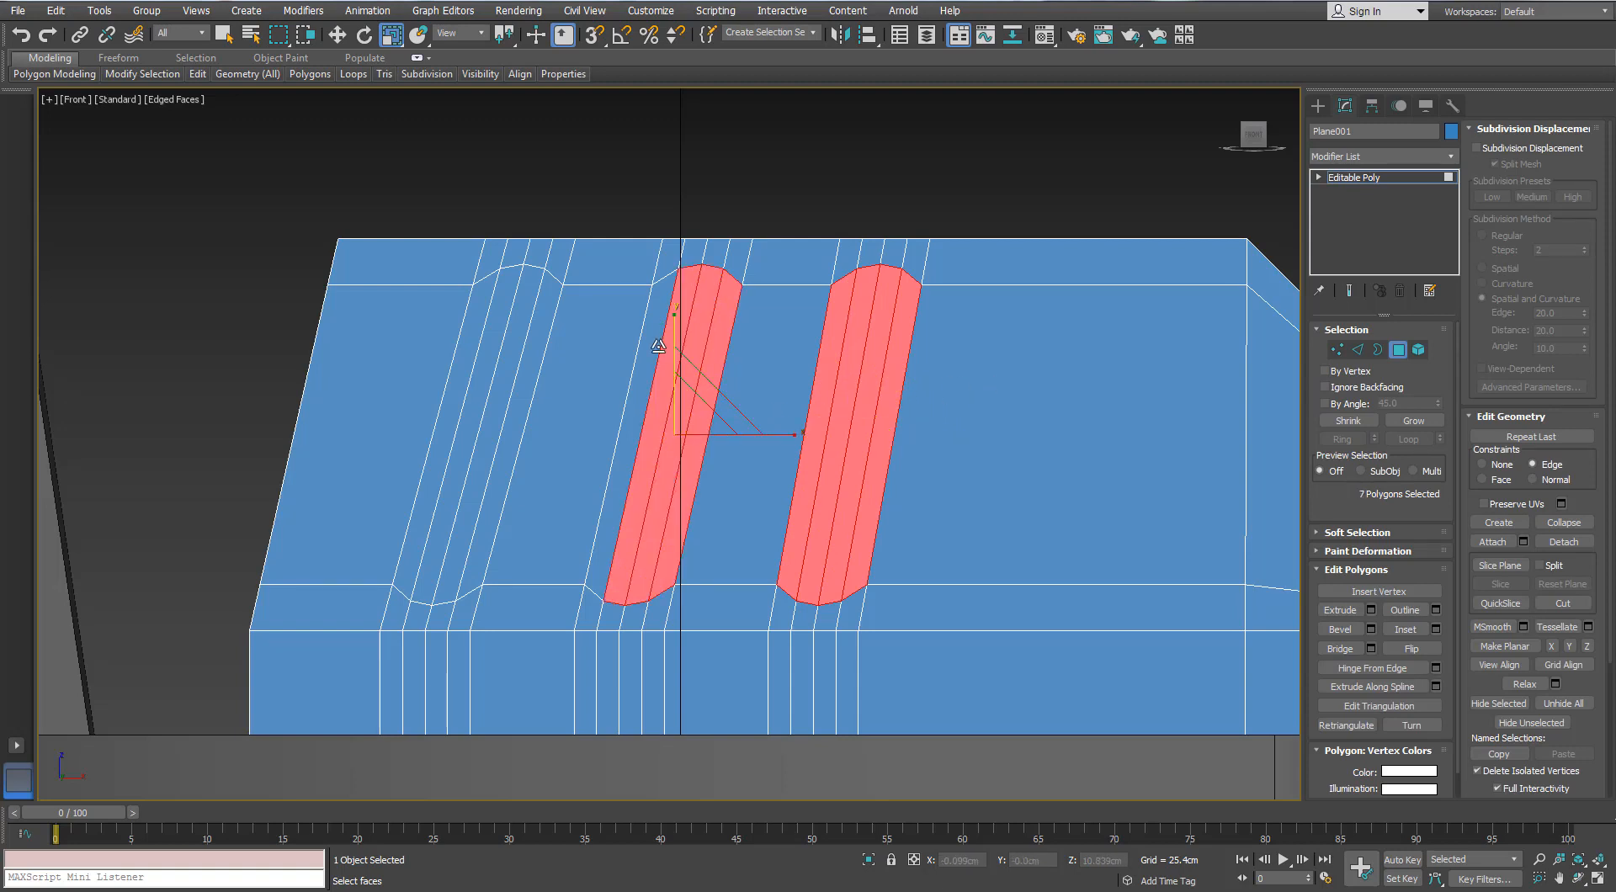
ctrl+click(645, 371)
ctrl+click(550, 347)
key(ctrl+z)
ctrl+click(533, 345)
ctrl+click(514, 341)
ctrl+click(497, 336)
ctrl+click(478, 333)
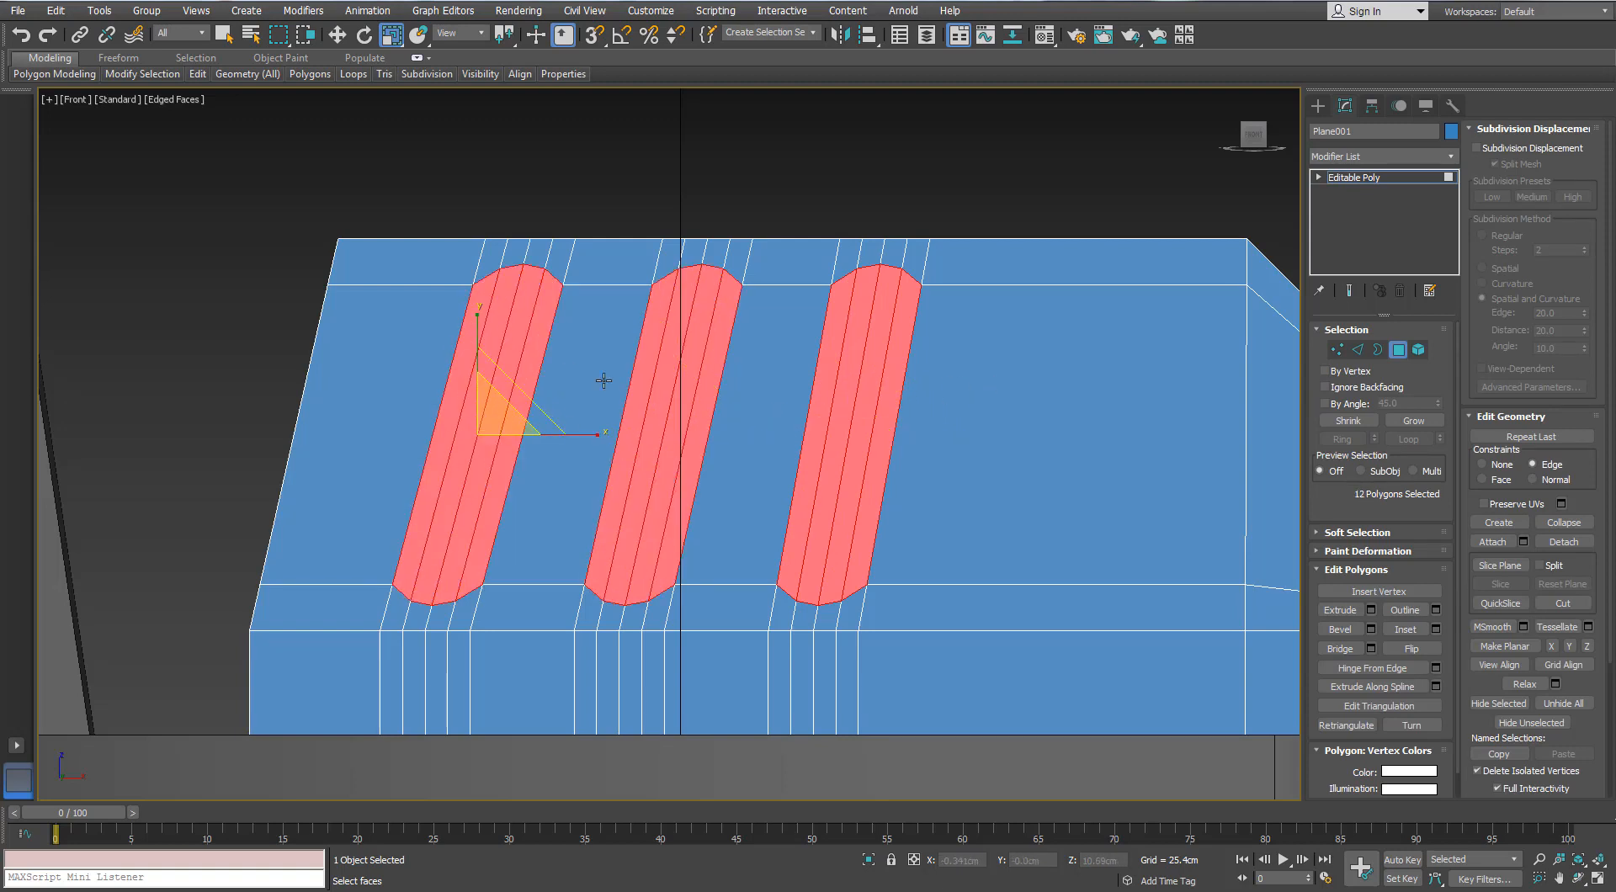
- Inset the selected polygons of the three strips slightly
click(1436, 629)
right_click(1052, 475)
click(1052, 474)
click(1052, 500)
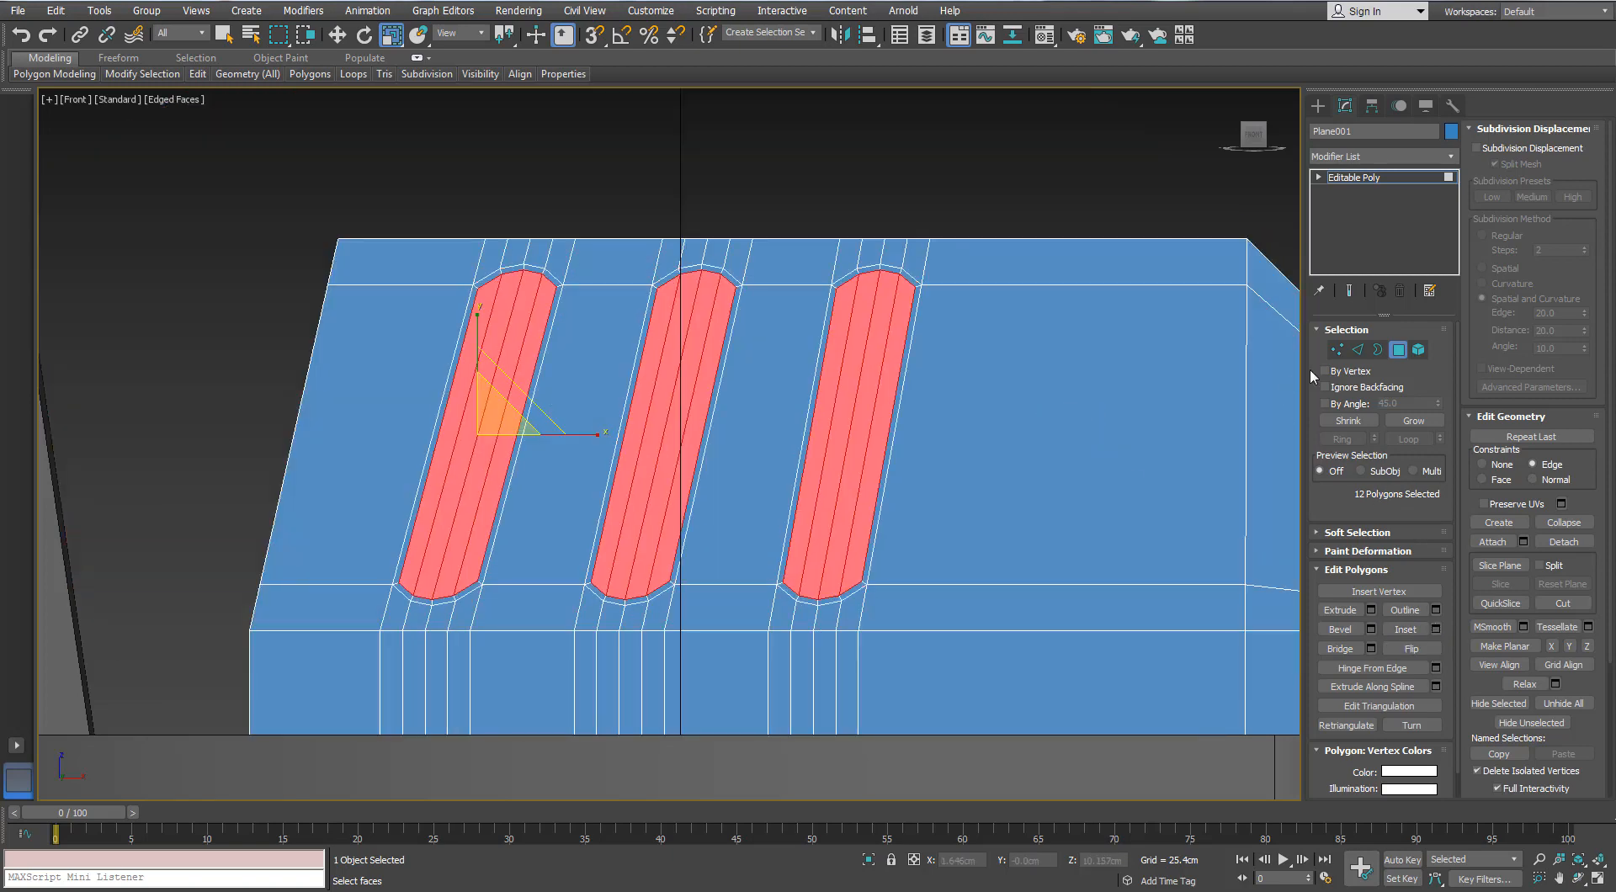
- Delete the inset polygons to open three rounded slots through the wall
key(p)
alt+middle_drag(1004, 403, 899, 404)
scroll(988, 371, down, 5)
scroll(993, 386, up, 2)
key(Delete)
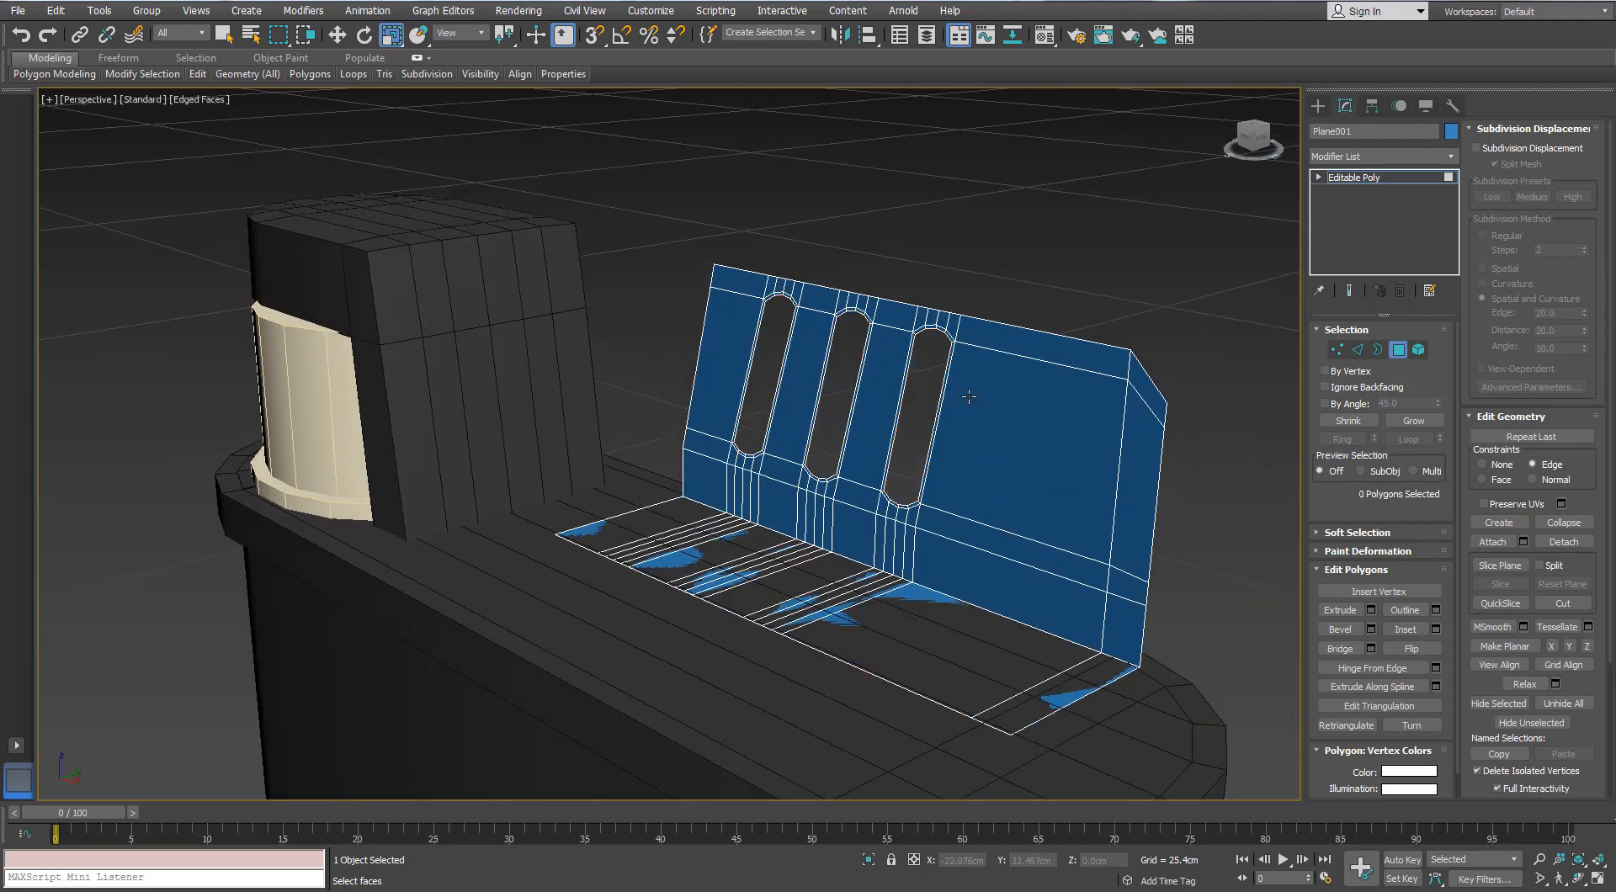
key(ctrl+z)
- Mirror the half piece with a Symmetry modifier on the Y axis and convert it to an editable poly
click(1357, 350)
click(1450, 156)
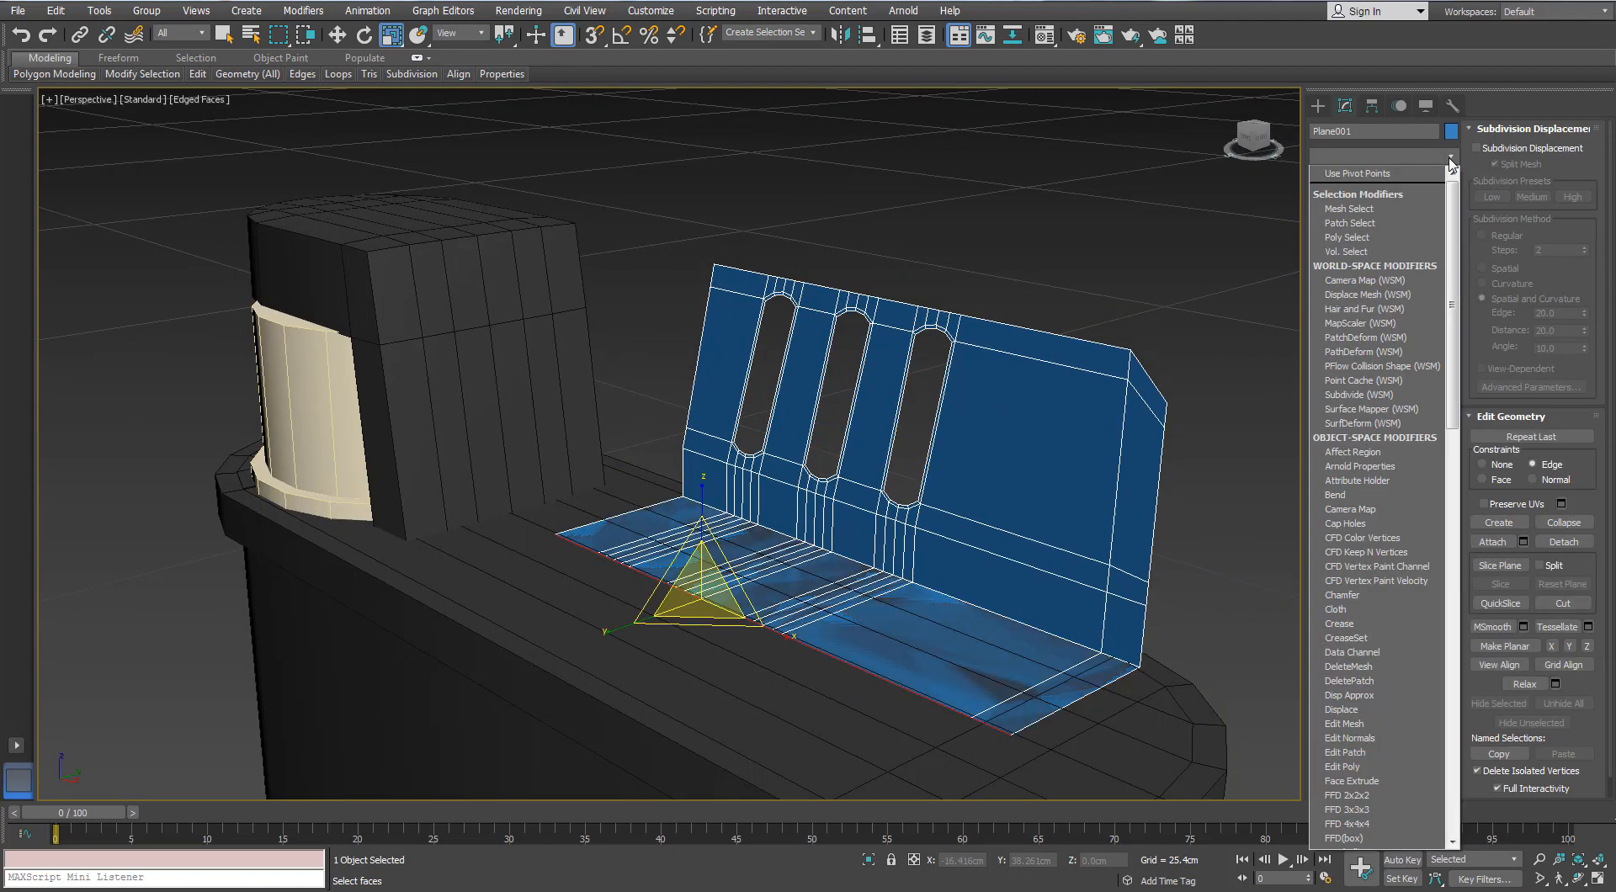
text(sy)
key(Return)
click(1370, 361)
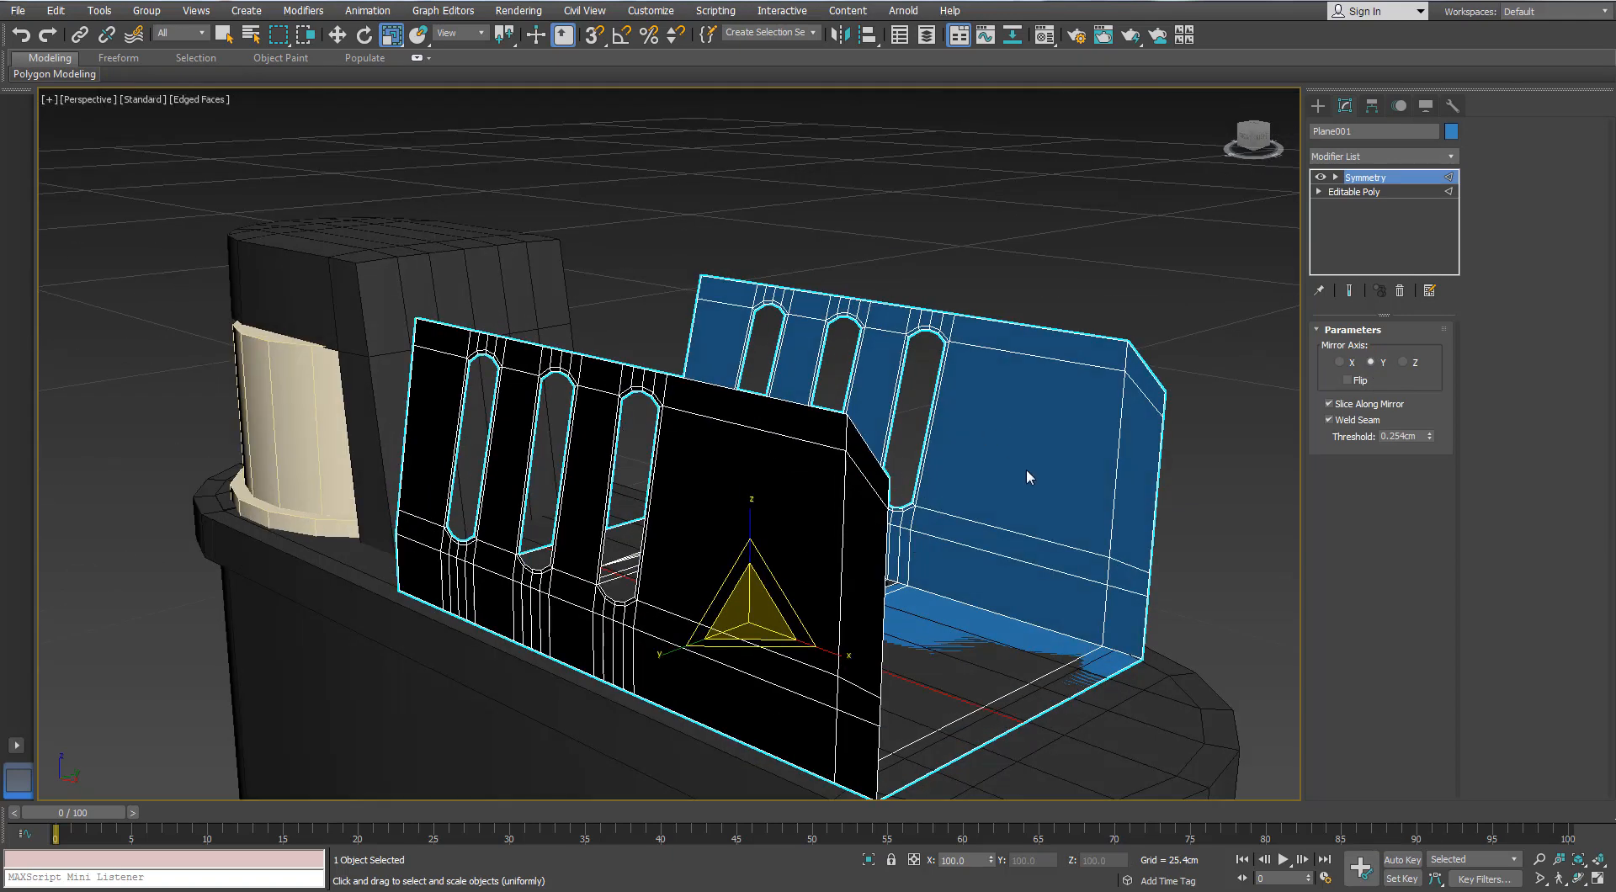
right_click(1027, 477)
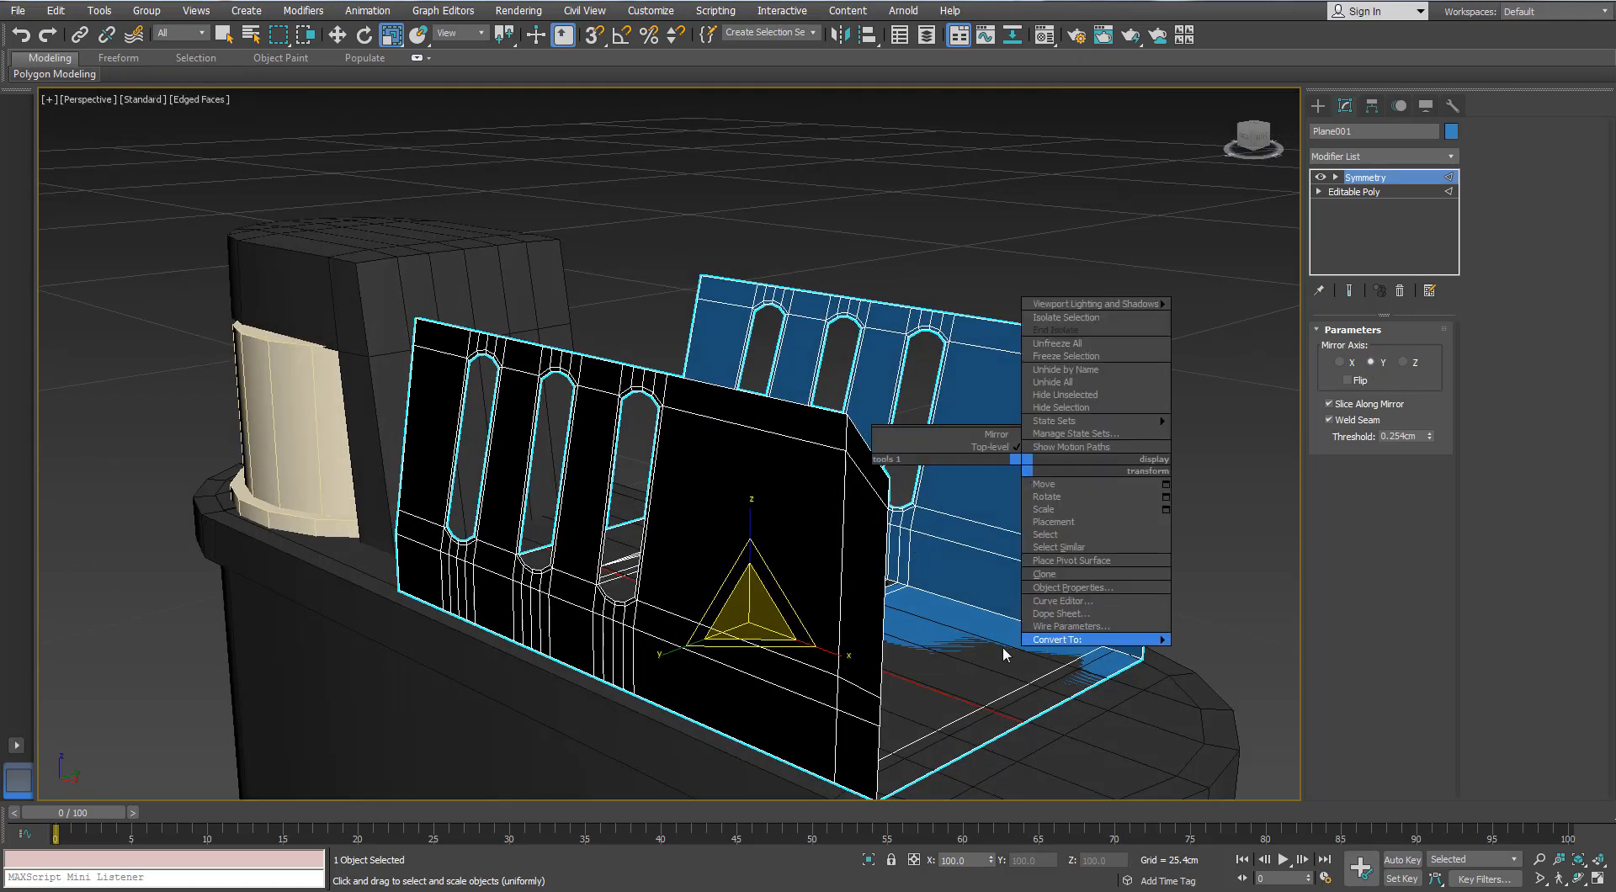
click(976, 654)
click(1450, 157)
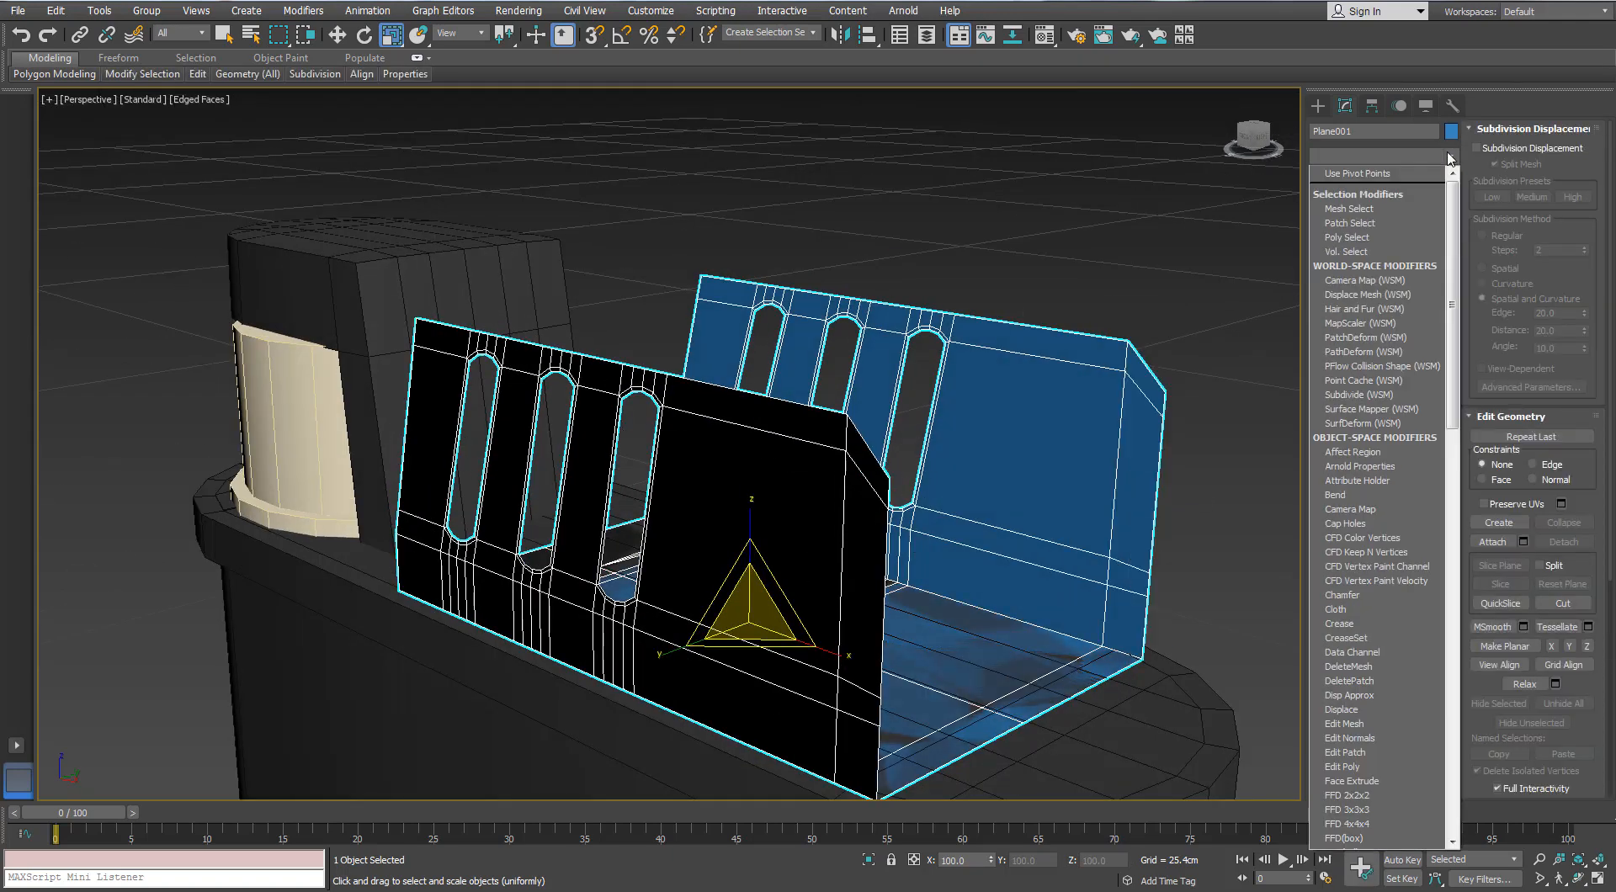
text(sy)
key(Return)
right_click(1385, 179)
click(1439, 352)
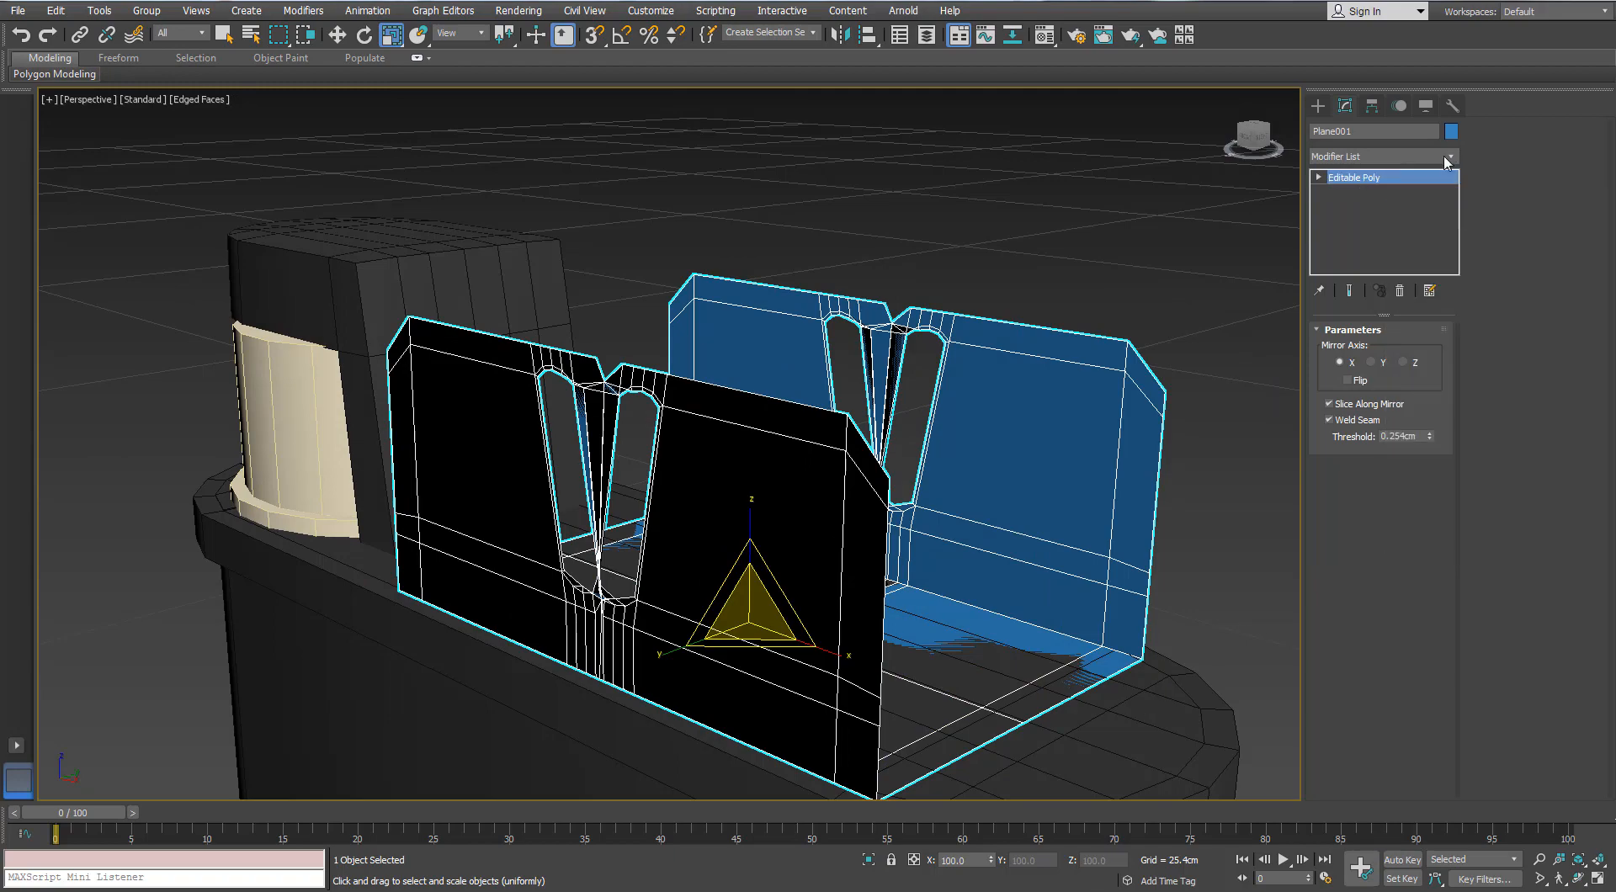
- Try a Shell modifier on the mirrored piece and check its base from above
click(1450, 157)
text(sh)
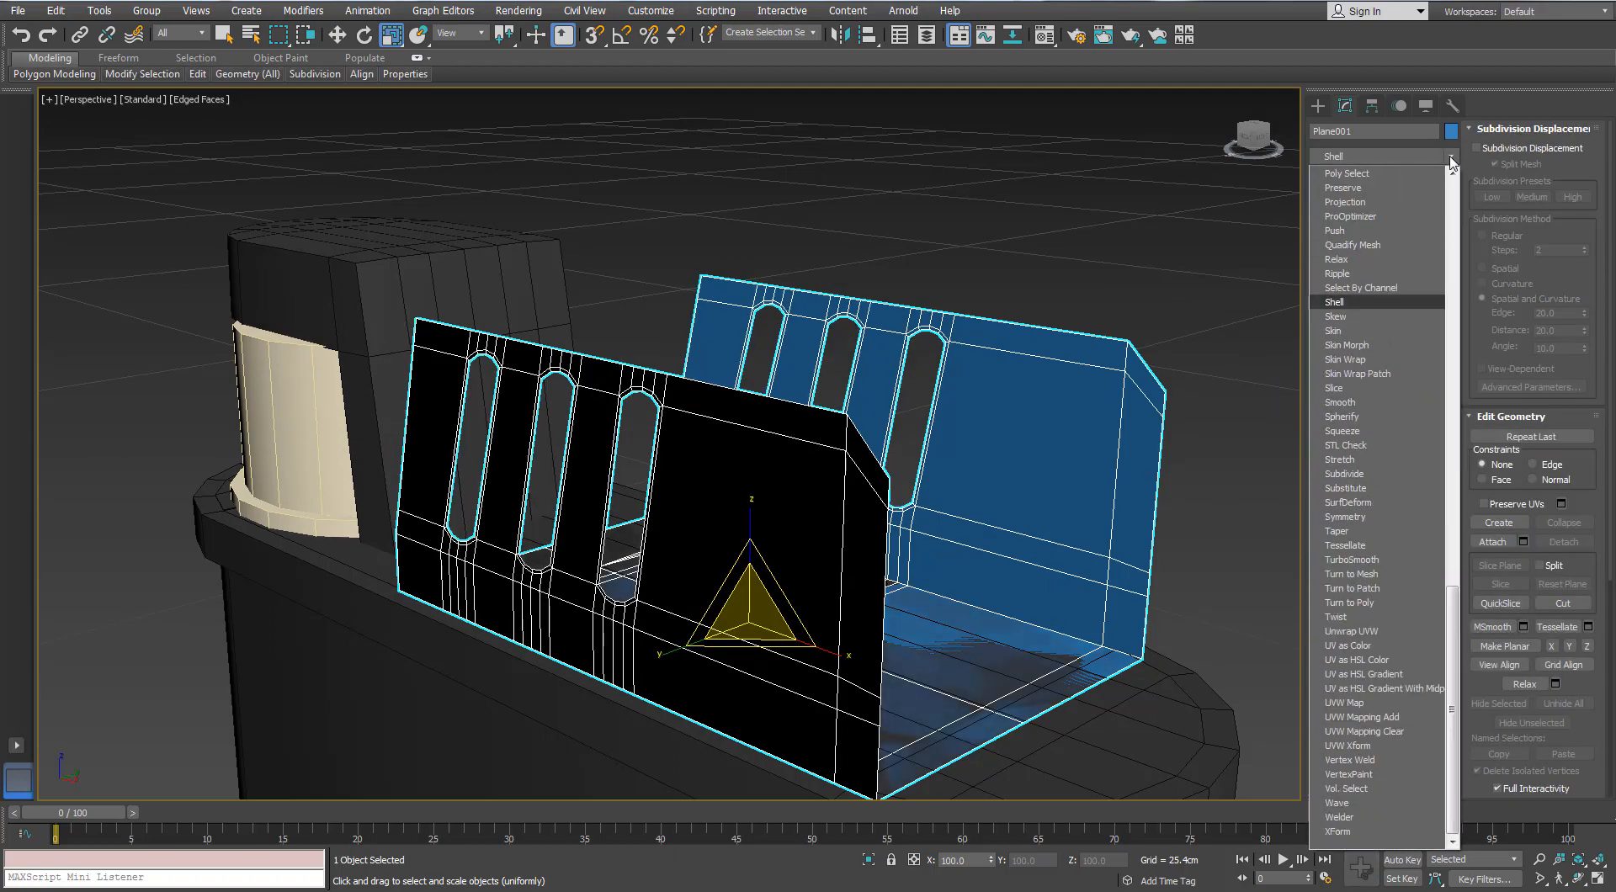
key(Return)
alt+middle_drag(1046, 267, 956, 450)
scroll(956, 451, up, 4)
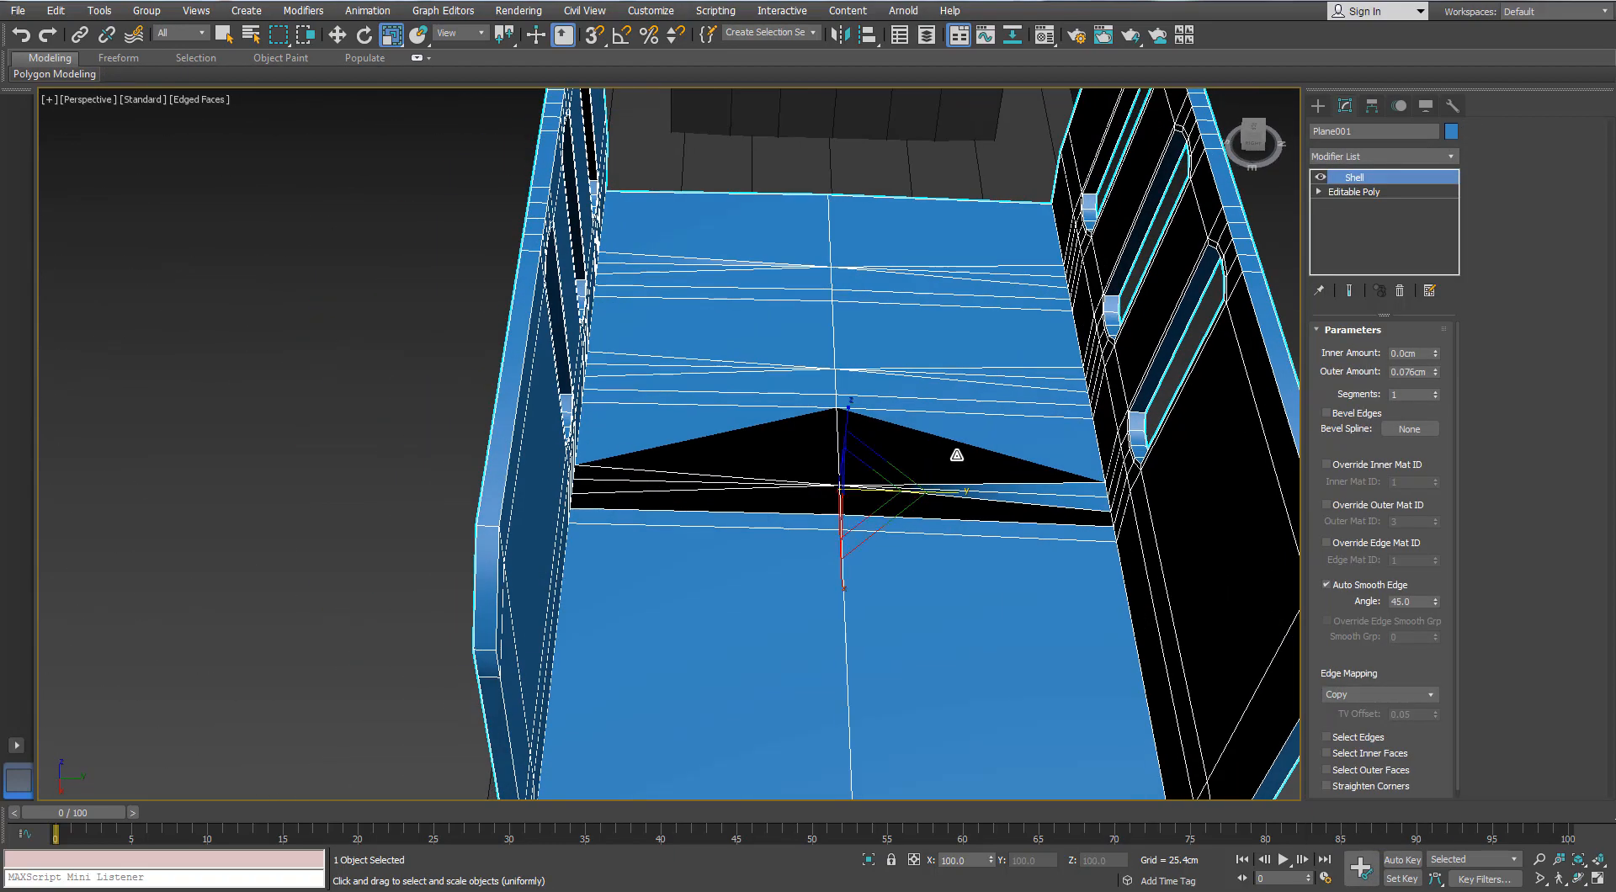
click(1368, 194)
middle_drag(800, 357, 762, 384)
- Undo the Shell, the second Symmetry and the poly conversion, going back to the Y-axis Symmetry modifier
key(ctrl+z)
key(ctrl+z)
key(ctrl+z)
key(ctrl+z)
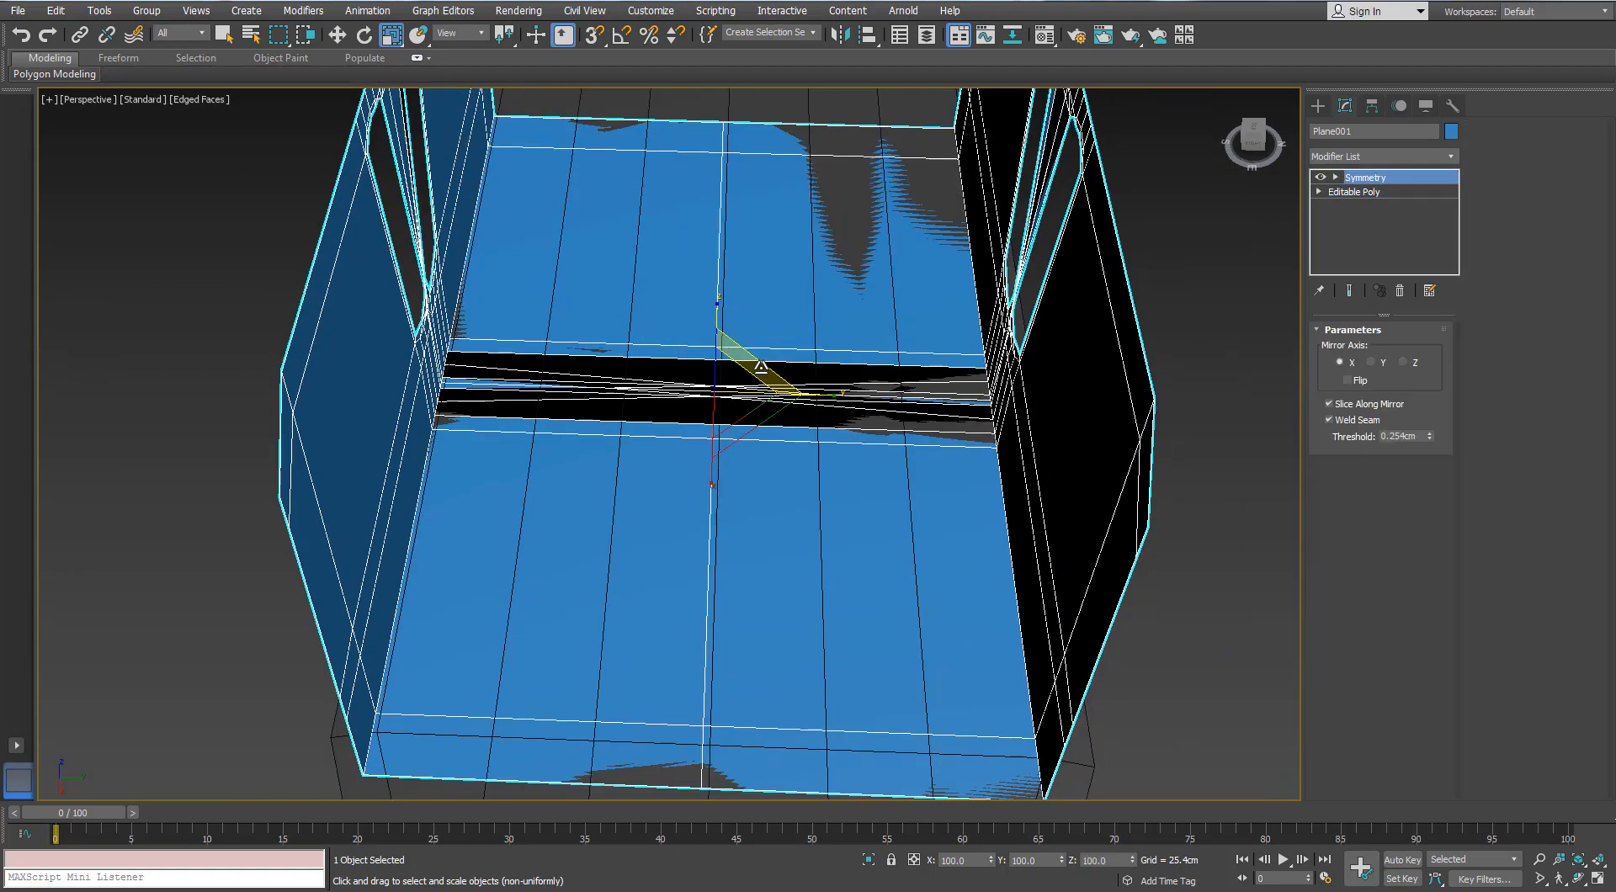
- Lower the Symmetry weld threshold to 0.178 cm and convert the mirrored slotted piece to an editable poly
click(1429, 438)
click(1429, 438)
click(1429, 438)
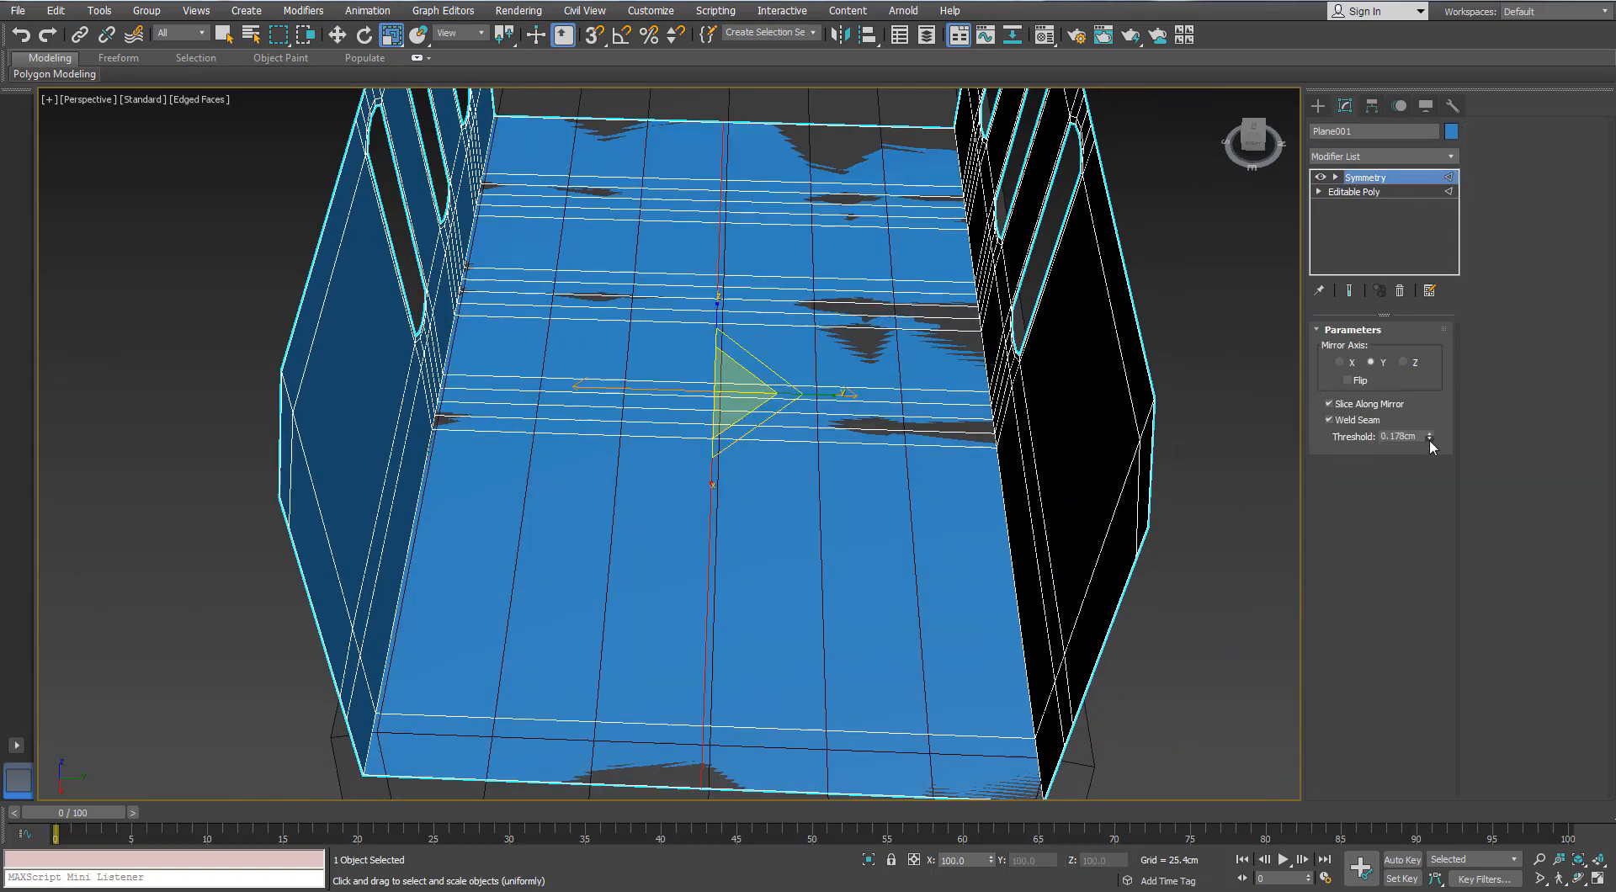
scroll(642, 364, up, 5)
scroll(641, 364, down, 3)
right_click(837, 318)
mouse_move(875, 488)
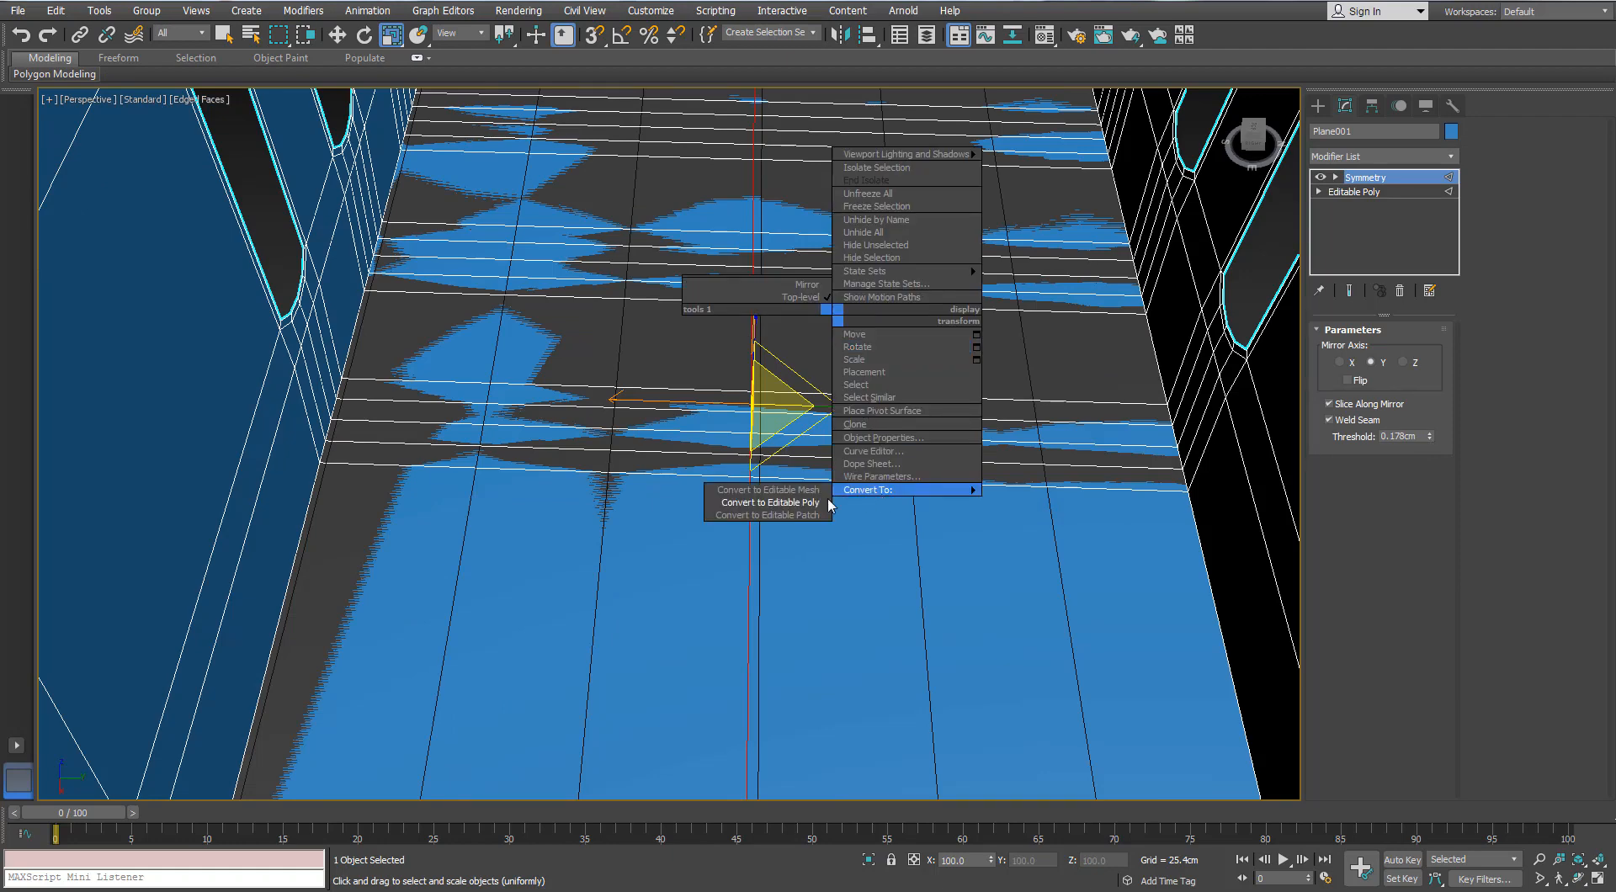
click(758, 505)
- Add a Shell modifier to the slotted piece with an outer amount of 0.127 cm
click(1449, 160)
text(sh)
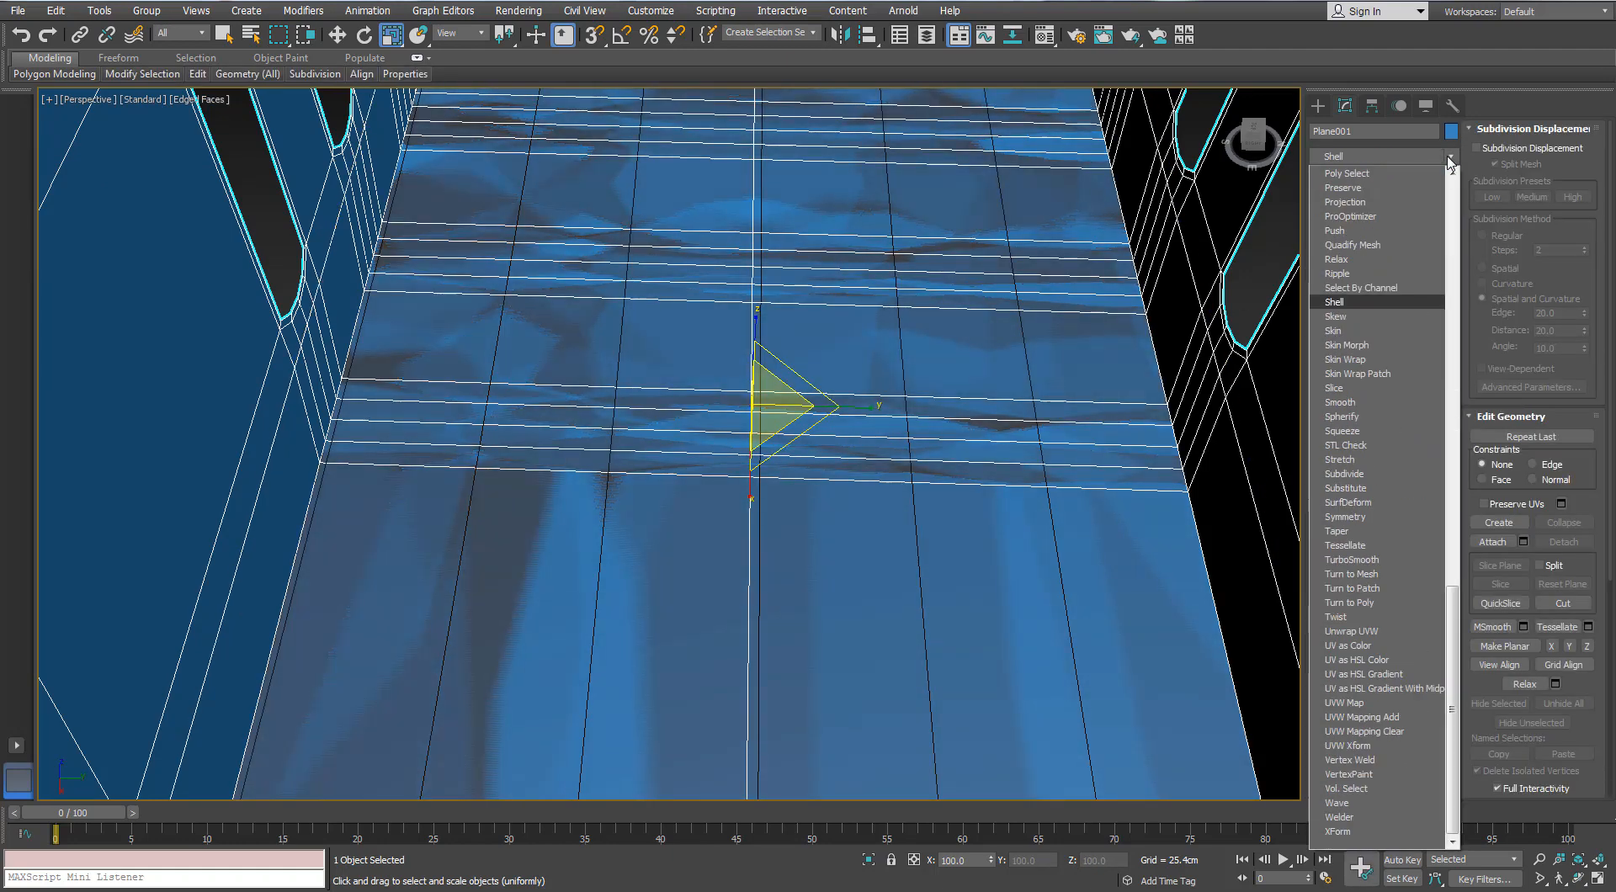
key(Return)
scroll(993, 265, down, 5)
alt+middle_drag(993, 265, 1052, 286)
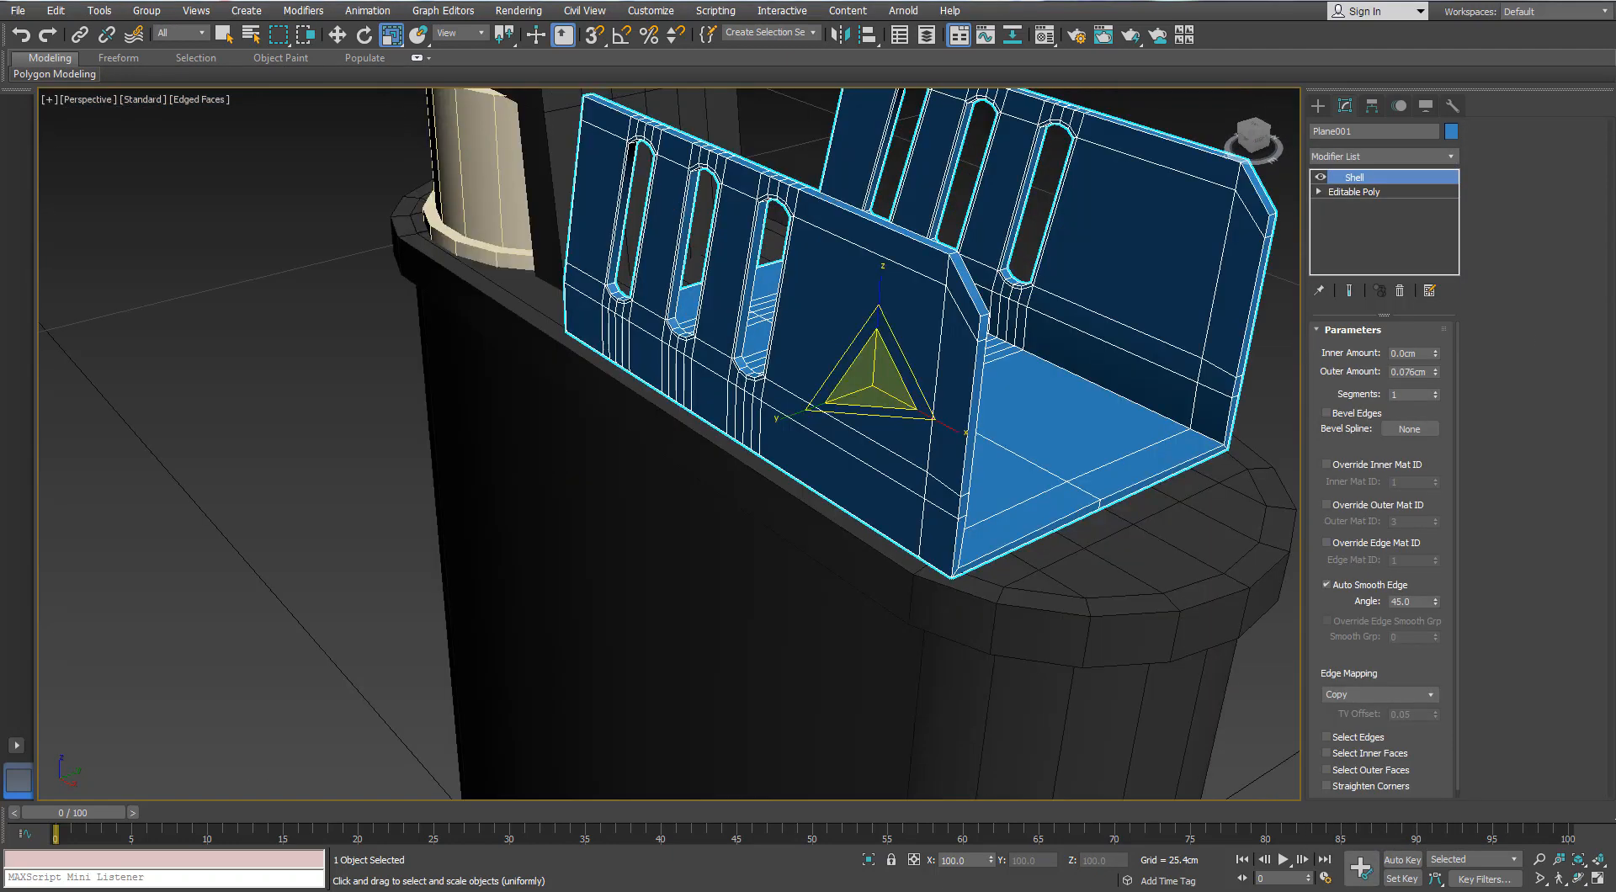
drag(1436, 376, 1436, 362)
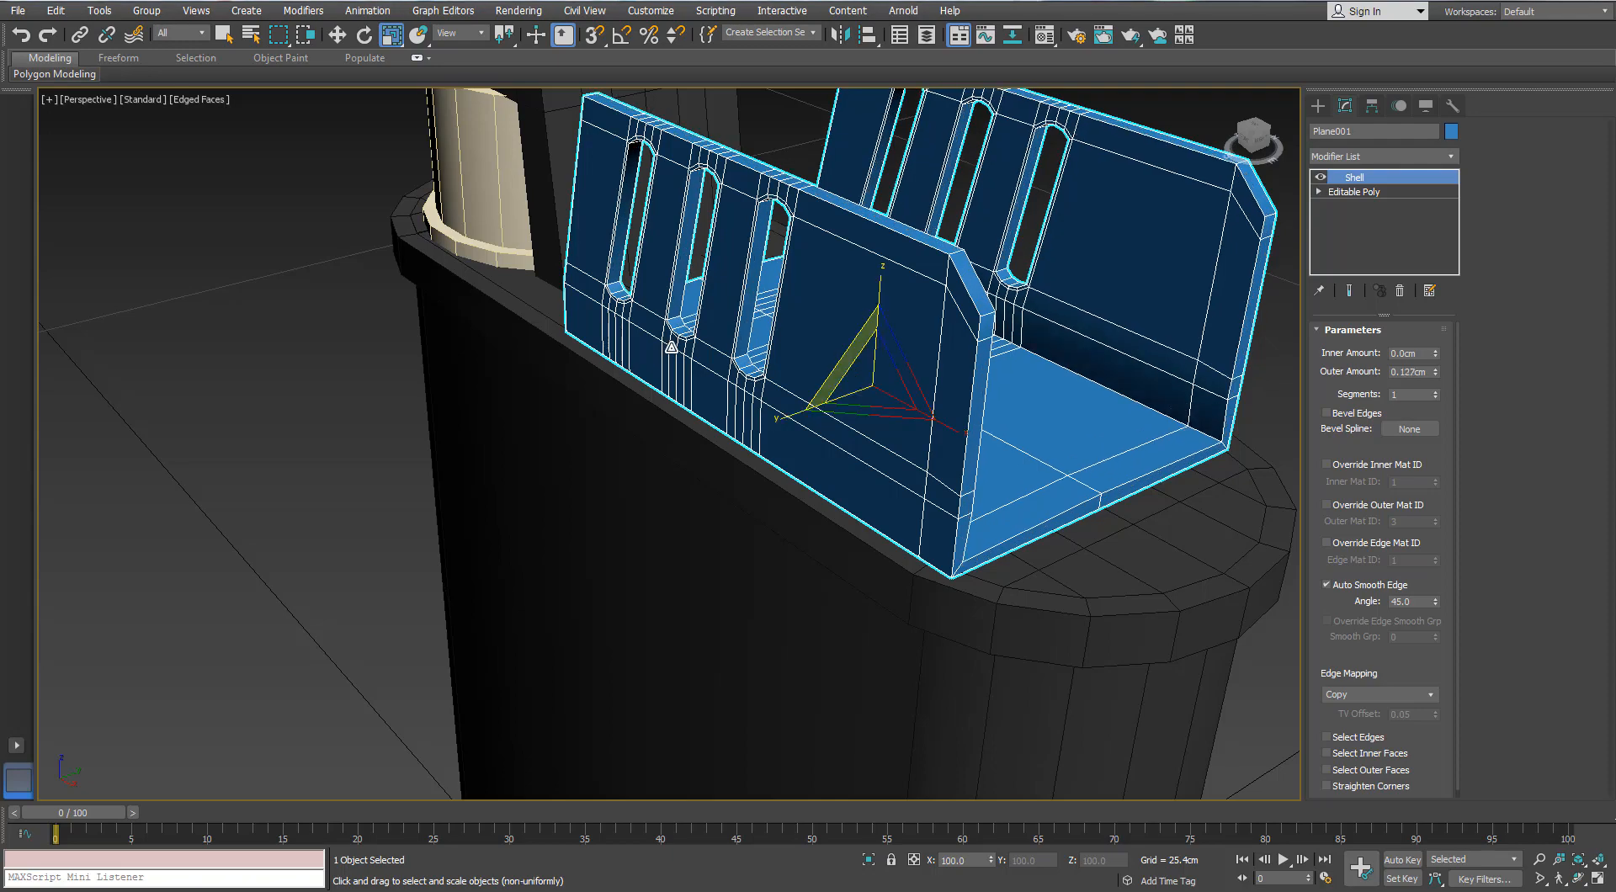
- Set the shell's outer amount to 0.15 cm and convert the thickened piece to an editable poly
alt+middle_drag(667, 342, 853, 339)
scroll(853, 339, down, 4)
alt+middle_drag(895, 336, 790, 346)
click(1436, 369)
scroll(804, 329, down, 5)
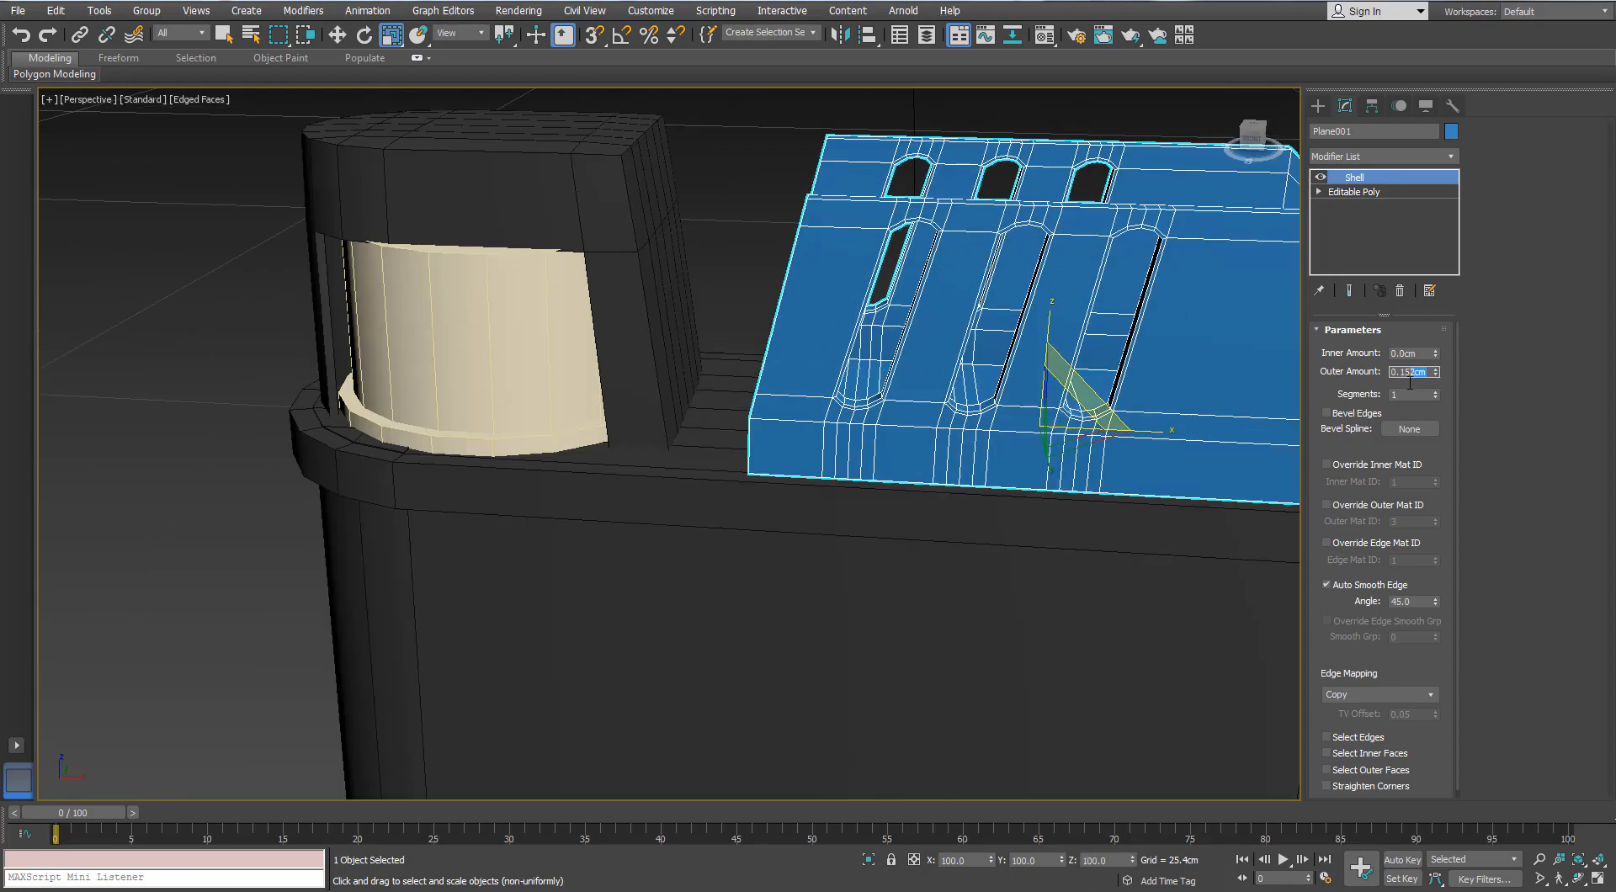
key(Return)
middle_drag(1112, 355, 775, 436)
right_click(775, 436)
click(841, 602)
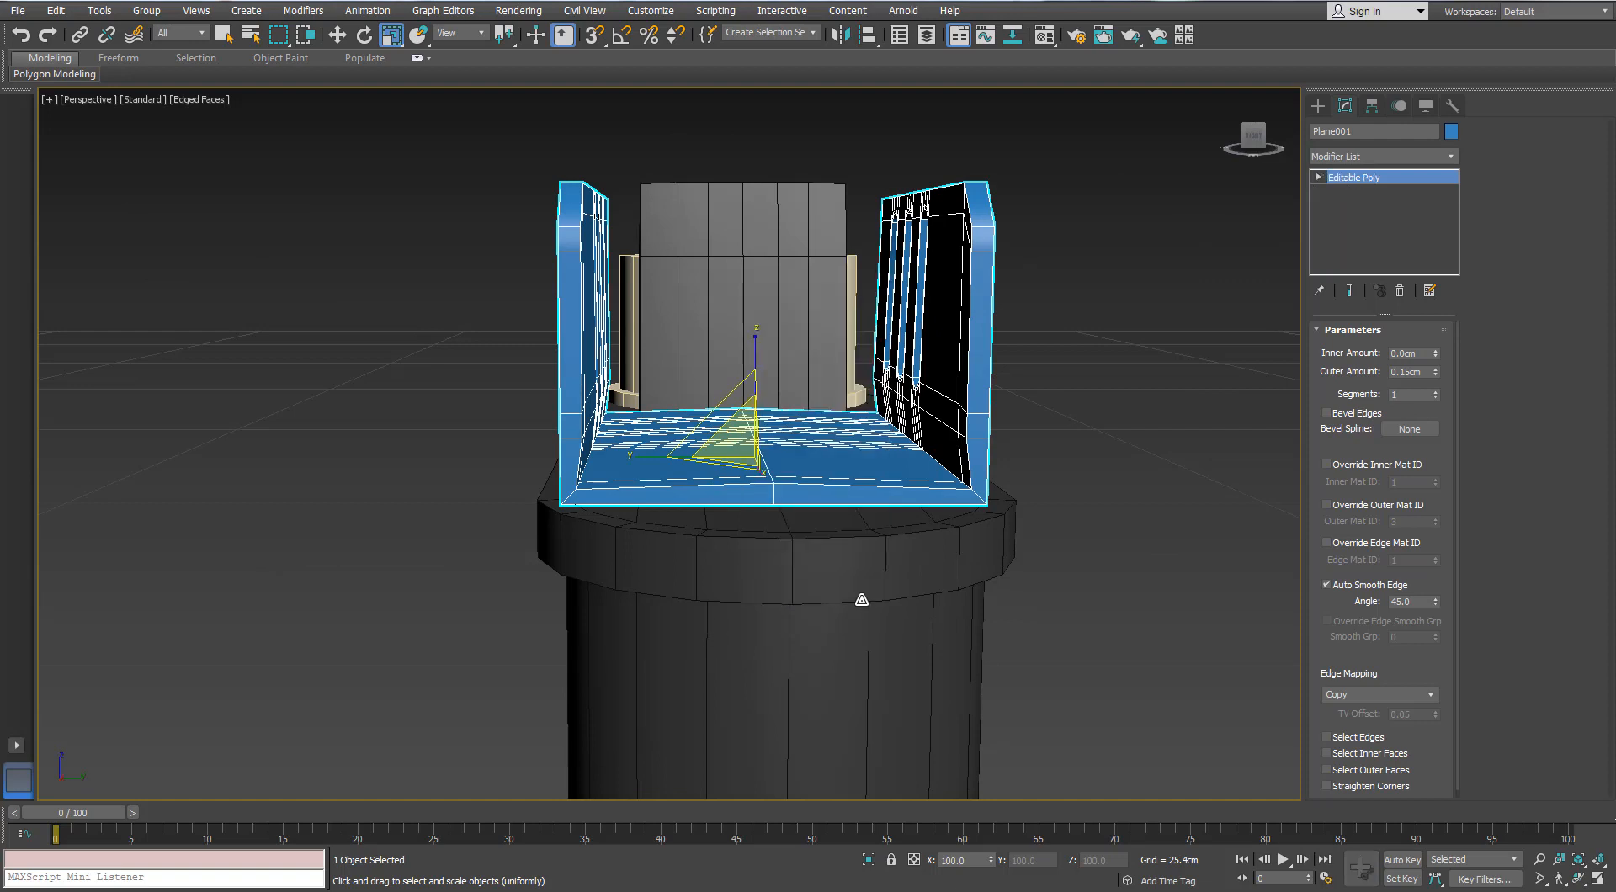
- Select the row of vertices just above the slotted piece's base in the front view and scale it to 96% along Y
key(f)
scroll(841, 387, up, 5)
middle_drag(765, 361, 637, 410)
scroll(916, 375, up, 3)
scroll(637, 410, up, 8)
scroll(637, 410, up, 4)
middle_drag(770, 393, 1182, 395)
drag(93, 425, 91, 423)
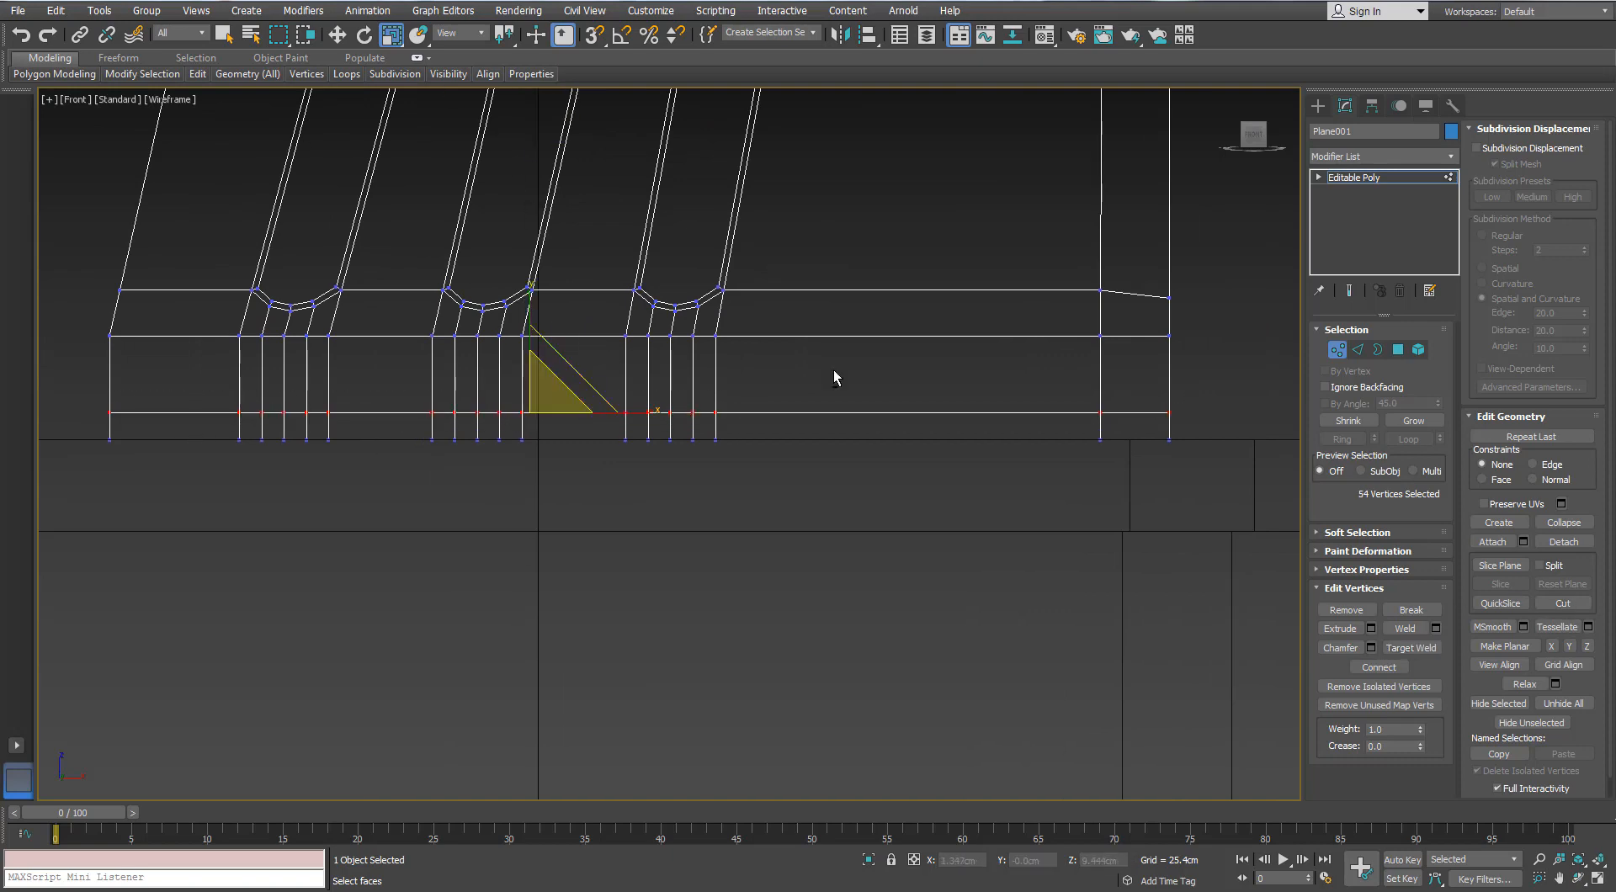
mouse_move(834, 377)
alt+middle_down()
mouse_move(808, 411)
mouse_move(818, 389)
mouse_move(798, 387)
alt+middle_up()
scroll(793, 418, down, 5)
key(p)
key(F3)
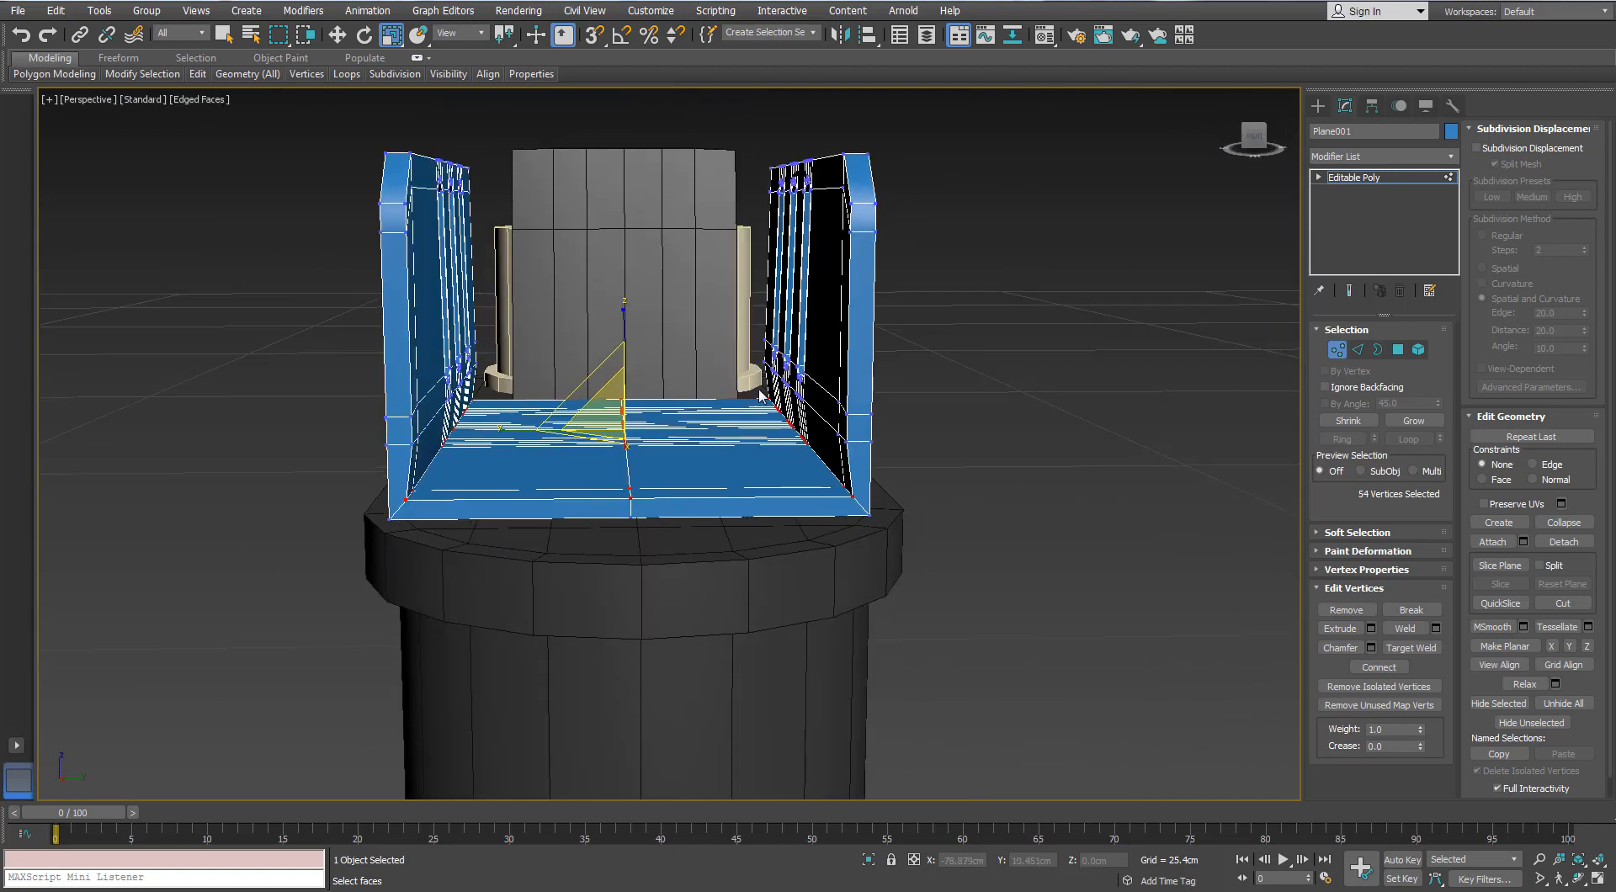
drag(516, 429, 519, 427)
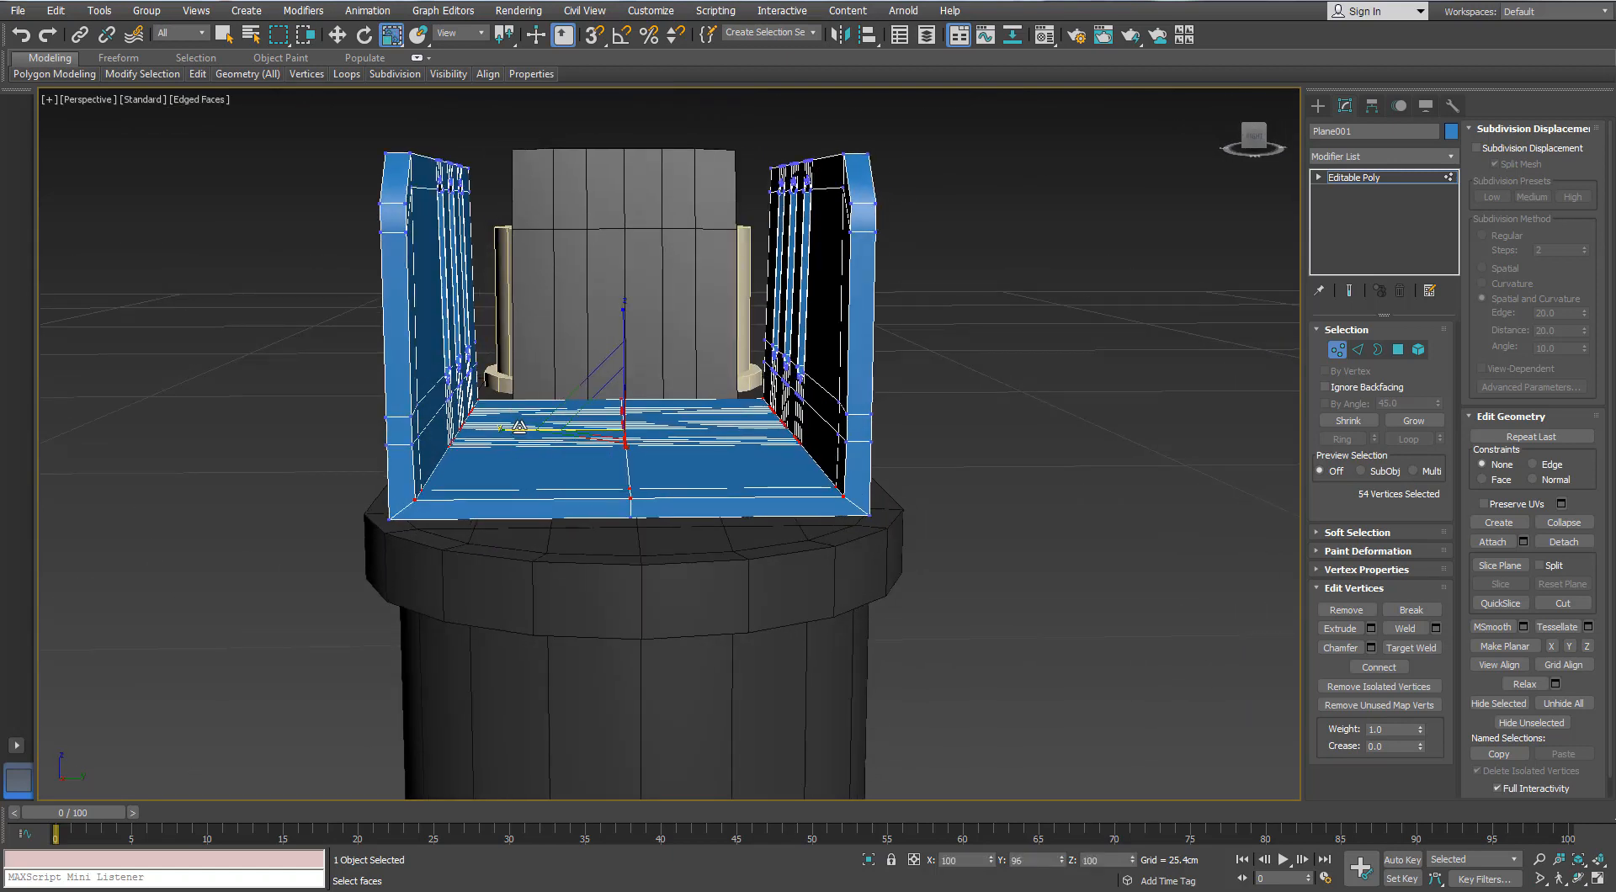
alt+middle_drag(520, 428, 574, 453)
scroll(575, 453, down, 3)
click(1338, 350)
click(977, 502)
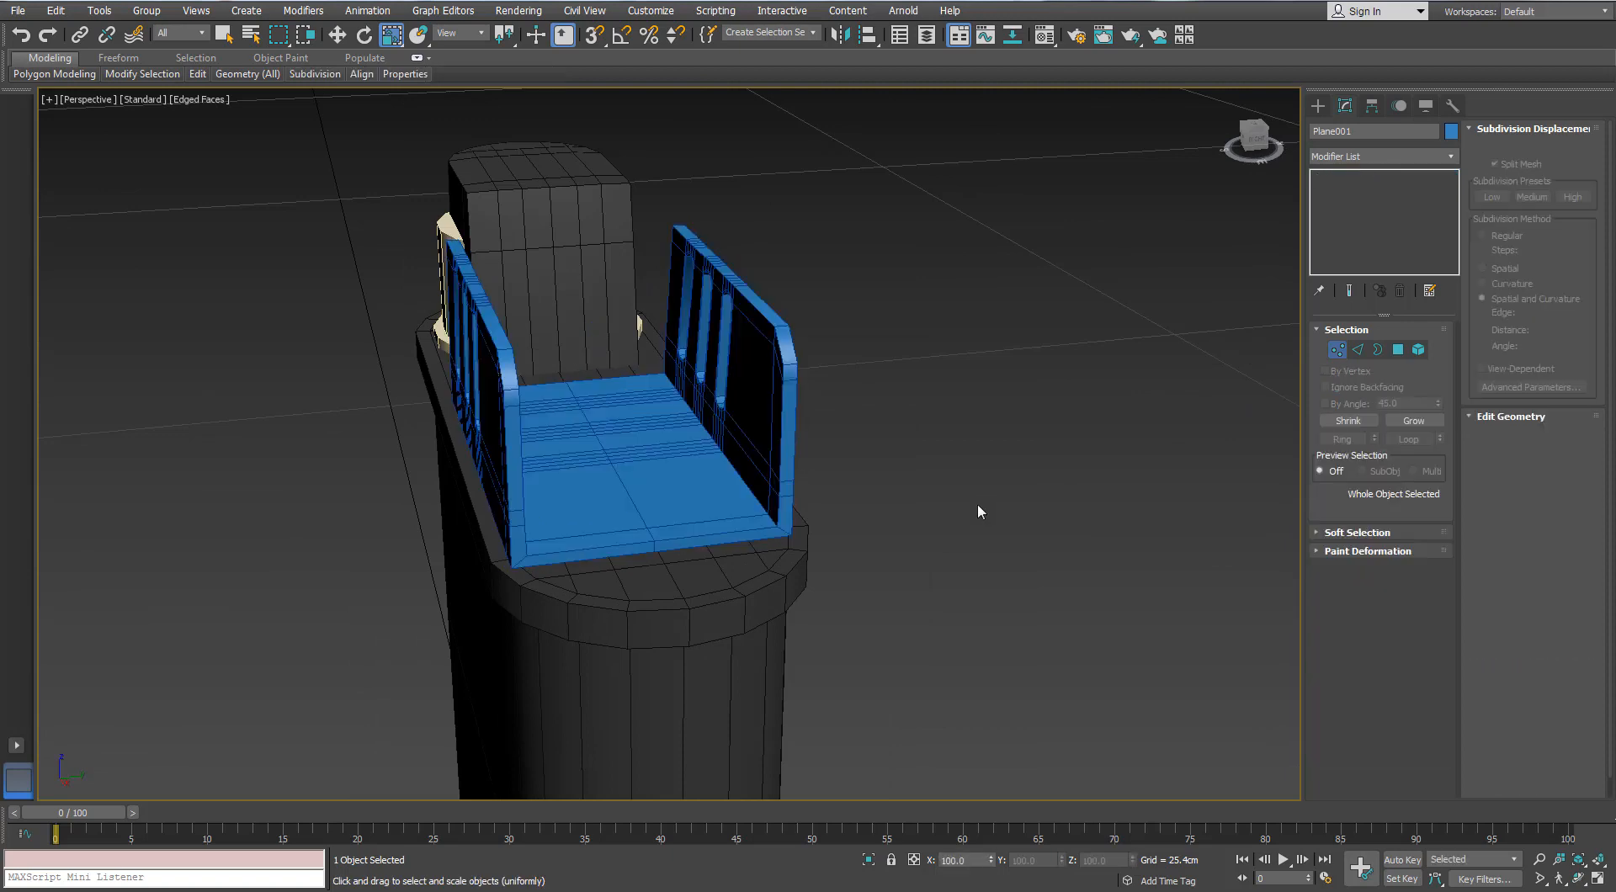
- Select all vertices of the slotted piece, scale them slightly narrower along Y, and deselect the piece
click(555, 485)
click(1337, 349)
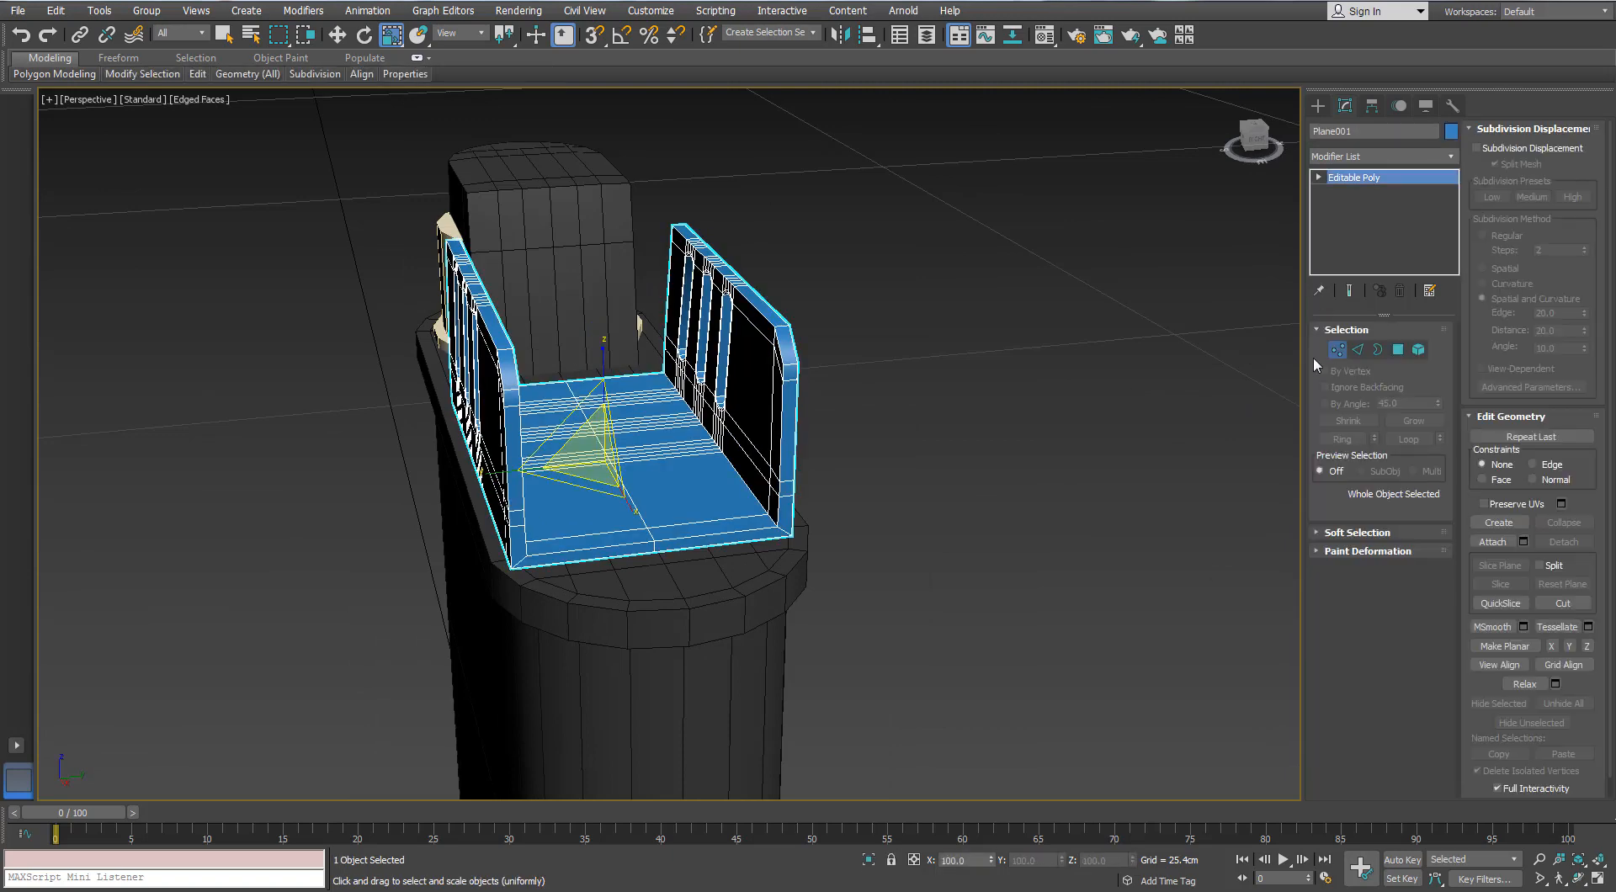
alt+middle_drag(829, 378, 780, 417)
drag(892, 157, 329, 757)
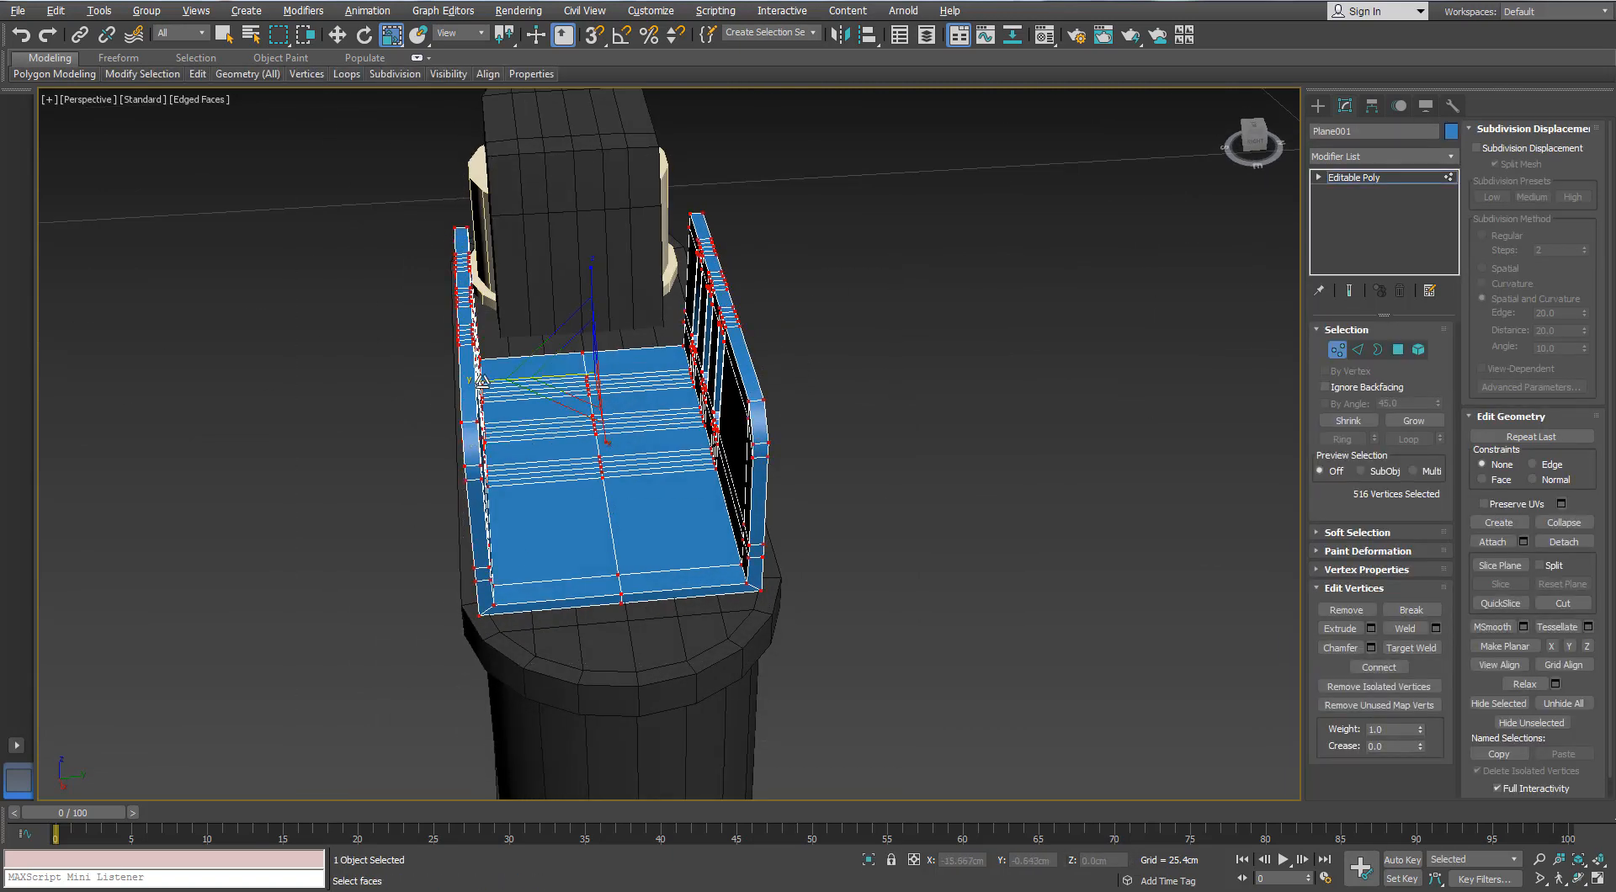
drag(487, 381, 495, 383)
alt+middle_drag(455, 497, 663, 460)
scroll(663, 459, down, 4)
click(1337, 350)
click(765, 453)
scroll(749, 455, down, 3)
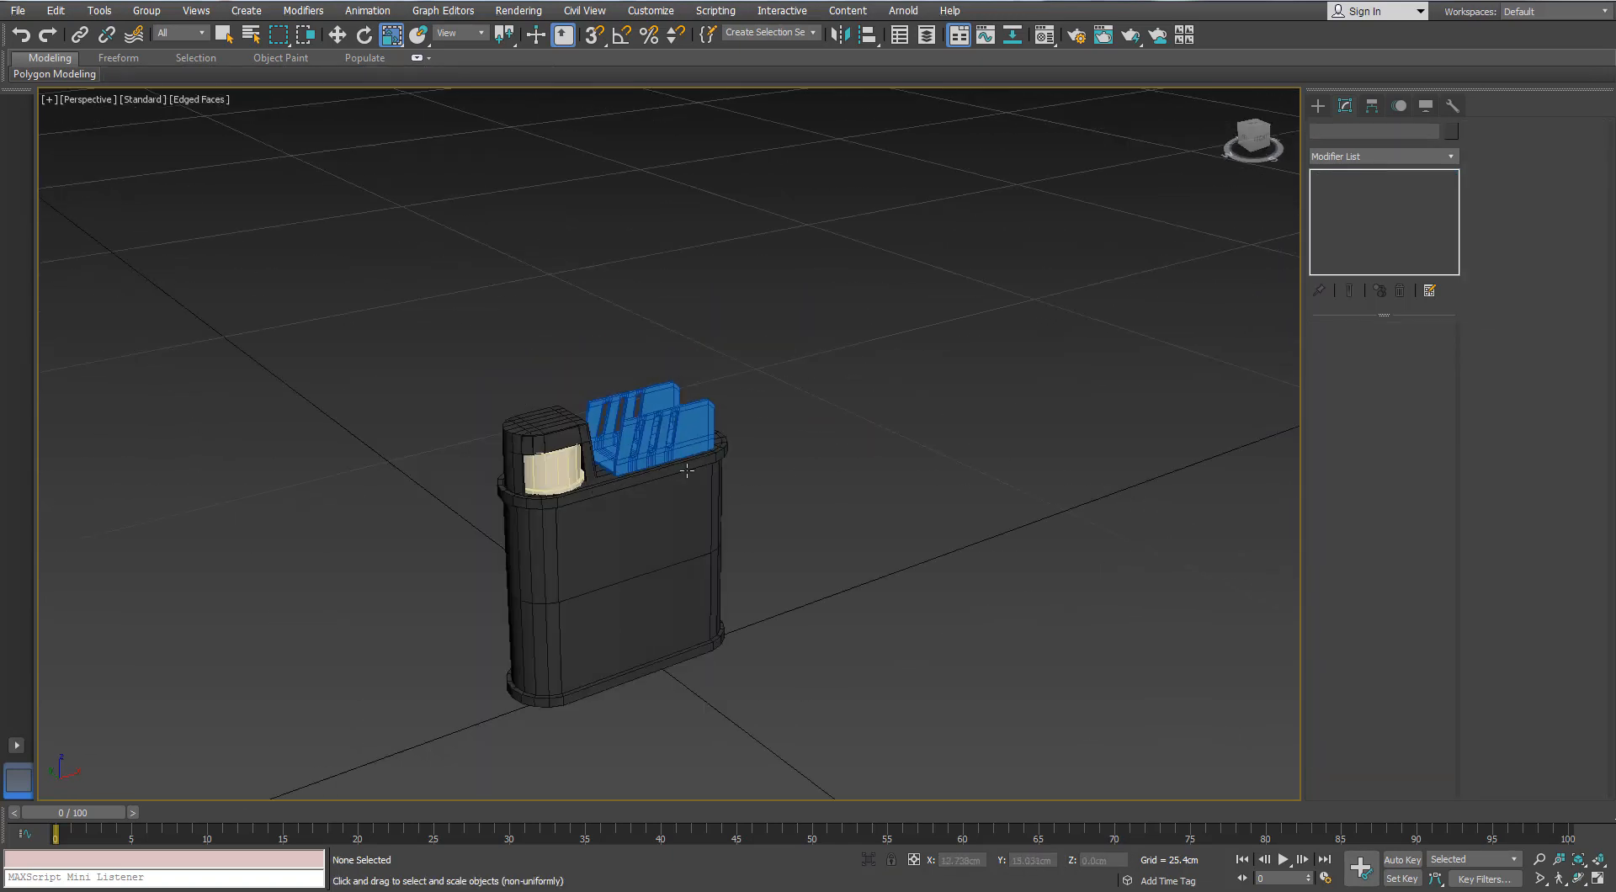
- Select all five objects in the front view and rotate them half a turn about the vertical axis using angle snap
scroll(694, 455, up, 5)
alt+middle_drag(1020, 613, 959, 586)
alt+middle_drag(769, 361, 826, 357)
key(f)
scroll(591, 350, up, 8)
scroll(733, 275, up, 5)
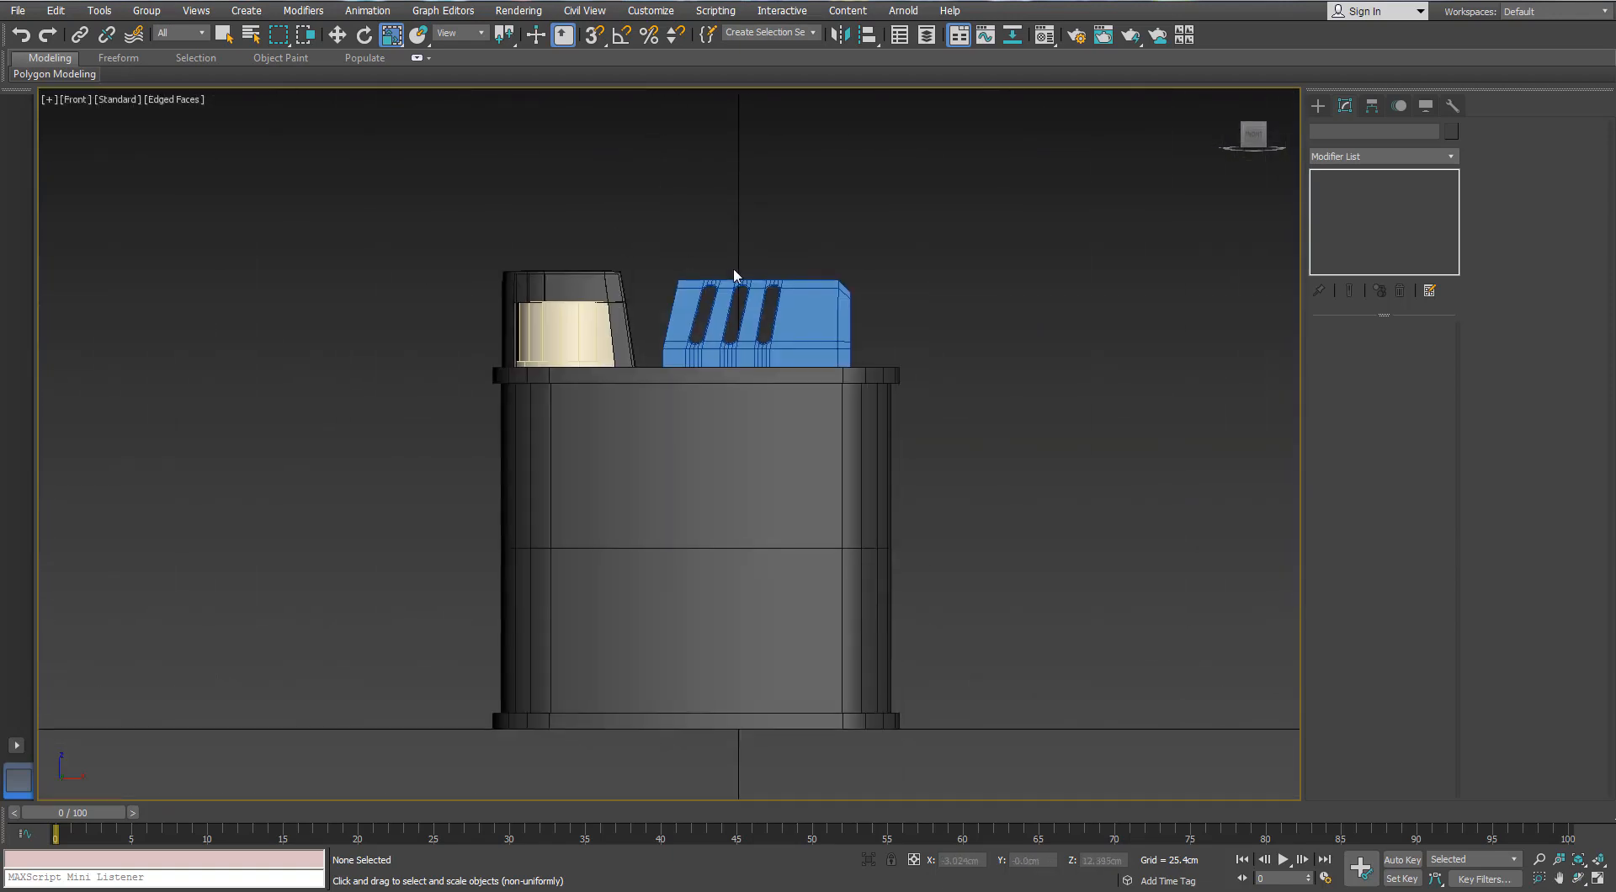
drag(276, 803, 276, 803)
key(e)
drag(674, 377, 565, 376)
right_click(565, 376)
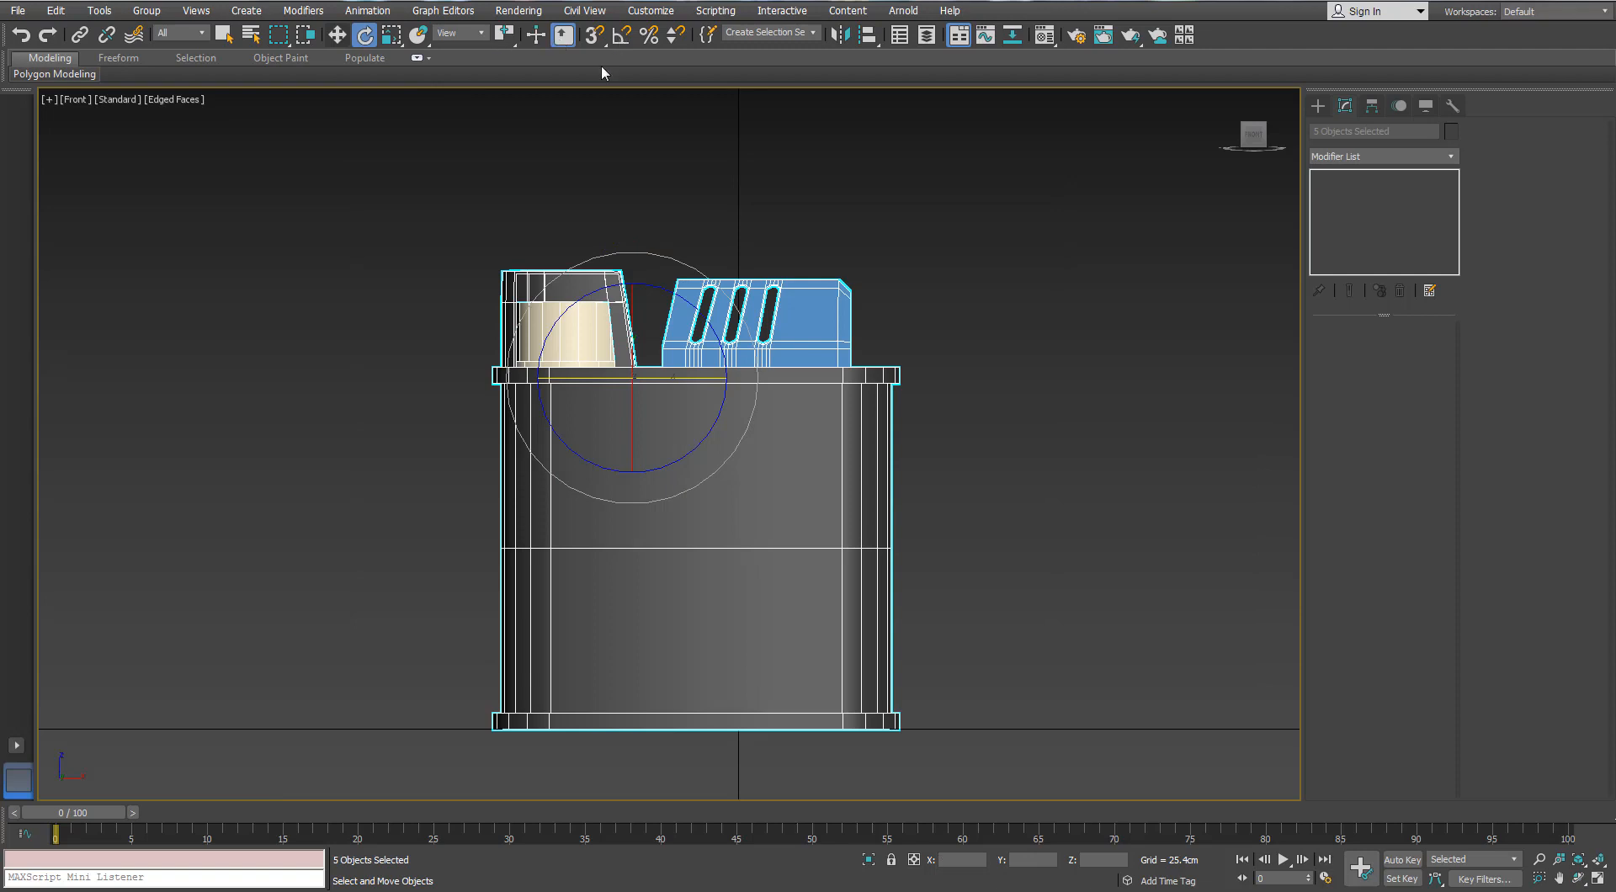
drag(696, 379, 541, 364)
- Move the five rotated objects about 3.75 cm along X and deselect them
key(w)
drag(706, 379, 857, 379)
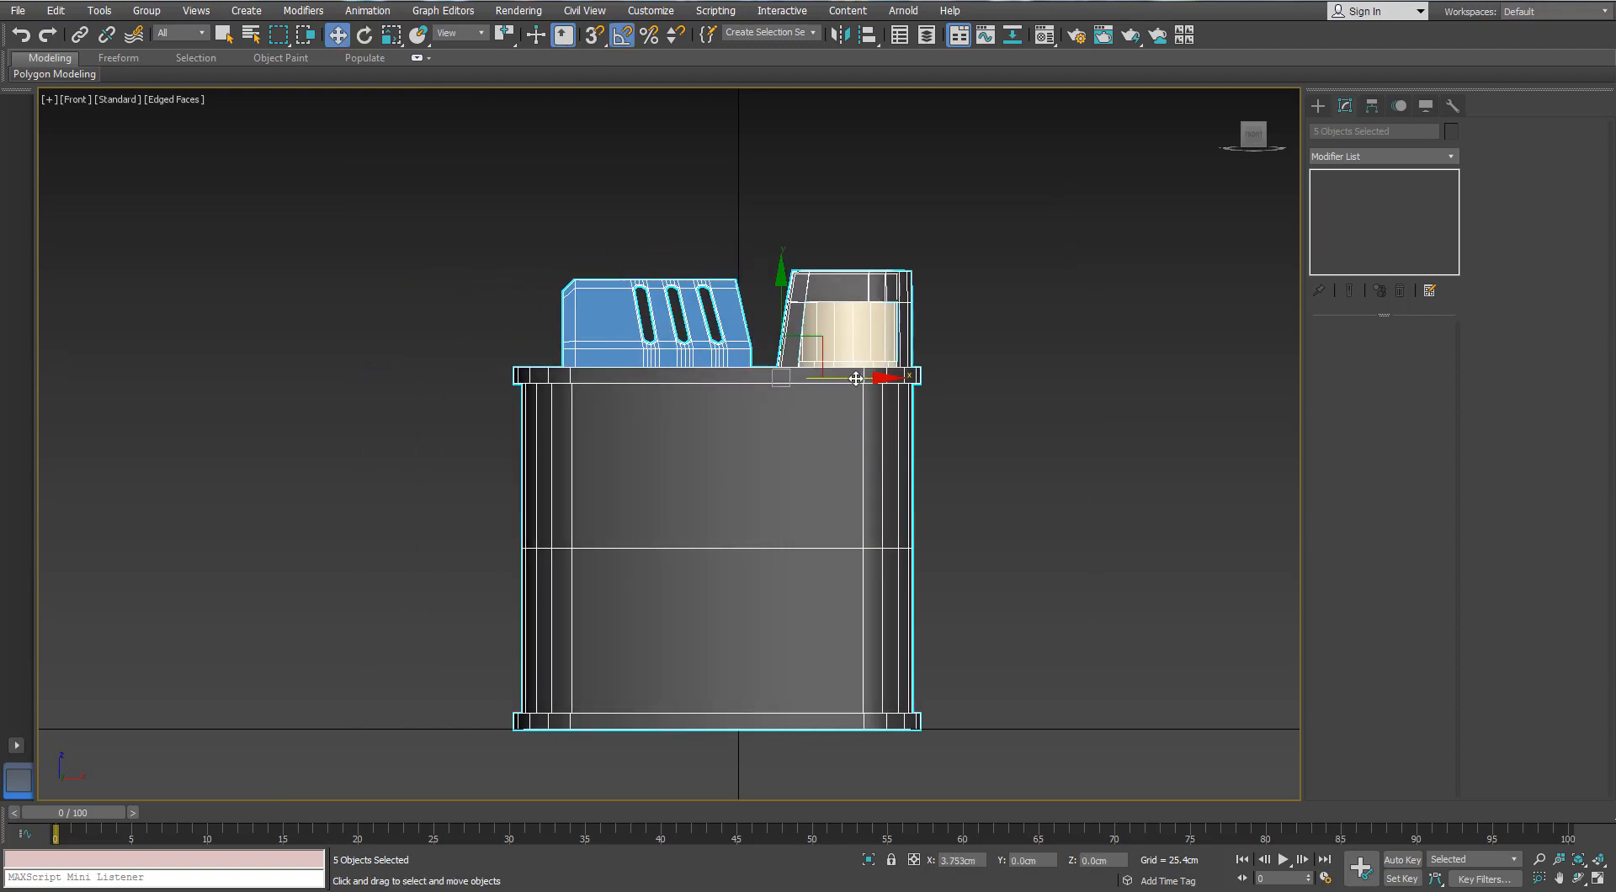
click(1052, 261)
- Draw a plane about 1.19 by 1.54 cm over the slotted piece's chamfered corner in the front view and convert it to an editable poly
click(1318, 106)
click(1395, 278)
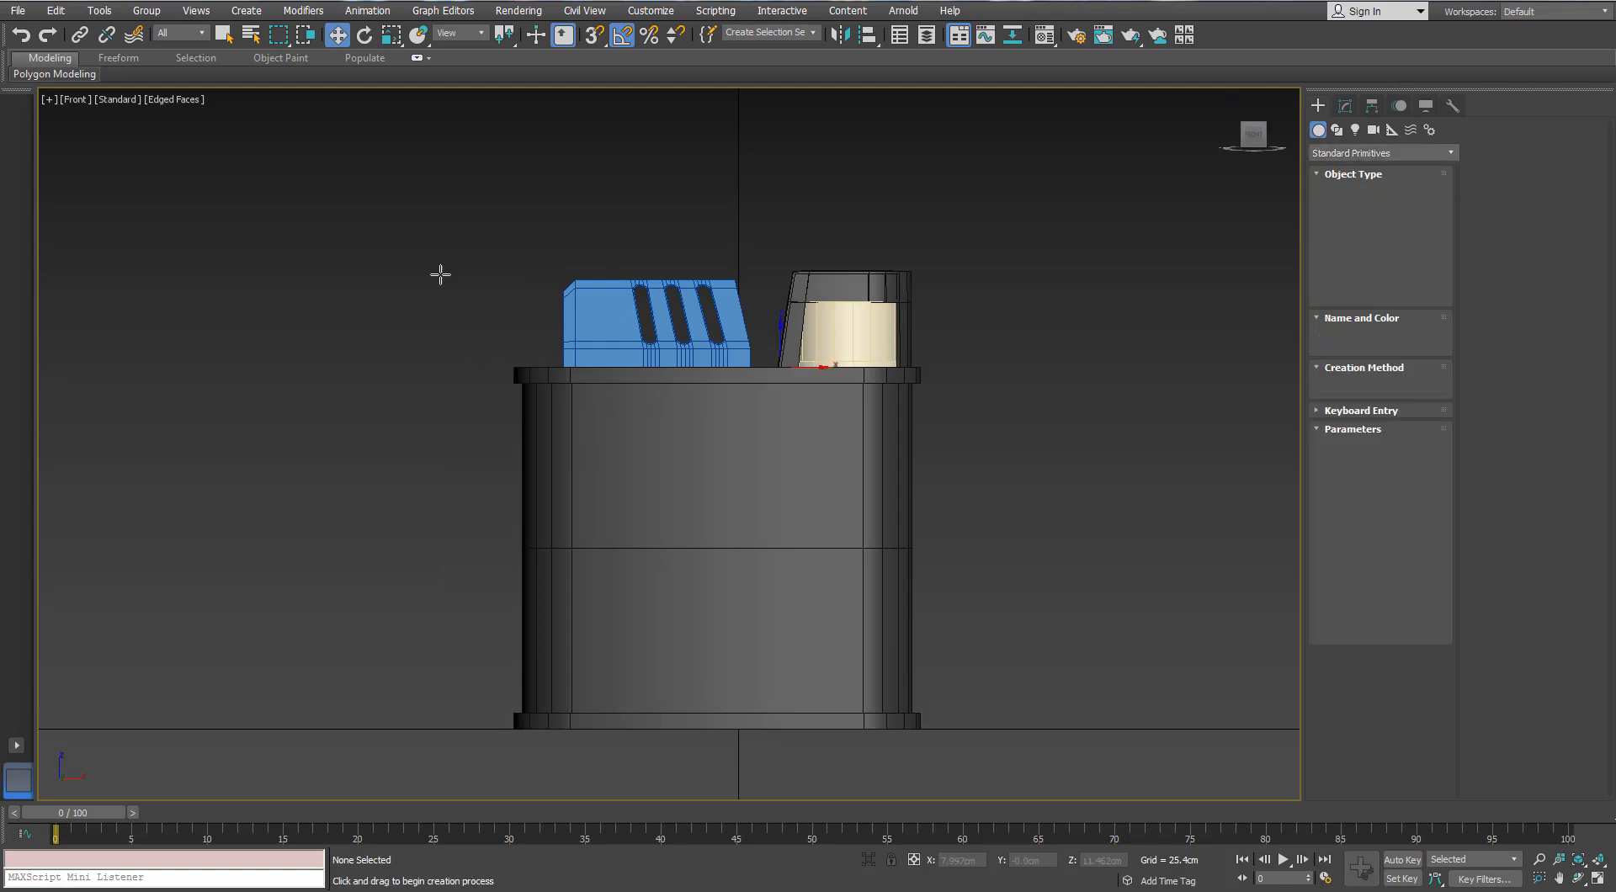
middle_drag(628, 236, 631, 200)
scroll(629, 235, up, 5)
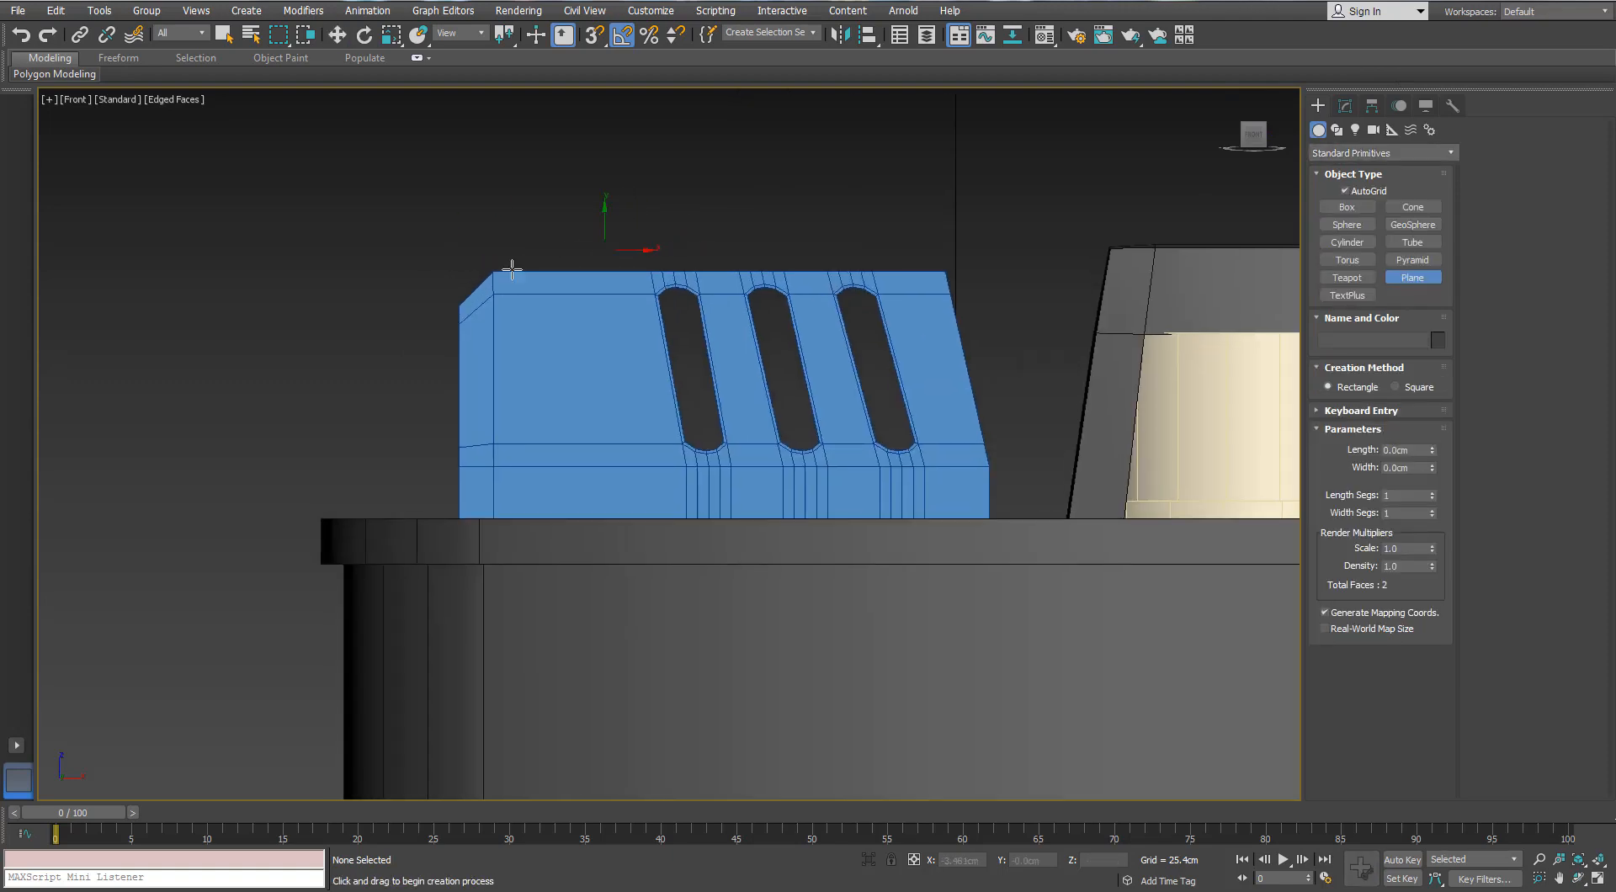
drag(451, 275, 618, 405)
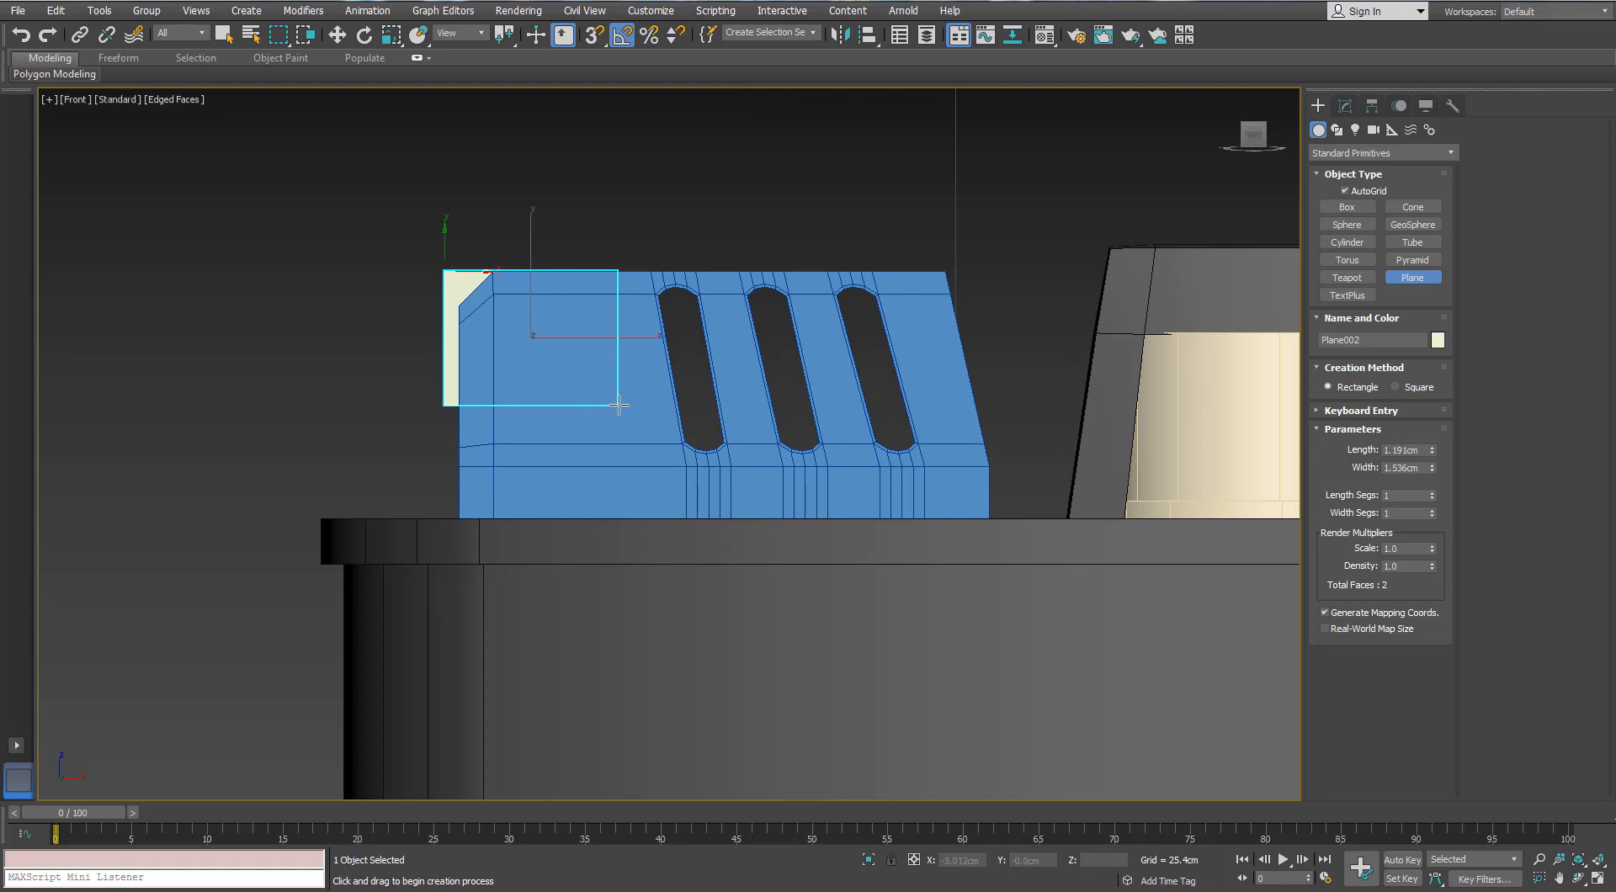
key(w)
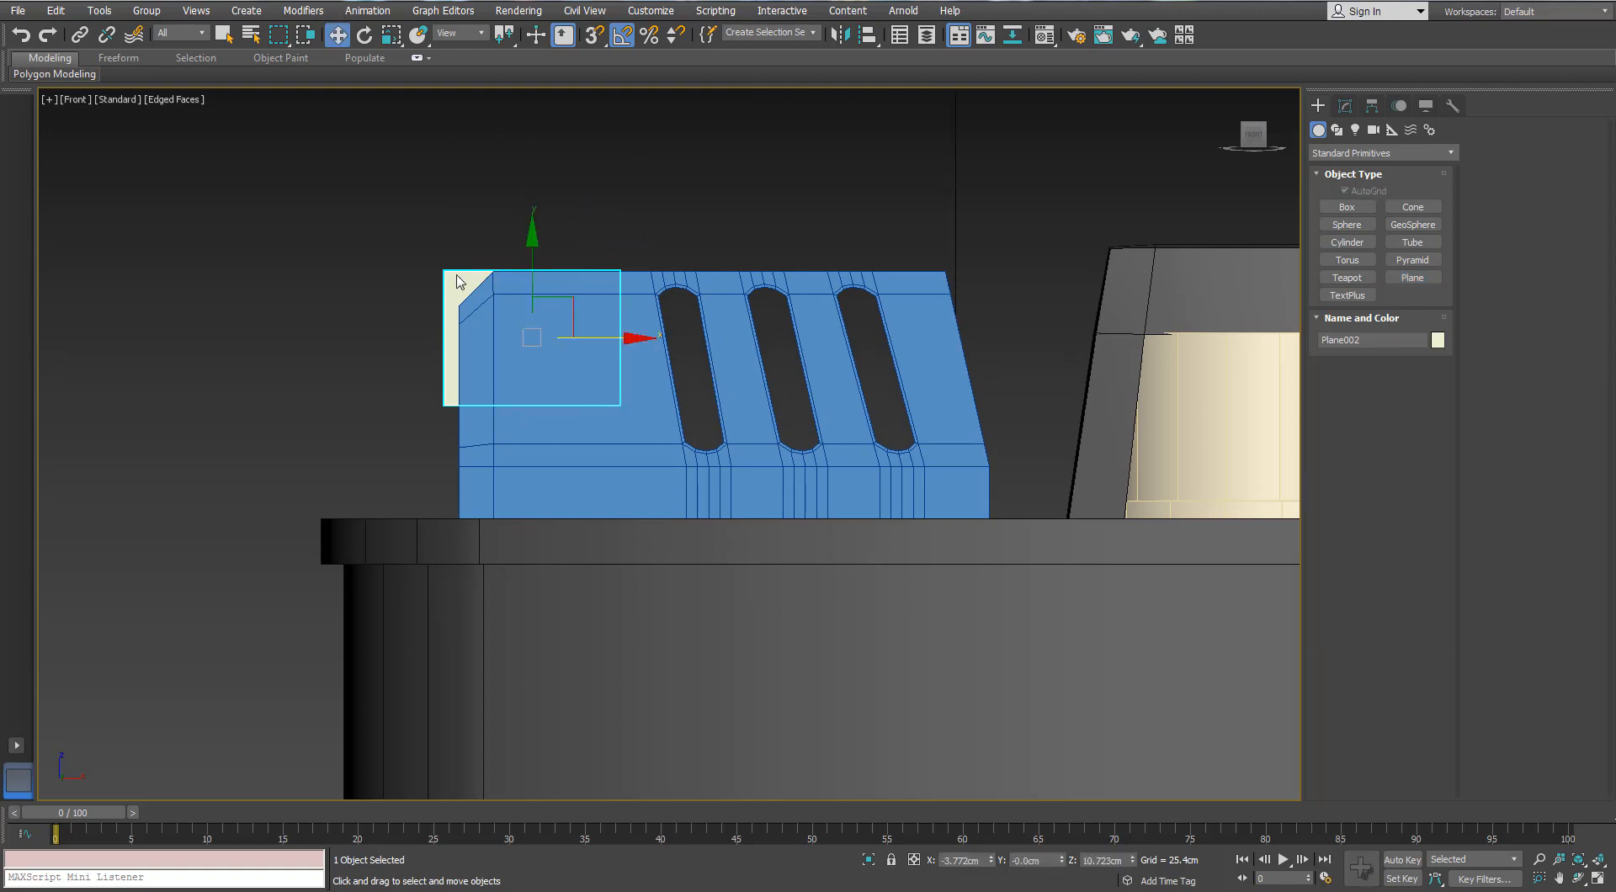
right_click(452, 272)
mouse_move(494, 444)
click(420, 459)
- Insert a horizontal edge loop across the lower part of the new plane with SwiftLoop
click(1356, 350)
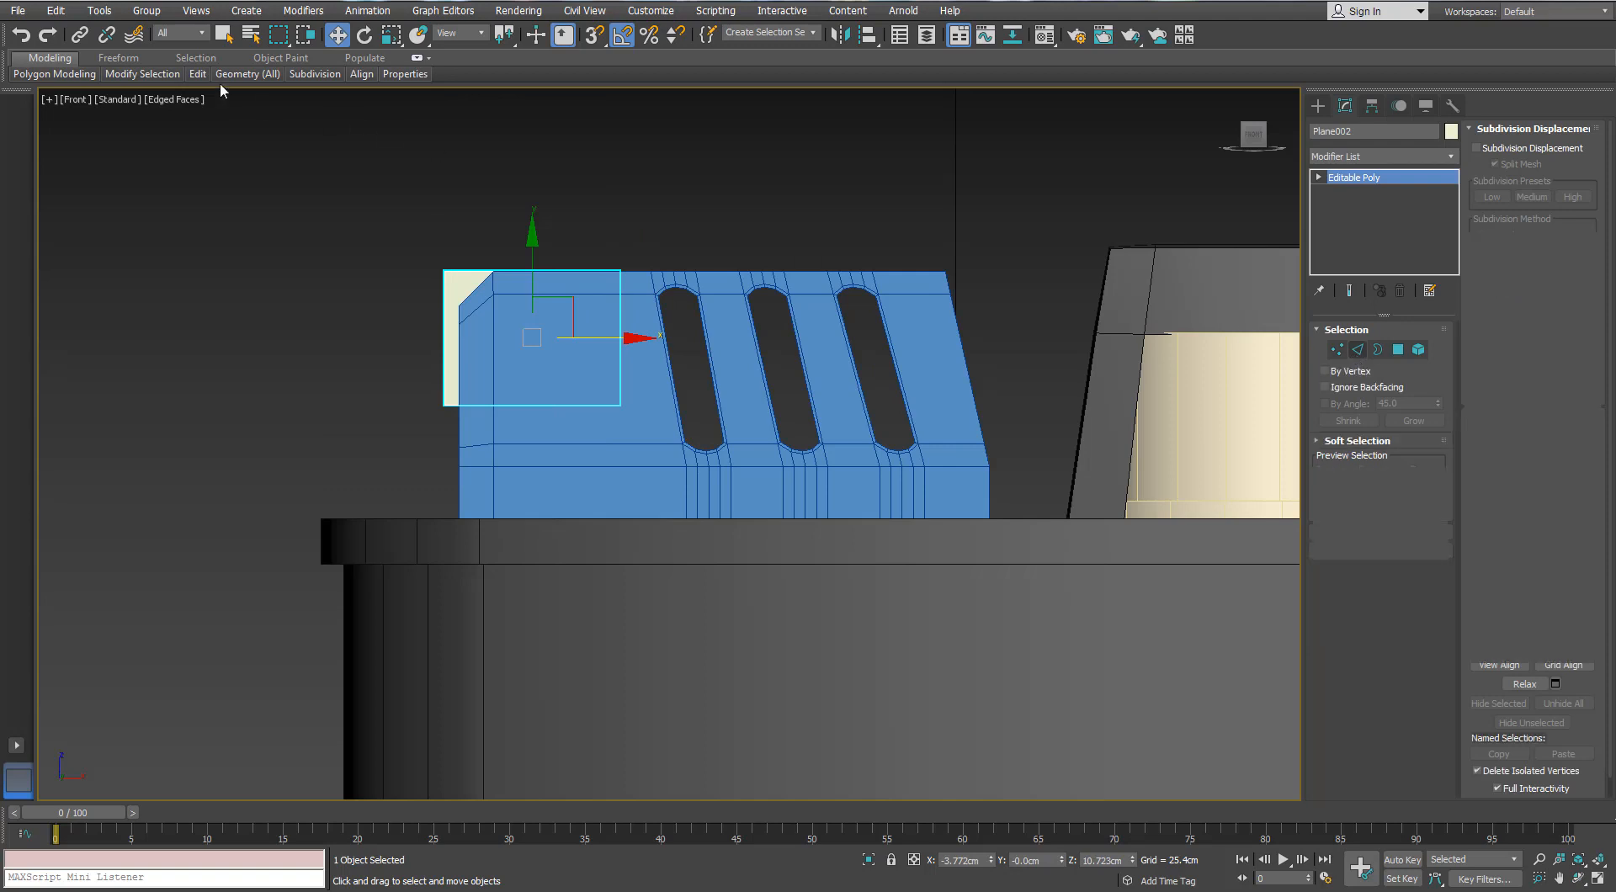
mouse_move(198, 74)
click(334, 114)
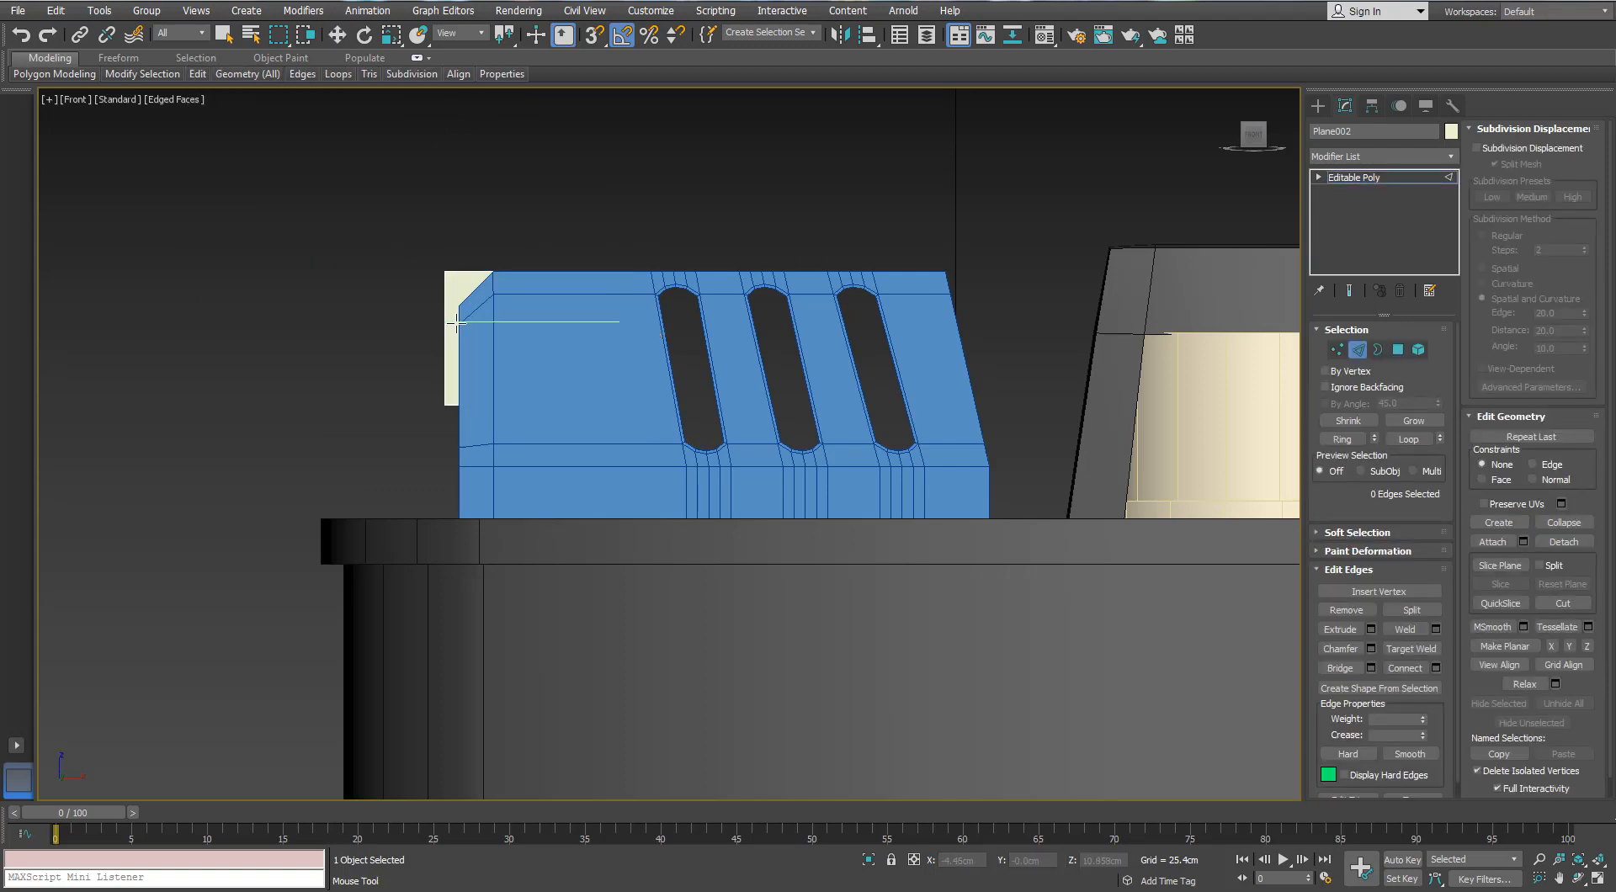
click(459, 367)
key(w)
- Extend the plane's upper side edge about 4 cm along X past the slots toward the tapered block
scroll(588, 242, up, 2)
key(F3)
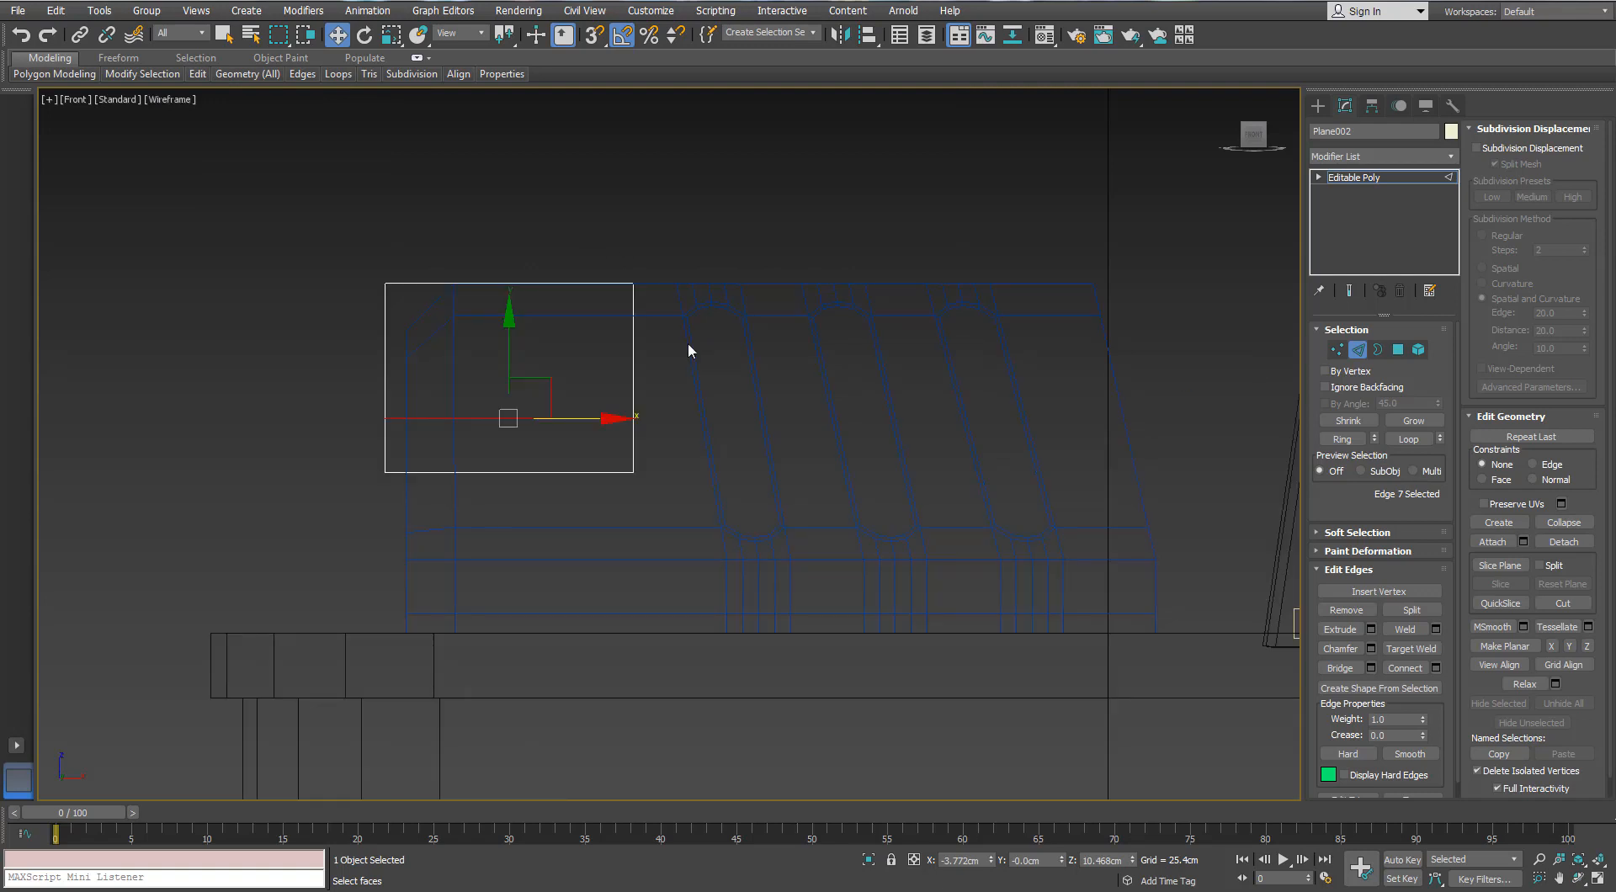
click(637, 346)
middle_drag(642, 344, 593, 345)
shift+drag(674, 353, 1081, 355)
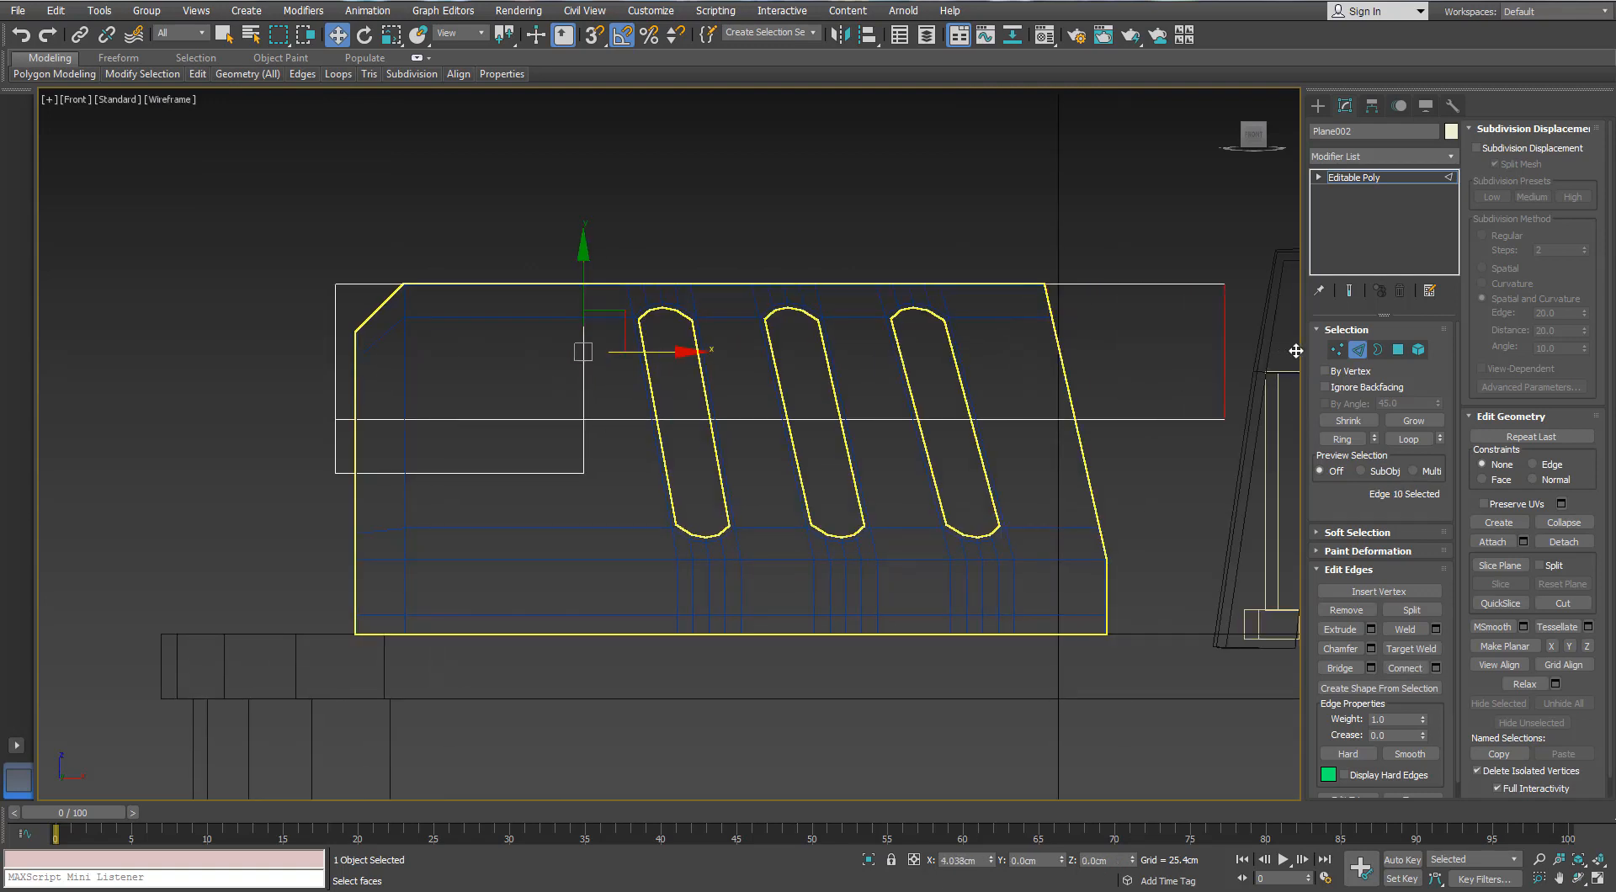
- Move the extended strip's upper end vertex along X so the strip's end slants parallel to the tapered block's side
click(1337, 349)
middle_drag(1233, 332, 894, 332)
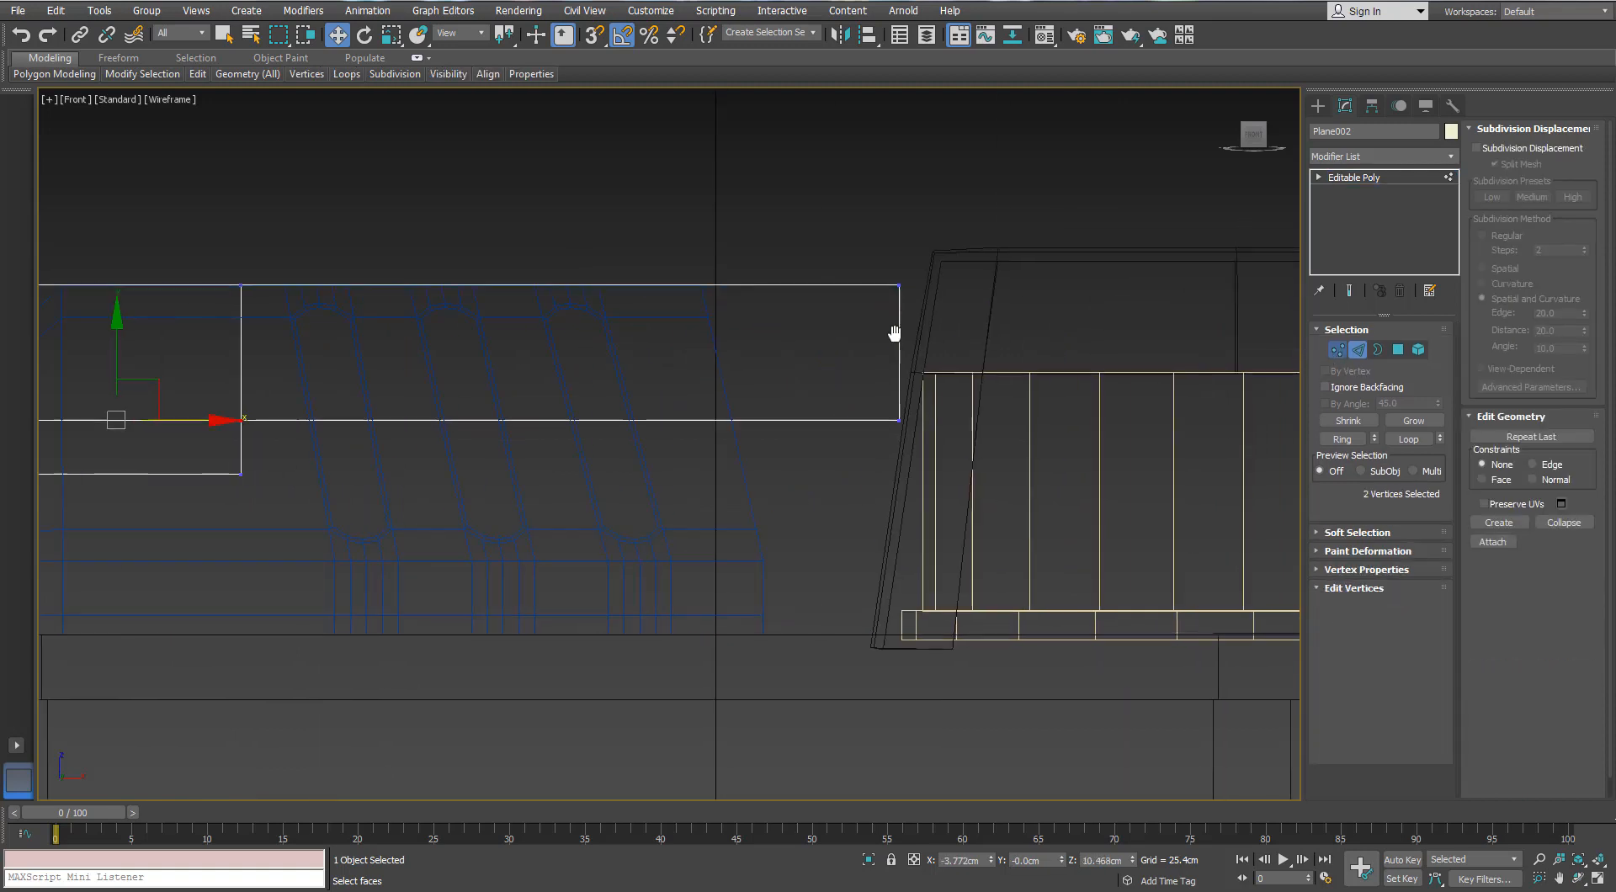
click(898, 285)
drag(961, 294, 976, 294)
scroll(923, 299, up, 5)
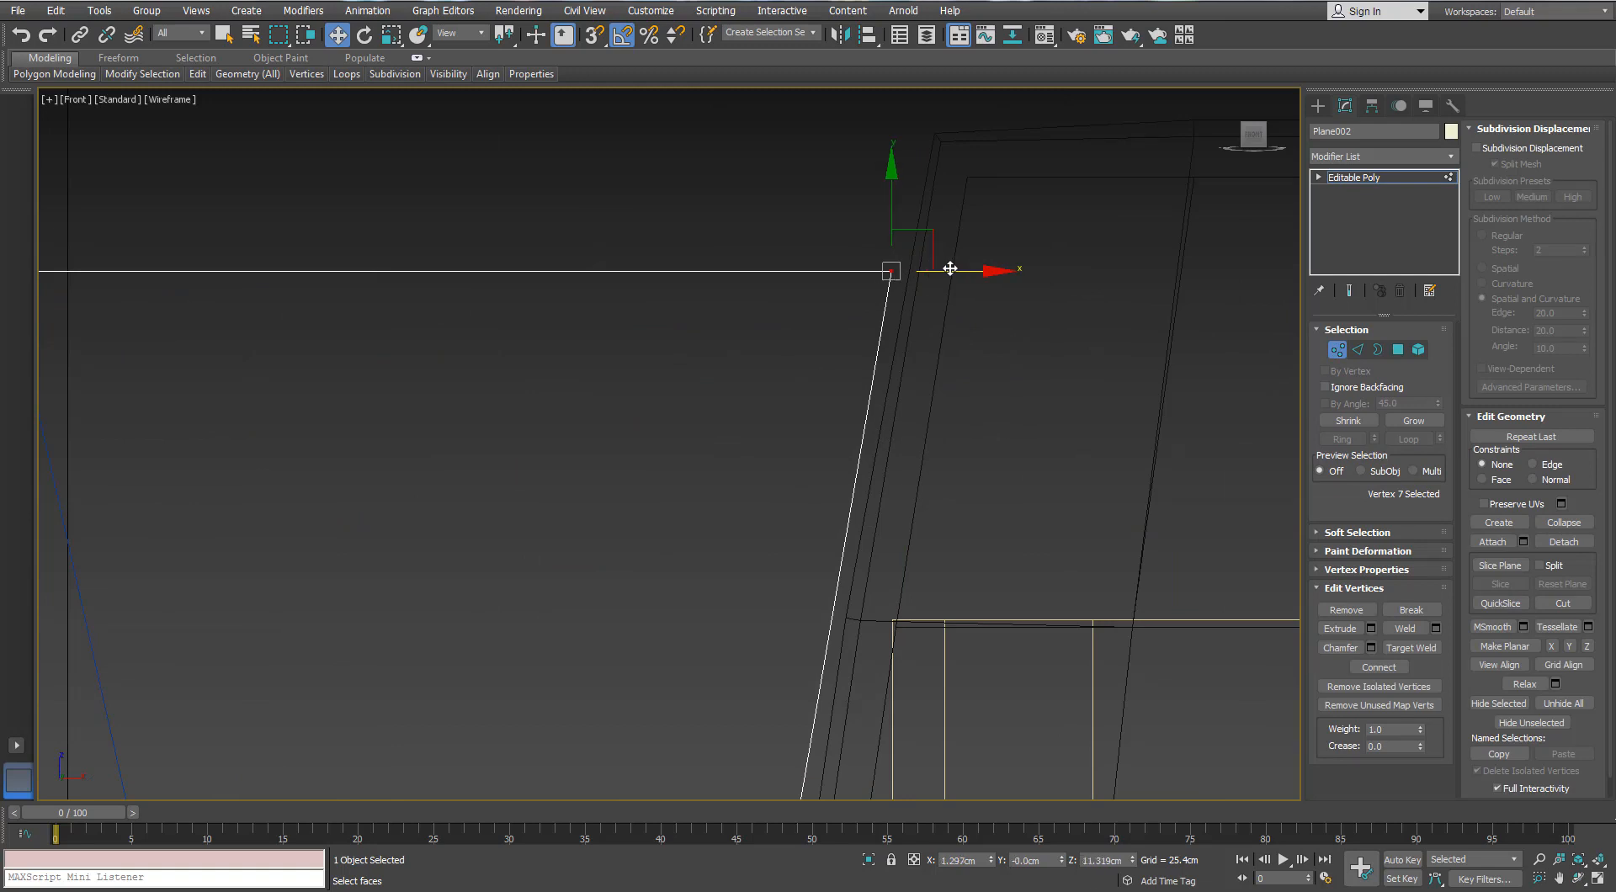
scroll(949, 269, down, 2)
click(794, 365)
scroll(794, 365, down, 5)
middle_drag(699, 365, 800, 375)
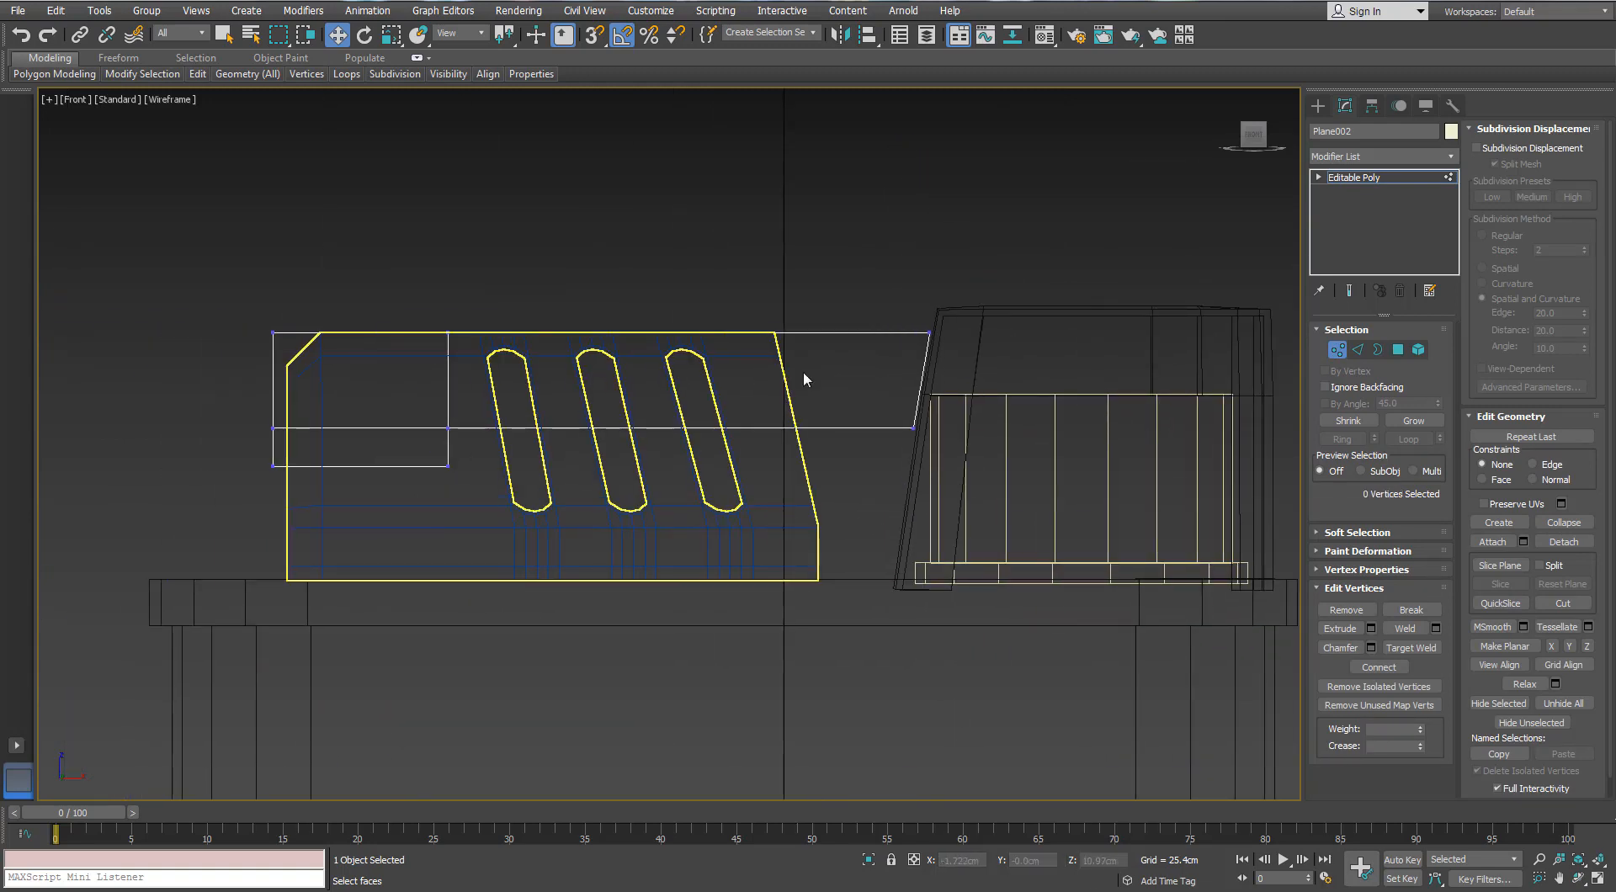
- Lower the plane's two bottom vertices about 0.14 cm and the middle row of three vertices about 0.06 cm
drag(514, 504, 512, 503)
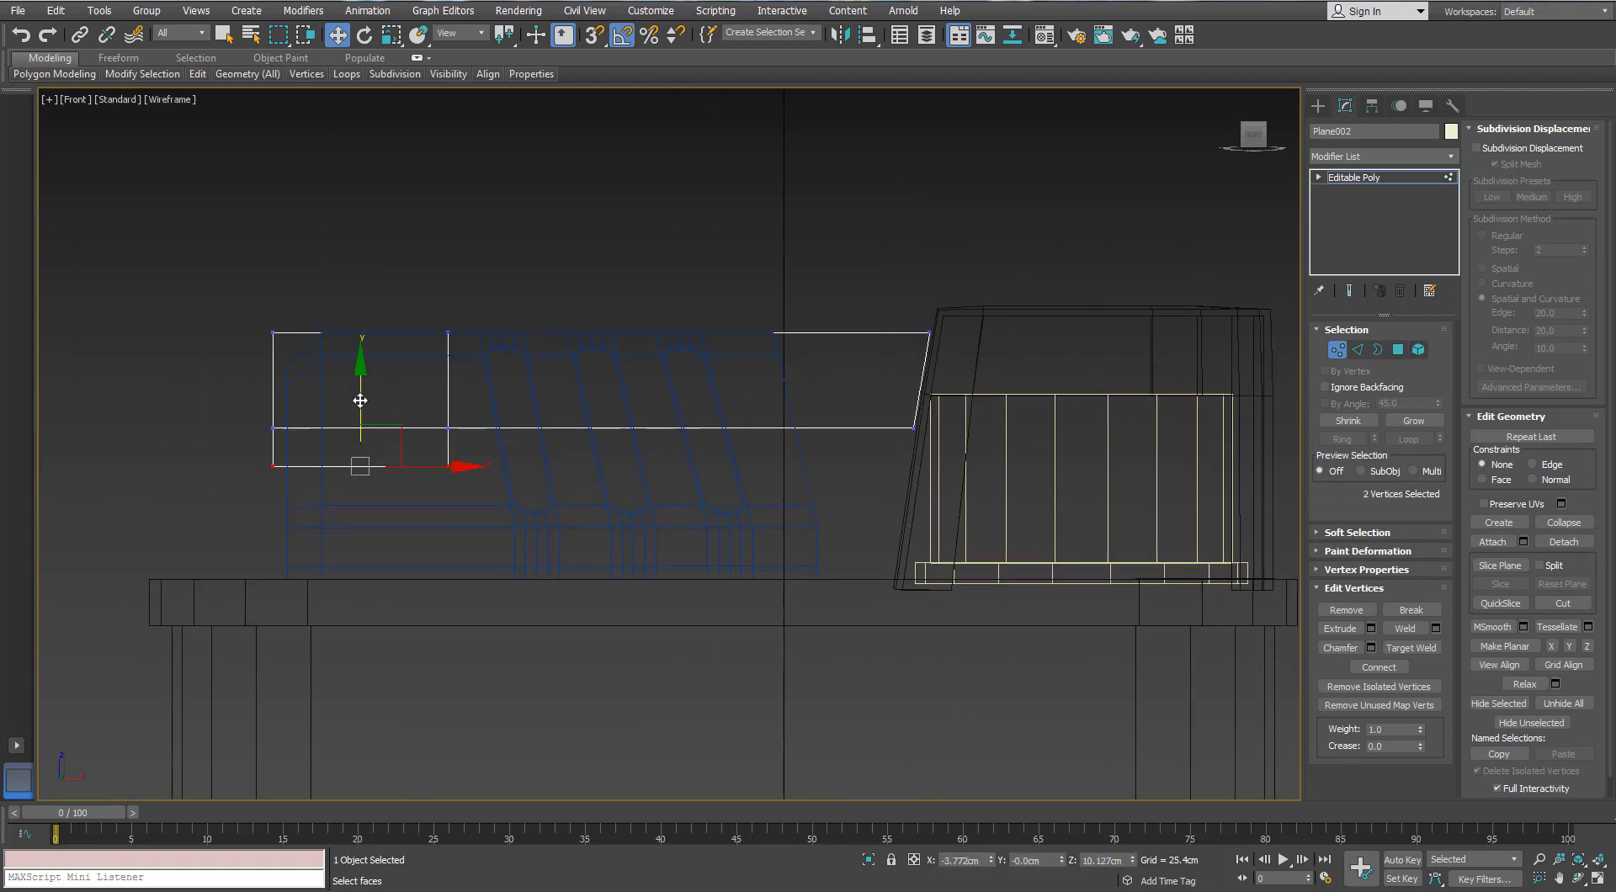
drag(360, 401, 360, 417)
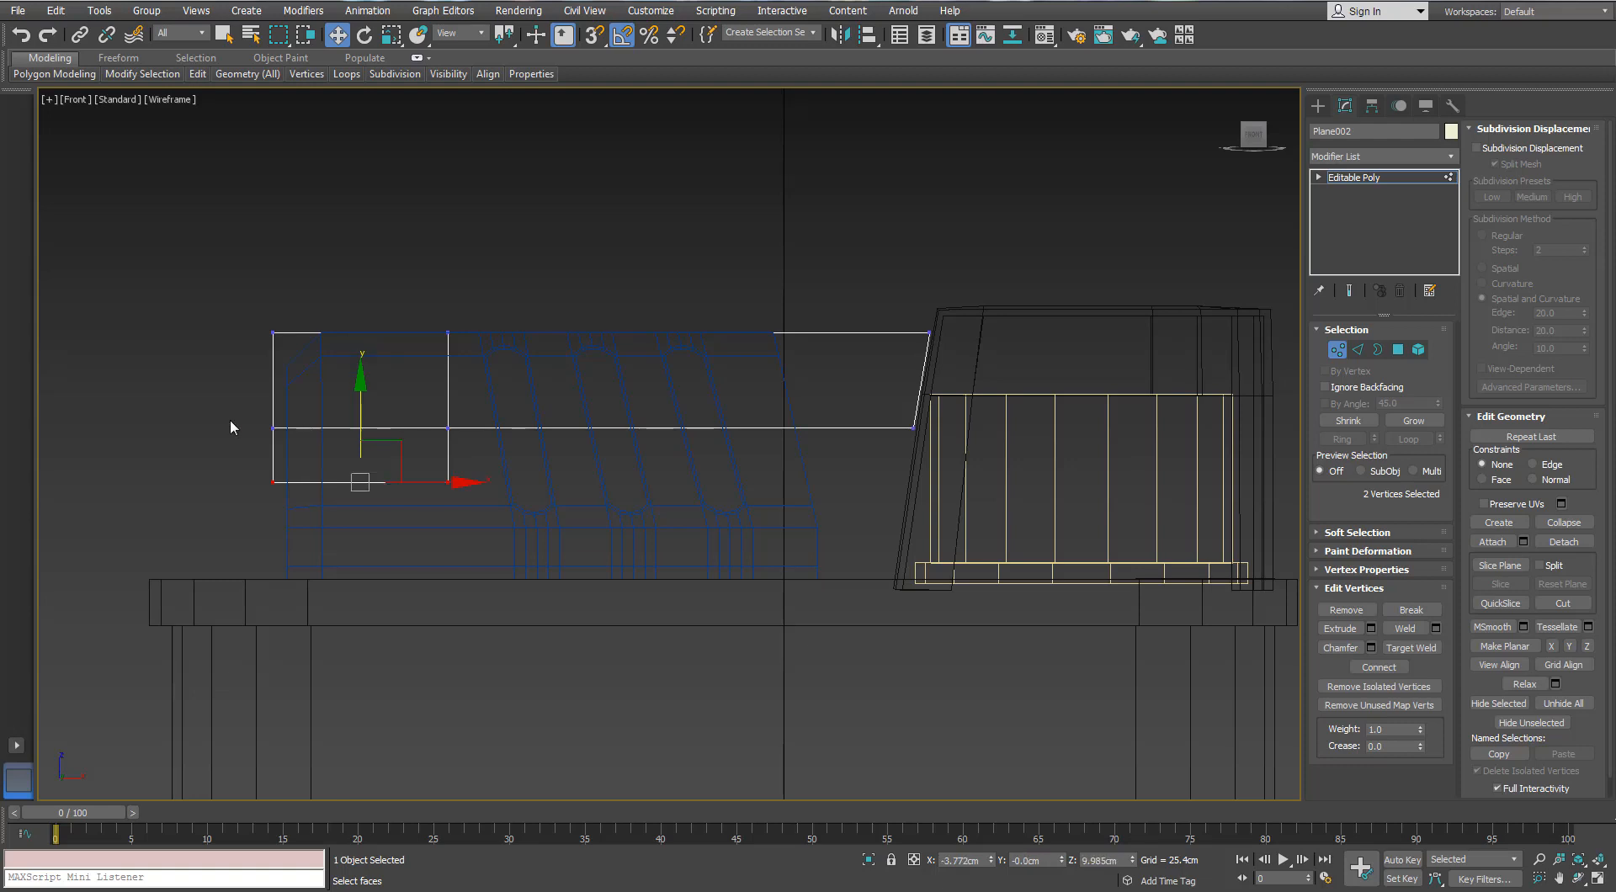
drag(904, 441, 904, 441)
drag(543, 366, 543, 366)
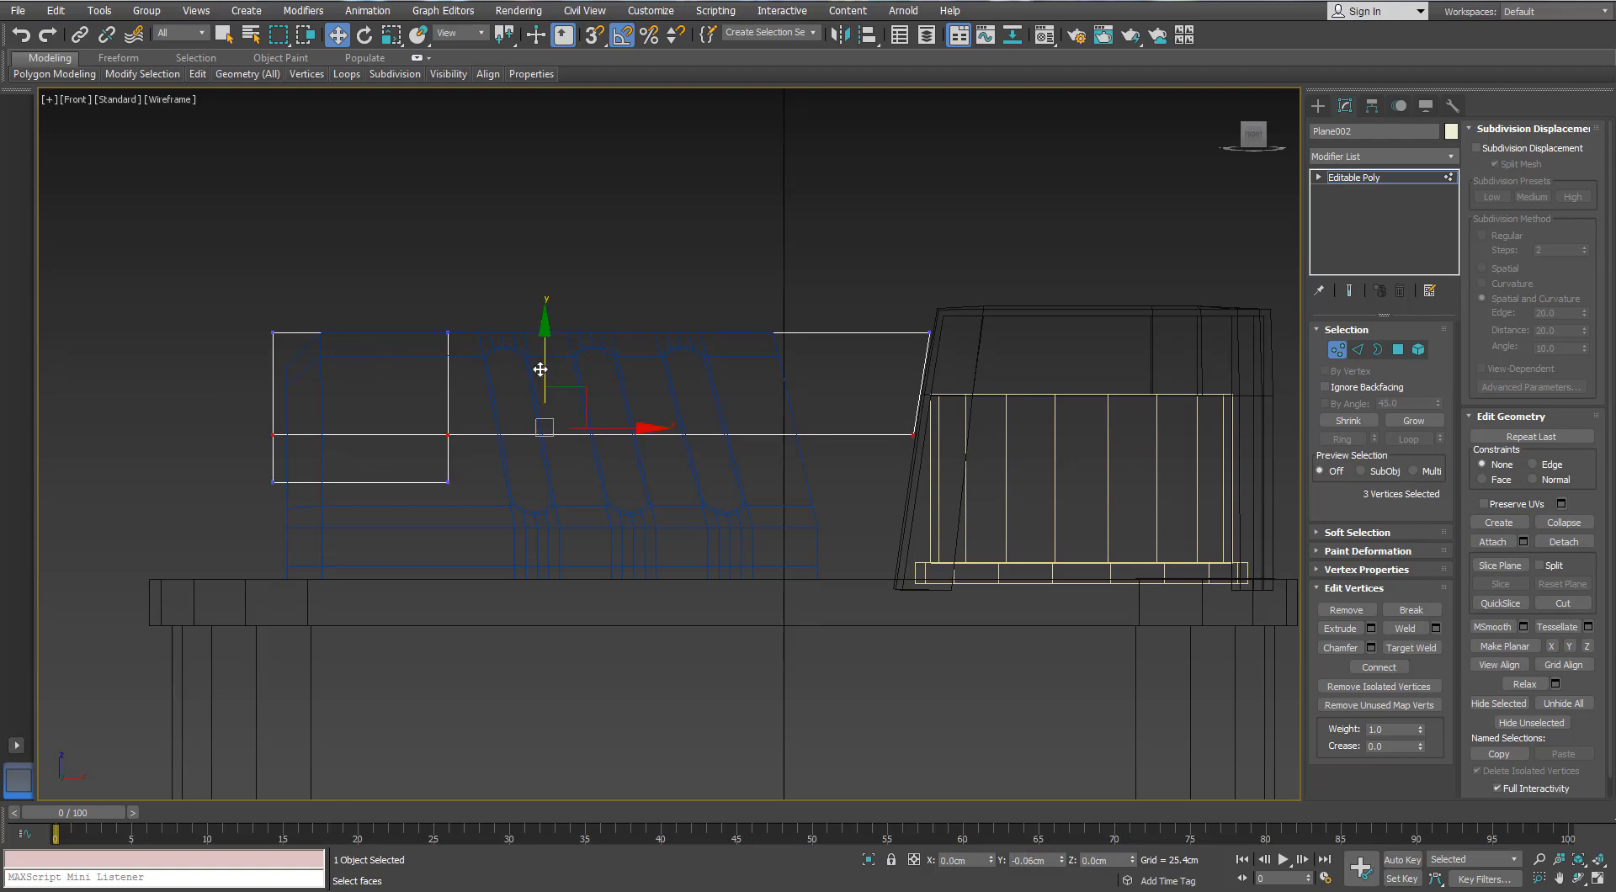
- Connect the long strip's top and bottom edges with one segment, adding a cross edge midway along it
scroll(911, 412, up, 5)
scroll(912, 412, down, 5)
key(2)
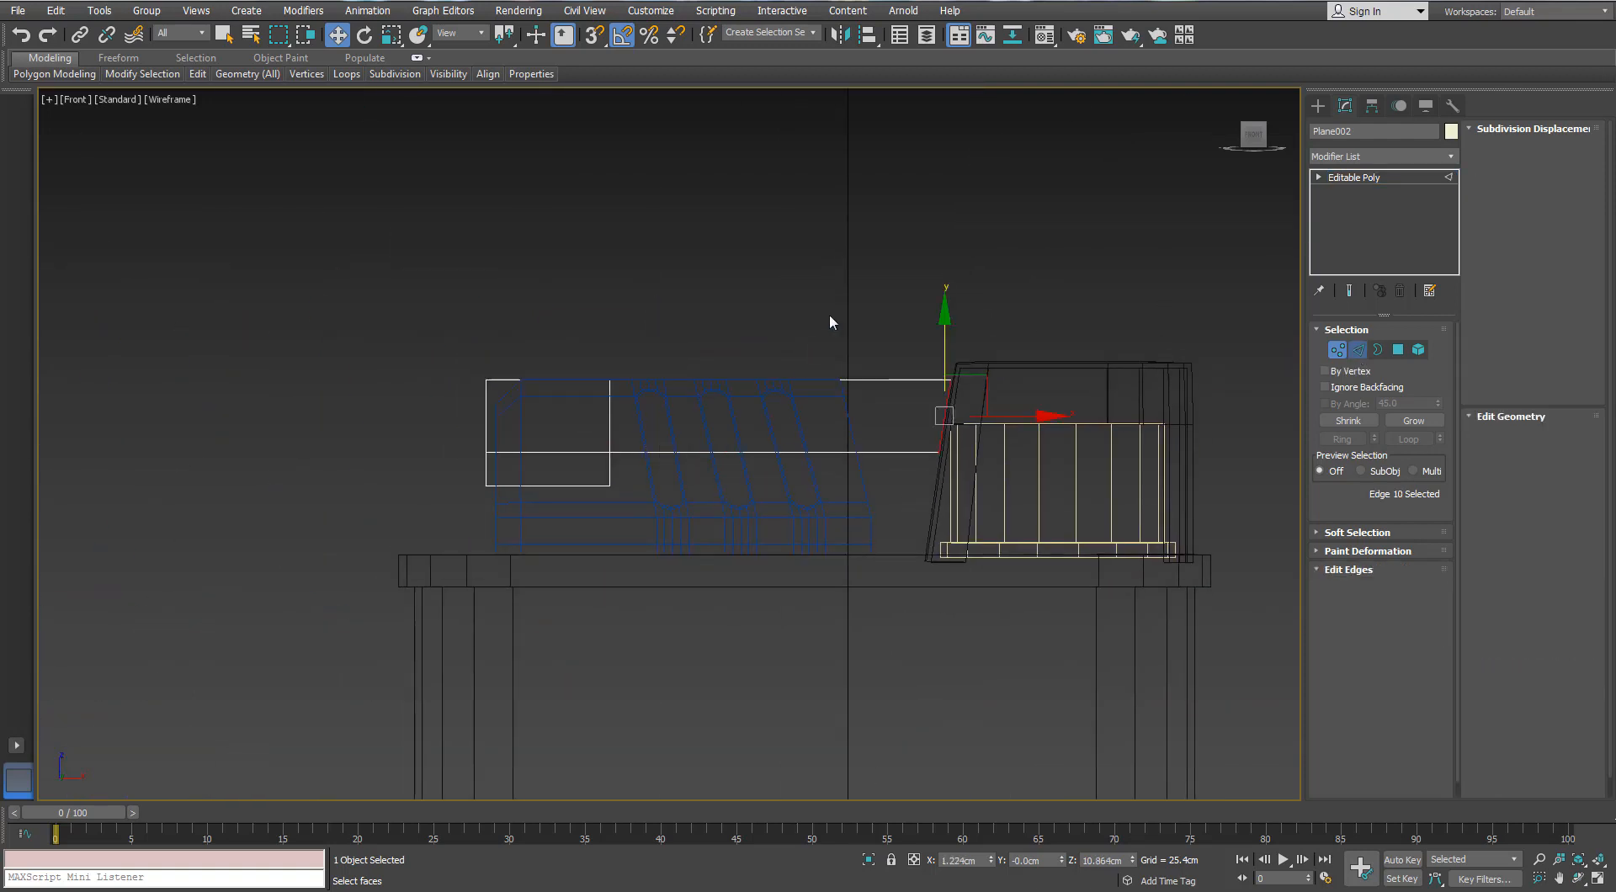
click(1435, 669)
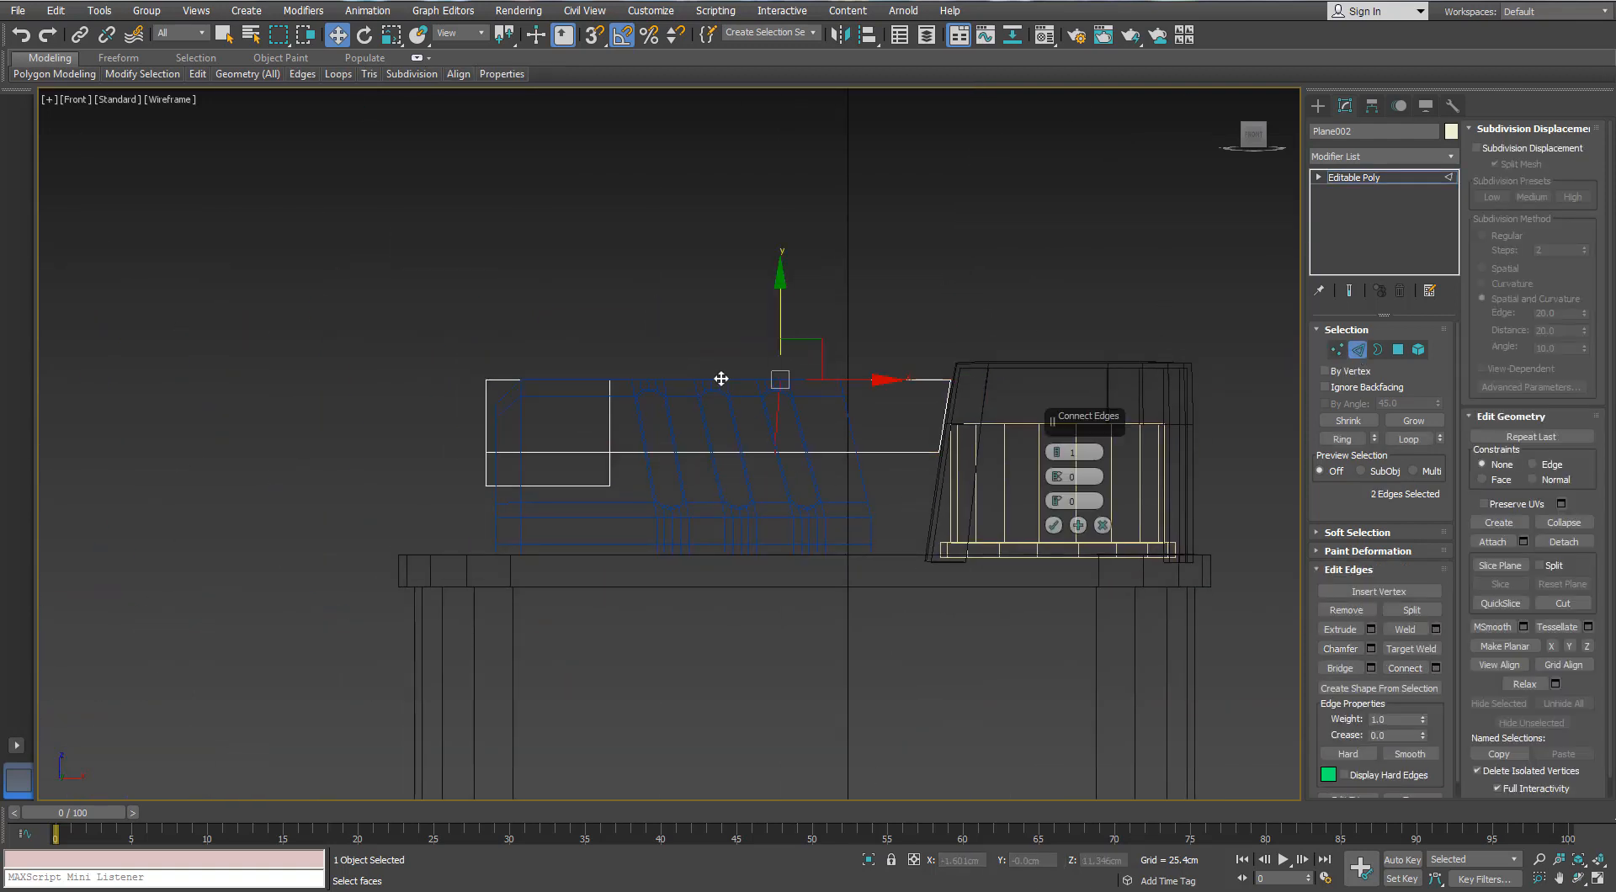
scroll(1176, 530, up, 2)
click(1052, 525)
middle_drag(800, 431, 806, 508)
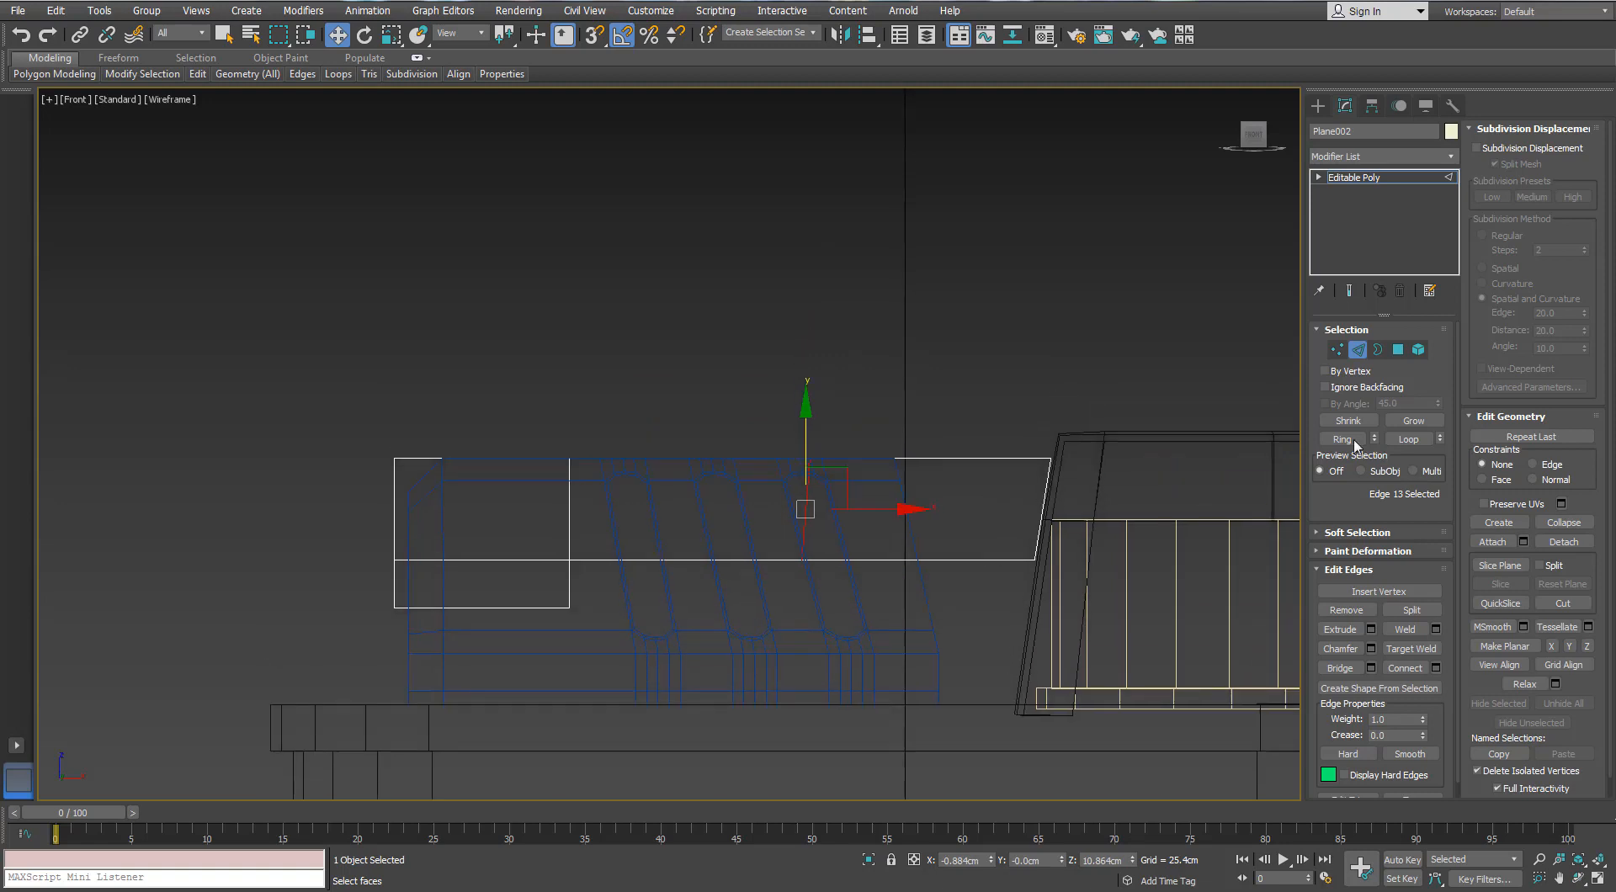
click(1338, 349)
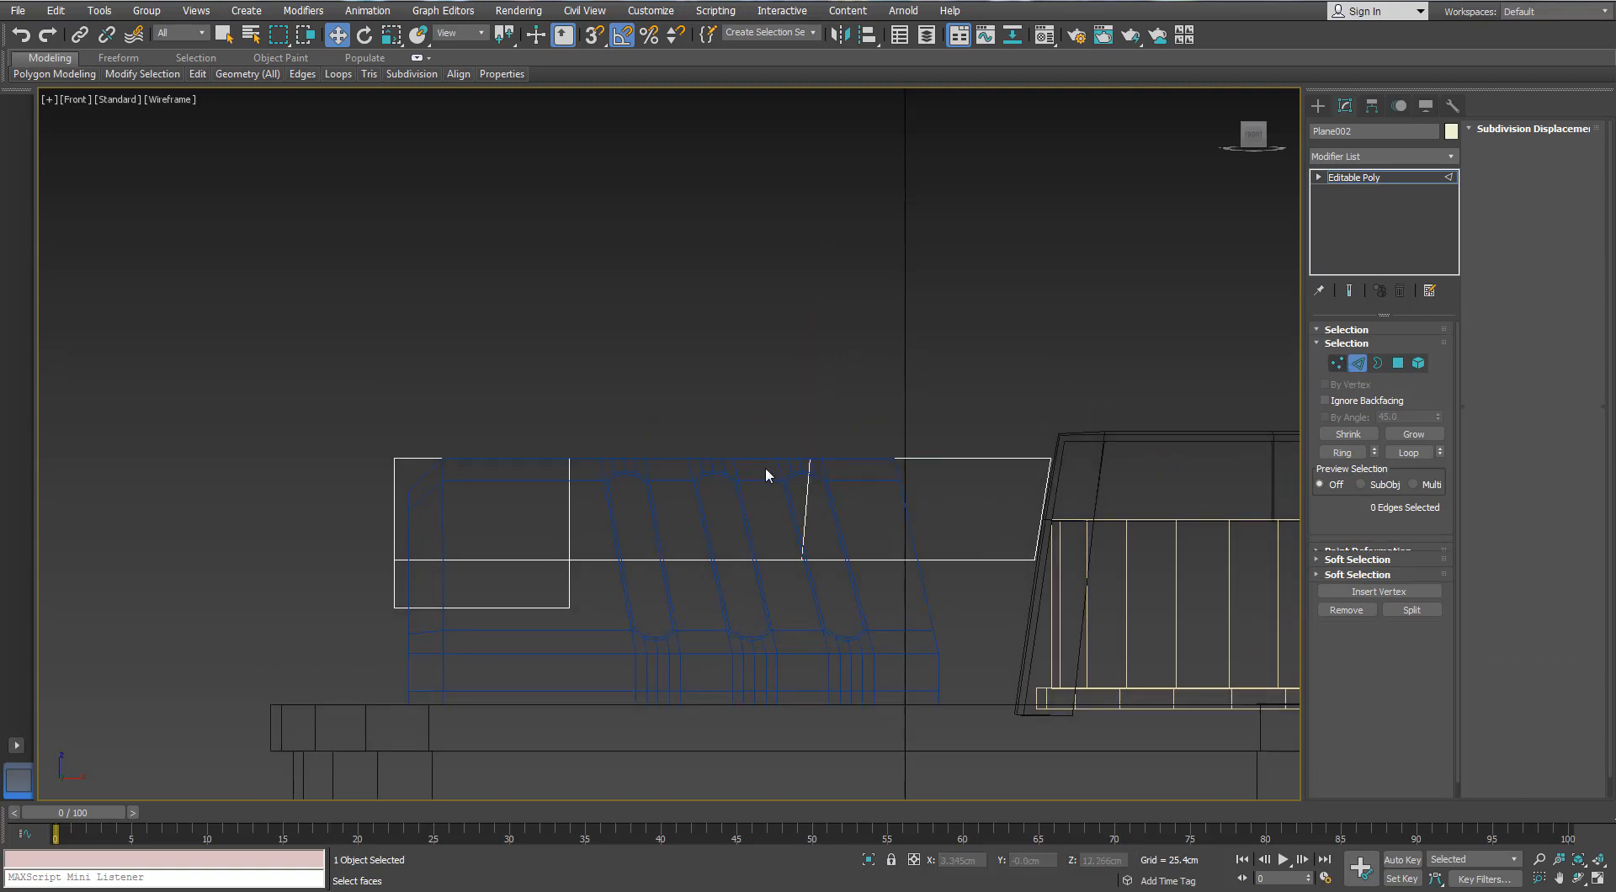
- Raise the middle vertex on the long strip's top edge along Y so the top forms a shallow peak
click(809, 459)
drag(811, 371, 808, 355)
- Chamfer the strip's middle cross edge by about 1.5 cm with 4 segments to round the peak into a smooth arch
click(1357, 350)
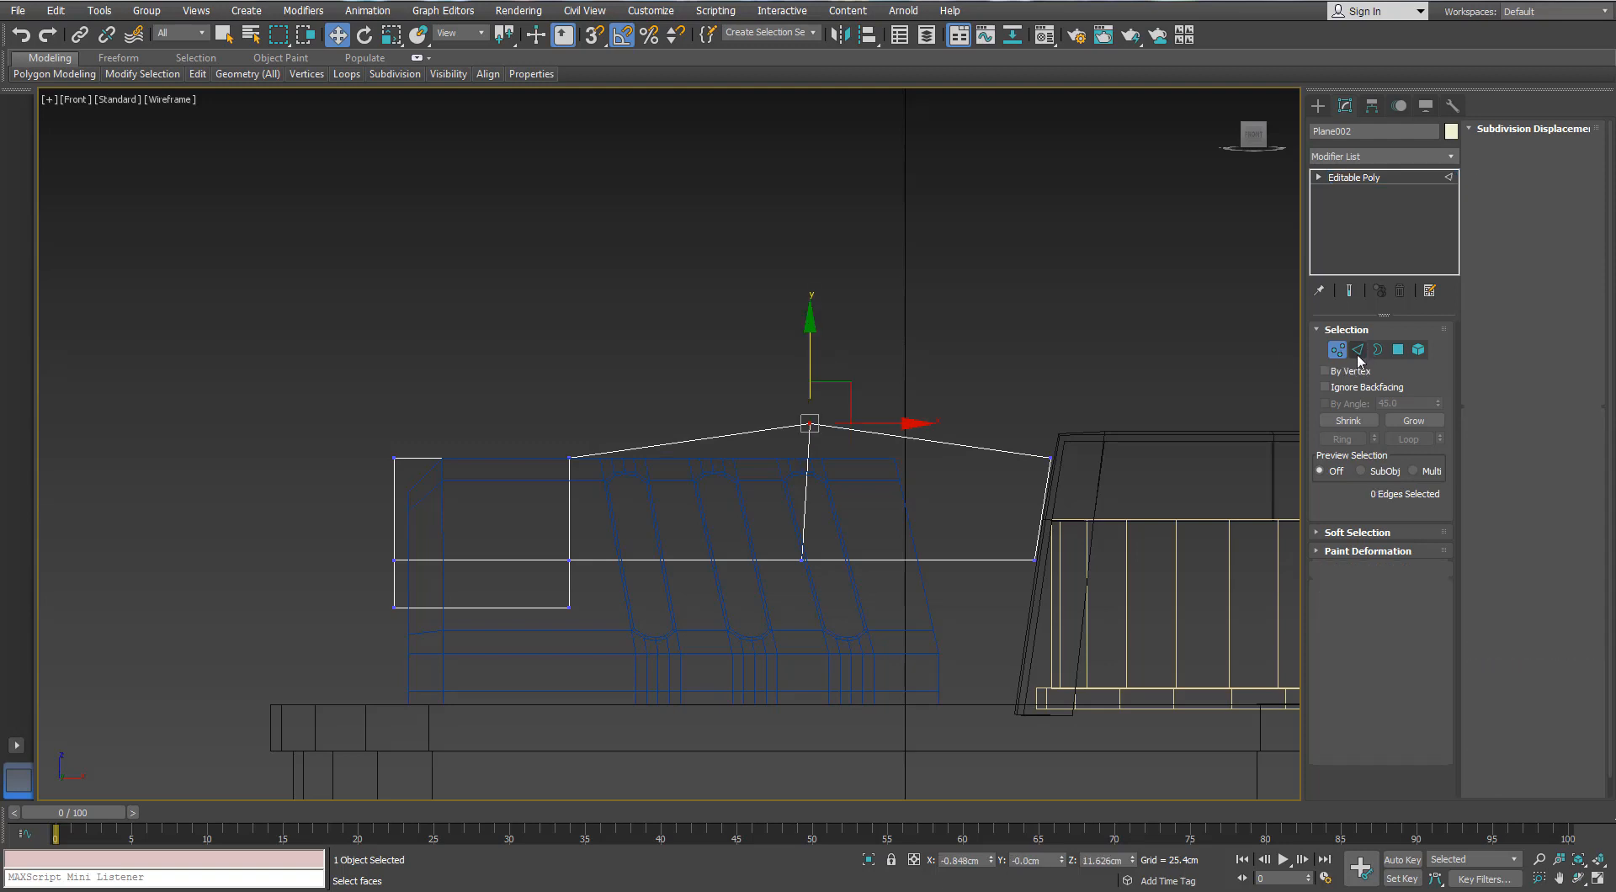
click(805, 513)
click(1371, 648)
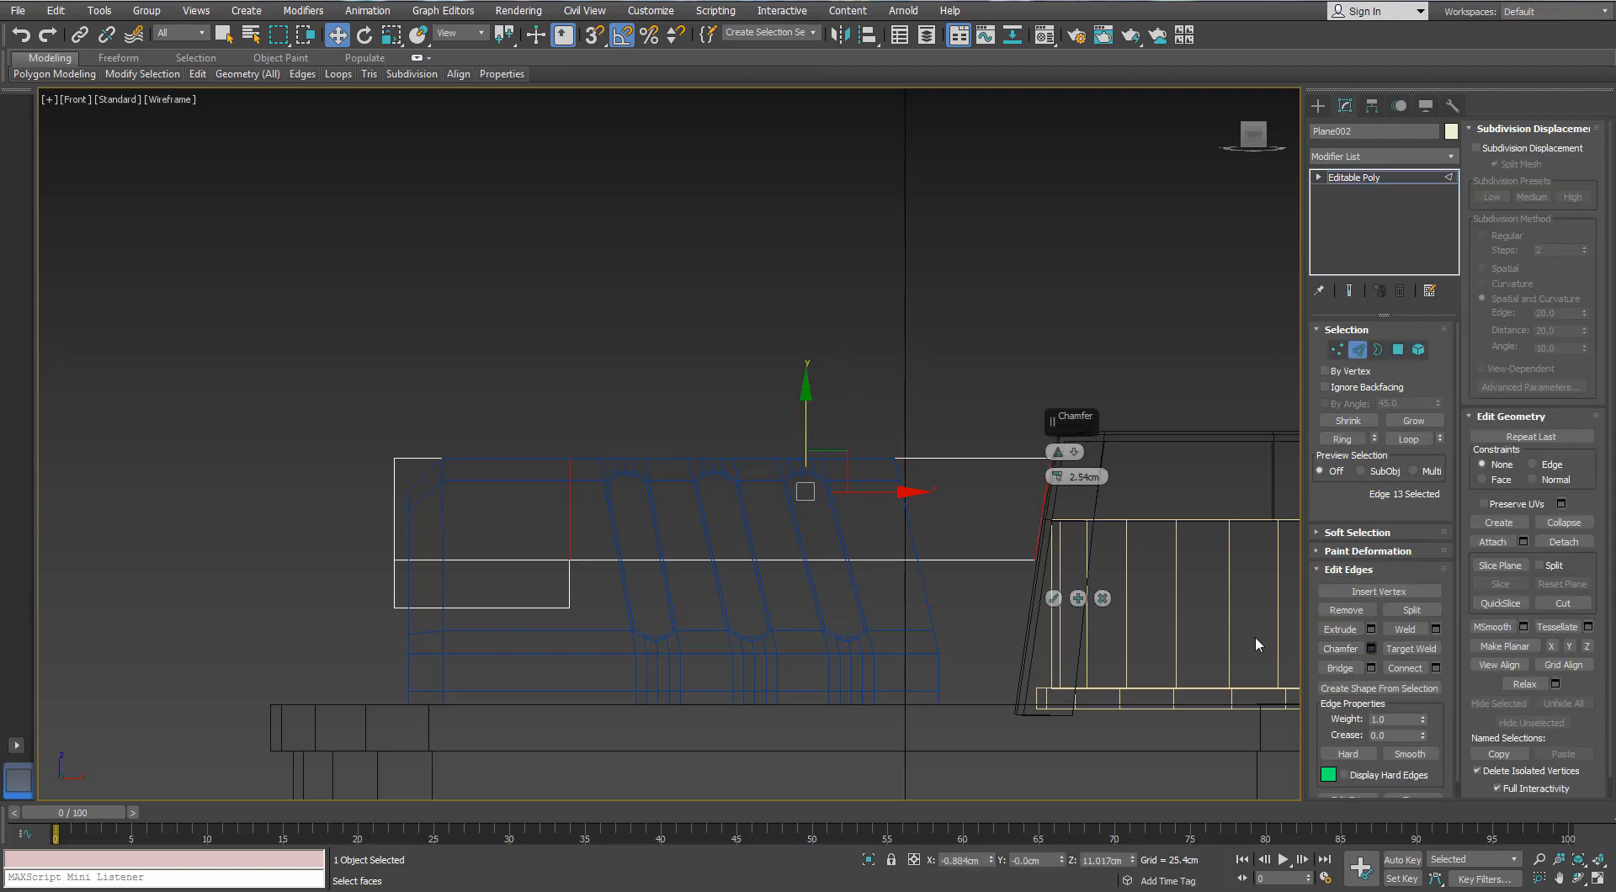
drag(1065, 527, 1060, 479)
click(1057, 498)
click(1057, 498)
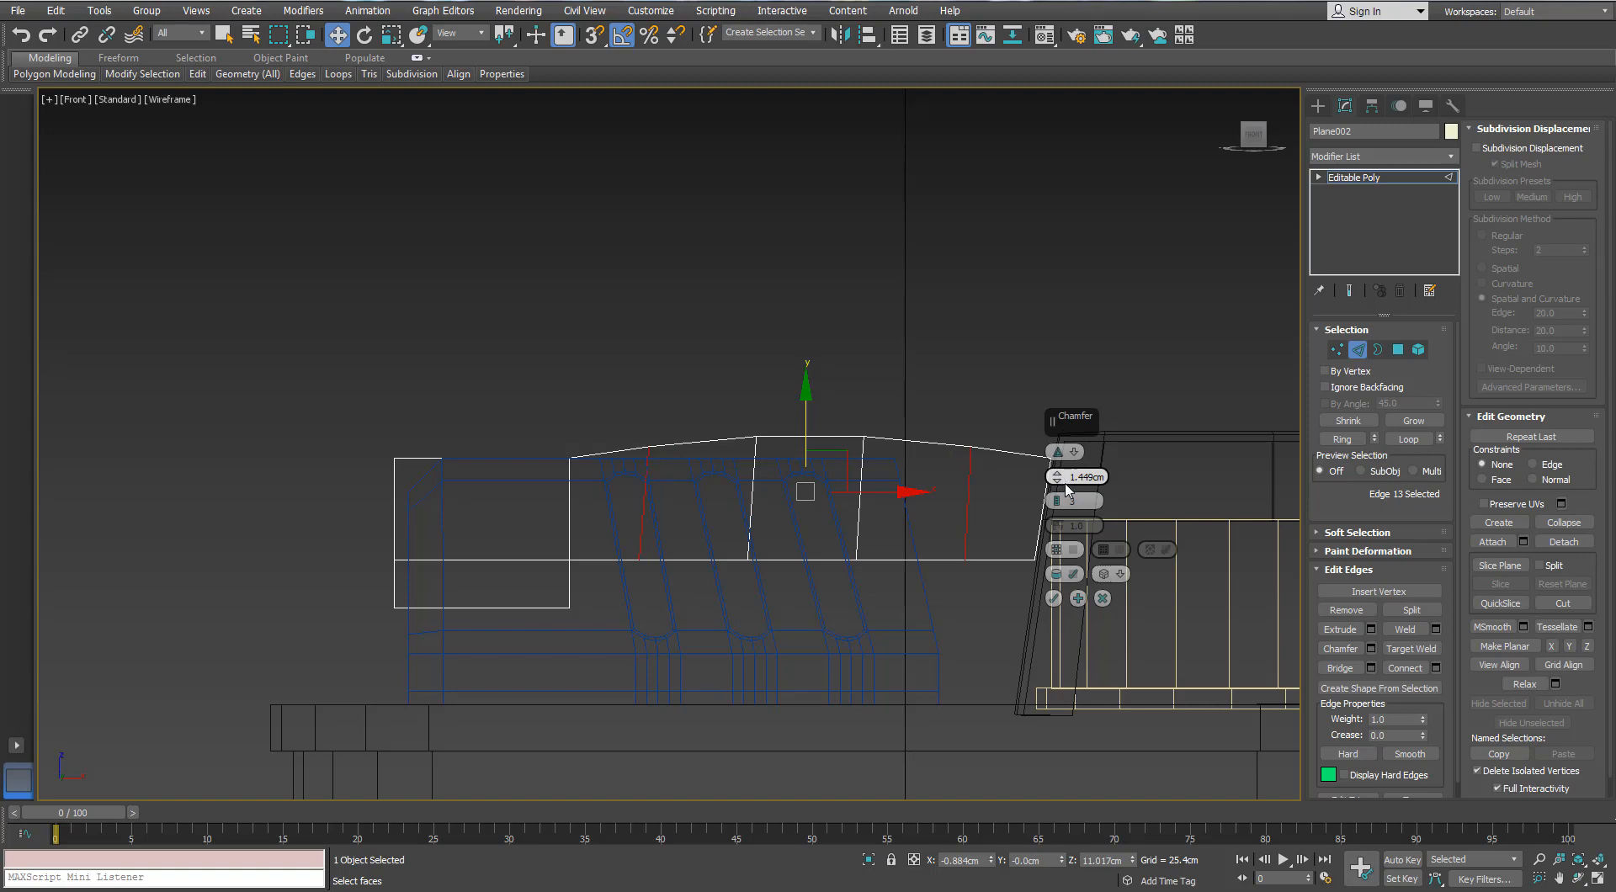
click(1057, 497)
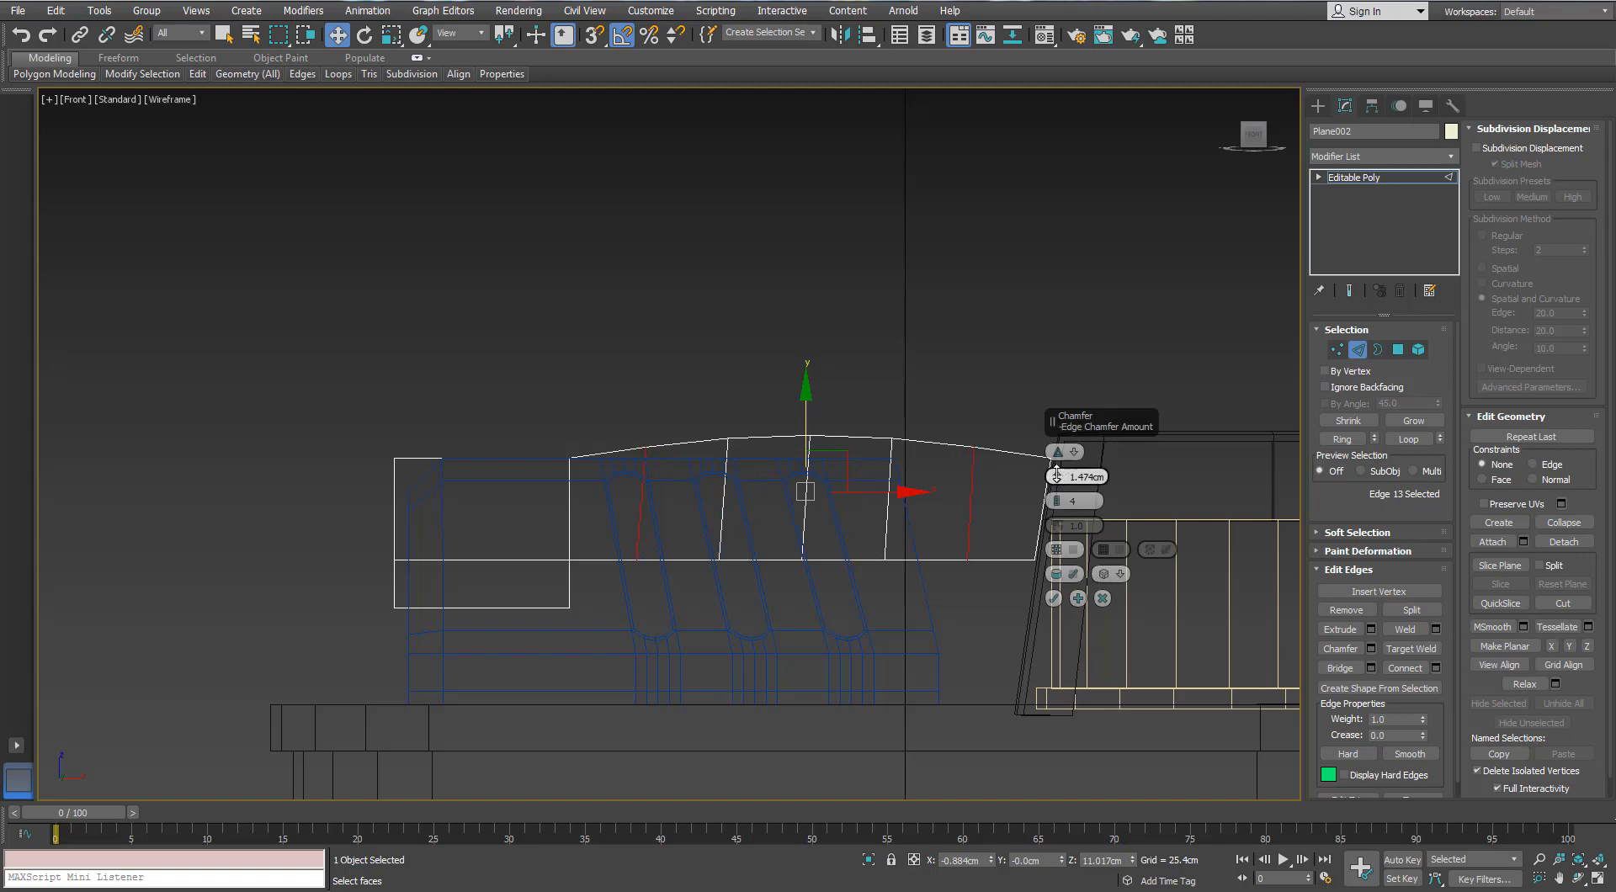
click(1057, 474)
click(1053, 599)
scroll(951, 458, up, 1)
scroll(951, 458, down, 2)
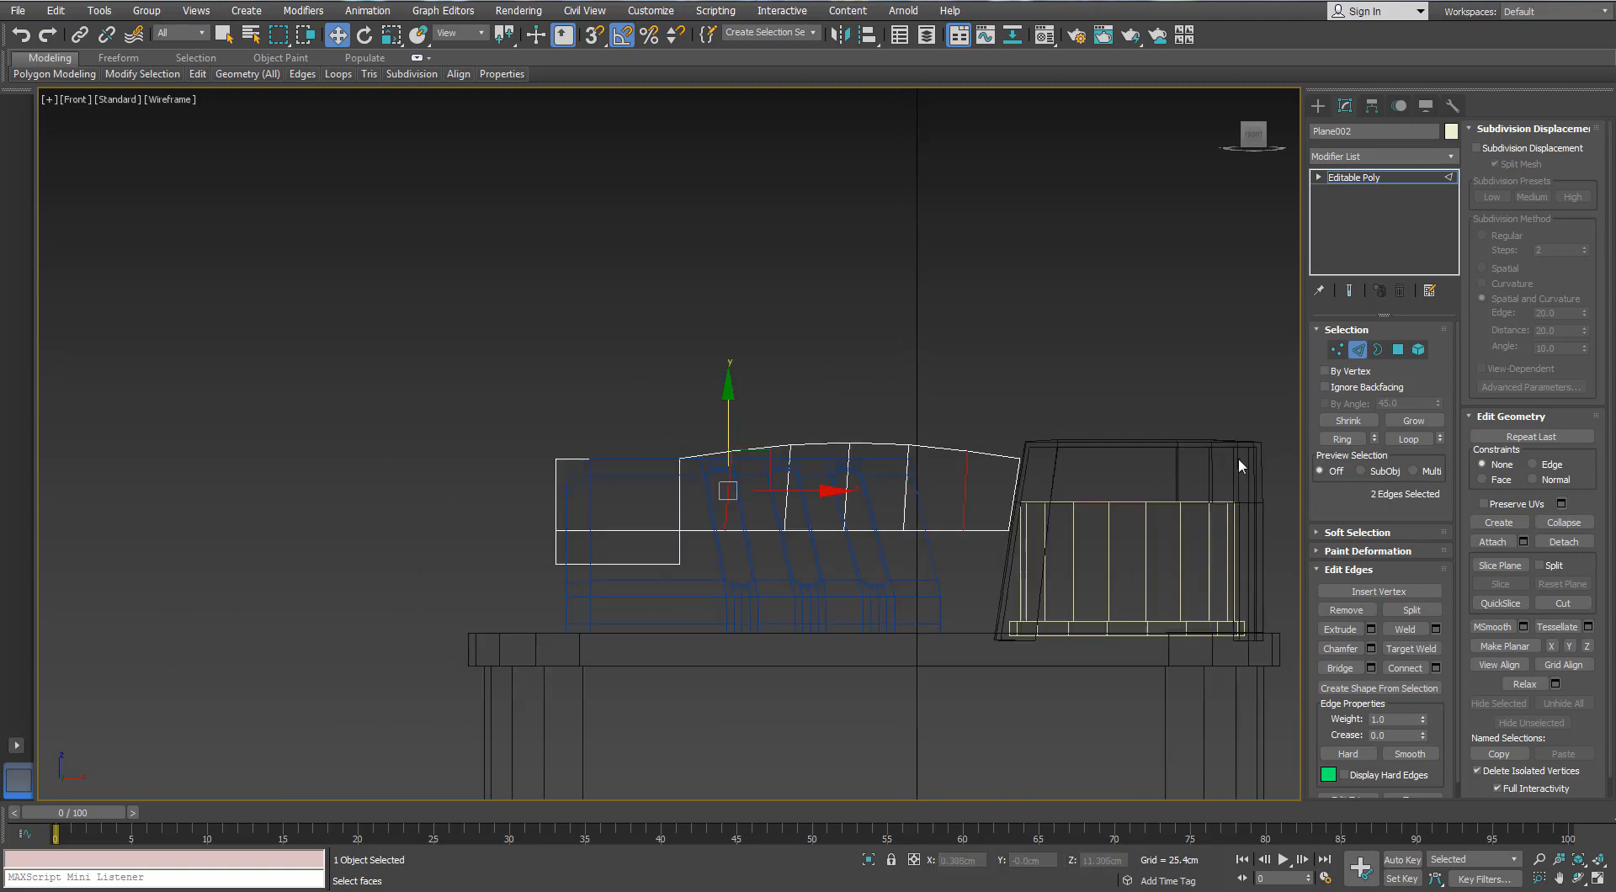
- Raise the plane's entire top row of vertices slightly along Y, just above the slotted wall's upper edge
click(1335, 351)
drag(484, 407, 1026, 486)
drag(812, 364, 812, 361)
click(722, 387)
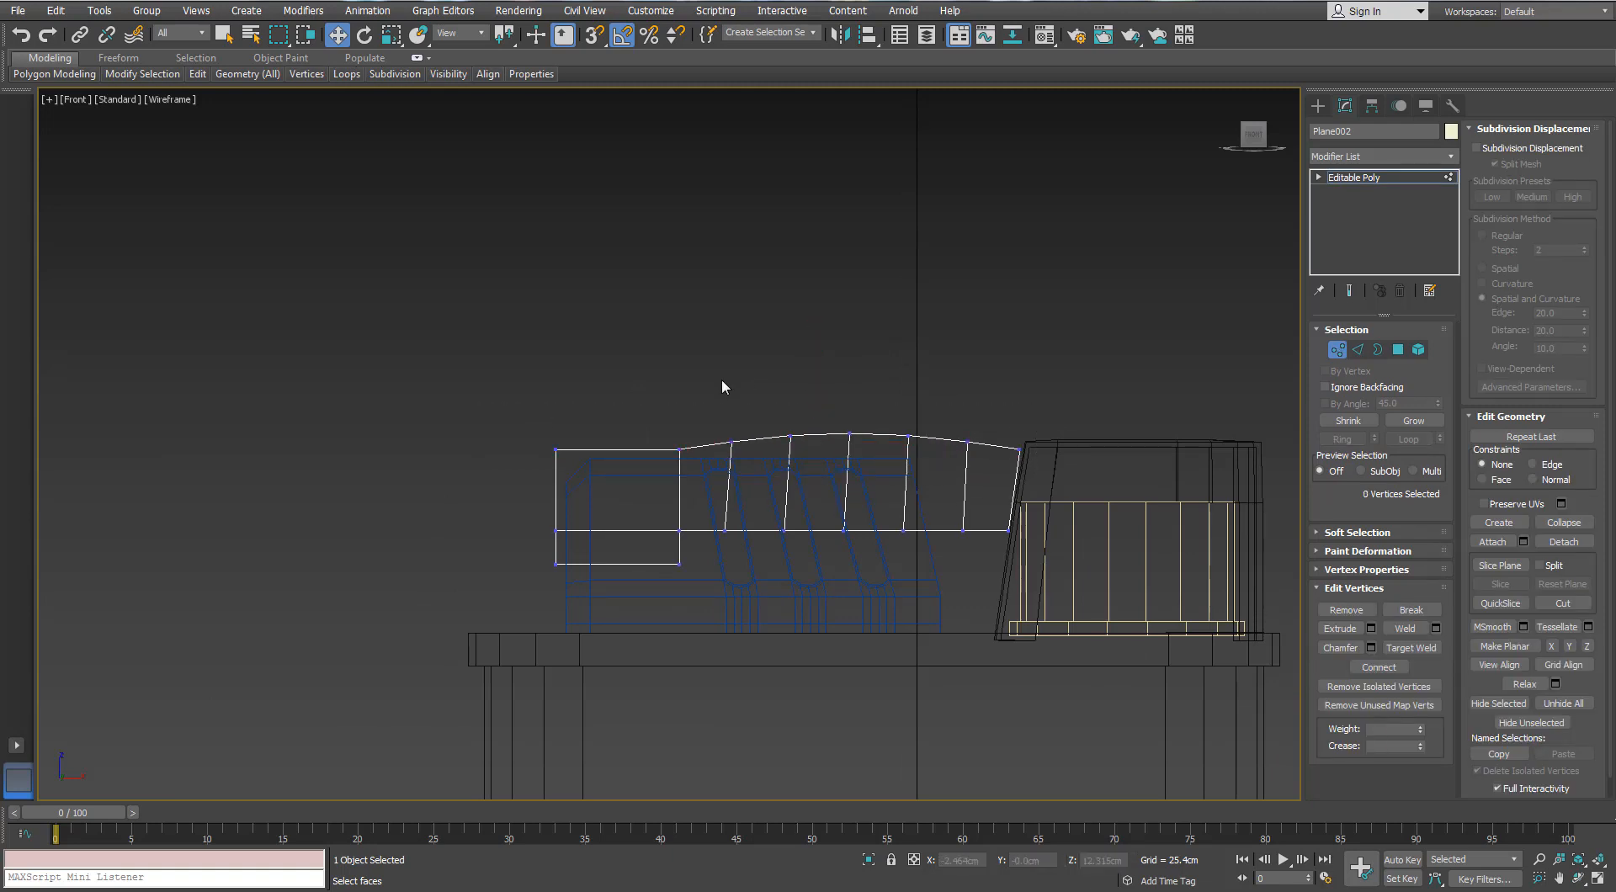
- Lower the square end's two top vertices by about 0.085 cm and adjust the first arch vertex beside them
scroll(603, 426, up, 2)
drag(509, 400, 723, 481)
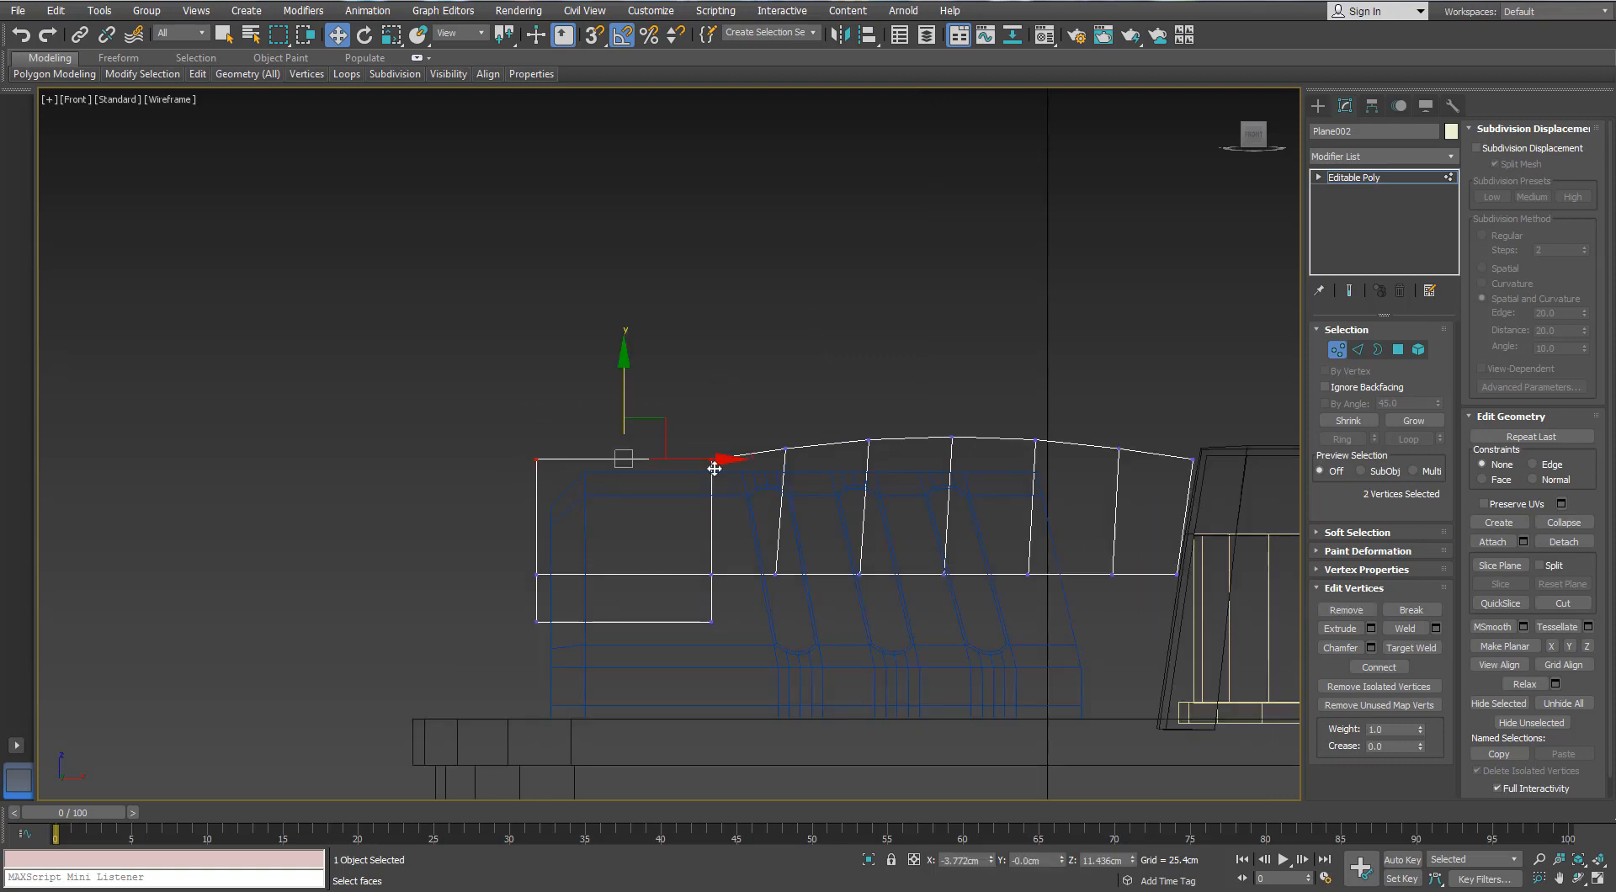
scroll(700, 463, up, 2)
drag(589, 381, 587, 396)
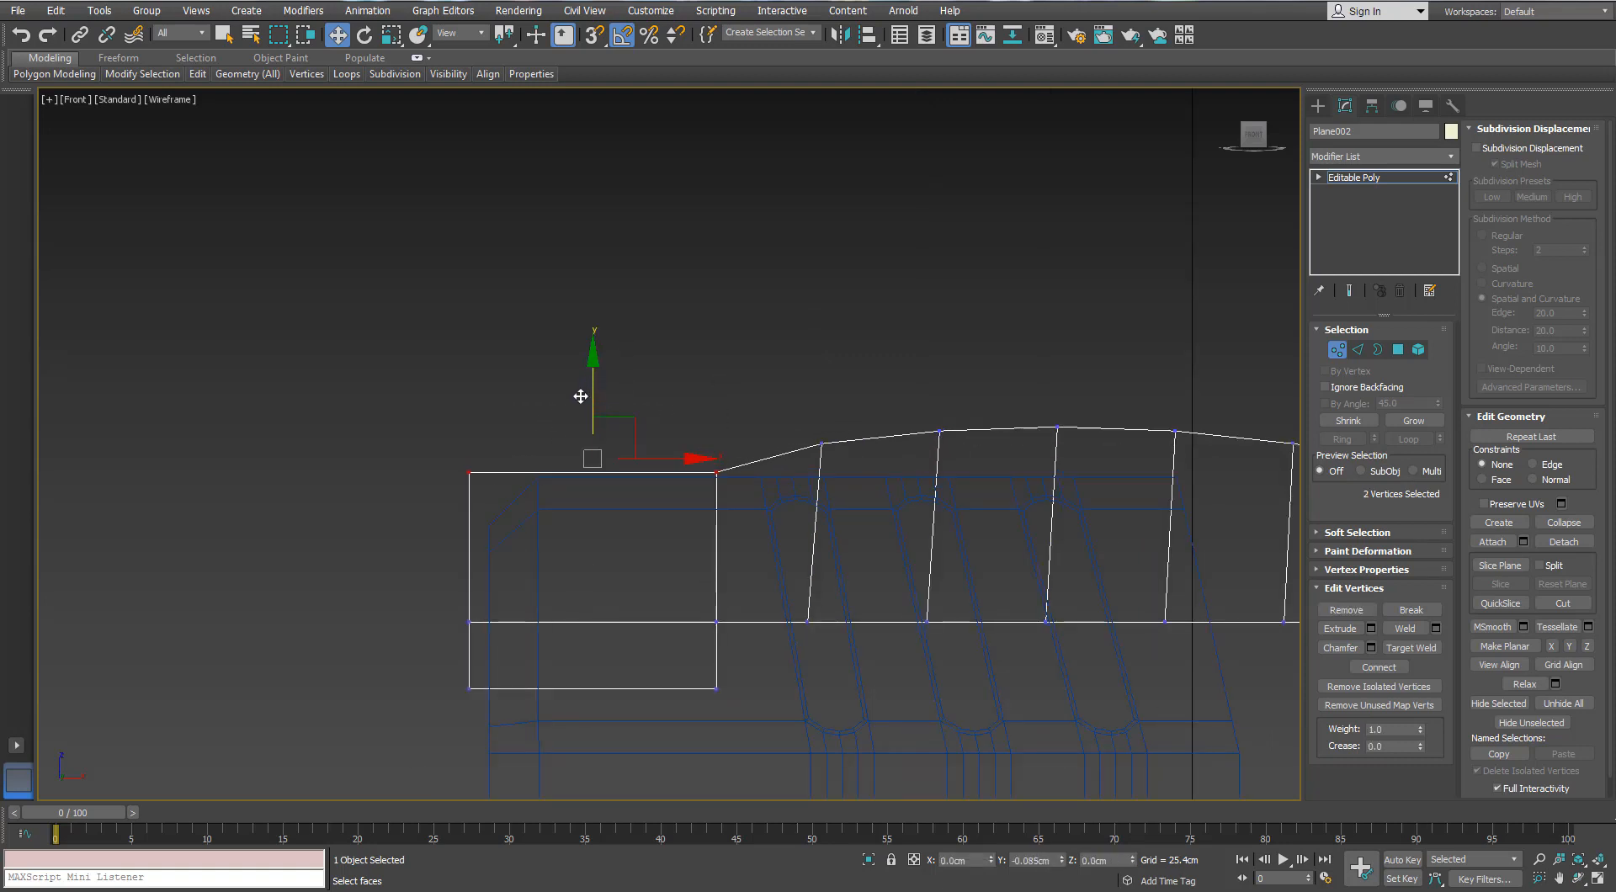
click(821, 444)
click(527, 462)
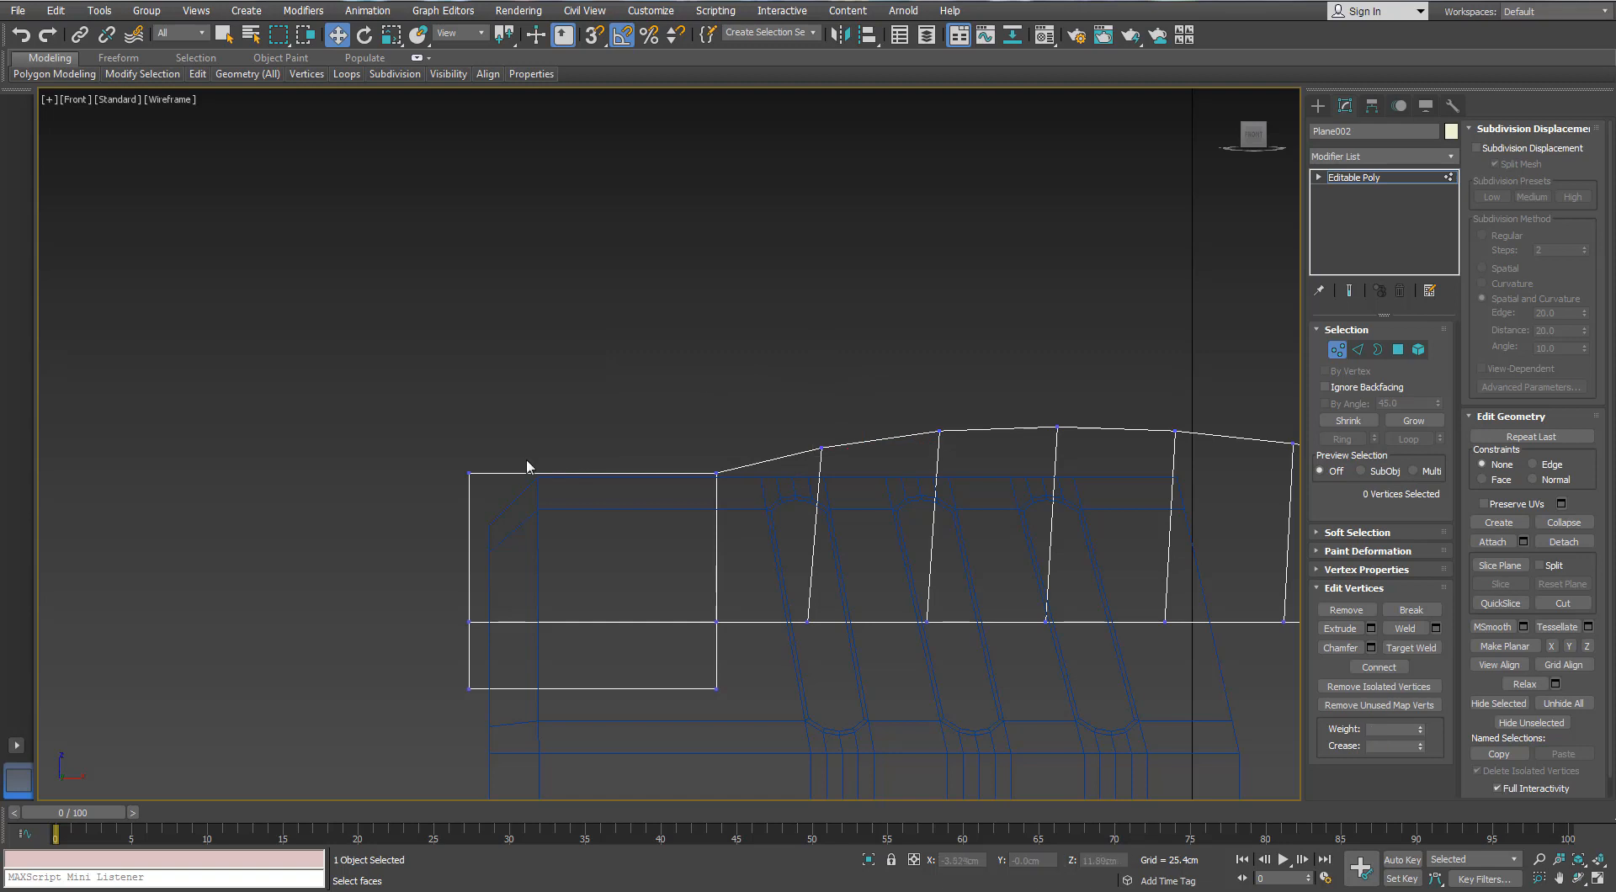
- Shift the square end's outer column of vertices slightly inward along X, closer to the slotted wall's end
middle_drag(526, 462, 529, 428)
drag(535, 562, 546, 564)
click(552, 502)
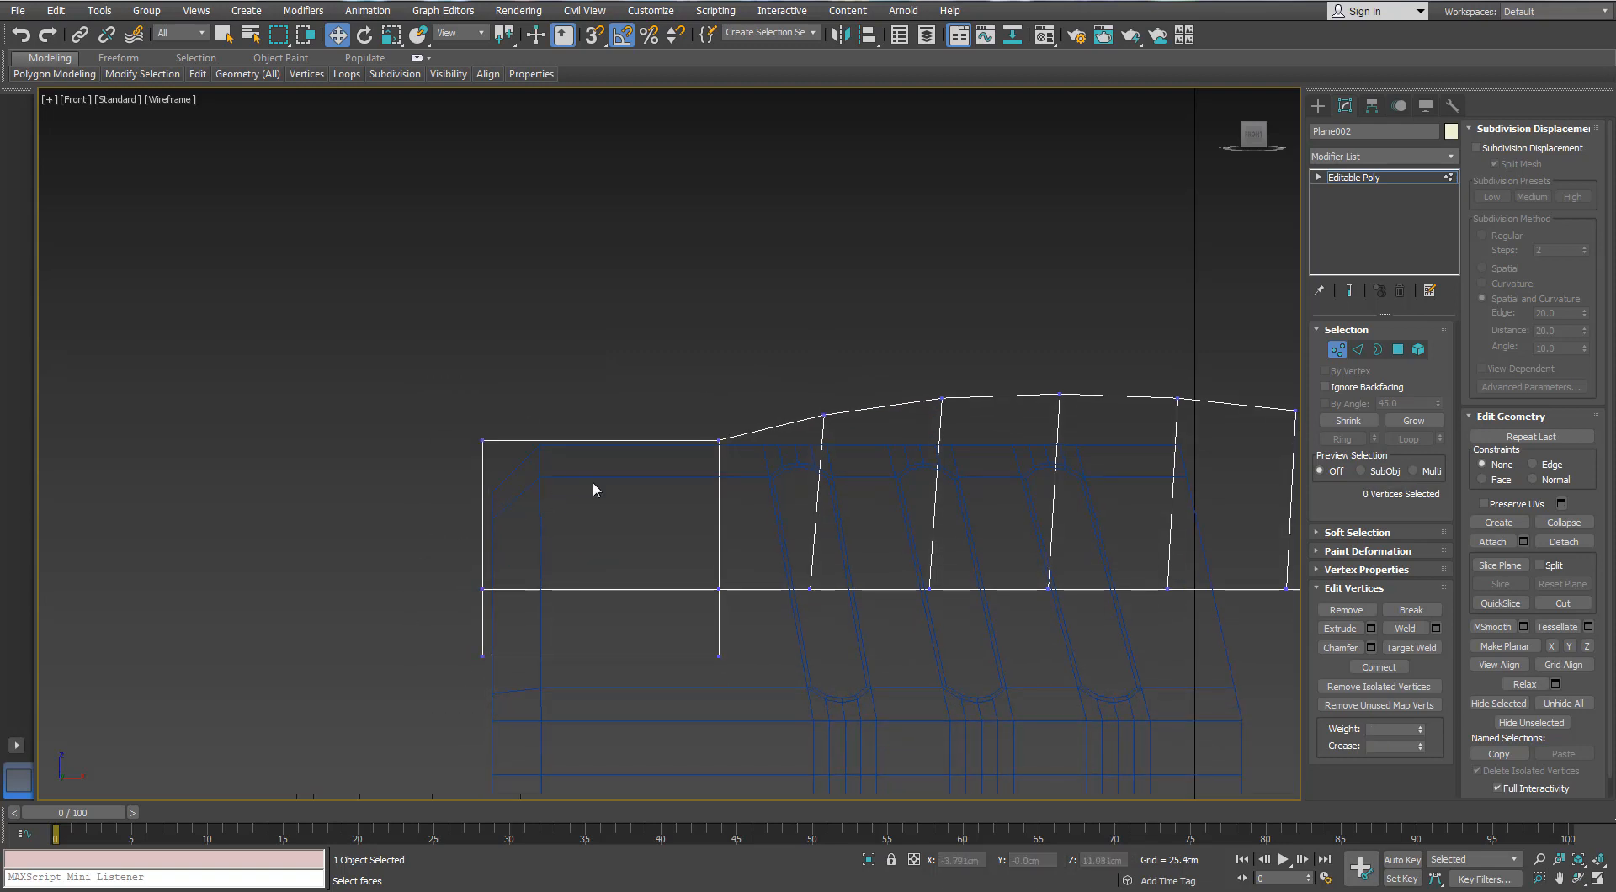
scroll(583, 482, down, 1)
- Chamfer the square end's outer top corner vertex by about 0.1 cm to echo the slotted wall's beveled corner
click(512, 451)
scroll(495, 462, up, 2)
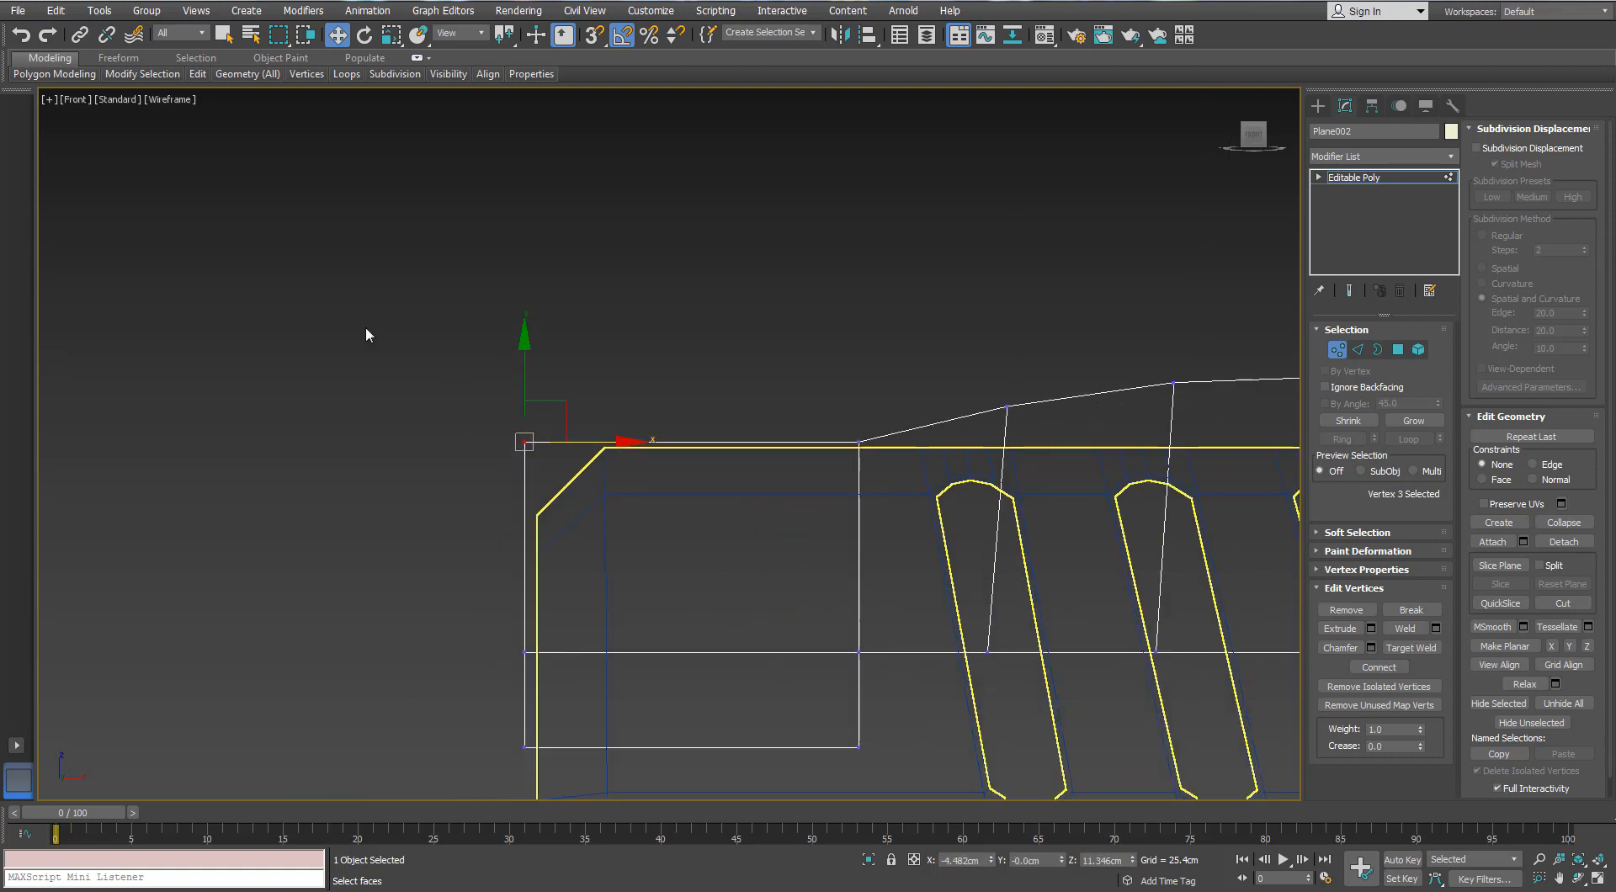
click(1371, 647)
scroll(673, 496, up, 3)
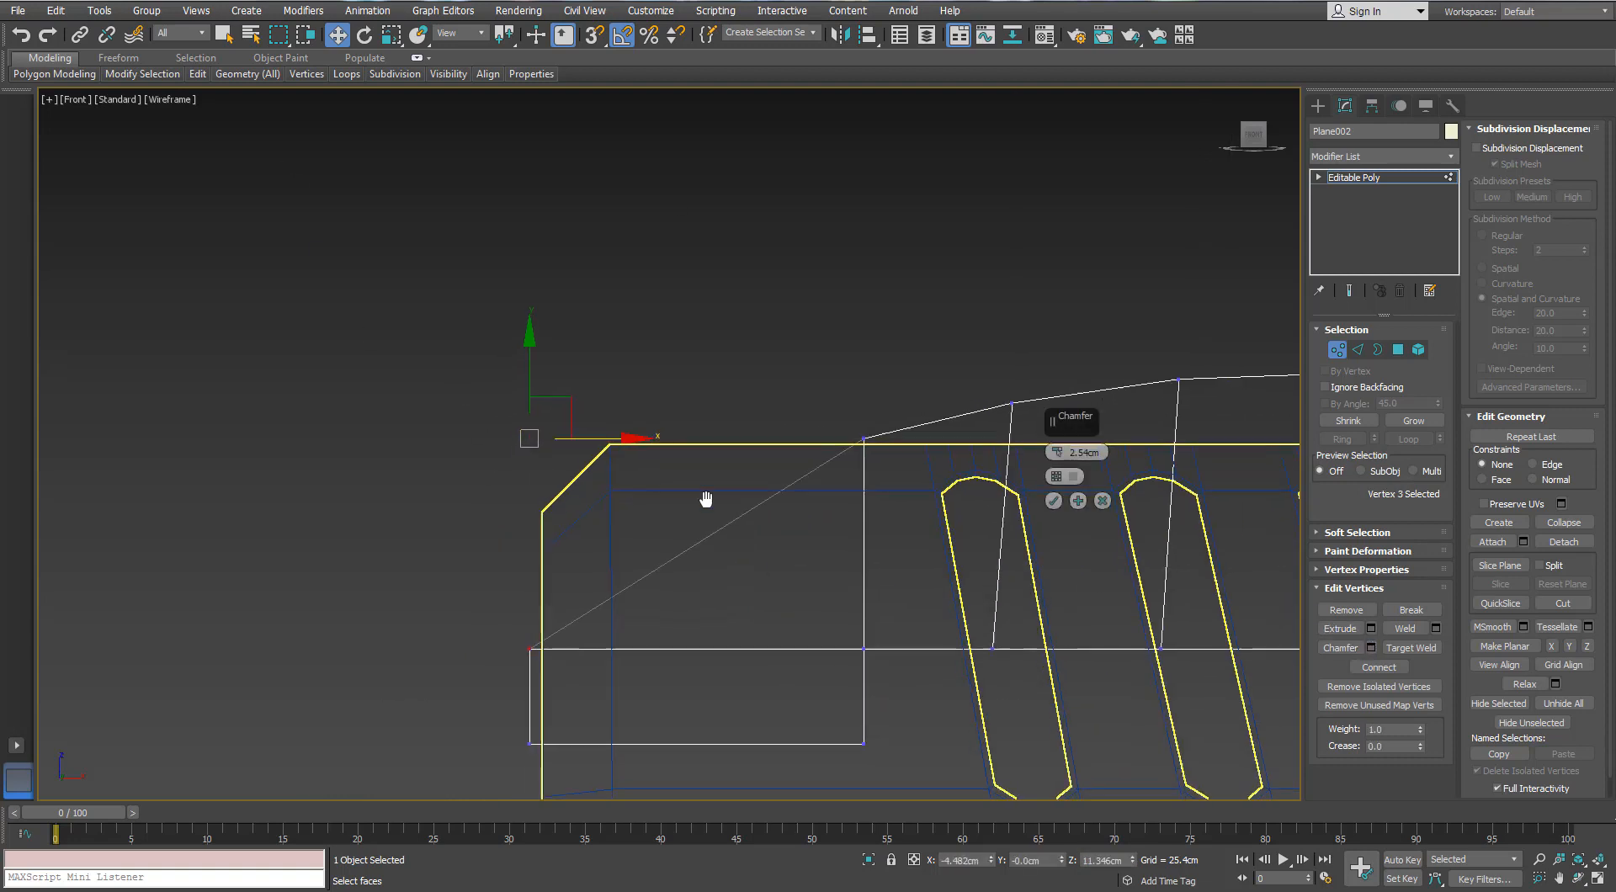
scroll(654, 495, down, 2)
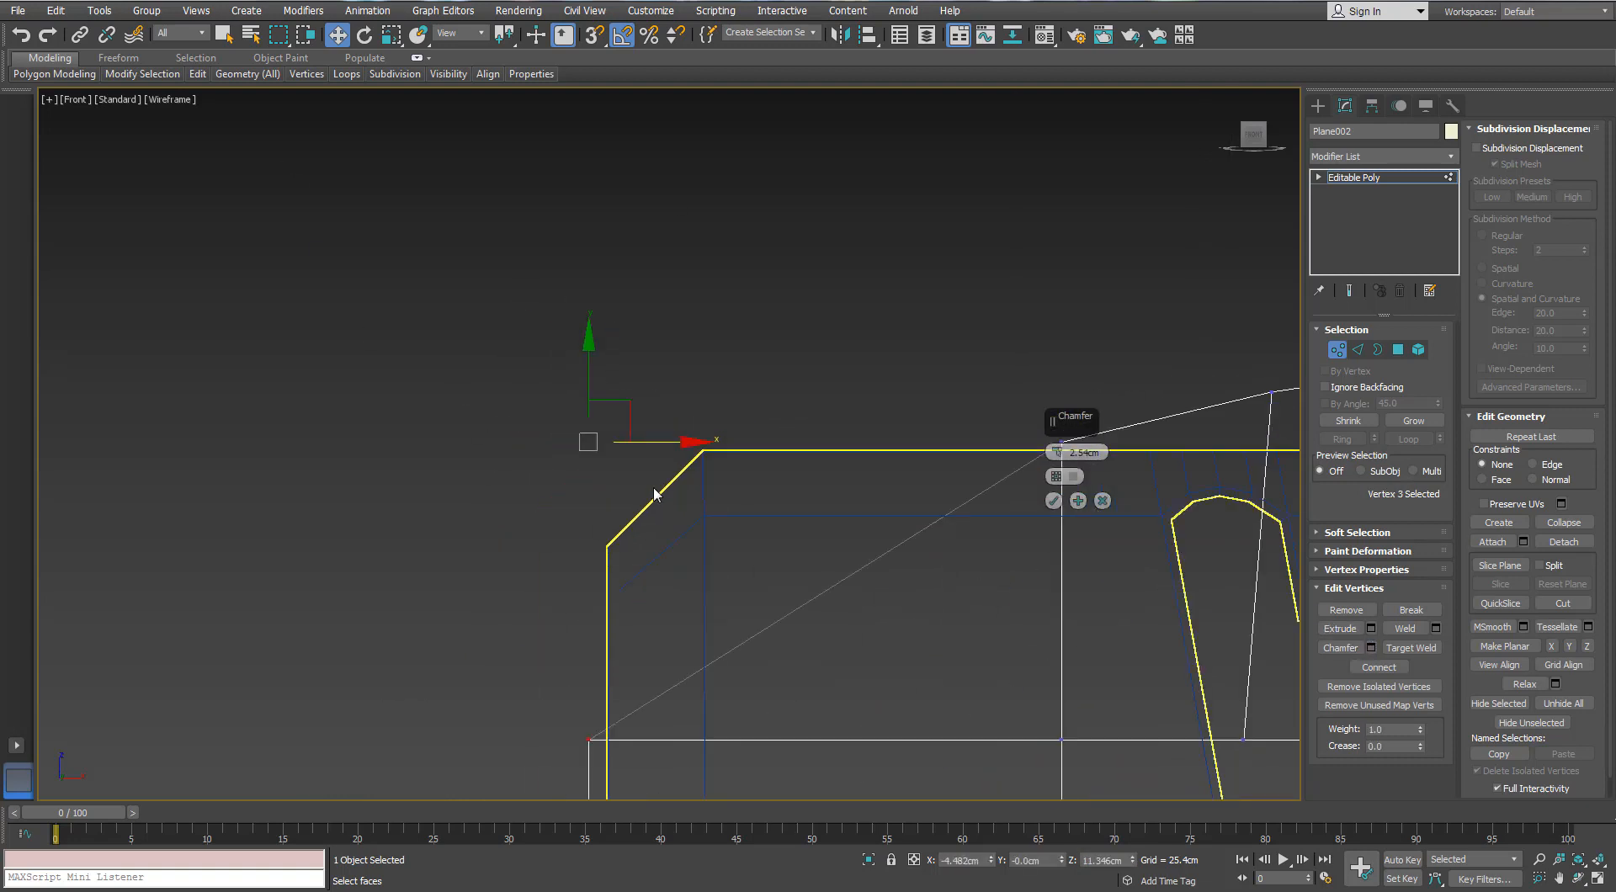
scroll(624, 473, down, 3)
right_click(1056, 455)
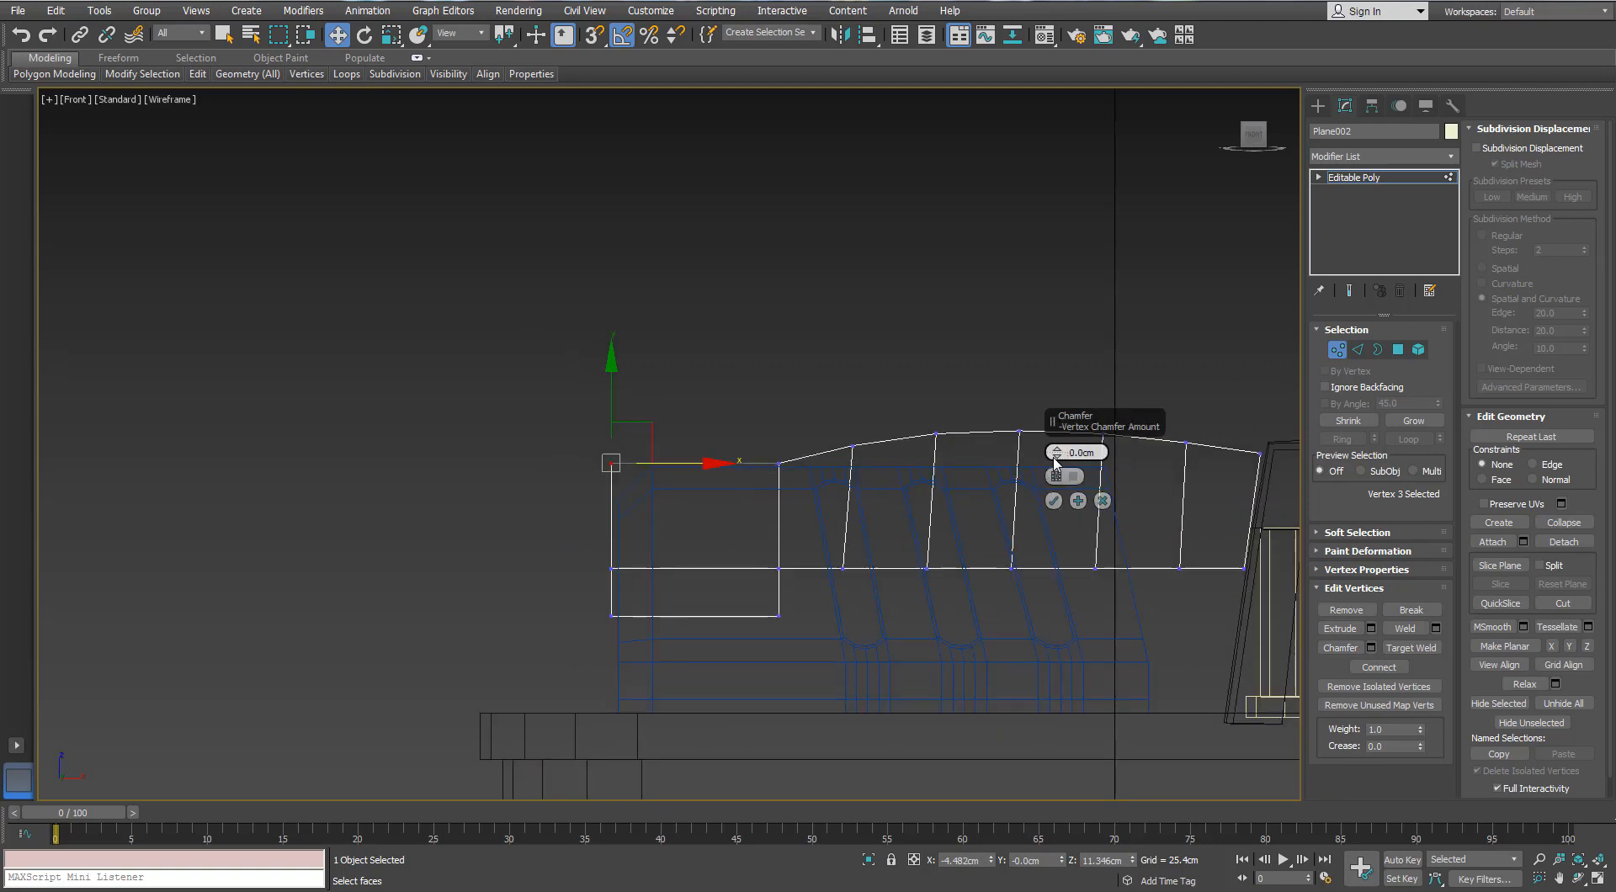
click(1056, 450)
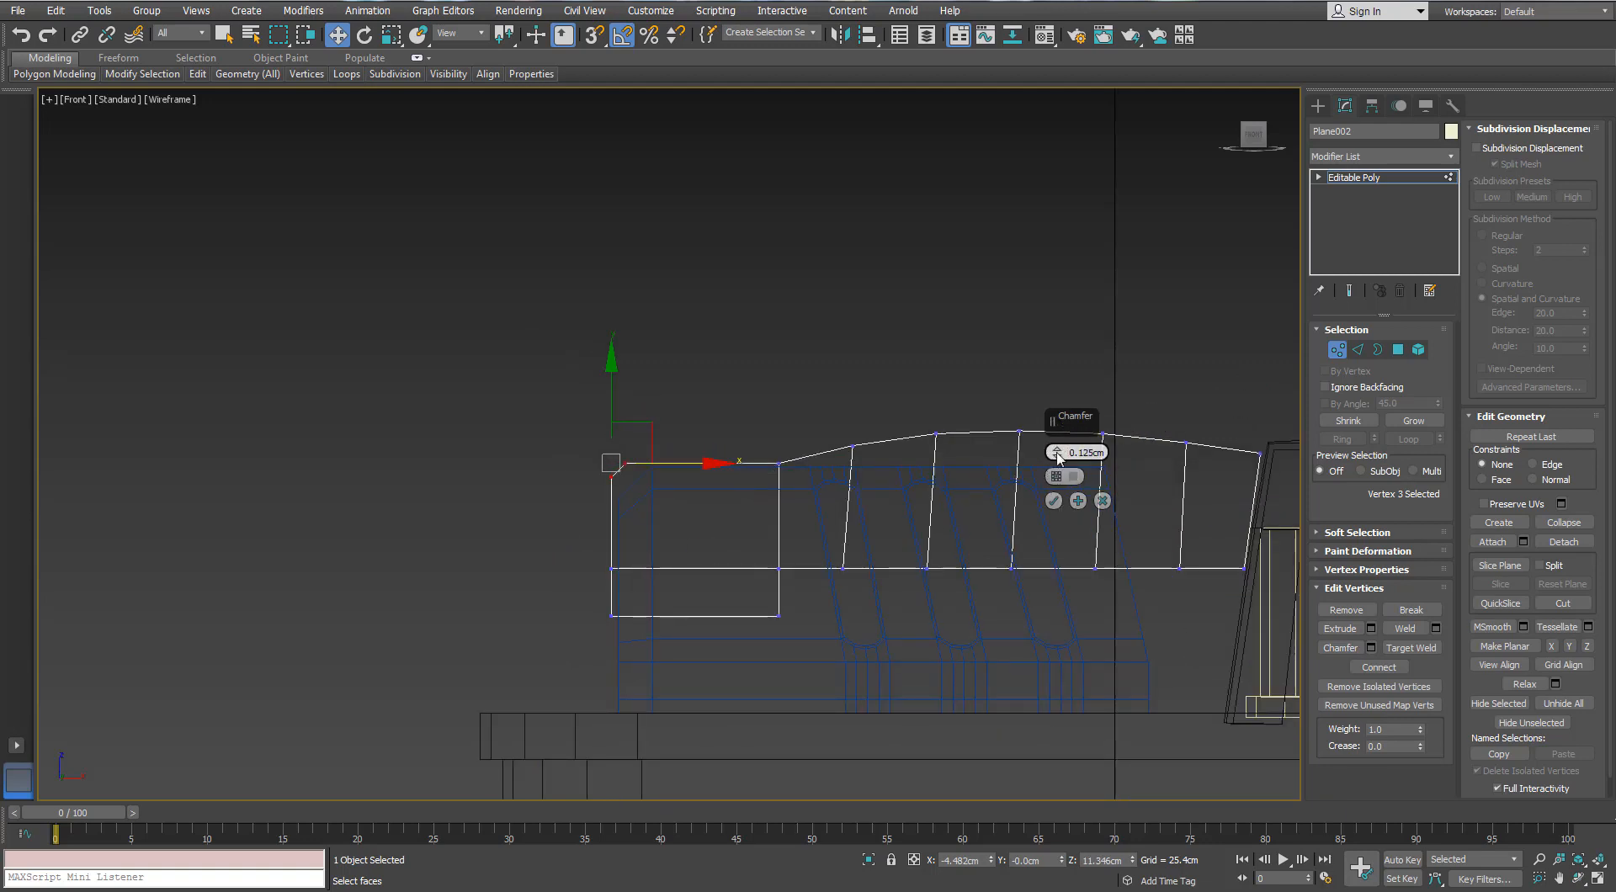
click(1052, 499)
key(1)
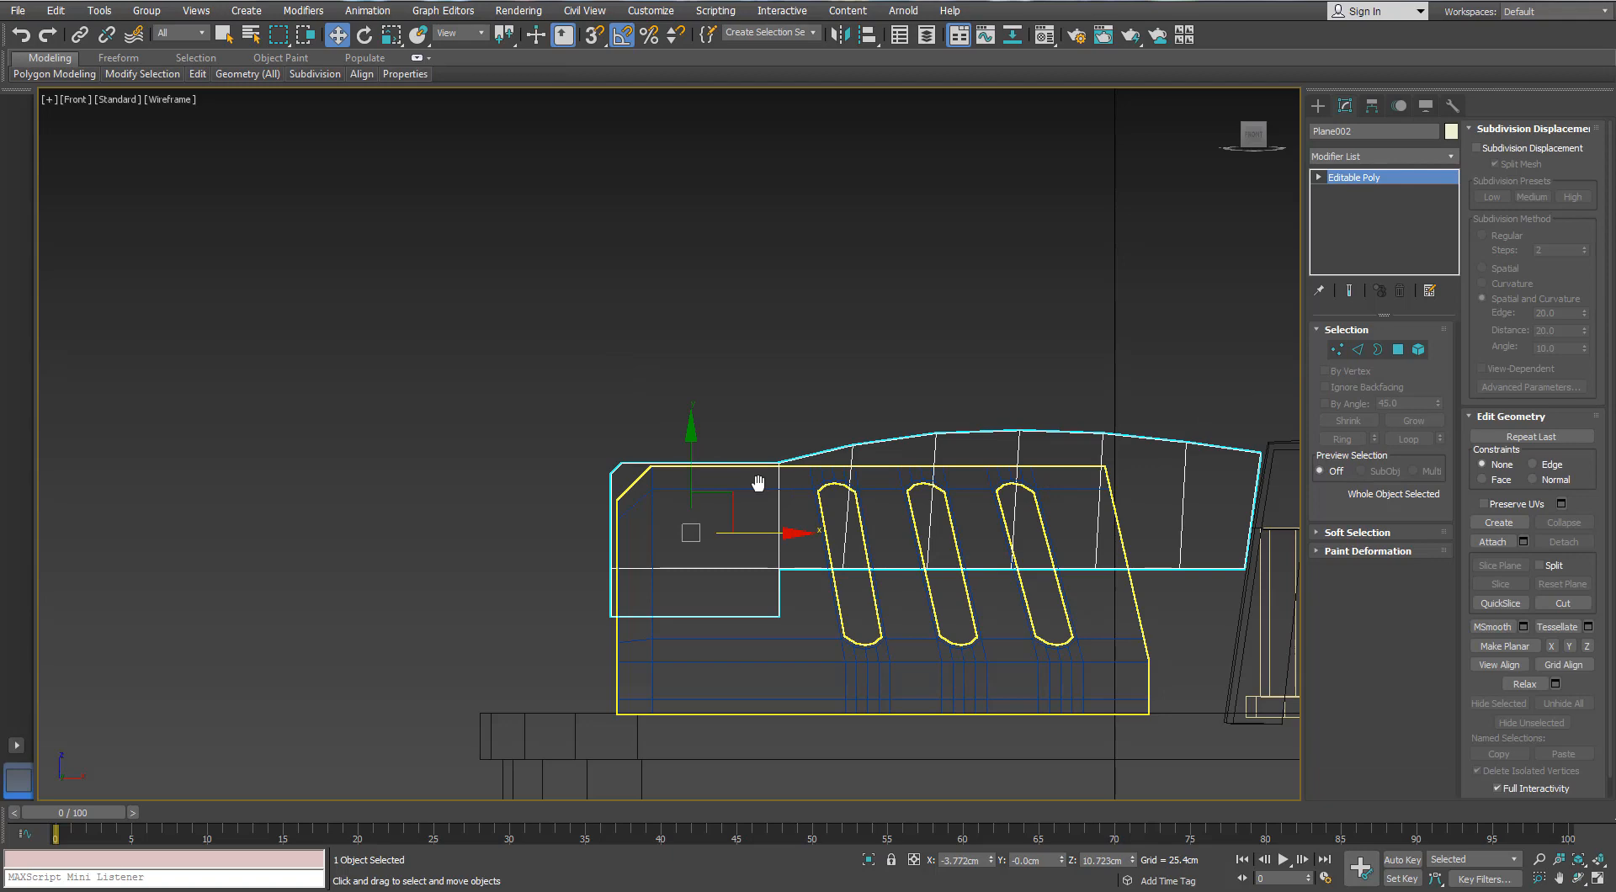
- Show the model in a shaded perspective view with edged faces to check the plane between the slotted walls
key(p)
mouse_move(758, 484)
middle_down()
mouse_move(693, 444)
mouse_move(730, 509)
mouse_move(757, 497)
middle_up()
scroll(693, 444, down, 5)
key(F3)
scroll(729, 509, up, 5)
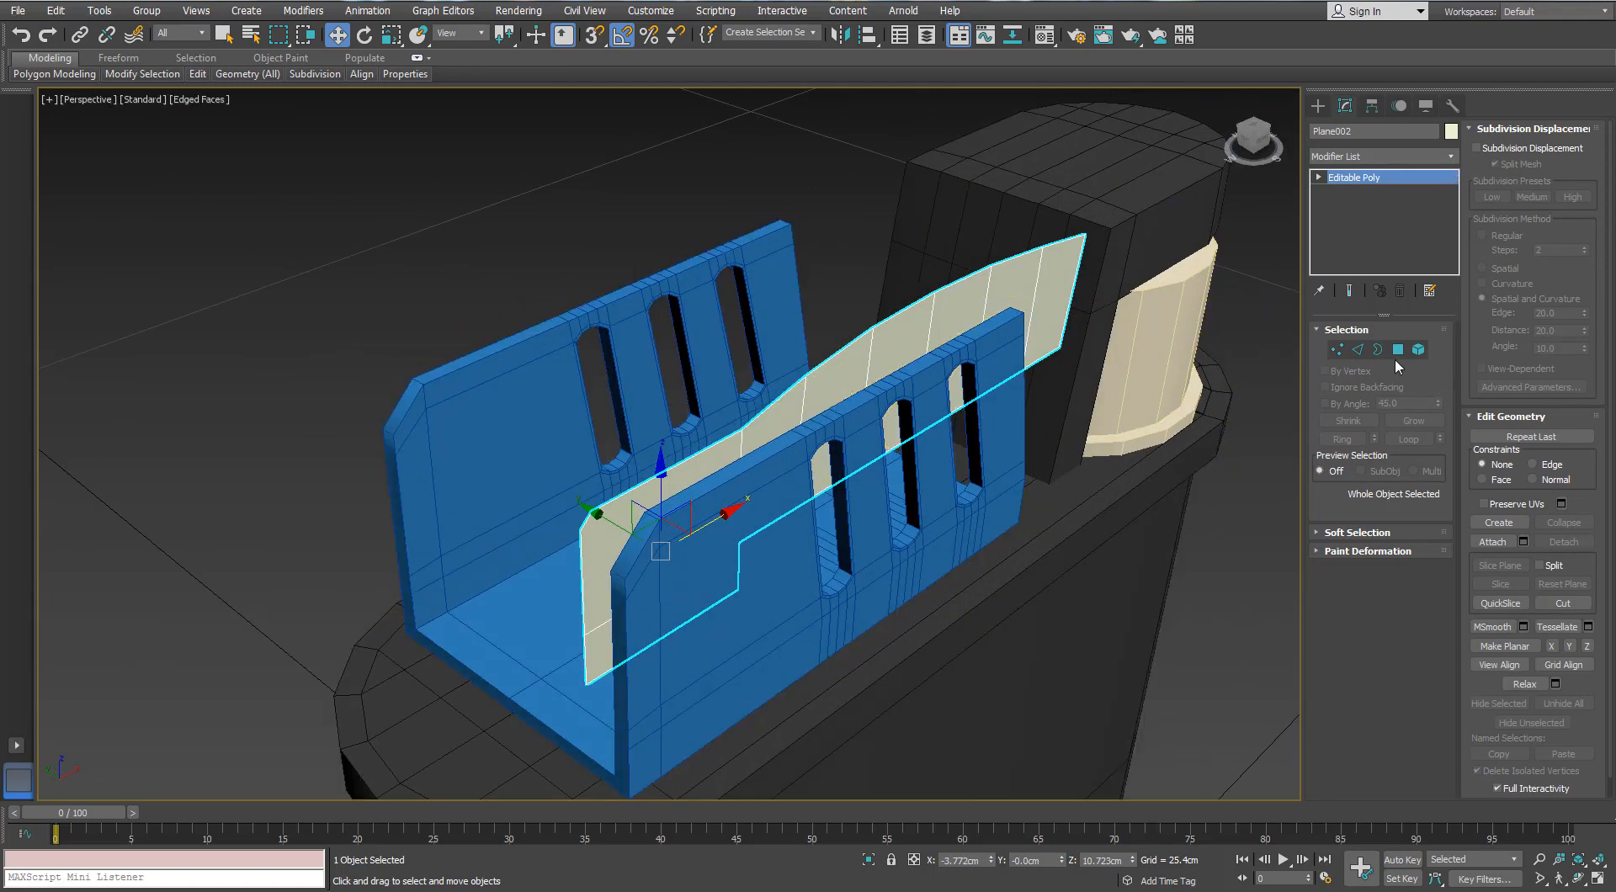
click(1357, 349)
double_click(1065, 241)
middle_drag(735, 434, 802, 380)
key(2)
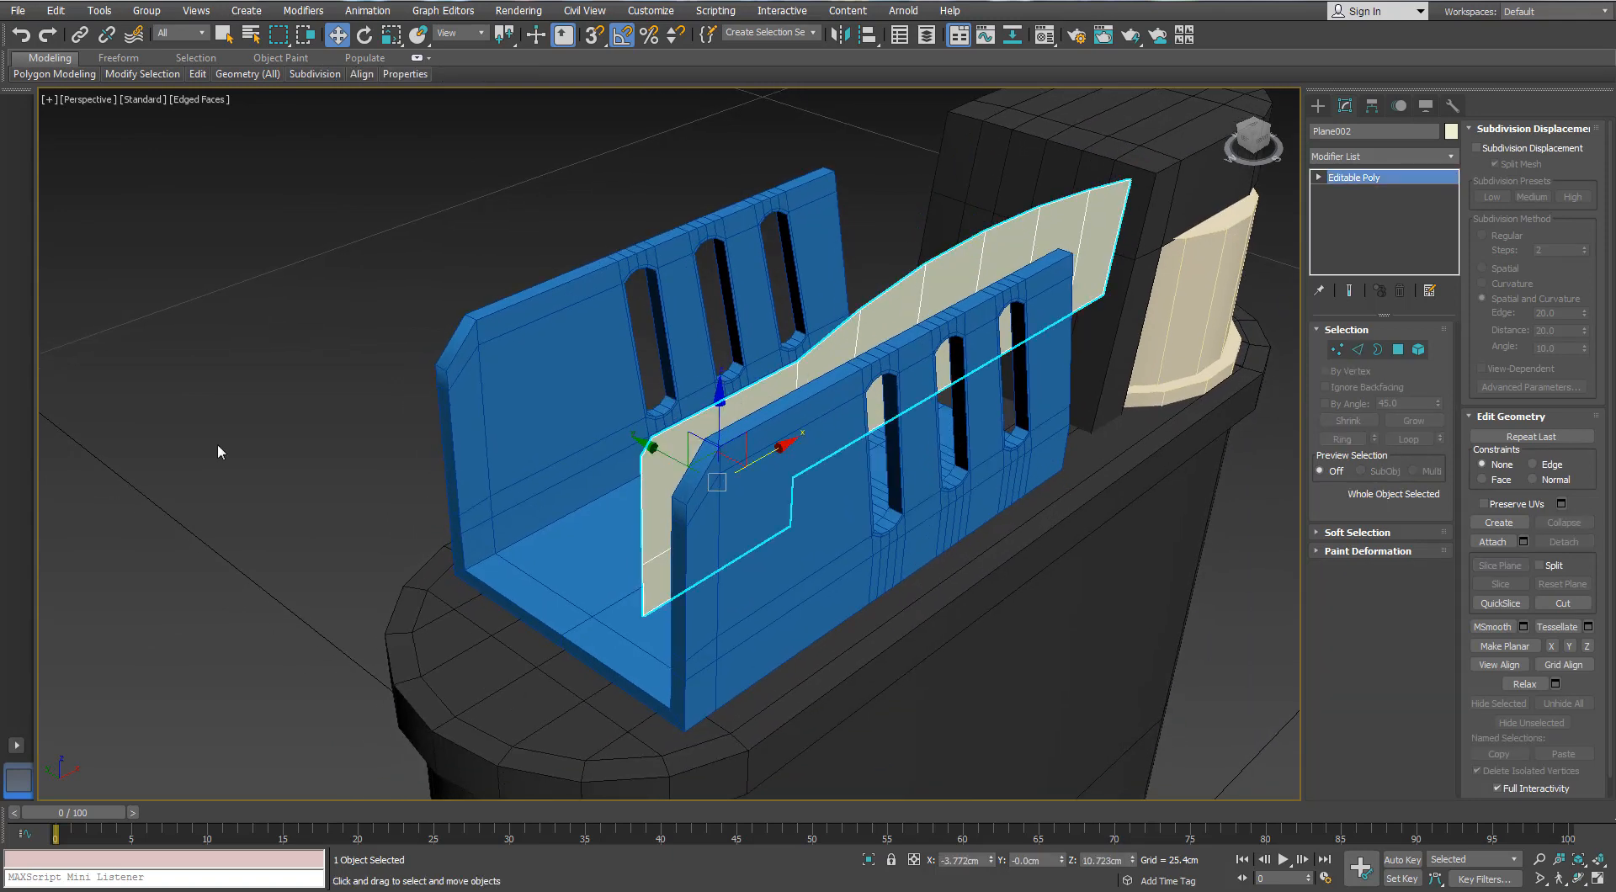
click(1377, 349)
click(948, 275)
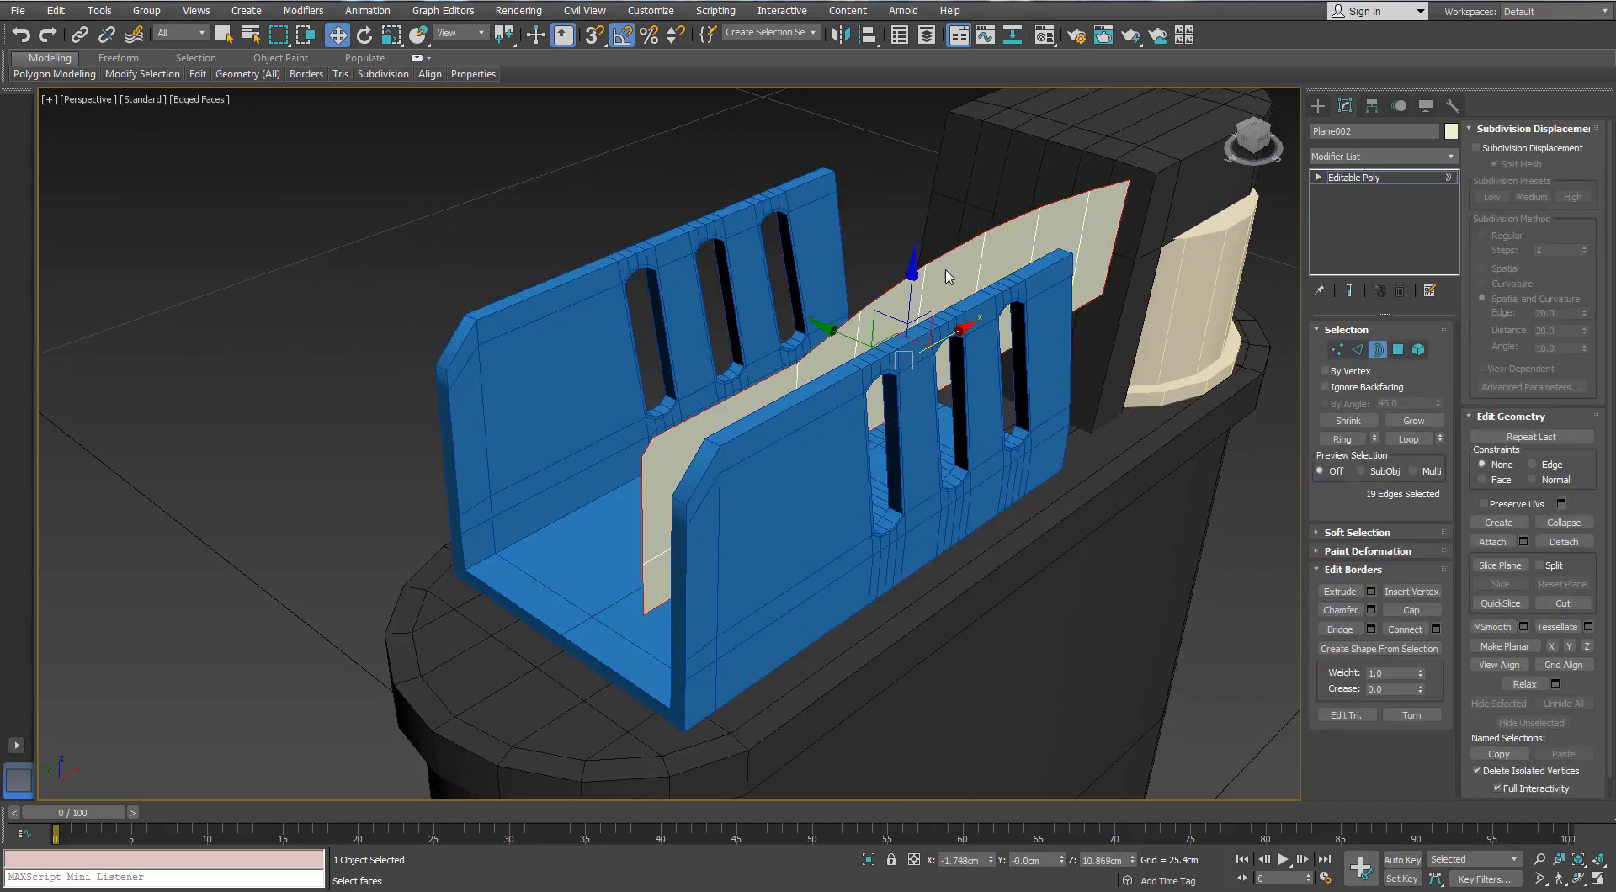
- Connect the square end's top, middle and bottom horizontal edges with 2 segments and a pinch of 20
mouse_move(948, 274)
alt+middle_down()
mouse_move(917, 277)
mouse_move(960, 281)
alt+middle_up()
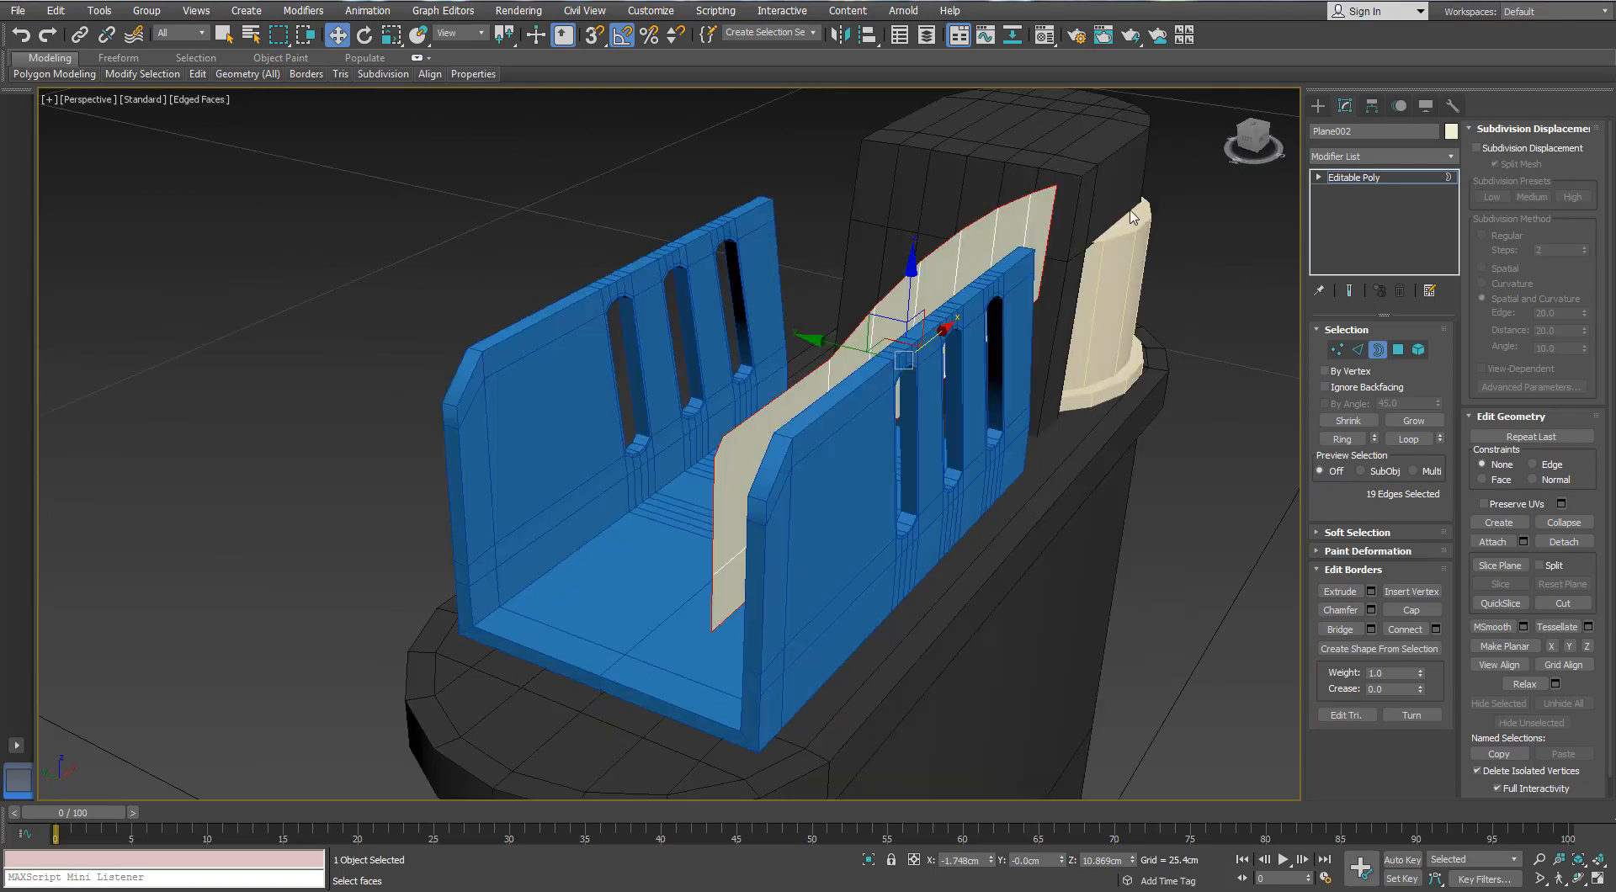
alt+middle_drag(1132, 217, 1278, 432)
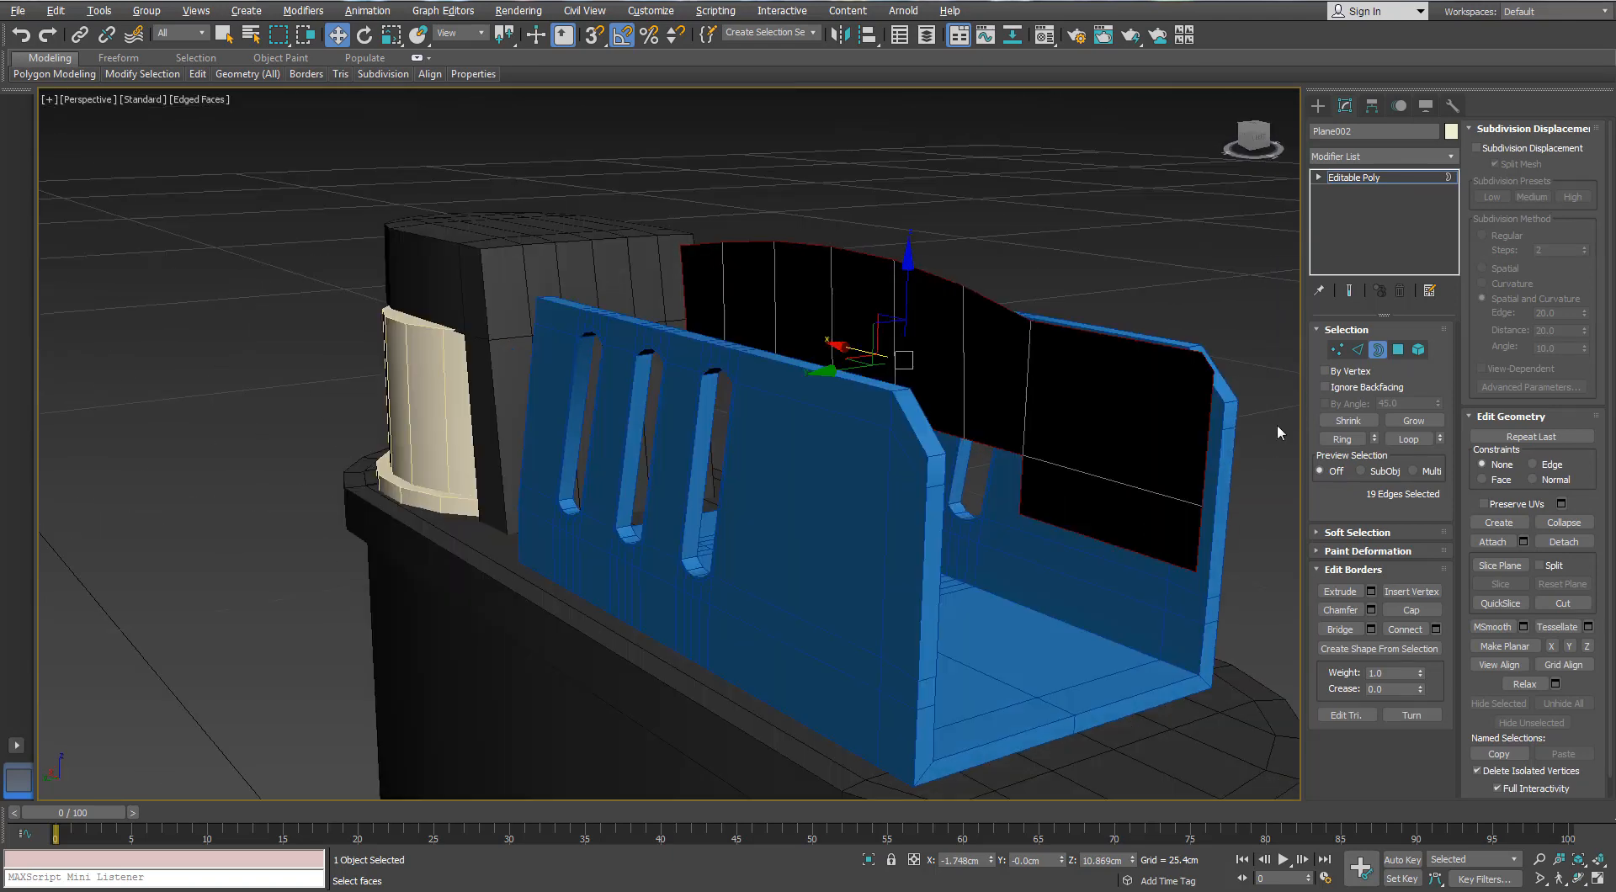
key(2)
click(1143, 549)
click(1342, 439)
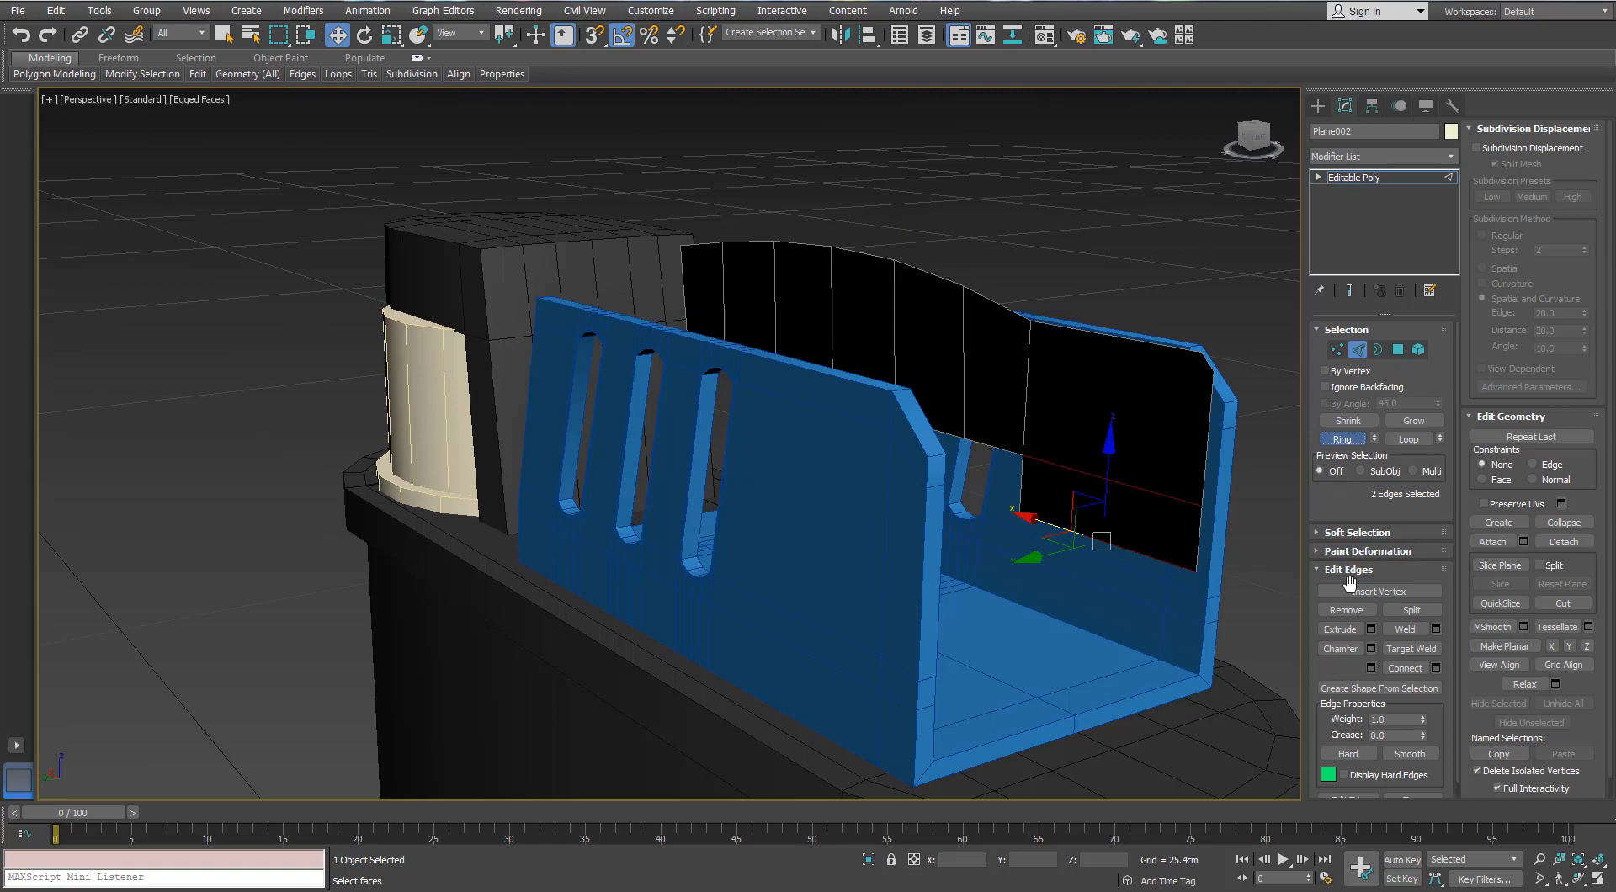
click(1435, 667)
click(1102, 525)
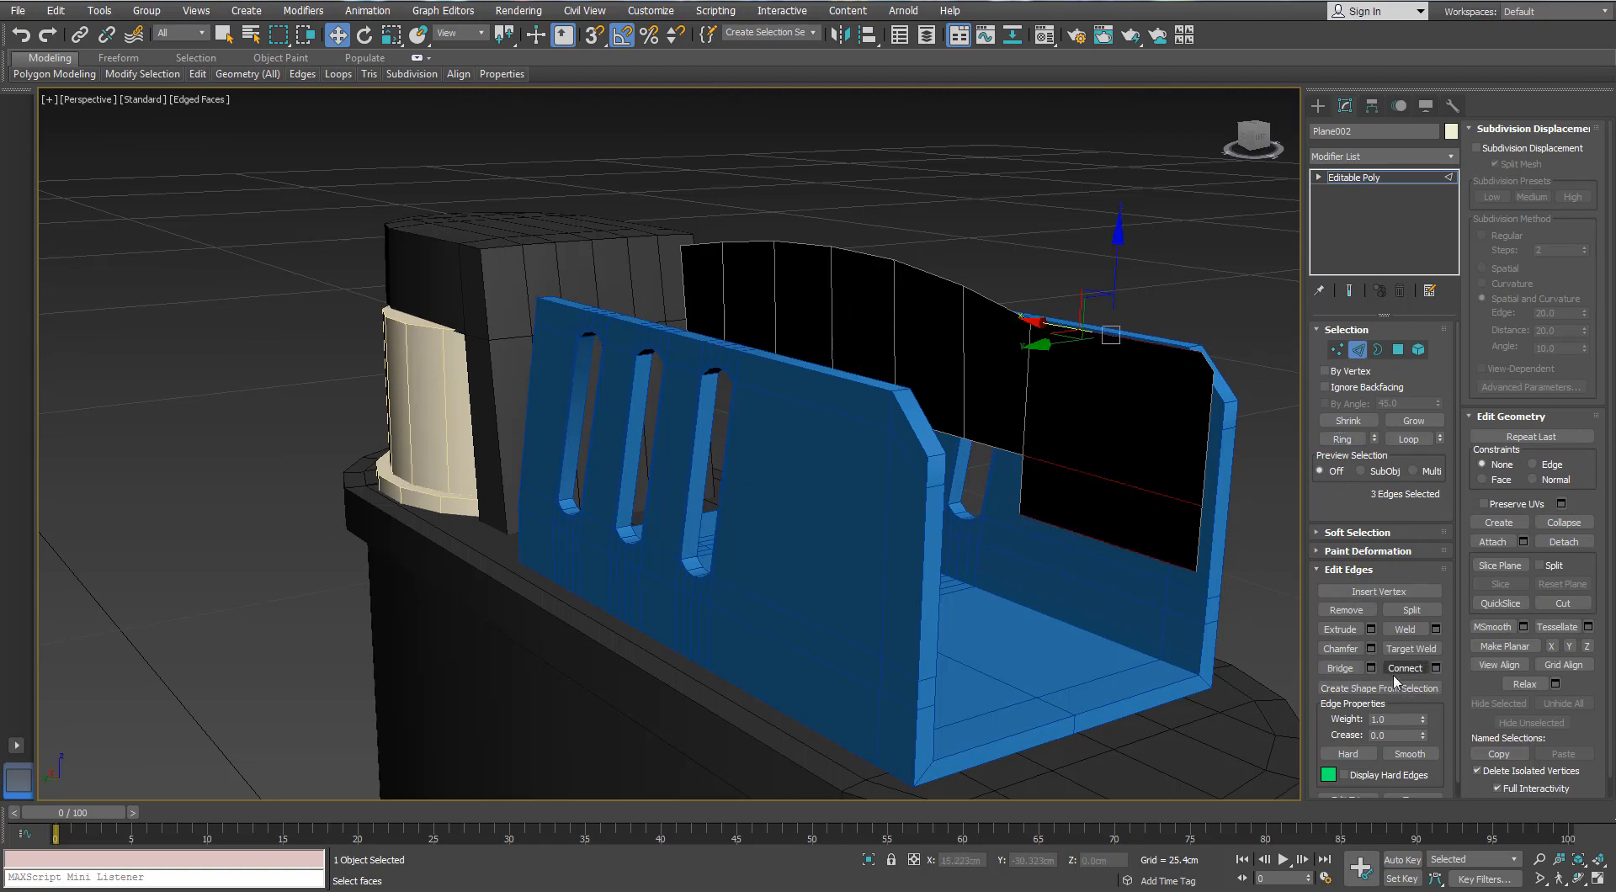
click(1435, 668)
drag(1057, 477, 1053, 406)
alt+middle_drag(1048, 411, 967, 454)
middle_drag(968, 379, 779, 356)
scroll(940, 399, up, 3)
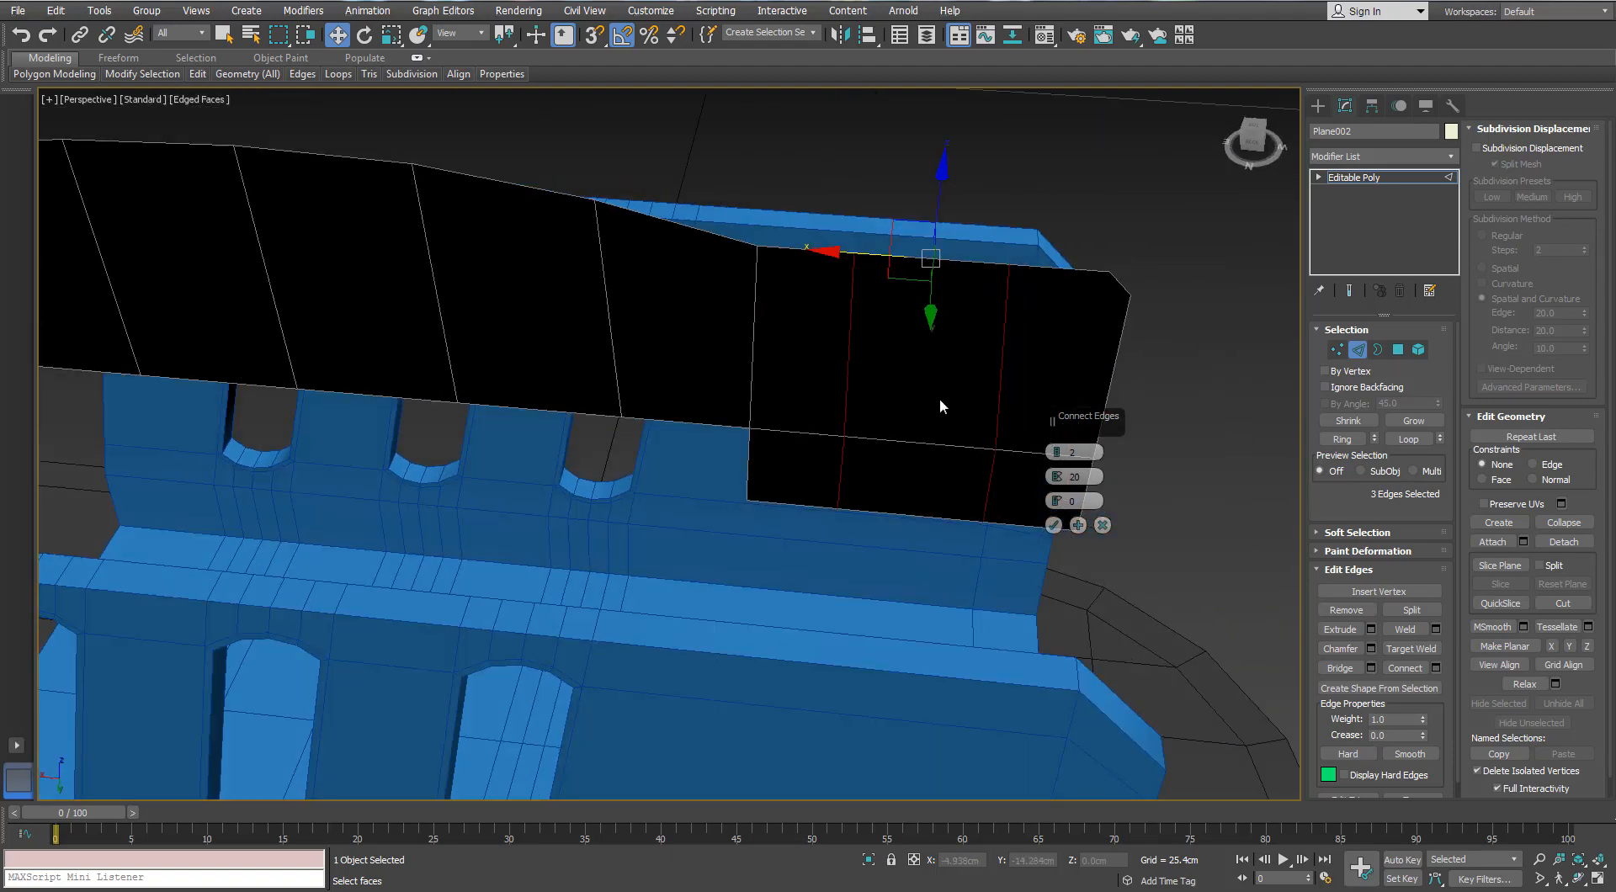
click(1052, 525)
- Pull the two new bottom vertices of the square end downward so its underside tapers toward both sides
click(1336, 349)
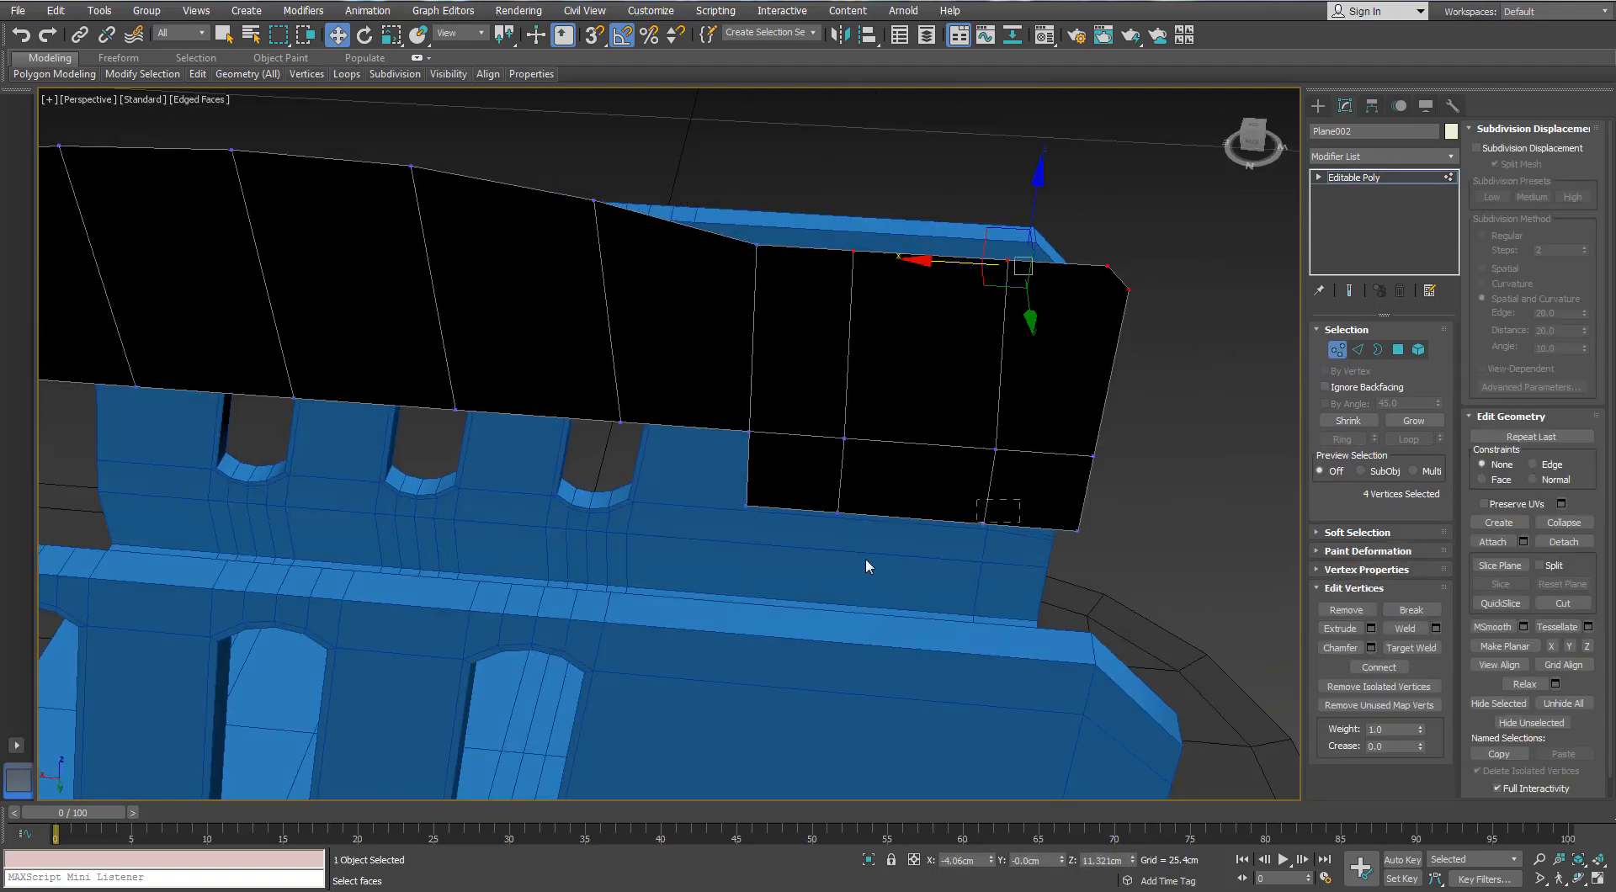
drag(802, 583, 1010, 485)
drag(917, 437, 918, 515)
alt+middle_drag(919, 515, 828, 488)
drag(913, 391, 913, 396)
- Align the outer new column of three vertices on the square end with Make Planar along X
ctrl+drag(852, 414, 902, 627)
click(1569, 647)
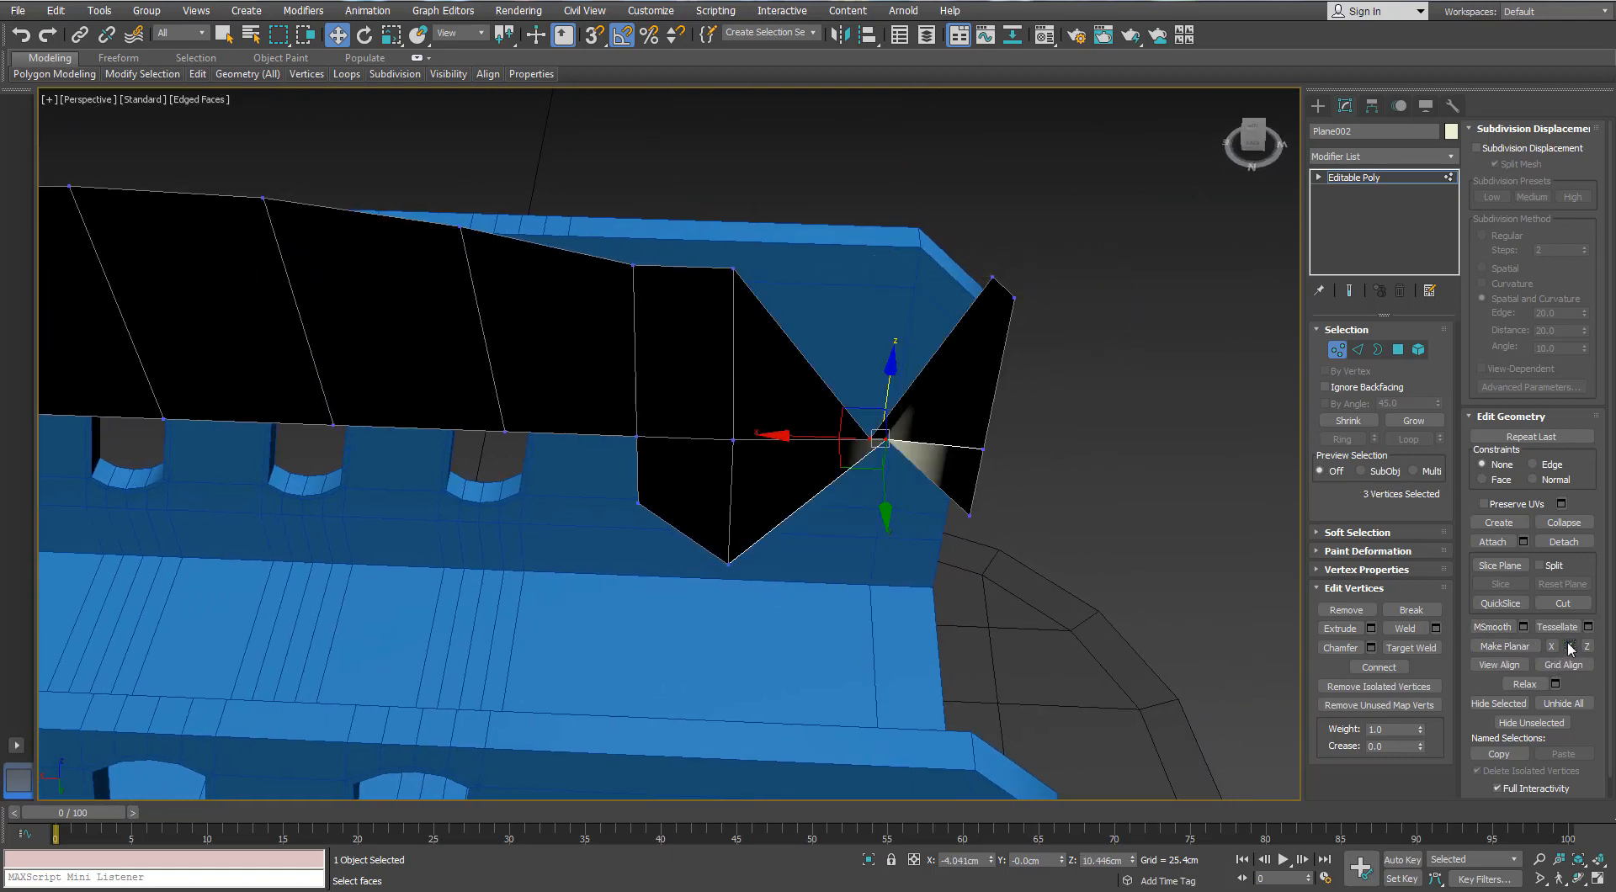
key(ctrl+z)
click(1551, 646)
- Scale the square end's two inner vertex columns apart to 111% along X
middle_drag(925, 473, 814, 450)
drag(718, 251, 653, 621)
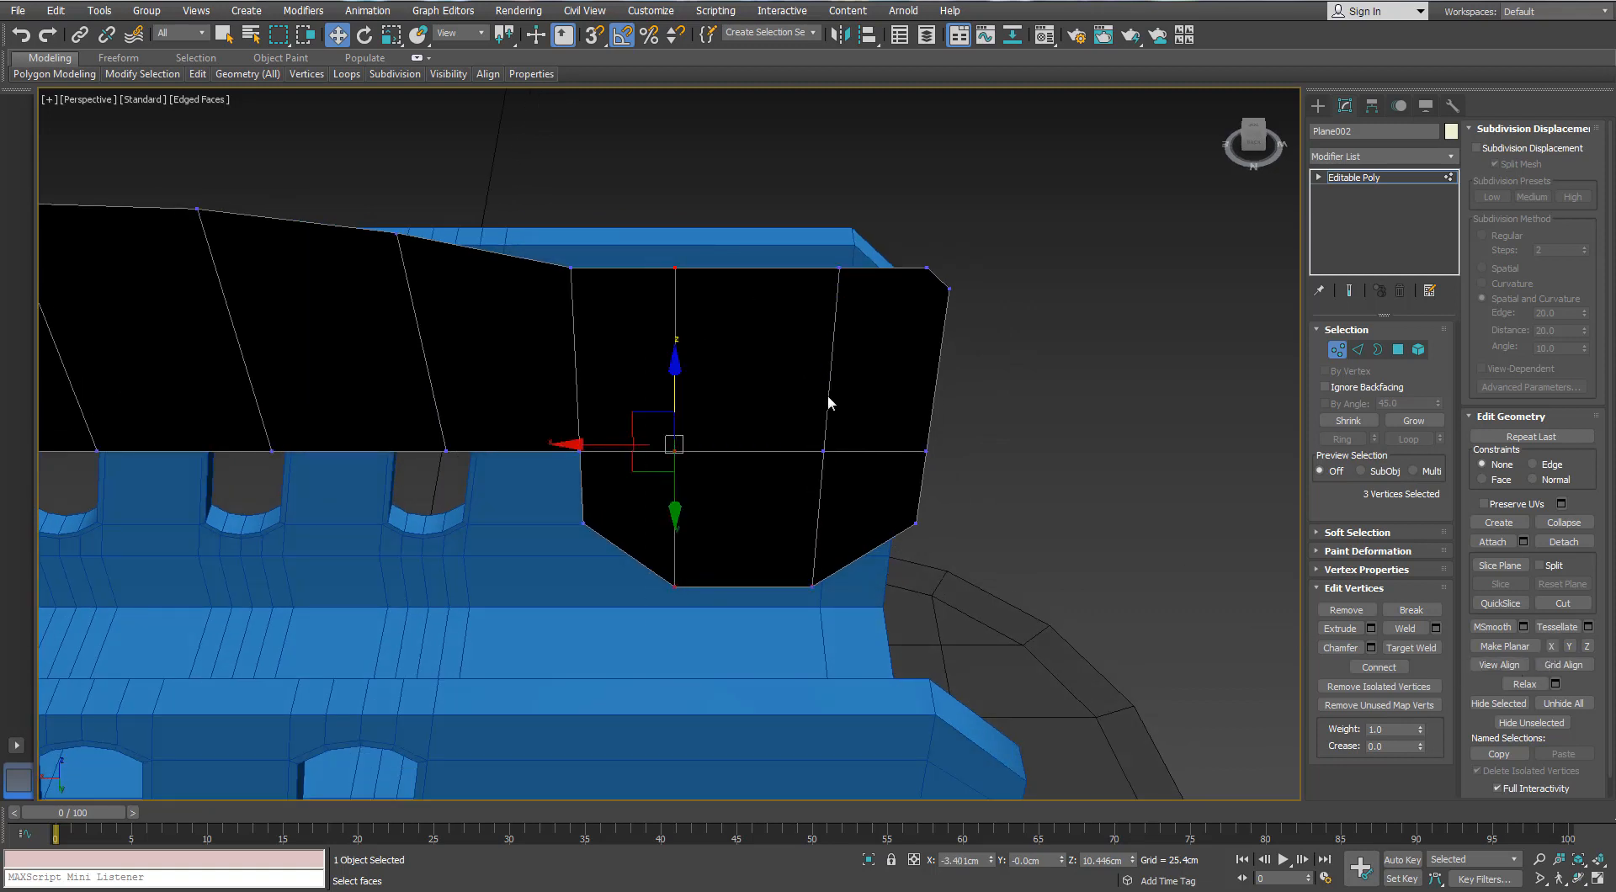
ctrl+drag(870, 240, 785, 618)
key(r)
drag(642, 445, 636, 443)
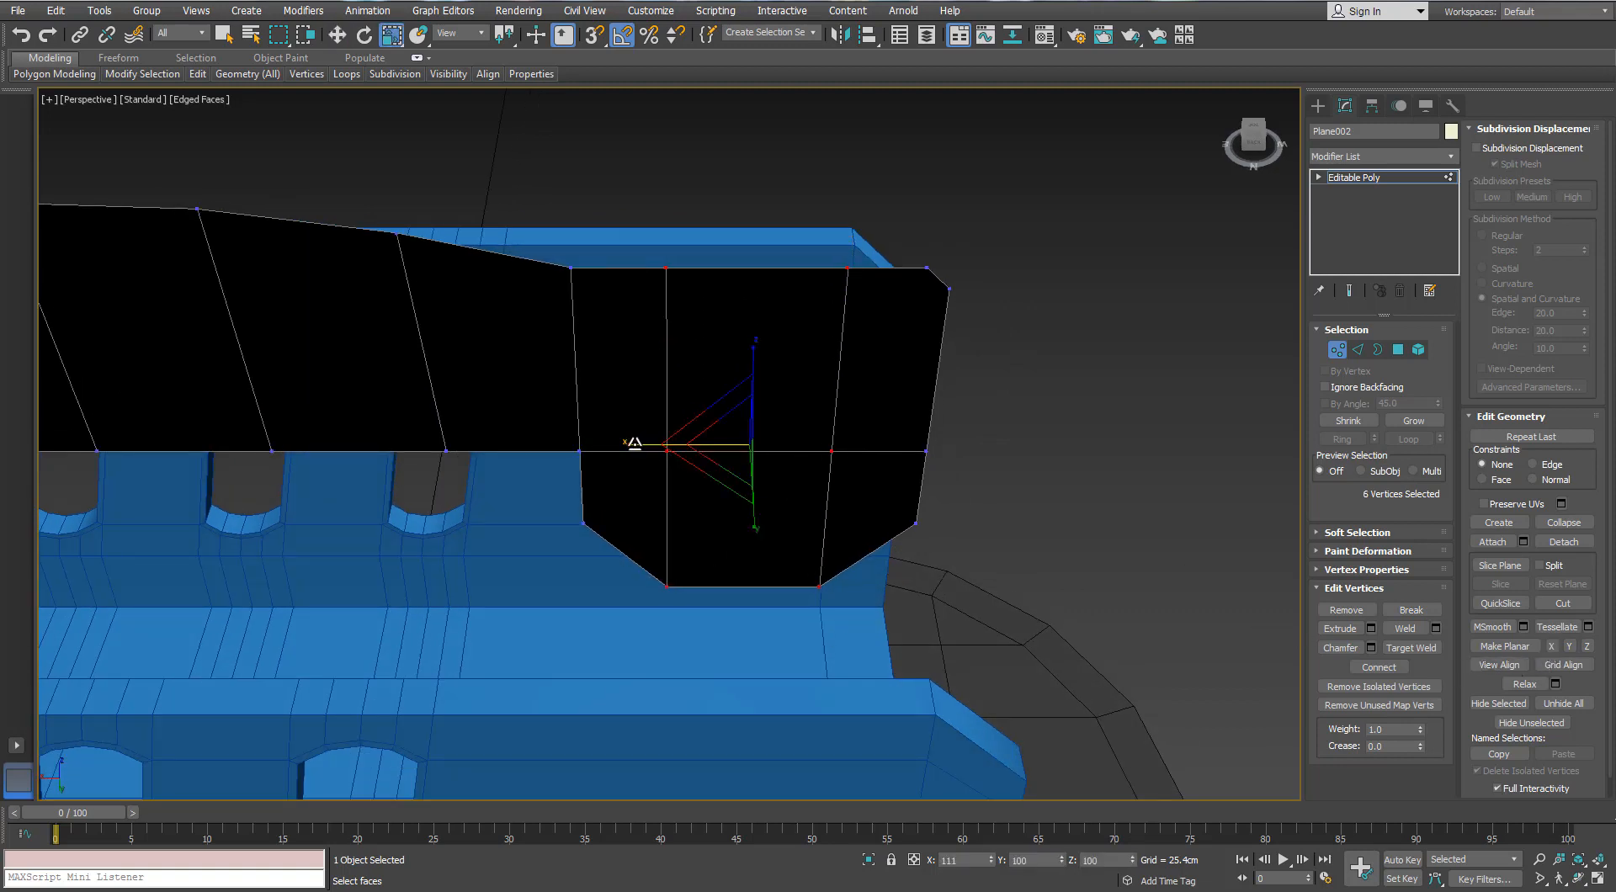
- Connect the edges between the two columns with one central cross edge and remove the two original column loops
click(1357, 349)
click(784, 269)
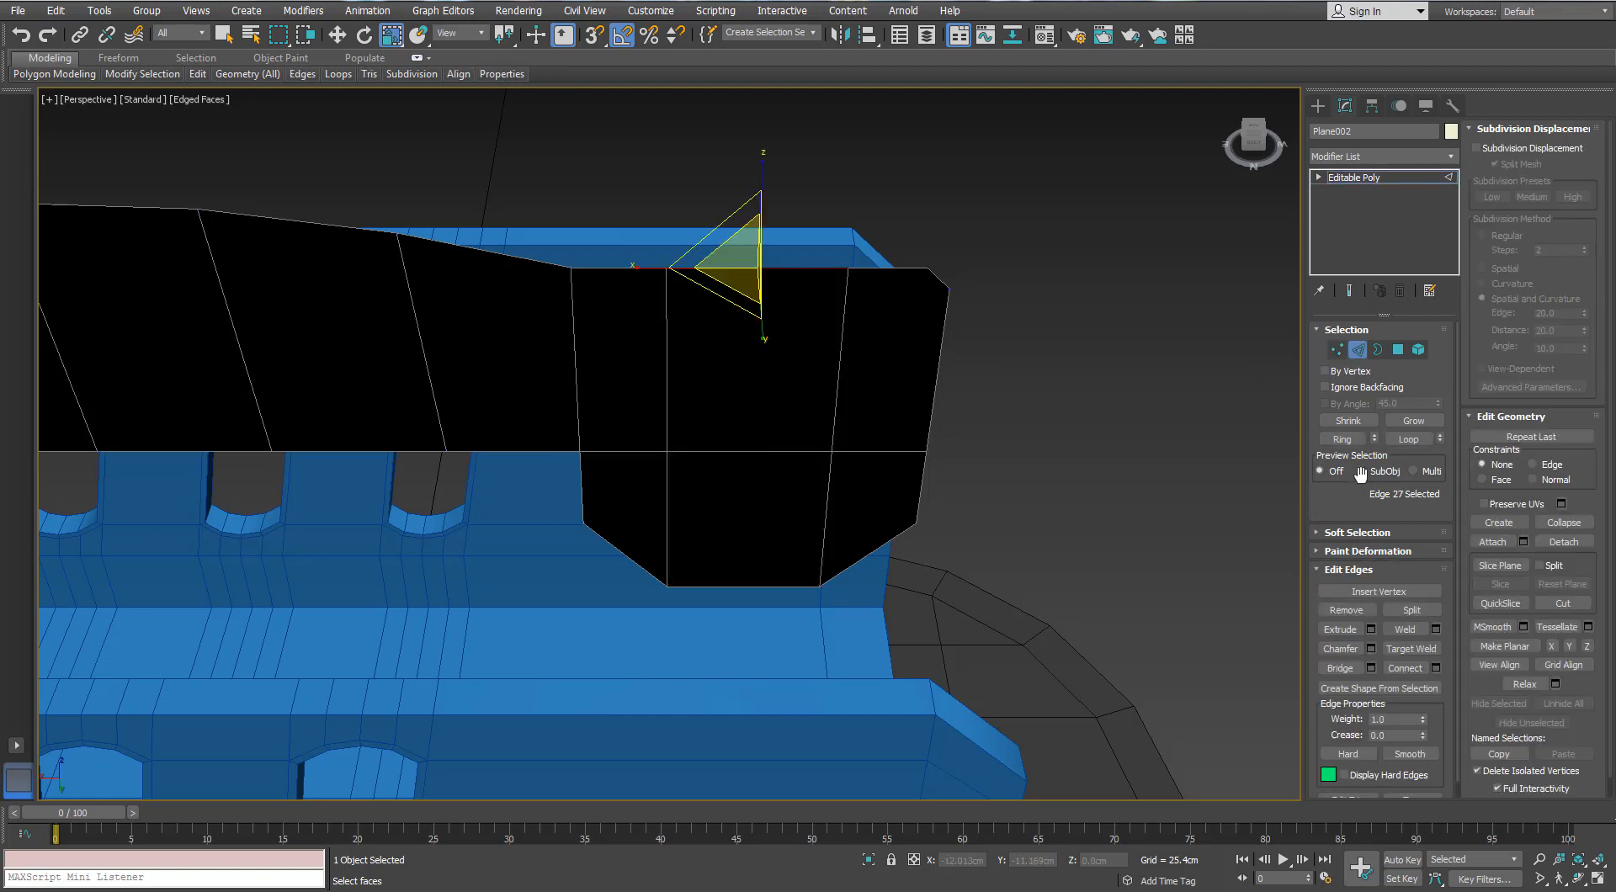
click(1341, 438)
click(1436, 668)
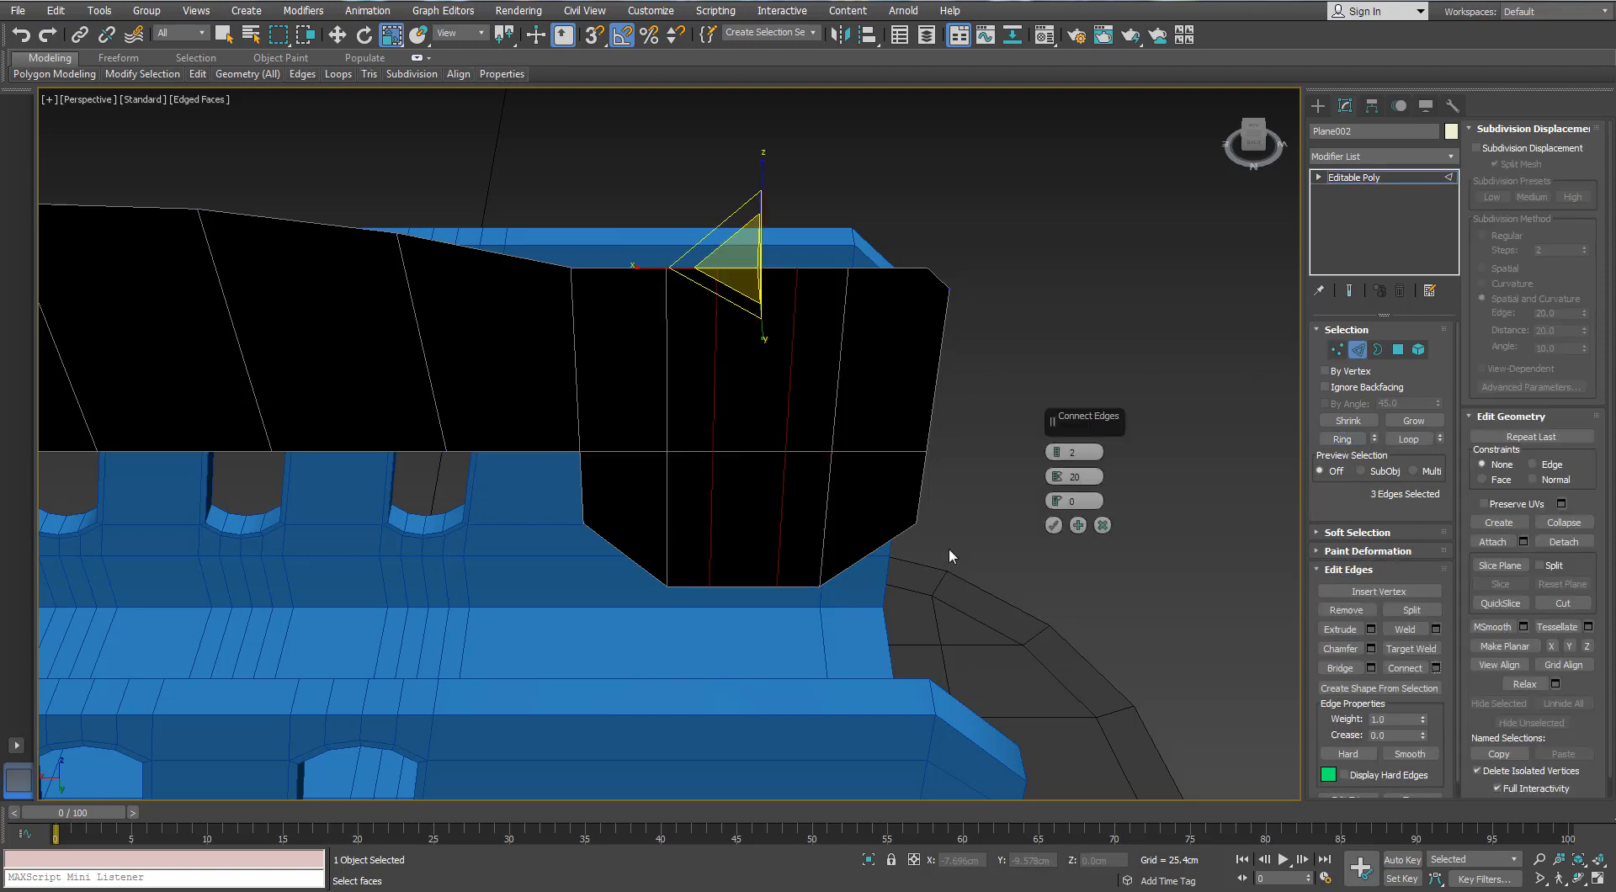
click(1054, 526)
click(670, 402)
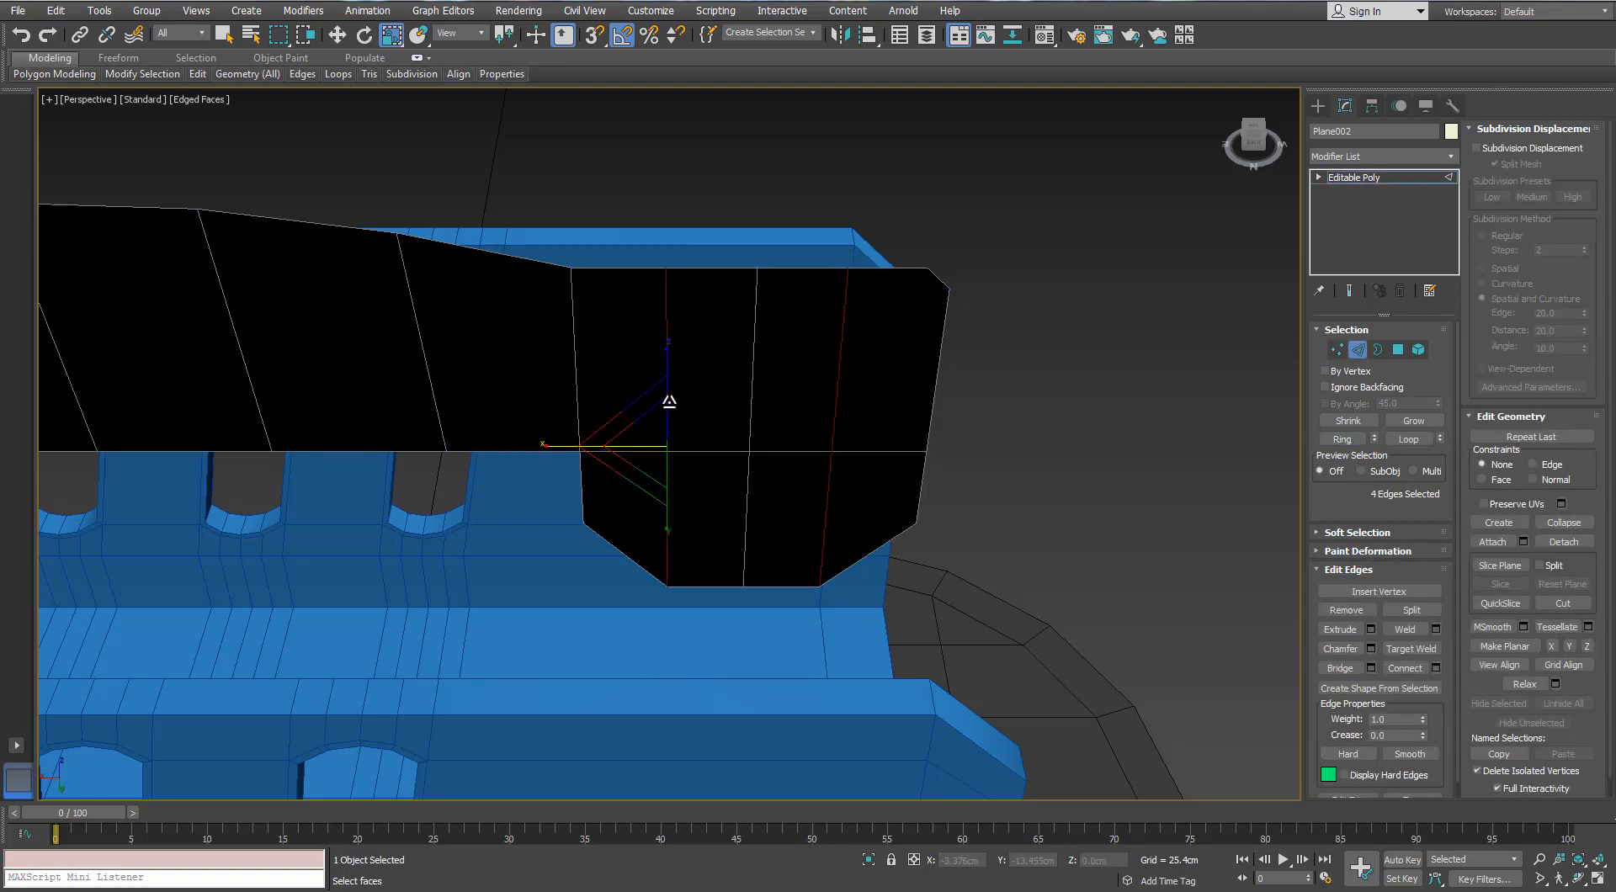
key(ctrl+BackSpace)
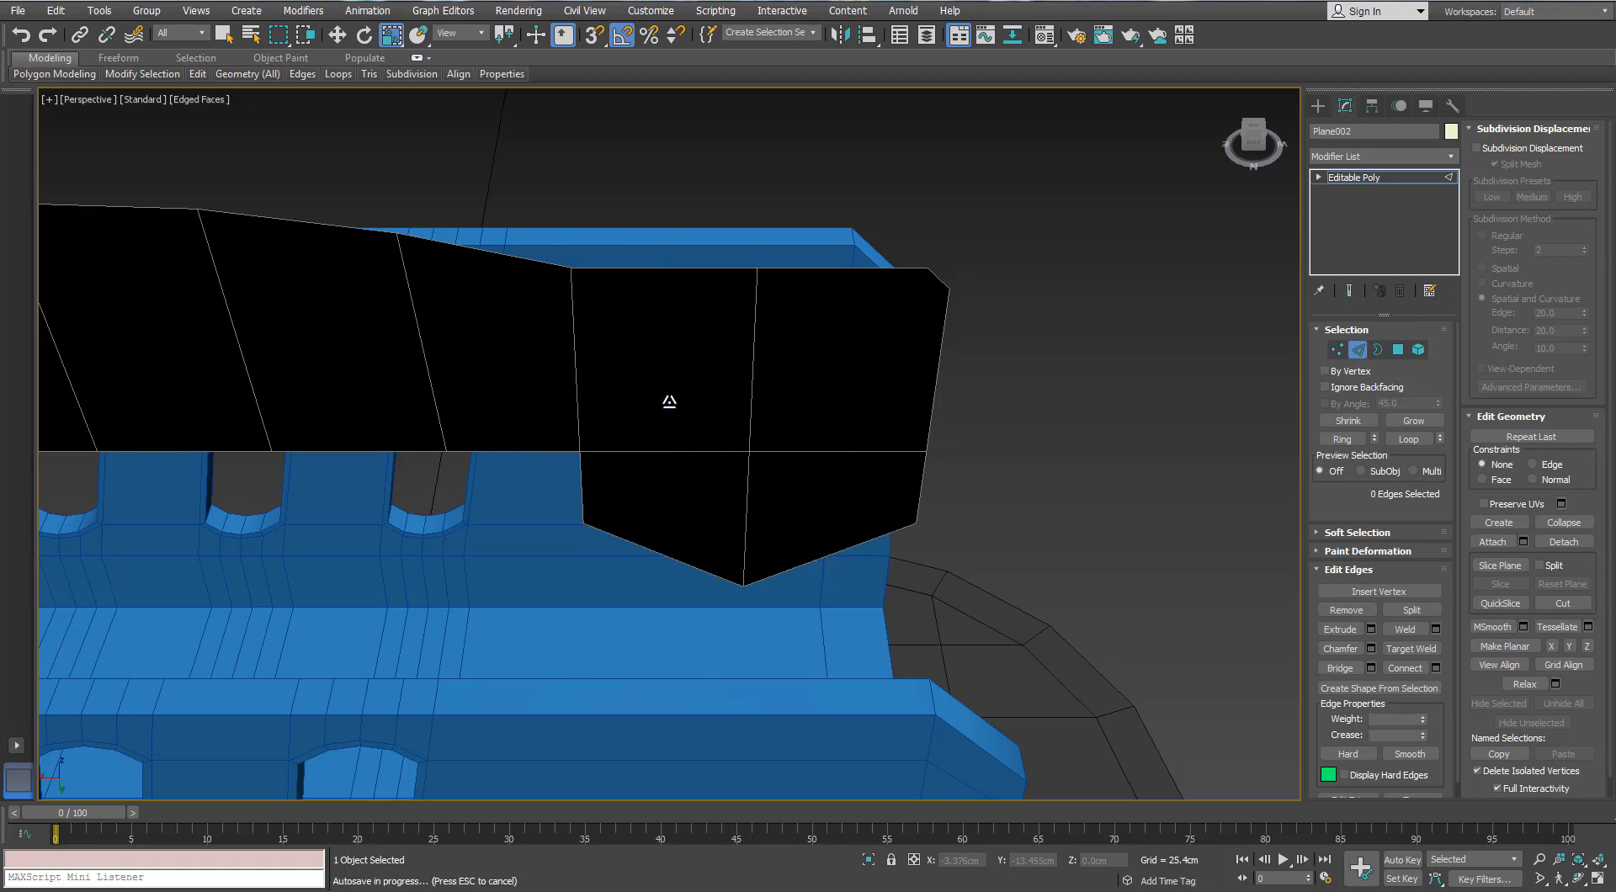
- Chamfer the square end's central vertical edges with 4 segments, starting at 0.5 cm and widening until the outer new edges lie near its sides
double_click(750, 370)
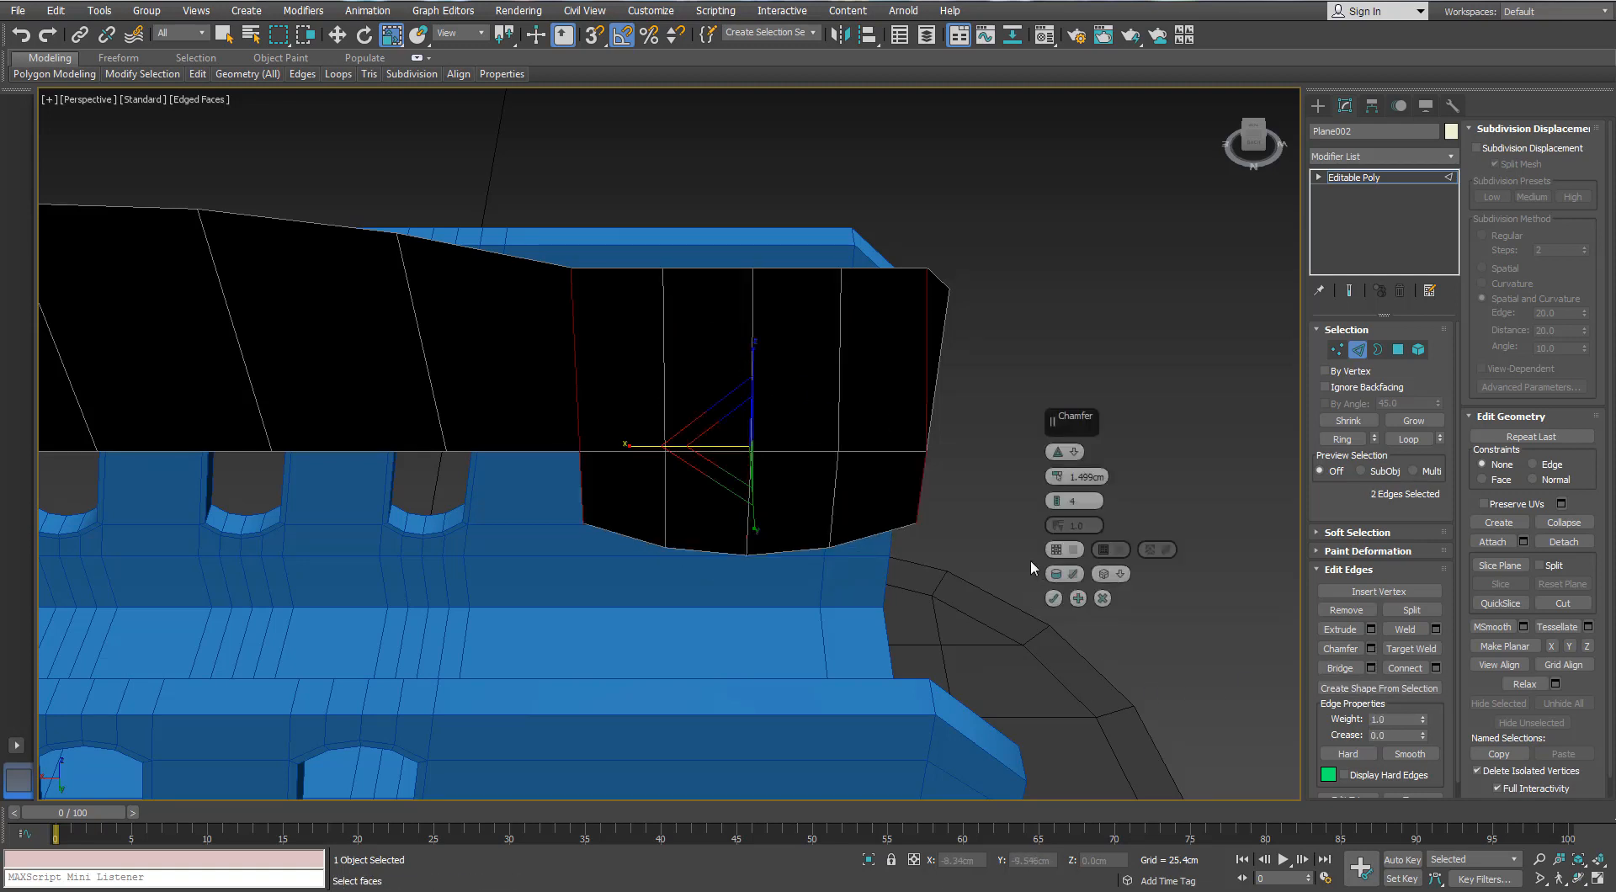
right_click(1057, 477)
drag(1056, 477, 1054, 486)
right_click(1057, 480)
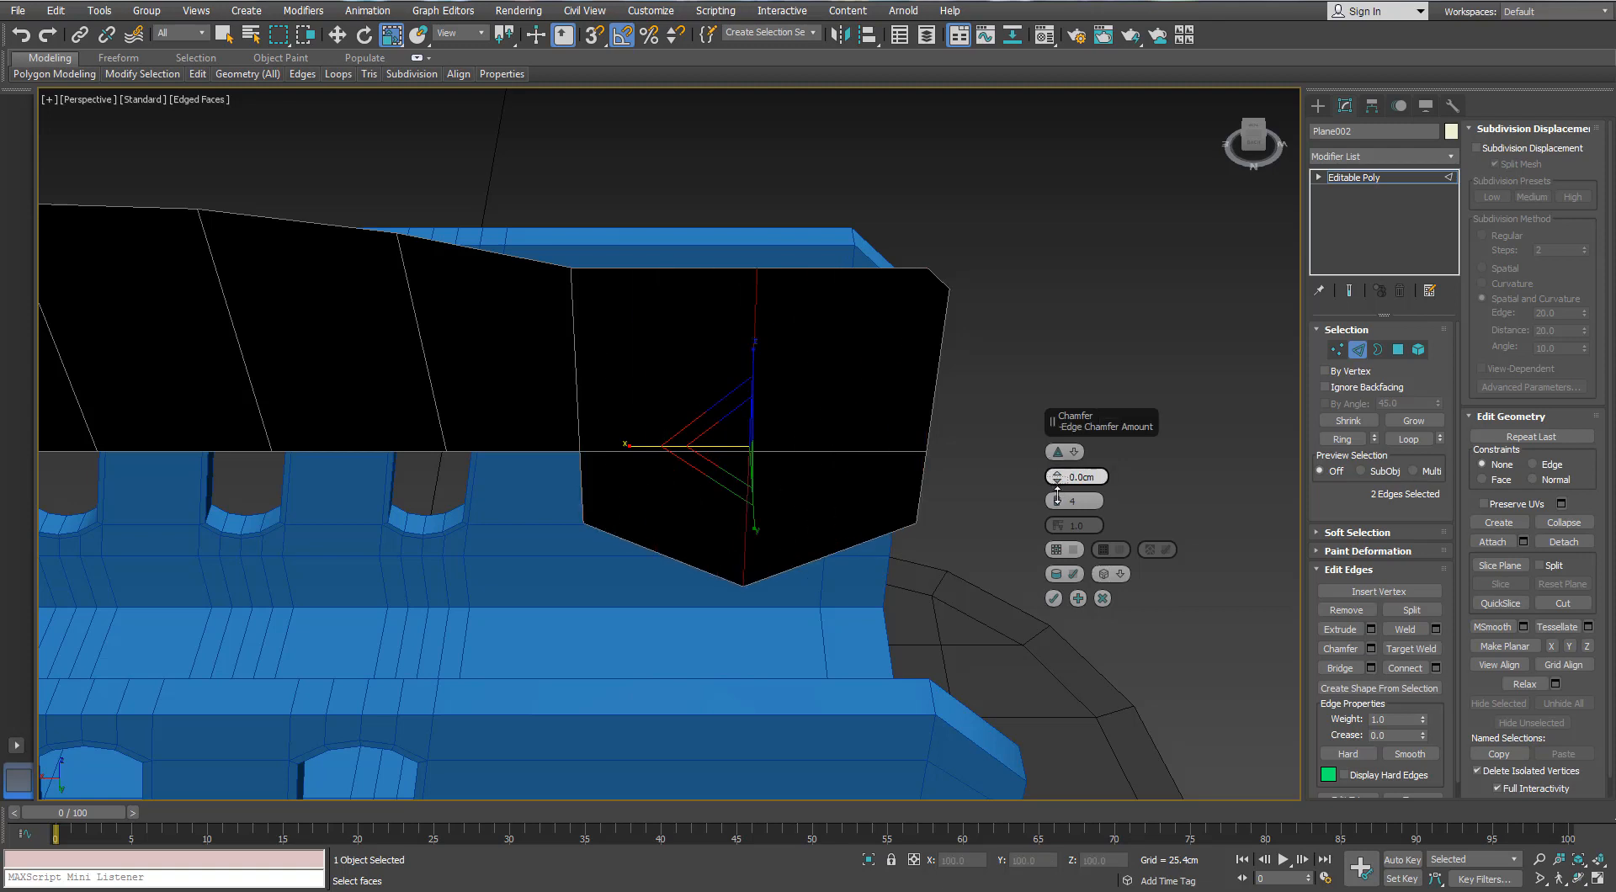
text(0.5)
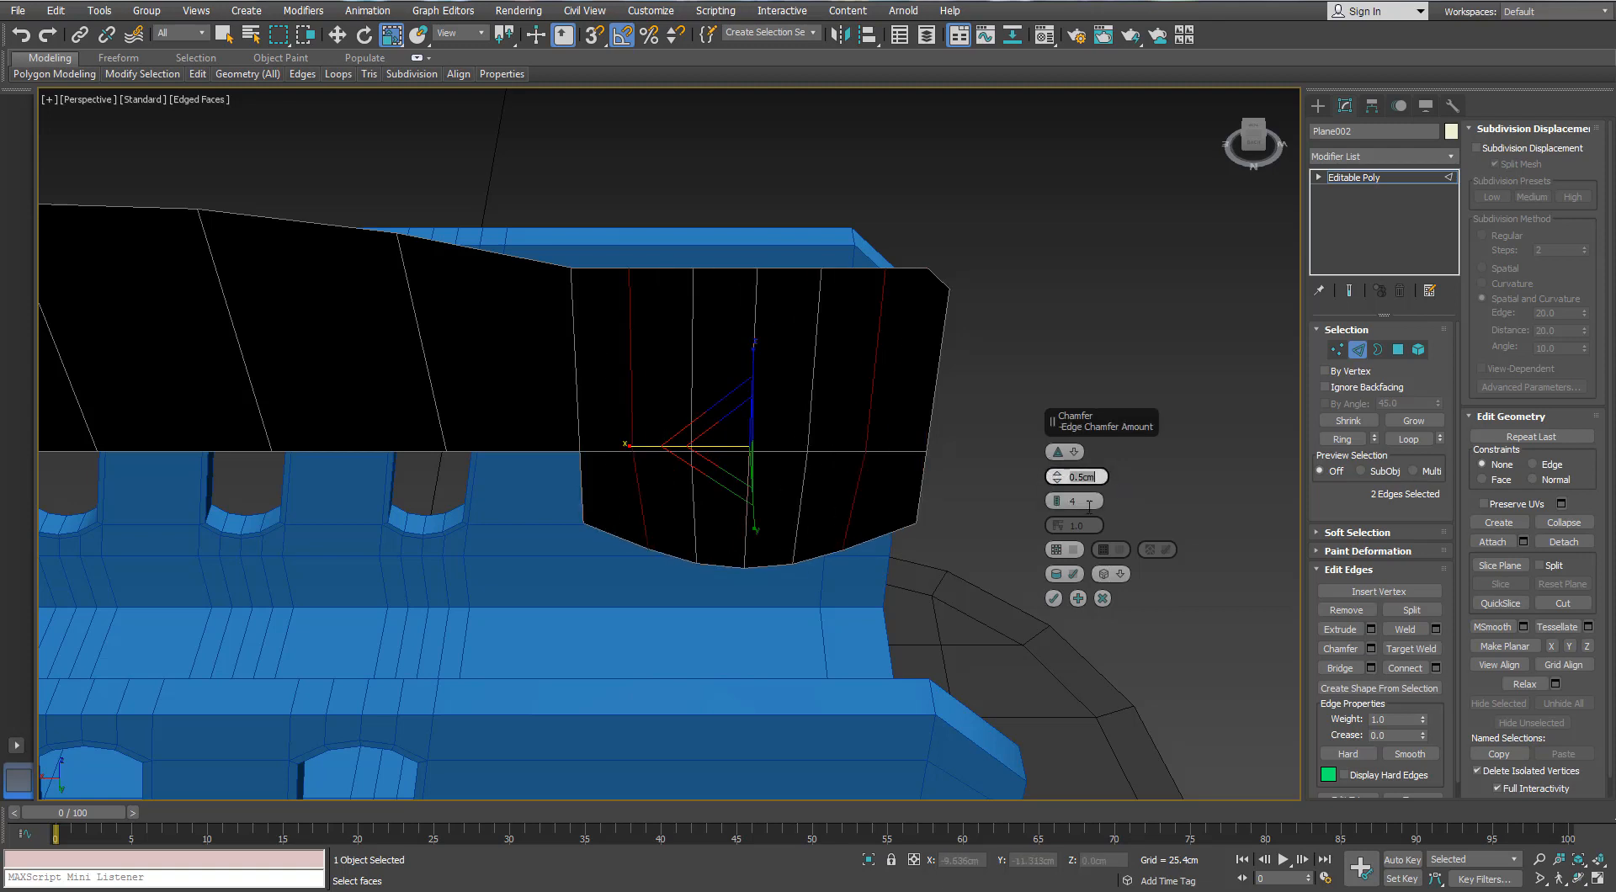
alt+middle_drag(913, 476, 773, 426)
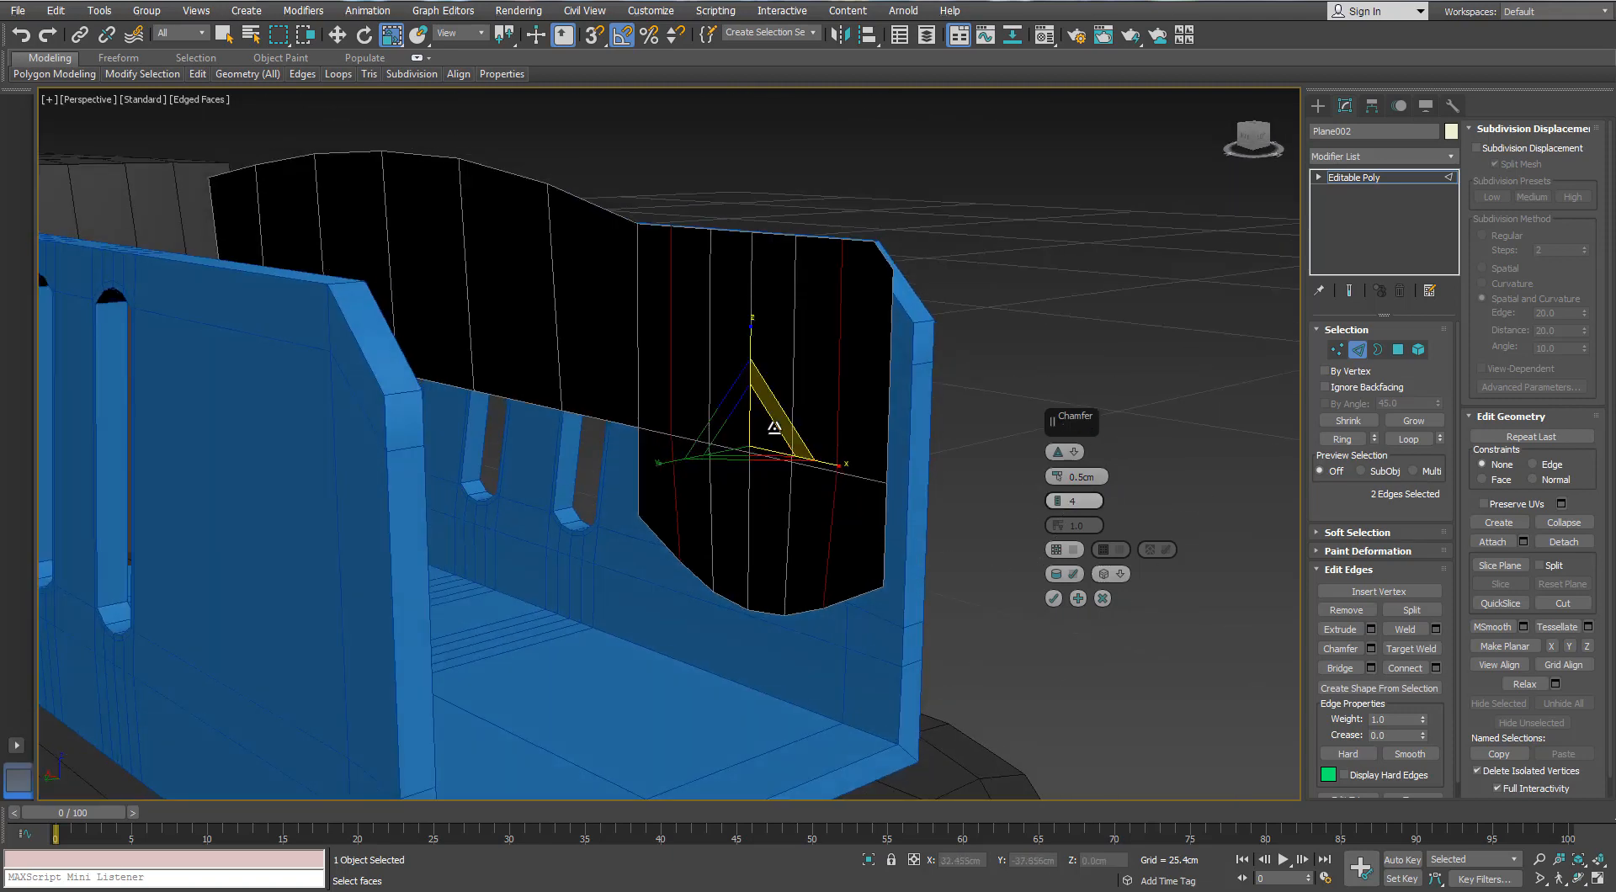
key(w)
drag(750, 370, 749, 378)
key(ctrl+z)
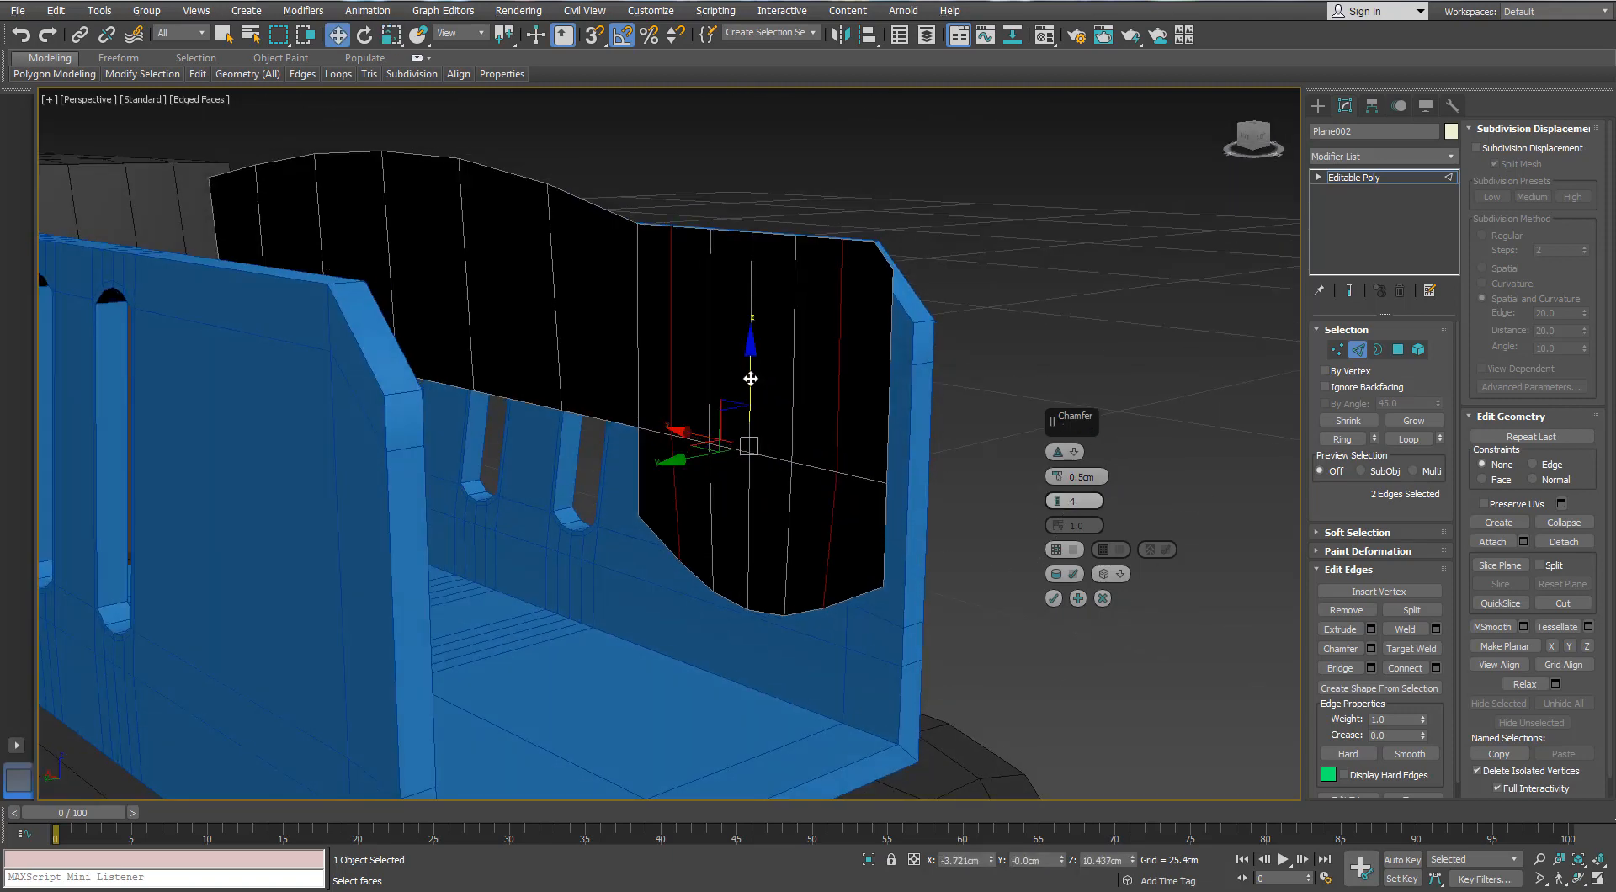
alt+middle_drag(816, 532, 791, 505)
drag(1057, 477, 923, 446)
alt+middle_drag(922, 446, 1032, 572)
- Straighten the two outermost new vertical edge columns of the square end with Make Planar along X
click(900, 436)
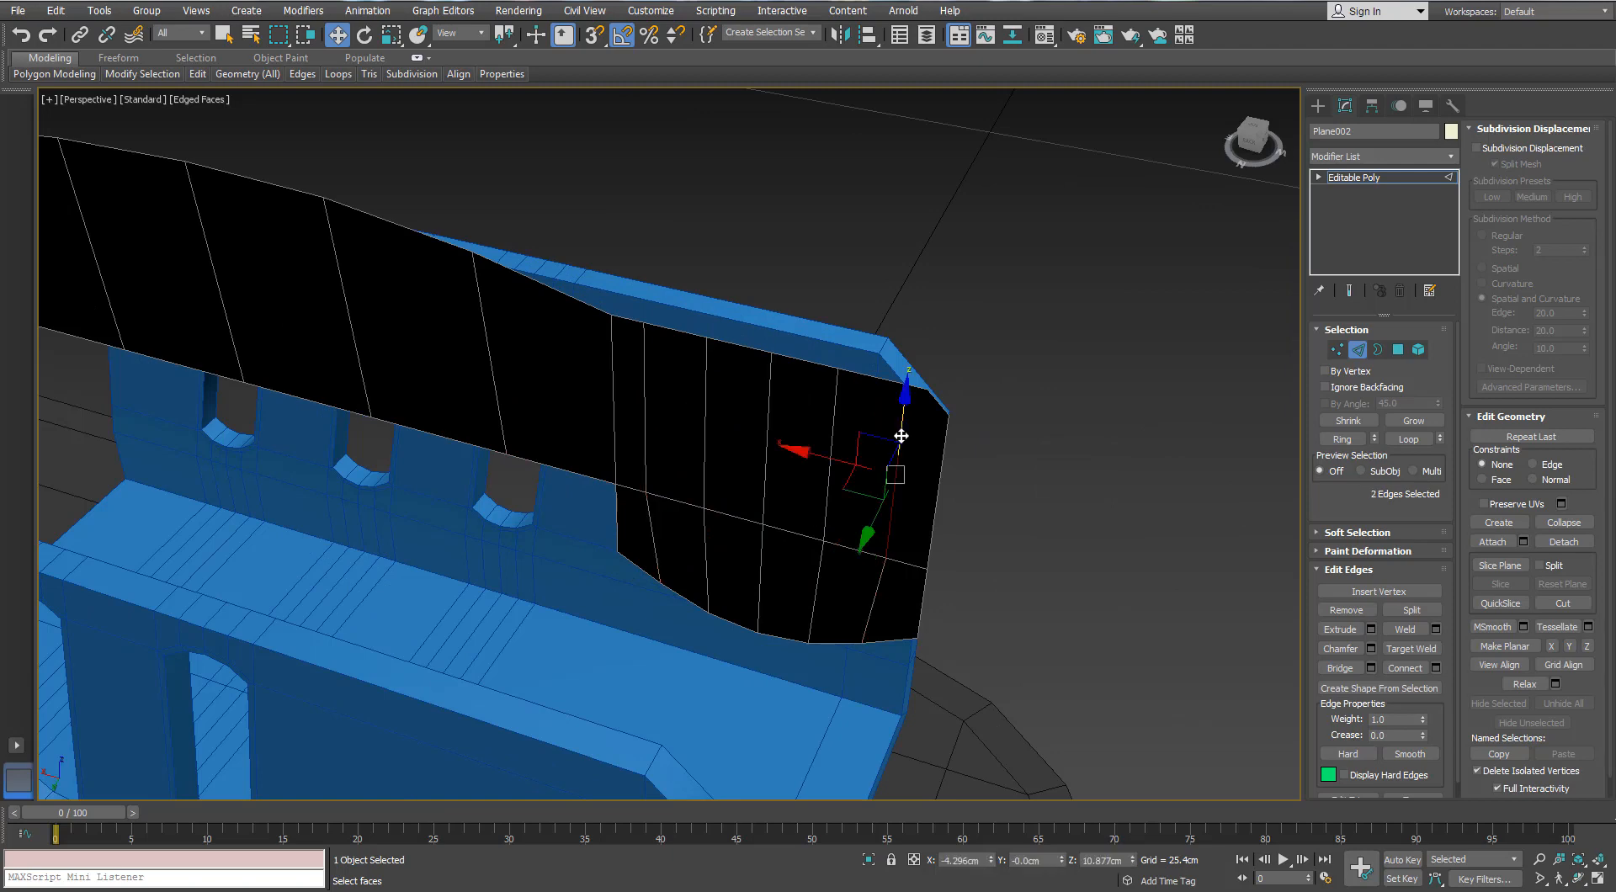
click(1550, 647)
alt+middle_drag(871, 503, 942, 480)
double_click(620, 478)
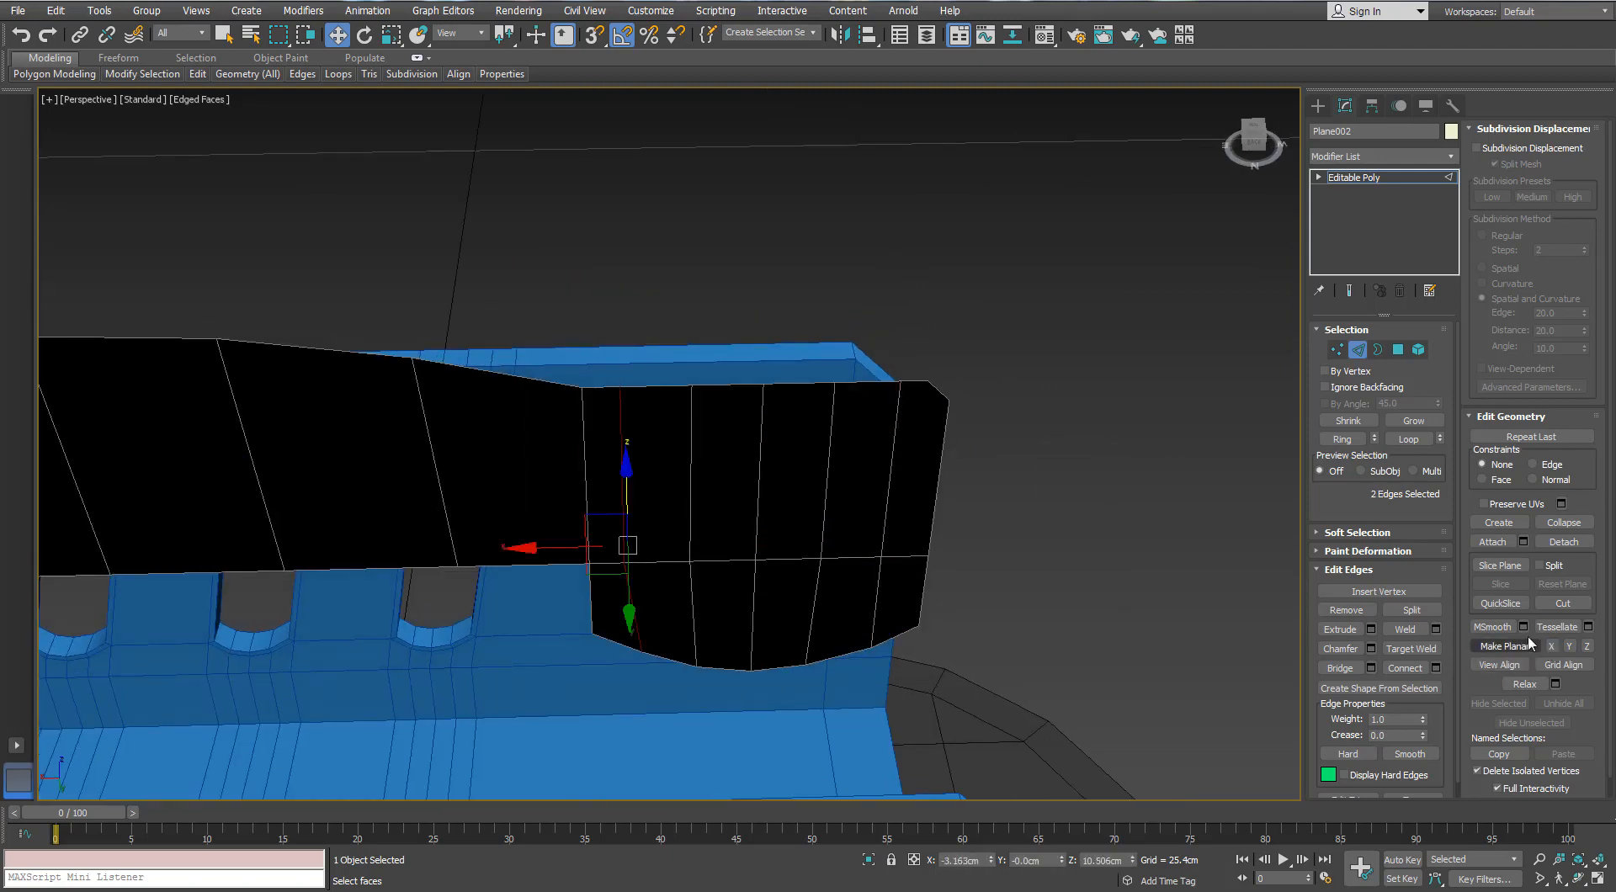
- Raise the square end's two bottom corner vertices about 0.08 cm along Z to round off its underside
click(1338, 349)
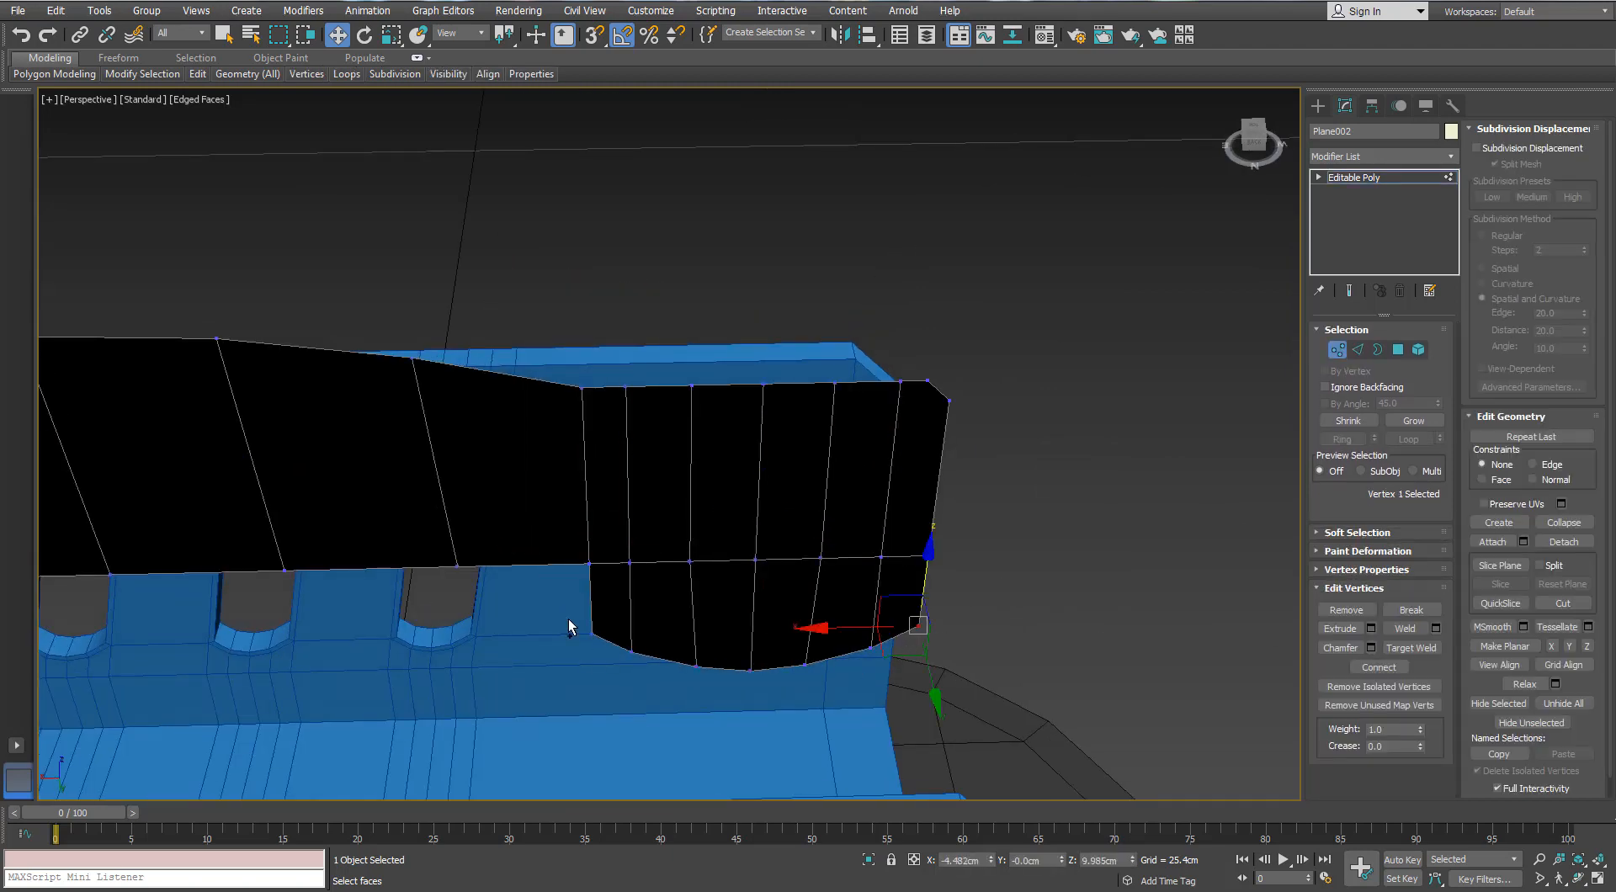
alt+middle_drag(779, 589, 736, 554)
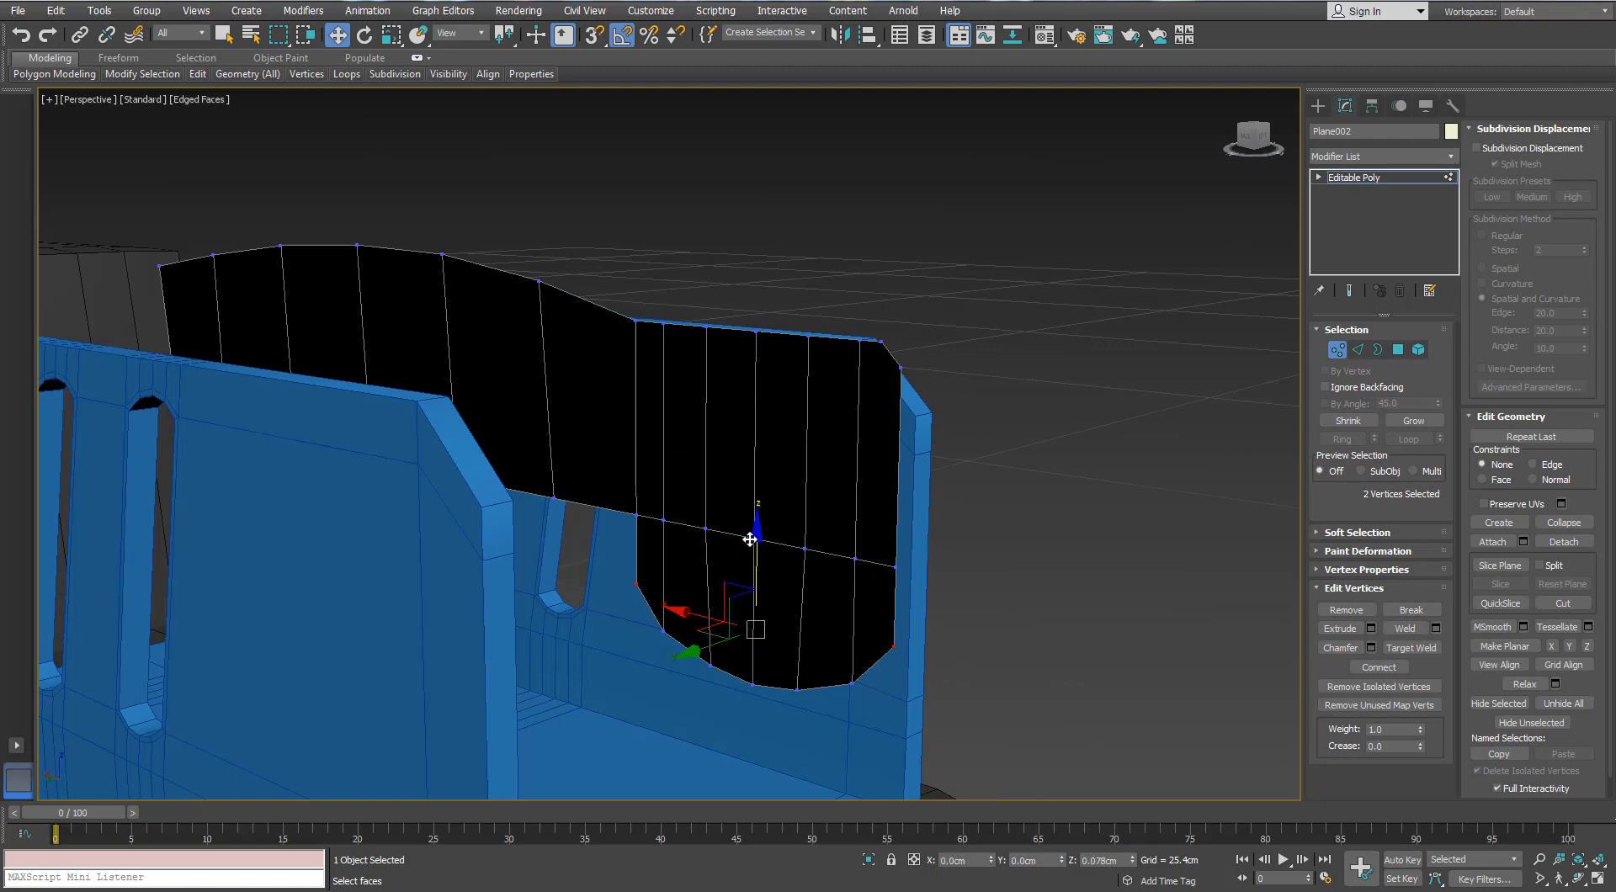
scroll(742, 535, down, 5)
click(1338, 350)
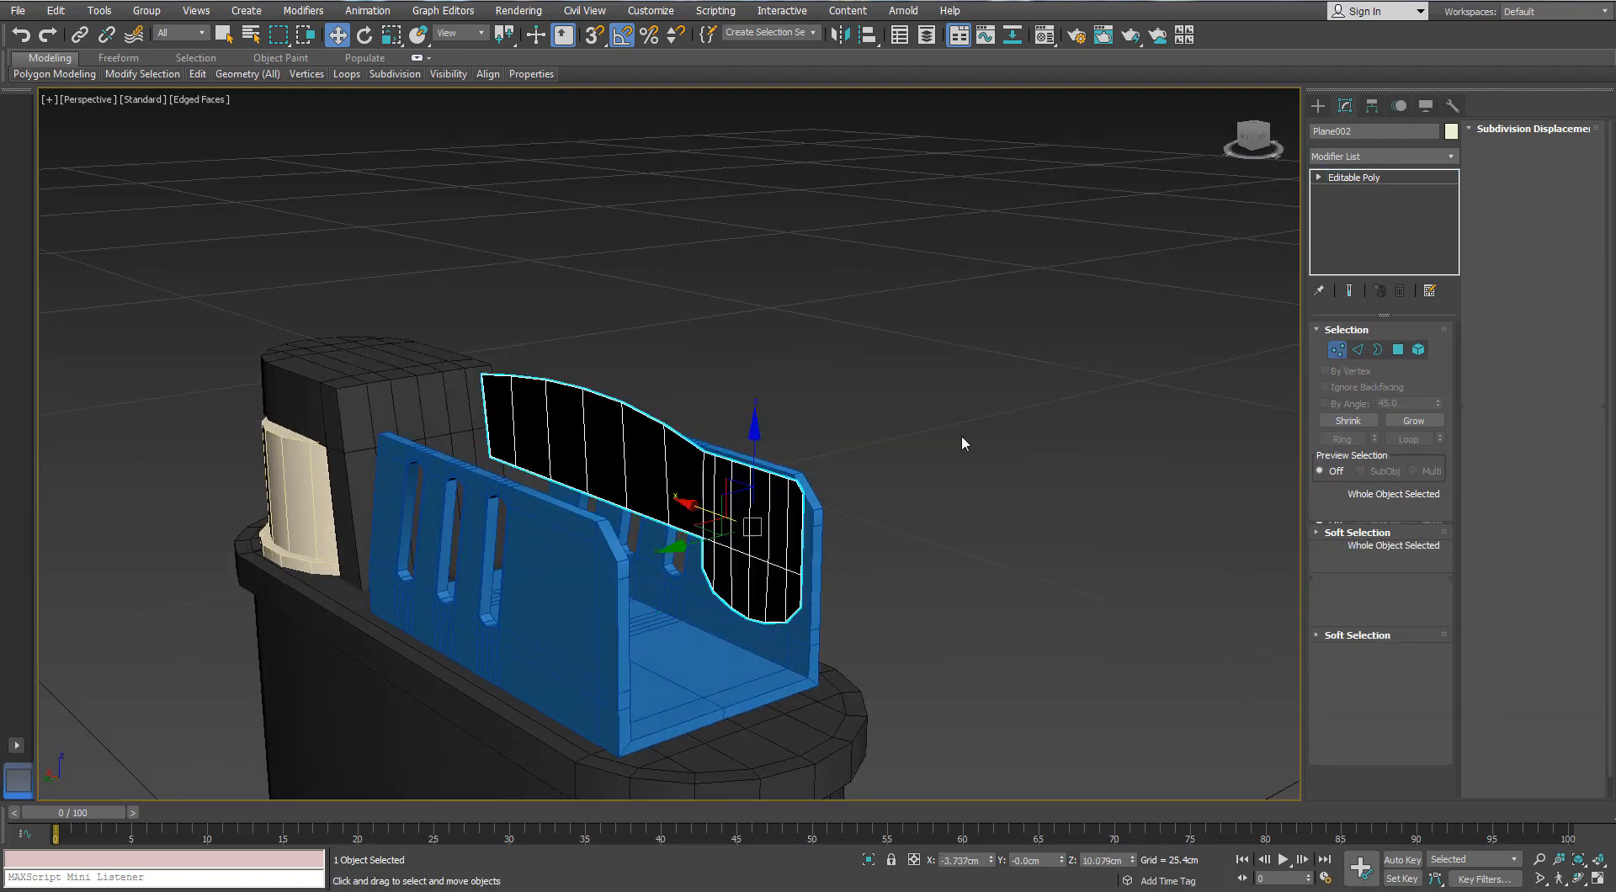
- Thicken the lever plane with a Shell modifier at 0.15 cm outer amount and convert it to Editable Poly
scroll(960, 435, up, 3)
middle_drag(820, 438, 931, 389)
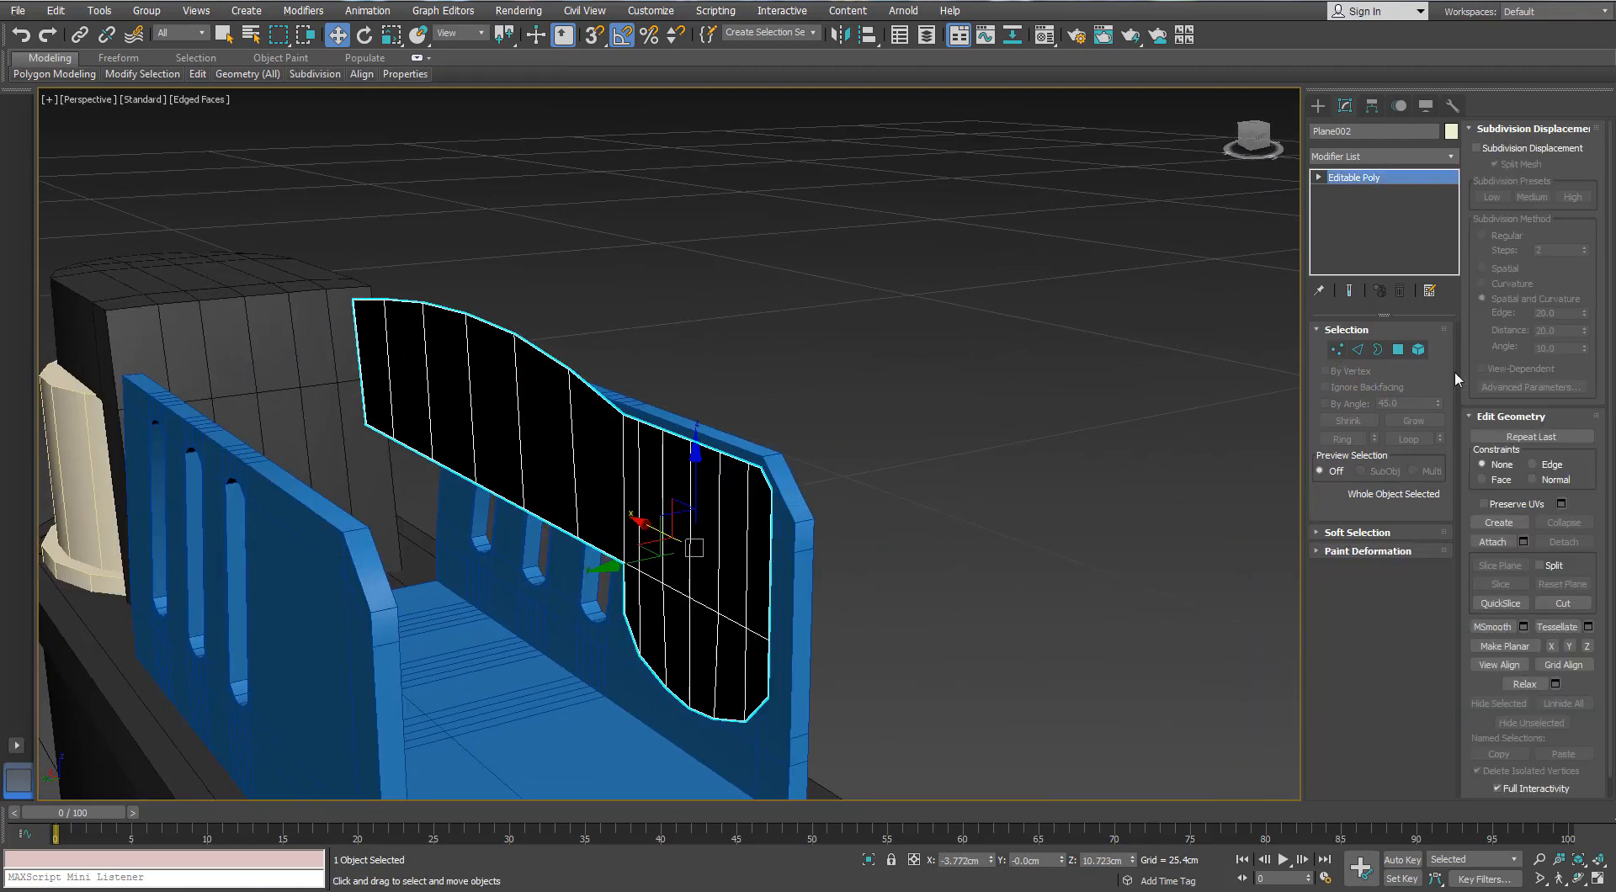
click(1357, 349)
click(1431, 176)
click(1450, 156)
text(sh)
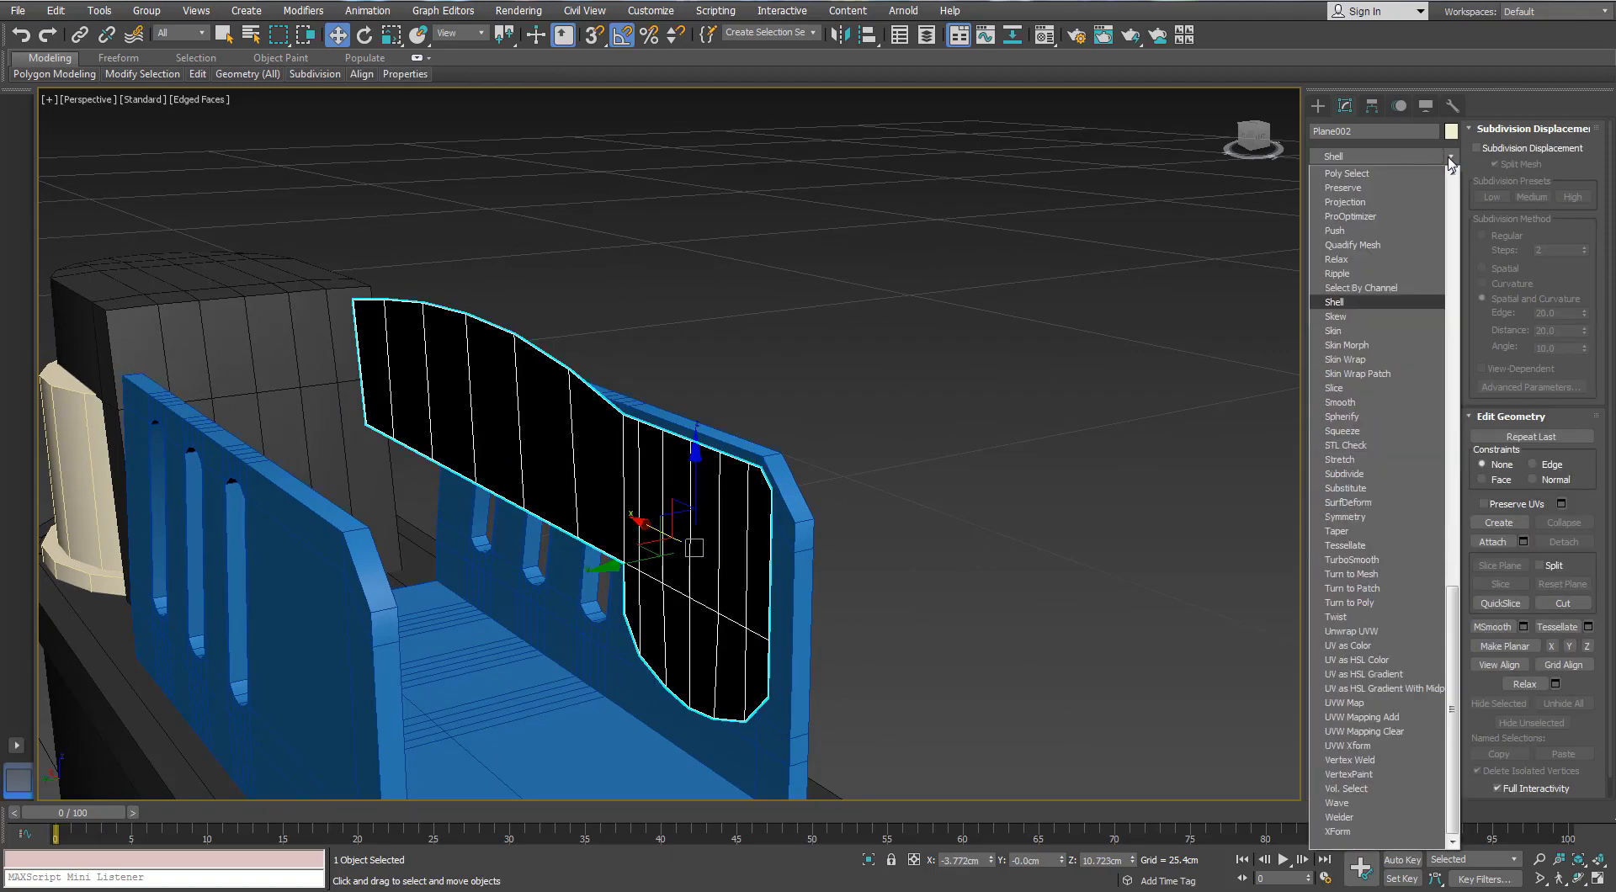
key(Return)
alt+middle_drag(829, 357, 720, 360)
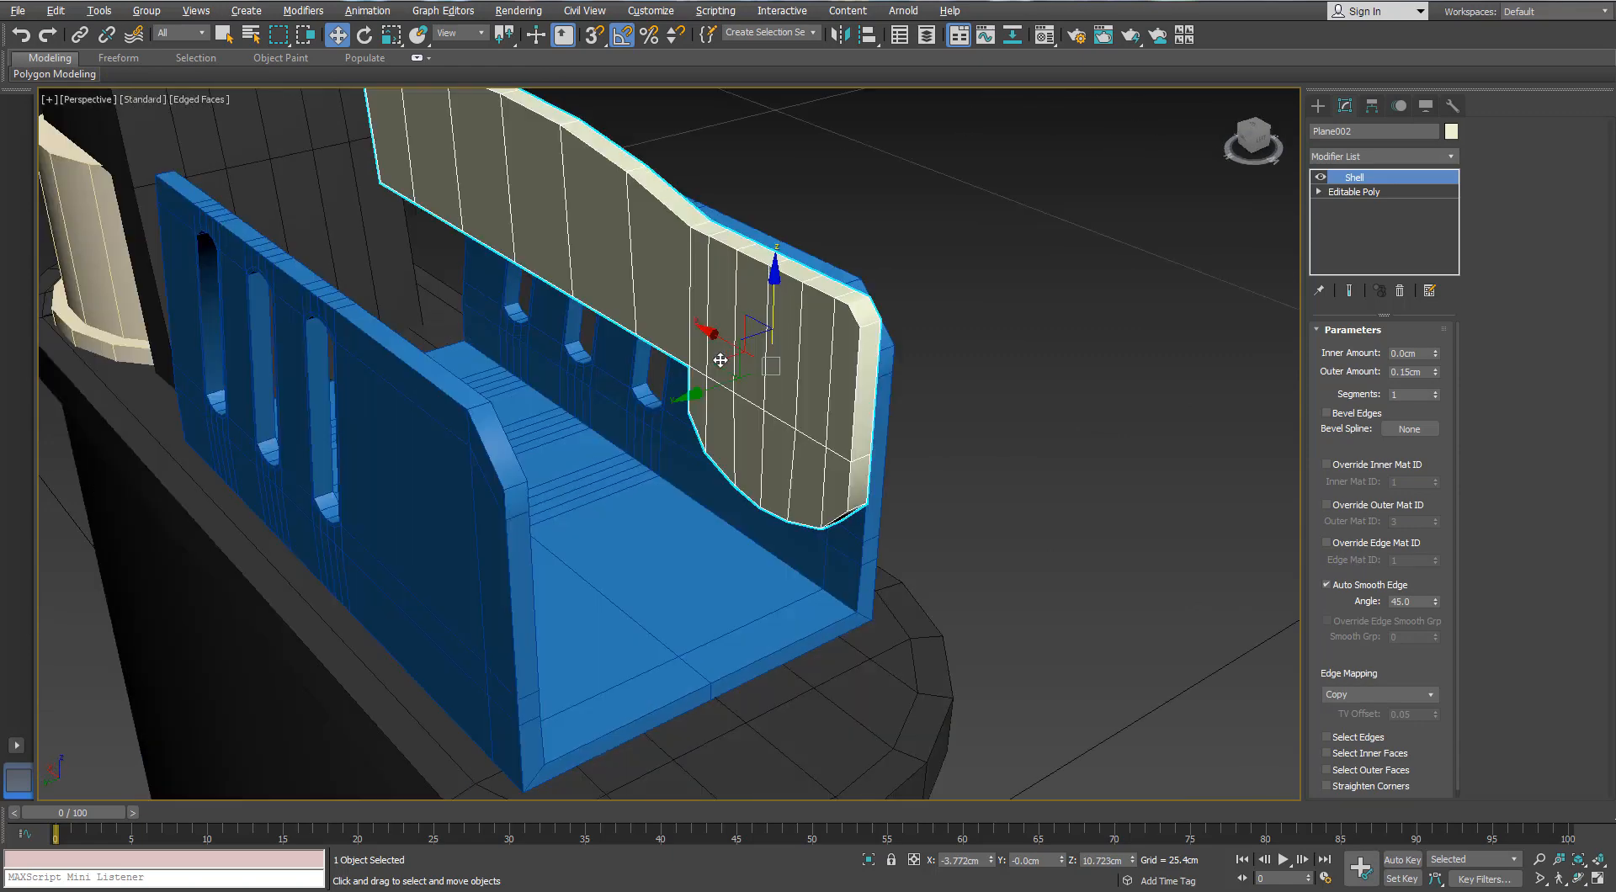
right_click(762, 341)
click(690, 523)
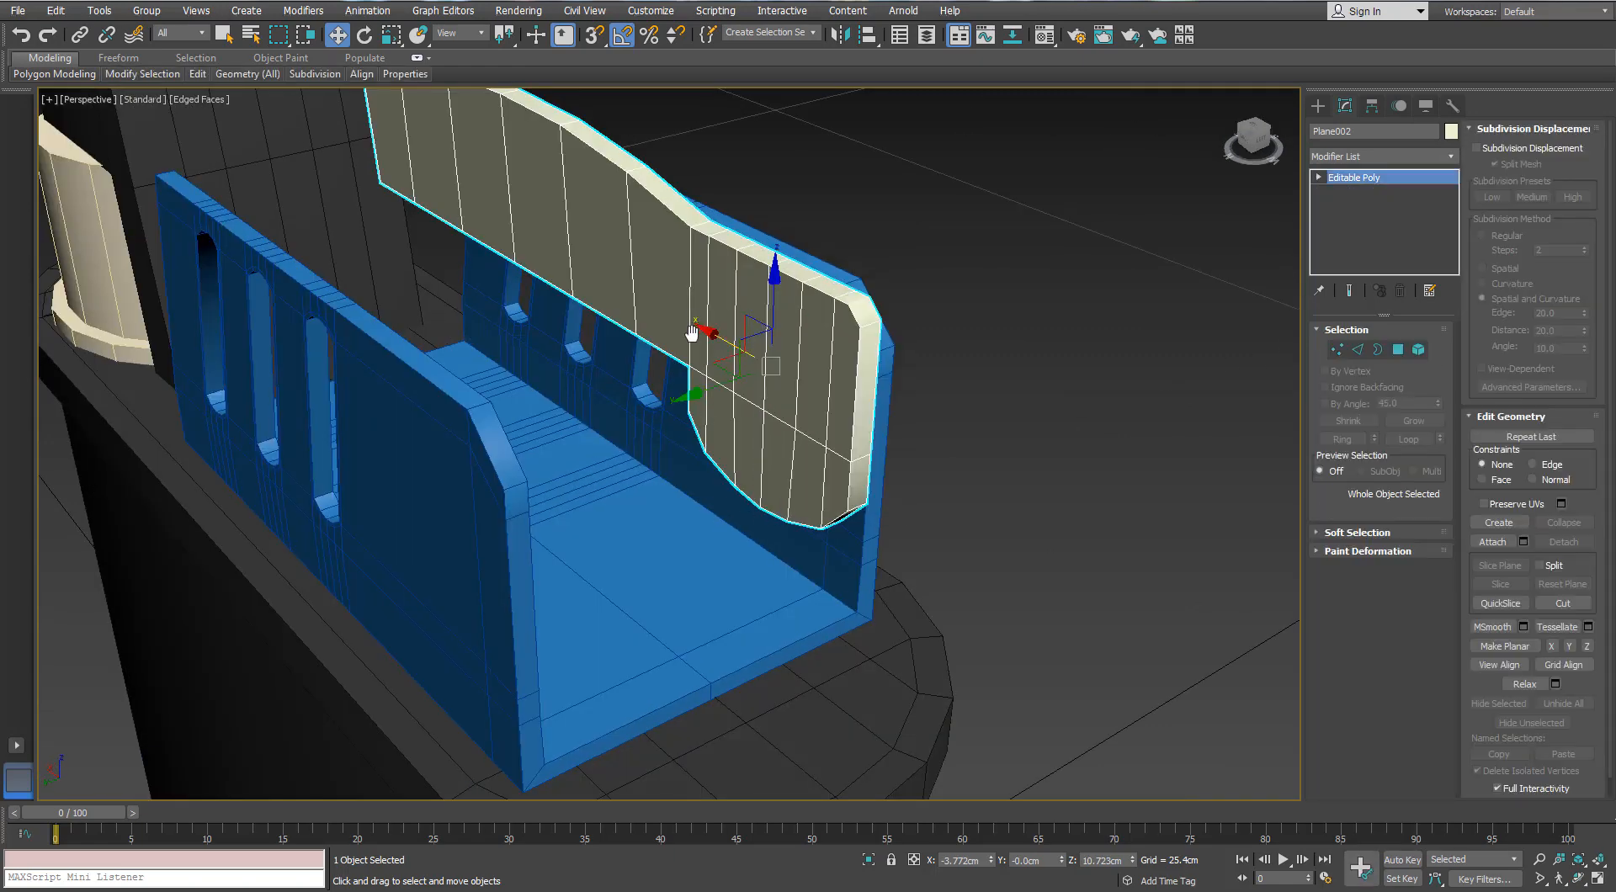
- Select the six inward-facing polygons of the lever's arched section and try deleting them
middle_drag(691, 333, 698, 401)
click(1397, 349)
click(663, 323)
ctrl+click(602, 287)
ctrl+click(542, 253)
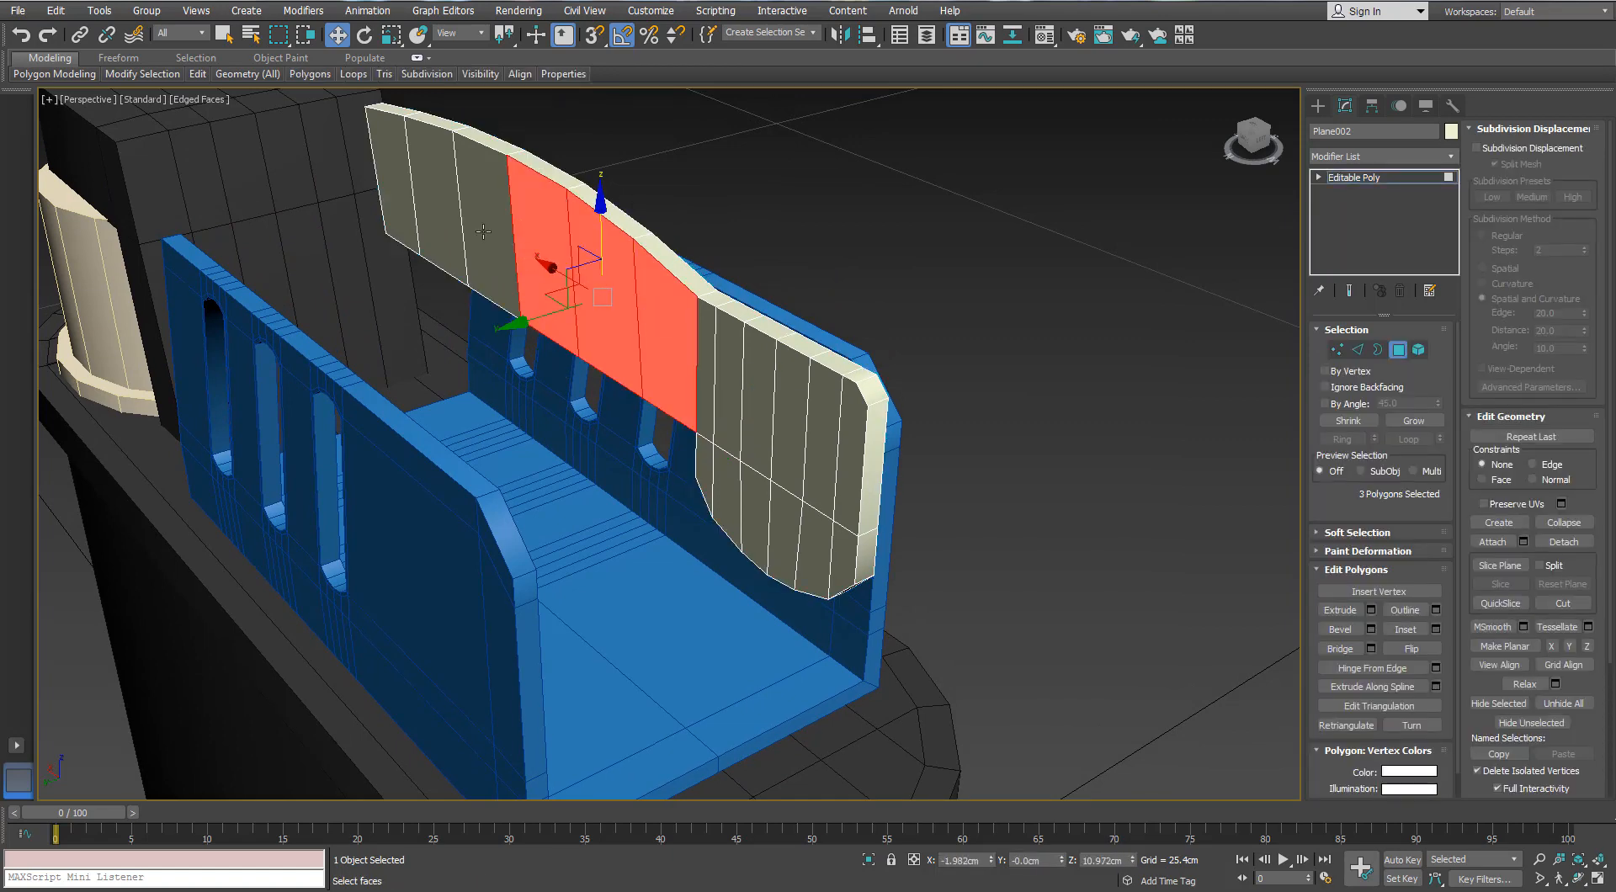
ctrl+click(483, 232)
ctrl+click(438, 210)
ctrl+click(393, 181)
alt+middle_drag(394, 180, 547, 250)
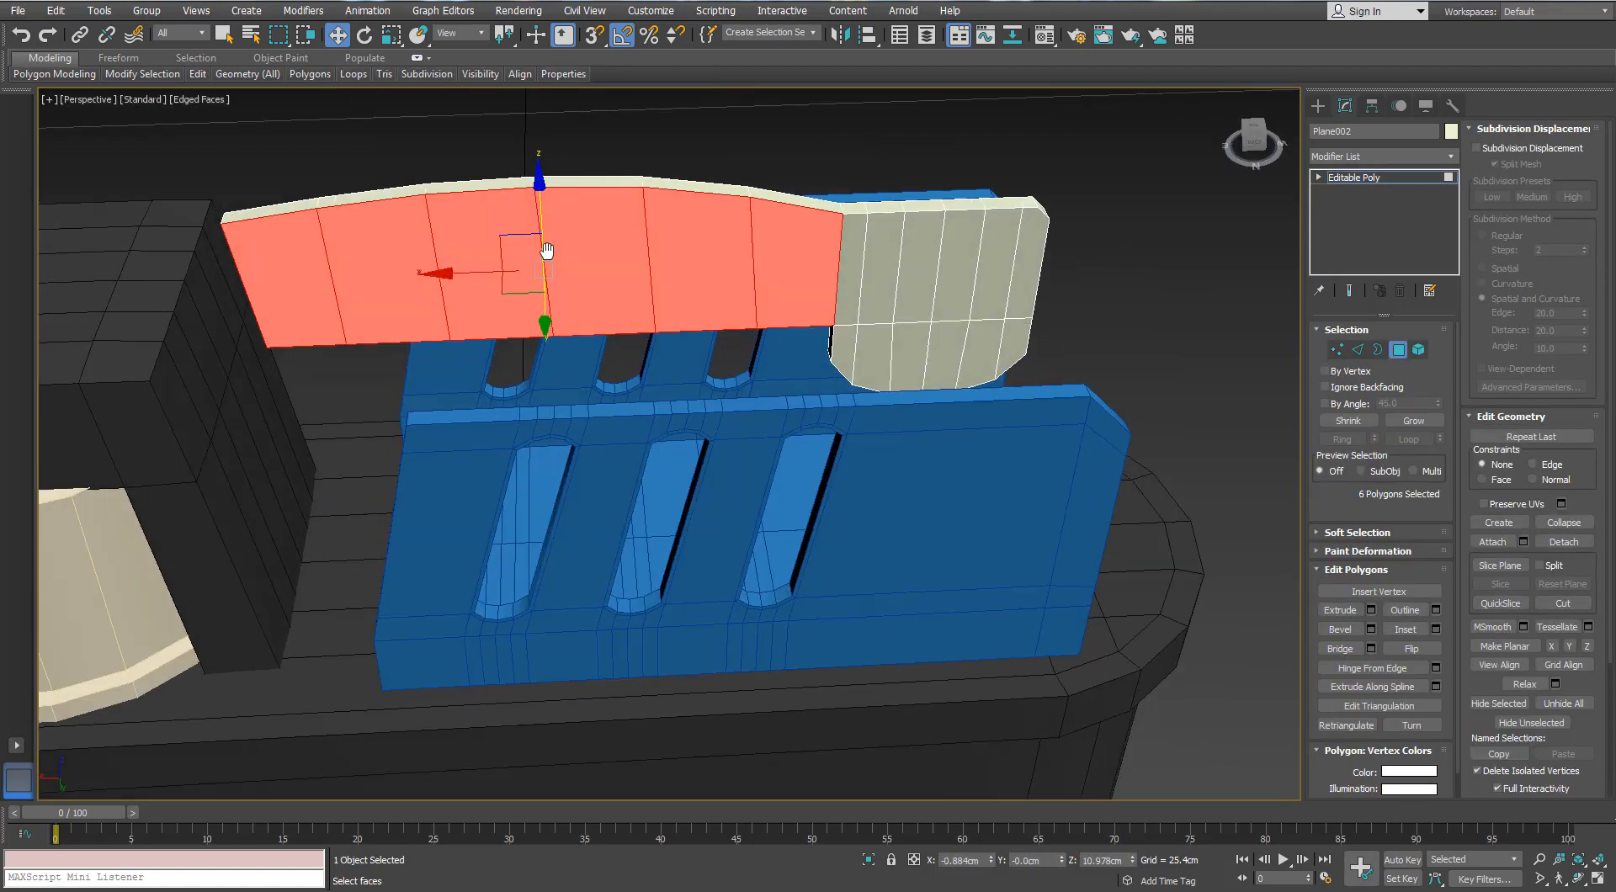
key(Delete)
key(ctrl+z)
- Insert a vertical Swift Loop across the lever's arched section close to the square end
click(1357, 349)
mouse_move(198, 74)
click(334, 115)
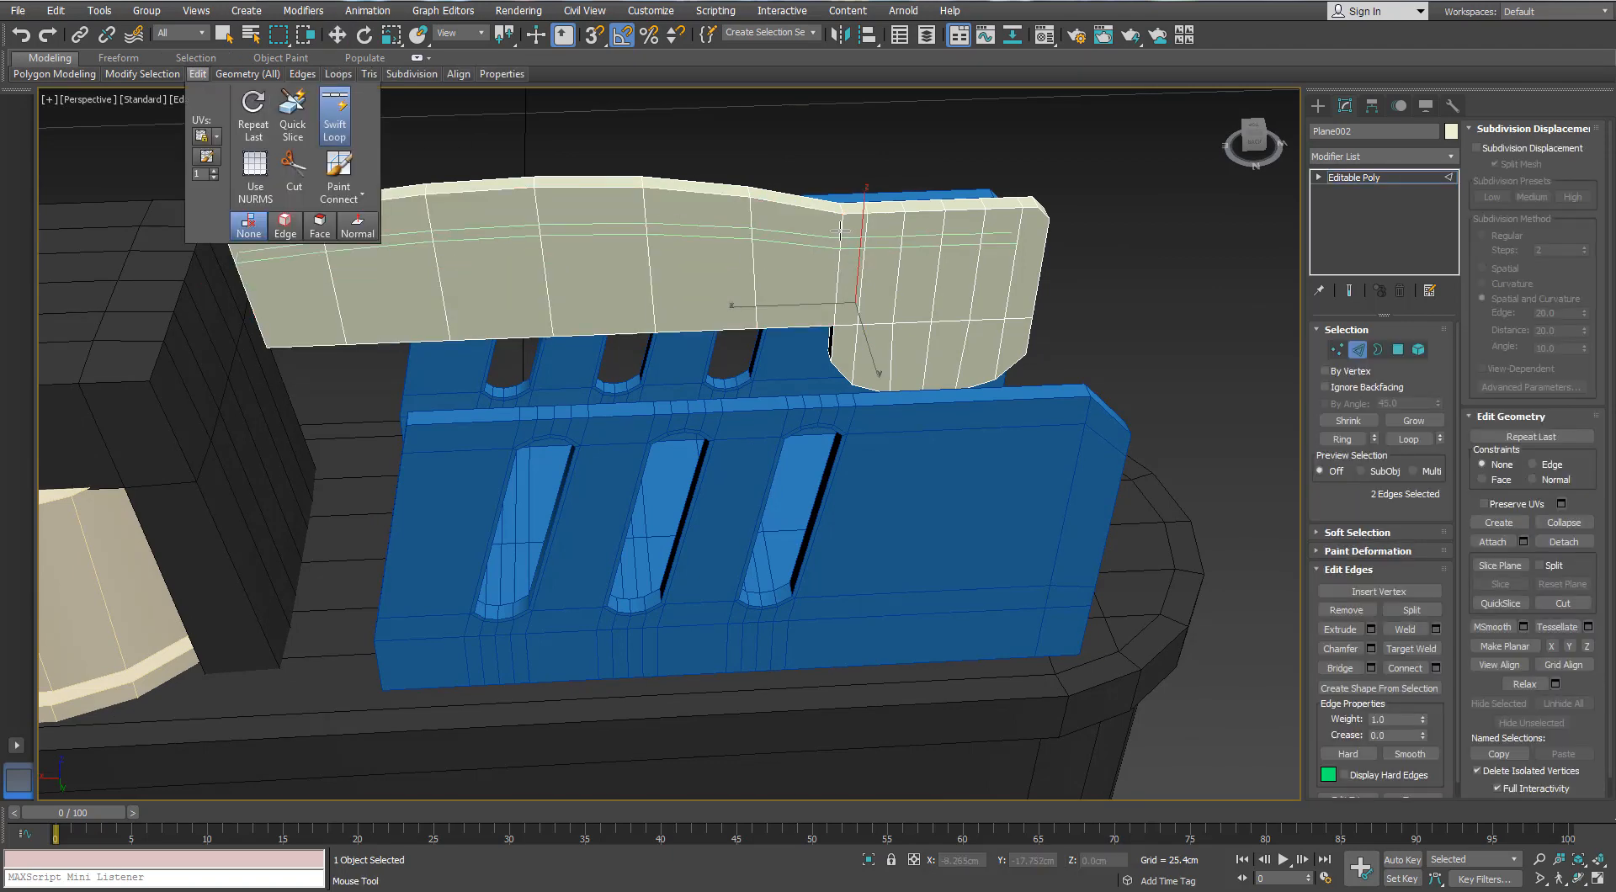
click(809, 270)
- Delete the seven inward-facing polygons of the lever's arched section
click(1398, 349)
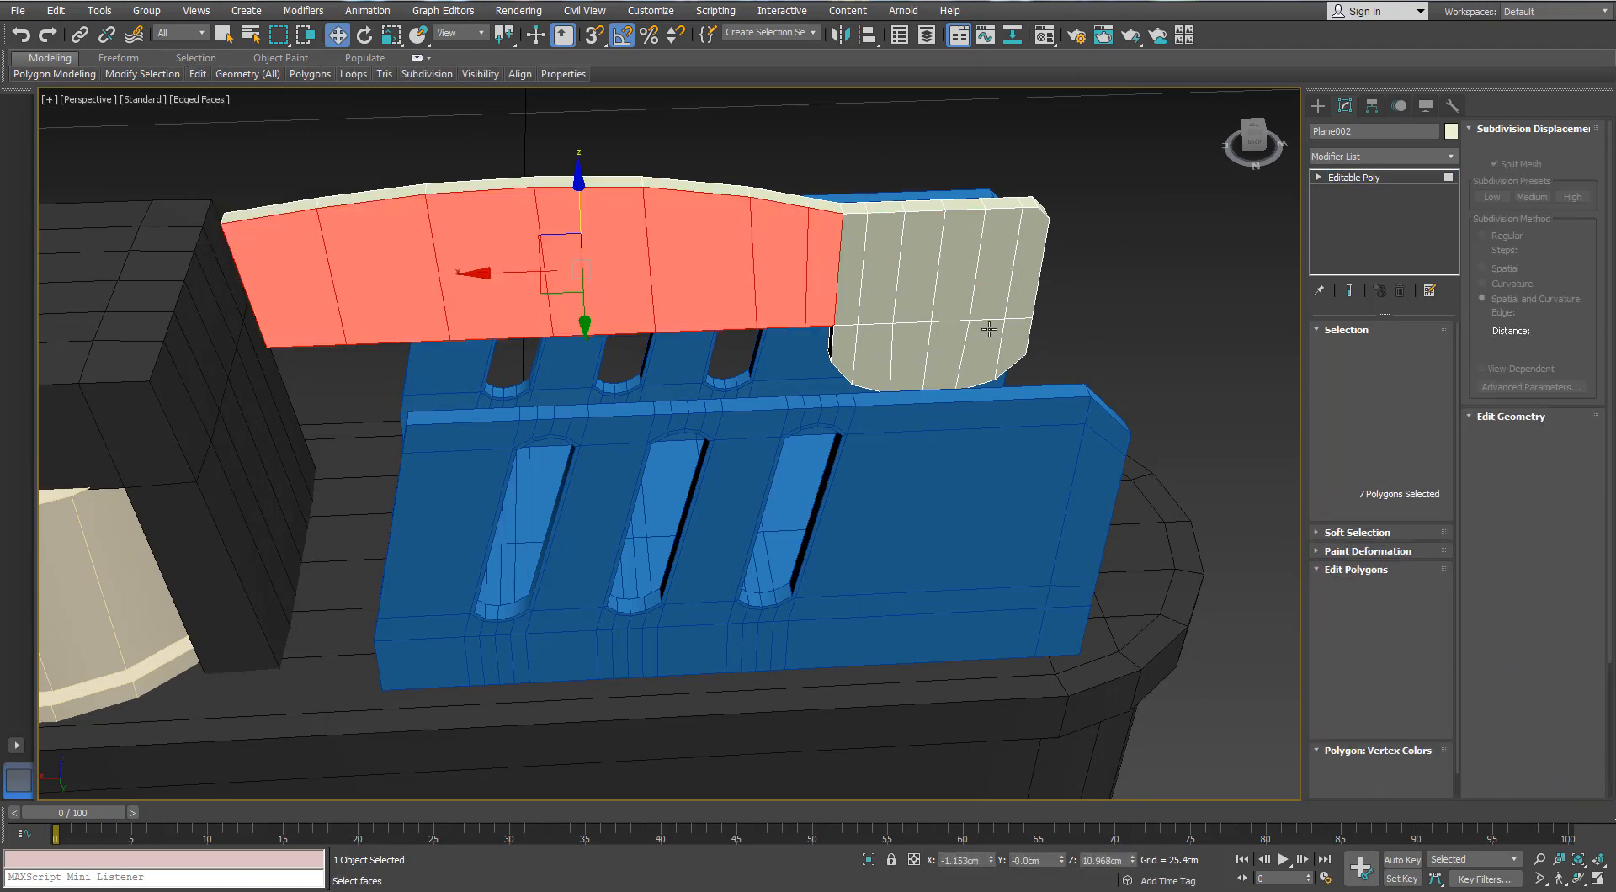
alt+middle_drag(840, 274, 702, 249)
key(Delete)
- Extend the arched section's open border about 1.05 cm inward along Y to form new side faces
click(1376, 349)
click(799, 253)
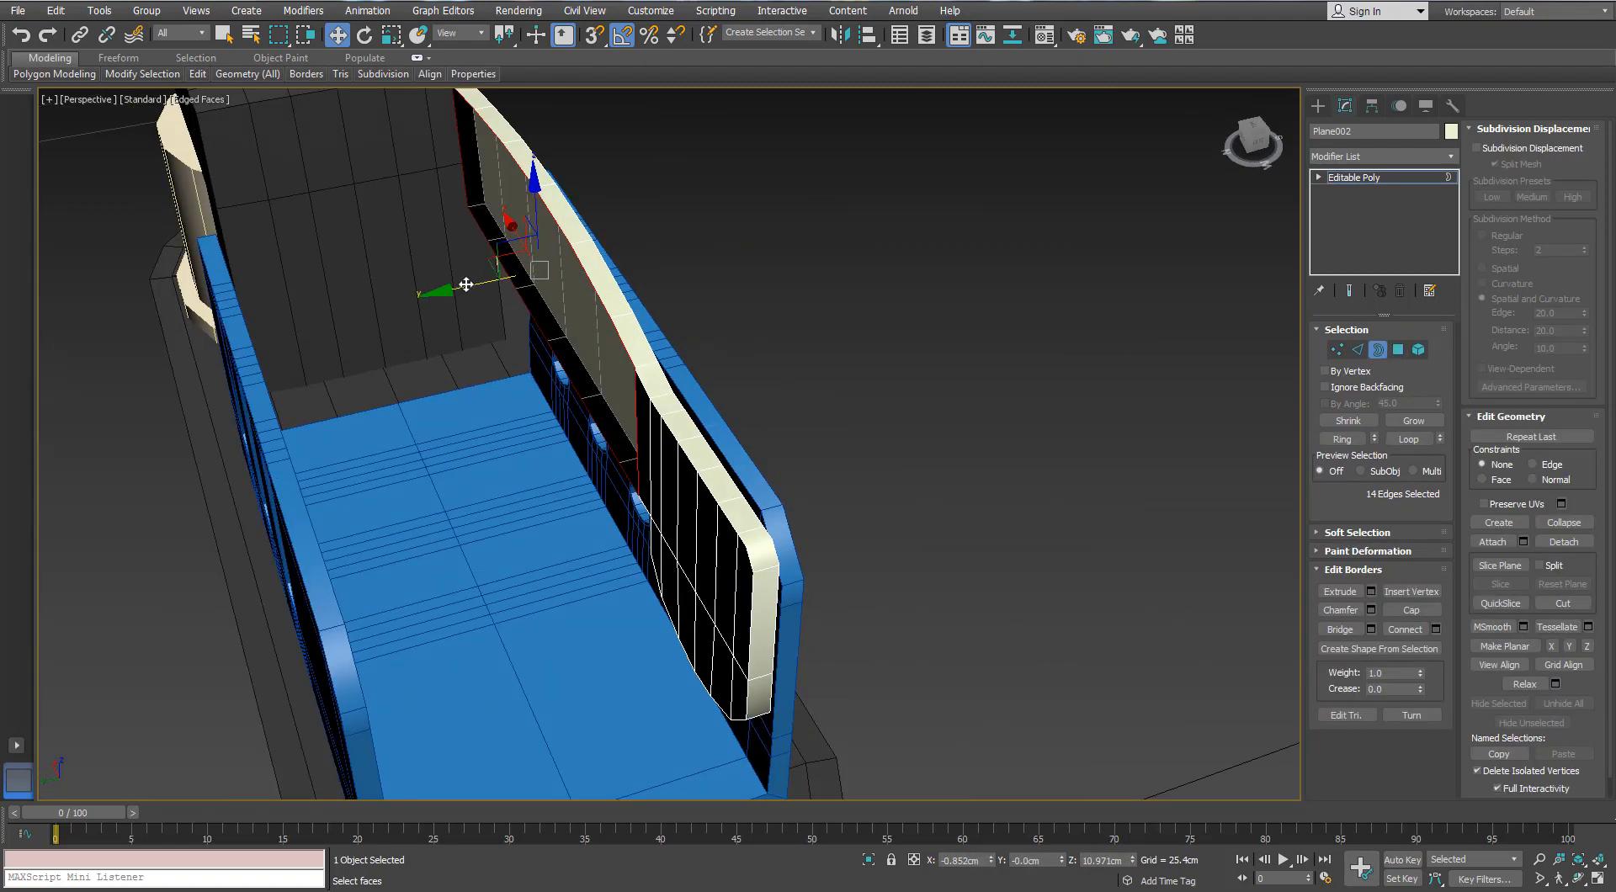
shift+drag(466, 285, 332, 338)
alt+middle_drag(333, 339, 746, 384)
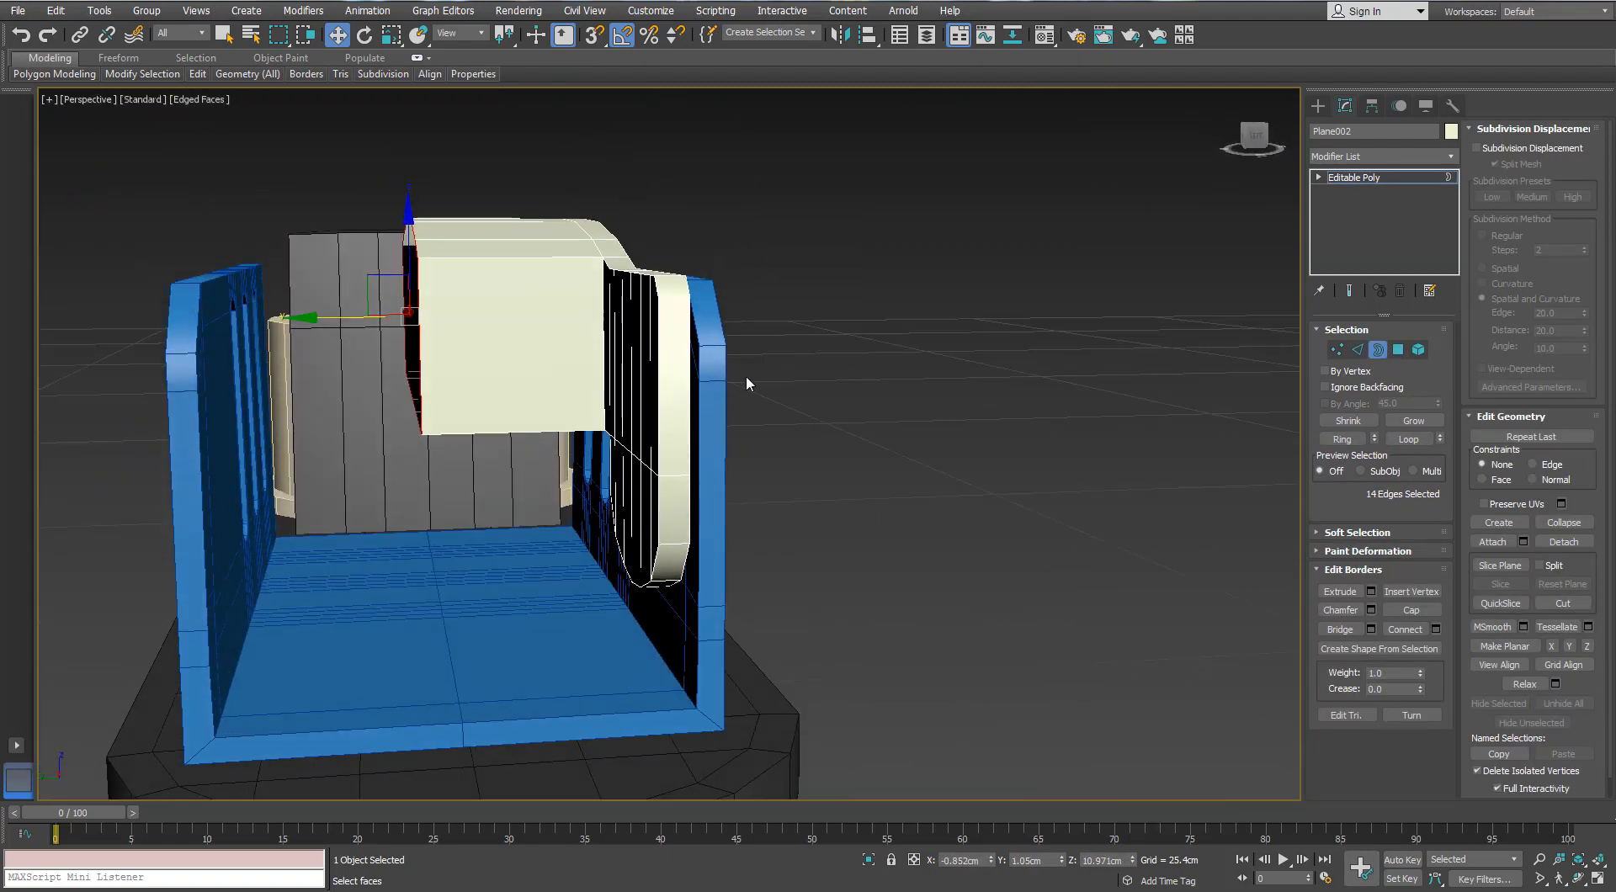
- Align the extended border with the body's centre line in the Left wireframe view, setting it at about Y 0.889 cm
key(f)
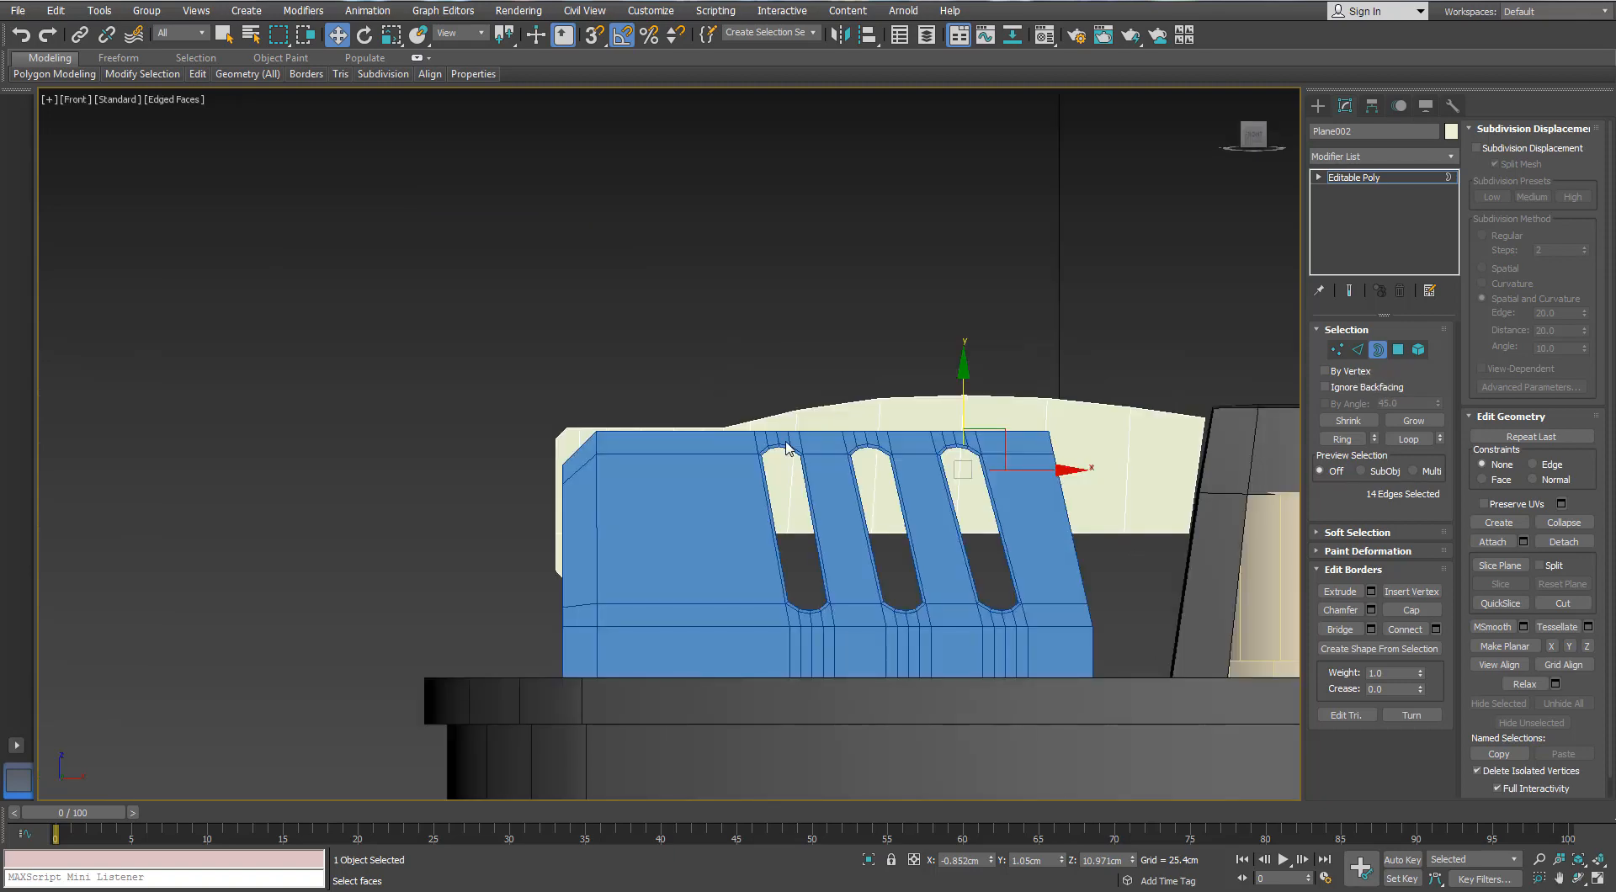
key(l)
key(F3)
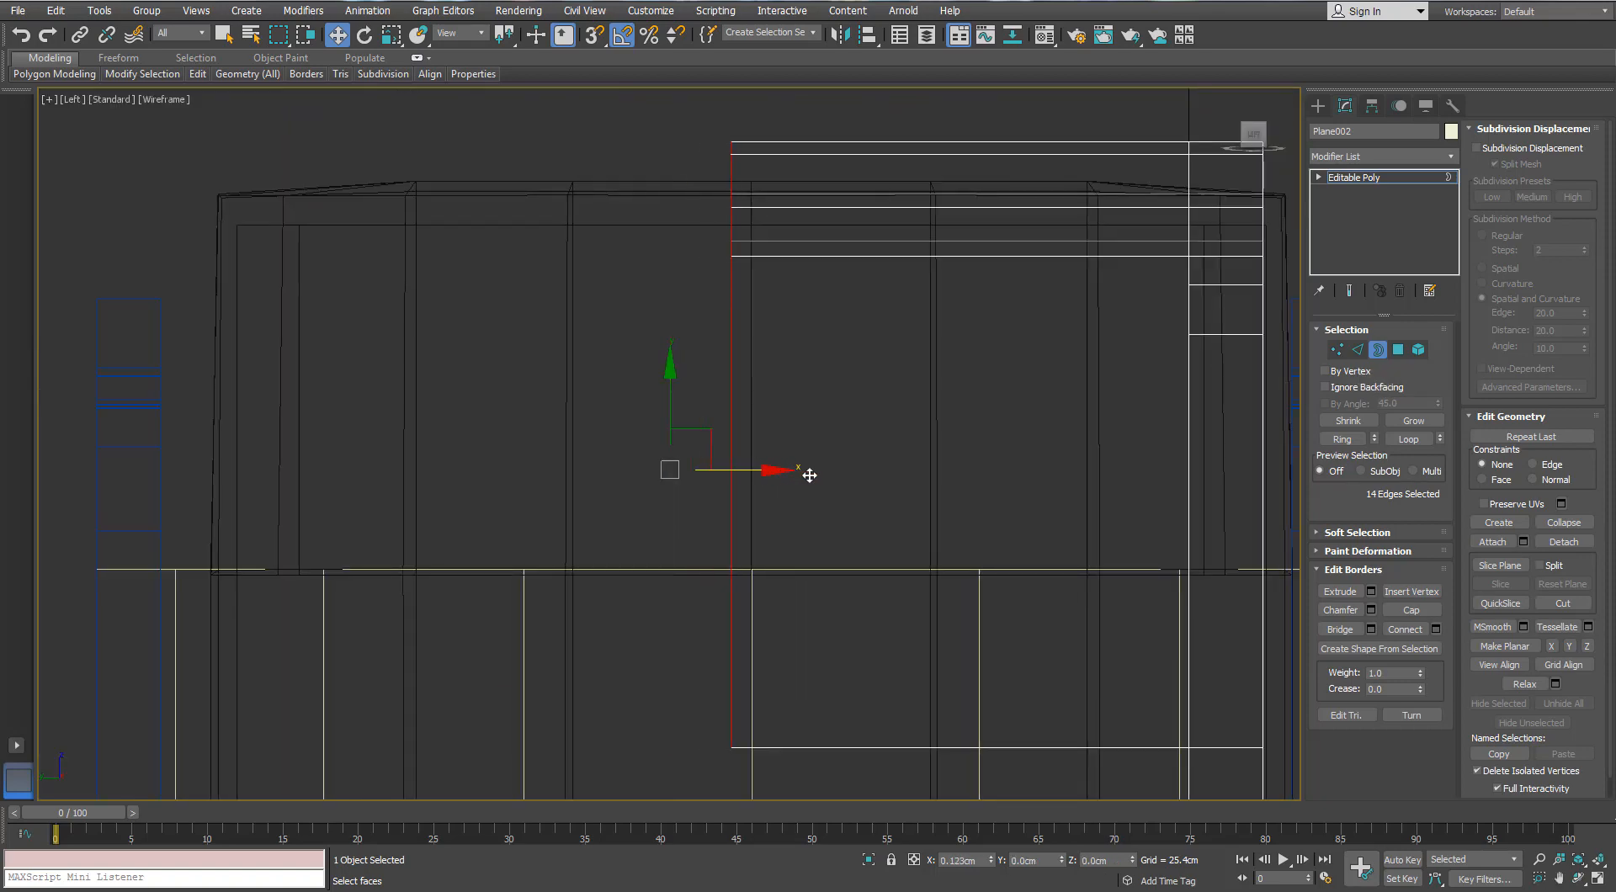
key(p)
mouse_move(815, 469)
alt+middle_down()
mouse_move(731, 402)
mouse_move(984, 455)
alt+middle_up()
key(F3)
key(F4)
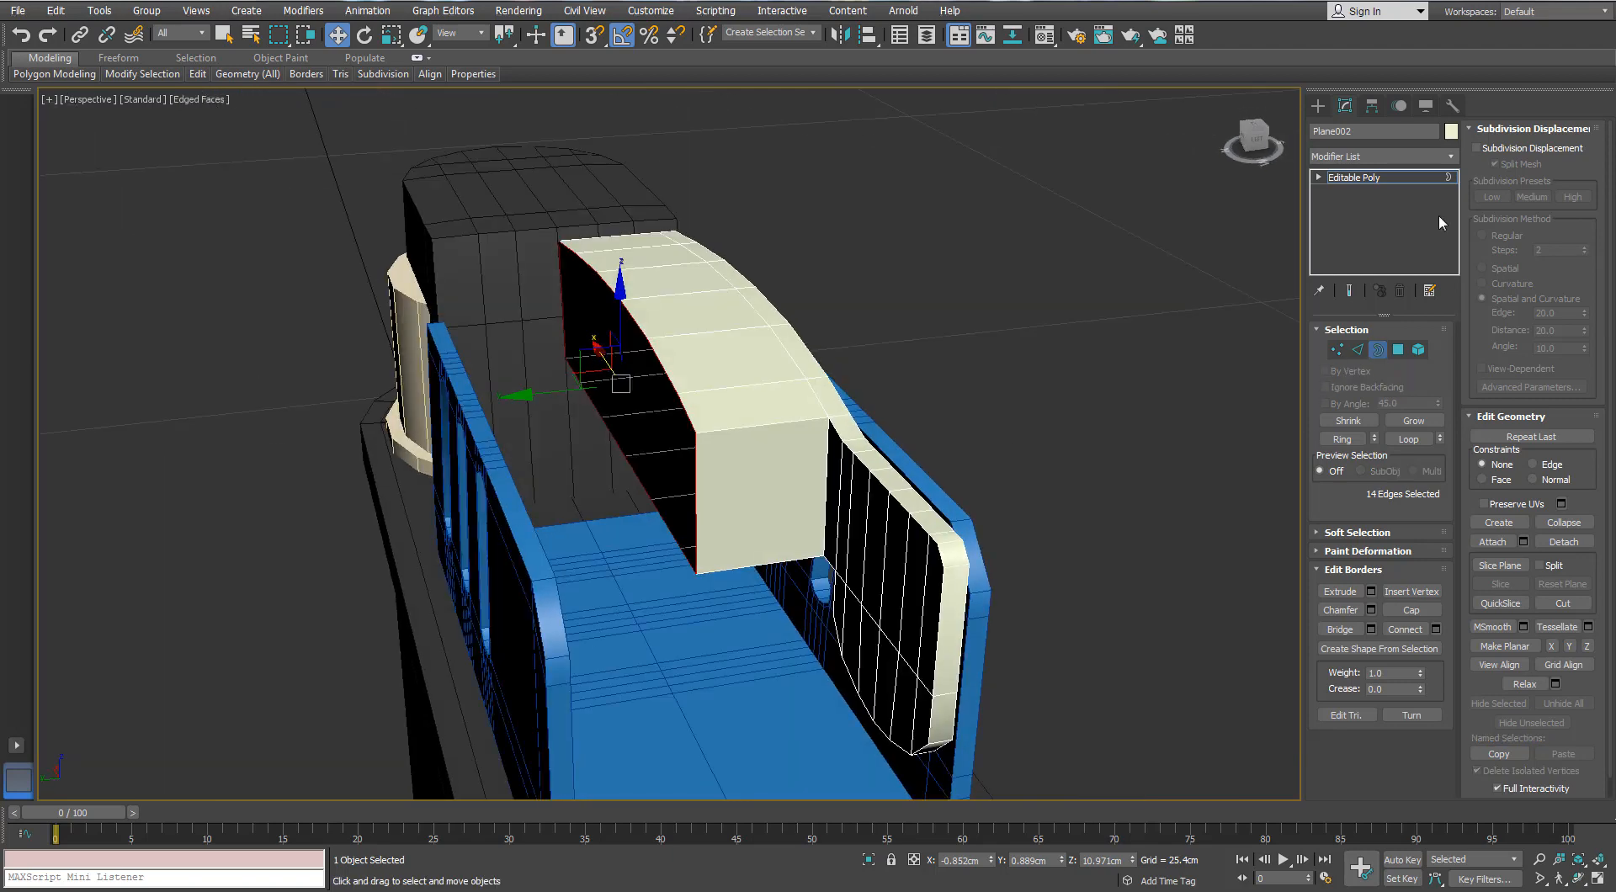
- Add a Symmetry modifier to the half-finished lever
key(3)
click(1453, 158)
text(sh)
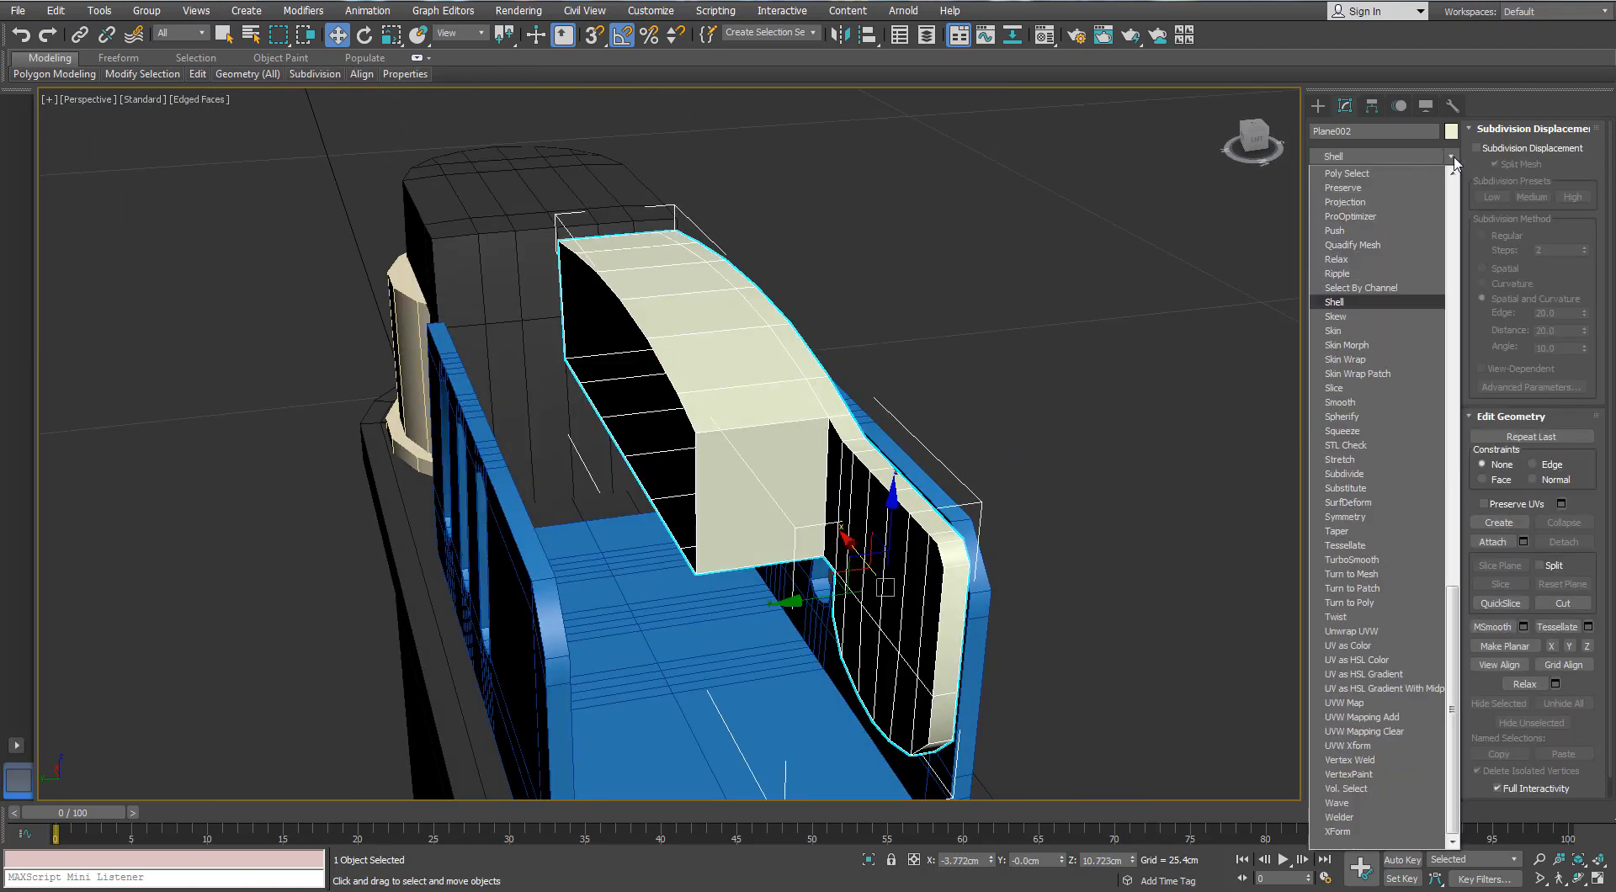
text(sy)
key(Return)
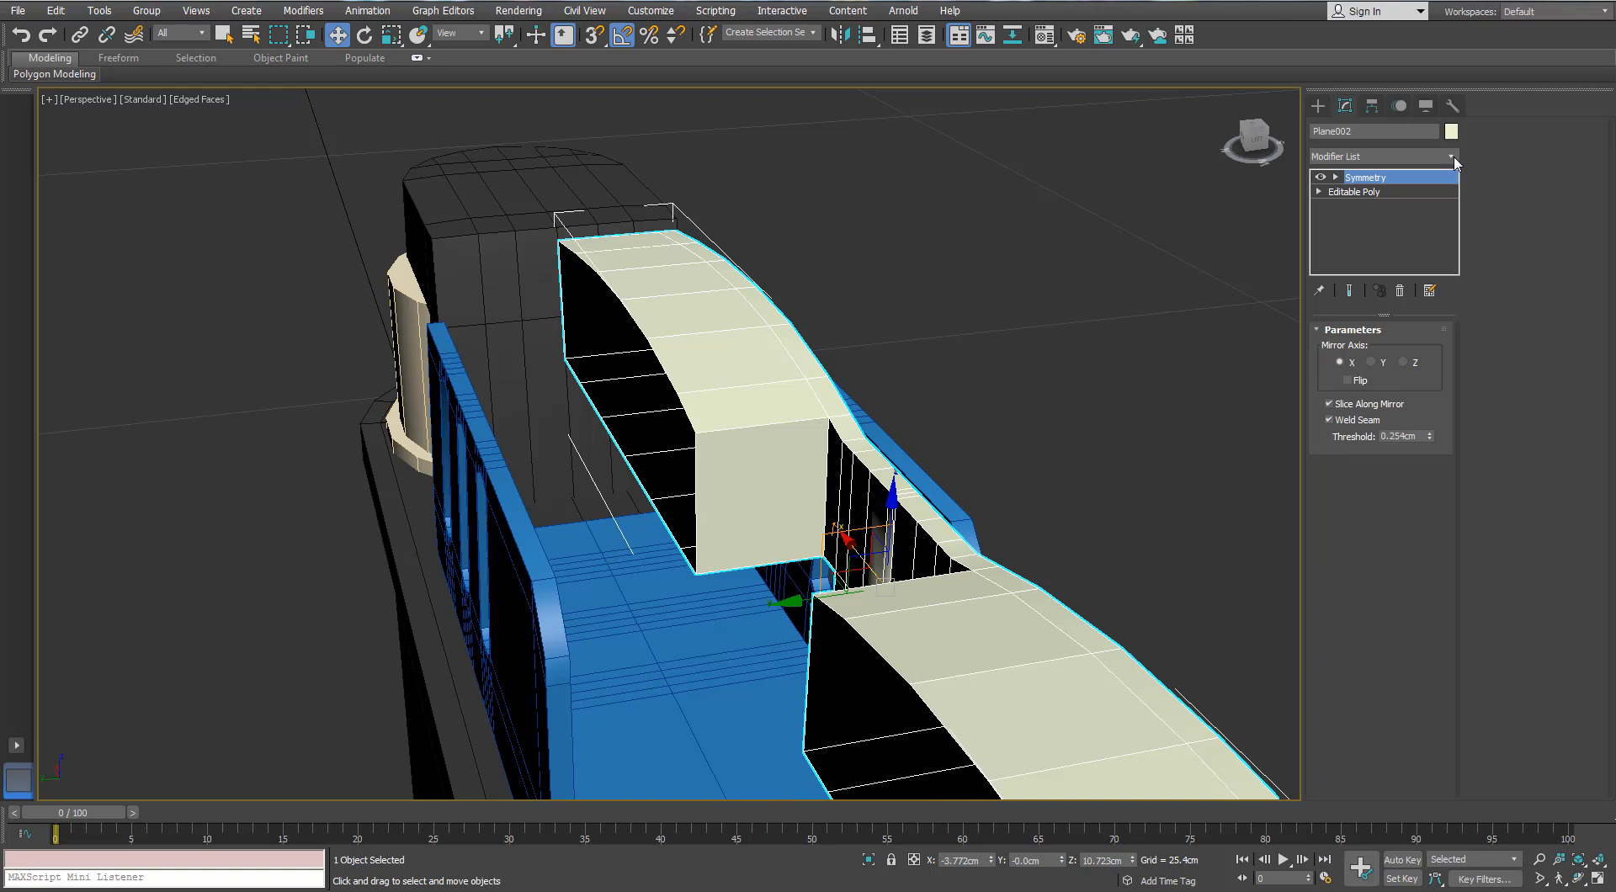
- Set the Symmetry mirror axis to Z and move the mirror plane to the bracket's centre so the two halves join
click(1370, 363)
alt+middle_drag(952, 495, 1044, 362)
click(1359, 194)
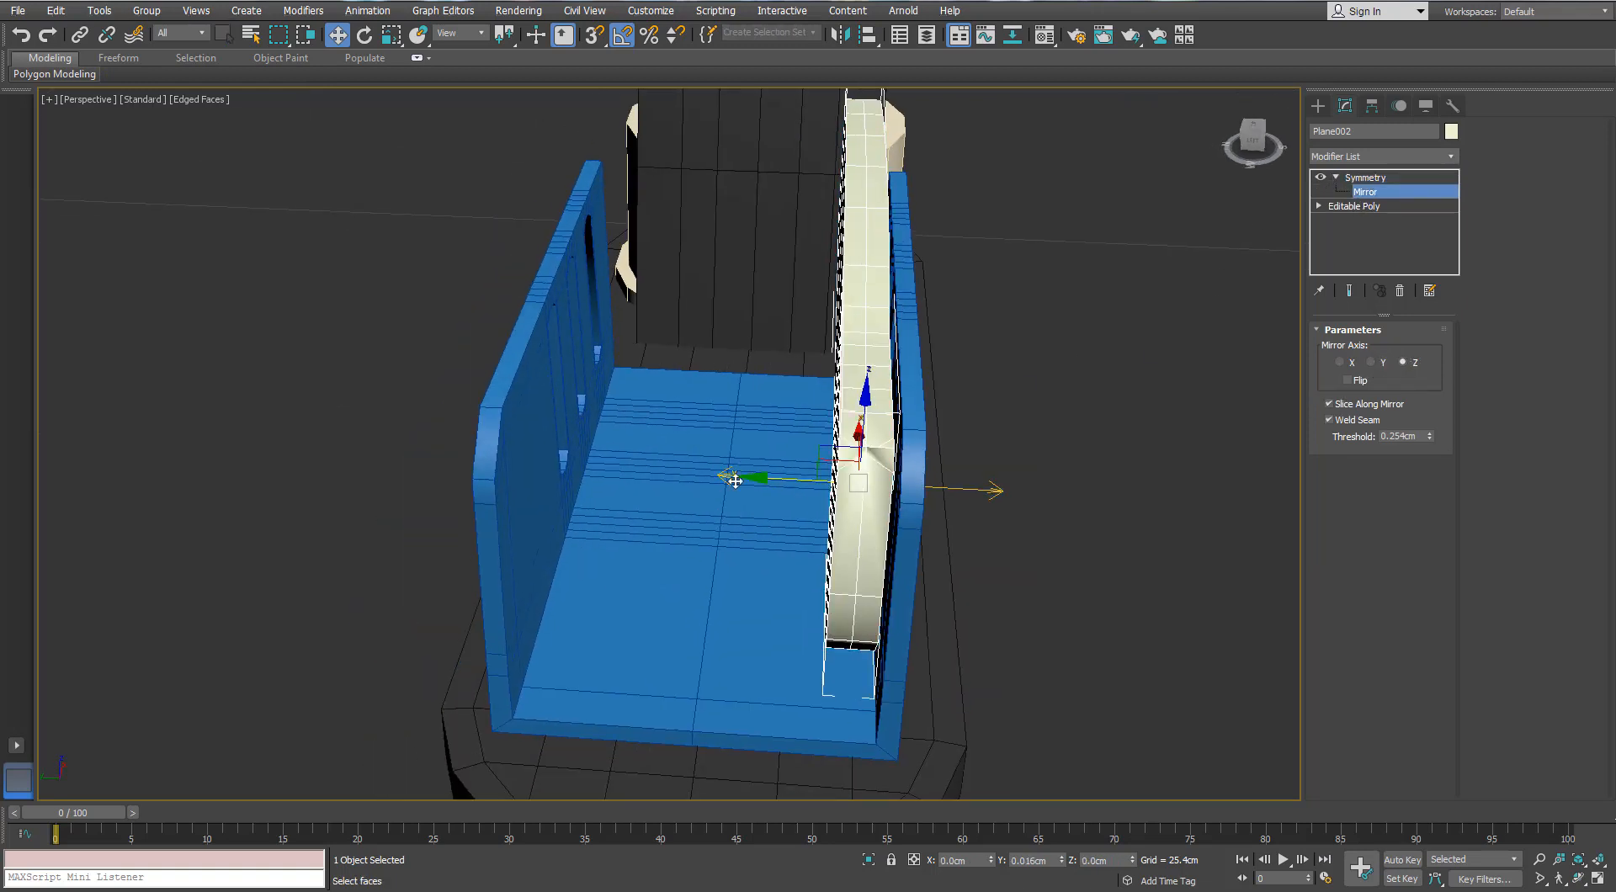
drag(737, 477, 617, 483)
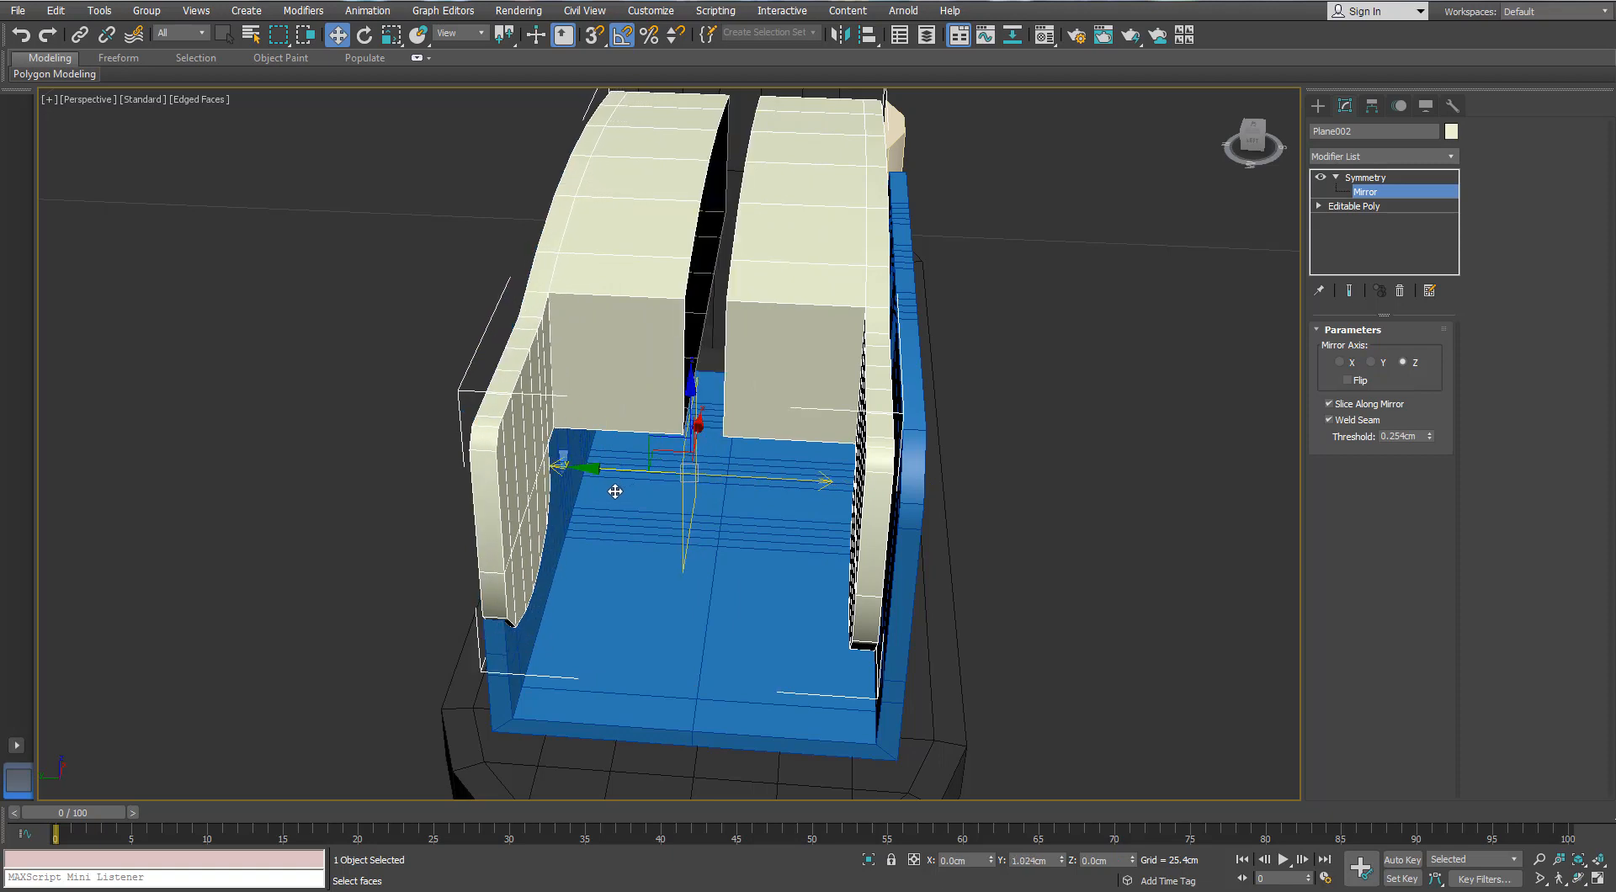
alt+middle_drag(617, 483, 572, 455)
drag(597, 480, 602, 481)
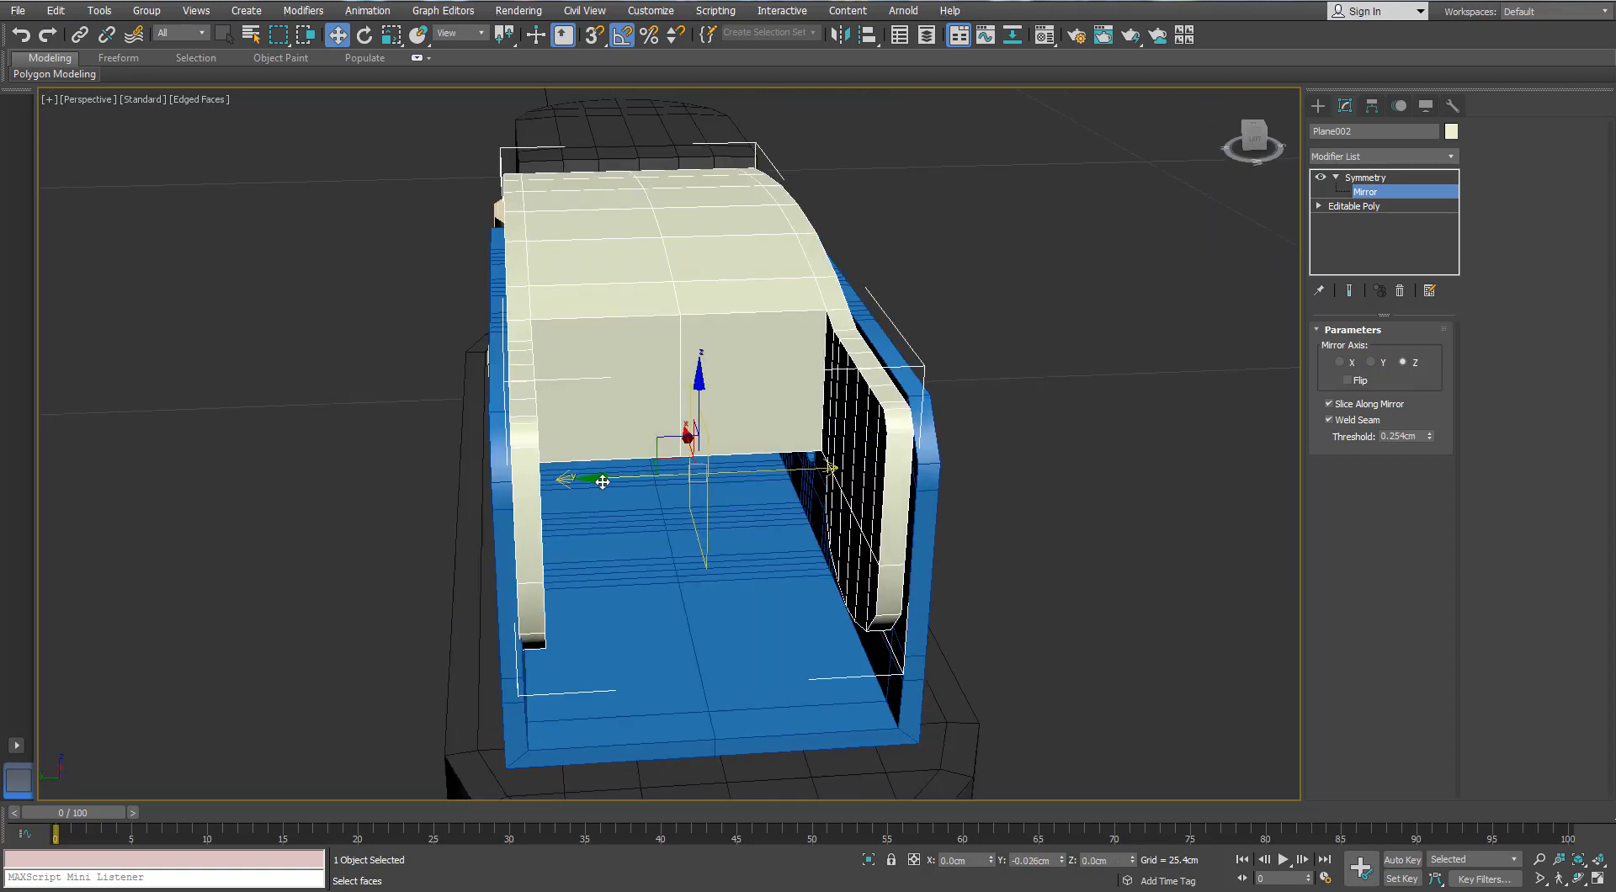
- Align the mirror plane with the bracket's centre in the left wireframe view and set the weld threshold to 0.229 cm
alt+middle_drag(603, 480, 582, 414)
key(l)
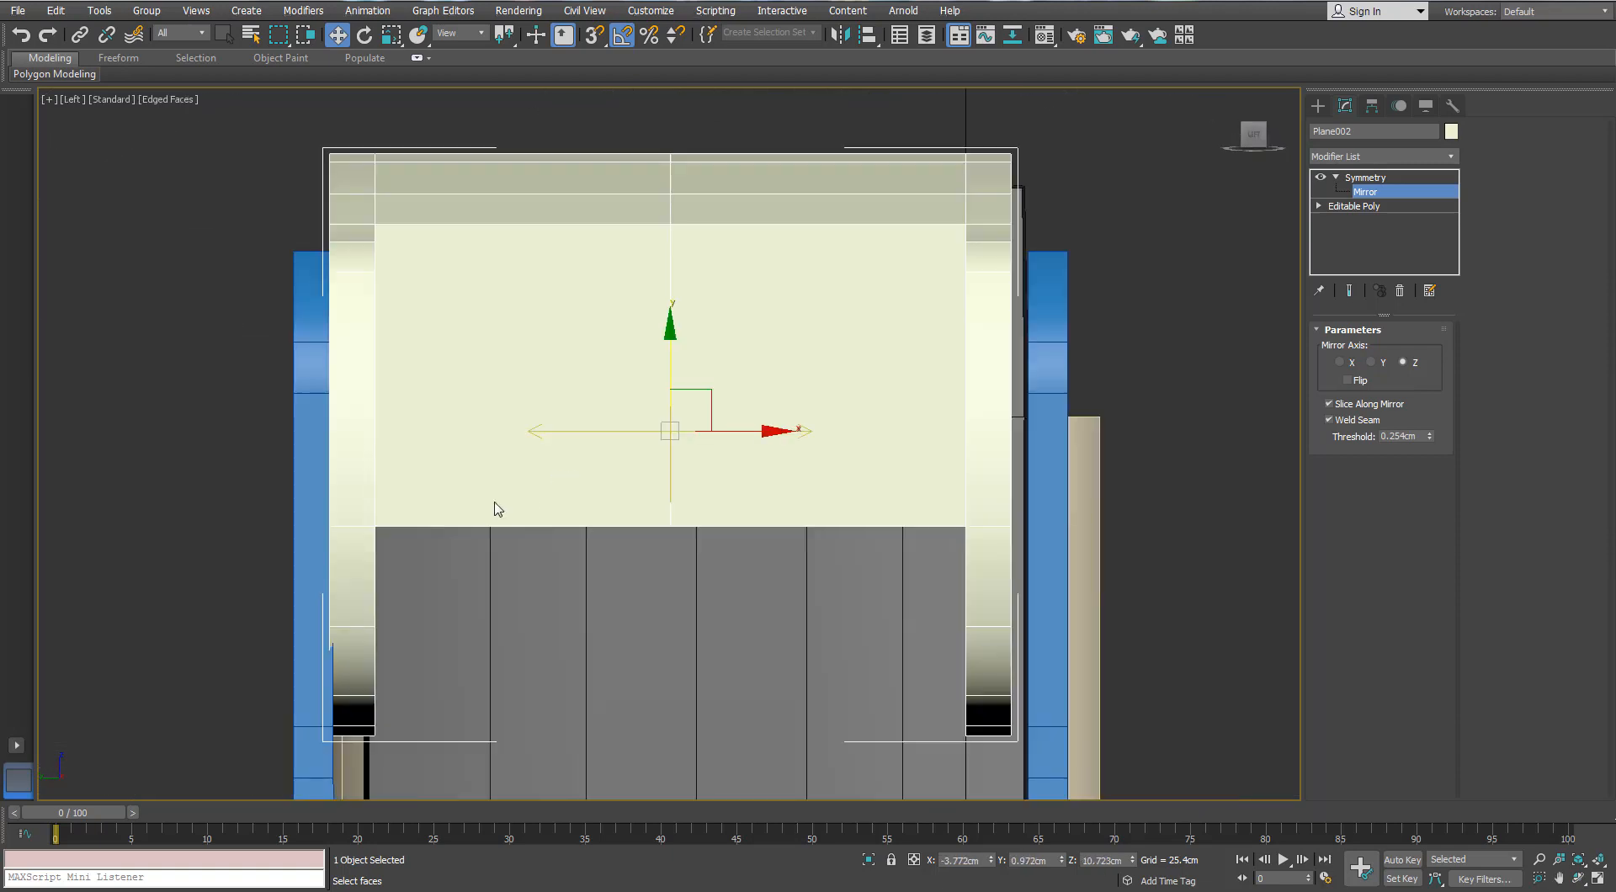
key(F3)
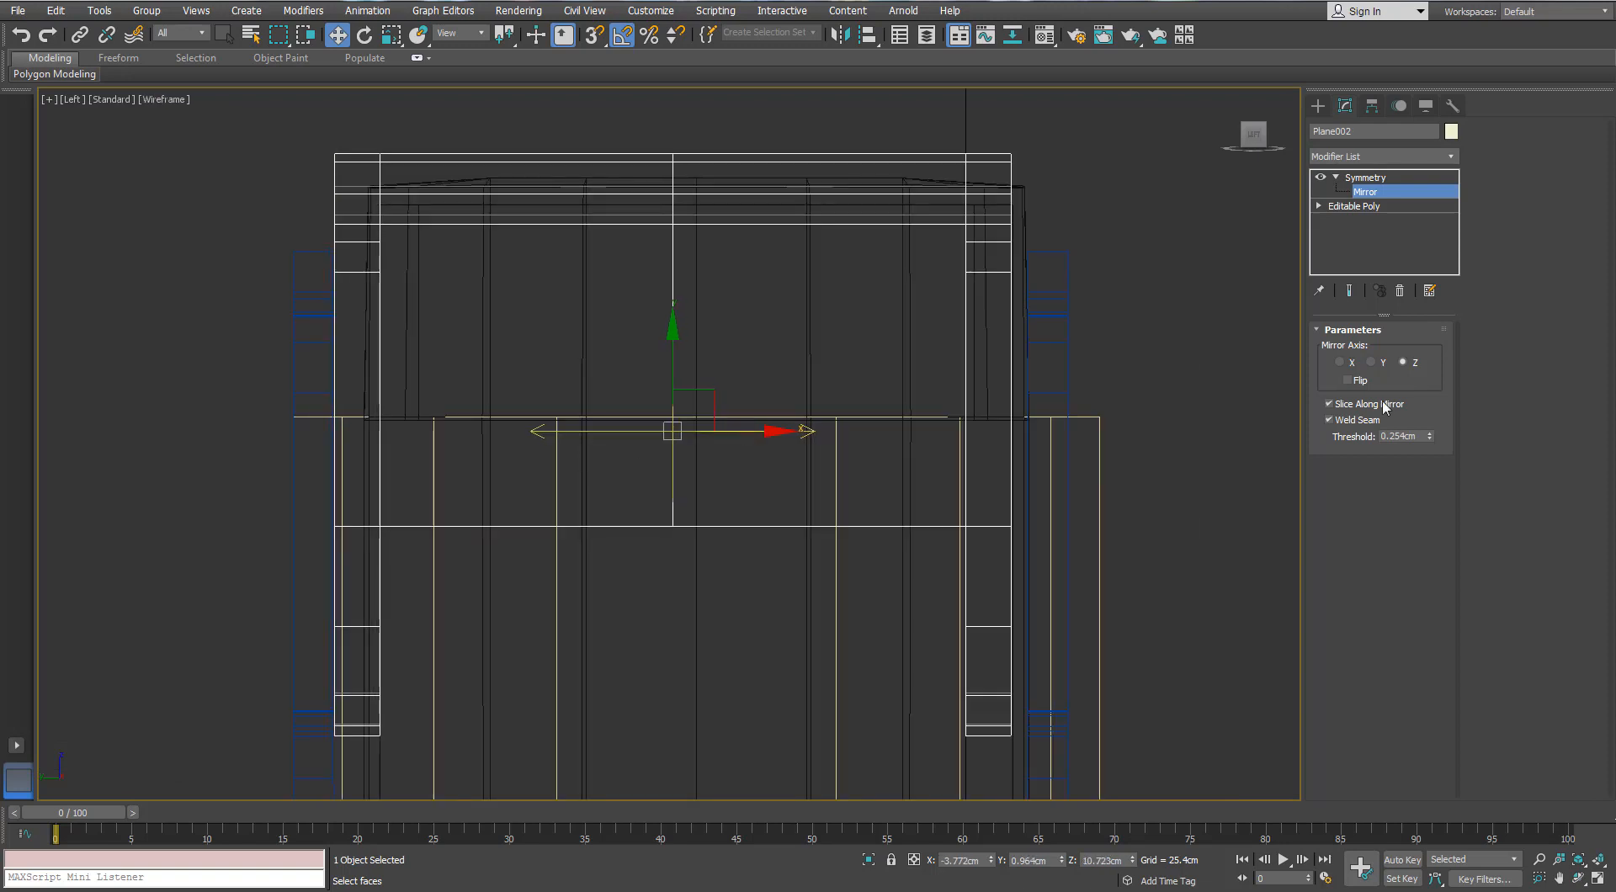
key(p)
key(F3)
mouse_move(828, 380)
alt+middle_down()
mouse_move(714, 426)
mouse_move(613, 551)
mouse_move(619, 610)
mouse_move(706, 579)
mouse_move(627, 589)
alt+middle_up()
scroll(613, 551, down, 2)
scroll(613, 551, down, 2)
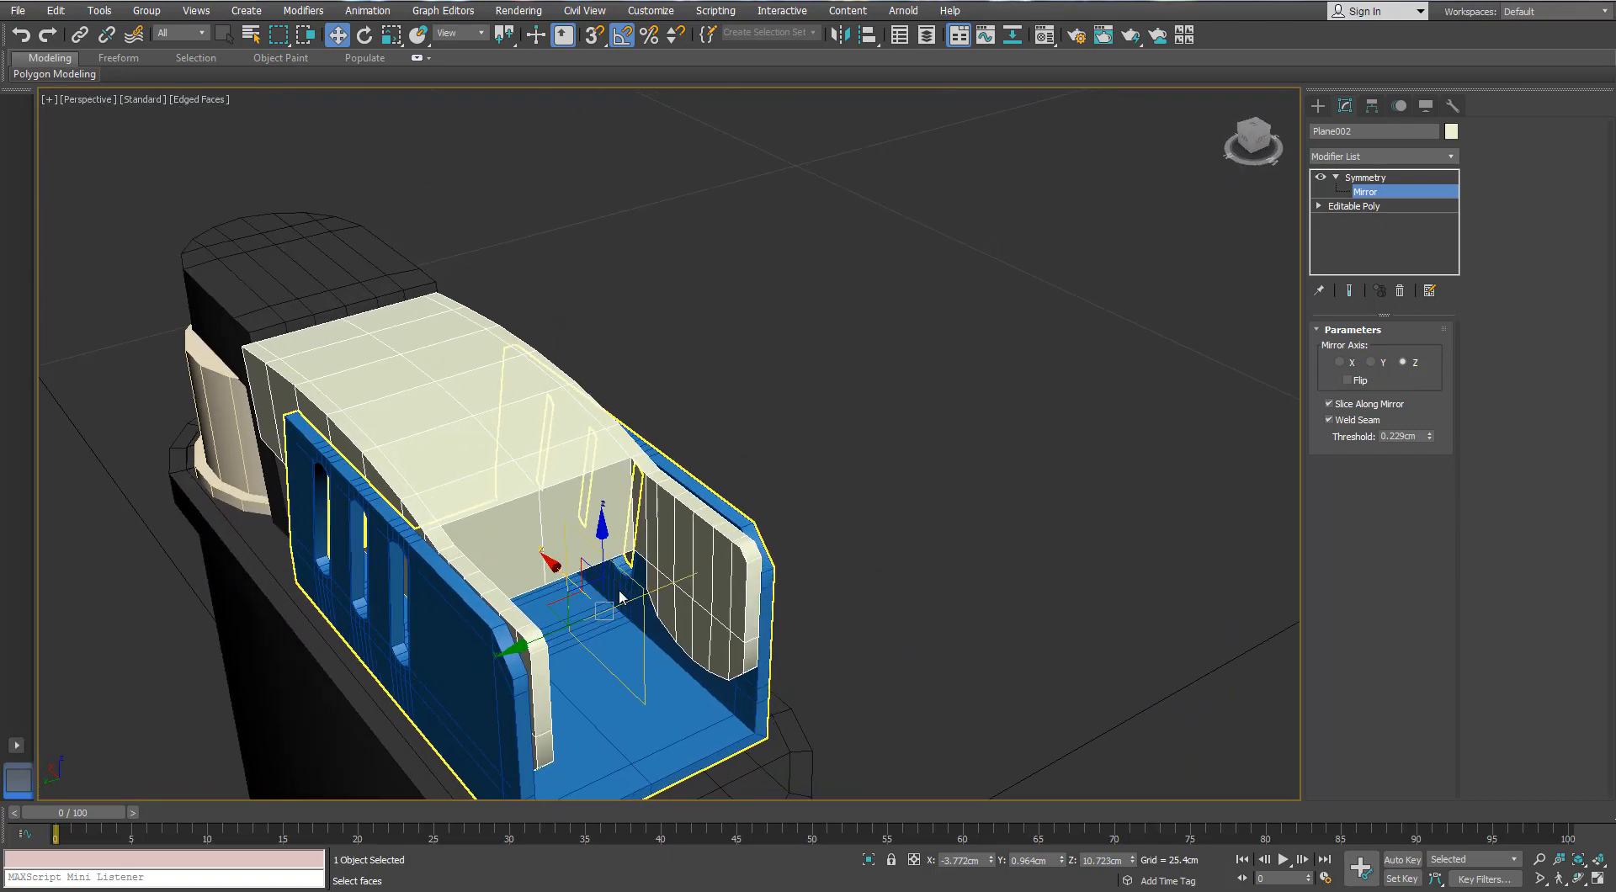
scroll(965, 444, up, 3)
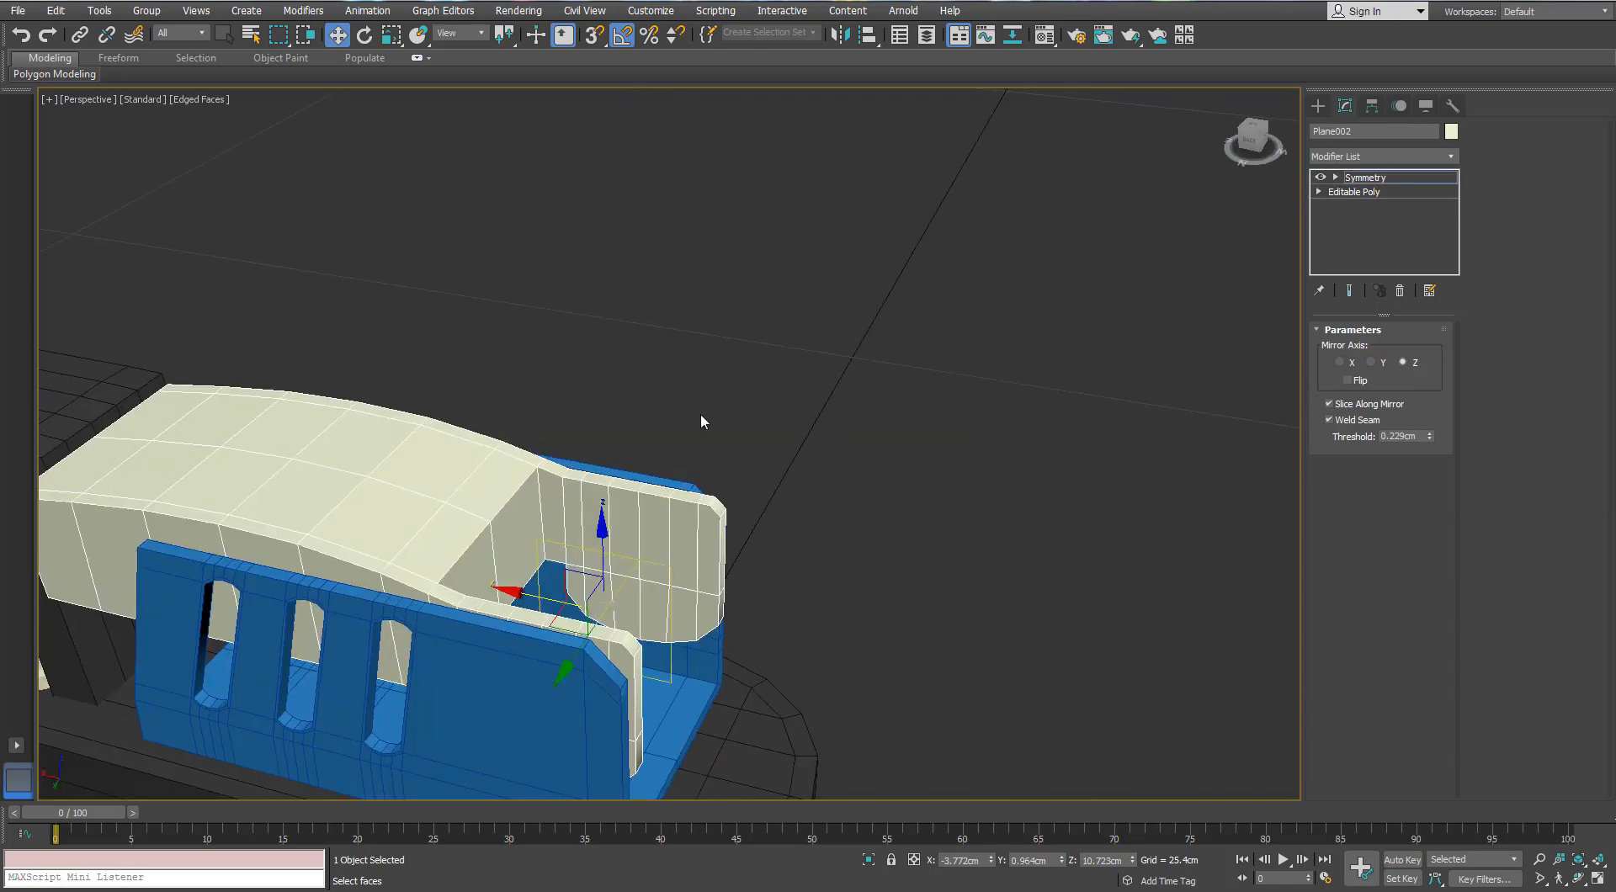
- Convert the mirrored object to an Editable Poly
alt+middle_drag(703, 421, 487, 446)
right_click(486, 446)
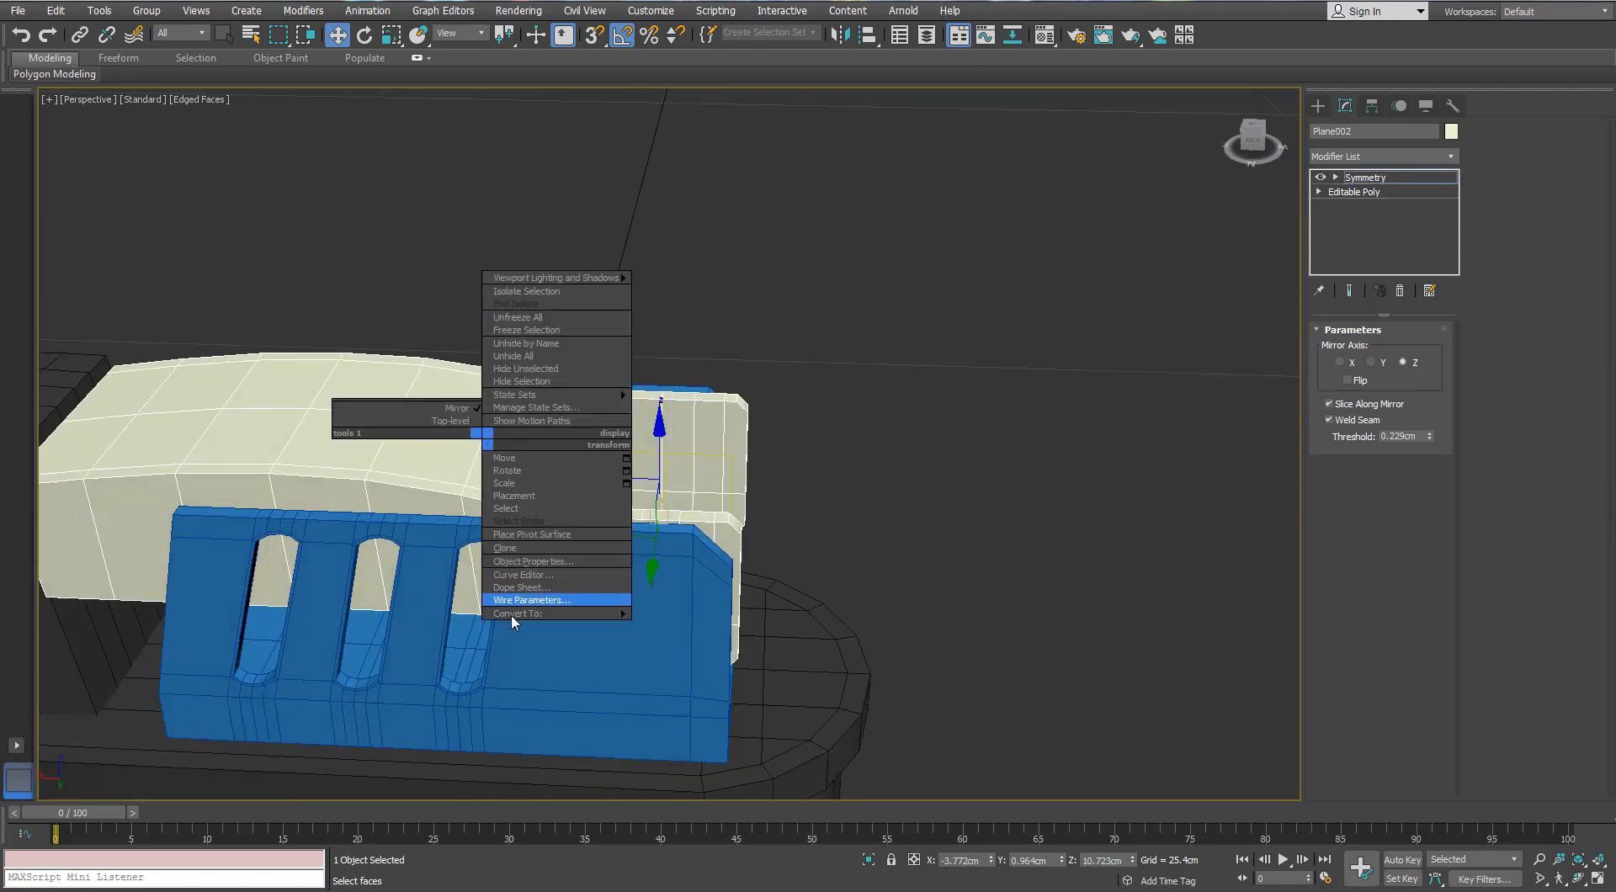
mouse_move(512, 617)
click(456, 623)
- Rotate the mirrored part -90 degrees about the Y axis so it stands upright in the blue bracket
alt+middle_drag(1002, 356, 716, 427)
key(e)
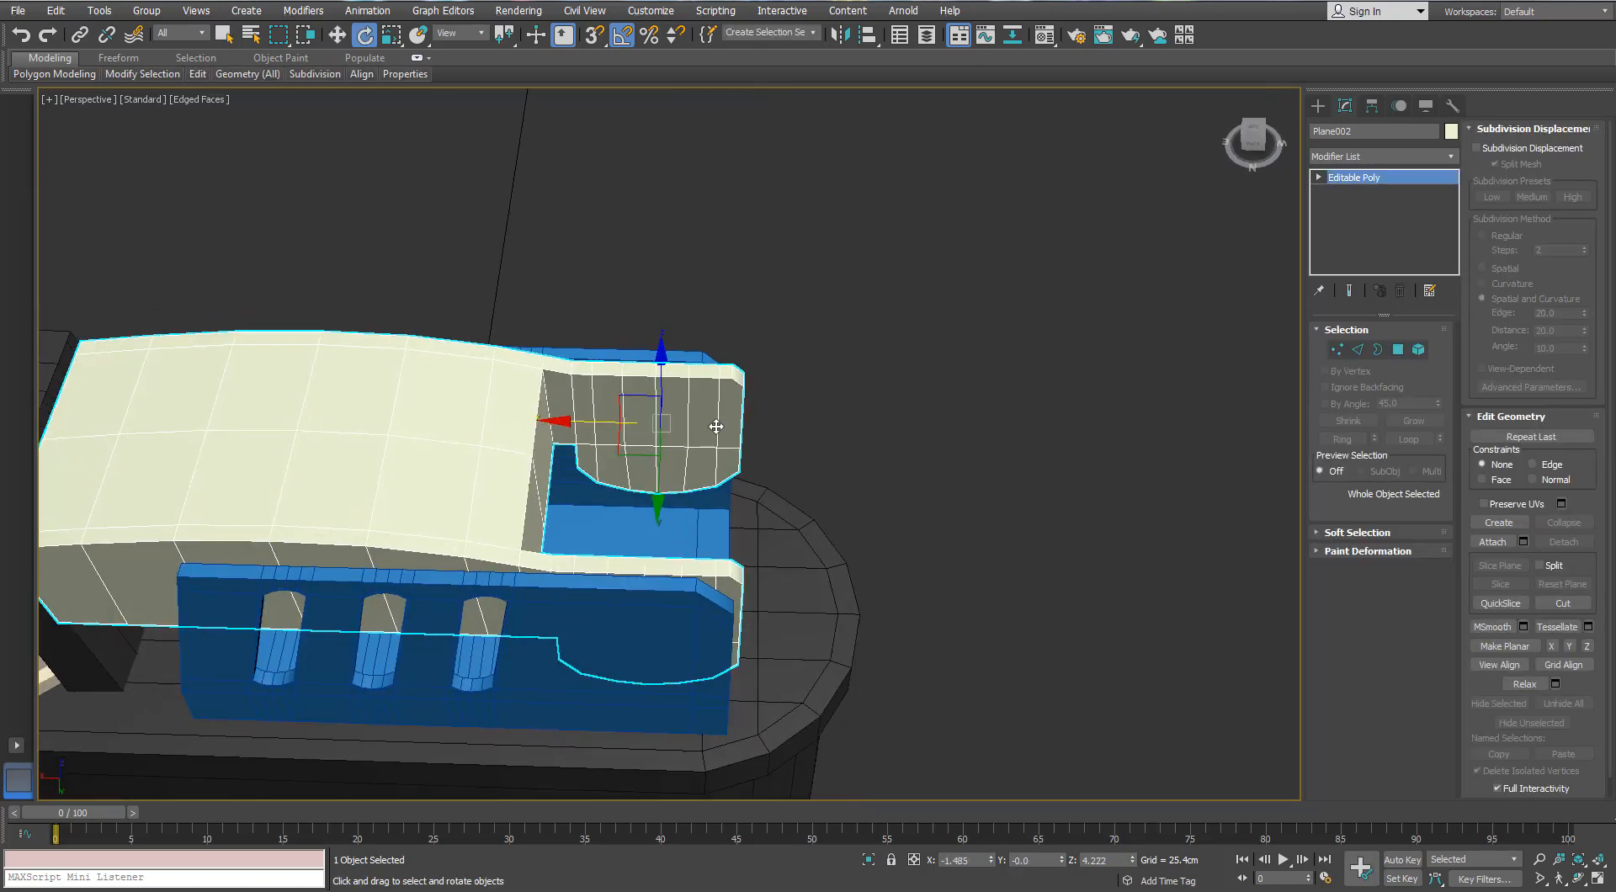
scroll(716, 427, down, 5)
drag(706, 375, 793, 388)
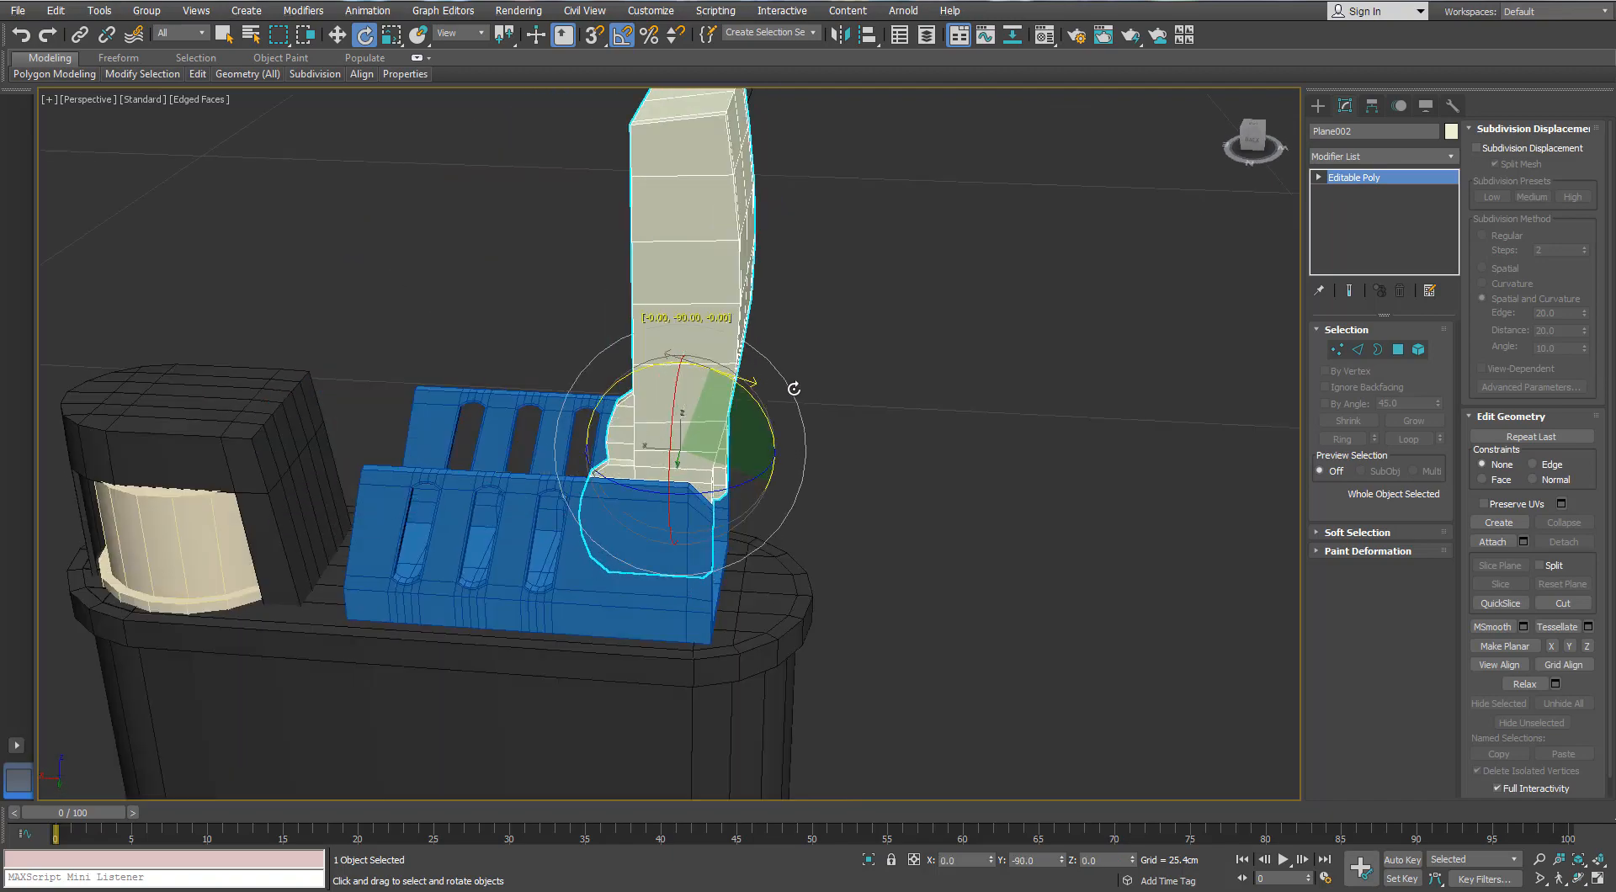
alt+middle_drag(793, 388, 1031, 365)
scroll(757, 412, up, 3)
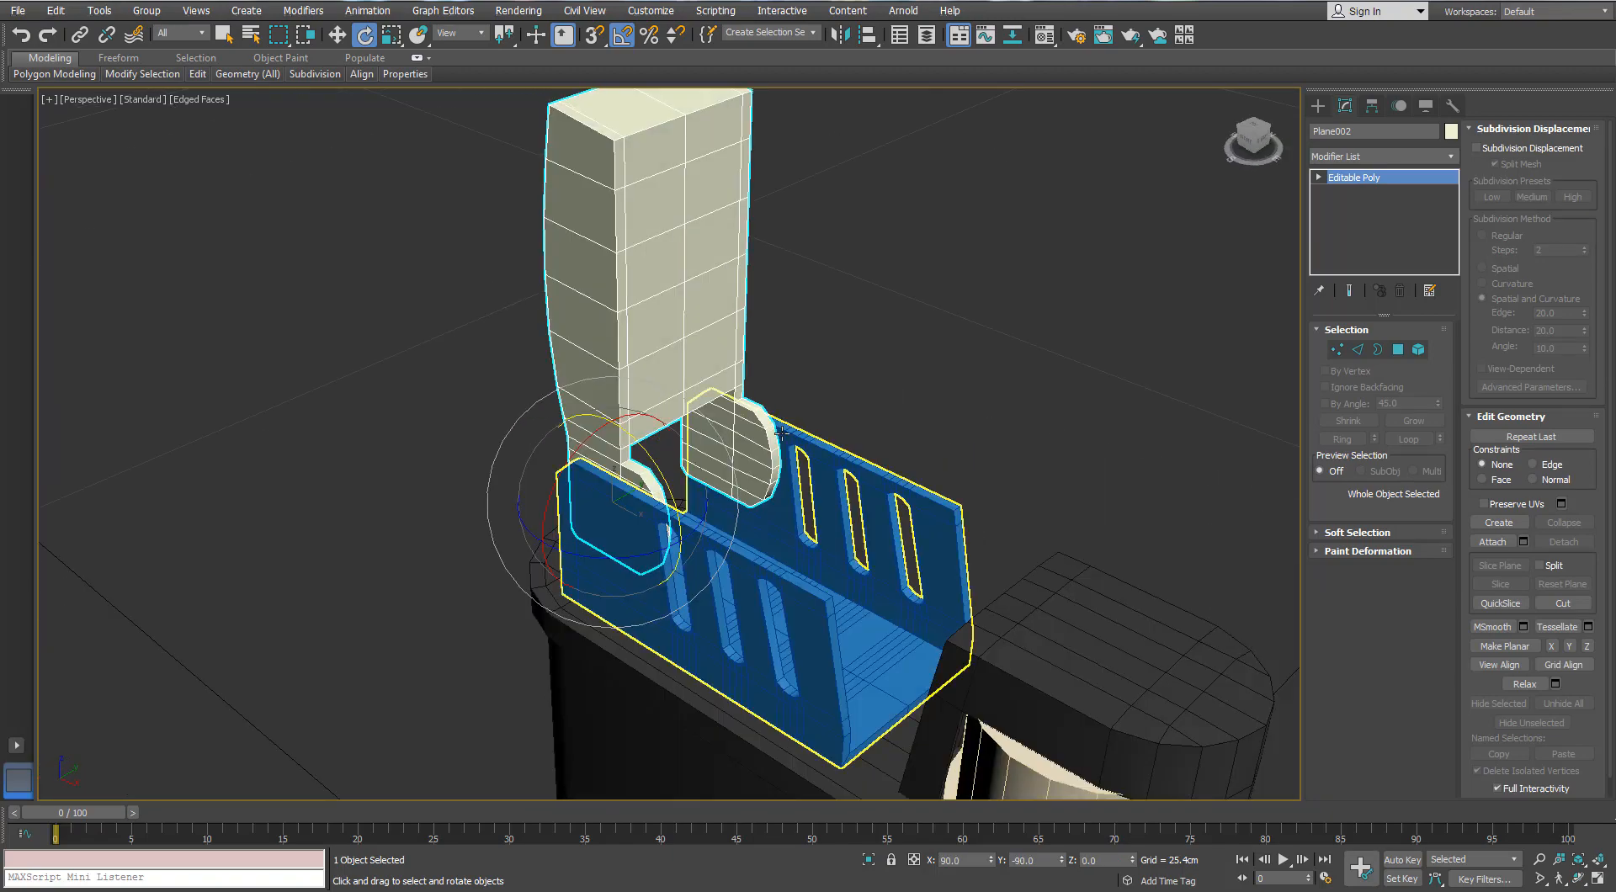
- Select the full ring of edges running across the upright part's thickness and change the object colour to orange
scroll(781, 430, up, 4)
alt+middle_drag(792, 421, 661, 425)
scroll(749, 313, up, 3)
click(1357, 350)
click(471, 433)
click(470, 323)
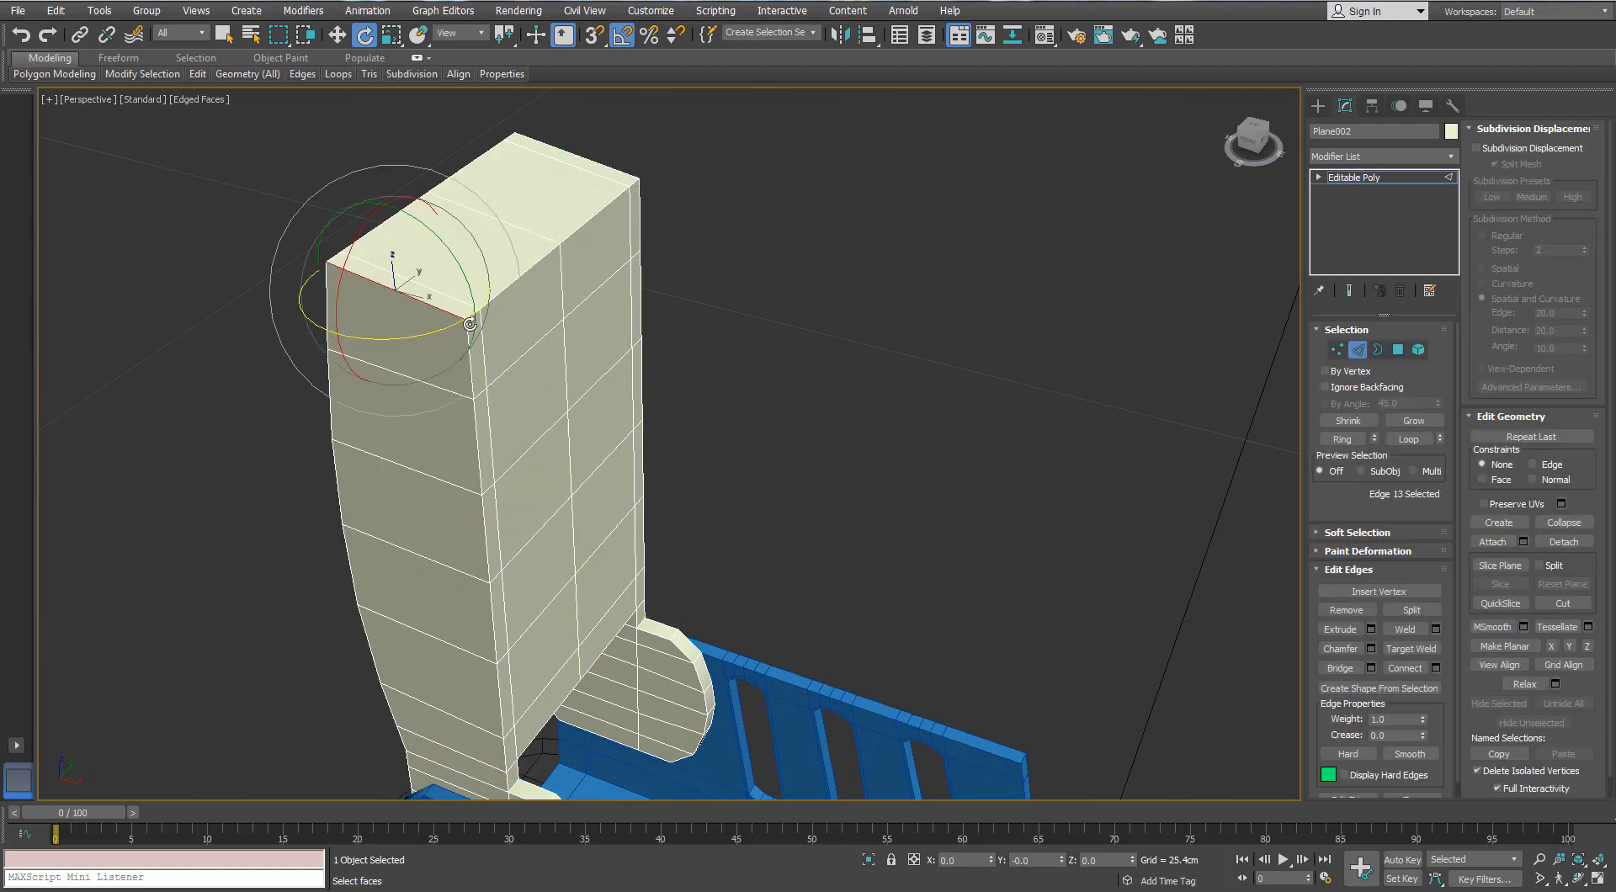
click(1340, 440)
click(1451, 132)
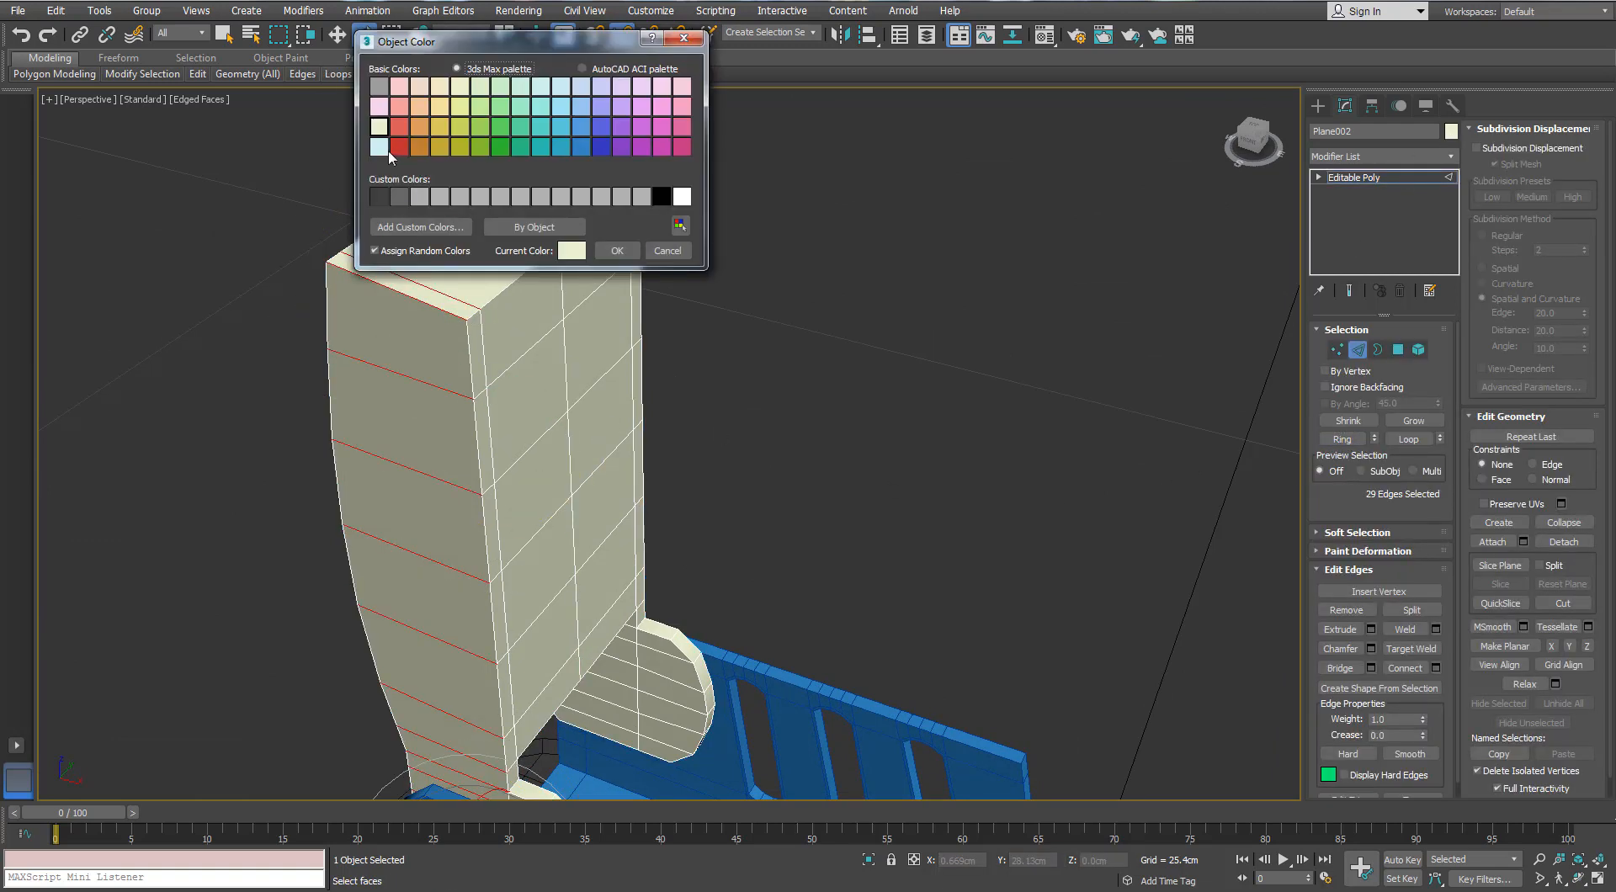
click(617, 251)
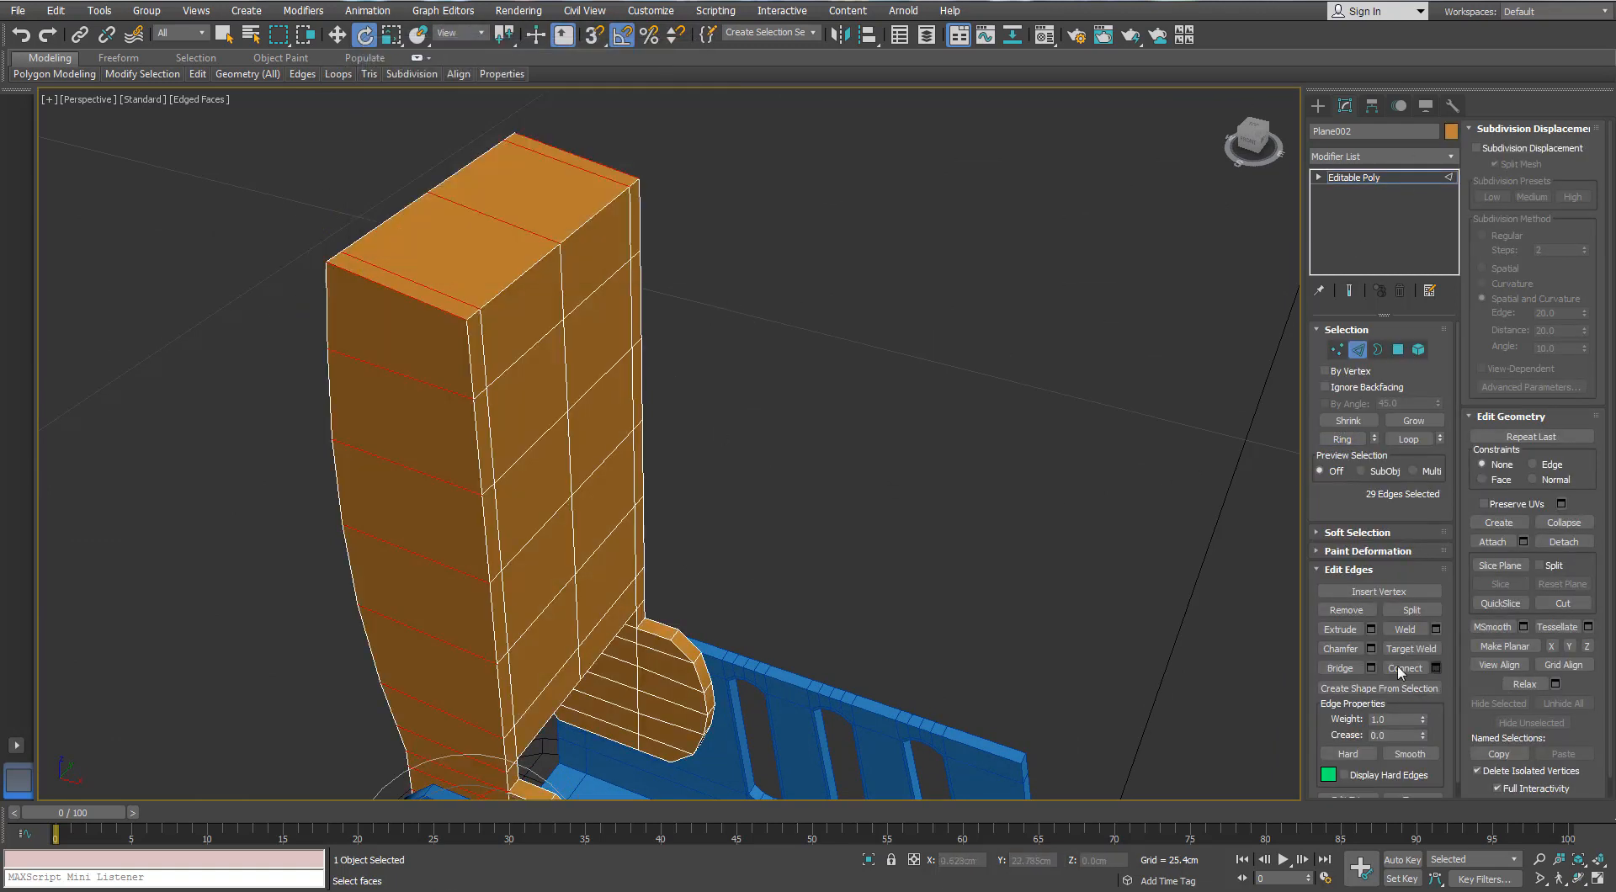
- Connect the selected edge ring with 2 segments and a pinch of about 39
click(1402, 668)
alt+middle_drag(690, 438, 822, 581)
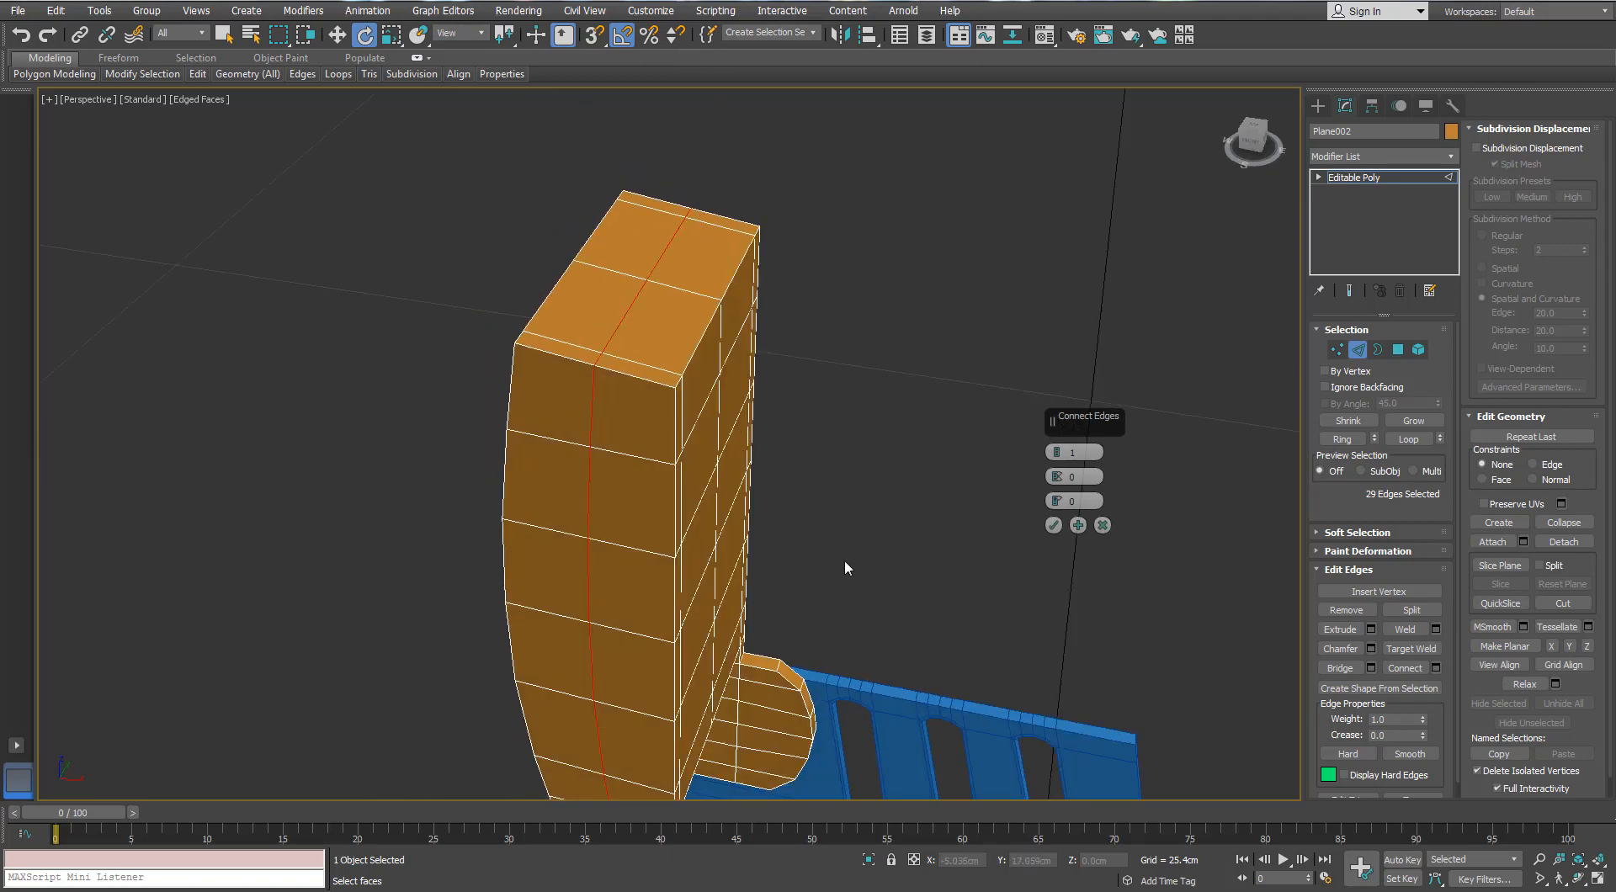
mouse_move(829, 471)
alt+middle_down()
mouse_move(729, 462)
mouse_move(839, 486)
alt+middle_up()
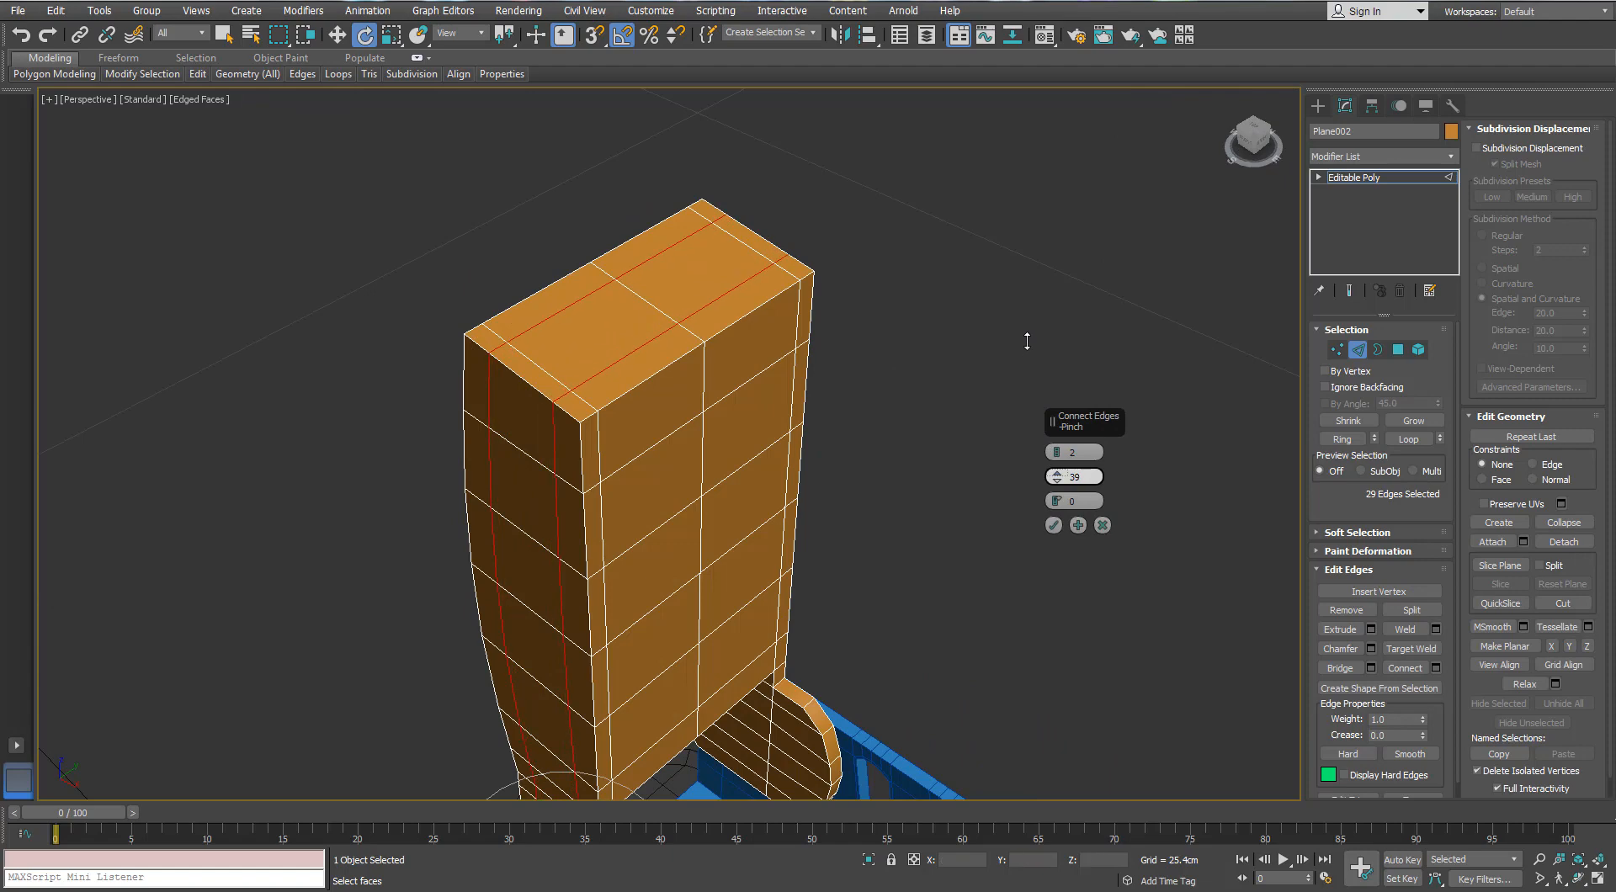
click(1054, 525)
- Select the two short inner edges on the part's top face, convert them to vertices and scale them inward along Y
alt+middle_drag(926, 497, 622, 404)
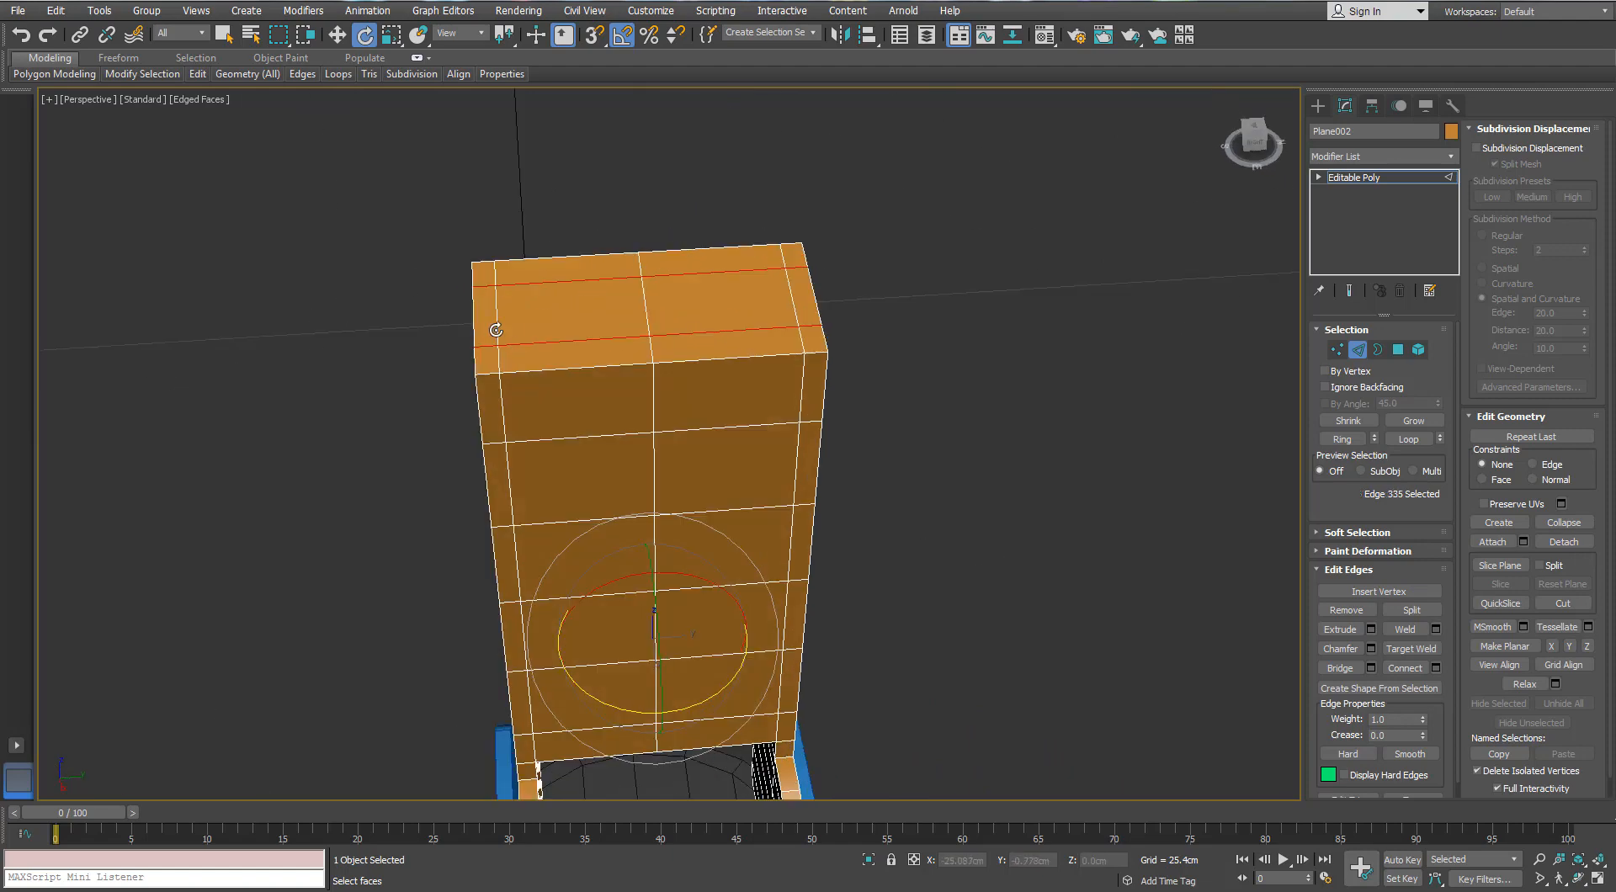
alt+middle_drag(495, 330, 512, 264)
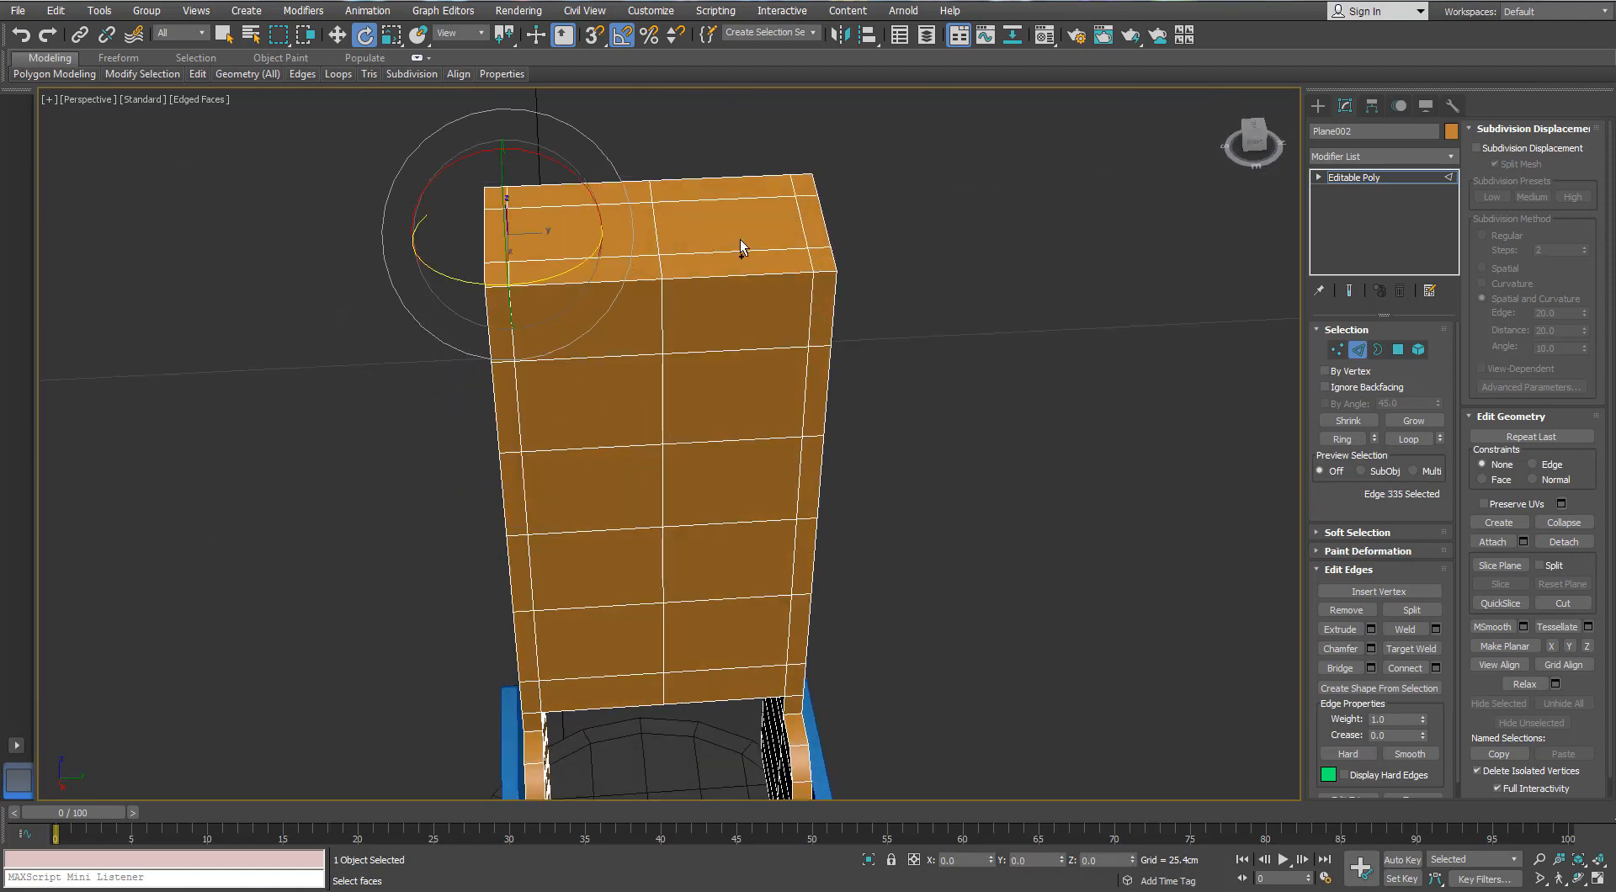
ctrl+click(801, 225)
ctrl+click(1336, 349)
alt+middle_drag(840, 329, 611, 285)
key(r)
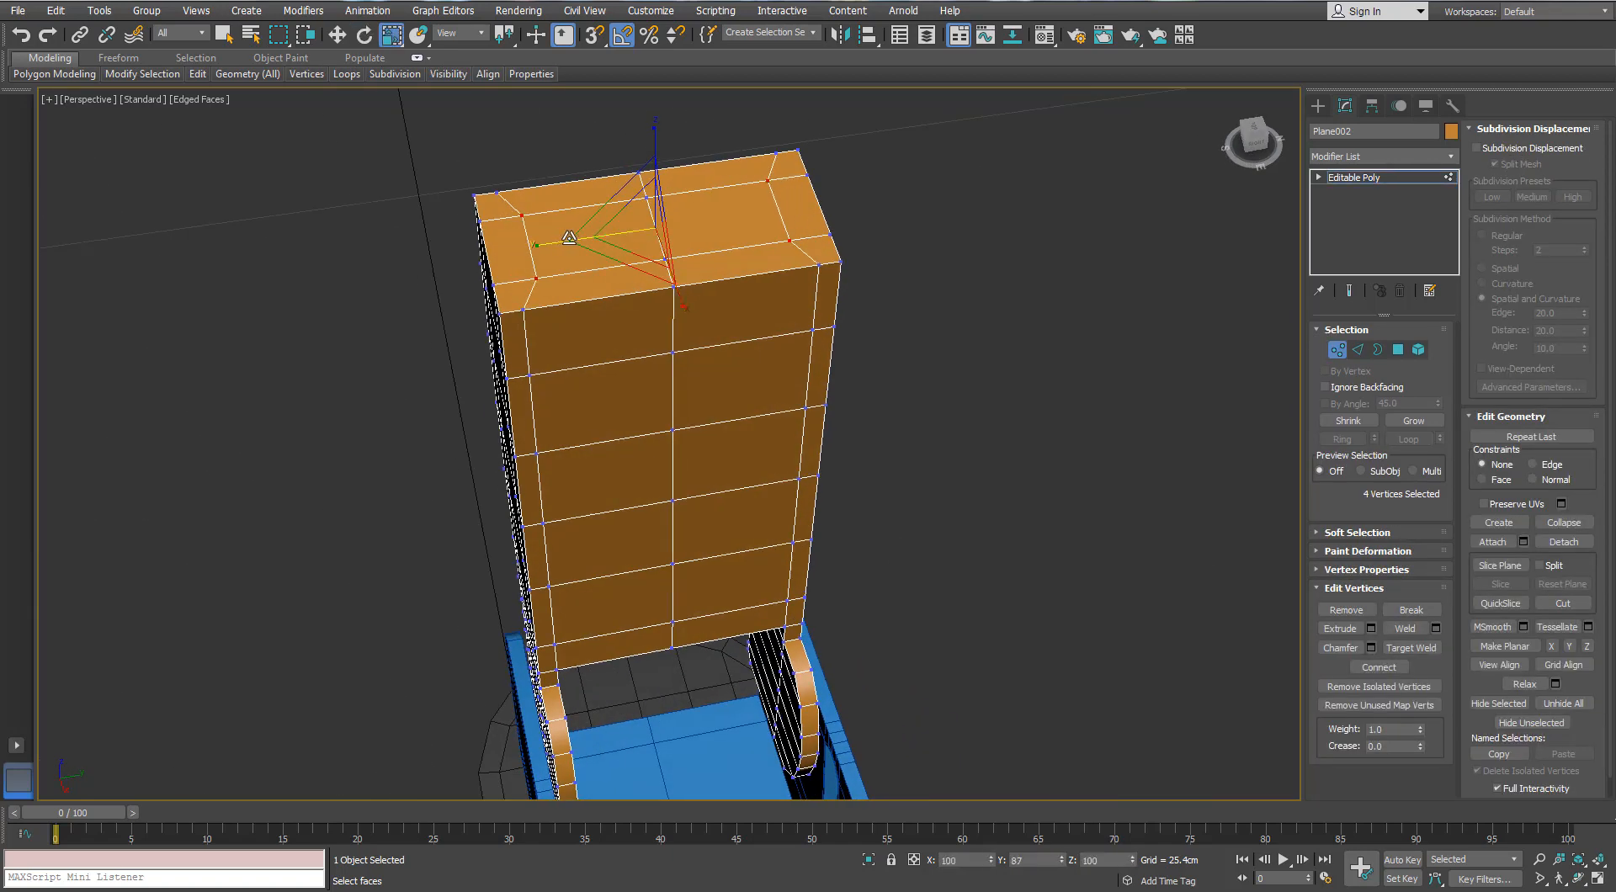
alt+middle_drag(564, 238, 606, 252)
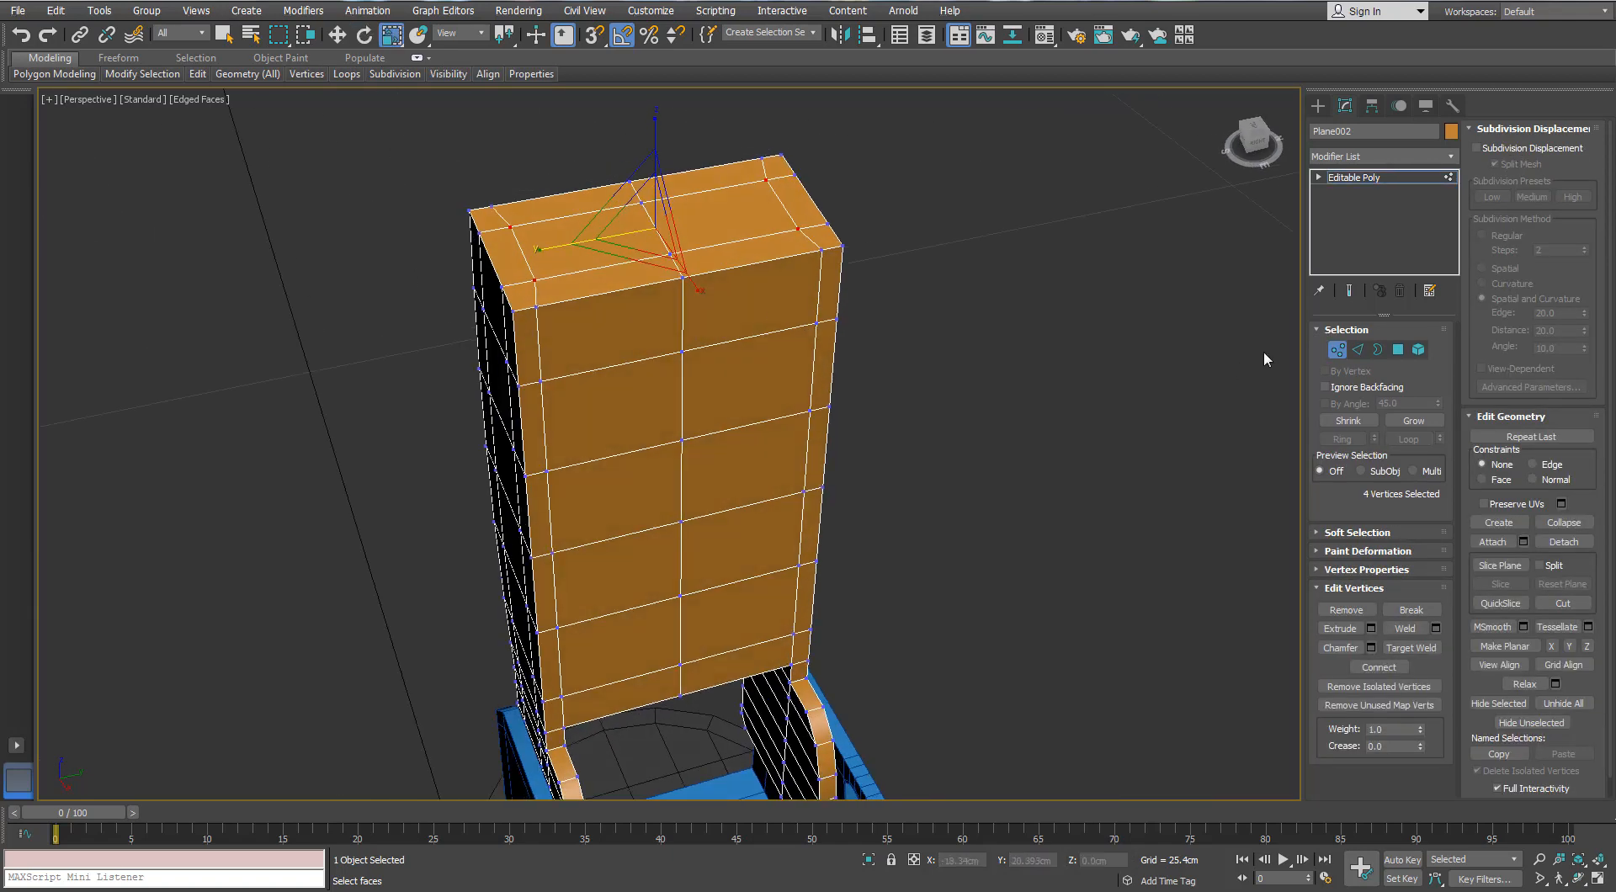
- Convert the four vertices to the two top polygons they enclose and extrude these by -0.125 cm
ctrl+click(1398, 349)
click(1372, 612)
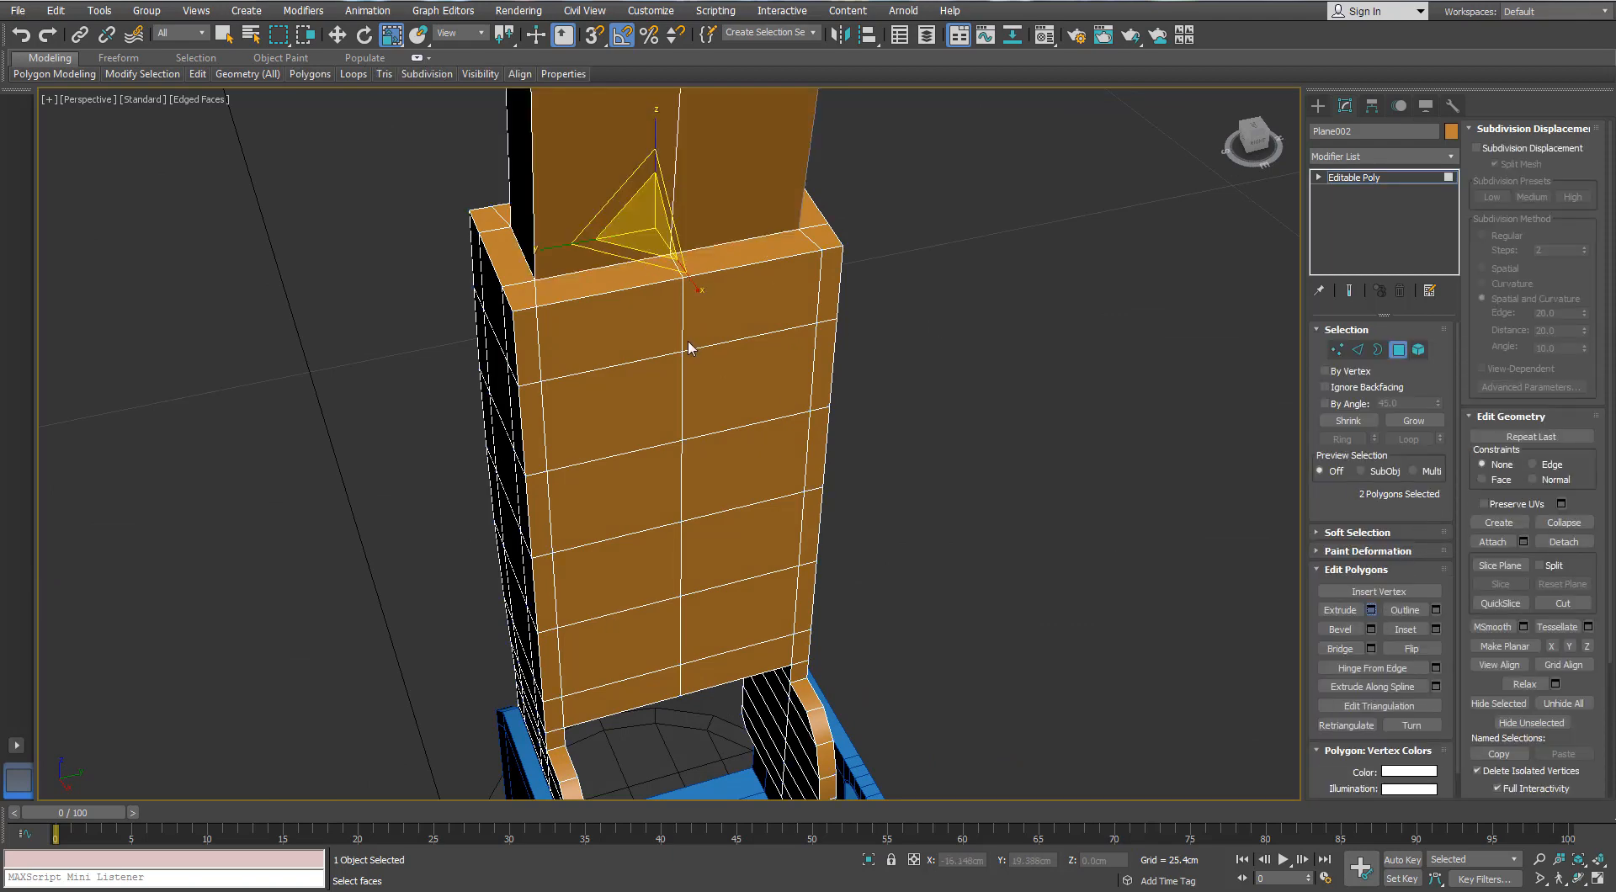
alt+middle_drag(689, 350, 784, 263)
right_click(1057, 480)
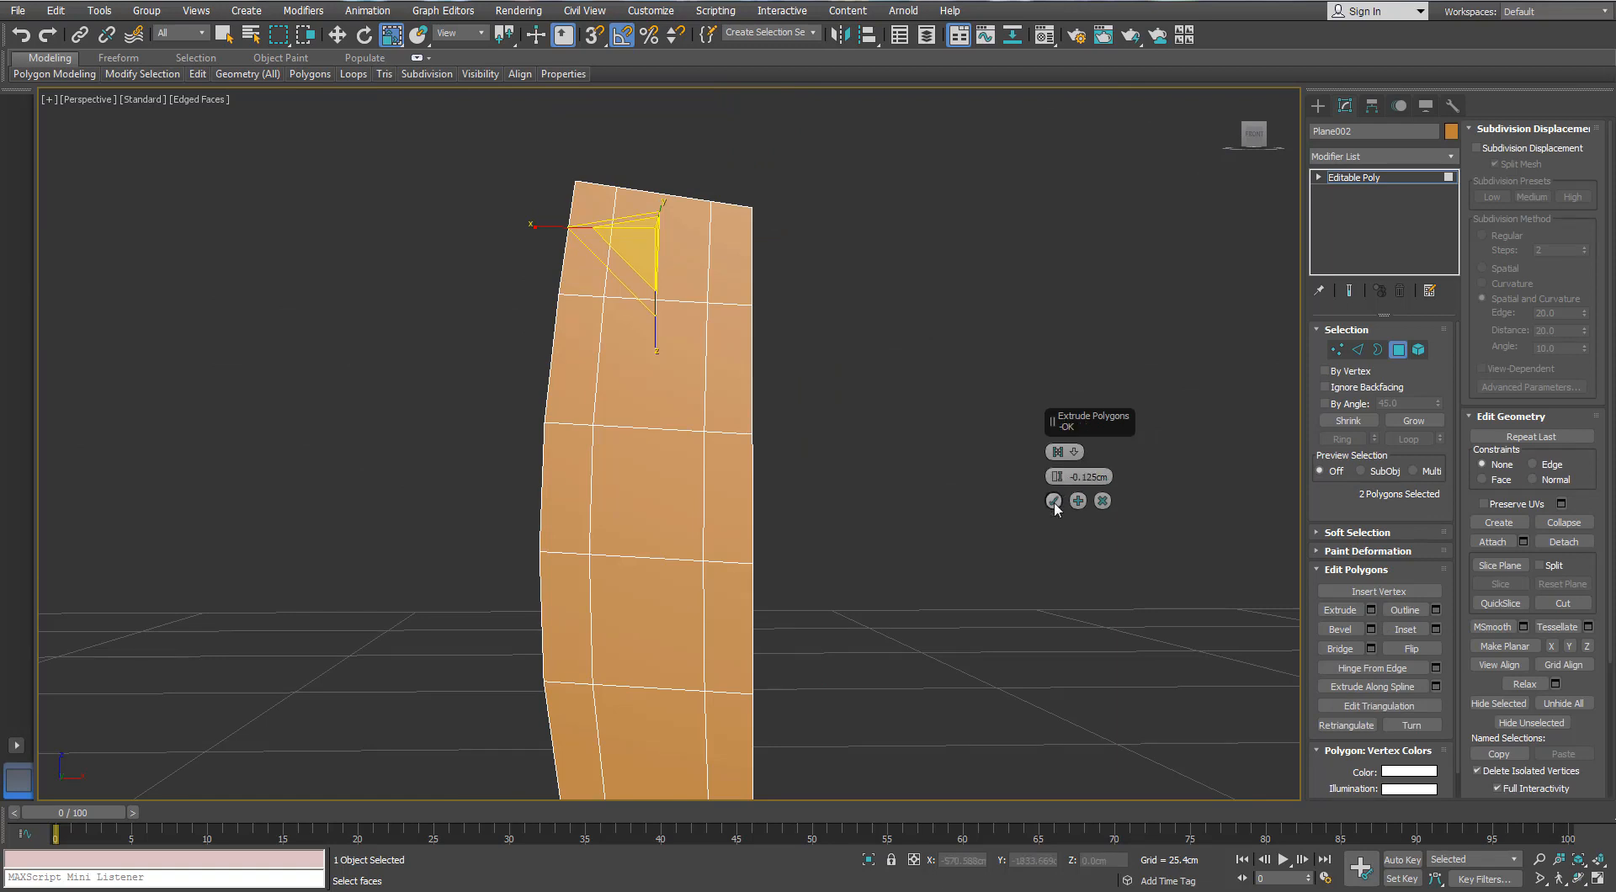
click(1053, 500)
- Move the two recessed polygons further down inside the part, keeping them between the side walls in the front view
middle_drag(607, 325, 595, 348)
key(w)
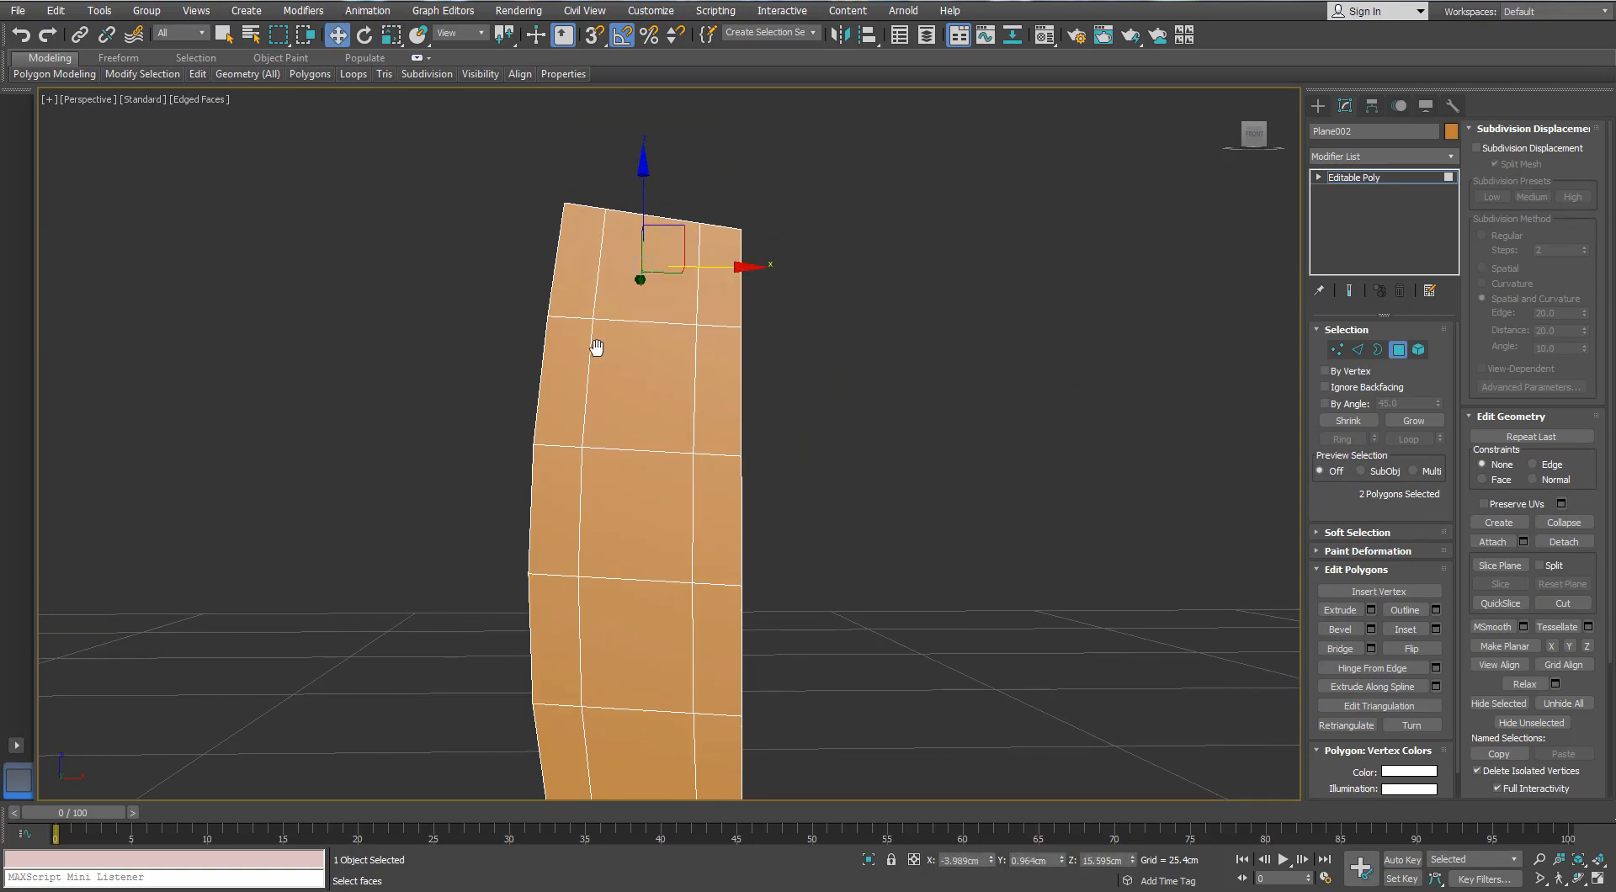
key(F3)
drag(644, 196, 648, 240)
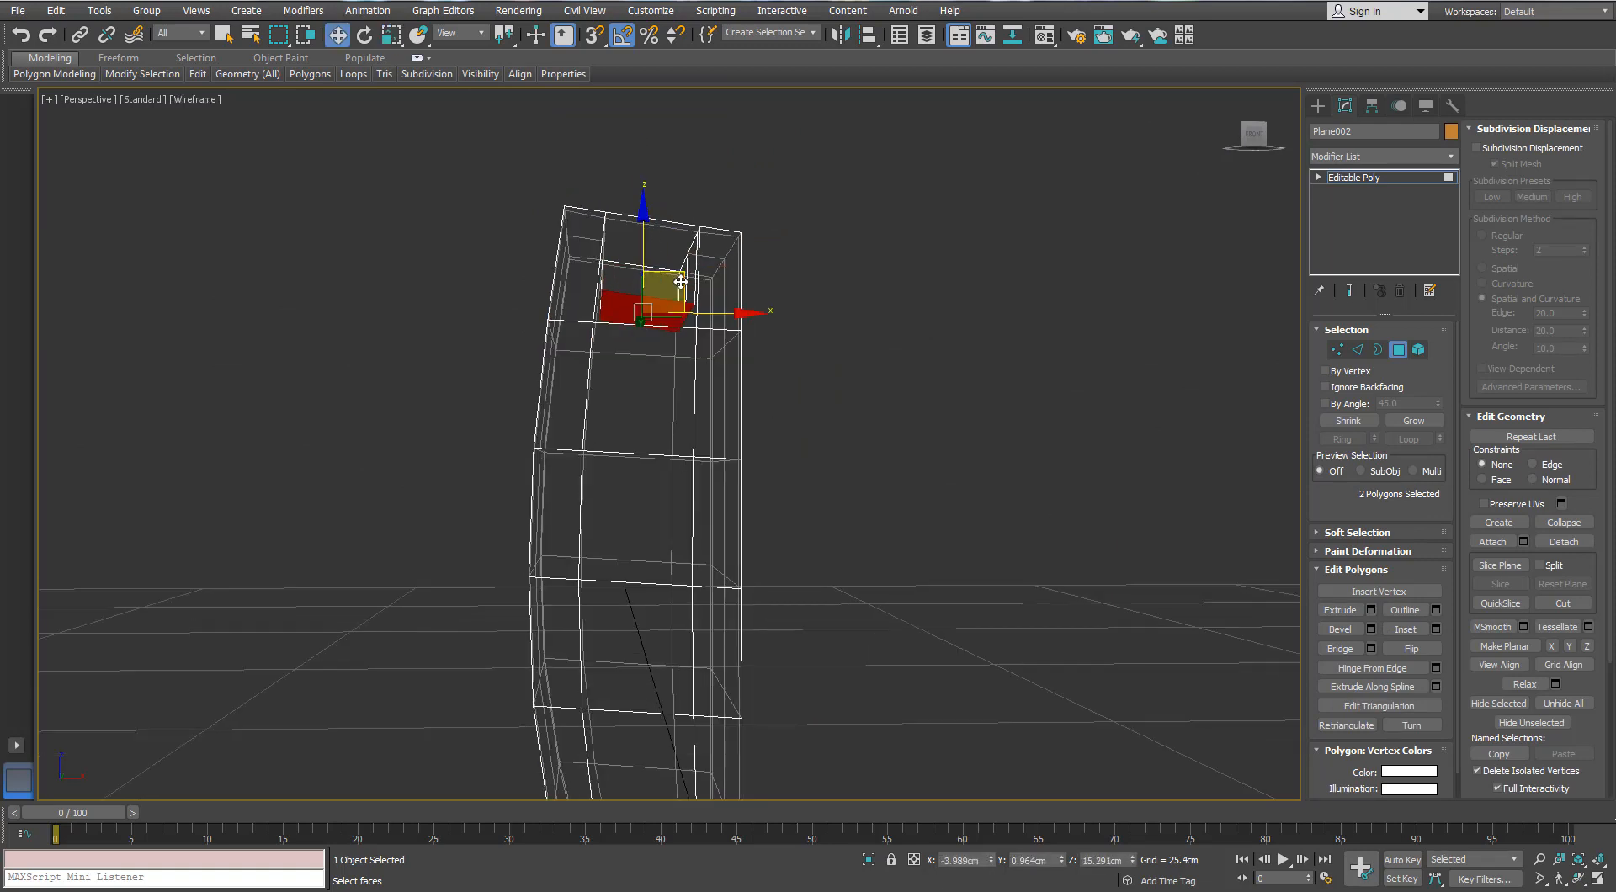
key(f)
key(F3)
scroll(674, 443, down, 5)
key(F3)
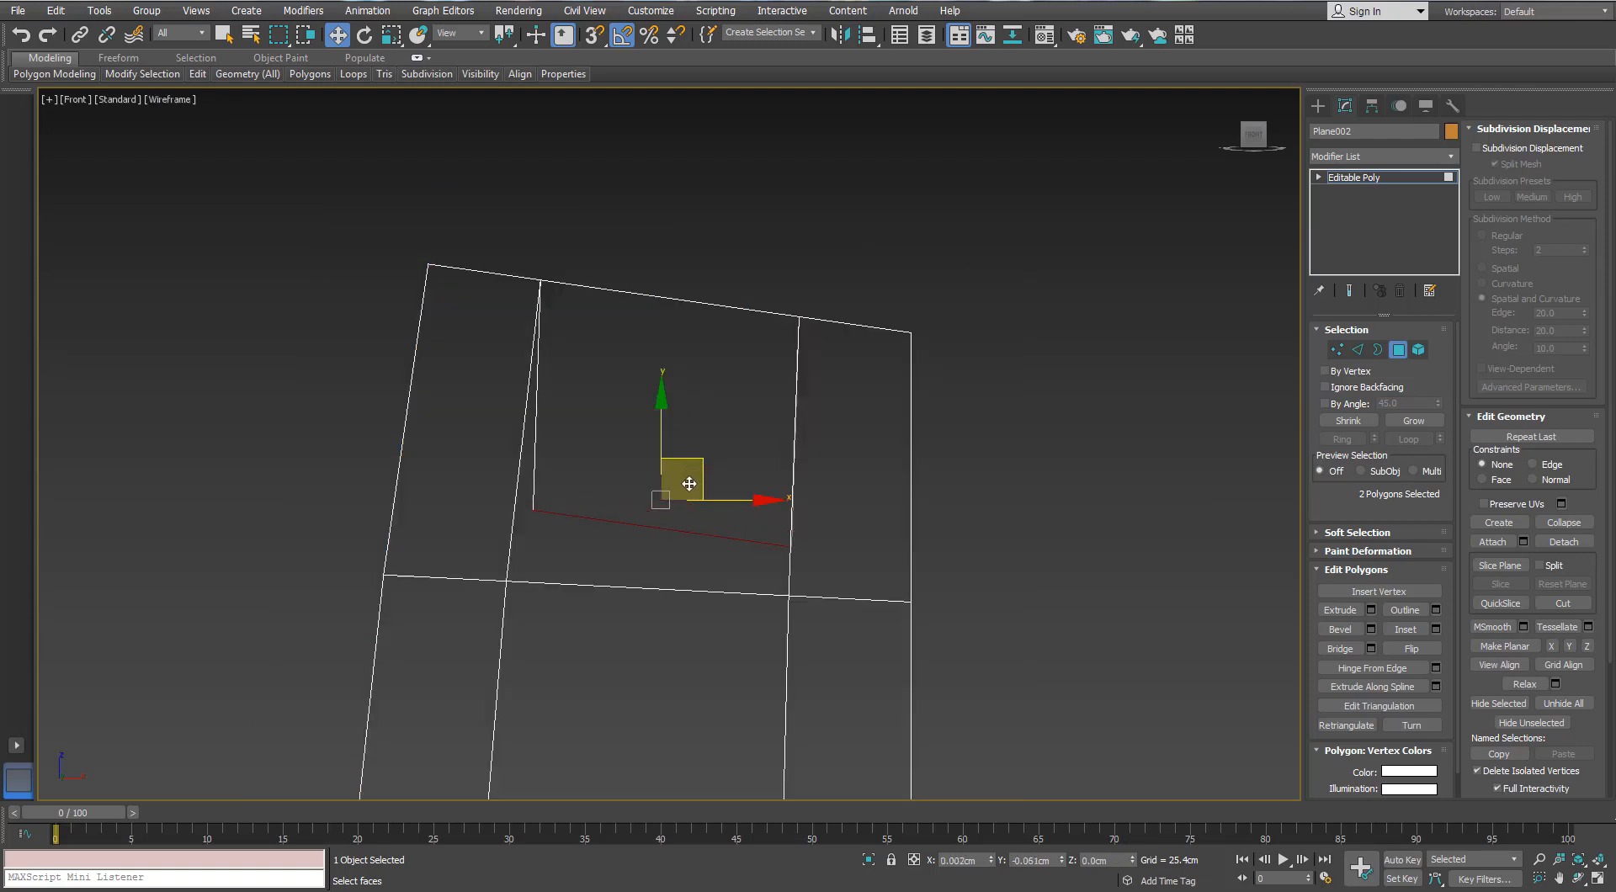
- Scale the two recess floor polygons along the vertical axis until the floor is level
key(r)
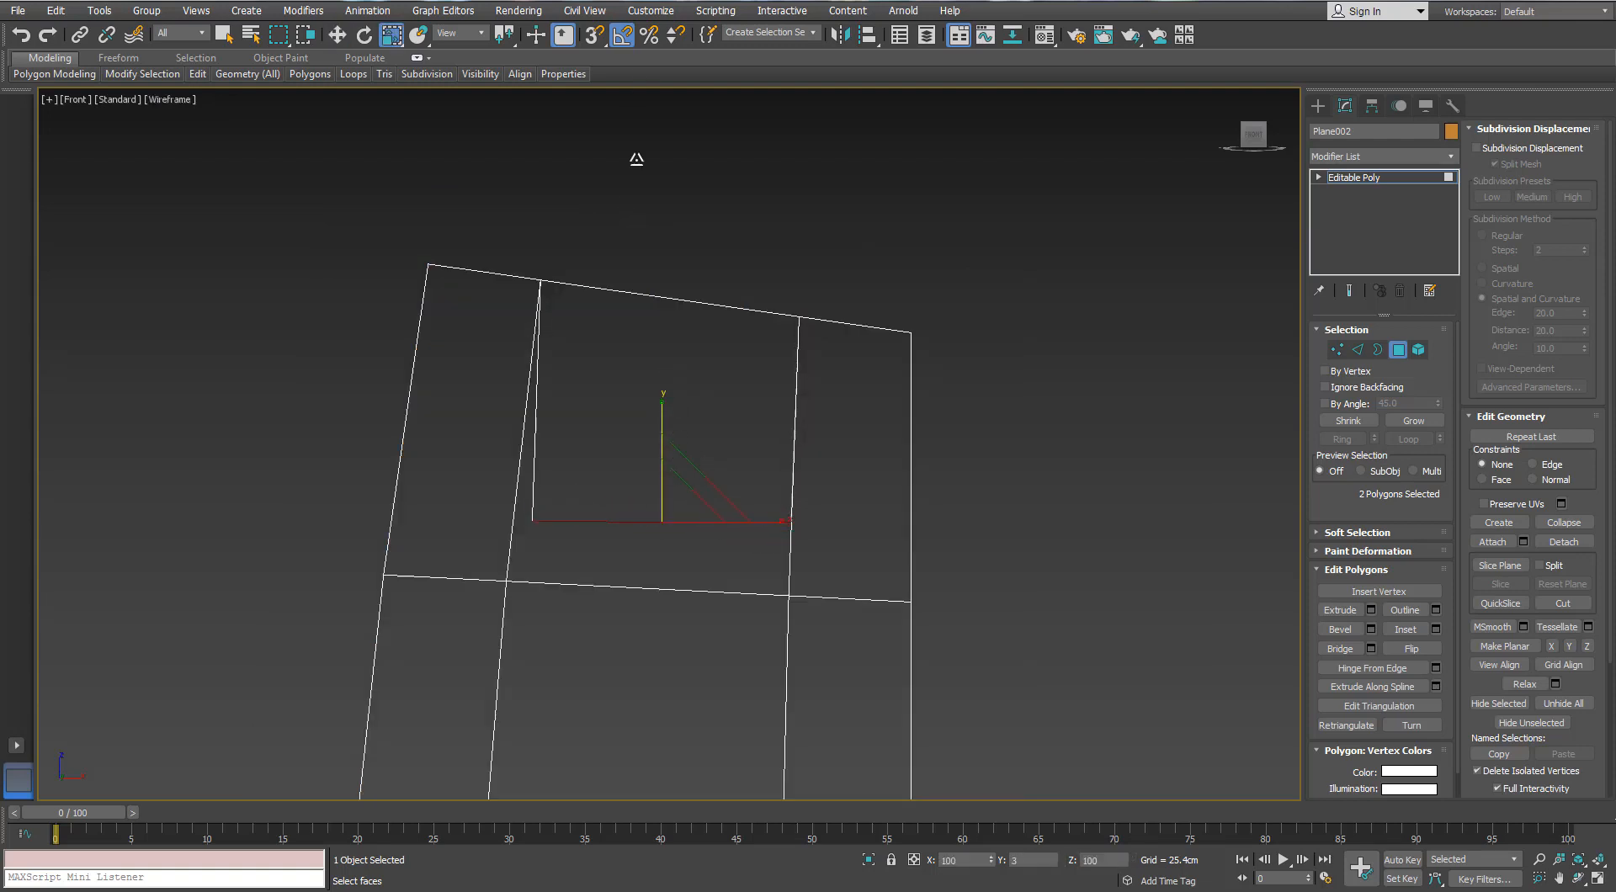
scroll(604, 313, down, 5)
middle_drag(599, 302, 596, 227)
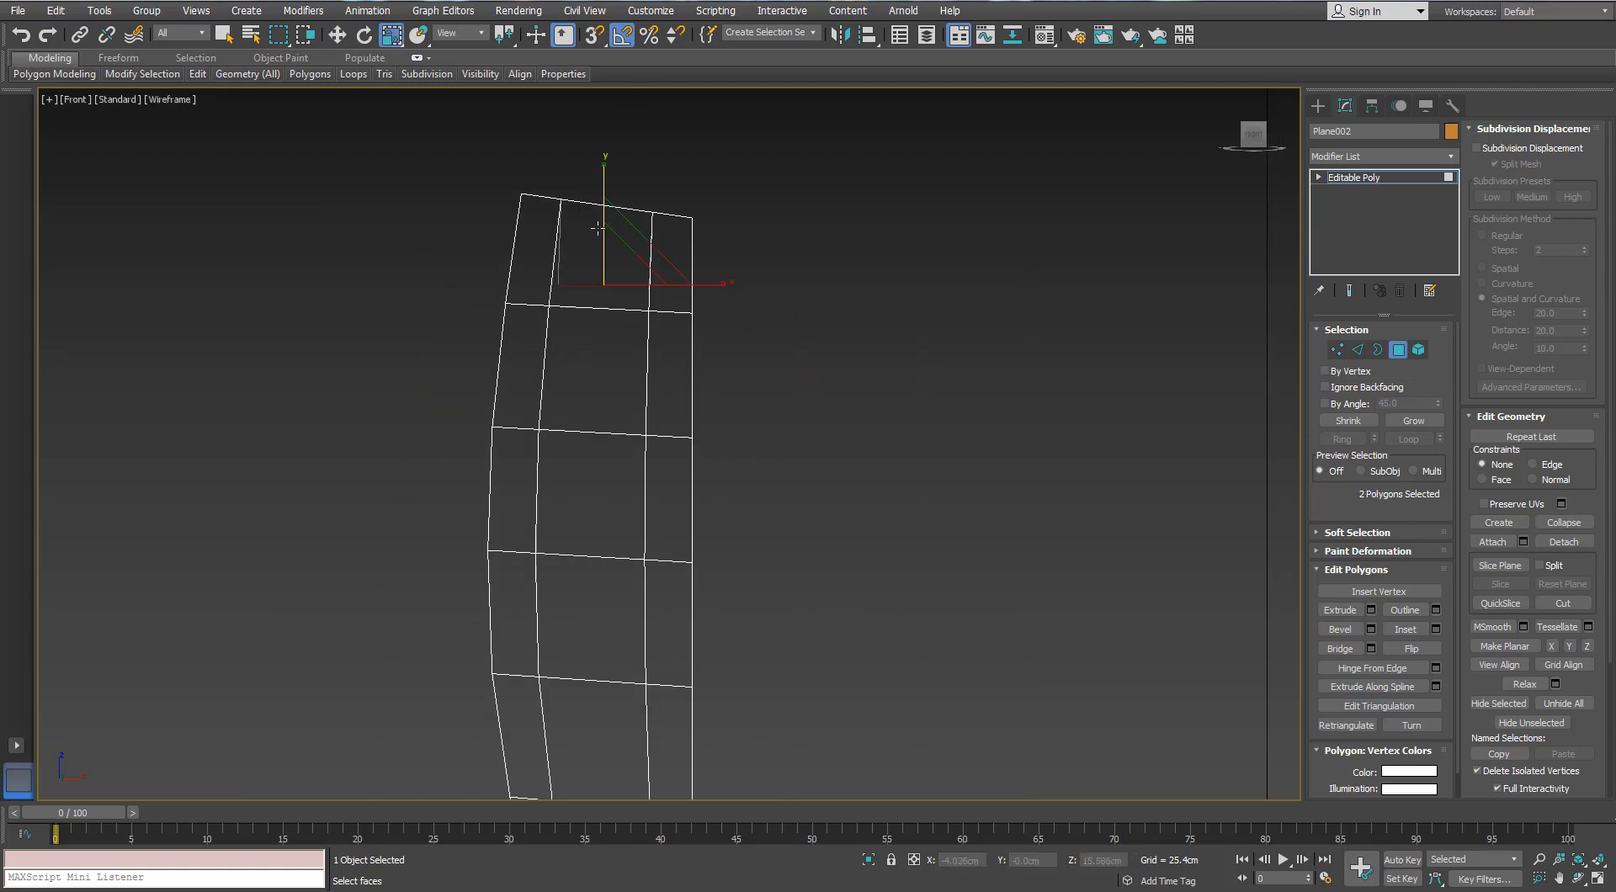
key(p)
key(F3)
alt+middle_drag(781, 126, 739, 197)
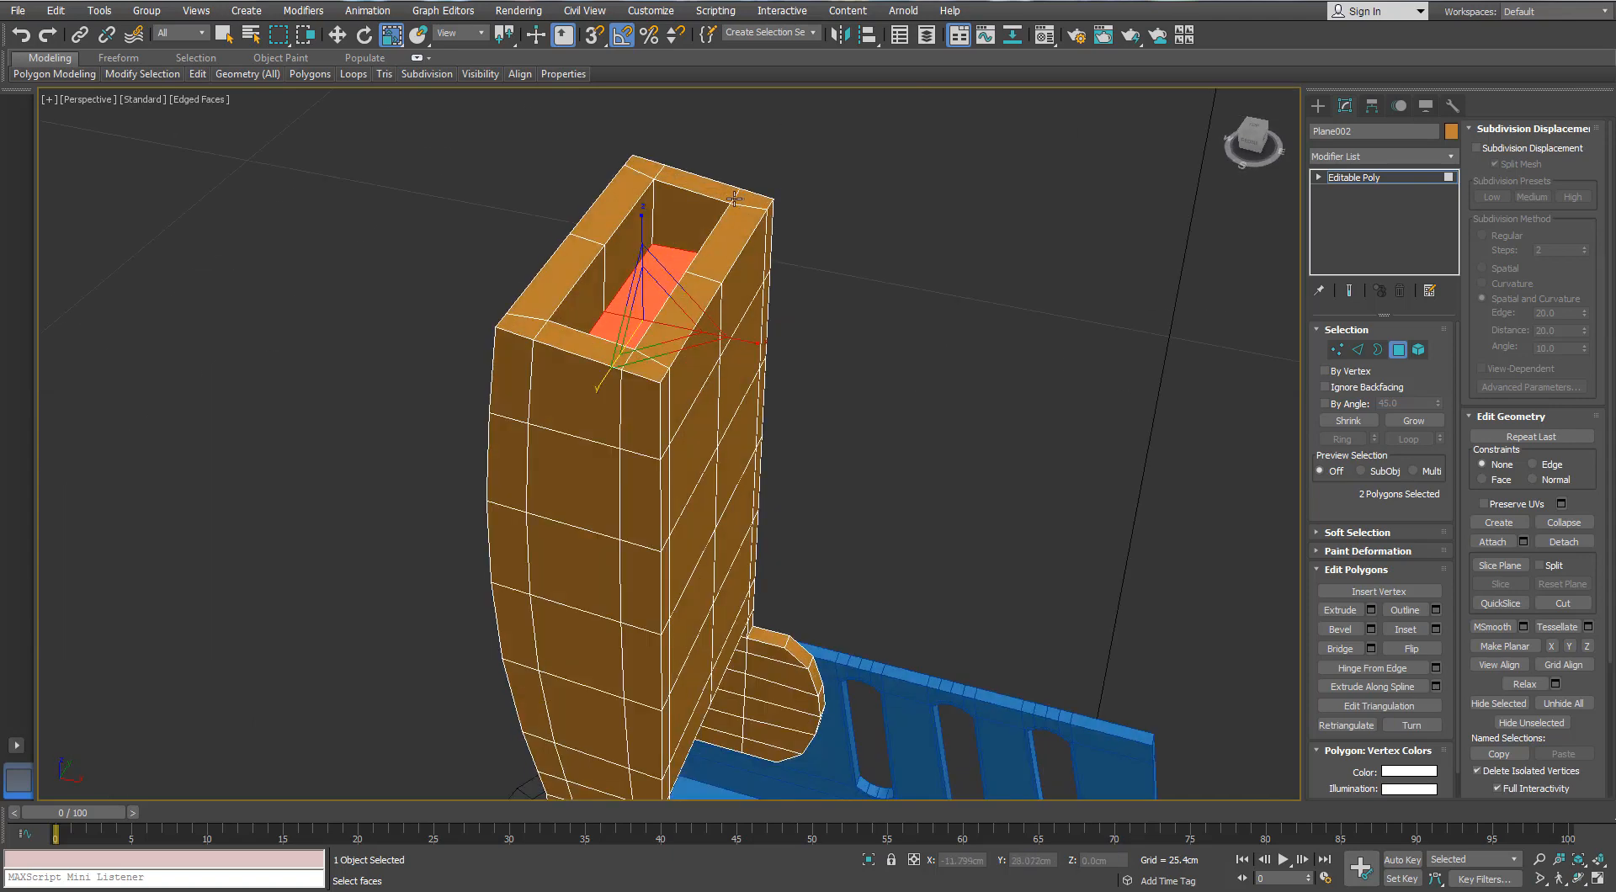
- Reselect the two recess floor polygons and move them down to a height of about 14.44 cm to deepen the recess
key(F3)
key(F3)
scroll(774, 246, down, 3)
click(810, 240)
scroll(809, 240, down, 4)
alt+middle_drag(810, 240, 1376, 335)
click(733, 249)
scroll(733, 248, up, 8)
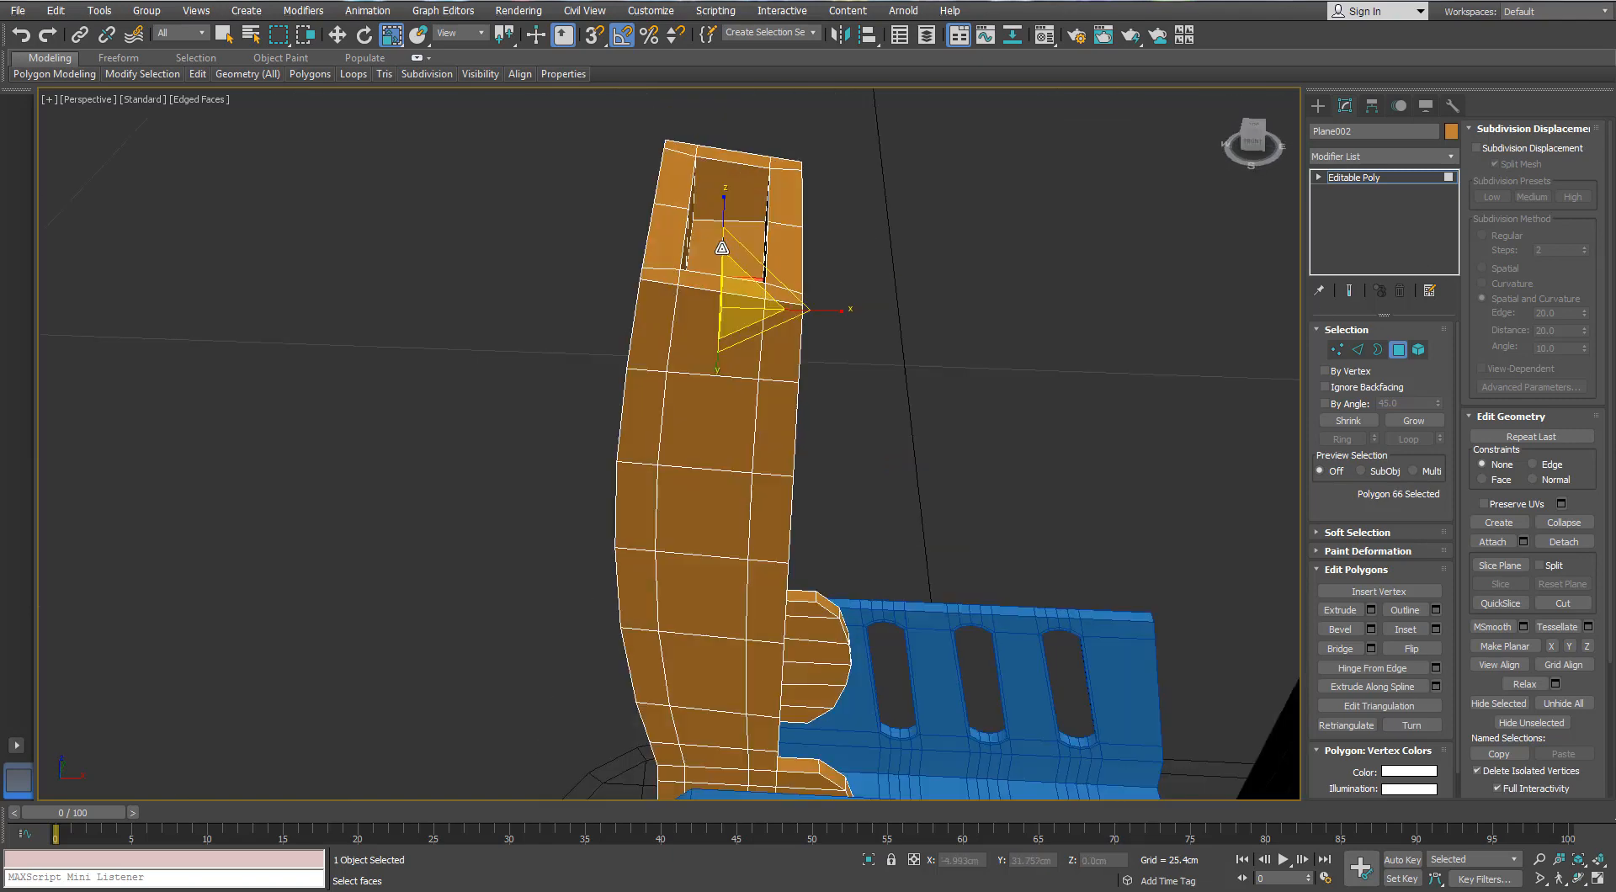
key(F3)
scroll(778, 246, down, 5)
key(w)
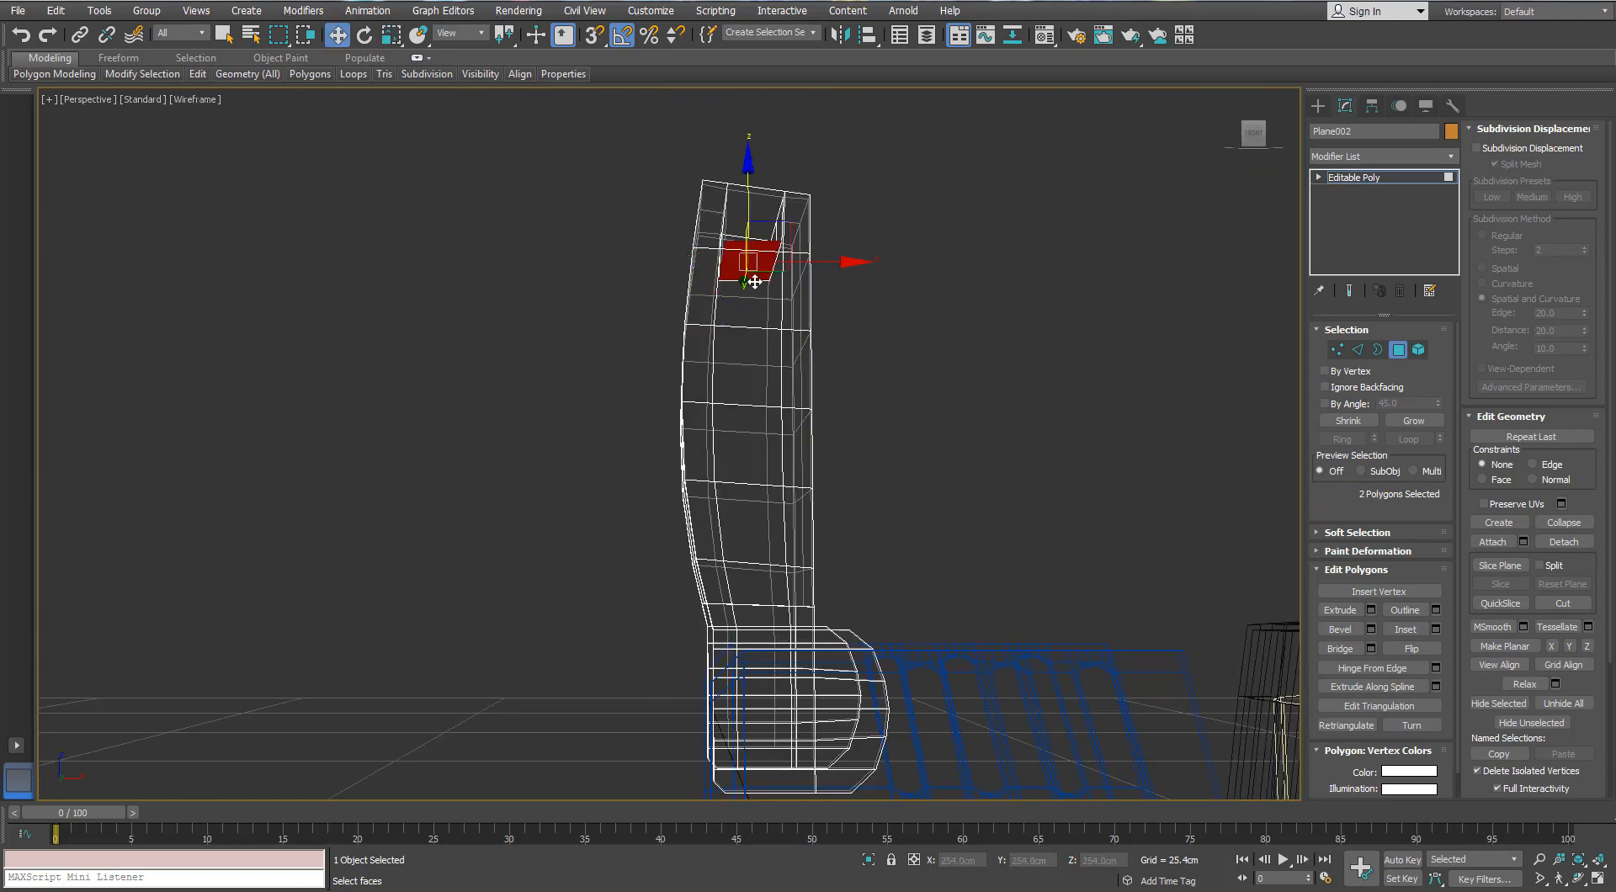
alt+middle_drag(753, 278, 761, 267)
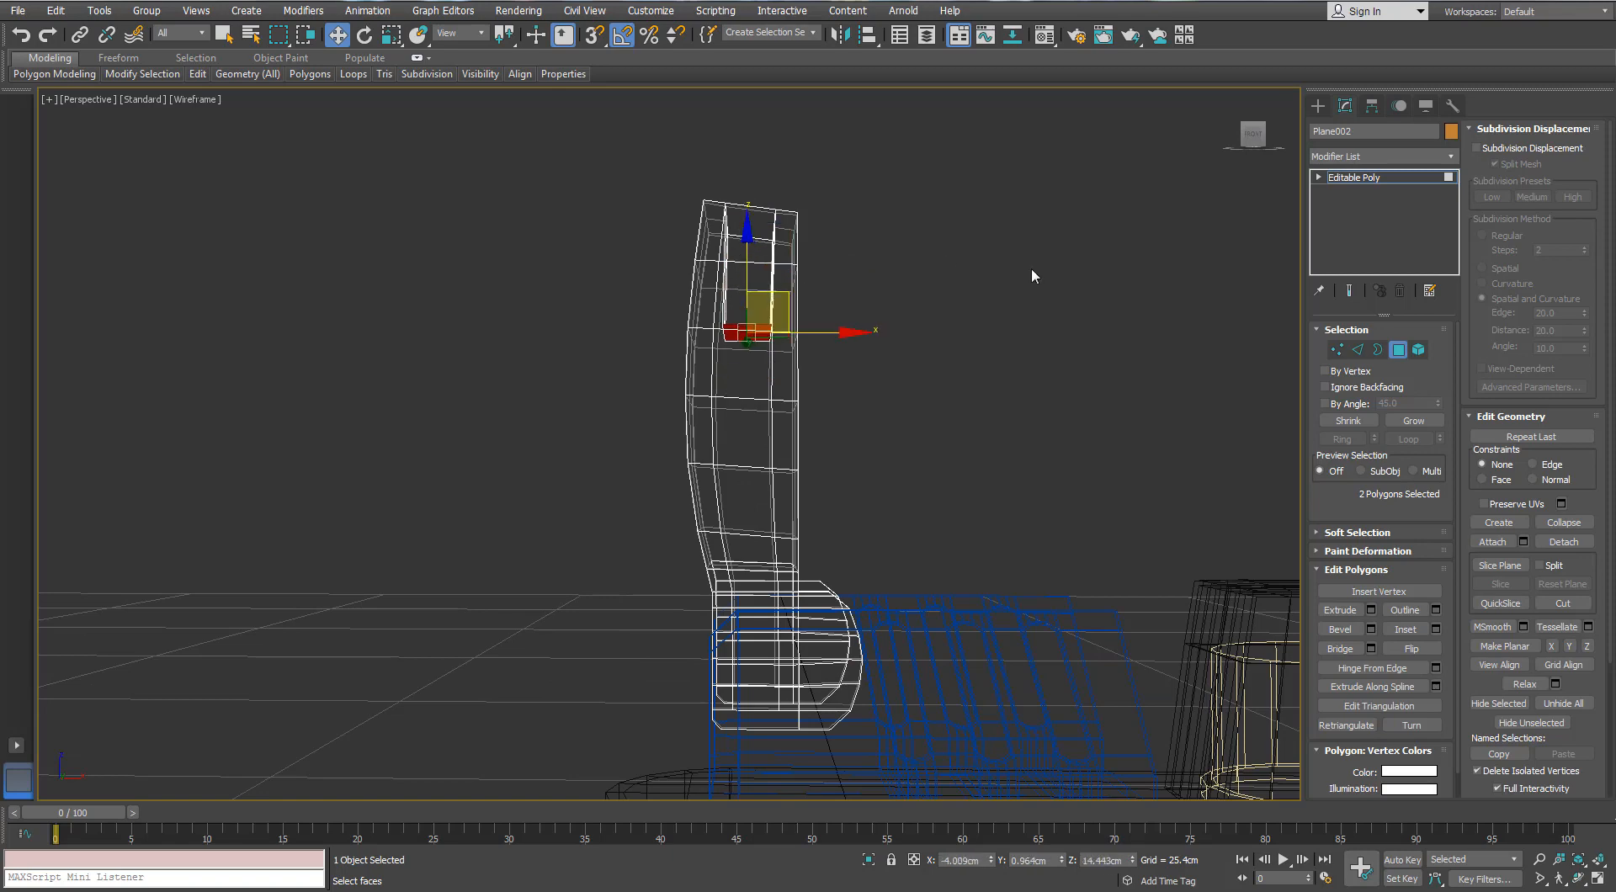
- Delete the two recess floor polygons to open the hollow interior
key(F3)
key(Delete)
mouse_move(991, 234)
alt+middle_down()
mouse_move(879, 289)
mouse_move(721, 226)
mouse_move(897, 169)
mouse_move(741, 396)
alt+middle_up()
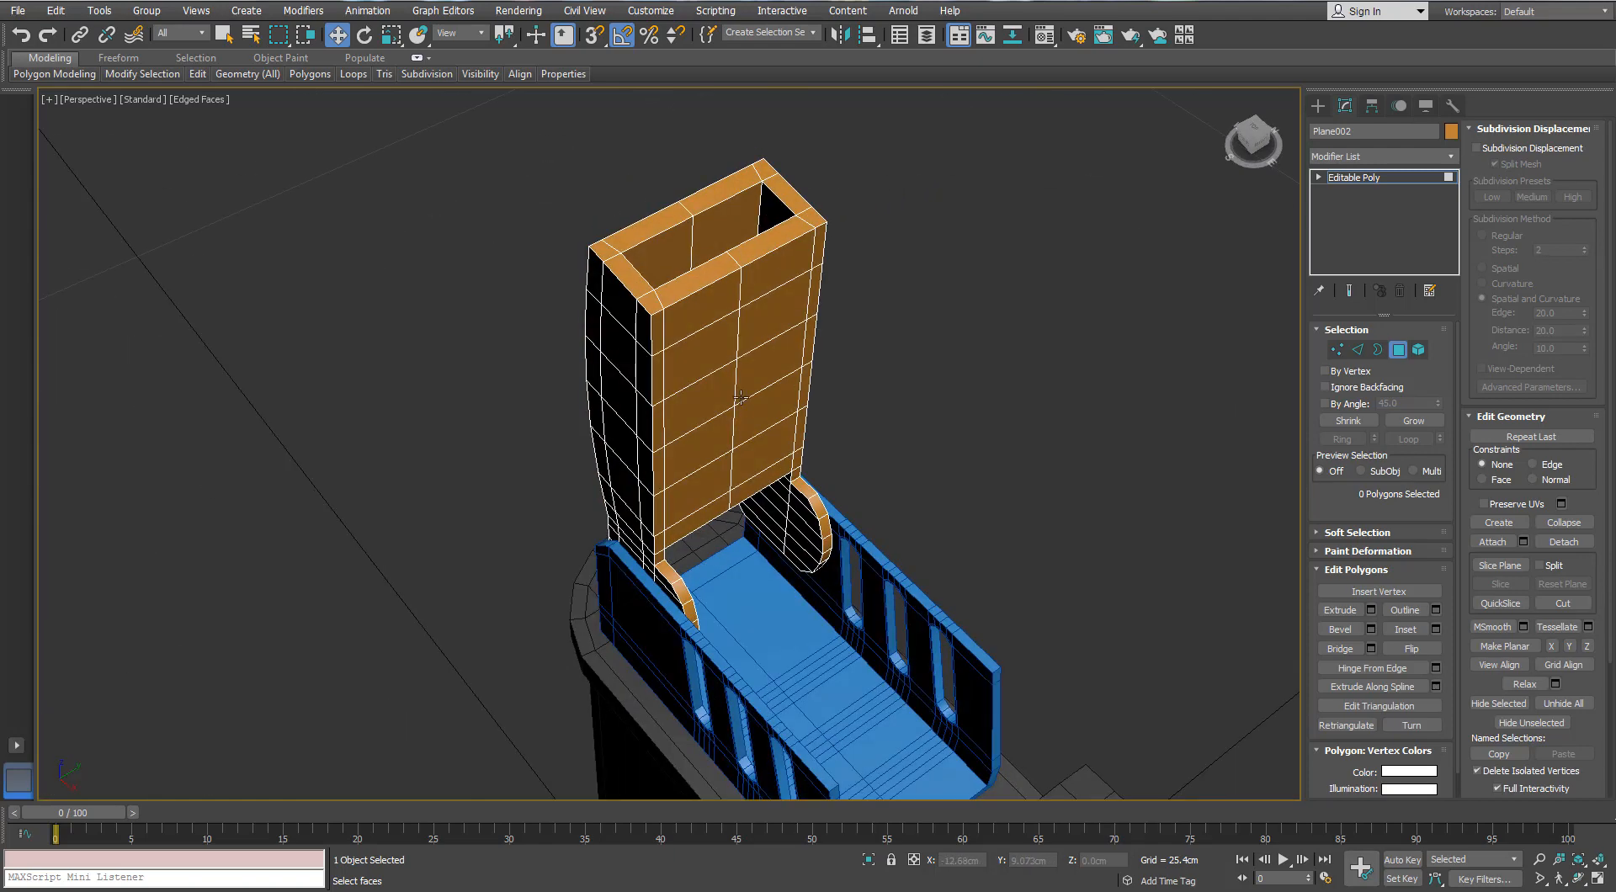
- Select the ring of edges across the part's underside and hinge tabs and connect them with two new edge loops
alt+middle_drag(548, 446, 1224, 524)
click(1361, 351)
click(761, 491)
key(alt+r)
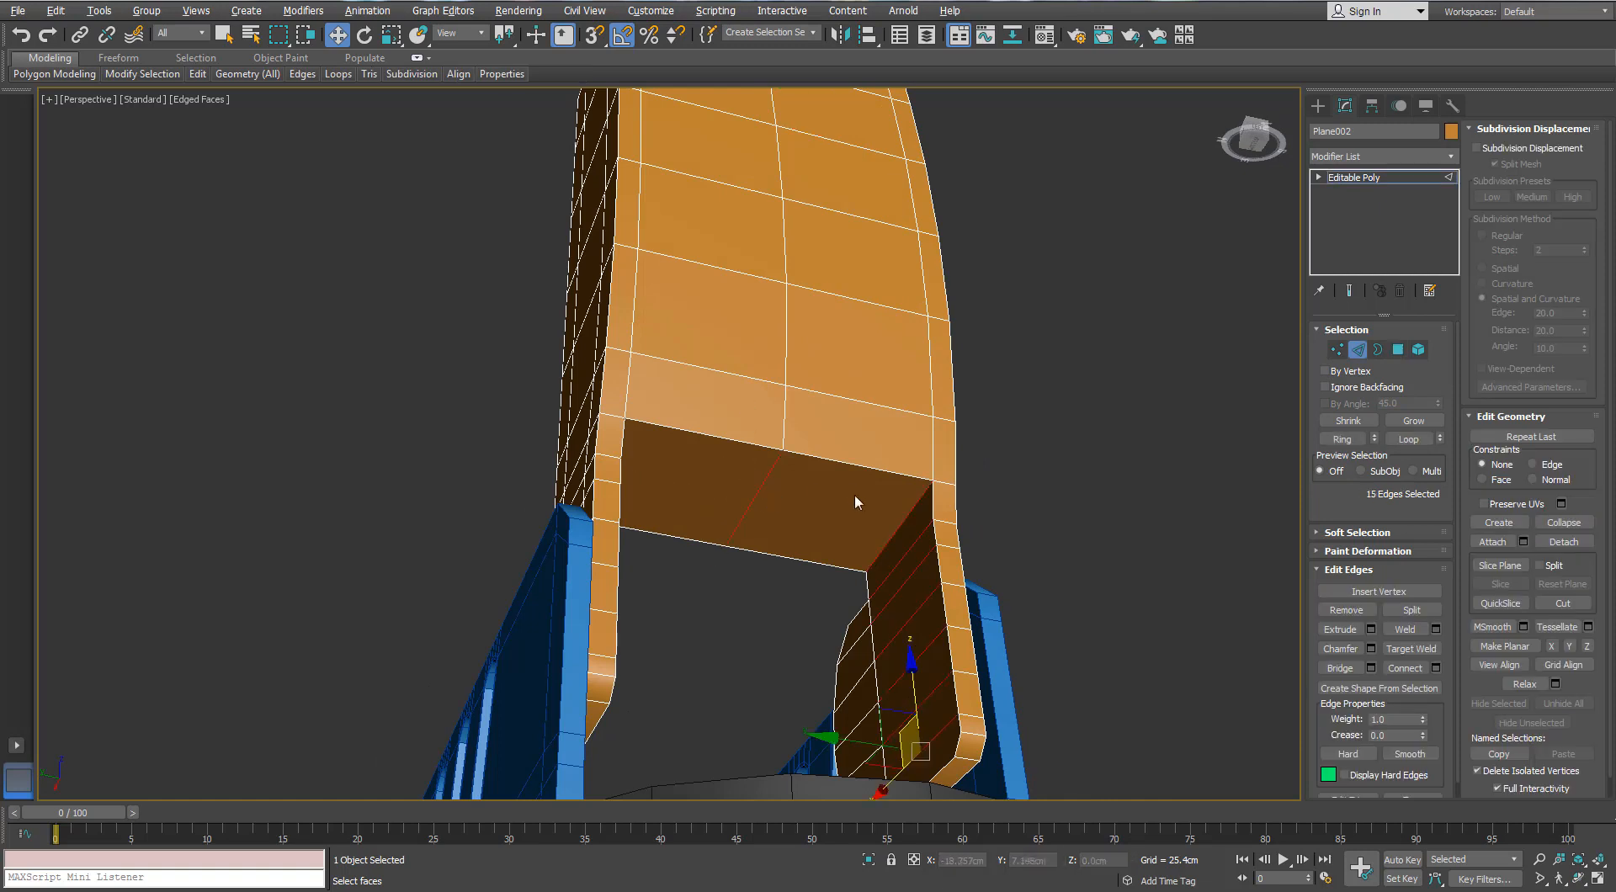
alt+middle_drag(855, 493, 870, 510)
click(1436, 665)
alt+middle_drag(1089, 588, 929, 497)
click(1054, 526)
- Select the two middle polygons on the underside between the hinge tabs and delete them
click(1397, 350)
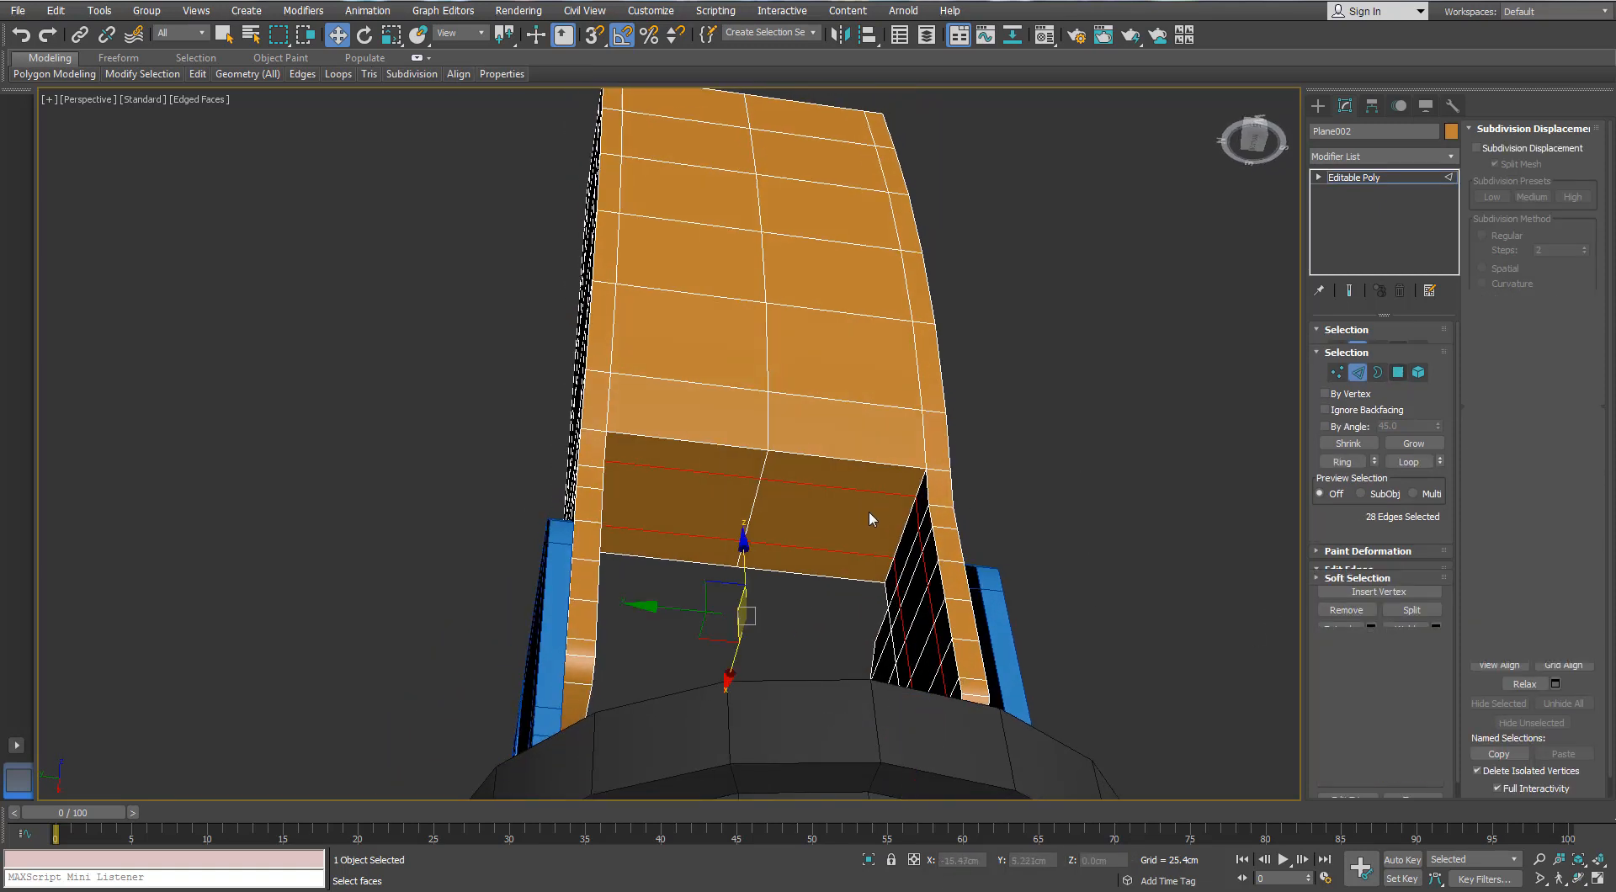
click(850, 515)
ctrl+click(692, 505)
scroll(784, 425, down, 3)
alt+middle_drag(785, 426, 806, 401)
key(Delete)
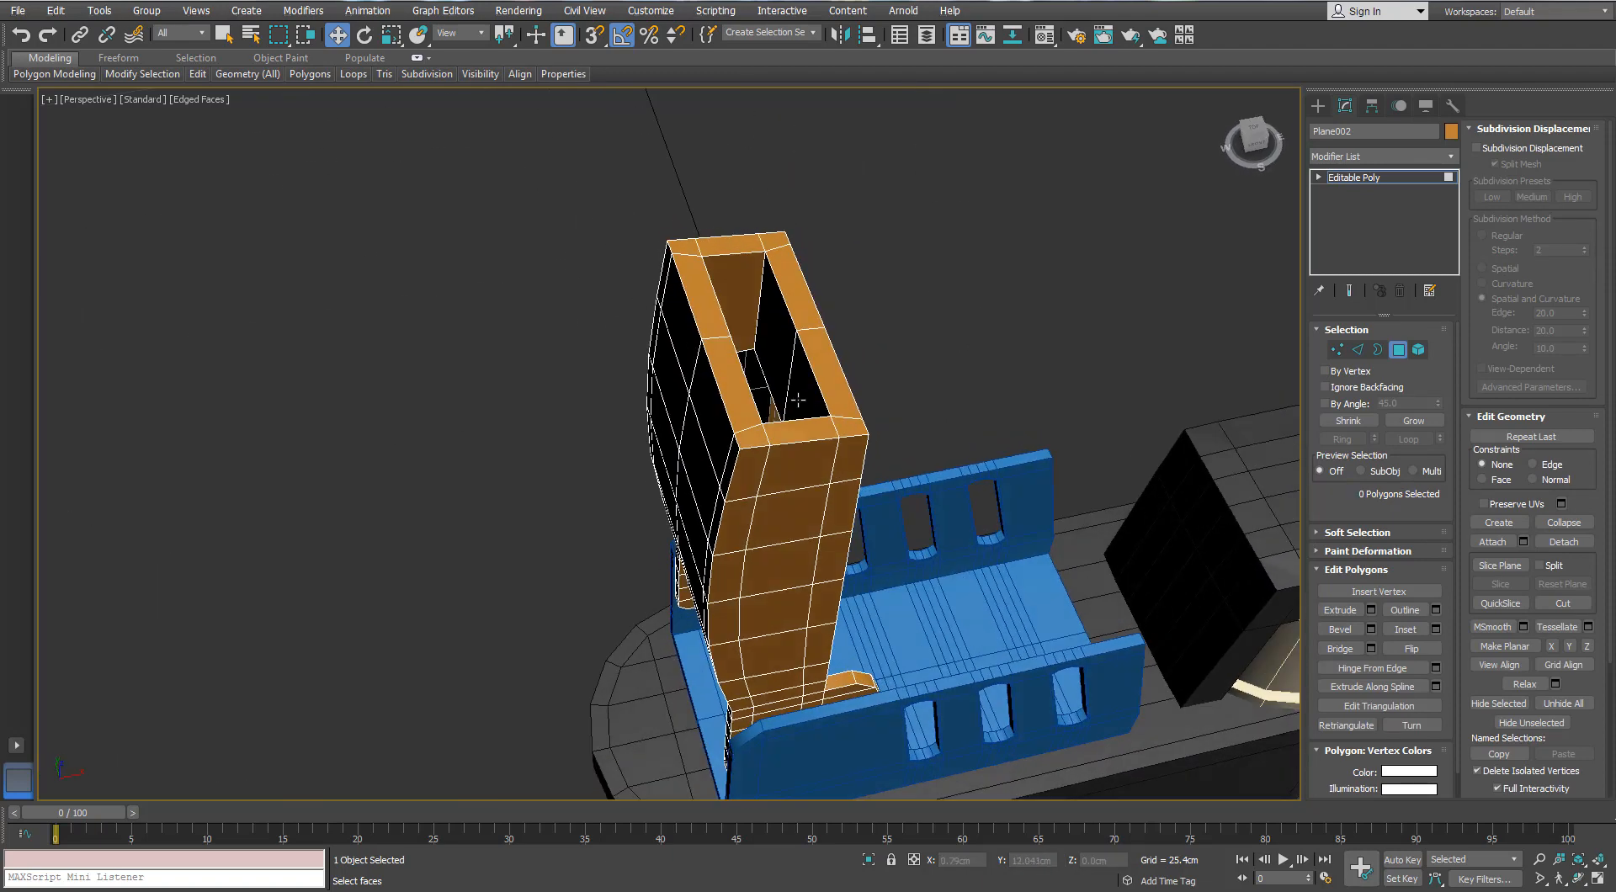
- Delete the floor polygons inside the hollow and the two middle polygons on the underside between the hinge tabs
click(798, 401)
key(Delete)
key(3)
click(769, 386)
key(Up)
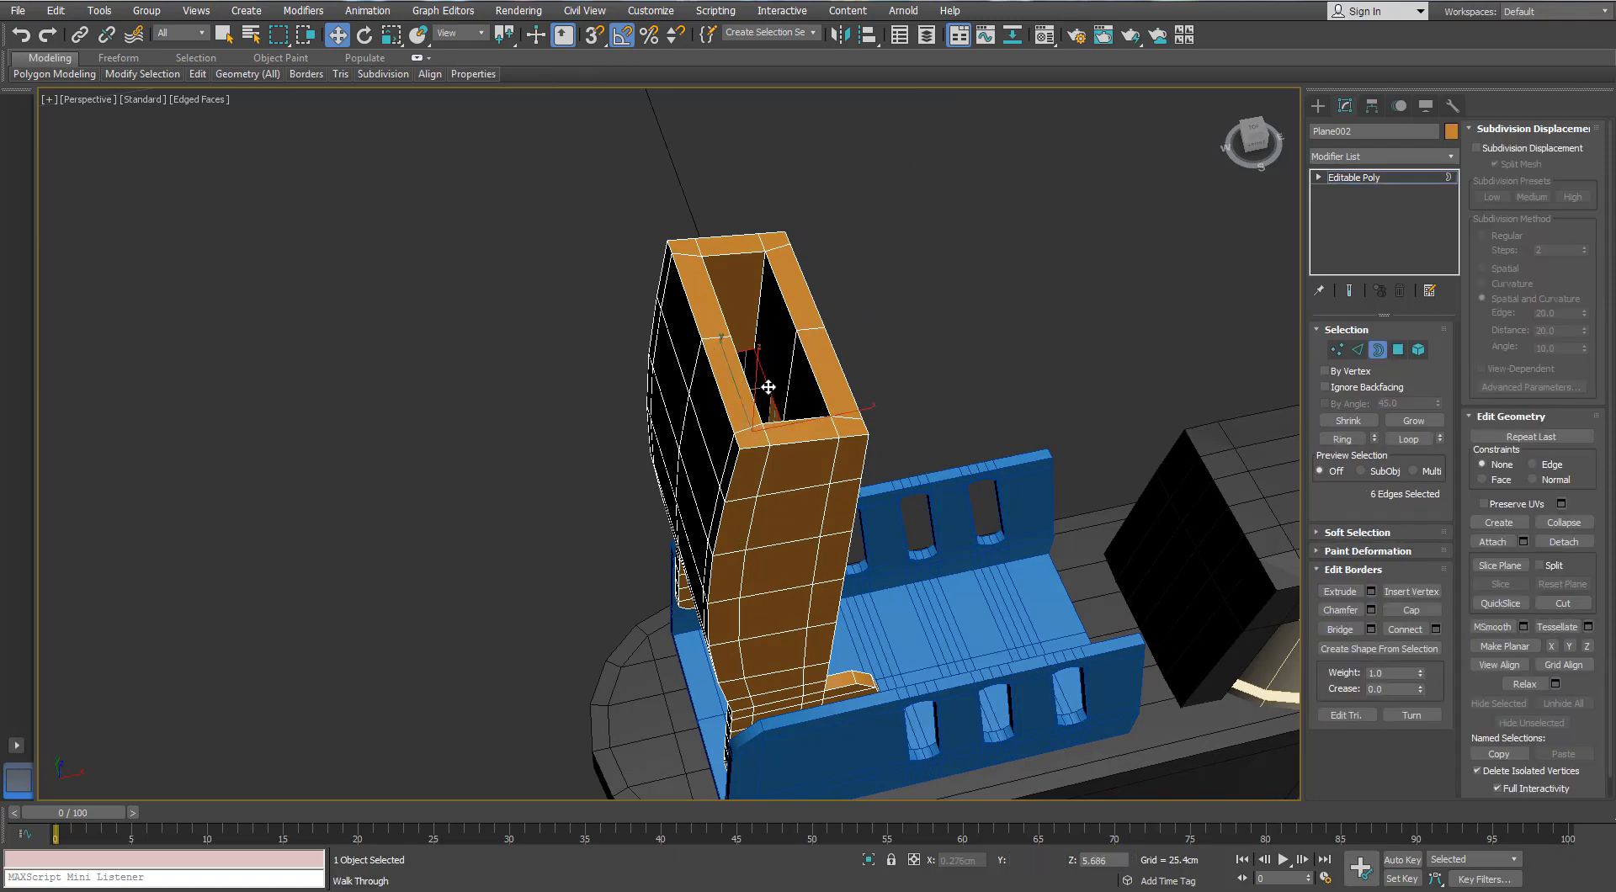
key(alt+p)
mouse_move(769, 386)
alt+middle_down()
mouse_move(870, 154)
mouse_move(700, 600)
alt+middle_up()
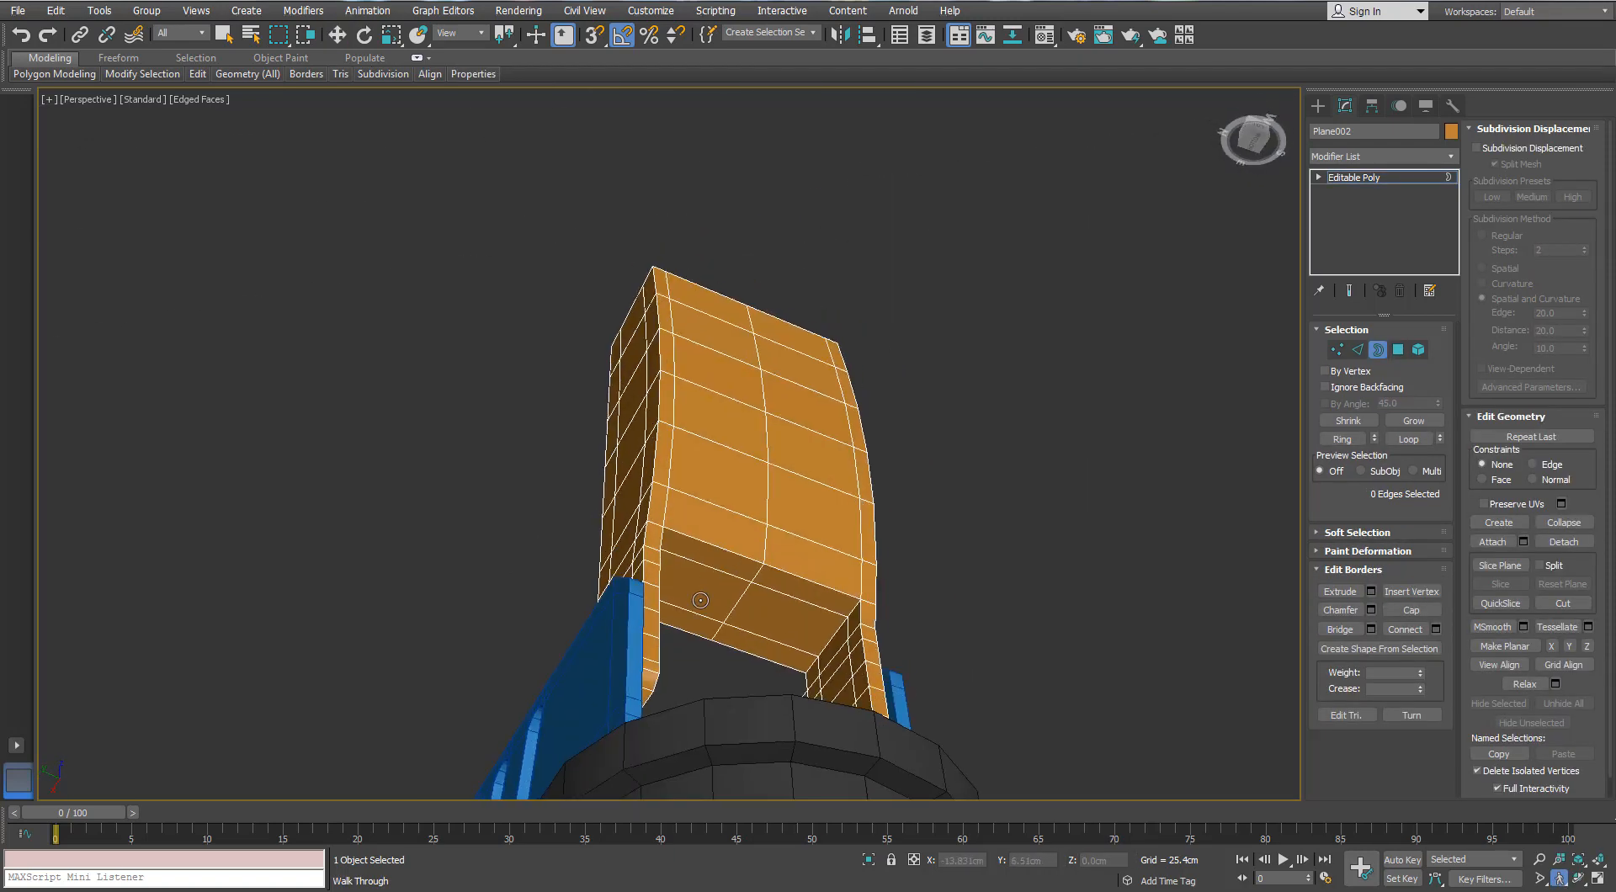
click(1398, 350)
click(707, 593)
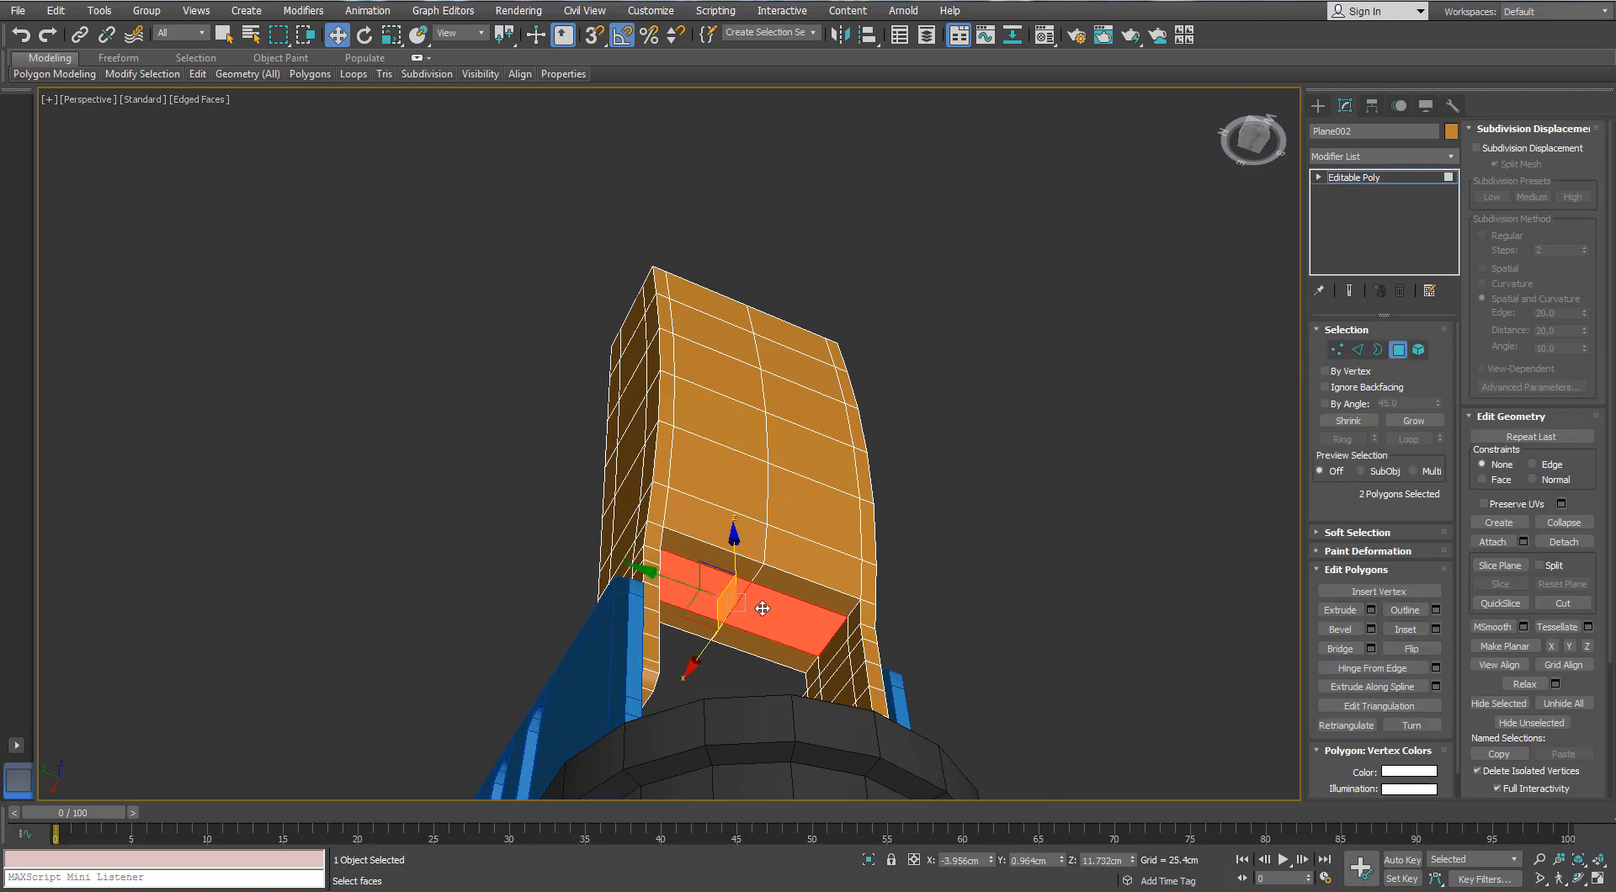
key(Delete)
- Bridge the border of the underside opening to the inner border of the hollow to form a through channel
click(1377, 347)
click(777, 590)
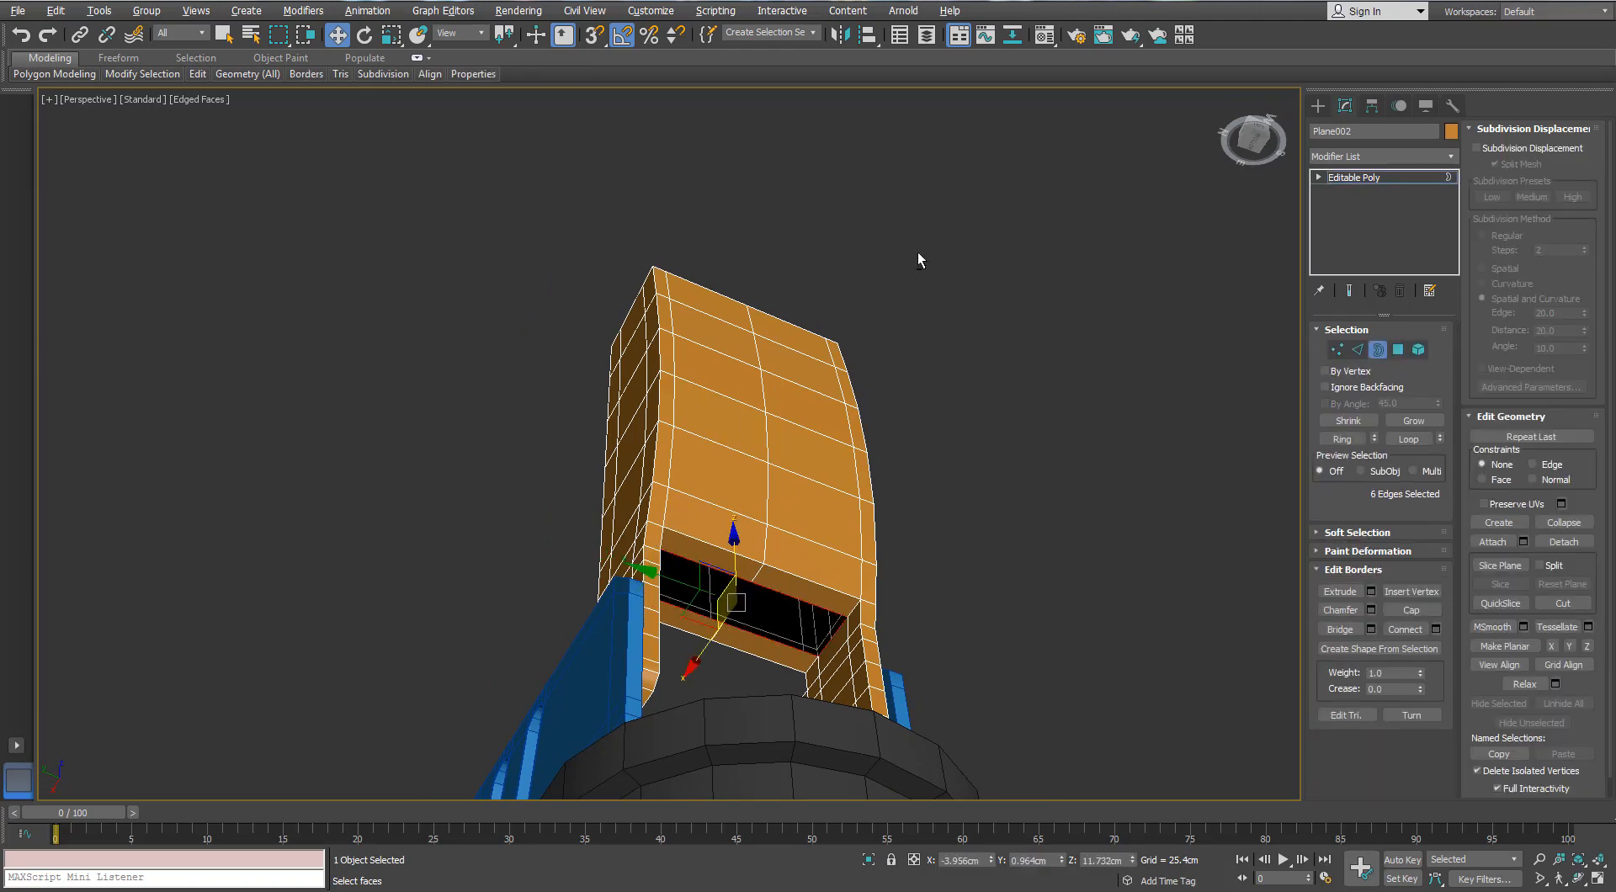
alt+middle_drag(919, 254, 786, 318)
click(793, 318)
click(1338, 631)
mouse_move(1052, 253)
alt+middle_down()
mouse_move(1049, 431)
mouse_move(945, 422)
mouse_move(1111, 558)
mouse_move(1133, 555)
mouse_move(1064, 411)
mouse_move(812, 430)
mouse_move(865, 438)
mouse_move(867, 419)
alt+middle_up()
scroll(865, 438, up, 3)
click(865, 437)
click(1377, 350)
scroll(860, 437, down, 3)
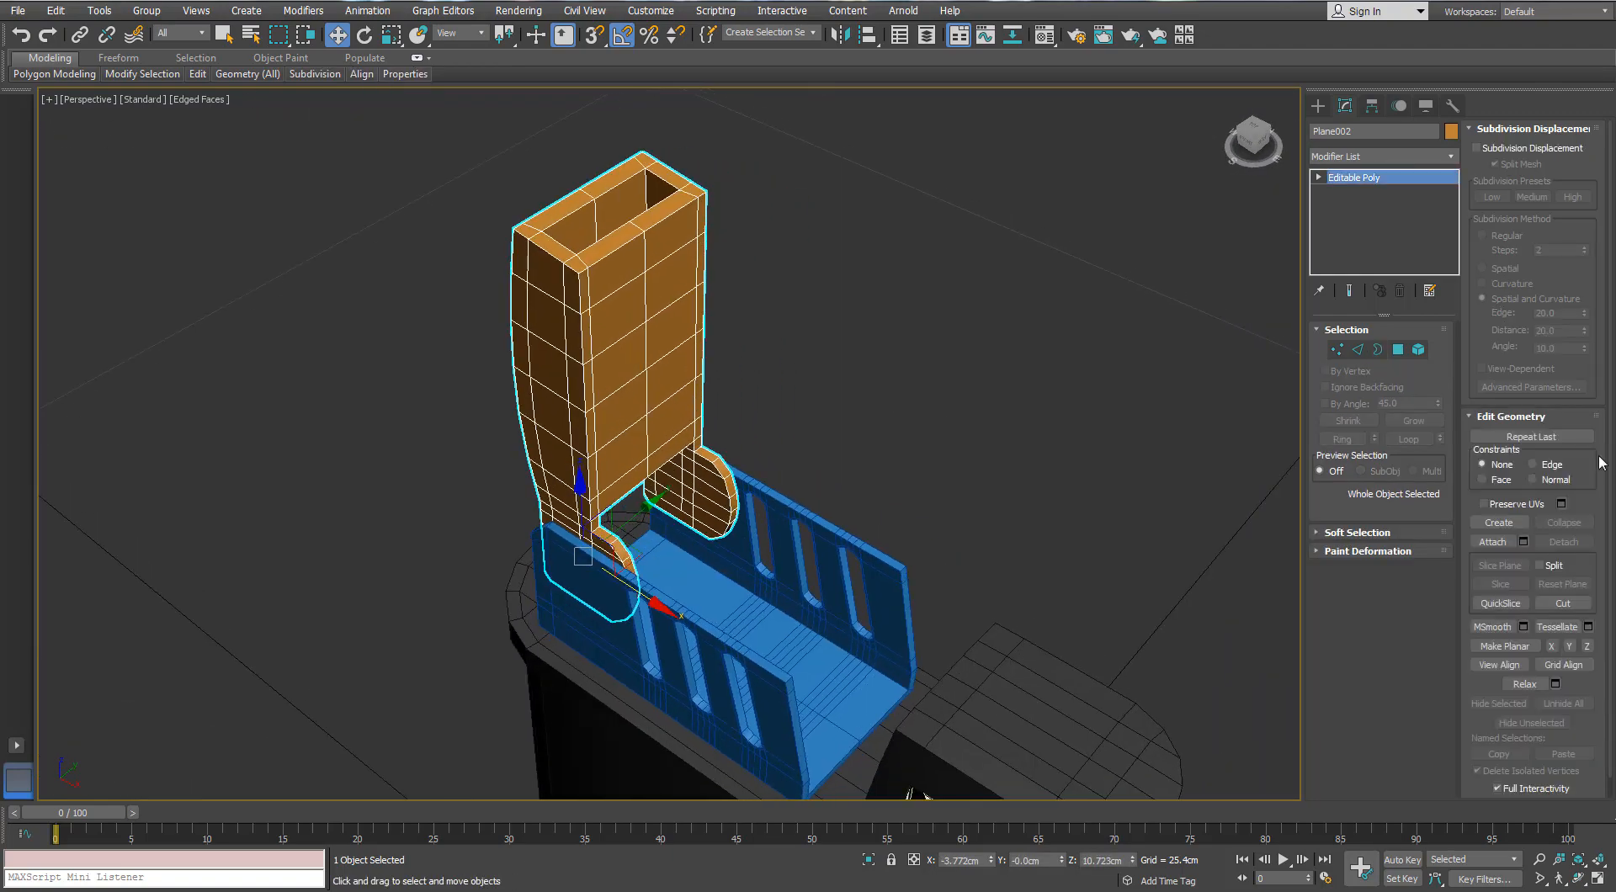
- Create an AutoGrid cylinder on the upright part's upper front face, about 0.42 cm in radius and 0.5 cm high, with 16 sides
scroll(790, 261, up, 2)
alt+middle_drag(694, 277, 829, 240)
click(1318, 106)
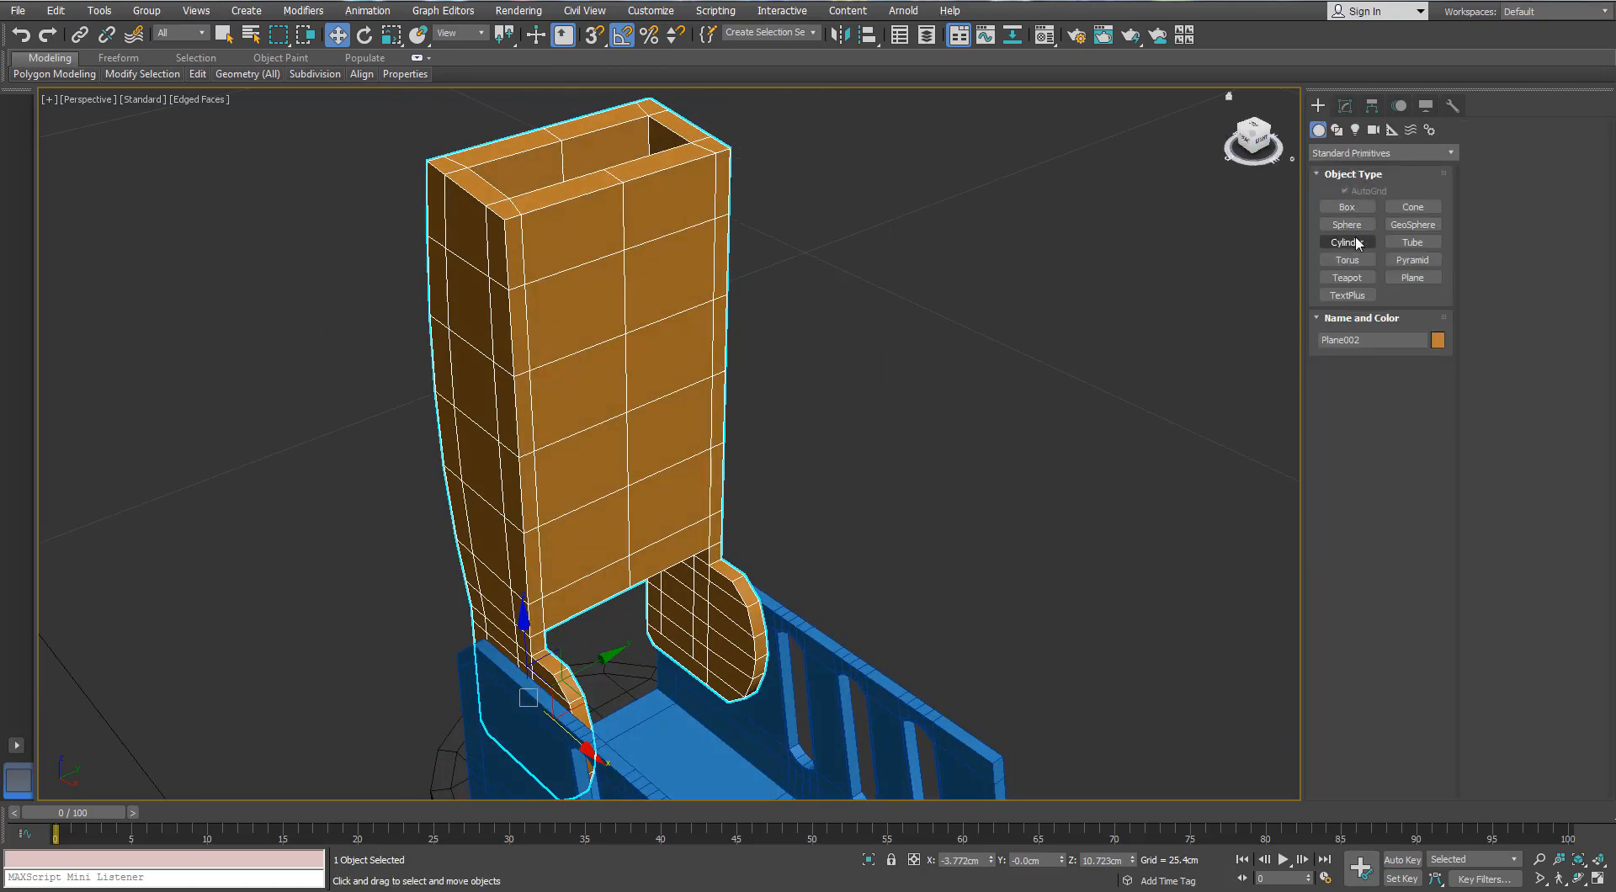
click(1347, 244)
alt+middle_drag(745, 301, 592, 298)
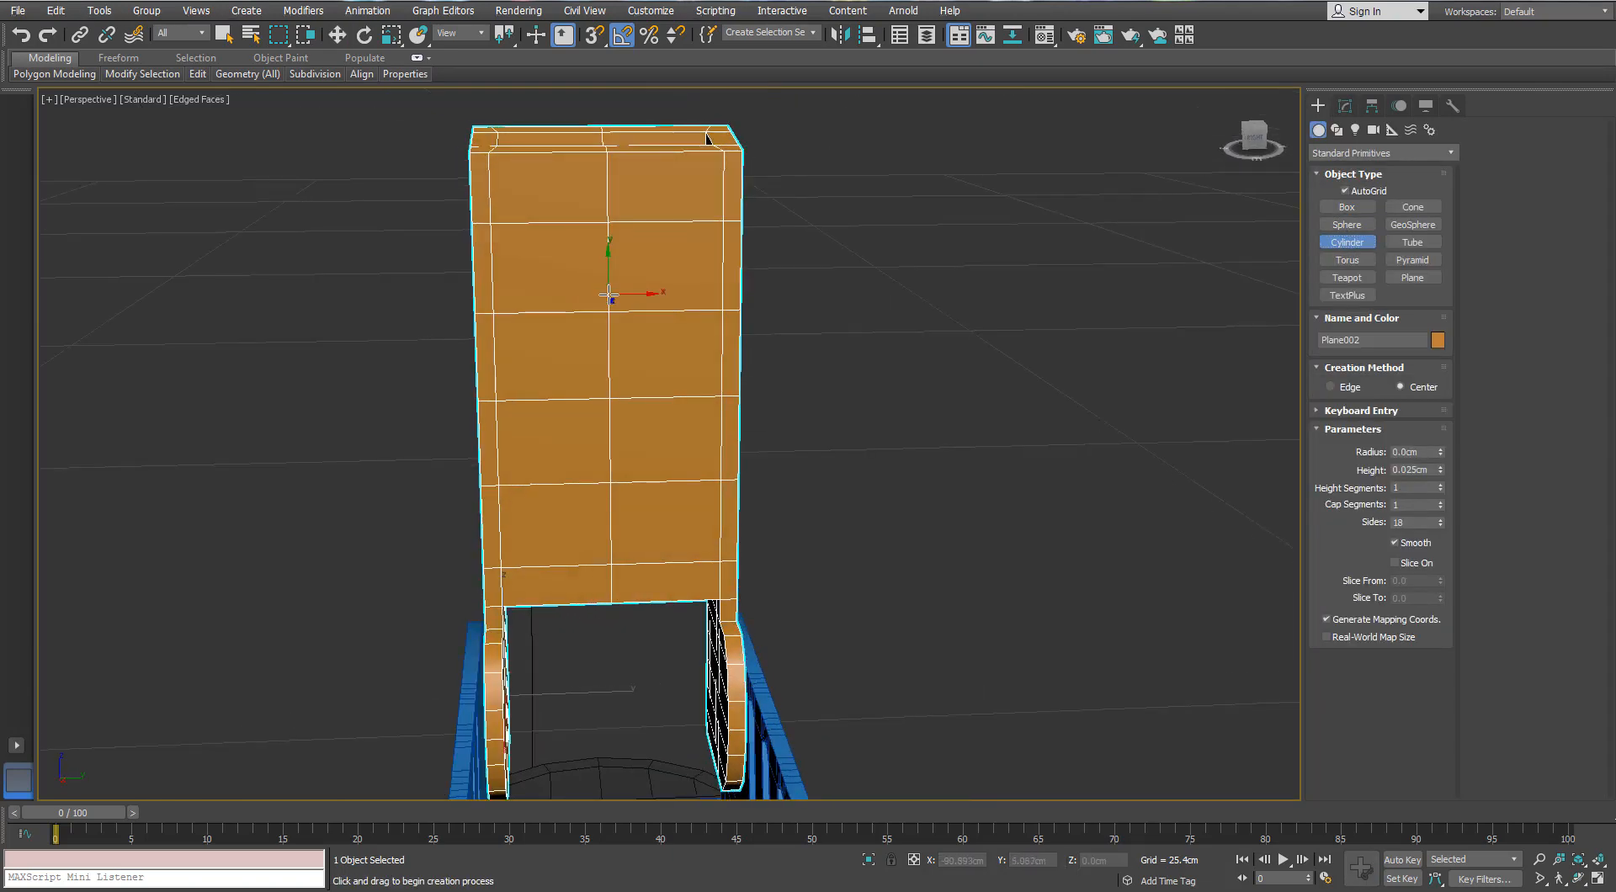
drag(609, 295, 608, 274)
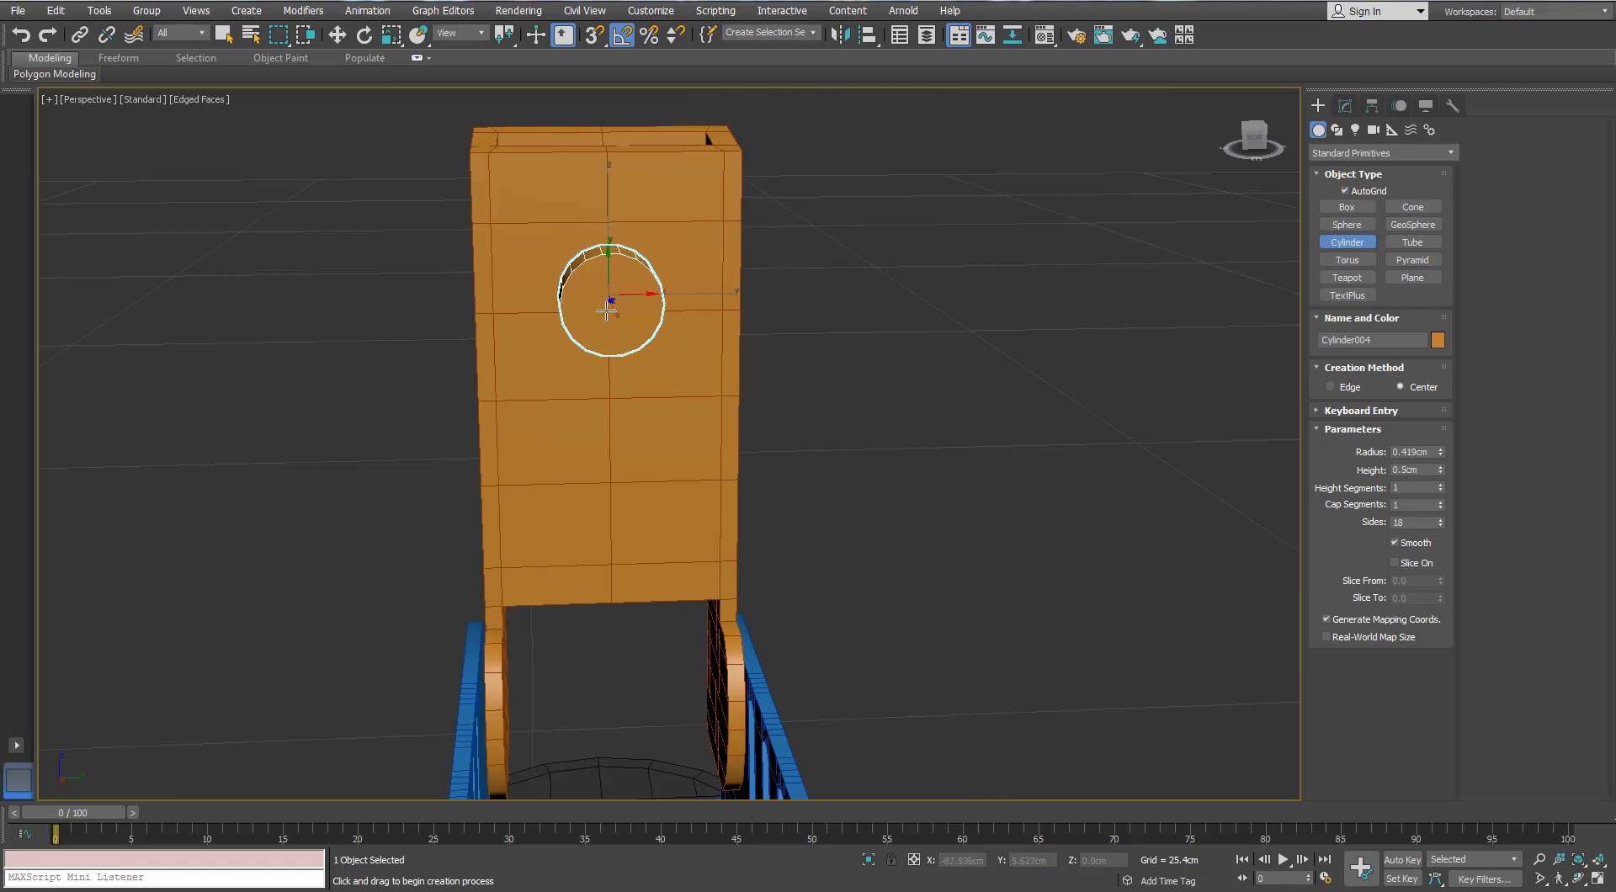
alt+middle_drag(606, 311, 1094, 440)
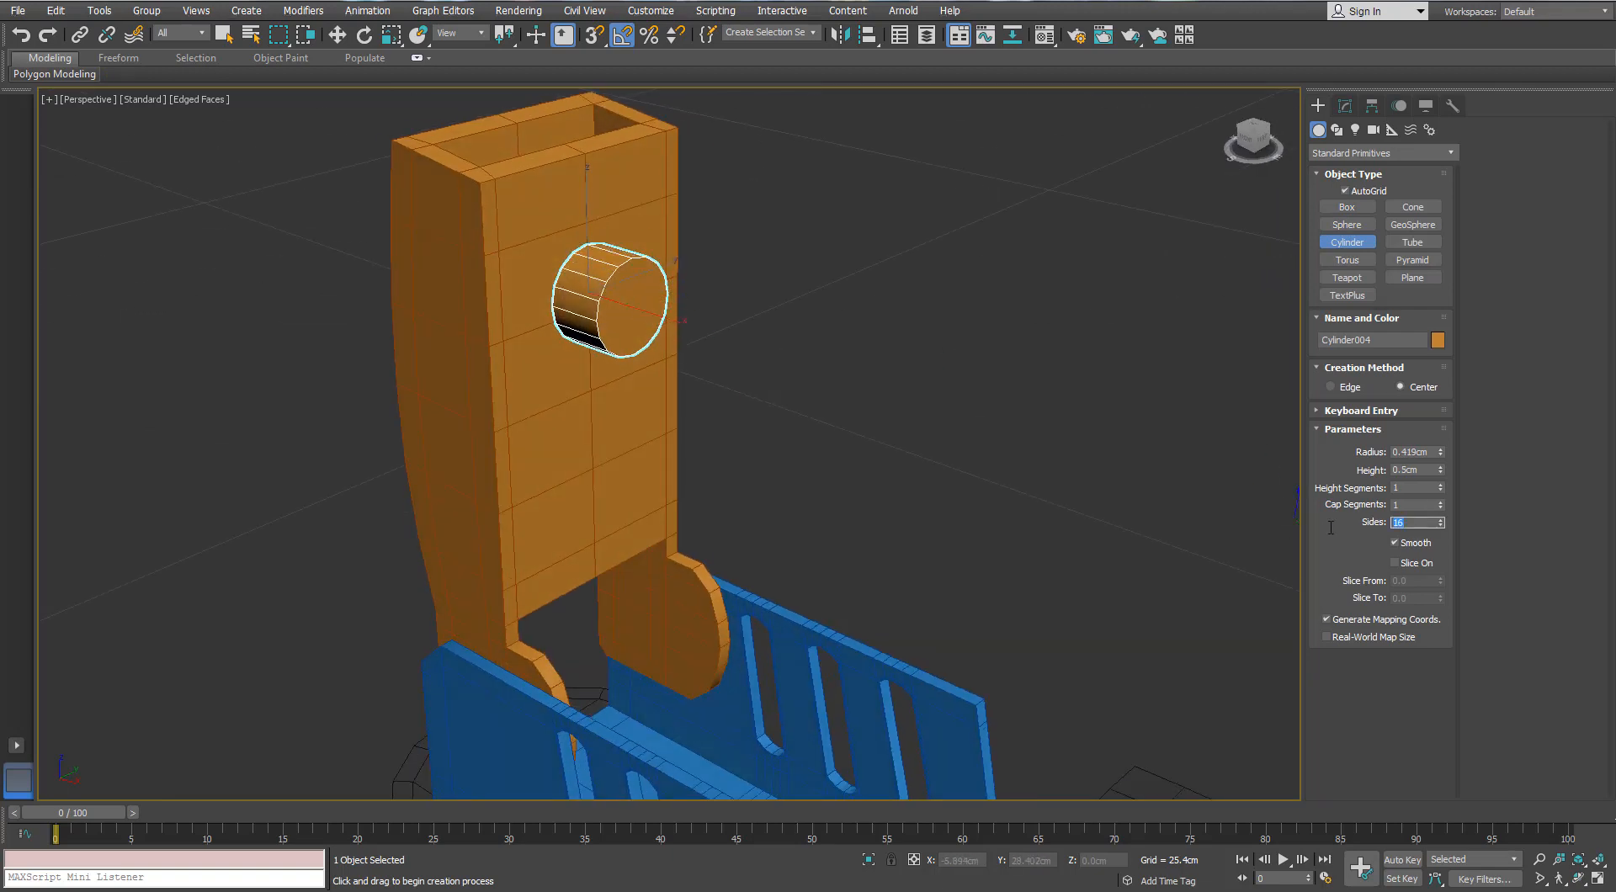
- Set the new cylinder's number of sides to 12
scroll(631, 292, up, 4)
key(w)
right_click(594, 291)
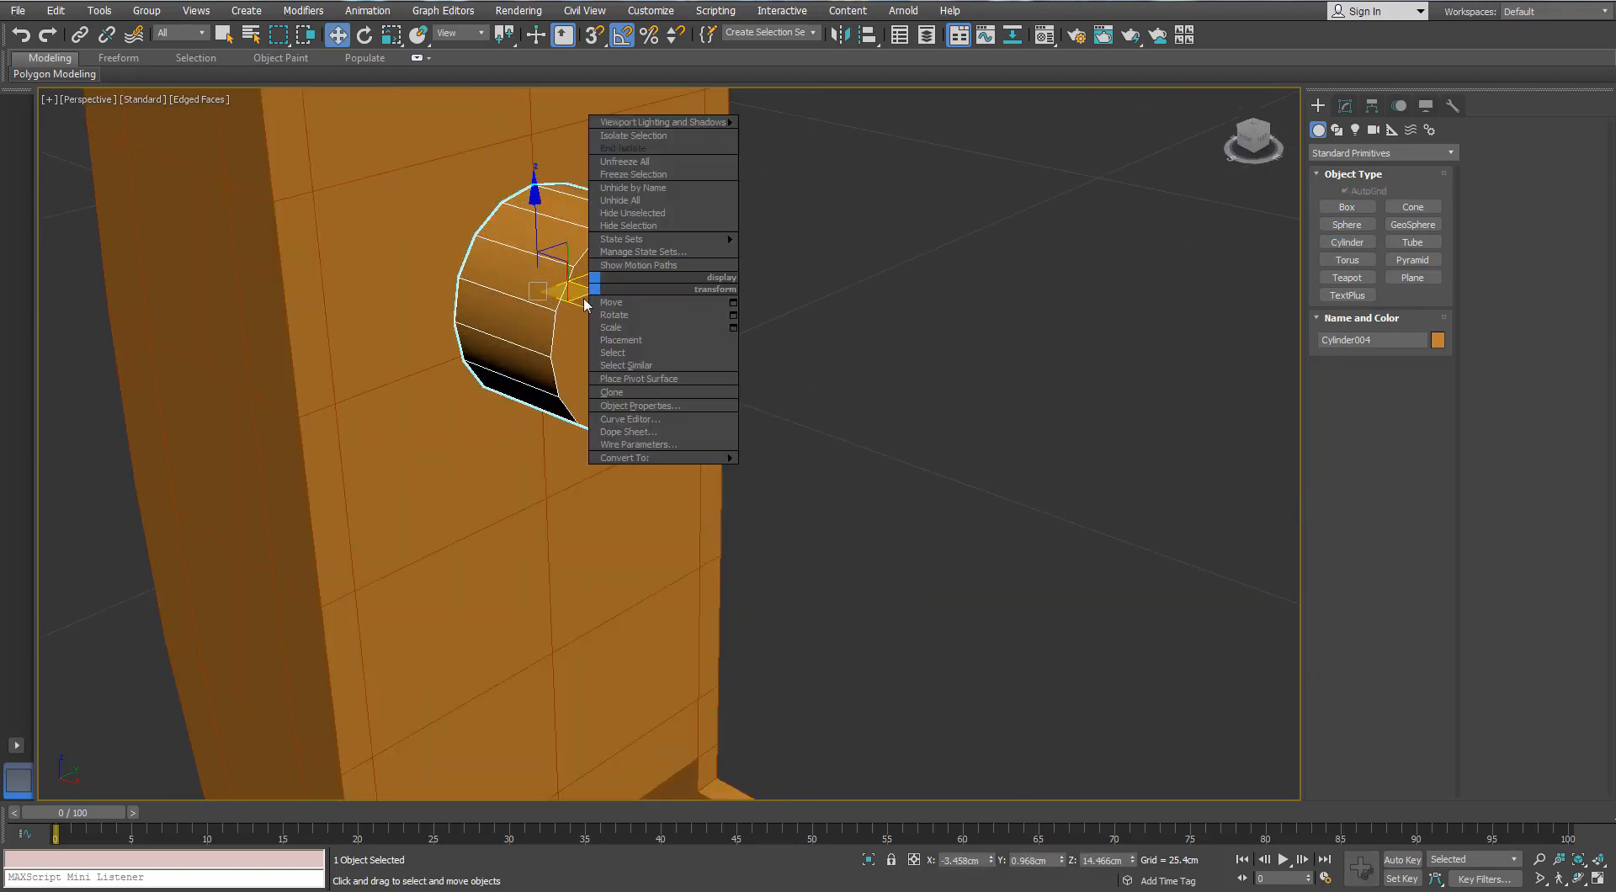
click(579, 301)
click(1344, 107)
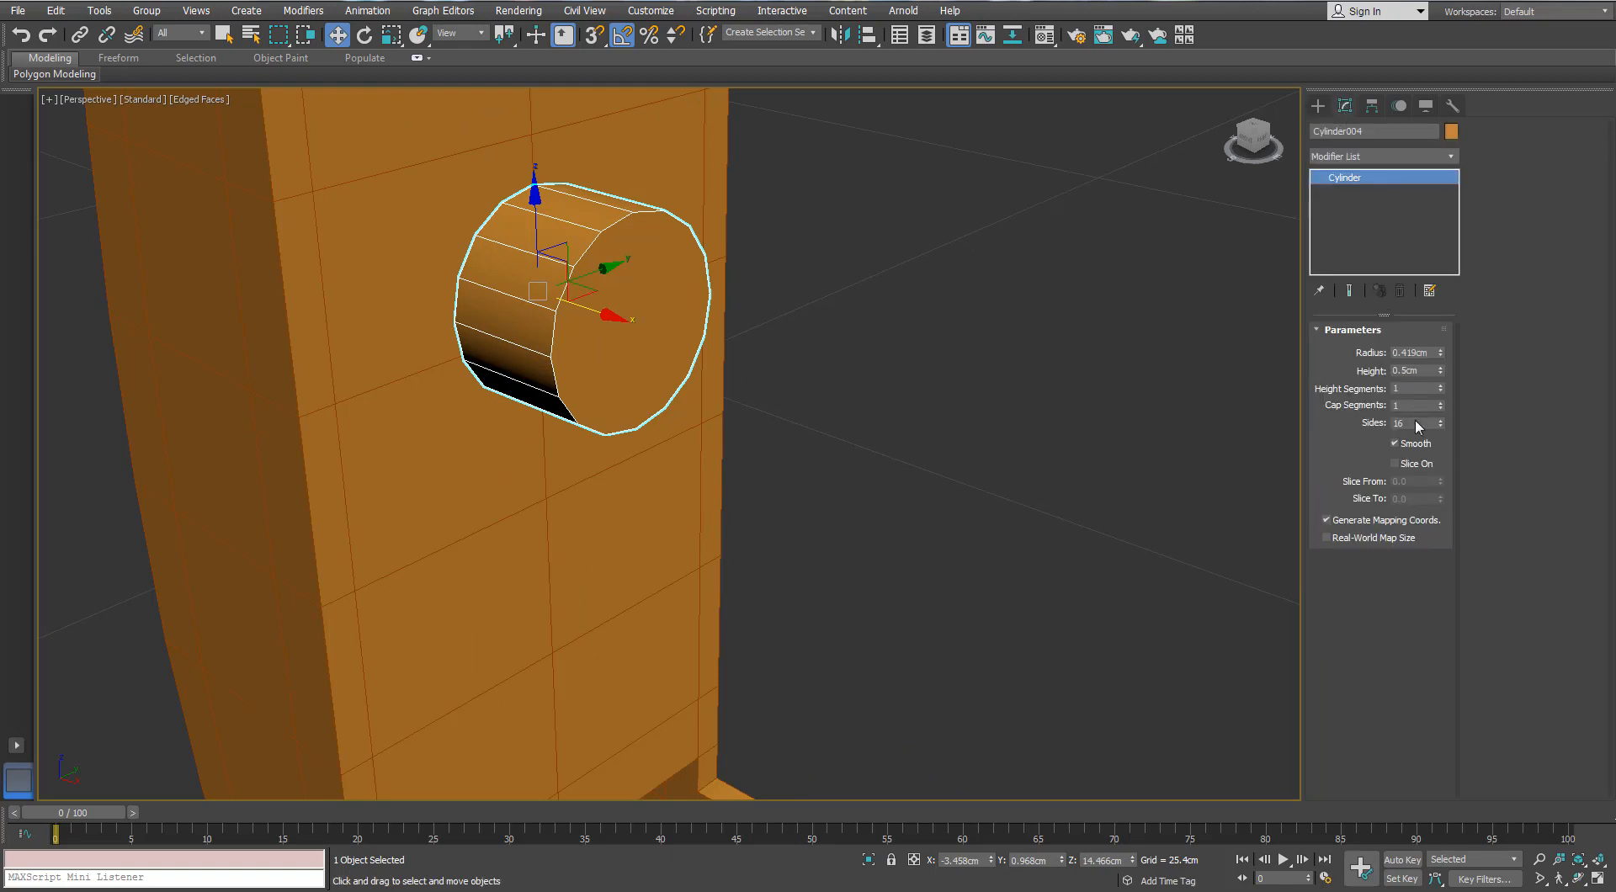
text(12)
key(Return)
scroll(648, 378, down, 5)
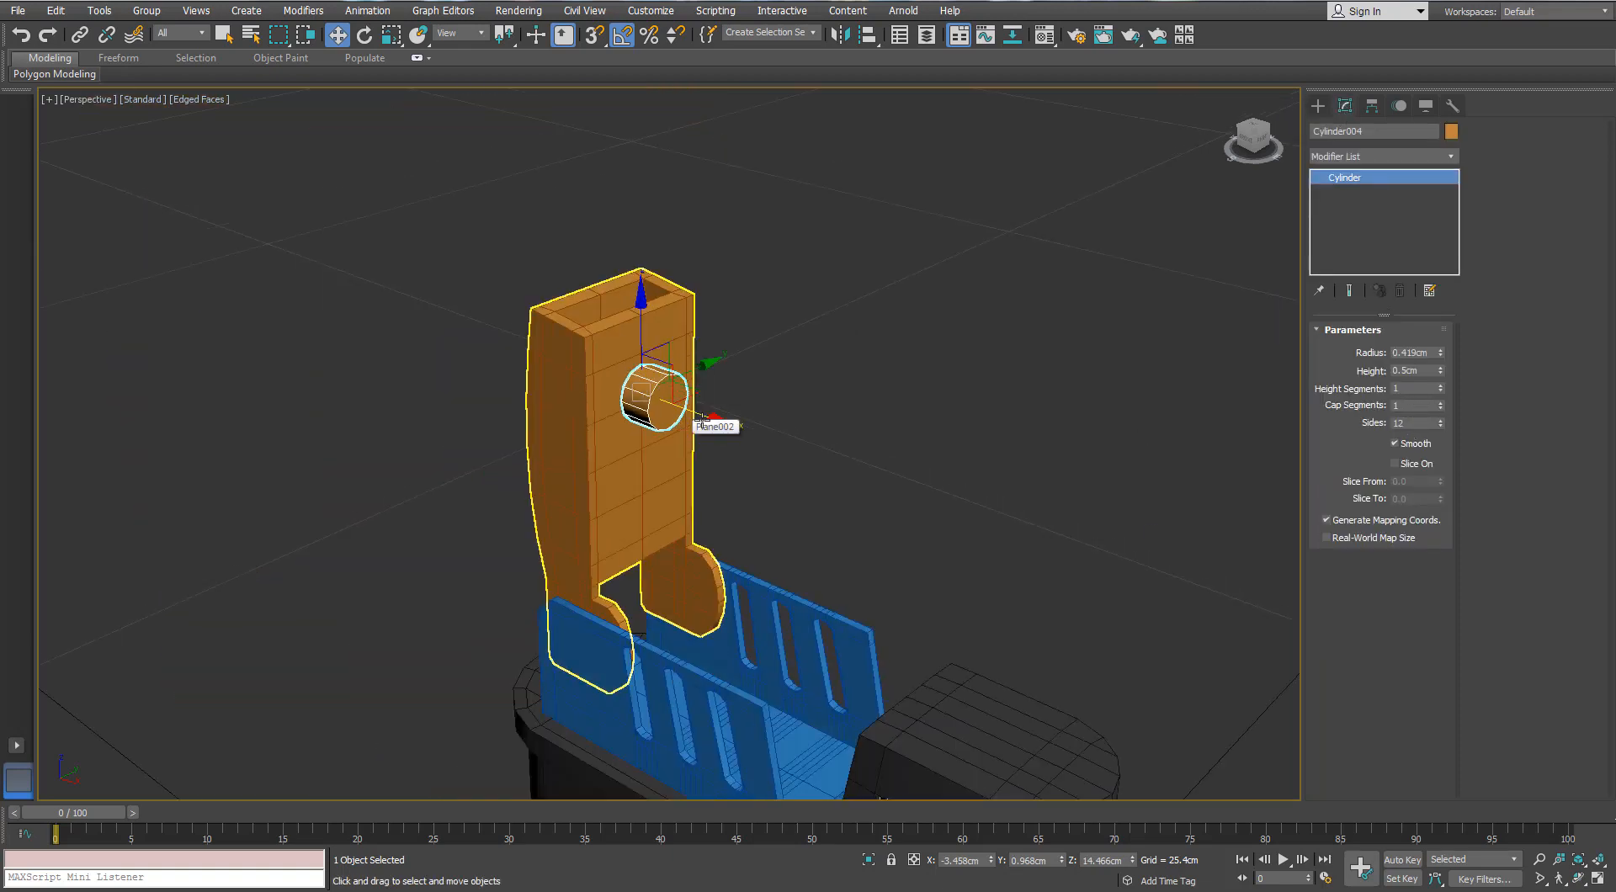
- Convert the cylinder to an editable poly and delete its front and back cap polygons
scroll(649, 378, up, 4)
right_click(649, 381)
mouse_move(680, 545)
click(613, 564)
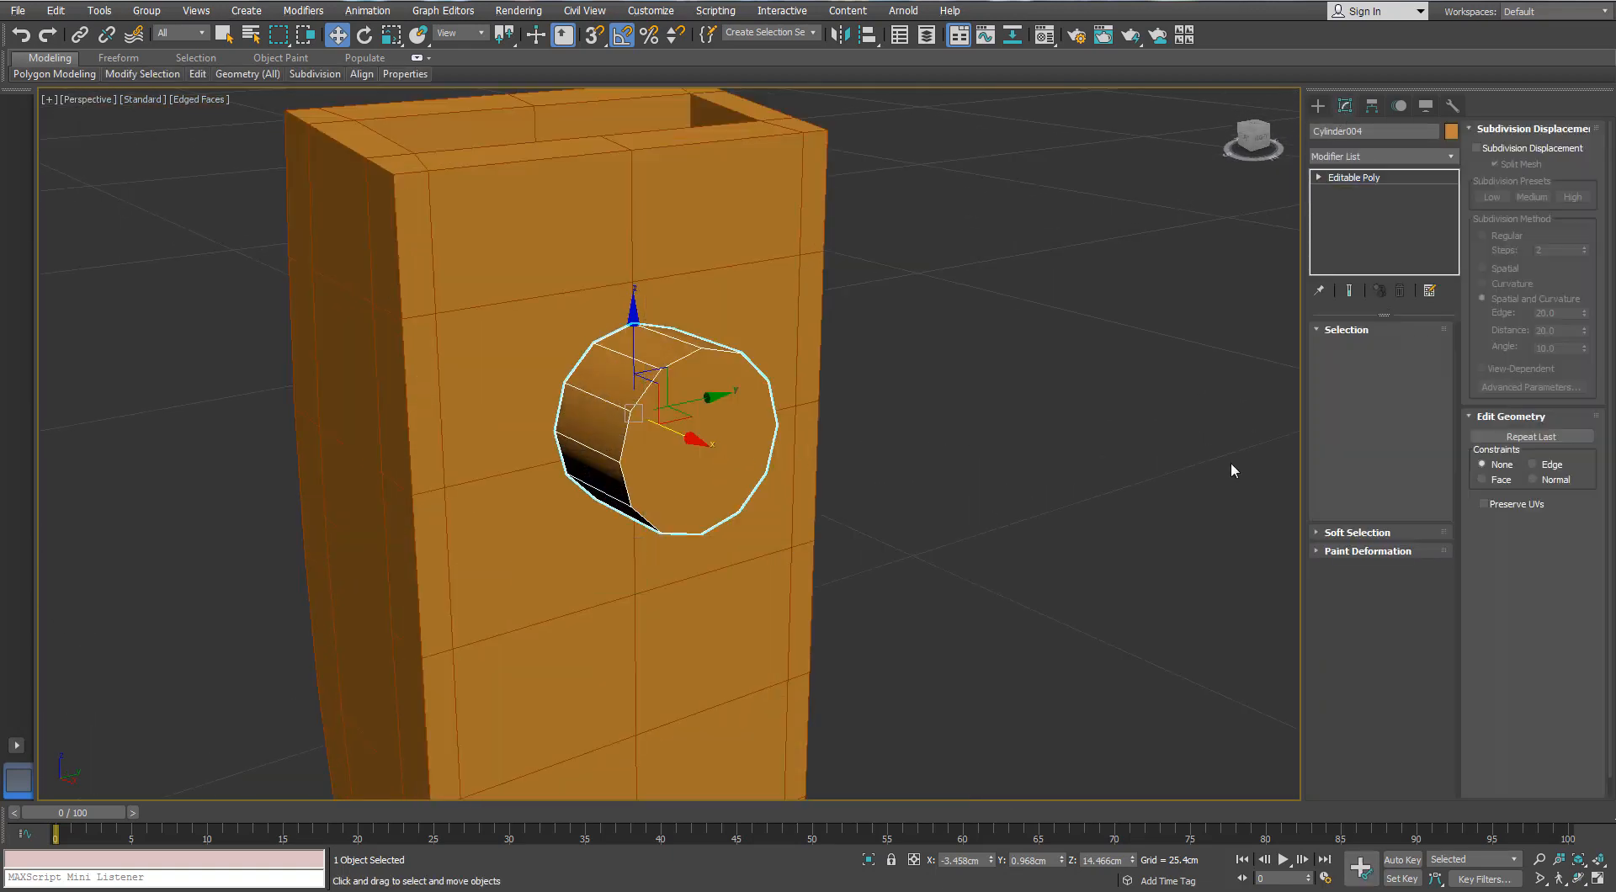
key(4)
click(665, 412)
key(Delete)
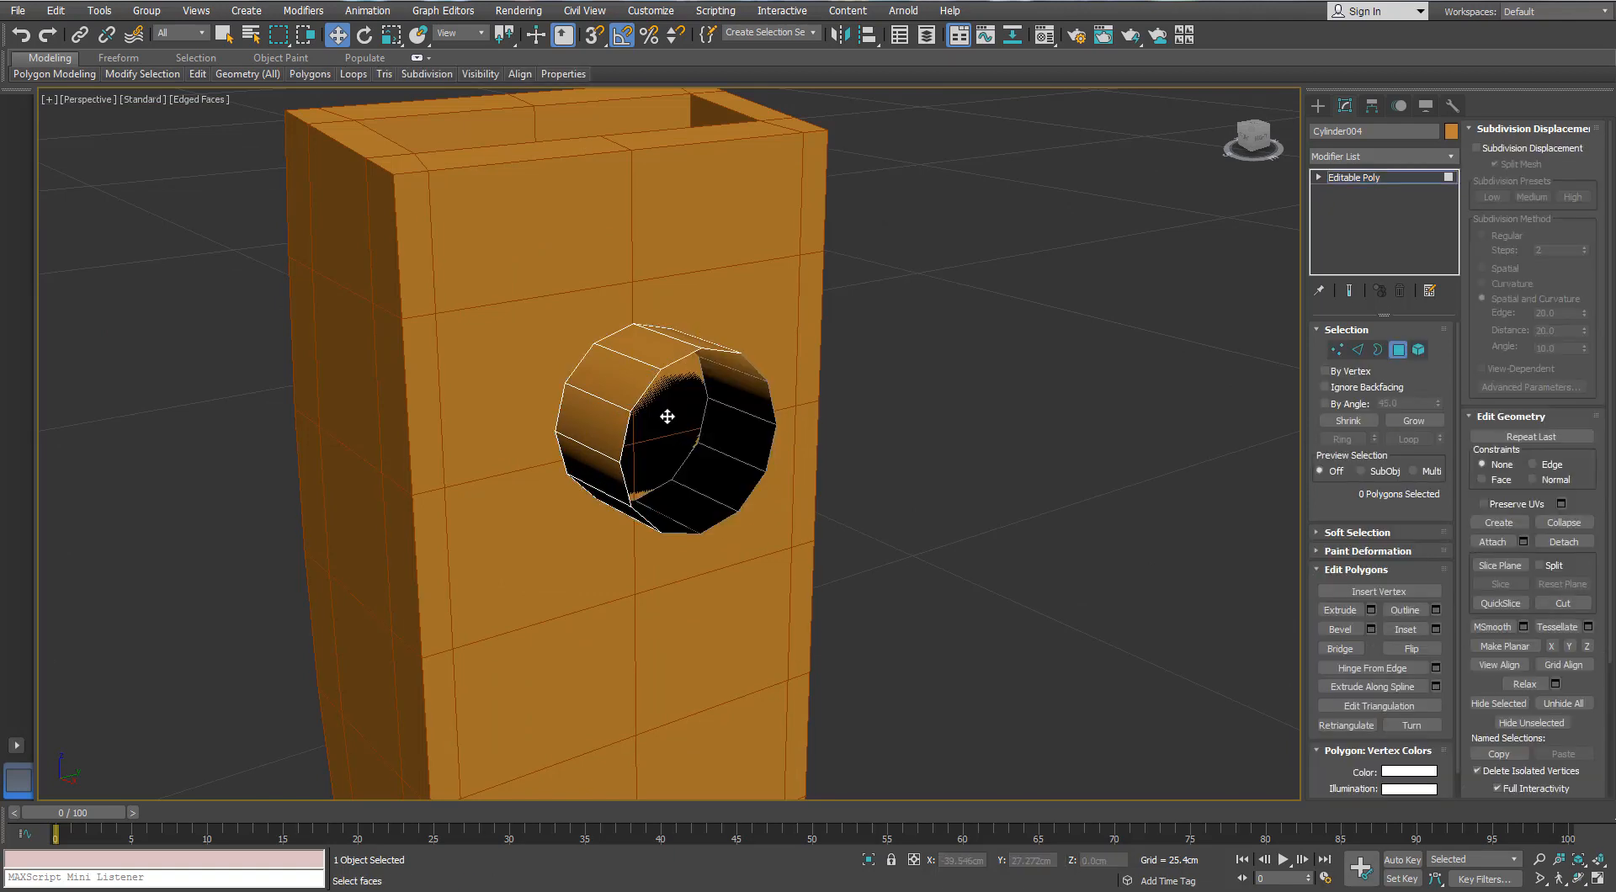
click(679, 403)
key(Delete)
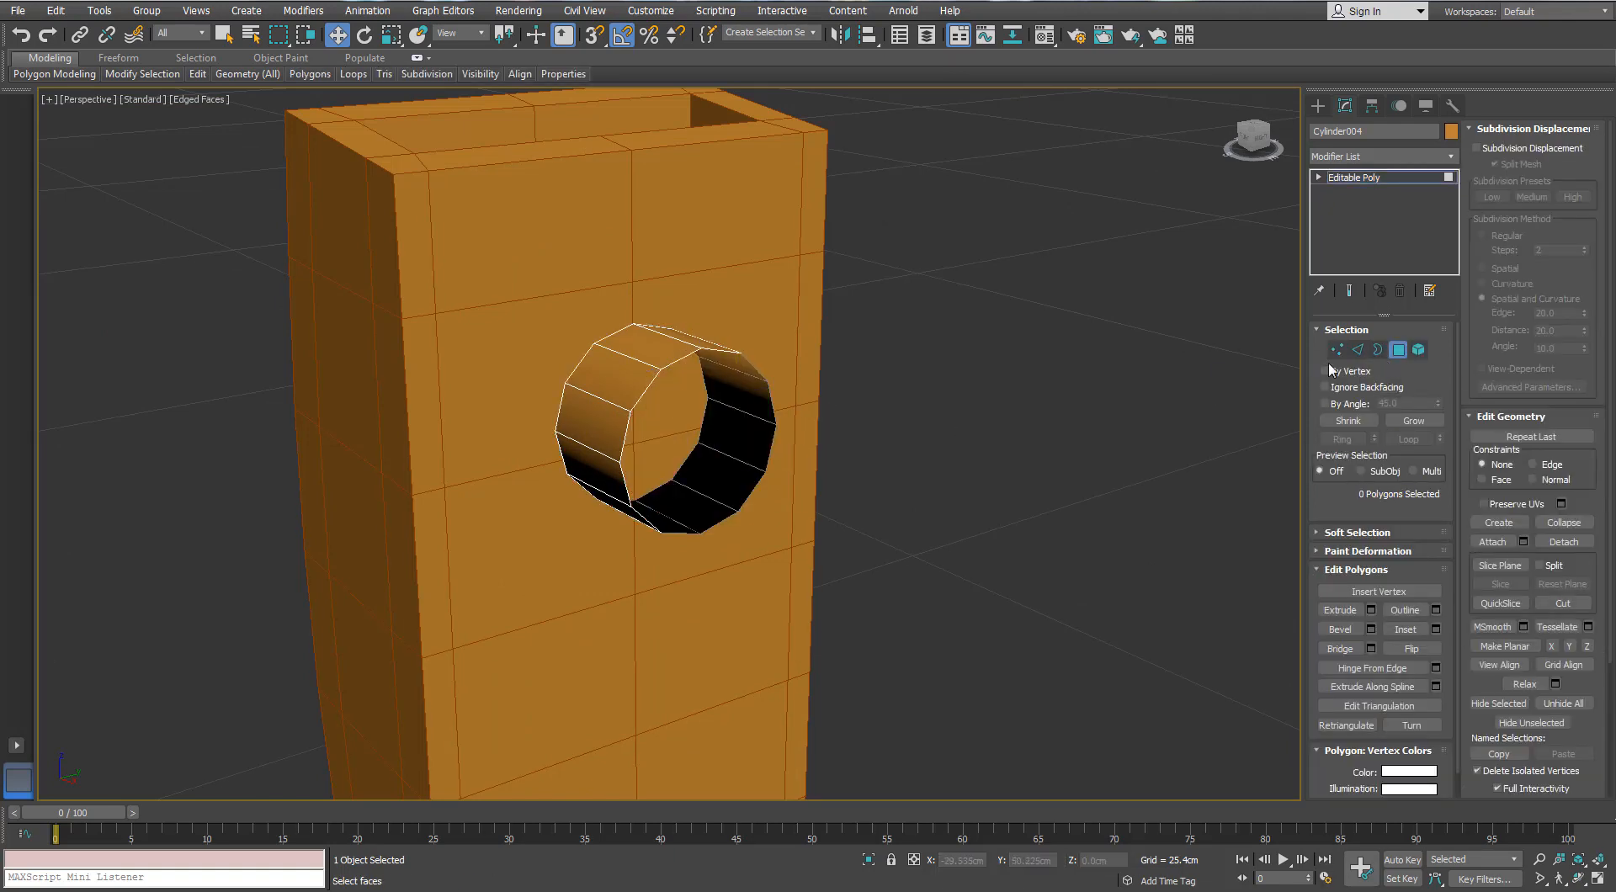
- Extend the cylinder's outer open border outward as a new ring and scale it up into a flared collar
key(3)
click(739, 356)
alt+middle_drag(739, 357, 694, 444)
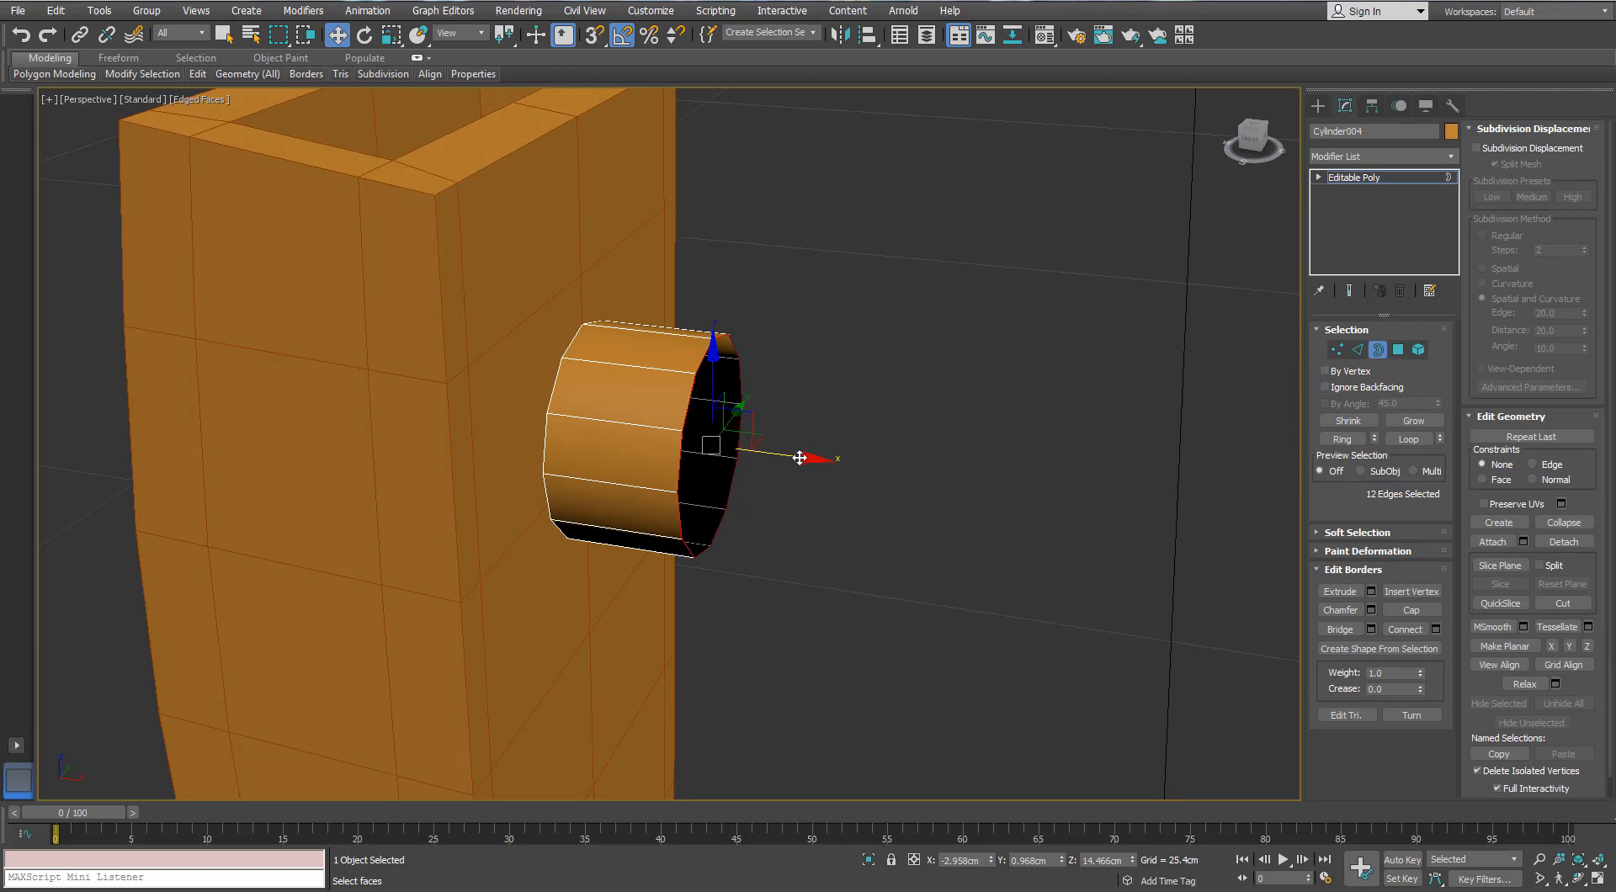
shift+drag(799, 458, 834, 463)
key(r)
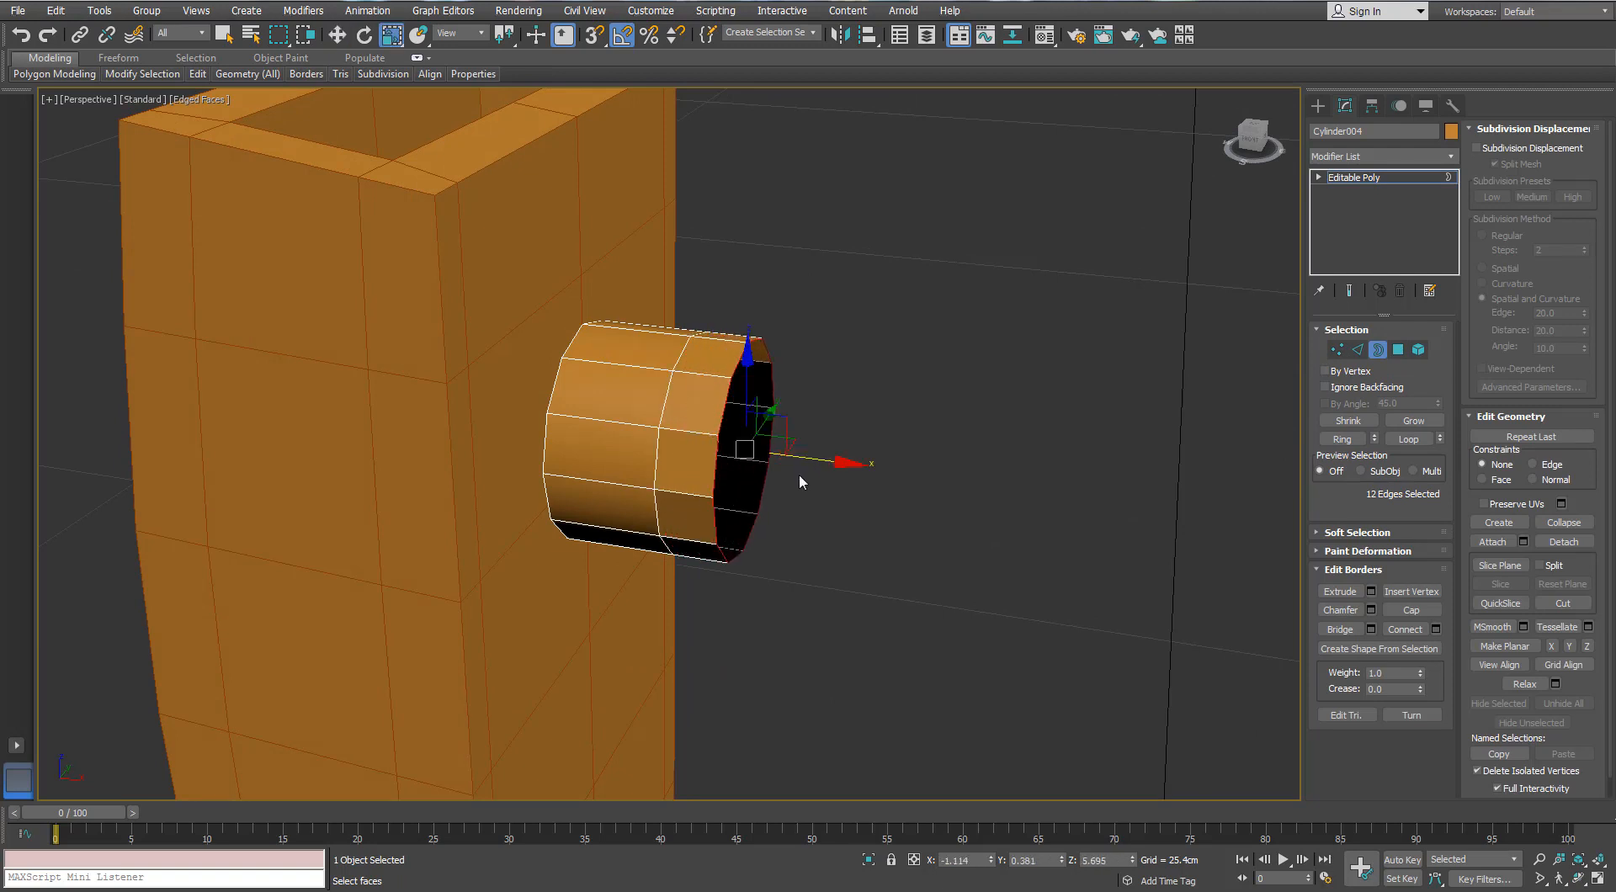
alt+middle_drag(800, 476, 732, 475)
drag(746, 440, 747, 421)
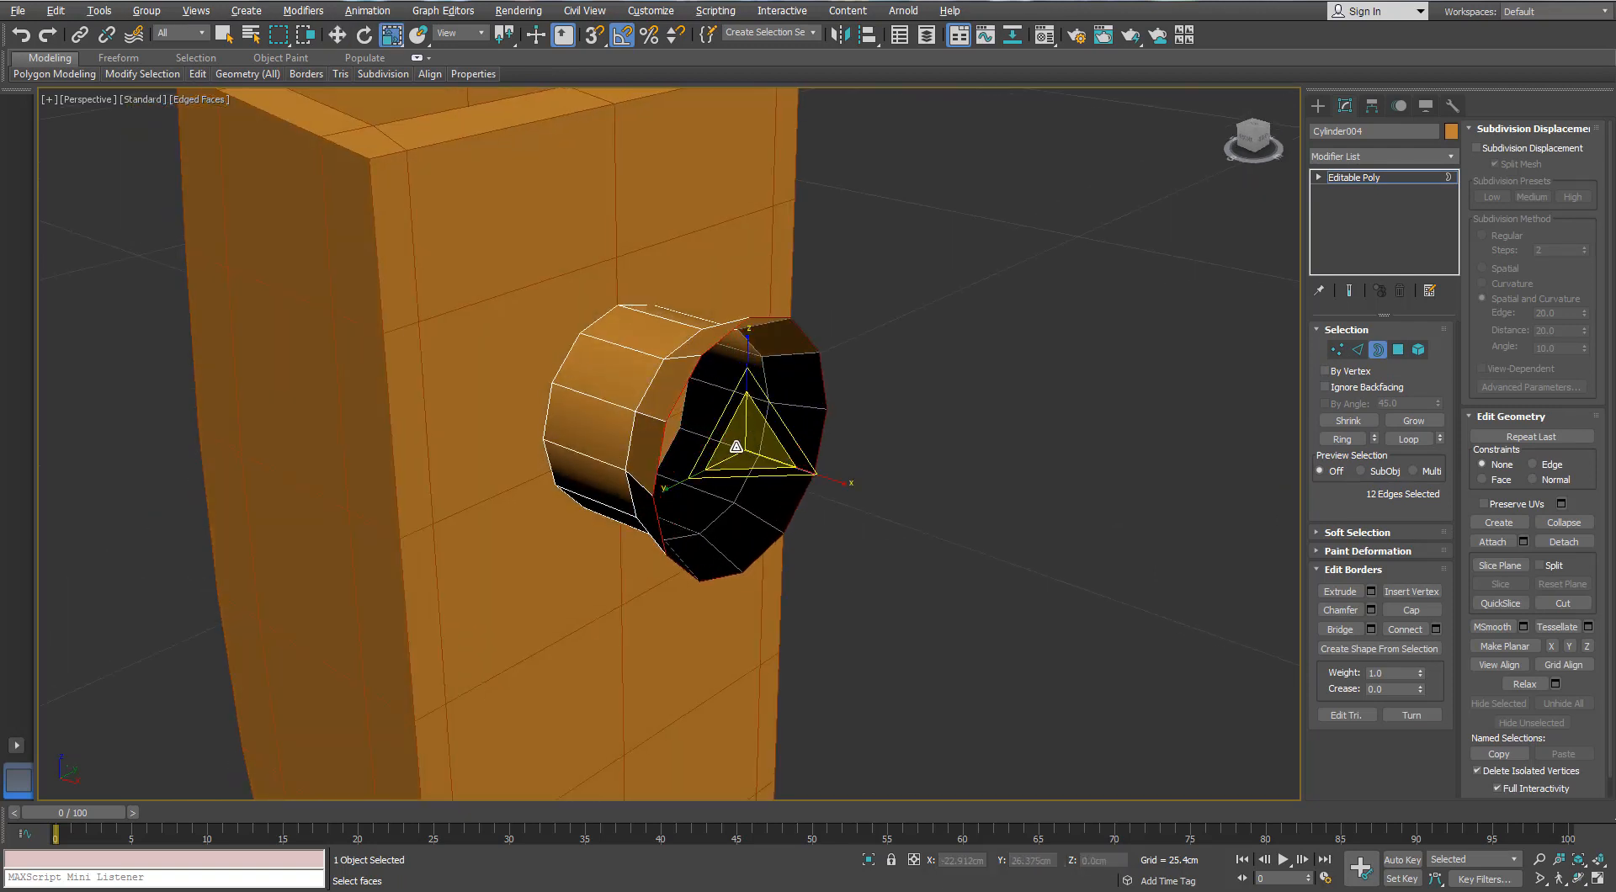
- Extend the flared border outward by about 0.215 cm to form a straight rim, and leave sub-object editing
alt+middle_drag(736, 447, 786, 458)
key(w)
shift+drag(835, 456, 887, 456)
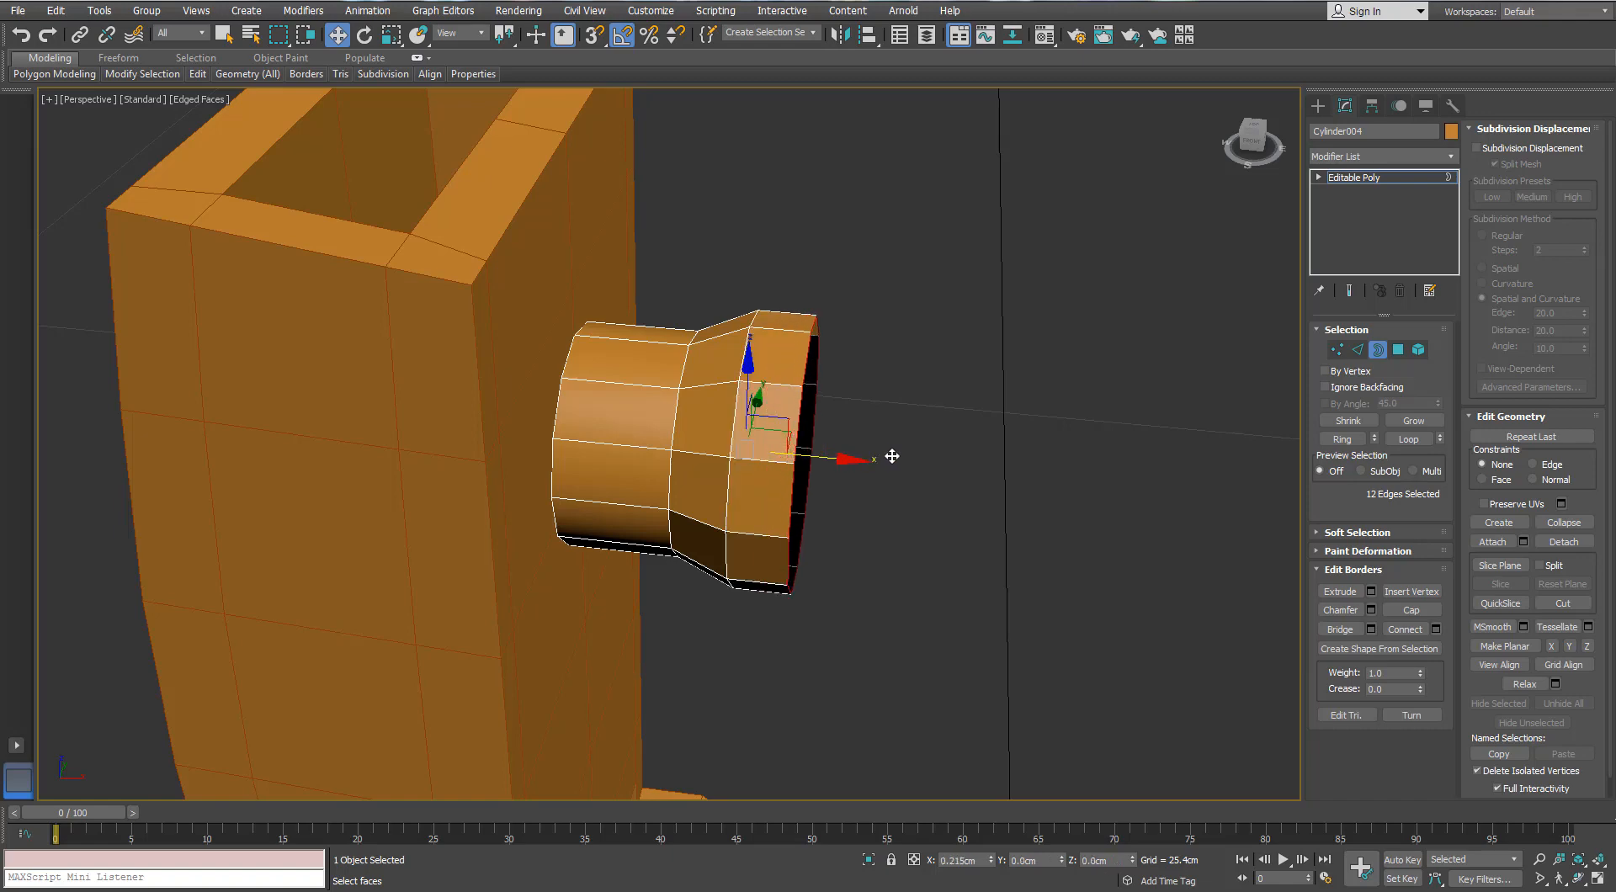
alt+middle_drag(761, 343, 803, 303)
scroll(797, 312, up, 3)
click(1336, 350)
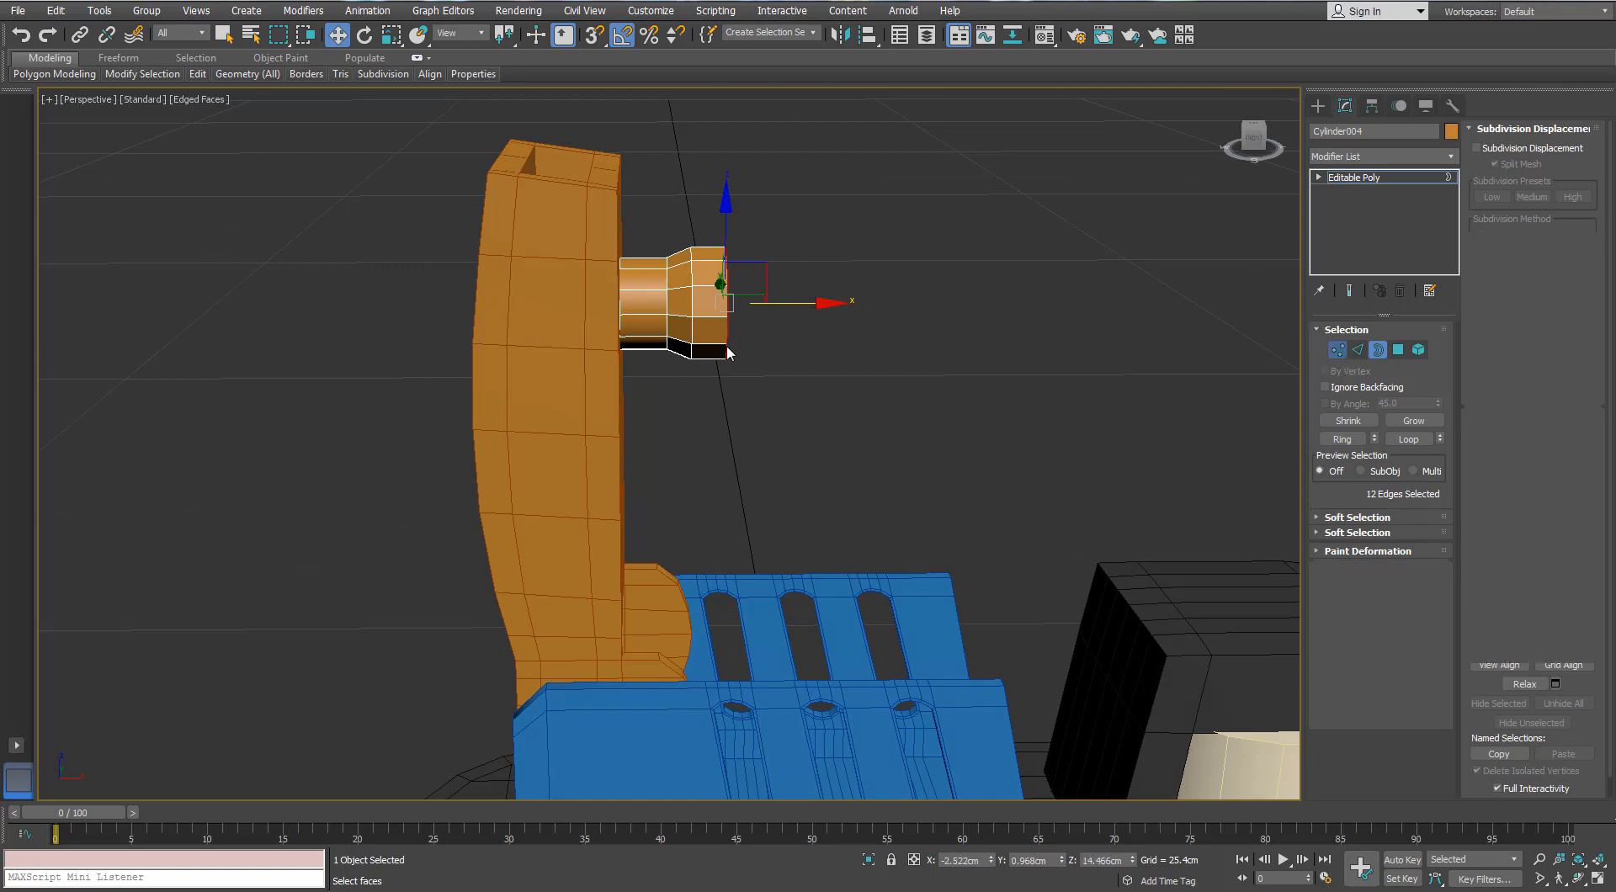
alt+middle_drag(726, 345, 625, 334)
click(1336, 352)
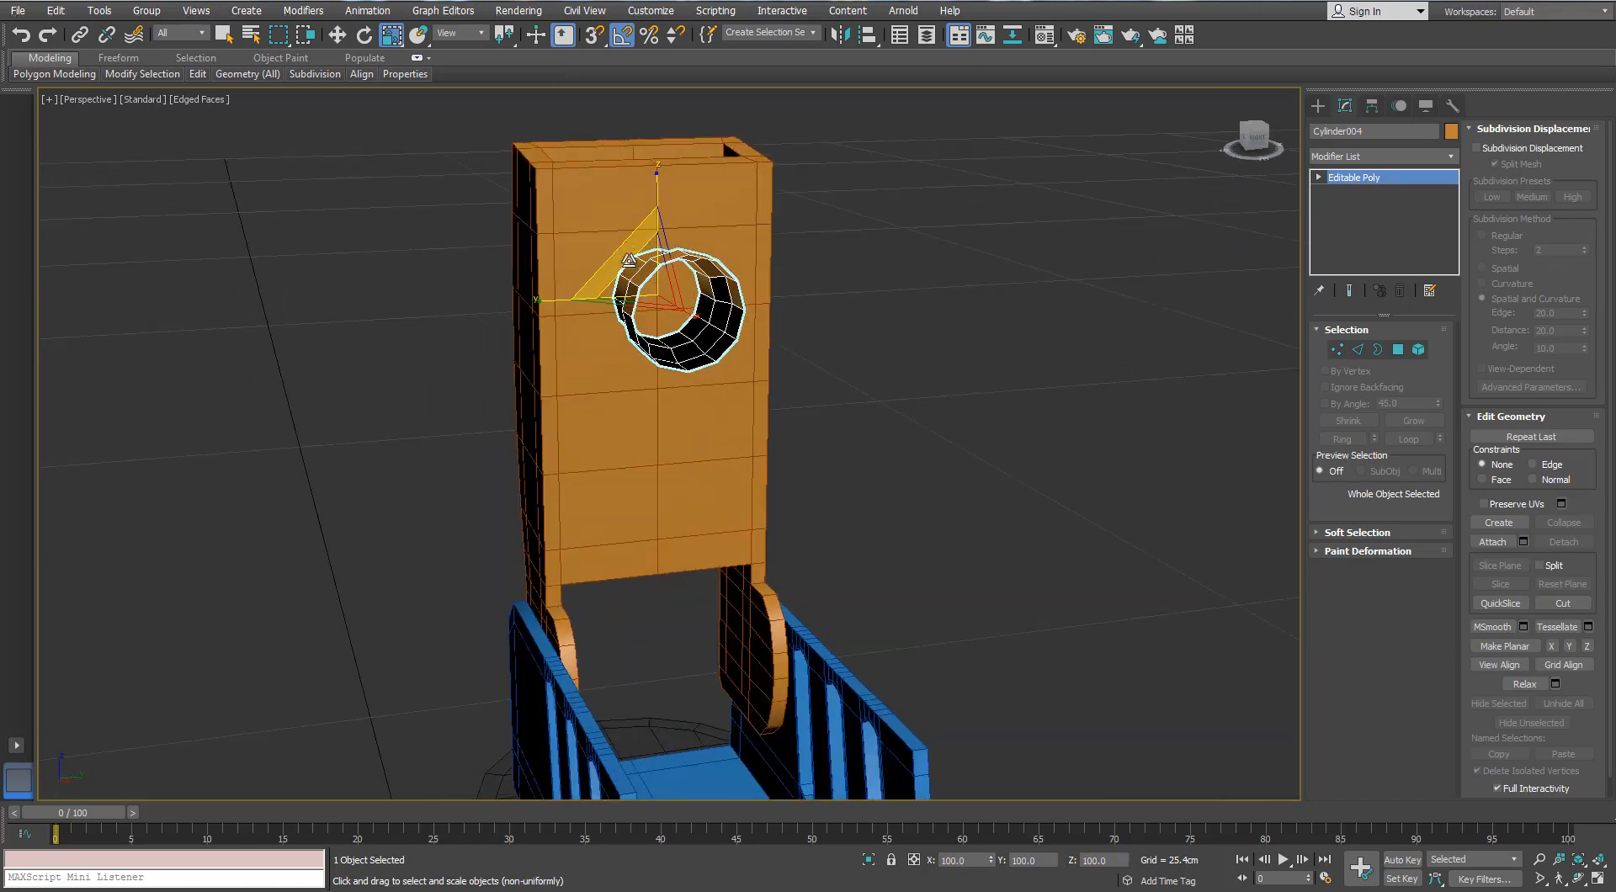
click(627, 259)
click(658, 274)
alt+middle_drag(658, 275, 648, 333)
scroll(648, 389, up, 3)
key(ctrl+z)
- Apply a Shell modifier to the flared tube with an outer amount of 0 and an inner amount of about 0.1 cm
click(1450, 157)
text(sh)
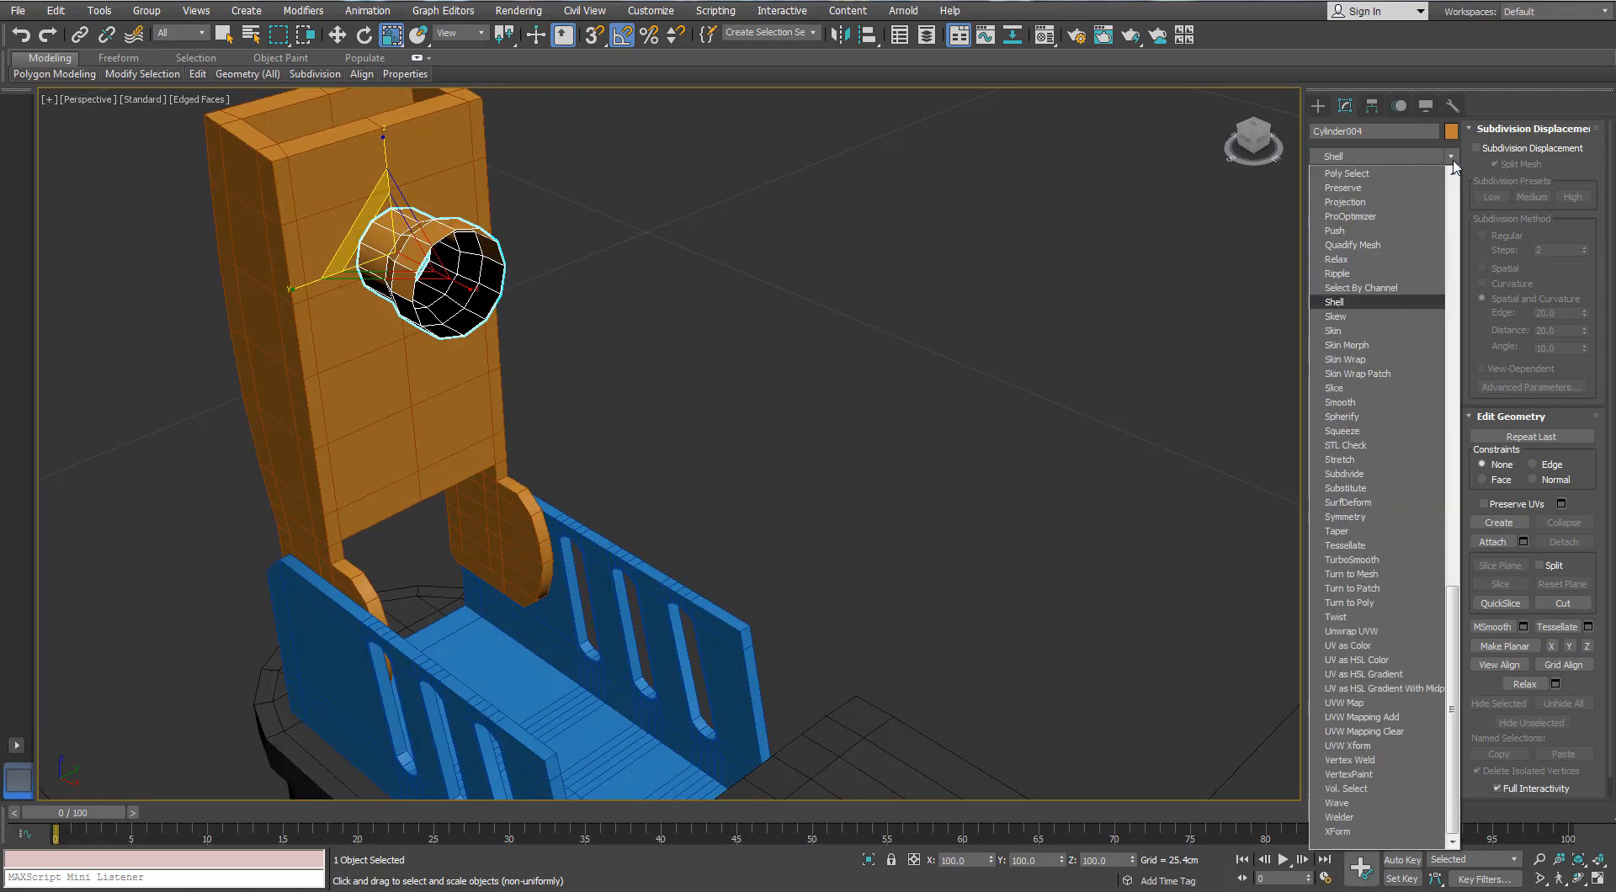
key(Return)
middle_drag(194, 169, 319, 317)
scroll(531, 325, up, 4)
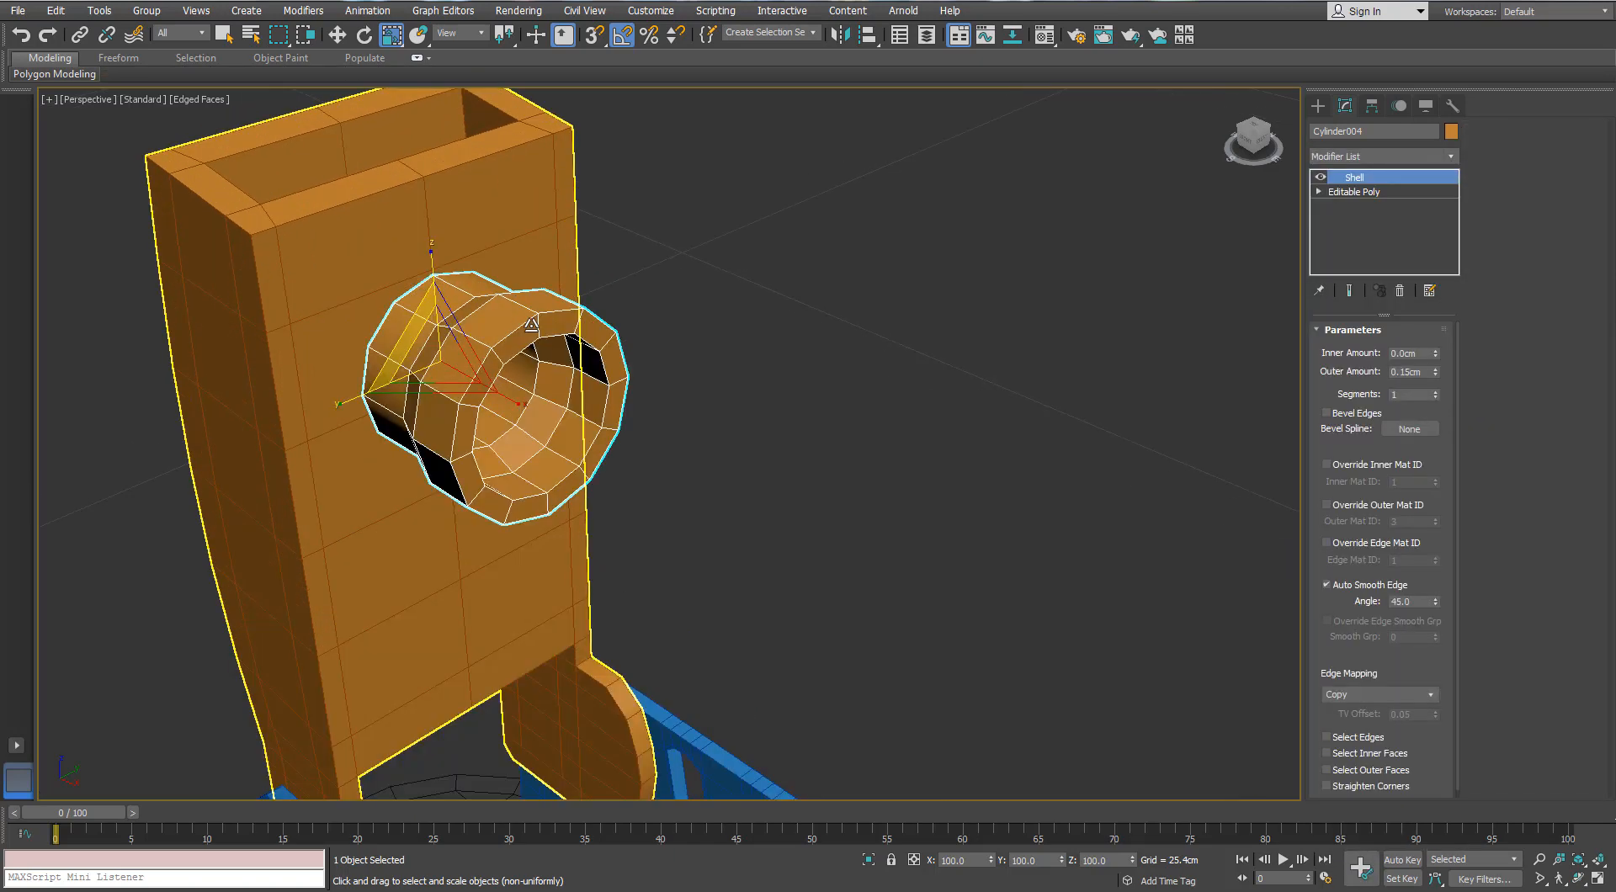
right_click(1435, 373)
drag(1436, 357, 1437, 354)
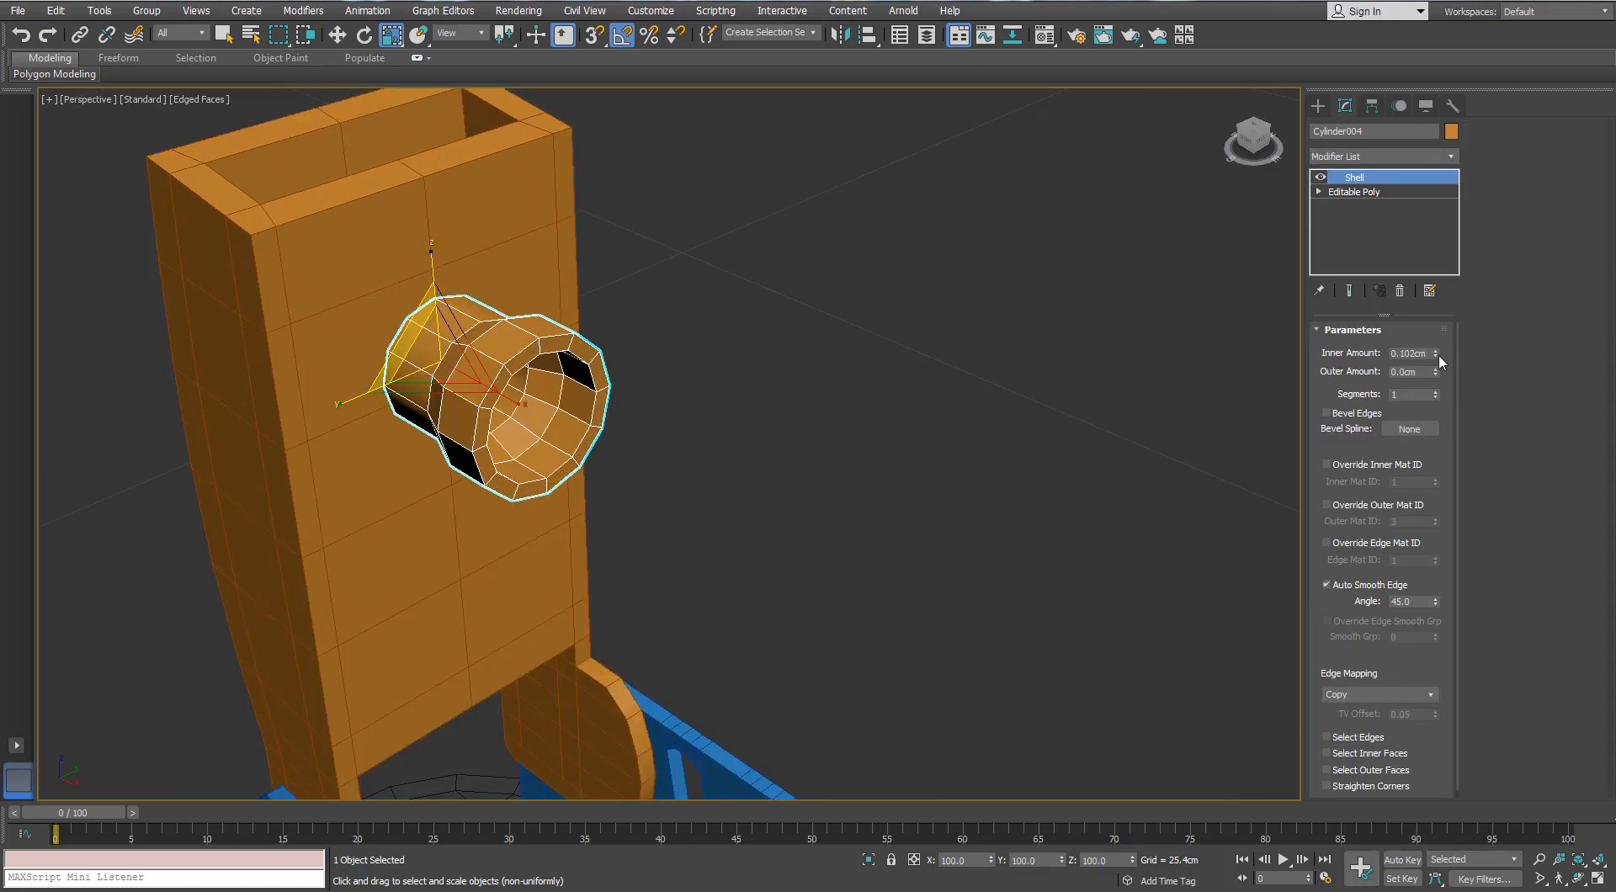
click(1436, 357)
scroll(328, 208, down, 5)
alt+middle_drag(328, 208, 447, 192)
scroll(508, 205, down, 5)
alt+middle_drag(507, 263, 581, 246)
- Open the upright part for vertex editing and show its hinge tabs in the Front view
scroll(578, 251, up, 4)
click(491, 250)
scroll(486, 250, up, 4)
click(541, 419)
alt+middle_drag(541, 418, 600, 371)
click(1335, 349)
scroll(547, 510, up, 4)
alt+middle_drag(548, 510, 700, 388)
middle_drag(439, 367, 588, 339)
scroll(589, 341, down, 4)
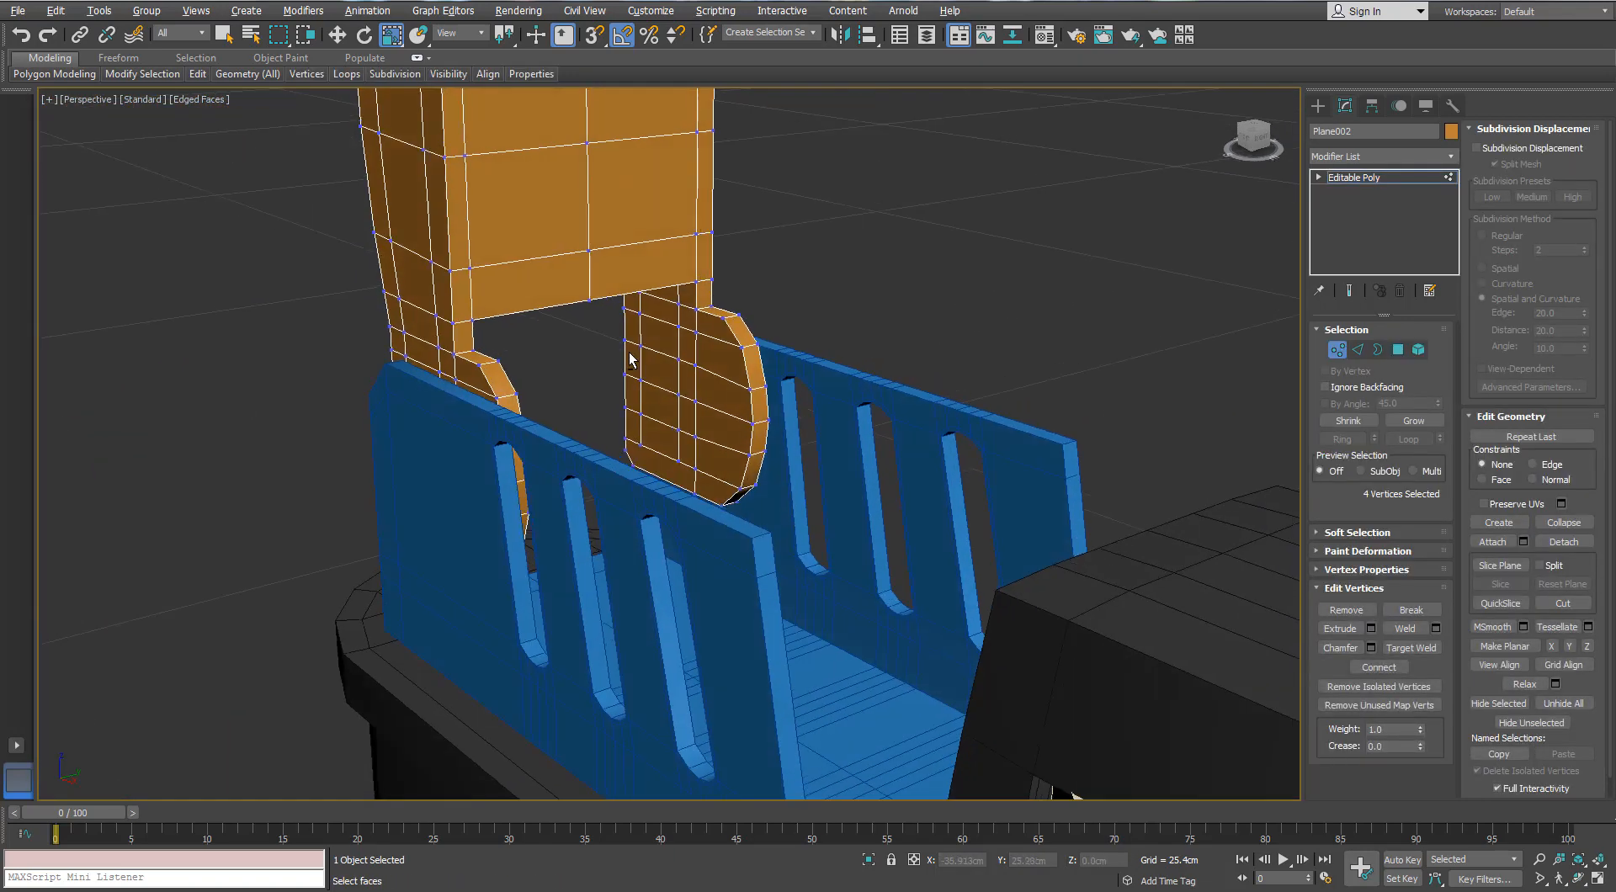
middle_drag(740, 378, 682, 436)
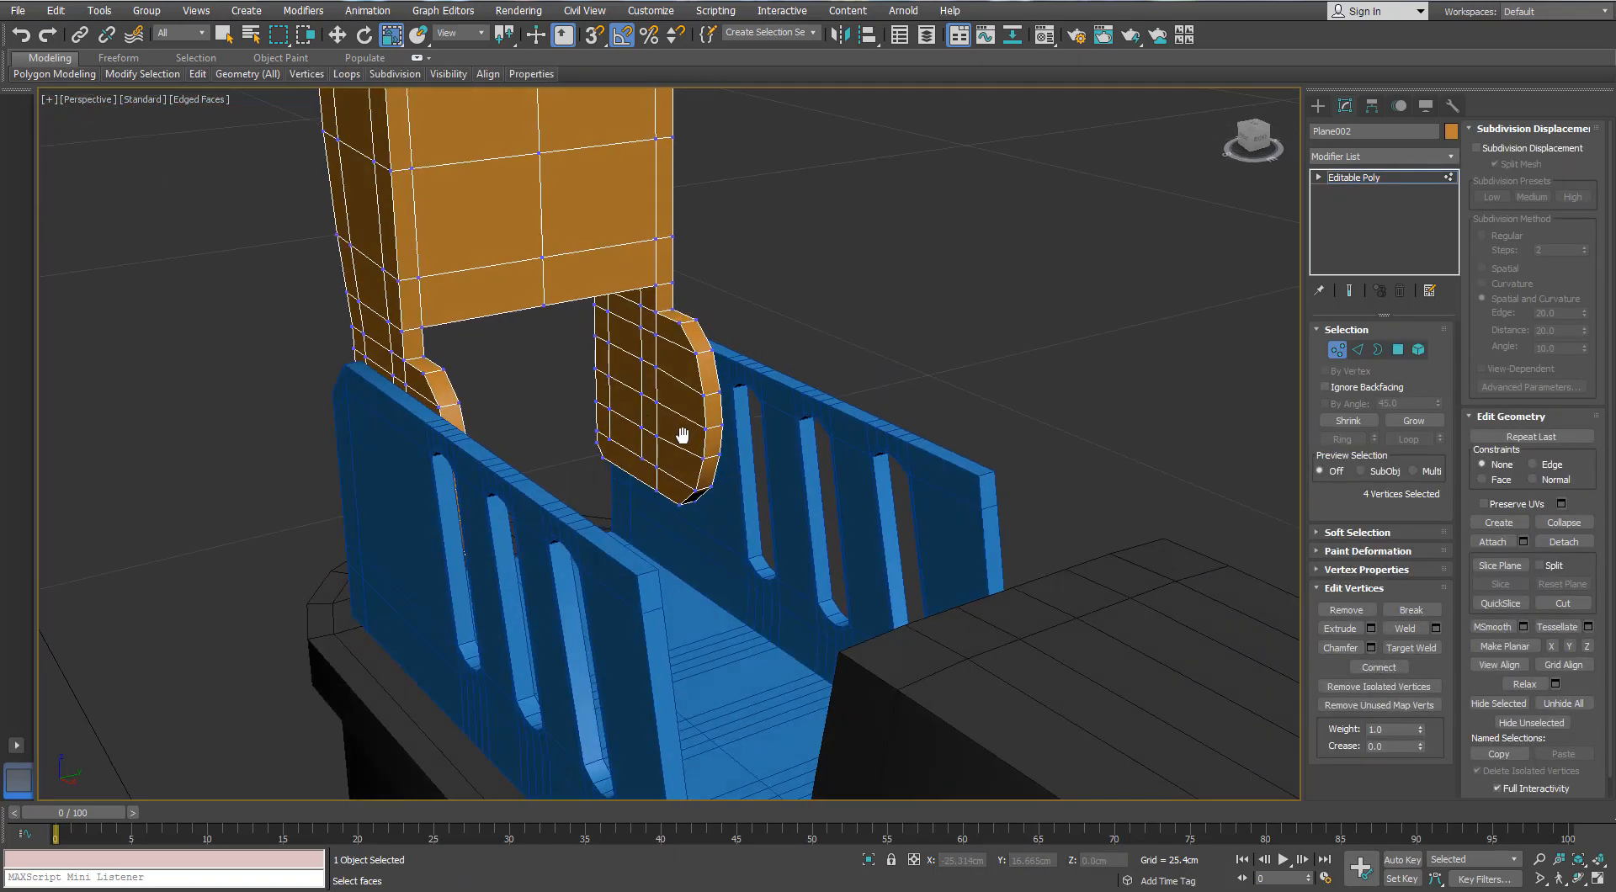
key(f)
middle_drag(665, 741, 630, 336)
scroll(728, 464, up, 4)
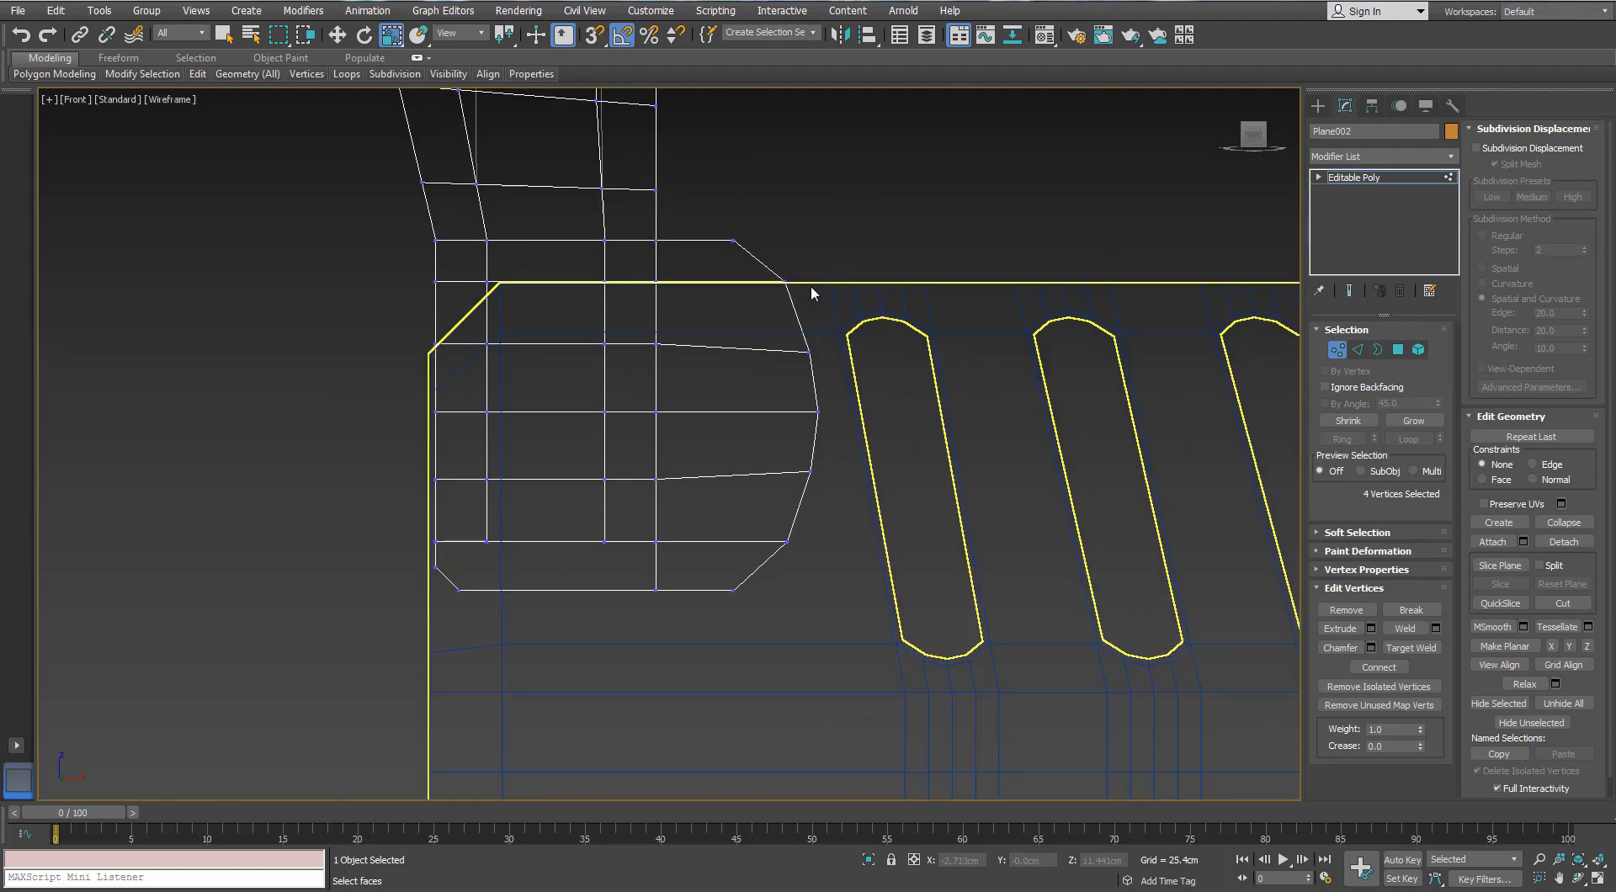
drag(586, 308, 592, 278)
key(ctrl+z)
key(ctrl+z)
- Stretch the hinge tabs' vertices vertically and move them down until their upper edge lines up with the bracket wall's top
drag(391, 34, 391, 59)
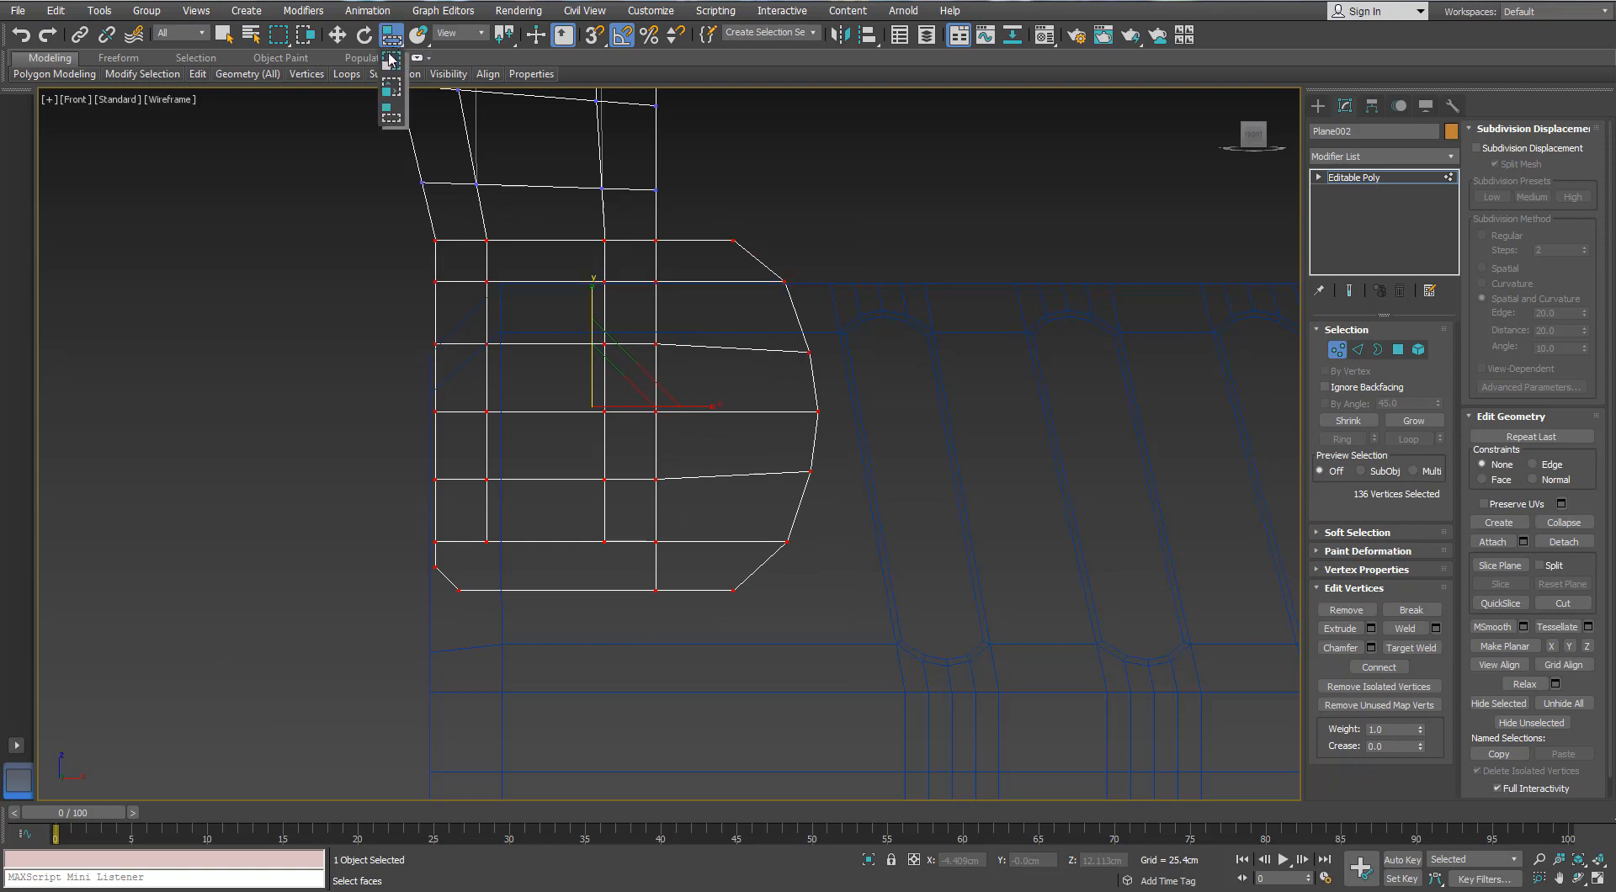
drag(591, 304, 591, 283)
middle_drag(584, 298, 563, 266)
scroll(563, 266, down, 2)
key(w)
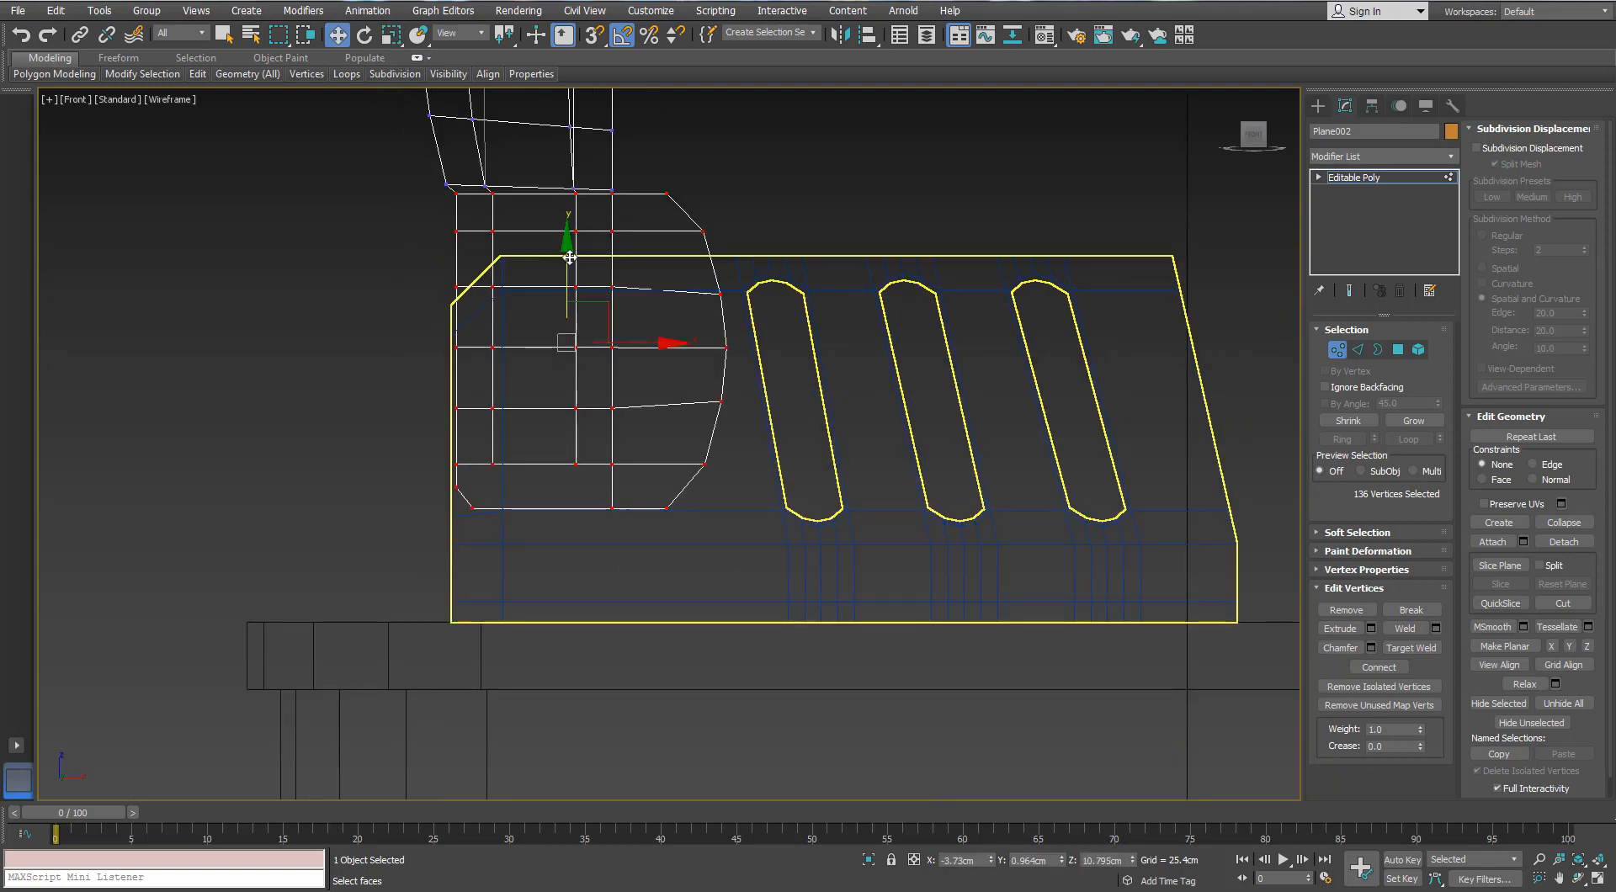
drag(569, 260, 560, 334)
key(r)
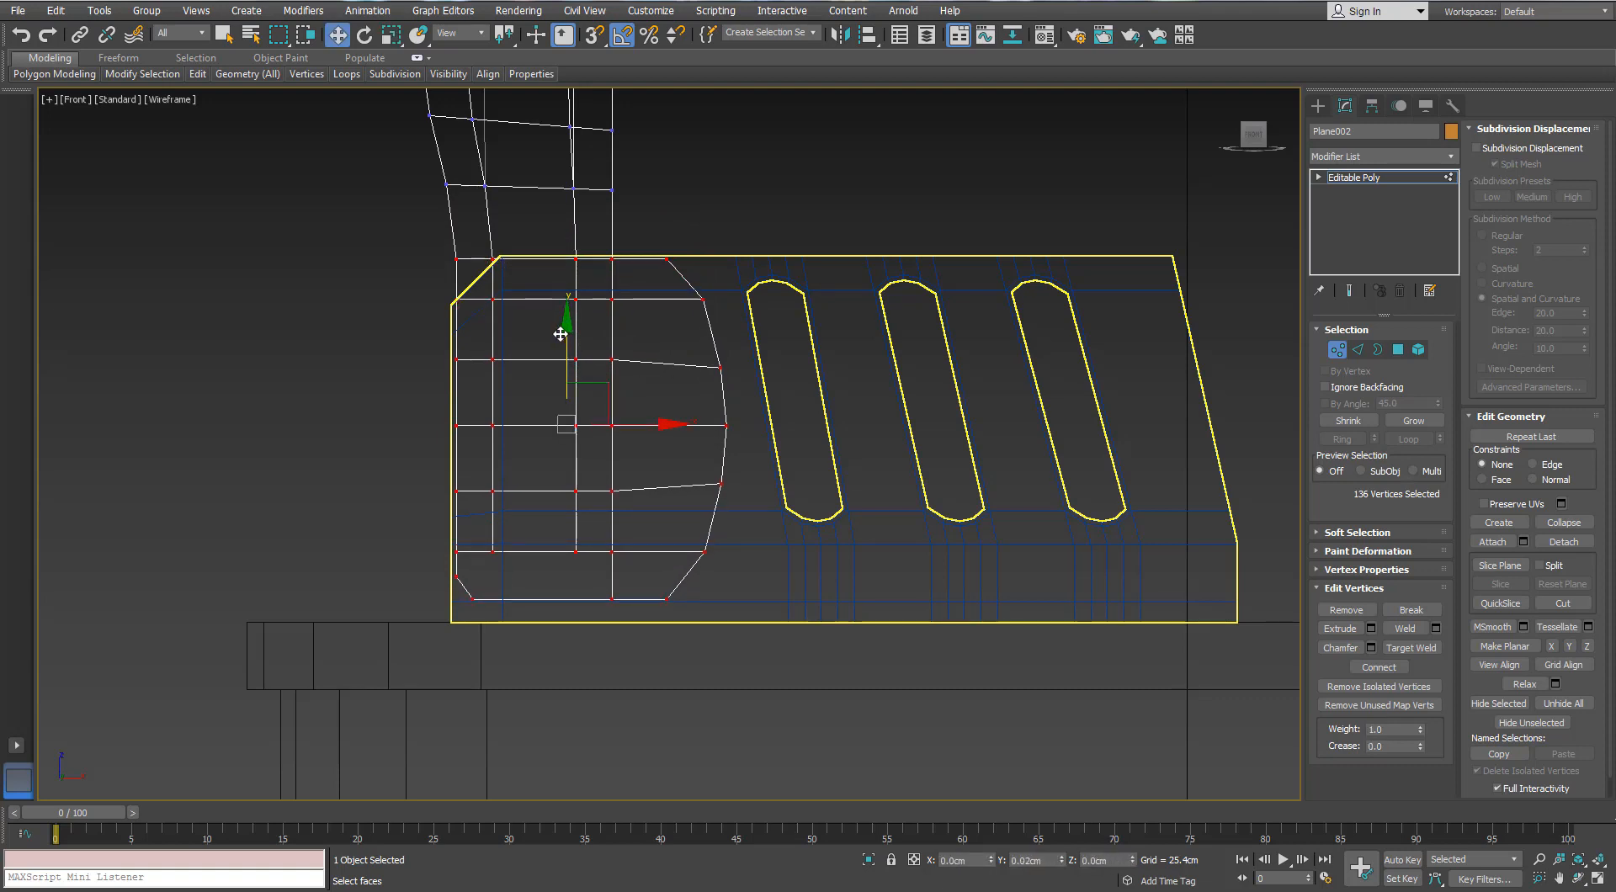
- Move the vertices of the hinge tabs' rounded edge toward the bracket slots to X about -2.75 cm, and leave vertex editing
middle_drag(636, 307, 633, 289)
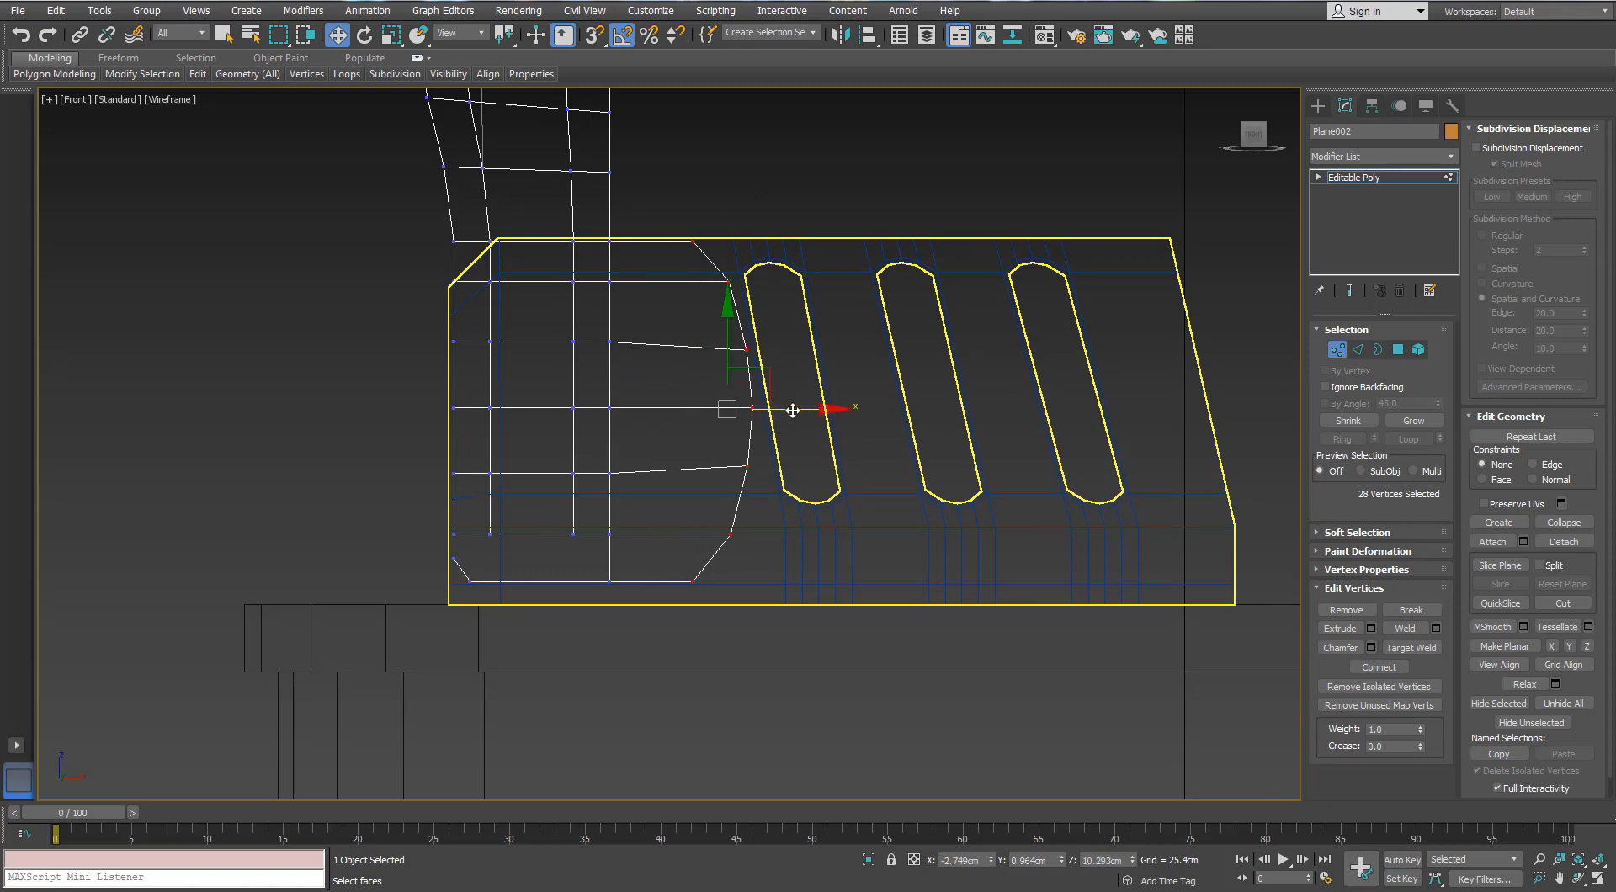
middle_drag(791, 410, 775, 413)
key(p)
scroll(676, 354, up, 4)
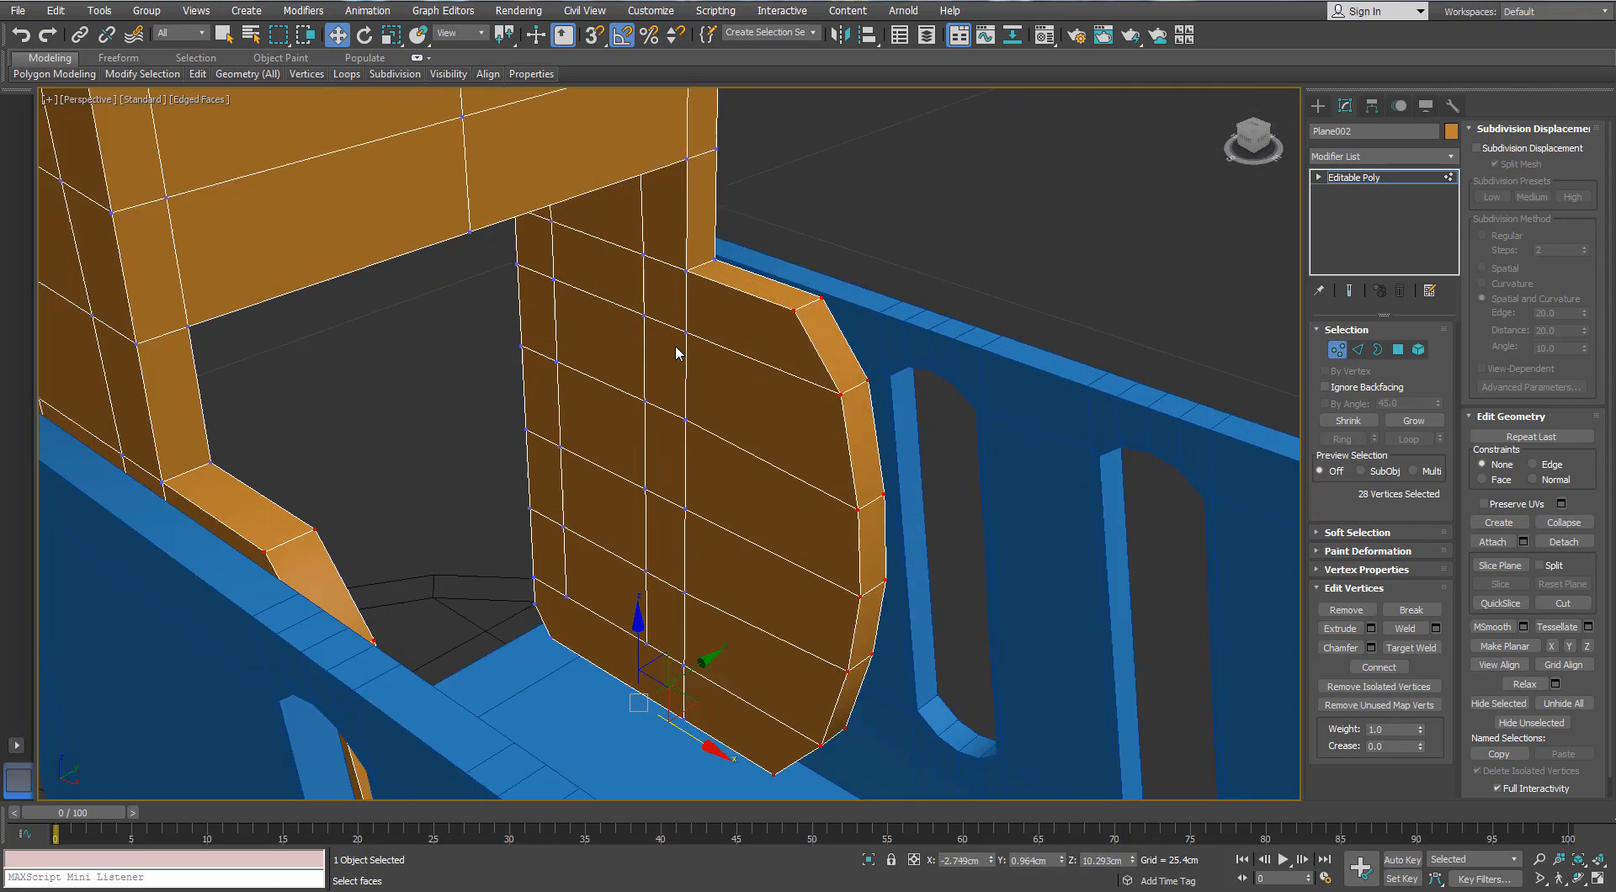
alt+middle_drag(676, 347, 670, 360)
scroll(671, 360, down, 3)
click(1336, 349)
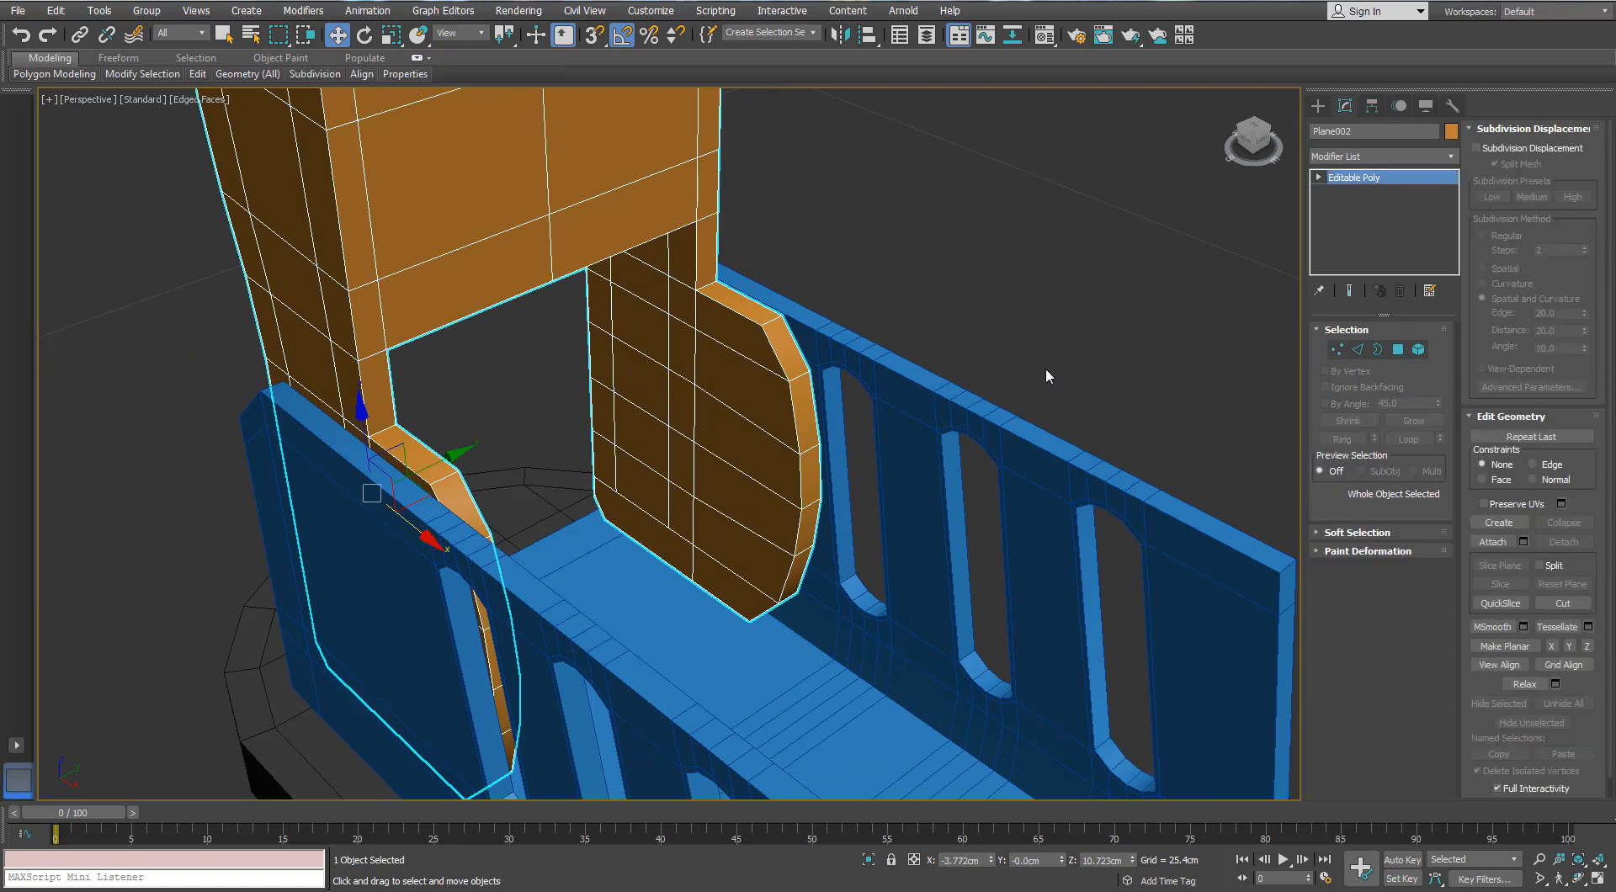
- Create a 12-sided AutoGrid cylinder on the far hinge tab's inner face, about 0.97 cm in radius and 0.1 cm high
click(1317, 107)
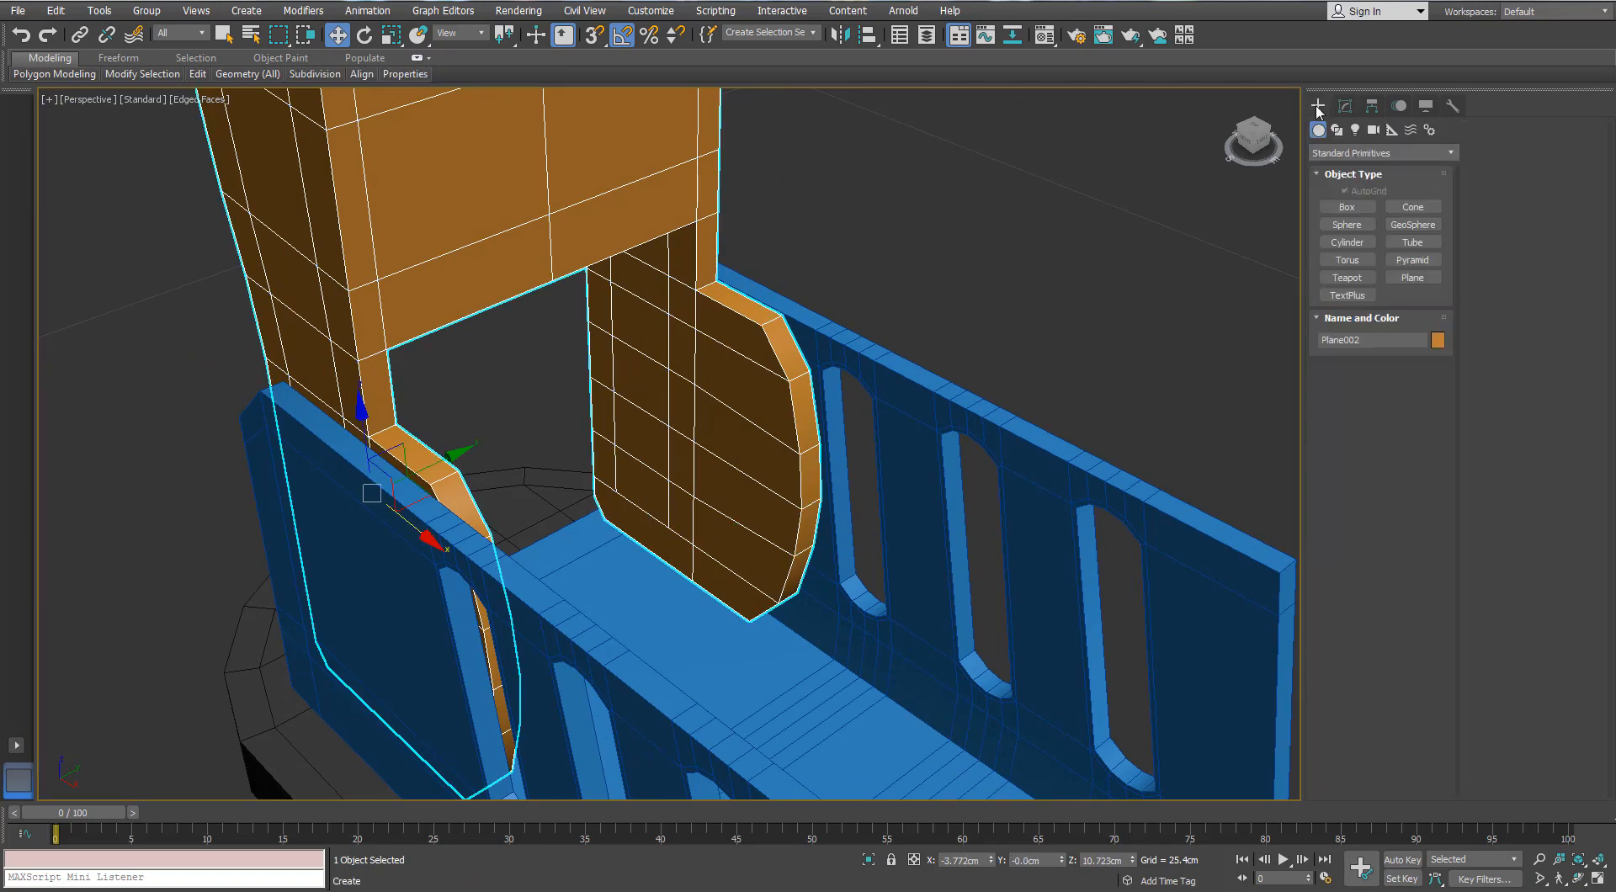
click(1343, 244)
alt+middle_drag(850, 367, 892, 357)
drag(626, 409, 659, 274)
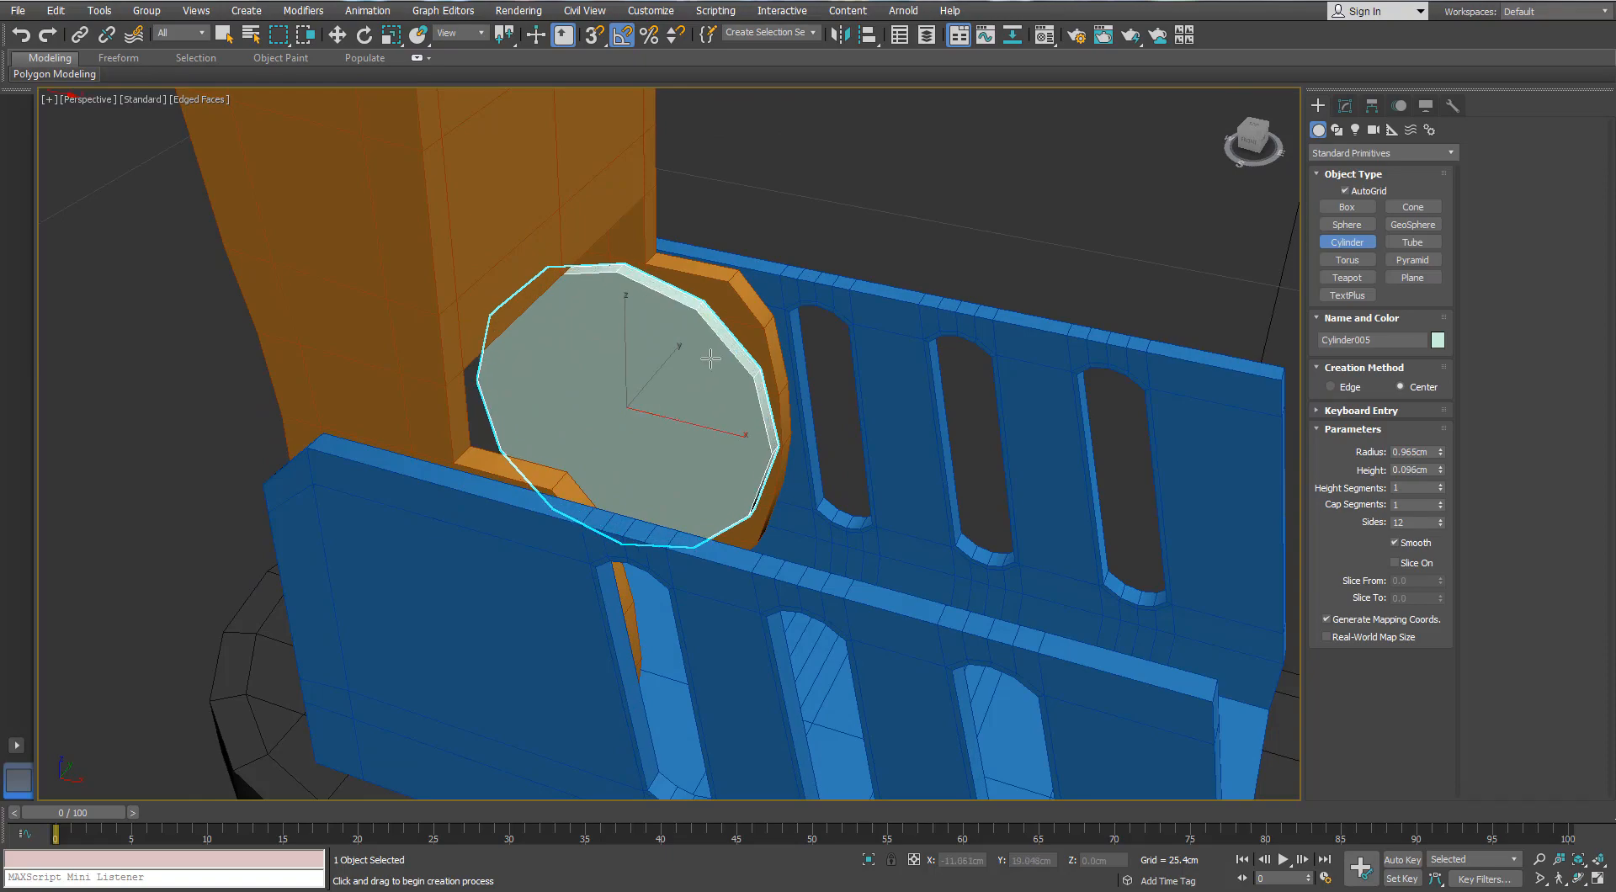
- Nudge the new disc into place on the far hinge tab's inner face and set its side count to 16
alt+middle_drag(710, 359, 618, 373)
key(w)
drag(616, 333, 616, 340)
alt+middle_drag(614, 346, 829, 371)
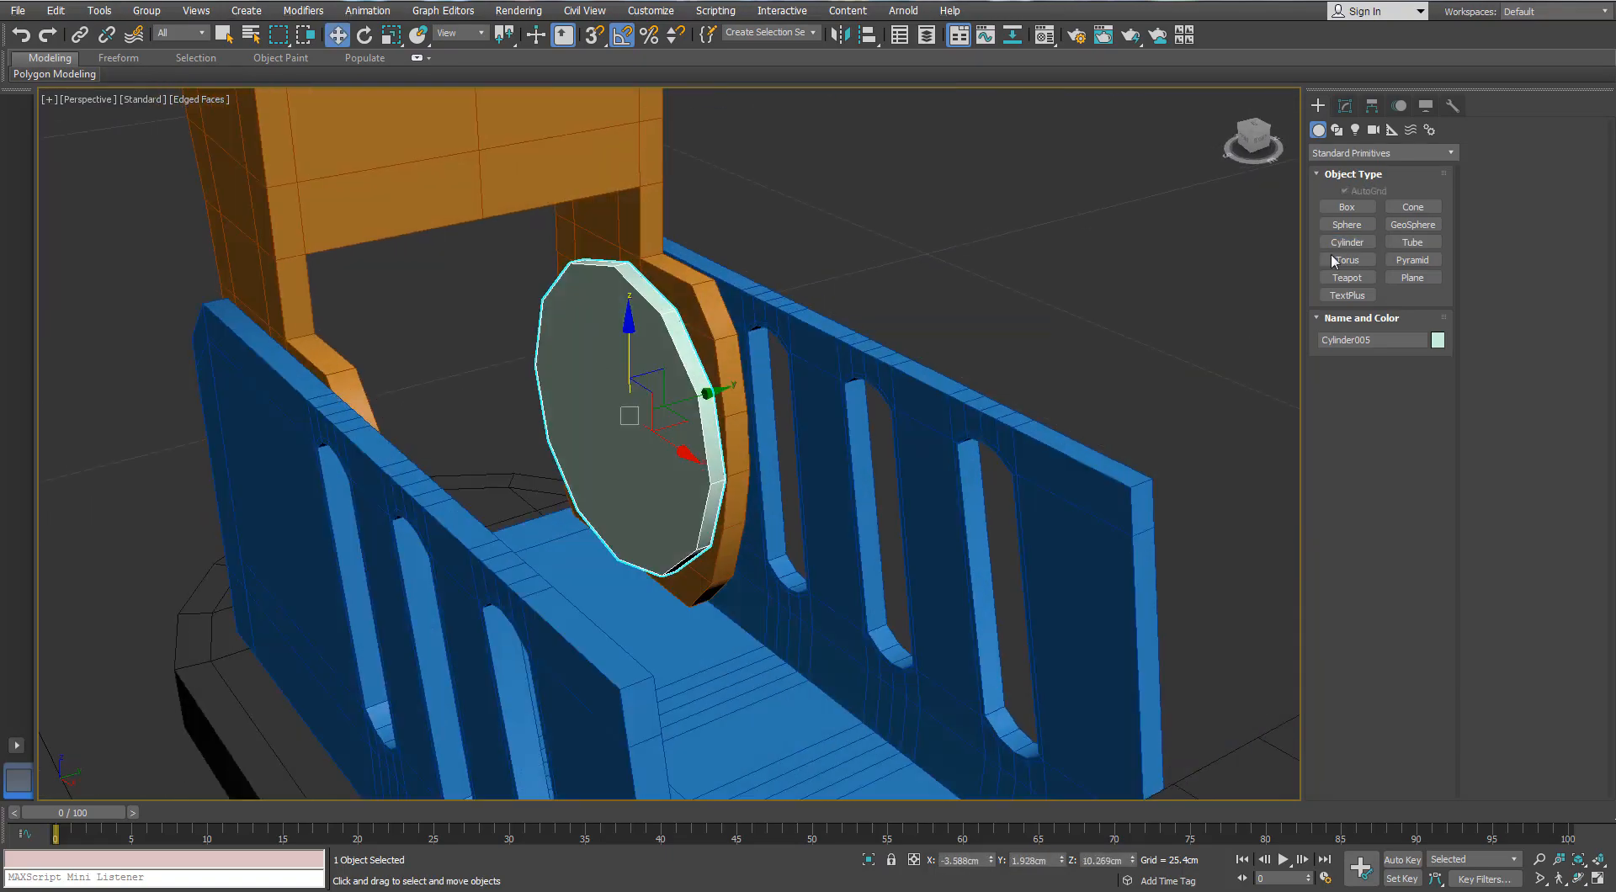
click(1344, 106)
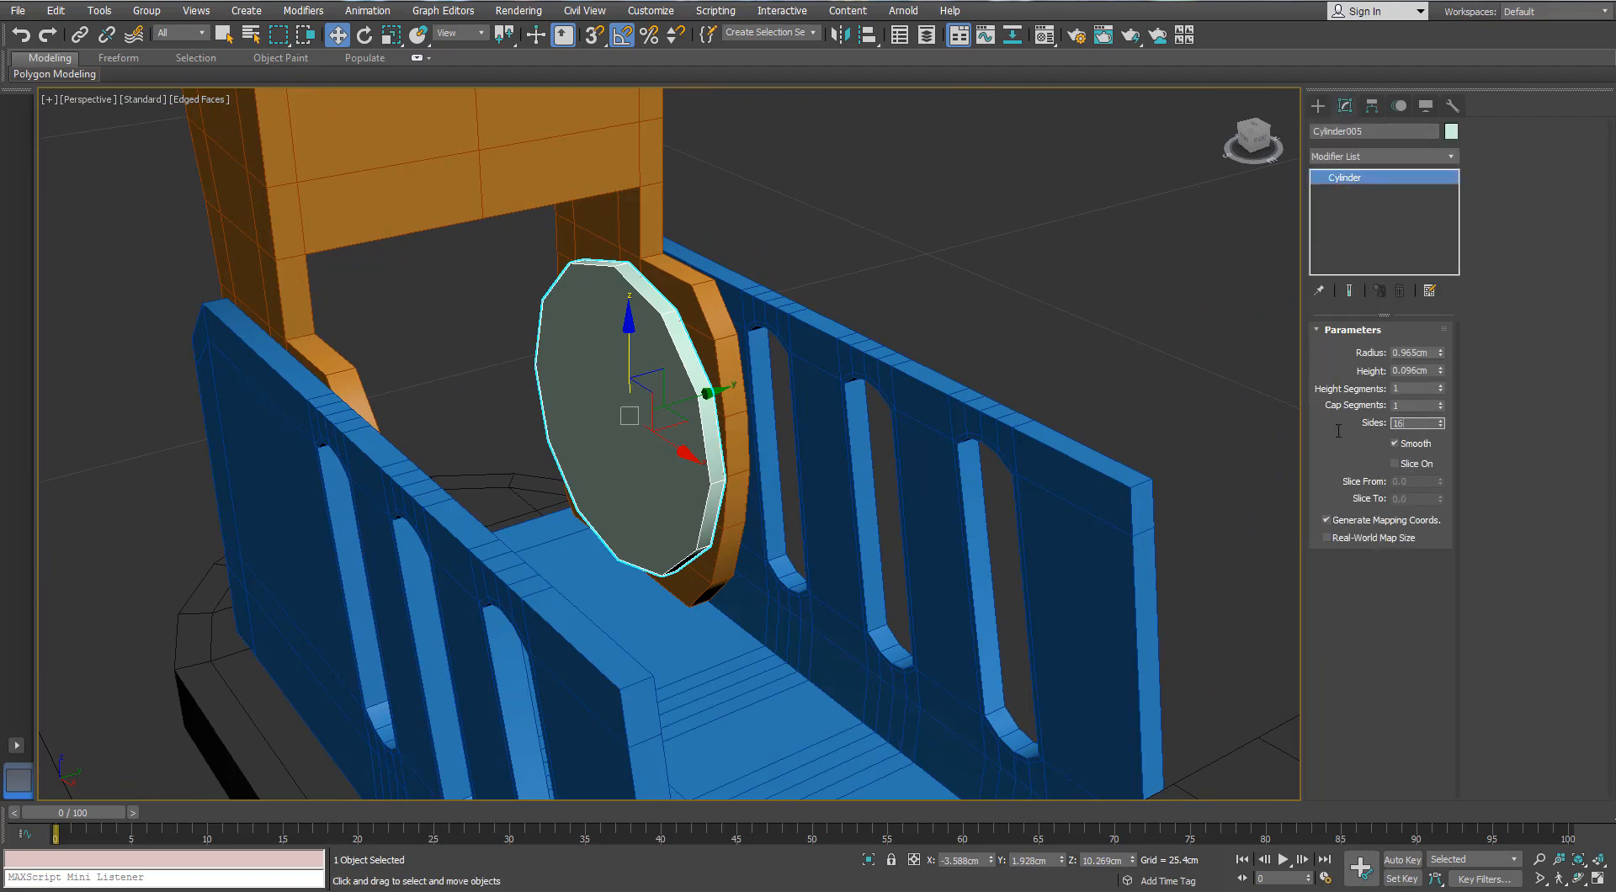
alt+middle_drag(753, 301, 703, 371)
scroll(743, 342, up, 3)
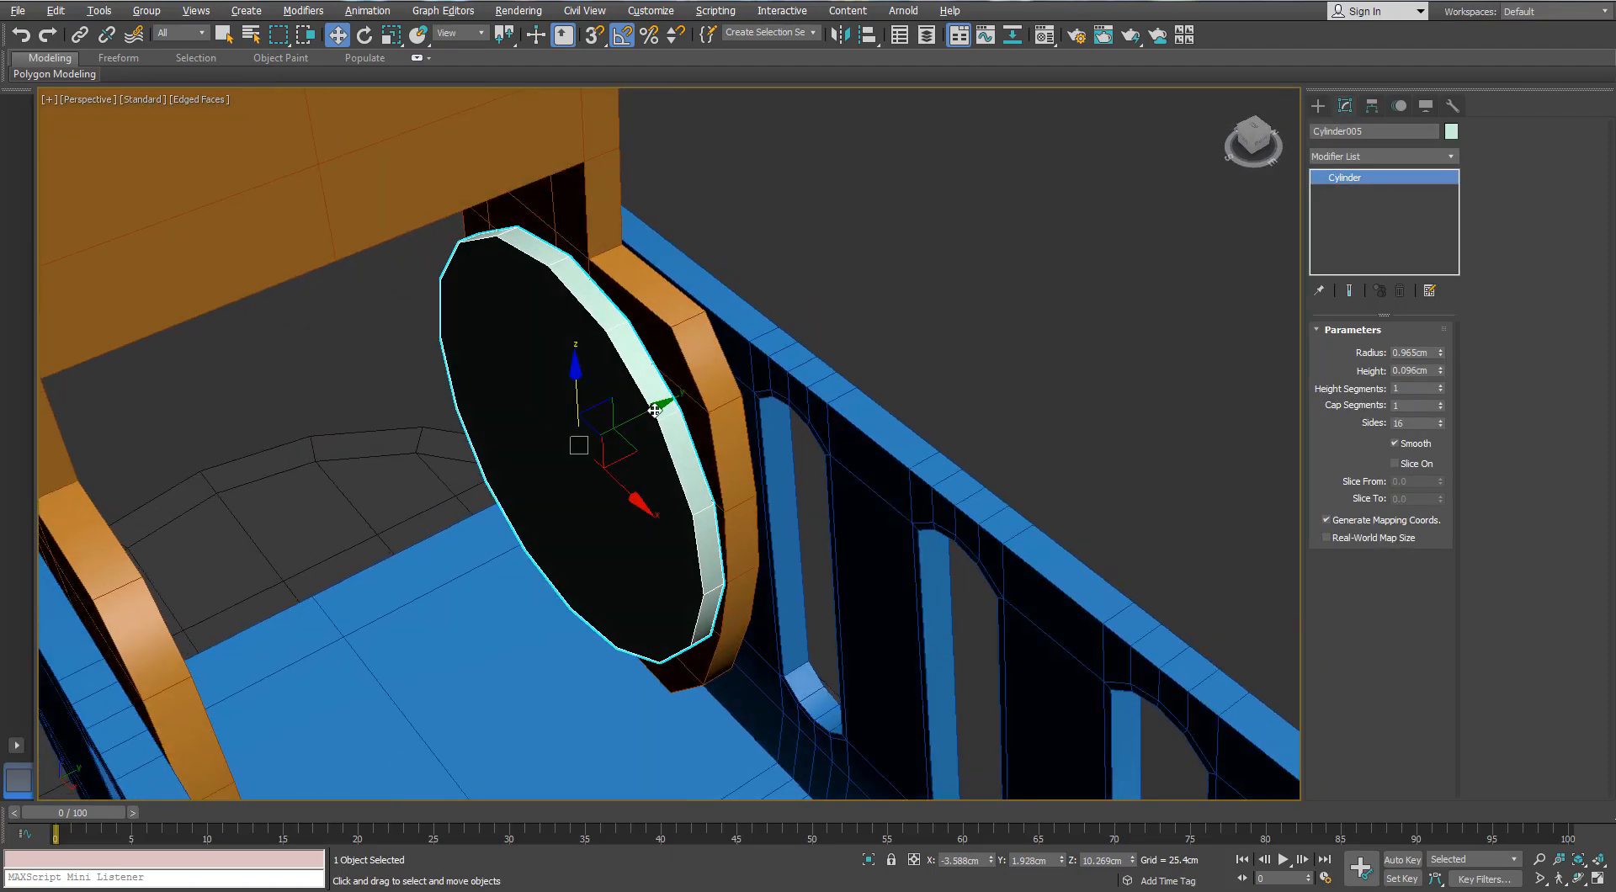
- Clone the disc inward along Y and reduce the copy's radius to 0.838 cm
drag(648, 416, 635, 429)
click(800, 516)
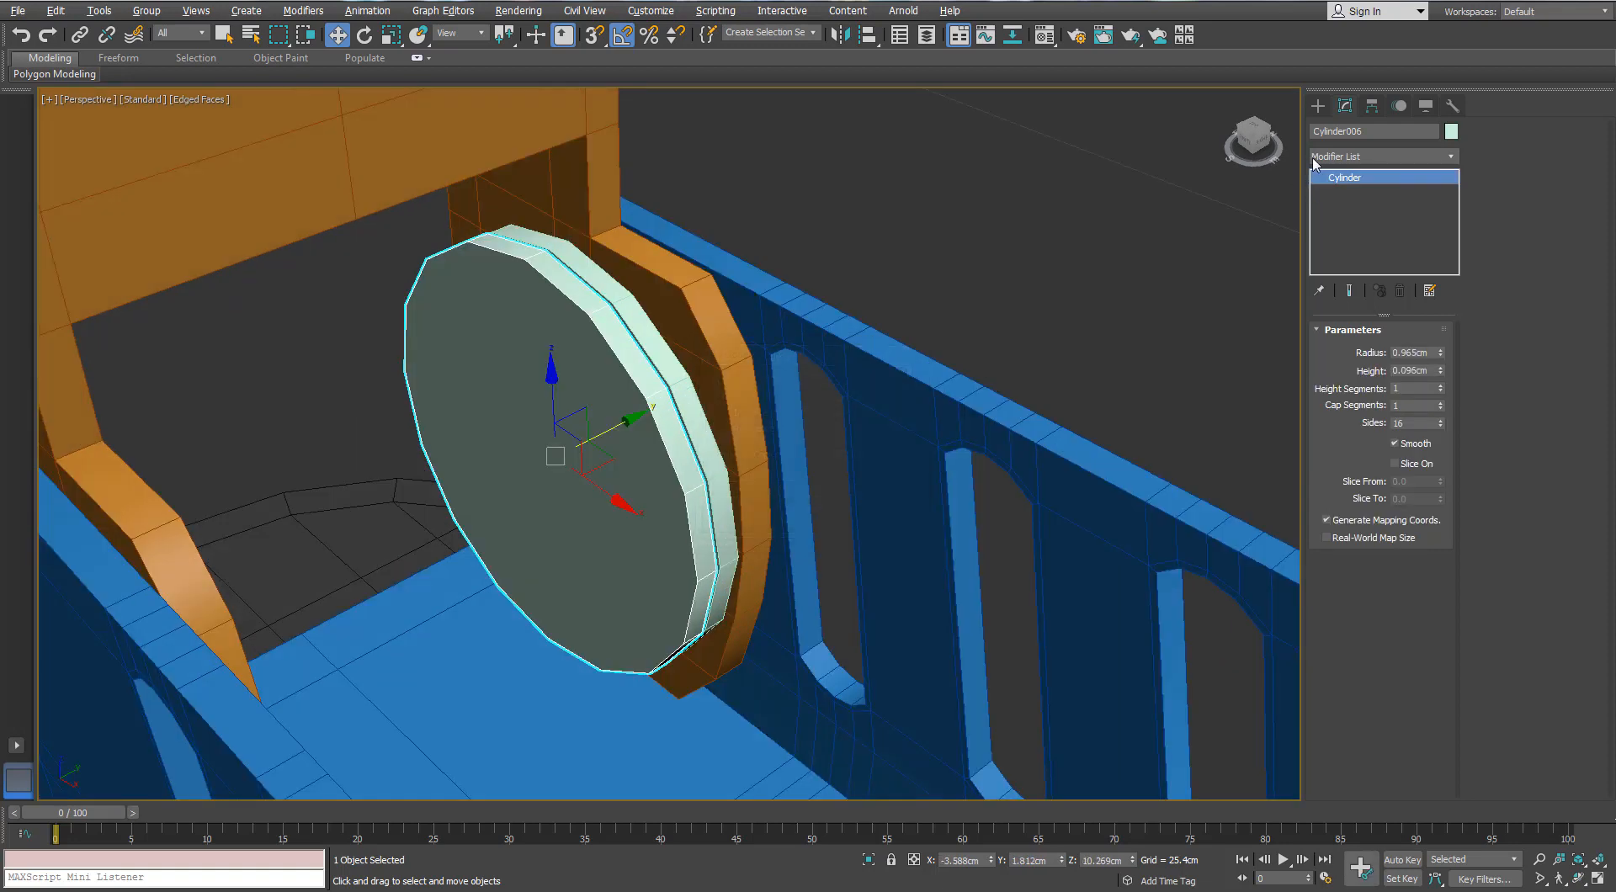
drag(1441, 352, 1442, 353)
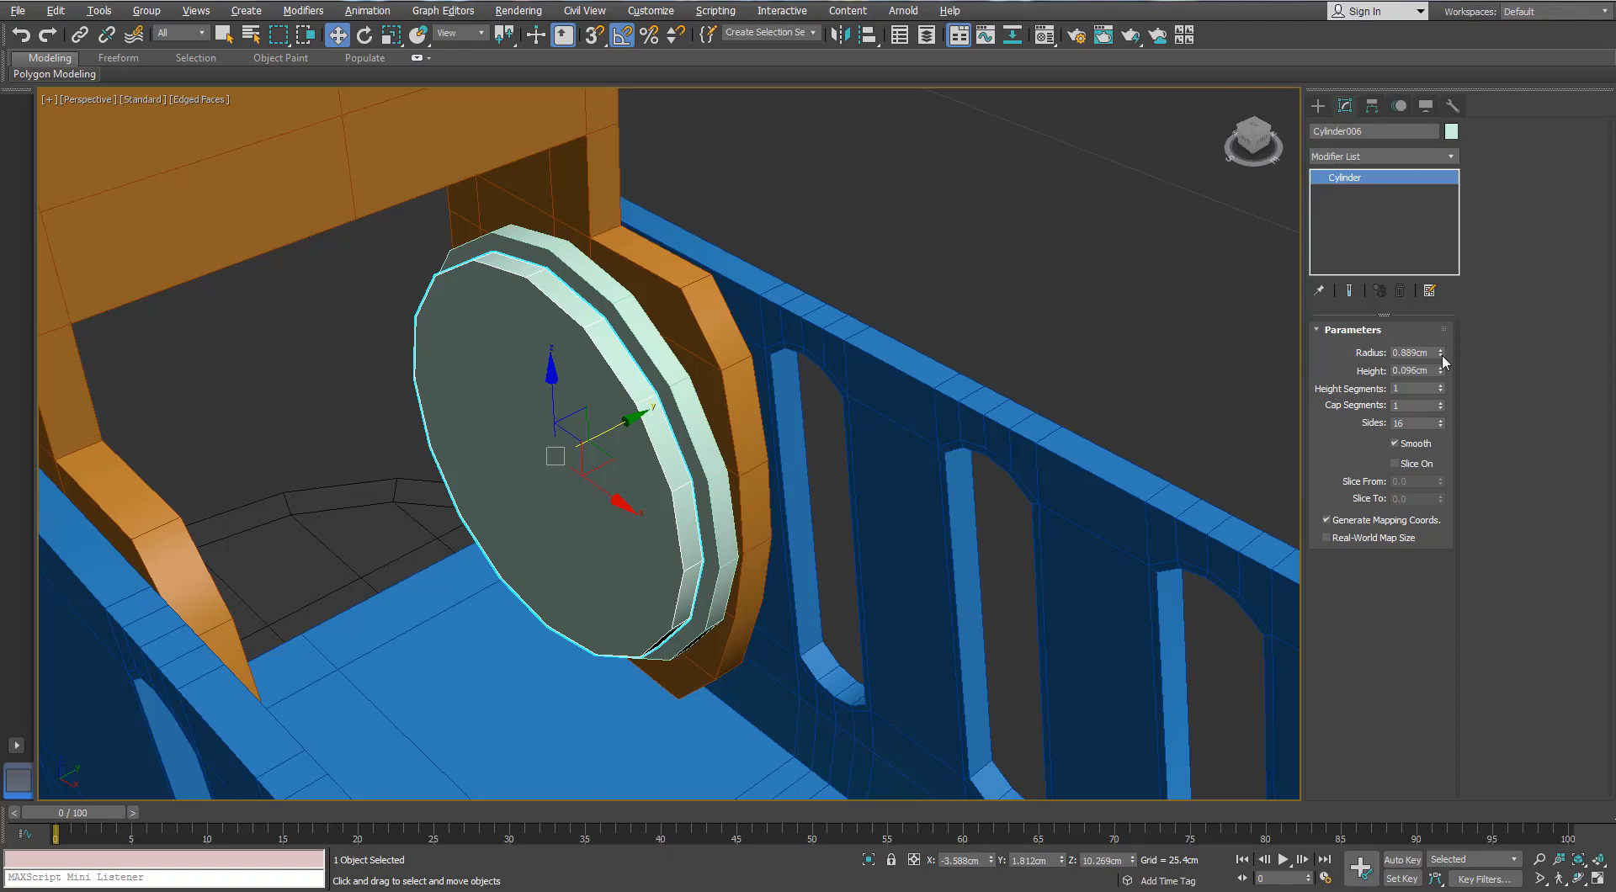
alt+middle_drag(1249, 405, 1220, 383)
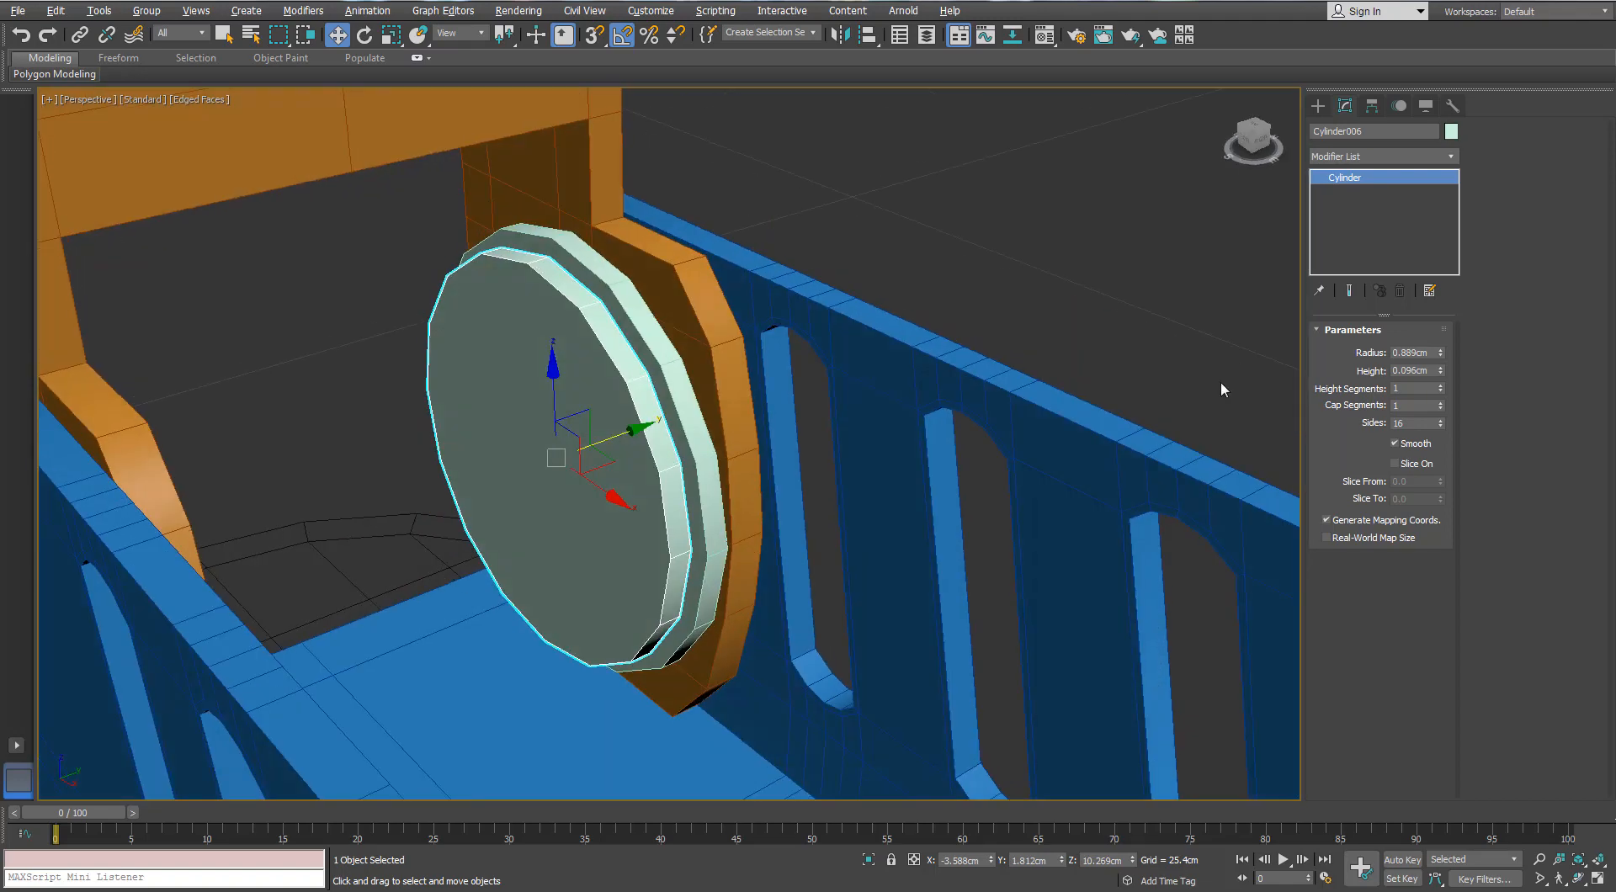
drag(1440, 362, 1441, 369)
- Clone the smaller disc farther inward along Y and set the copy's height to 0.731 cm
alt+middle_drag(741, 433, 716, 439)
shift+drag(637, 453, 624, 455)
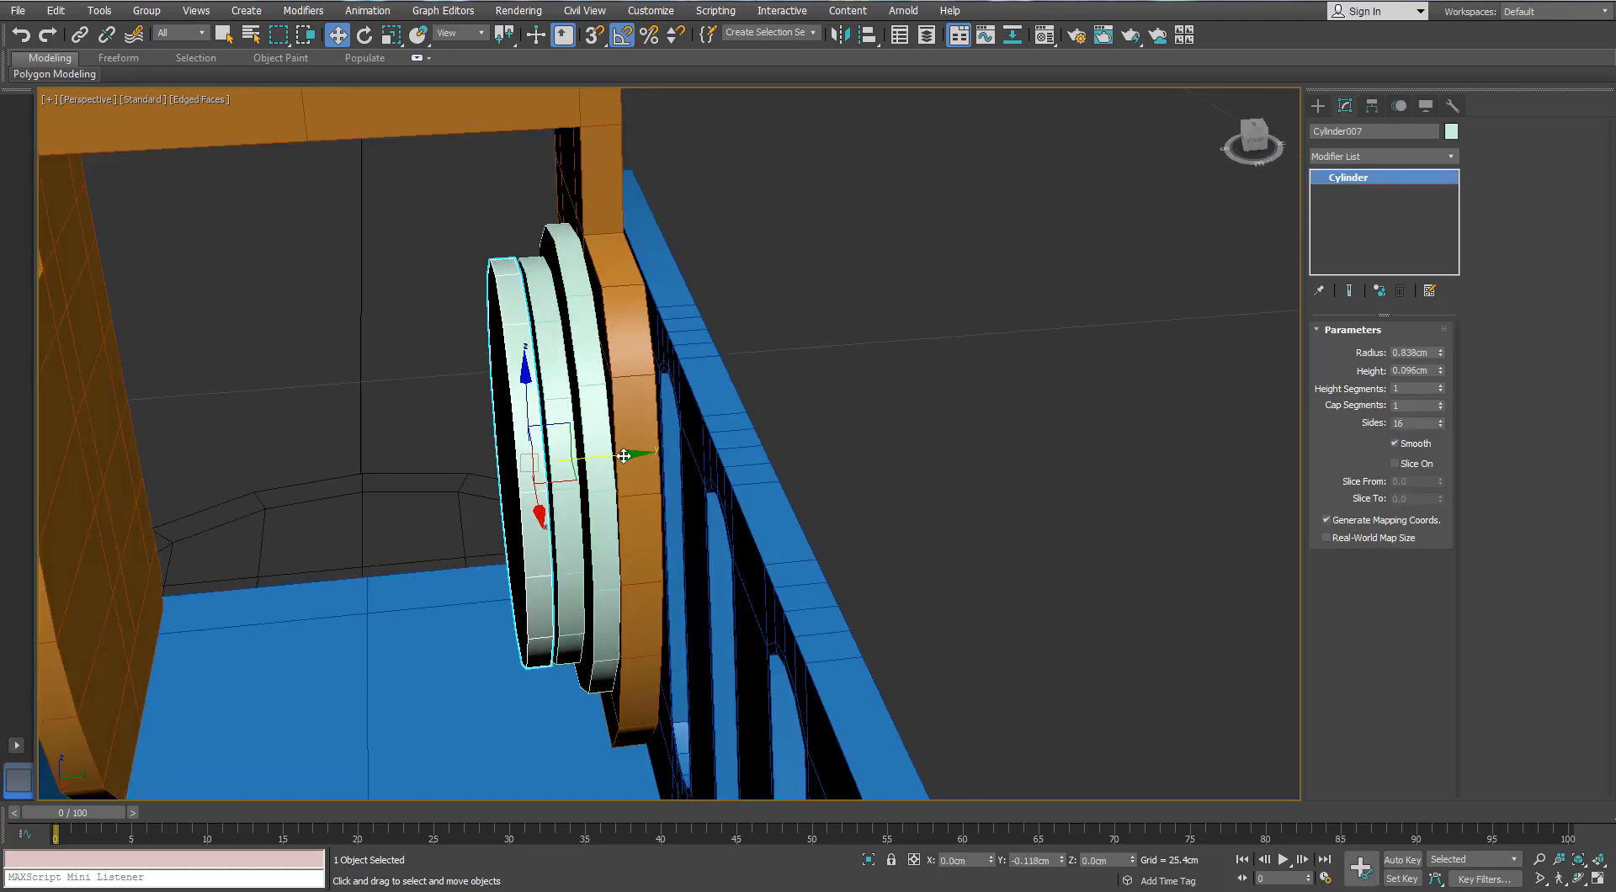
click(807, 516)
drag(1440, 373, 1441, 368)
- Thicken the two thin discs together by scaling them along Y, and nudge the pair inward
scroll(567, 343, down, 6)
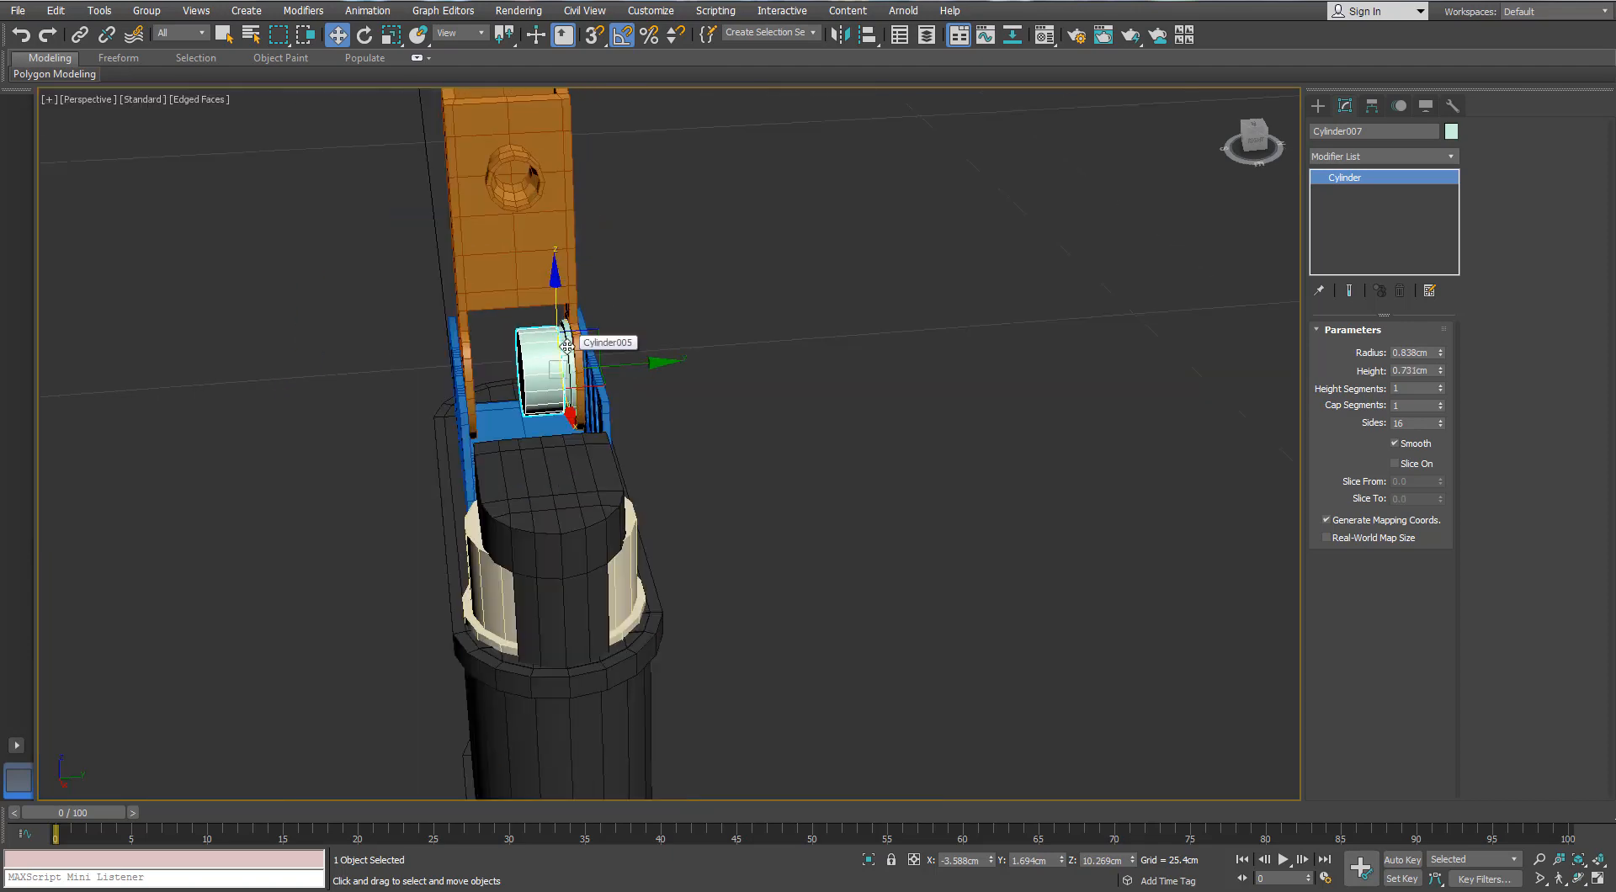
scroll(521, 347, up, 5)
mouse_move(567, 343)
alt+middle_down()
mouse_move(521, 347)
mouse_move(555, 319)
alt+middle_up()
click(560, 311)
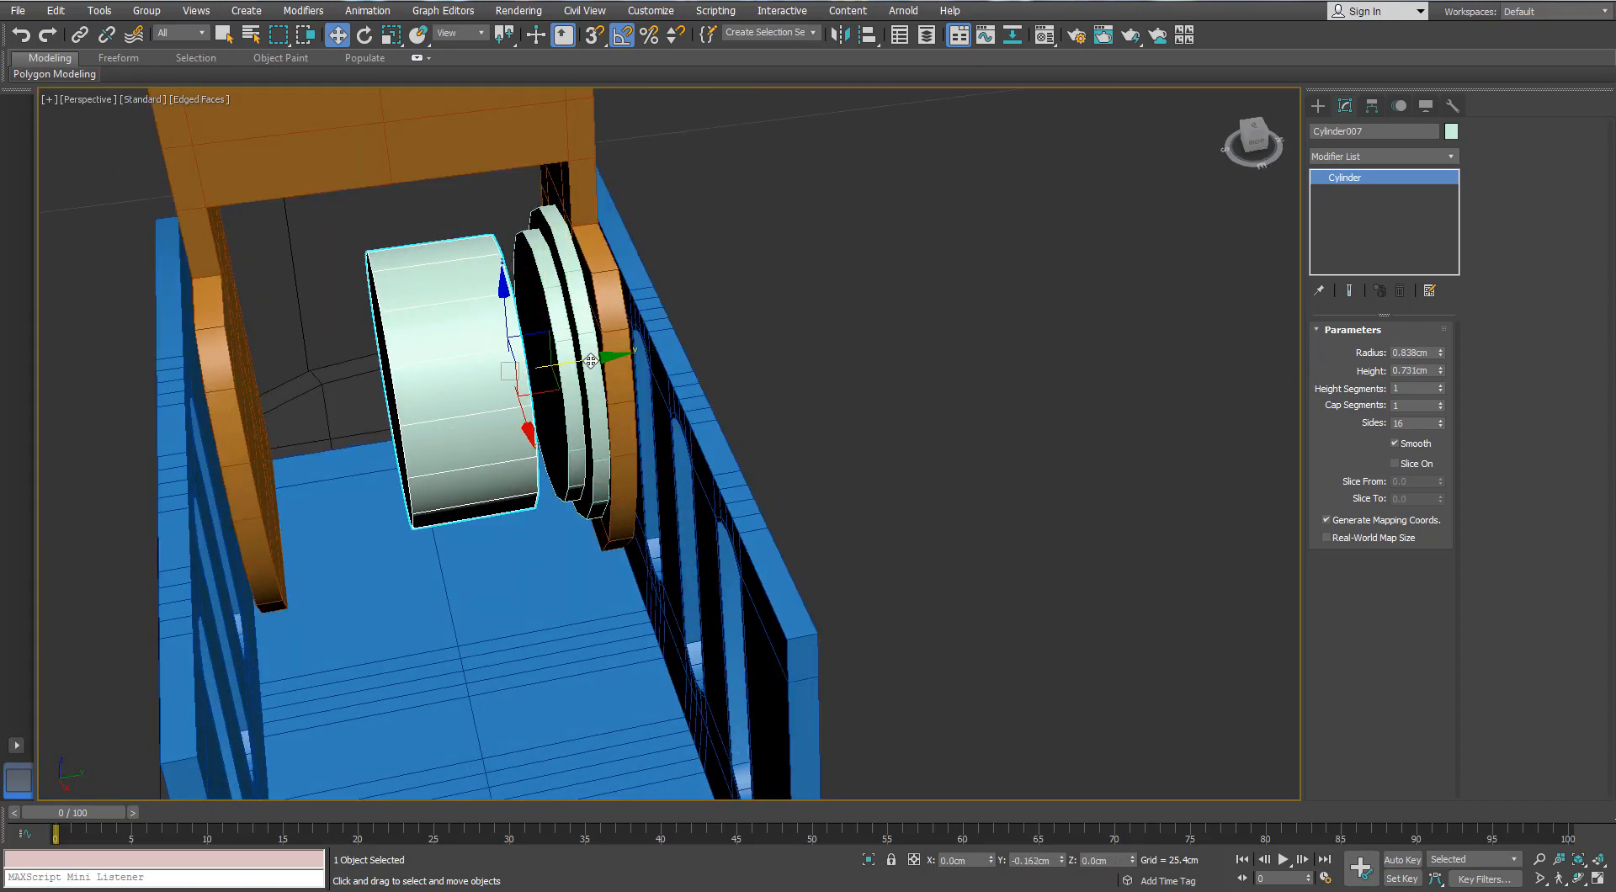
ctrl+click(560, 329)
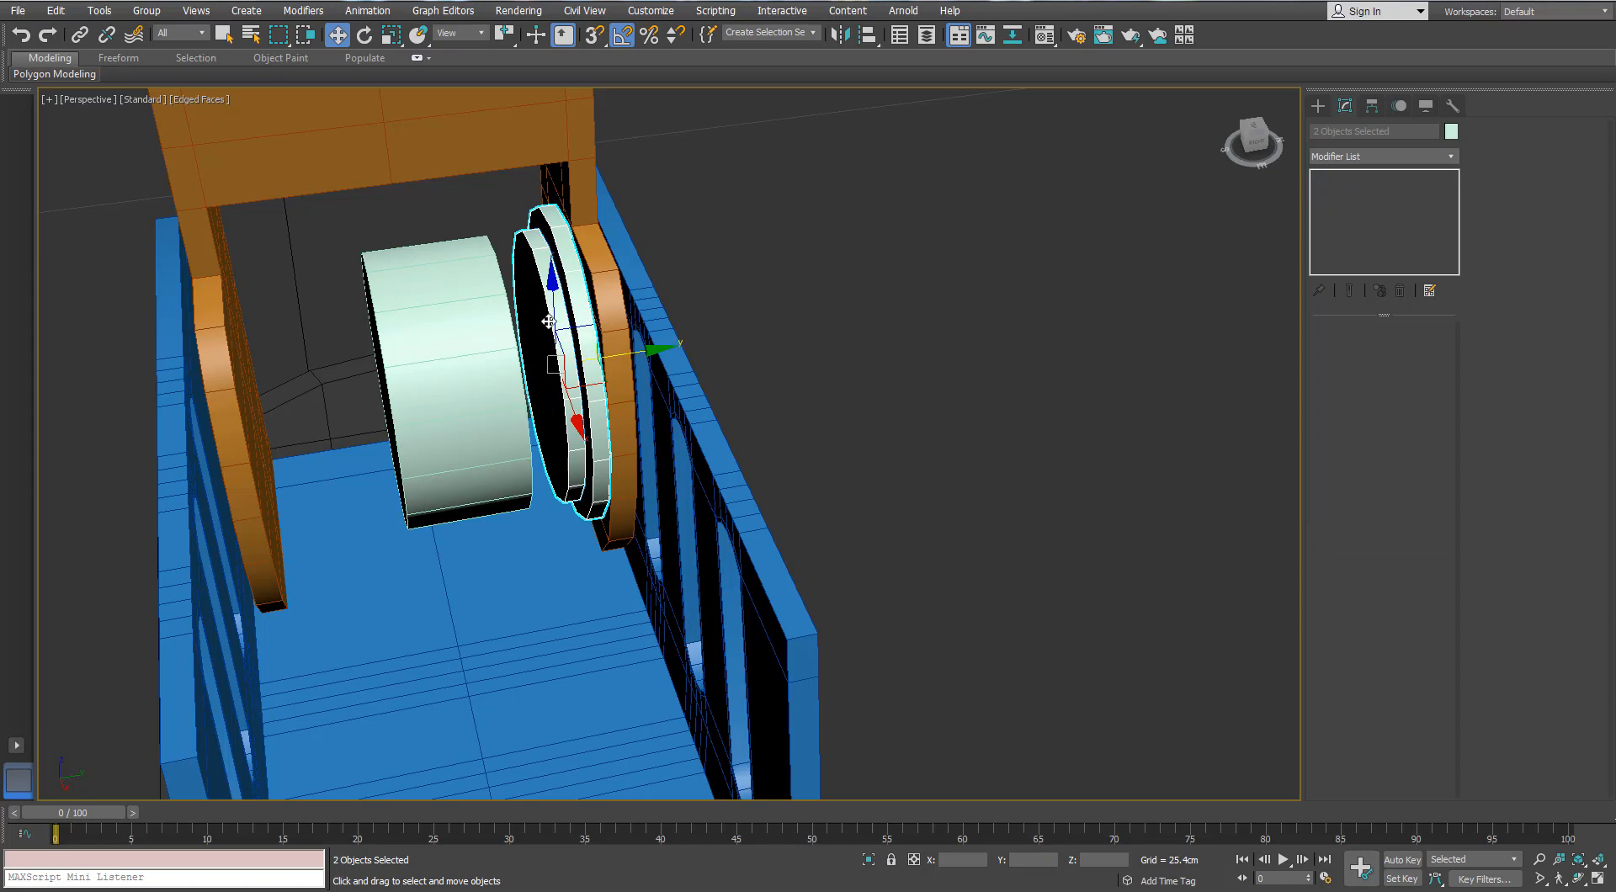
drag(456, 379, 432, 386)
alt+middle_drag(530, 371, 612, 373)
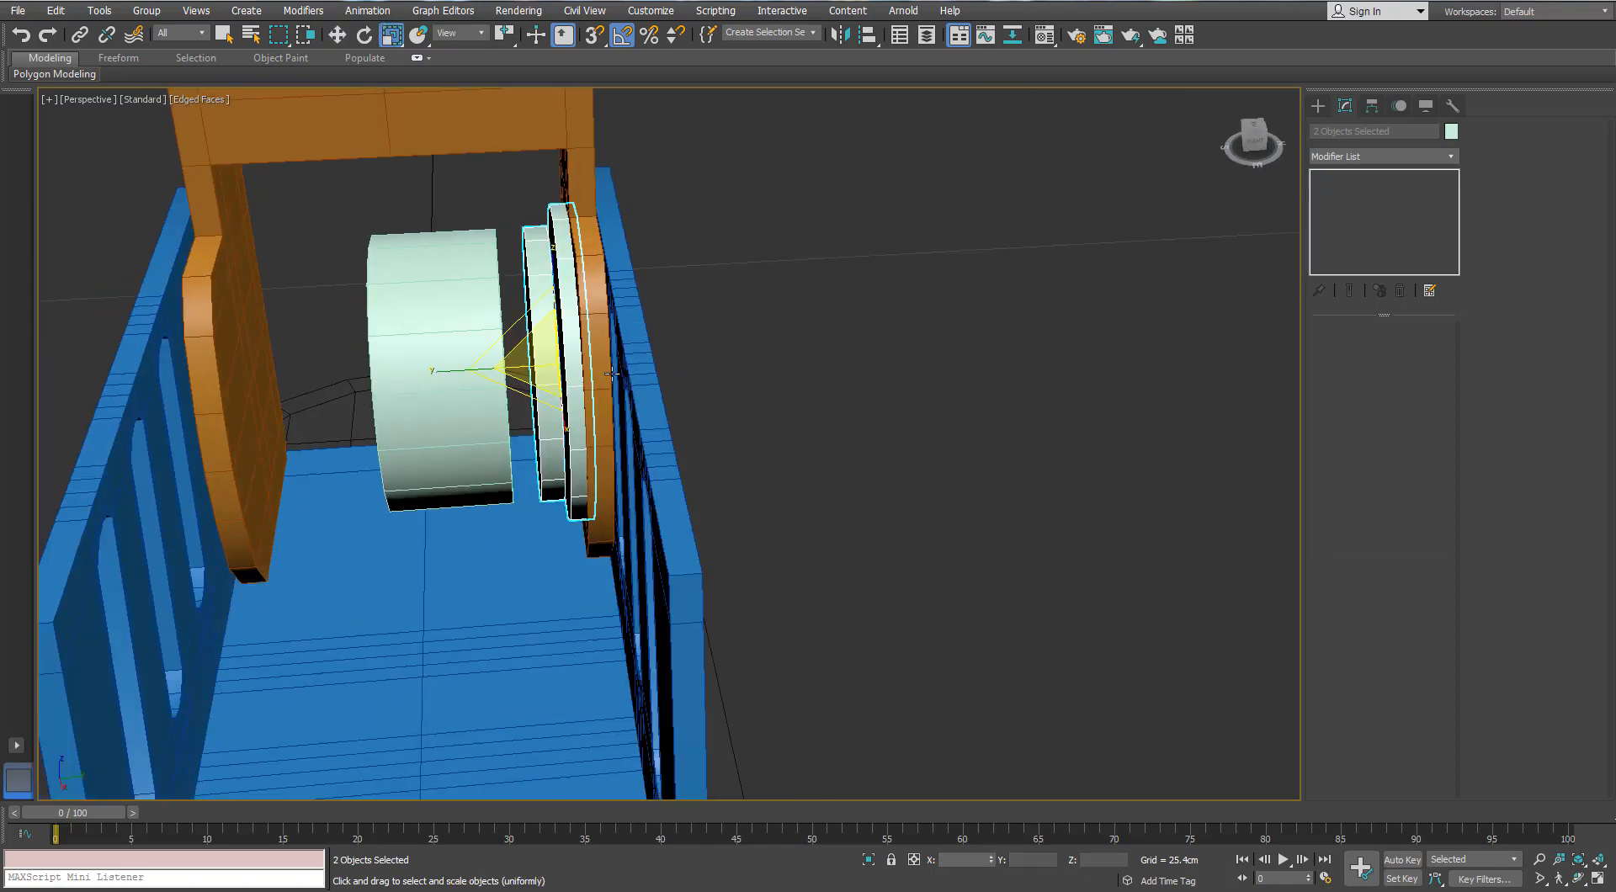
drag(632, 356, 623, 359)
mouse_move(624, 360)
alt+middle_down()
mouse_move(646, 347)
mouse_move(612, 348)
mouse_move(617, 360)
alt+middle_up()
key(r)
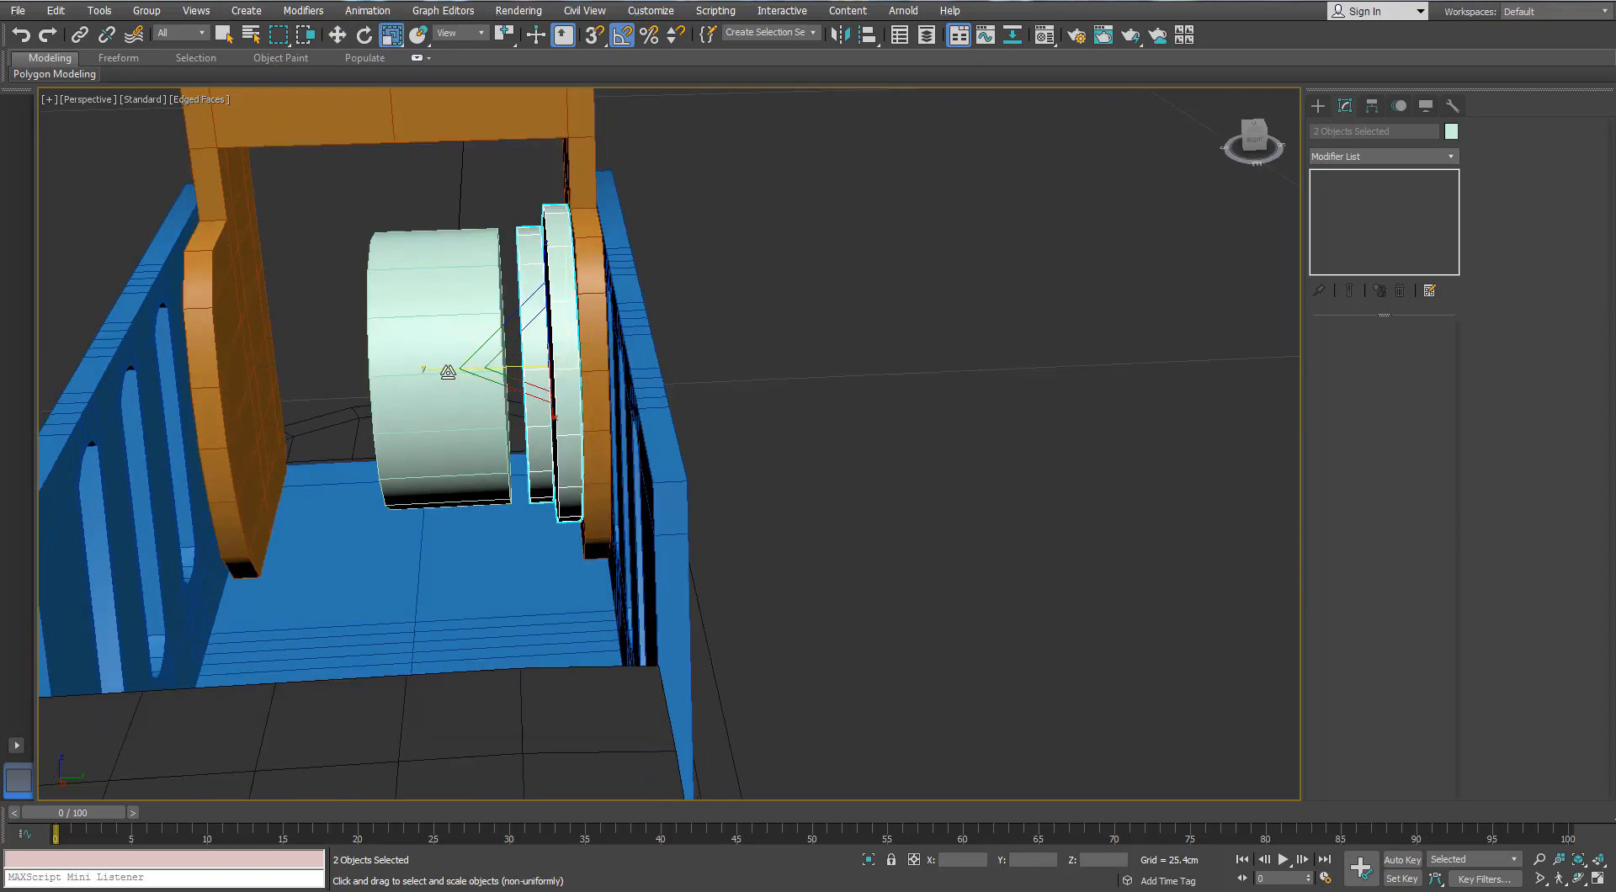
key(w)
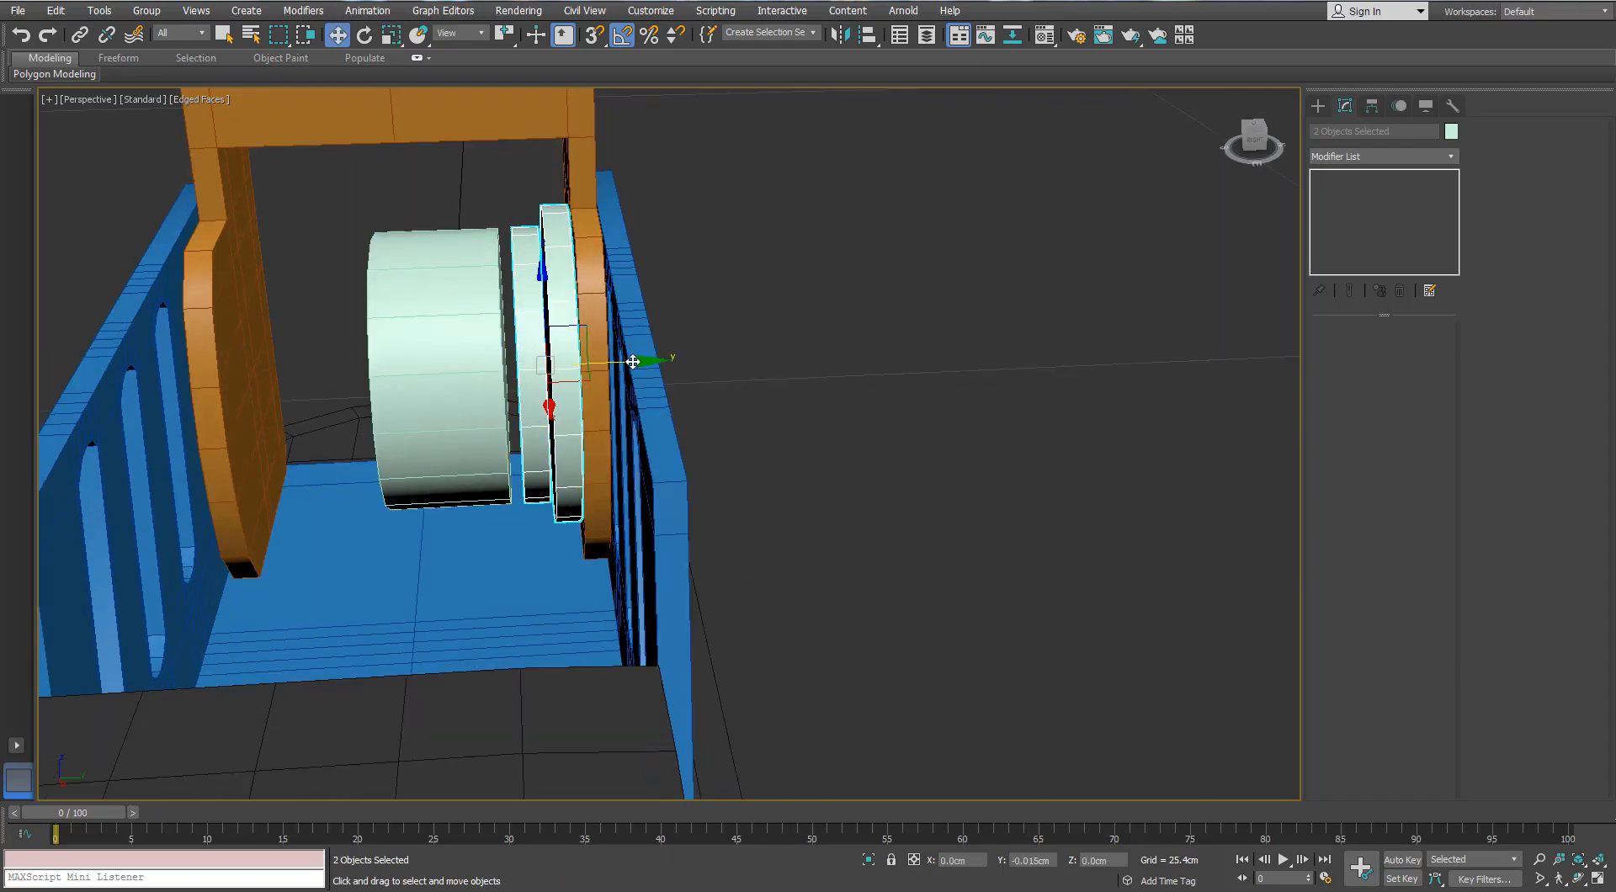
- Move the thick cylinder about 0.07 cm along Y so that it meets the smaller thin disc
alt+middle_drag(632, 361, 435, 345)
click(435, 345)
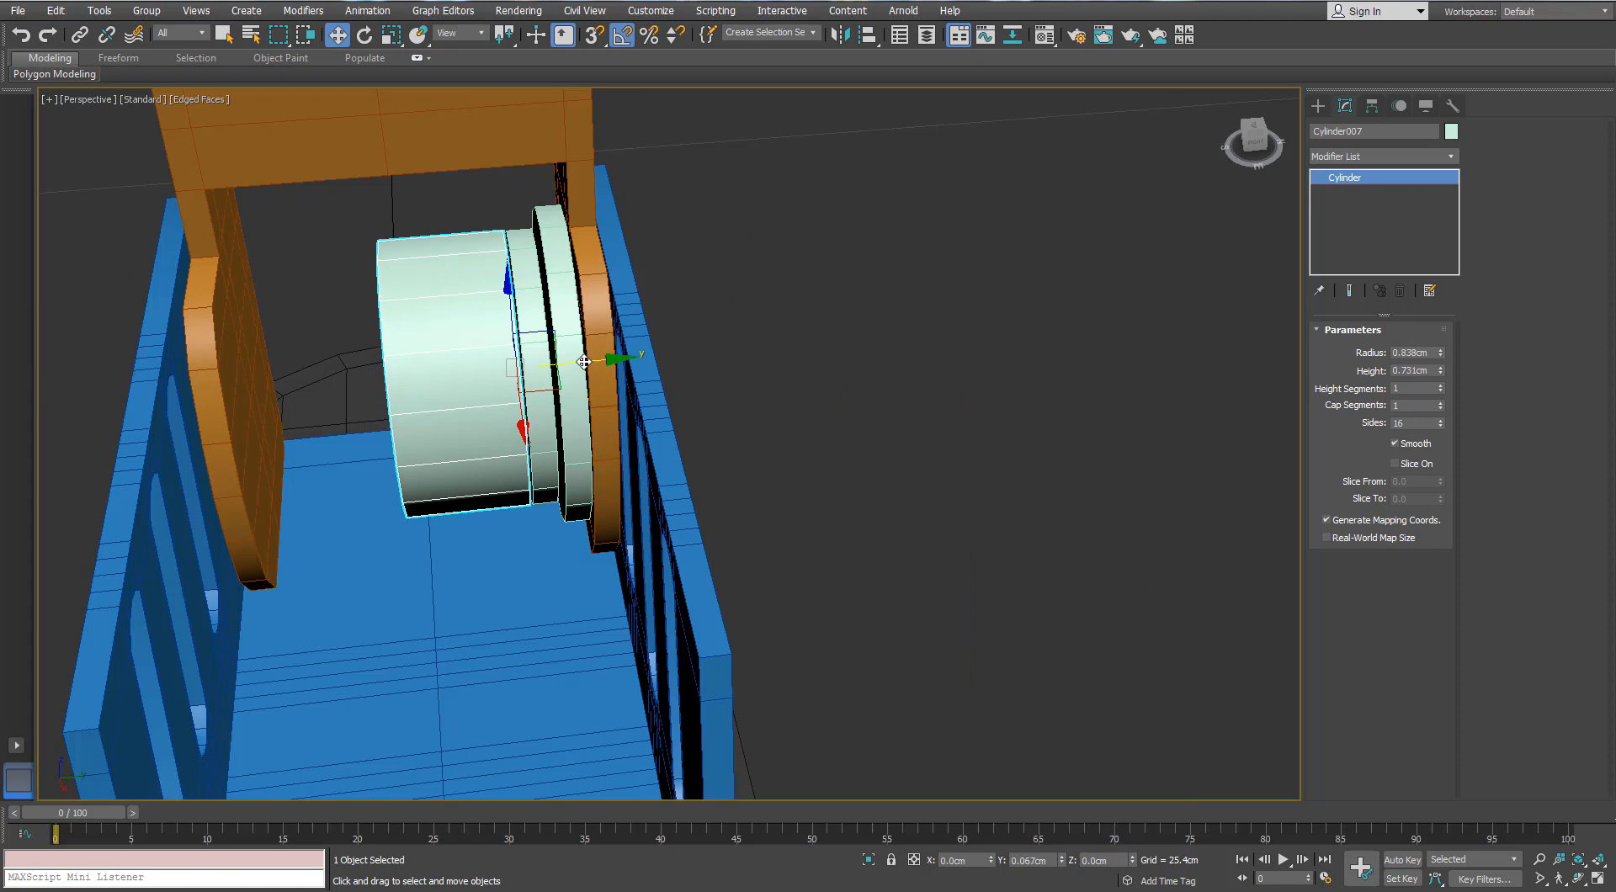
scroll(581, 362, down, 5)
alt+middle_drag(570, 363, 656, 368)
scroll(560, 369, up, 2)
scroll(336, 337, up, 6)
middle_drag(354, 345, 724, 353)
alt+middle_drag(723, 354, 834, 311)
click(1319, 109)
click(1345, 246)
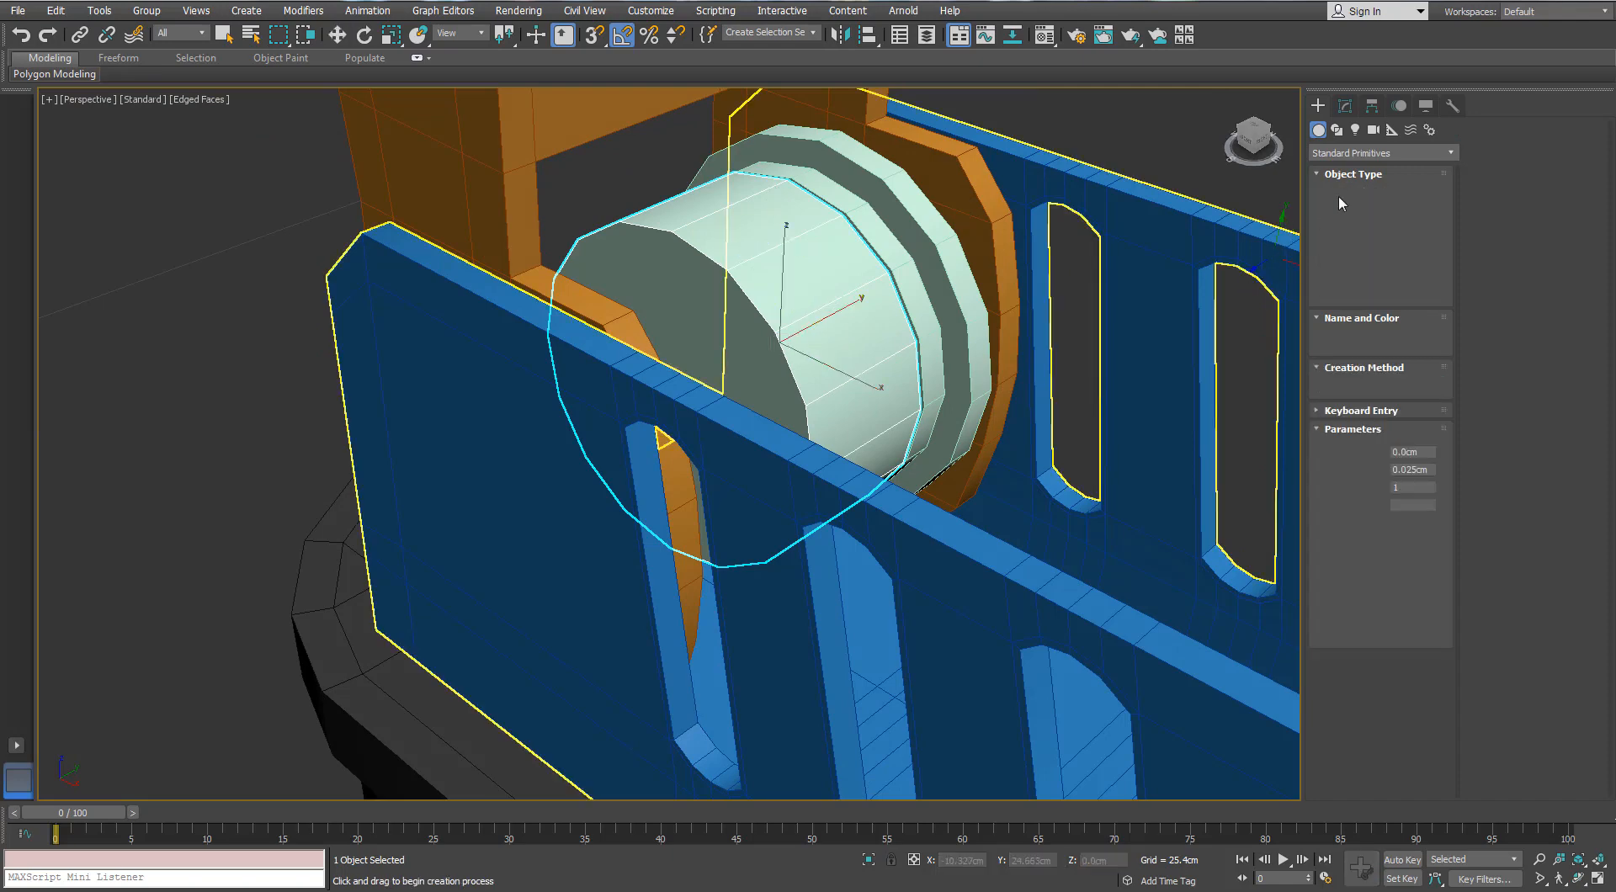
alt+middle_drag(652, 332, 709, 365)
right_click(783, 378)
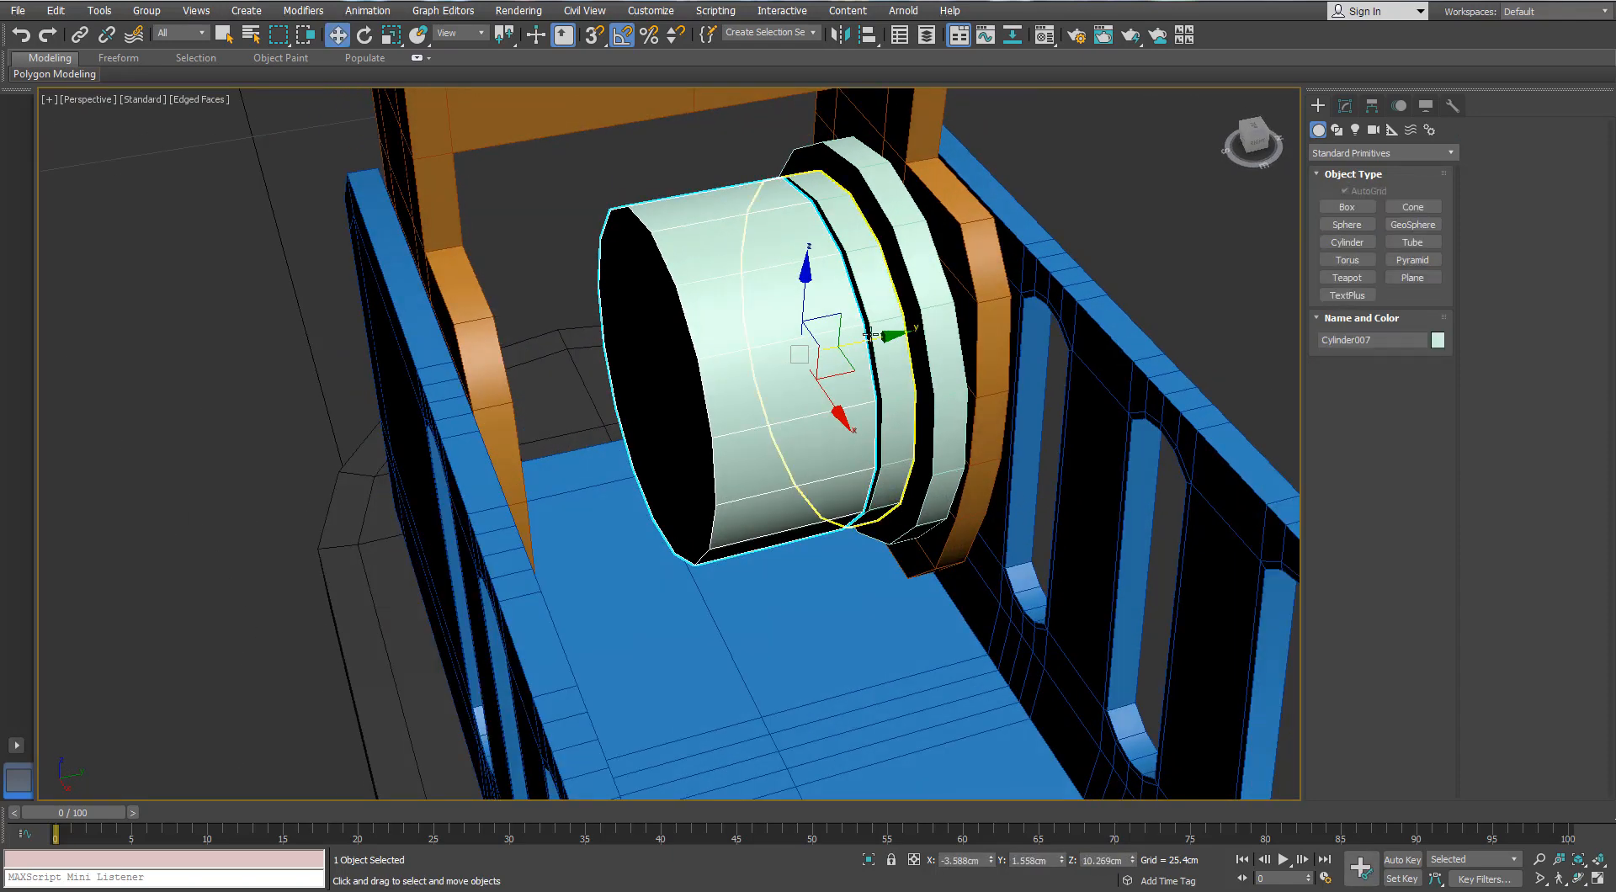
- Clone the thick cylinder toward the near hinge tab, scaled uniformly to about 62.5 %, and convert the copy to an Editable Poly
shift+drag(870, 335, 722, 367)
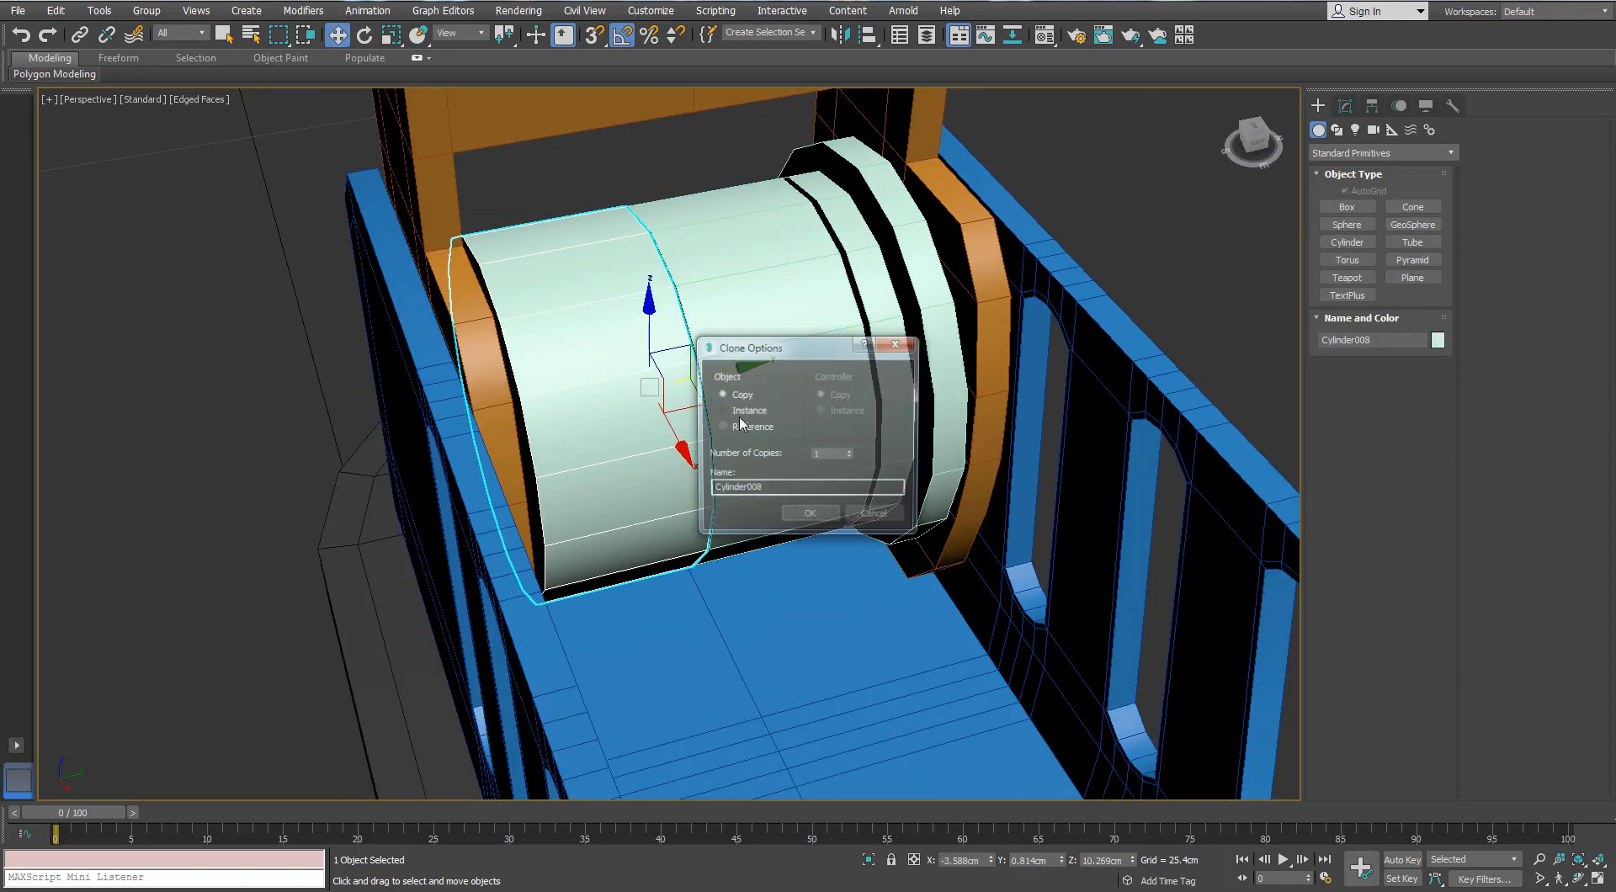
click(803, 516)
key(r)
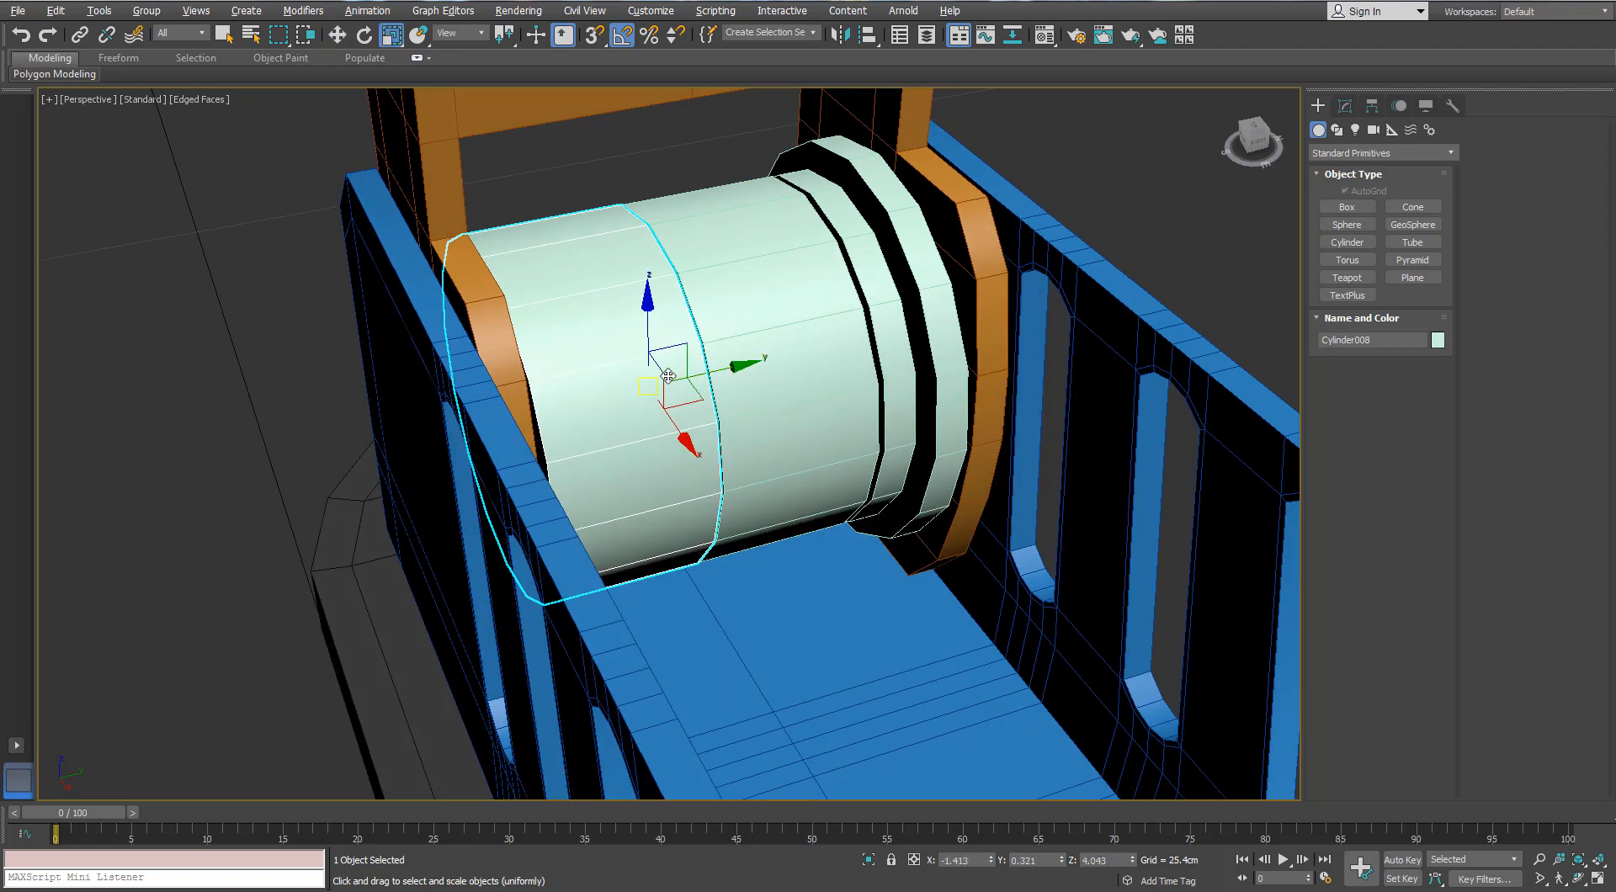
drag(648, 377, 681, 431)
right_click(602, 394)
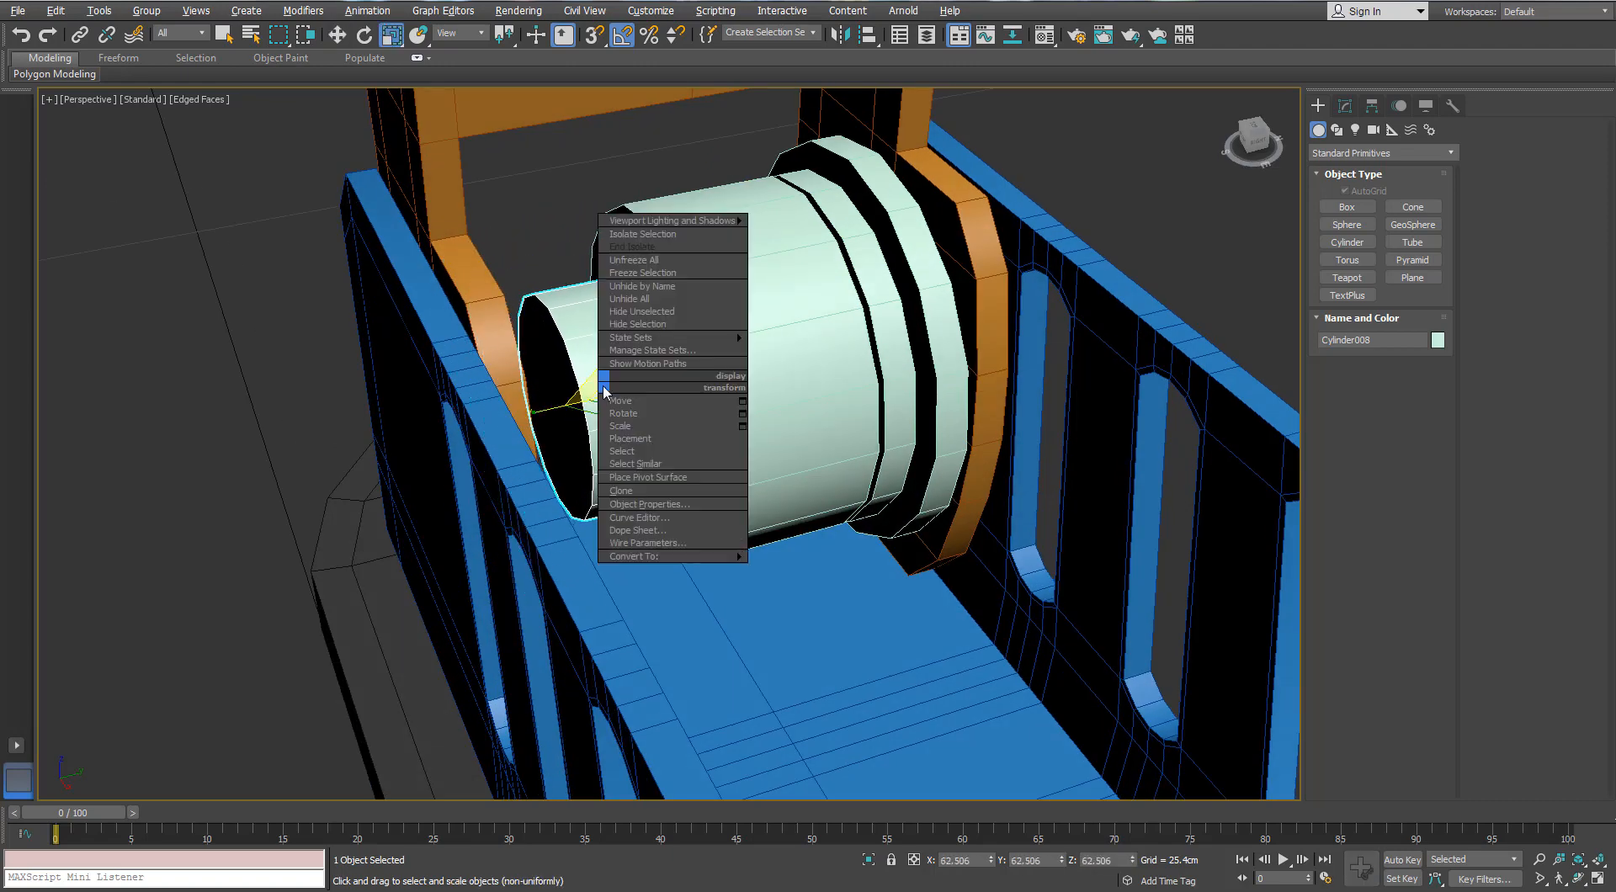
click(593, 570)
- Delete the small cylinder's end caps and scale its cross-section slightly narrower, to about 61 % in X and Y
key(4)
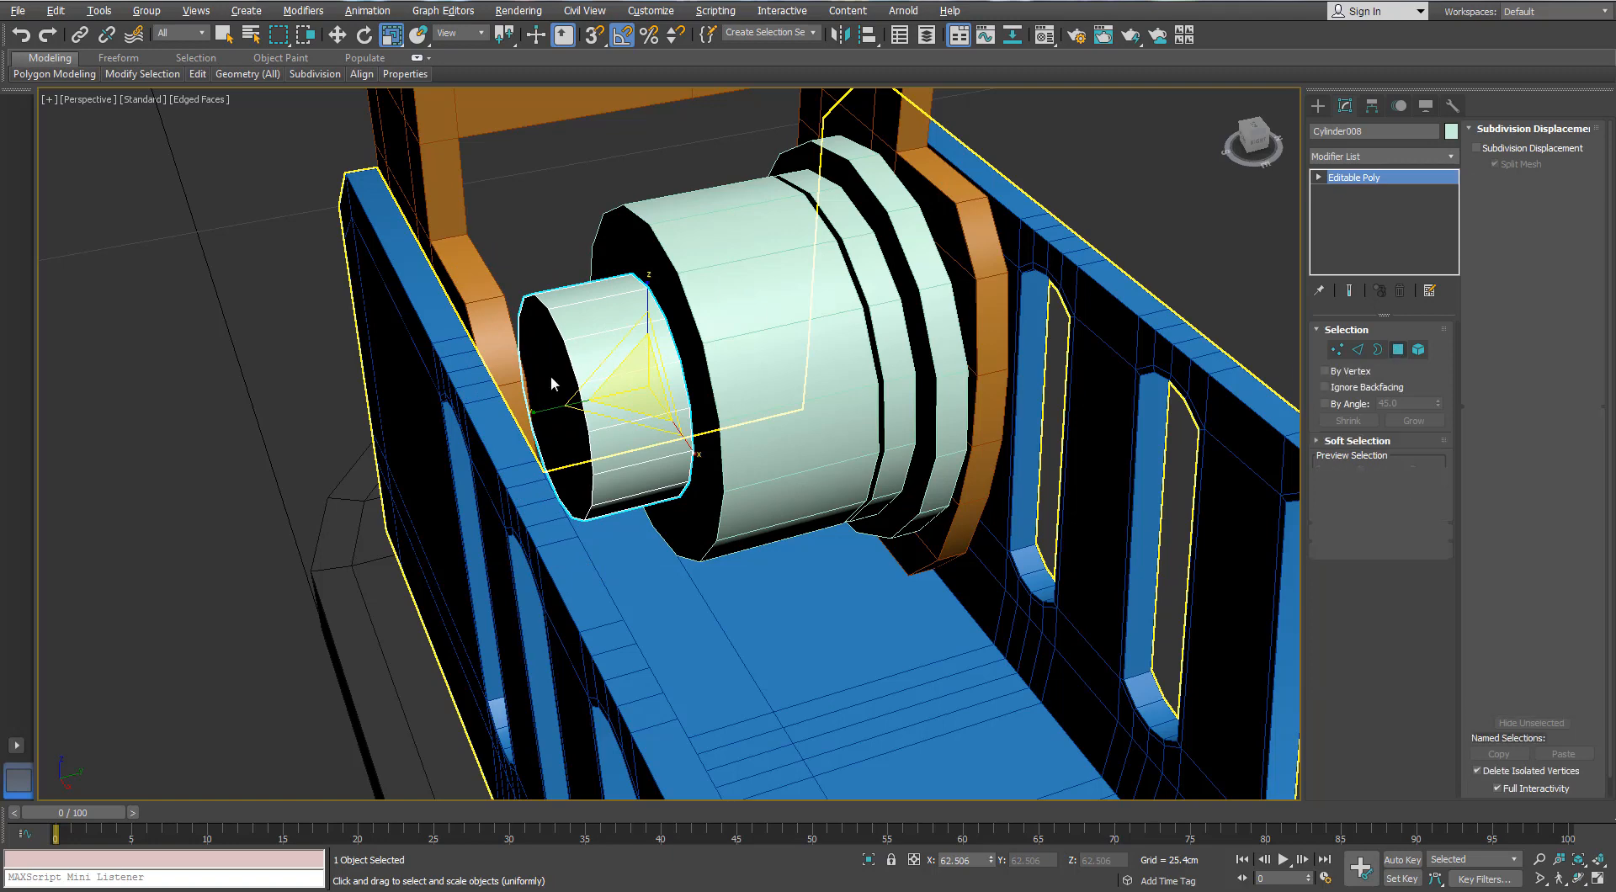
click(551, 380)
mouse_move(532, 381)
alt+middle_down()
mouse_move(620, 364)
mouse_move(564, 364)
mouse_move(583, 362)
mouse_move(584, 386)
mouse_move(674, 320)
alt+middle_up()
key(F3)
click(583, 379)
key(Delete)
key(F3)
click(1397, 350)
drag(656, 339, 656, 345)
- Move the small cylinder's open border about 0.28 cm along Y toward the thick cylinder and scale it down to form a taper
click(1377, 349)
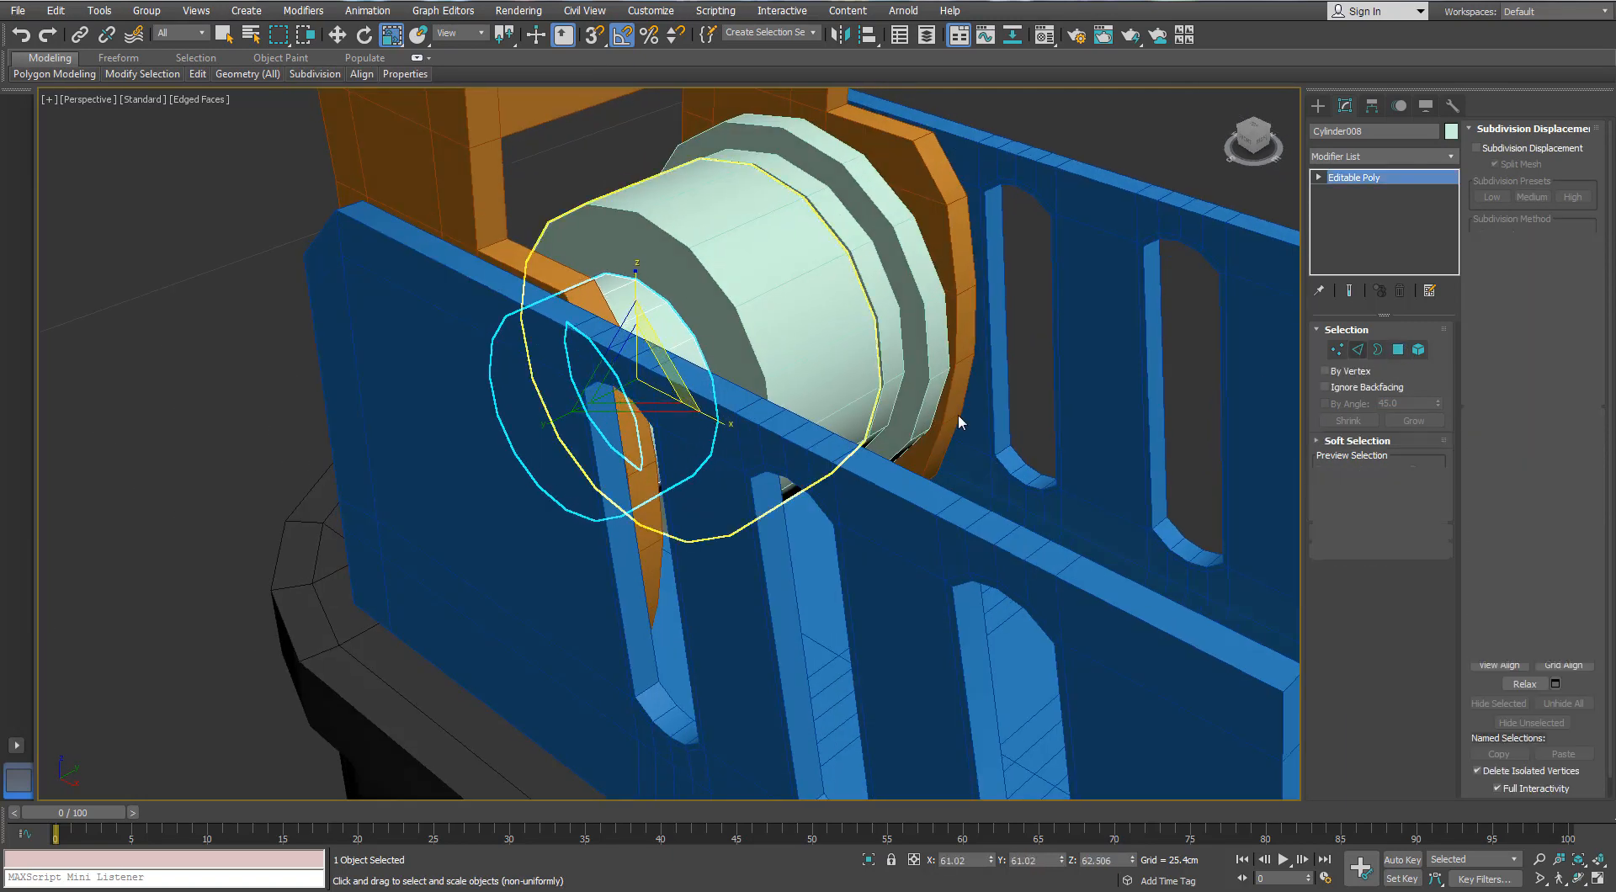
alt+middle_drag(958, 412, 572, 375)
drag(630, 393, 687, 380)
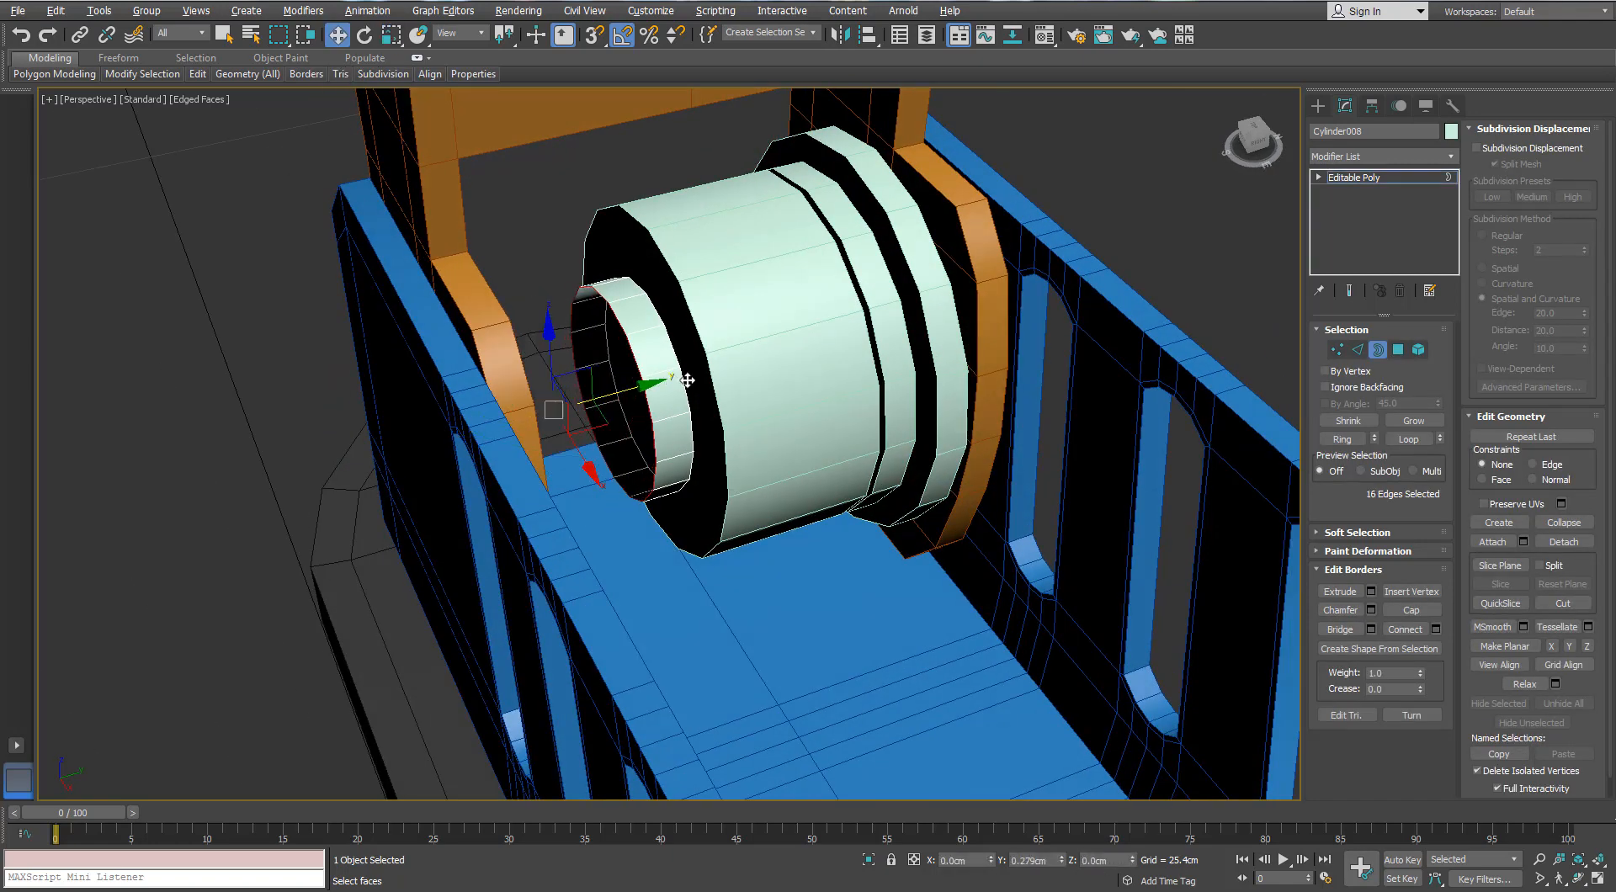
key(r)
alt+middle_drag(677, 382, 629, 386)
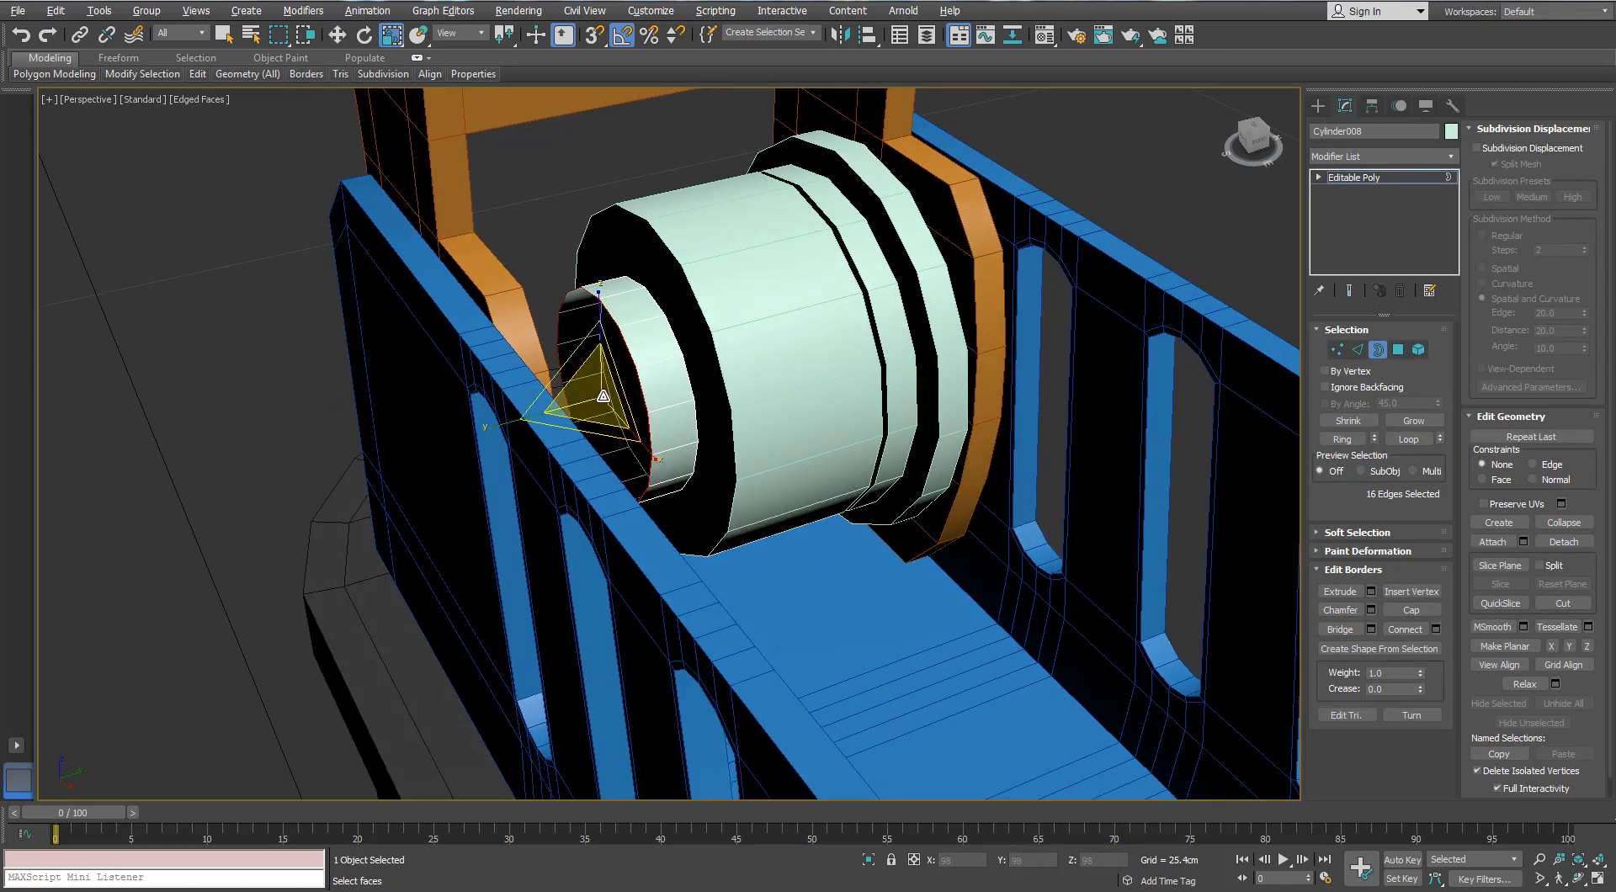
drag(604, 395, 593, 419)
alt+middle_drag(592, 418, 566, 426)
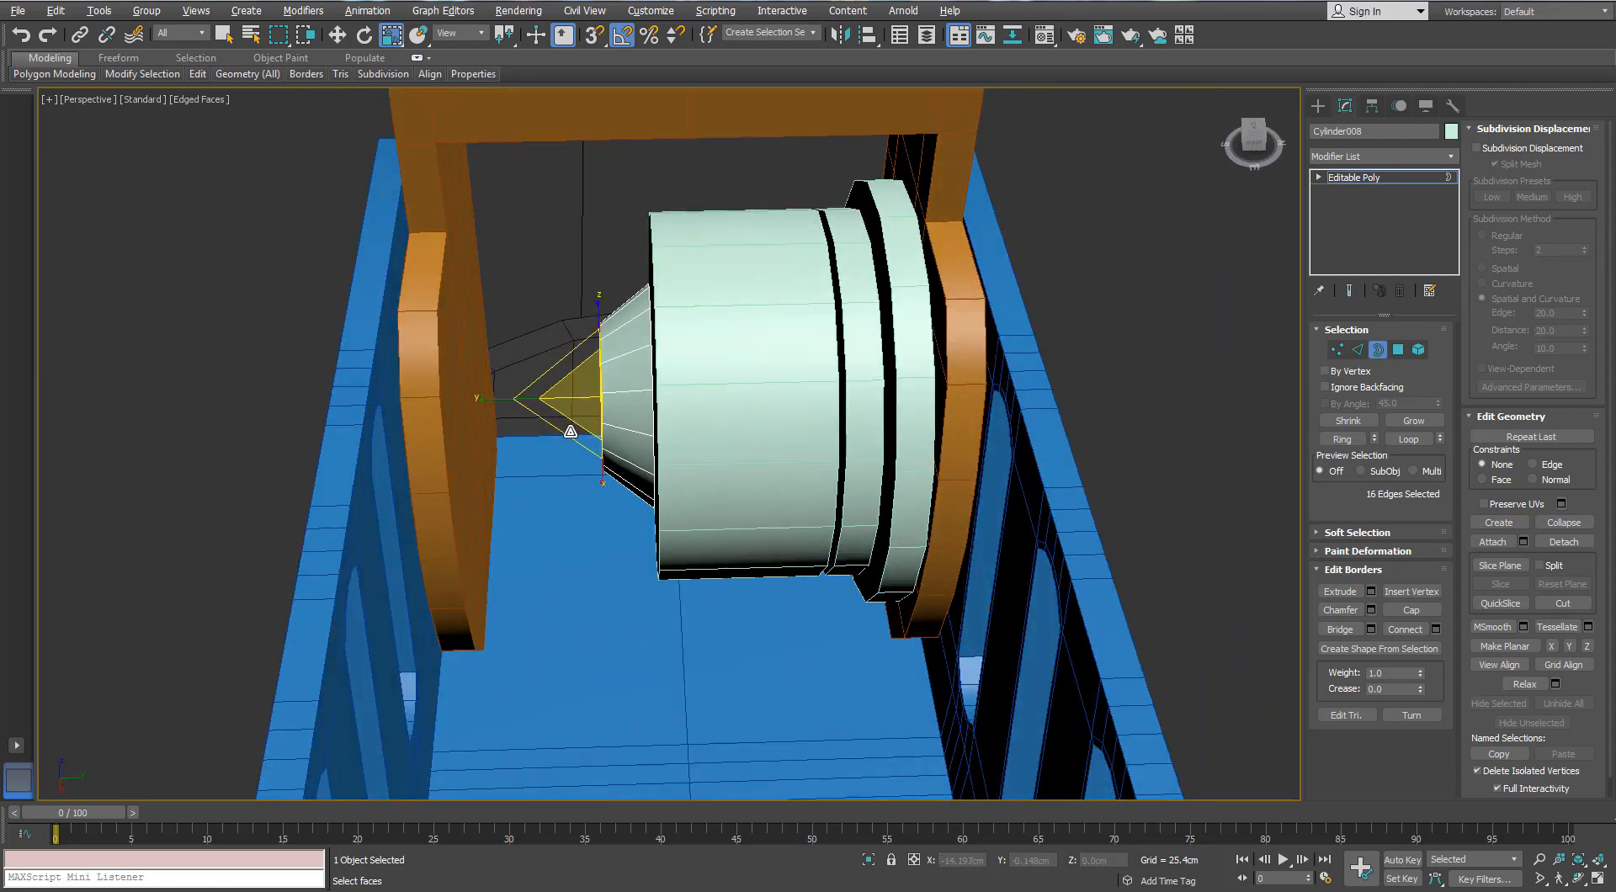
- Extend the narrowed border about 0.58 cm along Y into a straight neck toward the near hinge tab, and leave border editing
key(w)
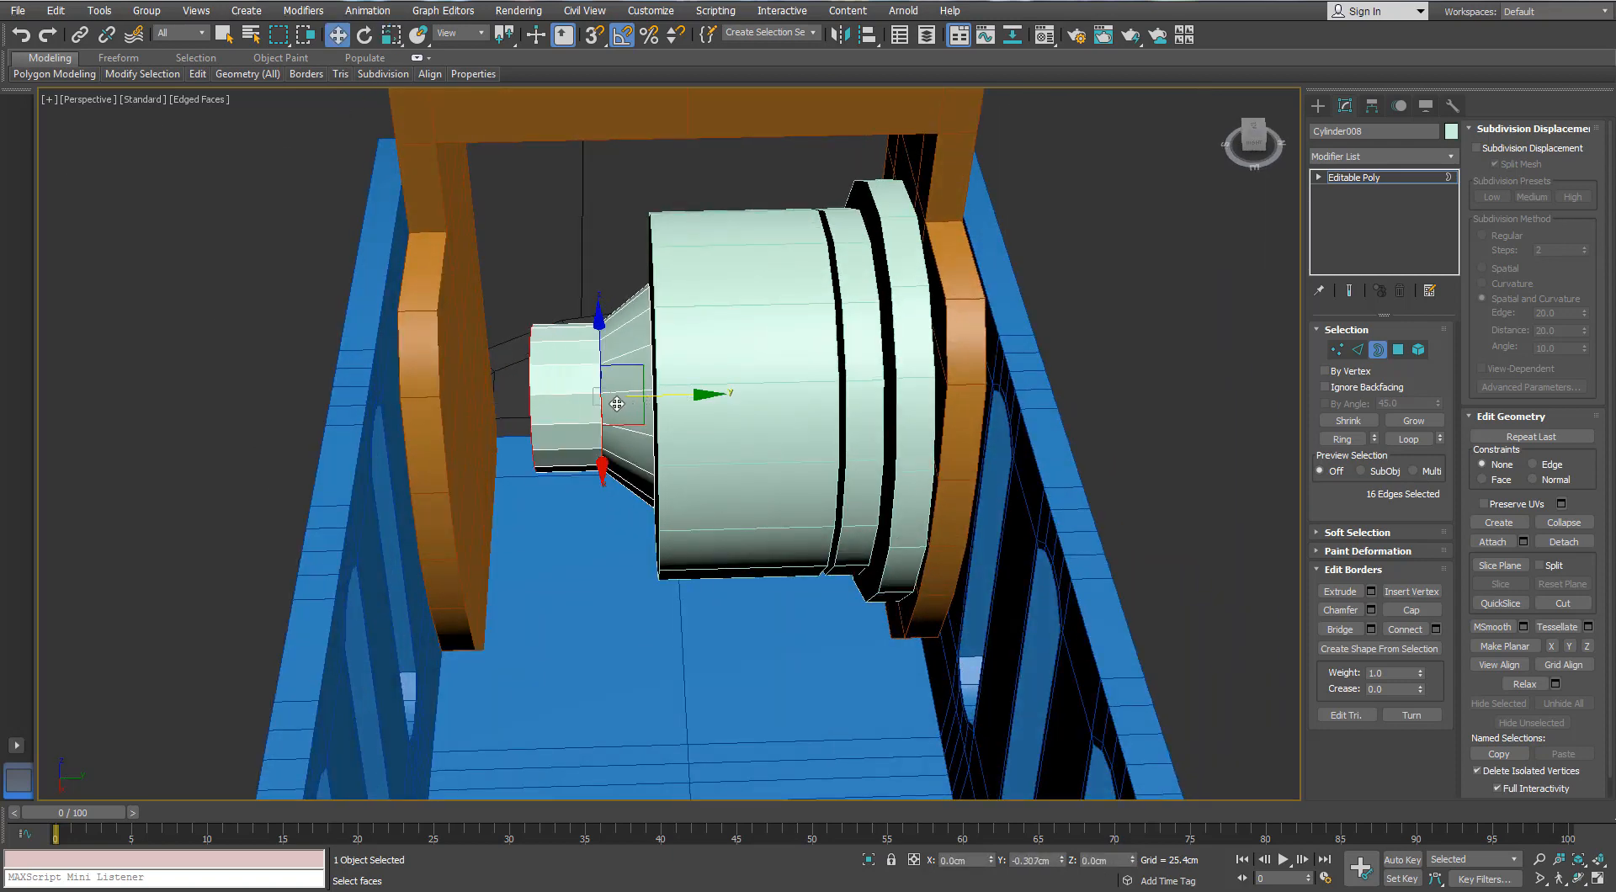
drag(567, 415, 549, 418)
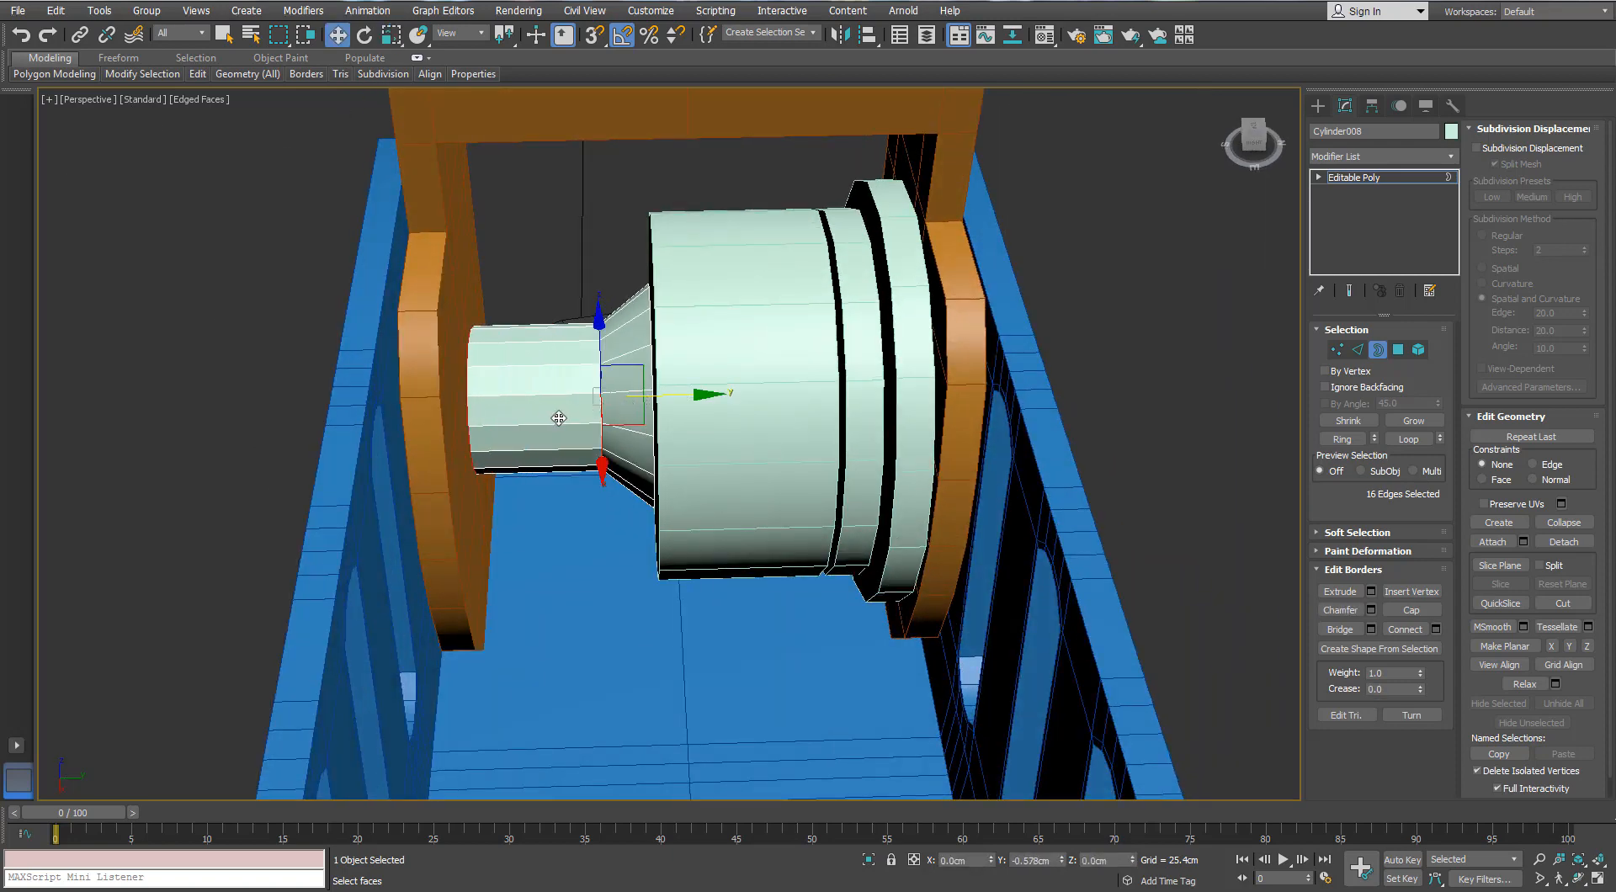
scroll(569, 412, down, 10)
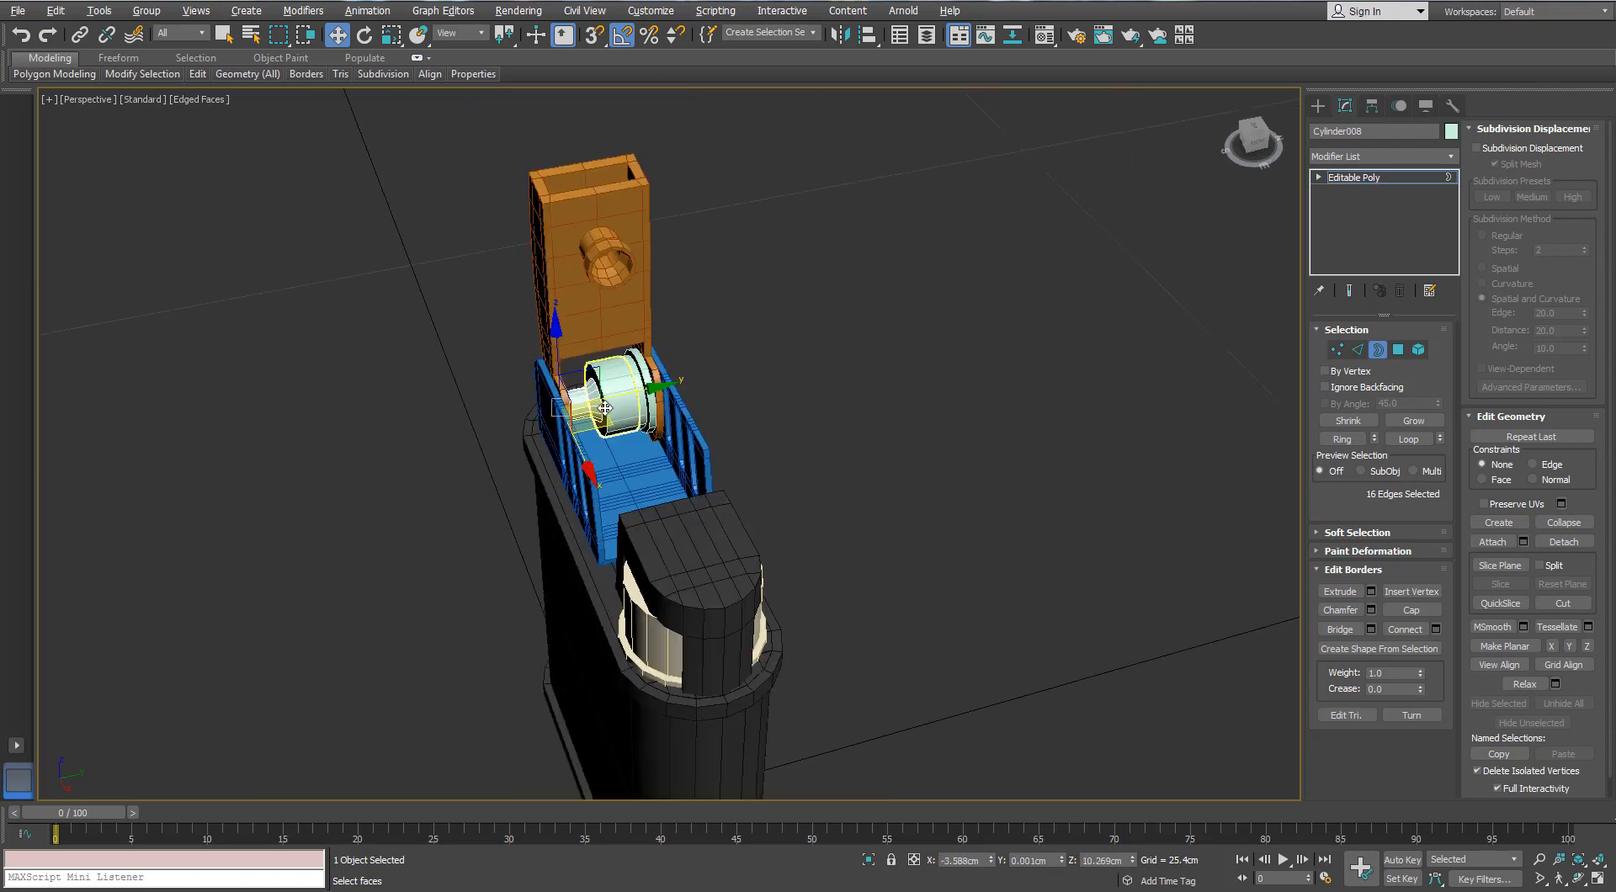
scroll(659, 376, up, 4)
scroll(659, 376, down, 2)
alt+middle_drag(659, 376, 627, 379)
key(3)
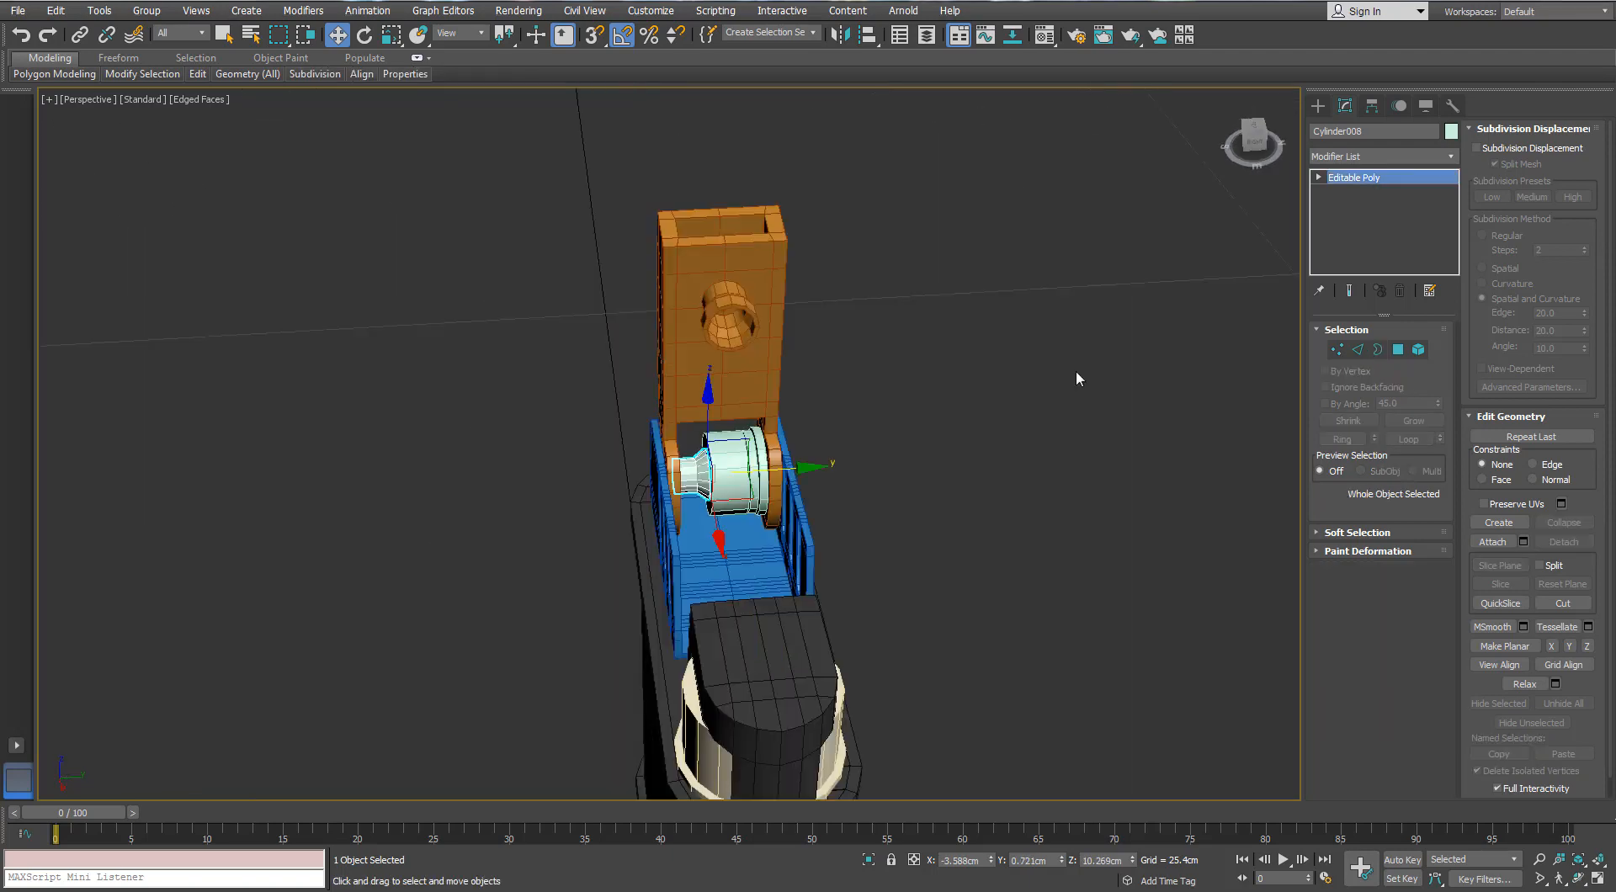
- Delete the widest disc at the far hinge tab and move the remaining three cylinders about 0.19 cm along Y against that tab
scroll(899, 437, up, 3)
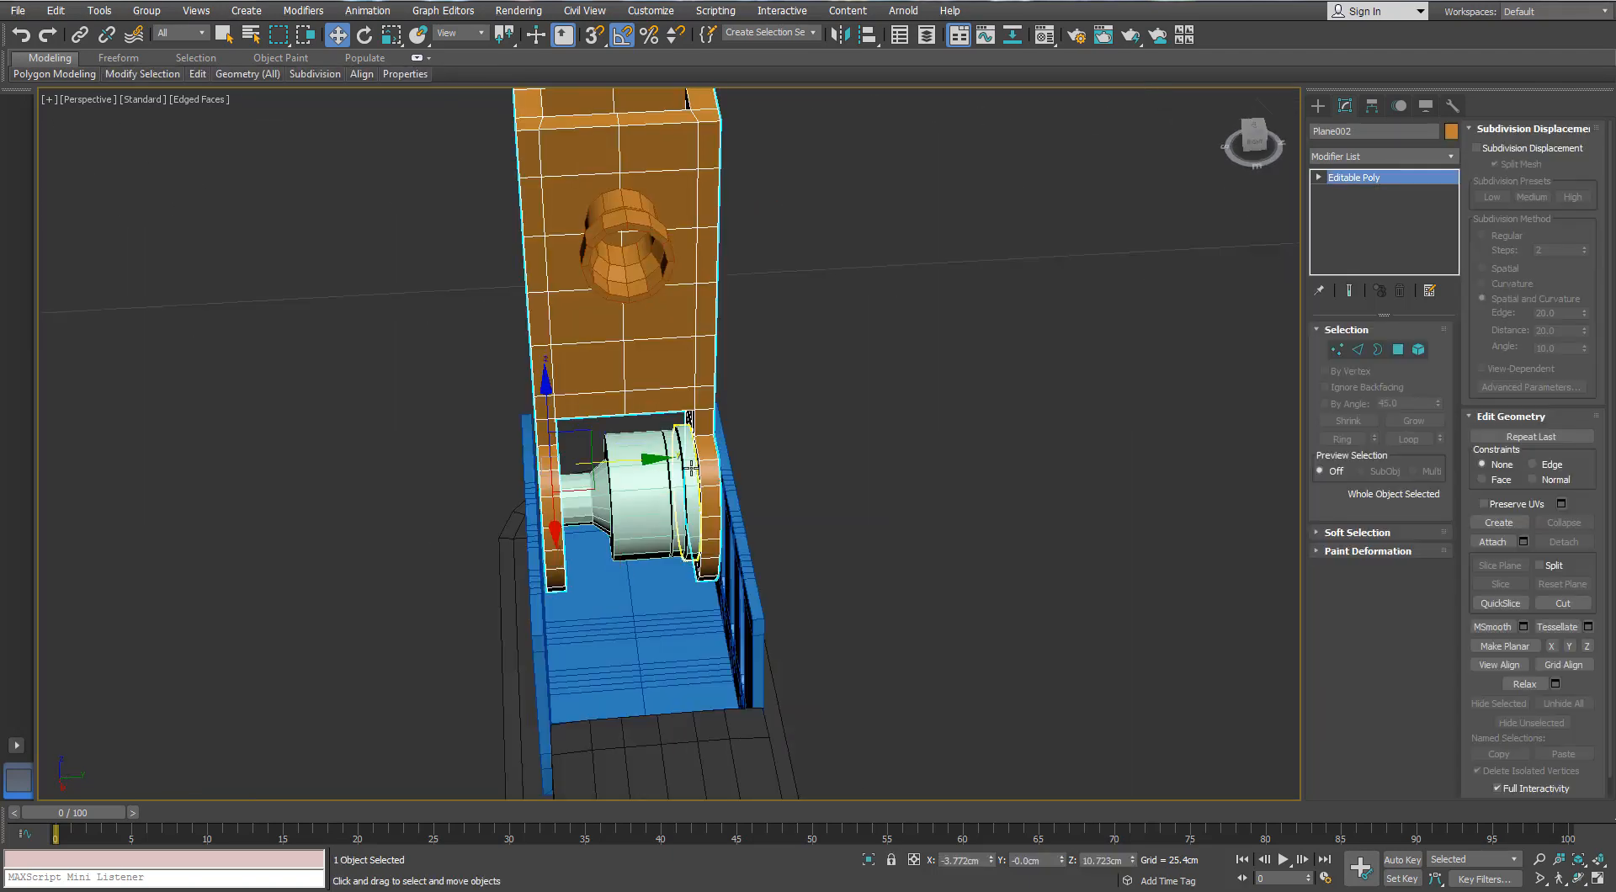
click(733, 515)
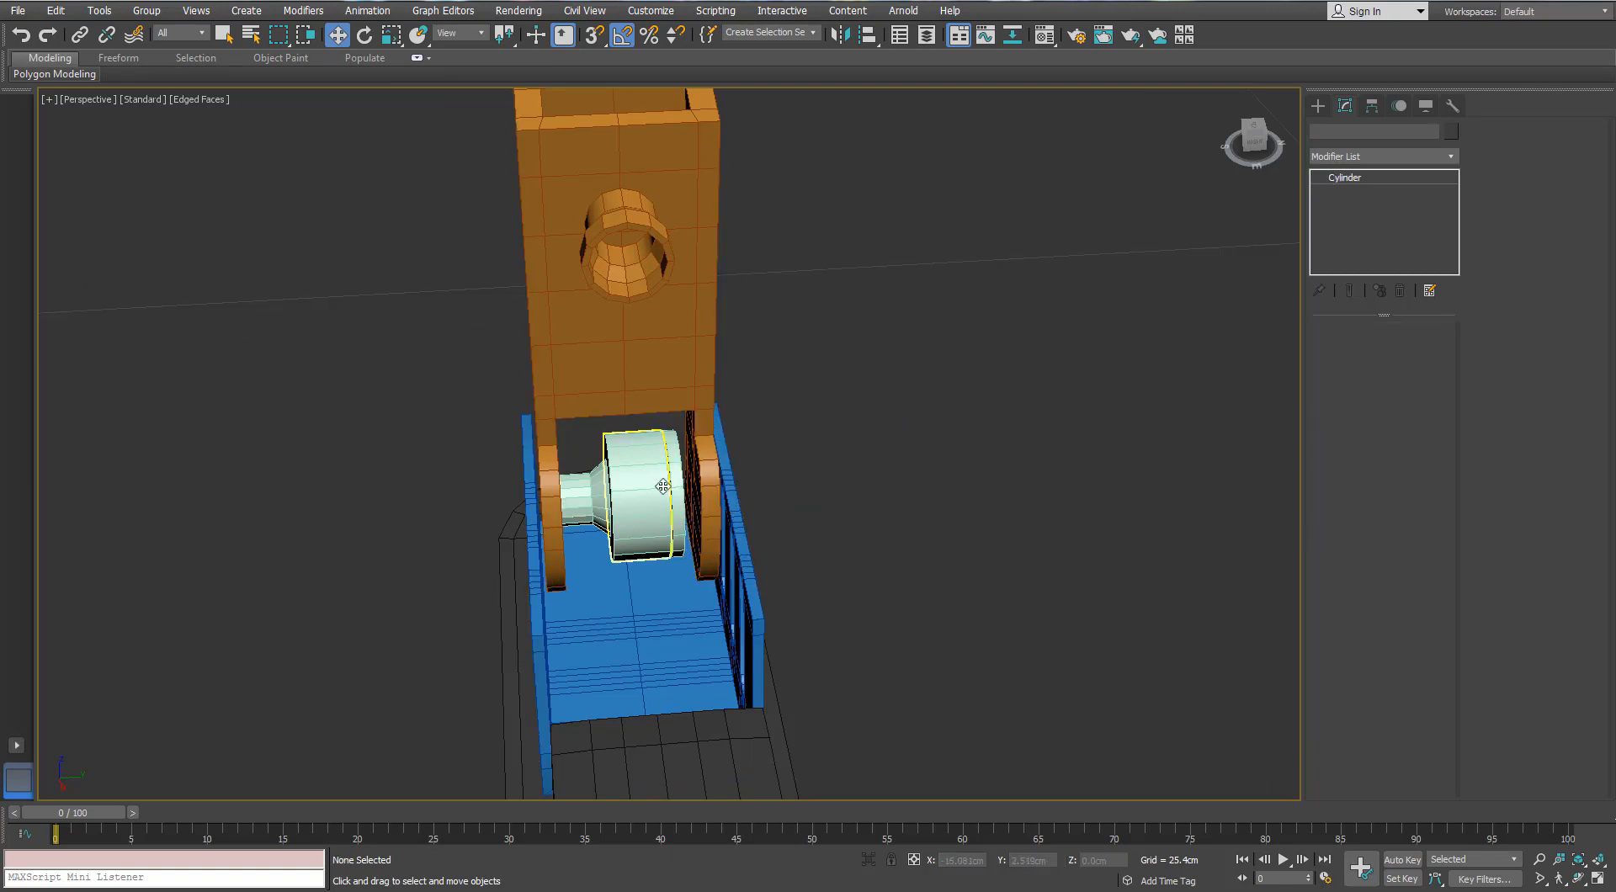
ctrl+click(733, 516)
scroll(724, 510, up, 4)
mouse_move(714, 505)
mouse_down()
mouse_move(753, 501)
mouse_move(683, 508)
mouse_up()
key(ctrl+z)
ctrl+click(488, 503)
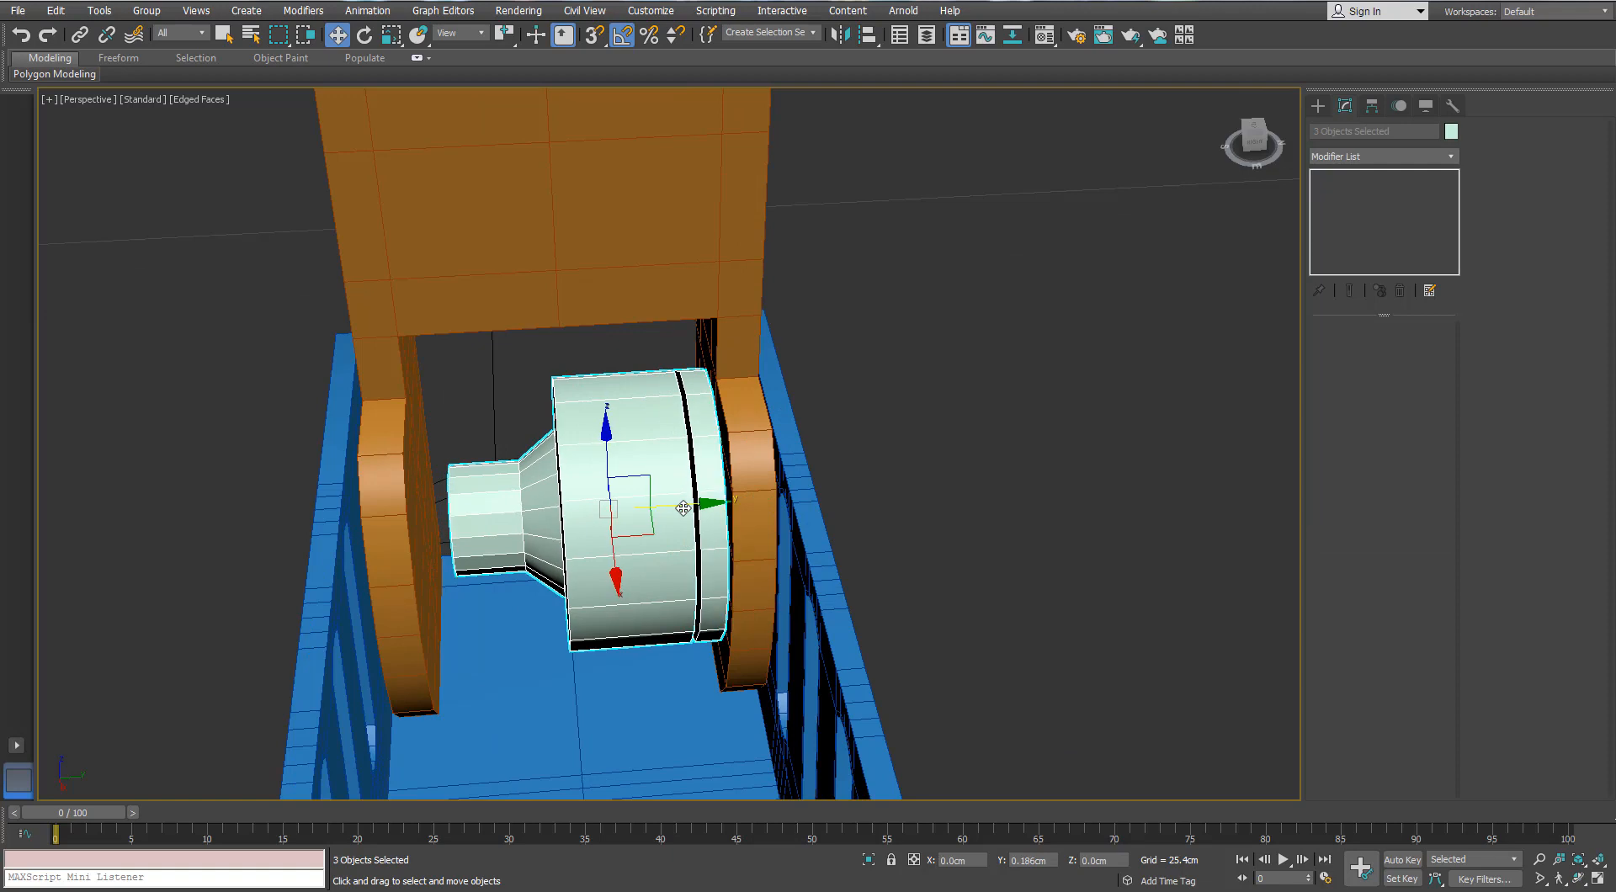
- Move the neck's 16 end vertices about 0.19 cm along Y to the near hinge tab, and leave vertex editing
click(518, 525)
key(1)
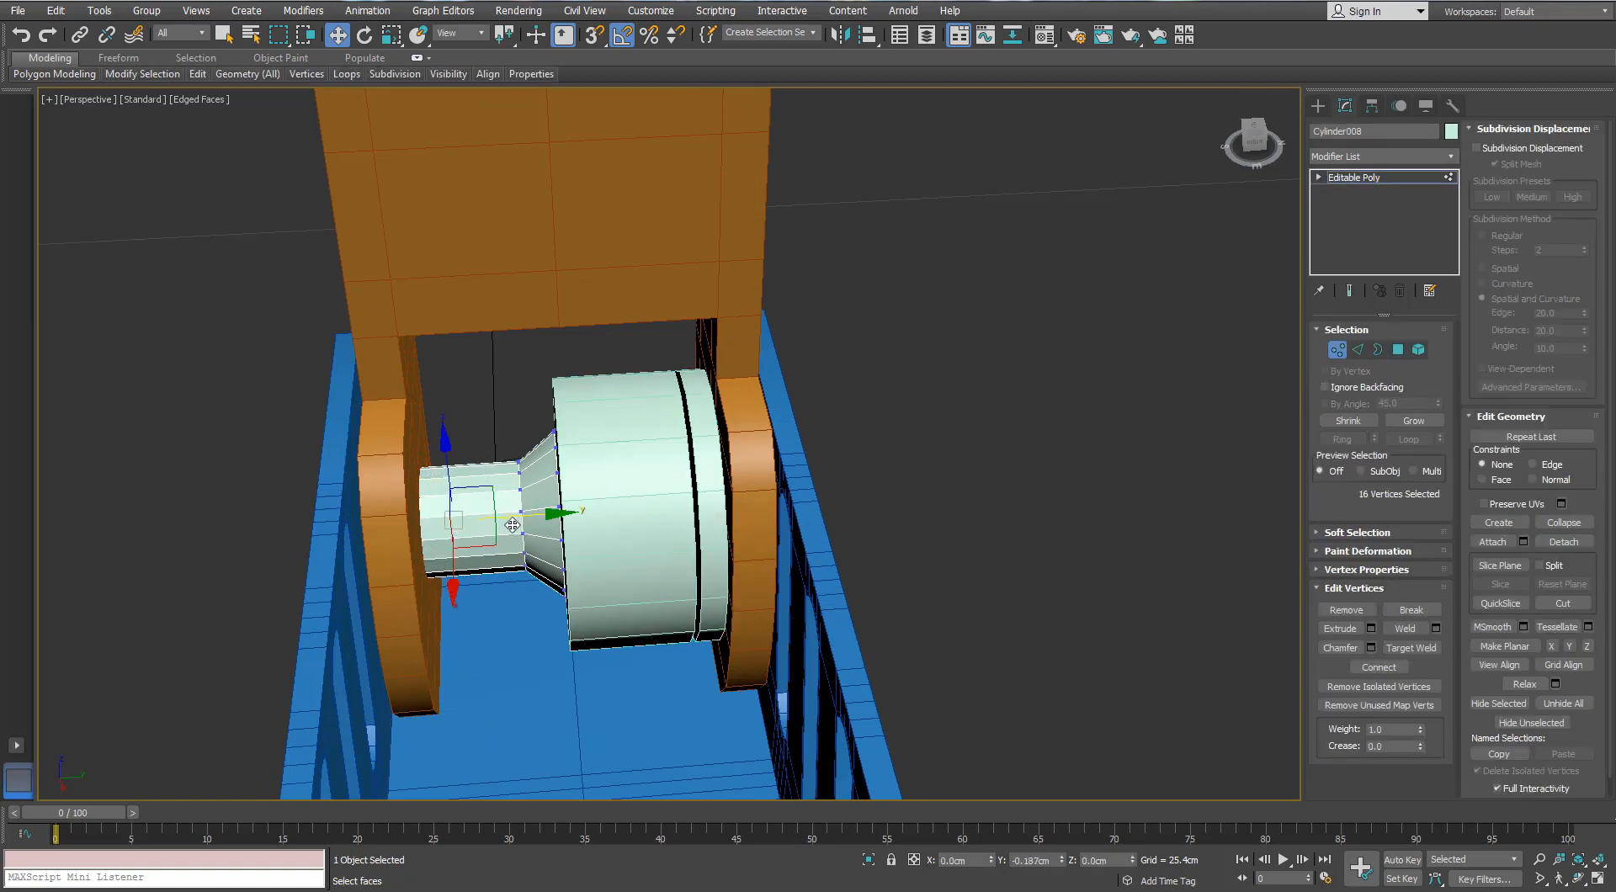
scroll(459, 437, down, 4)
alt+middle_drag(459, 438, 515, 429)
click(1337, 350)
- Assign the dark grey custom object color to the upright part, hinge cylinders, bracket and remaining body parts, and clear the selection
click(685, 464)
alt+middle_drag(685, 464, 753, 224)
scroll(753, 223, down, 4)
drag(766, 175, 603, 424)
click(1451, 132)
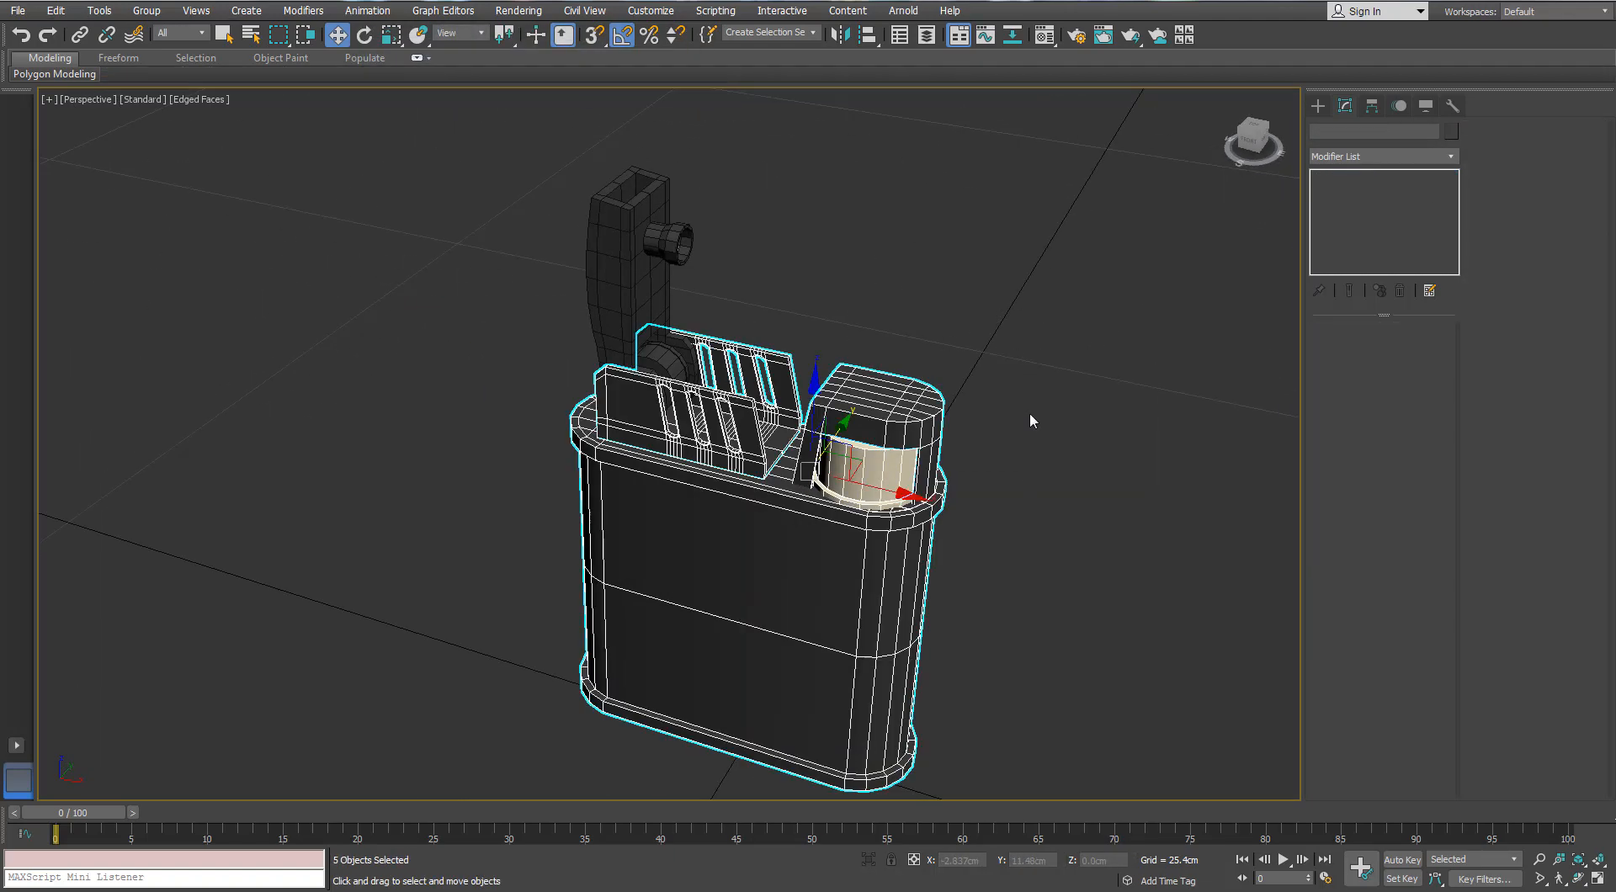
click(1450, 137)
click(403, 196)
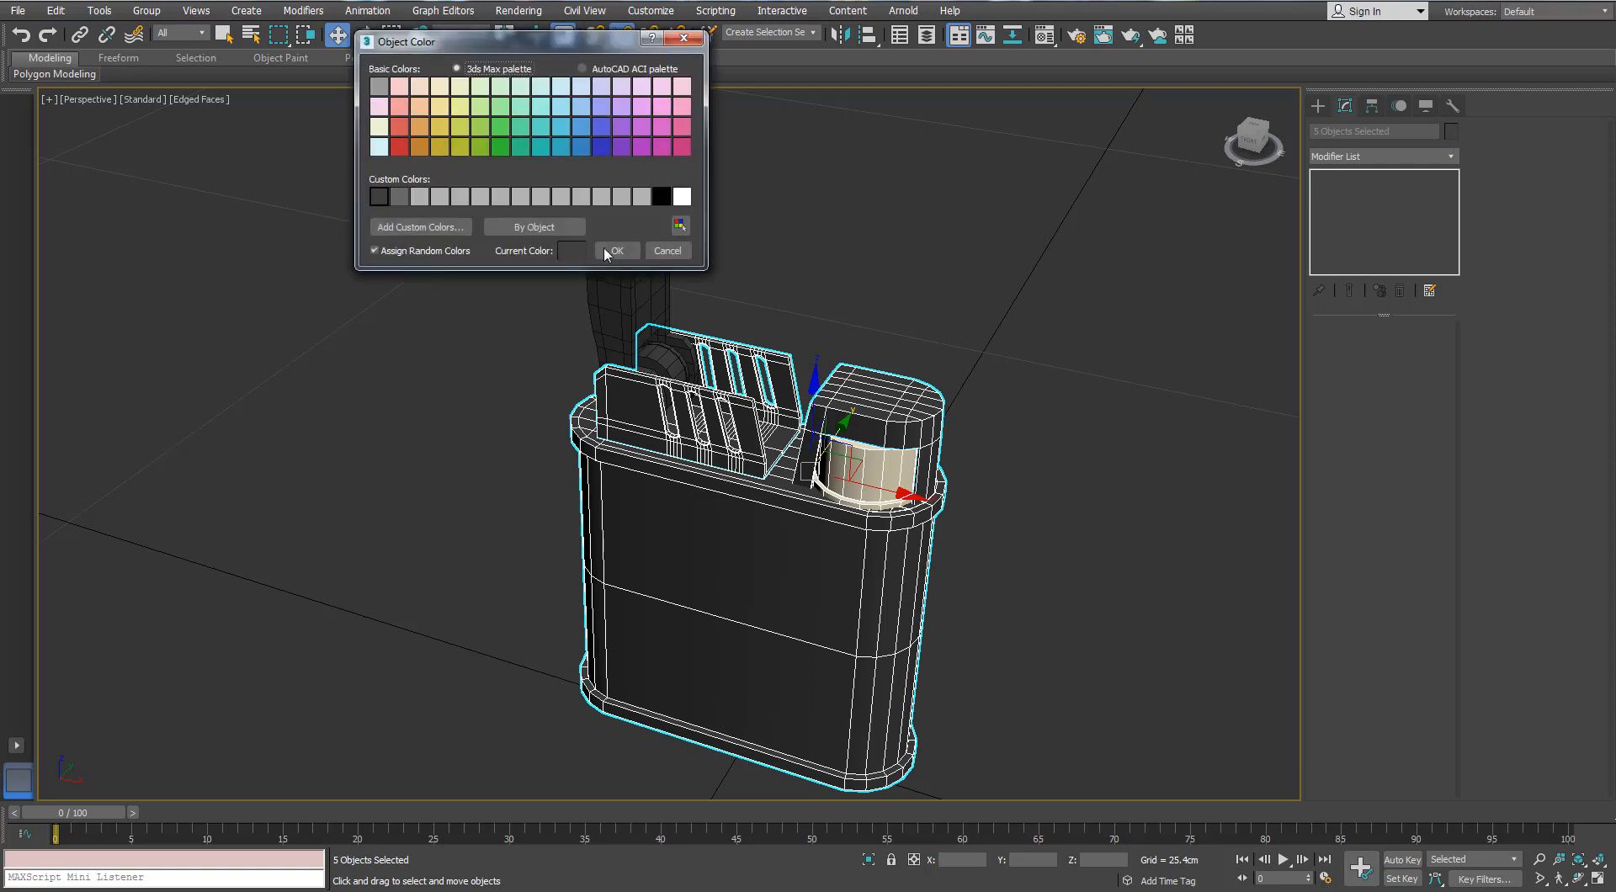
click(607, 249)
click(892, 274)
- Create a cylinder about 0.93 cm in radius and 0.18 cm high on the bracket floor between the slotted side walls
alt+middle_drag(892, 275, 919, 269)
click(801, 471)
scroll(801, 471, up, 3)
alt+middle_drag(801, 471, 911, 442)
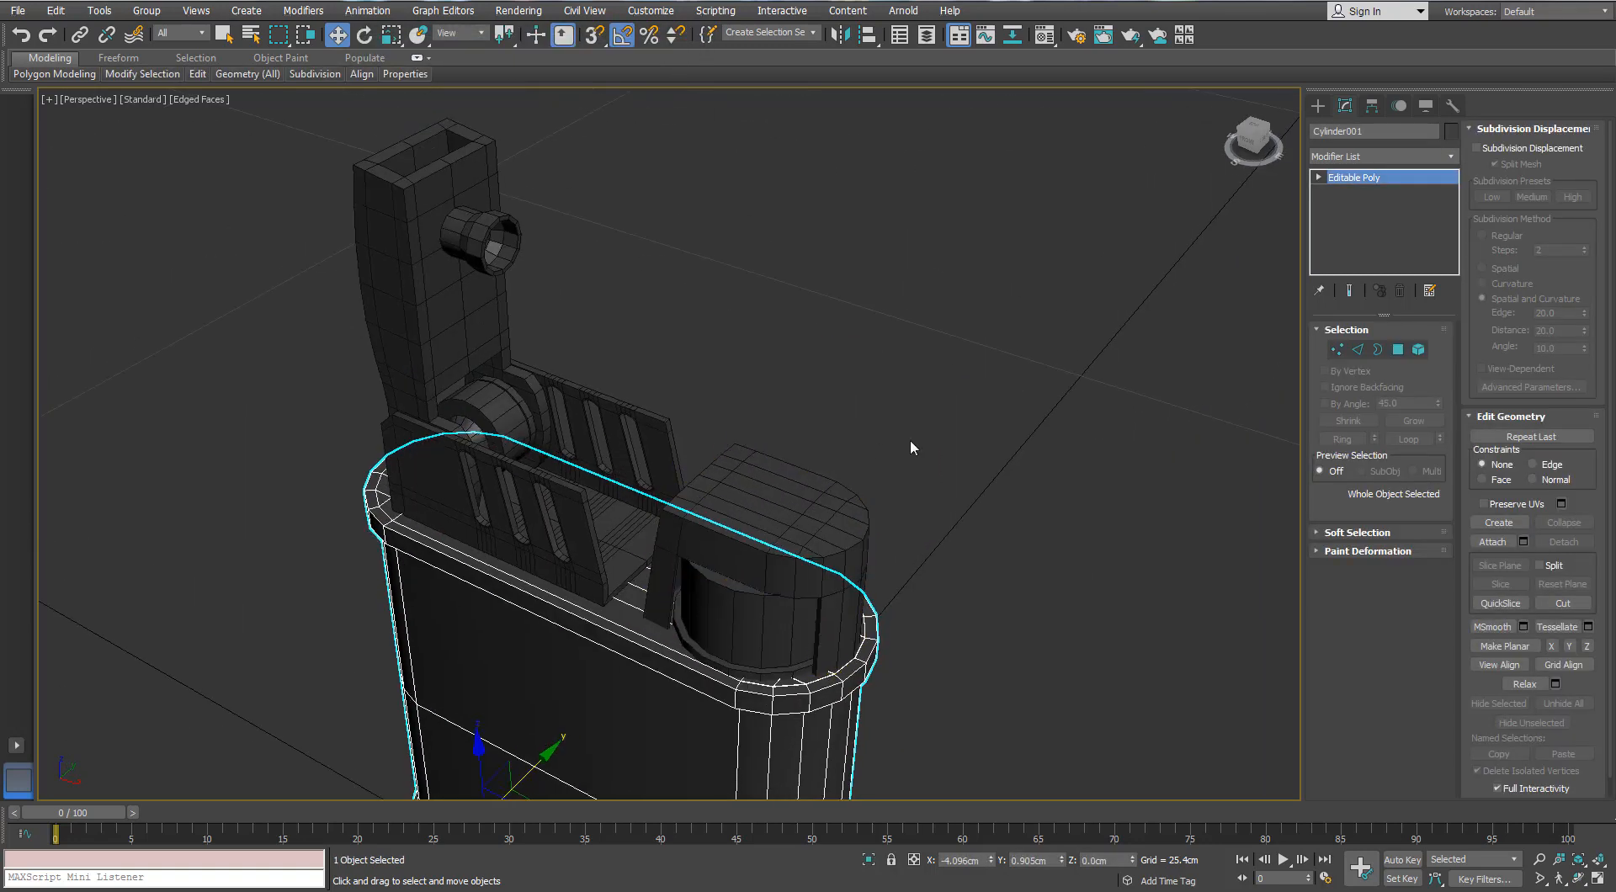
click(1318, 105)
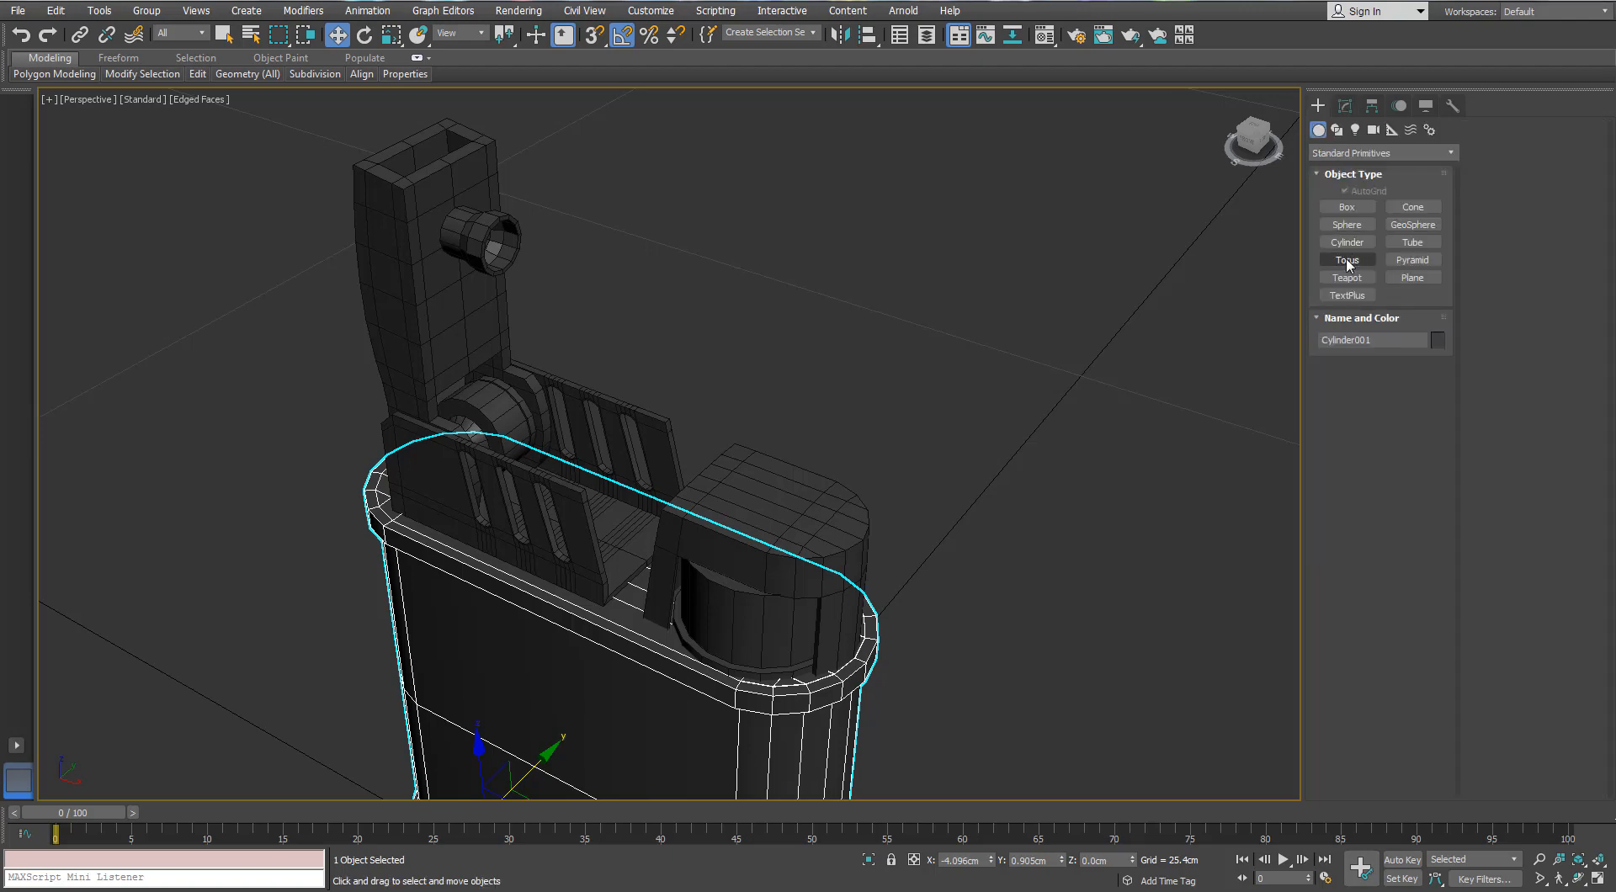
click(1347, 243)
scroll(634, 437, up, 8)
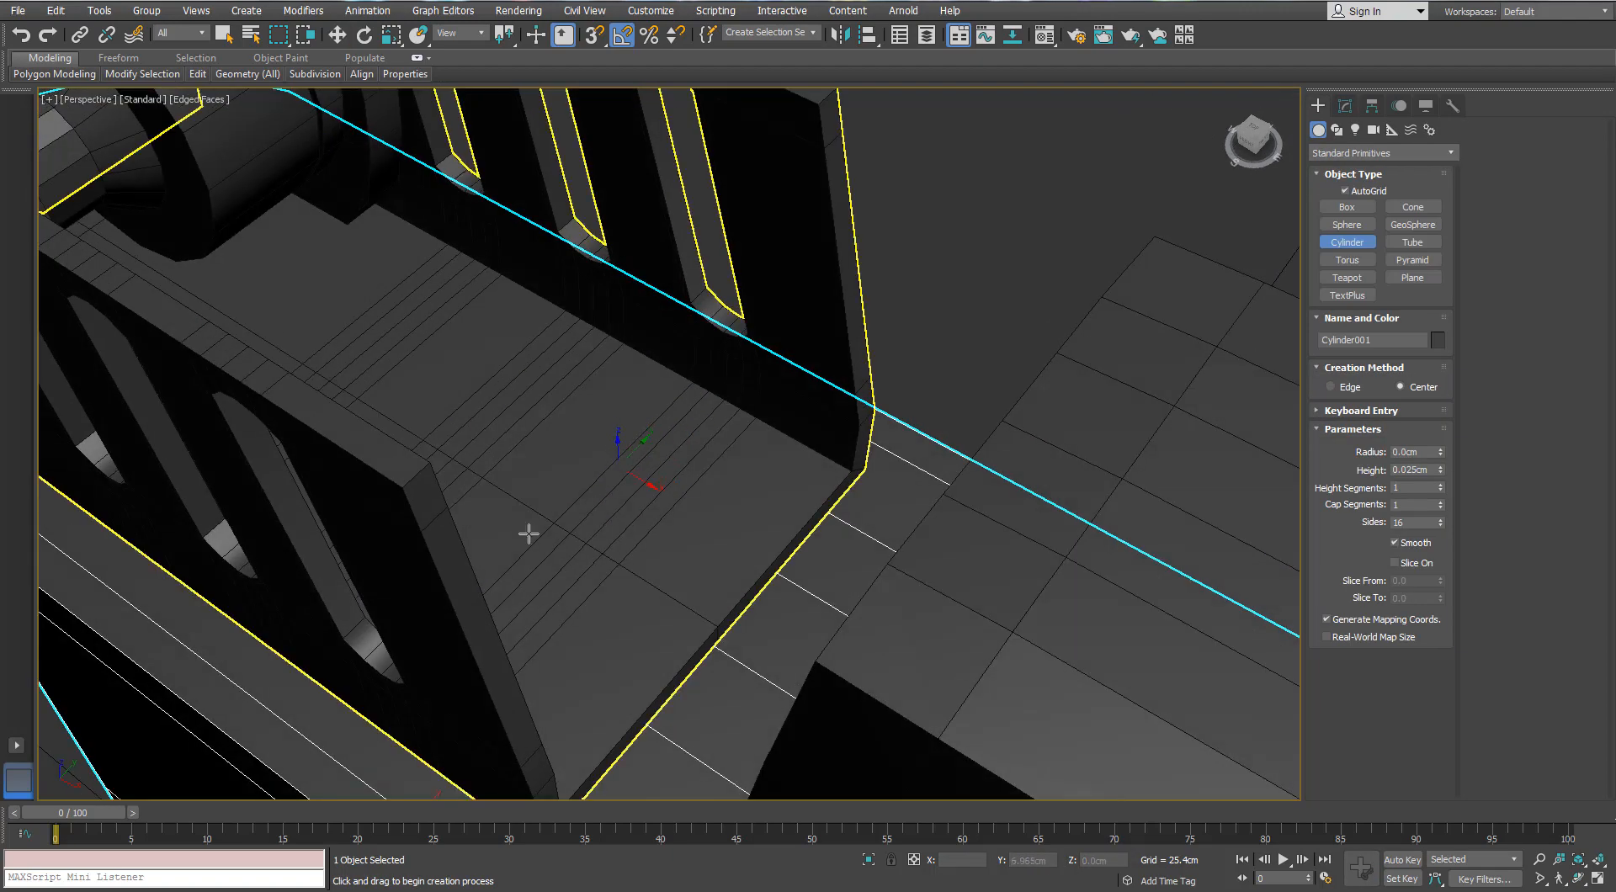
drag(528, 507, 536, 353)
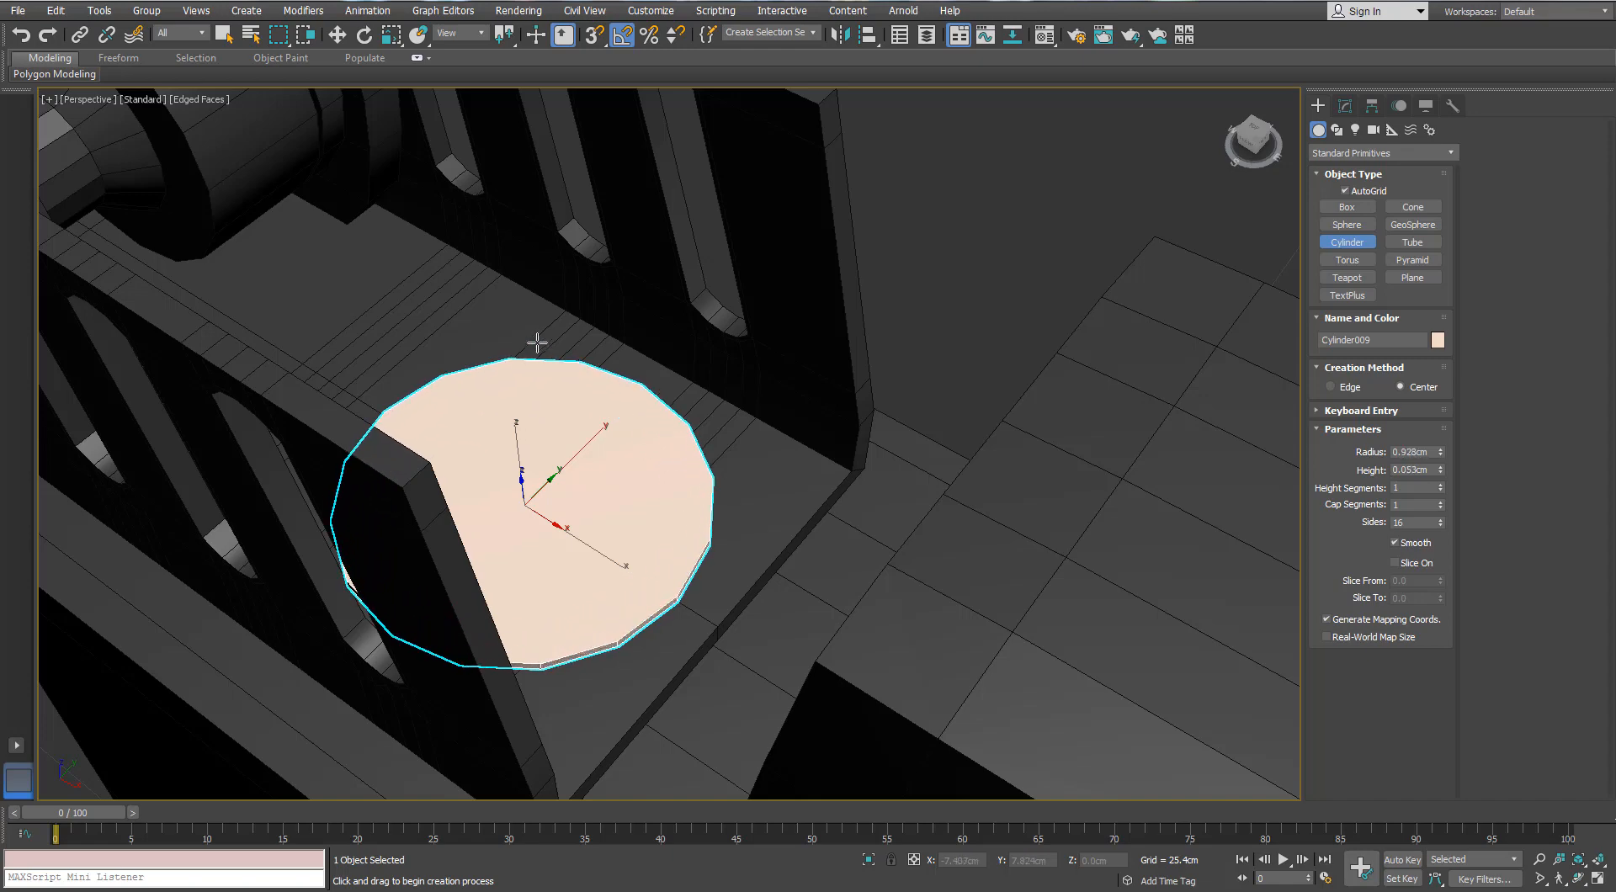
click(535, 329)
- Convert the new cylinder to an editable poly and delete its top cap polygon
scroll(609, 448, down, 4)
alt+middle_drag(609, 448, 621, 371)
scroll(620, 429, up, 2)
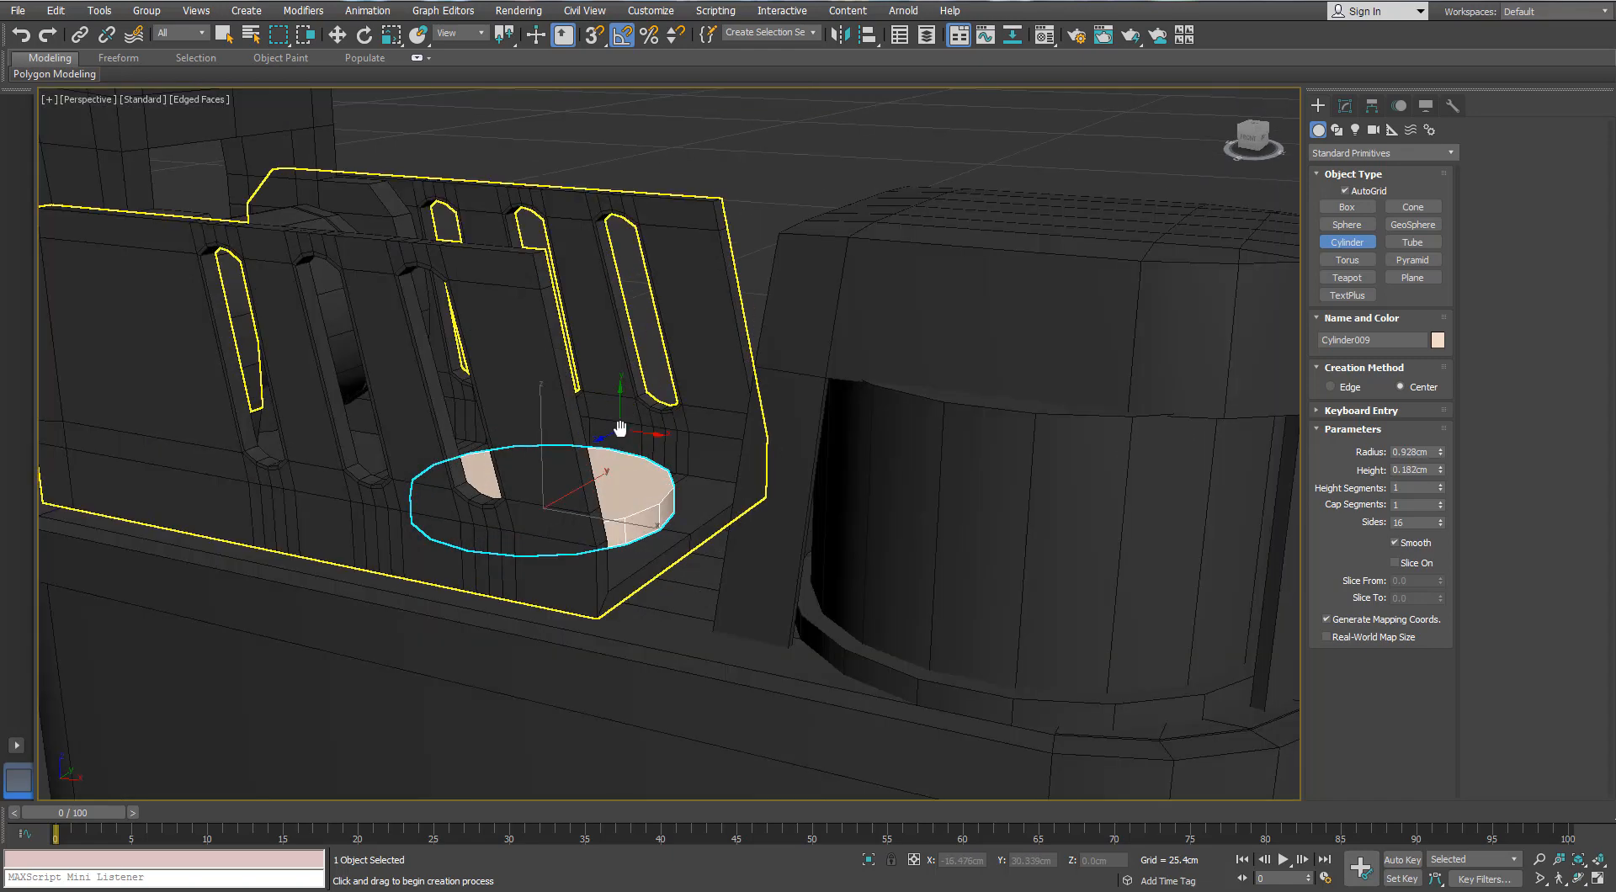
alt+middle_drag(620, 429, 620, 487)
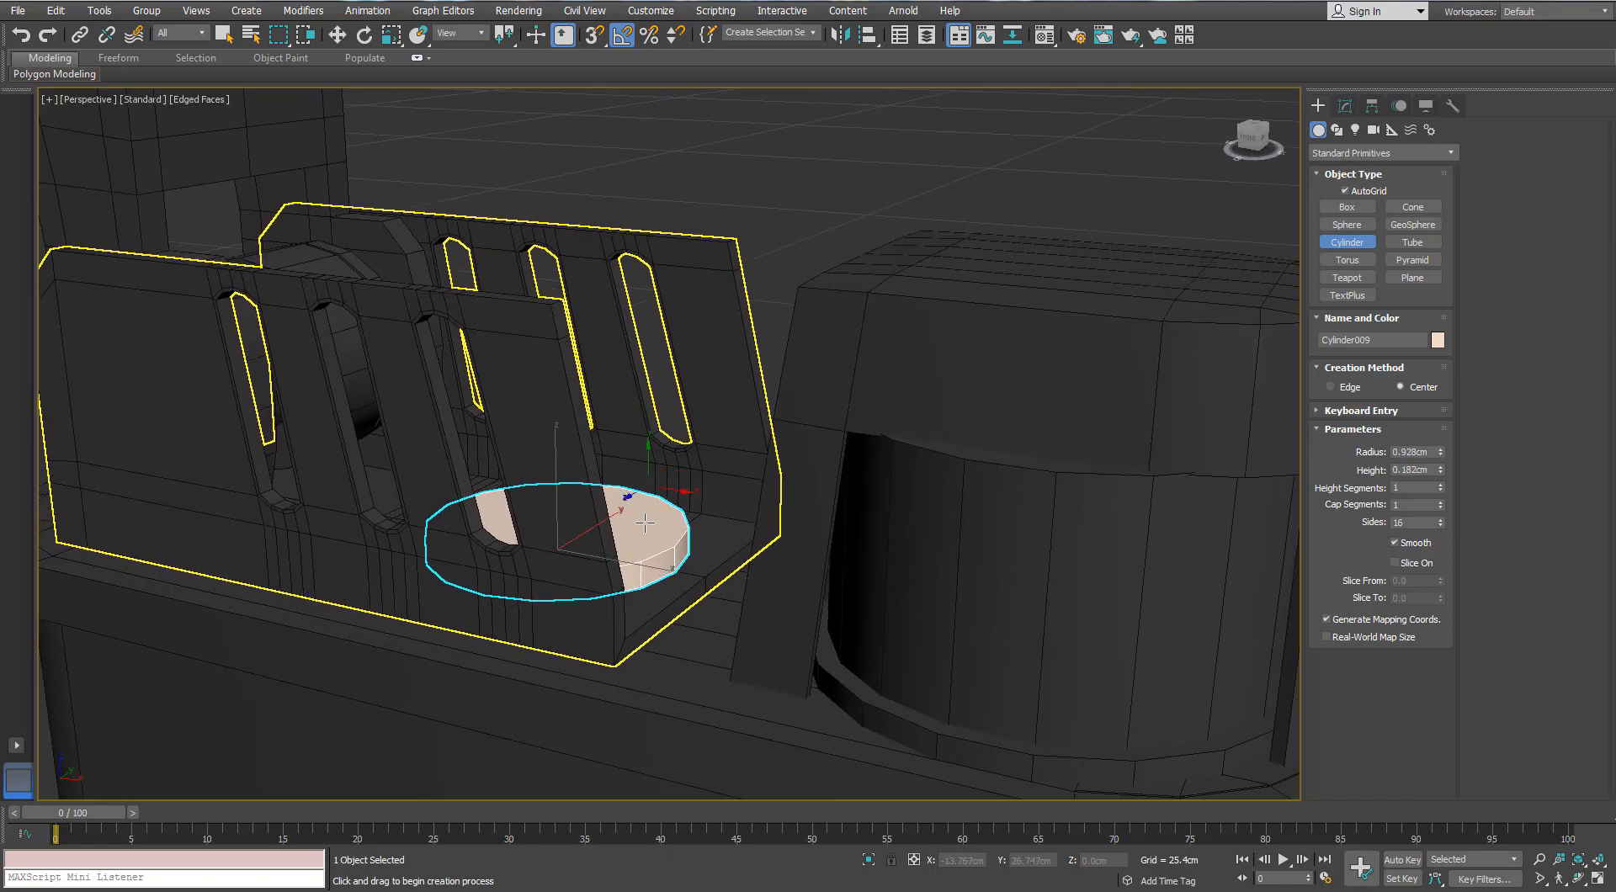
key(w)
right_click(644, 528)
click(1344, 107)
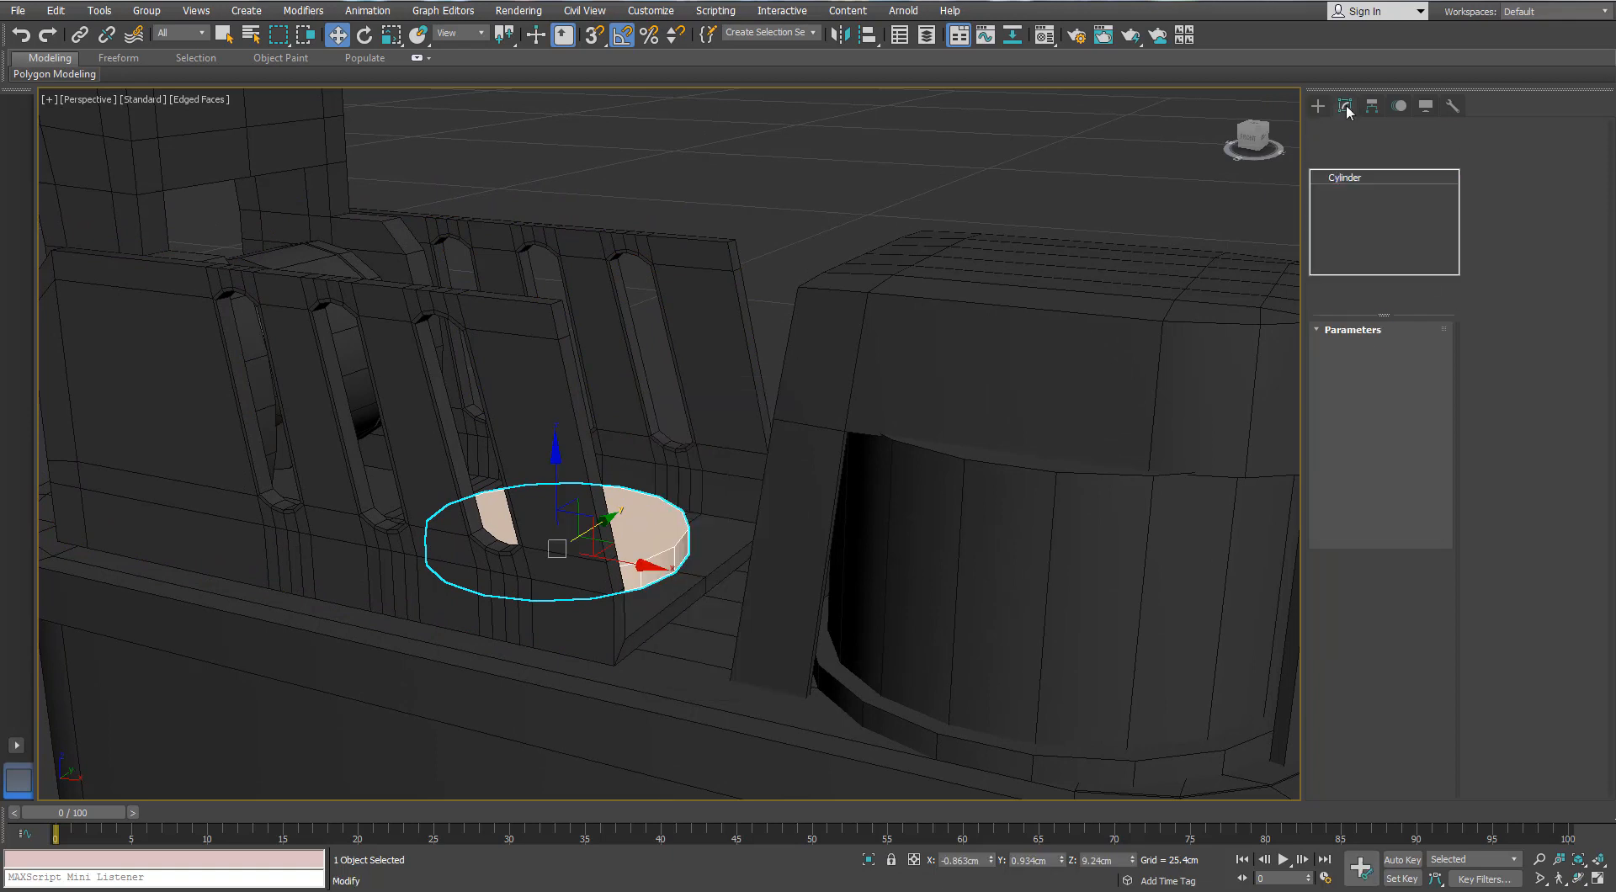
right_click(640, 536)
click(604, 718)
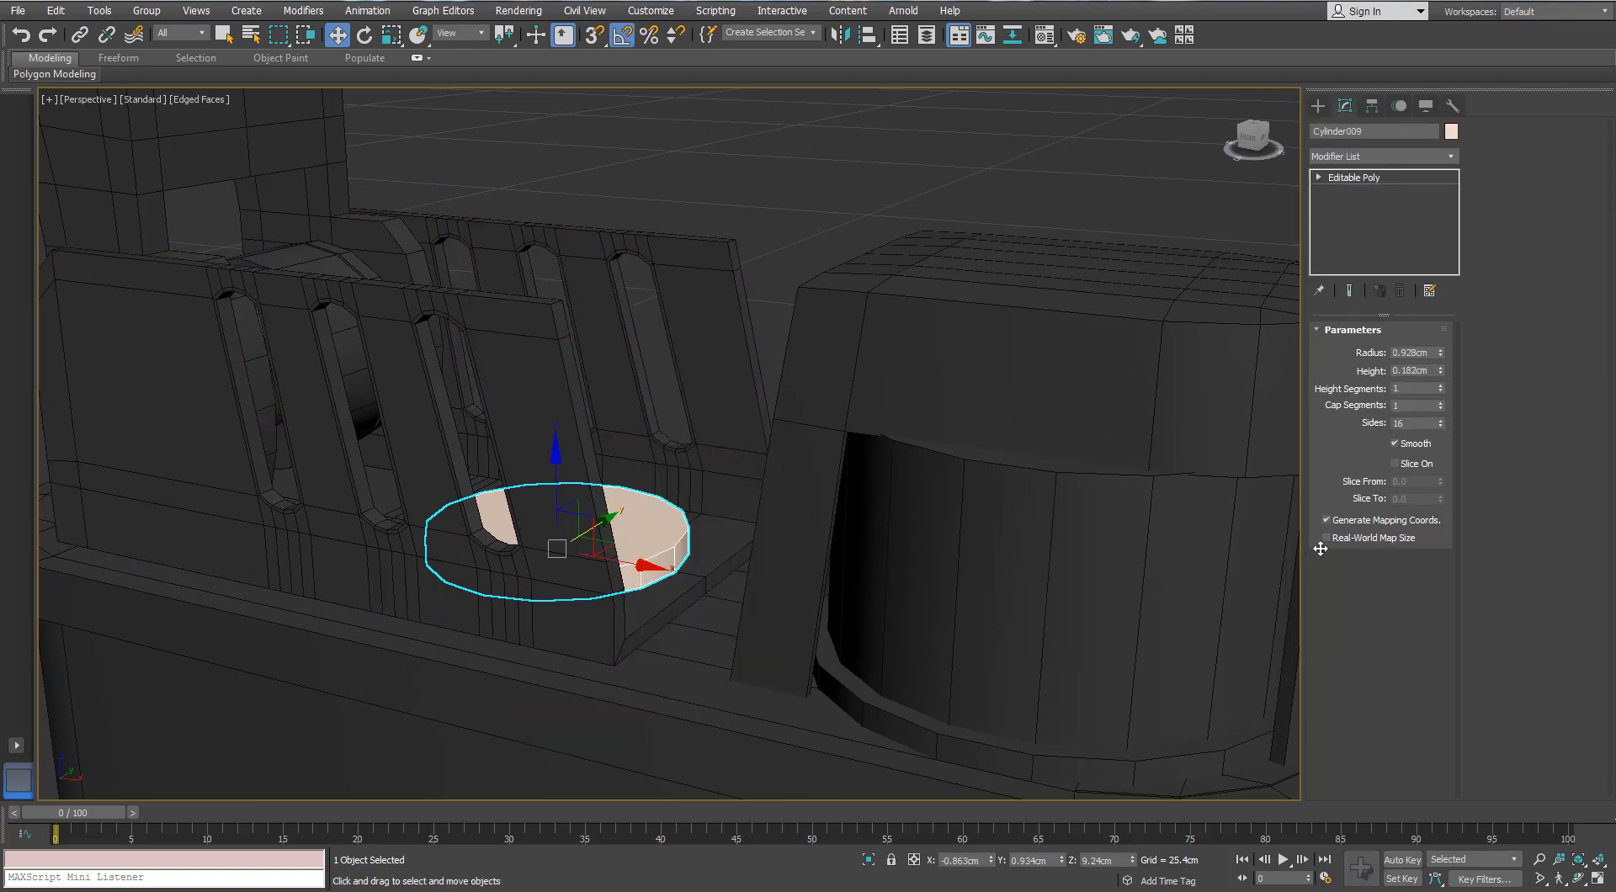
key(4)
click(633, 537)
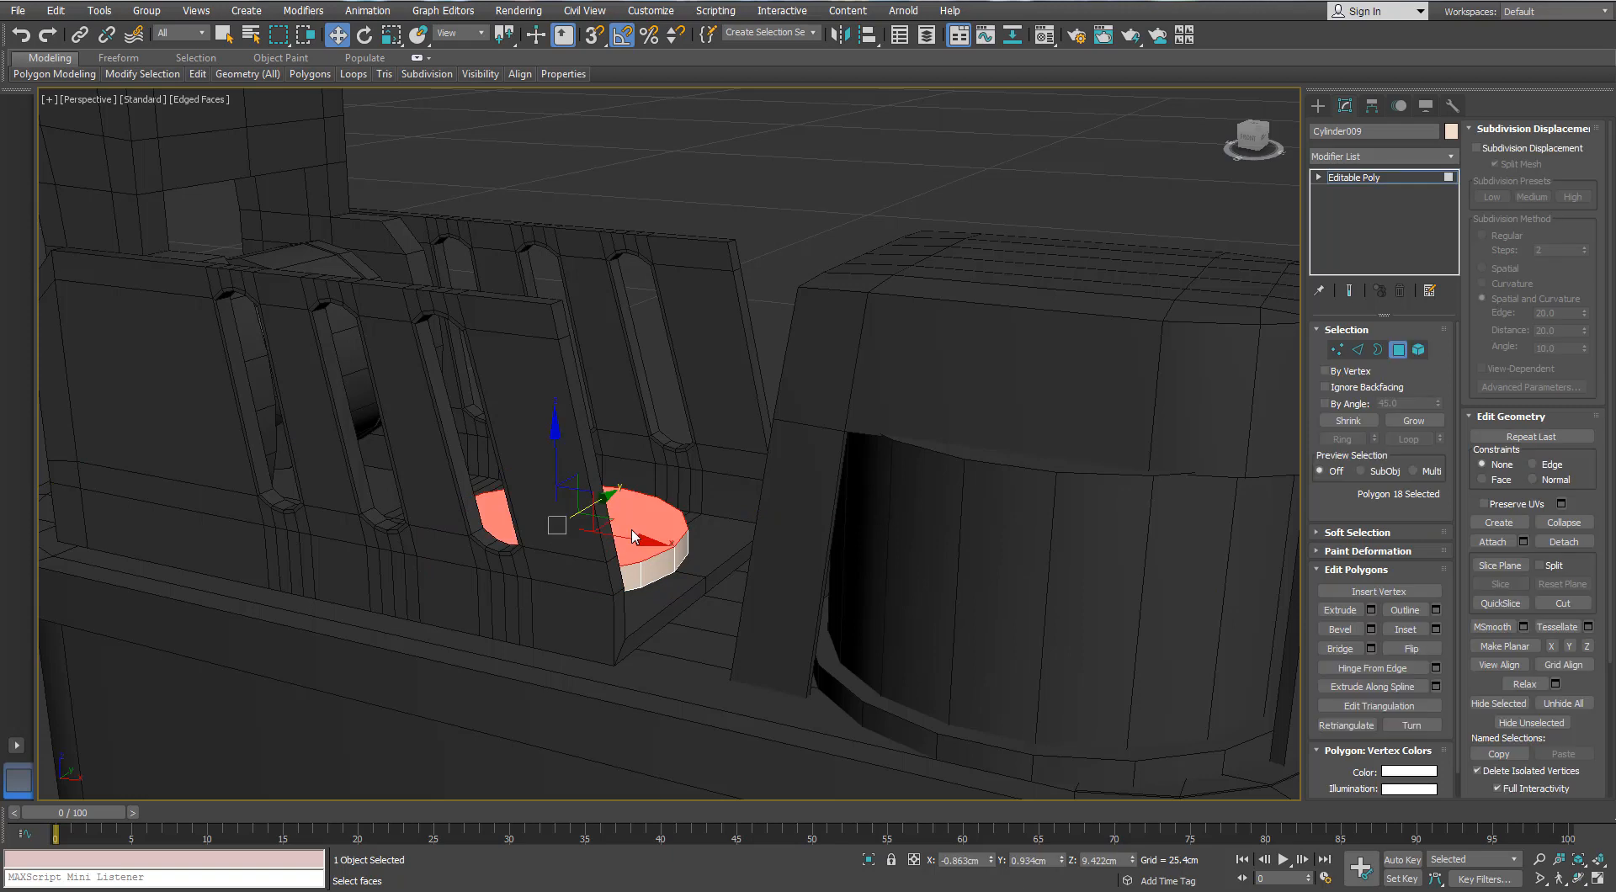
click(623, 540)
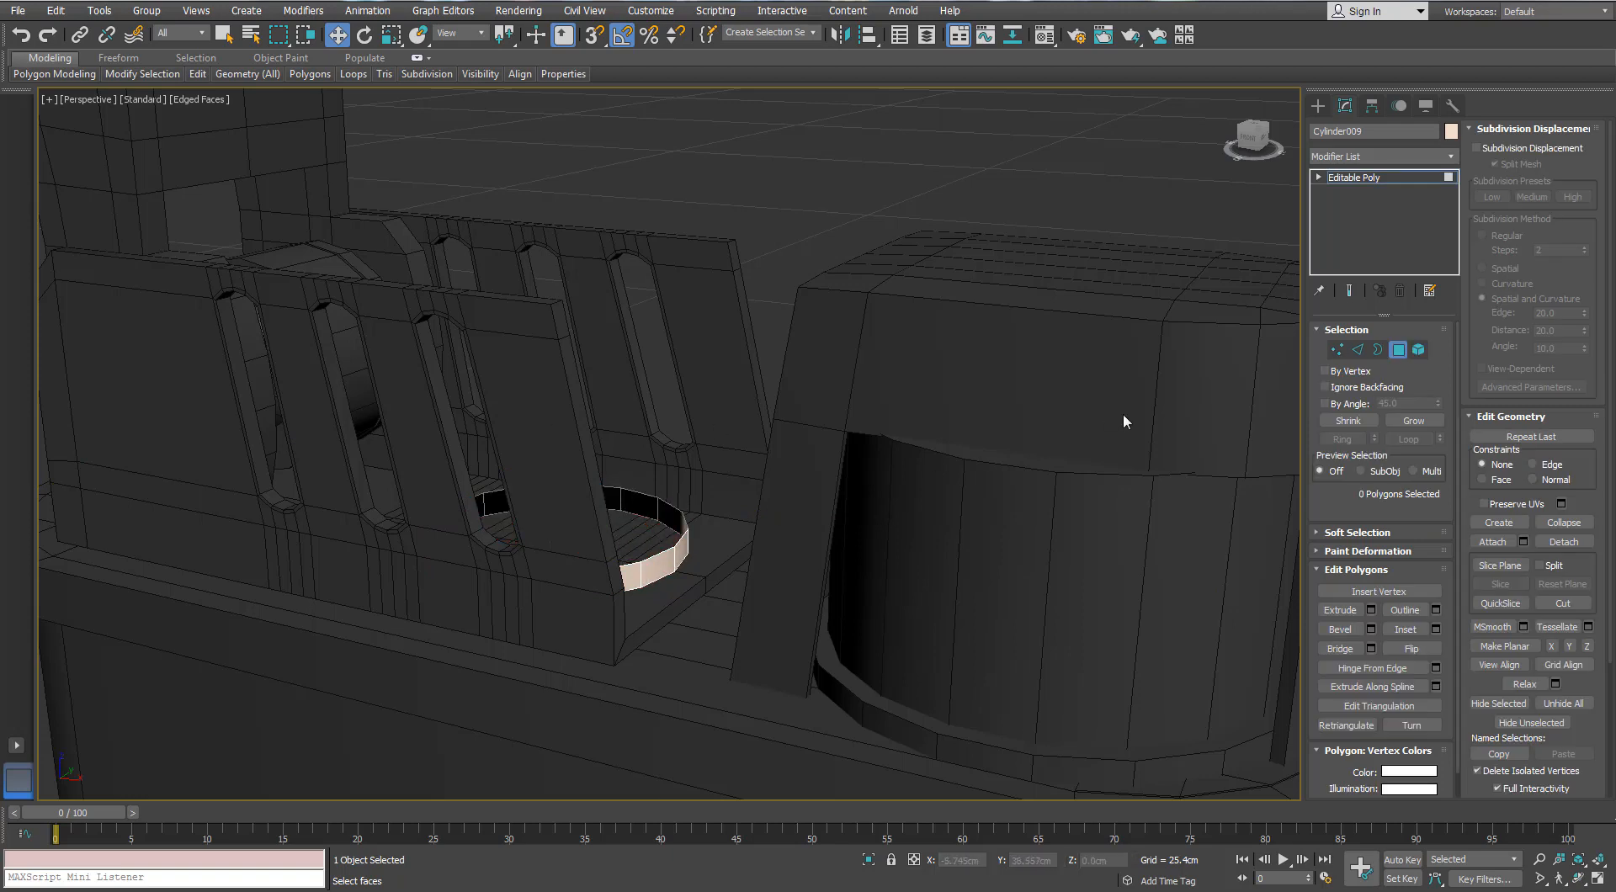
- Extend the cylinder's open top border inward as a flat ring and raise it about 0.32 cm along Z
key(3)
click(676, 545)
alt+middle_drag(665, 533, 592, 551)
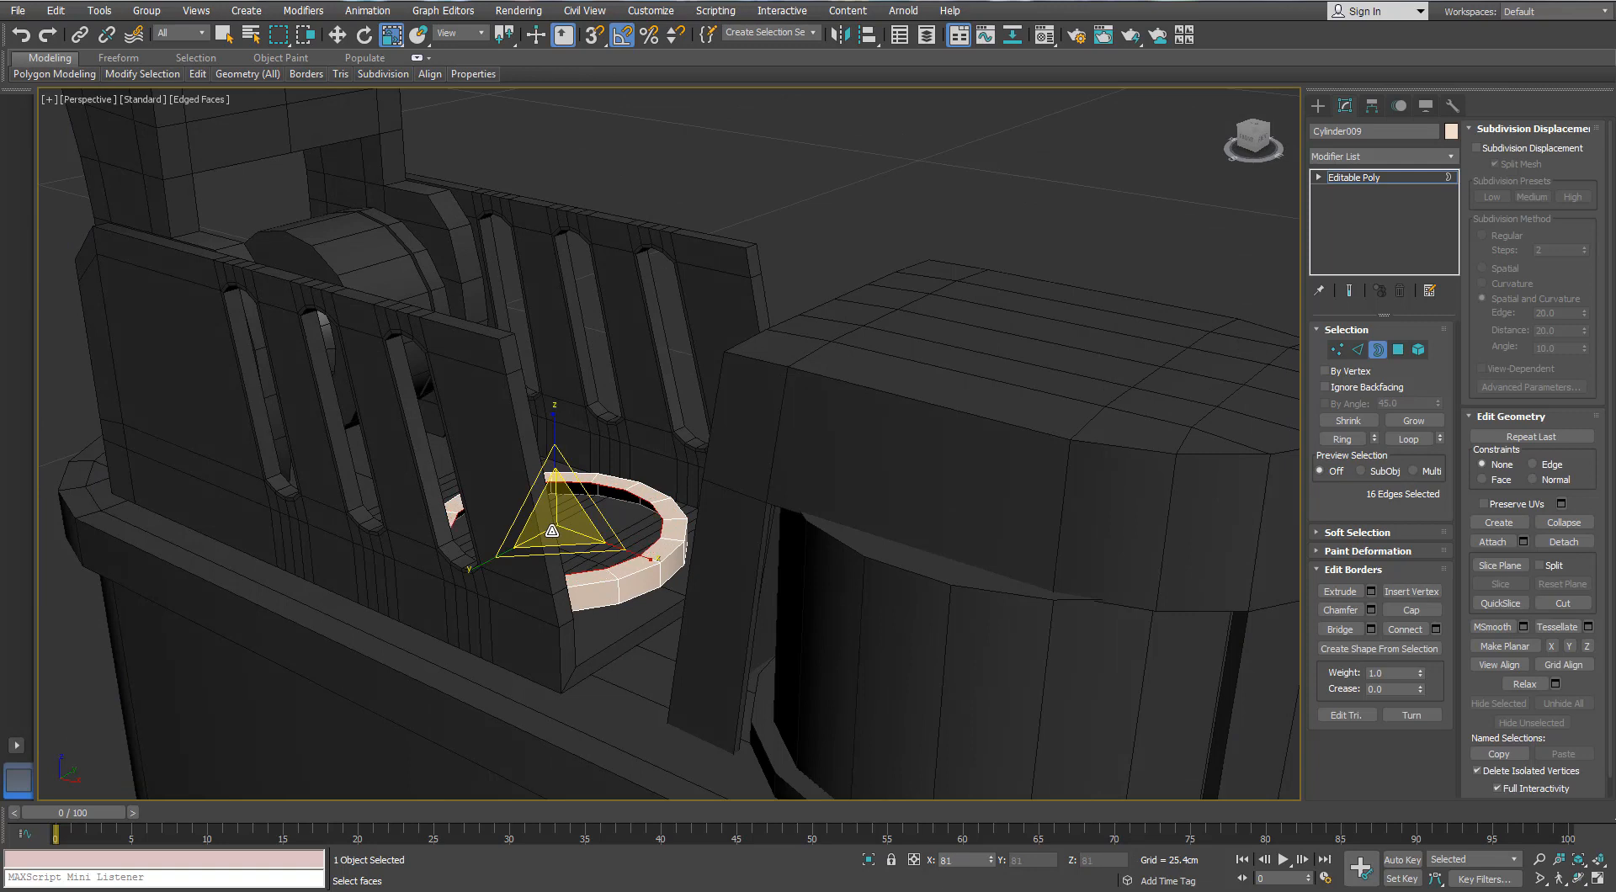
key(w)
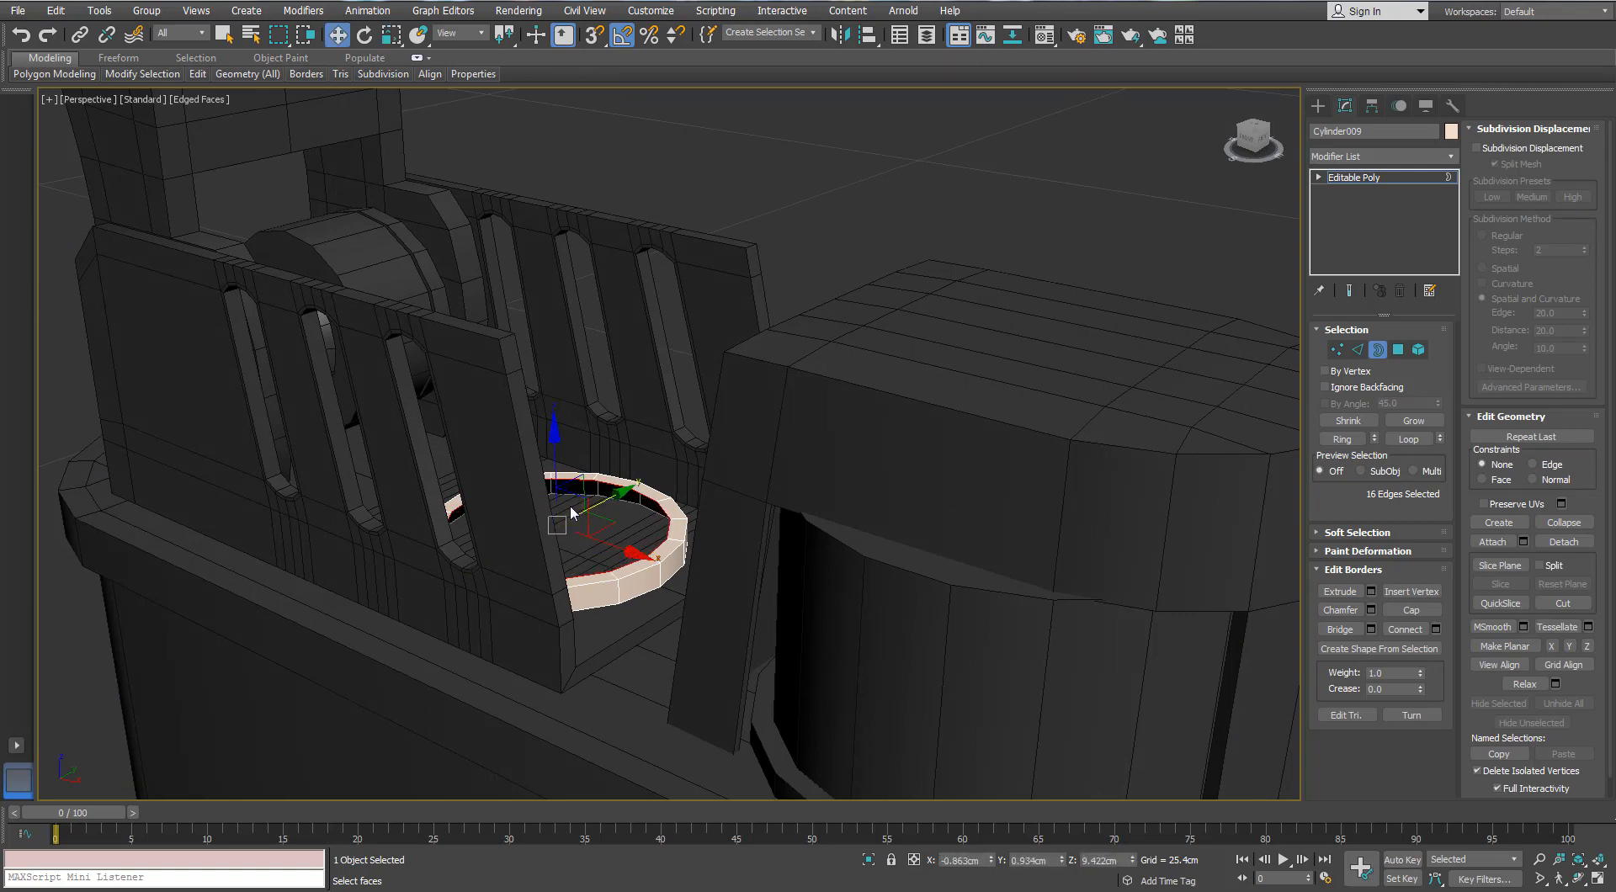
key(r)
key(w)
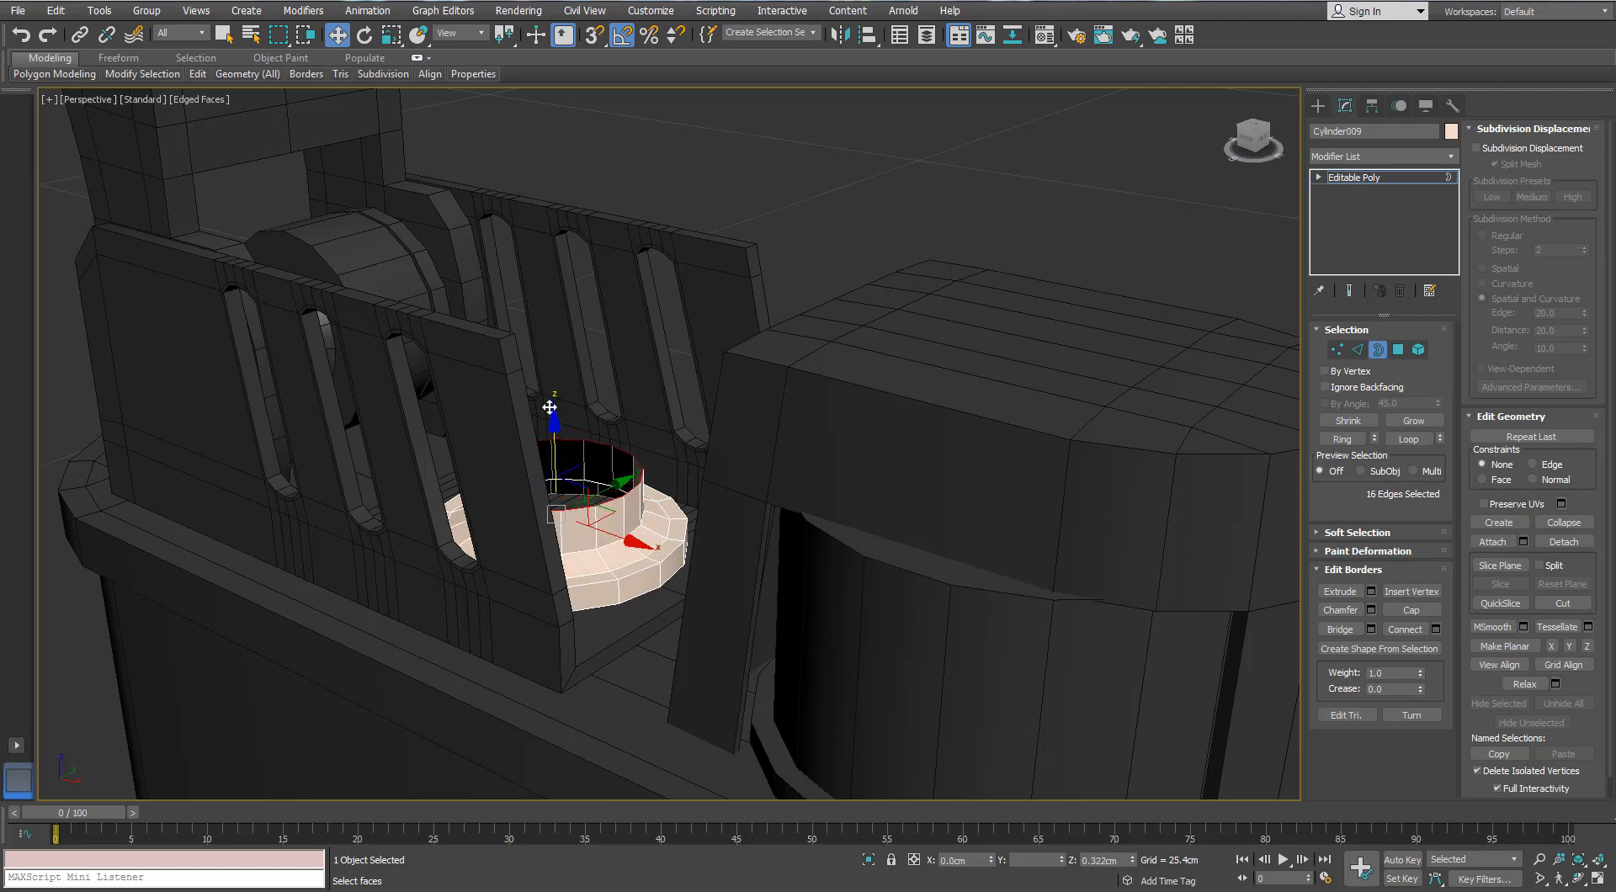
- Narrow the raised border to about 73%, extend it up to Z 10.431 cm as a straight neck, and leave border editing
key(r)
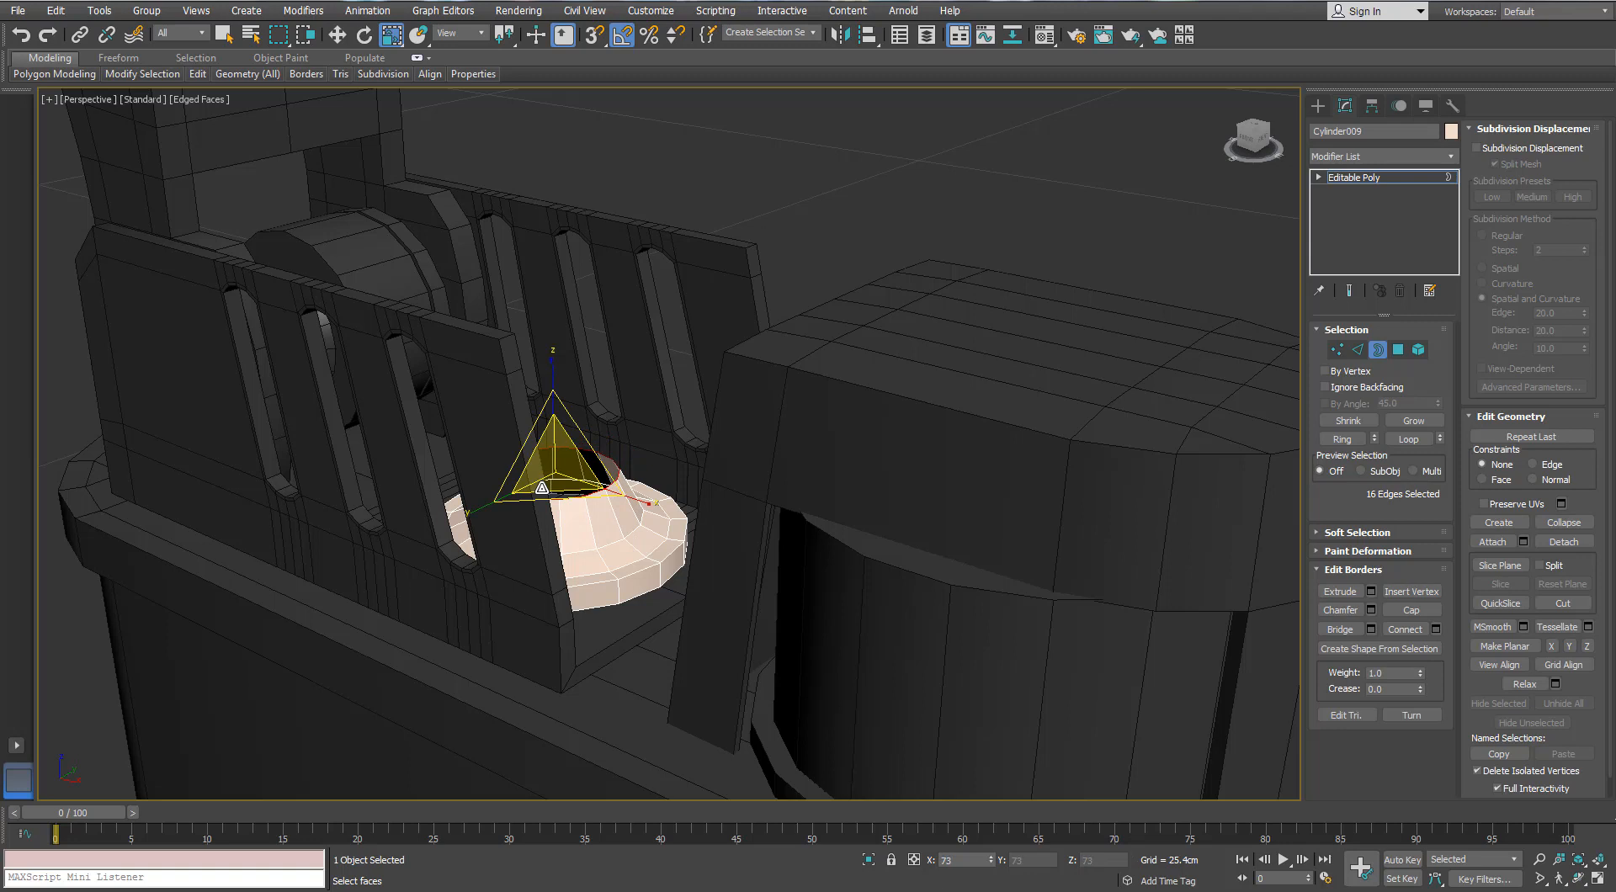
key(w)
shift+drag(552, 430, 551, 367)
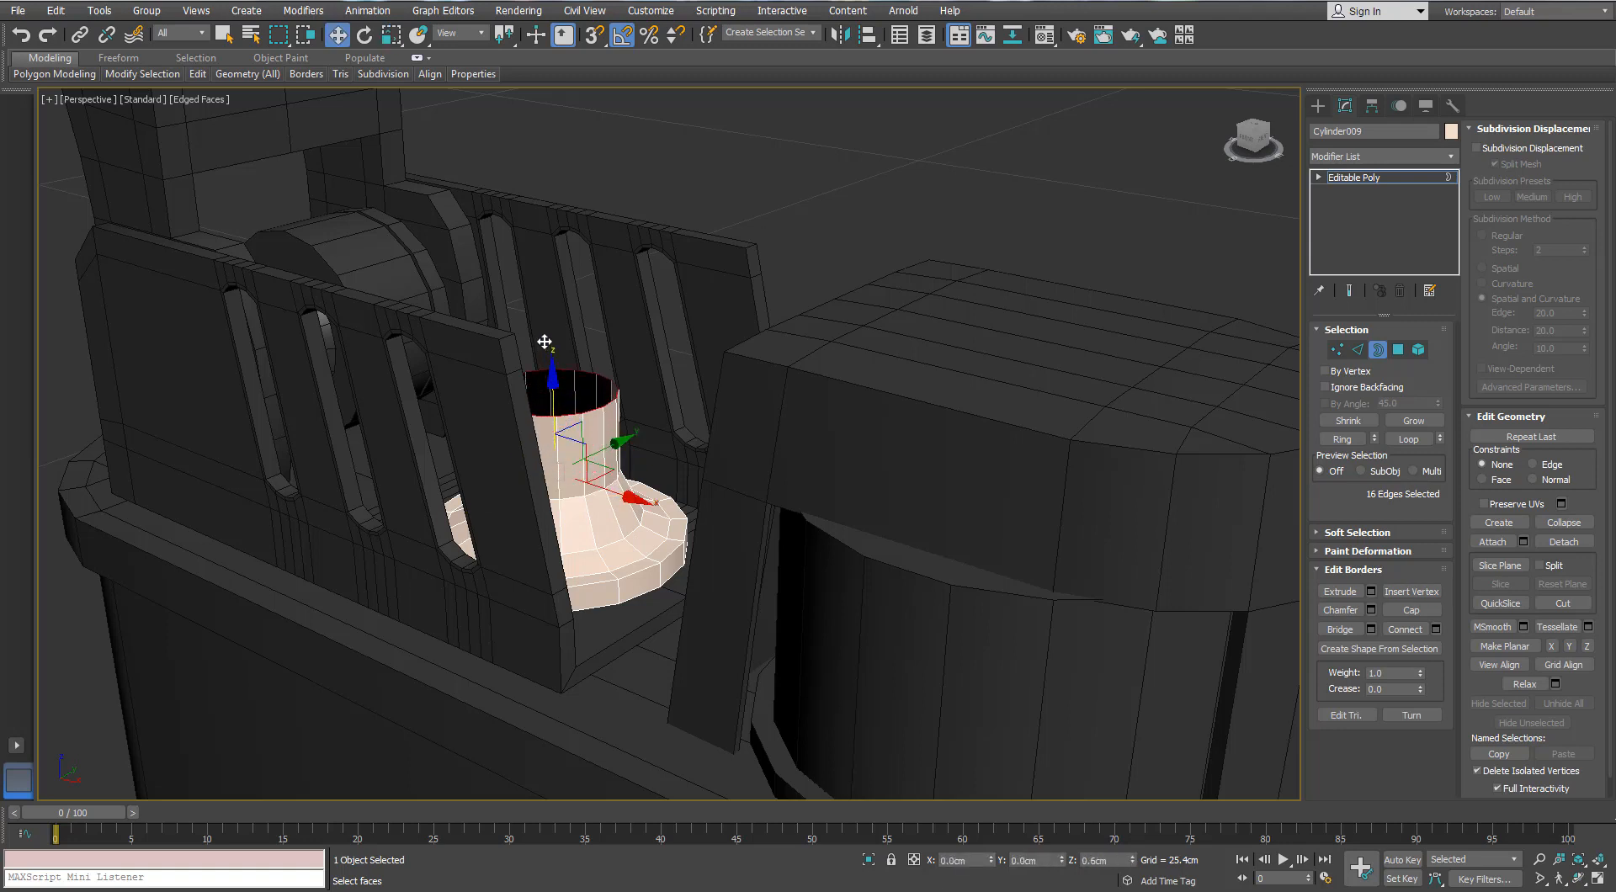
drag(545, 343, 545, 310)
scroll(593, 350, down, 6)
alt+middle_drag(545, 309, 617, 473)
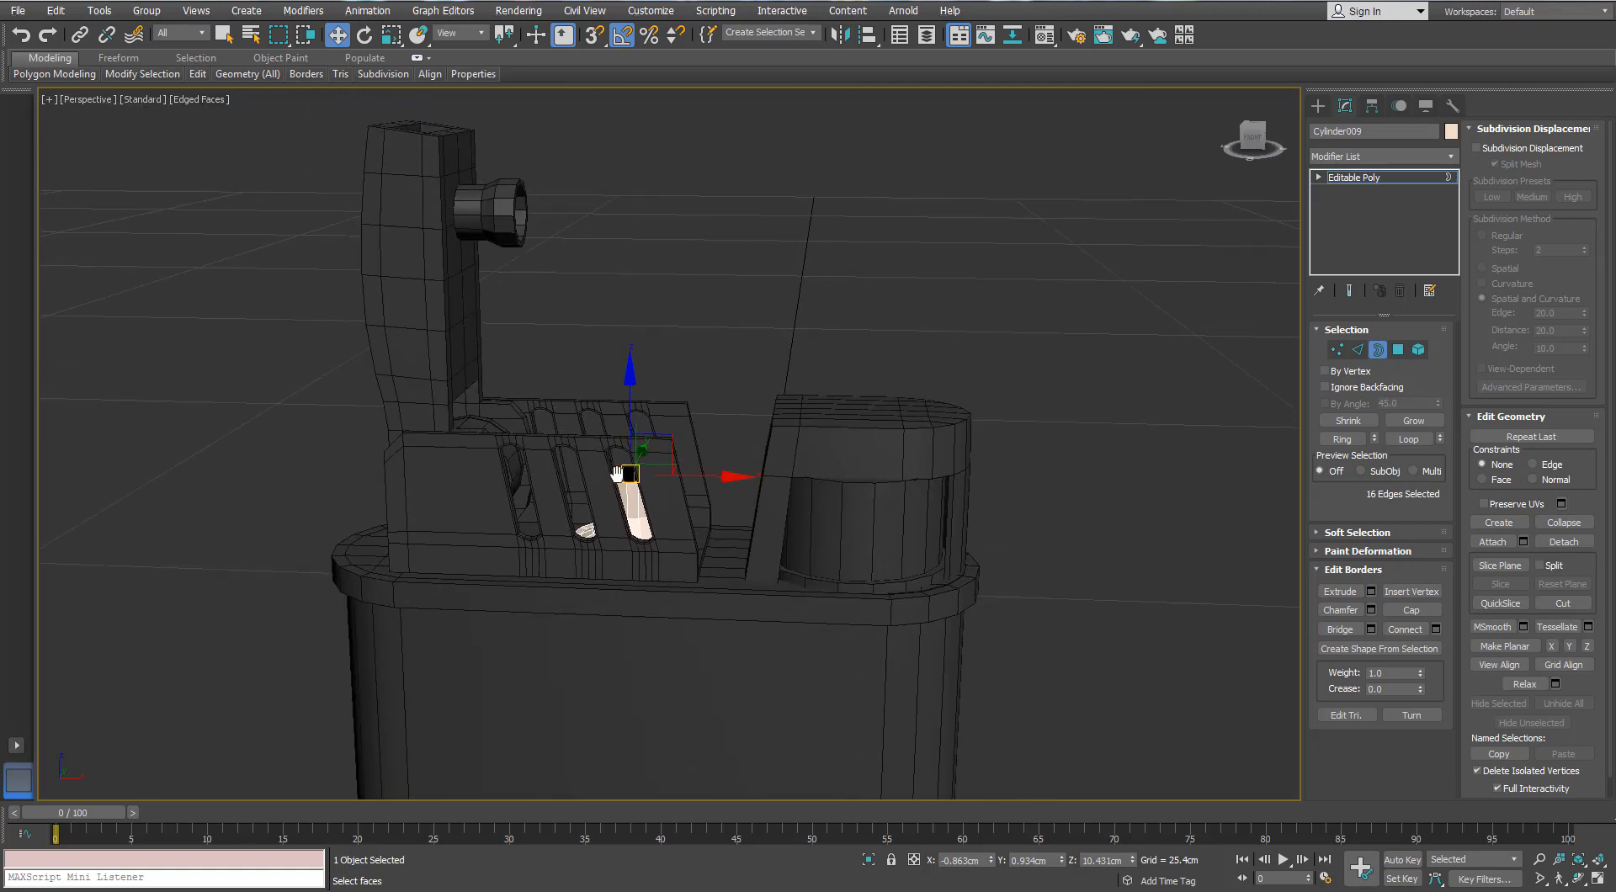
click(1376, 350)
- Try rotating the upright part 90° down over the slotted bracket, and undo the rotation
click(444, 229)
scroll(446, 226, up, 3)
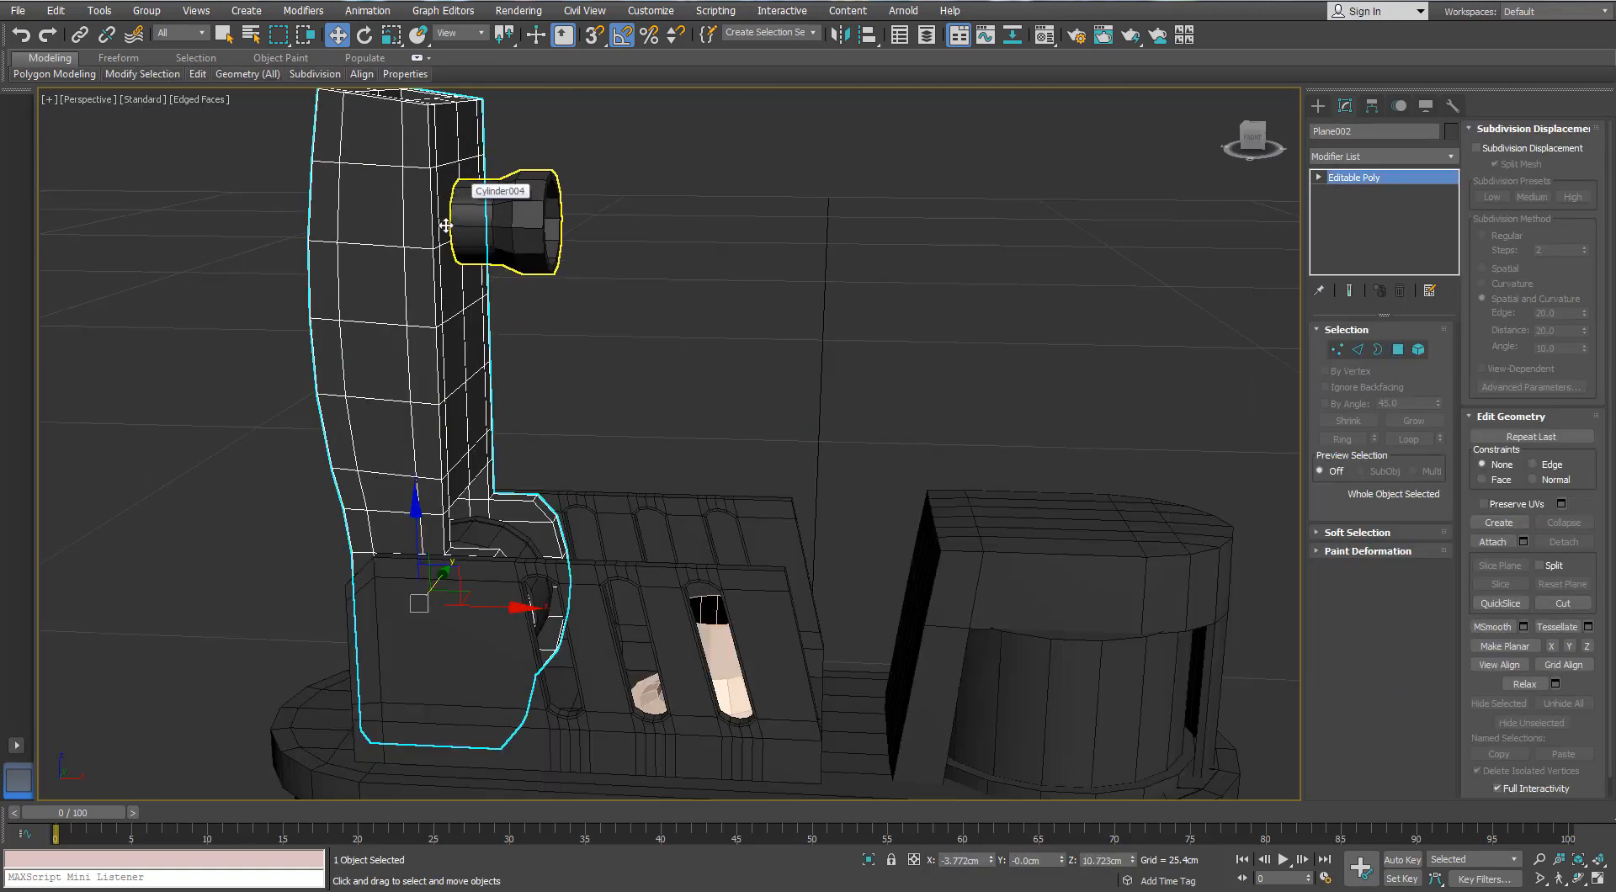
click(474, 240)
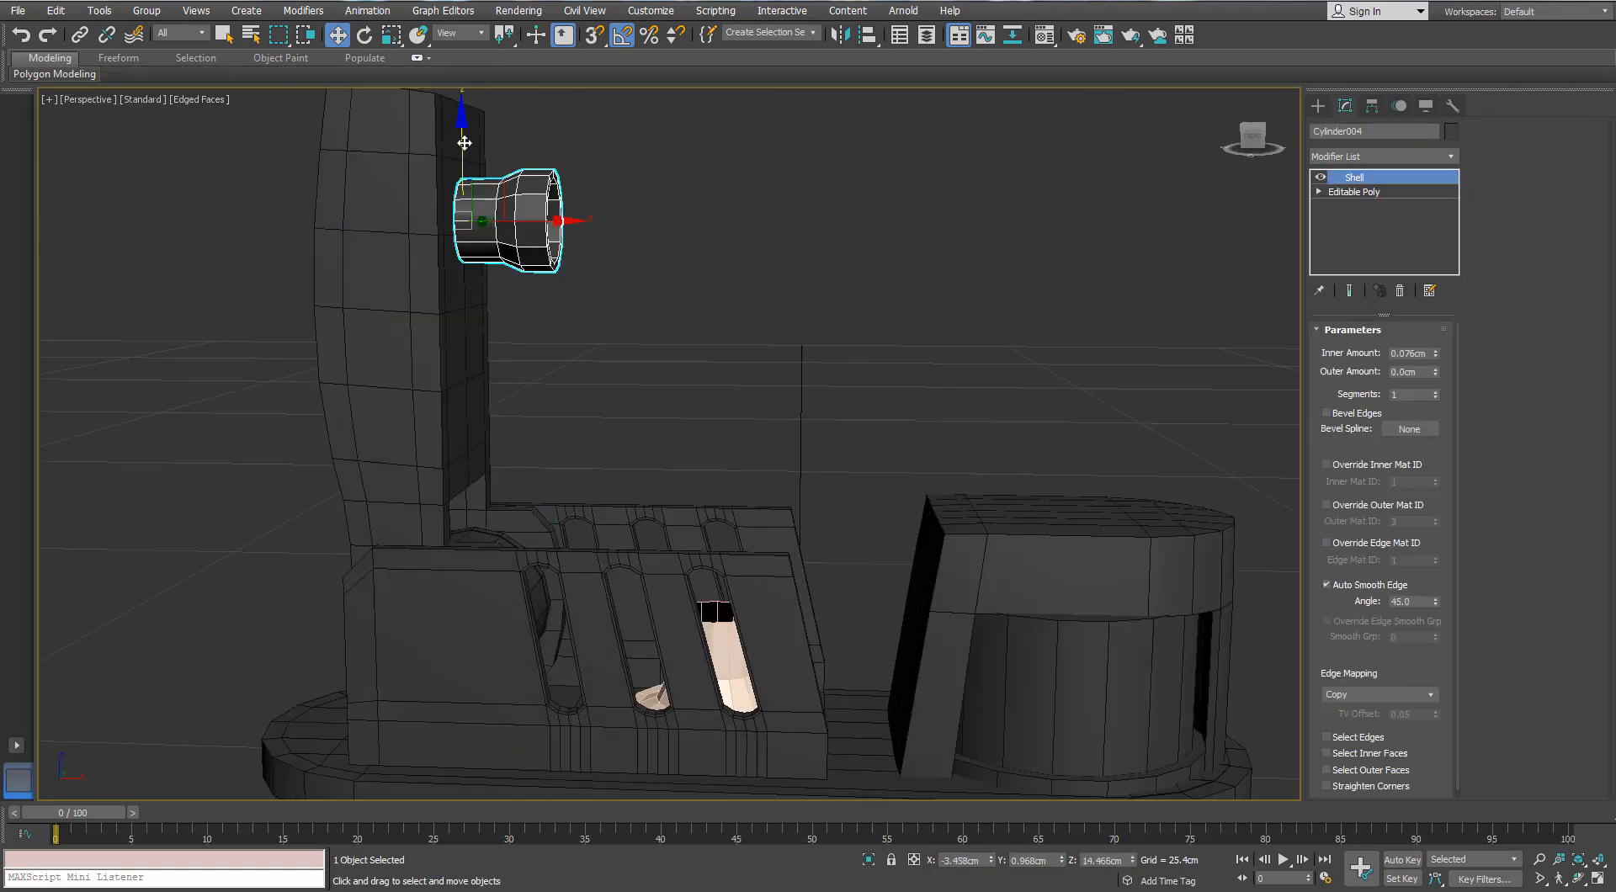
click(442, 323)
key(e)
drag(440, 542, 513, 571)
alt+middle_drag(732, 636, 841, 646)
scroll(776, 592, up, 5)
scroll(725, 552, down, 5)
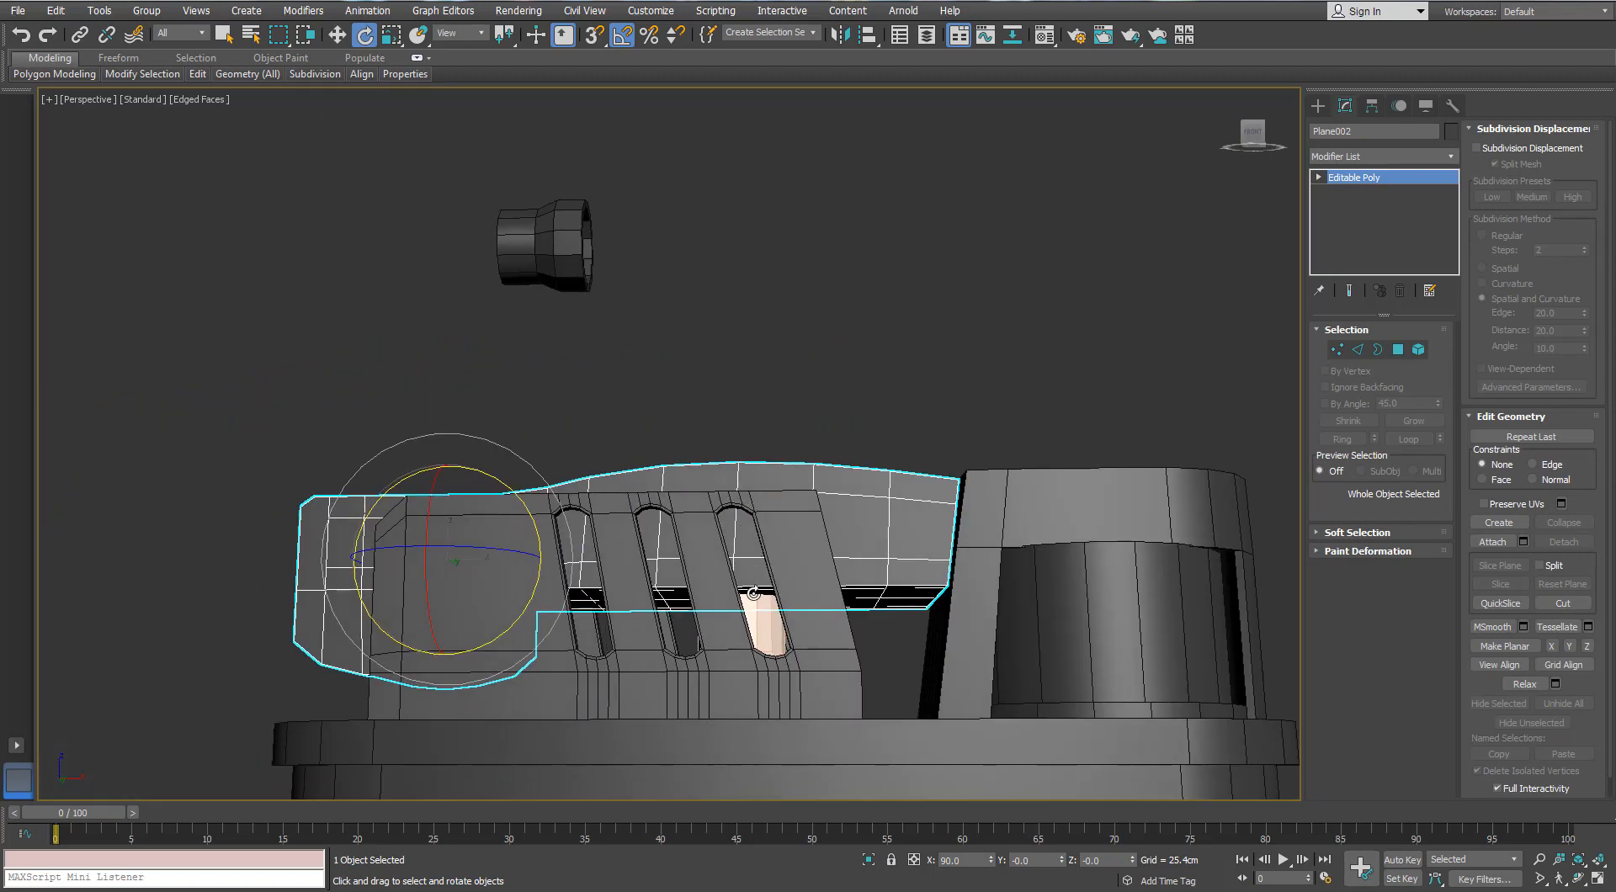
key(ctrl+z)
- Lower the small flared cylinder on the upright part to Z 13.842 cm, undoing a trial scaling of it
alt+middle_drag(753, 593, 722, 643)
click(537, 271)
key(r)
alt+middle_drag(508, 249, 489, 225)
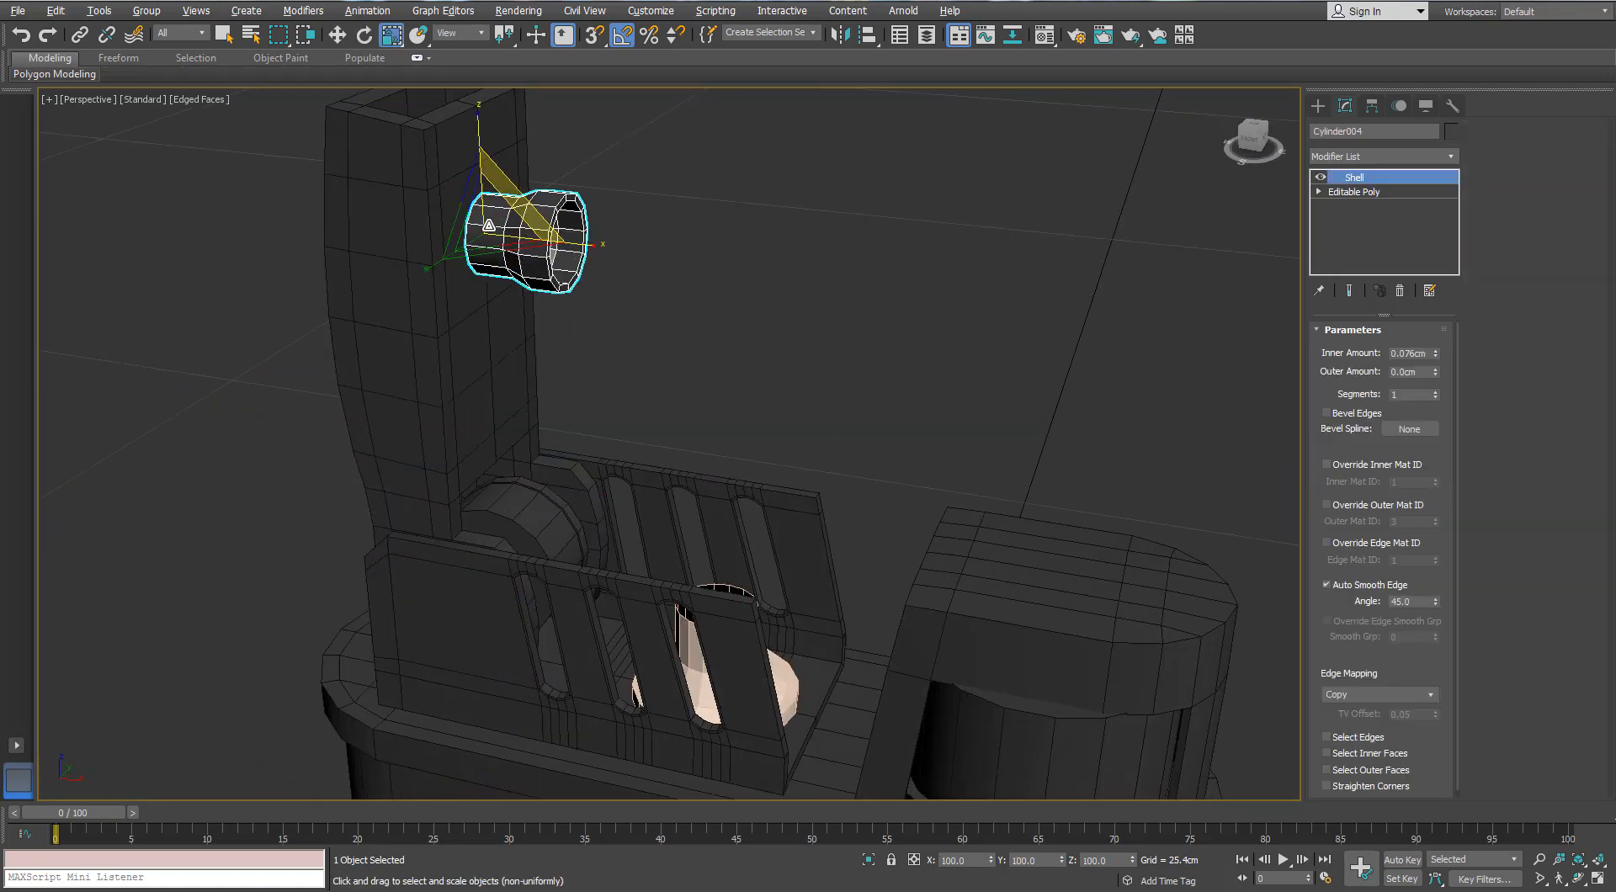
drag(467, 204, 494, 206)
key(ctrl+z)
alt+middle_drag(494, 206, 514, 183)
scroll(515, 184, up, 3)
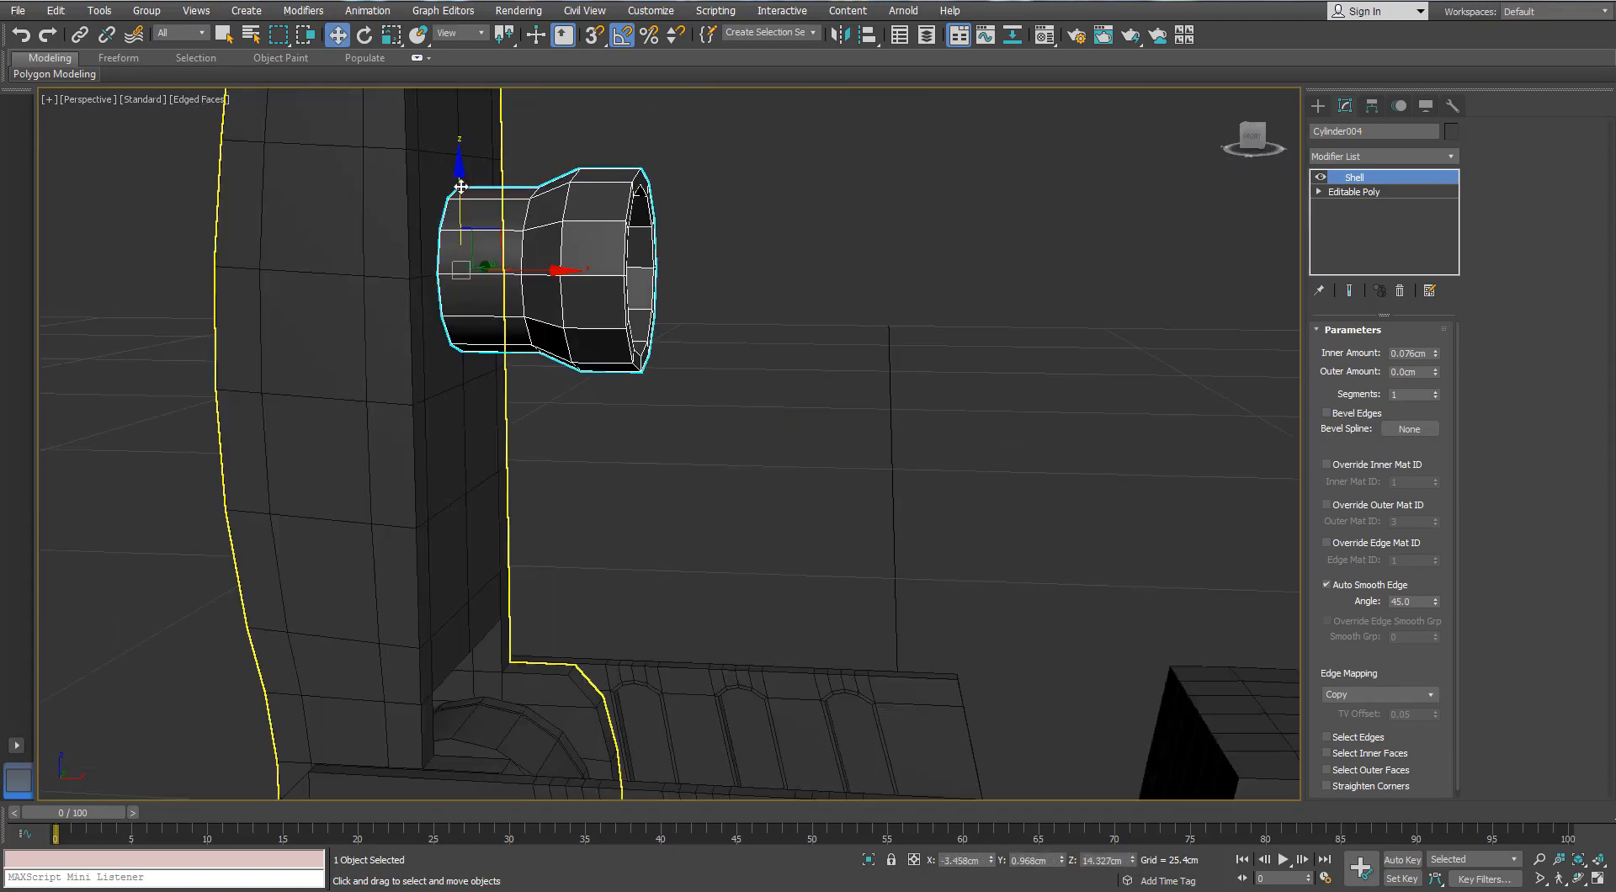
key(w)
scroll(459, 179, down, 8)
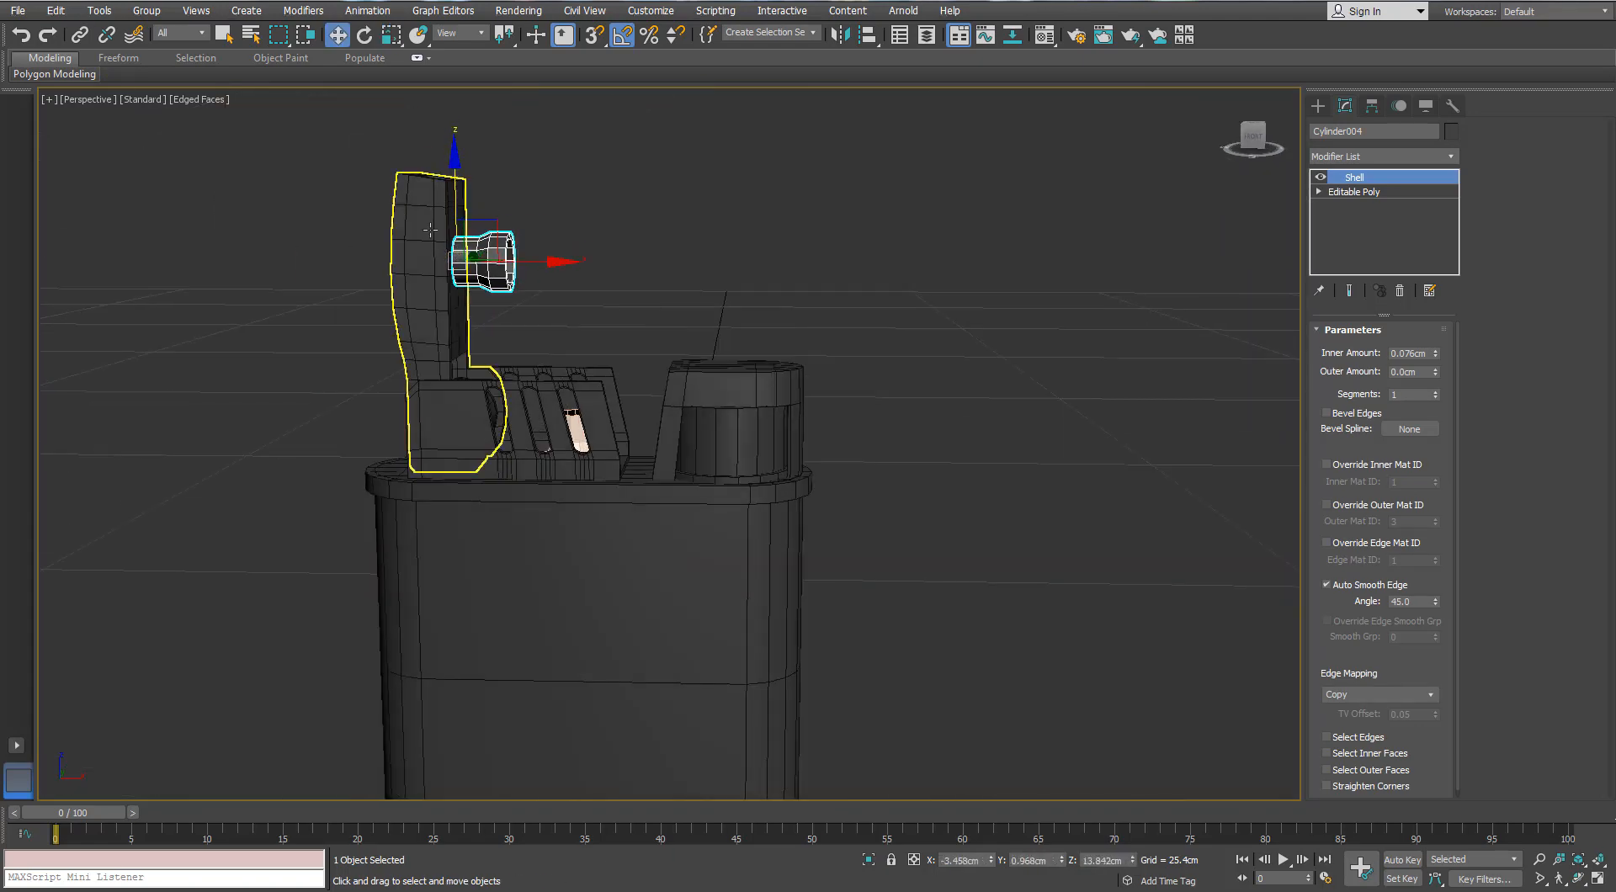
- Try rotating the upright part together with its flared cylinder, and undo the rotation
ctrl+click(430, 230)
drag(521, 213, 541, 239)
key(ctrl+z)
click(619, 244)
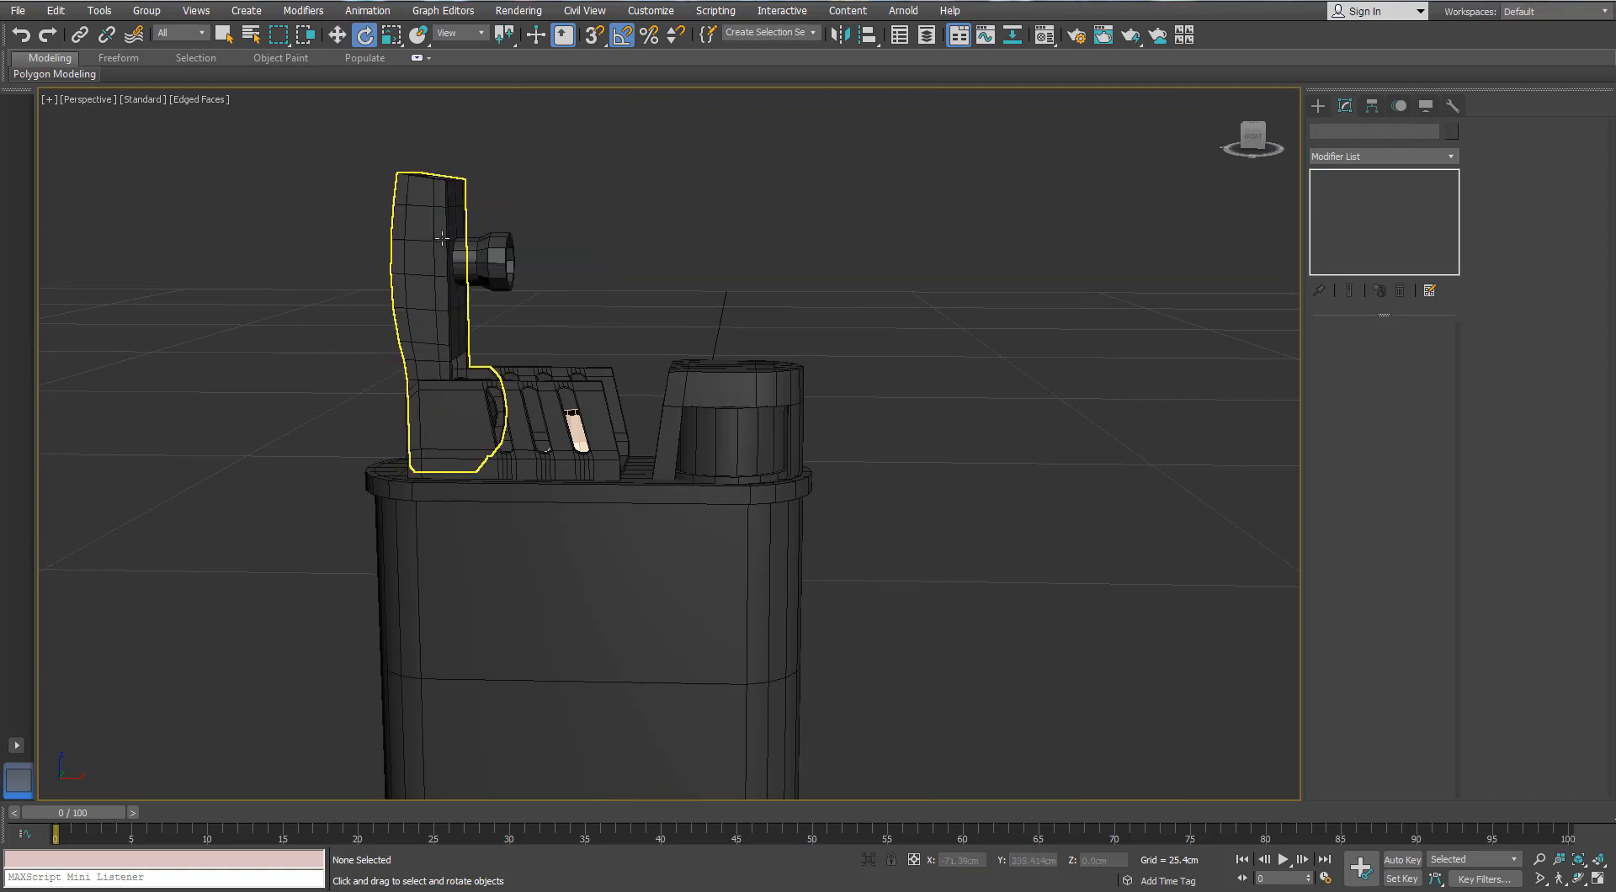
click(441, 256)
mouse_move(463, 315)
mouse_down()
mouse_move(507, 397)
mouse_move(455, 330)
mouse_up()
scroll(510, 263, up, 3)
alt+middle_drag(549, 192, 455, 203)
- Enlarge the flared cylinder on the upright part slightly, lower it a little along Z, and clear the selection
click(505, 269)
key(r)
key(w)
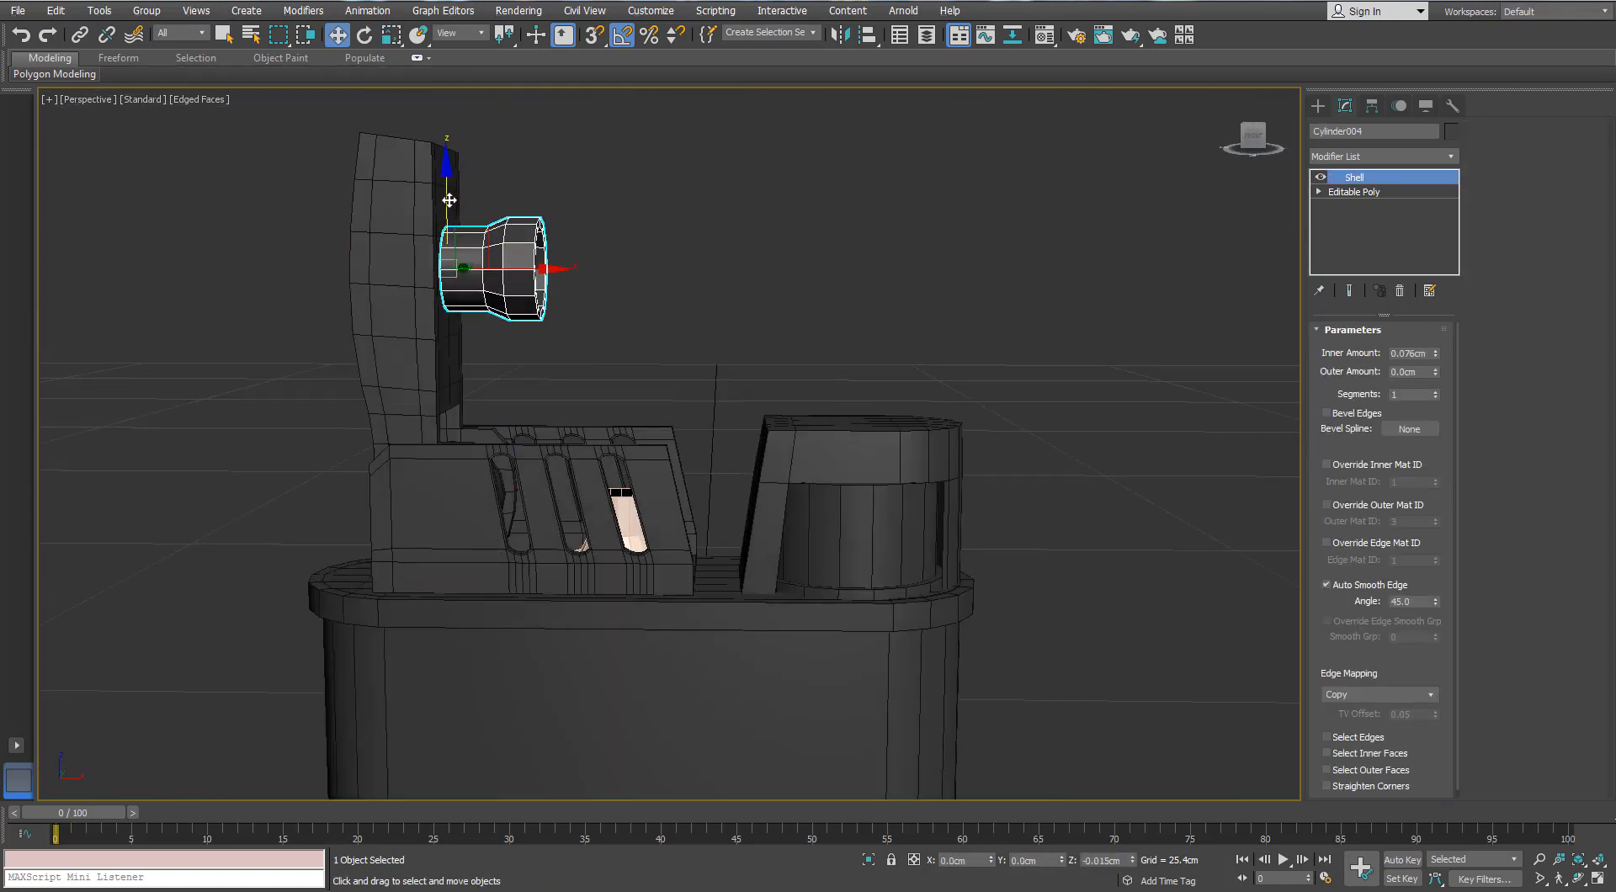
drag(449, 200, 450, 203)
click(675, 294)
- Extend the stepped neck's top border inward to about 81% as a rim, and down inside the neck to Z 9.602 cm
scroll(675, 295, down, 4)
alt+middle_drag(664, 297, 475, 346)
scroll(624, 403, up, 4)
scroll(624, 425, up, 3)
click(621, 439)
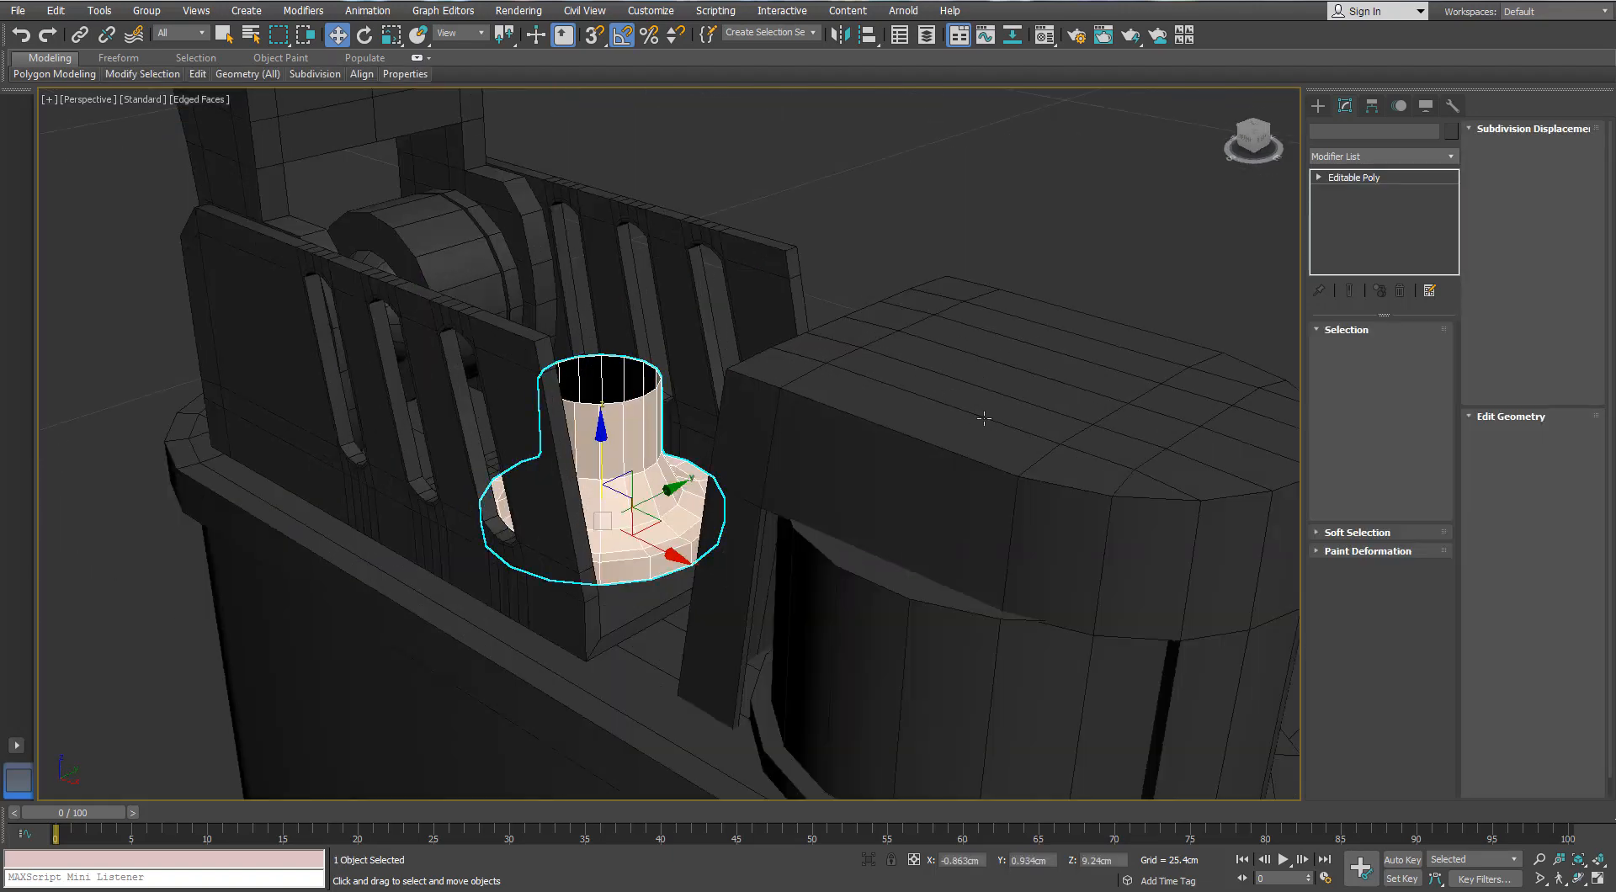
click(1376, 349)
key(r)
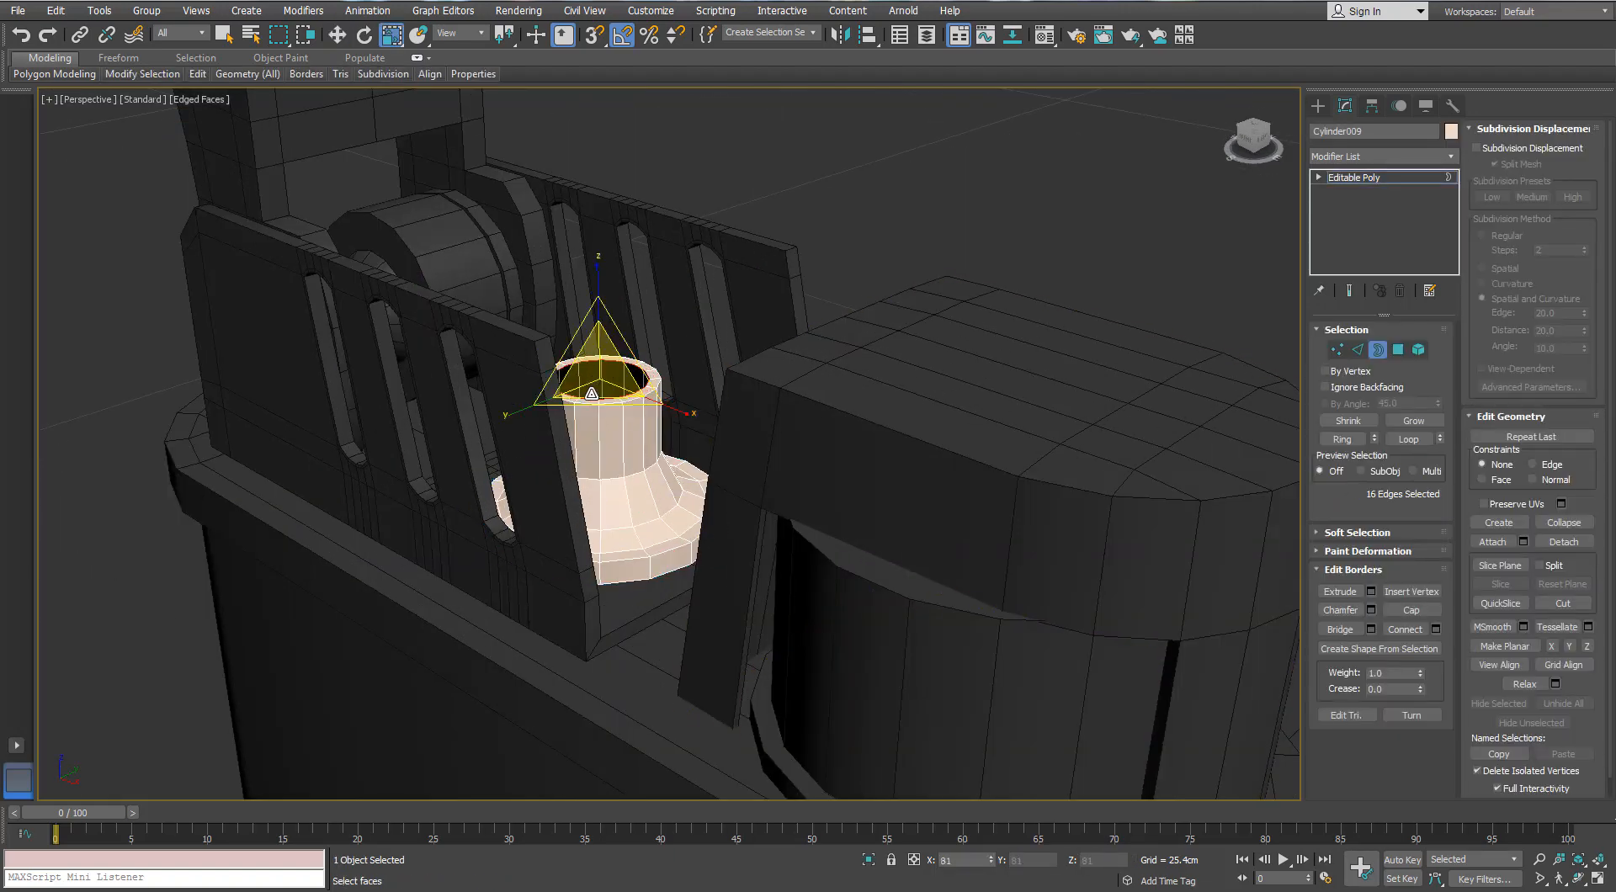
key(w)
alt+middle_drag(592, 393, 597, 294)
alt+middle_drag(603, 416, 664, 464)
- Lower the inner wall's bottom border about 0.09 cm further in the left wireframe view, and leave border editing
key(F3)
key(f)
key(l)
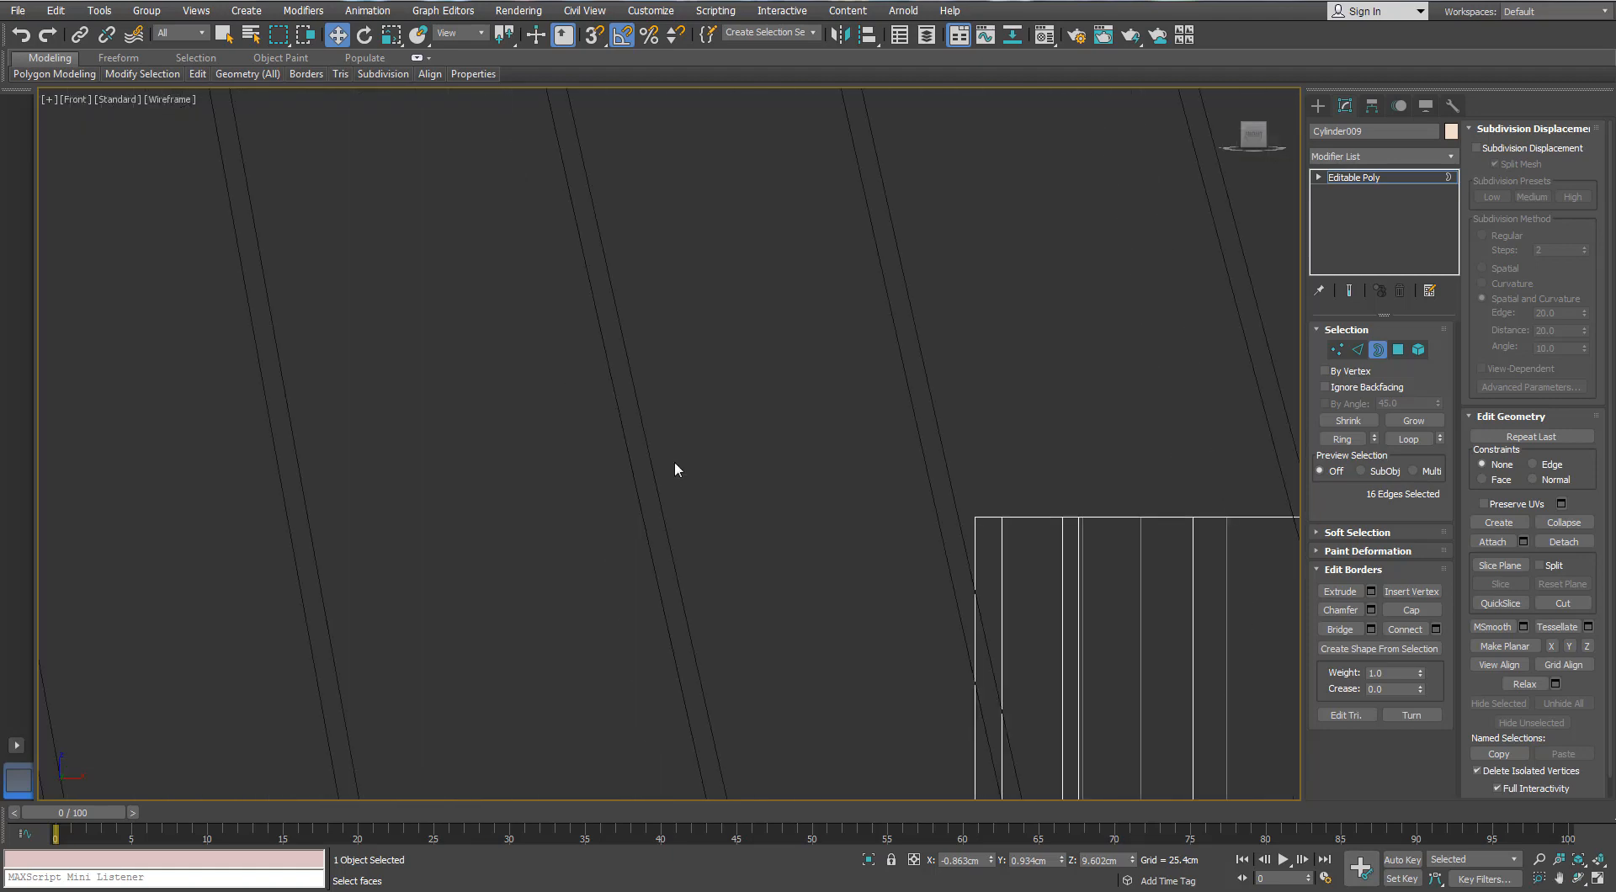
scroll(674, 461, down, 8)
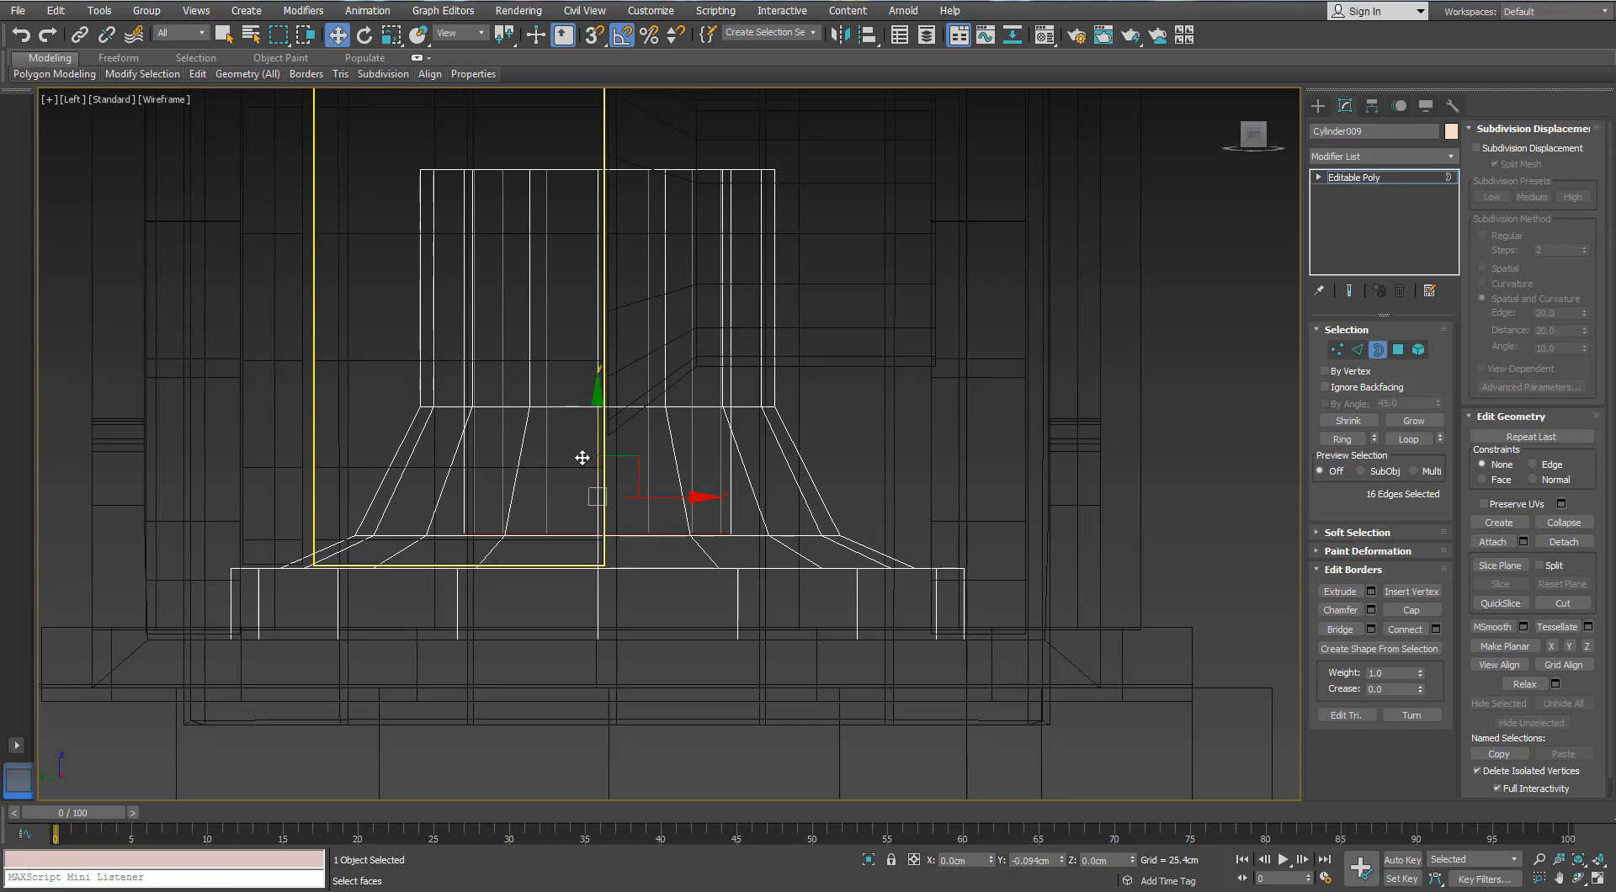
key(p)
alt+middle_drag(549, 545, 559, 589)
key(z)
scroll(548, 547, down, 7)
key(F3)
scroll(566, 462, down, 5)
alt+middle_drag(566, 462, 734, 434)
scroll(734, 434, up, 4)
click(1377, 349)
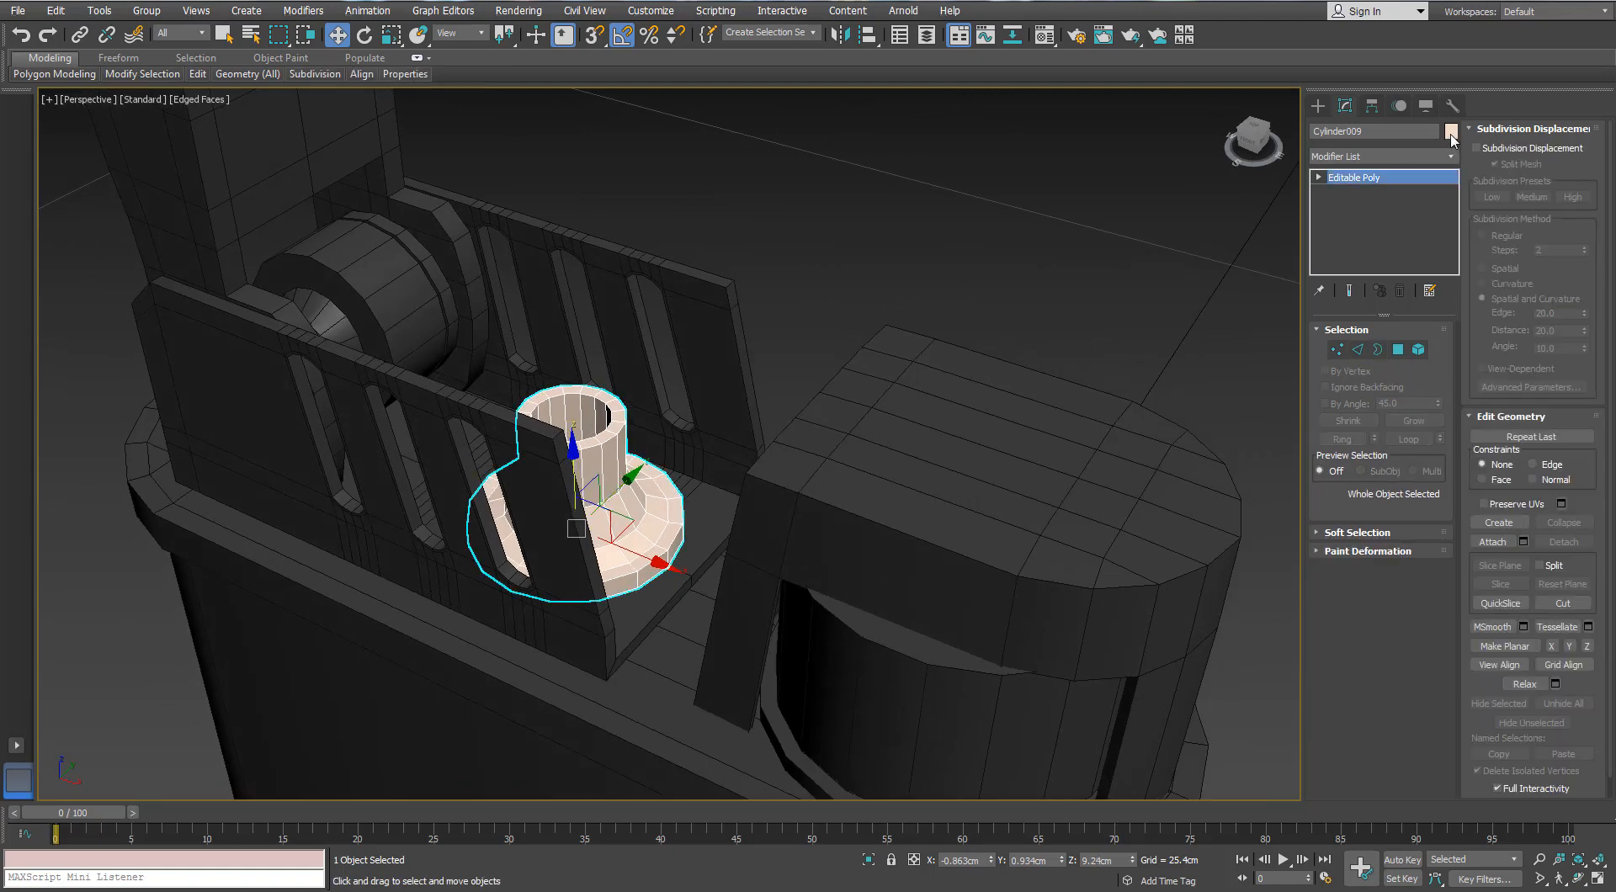
- Assign the dark grey object color to the hollow stepped neck piece and clear the selection
click(1450, 131)
click(609, 255)
click(808, 269)
- Create a Spring dynamics object centered on the hinge cylinders in the front view, about 0.85 cm in diameter and 0.22 cm high
scroll(806, 269, down, 5)
middle_drag(783, 269, 745, 423)
key(f)
scroll(668, 424, down, 6)
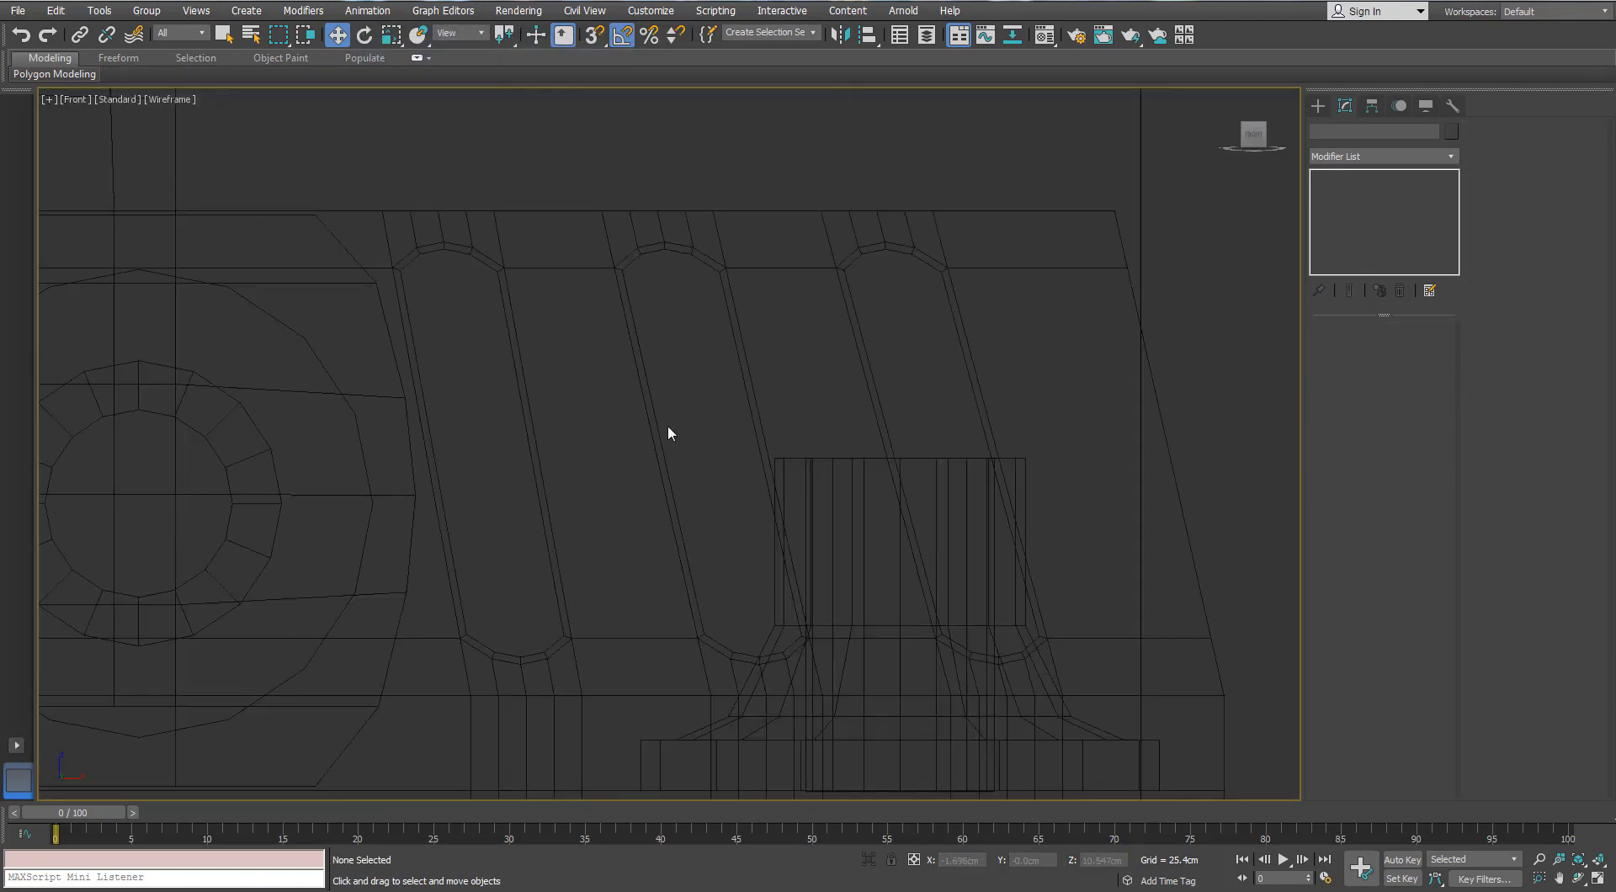
scroll(517, 423, up, 3)
middle_drag(516, 429, 645, 365)
click(1318, 106)
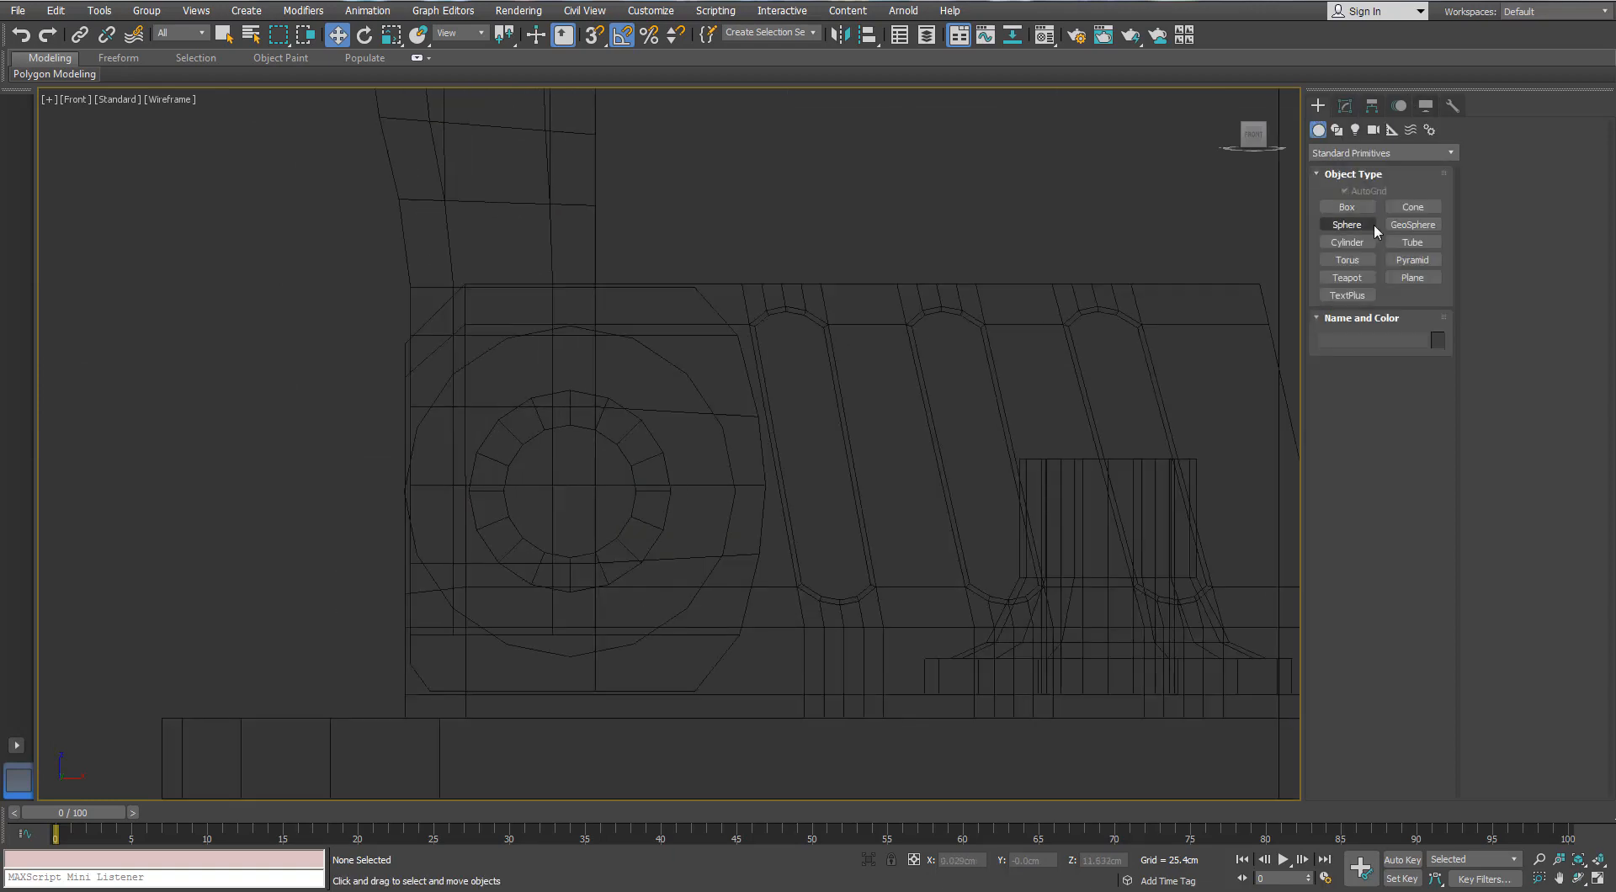
click(1336, 153)
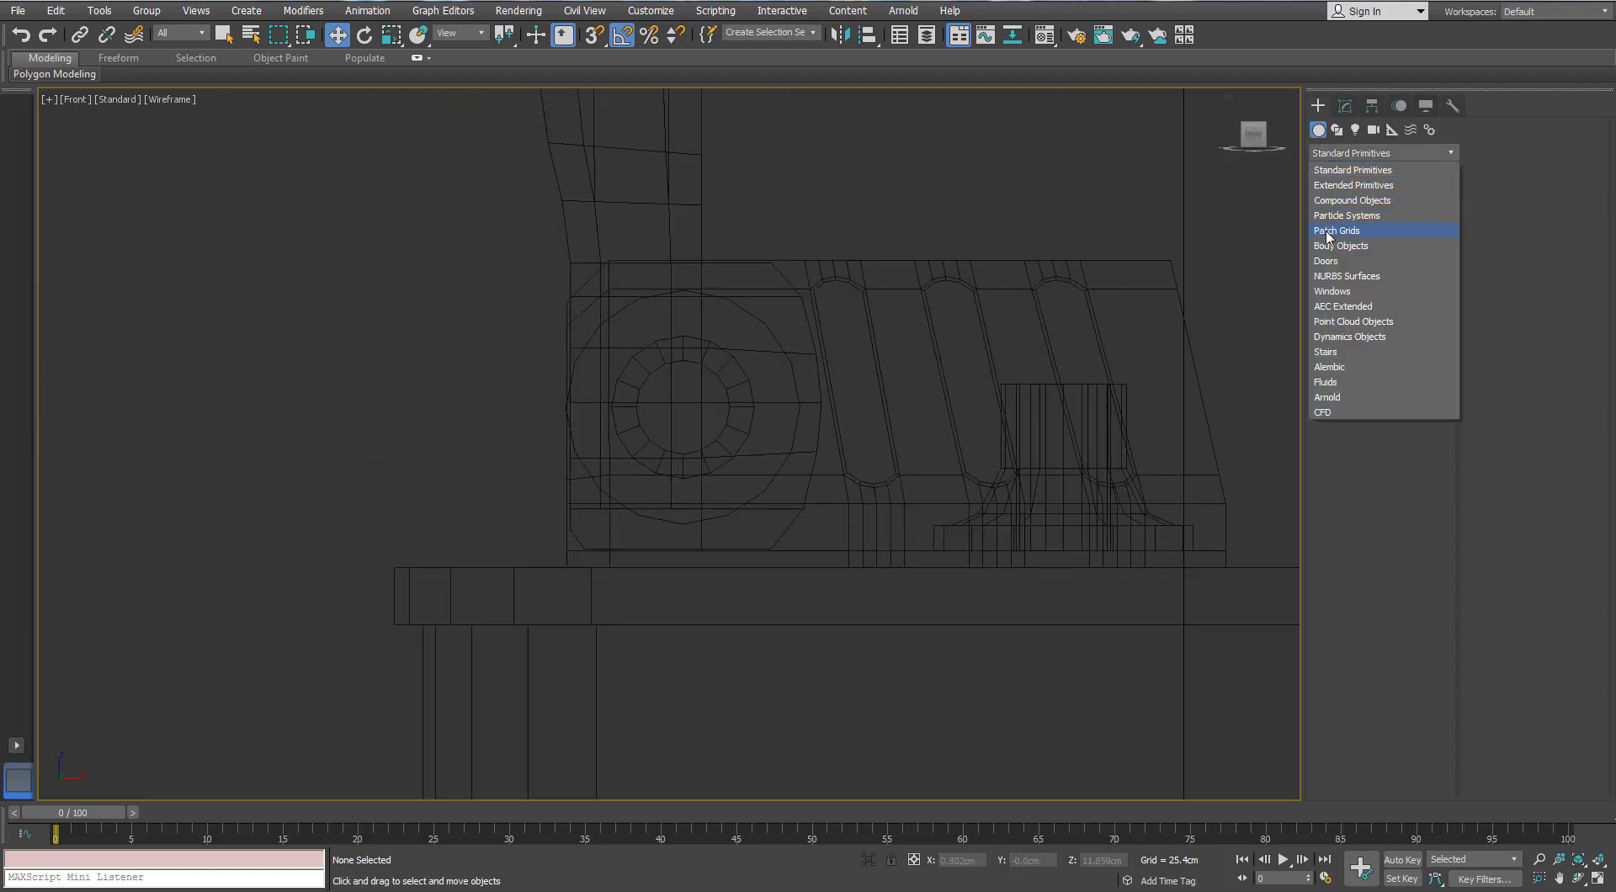
click(1325, 336)
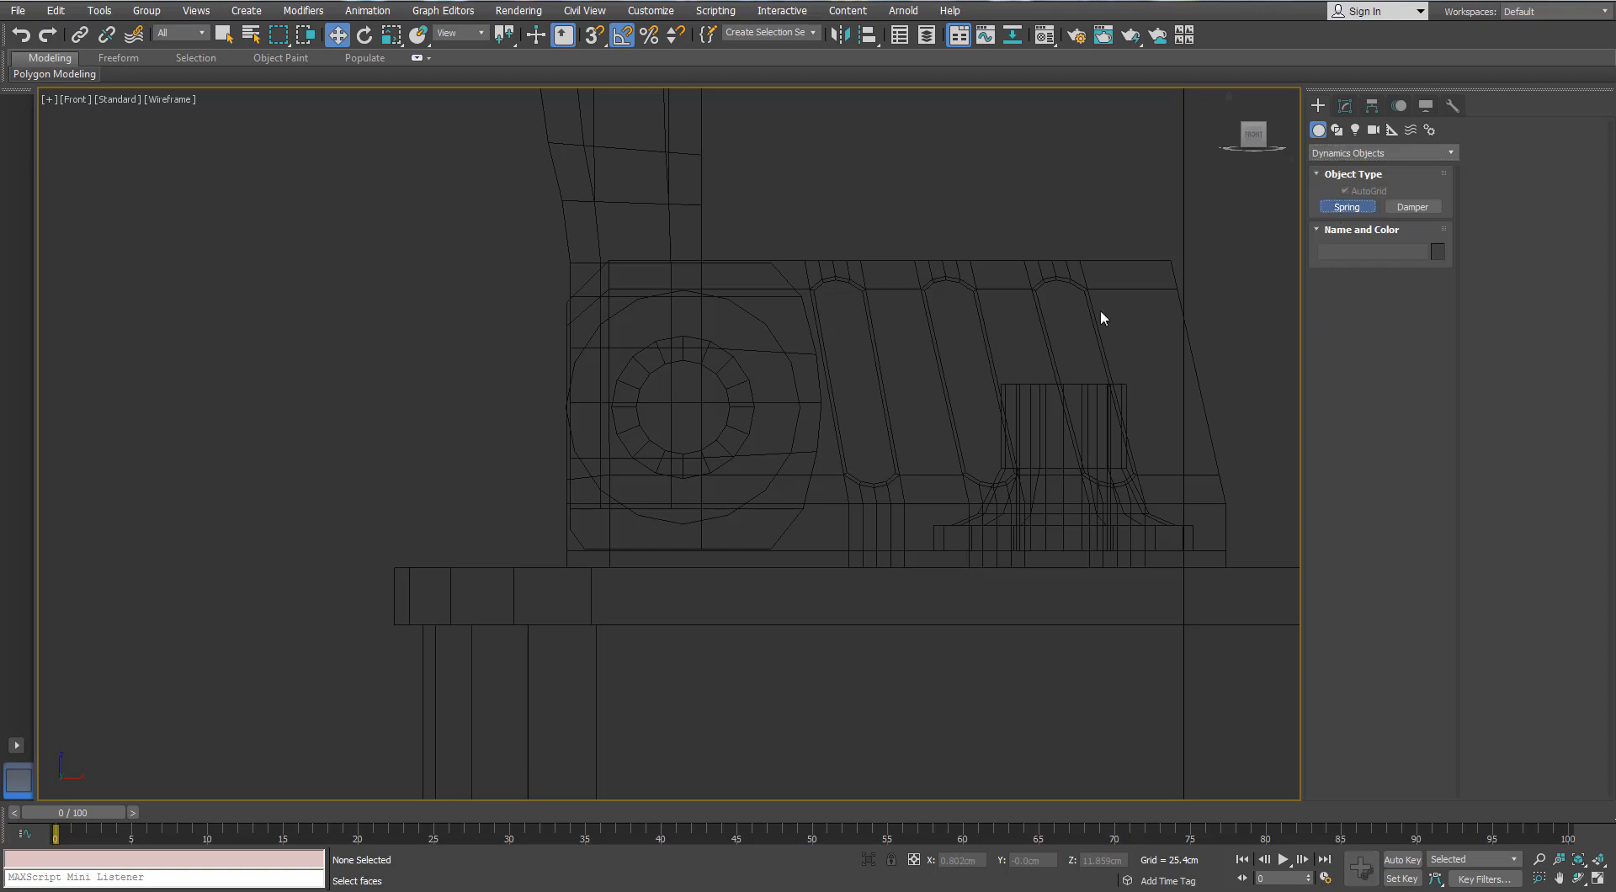
scroll(679, 364, up, 4)
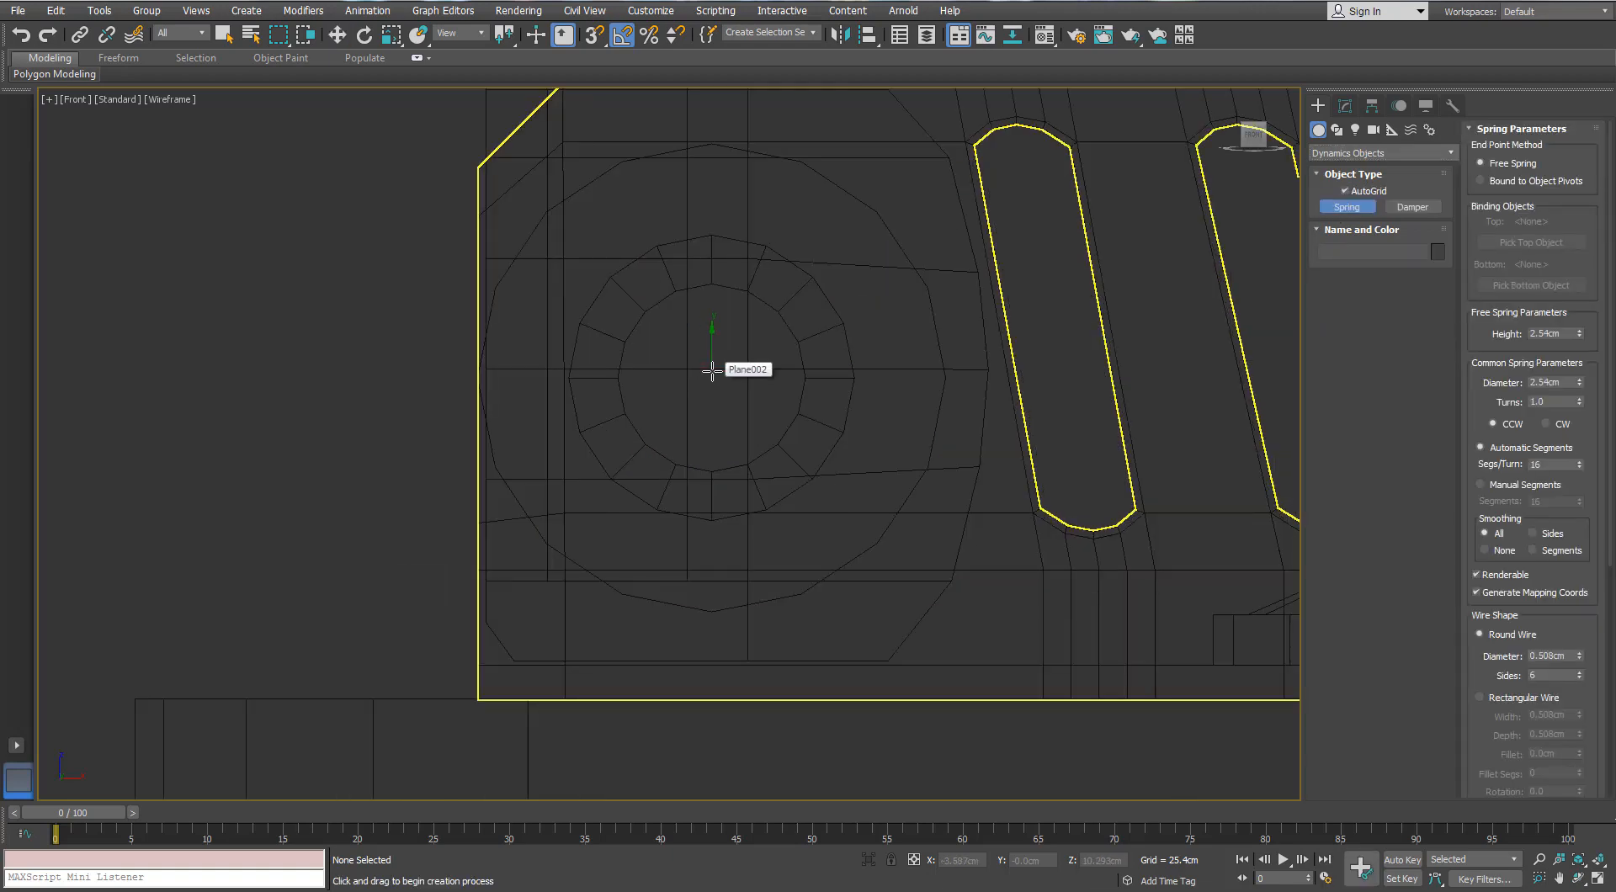
drag(712, 370, 715, 252)
click(707, 312)
click(337, 36)
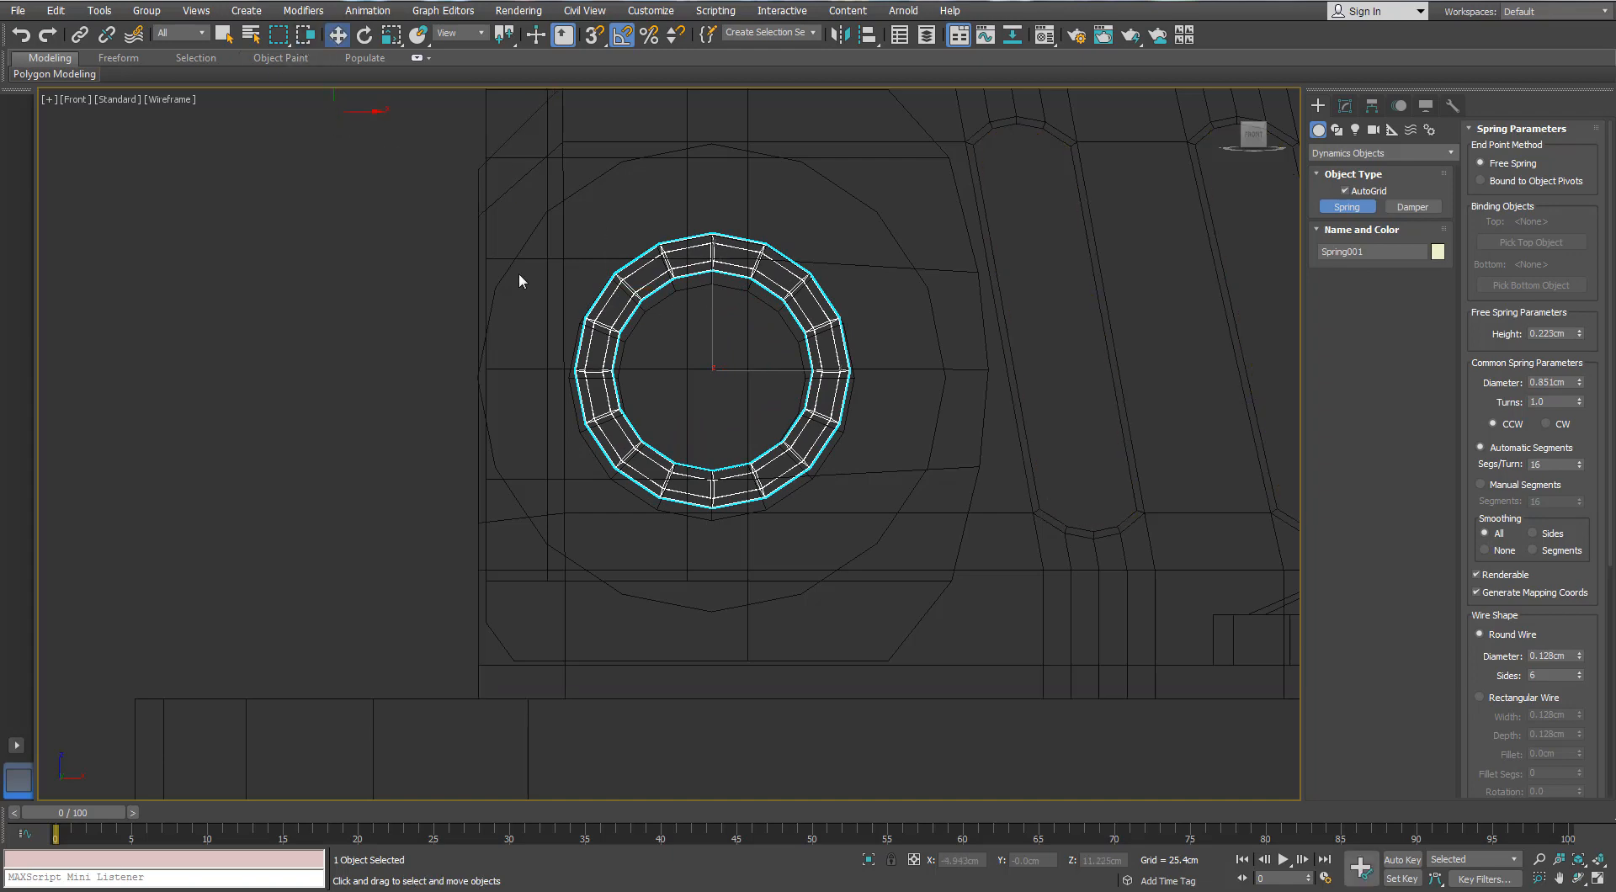
- Move the spring along Y onto the hinge's thin end cylinder and align it center to center with that cylinder in Y
scroll(591, 313, up, 2)
key(p)
key(z)
scroll(594, 327, down, 5)
scroll(543, 330, up, 3)
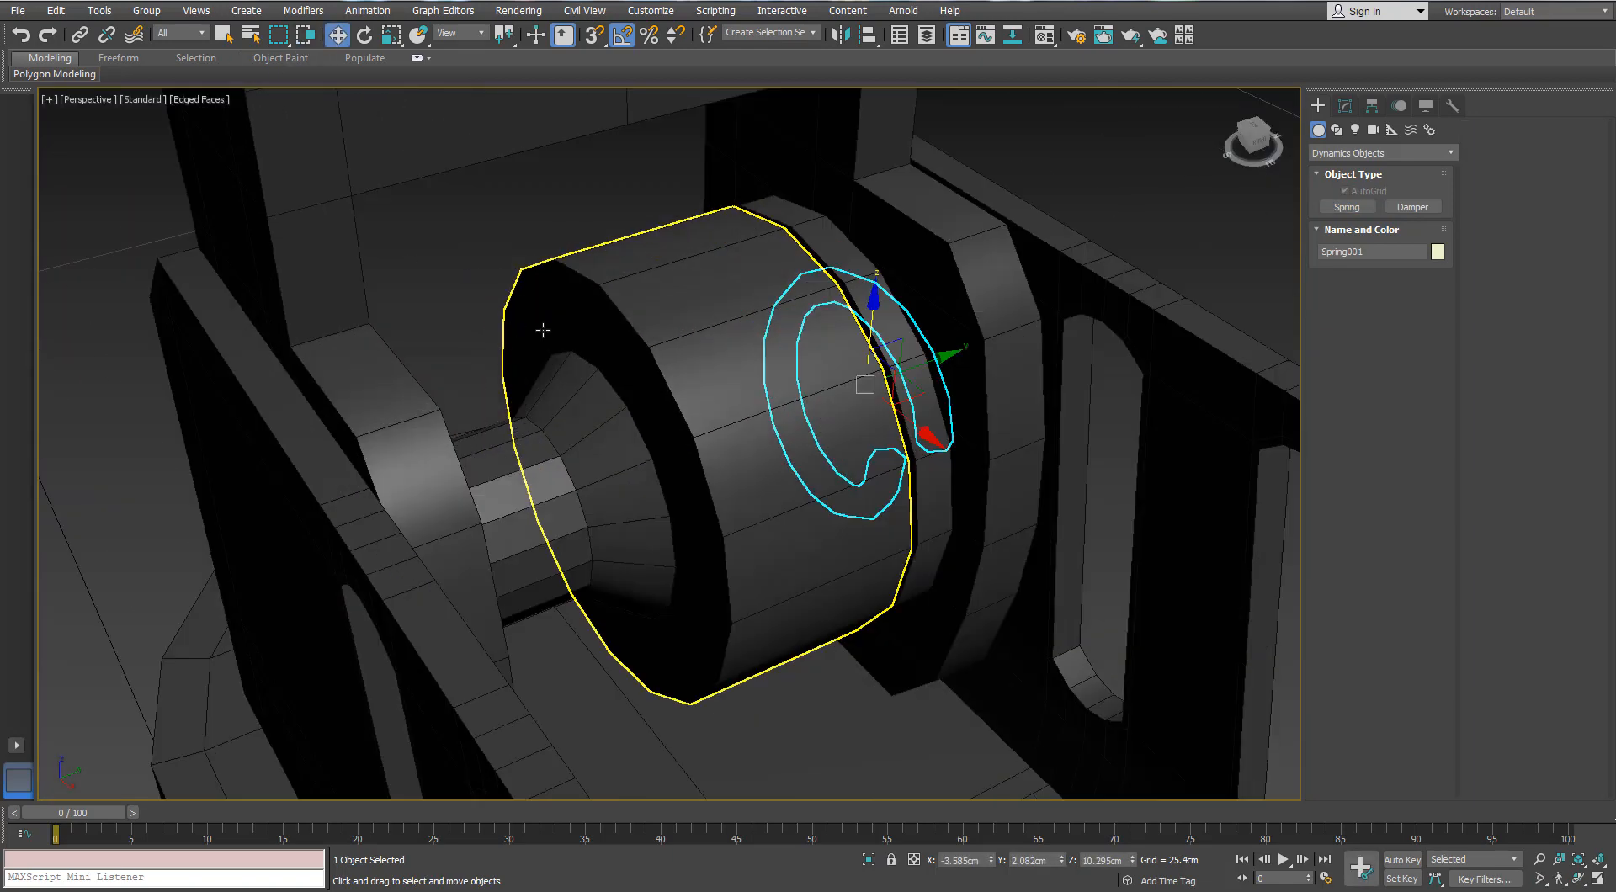
drag(917, 362, 776, 233)
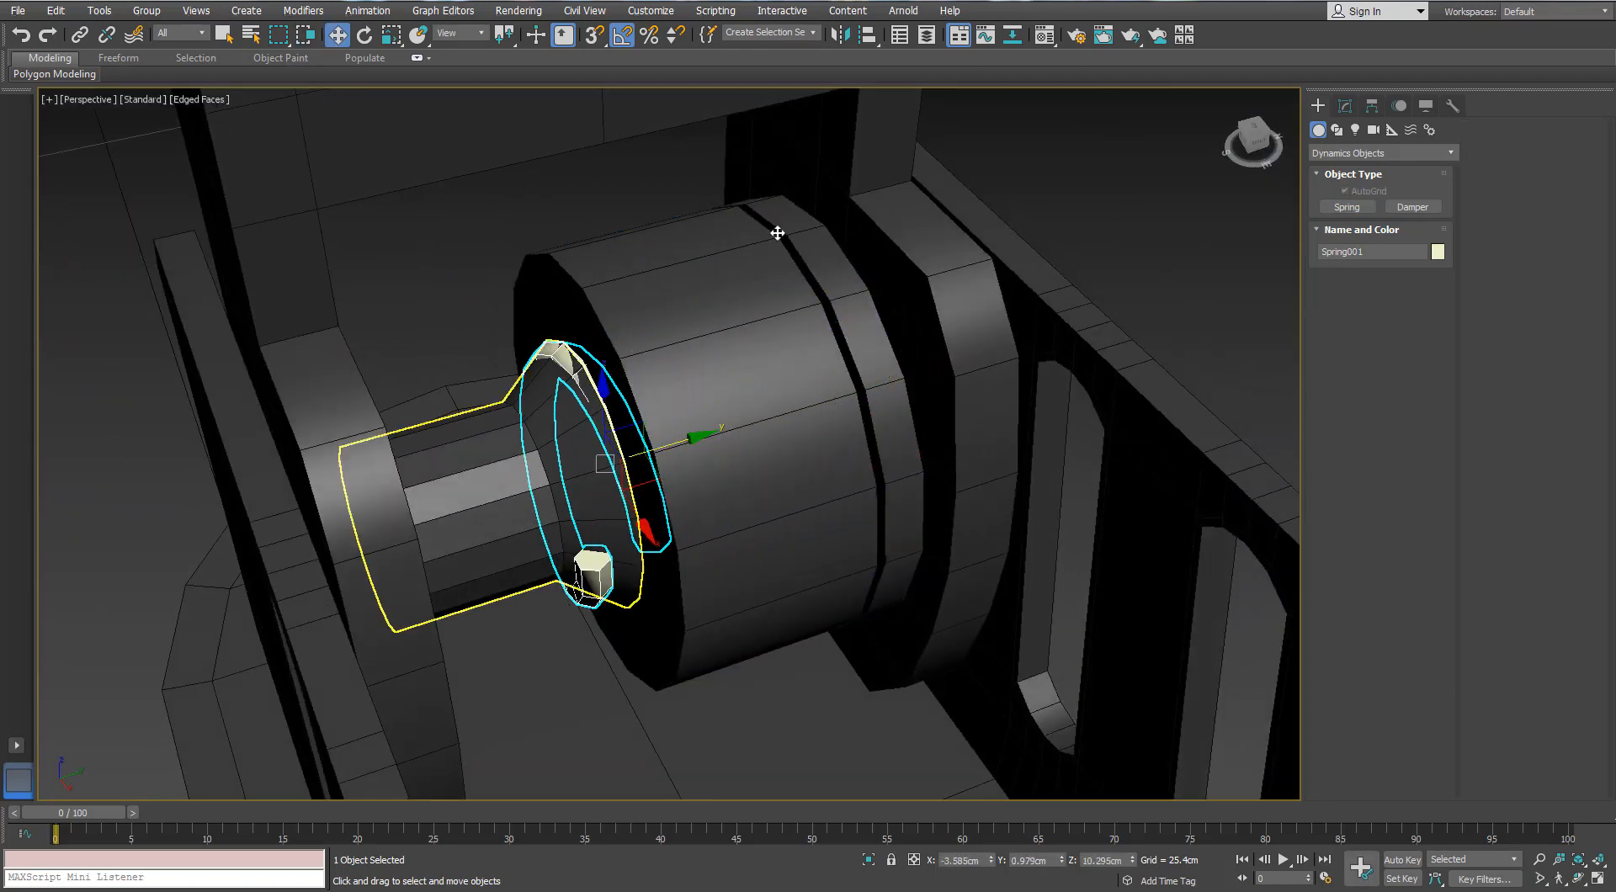
key(alt+a)
click(497, 516)
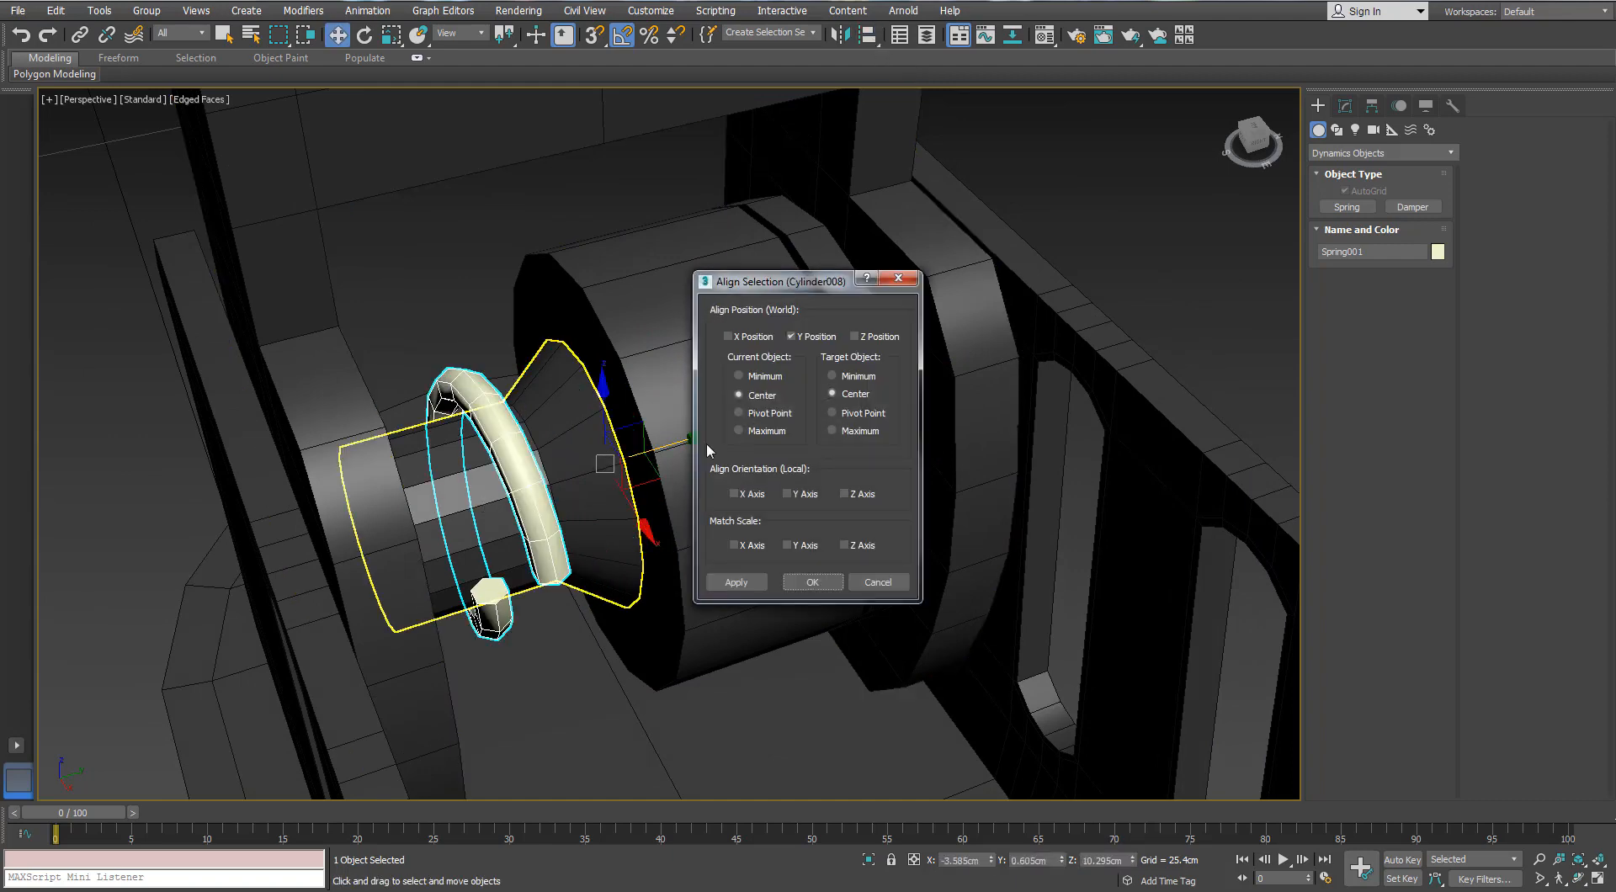
click(807, 582)
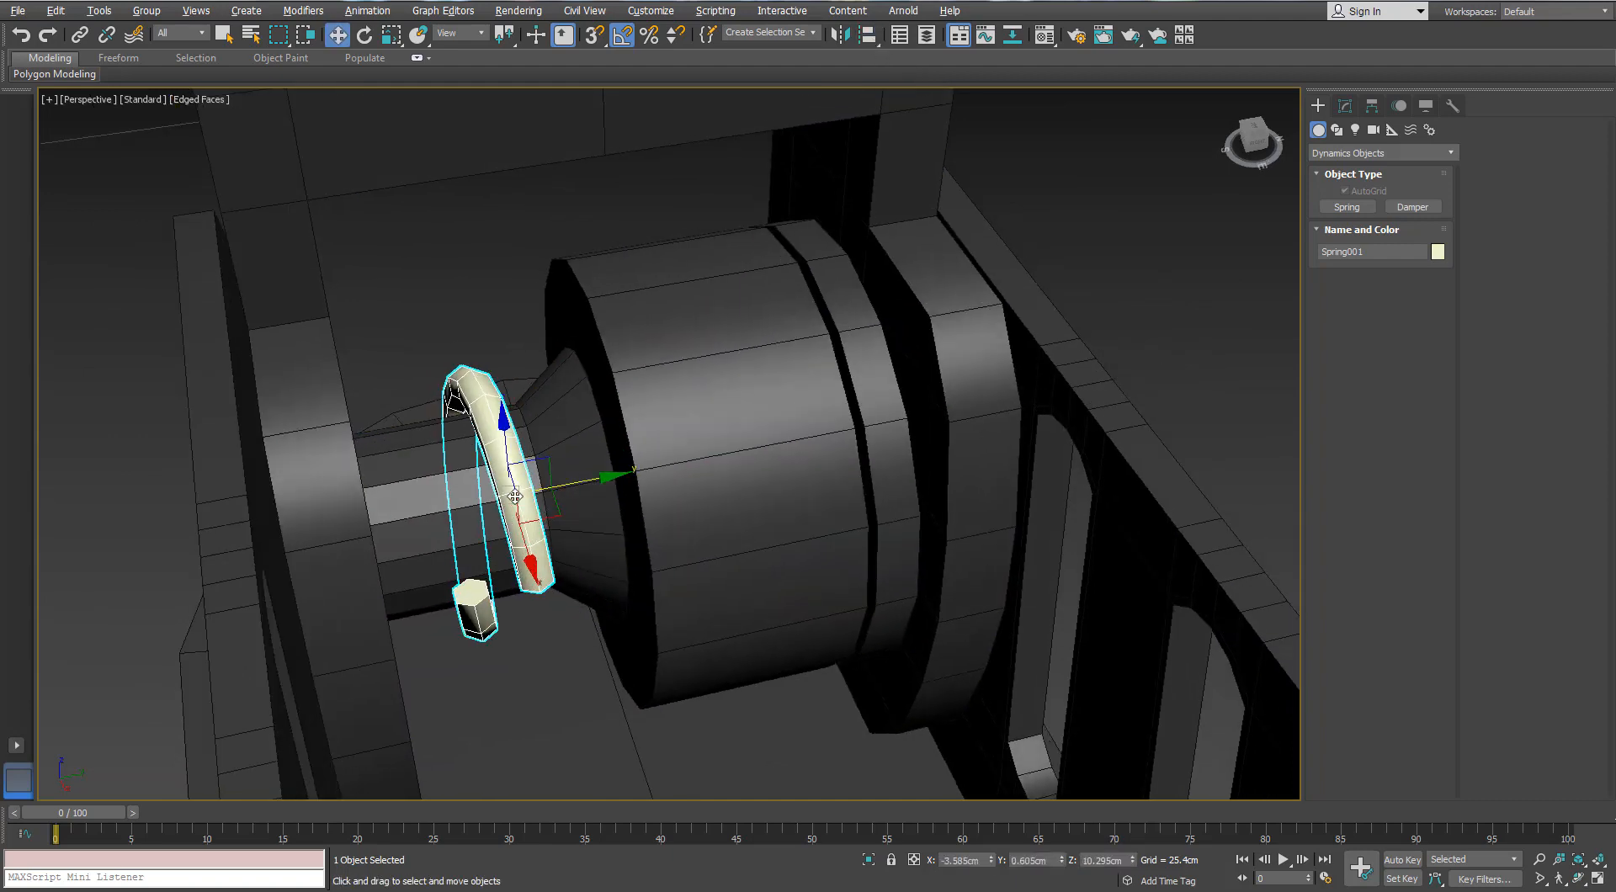
- Set the hinge spring to 2.75 turns and 0.477 cm height, and position it along the hinge axis at Y 0.637 cm
click(1345, 106)
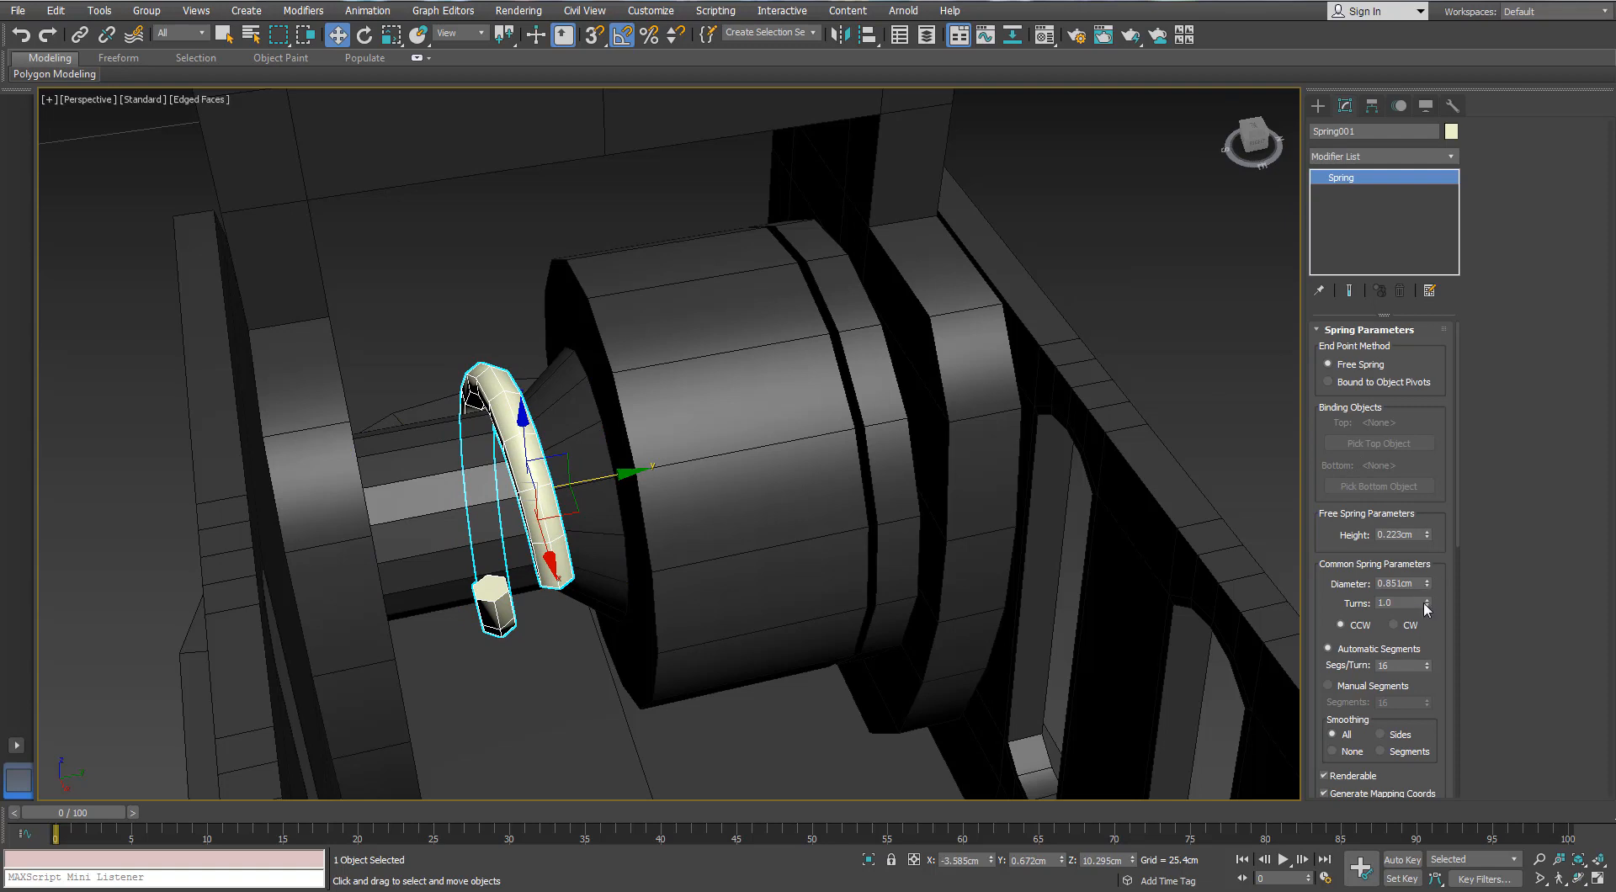
drag(1424, 603, 1428, 600)
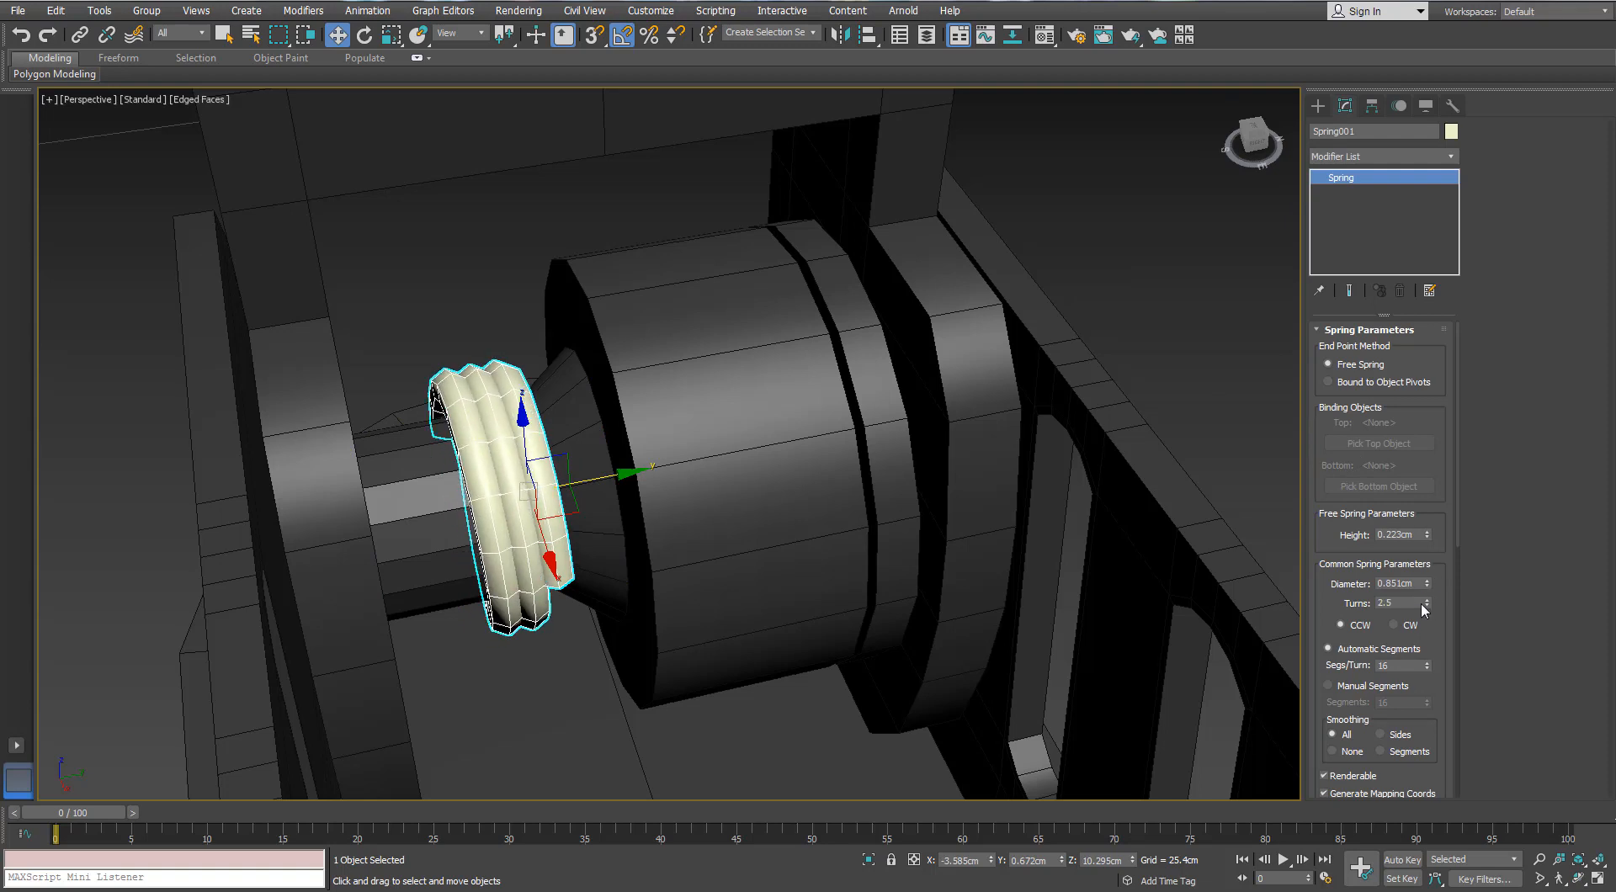
drag(1426, 539, 1427, 536)
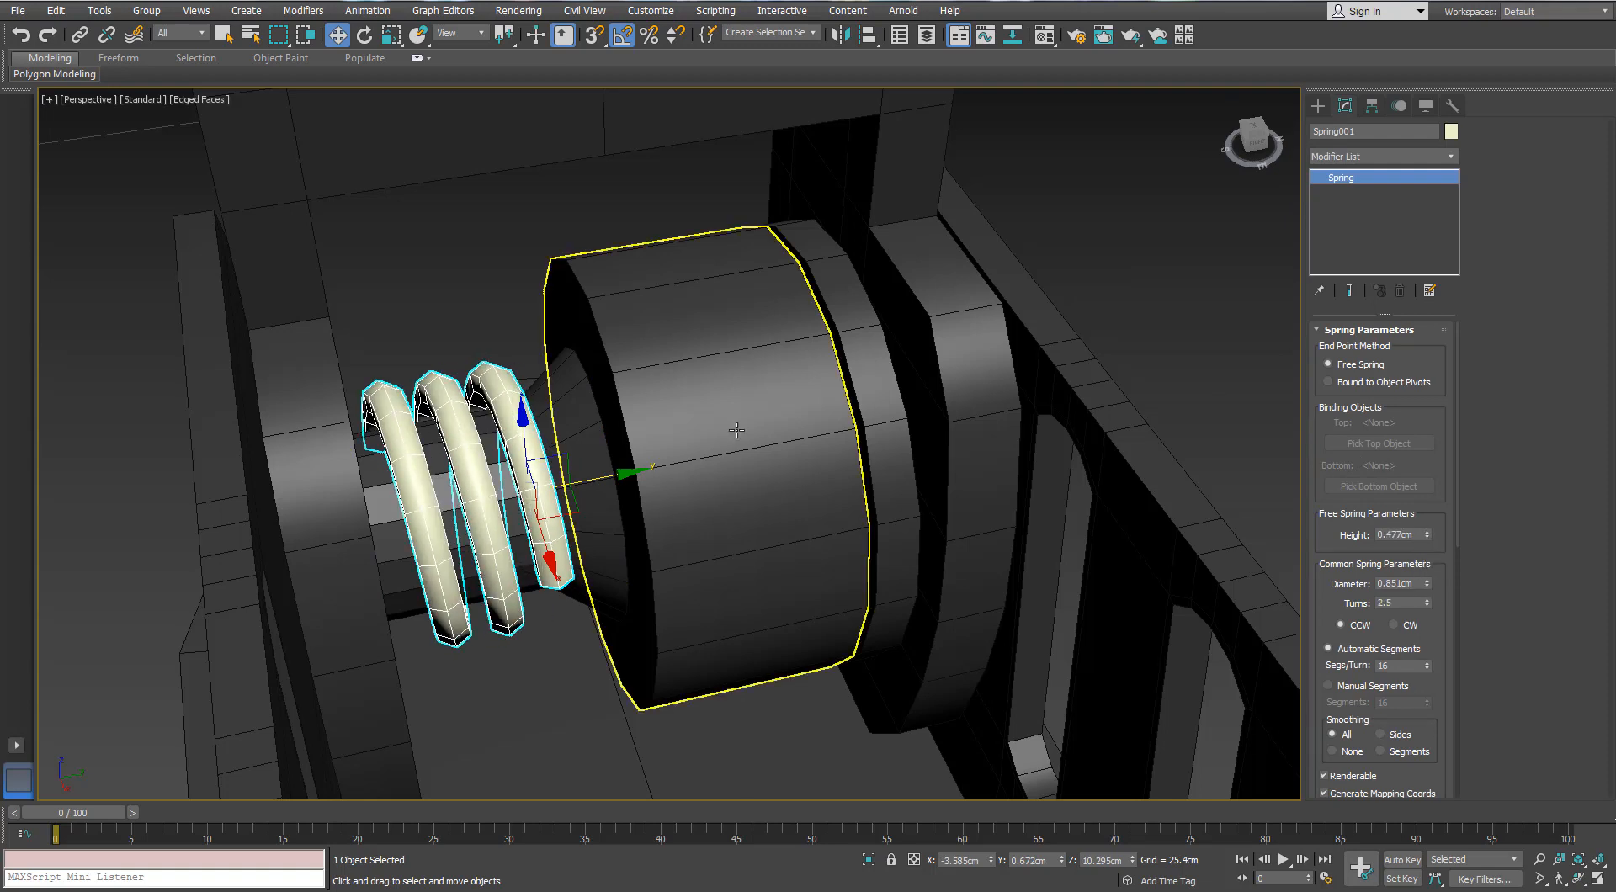
alt+middle_drag(736, 430, 714, 432)
scroll(713, 432, down, 4)
scroll(711, 446, up, 2)
drag(709, 453, 702, 454)
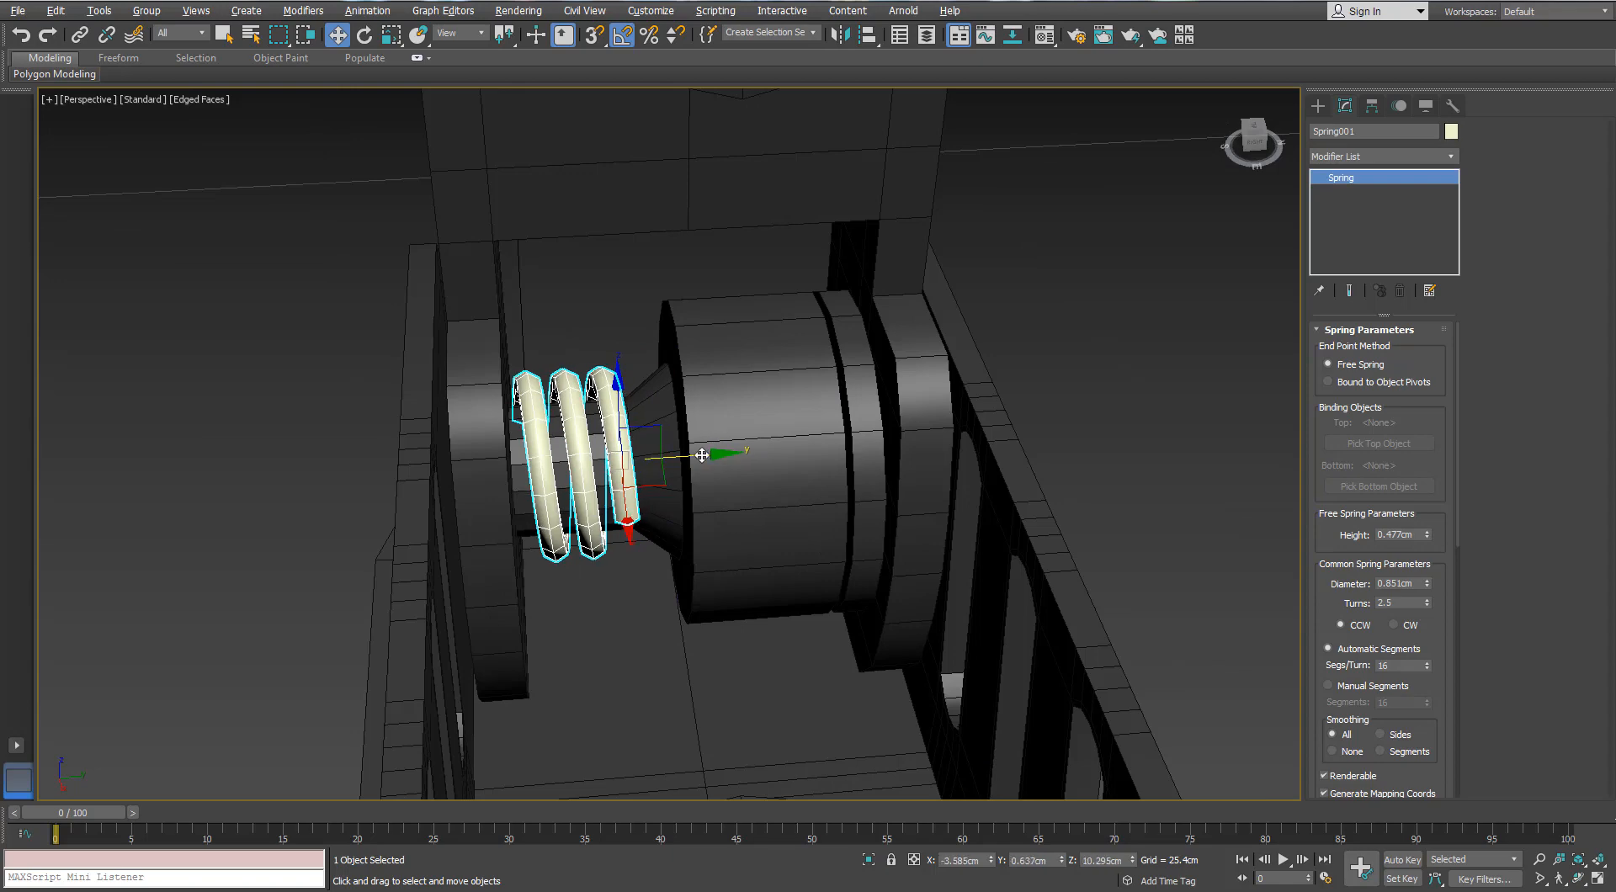
click(1425, 599)
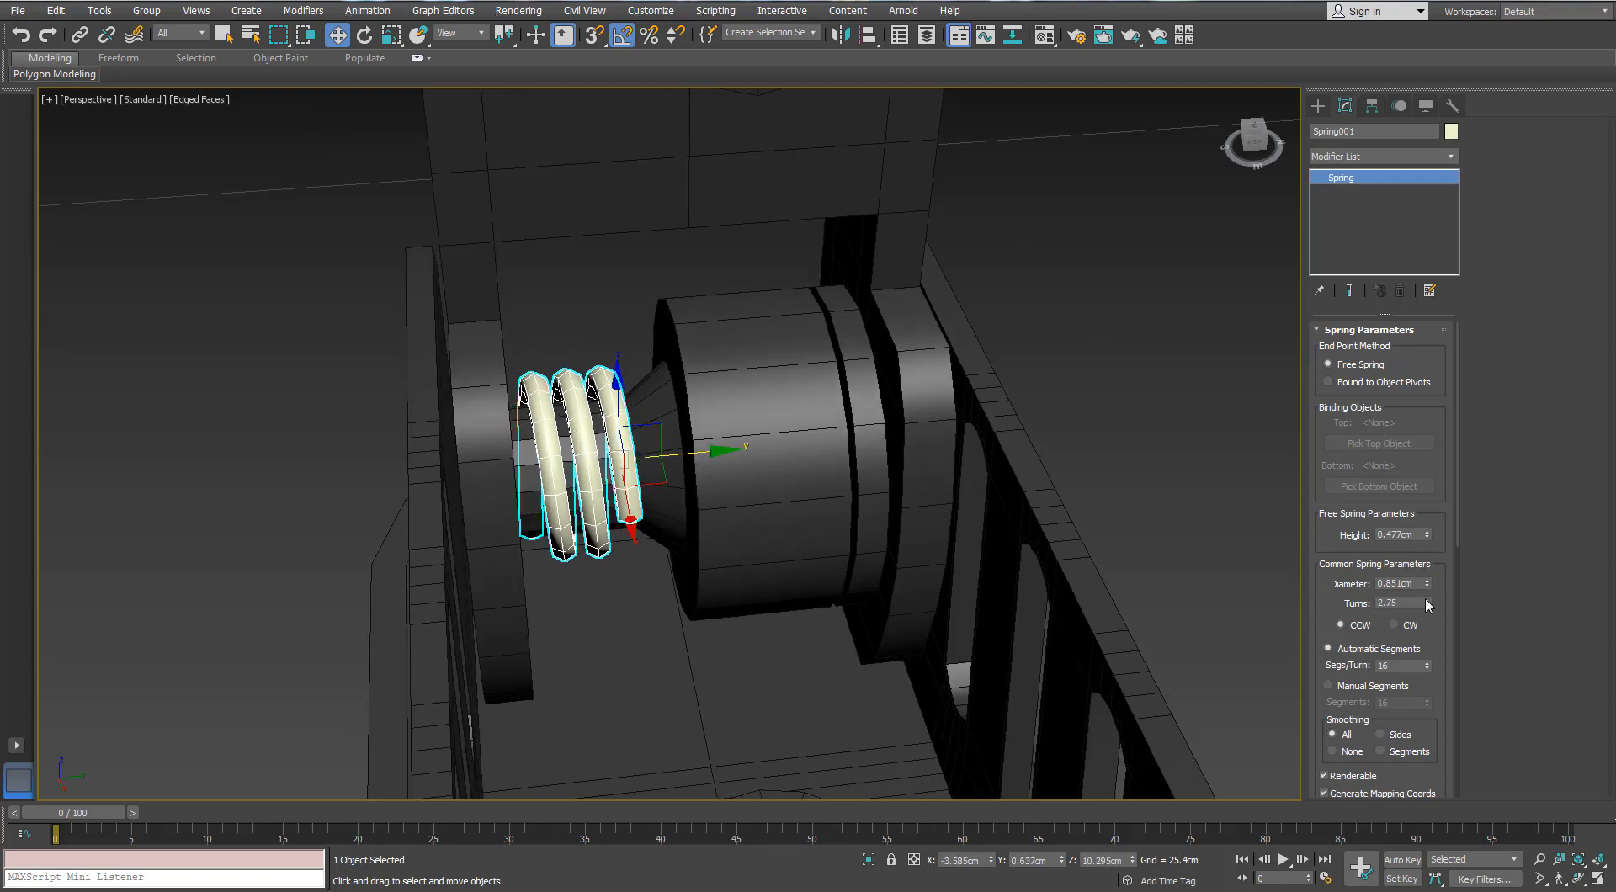
- Rotate the hinge spring about its own axis to reposition its wire ends
alt+middle_drag(547, 418, 629, 425)
key(e)
drag(630, 425, 627, 425)
alt+middle_drag(627, 426, 498, 453)
- Assign the dark grey object color to the hinge spring and clear the selection
click(276, 433)
scroll(275, 433, down, 5)
scroll(498, 453, up, 5)
click(498, 454)
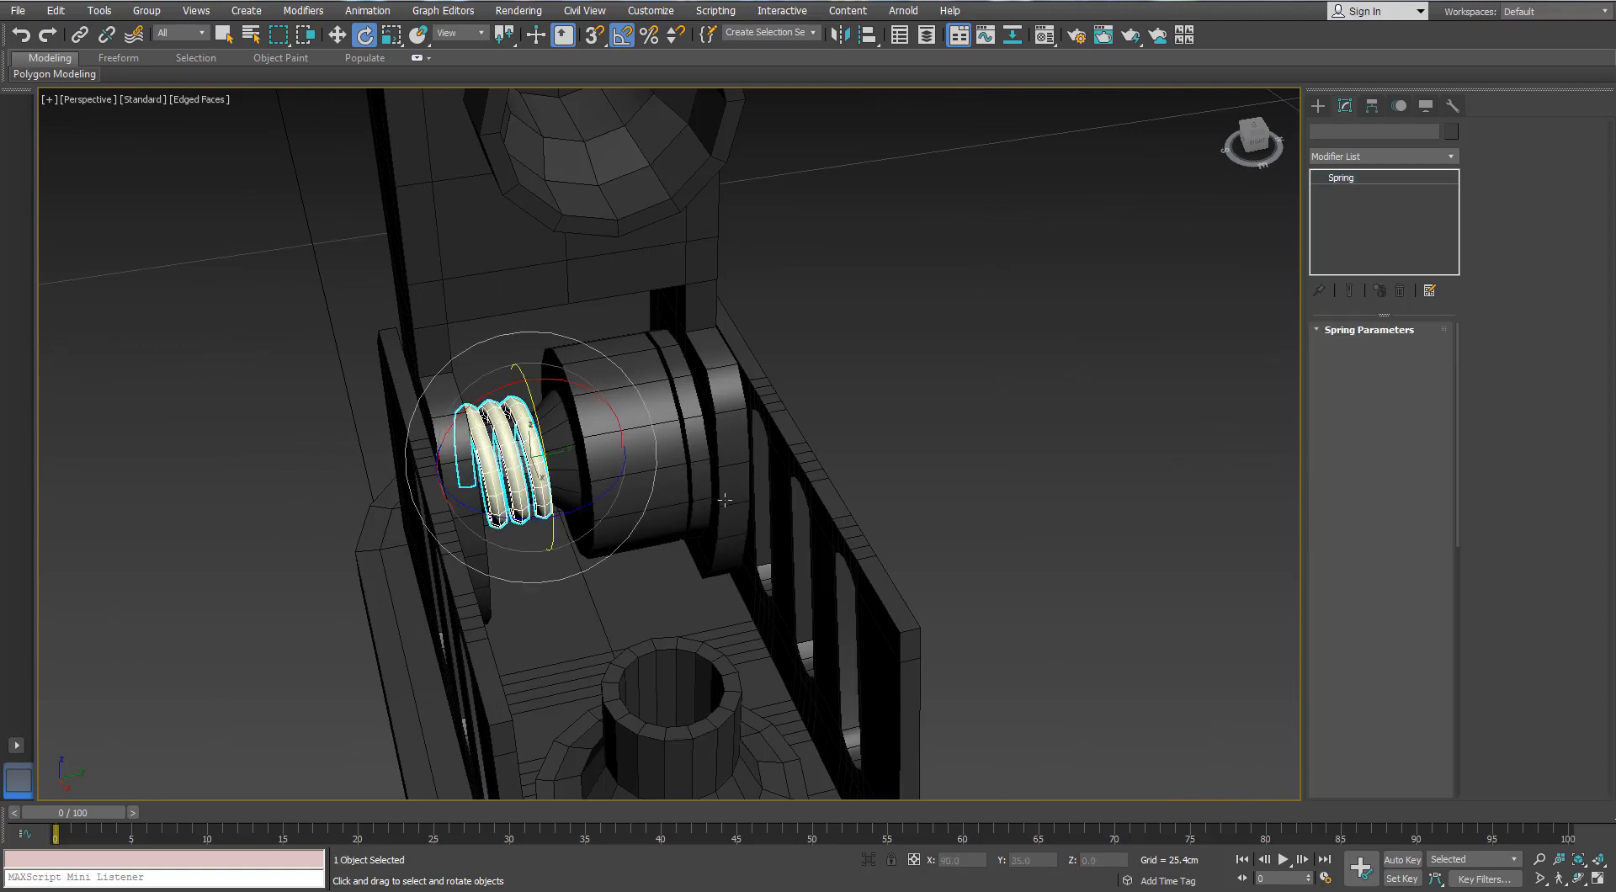
click(1451, 131)
click(625, 254)
click(852, 341)
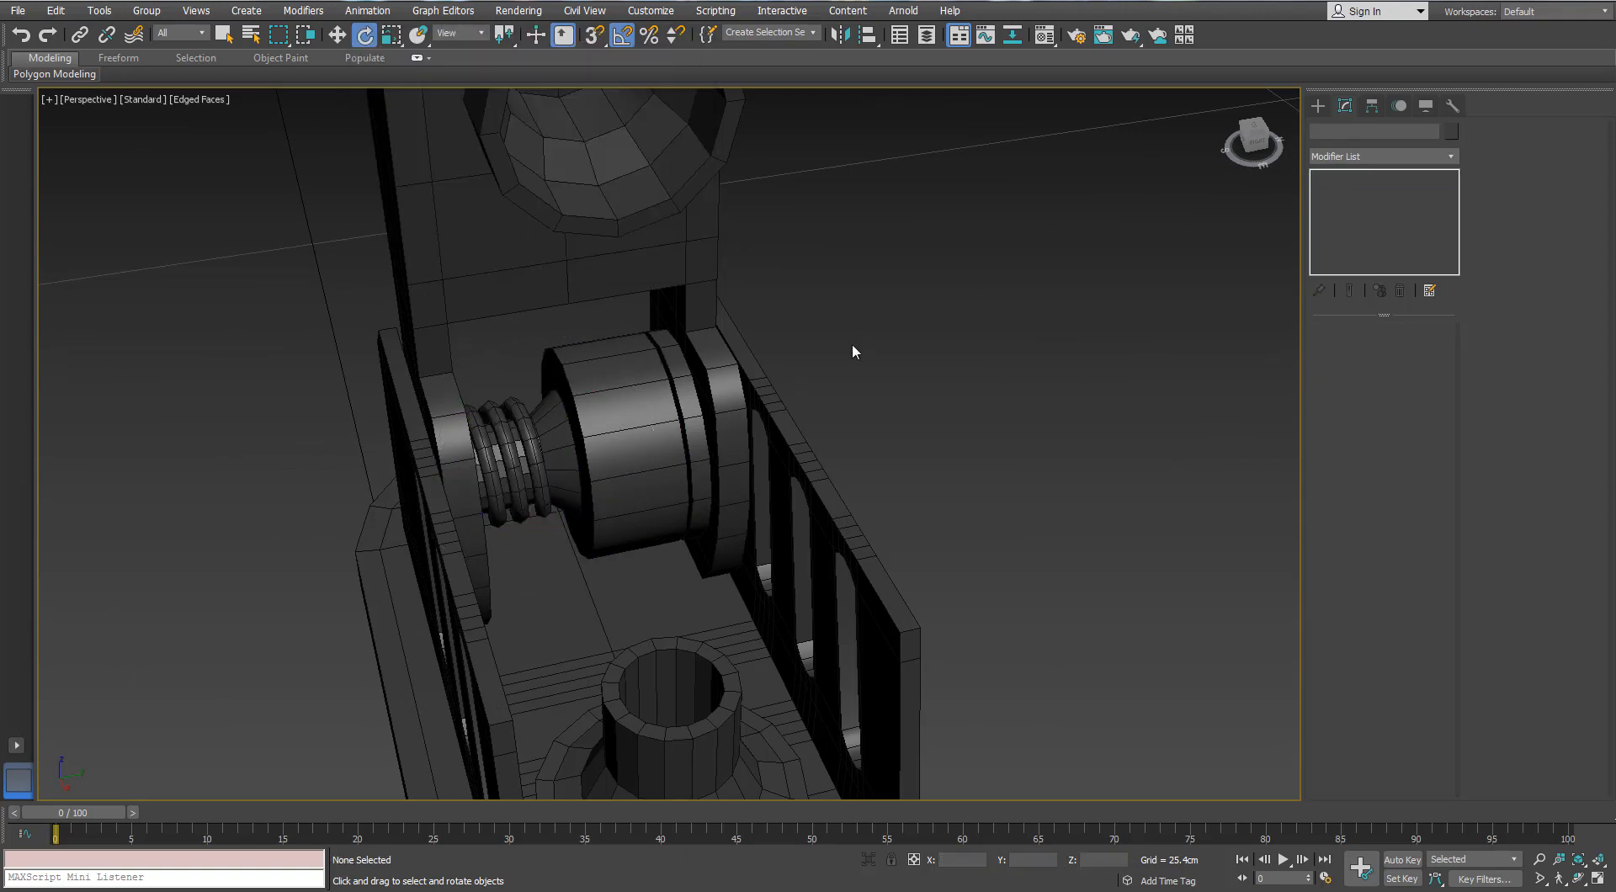
- Create an AutoGrid cylinder on top of the rounded block, about 0.44 cm in radius and 0.10 cm high
scroll(851, 341, down, 4)
alt+middle_drag(851, 342, 992, 400)
scroll(992, 401, up, 4)
click(1318, 106)
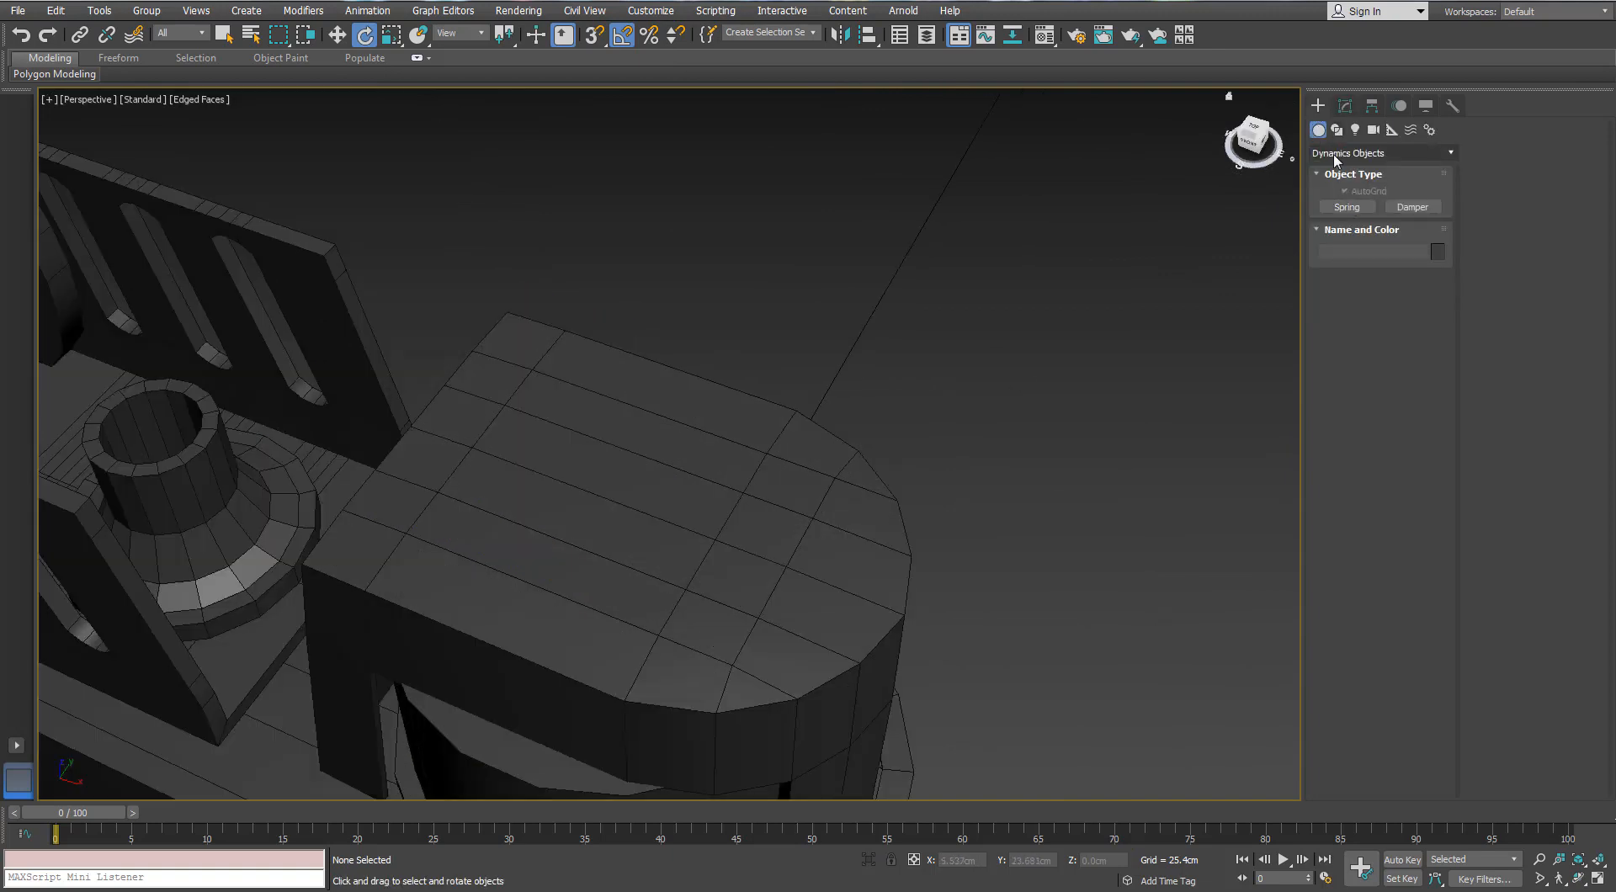
click(1336, 154)
click(1343, 166)
click(1347, 207)
middle_drag(667, 479, 711, 487)
click(719, 446)
drag(711, 487, 702, 427)
click(1344, 242)
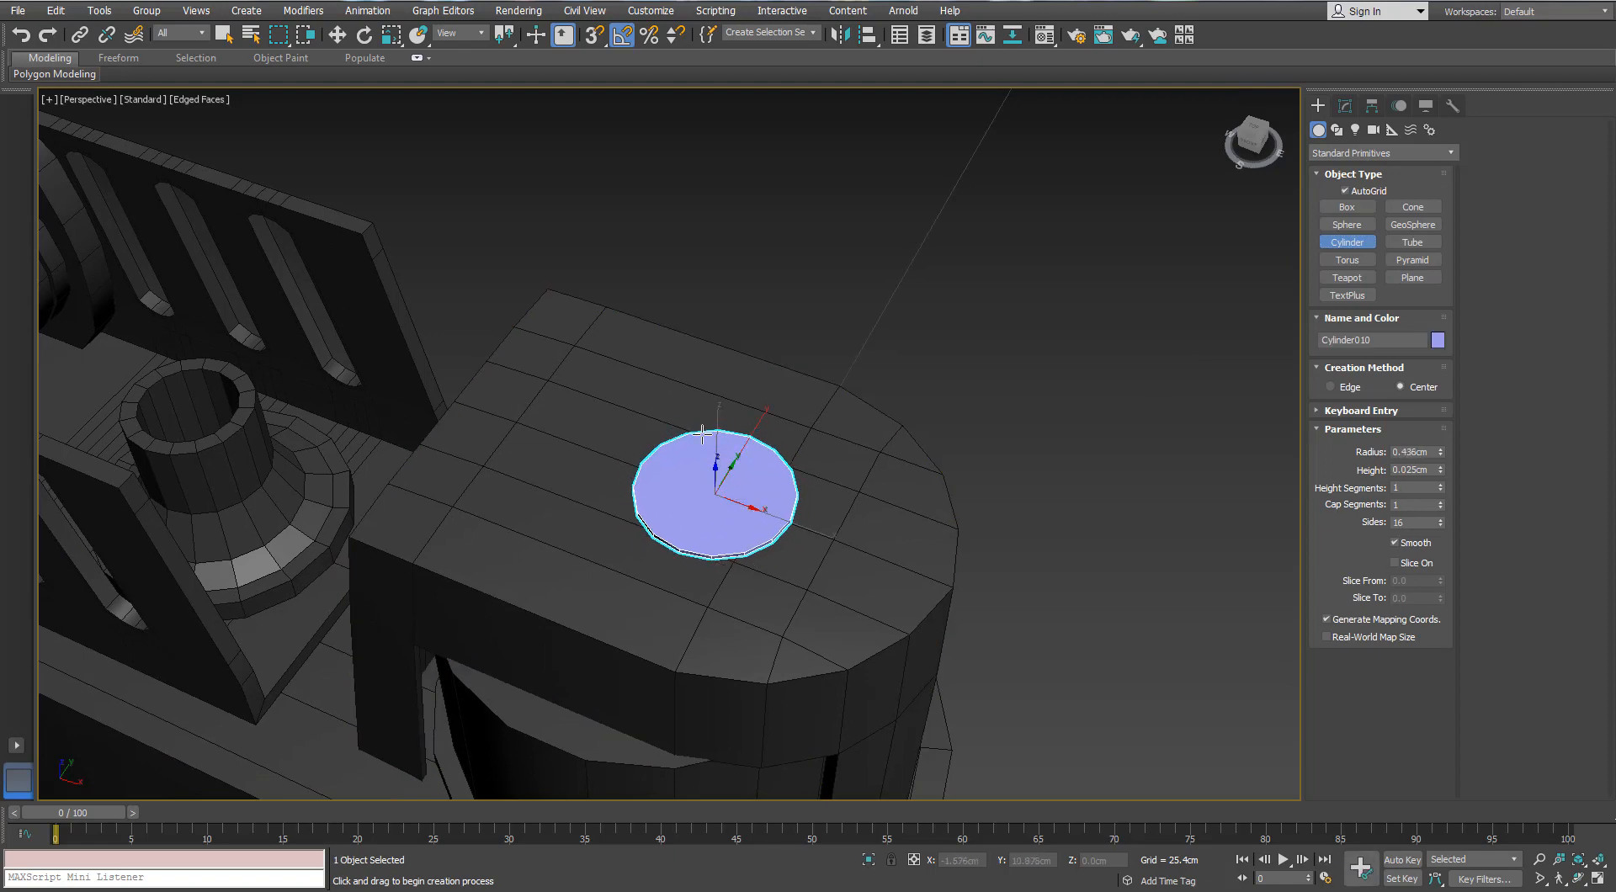
scroll(696, 433, down, 4)
mouse_move(697, 432)
alt+middle_down()
mouse_move(768, 404)
mouse_move(695, 394)
mouse_move(696, 447)
alt+middle_up()
scroll(696, 448, up, 4)
- Set the new disc's radius to 0.589 cm and convert it to an editable poly
click(1345, 106)
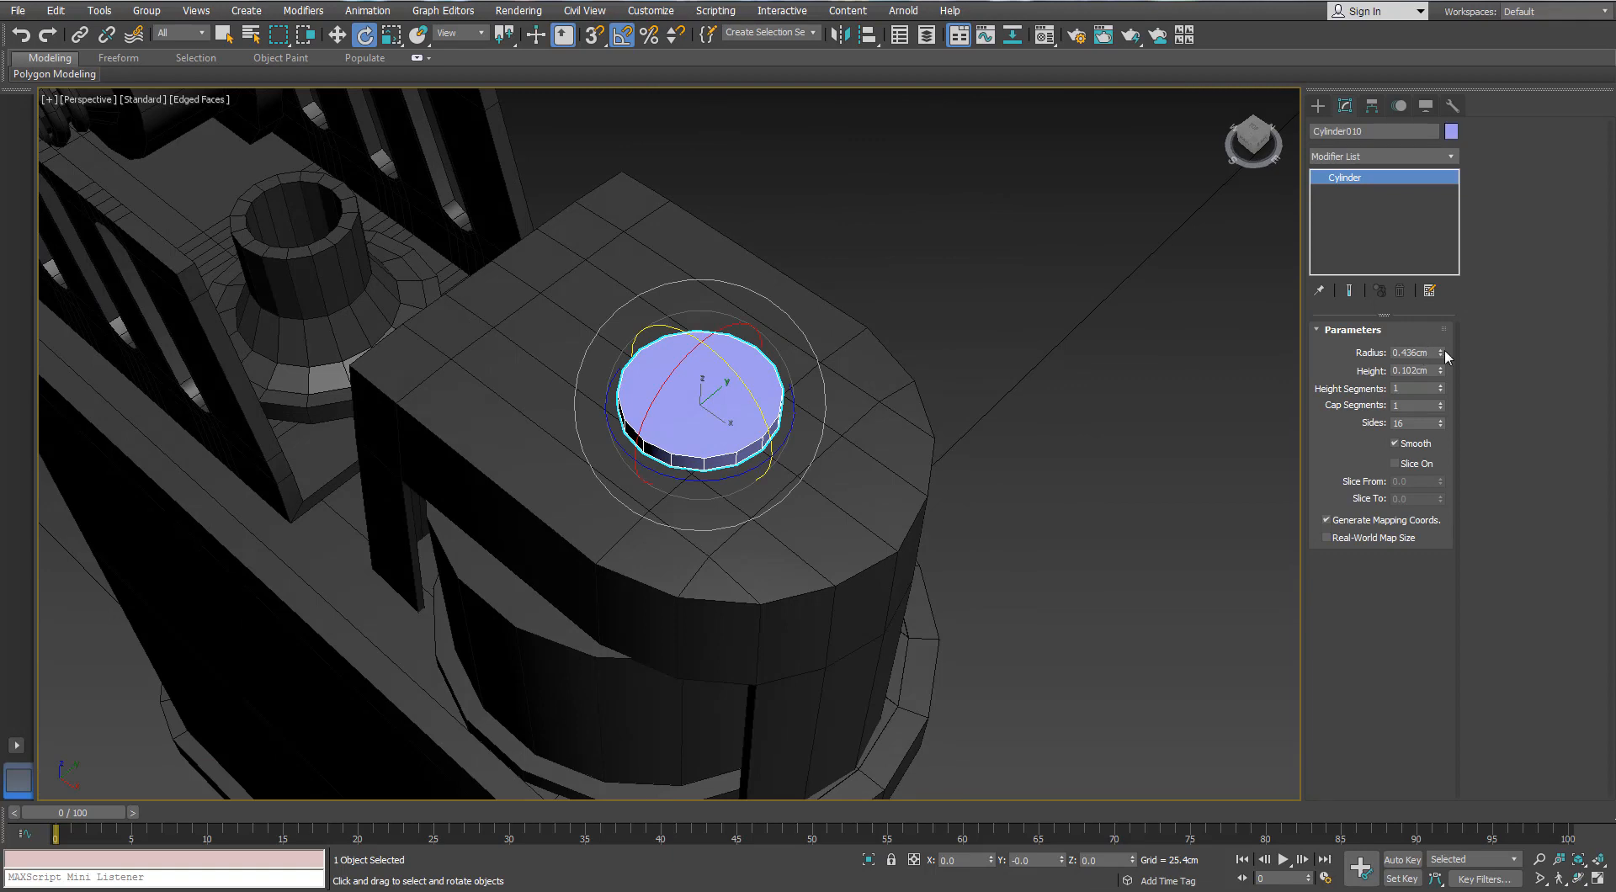
drag(1444, 350, 1442, 350)
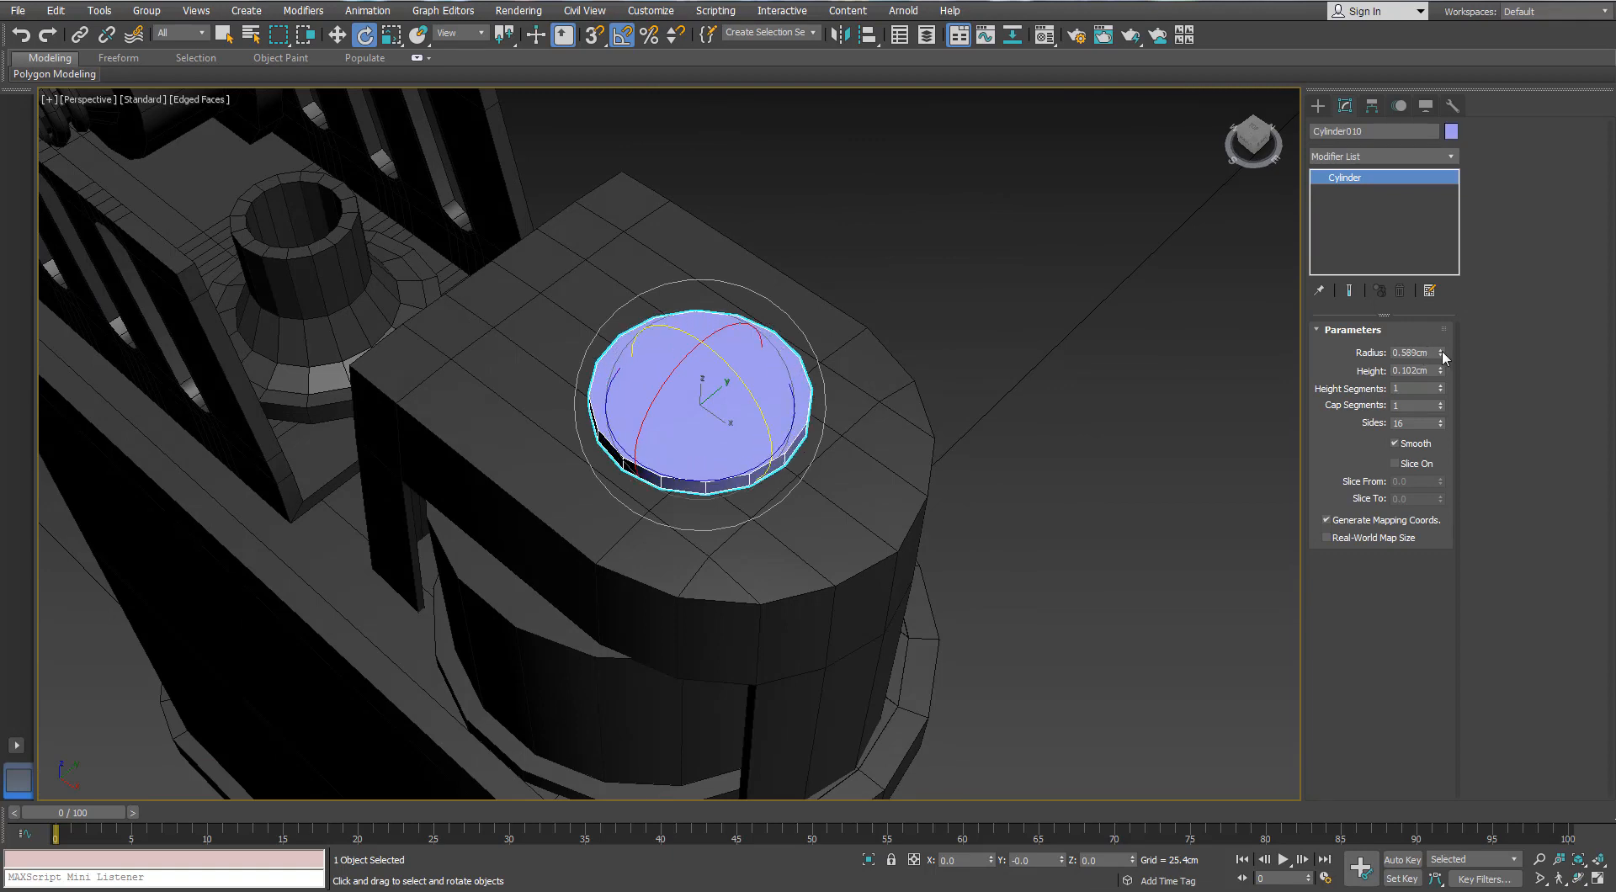
alt+middle_drag(846, 364, 704, 387)
scroll(689, 387, up, 3)
right_click(857, 376)
click(692, 563)
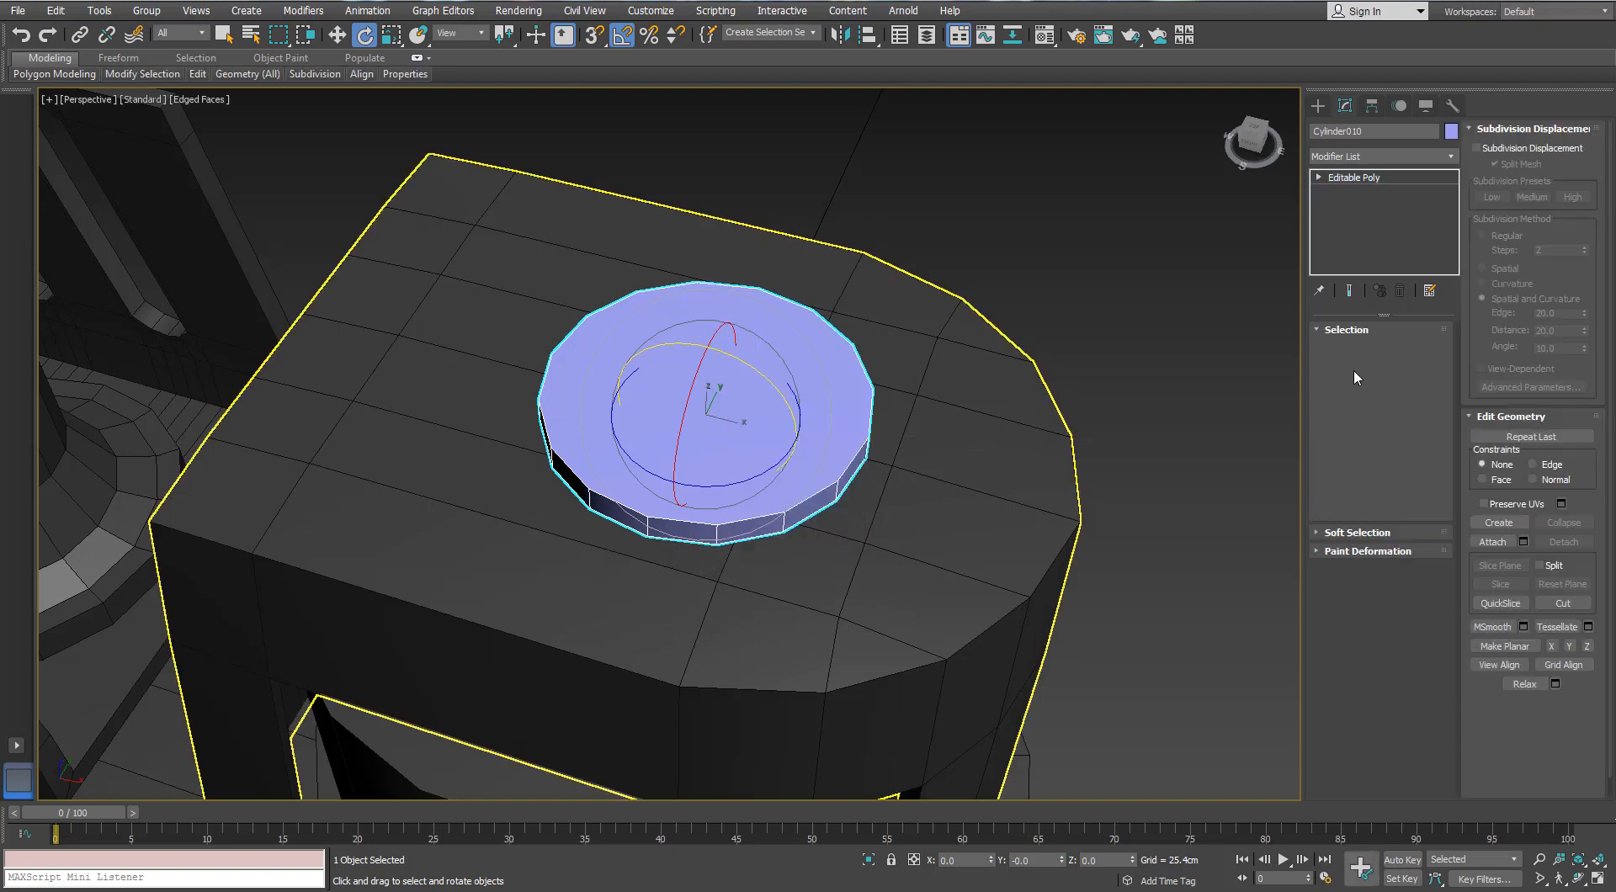
- Cut two parallel lines across the disc's top face between opposite rim vertices
click(1337, 349)
right_click(747, 412)
click(707, 265)
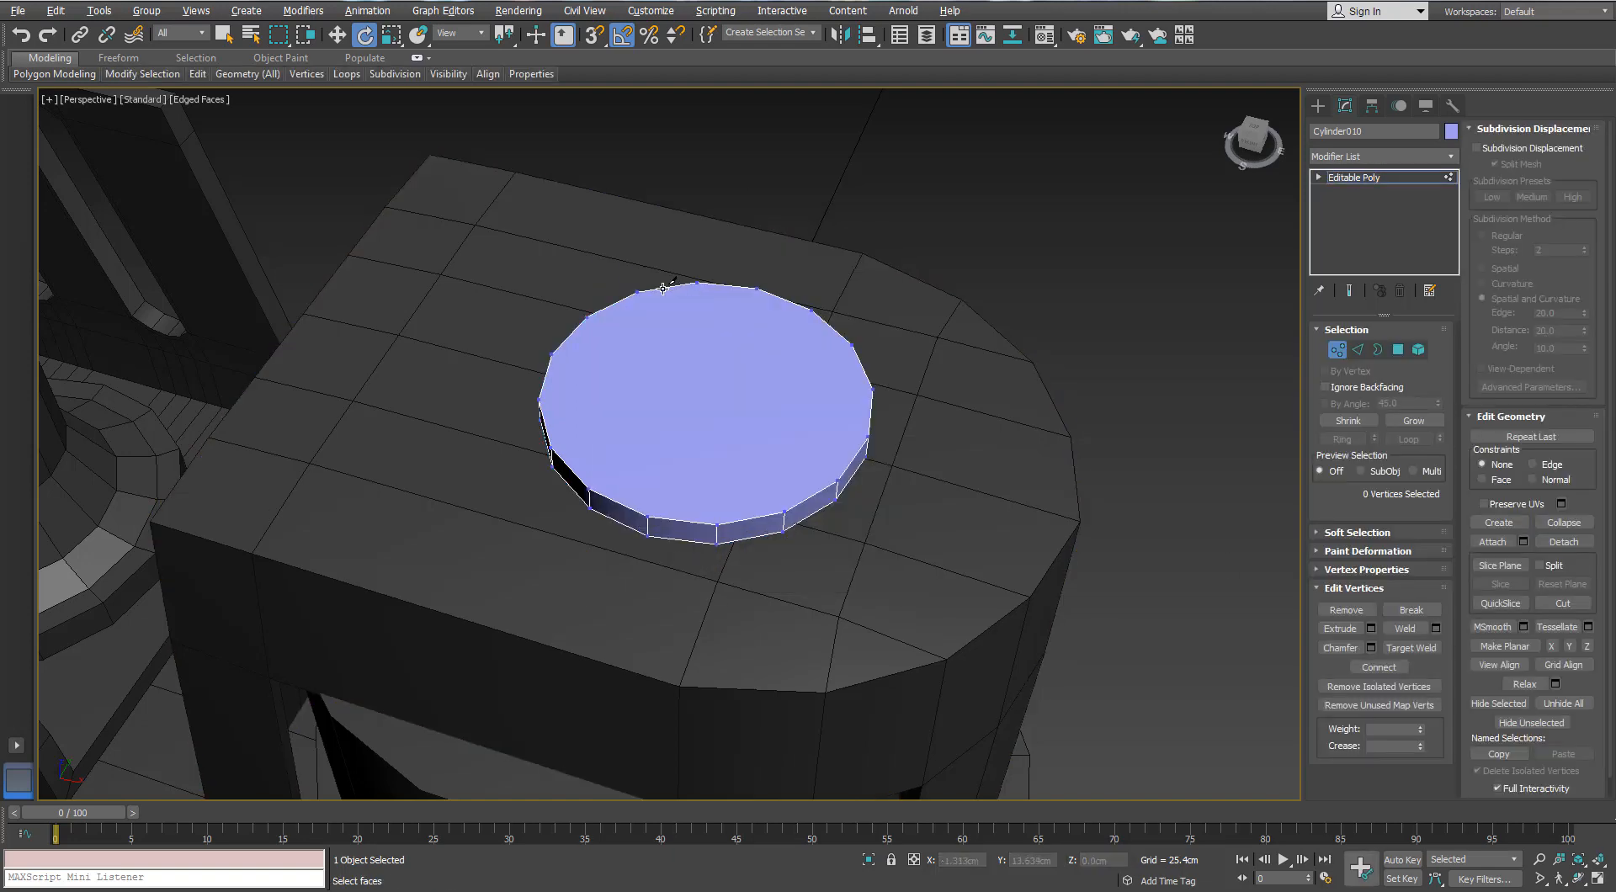
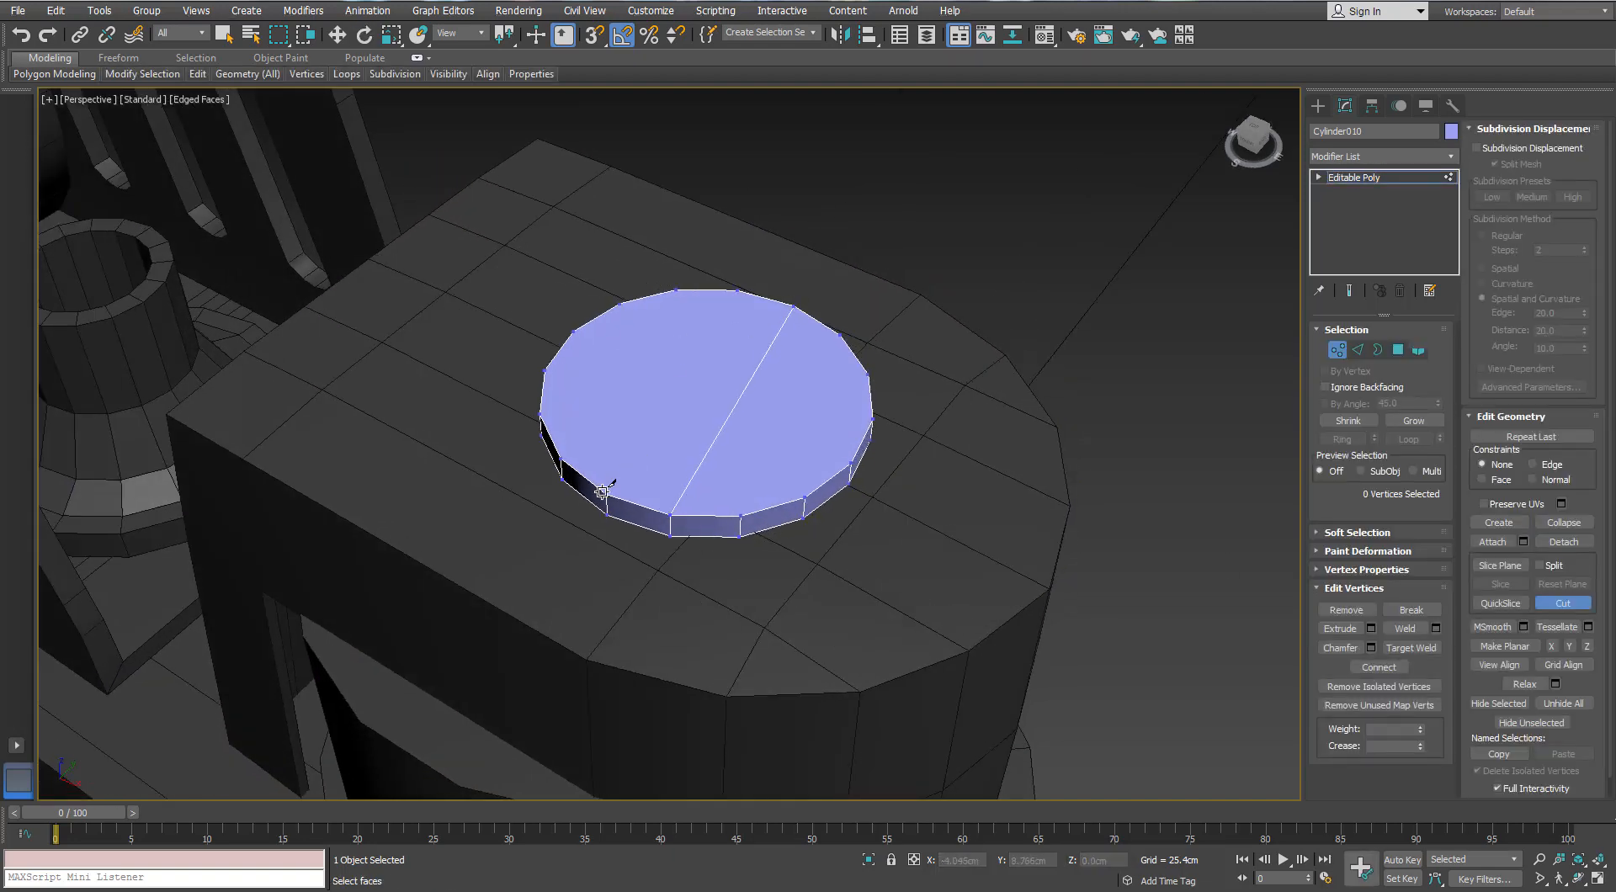
alt+middle_drag(853, 353, 854, 348)
- Connect the ring of edges between the two cuts to add two more parallel lines along the strip
click(1358, 349)
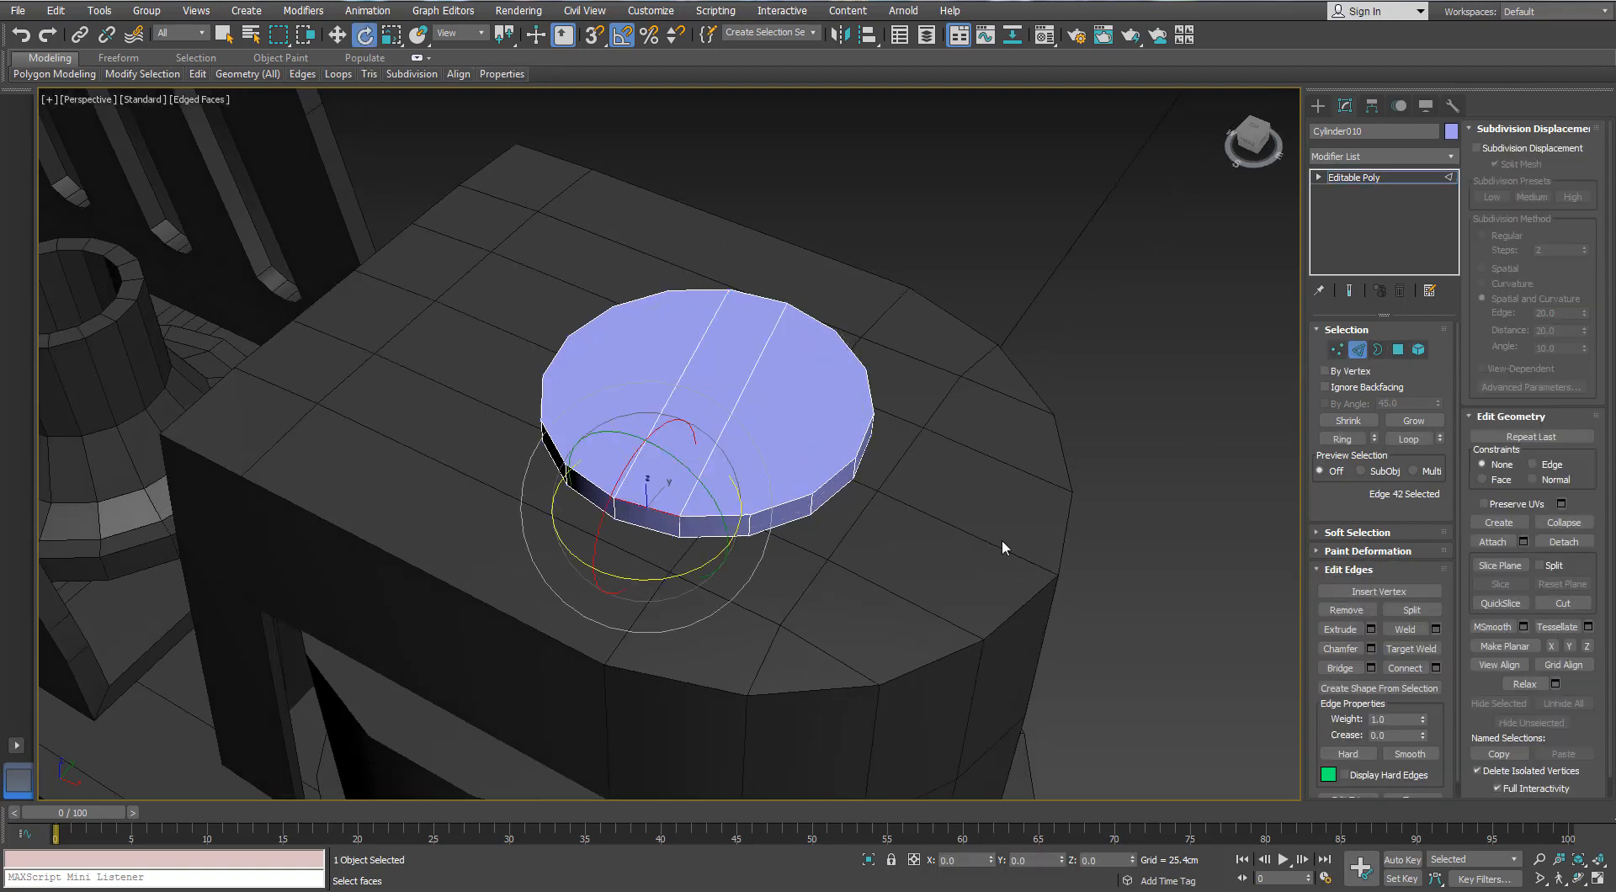
alt+middle_drag(702, 523, 733, 531)
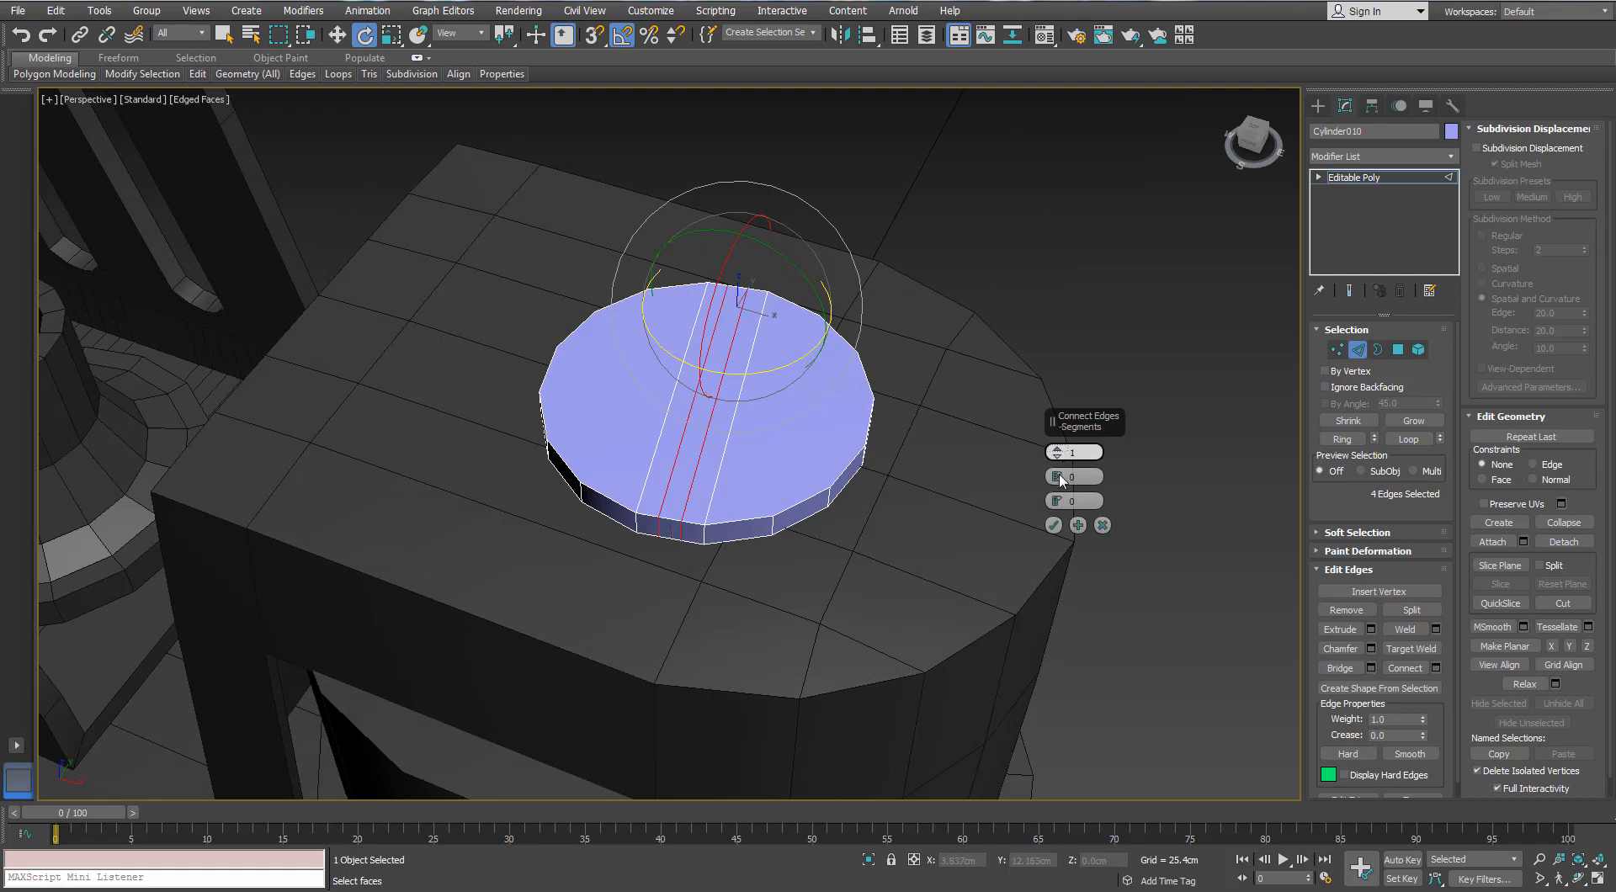
click(1054, 525)
- Extrude the disc's four top polygons on both sides of the middle strip by 0.05 cm, leaving a screwdriver slot
click(1397, 349)
click(739, 465)
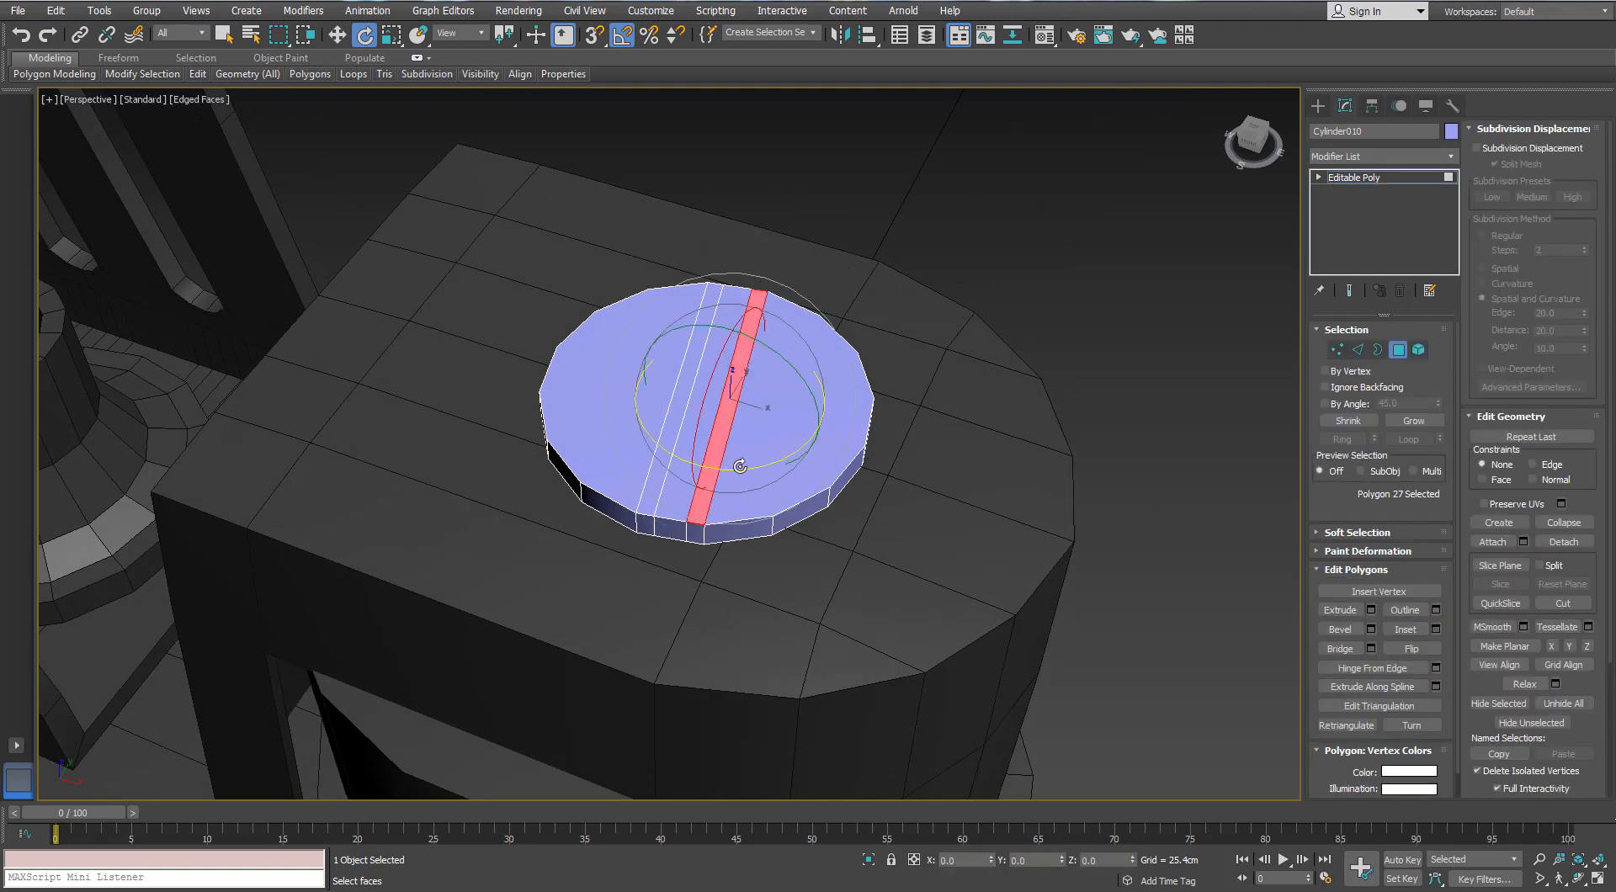
ctrl+click(740, 466)
ctrl+click(659, 455)
ctrl+click(640, 447)
scroll(692, 395, down, 2)
alt+middle_drag(621, 444, 651, 425)
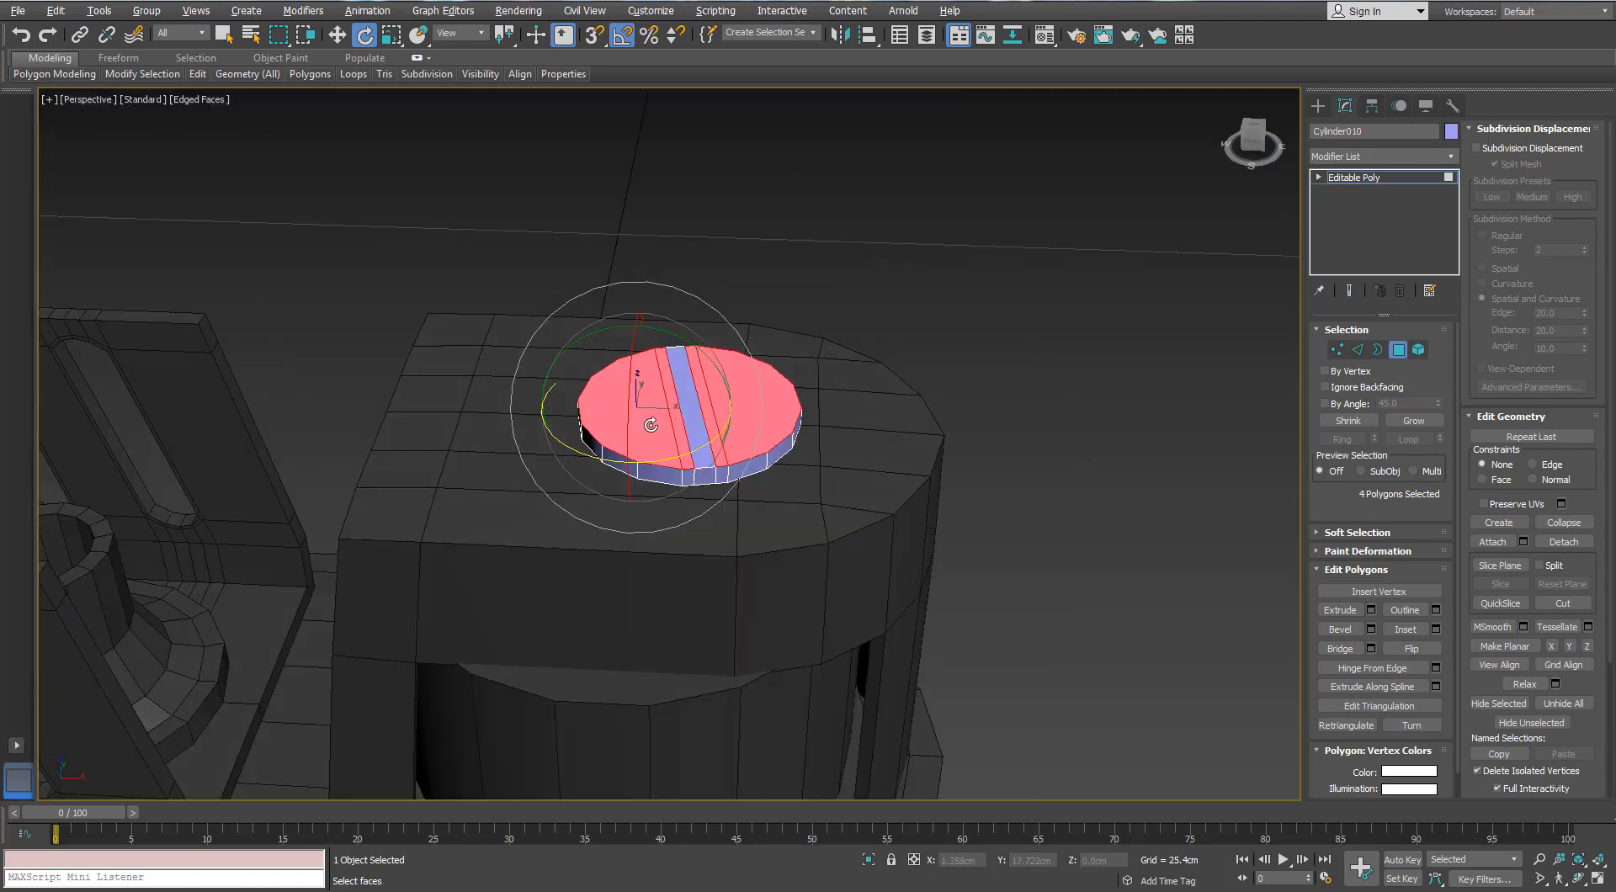
scroll(650, 425, up, 4)
click(1370, 610)
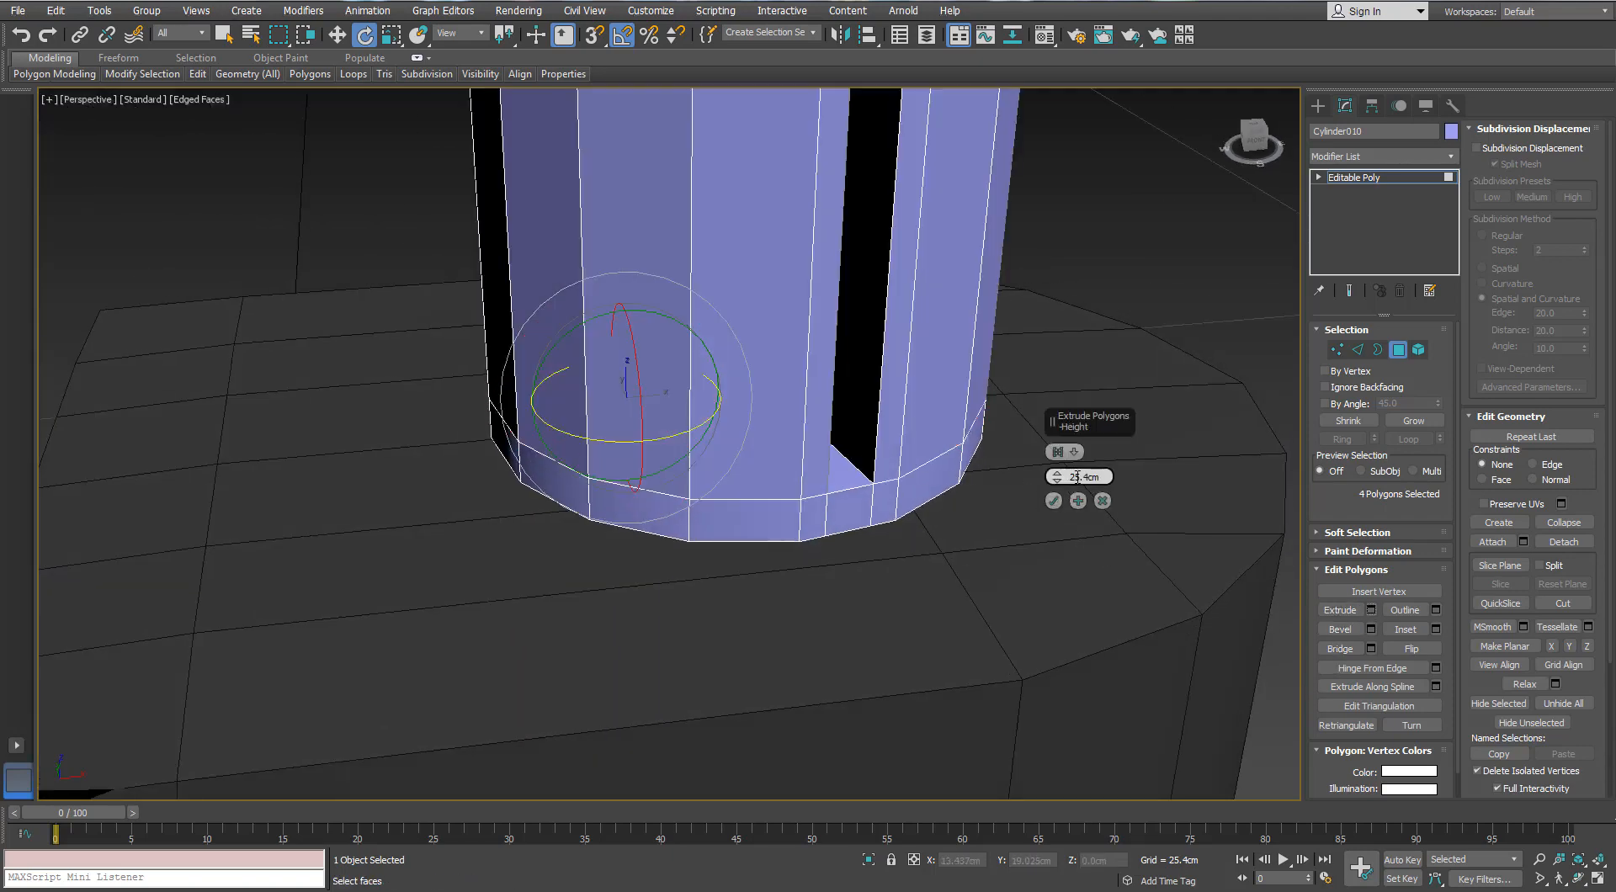
text(0)
key(Return)
drag(1054, 471, 1054, 470)
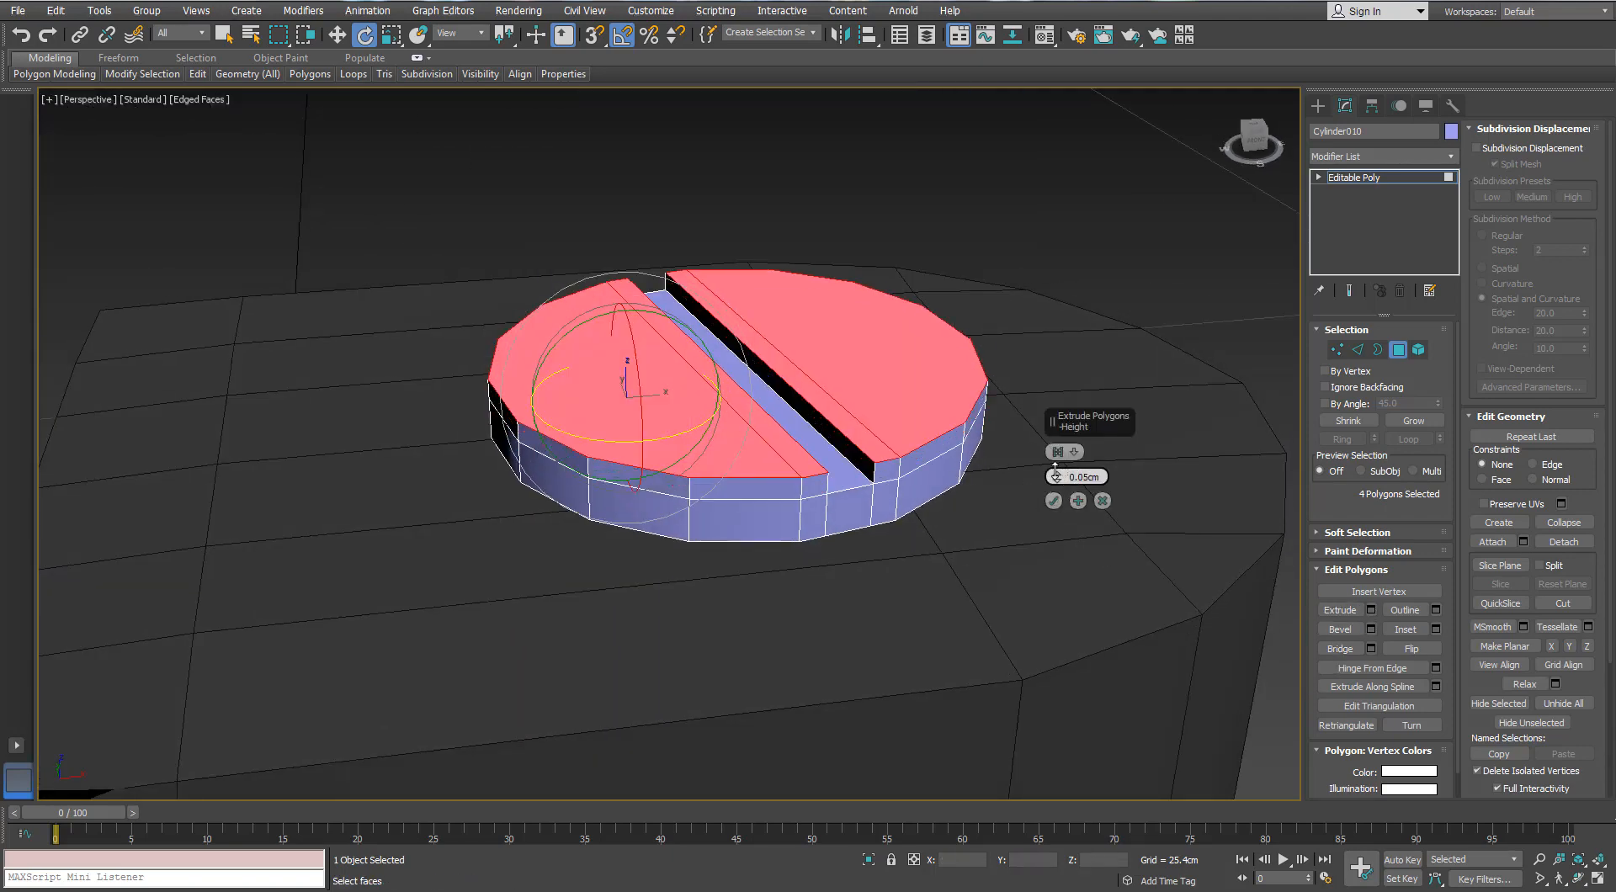
click(1055, 502)
- Lower the slotted disc's upper vertices to Z 11.648 cm
scroll(841, 464, down, 4)
alt+middle_drag(829, 479, 776, 425)
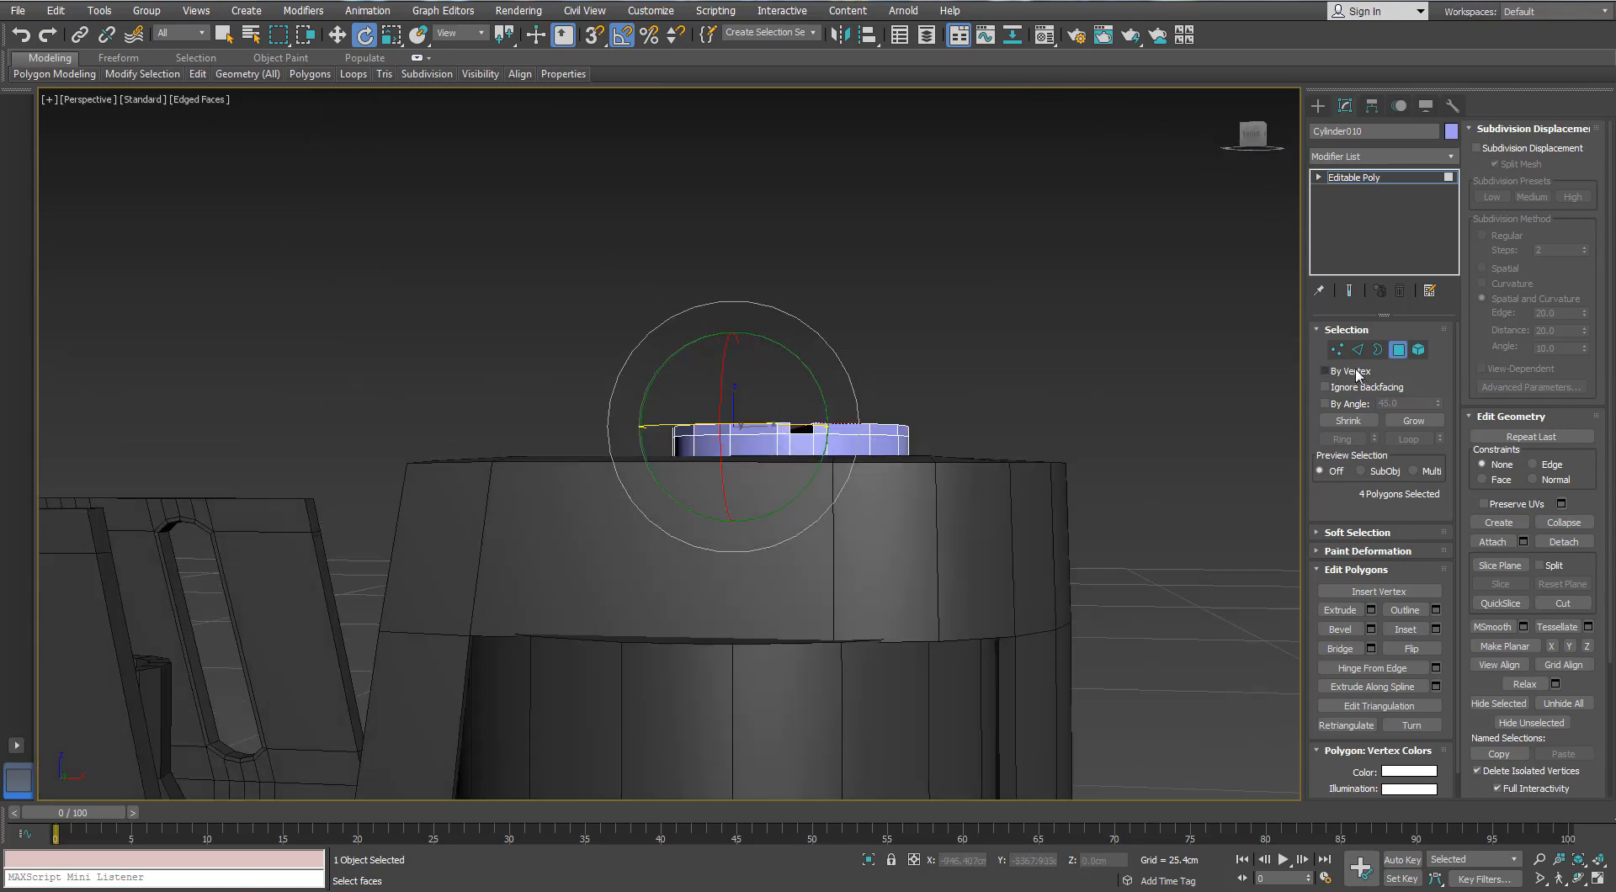
click(1336, 349)
alt+middle_drag(987, 416, 644, 411)
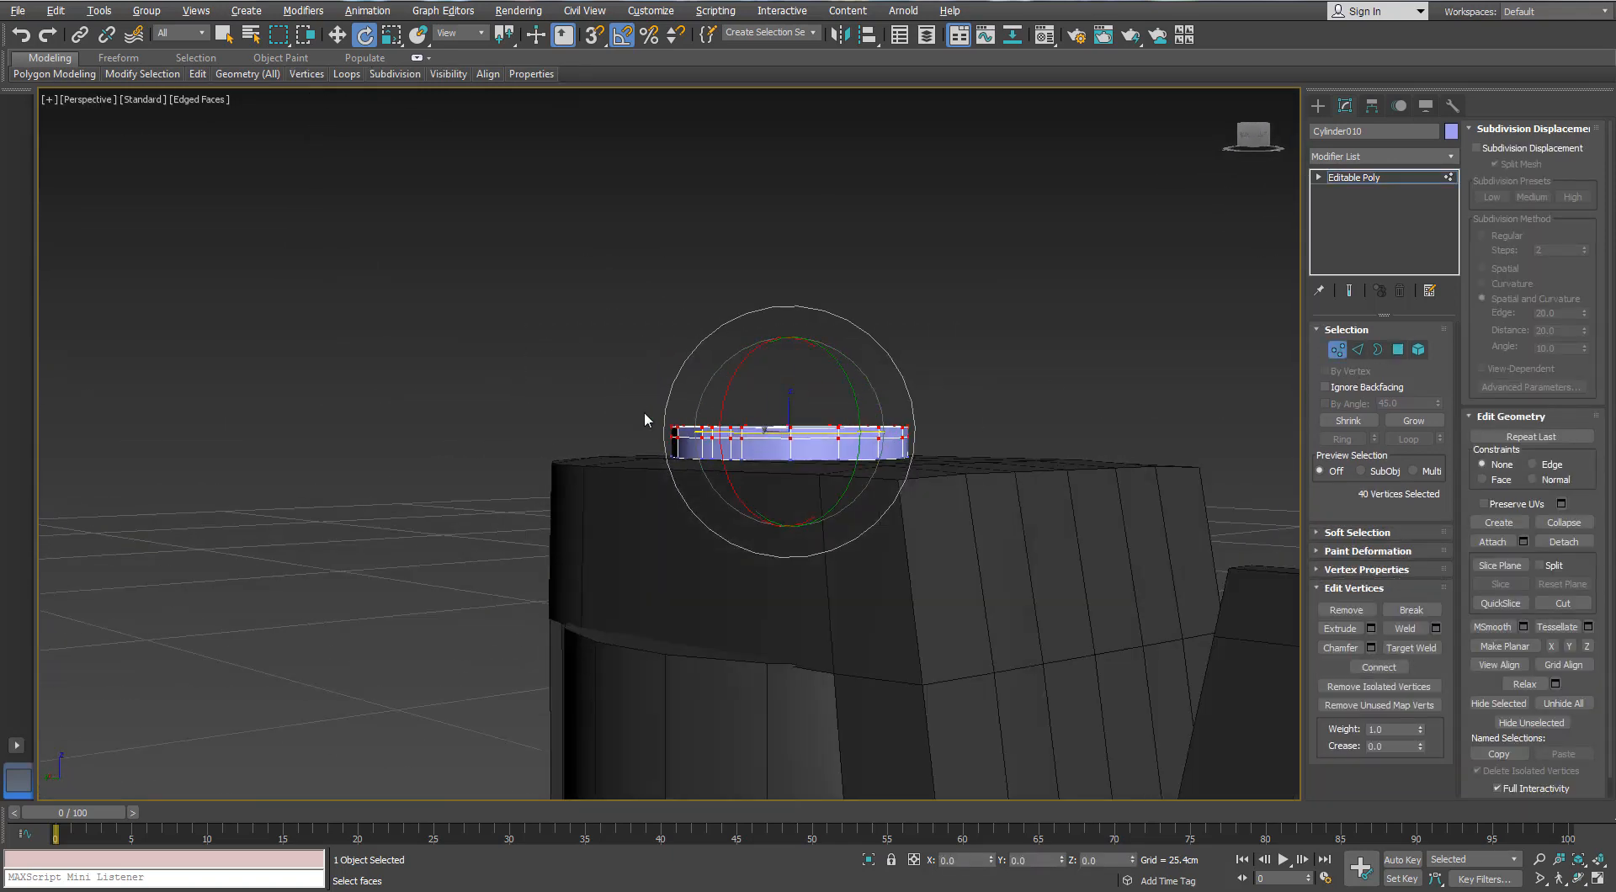
scroll(763, 405, up, 5)
key(w)
drag(831, 393, 827, 413)
scroll(827, 413, down, 6)
alt+middle_drag(547, 396, 620, 440)
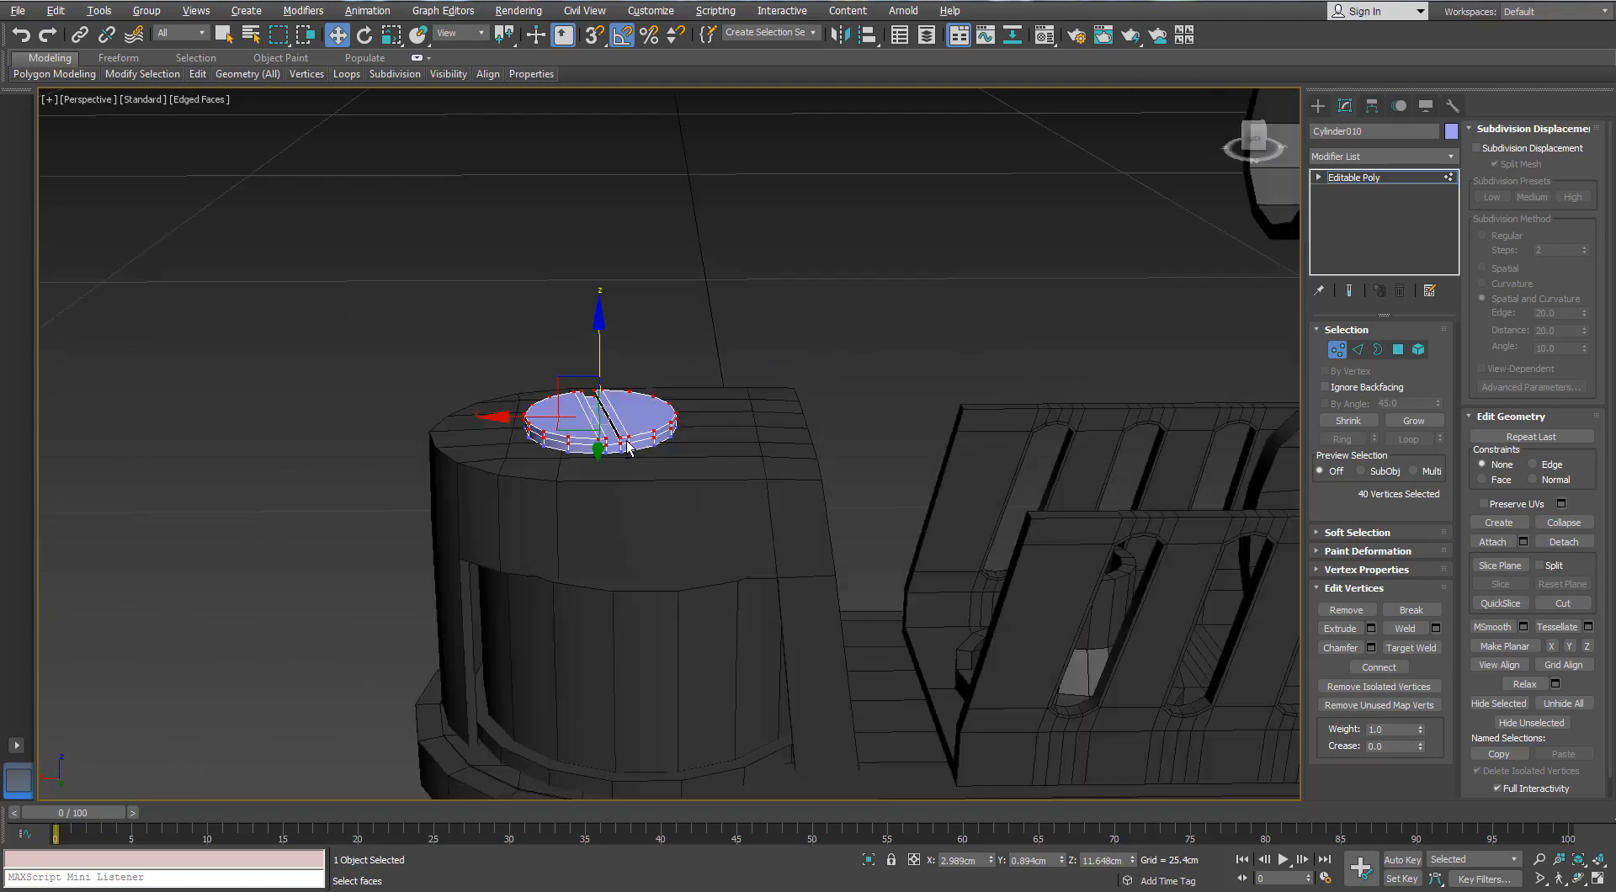
- Isolate the slotted disc, delete its three bottom polygons, and exit isolation
scroll(606, 429, up, 5)
alt+middle_drag(471, 429, 652, 446)
scroll(653, 446, up, 3)
key(alt+q)
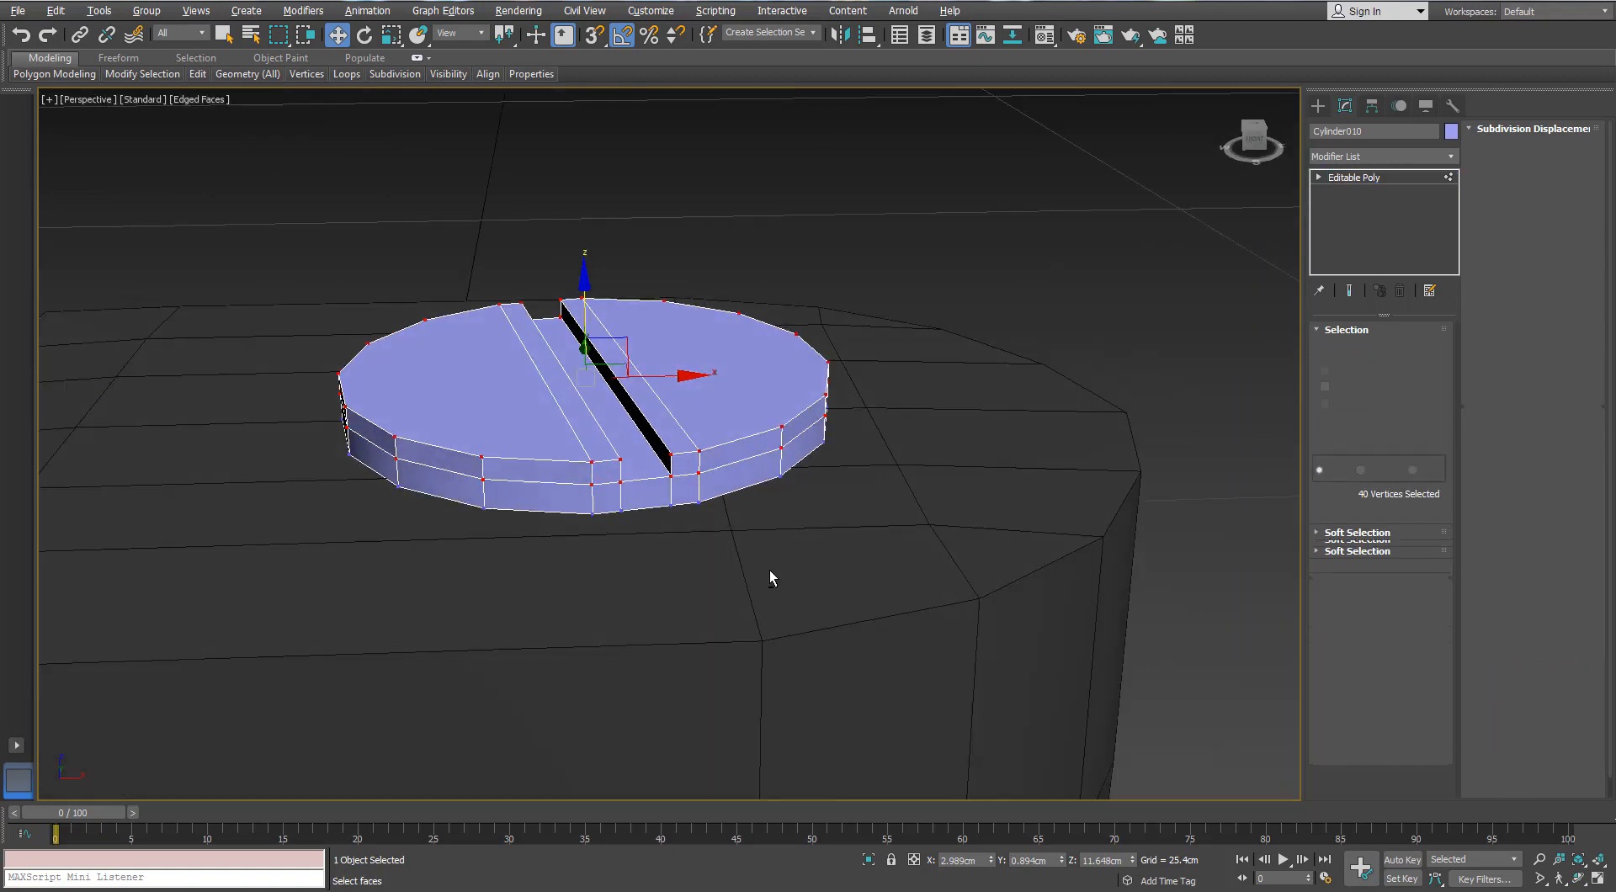
alt+middle_drag(770, 568, 810, 371)
click(1401, 349)
click(767, 416)
ctrl+click(703, 403)
ctrl+click(837, 460)
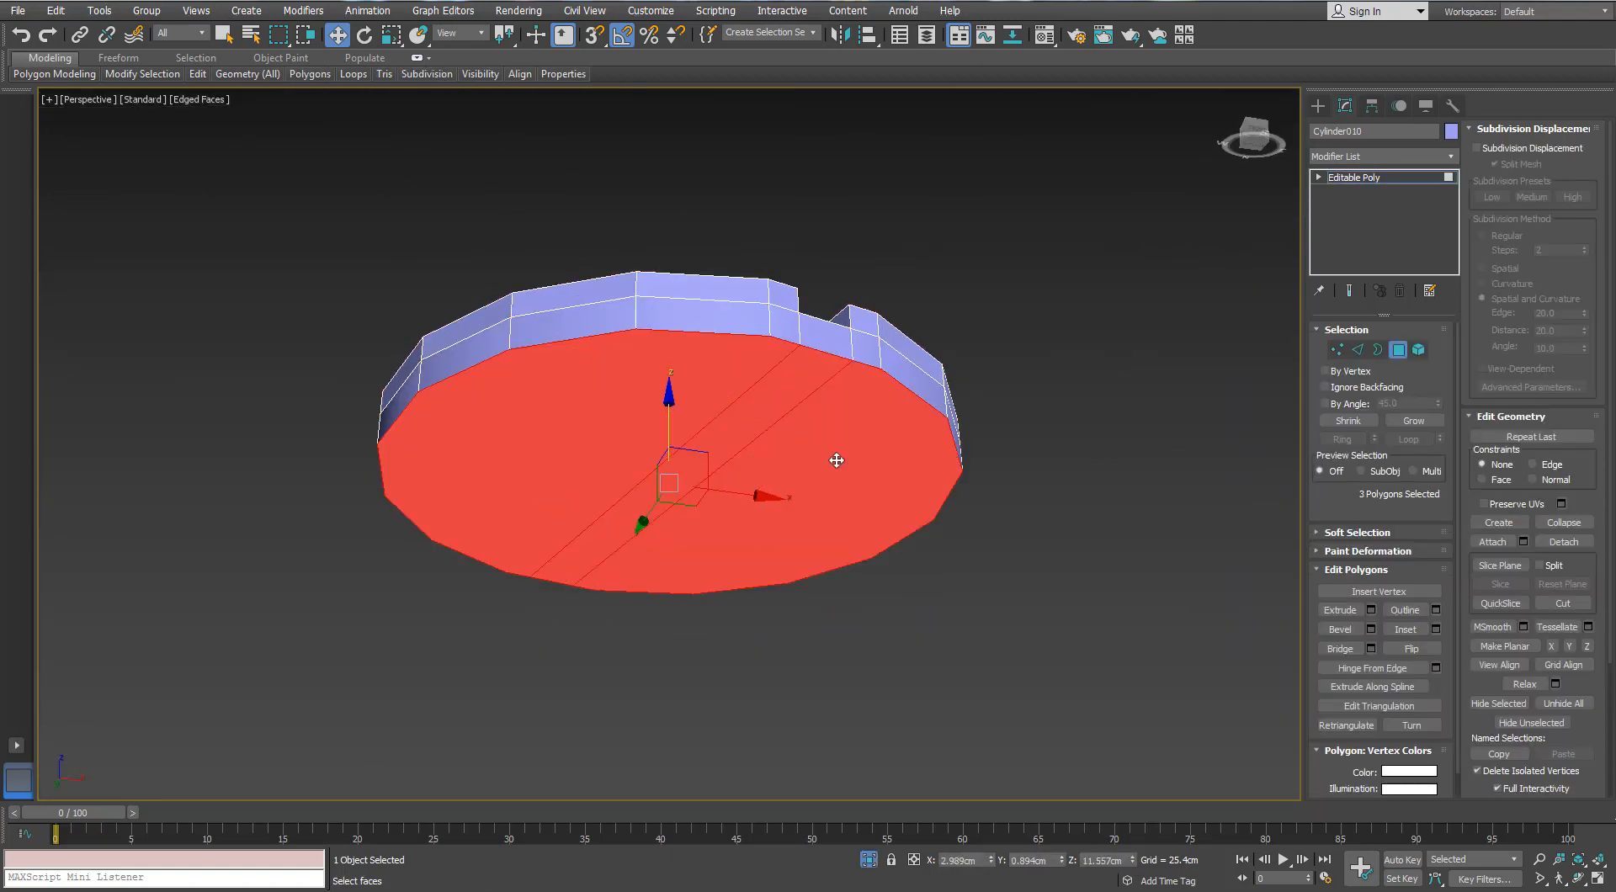
key(Delete)
click(870, 860)
alt+middle_drag(781, 453, 759, 476)
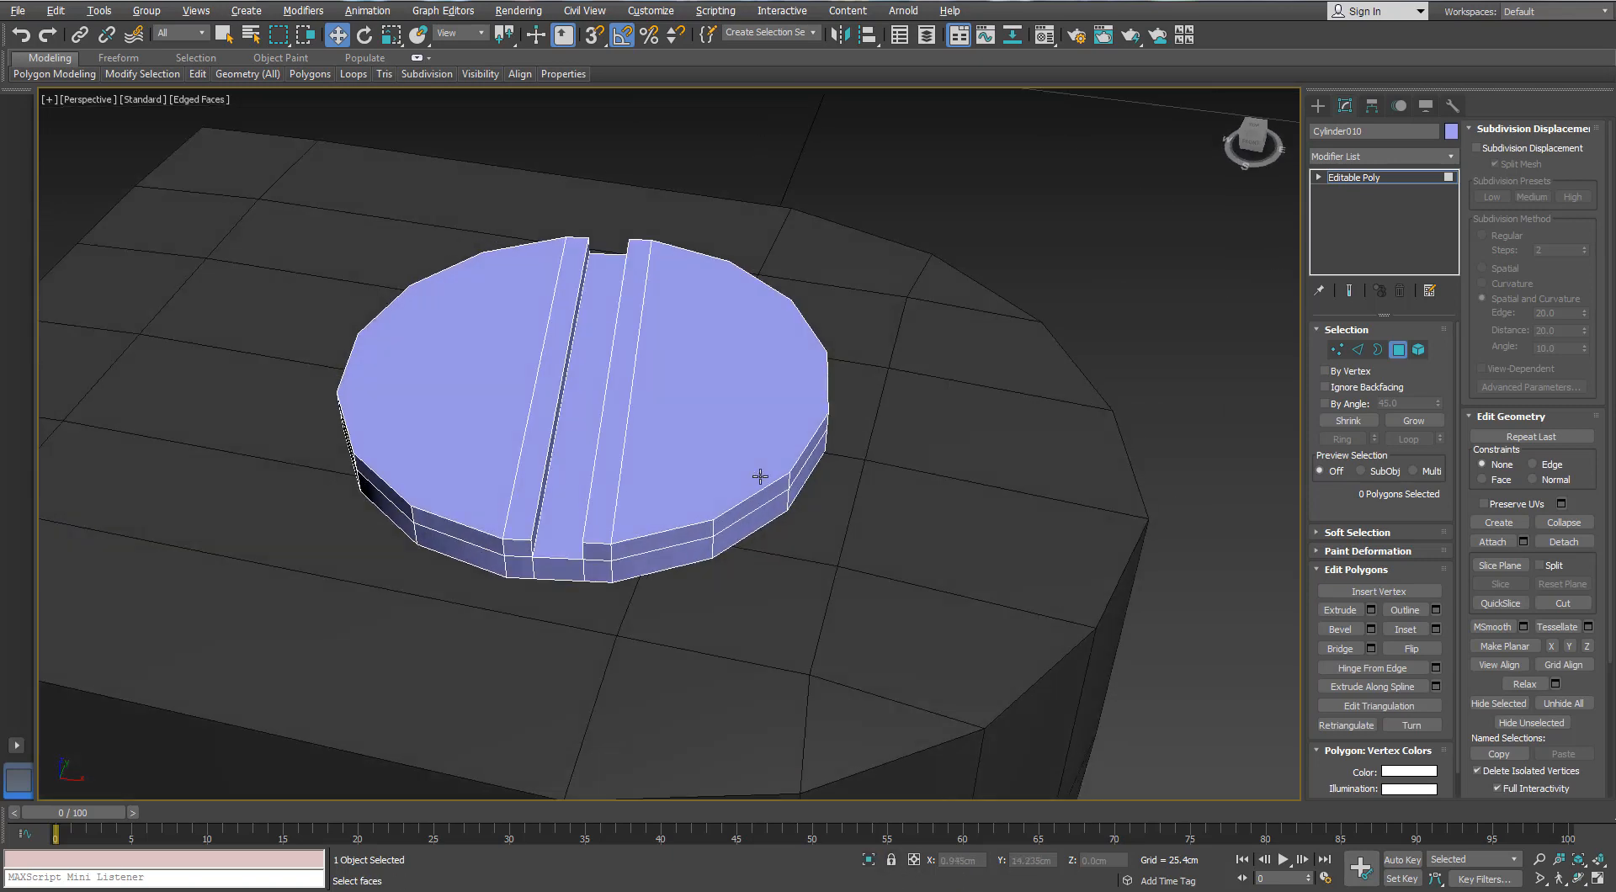
- Leave polygon editing and flatten the whole slotted disc to about 69% in Z
scroll(757, 476, down, 3)
middle_drag(644, 439, 743, 443)
scroll(743, 444, down, 3)
click(1397, 350)
scroll(823, 481, up, 3)
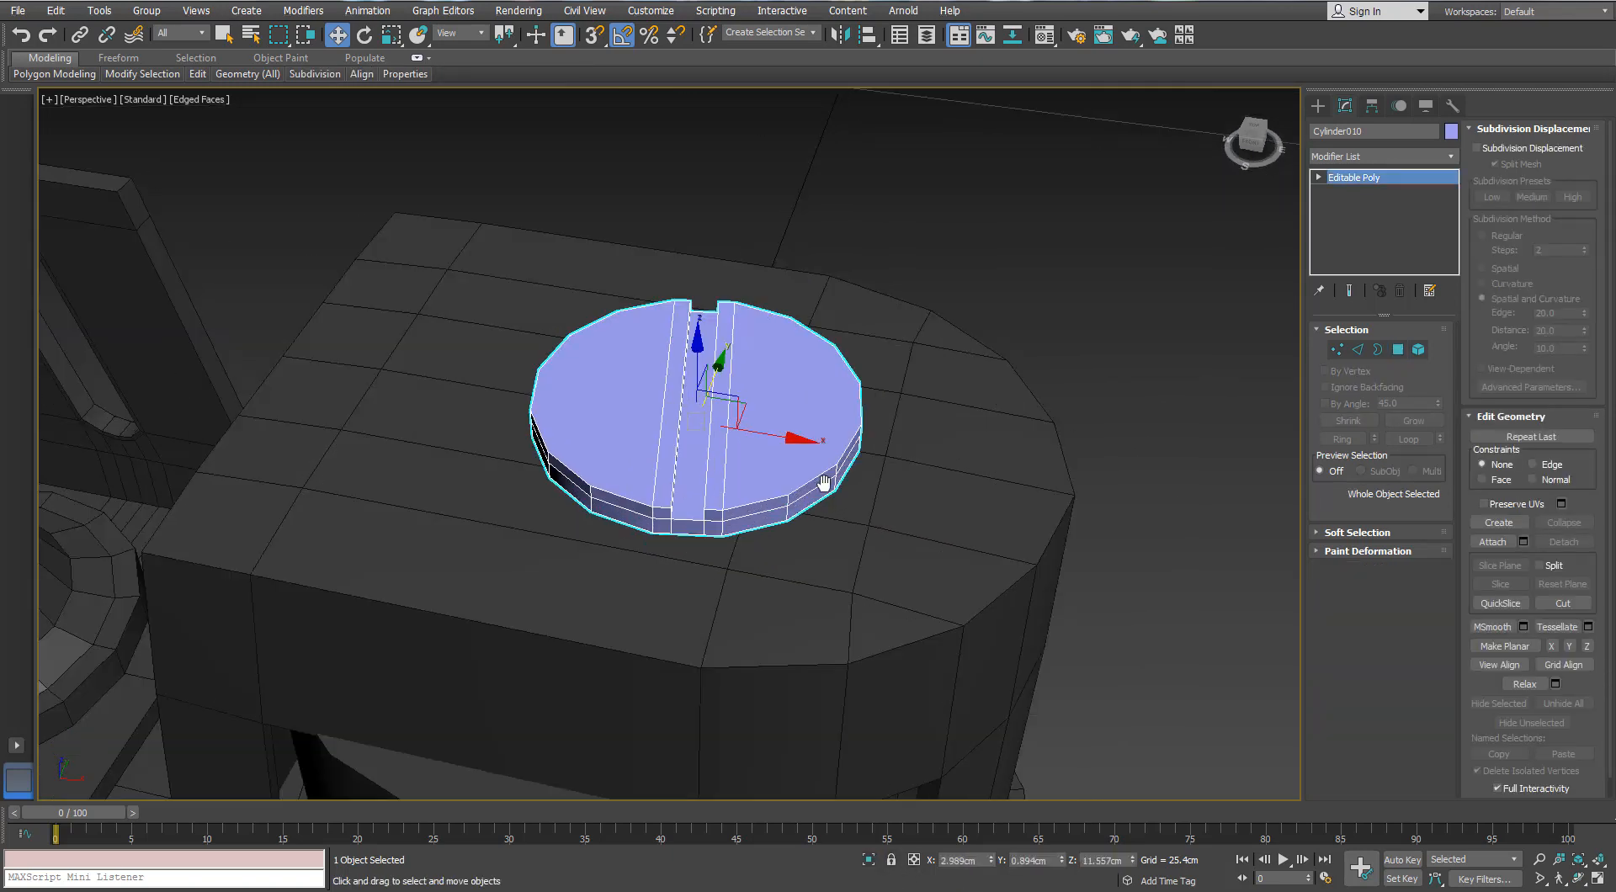
alt+middle_drag(850, 371, 864, 412)
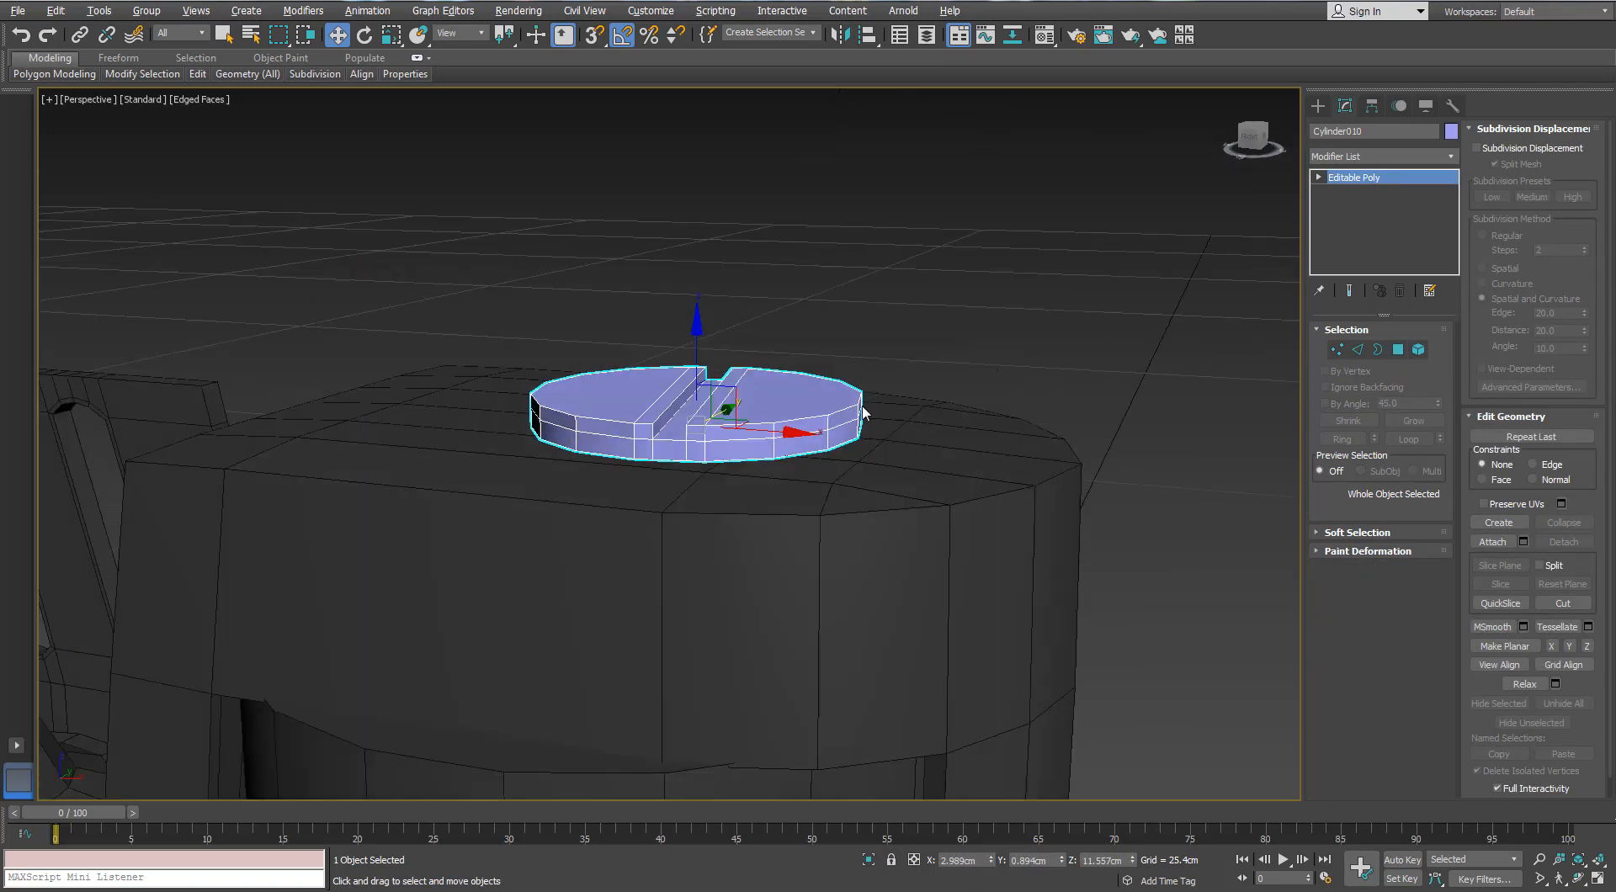
drag(695, 320, 692, 340)
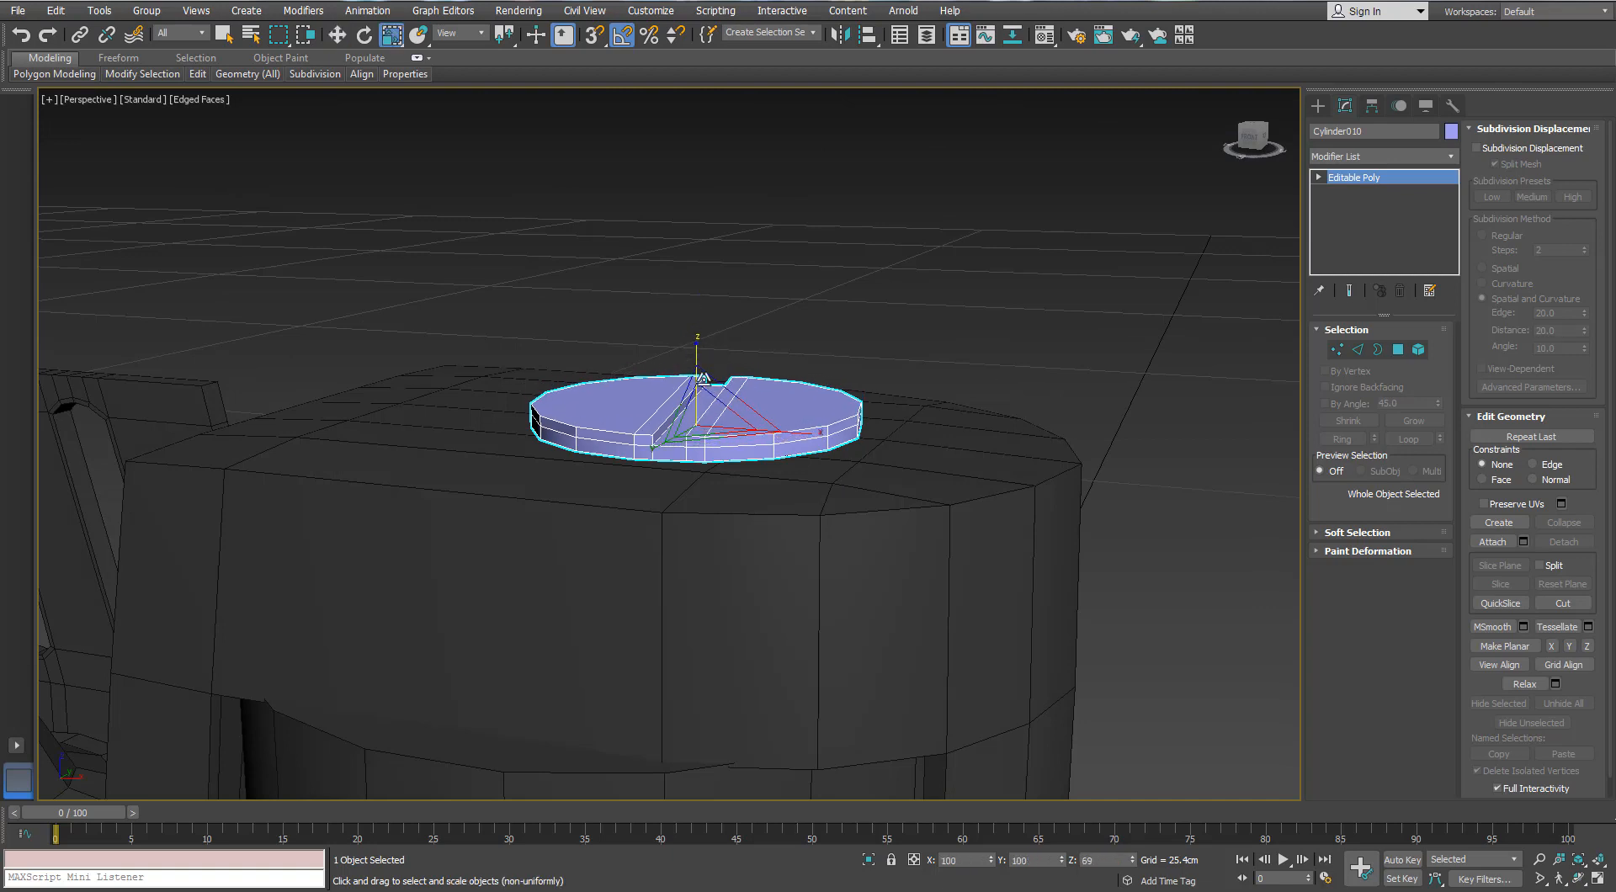
alt+middle_drag(692, 340, 695, 303)
- Extend the slotted disc's open bottom border outward to about 106% as a thin flange
key(3)
click(810, 490)
scroll(810, 490, up, 2)
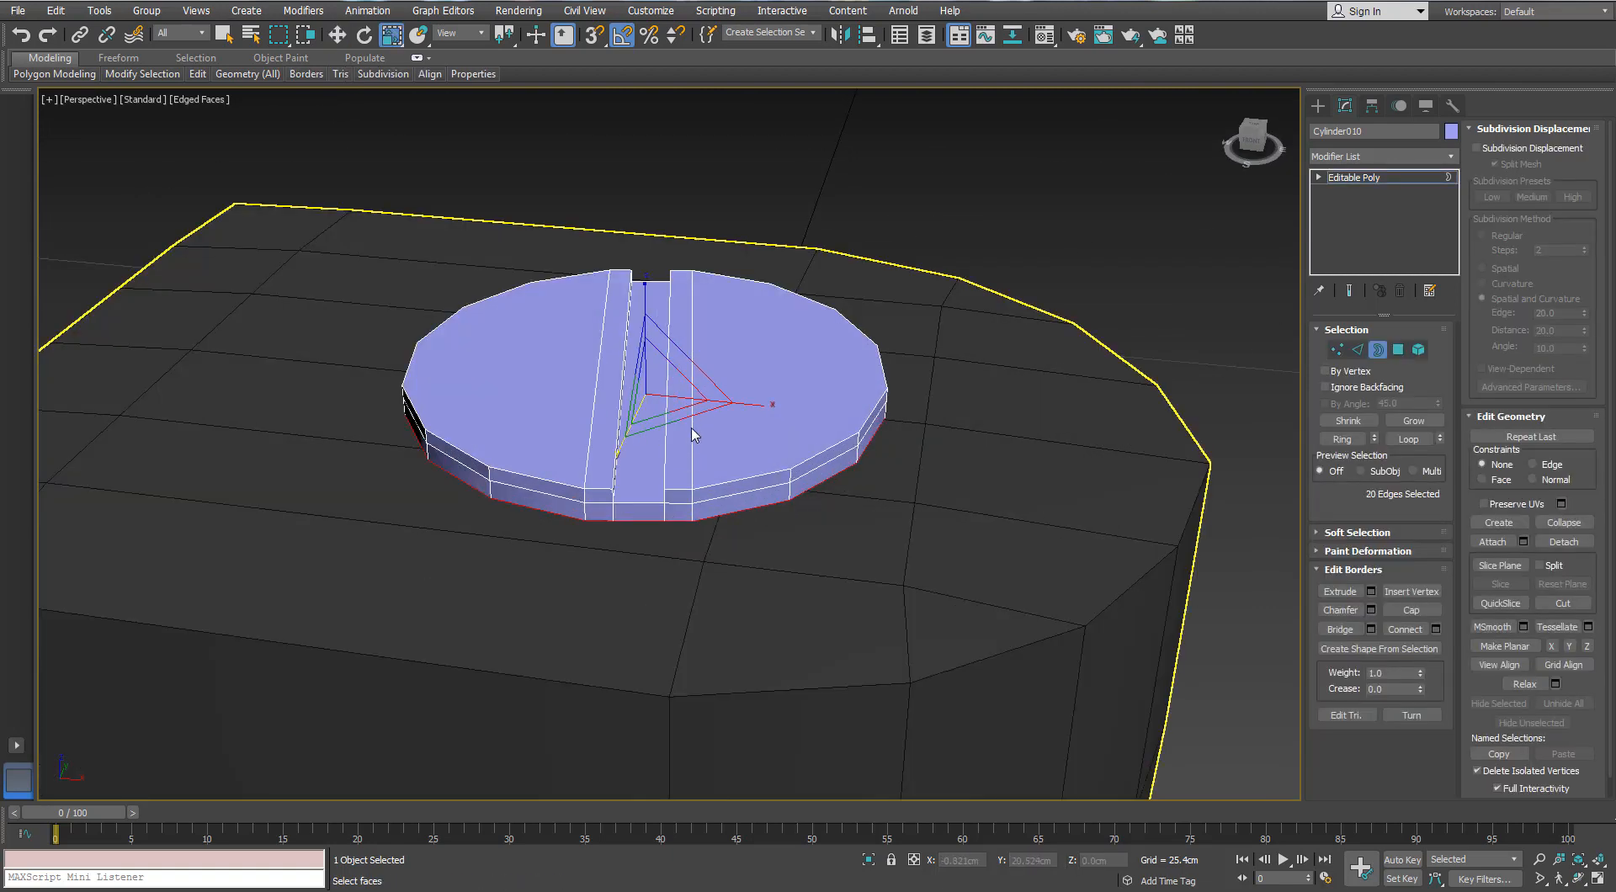
shift+drag(655, 389, 654, 383)
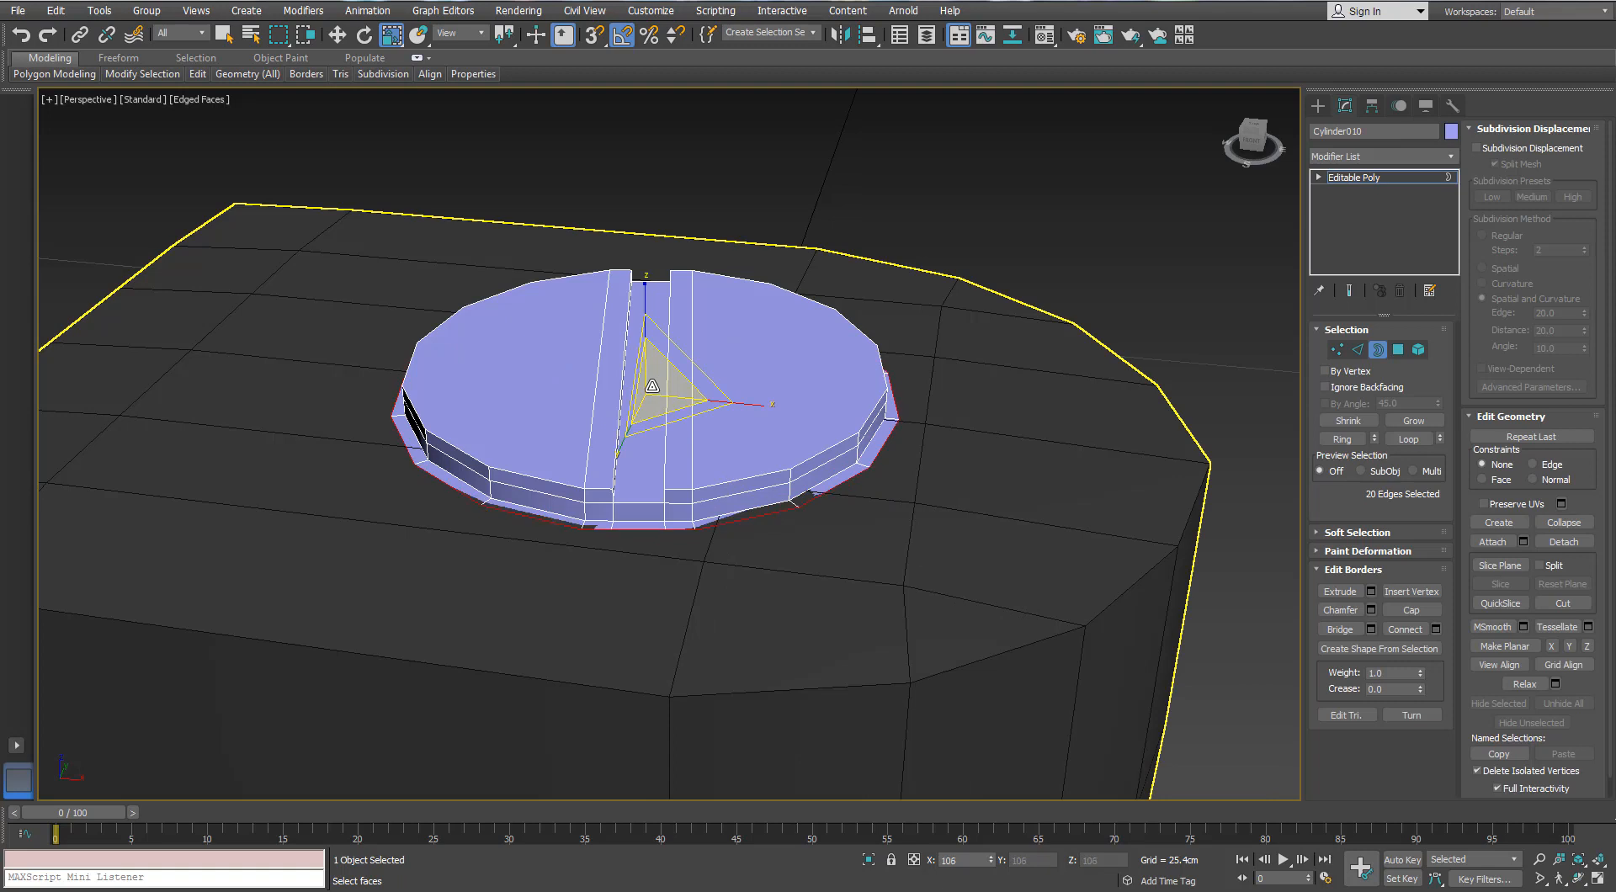
- Extrude the disc flange's open border slightly downward along Z to form a short outer wall
key(w)
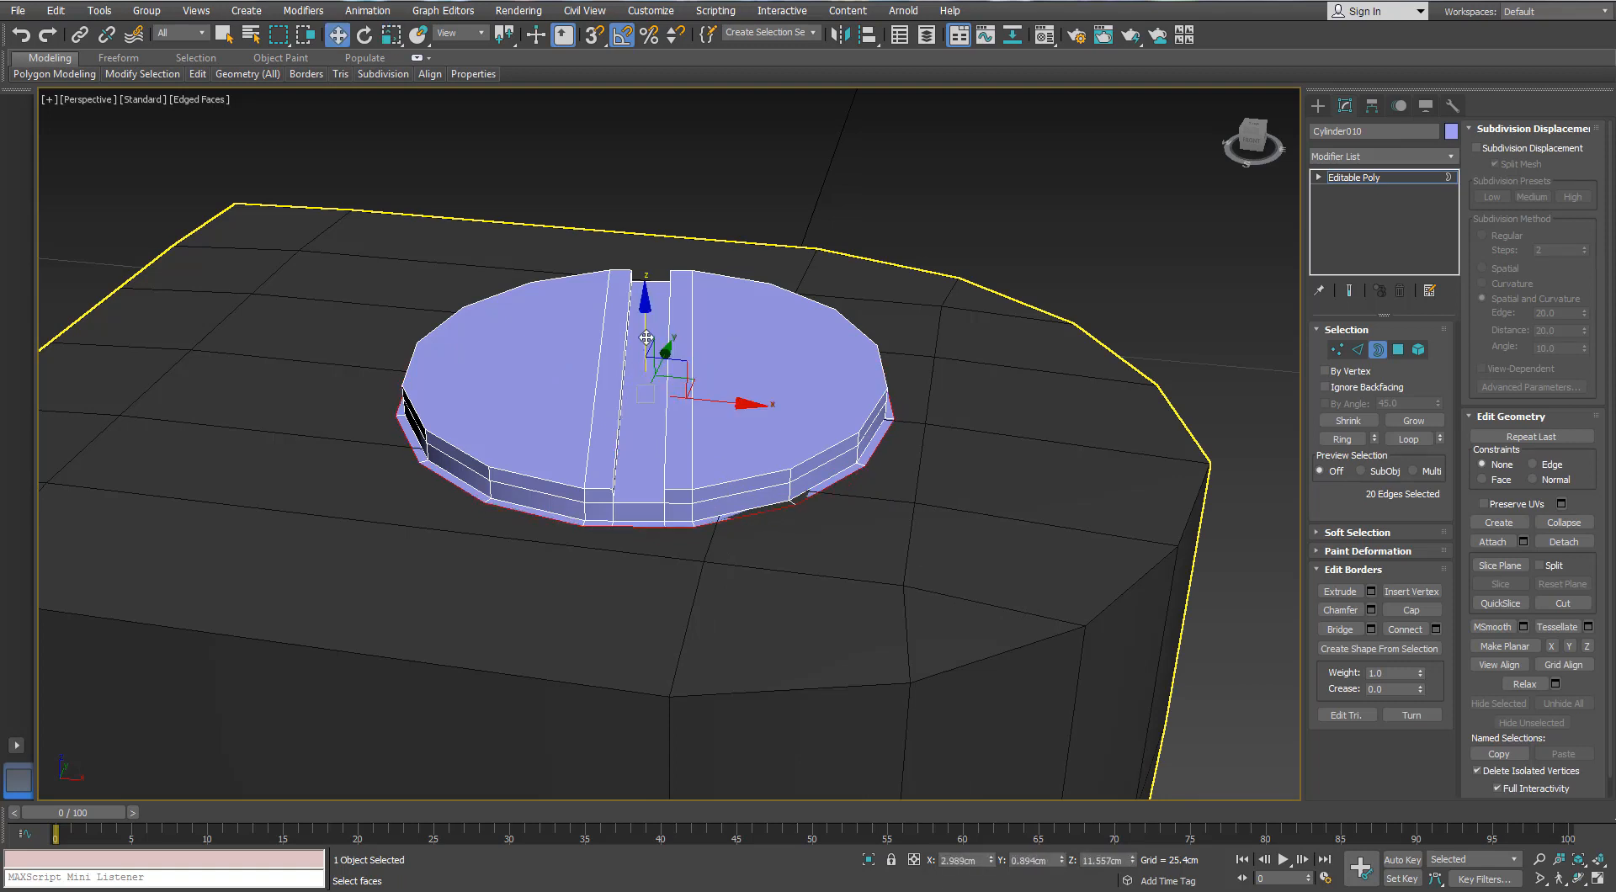
mouse_move(653, 343)
shift+mouse_down()
mouse_move(656, 369)
mouse_move(647, 349)
shift+mouse_up()
alt+middle_drag(647, 348, 601, 374)
- Chamfer the flange's outer edge loop by 0.05 cm with 2 segments
click(1358, 350)
double_click(427, 467)
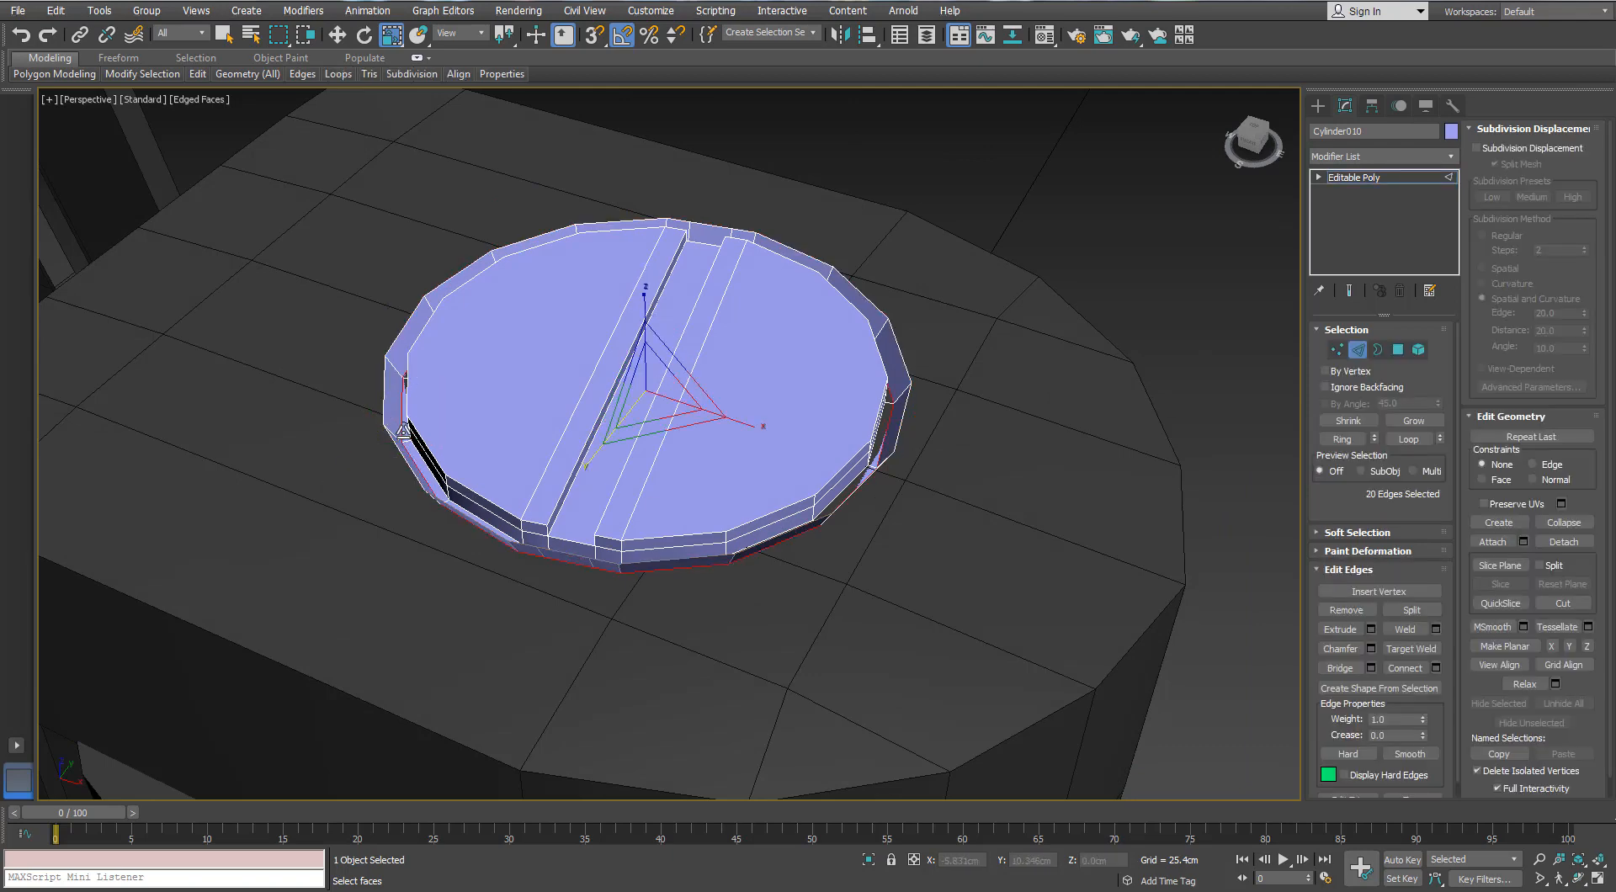
alt+middle_drag(589, 451, 523, 446)
scroll(490, 443, up, 3)
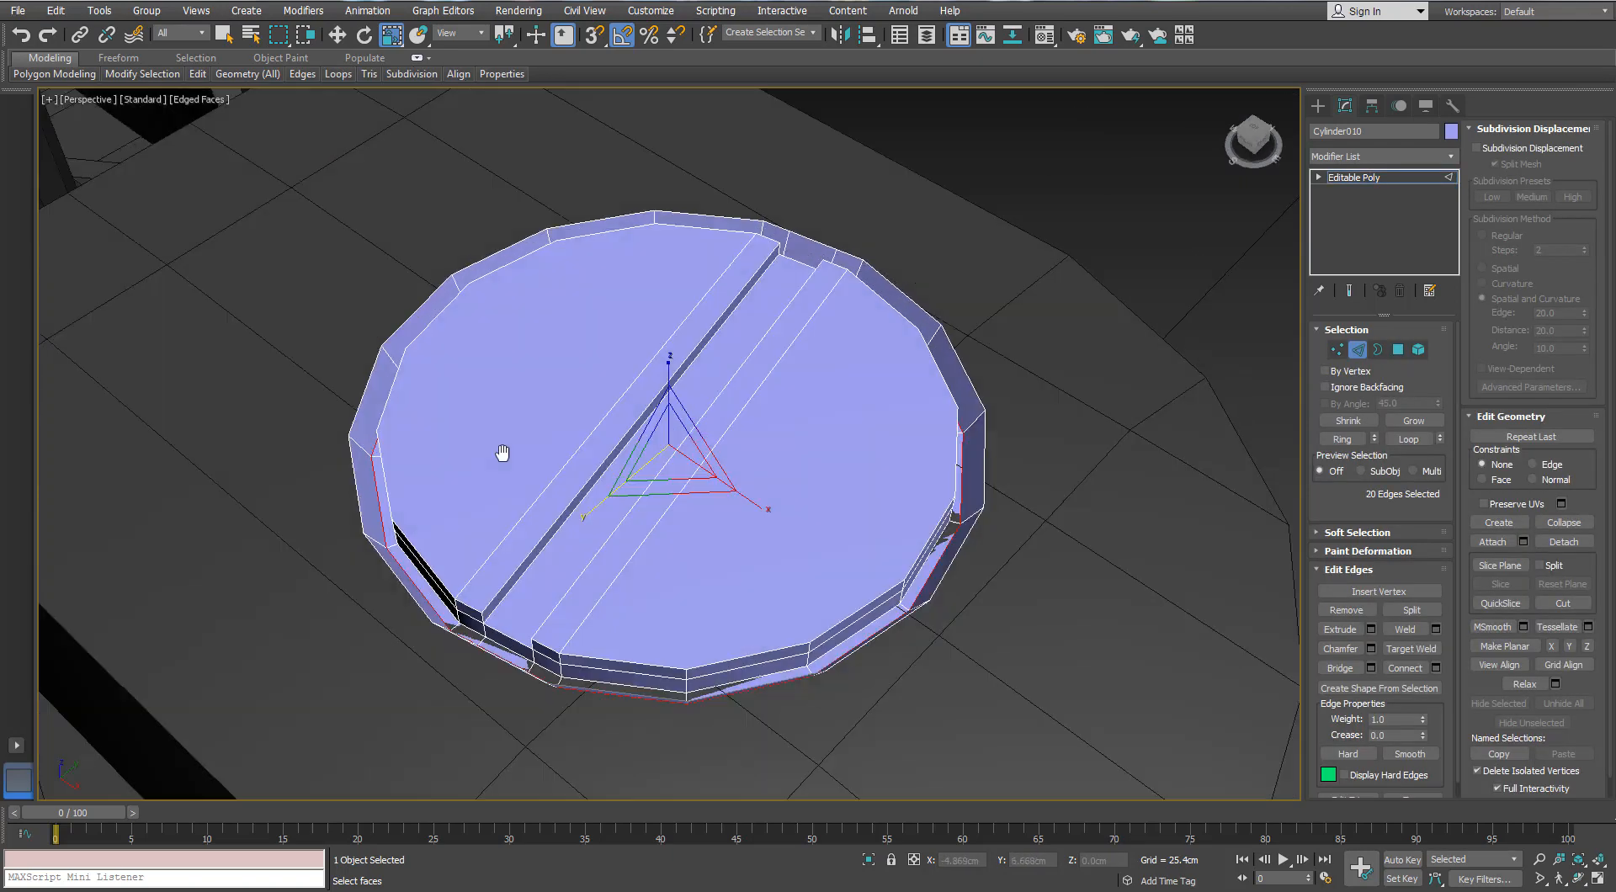
click(1372, 649)
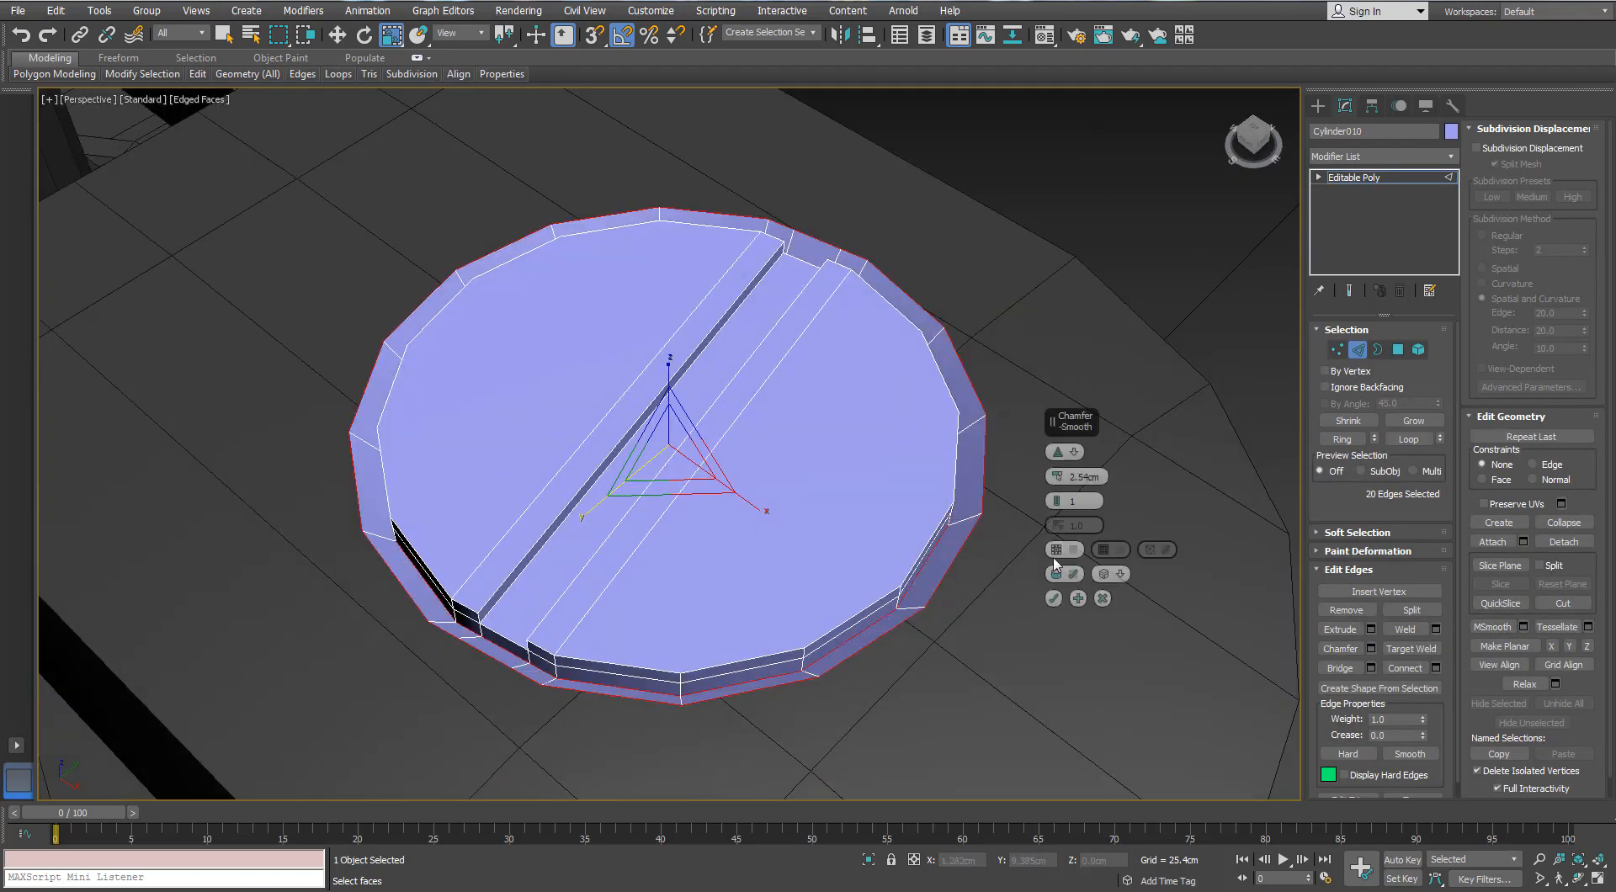
drag(1055, 476, 1055, 458)
click(1056, 499)
alt+middle_drag(599, 447, 633, 411)
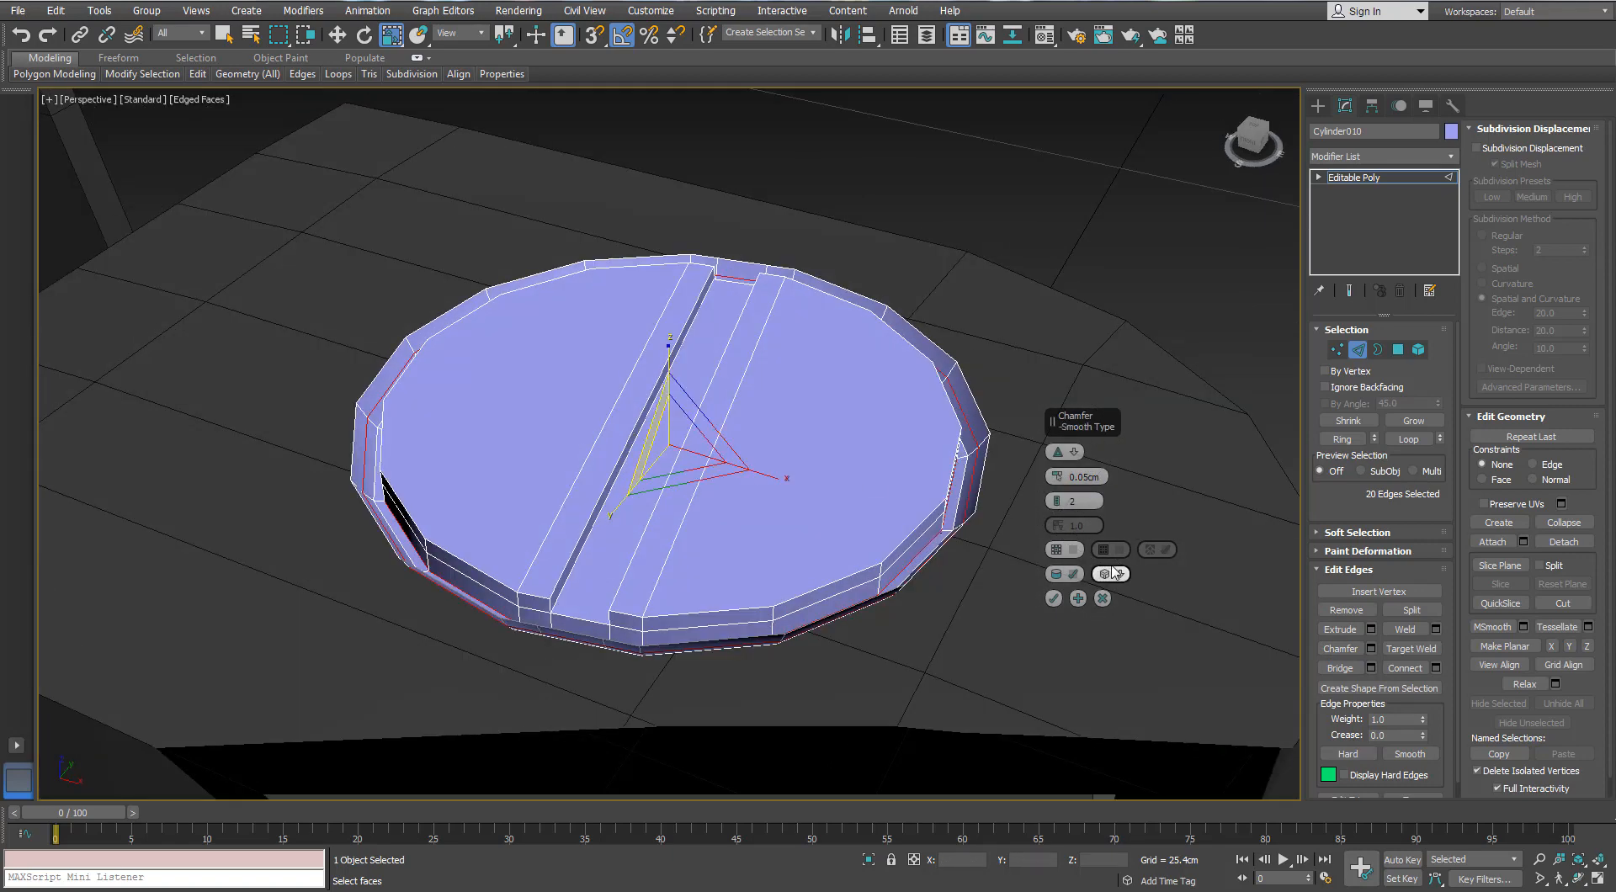
click(1054, 598)
- Leave edge editing and apply TurboSmooth to the slotted disc to check its smoothed shape without edged faces
key(2)
click(1449, 160)
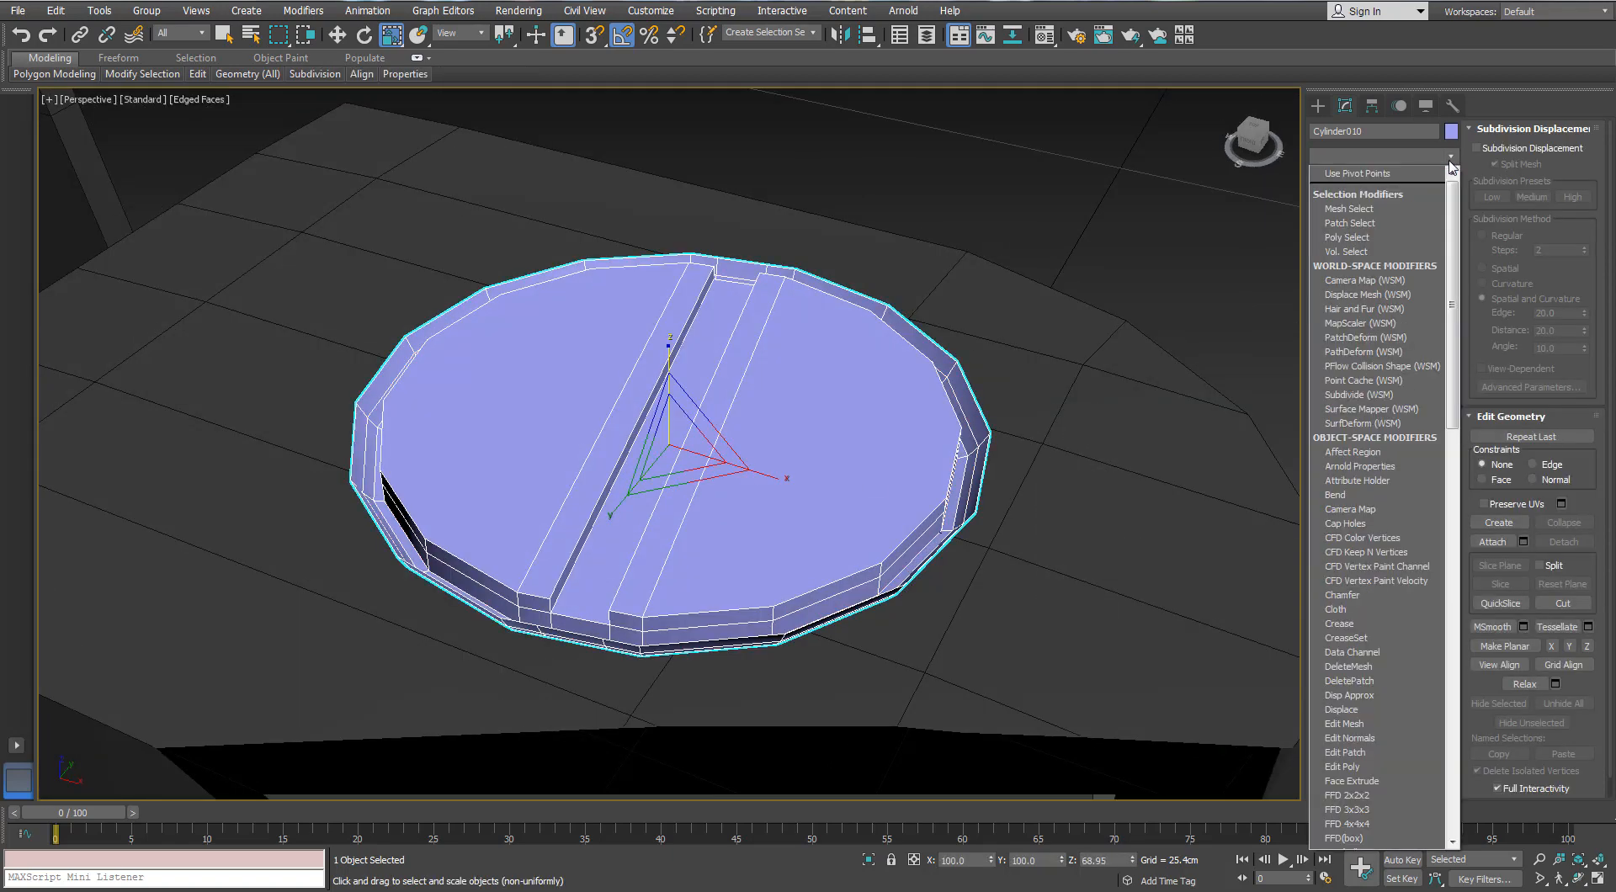
key(t)
key(t)
key(t)
key(Return)
scroll(783, 340, down, 5)
key(F4)
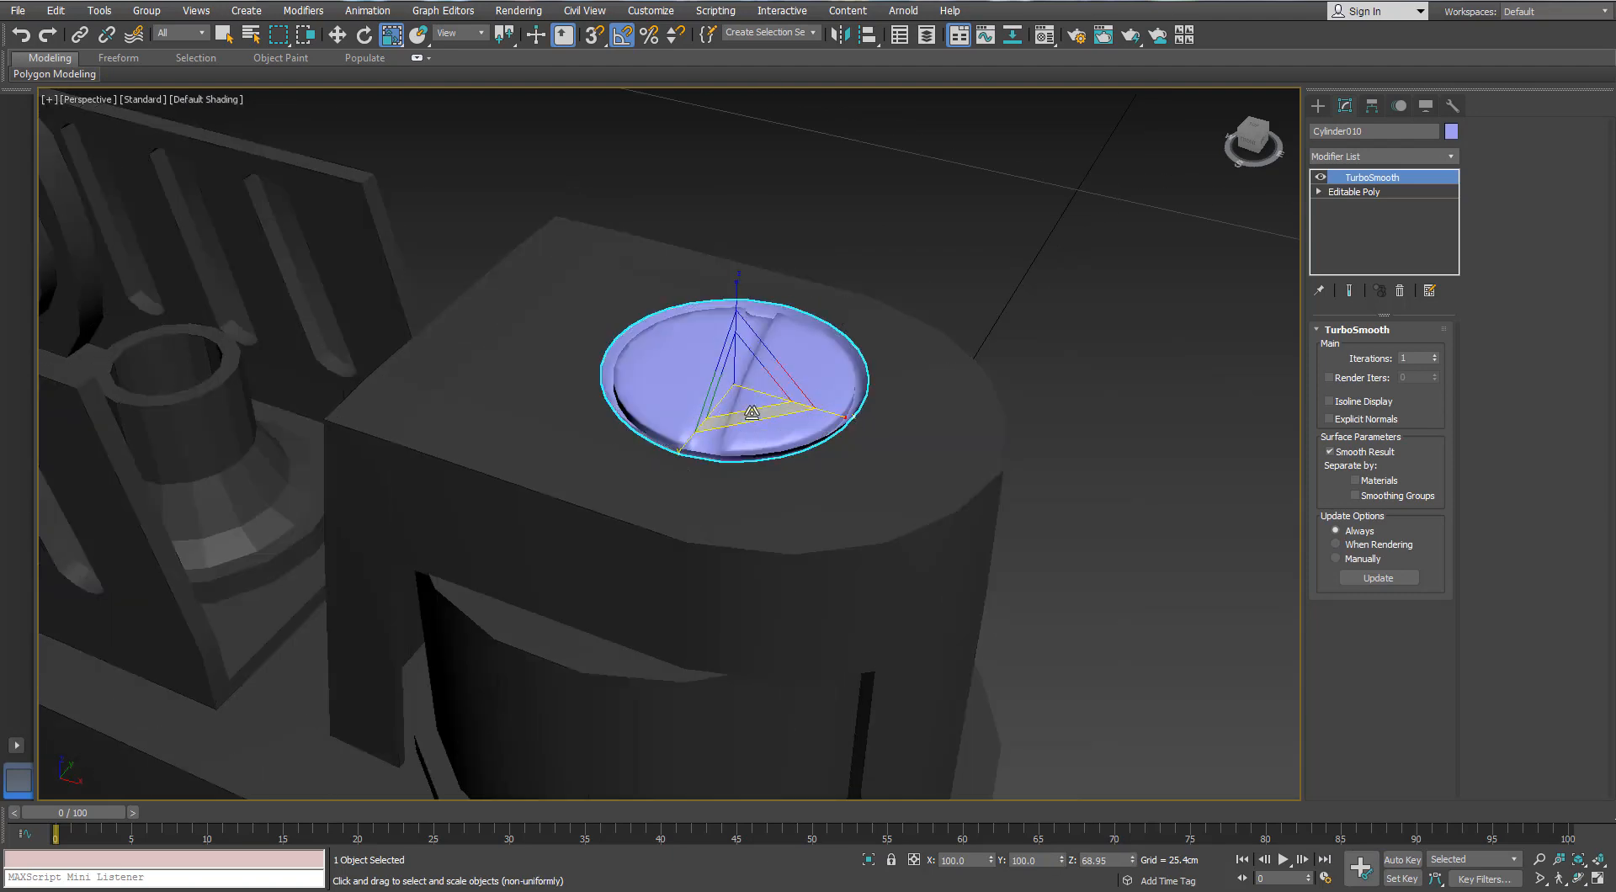
scroll(752, 414, up, 3)
mouse_move(752, 413)
alt+middle_down()
mouse_move(818, 495)
mouse_move(763, 412)
alt+middle_up()
scroll(804, 479, down, 5)
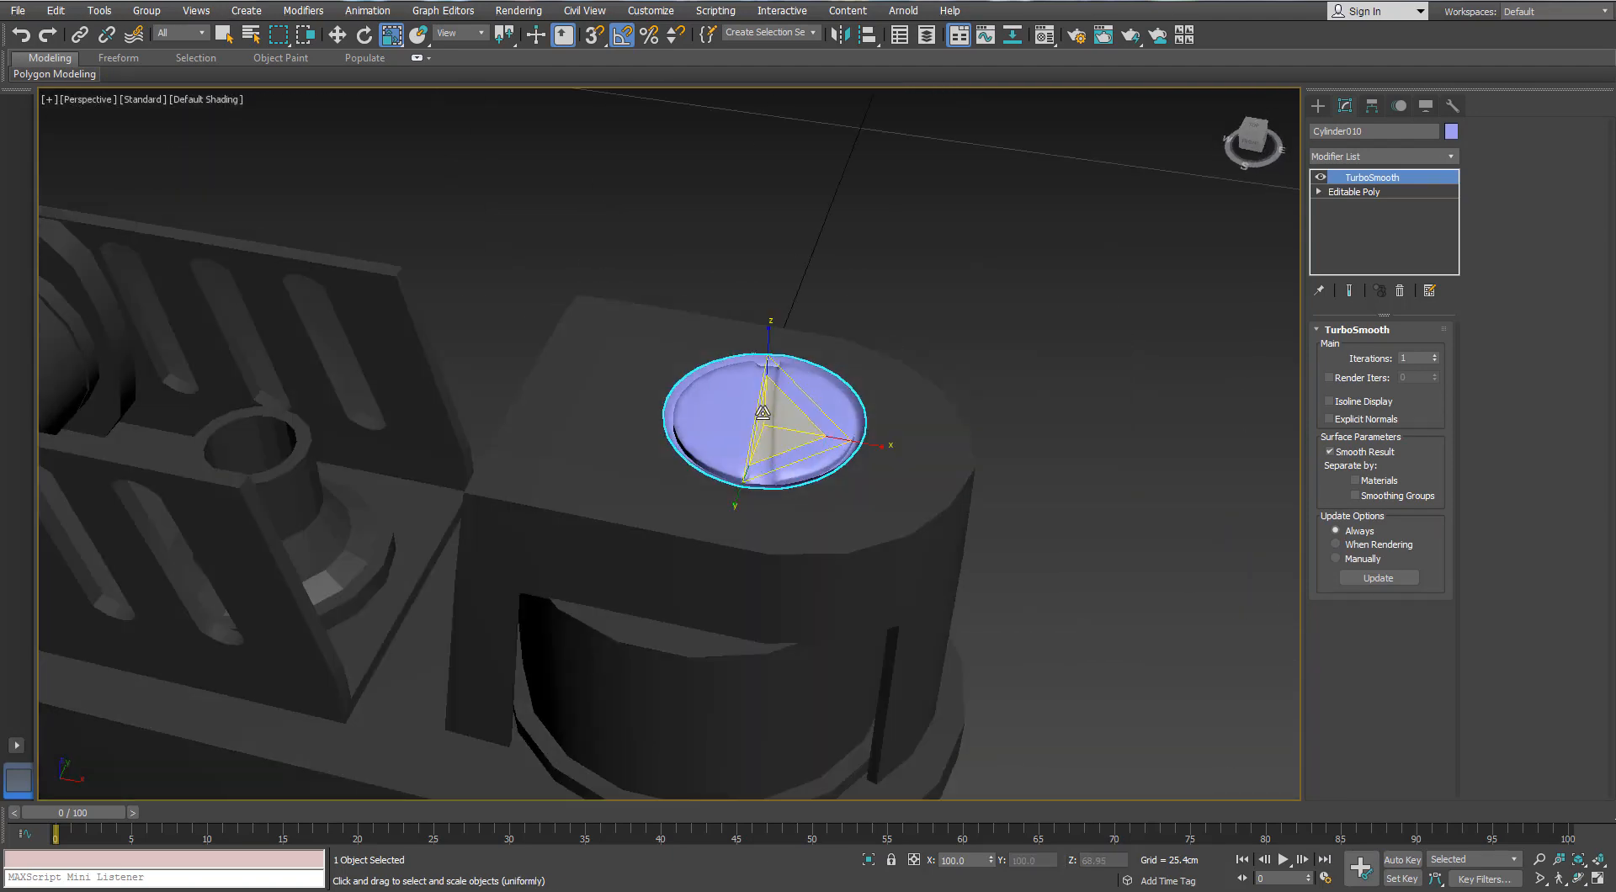
- Show edged faces again and delete the TurboSmooth modifier from the slotted disc
key(F4)
scroll(762, 413, up, 5)
click(1371, 191)
right_click(1380, 177)
click(1405, 204)
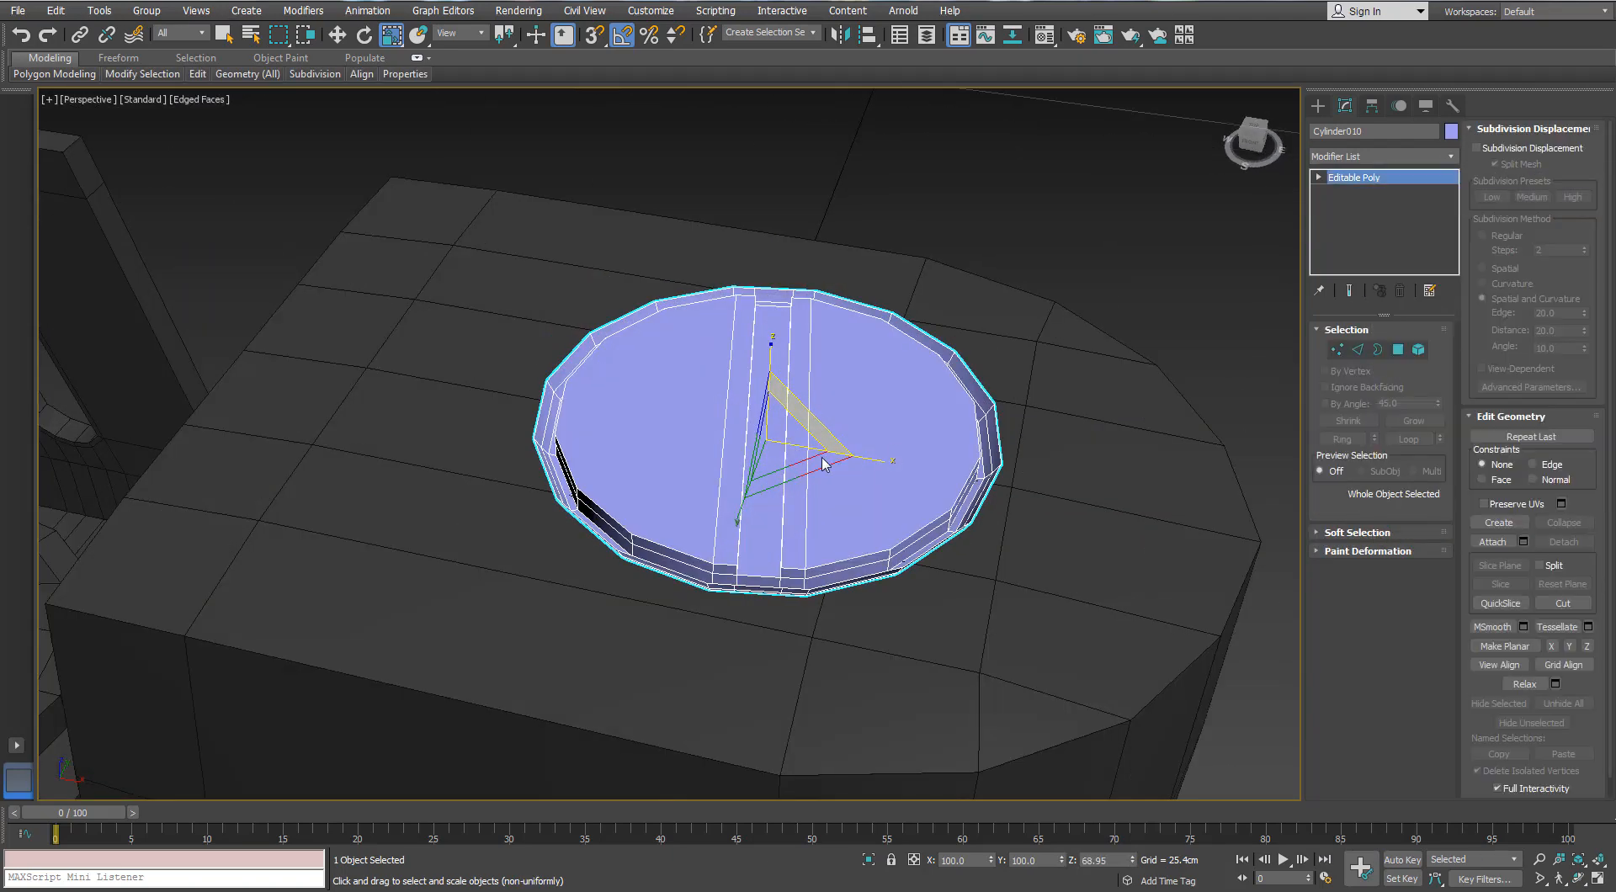
- Clone the slotted disc over to the slotted bracket and rotate the copy 90° about X
alt+middle_drag(822, 464, 804, 484)
scroll(783, 438, down, 6)
middle_drag(771, 415, 875, 349)
alt+middle_drag(740, 413, 793, 361)
mouse_move(840, 344)
shift+mouse_down()
mouse_move(542, 499)
mouse_move(450, 463)
mouse_move(408, 549)
shift+mouse_up()
key(Return)
scroll(451, 463, up, 5)
key(e)
alt+middle_drag(408, 549, 357, 516)
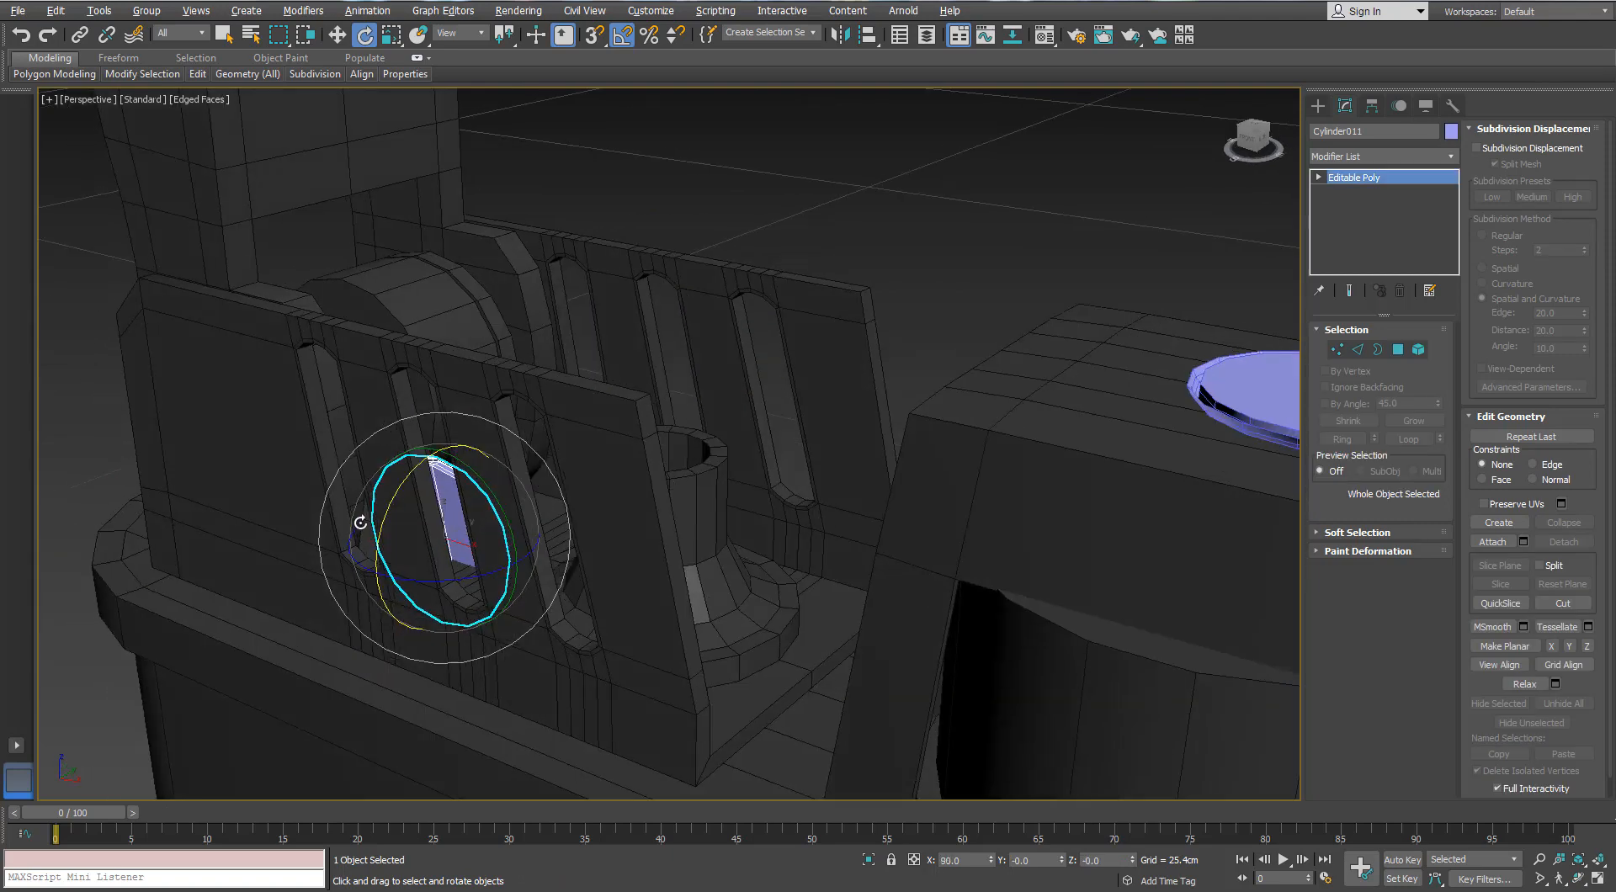
- In the front view, move the disc copy over the hinge cylinder and align their centers in X and Y
key(w)
key(f)
scroll(426, 510, down, 6)
scroll(515, 488, down, 1)
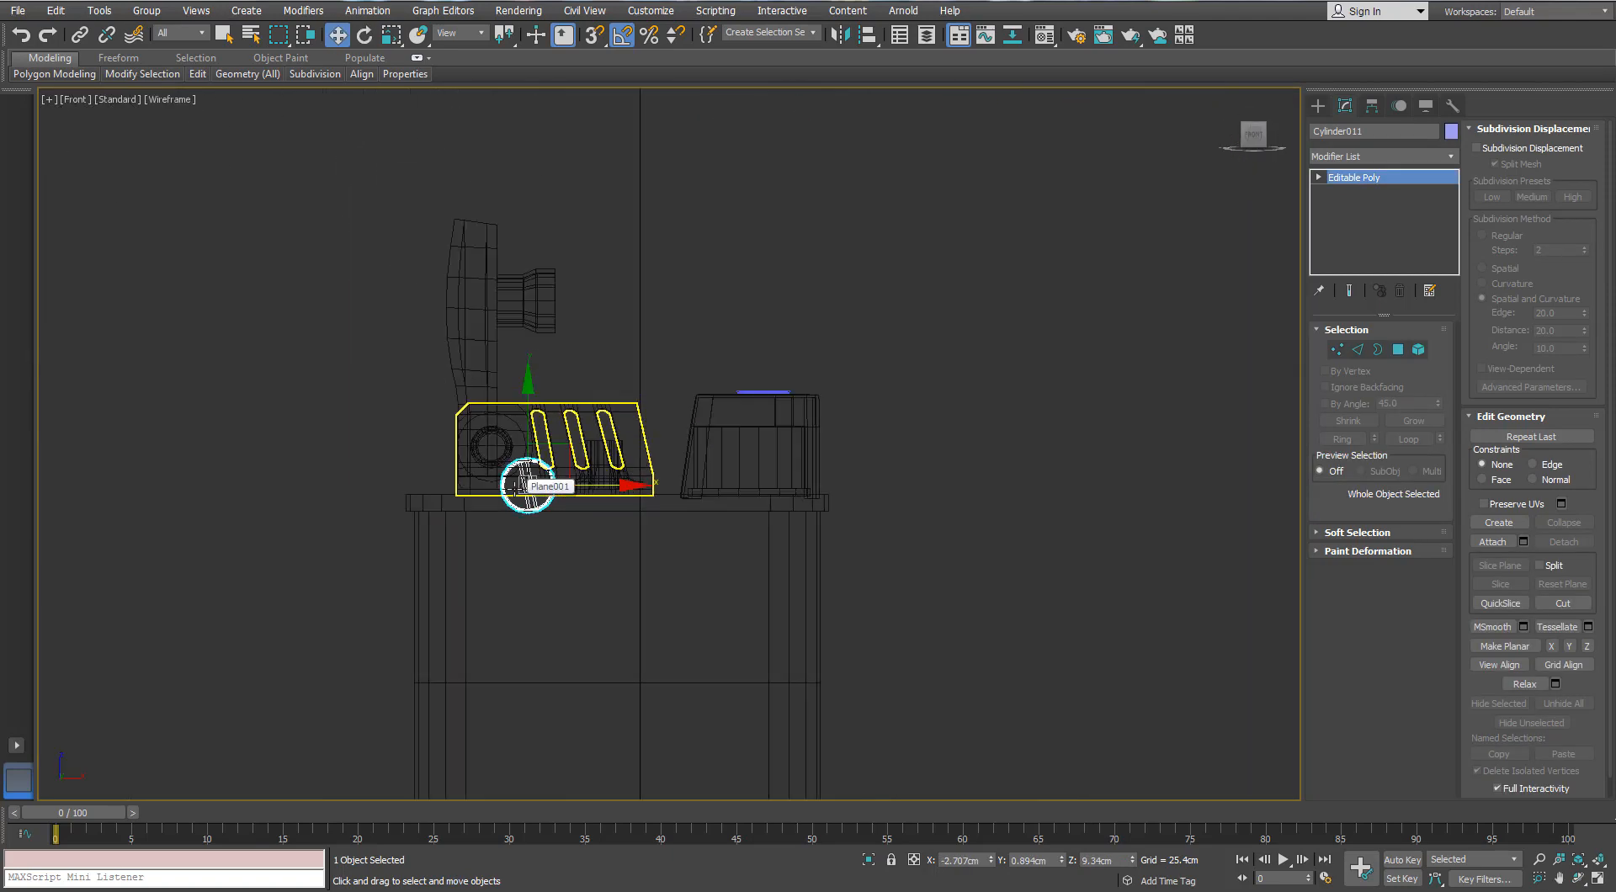
scroll(514, 488, up, 3)
drag(575, 426, 471, 318)
scroll(447, 346, up, 1)
scroll(447, 345, up, 3)
key(alt+a)
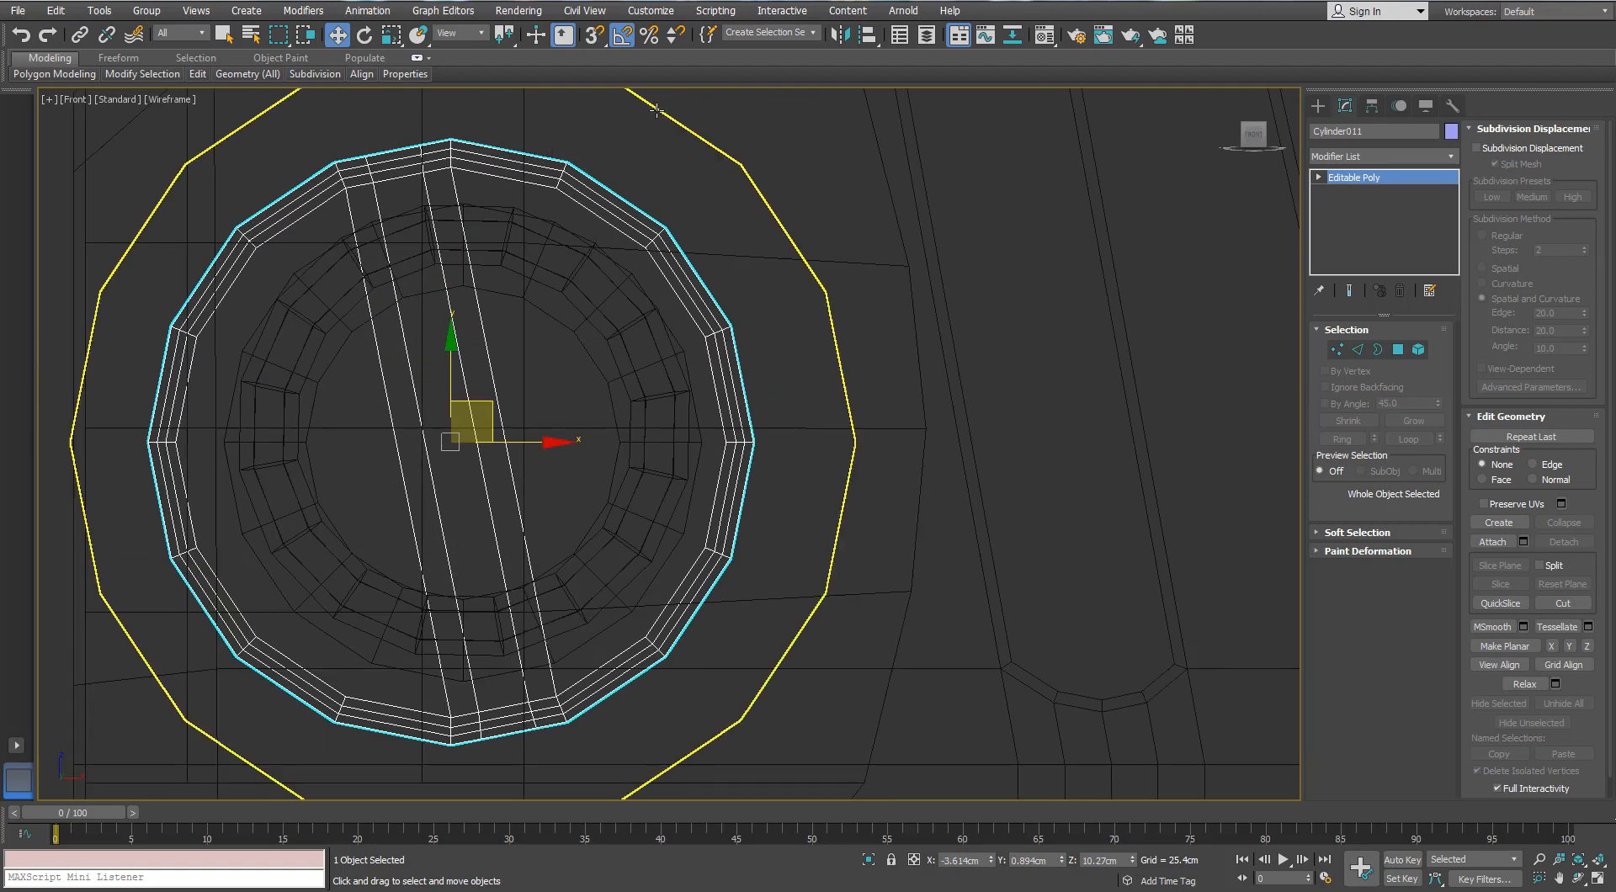
click(562, 324)
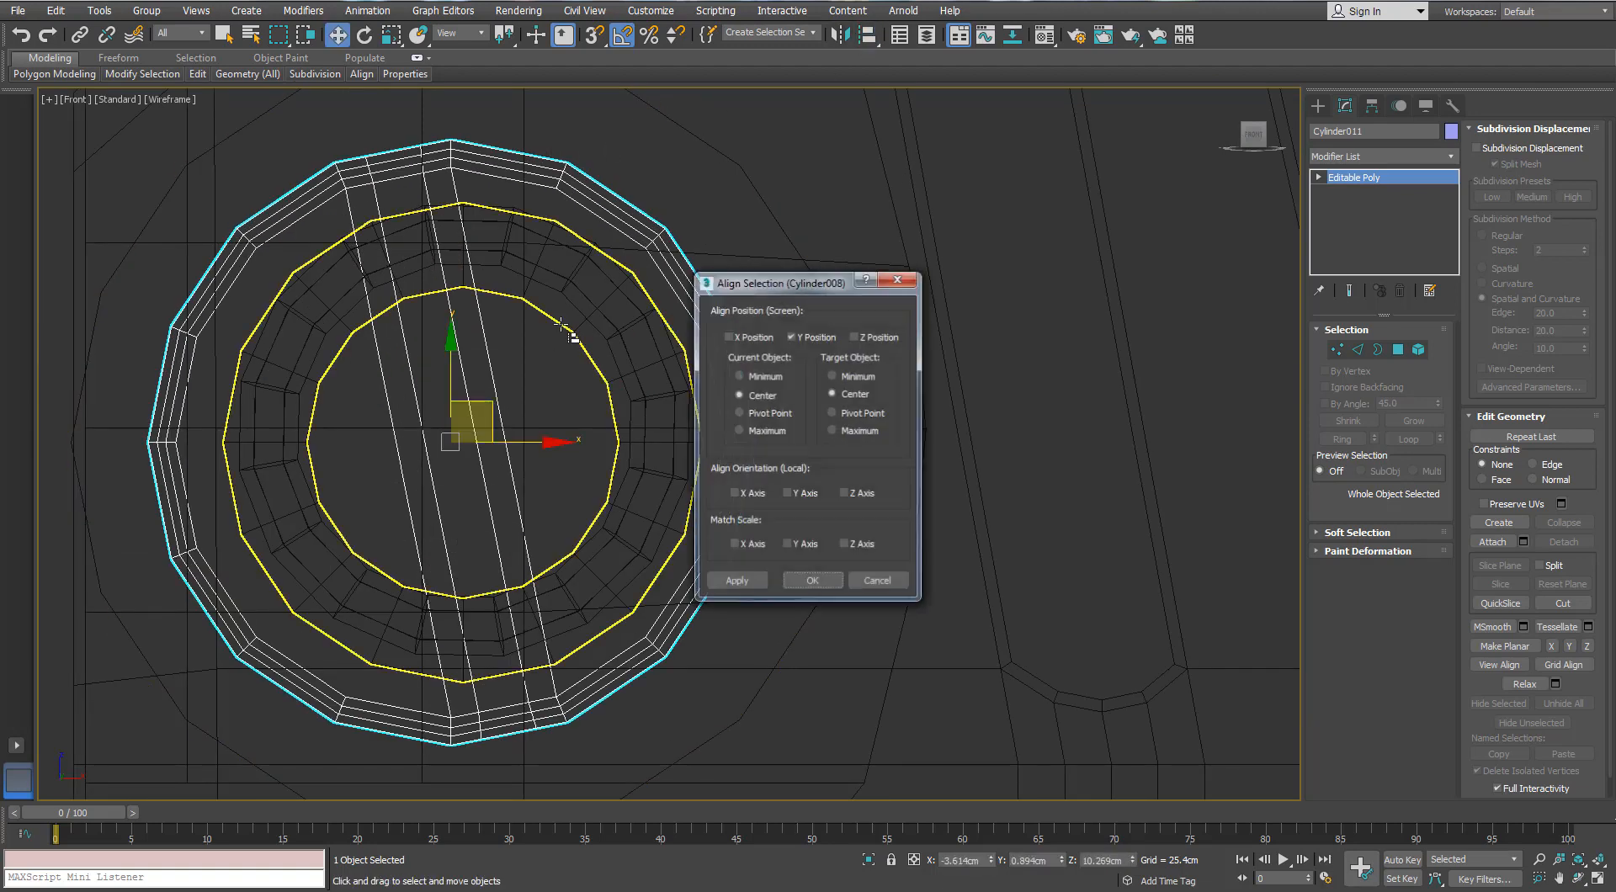
click(743, 337)
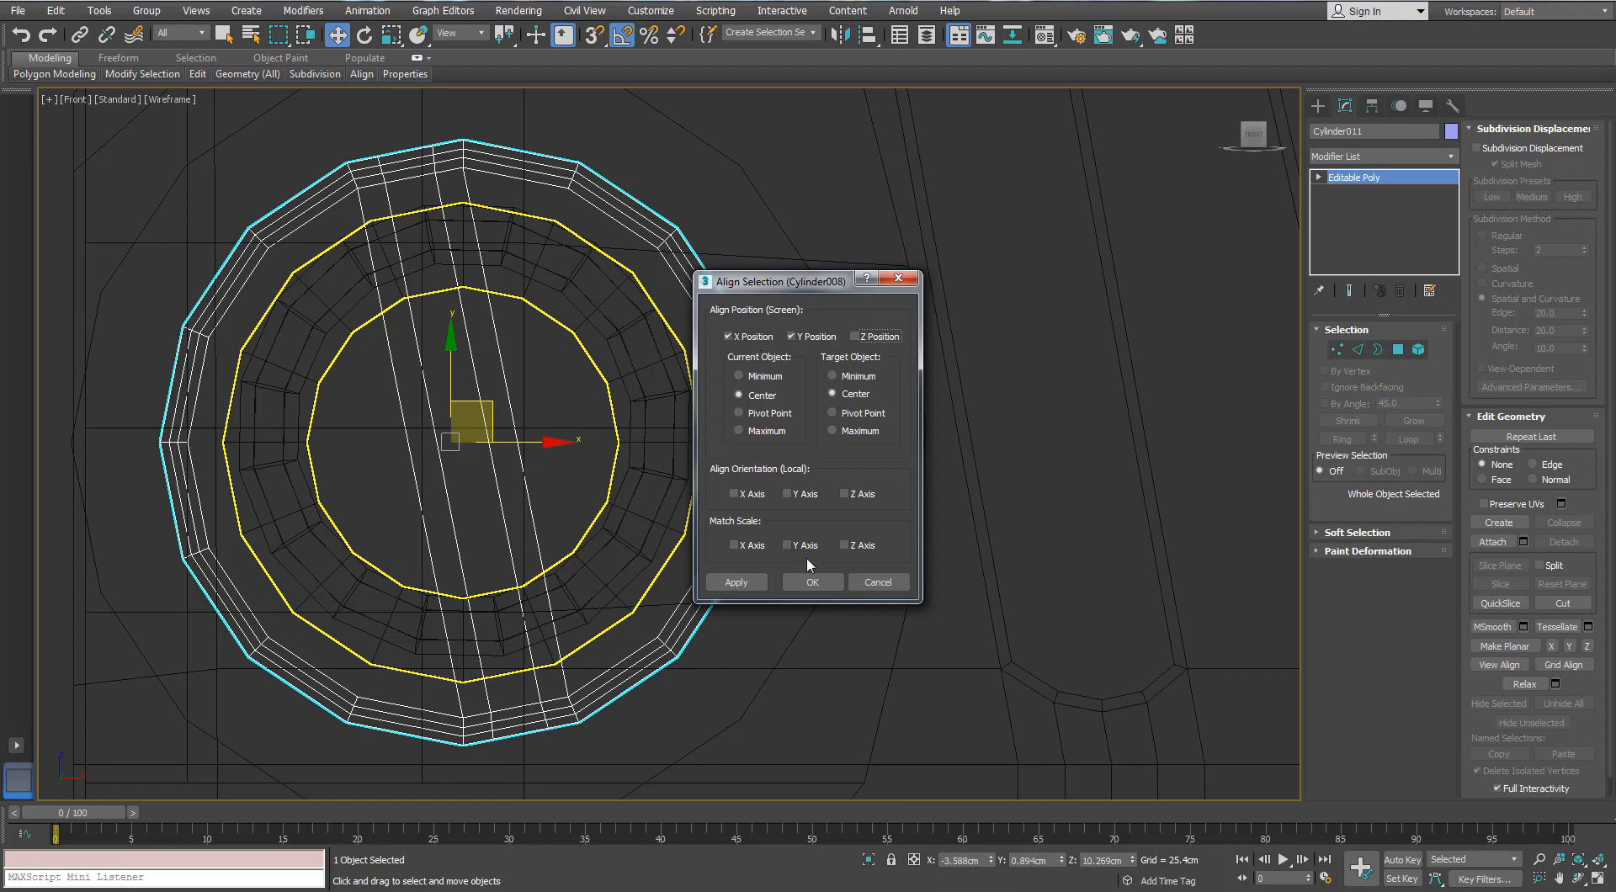
click(812, 582)
- Return to a shaded 3D view and move the disc copy along negative Y to the bracket's outer face
alt+middle_drag(566, 419, 527, 439)
key(F3)
scroll(523, 430, down, 4)
alt+middle_drag(523, 430, 450, 465)
scroll(480, 453, up, 4)
mouse_move(592, 381)
mouse_down()
mouse_move(447, 444)
mouse_move(386, 493)
mouse_up()
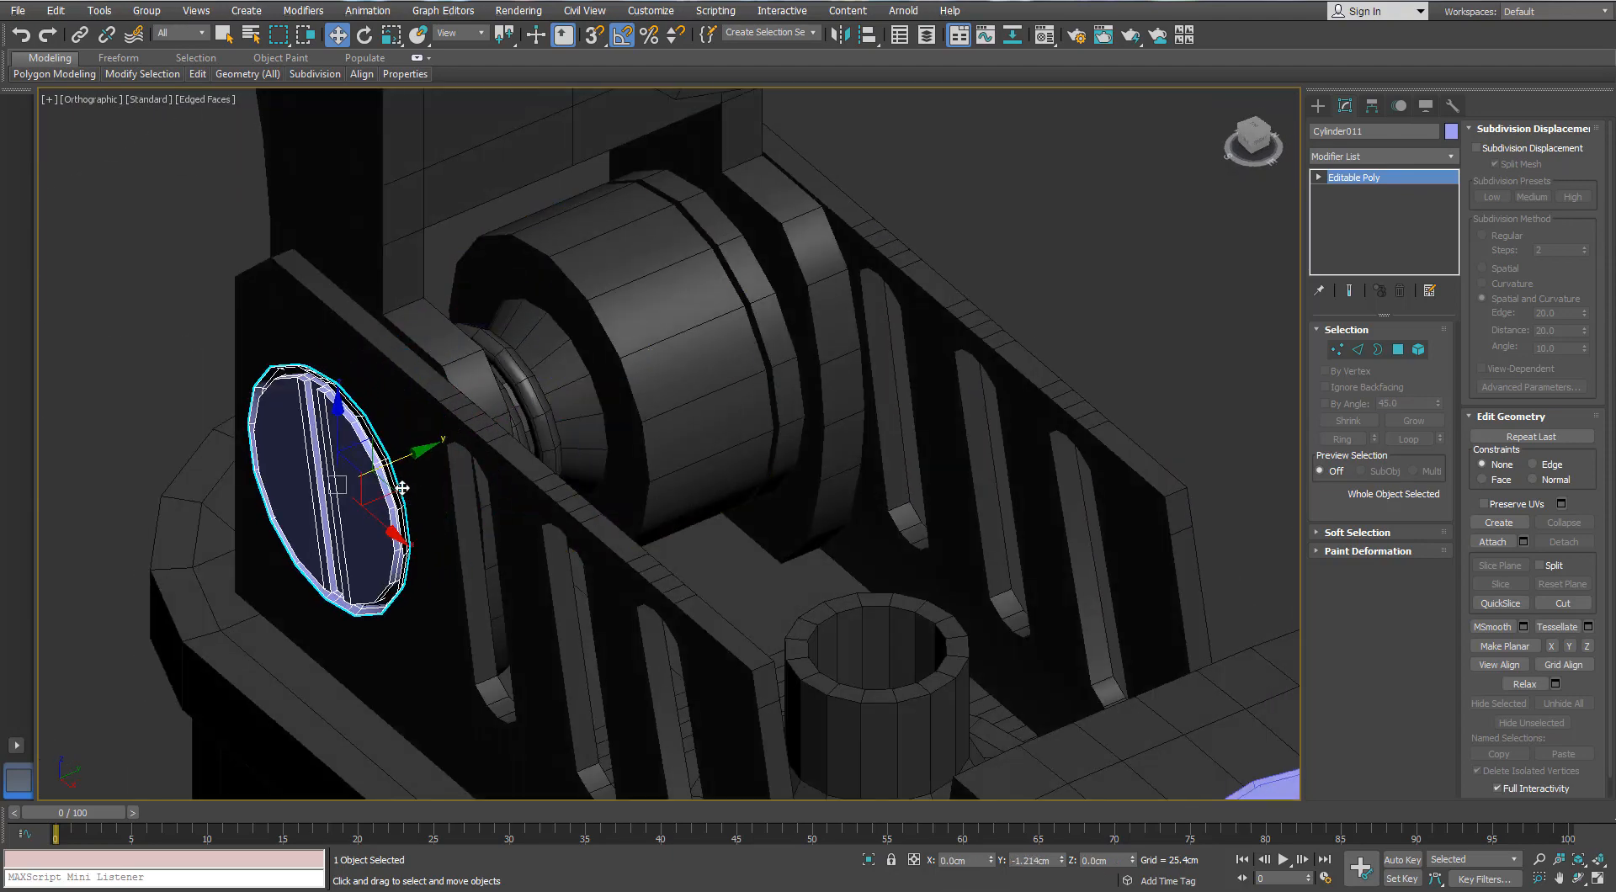
- Scale the disc copy to about 67% in X and Z
alt+middle_drag(386, 493, 484, 450)
key(r)
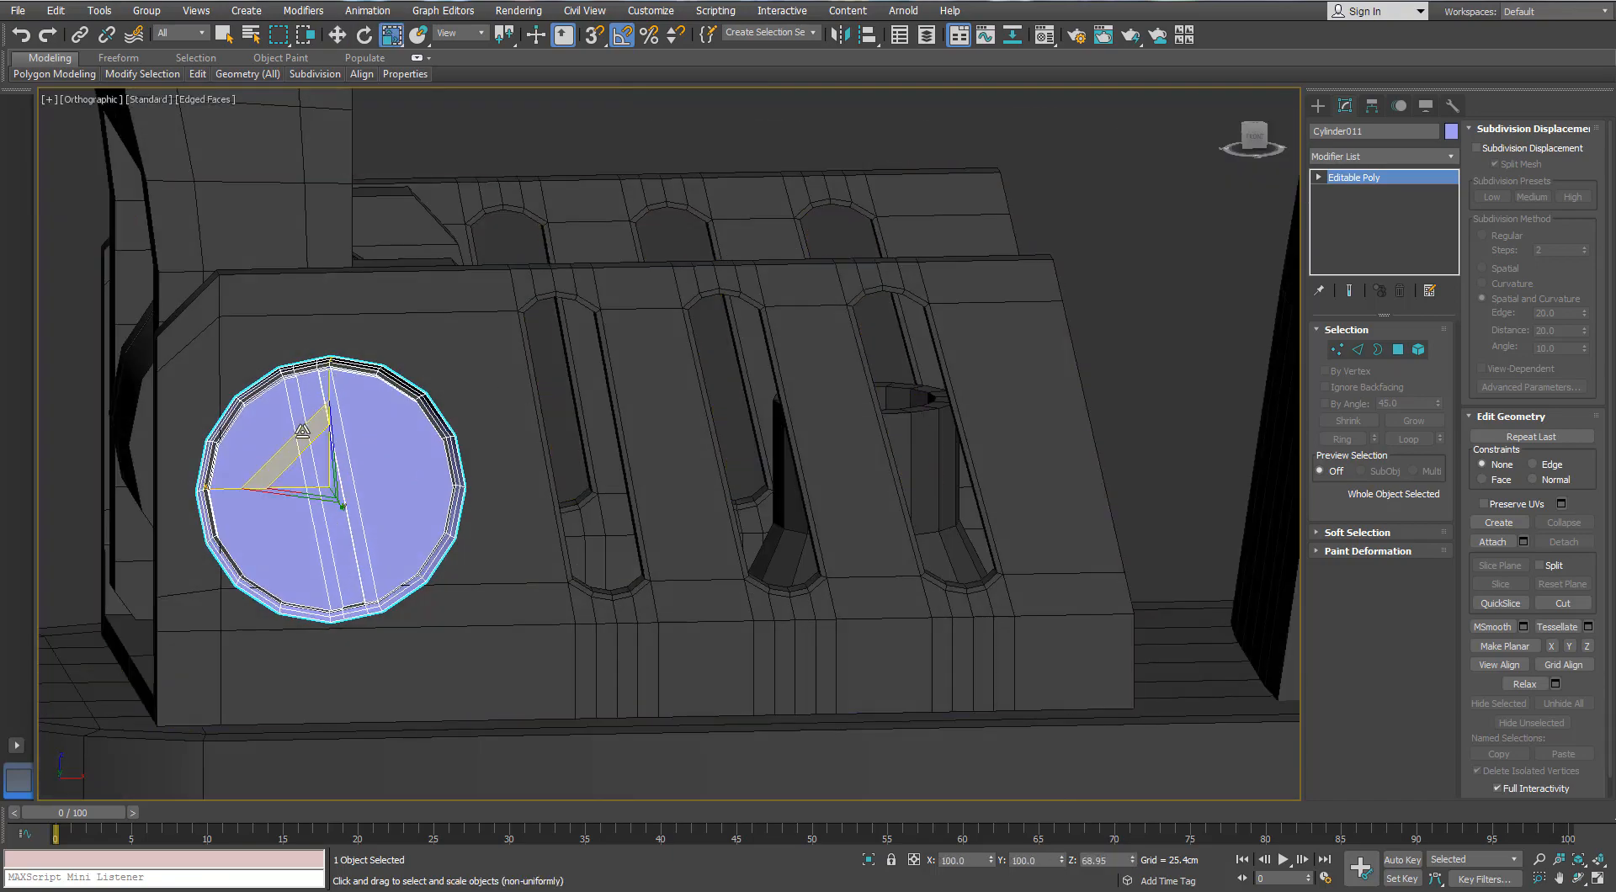
drag(335, 449, 318, 461)
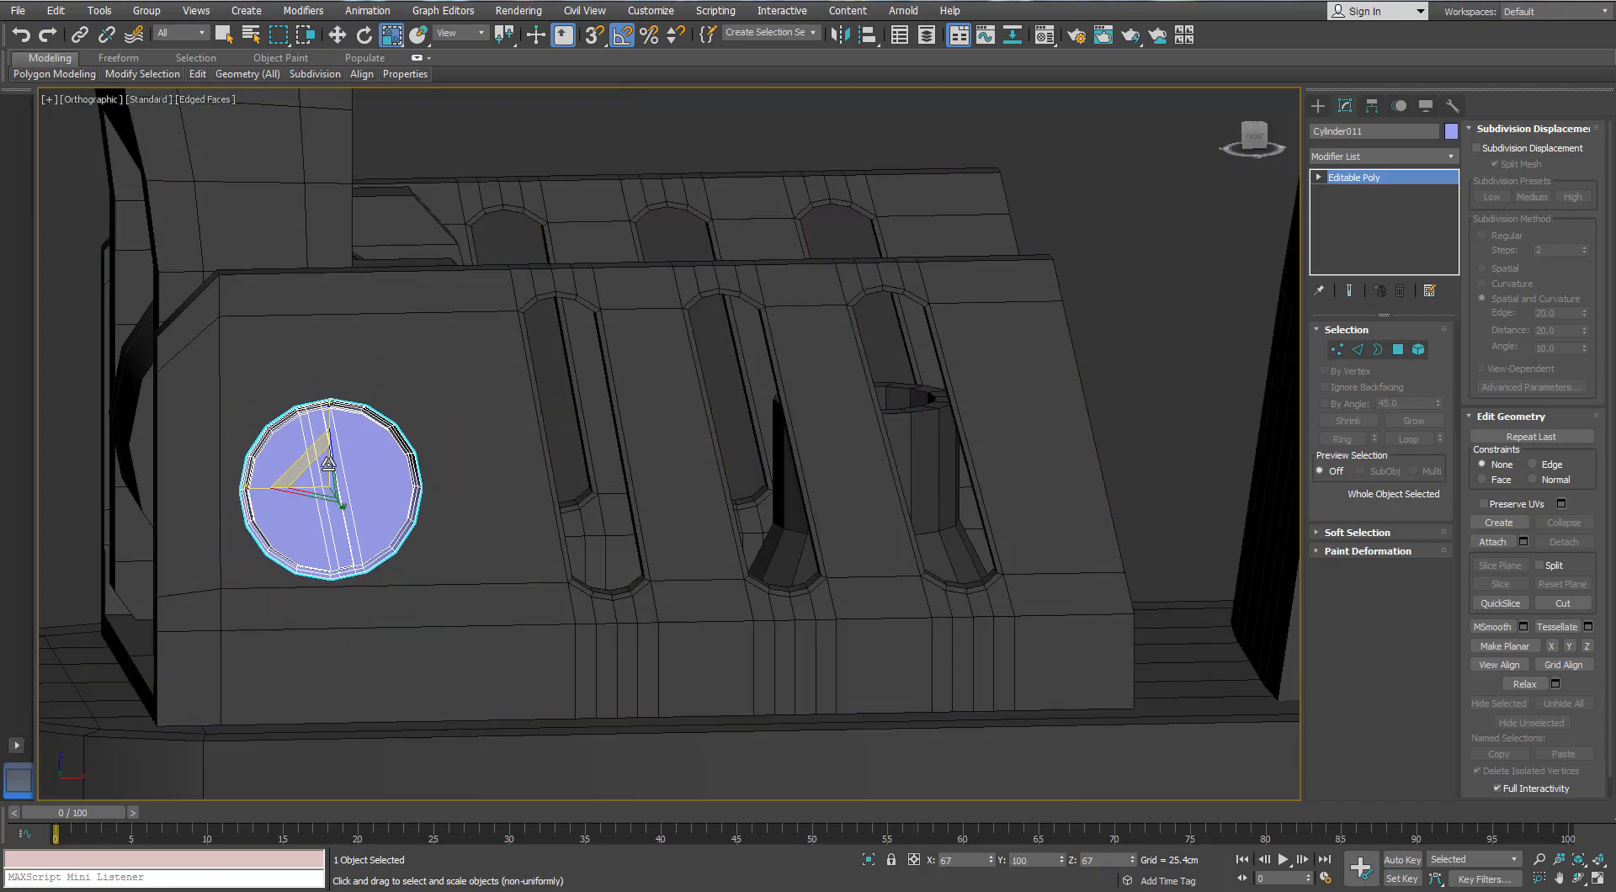
- Select the disc copy's open border, grow it to cover the flange polygons, and delete them
scroll(325, 421, up, 4)
alt+middle_drag(327, 401, 516, 401)
click(1375, 353)
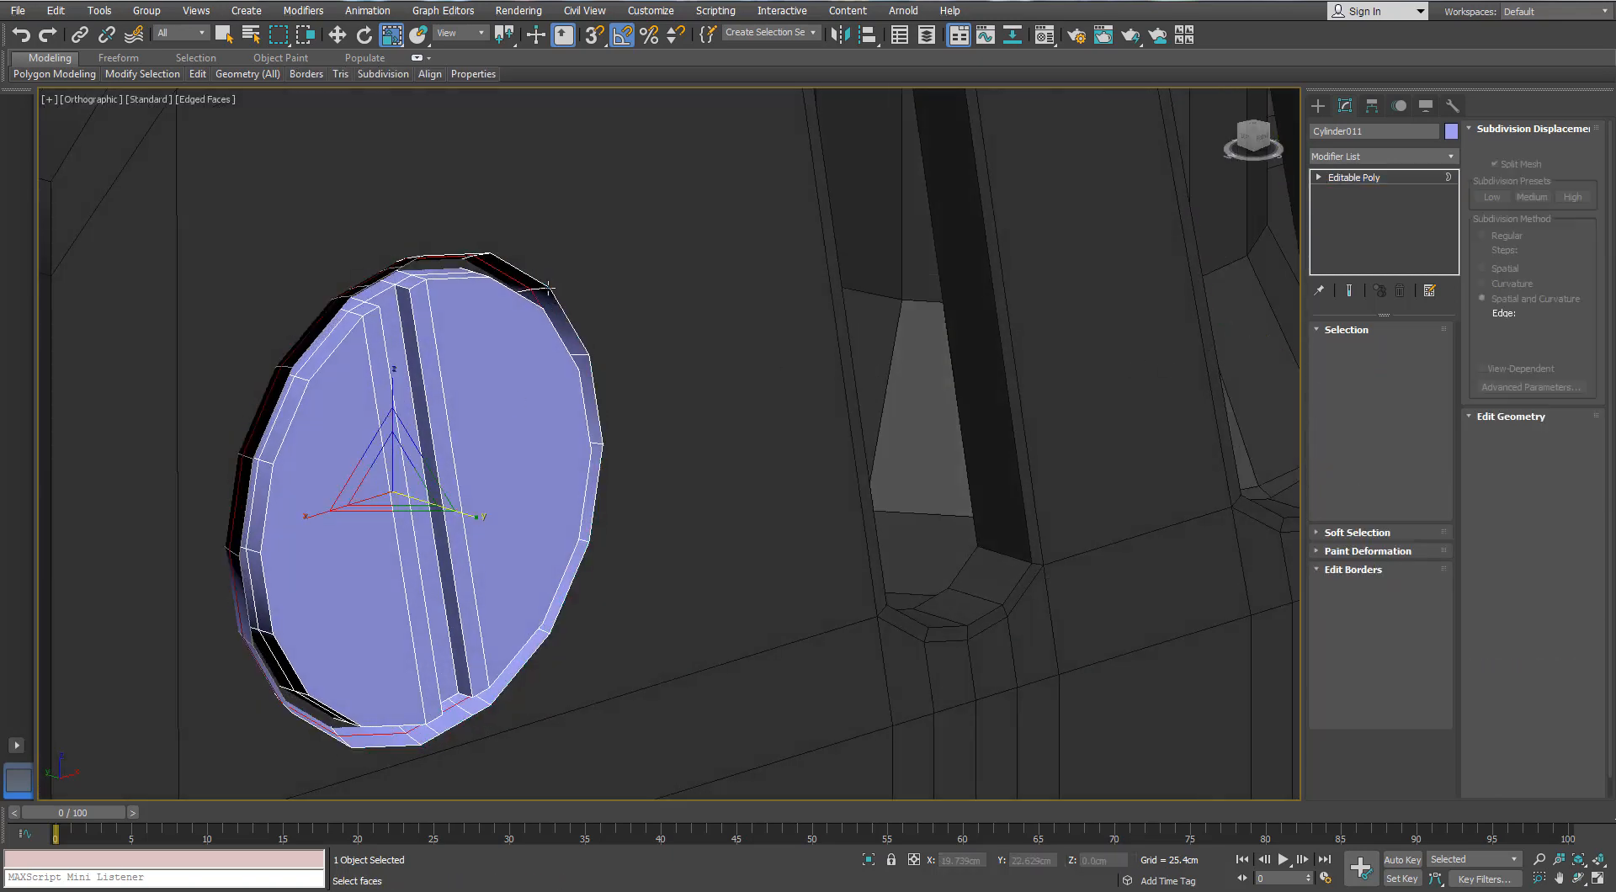
key(ctrl+a)
click(1404, 423)
click(1403, 423)
alt+middle_drag(846, 412, 660, 456)
ctrl+click(1399, 347)
key(F3)
click(1407, 420)
key(Delete)
key(F3)
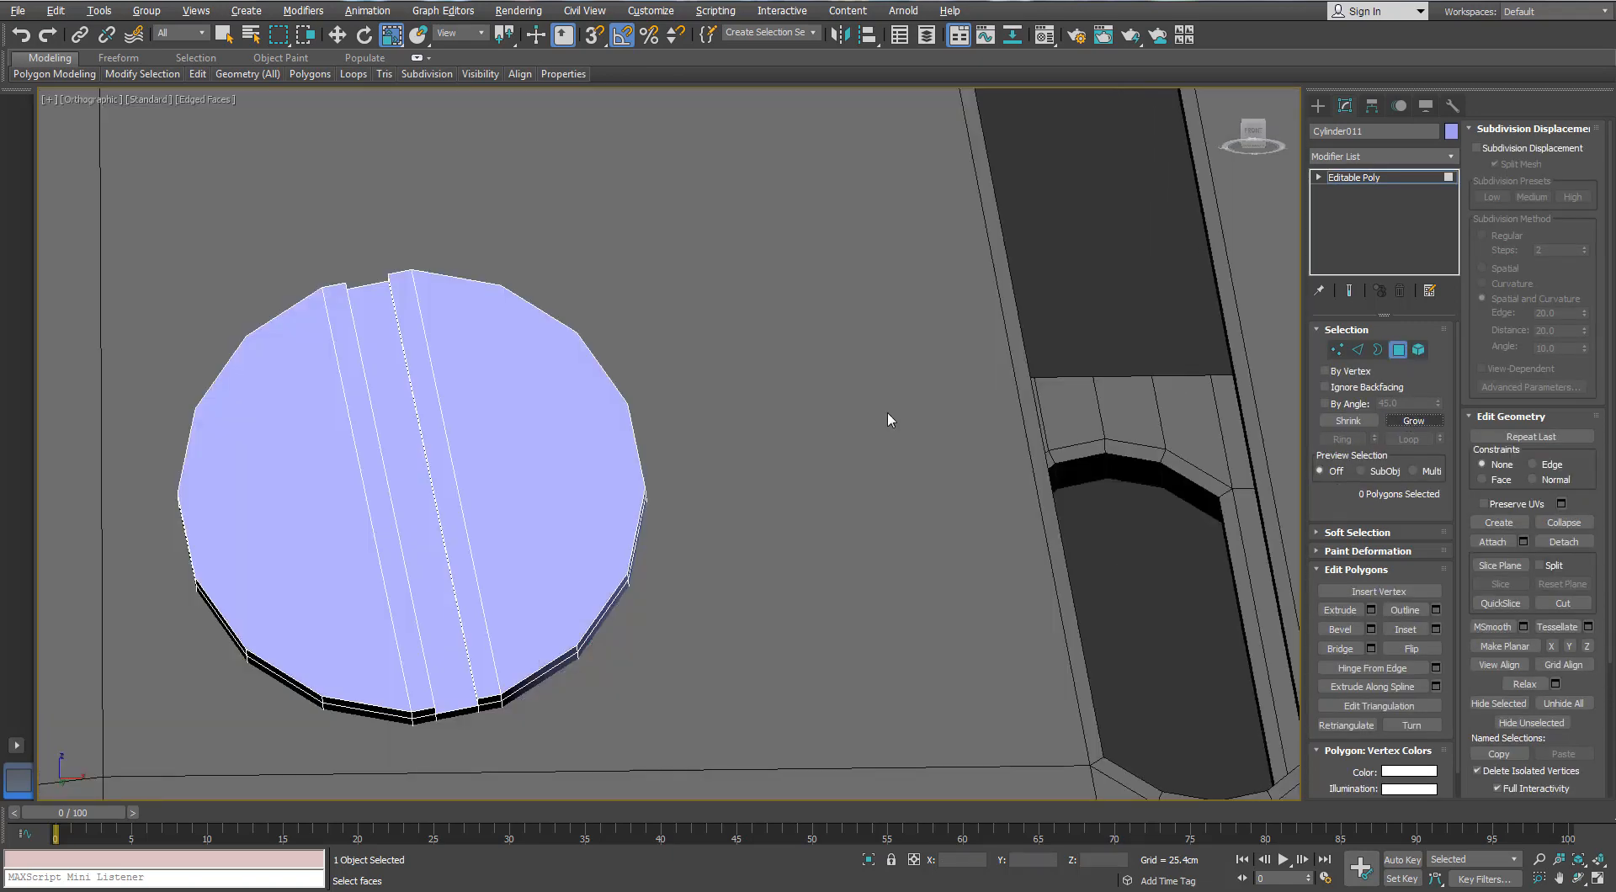
- Isolate the disc copy and connect the lengthwise edges along its slot with 4 segments and 0 pinch
alt+middle_drag(887, 411, 889, 483)
click(1337, 350)
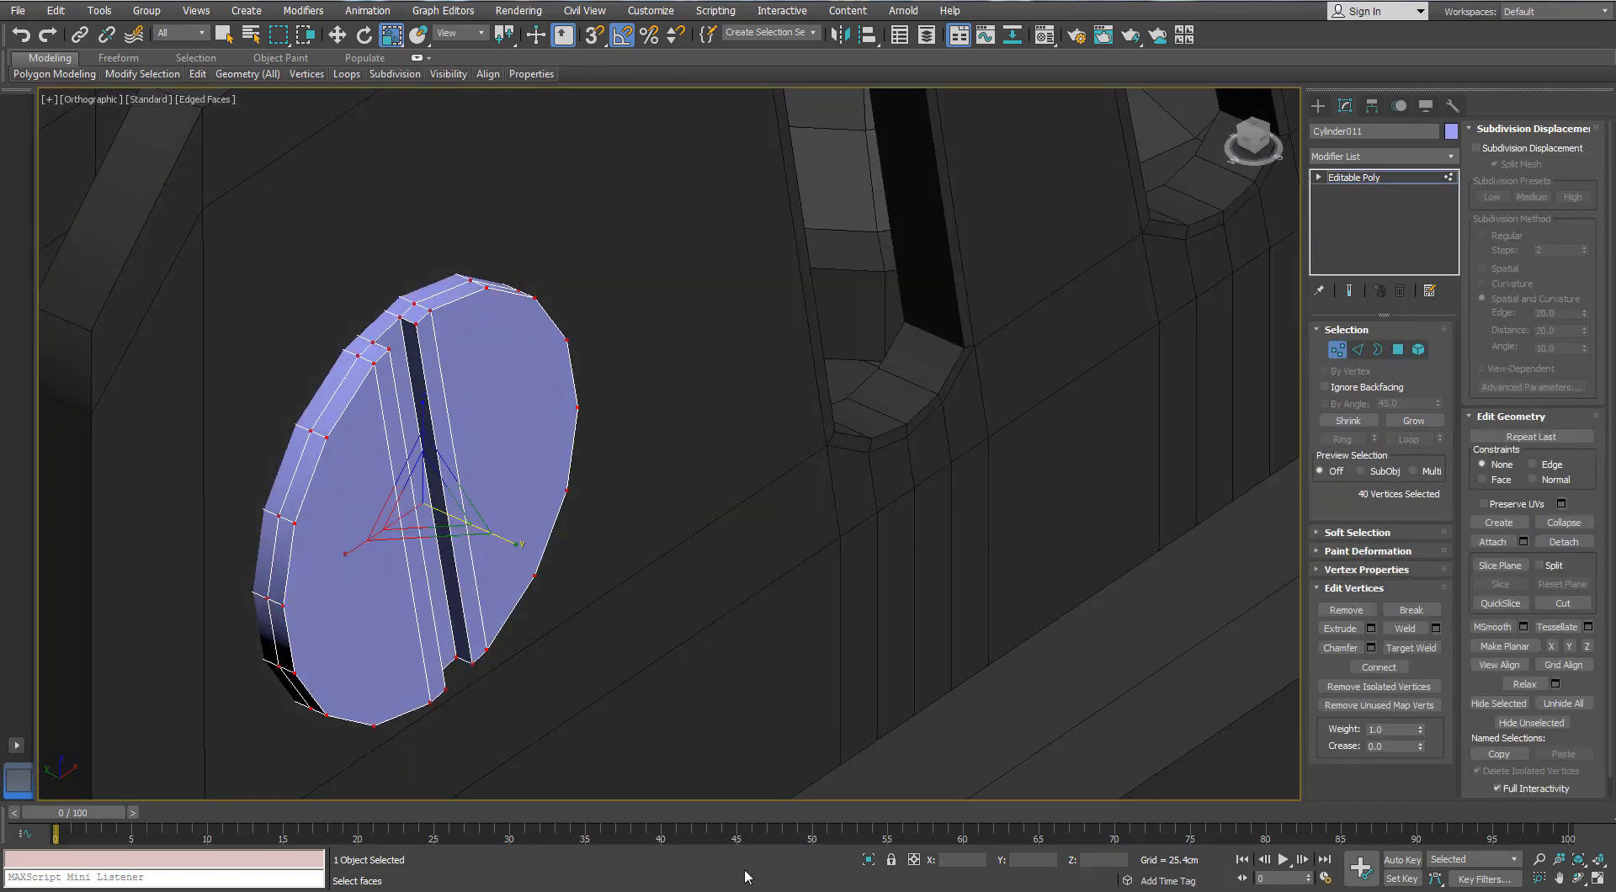
click(869, 859)
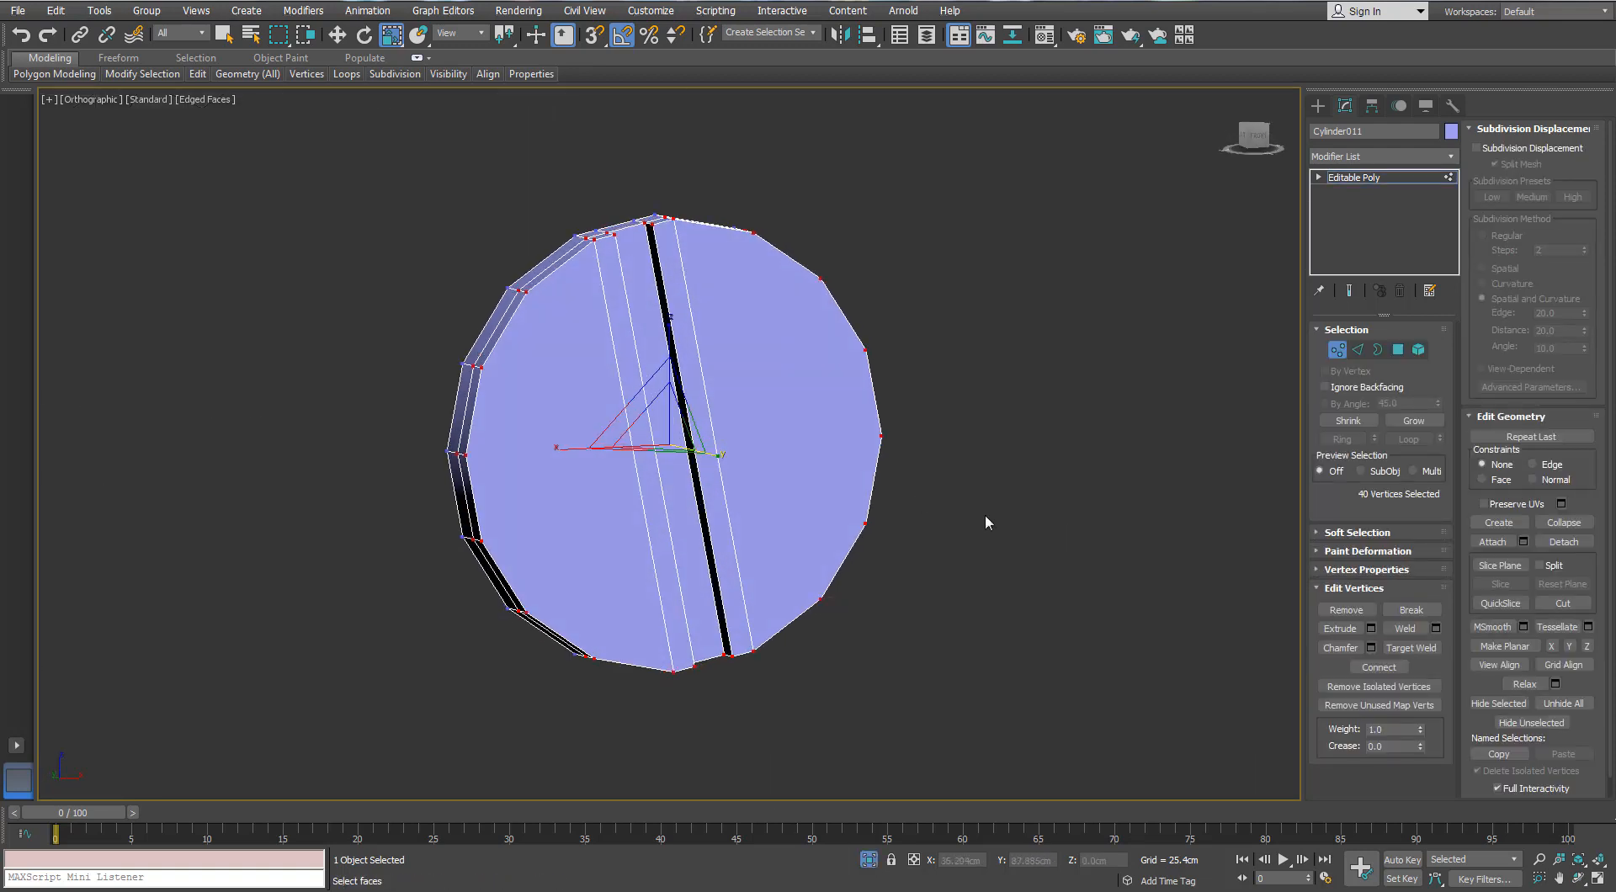
key(alt+c)
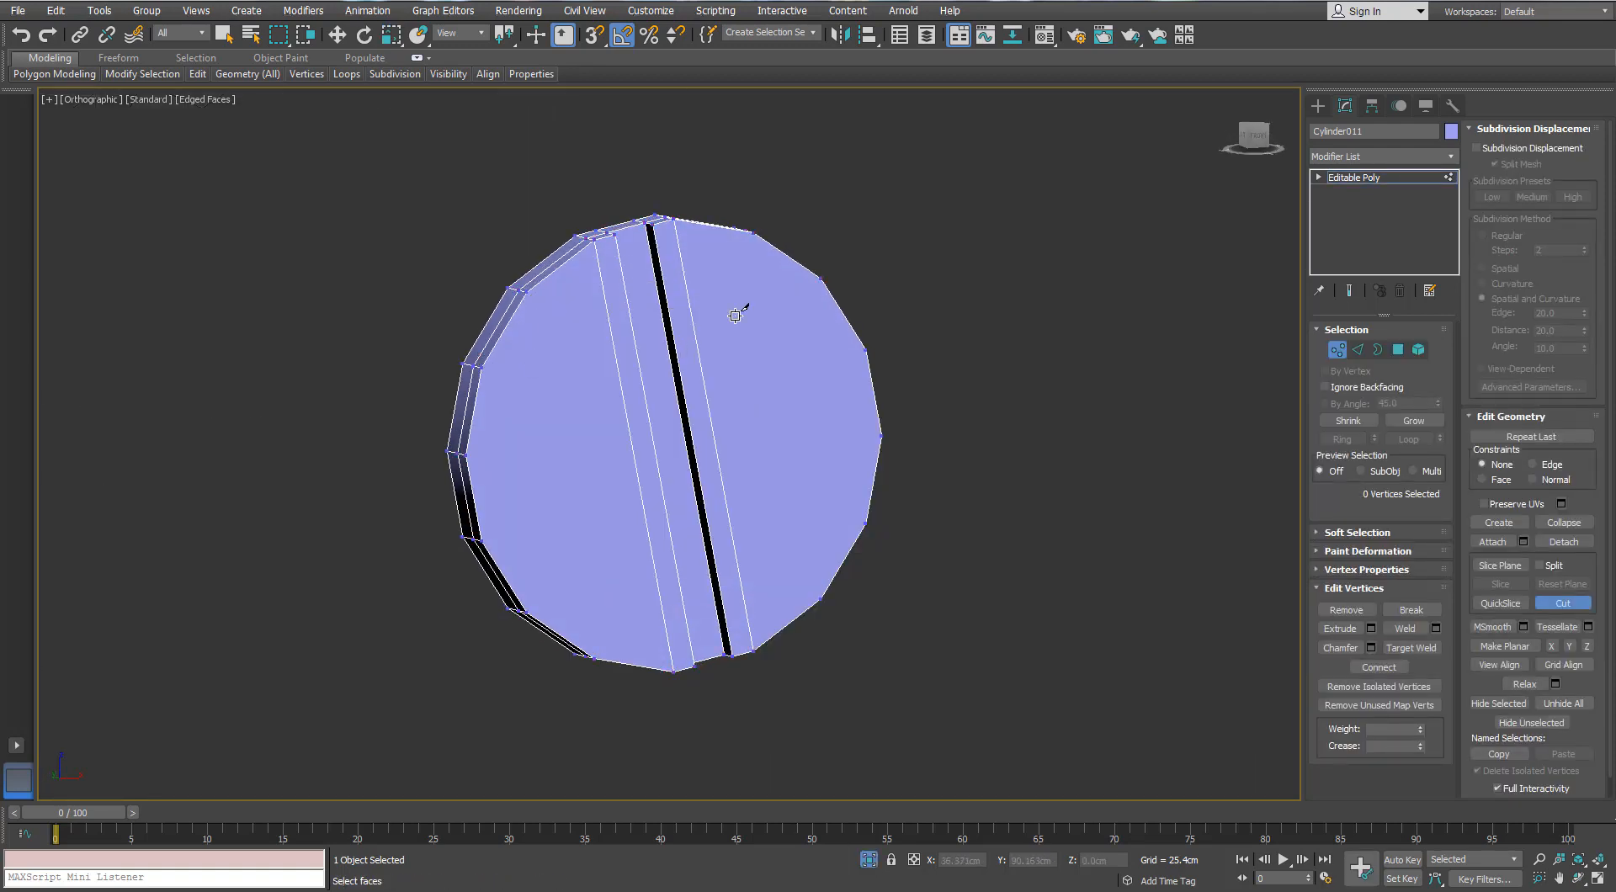
click(1356, 349)
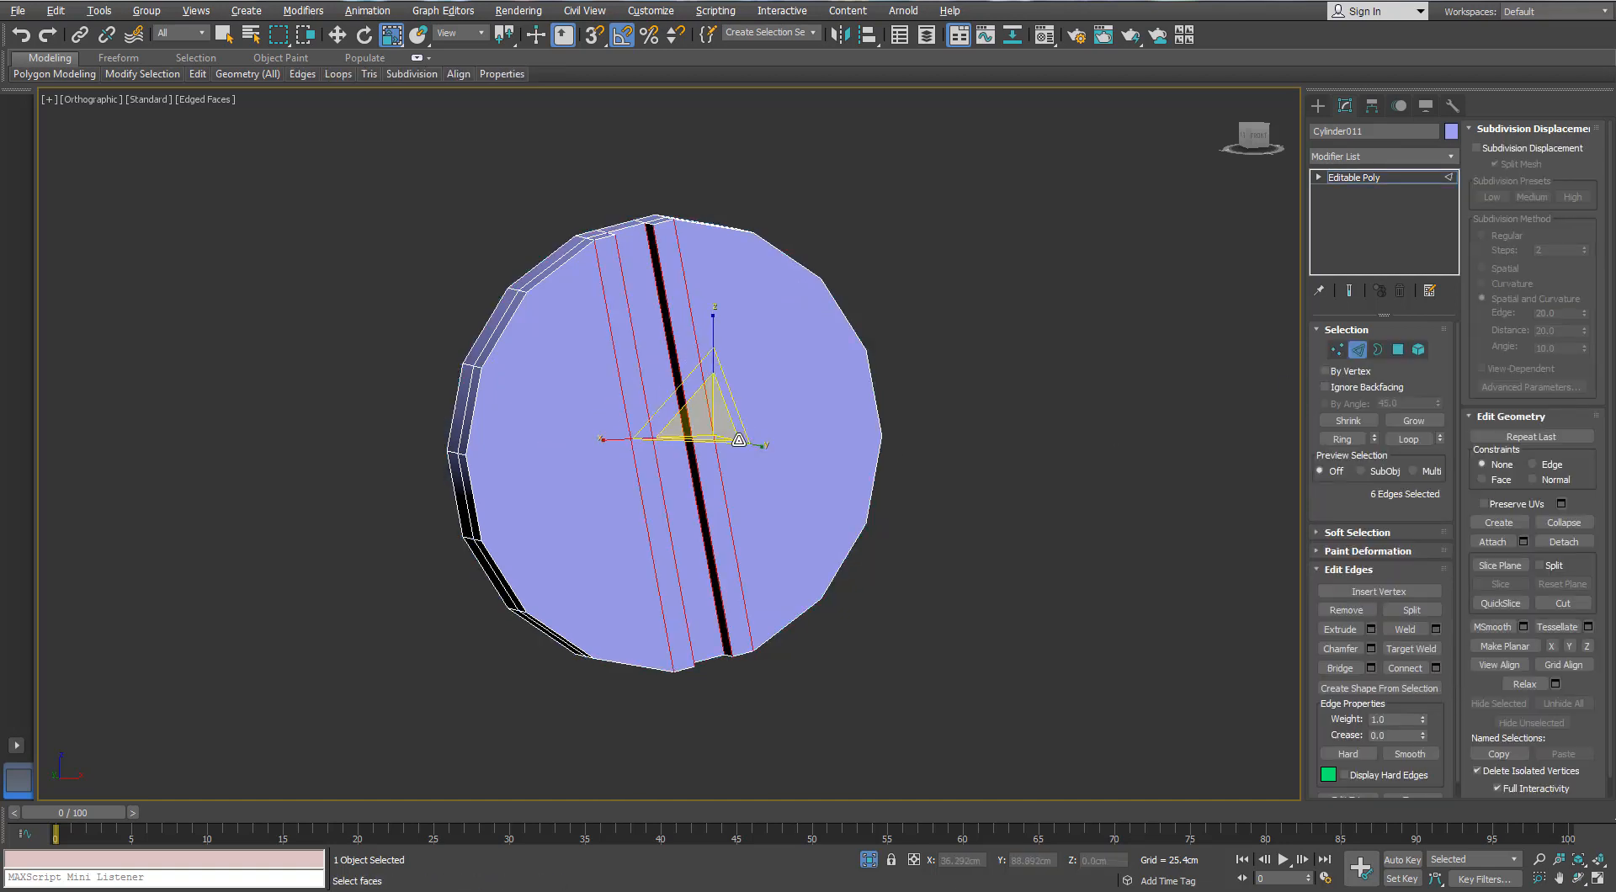
click(1436, 668)
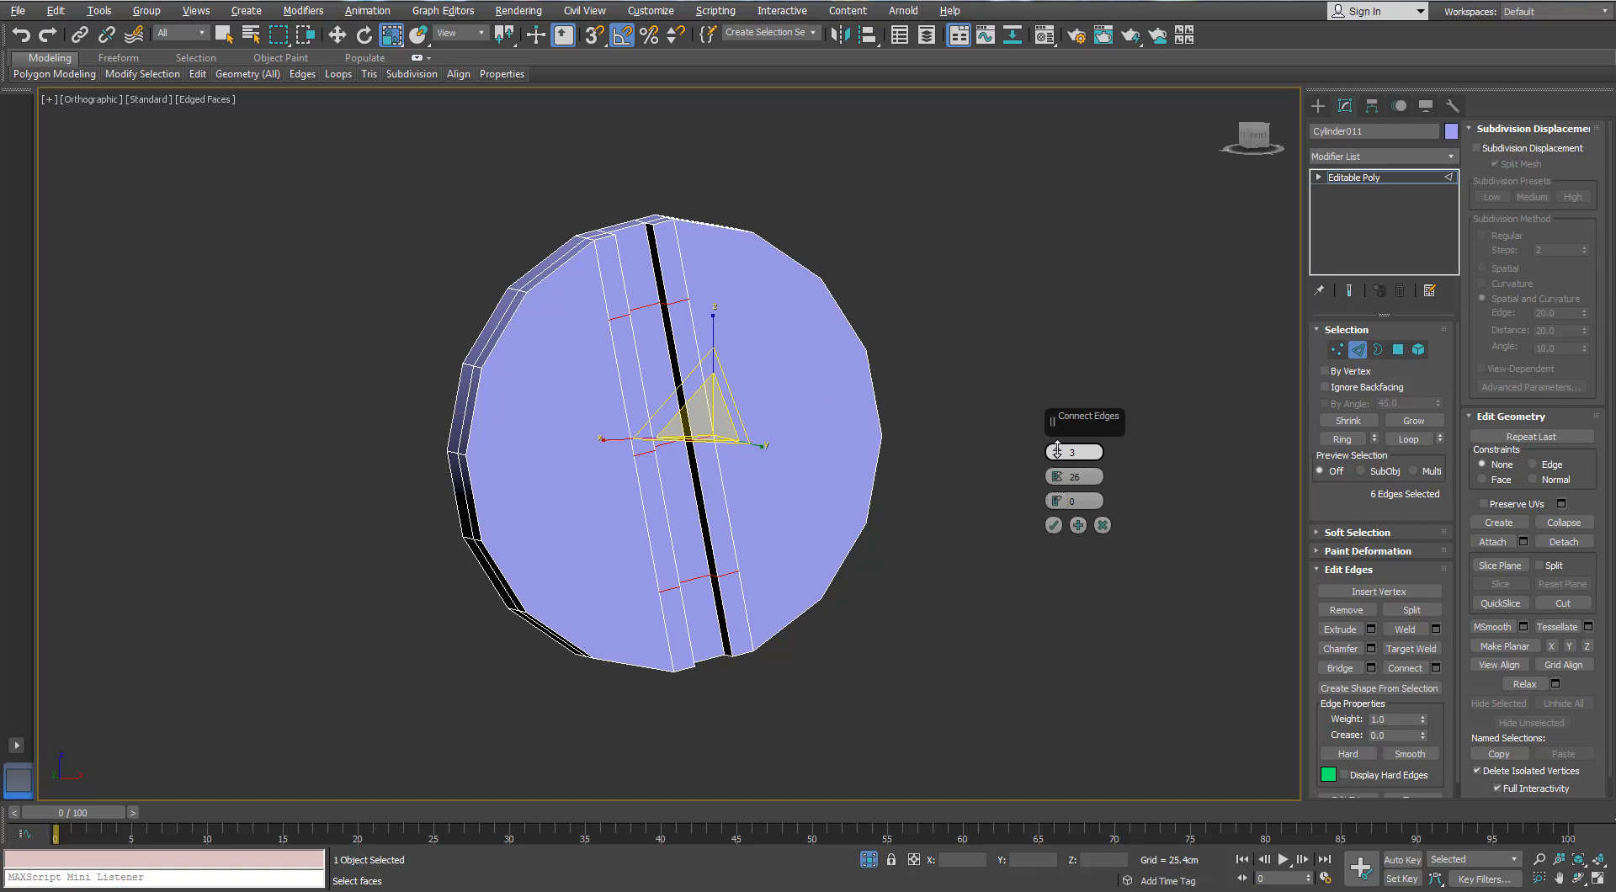
click(1057, 450)
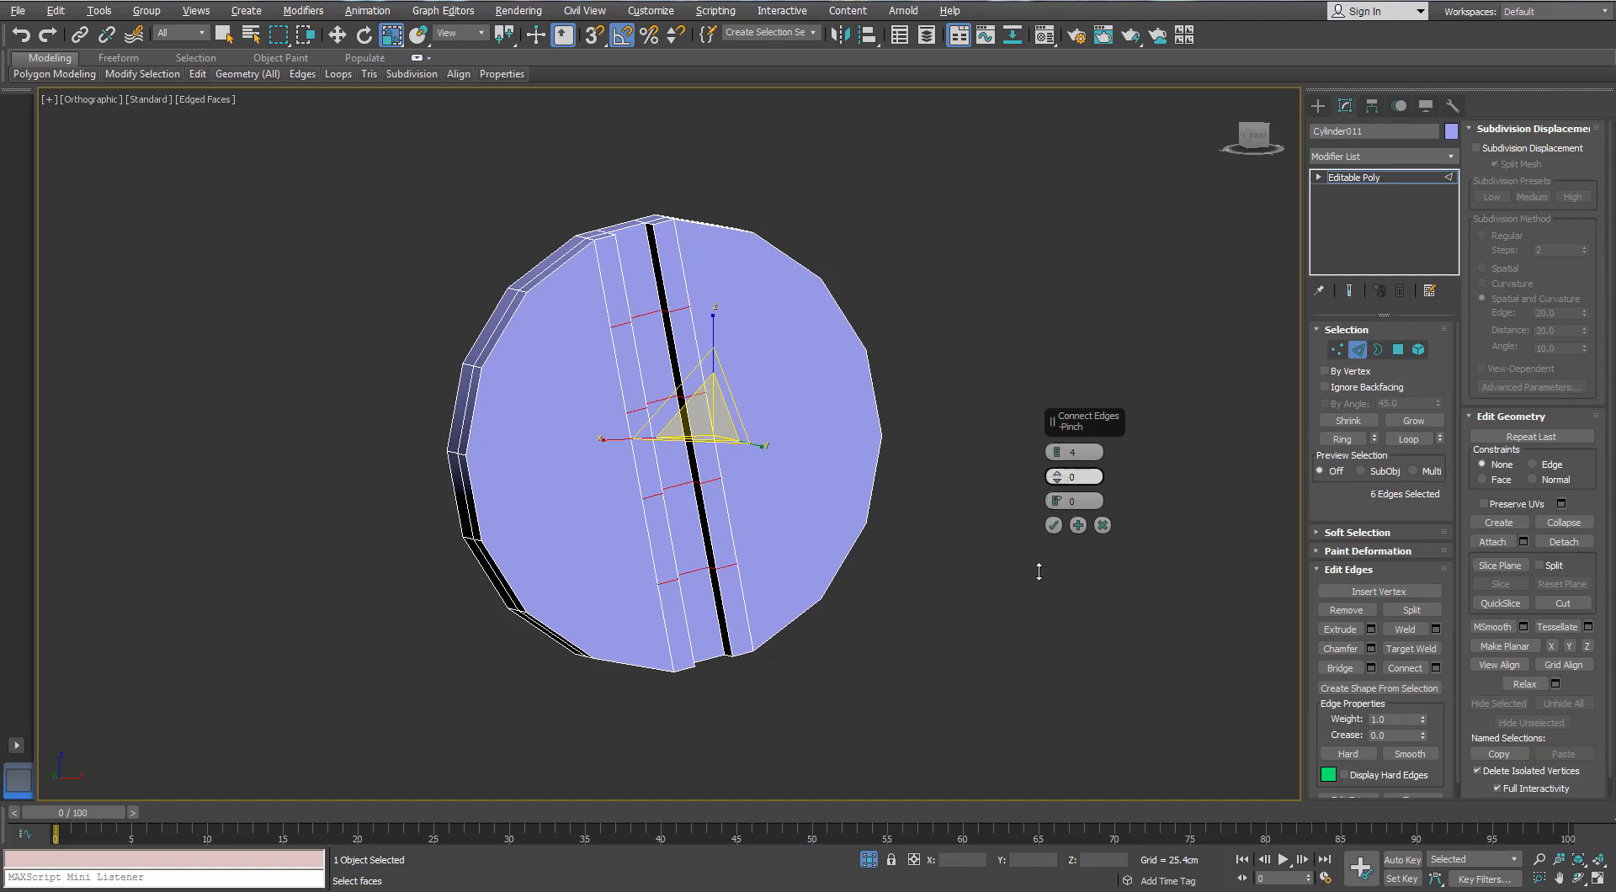
alt+middle_drag(597, 469, 555, 439)
click(1052, 525)
click(1151, 449)
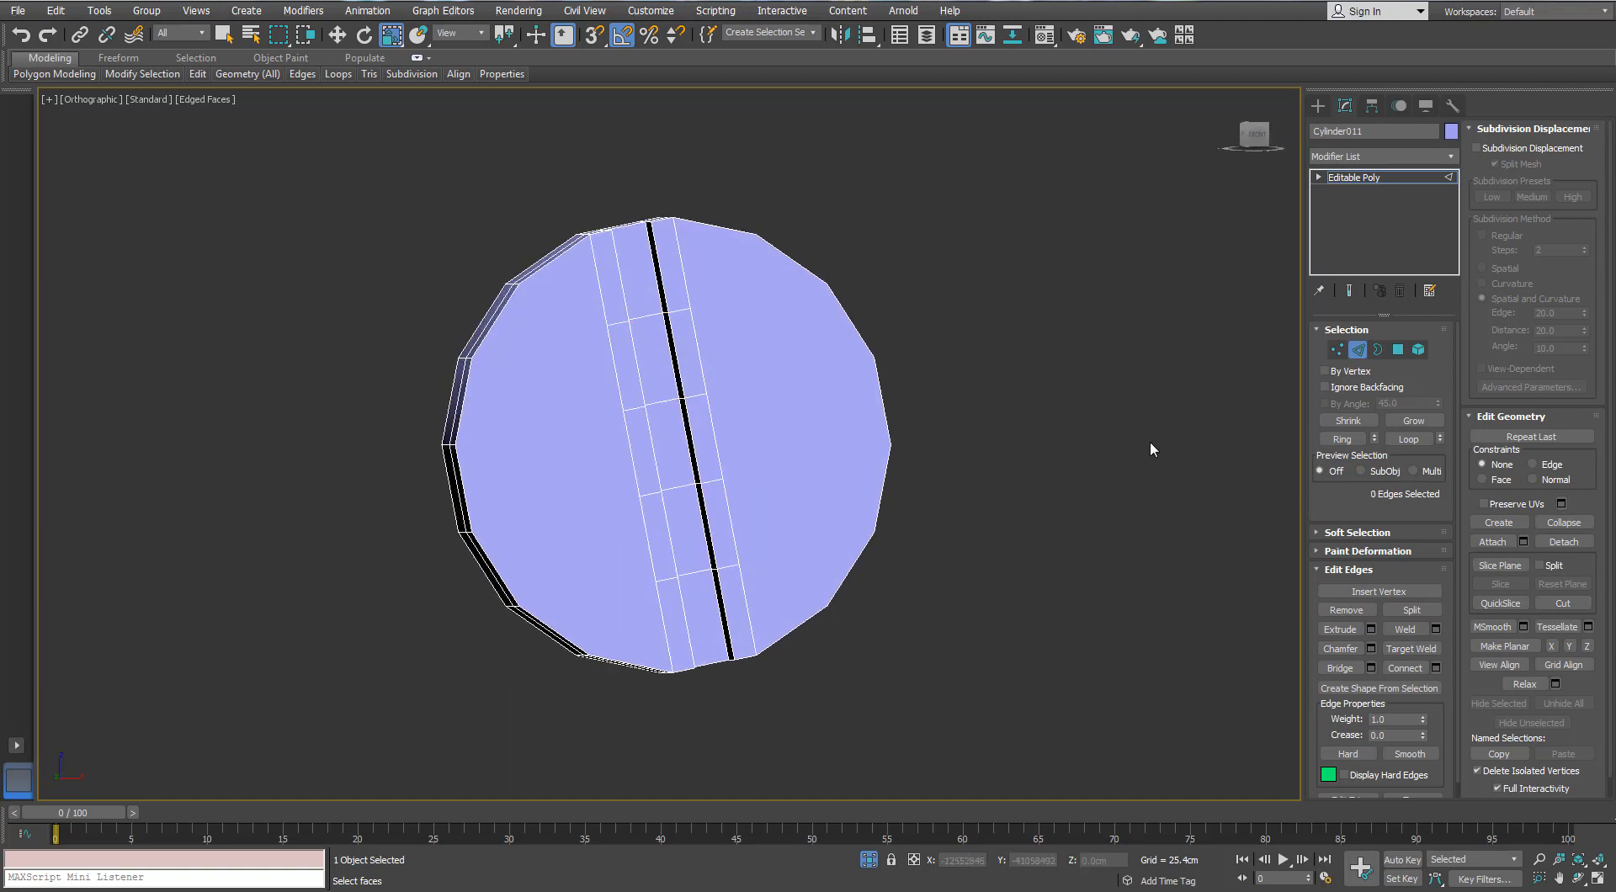
- Connect the four new slot-edge vertices on one half of the disc face to the matching rim vertices
click(1335, 348)
click(607, 325)
ctrl+click(470, 357)
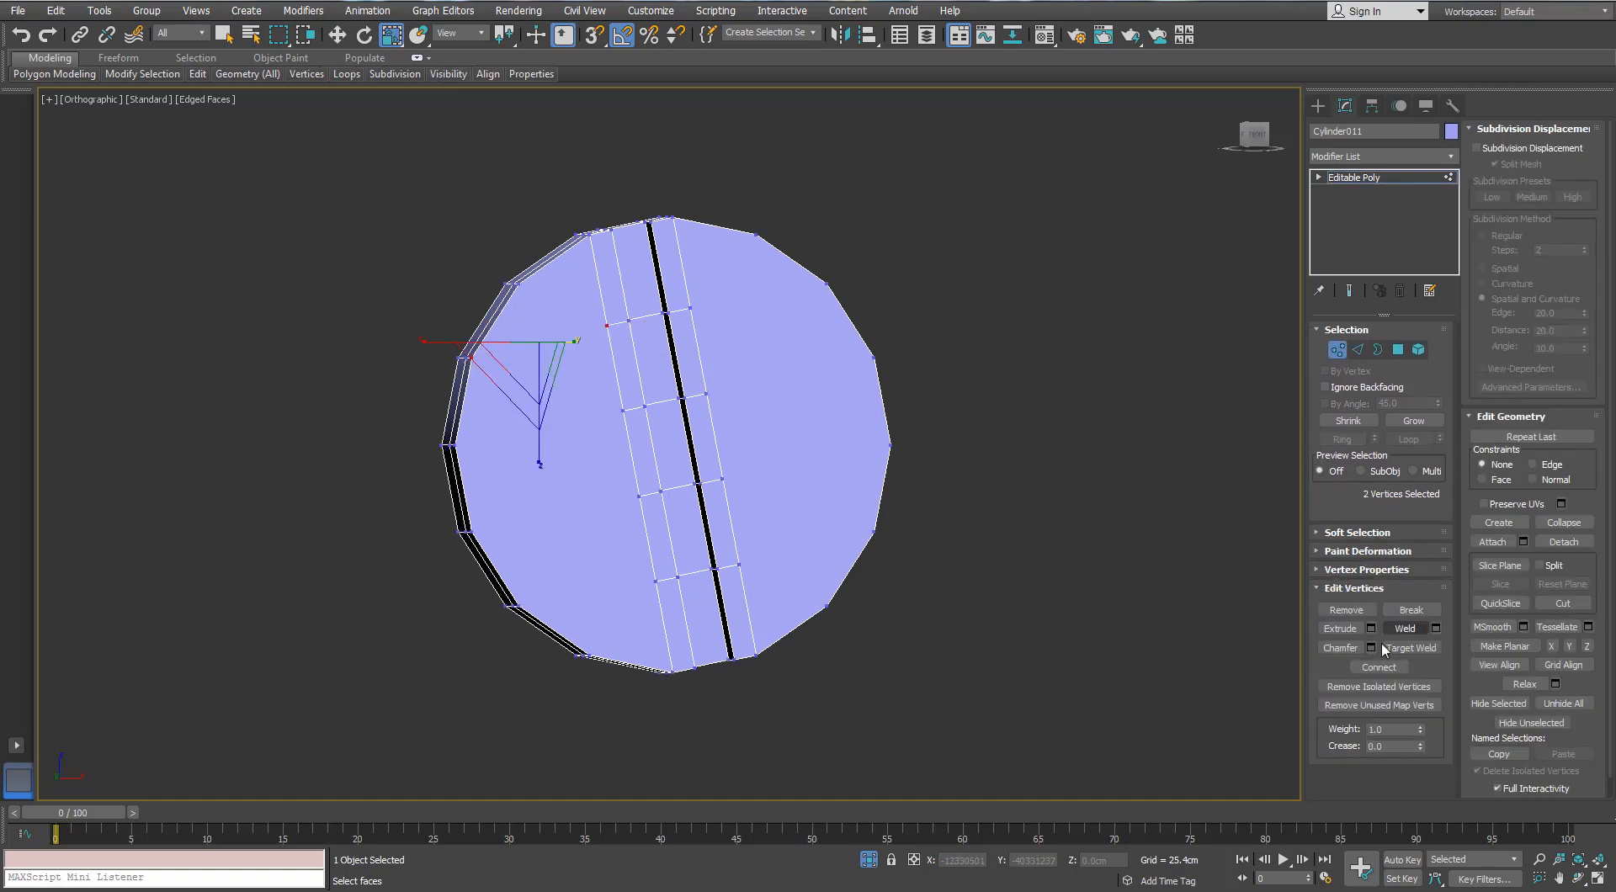
click(453, 446)
ctrl+click(621, 411)
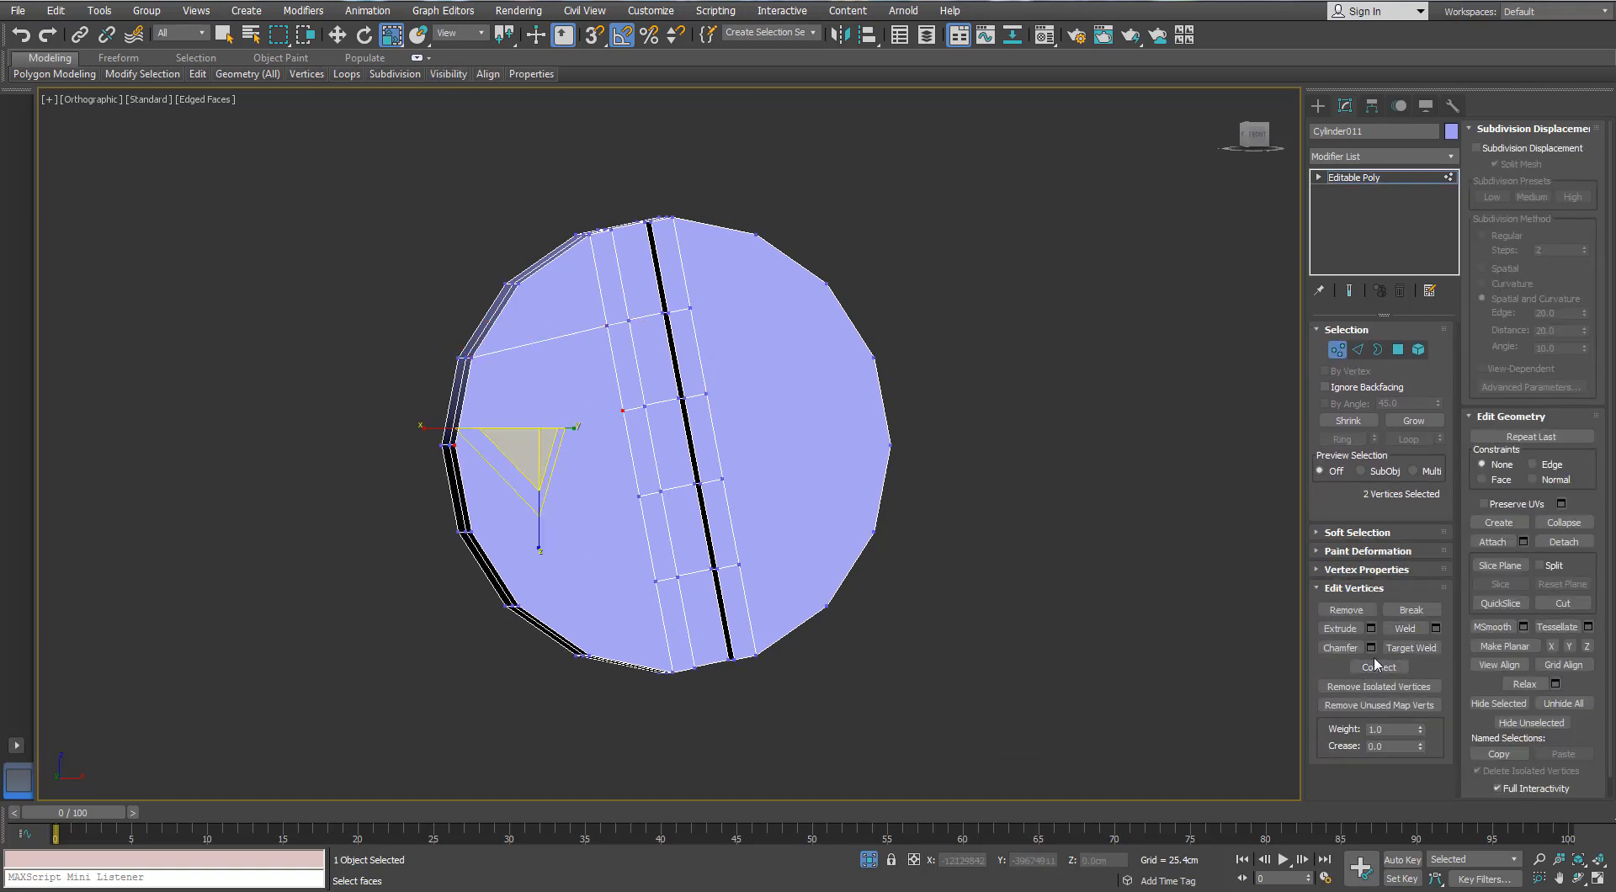
click(1378, 667)
click(413, 541)
ctrl+click(639, 497)
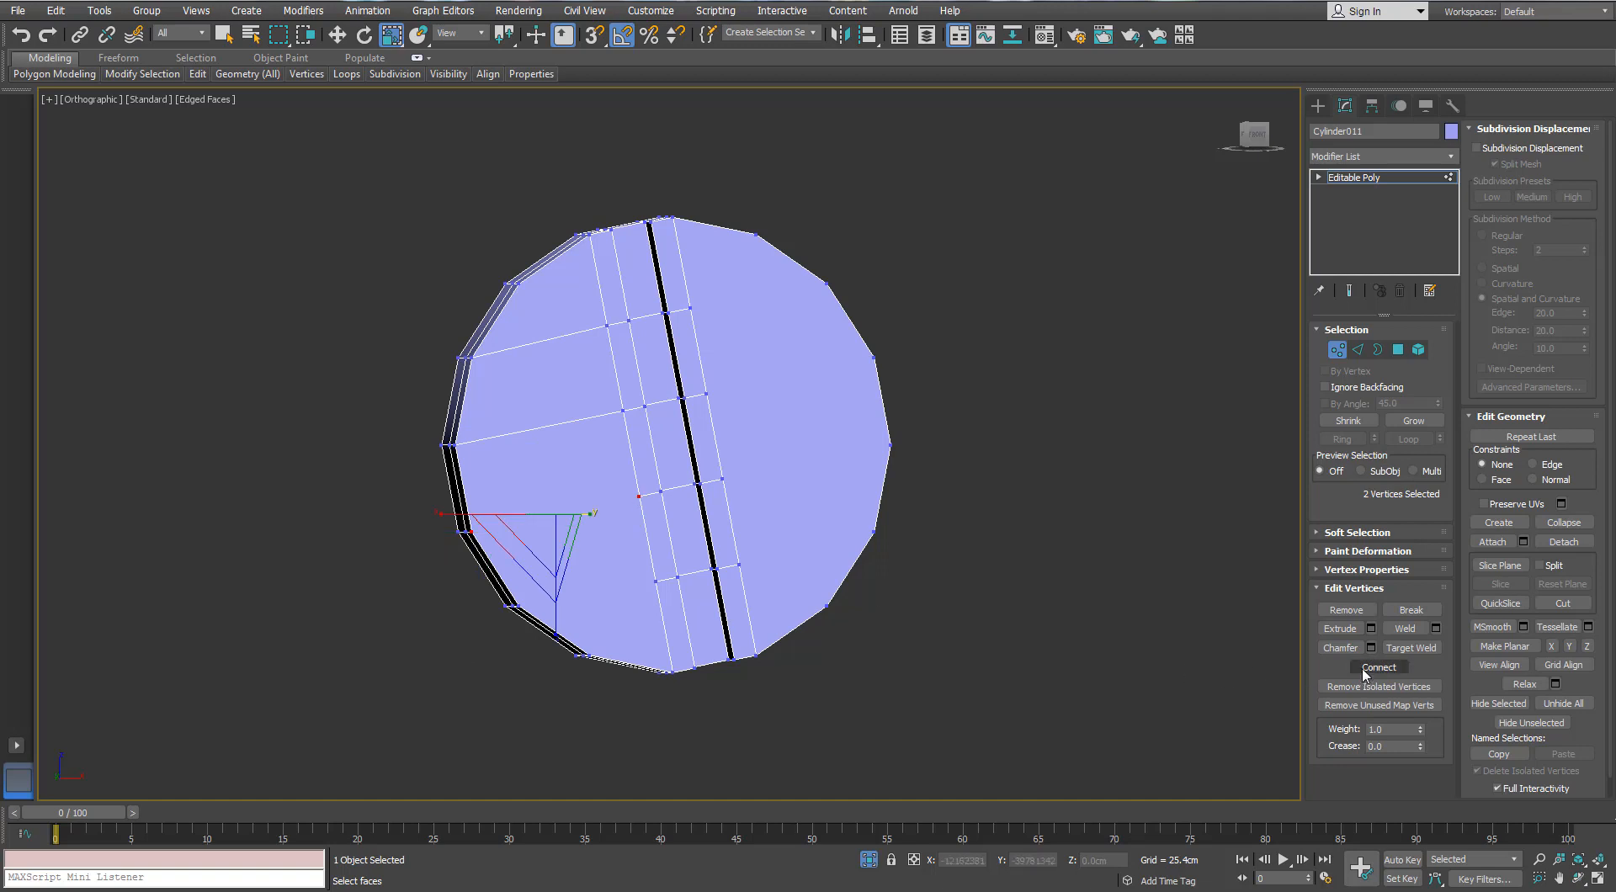
click(519, 606)
ctrl+click(655, 582)
click(1378, 668)
- Join the slot-edge vertices on the disc face's other half to the matching rim vertices with Connect and Cut
click(817, 596)
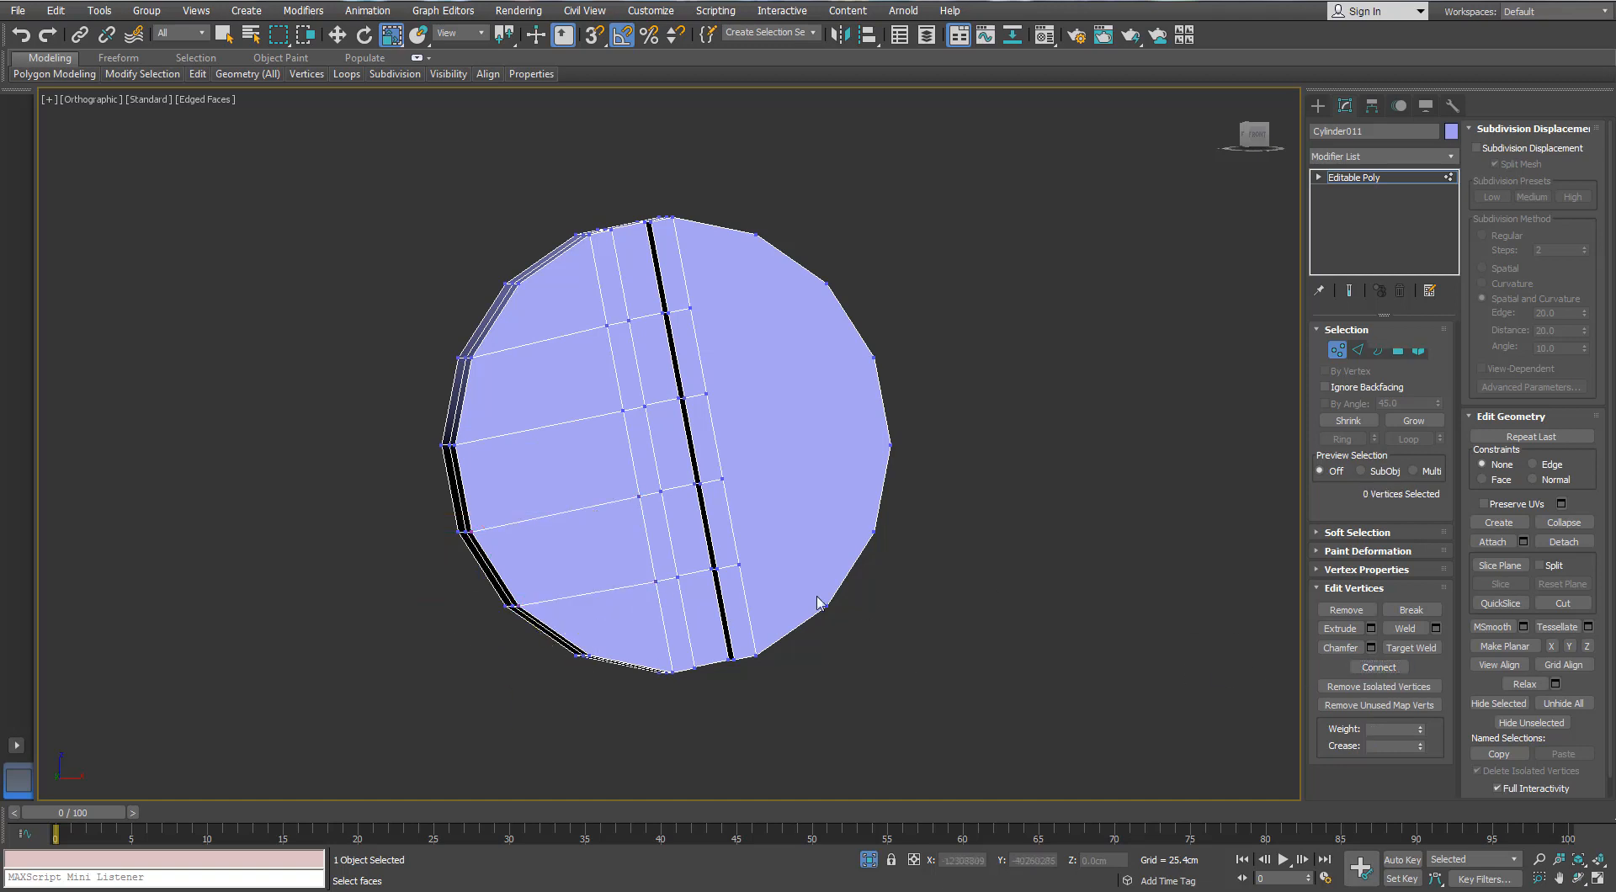
ctrl+click(873, 531)
click(1356, 668)
click(722, 478)
ctrl+click(890, 444)
right_click(742, 375)
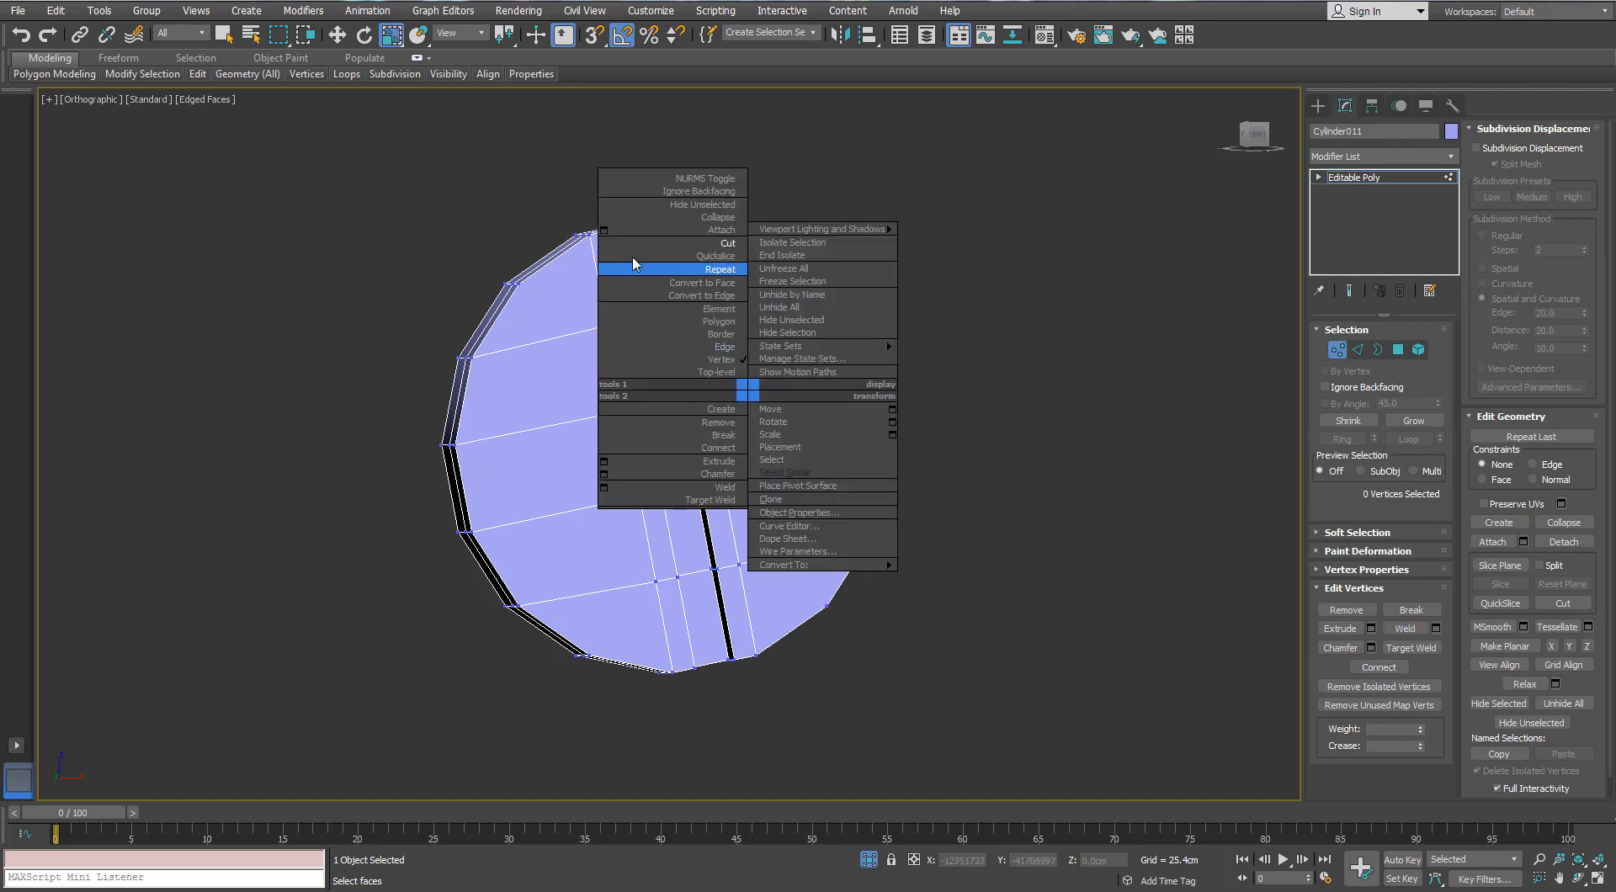
click(706, 392)
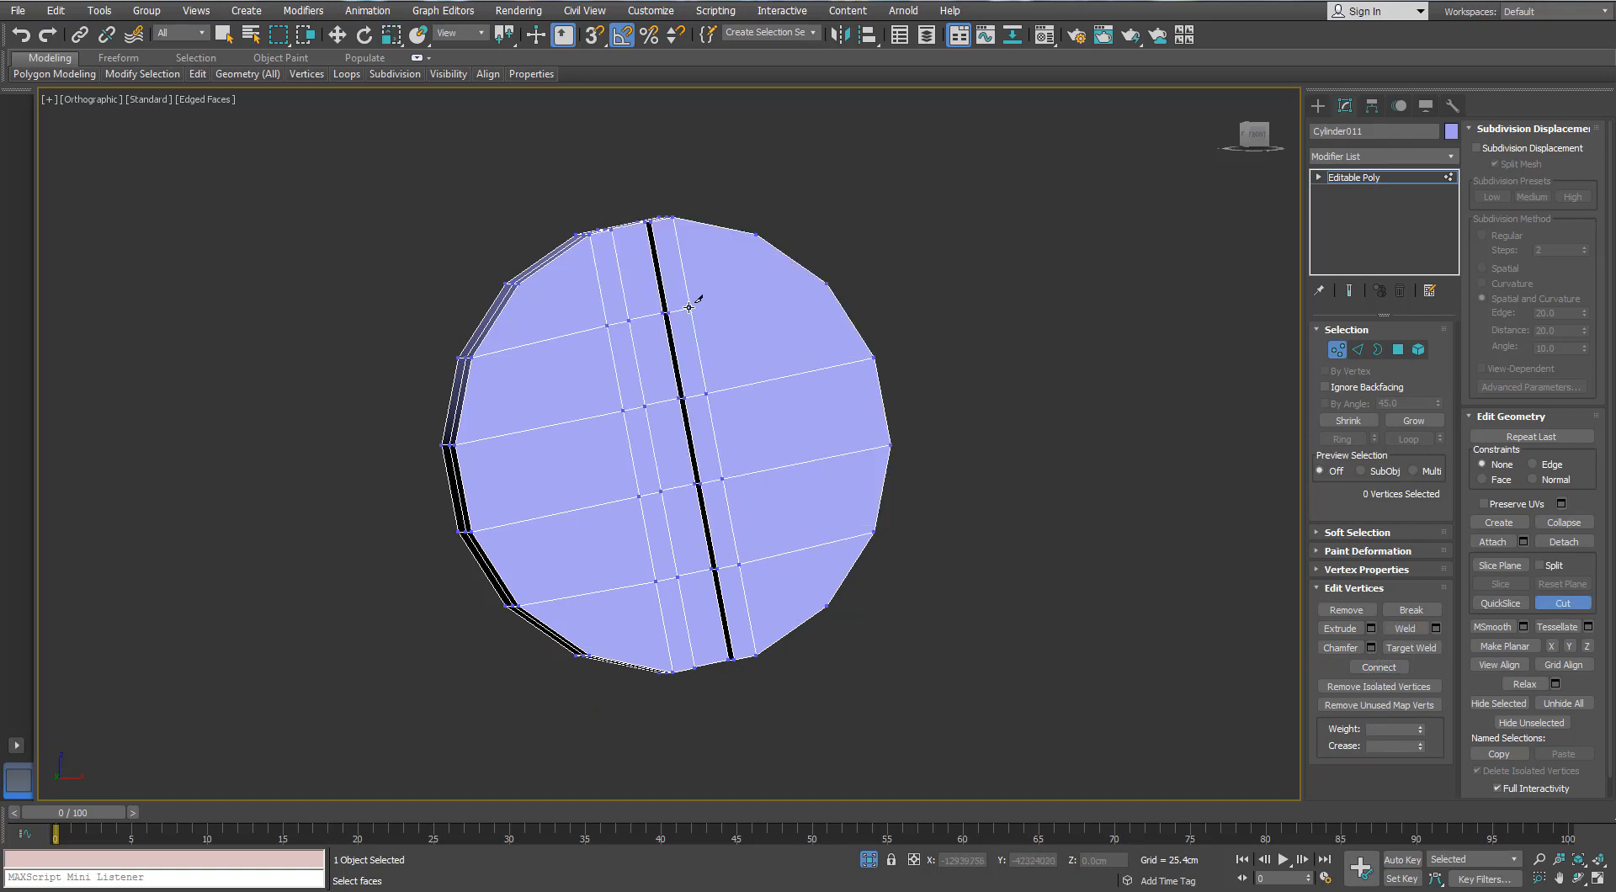
alt+middle_drag(730, 476, 774, 471)
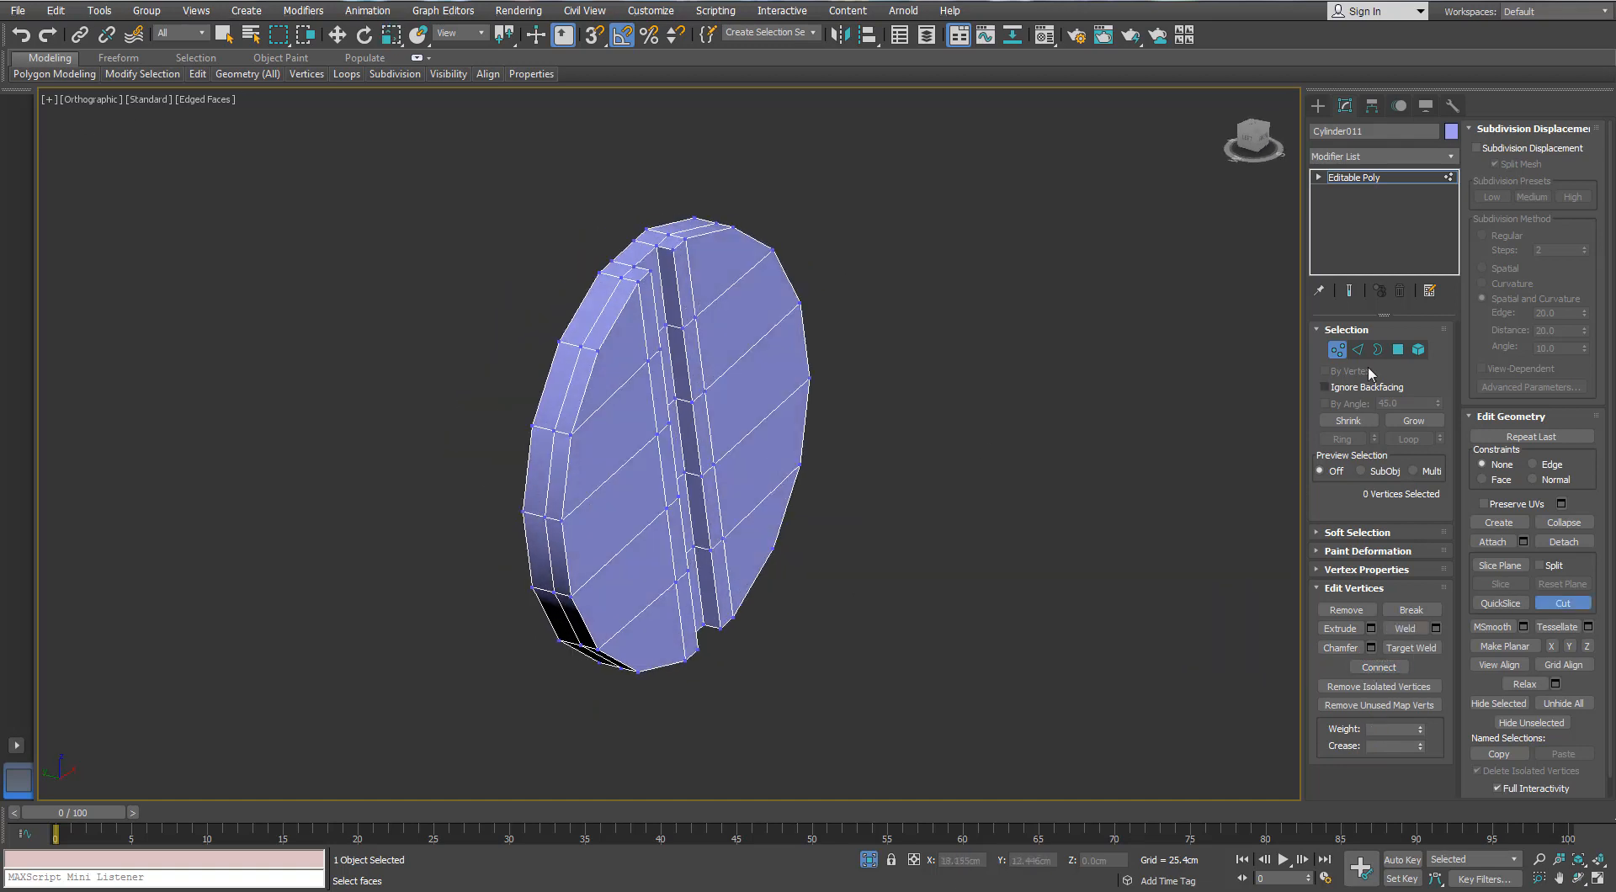
- Leave vertex editing and apply an FFD(box) 4x4x4 modifier to the disc copy
click(1337, 349)
click(1450, 157)
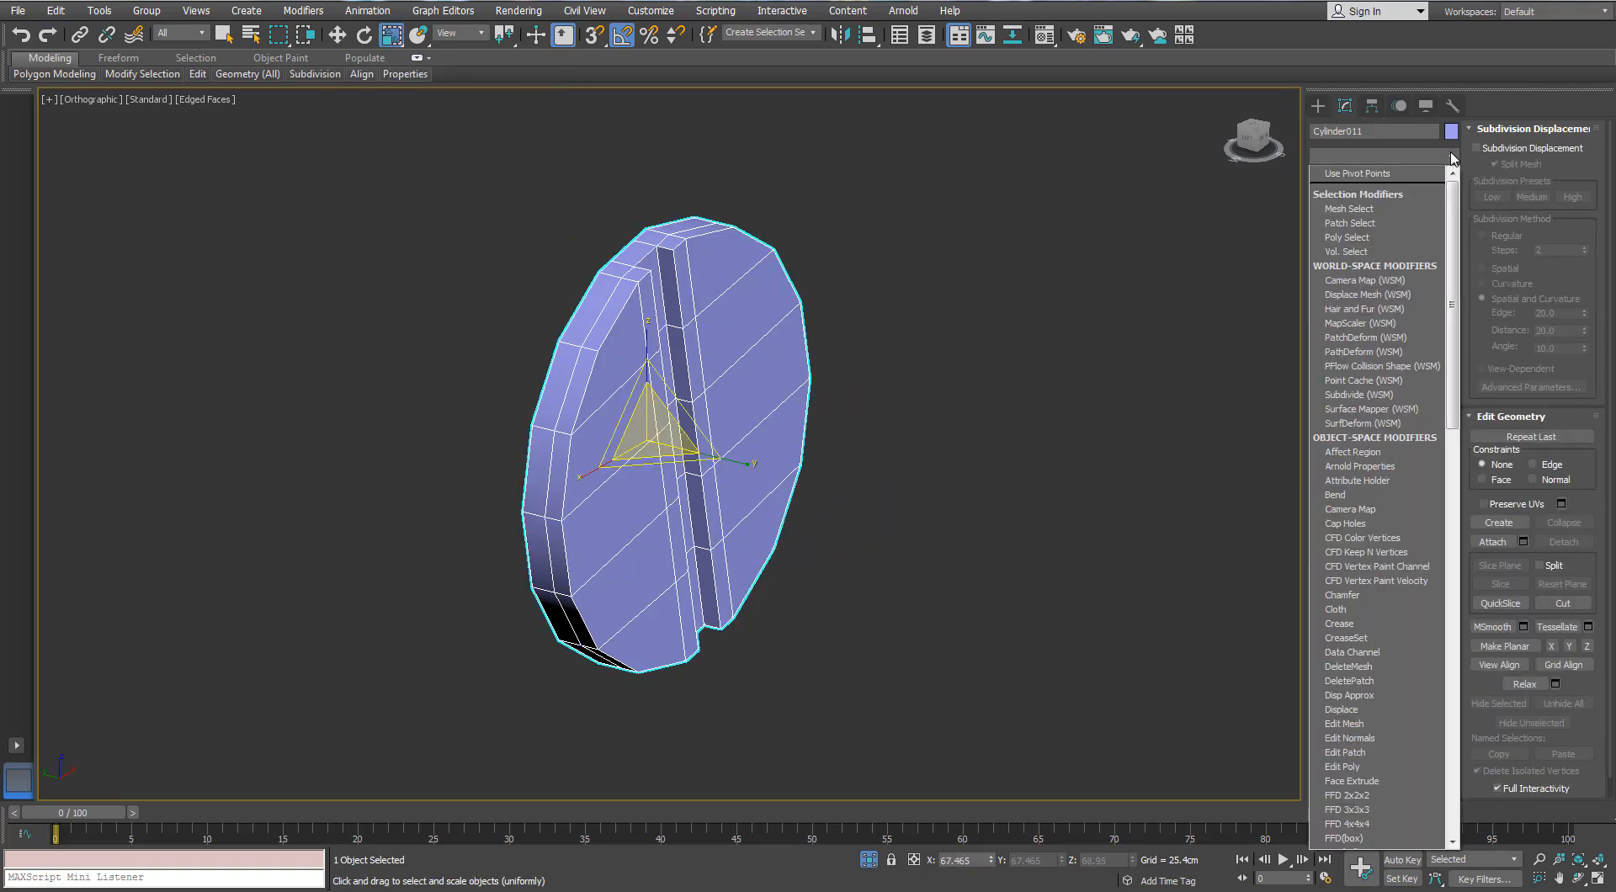
key(f)
key(f)
key(f)
key(f)
key(f)
key(Return)
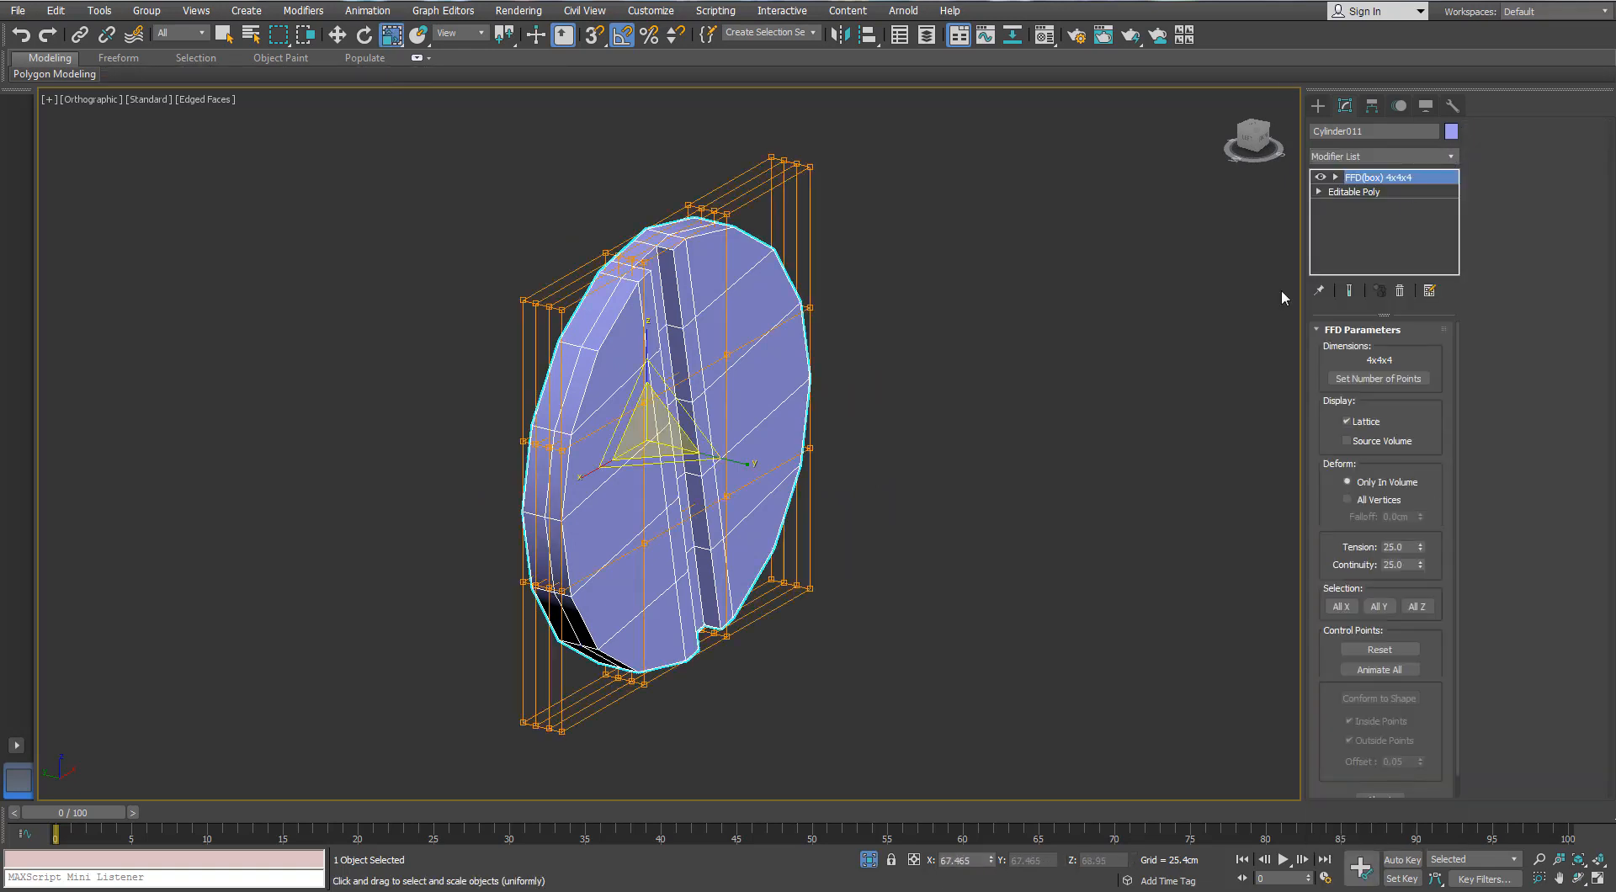
- Set the FFD box lattice on the disc copy to 4x4x2 points and expand the modifier's sub-levels
click(1362, 378)
click(799, 453)
click(800, 453)
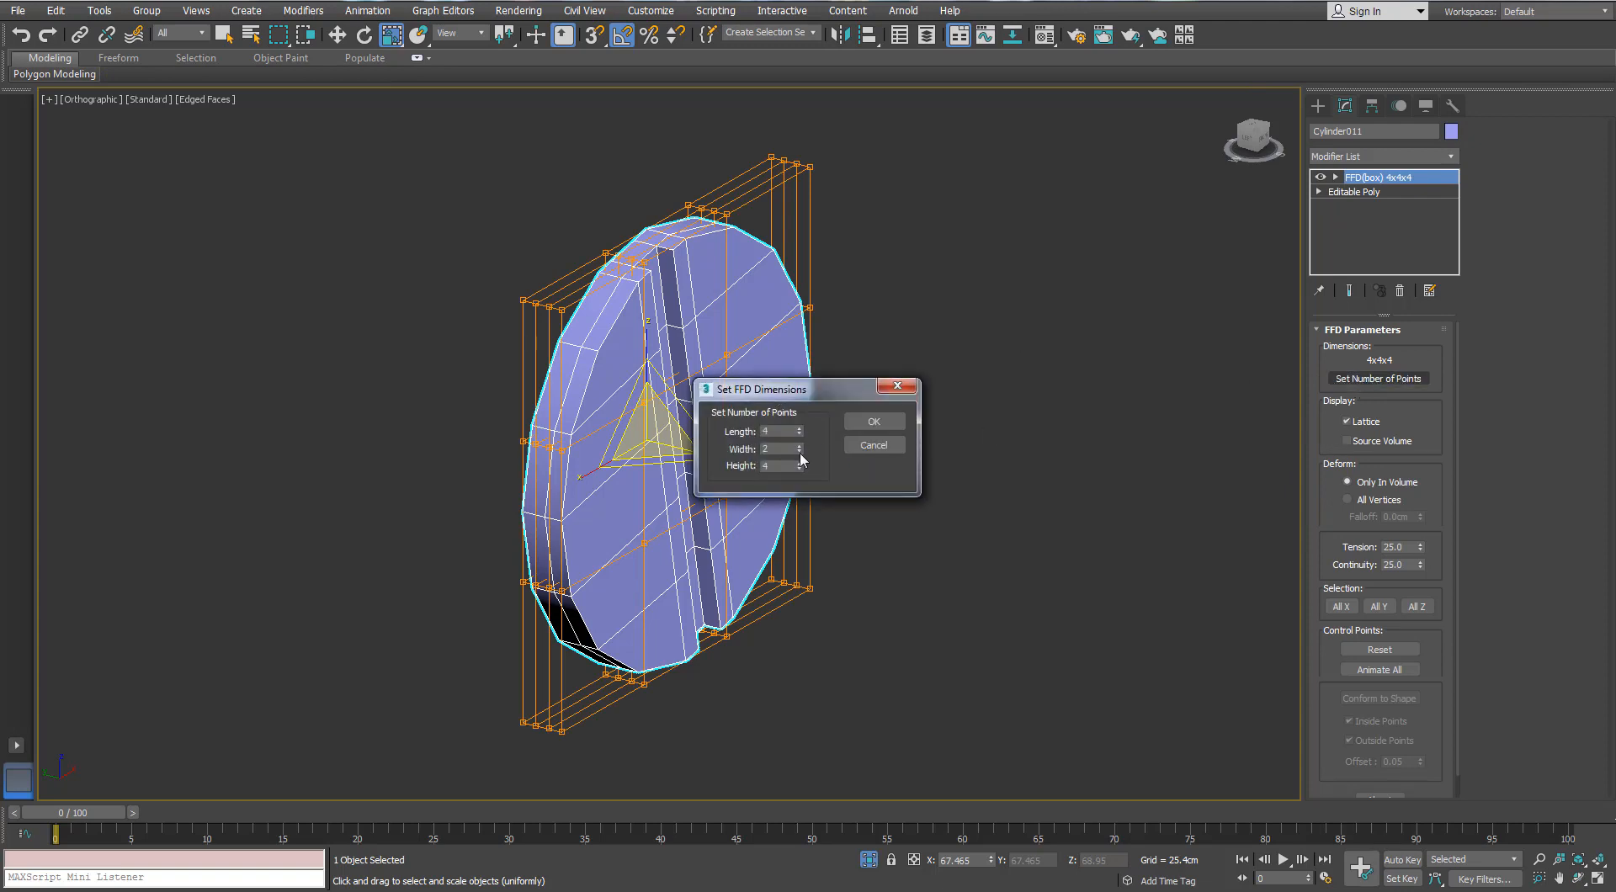
click(874, 422)
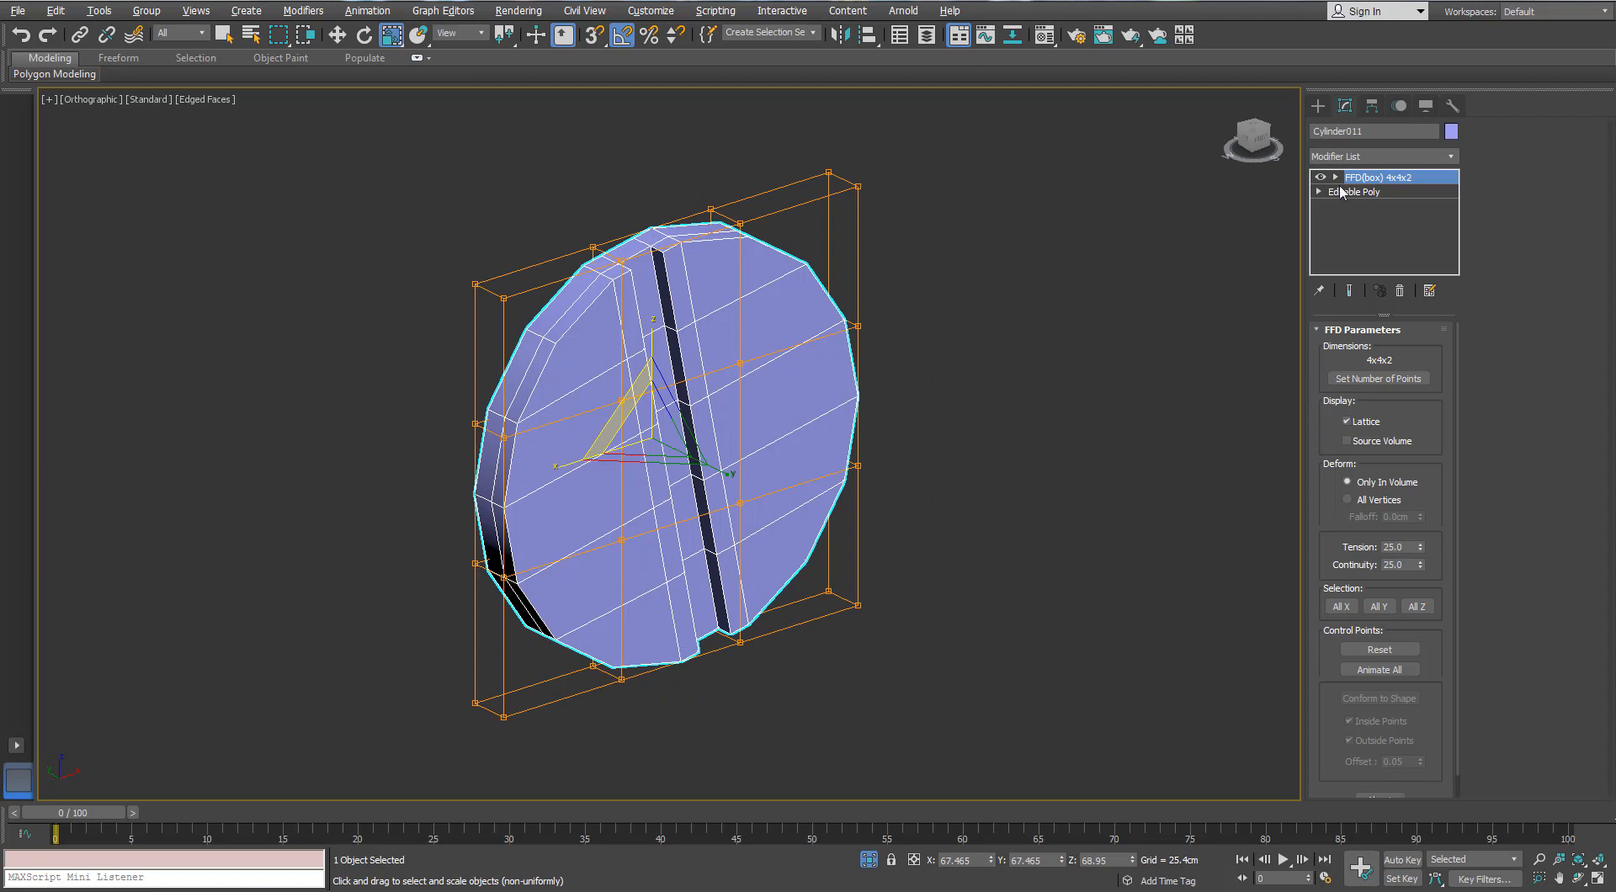
click(1335, 178)
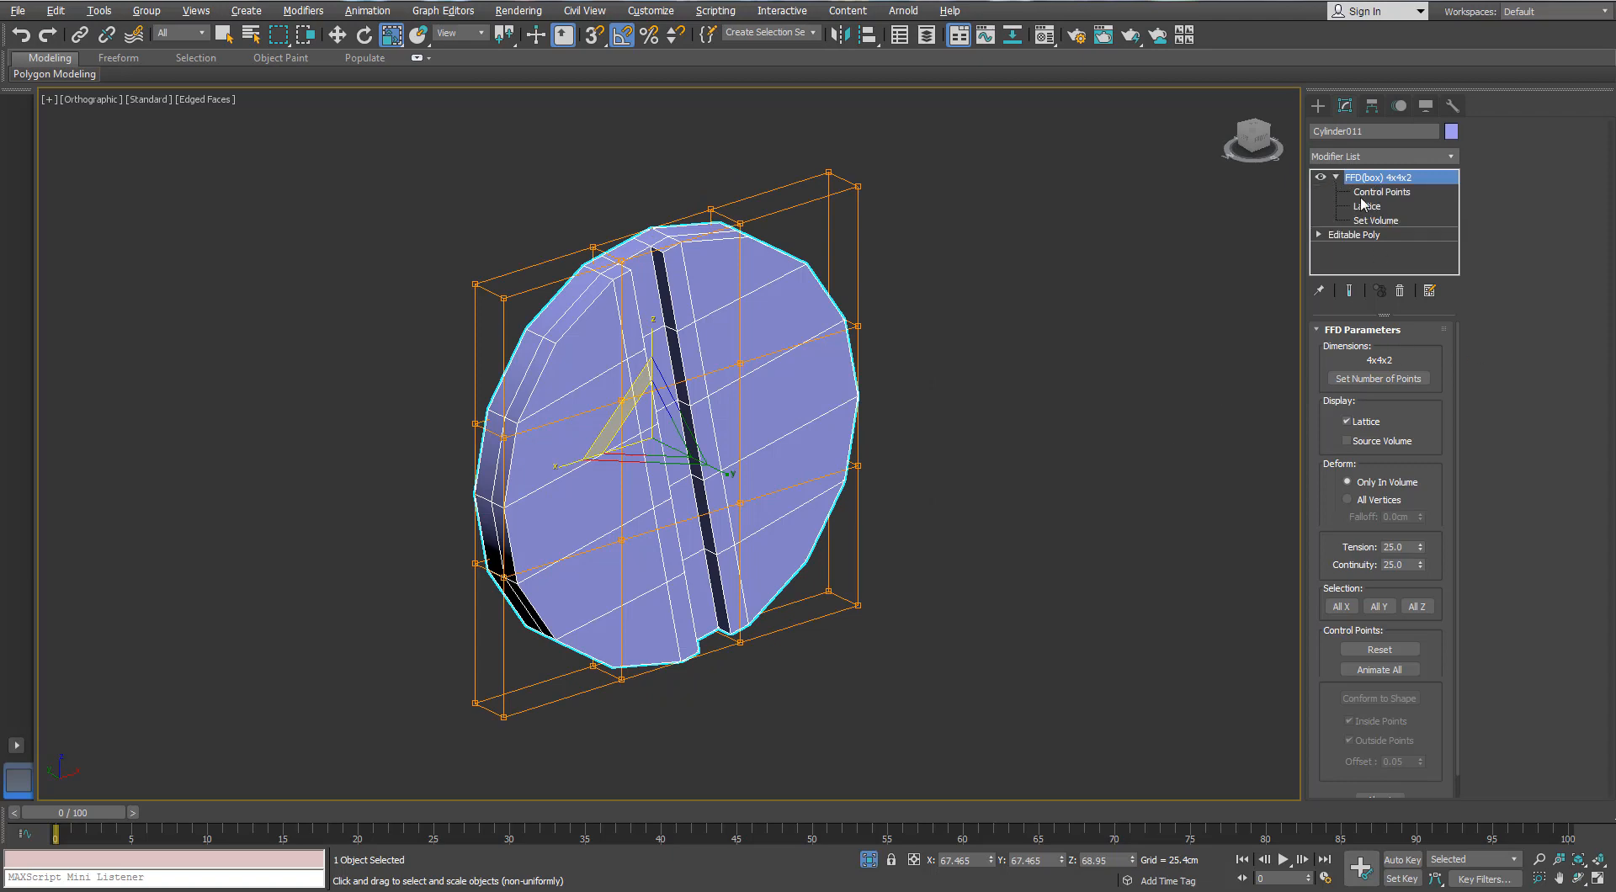
- Try to dome the slotted face by moving the lattice's central control points outward
click(1364, 194)
alt+middle_drag(1174, 402, 862, 388)
drag(571, 566, 571, 566)
key(w)
alt+middle_drag(505, 413, 665, 442)
drag(609, 421, 653, 440)
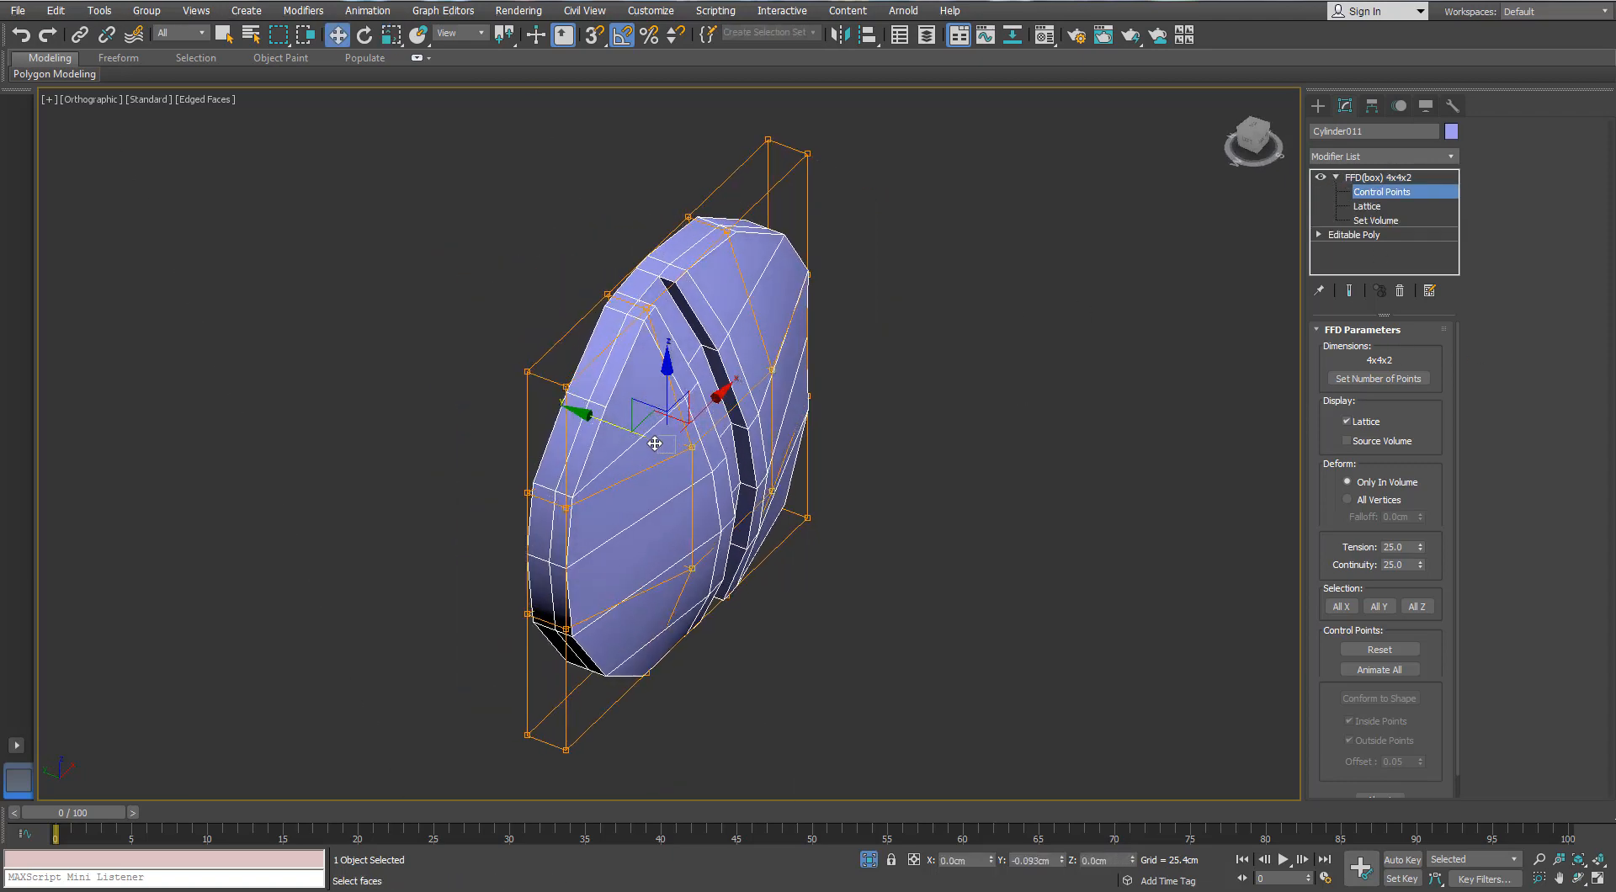
alt+middle_drag(763, 411, 625, 412)
- Delete the FFD modifier from the disc copy, leaving only the Editable Poly
click(1371, 178)
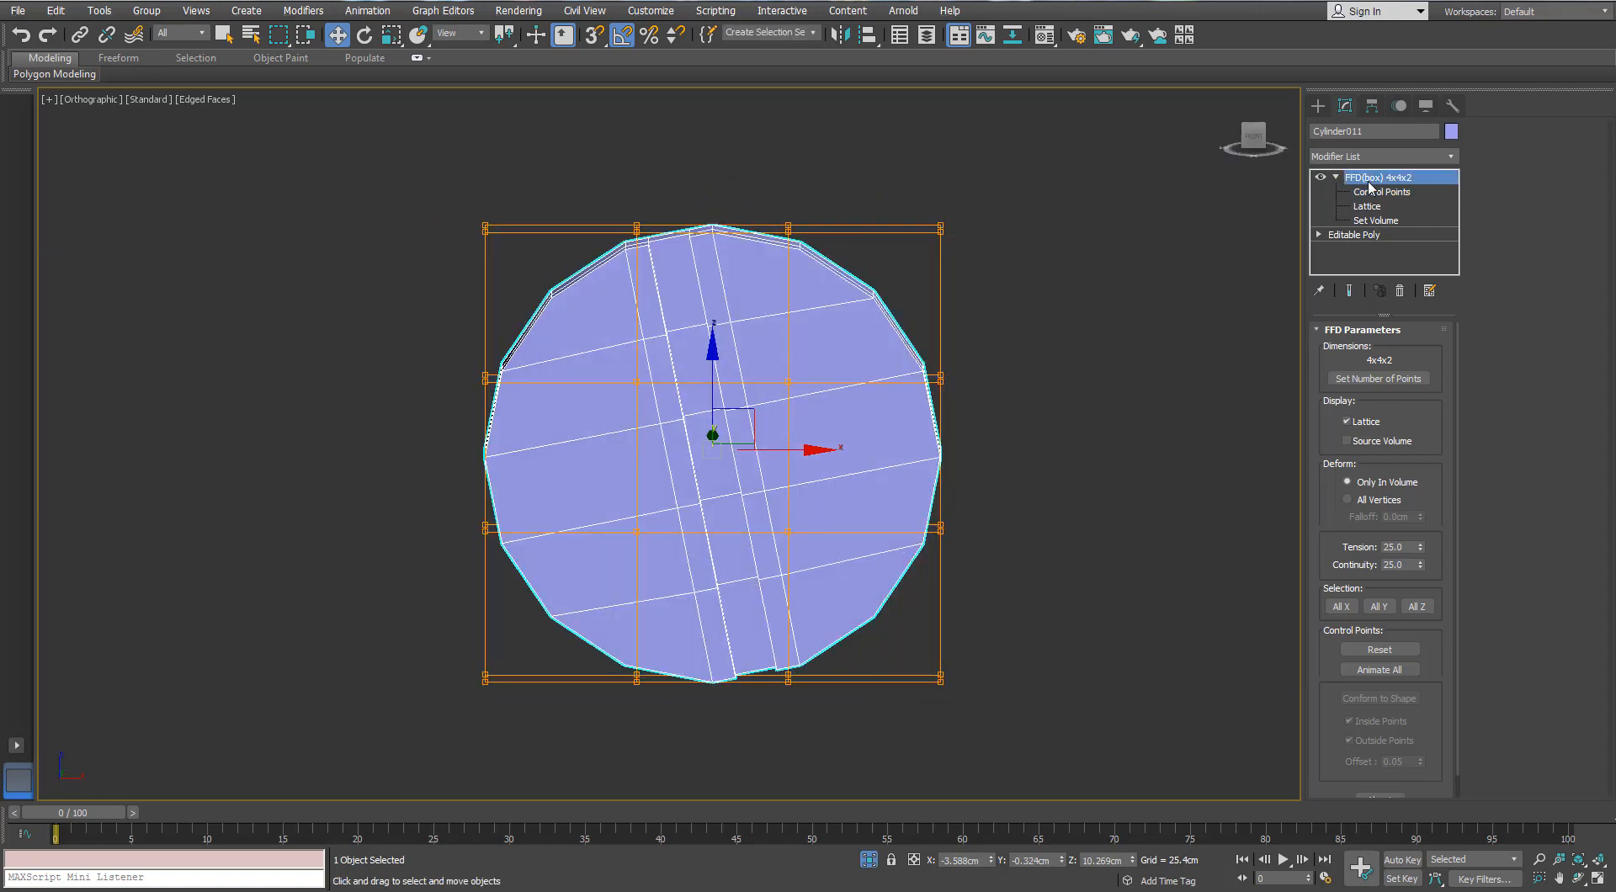
right_click(1355, 187)
click(1389, 222)
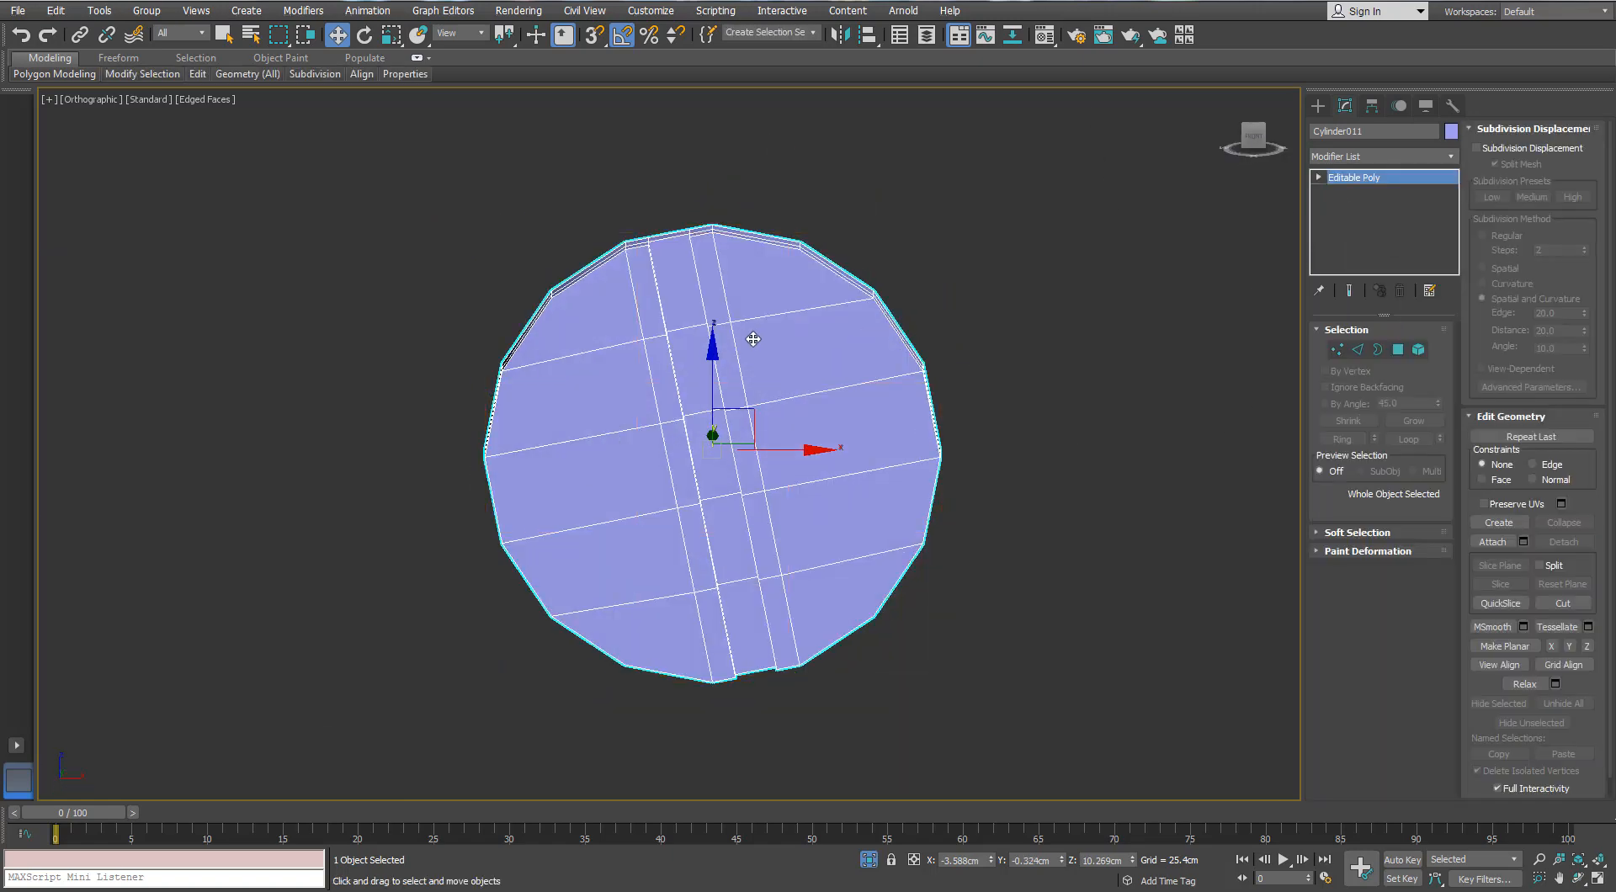
- Rotate the disc copy about 10 degrees so its slot stands vertical in the Front view
key(e)
drag(741, 360, 761, 371)
mouse_move(760, 371)
alt+middle_down()
mouse_move(779, 342)
mouse_move(757, 350)
alt+middle_up()
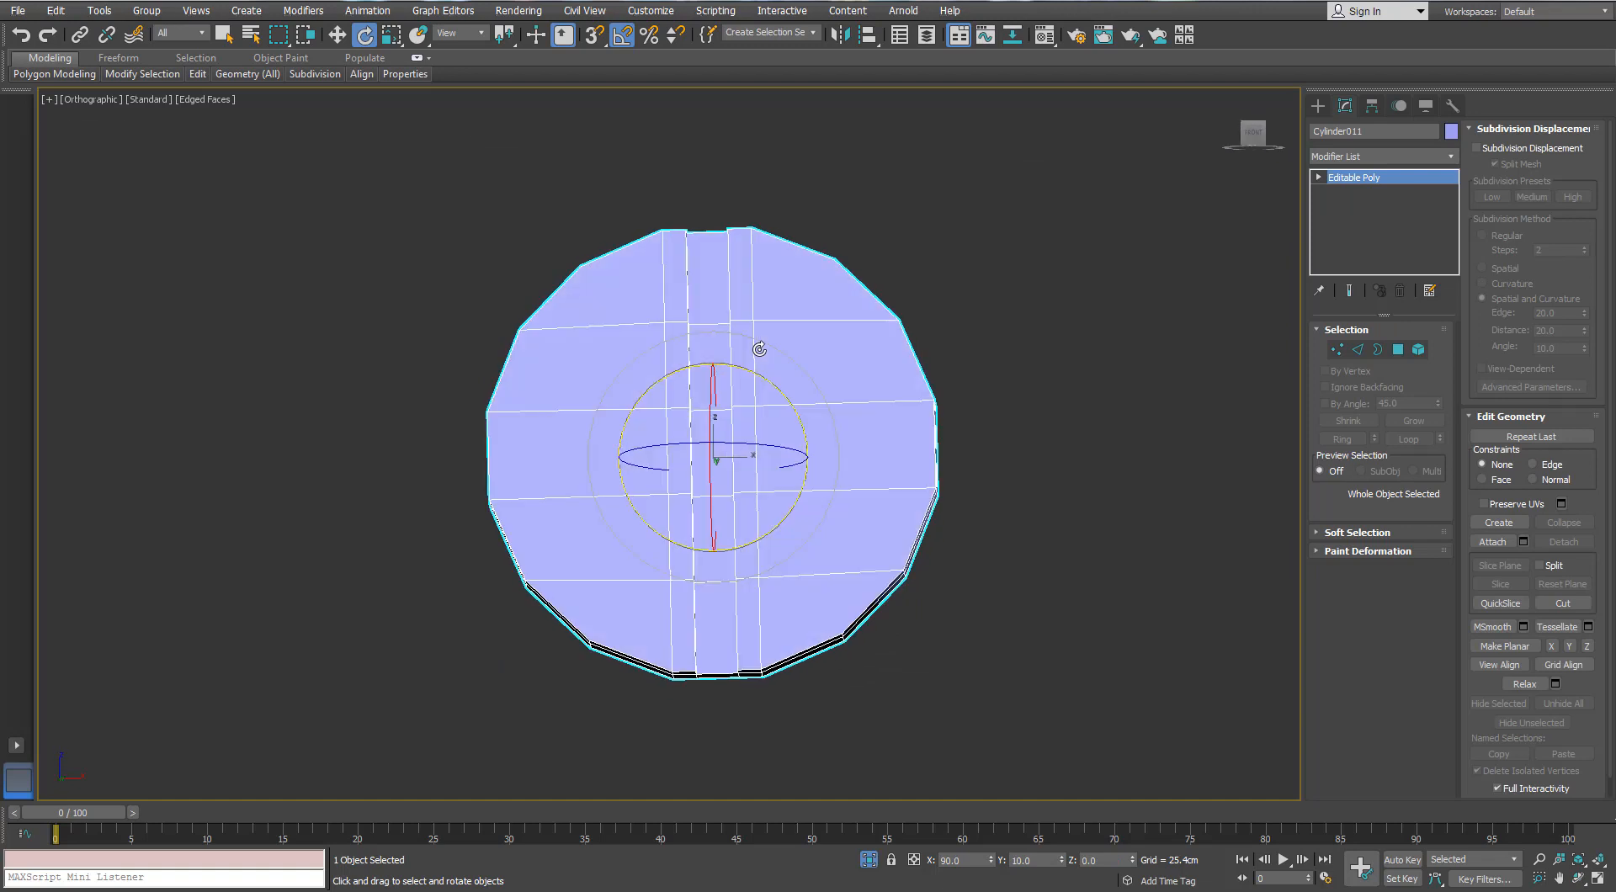
key(f)
scroll(630, 421, down, 3)
middle_drag(618, 324, 547, 143)
scroll(791, 429, up, 2)
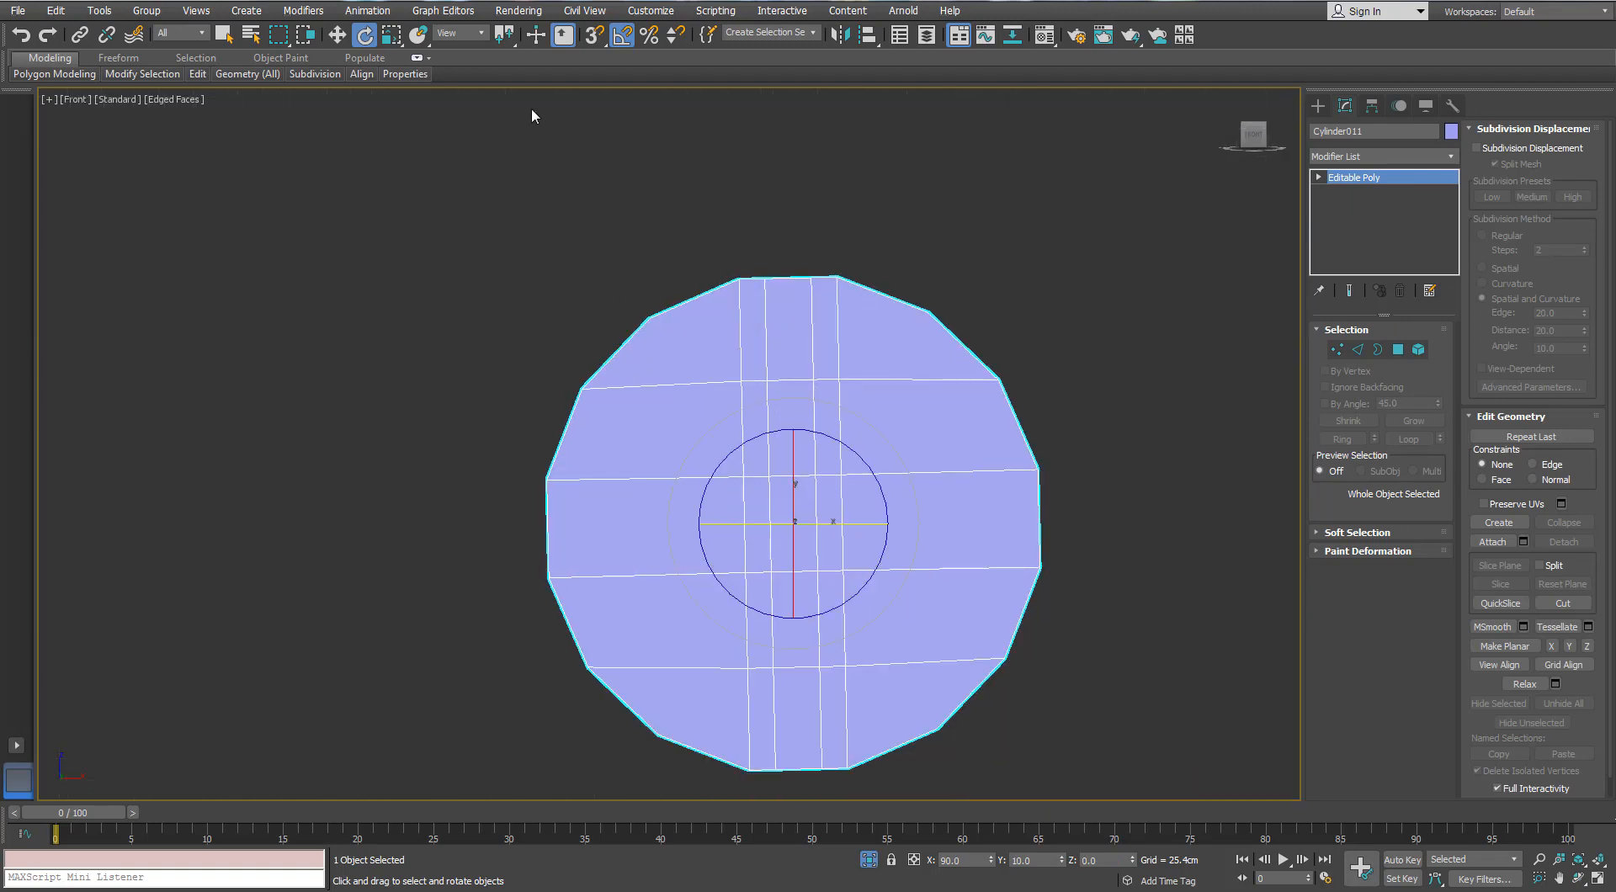
key(a)
drag(827, 439, 829, 439)
- Try an FFD 4x4x4 modifier on the rotated disc and inspect its control points from several angles
right_click(1351, 202)
click(1388, 210)
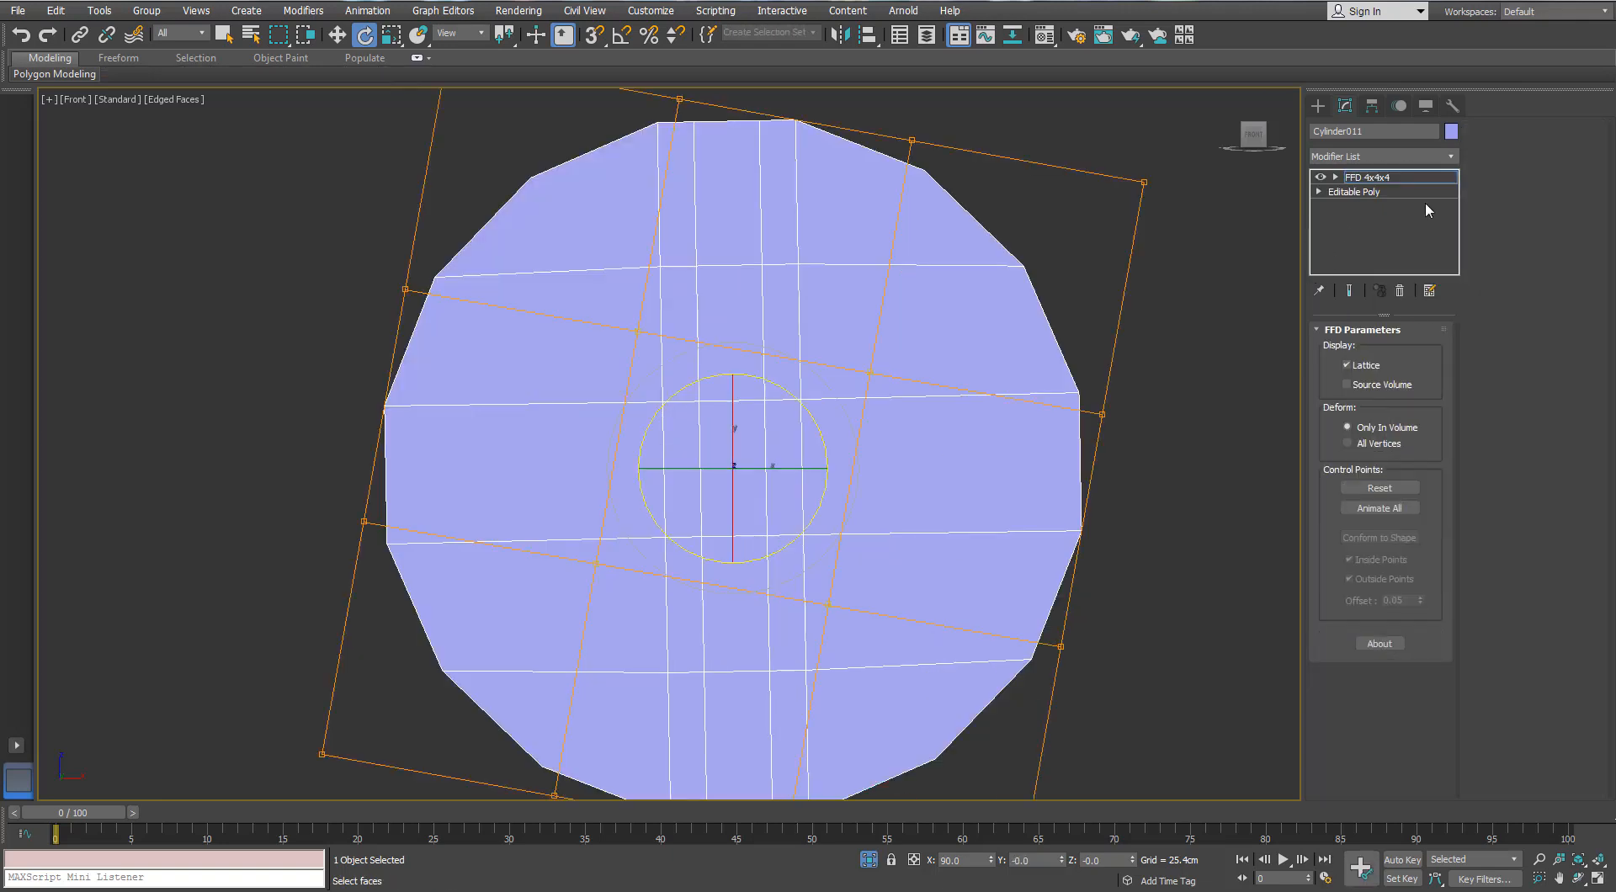
click(1335, 178)
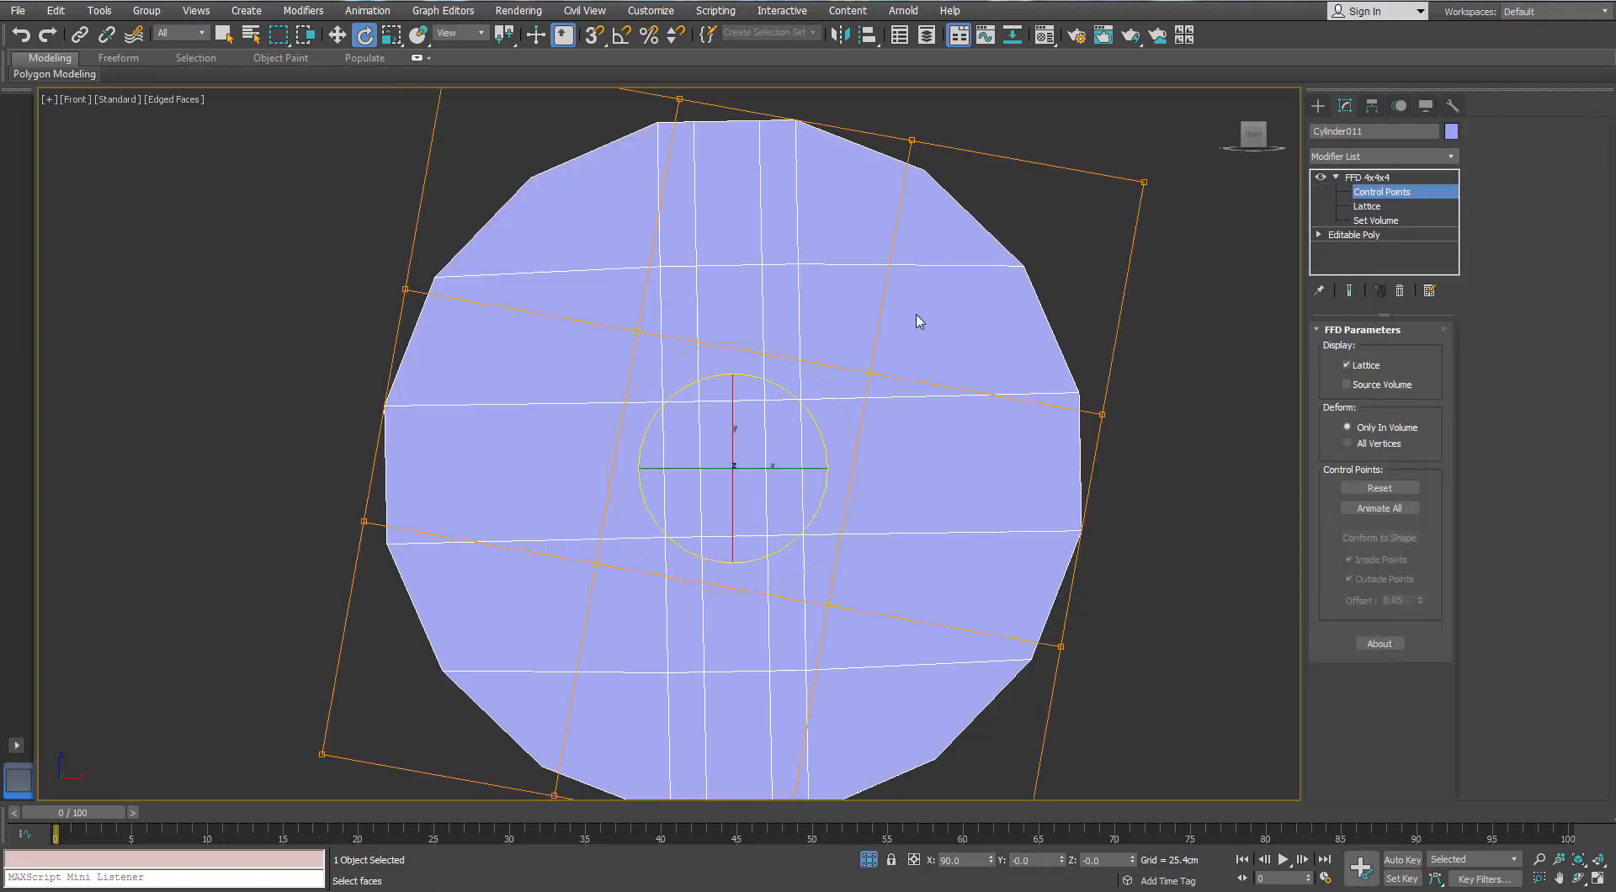
alt+middle_drag(574, 612, 857, 459)
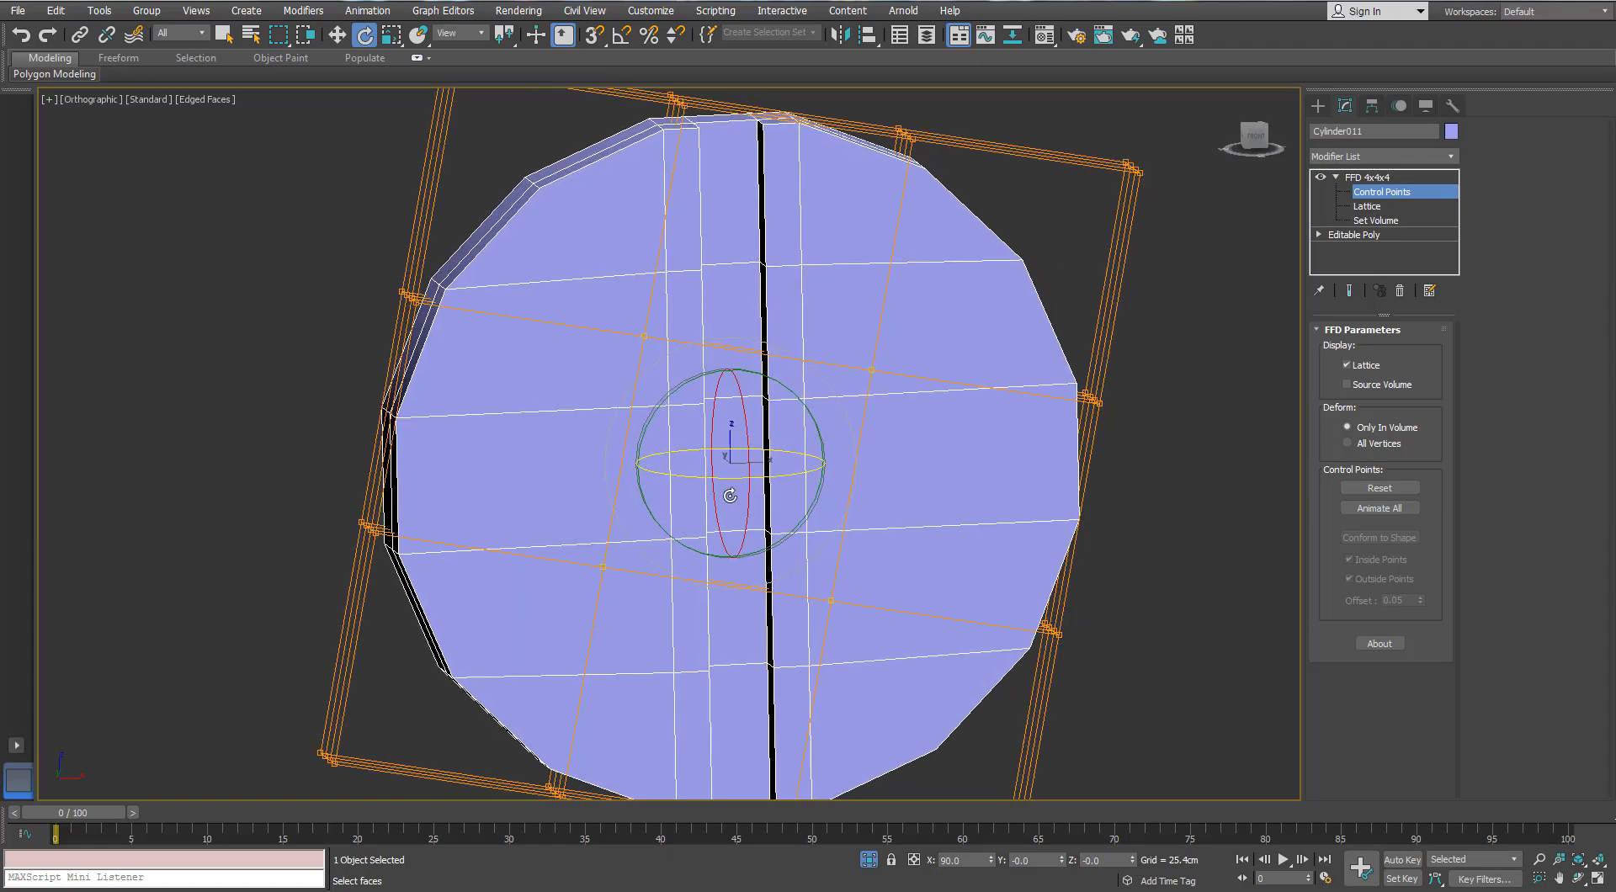
alt+middle_drag(730, 496, 814, 465)
key(w)
key(f)
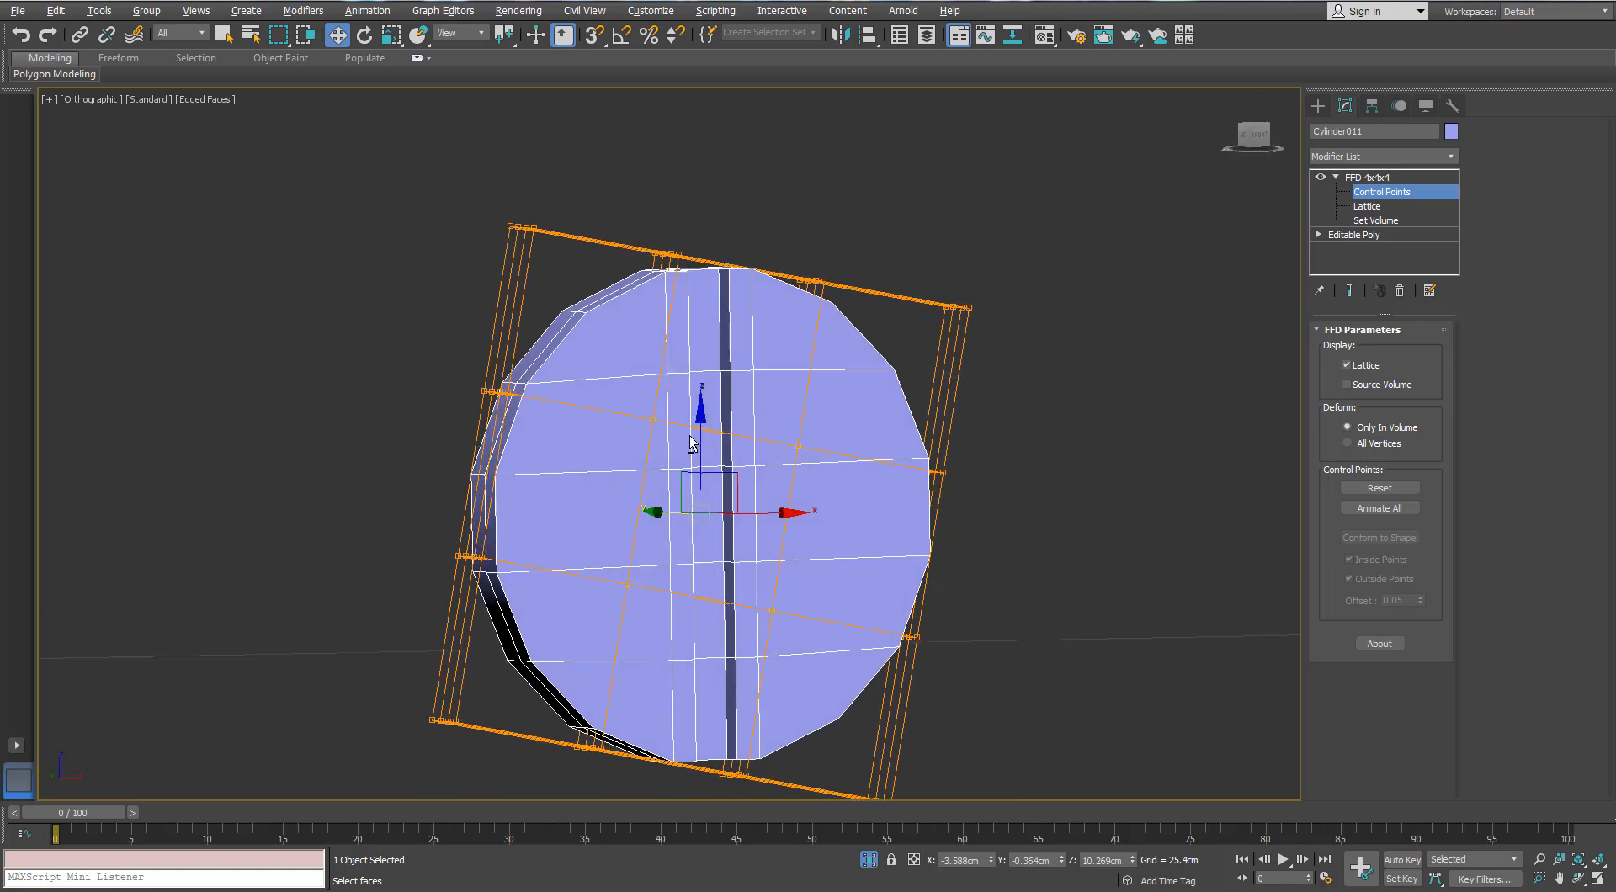
click(1374, 179)
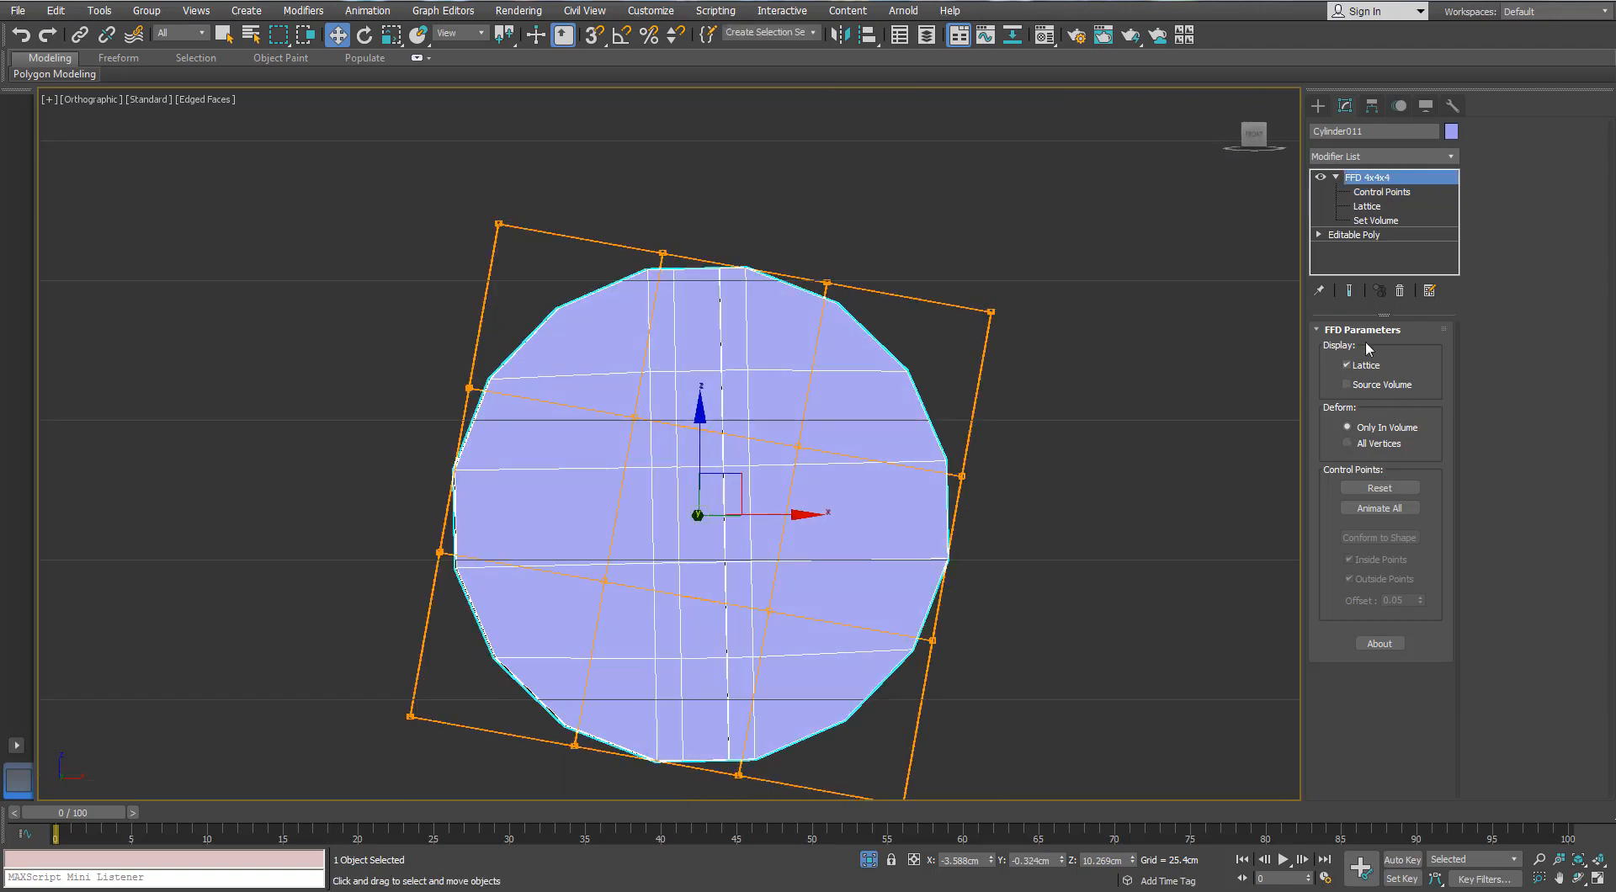
- Try an FFD(box) 4x4x4 lattice instead and move its central control points outward from the slotted face
click(1336, 176)
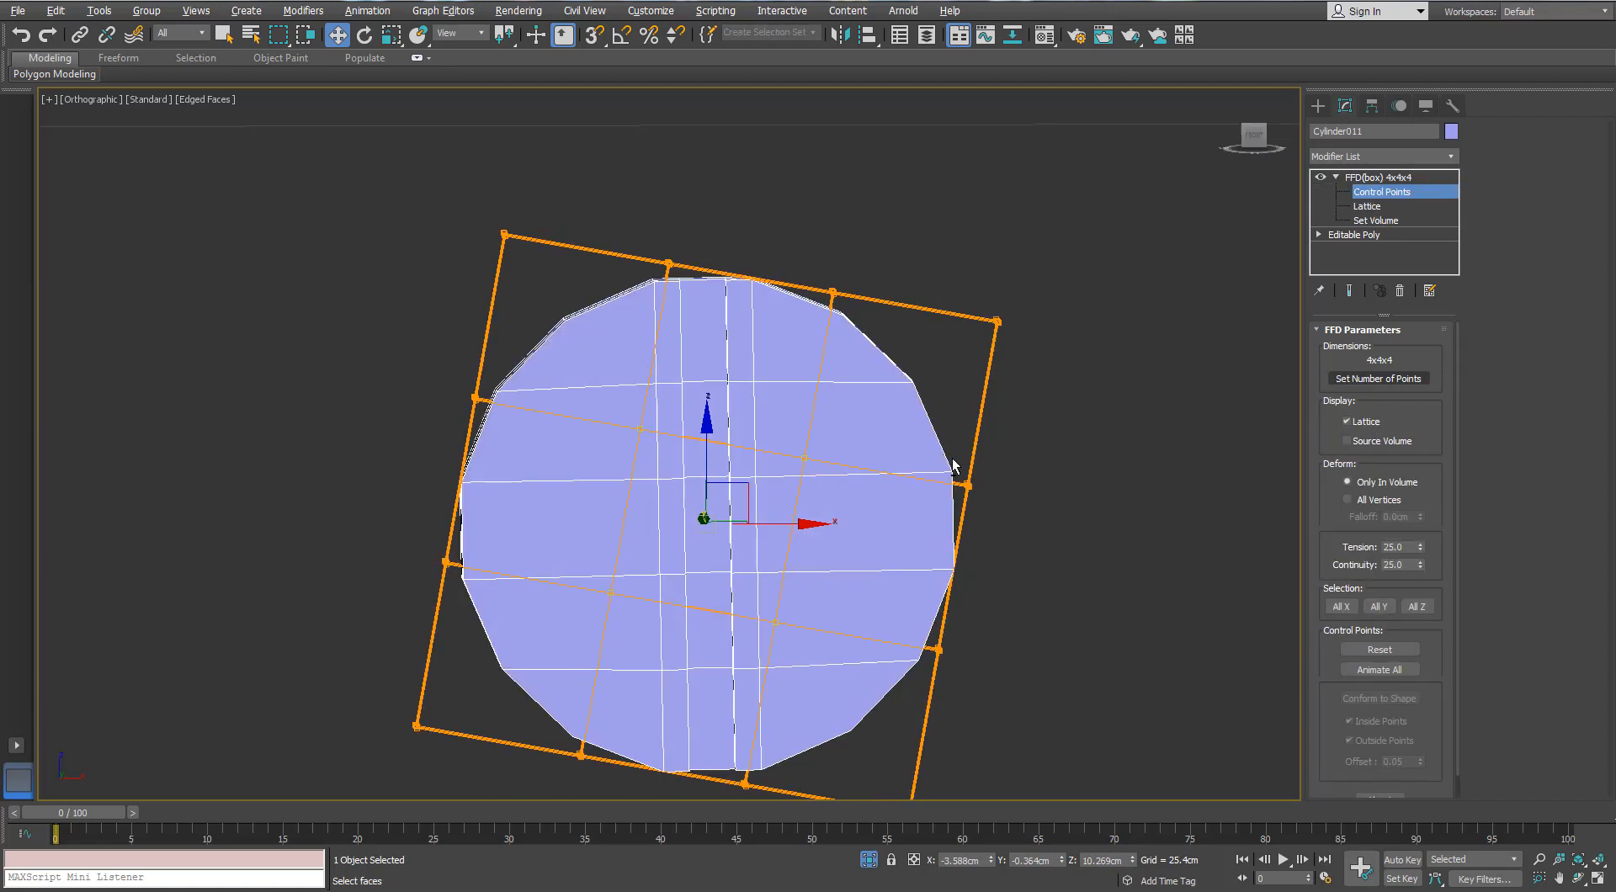
alt+middle_drag(952, 465, 1062, 528)
drag(651, 503, 694, 519)
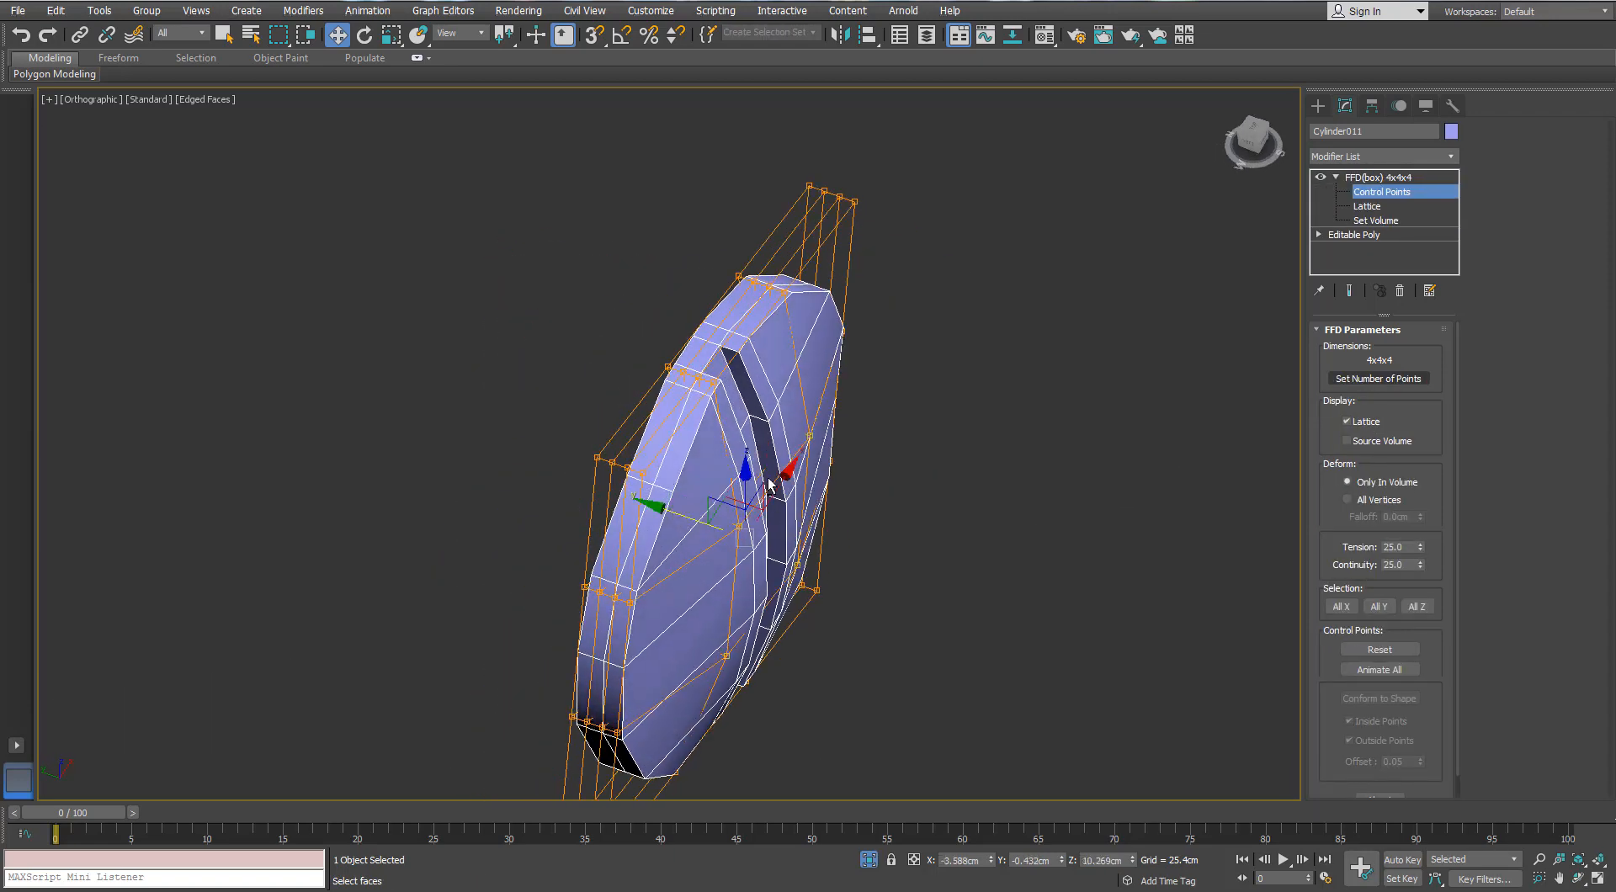
alt+middle_drag(770, 486, 675, 318)
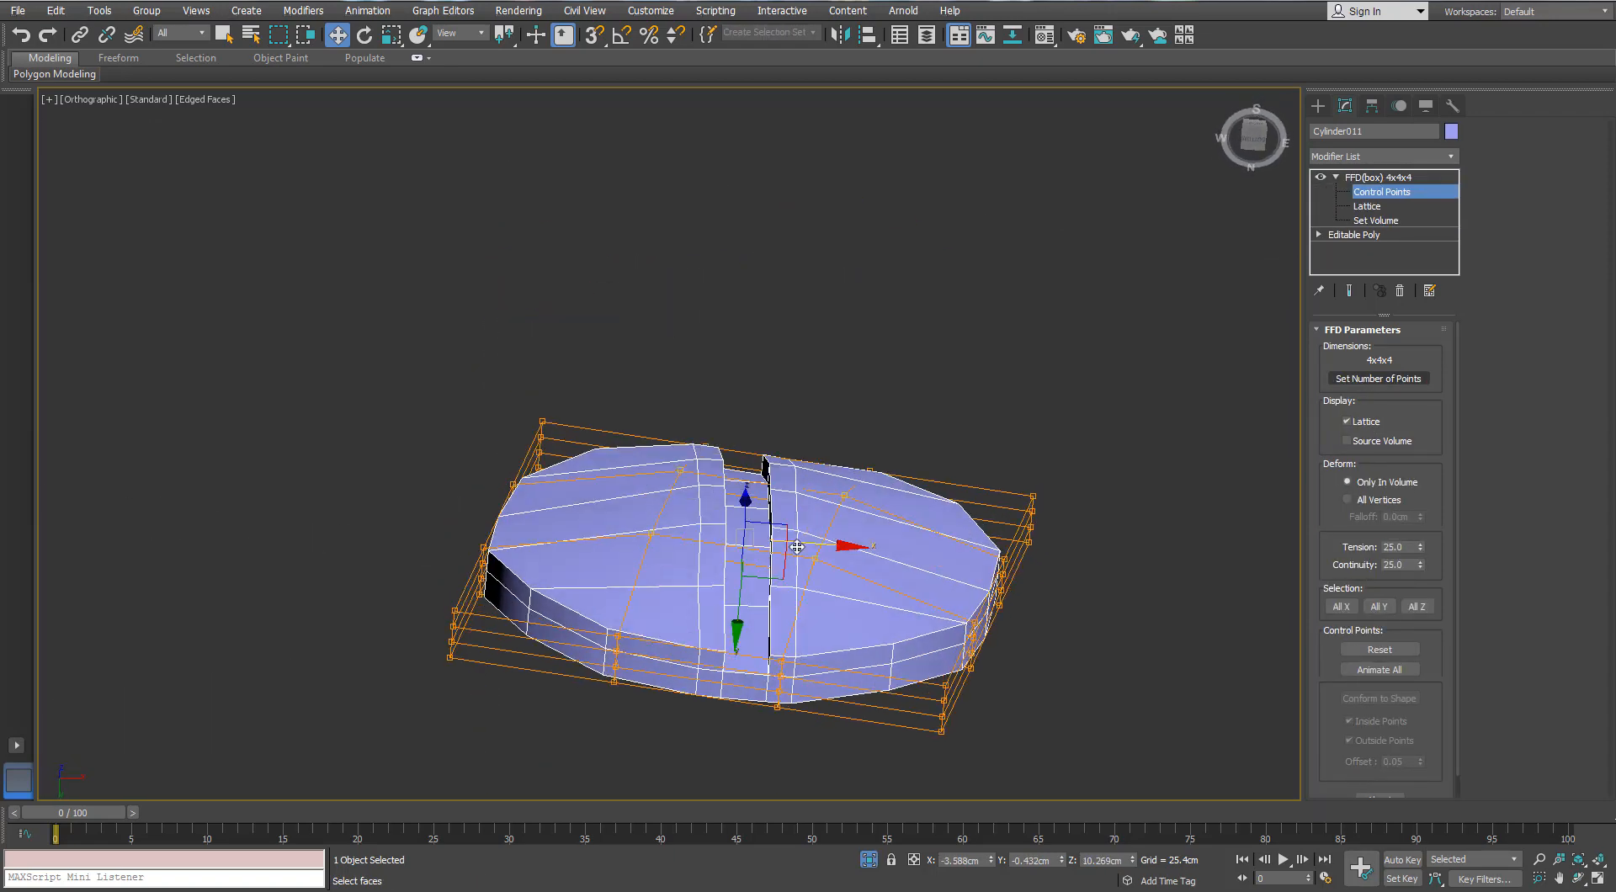
alt+middle_drag(796, 547, 906, 532)
- At the Editable Poly's vertex level, cut an edge line parallel to the slot across each half of the disc face
click(1357, 236)
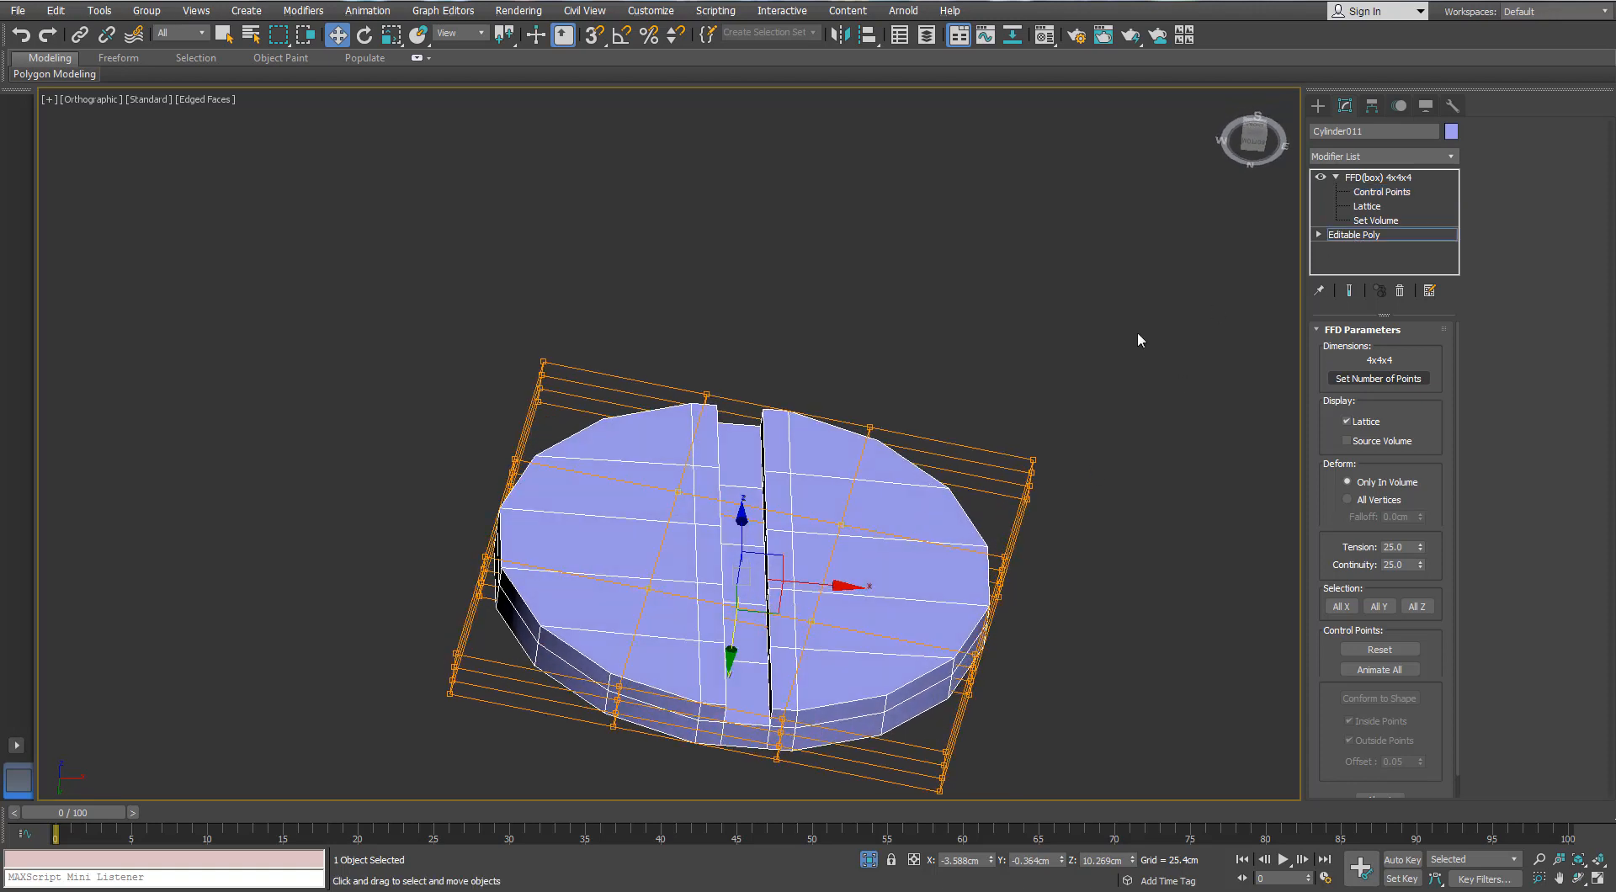
click(1337, 349)
right_click(547, 536)
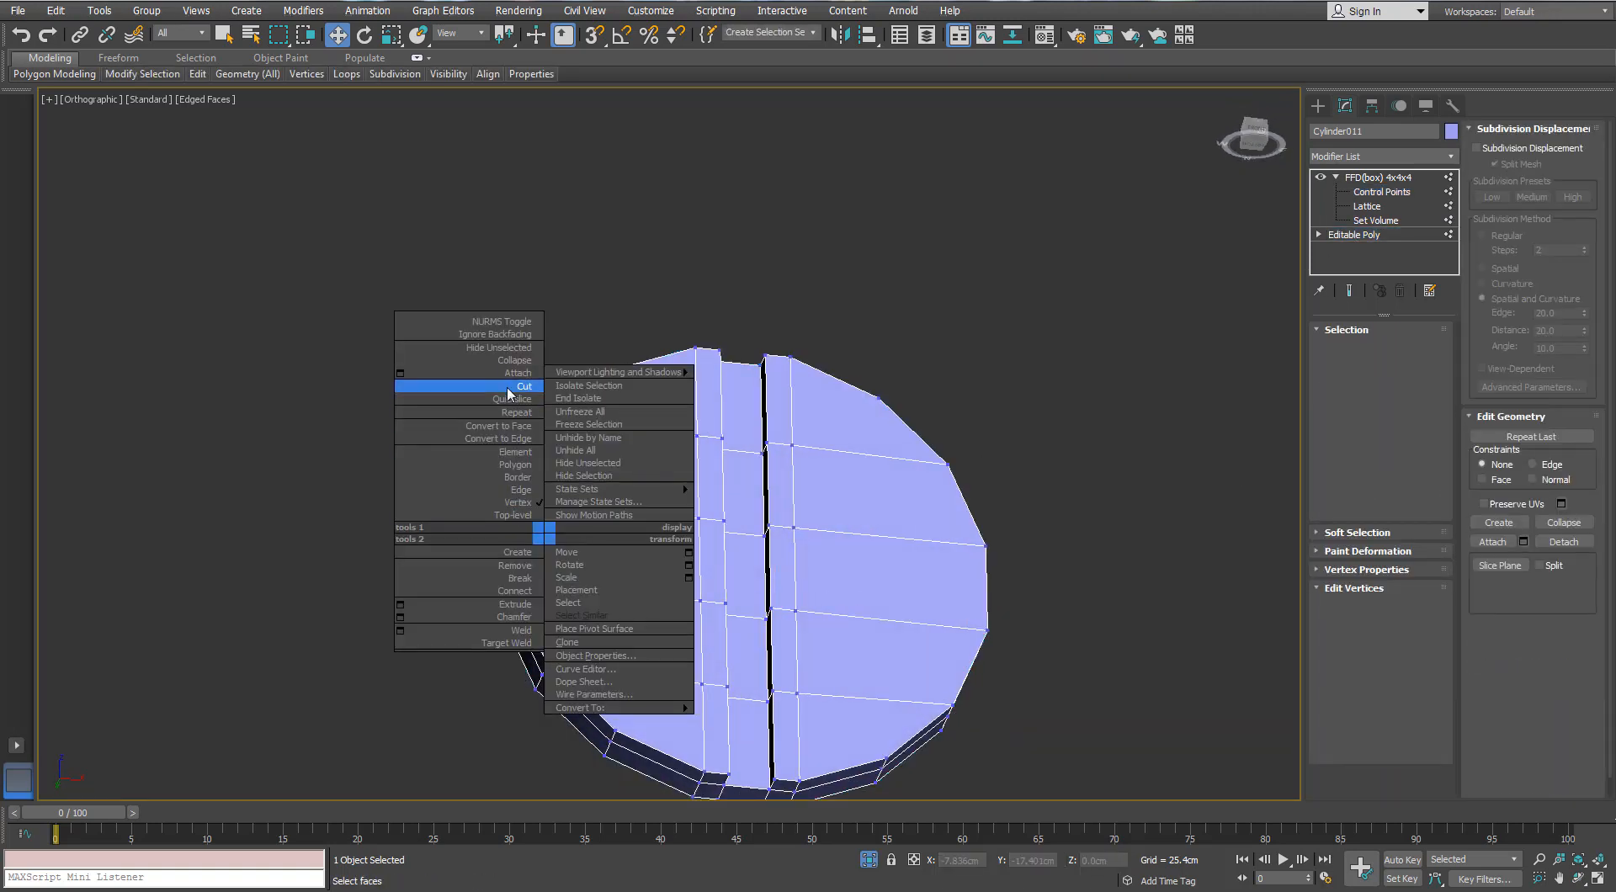
click(572, 386)
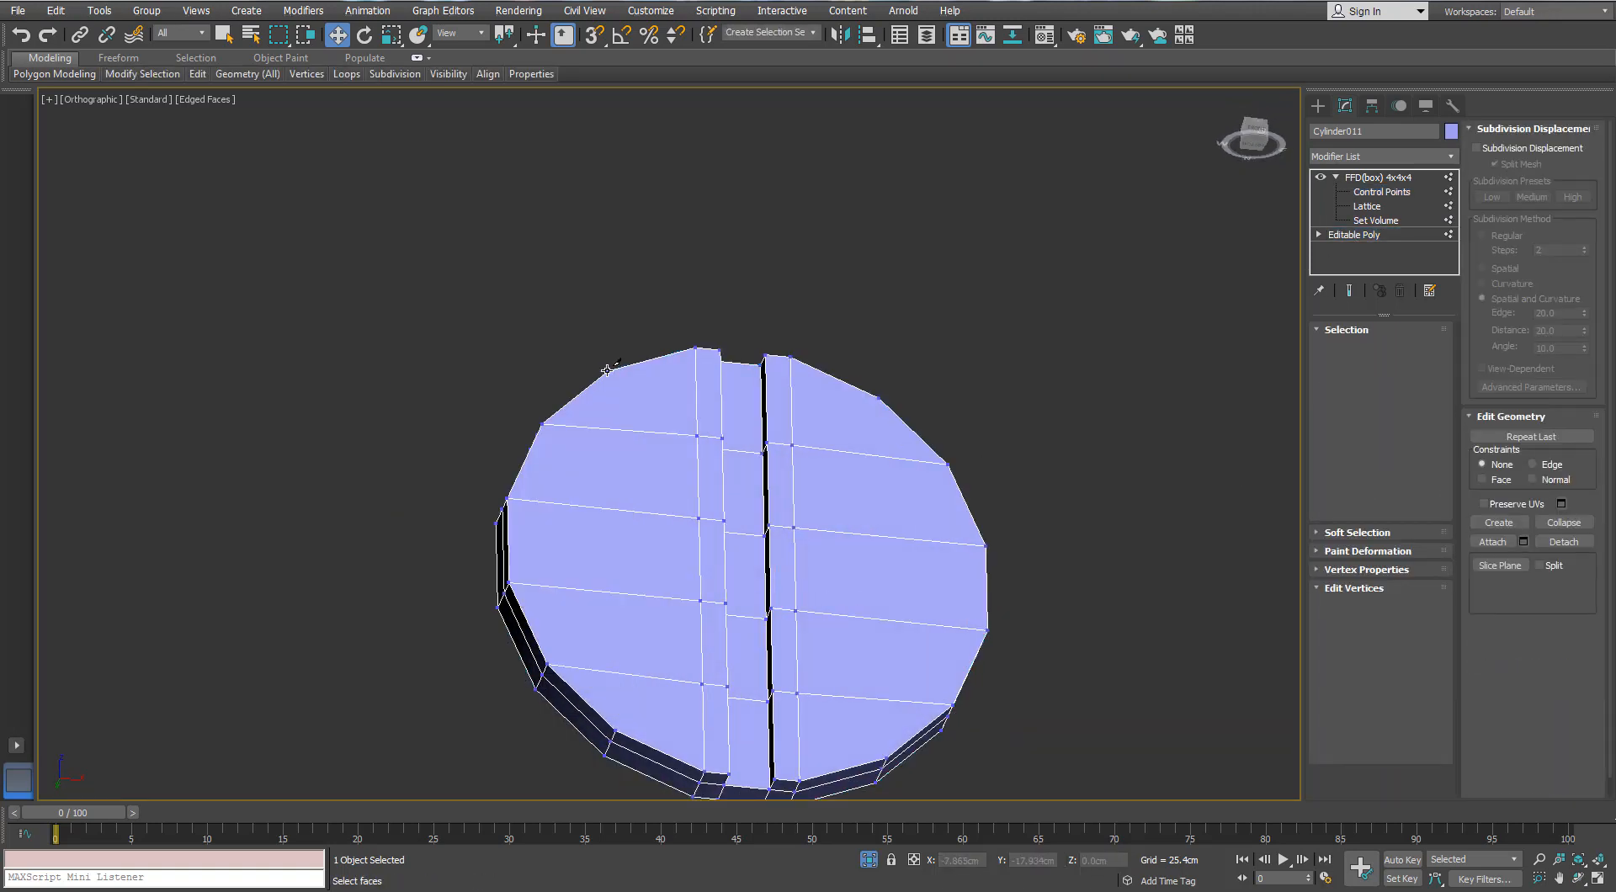
click(887, 757)
click(879, 398)
- Return to the FFD control points and move the central ones outward to dome the newly cut disc face
click(1381, 192)
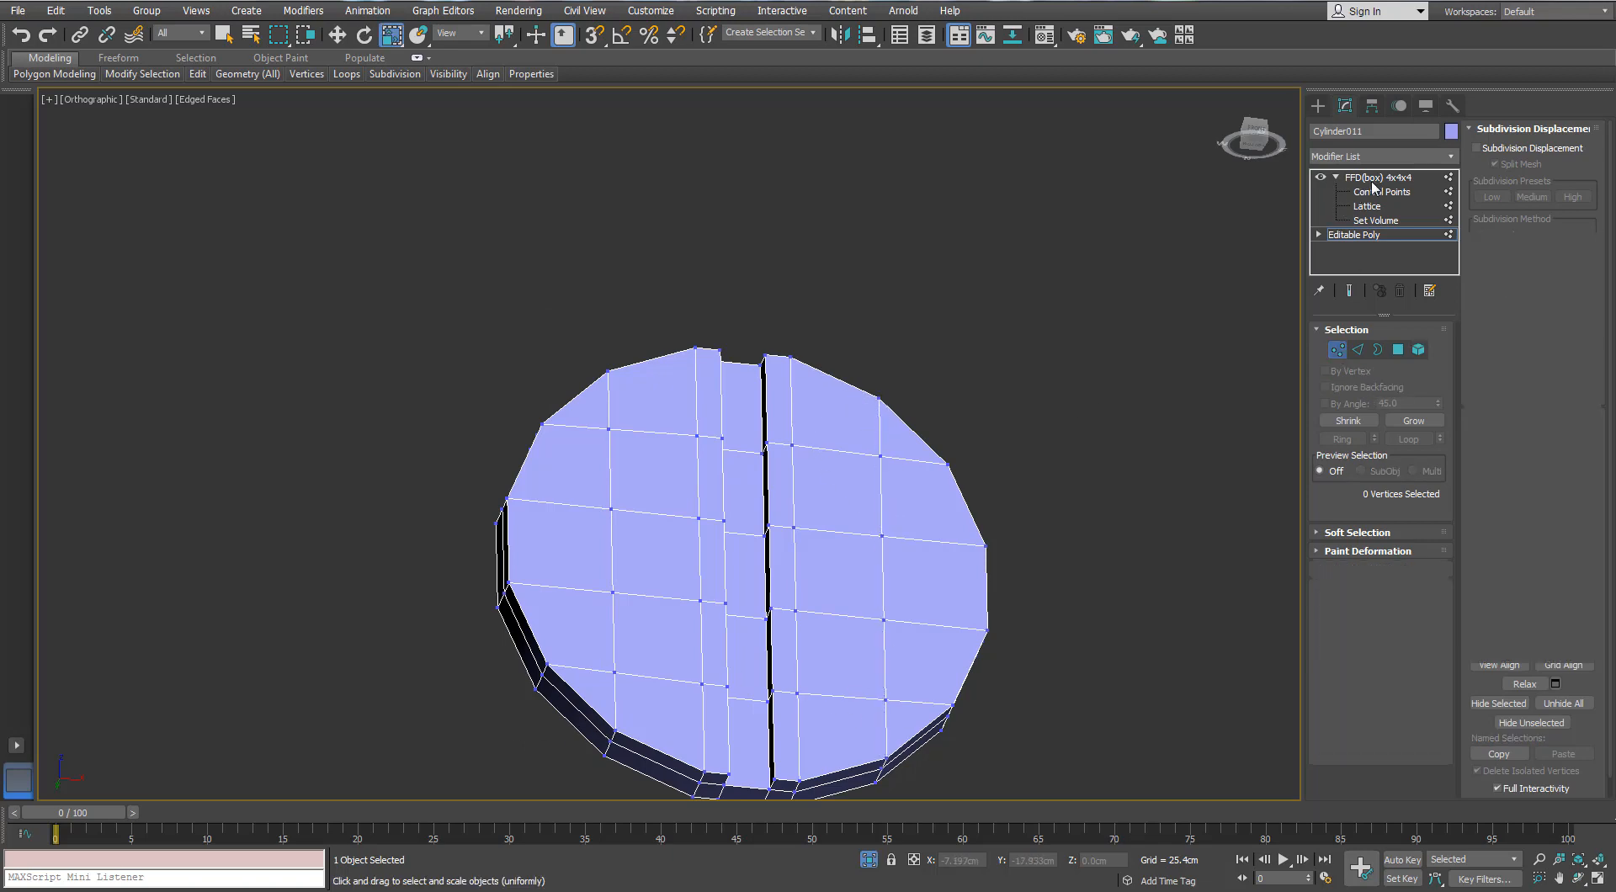
alt+middle_drag(1178, 467, 1162, 545)
alt+middle_drag(862, 497, 891, 462)
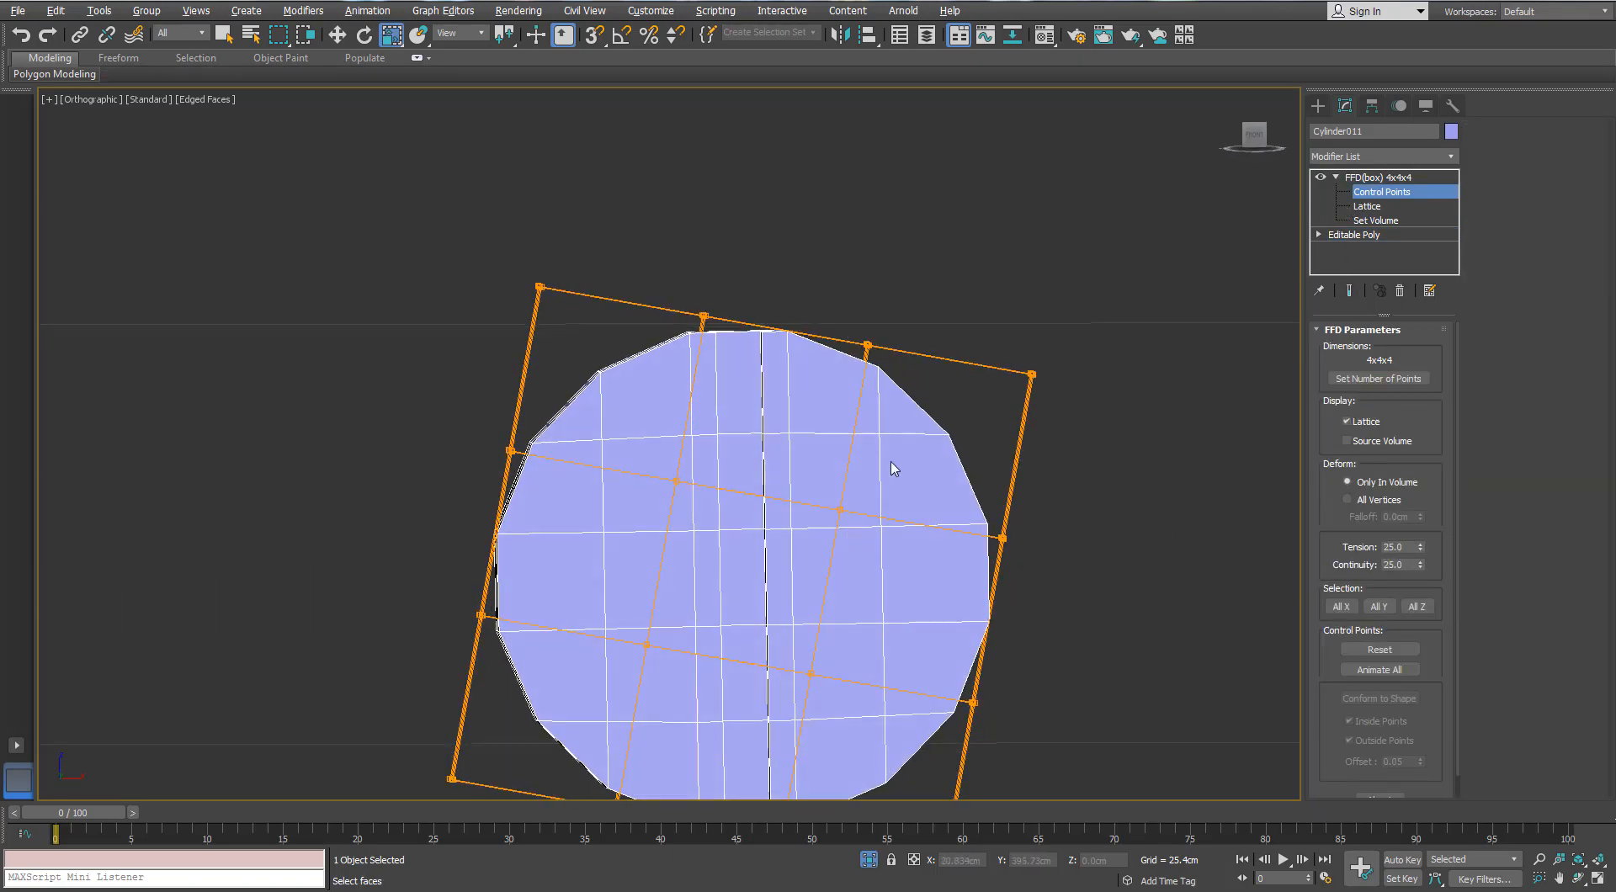
drag(644, 702, 641, 706)
alt+middle_drag(673, 539, 734, 589)
key(w)
drag(689, 545, 724, 578)
mouse_move(724, 578)
alt+middle_down()
mouse_move(653, 379)
mouse_move(689, 404)
mouse_move(710, 605)
alt+middle_up()
- Convert the domed disc to Editable Poly
right_click(721, 484)
mouse_move(791, 677)
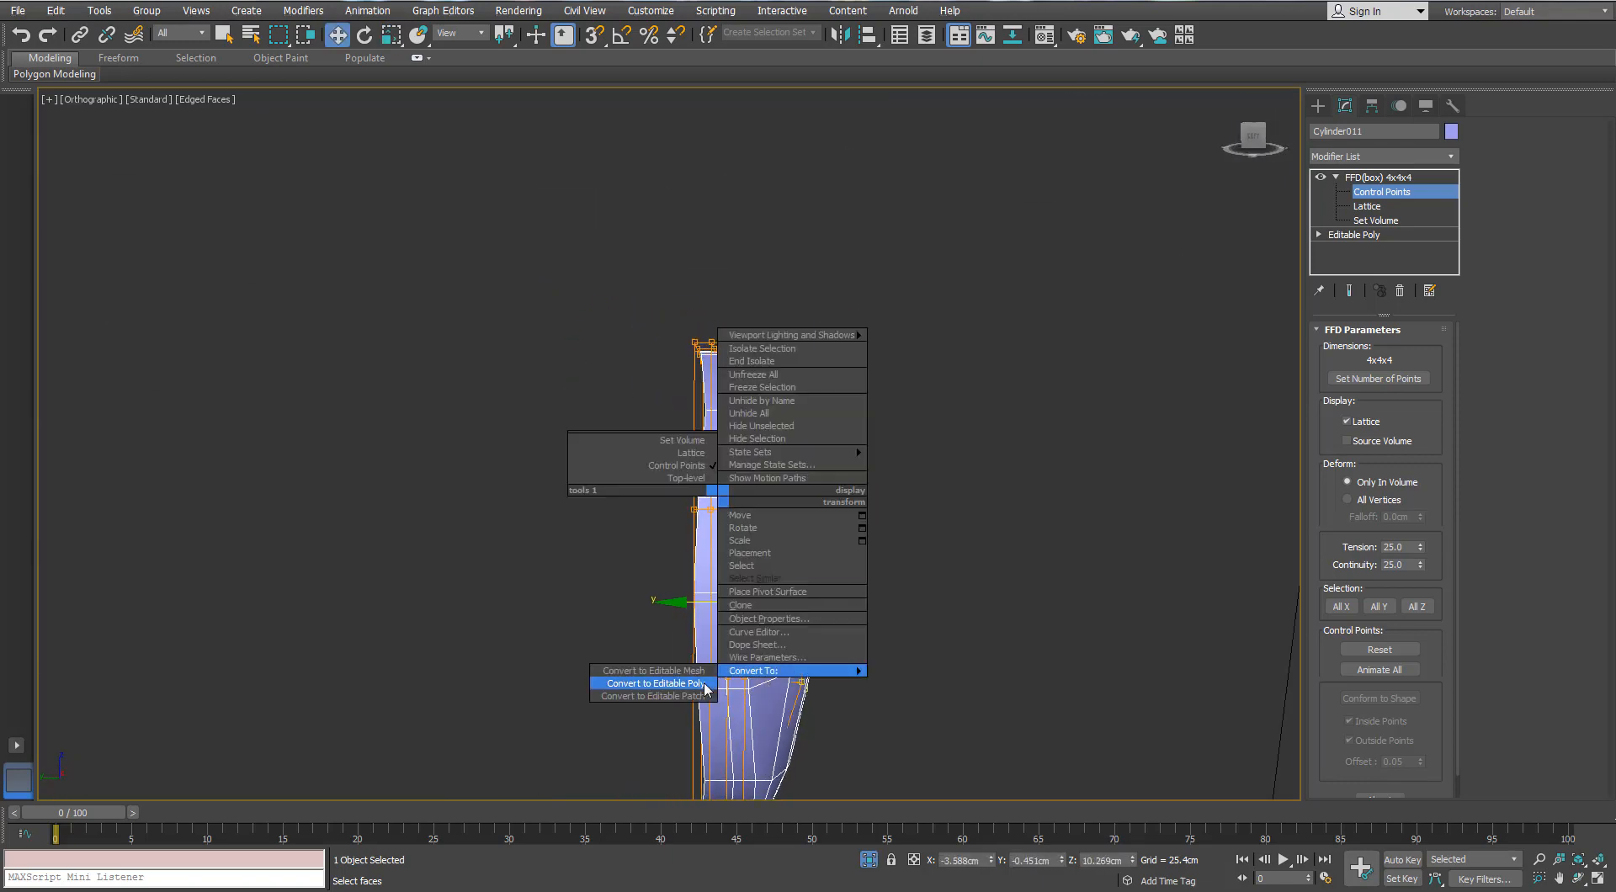
click(703, 681)
- Select the back-side vertices in the Left wireframe view and flatten them with Make Planar on Z after trying X and Y
key(f)
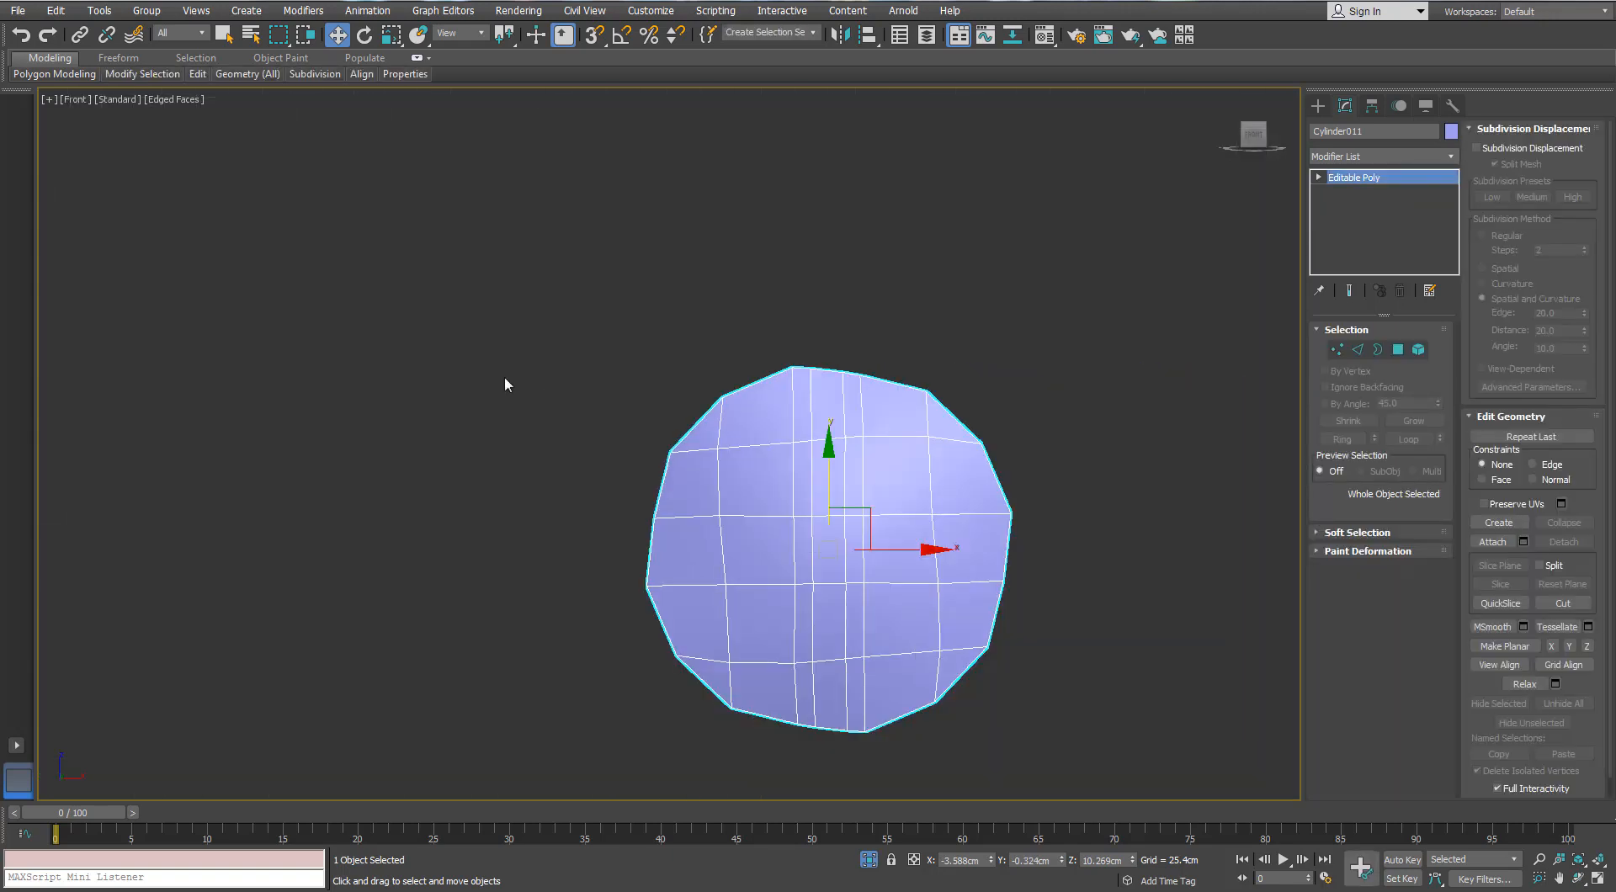
key(l)
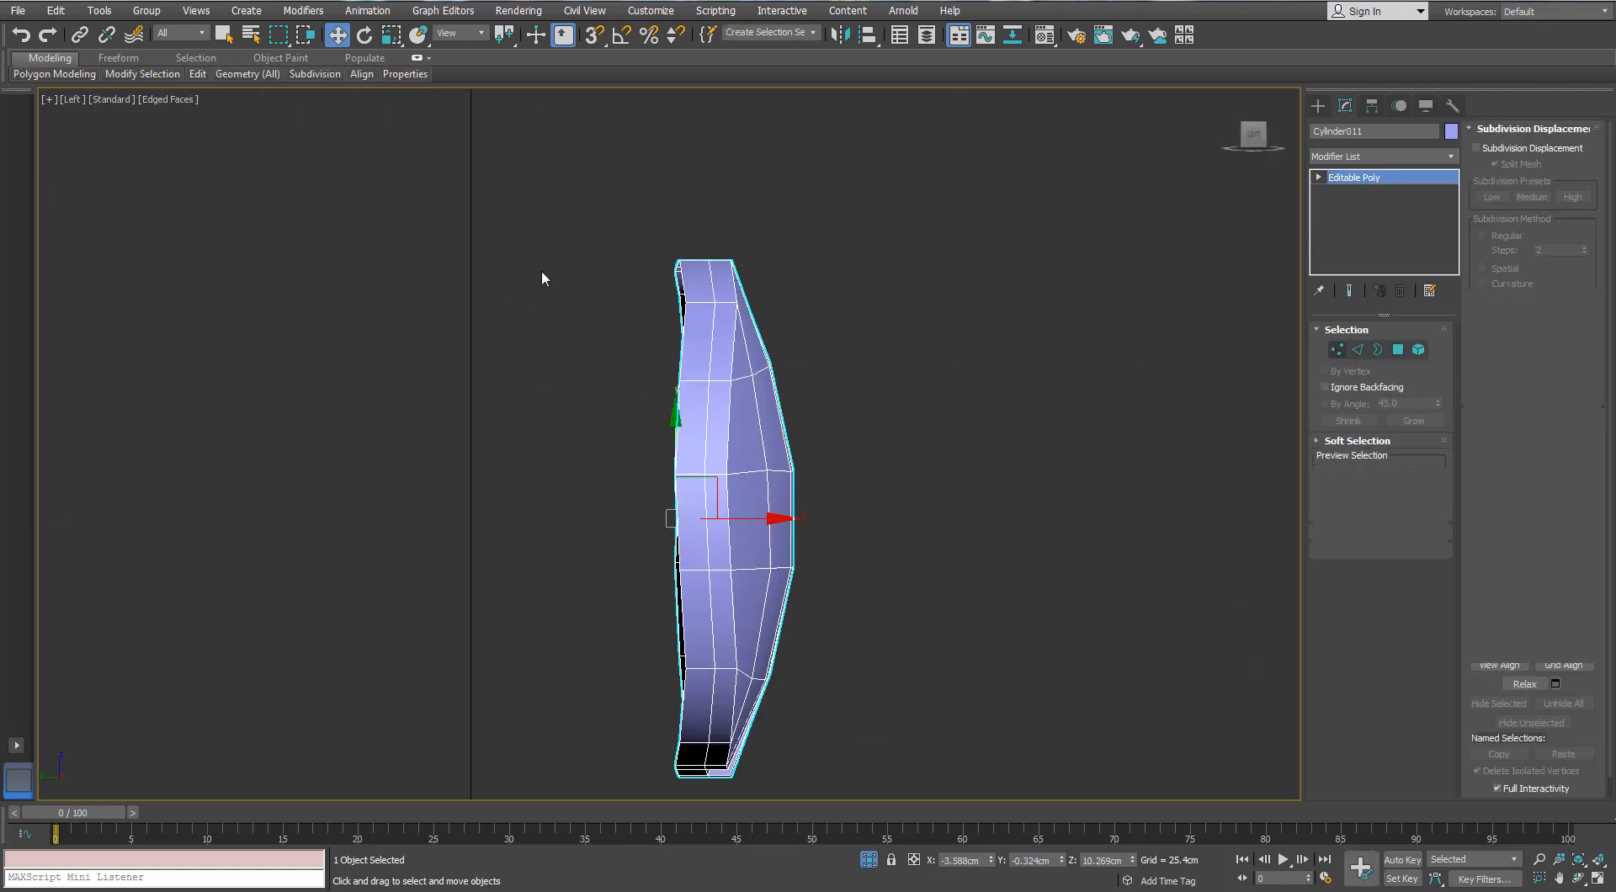
key(1)
key(F3)
drag(600, 221, 719, 790)
drag(692, 845, 692, 842)
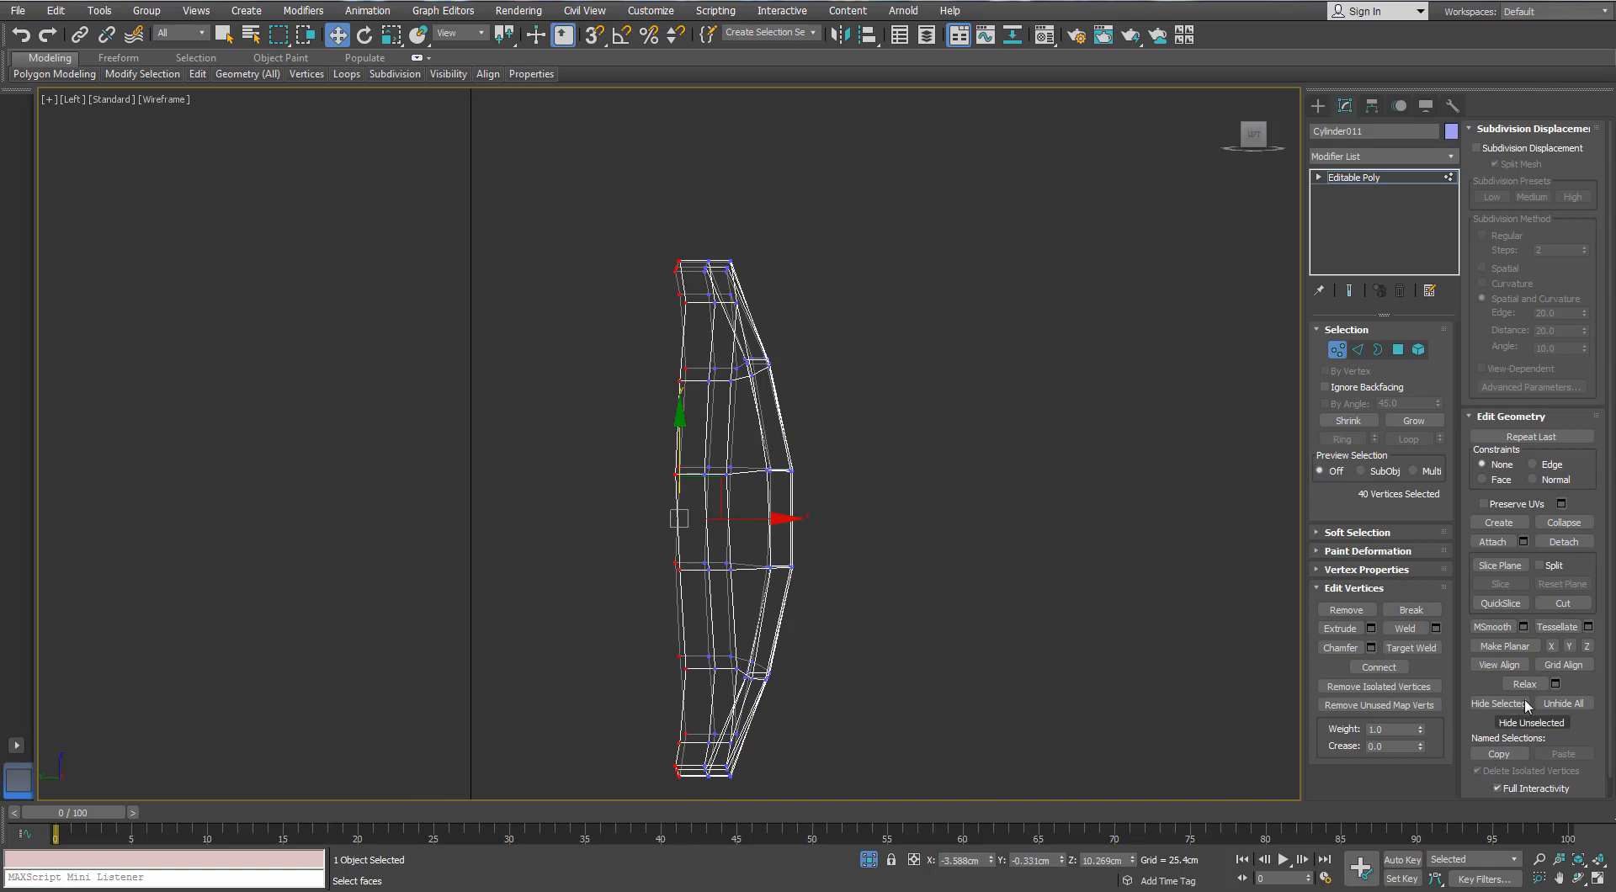
click(1551, 646)
key(ctrl+z)
click(1569, 648)
key(ctrl+z)
click(1587, 648)
- Flatten the middle rim vertices and the front rim vertices in turn with Make Planar on Z
middle_drag(697, 240, 682, 202)
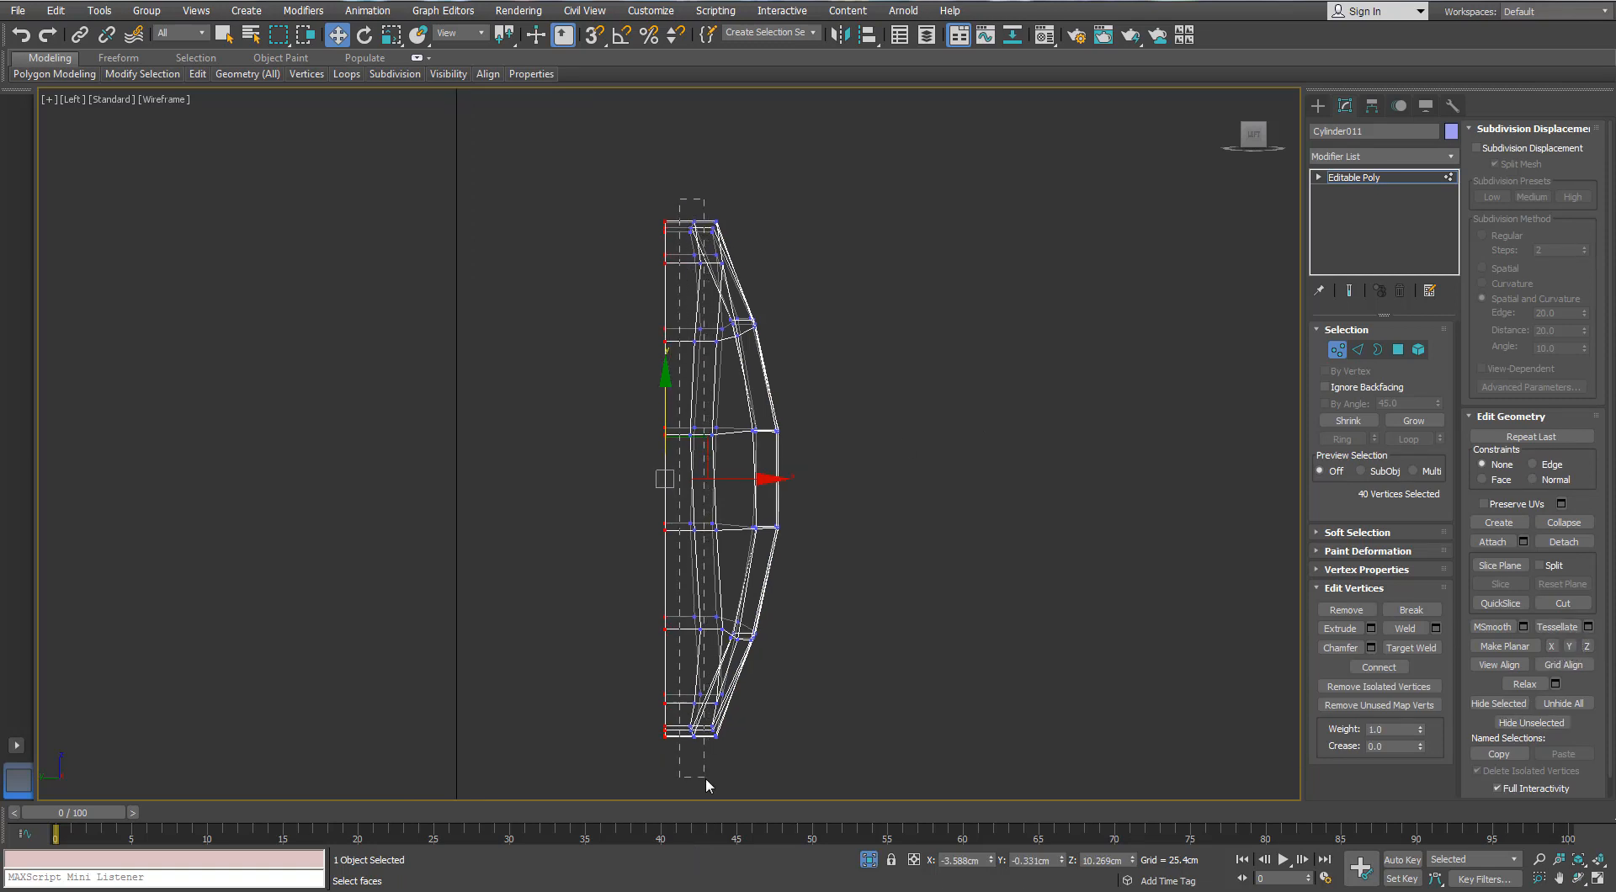
click(1586, 646)
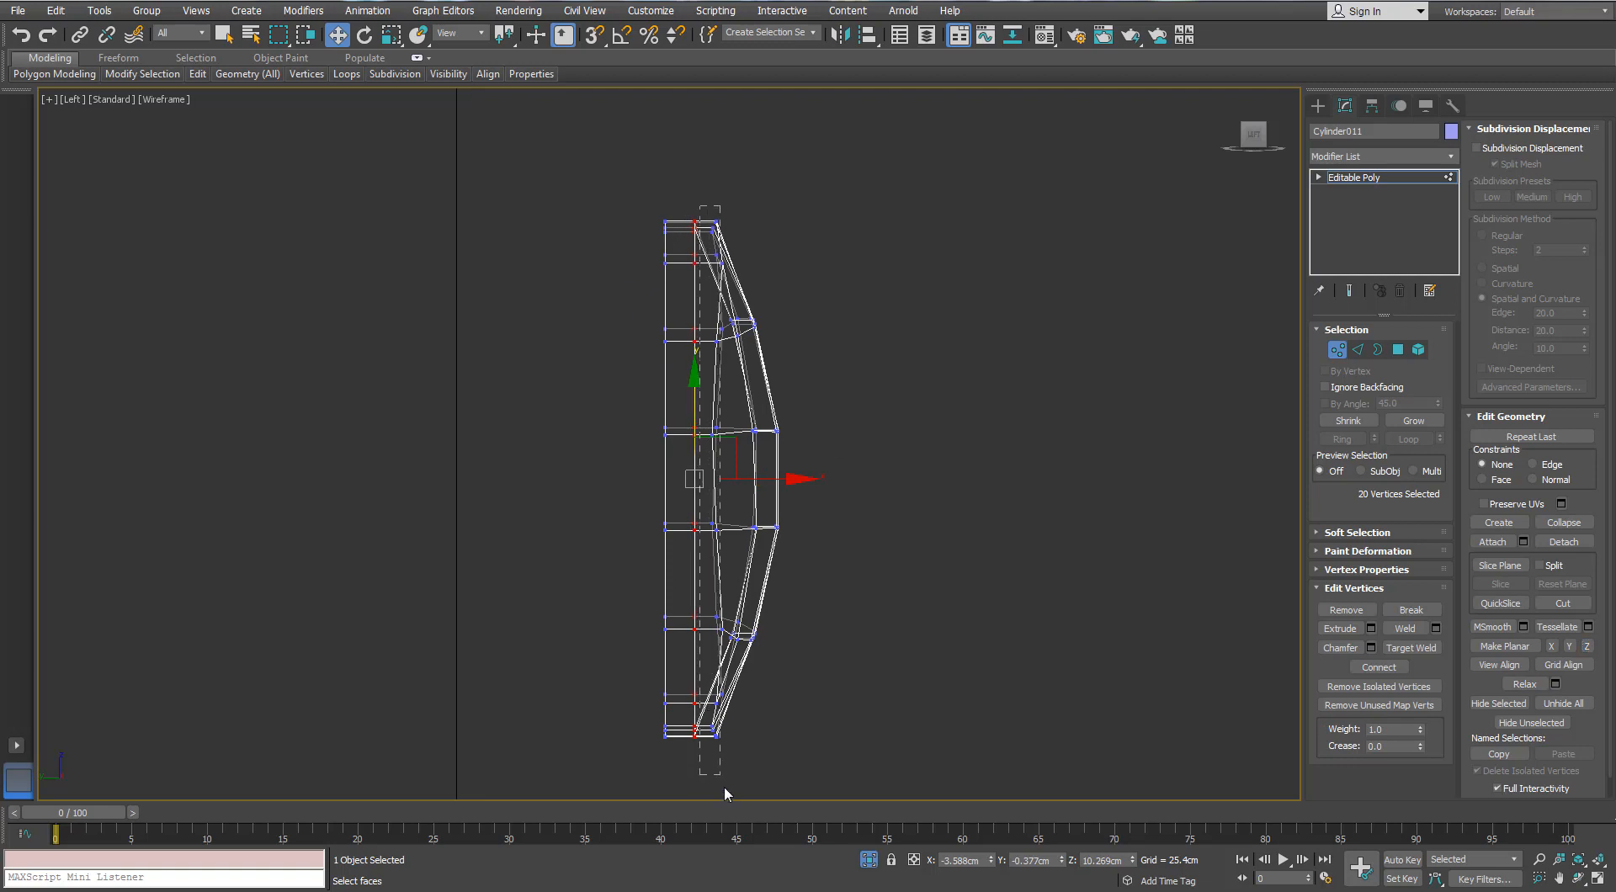
drag(727, 788, 727, 788)
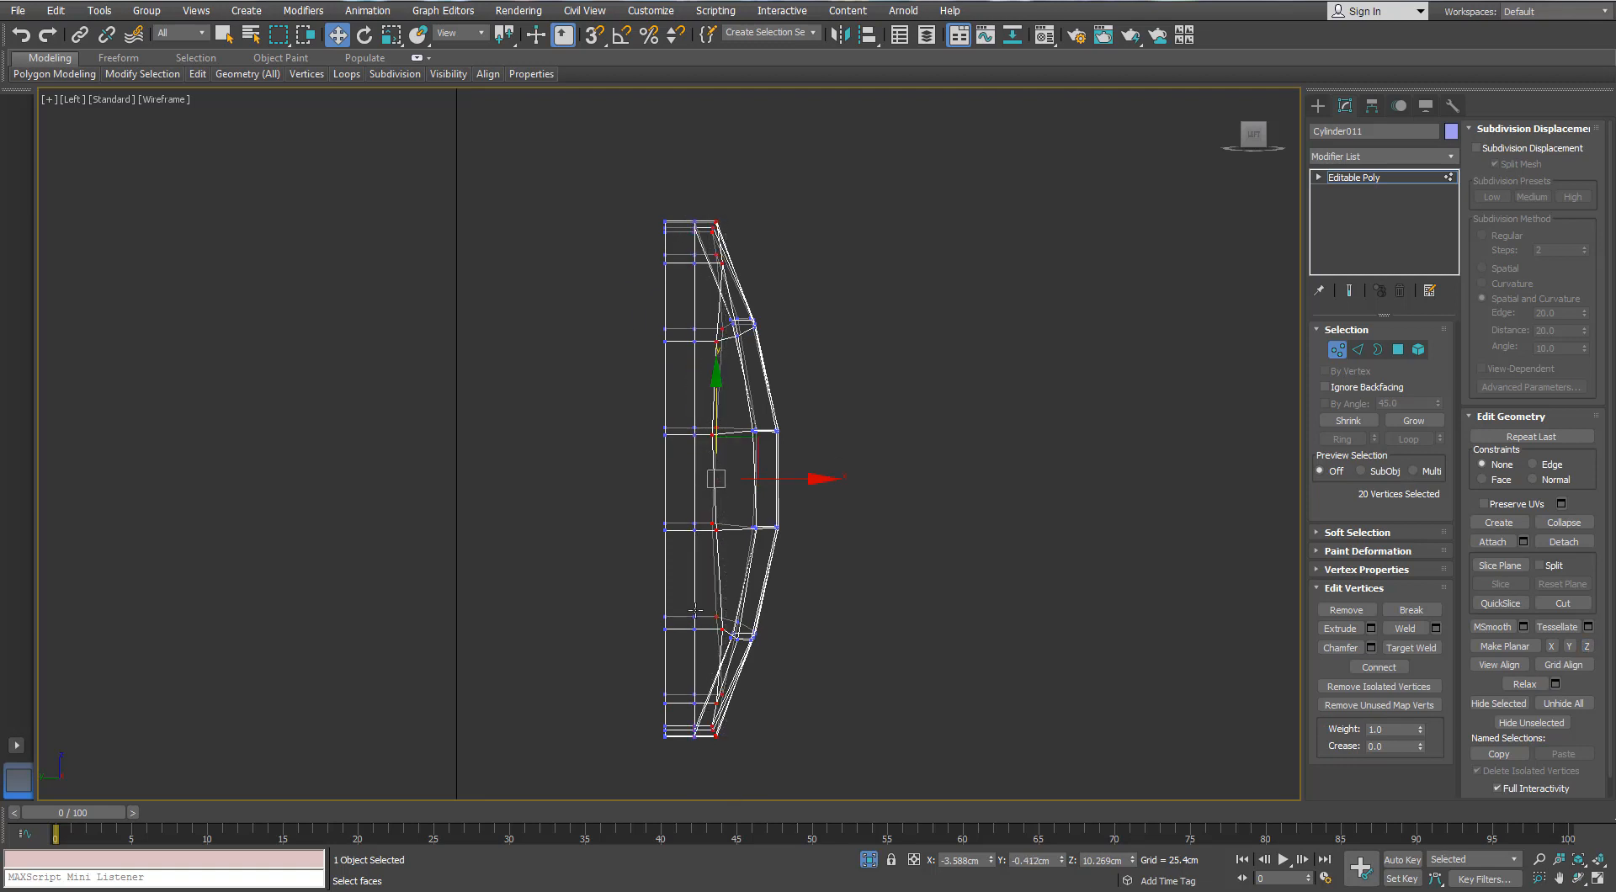
click(1586, 646)
drag(792, 479, 790, 482)
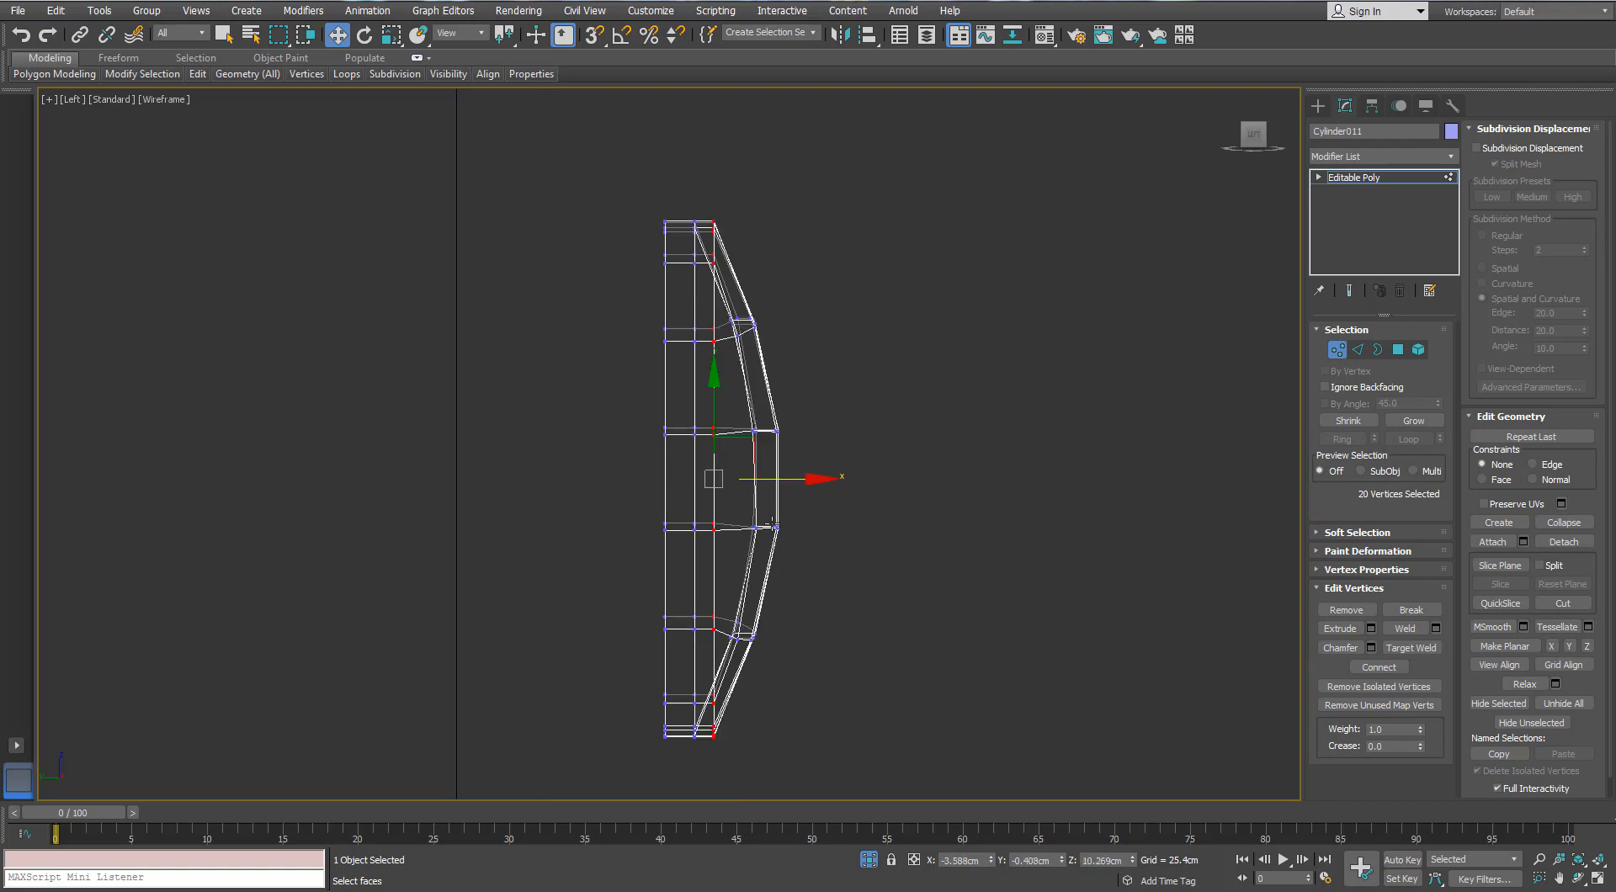
- Select the eight outermost vertices on the disc's two sides and scale them outward along X
key(p)
scroll(522, 493, up, 6)
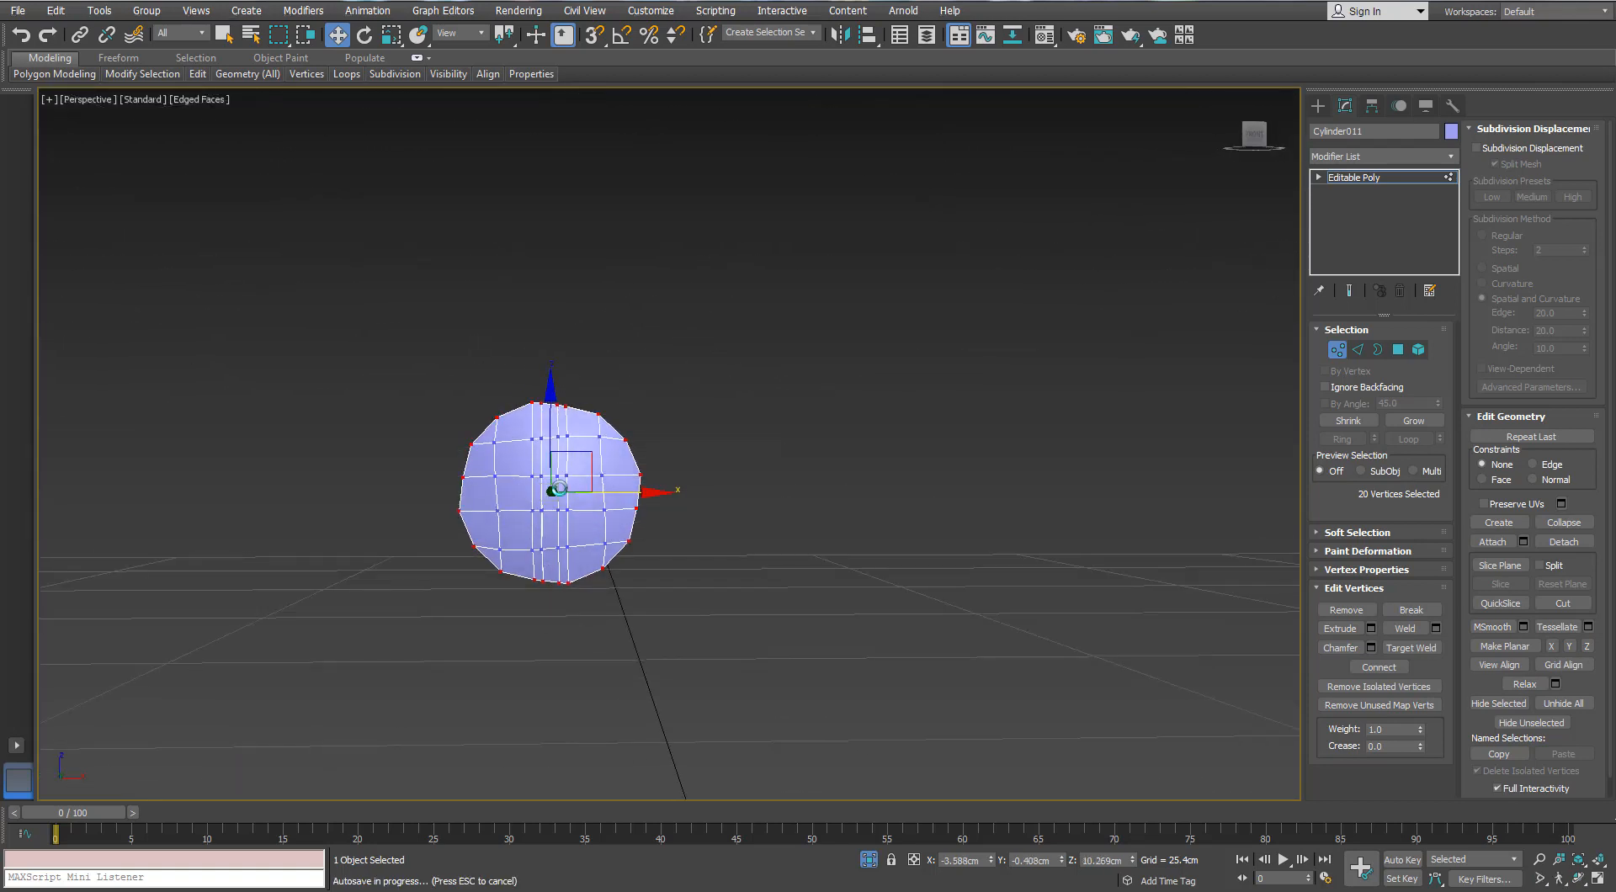
key(f)
scroll(621, 528, up, 6)
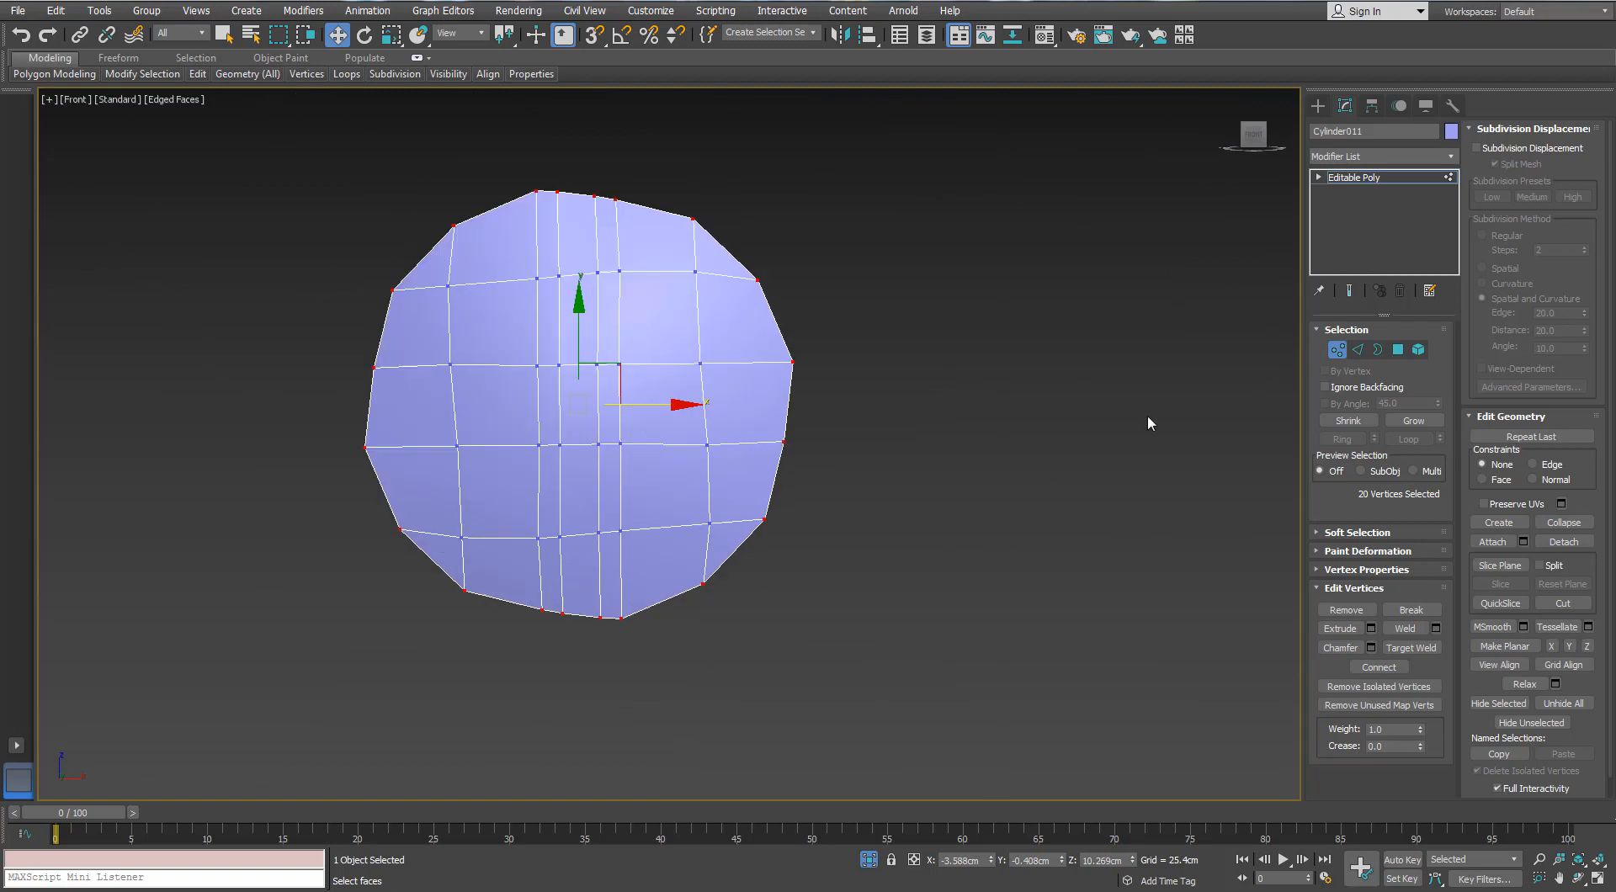
drag(846, 405, 753, 476)
key(r)
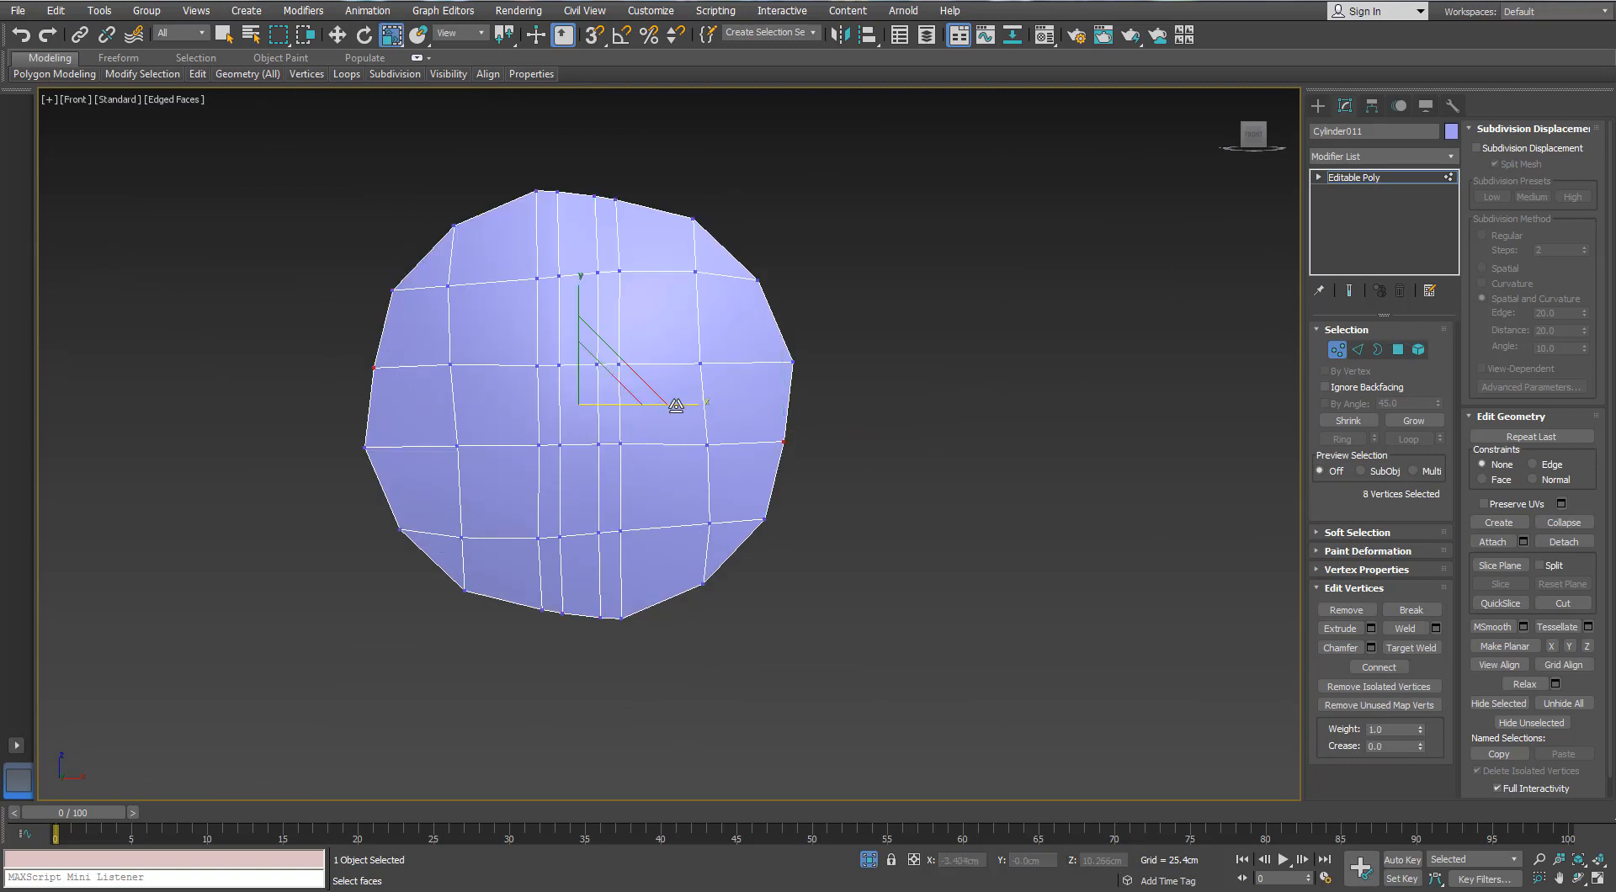
drag(668, 404, 679, 405)
scroll(688, 418, down, 4)
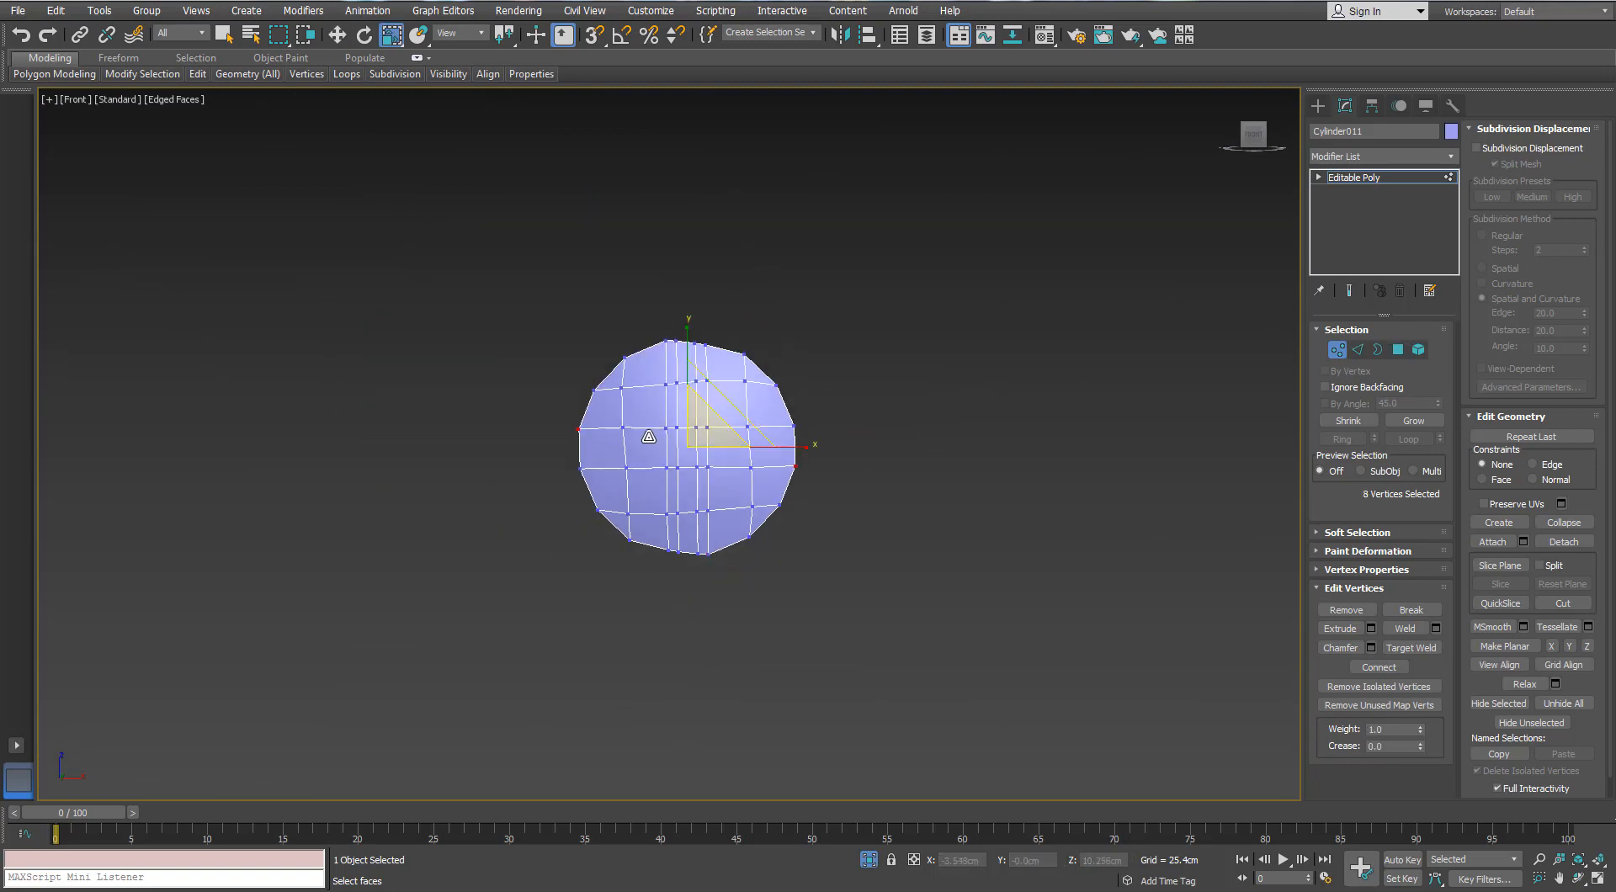
alt+middle_drag(642, 408, 681, 343)
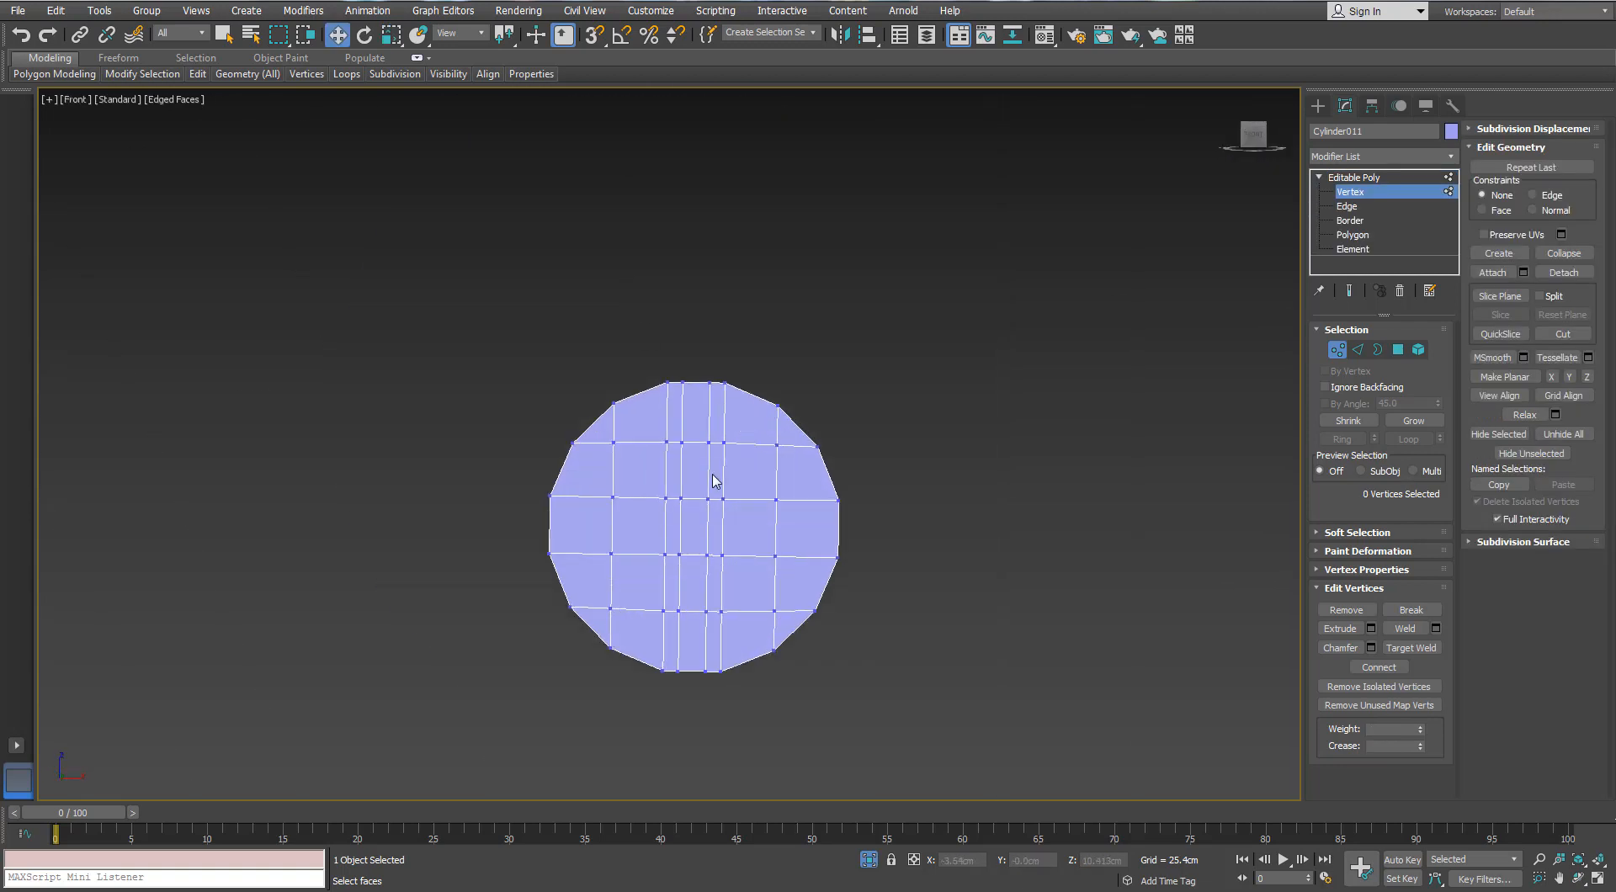
- Select the 32 inner vertices of the domed disc's front face in the Front view and return to Perspective
scroll(712, 480, up, 2)
drag(671, 467, 551, 617)
ctrl+drag(540, 622, 591, 655)
ctrl+drag(821, 687, 821, 687)
key(p)
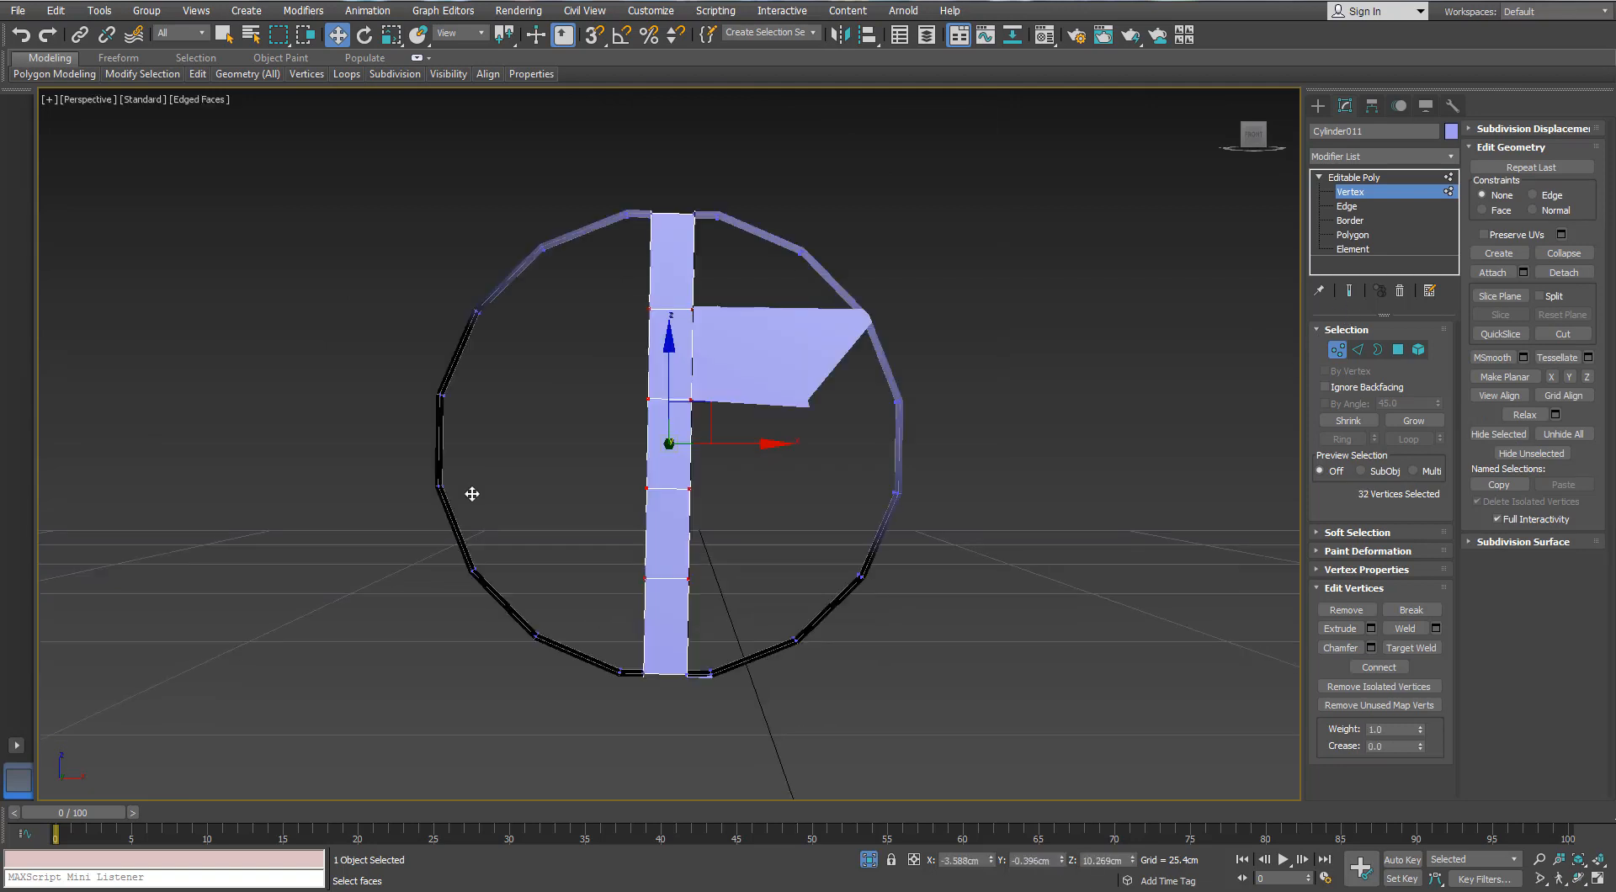
alt+middle_drag(469, 494, 603, 486)
scroll(603, 486, down, 3)
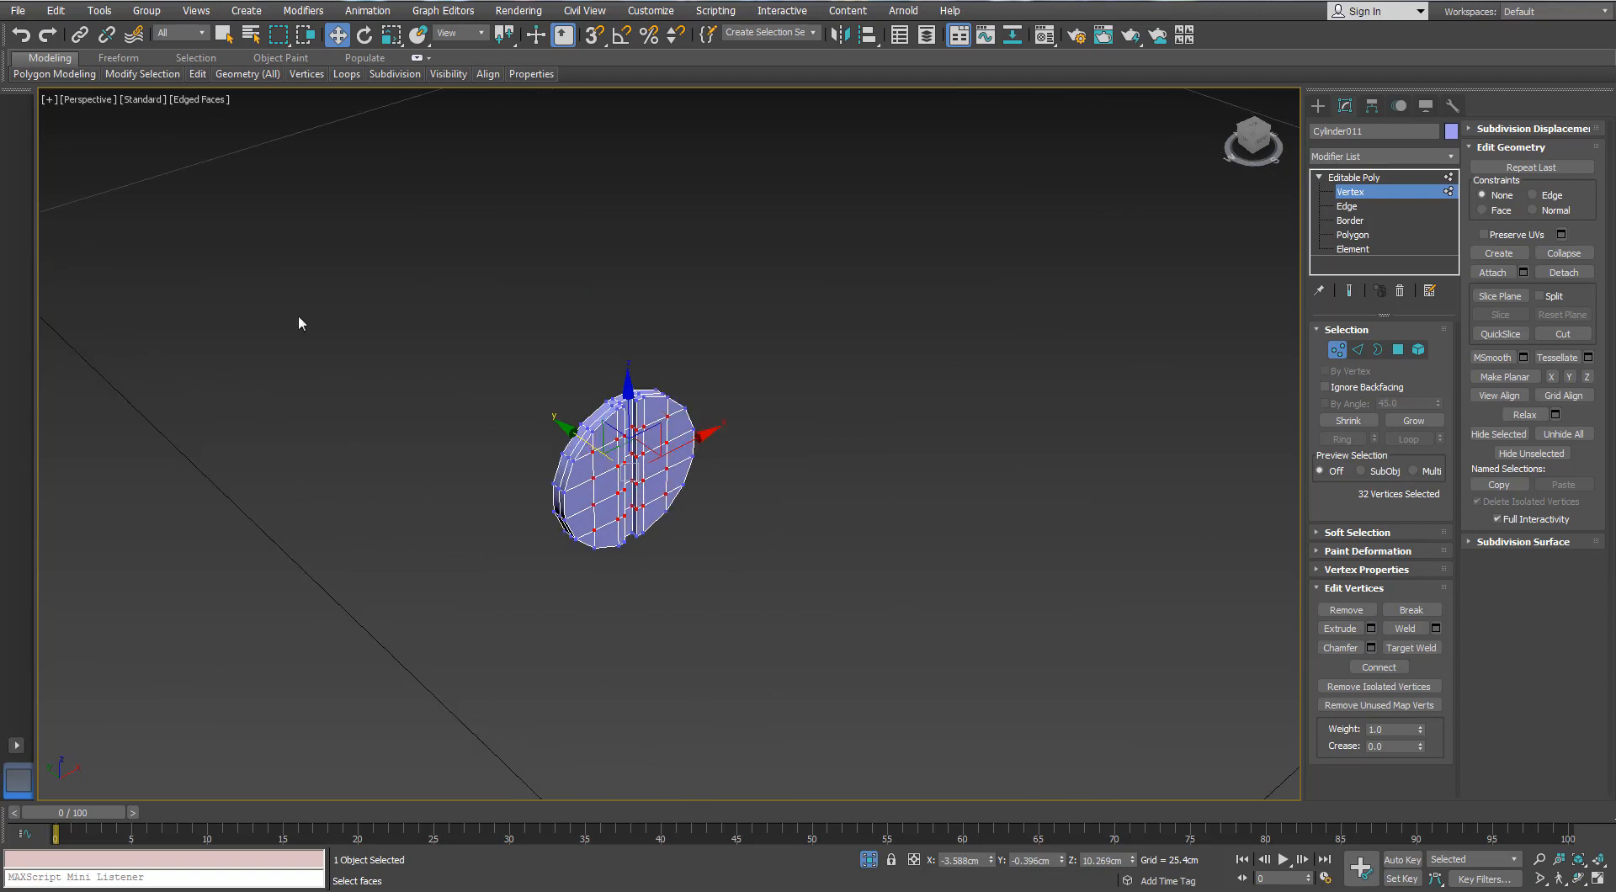
- Enable Viewport Clipping for the Perspective view and lower the near clipping limit so the disc displays fully up close
click(84, 100)
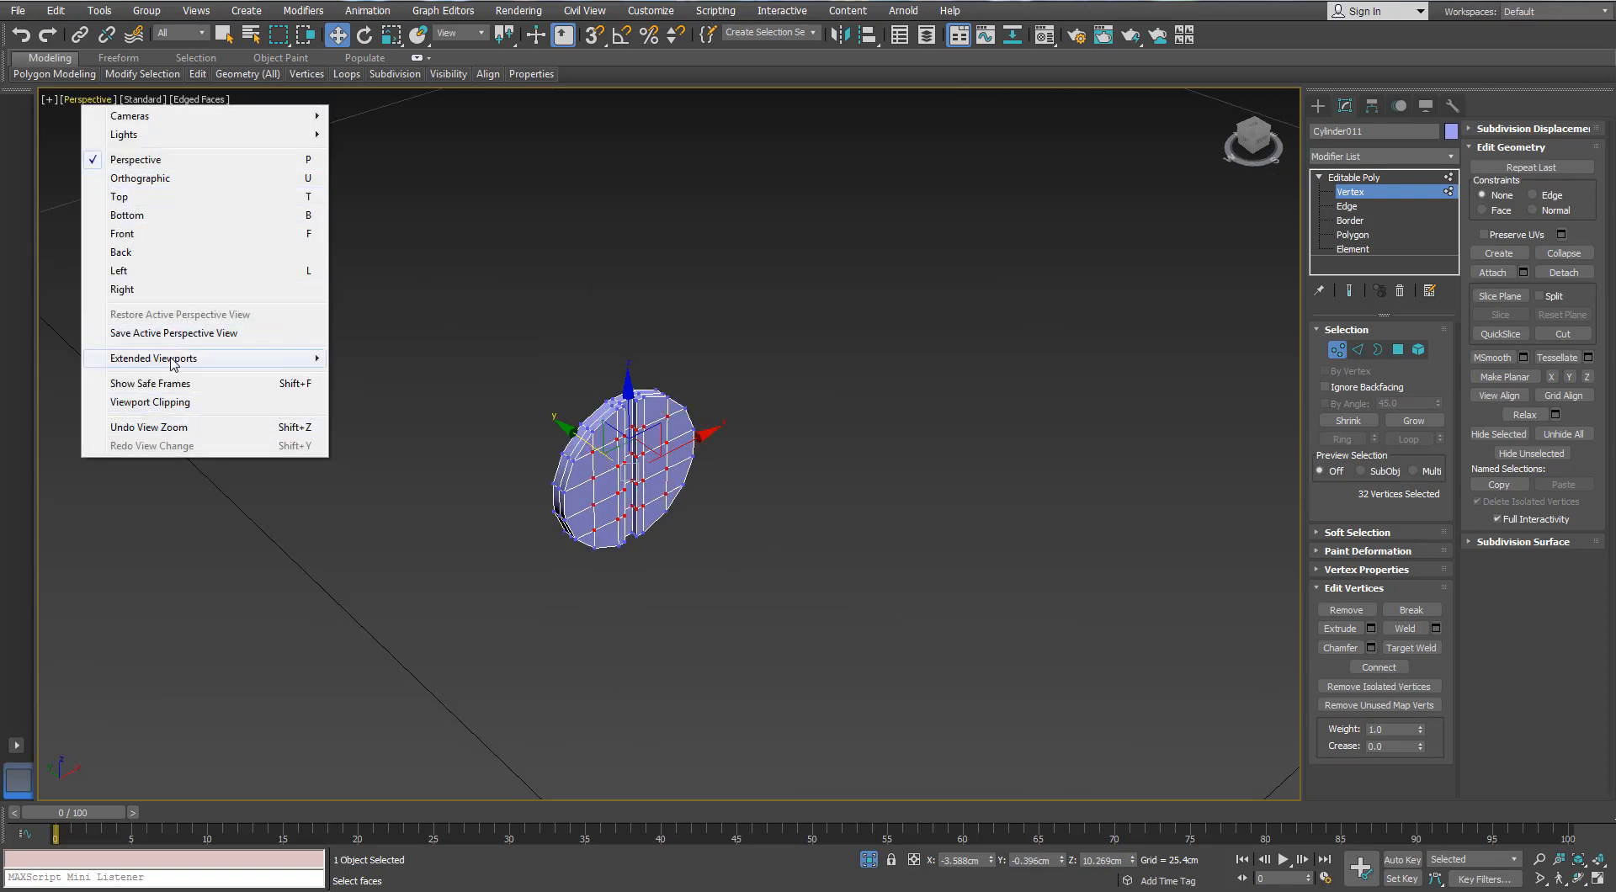
click(160, 403)
drag(1290, 729, 1288, 792)
scroll(879, 575, up, 5)
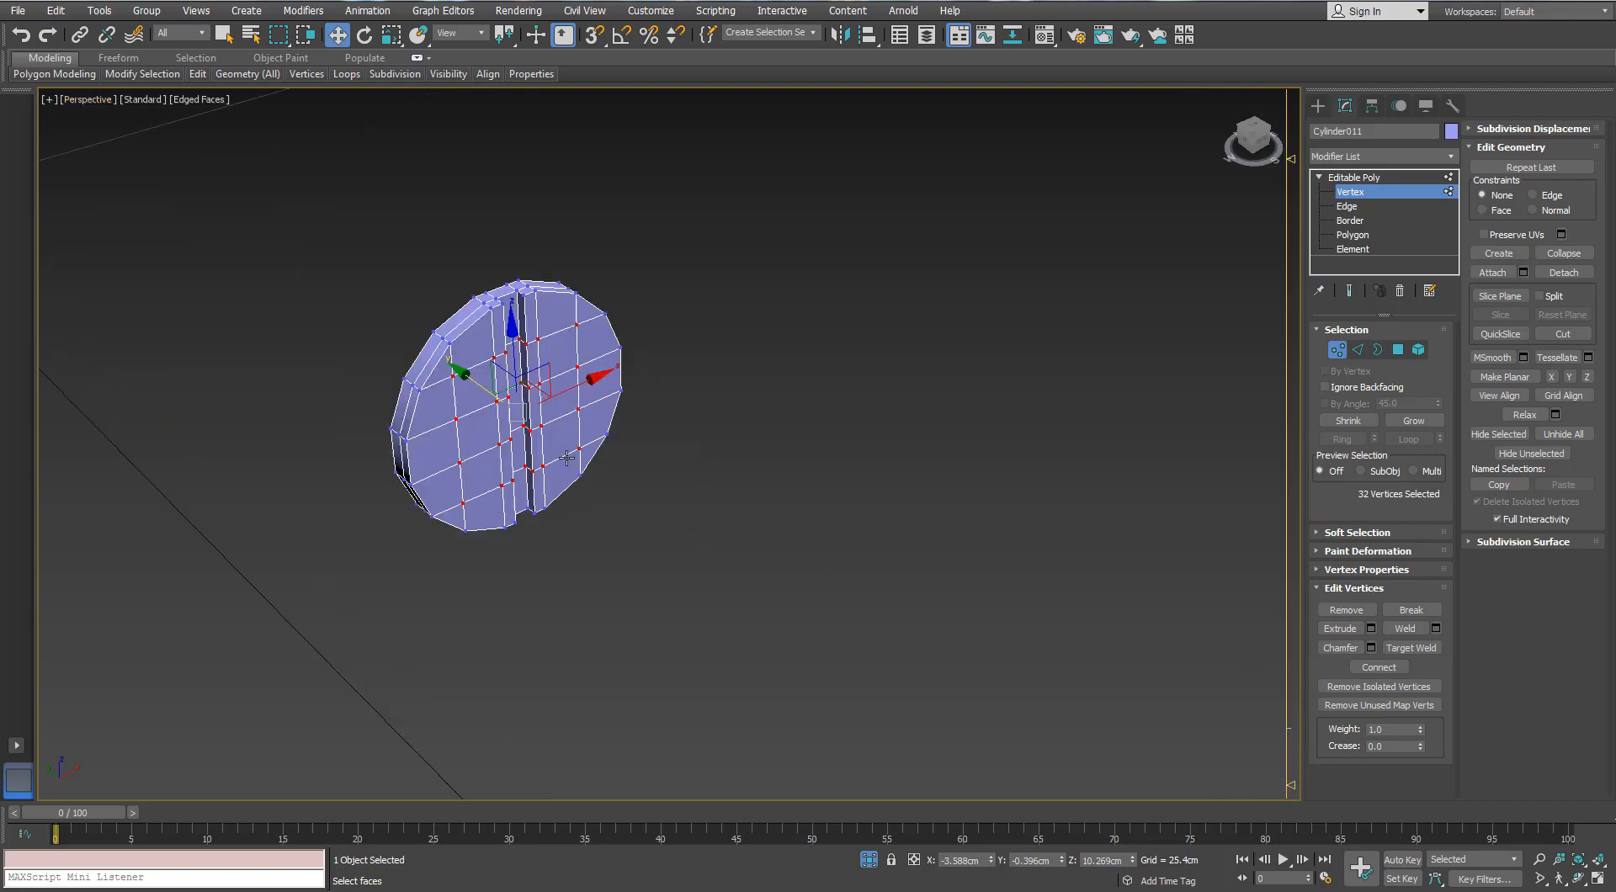
- Push the 32 inner vertices outward along Y, reduce the selection to the central 12, push those further out, and leave vertex editing
drag(510, 386, 517, 396)
alt+middle_drag(516, 396, 386, 282)
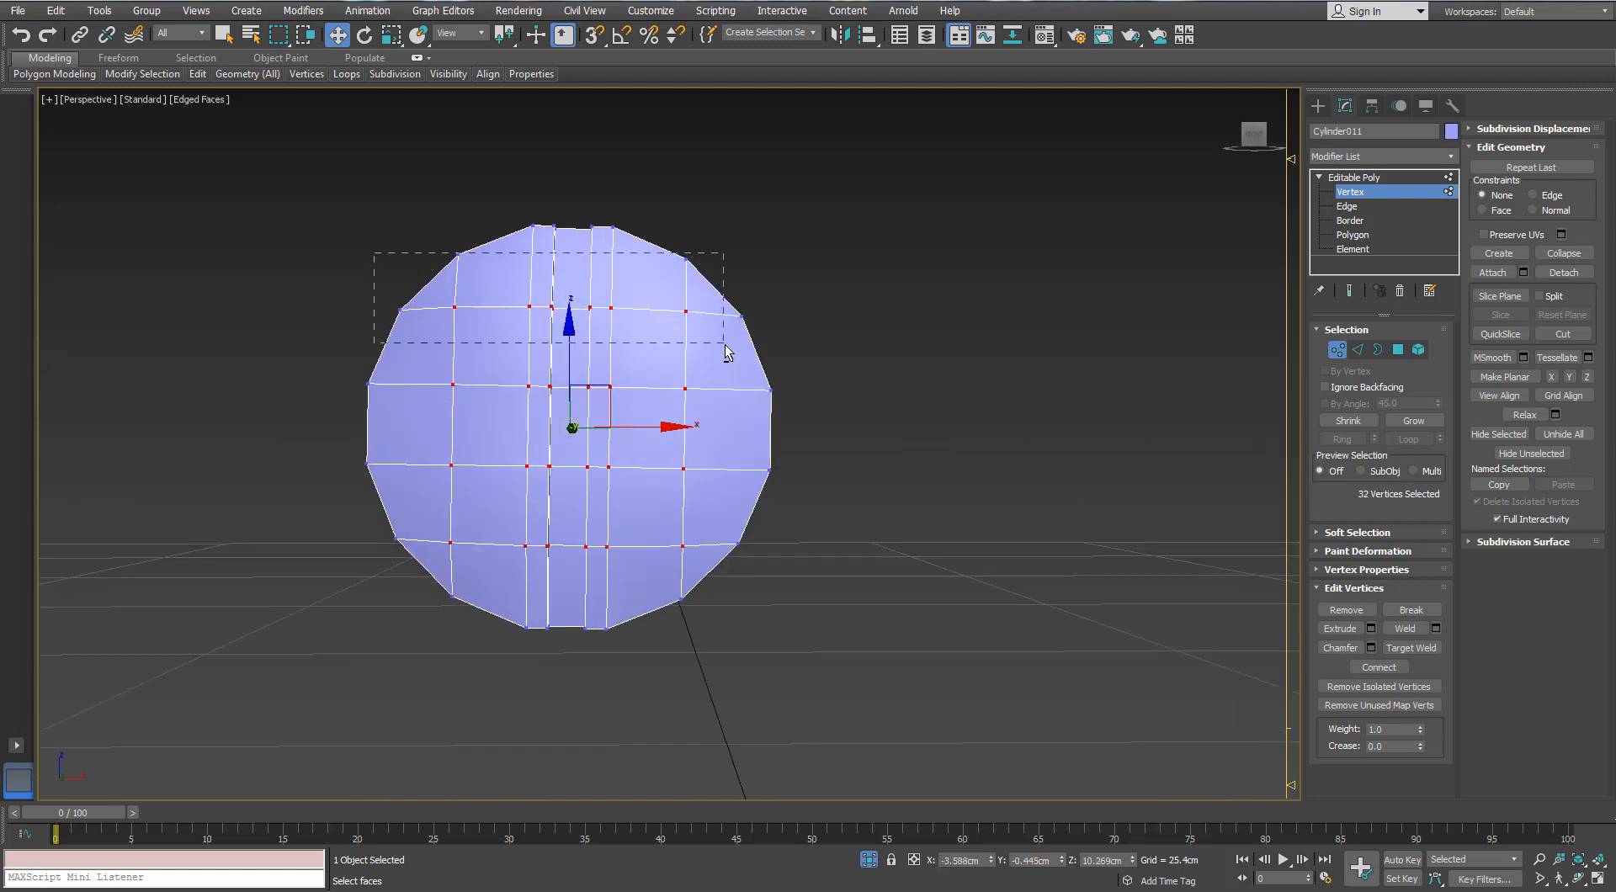
alt+drag(725, 345, 726, 347)
alt+drag(724, 346, 656, 601)
alt+drag(732, 498, 375, 618)
alt+drag(401, 354, 498, 501)
scroll(552, 416, up, 3)
alt+middle_drag(497, 358, 597, 374)
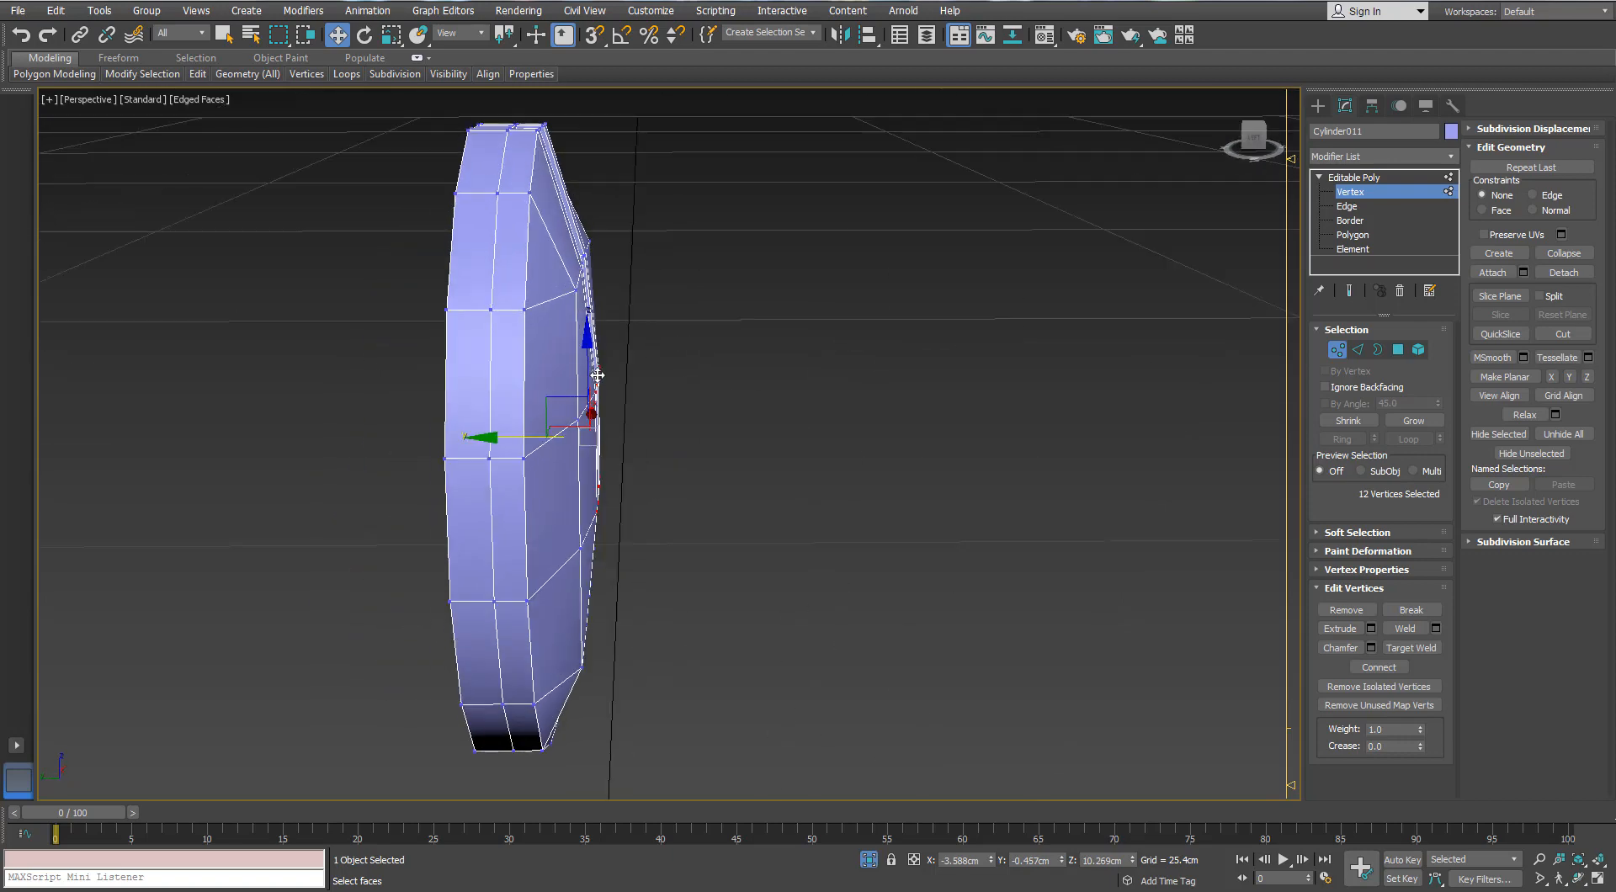
drag(520, 438, 526, 438)
alt+middle_drag(526, 437, 478, 454)
scroll(478, 455, down, 3)
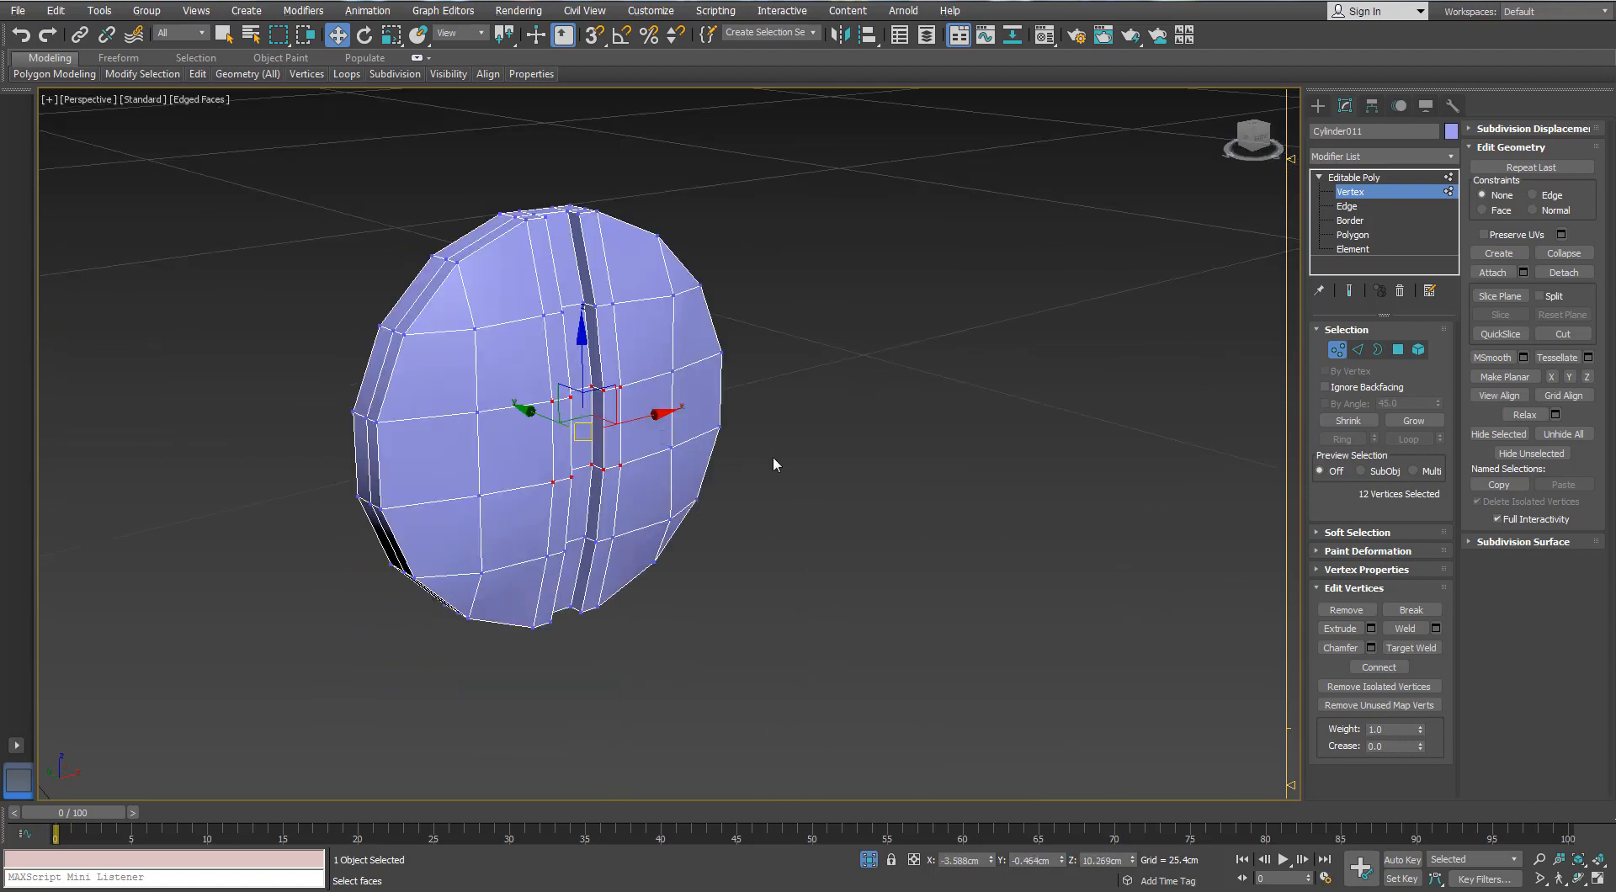
click(775, 459)
click(1338, 350)
- Select the four corner vertices of the disc's inner grid and move them slightly back along Y to round the dome
alt+middle_drag(628, 422, 495, 390)
scroll(495, 390, down, 4)
scroll(495, 390, up, 4)
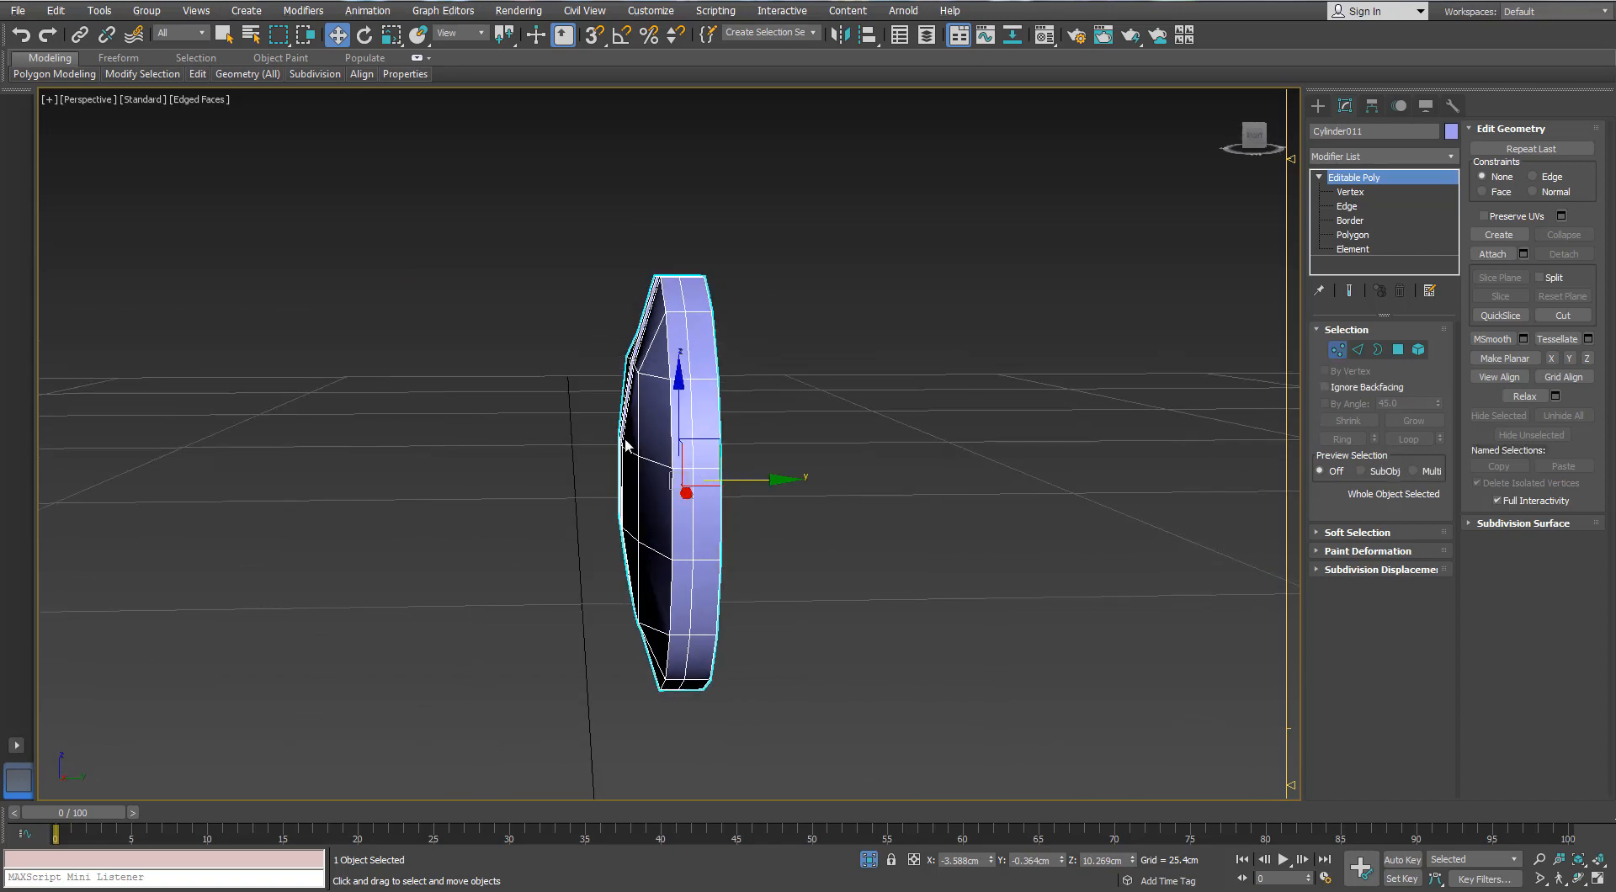
key(1)
click(641, 375)
alt+middle_drag(640, 378, 778, 450)
ctrl+click(392, 363)
alt+middle_drag(383, 715, 402, 654)
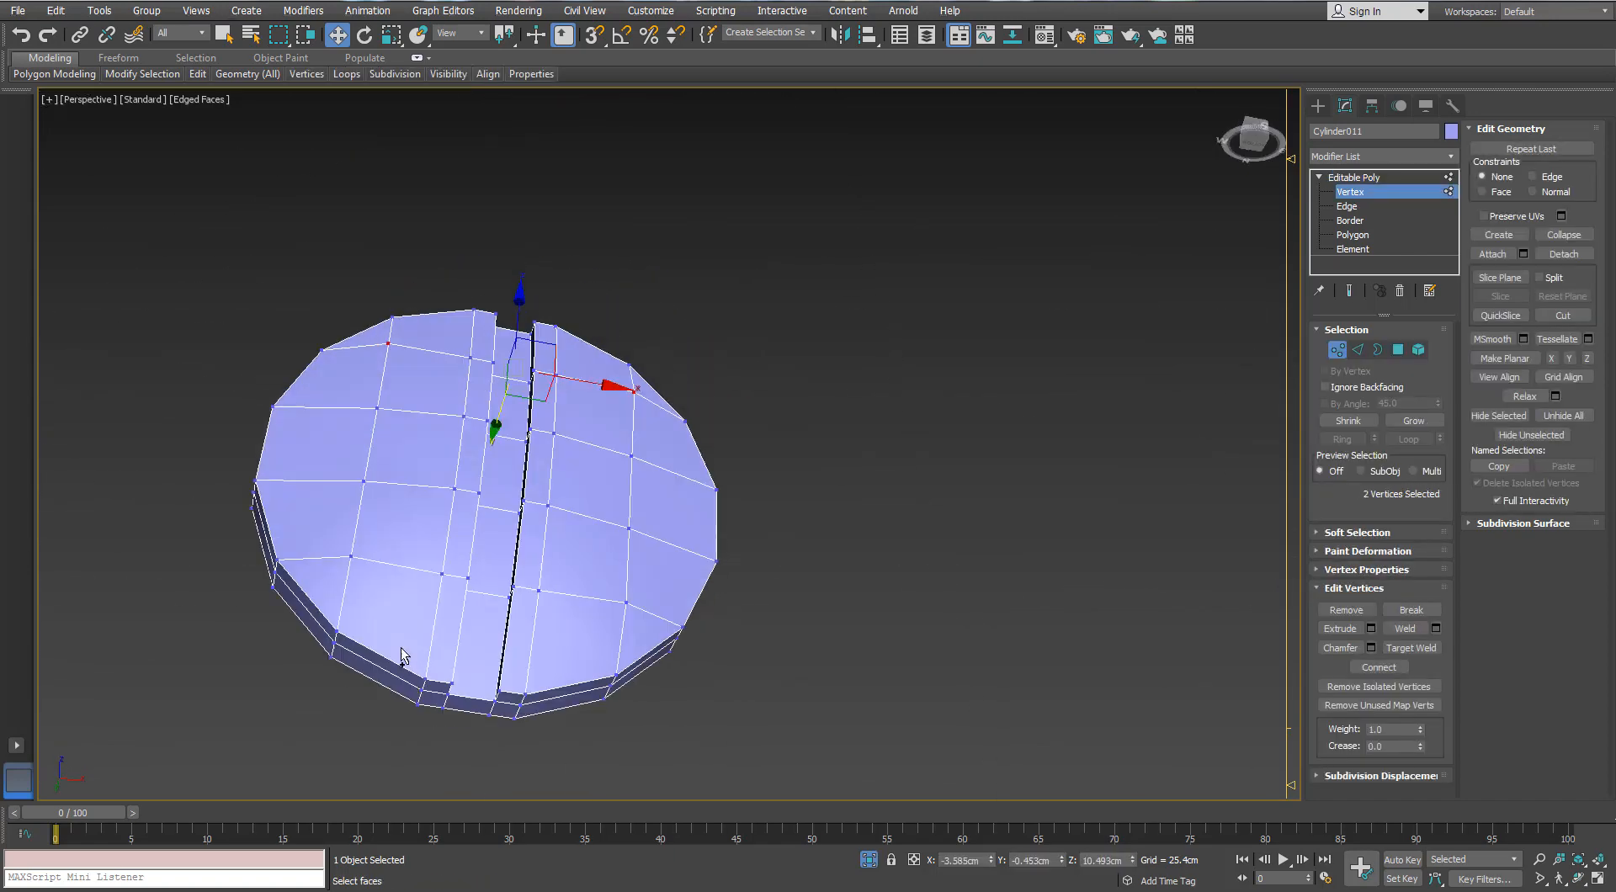
ctrl+click(348, 554)
alt+middle_drag(623, 614, 524, 583)
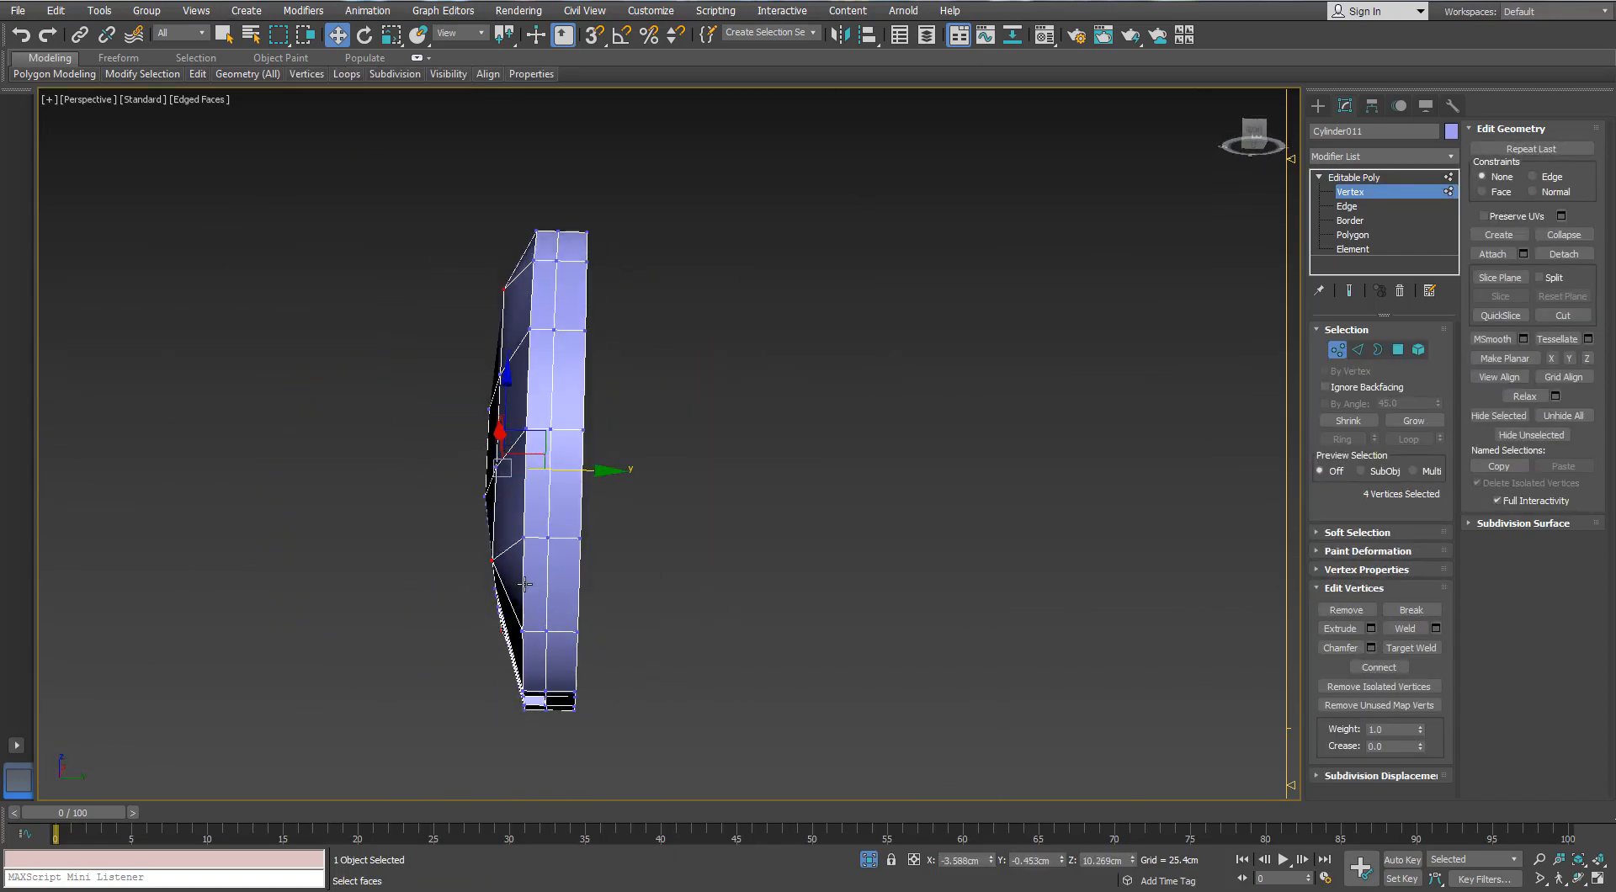
drag(574, 468, 582, 471)
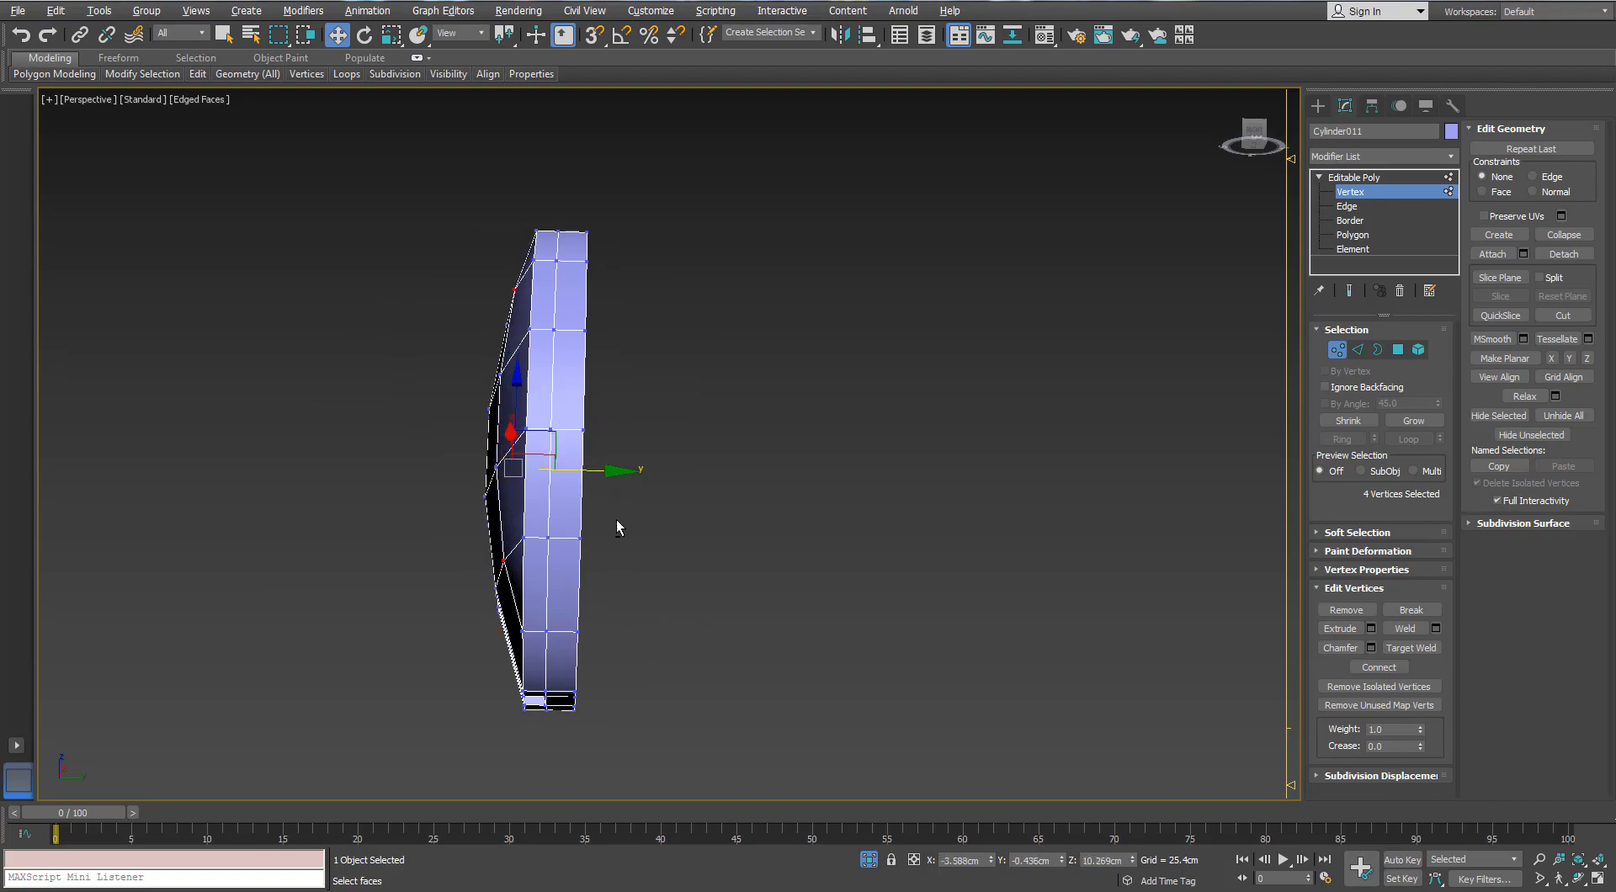
- Exit isolation mode to show the whole lighter and leave vertex editing on the disc
alt+middle_drag(617, 521, 764, 682)
click(866, 862)
mouse_move(726, 562)
alt+middle_down()
mouse_move(756, 576)
mouse_move(721, 558)
alt+middle_up()
scroll(756, 575, down, 3)
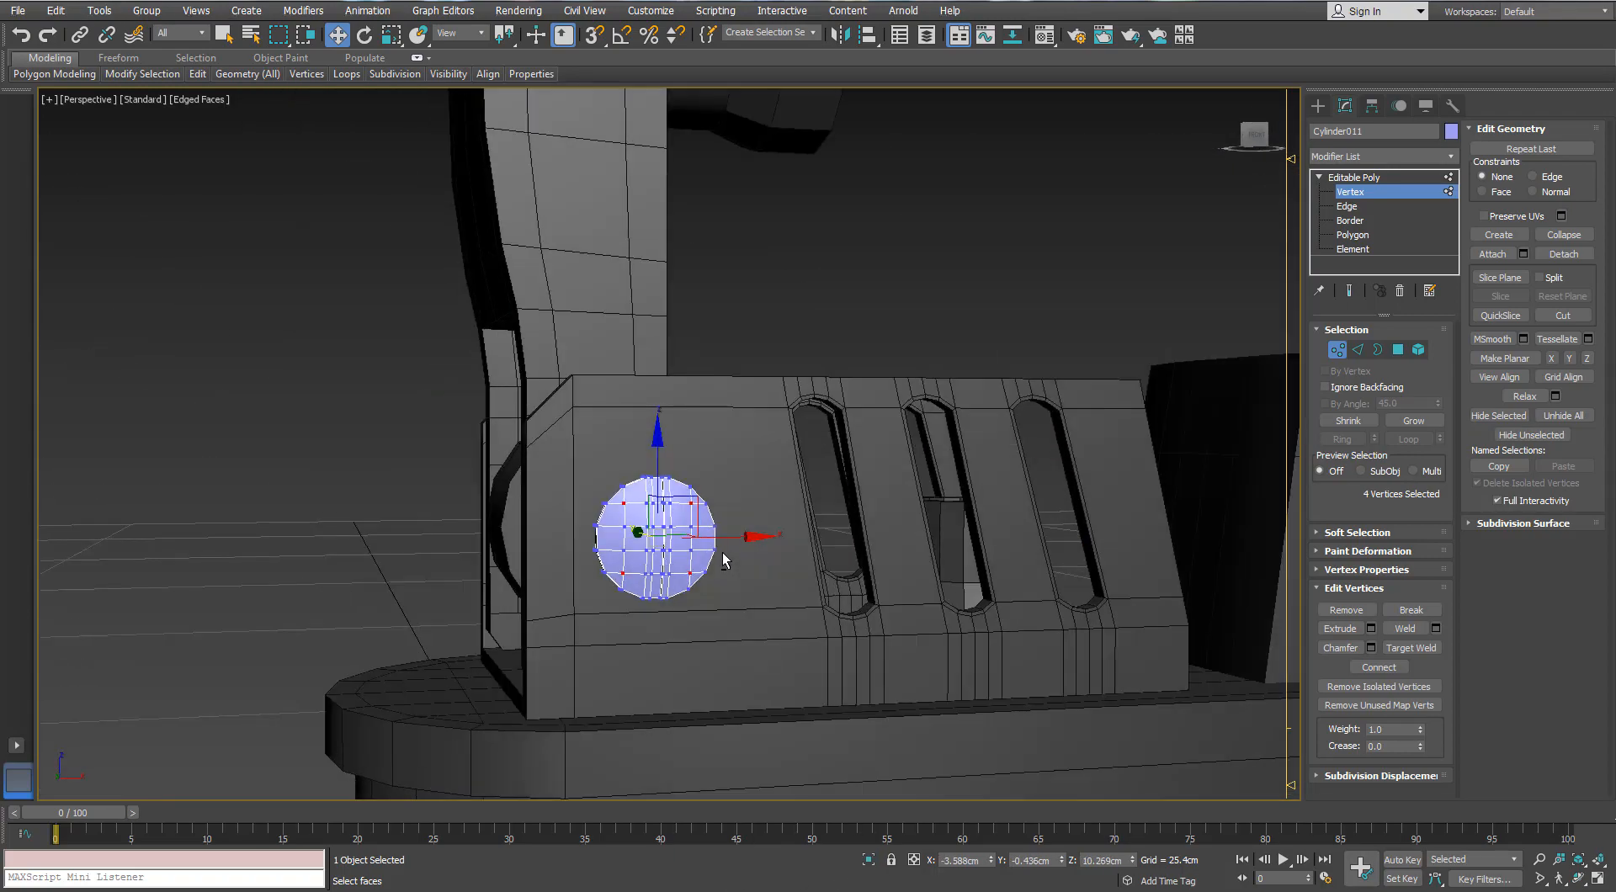
click(1335, 354)
alt+middle_drag(587, 457, 783, 598)
scroll(724, 521, down, 5)
scroll(999, 553, up, 2)
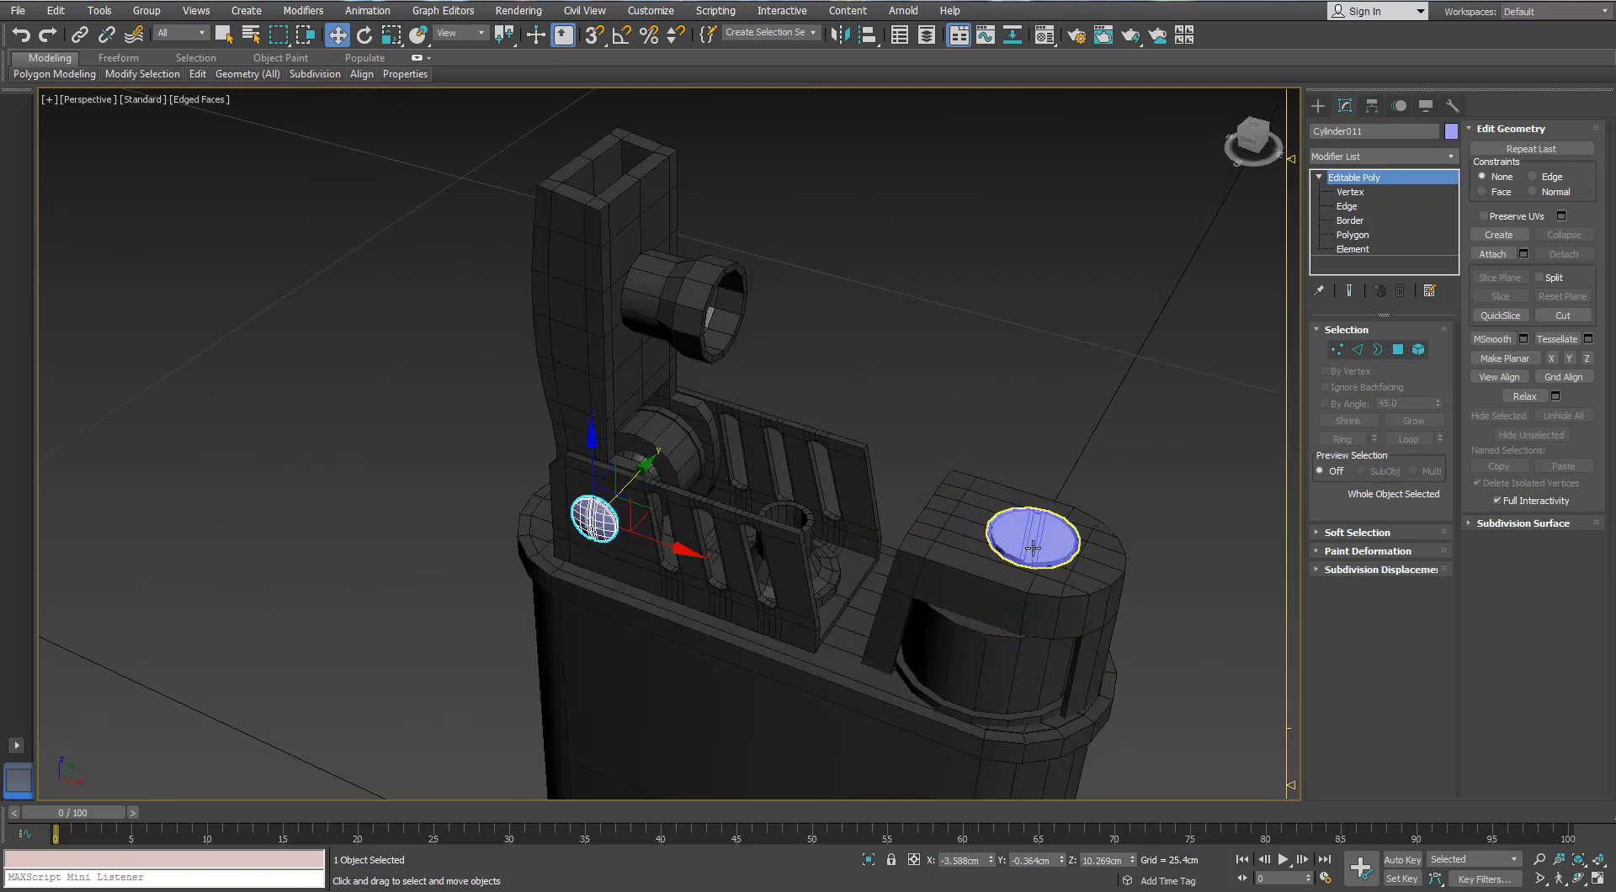
- Clone the rounded block's screw head straight down below the lighter body and move the copy along X to about -3.8 cm
click(1033, 535)
scroll(952, 602, down, 3)
alt+middle_drag(953, 602, 986, 490)
shift+drag(1004, 446, 1010, 816)
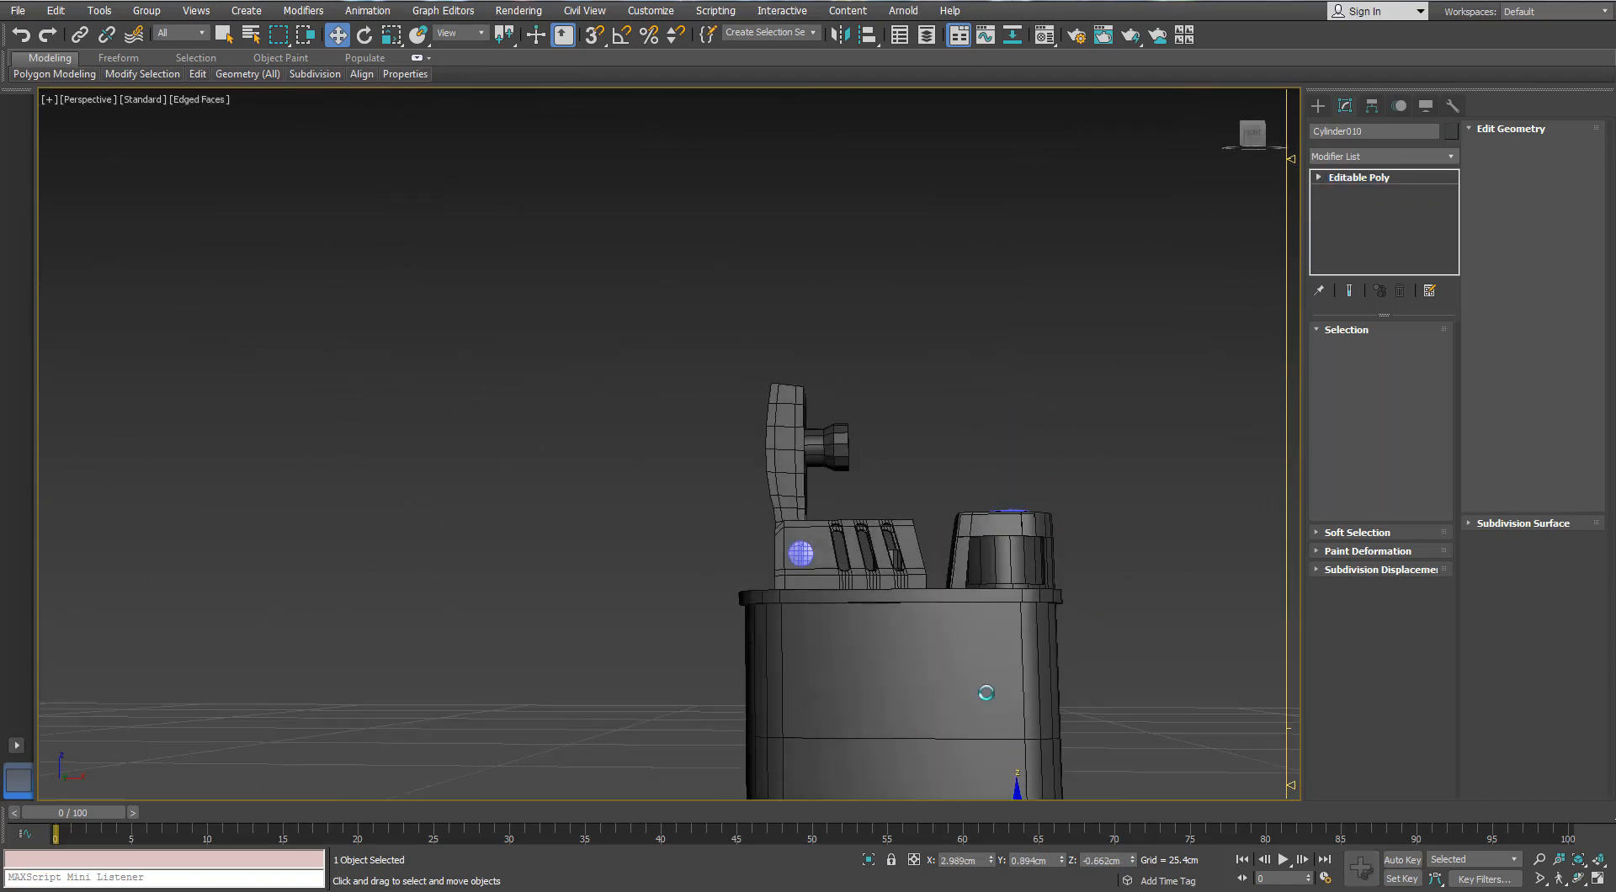
click(736, 413)
click(798, 510)
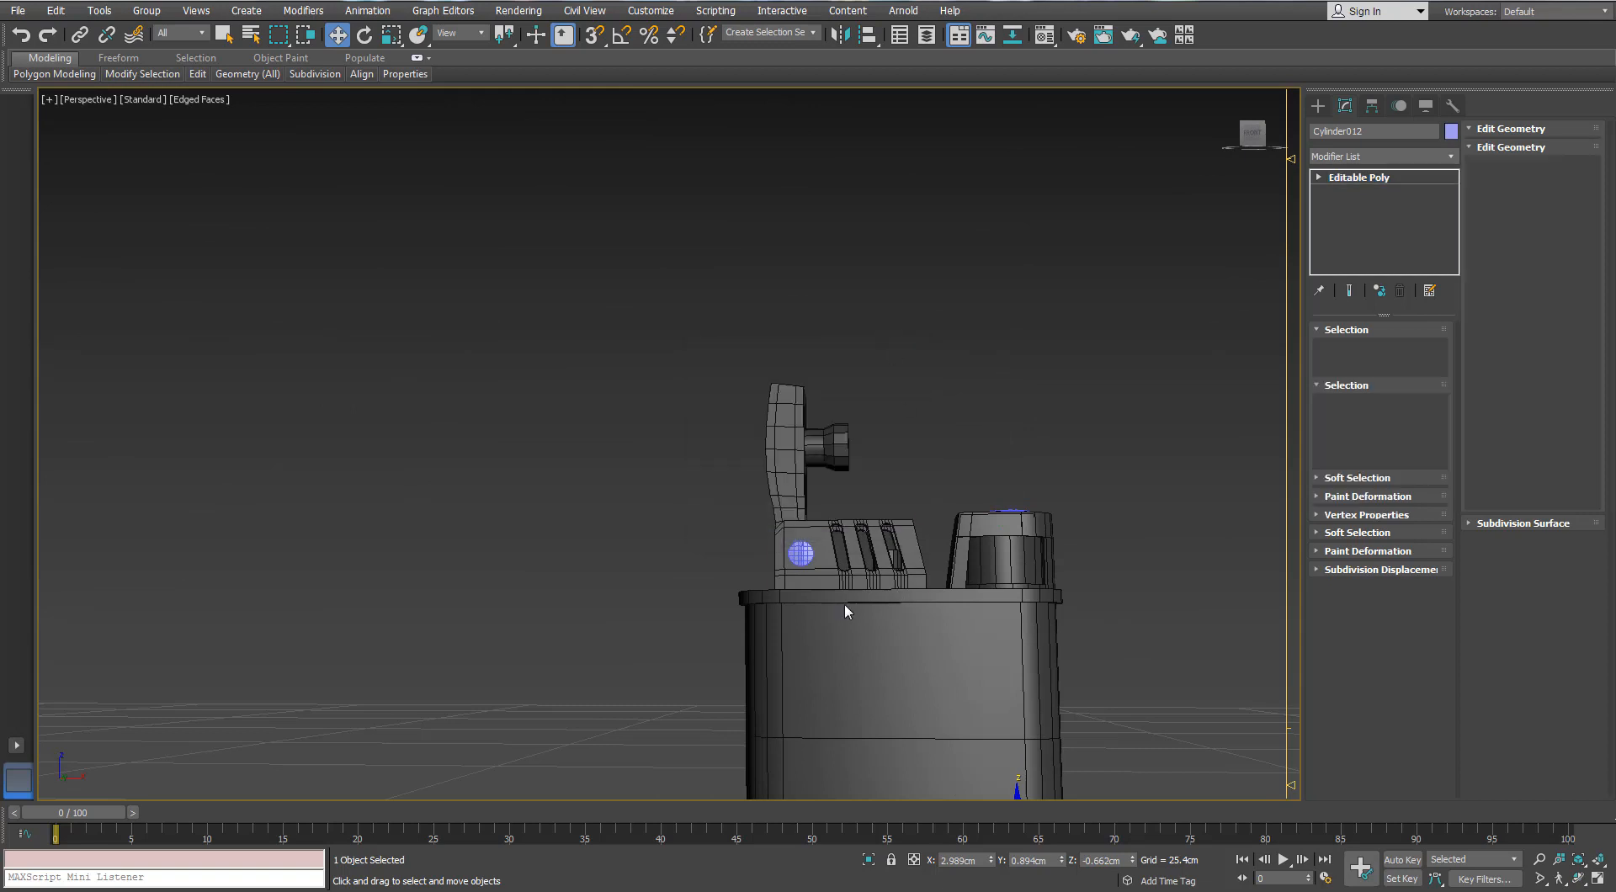
middle_drag(845, 602, 838, 340)
drag(1048, 645, 835, 645)
scroll(823, 578, up, 3)
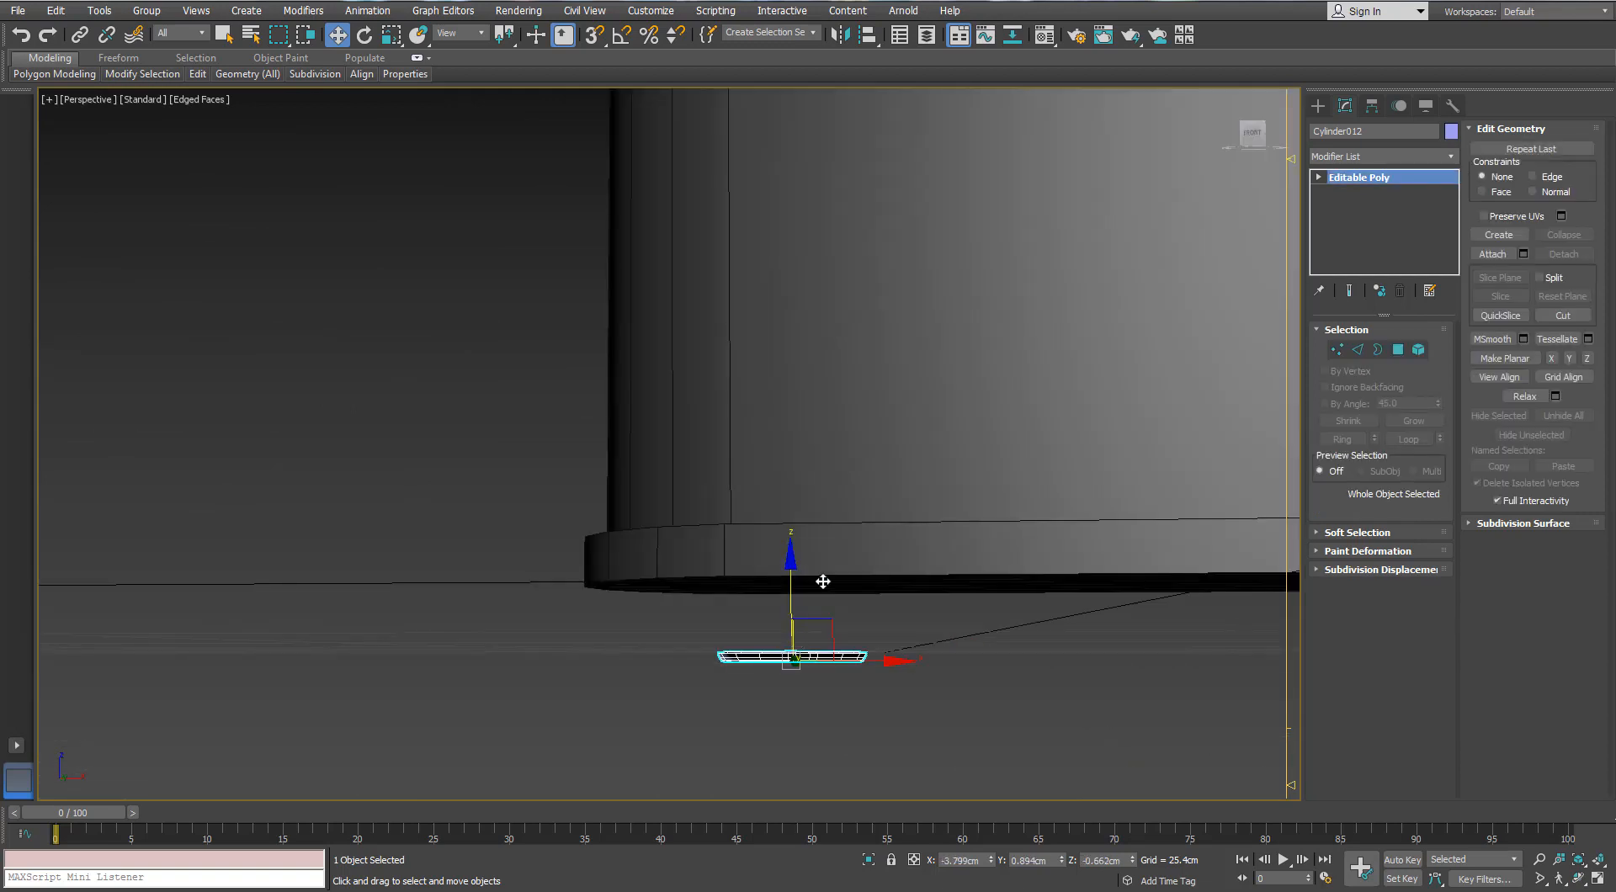
- Mirror the screw-head copy on Z with No Clone and raise it against the underside of the lighter body
alt+middle_drag(823, 577, 807, 471)
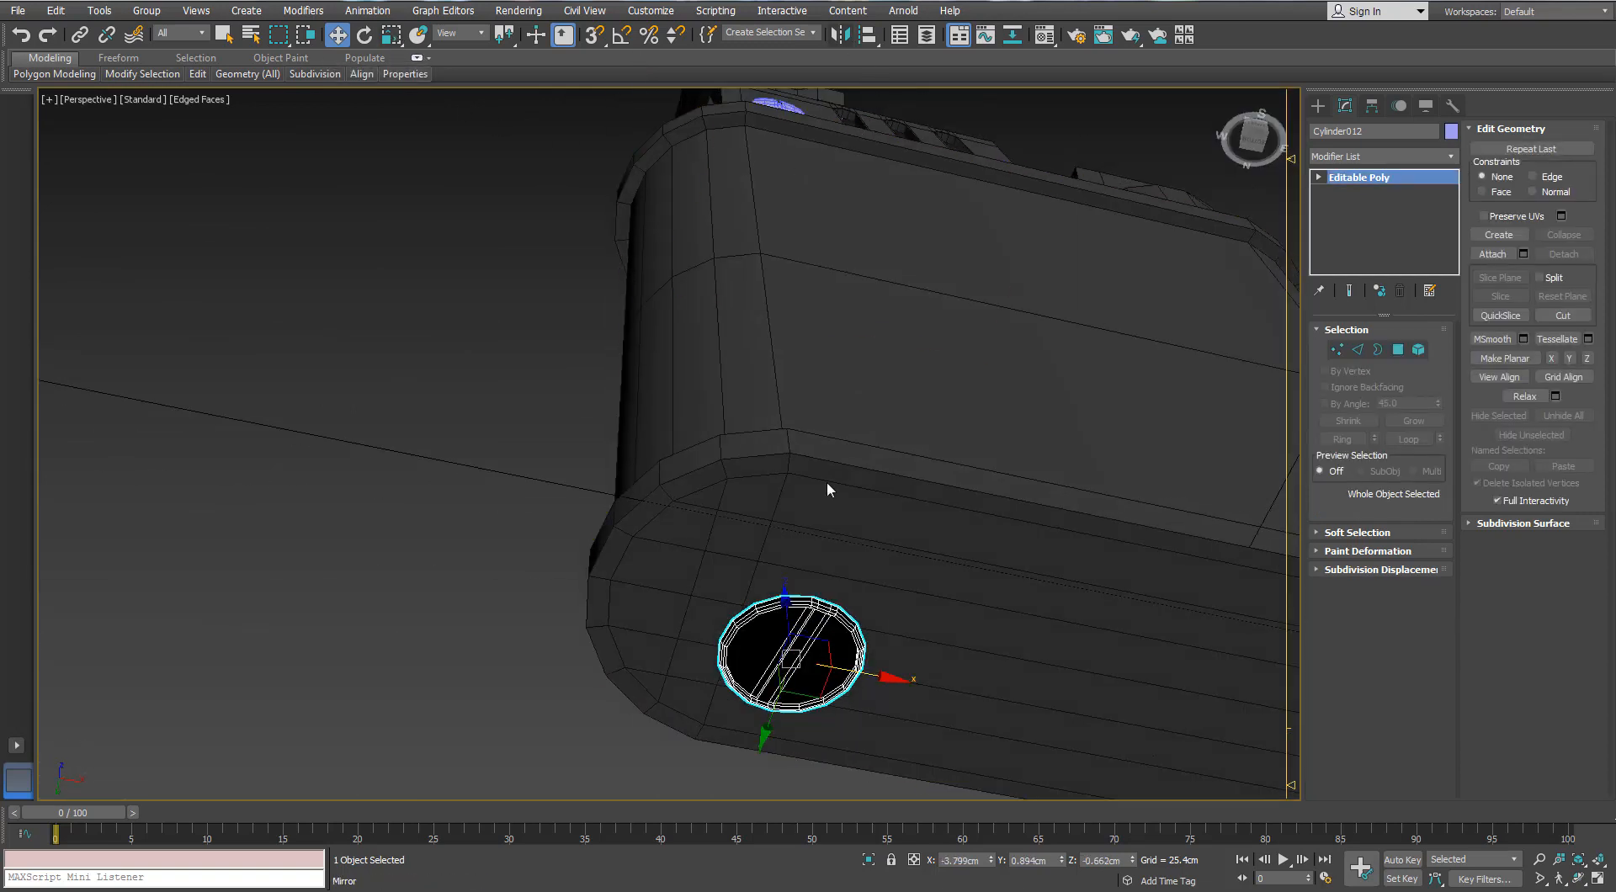
click(774, 395)
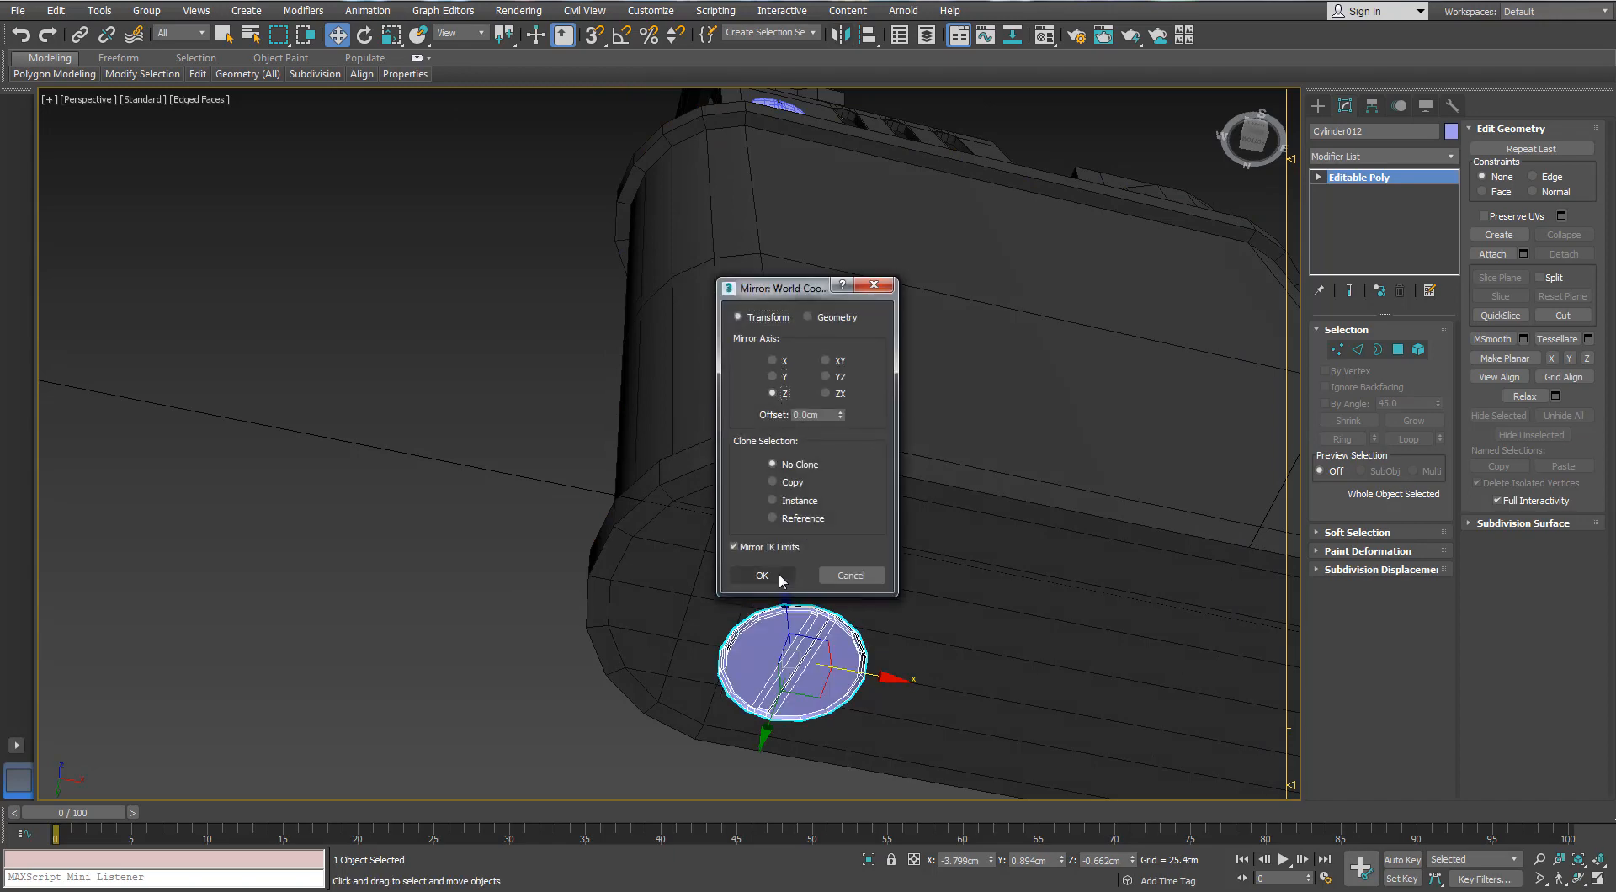
click(776, 575)
alt+middle_drag(780, 579, 959, 599)
drag(786, 595, 789, 541)
alt+middle_drag(789, 541, 678, 562)
scroll(789, 502, down, 5)
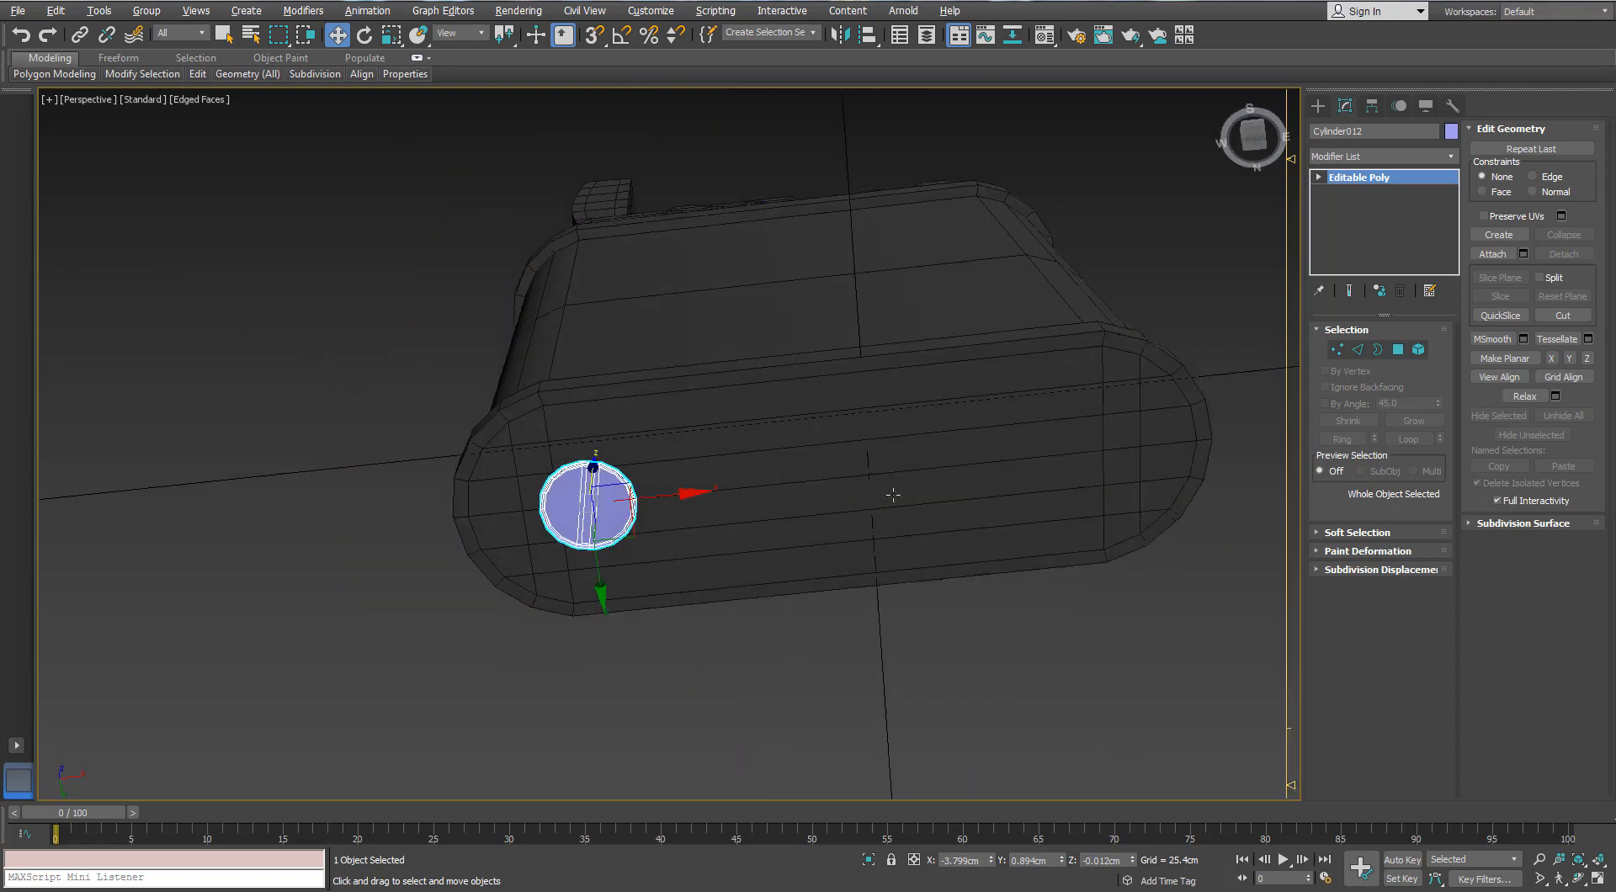
- Select the four long central polygons on the underside of the lighter body
click(988, 486)
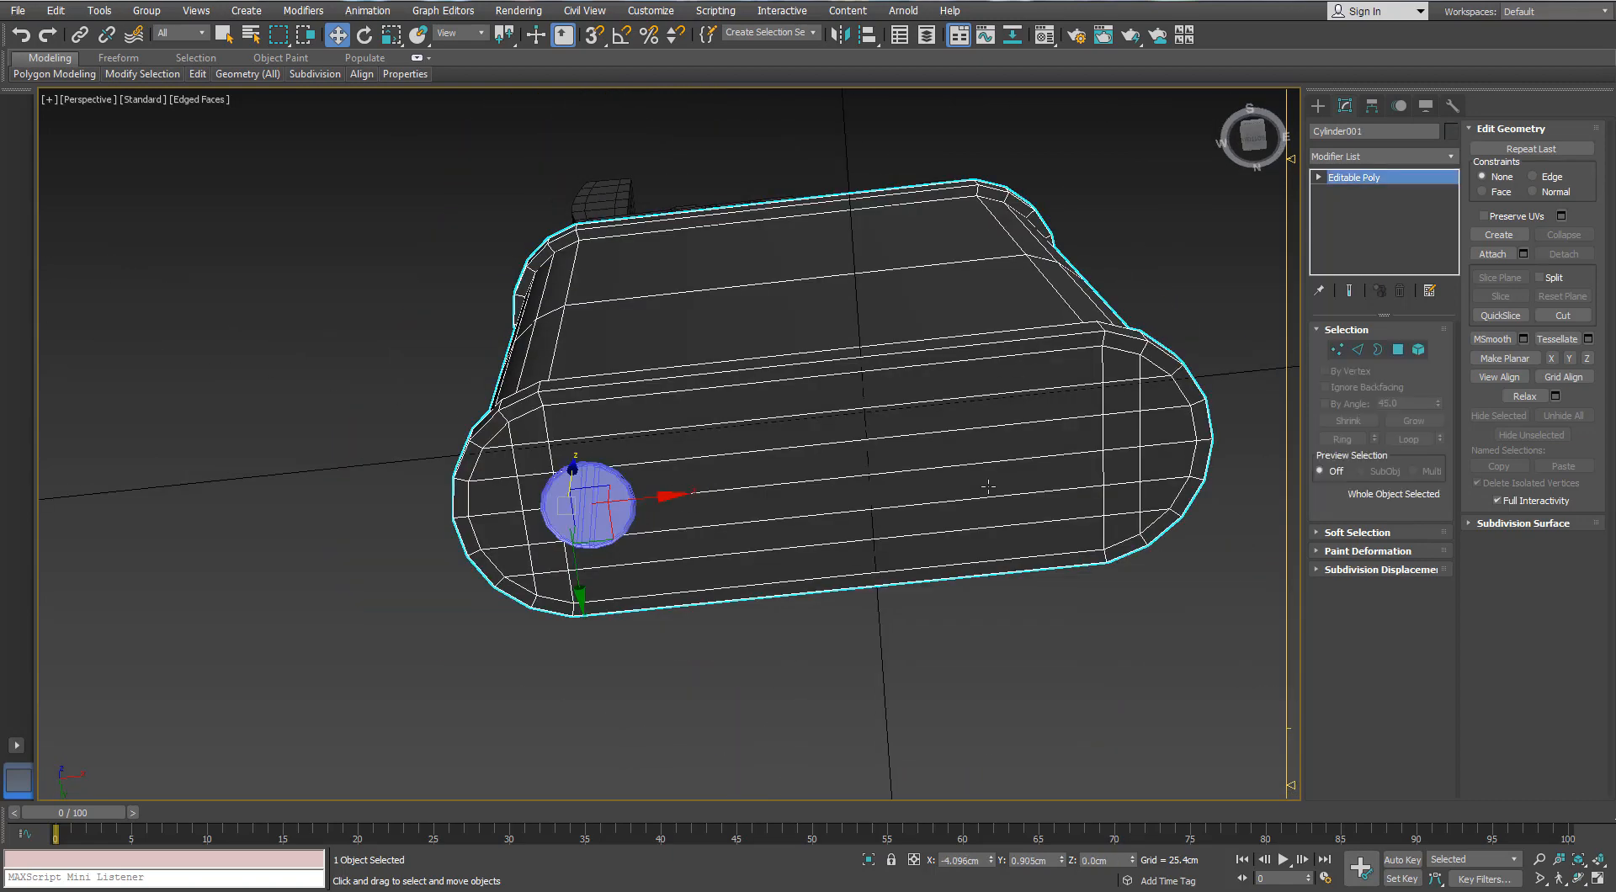
click(1393, 350)
click(1040, 405)
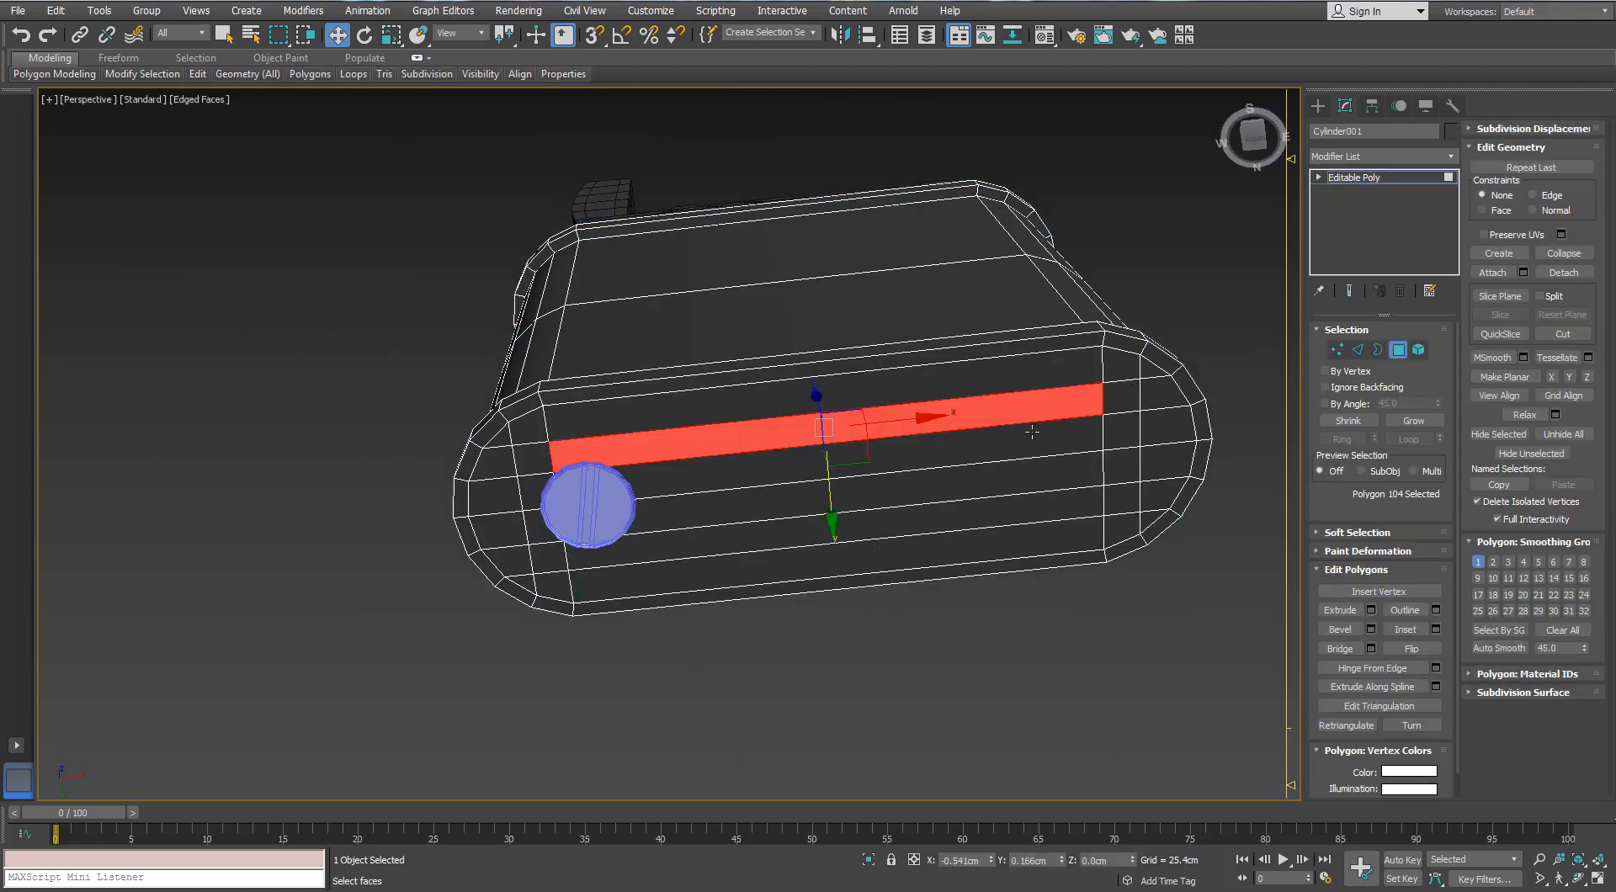
ctrl+click(1032, 433)
ctrl+click(1026, 477)
ctrl+click(1027, 504)
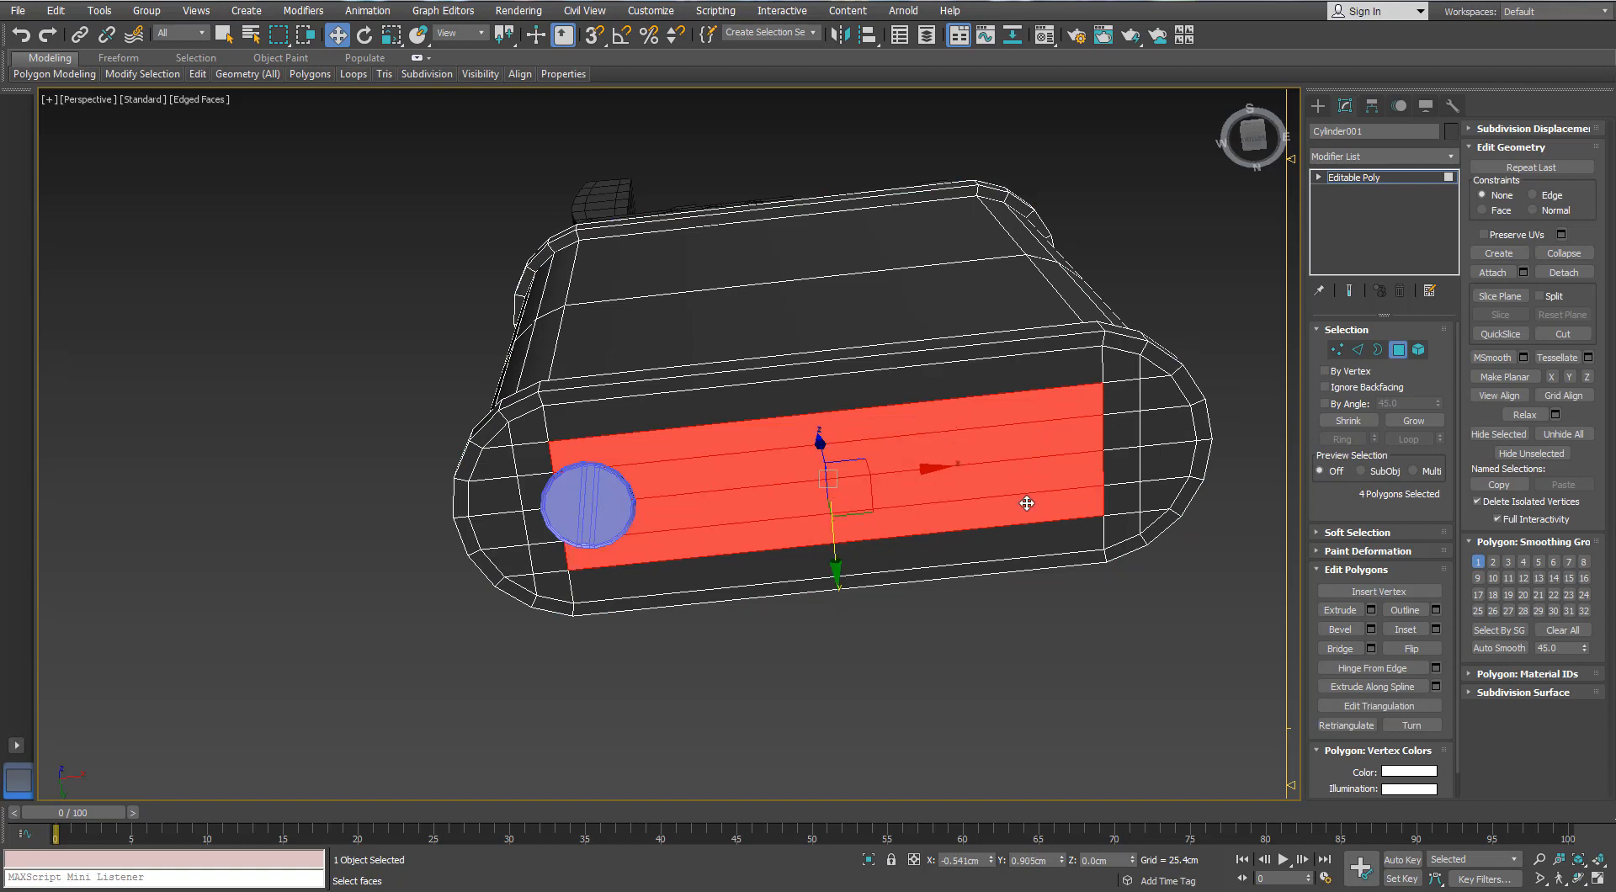
- Connect the ring of lengthwise body edges with 1 segment, pinch 0 and slide 43, placing the new loop nearer the screw head
click(1357, 351)
click(943, 431)
key(alt+r)
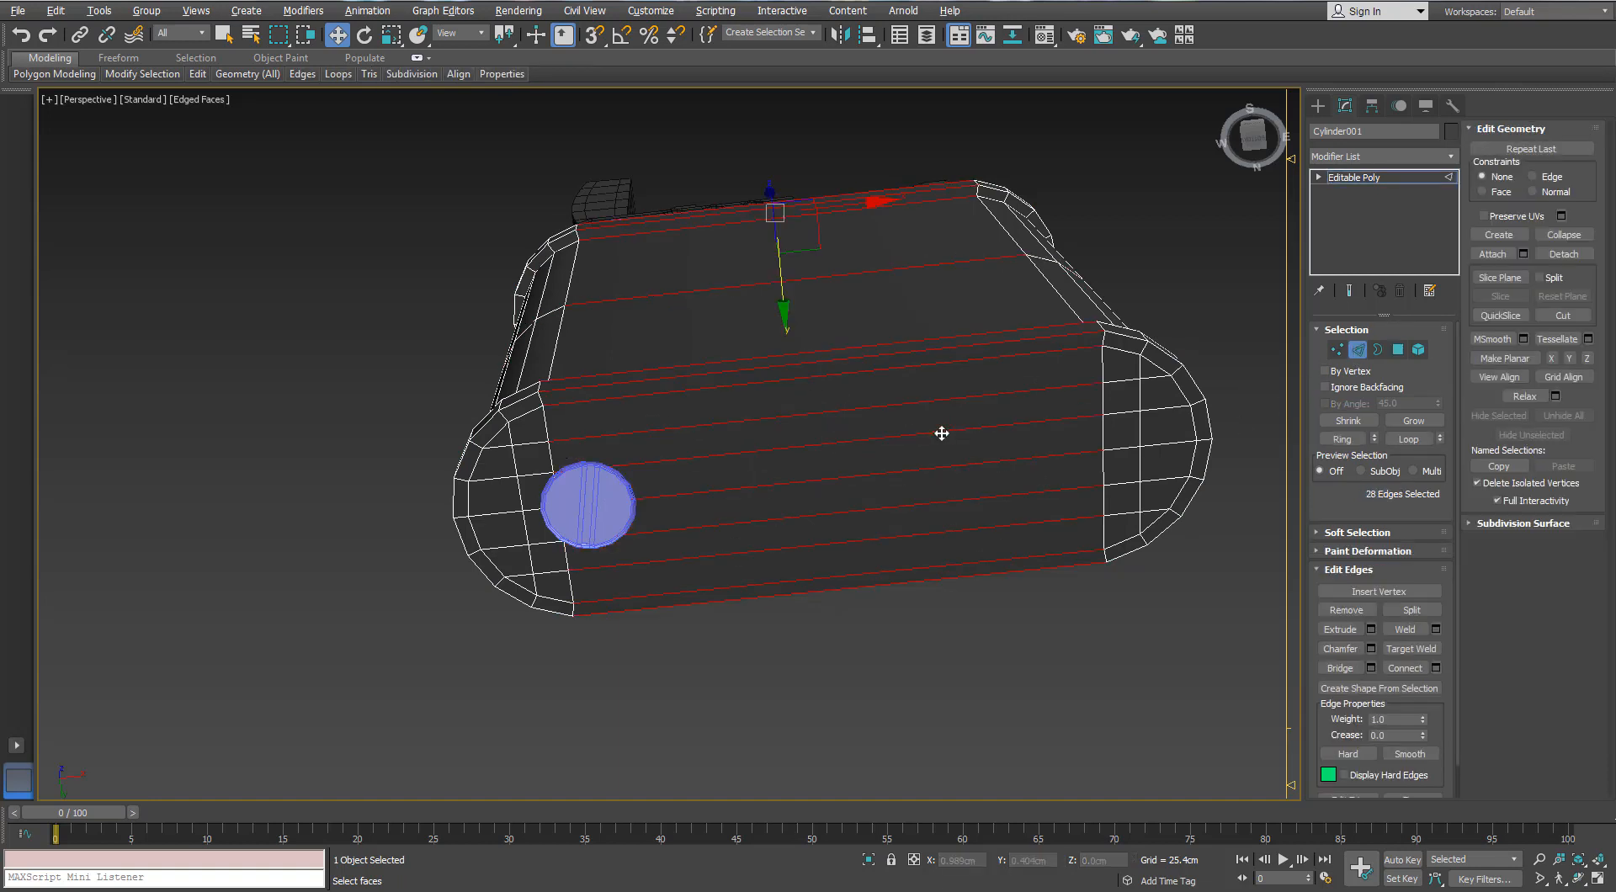
alt+middle_drag(941, 433, 959, 433)
key(ctrl+shift+e)
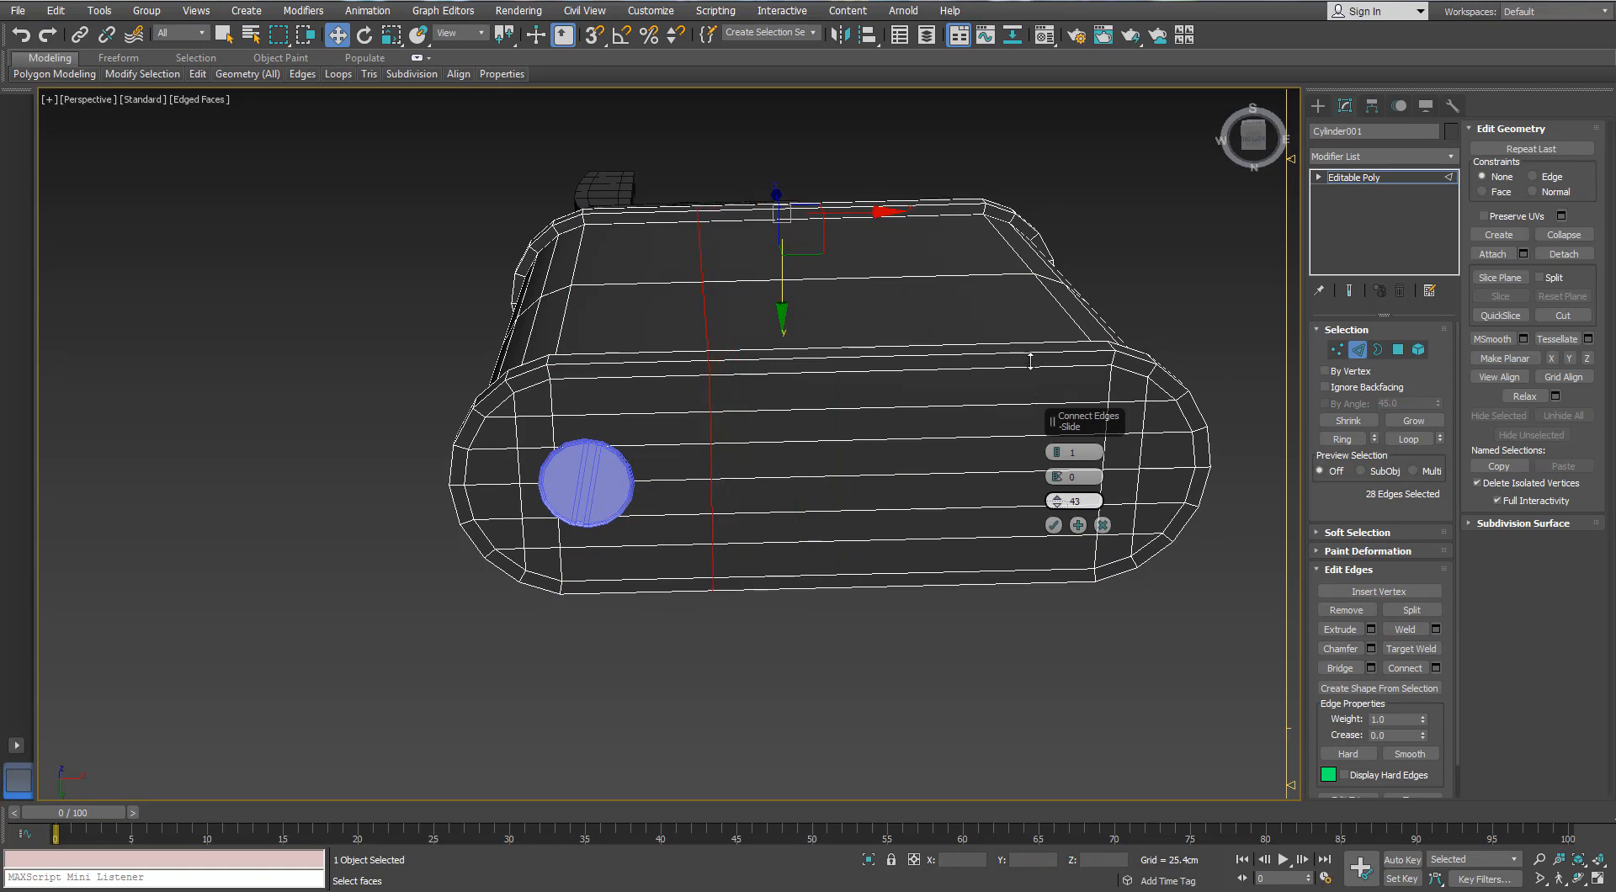
click(1053, 524)
- Move the new loop's underside vertices along X to form an arc bulging toward the screw head
key(1)
scroll(711, 417, up, 3)
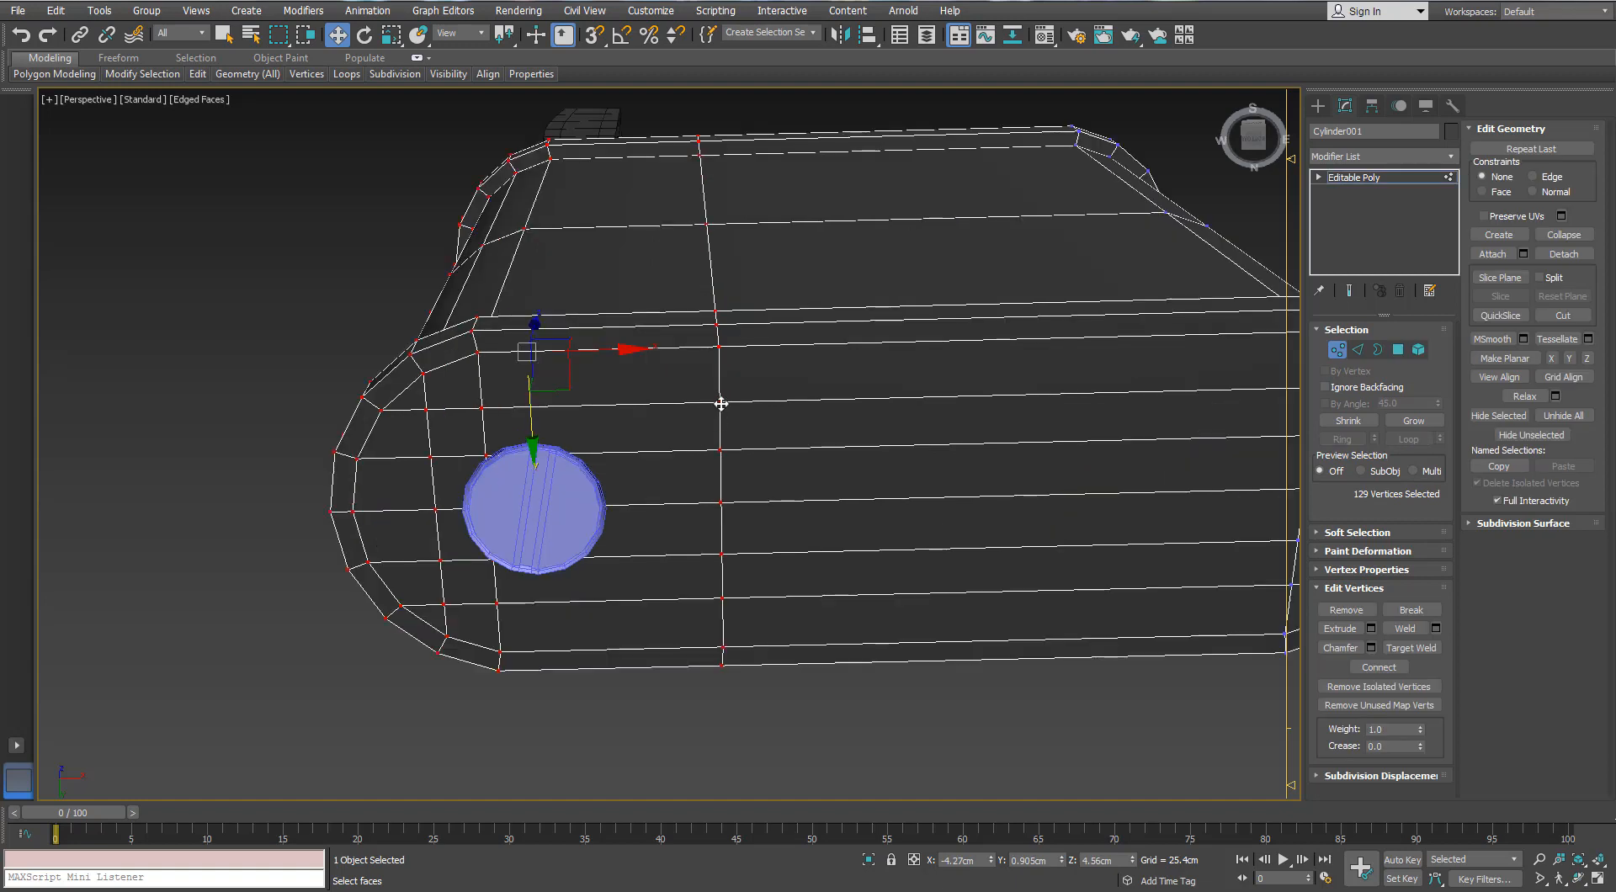
ctrl+click(722, 504)
alt+middle_drag(722, 504, 668, 541)
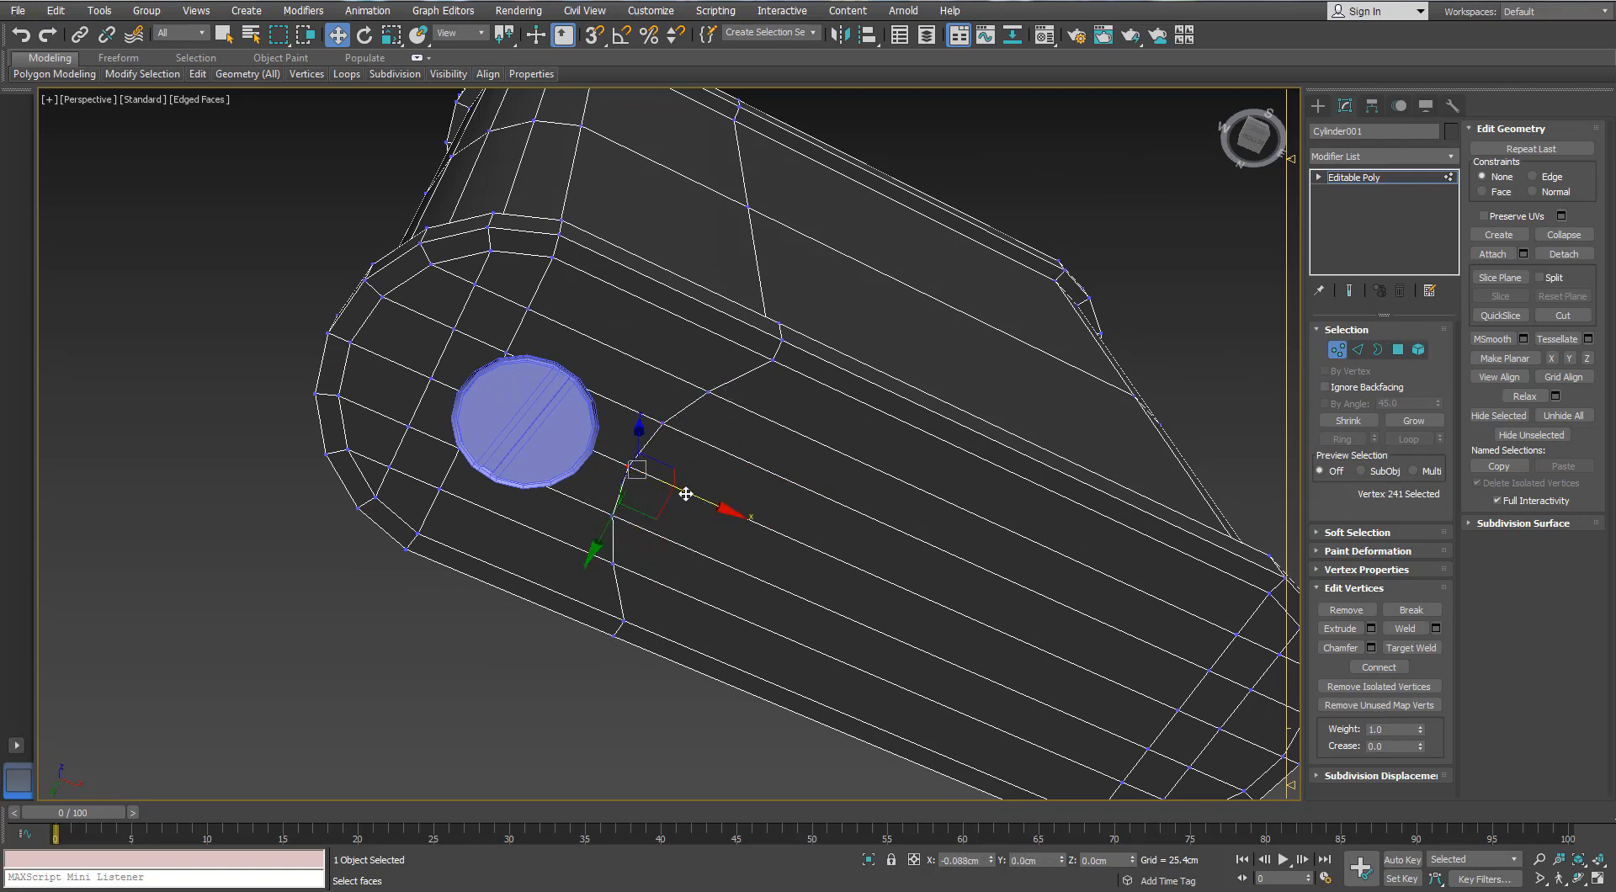
drag(687, 493, 686, 493)
- Deselect the underside polygons around the screw head and add the middle polygons at the far rounded end, making eight selected
scroll(683, 488, down, 4)
alt+middle_drag(681, 483, 662, 427)
click(1397, 350)
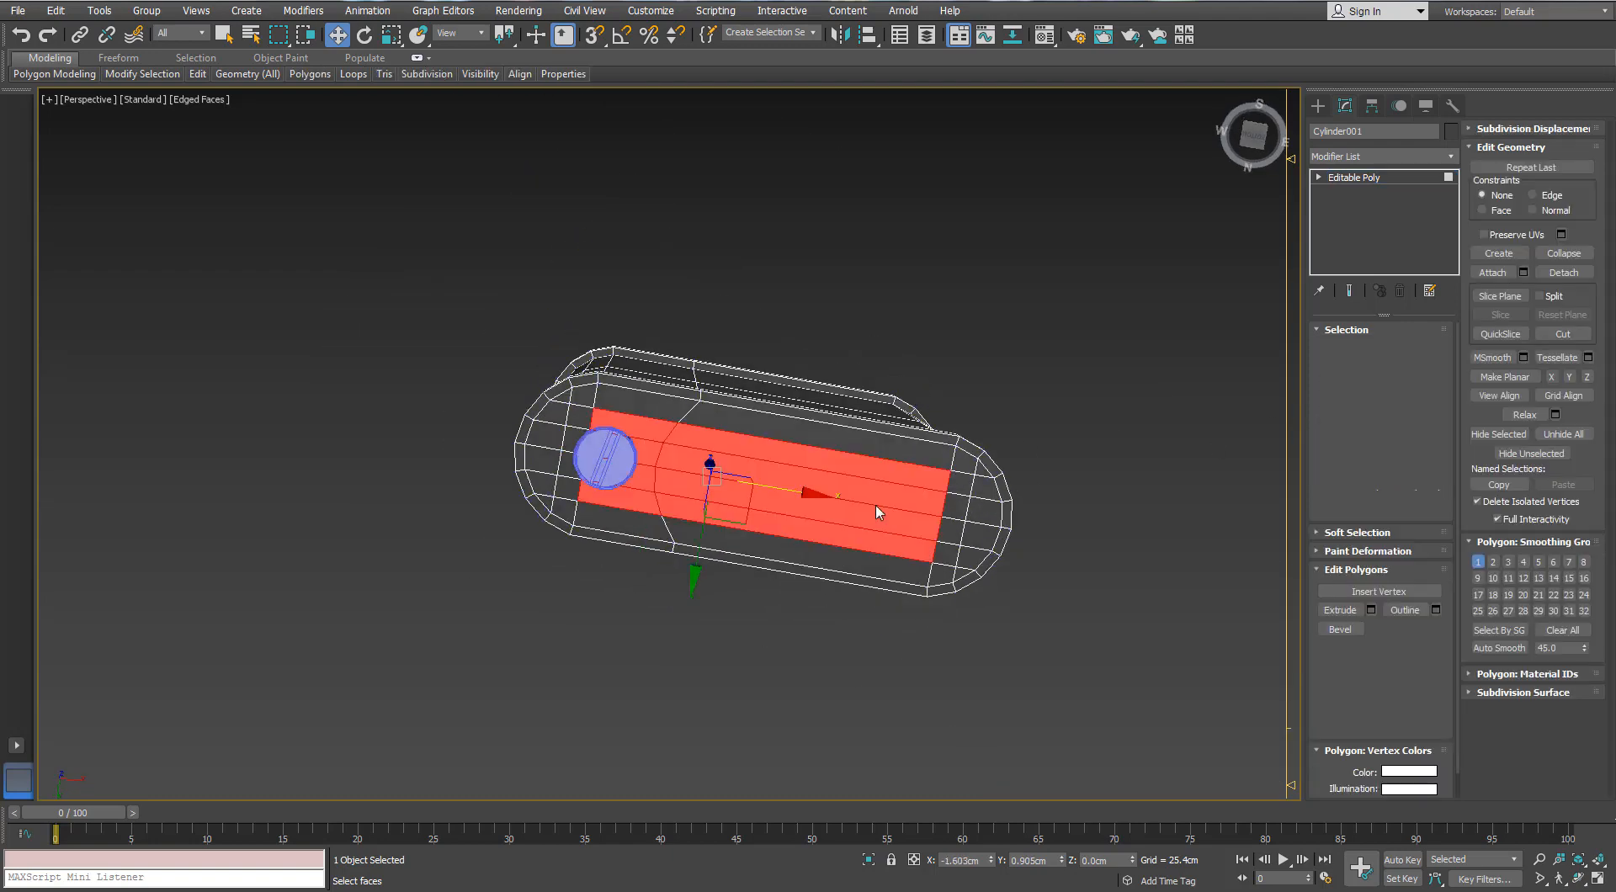
scroll(876, 512, up, 2)
alt+drag(489, 333, 478, 588)
ctrl+click(994, 503)
ctrl+click(1037, 513)
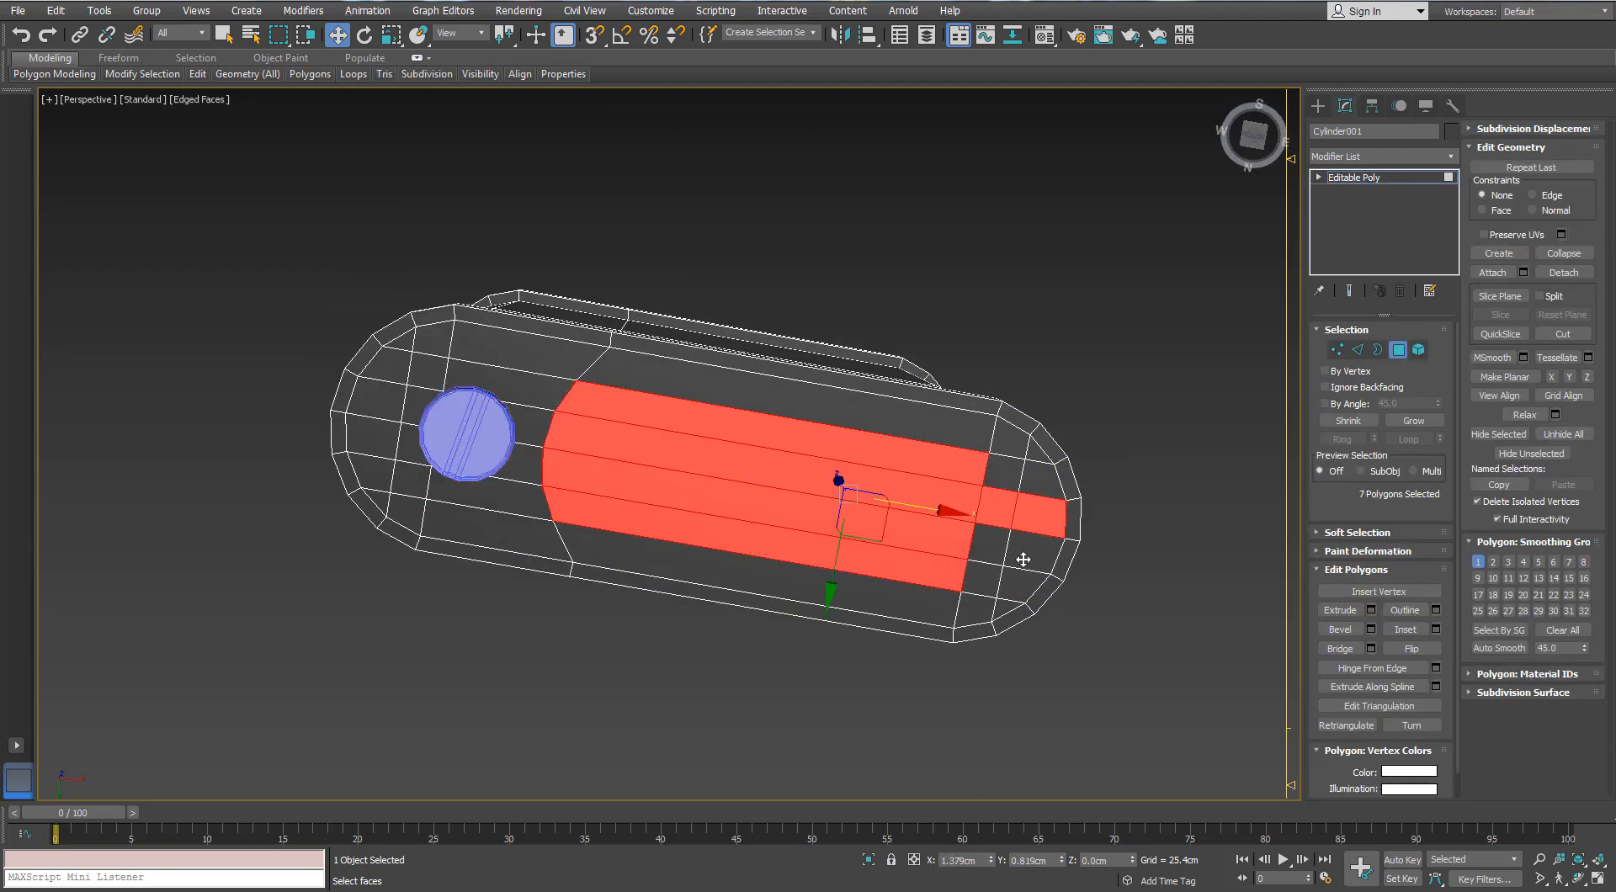
ctrl+click(1035, 549)
alt+middle_drag(862, 495, 836, 519)
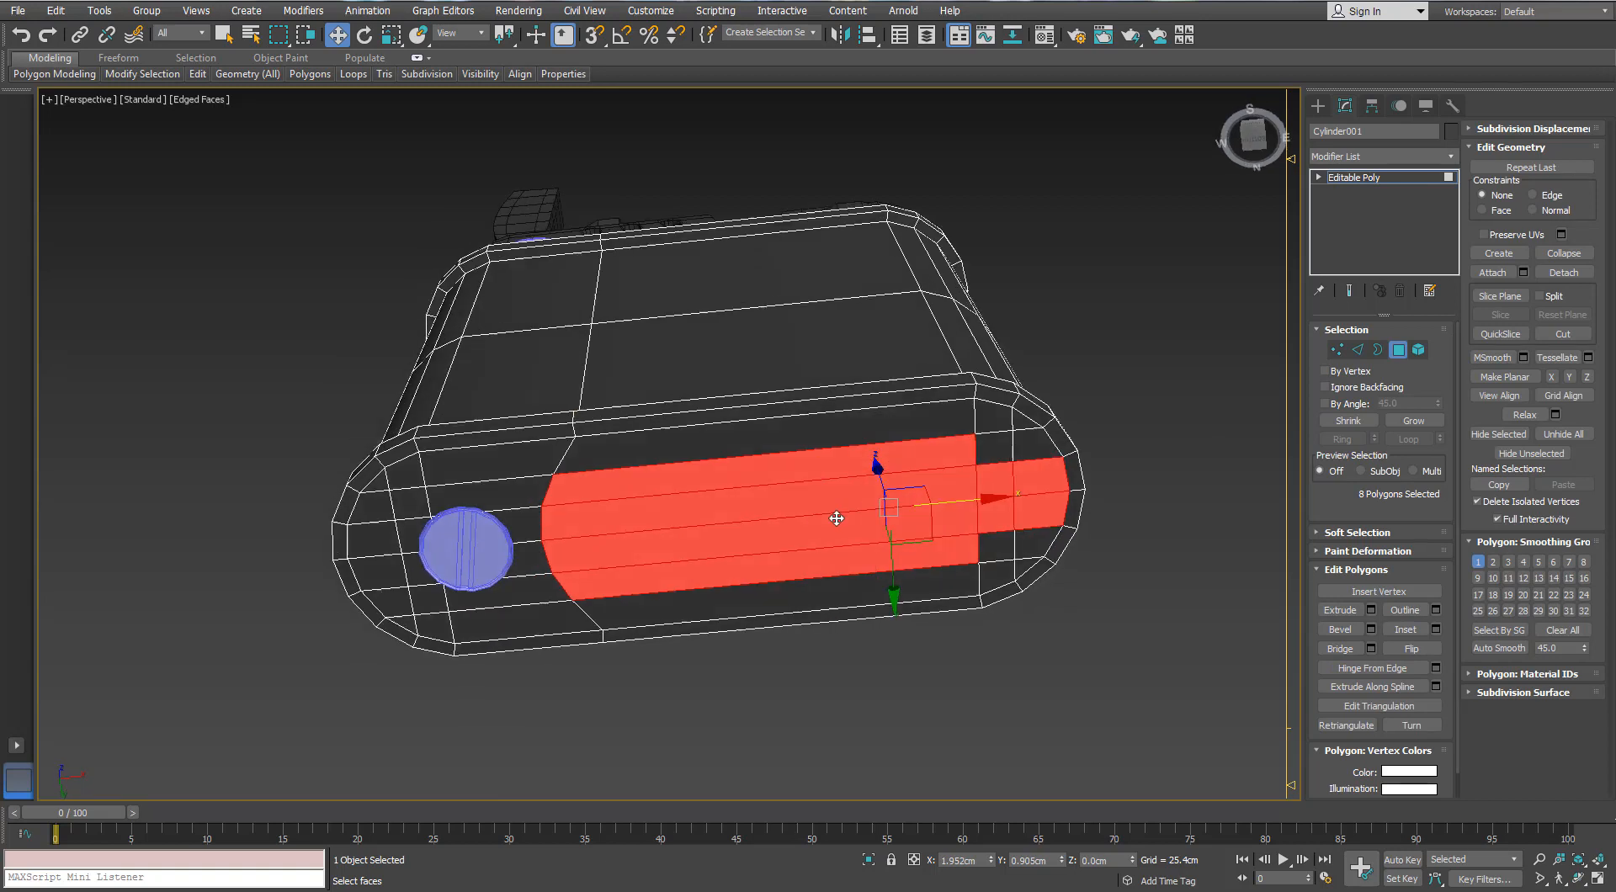
- Extrude the eight selected underside polygons by -0.35 cm to form a recess
click(1370, 610)
double_click(1078, 476)
text(0.0cm)
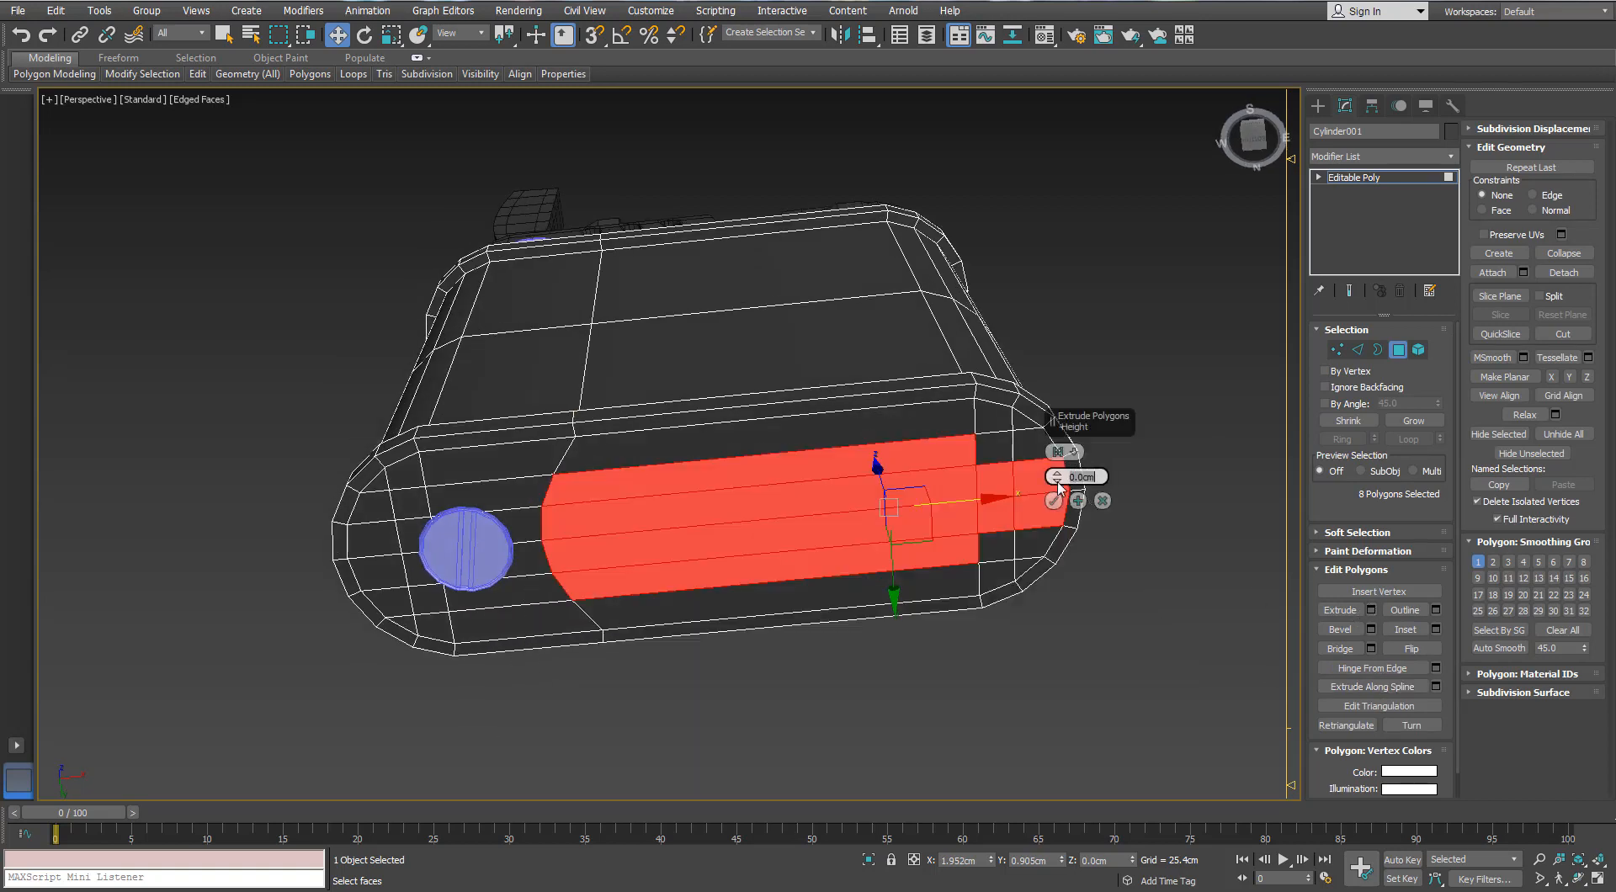
drag(1059, 487, 1057, 482)
alt+middle_drag(709, 532, 926, 505)
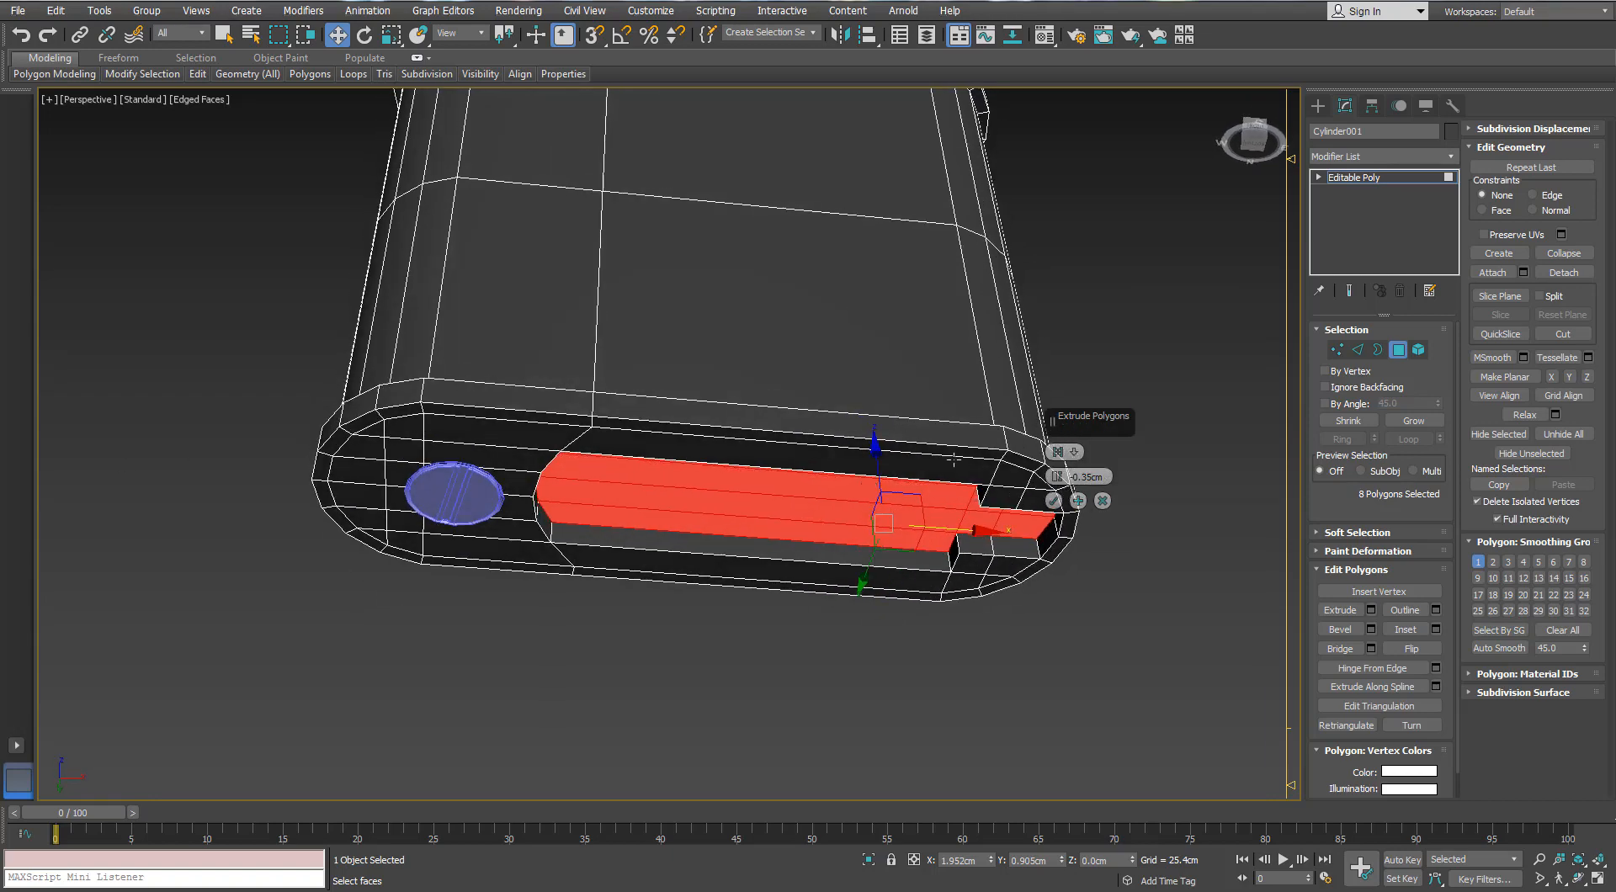
click(1053, 503)
- Clone the recess's floor polygons down along Z to 0.118 cm, just inside the opening
alt+middle_drag(938, 487, 931, 499)
scroll(931, 498, up, 3)
shift+drag(848, 442, 849, 465)
click(1088, 475)
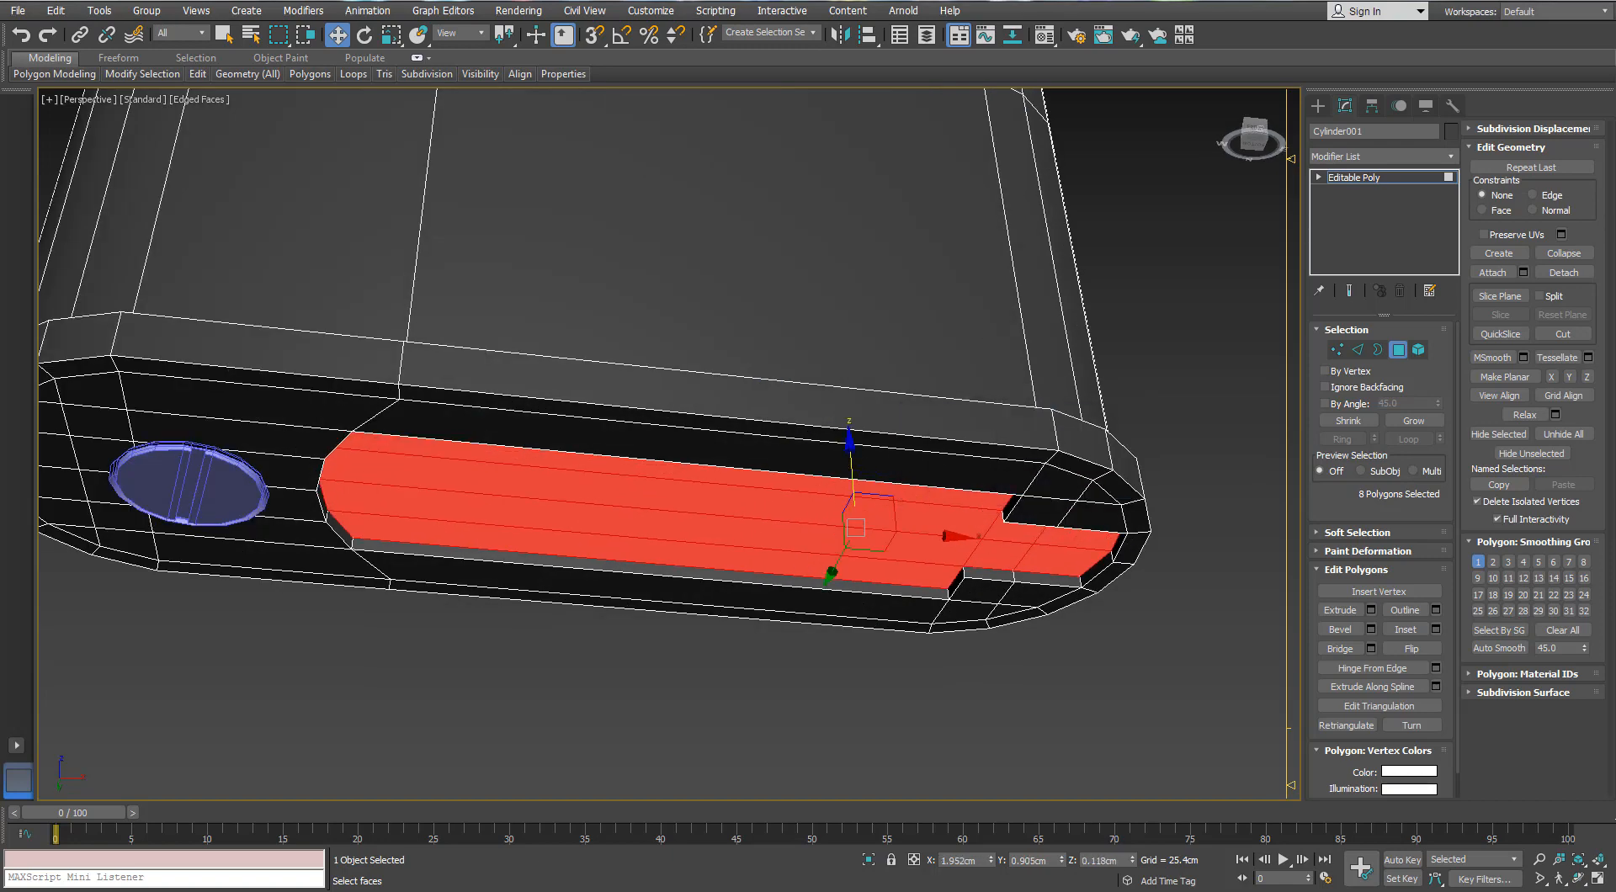
alt+middle_drag(739, 498, 732, 459)
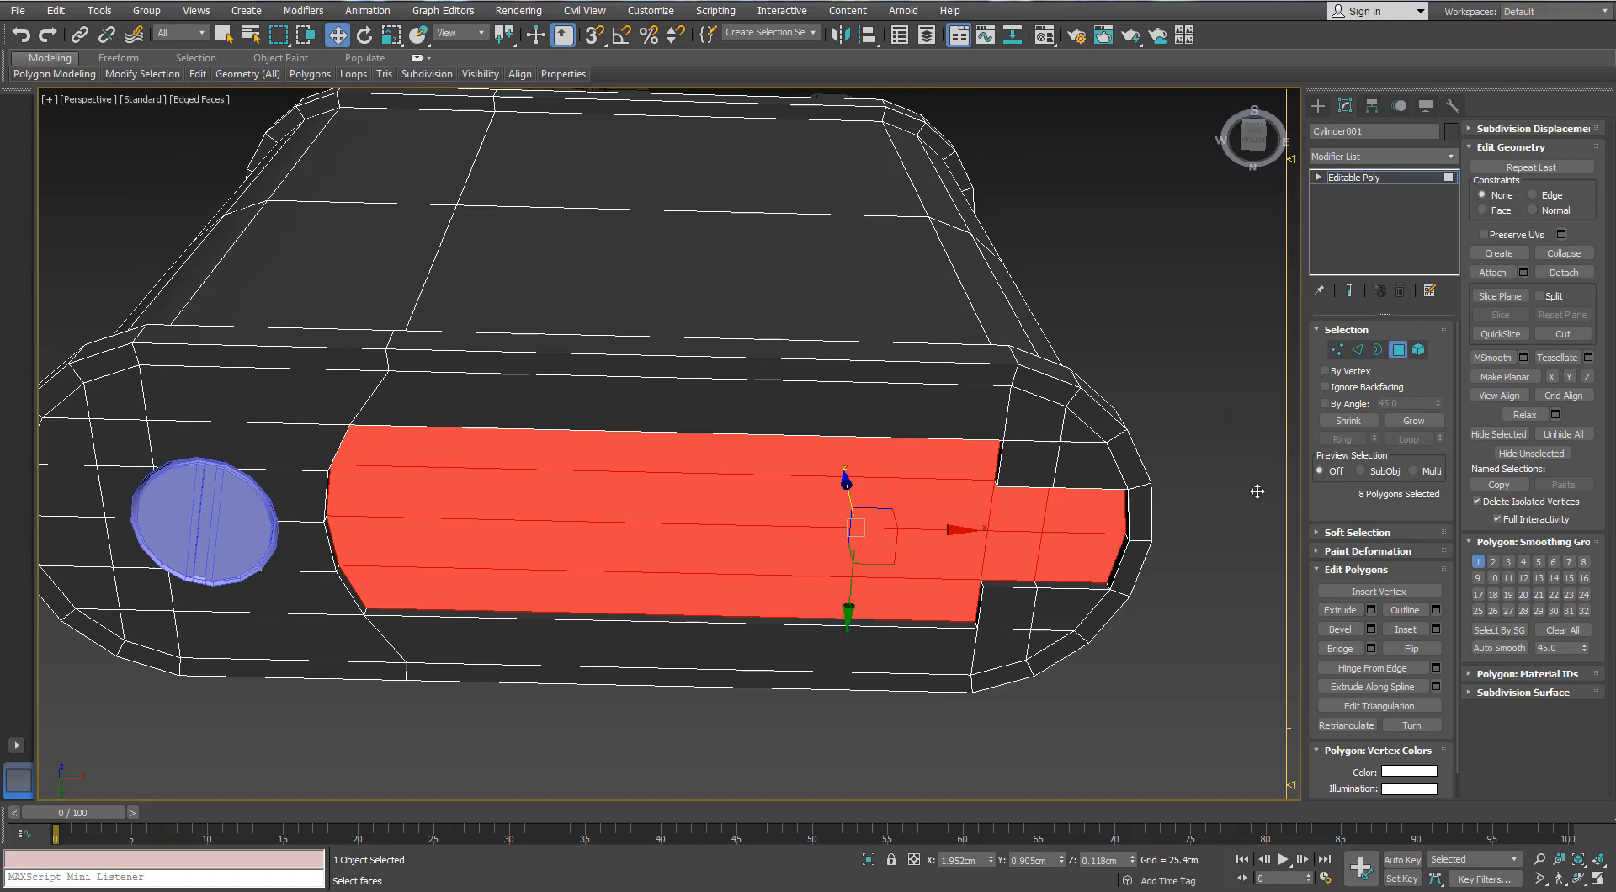
- Detach the cloned recess polygons as a separate object, leave polygon editing on the body, and select the detached plate
click(1563, 272)
click(959, 498)
click(1063, 482)
key(4)
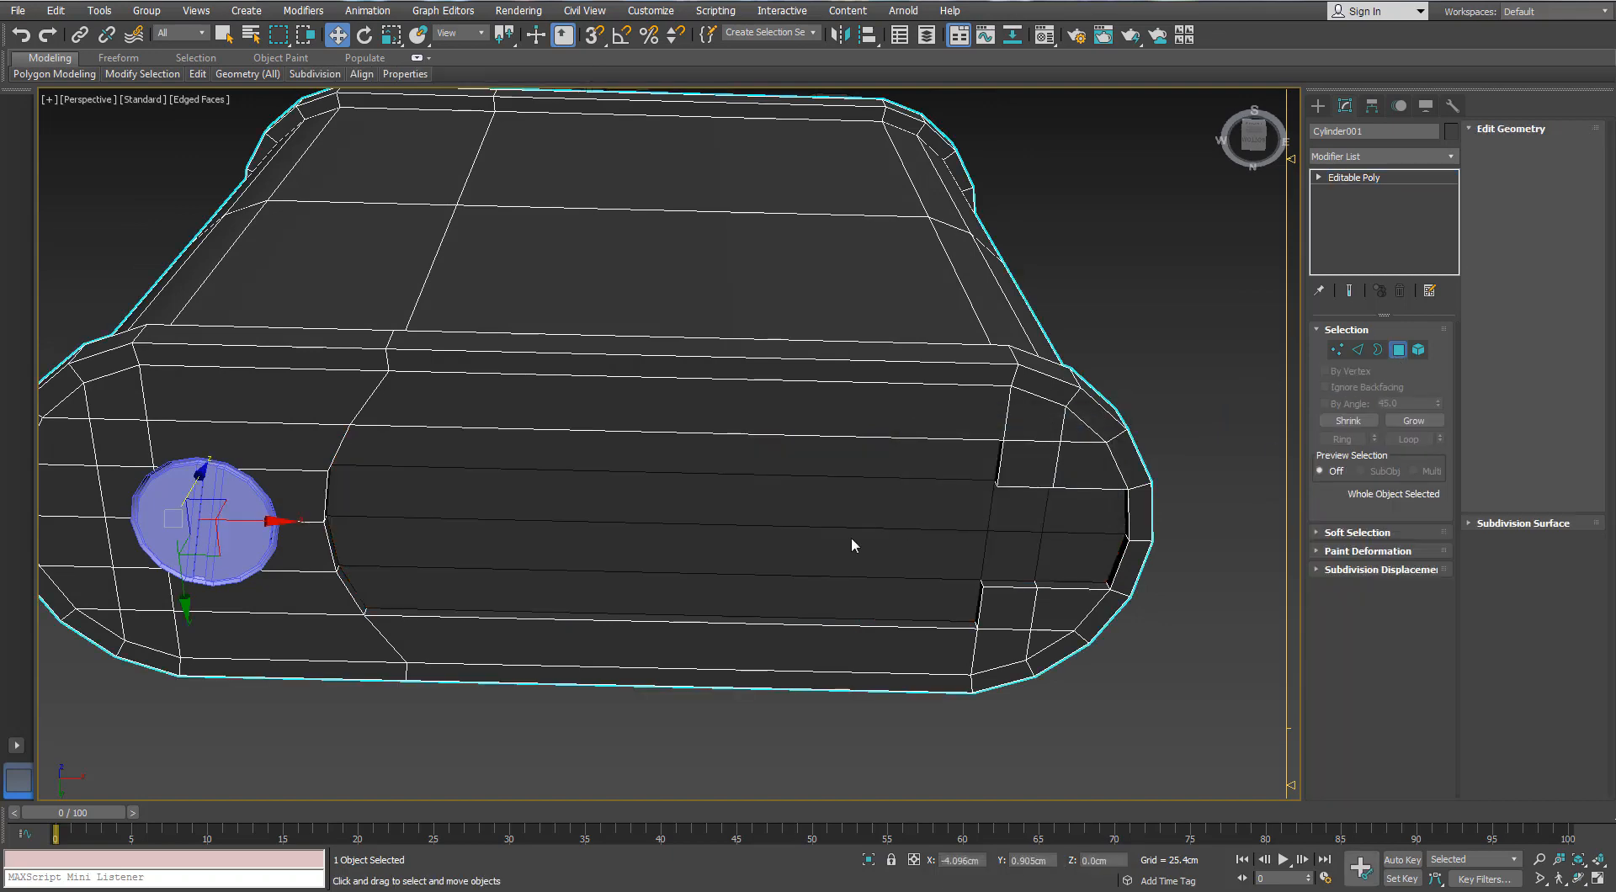
click(660, 548)
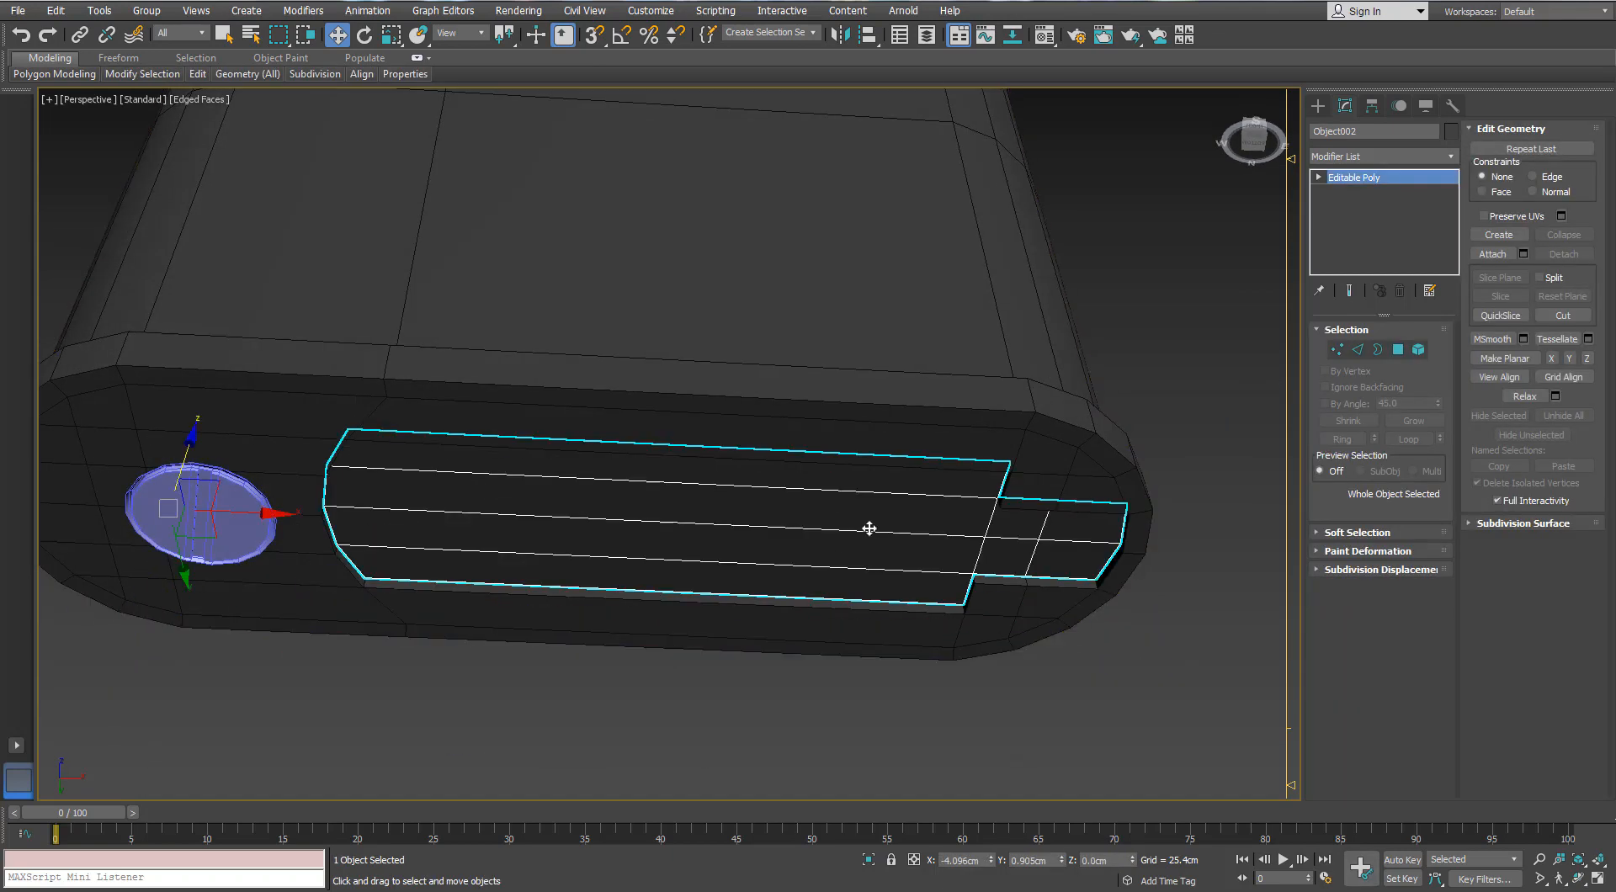
- Center the detached plate's pivot on the object and scale the plate uniformly to 95.386%
alt+middle_drag(866, 528, 707, 488)
key(r)
key(r)
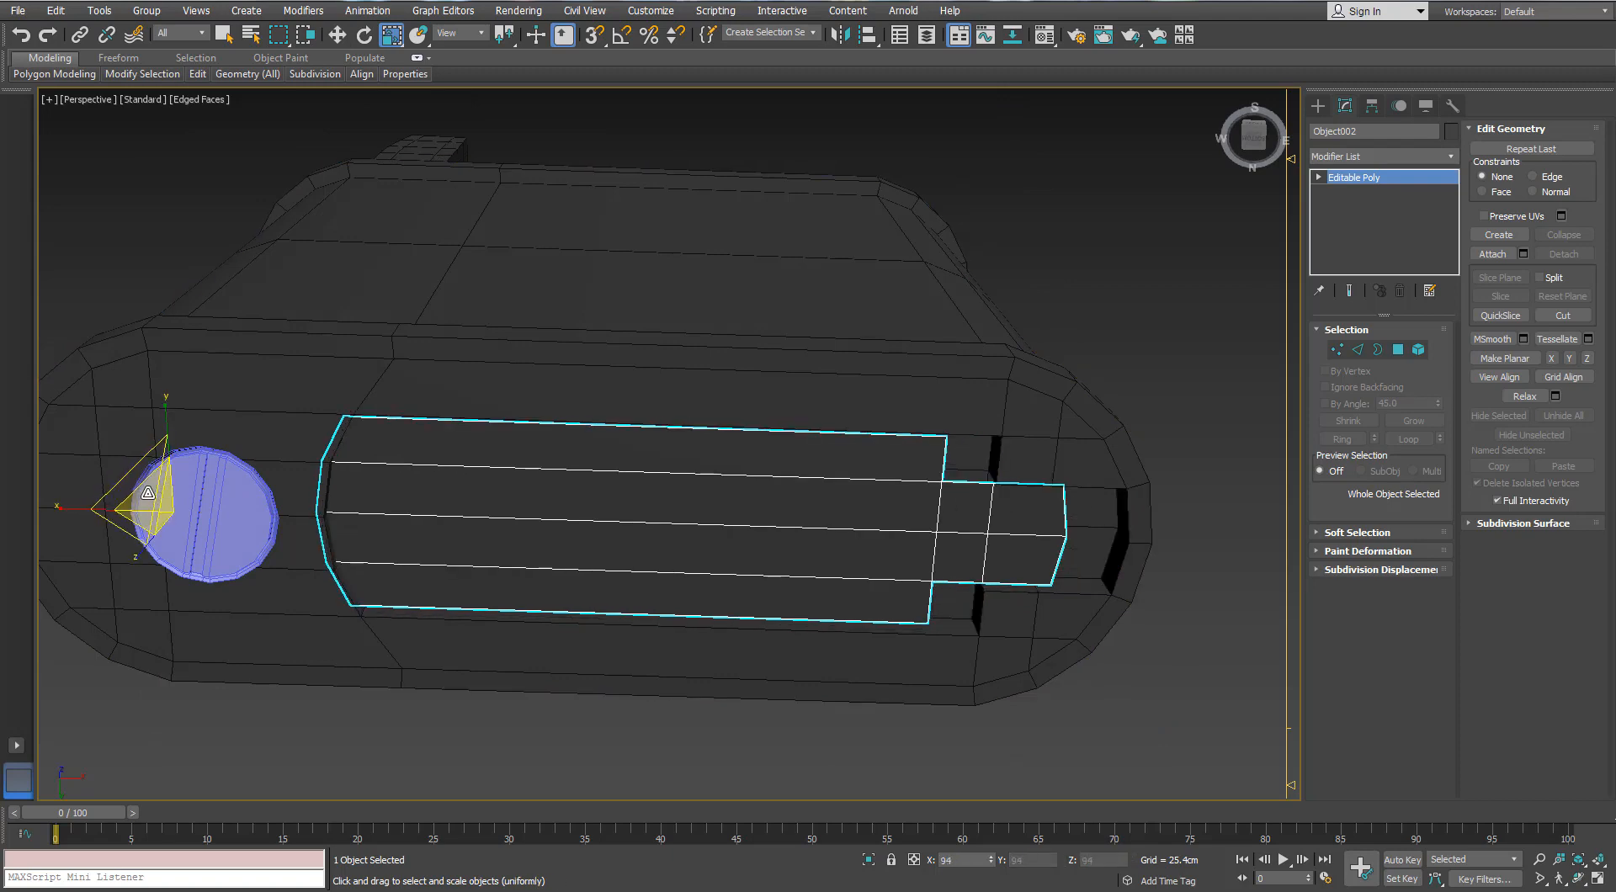
click(1371, 105)
click(1380, 222)
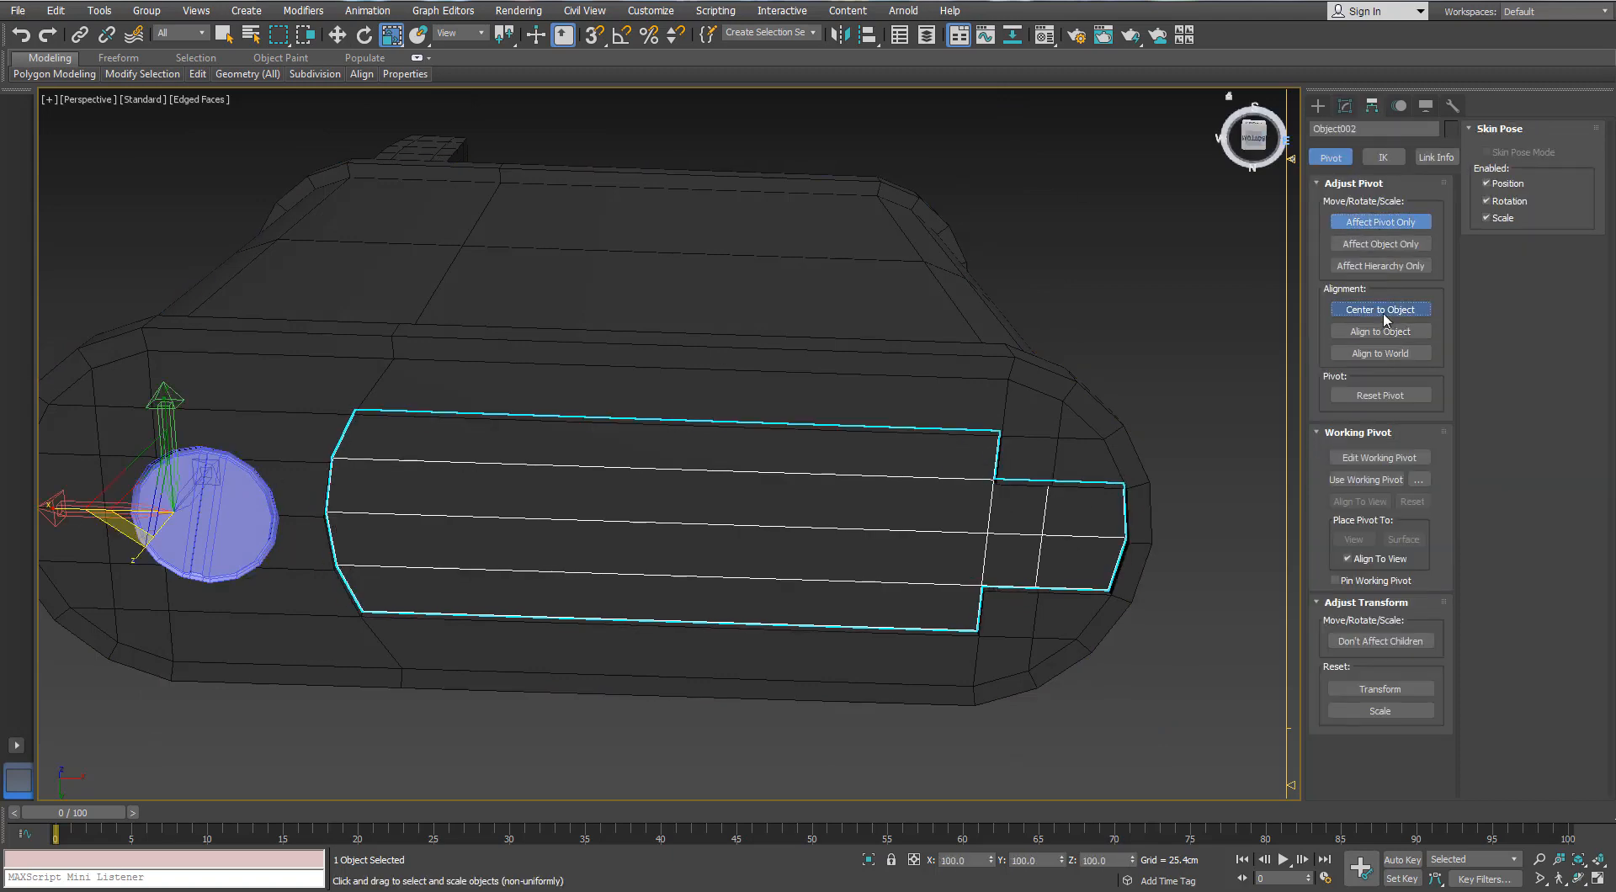
click(1380, 309)
click(1380, 221)
drag(706, 511, 707, 515)
alt+middle_drag(706, 515, 757, 546)
- Add a Shell modifier with a 0.076 cm outer amount to the plate and scale it to 153.321% along Z
click(1345, 106)
click(1439, 157)
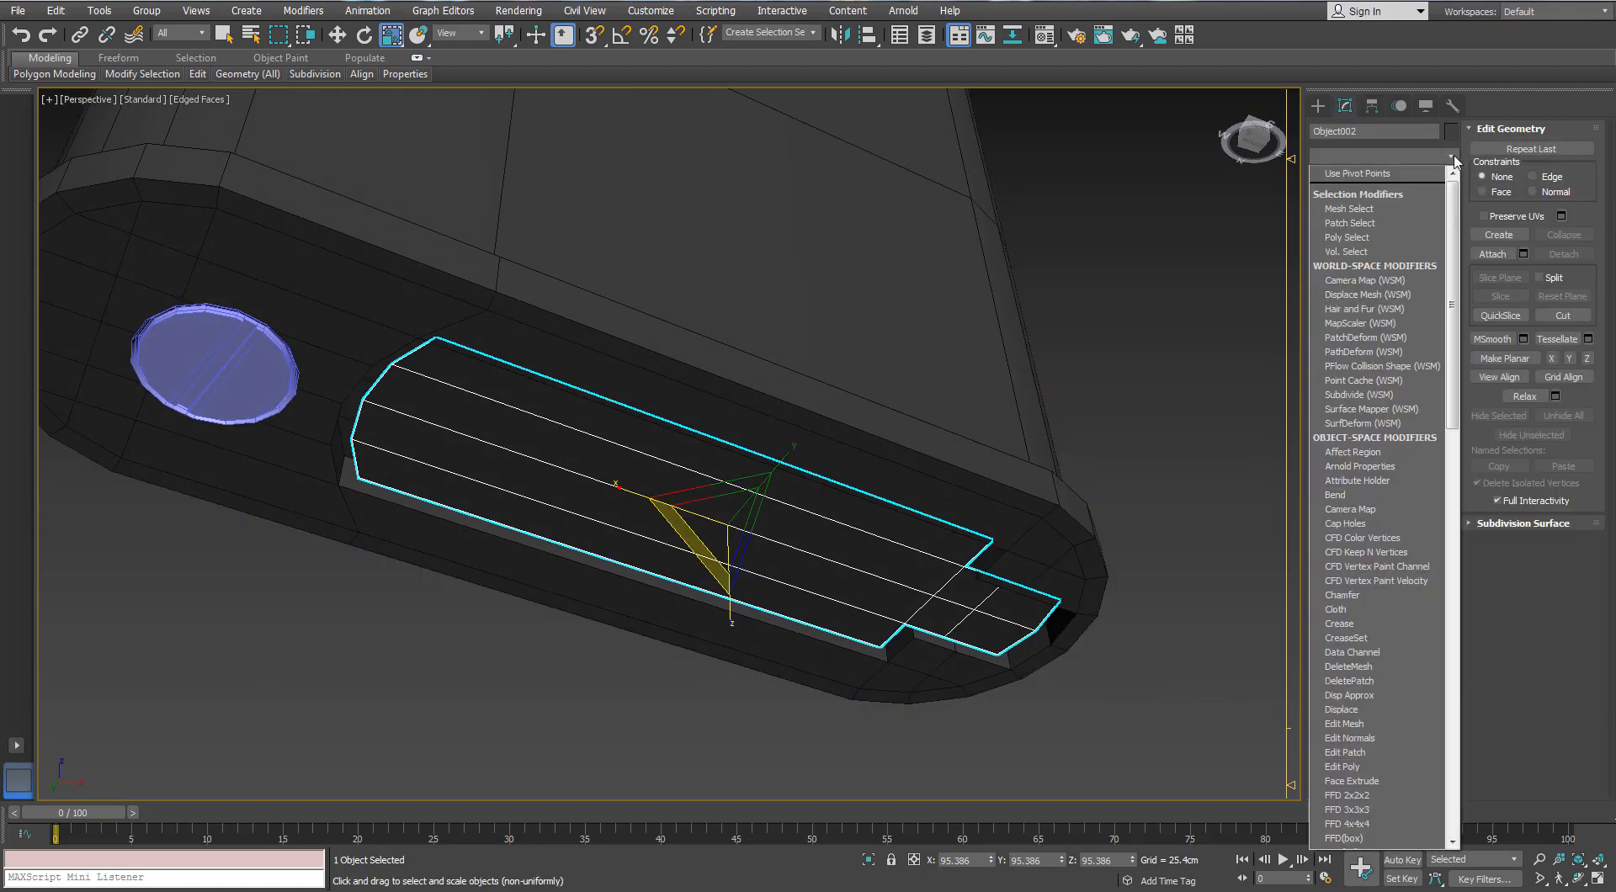
text(sh)
key(Return)
alt+middle_drag(814, 322, 823, 366)
drag(728, 627, 733, 674)
alt+middle_drag(786, 497, 707, 300)
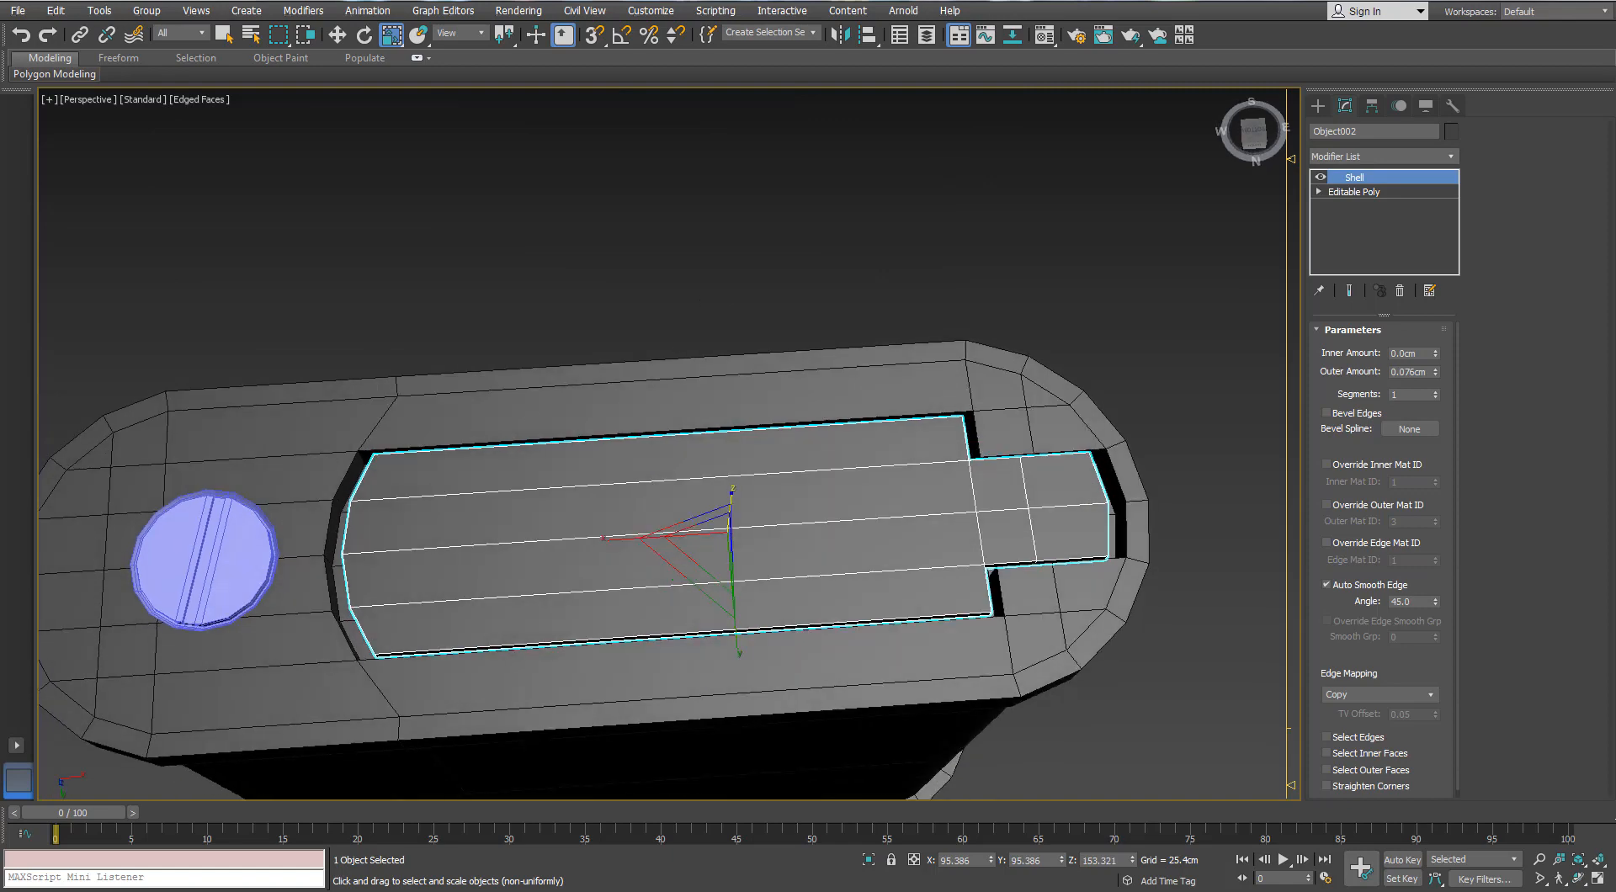
- Move the plate about 0.086 cm along X toward the narrow end of the recess
alt+middle_drag(897, 455, 898, 513)
key(w)
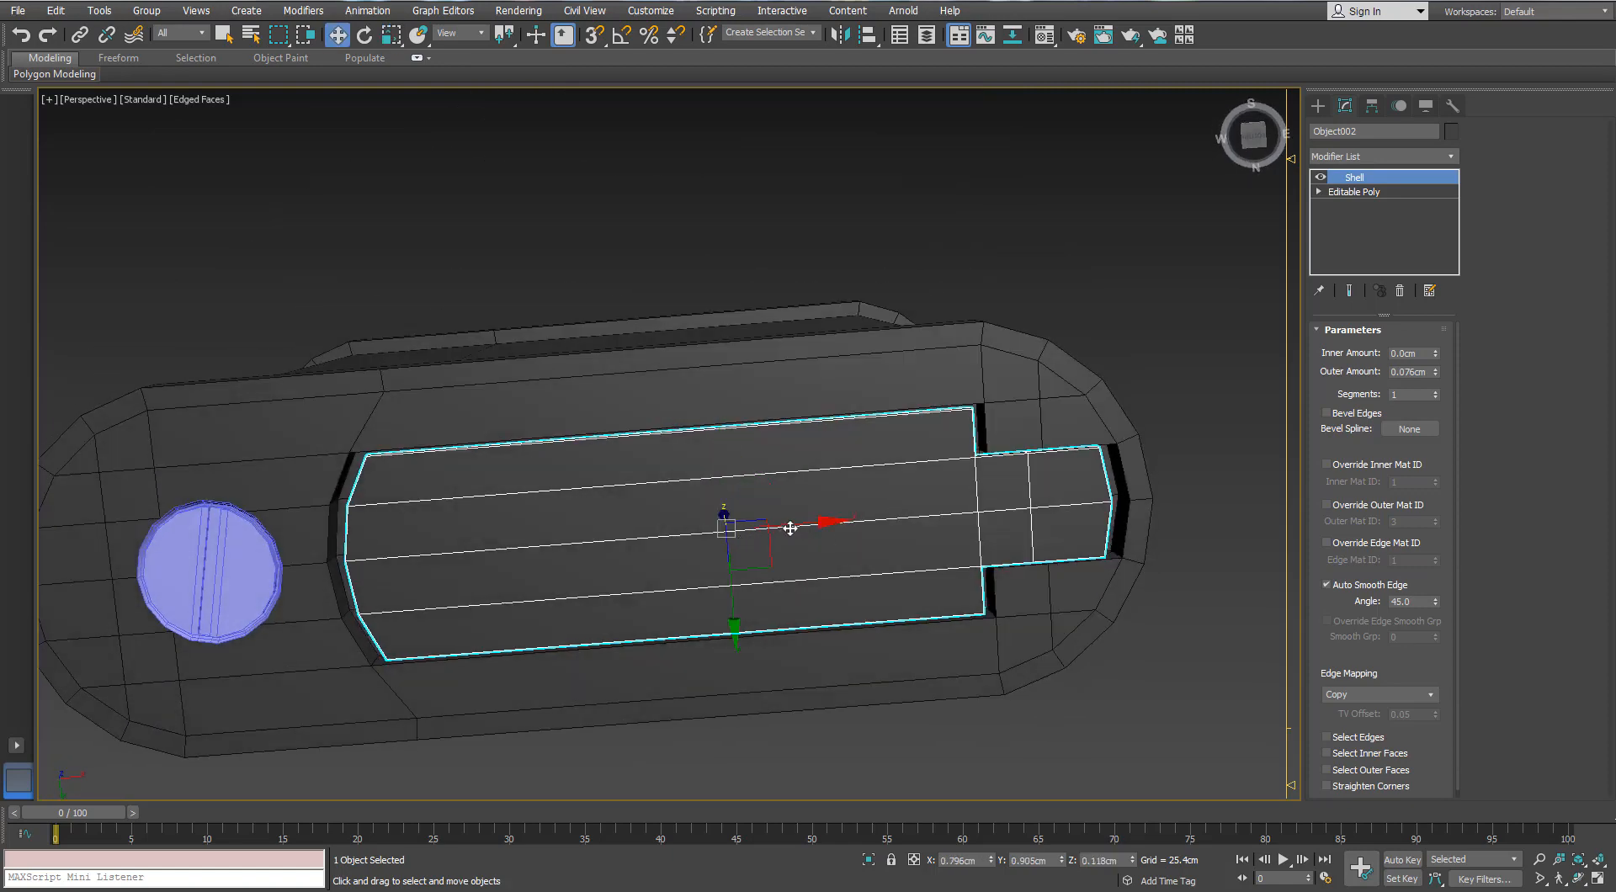
drag(791, 526, 808, 529)
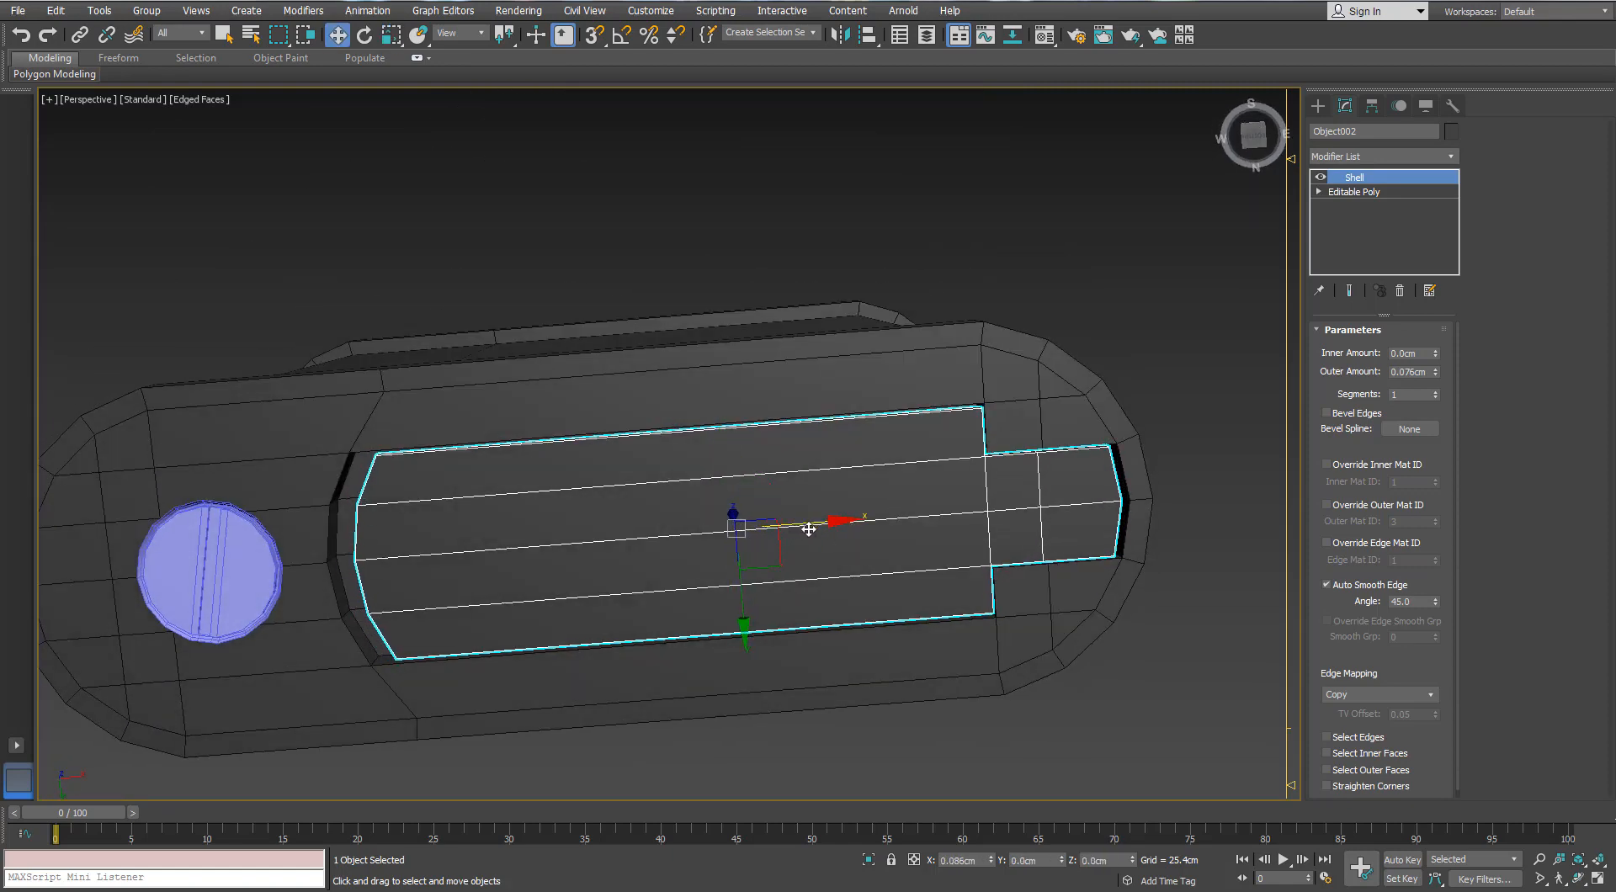
- Convert the plate to an Editable Poly and scale the six vertices at its narrow end along X to flatten that end
alt+middle_drag(937, 505, 1323, 368)
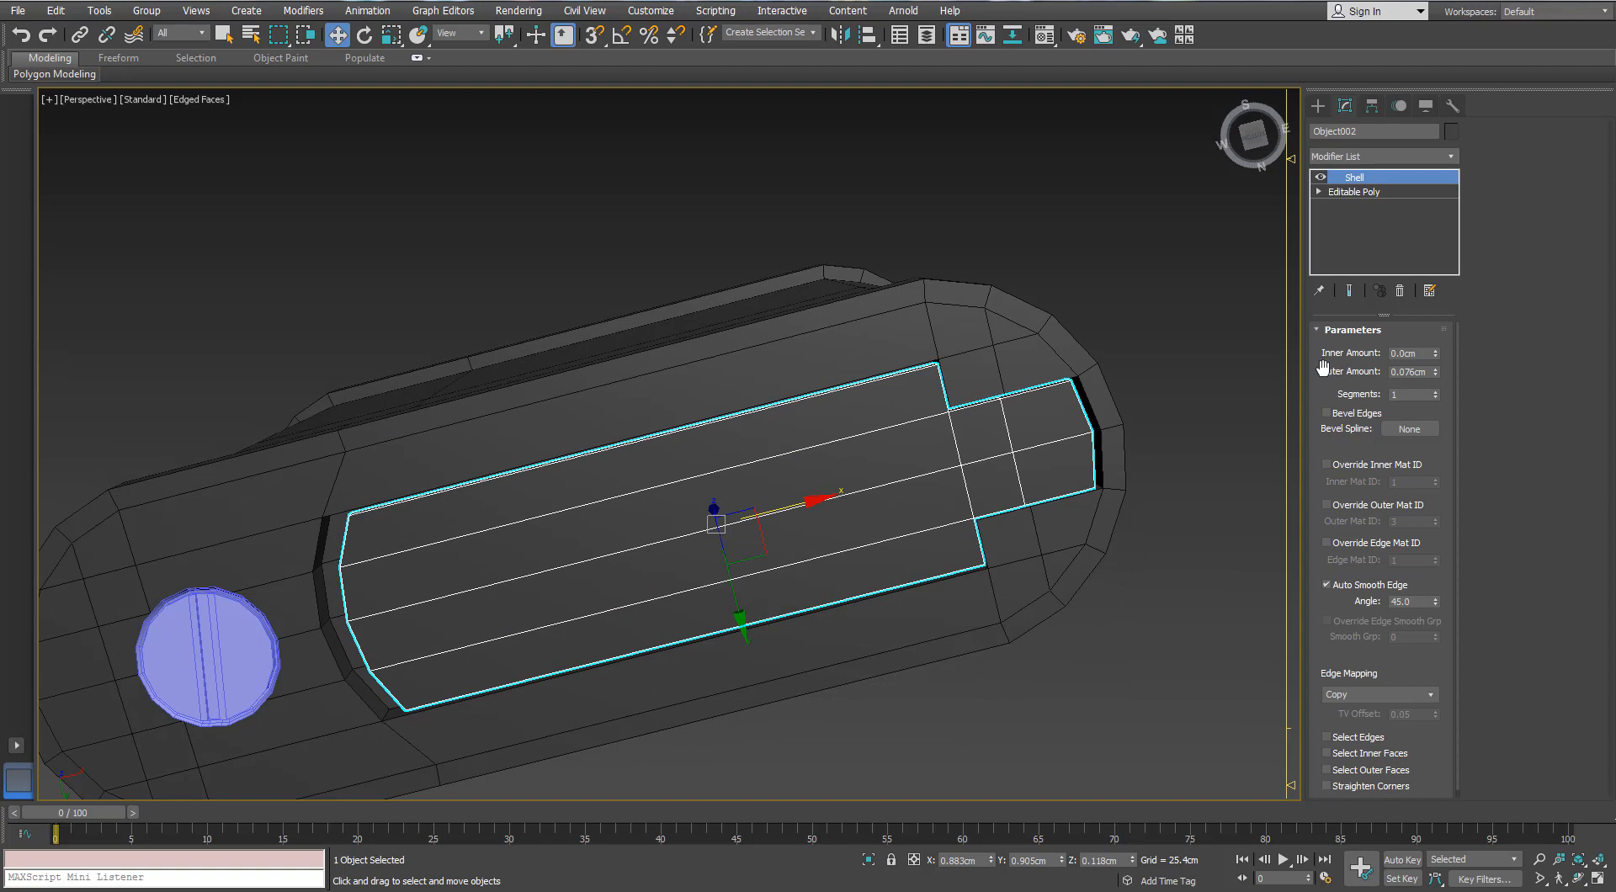
right_click(909, 461)
mouse_move(934, 629)
click(870, 644)
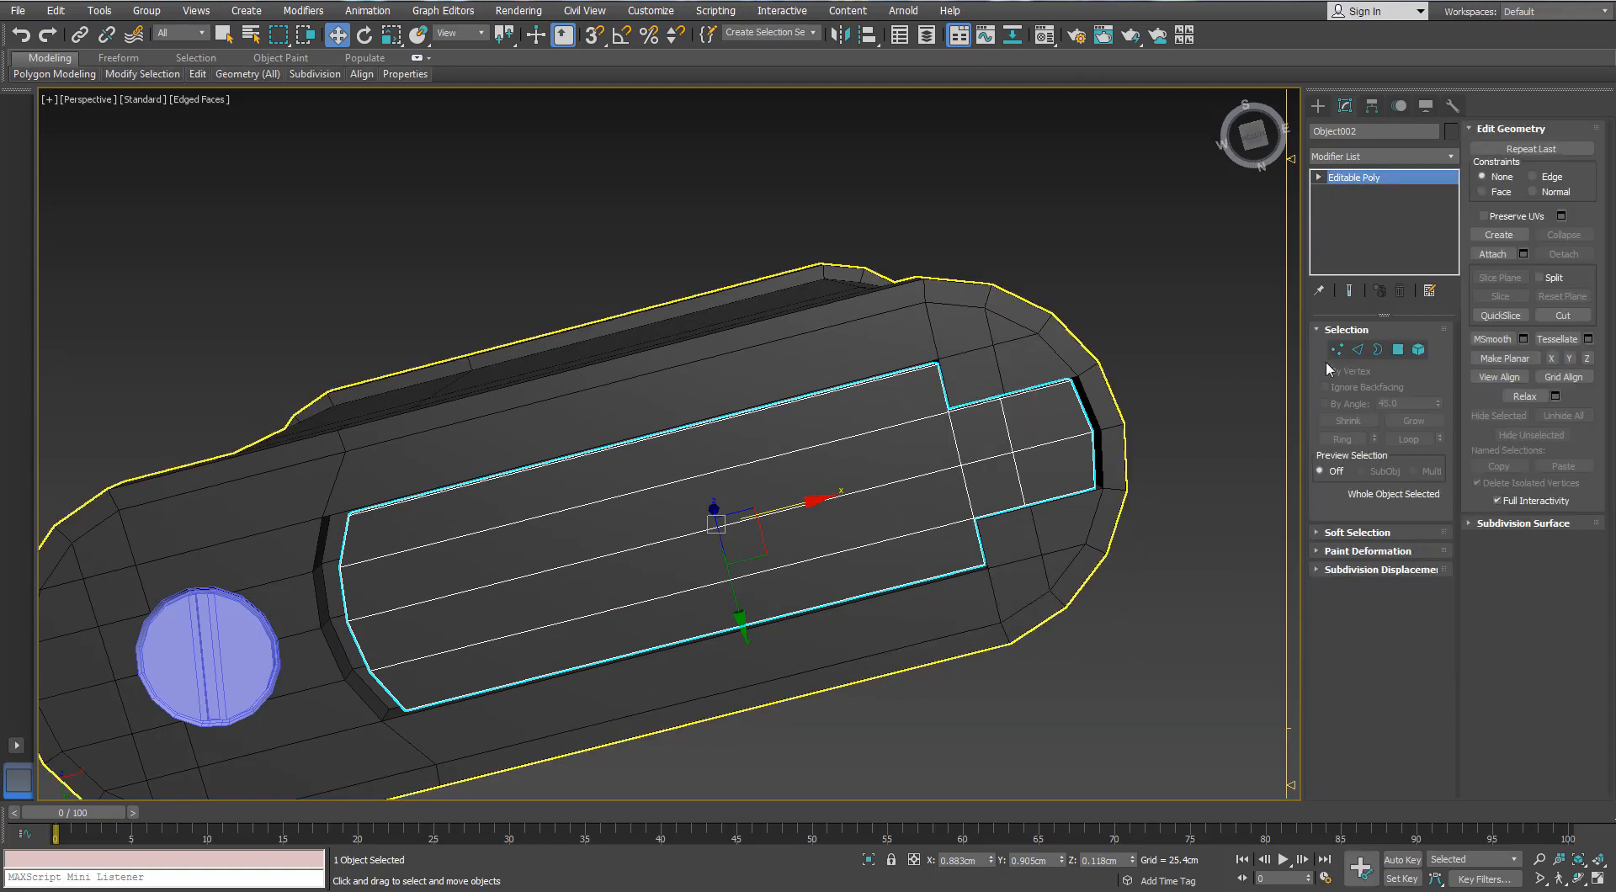
click(1336, 349)
drag(1190, 319, 1050, 604)
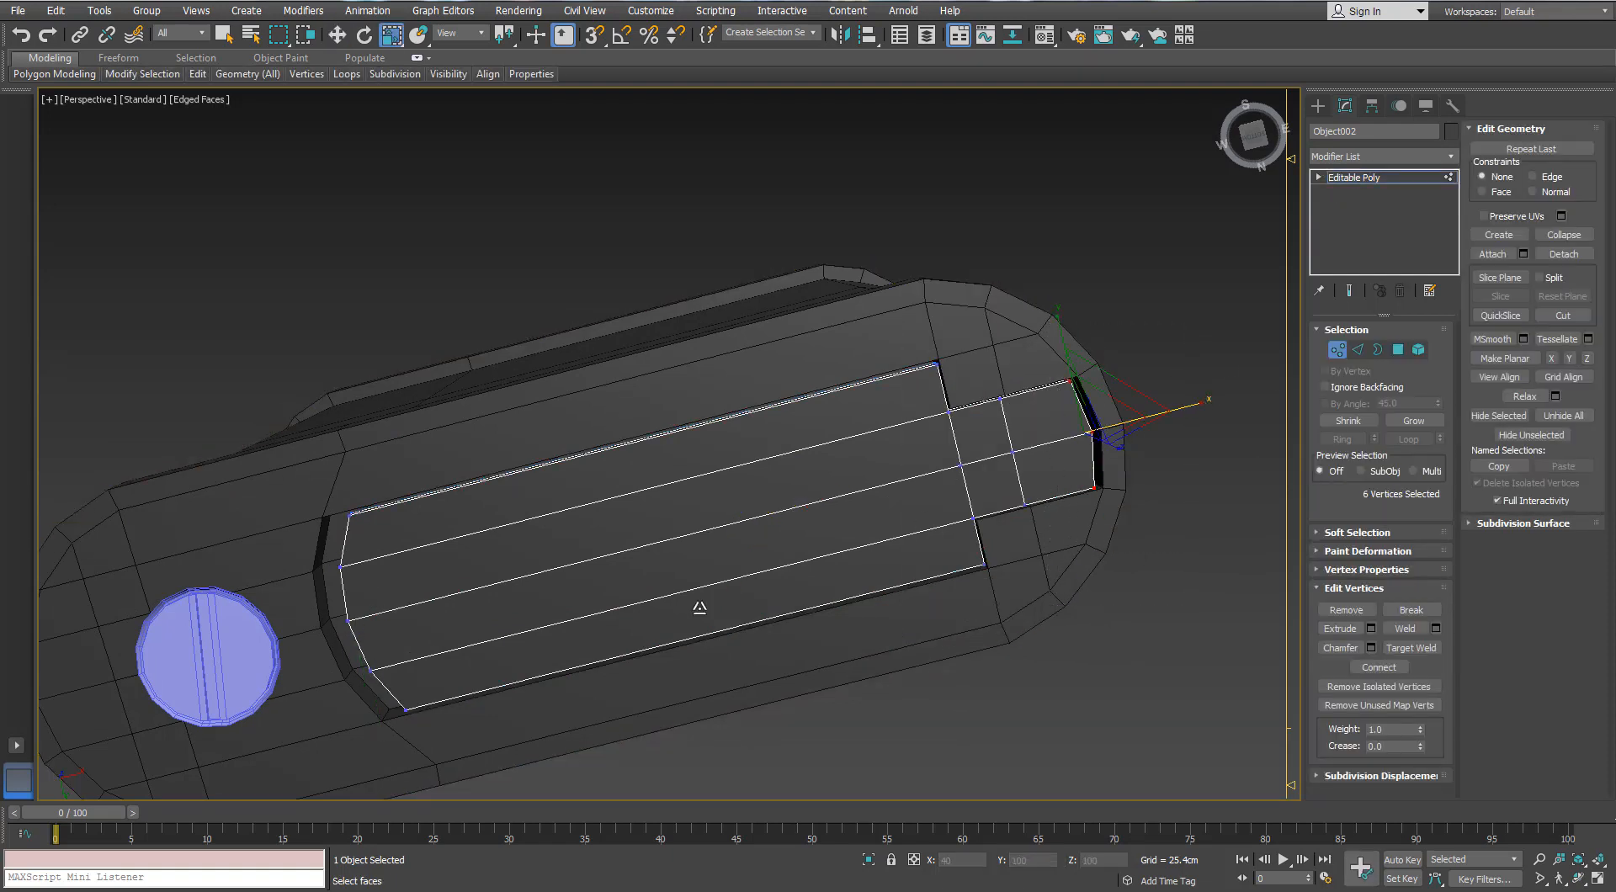
alt+middle_drag(1008, 401, 948, 440)
scroll(1027, 418, down, 4)
click(1337, 351)
- Select all parts of the lighter and assign them one common dark object color
middle_drag(924, 372, 853, 505)
scroll(866, 370, down, 7)
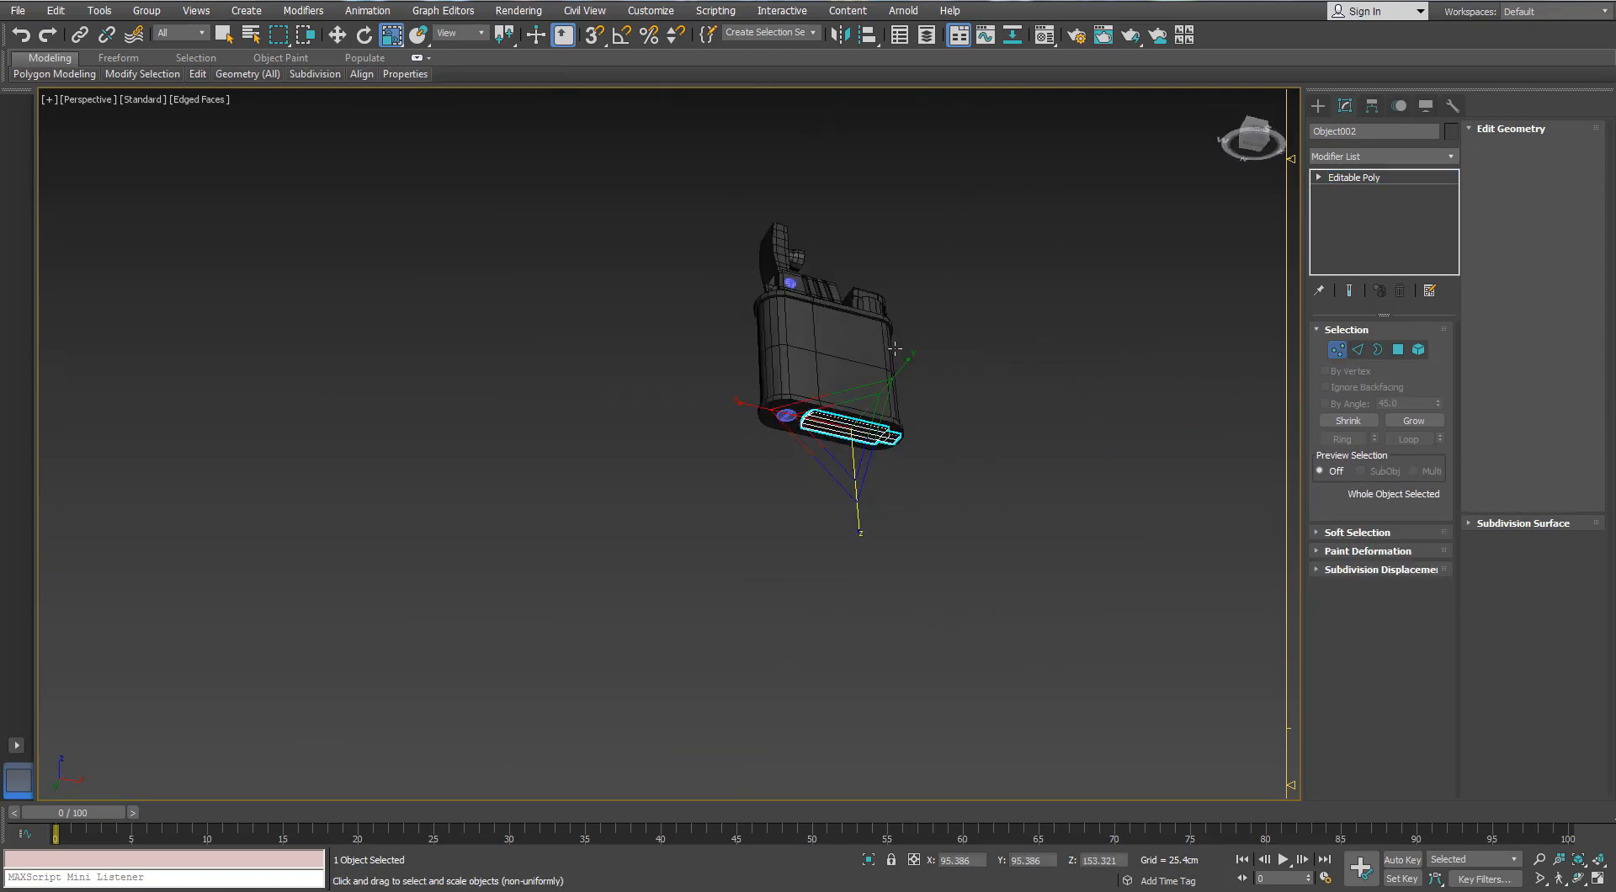
drag(715, 512, 962, 195)
scroll(926, 294, up, 3)
middle_drag(927, 295, 725, 505)
click(1451, 131)
click(605, 252)
click(734, 429)
- Clone the bracket's screw head along Y to the outside of the opposite bracket wall, at Y 2.414 cm
scroll(516, 472, up, 5)
scroll(516, 472, down, 3)
alt+middle_drag(521, 469, 649, 530)
scroll(650, 529, up, 3)
click(687, 533)
key(w)
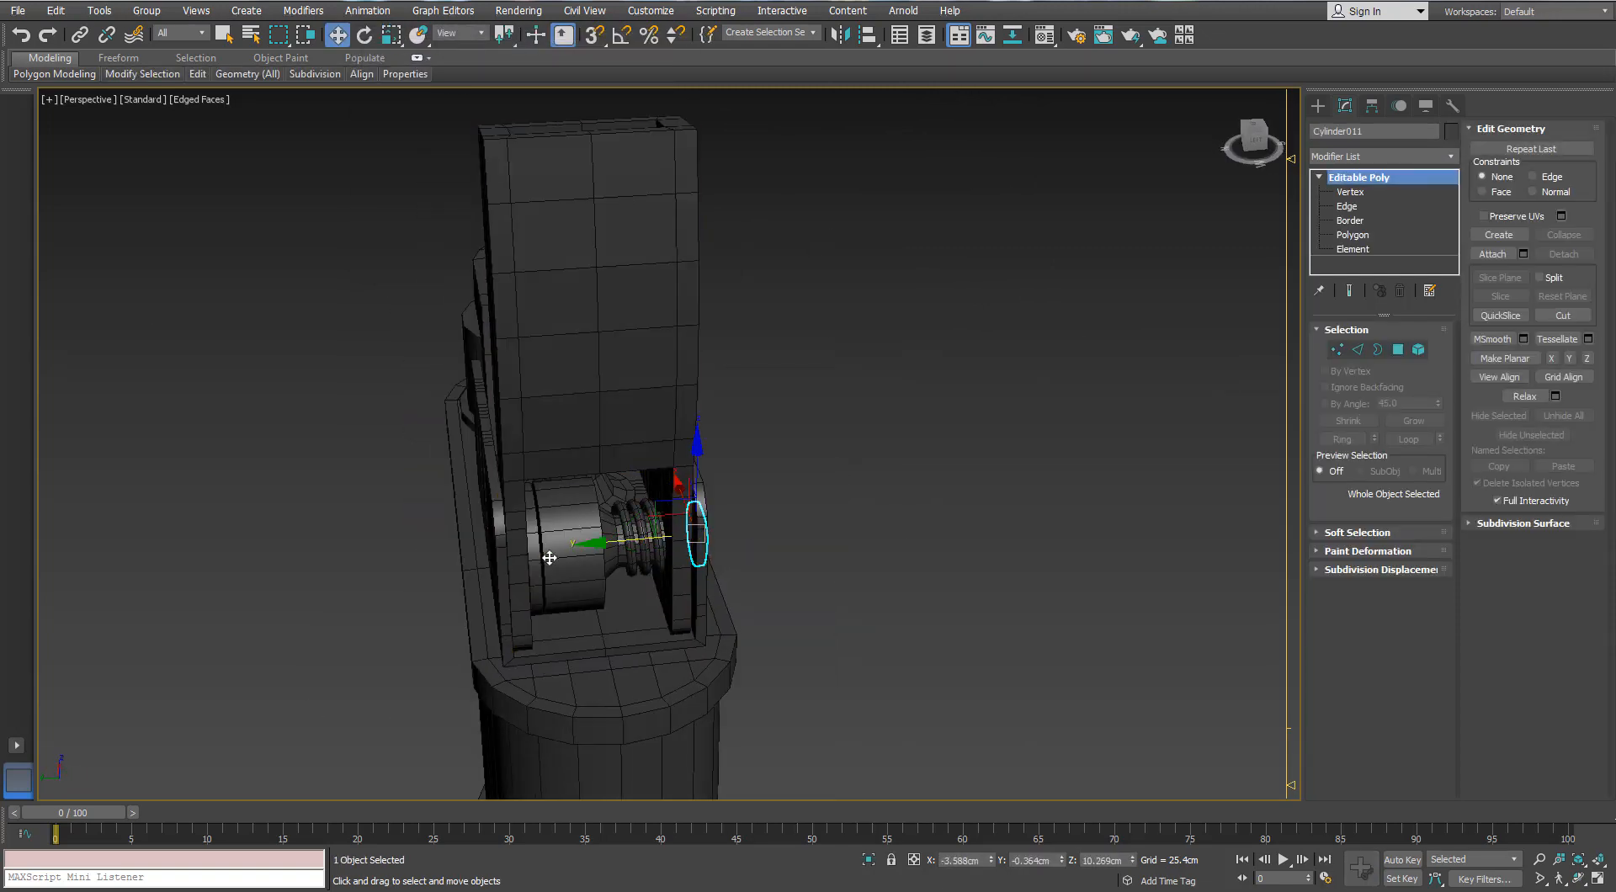
shift+drag(619, 540, 406, 569)
click(789, 517)
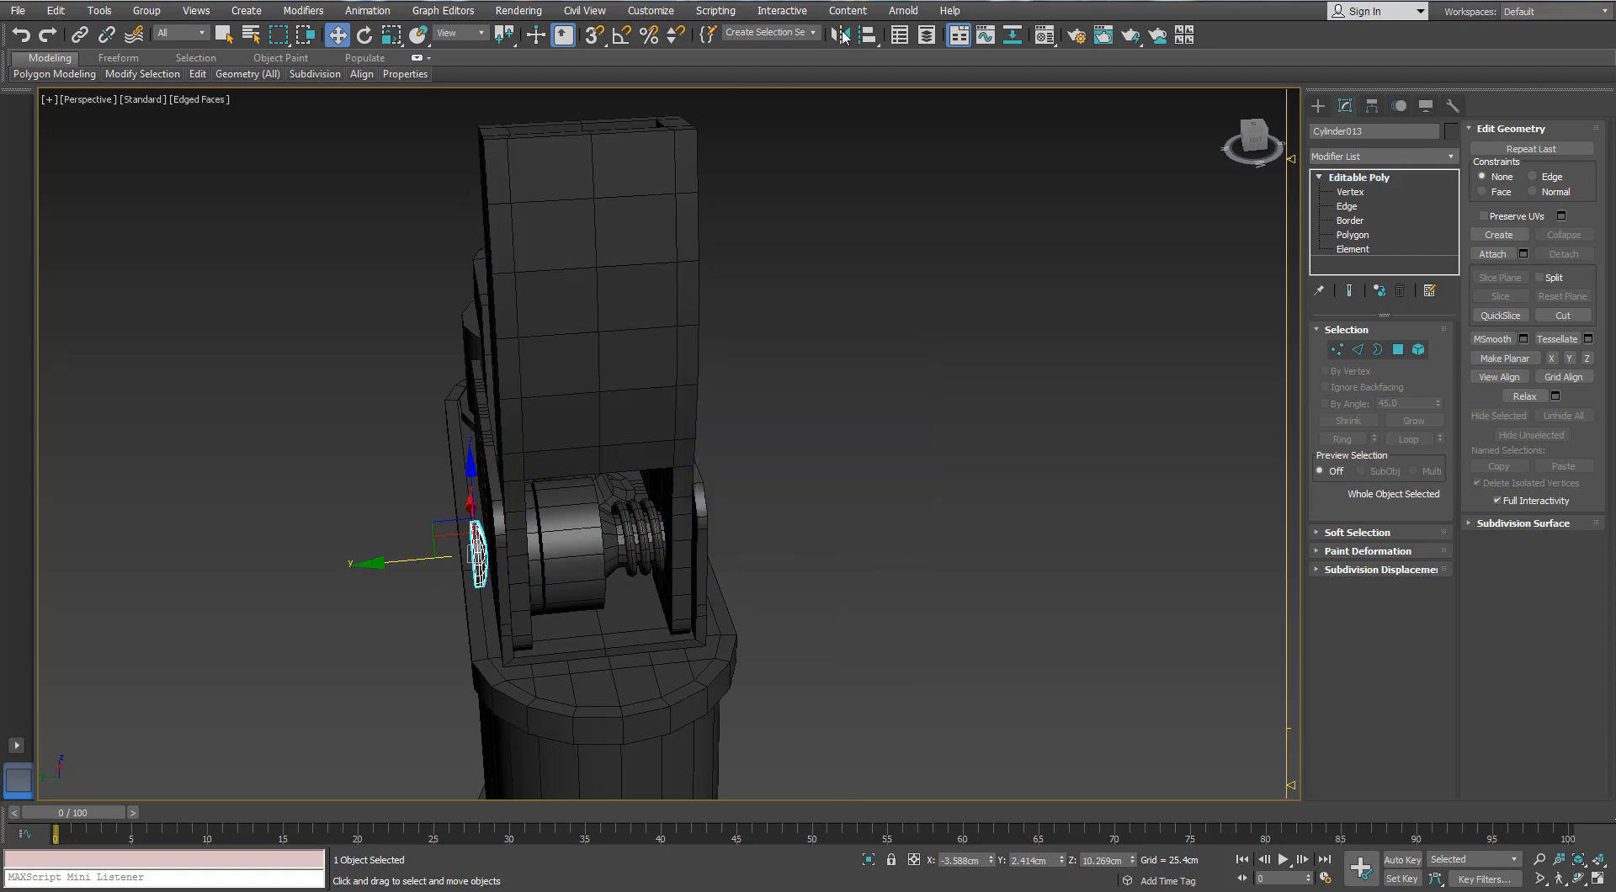
- Mirror the cloned screw head to face outward and move it about -0.173 cm along Y against the bracket wall
key(alt+m)
click(761, 575)
scroll(353, 574, up, 5)
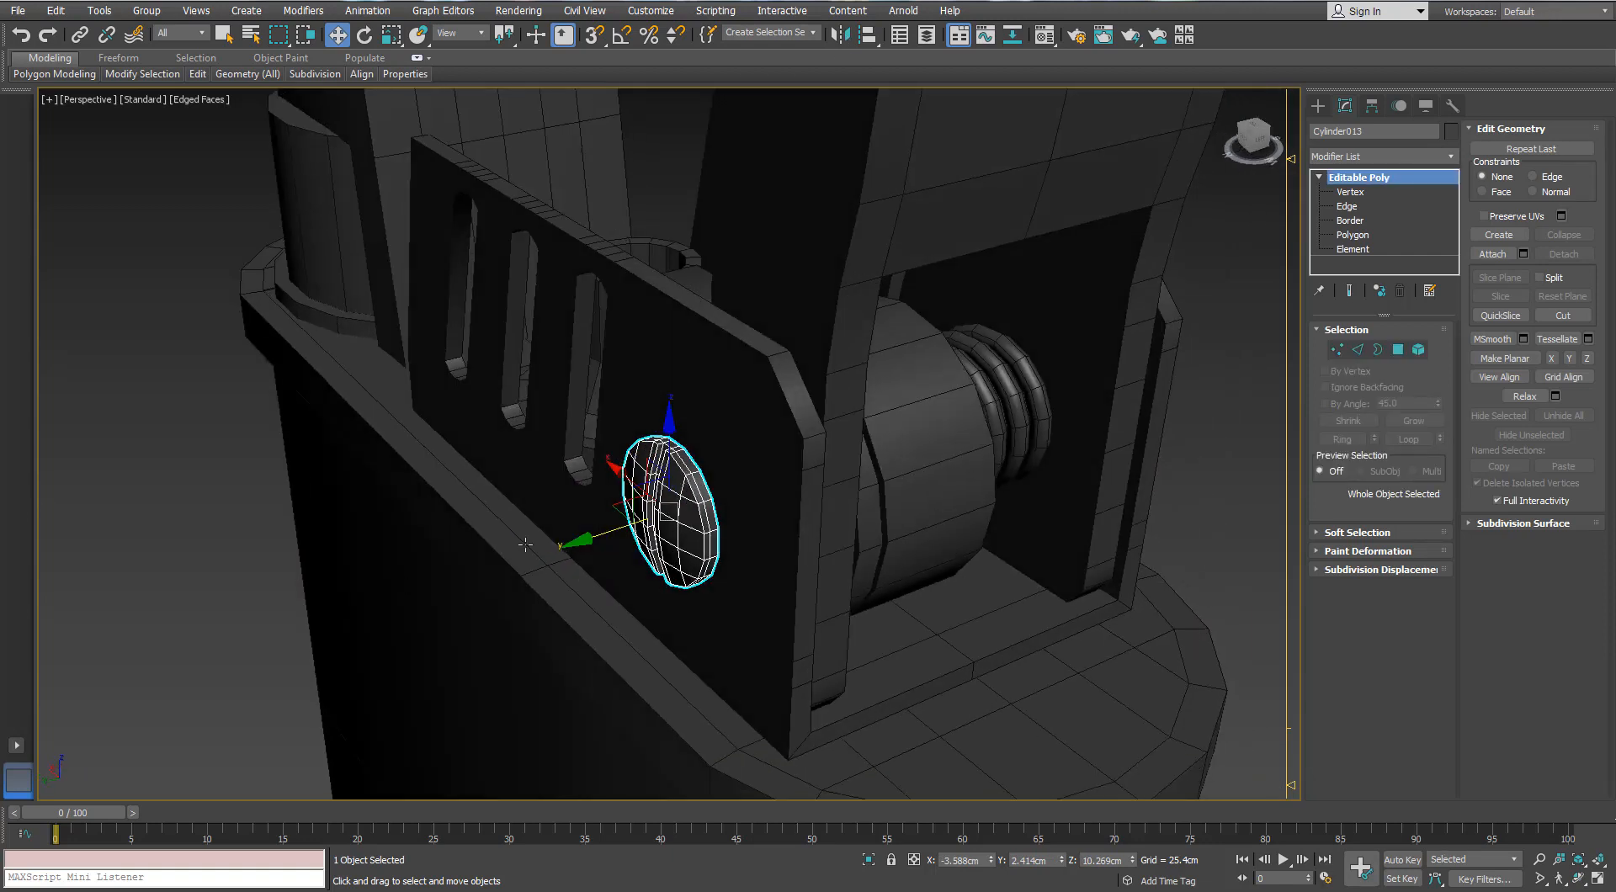
drag(623, 535, 625, 535)
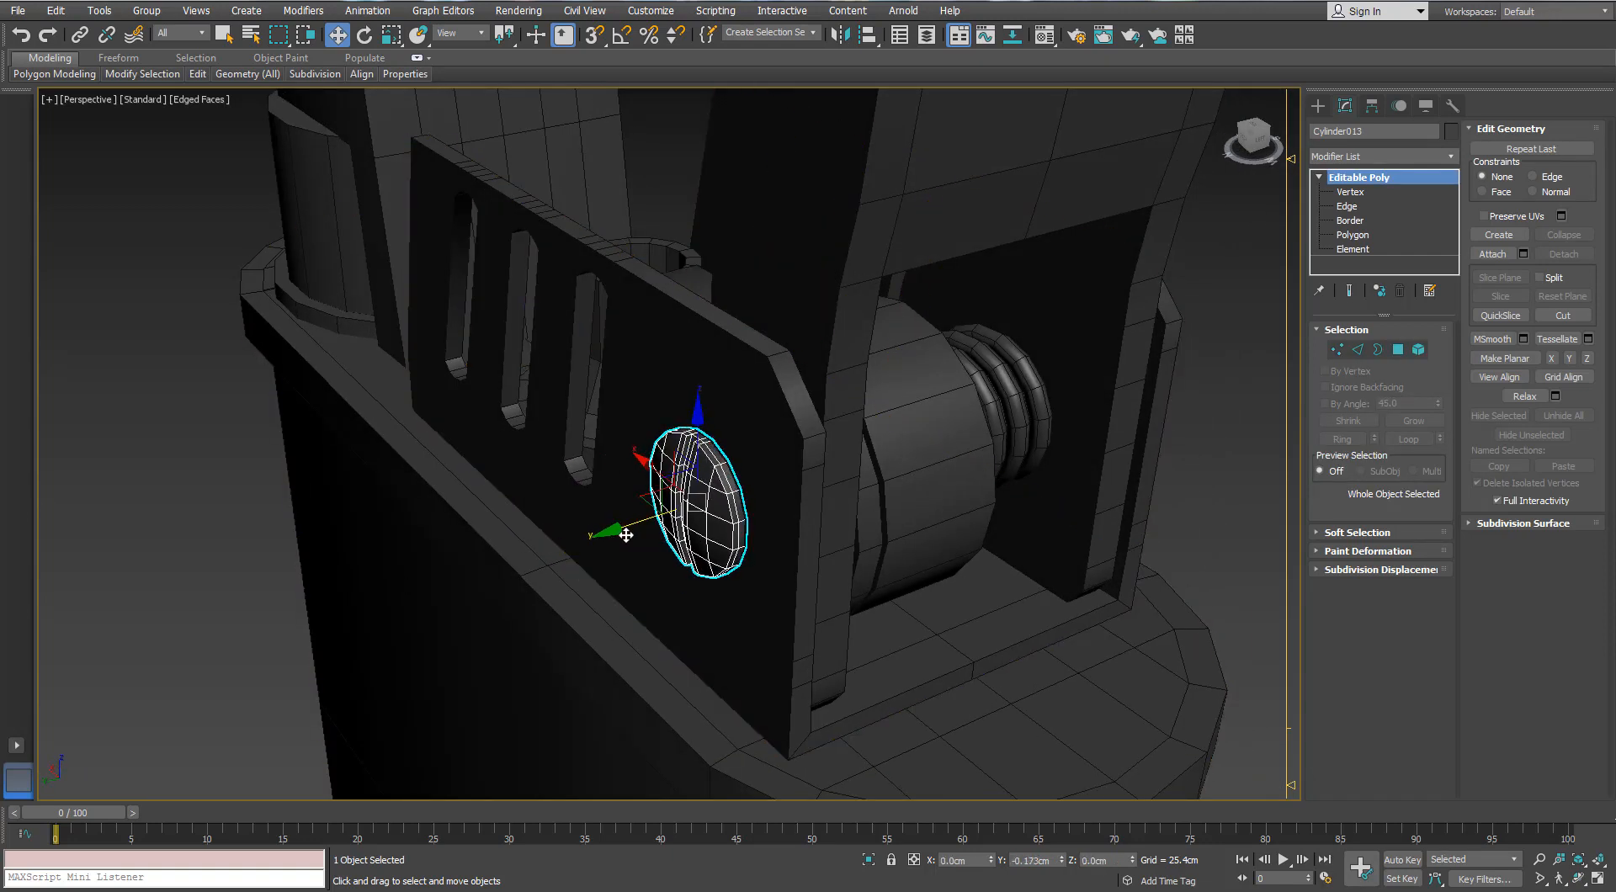
click(221, 534)
- Select the ring of short edges running around the rim of the lighter body's underside
scroll(222, 534, down, 4)
alt+middle_drag(221, 535, 581, 519)
scroll(361, 526, down, 3)
middle_drag(741, 563, 569, 310)
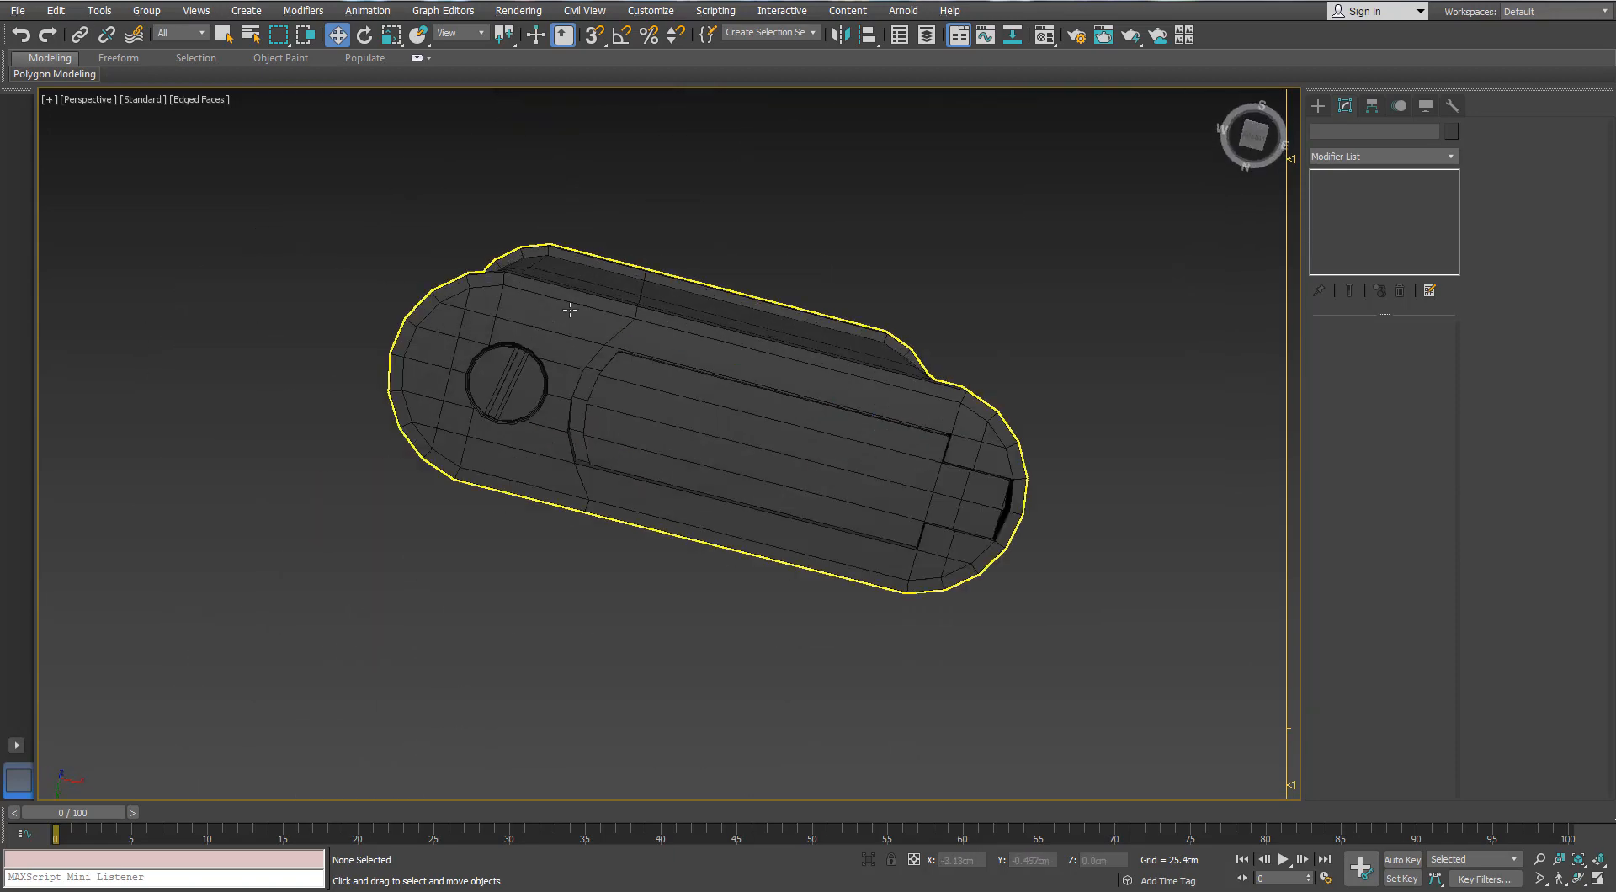
click(570, 310)
scroll(570, 310, up, 2)
key(2)
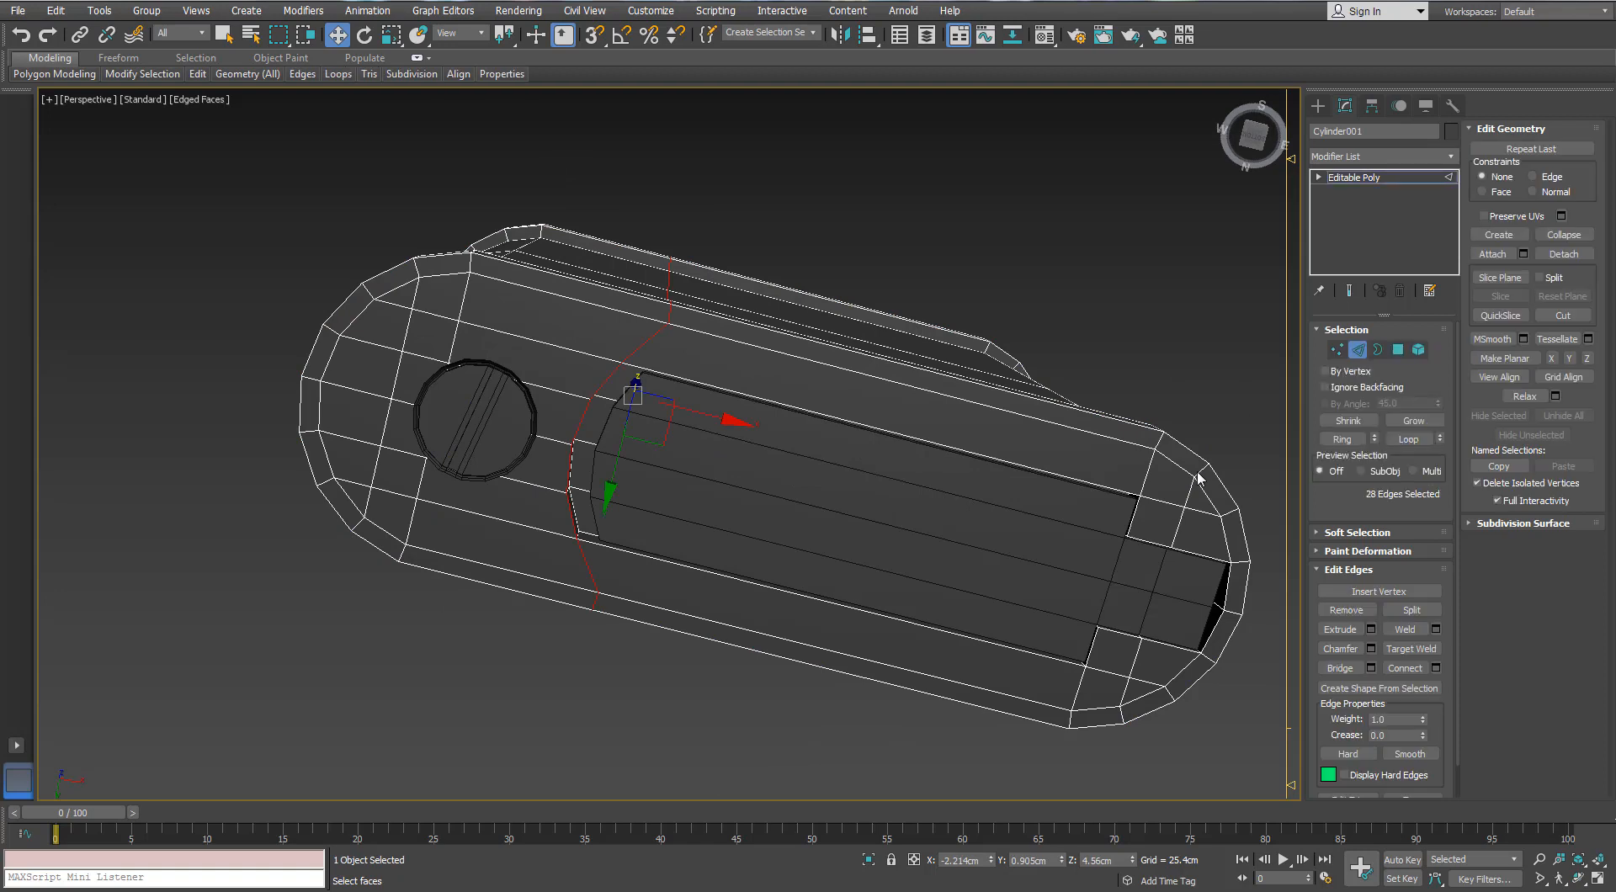
click(1341, 438)
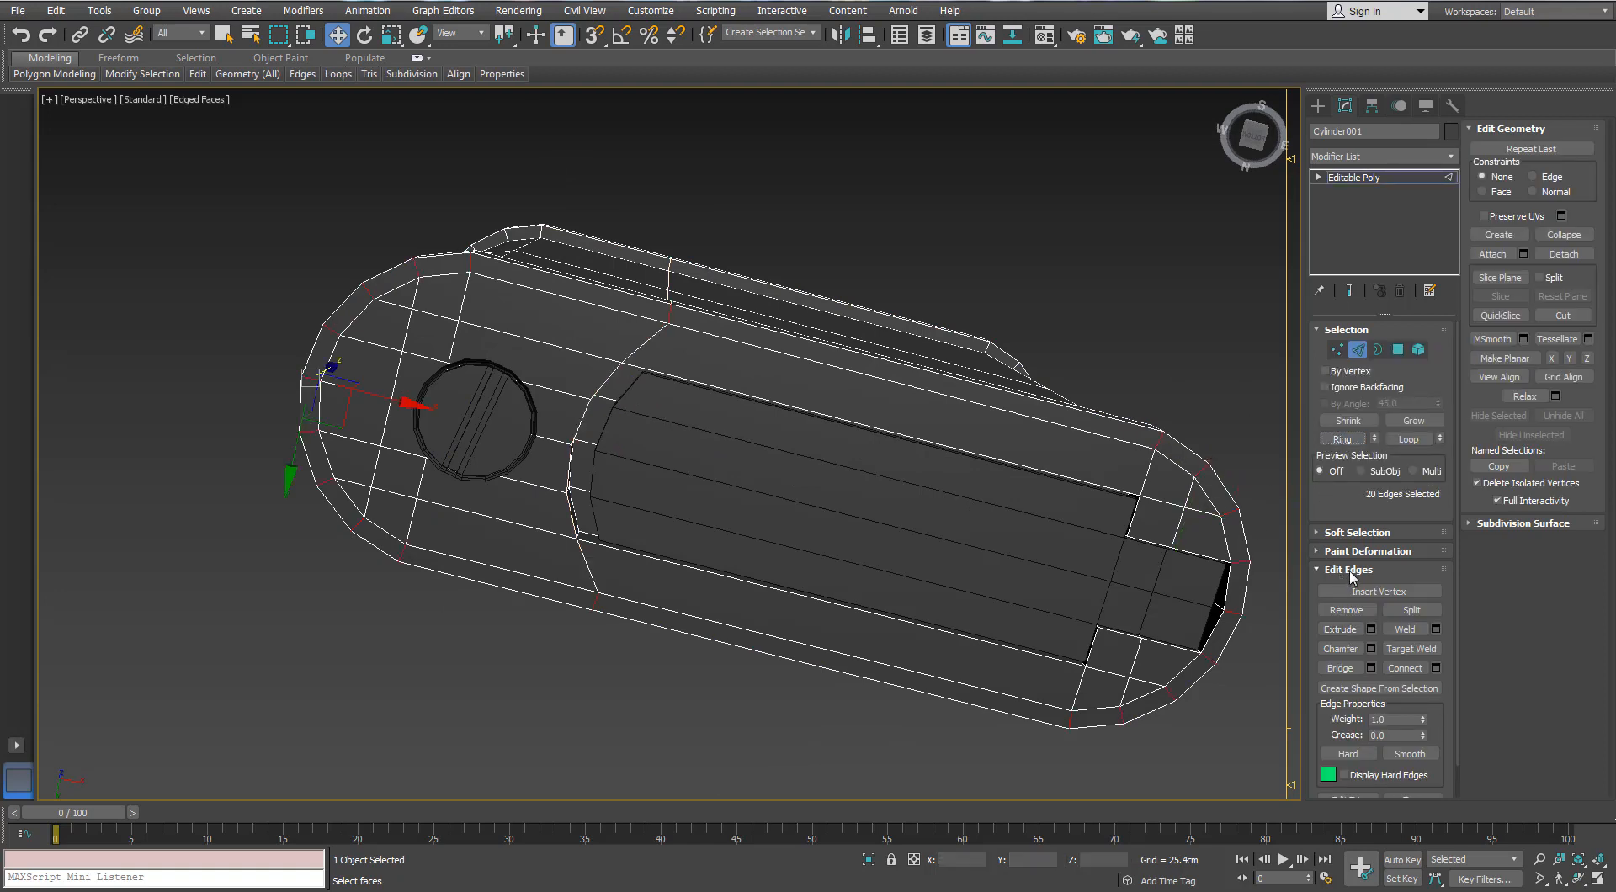
- Connect the bottom rim's cross edges with 1 segment and extrude the inner thin ring of polygons by -0.35 cm
click(1437, 668)
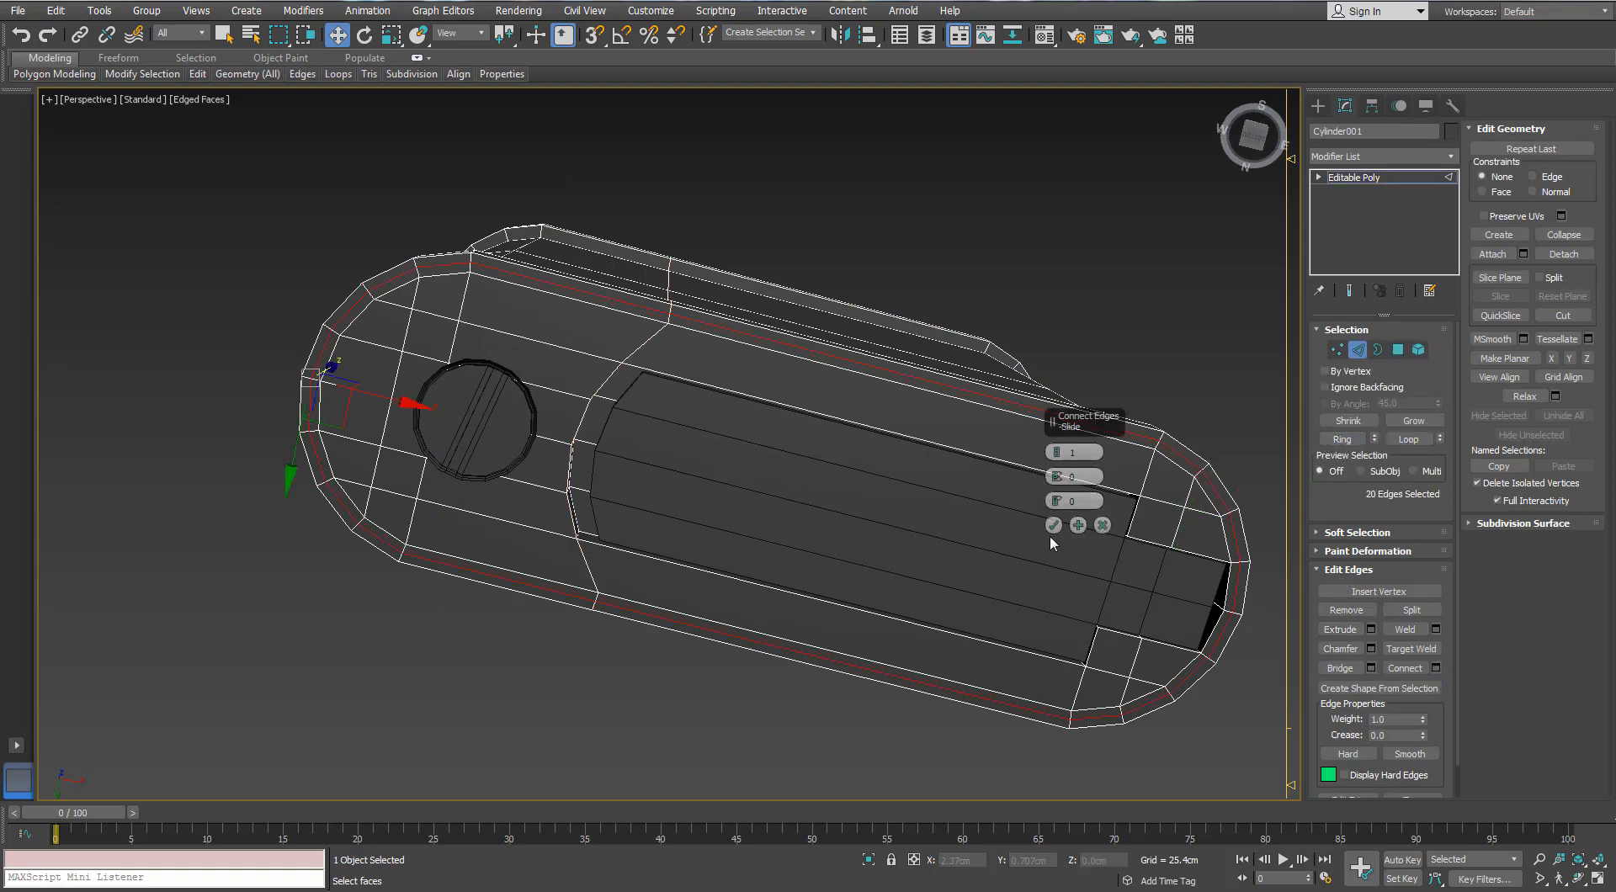
click(1053, 524)
scroll(920, 487, up, 5)
click(906, 465)
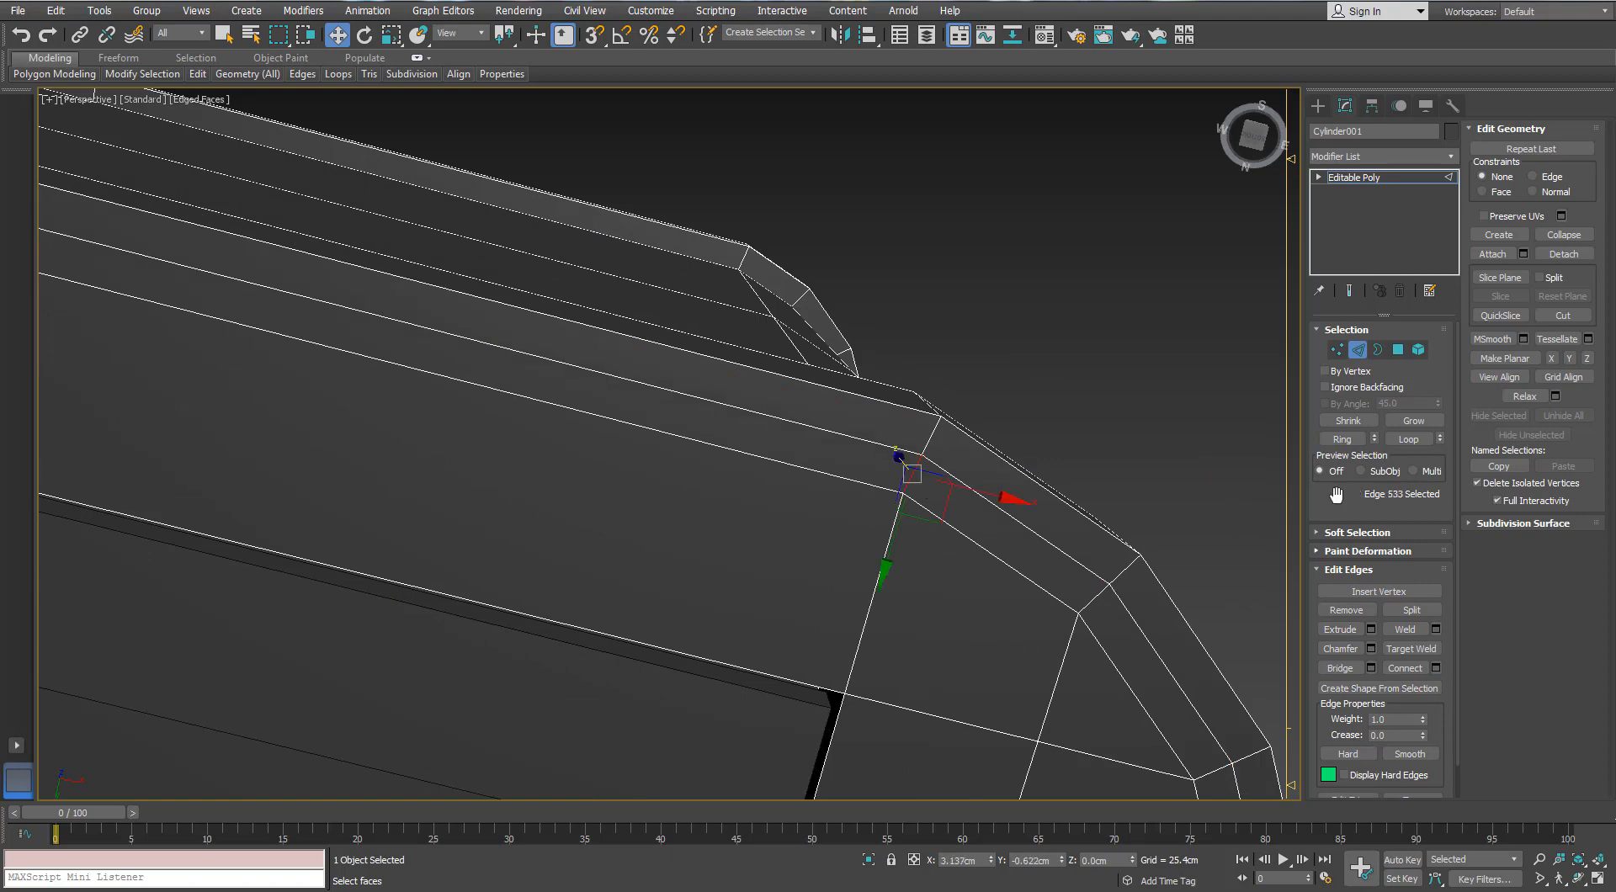
click(1335, 440)
ctrl+click(1399, 351)
scroll(731, 503, down, 5)
alt+middle_drag(730, 503, 621, 406)
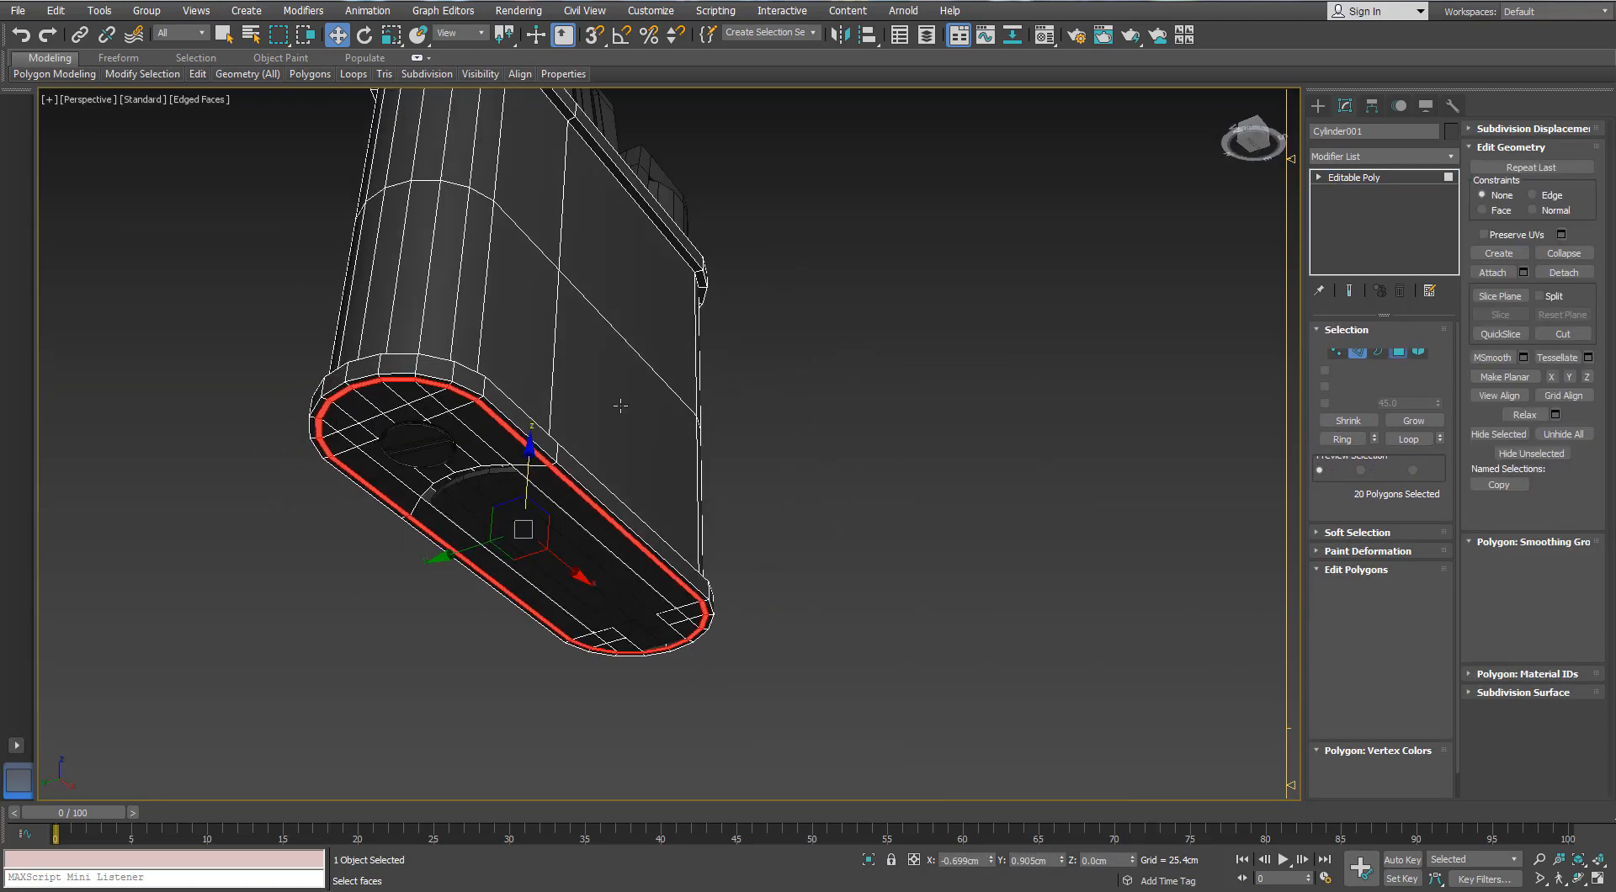
scroll(620, 406, up, 3)
click(1053, 500)
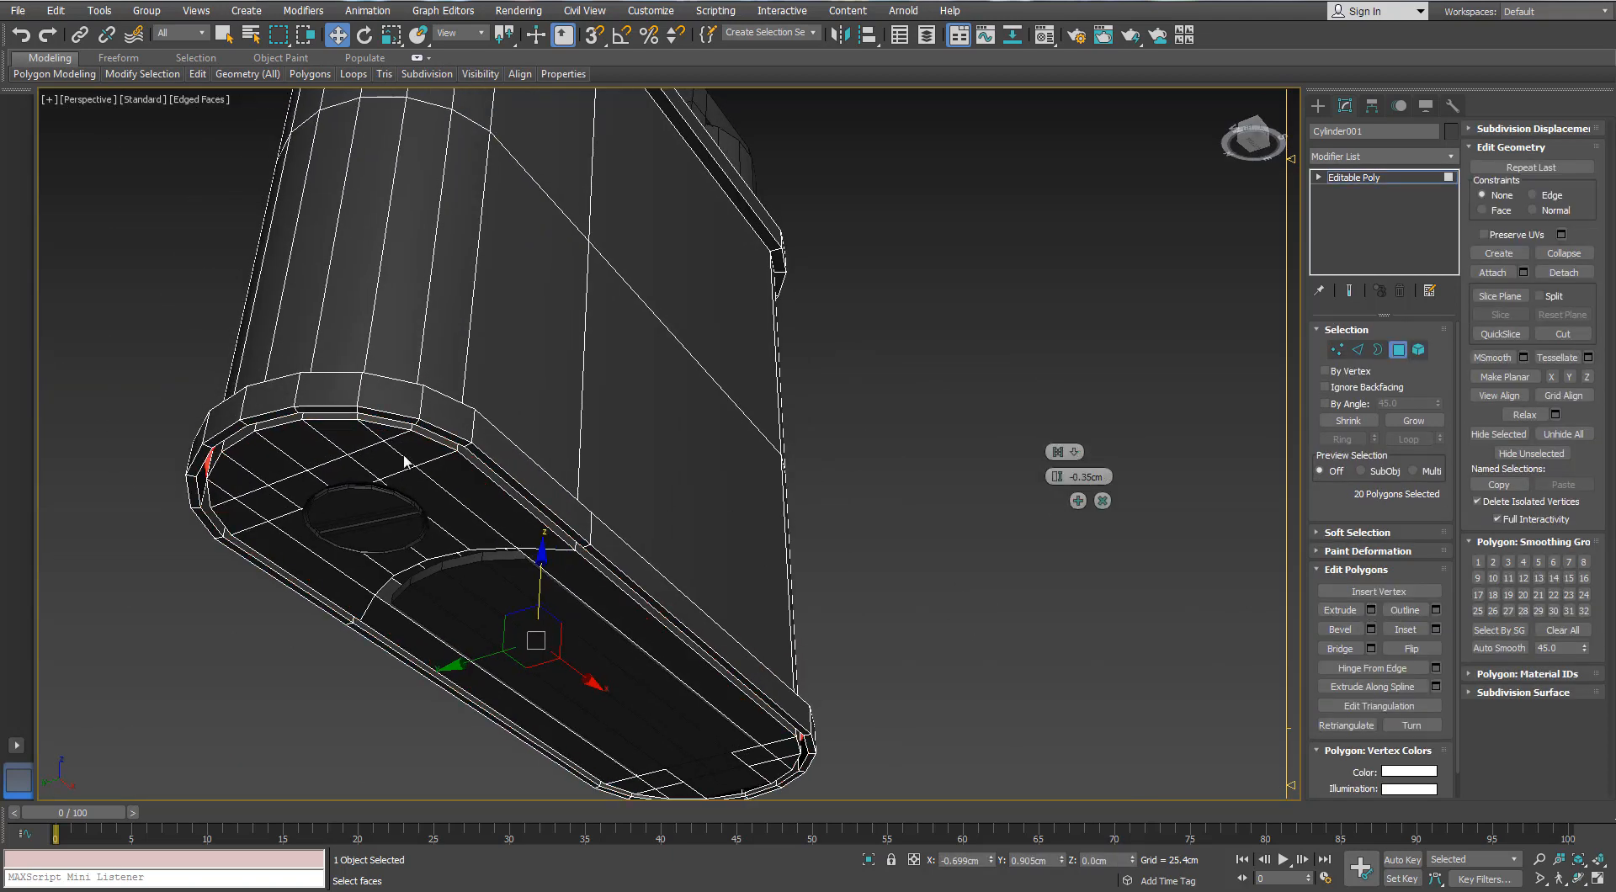
- Move the recessed polygon ring on the underside down about 0.23 cm along Z to make the groove shallower
scroll(404, 462, up, 3)
middle_drag(513, 613, 566, 548)
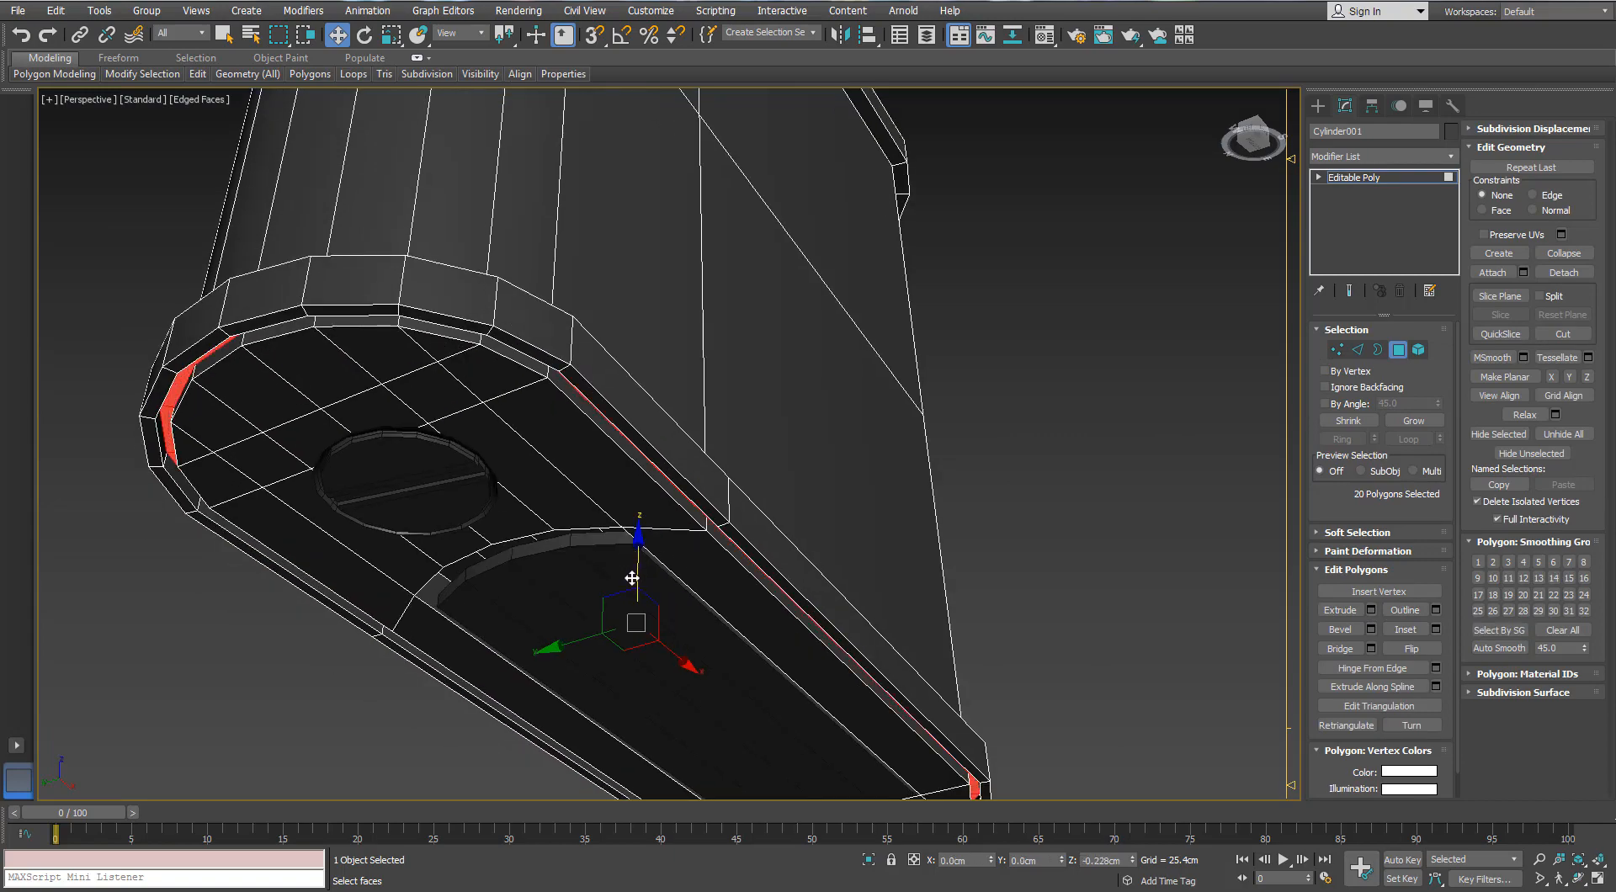
alt+middle_drag(488, 404, 677, 407)
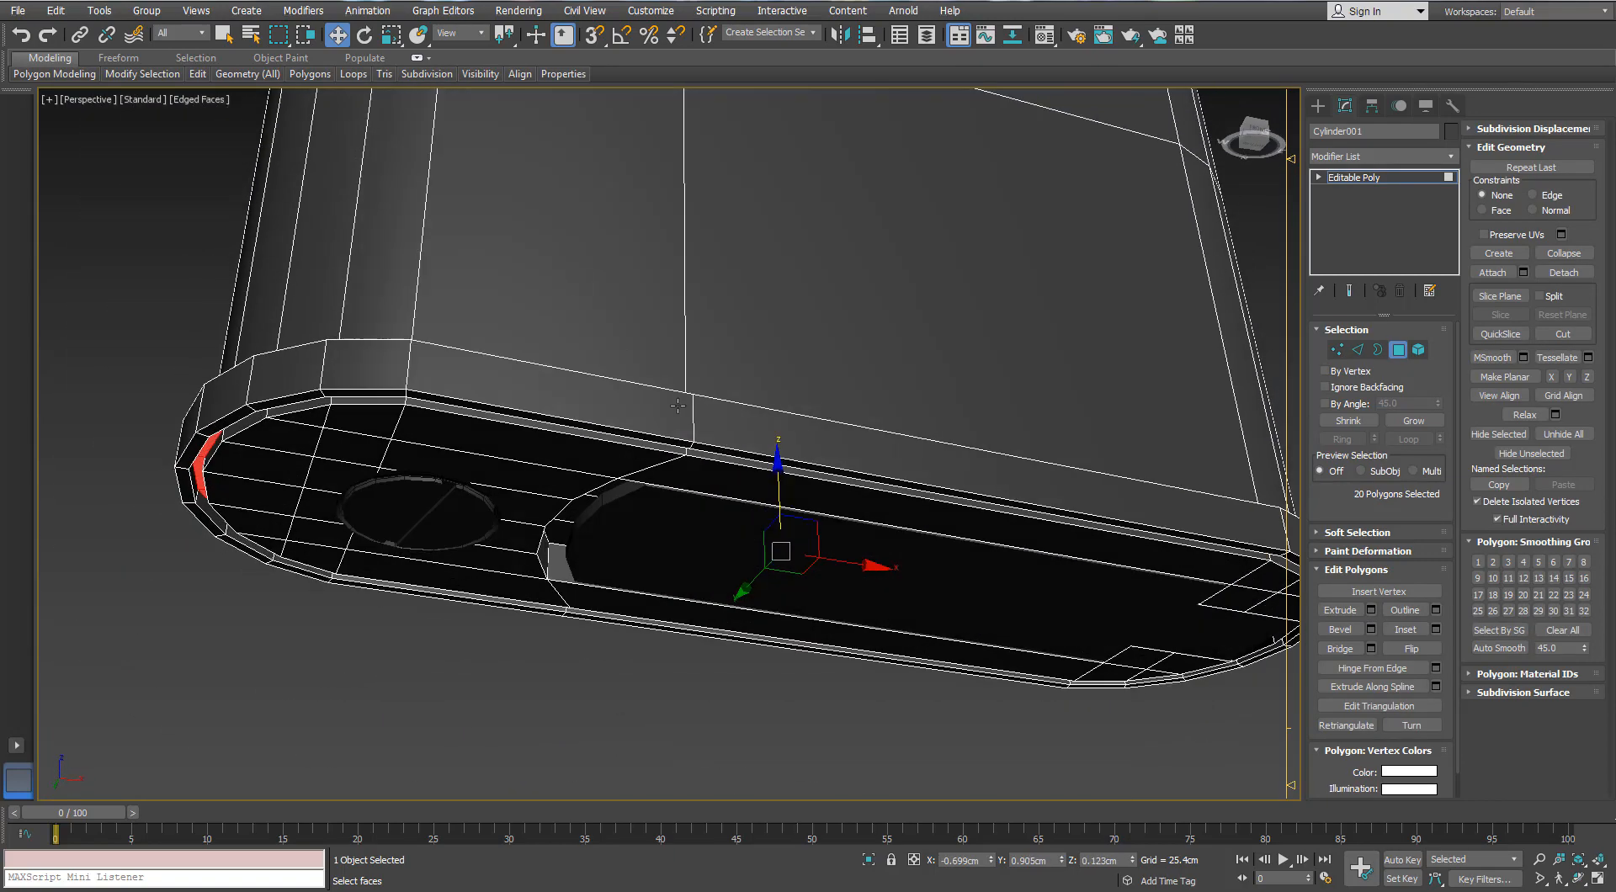
middle_drag(770, 486, 757, 625)
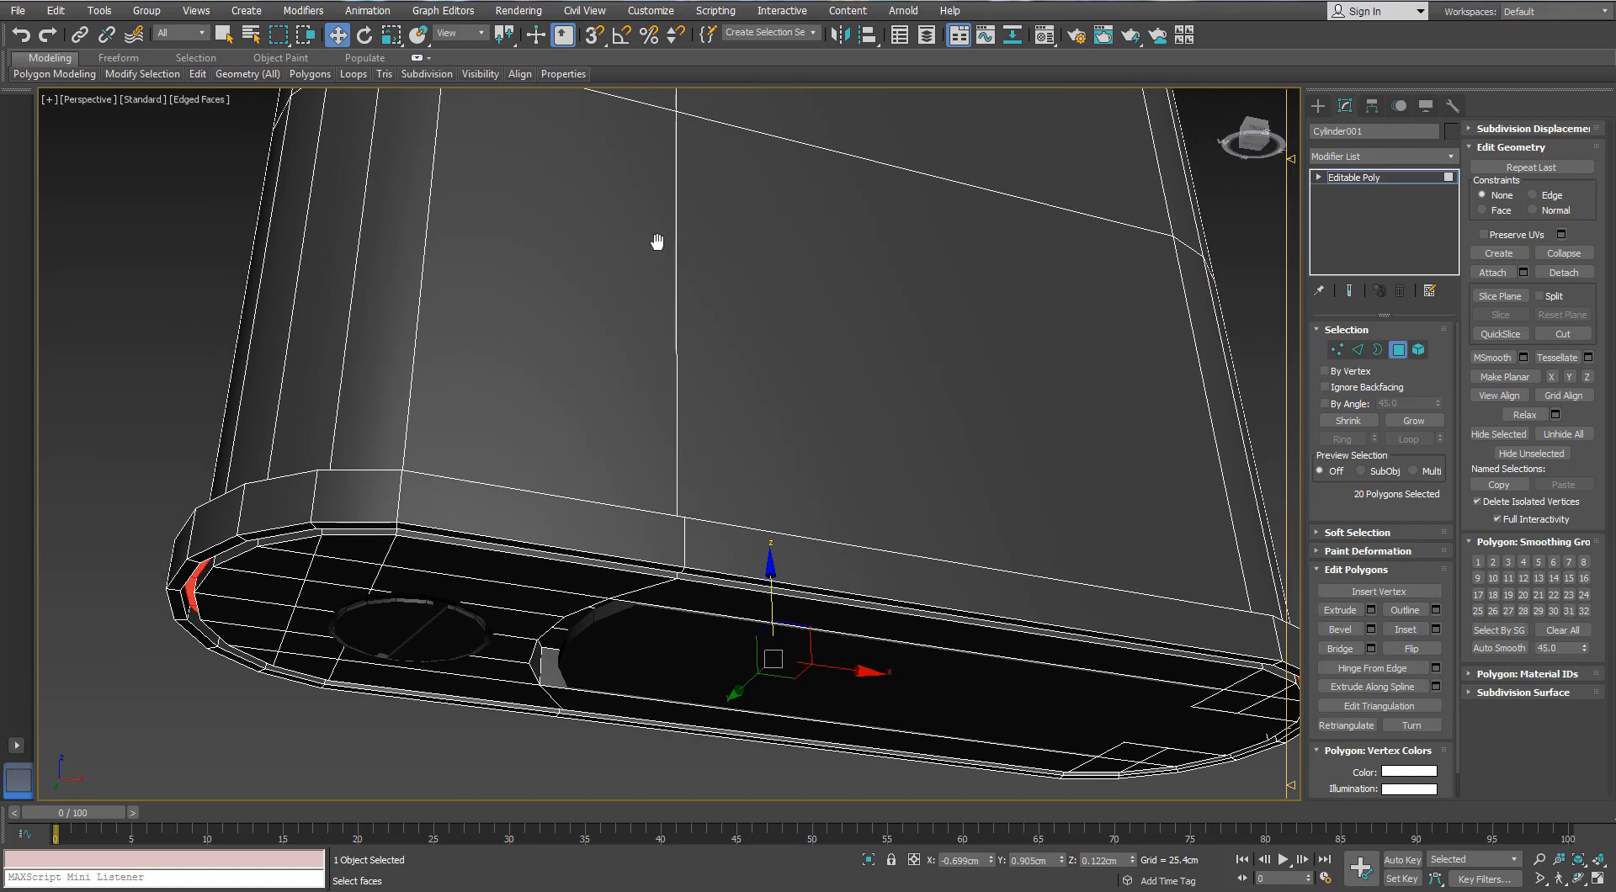
- Connect the ring of short edges on the underside of the body's top rim with one new edge loop
middle_drag(657, 241, 715, 648)
scroll(715, 648, down, 4)
scroll(606, 606, up, 3)
alt+middle_drag(593, 631, 605, 372)
scroll(606, 372, up, 2)
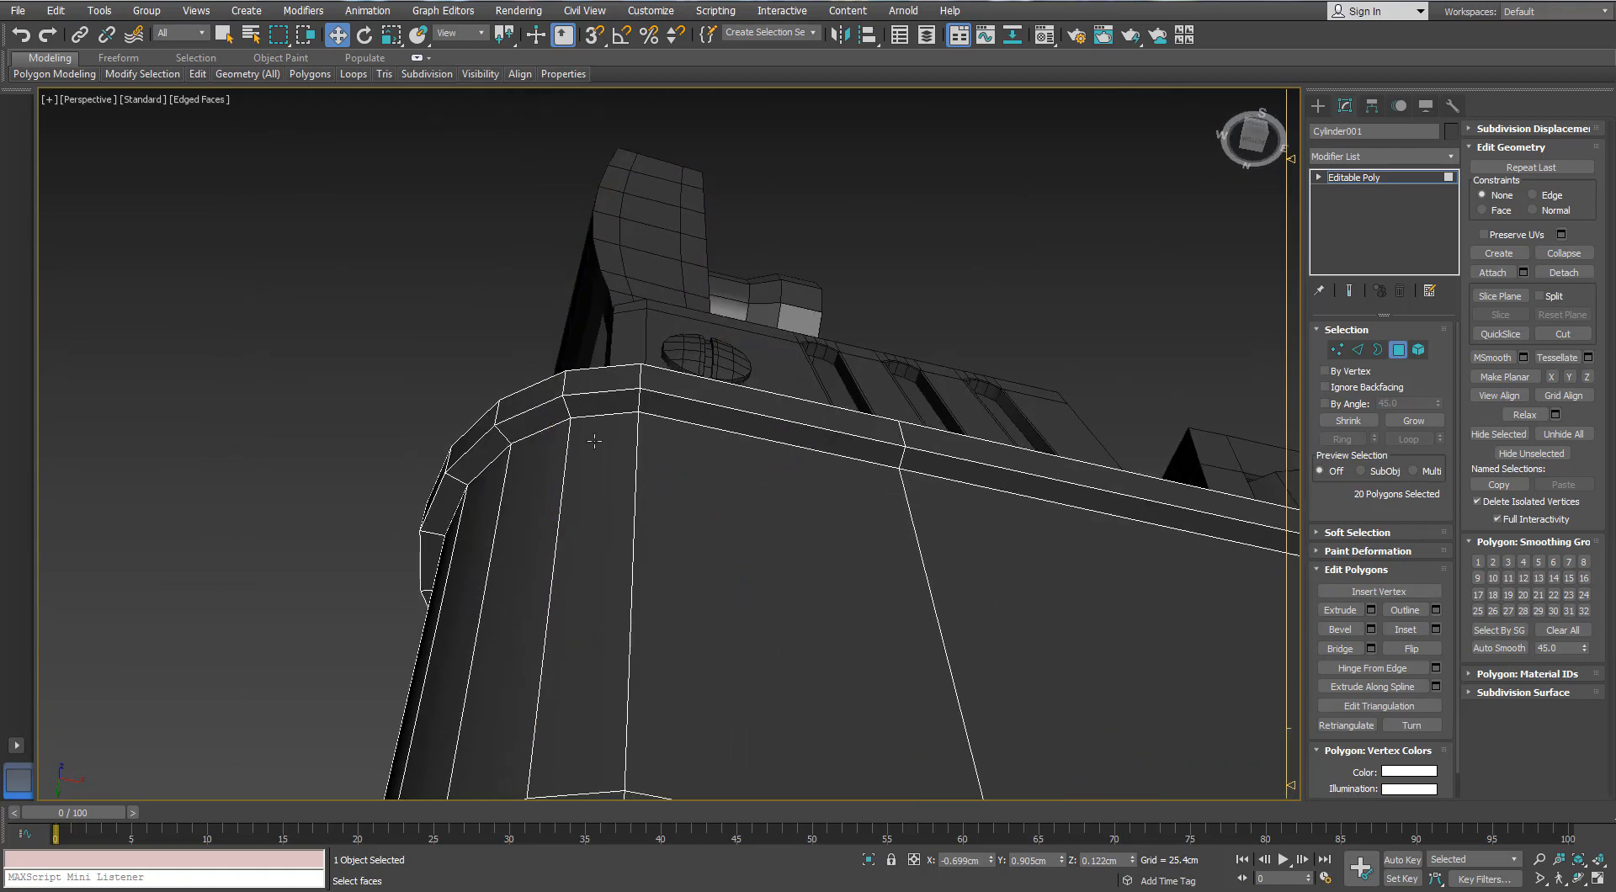
scroll(604, 427, up, 2)
click(1357, 351)
click(655, 387)
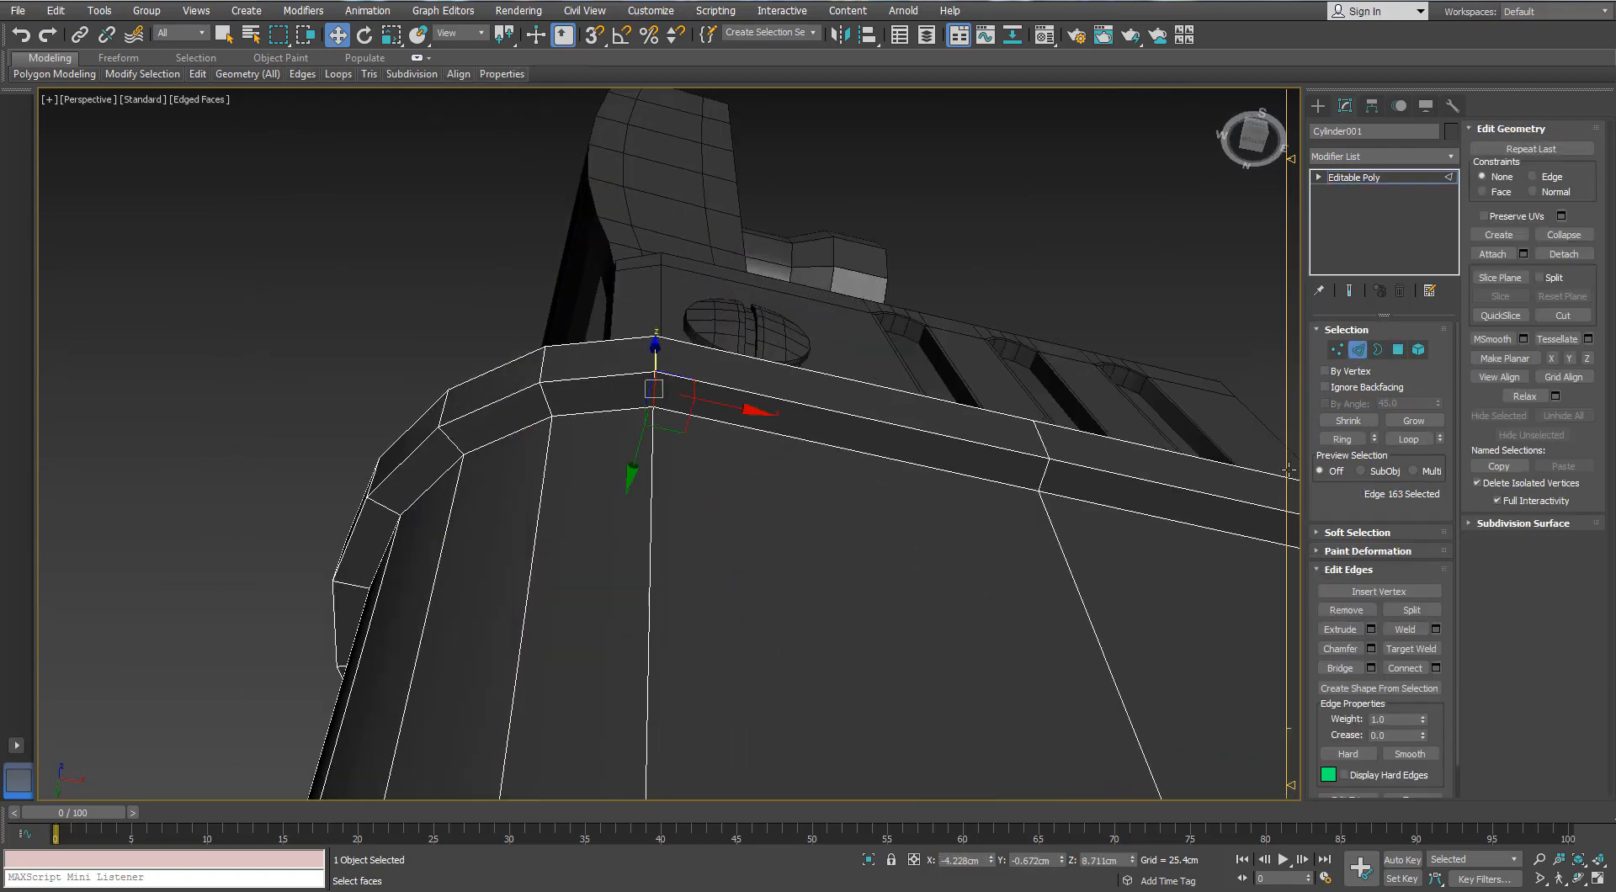
click(1342, 438)
click(1052, 524)
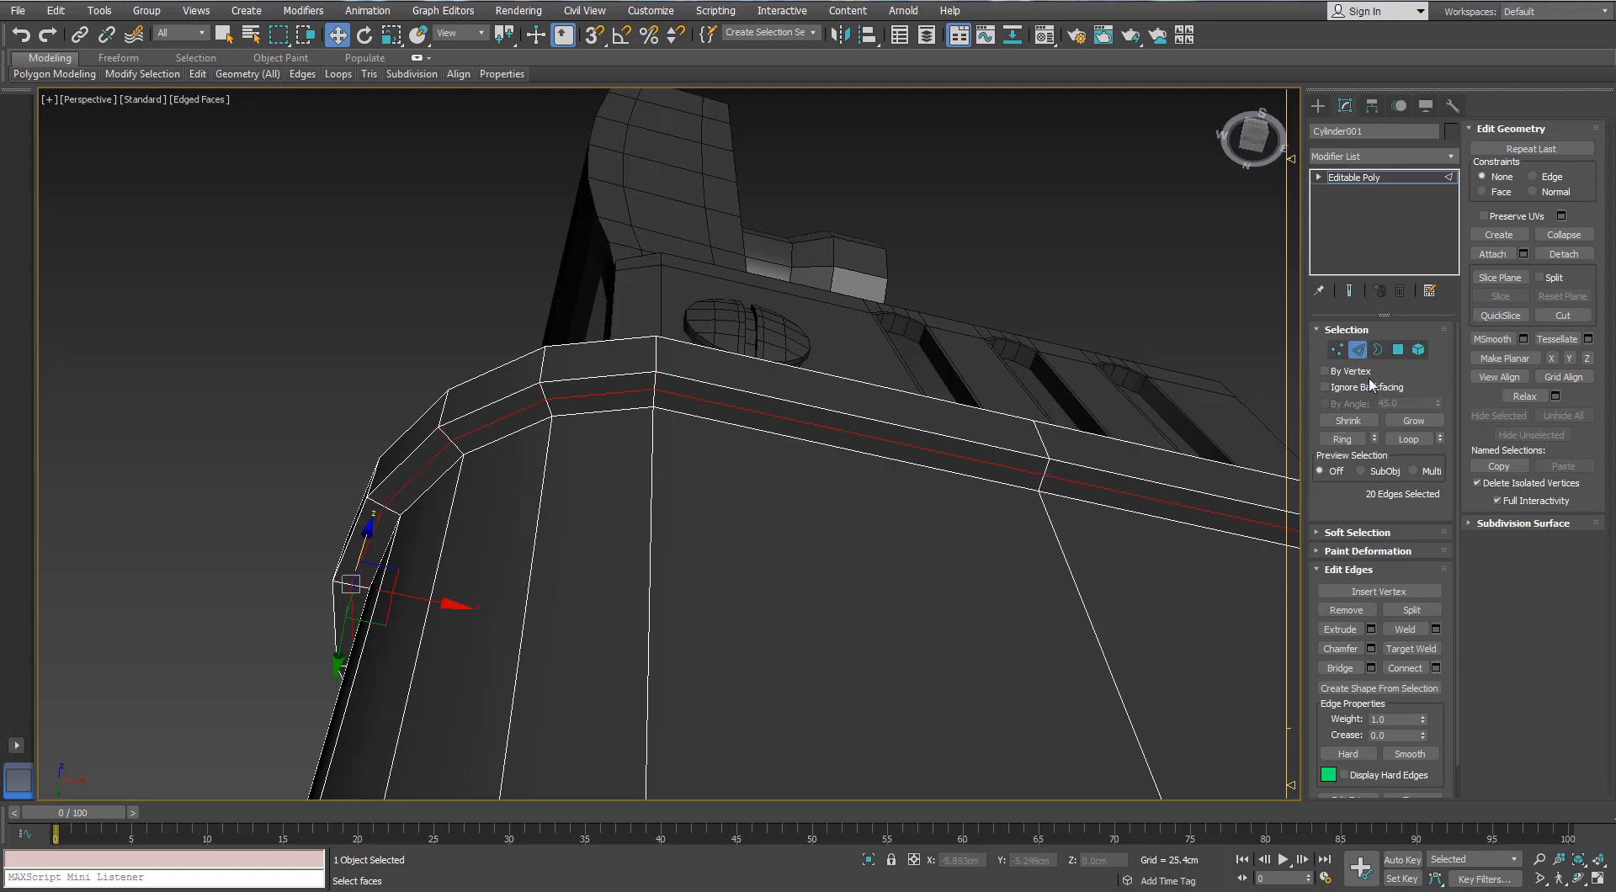
- Extrude the thin polygon ring next to the body wall under the top rim inward as a groove, and deselect the body
click(1398, 350)
click(1356, 351)
click(1043, 482)
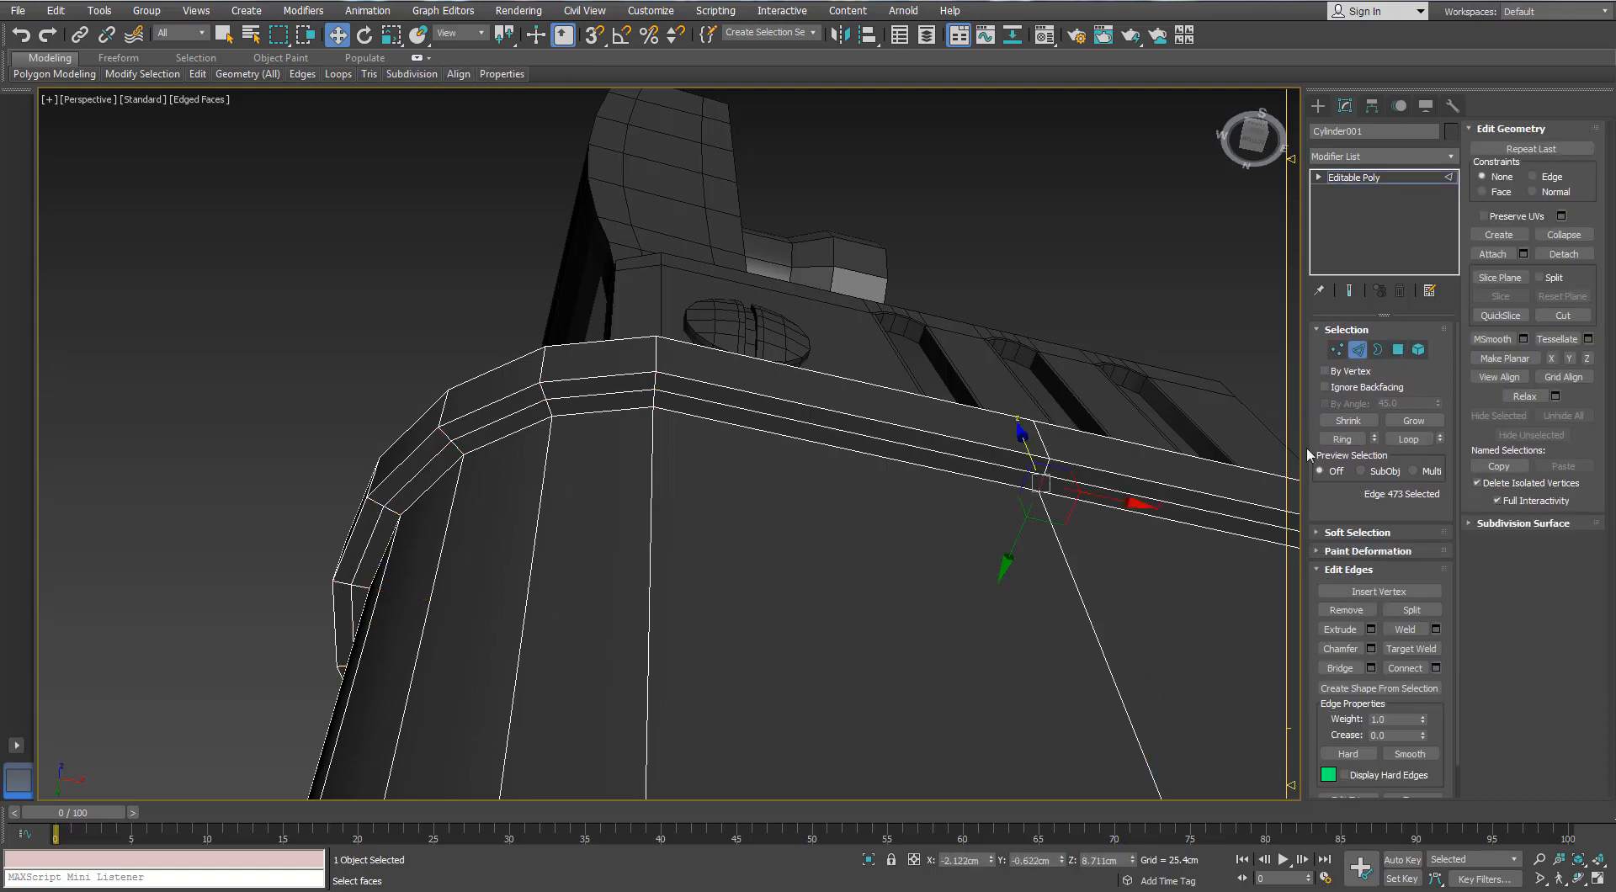
click(1342, 439)
ctrl+click(1397, 350)
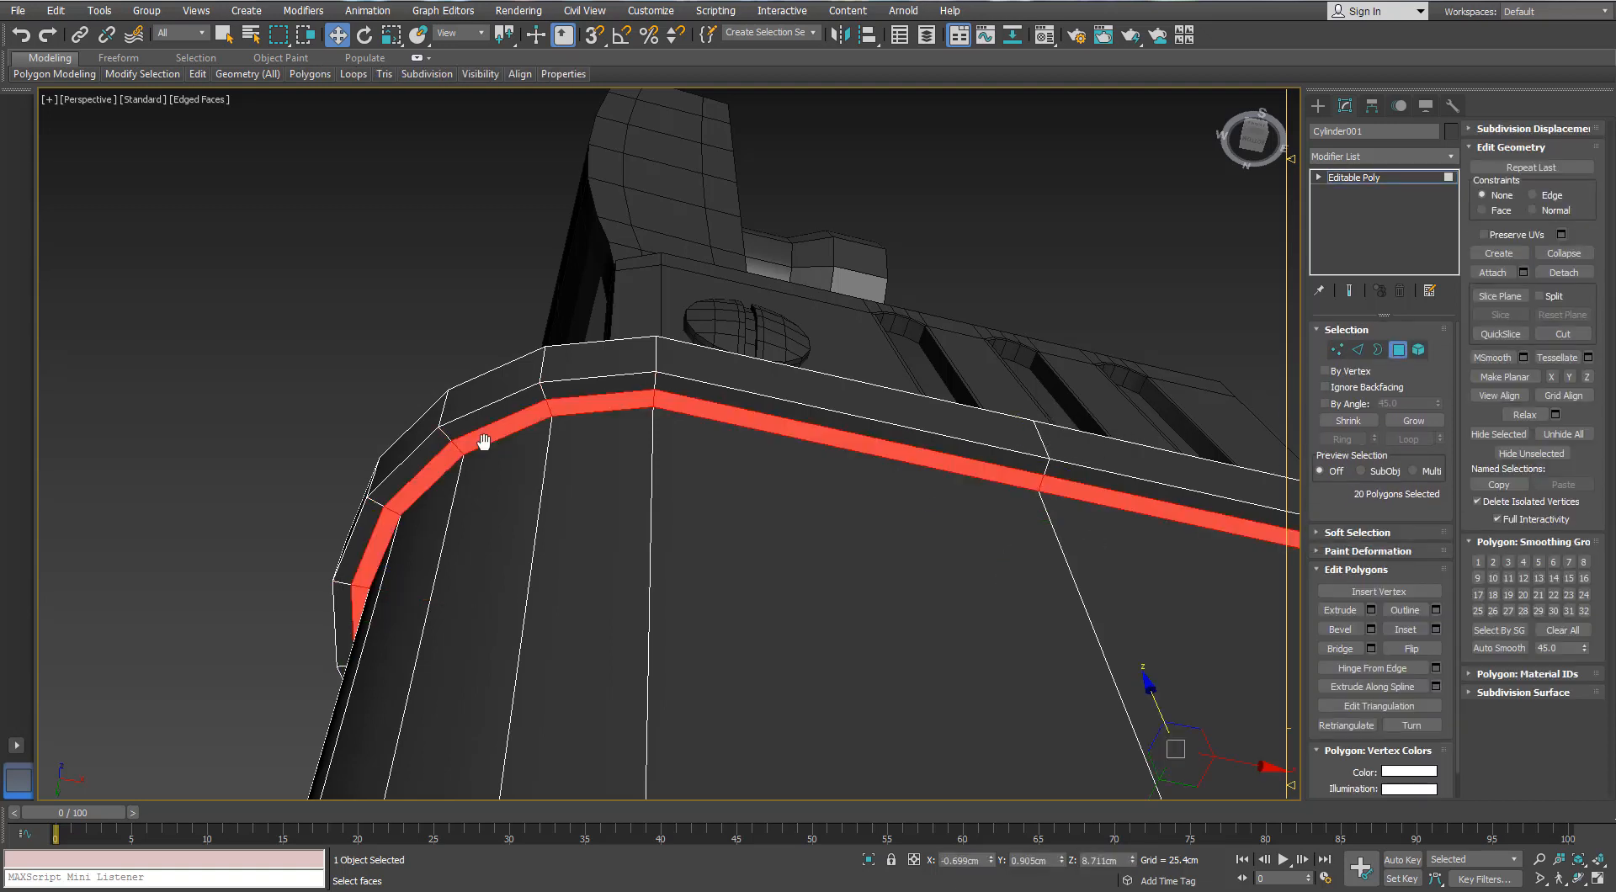
click(1372, 610)
click(1053, 499)
alt+middle_drag(1056, 509, 1138, 635)
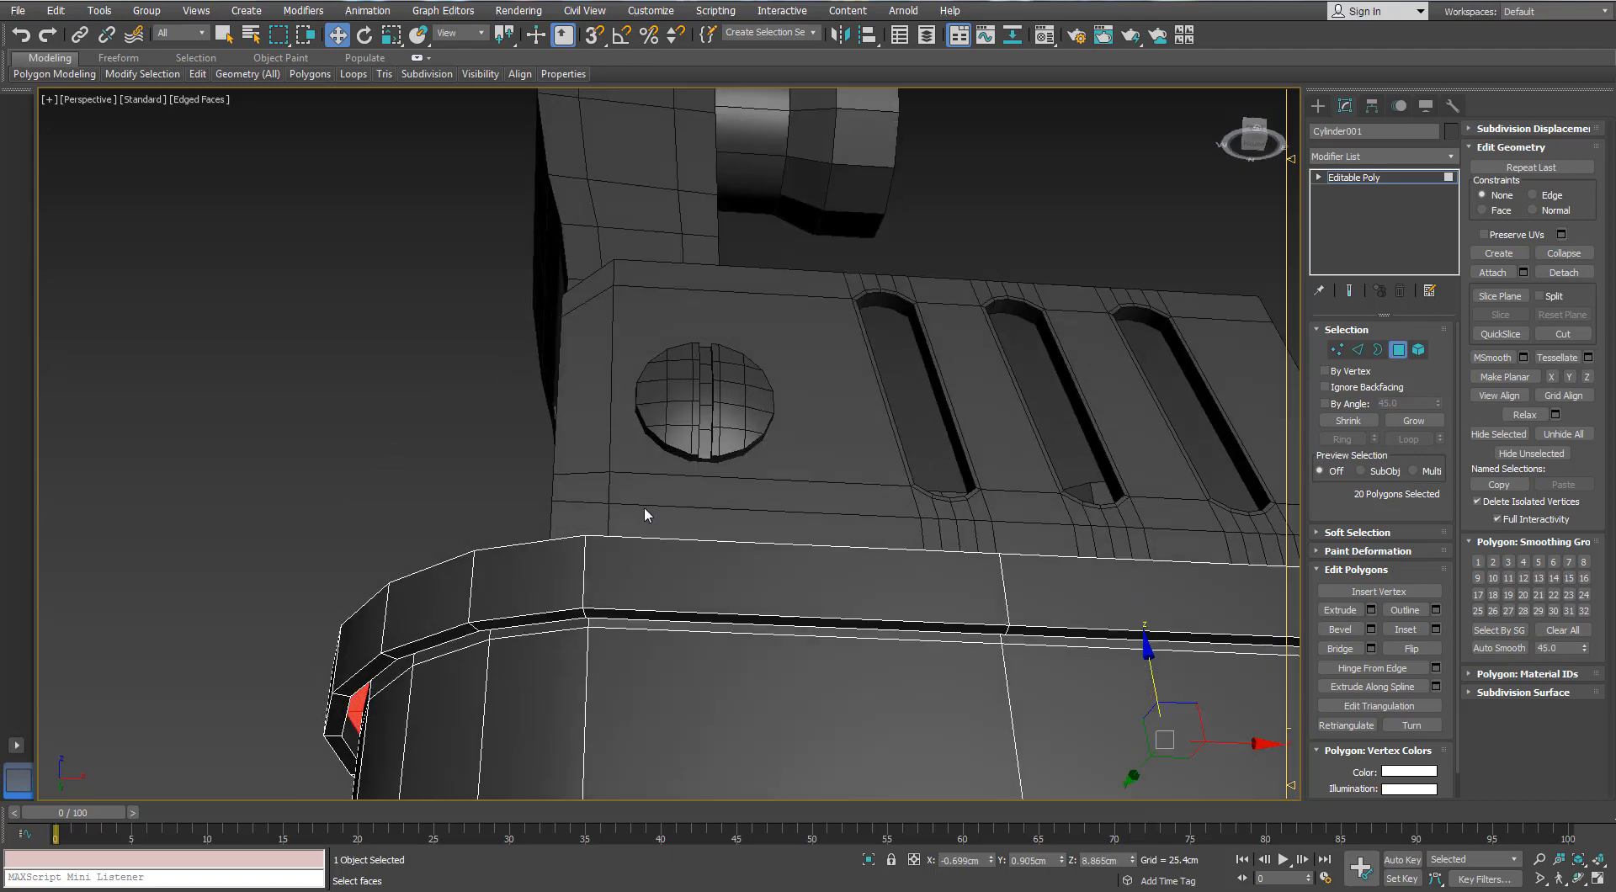
scroll(646, 515, down, 4)
middle_drag(646, 515, 553, 375)
click(1398, 351)
click(366, 384)
- Isolate the thin disc beside the striker wheel between the slotted side plates
scroll(366, 384, down, 5)
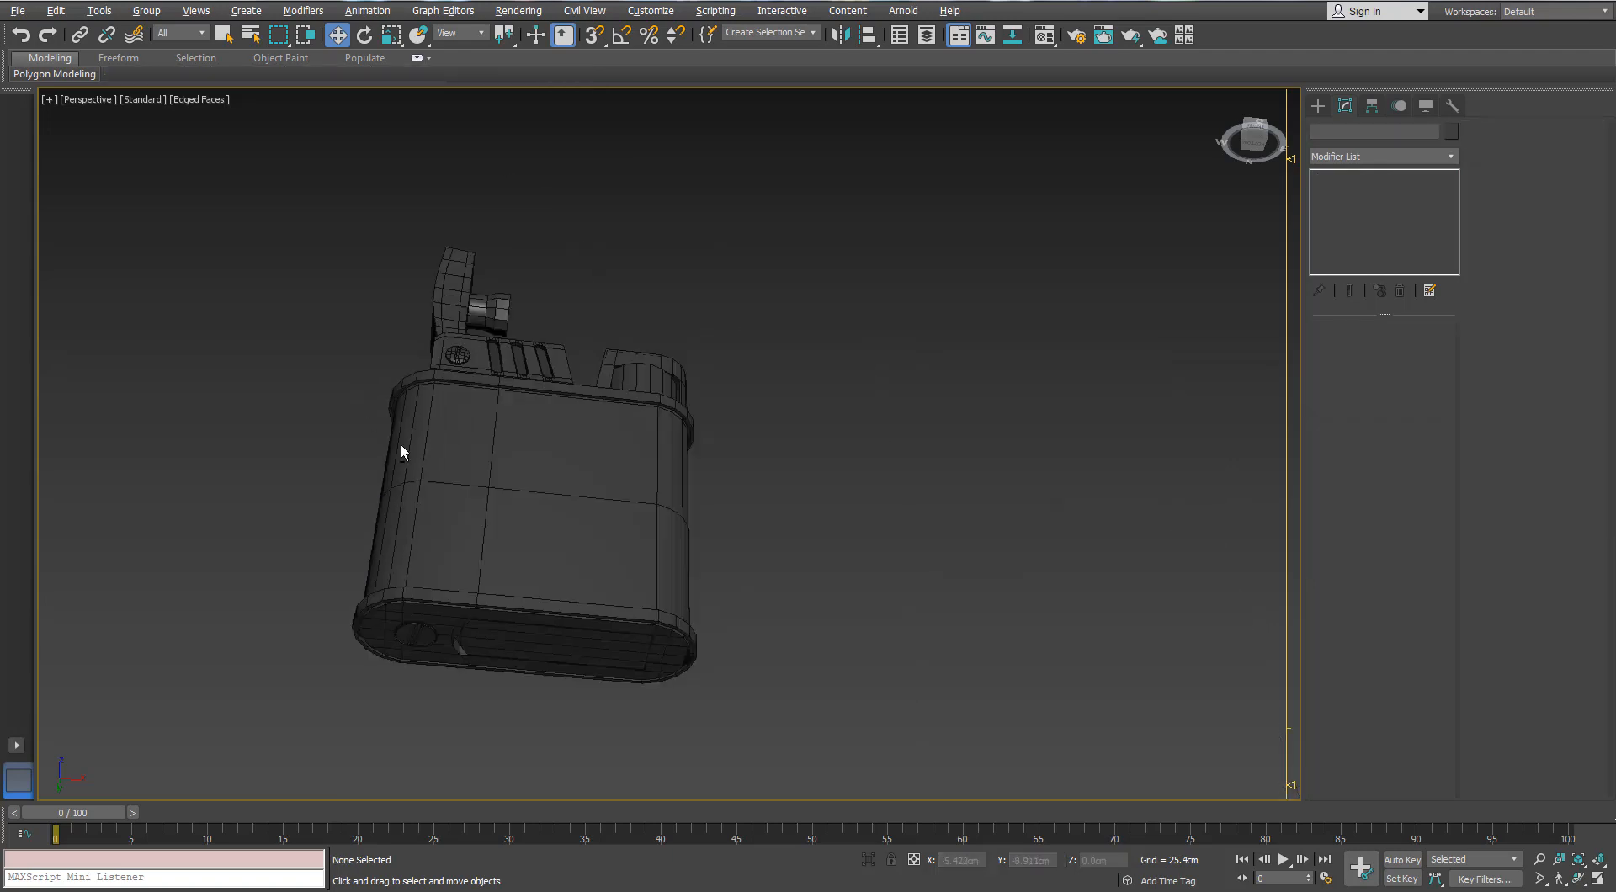
scroll(481, 384, up, 3)
mouse_move(400, 444)
alt+middle_down()
mouse_move(482, 383)
mouse_move(361, 429)
mouse_move(339, 508)
mouse_move(404, 446)
alt+middle_up()
scroll(404, 446, down, 3)
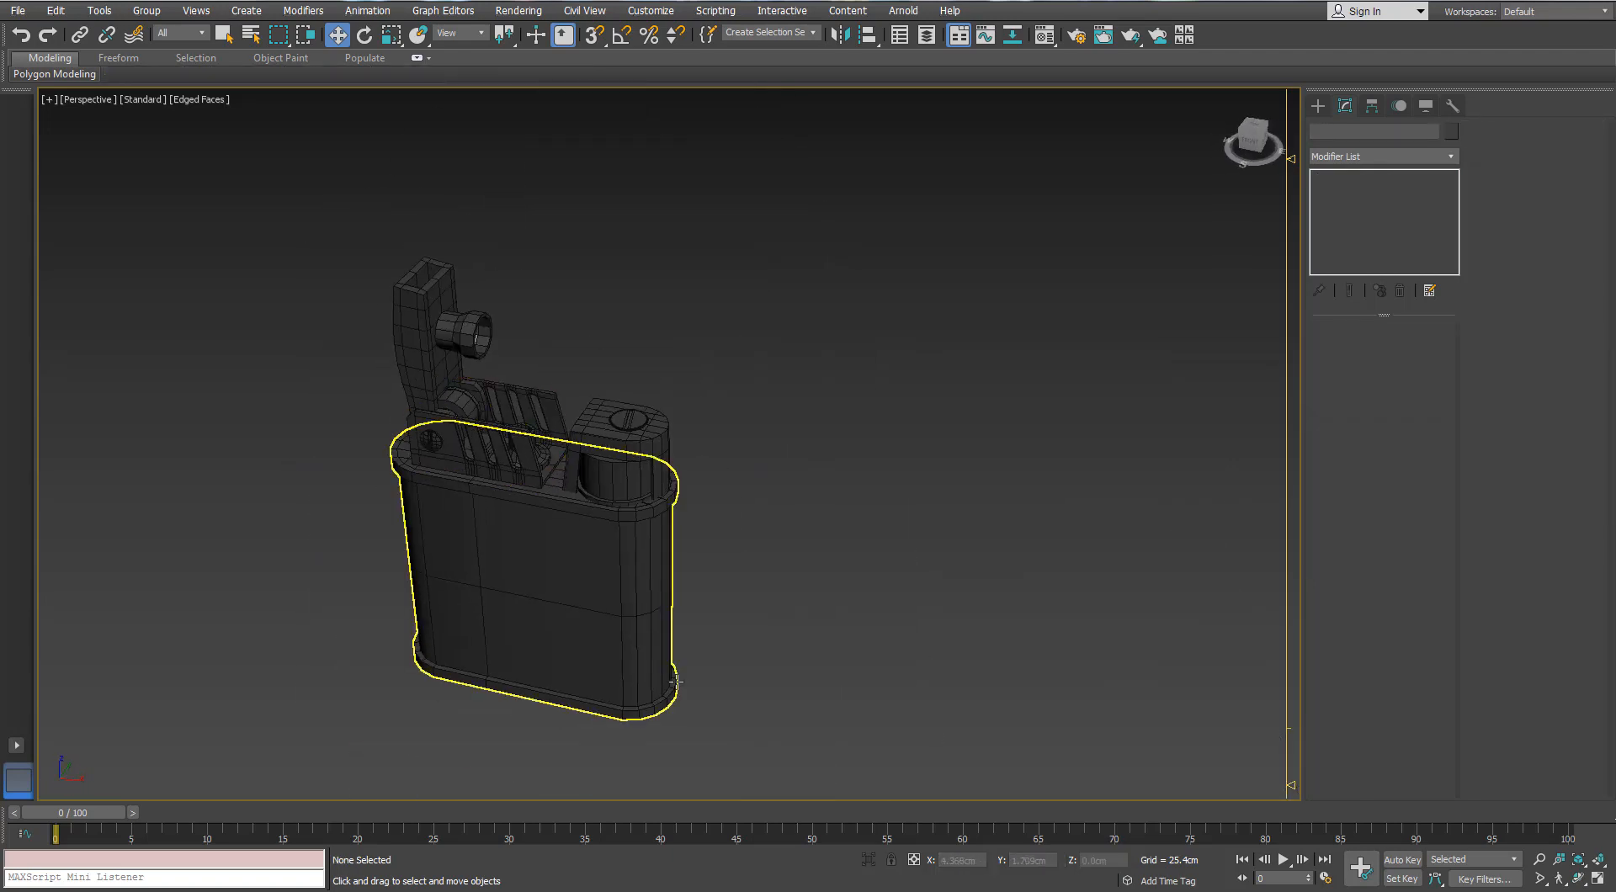
key(r)
scroll(577, 345, up, 3)
mouse_move(489, 395)
middle_down()
mouse_move(577, 345)
mouse_move(563, 376)
mouse_move(480, 371)
middle_up()
scroll(578, 345, up, 3)
scroll(563, 375, down, 4)
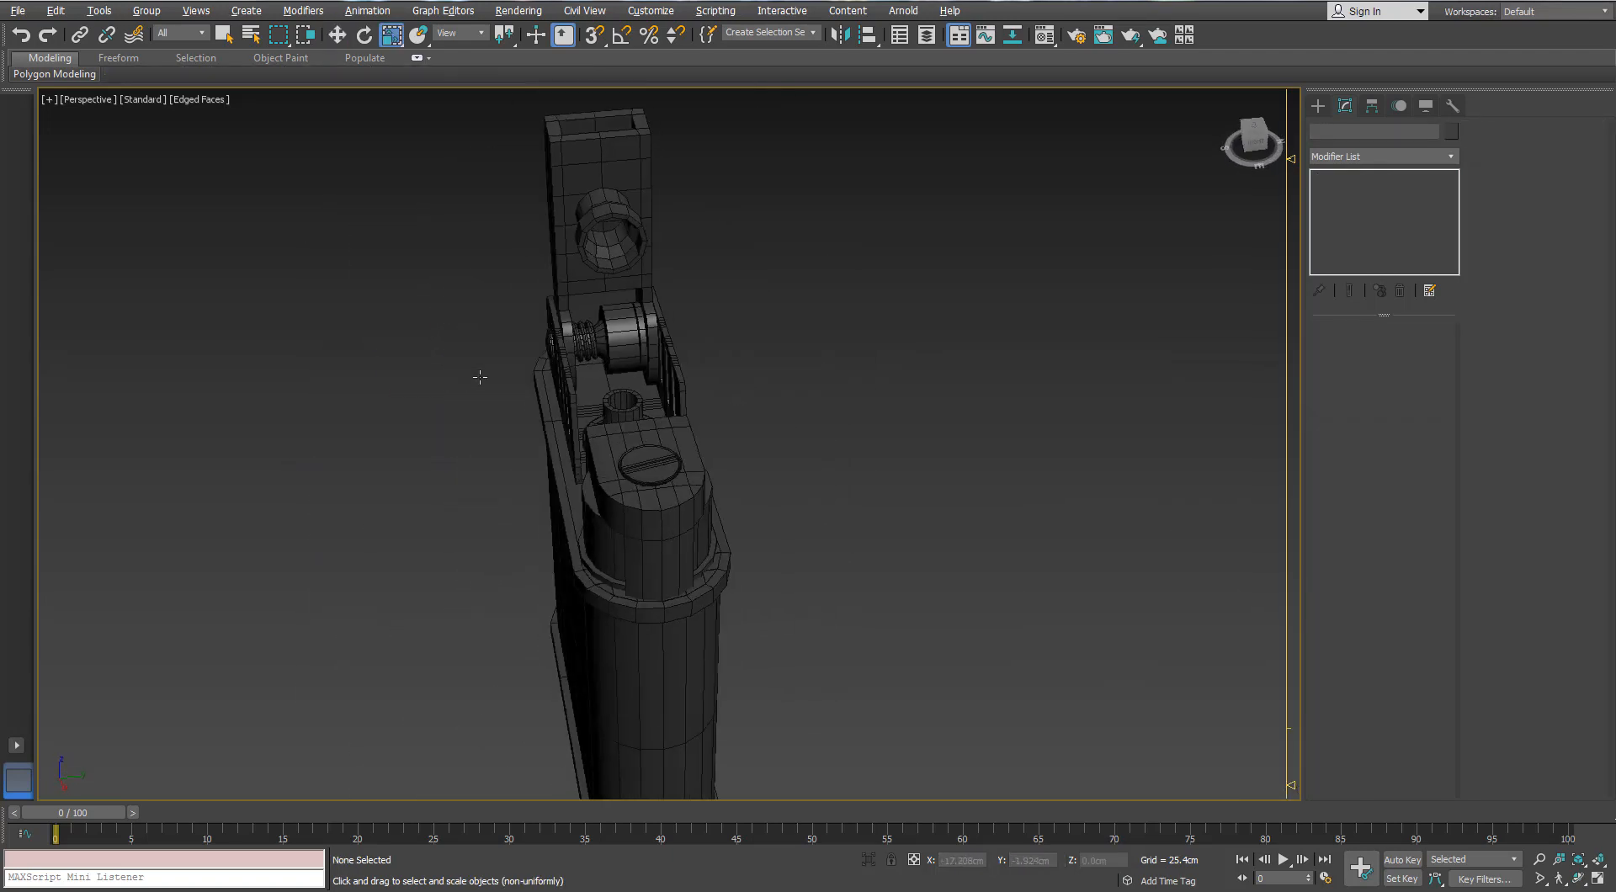
scroll(631, 326, up, 6)
click(680, 284)
key(alt+q)
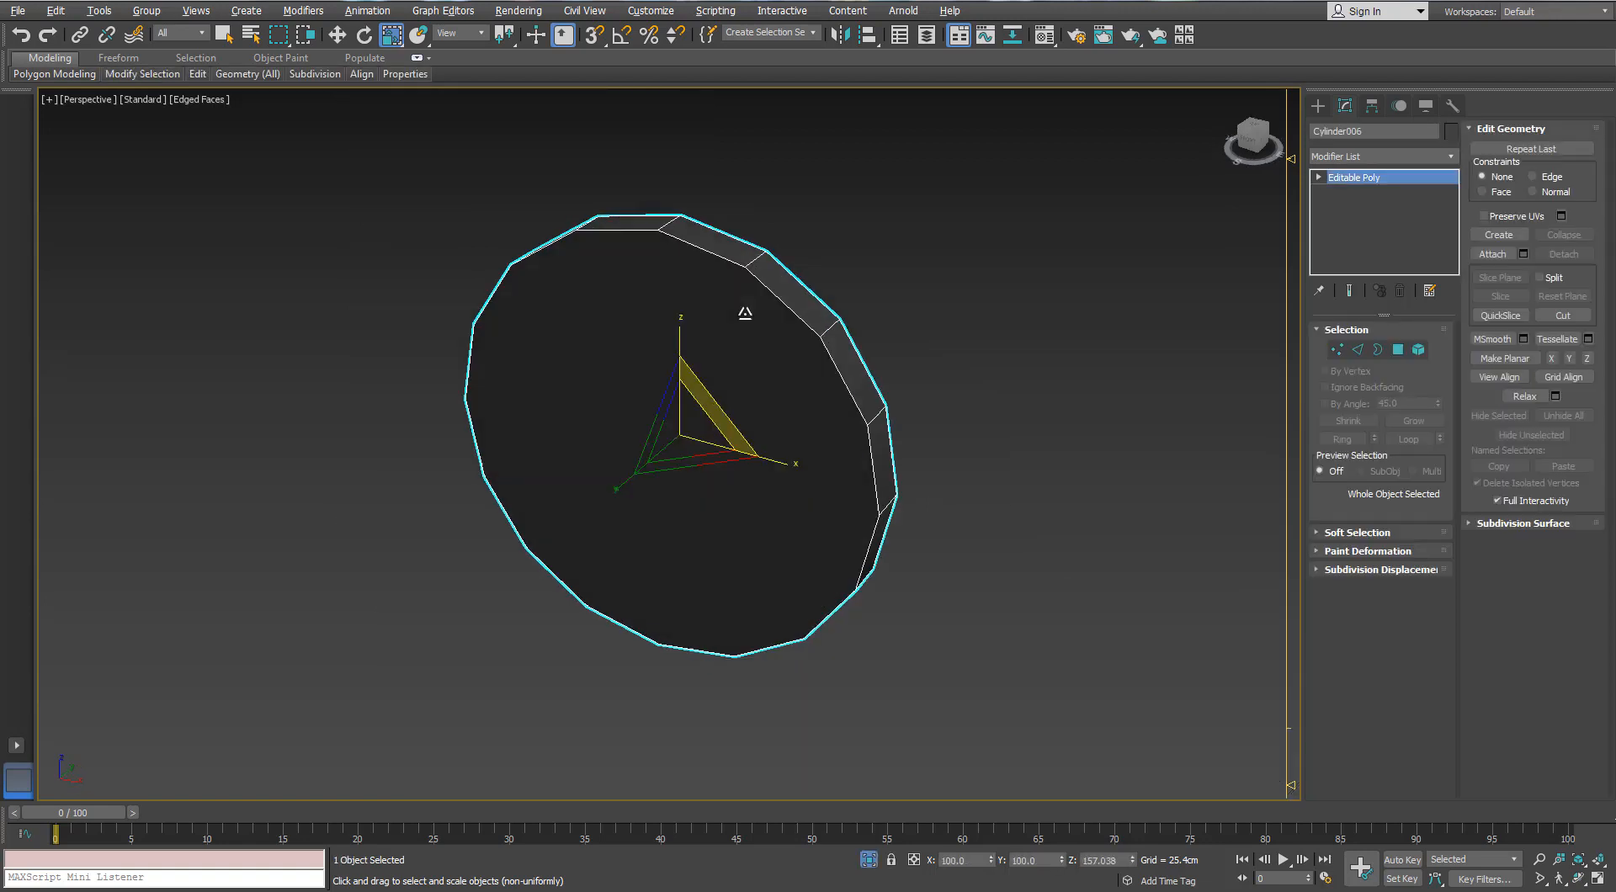
- Extrude the 16 polygons around the thin disc's edge individually by 0.125 cm
click(1349, 351)
alt+middle_drag(748, 264, 685, 265)
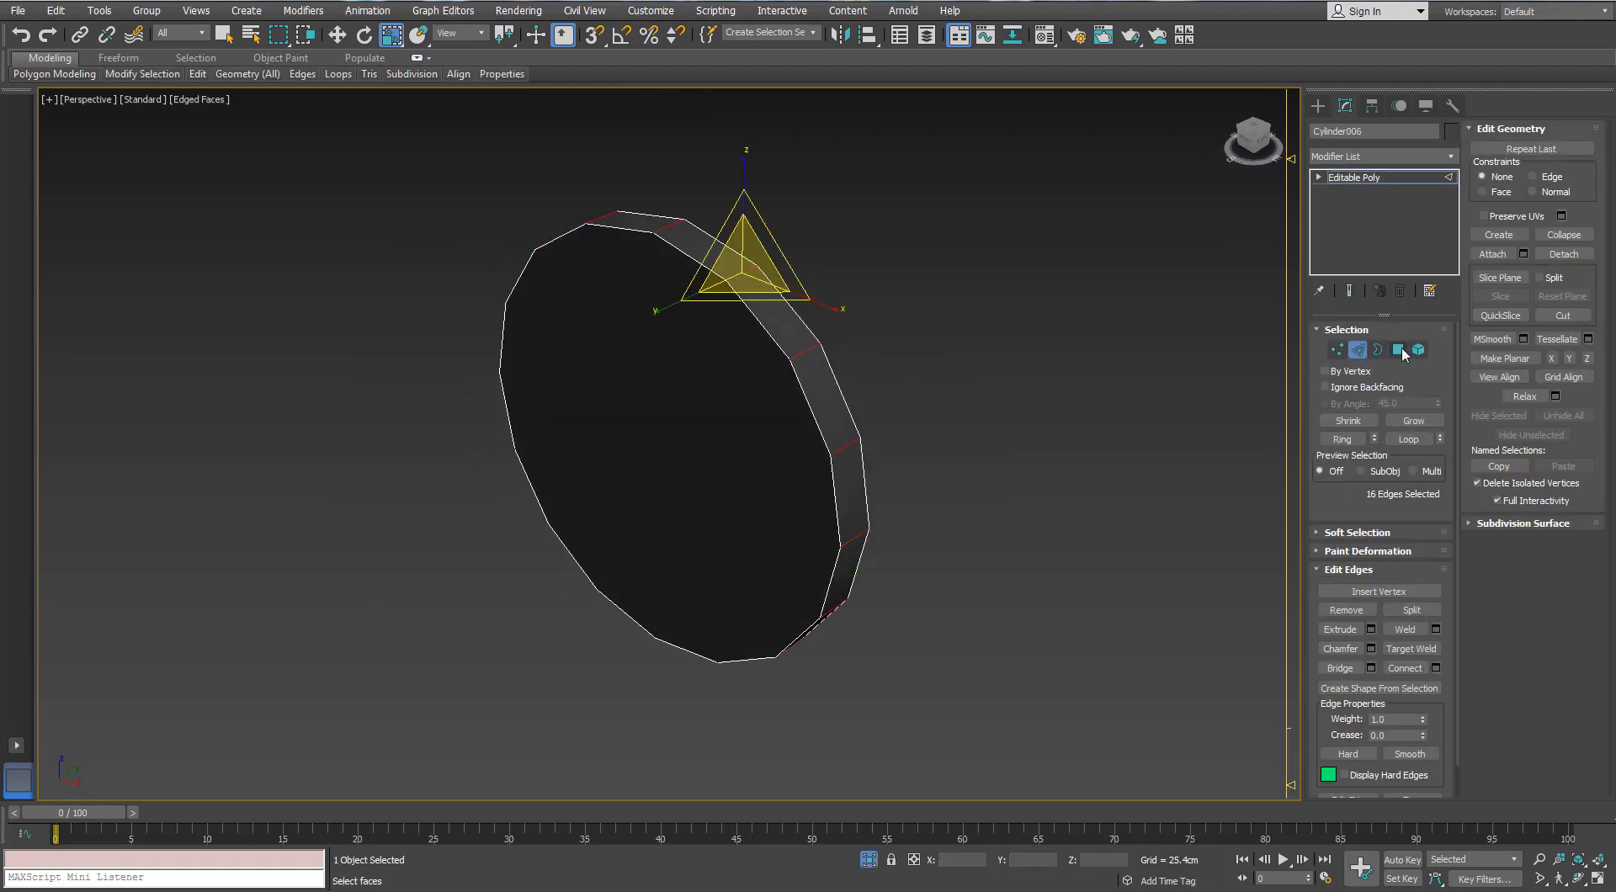
ctrl+click(1399, 351)
scroll(800, 368, up, 2)
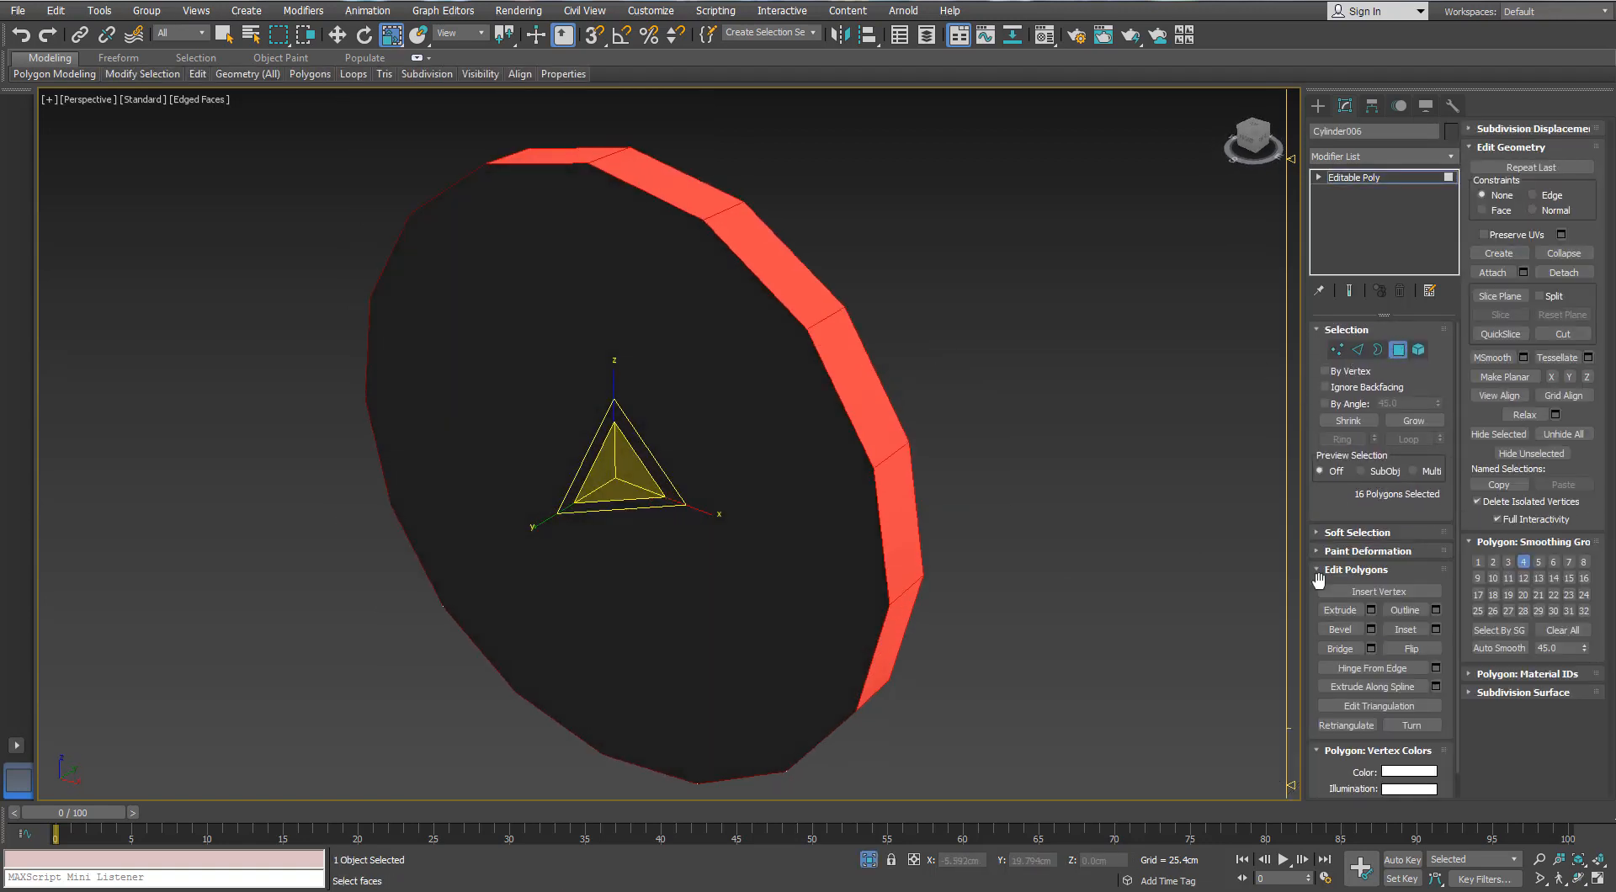
click(1370, 610)
click(1060, 451)
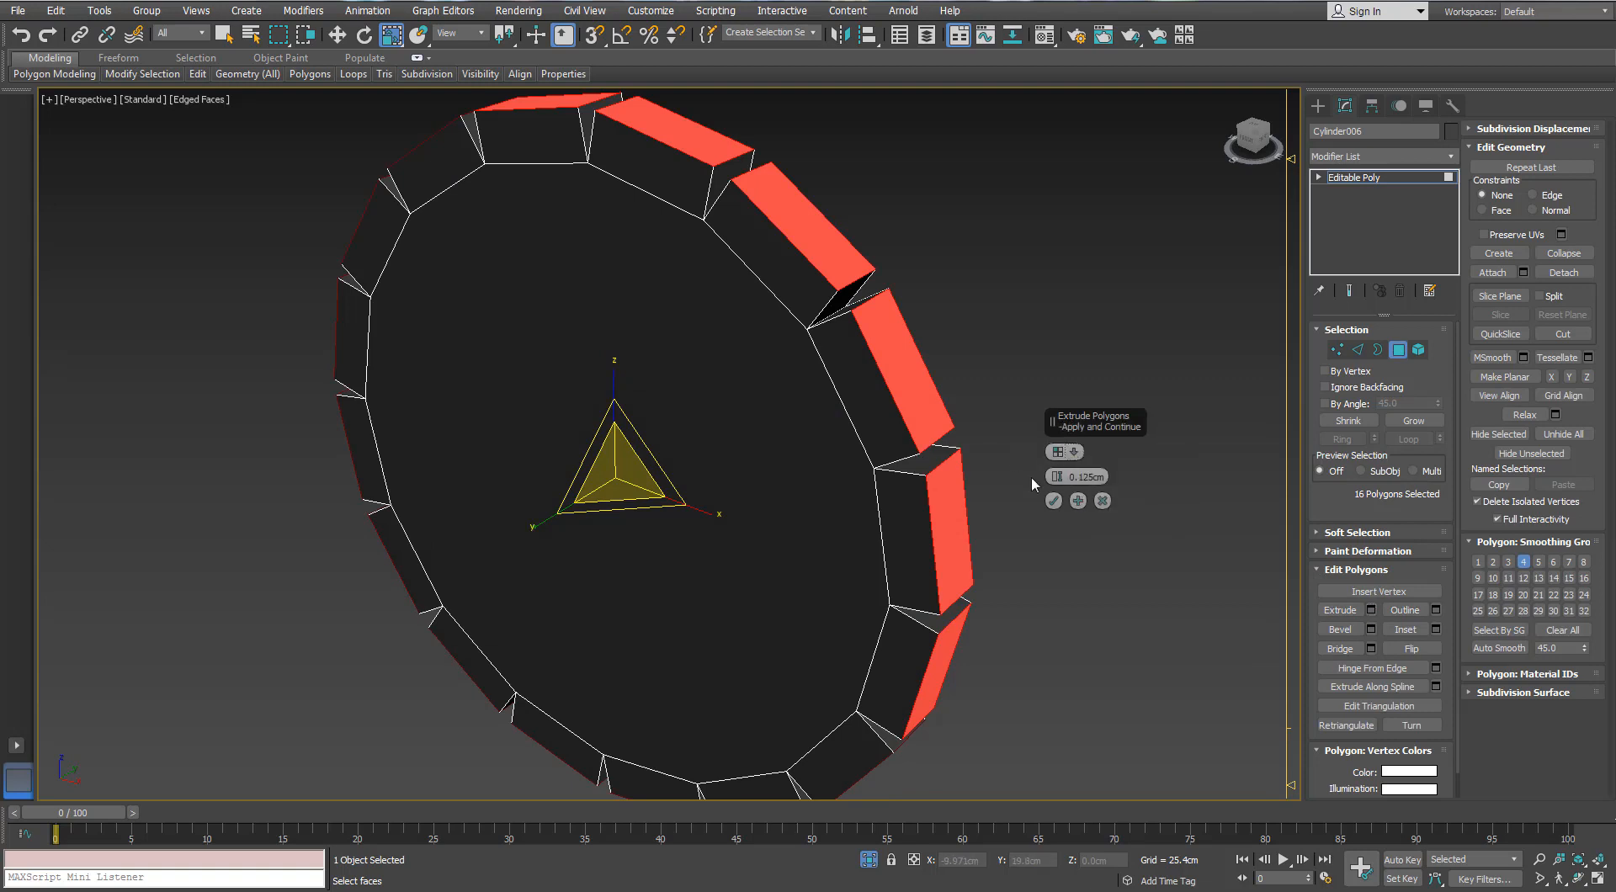
alt+middle_drag(731, 411, 805, 369)
scroll(791, 375, down, 2)
click(1053, 500)
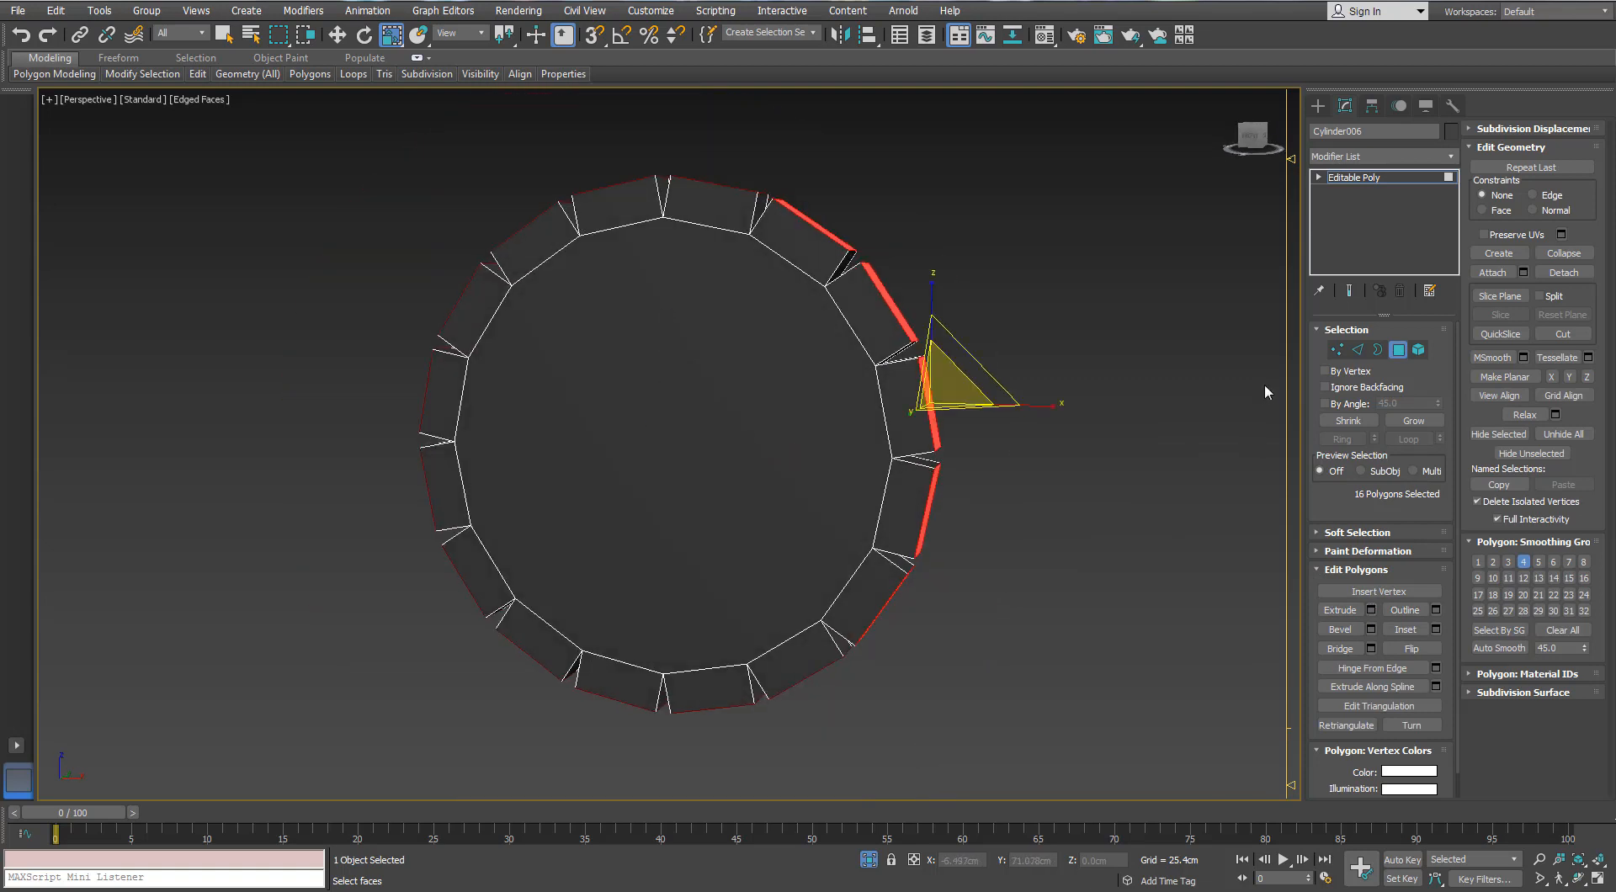
- Target-weld the outer corner vertices of the disc's blocks to form slanted saw teeth, and end the isolation
click(1336, 350)
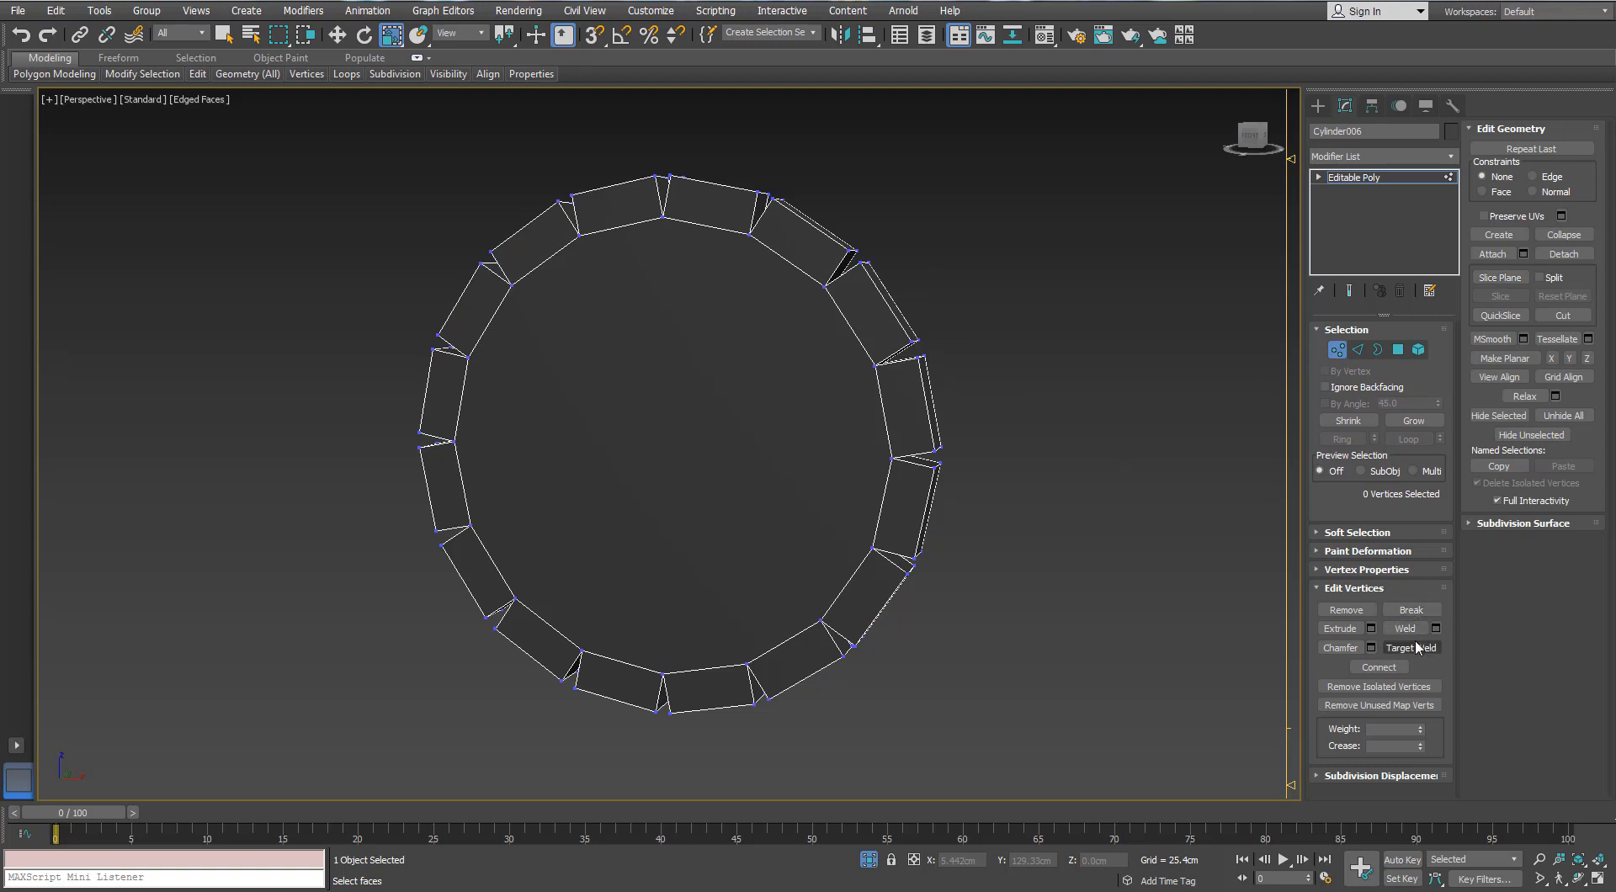
alt+middle_drag(770, 227, 580, 252)
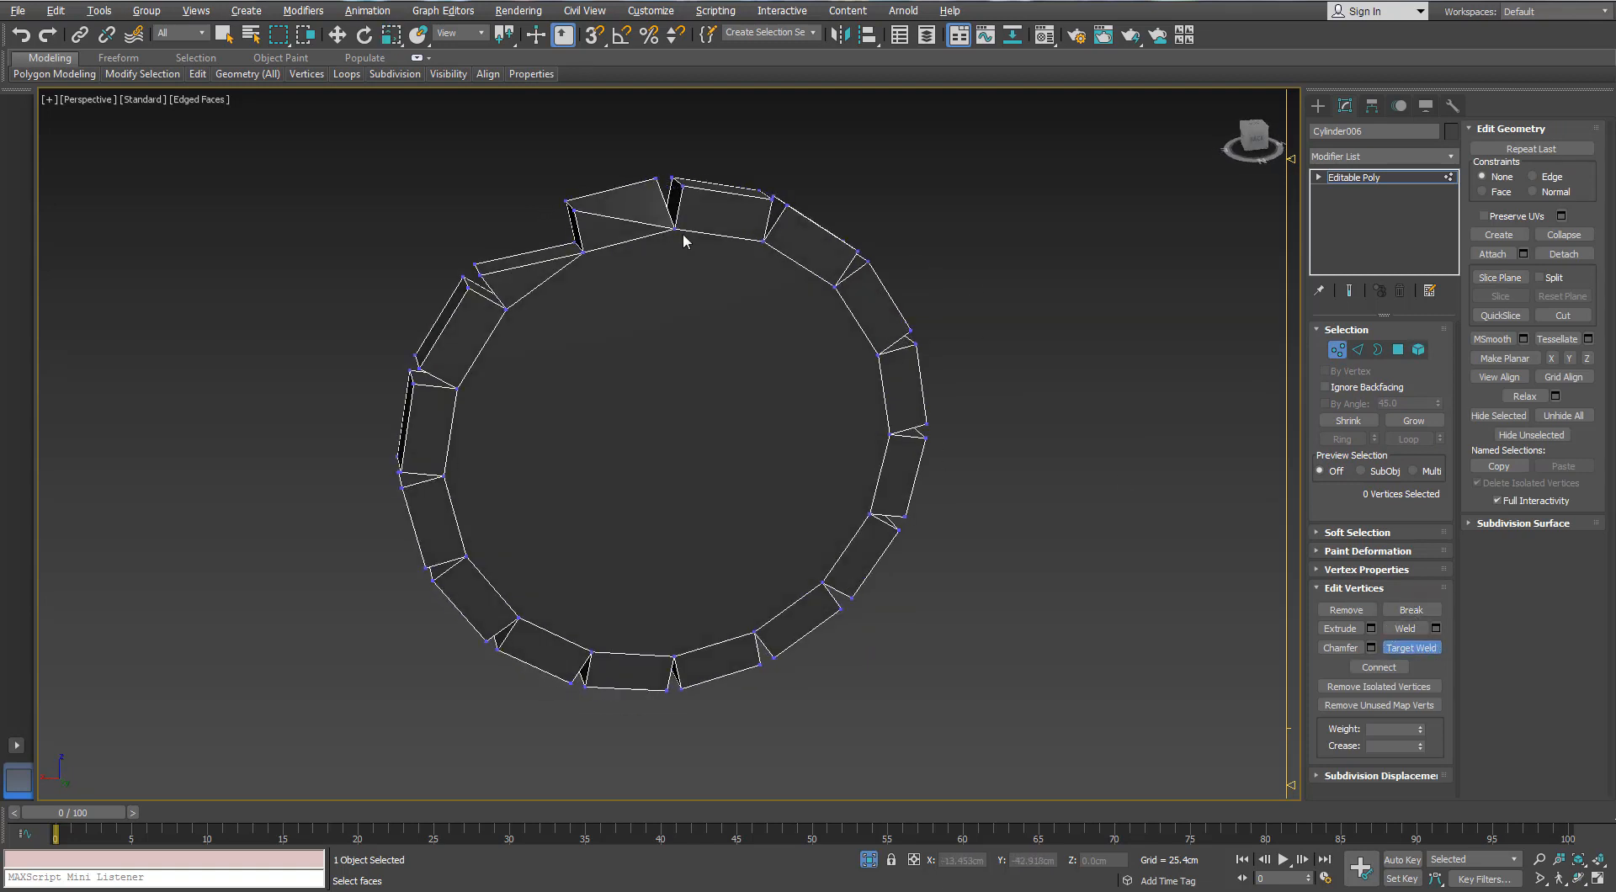
alt+middle_drag(683, 241, 712, 294)
click(869, 859)
alt+middle_drag(808, 379, 731, 335)
scroll(780, 304, up, 3)
scroll(780, 305, down, 3)
scroll(731, 335, up, 3)
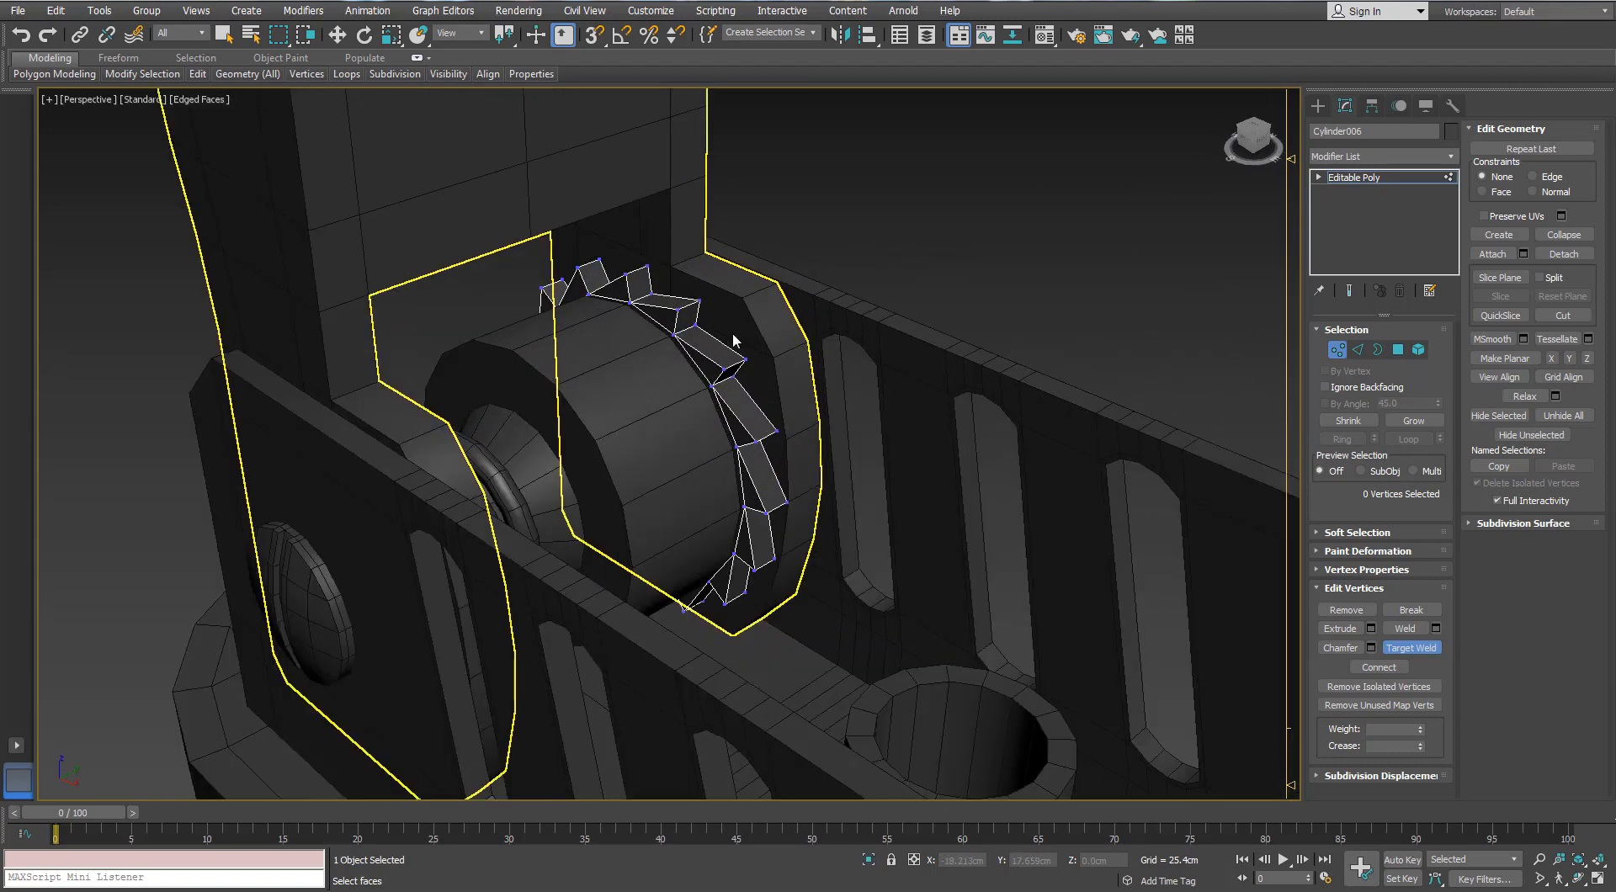
scroll(720, 385, up, 1)
click(1337, 350)
- Scale the toothed disc down so its teeth protrude only slightly beyond the striker wheel, and deselect it
alt+middle_drag(628, 351, 673, 338)
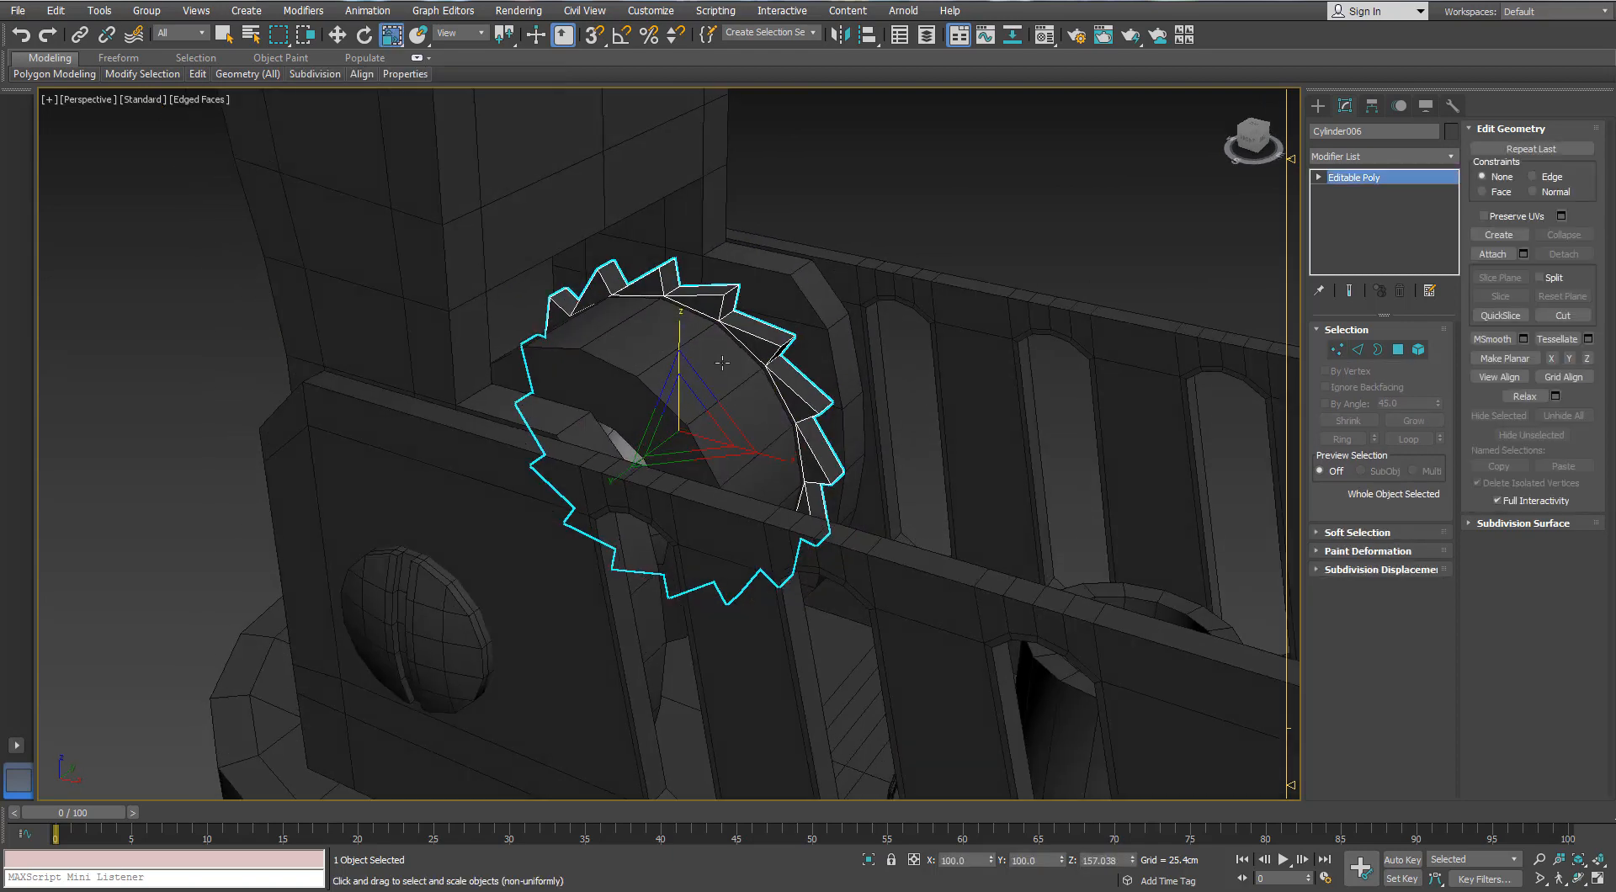
scroll(682, 370, up, 3)
drag(685, 415, 679, 423)
scroll(679, 424, down, 2)
alt+middle_drag(679, 423, 715, 412)
click(862, 340)
scroll(842, 358, down, 3)
alt+middle_drag(842, 358, 796, 398)
scroll(796, 398, down, 3)
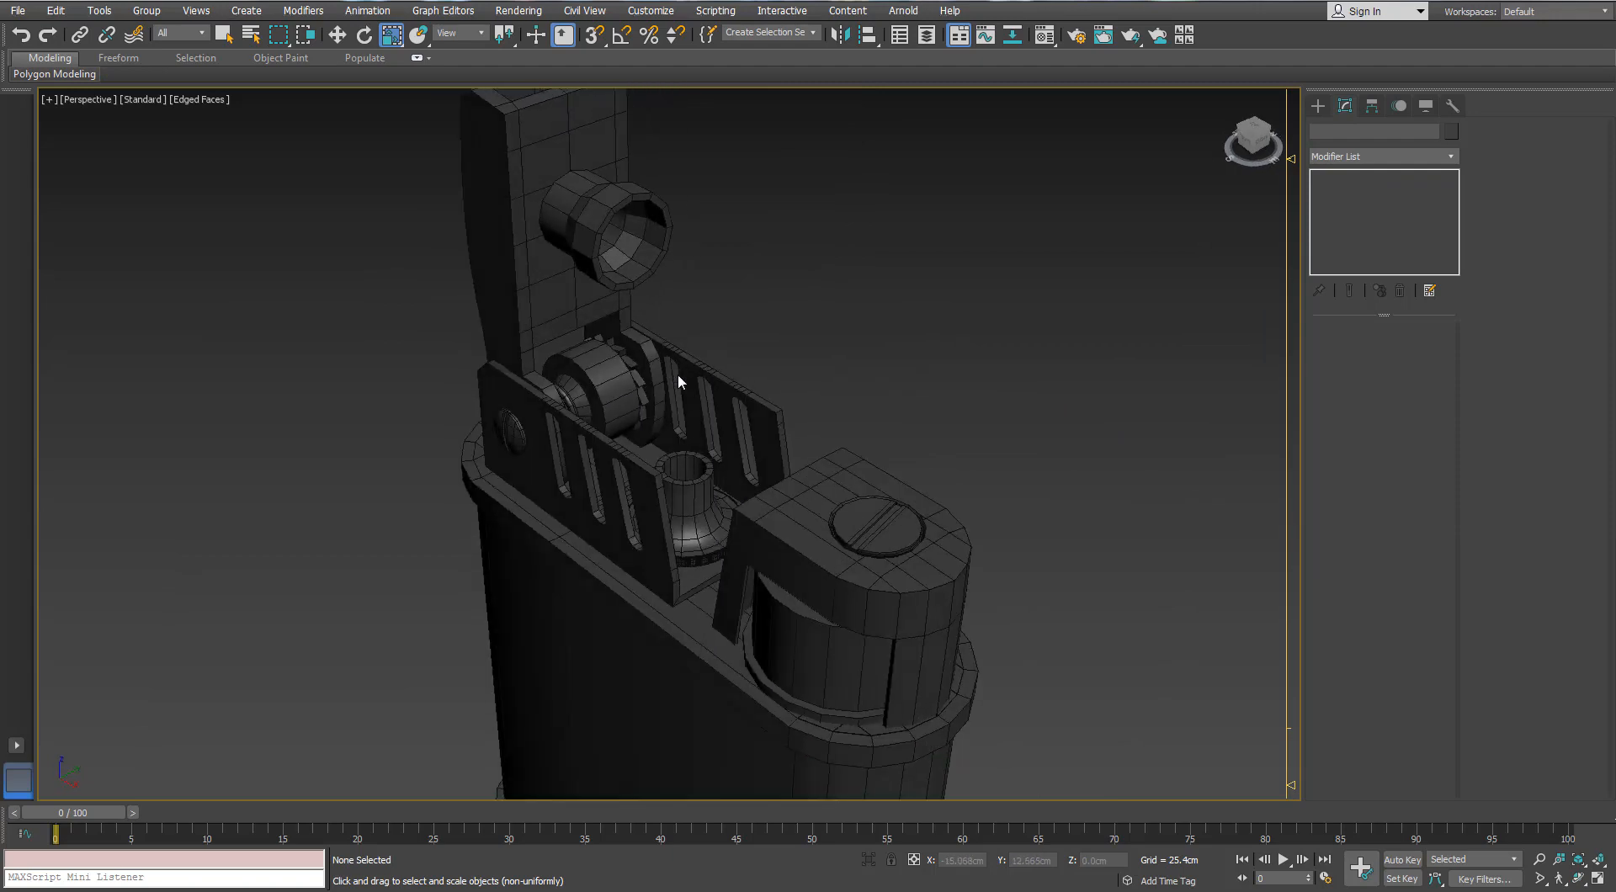
- Convert the thick striker wheel cylinder beside the toothed disc to an Editable Poly
click(599, 394)
key(z)
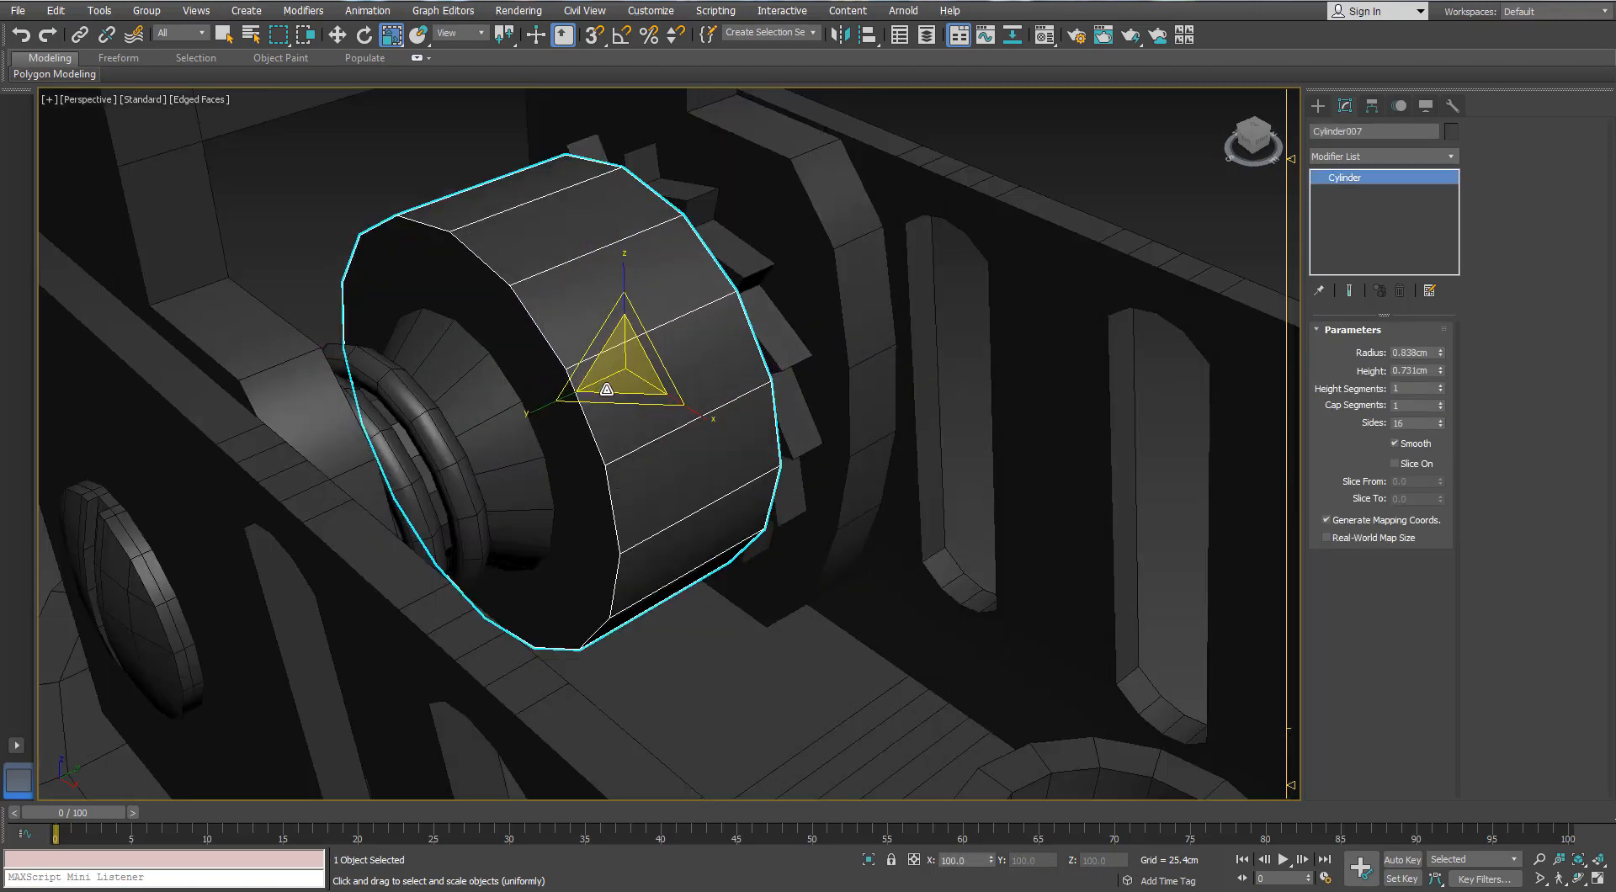
scroll(624, 387, down, 4)
alt+middle_drag(653, 451, 674, 411)
middle_drag(904, 278, 921, 396)
scroll(916, 353, up, 2)
alt+middle_drag(635, 392, 614, 425)
right_click(615, 425)
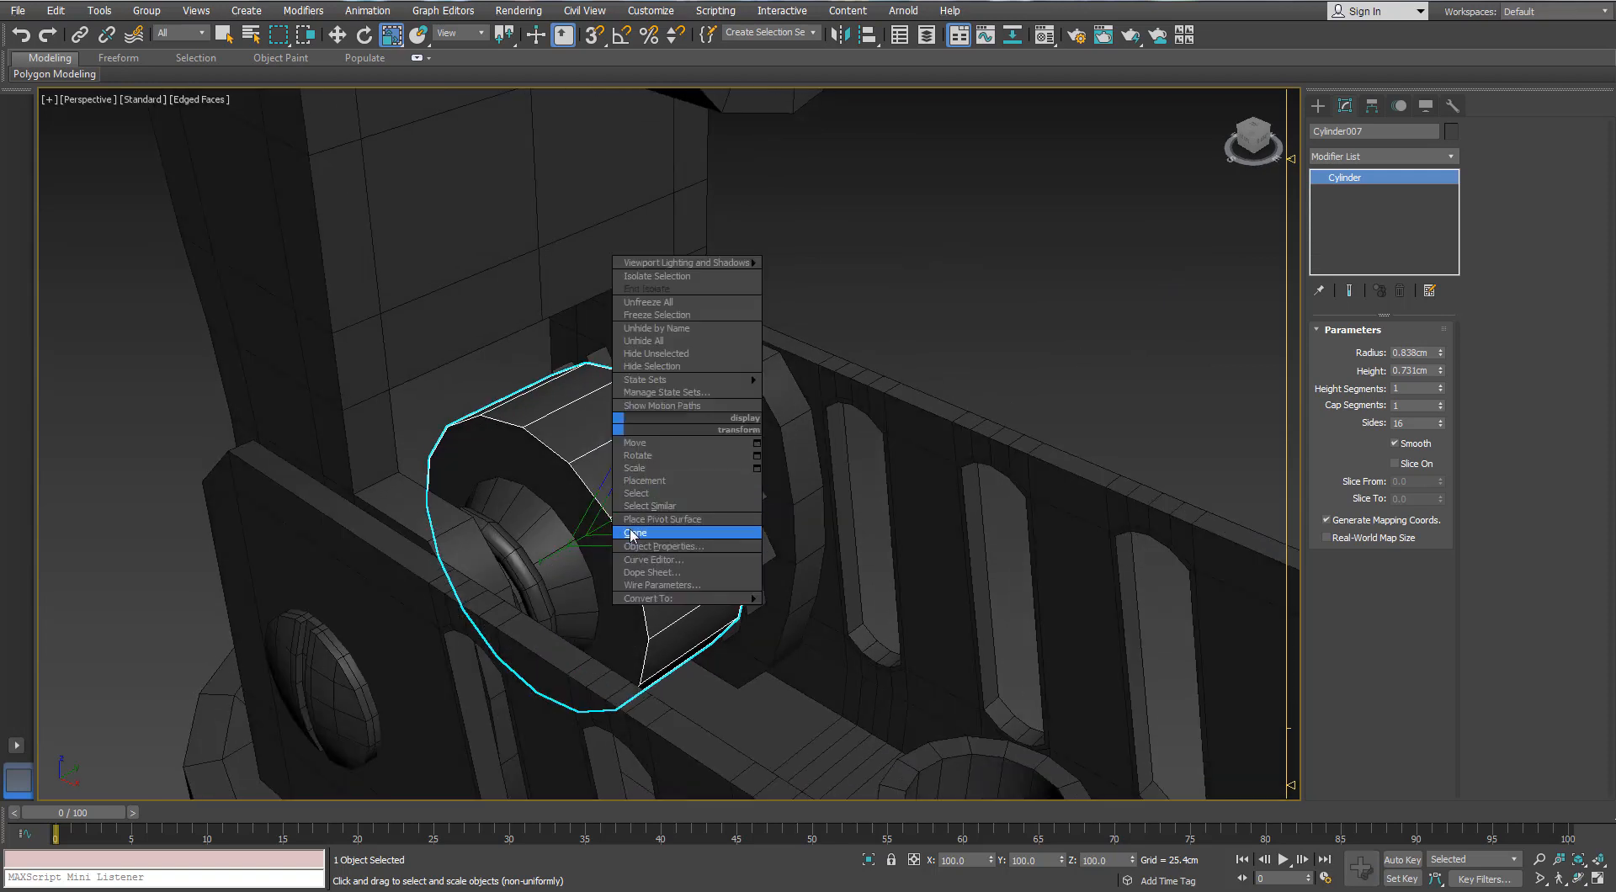
mouse_move(657, 599)
click(569, 614)
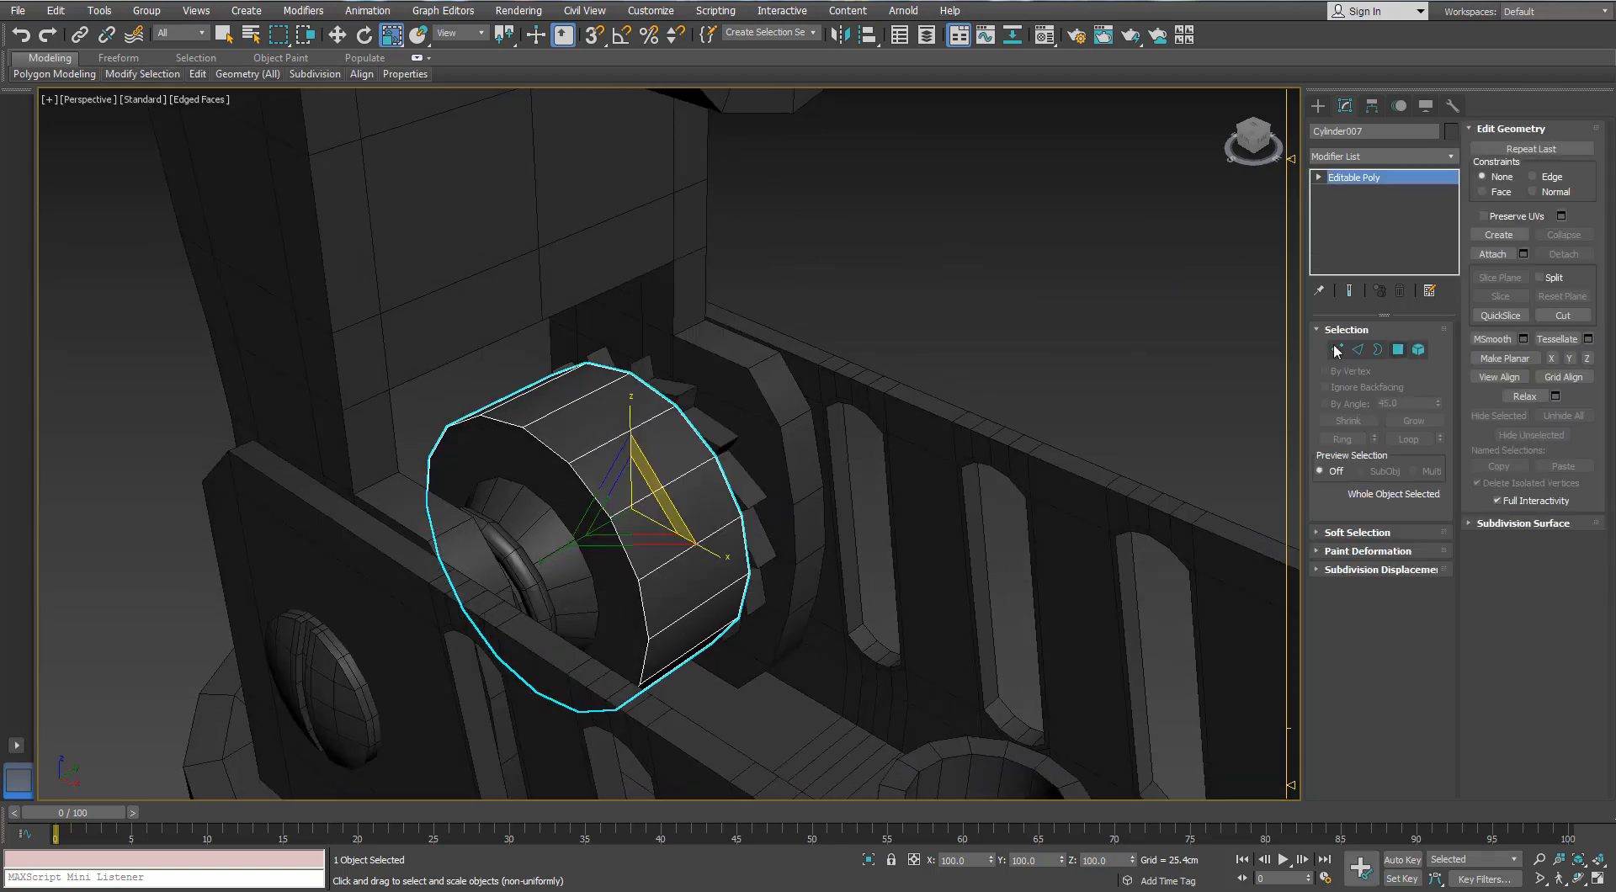
- Detach the 16 side polygons of the striker wheel as a clone
key(2)
click(628, 504)
click(1343, 438)
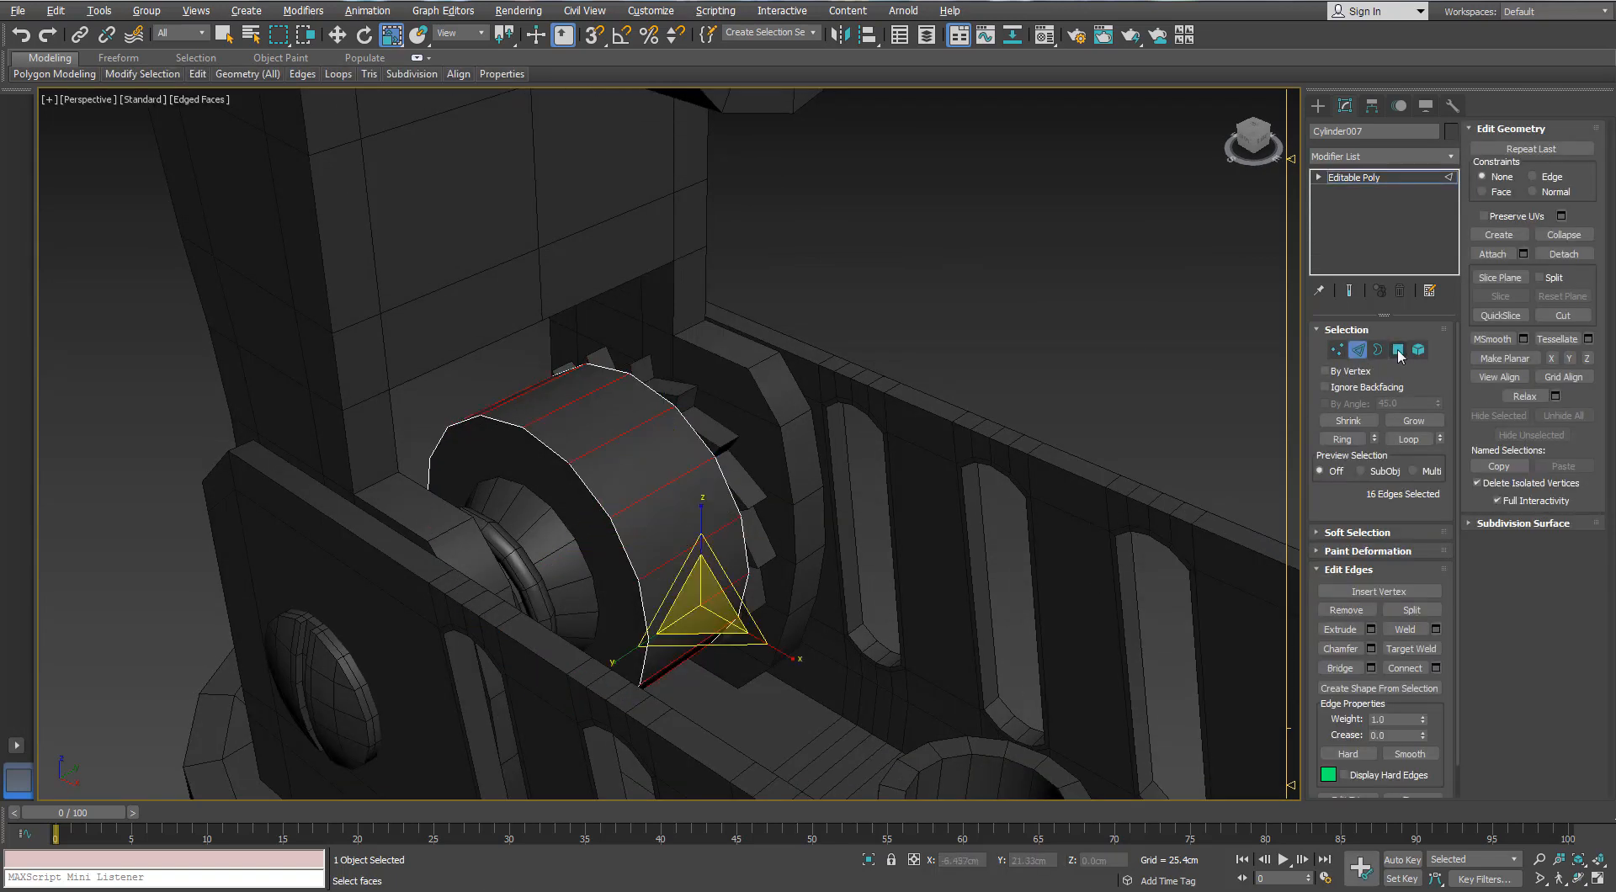
ctrl+click(1399, 349)
click(1572, 274)
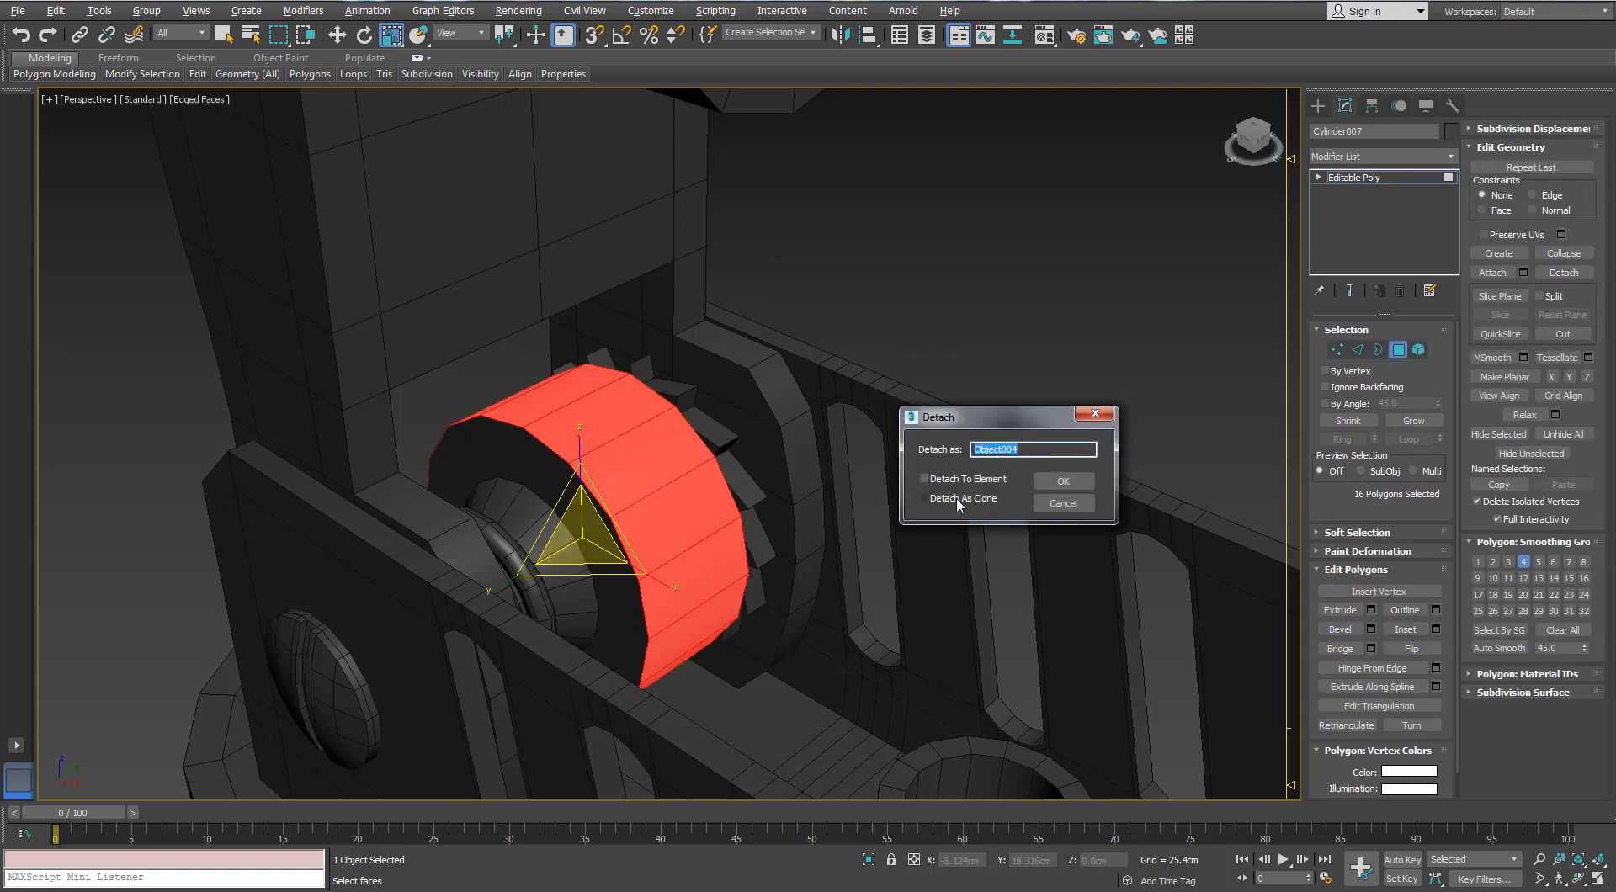
click(1062, 480)
click(1398, 350)
click(1201, 372)
- Isolate the striker wheel cylinder and delete both of its cap polygons, leaving an open band
click(663, 440)
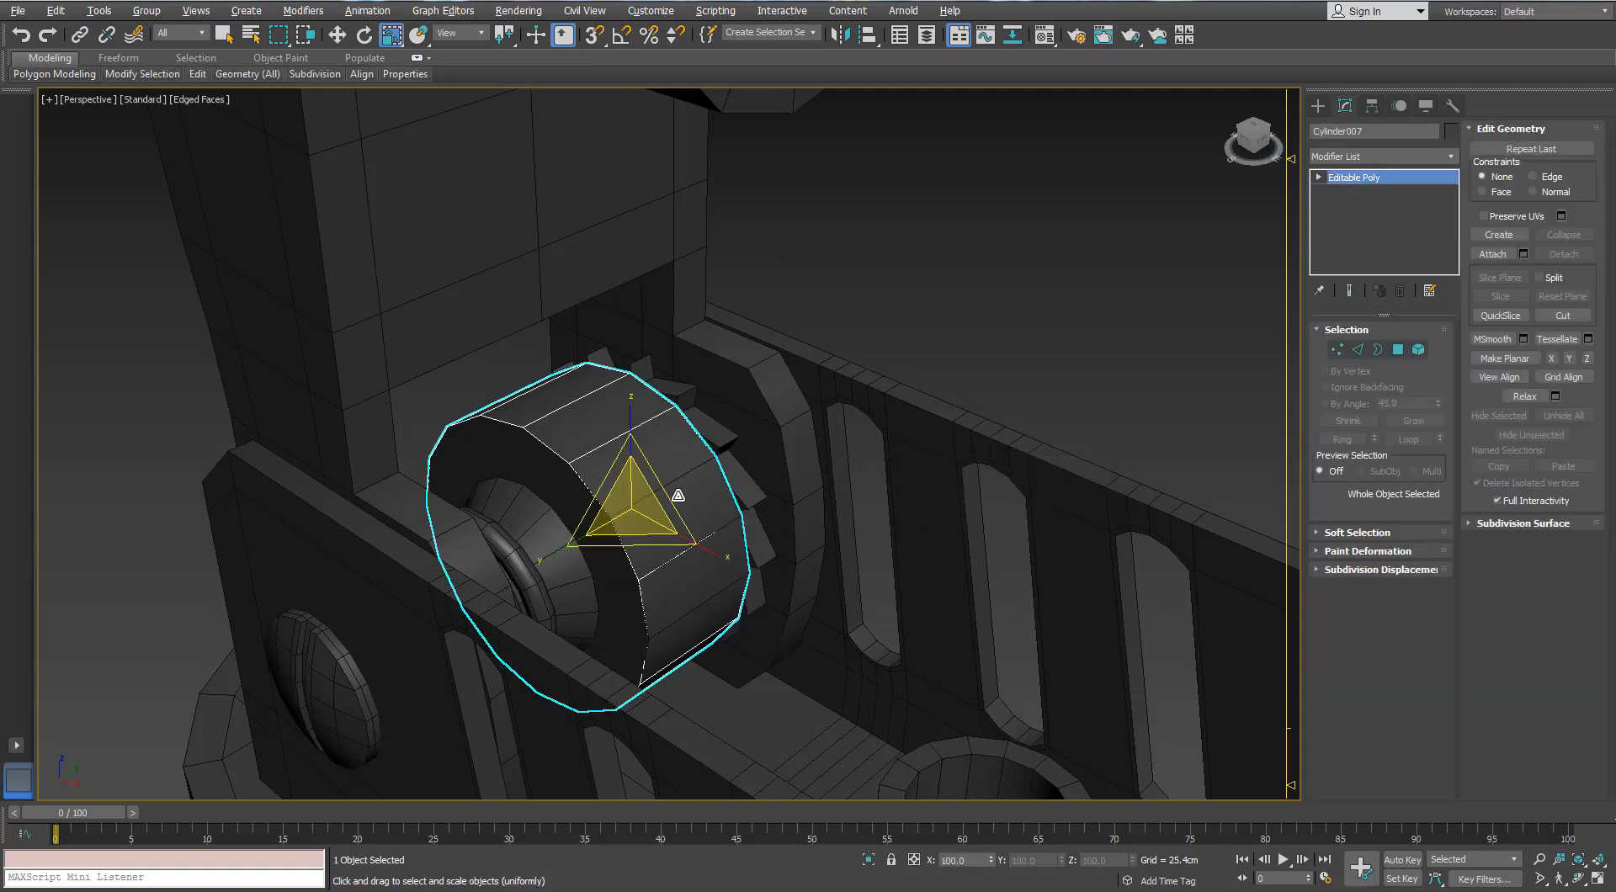
key(alt+q)
click(1398, 349)
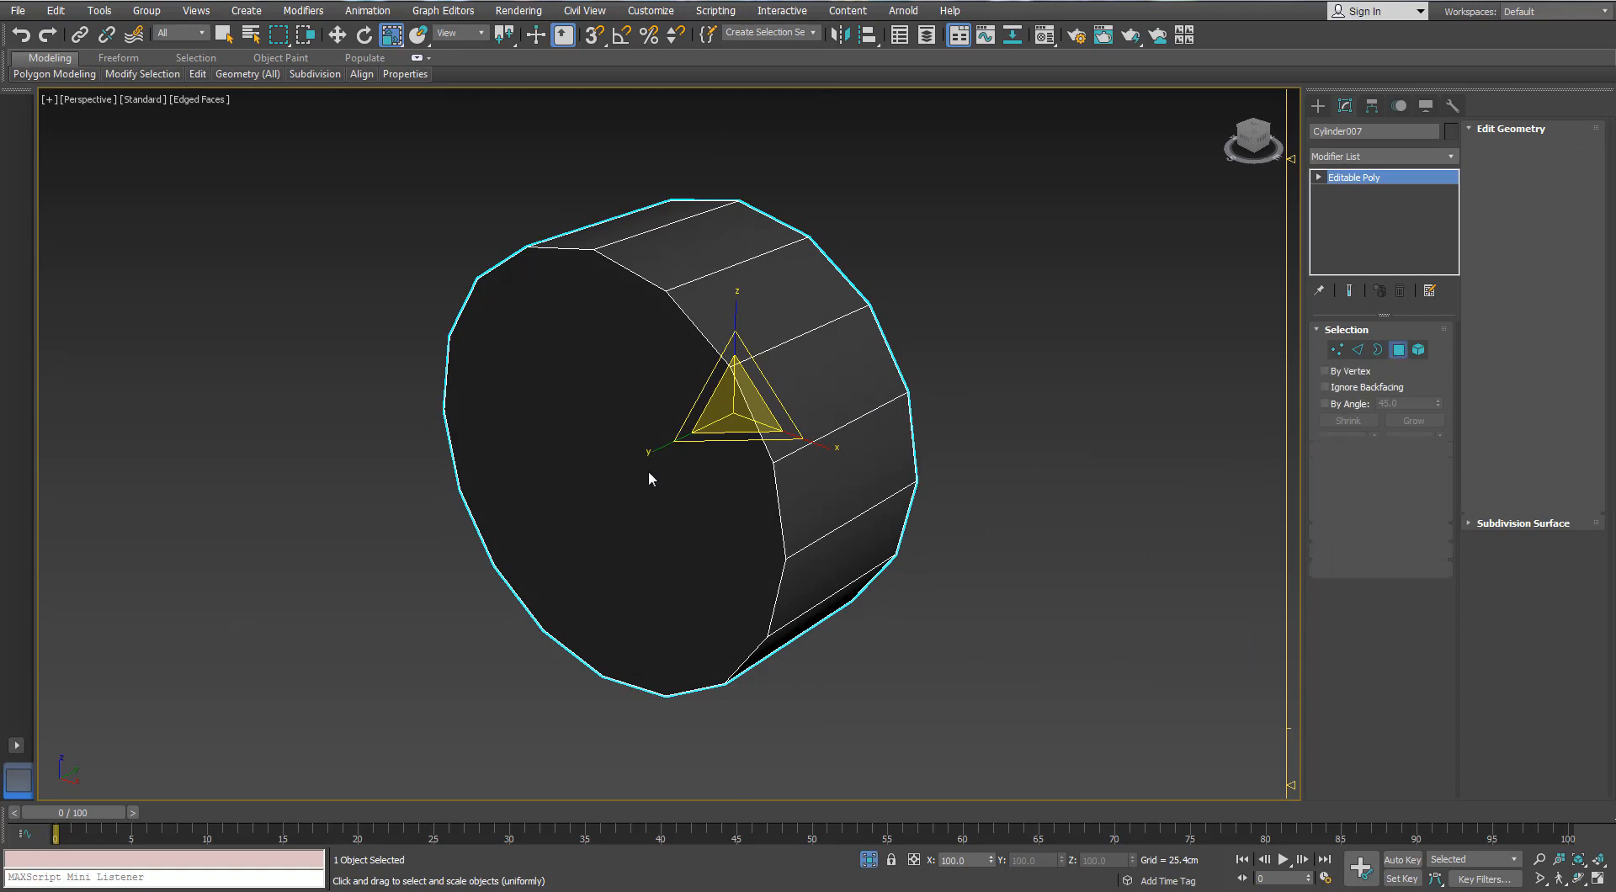
click(648, 470)
alt+middle_drag(787, 444, 884, 458)
key(Delete)
scroll(851, 462, down, 3)
- Select the full ring of 16 cross edges around the open striker wheel band
click(1358, 351)
click(829, 428)
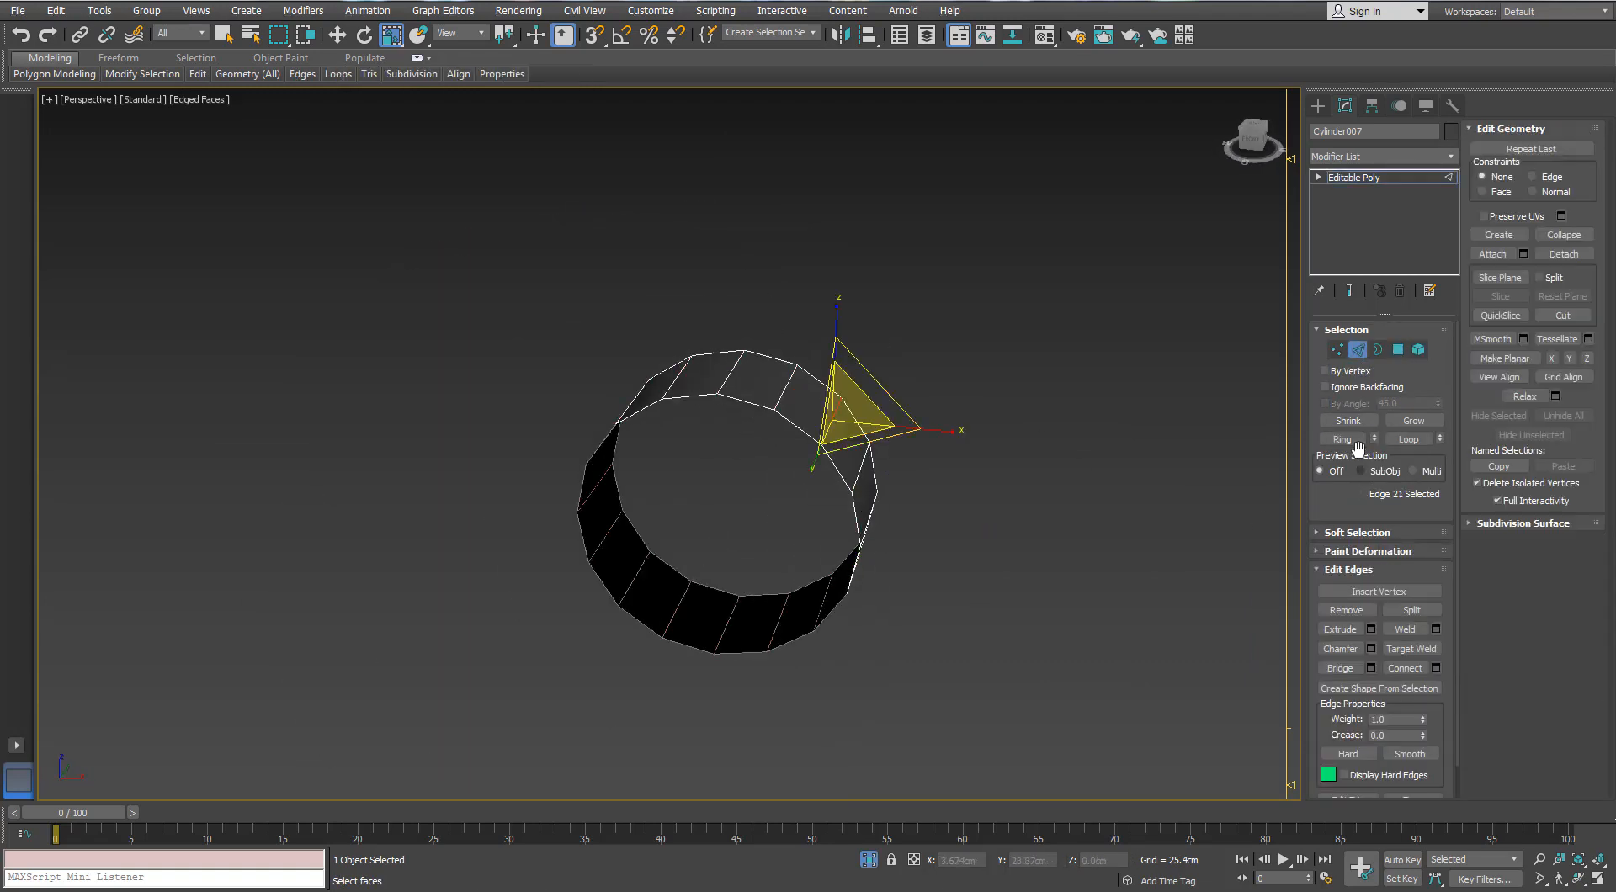
click(1339, 437)
scroll(1170, 495, up, 3)
scroll(845, 423, up, 3)
middle_drag(471, 328, 845, 420)
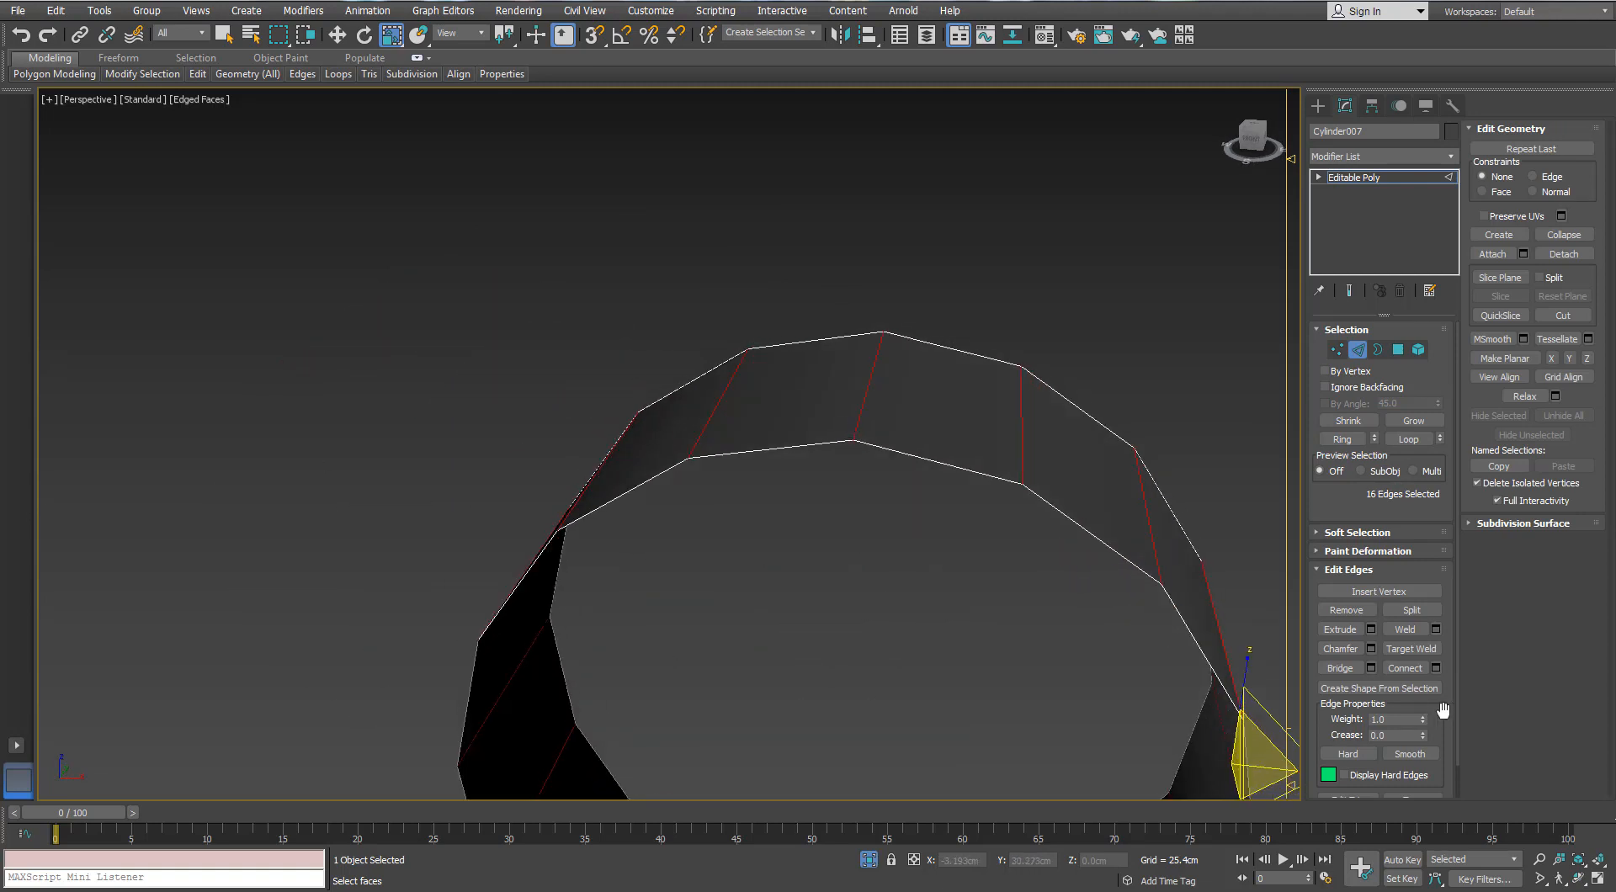
- Chamfer the band's selected cross edges by about 0.1 cm with two segments
click(1369, 649)
right_click(1056, 480)
drag(1056, 480, 1056, 473)
click(1056, 498)
mouse_move(947, 456)
alt+middle_down()
mouse_move(937, 478)
mouse_move(951, 486)
alt+middle_up()
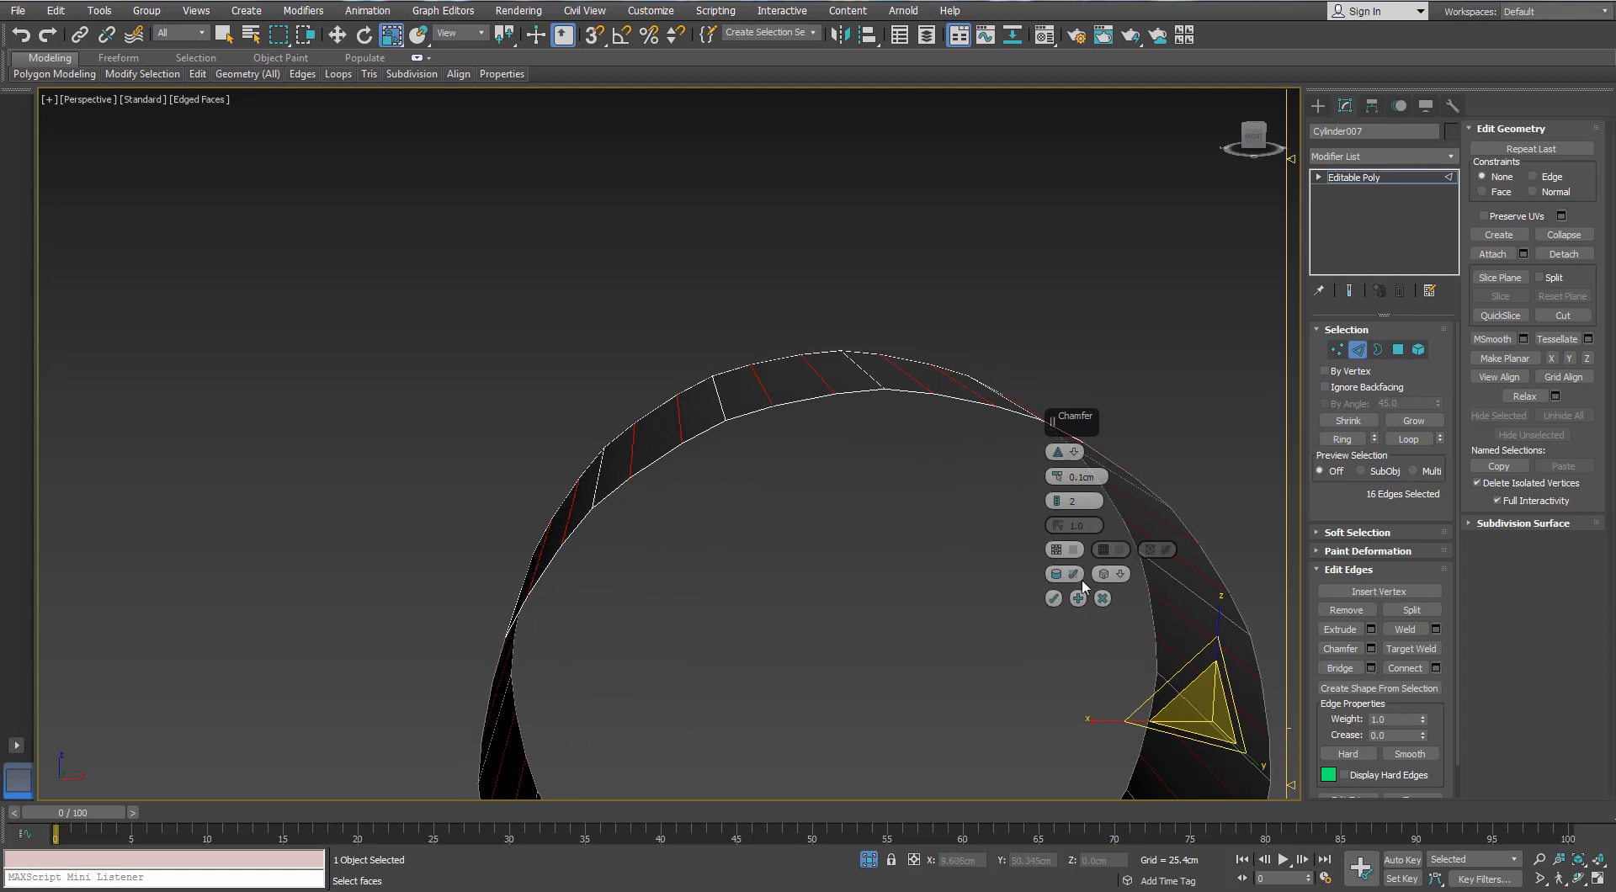
click(1102, 599)
alt+middle_drag(997, 542, 938, 526)
click(1370, 649)
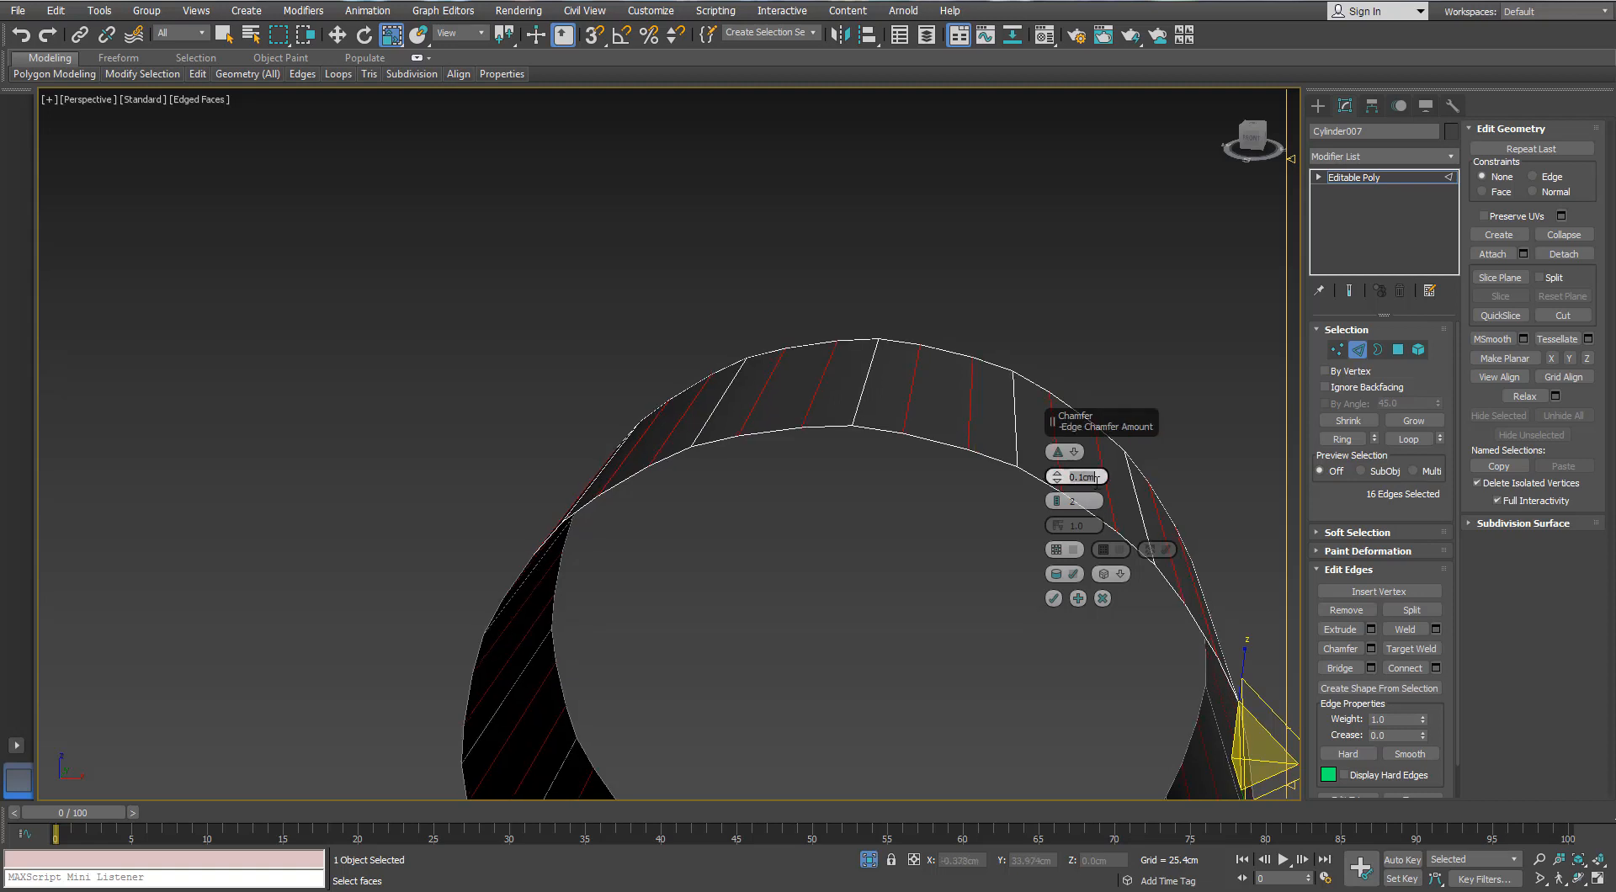
click(1053, 598)
alt+middle_drag(861, 505, 807, 530)
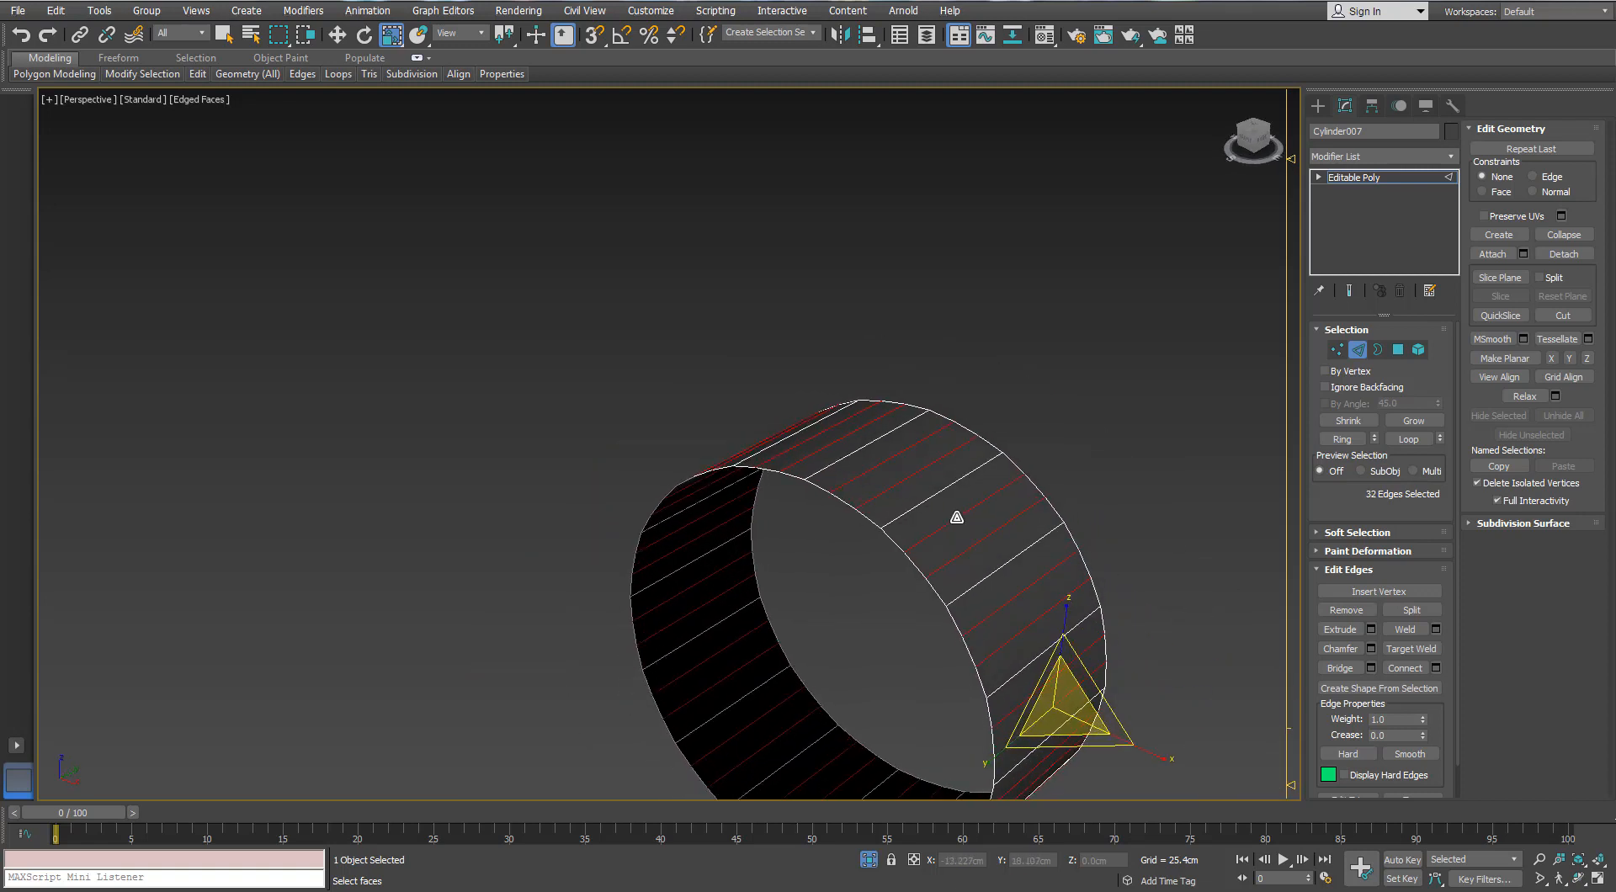
- Connect the band's cross edges with two edge loops running around it, splitting its width into three rows
key(ctrl+shift+c)
alt+middle_drag(897, 546, 934, 572)
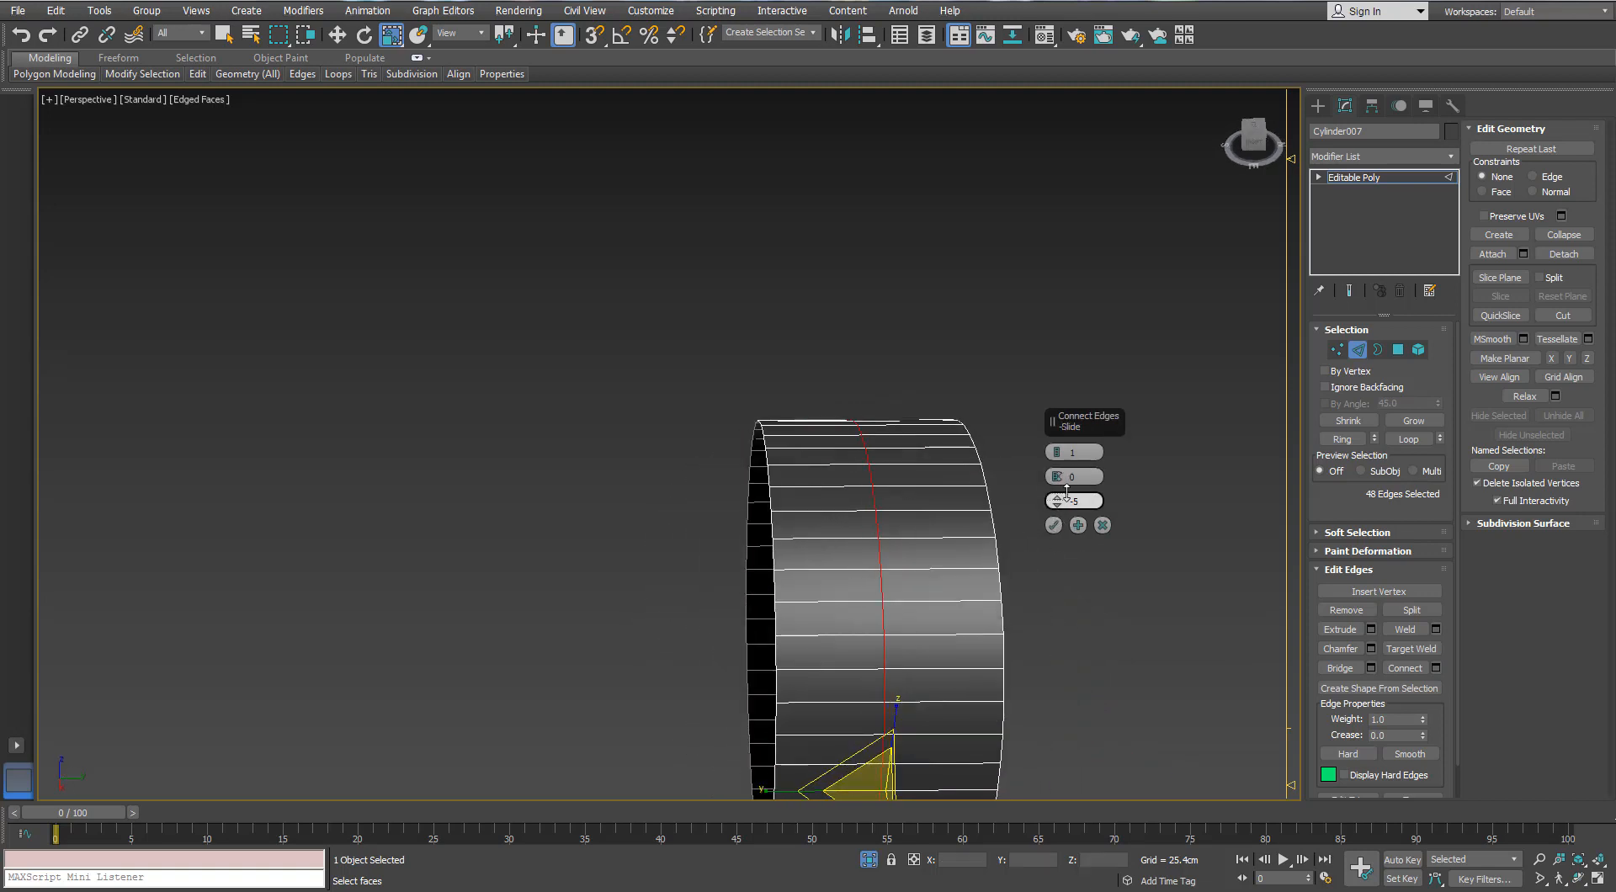
drag(1052, 499, 1285, 680)
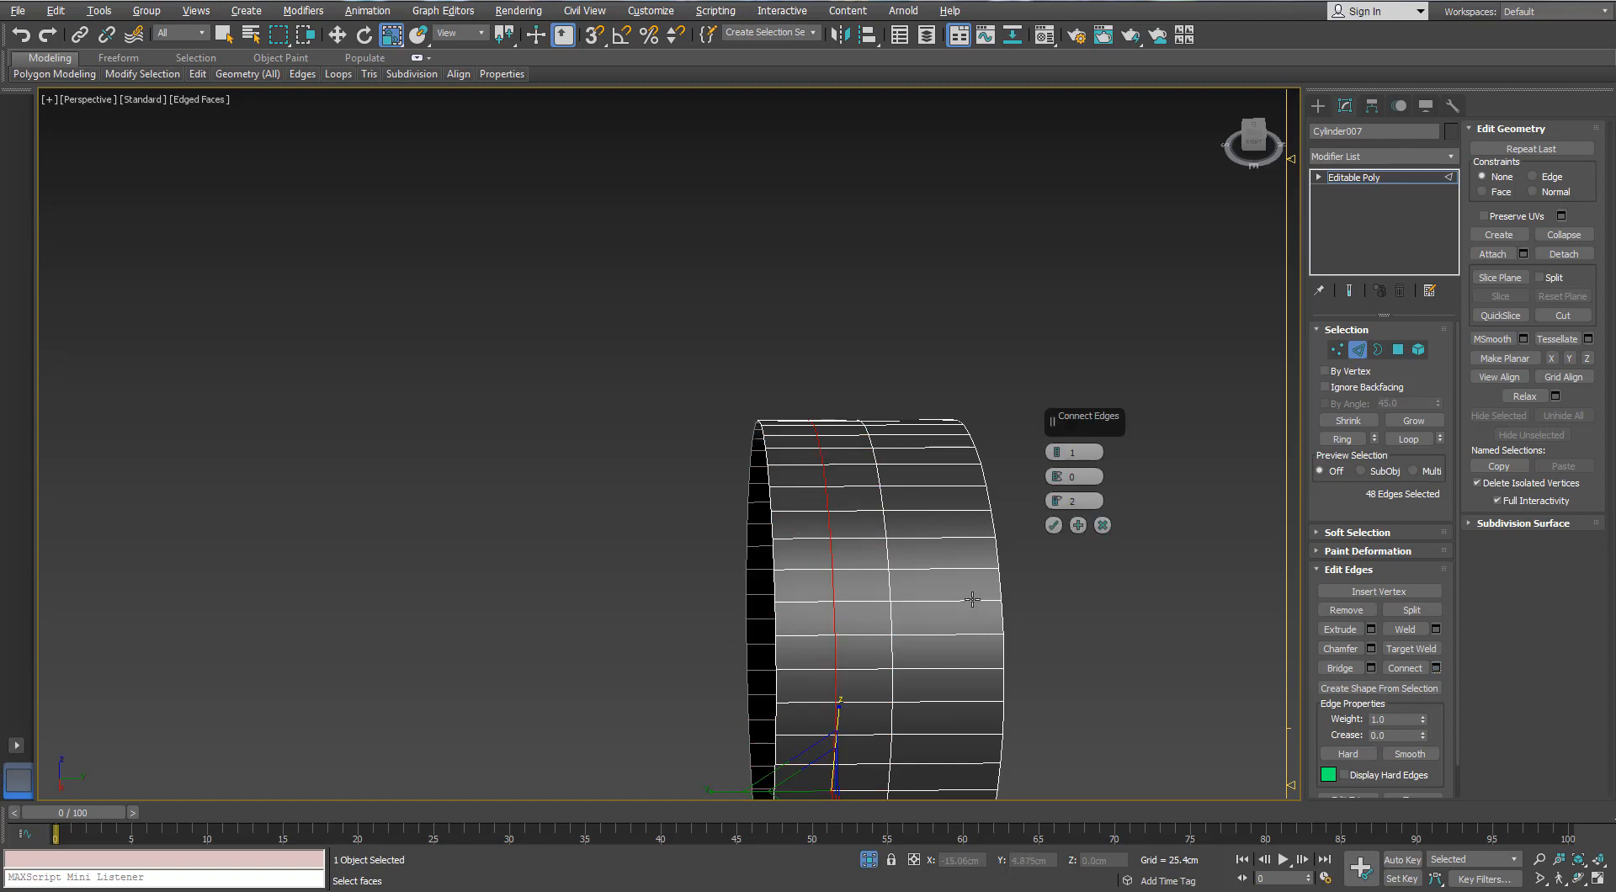
click(1053, 526)
alt+middle_drag(881, 584, 922, 589)
- Center the two new loops across the band's width and select all of its polygons
ctrl+click(1337, 349)
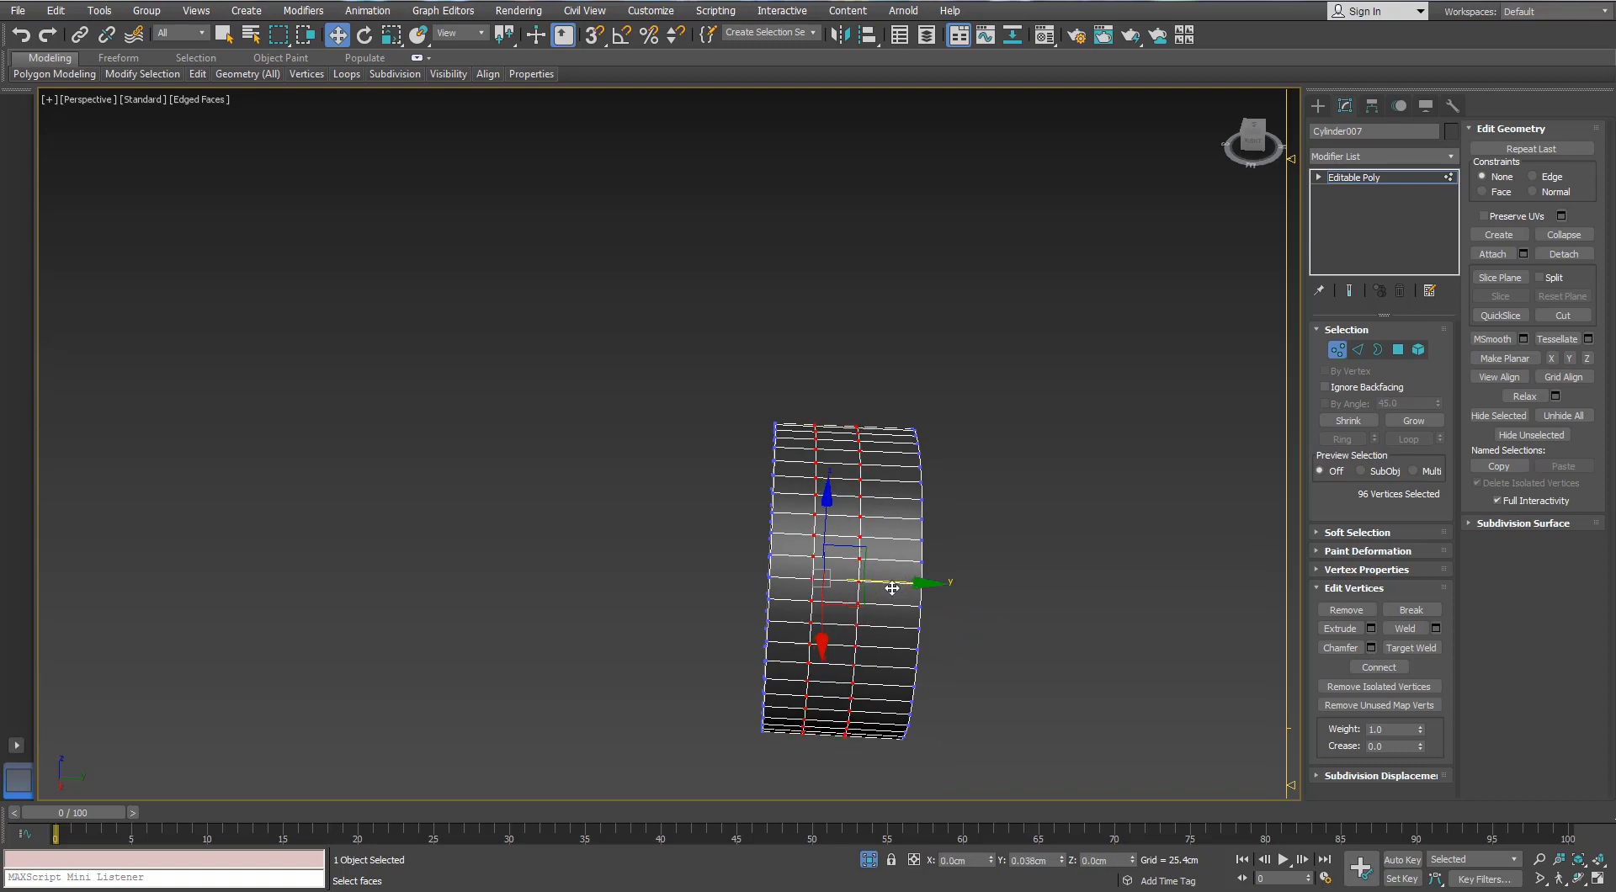
key(4)
key(ctrl+a)
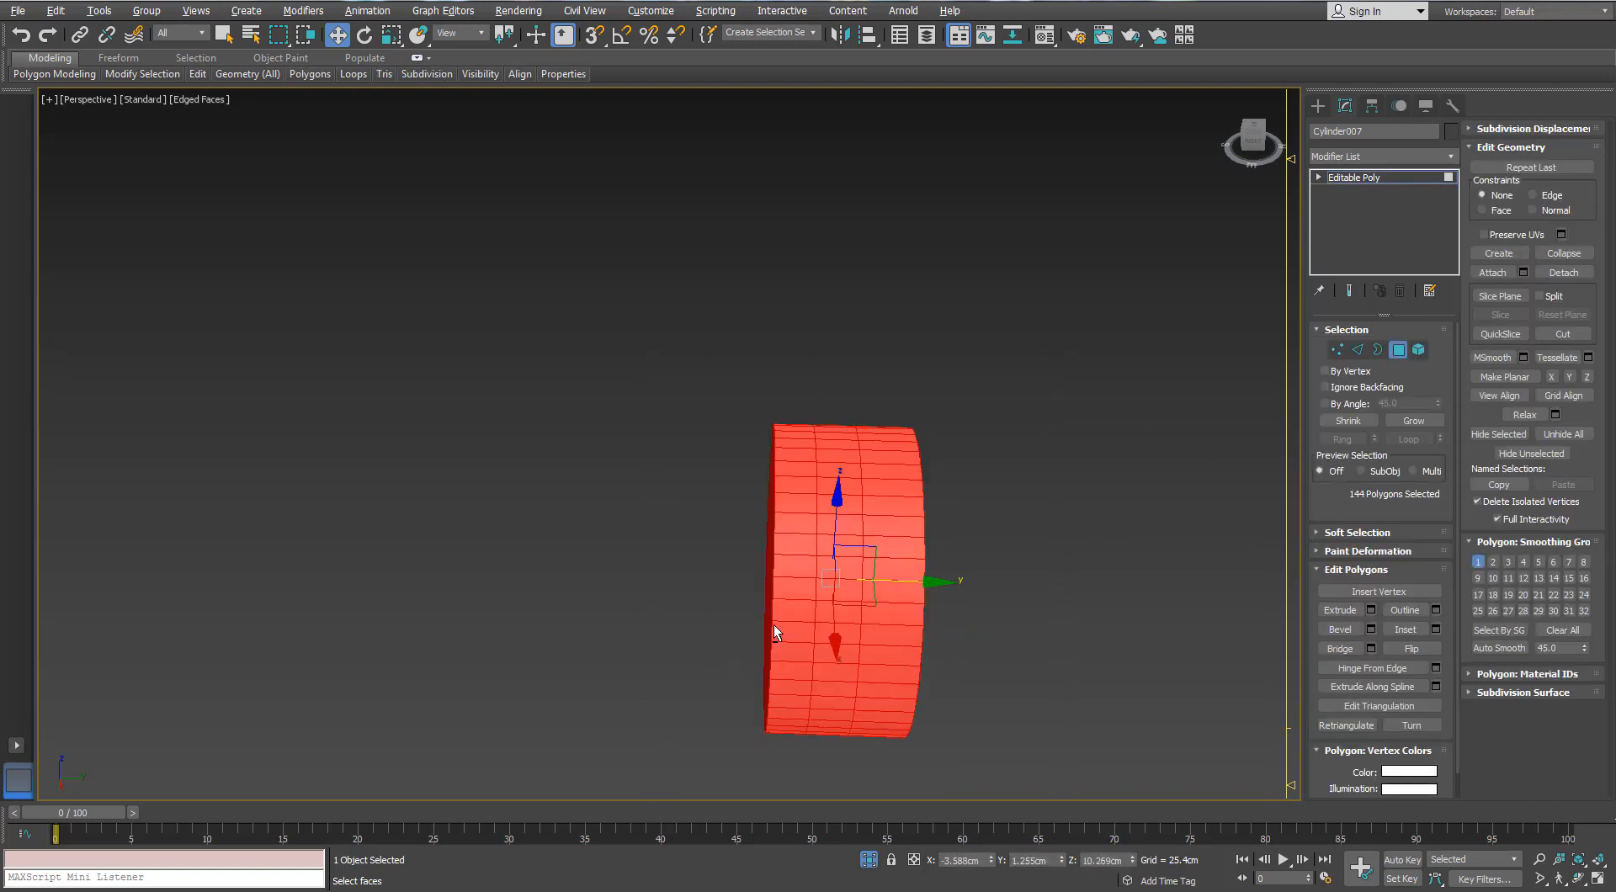
key(z)
key(shift+e)
click(1065, 452)
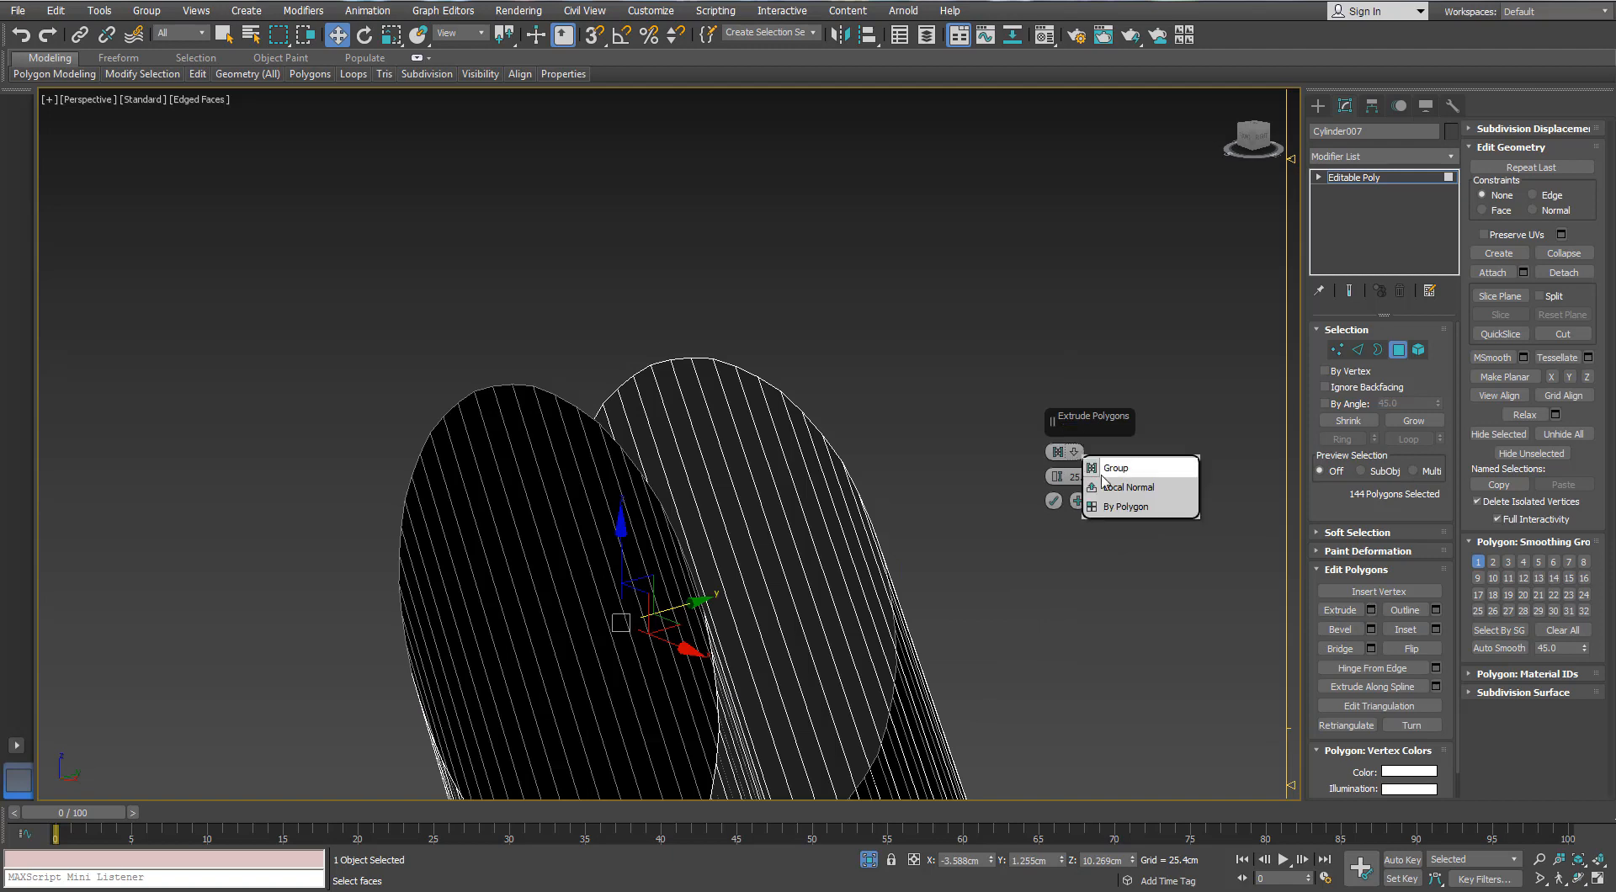
click(1091, 507)
text(0)
key(Return)
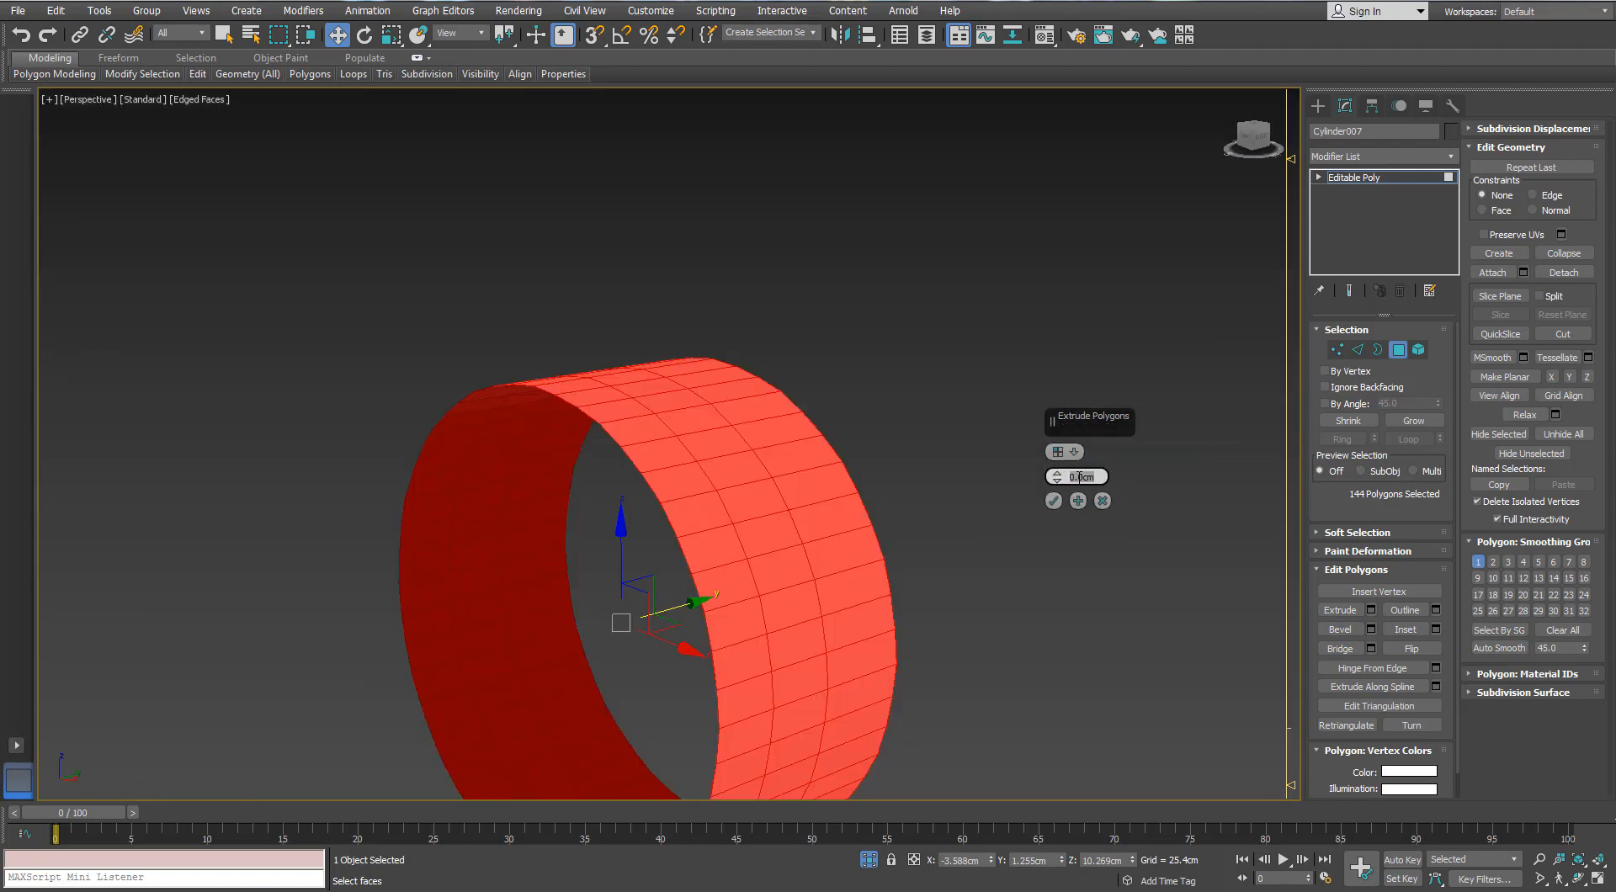
drag(1057, 477, 1057, 464)
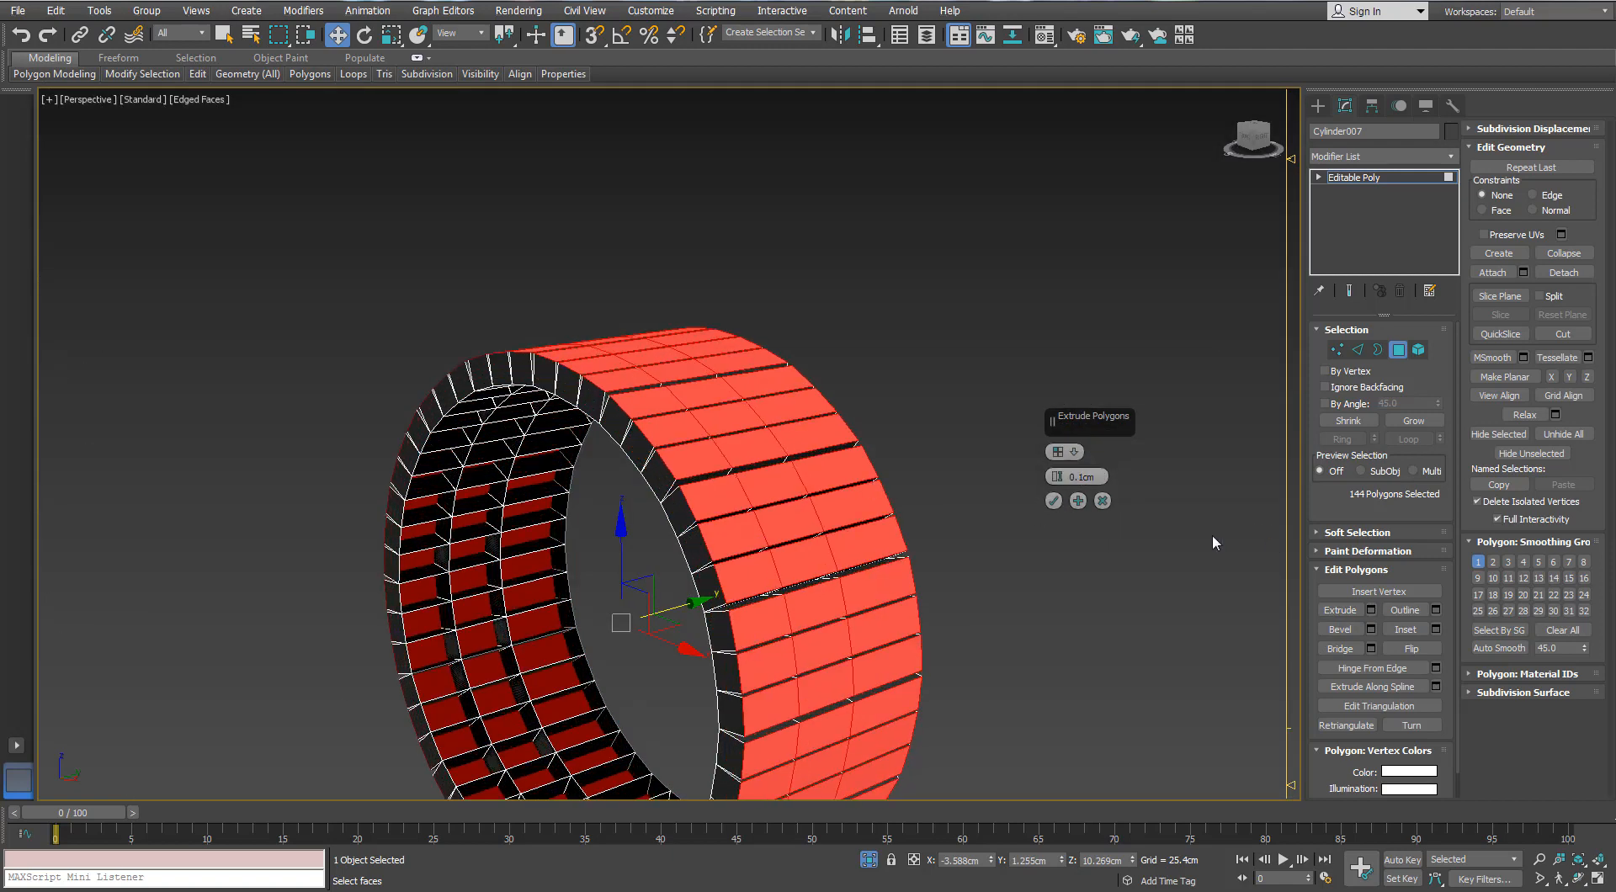
click(1105, 502)
- Set up a By Polygon bevel on all the band's polygons, with height and outline at 0 cm
click(1370, 629)
click(1065, 452)
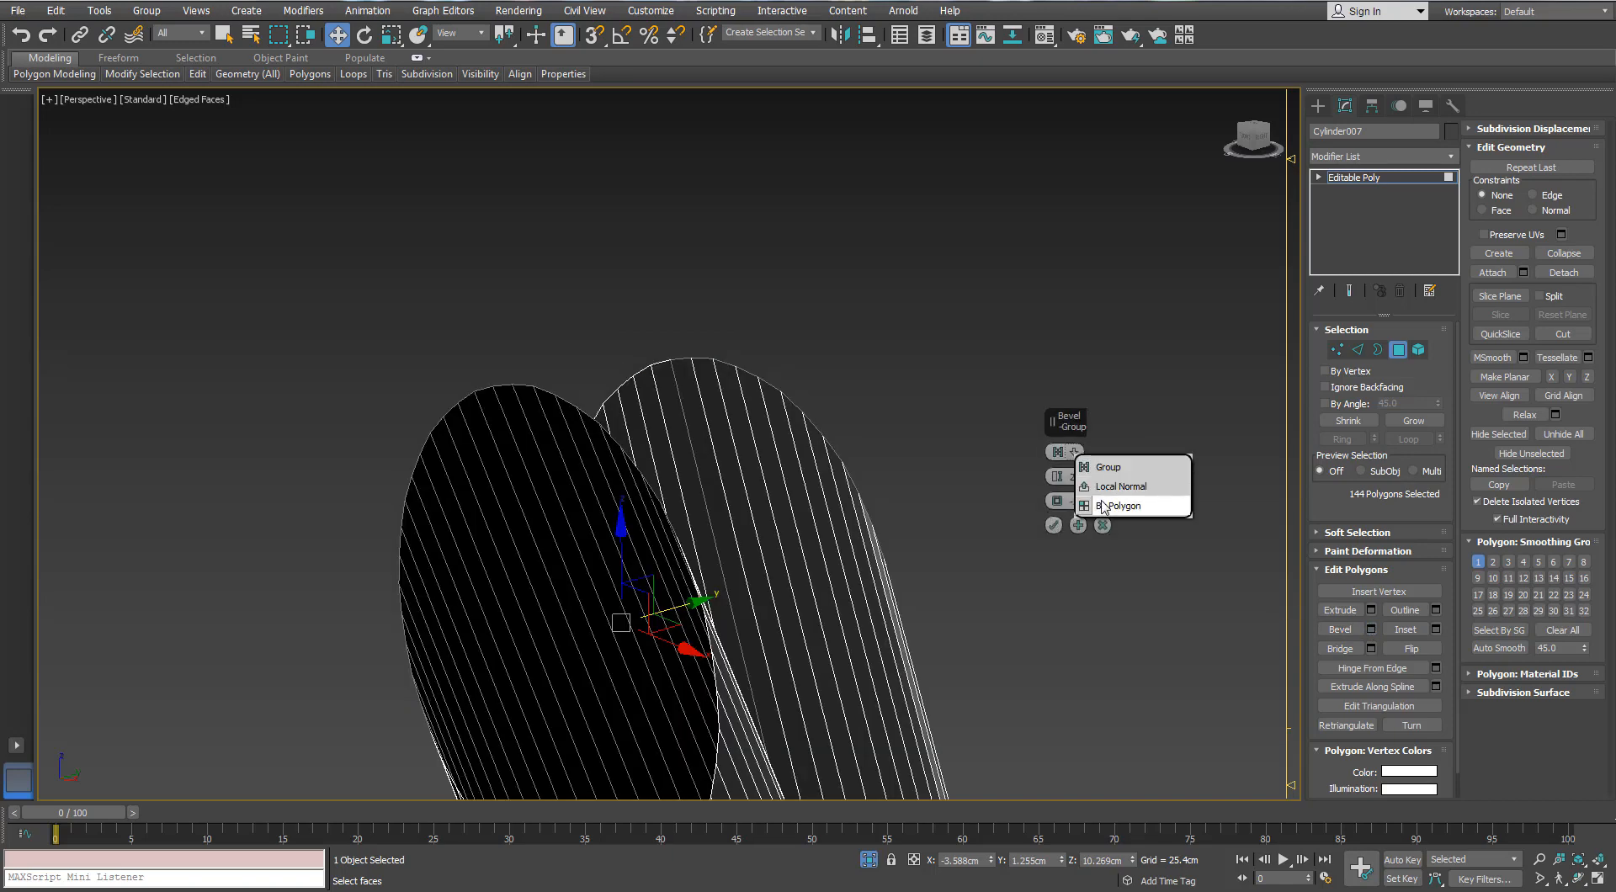
click(1094, 508)
click(1073, 476)
text(0)
key(Return)
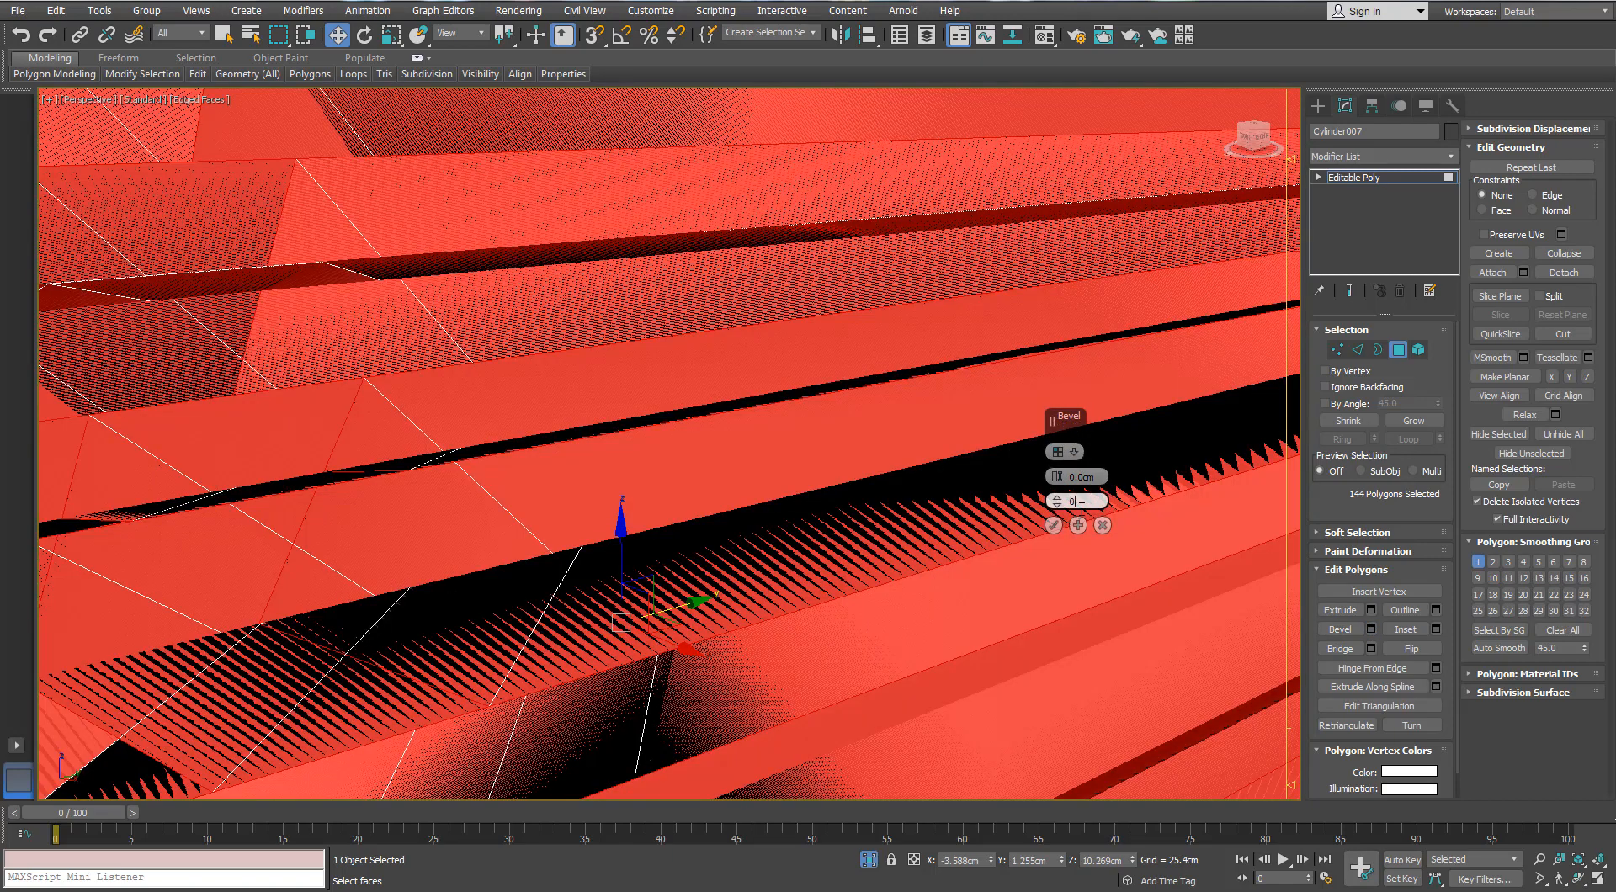
key(Return)
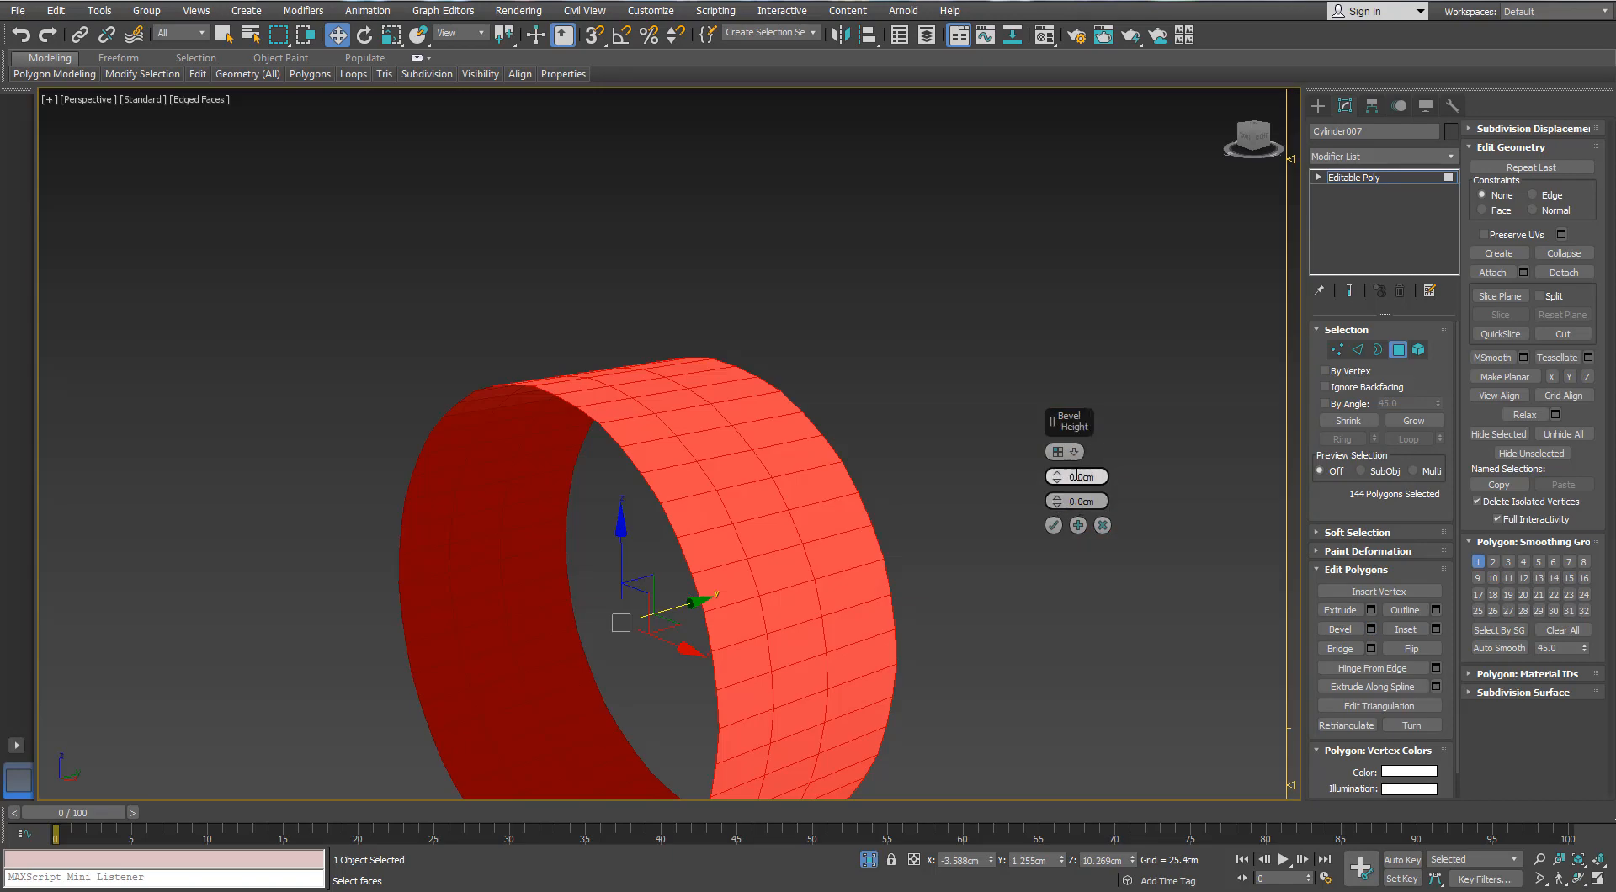
- Bevel every band polygon individually with a height of 0.035 cm and an outline of -0.025 cm to form the knurling
drag(1058, 476, 1058, 511)
scroll(885, 476, up, 3)
alt+middle_drag(783, 501, 884, 484)
scroll(640, 509, down, 4)
scroll(541, 480, up, 5)
scroll(657, 552, down, 4)
scroll(825, 540, down, 3)
scroll(742, 474, up, 4)
click(1056, 482)
alt+middle_drag(759, 407, 782, 436)
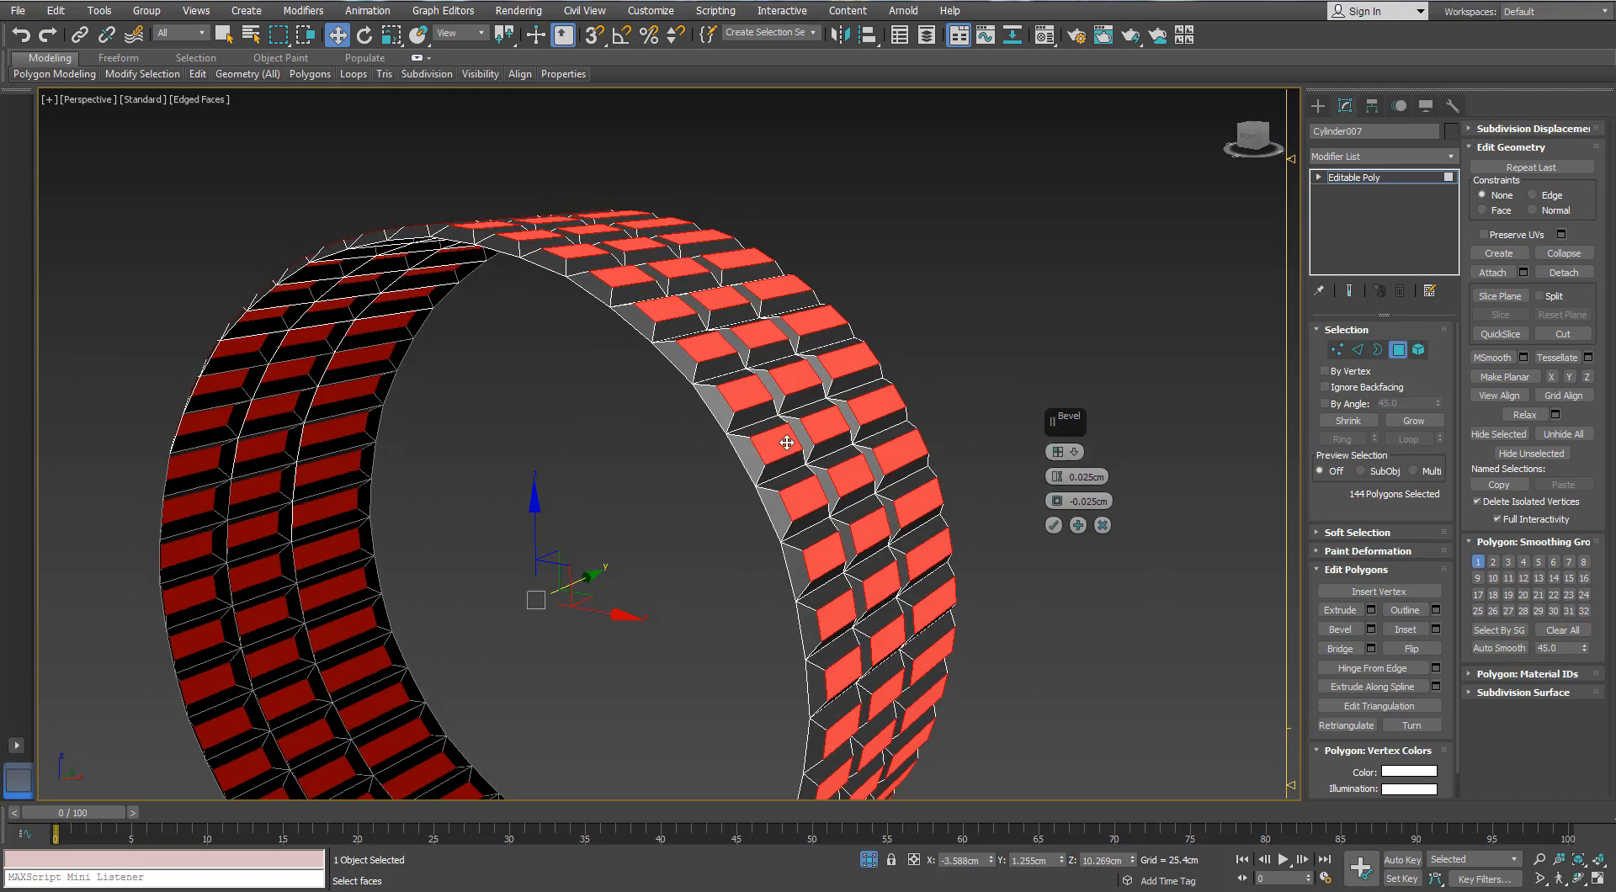
scroll(909, 509, down, 4)
alt+middle_drag(909, 509, 1077, 477)
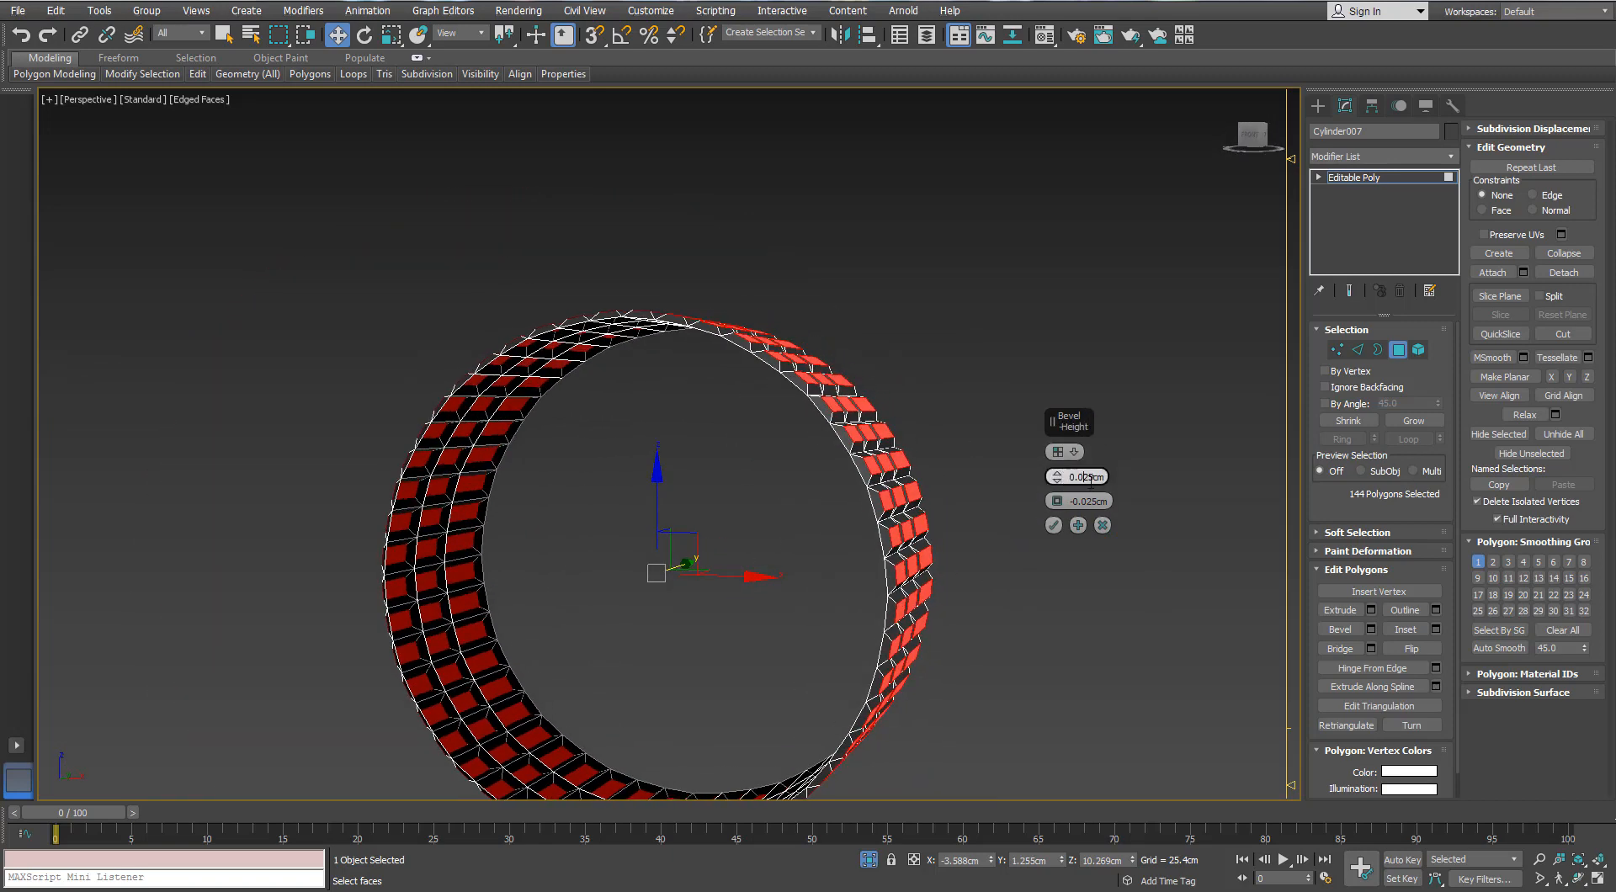
text(35)
key(Return)
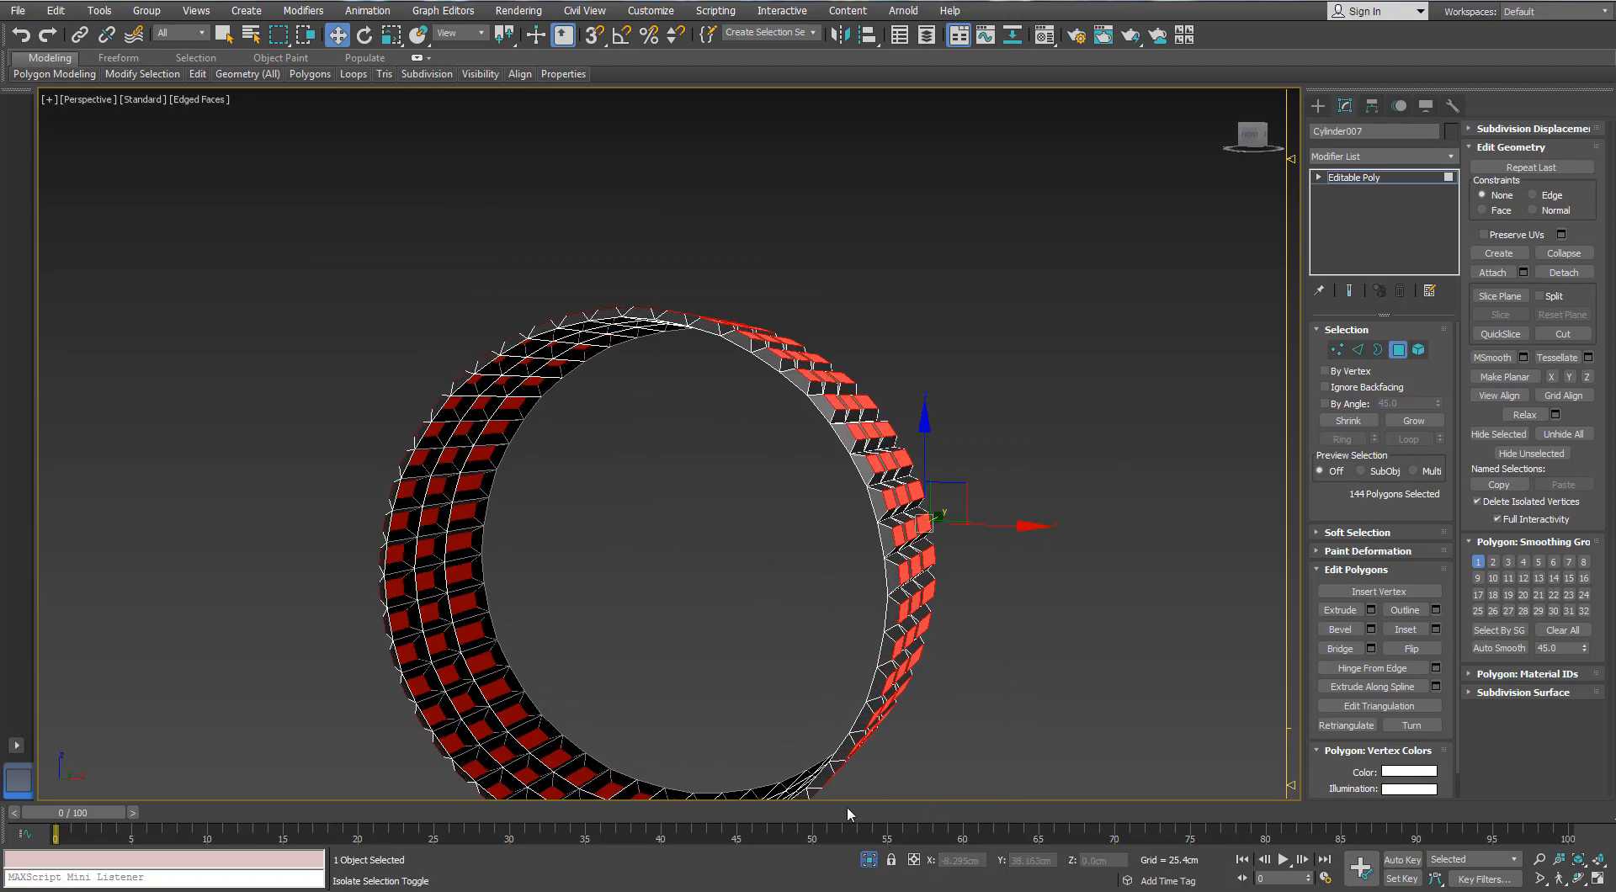
- End the isolation, check the knurled band in the assembly and leave its polygon editing
click(869, 860)
click(791, 477)
alt+middle_drag(795, 473, 908, 382)
alt+middle_drag(416, 493, 657, 394)
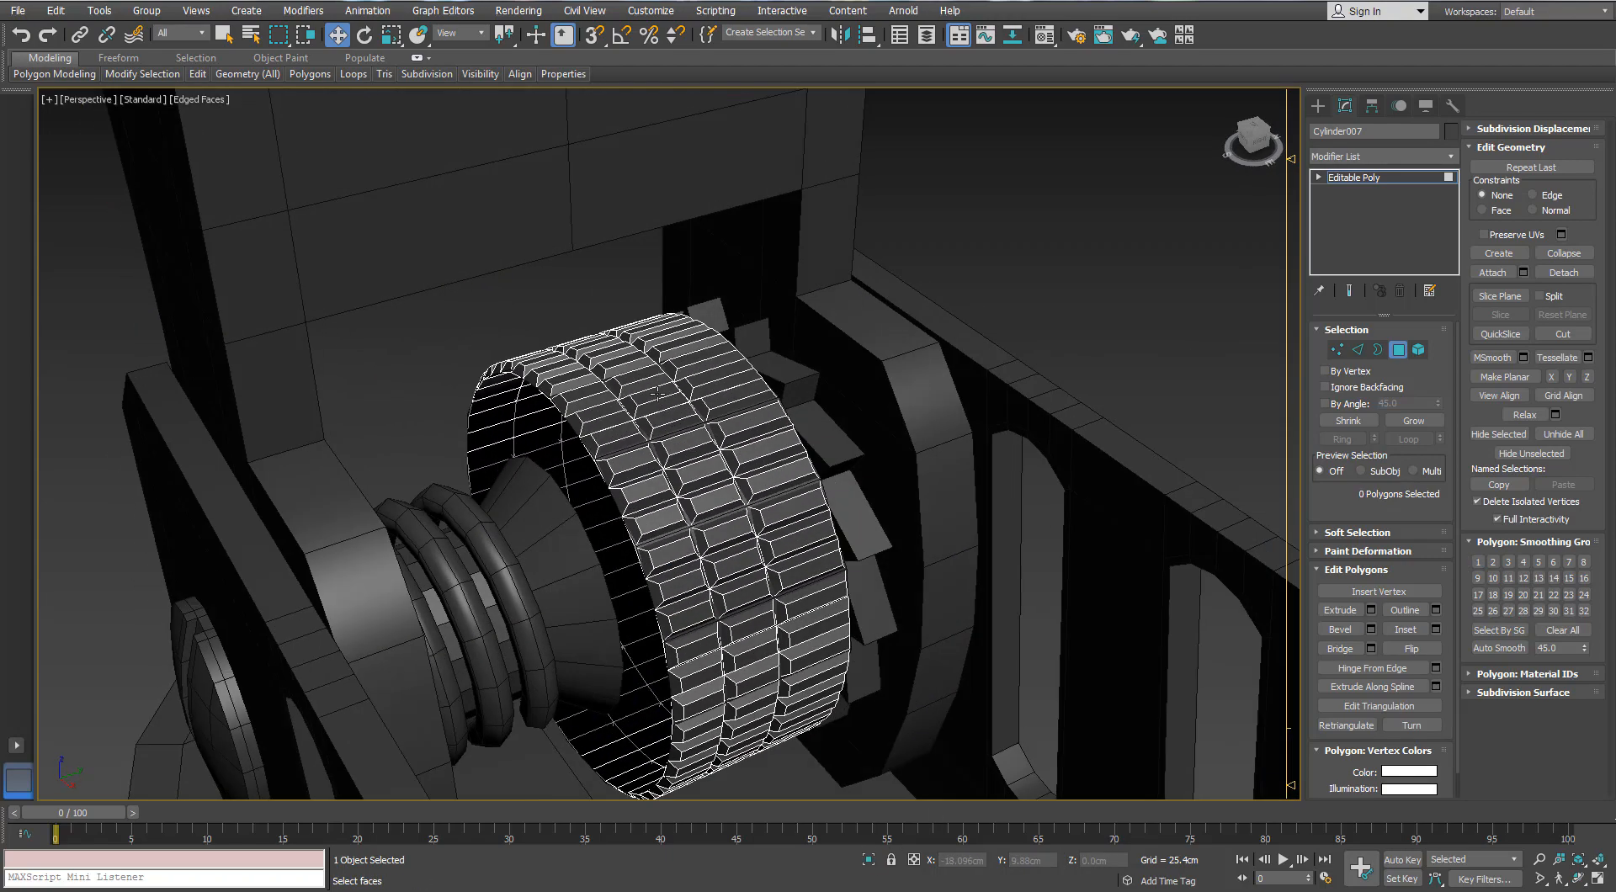
click(580, 438)
scroll(581, 437, up, 3)
click(1393, 352)
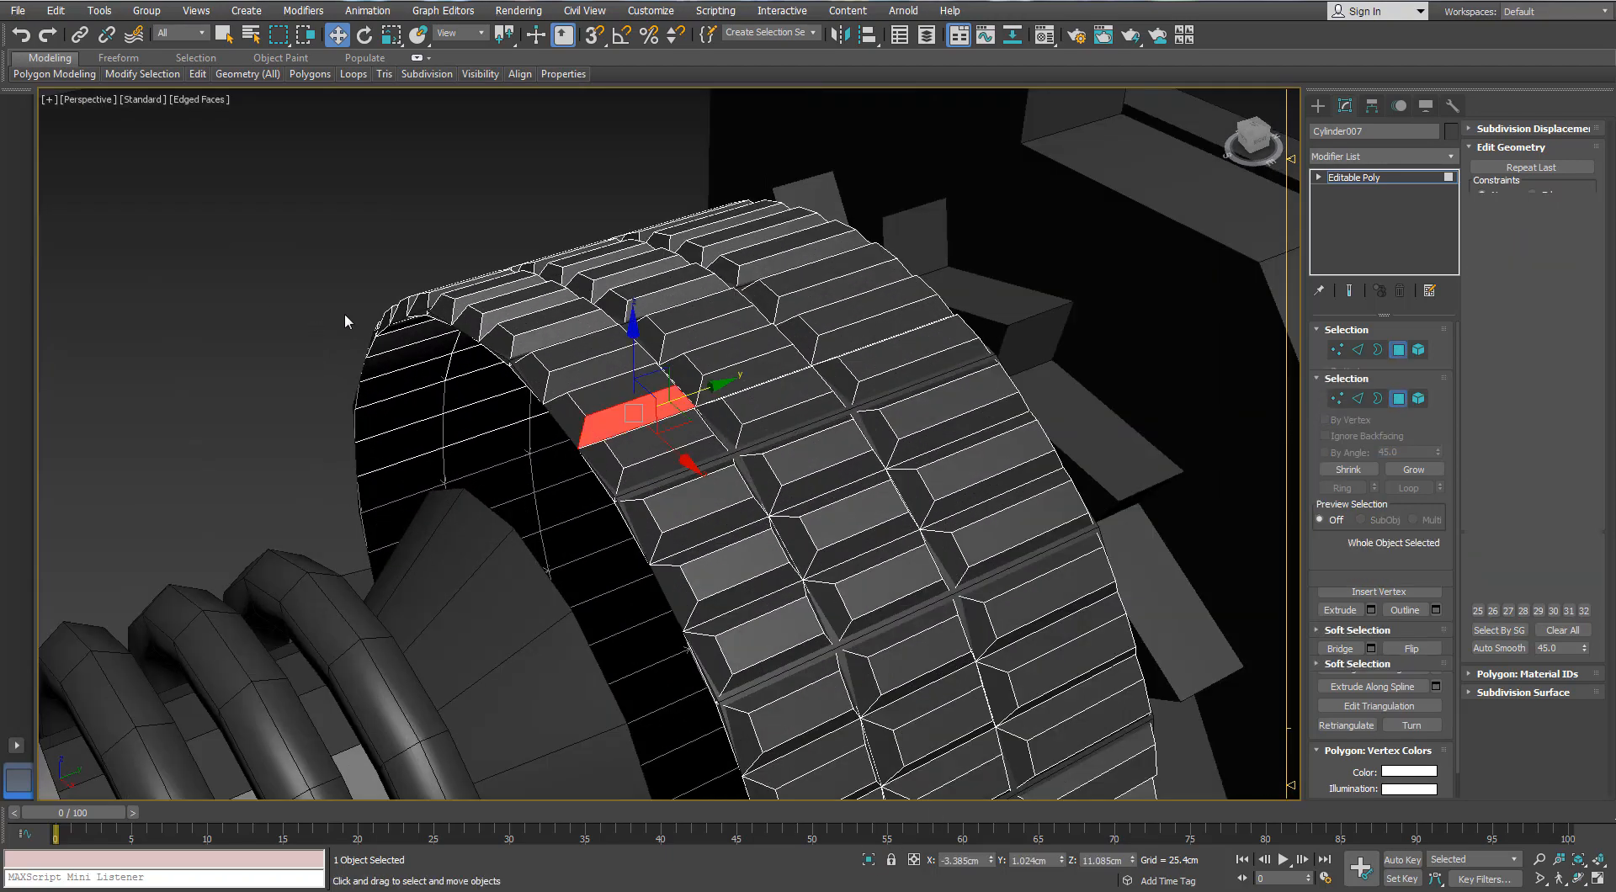
scroll(494, 318, down, 4)
drag(695, 482, 481, 279)
key(ctrl+z)
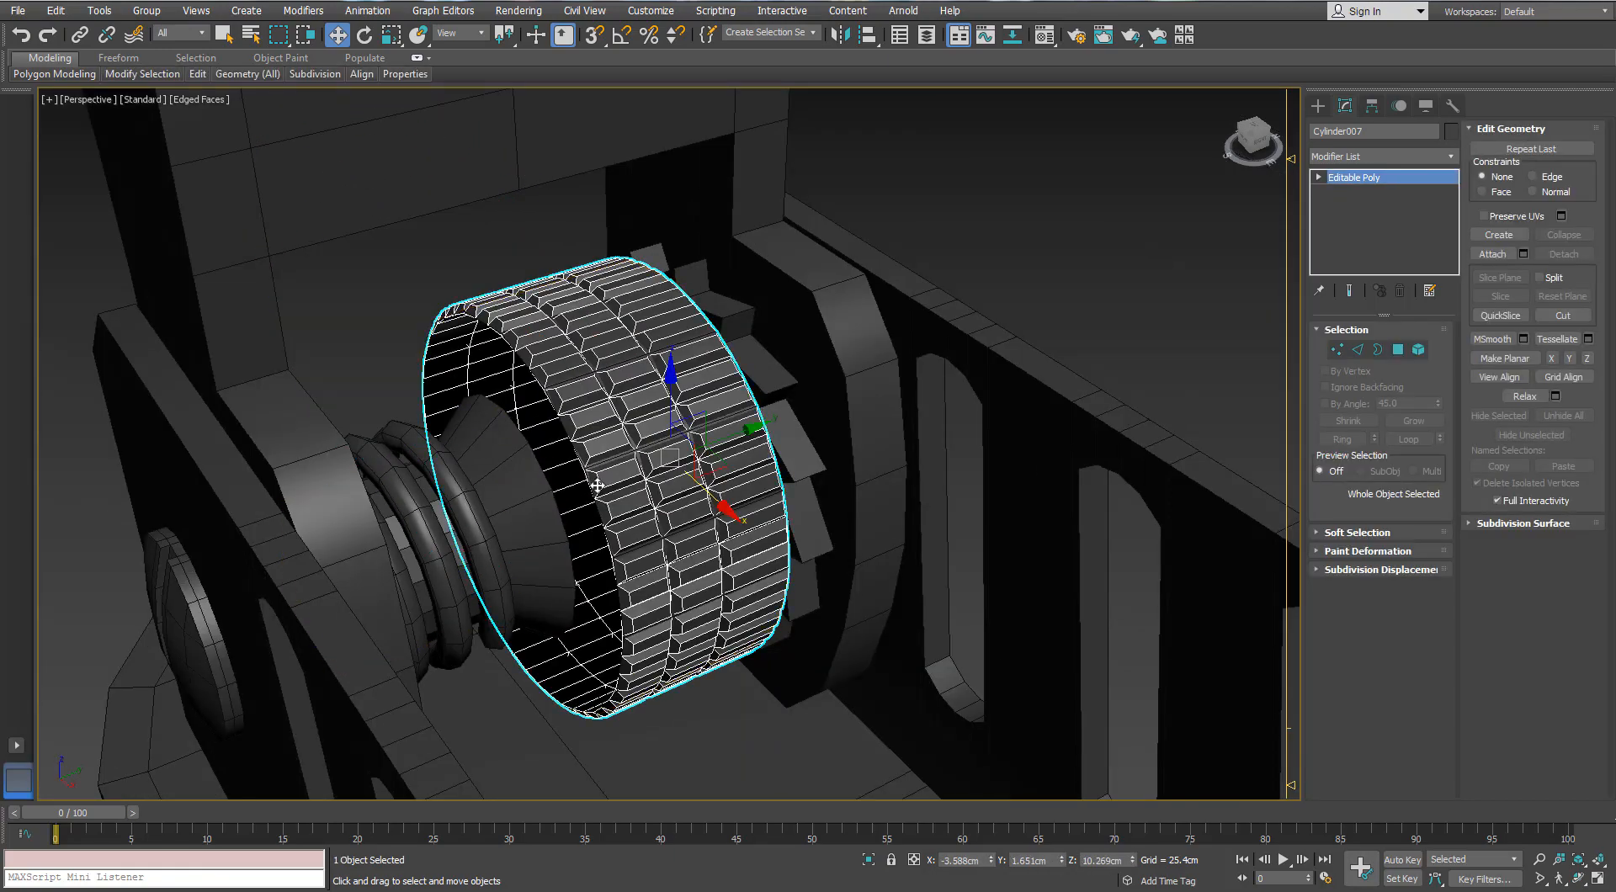
- Select the detached clone band inside the knurled striker wheel and isolate it
scroll(476, 368, up, 3)
click(471, 371)
click(444, 377)
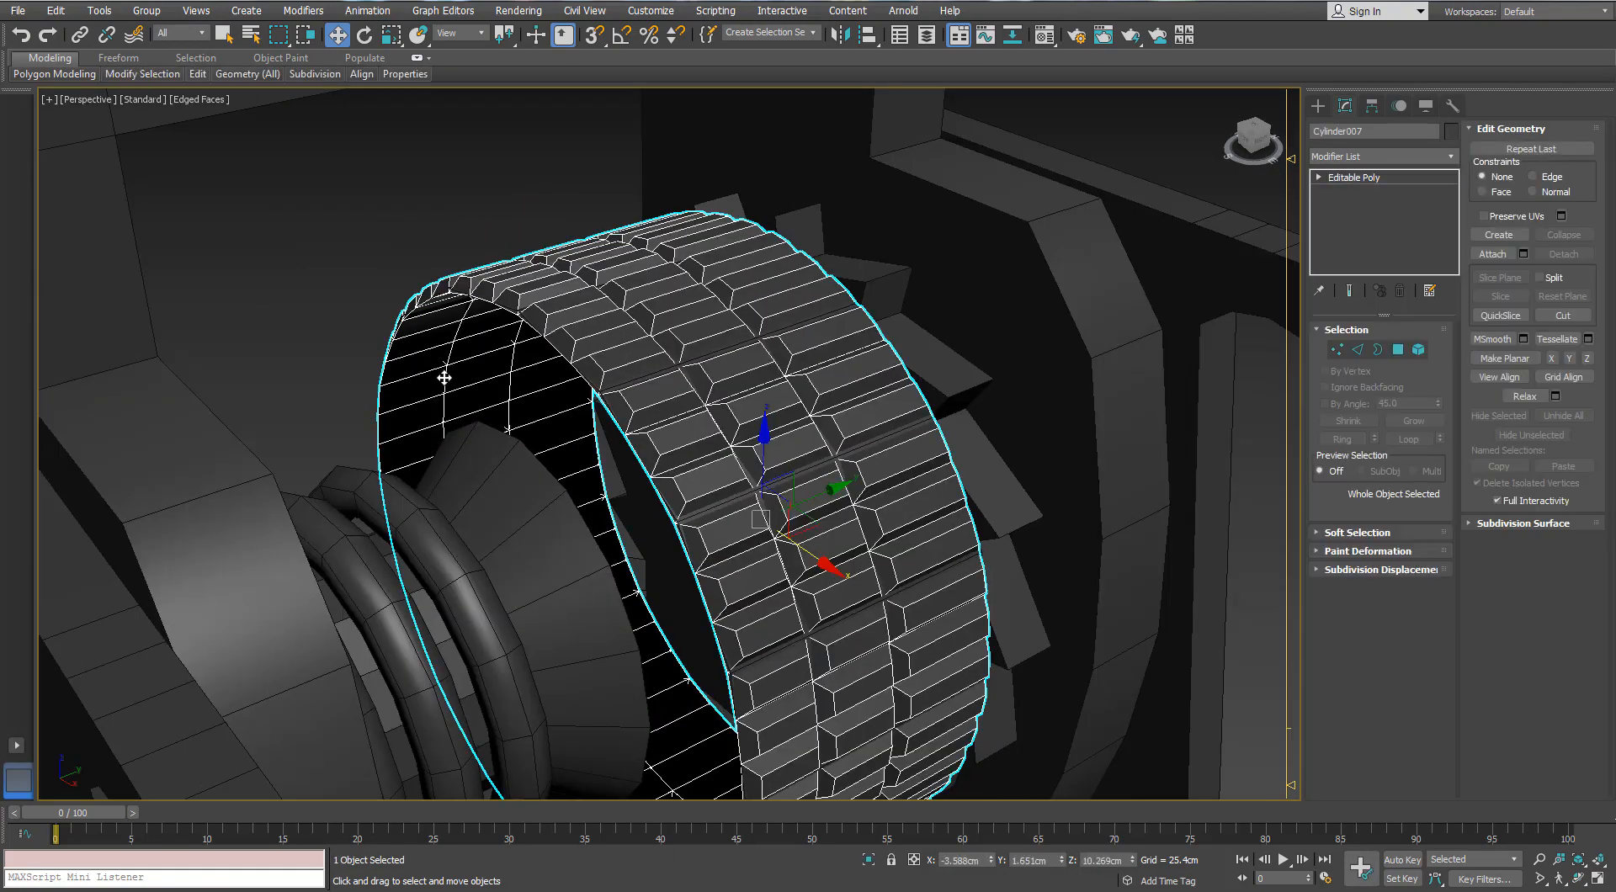
click(510, 418)
key(alt+q)
alt+middle_drag(516, 421, 552, 389)
- Extend both open borders of the clone band inward by scaling and collapse them to center points, closing the ends
key(3)
click(722, 335)
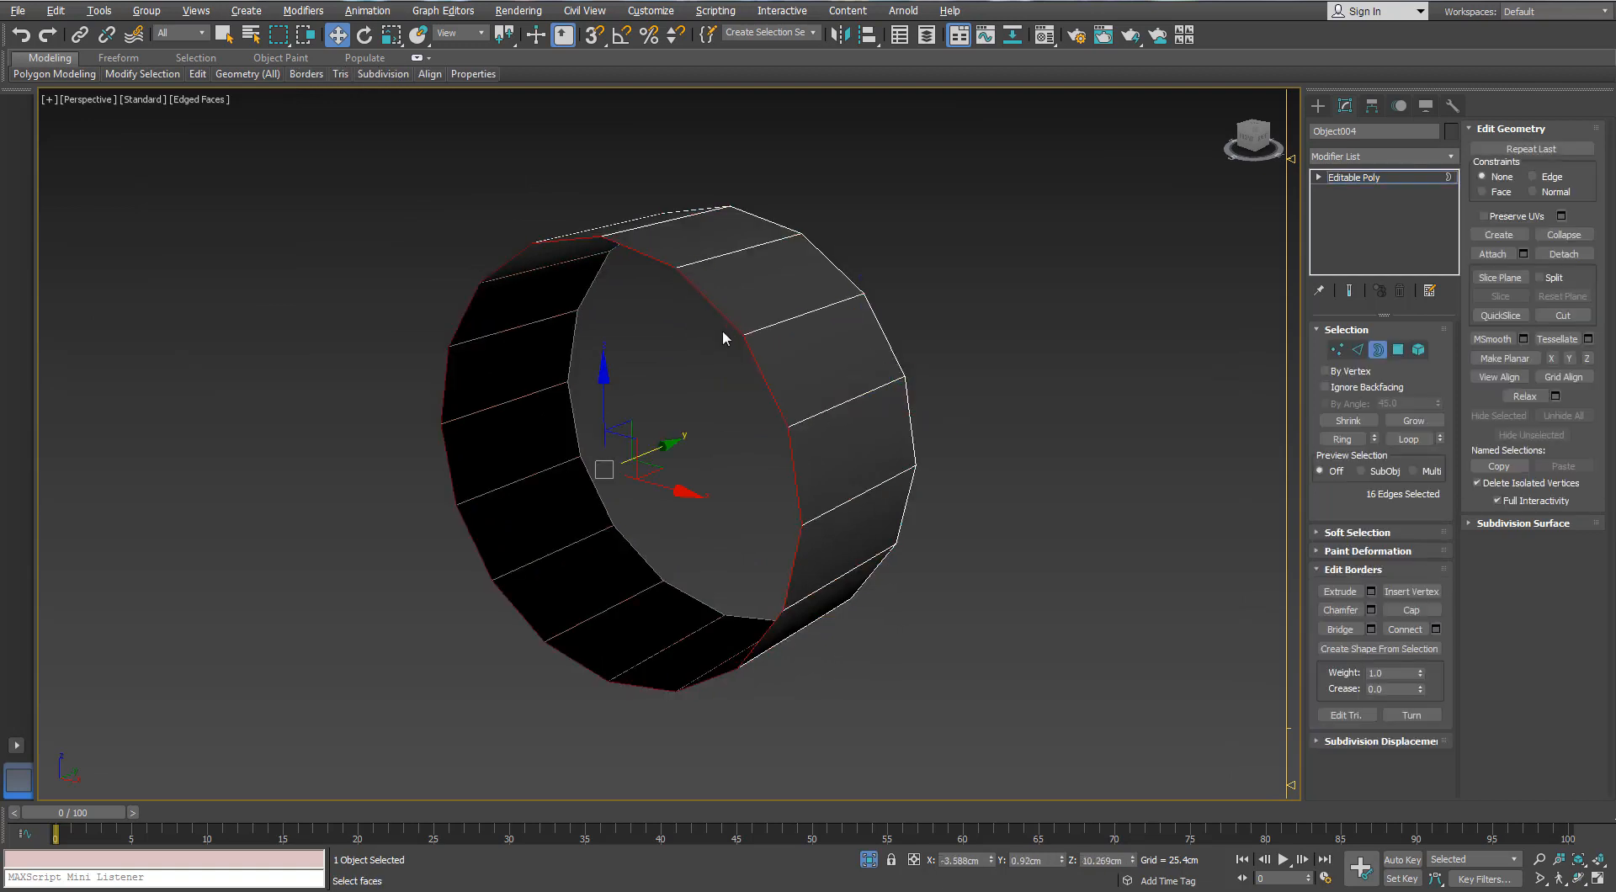
key(ctrl+a)
key(r)
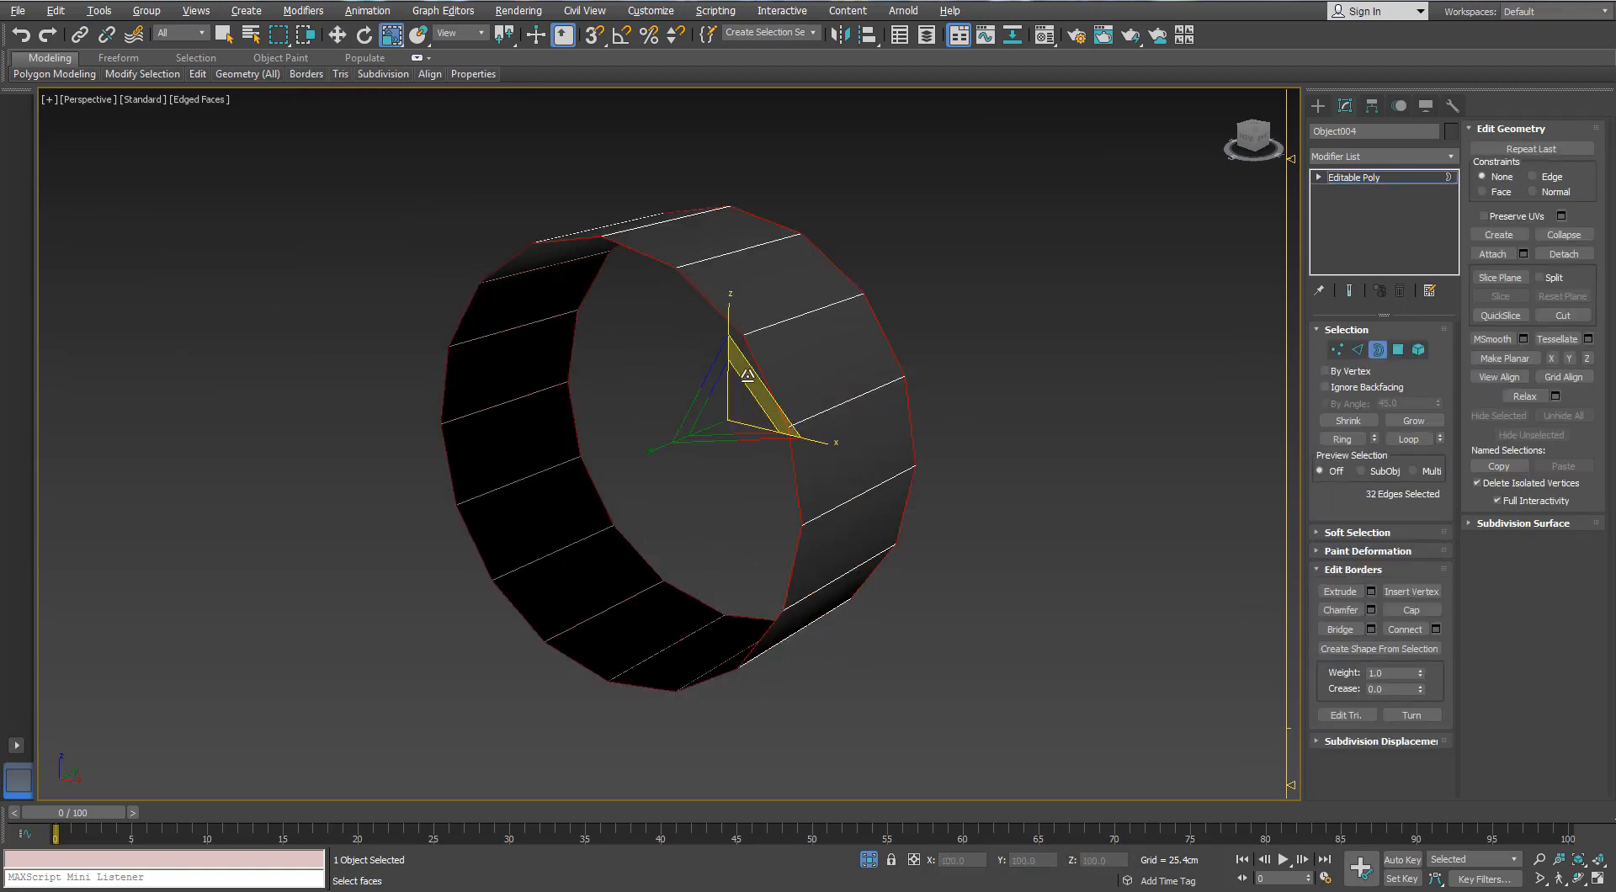
alt+middle_drag(750, 376, 704, 360)
right_click(691, 356)
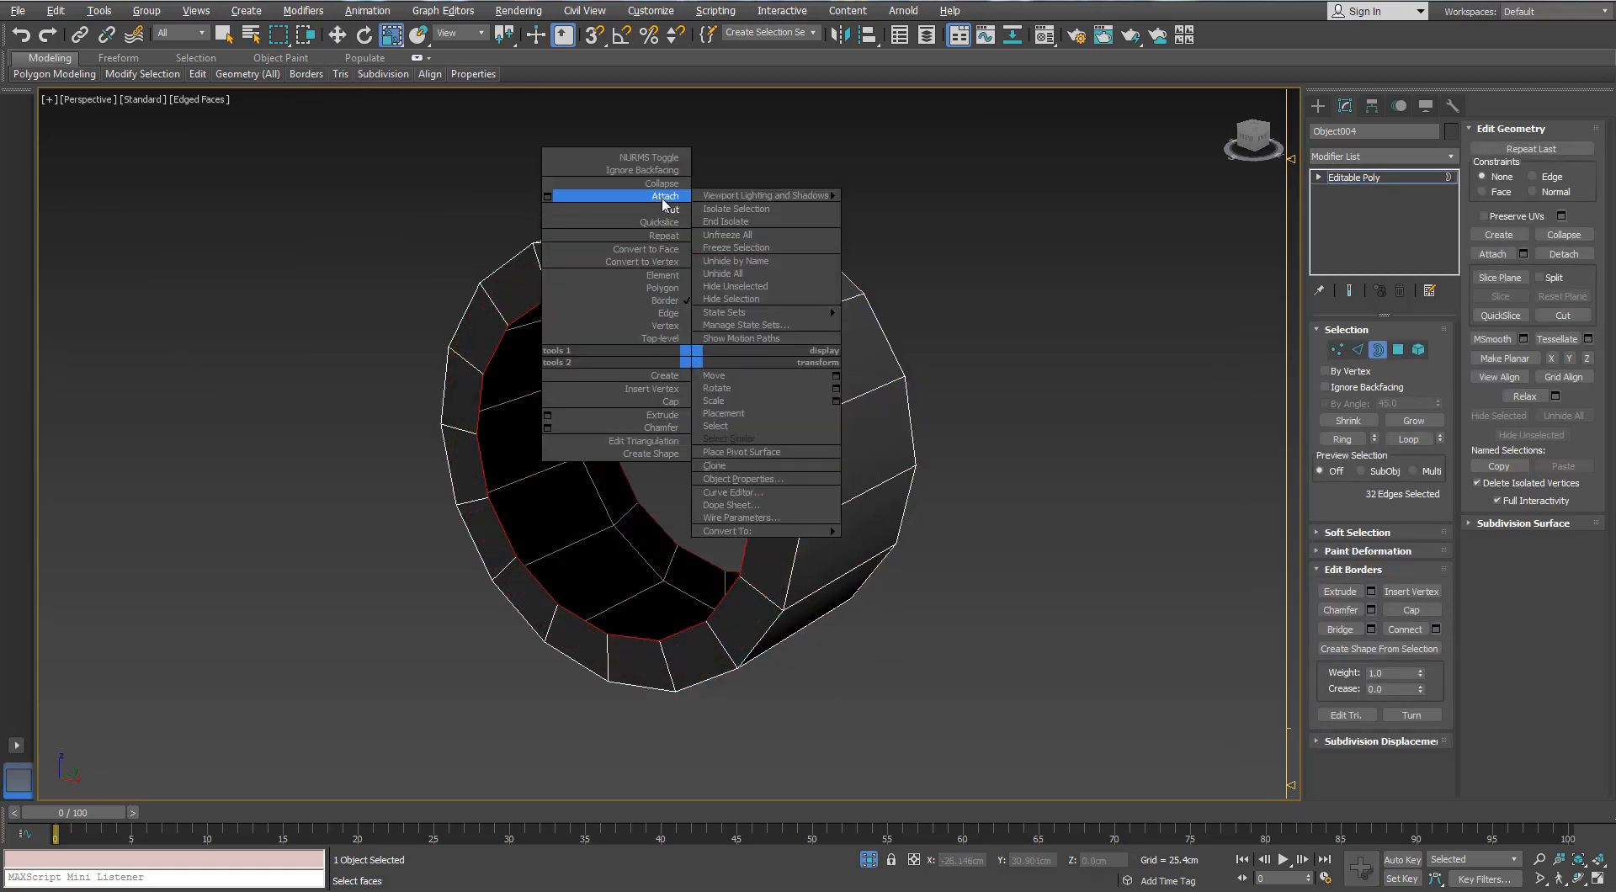
click(671, 183)
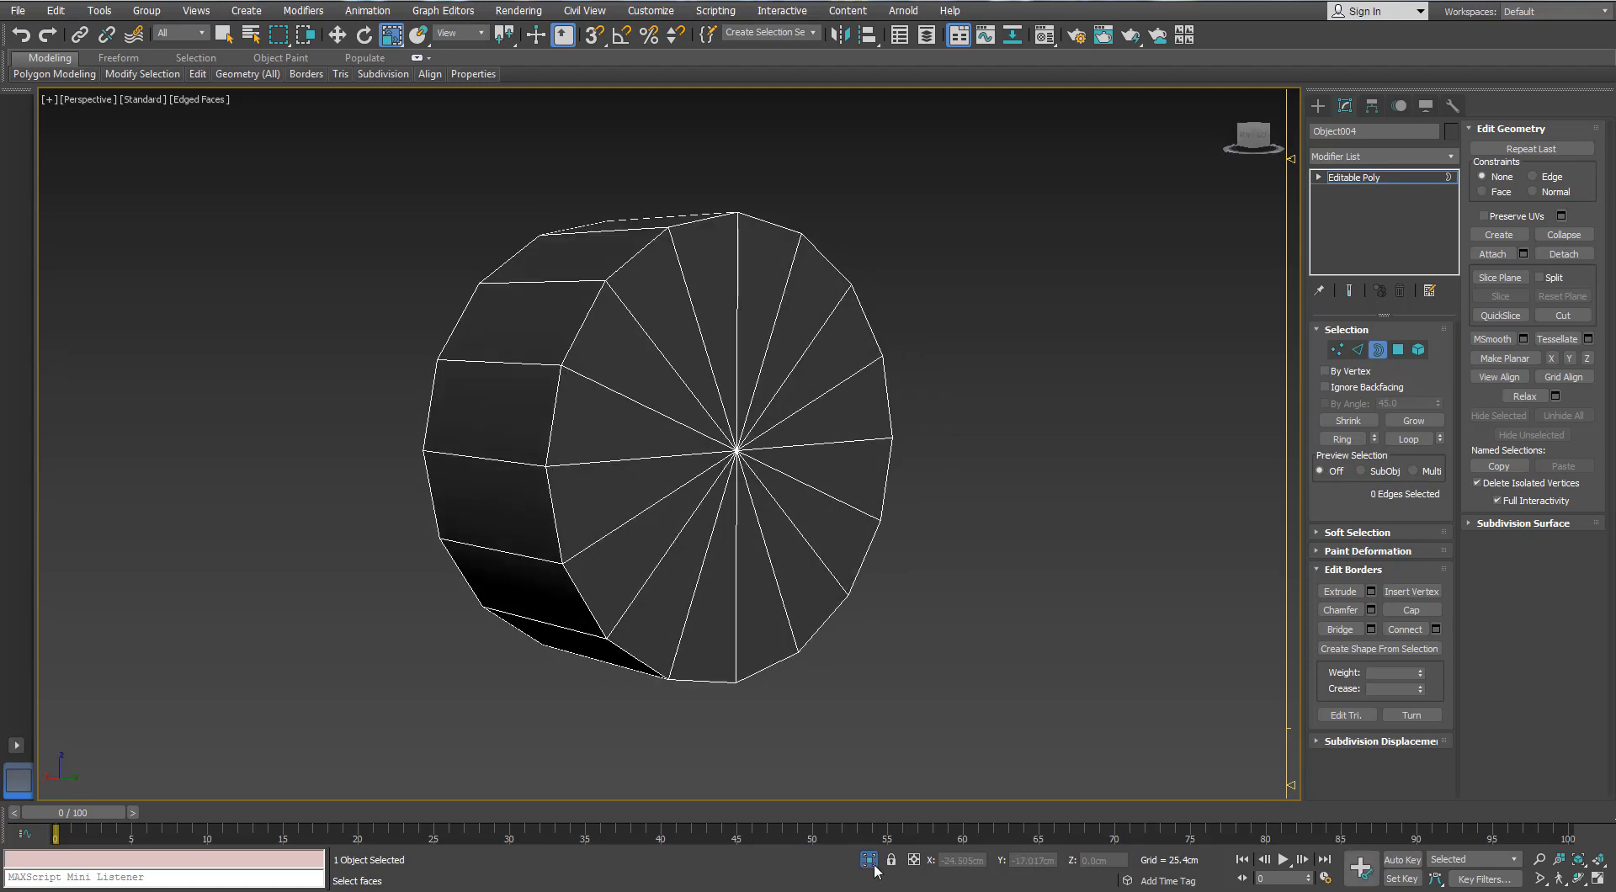
- Bring back the rest of the lighter, leave border editing and deselect the inner wheel
key(alt+q)
scroll(493, 517, down, 3)
click(1378, 350)
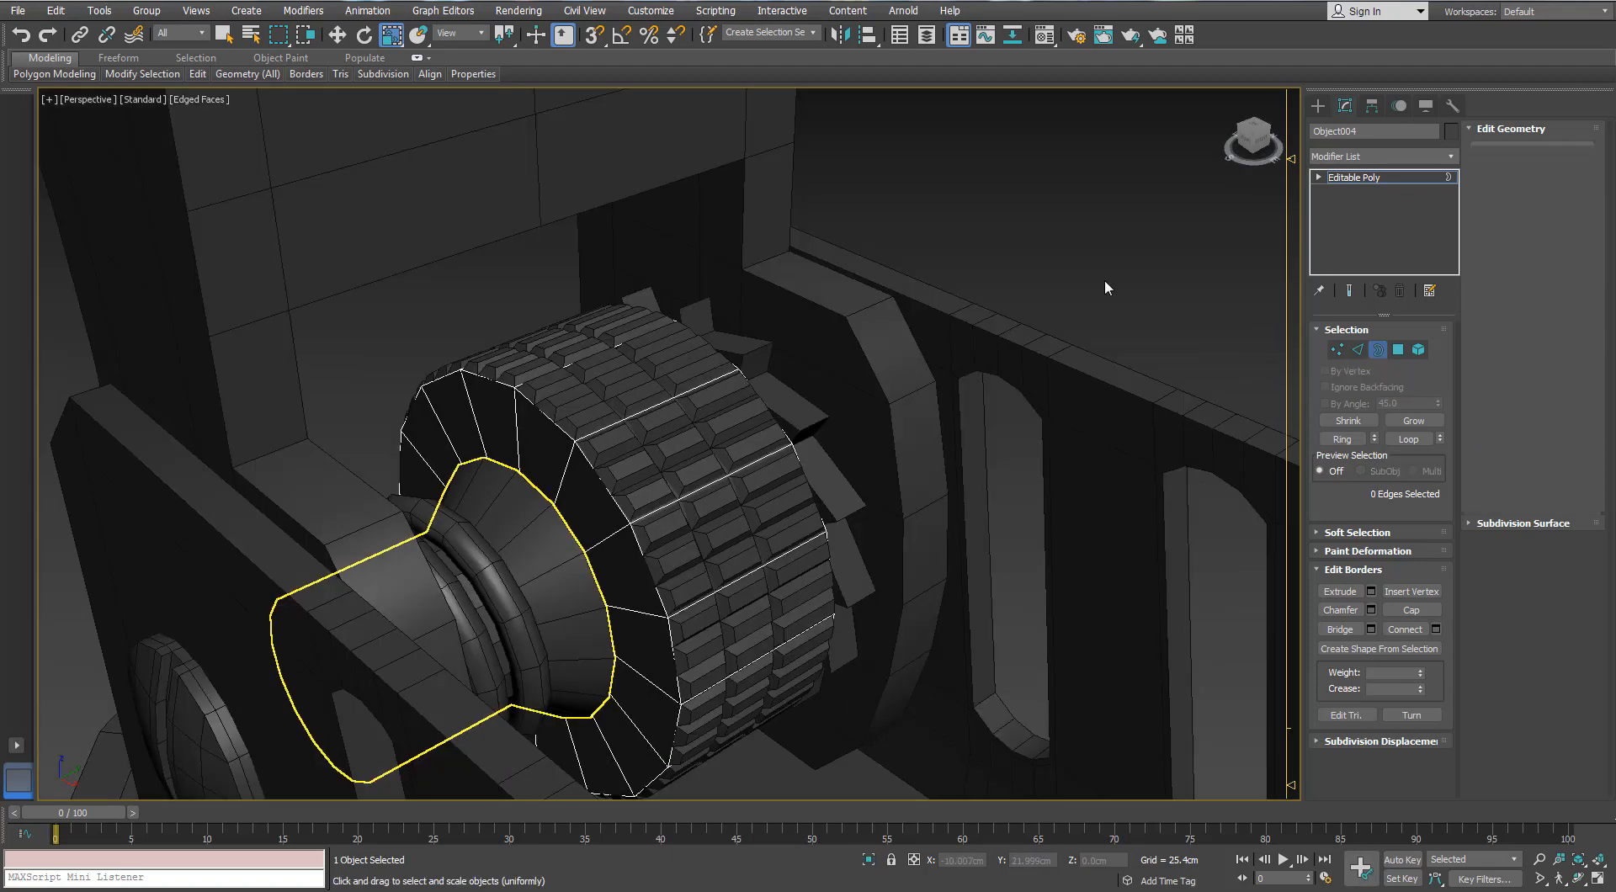
click(1104, 279)
- Examine the striker wheel in its housing and the proportions of the whole lighter
middle_drag(974, 308, 1169, 265)
scroll(1169, 265, down, 3)
scroll(806, 492, down, 3)
middle_drag(807, 492, 829, 325)
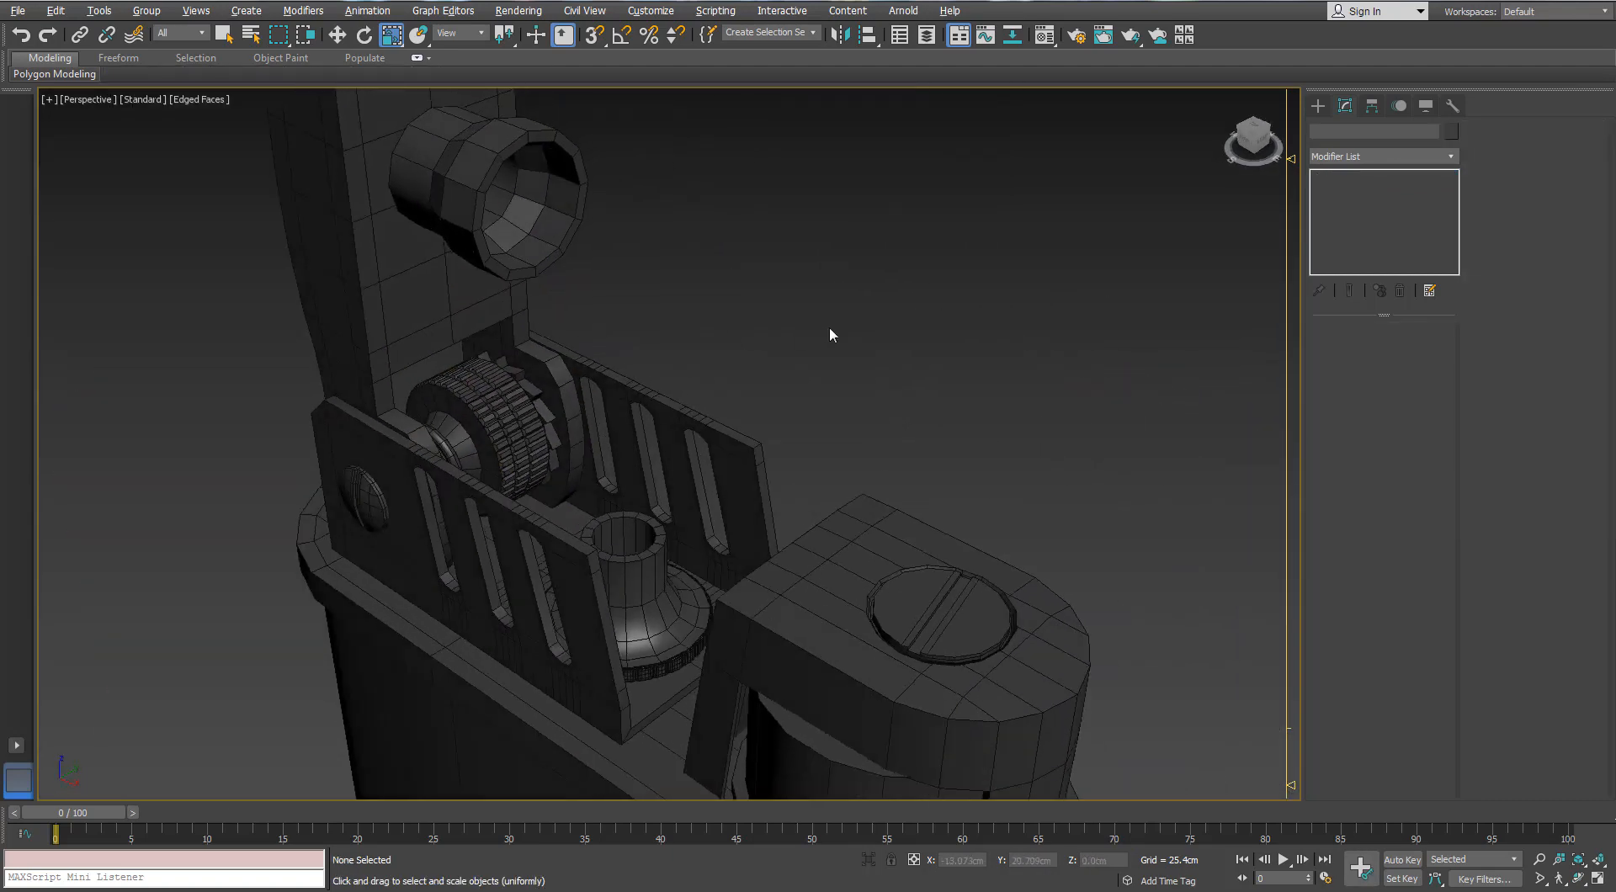
scroll(995, 454, down, 3)
scroll(995, 454, down, 3)
middle_drag(952, 443, 732, 444)
scroll(732, 444, up, 2)
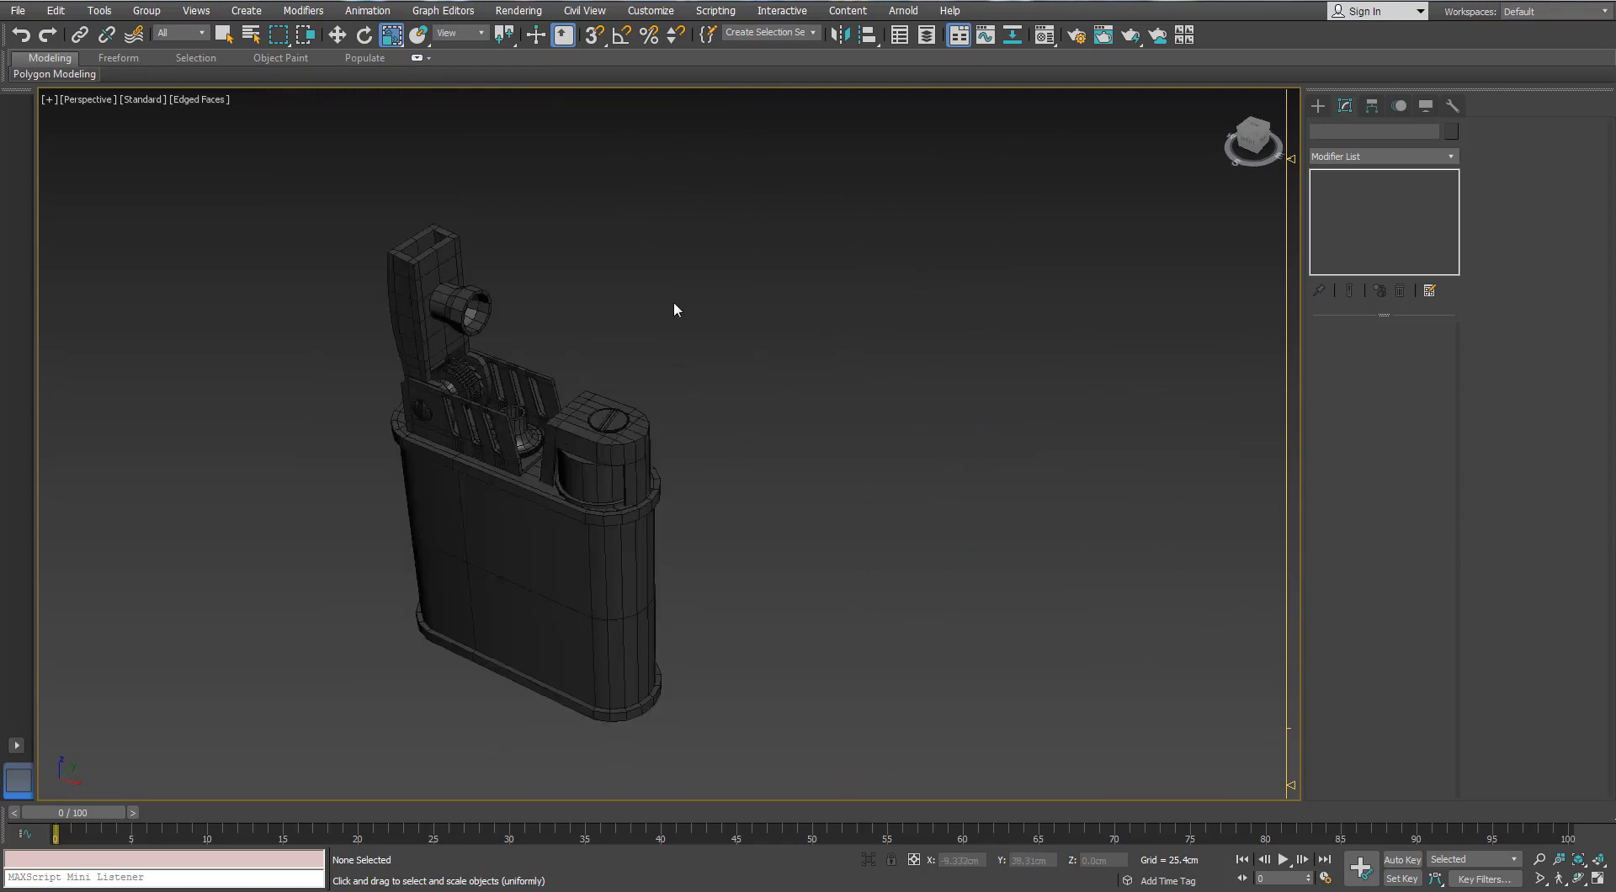
drag(254, 820, 254, 819)
alt+middle_drag(313, 543, 437, 509)
scroll(496, 471, up, 2)
- Put all the lighter's objects on a new layer named Lighter_HP in the Scene Explorer
click(903, 37)
click(1009, 493)
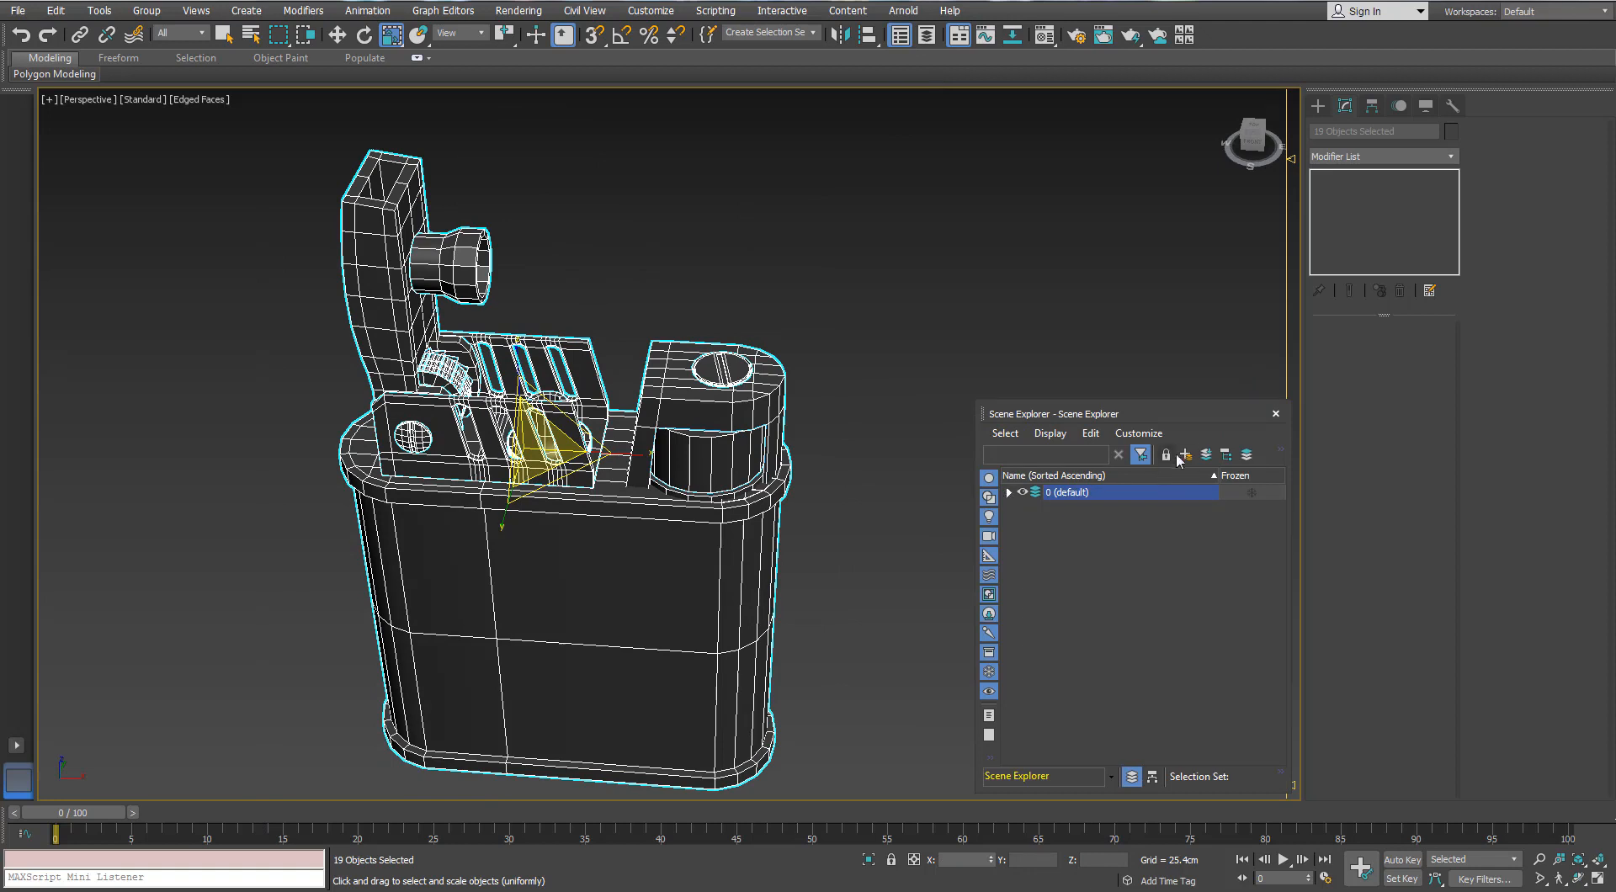
click(1185, 455)
text(Ligh)
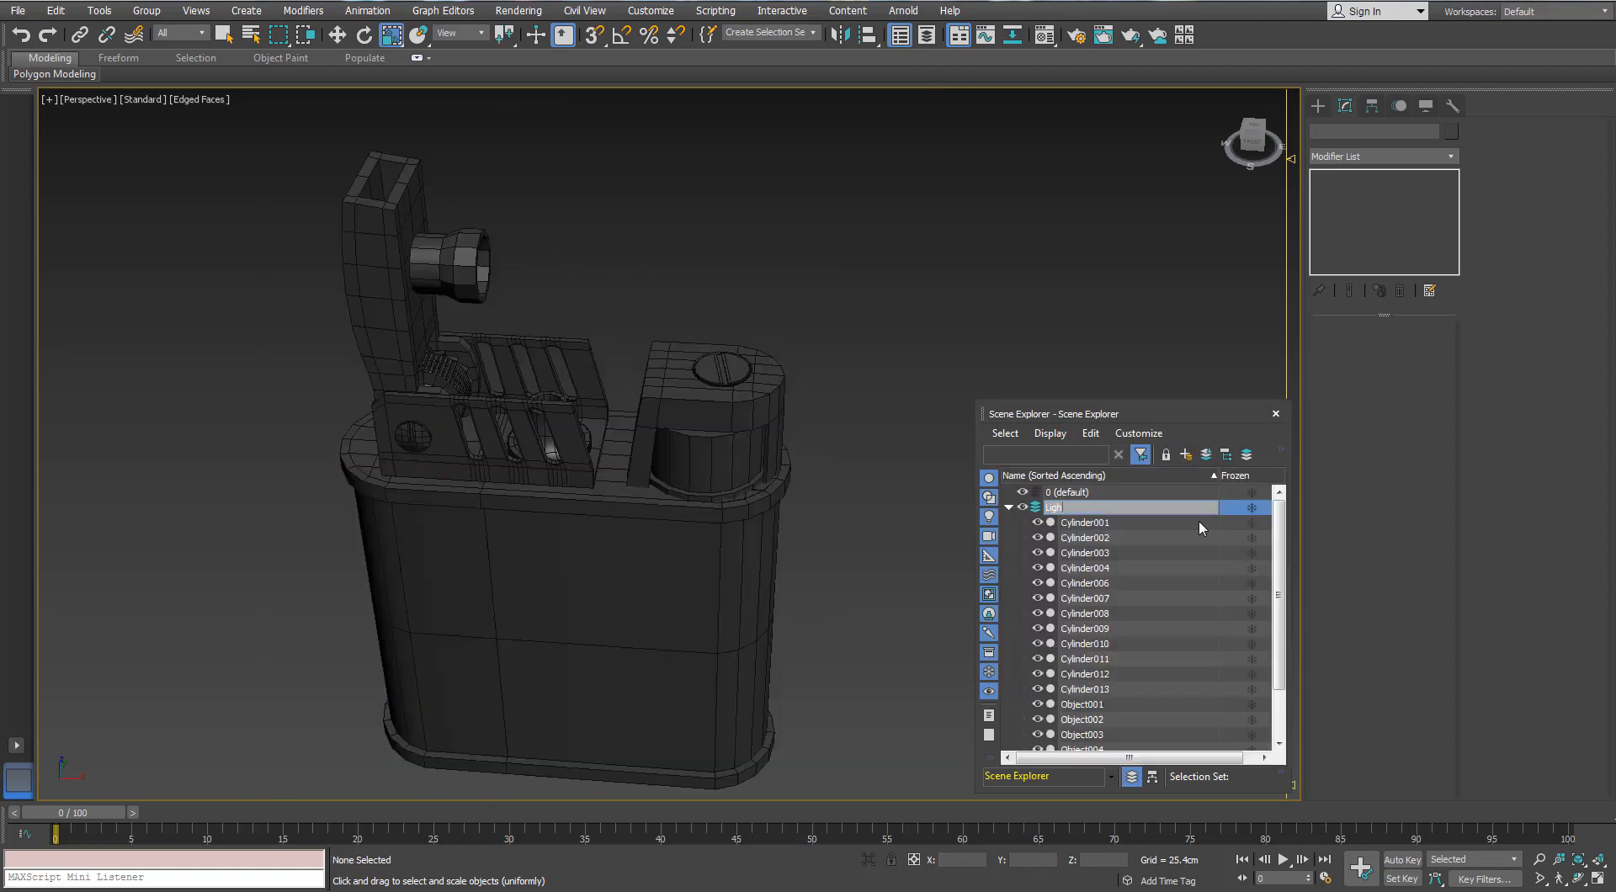
text(ter_HP)
key(Return)
click(1008, 508)
- Select all objects of the Lighter_HP layer and create a mirrored duplicate of them along the X axis
double_click(1082, 507)
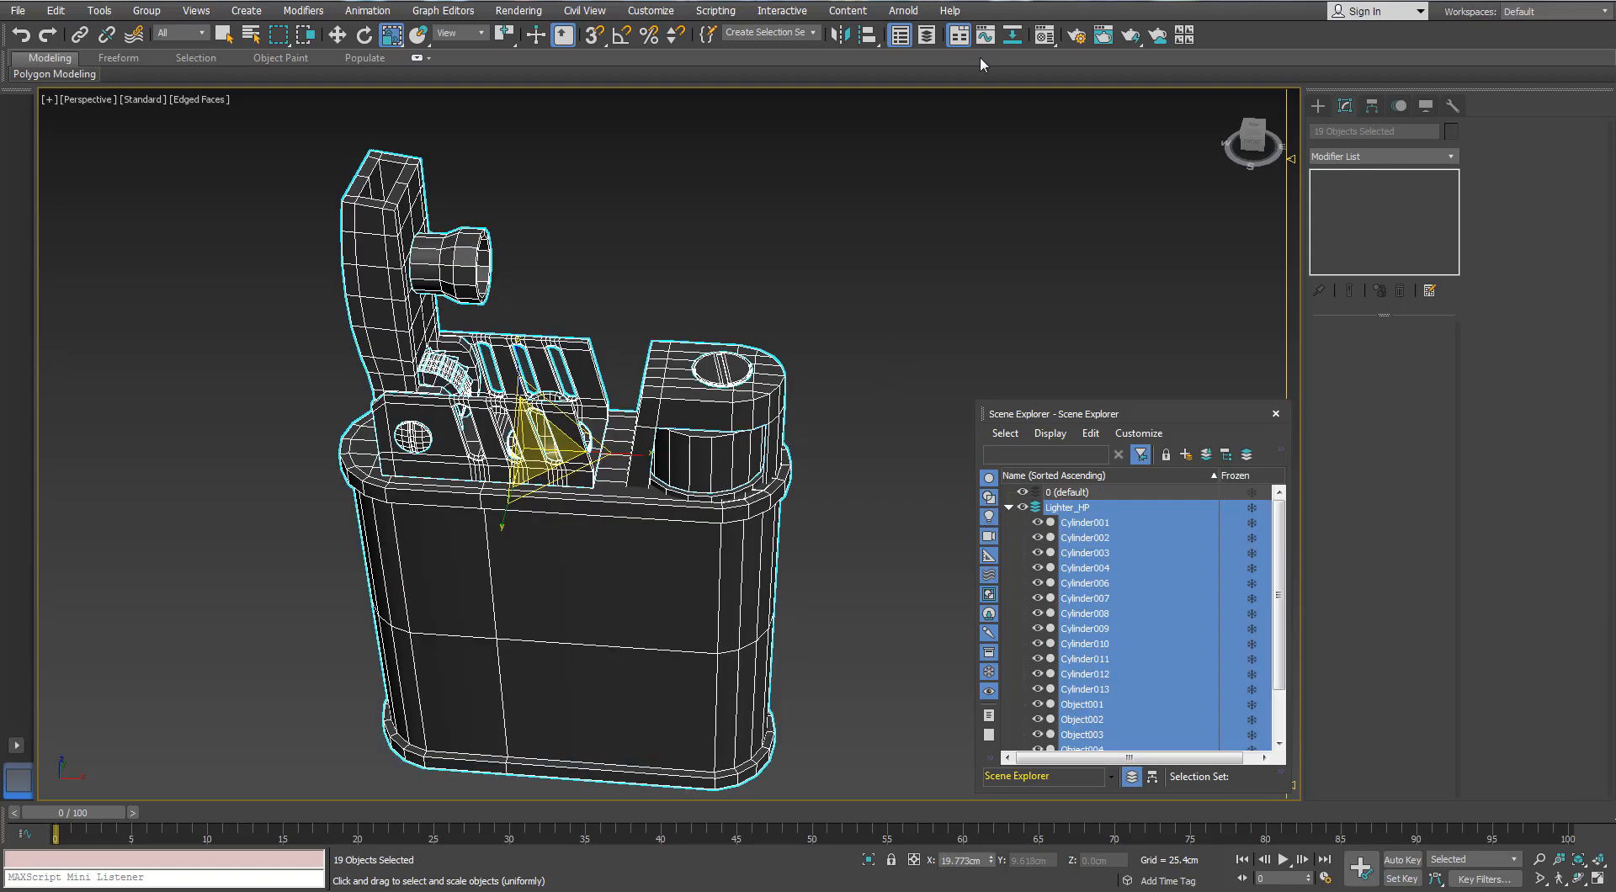
click(840, 34)
click(774, 361)
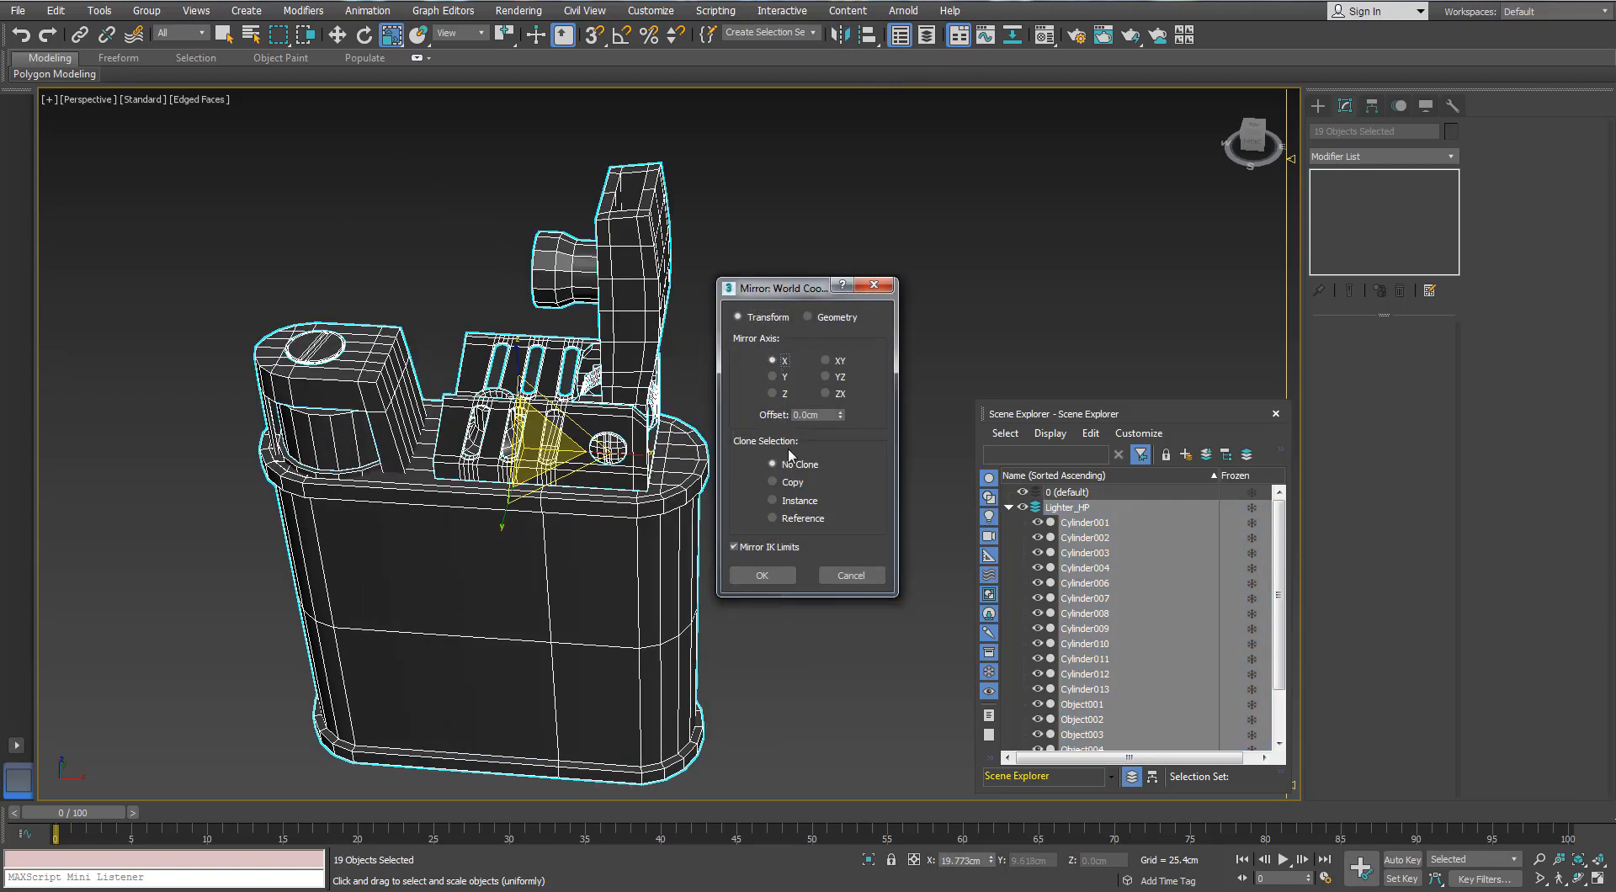
click(762, 575)
- Put the mirrored duplicates on a new layer named Lighter_LP and collapse both layers' object lists
click(1186, 454)
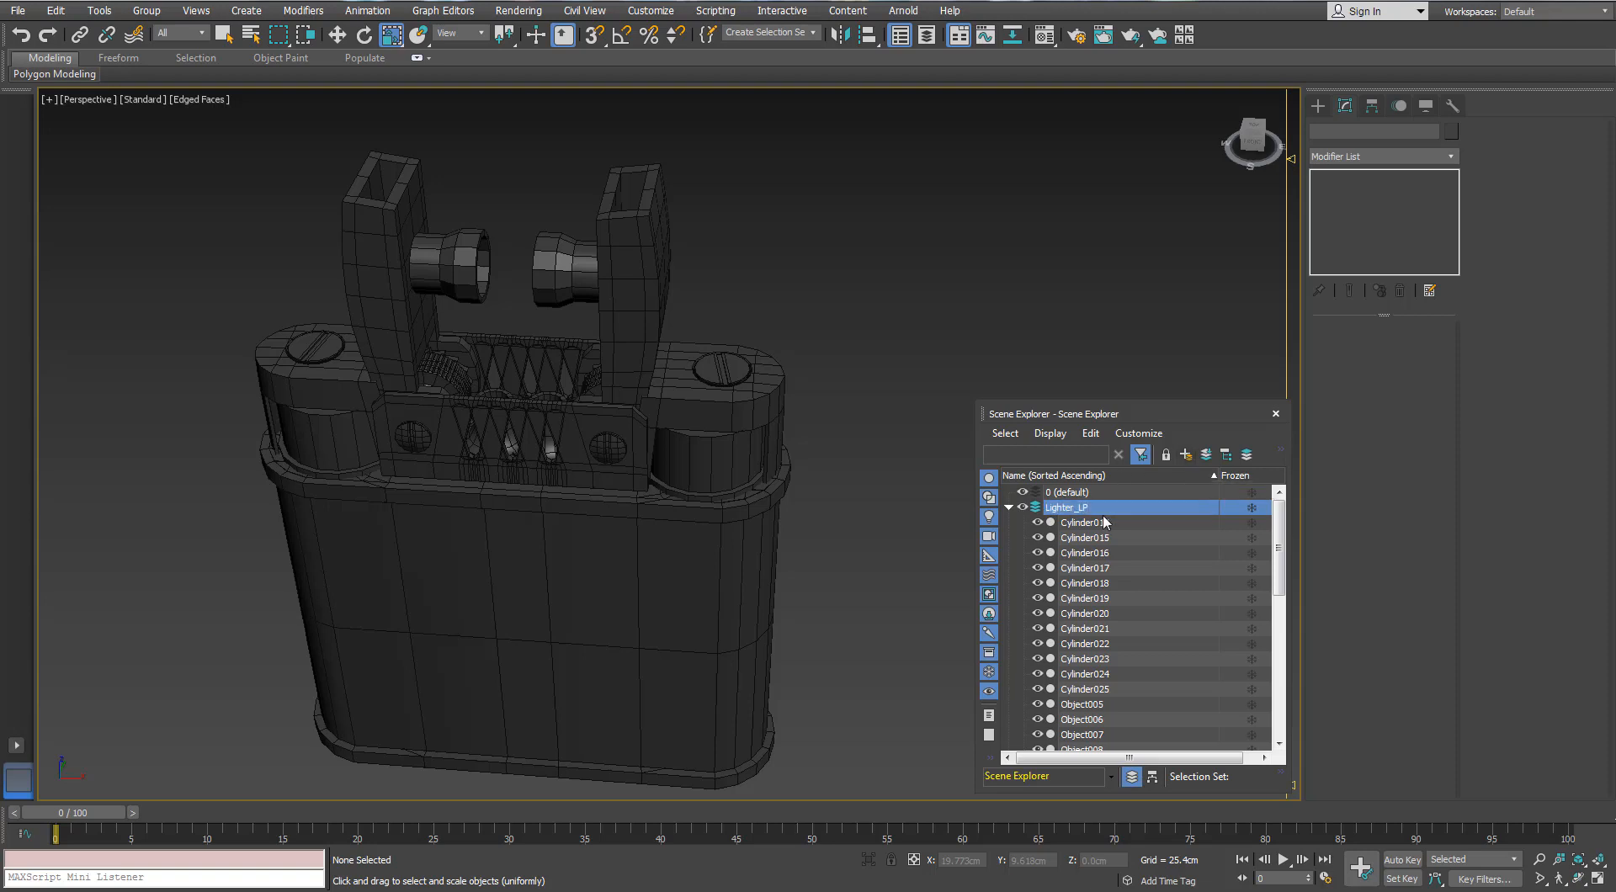
click(1008, 507)
click(1009, 523)
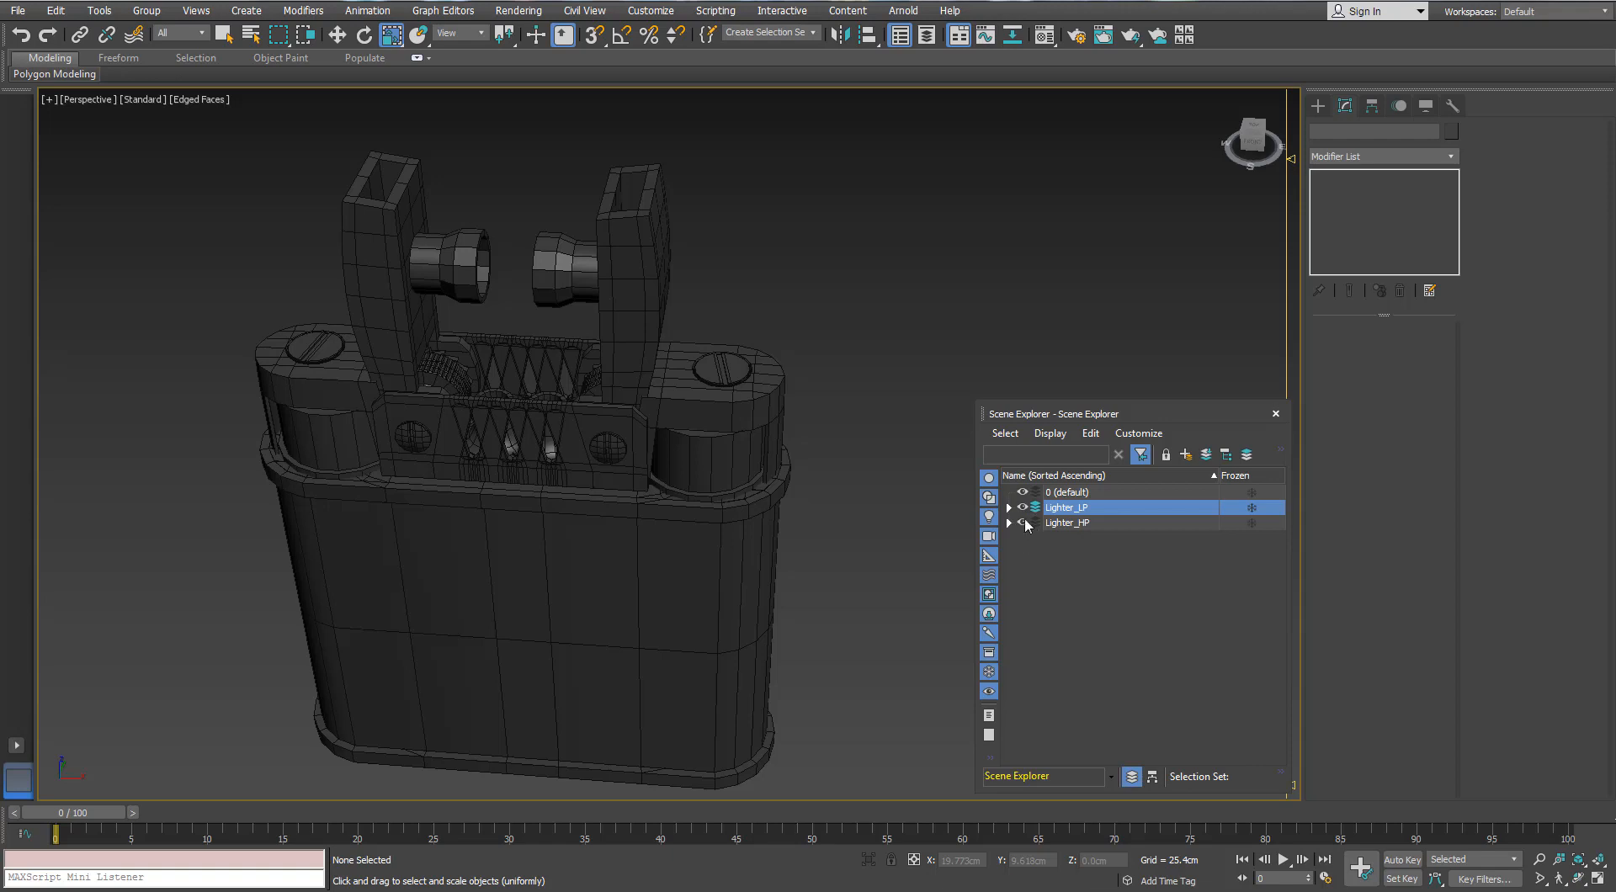
- Select all objects of the Lighter_LP layer and mirror them back onto the original lighter
double_click(1078, 508)
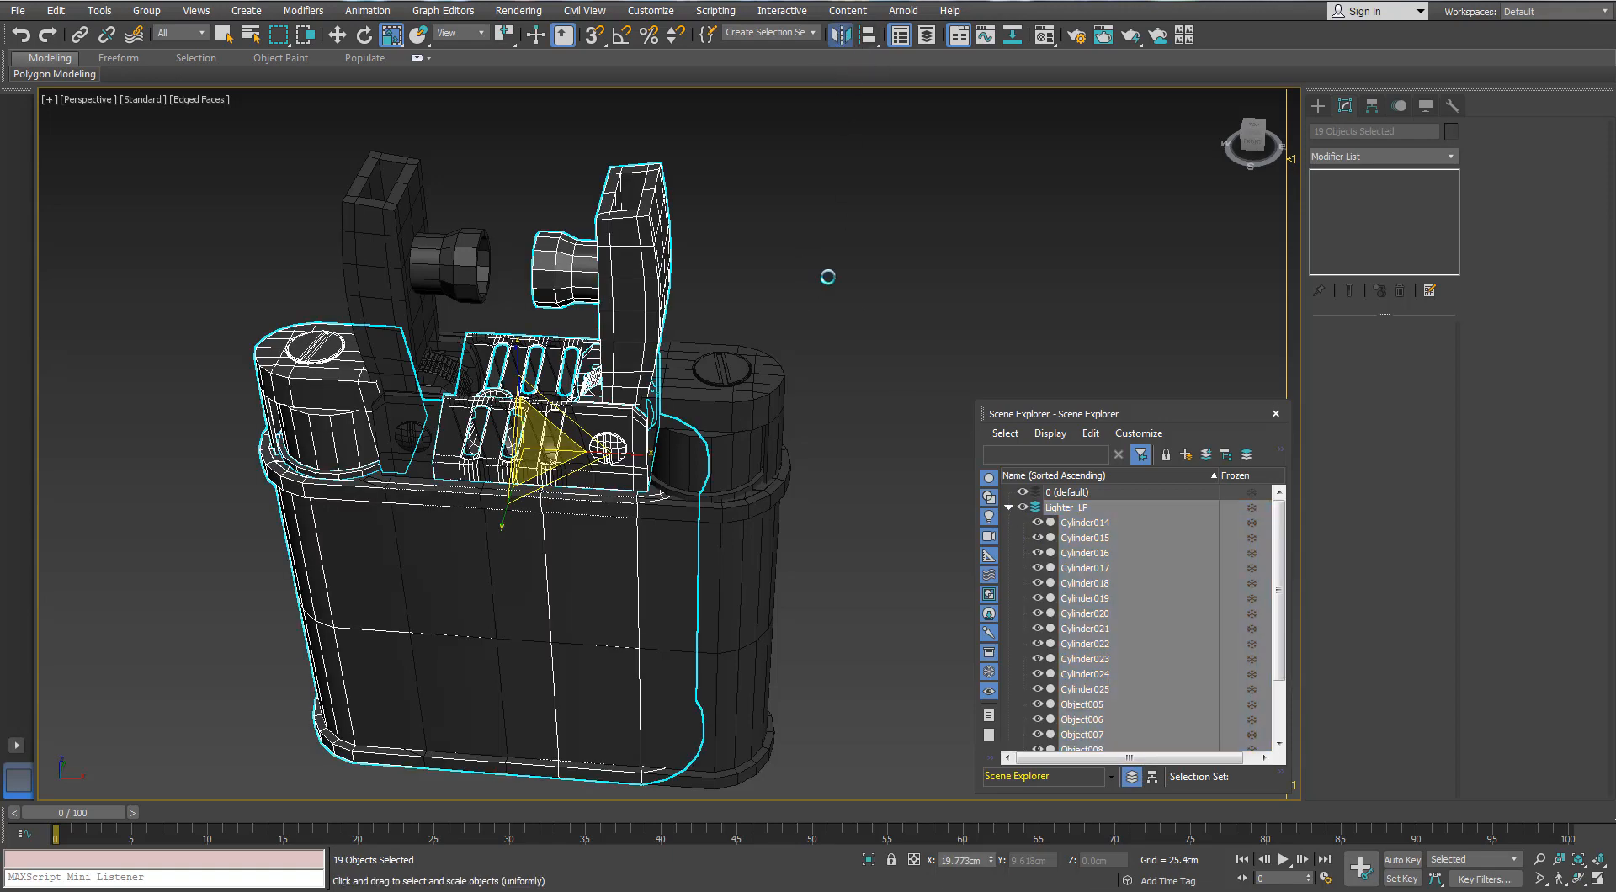
click(786, 465)
click(767, 576)
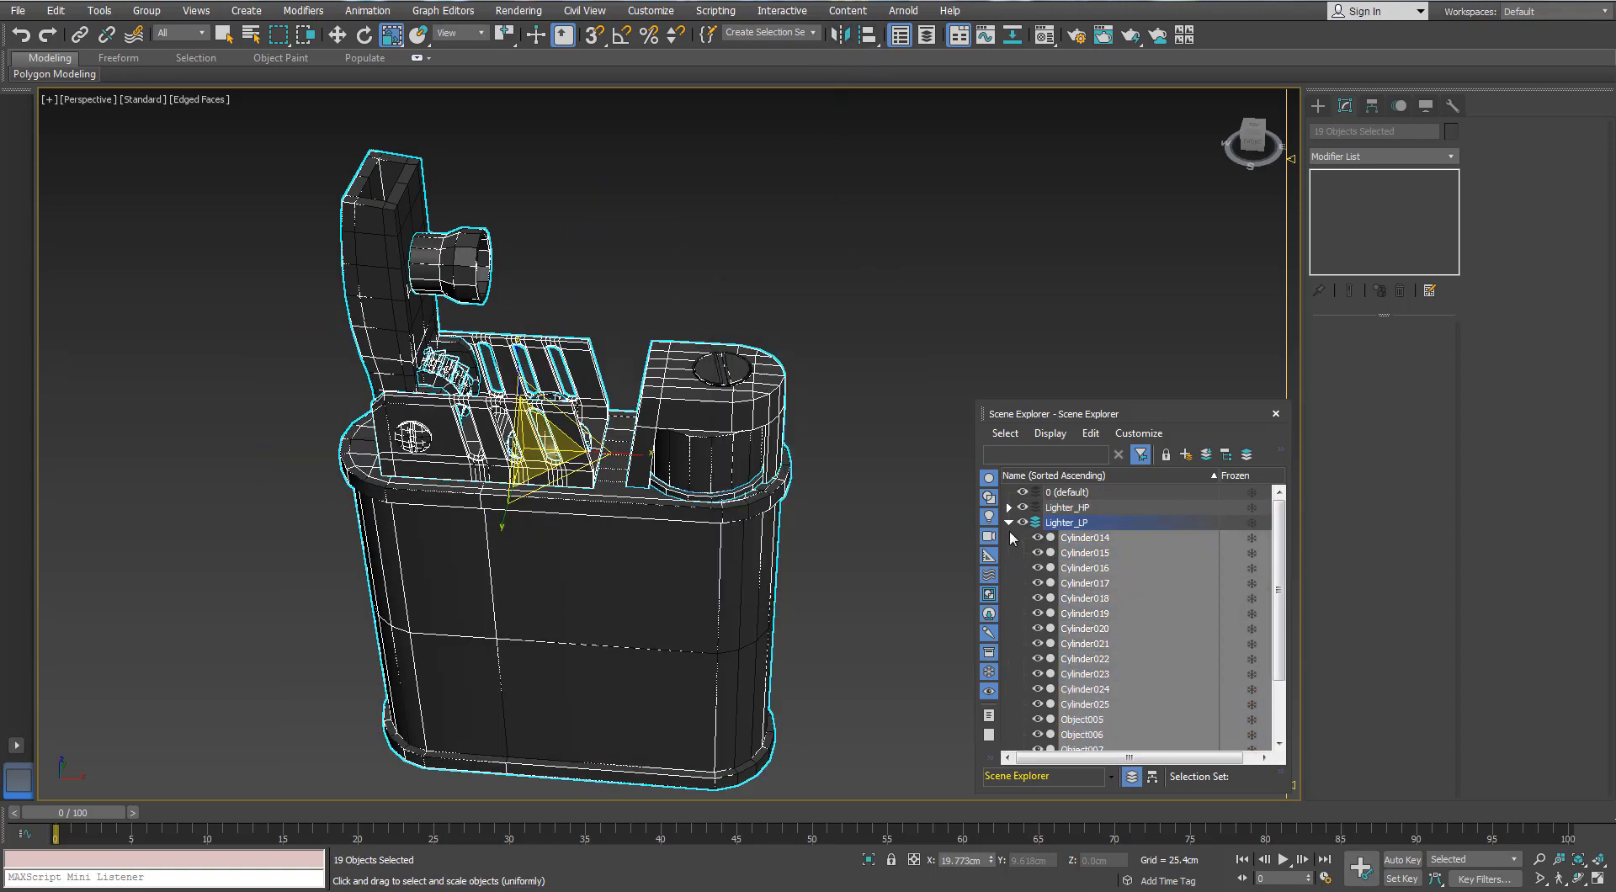
- Collapse the Lighter_LP object list, select the Lighter_HP layer and close the Scene Explorer
click(1009, 523)
click(1055, 510)
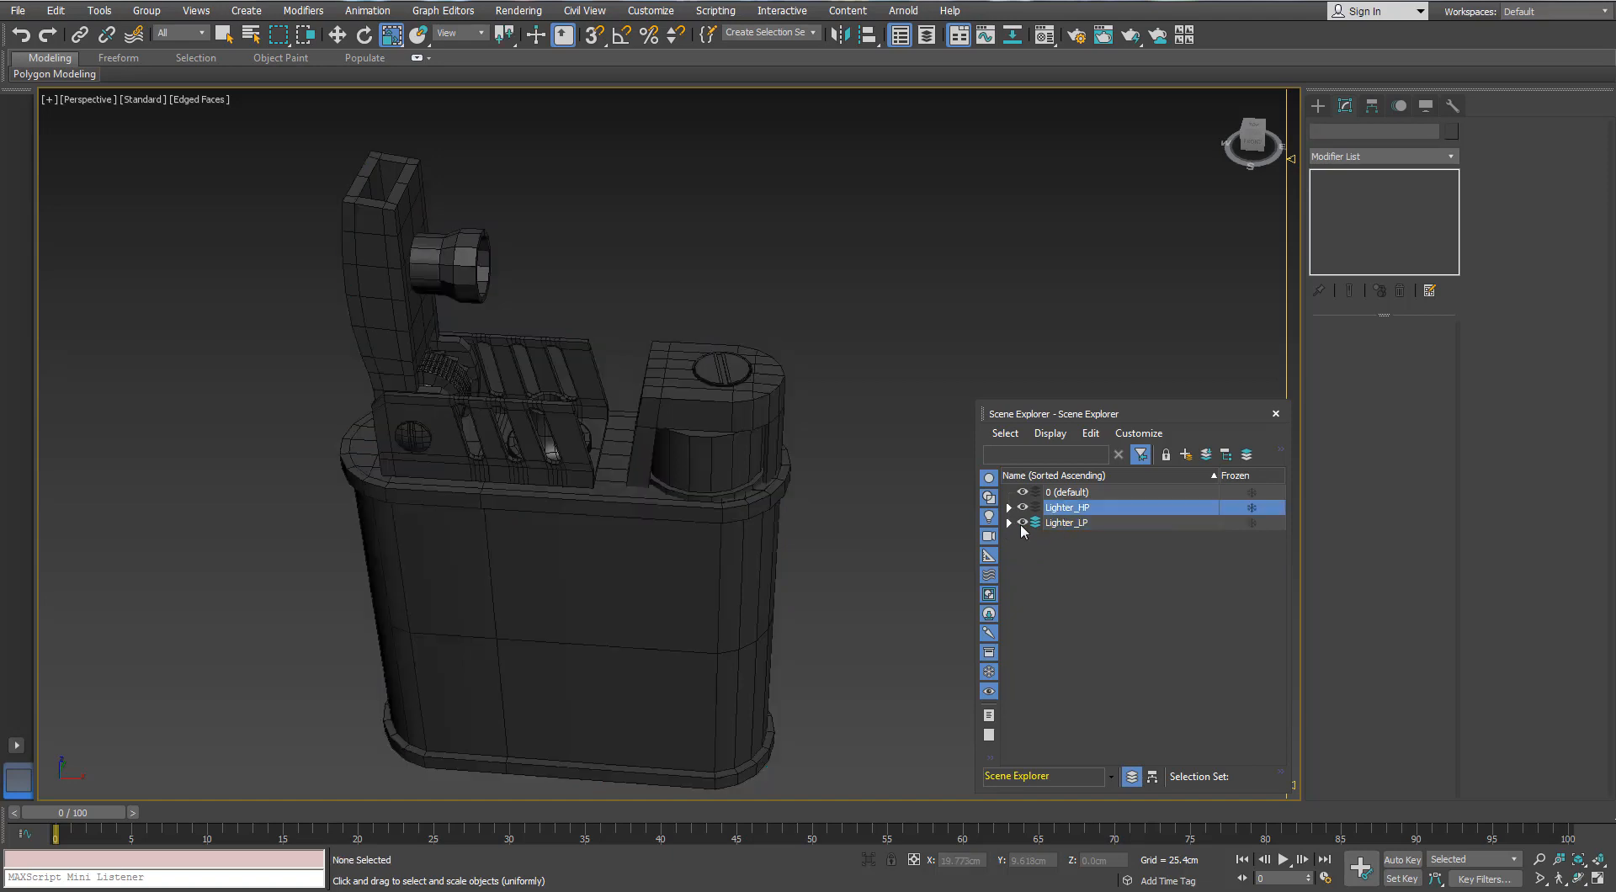
click(1275, 414)
- Select the lighter's main body and isolate it from the other parts
scroll(740, 606, up, 3)
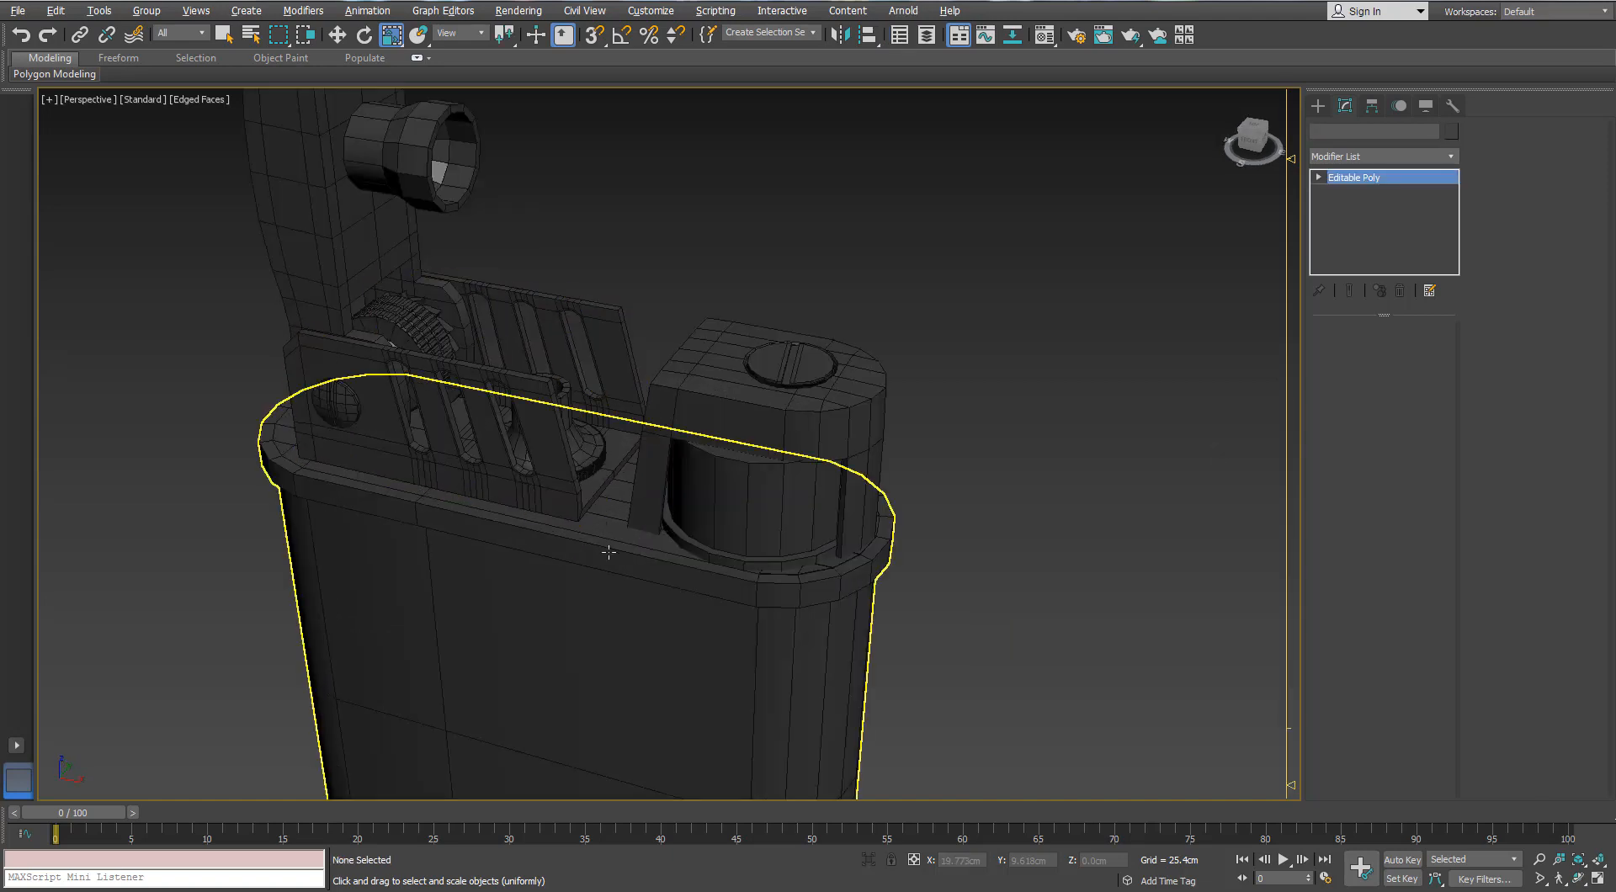
click(760, 605)
key(alt+q)
scroll(647, 451, up, 2)
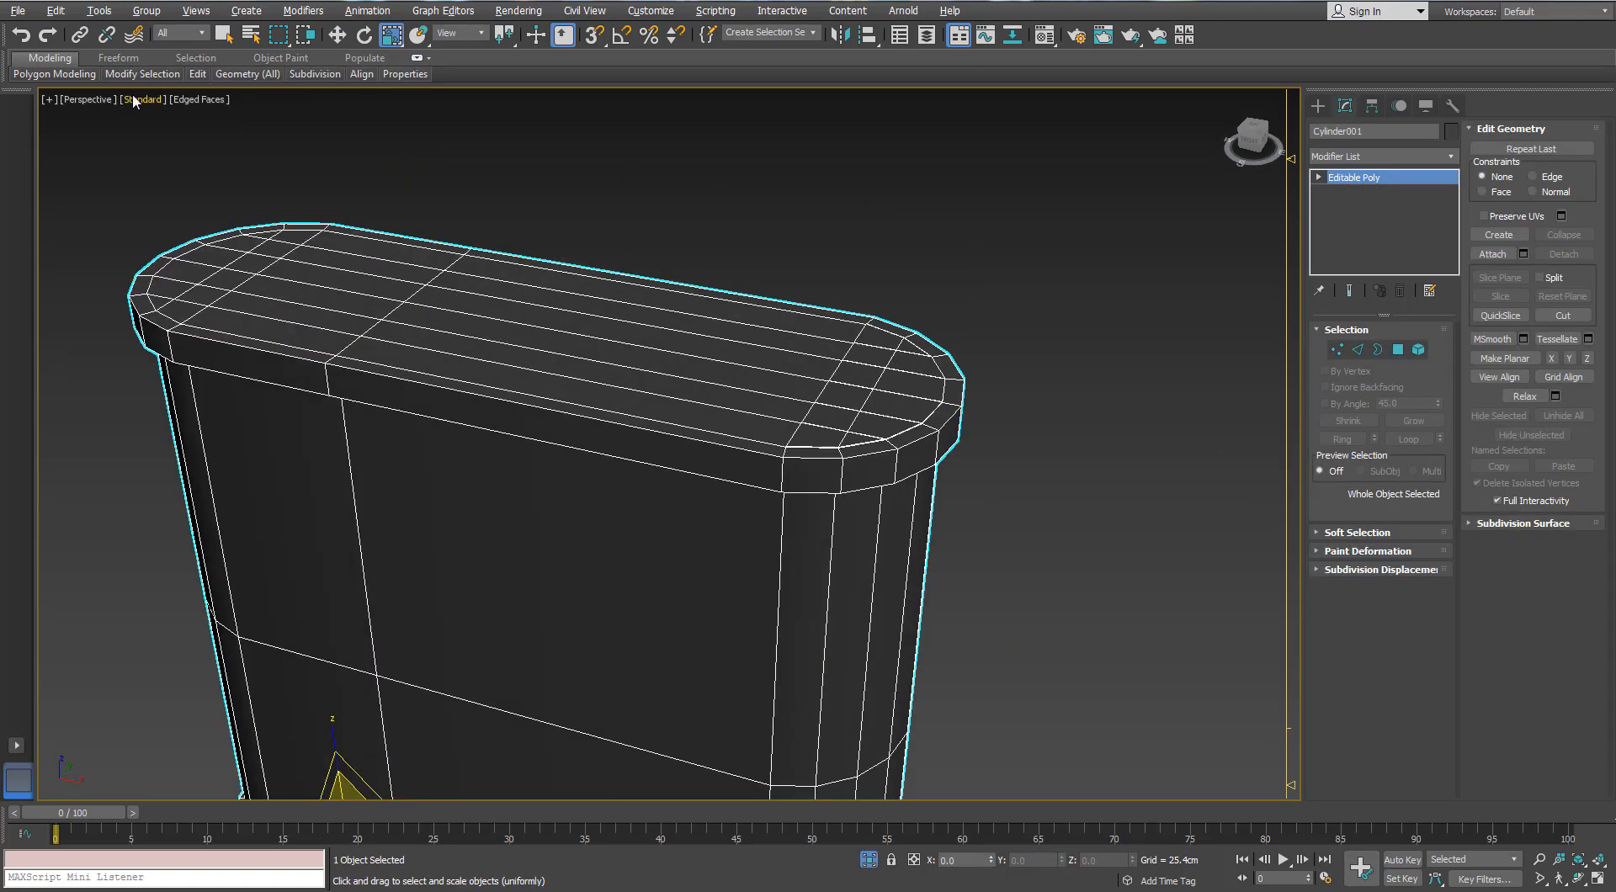
- Add Swift Loop support edges around the side of the body's top rim and on the wall just beneath it
click(192, 78)
click(334, 105)
scroll(539, 326, up, 5)
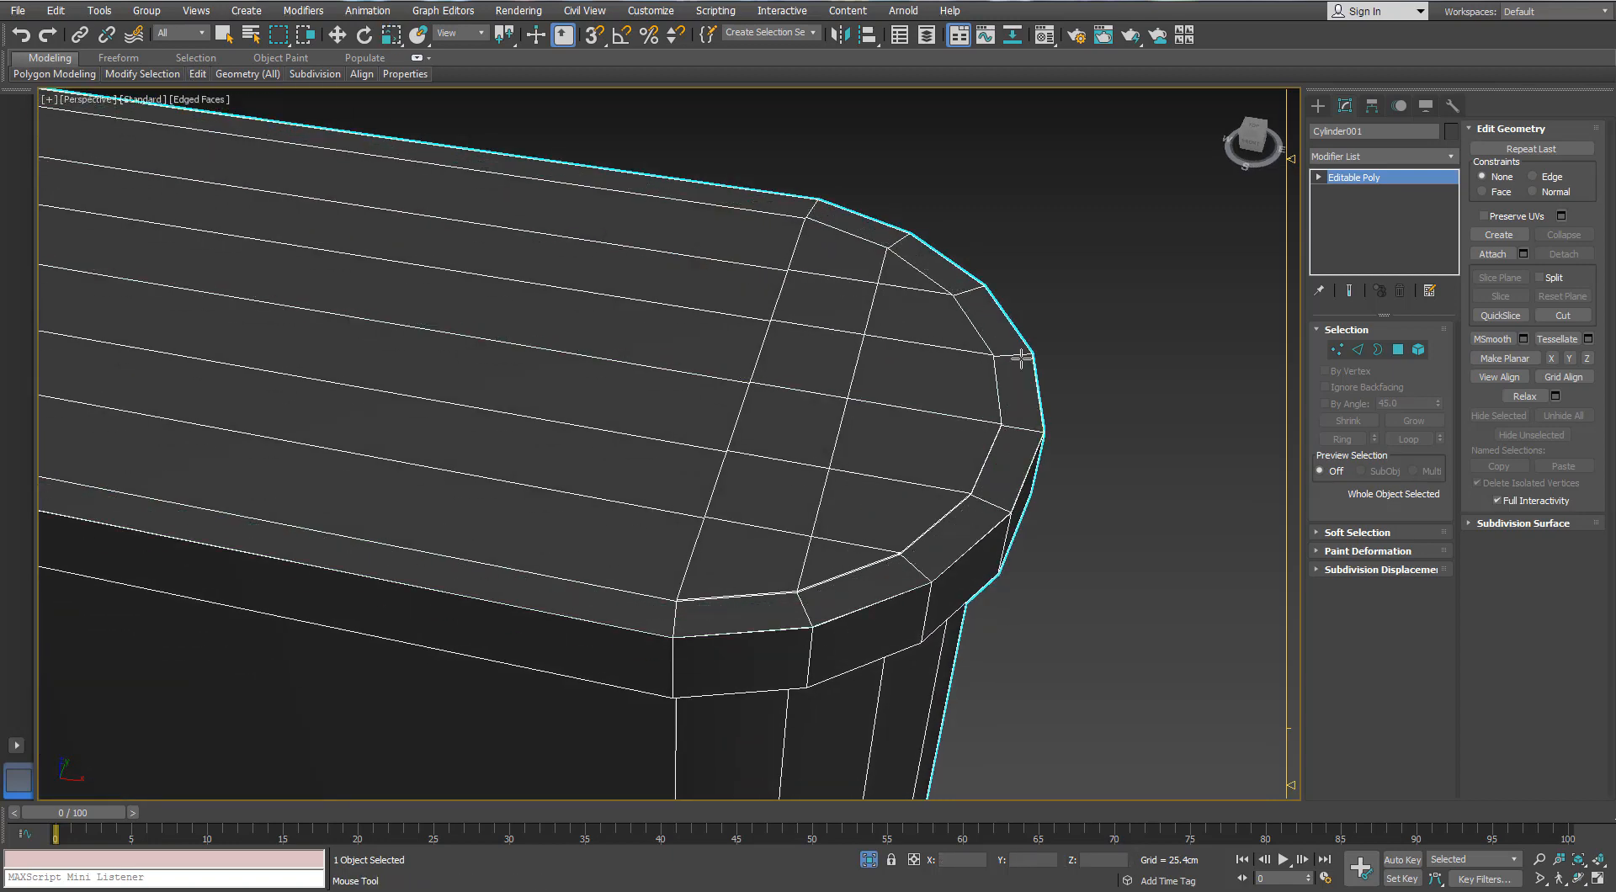
alt+middle_drag(1018, 355, 847, 303)
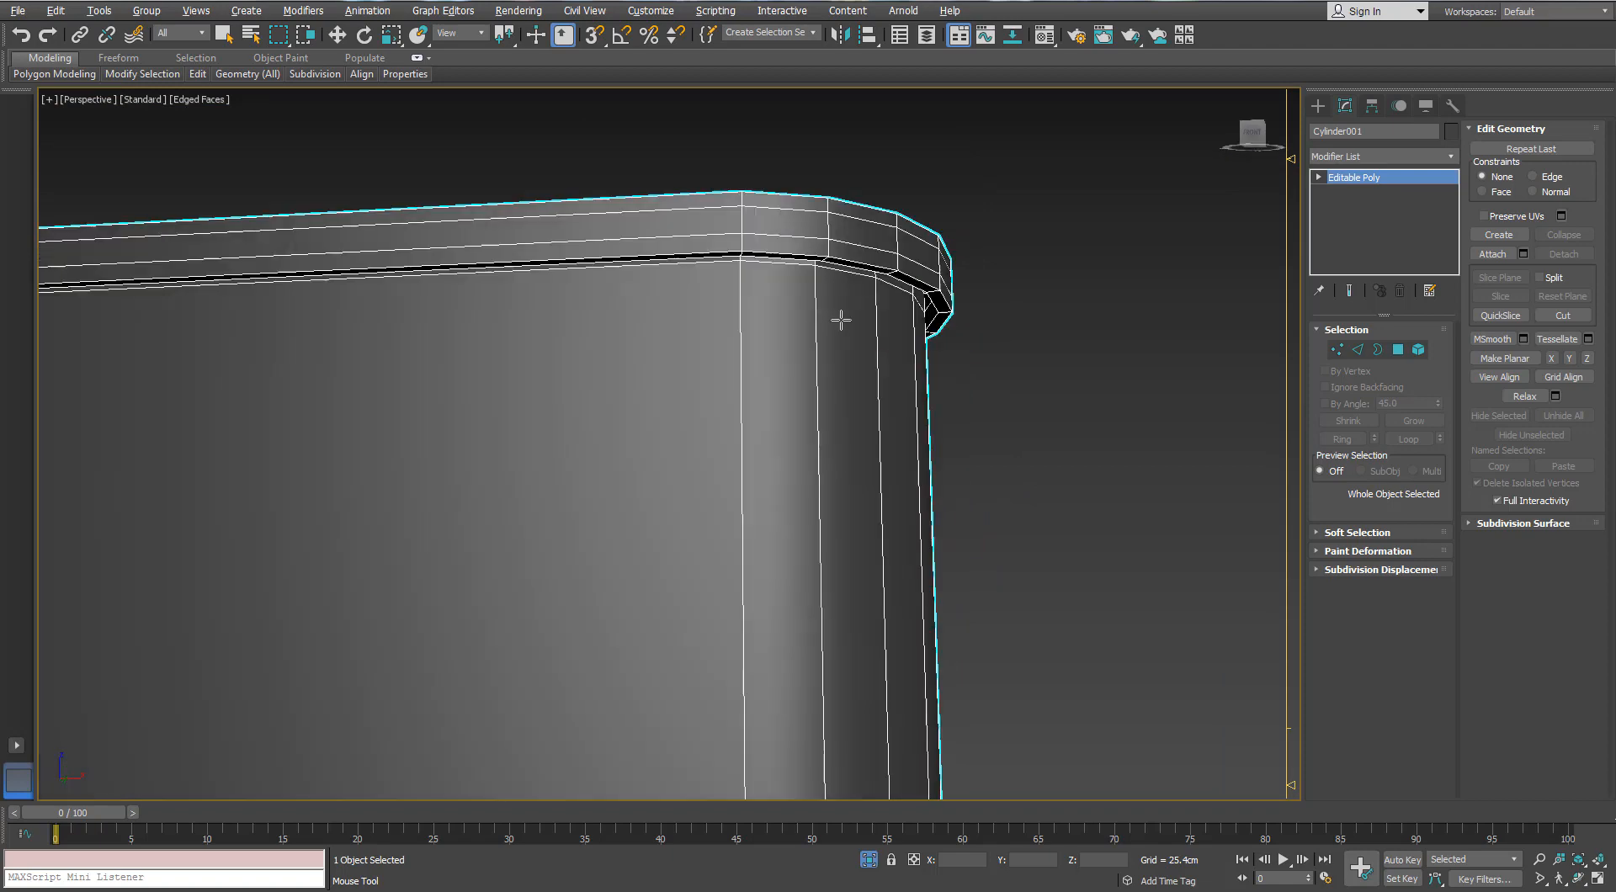
alt+drag(841, 320, 820, 300)
scroll(813, 299, up, 3)
scroll(794, 295, down, 1)
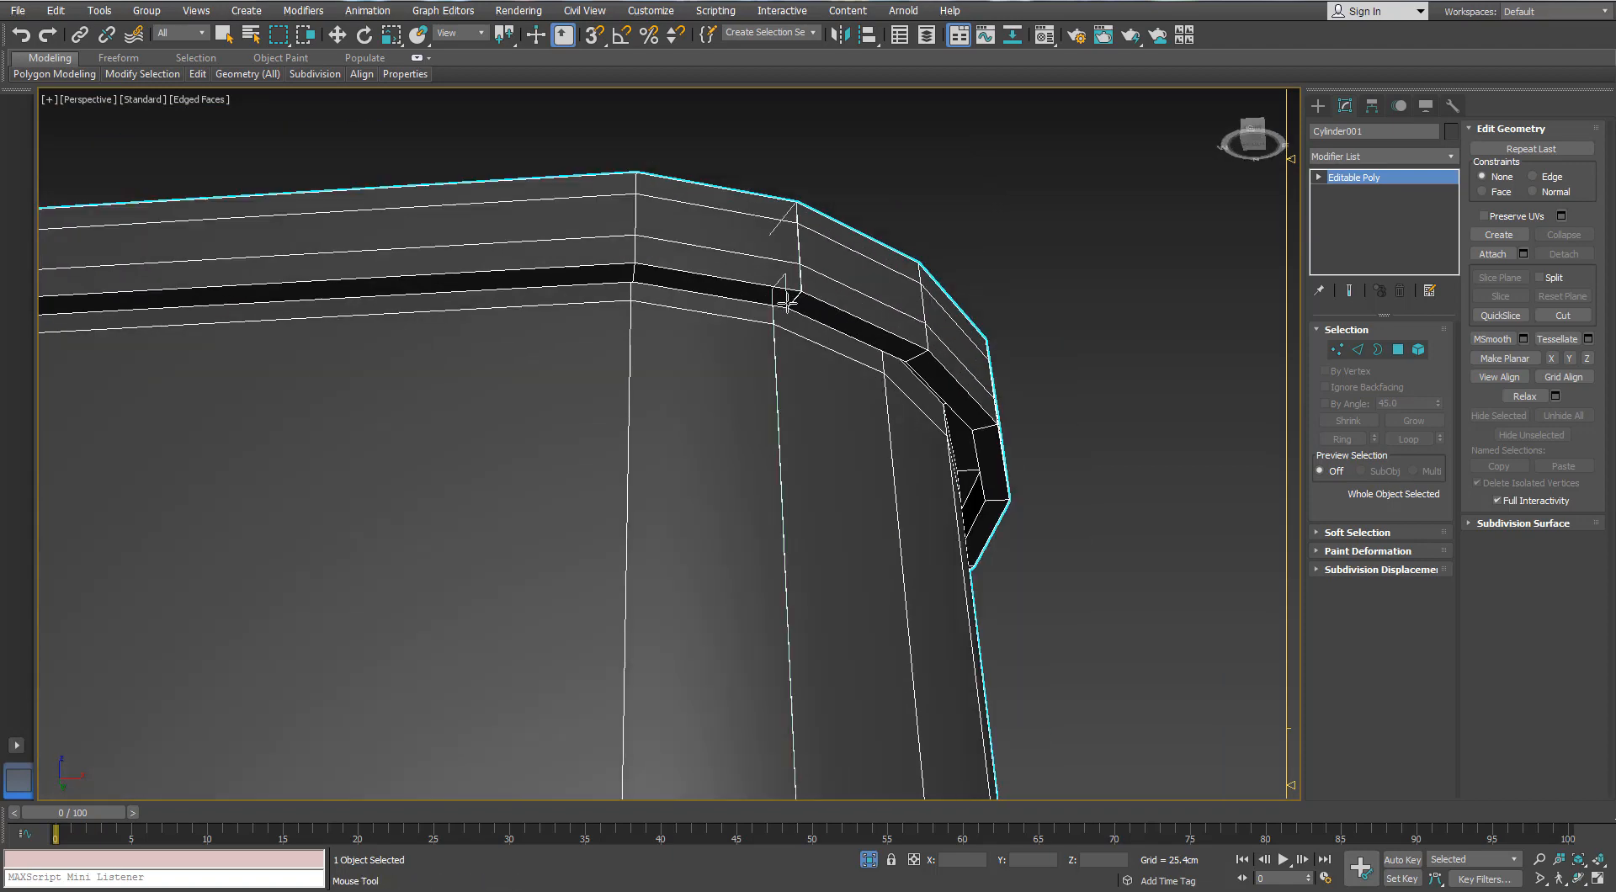
- Connect the ring of short edges across the underside of the top rim with new edge loops
key(w)
alt+middle_drag(867, 400, 943, 390)
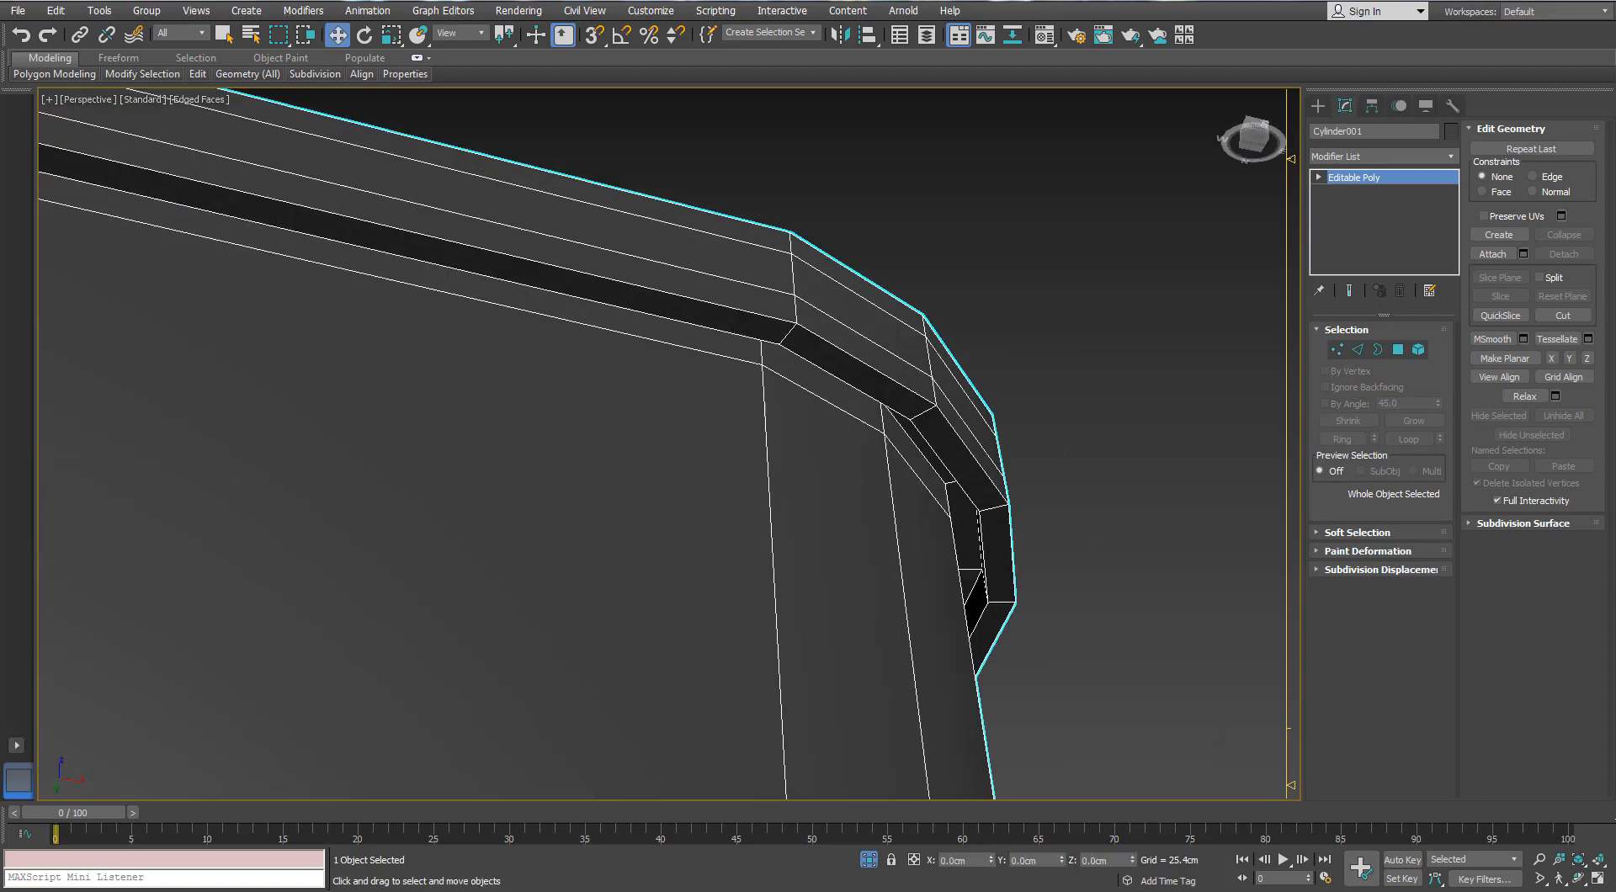
click(1356, 349)
click(785, 347)
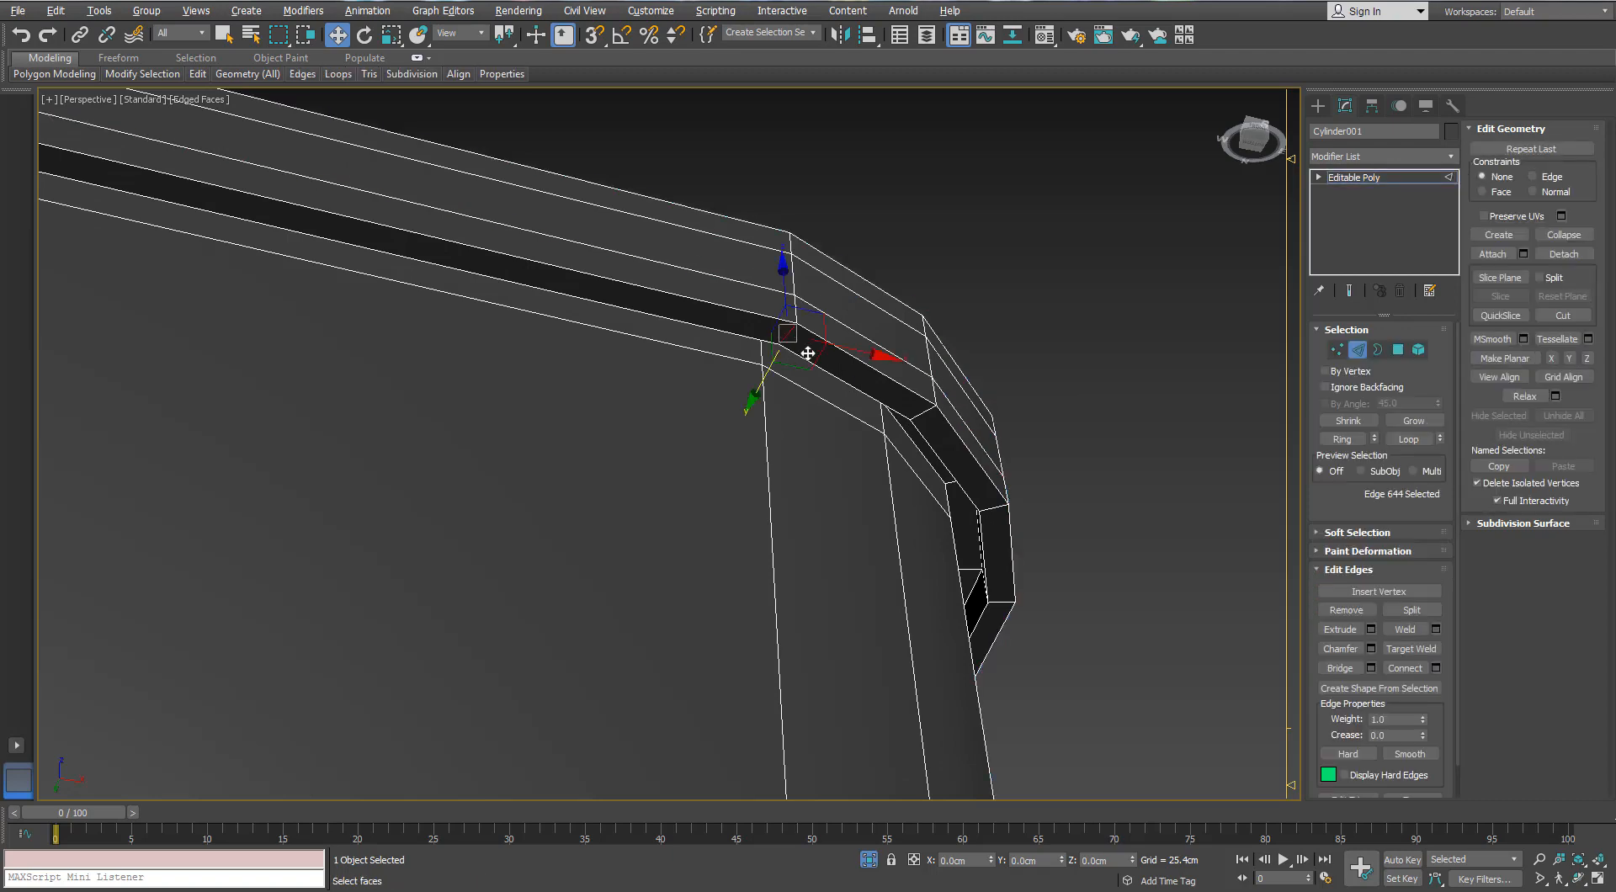
click(1435, 668)
click(1053, 528)
- Connect the edge rings of the inner step beneath the top rim with 2 segments and a pinch of 11
middle_drag(832, 516, 580, 413)
scroll(580, 413, up, 5)
click(737, 484)
alt+middle_drag(737, 488, 581, 471)
ctrl+click(761, 523)
click(1436, 668)
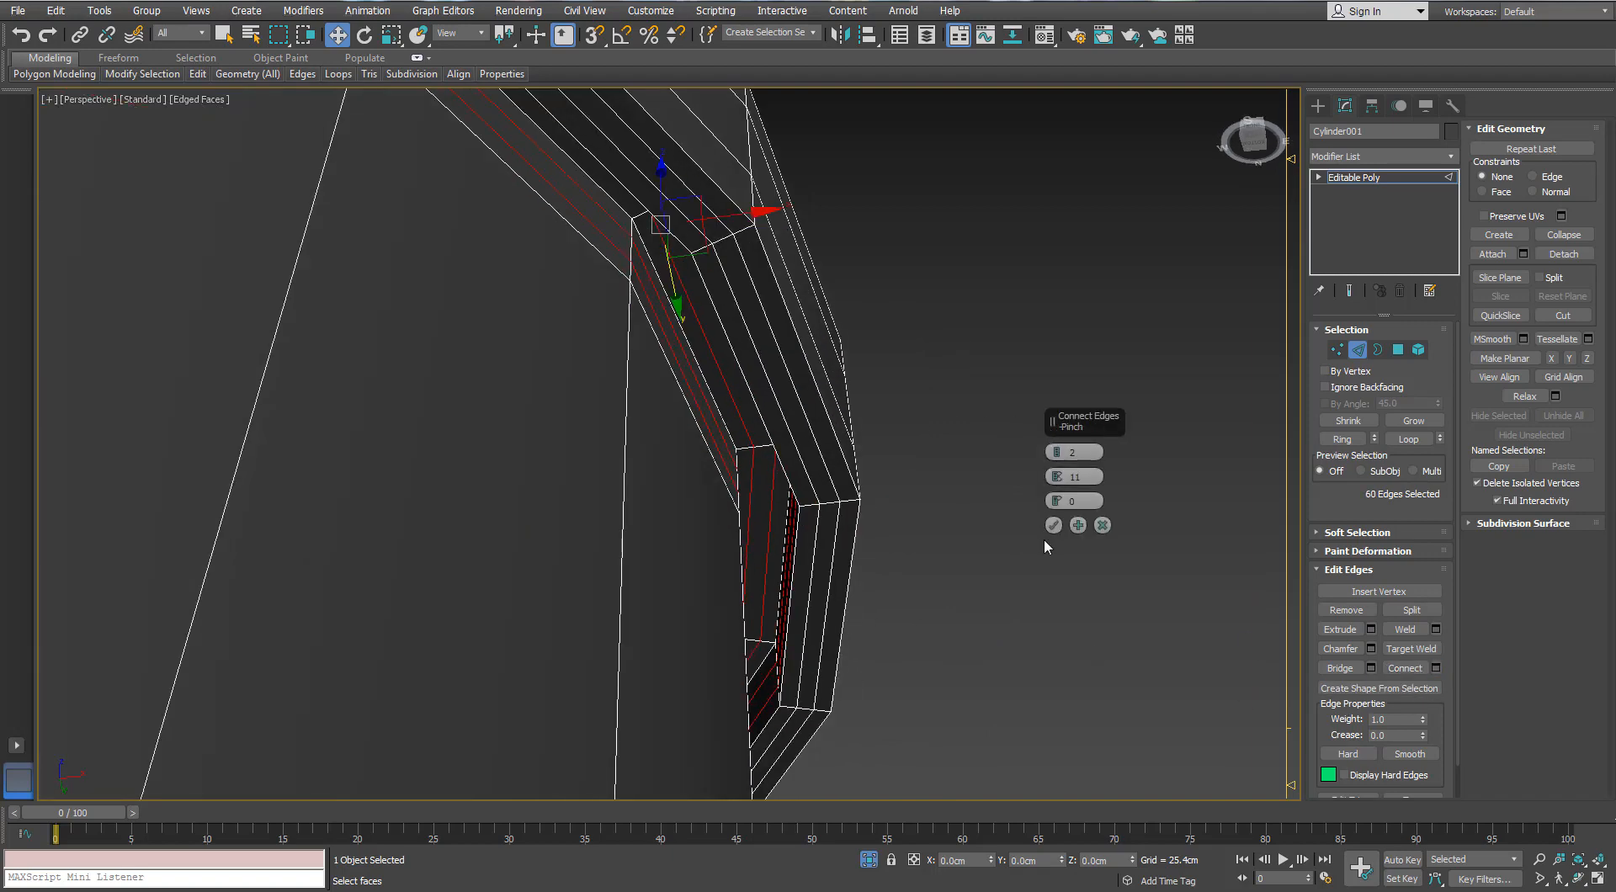
click(1052, 527)
click(934, 505)
- Add Swift Loop support edges on the wall just above the bottom rim and along both borders of the rim's upper ledge
scroll(930, 503, down, 6)
alt+middle_drag(715, 513, 515, 350)
mouse_move(198, 74)
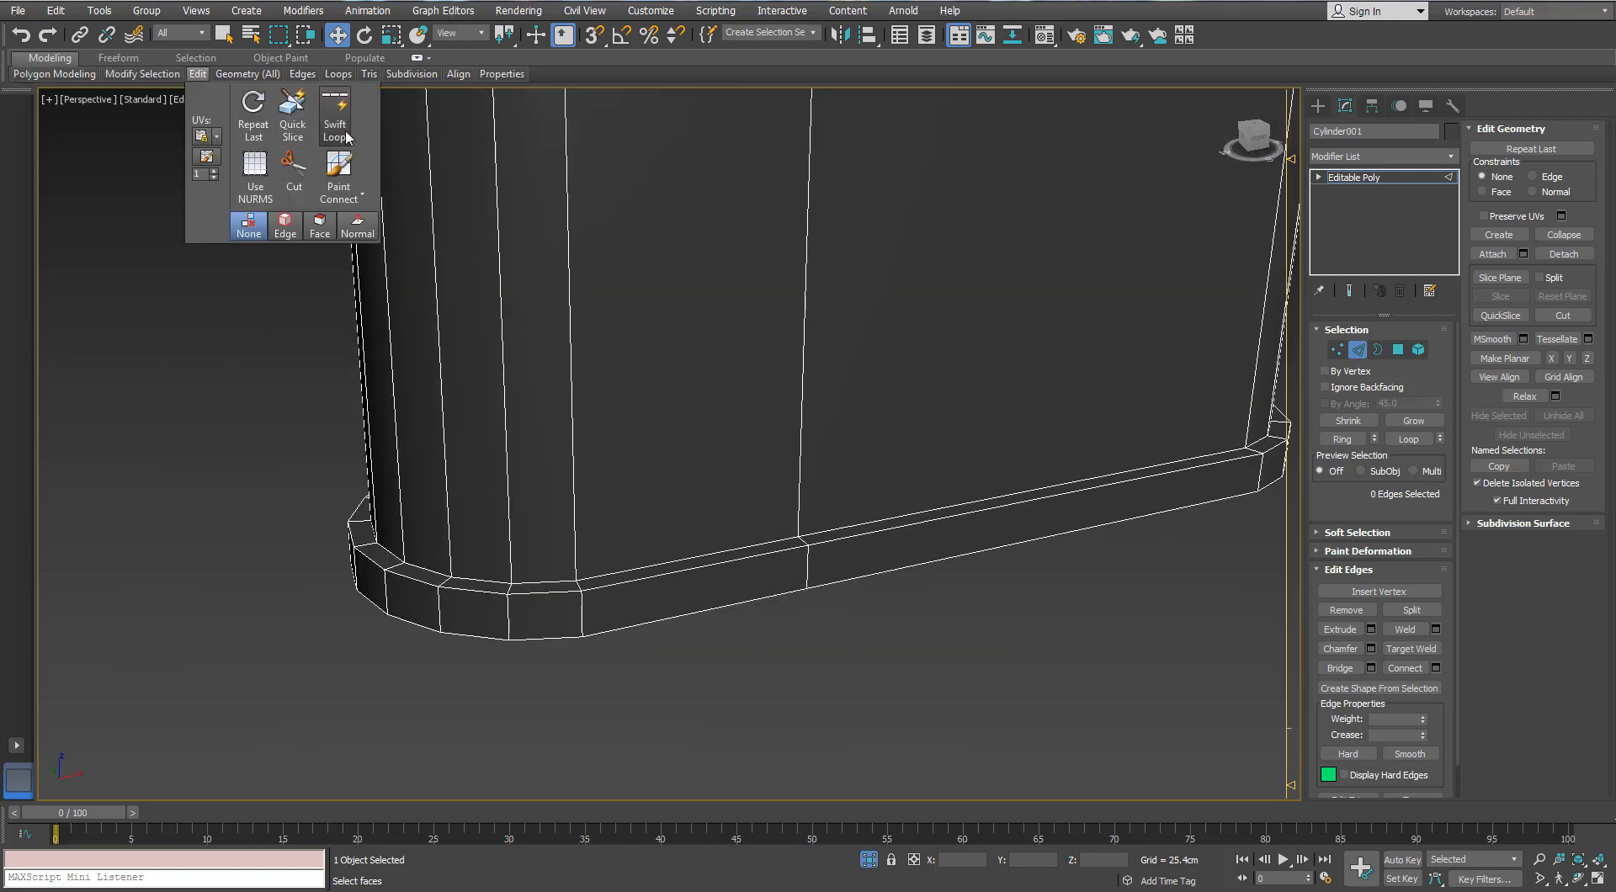
click(346, 137)
click(455, 568)
alt+middle_drag(454, 567, 364, 573)
scroll(365, 574, up, 4)
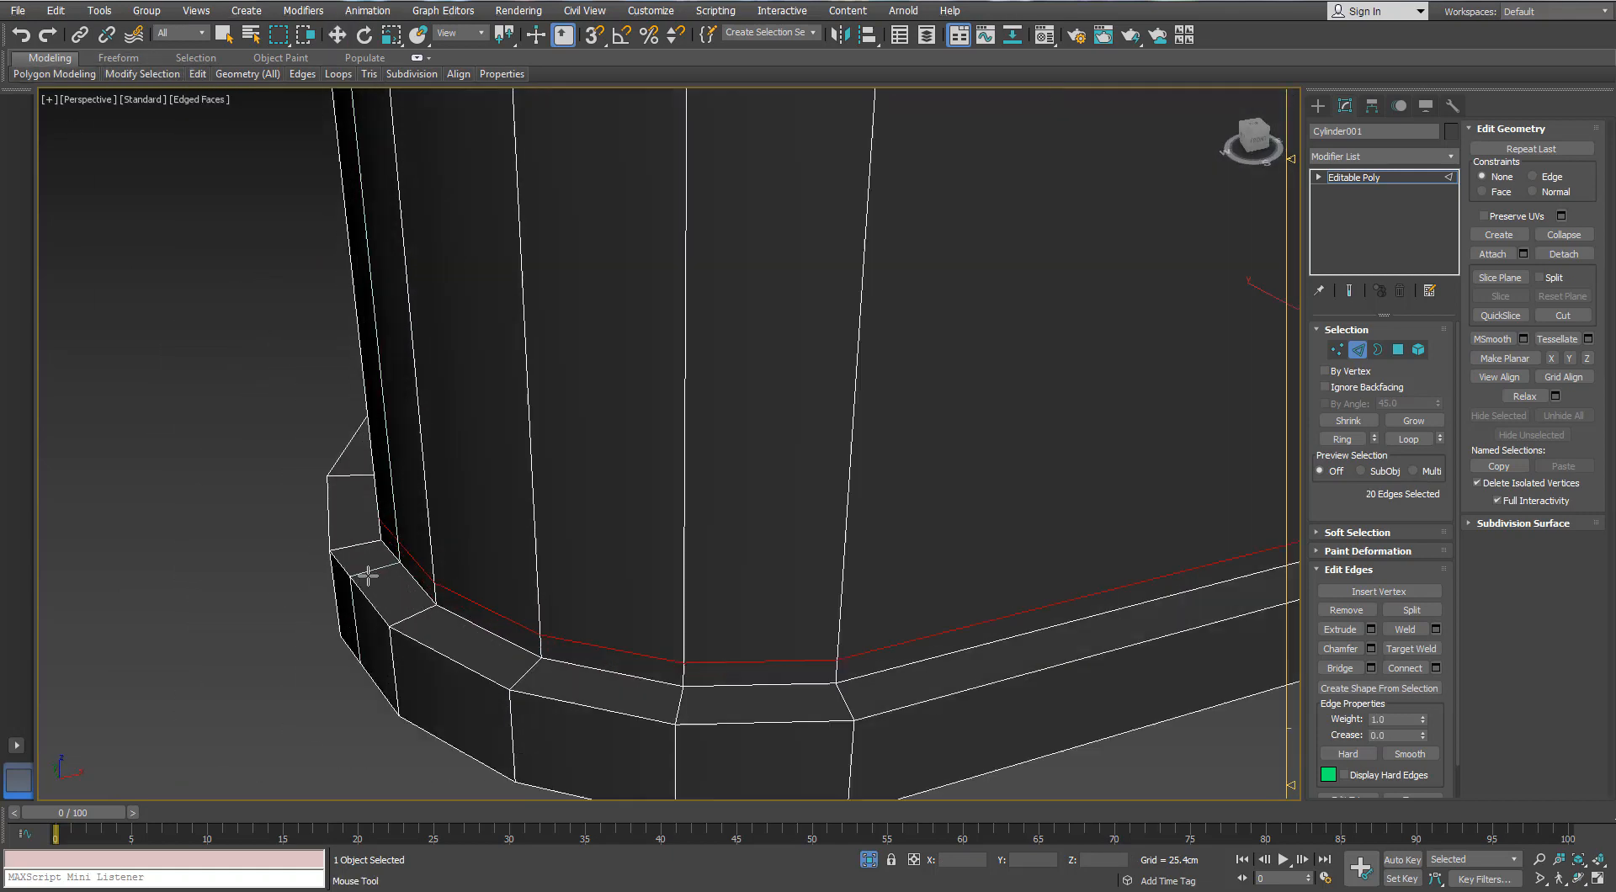
click(402, 614)
click(344, 549)
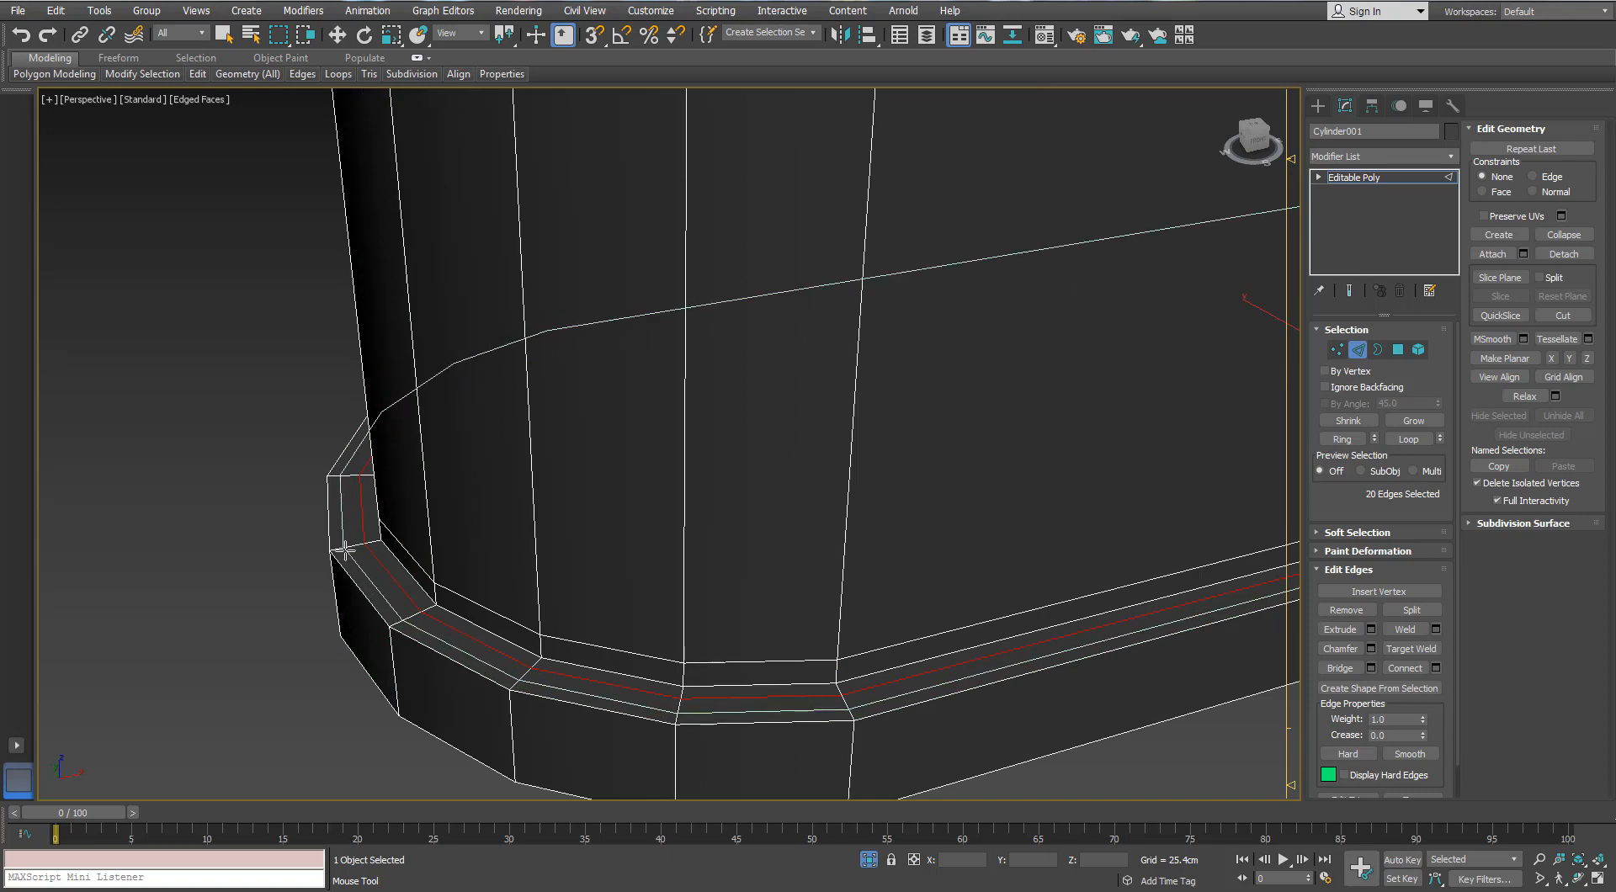
- Add support loops along both borders of the bottom rim's outer side and along its underside
alt+middle_drag(345, 549, 392, 495)
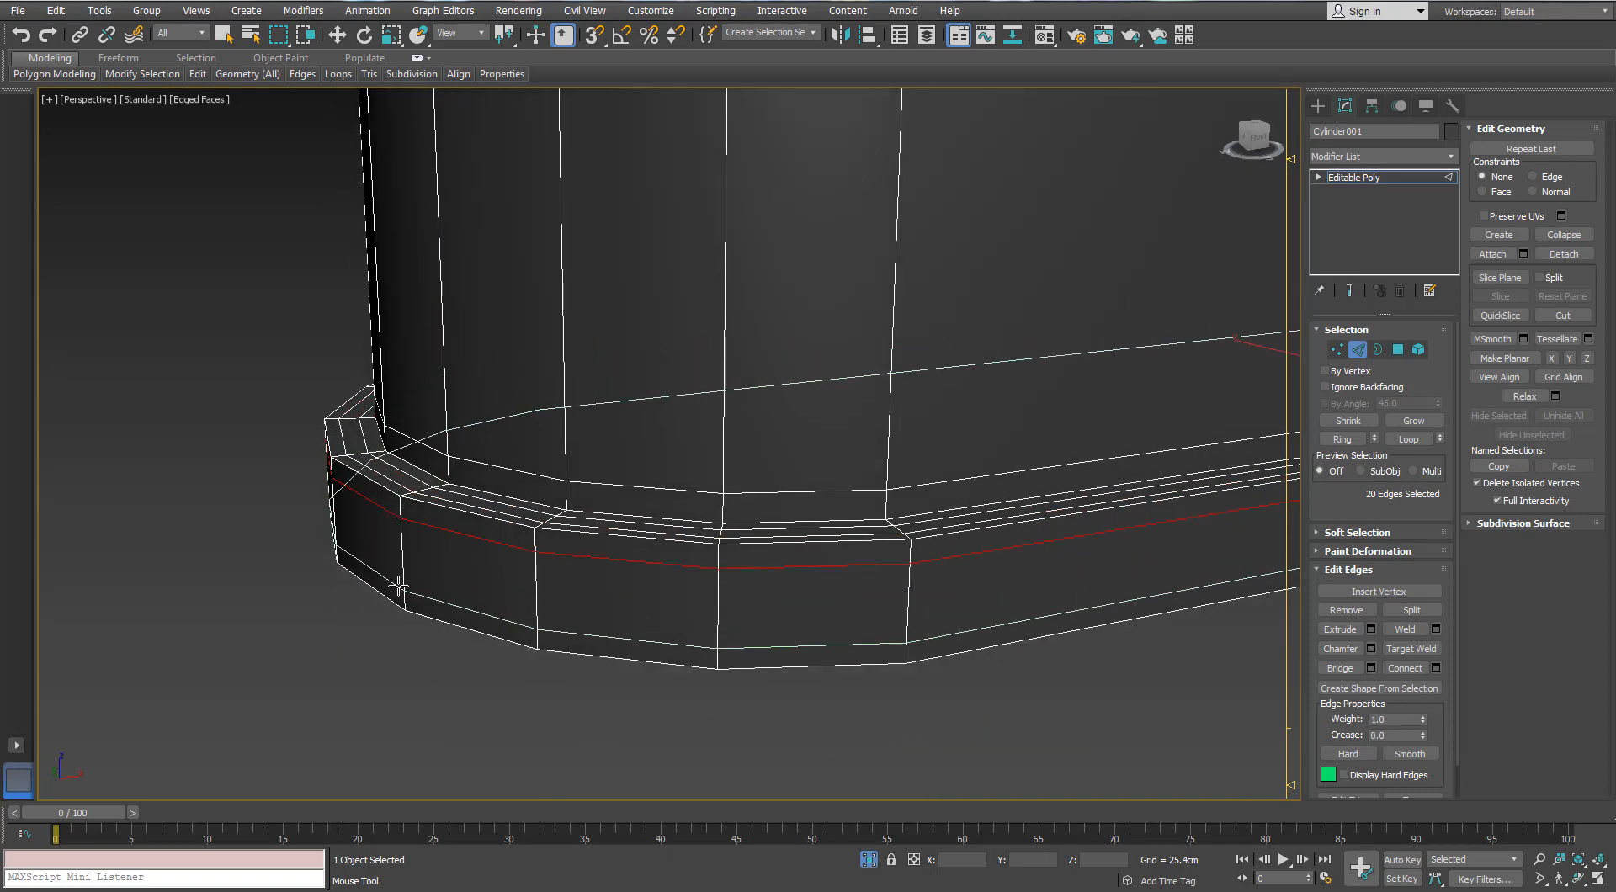
alt+middle_drag(397, 580, 407, 253)
scroll(409, 249, up, 4)
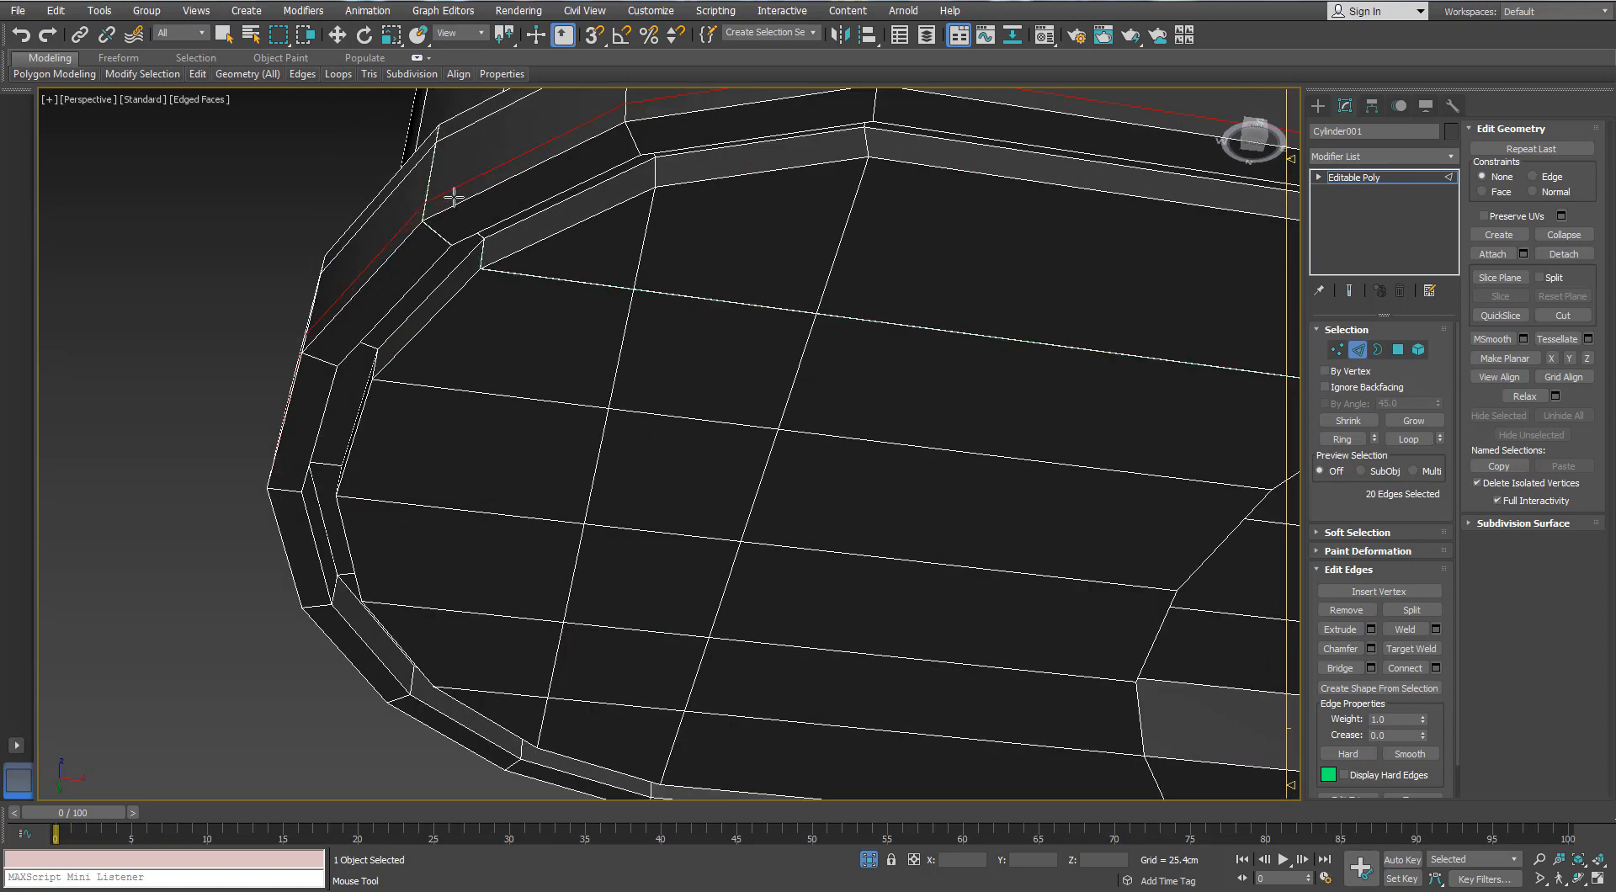
click(631, 135)
click(642, 147)
alt+middle_drag(637, 149, 453, 400)
key(w)
- Connect the edge rings on the bottom rim's inner wall with 2 segments and a pinch of about 36
scroll(392, 534, up, 2)
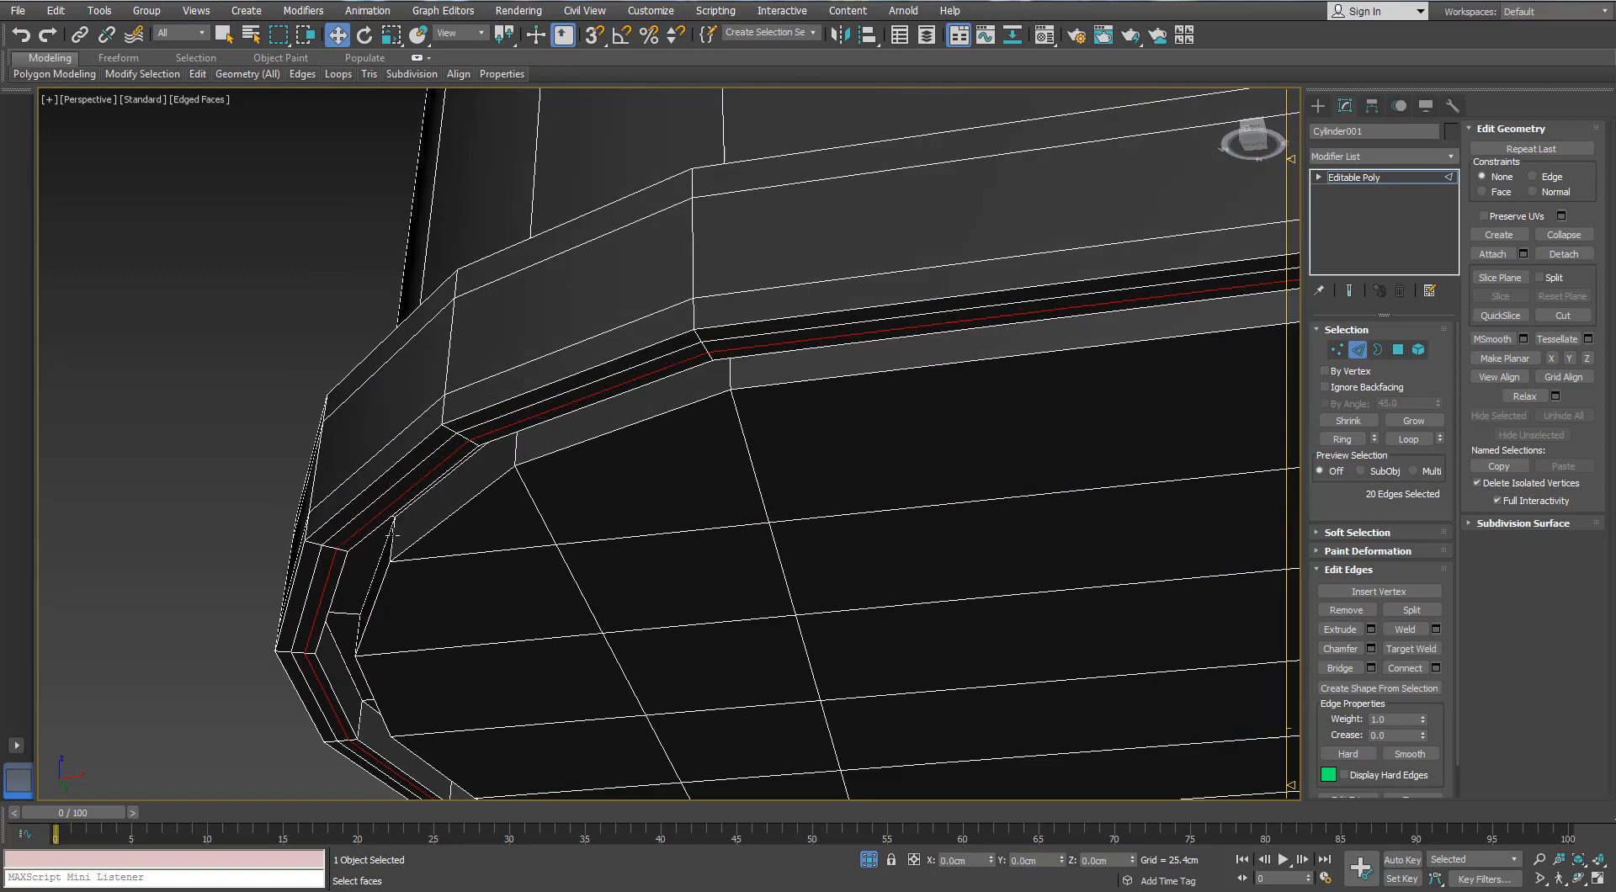
click(392, 534)
alt+middle_drag(392, 534, 355, 545)
ctrl+click(362, 518)
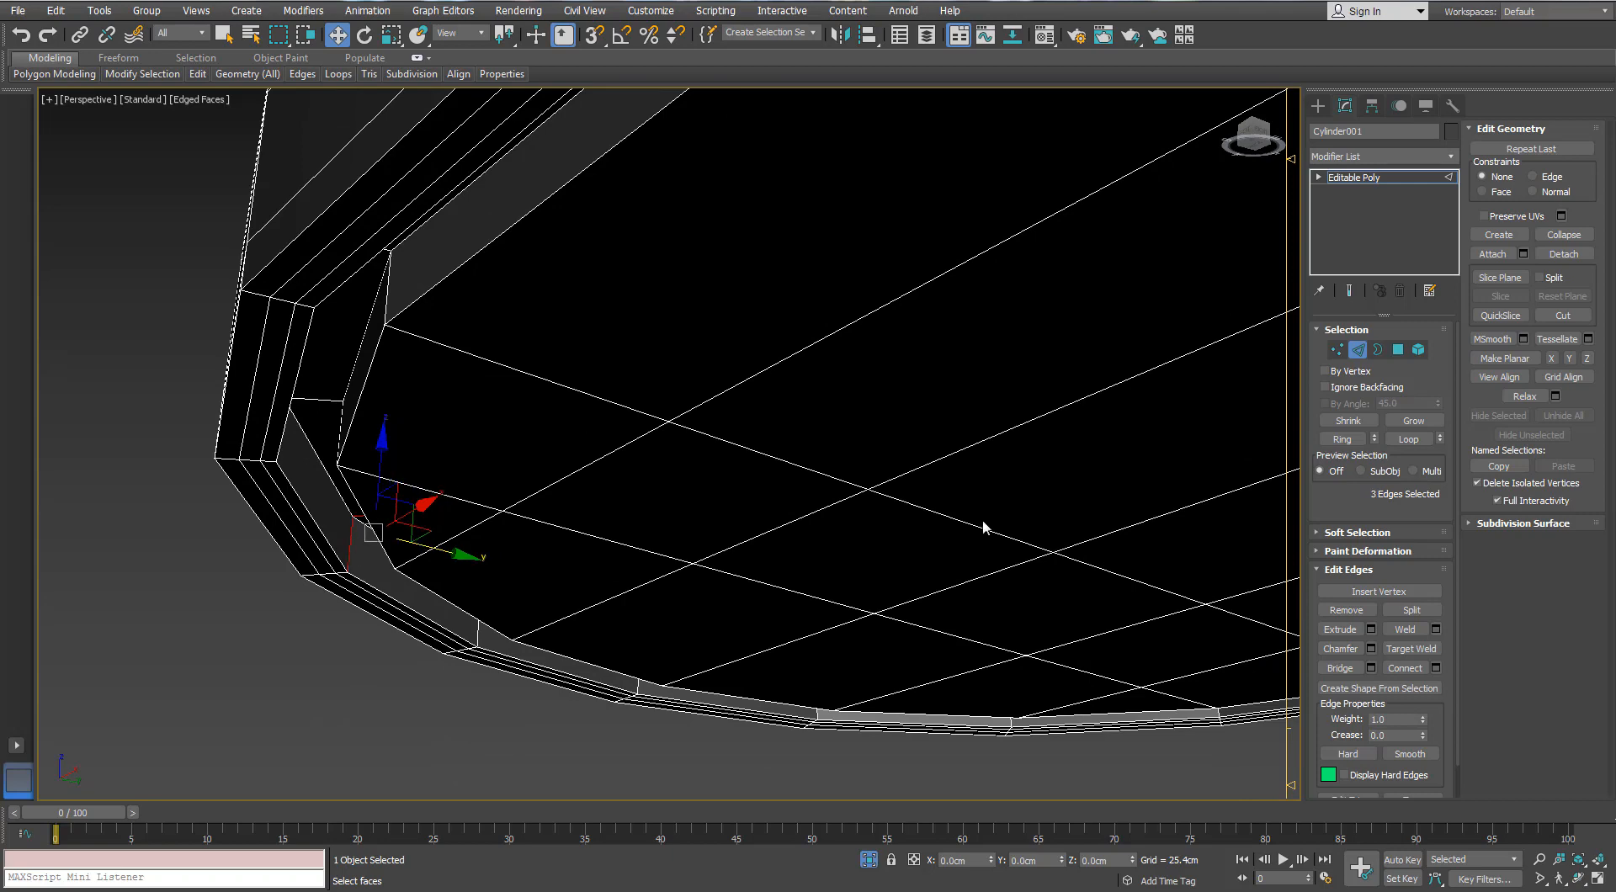
click(1341, 438)
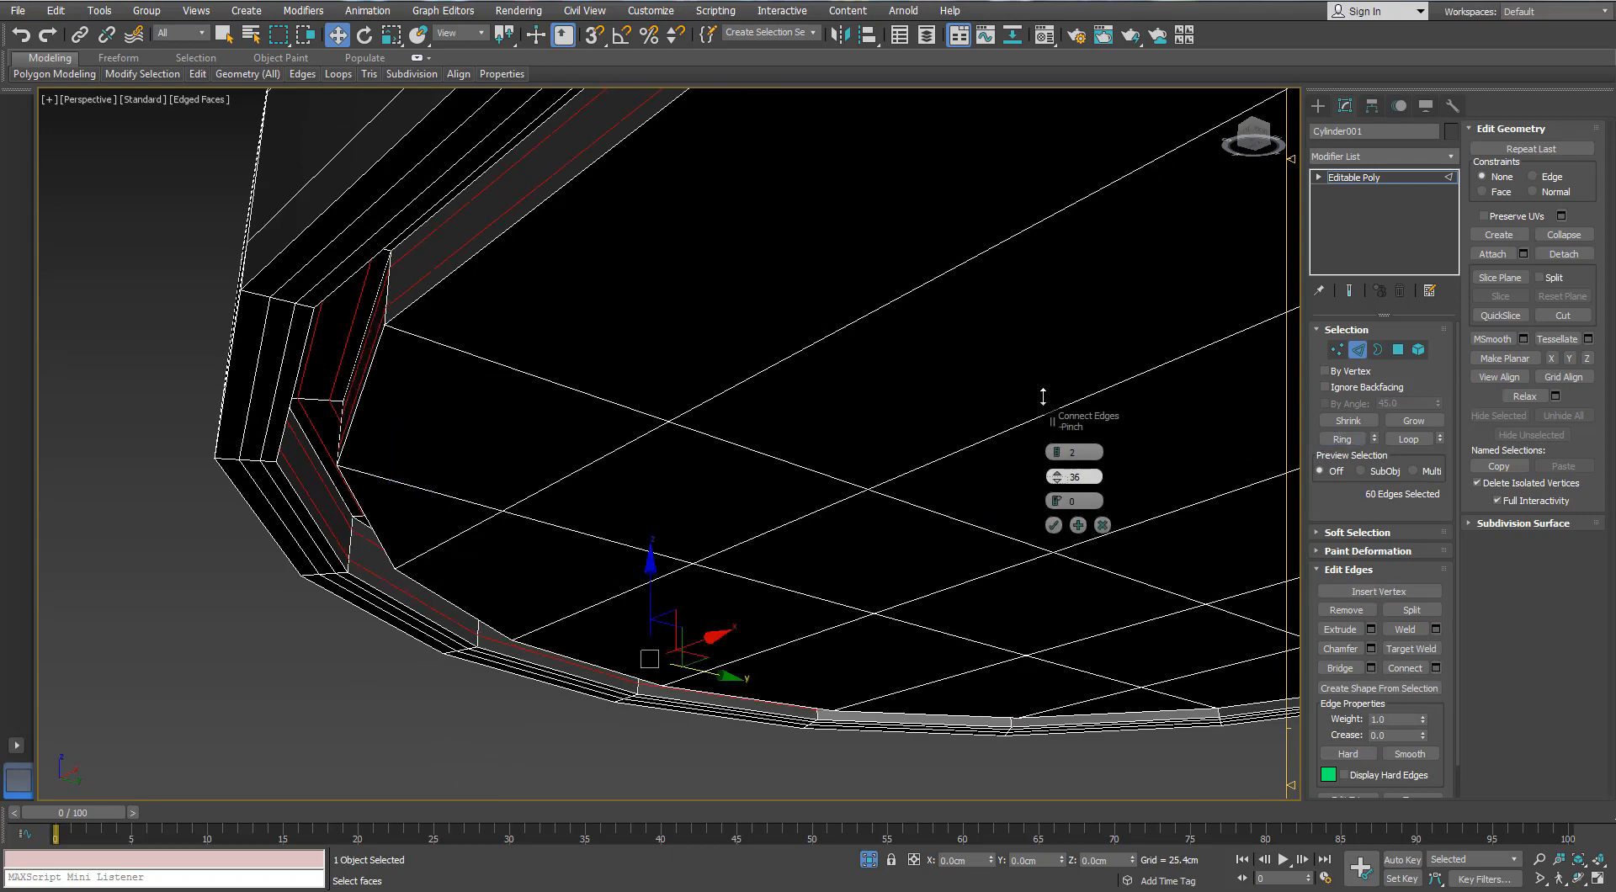
click(1055, 525)
scroll(775, 500, down, 3)
alt+middle_drag(775, 500, 657, 562)
scroll(656, 562, down, 3)
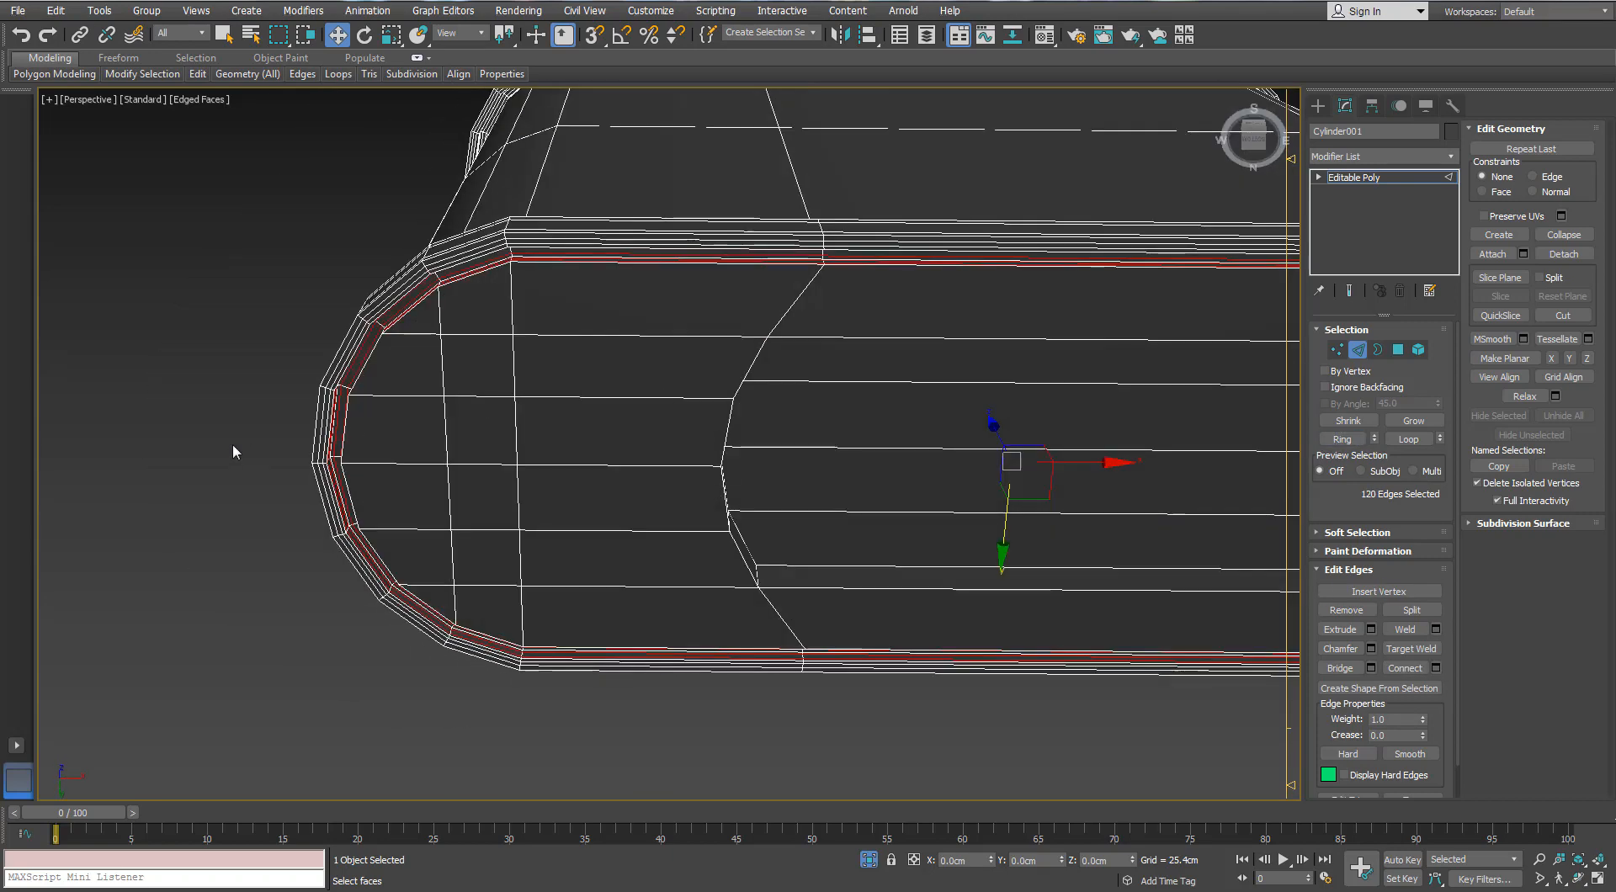
click(233, 443)
- Try to add Swift Loop edges on the bottom face around its rounded end beside the recess
scroll(417, 392, down, 3)
middle_drag(589, 330, 105, 395)
scroll(808, 404, up, 3)
middle_drag(808, 409, 993, 398)
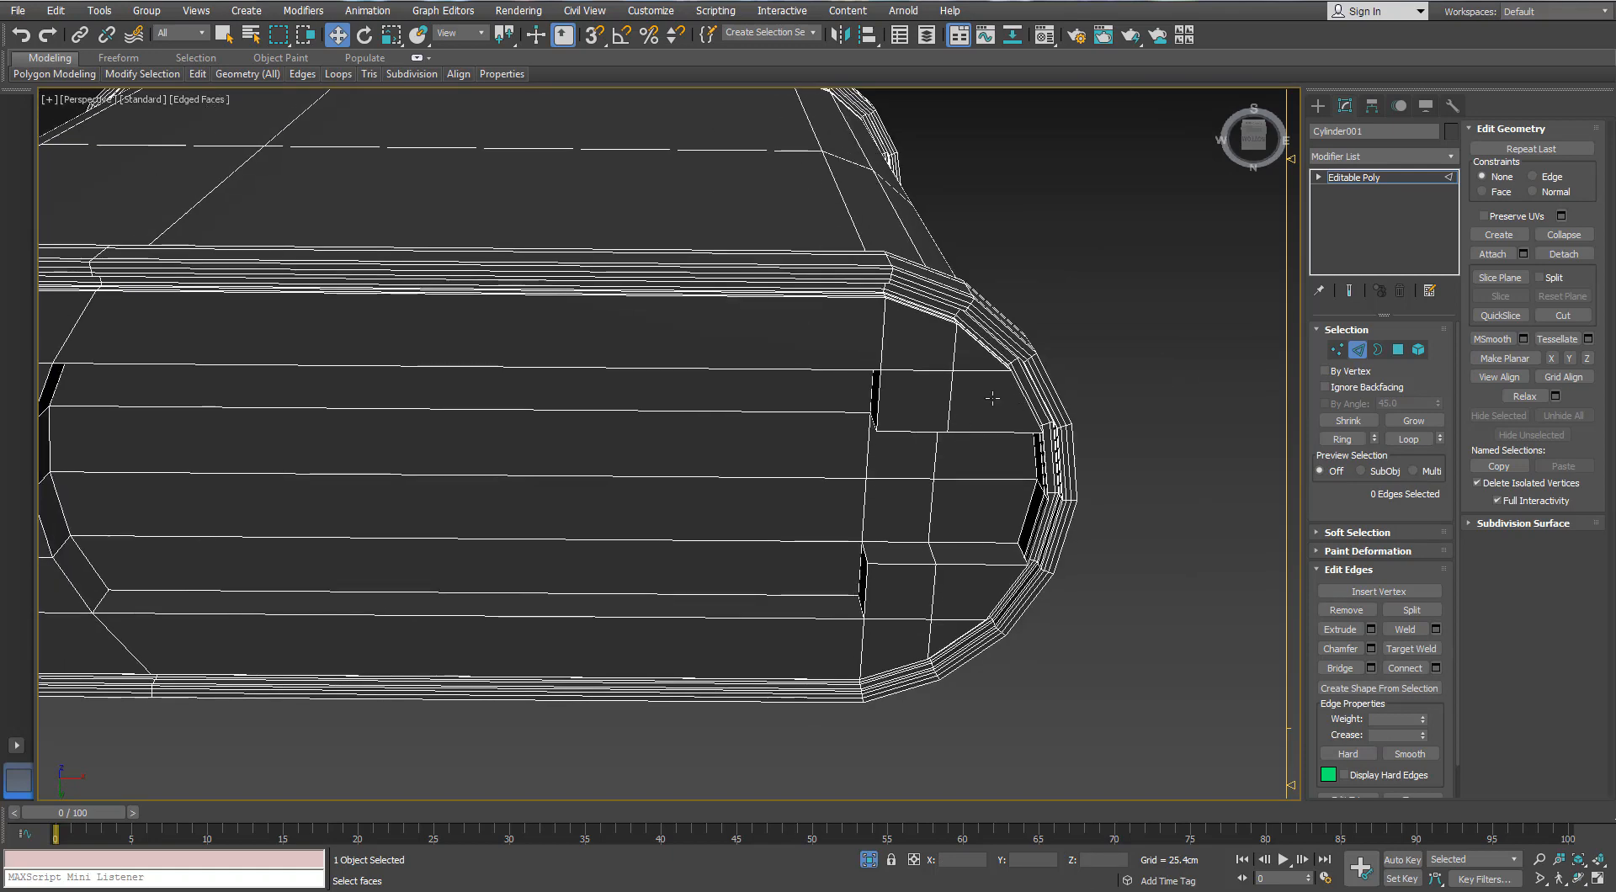
mouse_move(198, 75)
click(335, 116)
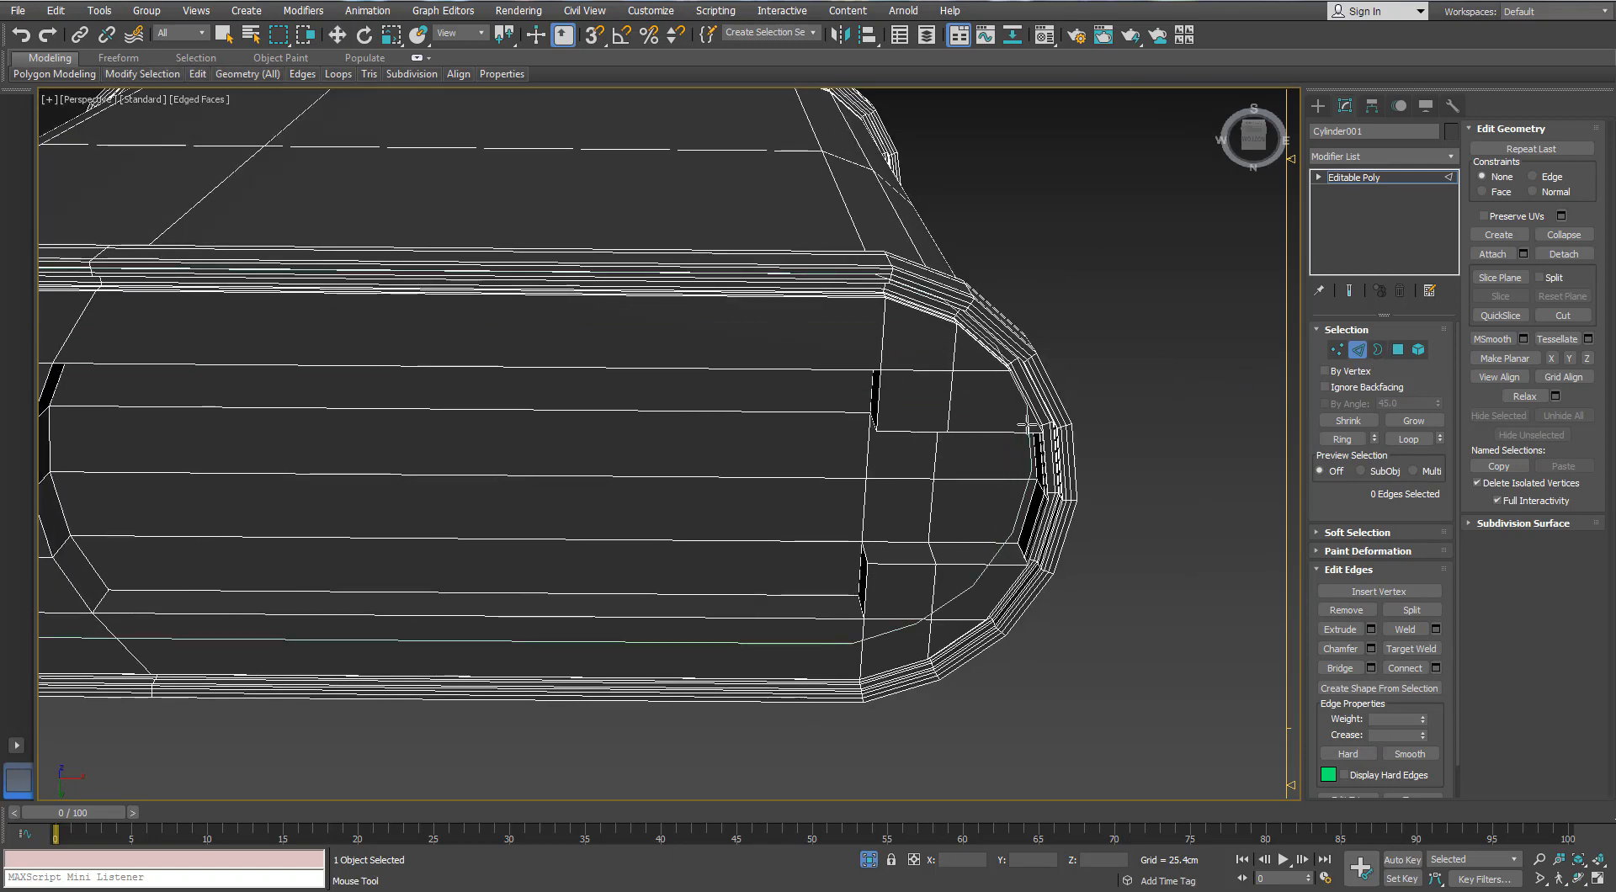
alt+middle_drag(1018, 430, 952, 355)
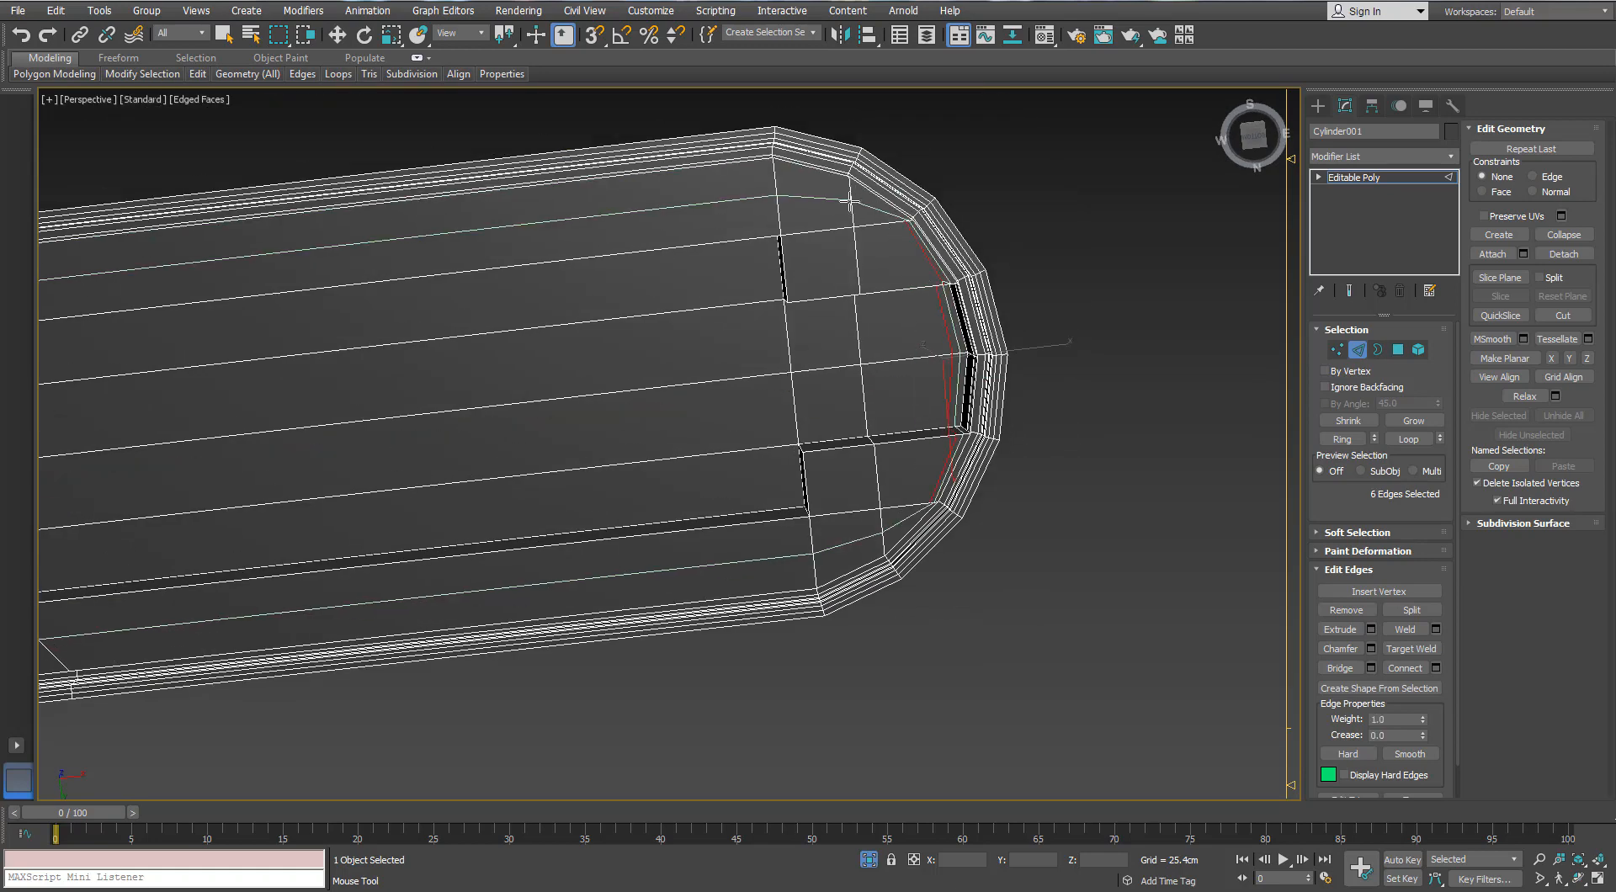
middle_drag(787, 289, 829, 306)
click(889, 222)
alt+middle_drag(884, 227, 943, 400)
ctrl+click(965, 329)
scroll(870, 353, down, 3)
- Select the raised bottom-face polygons along one long side and around the adjoining corner, leaving out the recessed polygon
click(1396, 351)
click(907, 337)
scroll(951, 354, up, 3)
ctrl+click(958, 334)
ctrl+click(1005, 355)
ctrl+click(1004, 393)
ctrl+click(941, 390)
ctrl+click(993, 459)
alt+middle_drag(993, 459, 1051, 473)
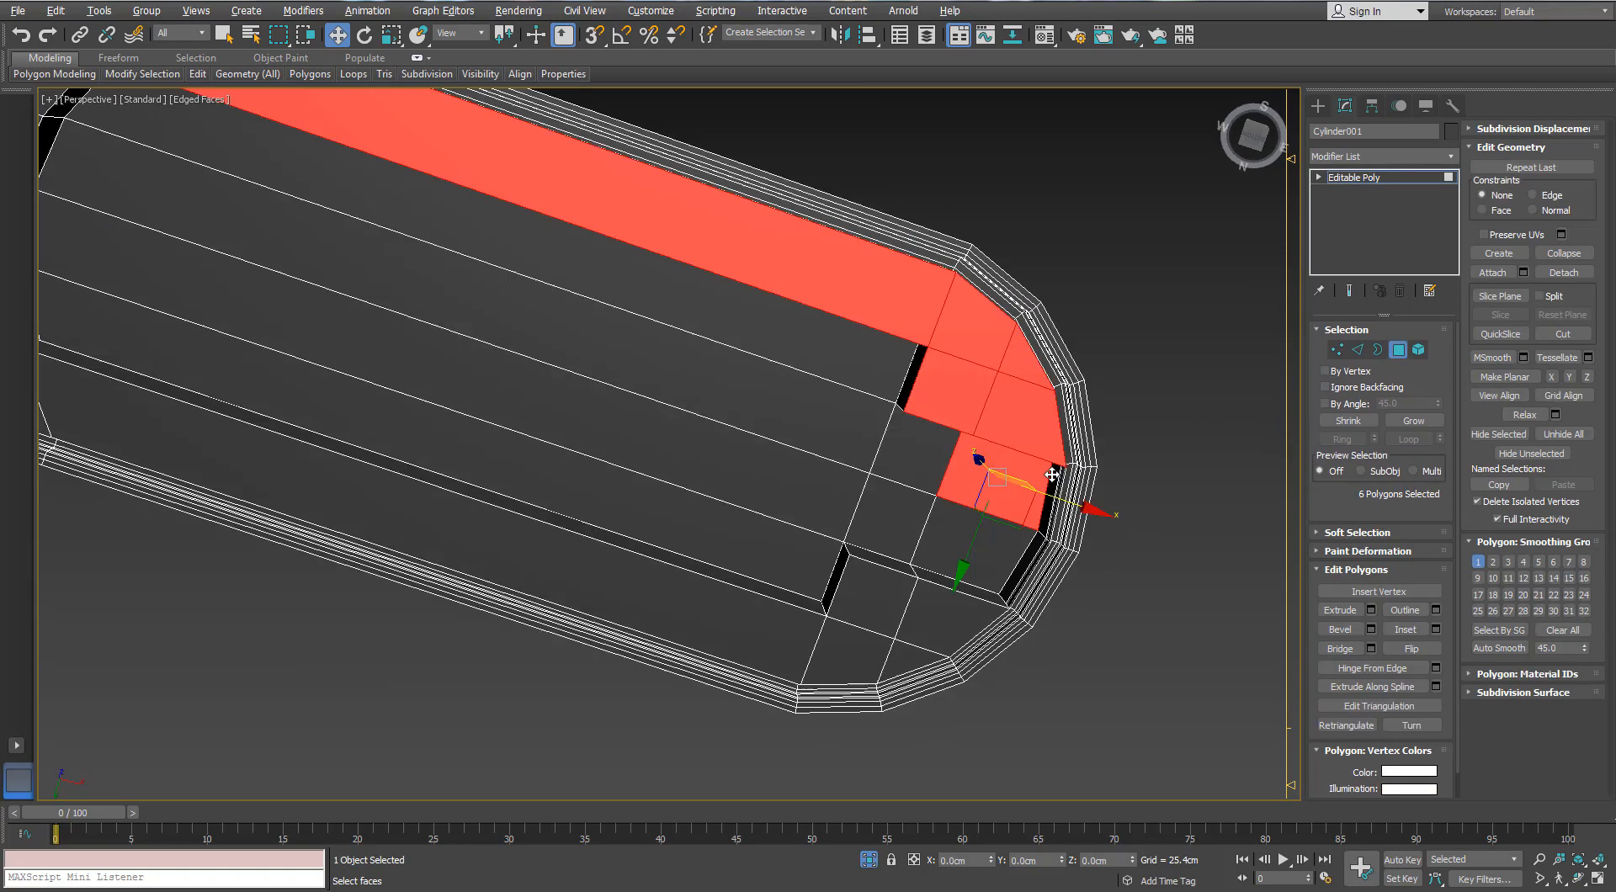
scroll(1051, 474, up, 4)
key(ctrl+z)
scroll(1051, 474, down, 3)
alt+middle_drag(1049, 405, 1104, 338)
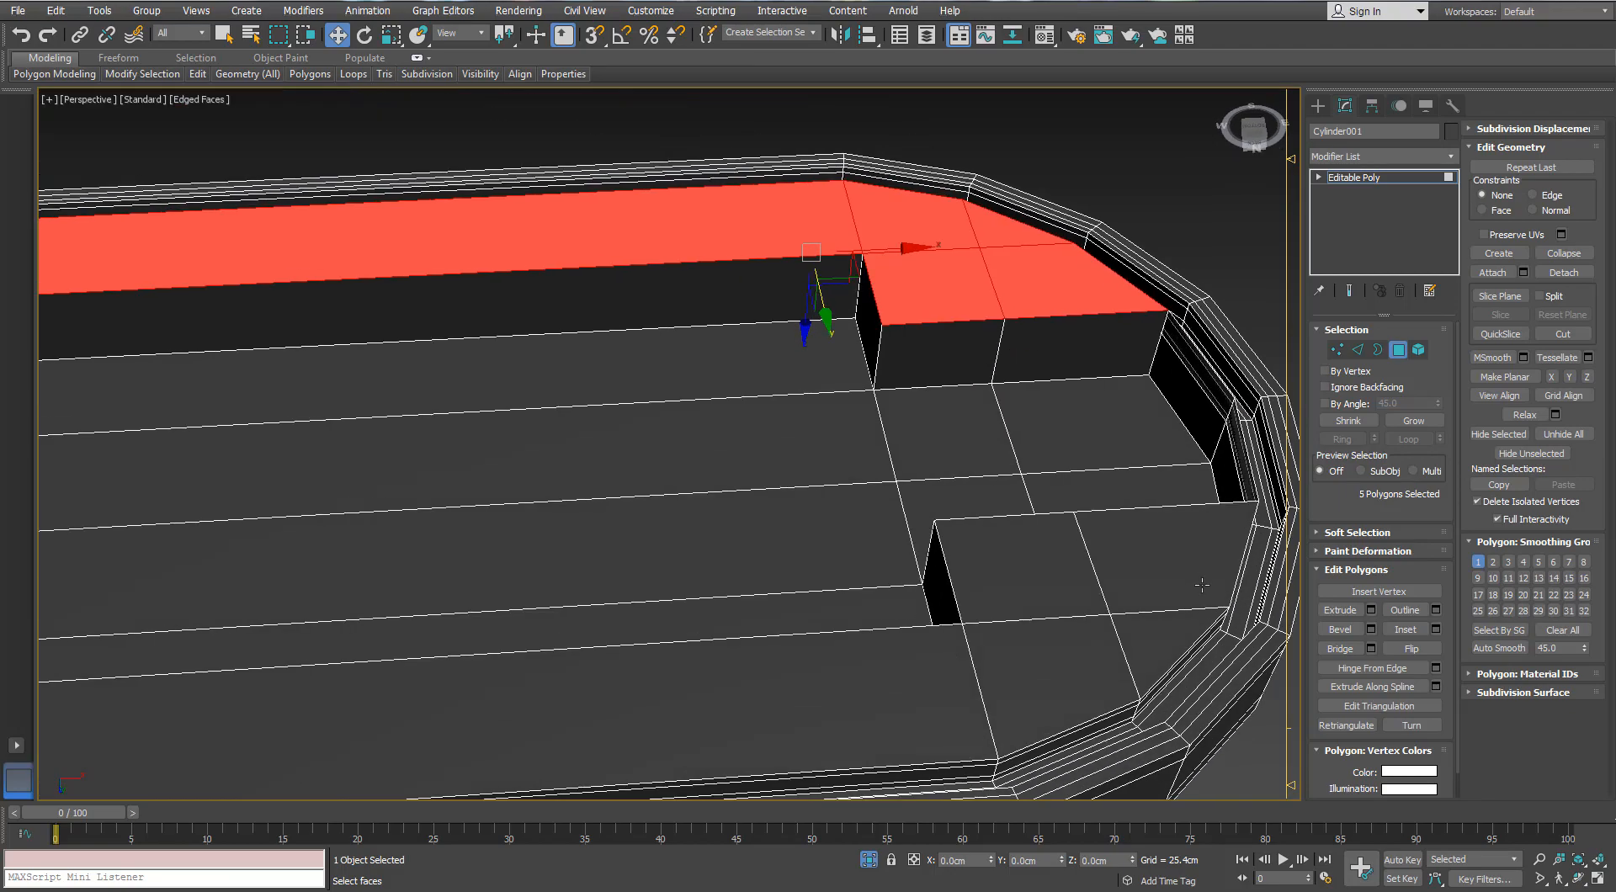
- Add the raised polygons at the opposite corner and along the other long side of the recess to the selection
ctrl+click(1146, 551)
ctrl+click(1042, 568)
alt+middle_drag(1041, 566, 913, 437)
scroll(866, 325, up, 3)
middle_drag(1043, 286, 944, 314)
alt+middle_drag(944, 313, 938, 331)
scroll(938, 331, down, 4)
alt+middle_drag(837, 331, 812, 324)
middle_drag(812, 324, 757, 265)
alt+middle_drag(758, 265, 930, 276)
scroll(942, 279, up, 2)
ctrl+click(937, 502)
ctrl+click(876, 532)
ctrl+click(758, 545)
- Add all raised polygons at the other rounded end of the bottom face to the selection
scroll(740, 530, down, 4)
middle_drag(740, 530, 1203, 473)
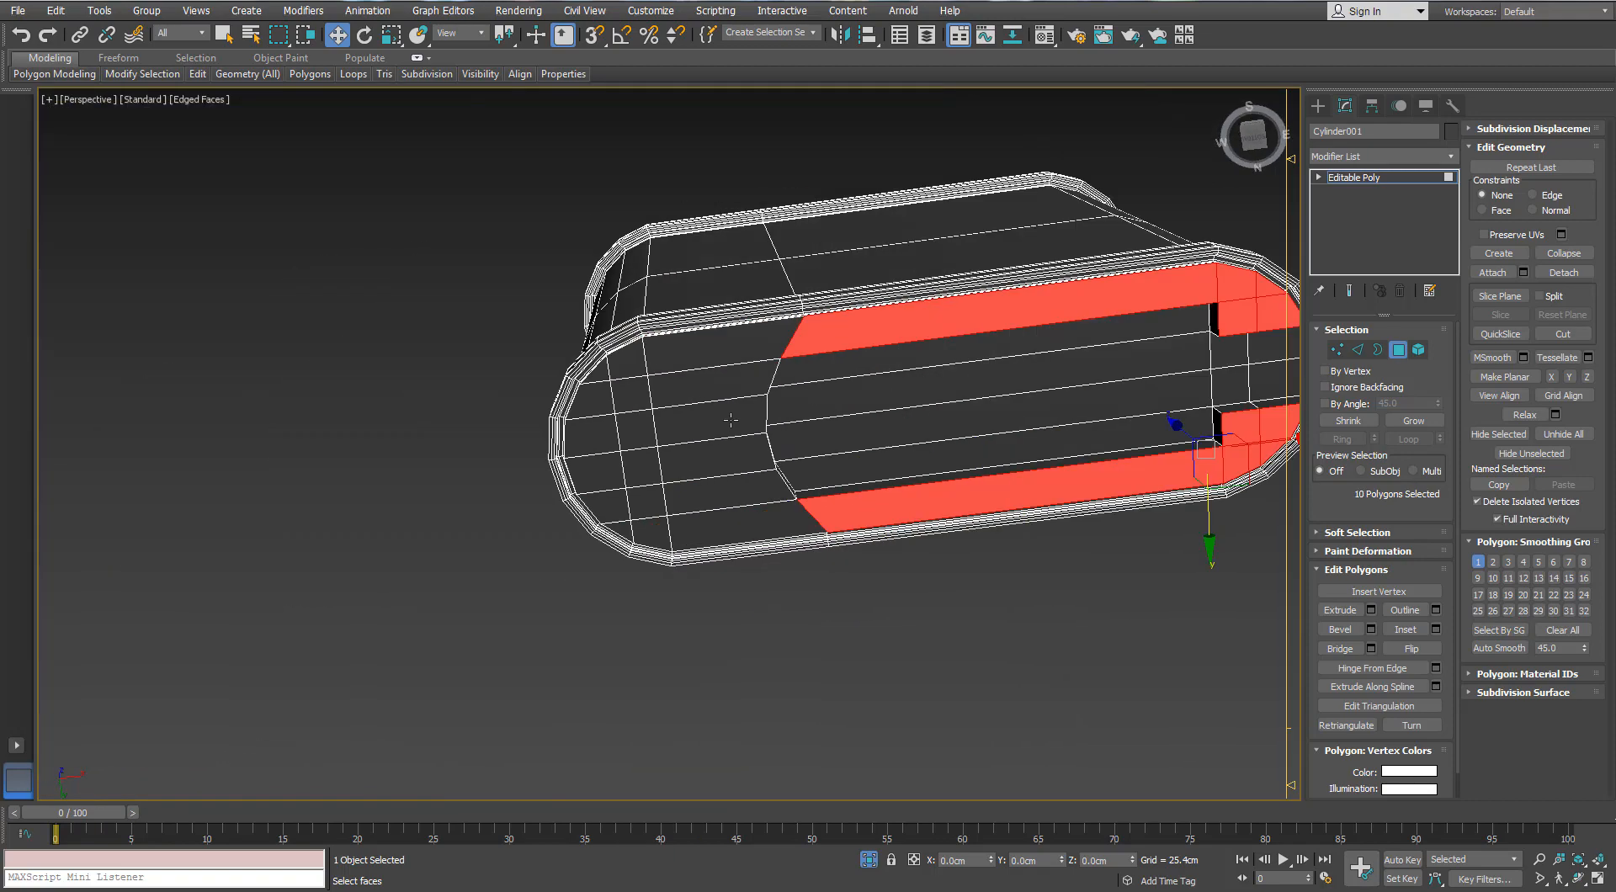
scroll(761, 420, up, 2)
ctrl+click(644, 316)
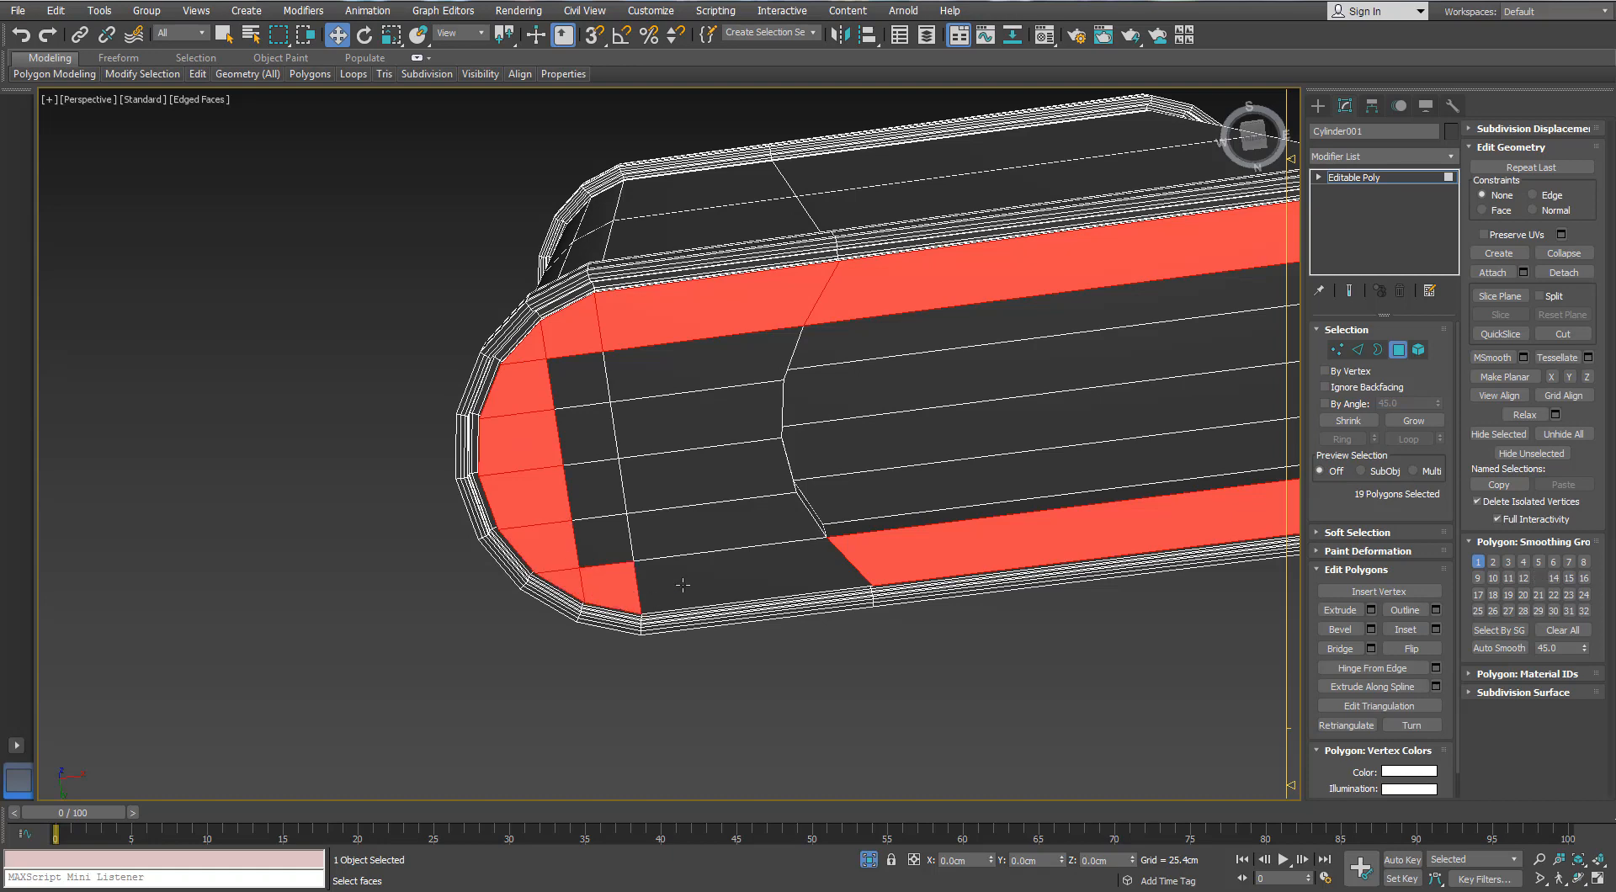
ctrl+click(749, 581)
ctrl+click(715, 522)
ctrl+click(593, 538)
ctrl+click(585, 488)
ctrl+click(581, 404)
ctrl+click(699, 370)
ctrl+click(698, 416)
ctrl+click(674, 473)
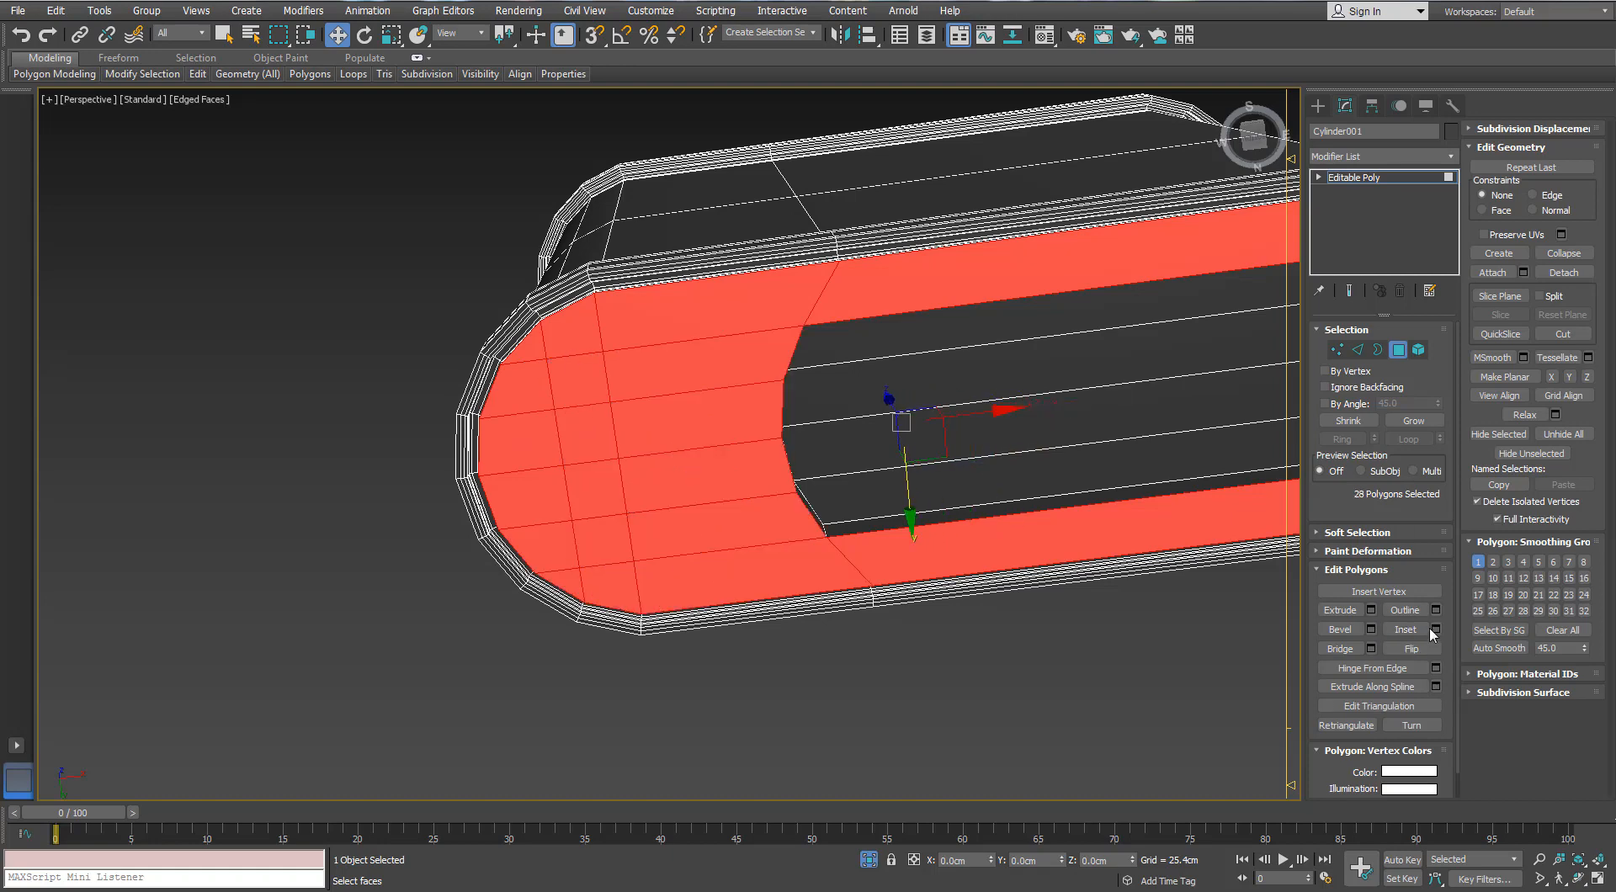
- Inset the selected bottom-face polygons by 0.05 cm
right_click(1058, 477)
click(1058, 475)
click(1058, 475)
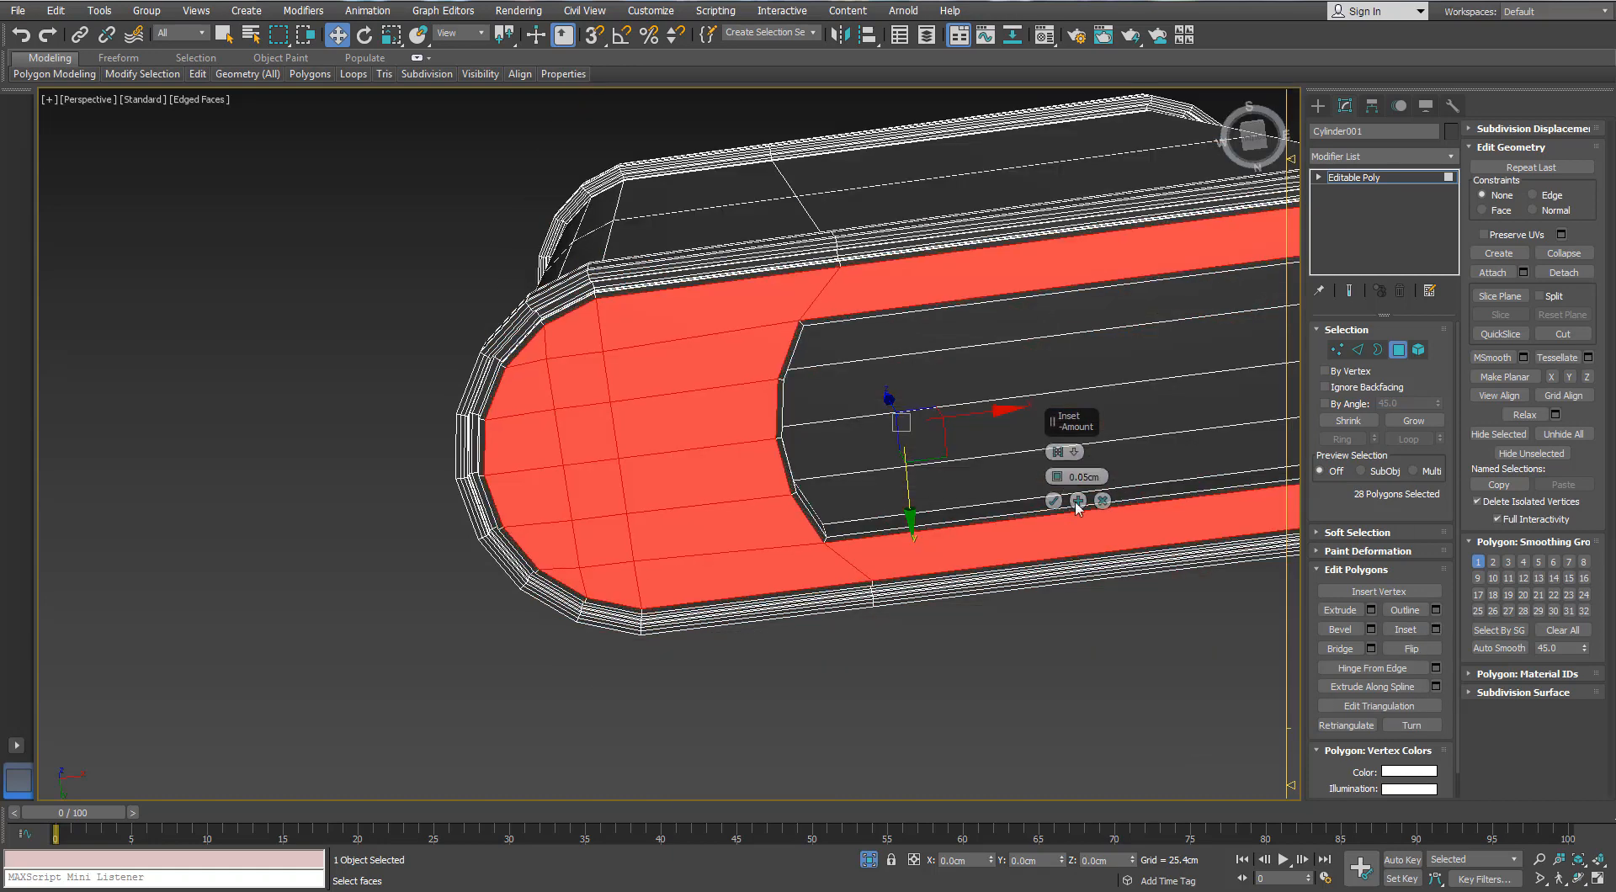
click(1078, 506)
- Apply a TurboSmooth modifier to the lighter body and check the smoothed bottom recess
click(1451, 158)
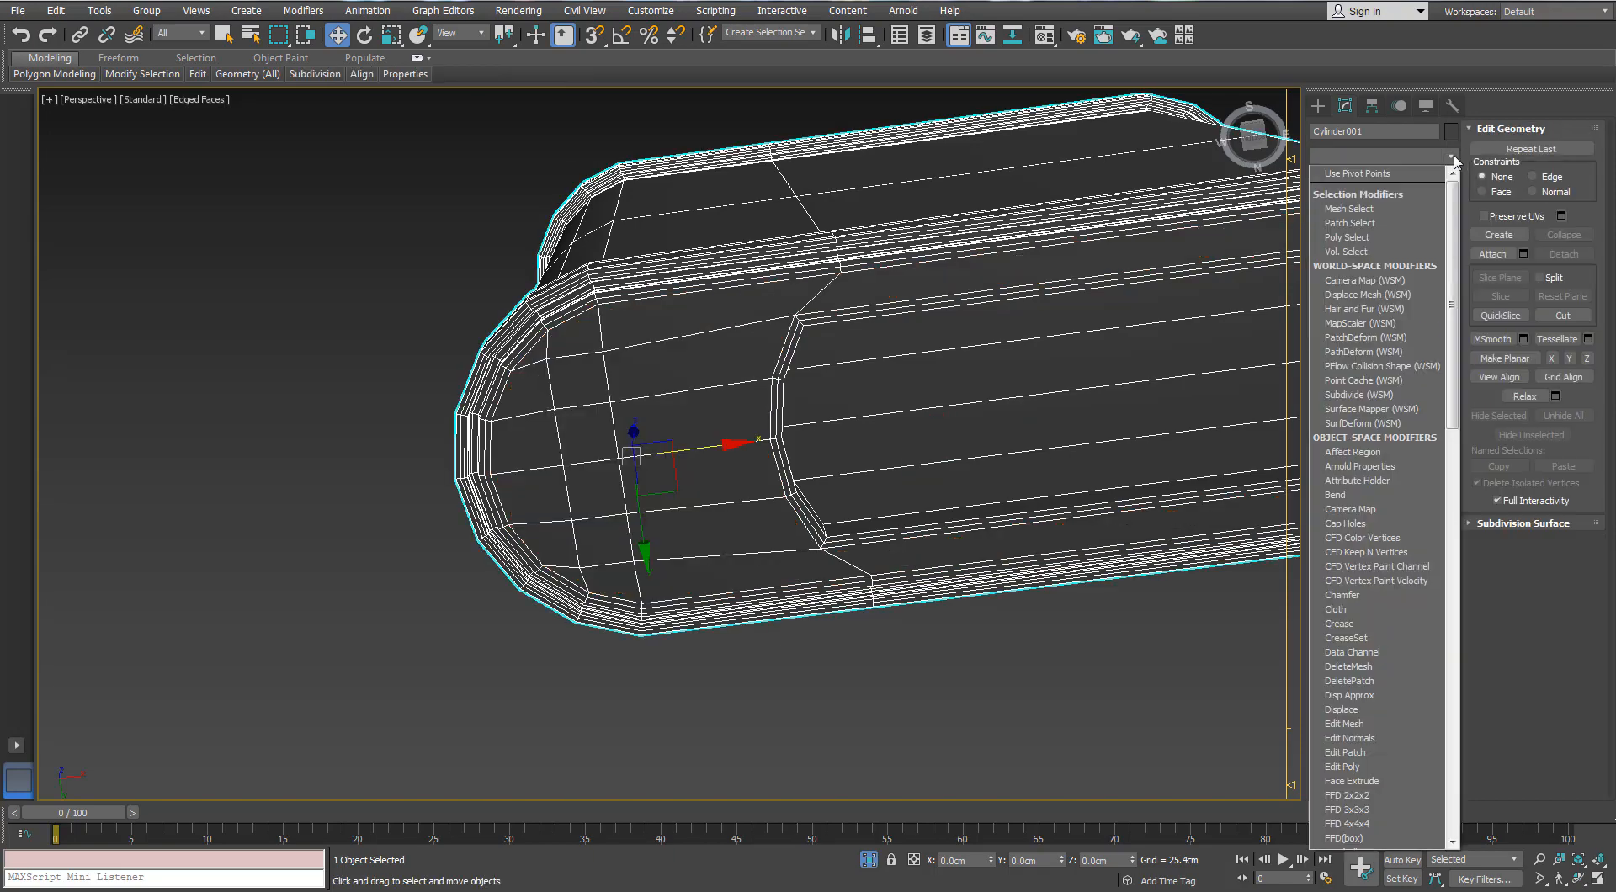
key(Return)
alt+middle_drag(1006, 333, 782, 312)
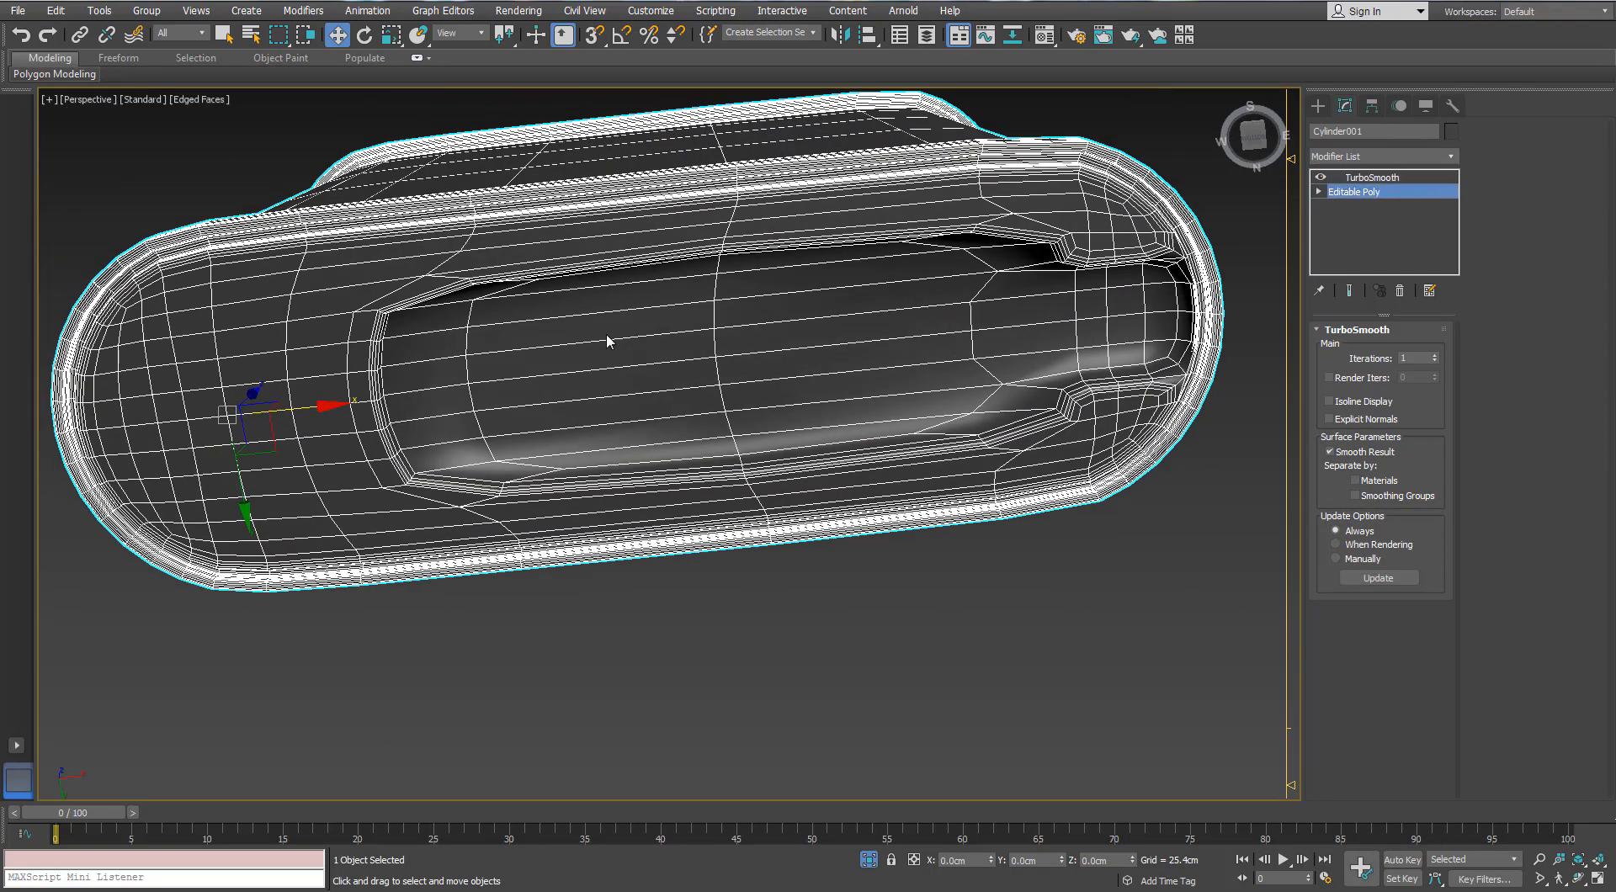
- Extend the edge selection at the lighter body's rounded corners with the matching edge rings around the other side
key(2)
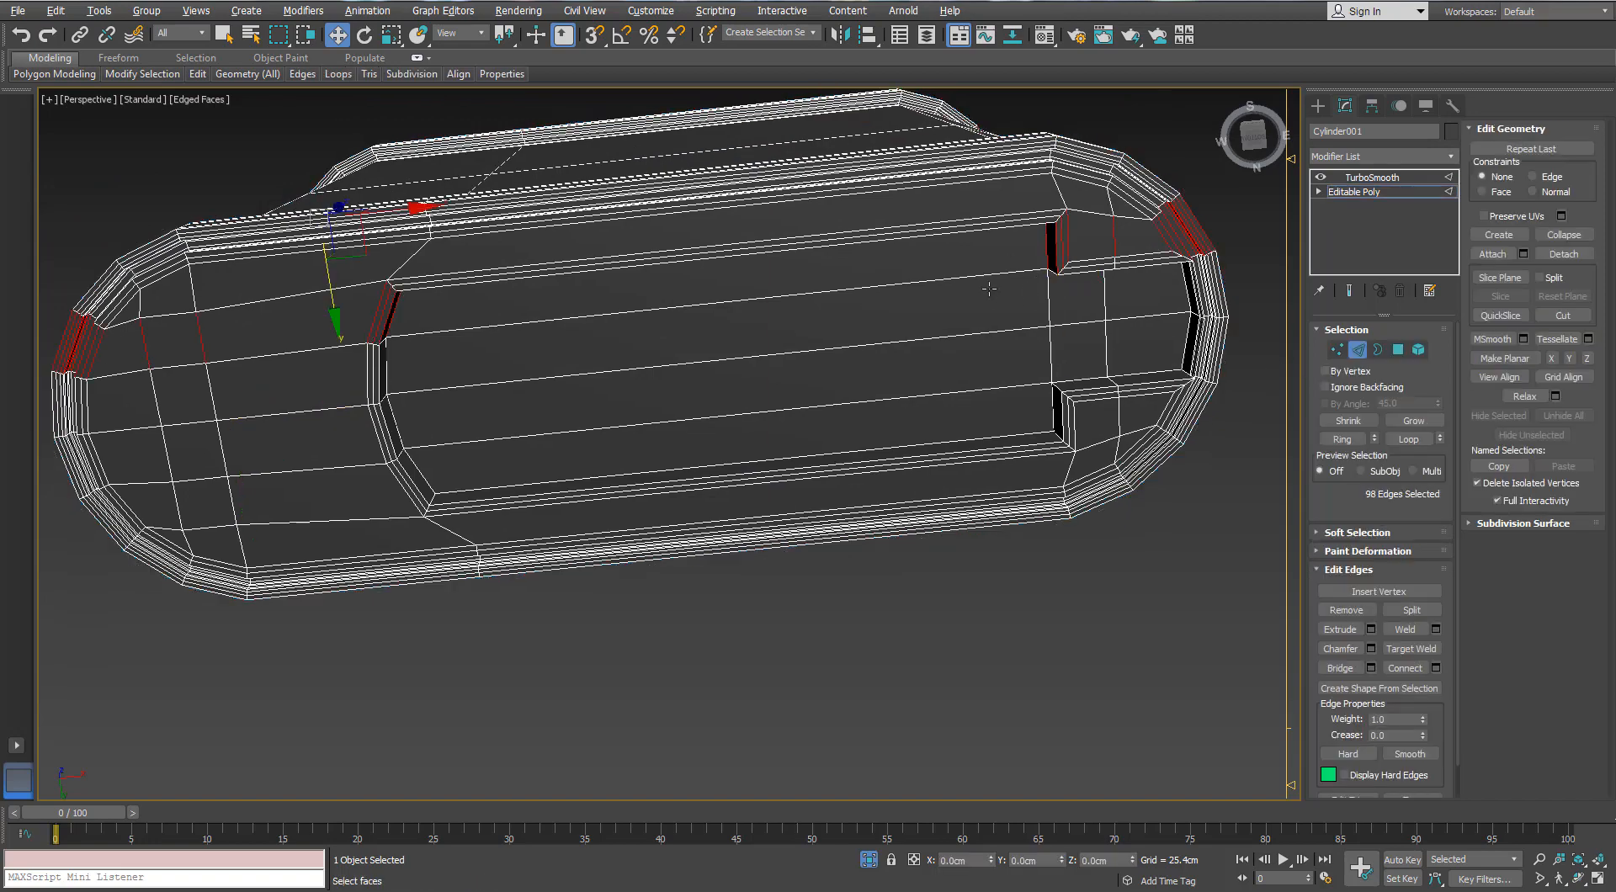
alt+middle_drag(1093, 345, 926, 488)
alt+middle_drag(926, 488, 866, 426)
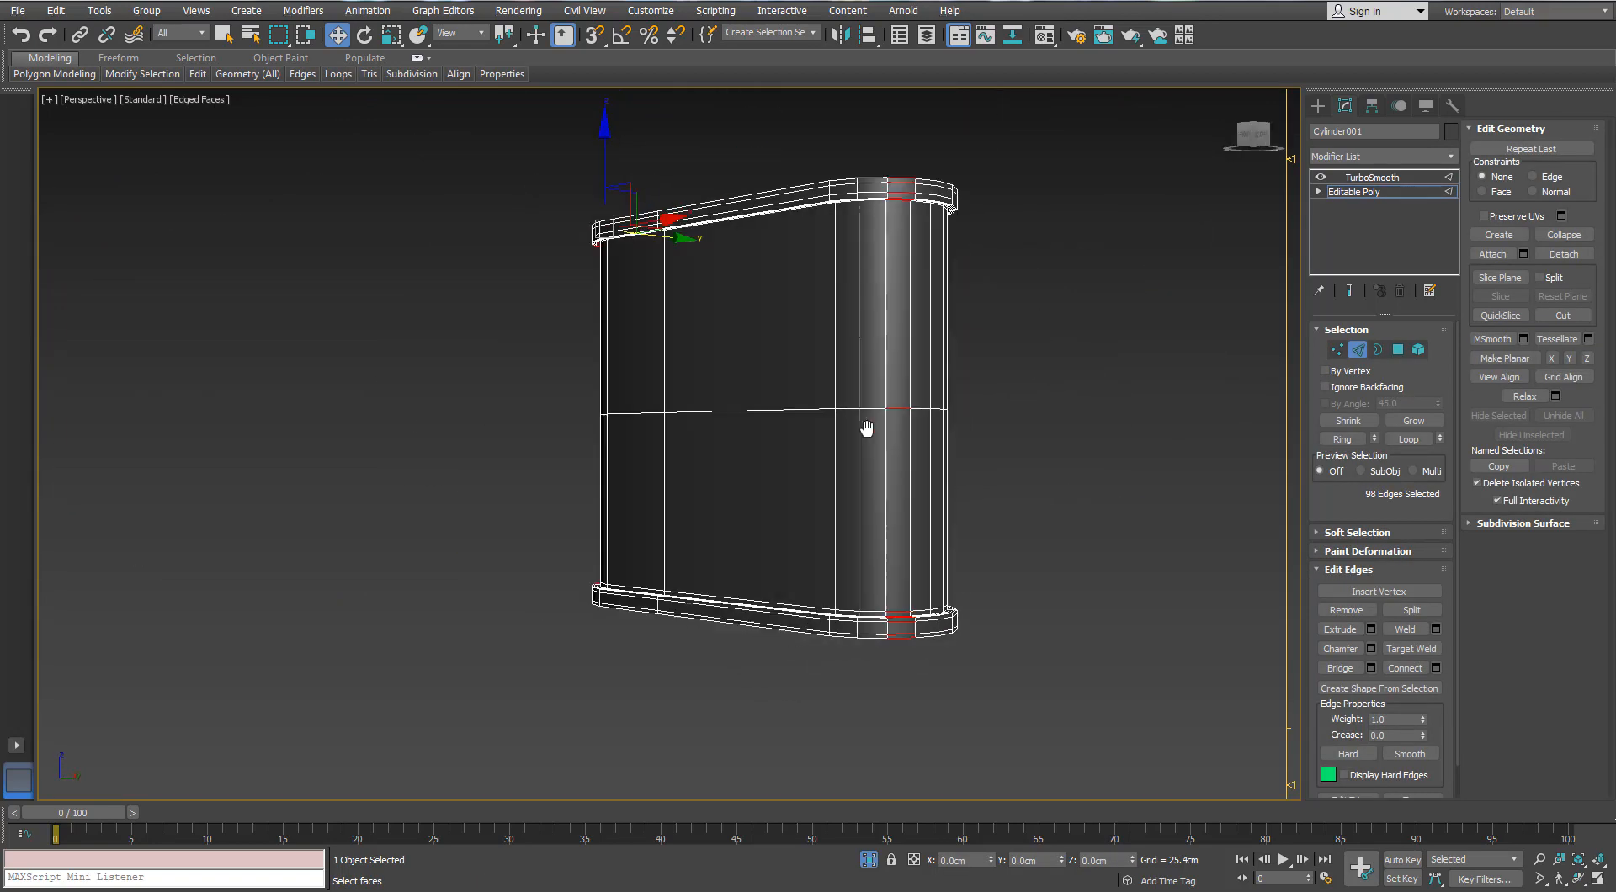
scroll(871, 421, down, 4)
alt+drag(745, 419, 743, 421)
alt+middle_drag(742, 421, 811, 414)
scroll(749, 342, up, 4)
scroll(811, 415, up, 3)
ctrl+click(724, 463)
key(alt+r)
scroll(726, 459, down, 5)
alt+middle_drag(726, 458, 966, 289)
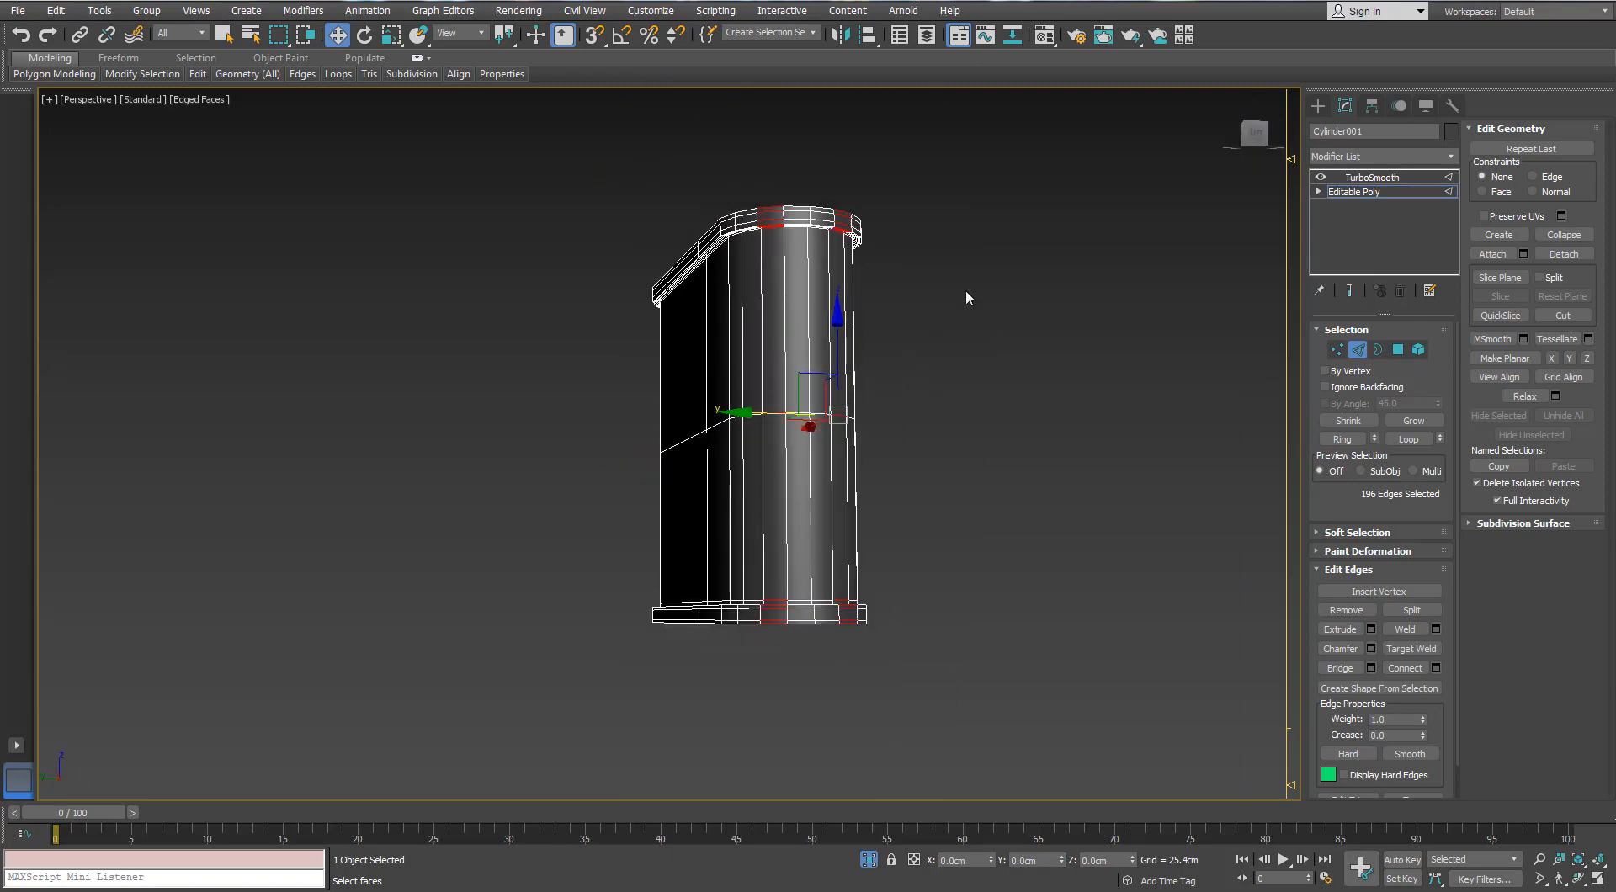
- Deselect the ring edges on the upper part and walls of the lighter body, keeping those around the bottom face
alt+middle_drag(707, 333, 1064, 340)
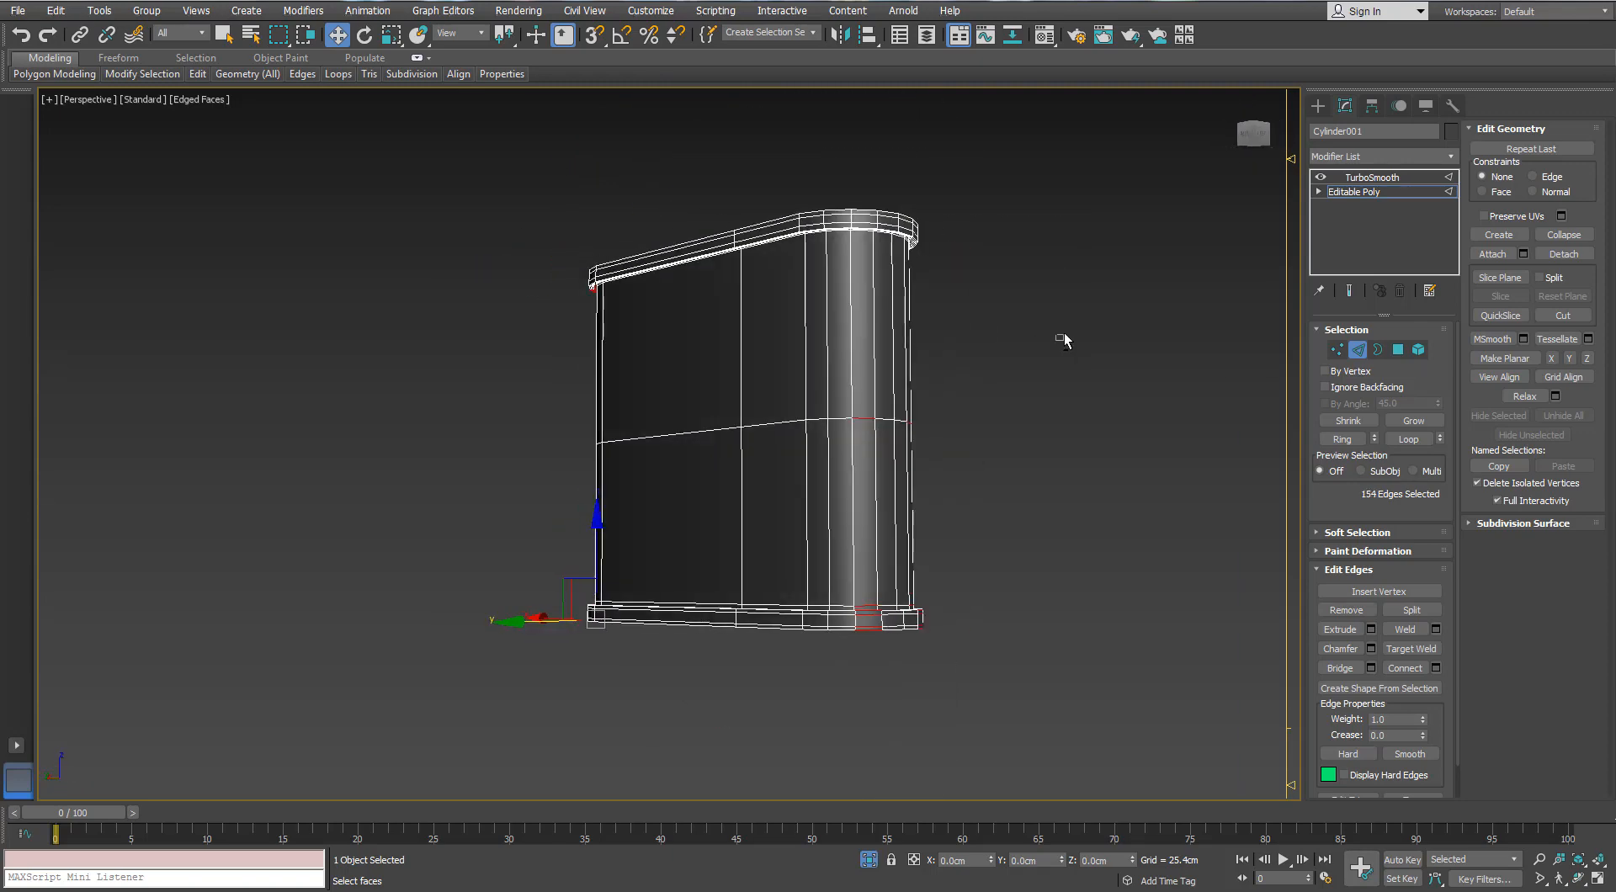
alt+middle_drag(502, 451, 744, 429)
alt+drag(894, 170, 410, 453)
alt+middle_drag(518, 505, 740, 370)
scroll(699, 521, up, 4)
middle_drag(698, 522, 516, 452)
alt+middle_drag(515, 452, 502, 386)
scroll(501, 386, up, 3)
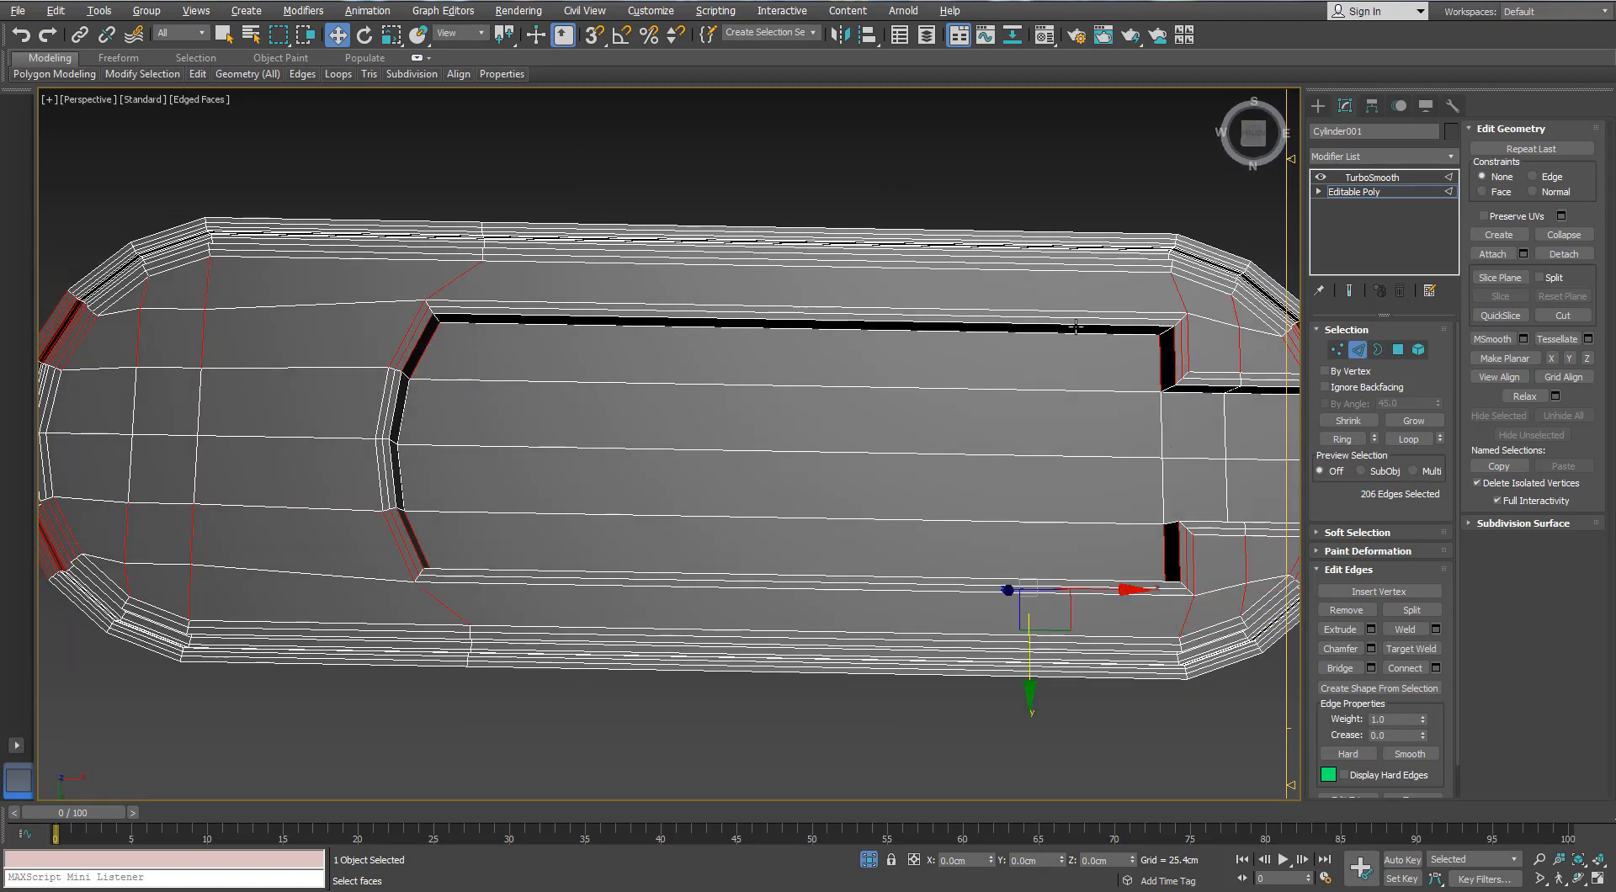
scroll(1076, 326, down, 5)
alt+middle_drag(1075, 326, 985, 420)
alt+drag(993, 407, 627, 274)
- Deselect the rim edges at both rounded ends of the base, keeping the crosswise edges on the bottom face
alt+middle_drag(665, 521, 841, 374)
scroll(885, 523, up, 2)
scroll(885, 523, up, 4)
scroll(842, 374, down, 3)
middle_drag(842, 374, 840, 429)
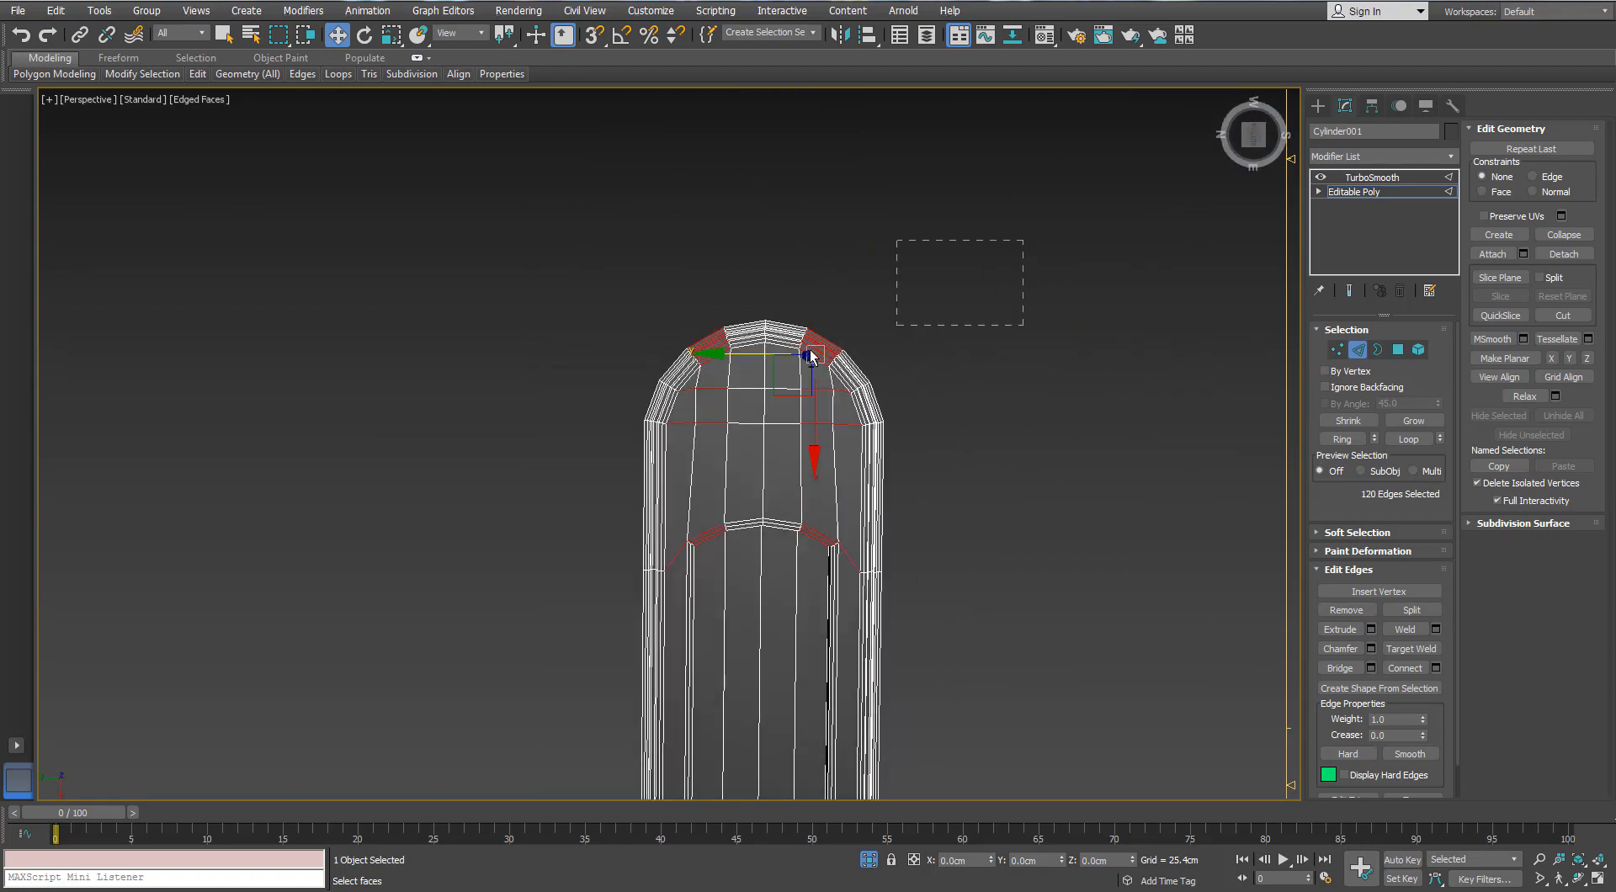
alt+drag(809, 351, 560, 399)
alt+middle_drag(622, 412, 843, 338)
alt+middle_drag(725, 286, 775, 310)
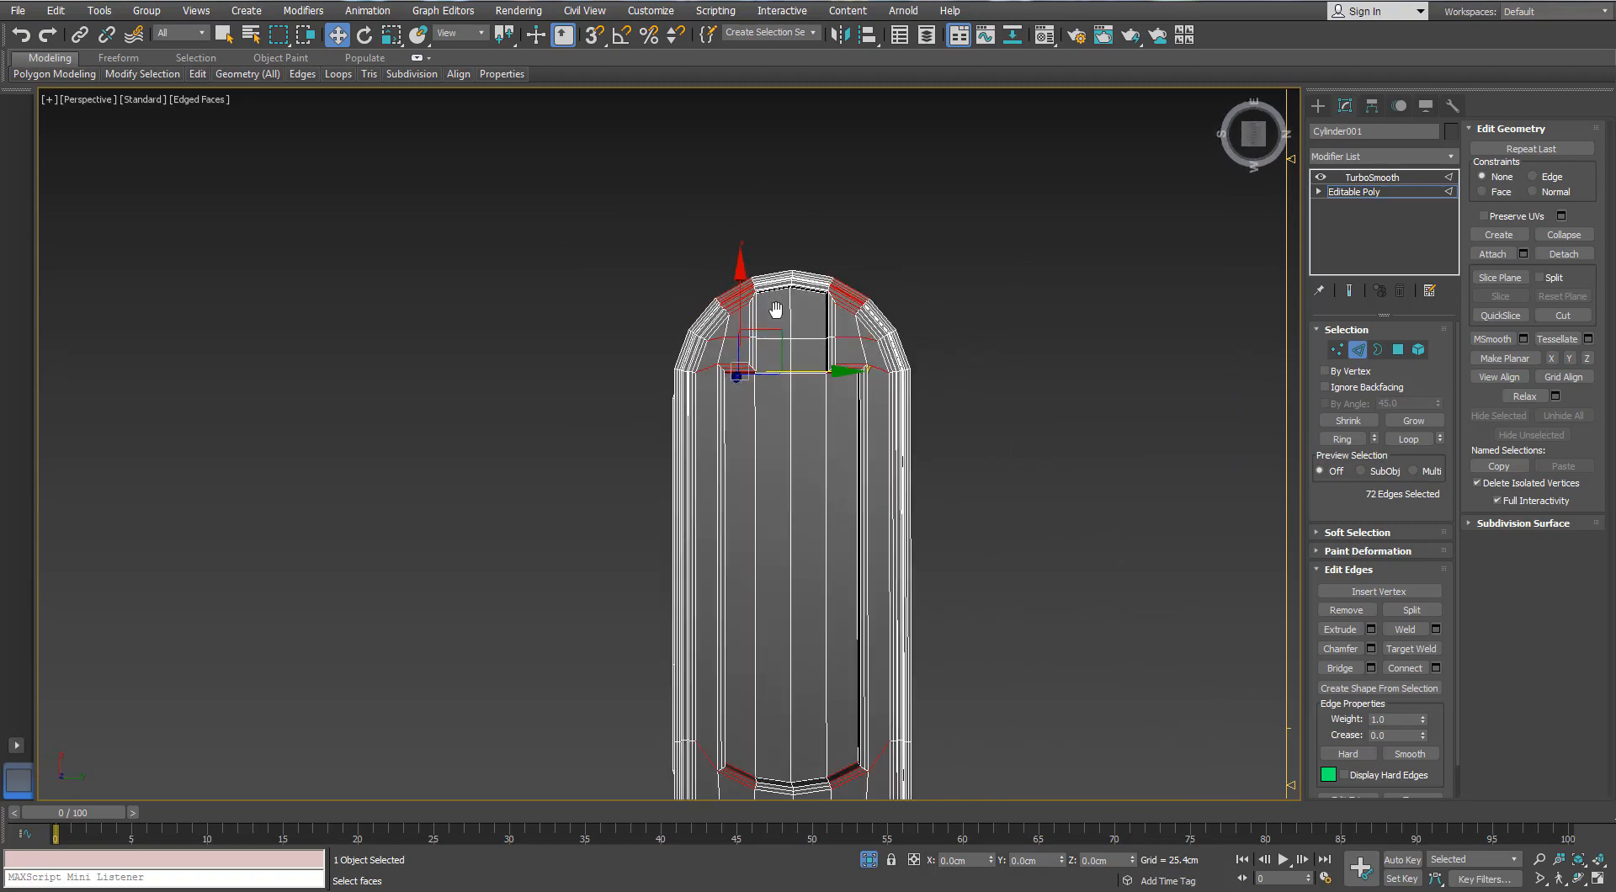
alt+drag(672, 328, 671, 328)
alt+middle_drag(783, 404, 808, 242)
scroll(876, 358, down, 4)
scroll(826, 198, up, 5)
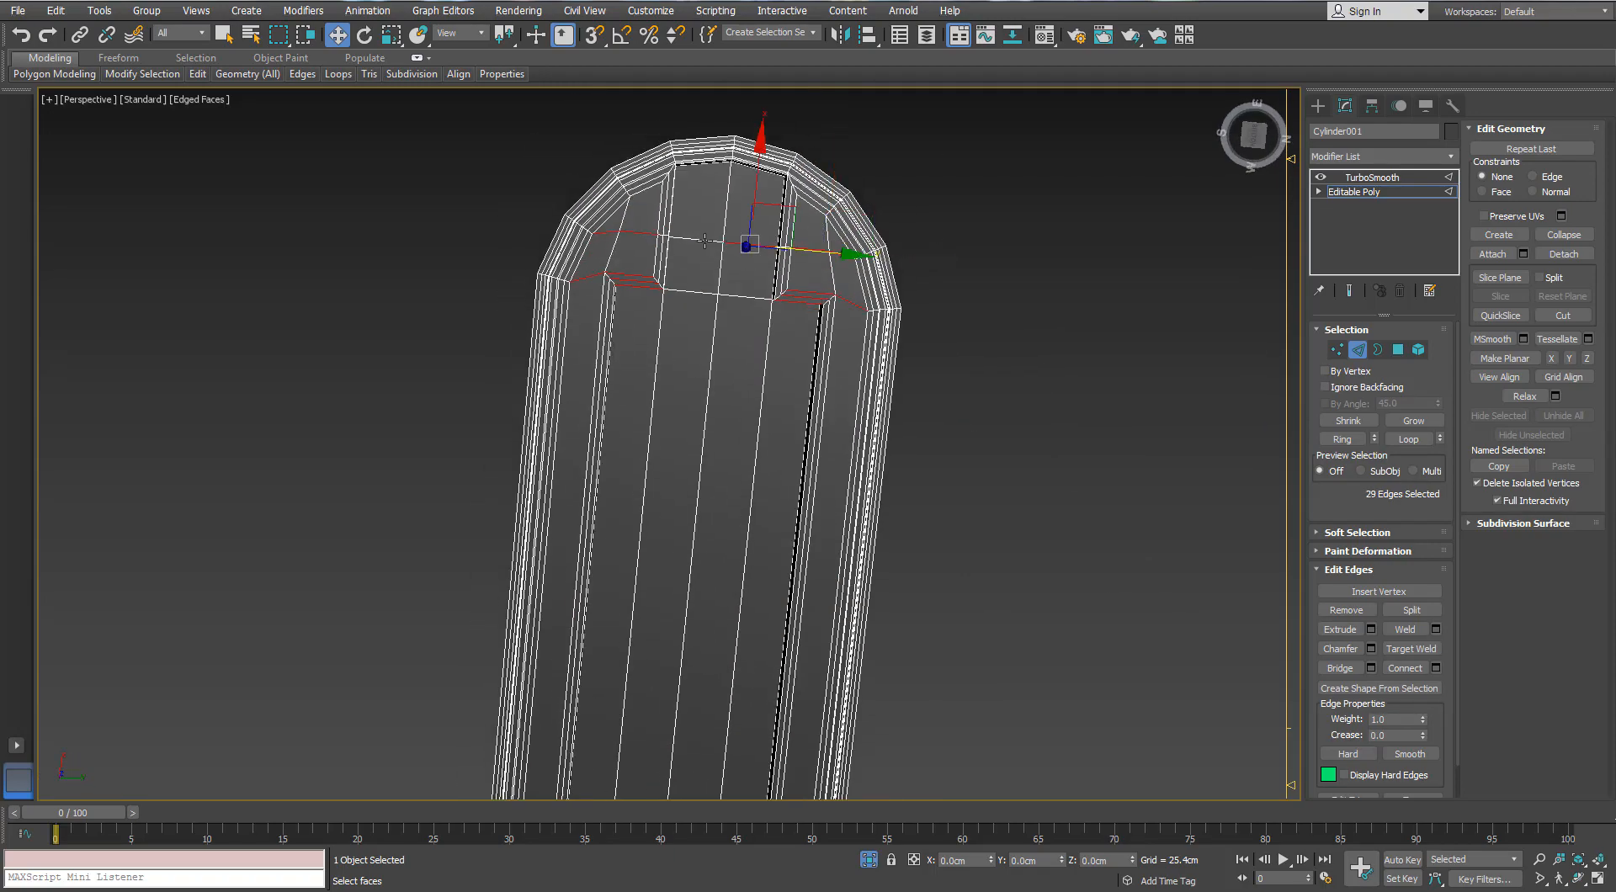
- Expand the crosswise bottom-face edges into full edge rings and deselect the ring edges on the upper body
key(alt+r)
scroll(813, 321, down, 4)
alt+middle_drag(815, 323, 850, 507)
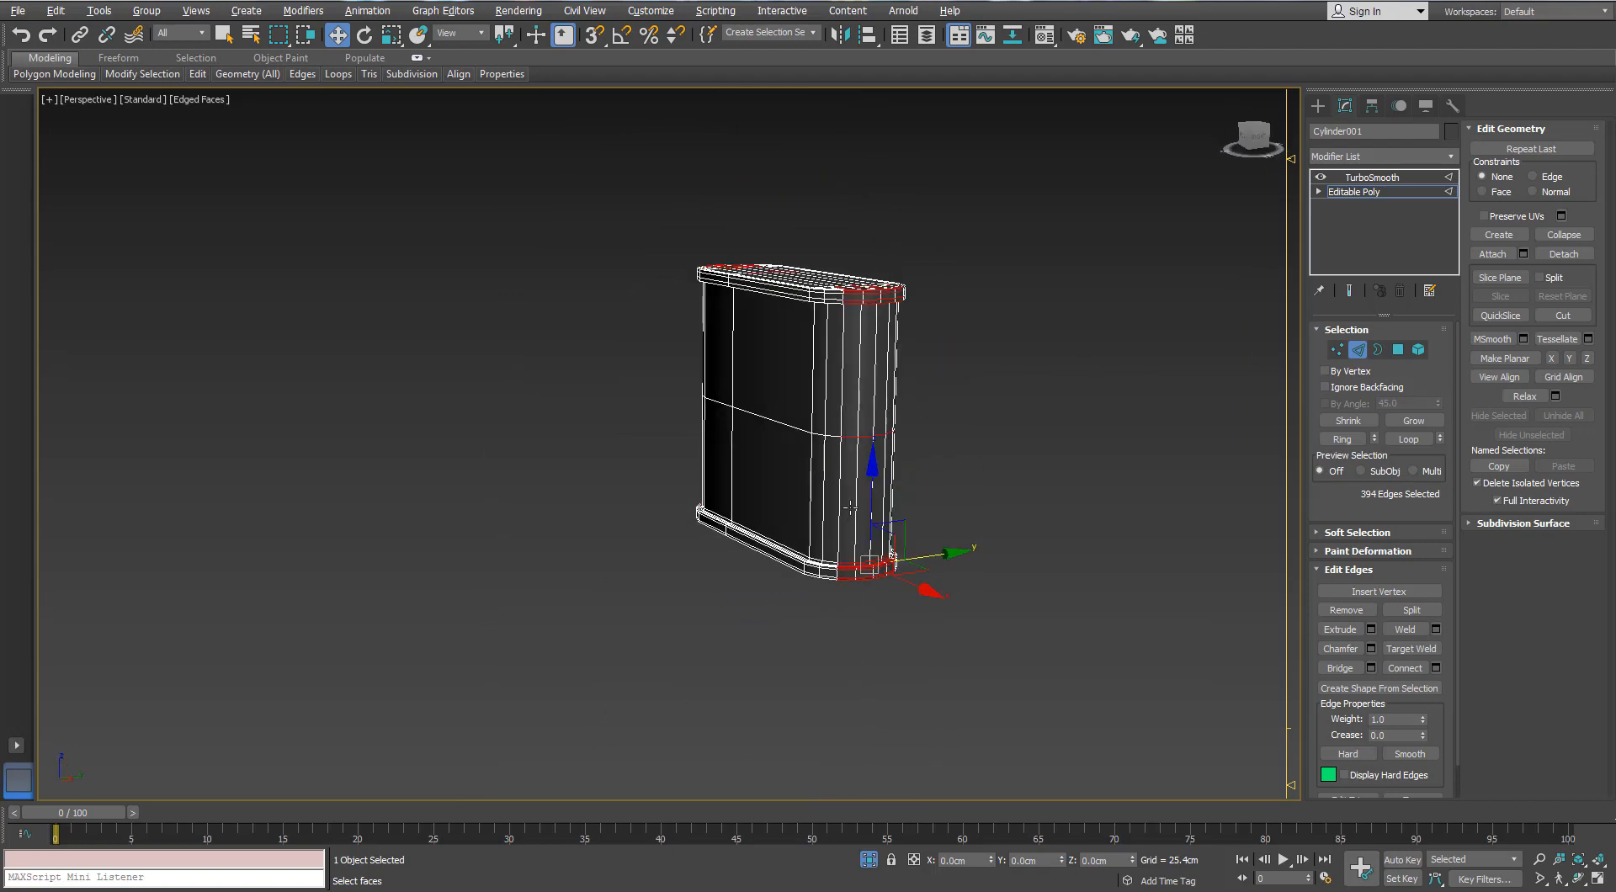
alt+drag(542, 466, 540, 464)
alt+middle_drag(640, 446, 791, 252)
scroll(757, 278, up, 4)
alt+drag(534, 275, 858, 494)
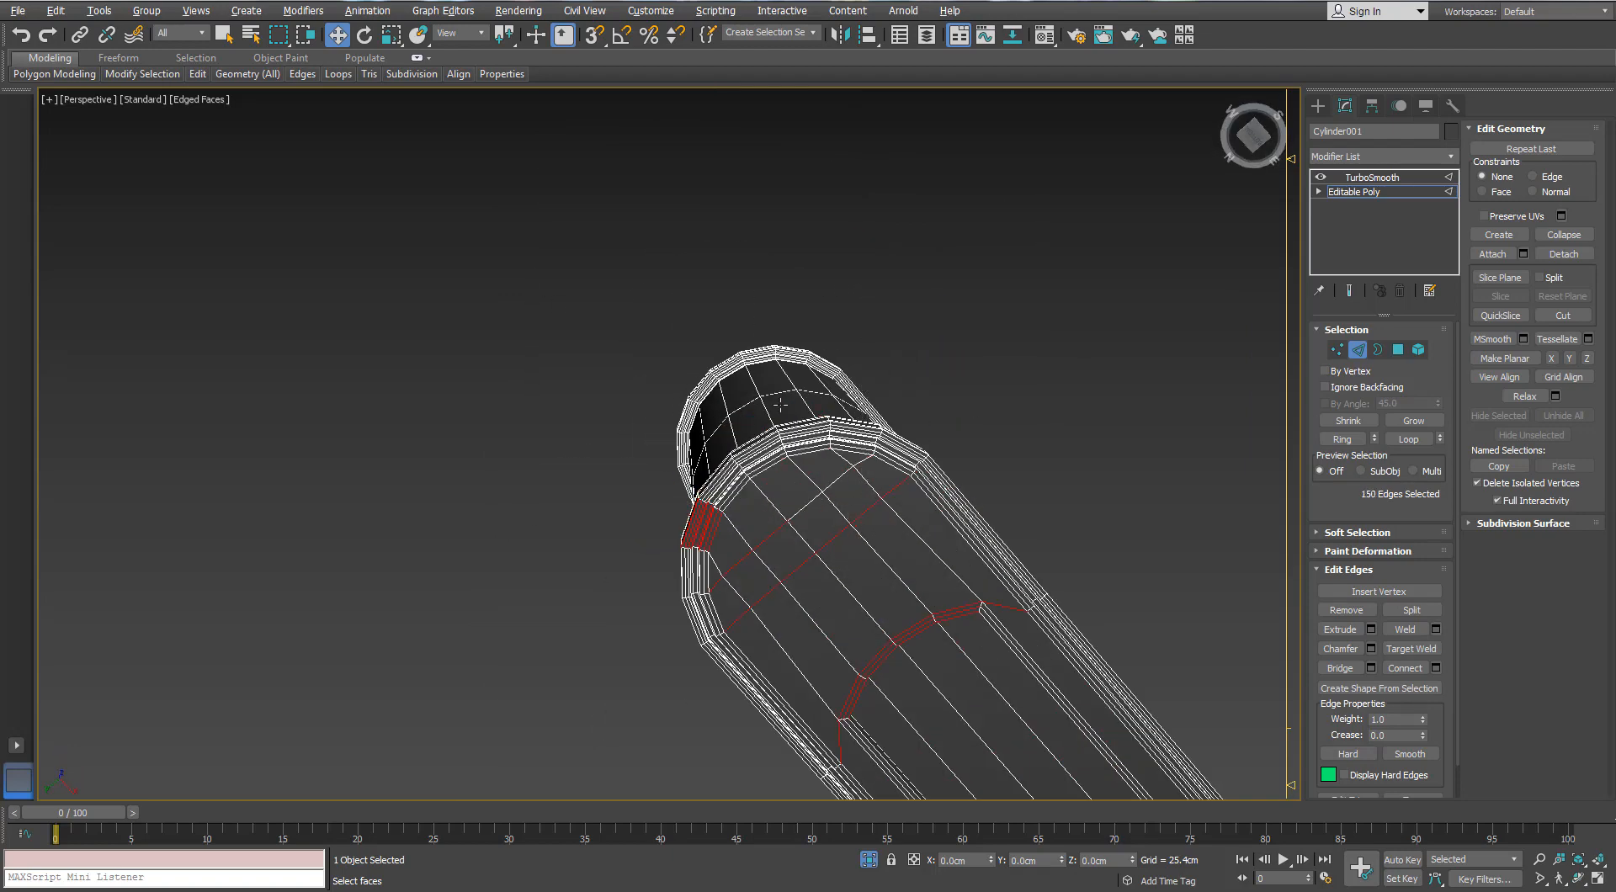
- Undo the excess deselection, then deselect only the rim edges at both rounded ends of the base
alt+middle_drag(799, 463, 733, 504)
middle_drag(732, 505, 668, 533)
key(ctrl+z)
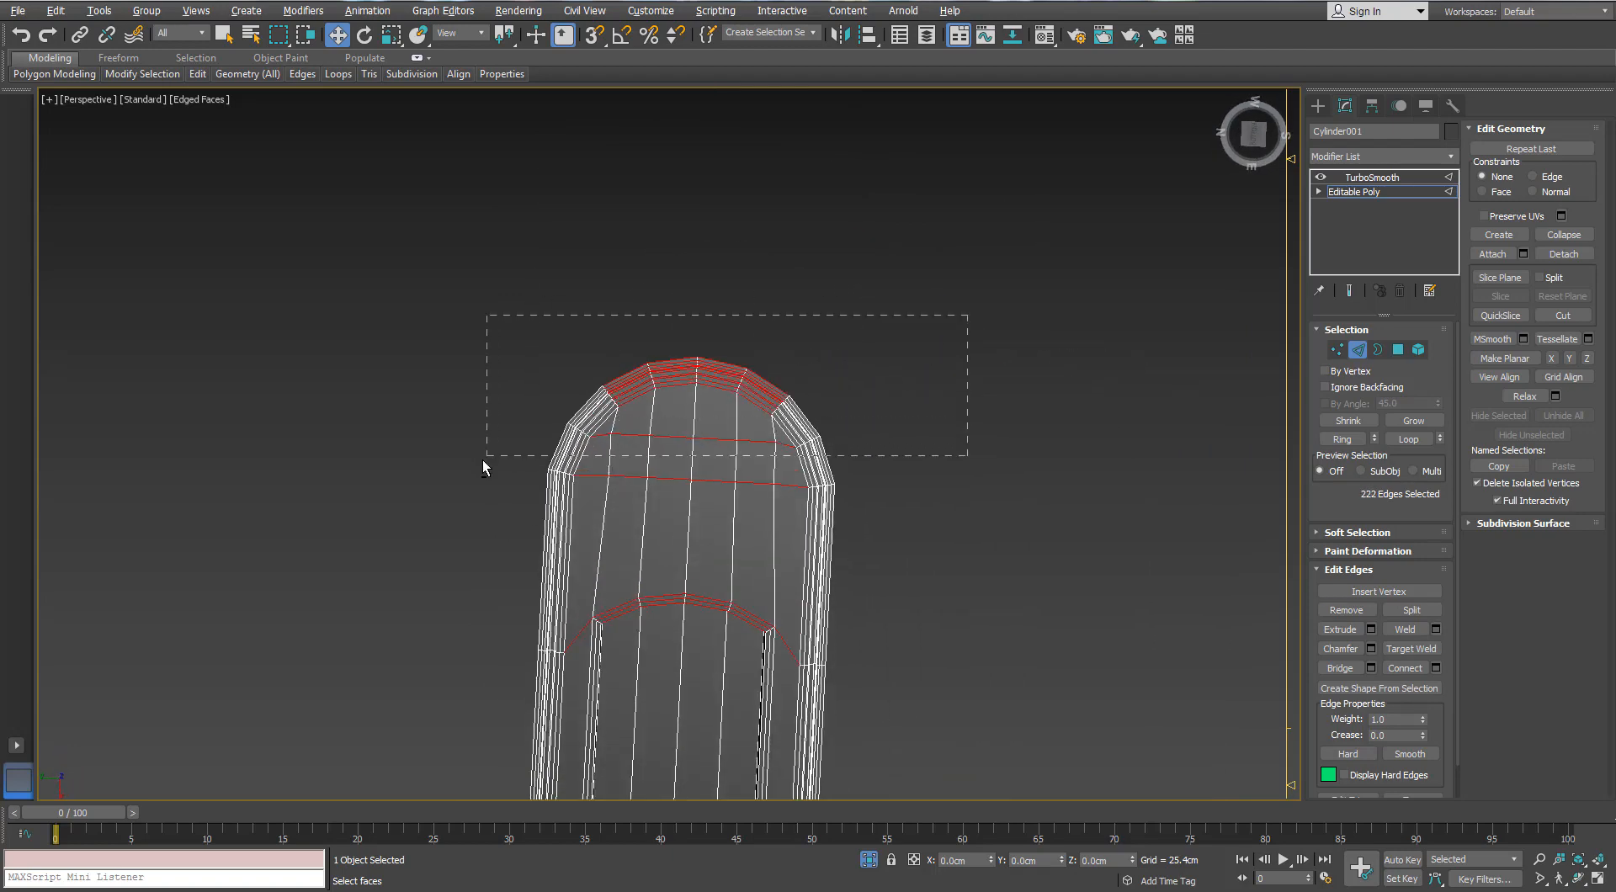
alt+drag(482, 459, 483, 459)
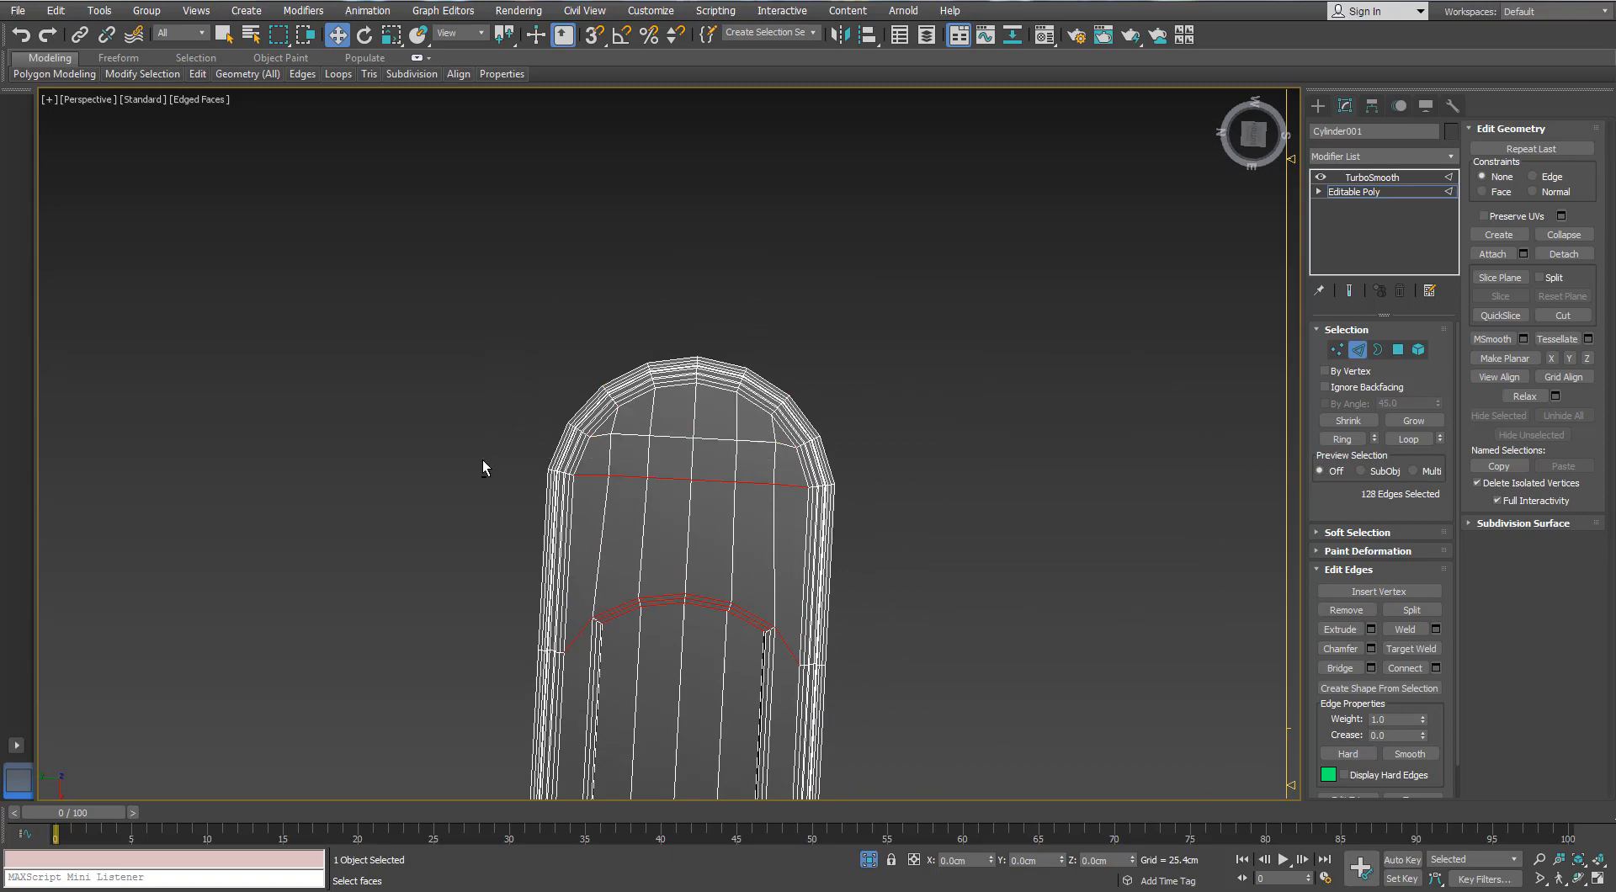
alt+middle_drag(482, 459, 803, 400)
scroll(749, 435, down, 5)
scroll(746, 405, up, 4)
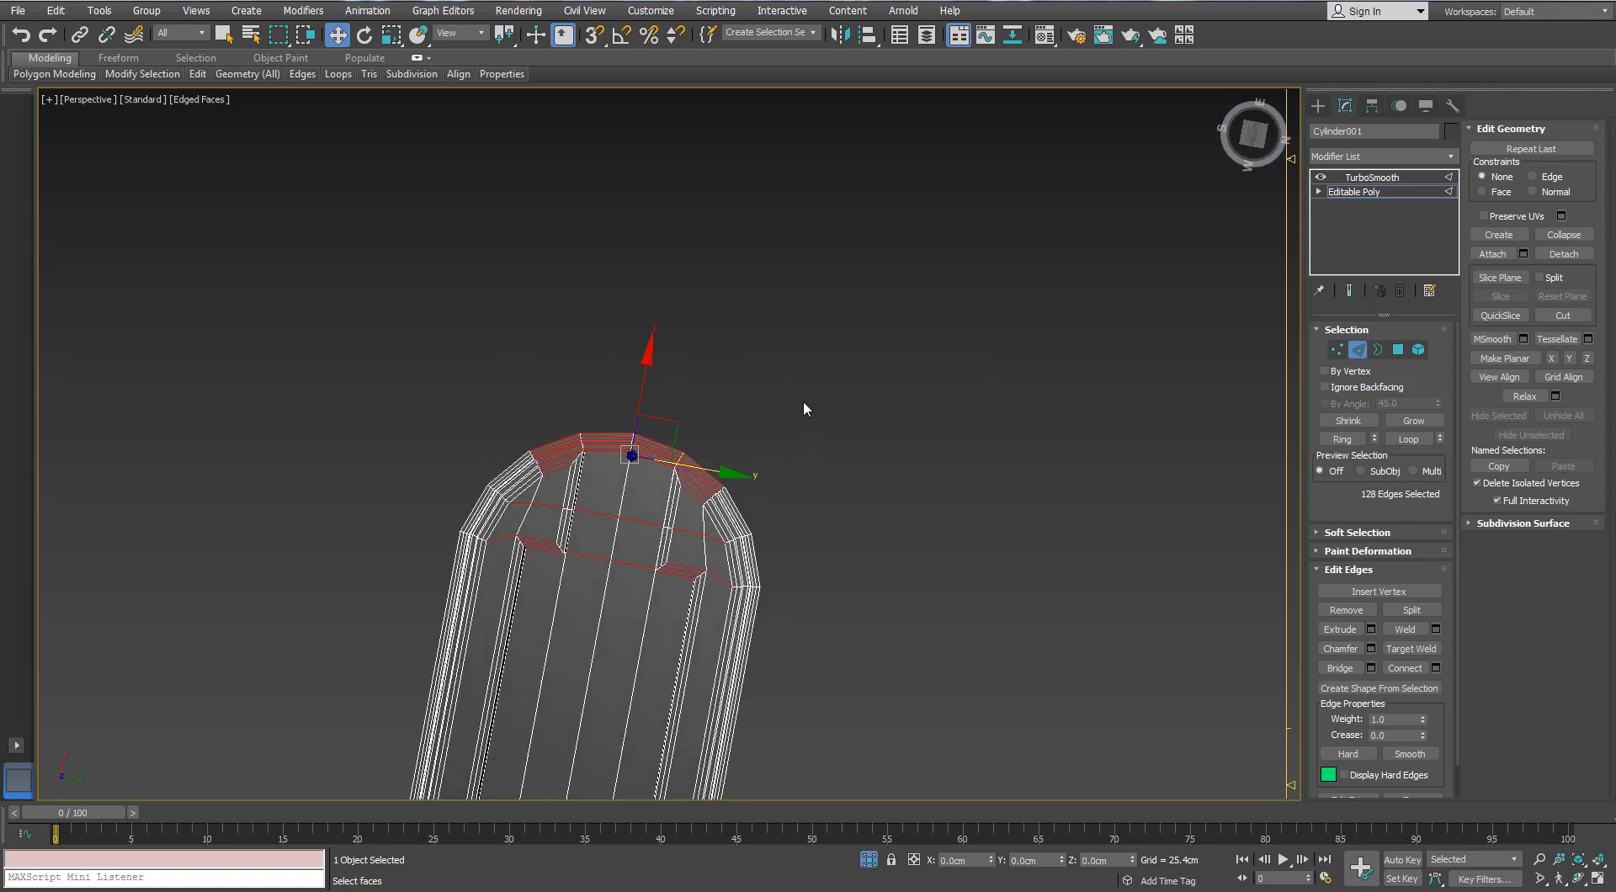
alt+drag(472, 457, 469, 468)
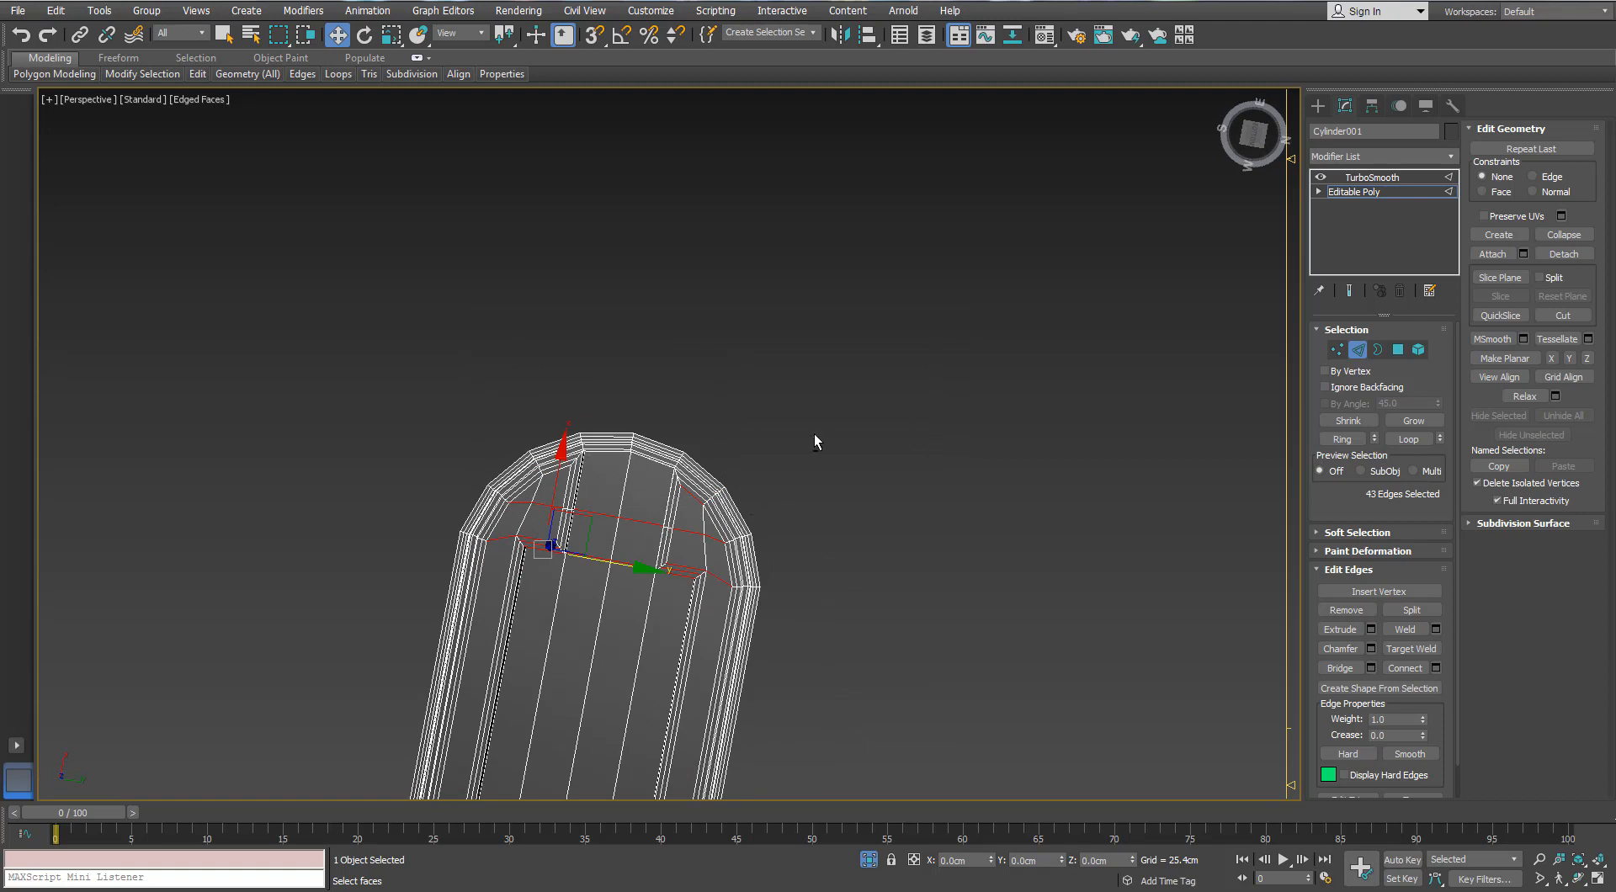
alt+drag(665, 514, 665, 513)
alt+middle_drag(664, 513, 751, 376)
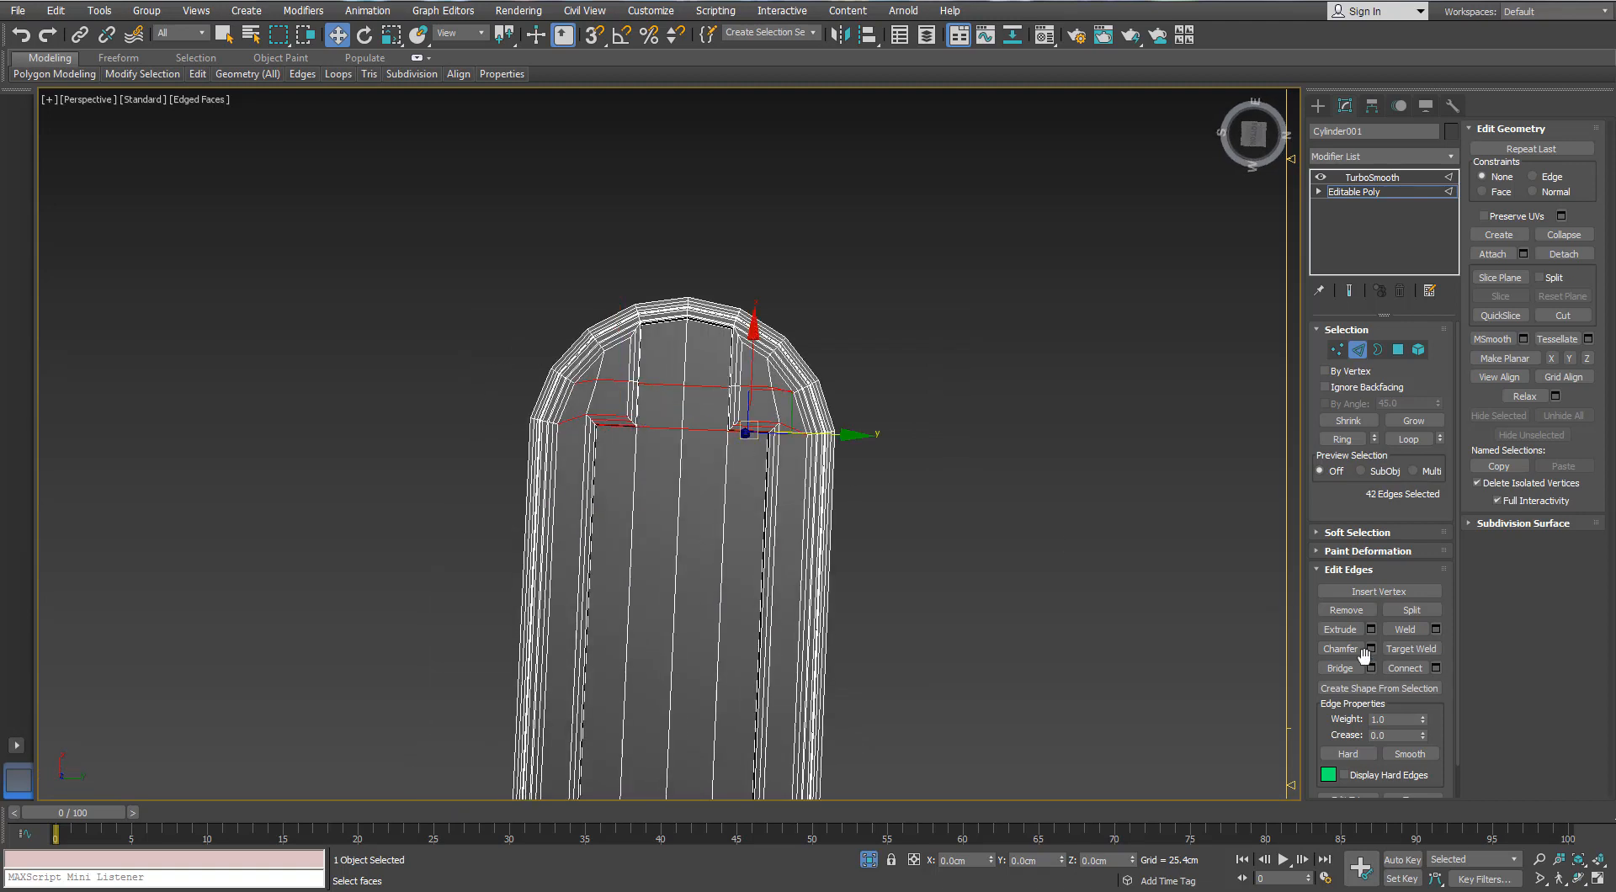
- Connect the selected crosswise edges with 2 segments and a pinch of 34
scroll(703, 445, up, 4)
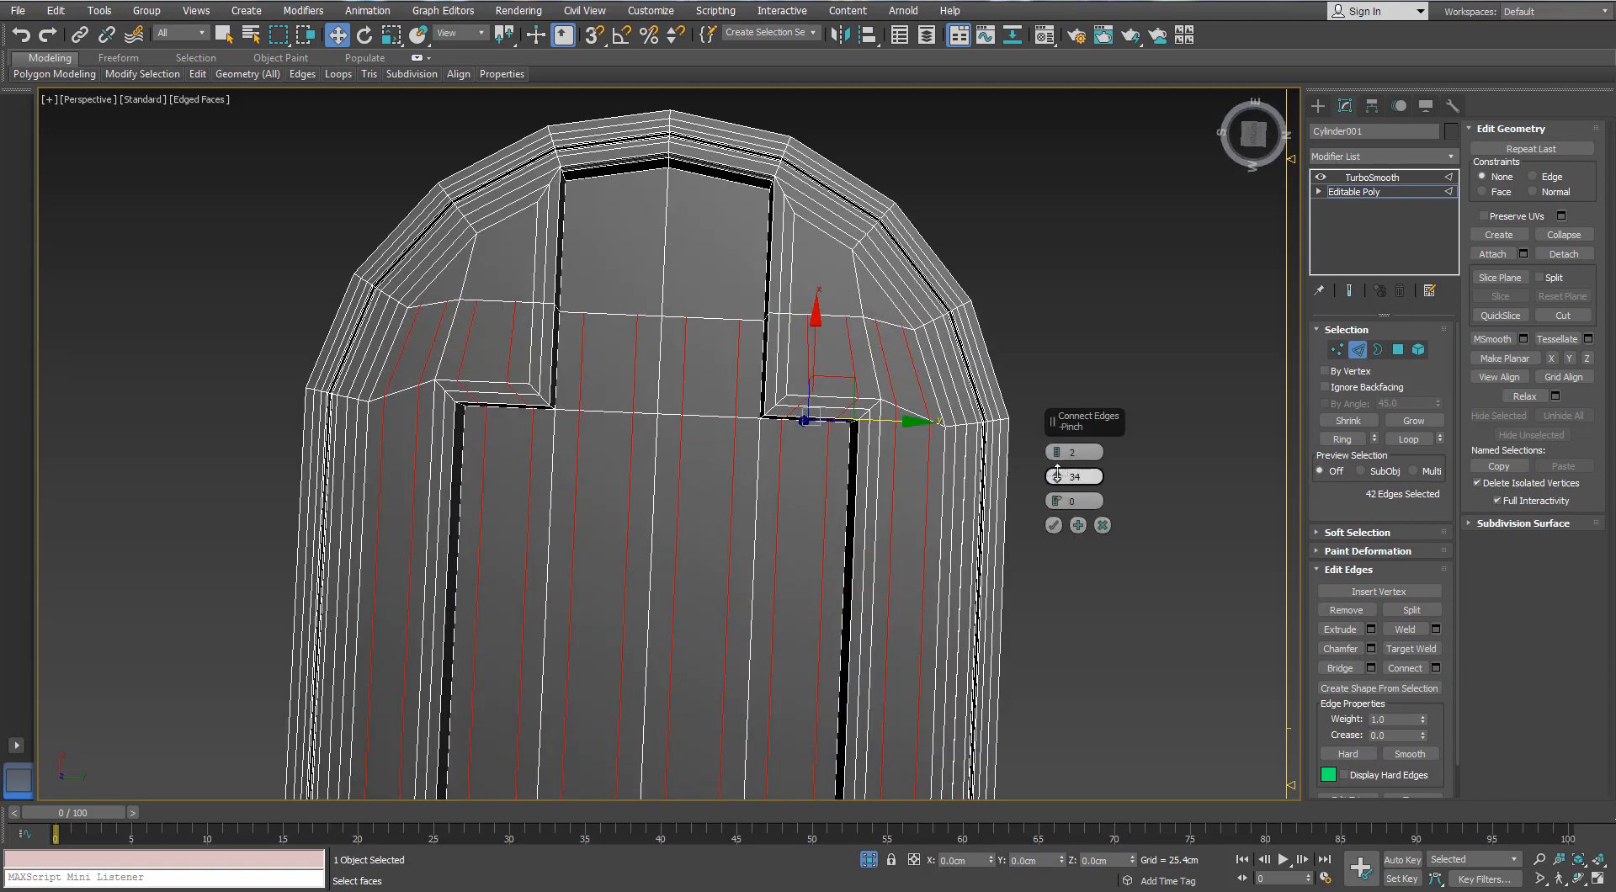
click(1056, 528)
click(1338, 350)
middle_drag(494, 331, 559, 317)
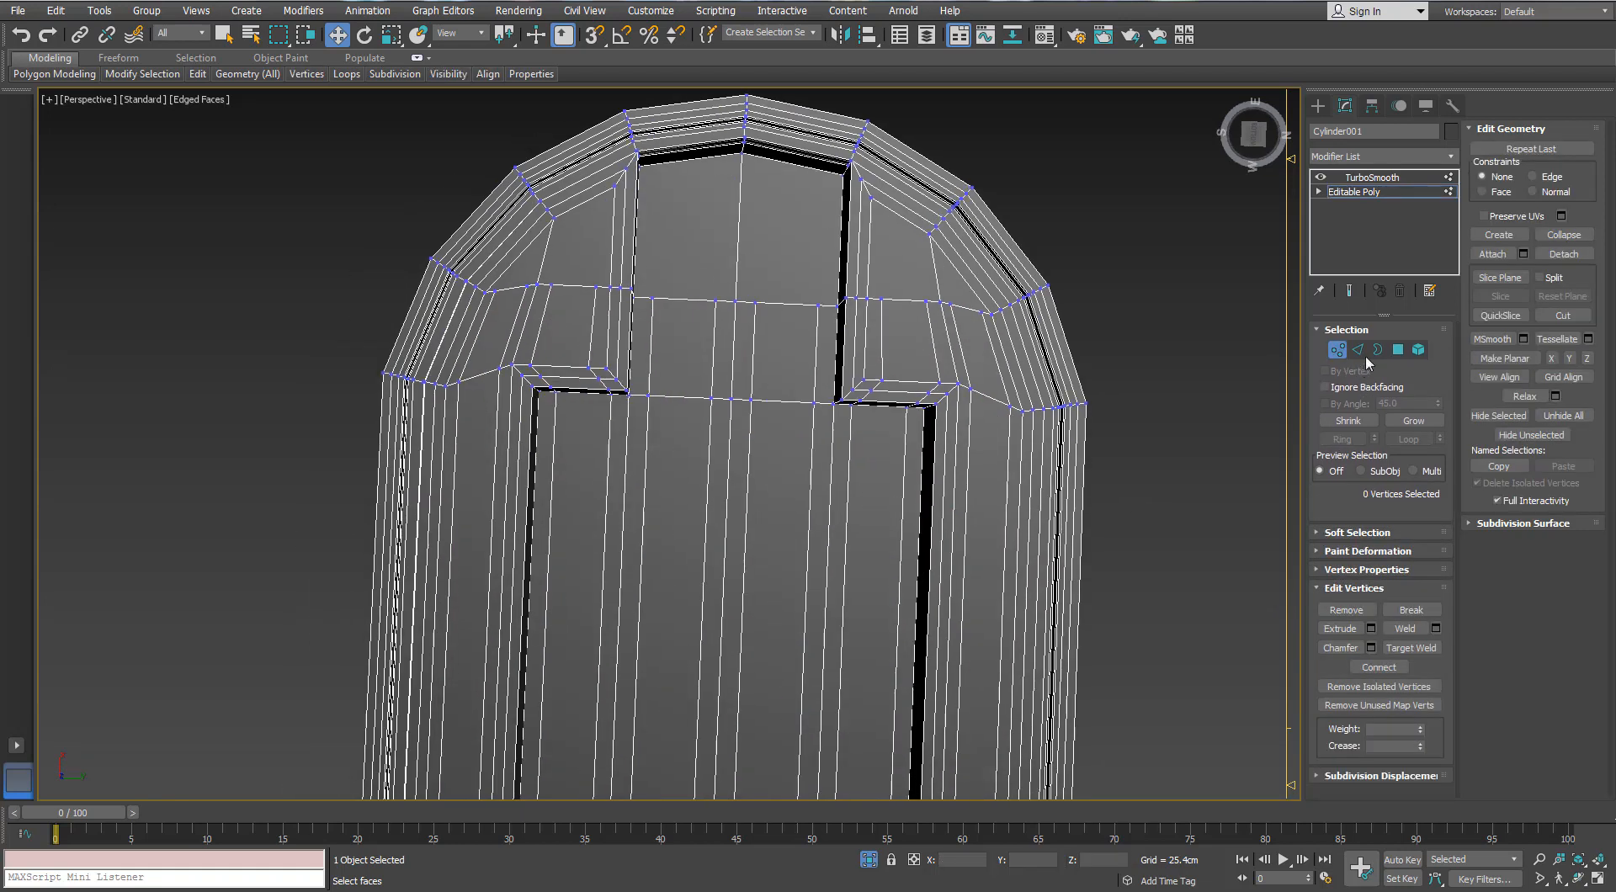
- Remove the outermost new lengthwise edge loops on both sides of the bottom face, including their vertices
click(1357, 350)
click(459, 430)
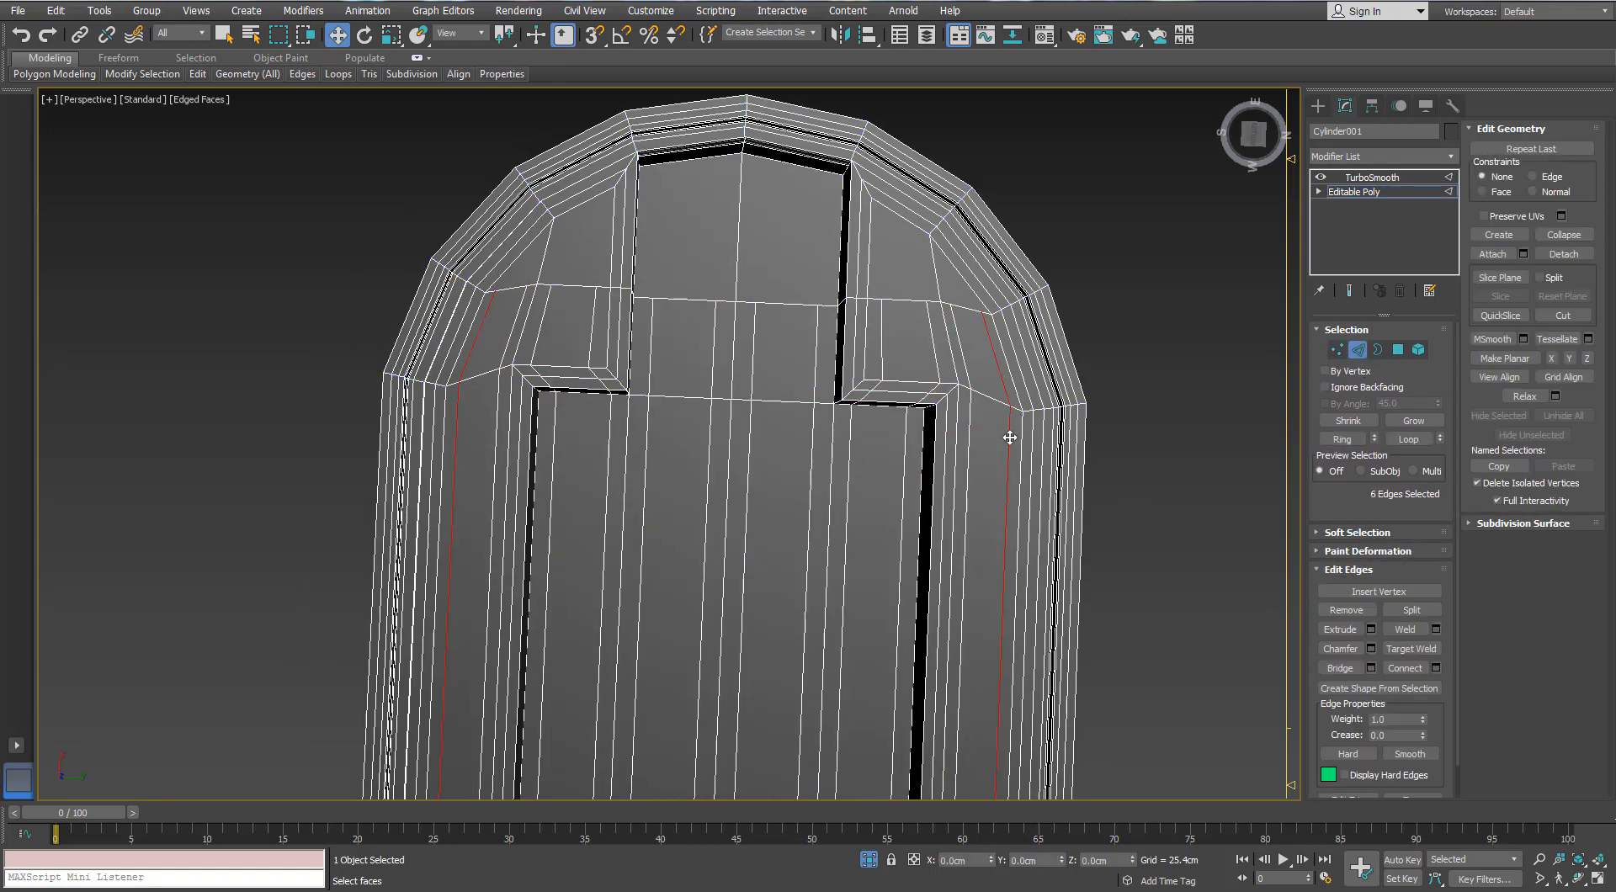
key(ctrl+BackSpace)
middle_drag(875, 349, 870, 382)
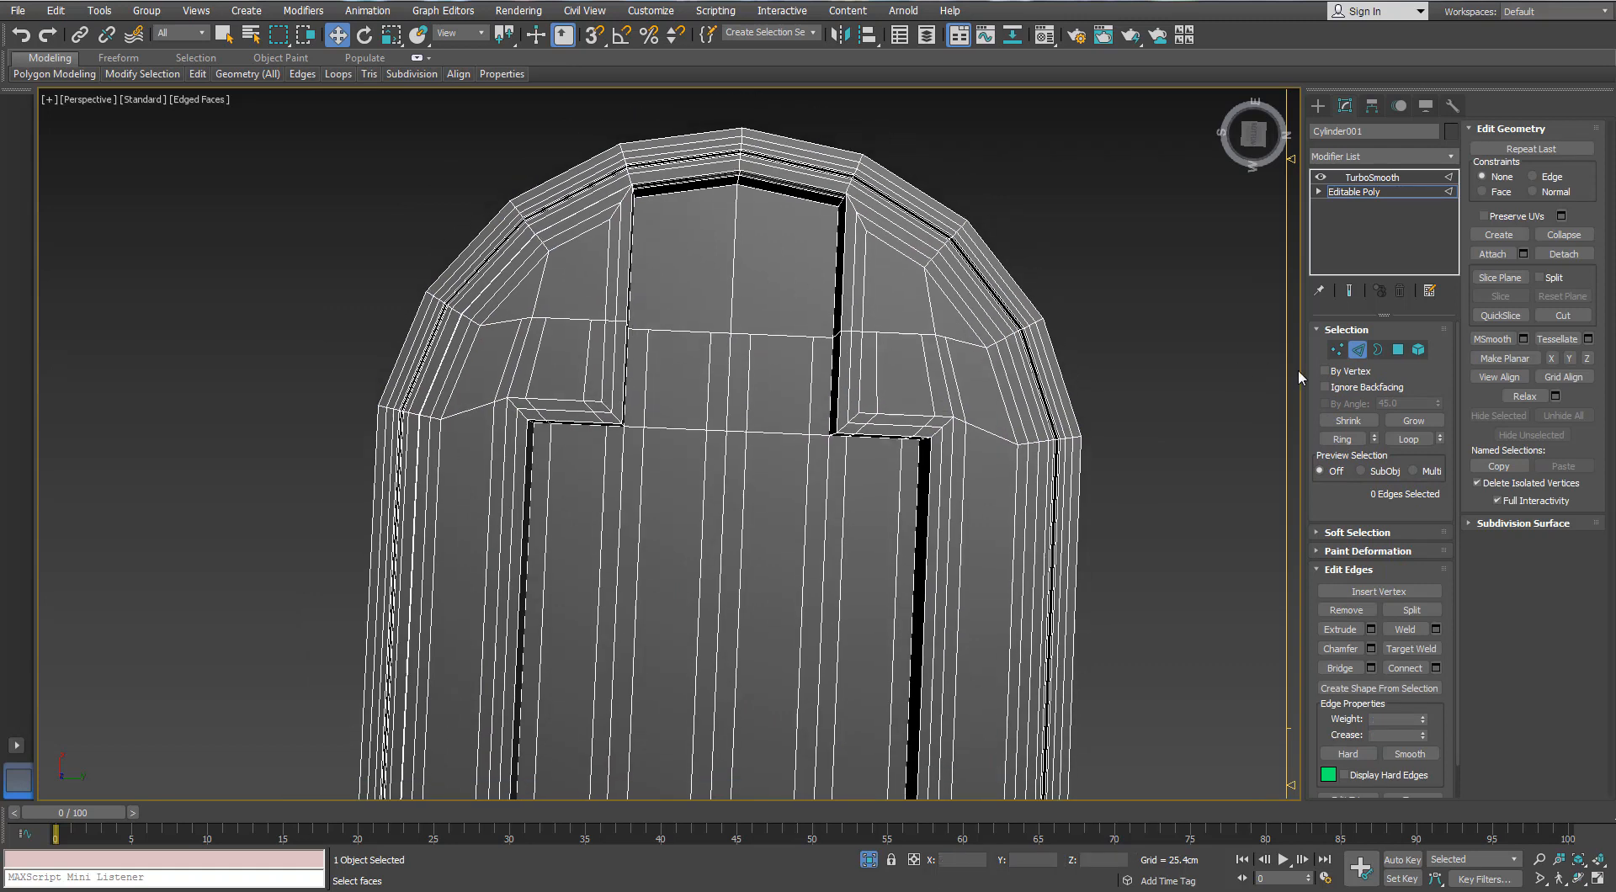
- Connect the loose loop-end vertices on both sides of the narrow recess to the nearest corner vertices above them
key(1)
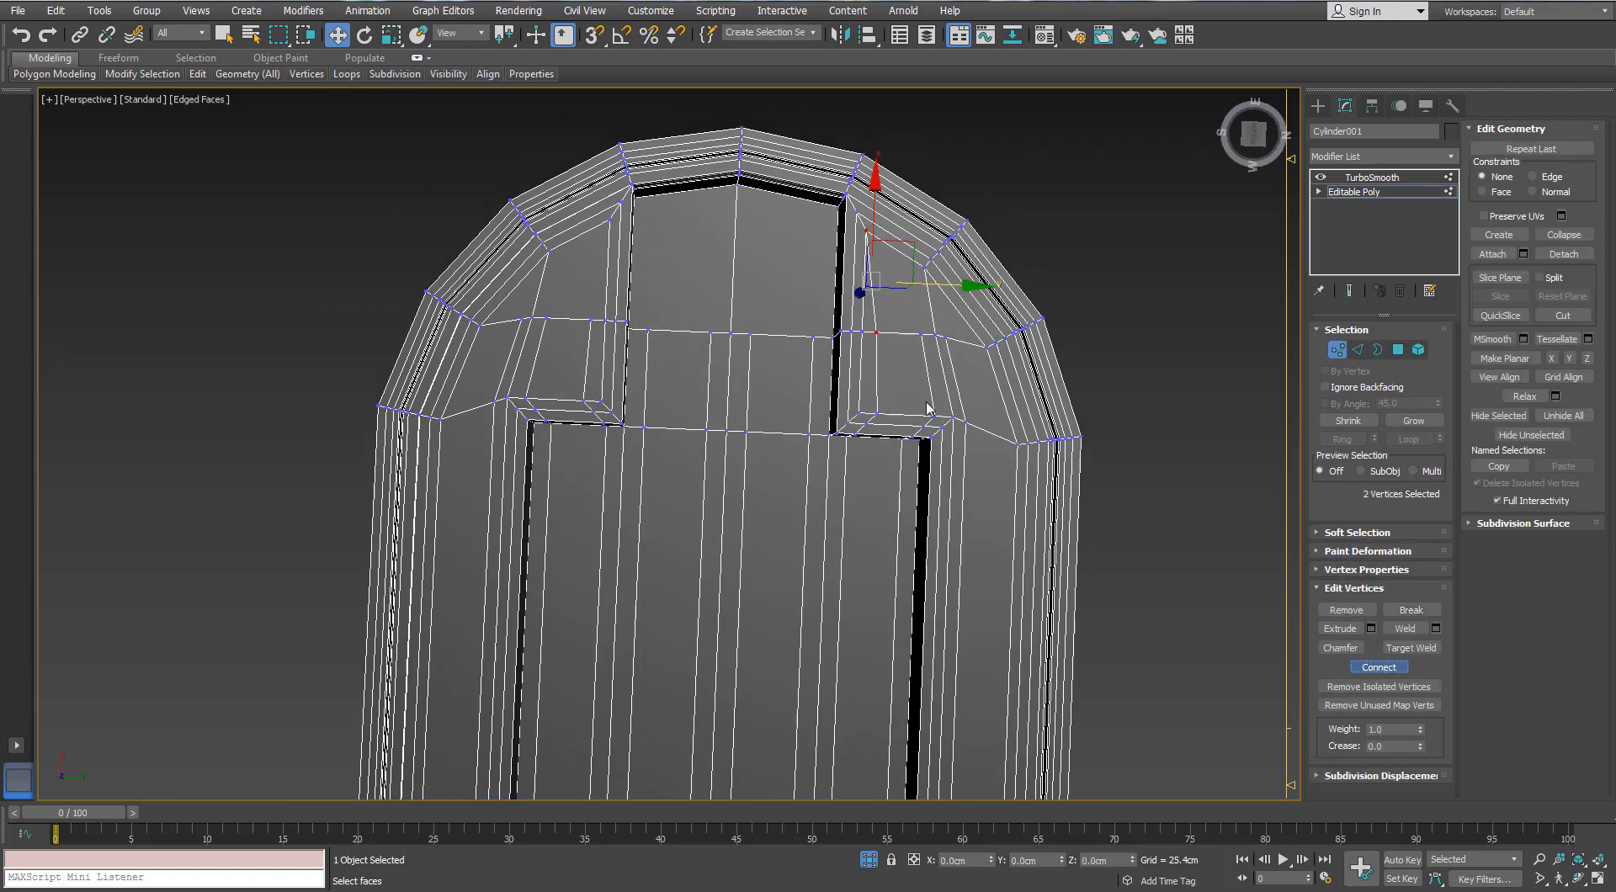
click(921, 334)
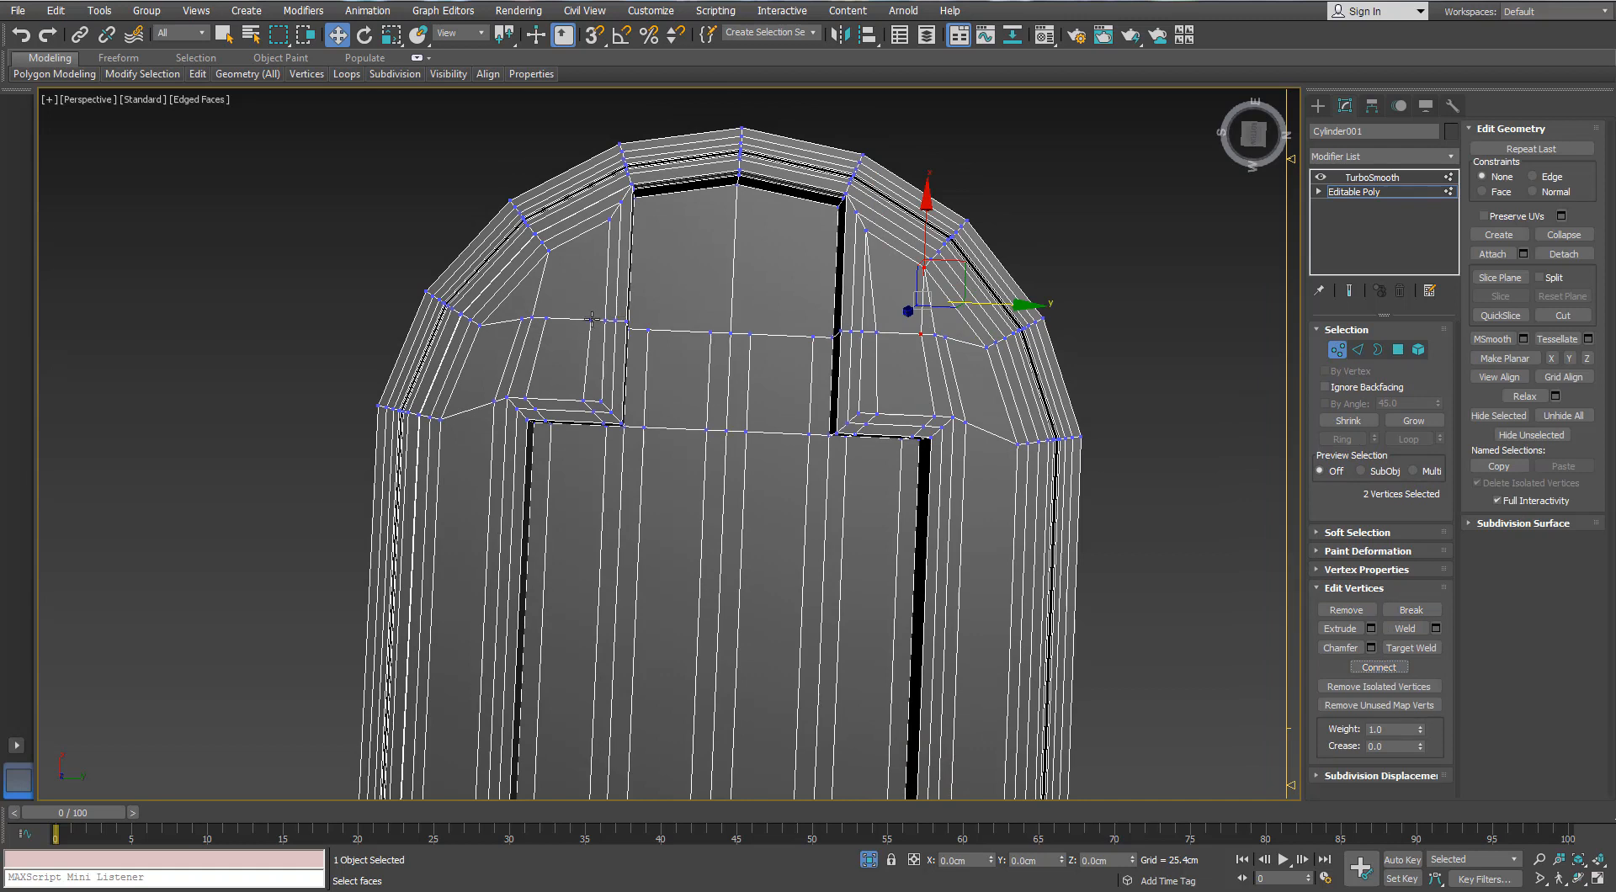
ctrl+click(608, 218)
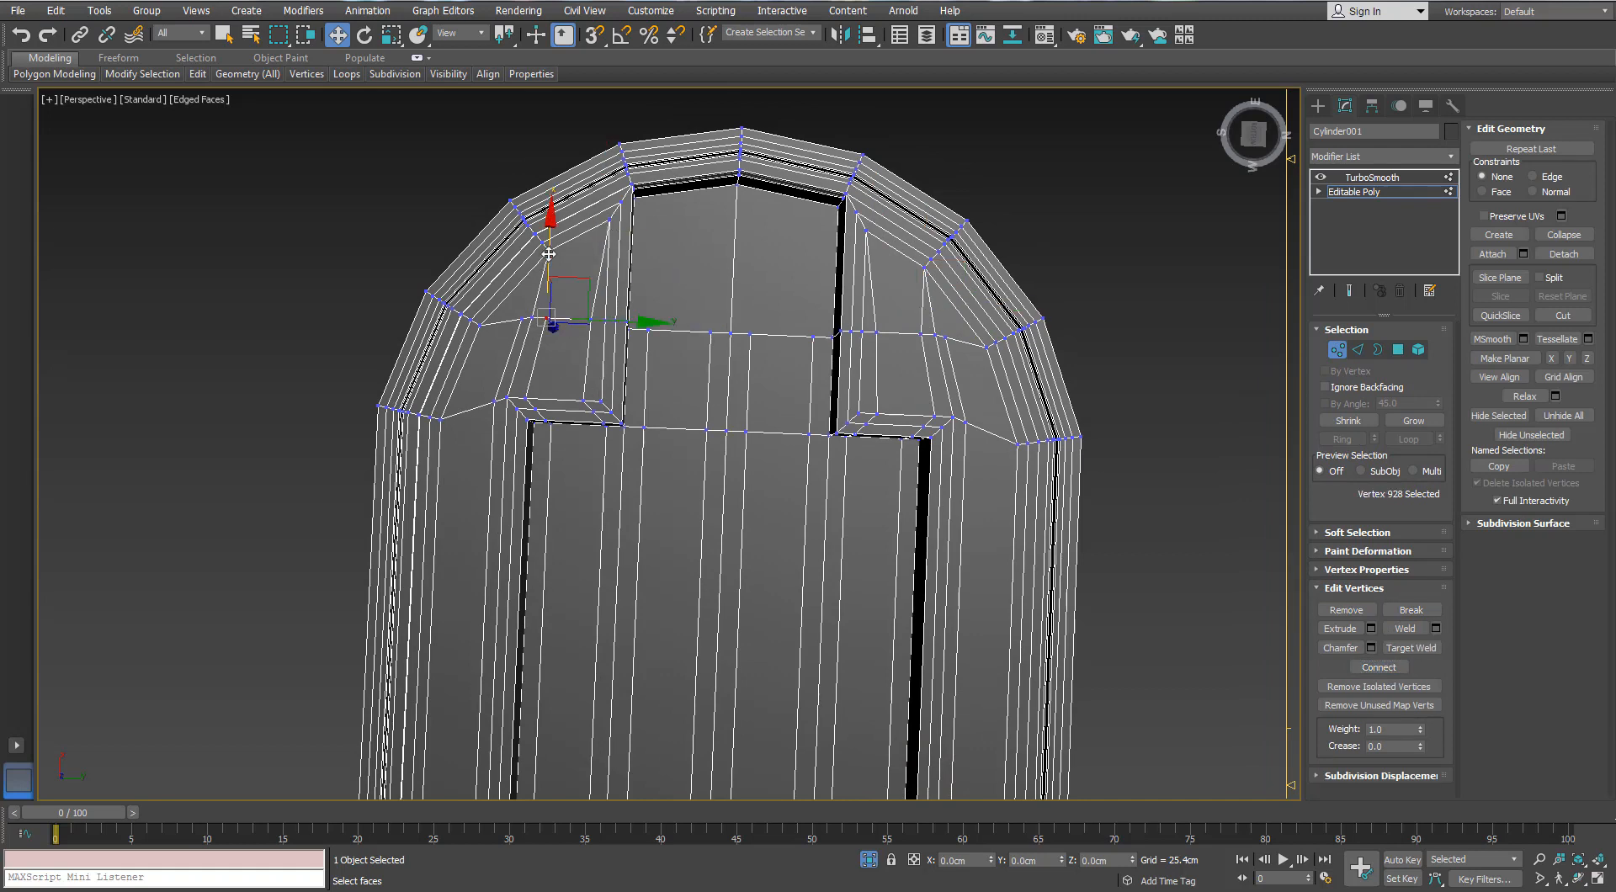
click(522, 319)
ctrl+click(549, 250)
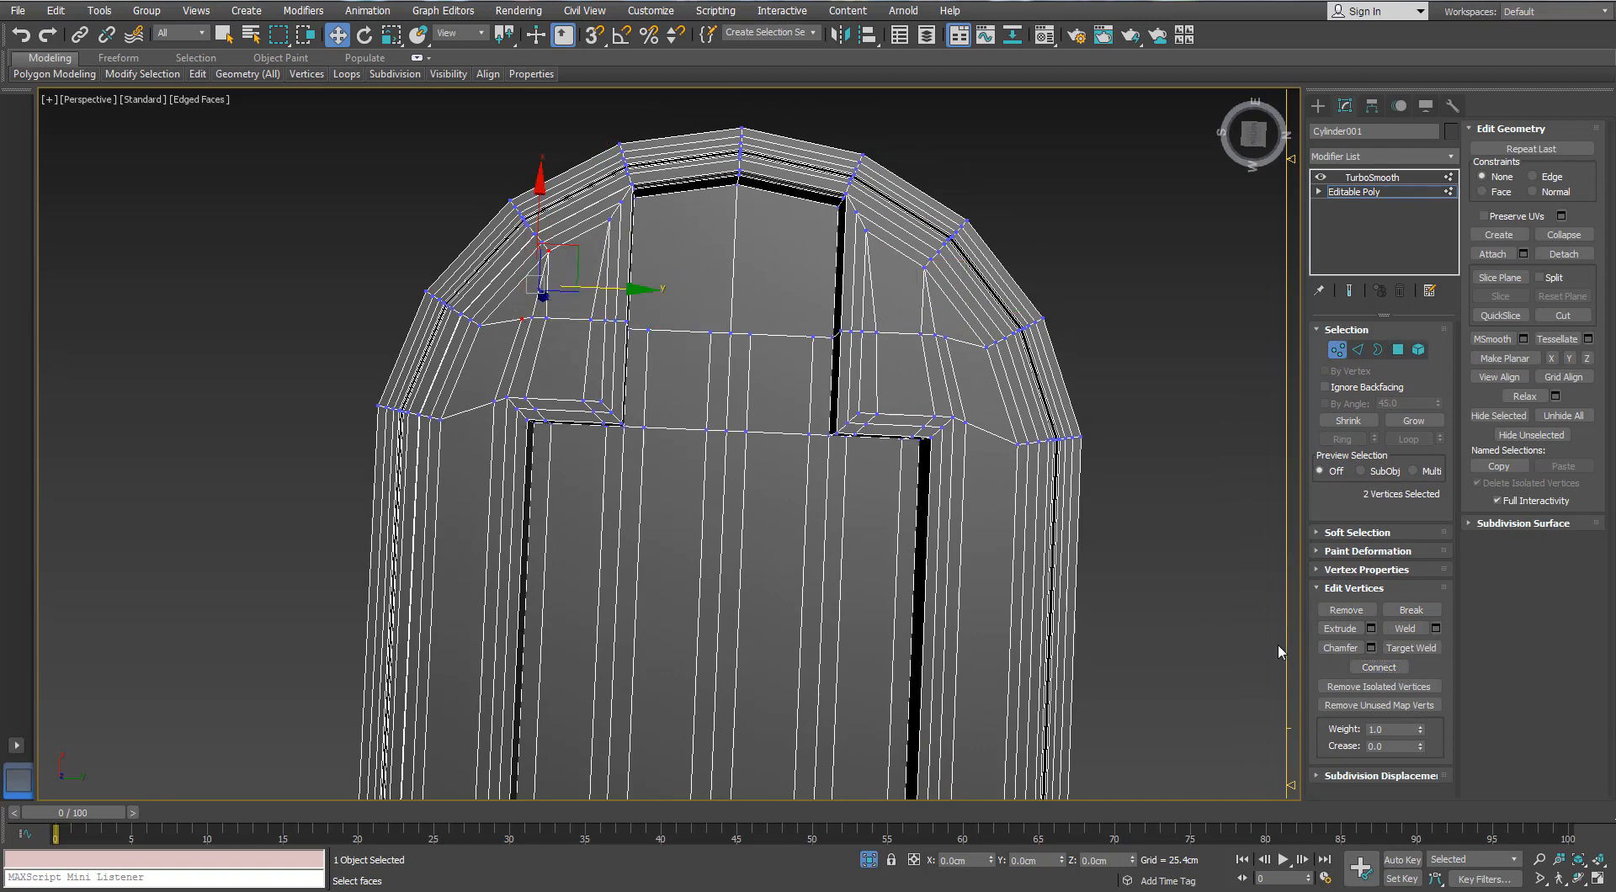
click(944, 336)
ctrl+click(924, 267)
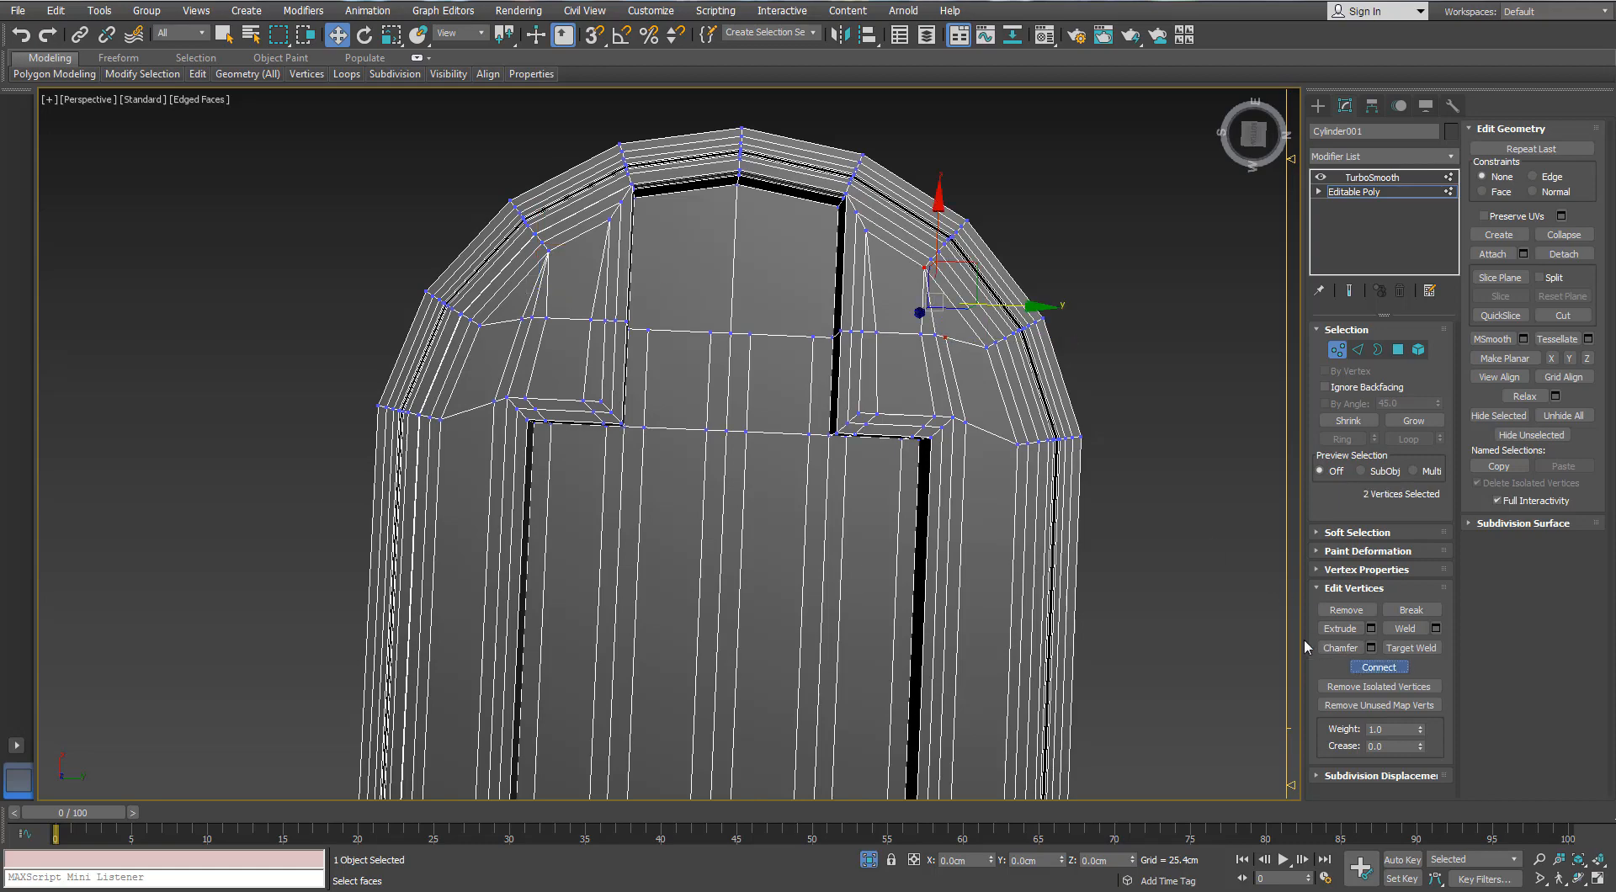
- Connect the outer loop-end vertices inside the narrow recess to the recess's two end corners
click(812, 350)
click(813, 338)
middle_drag(829, 256, 829, 301)
ctrl+click(833, 284)
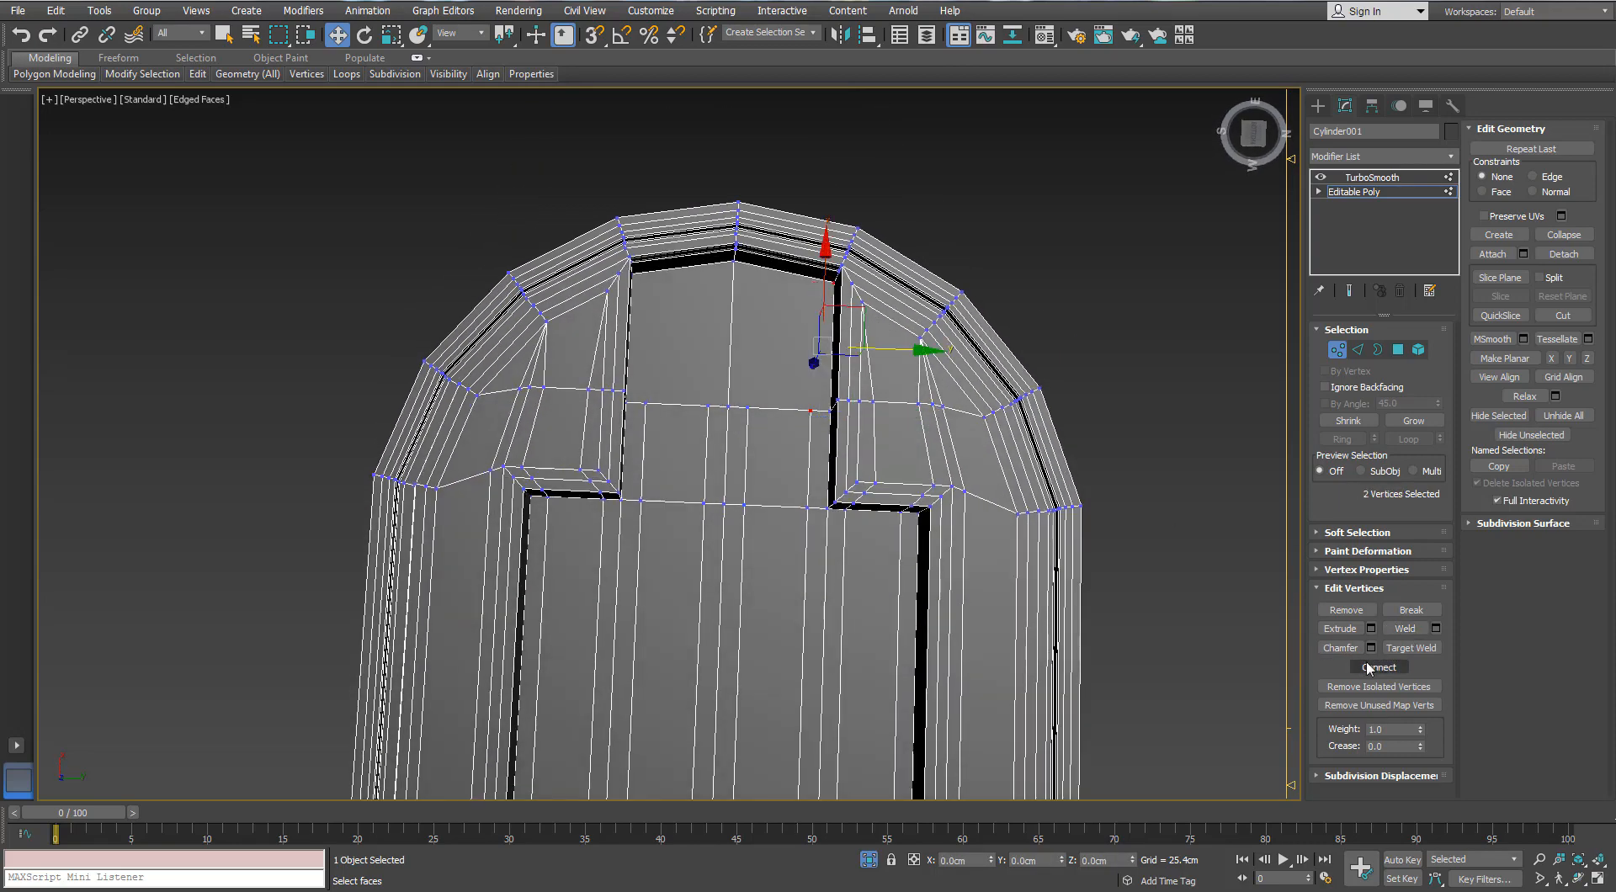
click(645, 403)
alt+middle_drag(645, 404, 553, 326)
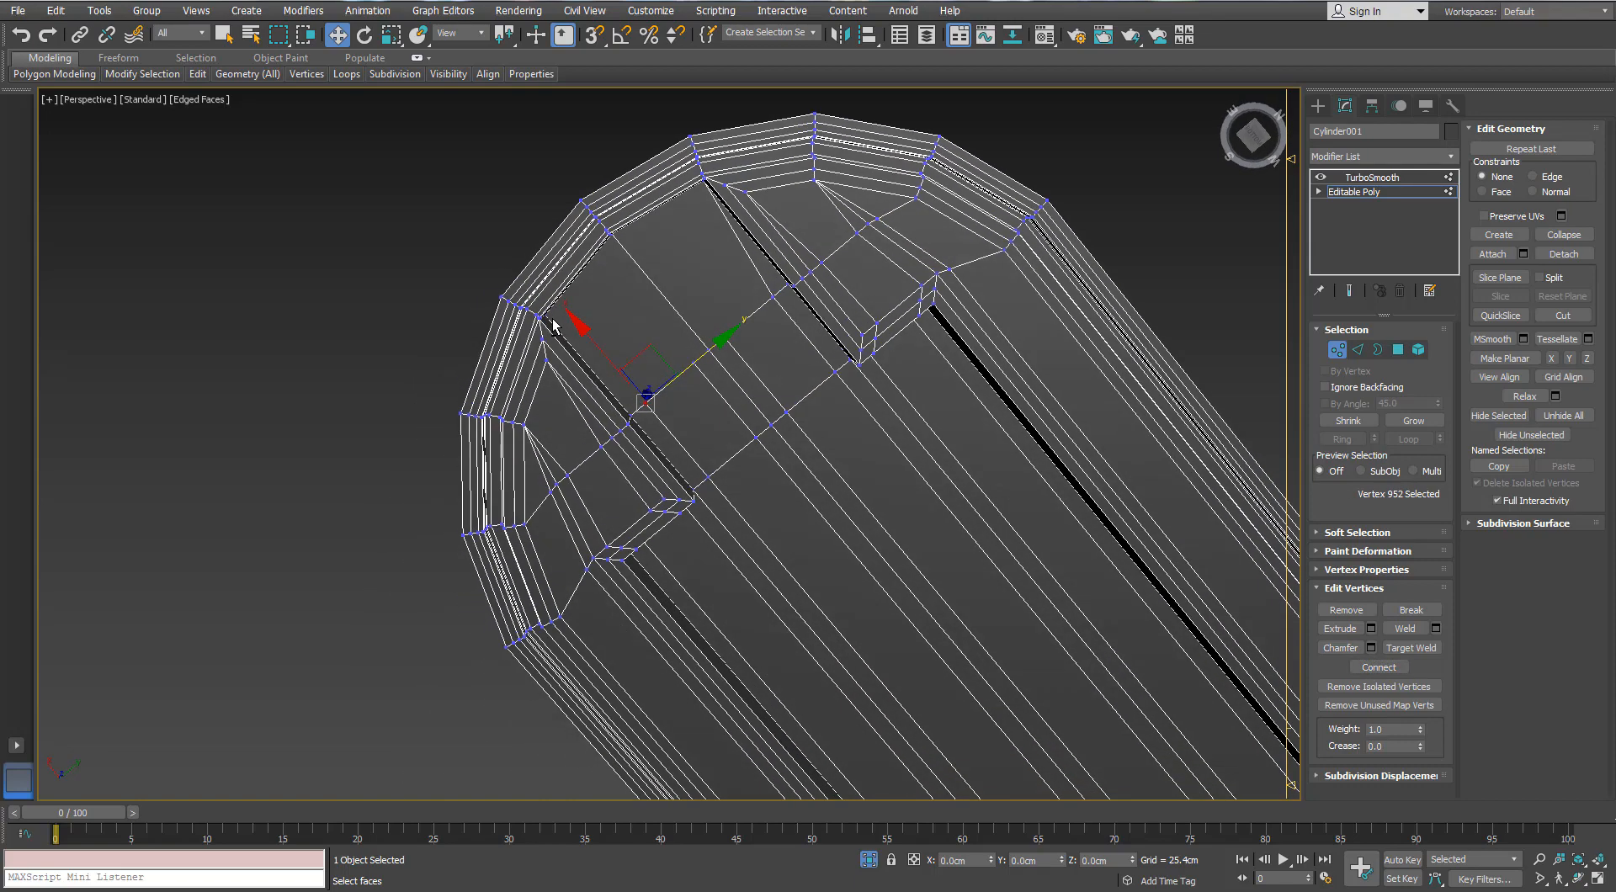
alt+middle_drag(789, 414, 790, 399)
click(1378, 668)
- Cut a new edge line across the narrow recess end, linking the corner vertices on both sides
mouse_move(775, 286)
alt+middle_down()
mouse_move(820, 271)
mouse_move(790, 290)
alt+middle_up()
scroll(799, 278, up, 3)
click(741, 315)
click(696, 163)
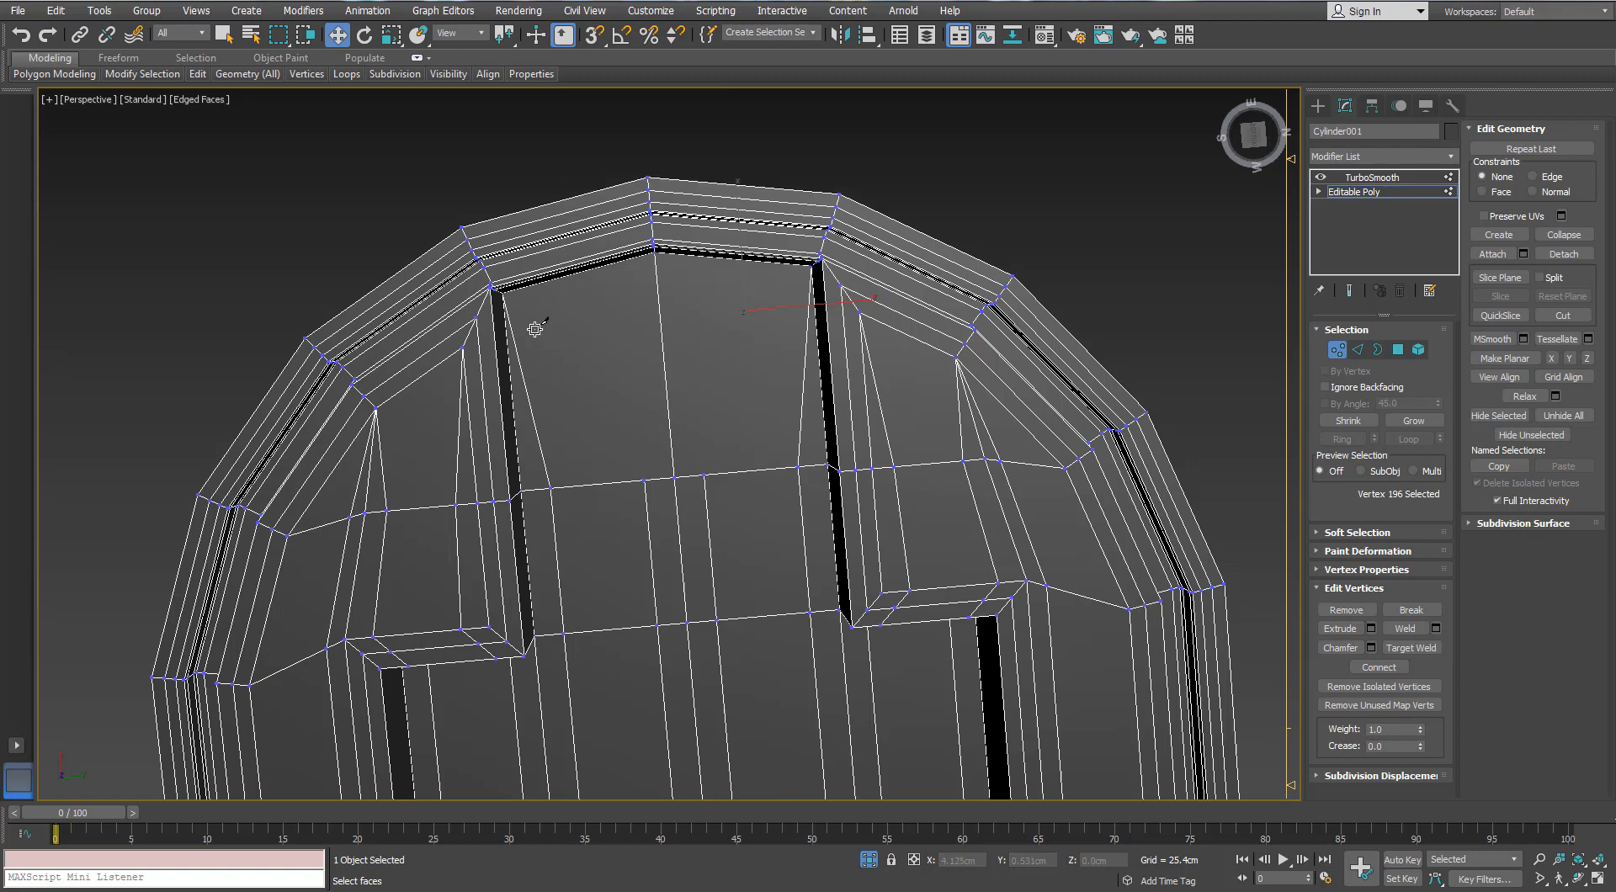
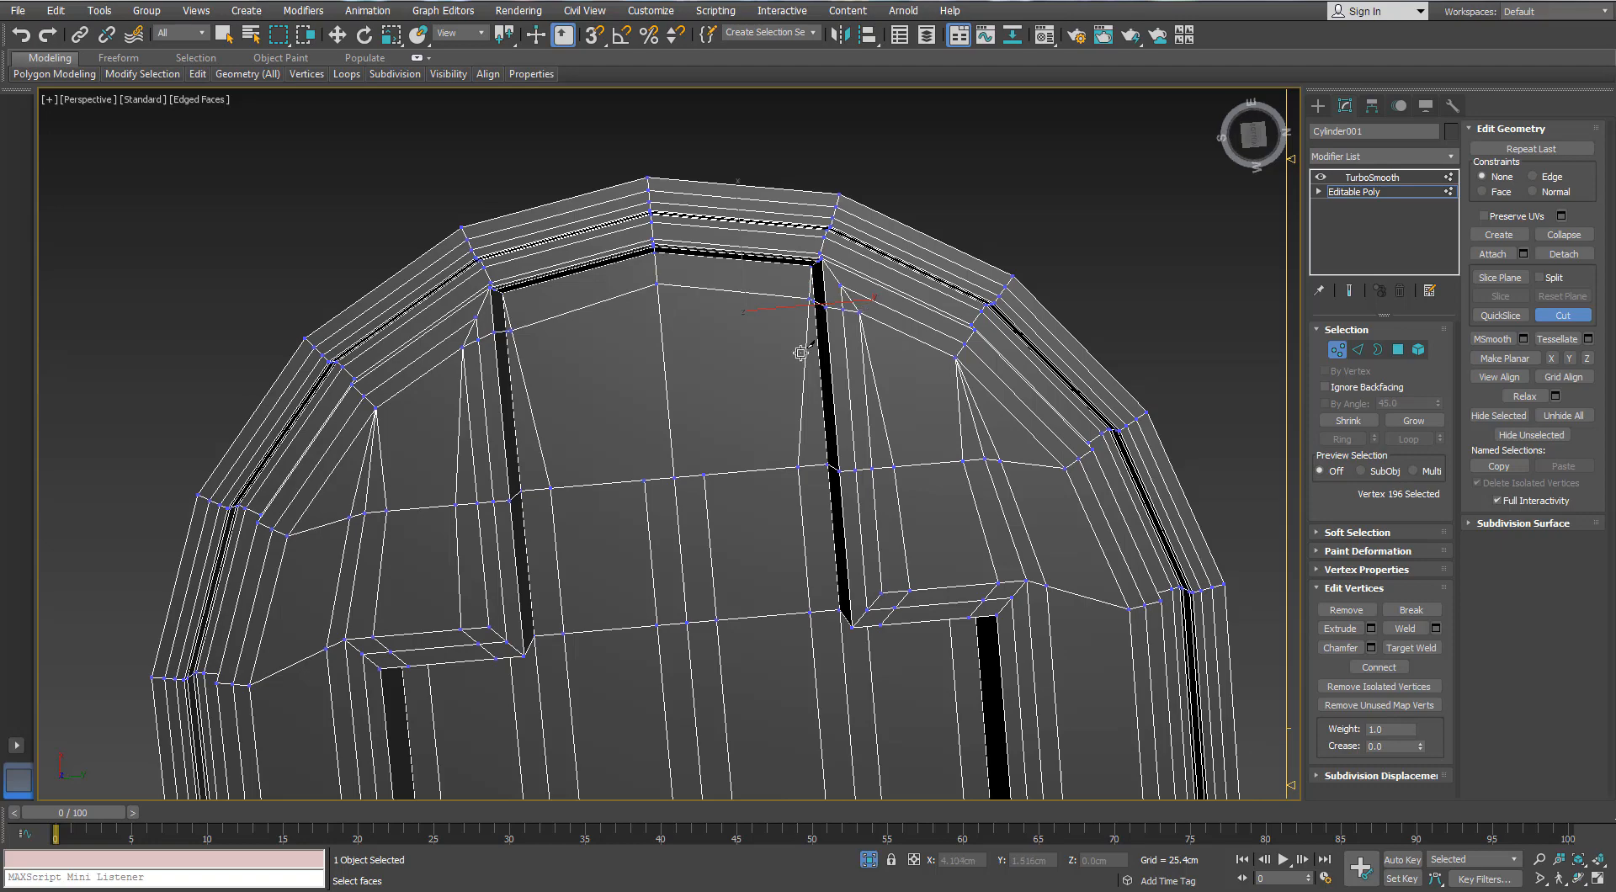
- Examine the TurboSmooth result on the bottom recess, with and without the wireframe
click(1333, 353)
click(1372, 177)
mouse_move(793, 505)
alt+middle_down()
mouse_move(883, 336)
mouse_move(770, 114)
alt+middle_up()
key(F4)
scroll(807, 168, down, 2)
alt+middle_drag(829, 244, 887, 191)
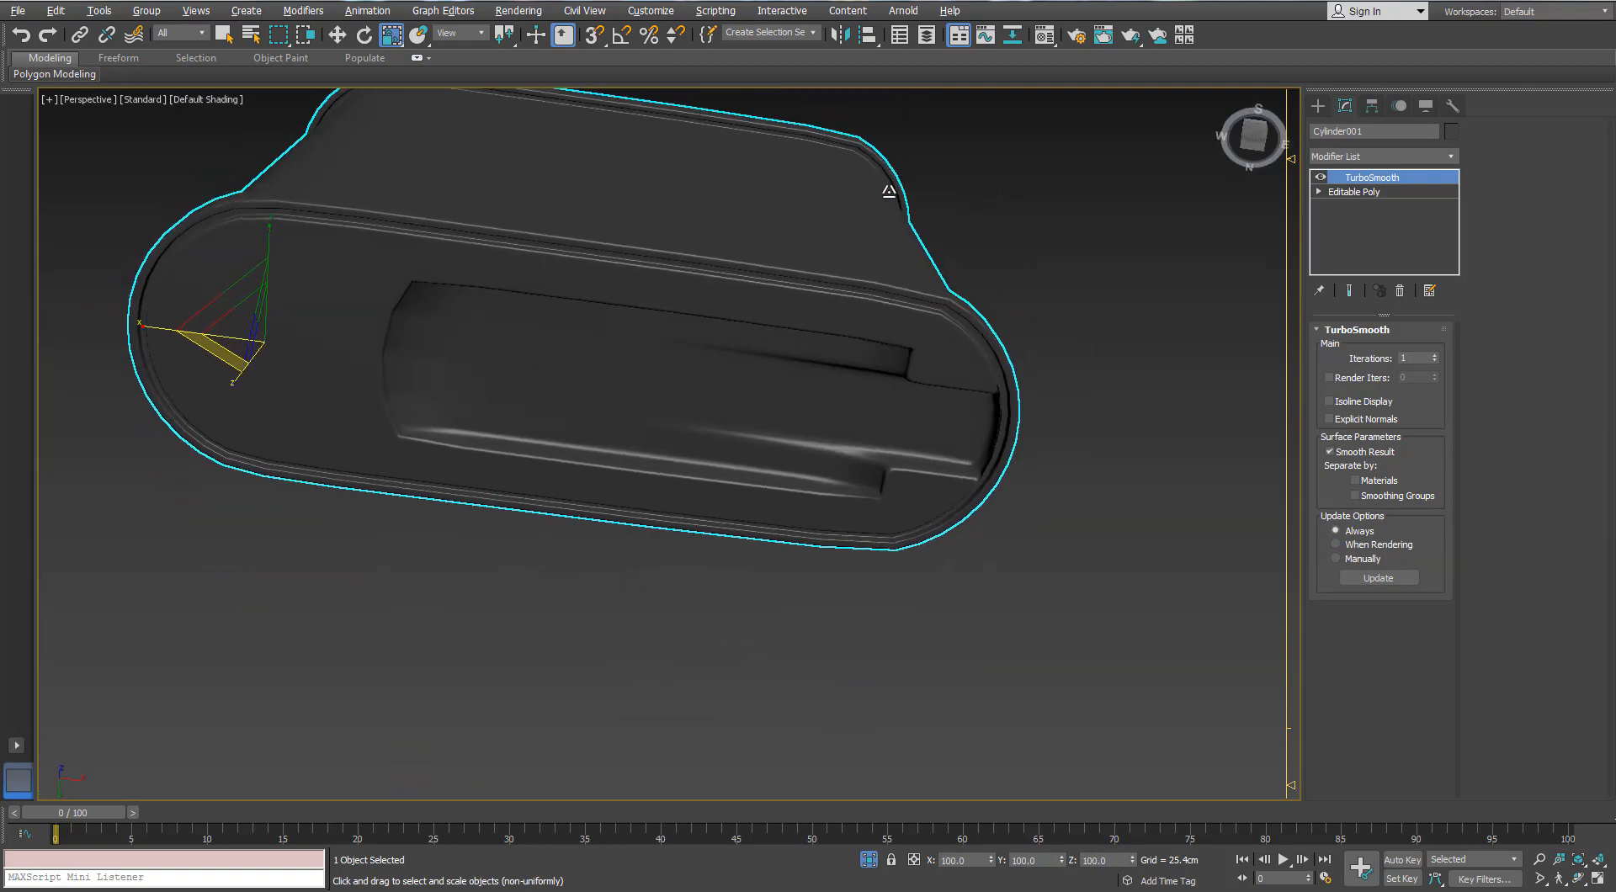
scroll(984, 333, up, 5)
scroll(984, 333, down, 5)
alt+middle_drag(984, 334, 883, 338)
key(F4)
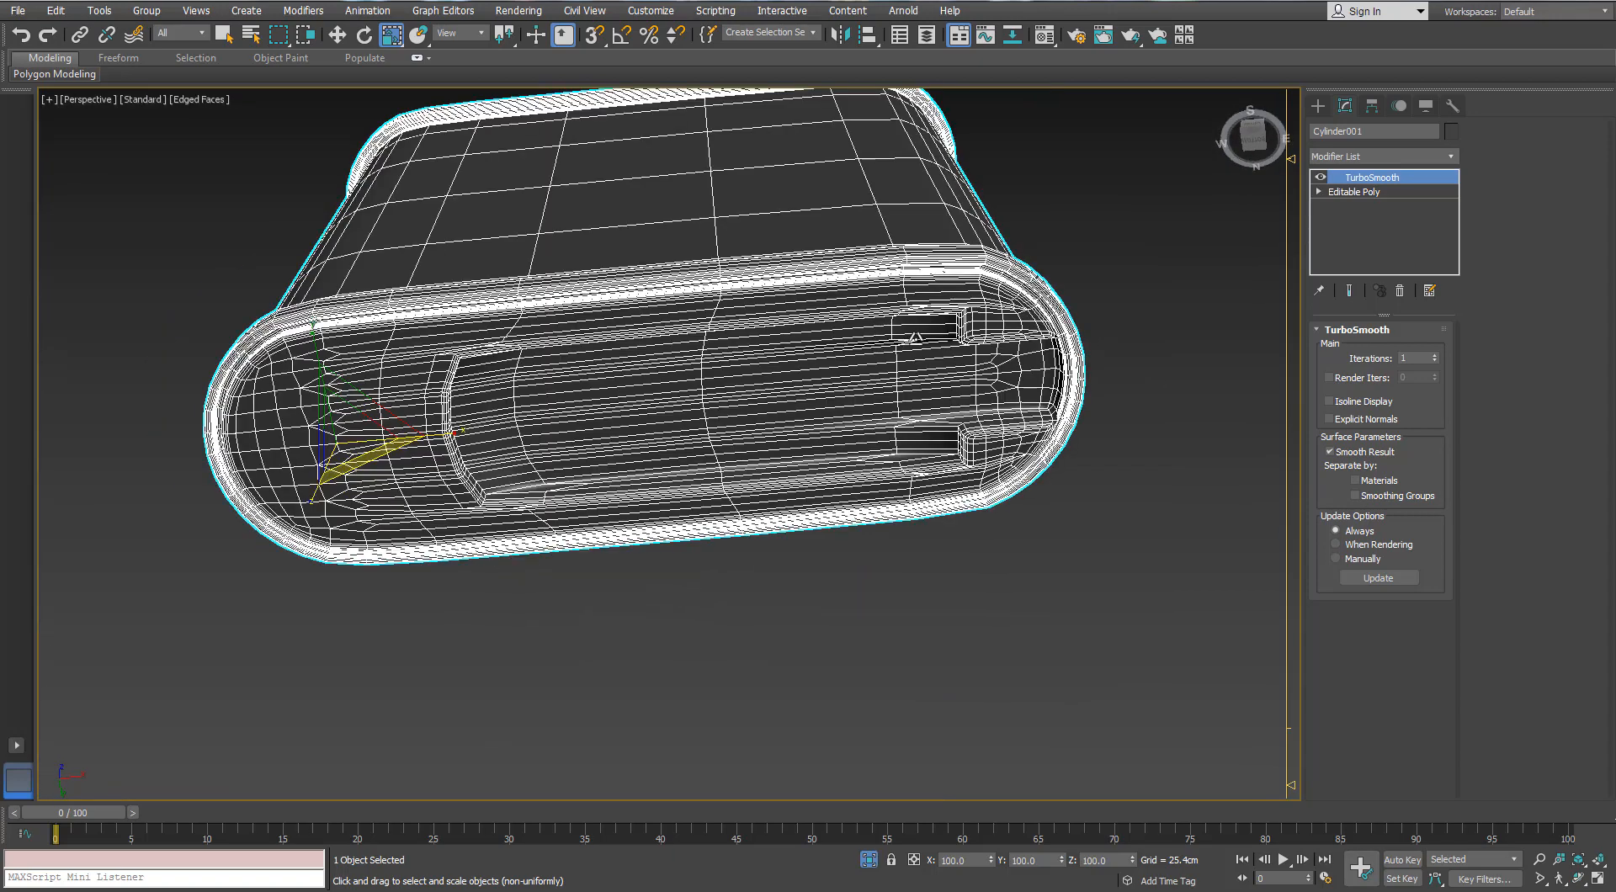
key(F4)
- Select the ring of lengthwise edges across the recess and base in the Editable Poly, excluding the upper body edges
click(1353, 192)
key(F4)
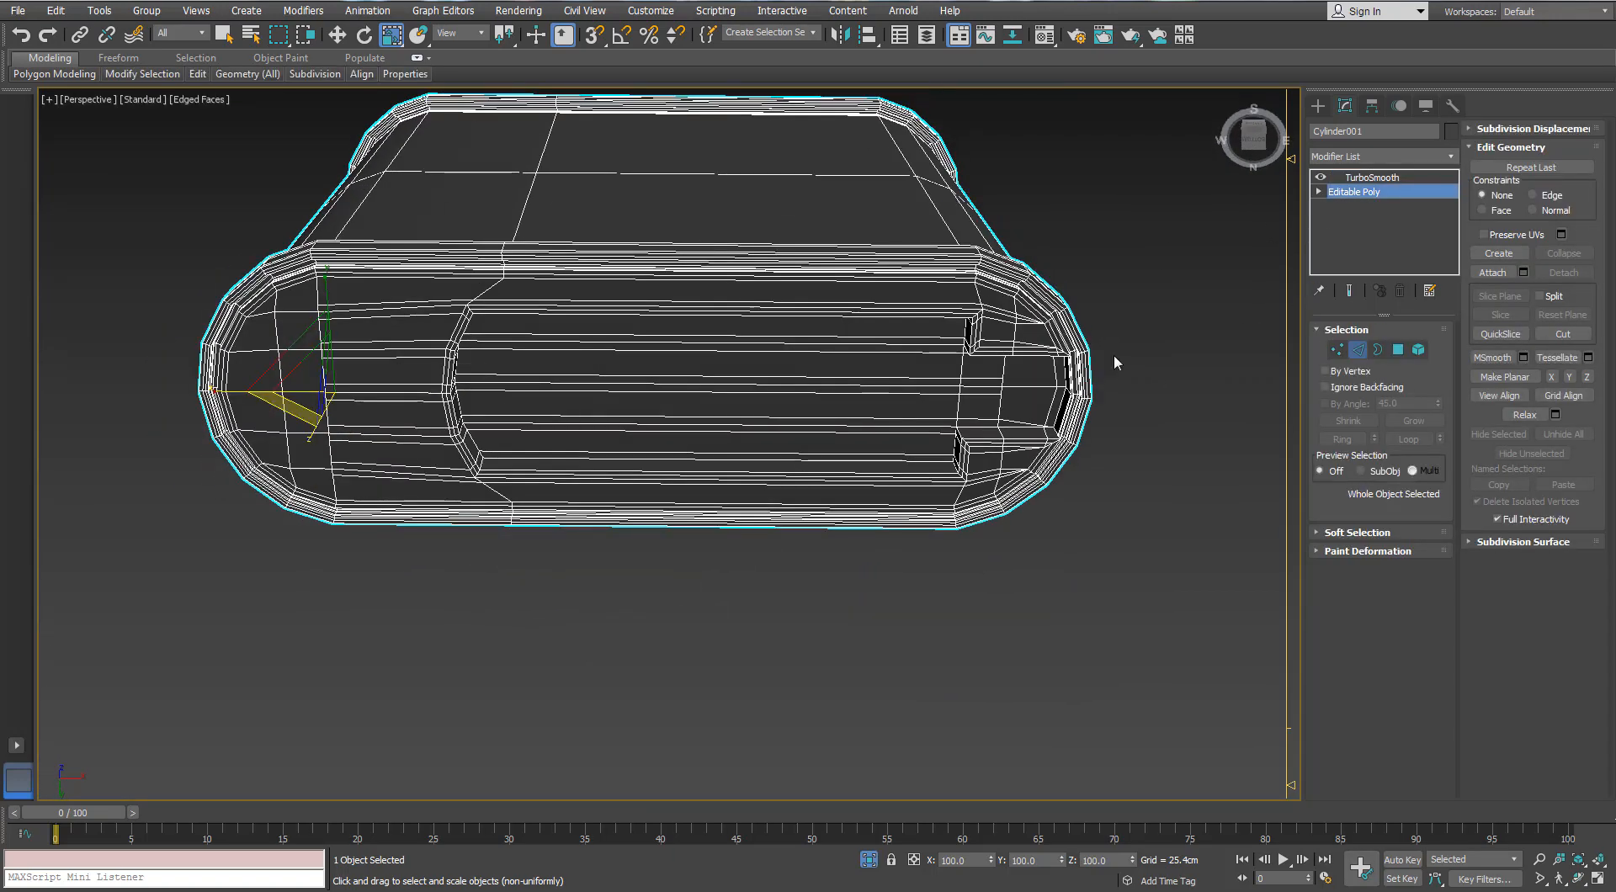
click(866, 314)
key(alt+r)
alt+middle_drag(884, 337, 821, 563)
scroll(863, 478, down, 4)
alt+drag(1073, 239, 725, 513)
alt+middle_drag(725, 513, 810, 450)
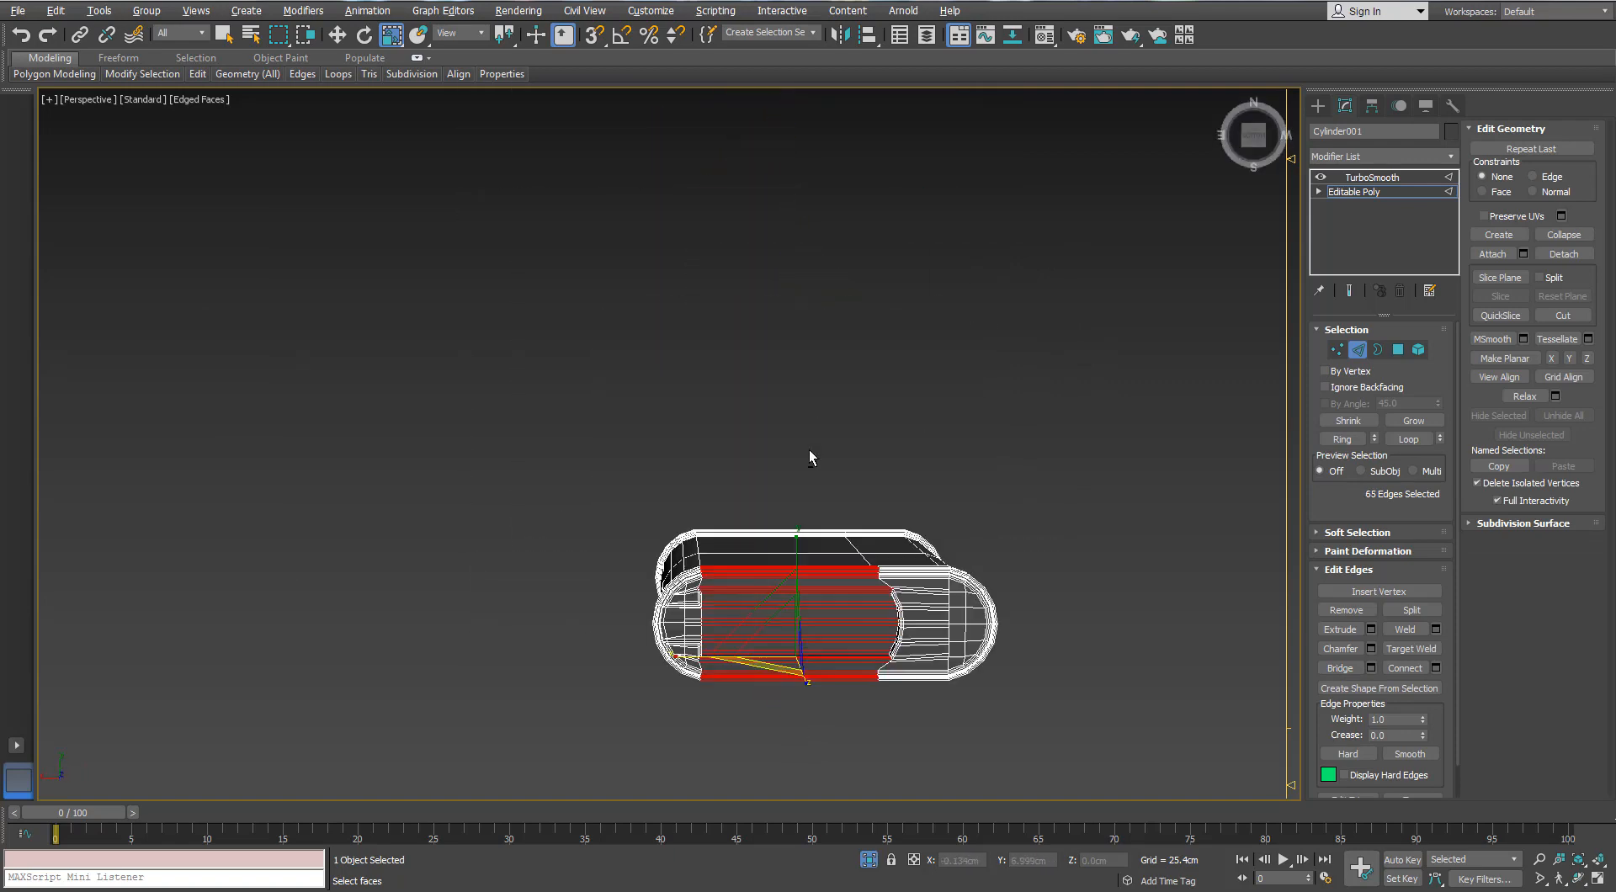
- Connect the selected lengthwise edges with 2 segments and a pinch of 93 to support both recess ends
scroll(809, 450, up, 5)
middle_drag(829, 698, 750, 365)
scroll(751, 370, up, 3)
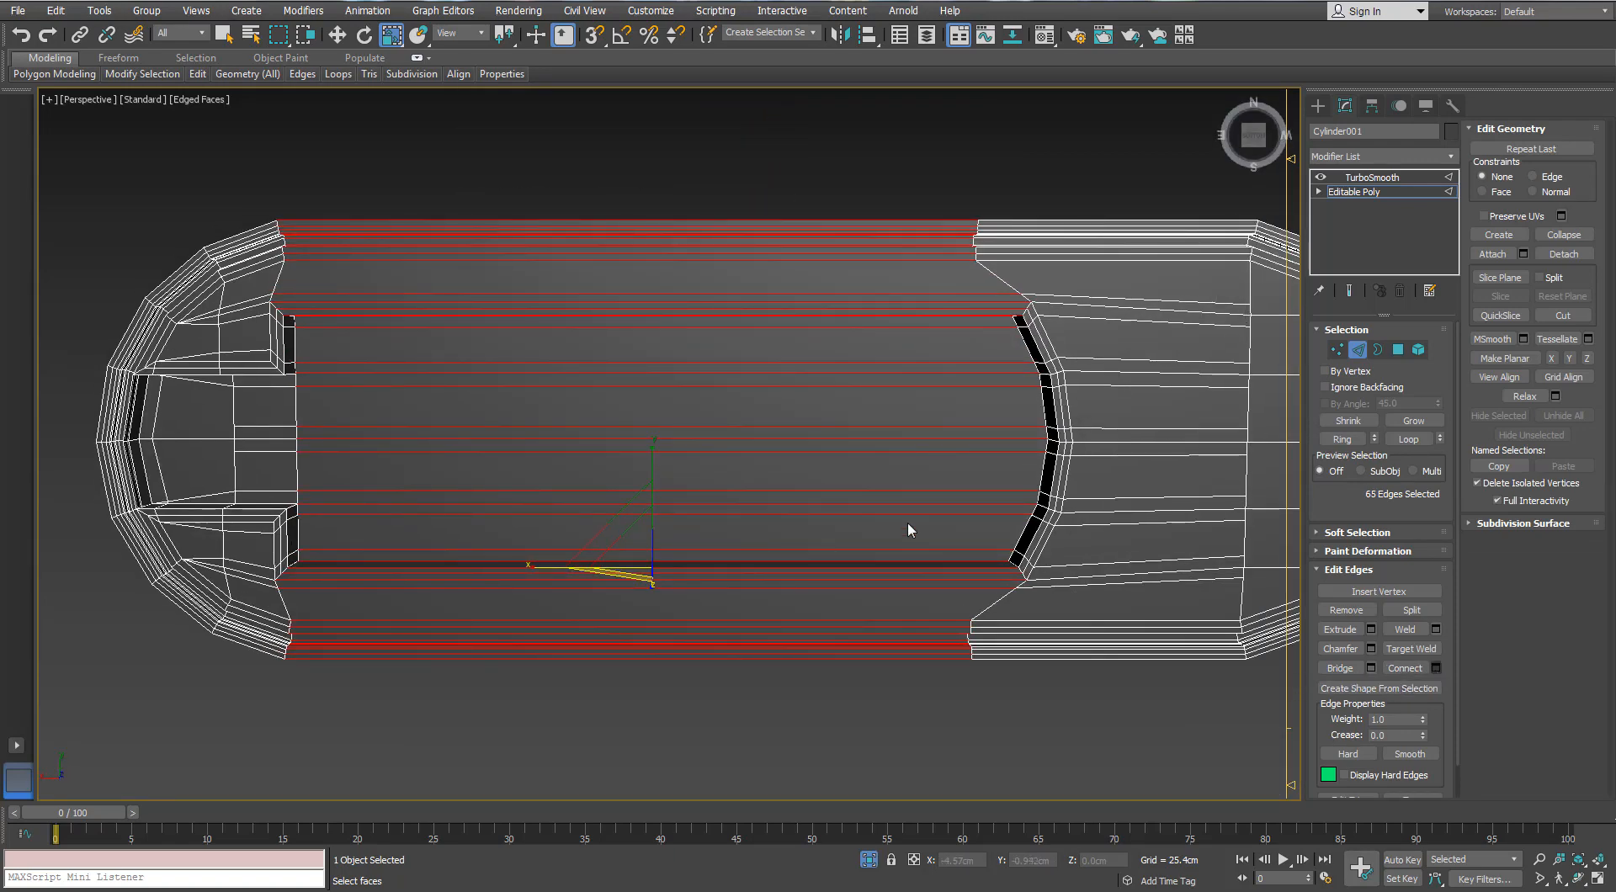
key(ctrl+shift+e)
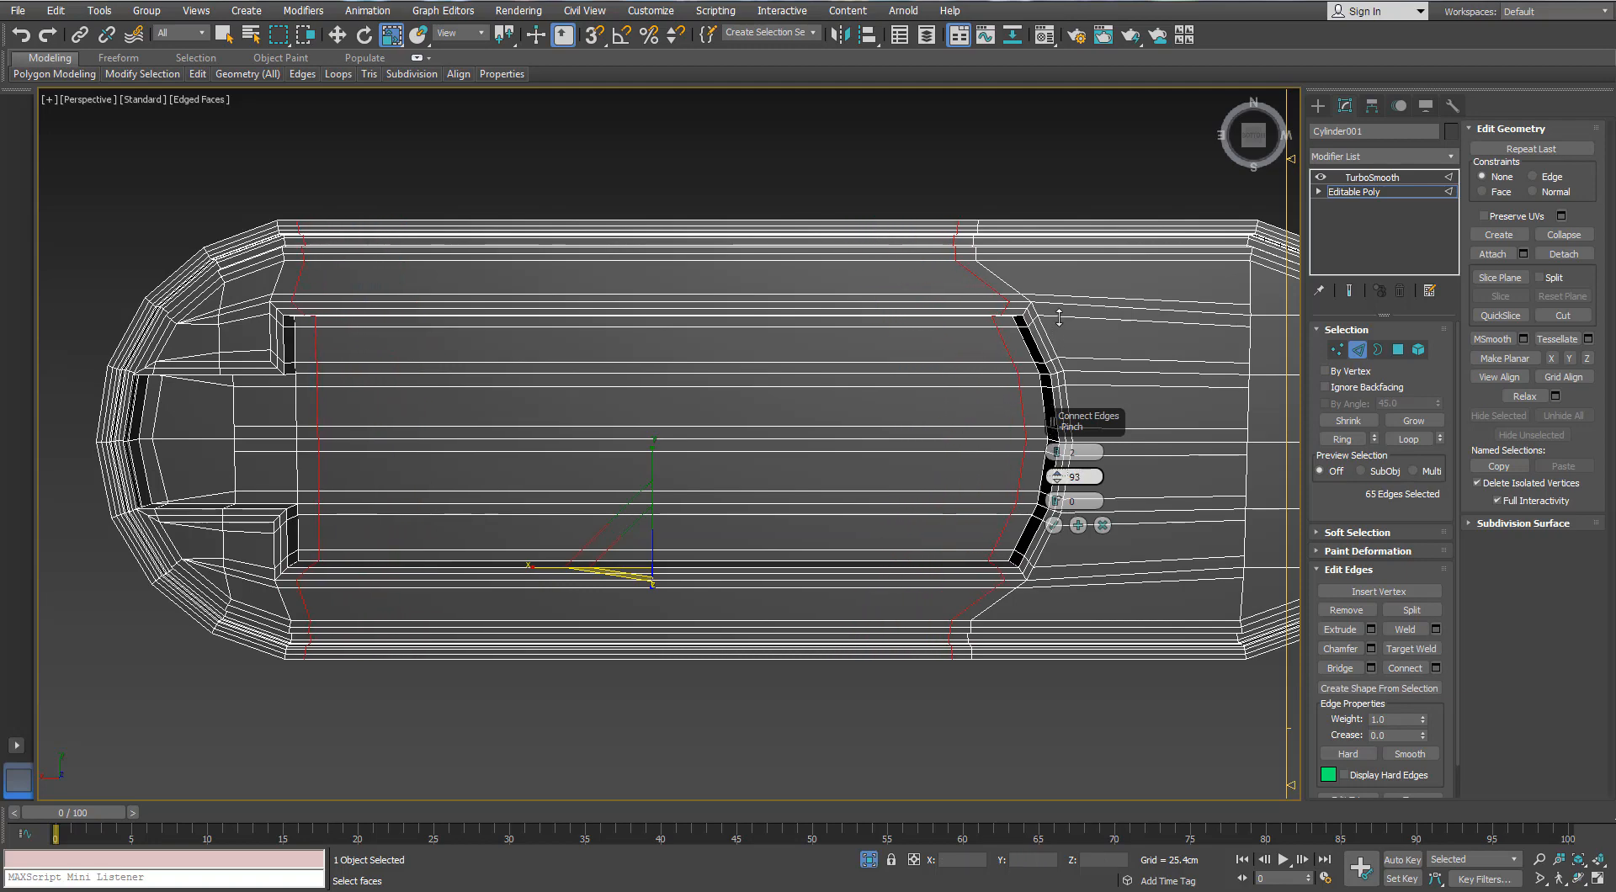
click(1053, 525)
alt+middle_drag(1053, 525, 875, 244)
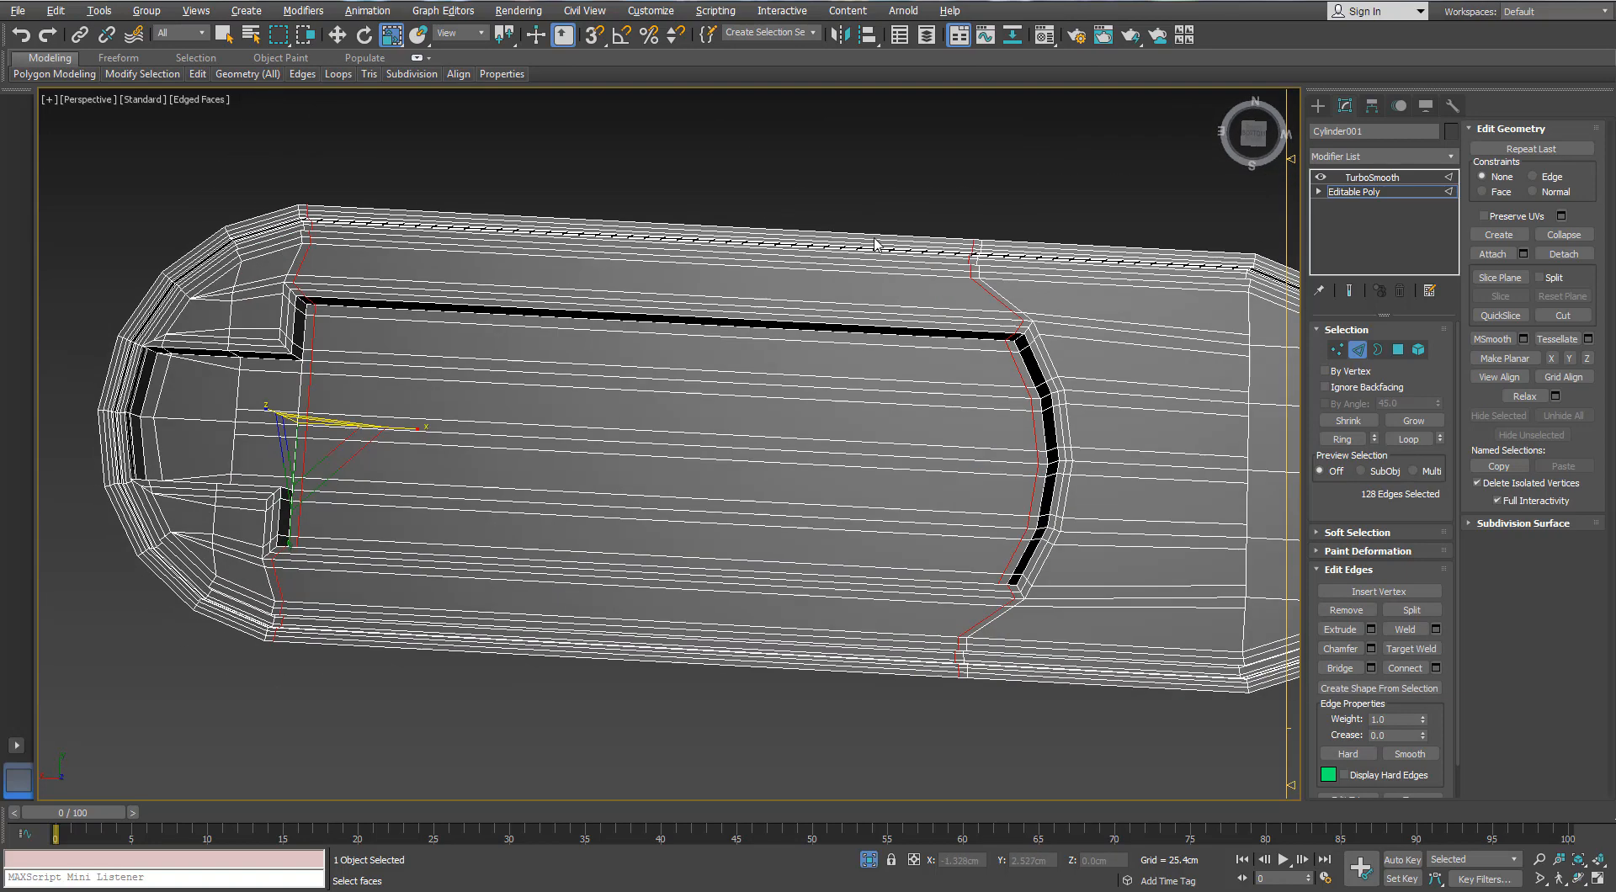
- Undo the last edge connection and connect the same ring of lengthwise edges across the recess again
key(ctrl+z)
scroll(897, 271, down, 5)
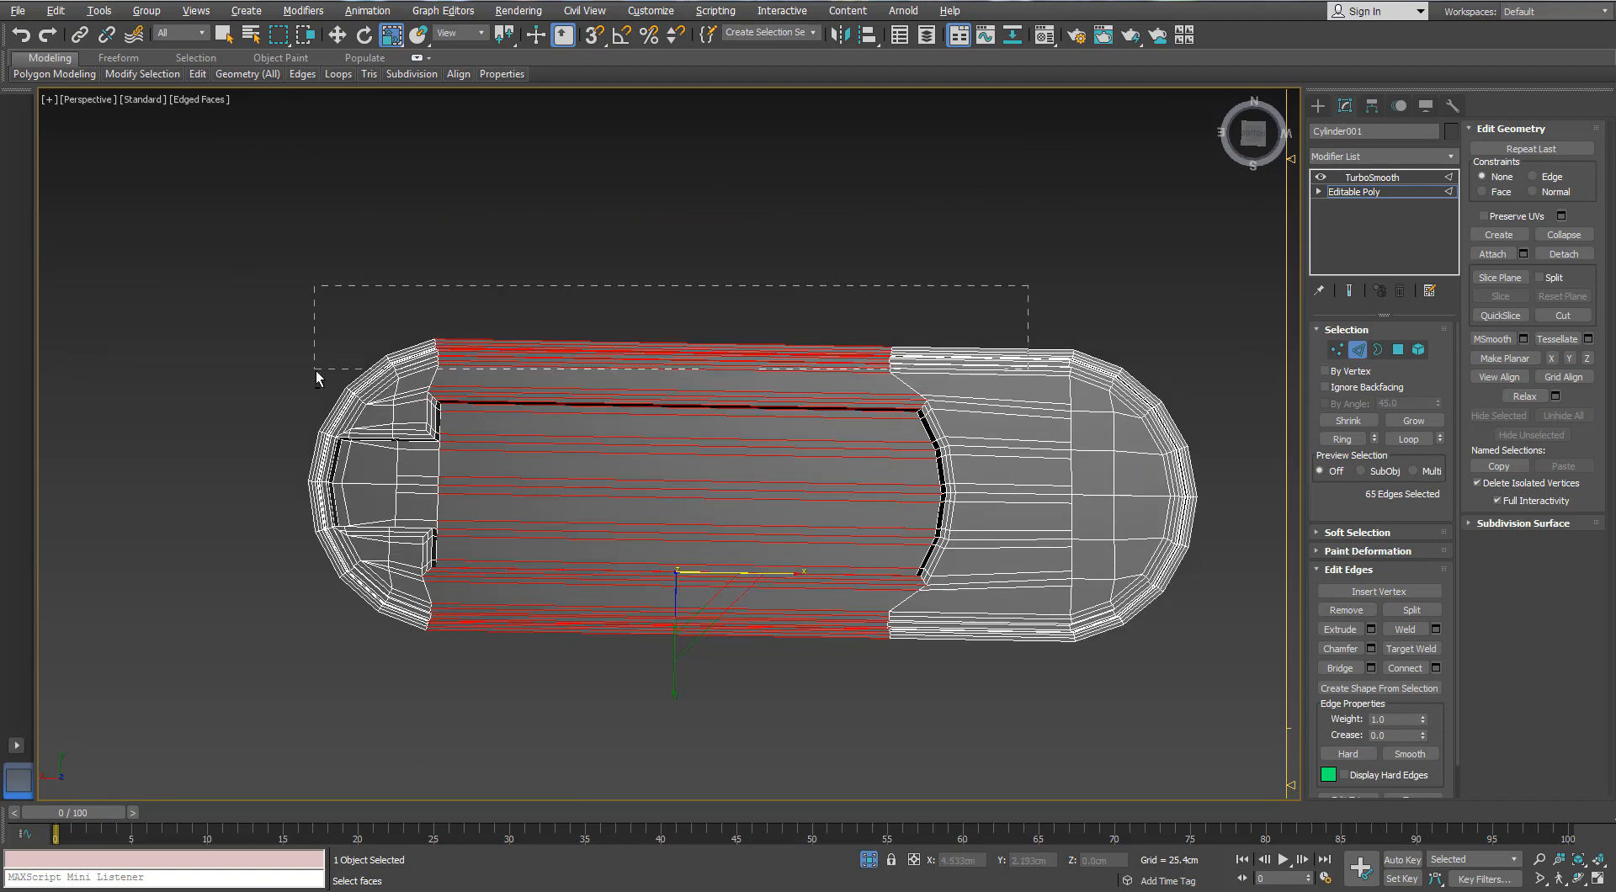
alt+drag(315, 374, 314, 374)
alt+middle_drag(315, 374, 593, 368)
key(ctrl+z)
alt+middle_drag(728, 324, 791, 357)
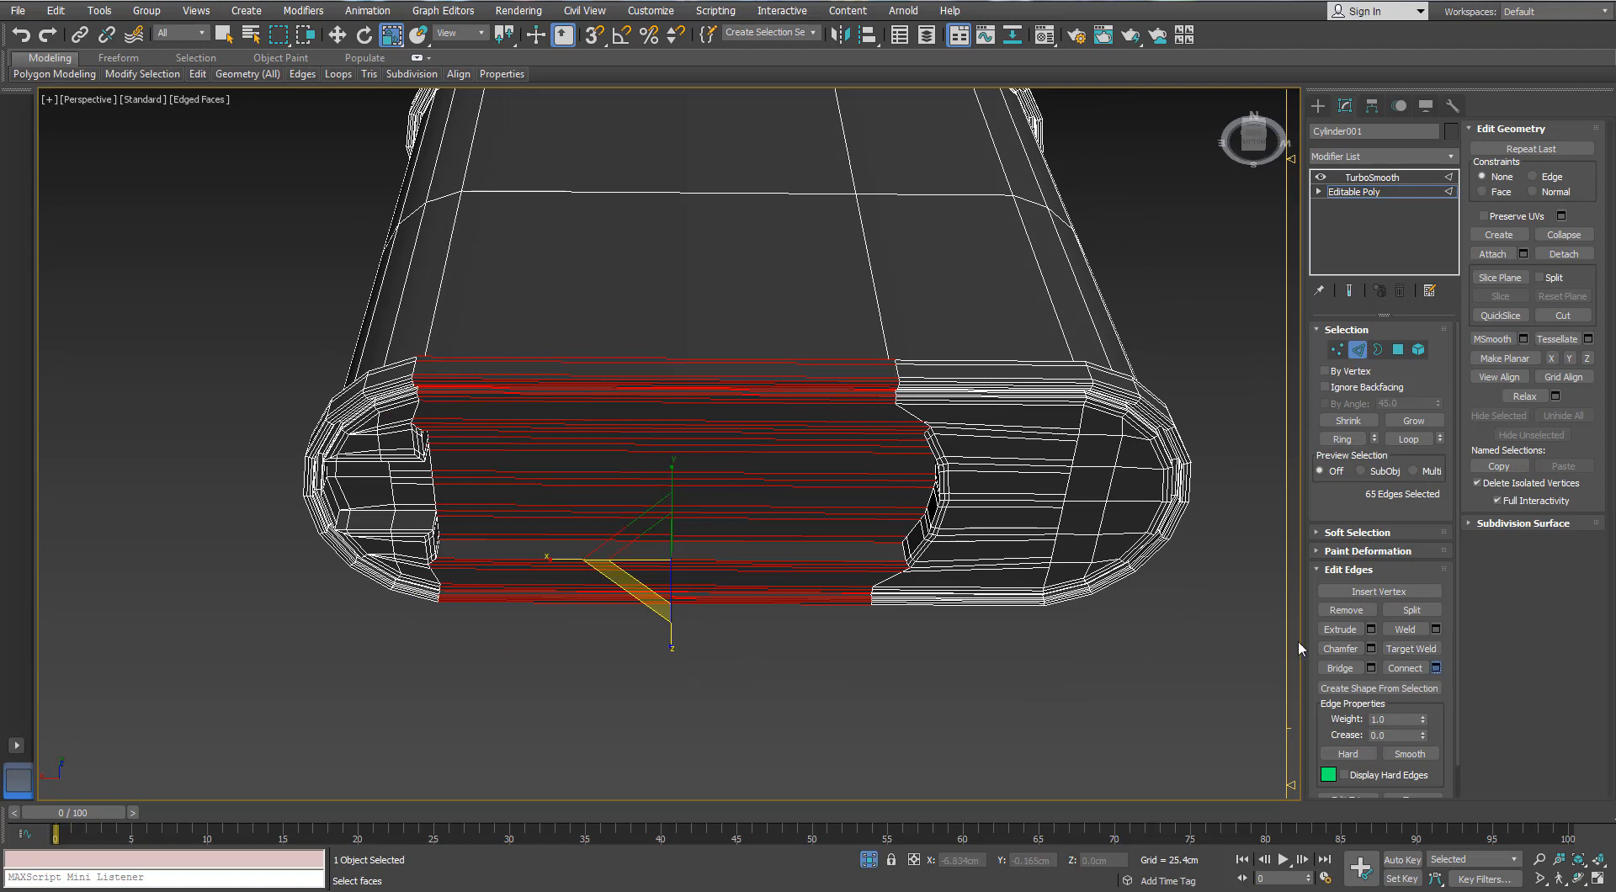
click(1053, 525)
- Connect the base-rim vertices beside the recess ends to the body vertices directly above them with new vertical edges
alt+middle_drag(967, 345, 930, 463)
scroll(948, 433, up, 3)
click(1340, 353)
click(866, 467)
middle_drag(862, 307, 887, 471)
scroll(888, 472, down, 3)
ctrl+click(897, 225)
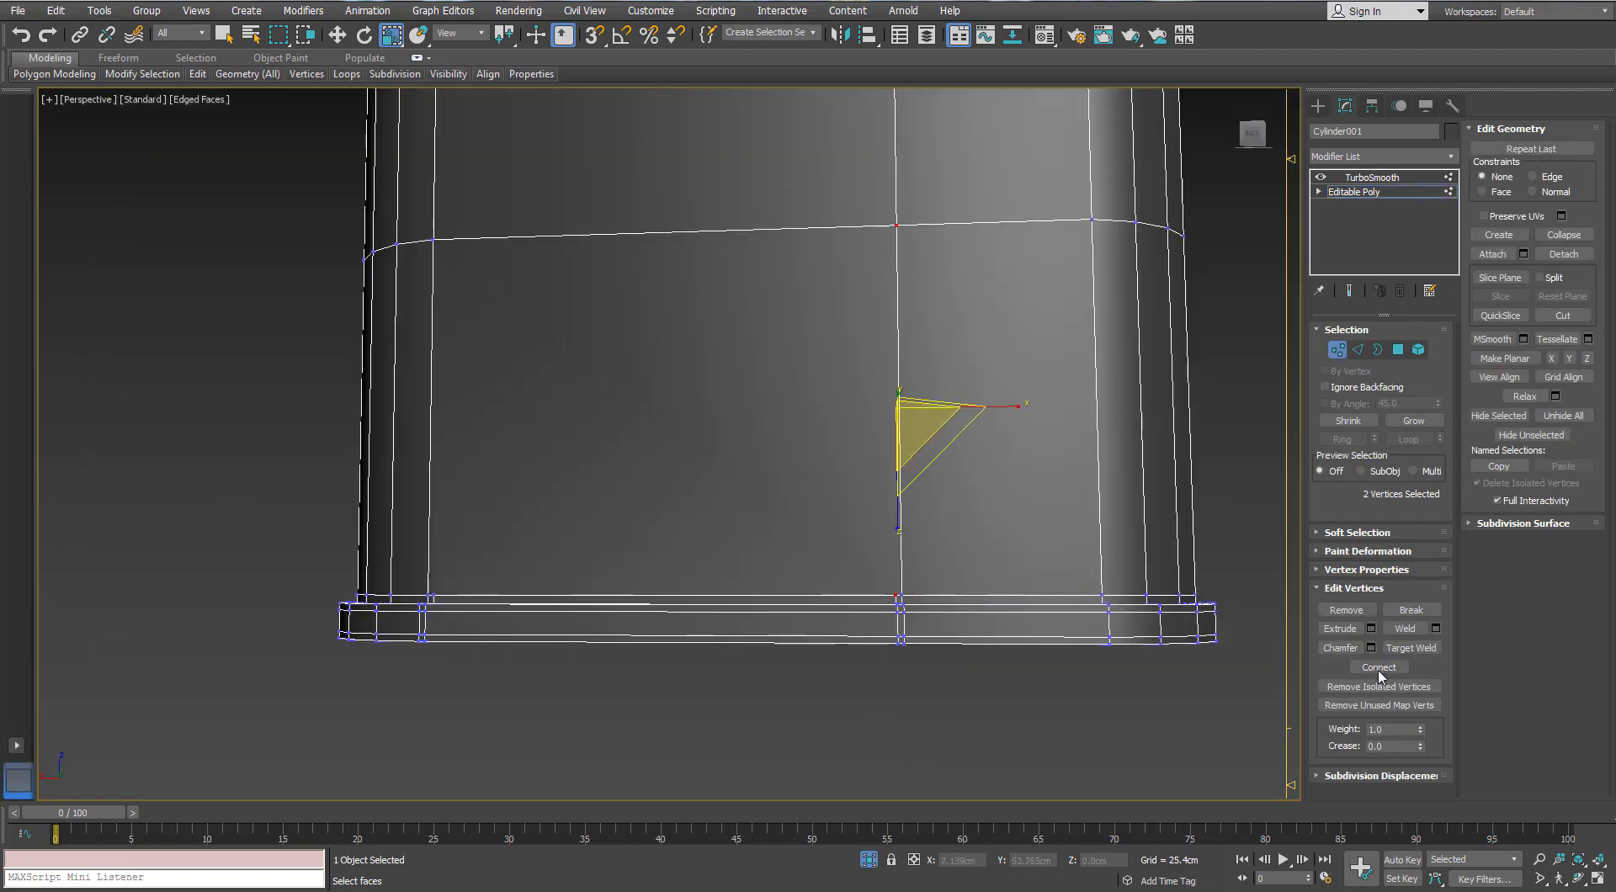
click(1378, 667)
alt+middle_drag(673, 438, 607, 488)
click(415, 598)
ctrl+click(412, 199)
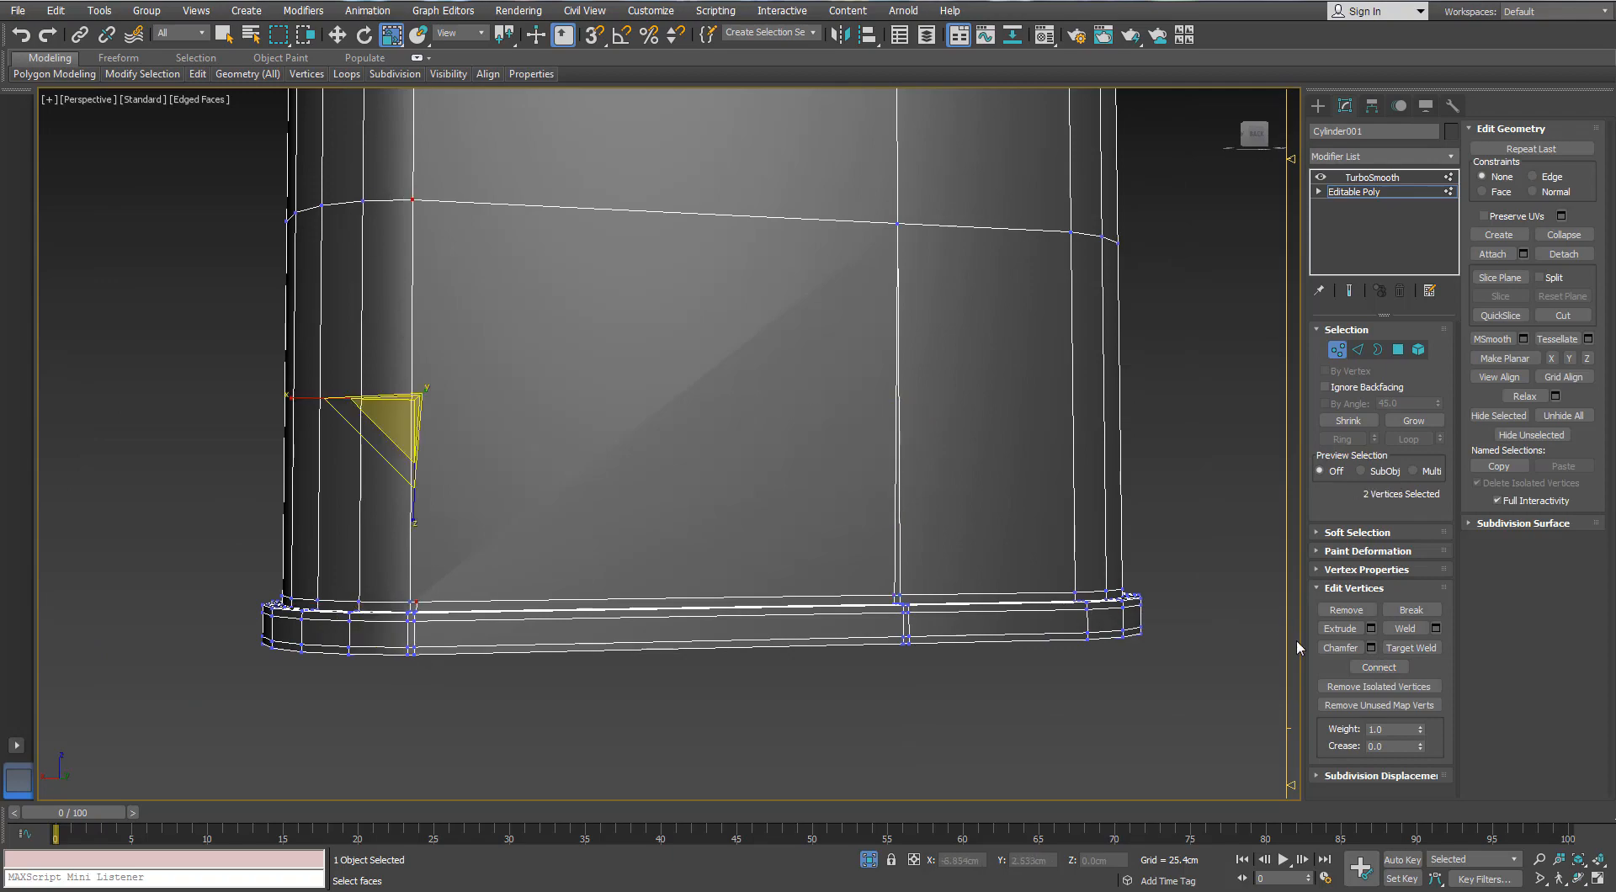
click(1378, 668)
- Target-weld the extra support-loop vertices on the body's lower edge onto the neighbouring vertical-edge vertices
alt+middle_drag(886, 497, 488, 484)
alt+middle_drag(488, 484, 833, 278)
click(642, 603)
scroll(833, 277, up, 4)
click(1399, 648)
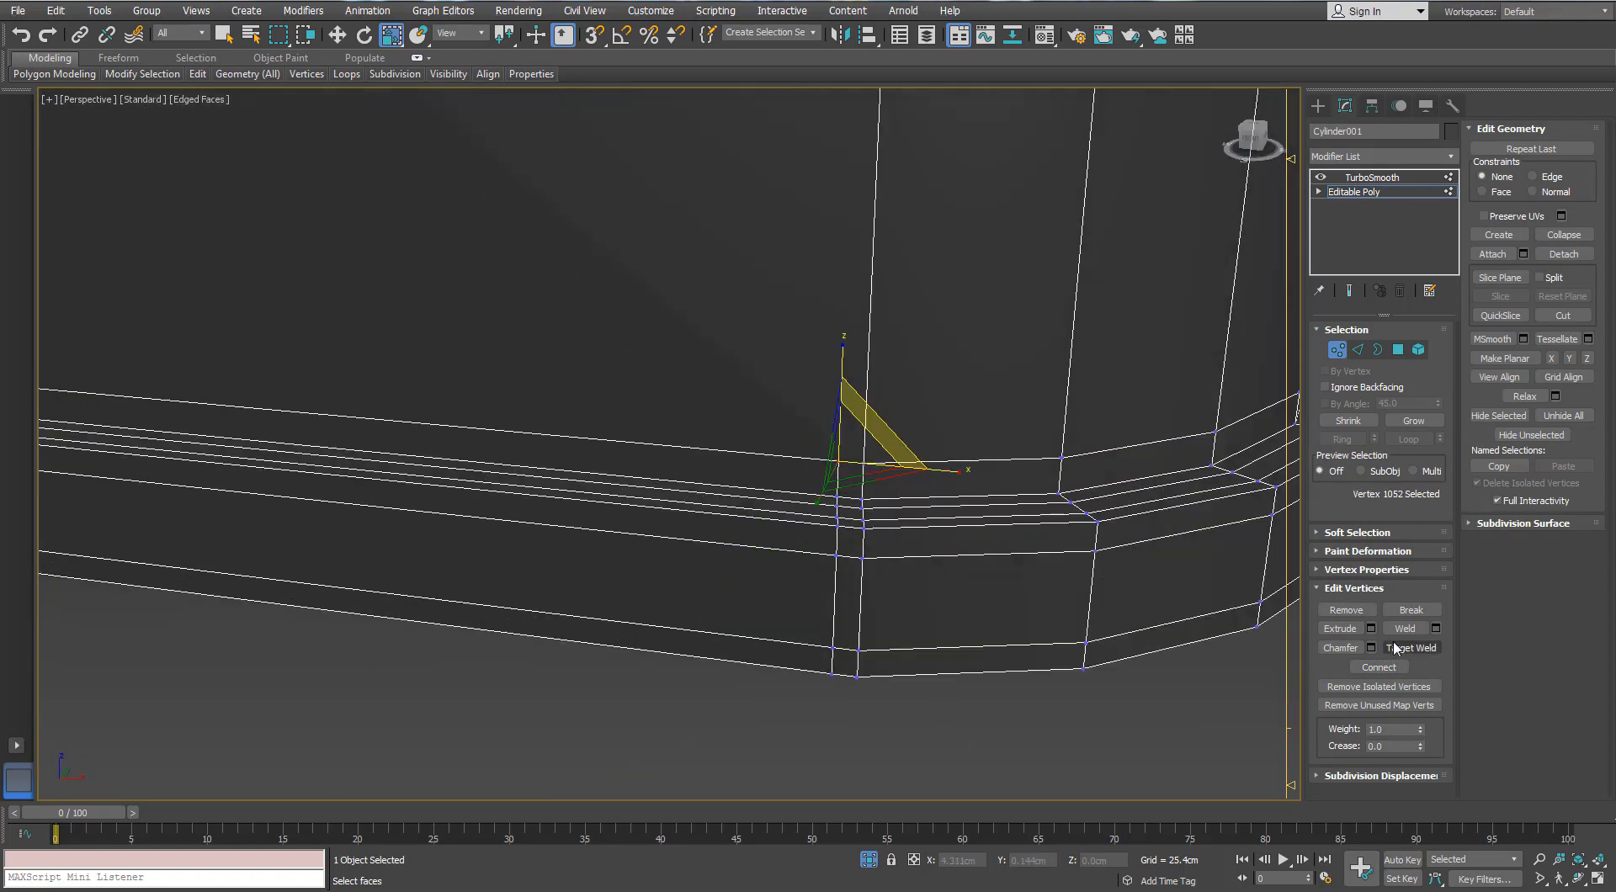
click(865, 463)
scroll(820, 467, down, 3)
alt+middle_drag(559, 472, 505, 458)
scroll(455, 545, down, 4)
alt+middle_drag(454, 544, 1128, 580)
scroll(1103, 674, up, 2)
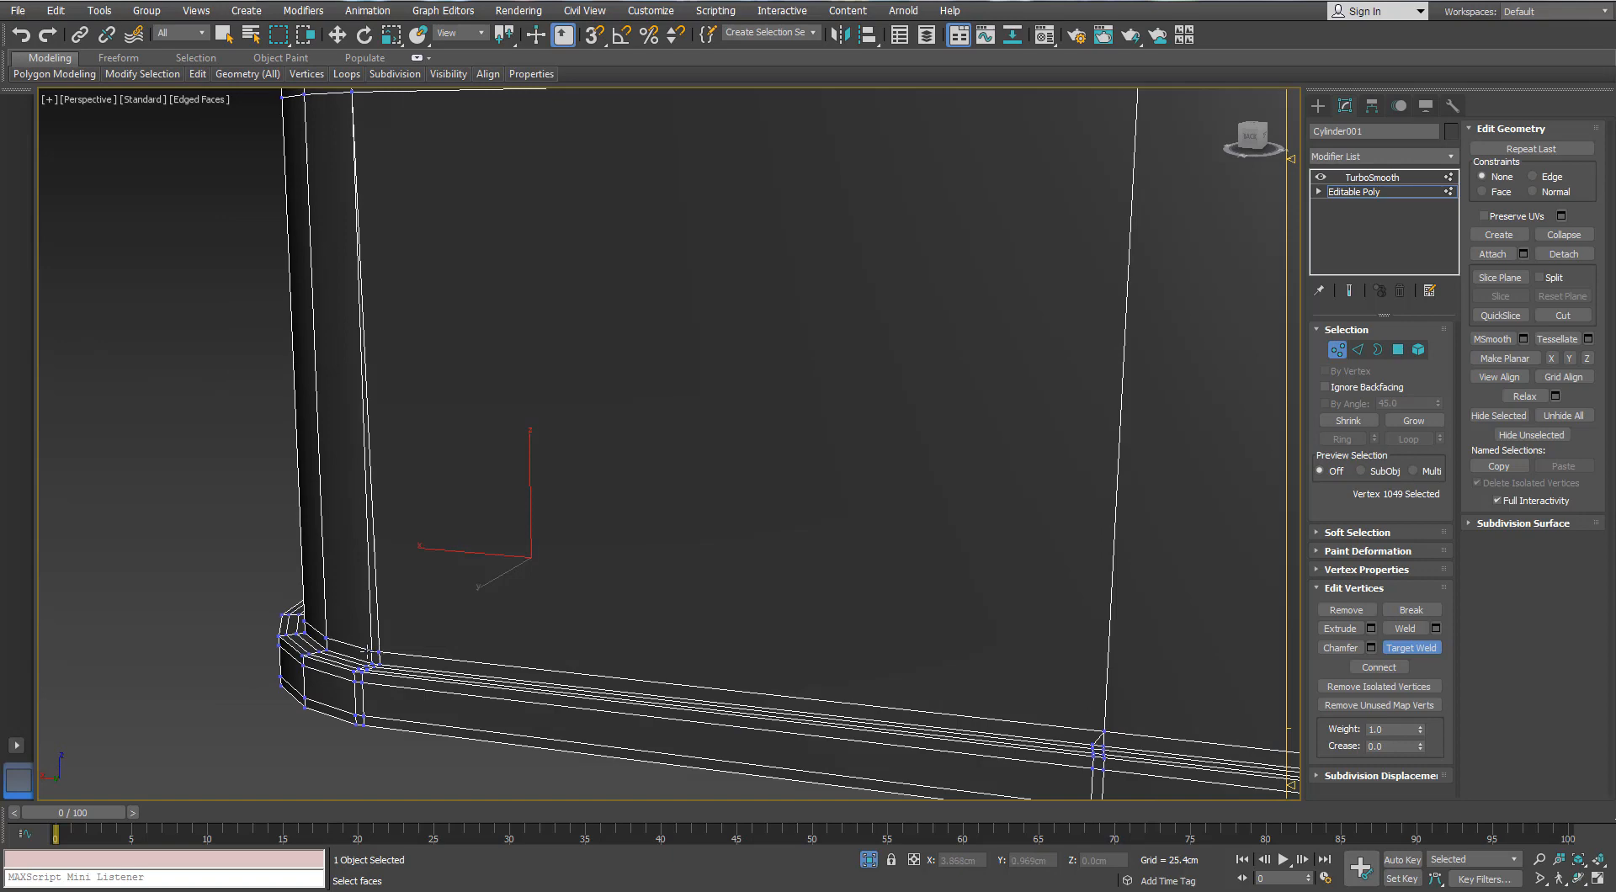
- Examine the TurboSmooth result on the body's base and recess, with and without the wireframe
scroll(404, 627, down, 5)
alt+middle_drag(403, 627, 505, 547)
click(1371, 178)
mouse_move(636, 530)
alt+middle_down()
mouse_move(653, 389)
mouse_move(772, 339)
mouse_move(811, 472)
mouse_move(784, 388)
mouse_move(764, 447)
alt+middle_up()
scroll(595, 505, up, 2)
key(F4)
scroll(771, 340, up, 2)
key(F4)
middle_drag(849, 490, 744, 465)
- Target-weld the paired support-loop vertices onto their centre vertices along the base's rounded end and the recess's curved end
click(1370, 194)
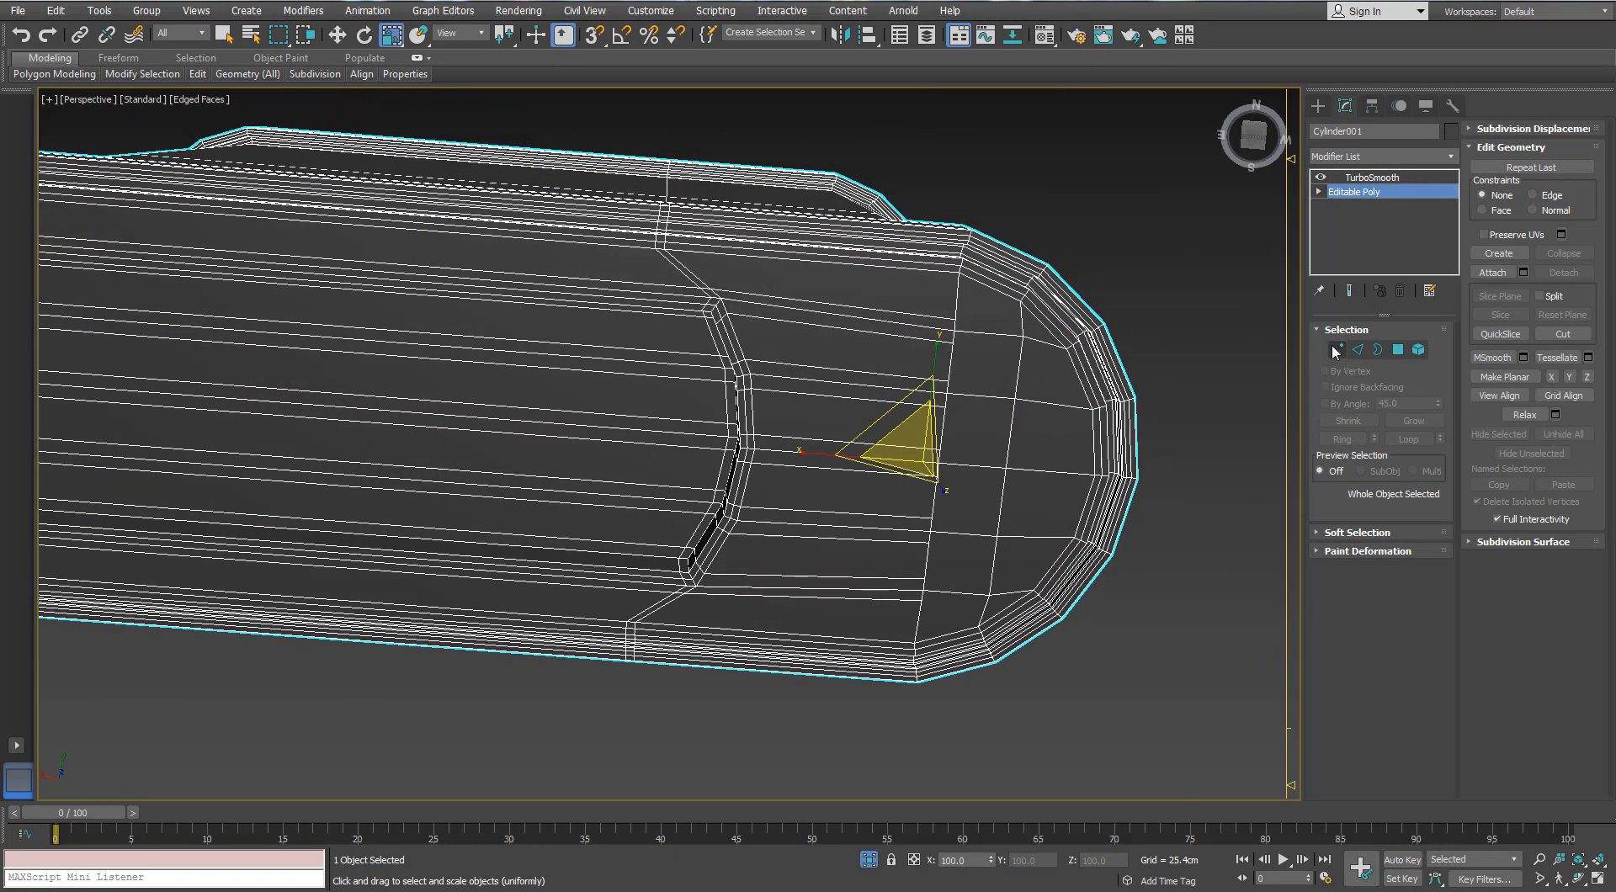
click(1336, 349)
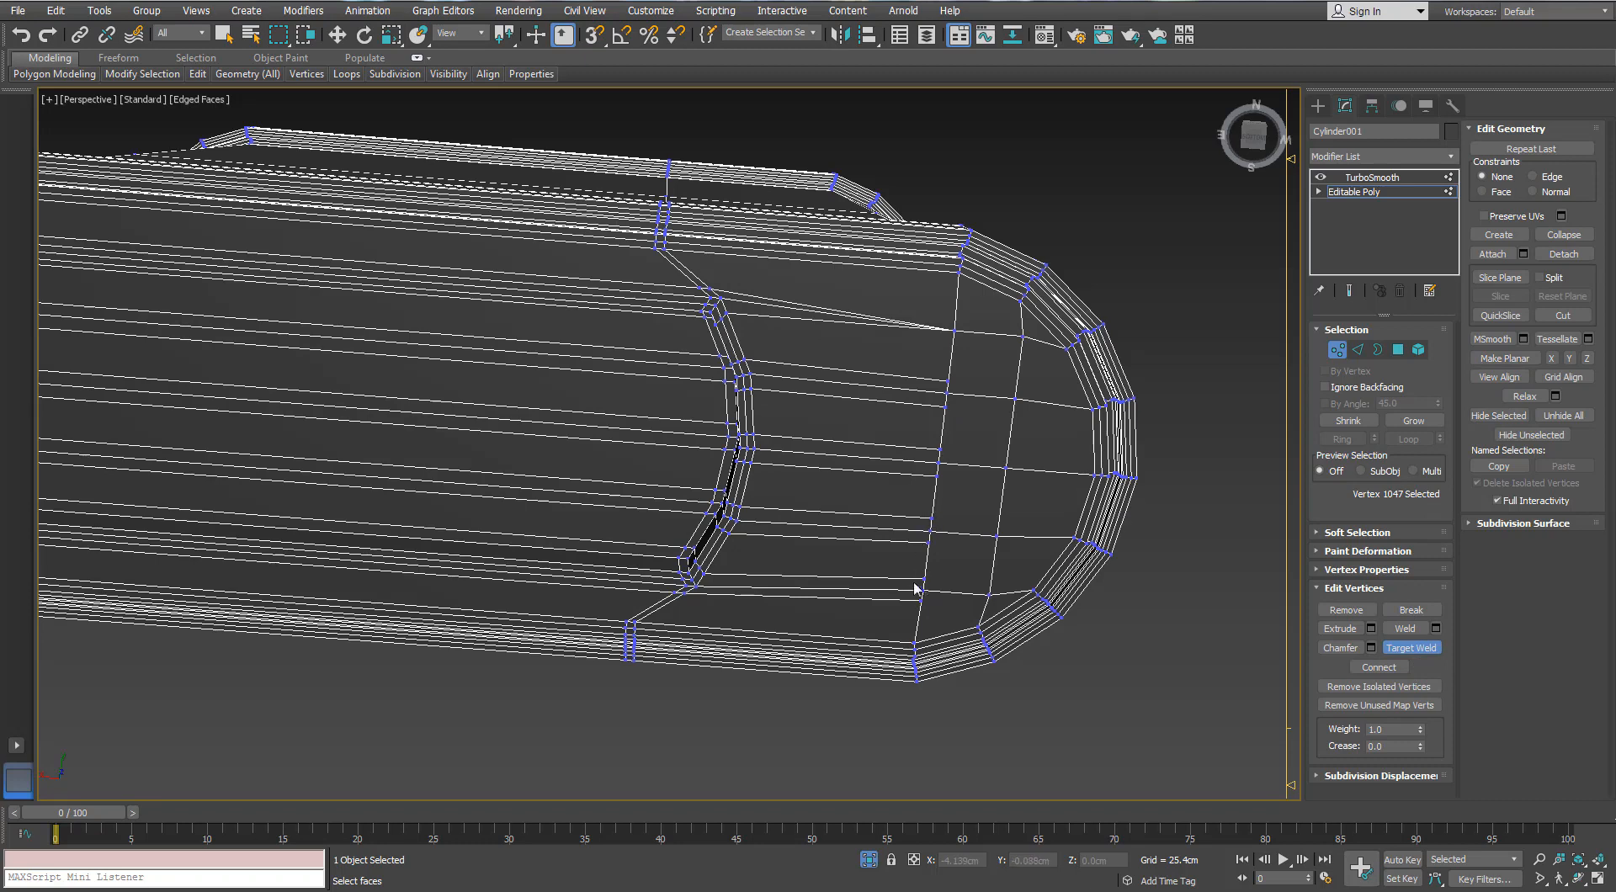
middle_drag(923, 589, 1032, 408)
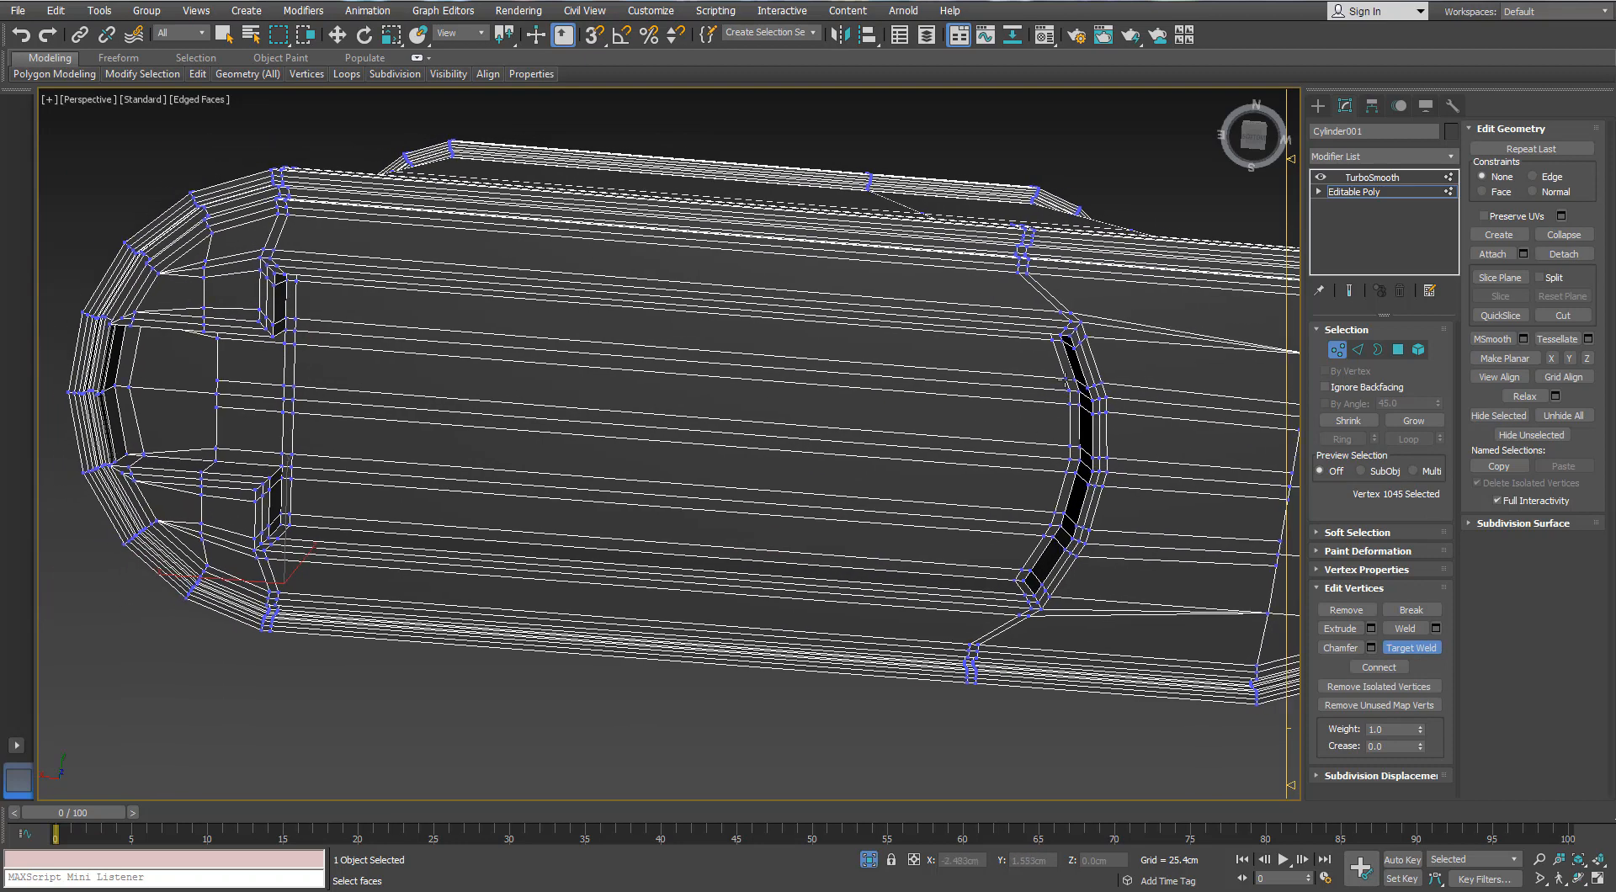
click(1067, 387)
click(1068, 461)
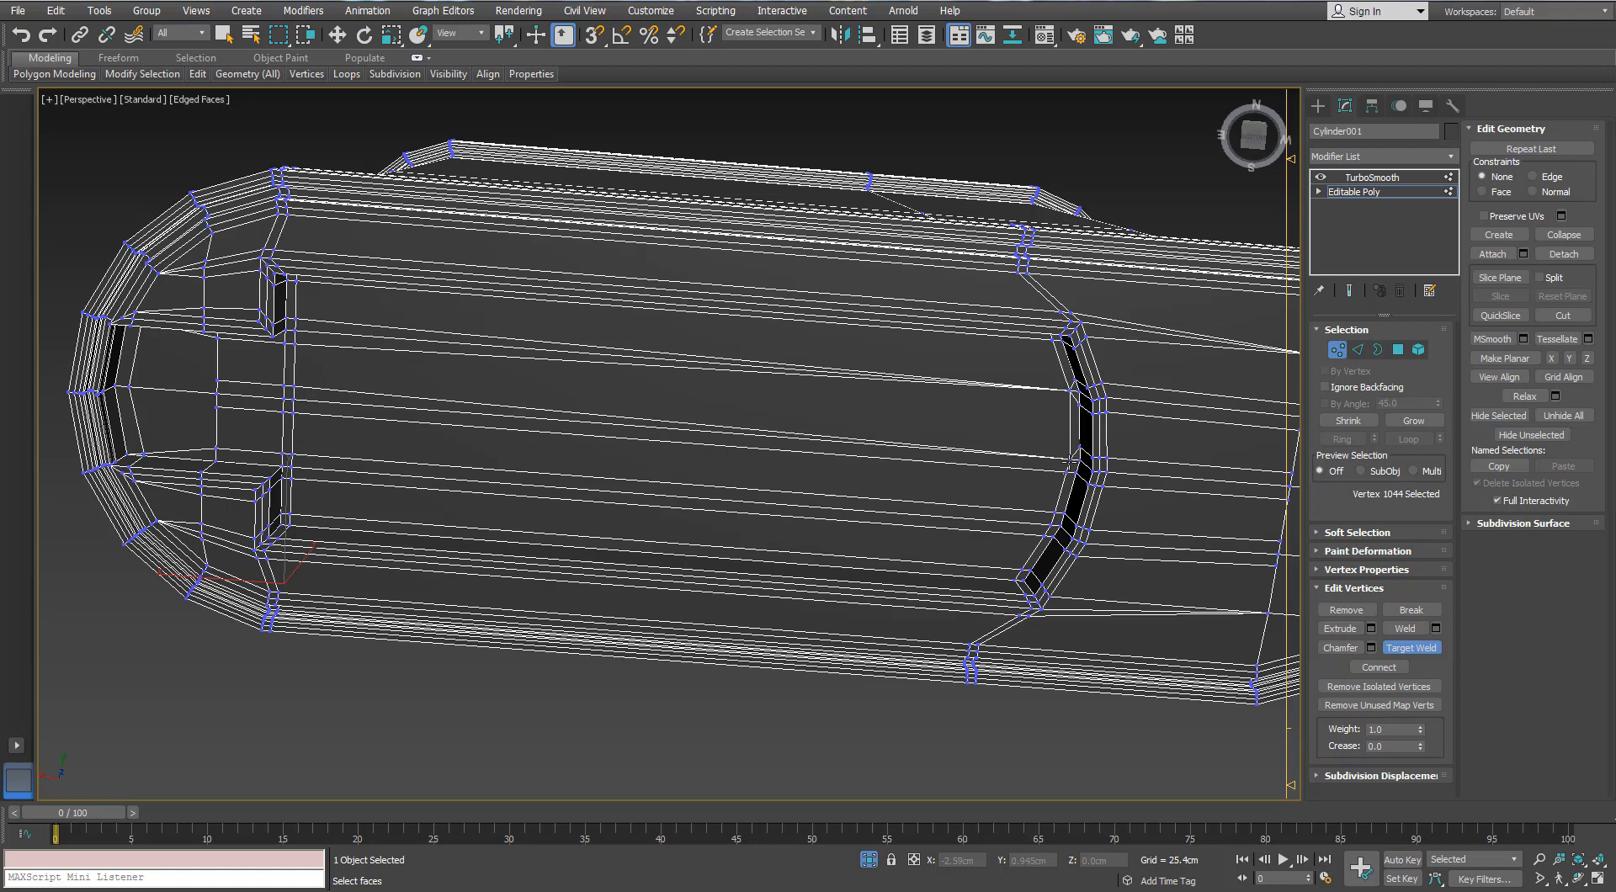
key(r)
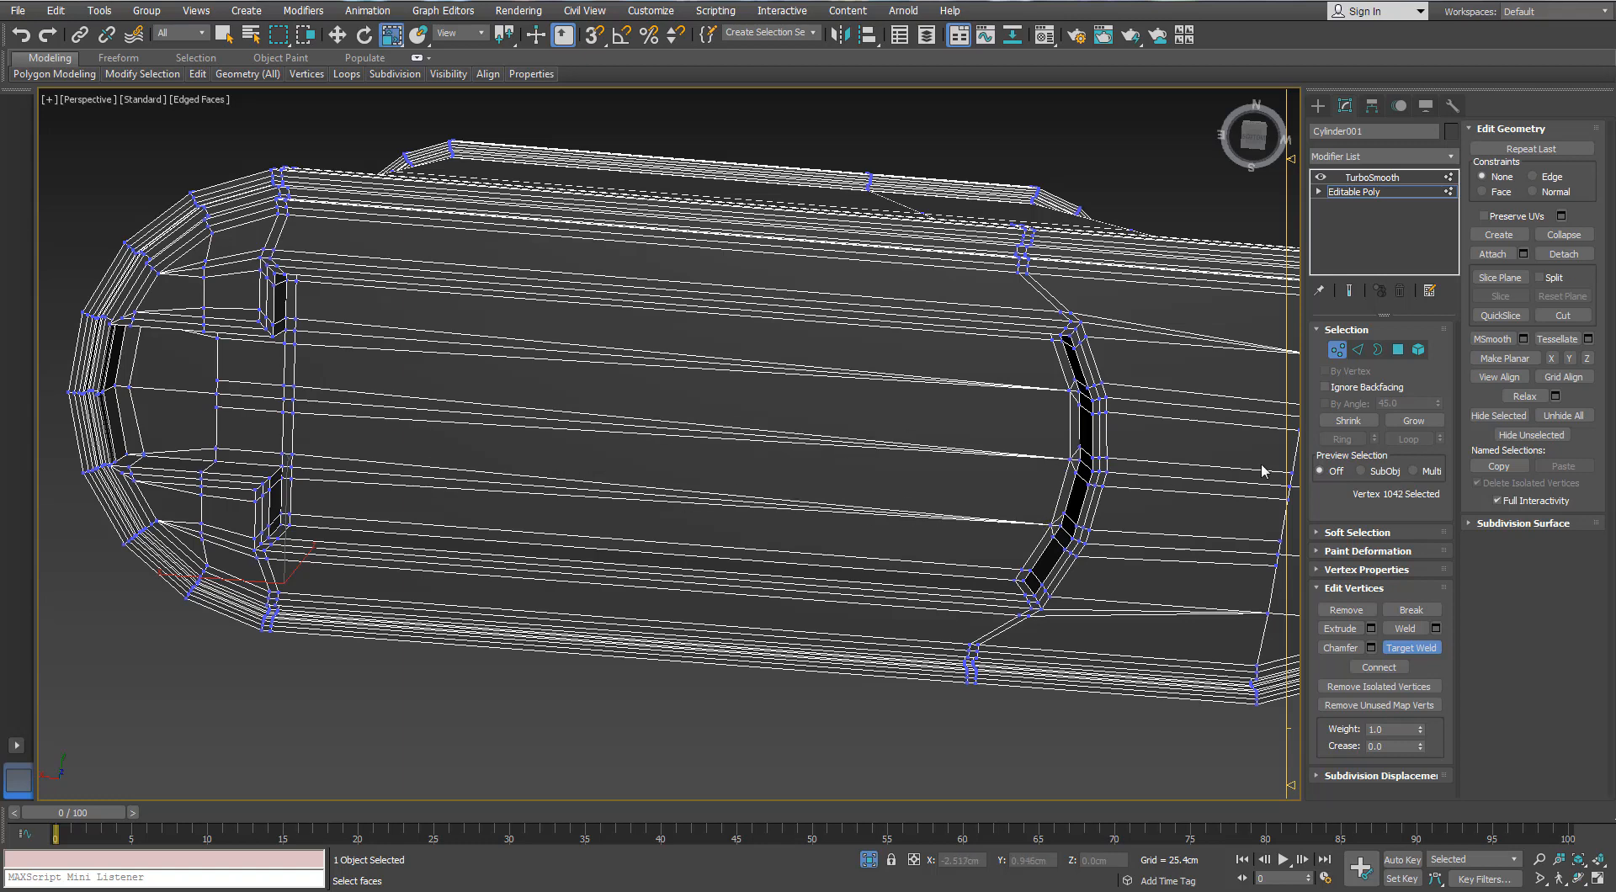
- Remove the redundant paired support edges between the recess's curved end and the base's rounded end
key(2)
click(1184, 393)
double_click(1184, 393)
middle_drag(1184, 393, 902, 415)
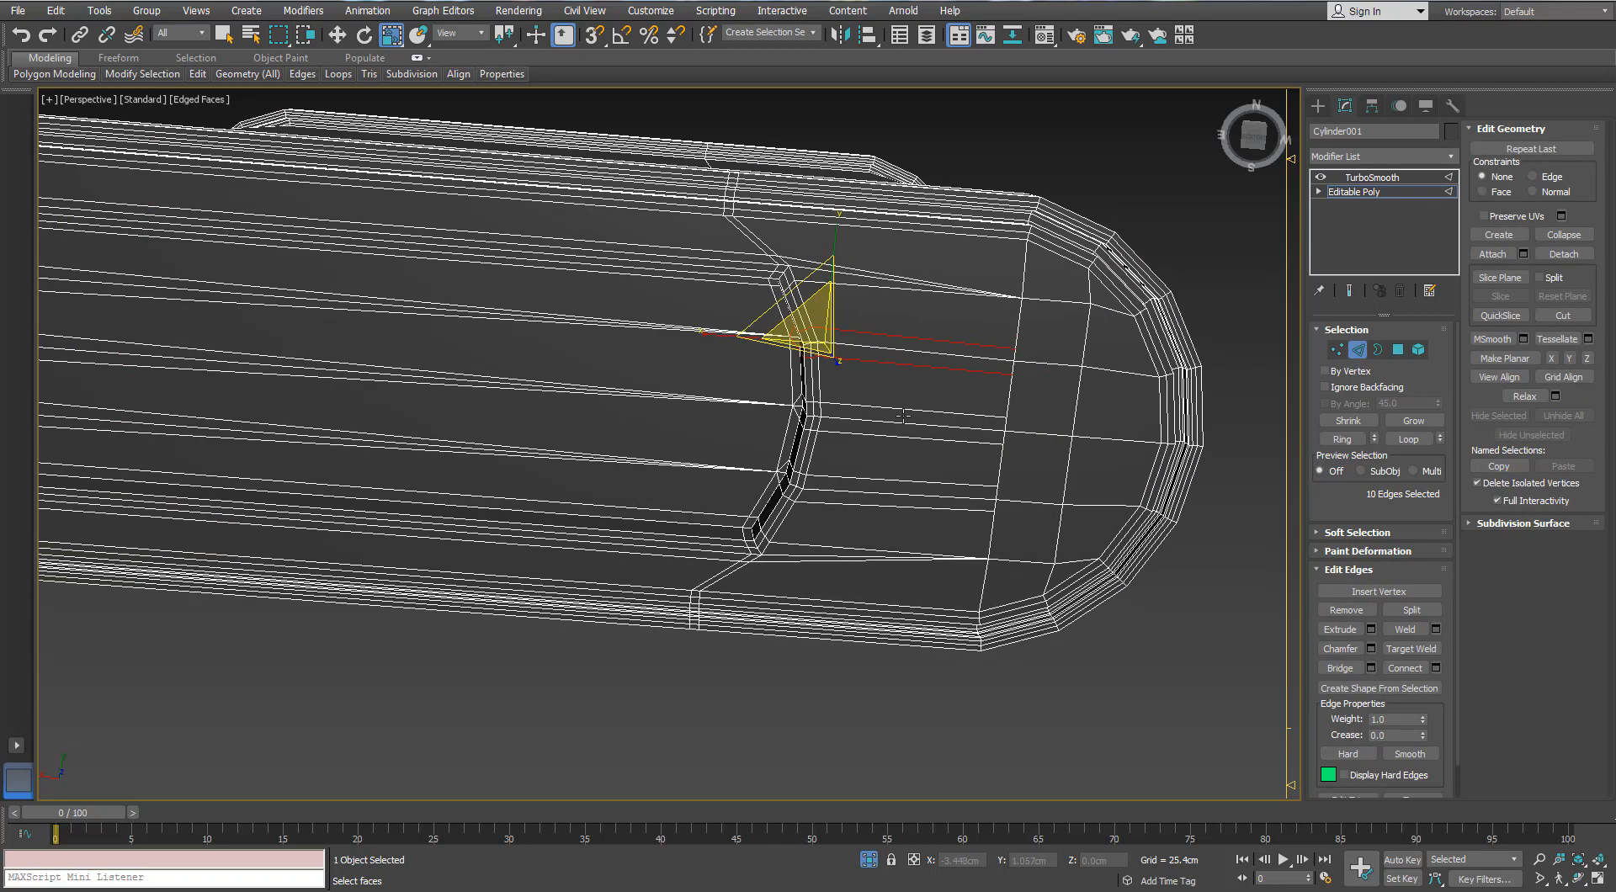
ctrl+double_click(868, 502)
click(1358, 349)
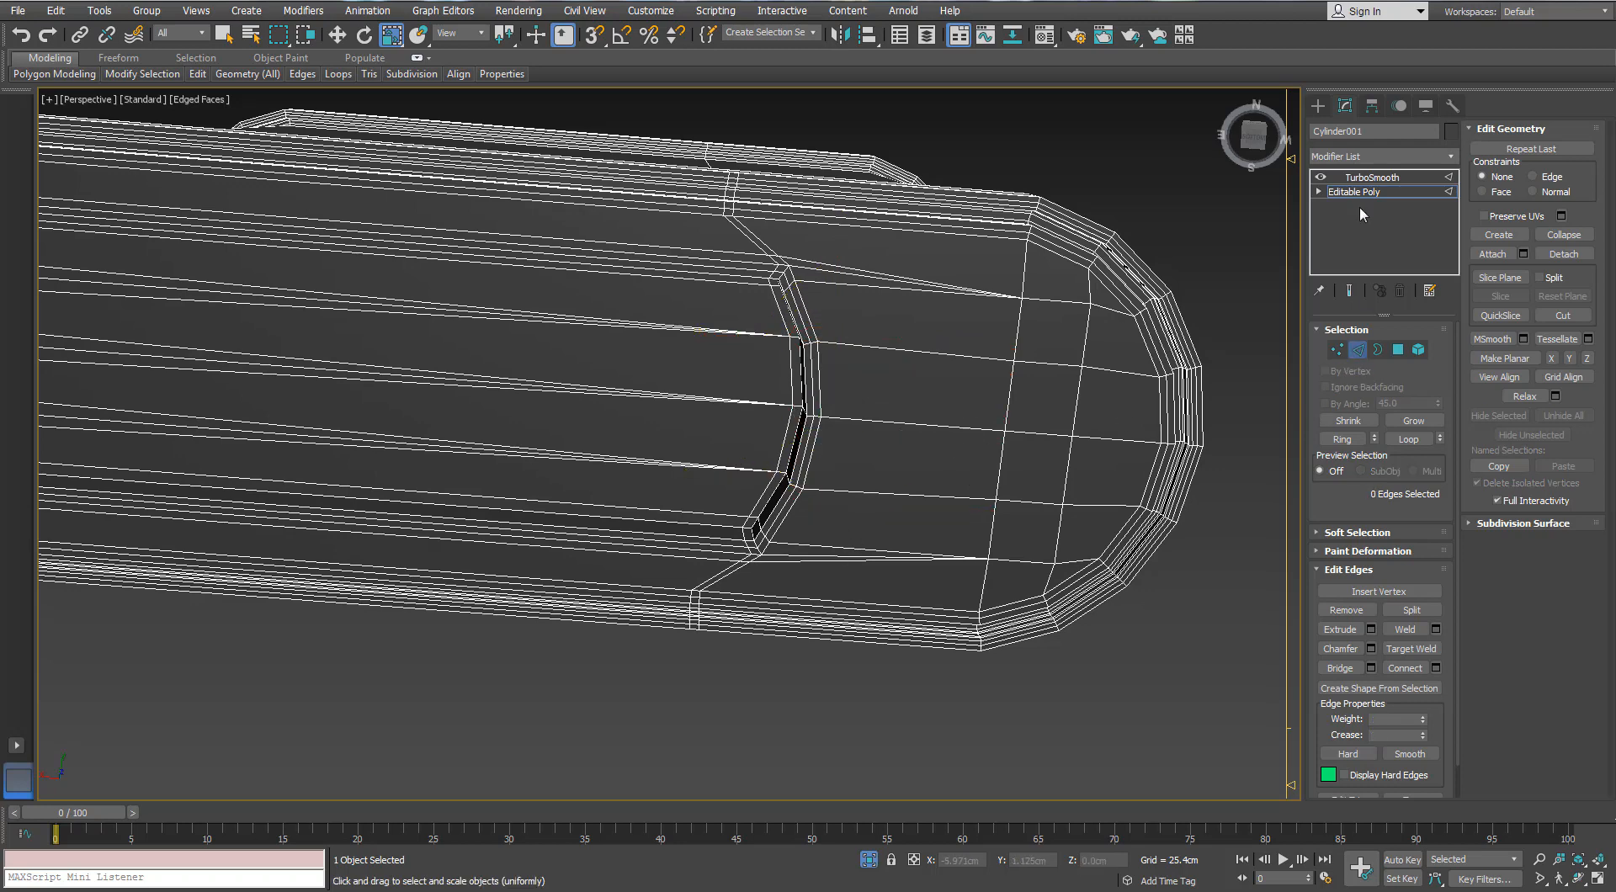
- Set the body's TurboSmooth to 2 iterations, check the smoothed base, and end isolation
click(1371, 176)
scroll(867, 354, down, 4)
middle_drag(866, 354, 868, 352)
key(F4)
mouse_move(770, 334)
alt+middle_down()
mouse_move(796, 404)
mouse_move(782, 361)
mouse_move(847, 393)
mouse_move(1086, 242)
mouse_move(1087, 223)
alt+middle_up()
click(1435, 355)
scroll(781, 360, up, 5)
middle_drag(1087, 223, 883, 338)
scroll(740, 270, down, 3)
alt+middle_drag(883, 338, 791, 641)
click(872, 860)
- Select the plate inside the bottom recess and isolate it with its wireframe shown
alt+middle_drag(673, 556, 698, 278)
scroll(941, 433, up, 3)
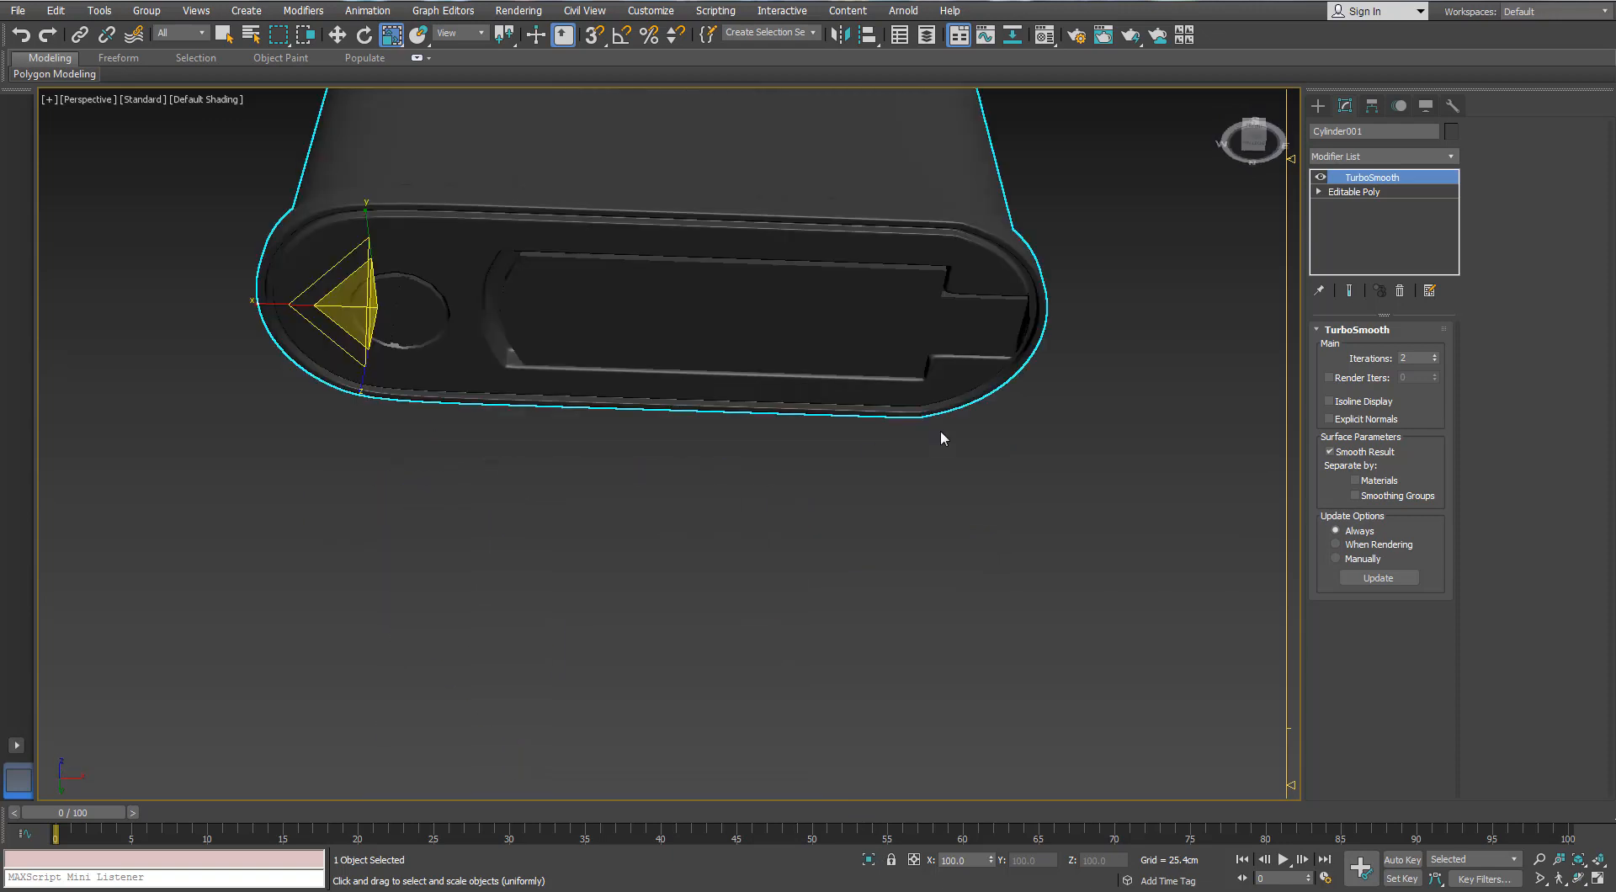
key(F4)
click(642, 314)
key(alt+q)
alt+middle_drag(715, 333, 705, 317)
scroll(699, 316, up, 3)
- Add SwiftLoop support loops near the plate's outer borders and on both sides of the lengthwise edges aligned with the tab
mouse_move(197, 74)
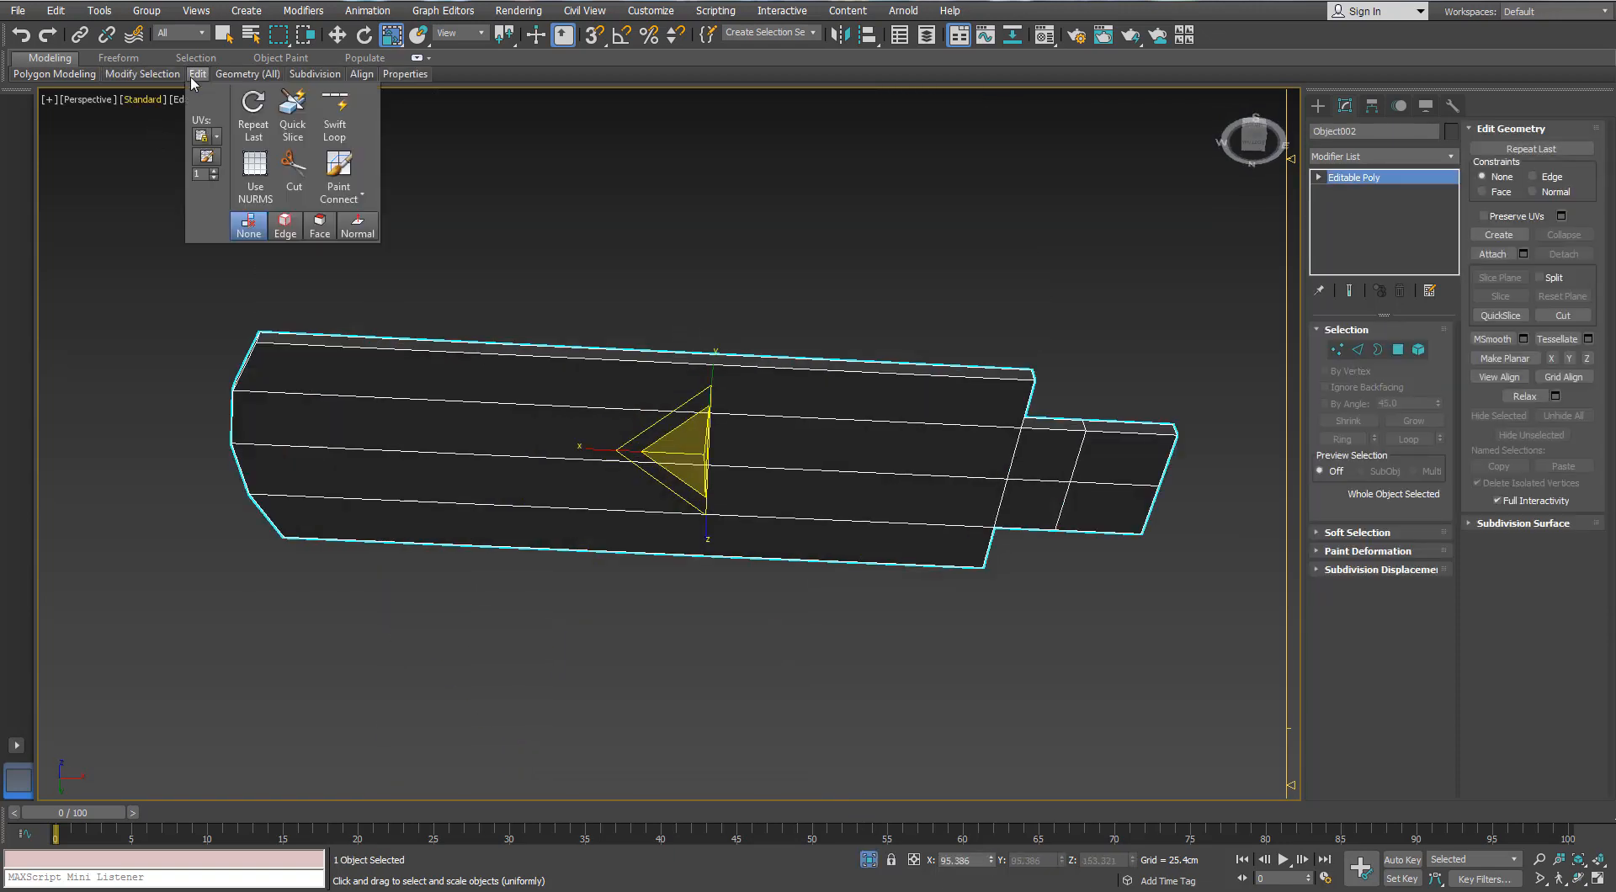
click(334, 116)
click(343, 346)
alt+middle_drag(531, 369, 454, 374)
middle_drag(455, 375, 156, 397)
middle_drag(156, 397, 626, 317)
click(566, 343)
middle_drag(1272, 250, 325, 602)
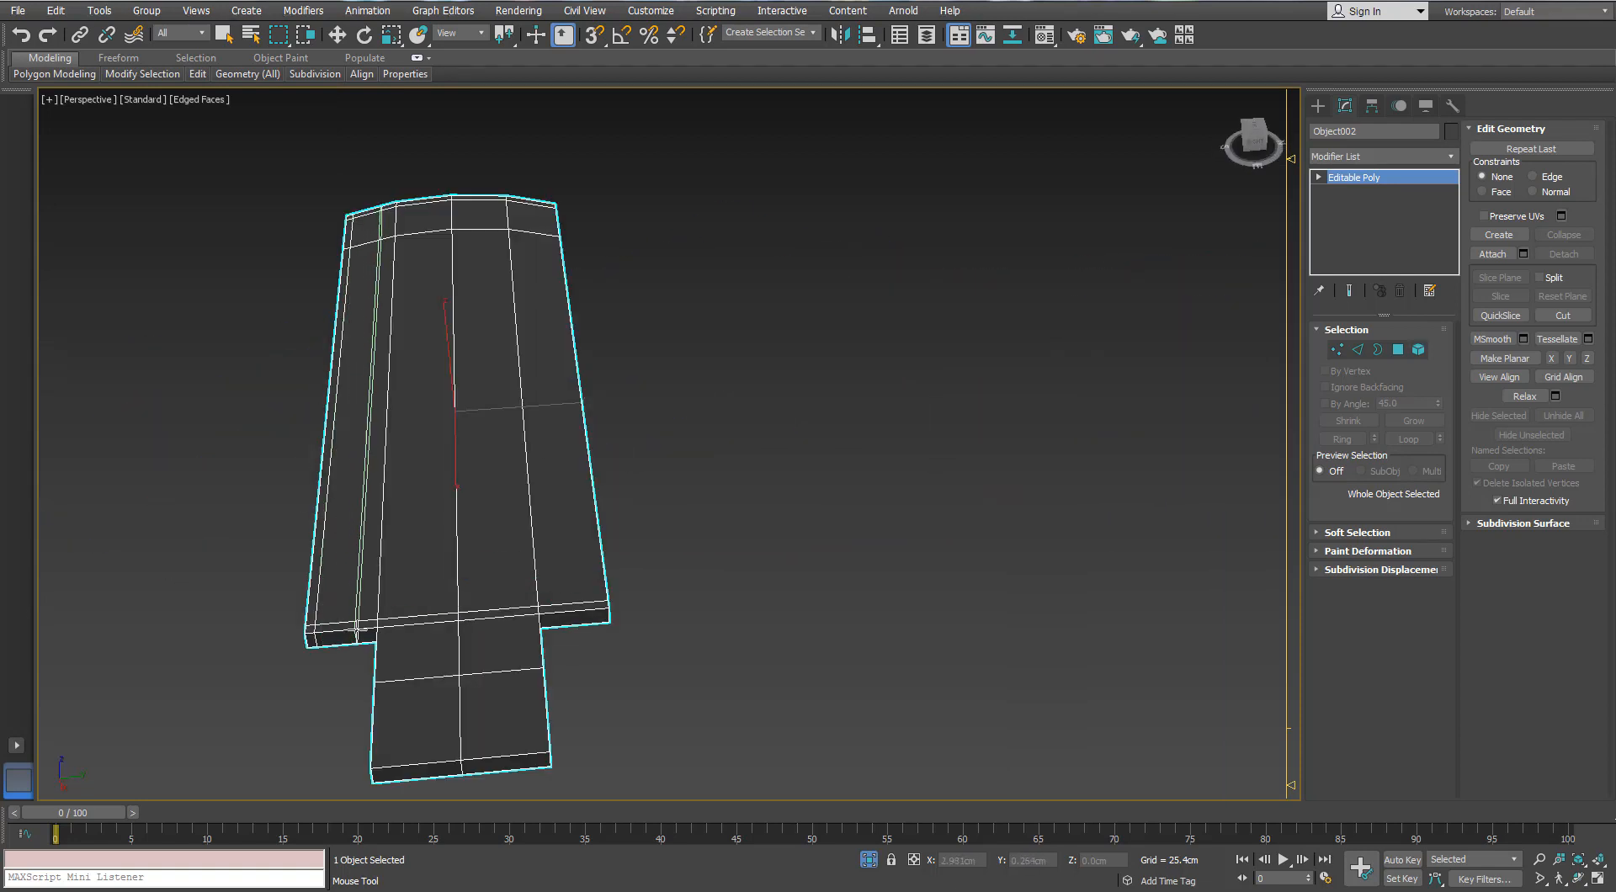
click(381, 627)
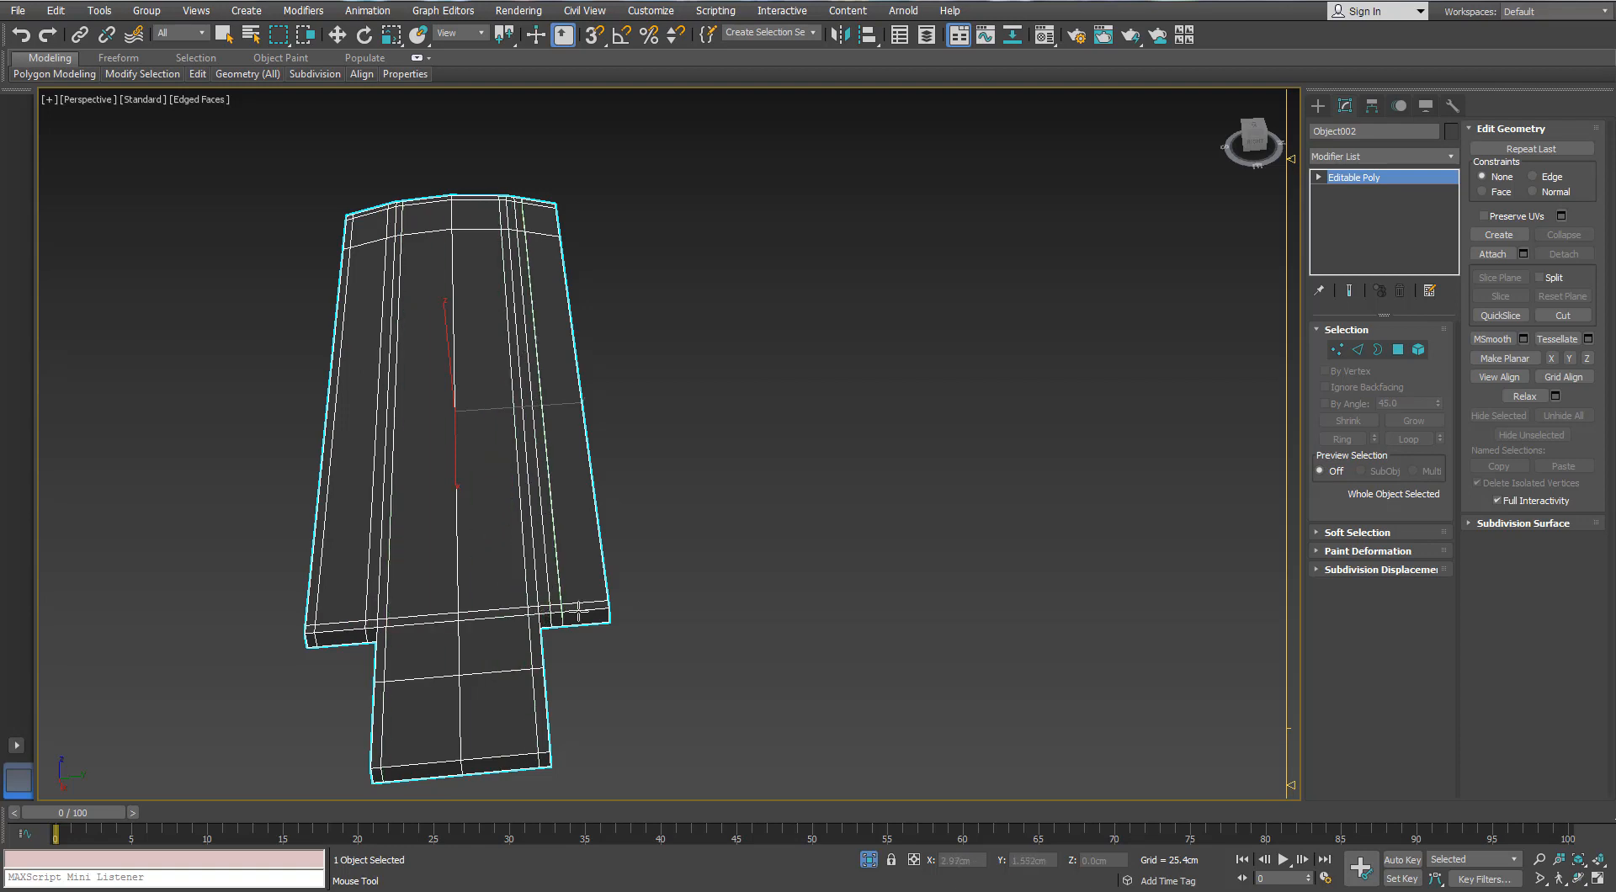
- Add SwiftLoop support loops at the base of the narrow tab and along the plate's side thickness
alt+middle_drag(536, 738, 736, 501)
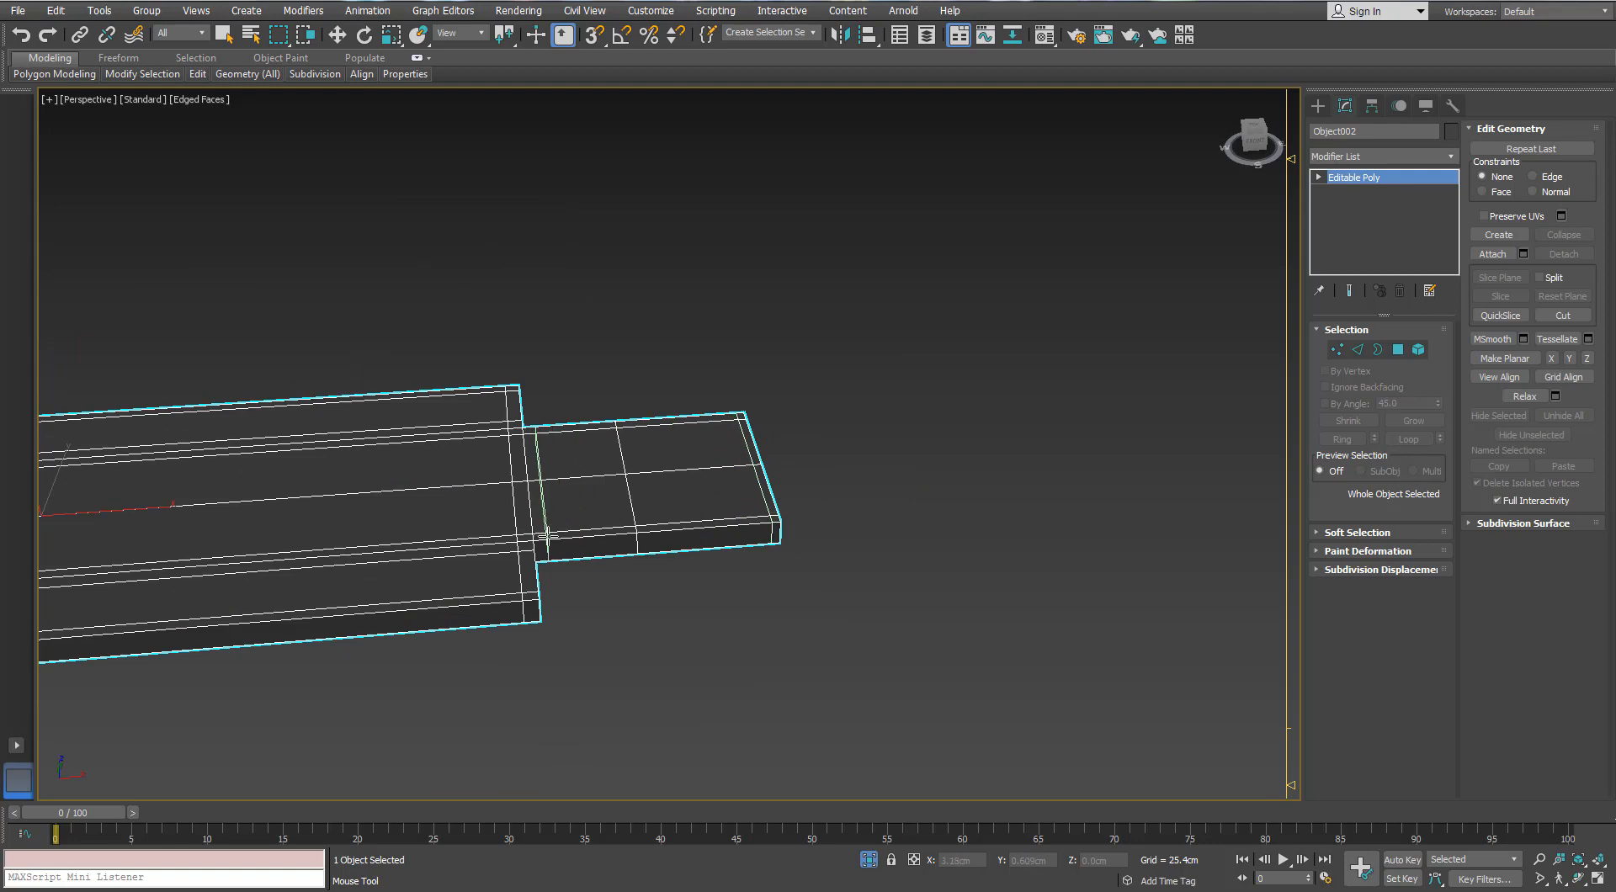
middle_drag(211, 490, 690, 393)
scroll(689, 393, down, 3)
middle_drag(960, 421, 689, 446)
scroll(775, 454, up, 3)
click(814, 461)
click(816, 468)
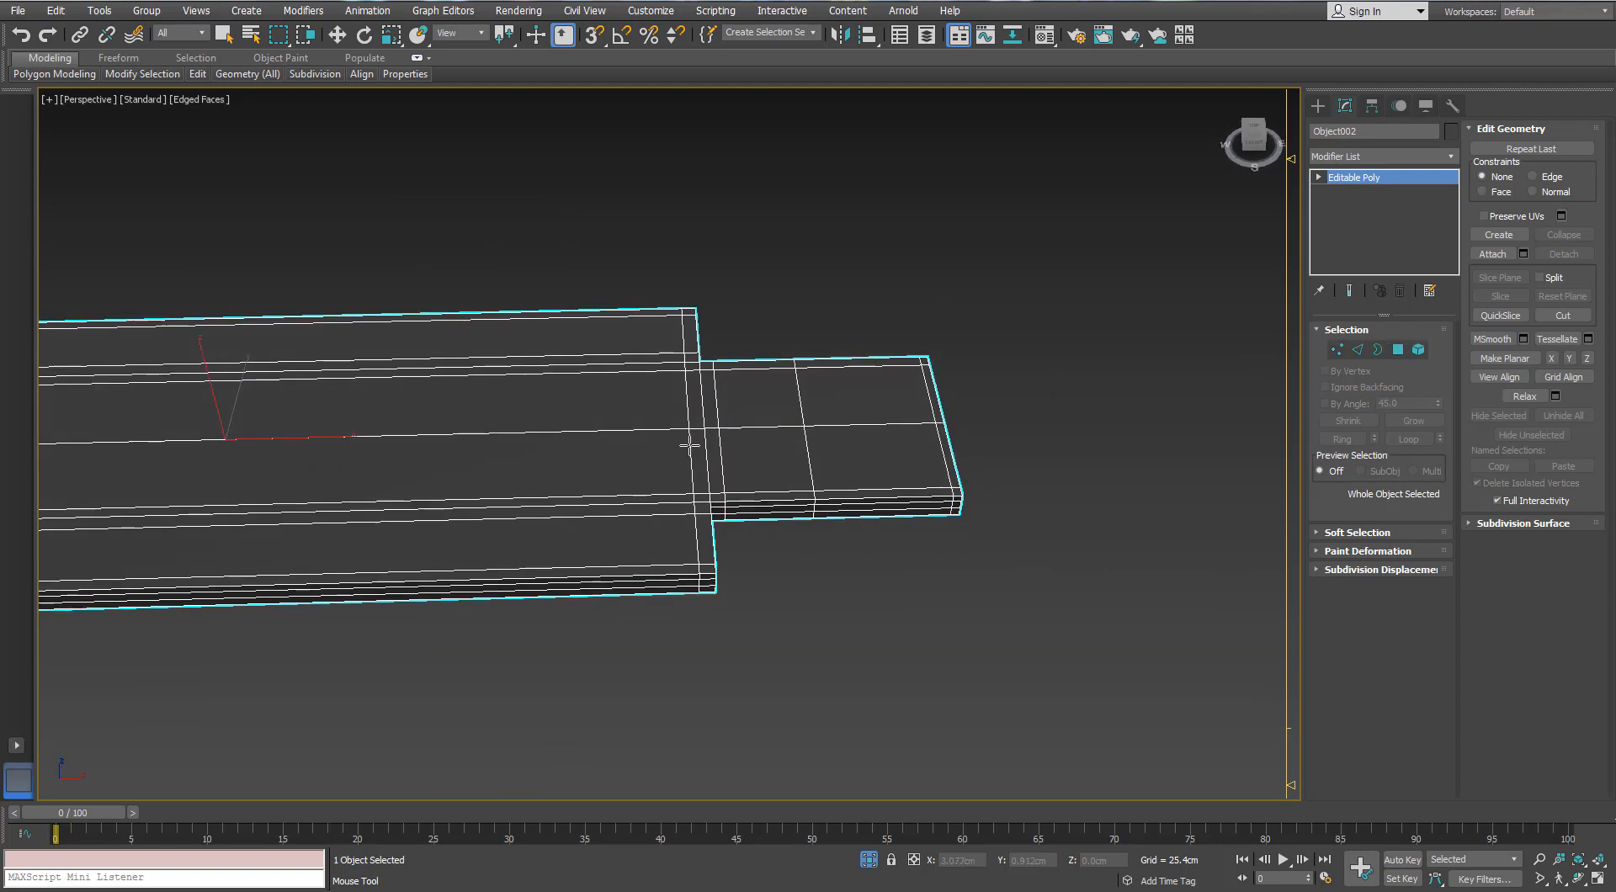
scroll(689, 446, down, 2)
middle_drag(126, 476, 623, 455)
alt+middle_drag(768, 471, 581, 515)
middle_drag(799, 475, 508, 480)
alt+middle_drag(589, 404, 475, 448)
middle_drag(505, 320, 551, 496)
scroll(589, 387, up, 4)
key(w)
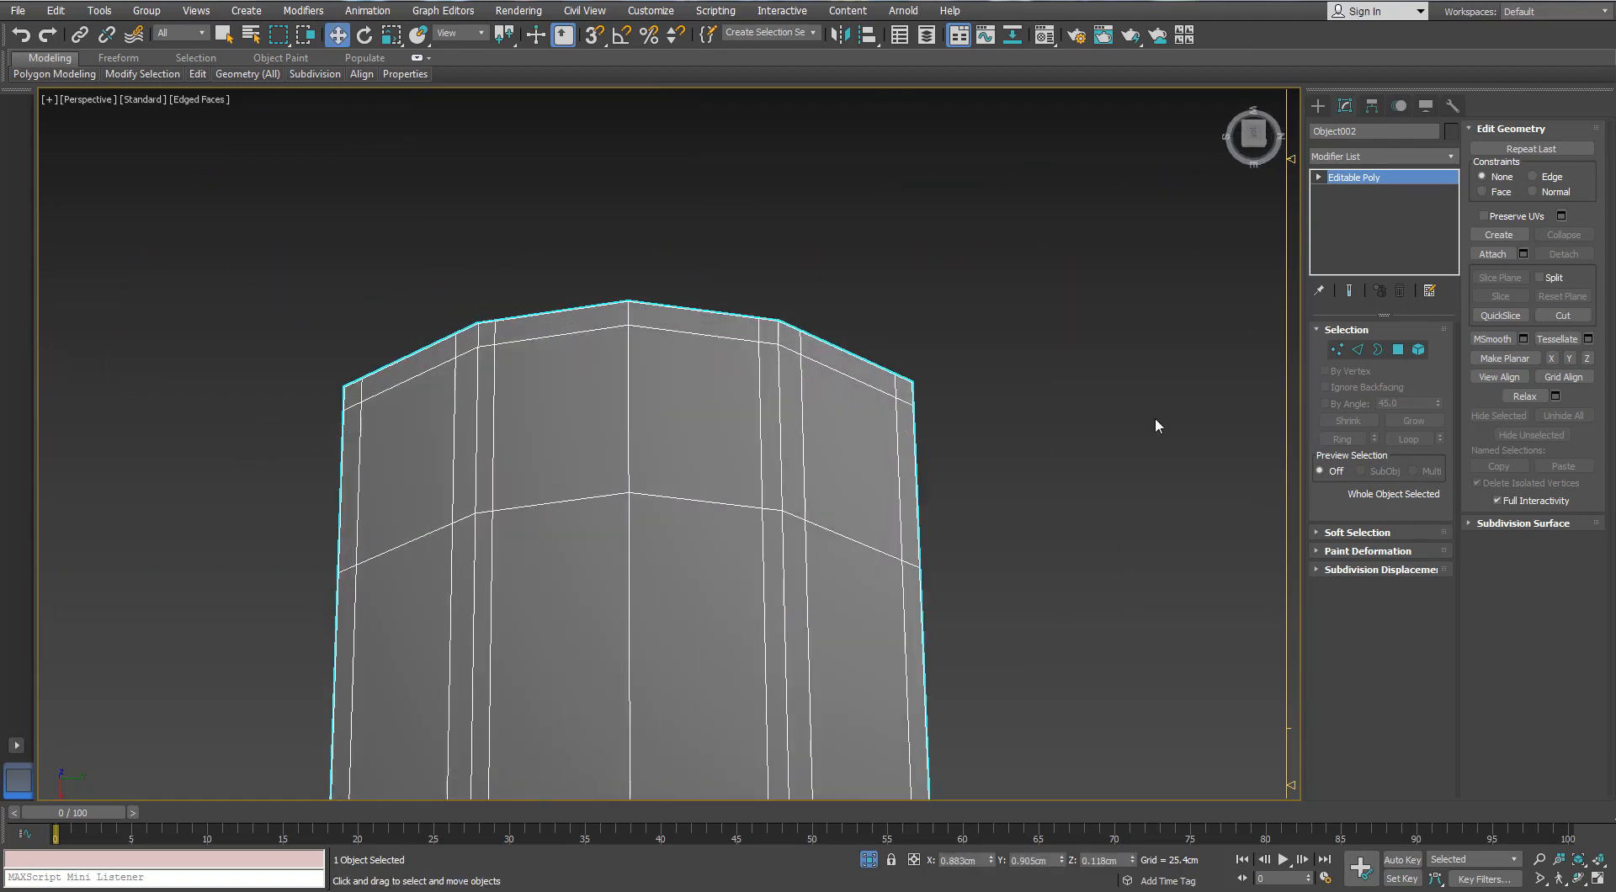
- Target-weld the support vertices onto the two lengthwise-edge vertices at the cross edge near the plate's rounded end
click(1337, 348)
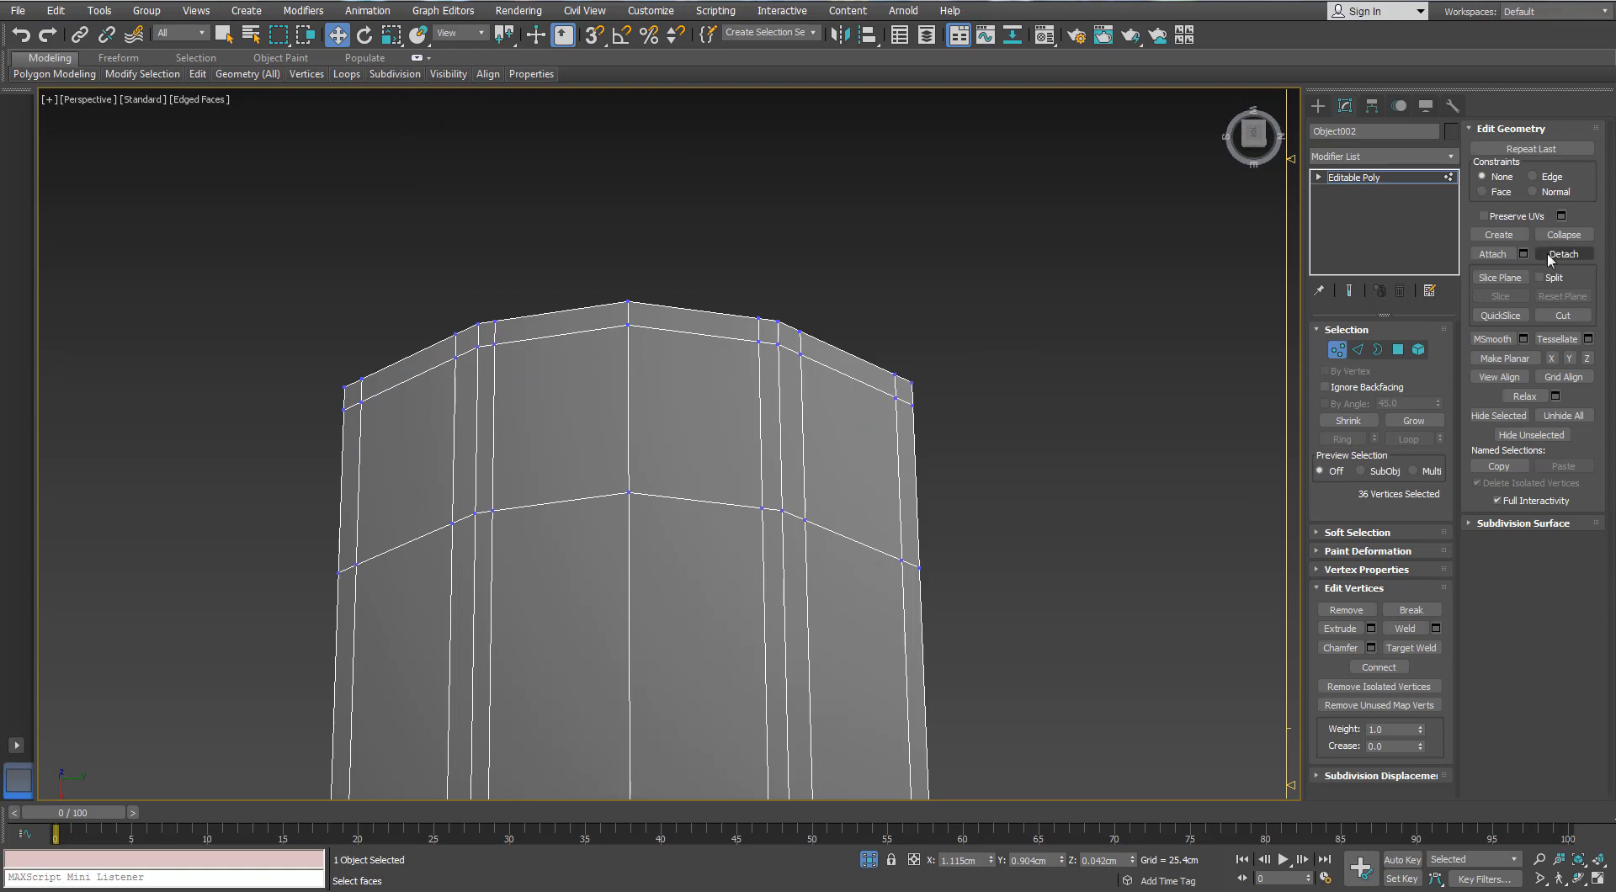
scroll(731, 325, down, 5)
middle_drag(722, 723, 714, 437)
scroll(714, 437, up, 4)
scroll(706, 404, down, 2)
middle_drag(686, 143, 686, 640)
scroll(719, 326, up, 3)
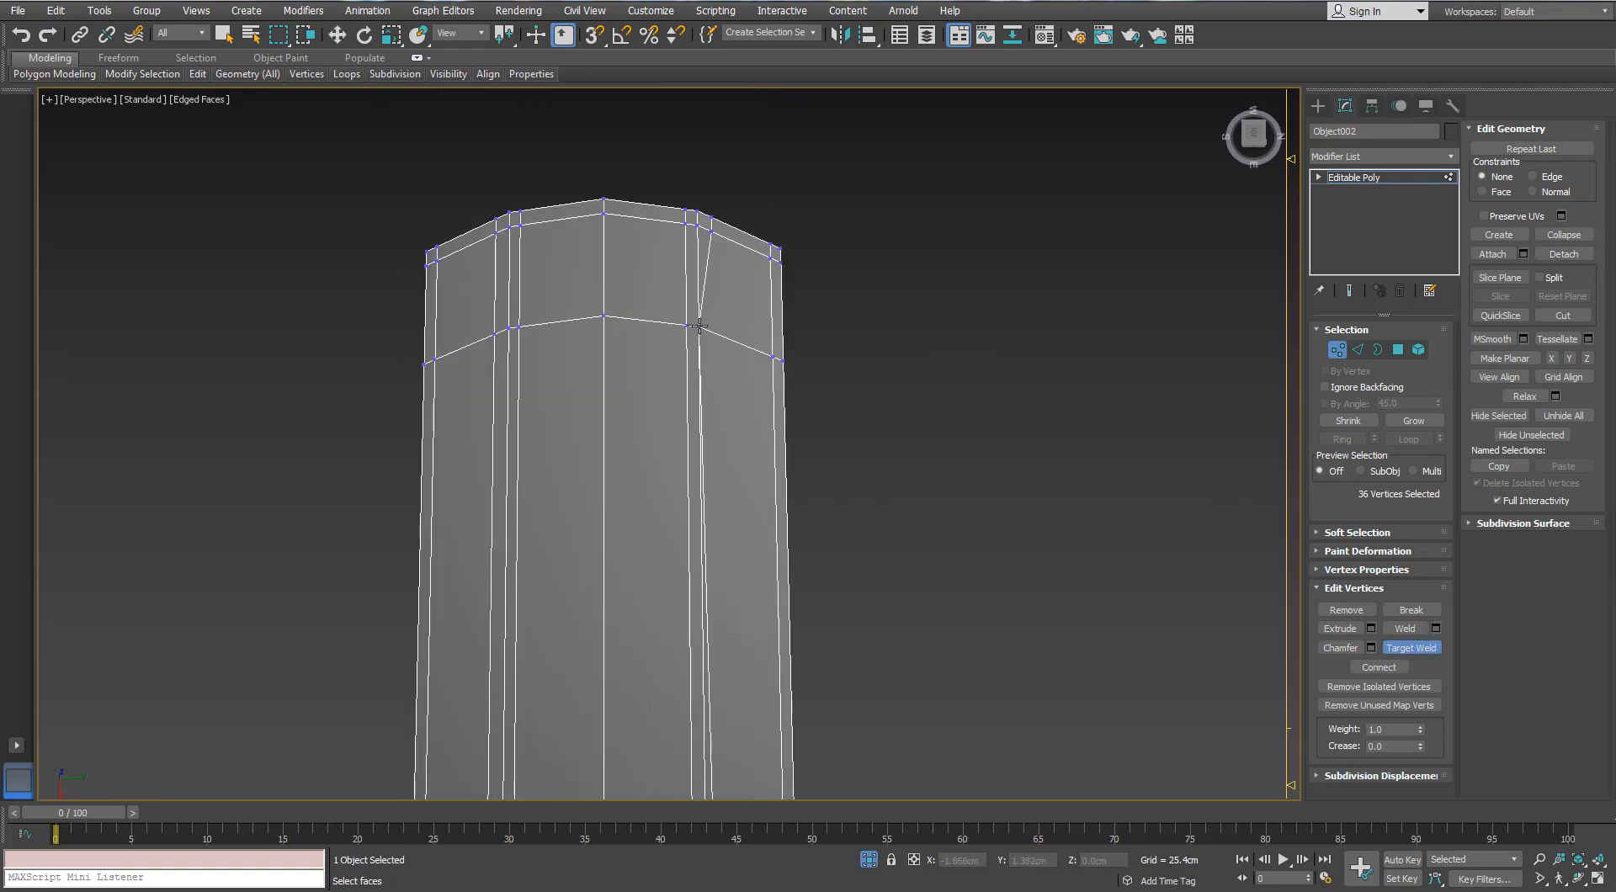
click(521, 325)
click(509, 328)
- Target-weld the matching support vertices on the plate's opposite face onto its two lengthwise-edge vertices
alt+middle_drag(508, 329, 604, 371)
click(595, 382)
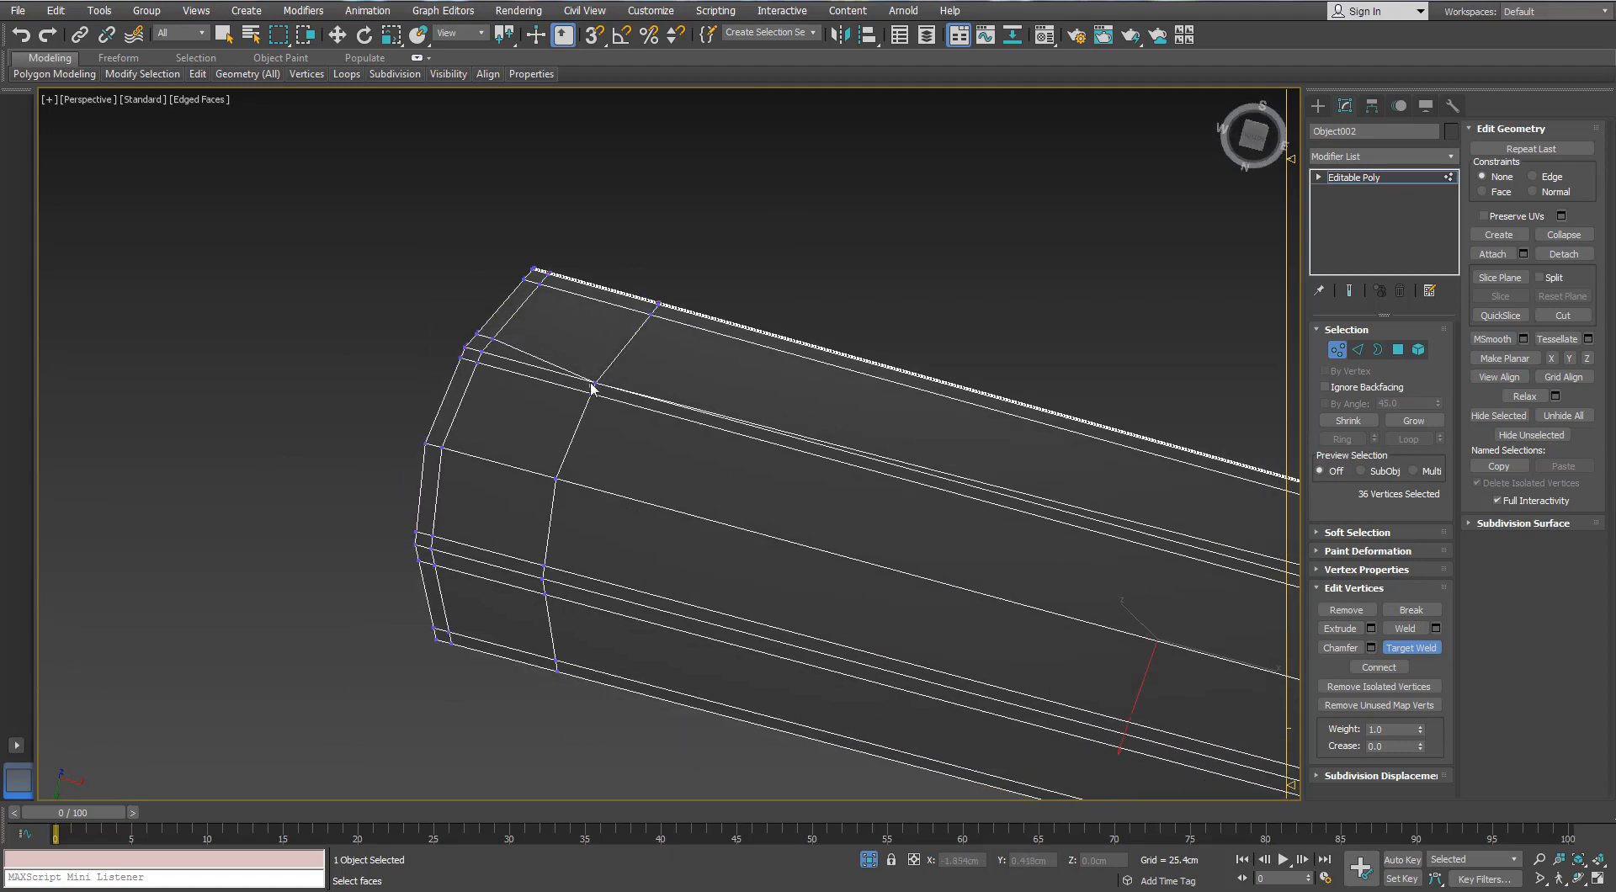
click(541, 579)
click(546, 594)
click(542, 579)
key(w)
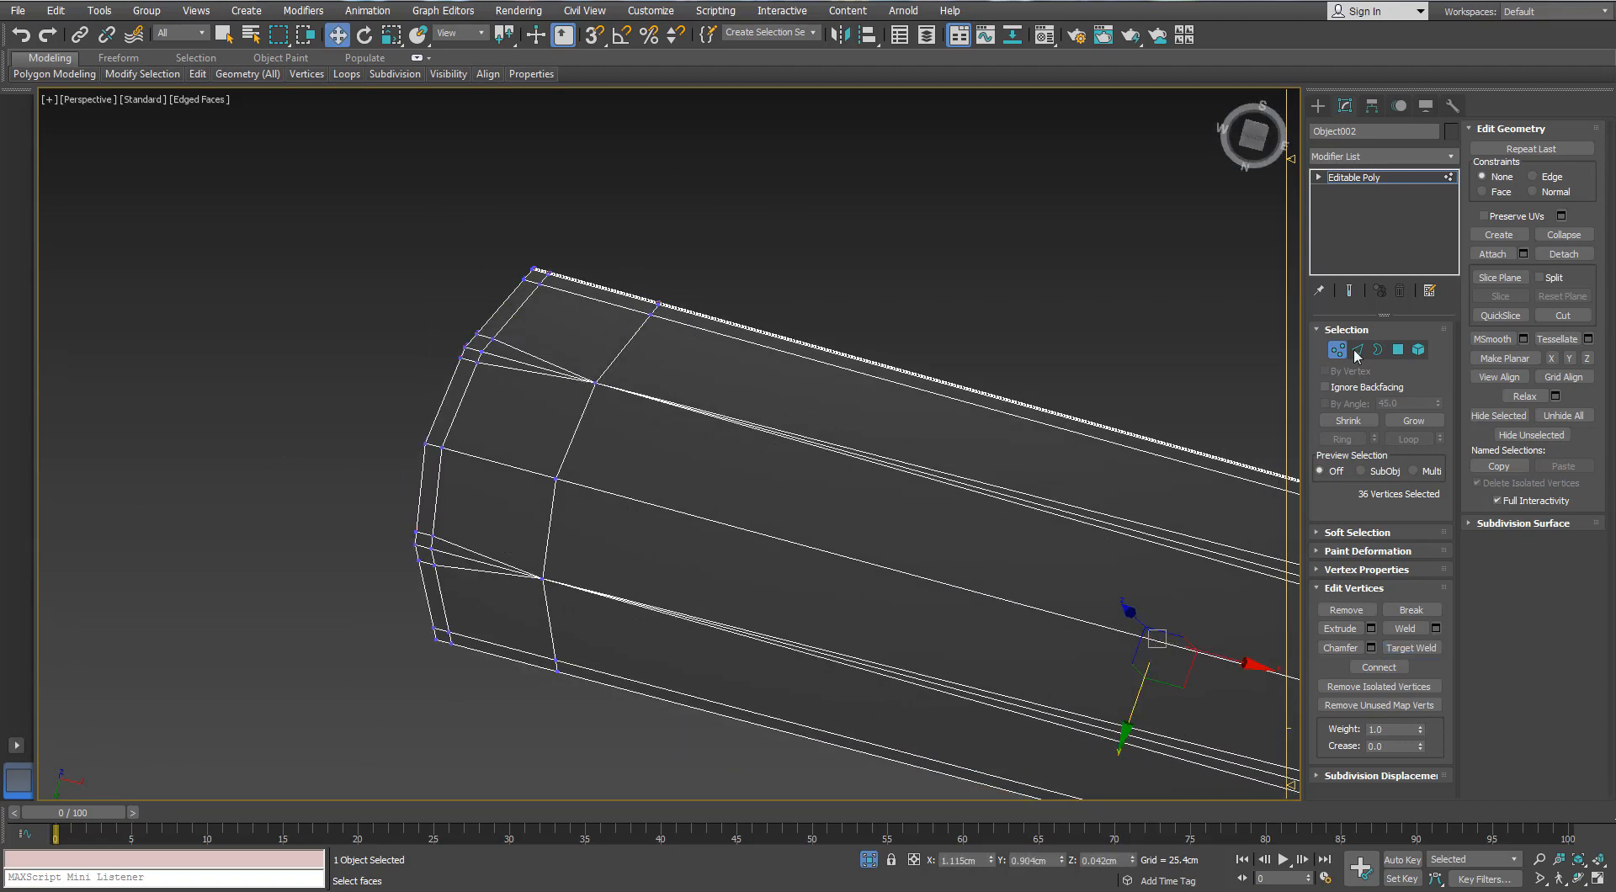
- Remove the leftover support edges between the welded vertices and the plate's rounded end
click(1357, 350)
double_click(526, 353)
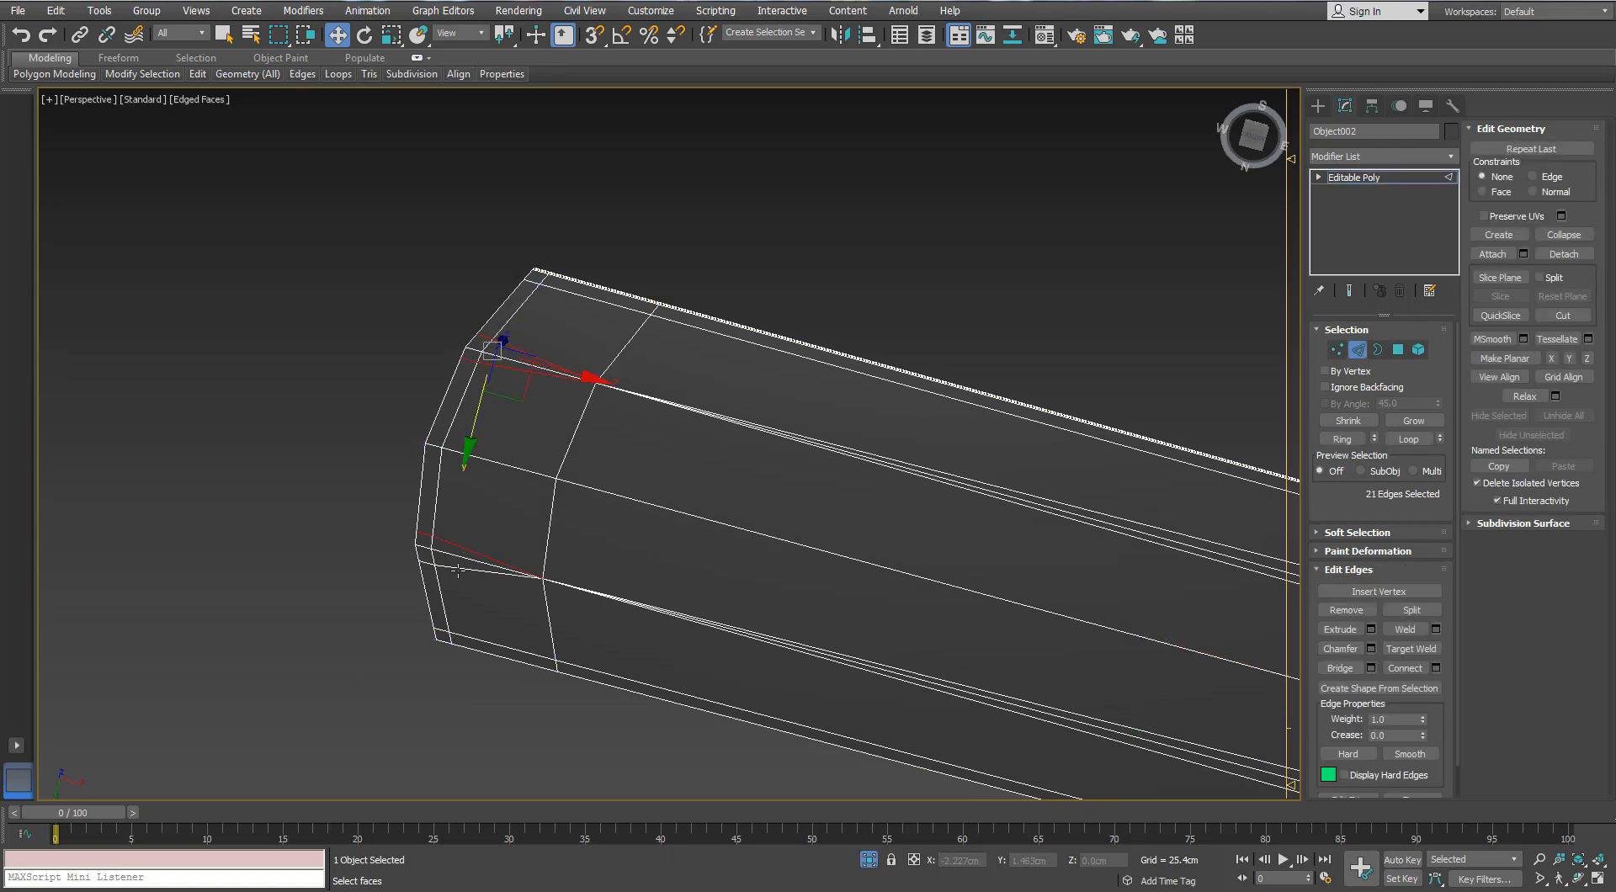
scroll(459, 571, down, 4)
alt+middle_drag(497, 581, 484, 745)
click(1358, 352)
- Apply a TurboSmooth modifier with 2 iterations to the plate and check the smoothed shape
click(1450, 158)
key(t)
key(t)
key(t)
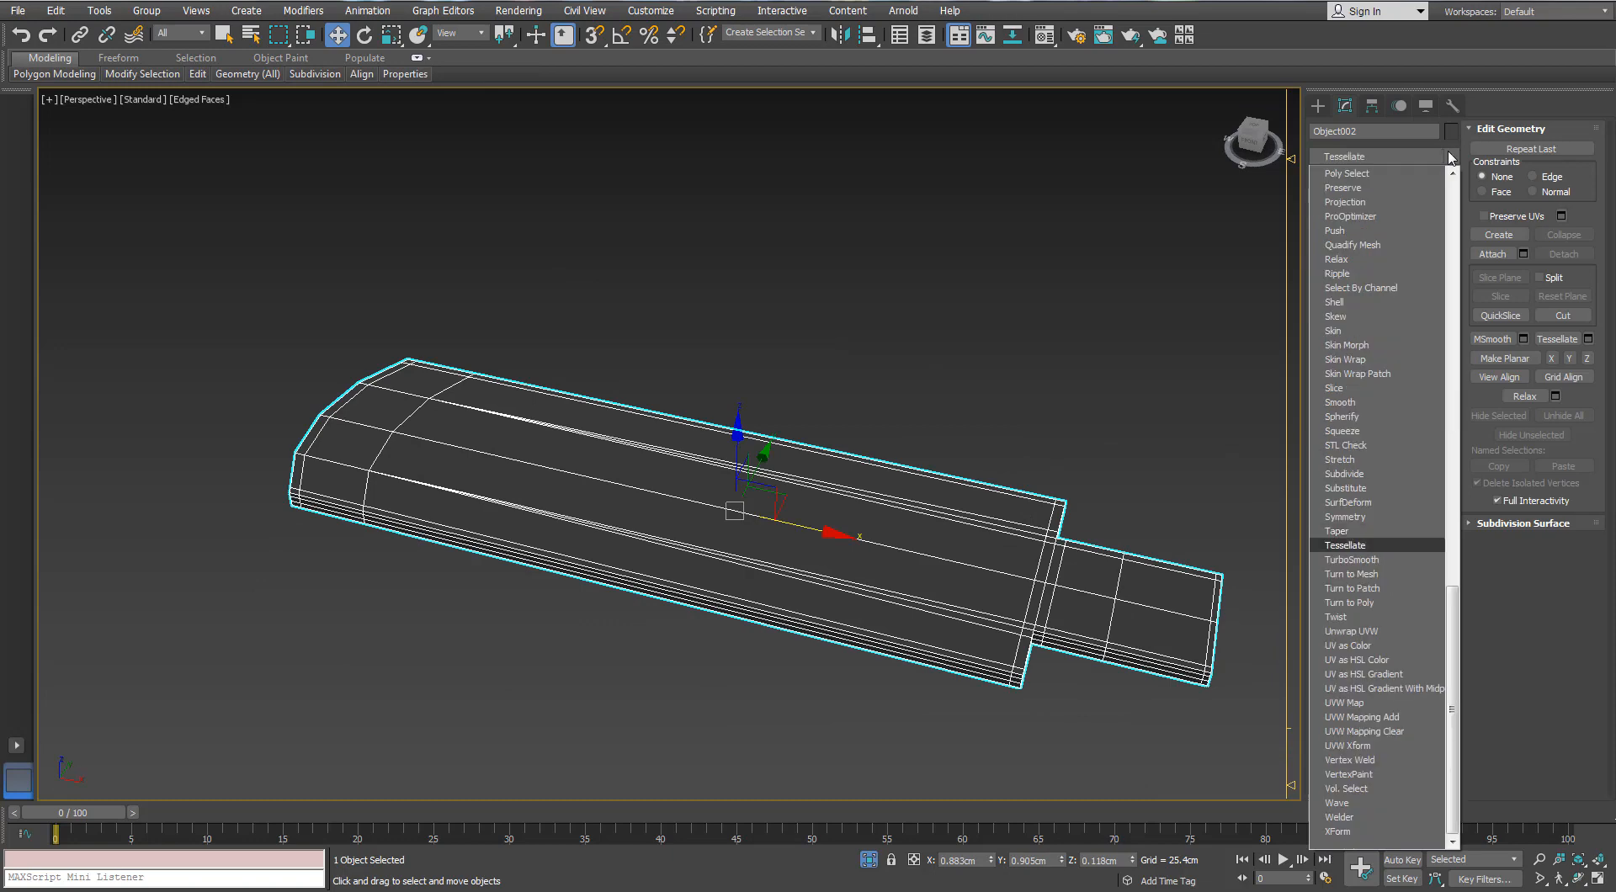
key(Return)
middle_drag(1059, 471, 1157, 414)
key(F4)
mouse_move(723, 497)
alt+middle_down()
mouse_move(855, 281)
mouse_move(741, 455)
alt+middle_up()
click(1434, 355)
alt+middle_drag(964, 517, 983, 526)
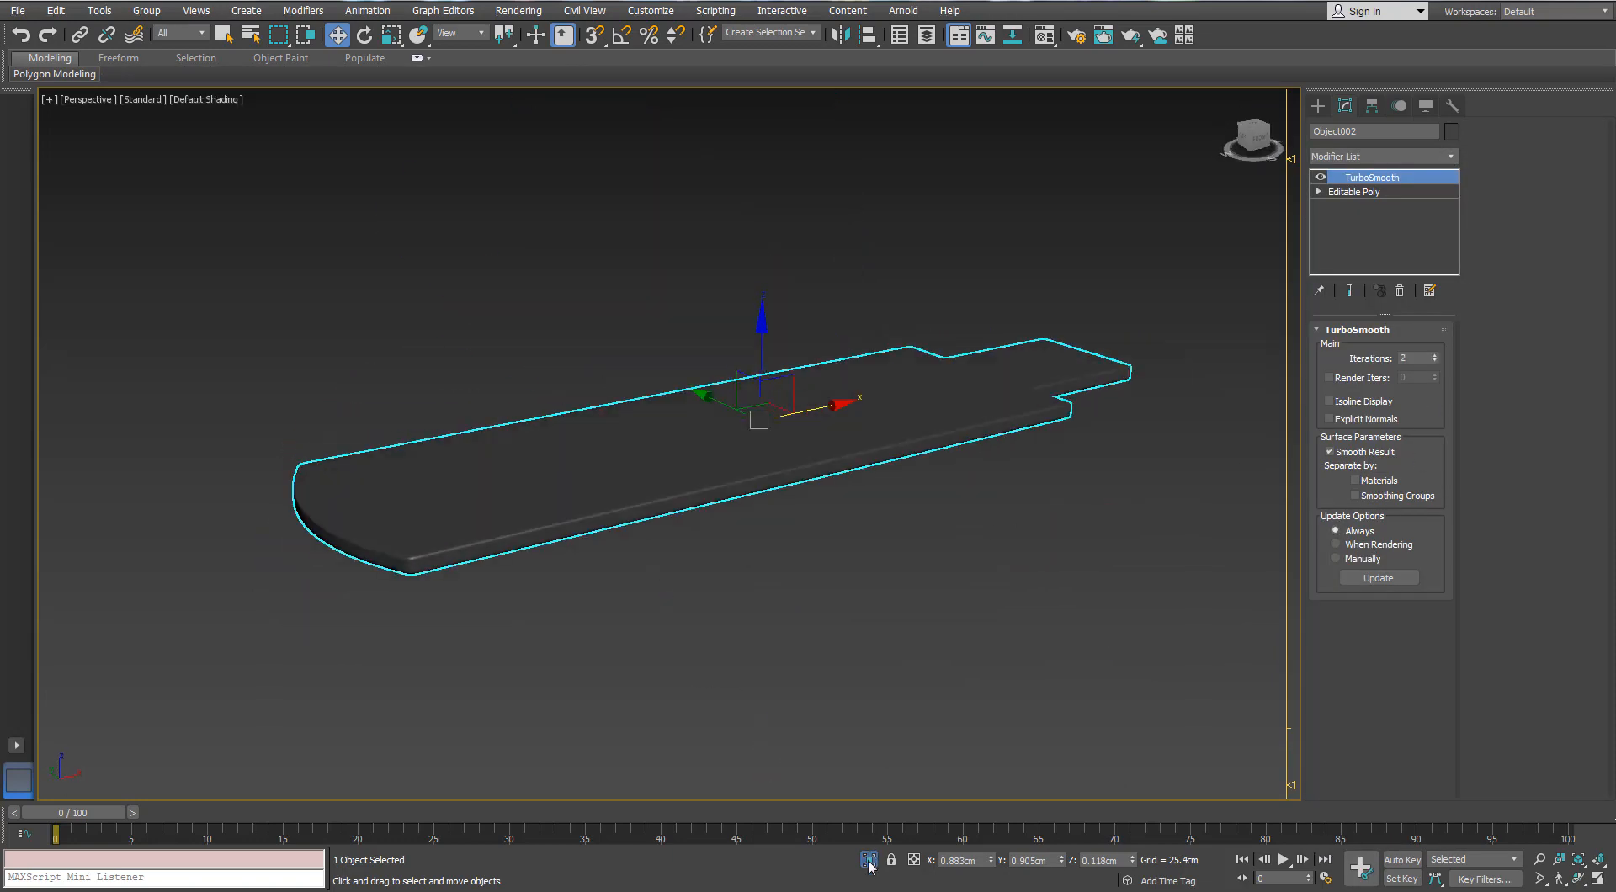
- End the plate's isolation, then select the round slotted screw in the lighter's base and isolate it
key(alt+q)
scroll(890, 496, down, 3)
alt+middle_drag(918, 565, 942, 404)
scroll(889, 495, up, 4)
click(889, 494)
key(F4)
key(F4)
click(483, 250)
key(F4)
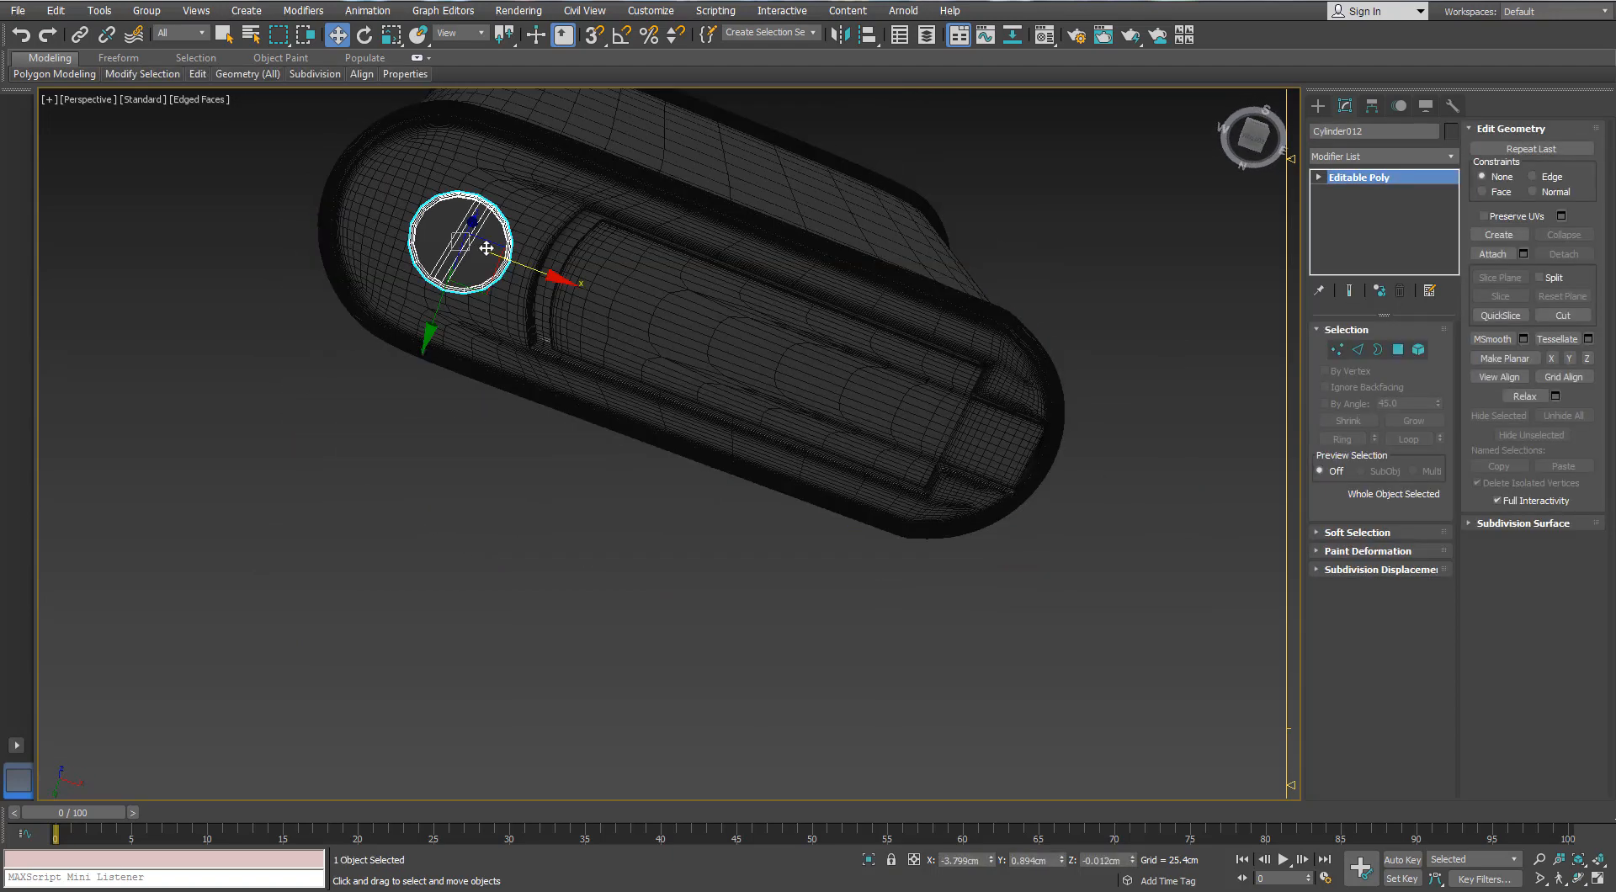
key(alt+q)
alt+middle_drag(569, 303, 609, 304)
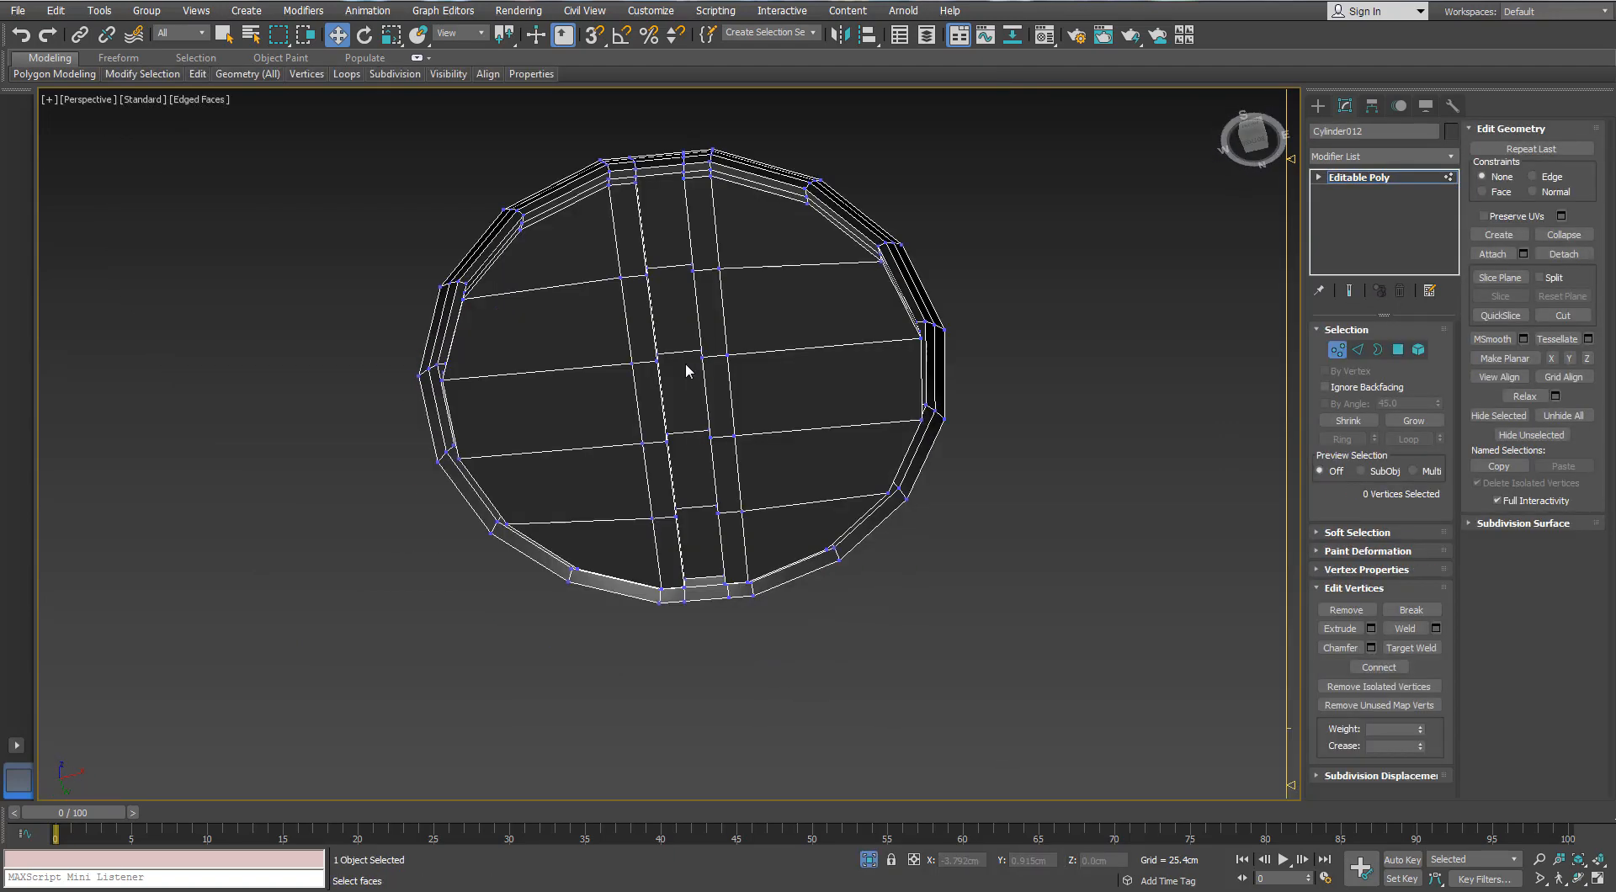
middle_drag(614, 345, 655, 277)
key(4)
click(625, 306)
ctrl+click(627, 398)
click(1402, 426)
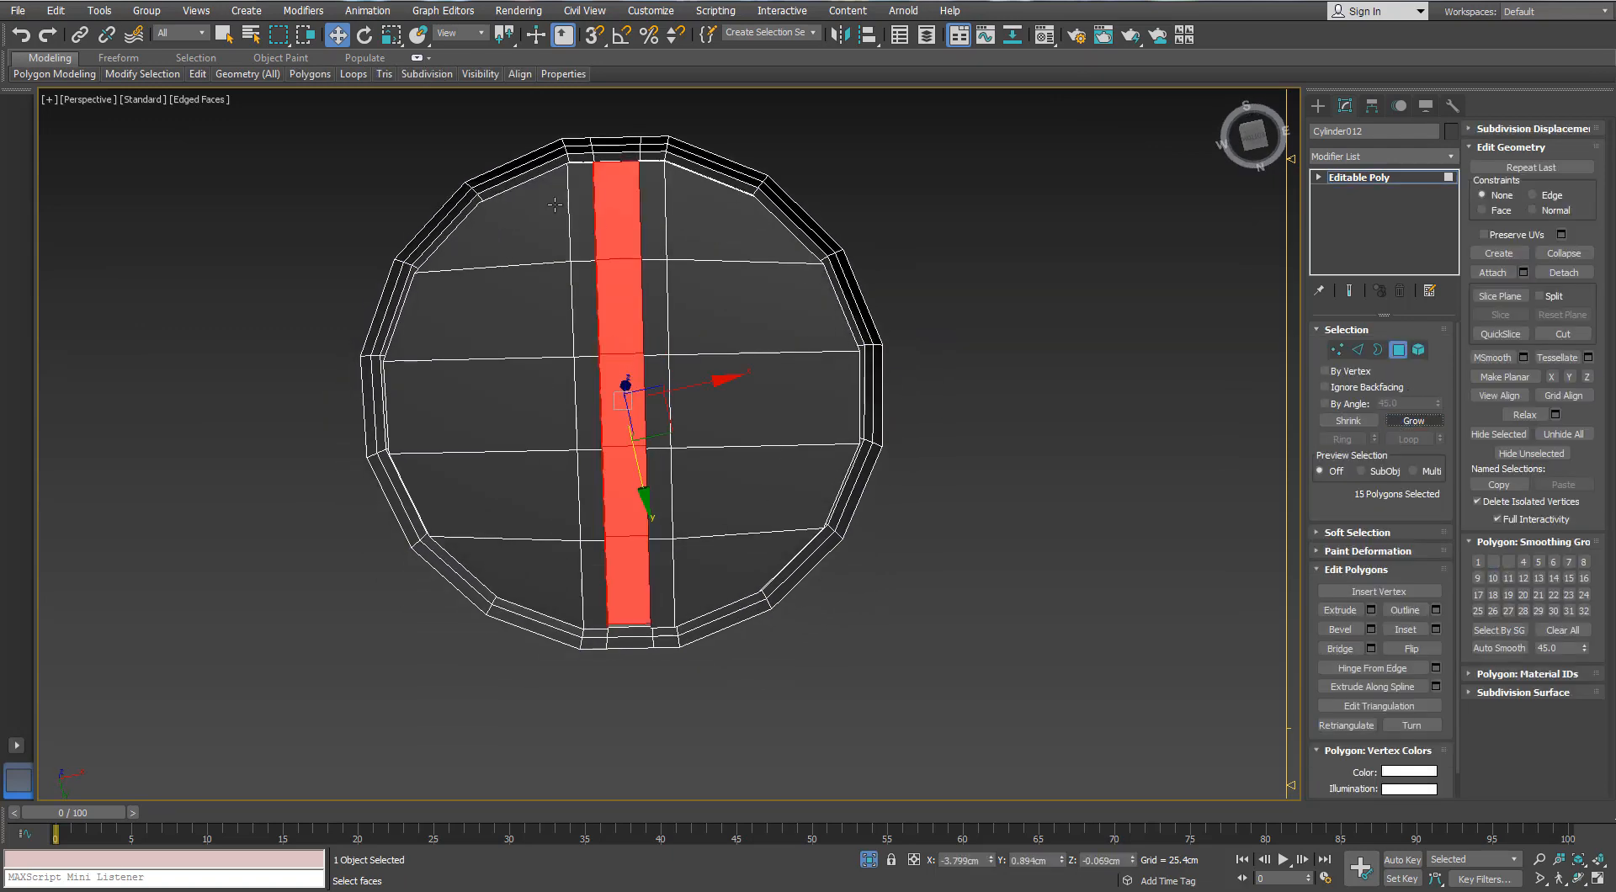
scroll(656, 228, up, 3)
alt+middle_drag(556, 205, 606, 433)
click(606, 458)
ctrl+click(592, 362)
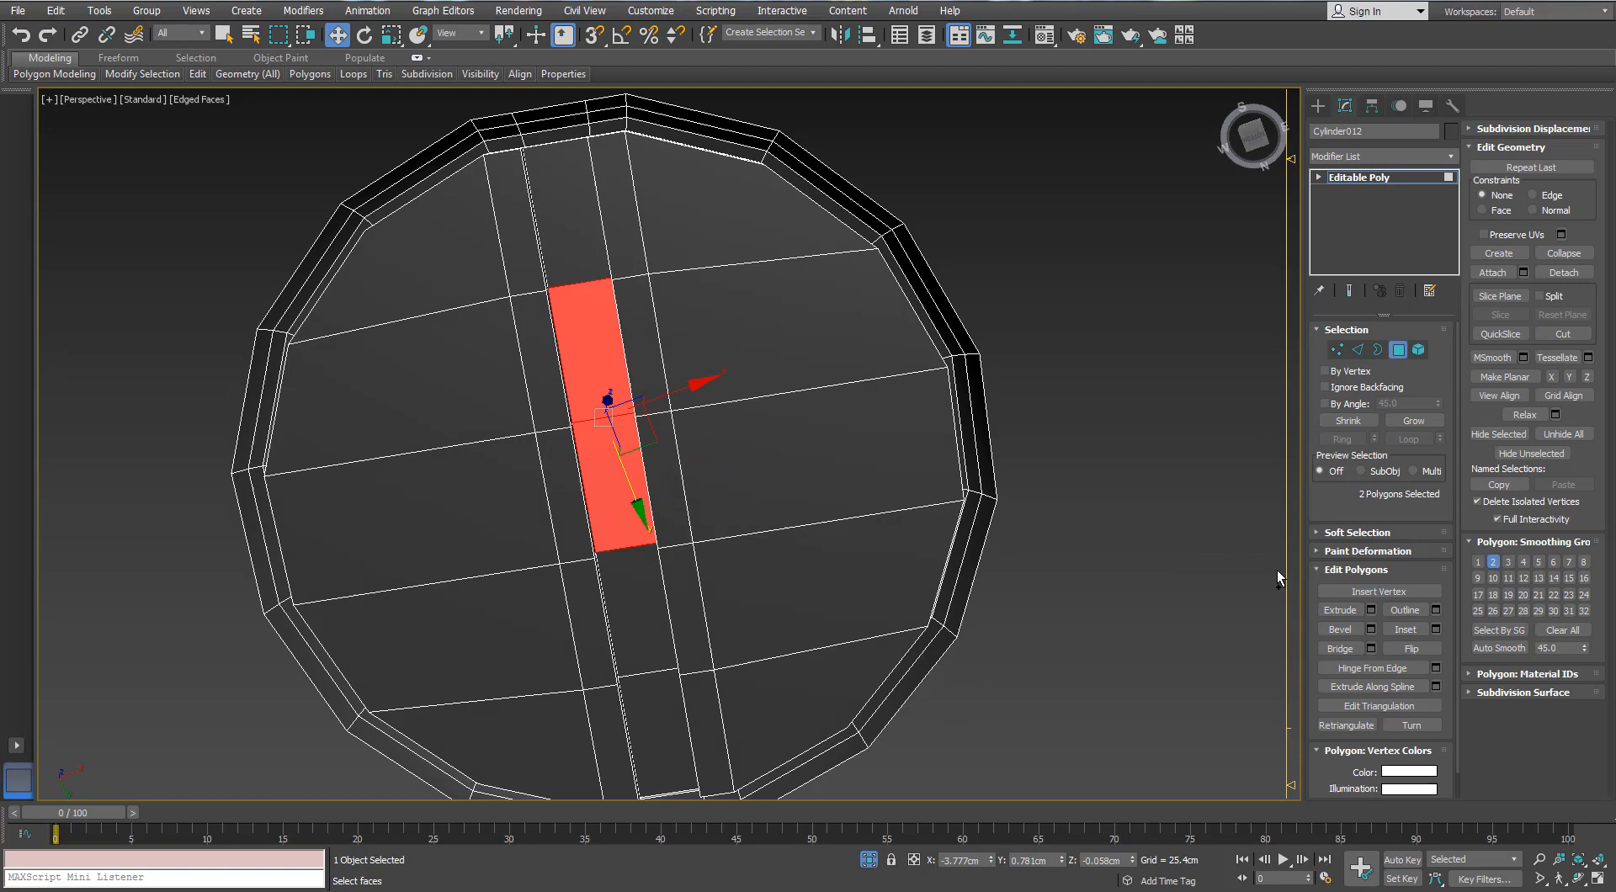
click(1419, 426)
click(1420, 425)
alt+middle_drag(599, 342, 627, 391)
- Select the flat faces on both sides of the slot on the screw head
click(739, 318)
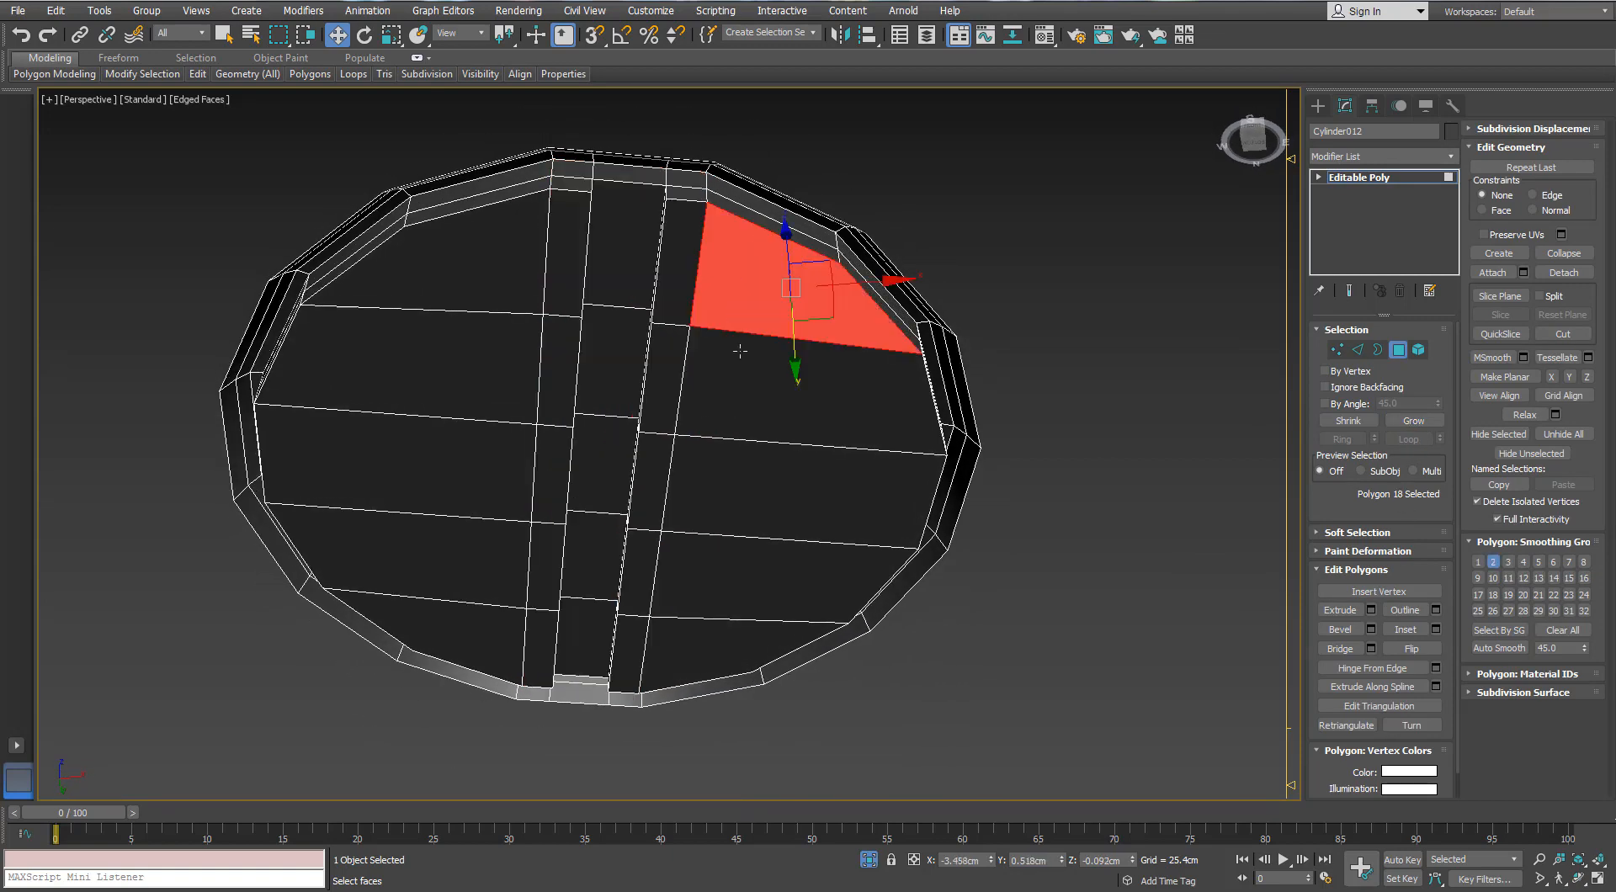
alt+middle_drag(740, 351, 740, 303)
ctrl+click(762, 387)
ctrl+click(740, 521)
ctrl+click(715, 656)
ctrl+click(685, 753)
ctrl+click(467, 749)
ctrl+click(459, 627)
ctrl+click(463, 488)
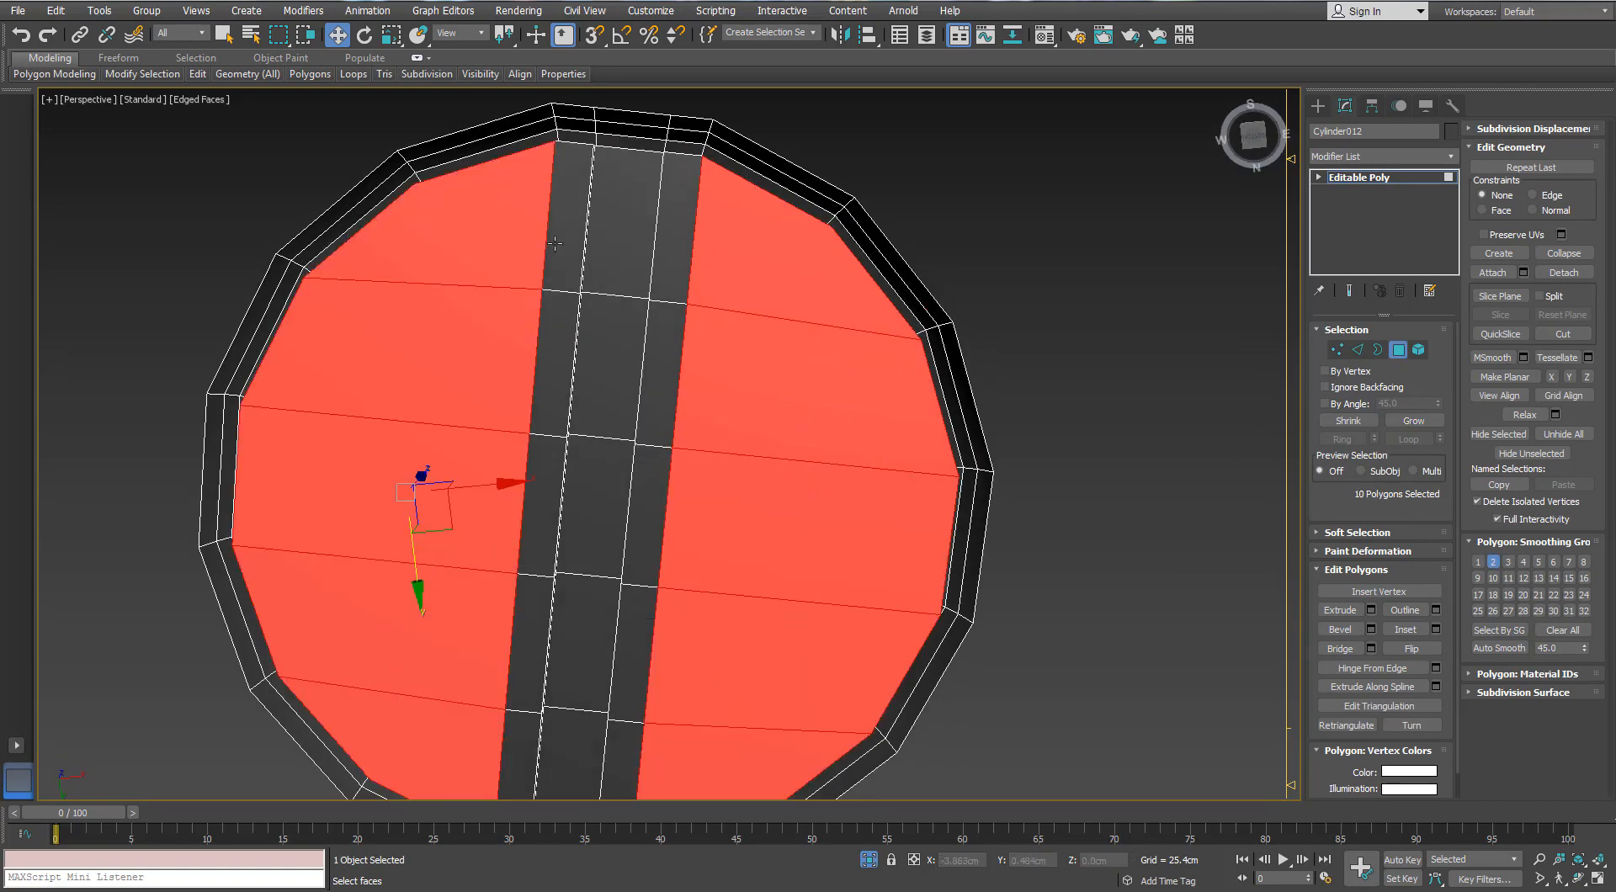
- Add the narrow strips beside the slot and the slot's end faces to the polygon selection
alt+middle_drag(554, 243, 693, 325)
ctrl+click(453, 296)
ctrl+click(694, 324)
alt+middle_drag(539, 438, 516, 383)
ctrl+click(426, 560)
ctrl+click(468, 581)
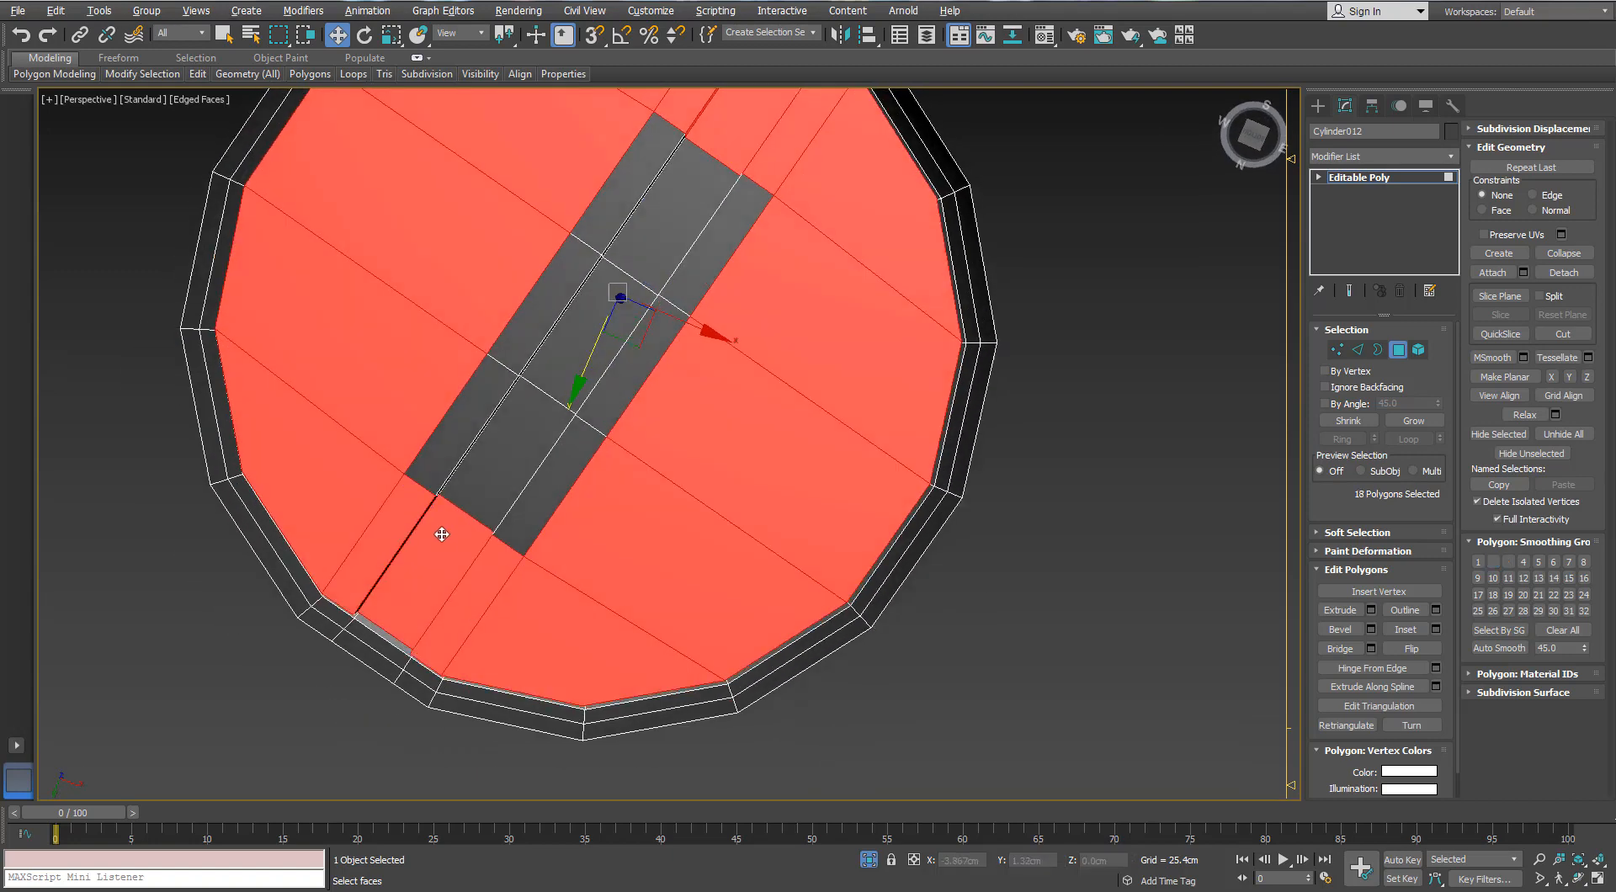
ctrl+click(416, 561)
alt+middle_drag(440, 534, 367, 413)
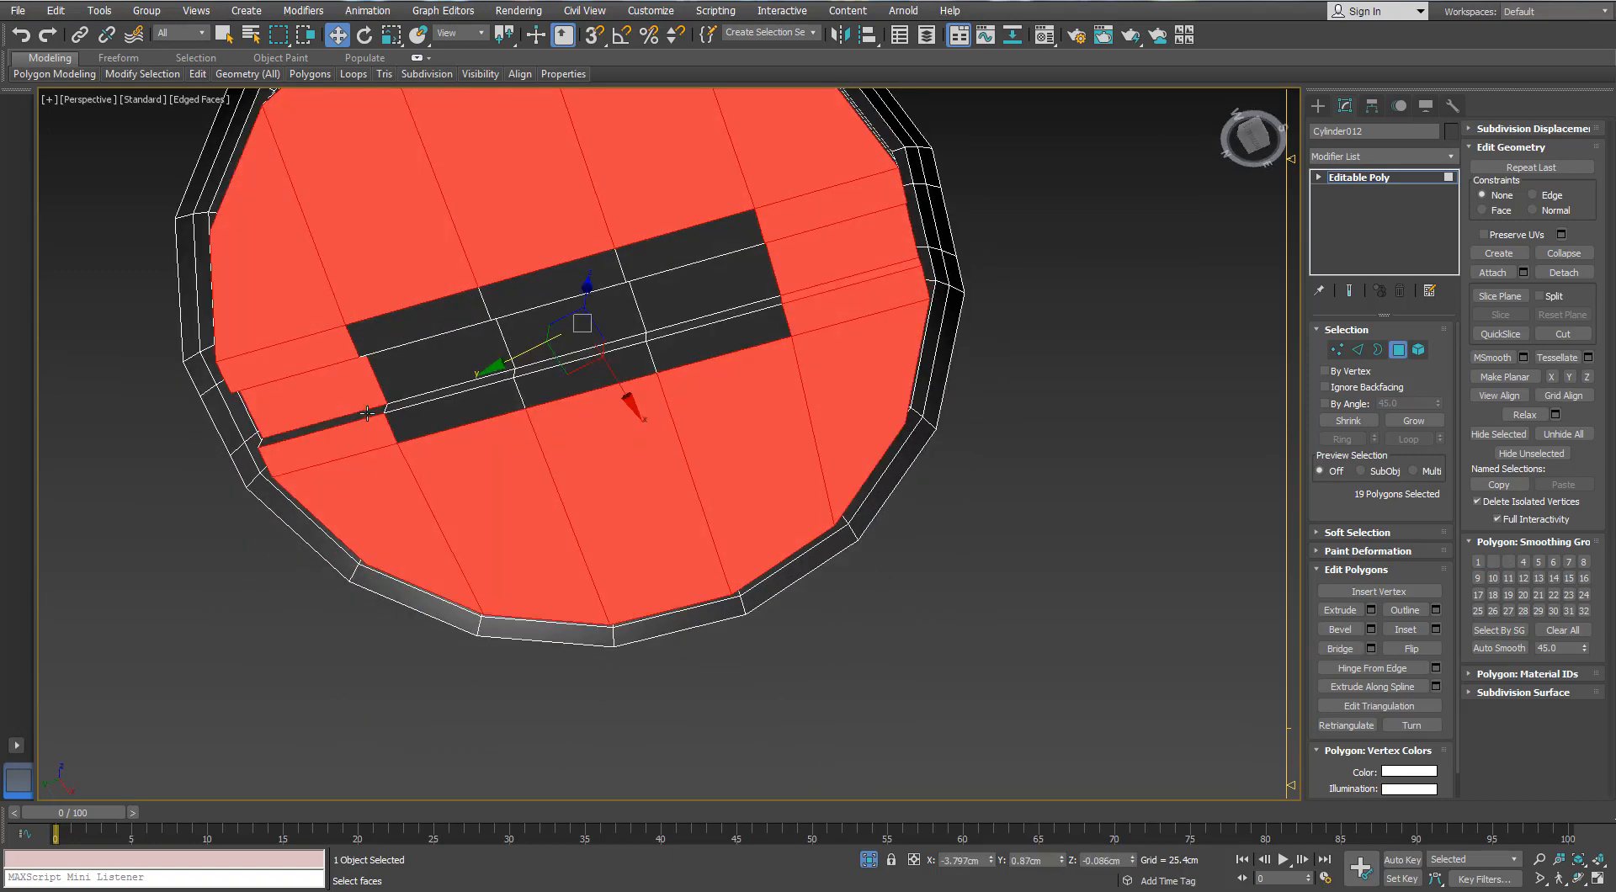
- Extend the selection with the slot's remaining floor and side-wall faces
alt+middle_drag(429, 359, 407, 397)
ctrl+click(569, 280)
ctrl+click(691, 271)
ctrl+click(692, 368)
ctrl+click(528, 389)
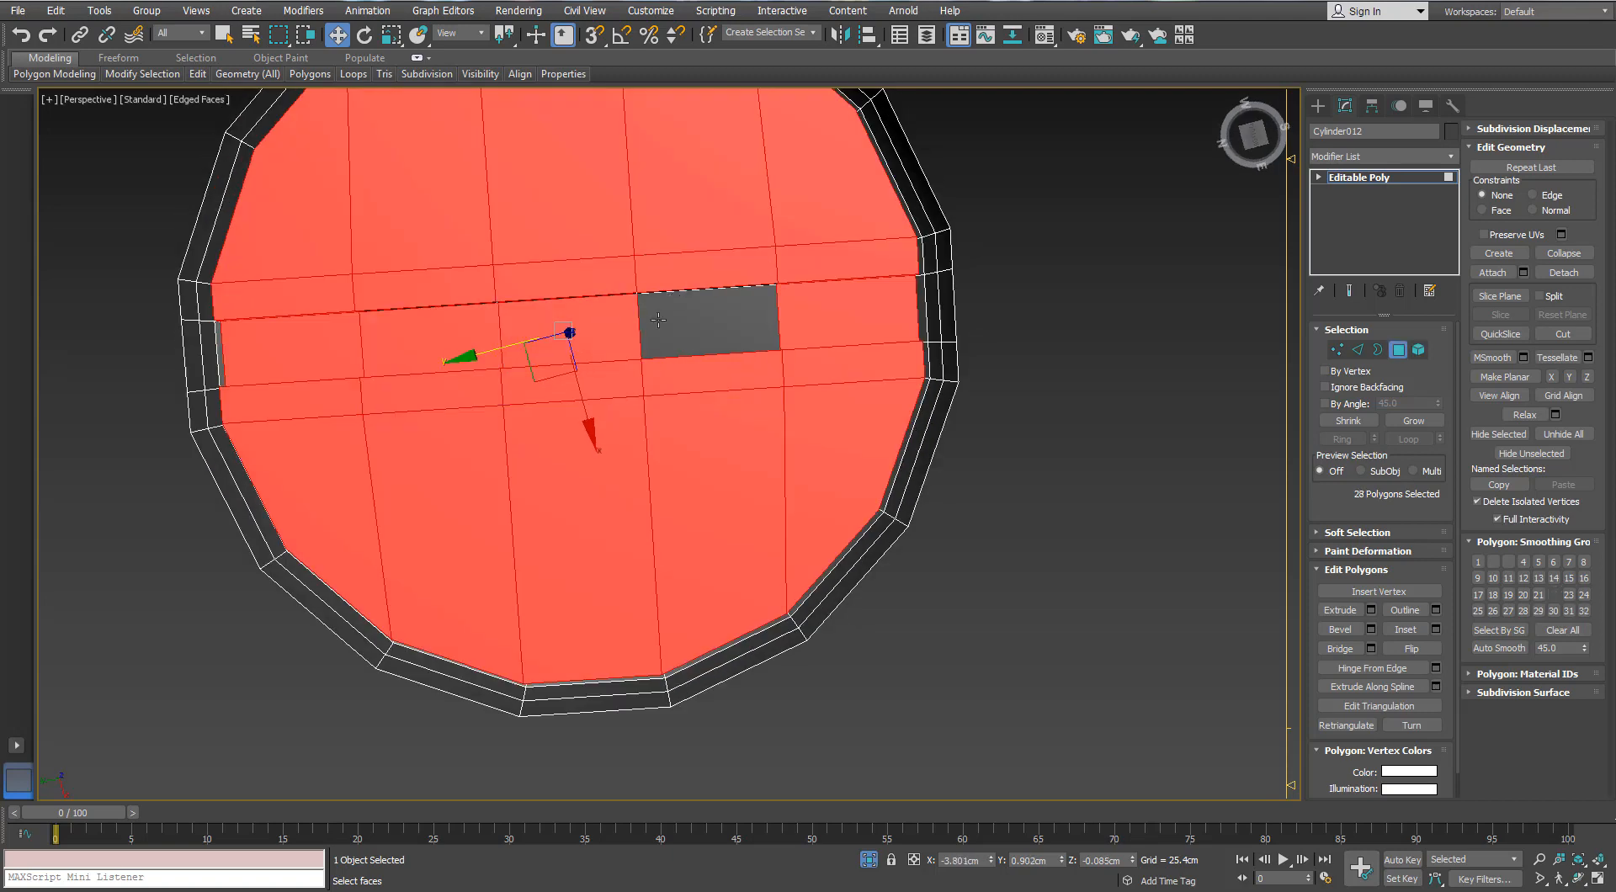
ctrl+click(658, 320)
alt+middle_drag(658, 320, 554, 288)
ctrl+click(569, 308)
ctrl+click(680, 309)
alt+middle_drag(680, 309, 676, 505)
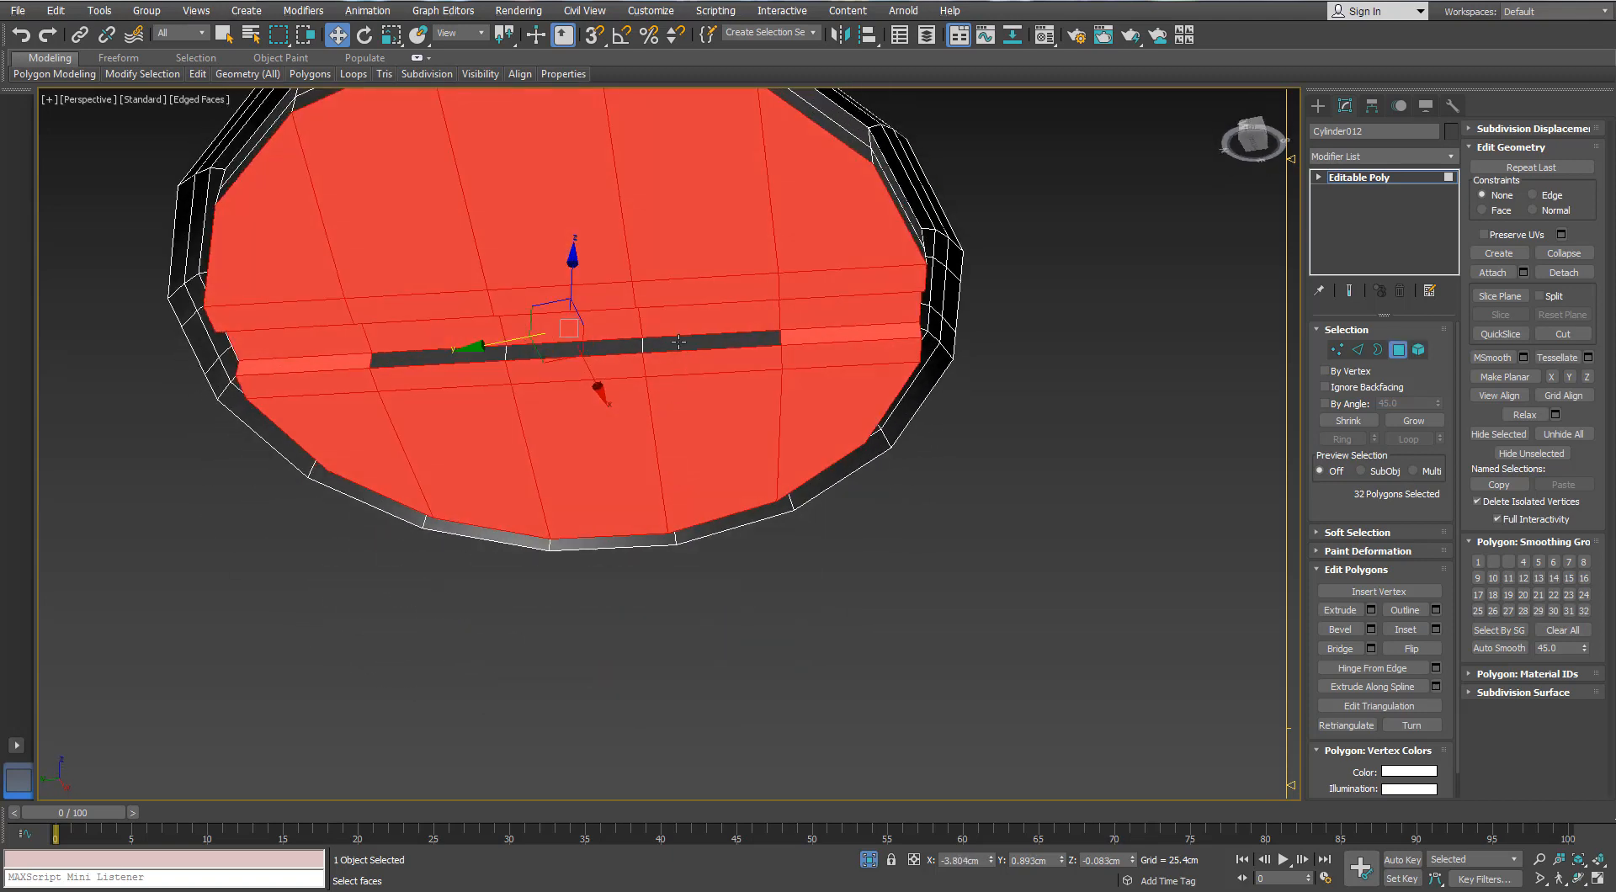
alt+middle_drag(729, 447, 761, 395)
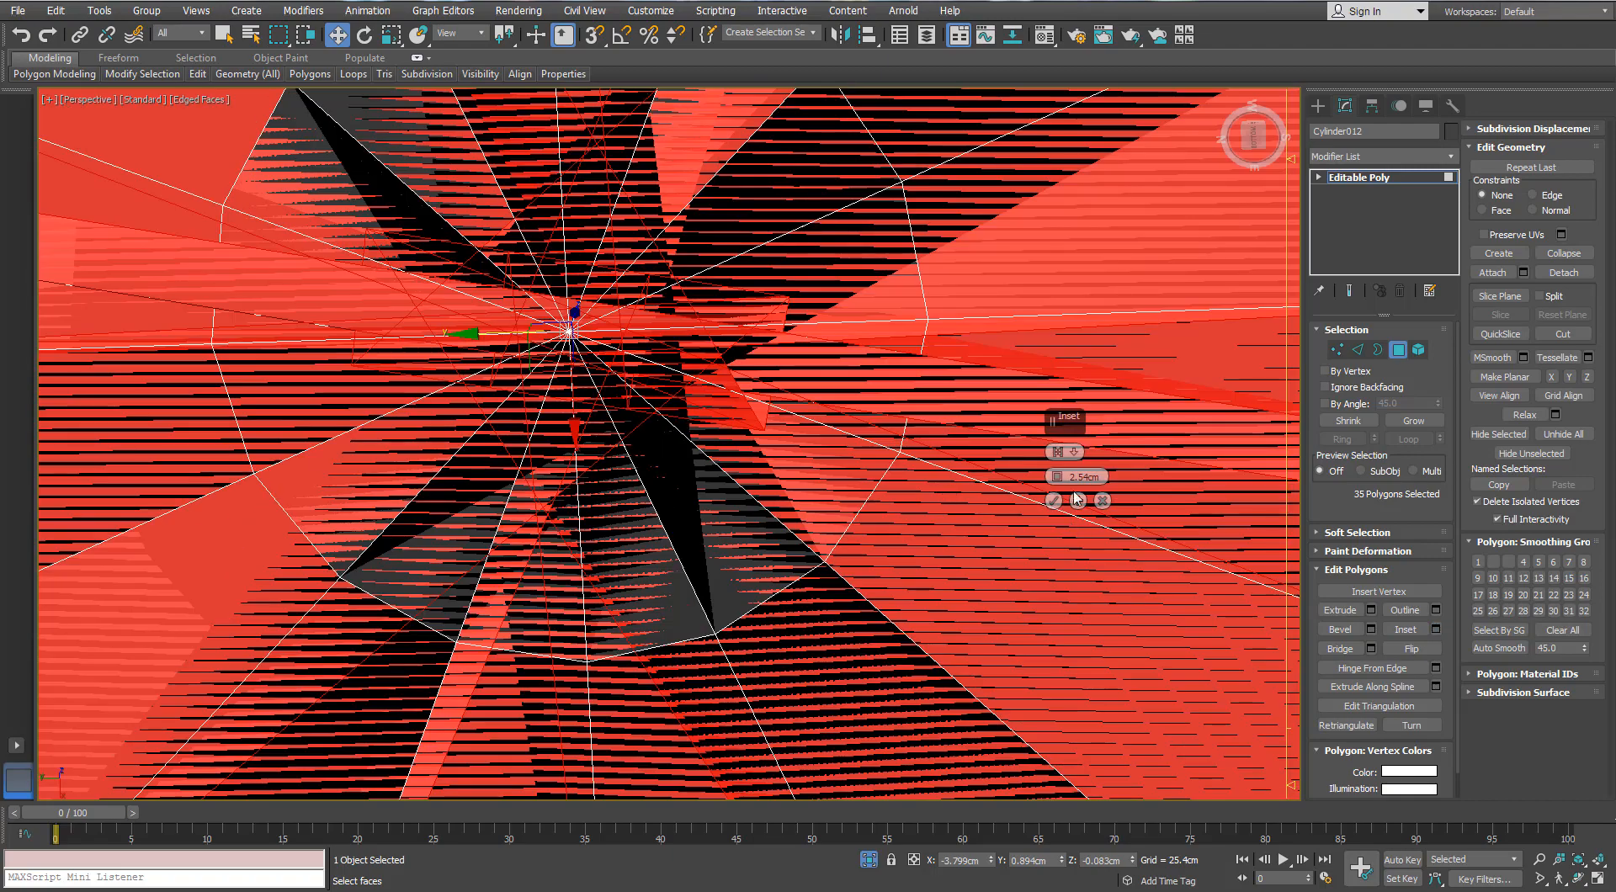
- Inset the selected screw-head faces by a small amount to form a support loop inside the rim
right_click(1057, 477)
click(1057, 473)
click(1078, 501)
alt+middle_drag(953, 454, 892, 480)
click(1053, 502)
click(1397, 350)
- Apply a TurboSmooth modifier to the screw and check the smoothed slot without edged faces
click(1451, 158)
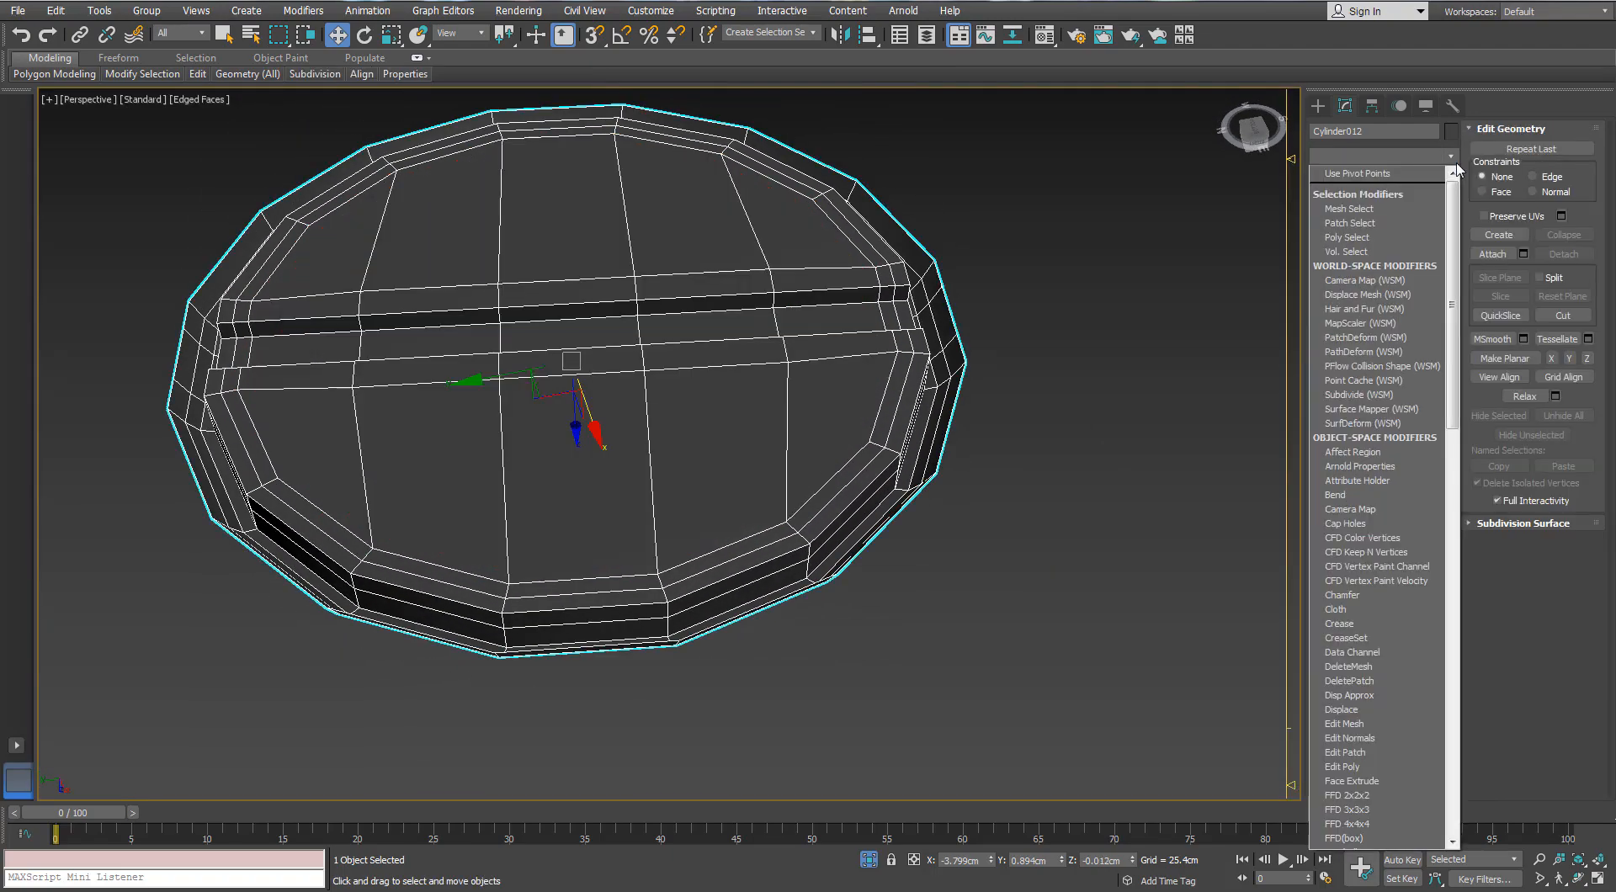
key(t)
key(t)
key(t)
key(Return)
alt+middle_drag(1286, 262, 1229, 293)
key(F4)
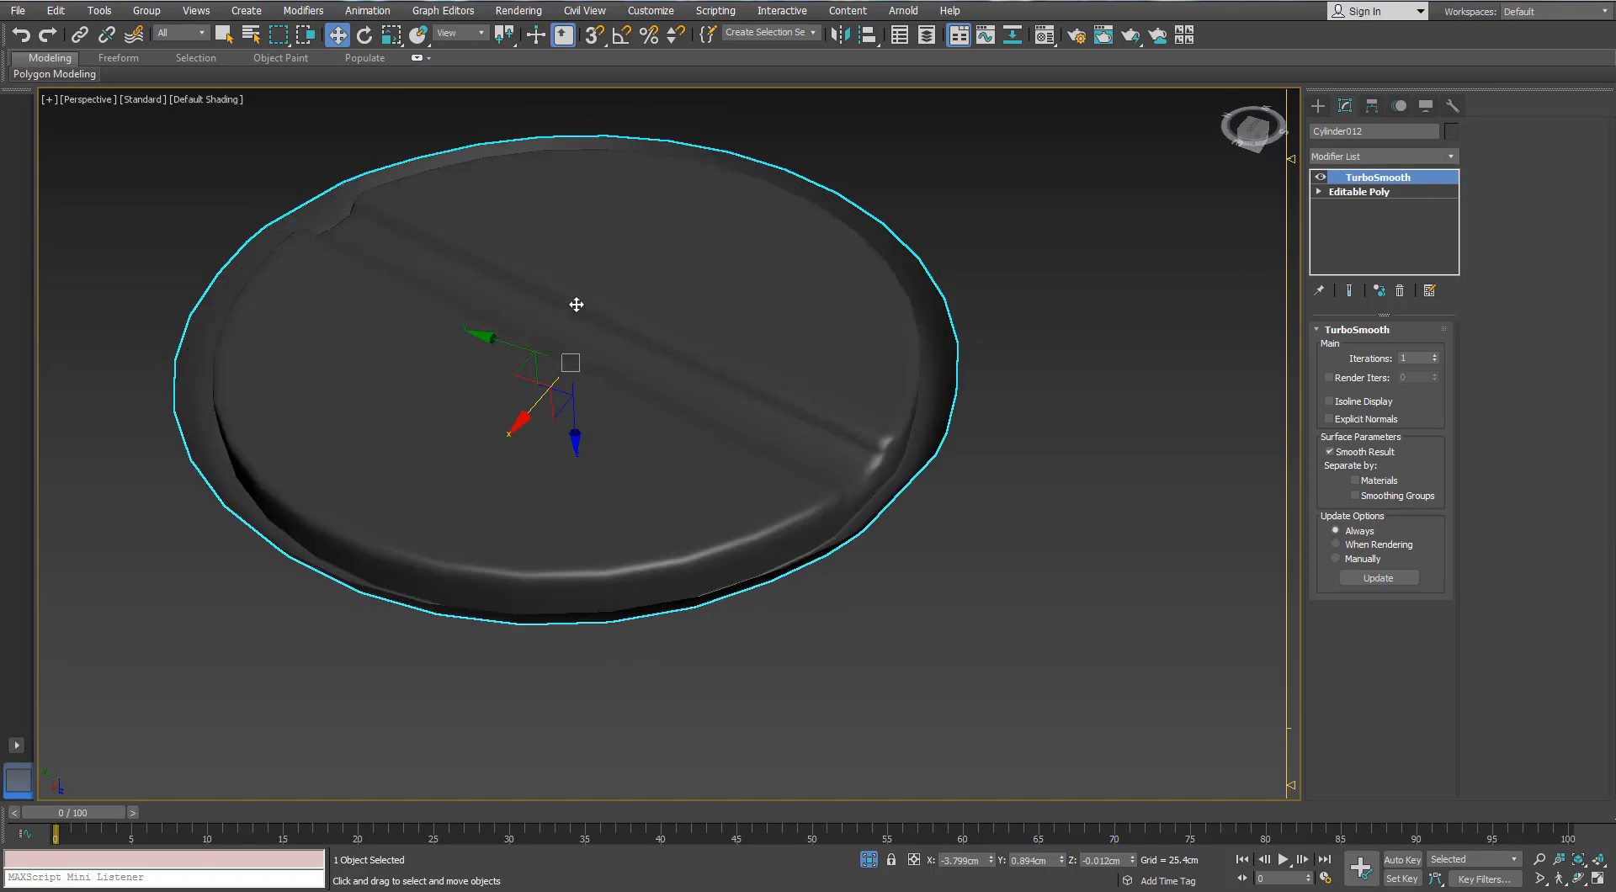
scroll(573, 304, down, 5)
mouse_move(573, 304)
alt+middle_down()
mouse_move(581, 398)
mouse_move(636, 314)
mouse_move(618, 417)
mouse_move(633, 332)
mouse_move(616, 339)
alt+middle_up()
- End the screw's isolation, deselect it and inspect the smoothed base and lighter body
click(868, 860)
scroll(688, 301, down, 2)
click(664, 221)
alt+middle_drag(664, 221, 630, 245)
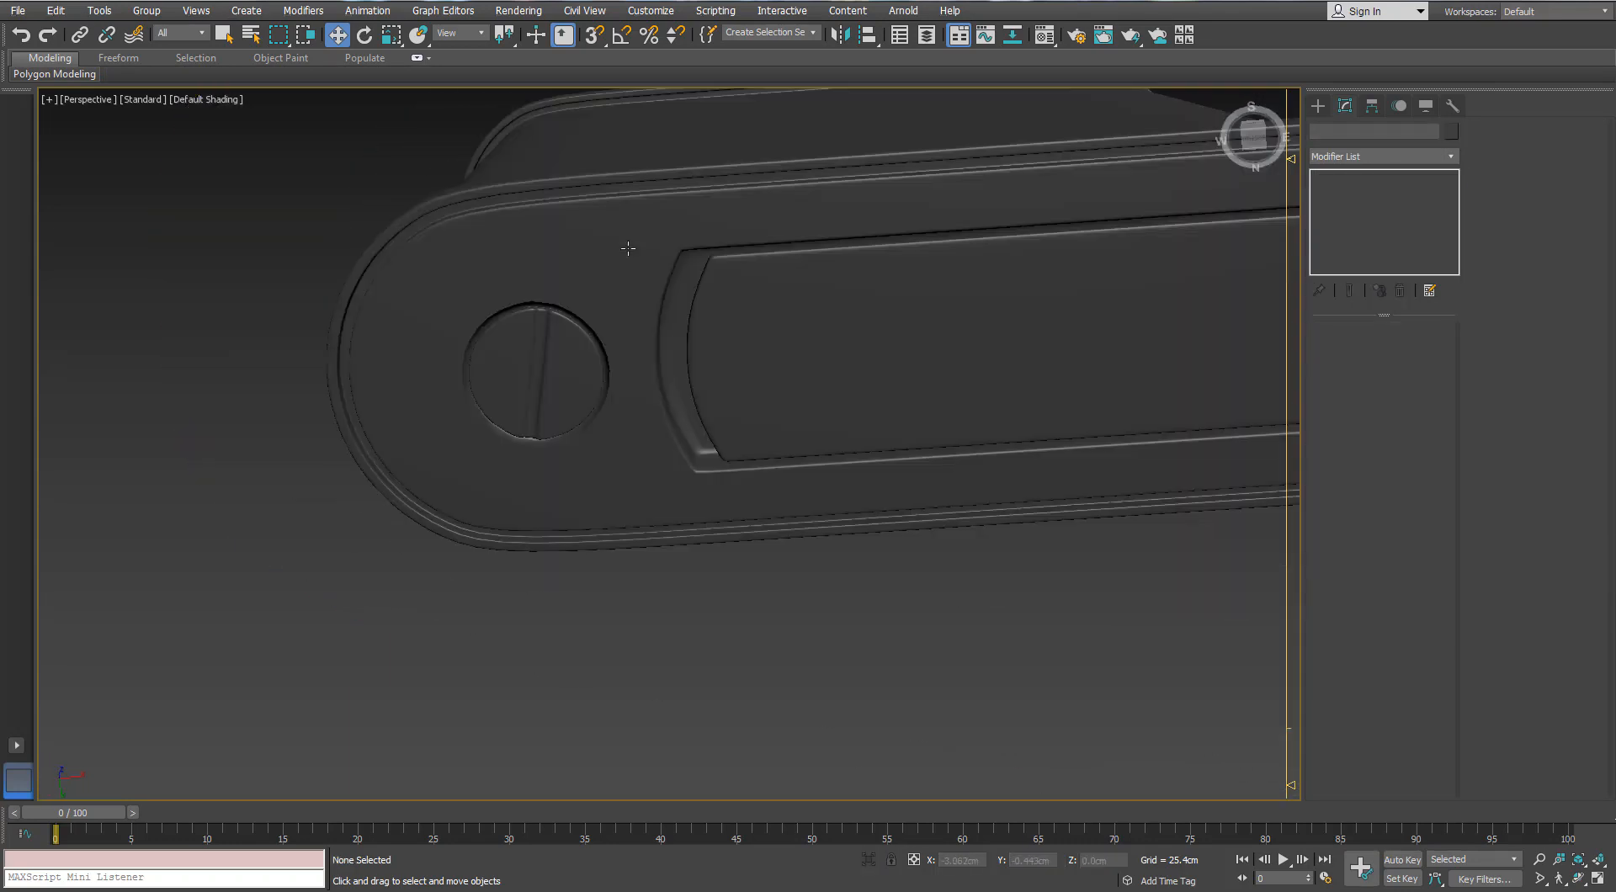
scroll(629, 244, down, 3)
middle_drag(740, 244, 730, 374)
middle_drag(731, 374, 694, 471)
scroll(685, 337, down, 4)
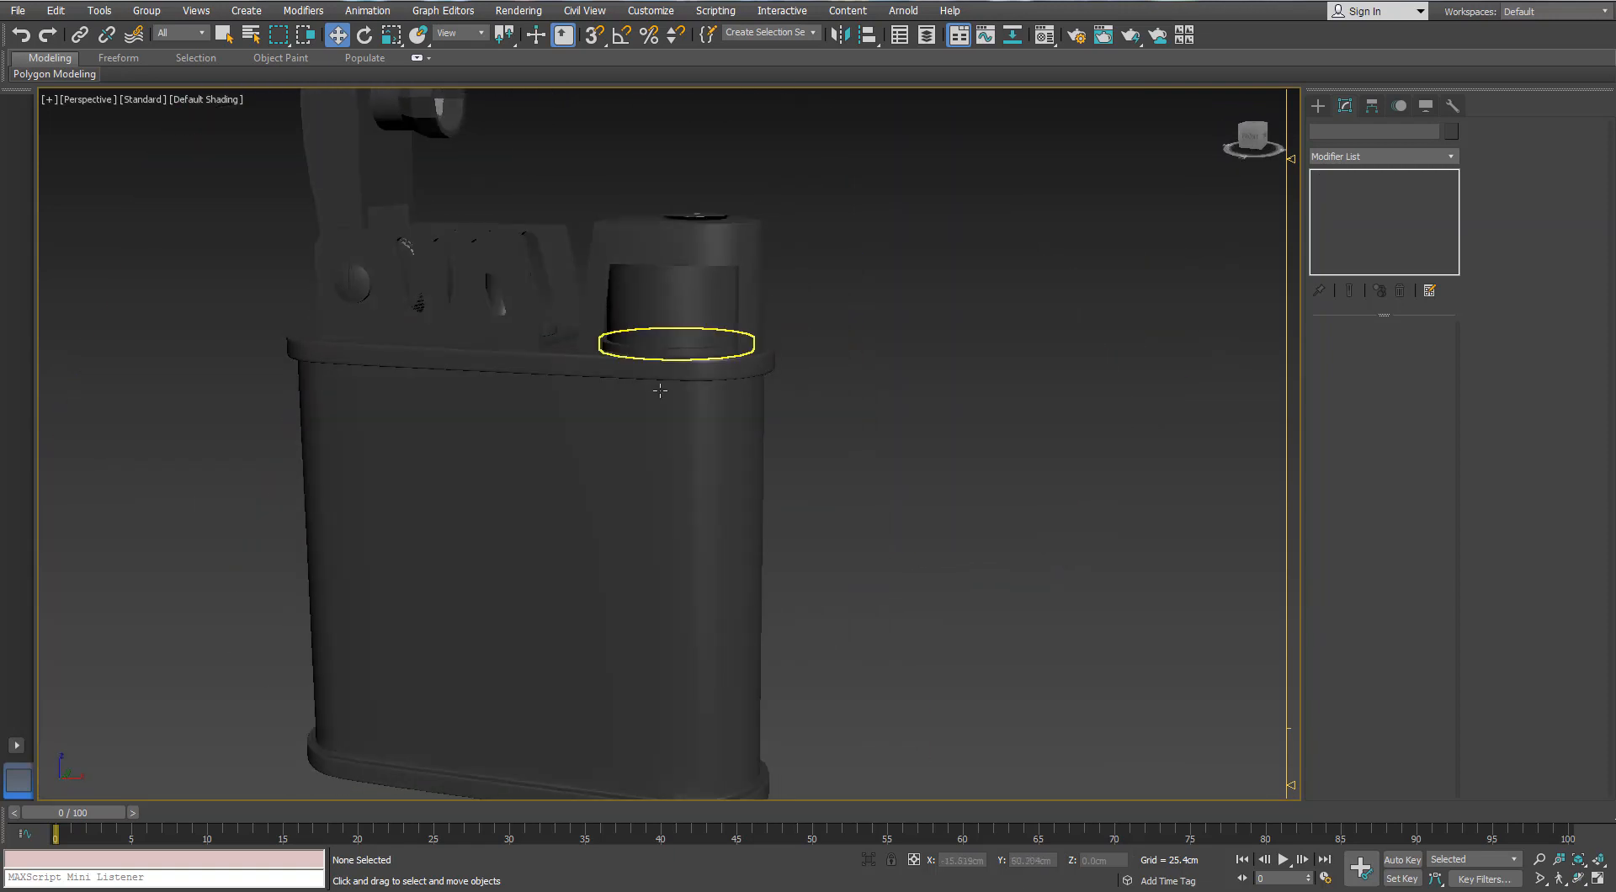
- Convert the shelled cap above the lighter's round chamber to an Editable Poly and isolate it
key(F4)
scroll(692, 270, up, 3)
click(693, 250)
scroll(693, 250, up, 2)
alt+middle_drag(693, 250, 694, 311)
right_click(809, 311)
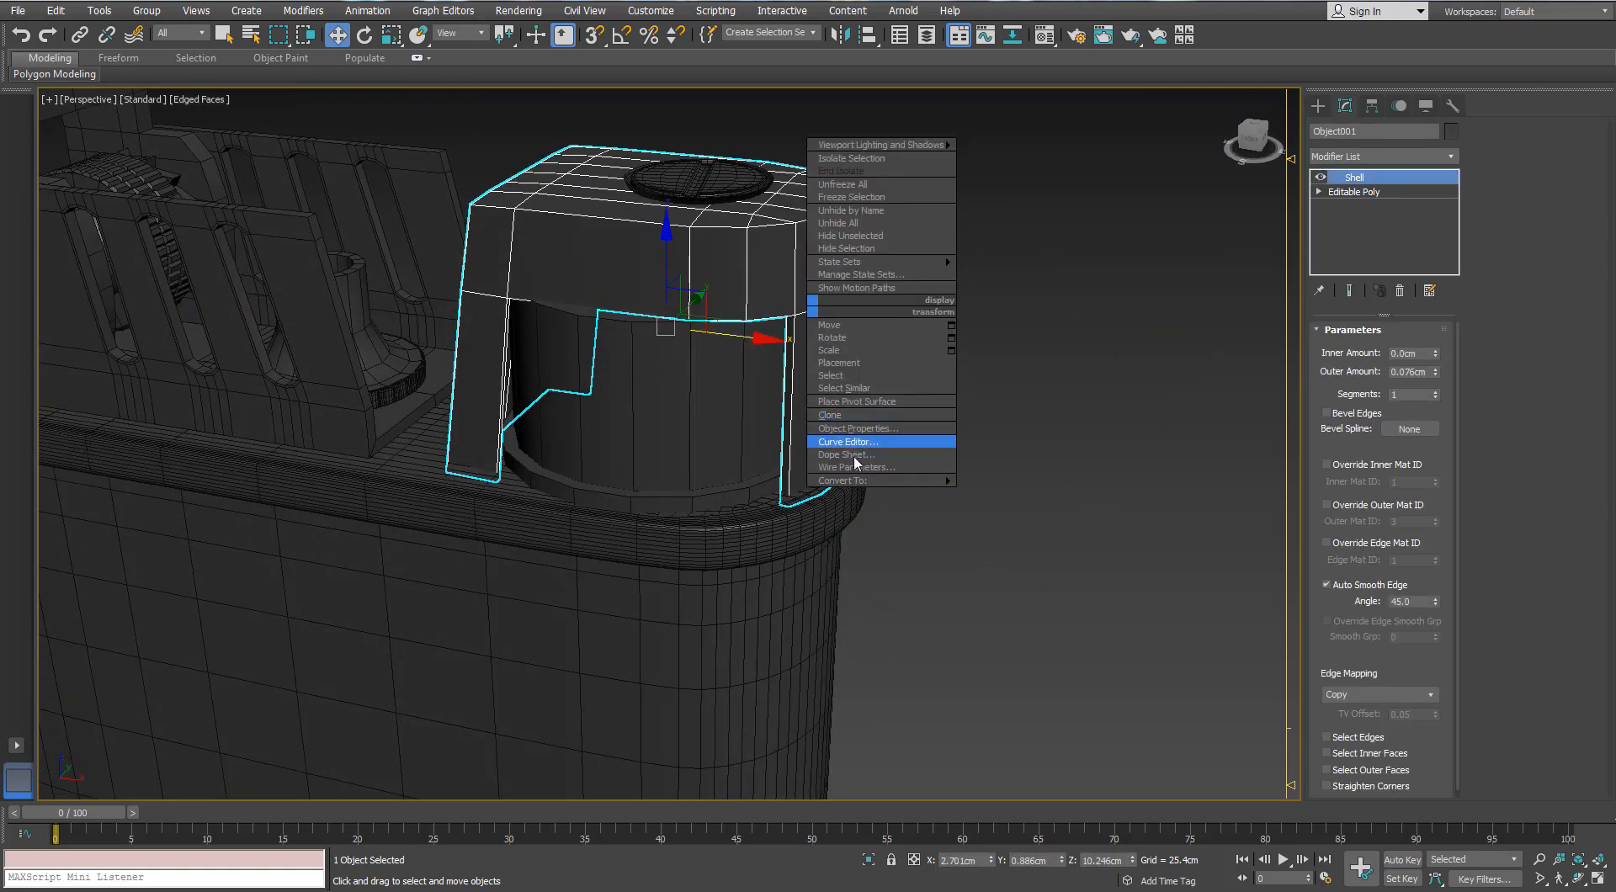
mouse_move(833, 480)
click(778, 476)
click(869, 860)
- Add SwiftLoop support loops near the cap's top edge, lower edges, leg ends and side corners
mouse_move(197, 77)
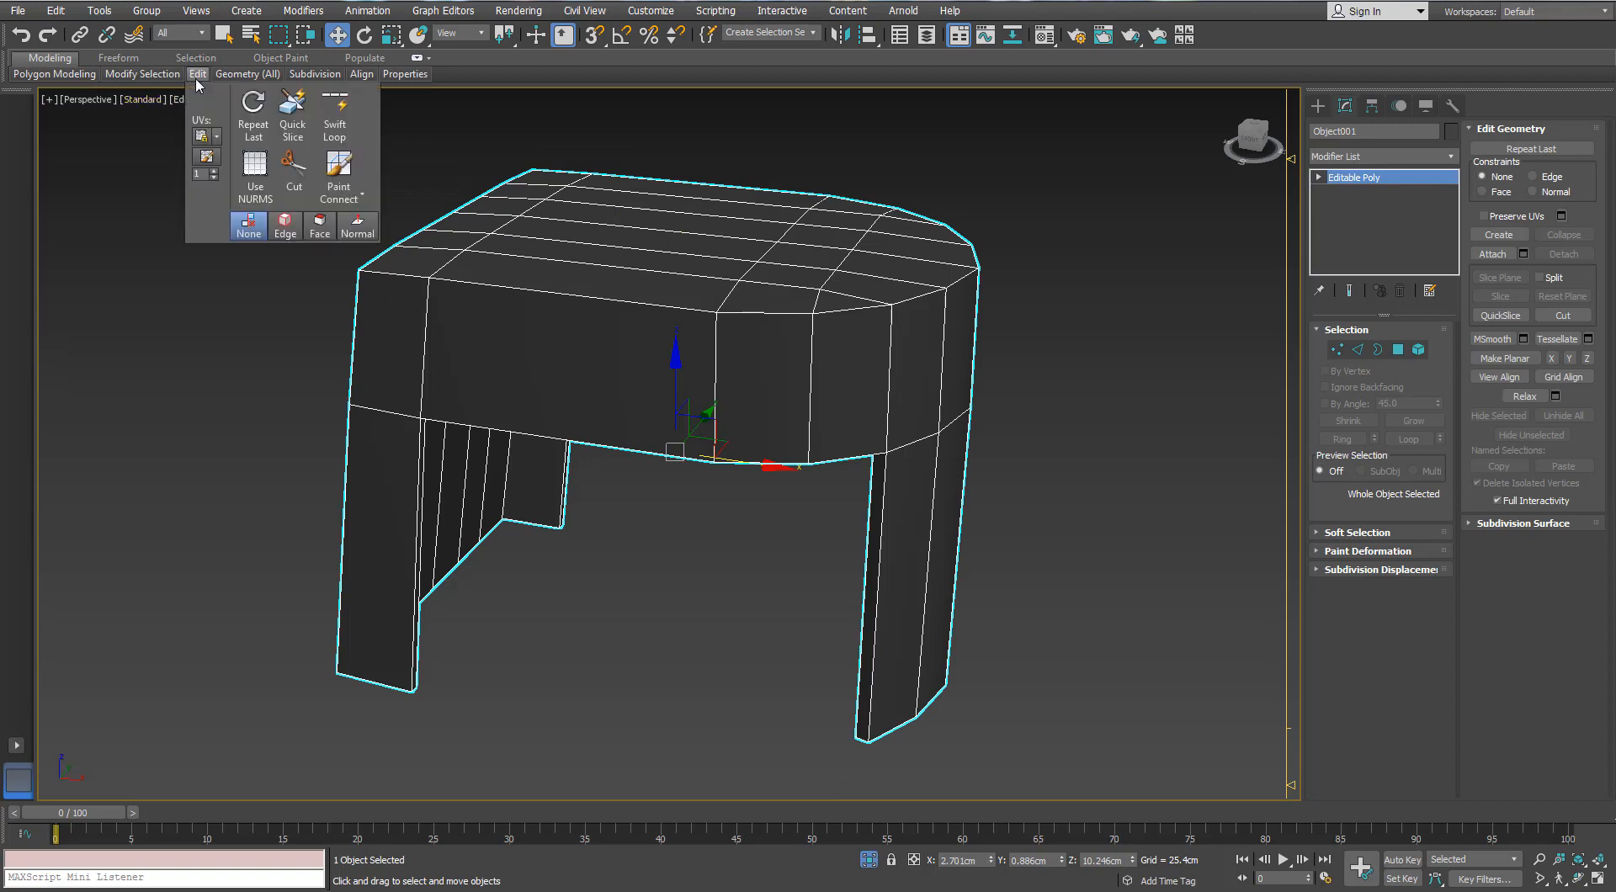
click(325, 113)
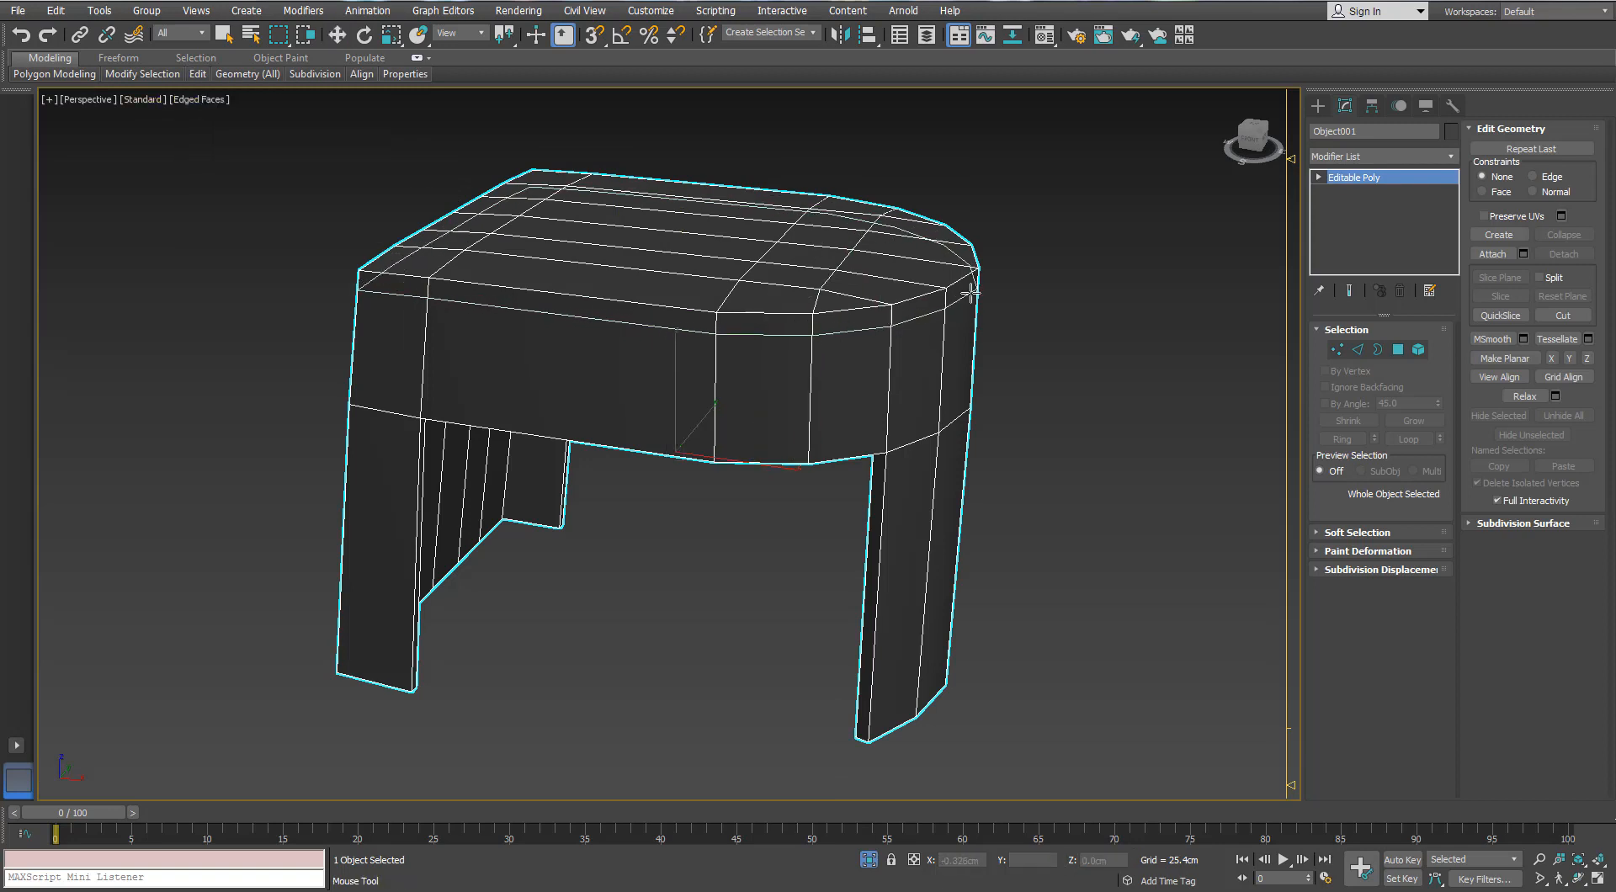
alt+middle_drag(973, 293, 956, 277)
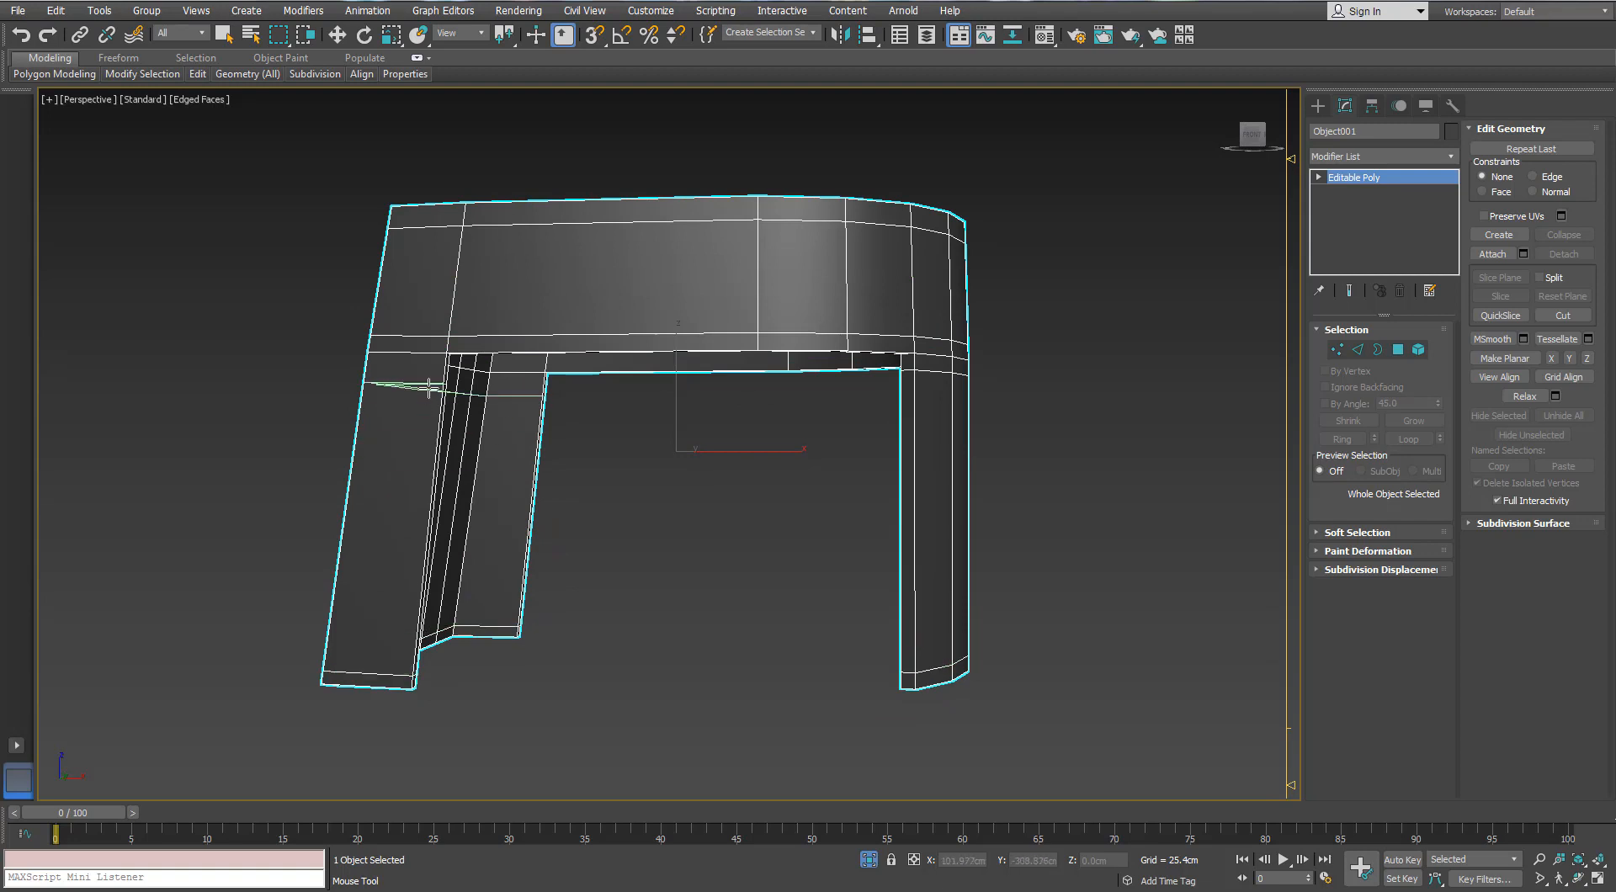
alt+middle_drag(381, 338, 642, 418)
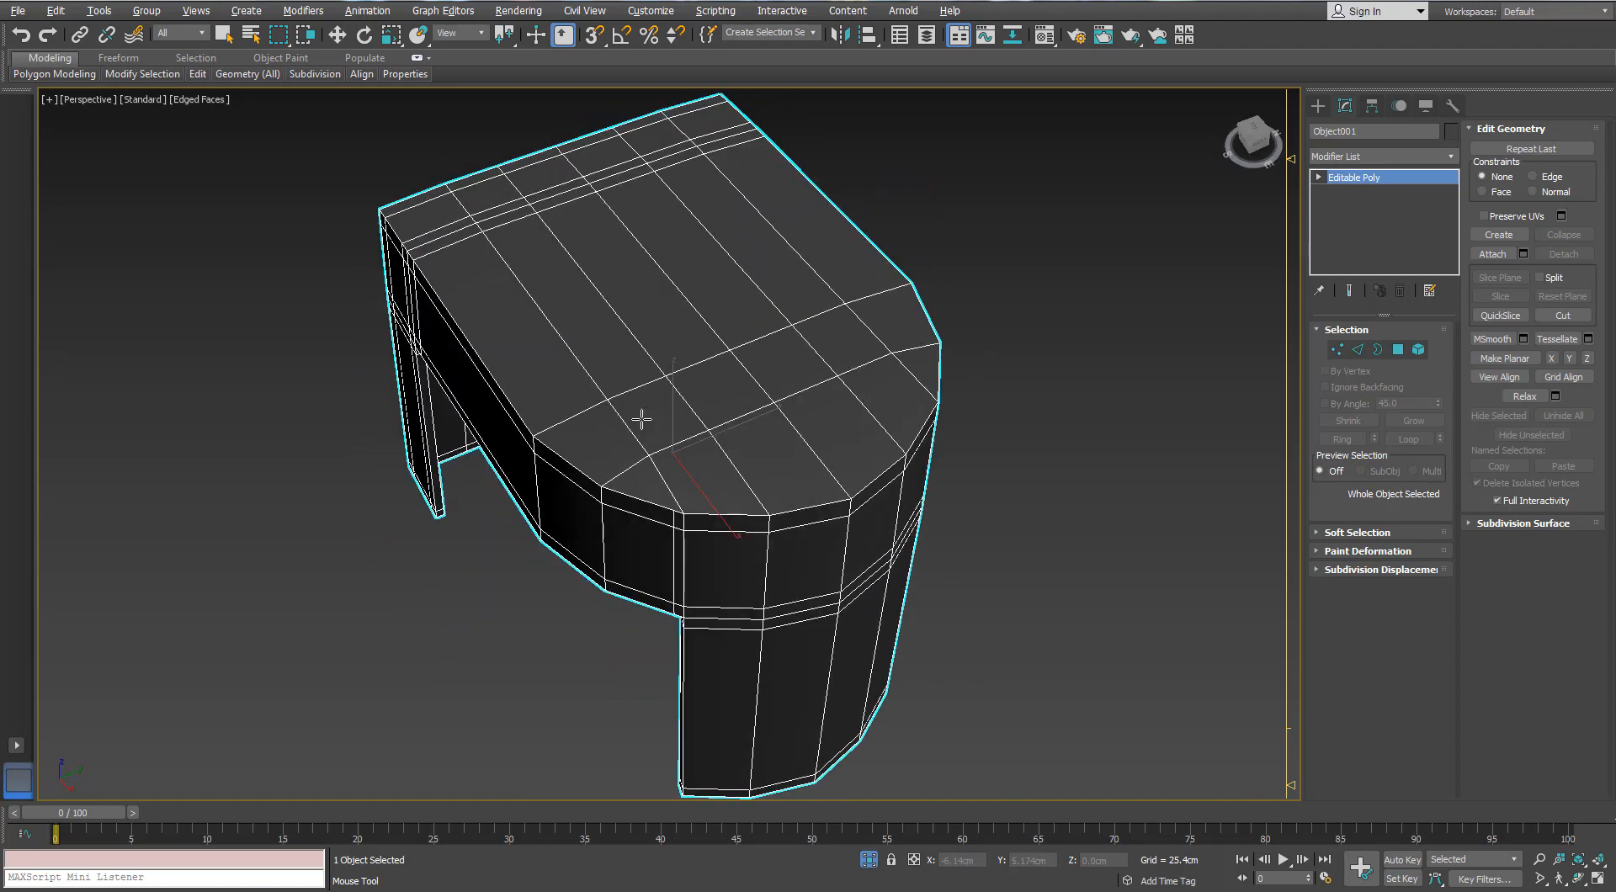
right_click(665, 467)
- Cut a new edge across the rounded end of the cap's top between the opposite border vertices
click(1337, 350)
scroll(732, 469, up, 4)
right_click(732, 469)
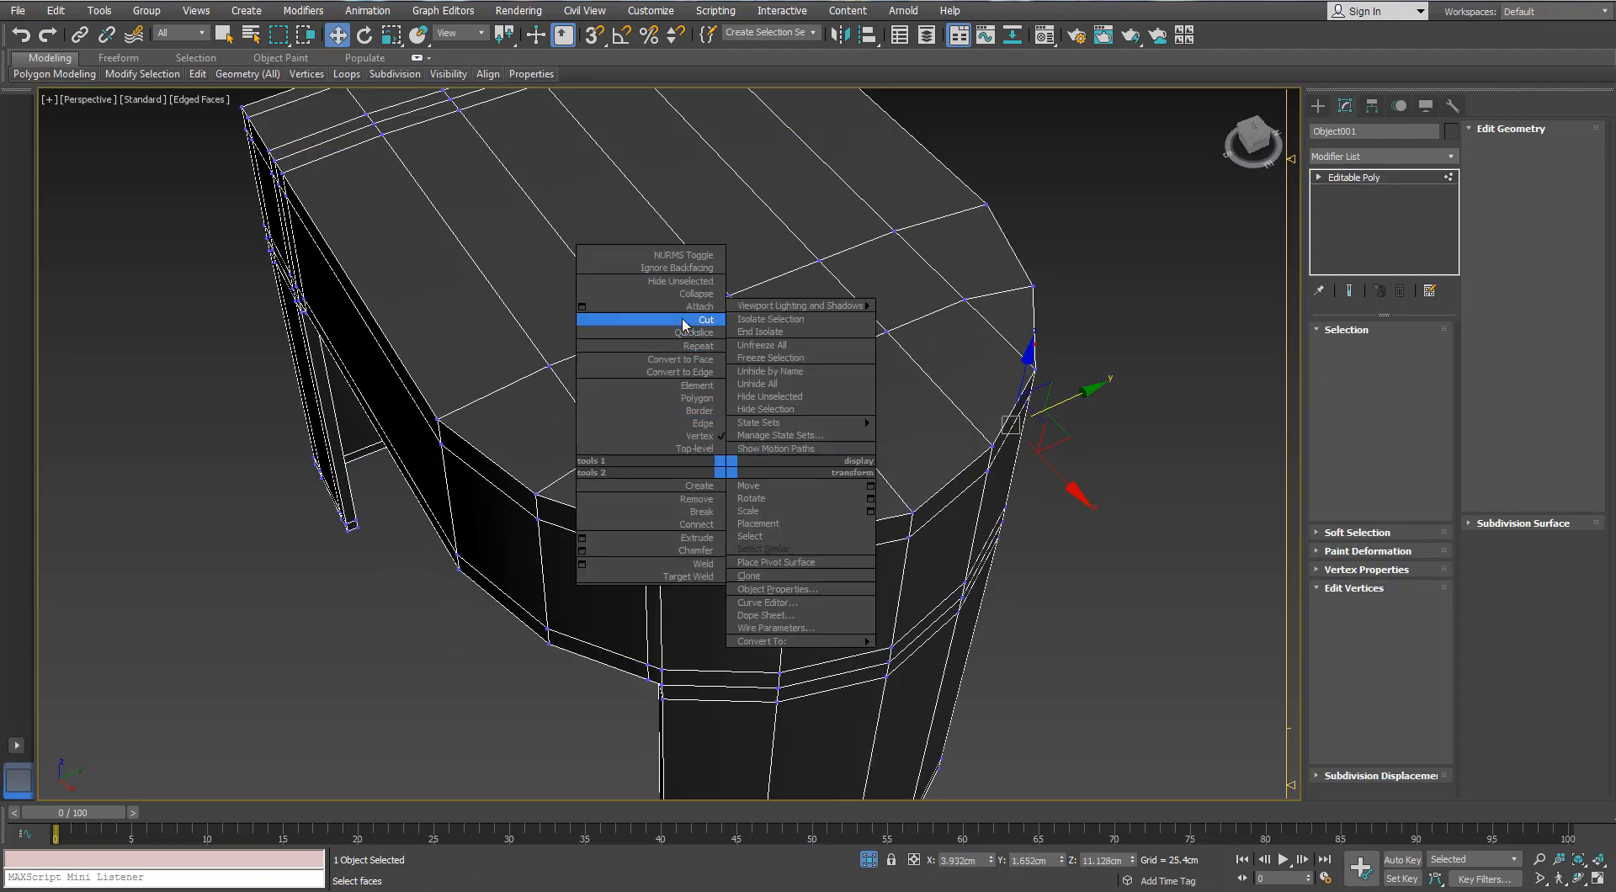
click(652, 323)
click(1033, 345)
right_click(1033, 345)
scroll(617, 440, down, 4)
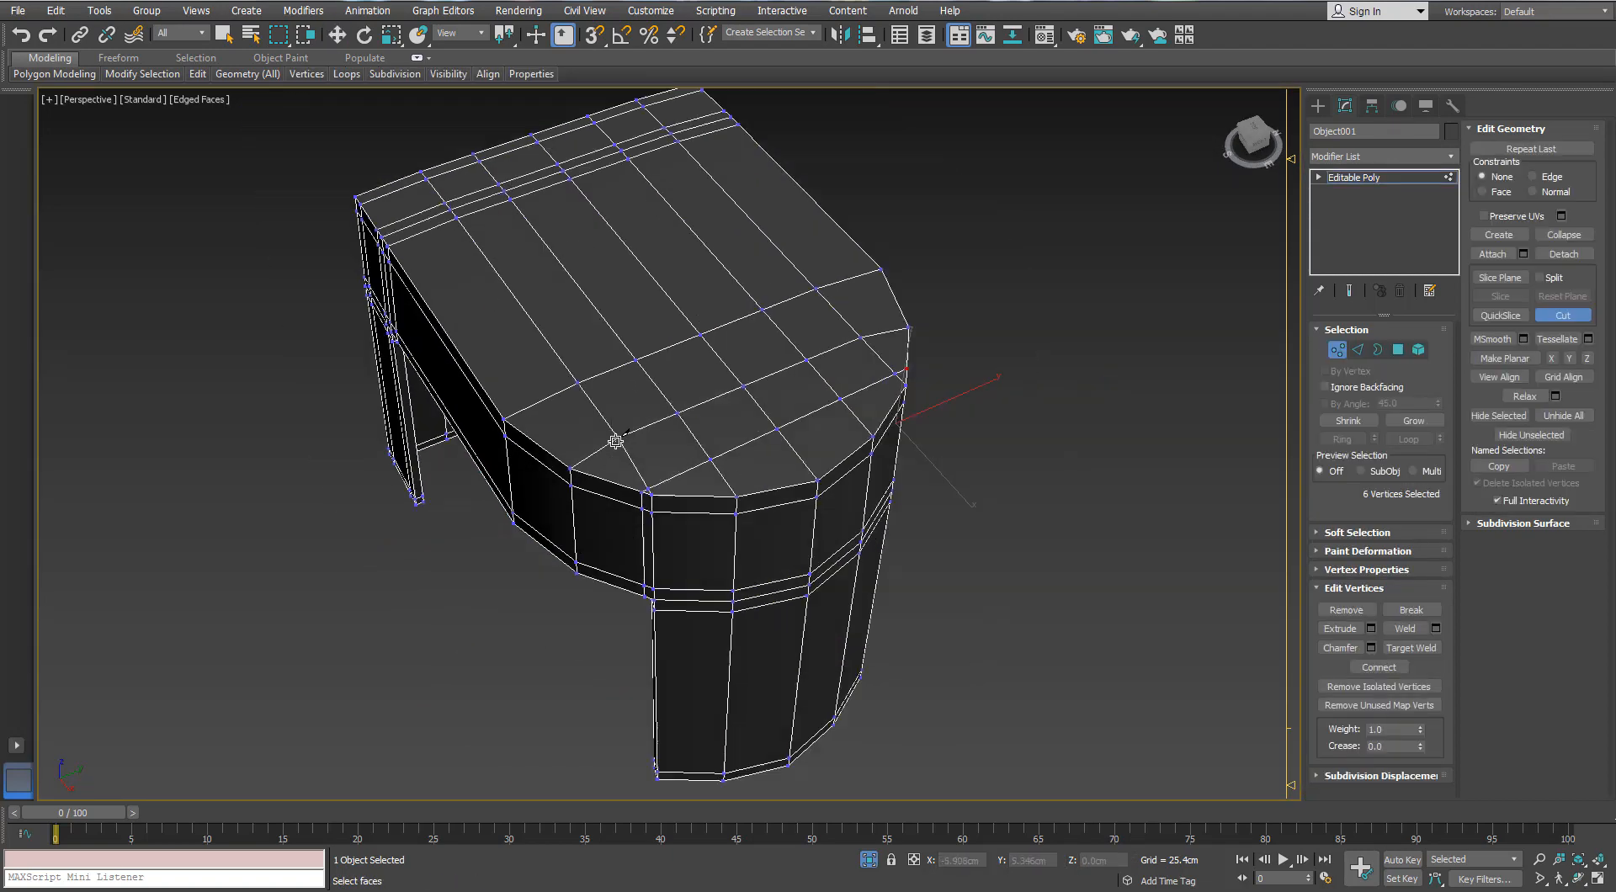
alt+middle_drag(617, 440, 628, 404)
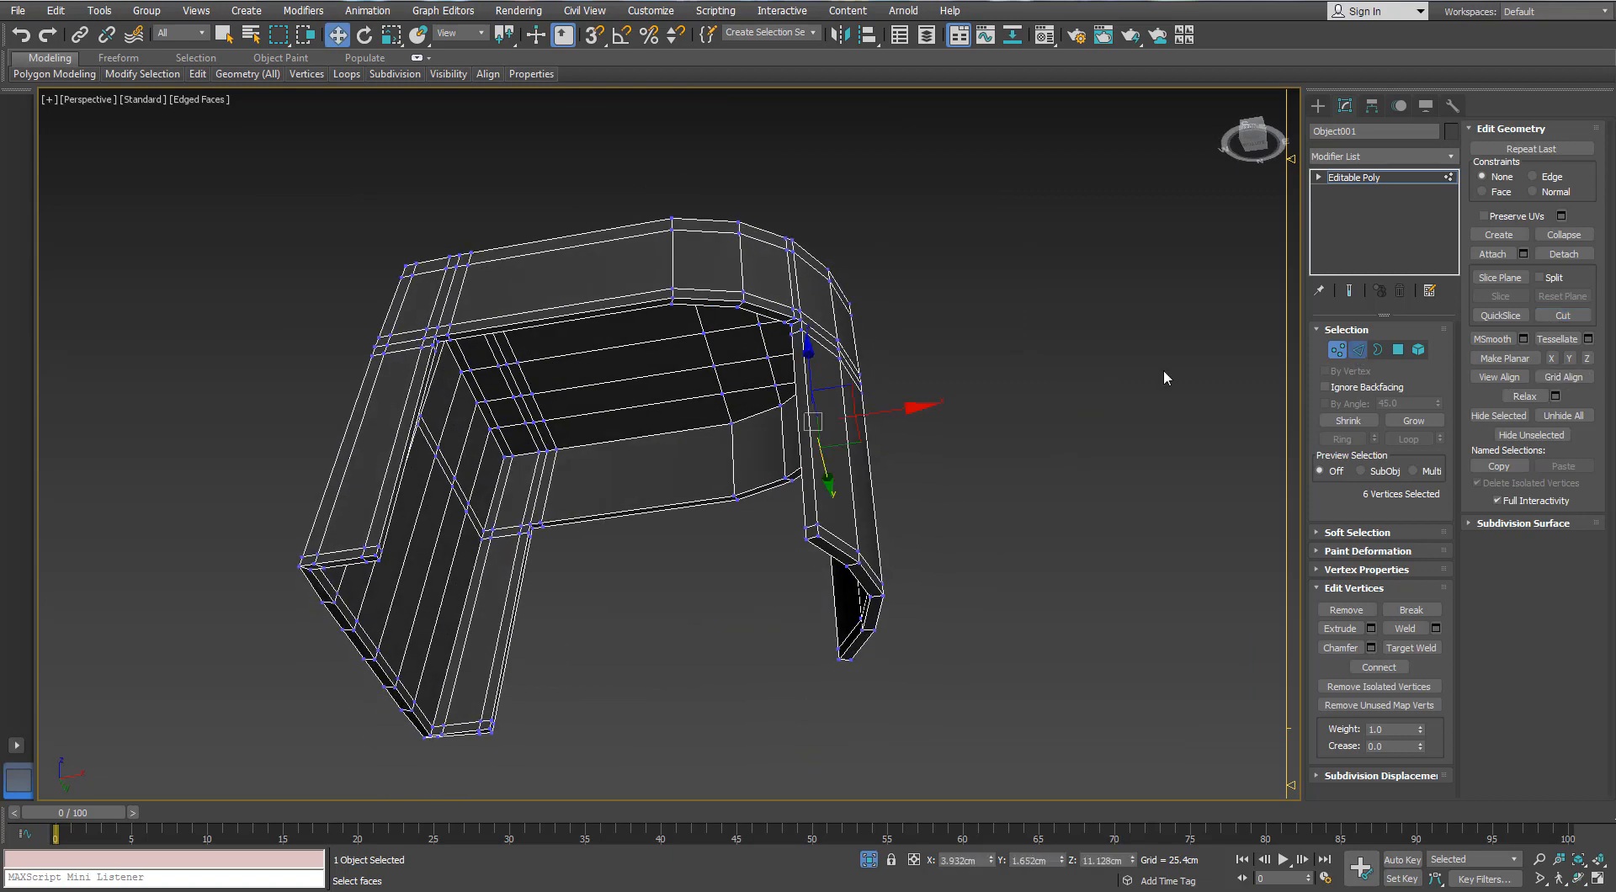
- Select the ring of edges across the cap's rim thickness and connect it with two edge loops
click(1359, 349)
scroll(822, 540, up, 4)
click(804, 536)
key(alt+r)
click(1436, 668)
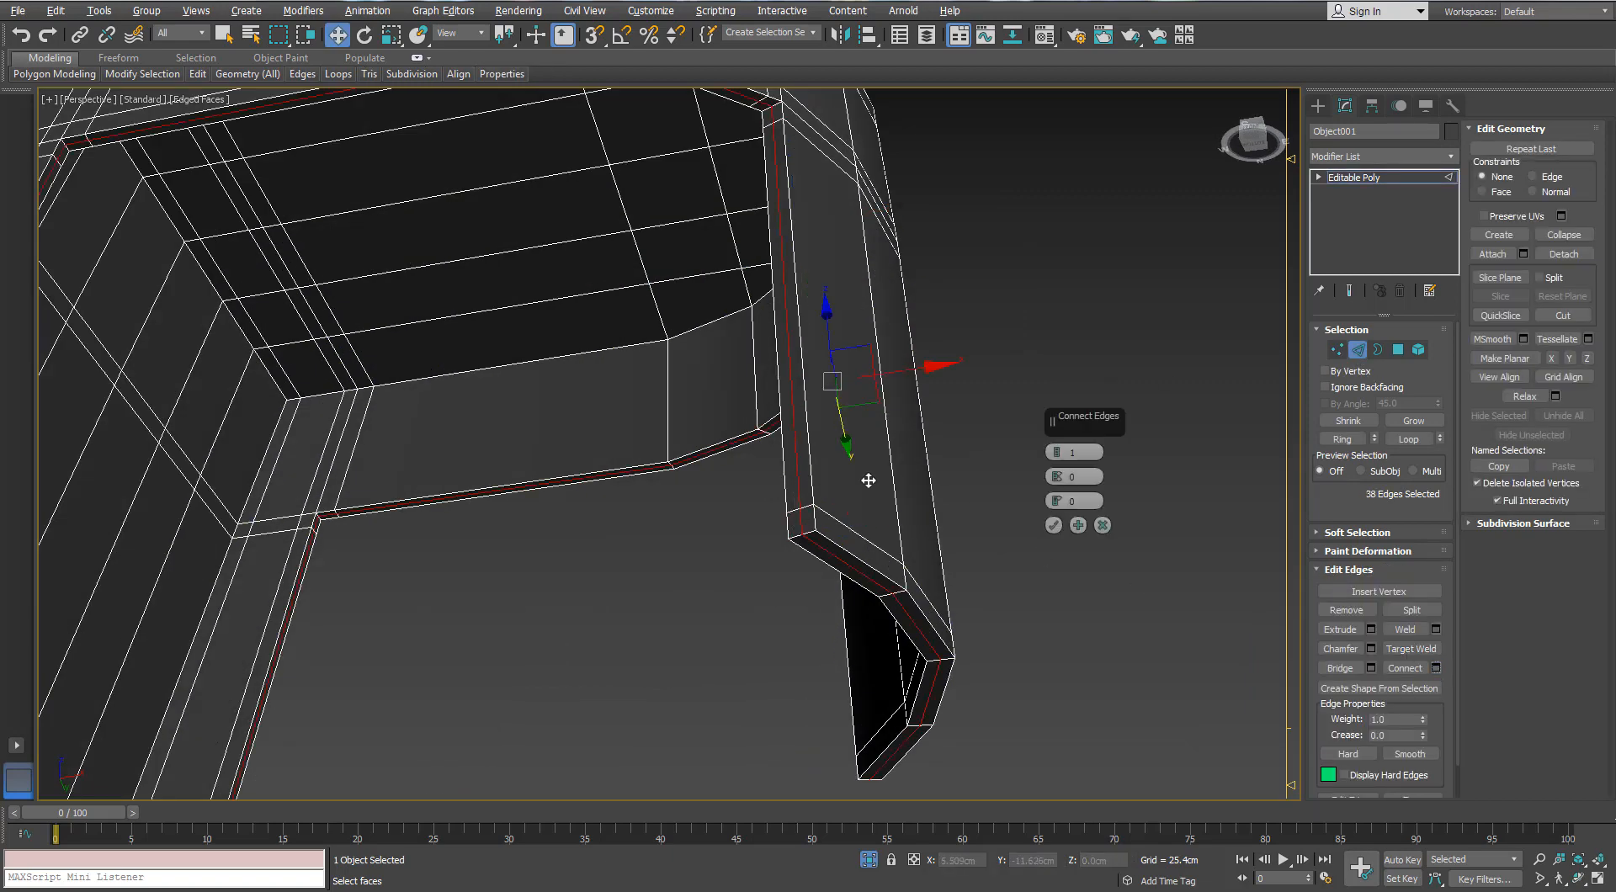
click(1053, 525)
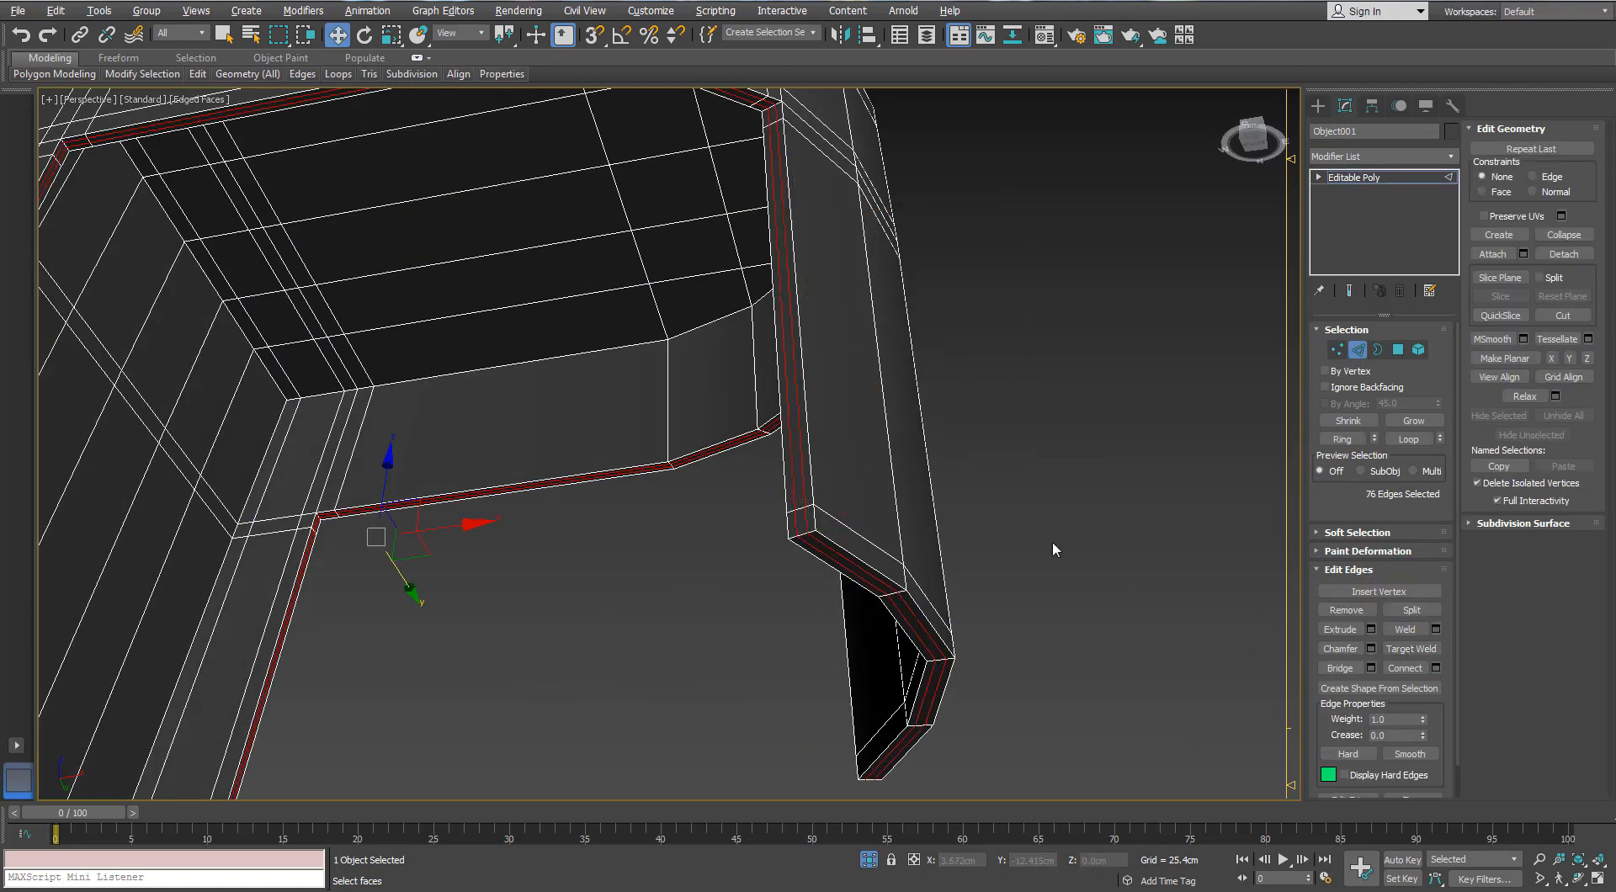
click(1053, 549)
- Add SwiftLoop support loops around the cap's inner top edge and vertically beside its rounded front leg
mouse_move(198, 74)
click(334, 113)
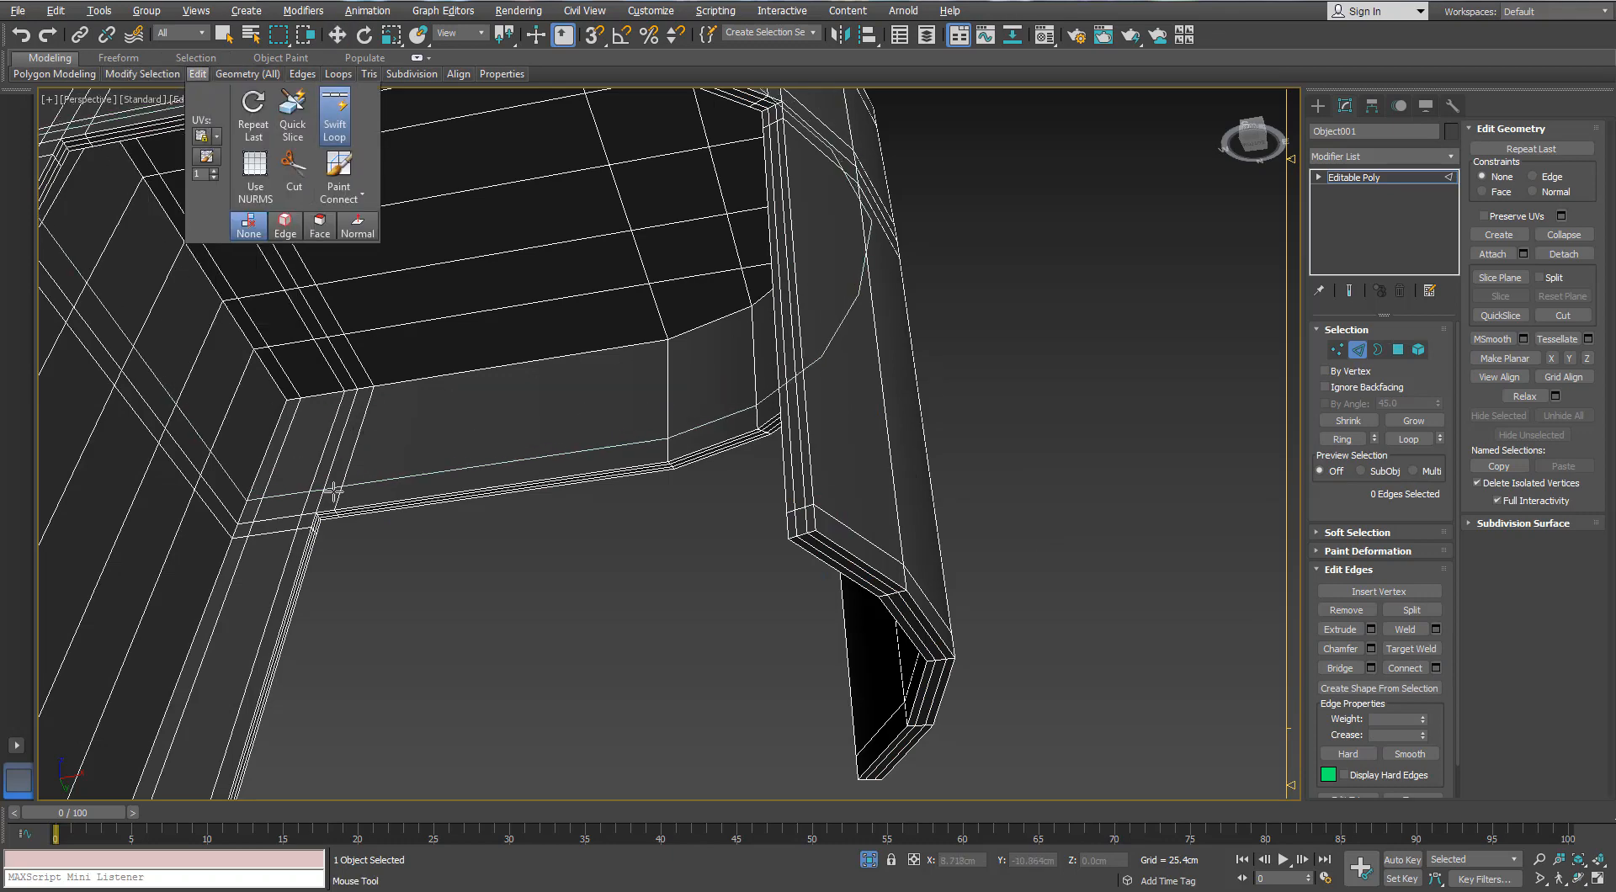
click(340, 410)
alt+middle_drag(340, 411, 408, 415)
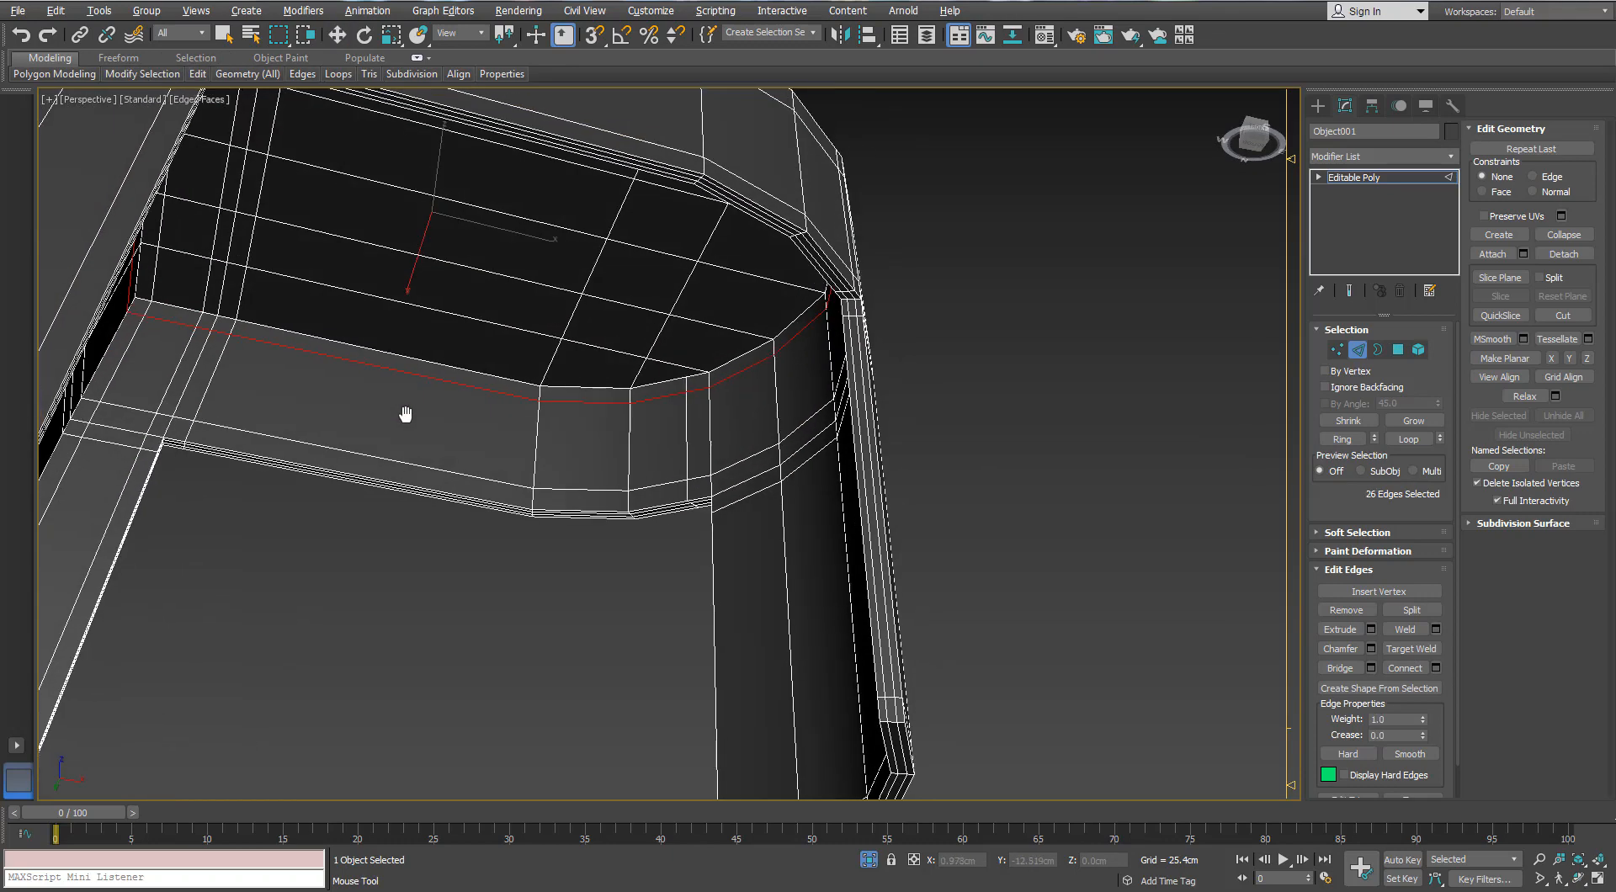
click(727, 495)
alt+middle_drag(727, 495, 926, 465)
scroll(573, 530, up, 1)
scroll(528, 488, down, 5)
alt+middle_drag(522, 365, 714, 403)
scroll(459, 452, up, 5)
key(w)
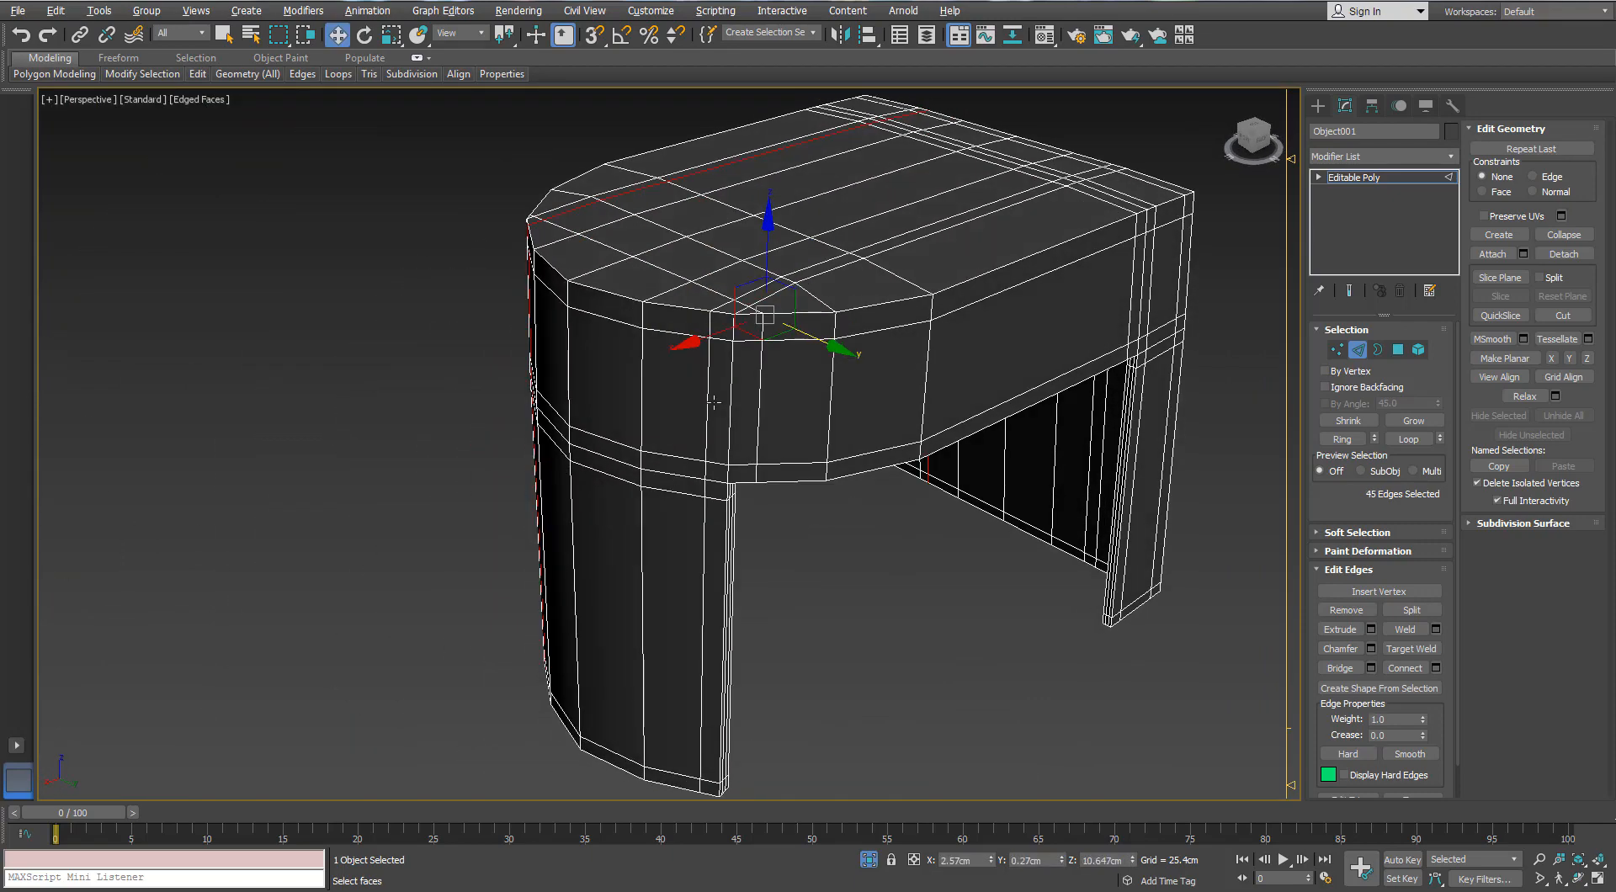
- Target-weld the upper end of the new vertical support loop onto the neighbouring vertex at the cap's outer corner
click(1337, 350)
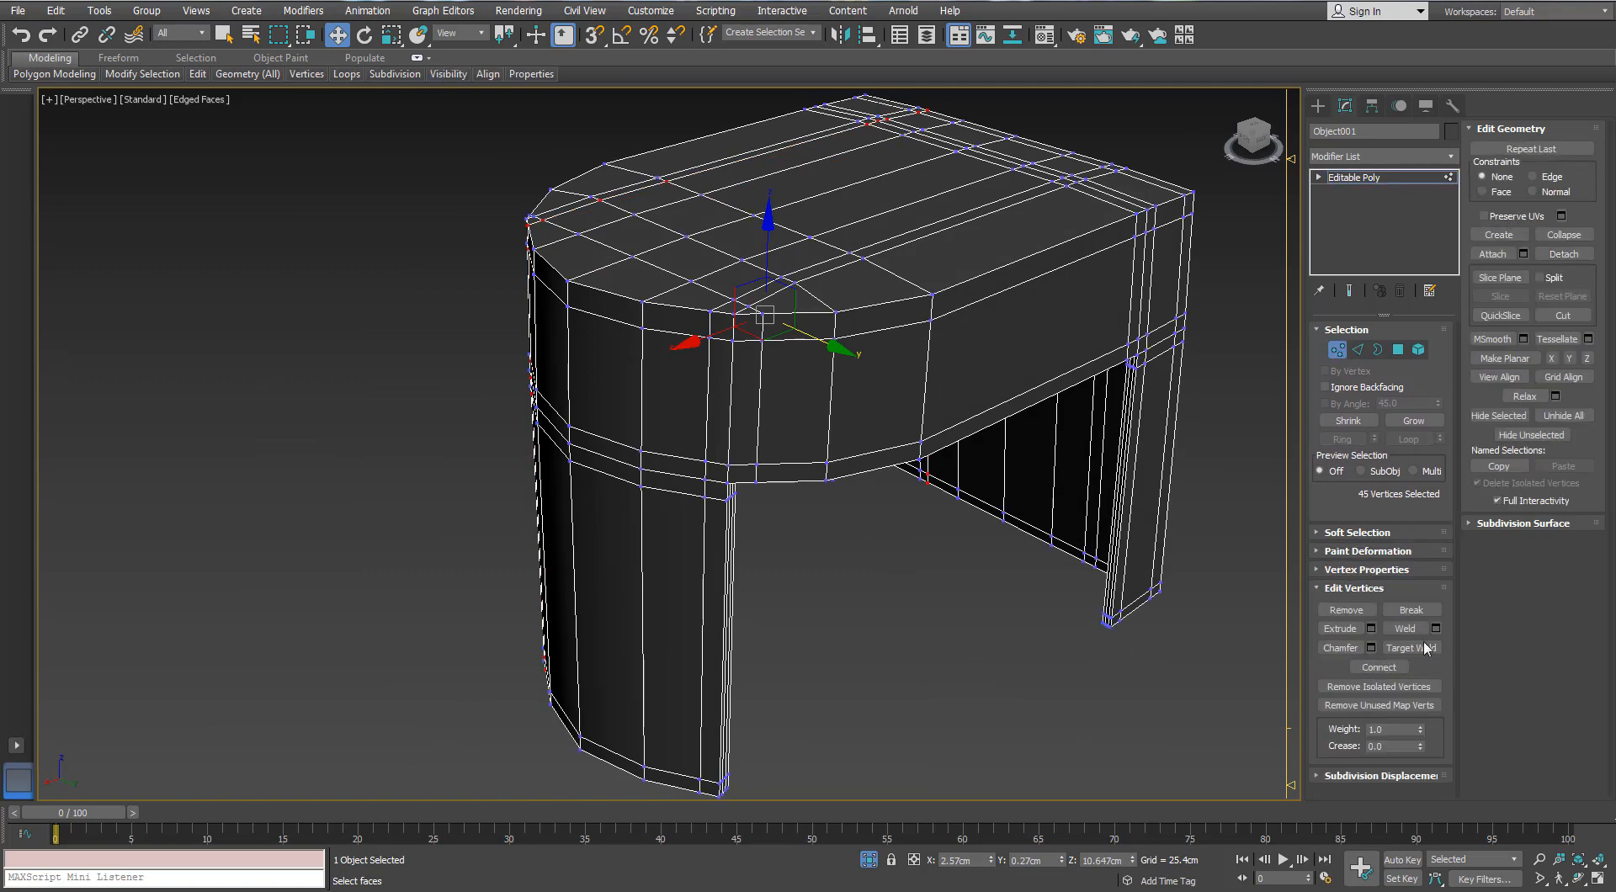
click(1425, 648)
scroll(663, 396, up, 4)
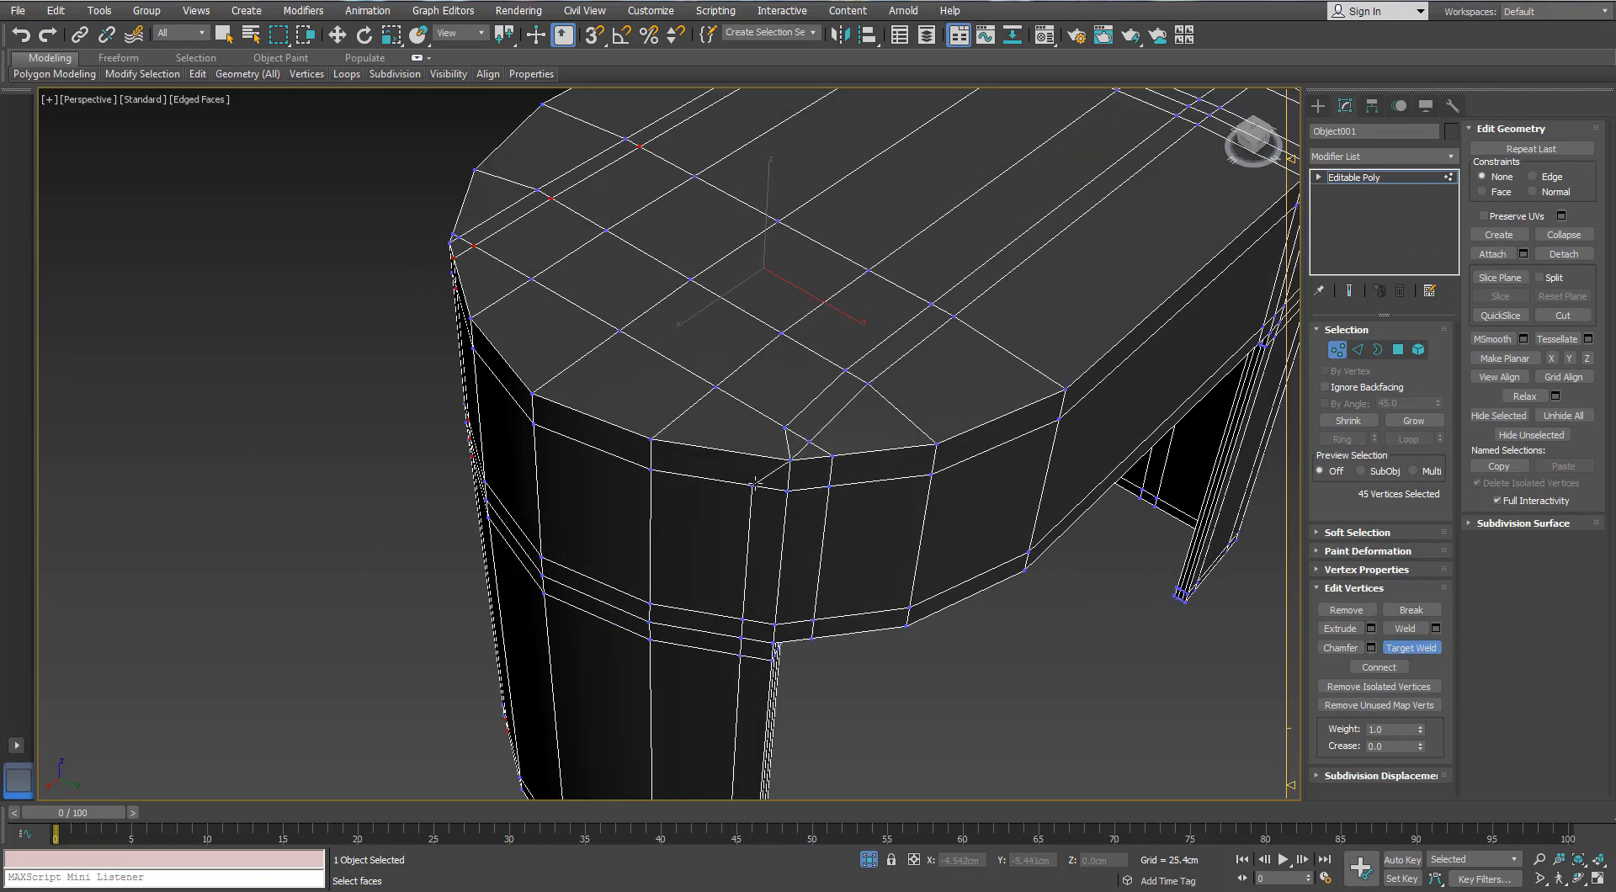
scroll(787, 491, down, 4)
alt+middle_drag(822, 462, 856, 407)
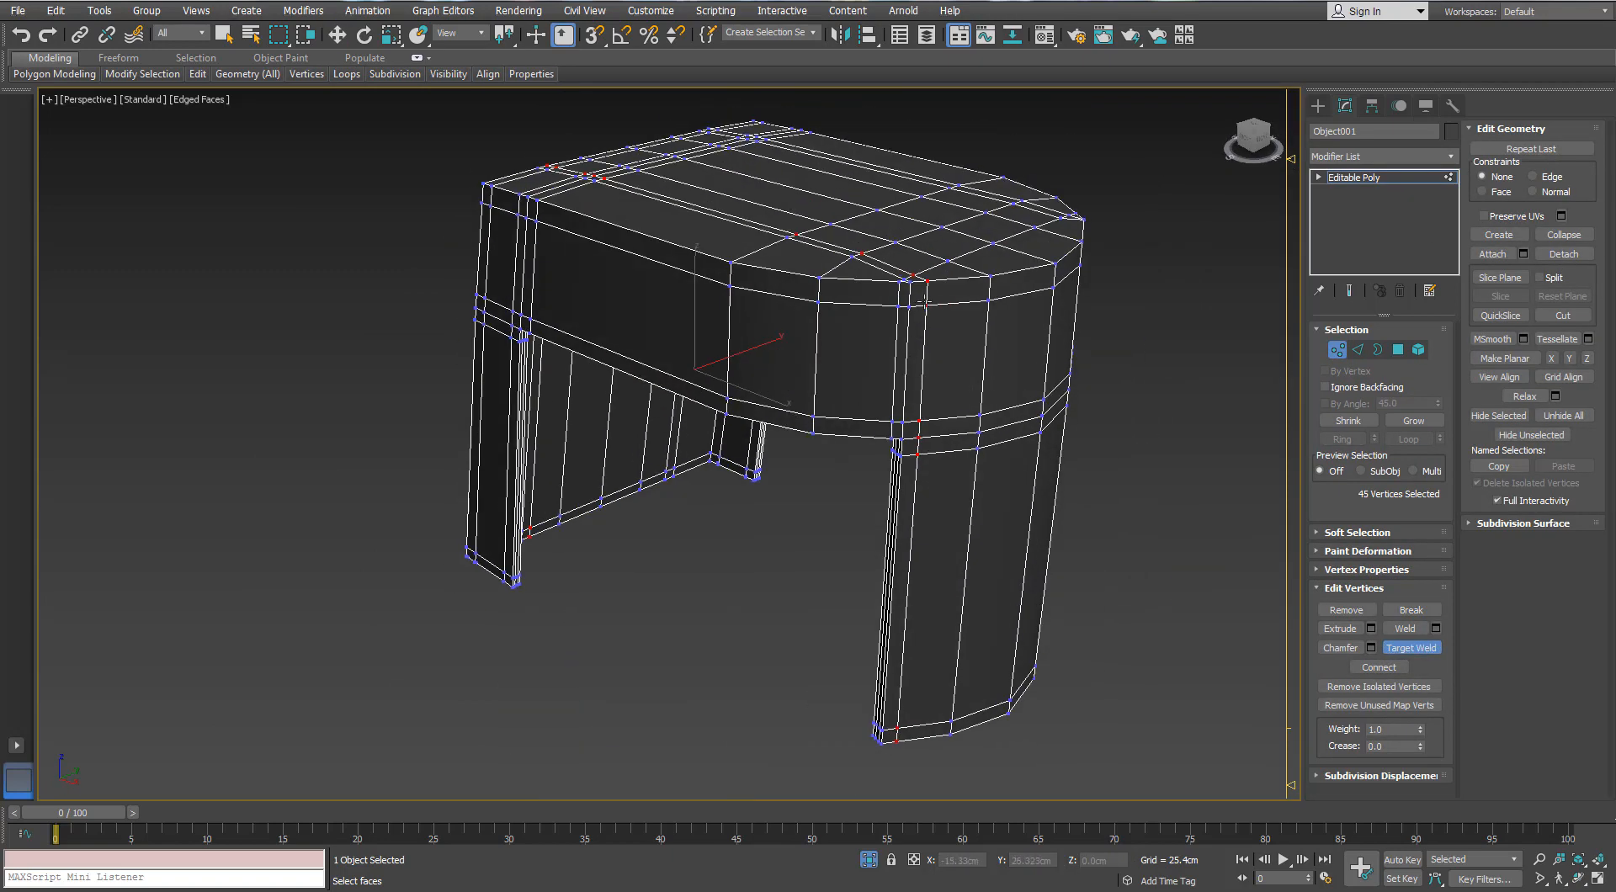
alt+middle_drag(911, 310, 815, 473)
click(863, 409)
key(w)
- Clean up the vertical support loop at the inner corner and remove its section across the cap's top
click(1359, 349)
click(910, 393)
double_click(909, 392)
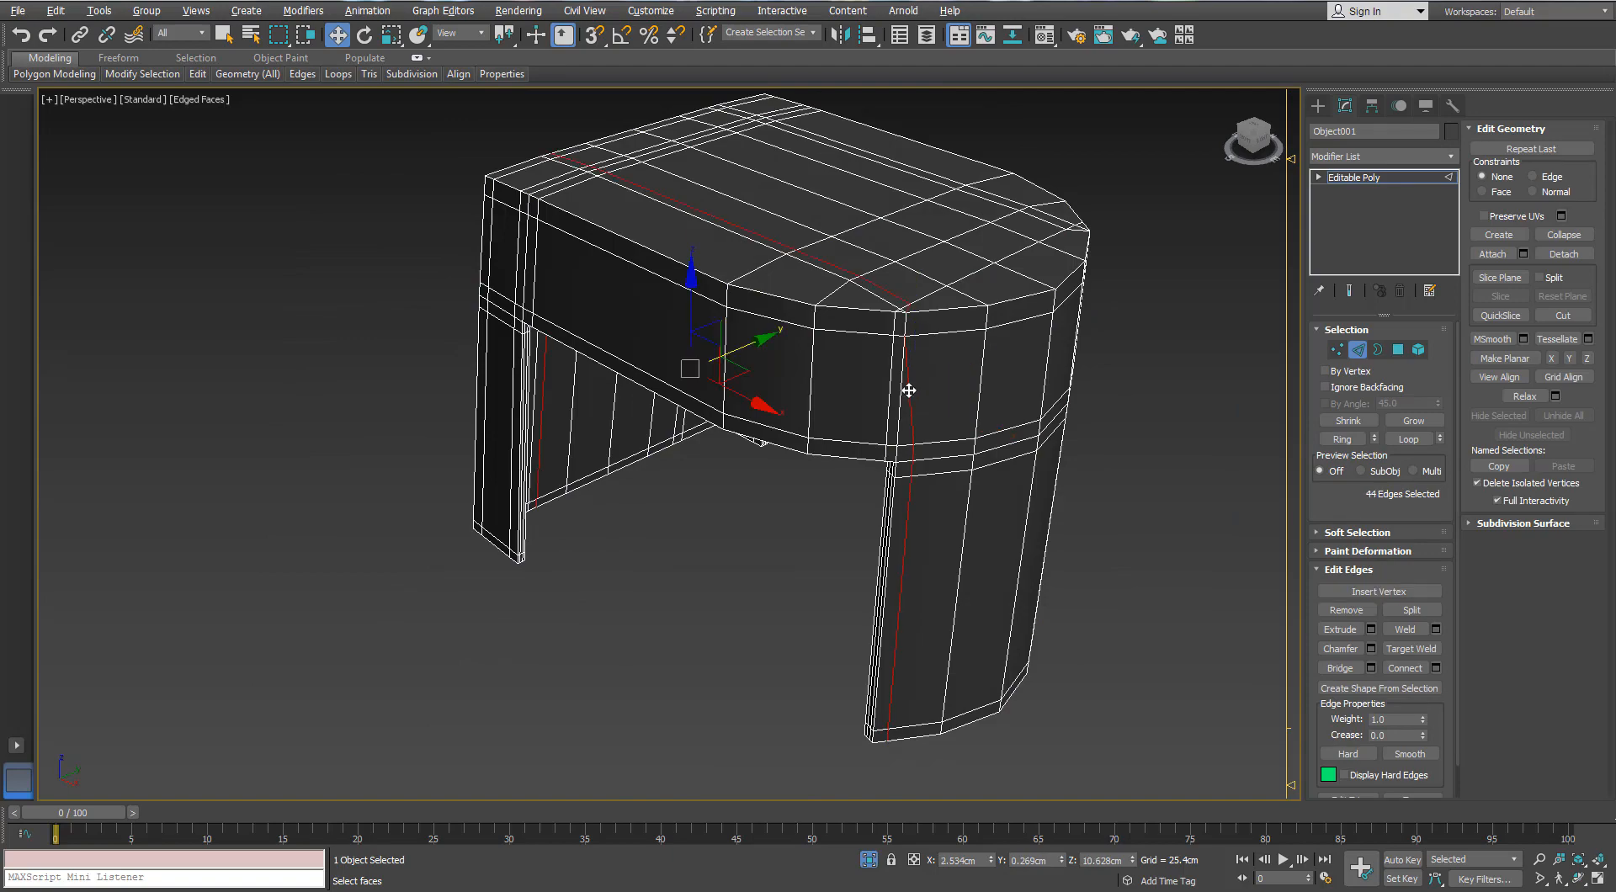
alt+middle_drag(909, 390, 719, 308)
scroll(859, 404, up, 3)
middle_drag(720, 308, 653, 401)
scroll(623, 364, up, 3)
click(1336, 350)
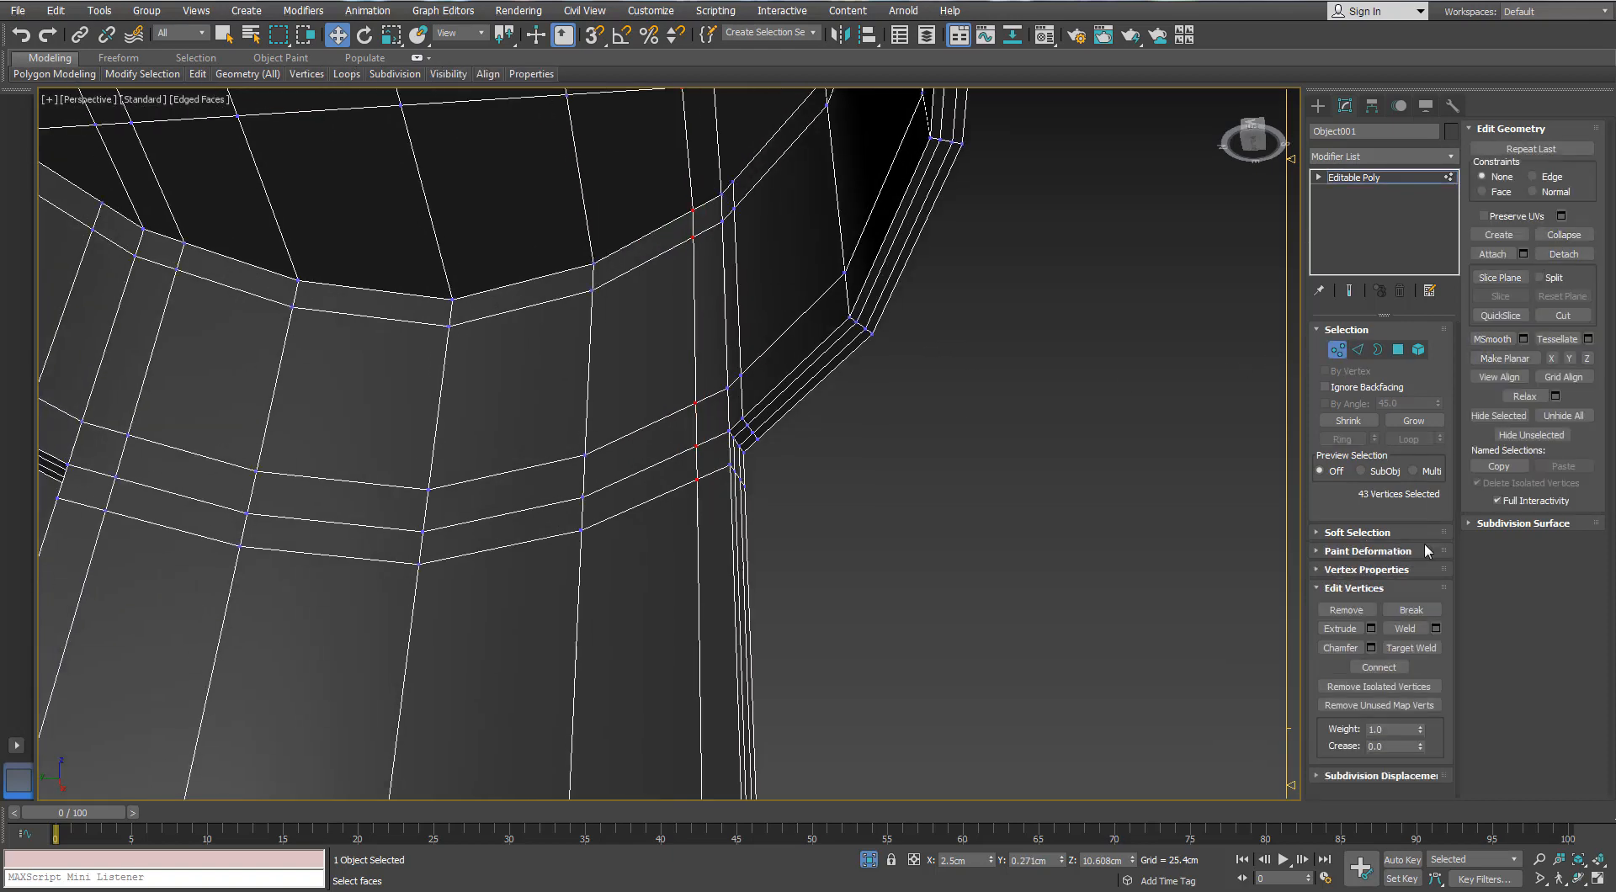
click(1357, 355)
scroll(703, 288, down, 5)
alt+middle_drag(704, 290, 785, 458)
scroll(682, 455, up, 3)
key(4)
click(784, 458)
ctrl+click(690, 454)
ctrl+click(636, 431)
ctrl+click(494, 325)
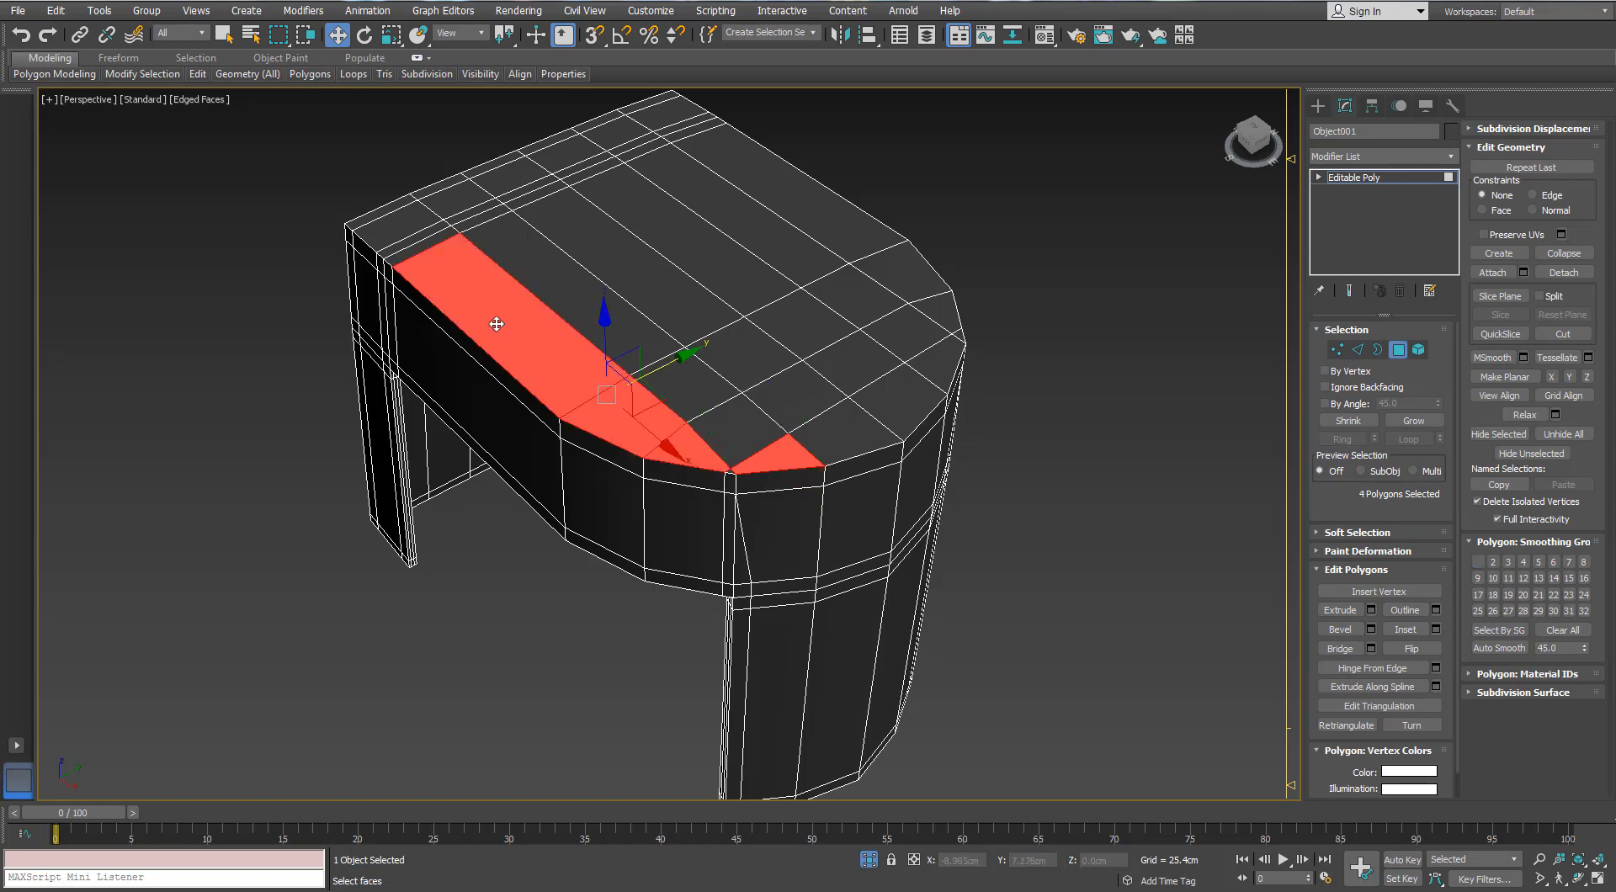
- Select two central faces on the cap's top and grow the selection twice
scroll(396, 369, down, 3)
alt+middle_drag(383, 371, 420, 374)
click(568, 346)
ctrl+click(614, 332)
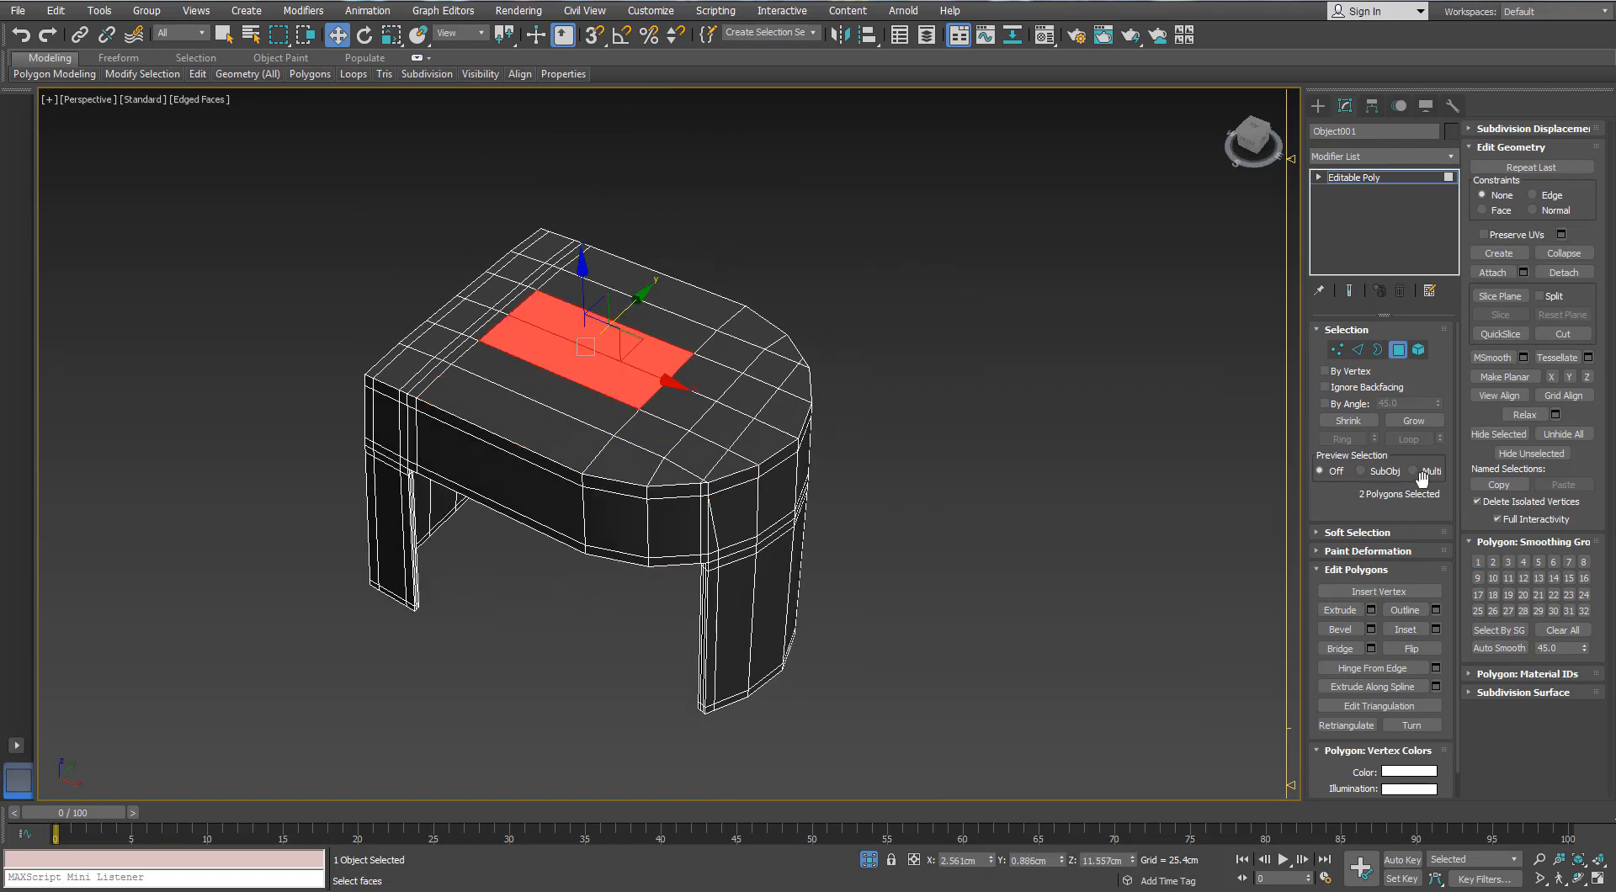
click(1413, 423)
click(1413, 423)
alt+middle_drag(730, 450, 682, 472)
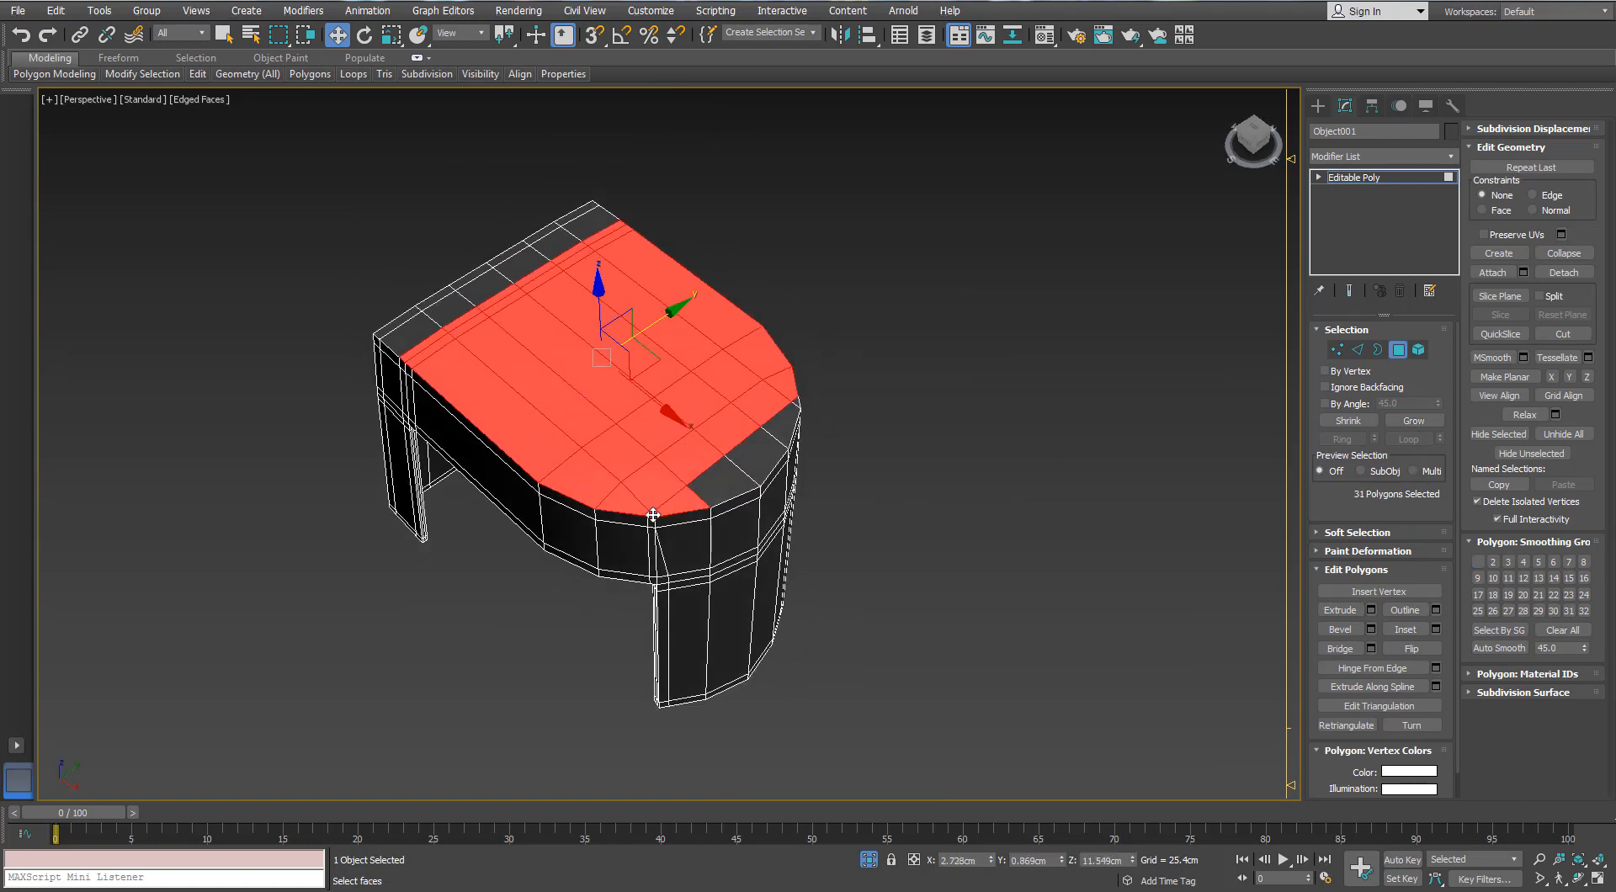
scroll(653, 515, up, 5)
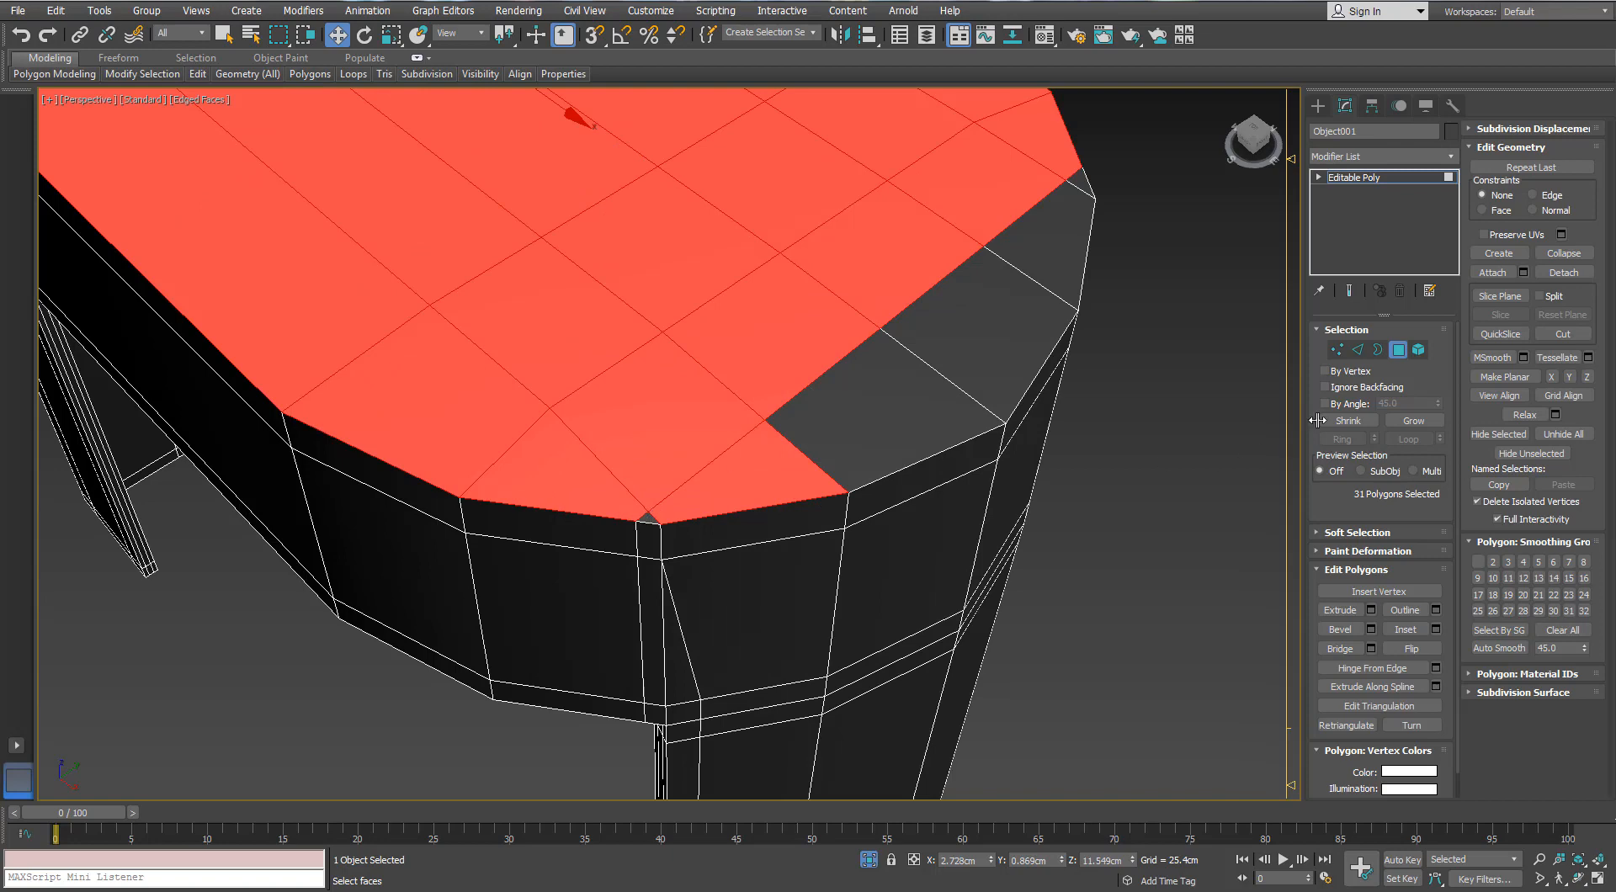
click(1338, 352)
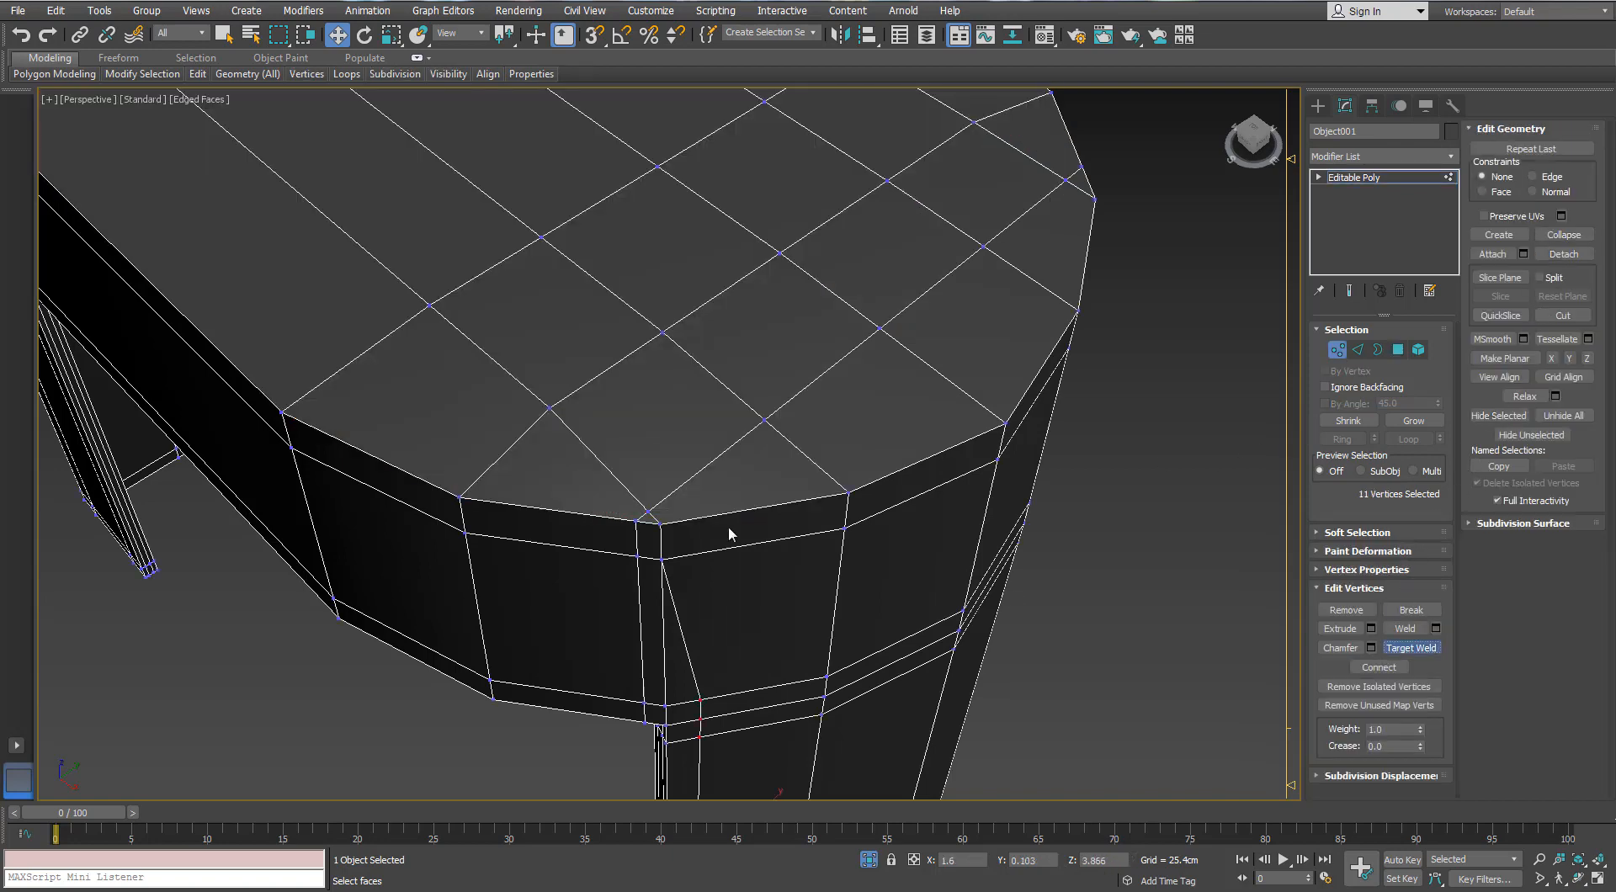
scroll(660, 518, down, 5)
scroll(707, 515, up, 5)
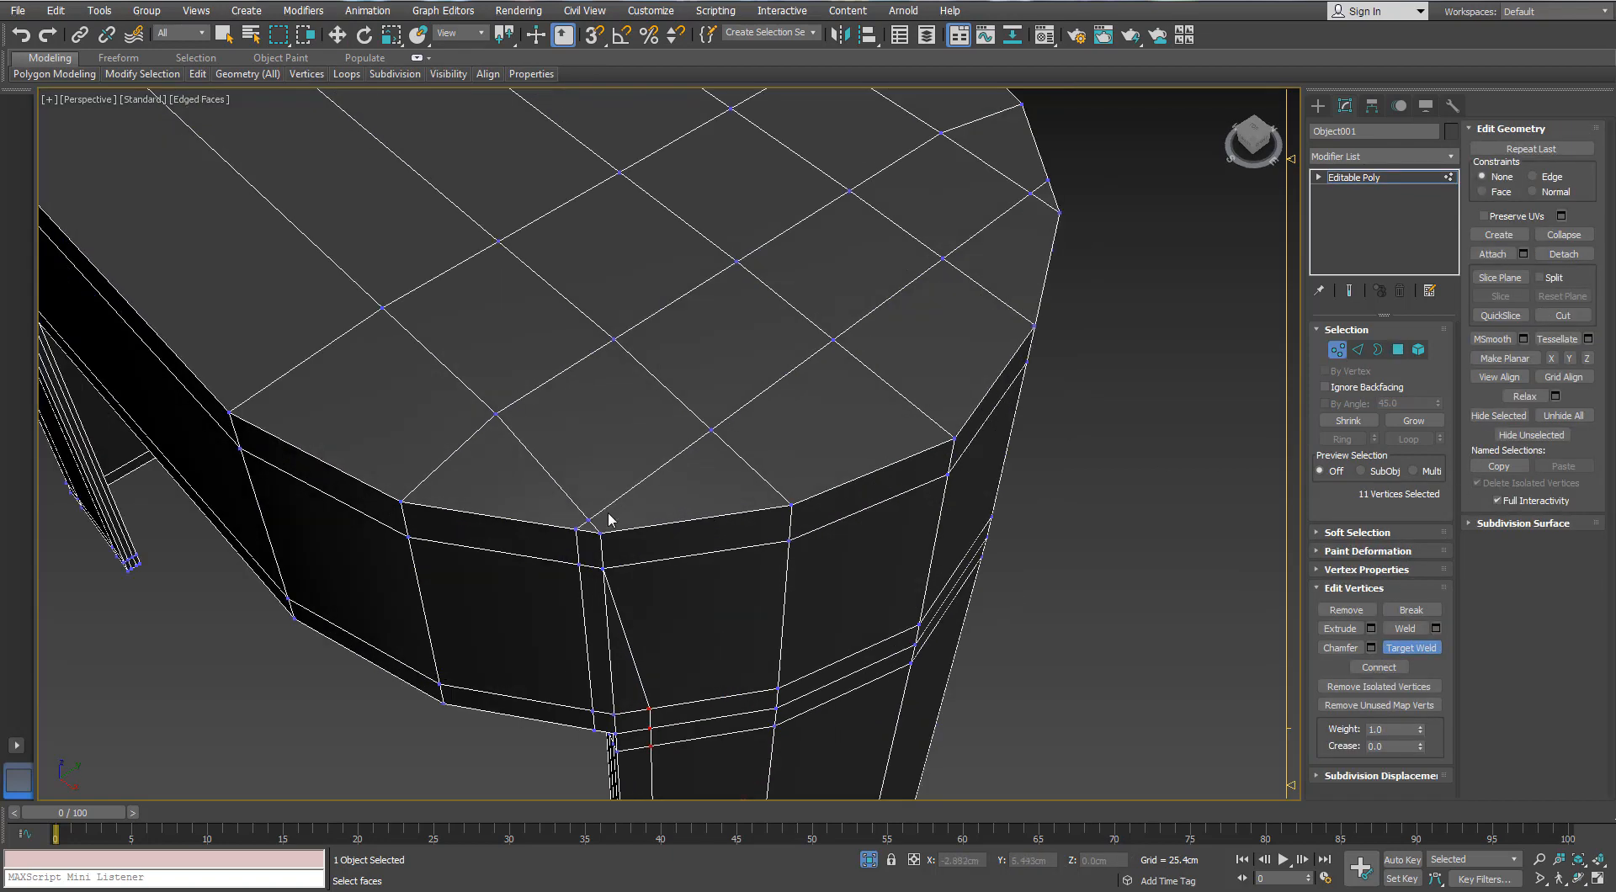
scroll(690, 500, down, 5)
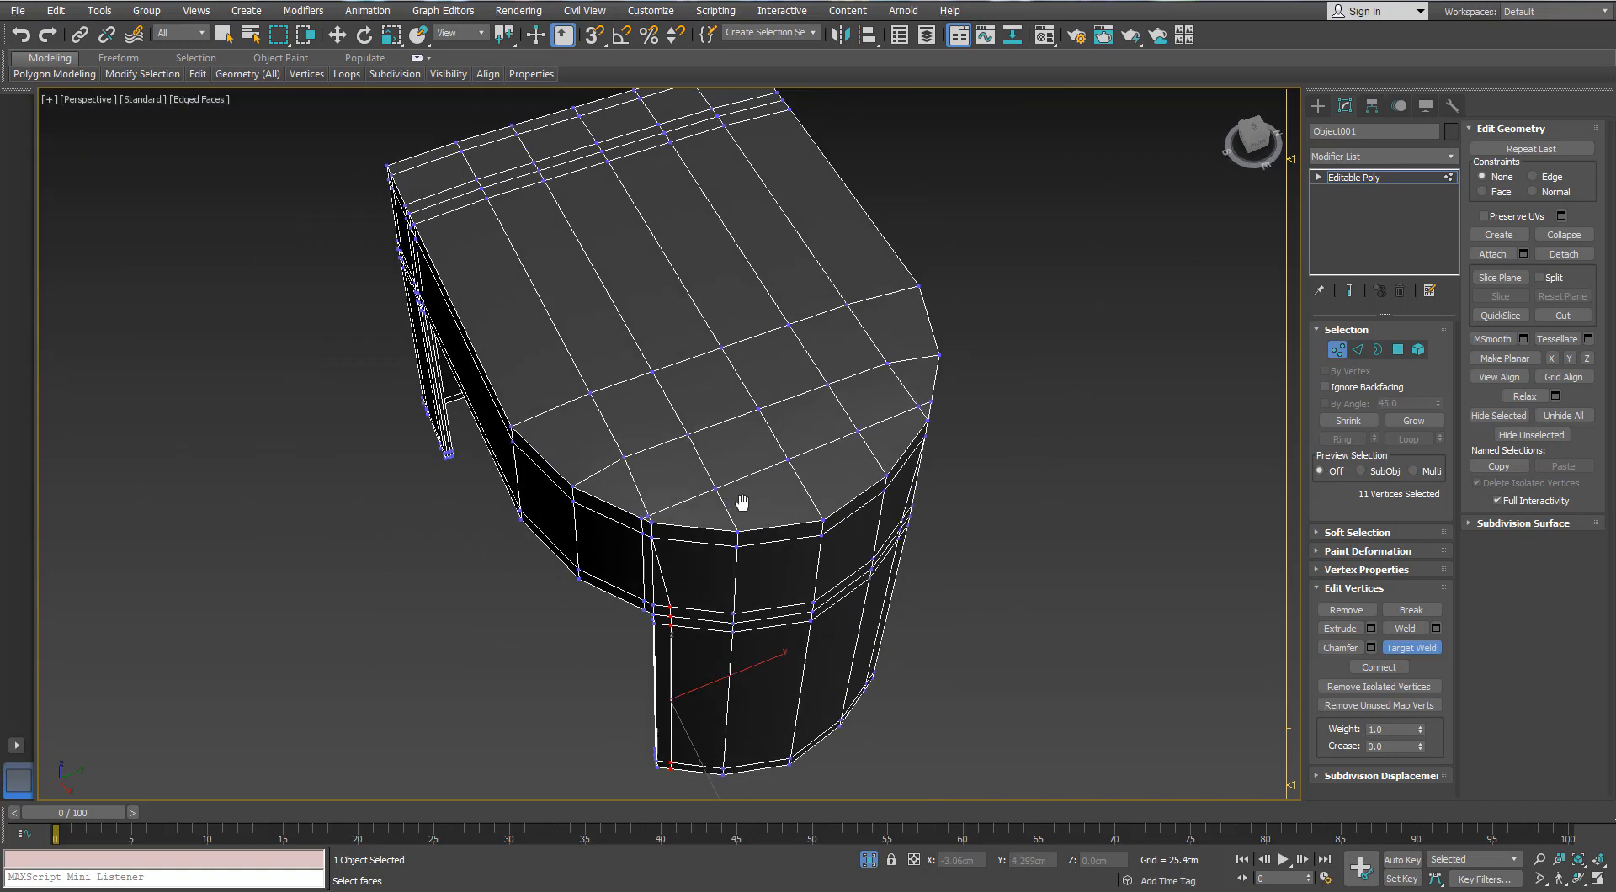
key(w)
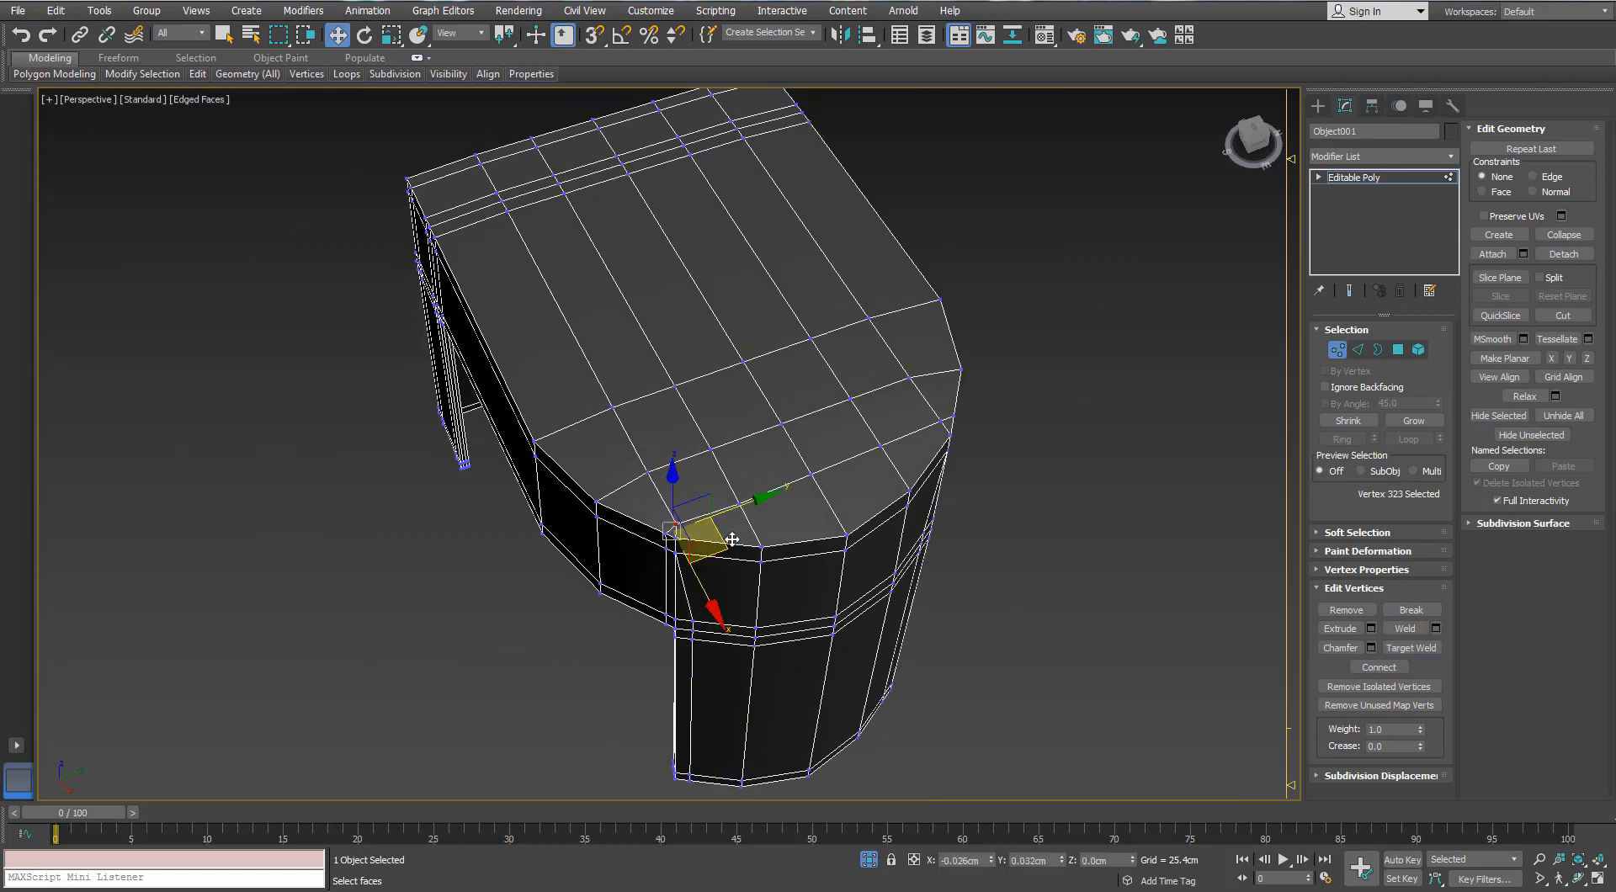
- Add the missing faces along the cap's rounded front edge to the top face selection
click(1398, 349)
scroll(721, 525, up, 5)
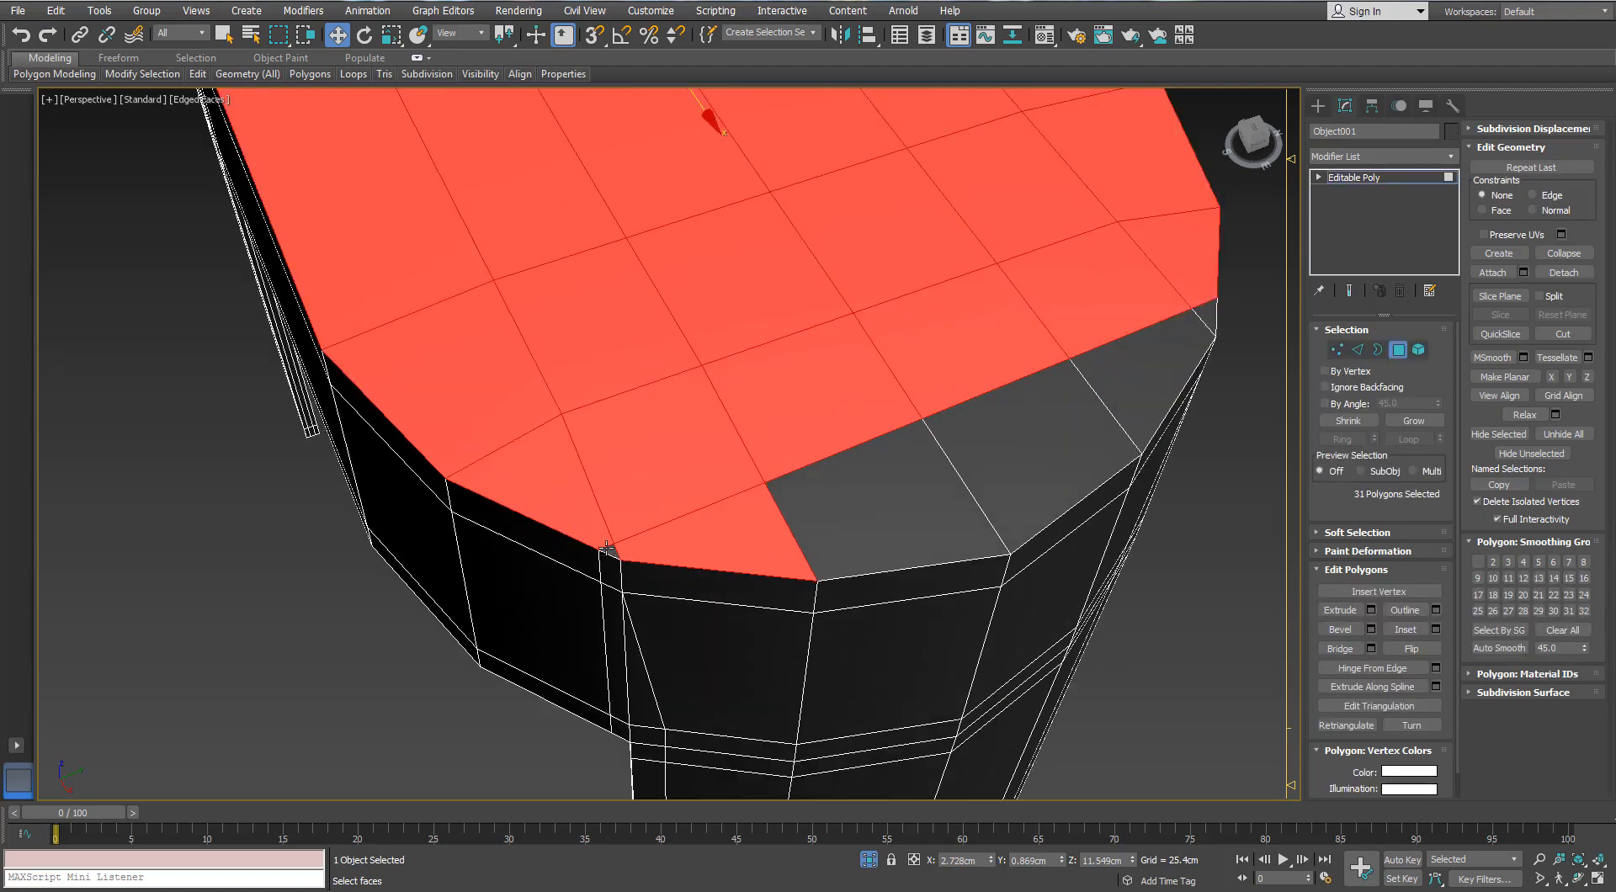
ctrl+click(1128, 381)
ctrl+click(1209, 314)
scroll(1208, 315, down, 5)
alt+middle_drag(943, 395, 454, 462)
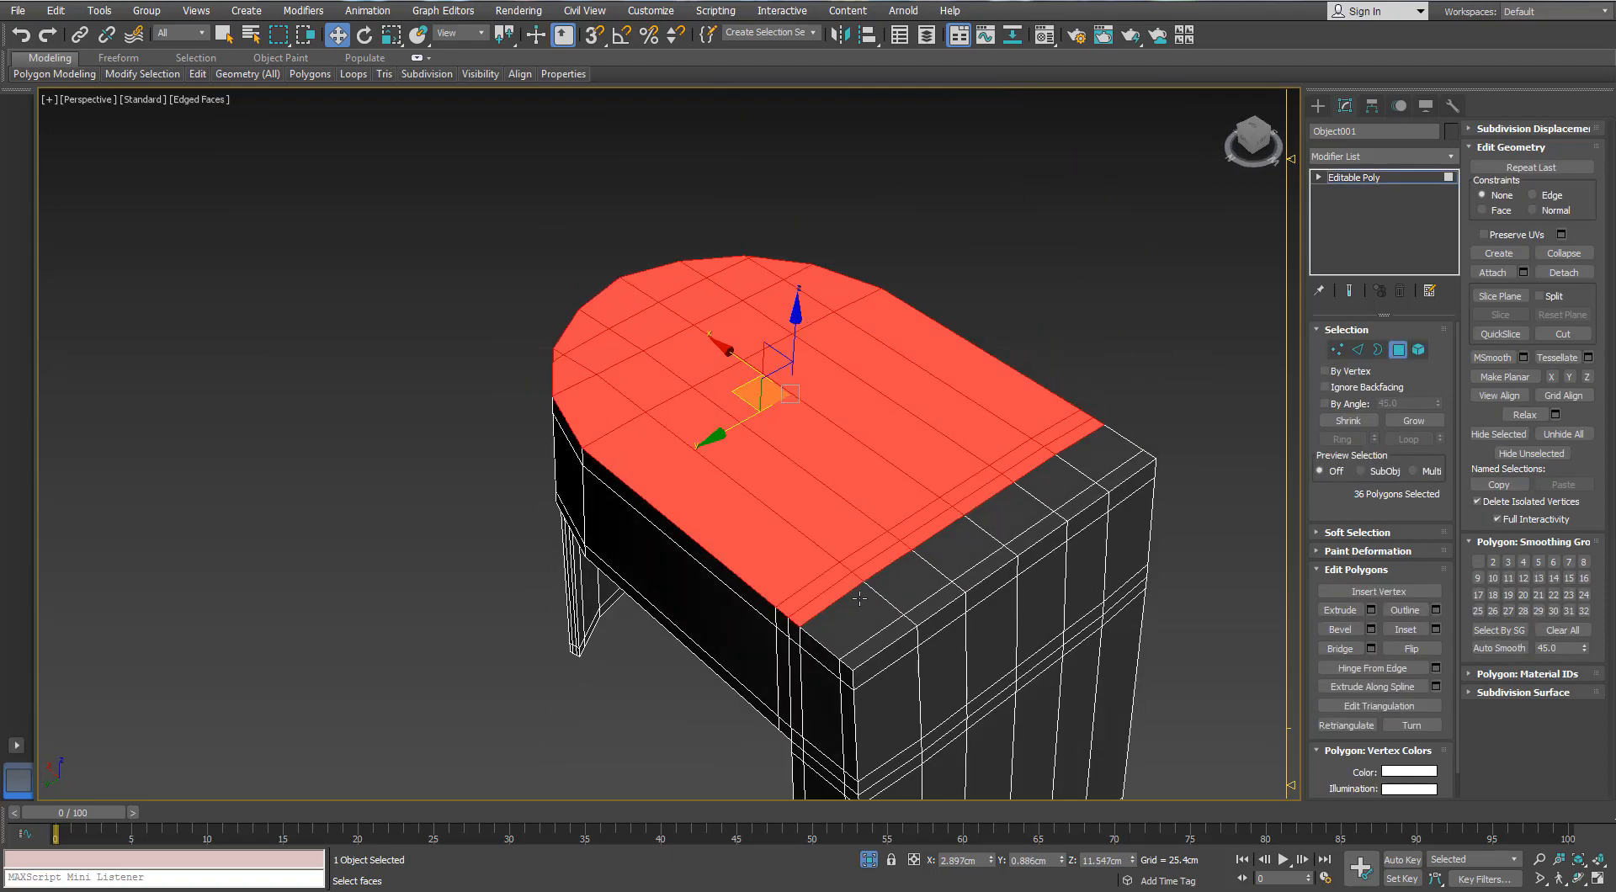
- Extend the selection over the remaining faces at the straight end of the cap's top
ctrl+click(857, 621)
ctrl+click(907, 626)
ctrl+click(1129, 466)
ctrl+click(1097, 456)
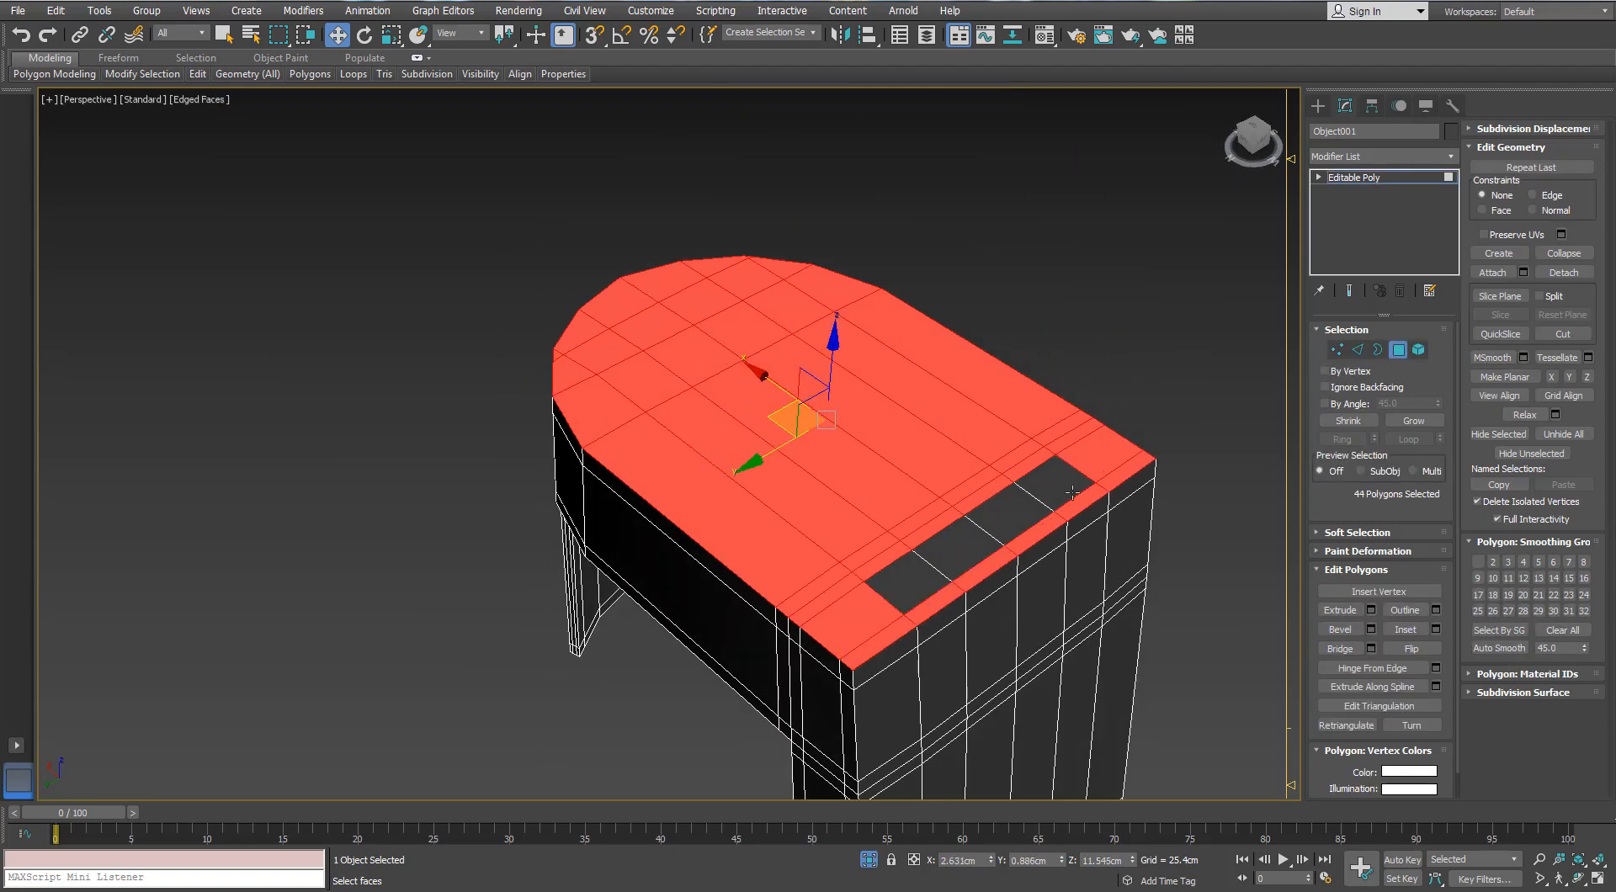
ctrl+click(1054, 484)
ctrl+click(1009, 515)
ctrl+click(958, 549)
ctrl+click(908, 583)
- Inset the selected top faces of the cap by 0.025 cm as a support loop
scroll(901, 584, up, 4)
alt+middle_drag(819, 462, 959, 467)
click(1435, 630)
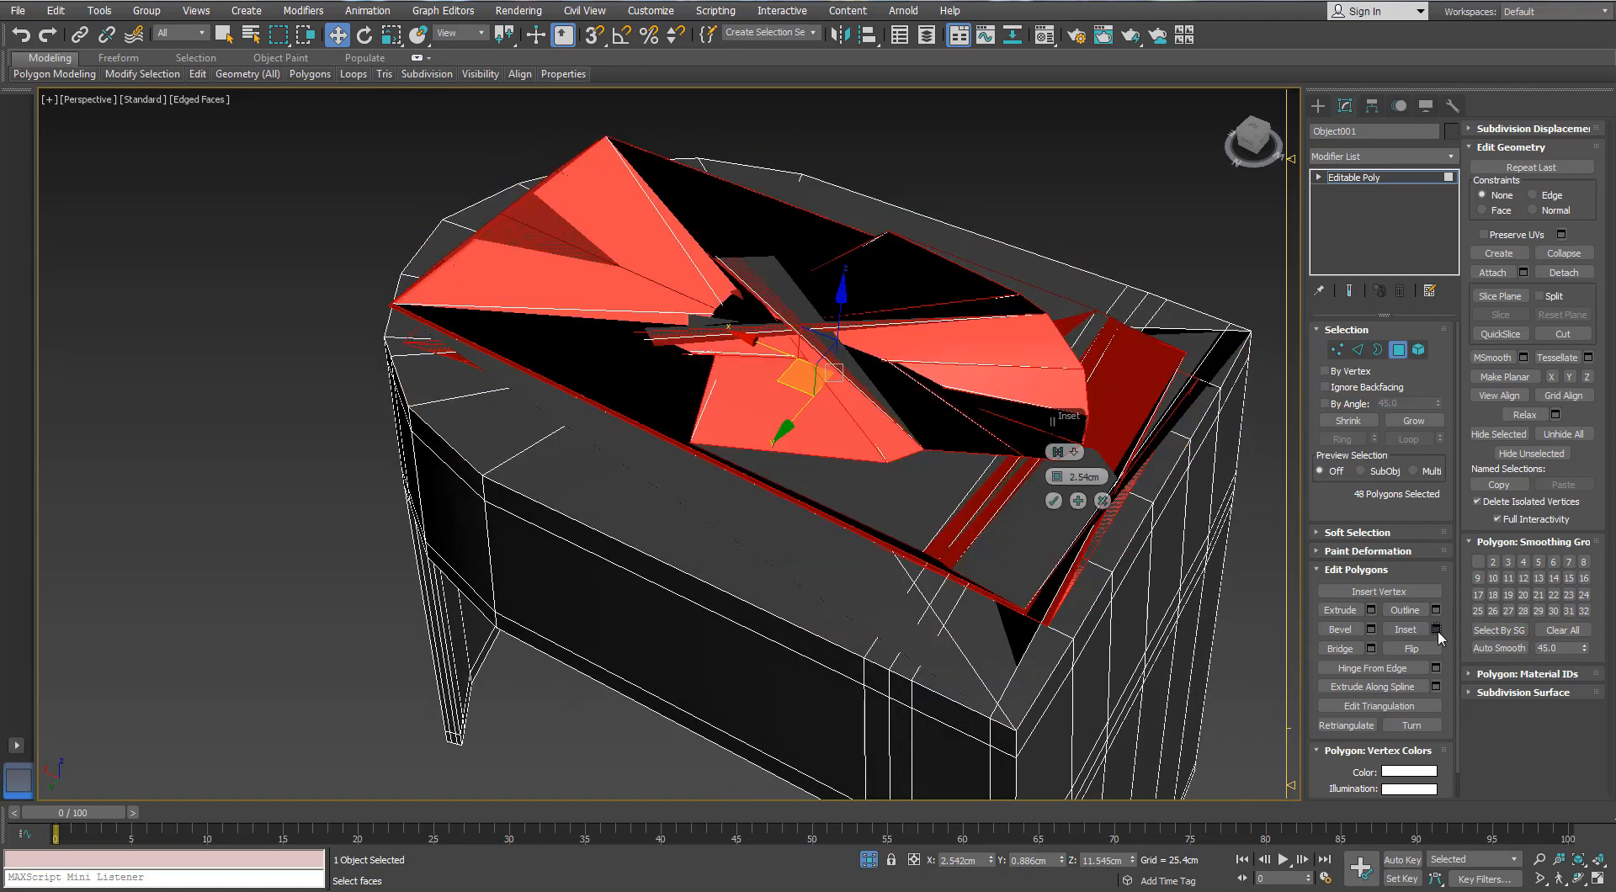
drag(1057, 471, 1063, 484)
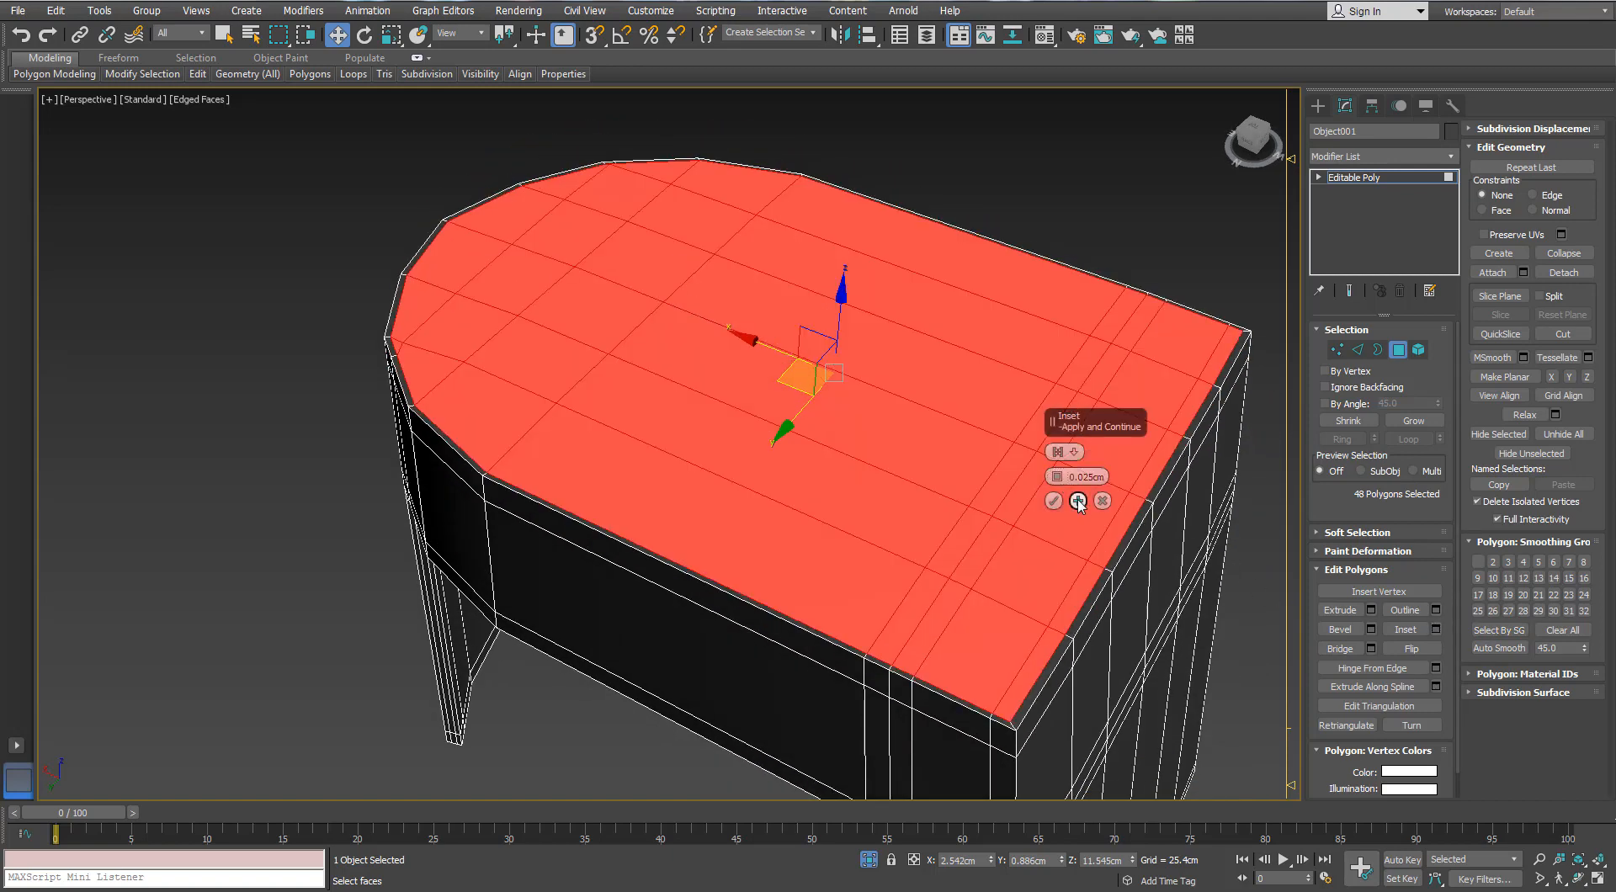
click(1078, 501)
alt+middle_drag(830, 469, 1055, 526)
- Apply TurboSmooth to the cap and exit isolation to show the whole lighter
click(1398, 350)
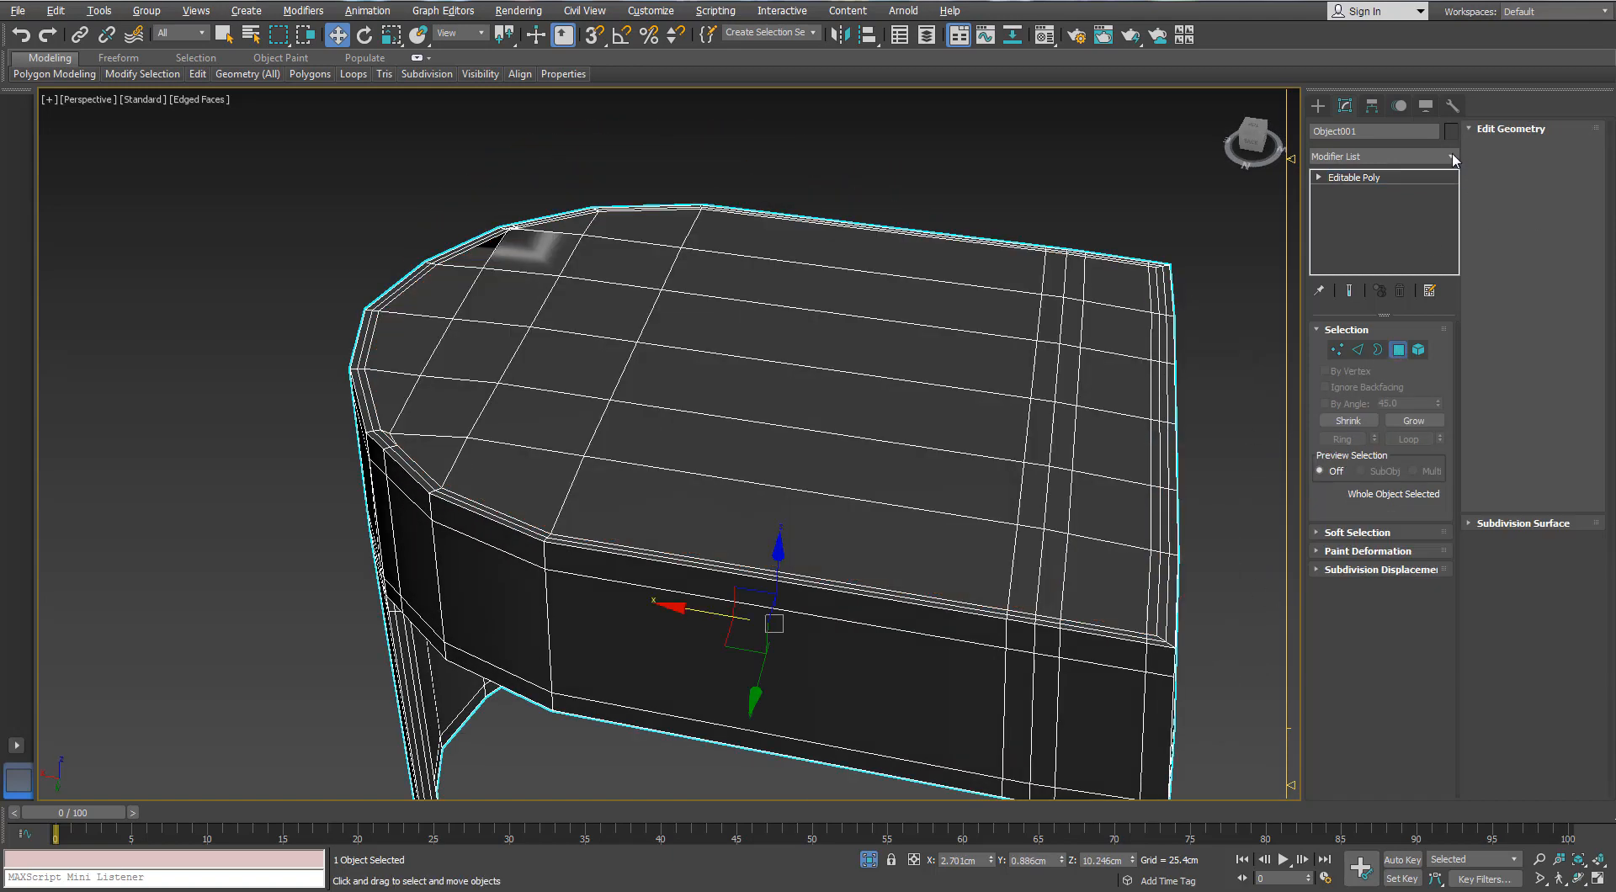
click(1380, 157)
click(1363, 532)
mouse_move(1100, 357)
alt+middle_down()
mouse_move(774, 435)
mouse_move(926, 422)
mouse_move(1099, 350)
mouse_move(1170, 446)
alt+middle_up()
key(F4)
click(869, 860)
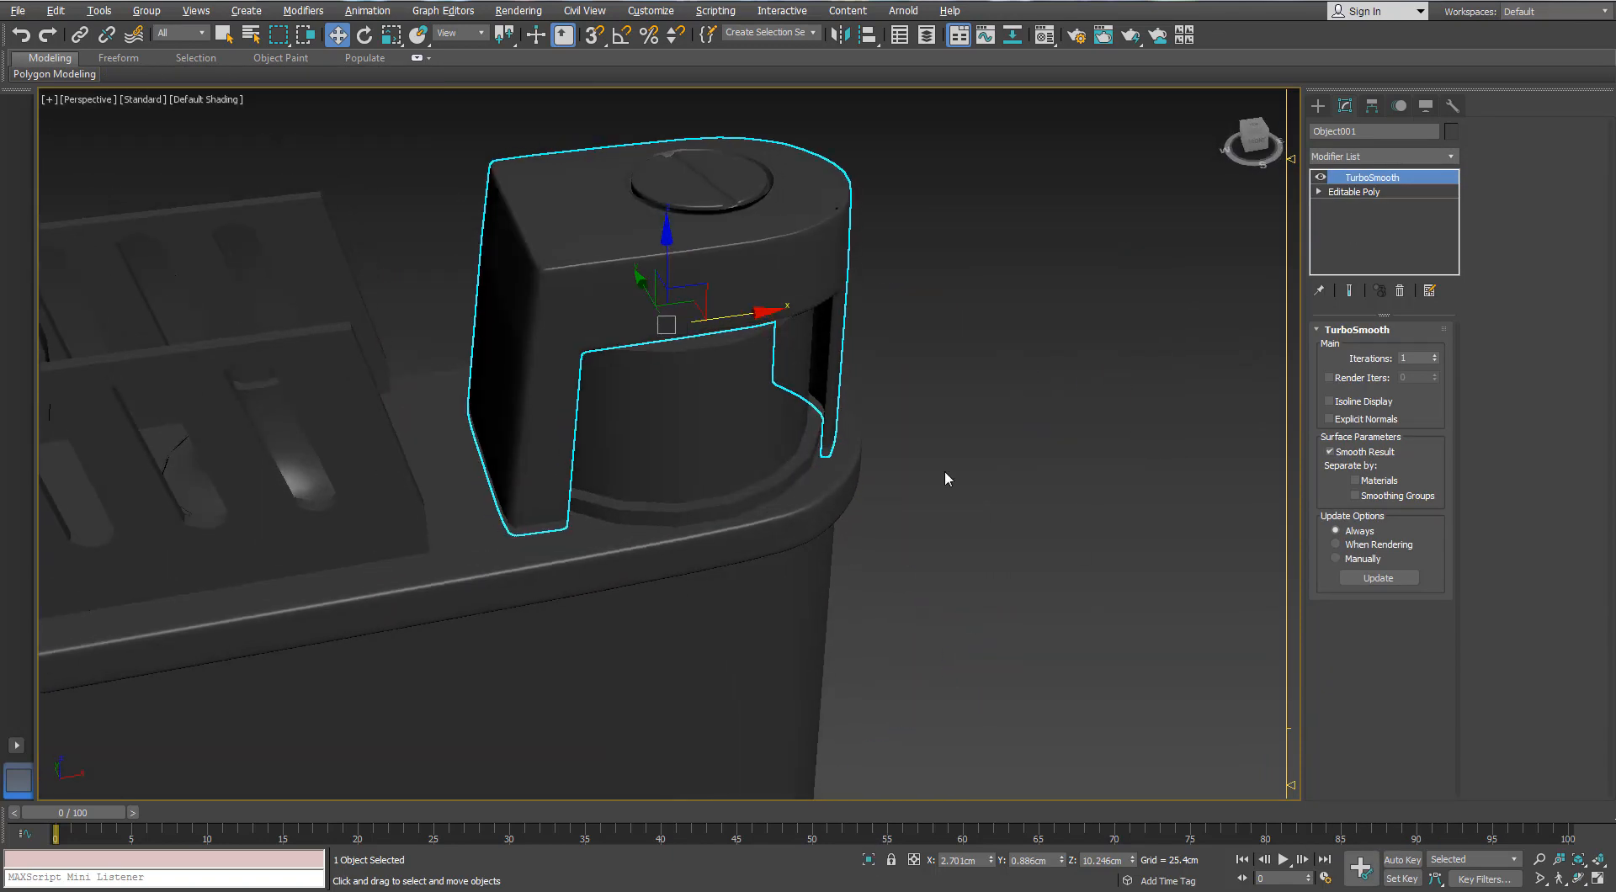
click(944, 470)
alt+middle_drag(944, 470, 865, 471)
key(F4)
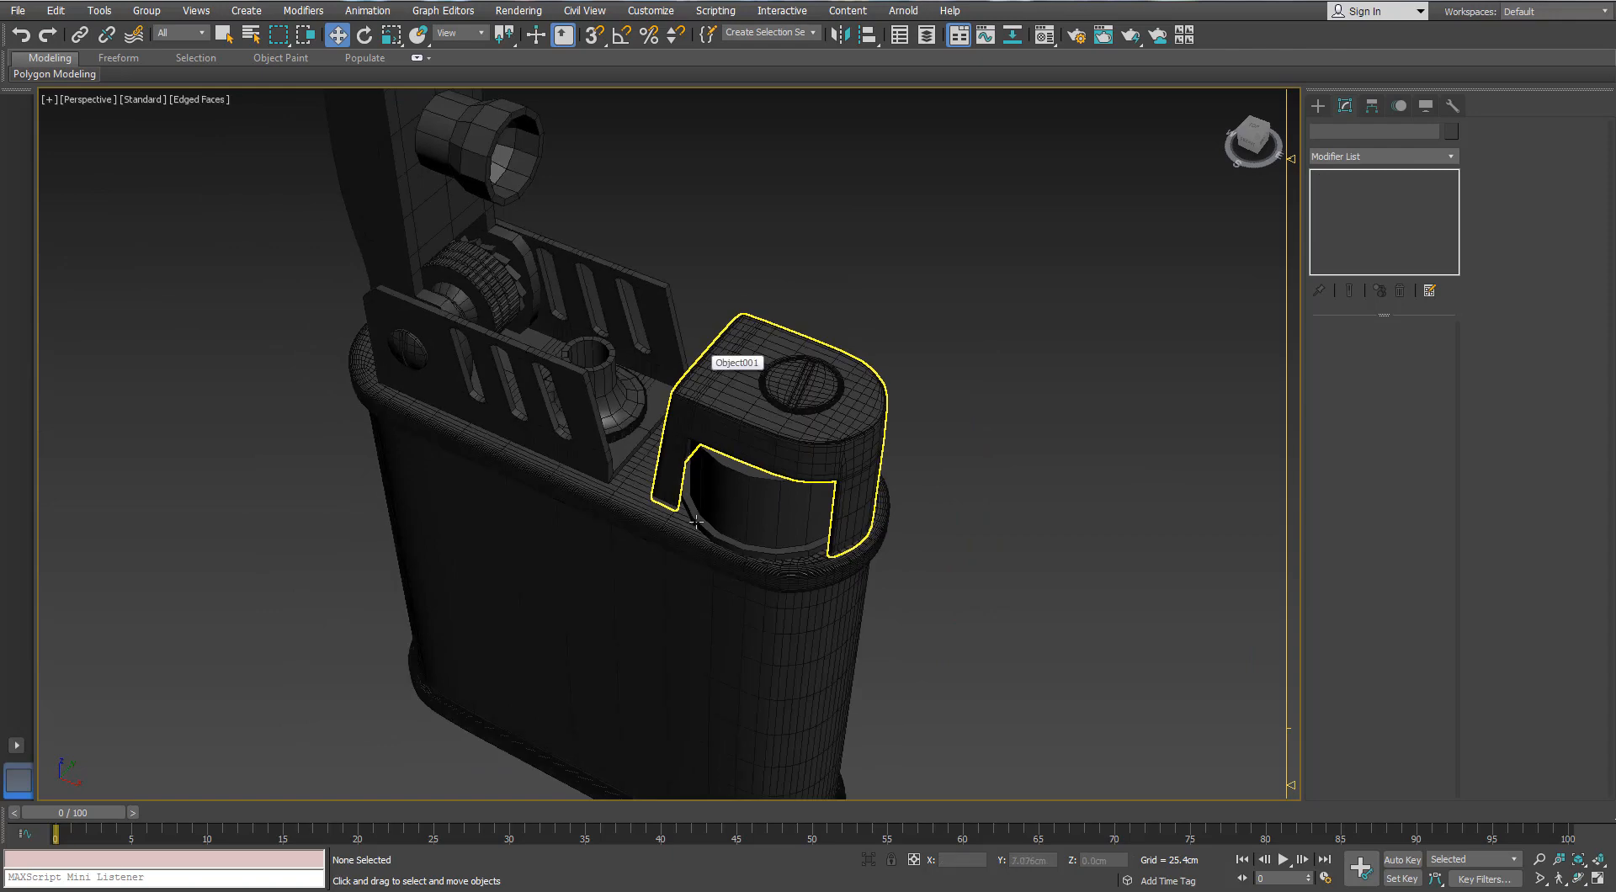
- Isolate the upright cylinder beneath the cap and delete its bottom face
alt+middle_drag(733, 499, 779, 429)
click(797, 436)
scroll(778, 431, up, 5)
key(alt+q)
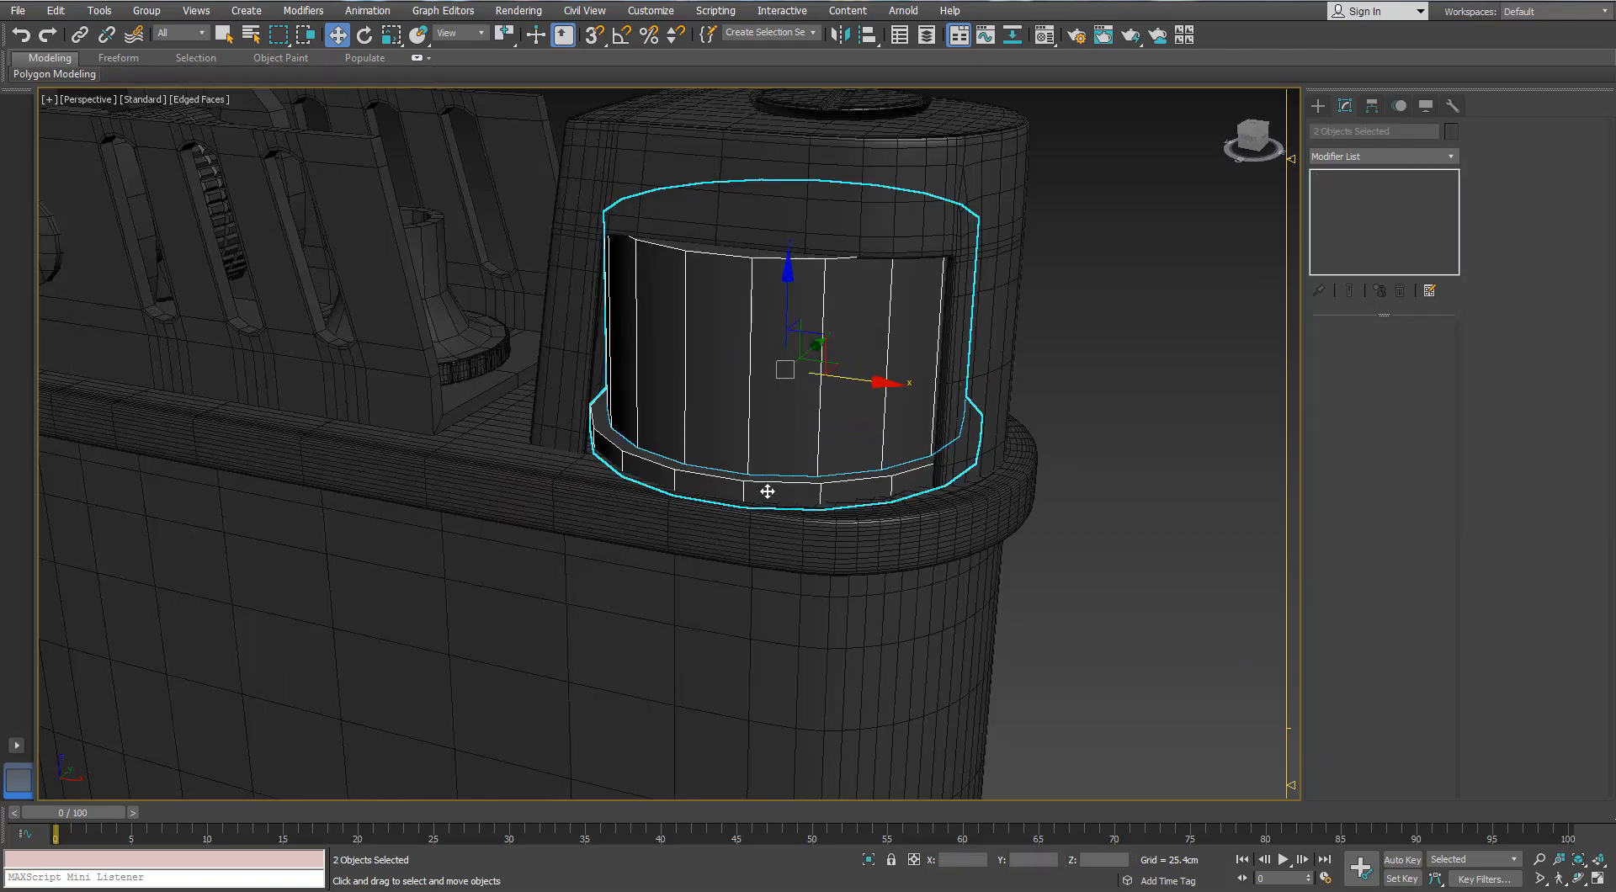
alt+middle_drag(765, 487, 820, 396)
key(alt+q)
click(1399, 350)
click(845, 460)
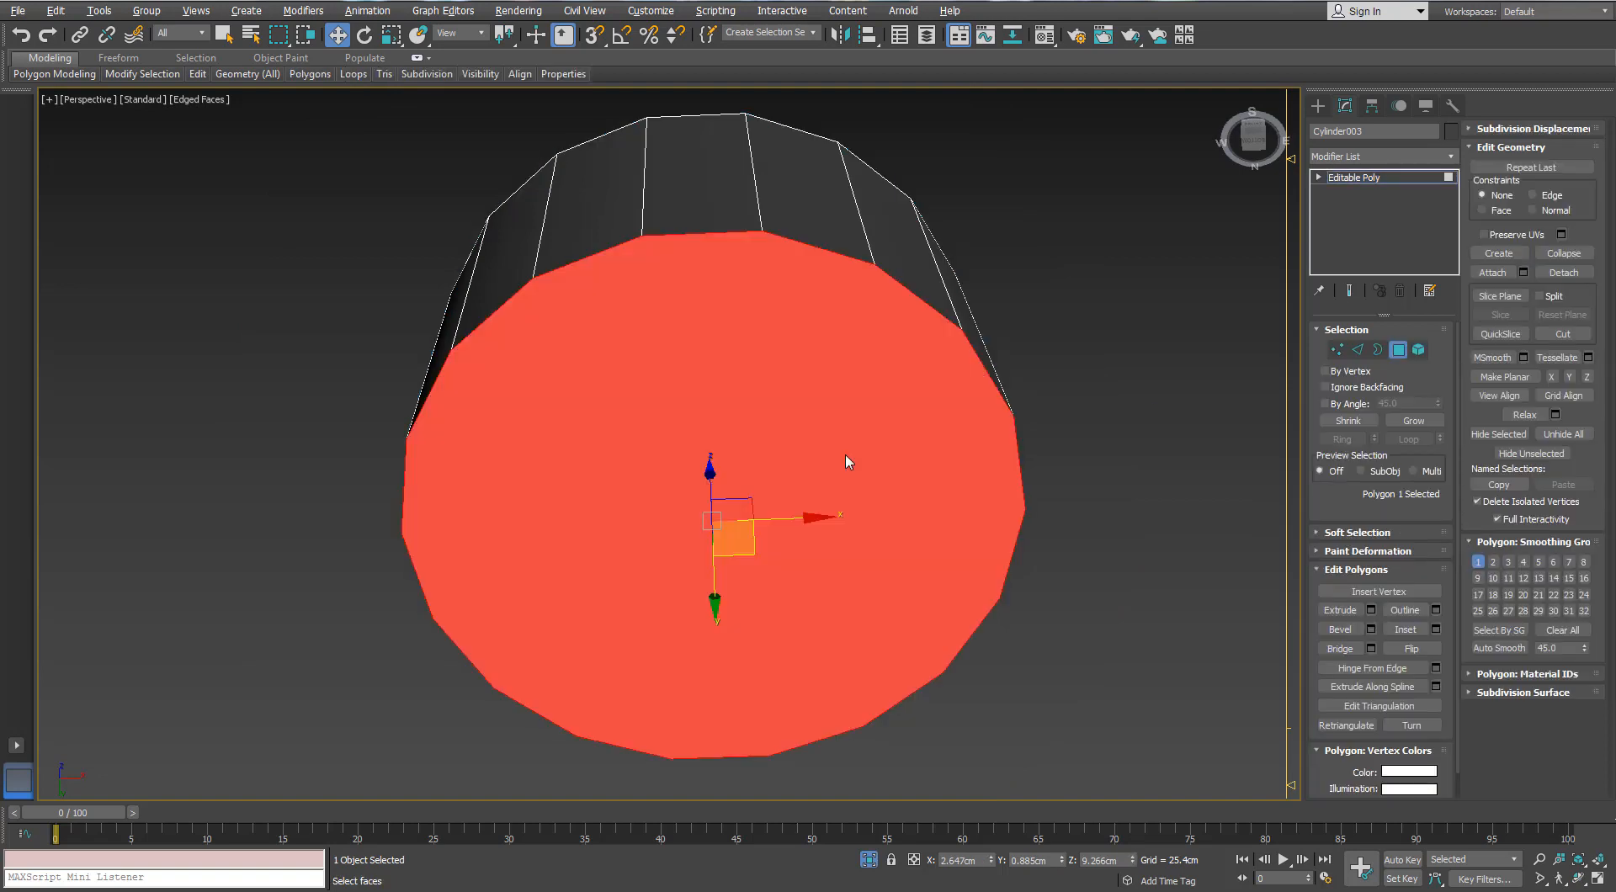
key(Delete)
key(shift+z)
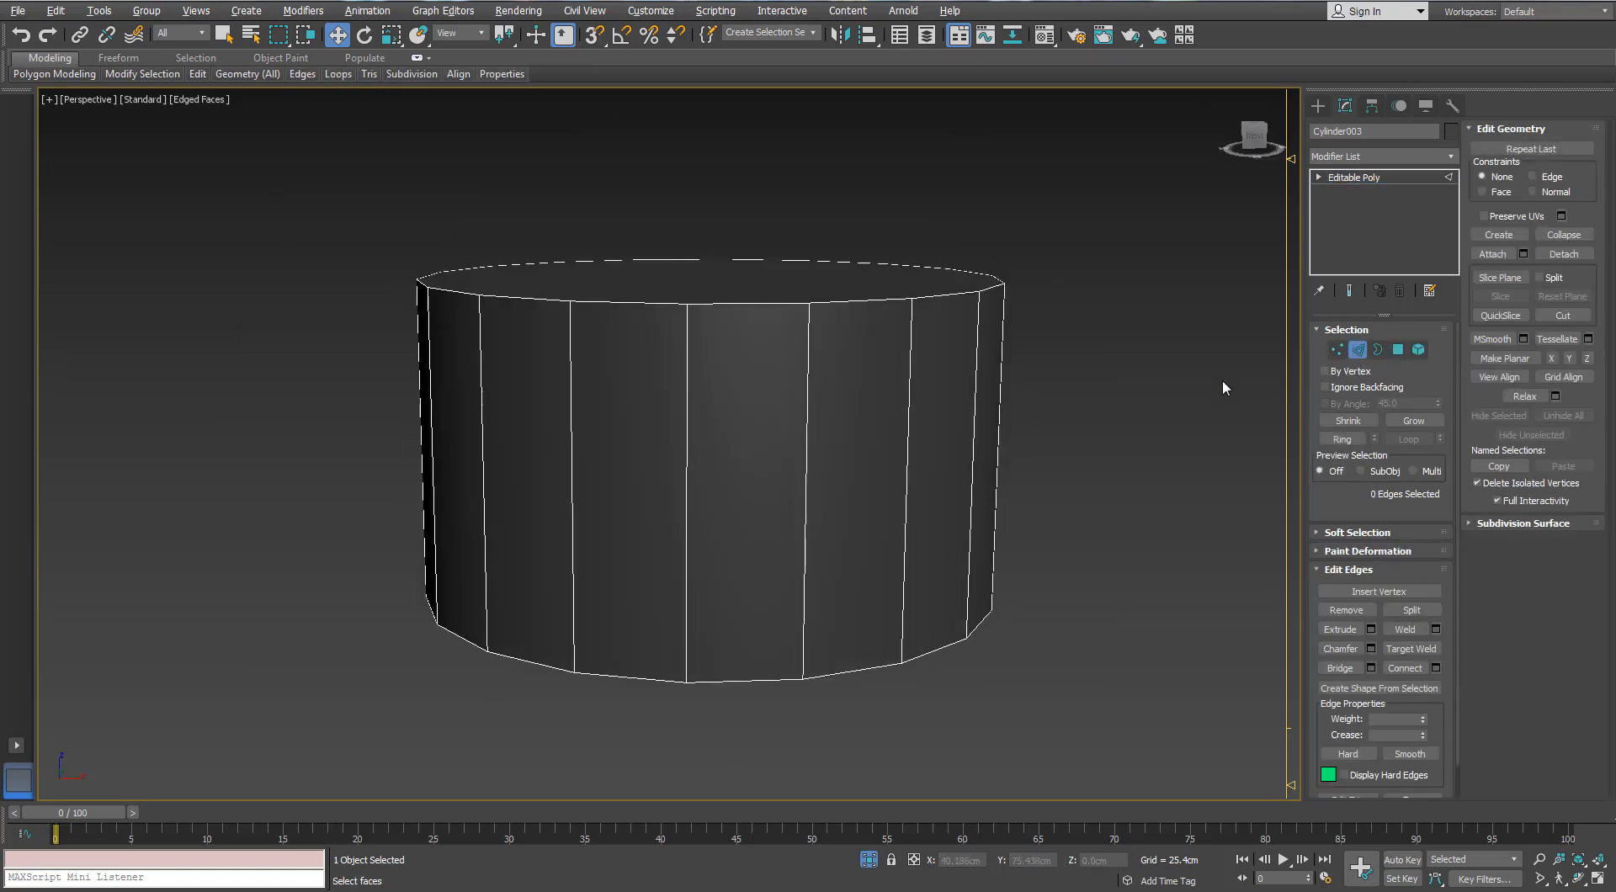
key(shift+z)
- Inset the cylinder's top face by 0.075 cm and collapse the inner face to its centre
click(830, 347)
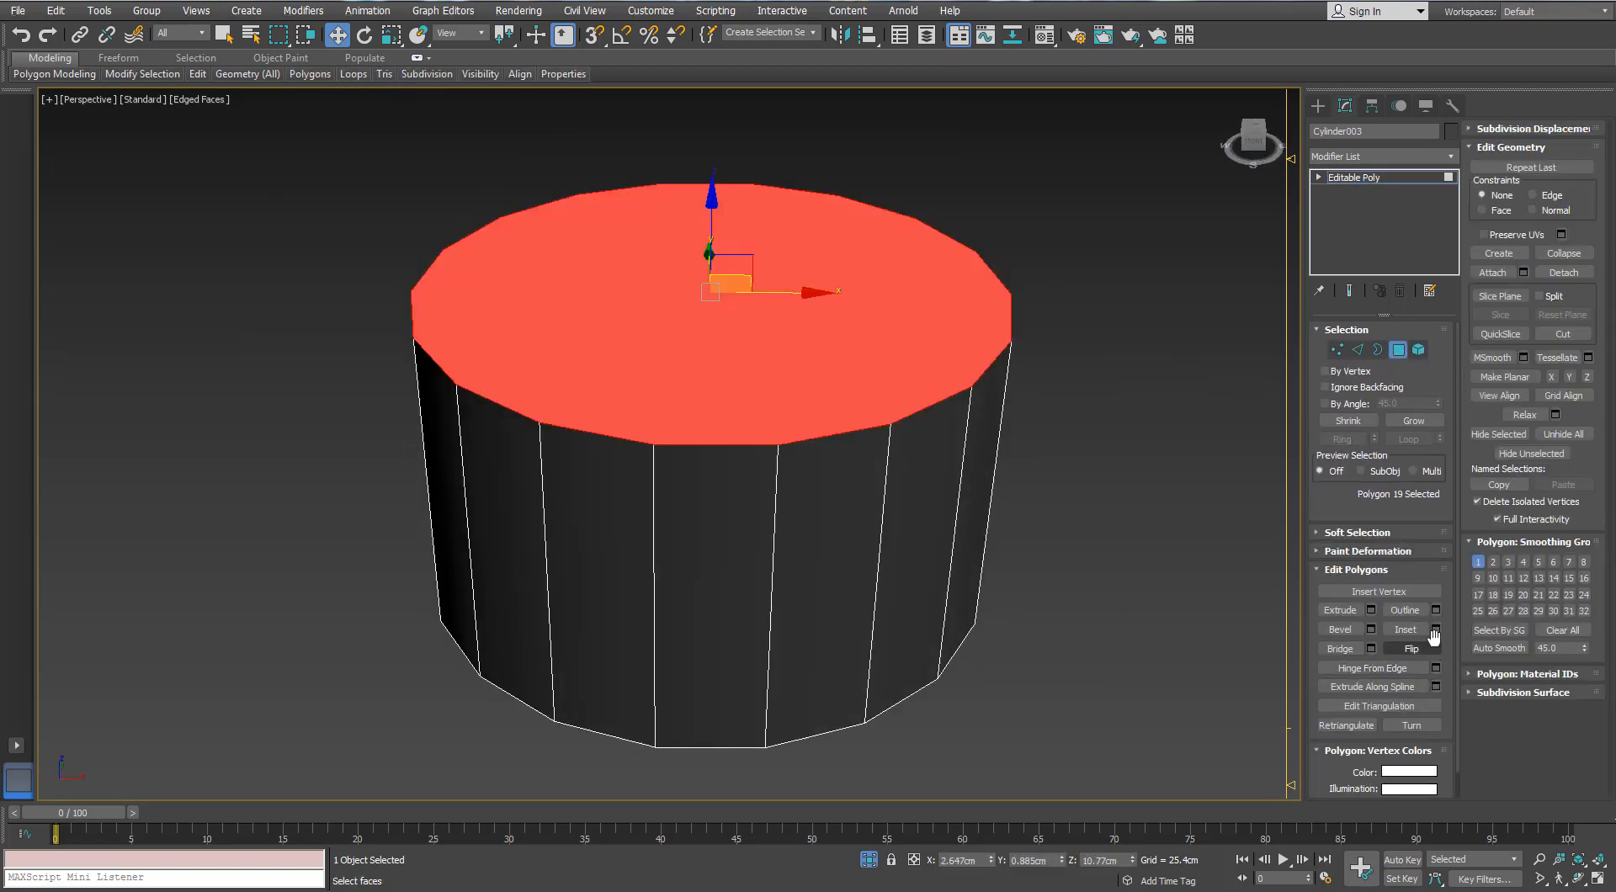
click(1436, 629)
right_click(1054, 476)
drag(1053, 475, 1053, 468)
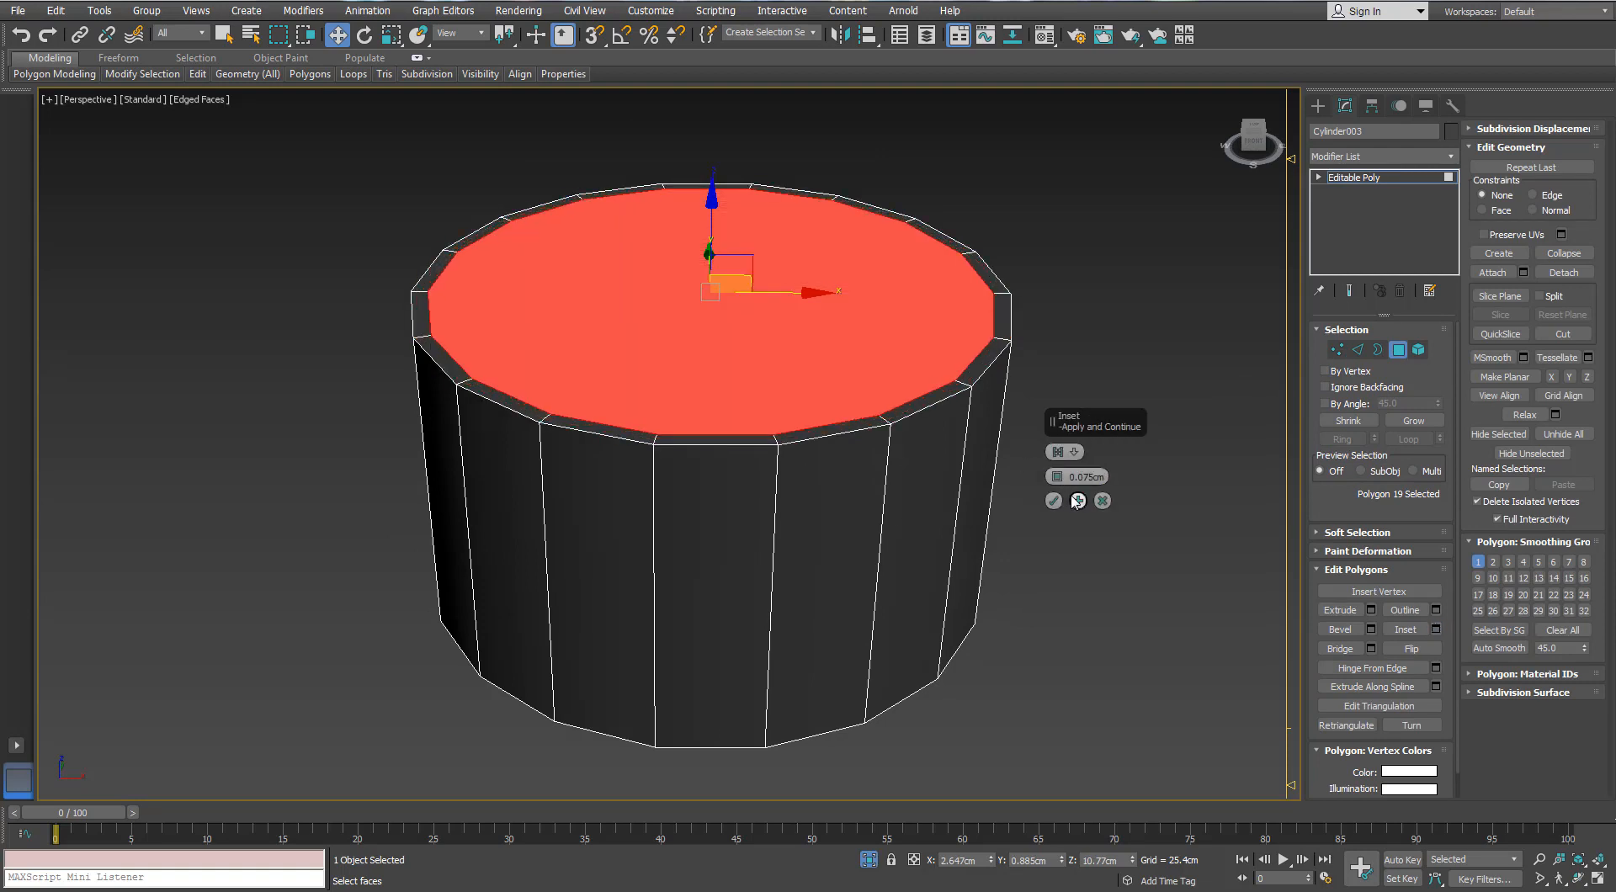
click(1078, 501)
click(1054, 501)
right_click(850, 346)
click(779, 174)
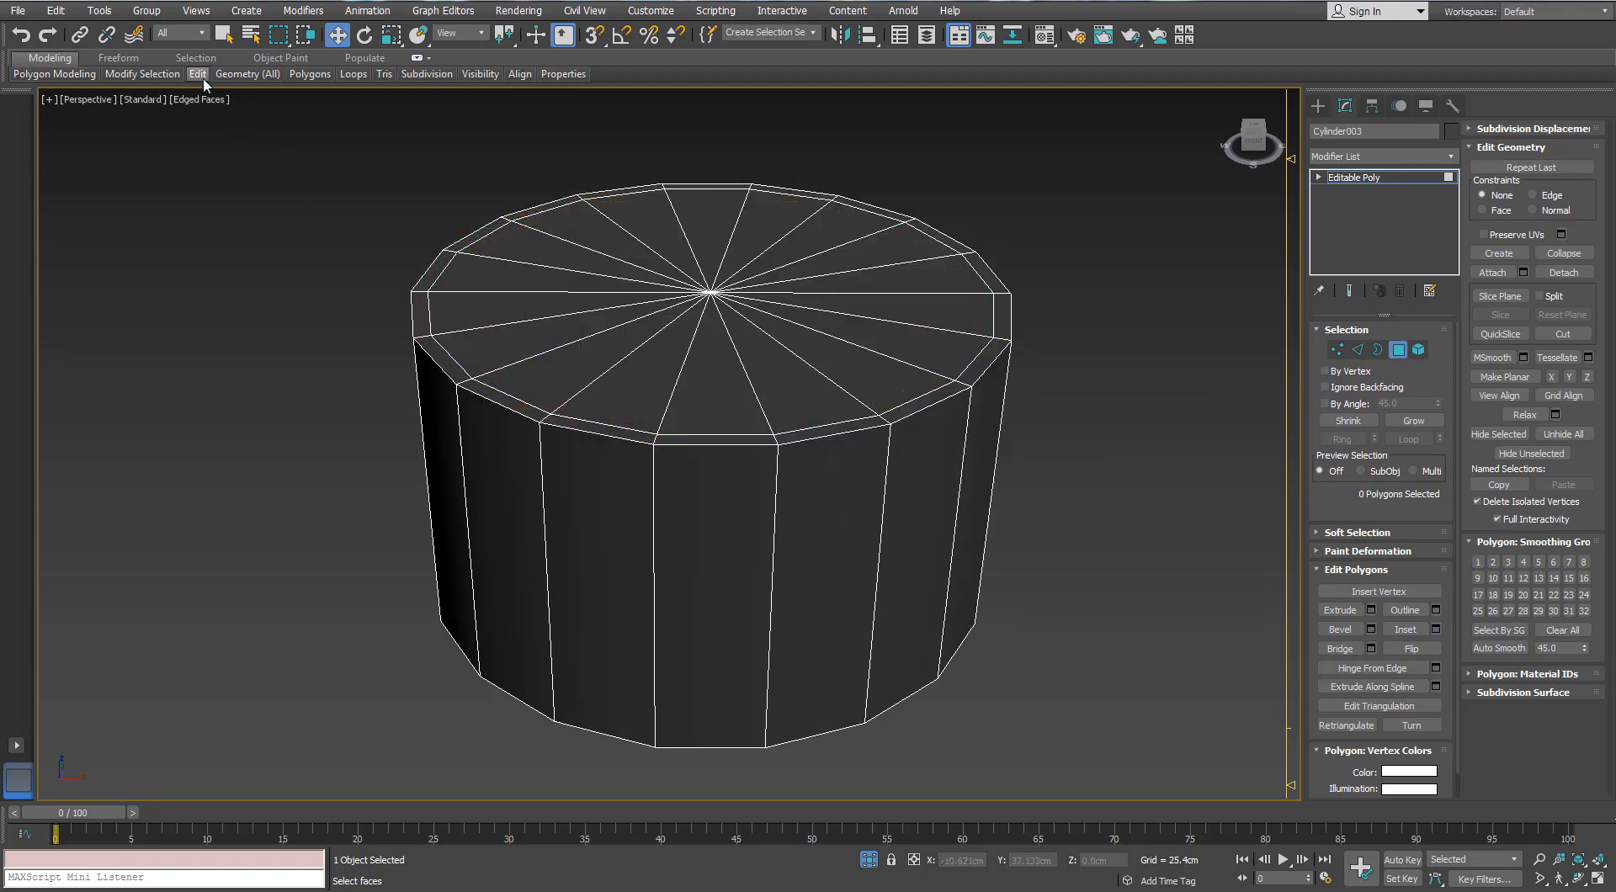
- Add a SwiftLoop support loop around the cylinder's side just below its top rim
mouse_move(204, 80)
click(334, 116)
click(537, 437)
alt+middle_drag(461, 512, 430, 440)
right_click(429, 440)
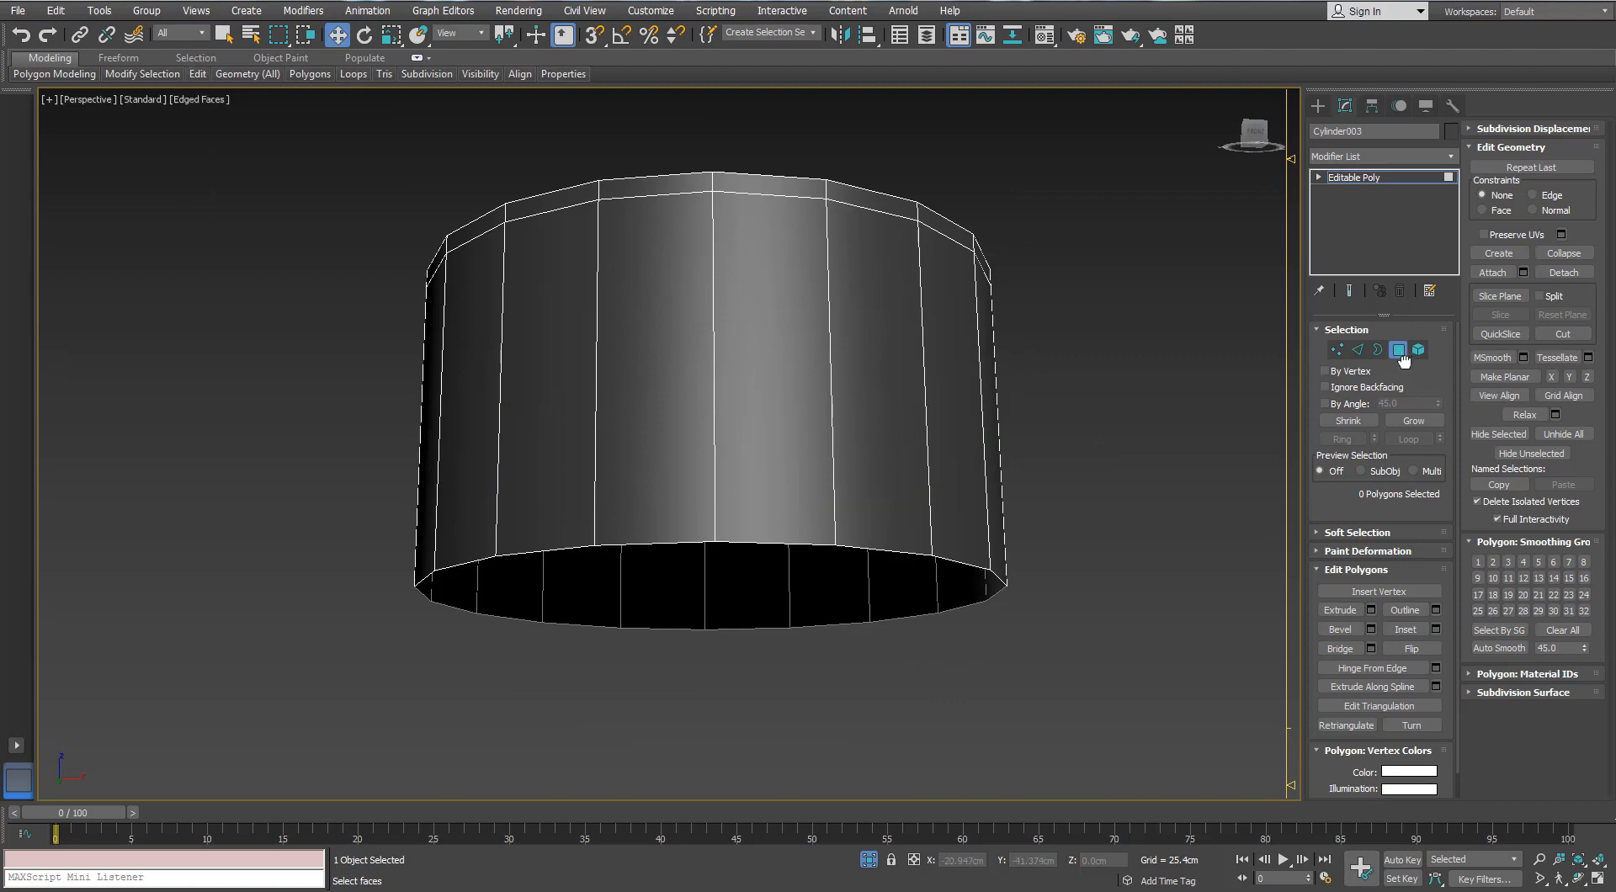
- Apply TurboSmooth to the upright cylinder and exit isolation
click(1400, 353)
click(1384, 157)
key(t)
key(t)
key(t)
key(Return)
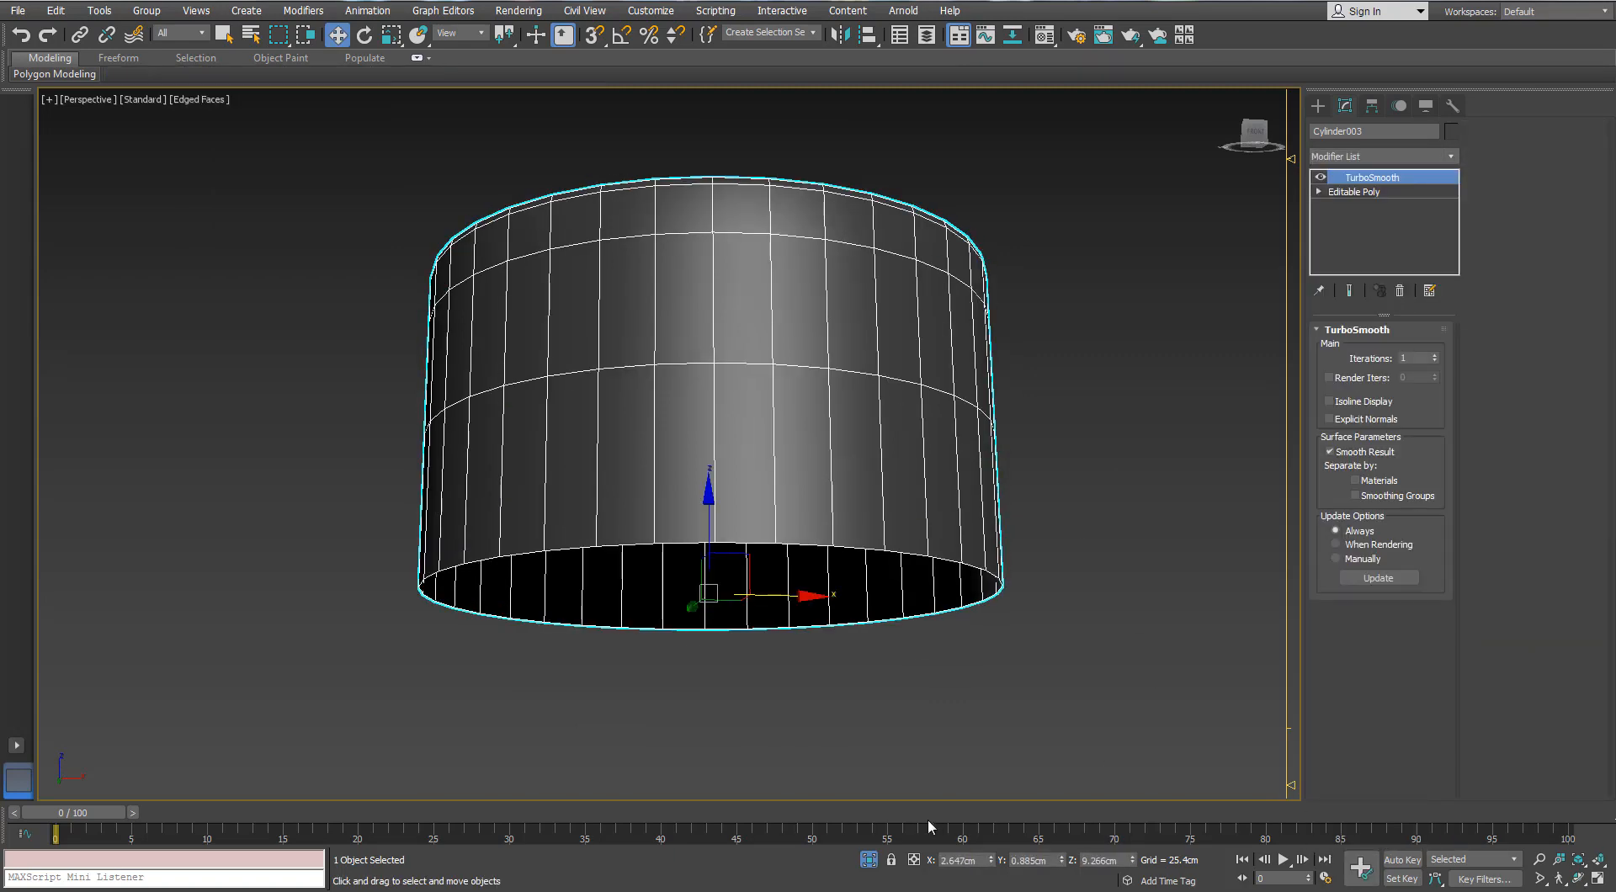
click(869, 859)
- Isolate the flat disc under the cylinder, convert it to Editable Poly and delete its bottom face
click(840, 484)
key(alt+q)
alt+middle_drag(841, 471, 892, 311)
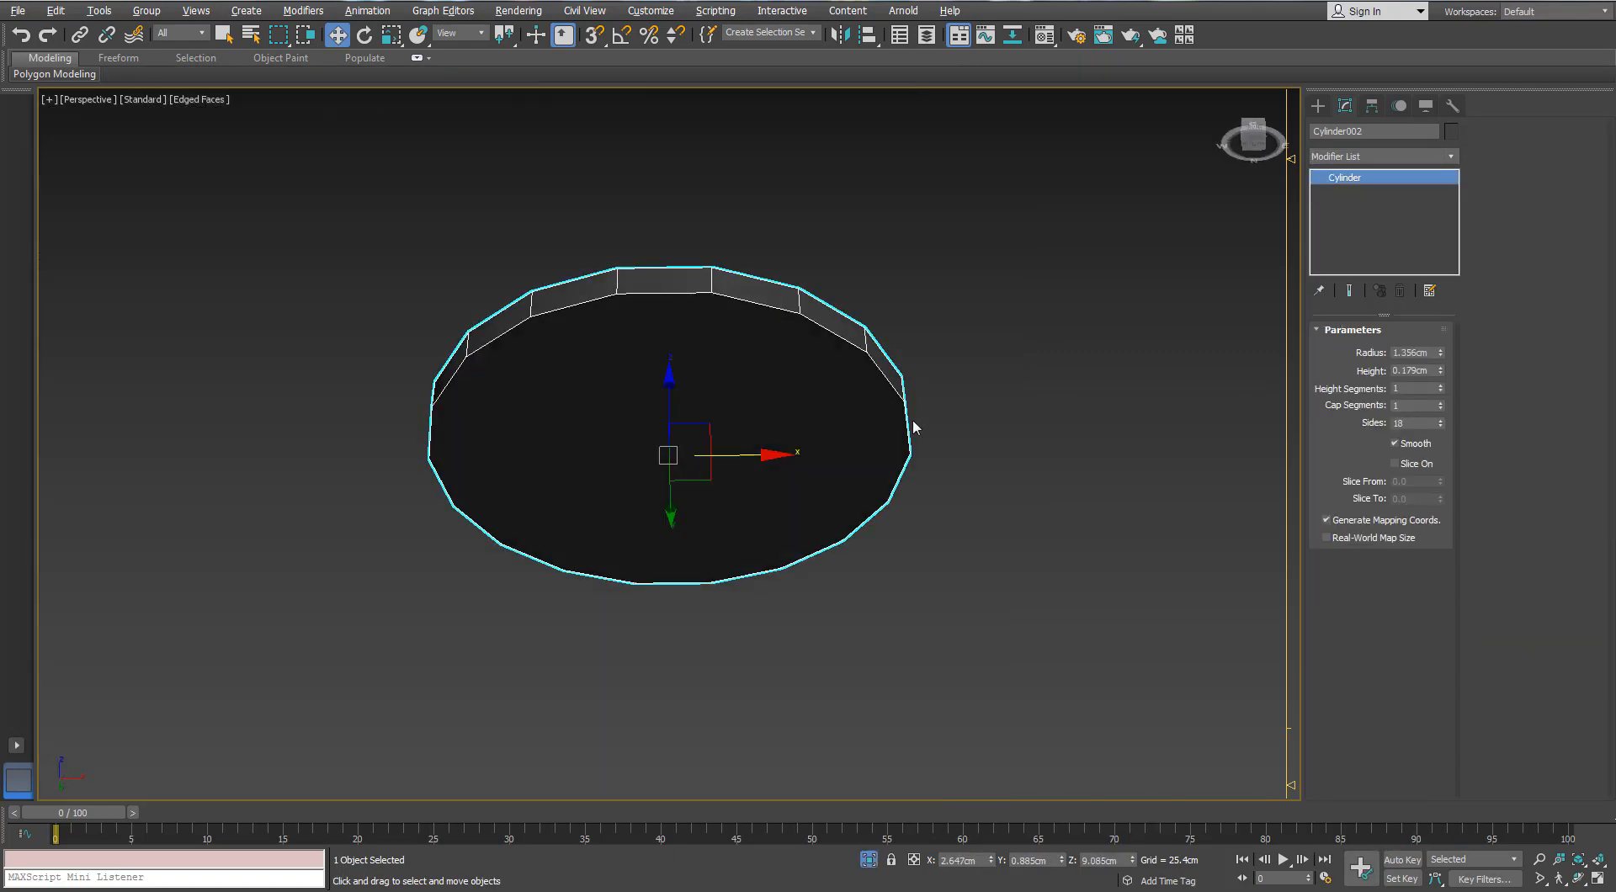
right_click(916, 427)
click(803, 586)
key(4)
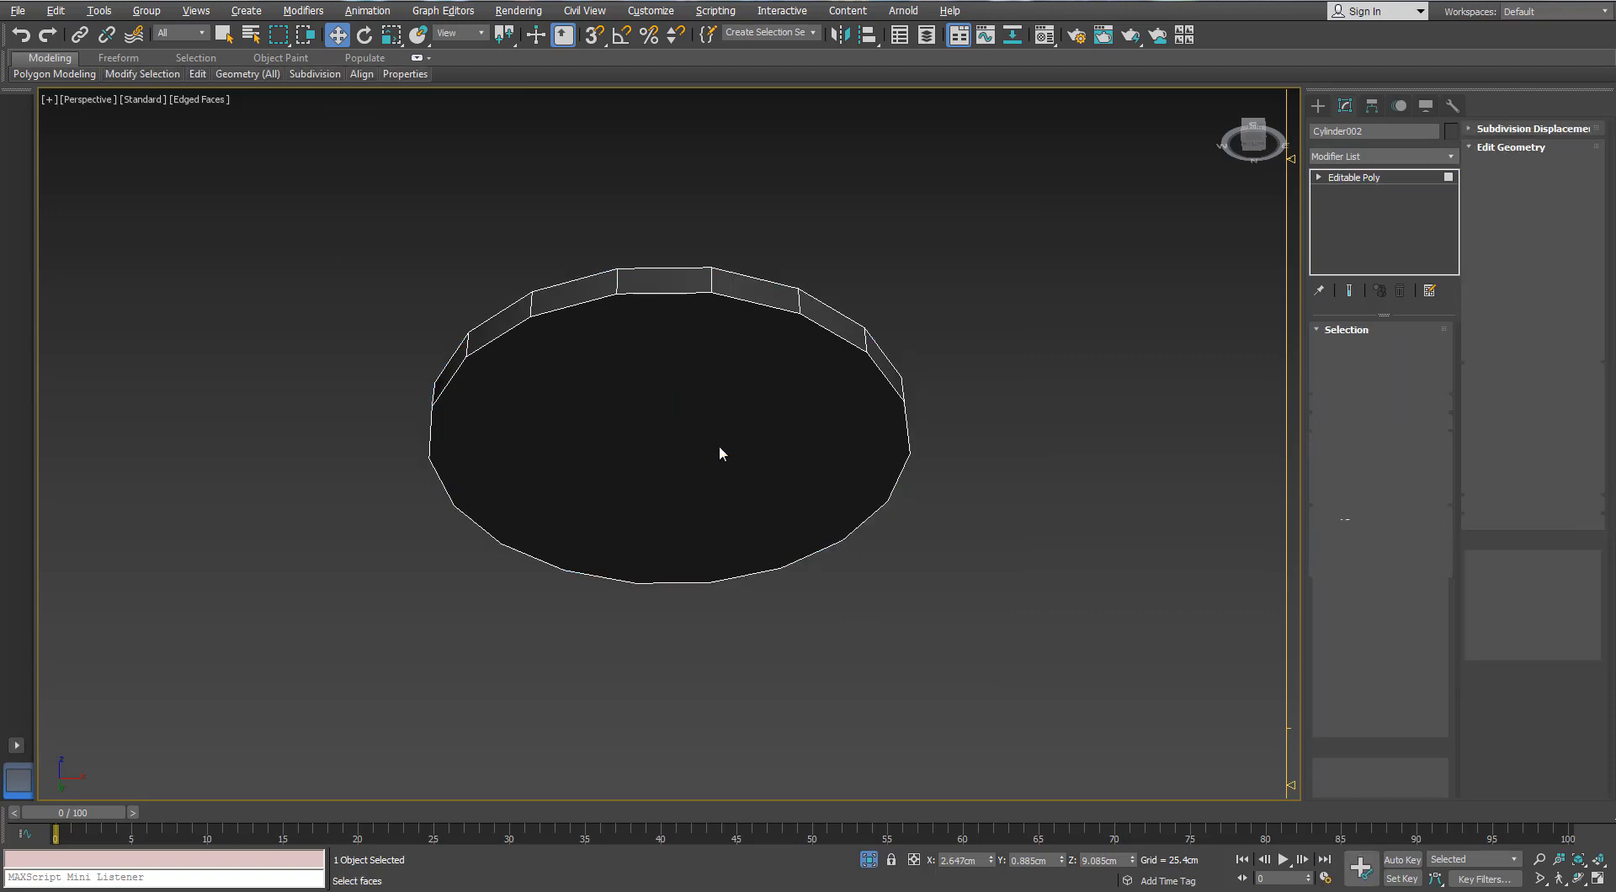
click(719, 453)
alt+middle_drag(718, 447, 686, 478)
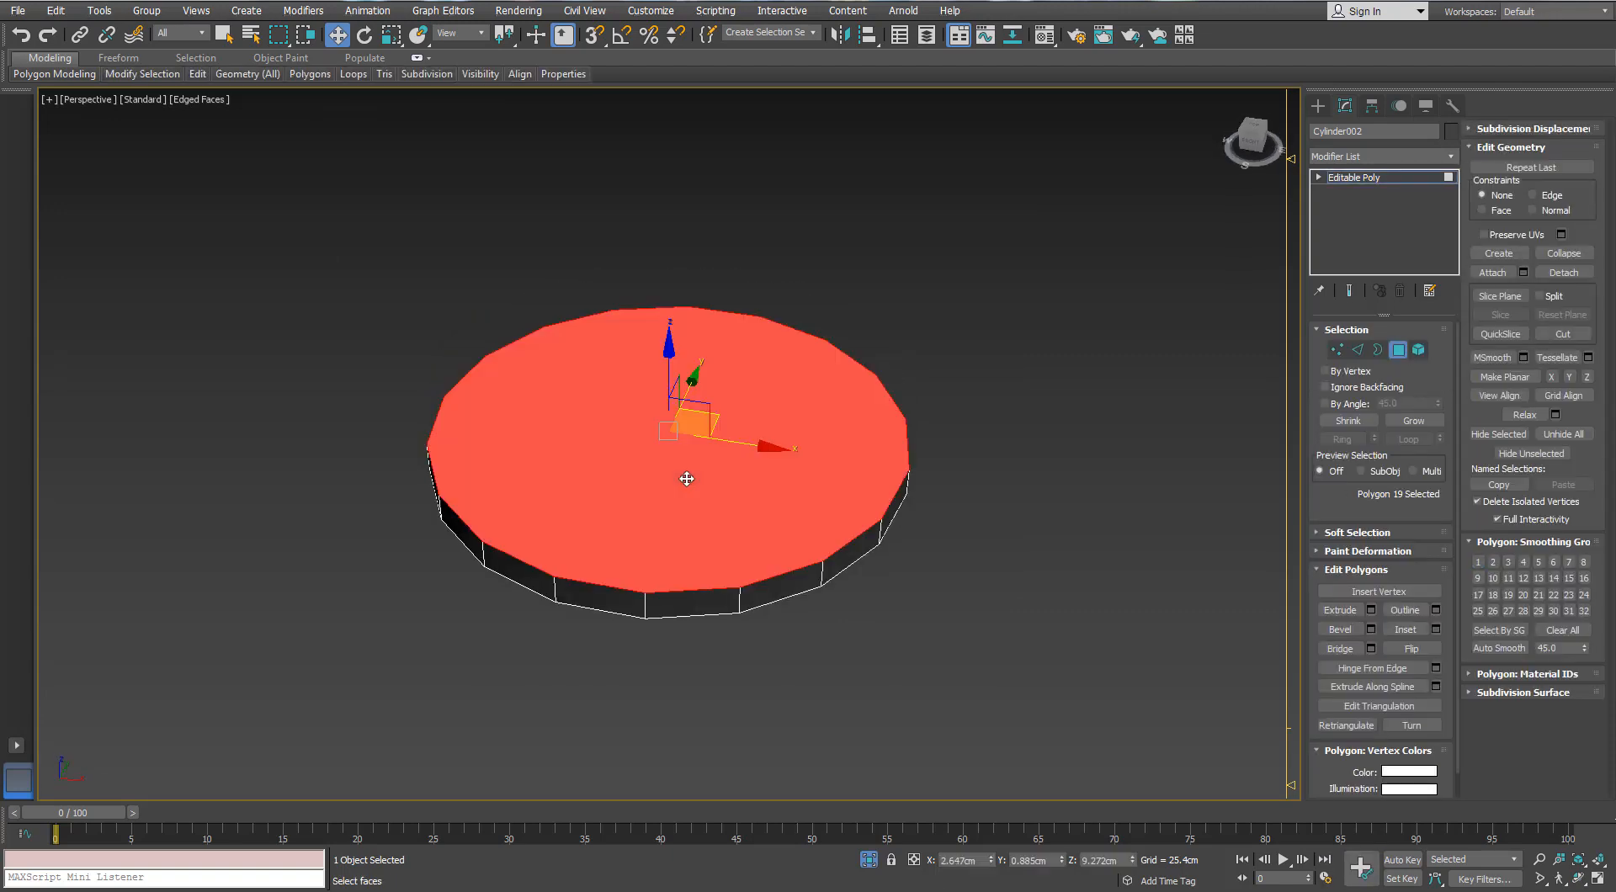
- Inset the disc's top face by 0.05 cm and collapse the inner face to its centre
click(1435, 630)
right_click(1056, 476)
click(1057, 473)
click(1057, 472)
click(1071, 503)
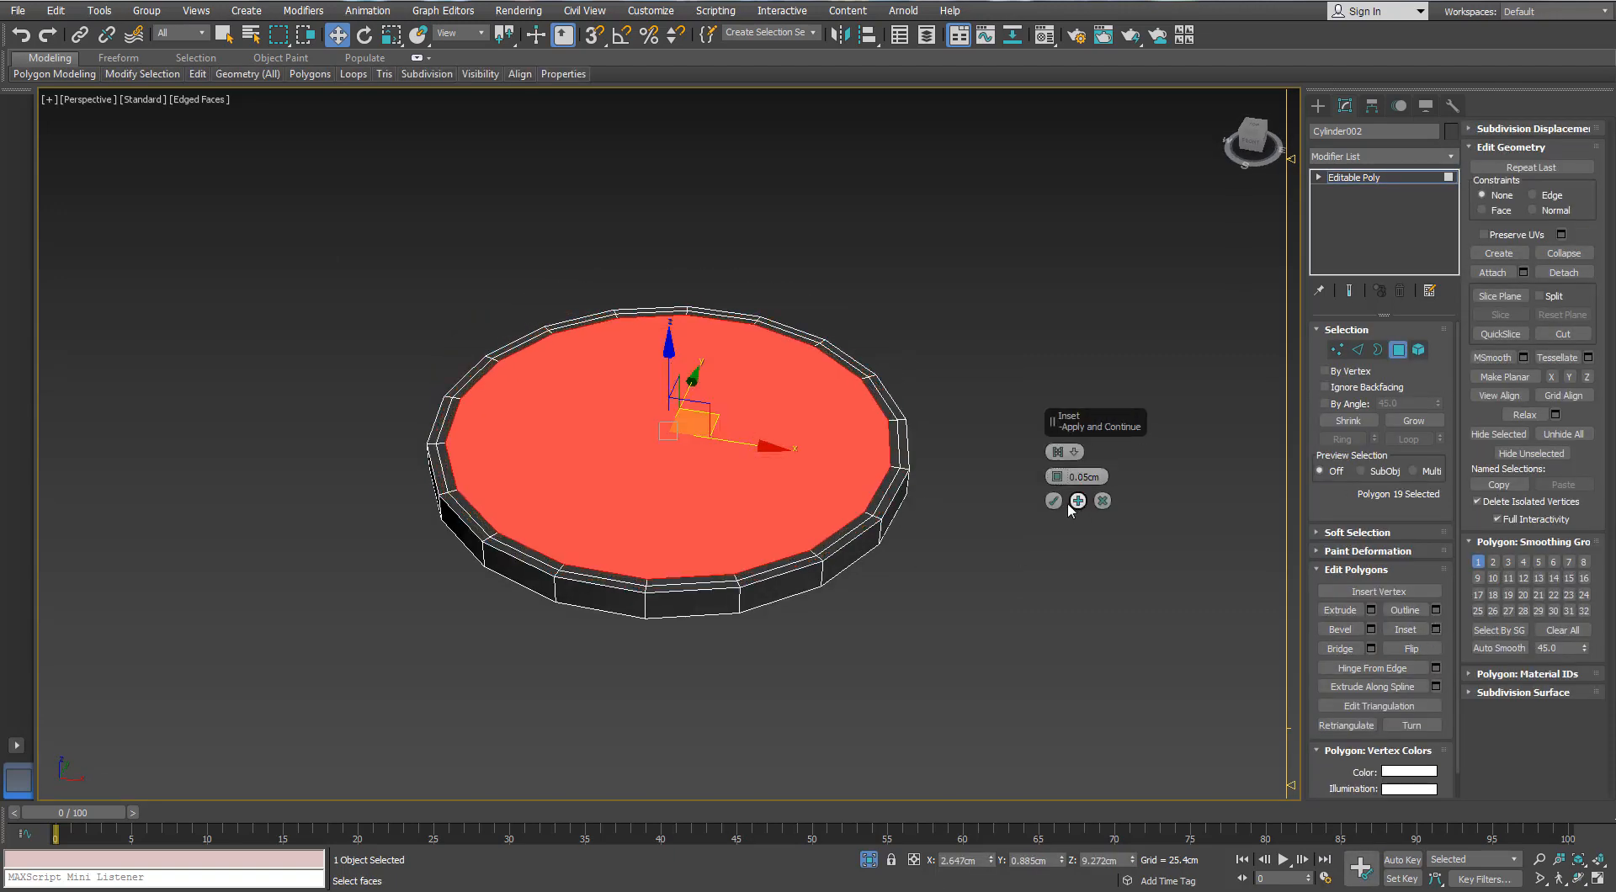
right_click(718, 476)
click(677, 329)
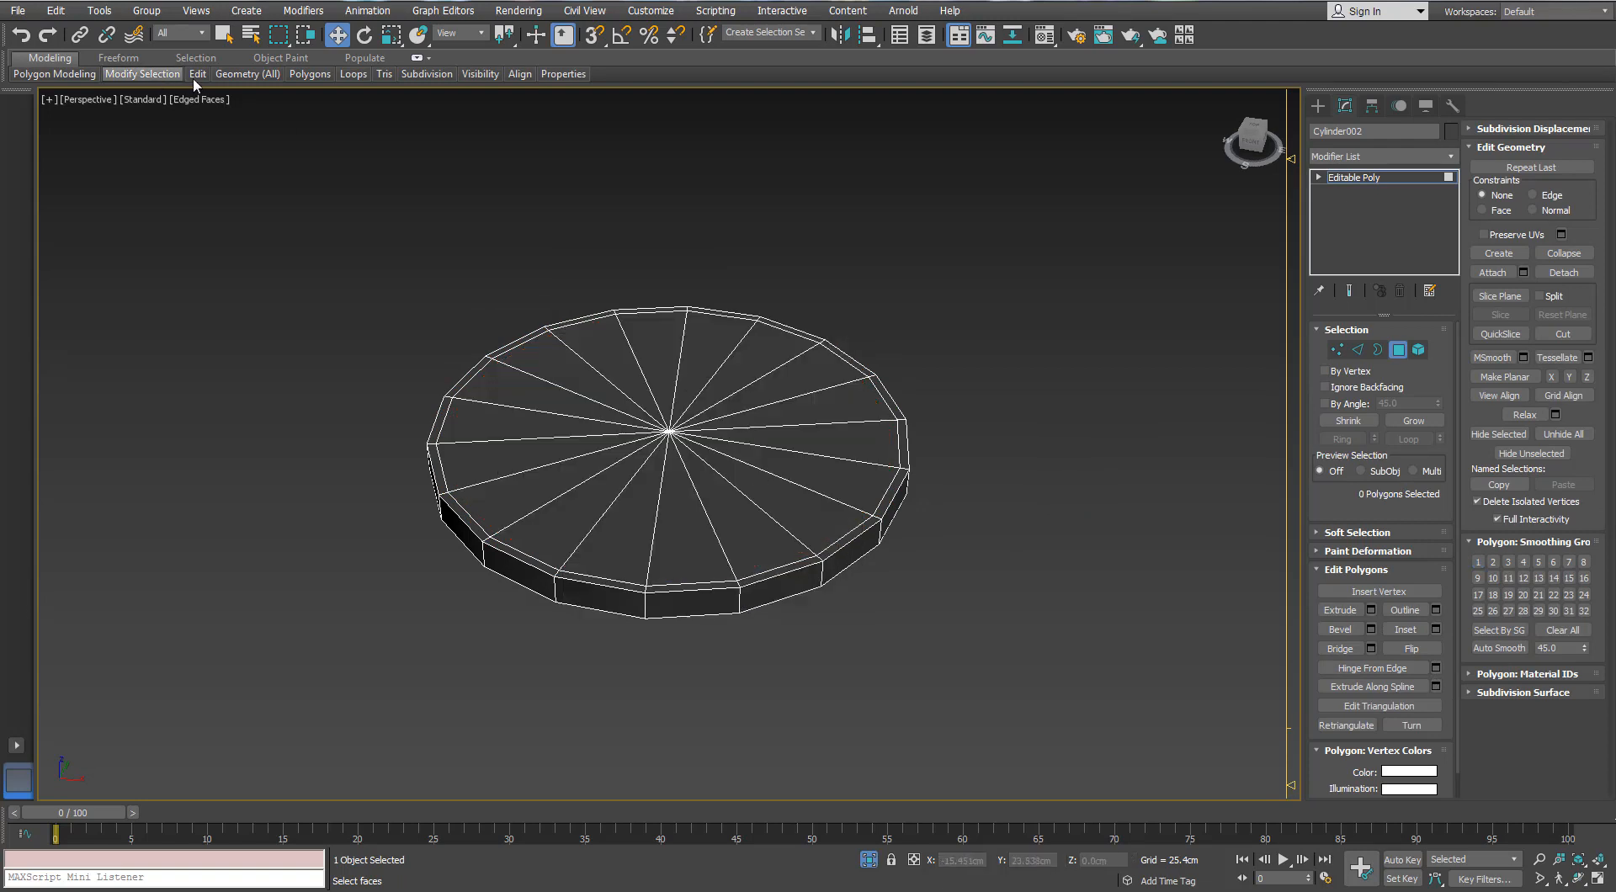
- Add a SwiftLoop support loop around the disc's side near its upper edge
mouse_move(197, 77)
click(335, 115)
middle_drag(728, 491, 742, 444)
scroll(674, 536, up, 2)
click(656, 552)
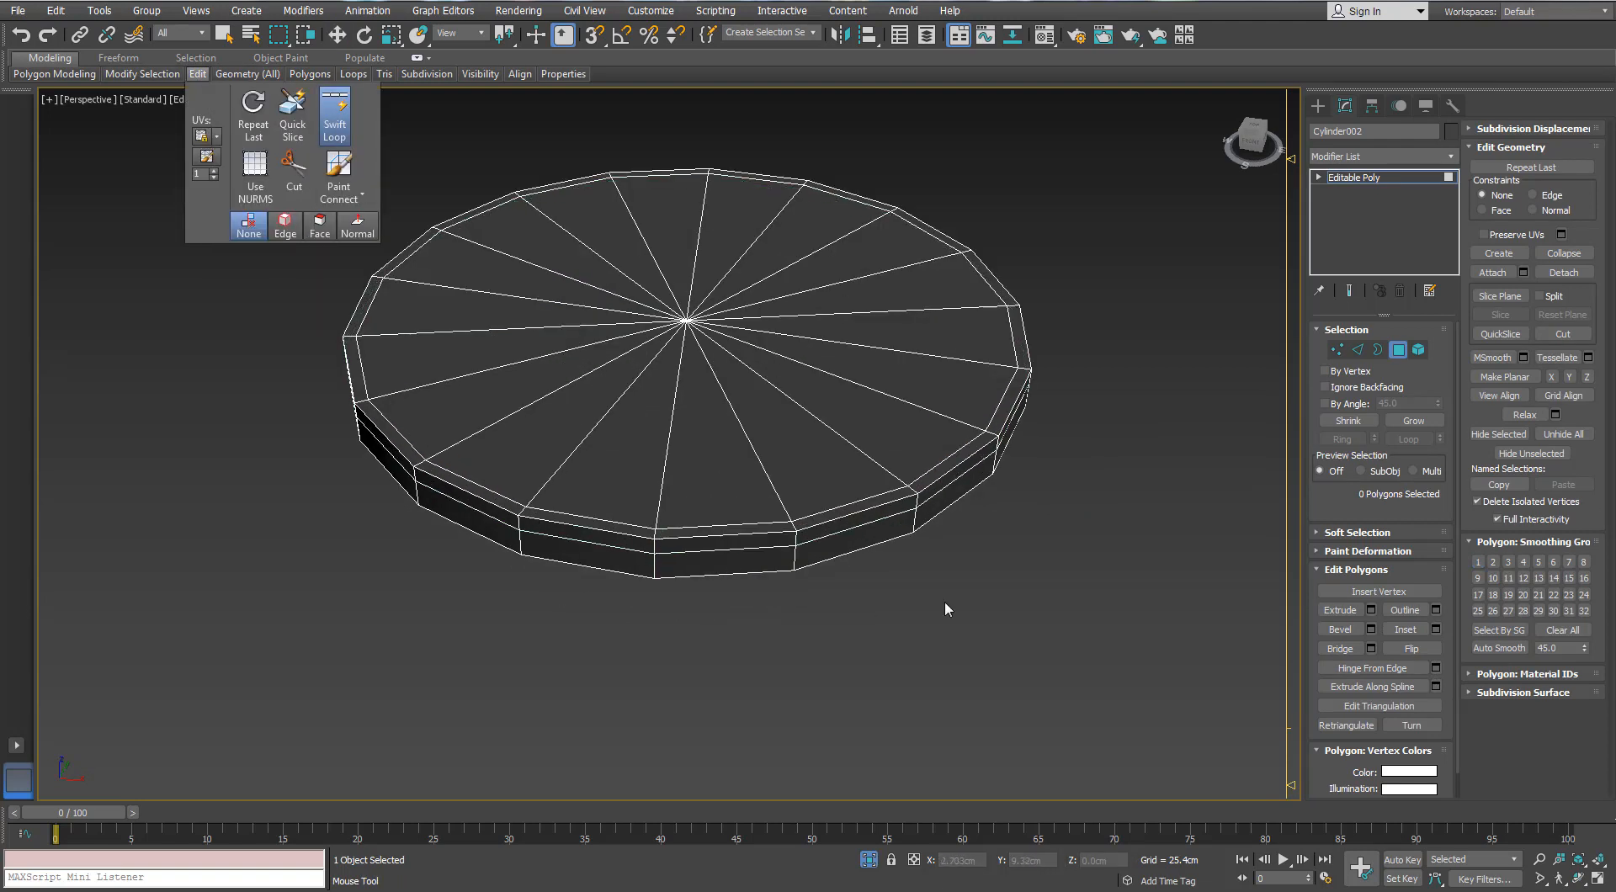
right_click(944, 603)
- Apply TurboSmooth to the disc and exit isolation to show the lighter in plain shading
click(1399, 350)
click(1454, 159)
key(t)
key(t)
key(t)
key(Return)
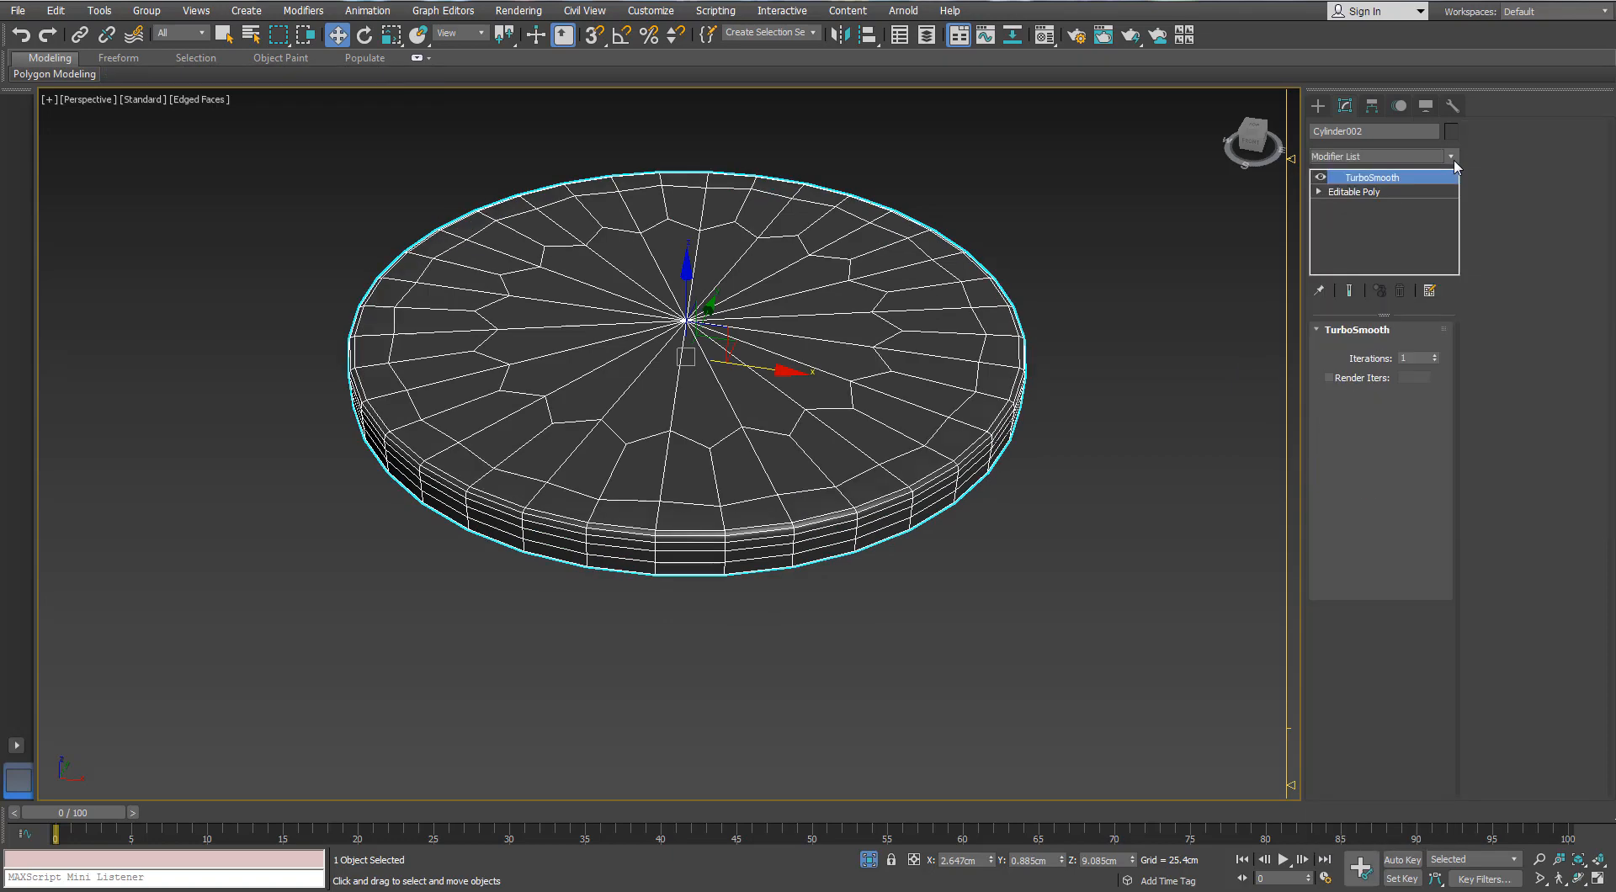
alt+middle_drag(770, 533, 757, 493)
click(869, 861)
scroll(745, 444, down, 2)
click(1090, 438)
key(F4)
alt+middle_drag(947, 332, 871, 418)
- Isolate the slotted bracket and add SwiftLoop support loops along the upper edge of its side walls
click(577, 458)
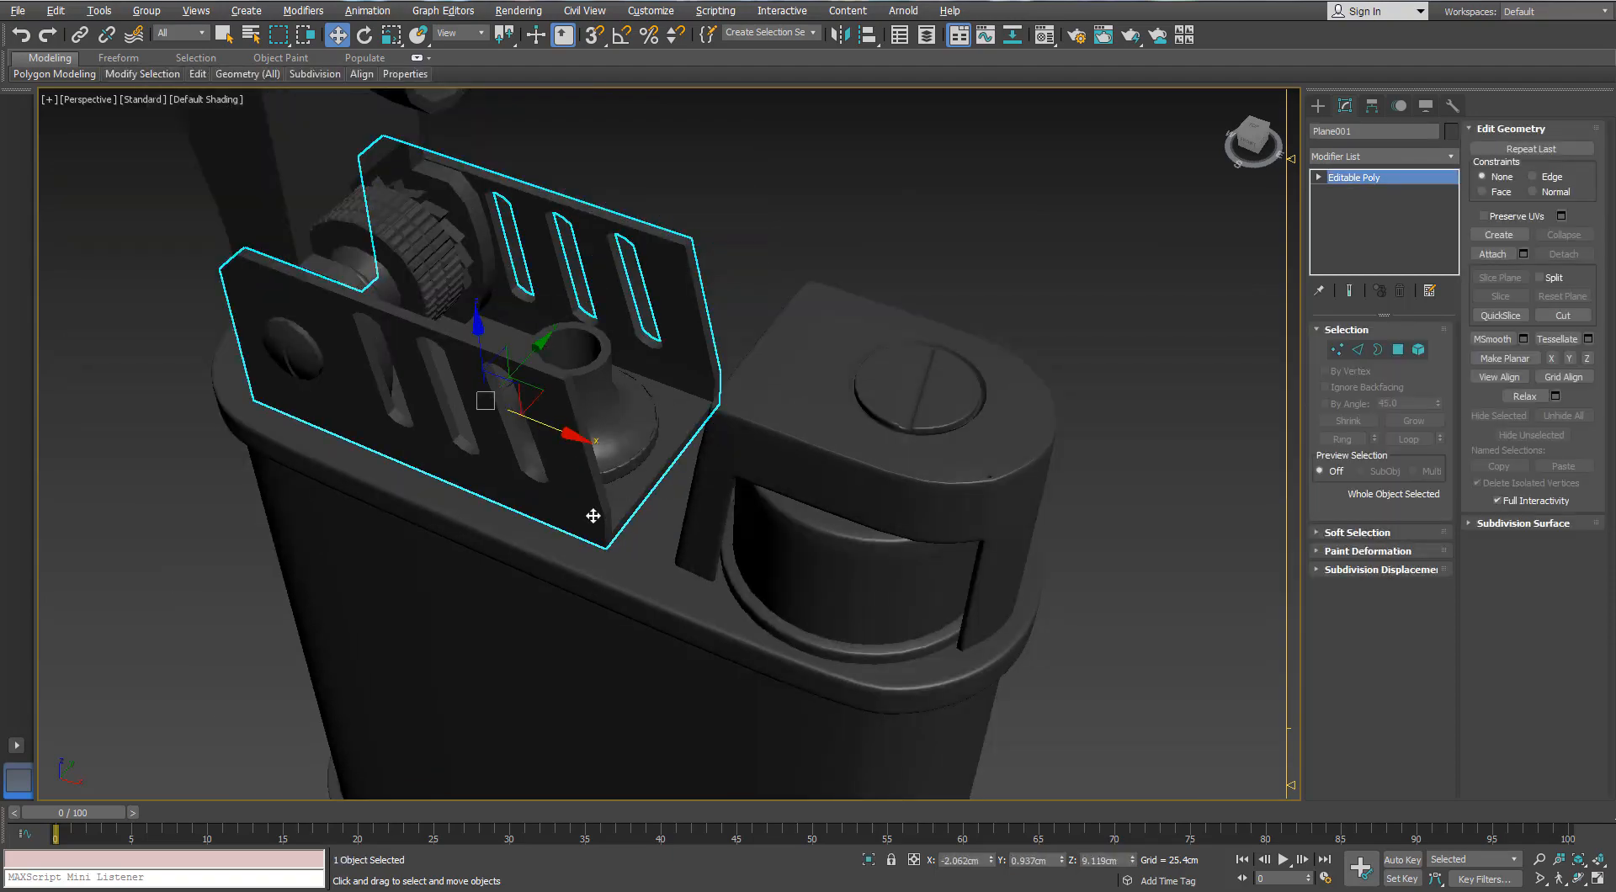
key(alt+q)
key(F4)
alt+middle_drag(793, 462, 168, 215)
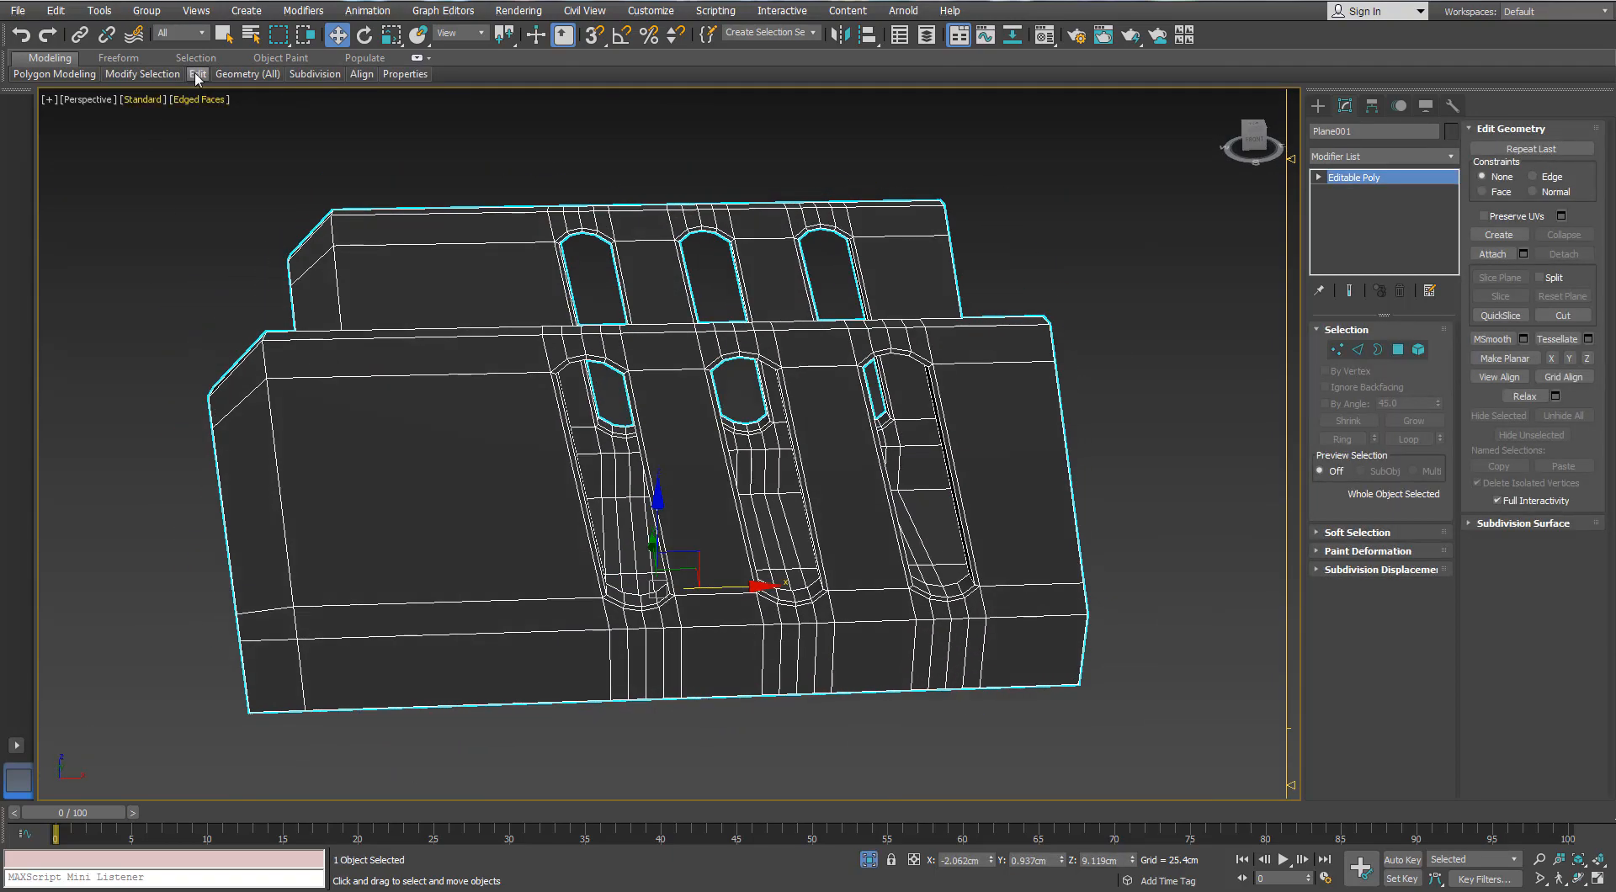
mouse_move(198, 78)
click(335, 116)
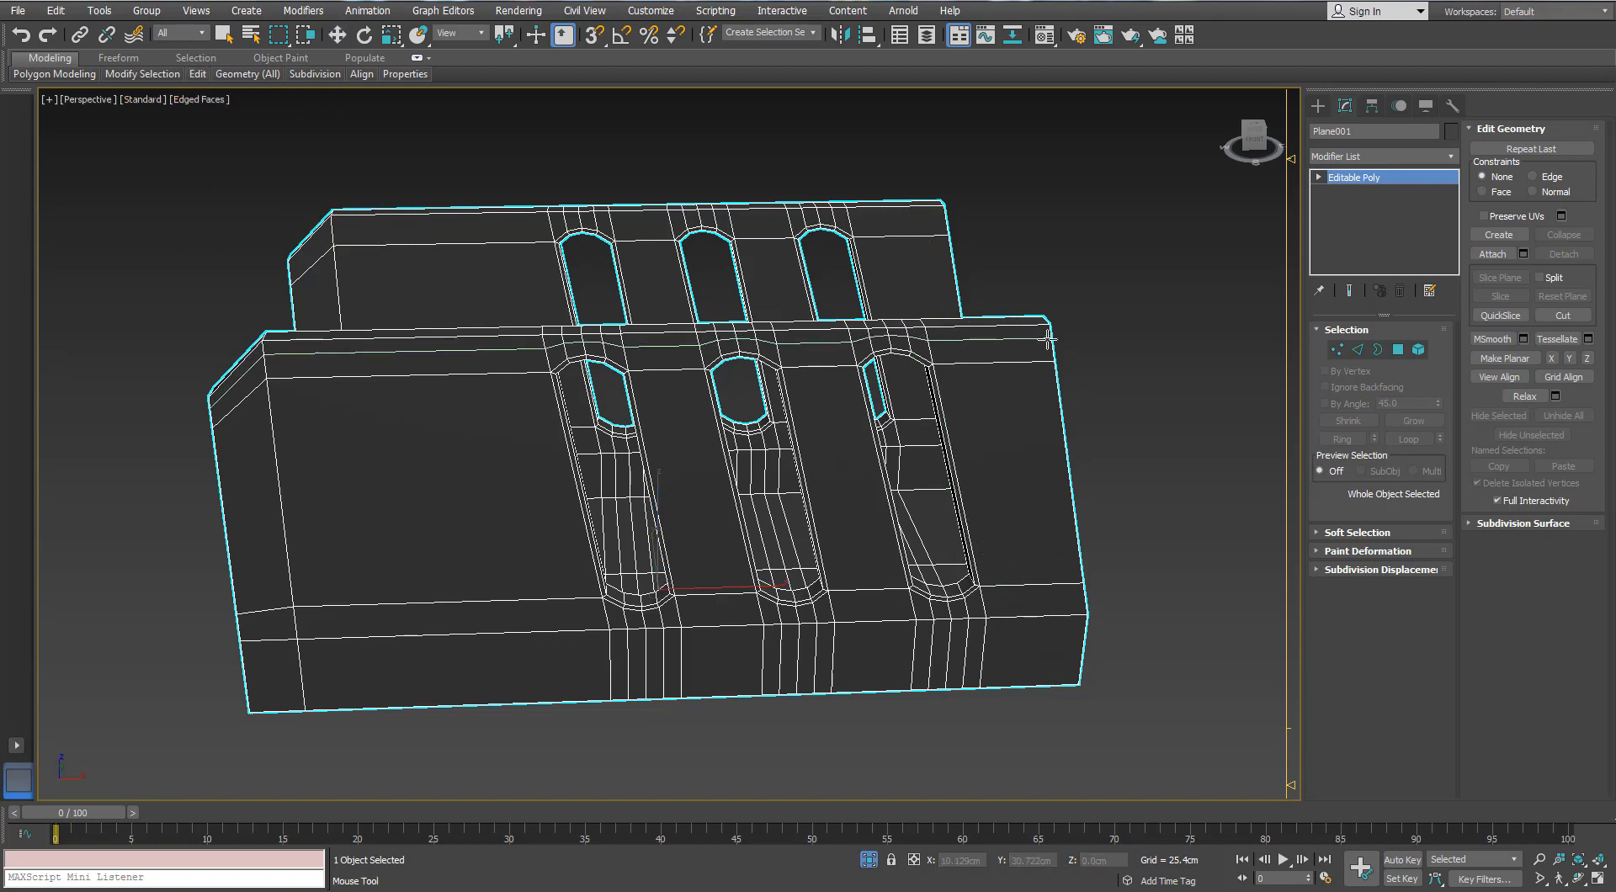
middle_drag(425, 338, 618, 282)
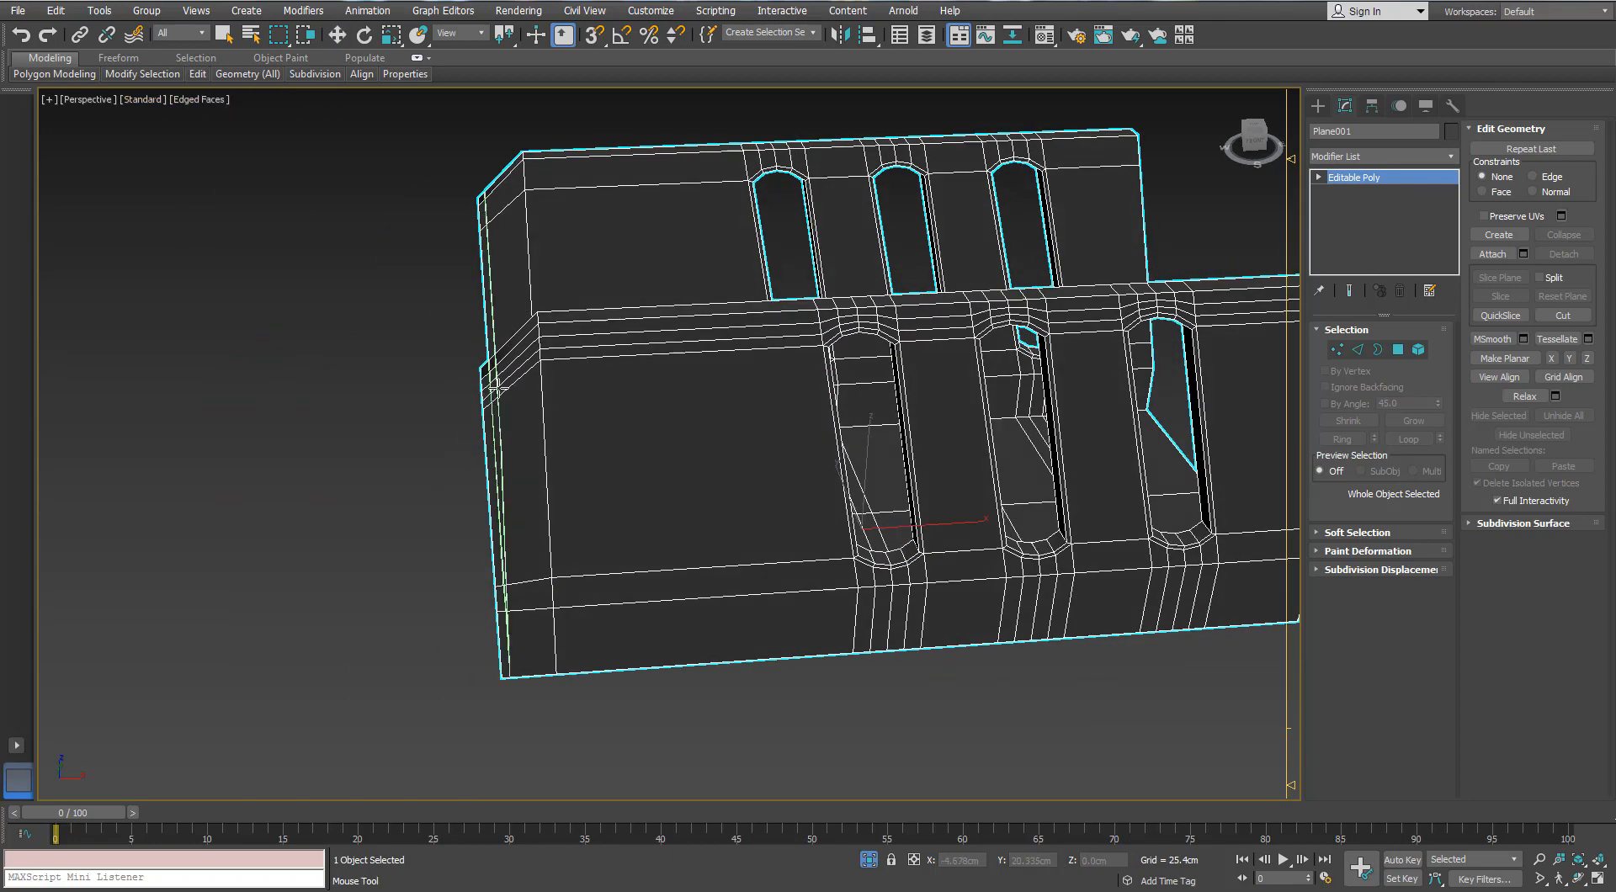
- Add further SwiftLoop support loops to the bracket near its front end and along the base of its side walls
click(528, 347)
alt+middle_drag(551, 379, 574, 417)
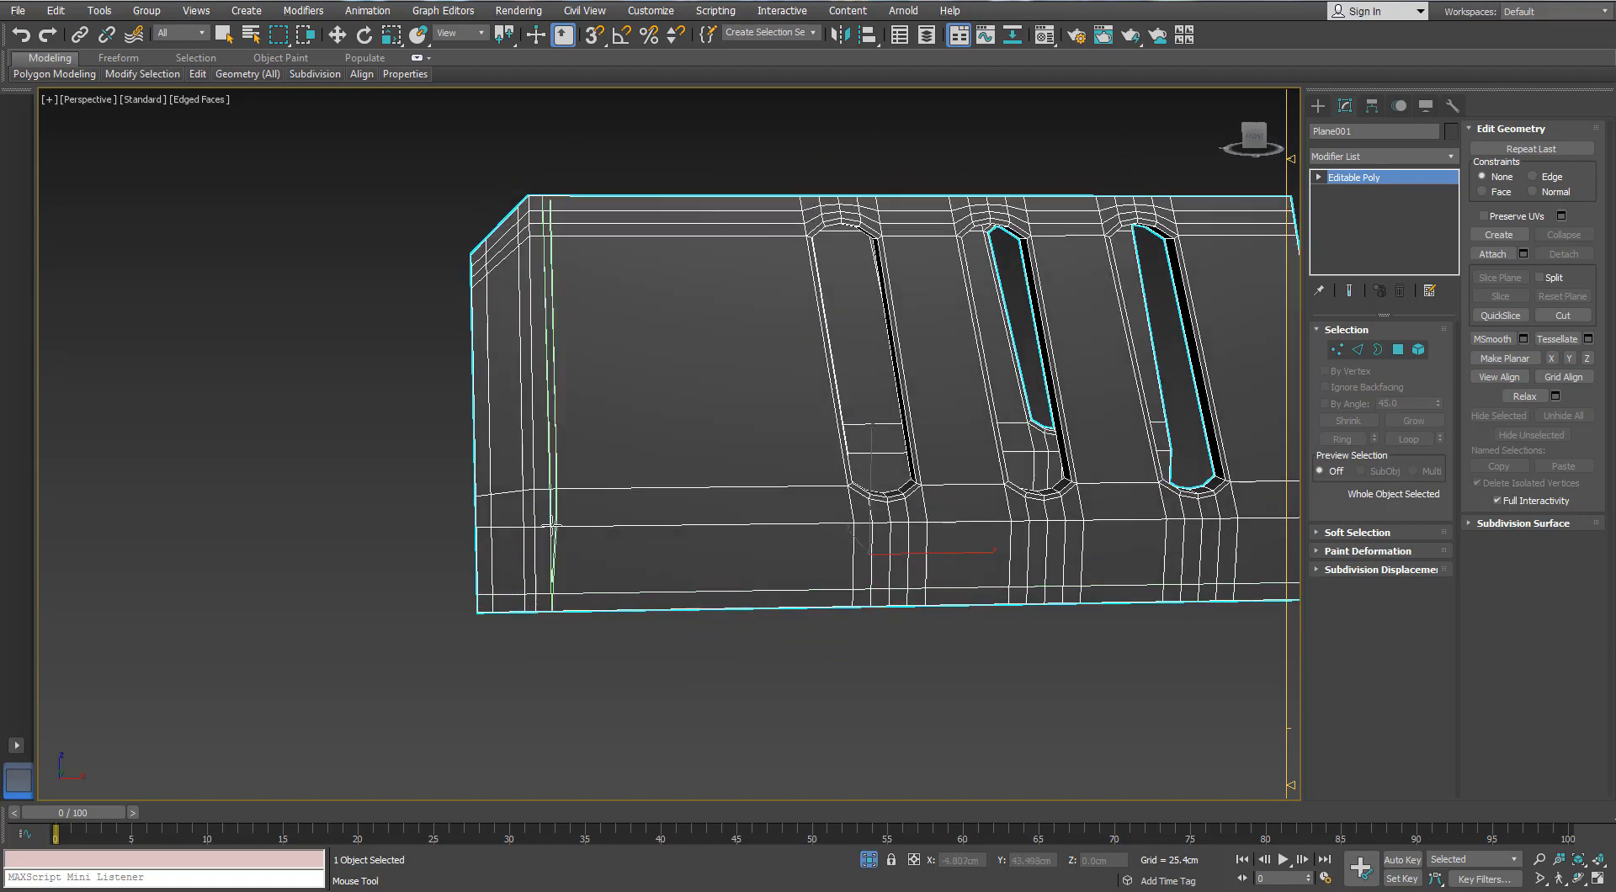
click(888, 509)
alt+middle_drag(890, 538, 977, 527)
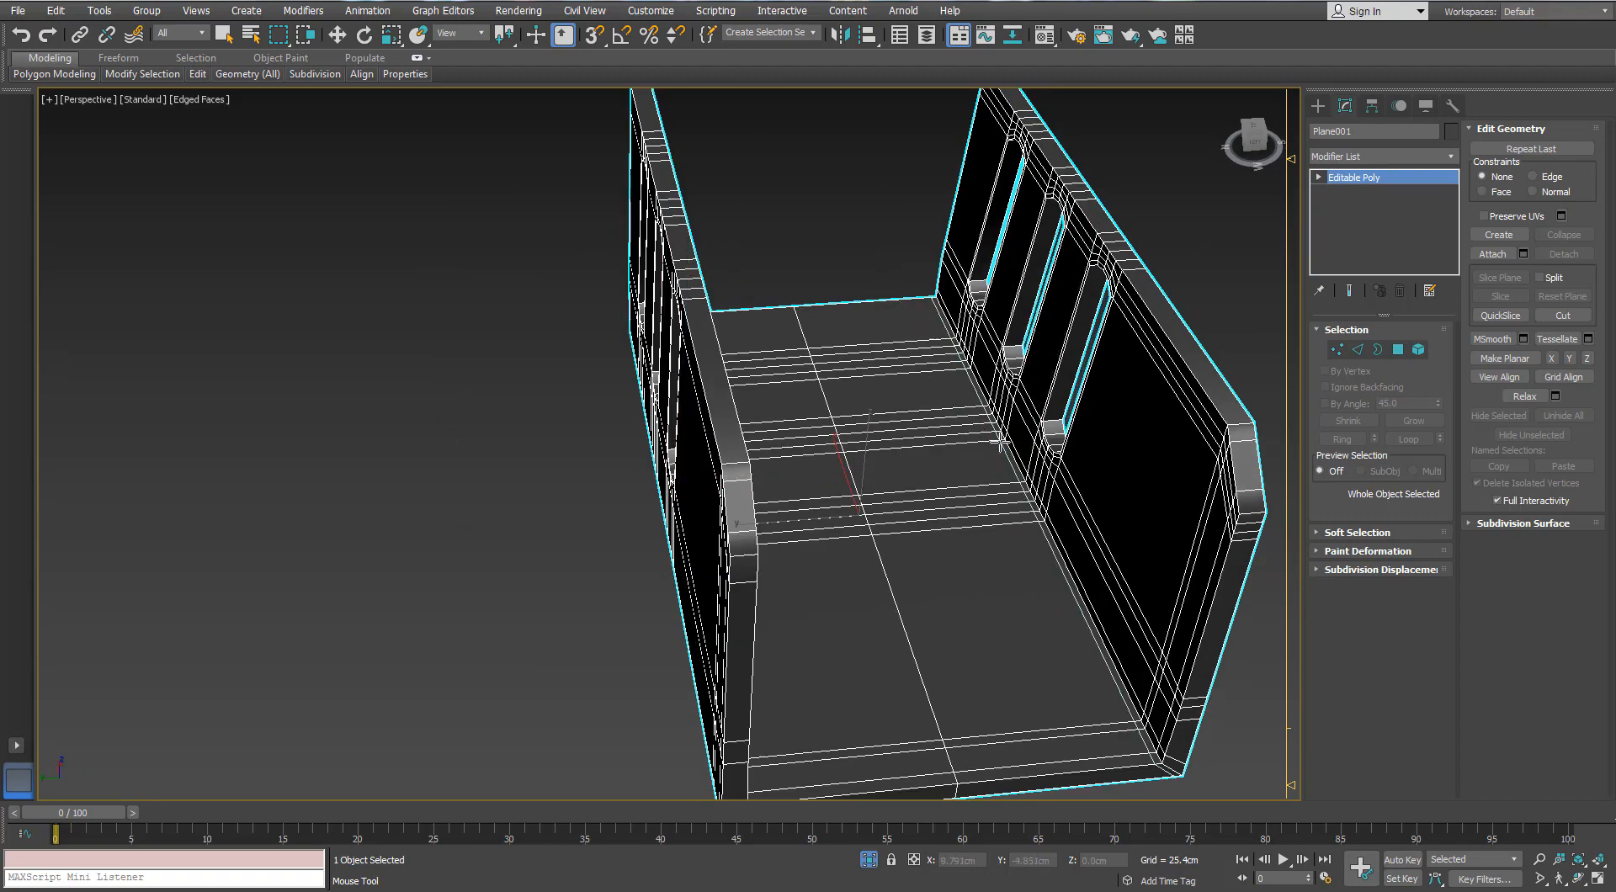
alt+middle_drag(868, 482, 757, 539)
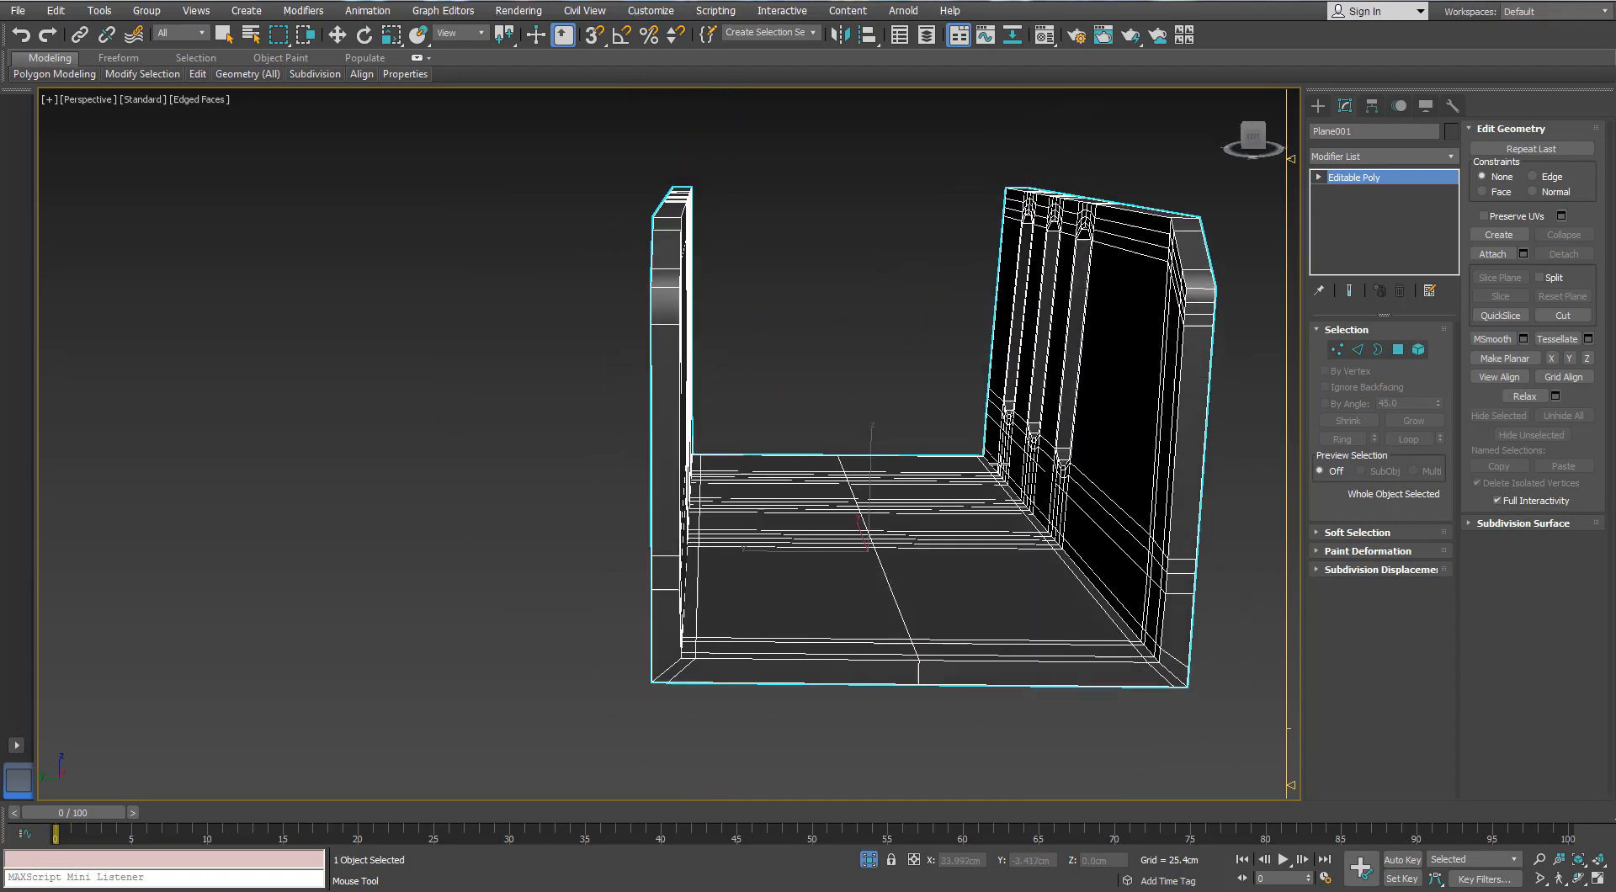
alt+middle_drag(1194, 289, 949, 398)
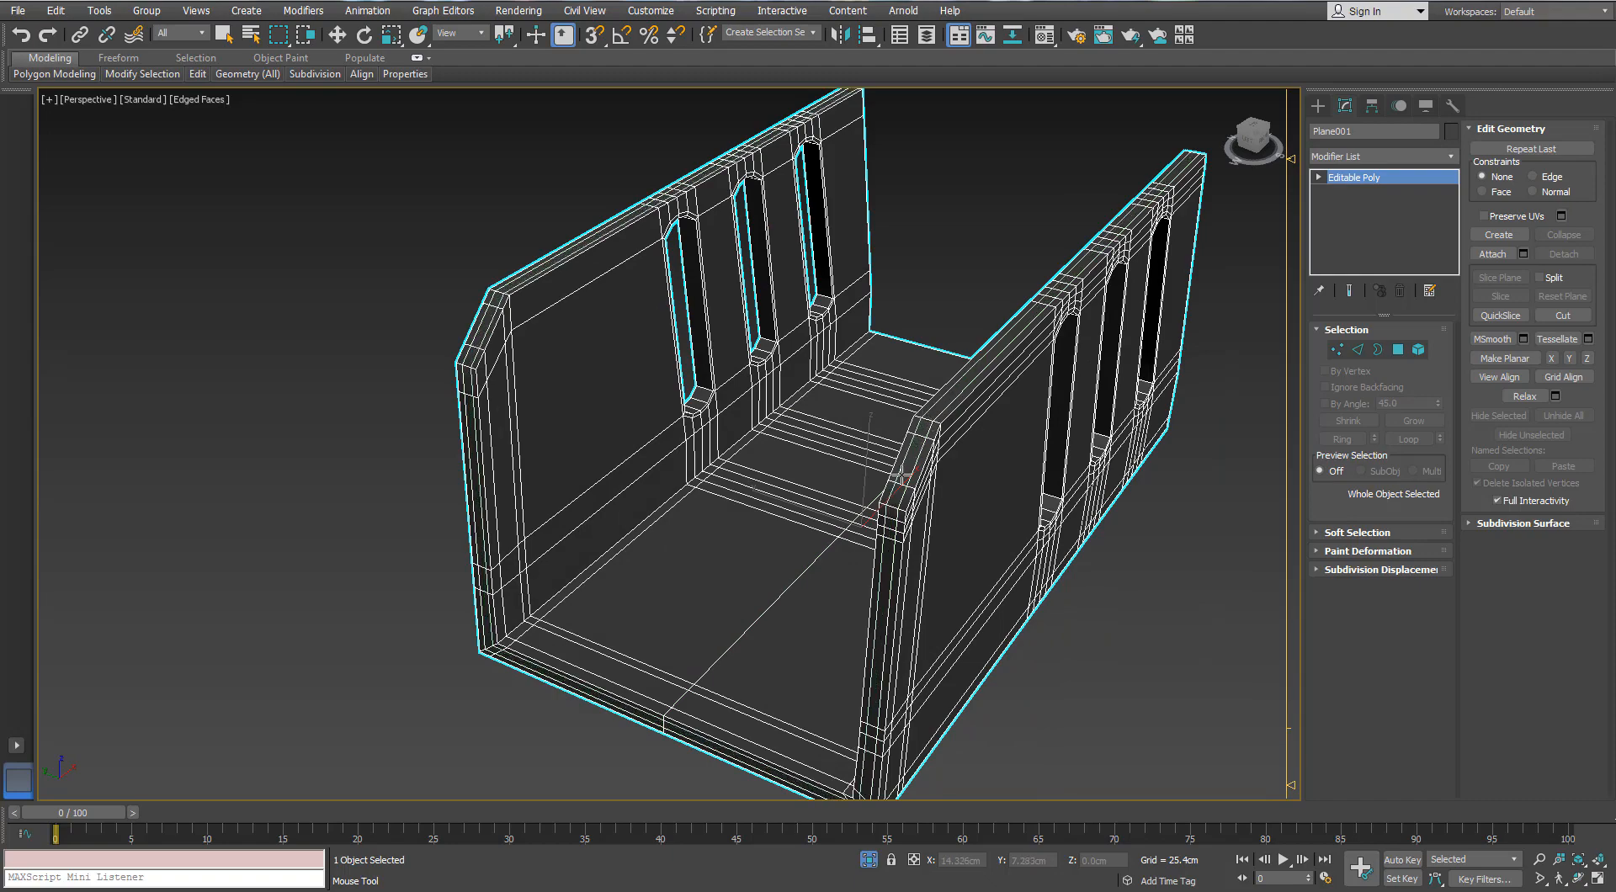
alt+middle_drag(903, 475, 859, 547)
key(w)
- Connect the edge rings across the thickness of the selected slots with 2 segments and a pinch of 21
scroll(1110, 497, up, 4)
click(1357, 349)
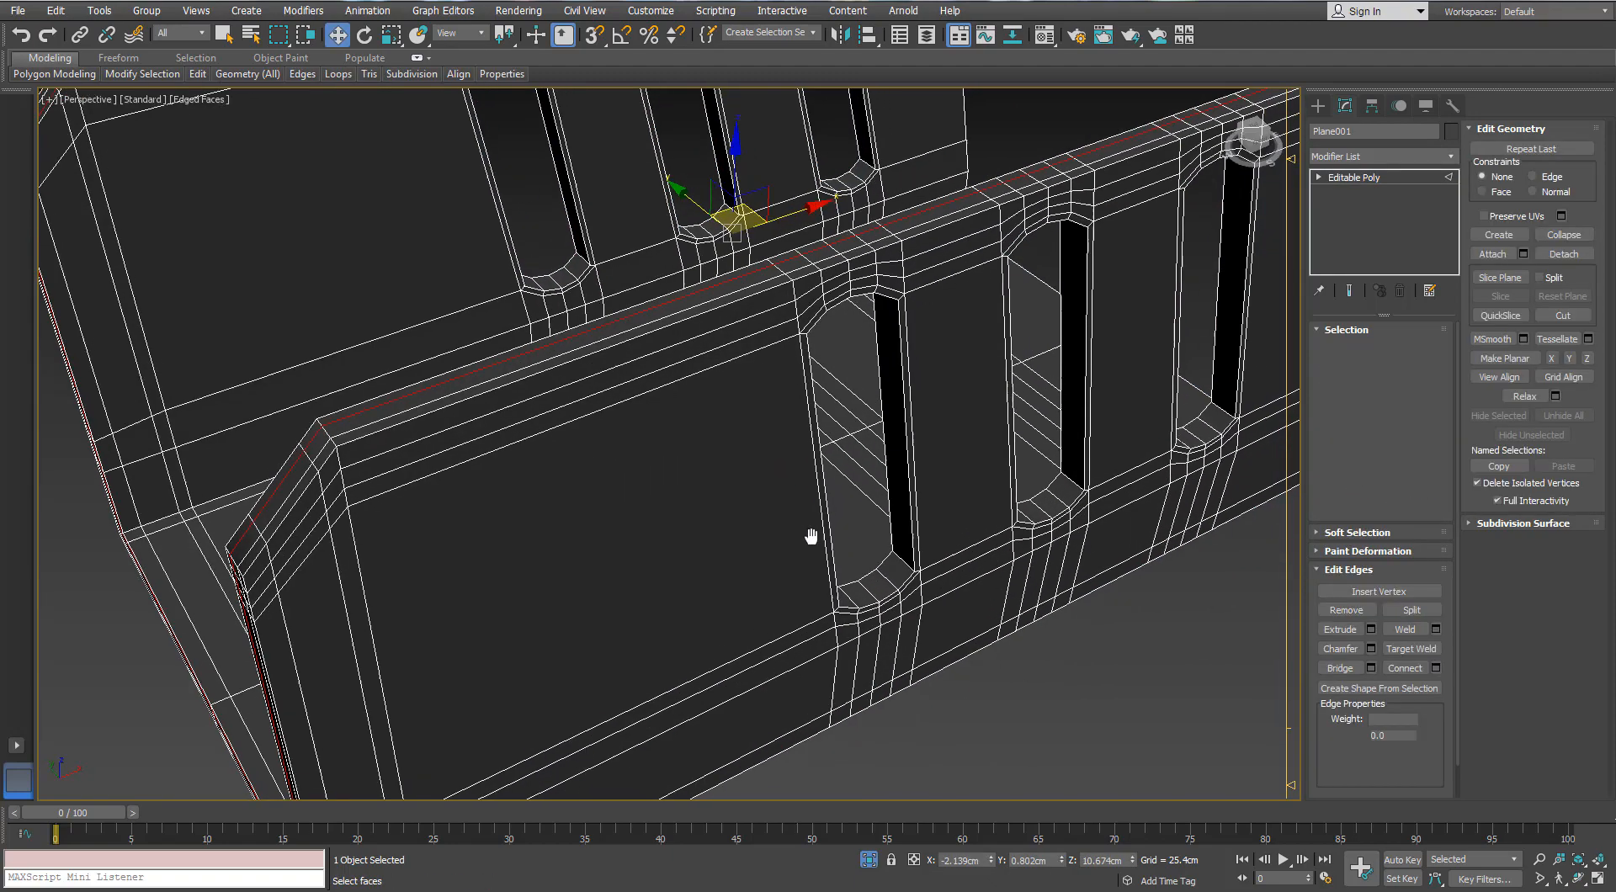
scroll(812, 535, up, 5)
ctrl+click(1194, 377)
middle_drag(1194, 377, 931, 426)
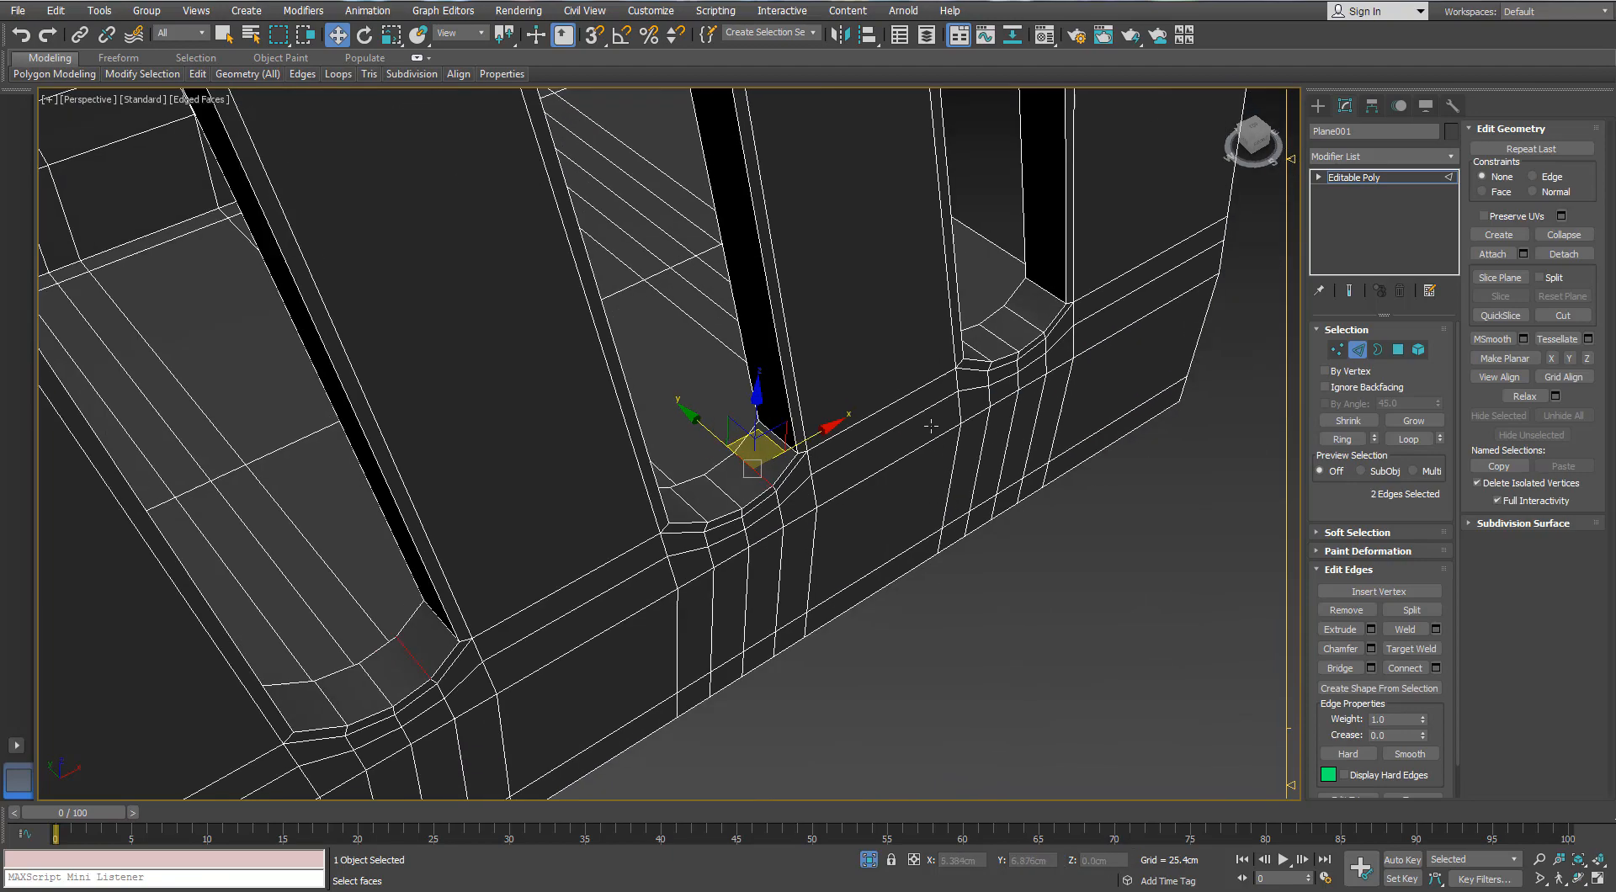
ctrl+click(1048, 293)
scroll(516, 527, down, 5)
scroll(389, 406, up, 5)
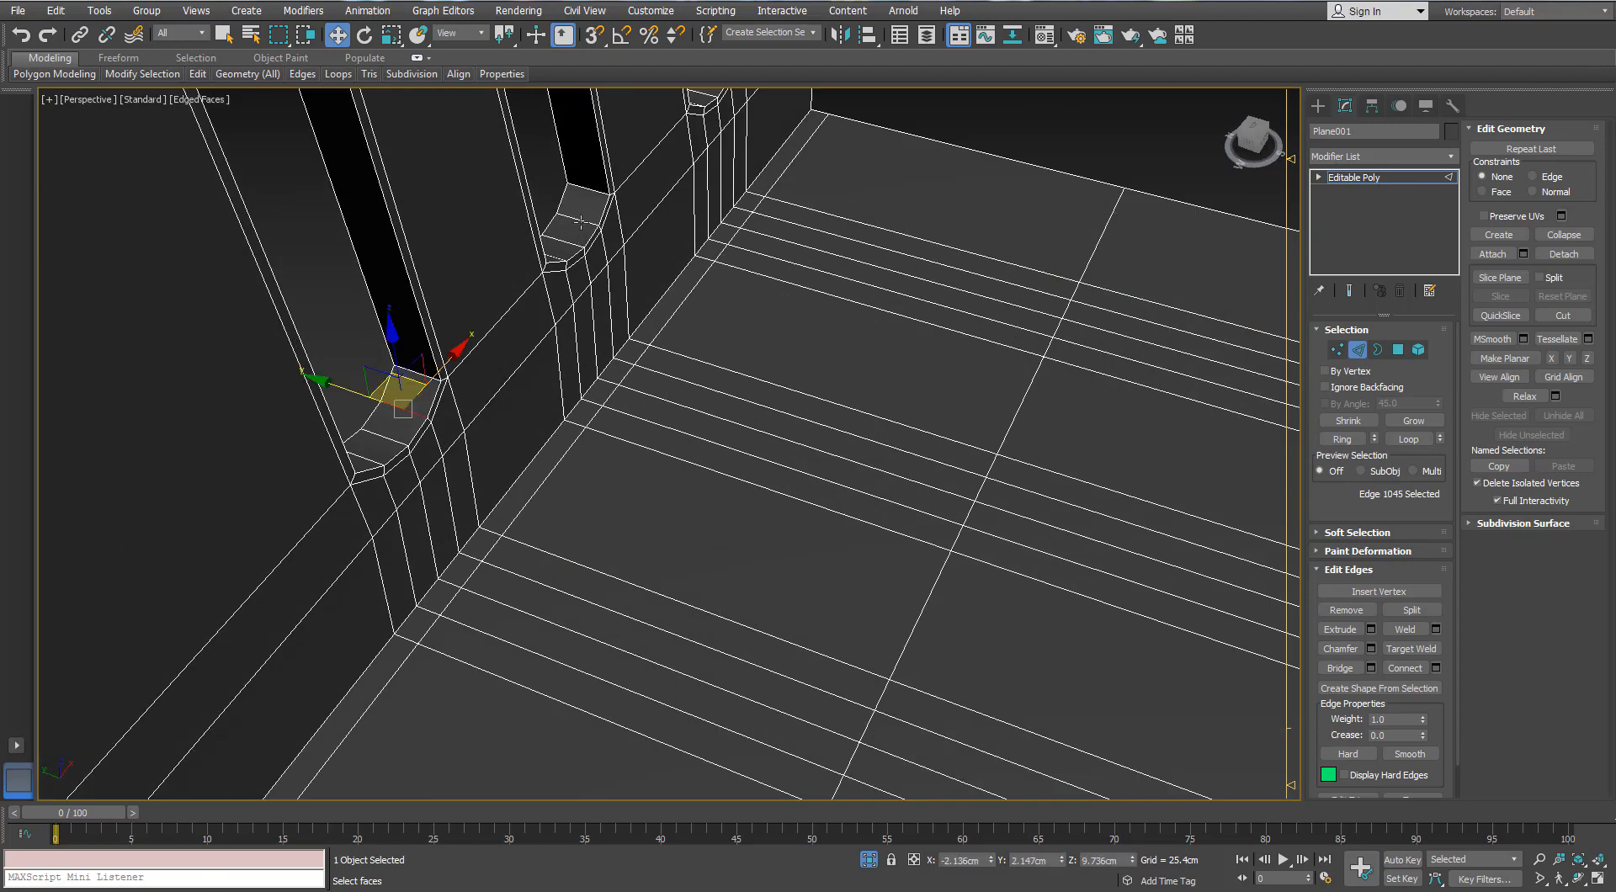
click(581, 222)
middle_drag(748, 183, 873, 474)
ctrl+click(663, 272)
scroll(689, 426, down, 5)
scroll(757, 421, up, 2)
scroll(874, 473, up, 2)
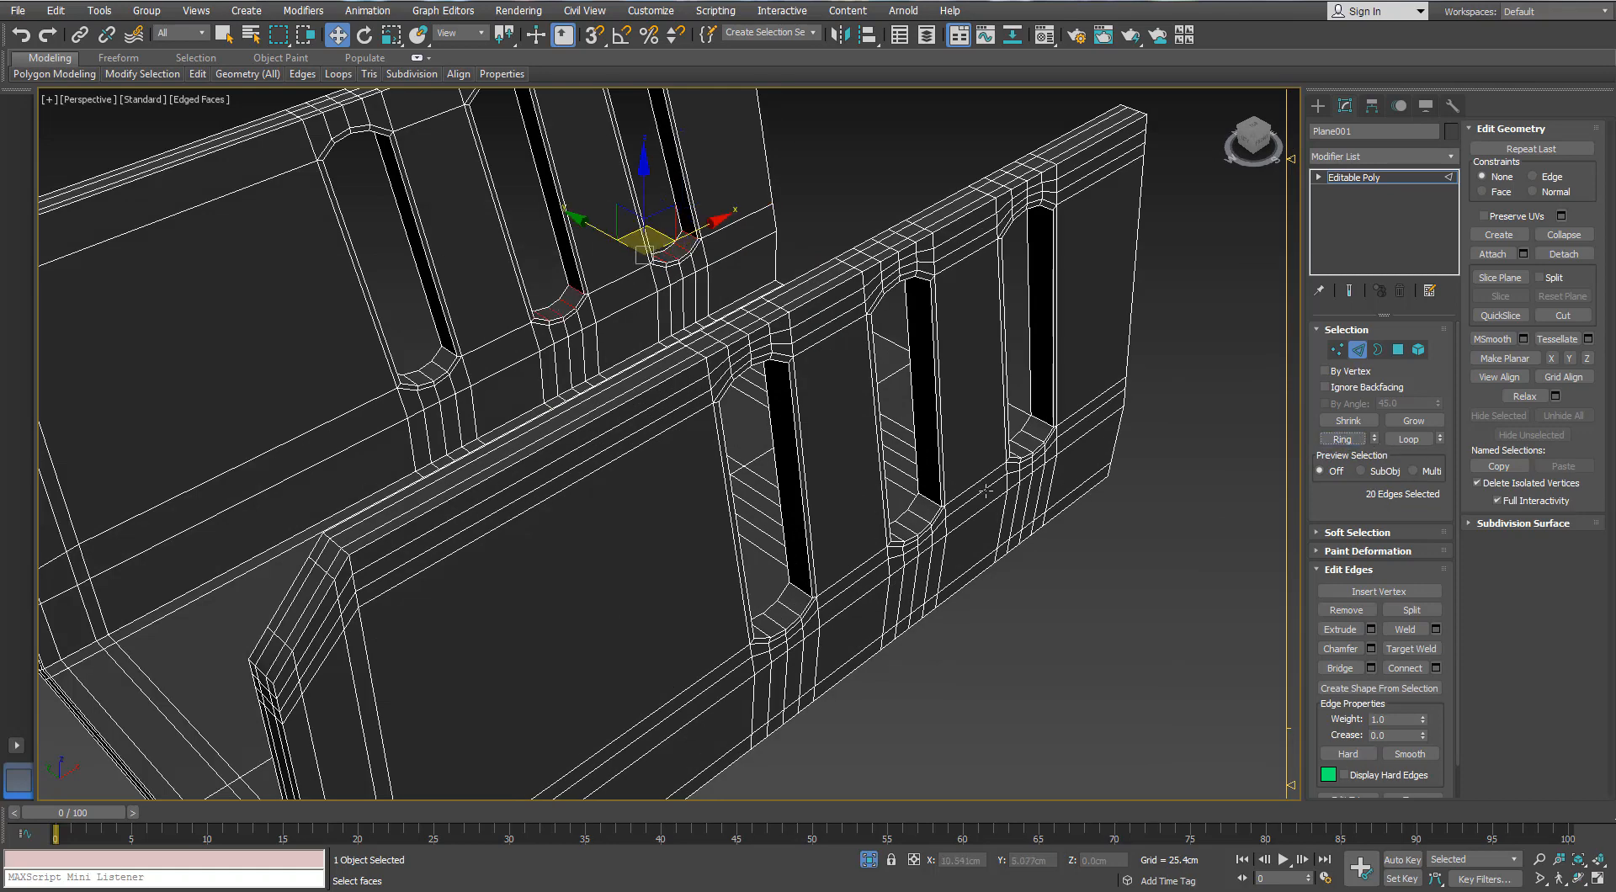
click(1343, 440)
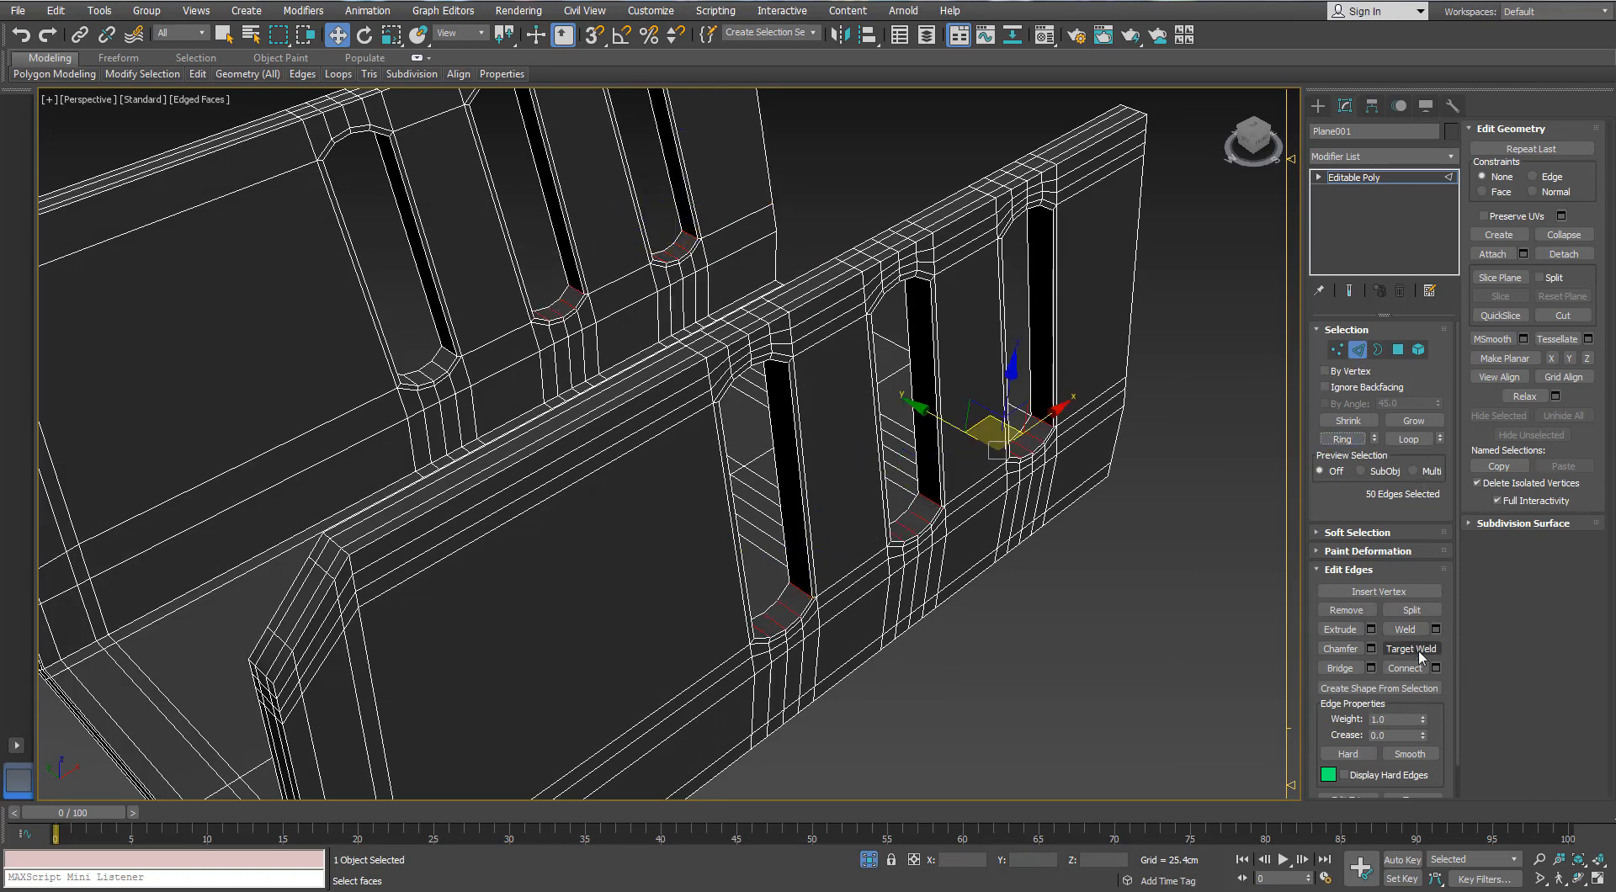
click(1436, 668)
alt+middle_drag(1128, 496, 1165, 517)
click(1058, 449)
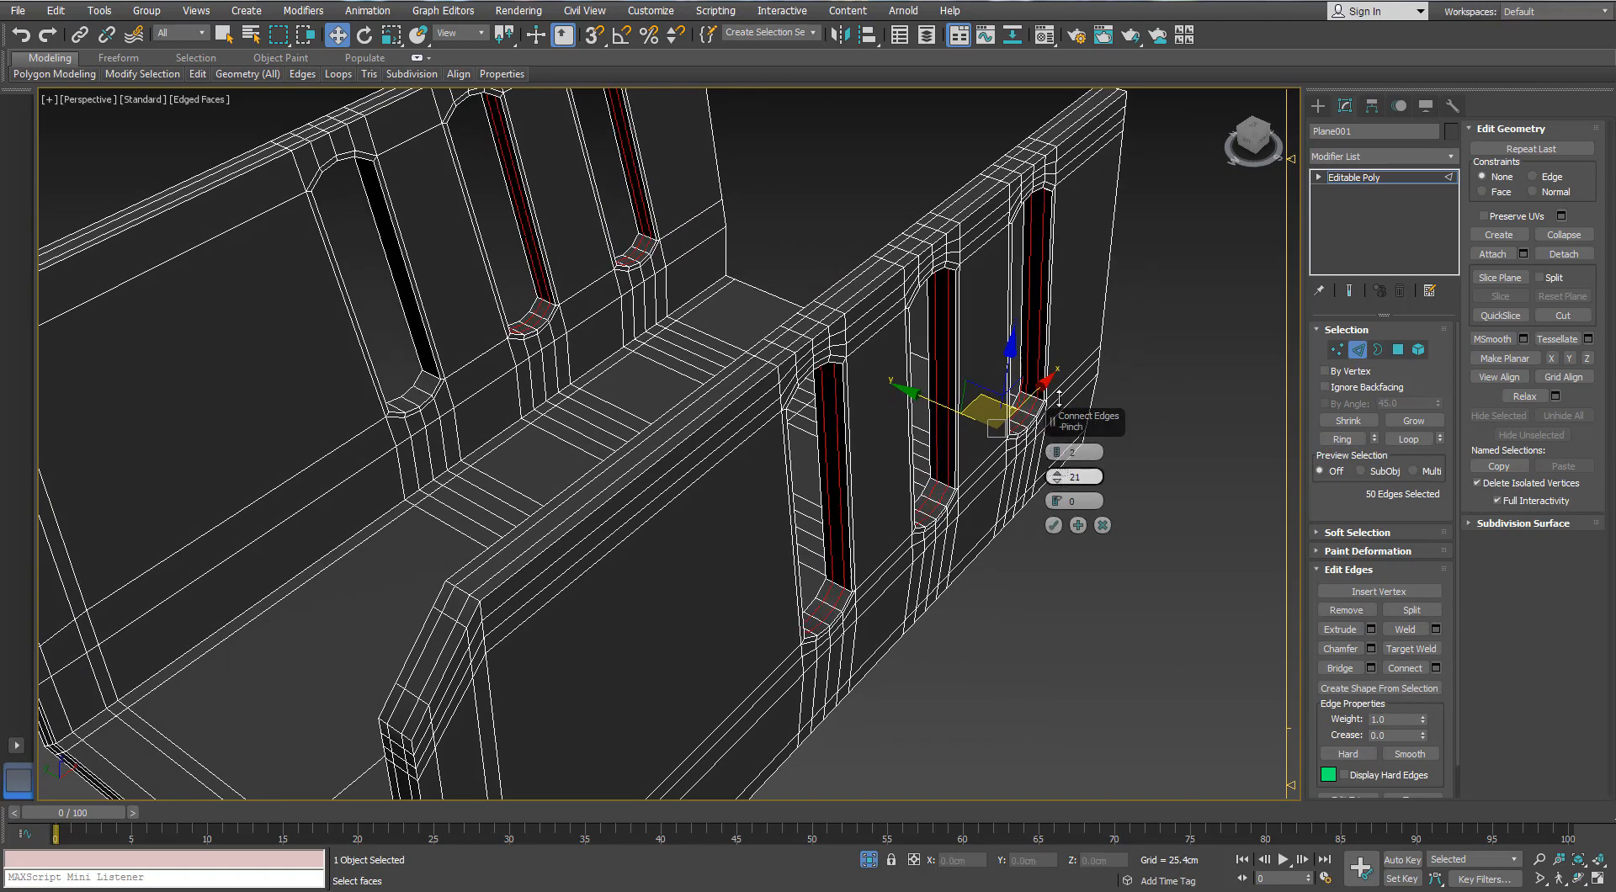
click(1053, 526)
- Add SwiftLoop support loops across the bracket on both sides of the slots
alt+middle_drag(1035, 547, 805, 695)
click(804, 697)
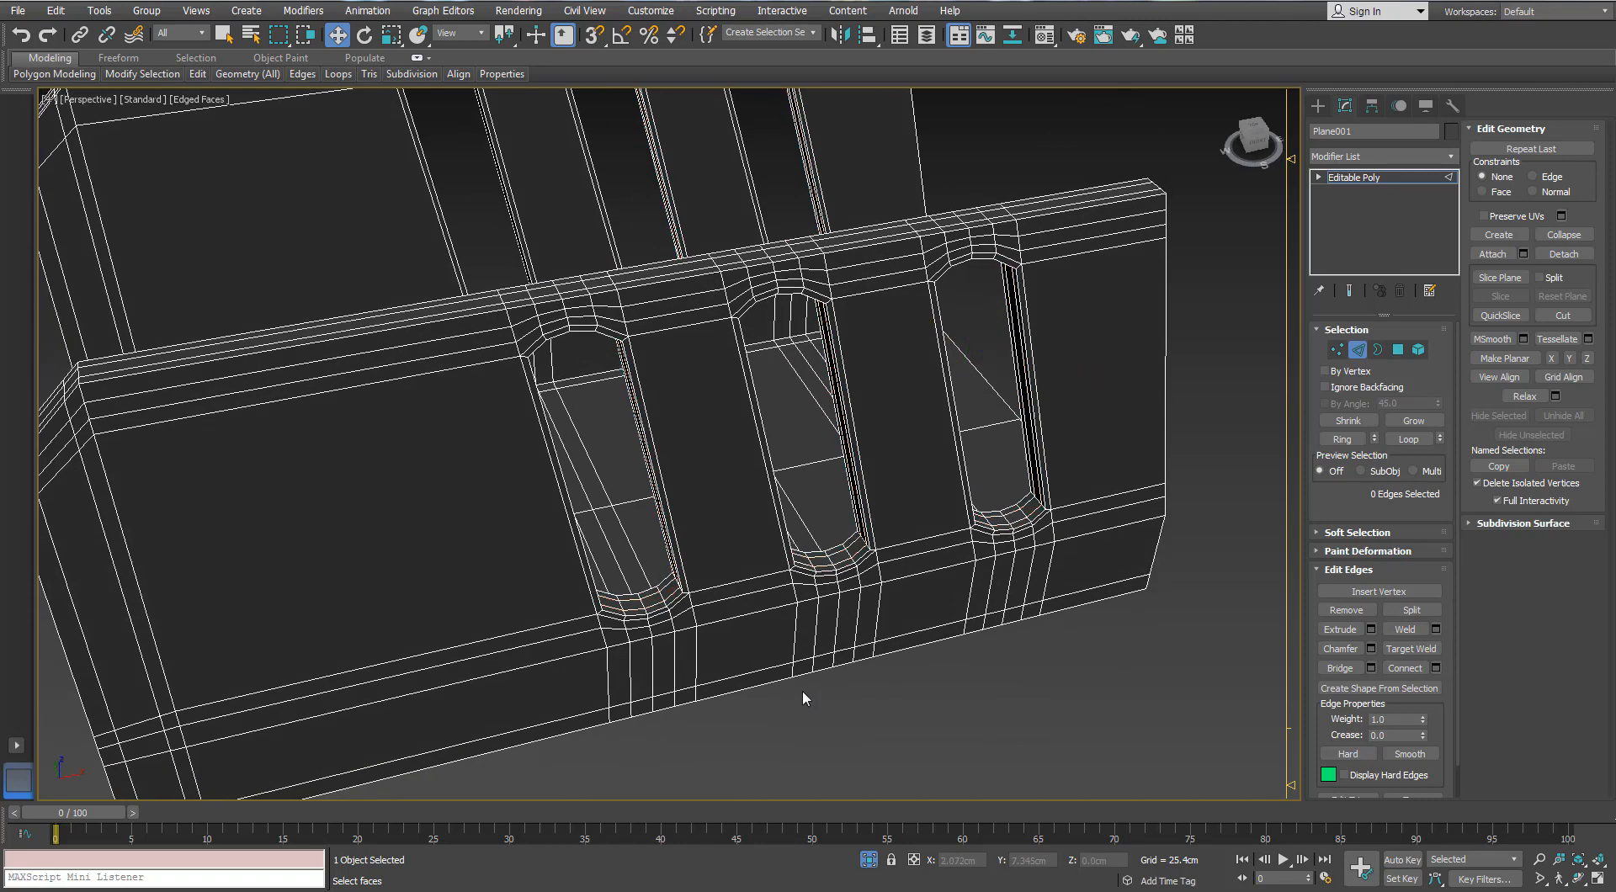
click(197, 74)
click(509, 357)
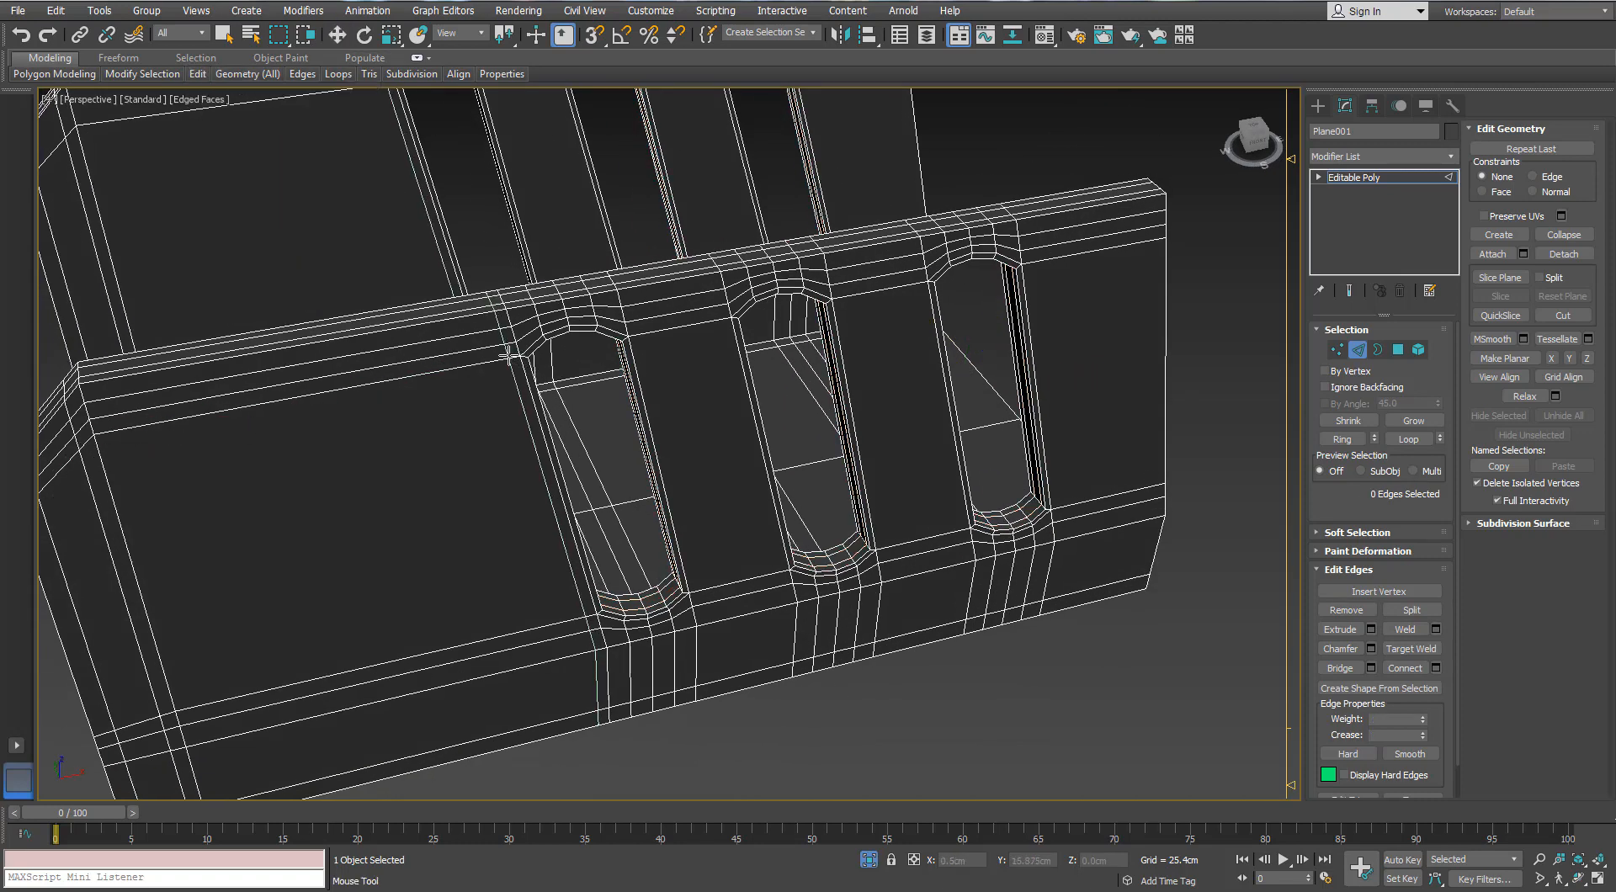
alt+middle_drag(785, 432, 774, 311)
drag(774, 305, 862, 302)
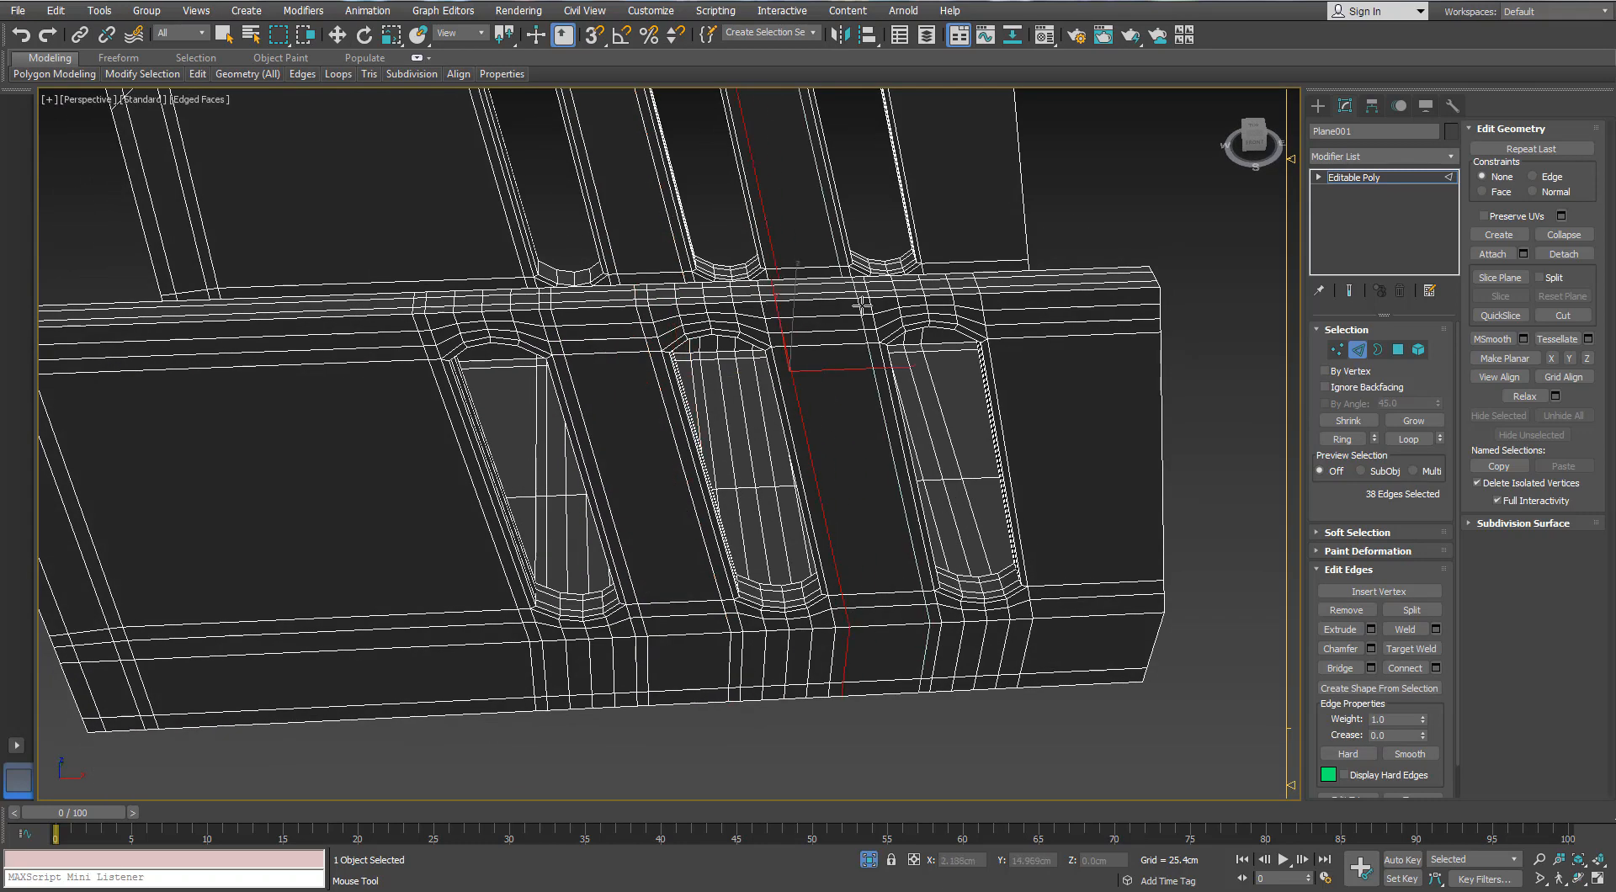
alt+middle_drag(861, 303, 854, 301)
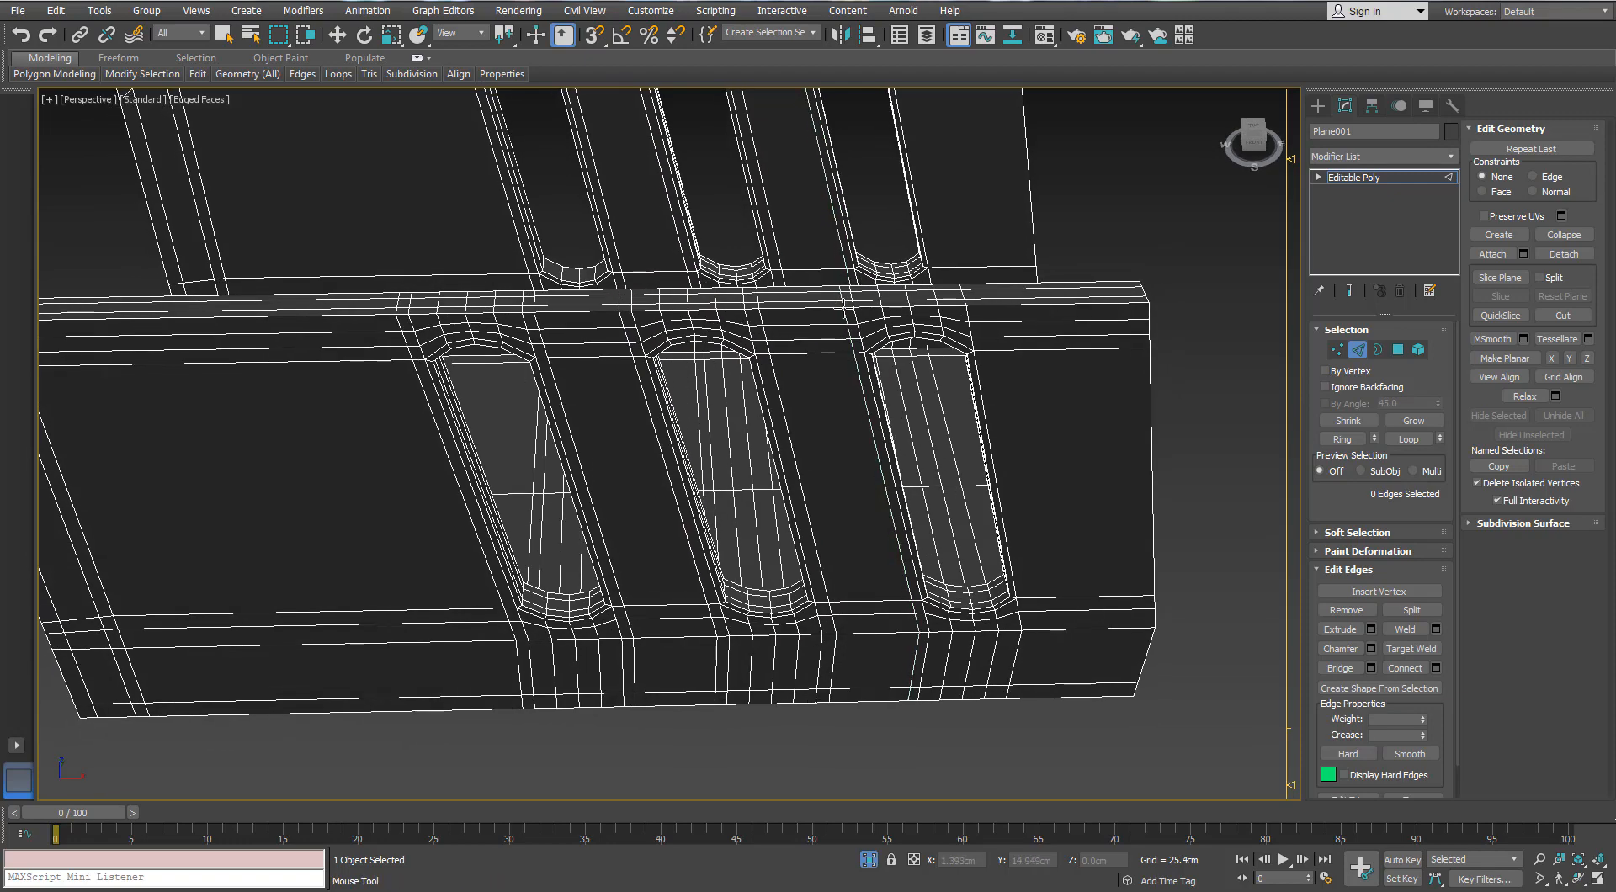
scroll(973, 326, down, 5)
key(w)
- Add a lengthwise SwiftLoop support loop along the side walls at the lower ends of the slots
alt+middle_drag(973, 327, 1082, 599)
scroll(603, 493, up, 3)
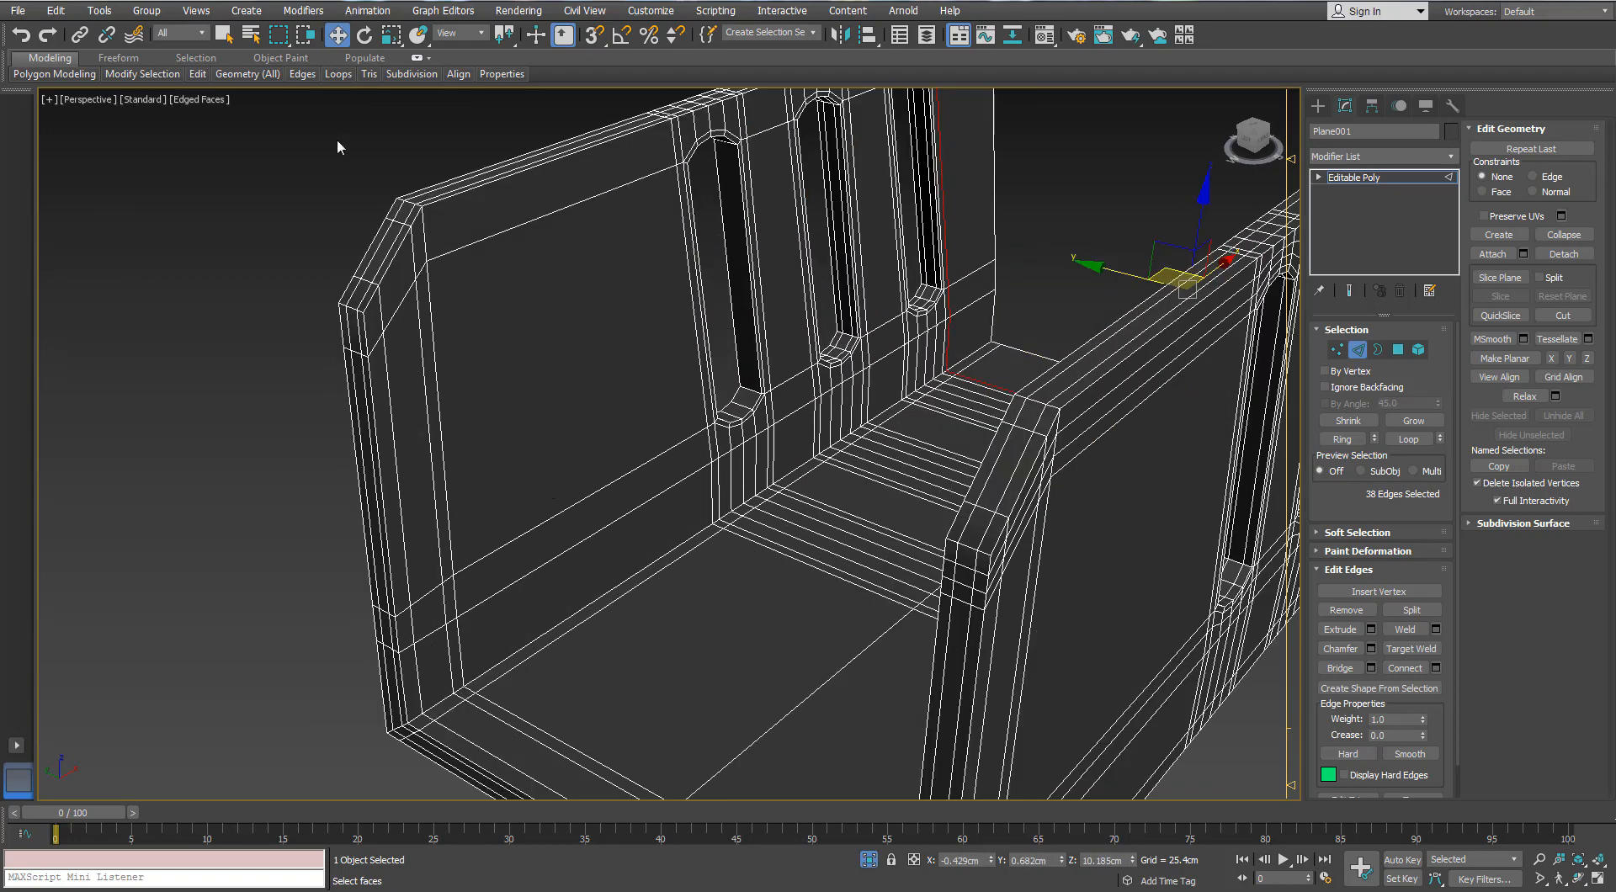
mouse_move(197, 74)
click(671, 479)
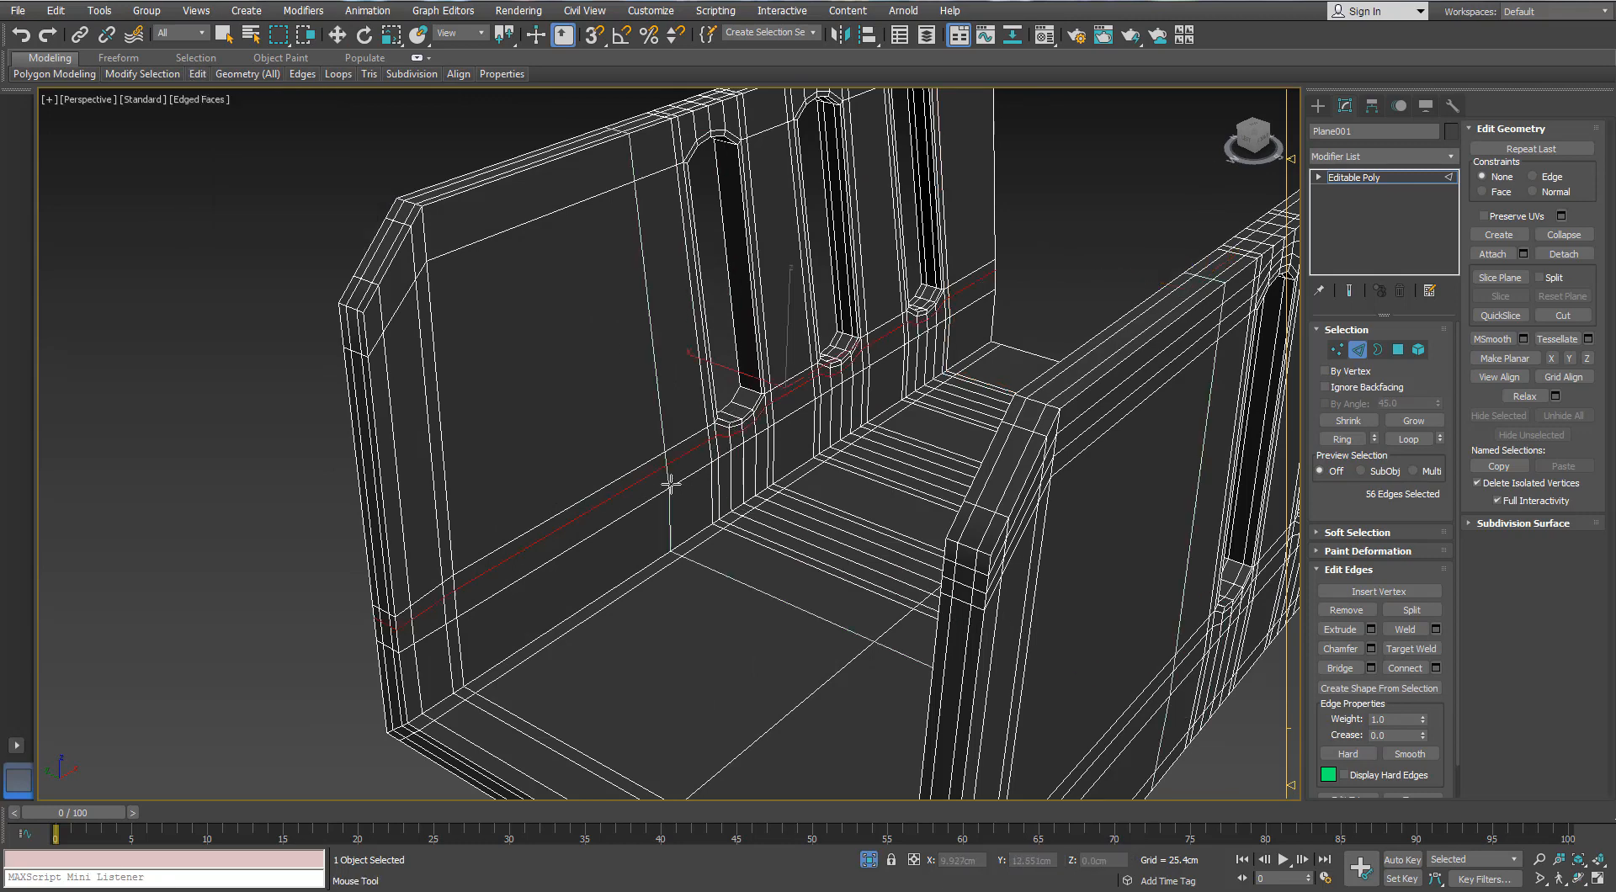
alt+middle_drag(791, 336, 746, 379)
scroll(744, 379, up, 3)
scroll(744, 379, down, 2)
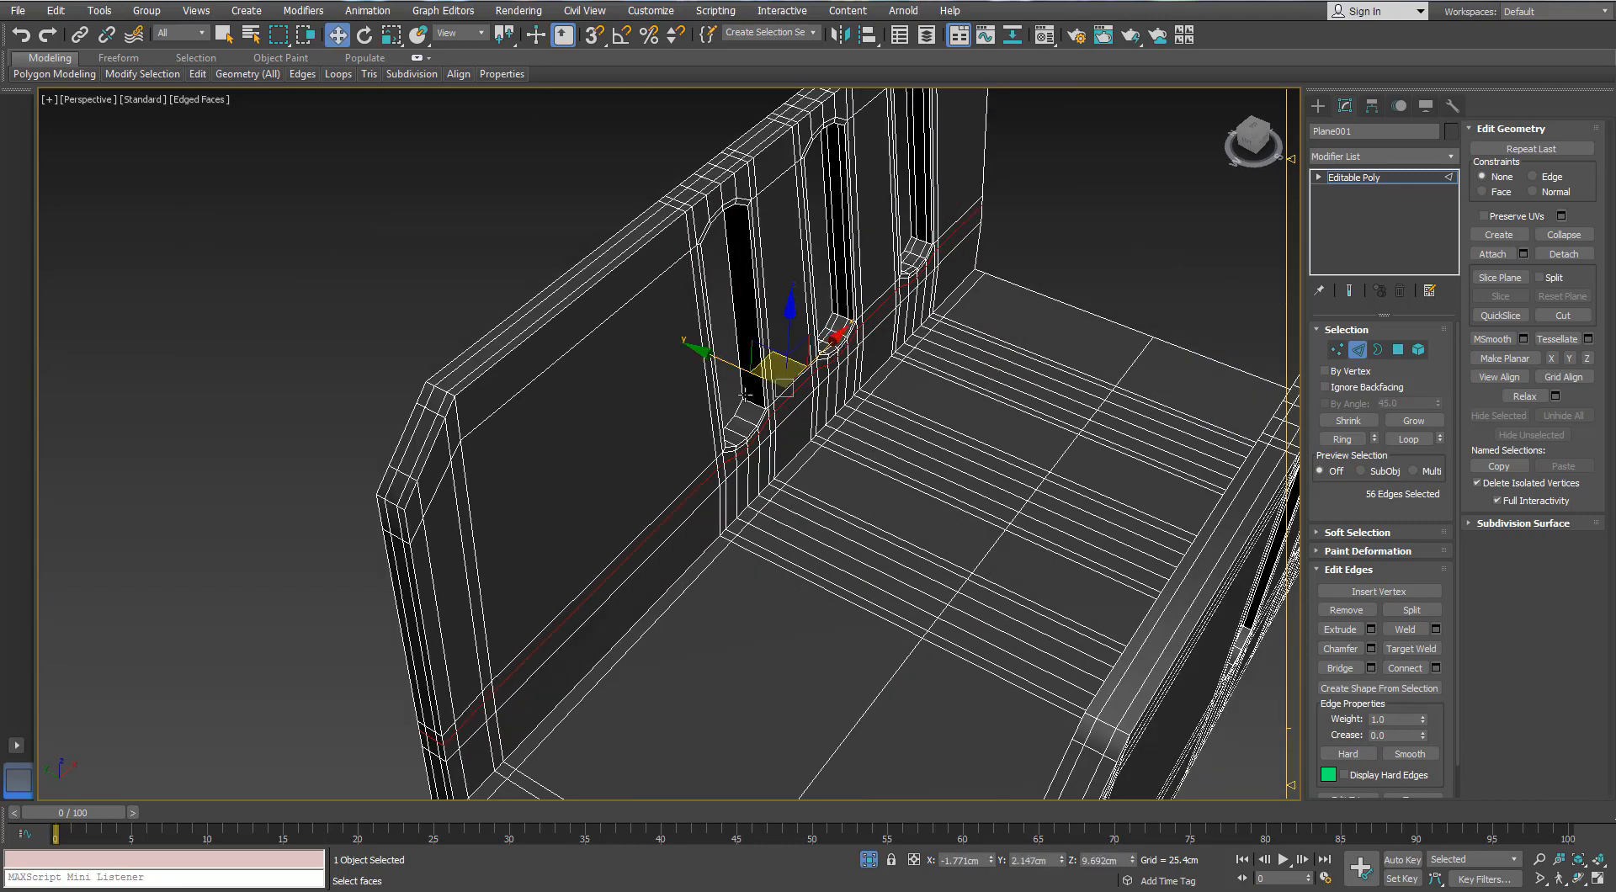
- Connect the edge ring across the thickness of the remaining slot nearest the bracket's front end
click(750, 402)
click(1342, 439)
click(1400, 670)
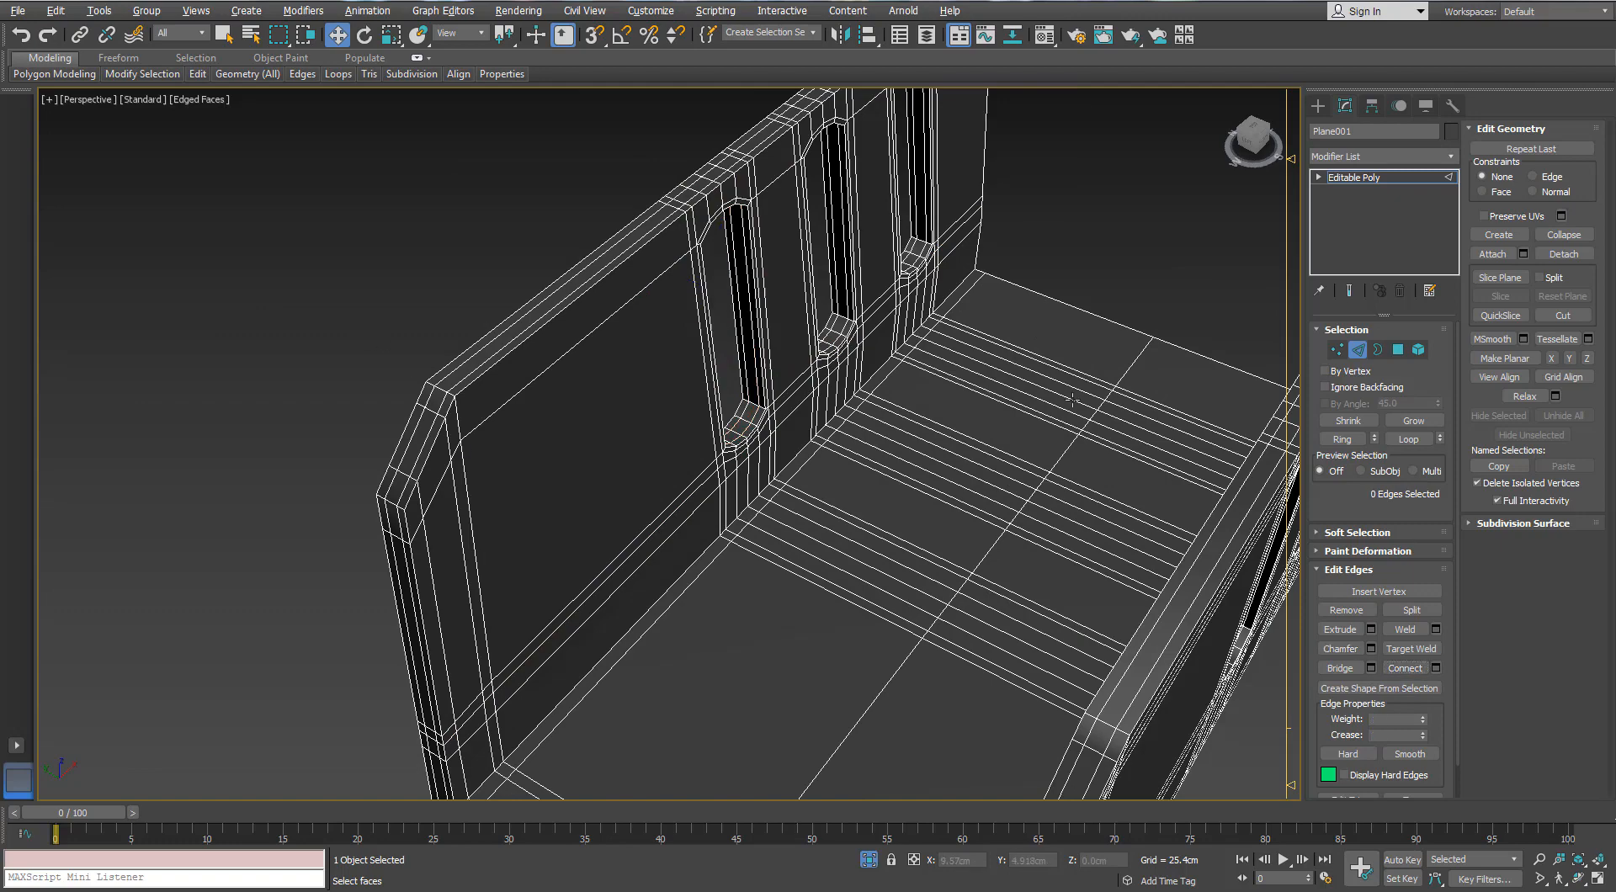
alt+middle_drag(1072, 399, 959, 427)
middle_drag(960, 427, 949, 660)
- Try TurboSmooth on the slotted bracket and remove the modifier
click(1357, 350)
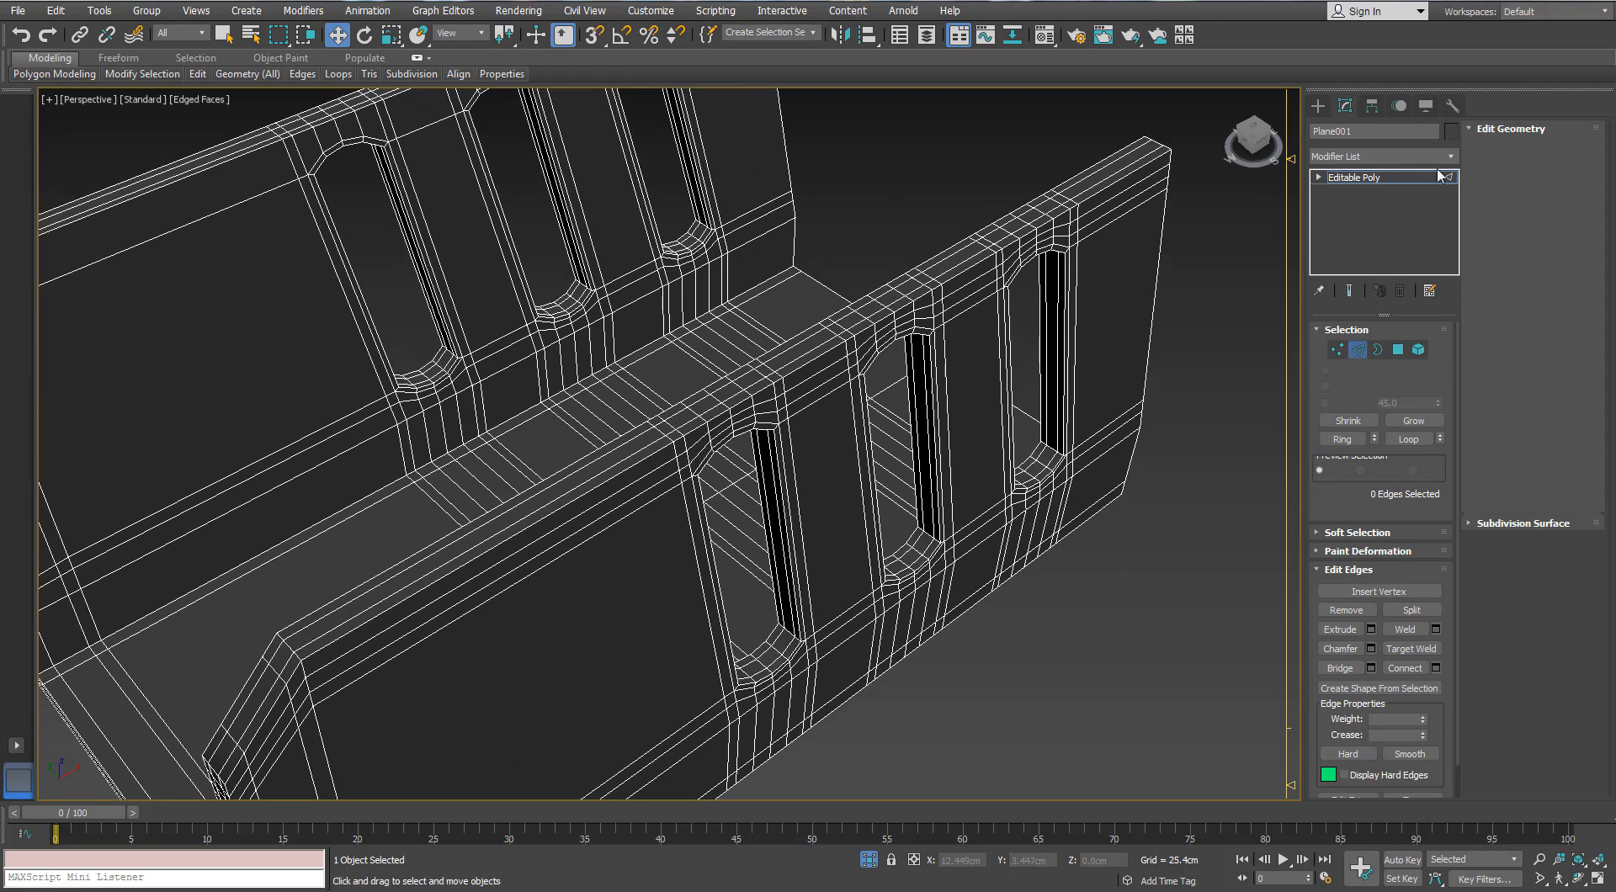
click(1437, 157)
key(t)
key(t)
key(t)
key(Return)
alt+middle_drag(883, 400, 829, 371)
click(1400, 290)
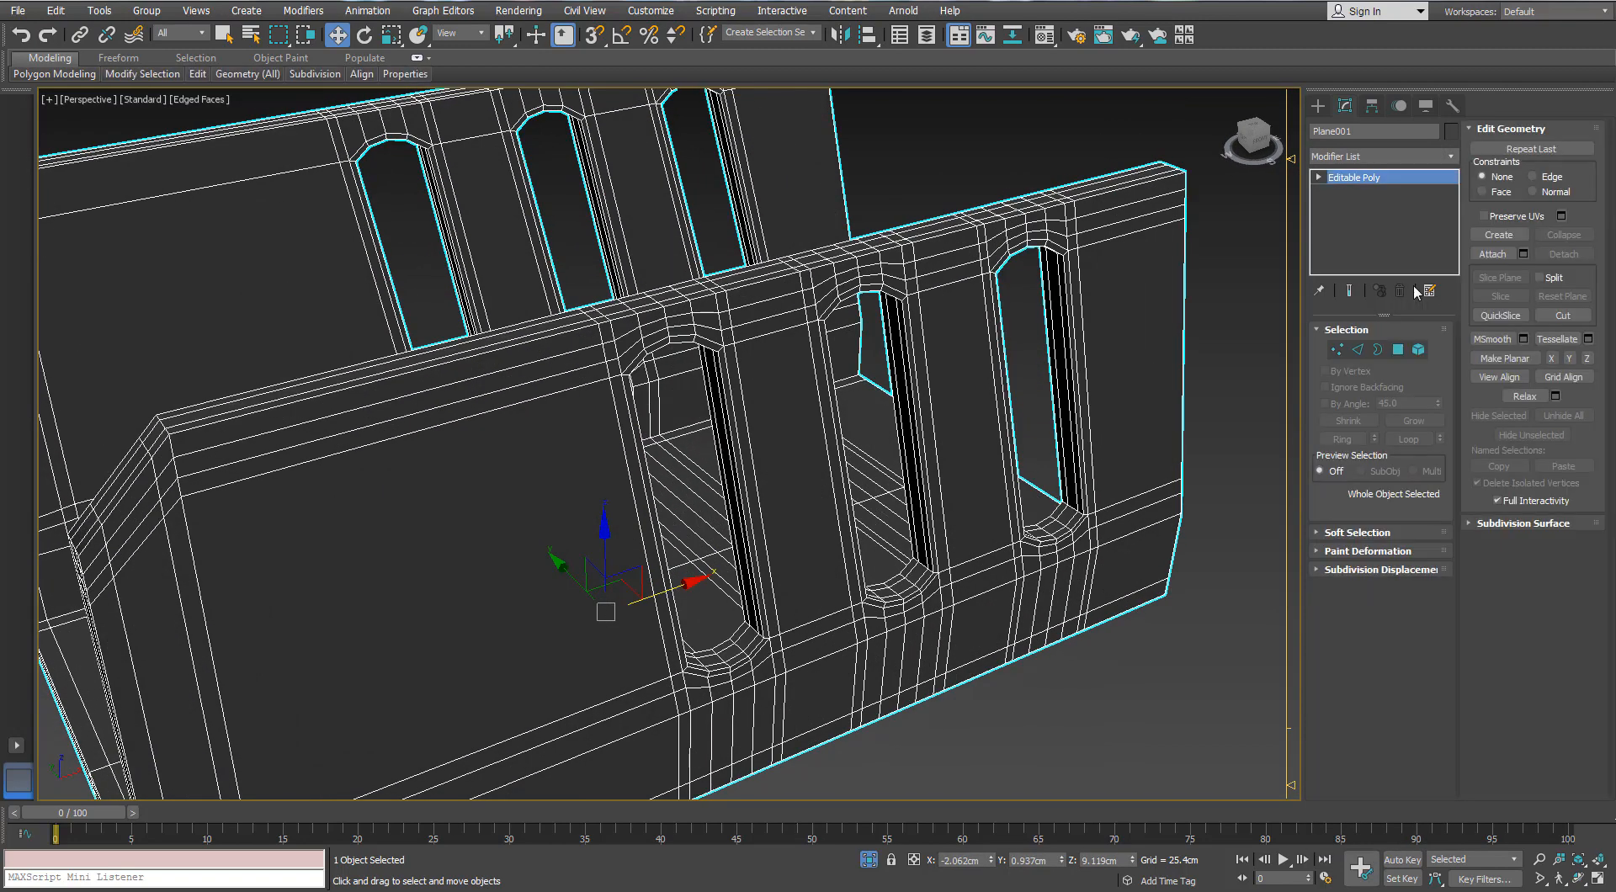
- Connect the upright edges of the bracket's side walls with 2 segments and a pinch of 88
click(1358, 349)
click(1073, 363)
key(alt+r)
scroll(1071, 361, down, 5)
alt+middle_drag(1071, 361, 1006, 317)
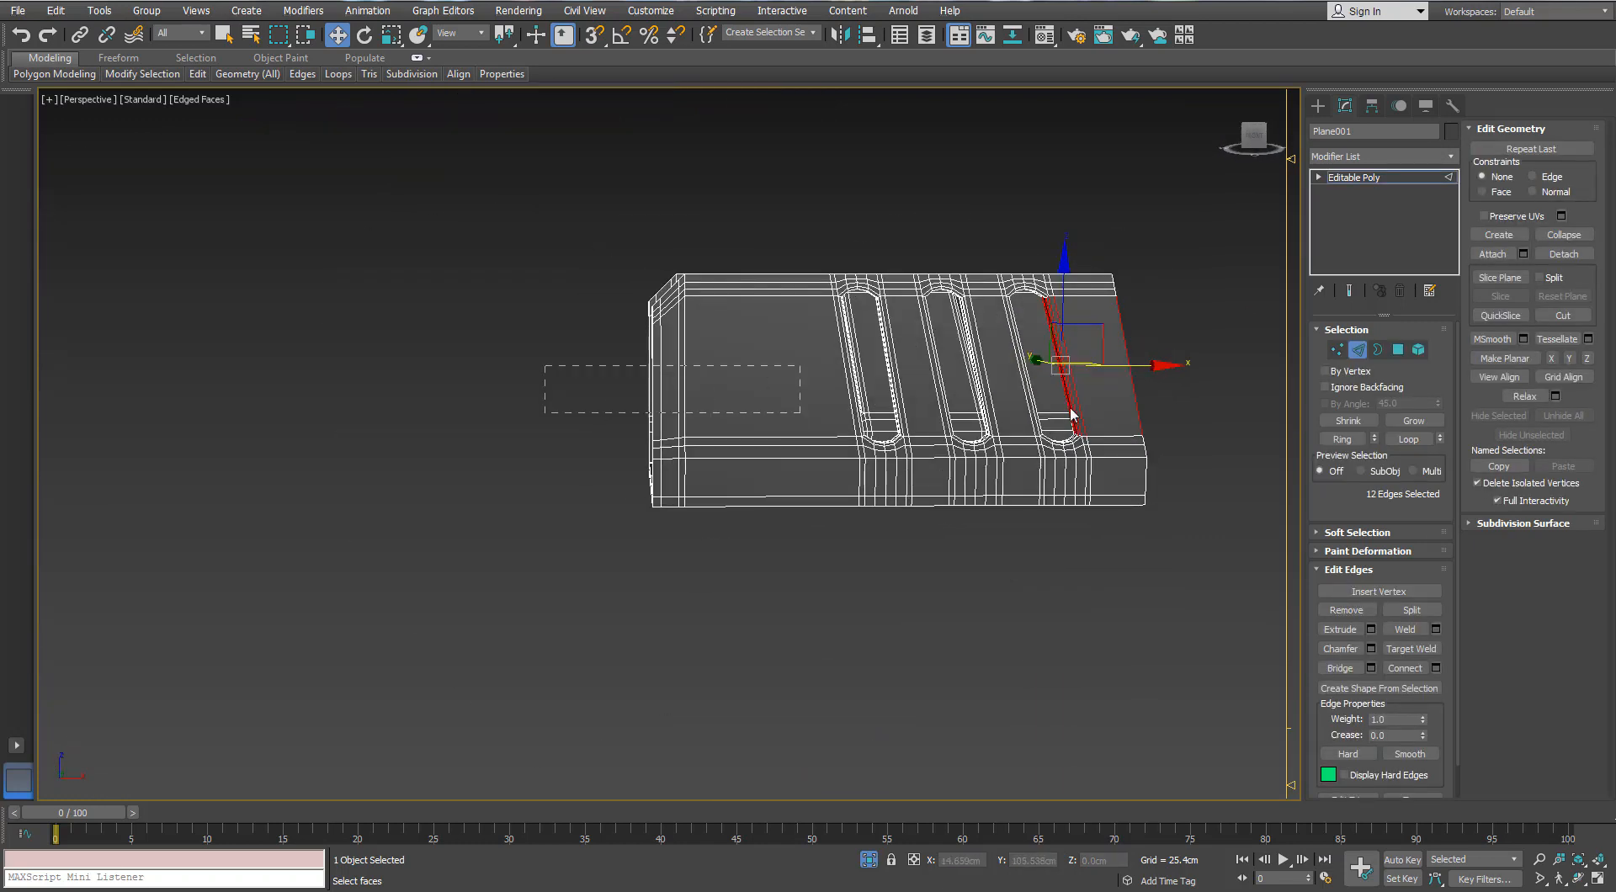
drag(1176, 375, 1177, 375)
alt+middle_drag(1175, 375, 845, 421)
scroll(844, 422, up, 3)
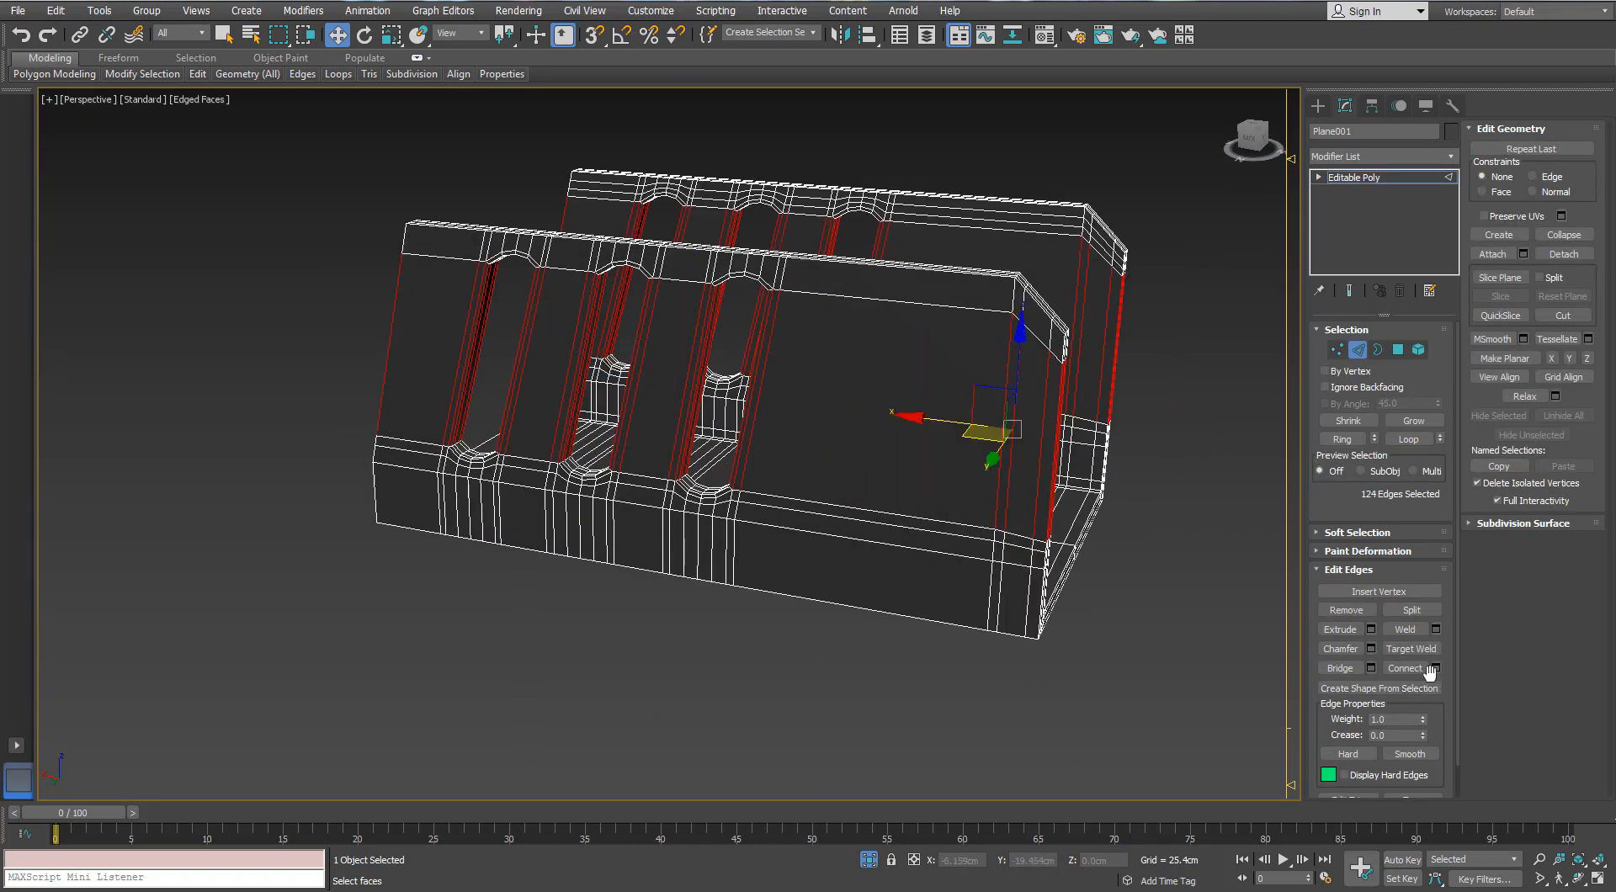
click(1436, 668)
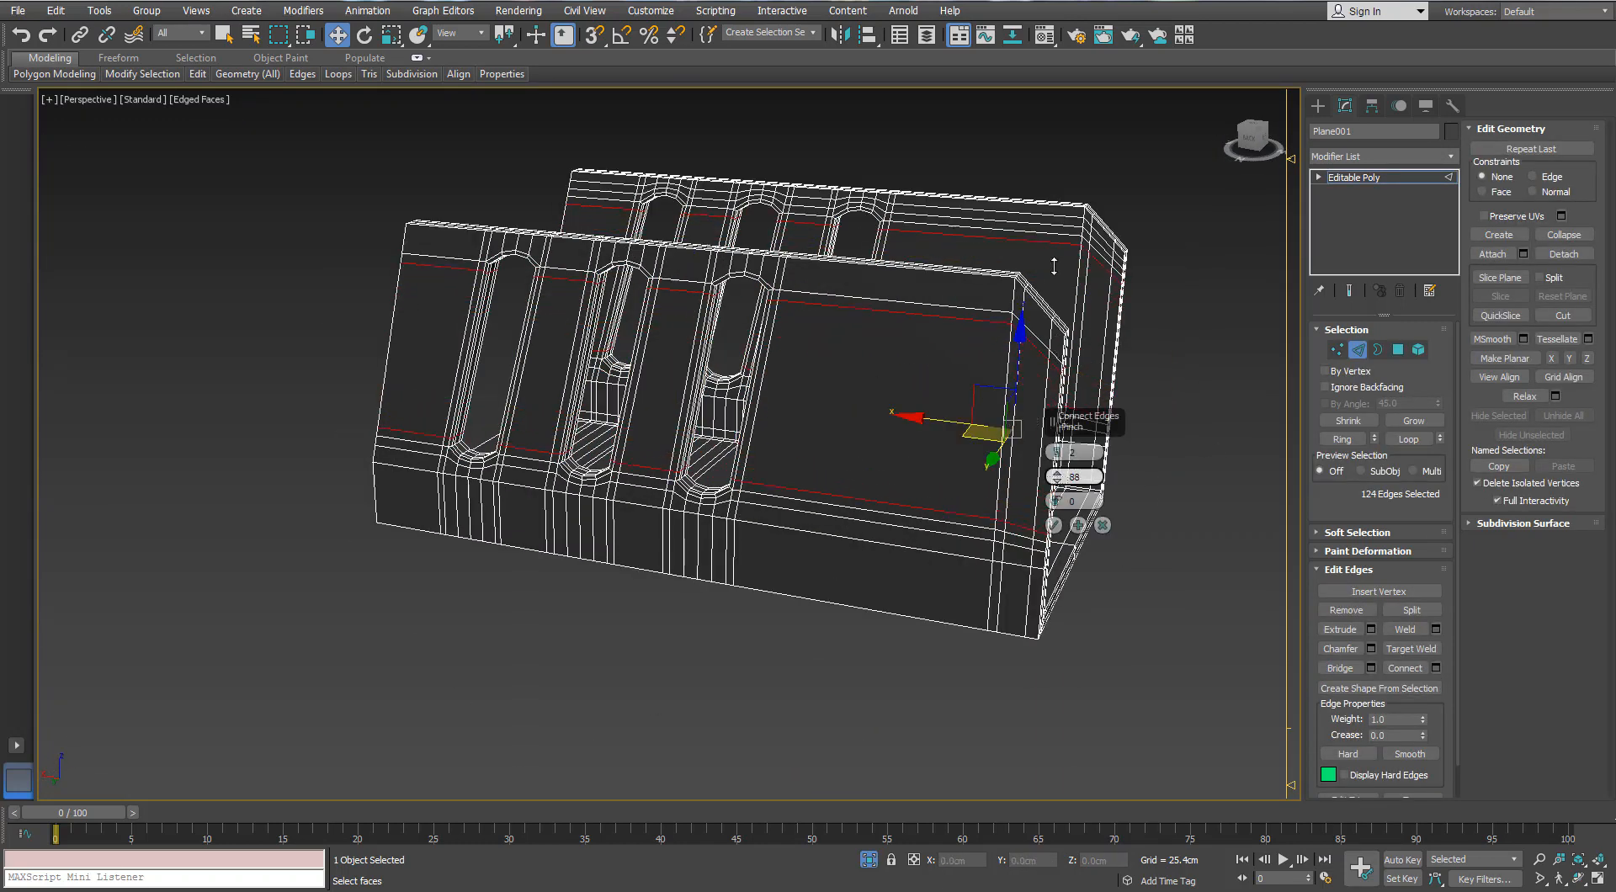
click(1052, 525)
- Apply TurboSmooth to the slotted bracket and inspect it in plain shading
click(1451, 157)
key(t)
key(t)
key(t)
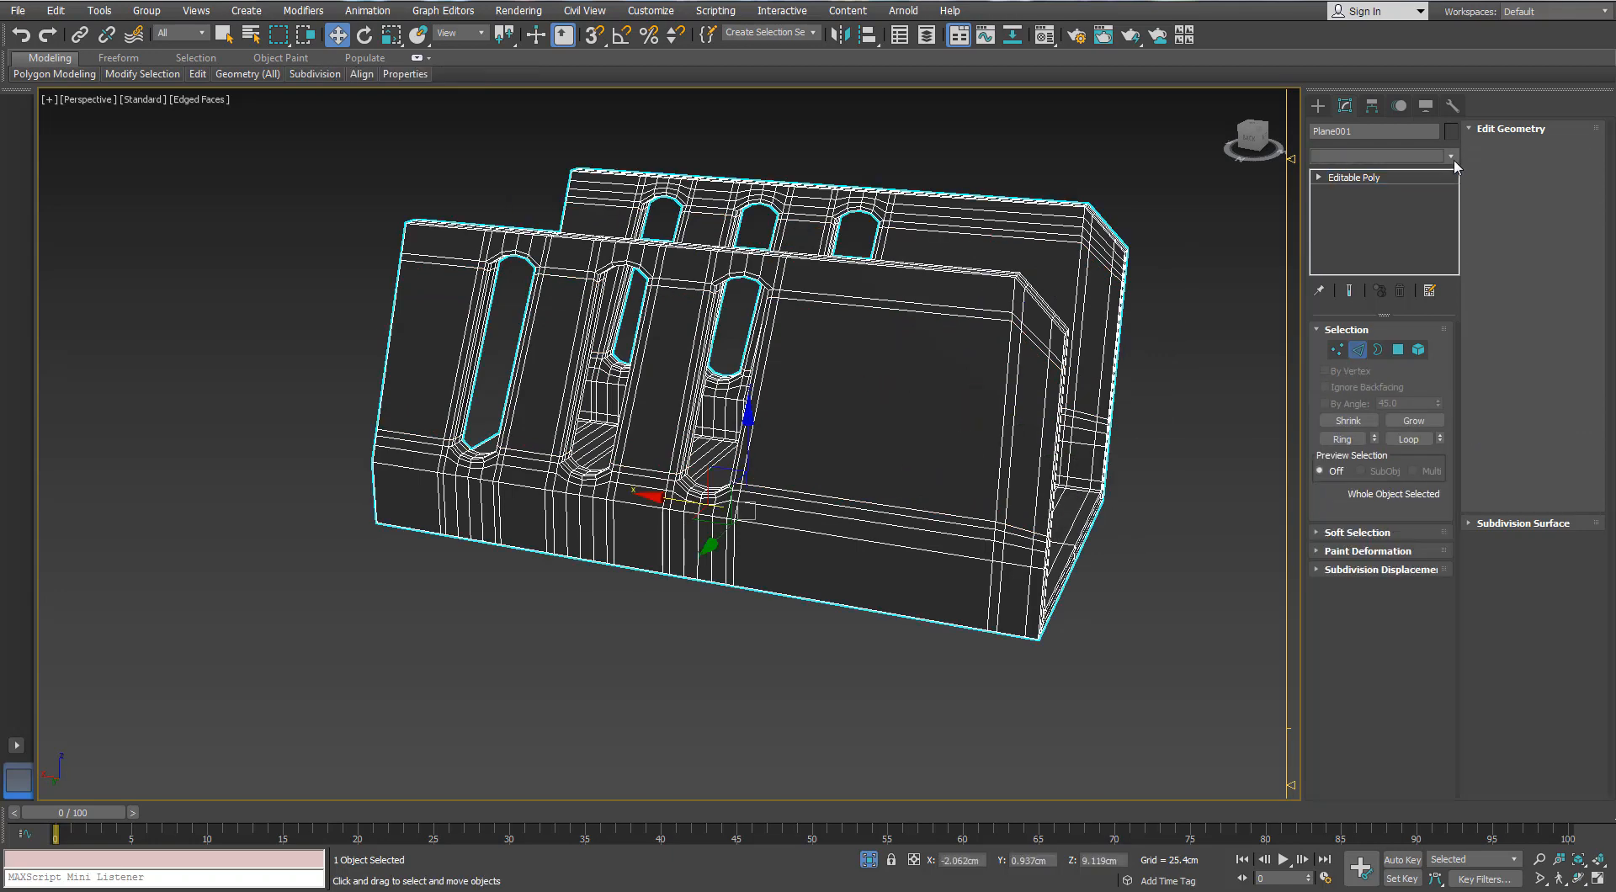
key(Return)
alt+middle_drag(639, 437, 583, 456)
key(F4)
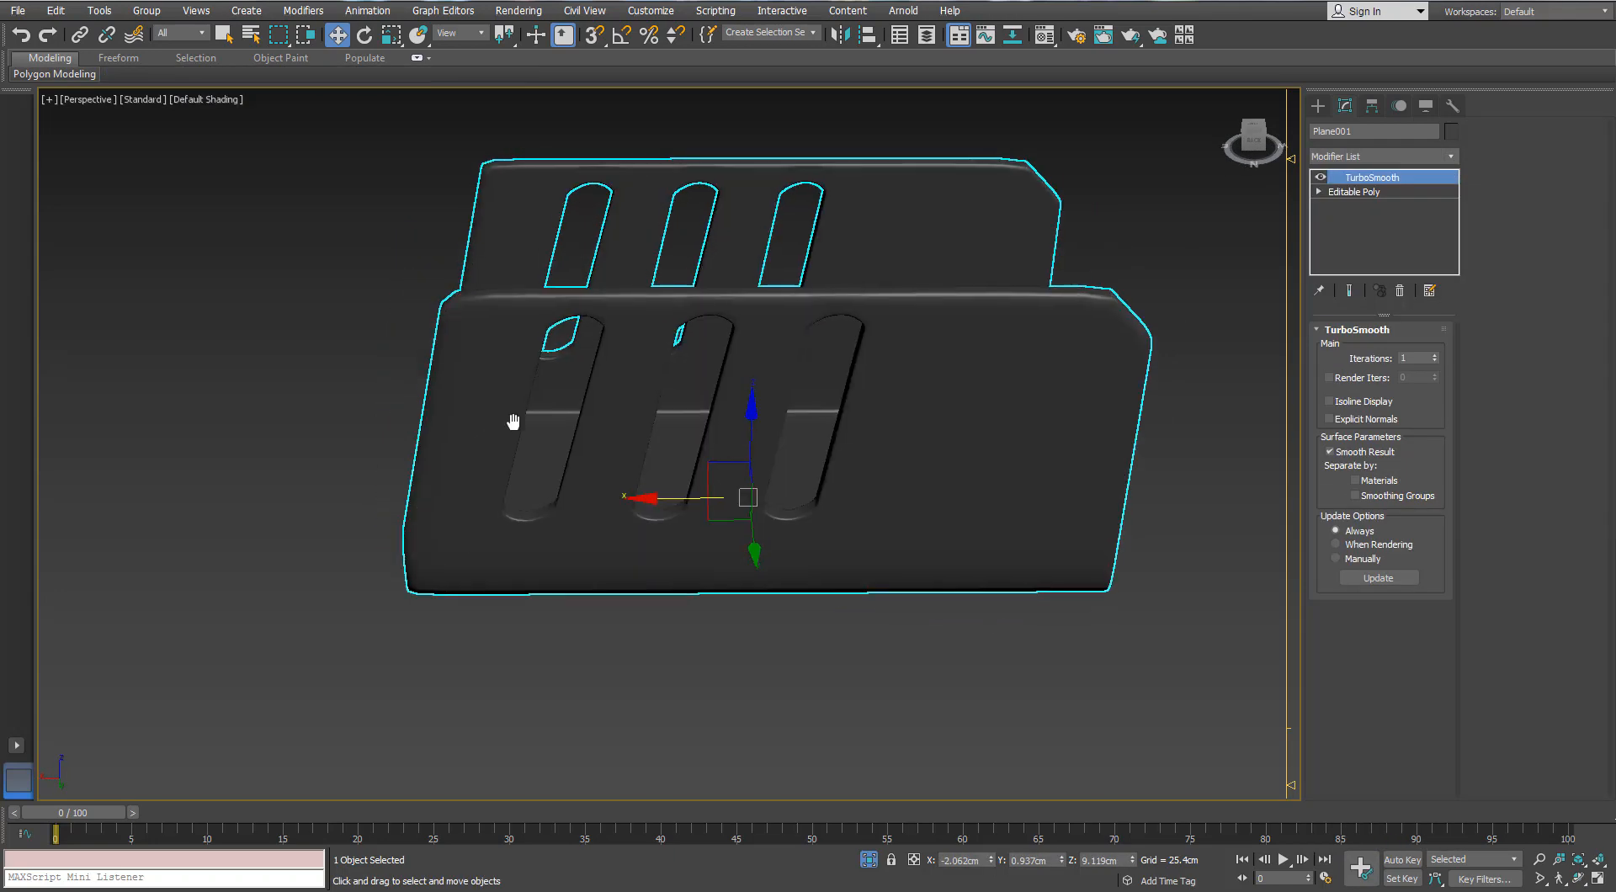
mouse_move(513, 419)
alt+middle_down()
mouse_move(732, 419)
mouse_move(659, 446)
alt+middle_up()
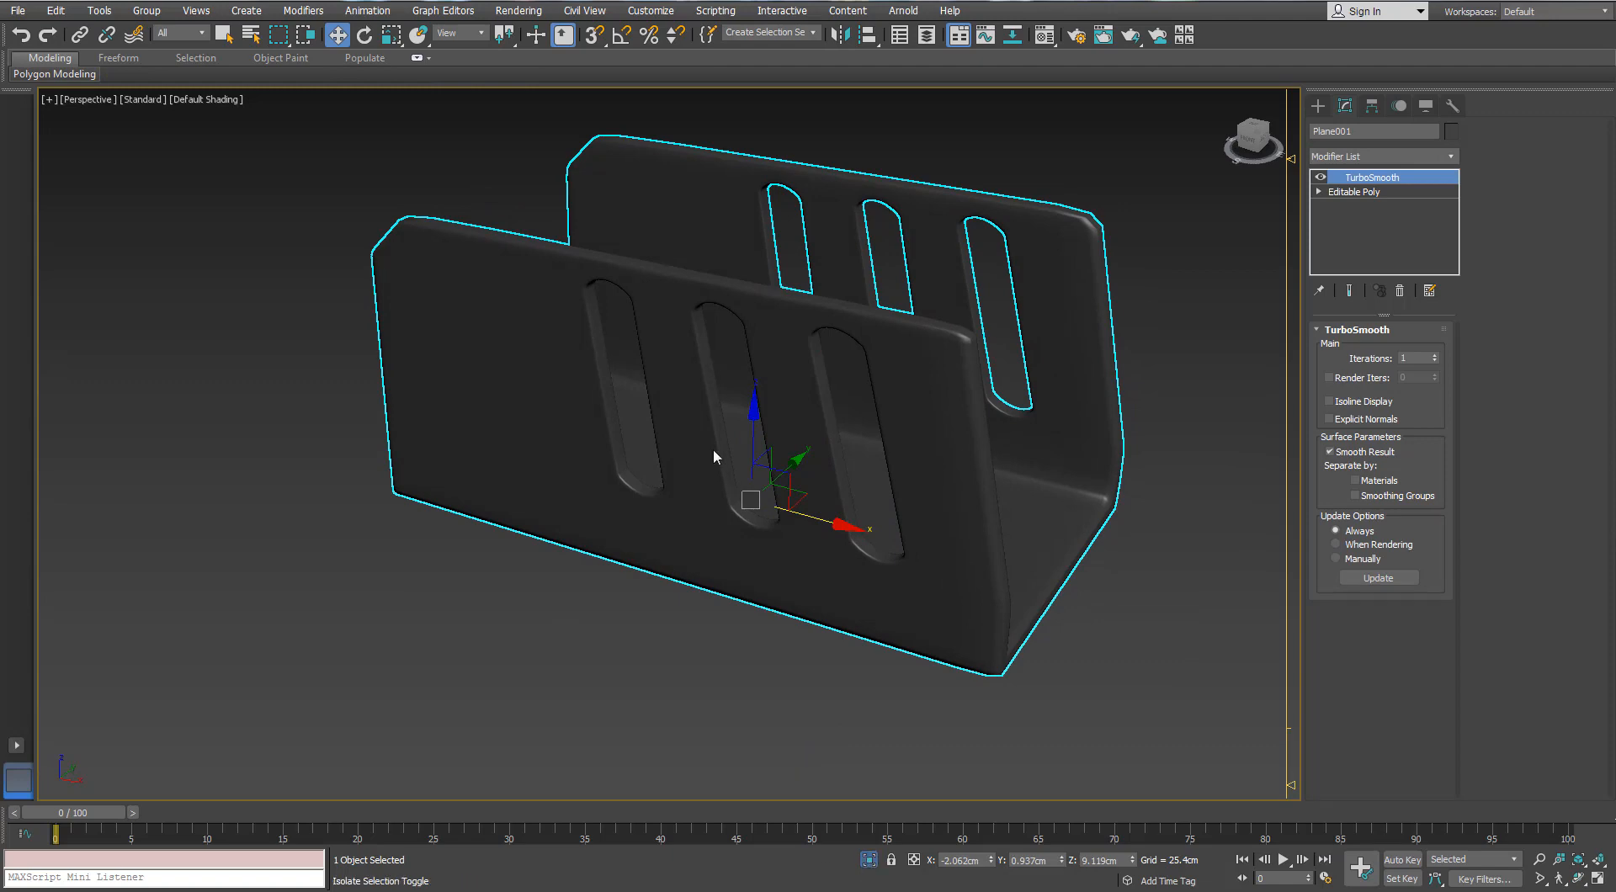
- Exit isolation, restore edged faces, and isolate the tall curved arm beside the bracket
key(alt+q)
scroll(603, 469, down, 2)
key(F4)
scroll(398, 271, up, 2)
middle_drag(397, 270, 439, 382)
click(439, 382)
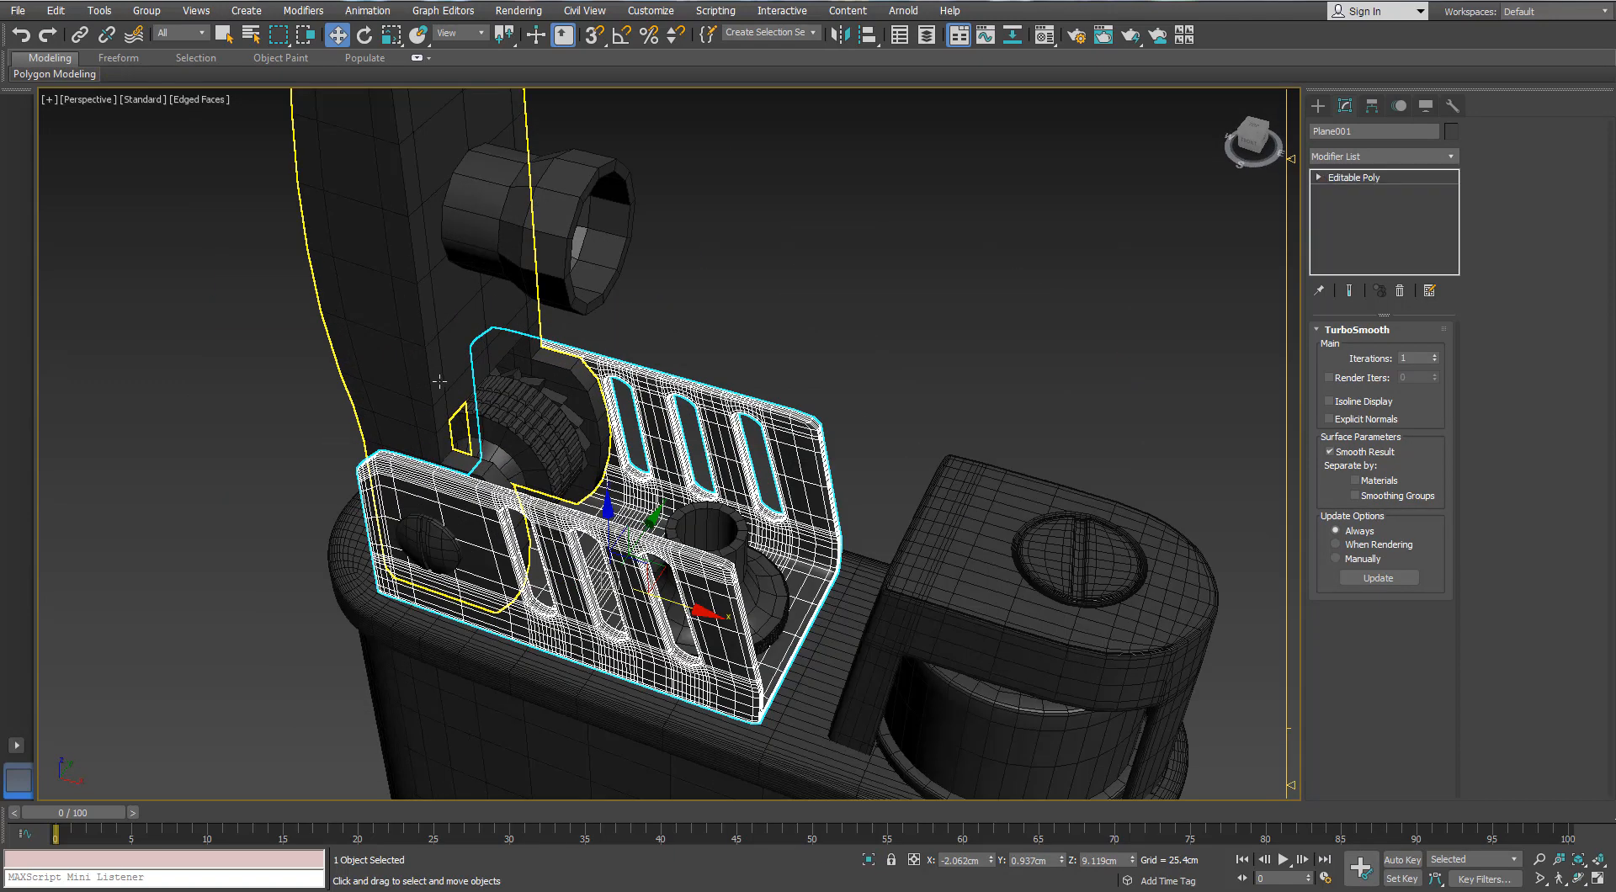
key(alt+q)
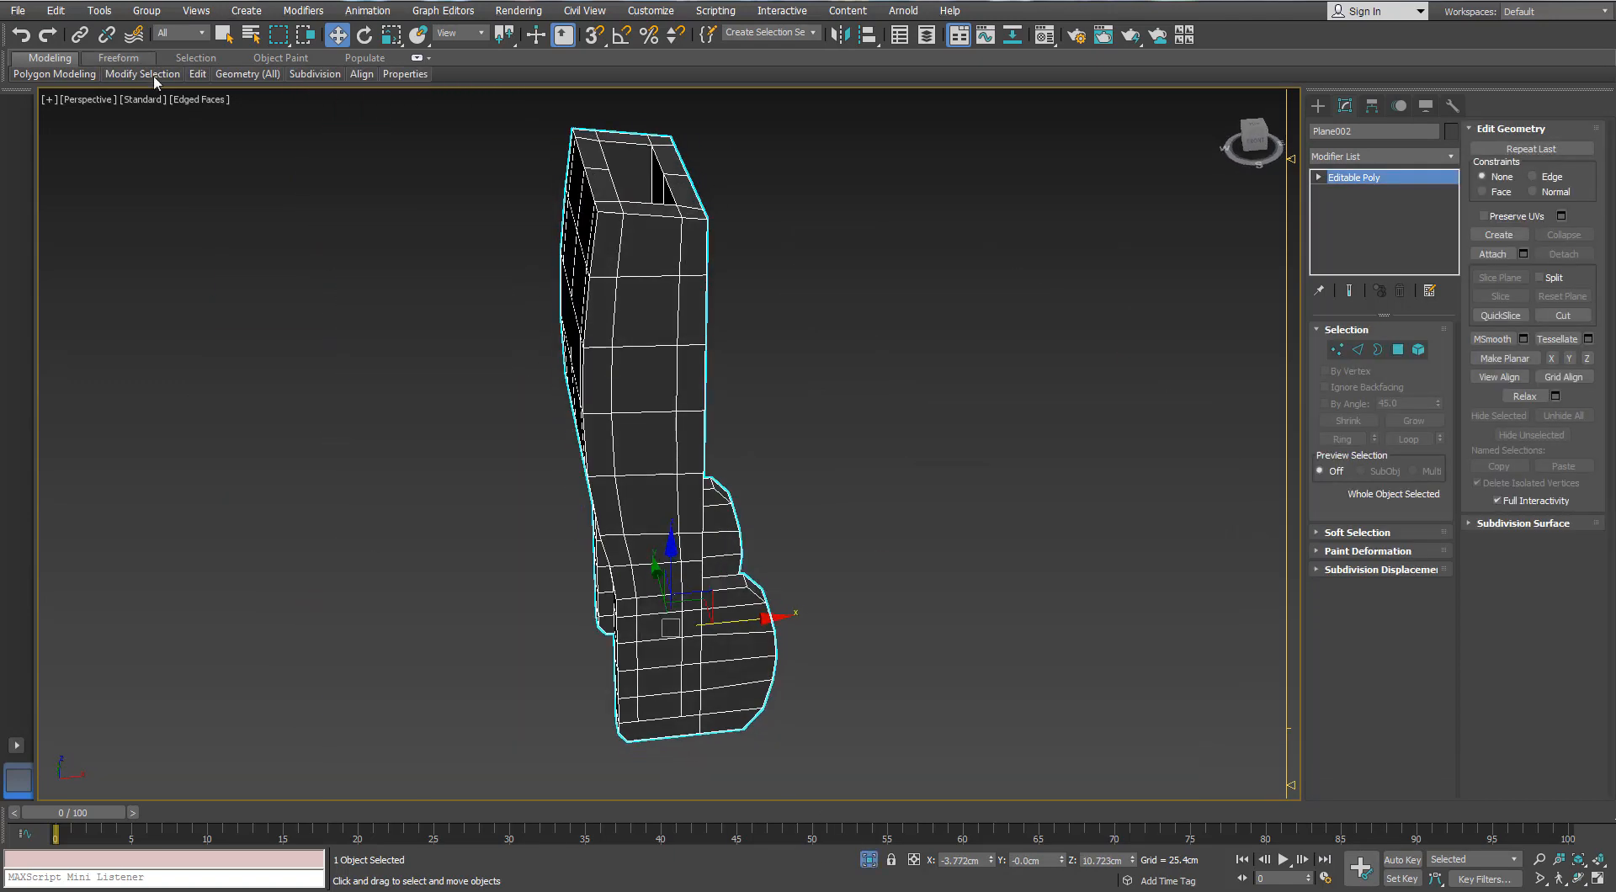
- Add SwiftLoop support loops along the long edges of the isolated arm
mouse_move(197, 75)
click(334, 113)
alt+middle_drag(580, 155, 712, 207)
scroll(643, 252, up, 3)
alt+middle_drag(642, 253, 630, 172)
middle_drag(629, 172, 632, 313)
scroll(650, 407, down, 4)
alt+middle_drag(645, 437, 594, 417)
middle_drag(589, 497, 577, 386)
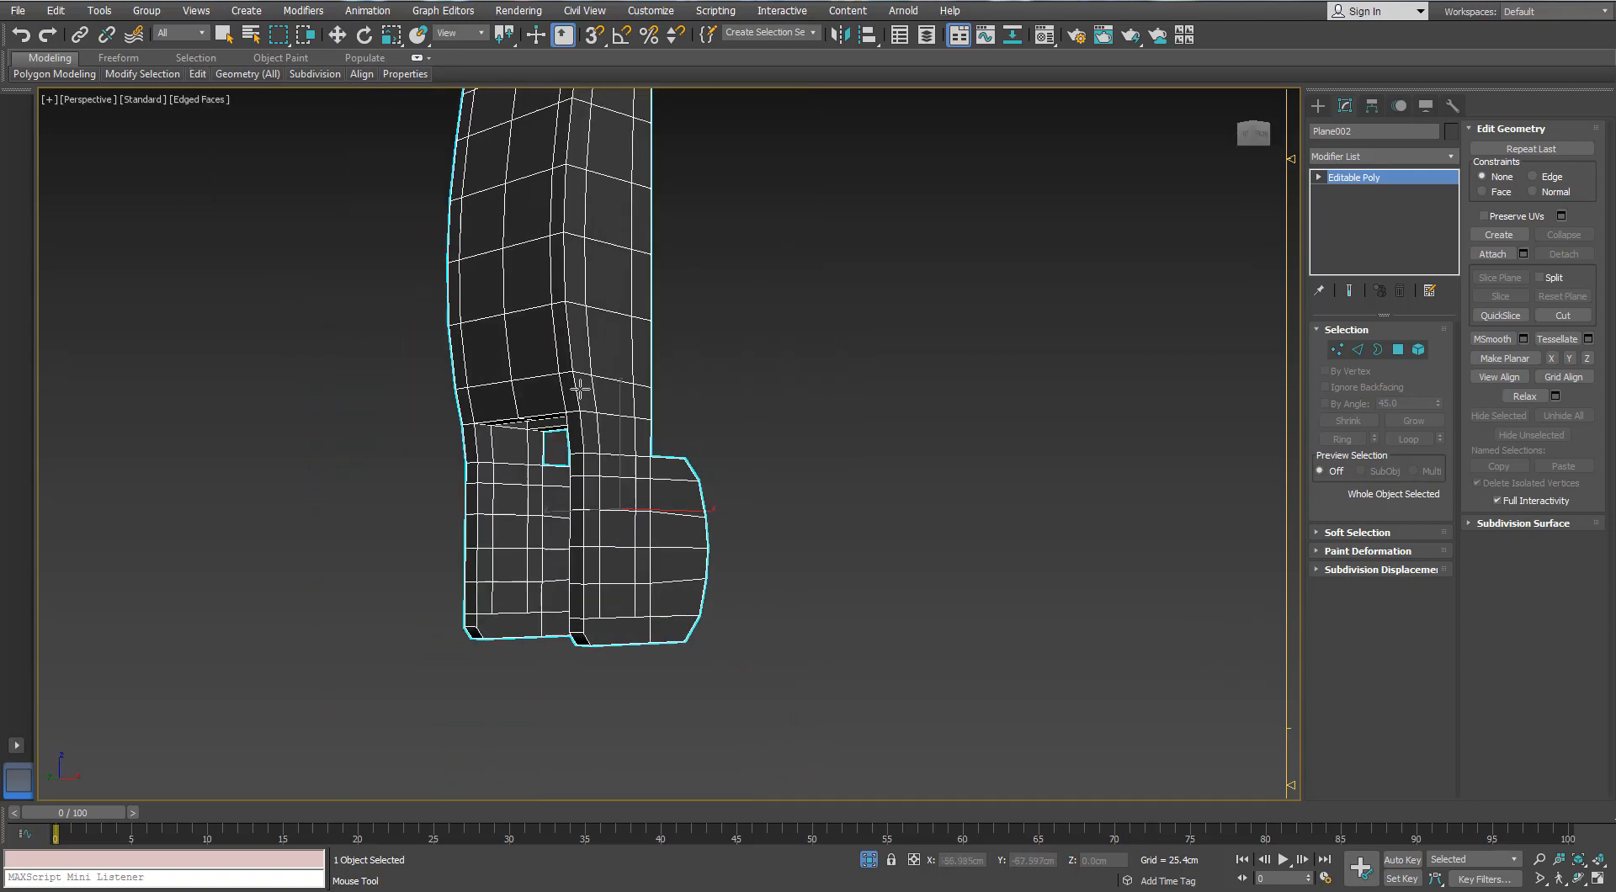
- Add SwiftLoop support loops around the arm's fork and along the rims of its two rounded lobes
scroll(581, 392, up, 4)
alt+middle_drag(361, 452, 471, 523)
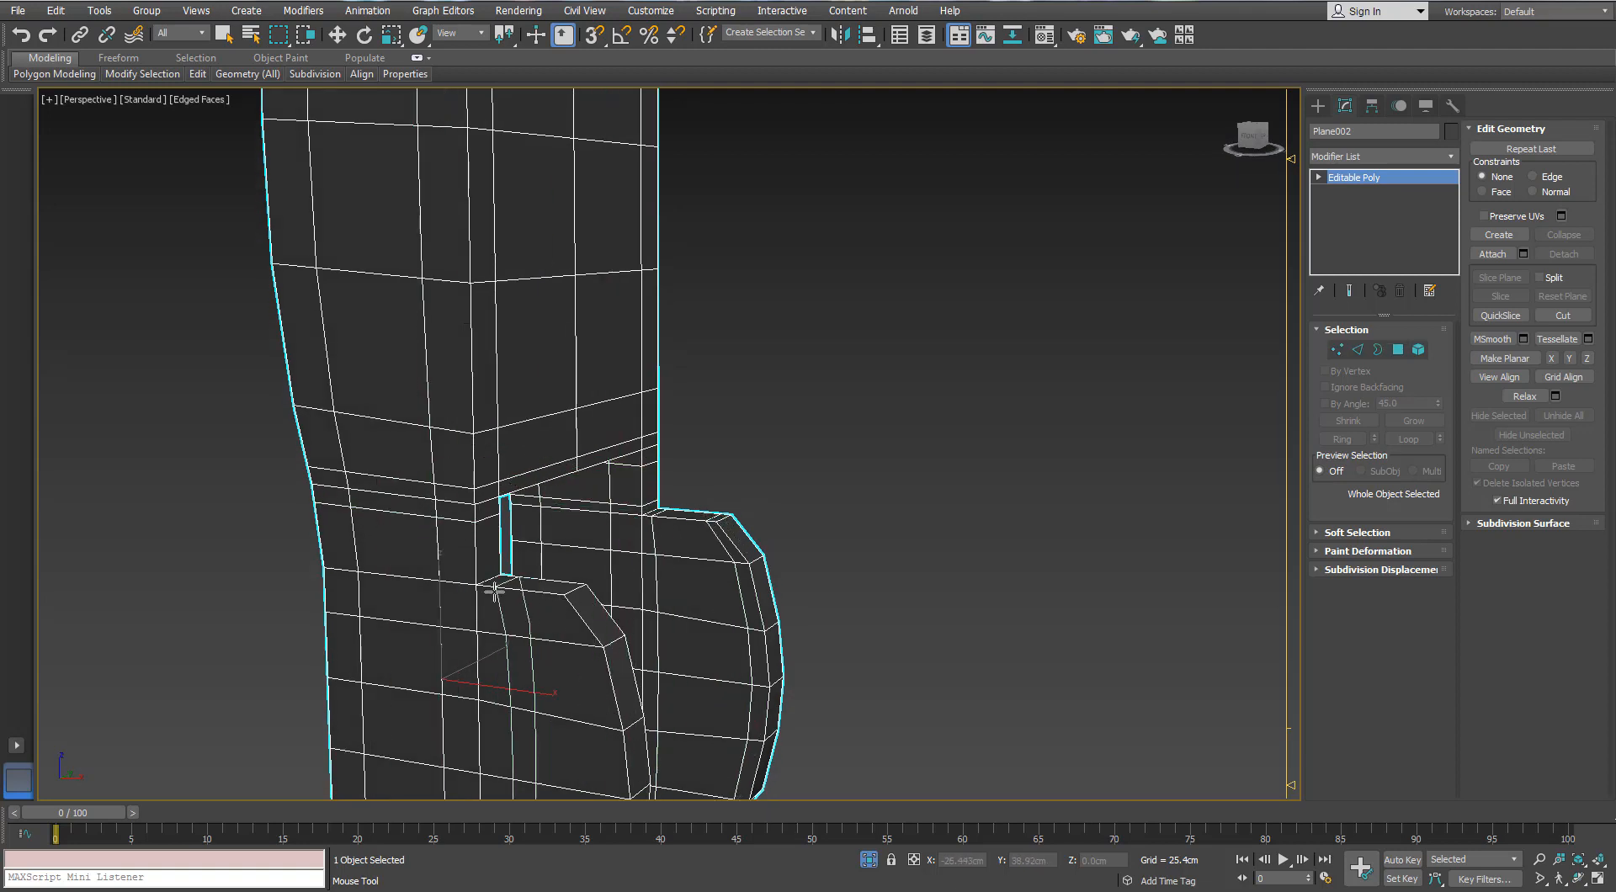
alt+middle_drag(560, 605, 667, 523)
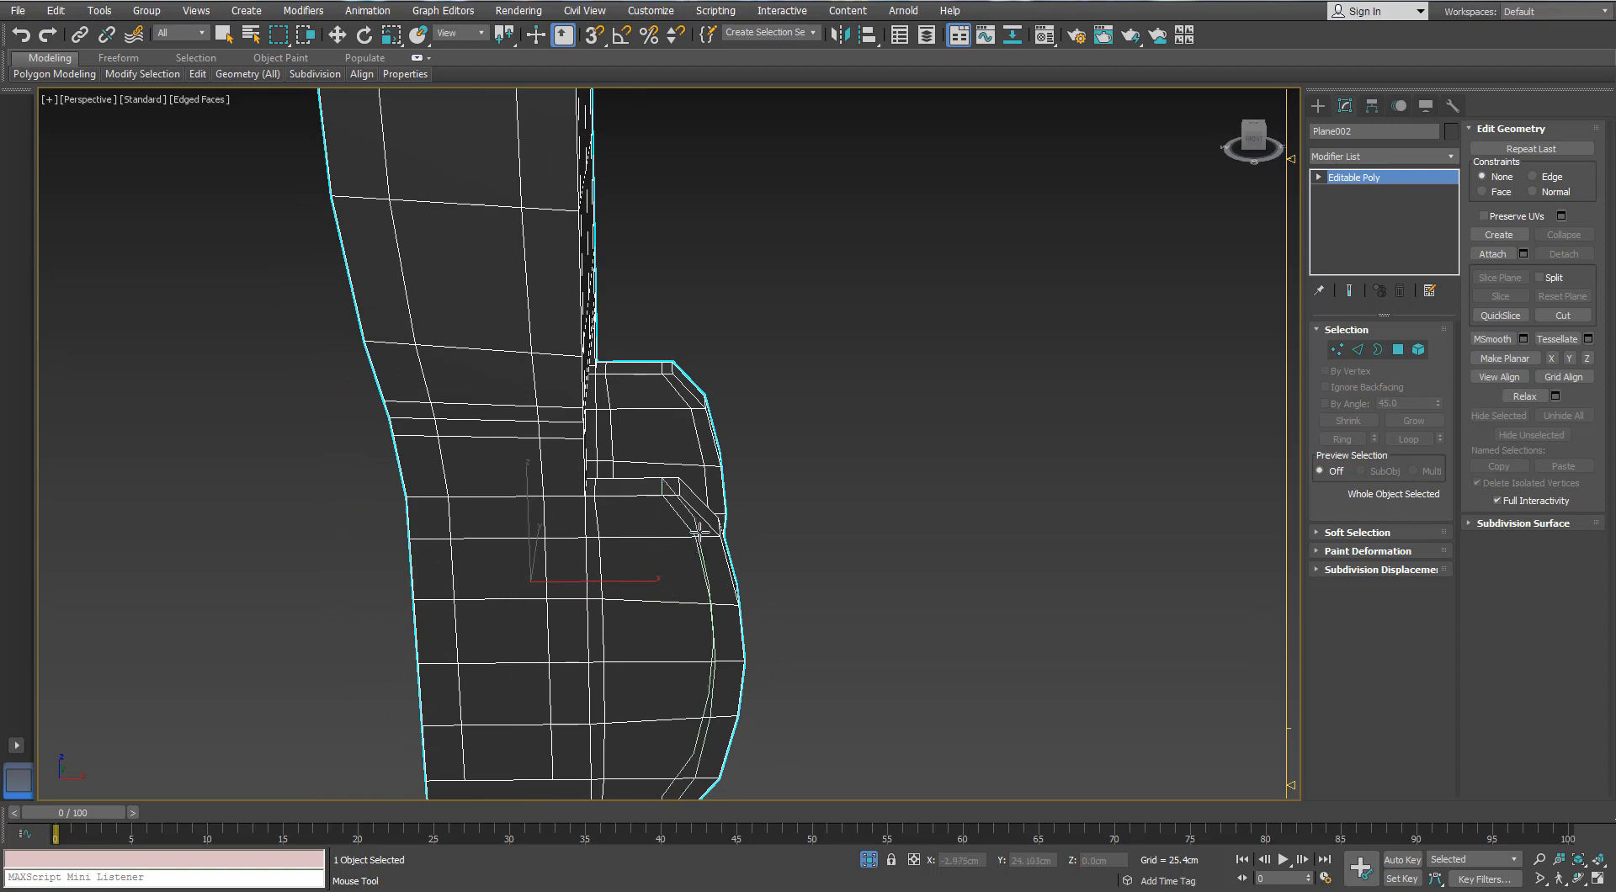
middle_drag(566, 500, 473, 512)
scroll(534, 494, down, 4)
scroll(534, 462, up, 5)
alt+middle_drag(314, 455, 545, 529)
scroll(517, 613, down, 4)
scroll(545, 529, up, 4)
- Connect the support-loop vertices diagonally to the lower corners of the arm's lobes
click(1335, 350)
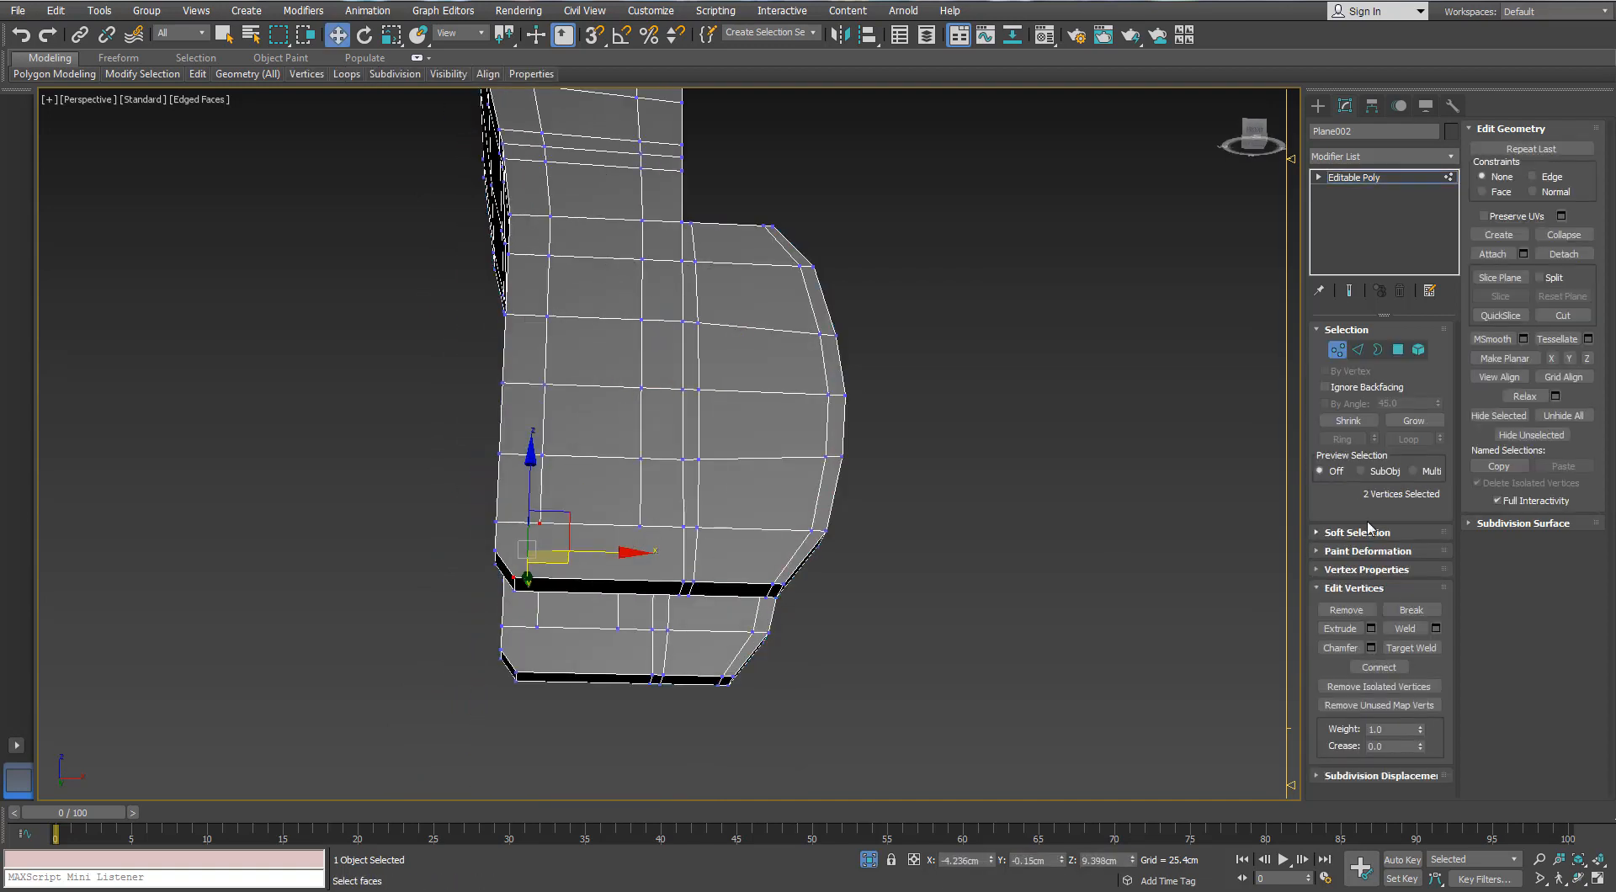
click(1380, 669)
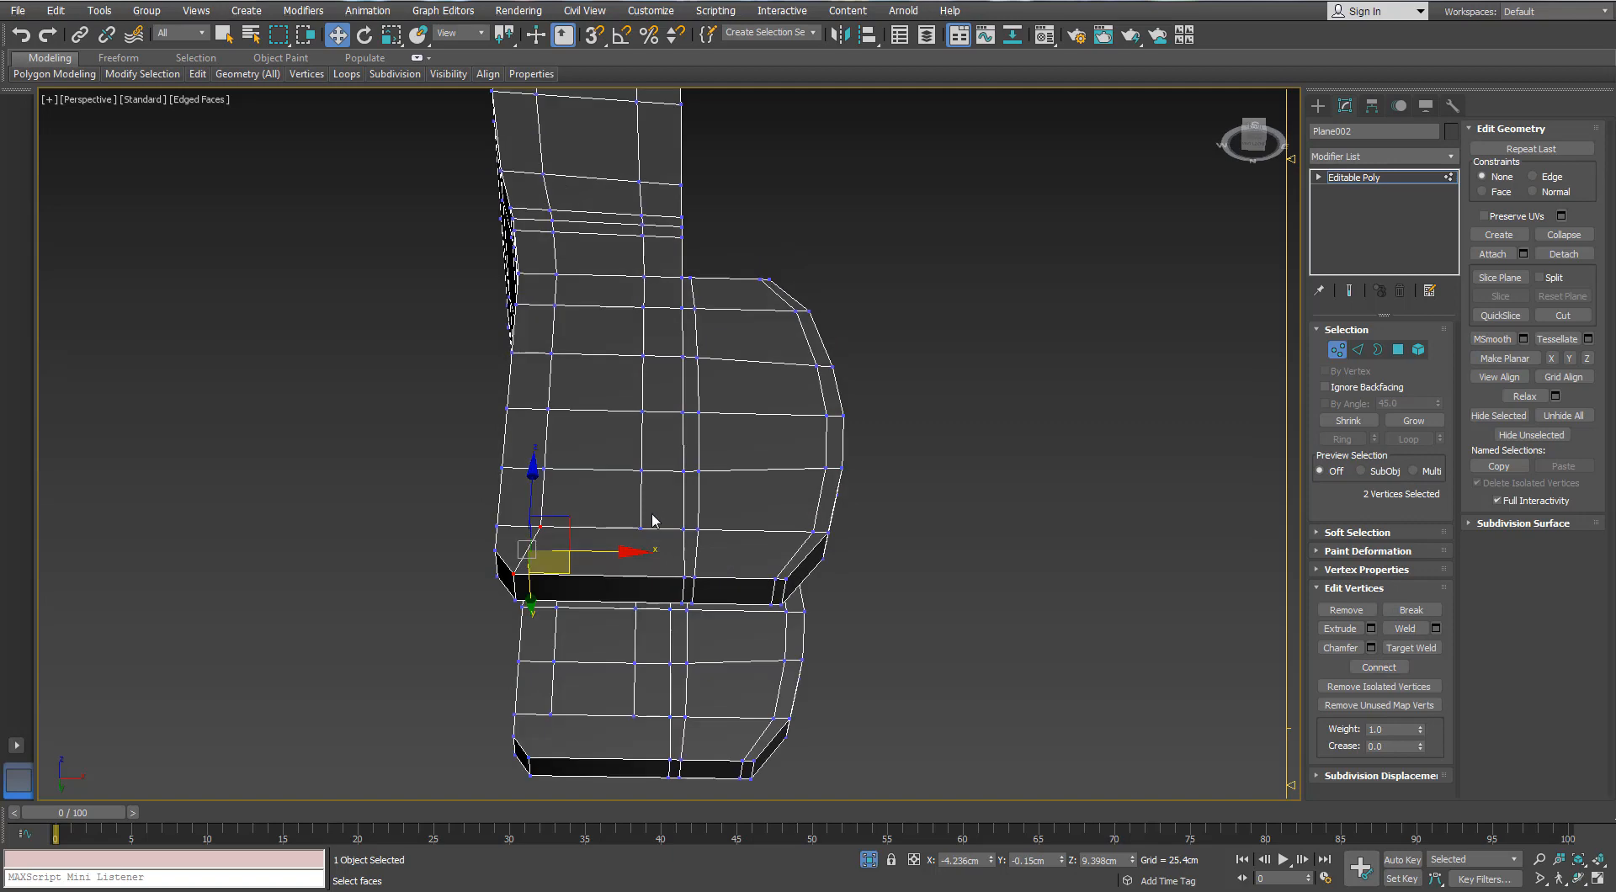
scroll(653, 516, up, 2)
click(647, 547)
alt+middle_drag(647, 547, 803, 485)
ctrl+click(870, 608)
alt+middle_drag(870, 608, 836, 612)
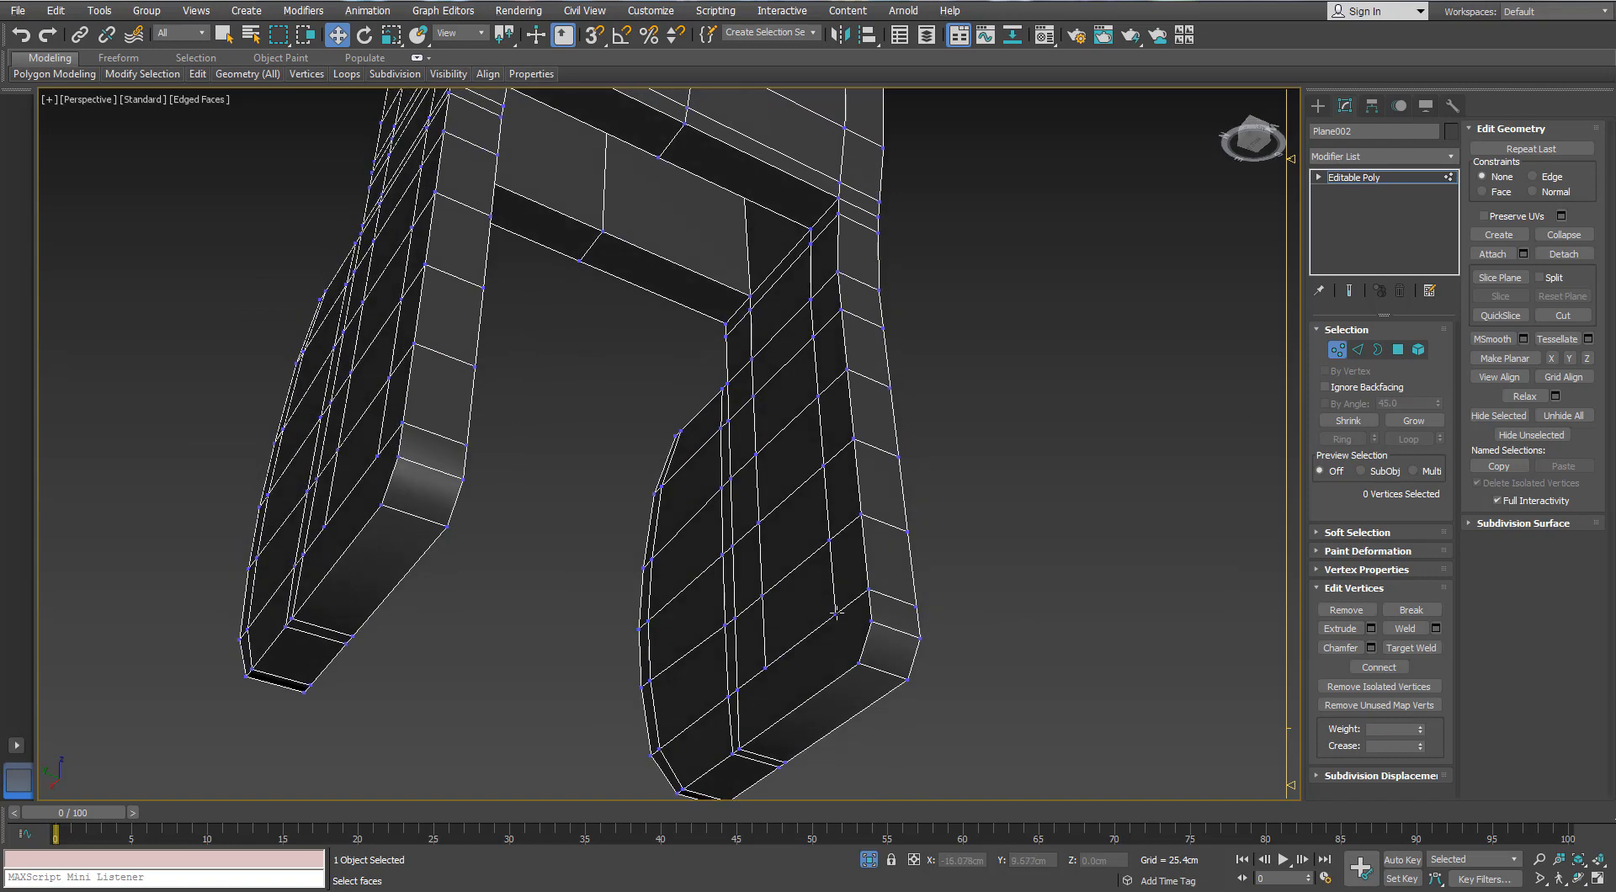
click(1363, 676)
- Cut new edges across the bottom corners of the arm's lobe to continue the support loops to the rim
alt+middle_drag(905, 665, 793, 685)
click(794, 685)
right_click(790, 675)
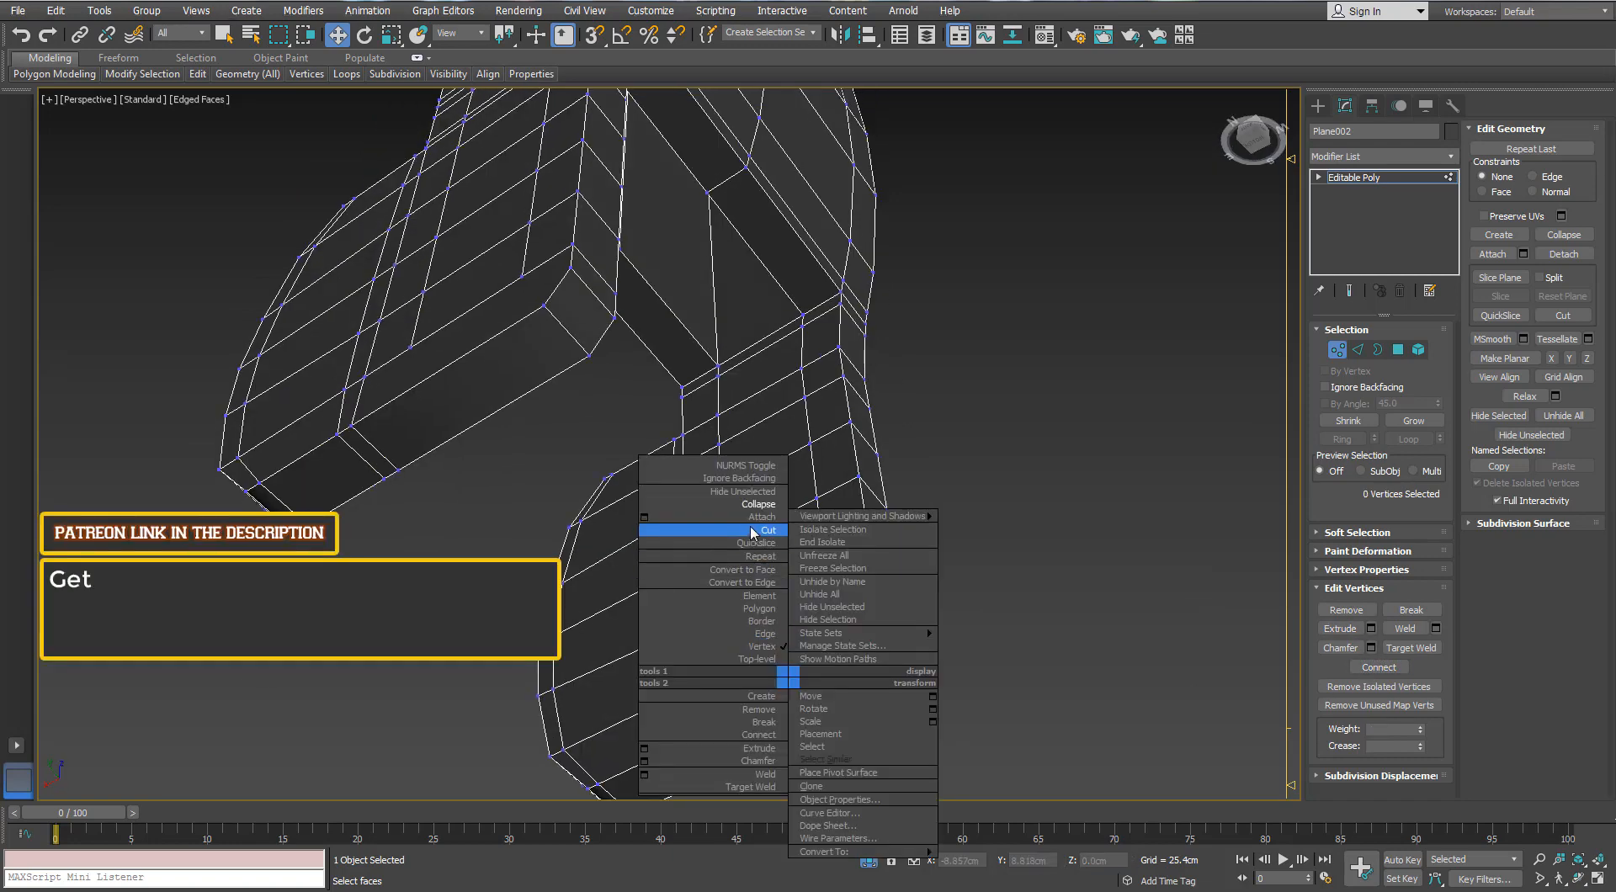
click(755, 534)
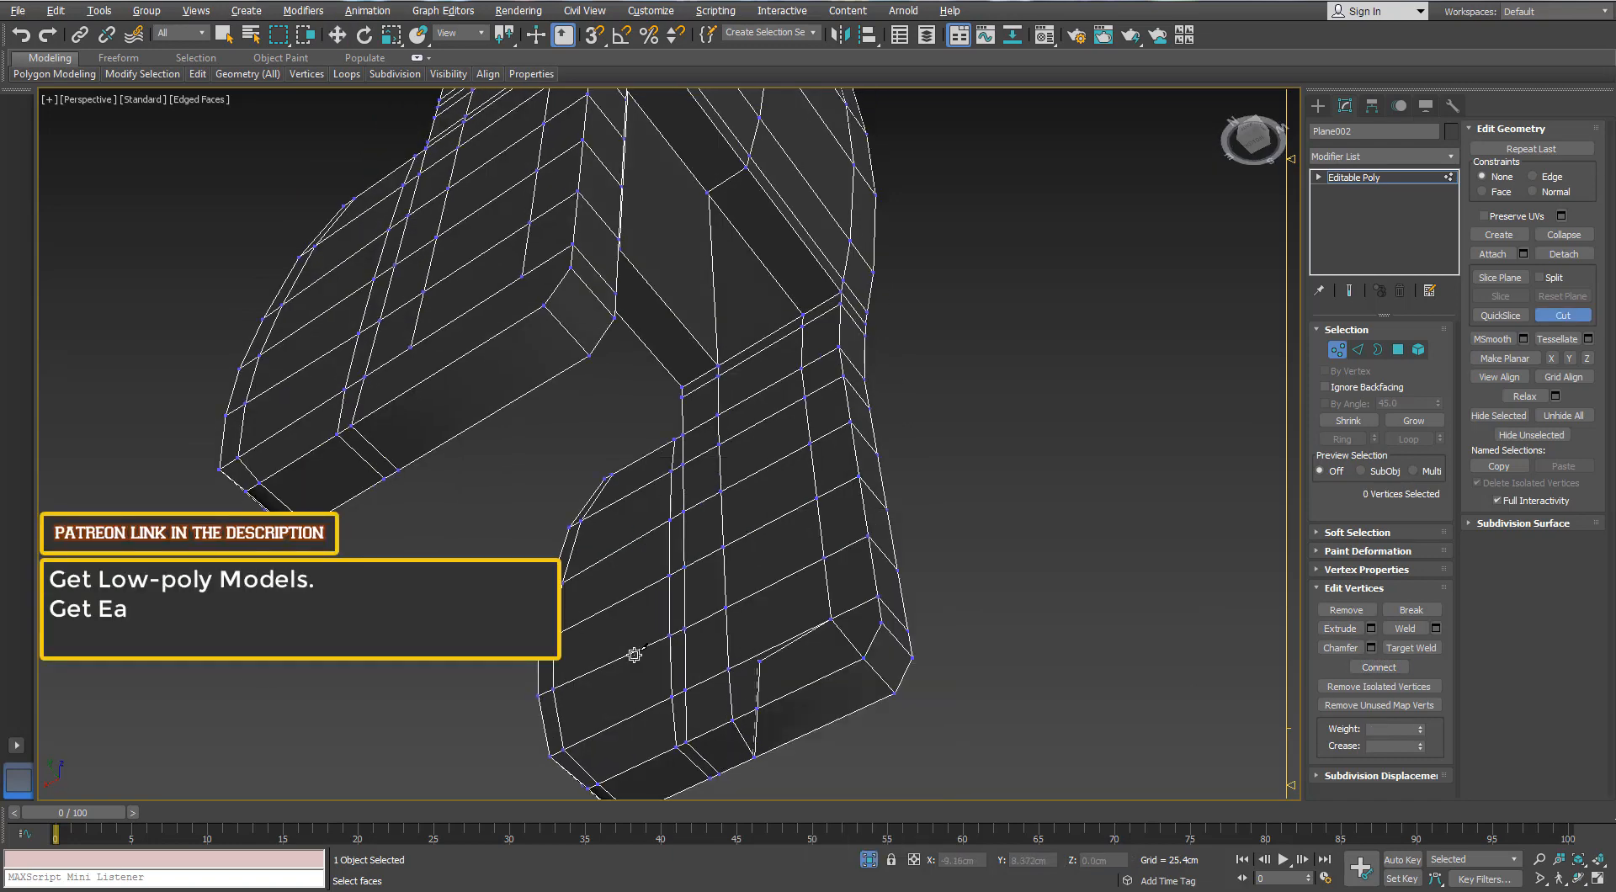
alt+middle_drag(635, 654, 595, 669)
right_click(576, 594)
- Leave sub-object editing, apply TurboSmooth to the arm, and compare it with the smoothing off and on
alt+middle_drag(576, 594, 505, 589)
scroll(513, 627, down, 2)
alt+middle_drag(549, 508, 493, 687)
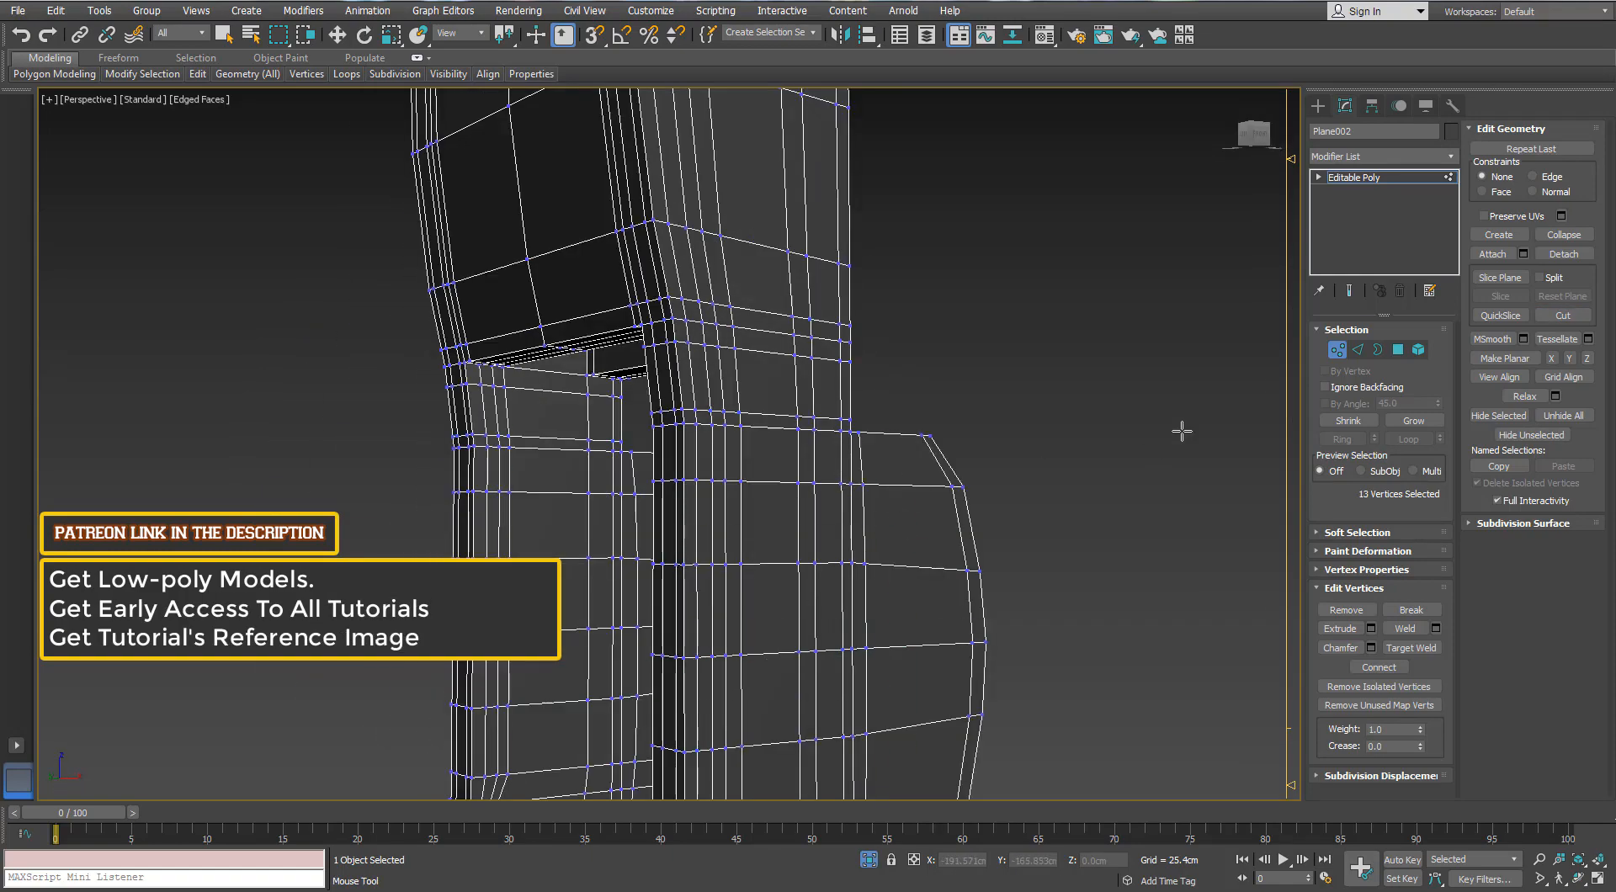
click(1353, 350)
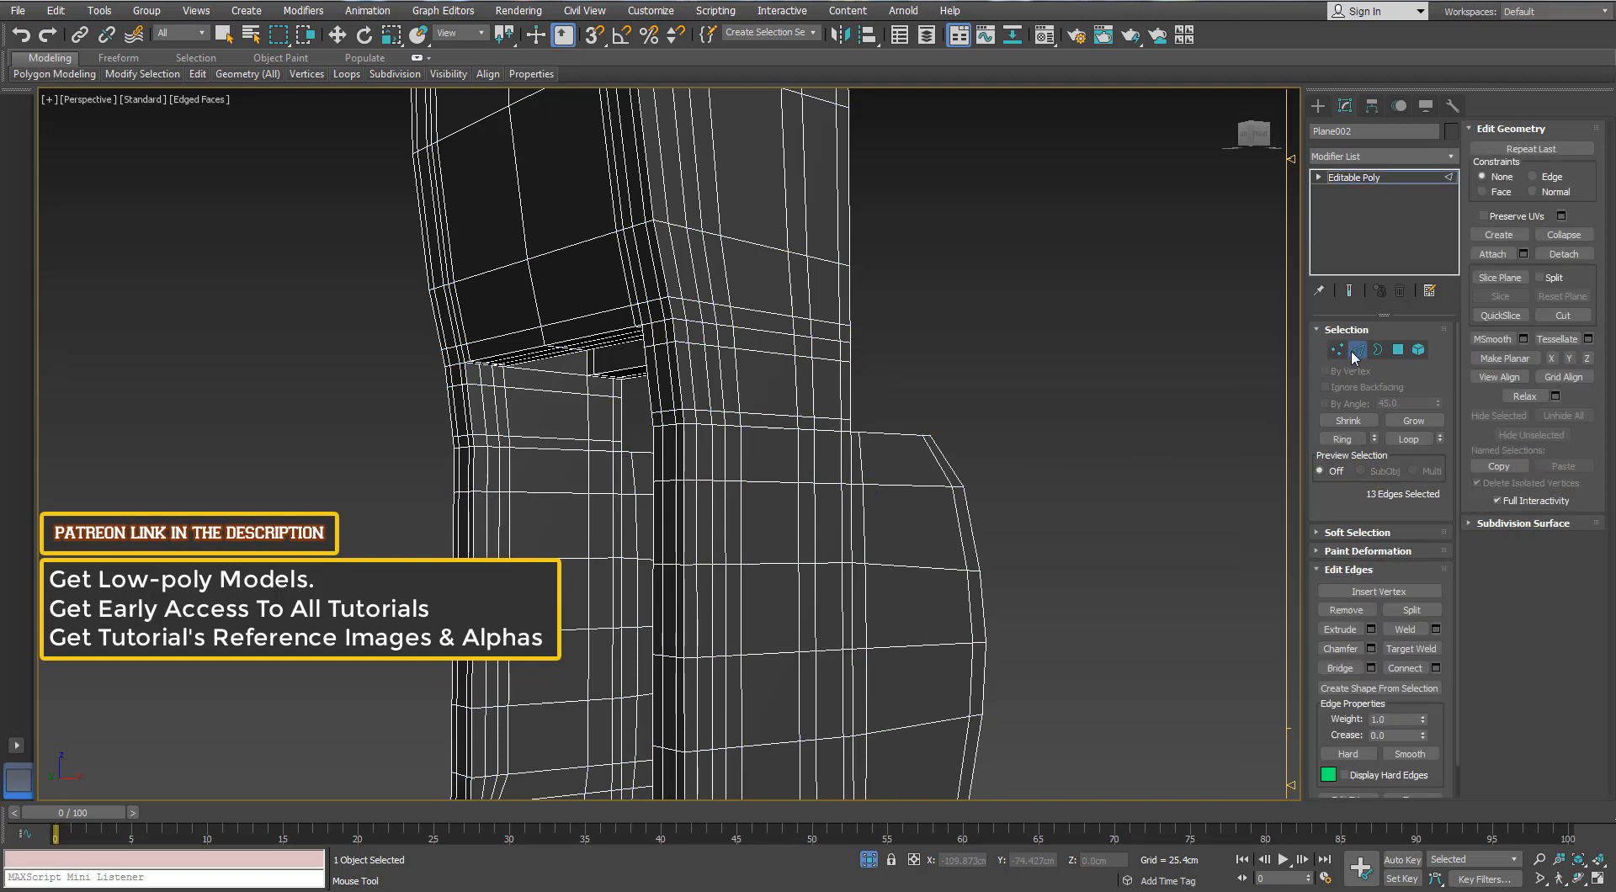
click(1353, 350)
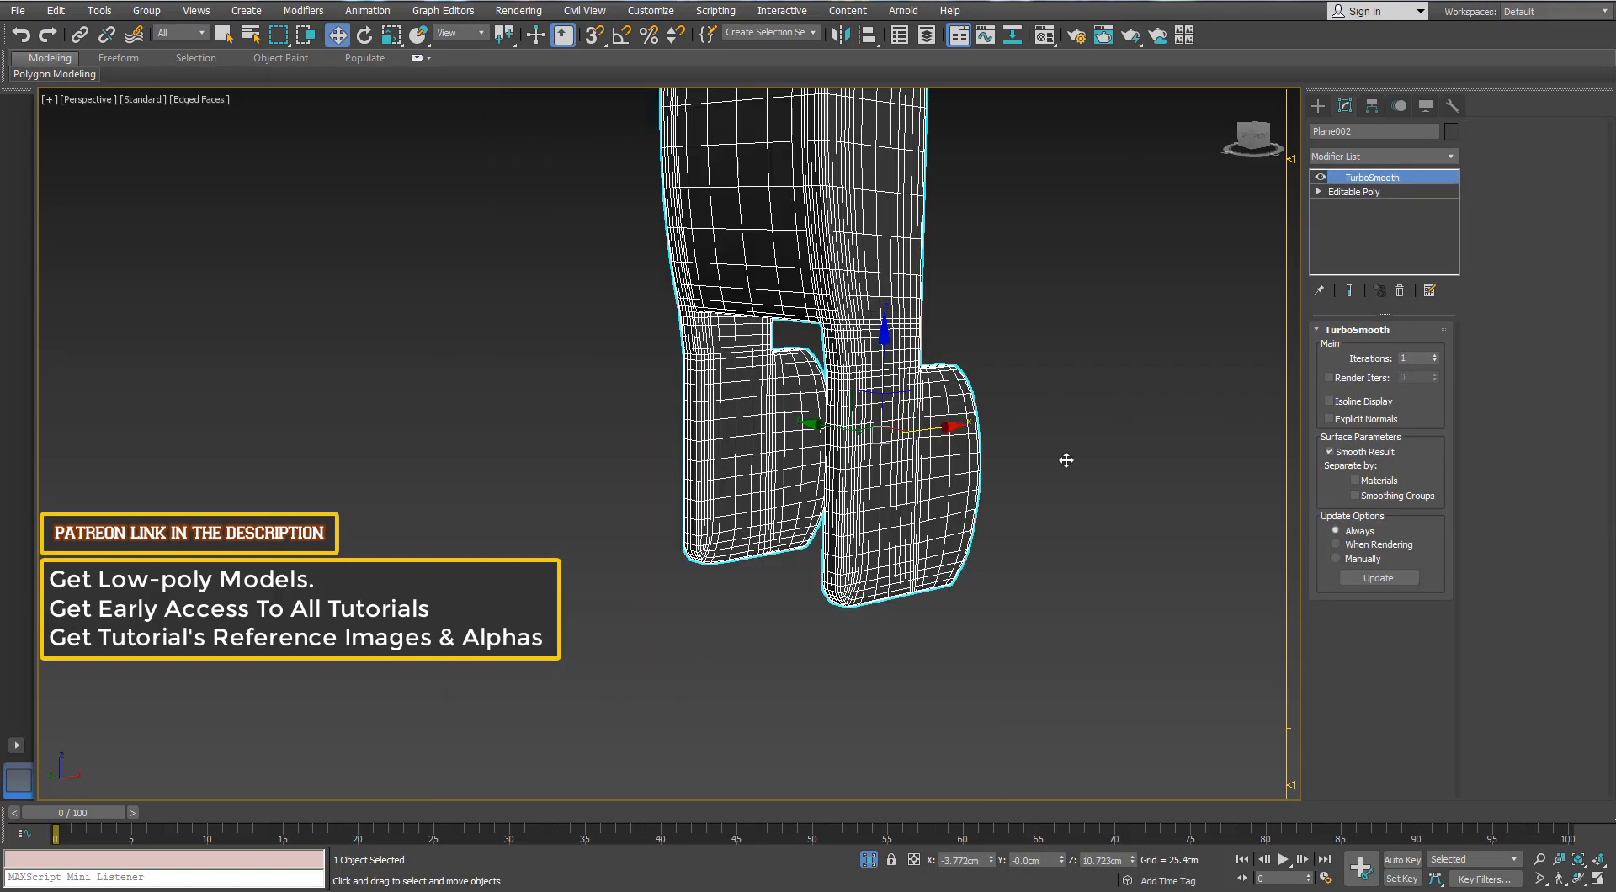
click(1321, 178)
click(1322, 178)
alt+middle_drag(627, 274, 492, 580)
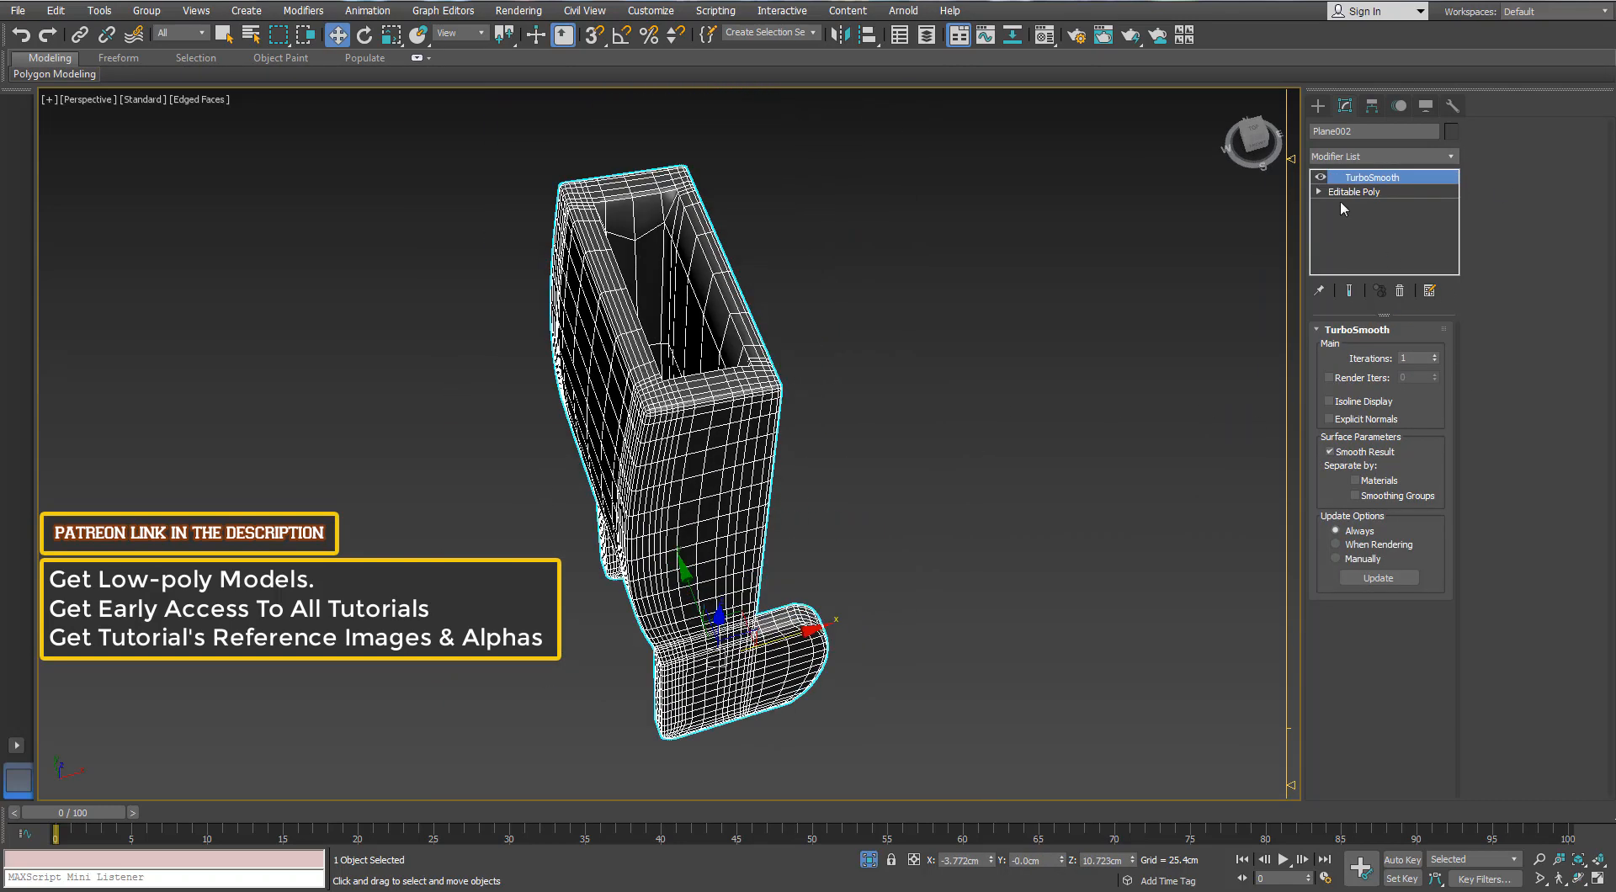
- Add further SwiftLoop support loops to the arm's base mesh around its hollow opening and inside the fork
click(1343, 193)
click(197, 74)
click(334, 113)
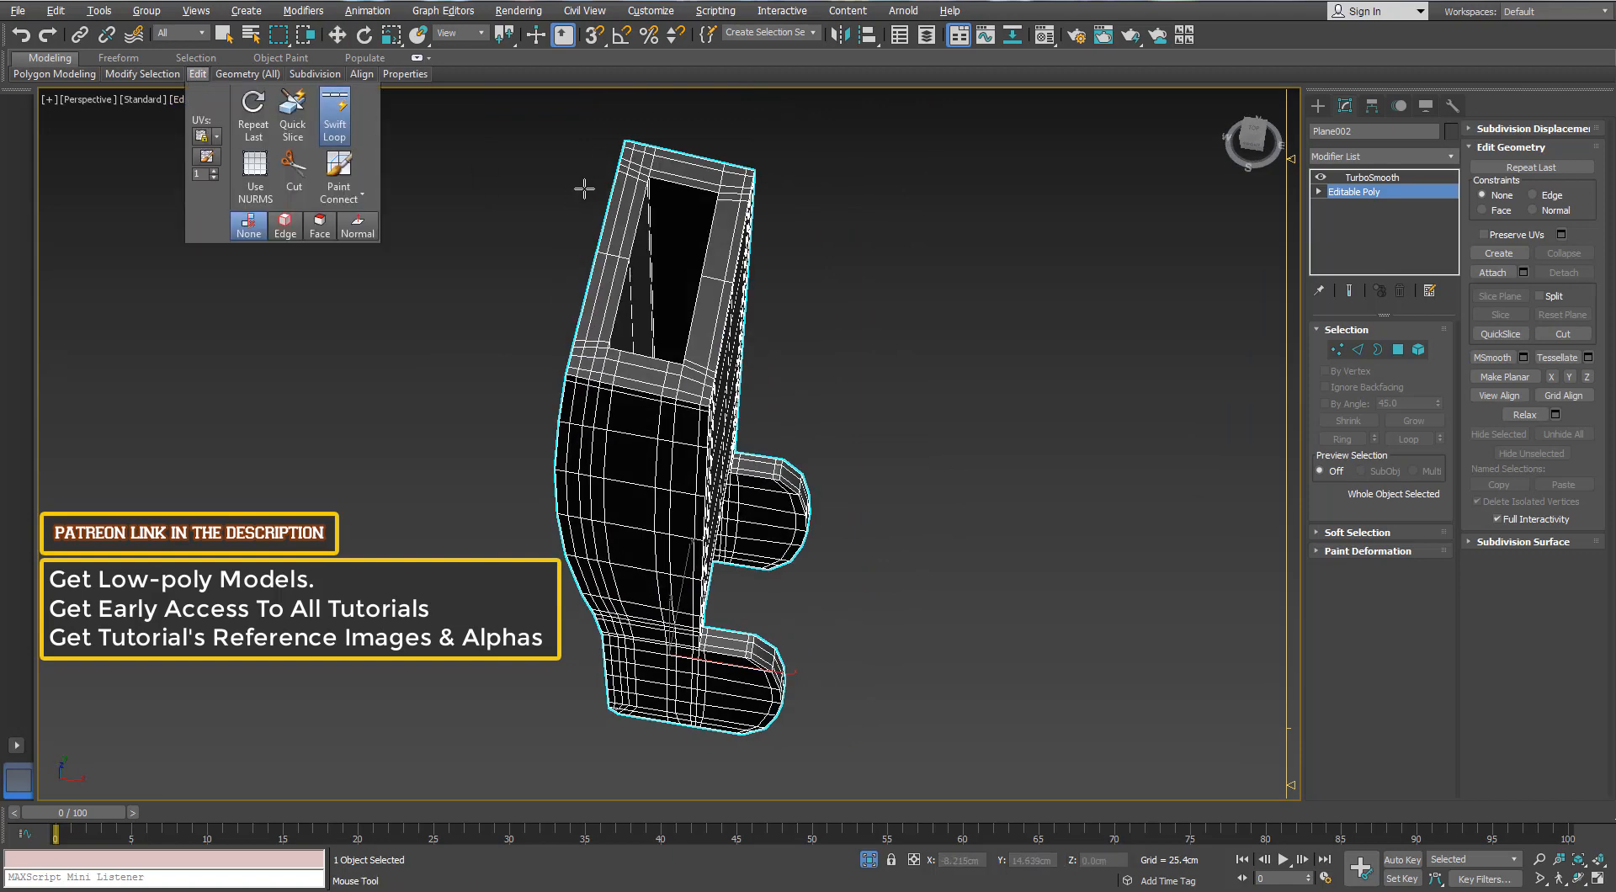
scroll(731, 163, up, 5)
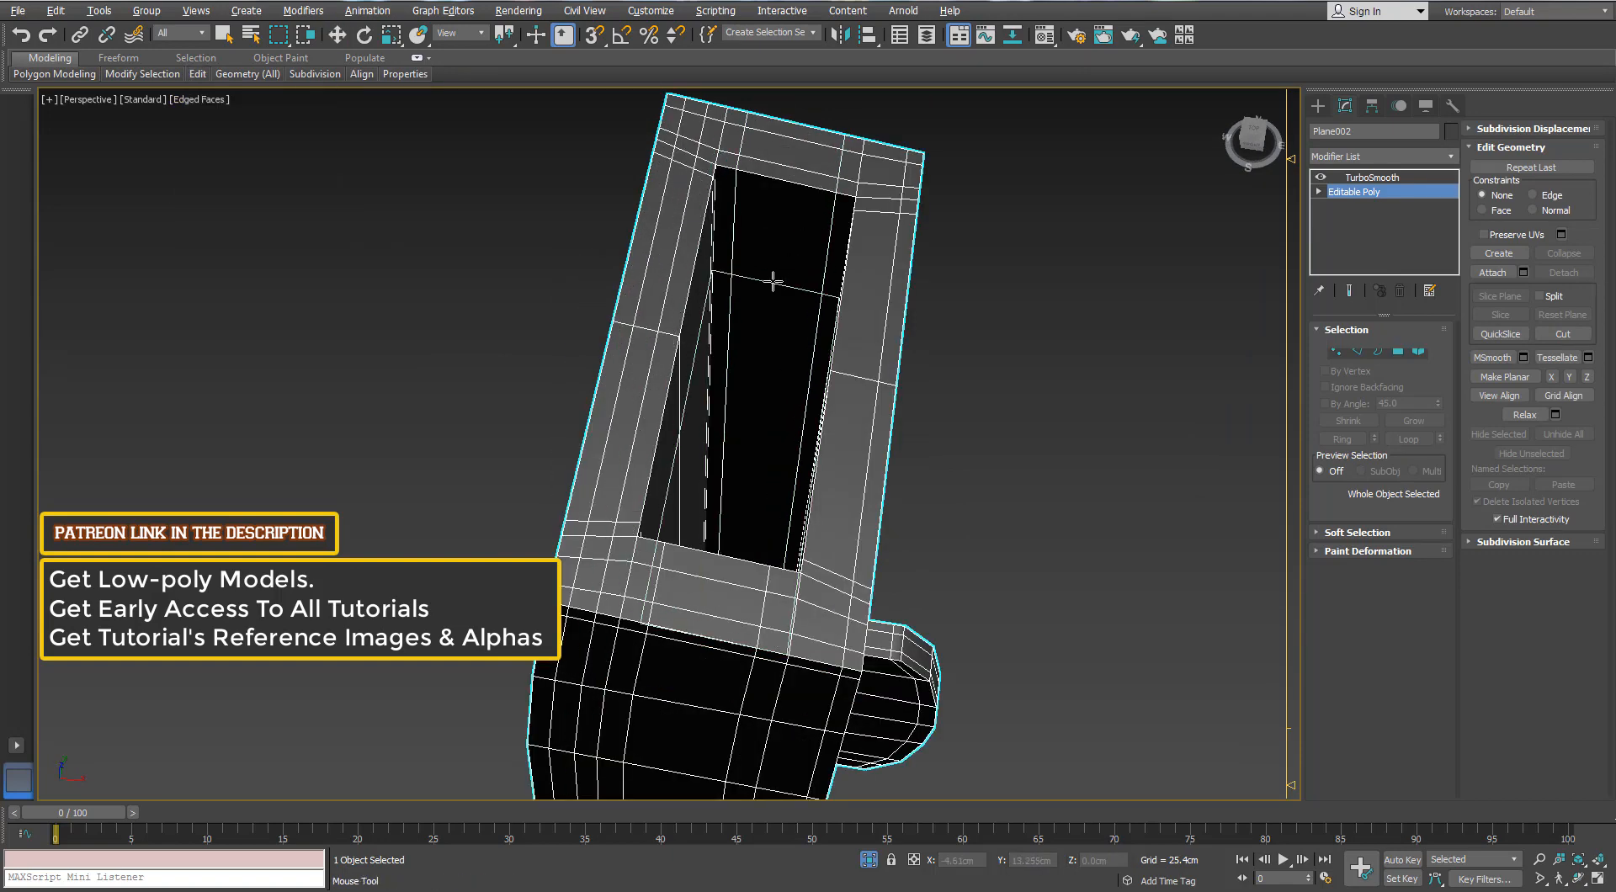
alt+middle_drag(772, 281, 573, 375)
scroll(573, 374, up, 5)
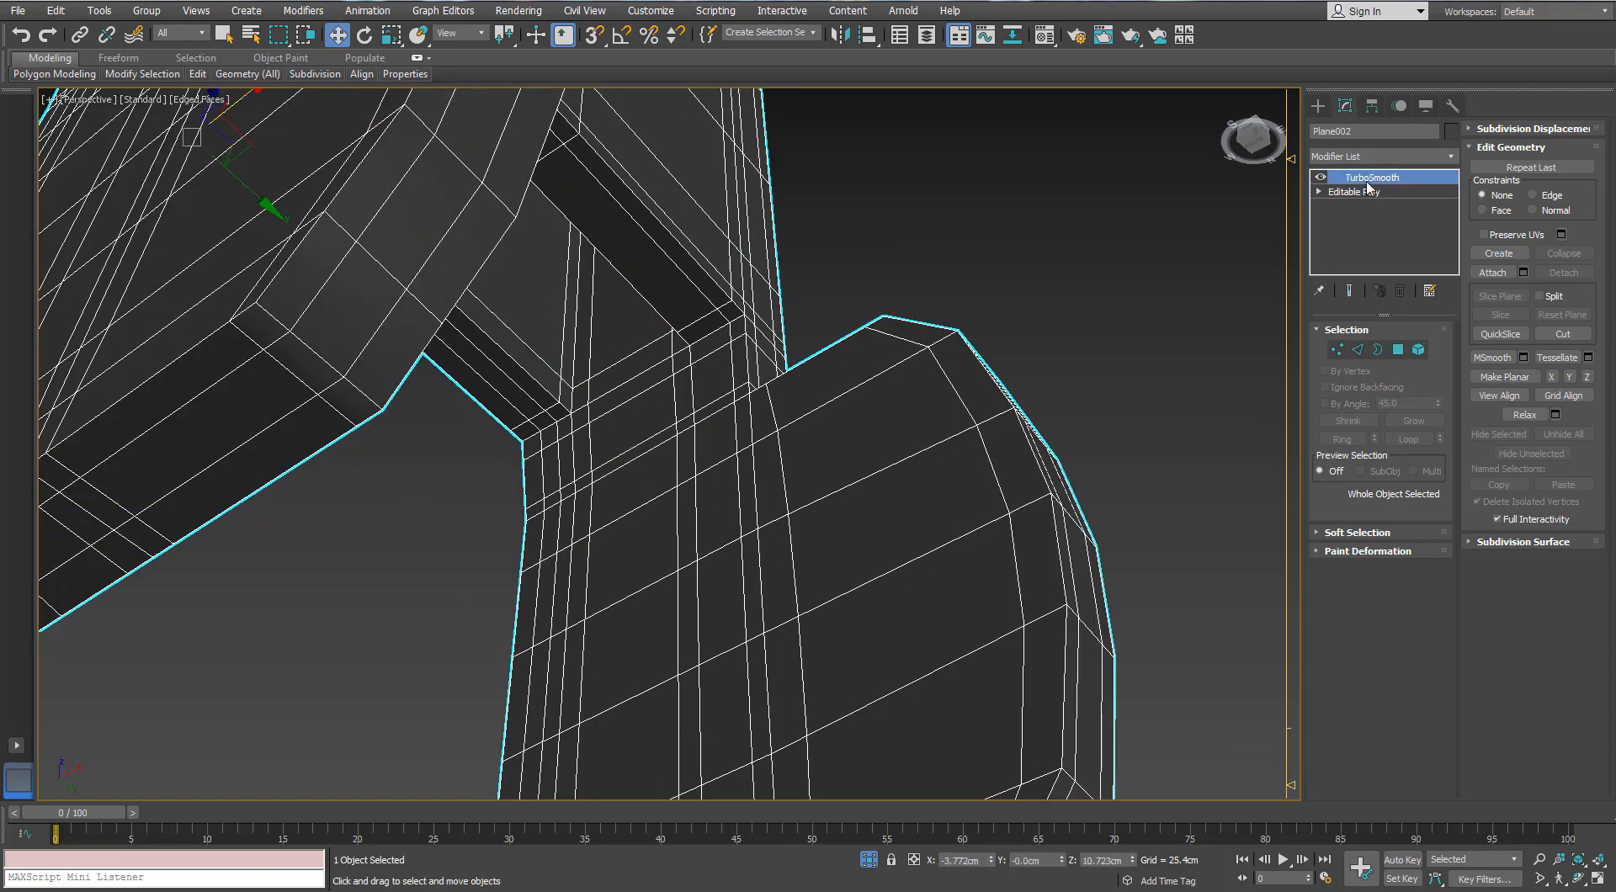
- Return to the arm's TurboSmooth result, hide edged faces to check the shading, and exit isolation
scroll(721, 281, down, 5)
alt+middle_drag(721, 281, 821, 488)
key(F4)
scroll(670, 480, down, 5)
scroll(635, 451, up, 5)
click(868, 859)
- Show edged faces, convert the shelled flared tube on the arm to an Editable Poly, and isolate it
alt+middle_drag(782, 555, 568, 562)
alt+middle_drag(505, 484, 656, 358)
click(669, 319)
key(F4)
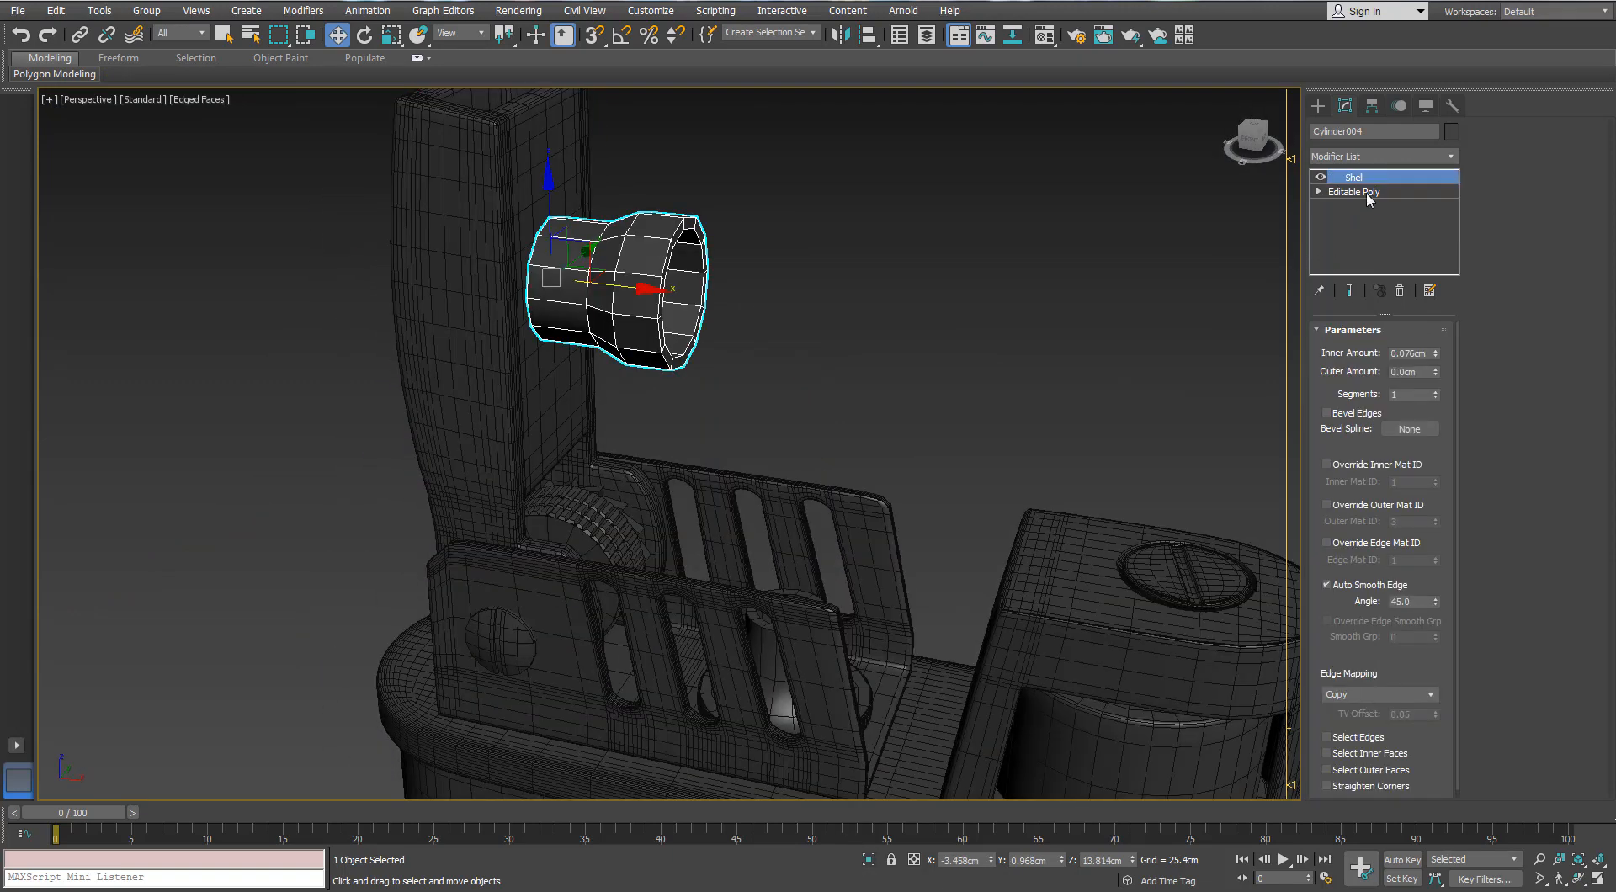
right_click(664, 244)
click(594, 421)
key(z)
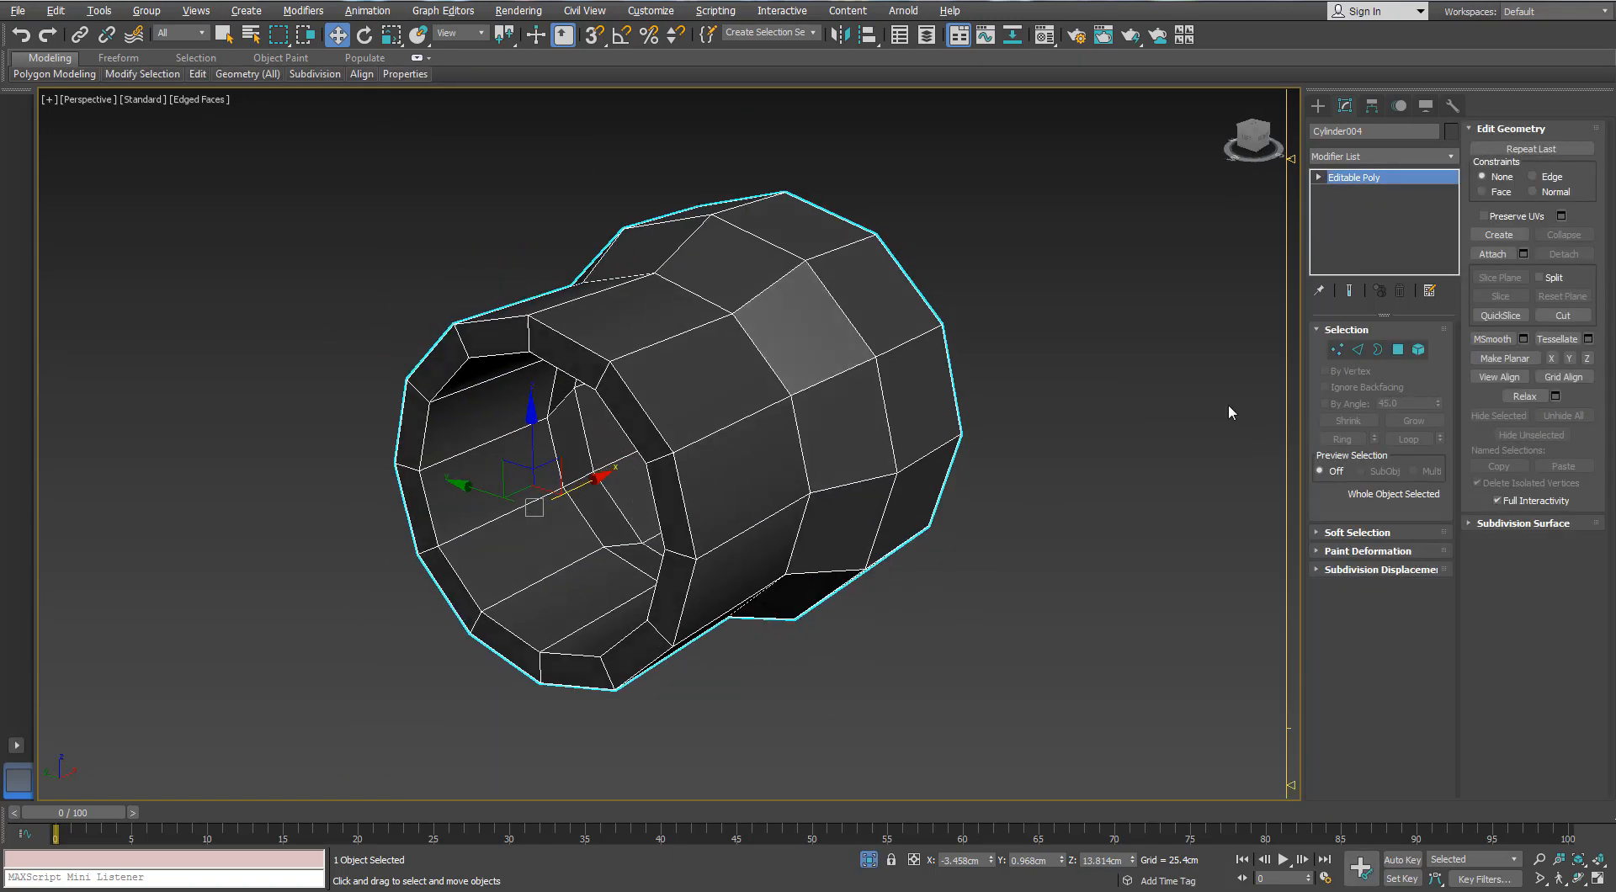
- Select the ring of polygons capping the tube wall at its narrow end and delete it
click(1360, 348)
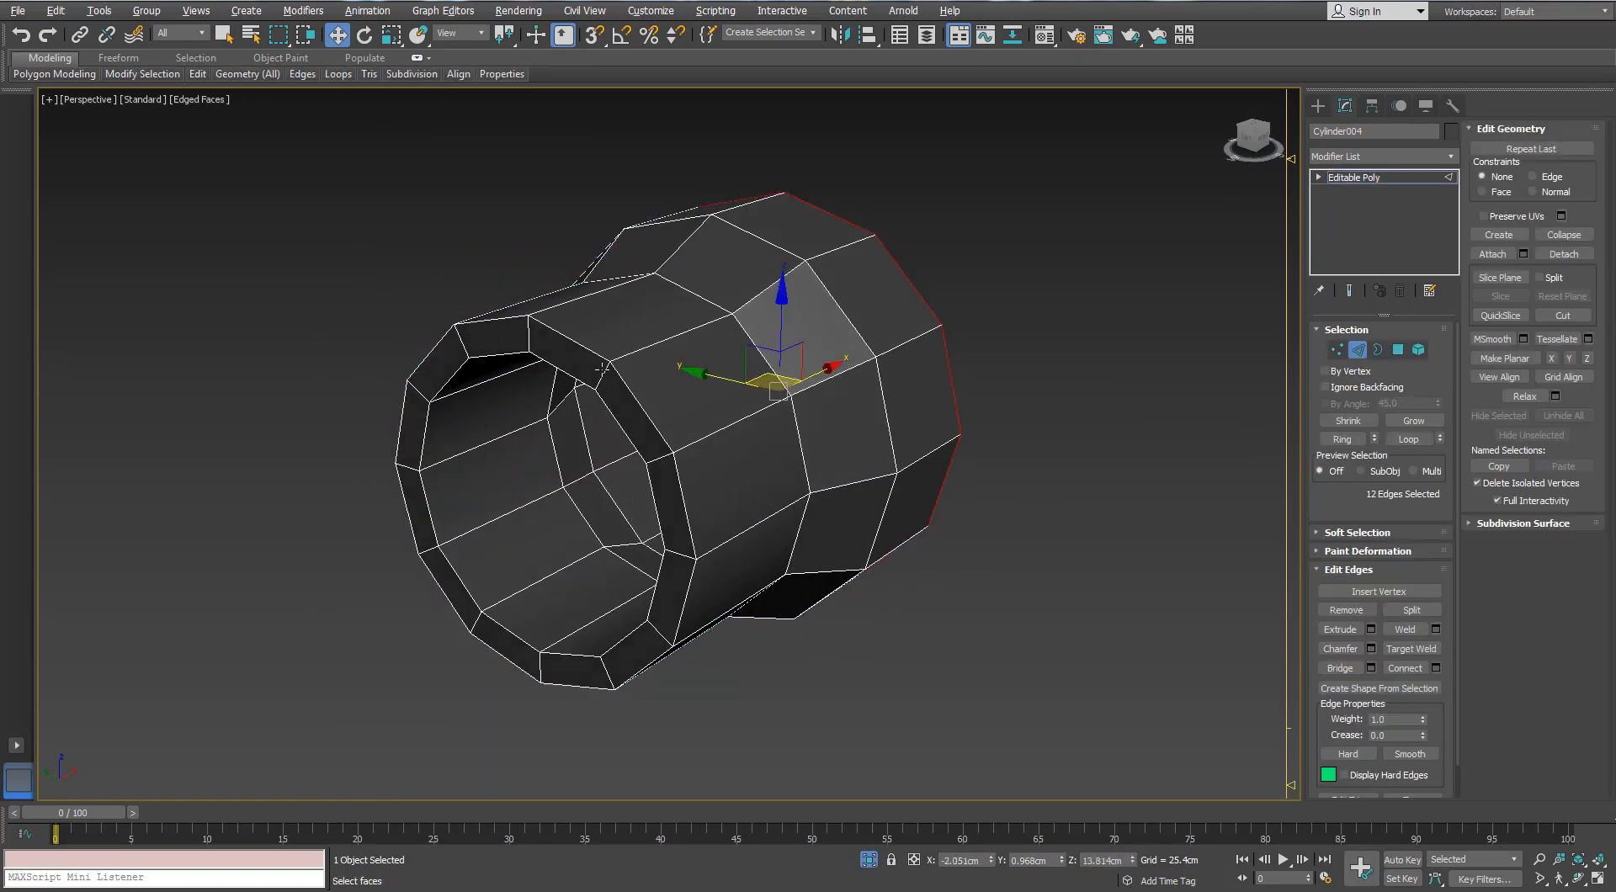
click(602, 375)
key(alt+r)
middle_drag(647, 424, 658, 411)
ctrl+click(1398, 350)
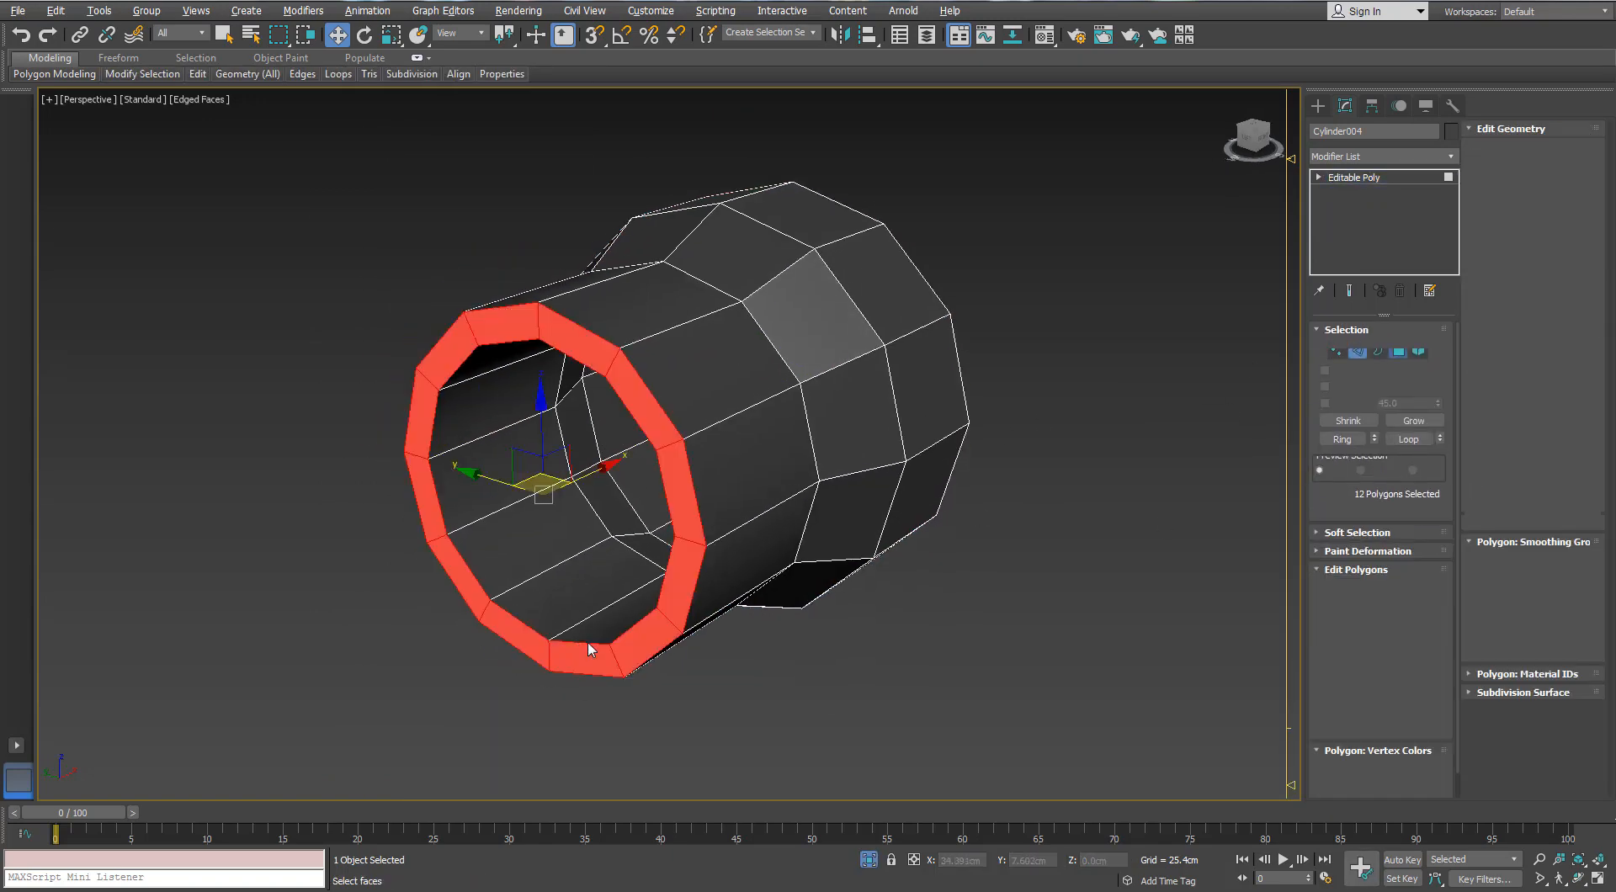
click(1188, 621)
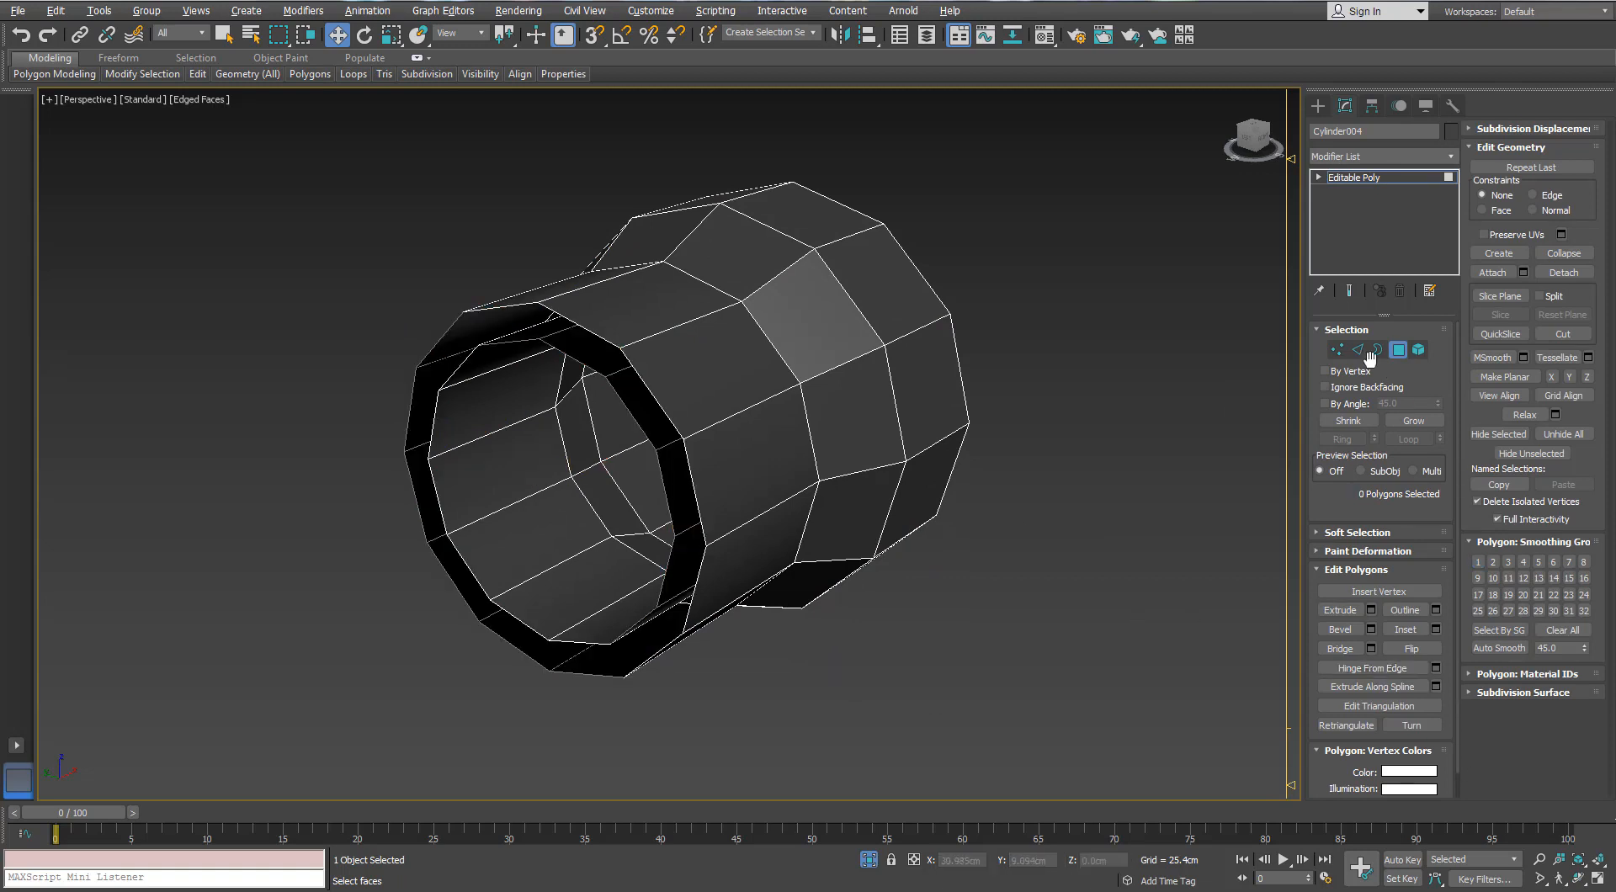
- Add SwiftLoop support loops around the tube's neck, along its flared rim, and around its inner bends
click(1359, 350)
click(198, 75)
click(334, 114)
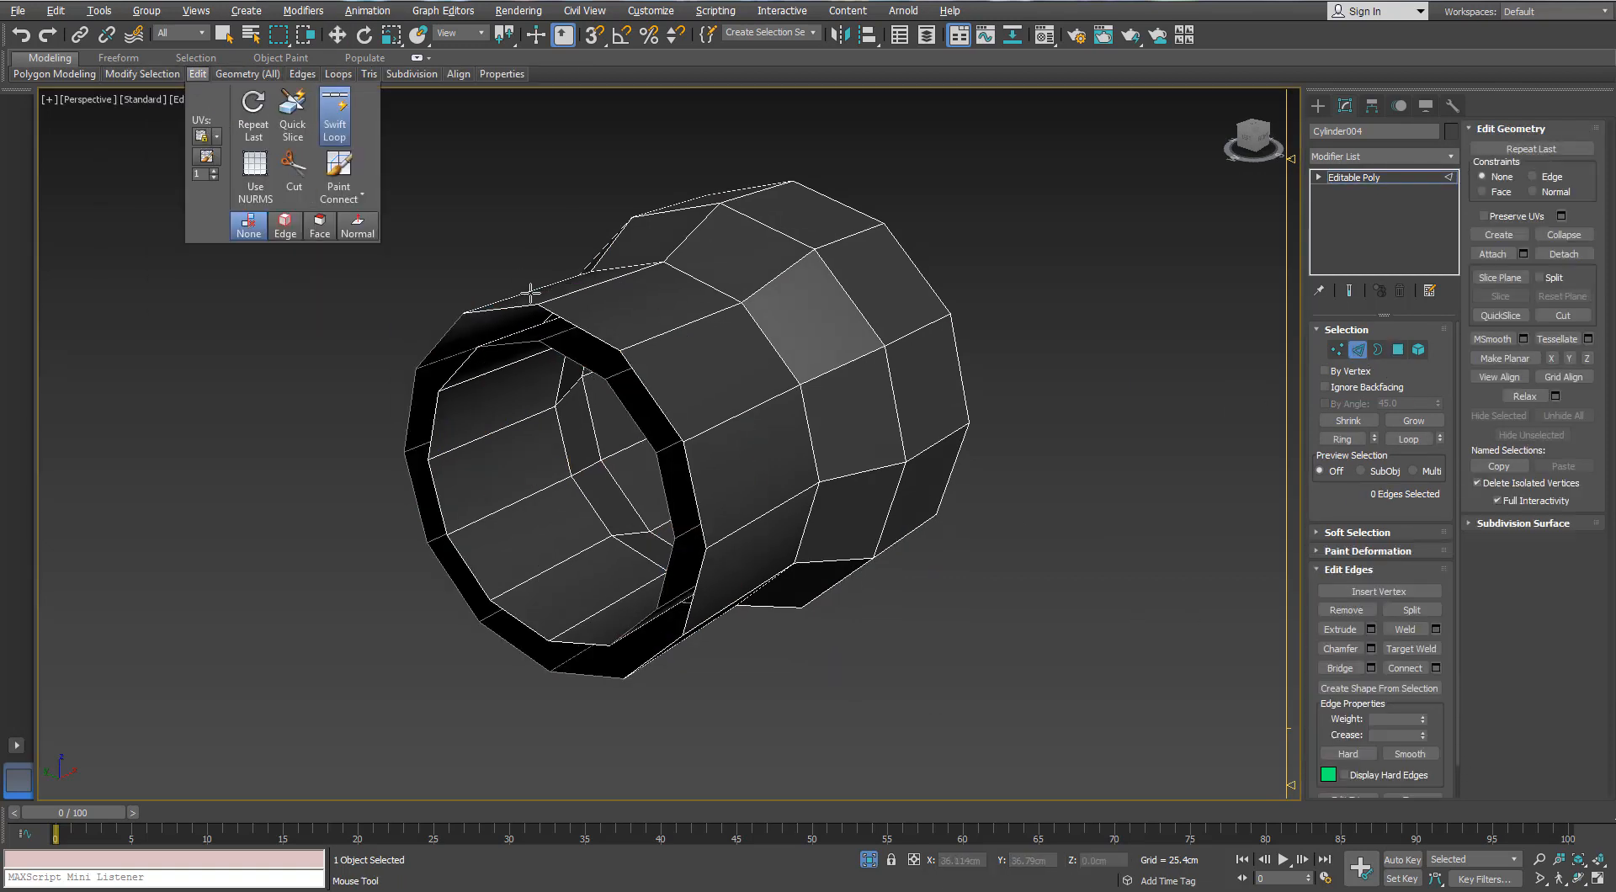
alt+middle_drag(530, 292, 515, 301)
alt+middle_drag(700, 340, 806, 262)
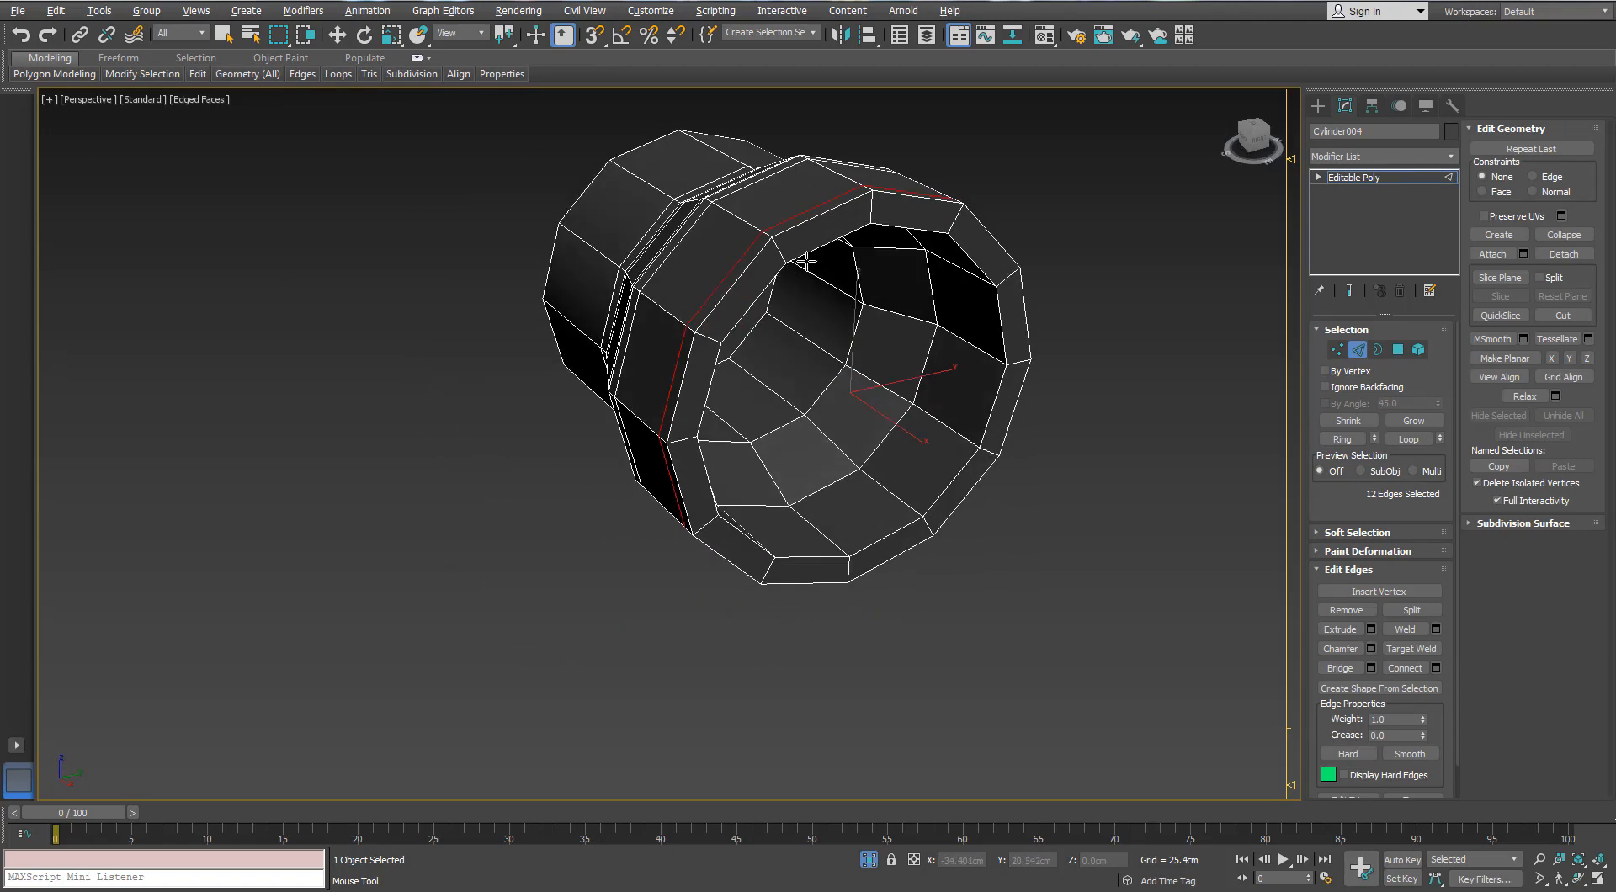
click(773, 250)
alt+middle_drag(963, 338, 931, 148)
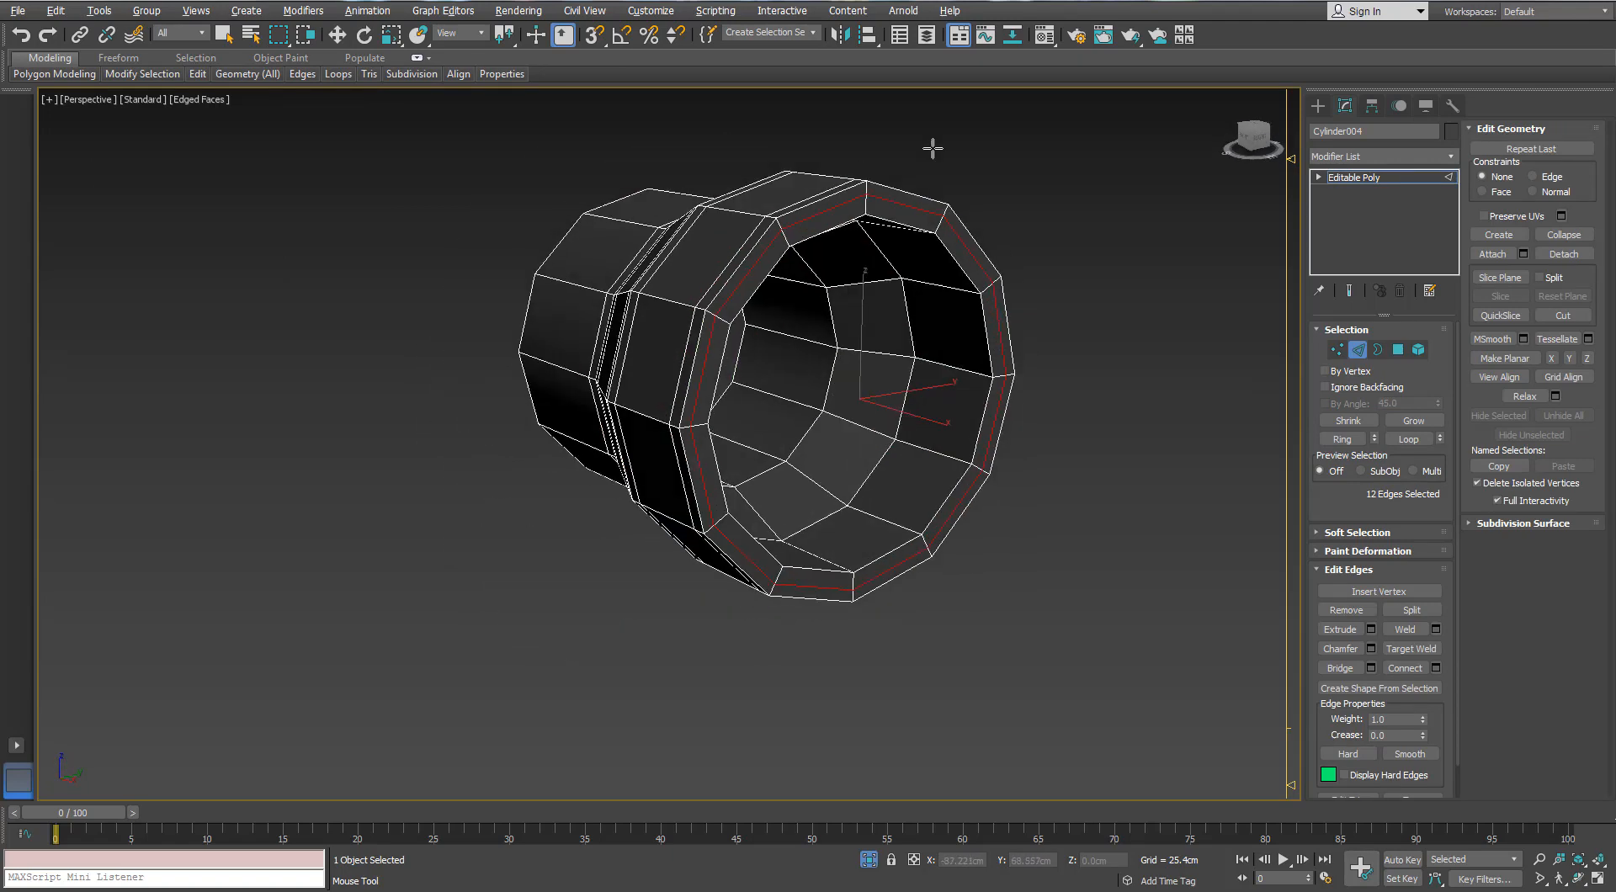
scroll(932, 148, up, 6)
click(726, 303)
click(1125, 588)
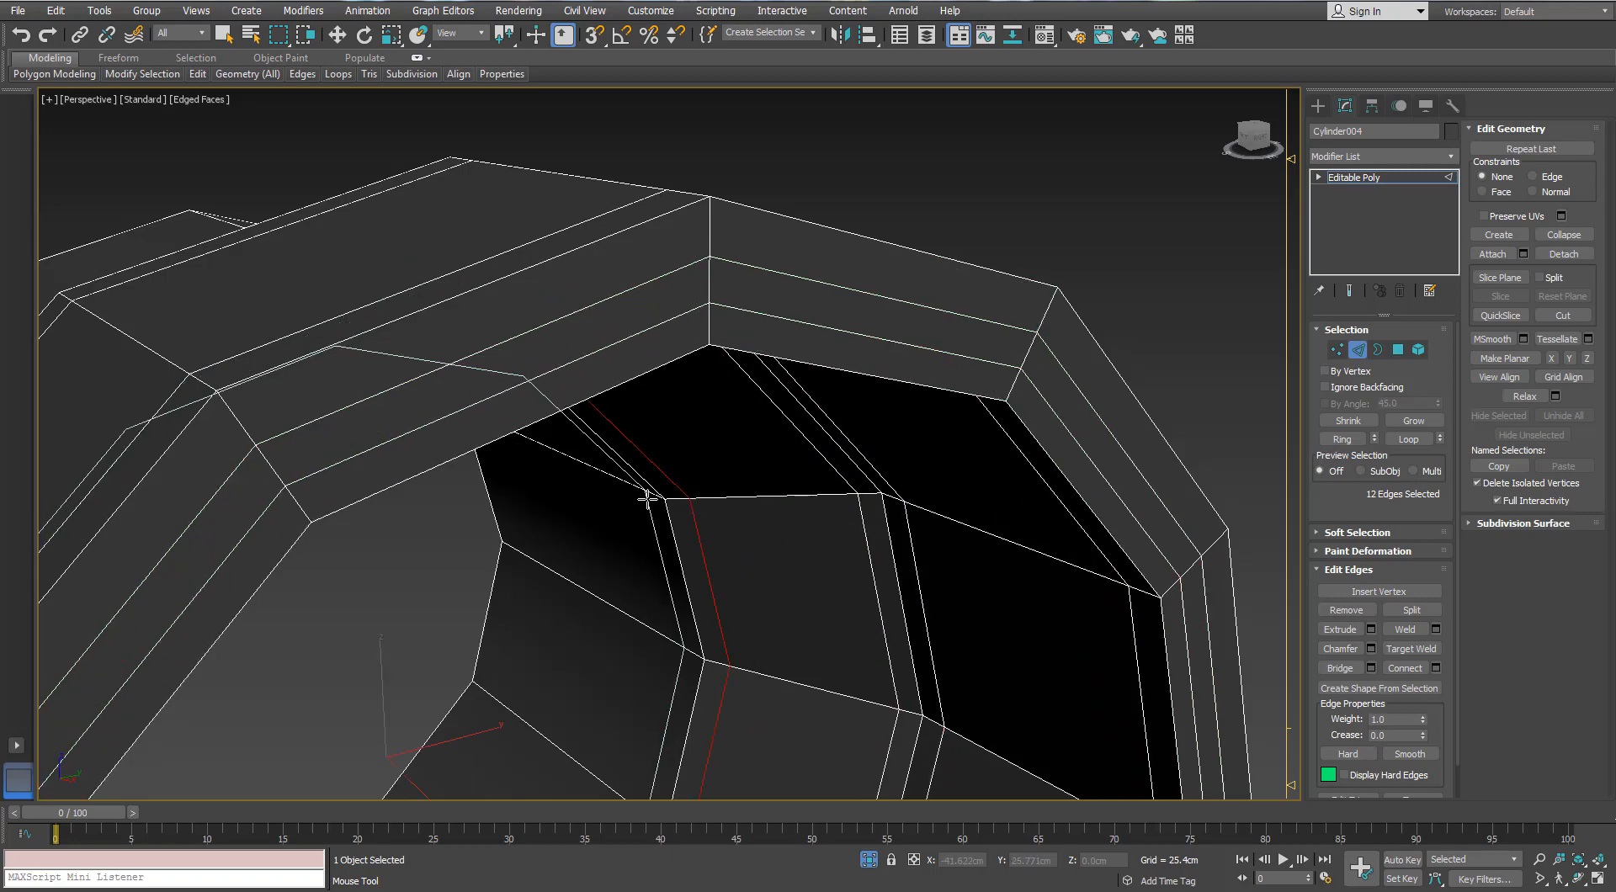
- Apply TurboSmooth to the flared tube, exit isolation, and clear the selection
scroll(738, 393, down, 8)
middle_drag(738, 394, 744, 376)
right_click(744, 376)
click(1358, 349)
click(1454, 160)
key(t)
key(t)
key(t)
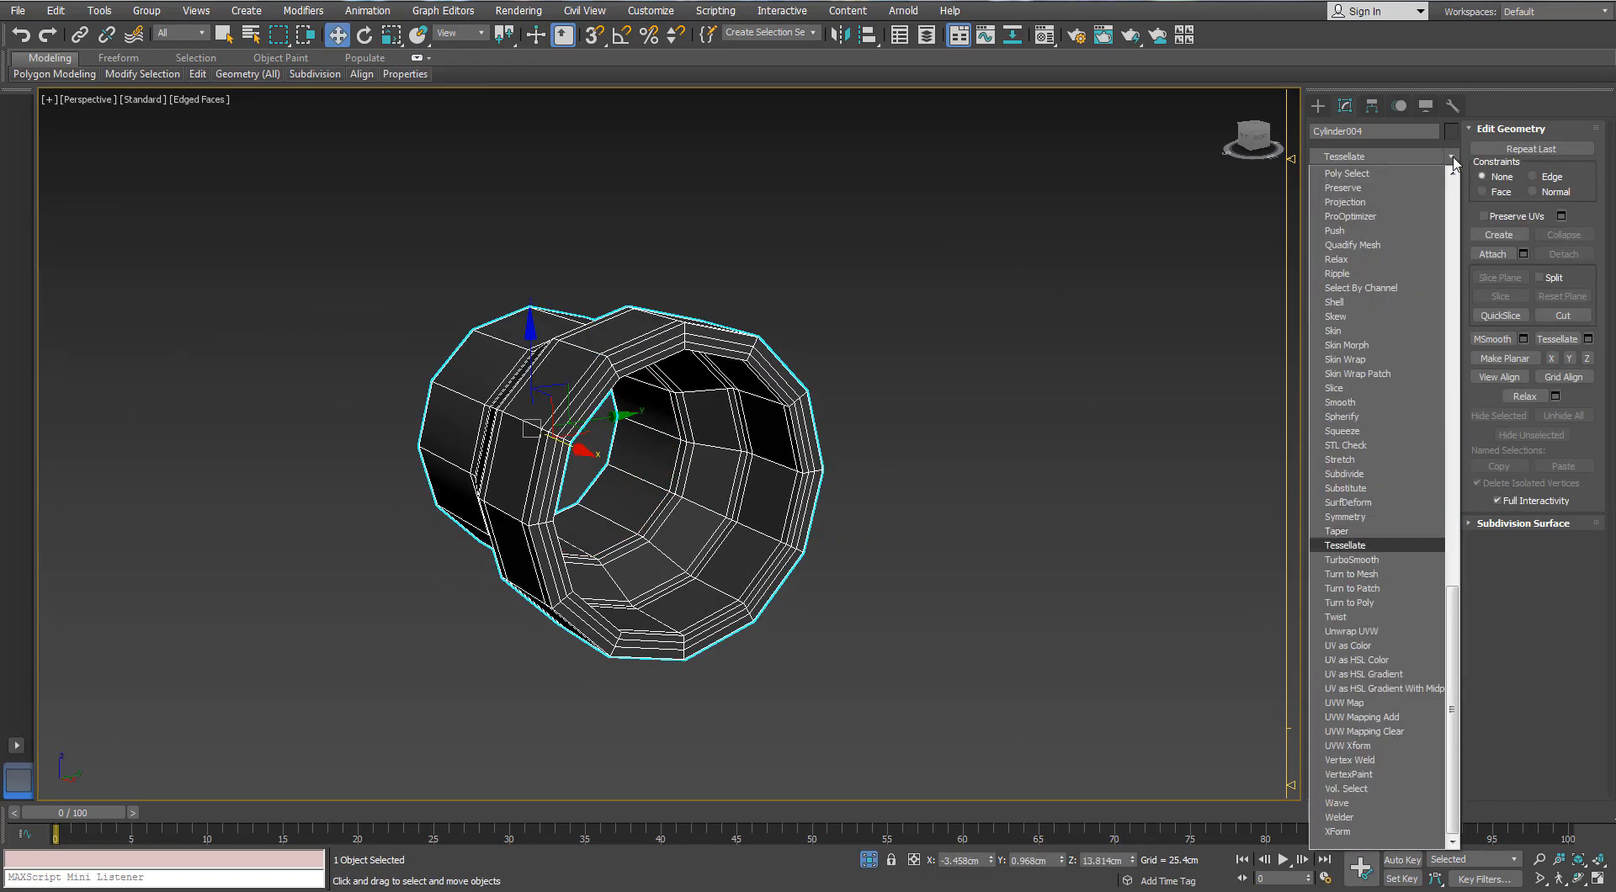
key(Return)
mouse_move(671, 448)
alt+middle_down()
mouse_move(745, 461)
mouse_move(710, 411)
mouse_move(527, 371)
alt+middle_up()
key(alt+q)
scroll(747, 579, down, 4)
click(833, 463)
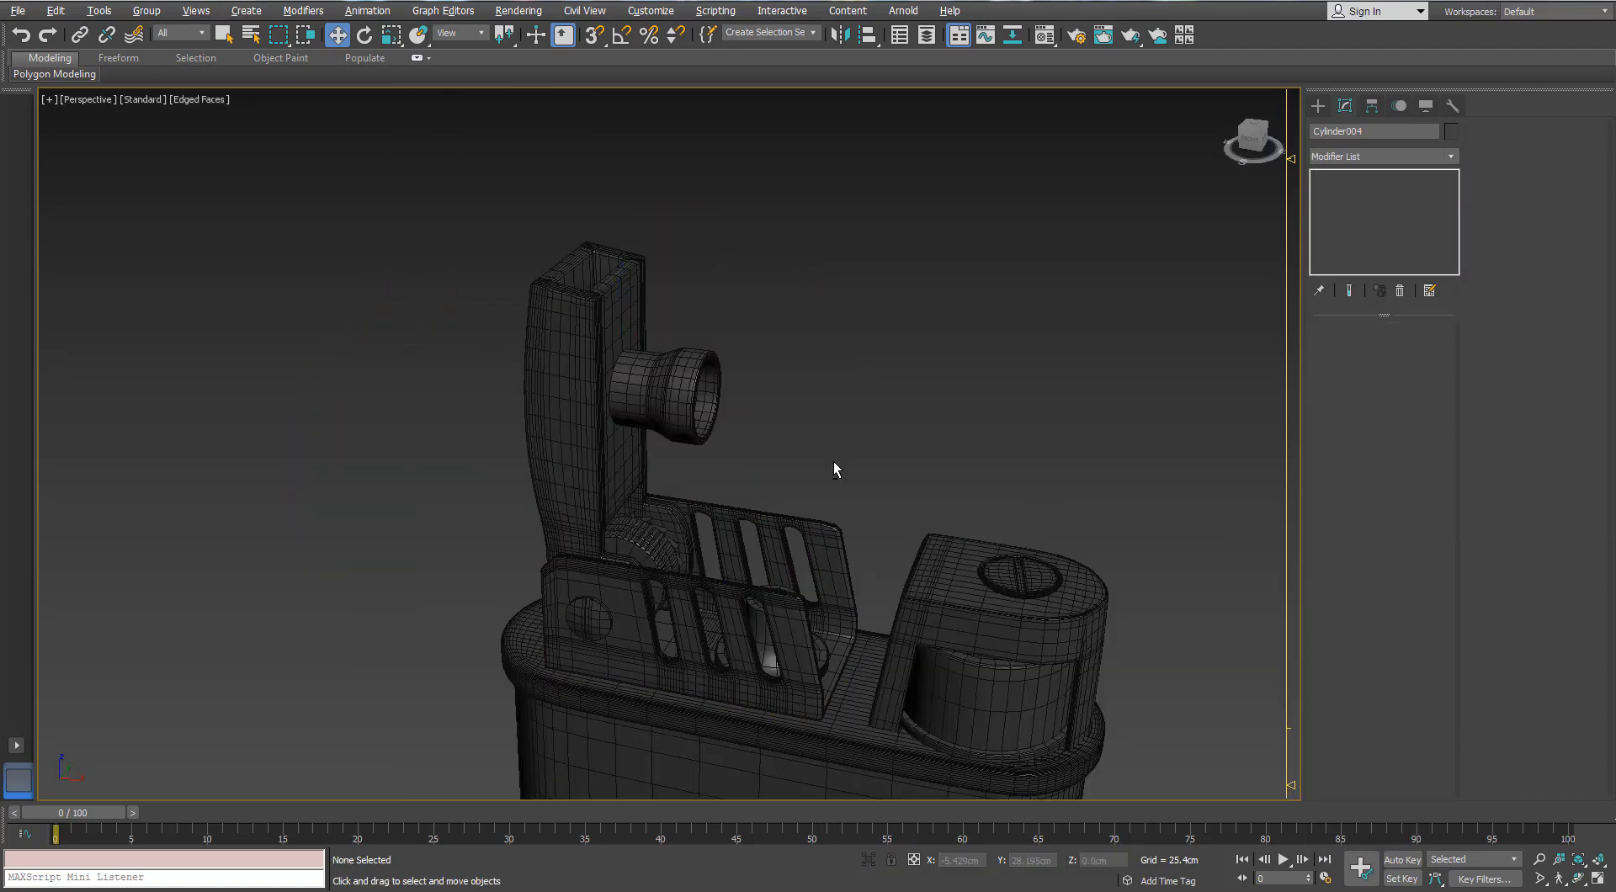
- Check the shading without edged faces, isolate the flared cylinder beside the striker wheel, and show its edges
alt+middle_drag(834, 463, 683, 532)
key(F4)
scroll(624, 429, up, 3)
scroll(624, 430, down, 3)
alt+middle_drag(624, 429, 559, 446)
scroll(559, 448, up, 4)
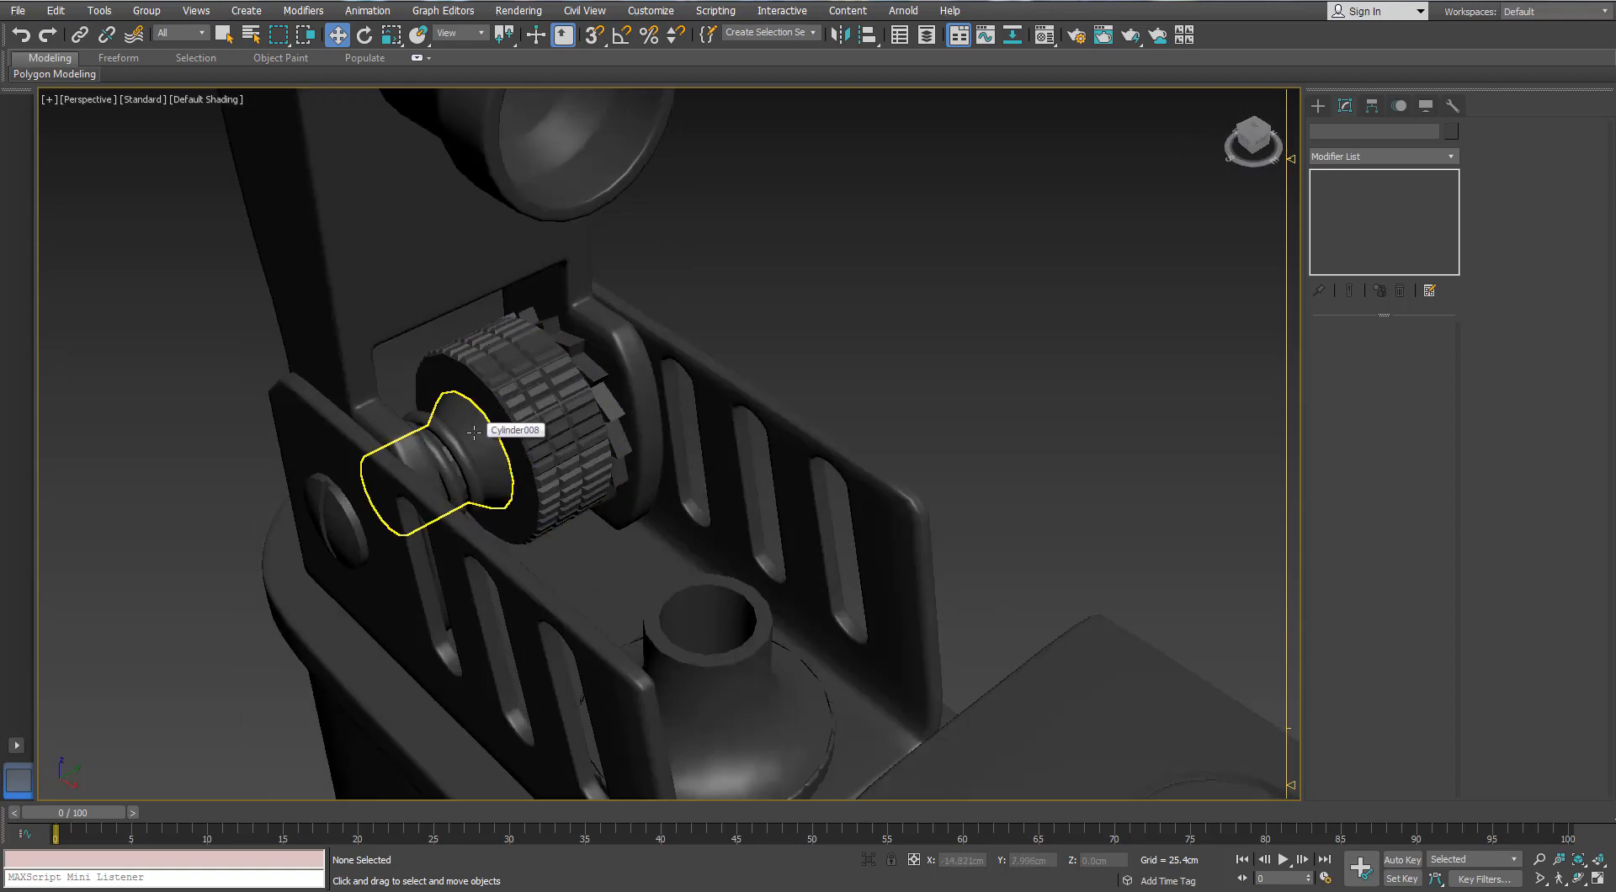
click(474, 431)
key(alt+q)
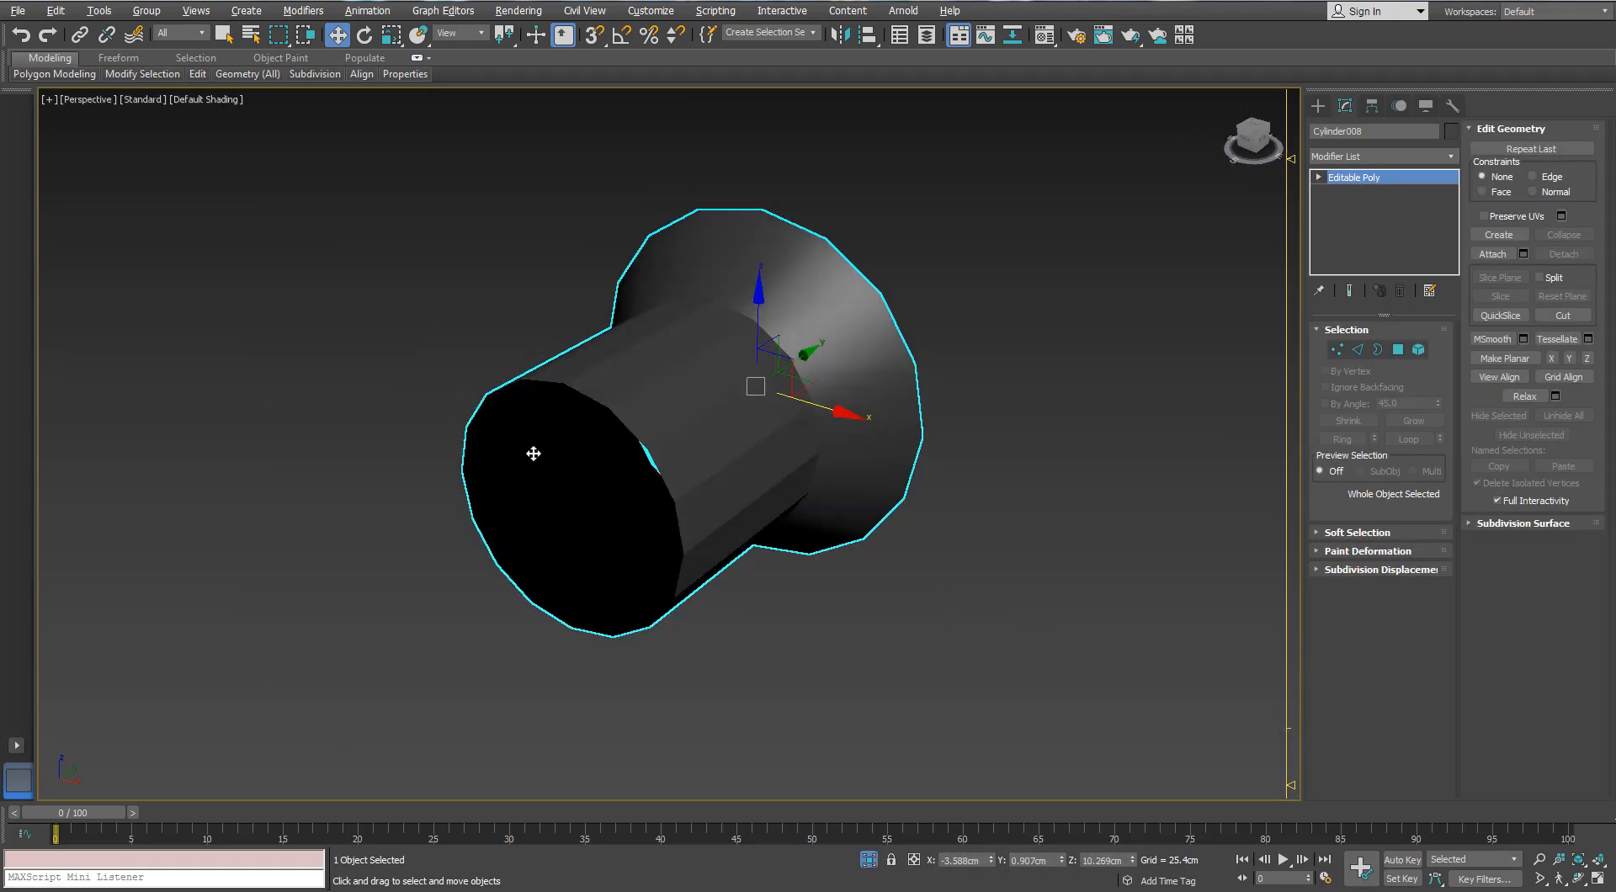
alt+middle_drag(534, 453, 764, 455)
key(F4)
alt+middle_drag(1028, 368, 453, 260)
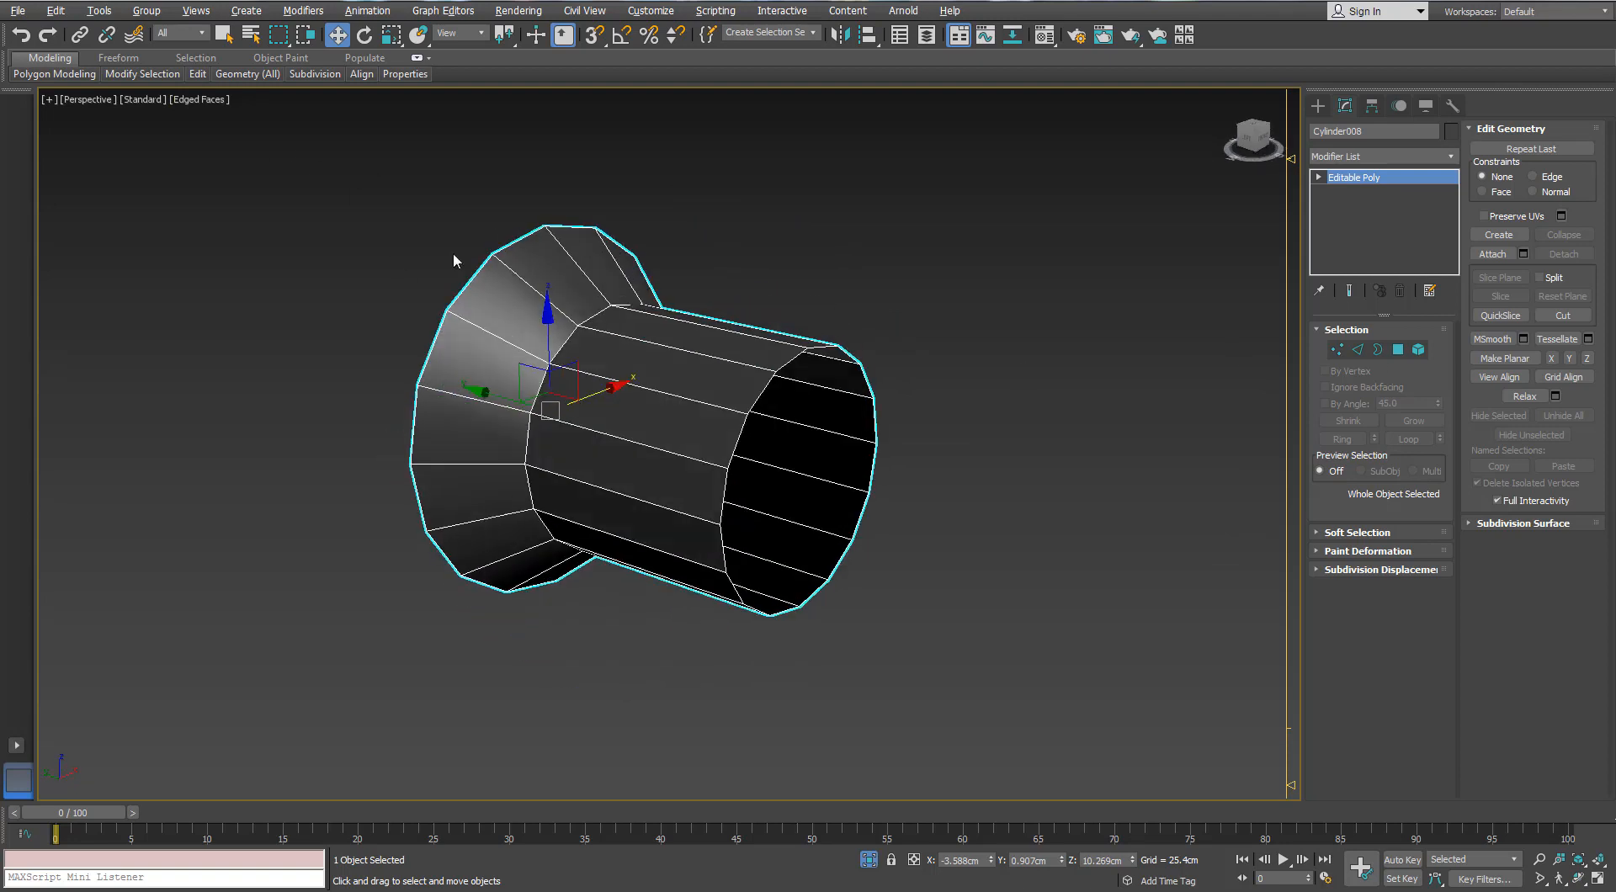
- Add SwiftLoop support loops on both sides of the flared cylinder's neck
mouse_move(198, 77)
click(335, 111)
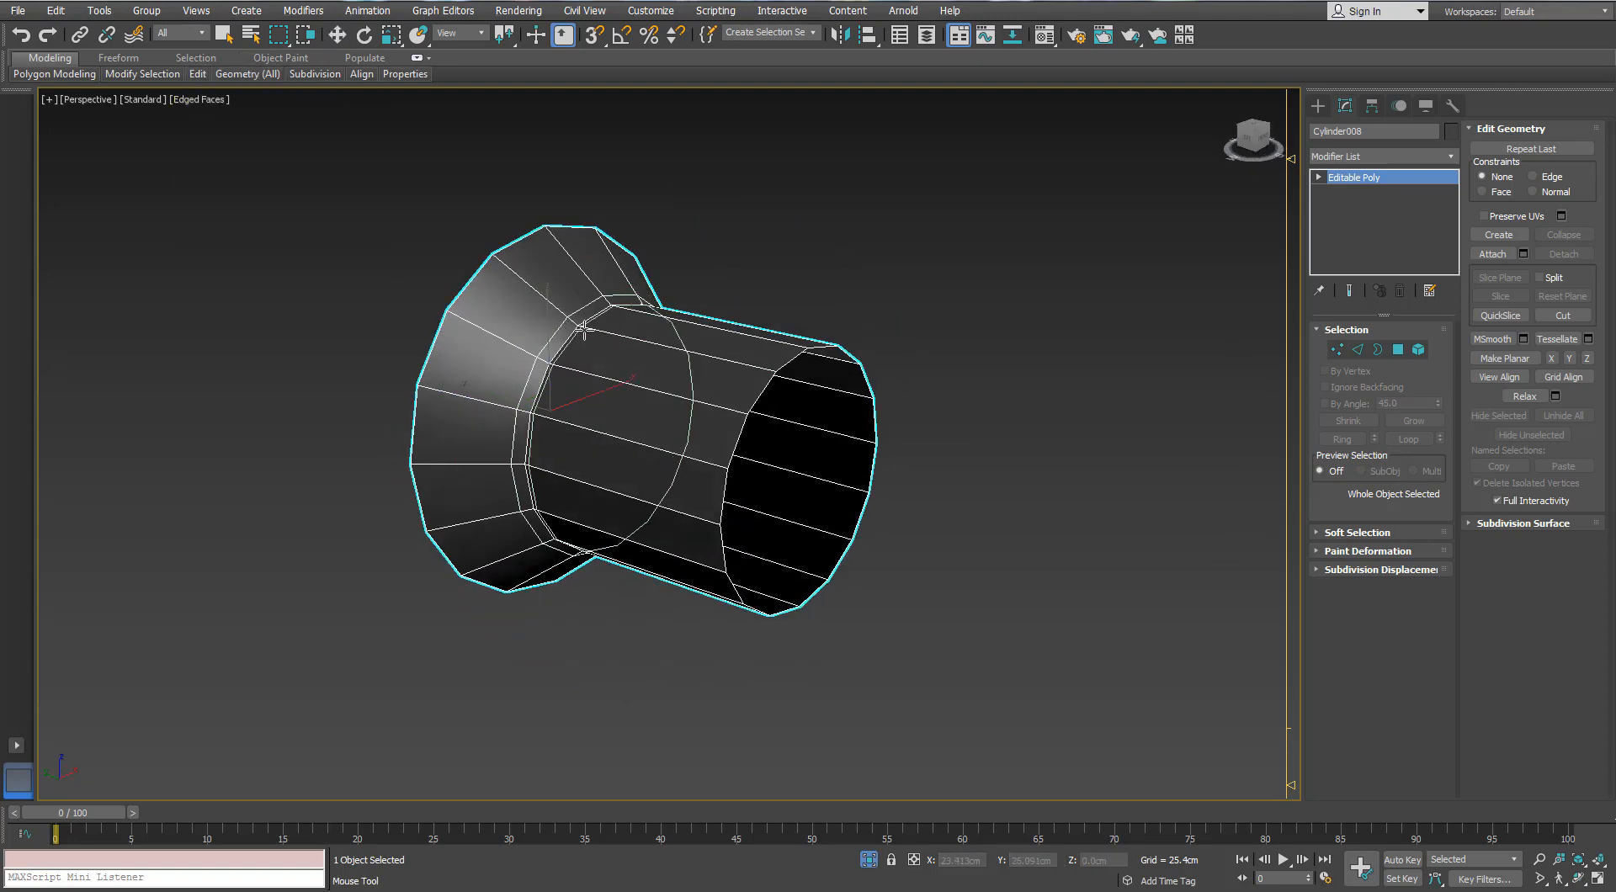
alt+middle_drag(728, 387, 626, 355)
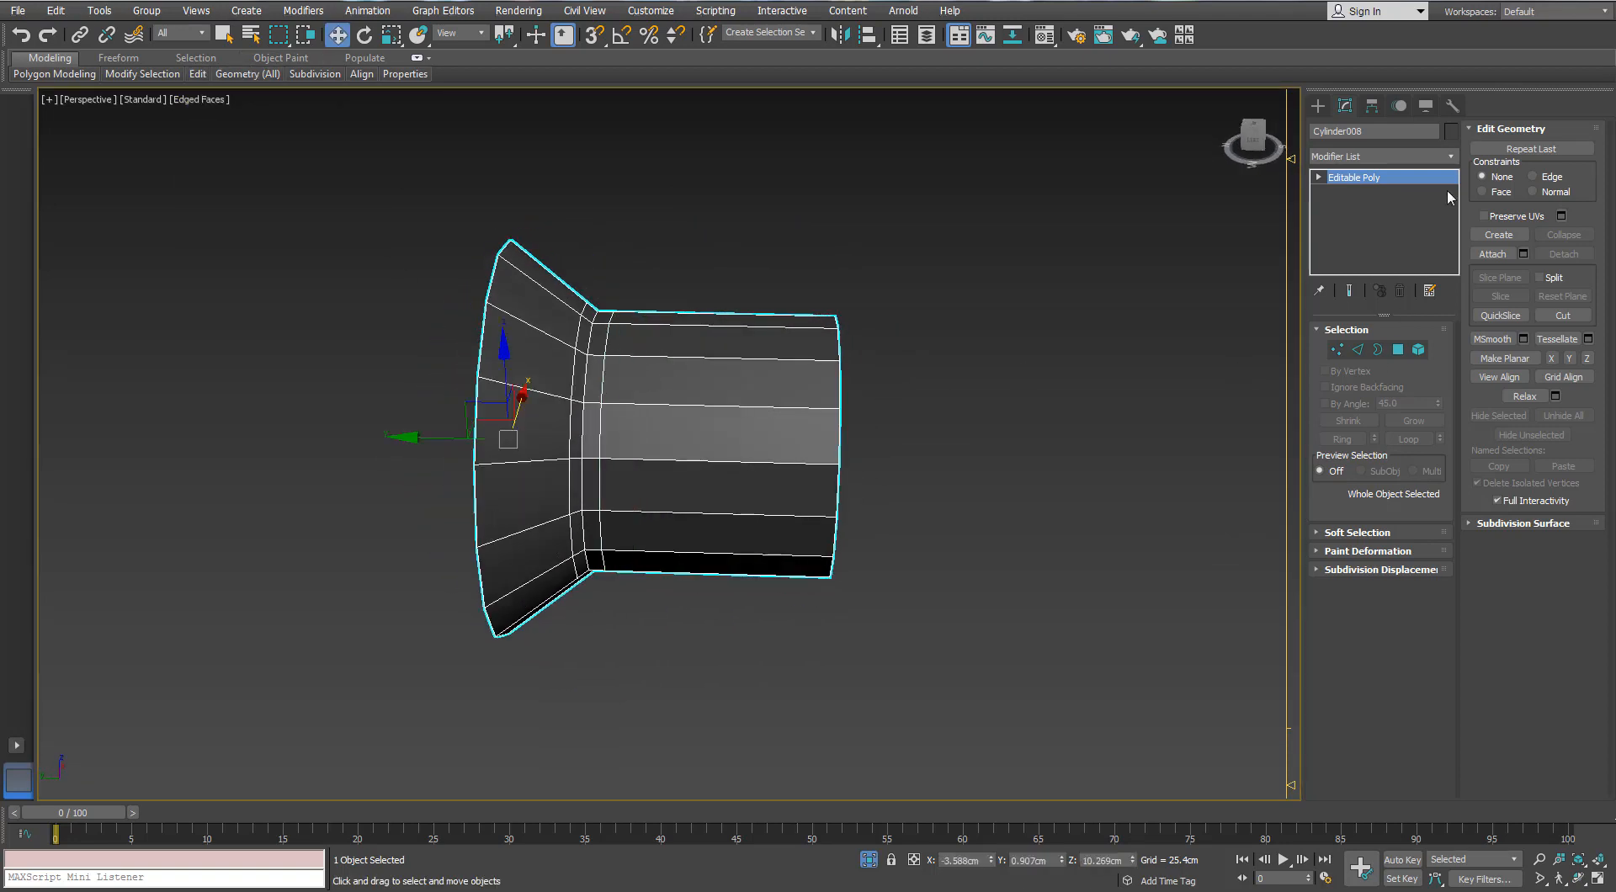
- Apply TurboSmooth to the flared cylinder beside the striker wheel and exit isolation
click(1443, 157)
key(t)
key(t)
key(t)
key(Return)
alt+middle_drag(820, 442, 968, 509)
click(869, 860)
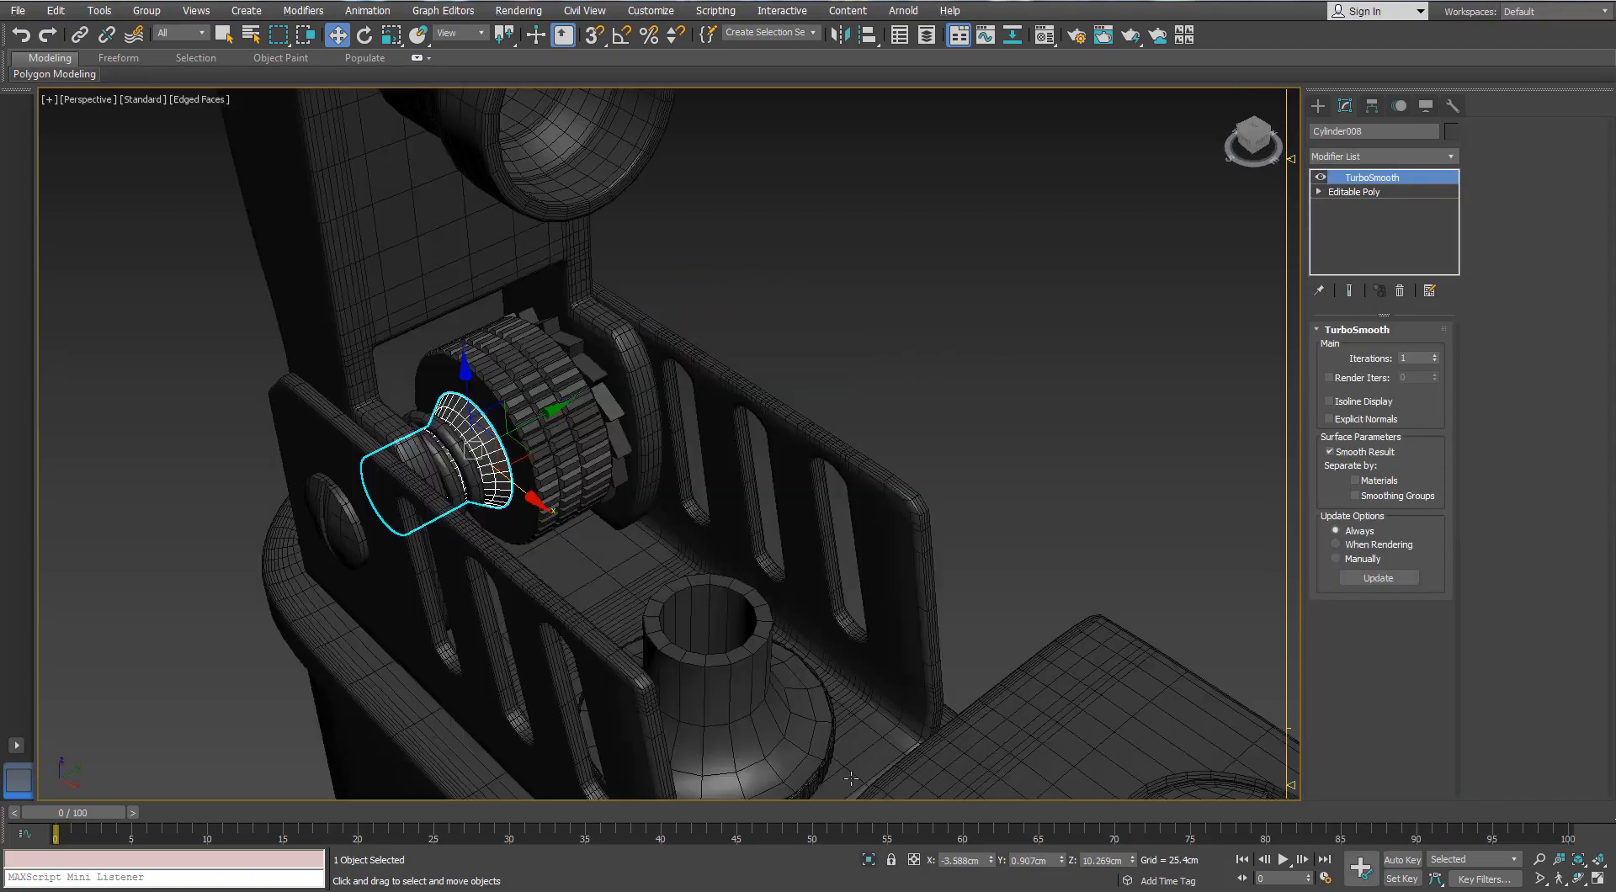
- Select the flanged wick tube between the slotted bracket walls and isolate it
alt+middle_drag(858, 626, 884, 505)
click(888, 273)
alt+middle_drag(888, 274, 910, 315)
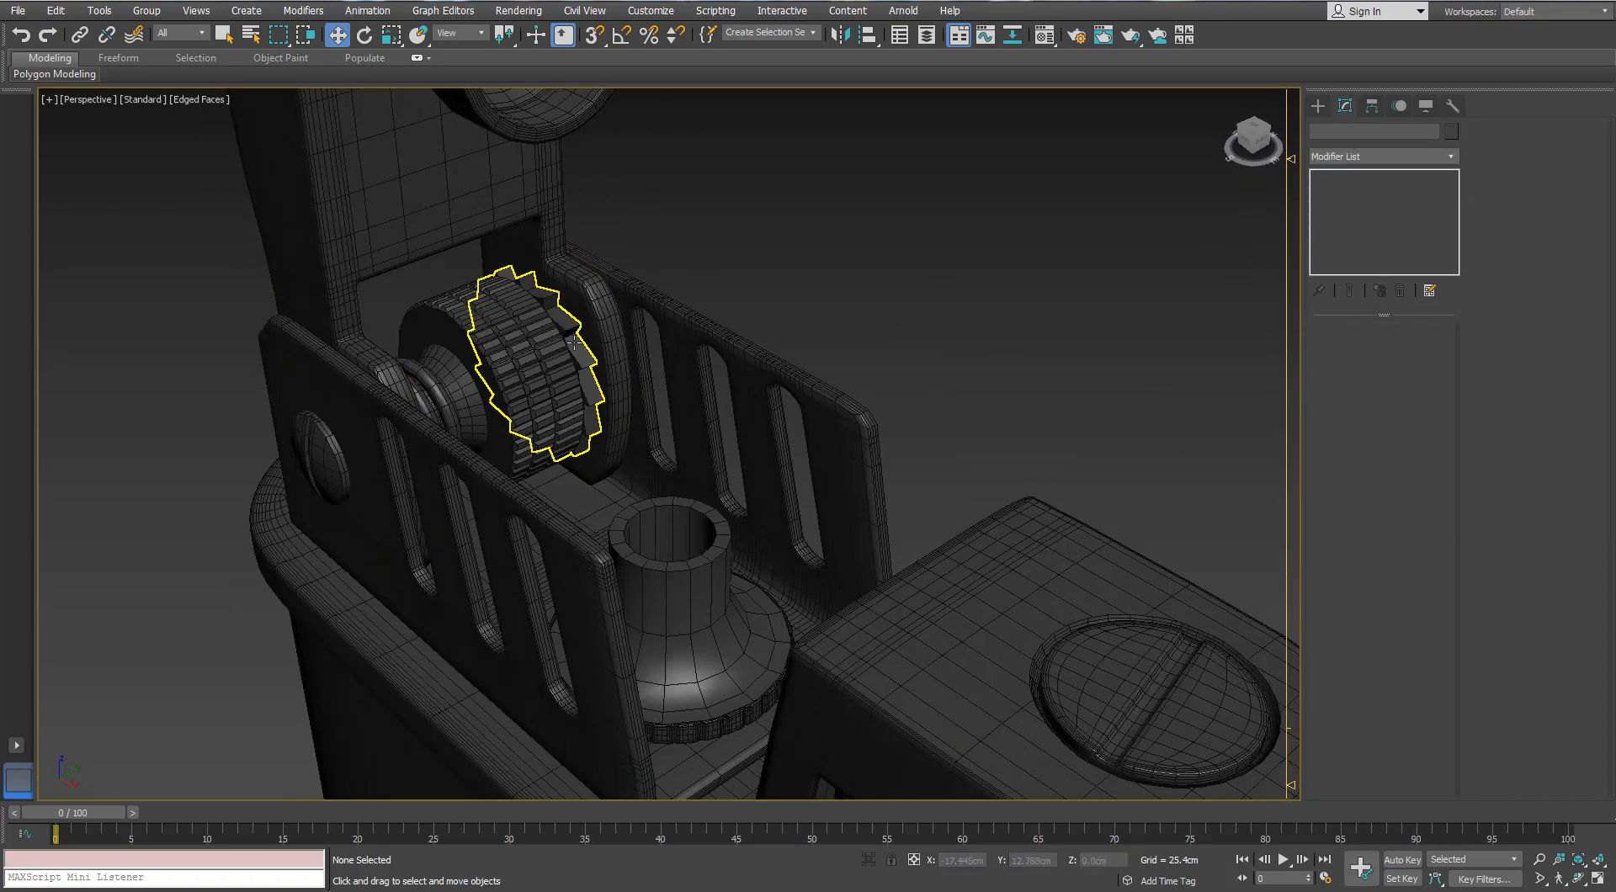
scroll(573, 343, down, 5)
click(769, 522)
key(alt+q)
alt+middle_drag(775, 488, 803, 539)
- Add SwiftLoop support loops around the wick tube's upper rim, inner wall, neck, and flange edge
mouse_move(195, 80)
alt+middle_drag(633, 310, 871, 262)
alt+middle_drag(778, 404, 476, 619)
scroll(594, 317, up, 3)
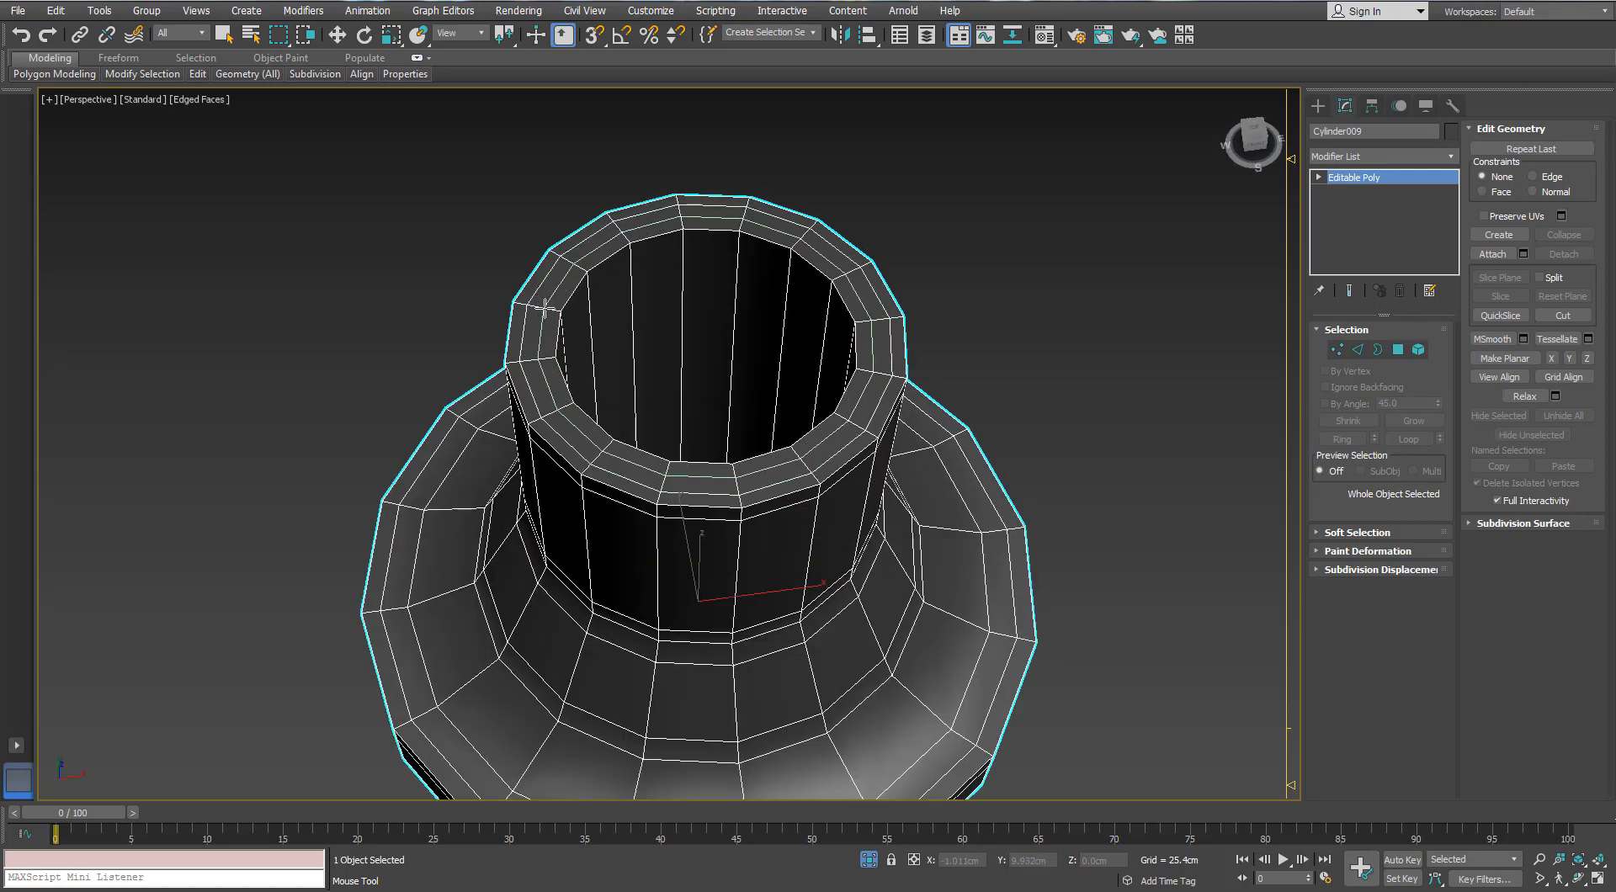
mouse_move(631, 258)
alt+middle_down()
mouse_move(660, 364)
mouse_move(639, 270)
alt+middle_up()
key(w)
- Apply TurboSmooth to the wick tube, exit isolation, and hide edged faces to check the whole lighter top
click(1450, 157)
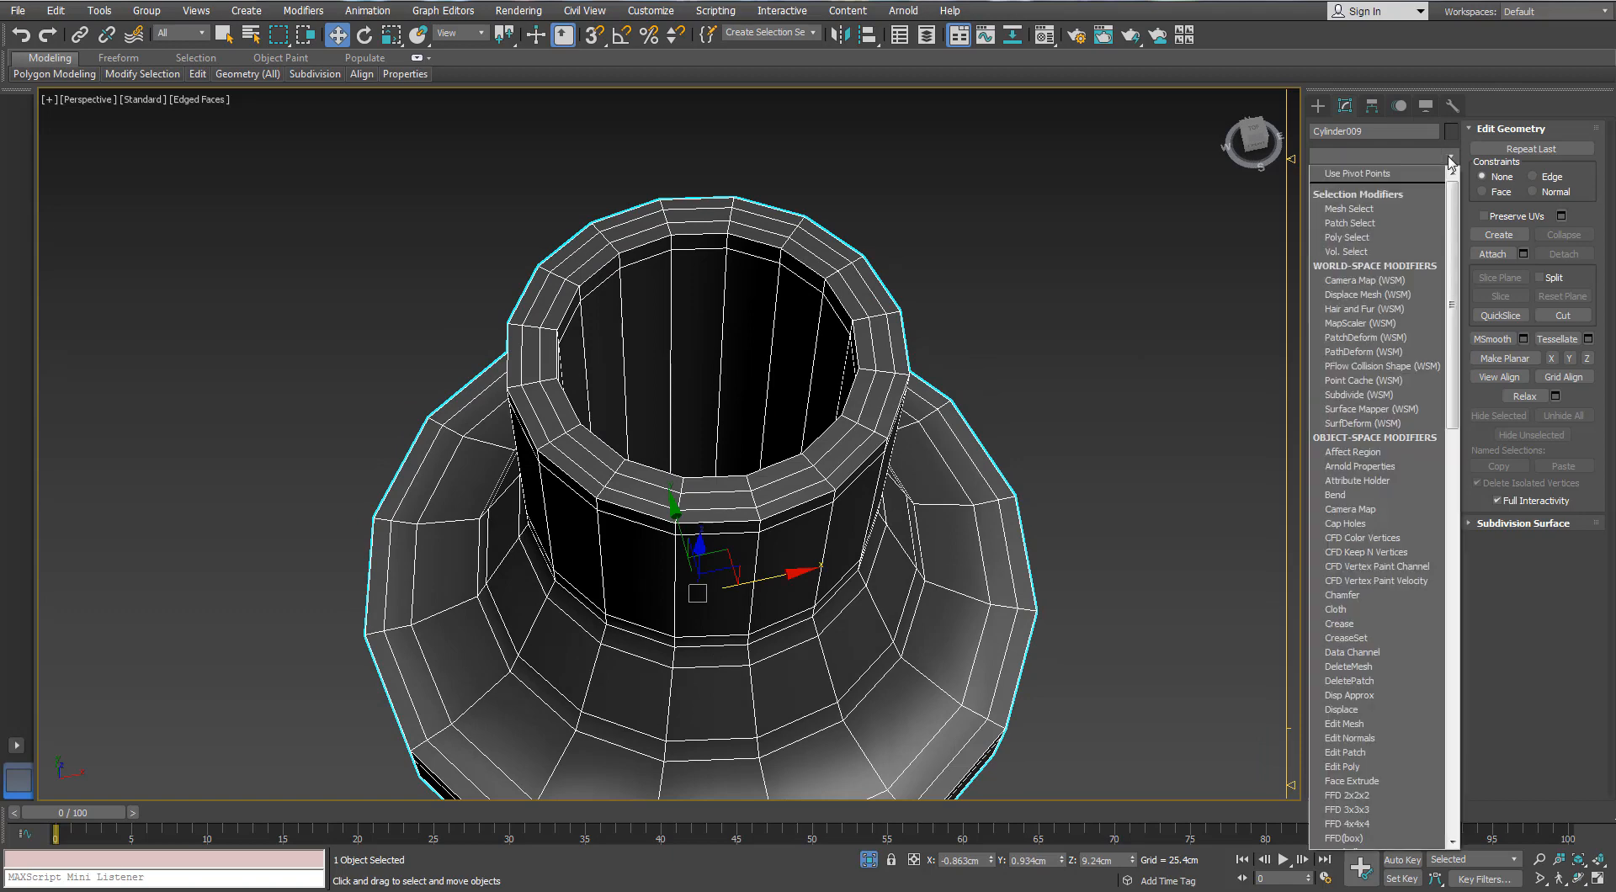
drag(1452, 202, 1452, 618)
click(1363, 558)
alt+middle_drag(705, 408, 695, 324)
scroll(705, 455, down, 4)
key(F4)
alt+middle_drag(707, 476, 801, 419)
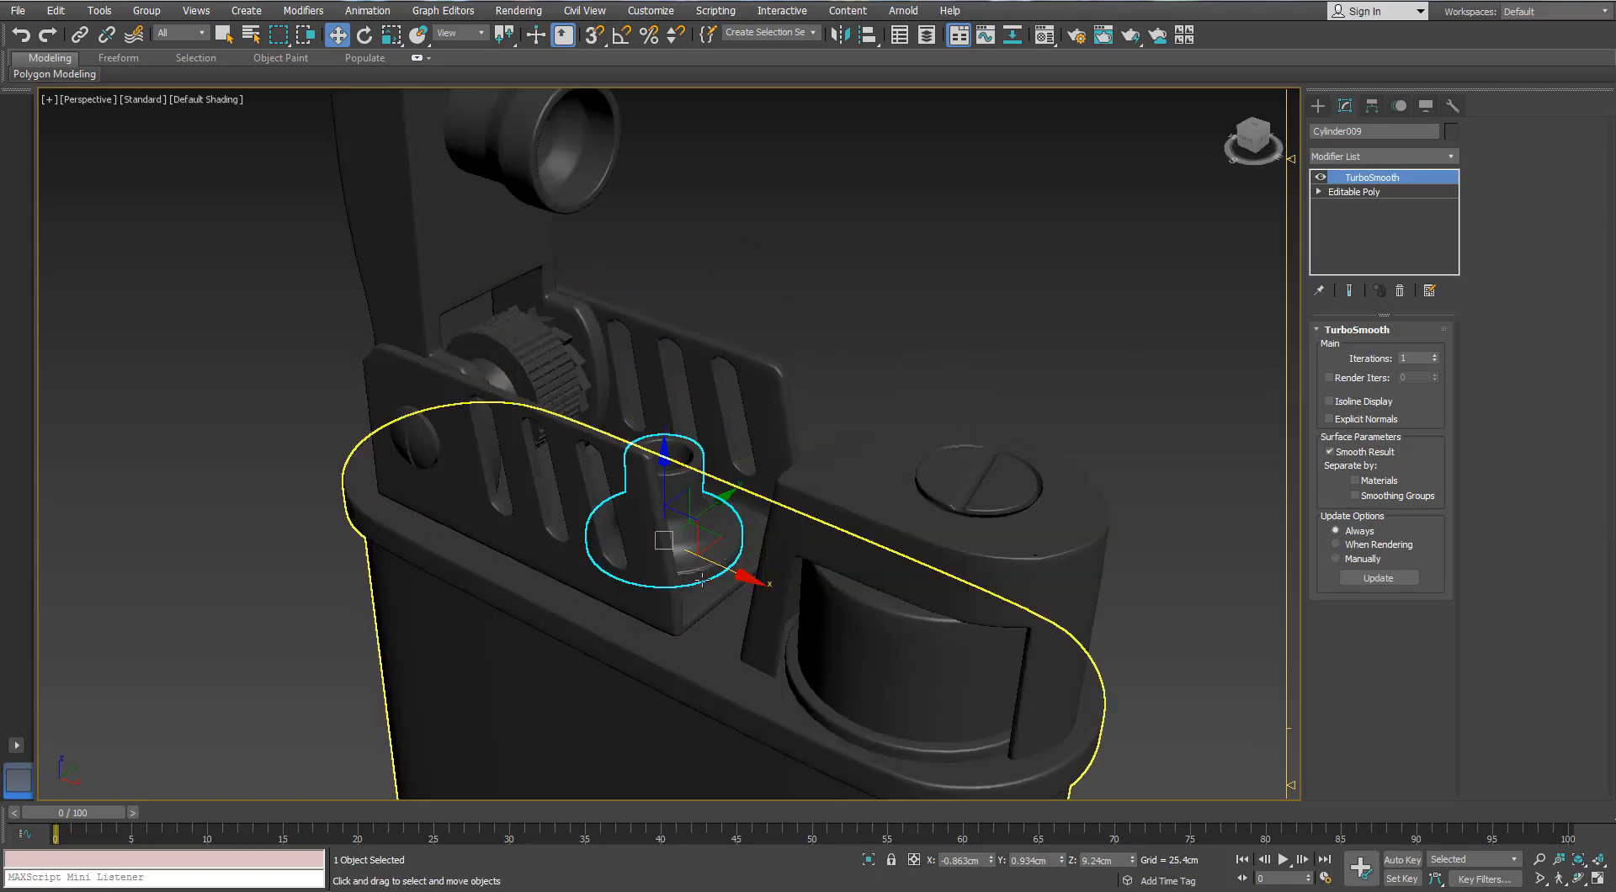
alt+middle_drag(596, 420, 787, 416)
scroll(638, 469, up, 3)
scroll(787, 417, down, 5)
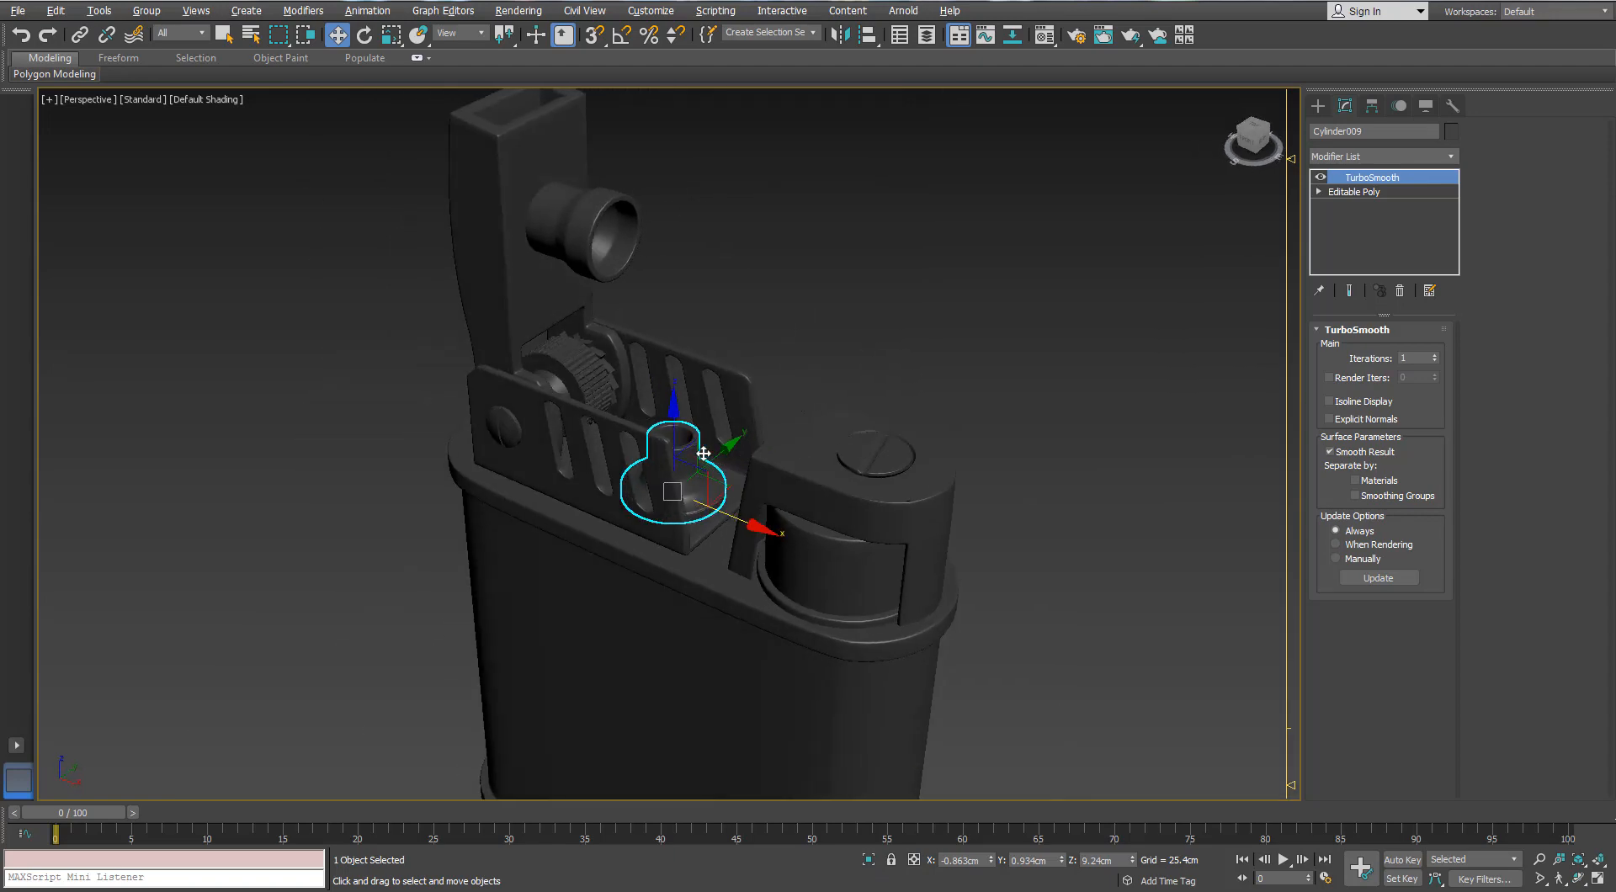